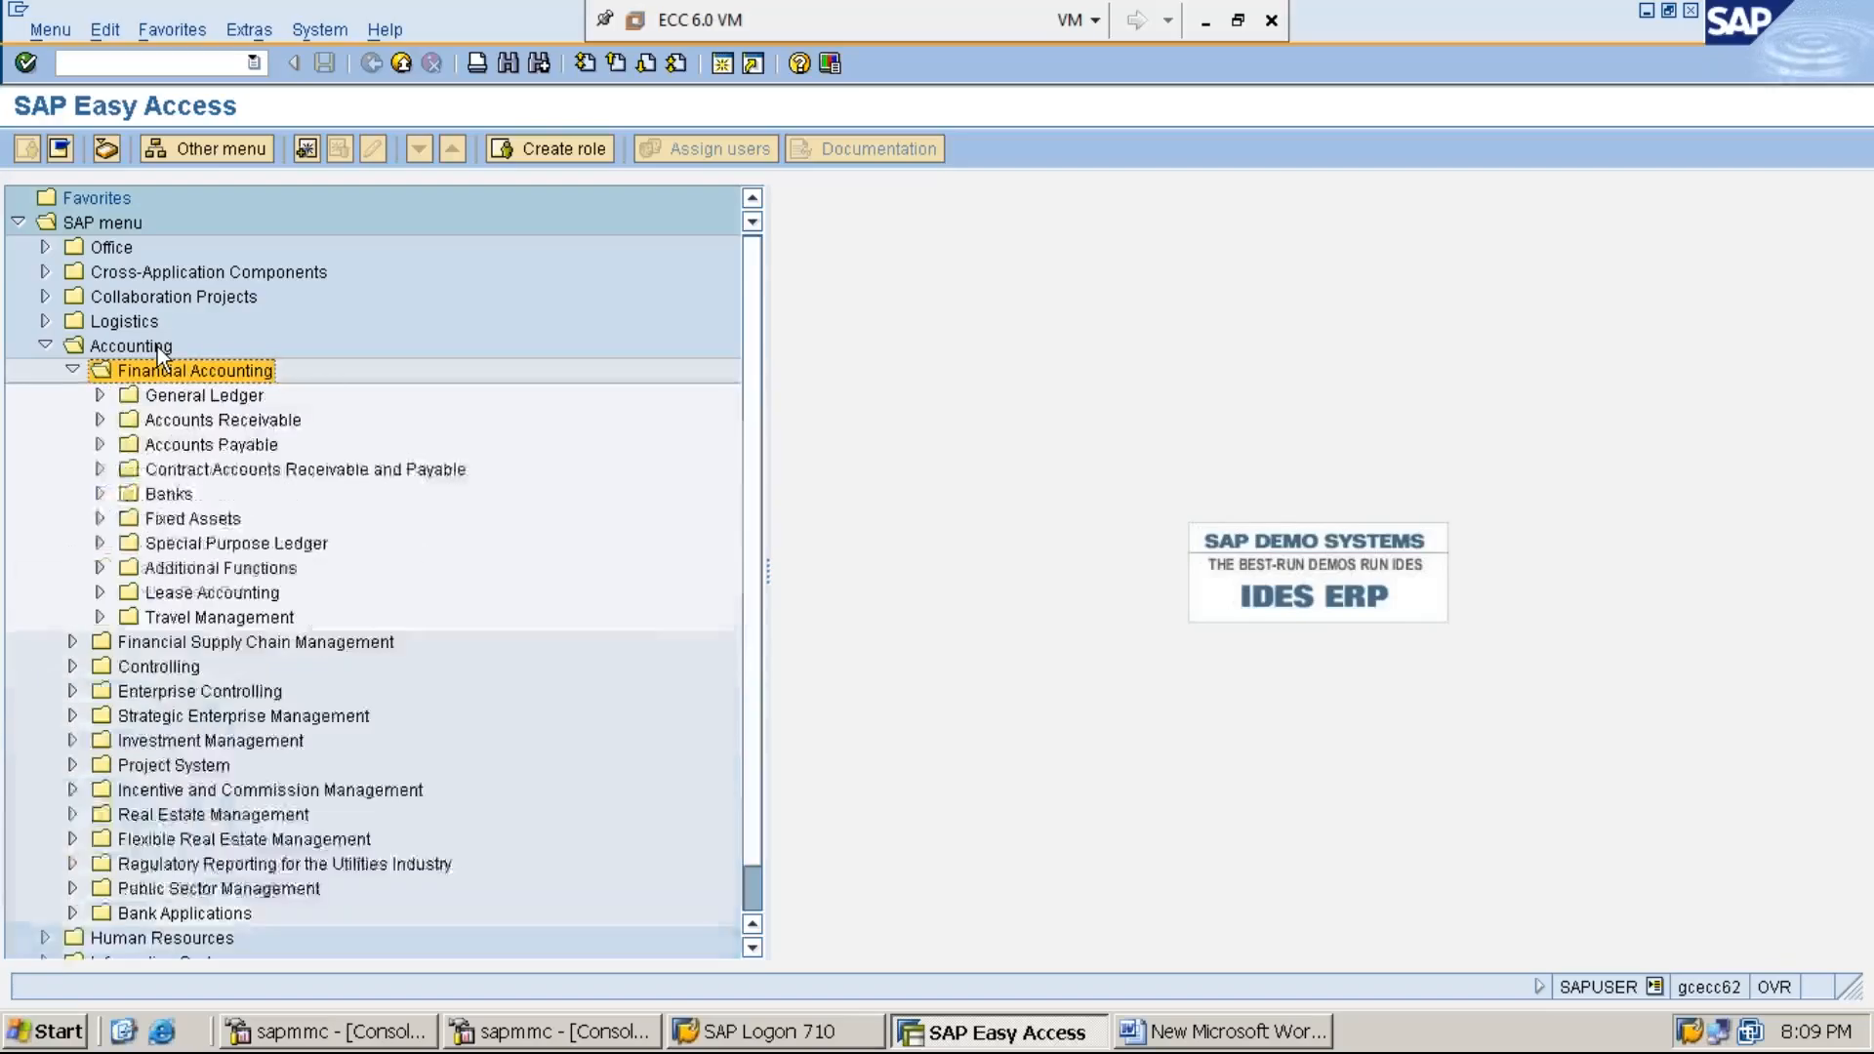
Expand General Ledger > Posting > Reference Documents in the Easy Access tree down to FBD1 - Recurring Document
key(Down)
key(Right)
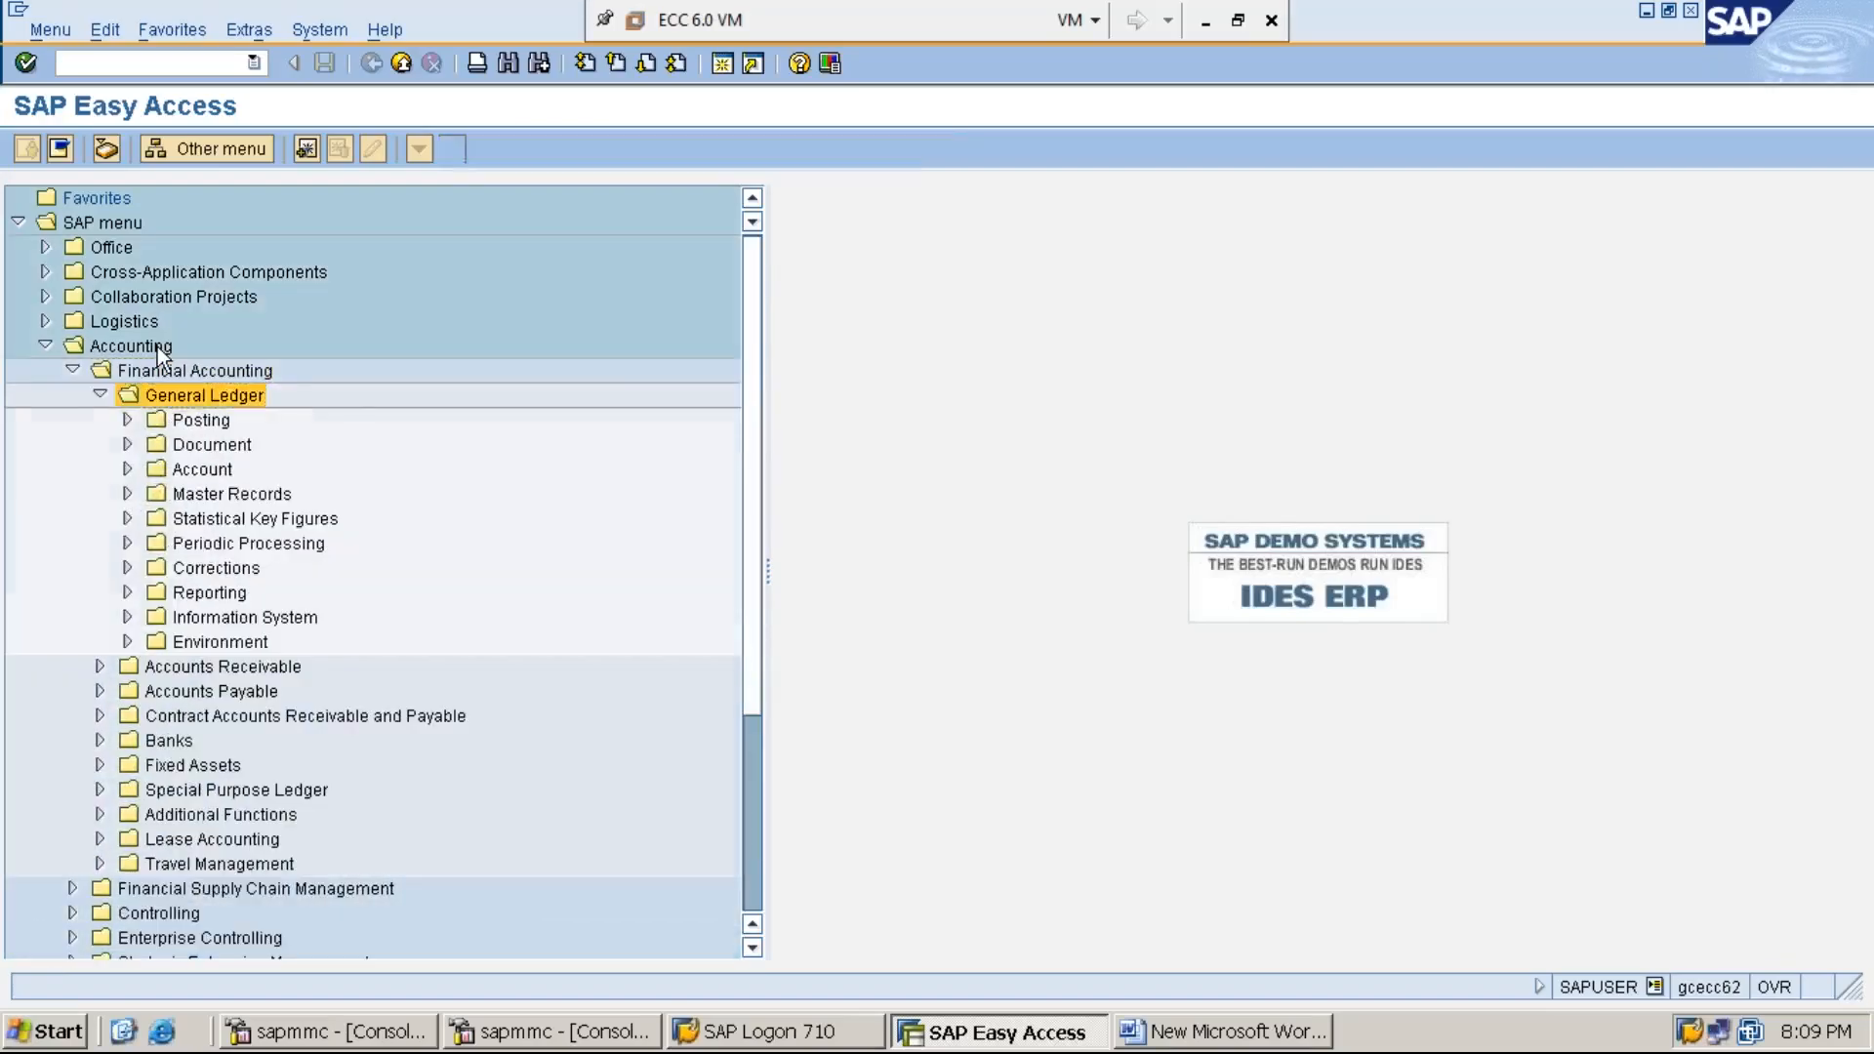
key(Down)
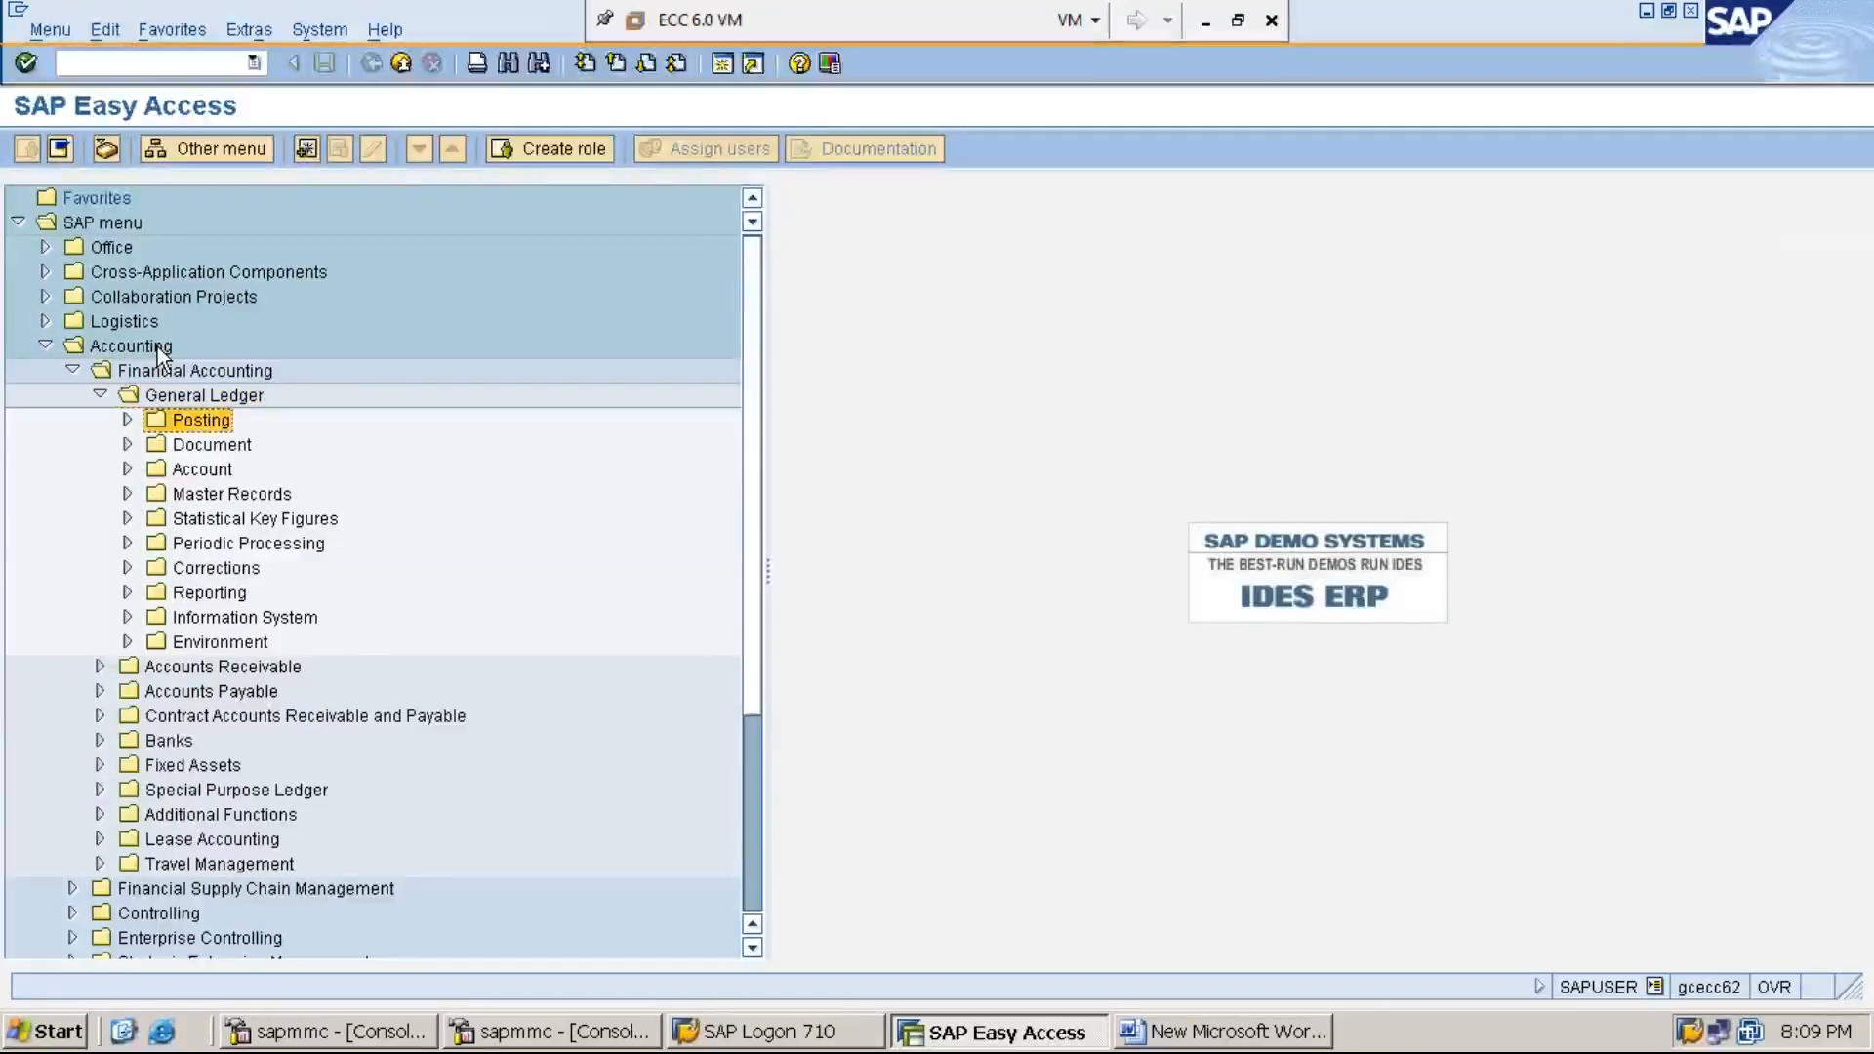
key(Right)
key(Down)
key(Down)
key(Down)
key(Down)
key(Down)
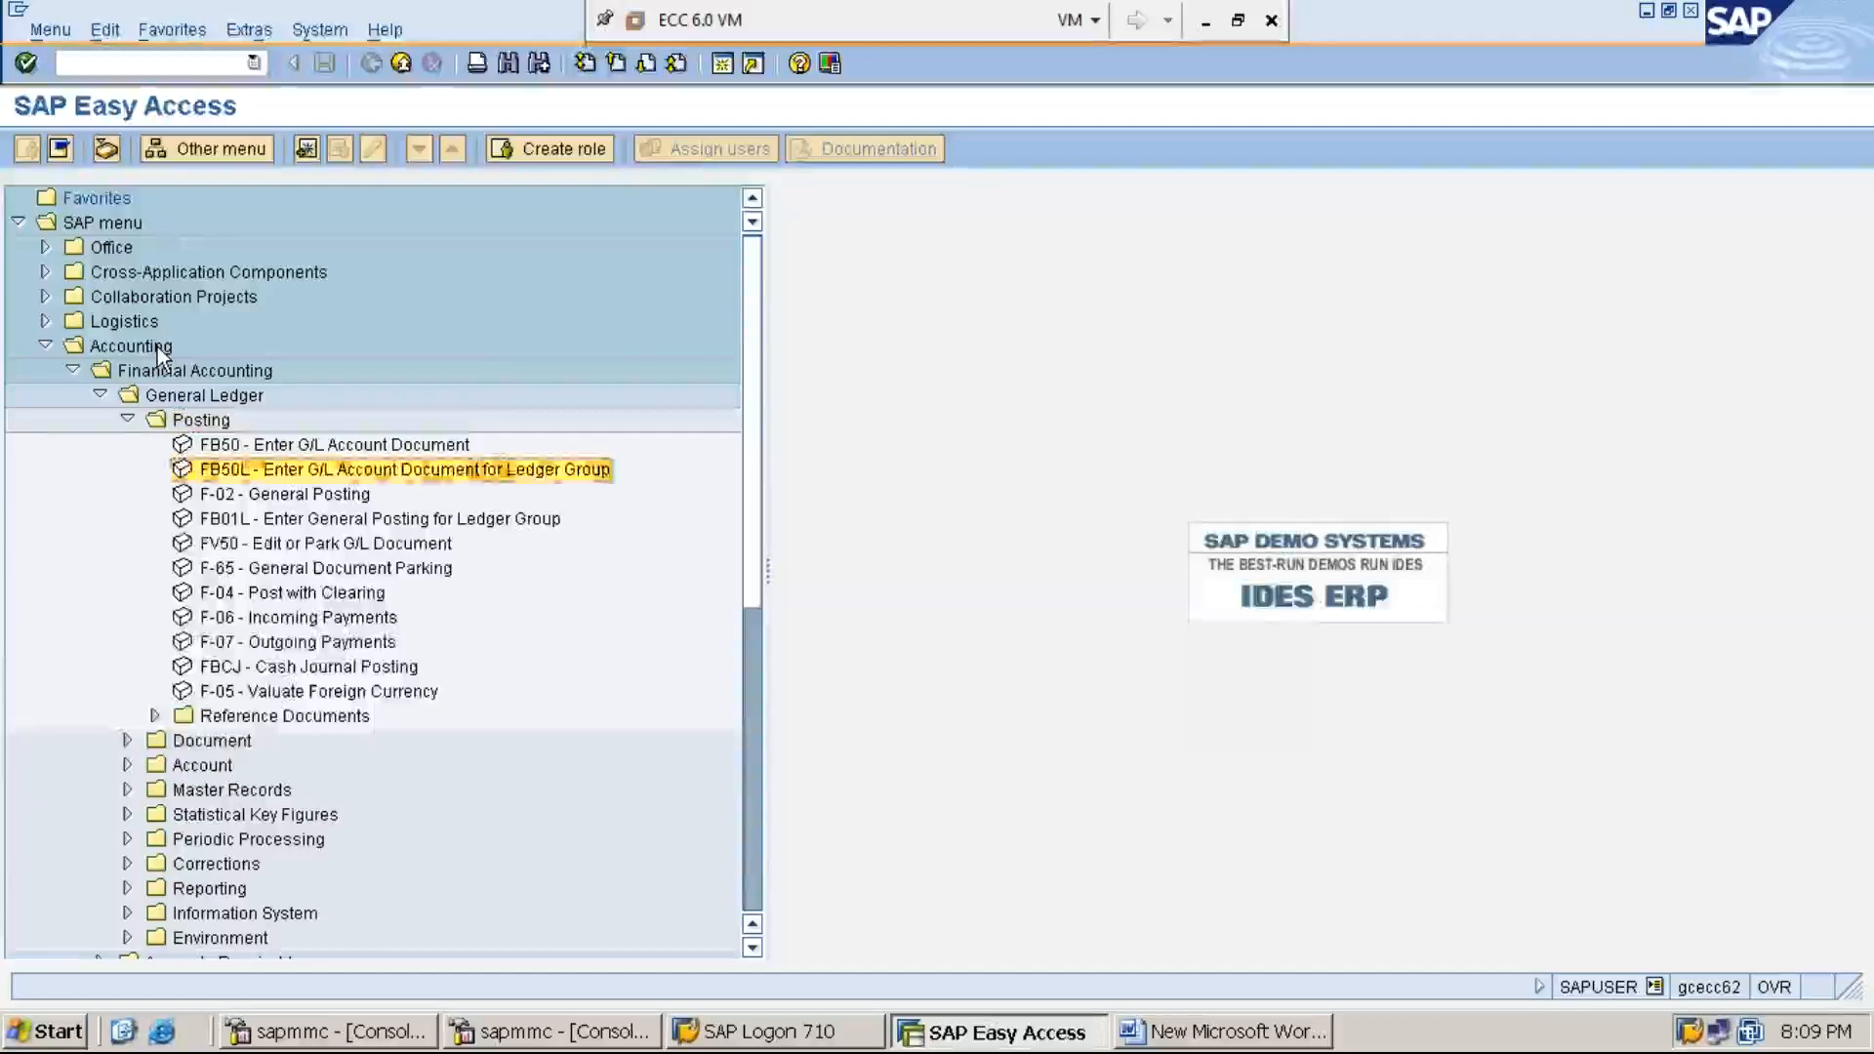
key(Down)
key(Down)
key(Down)
key(Down)
key(Down)
key(Down)
key(Down)
key(Right)
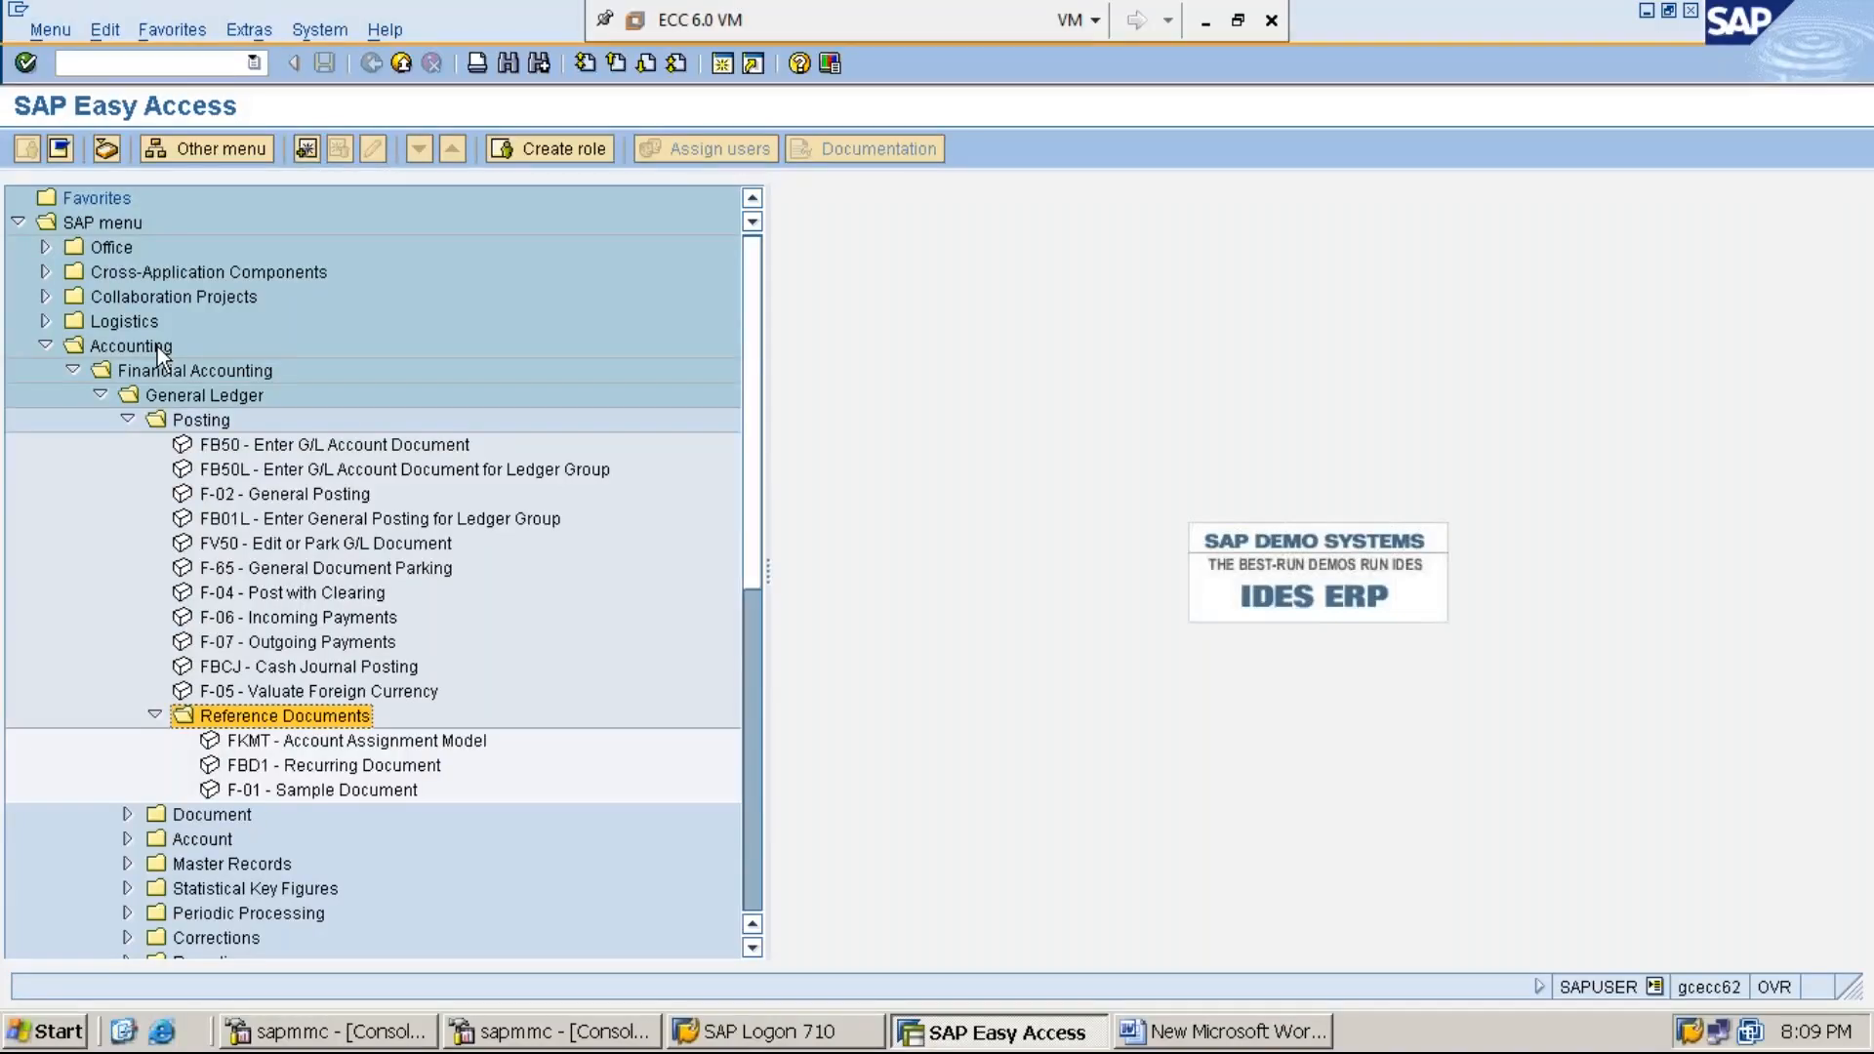
key(Down)
key(Down)
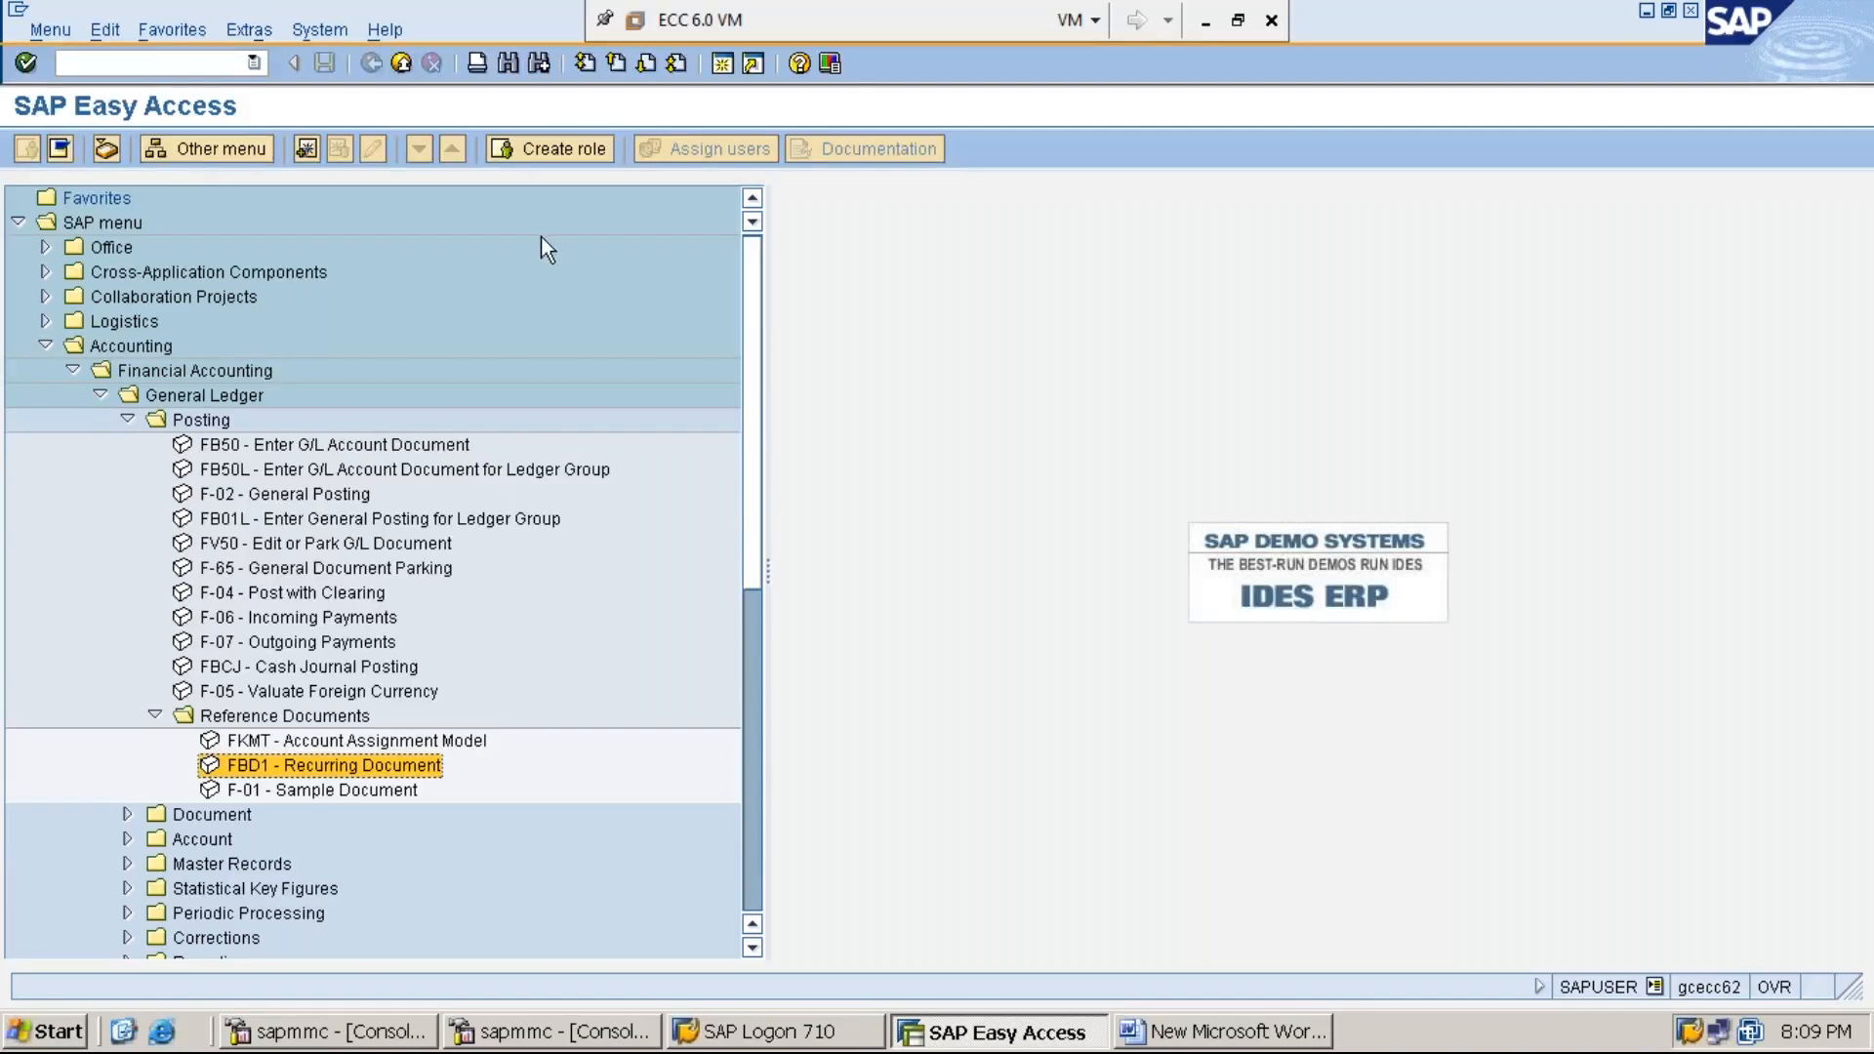
click(1207, 23)
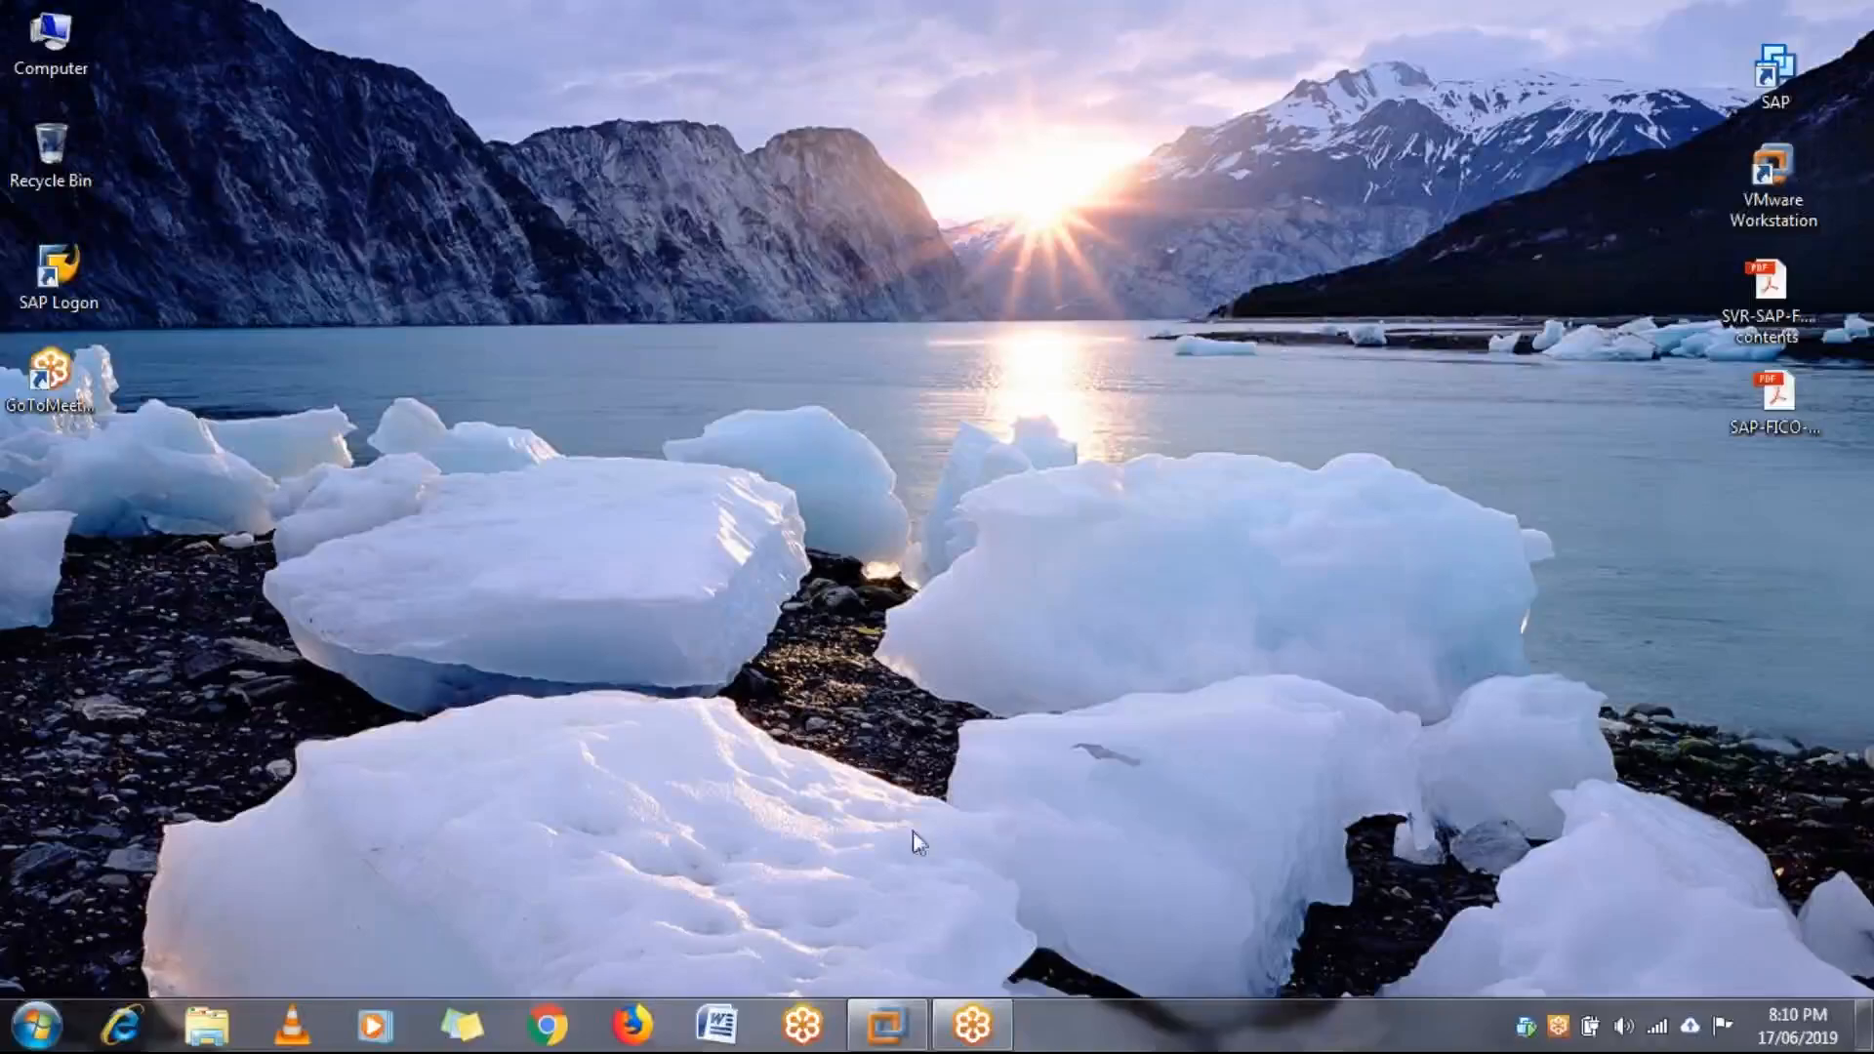
click(887, 1026)
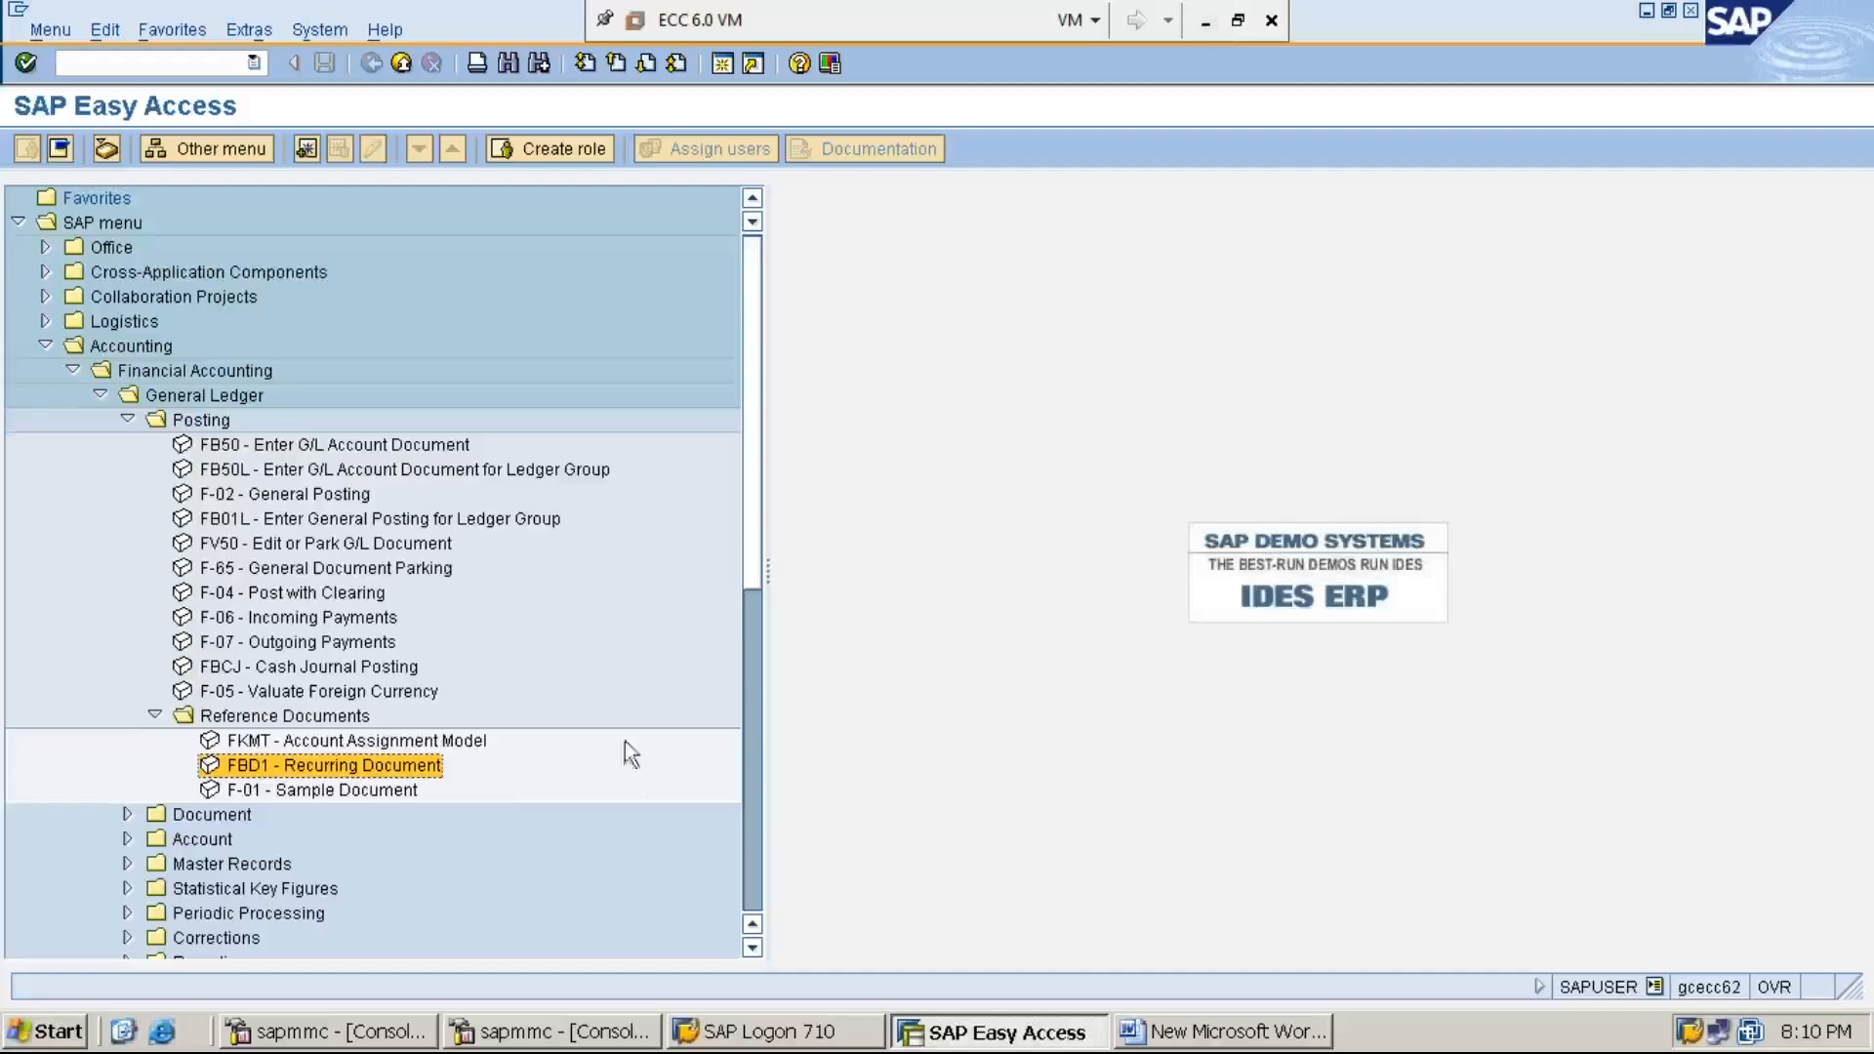
Launch FBD1 - Recurring Document and enter company code MMI1 on the header screen
double_click(423, 767)
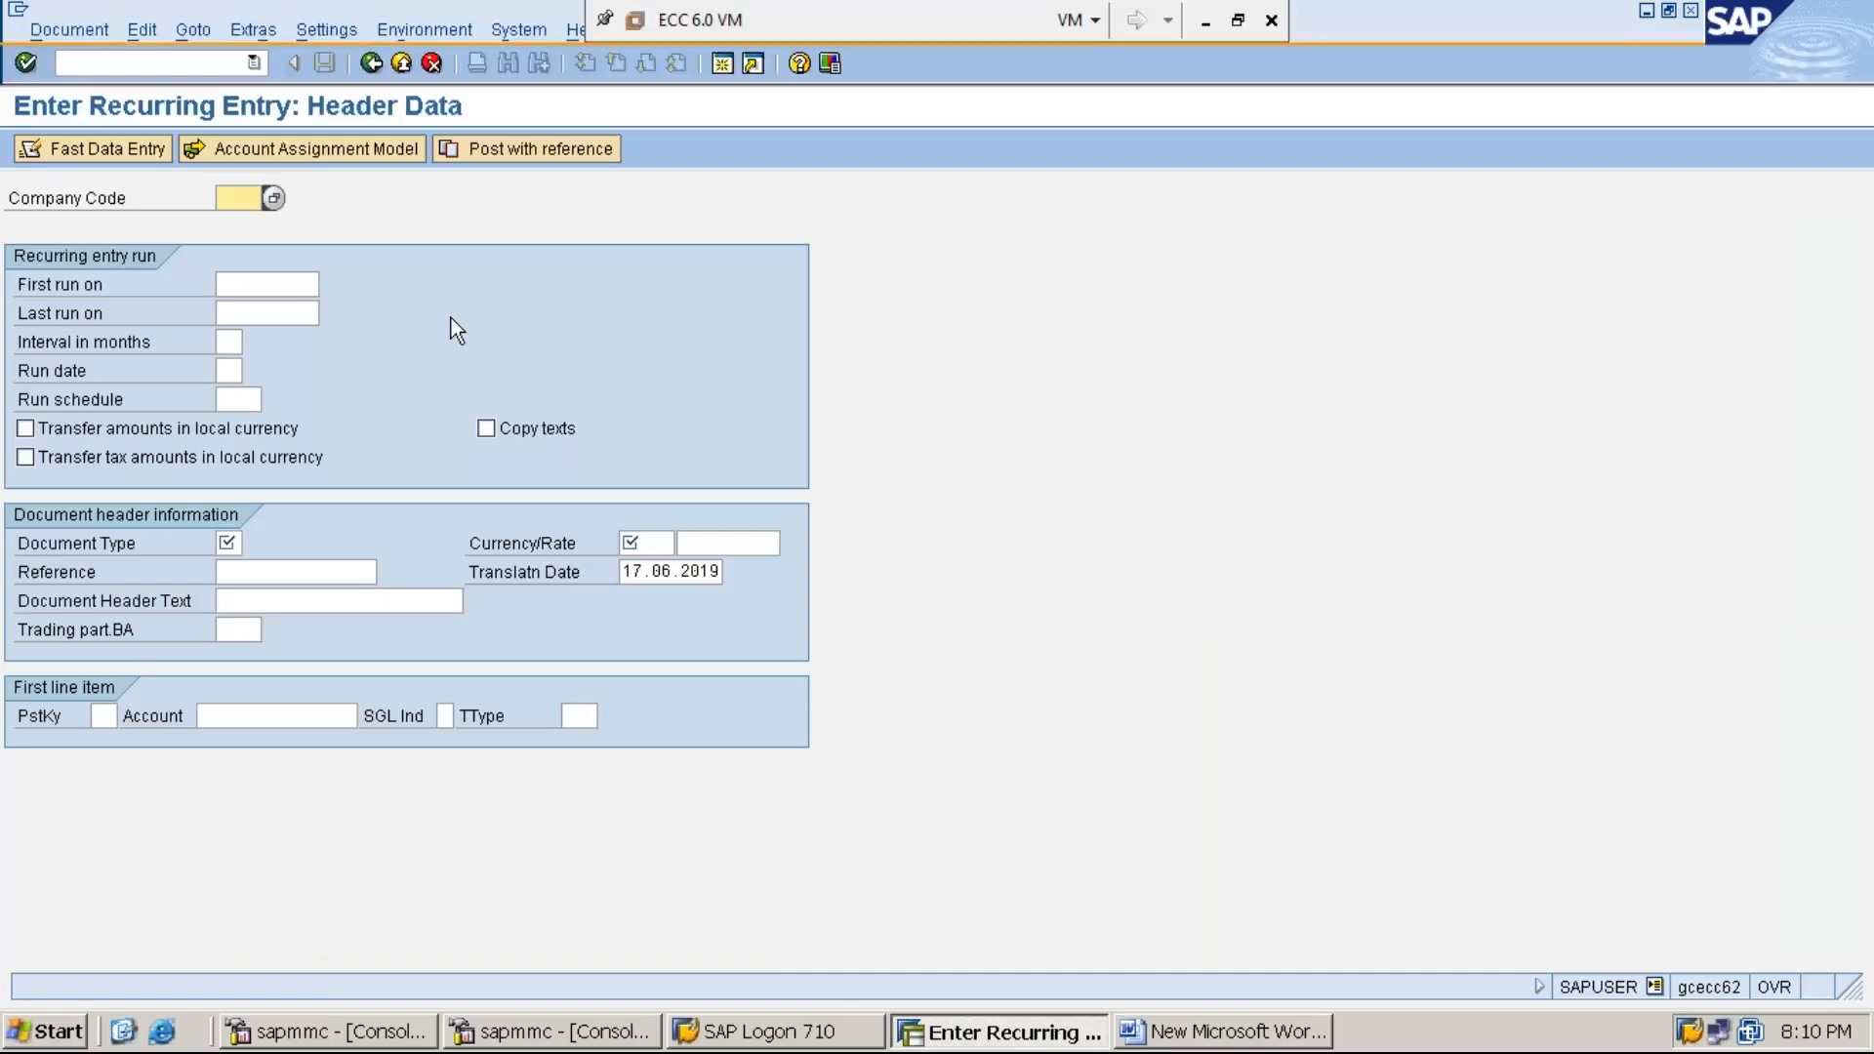
text(mmi1)
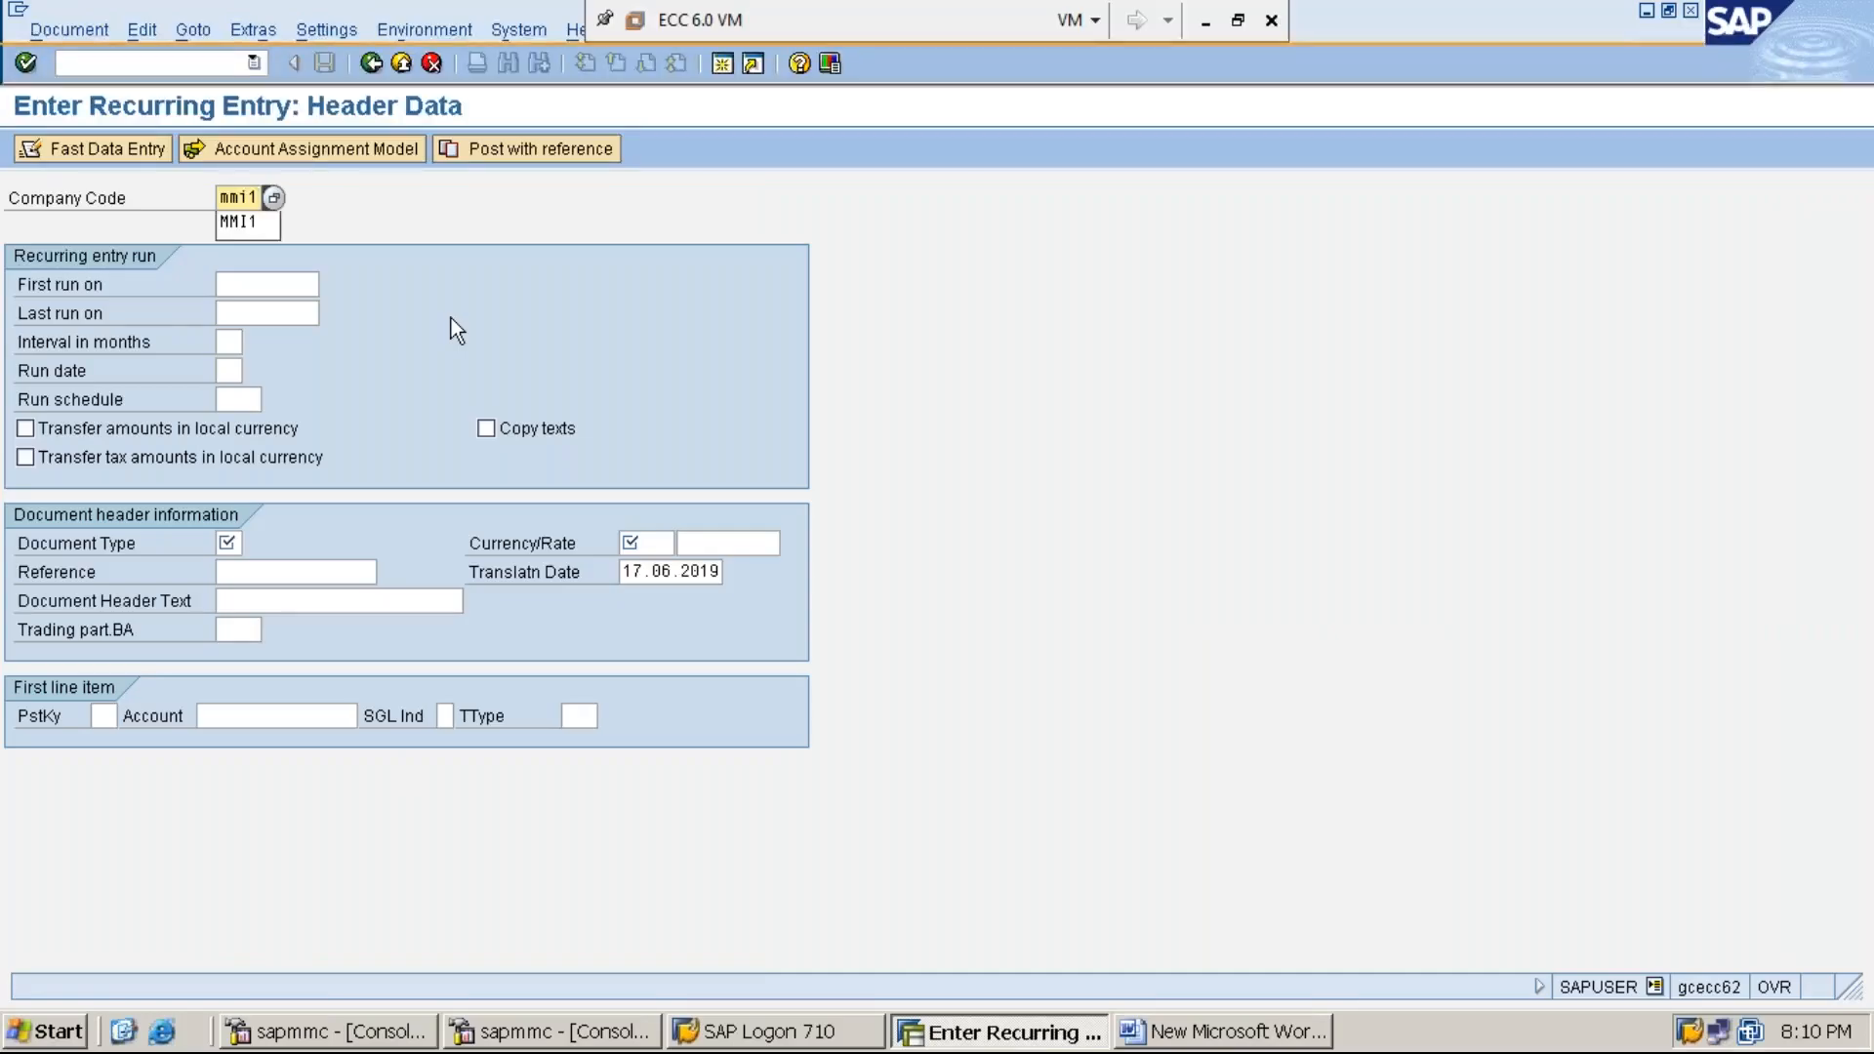
key(Return)
key(Tab)
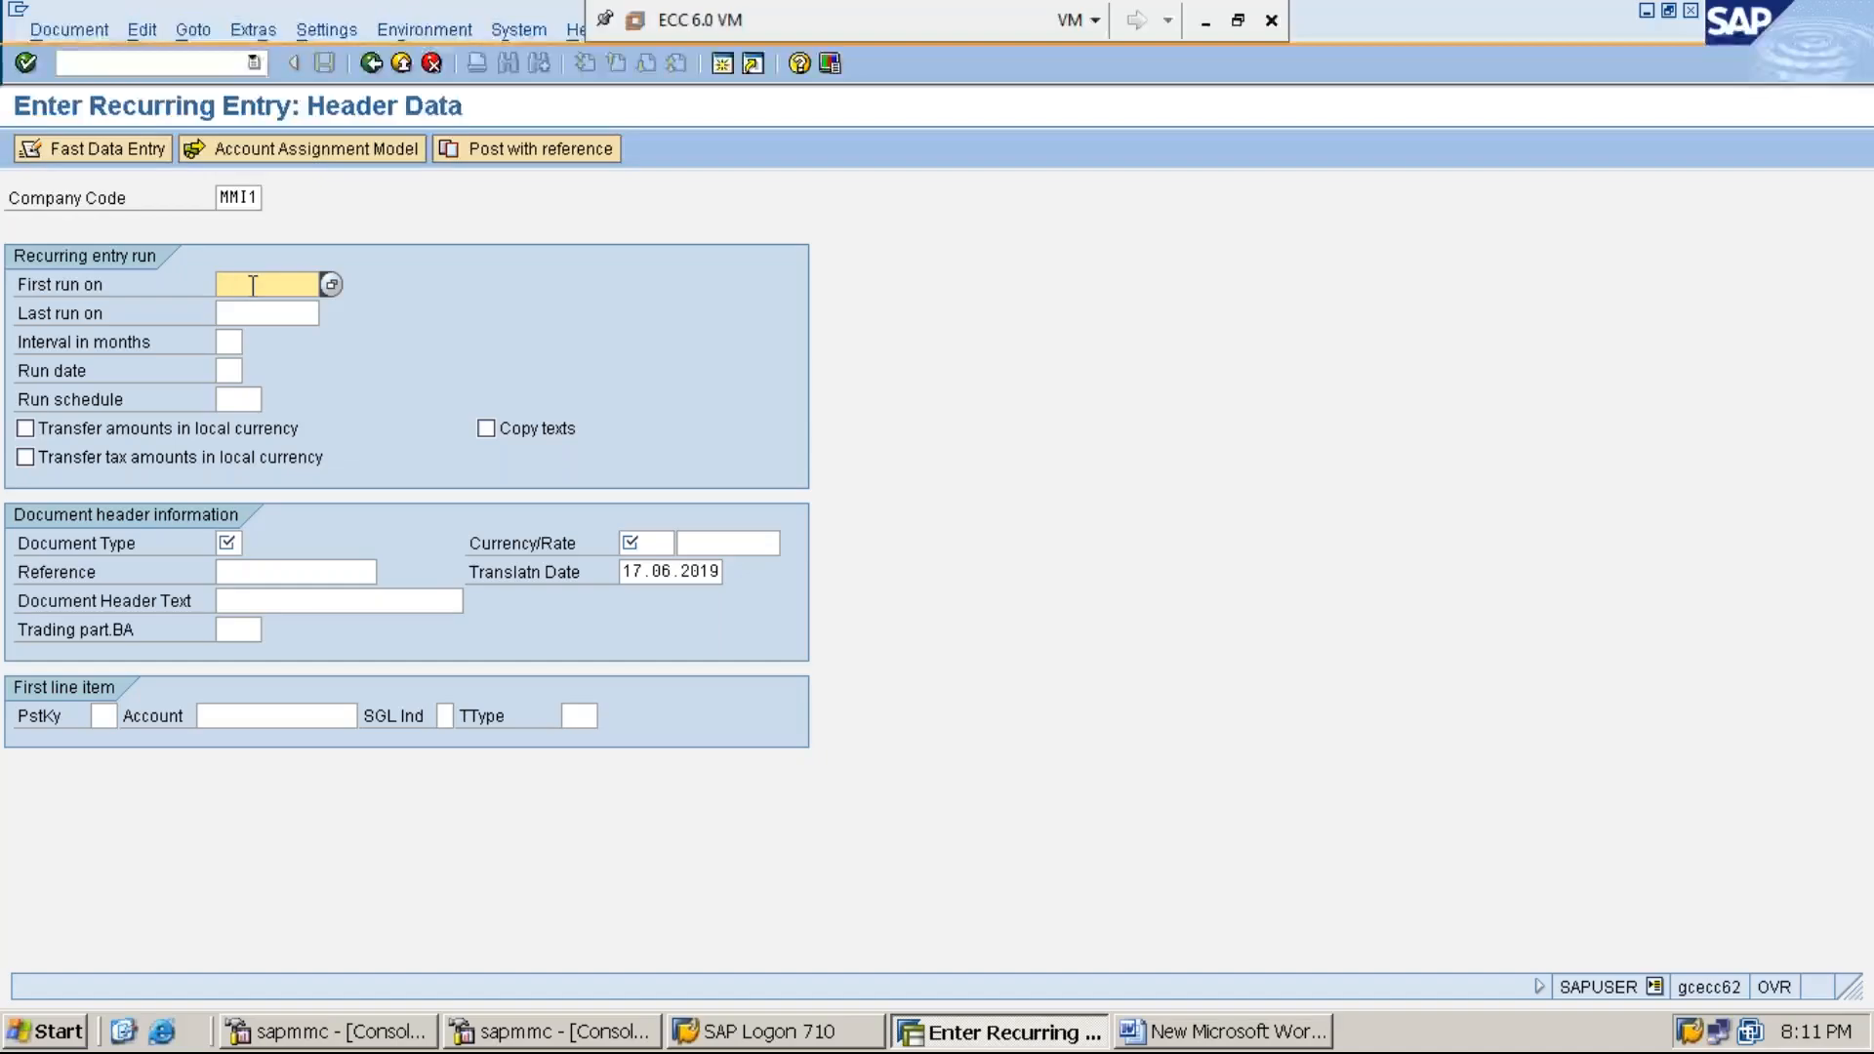
Enter first run on 01.04.2019, last run on 31.03.2010 and interval 01 month
text(01.04.2019)
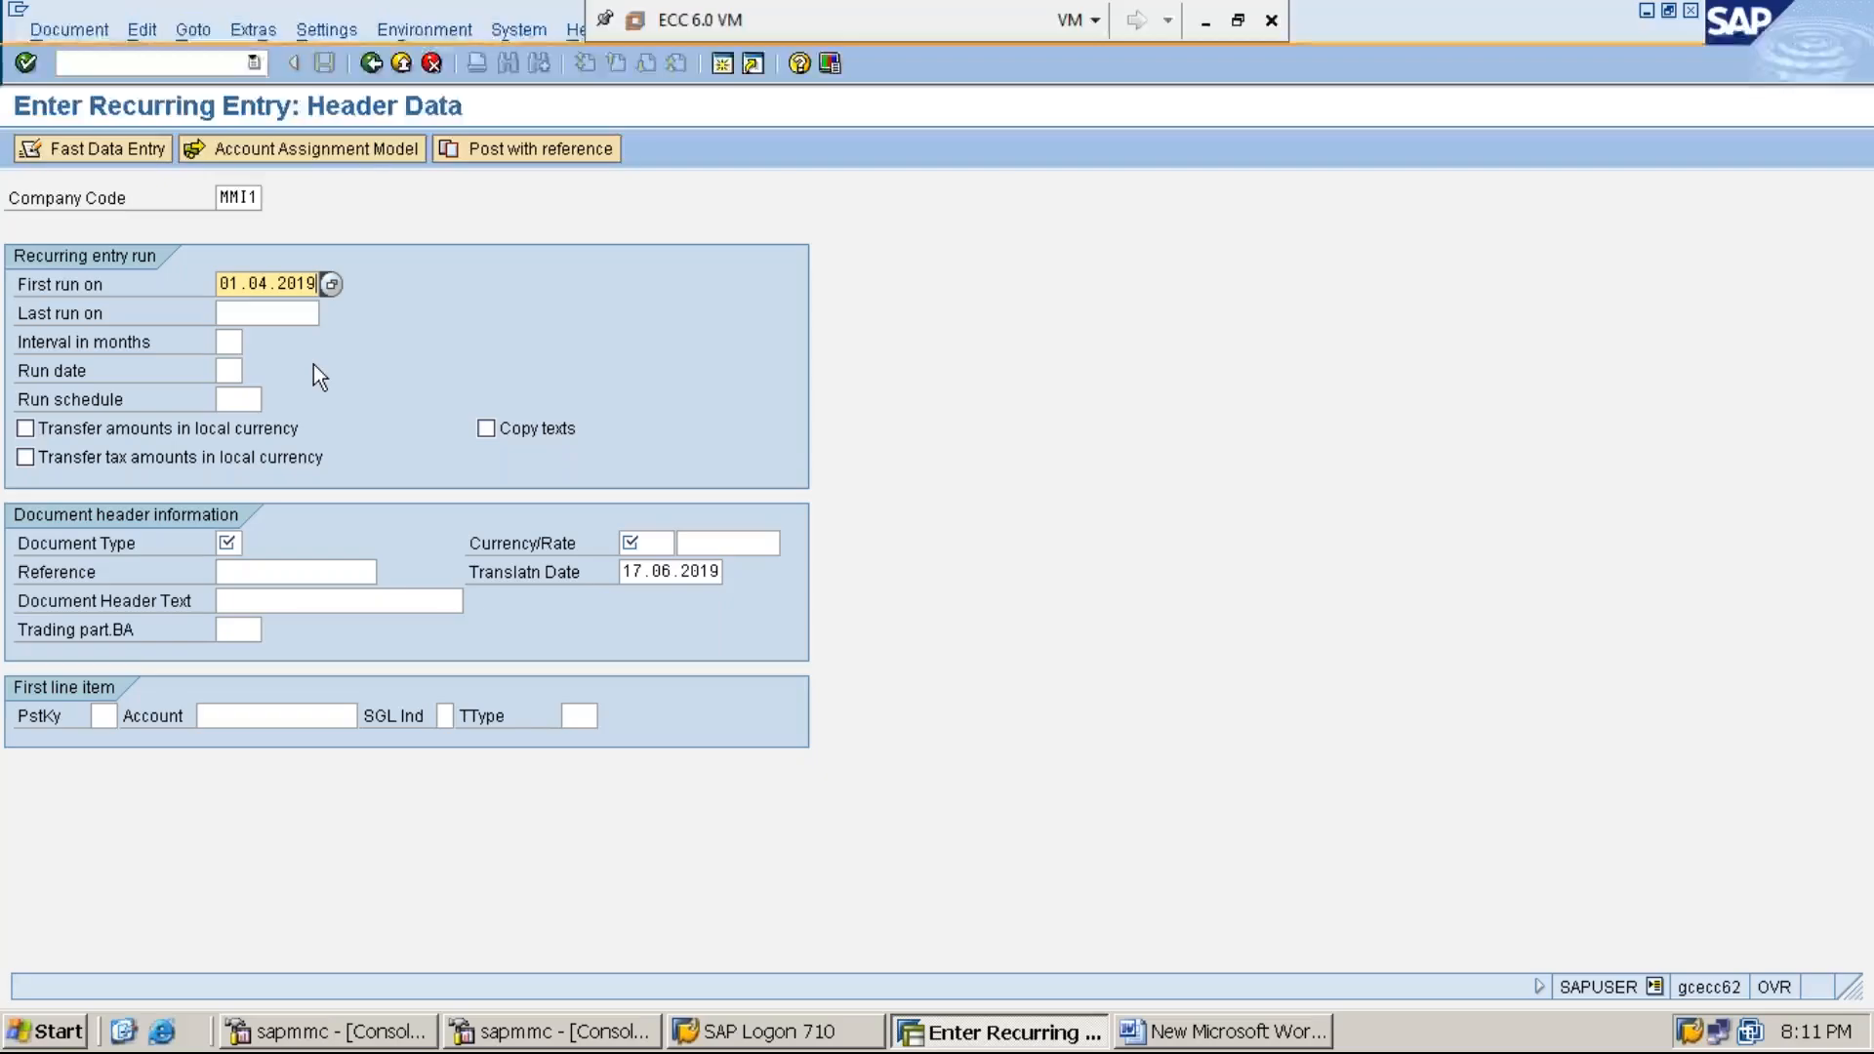
click(266, 313)
text(31.)
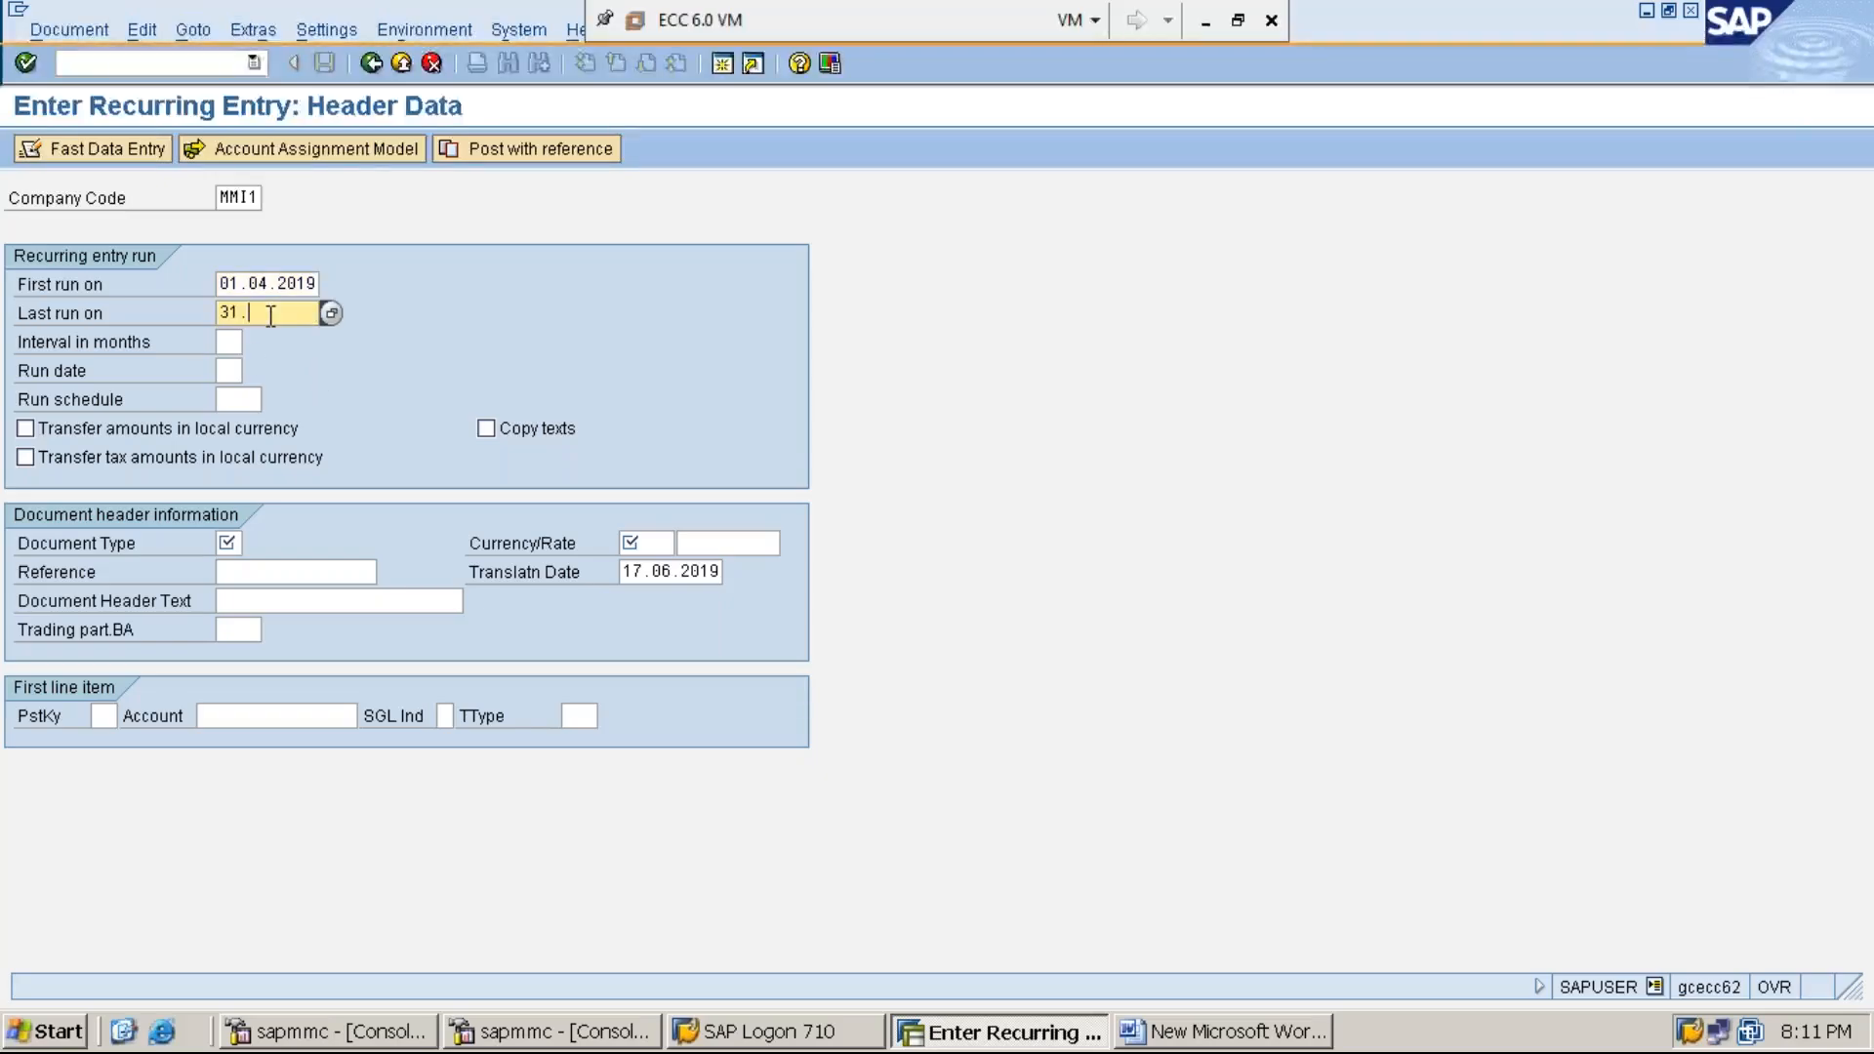
text(03.2010)
click(224, 343)
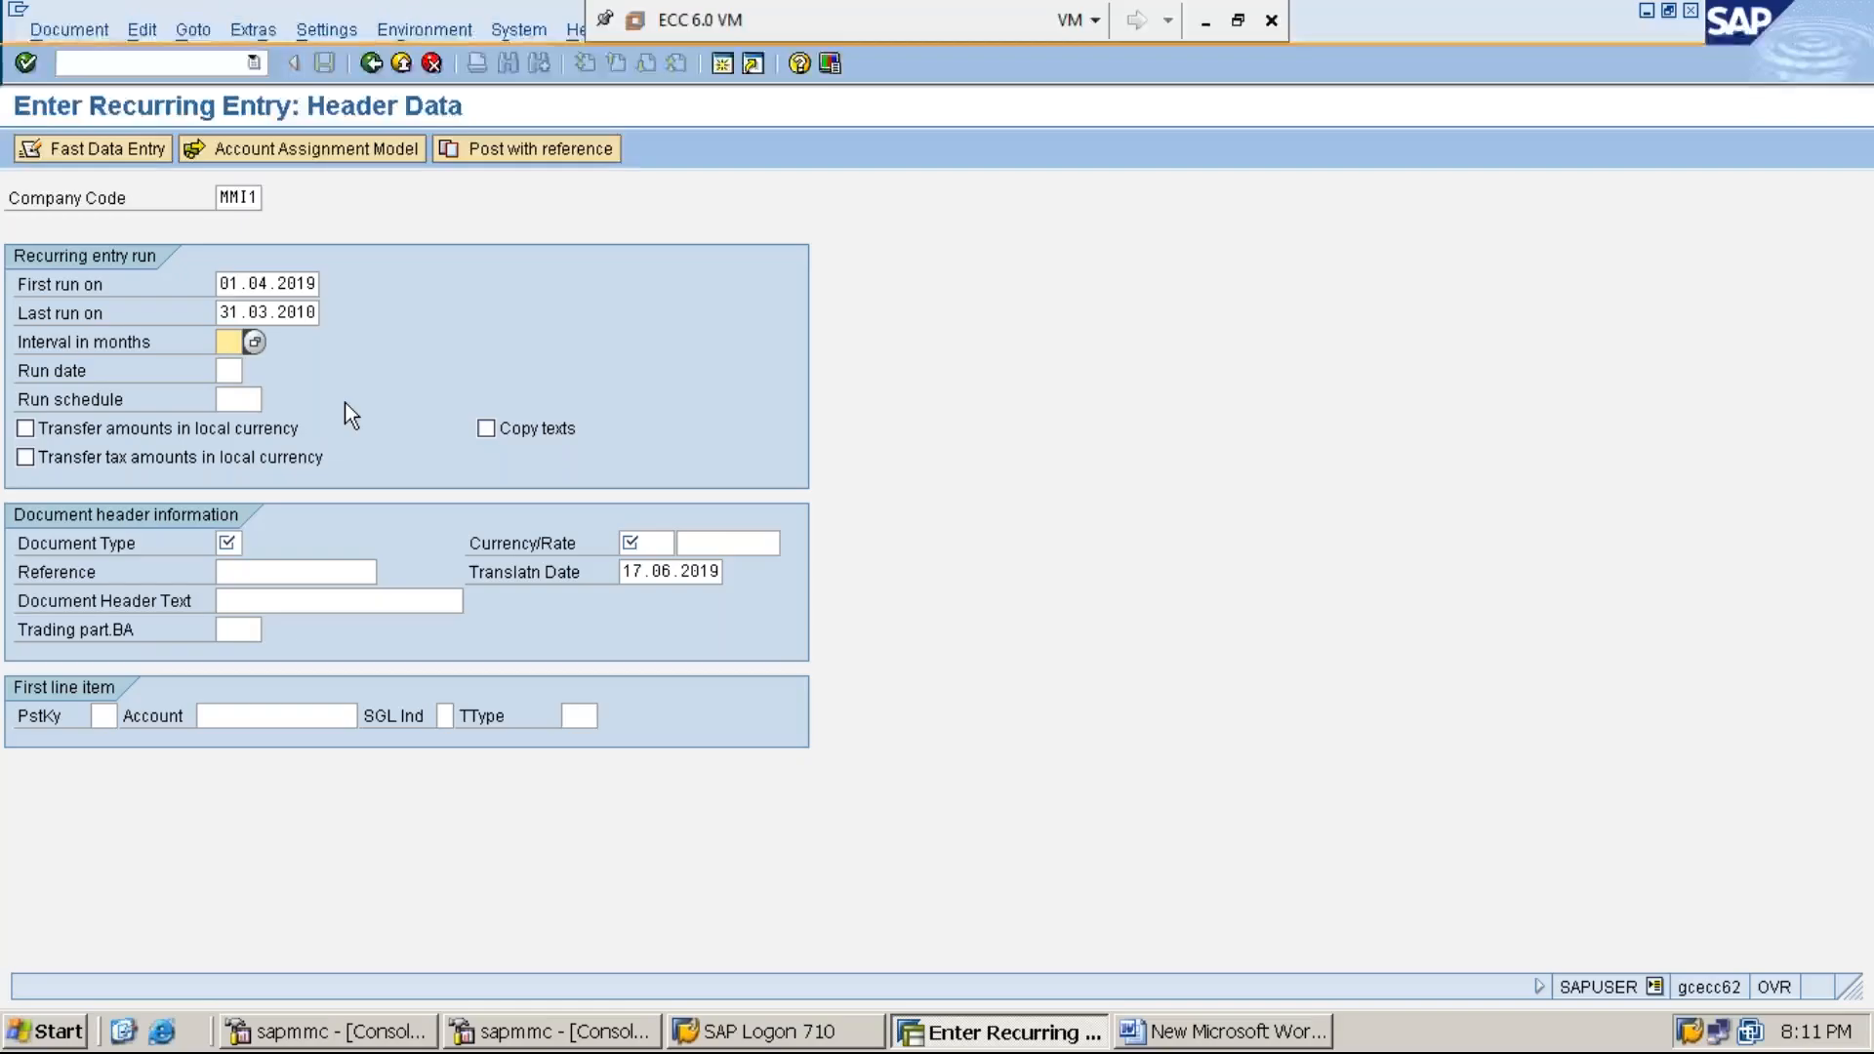
text(01)
Re-enter the interval as 01, set run date 01, and enable Copy texts
key(BackSpace)
text(2)
key(BackSpace)
key(BackSpace)
text(01)
click(221, 370)
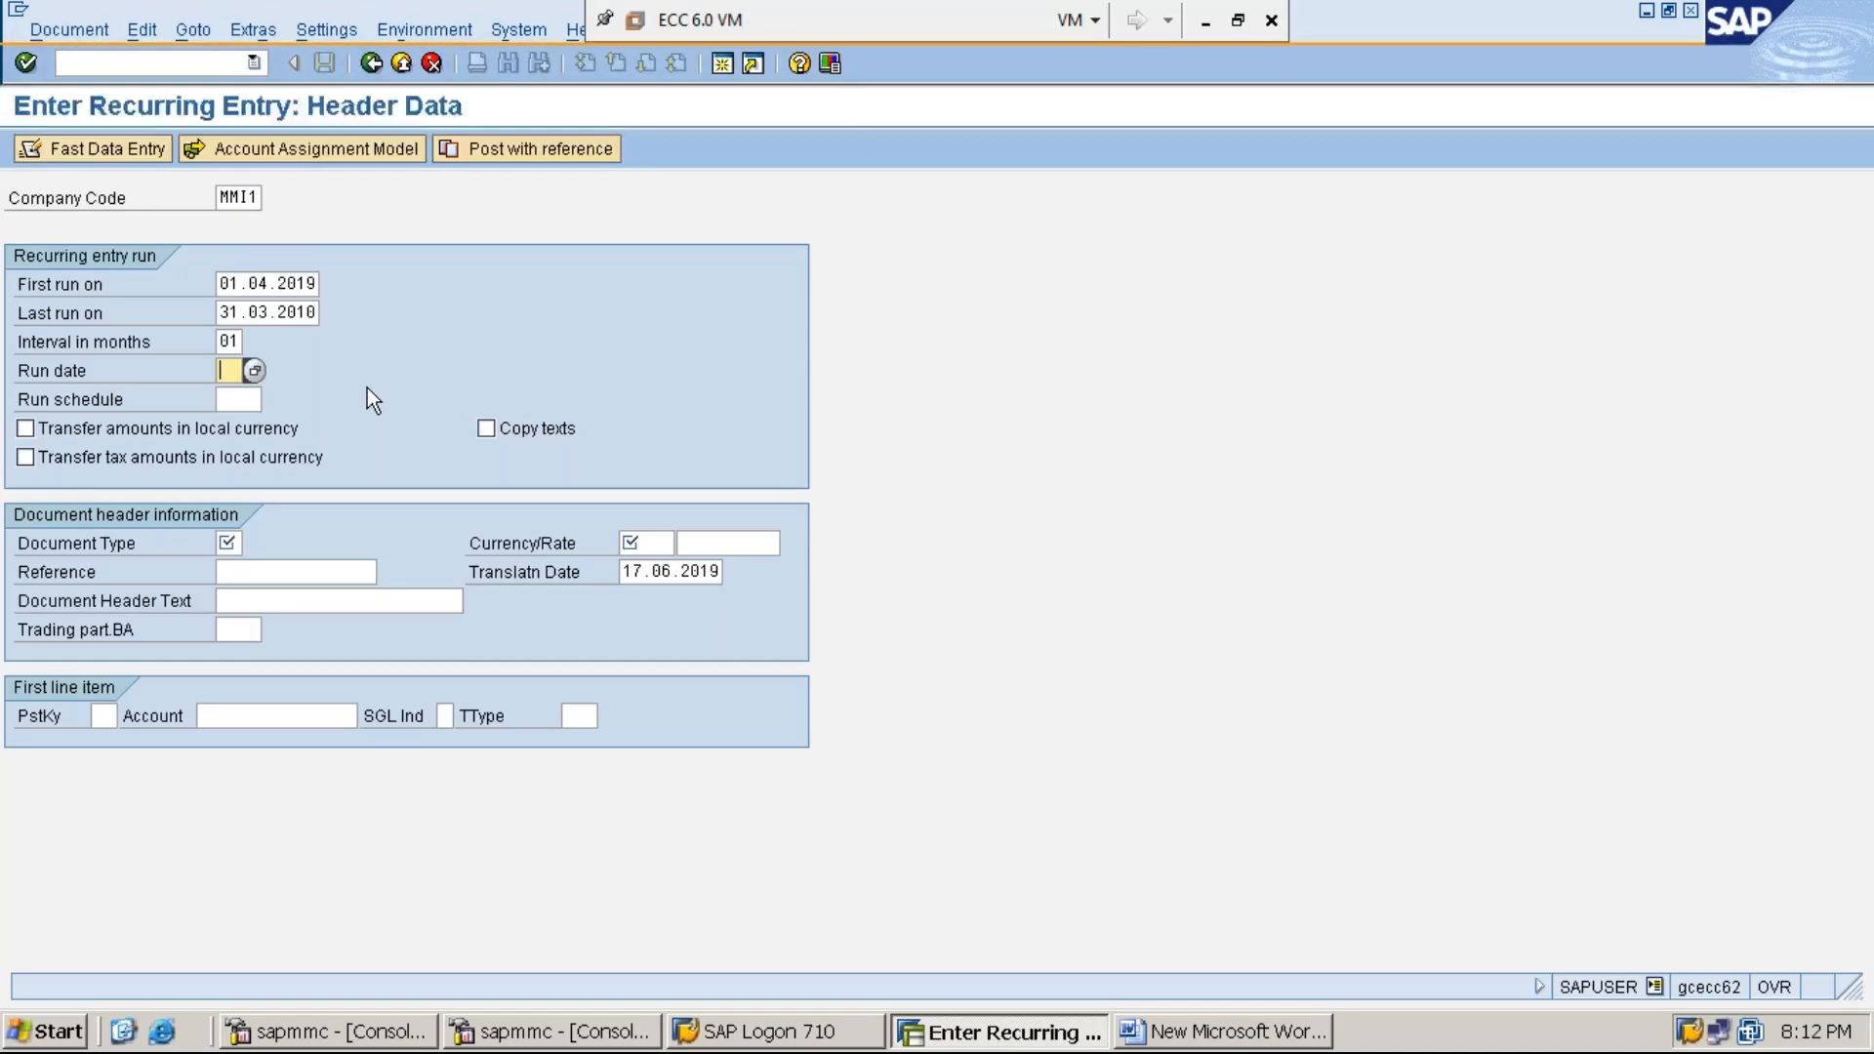
text(01)
click(486, 430)
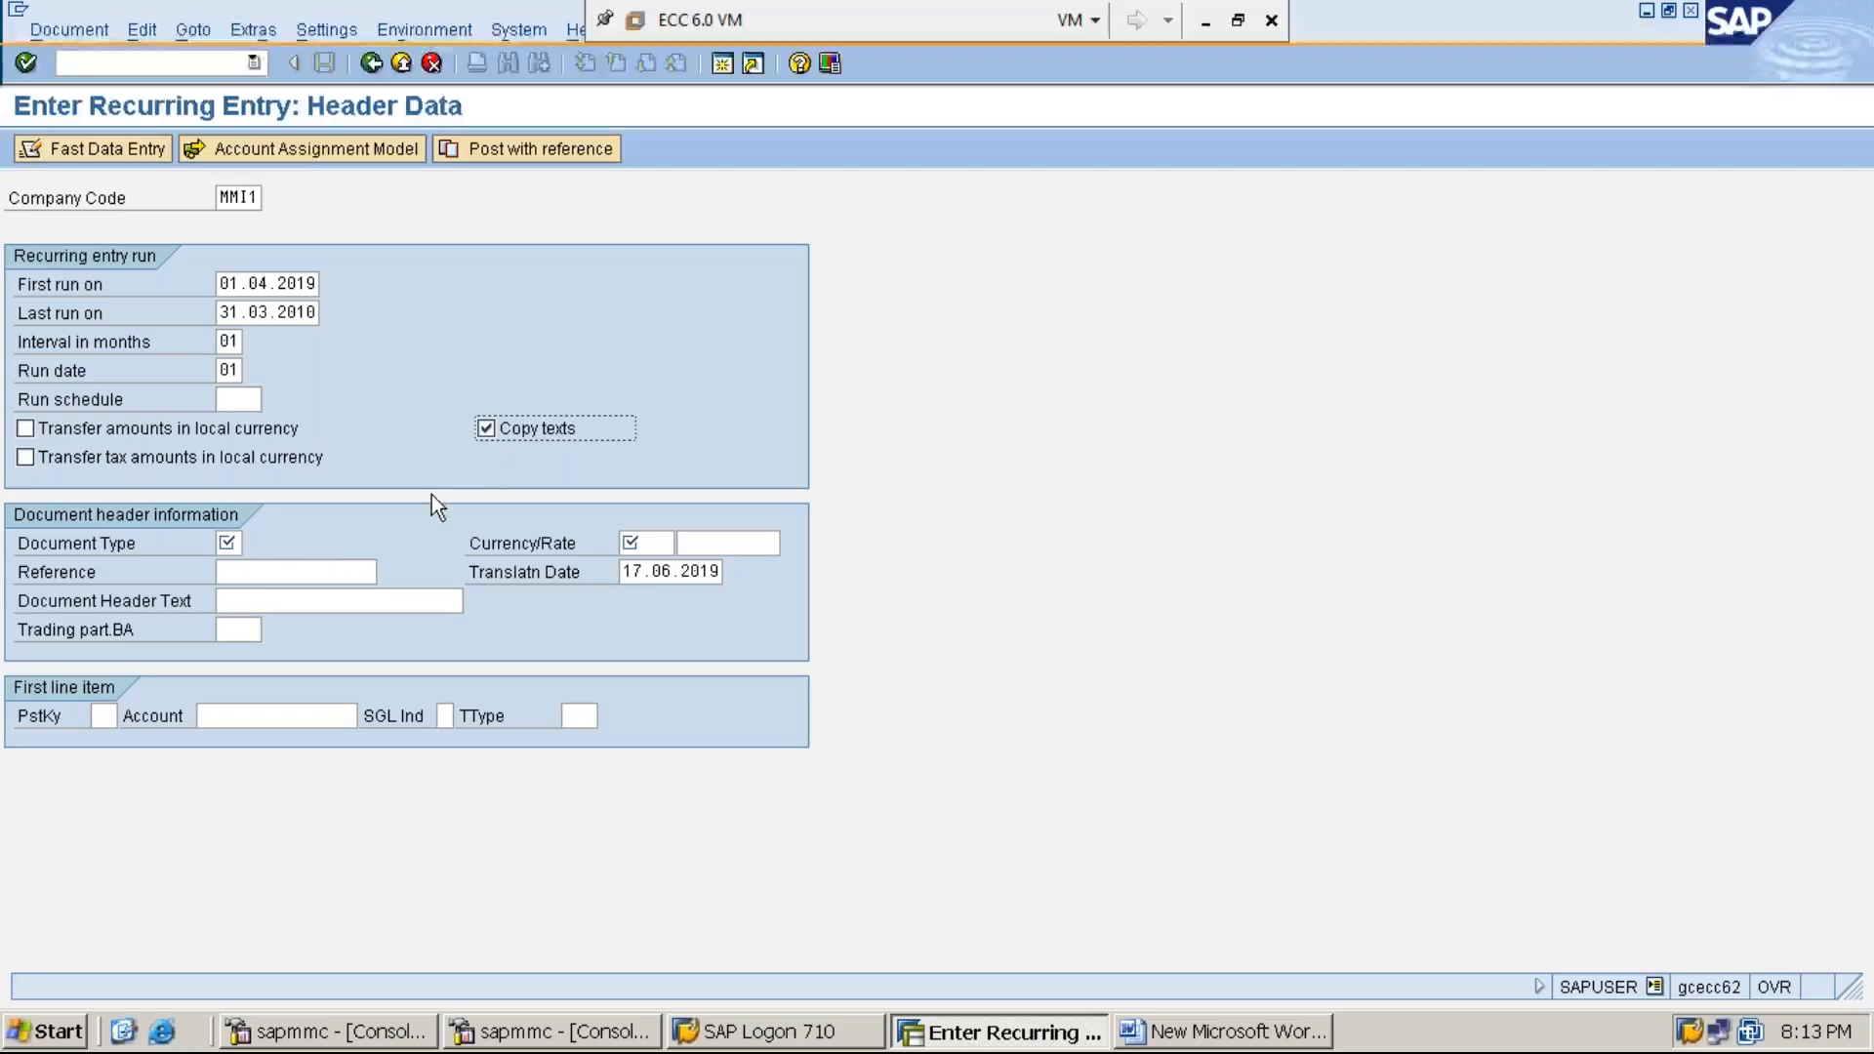
Set document type SA and currency INR on the recurring entry header
click(229, 543)
text(Sa)
key(Down)
key(Return)
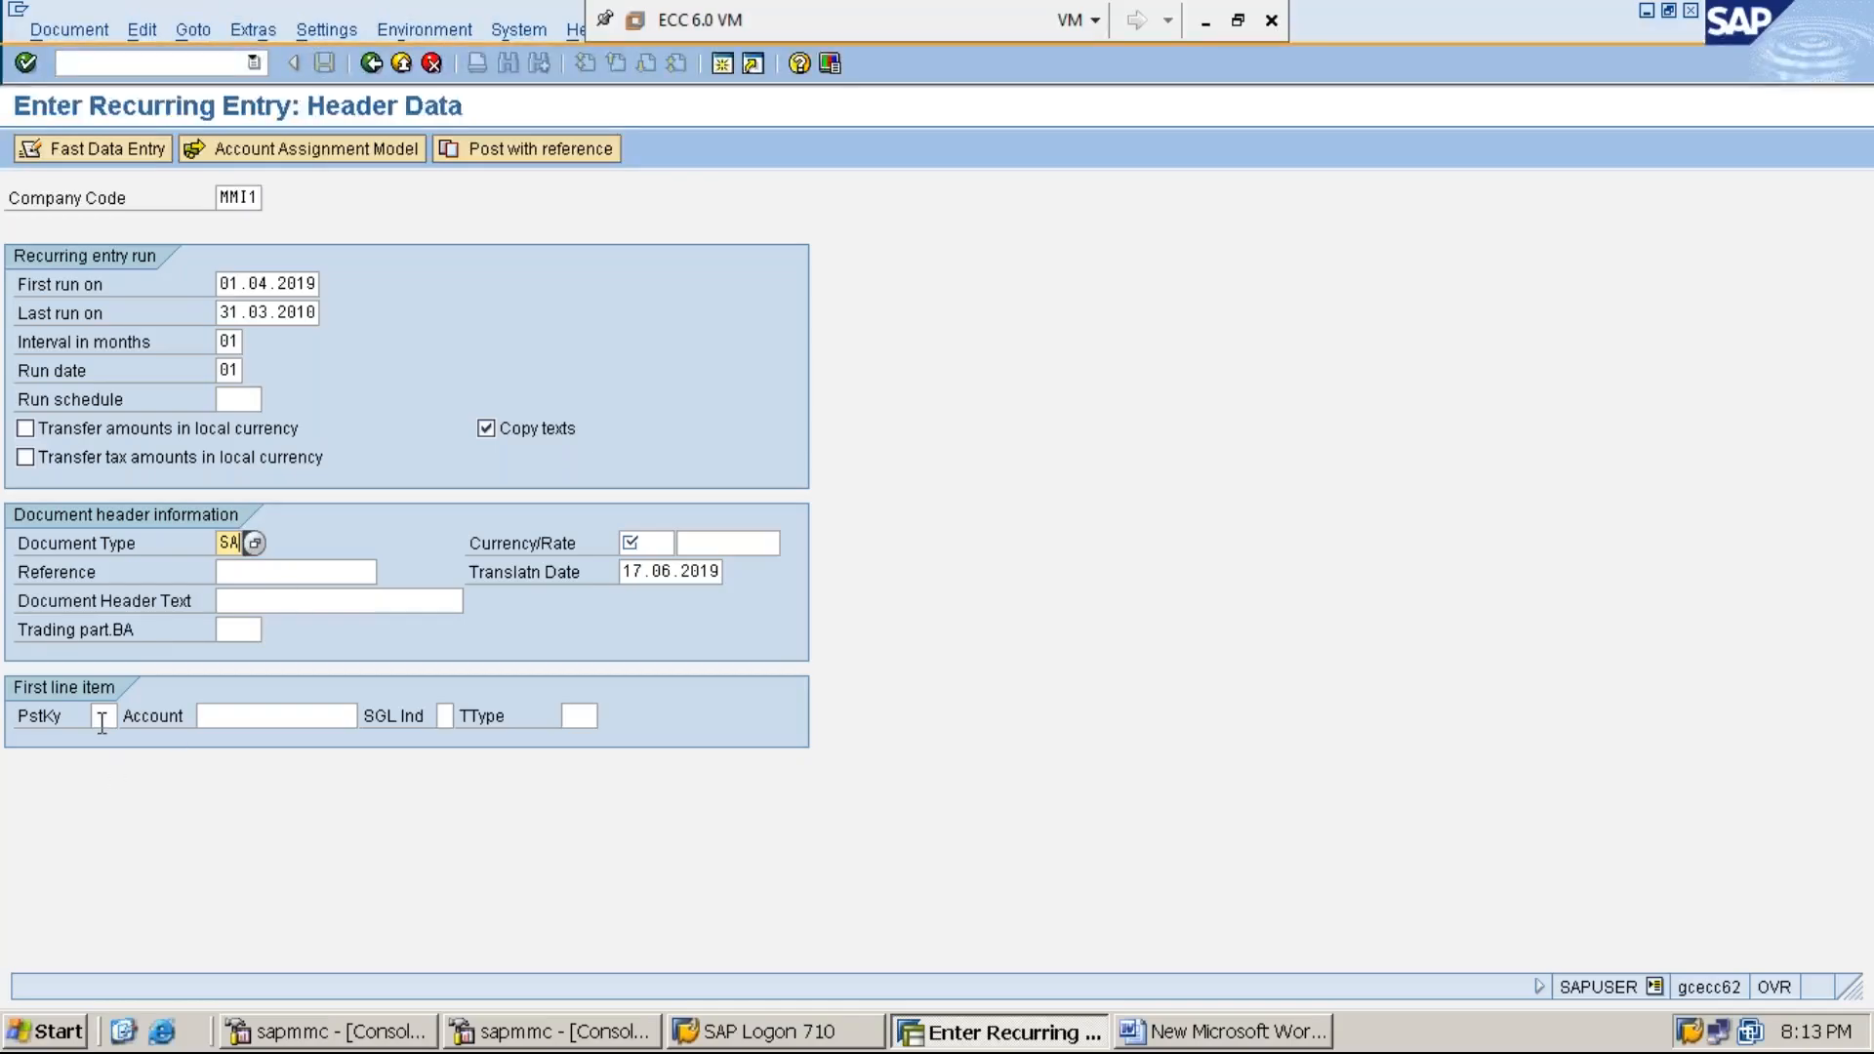
click(651, 544)
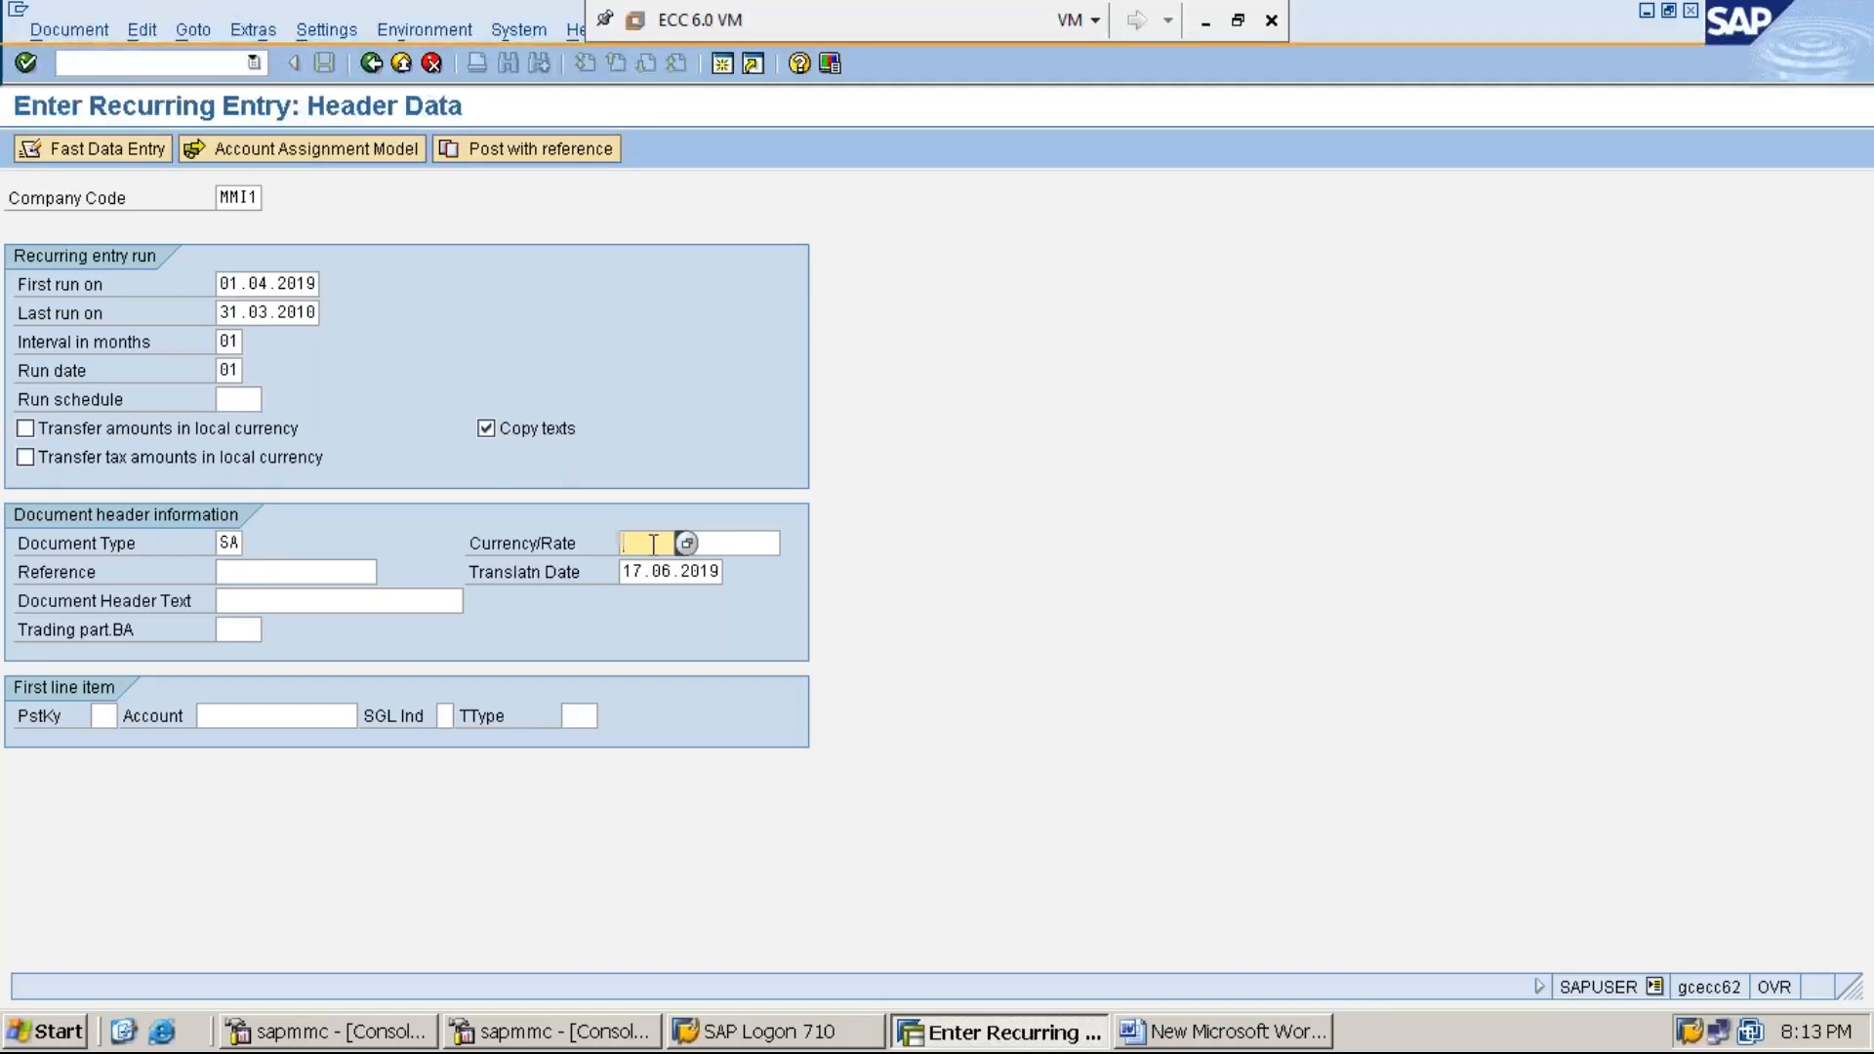
text(INR)
Give the first line posting key 40 and account 300001, correct last run to 31.03.2020, and submit
click(104, 715)
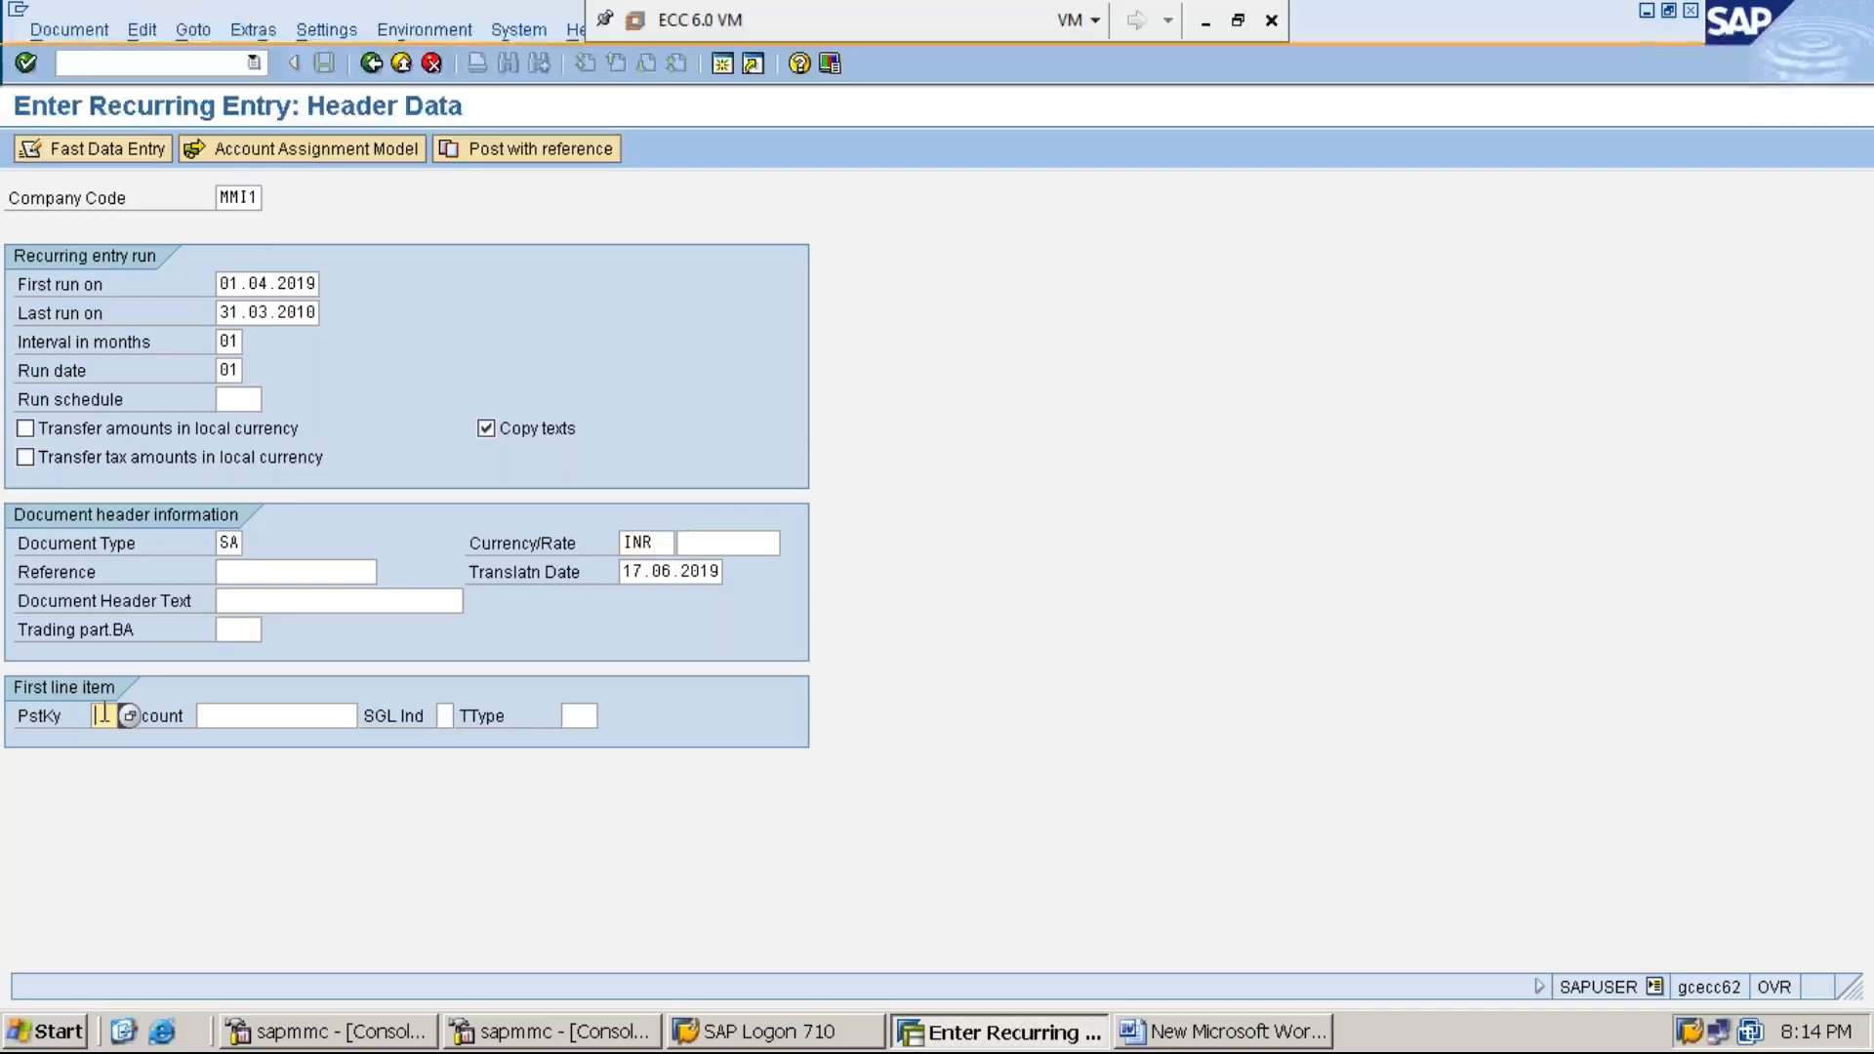
text(40)
click(305, 310)
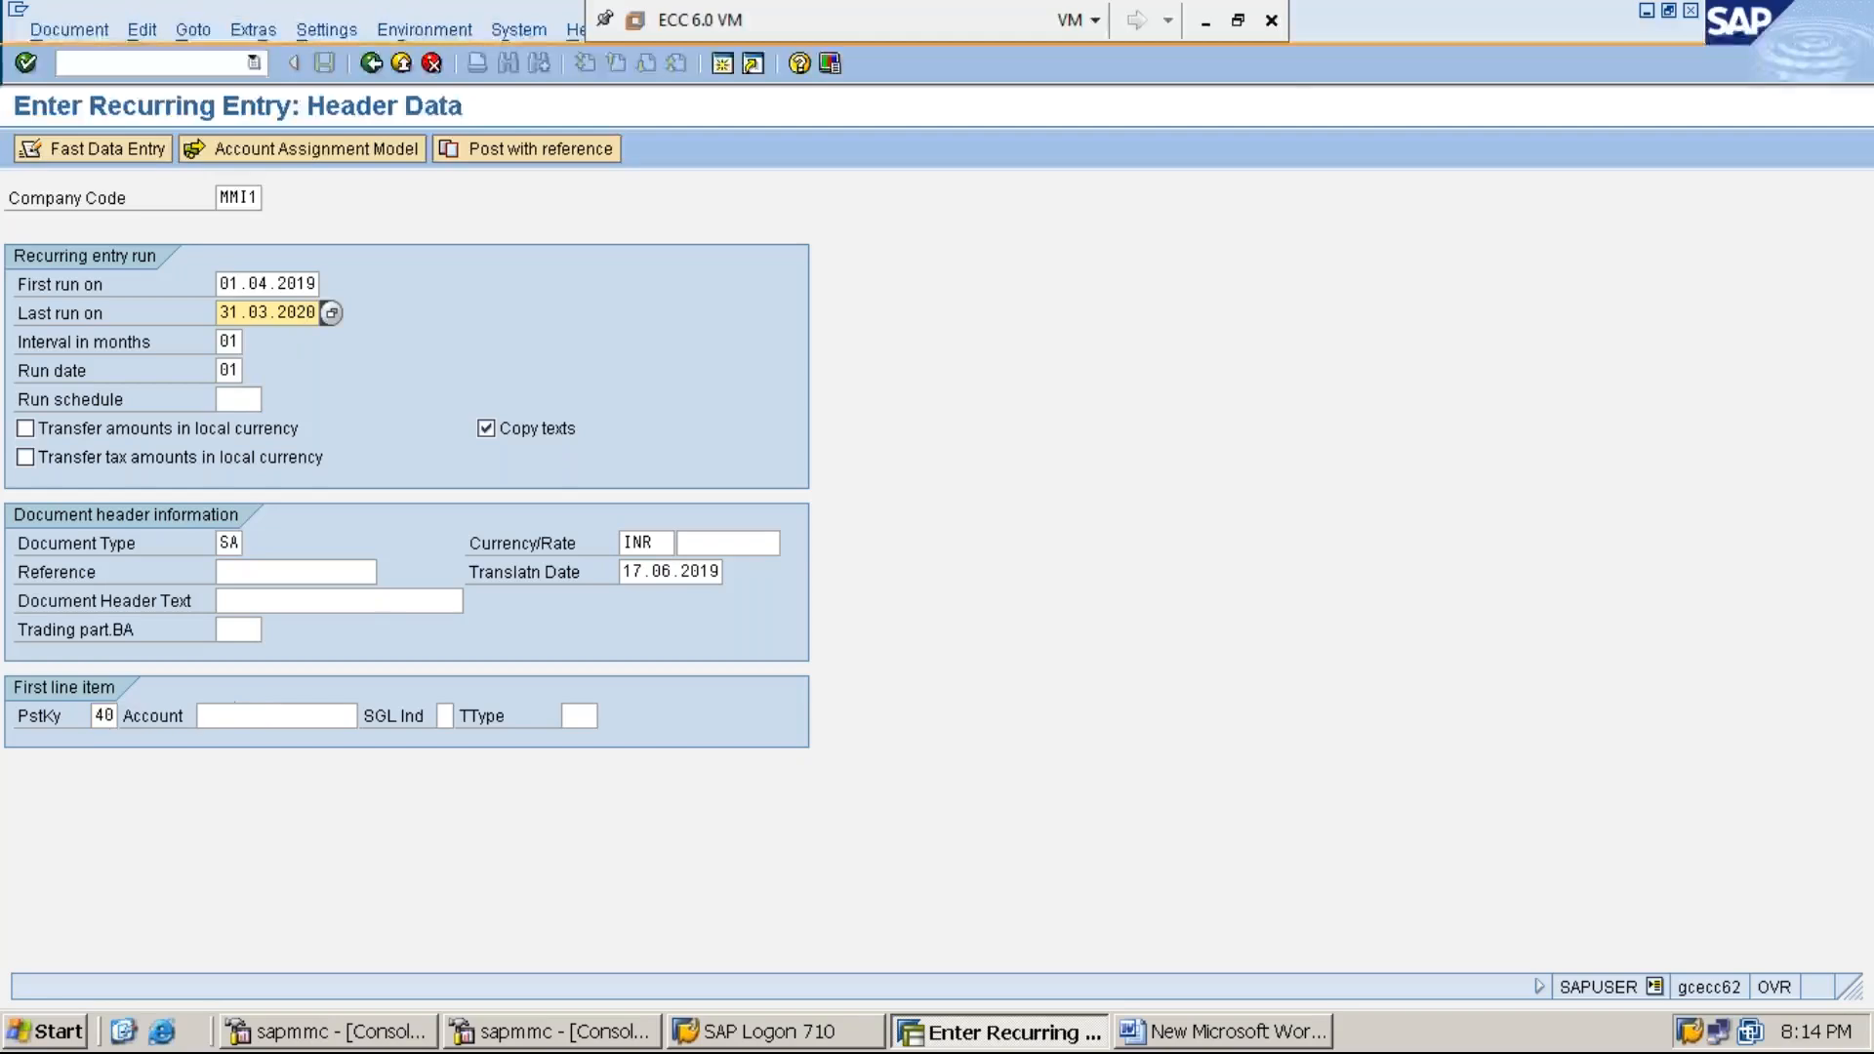
click(105, 717)
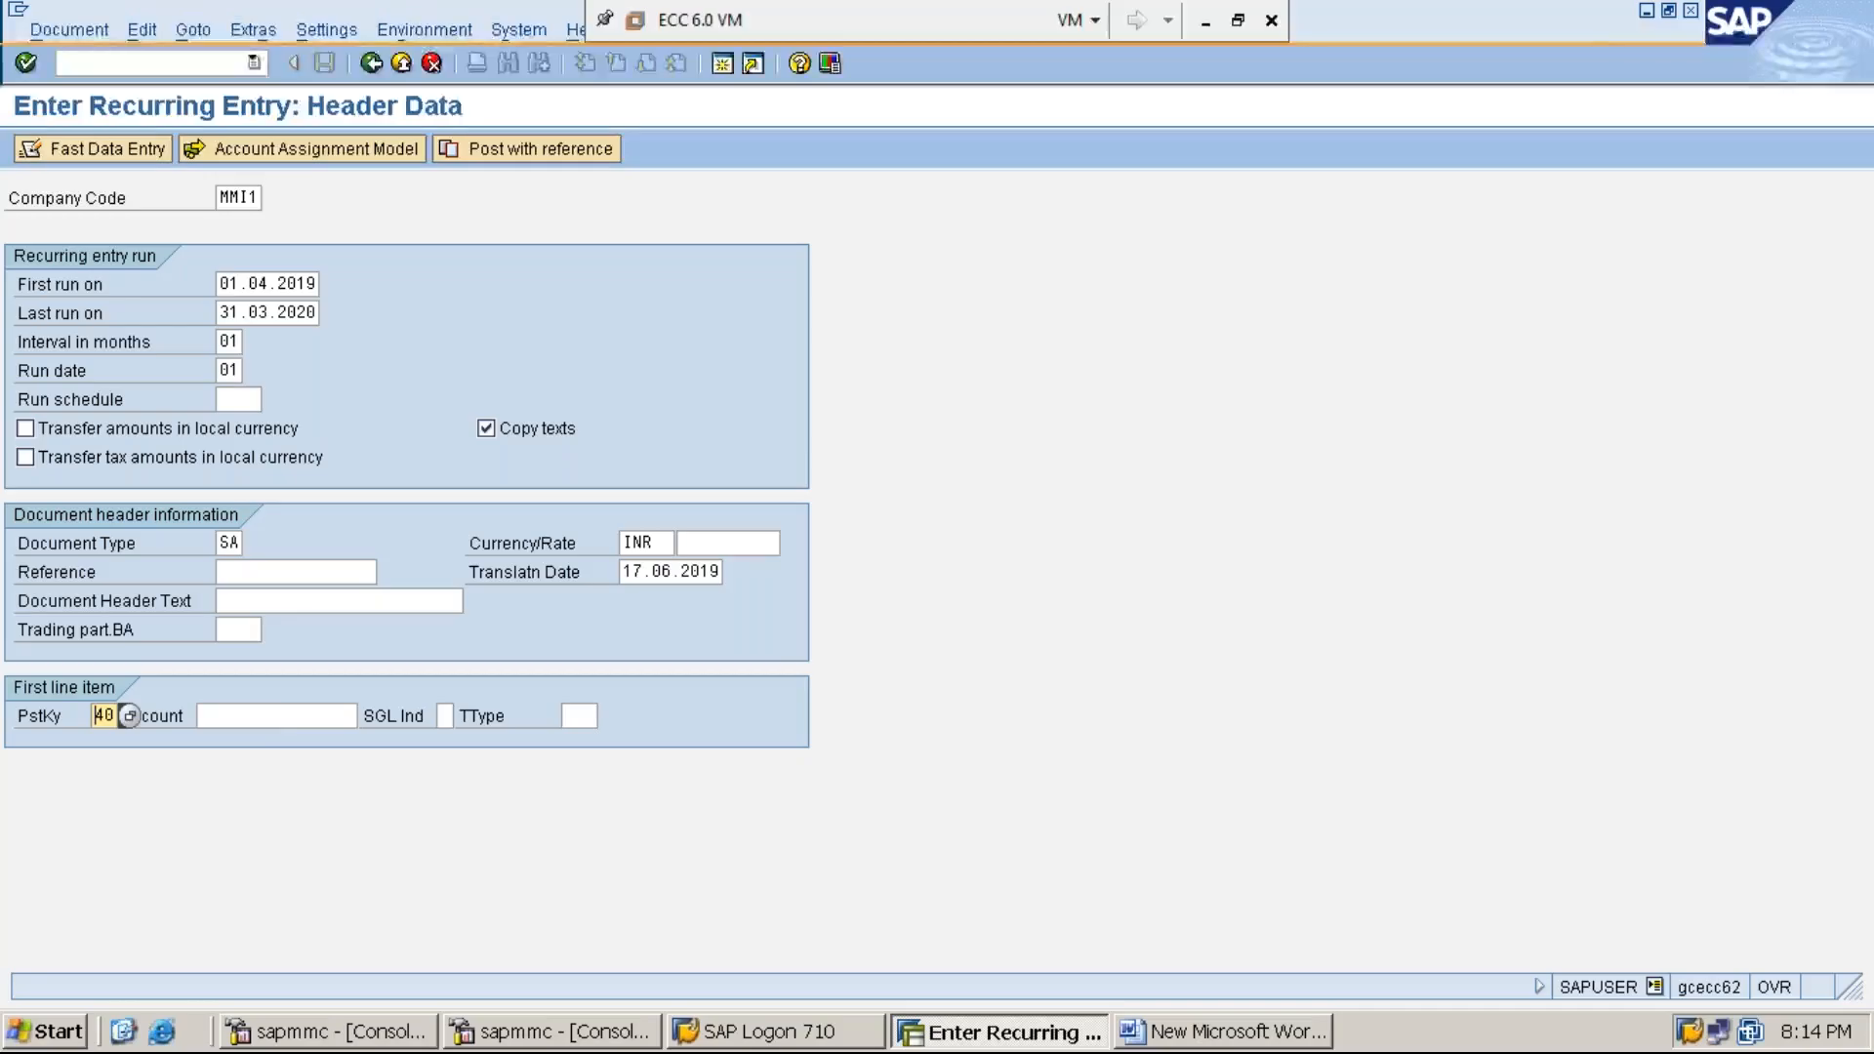
click(277, 718)
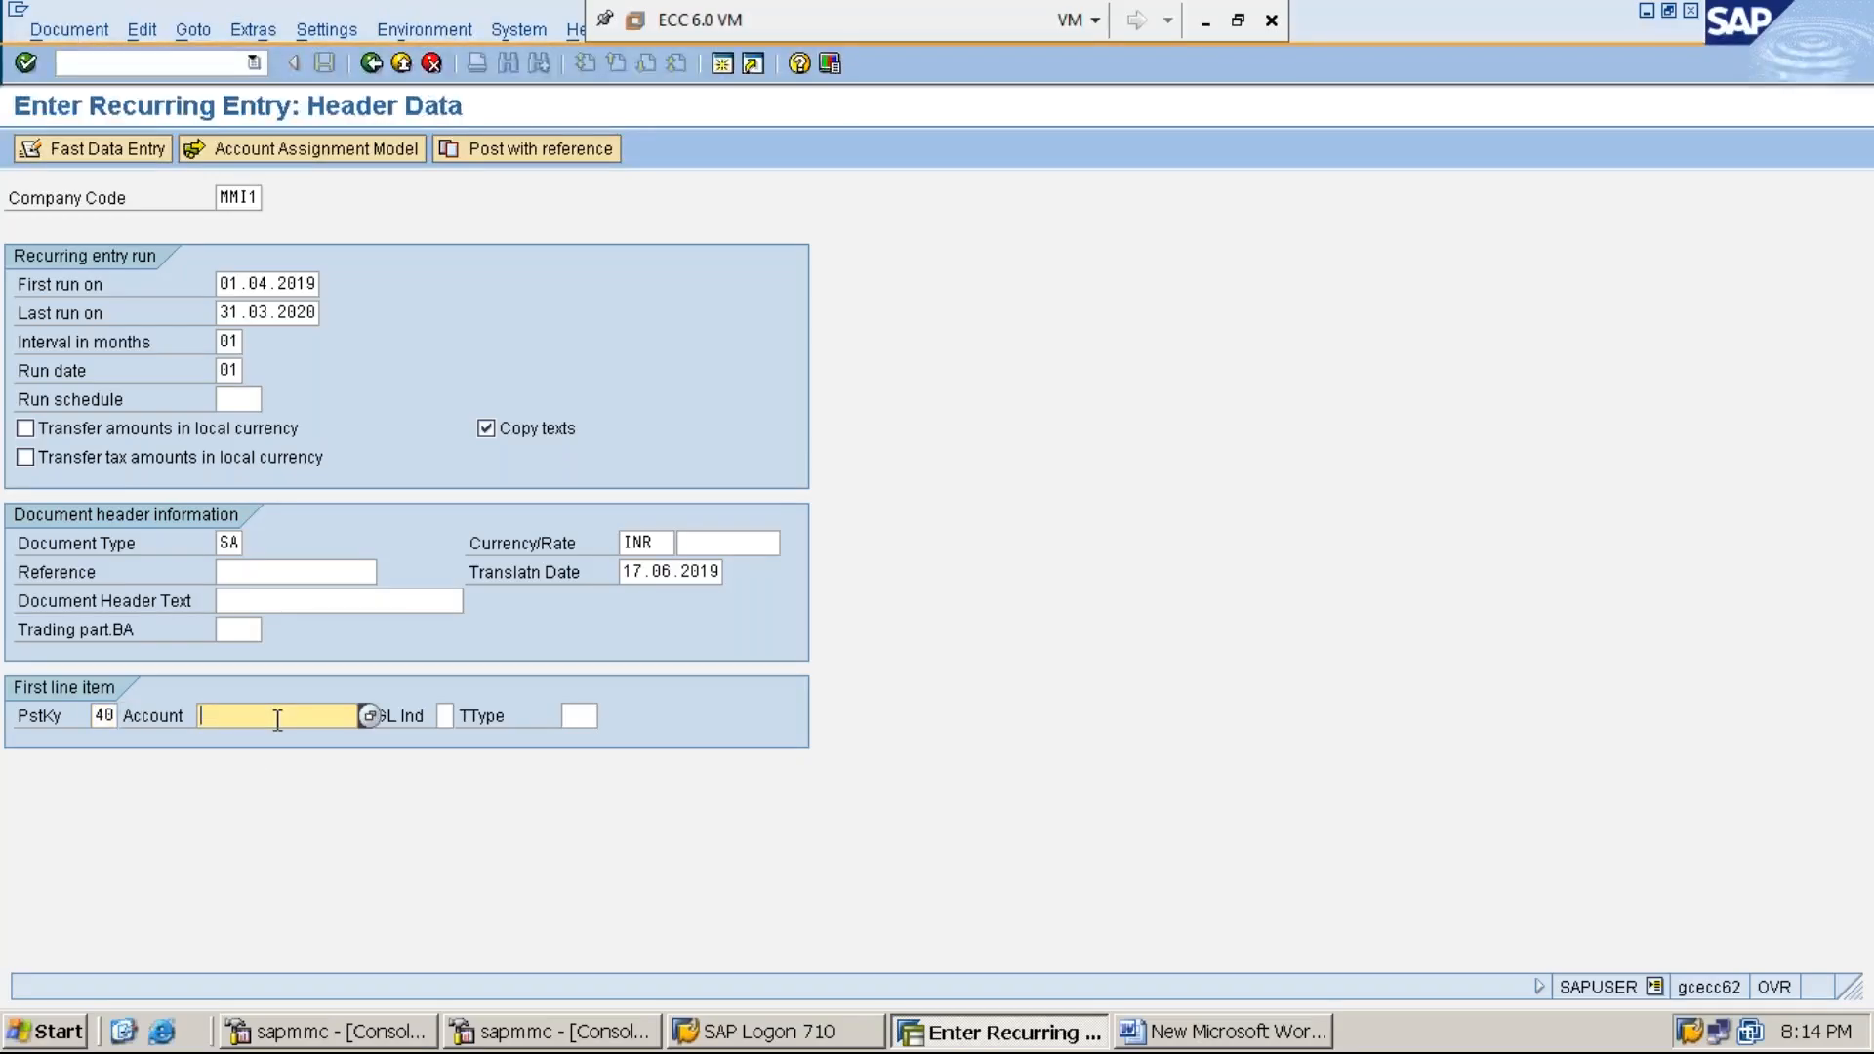
text(3)
key(Down)
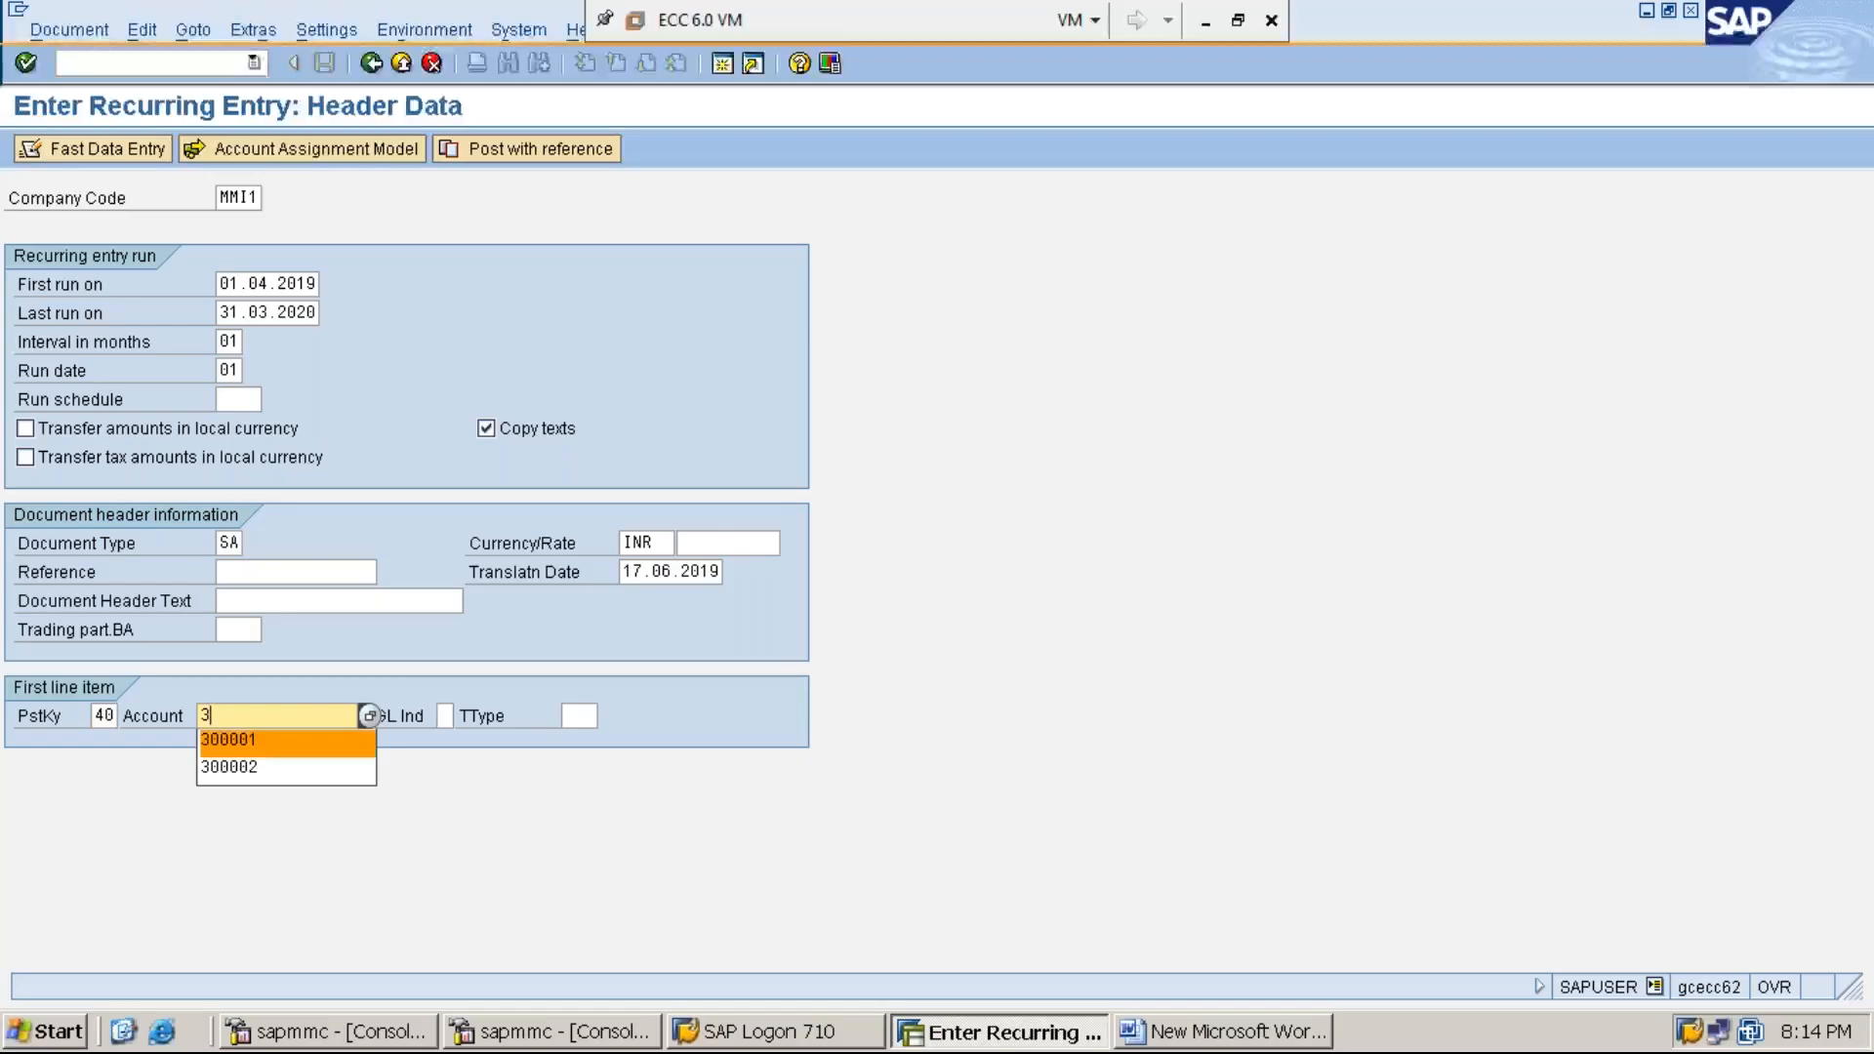
key(Return)
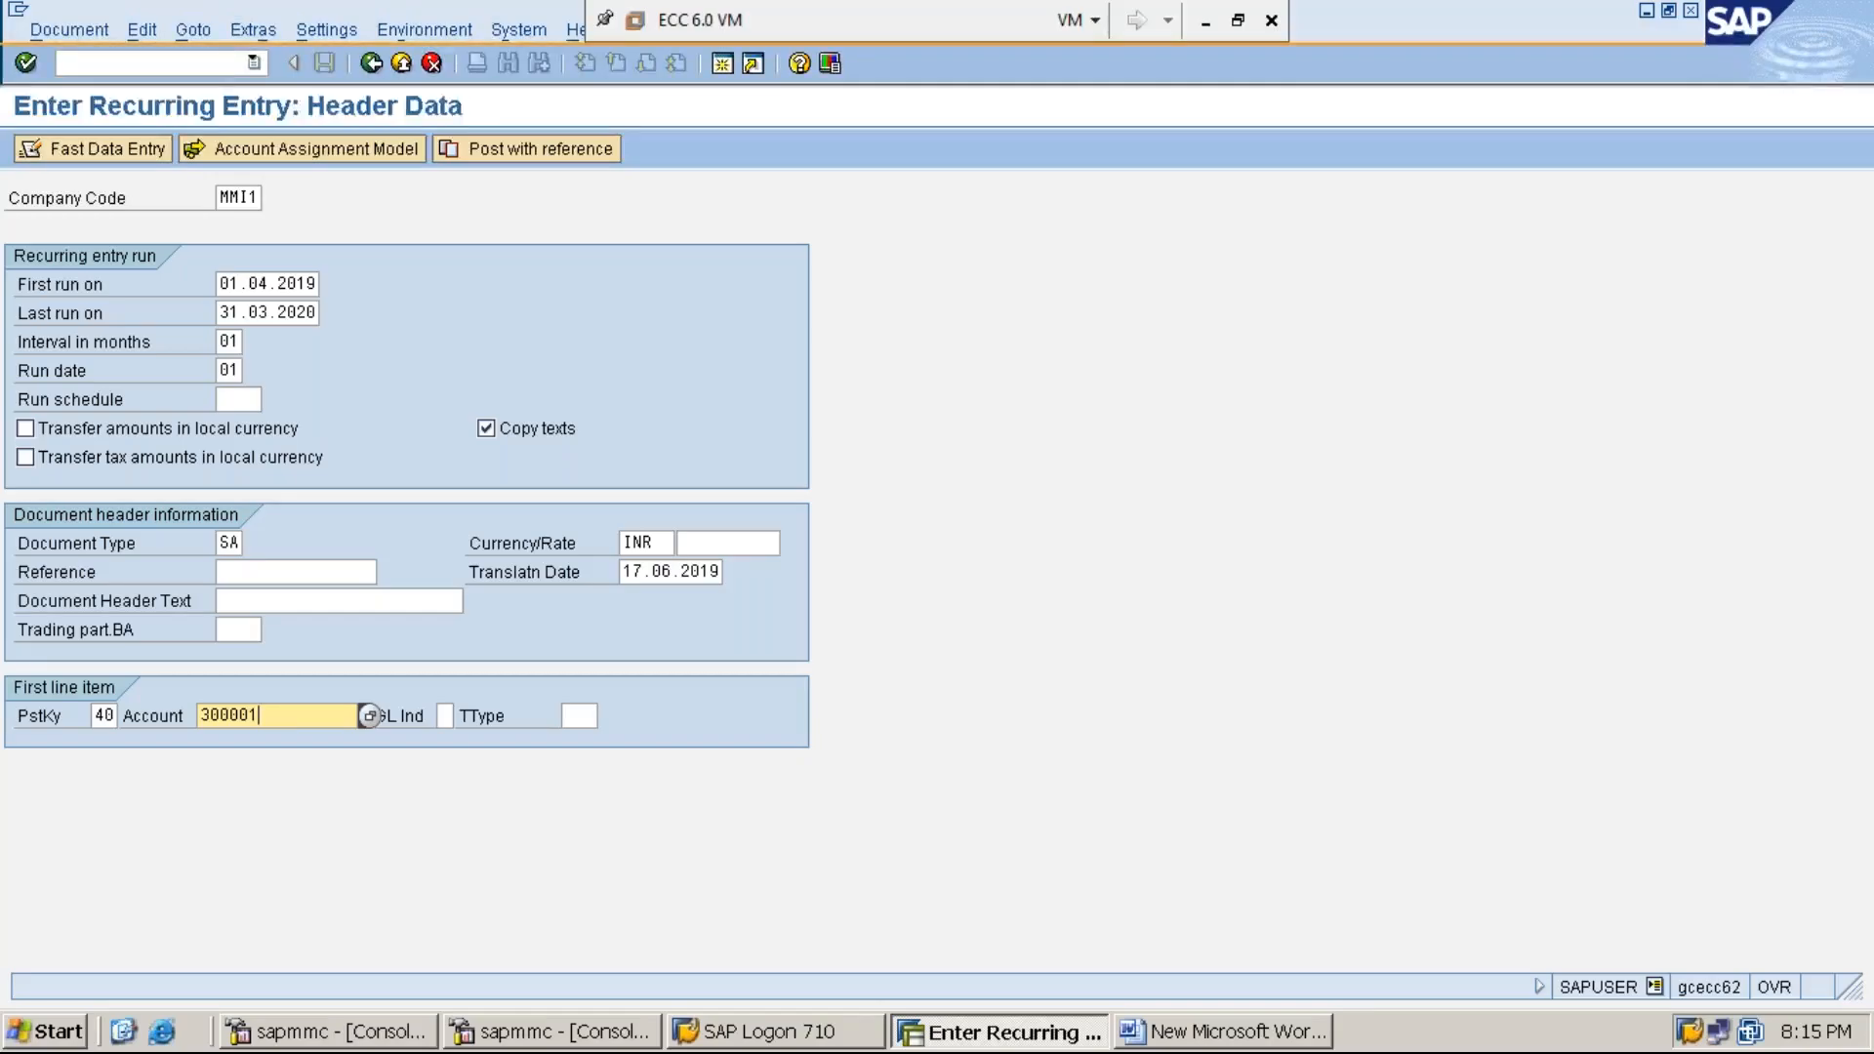
key(Return)
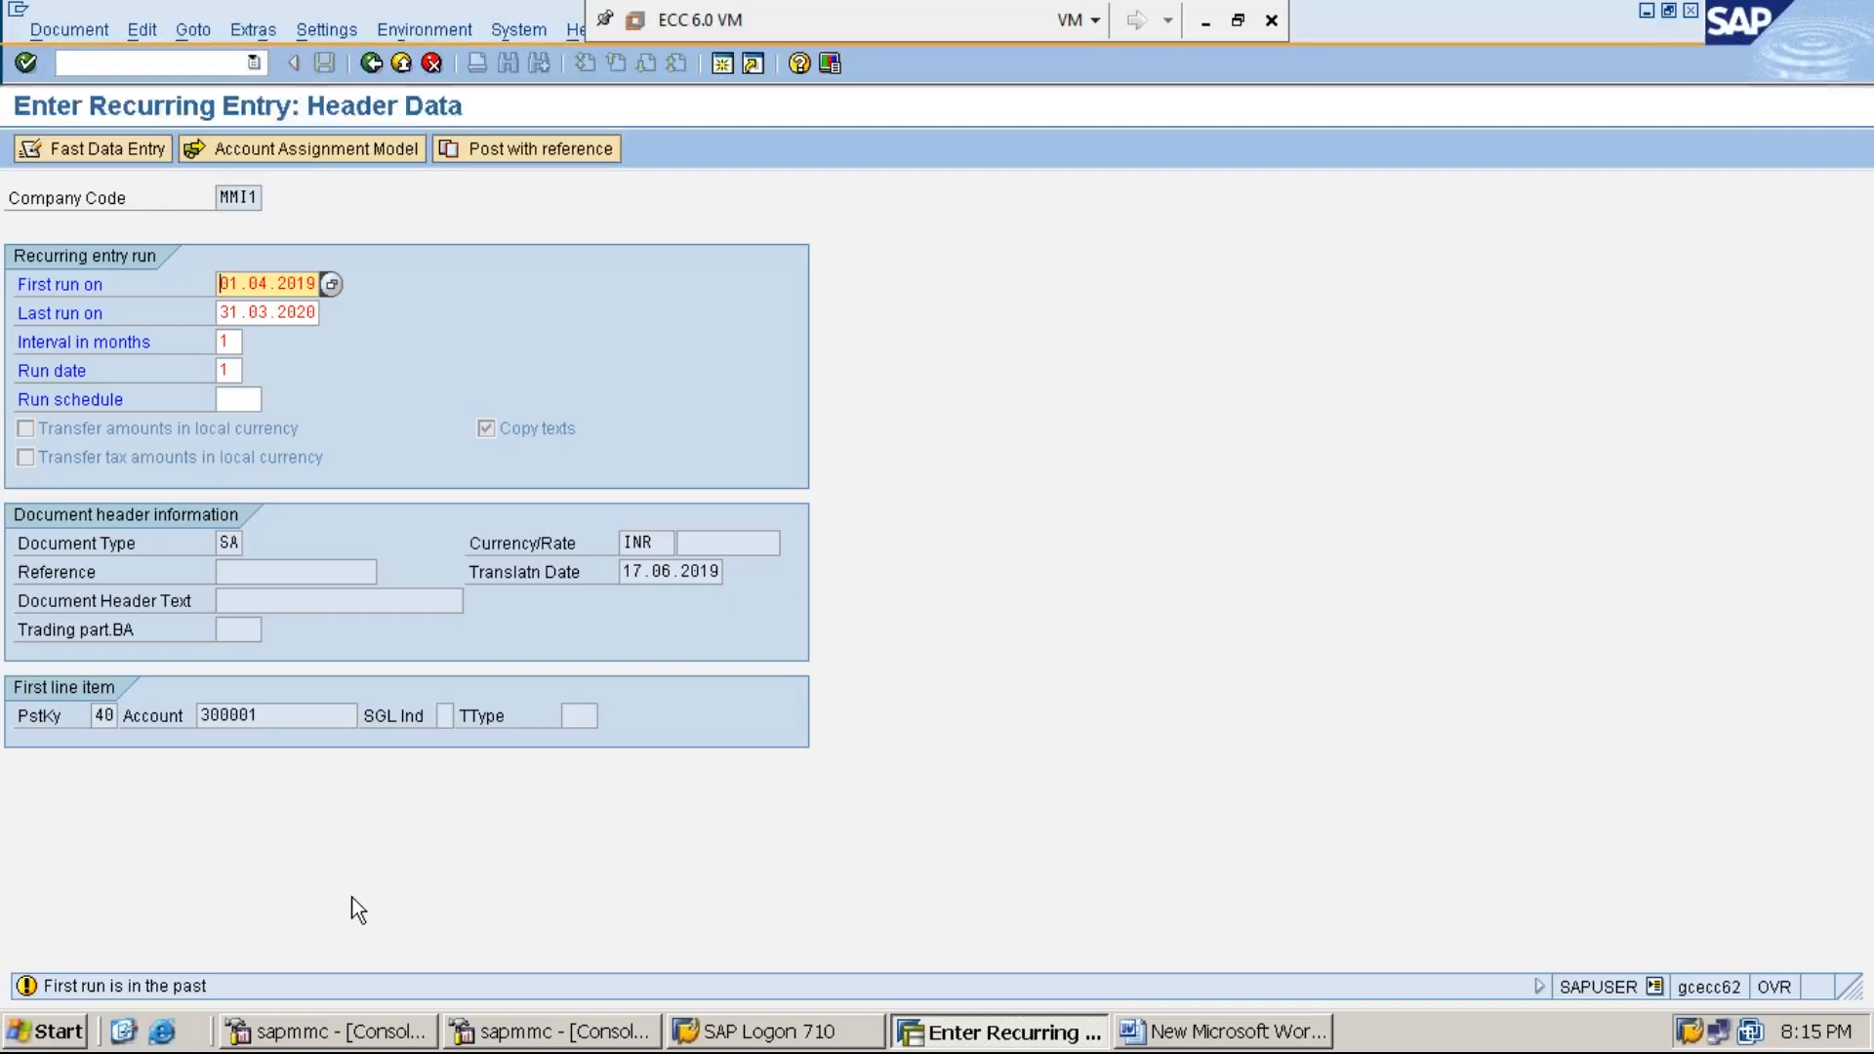
Enter 65000 as the debit amount with item text RENT PAID IN CASH
key(Return)
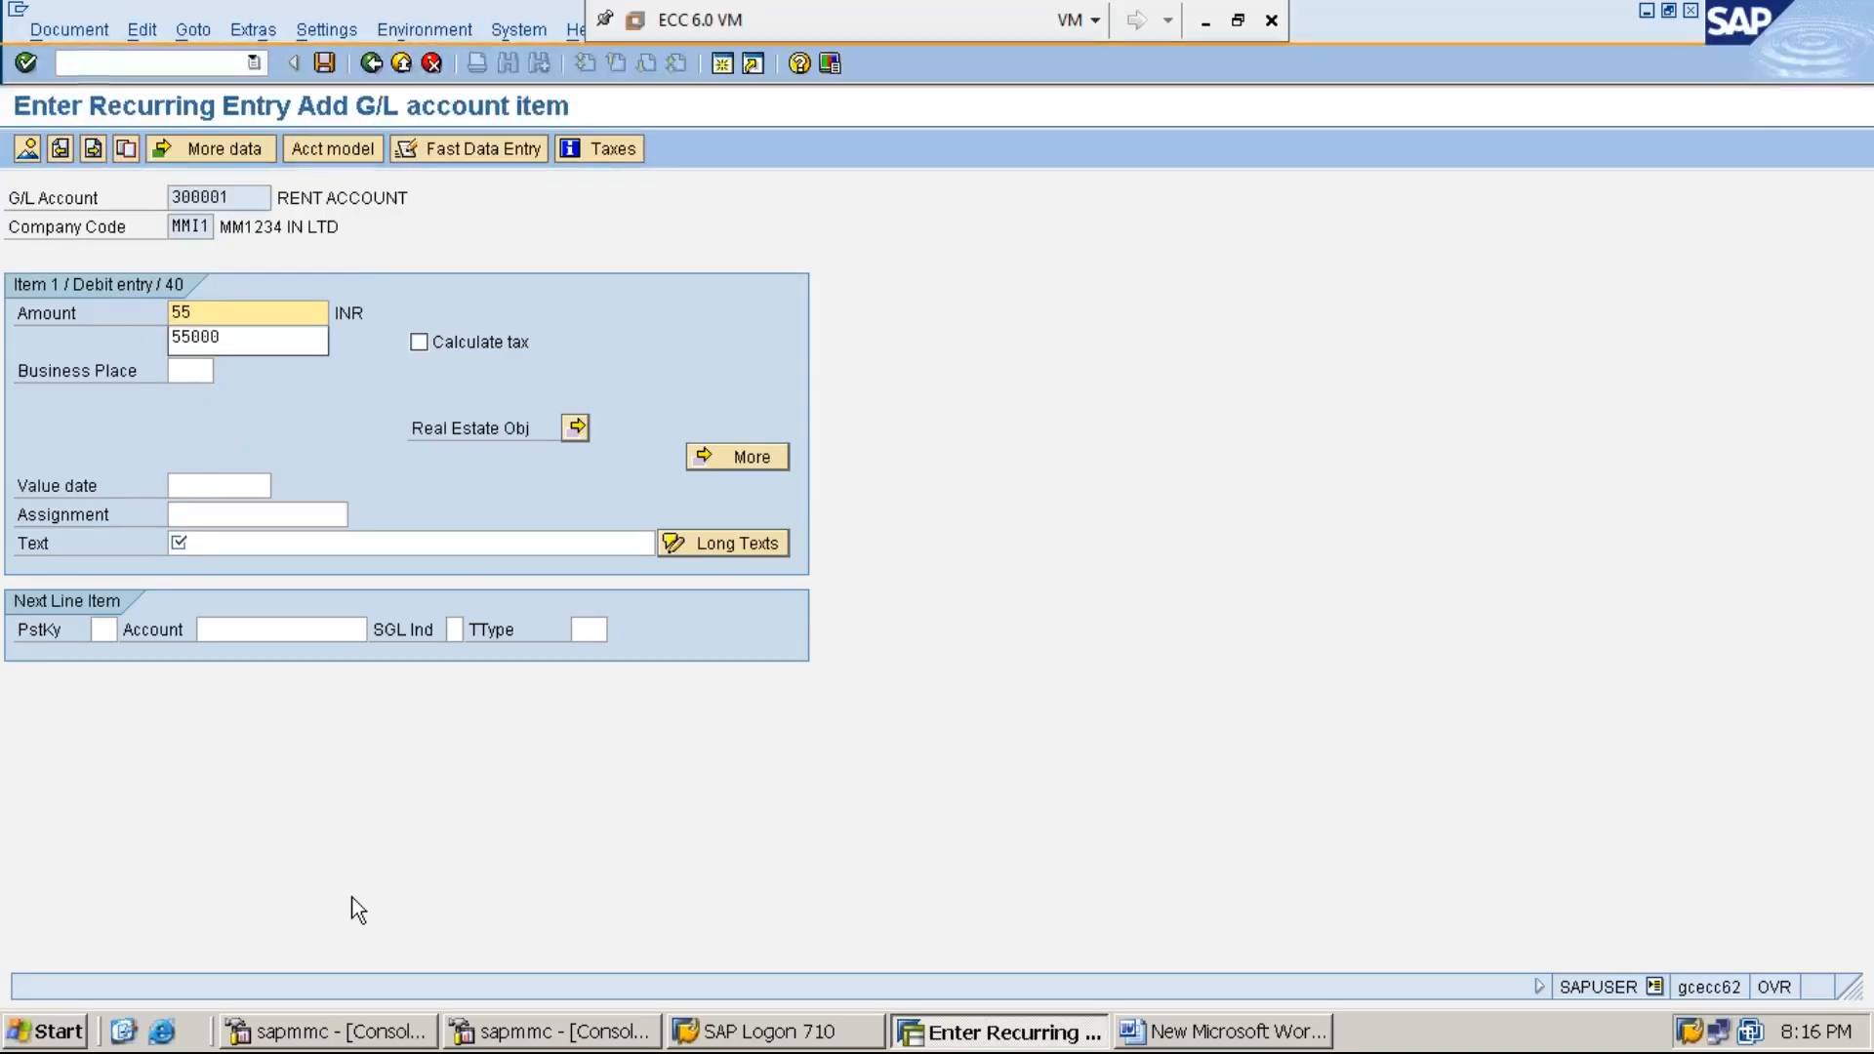
key(BackSpace)
key(BackSpace)
text(65)
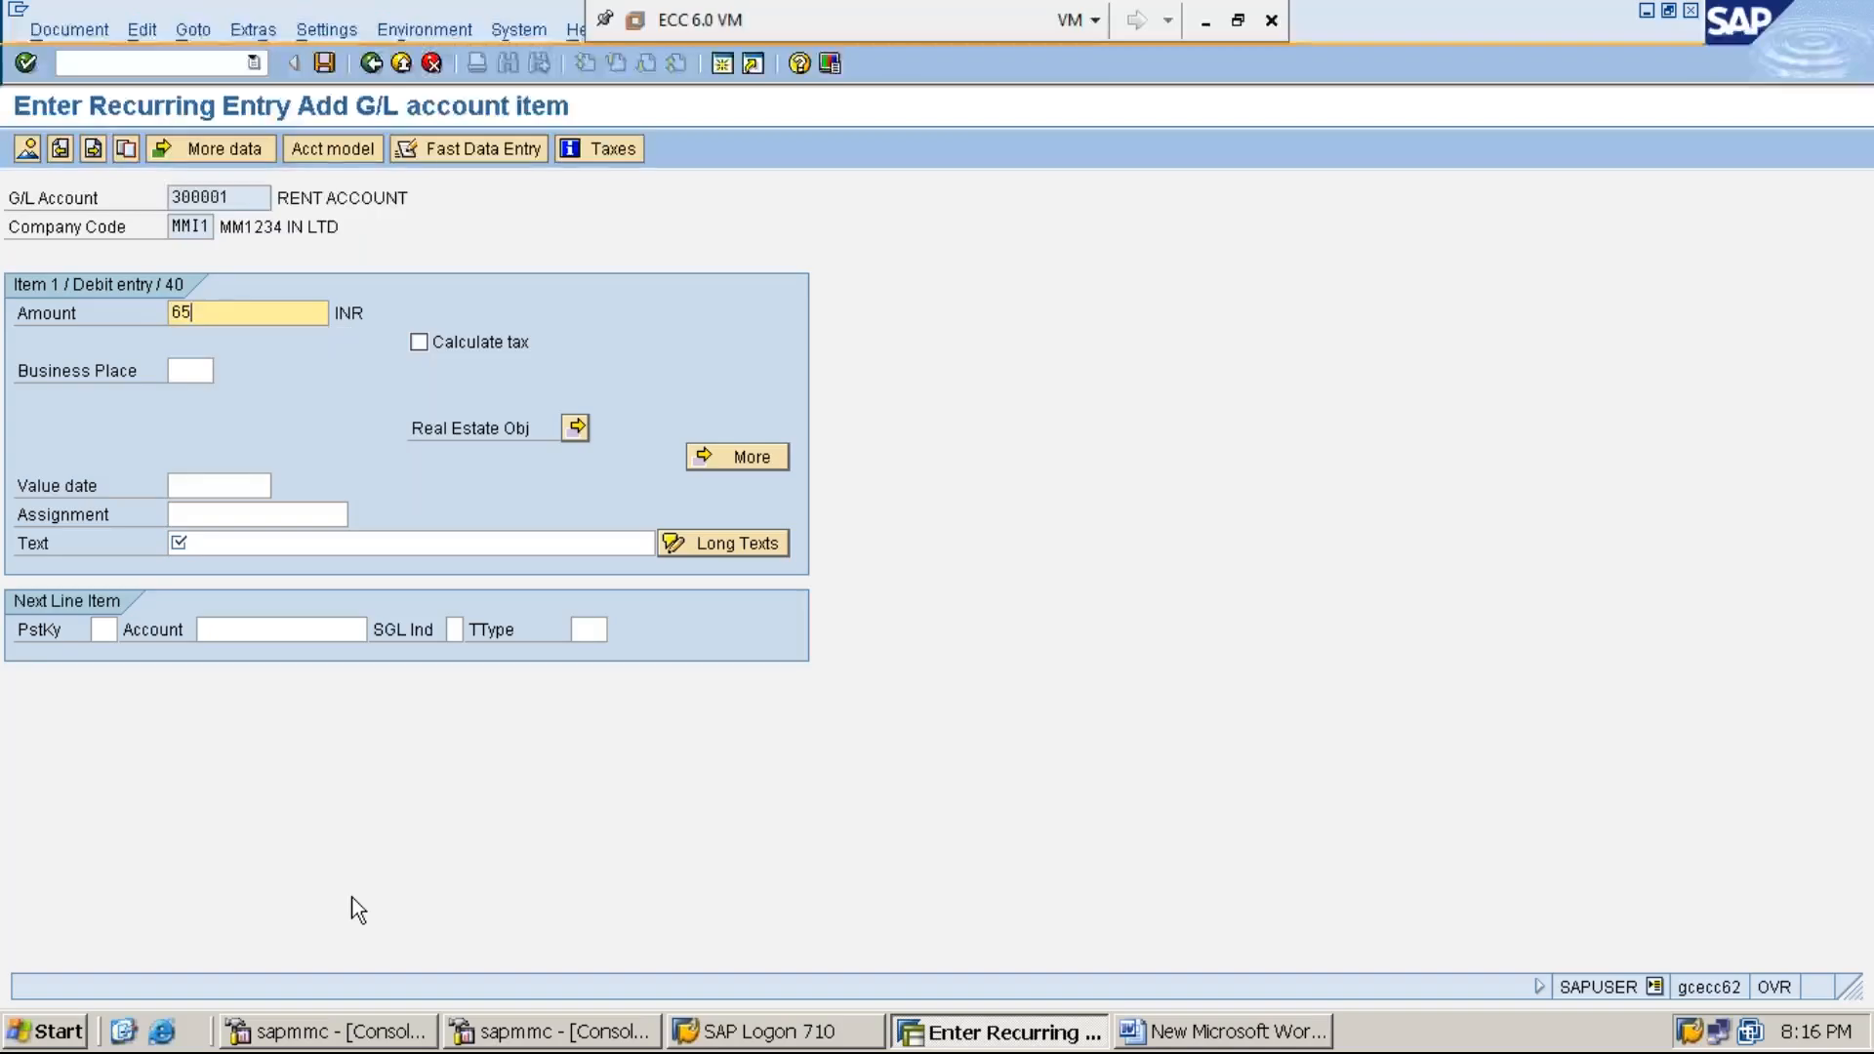
text(000)
key(Tab)
key(Tab)
key(Tab)
key(Tab)
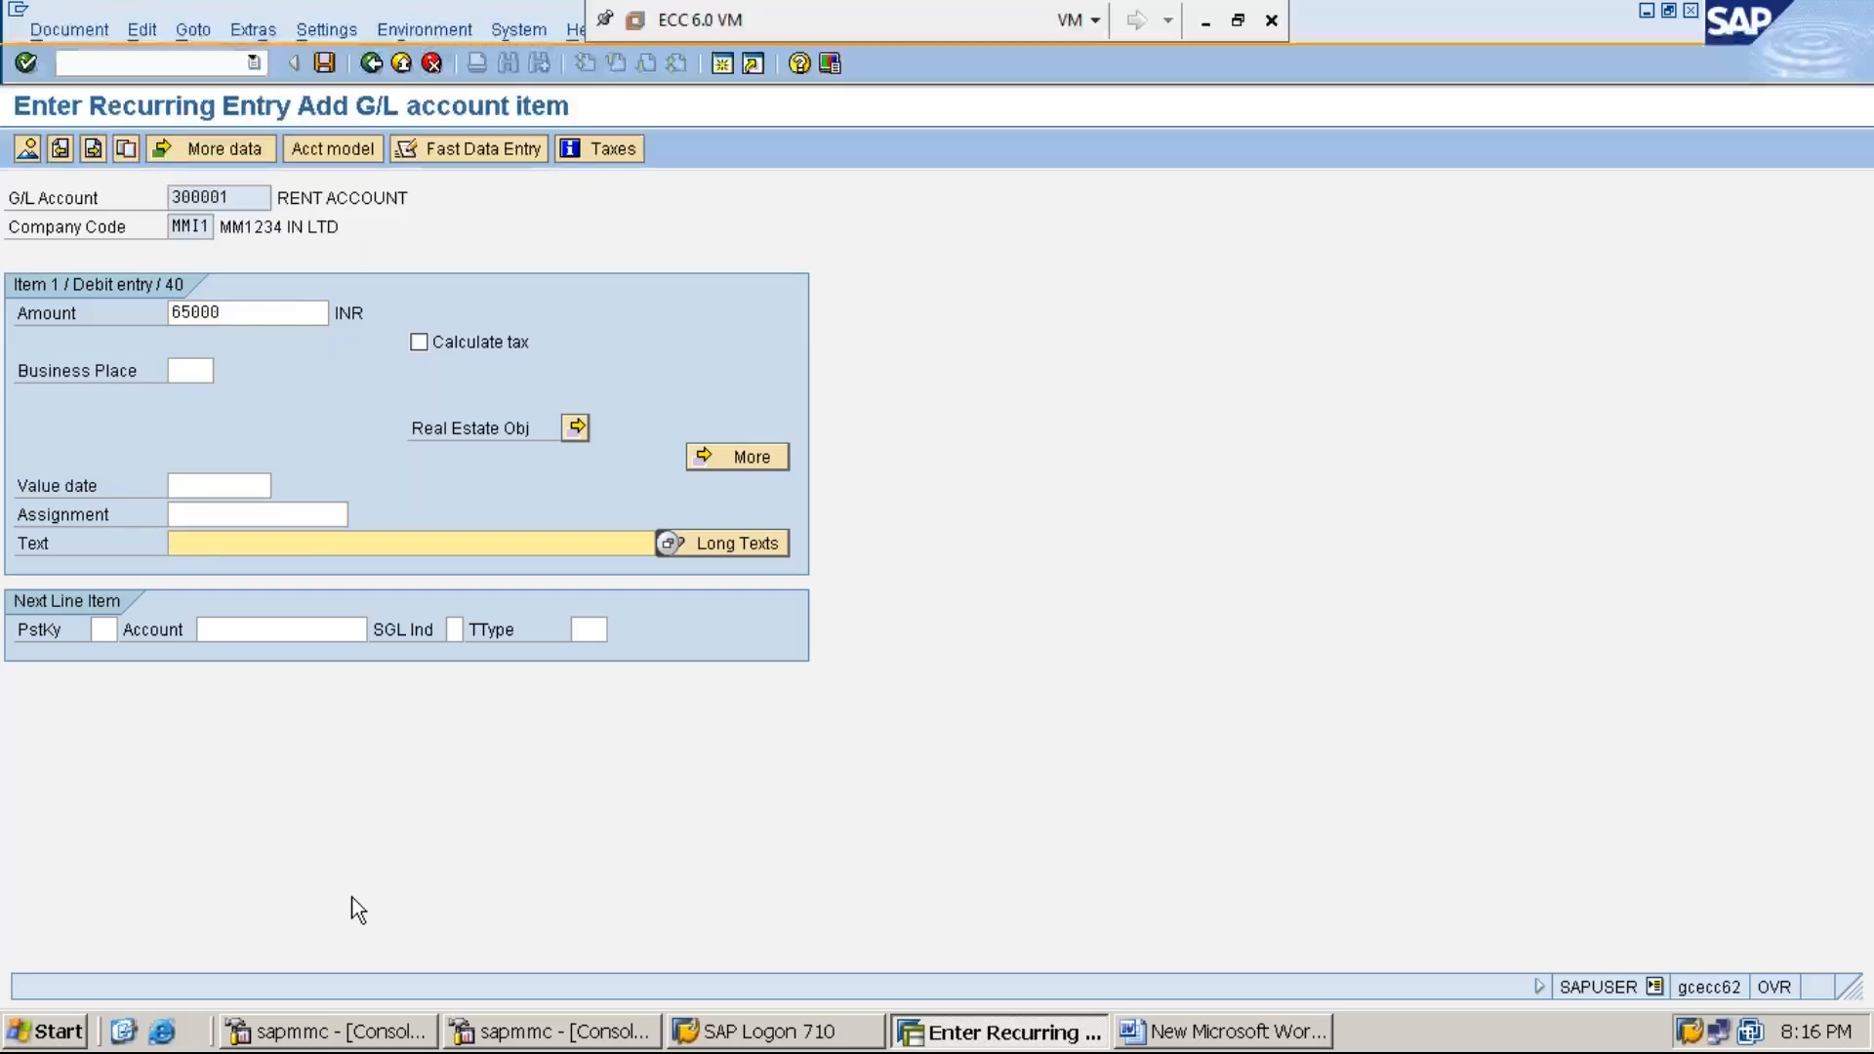
text(RE)
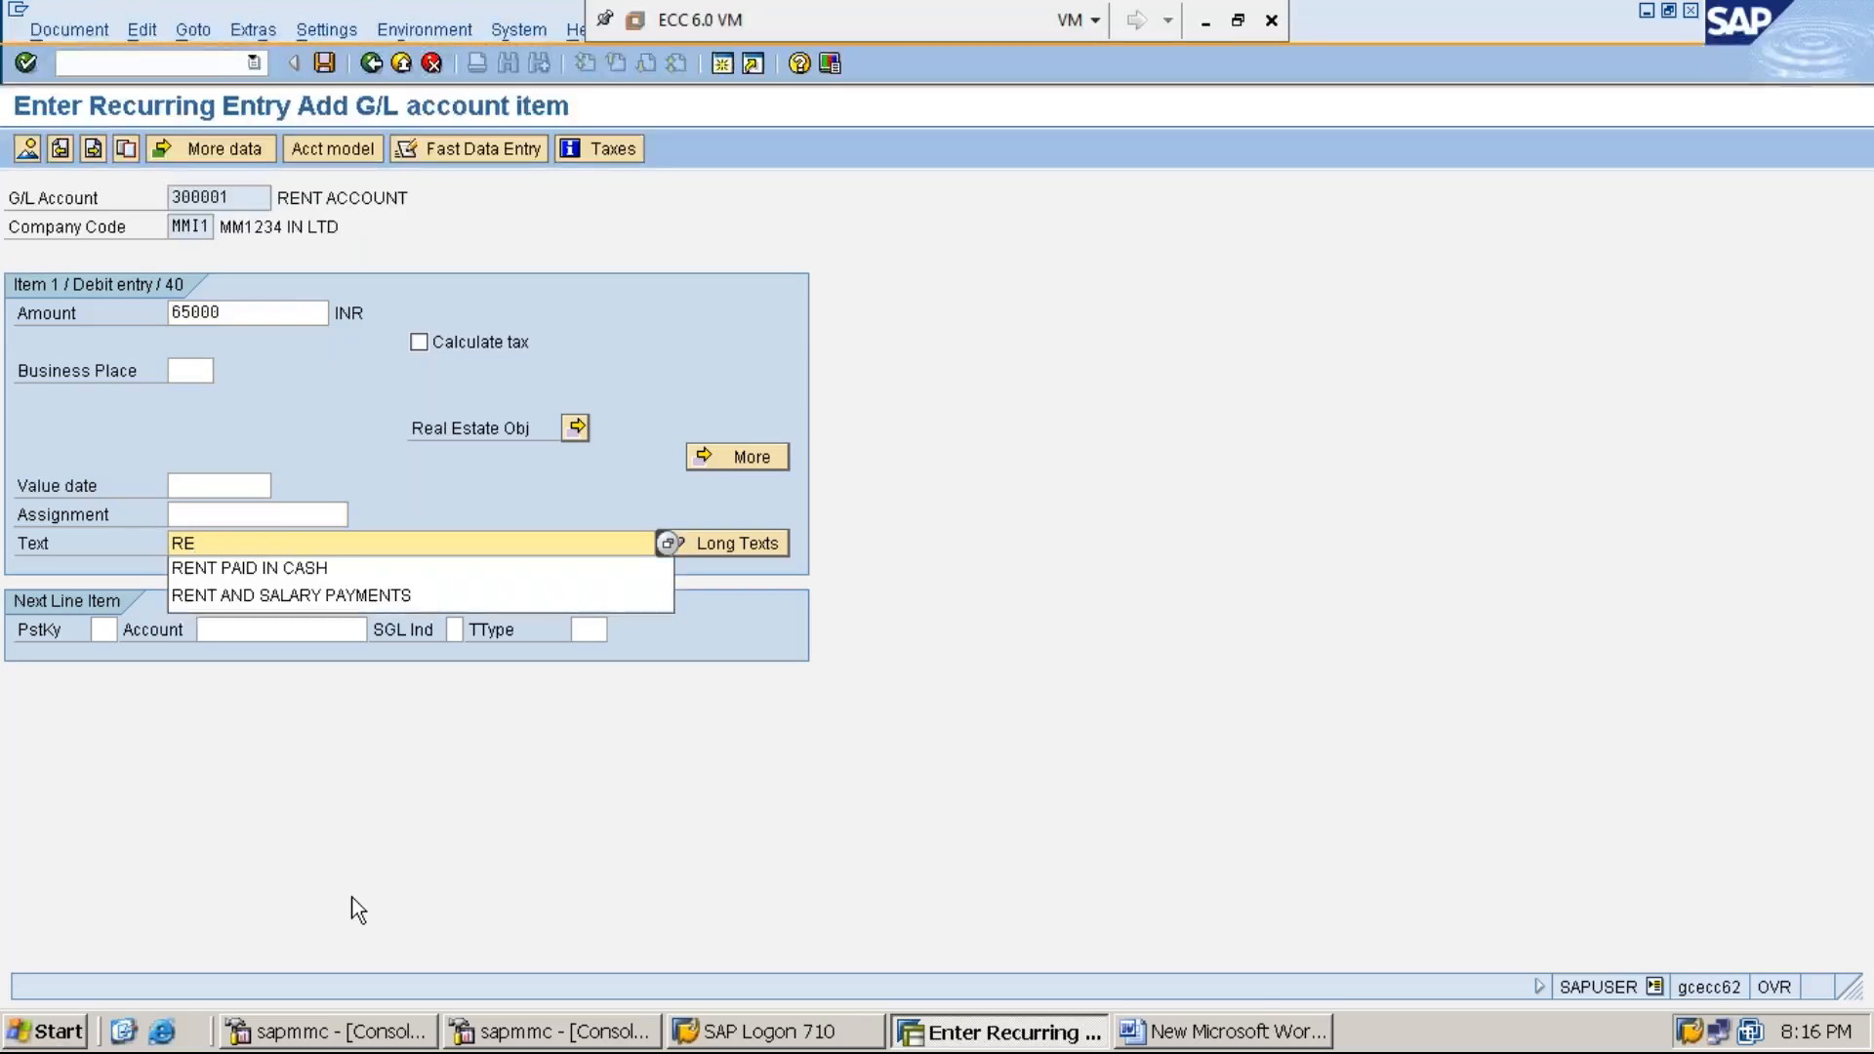
key(Down)
key(Return)
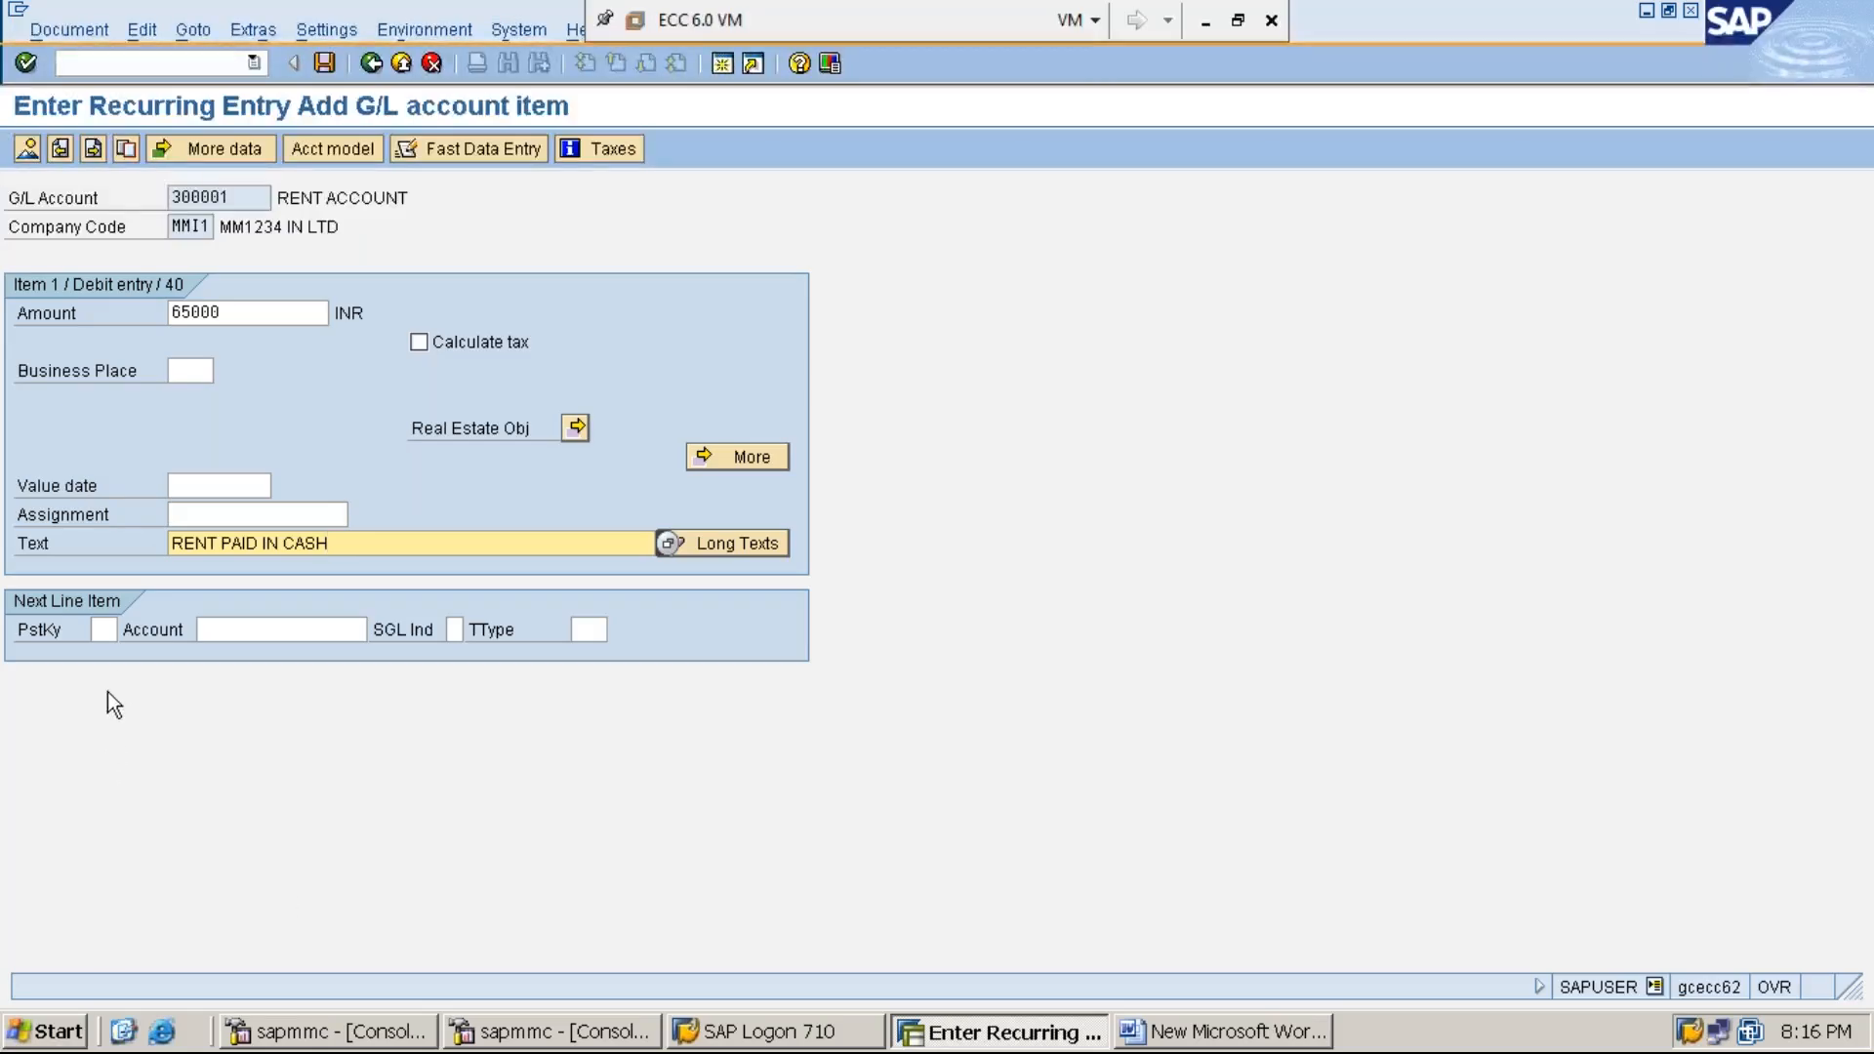
Add the next line with posting key 50 and account 100001
click(101, 629)
text(50)
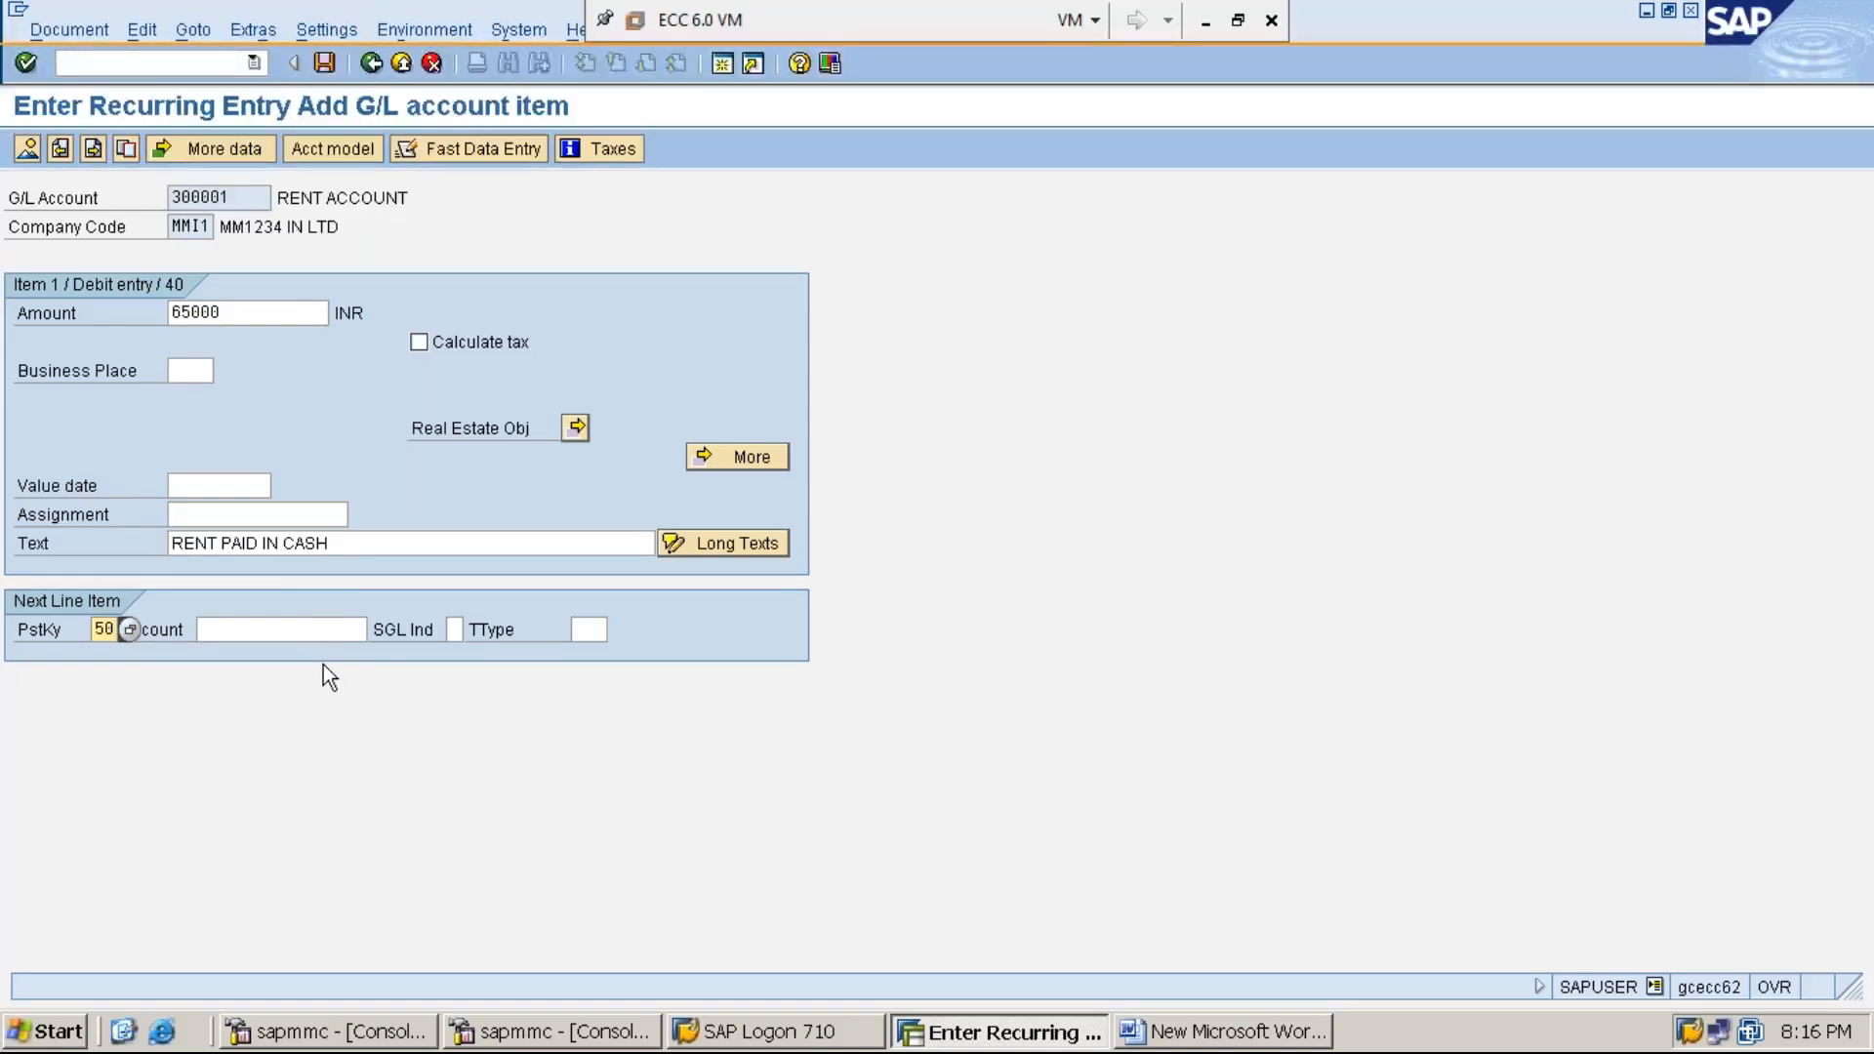
click(314, 633)
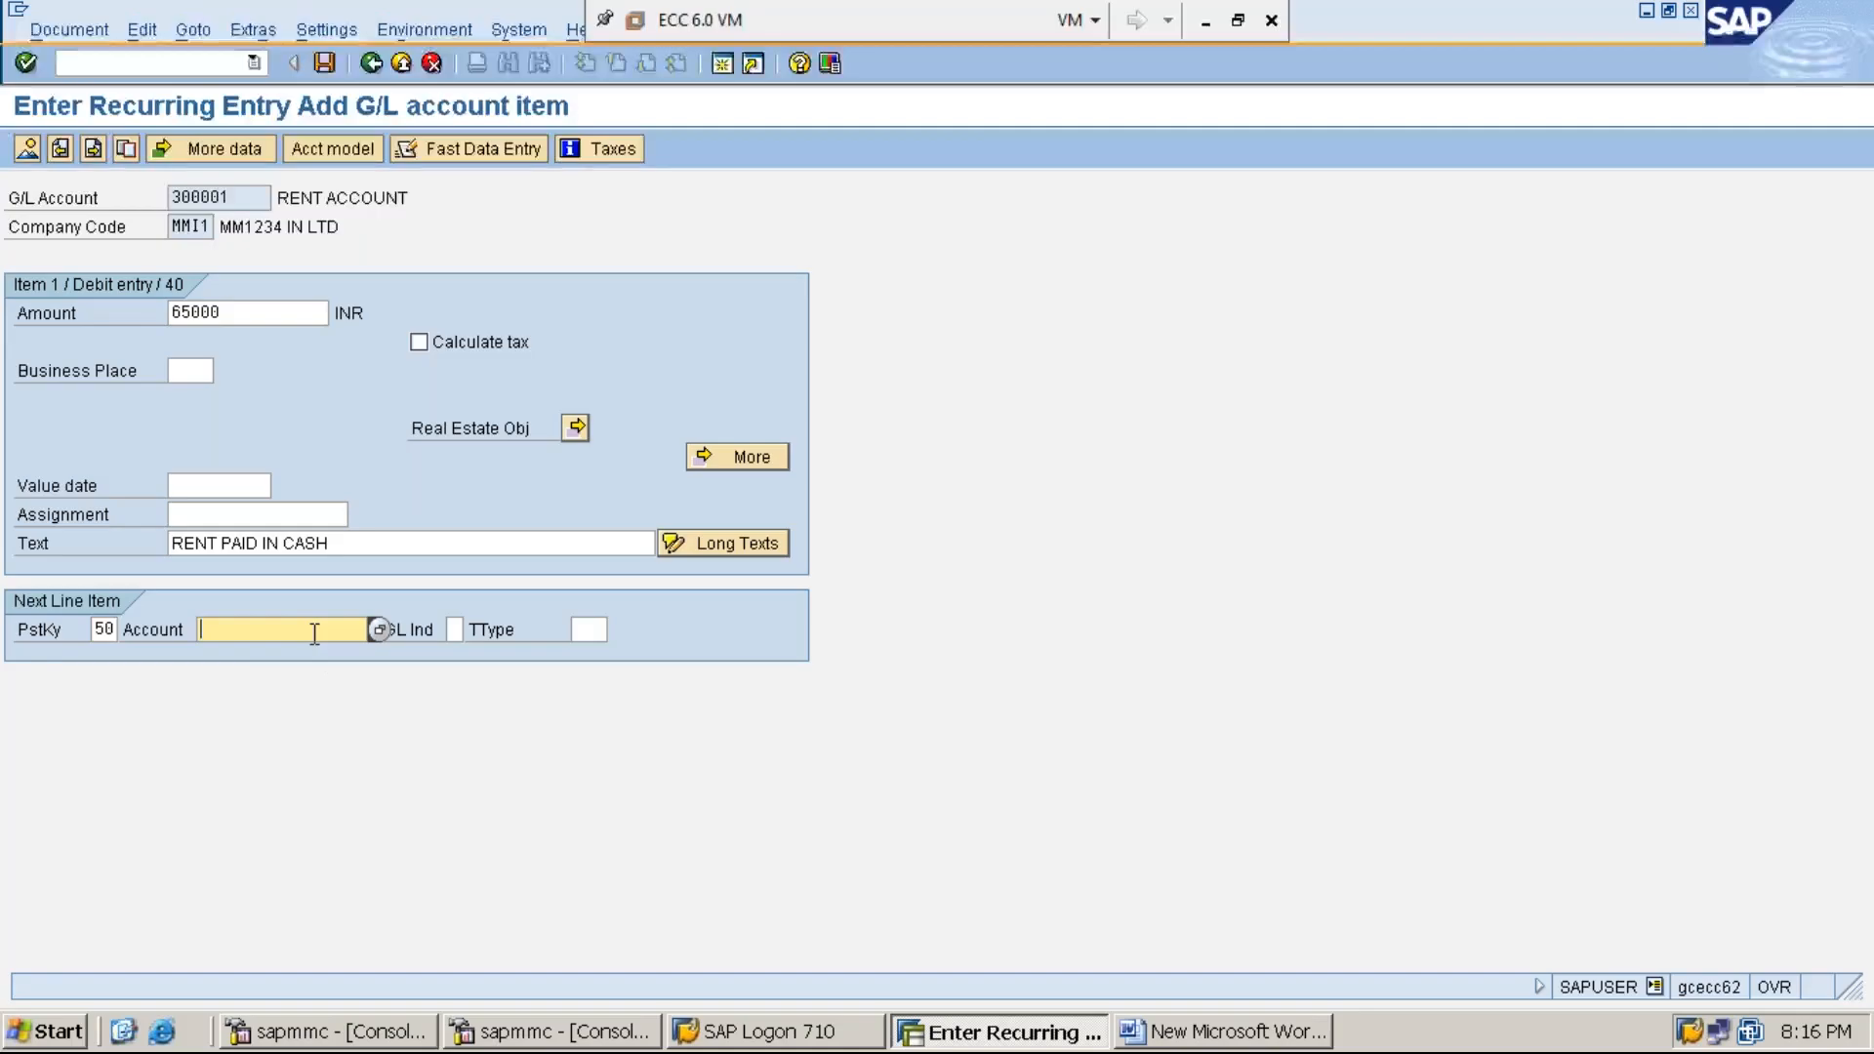
text(1)
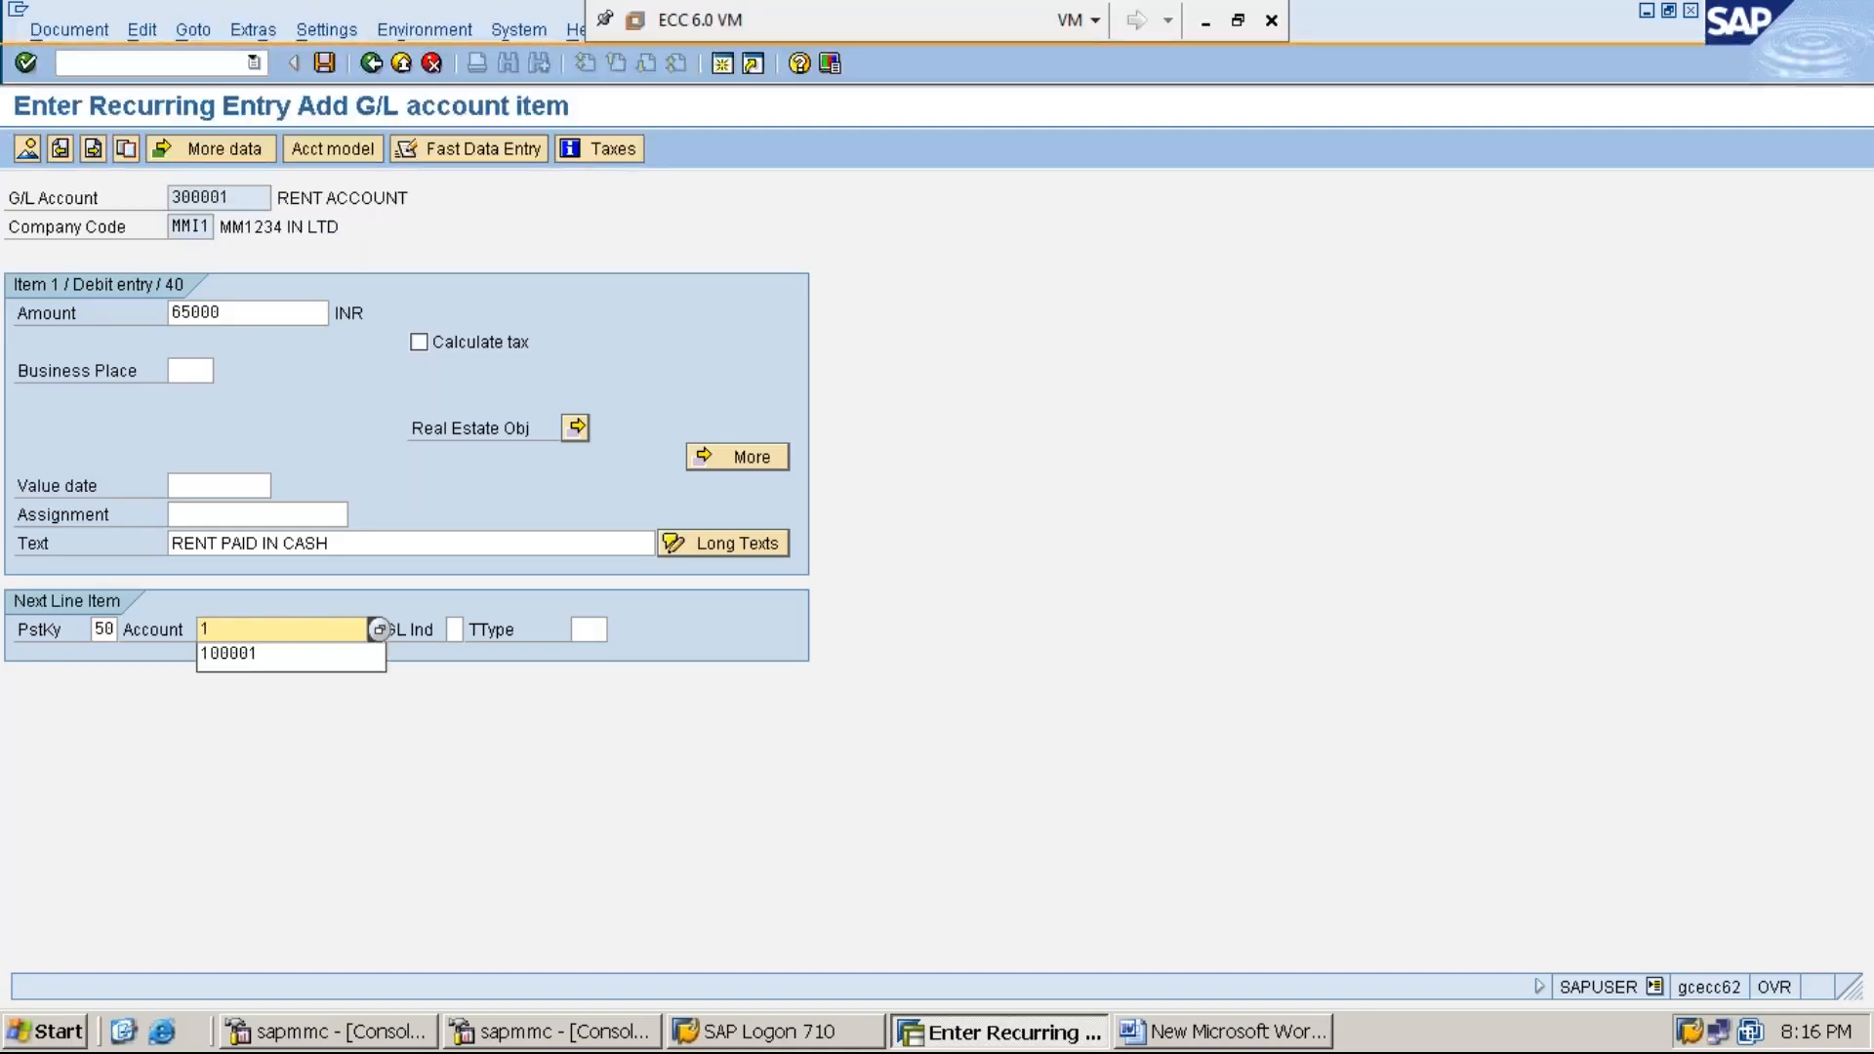
key(Down)
key(Return)
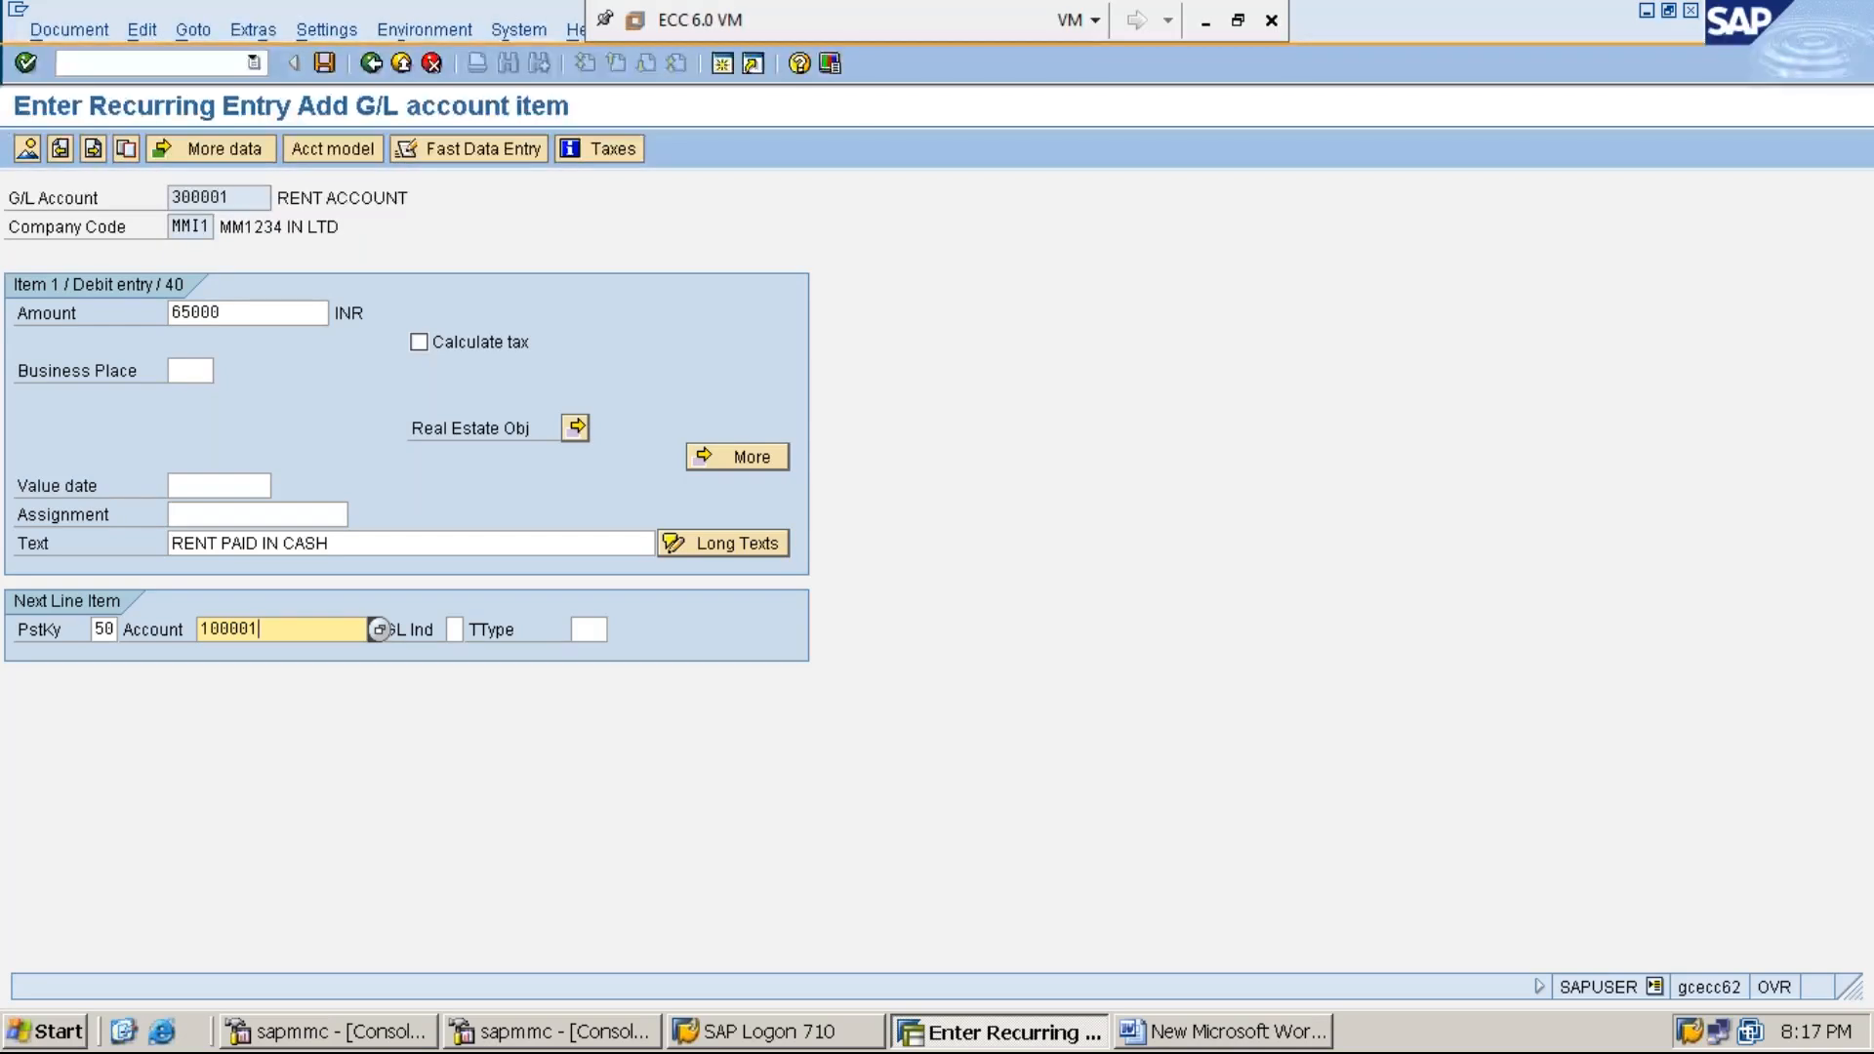
key(Return)
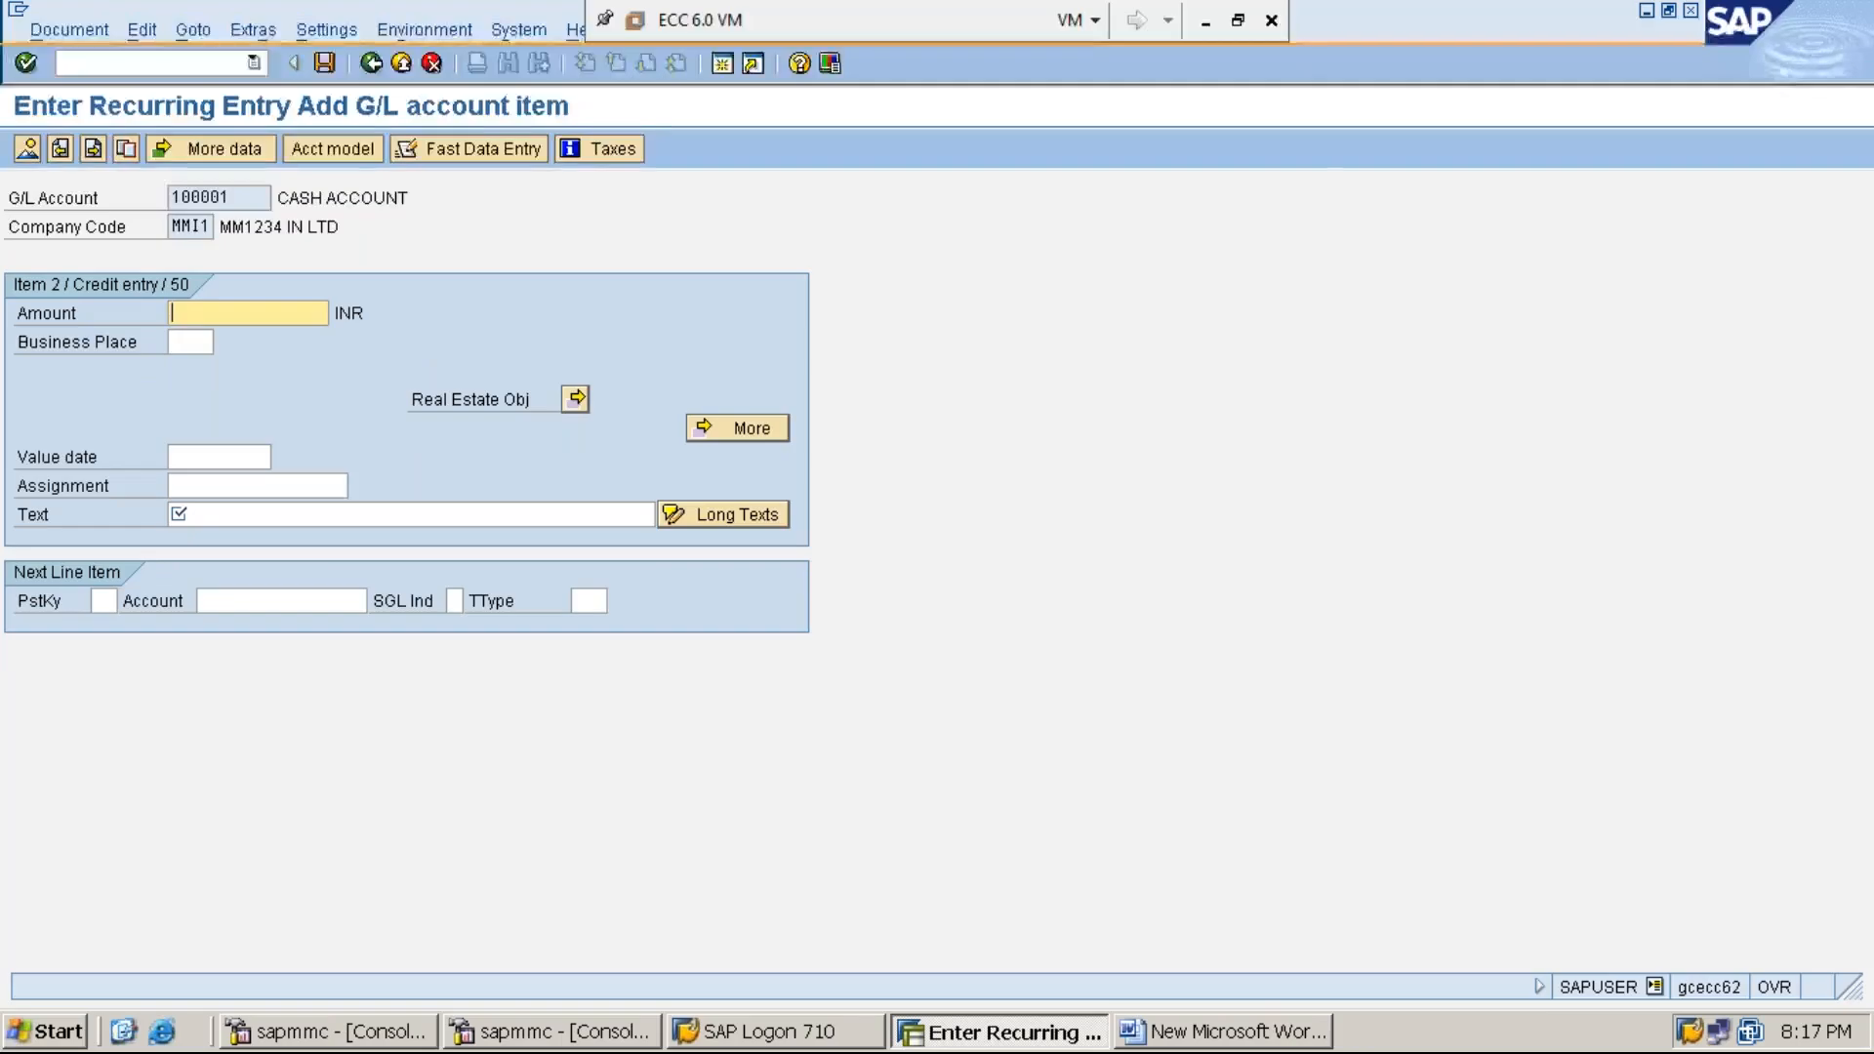
Fill the credit line with amount * and text +, then post as document 20001
text(*)
key(Tab)
key(Tab)
key(Tab)
key(Tab)
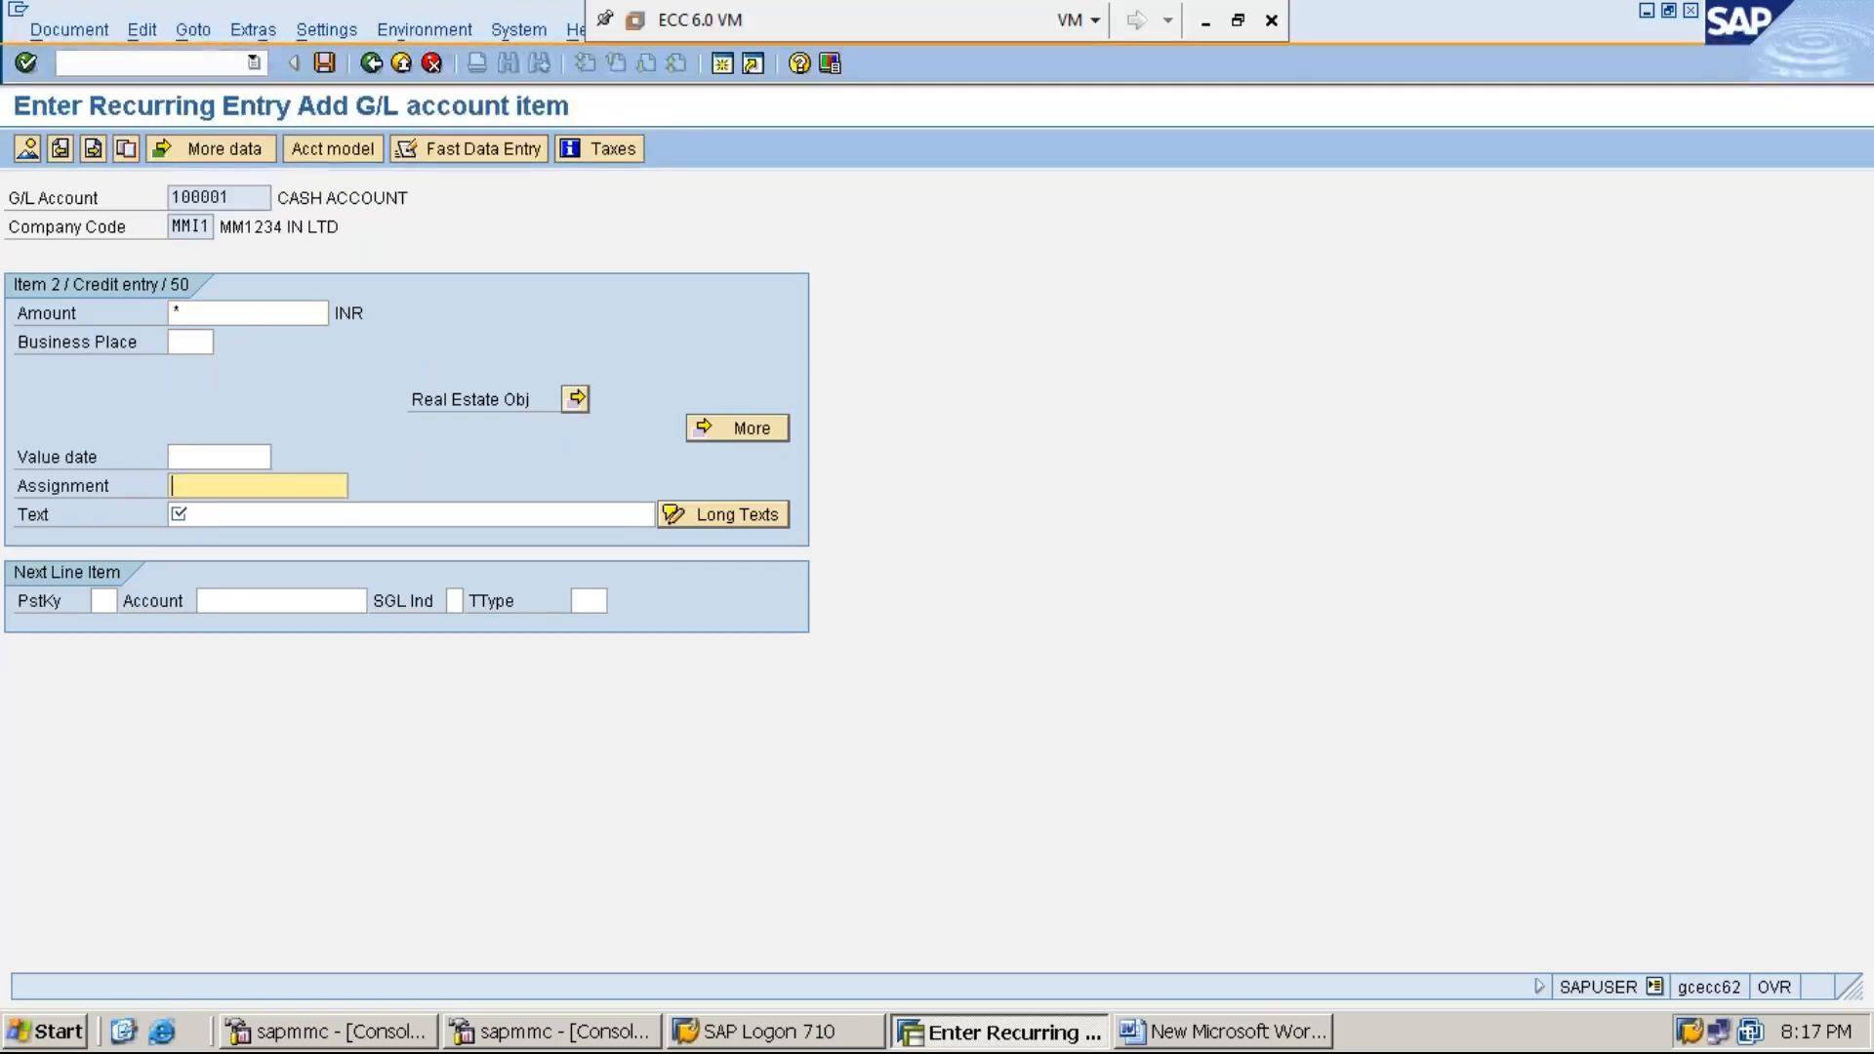
text(+)
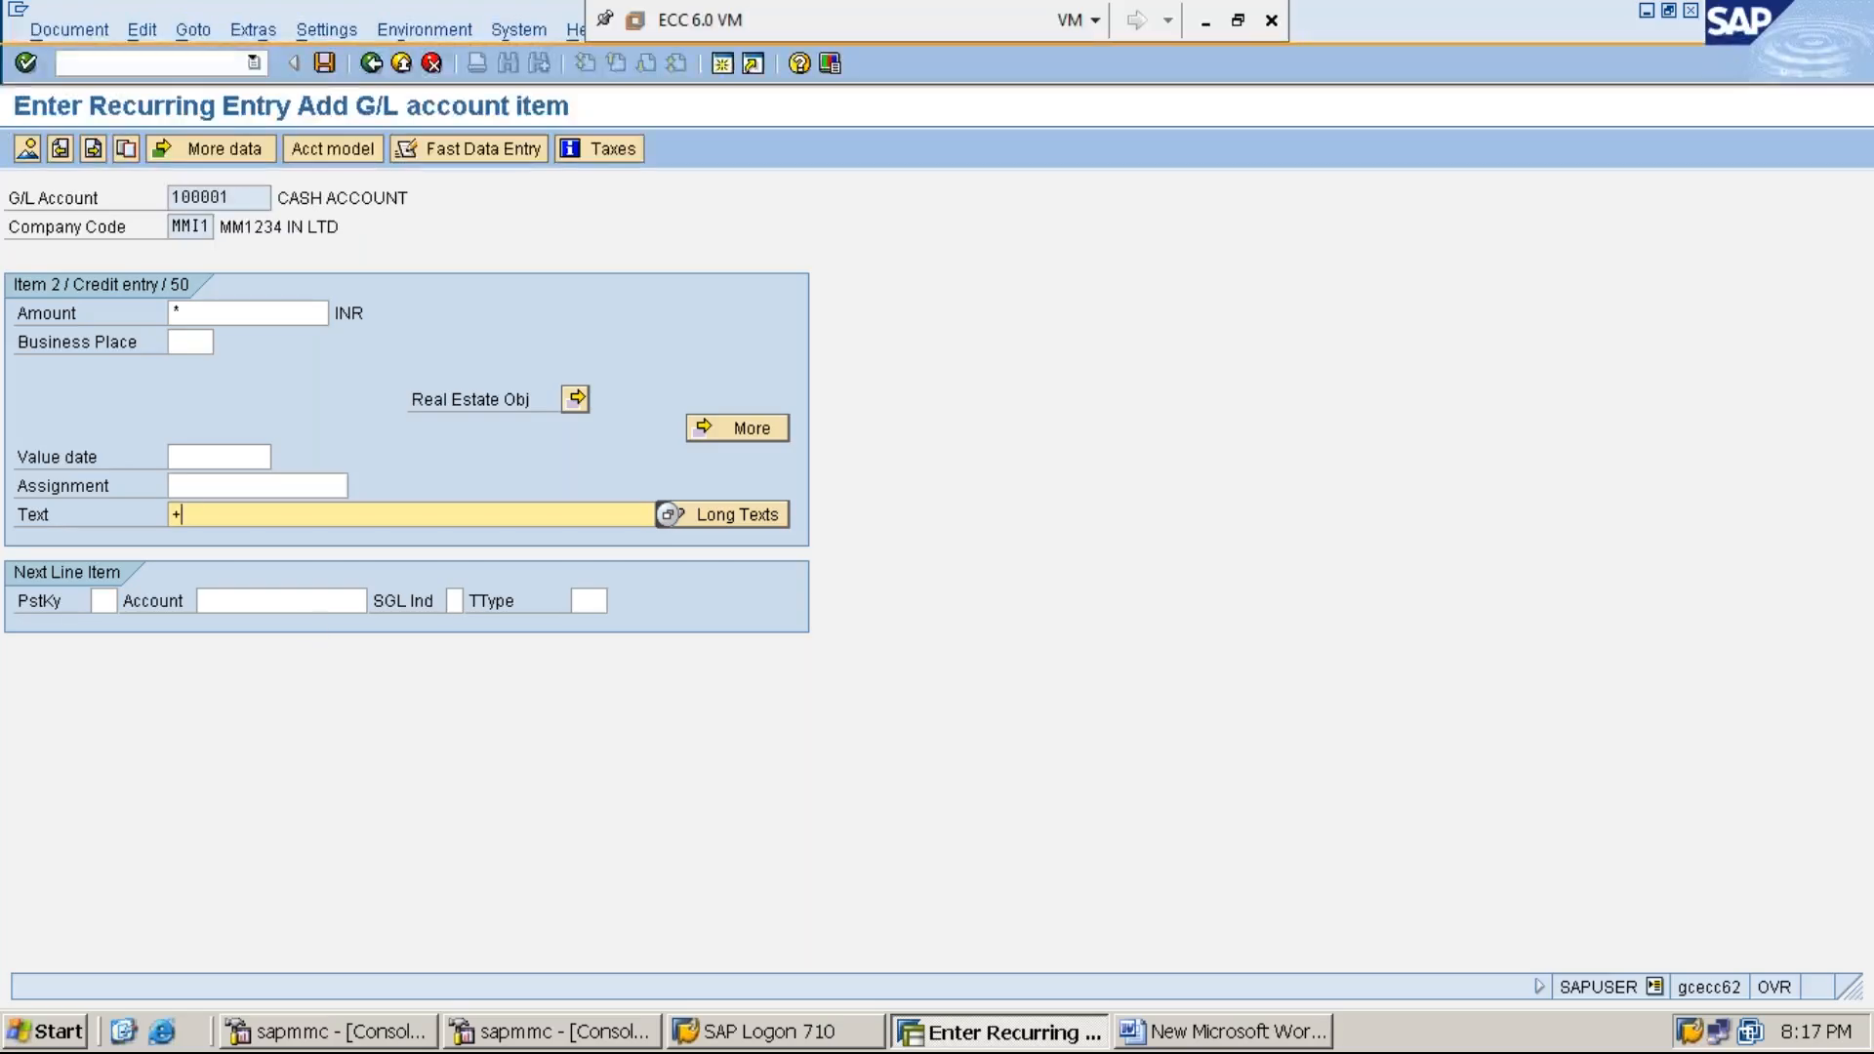
click(322, 65)
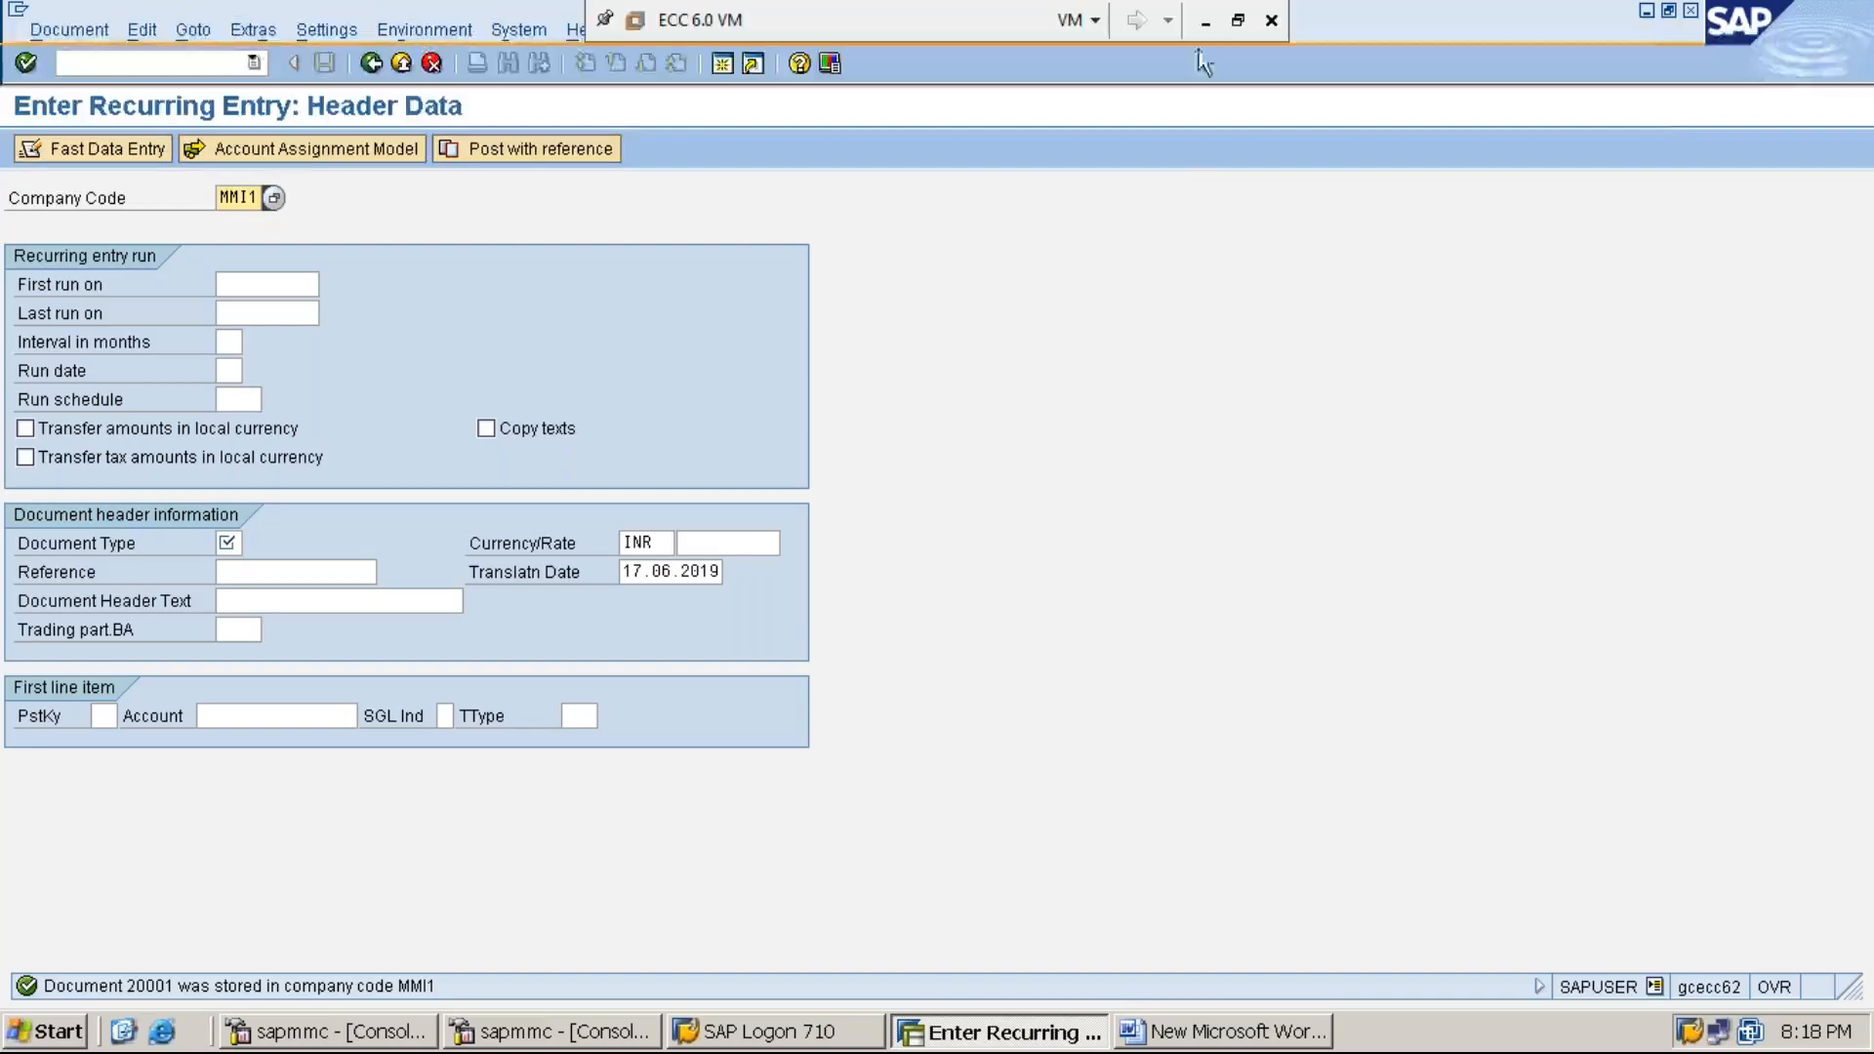
click(1648, 12)
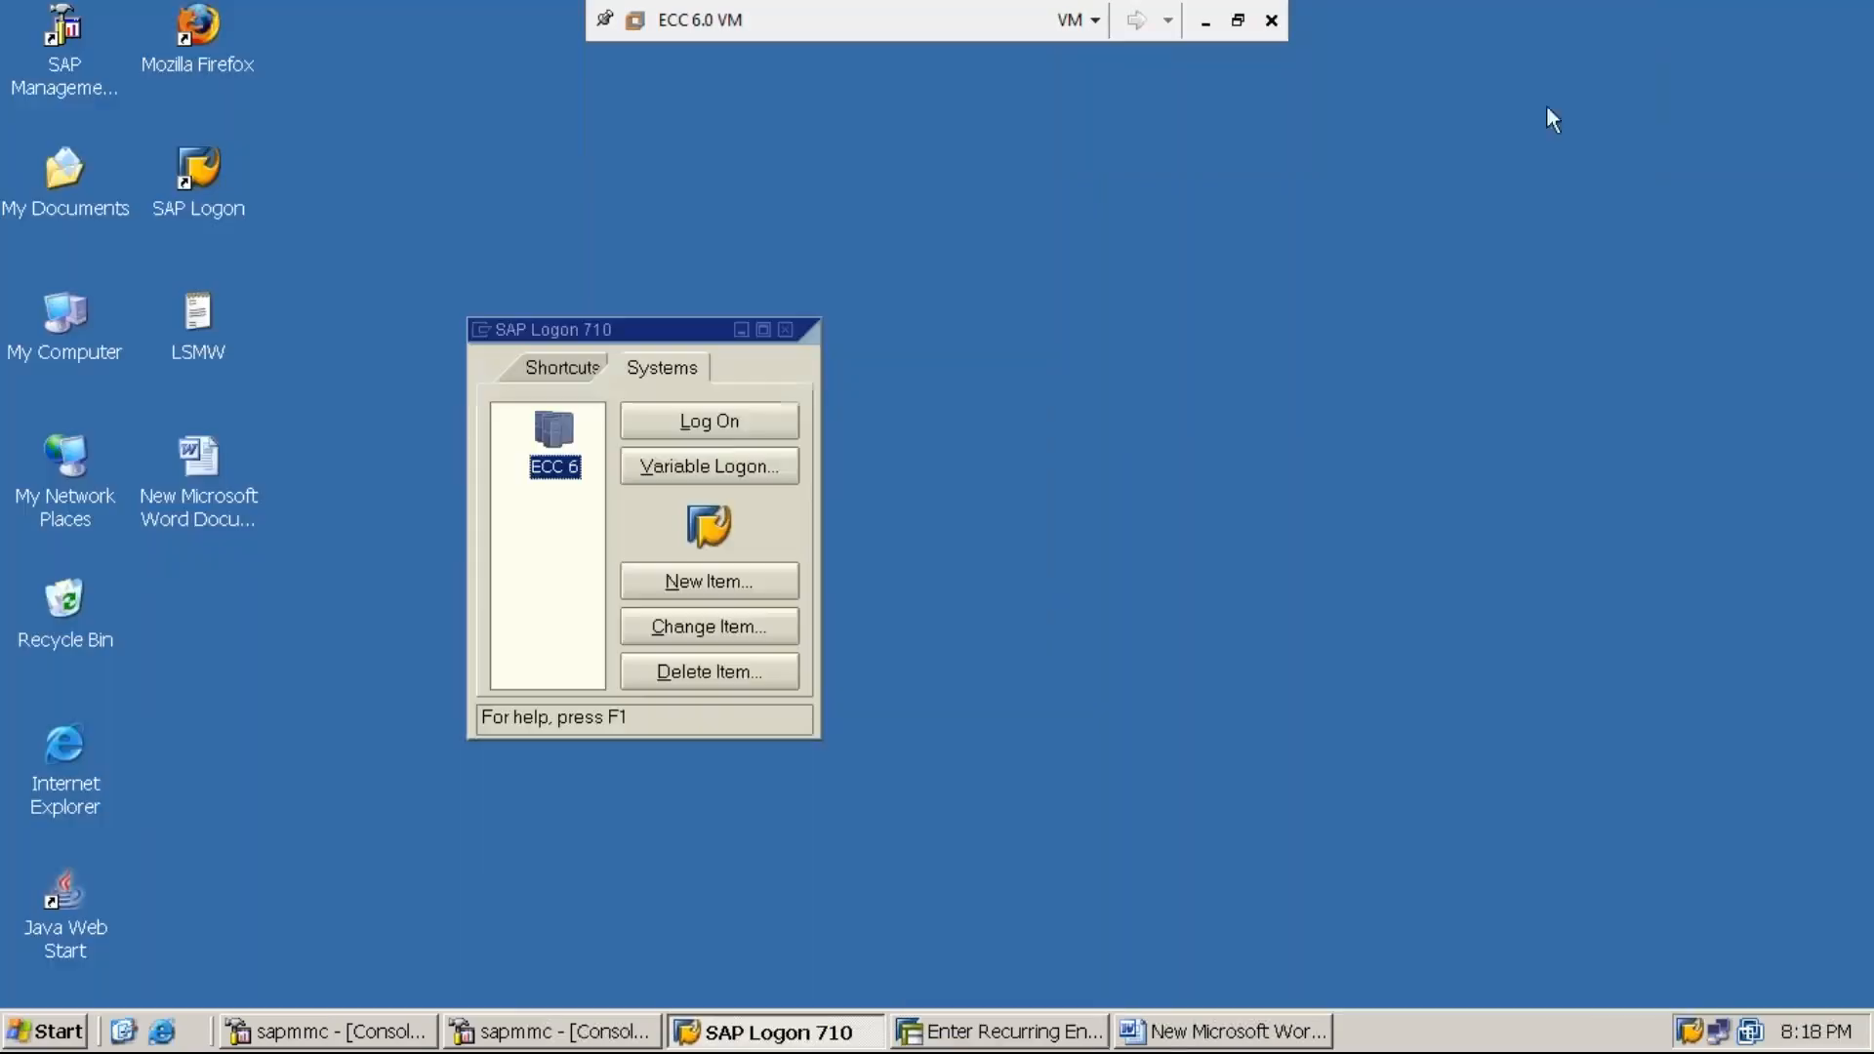
In Word, write an un-underlined STEP:3 line on processing rent with reference to a recurring document template using F.14
click(1189, 1035)
text(STEP:3:)
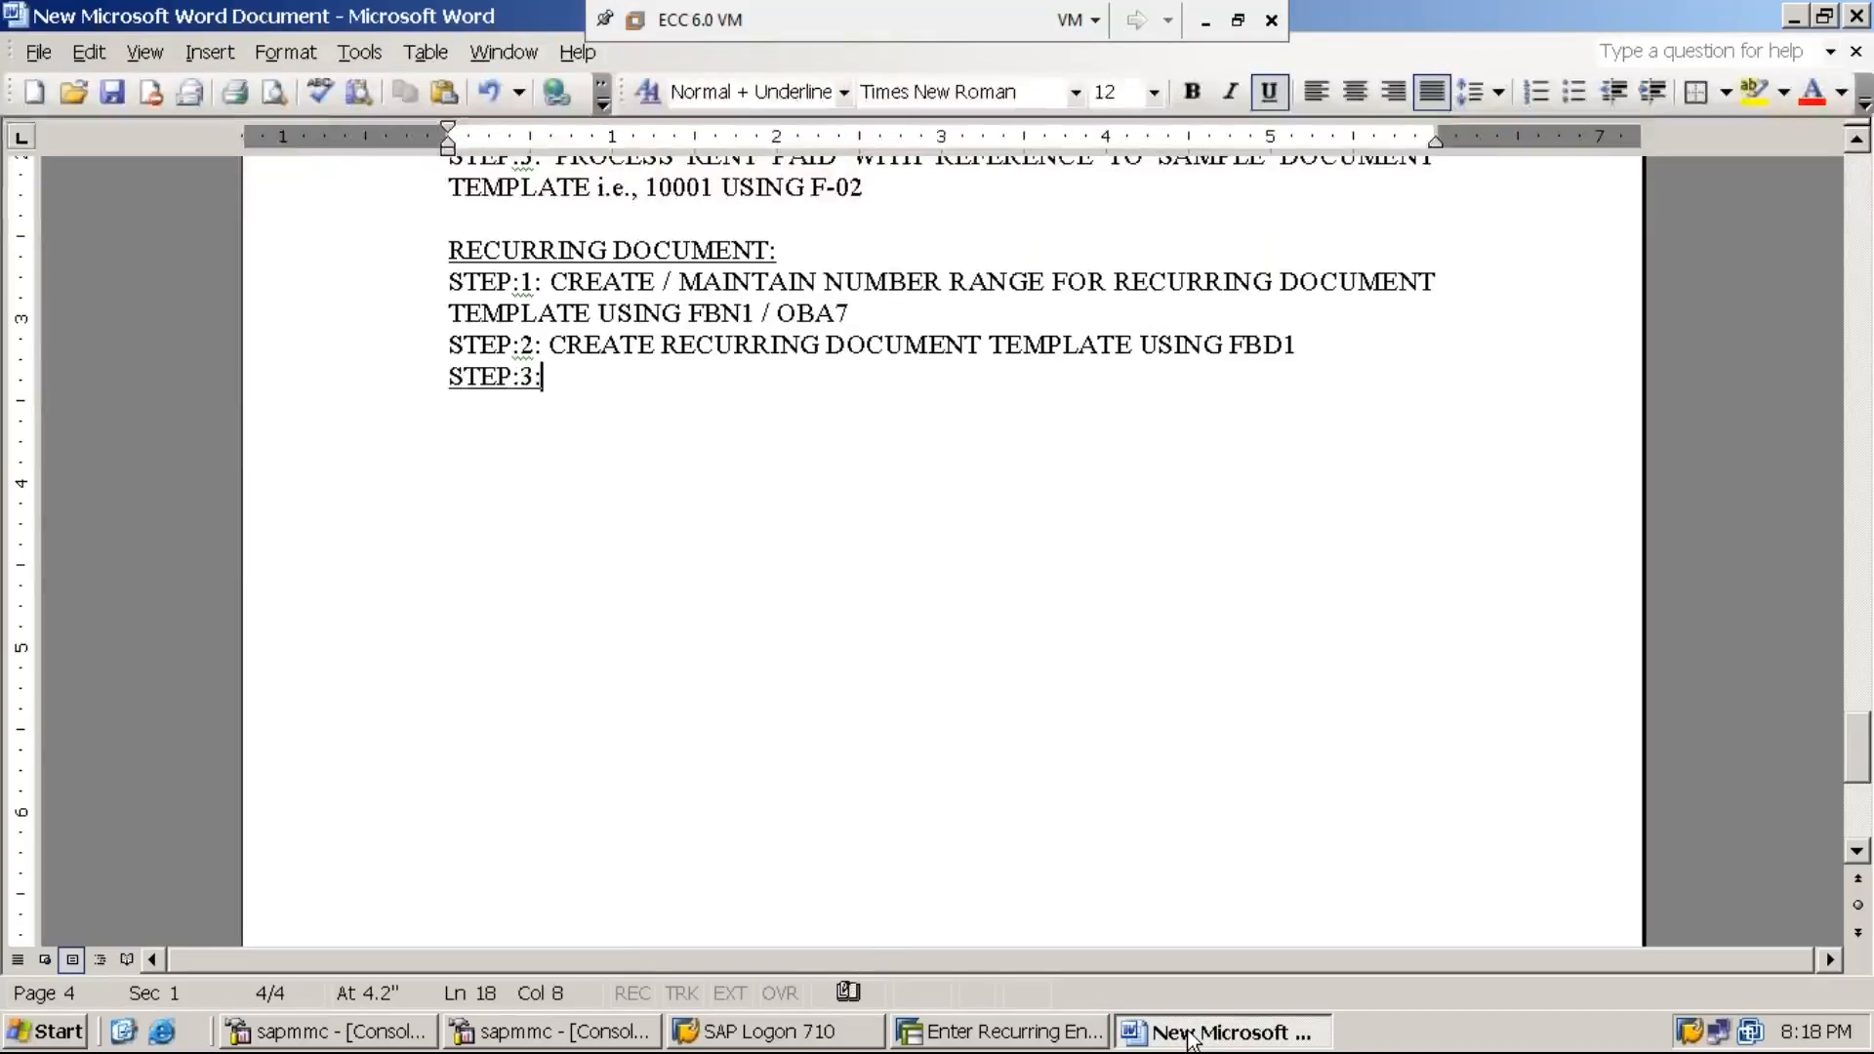
key(shift+Home)
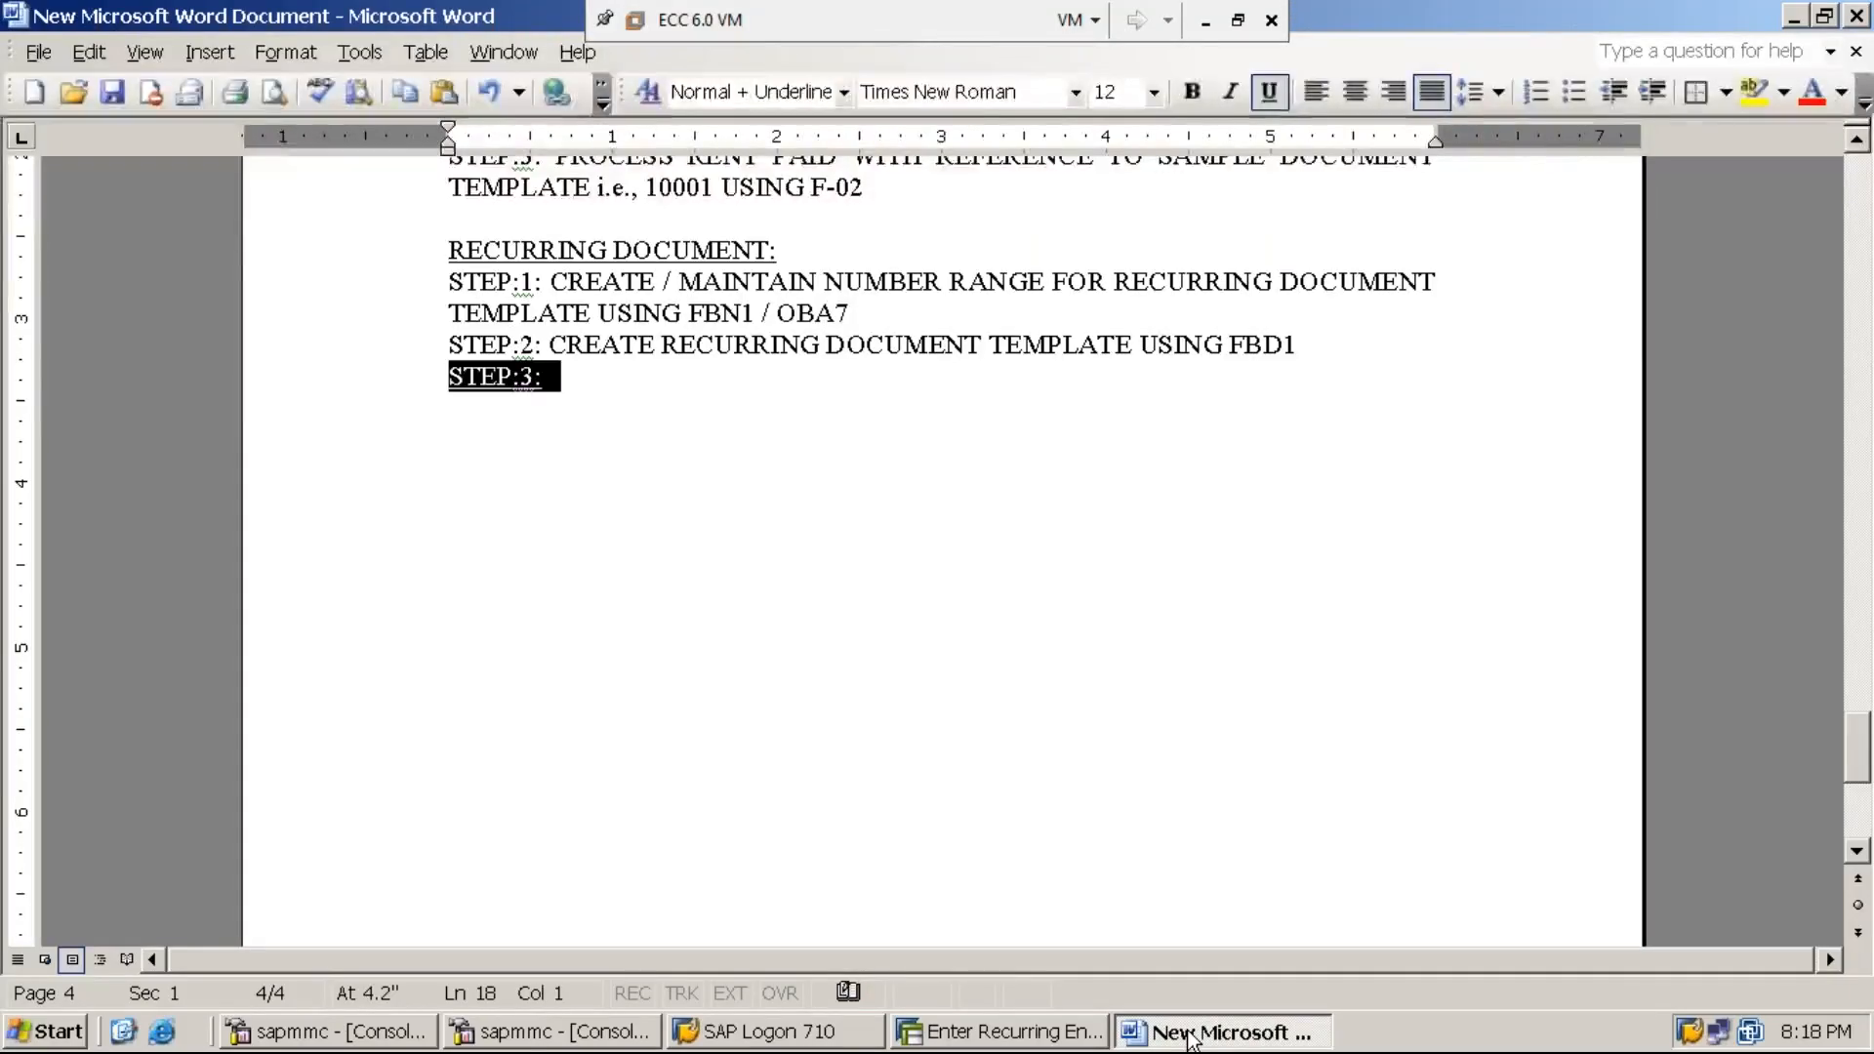
key(ctrl+u)
key(End)
text(PROCESS RENT PAYMENT)
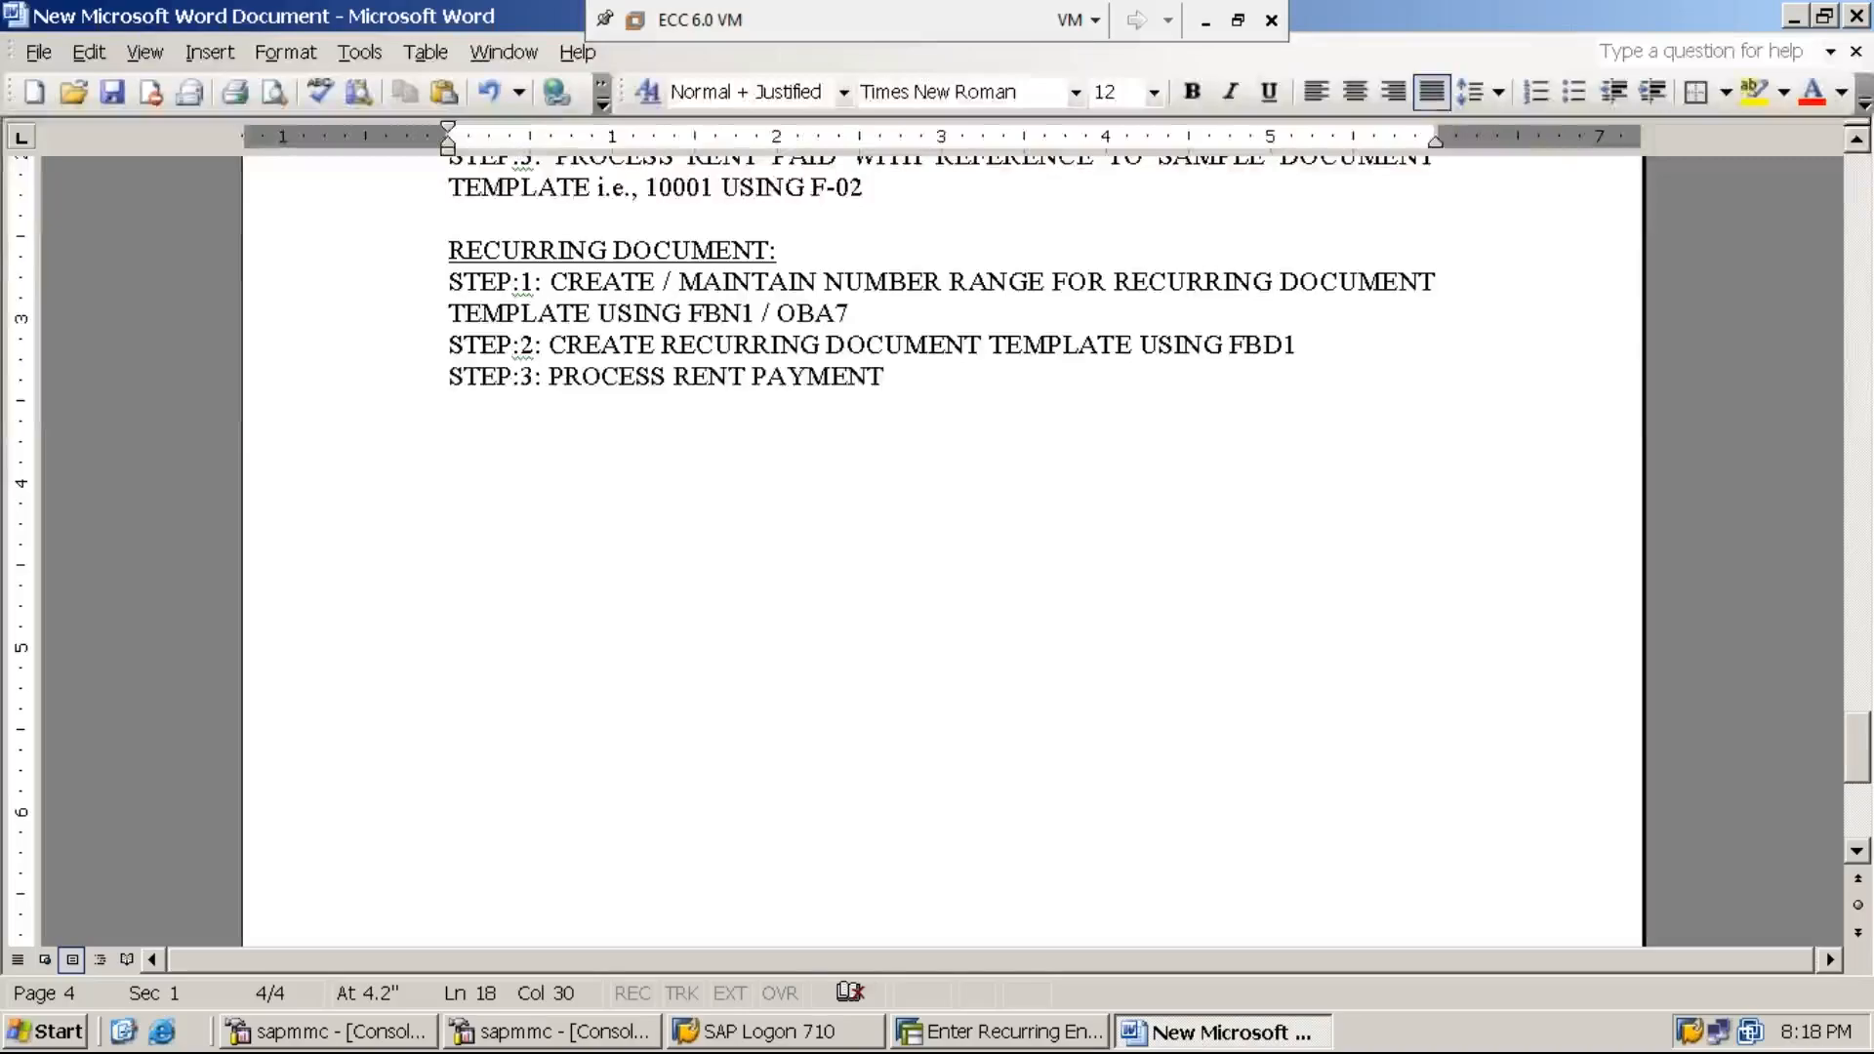
click(1857, 142)
click(1857, 143)
key(BackSpace)
key(BackSpace)
key(BackSpace)
key(BackSpace)
key(BackSpace)
key(BackSpace)
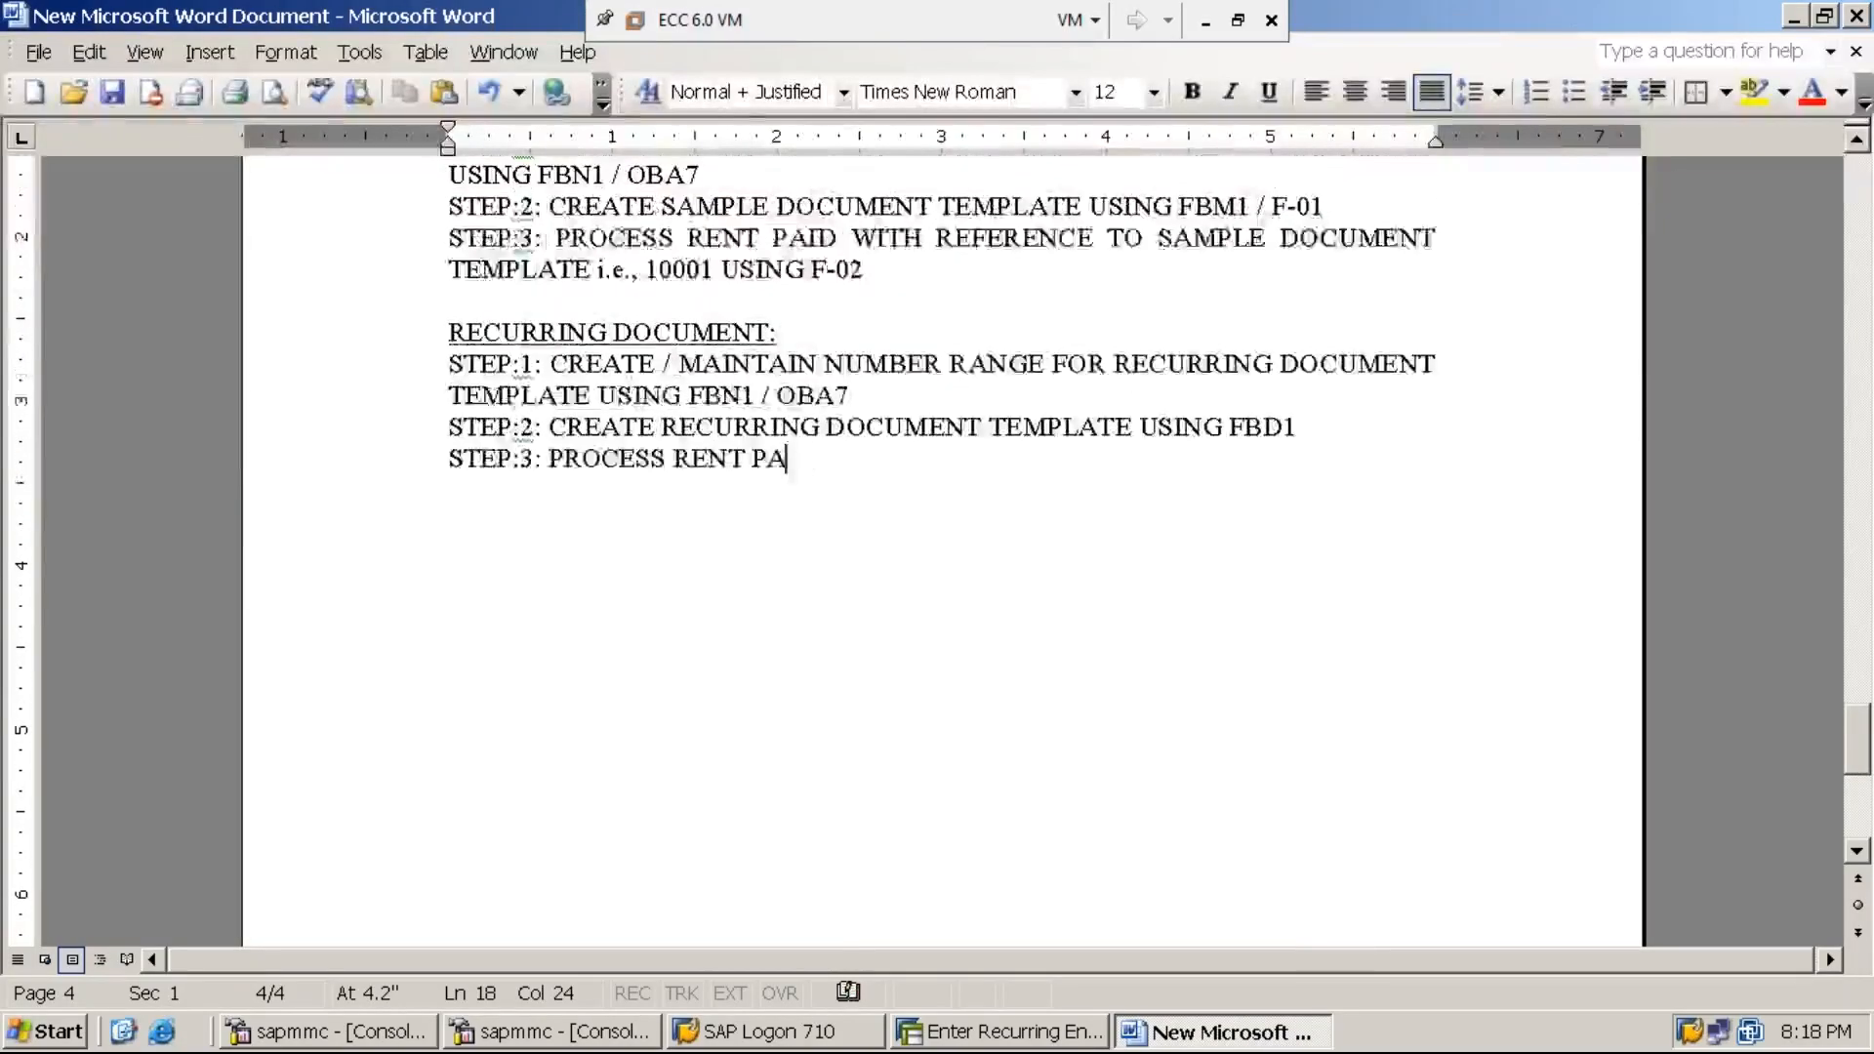
text(ID)
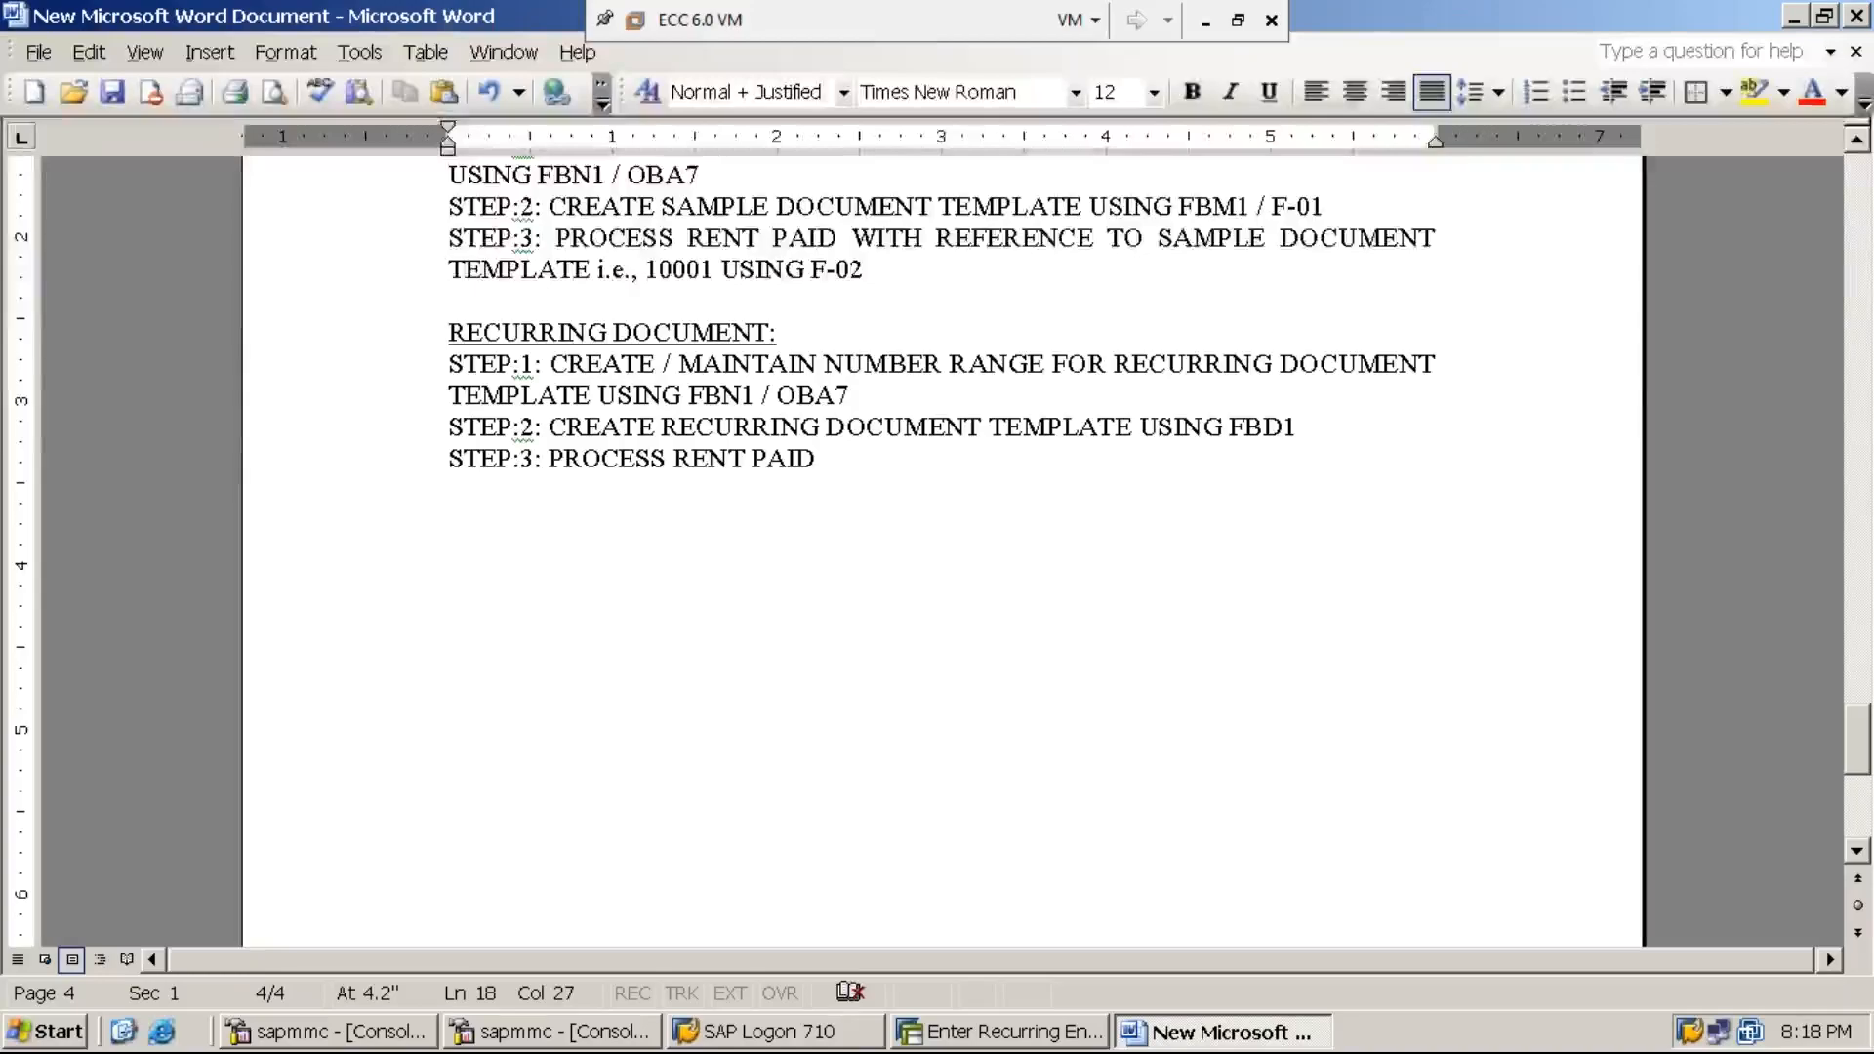
text( WITH REFERE)
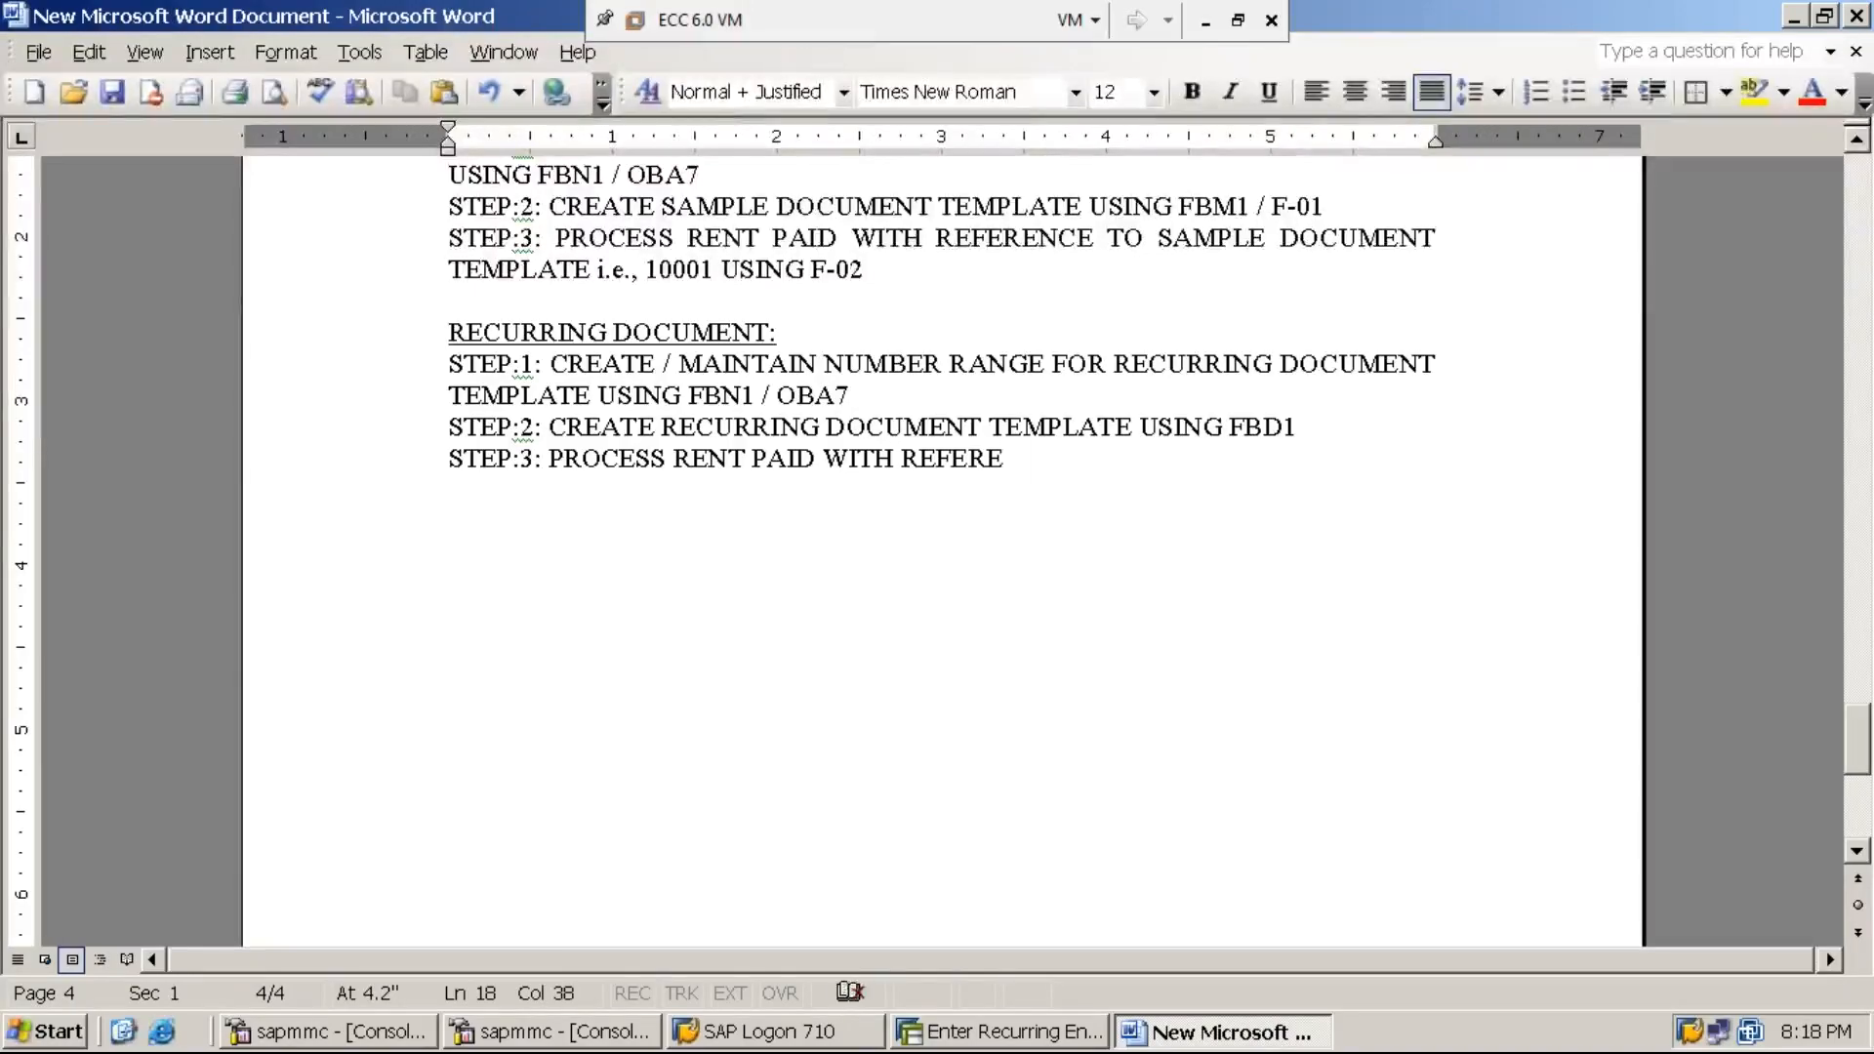
text(BCE TI )
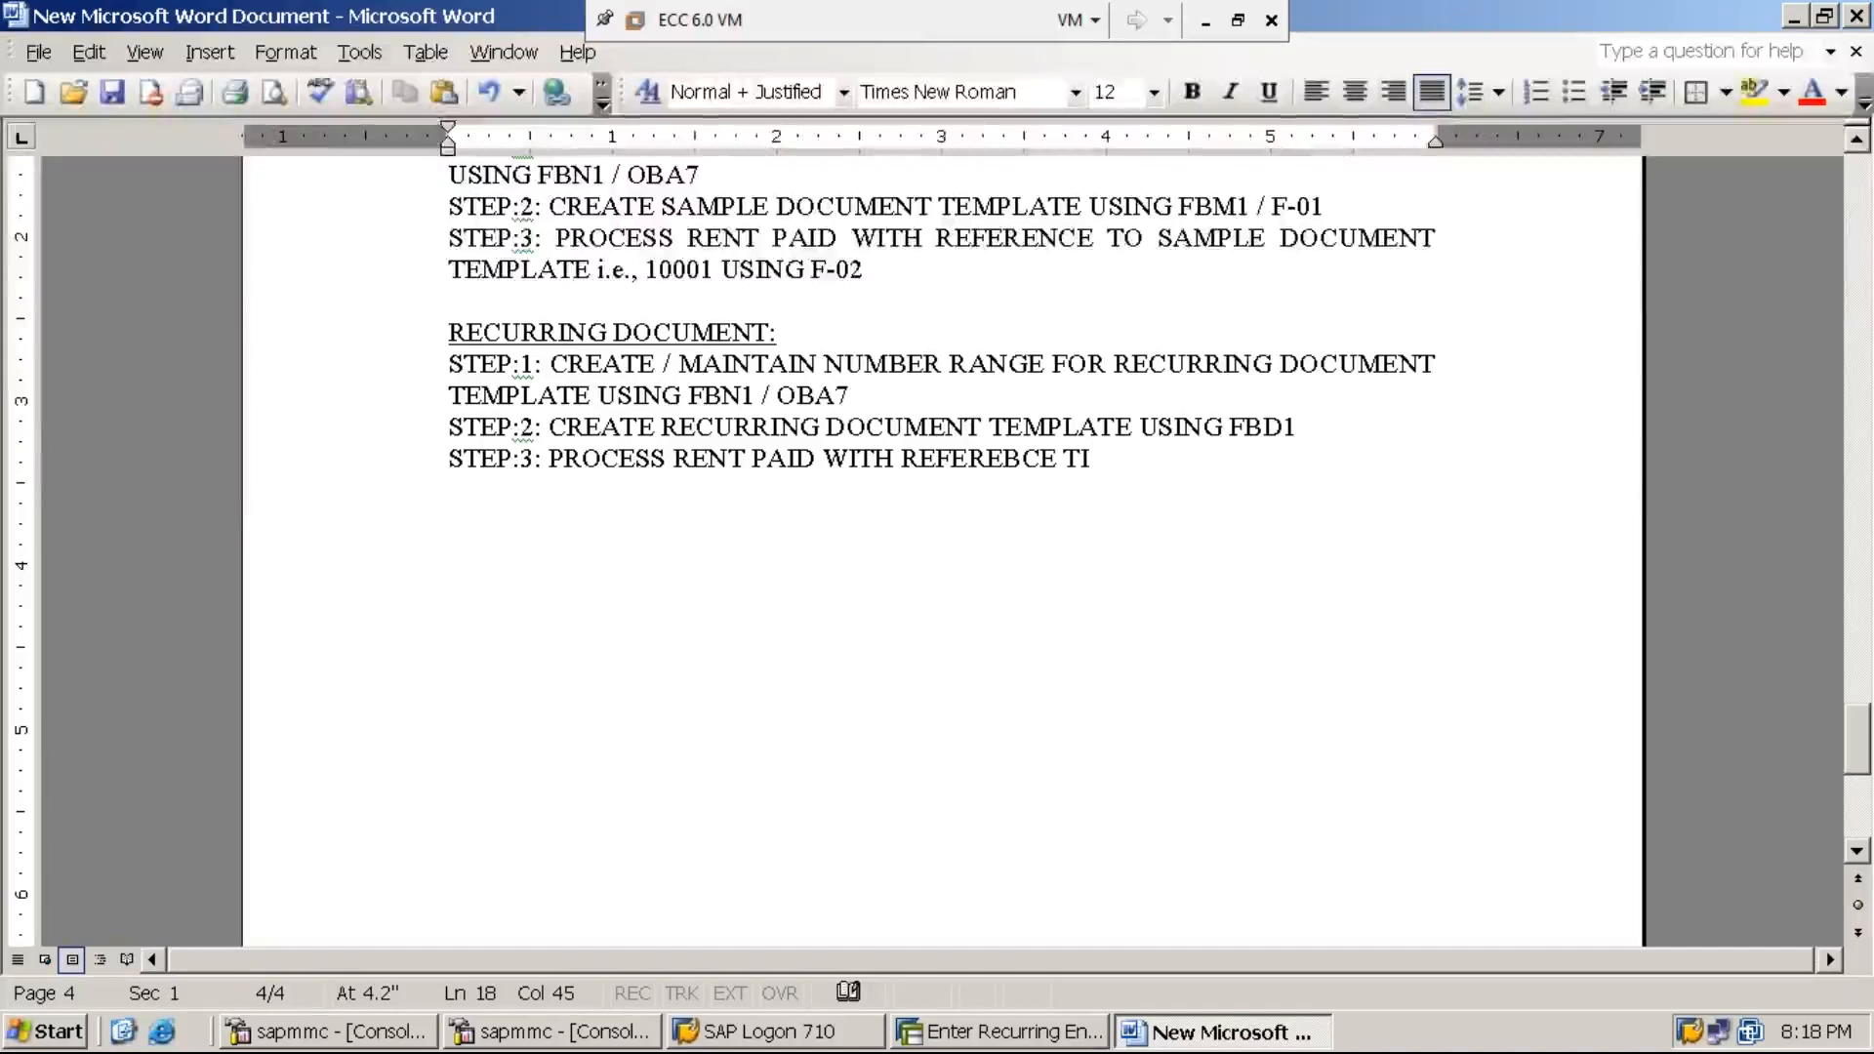
text(RECURRING DOCUMENT)
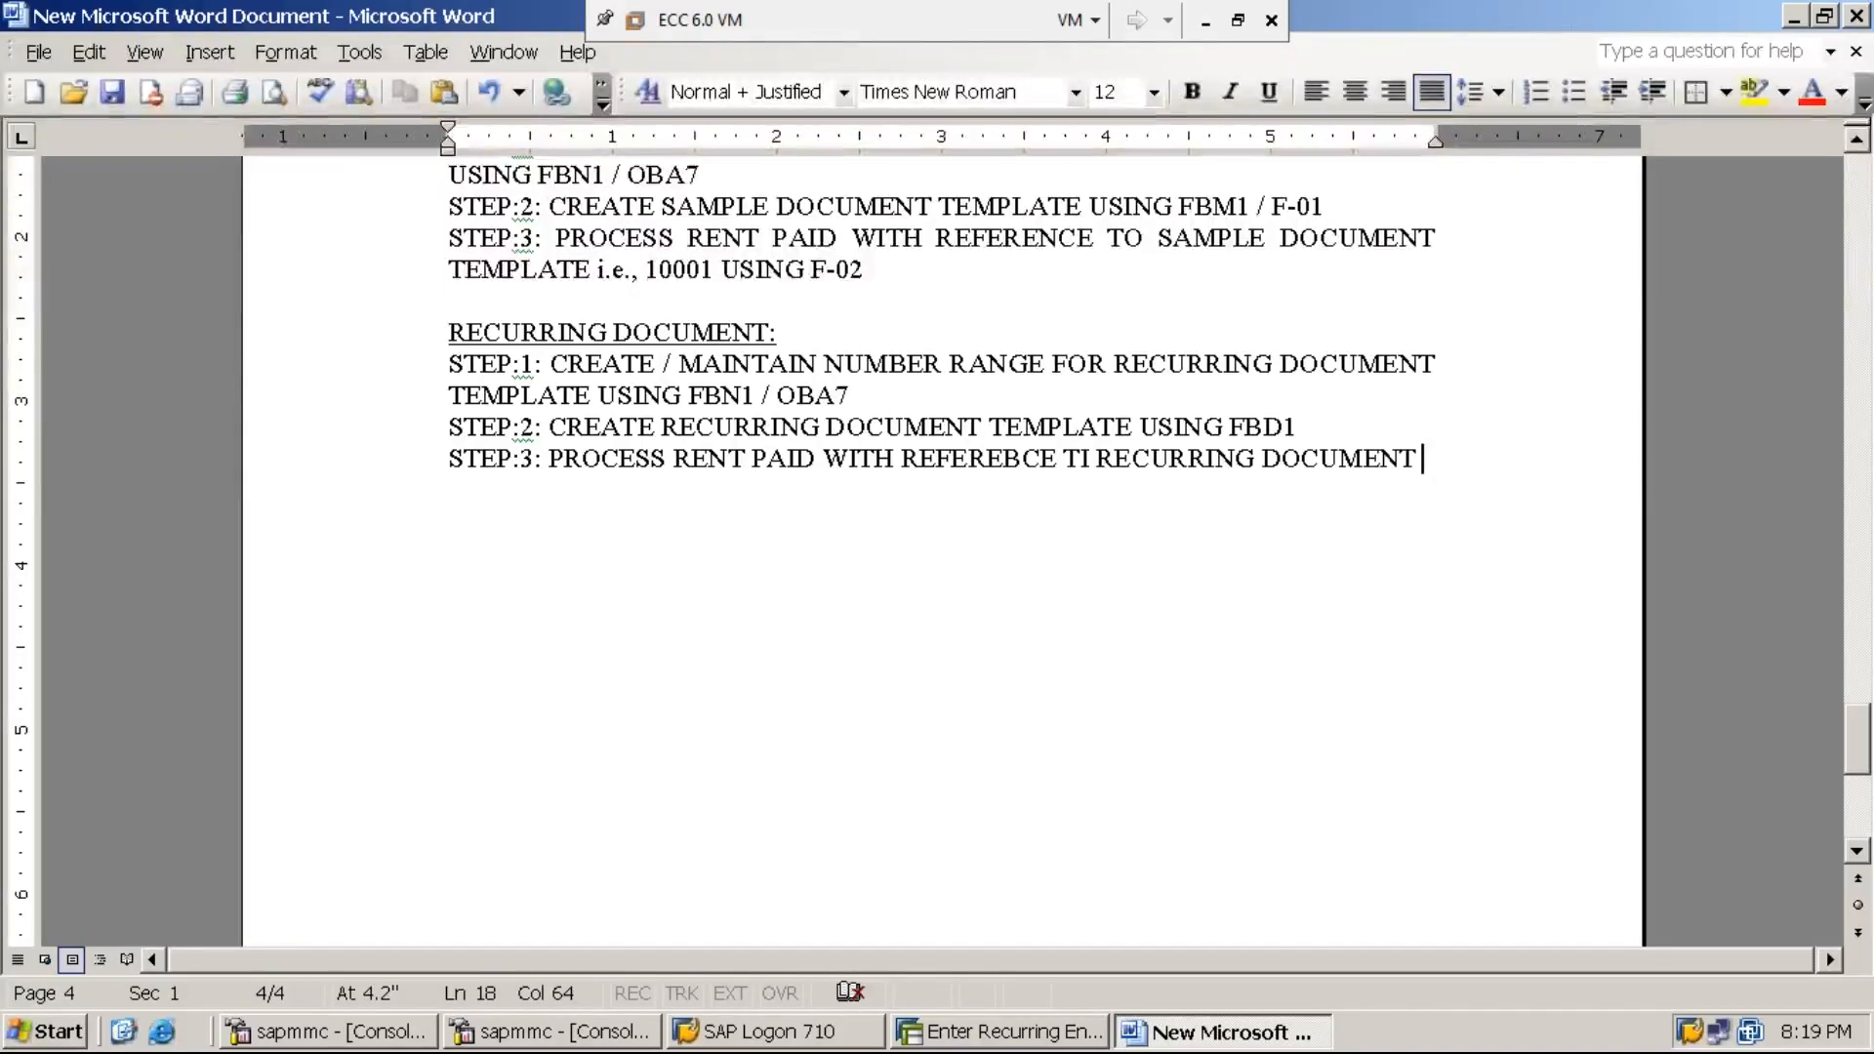
text(TEMPLATE USING )
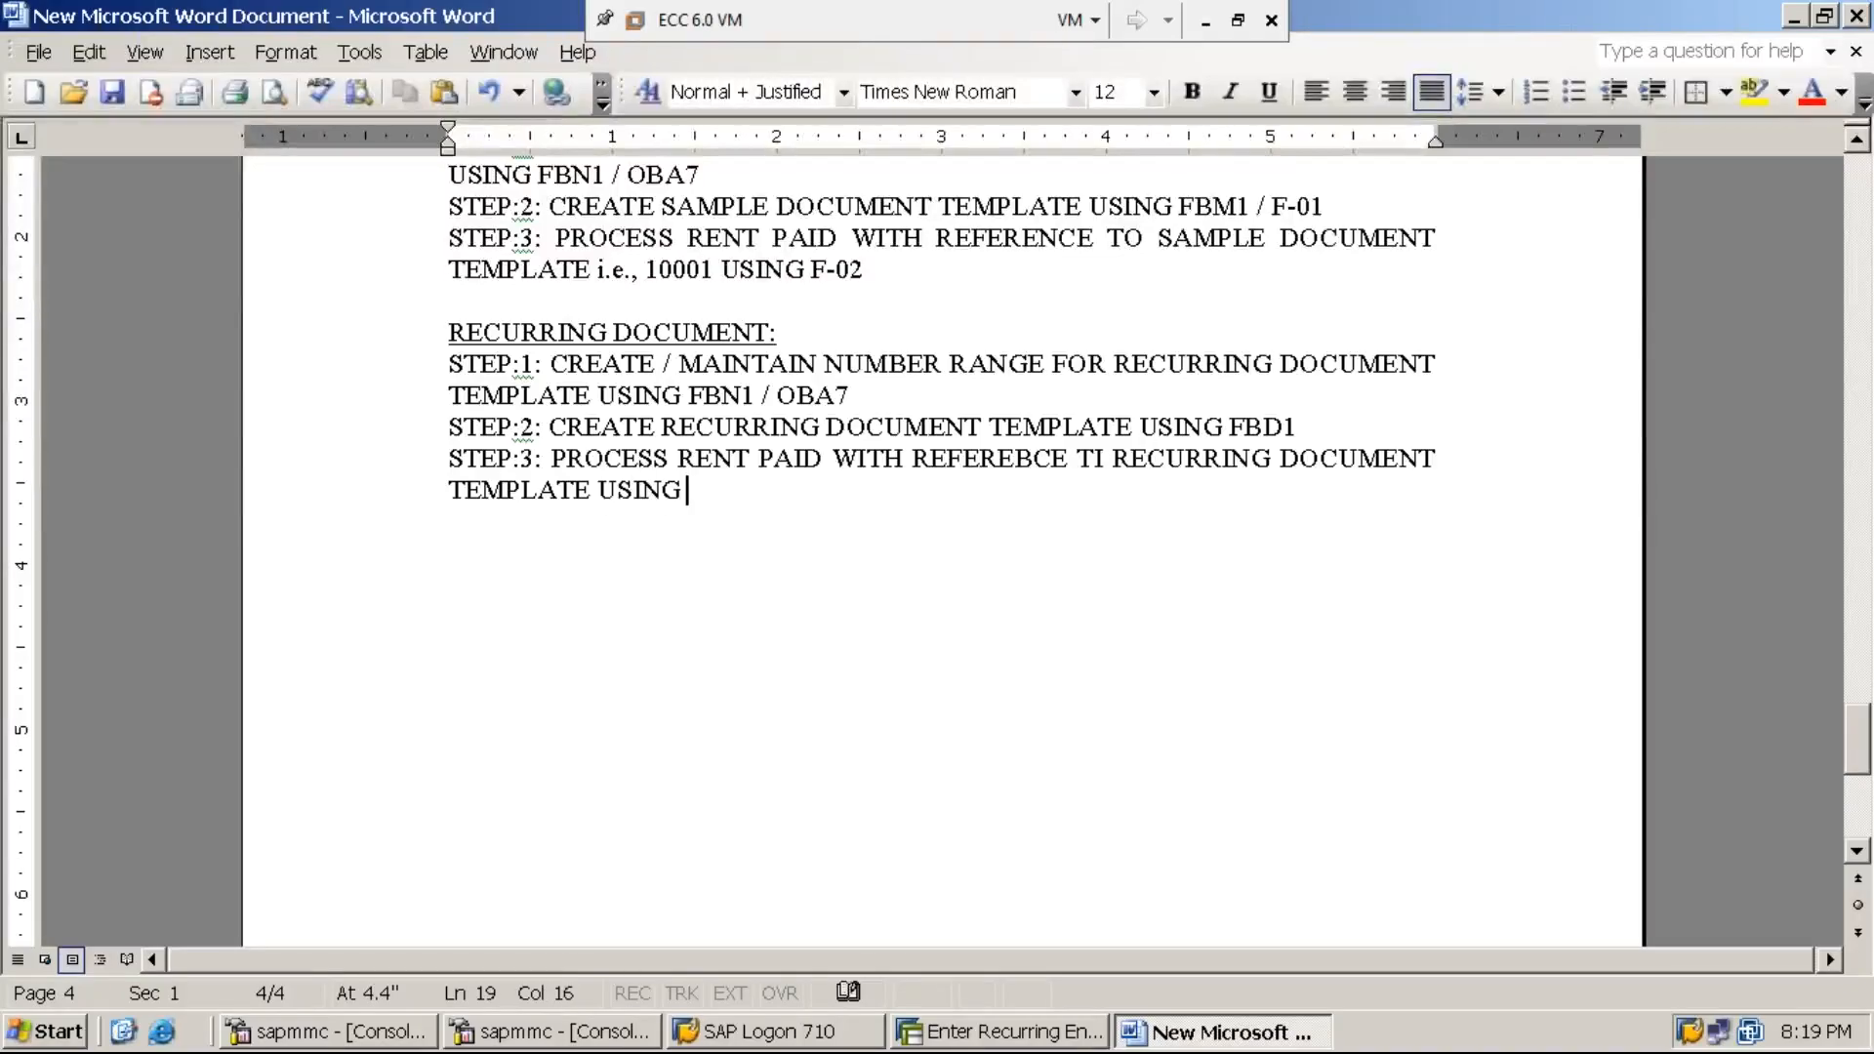
text(F.14)
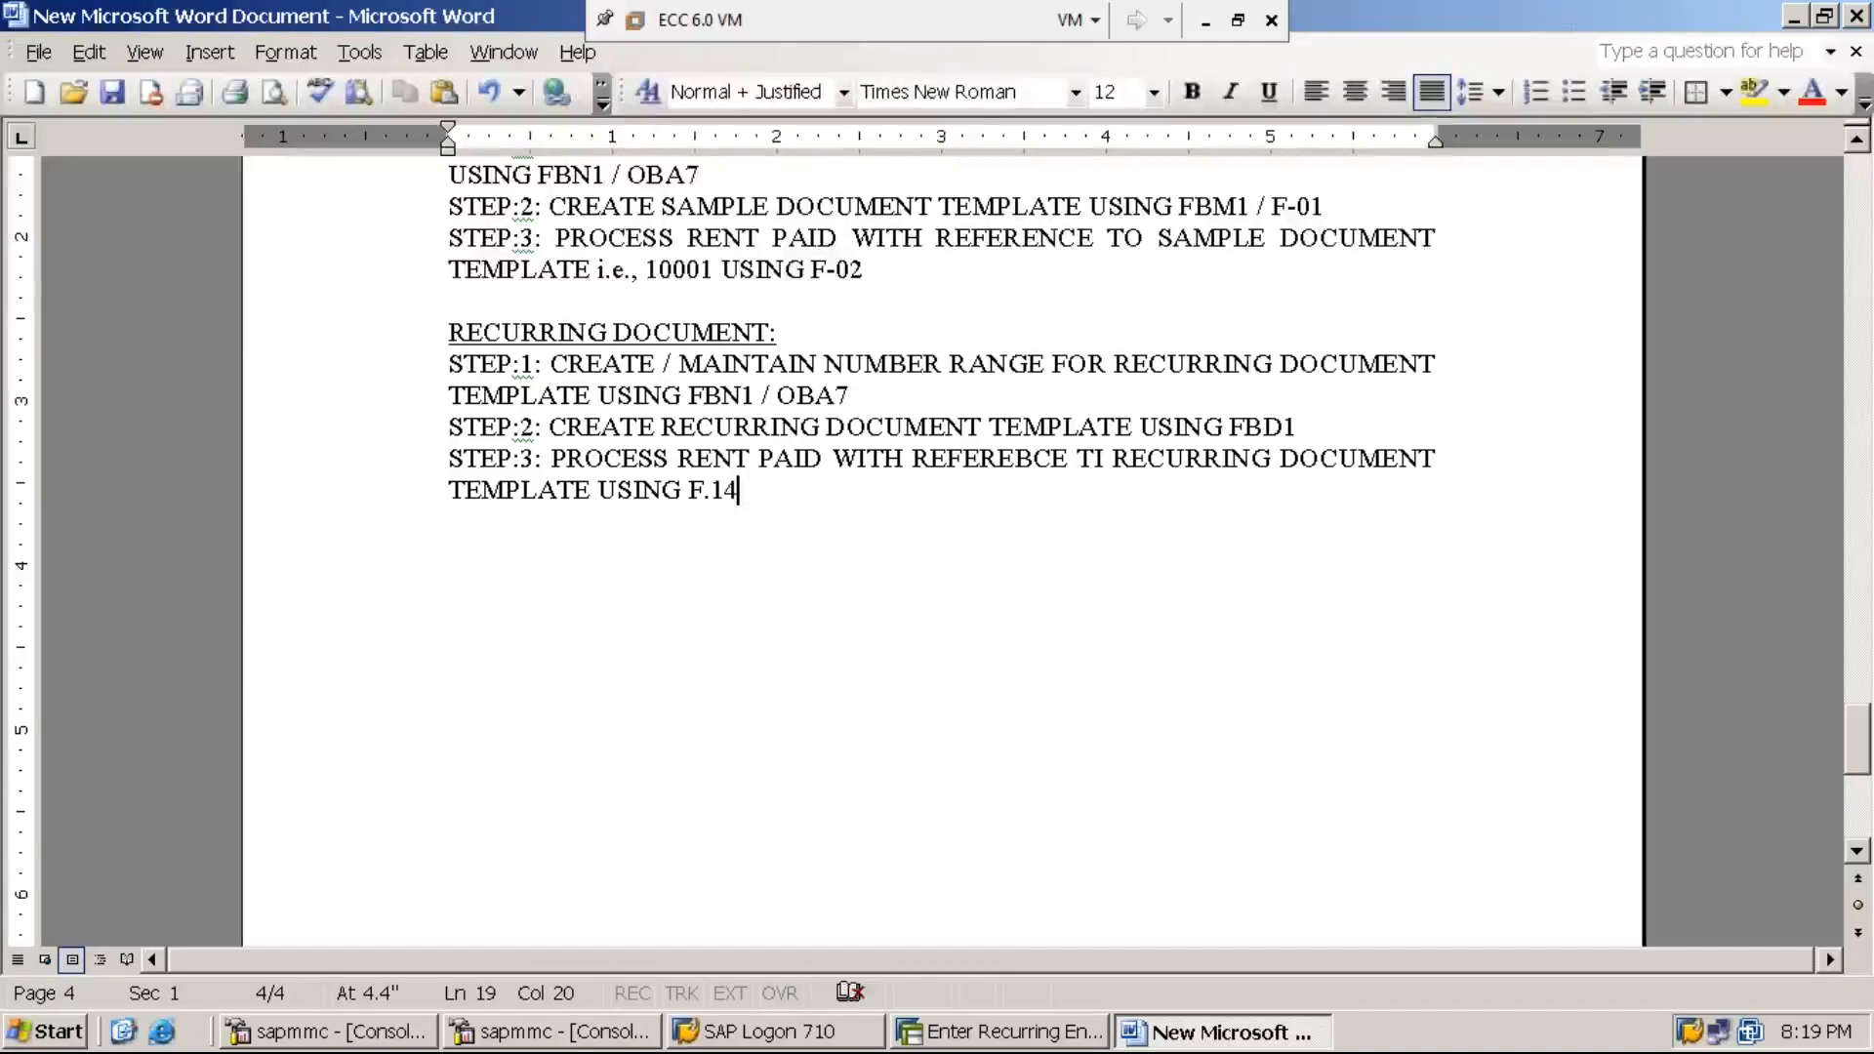
Correct the typo 'TI' to 'TO' in the STEP:3 line
click(1107, 459)
key(BackSpace)
text(O)
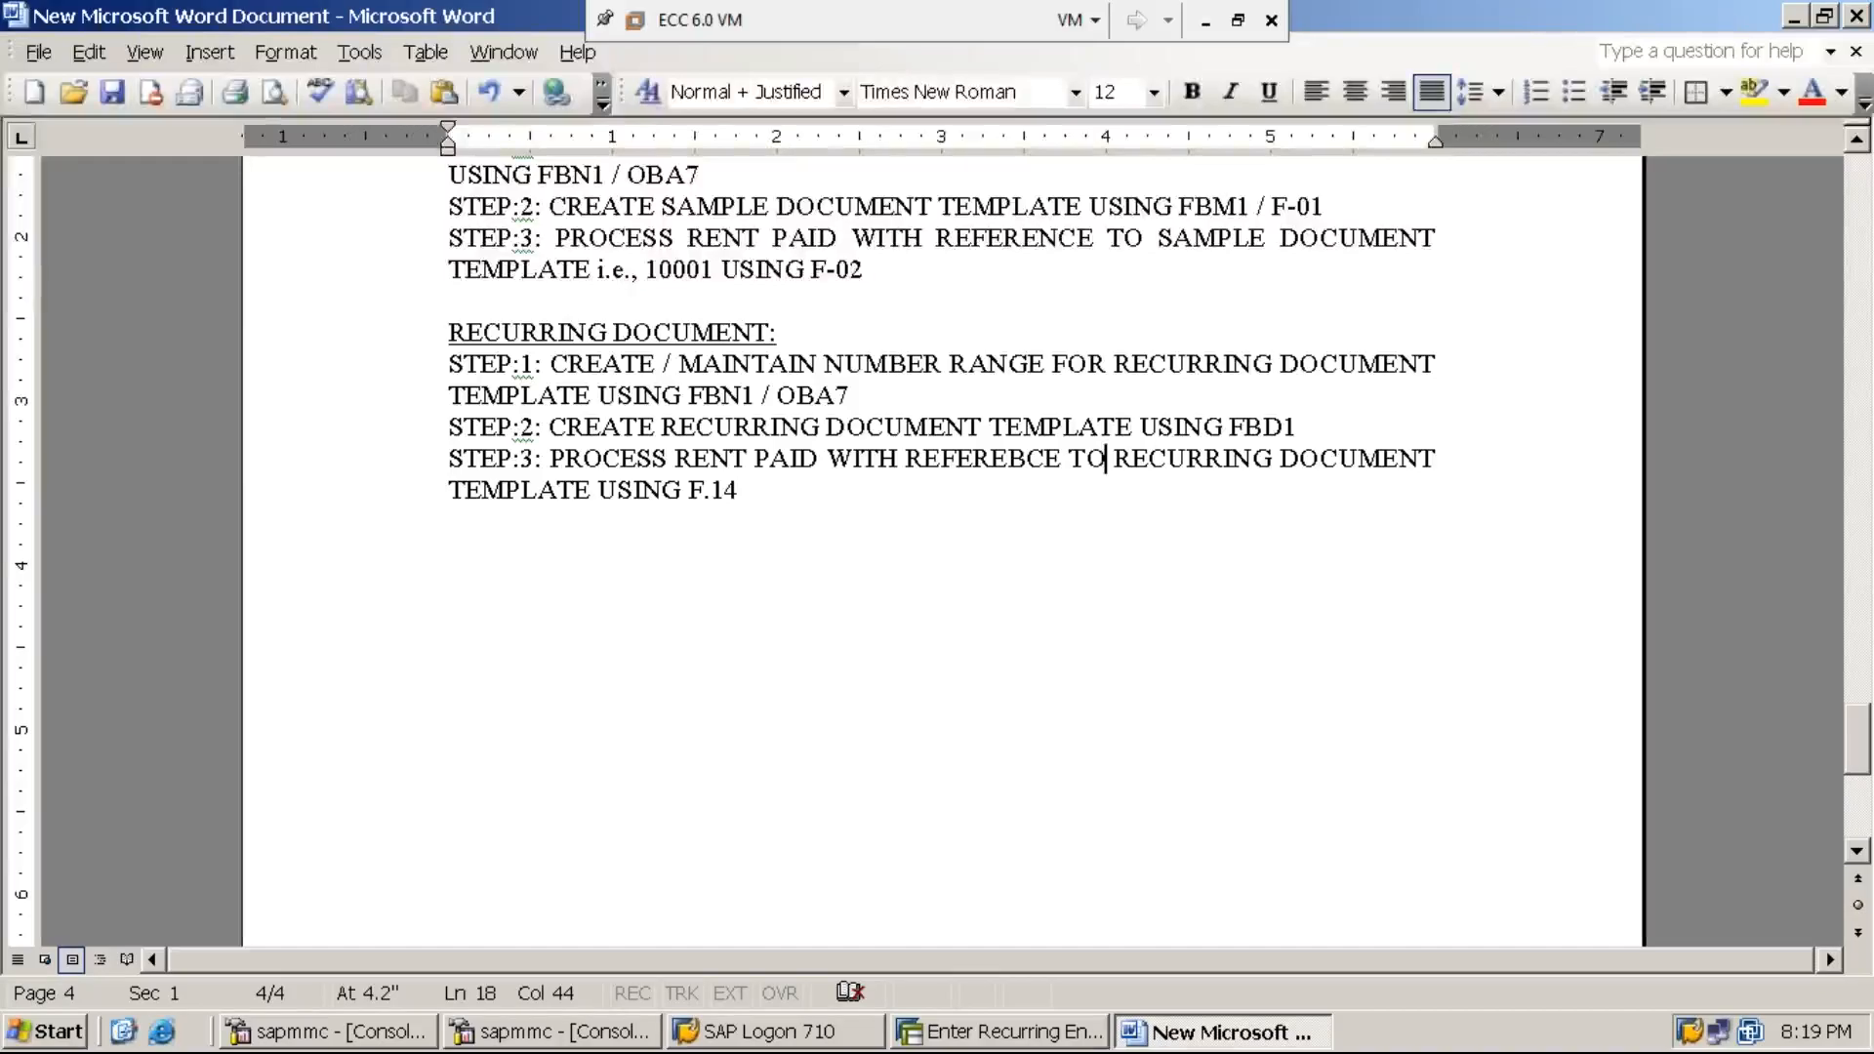
Switch back to SAP and enter /n to return to the Easy Access menu
click(1794, 21)
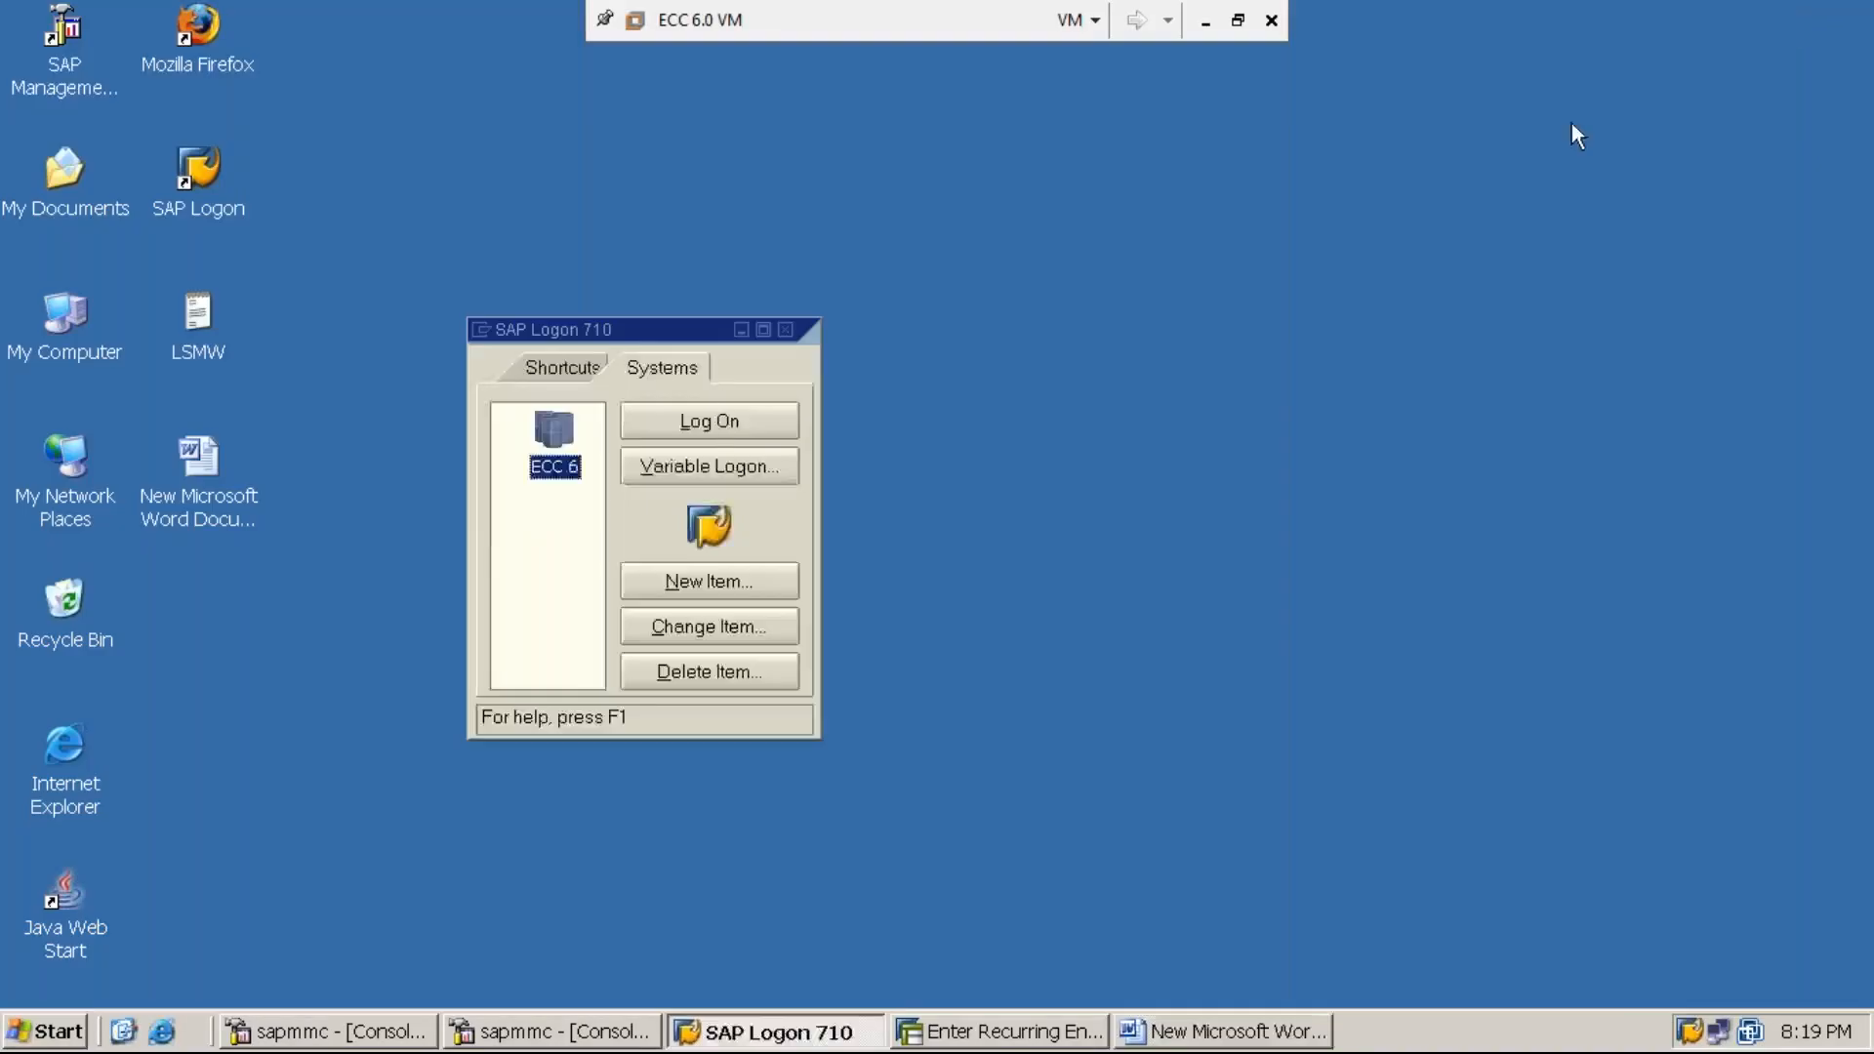
click(1006, 1035)
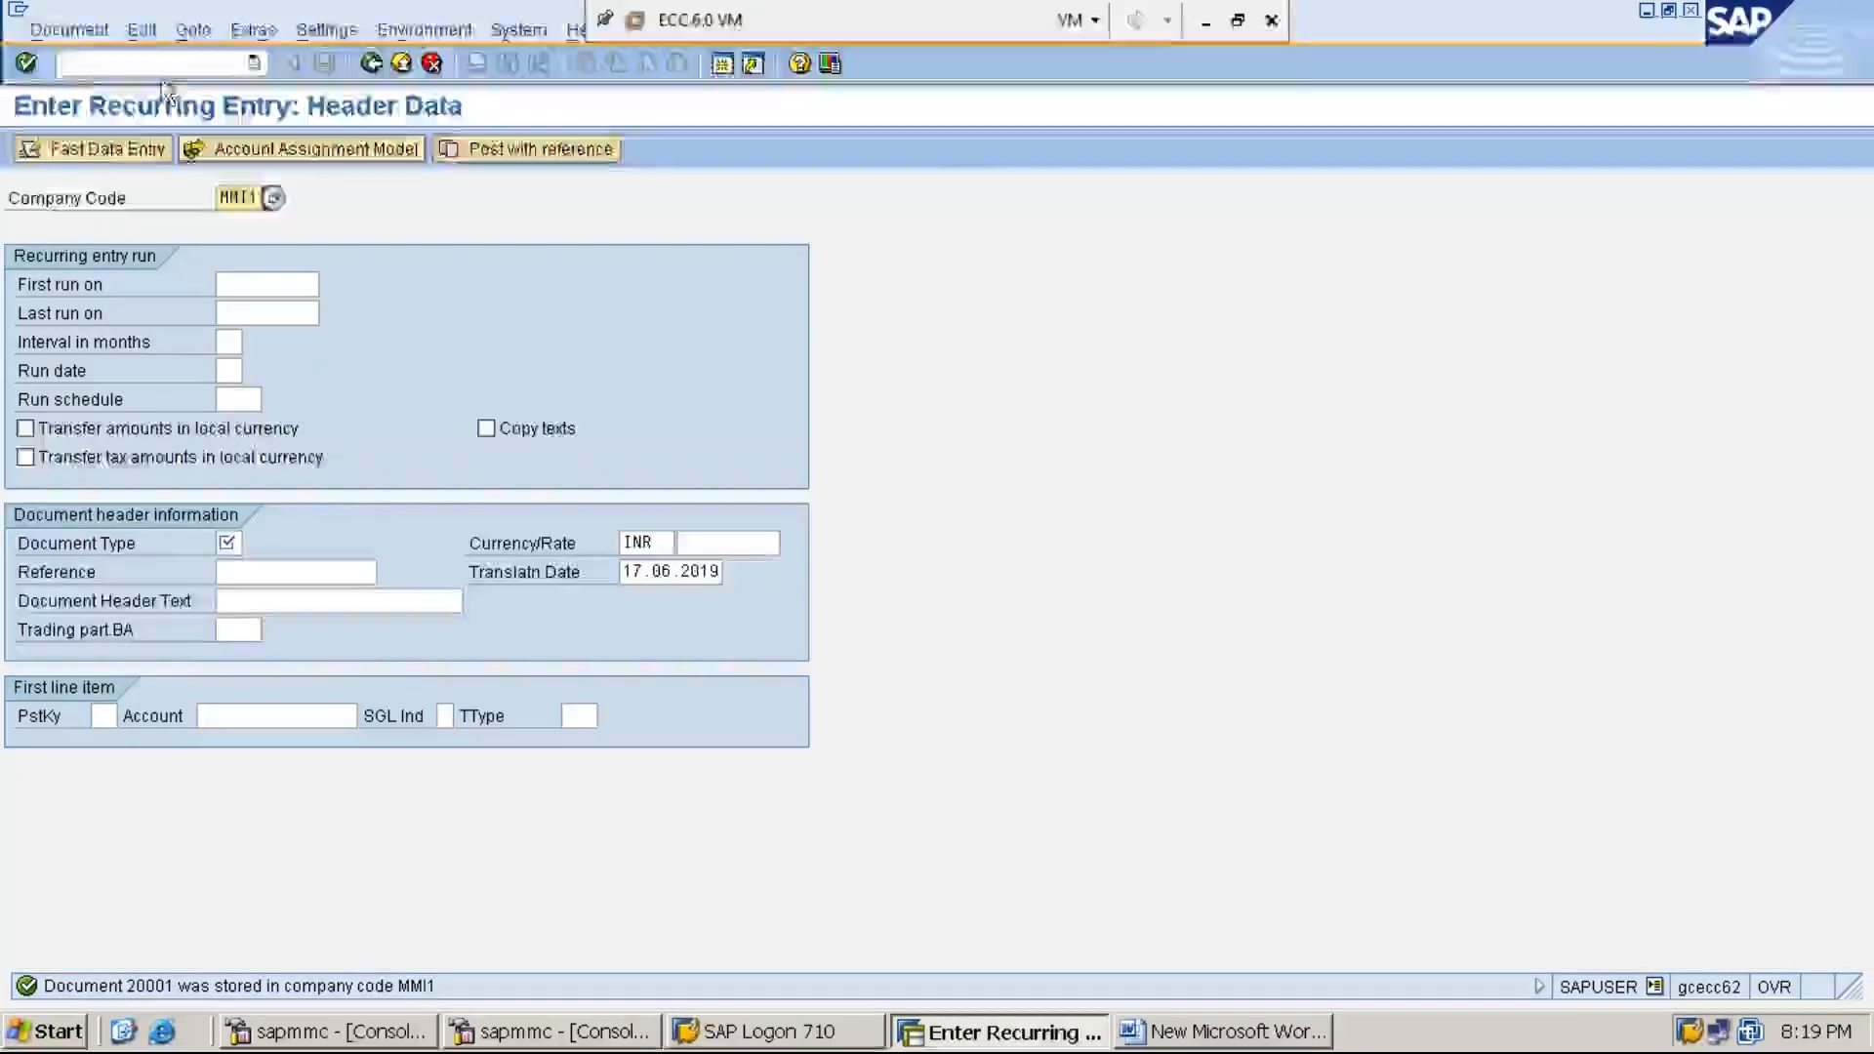
click(148, 64)
text(/n)
key(Return)
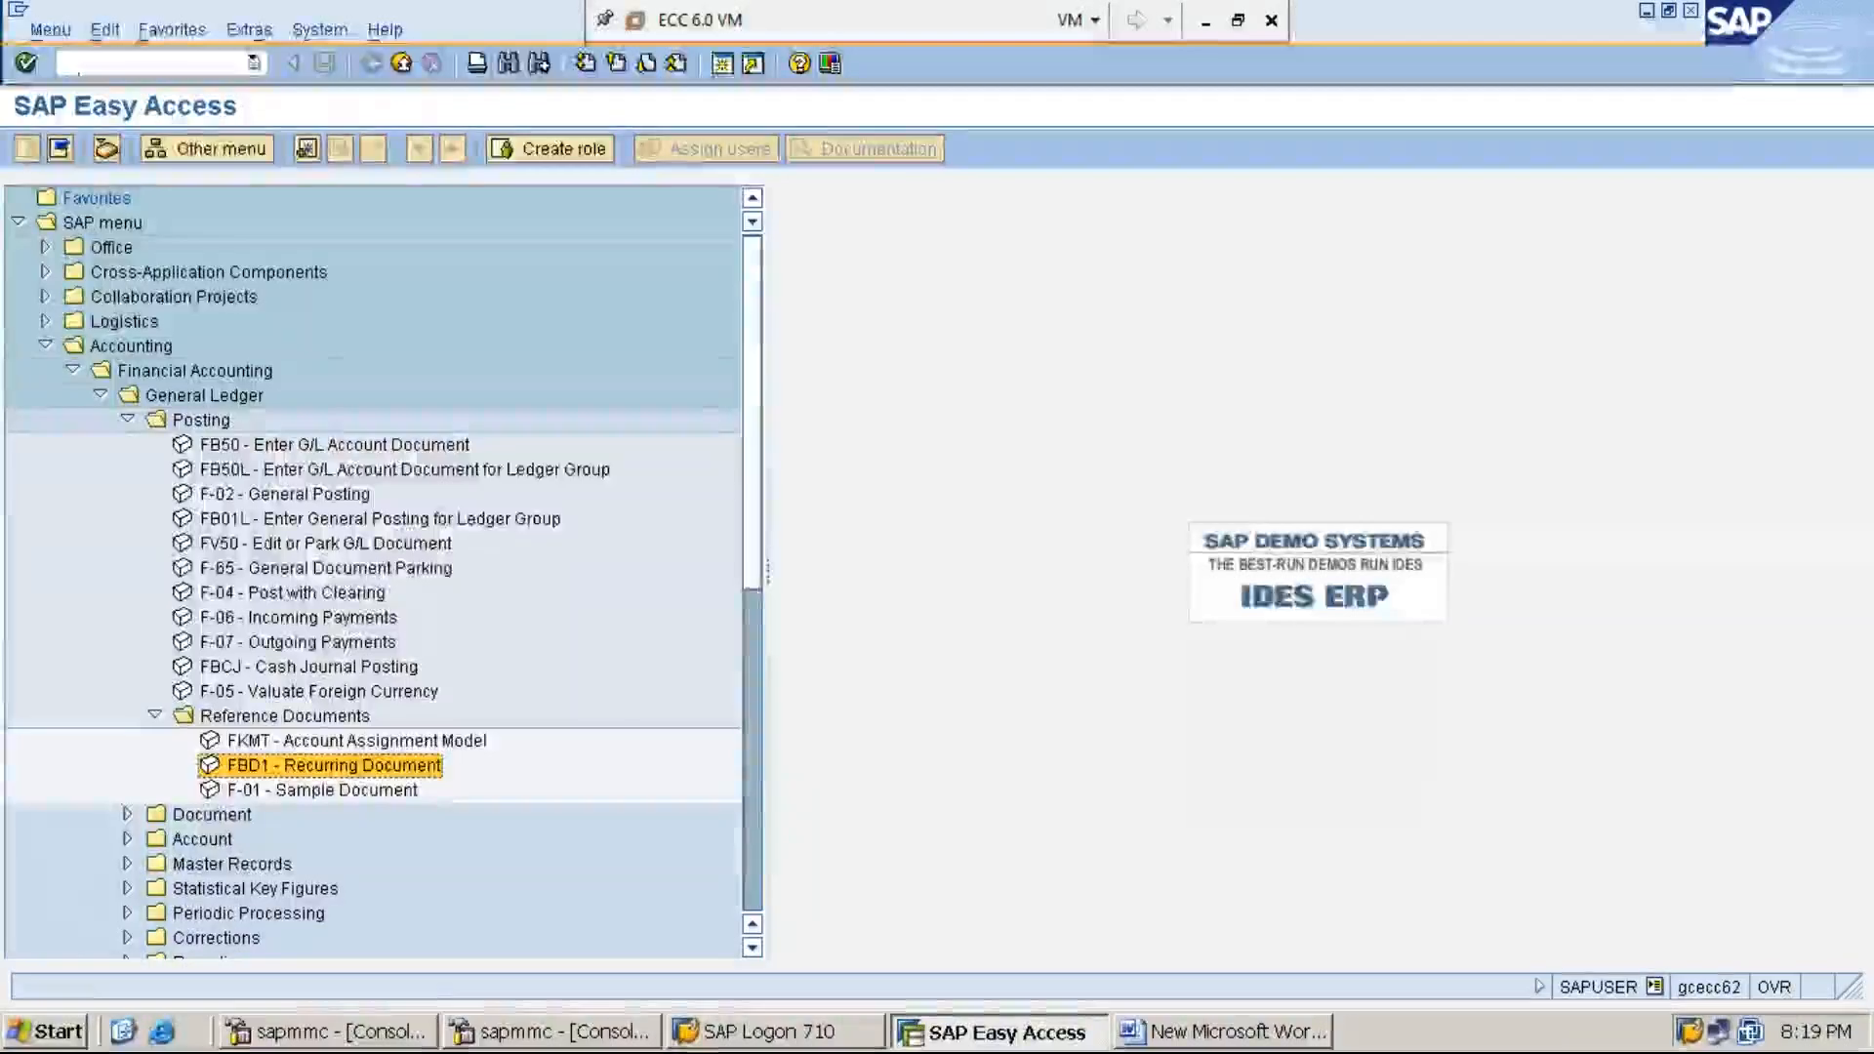
Collapse the menu tree and re-expand Accounting > Financial Accounting > General Ledger
key(Left)
key(Left)
key(Left)
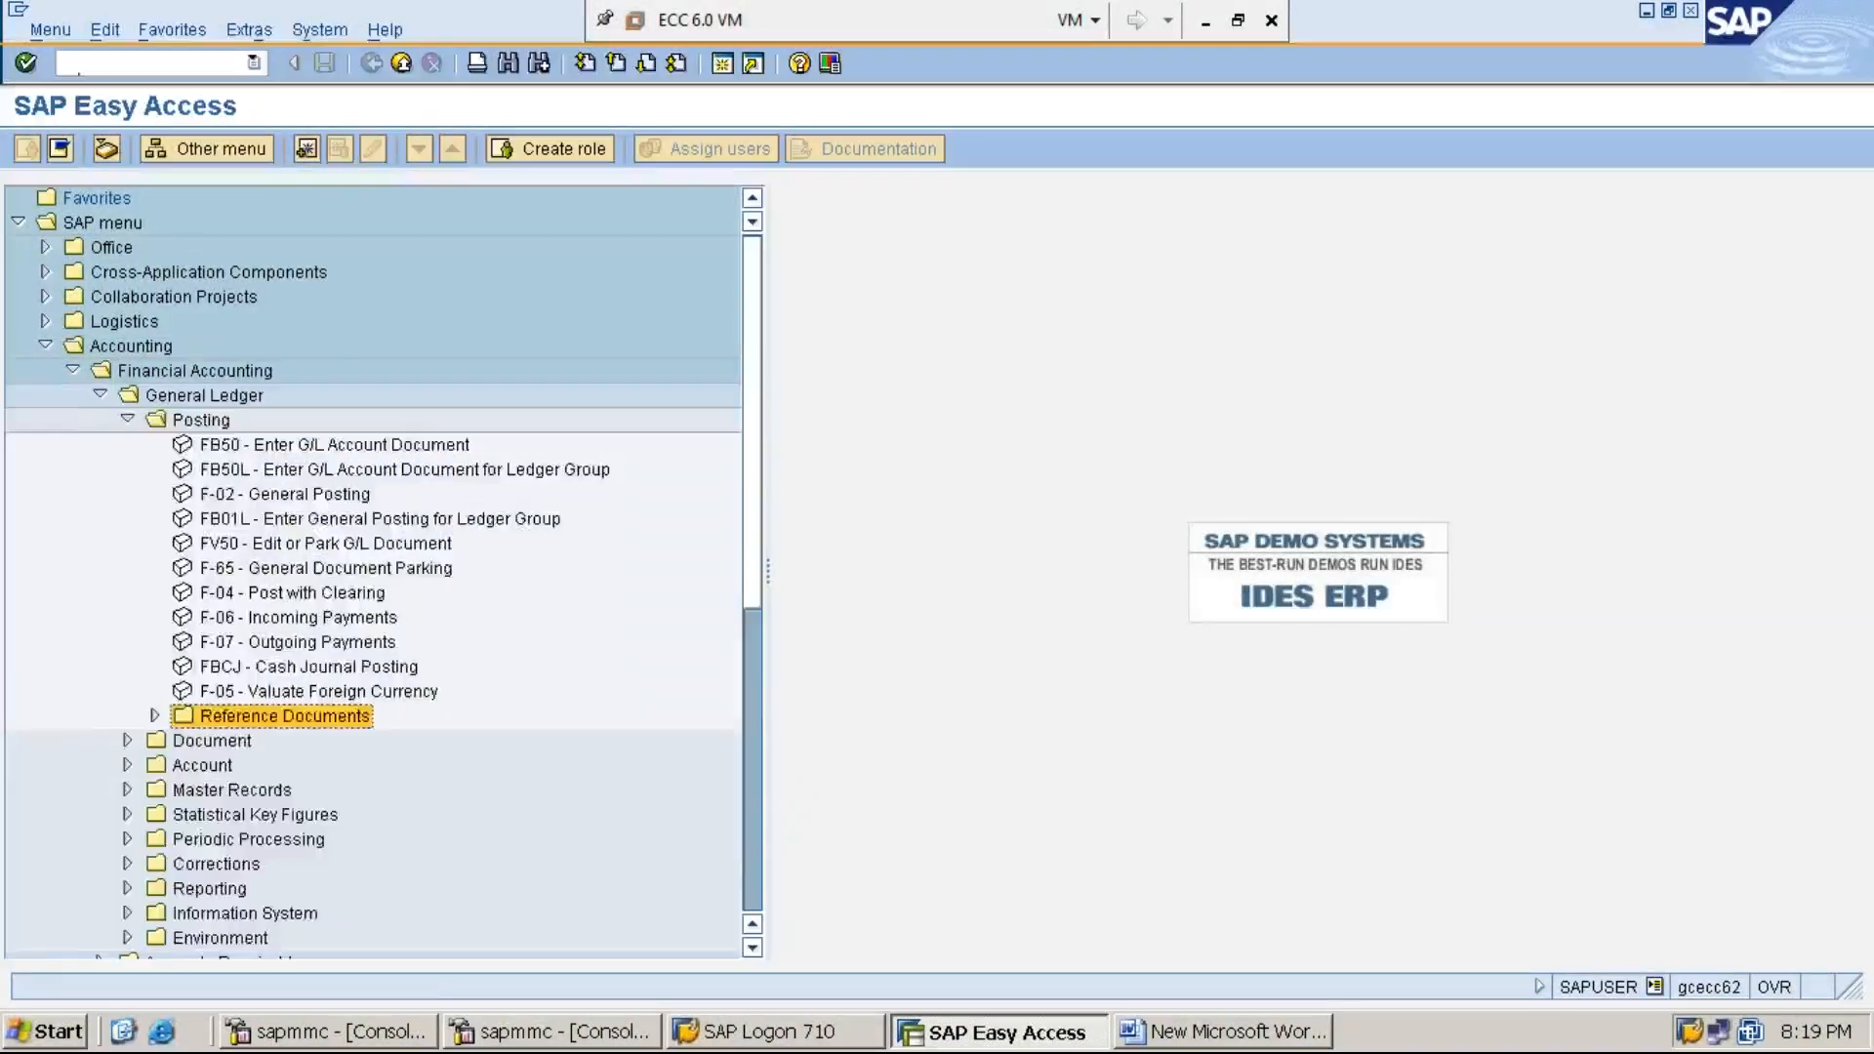
key(Left)
key(Left)
key(Left)
key(Left)
key(Left)
key(Left)
key(Left)
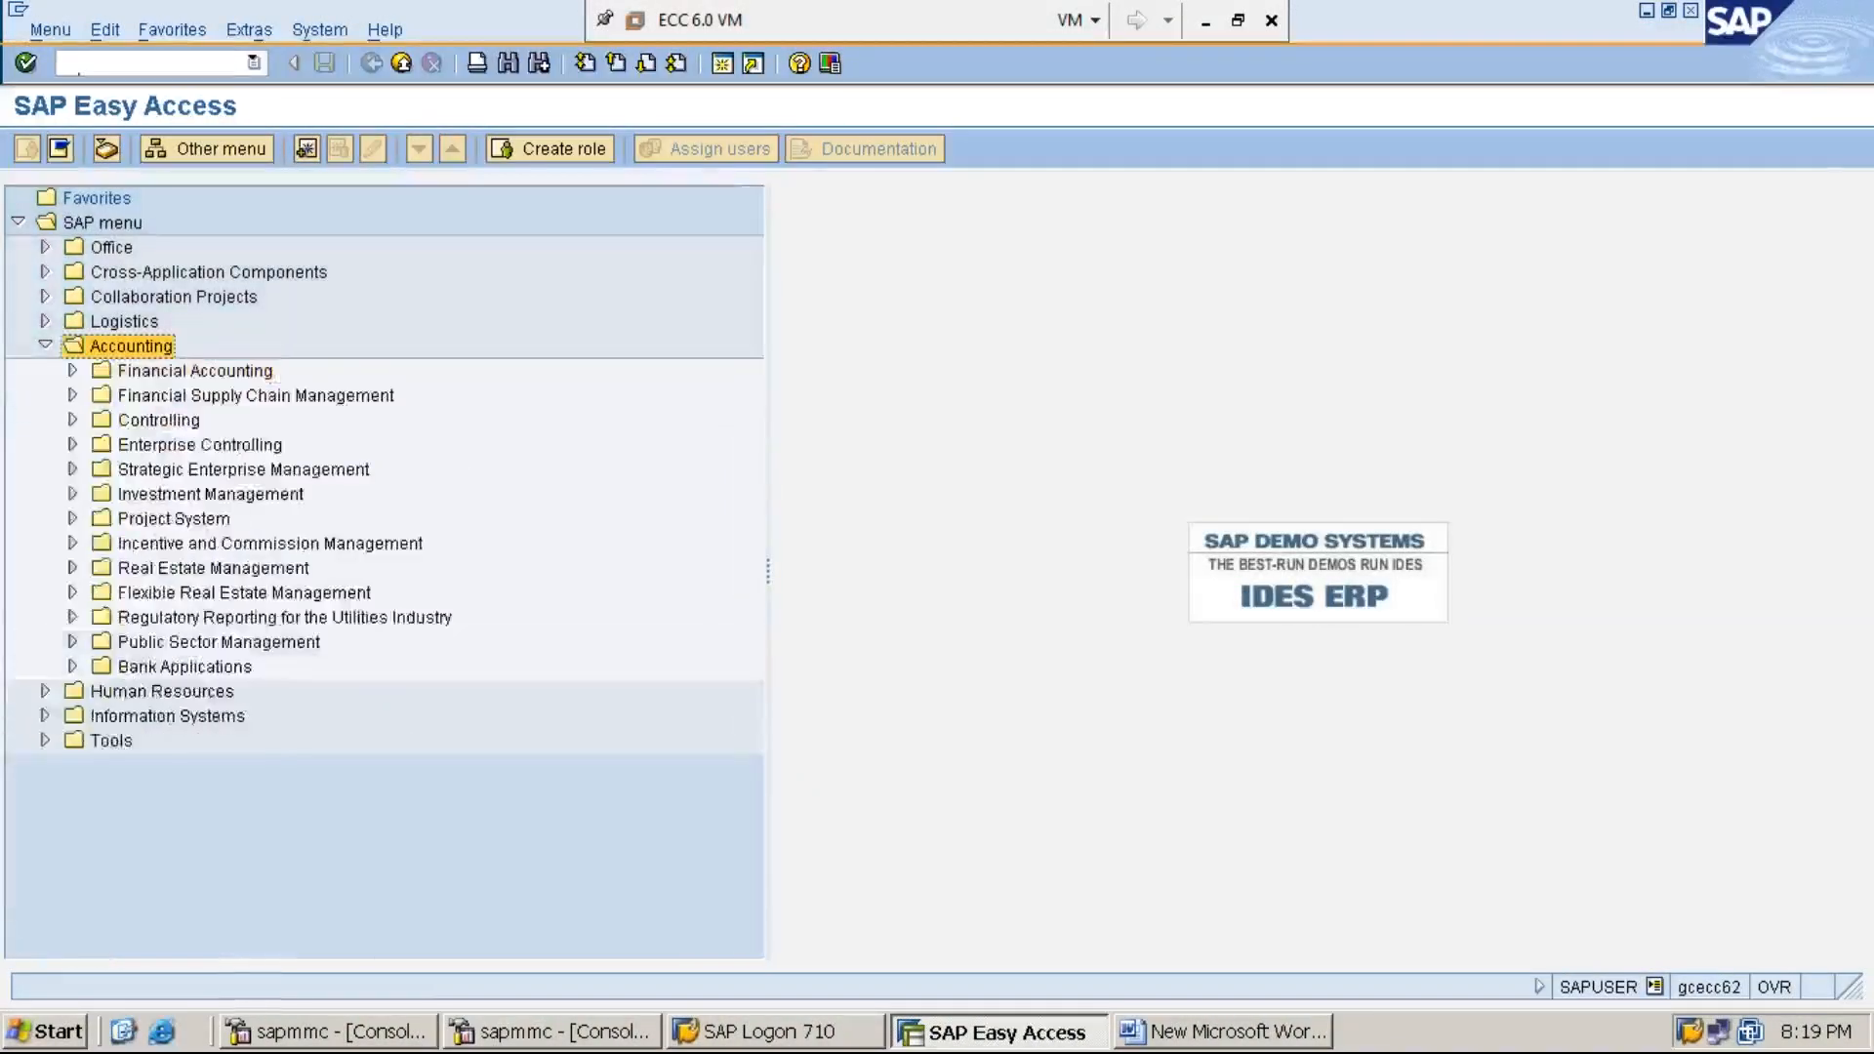
key(Right)
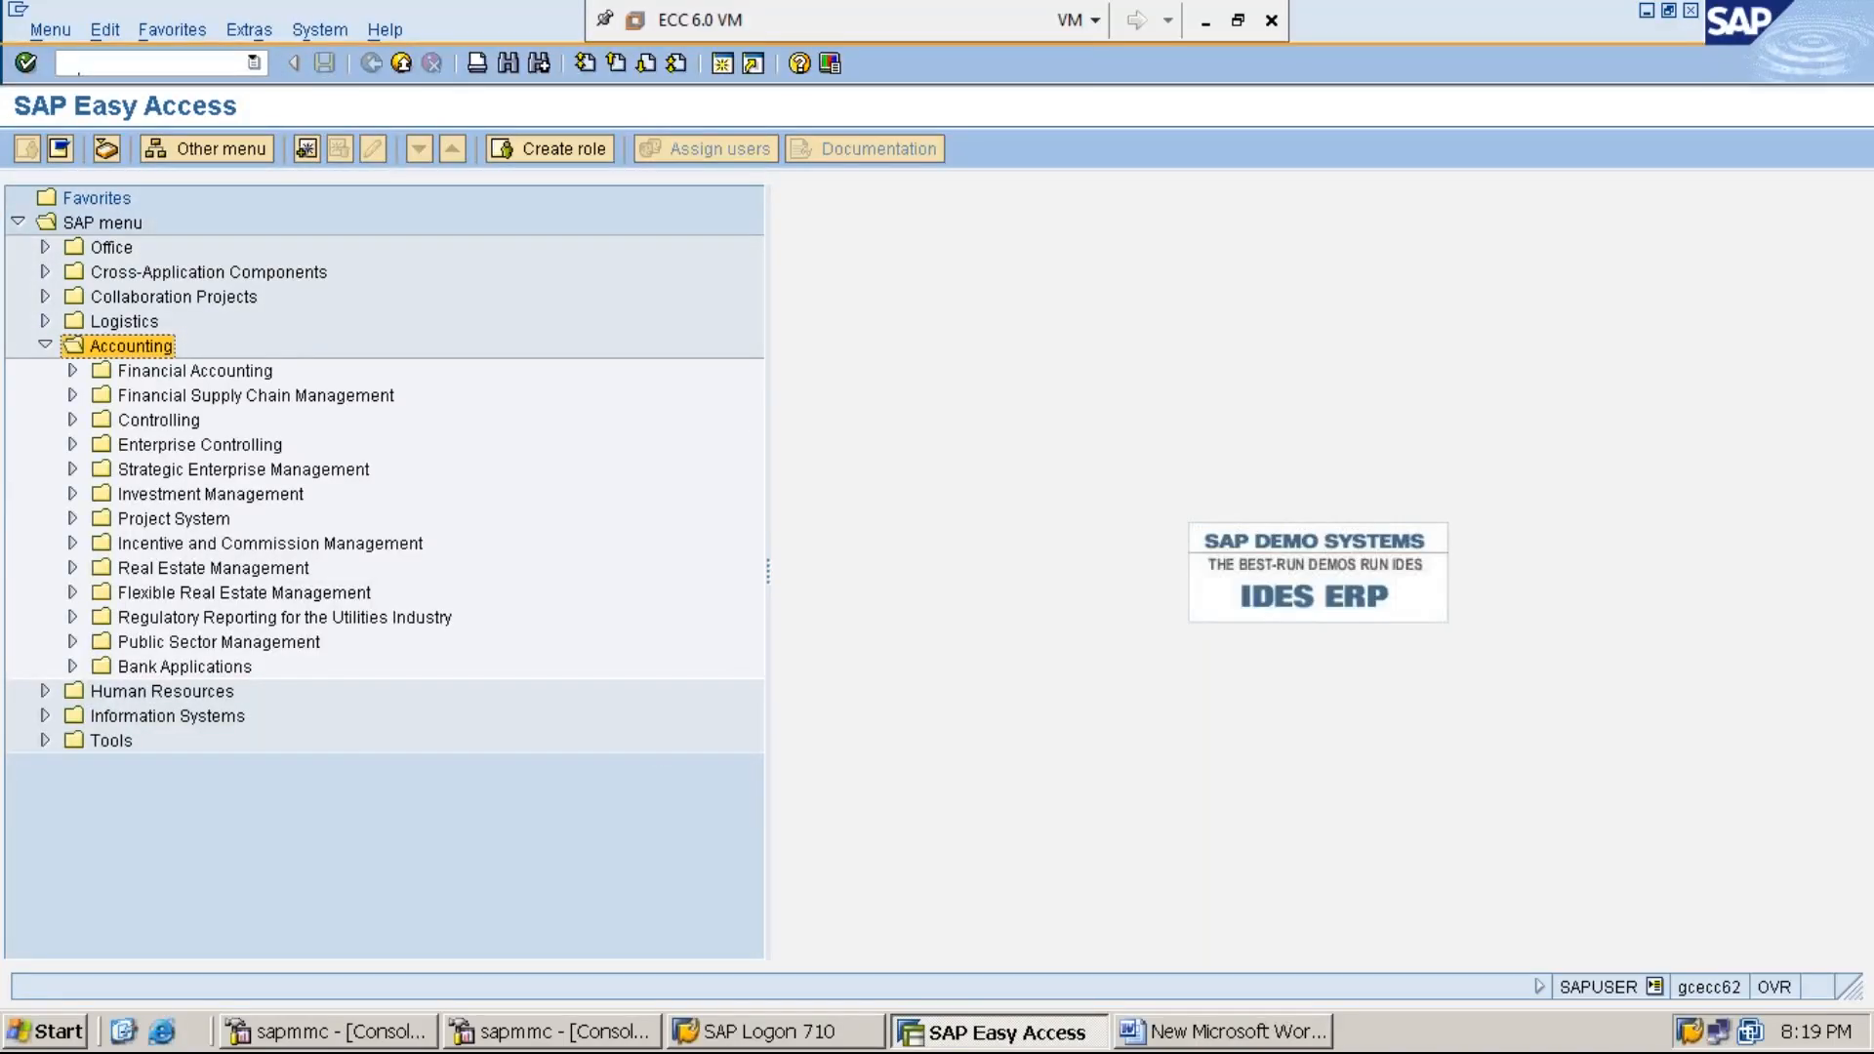
key(Down)
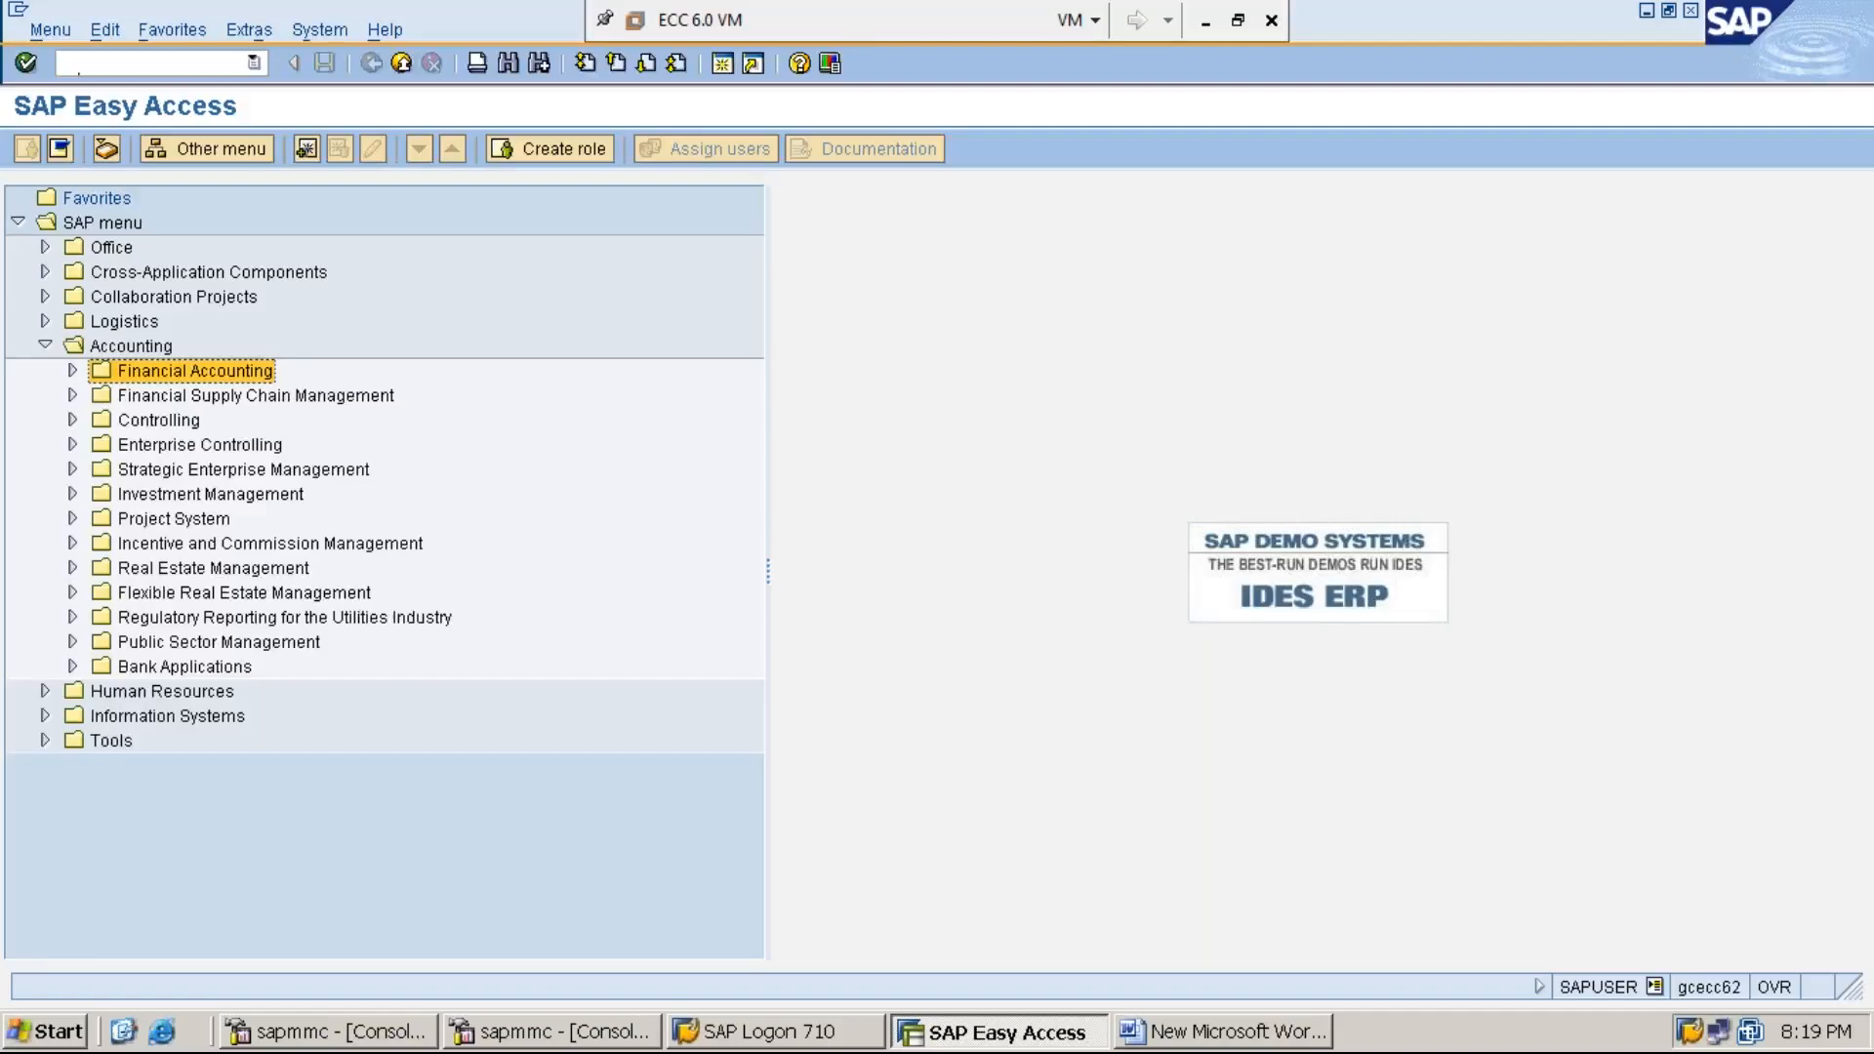
key(Right)
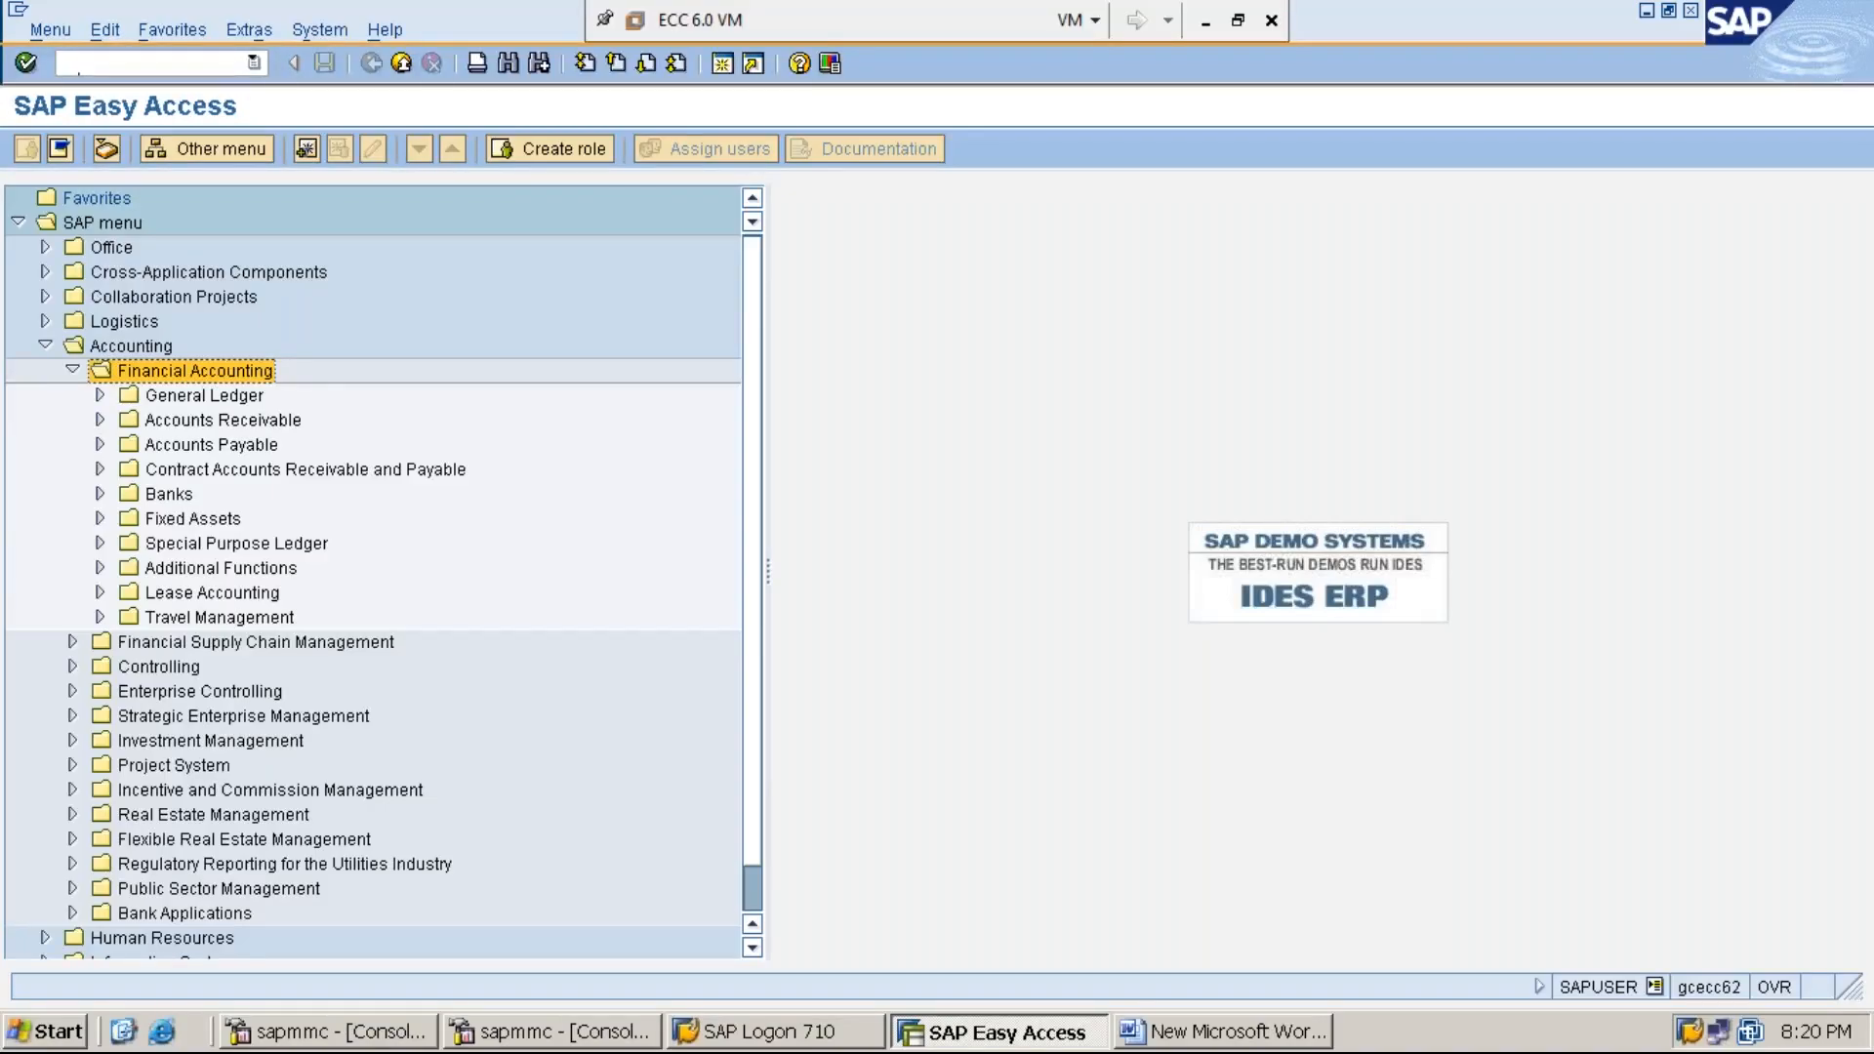
double_click(205, 395)
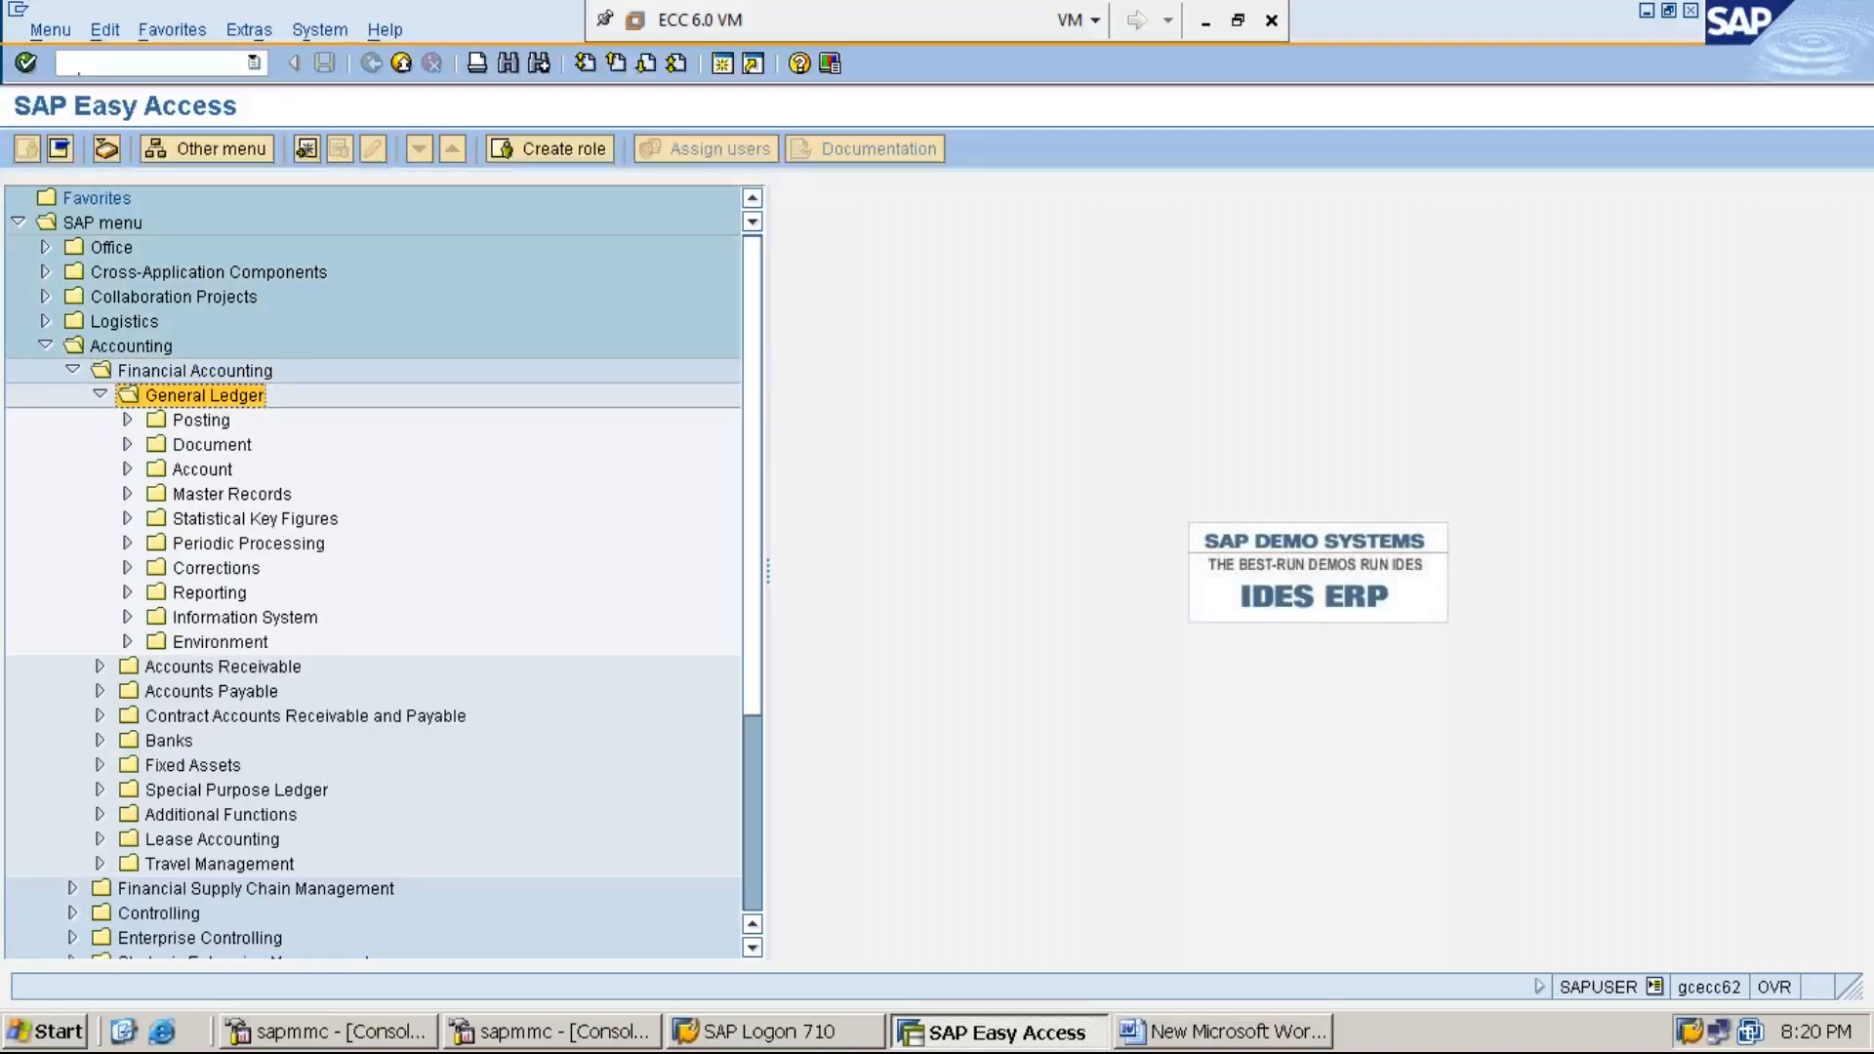
Expand Periodic Processing > Recurring Entries and select F.14 - Execute
key(Down)
key(Down)
key(Down)
key(Down)
key(Down)
key(Down)
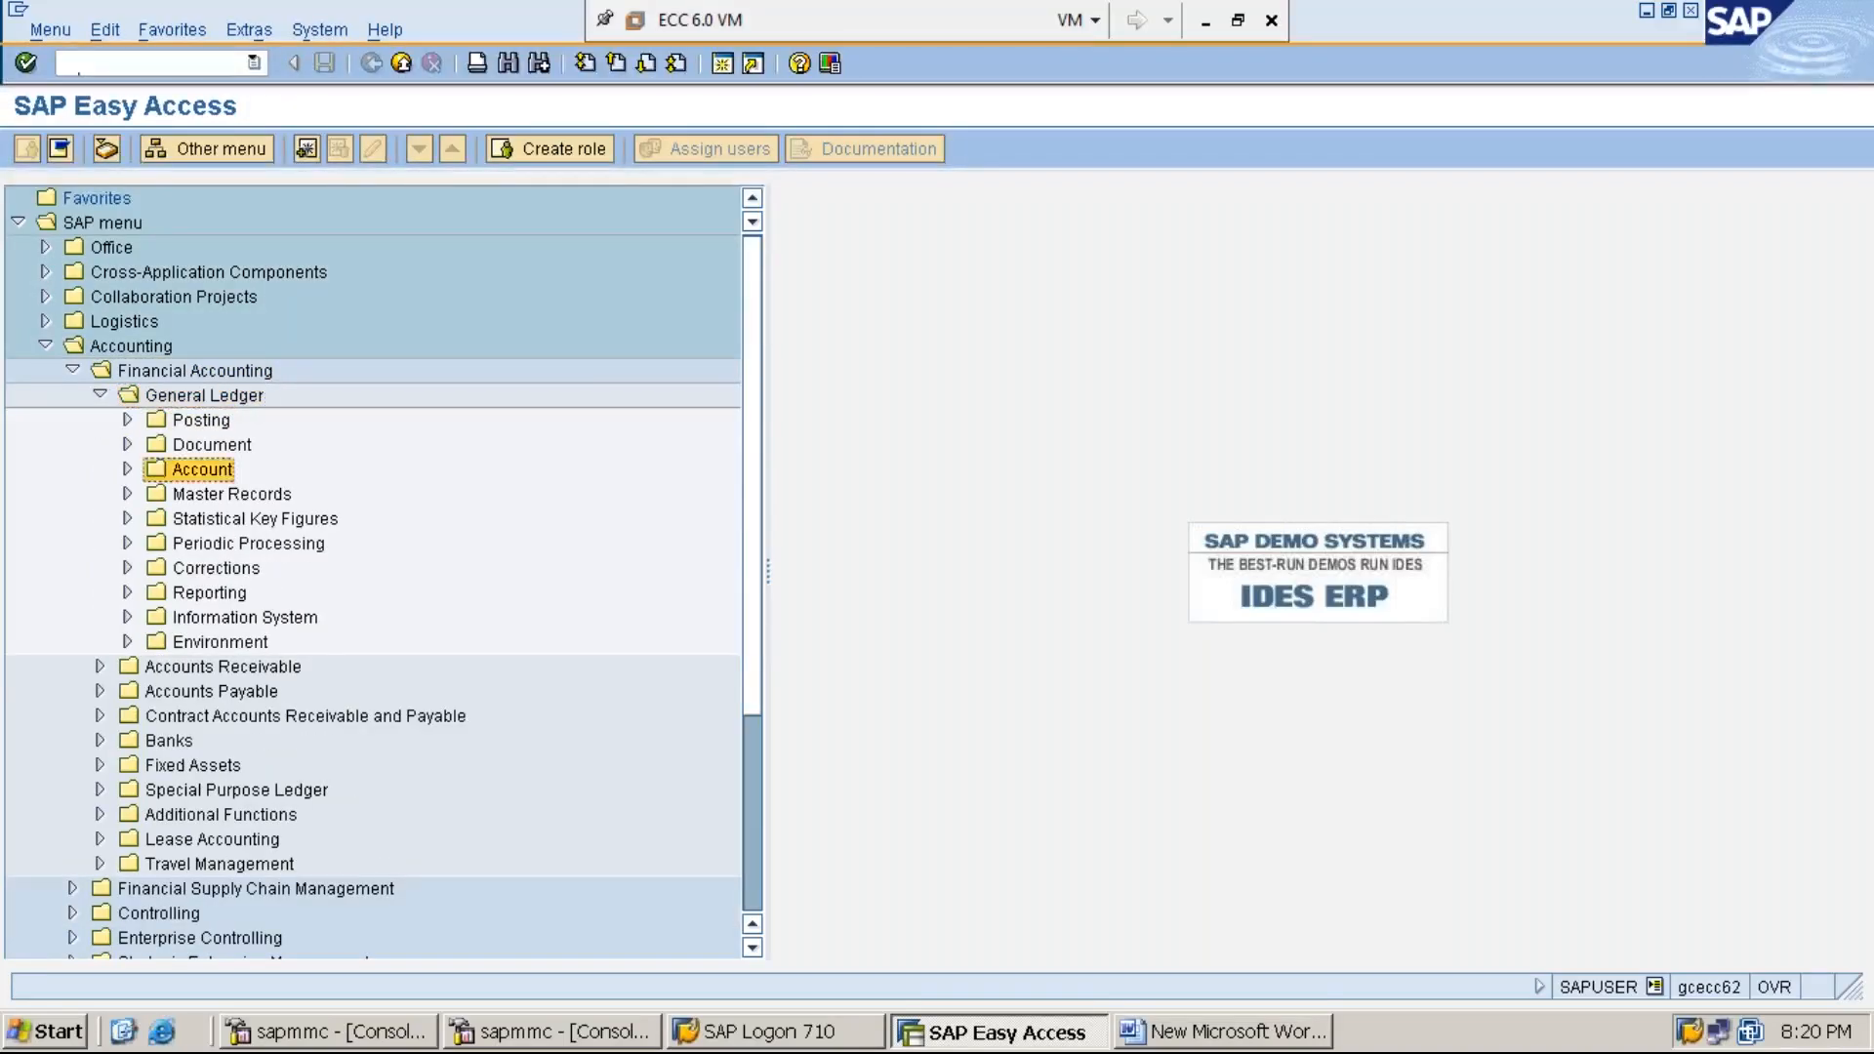
key(Return)
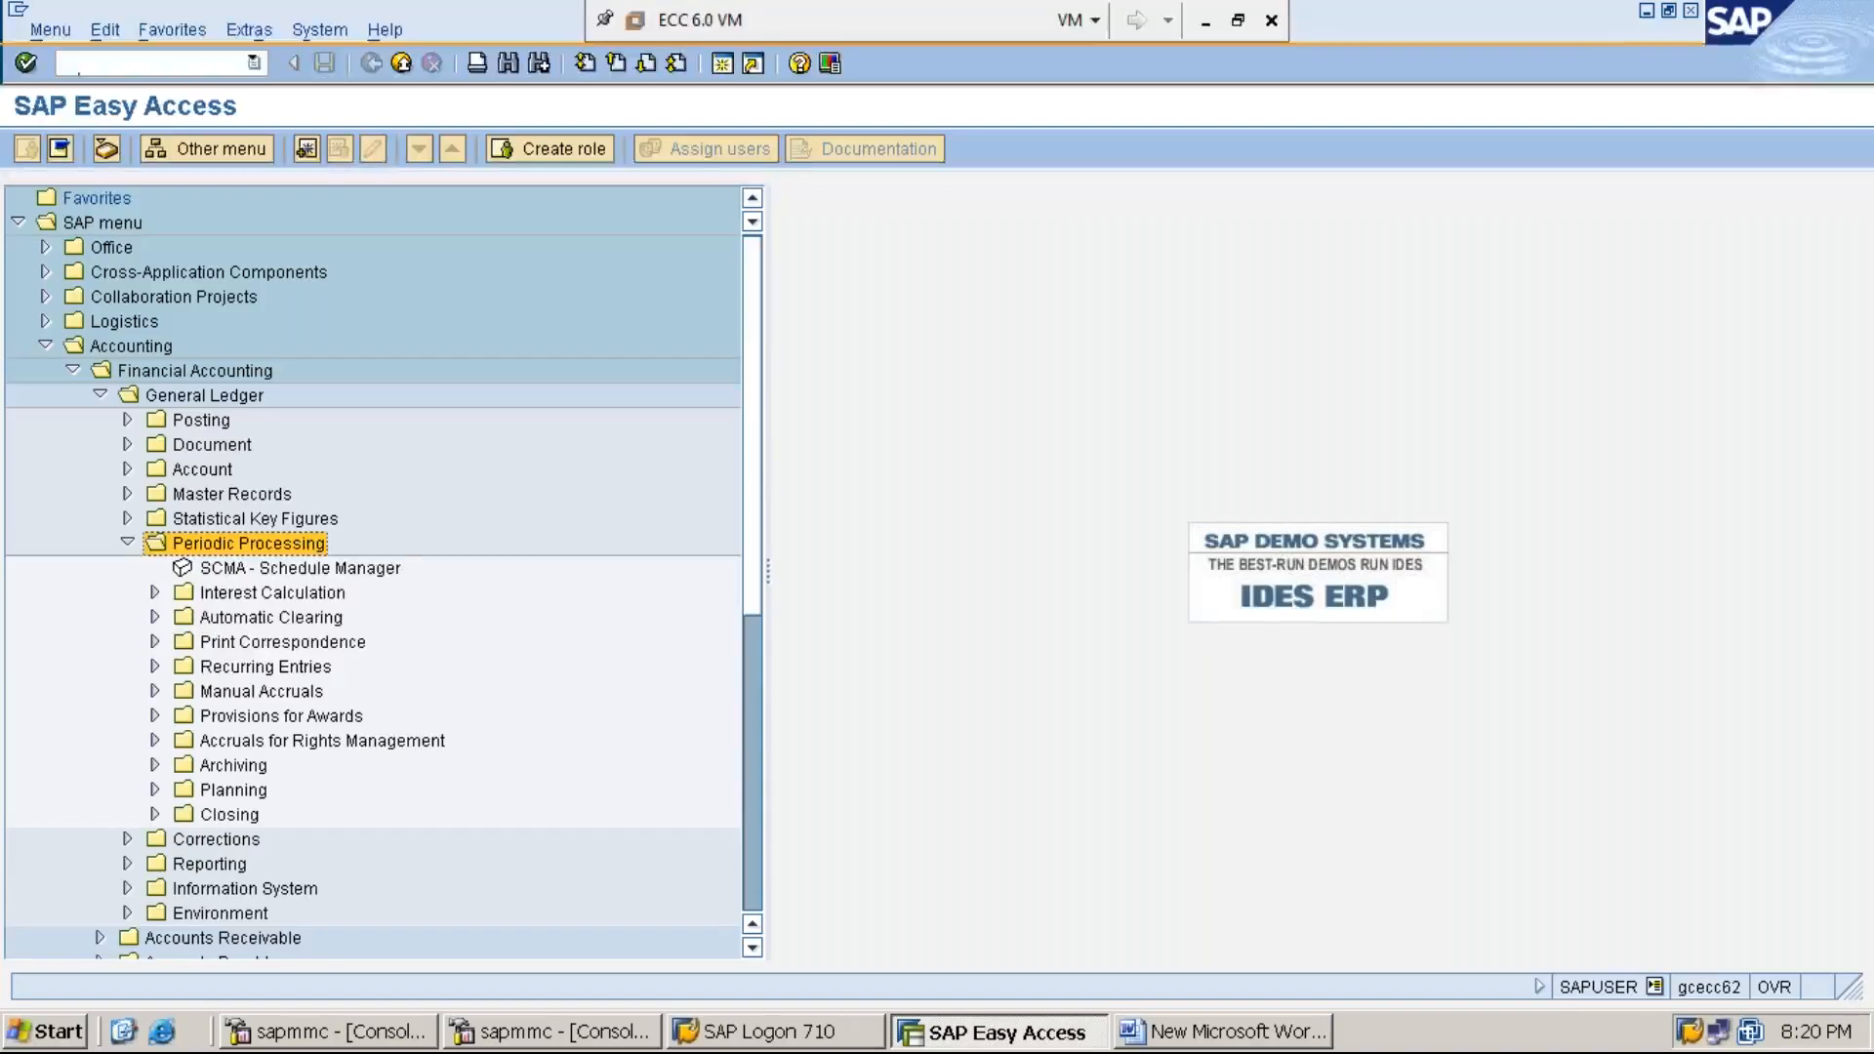
key(Down)
key(Down)
key(Down)
key(Down)
key(Down)
key(Return)
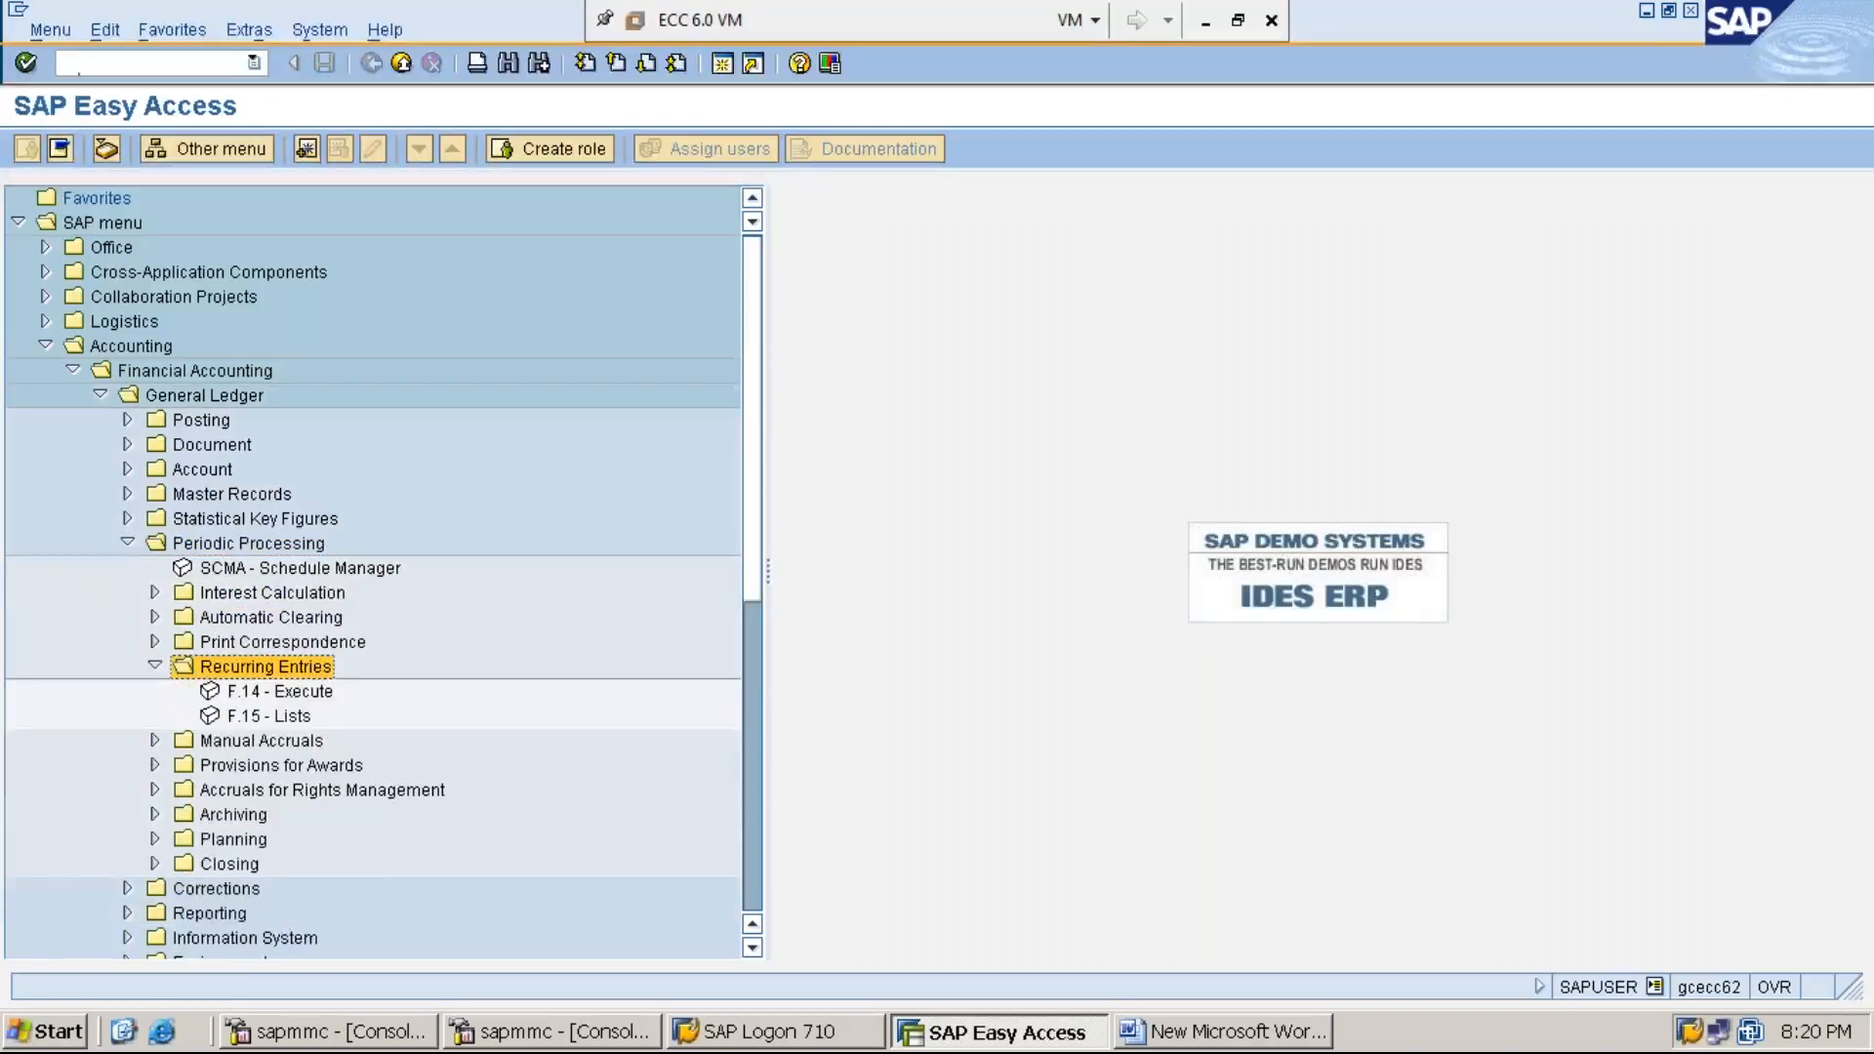
key(Up)
key(Up)
key(Up)
key(Up)
key(Up)
key(Return)
key(Up)
key(Up)
key(Up)
key(Up)
key(Up)
key(Up)
key(Return)
key(Return)
key(Down)
key(Down)
key(Down)
key(Down)
key(Down)
key(Down)
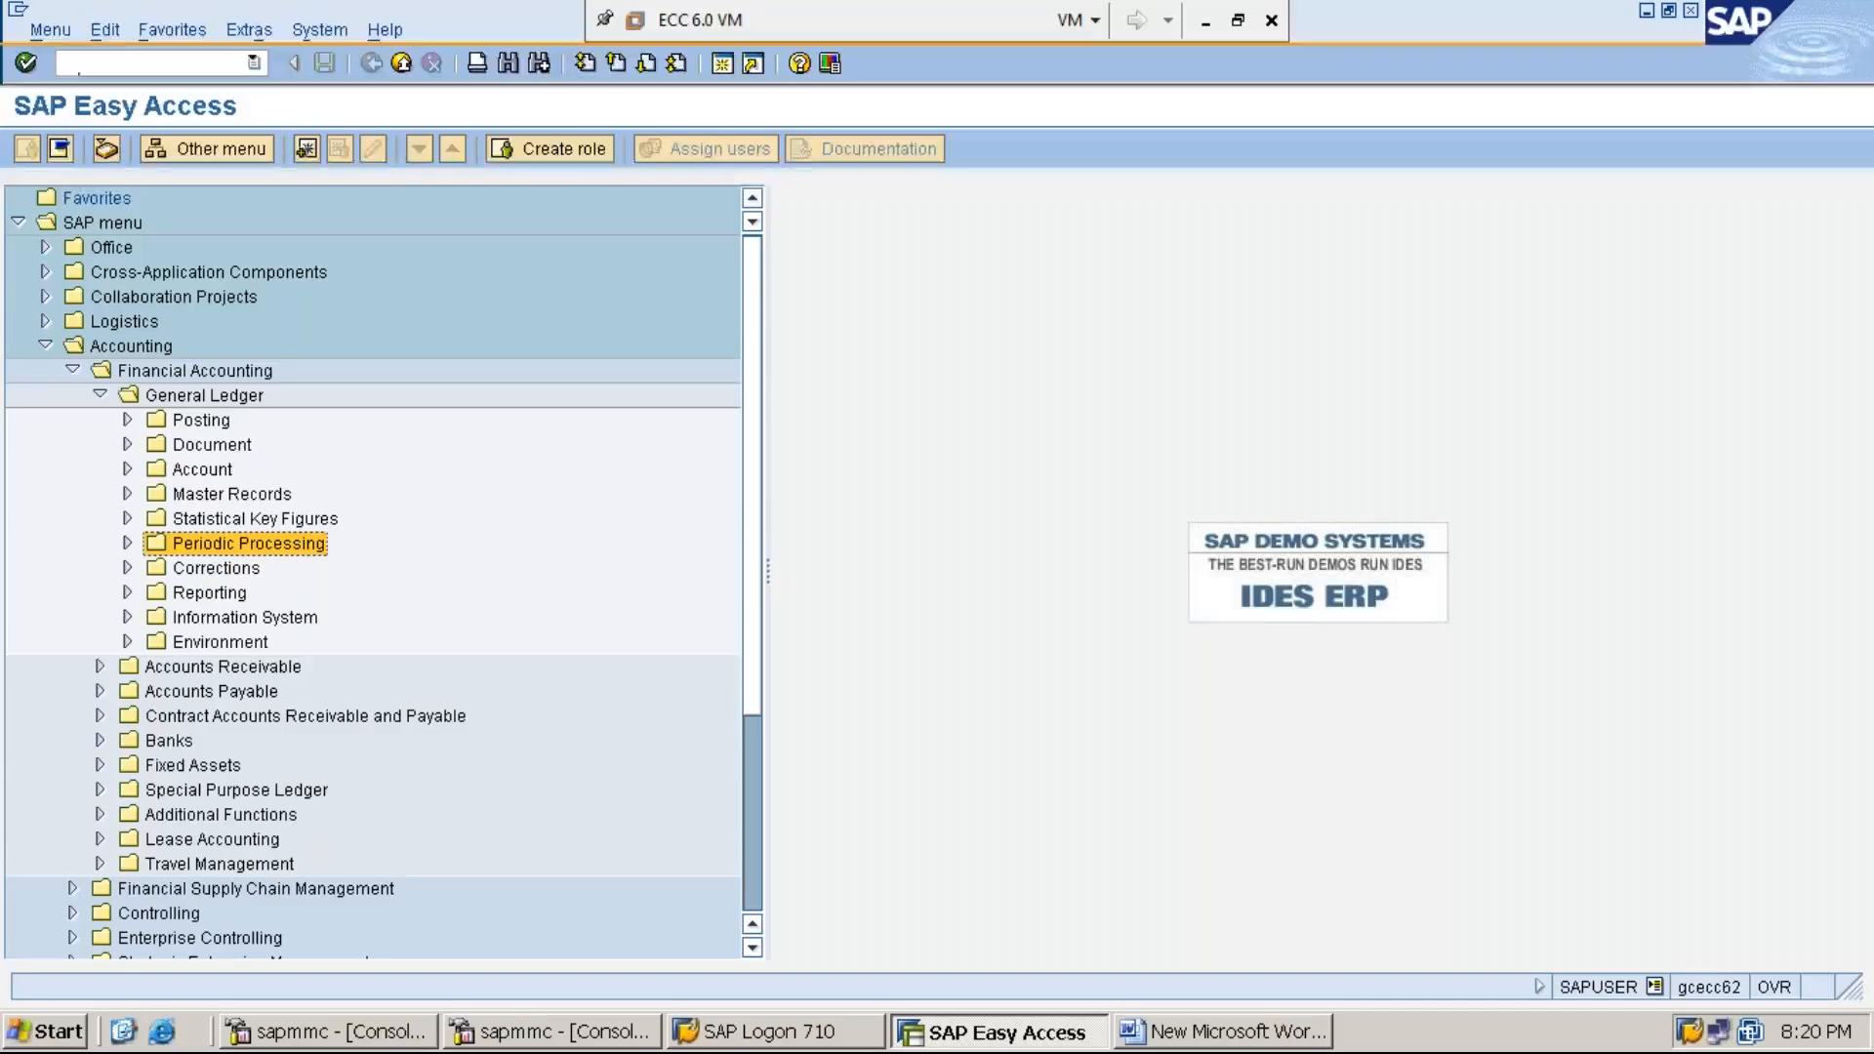
key(Right)
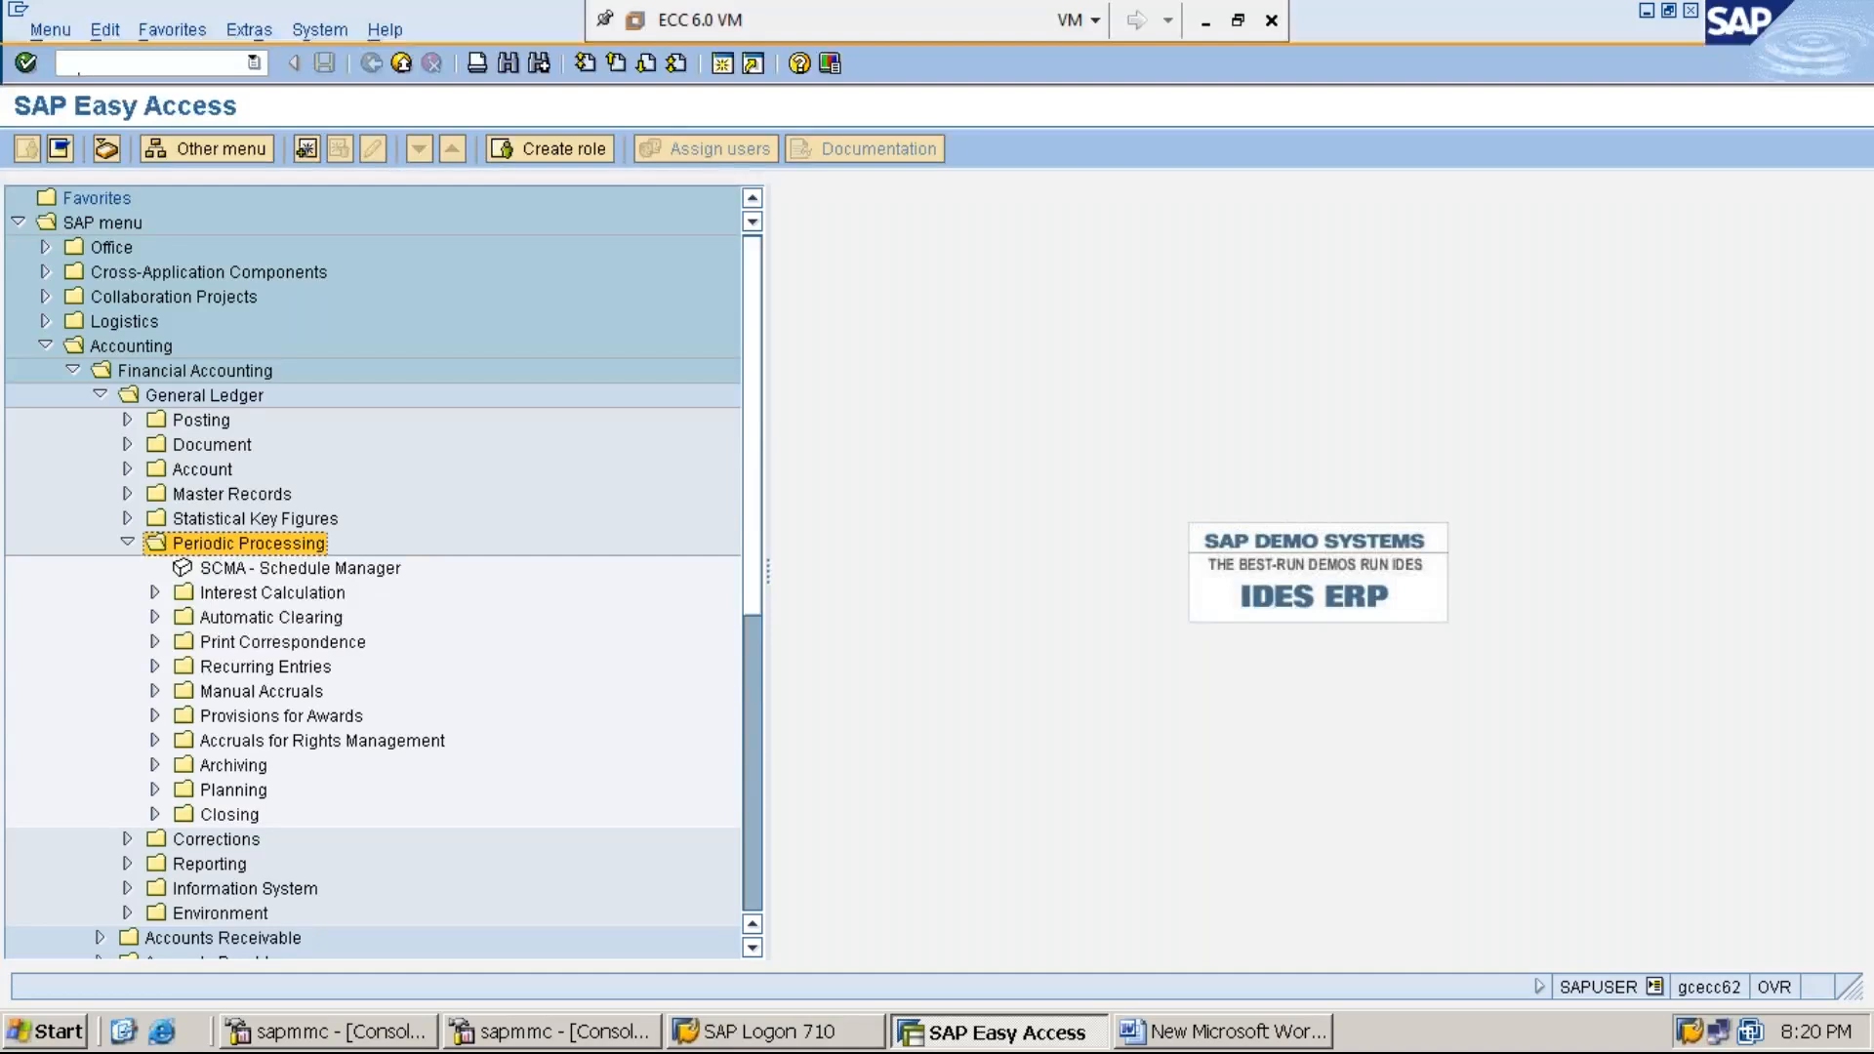
key(Down)
key(Down)
key(Down)
key(Down)
key(Down)
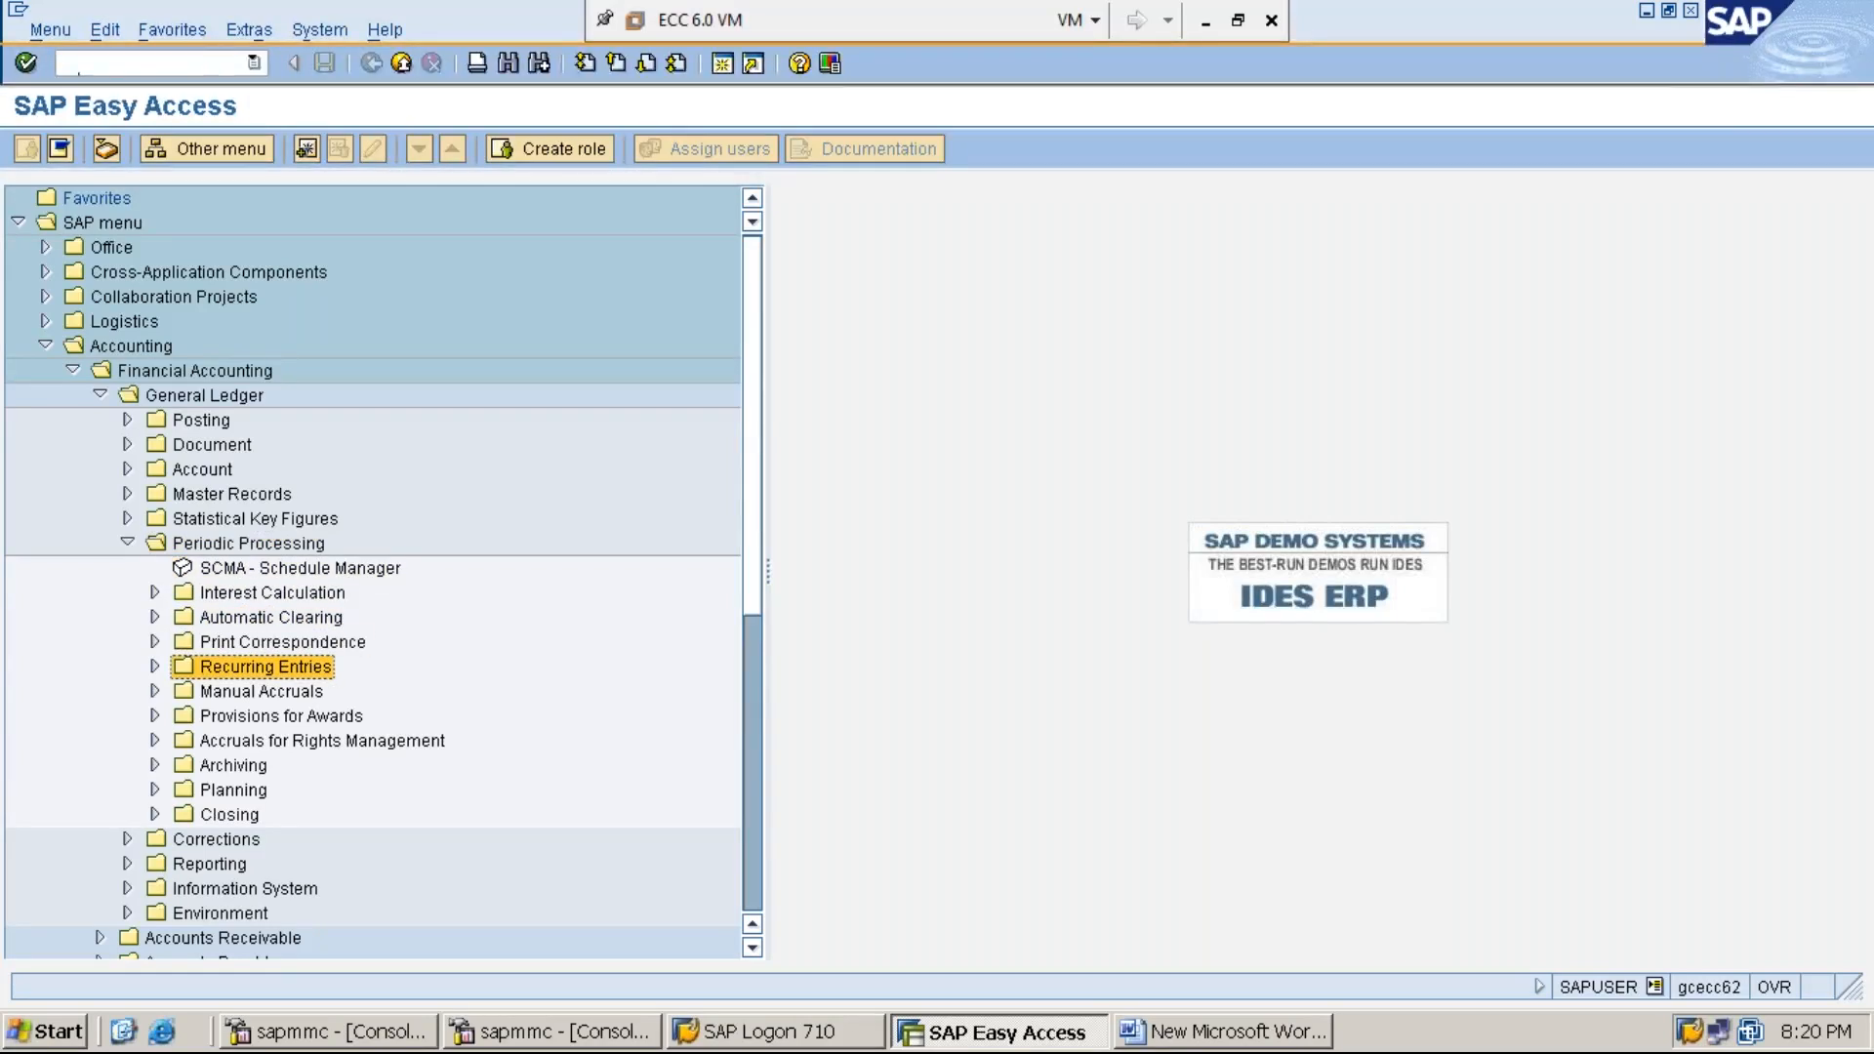
key(Right)
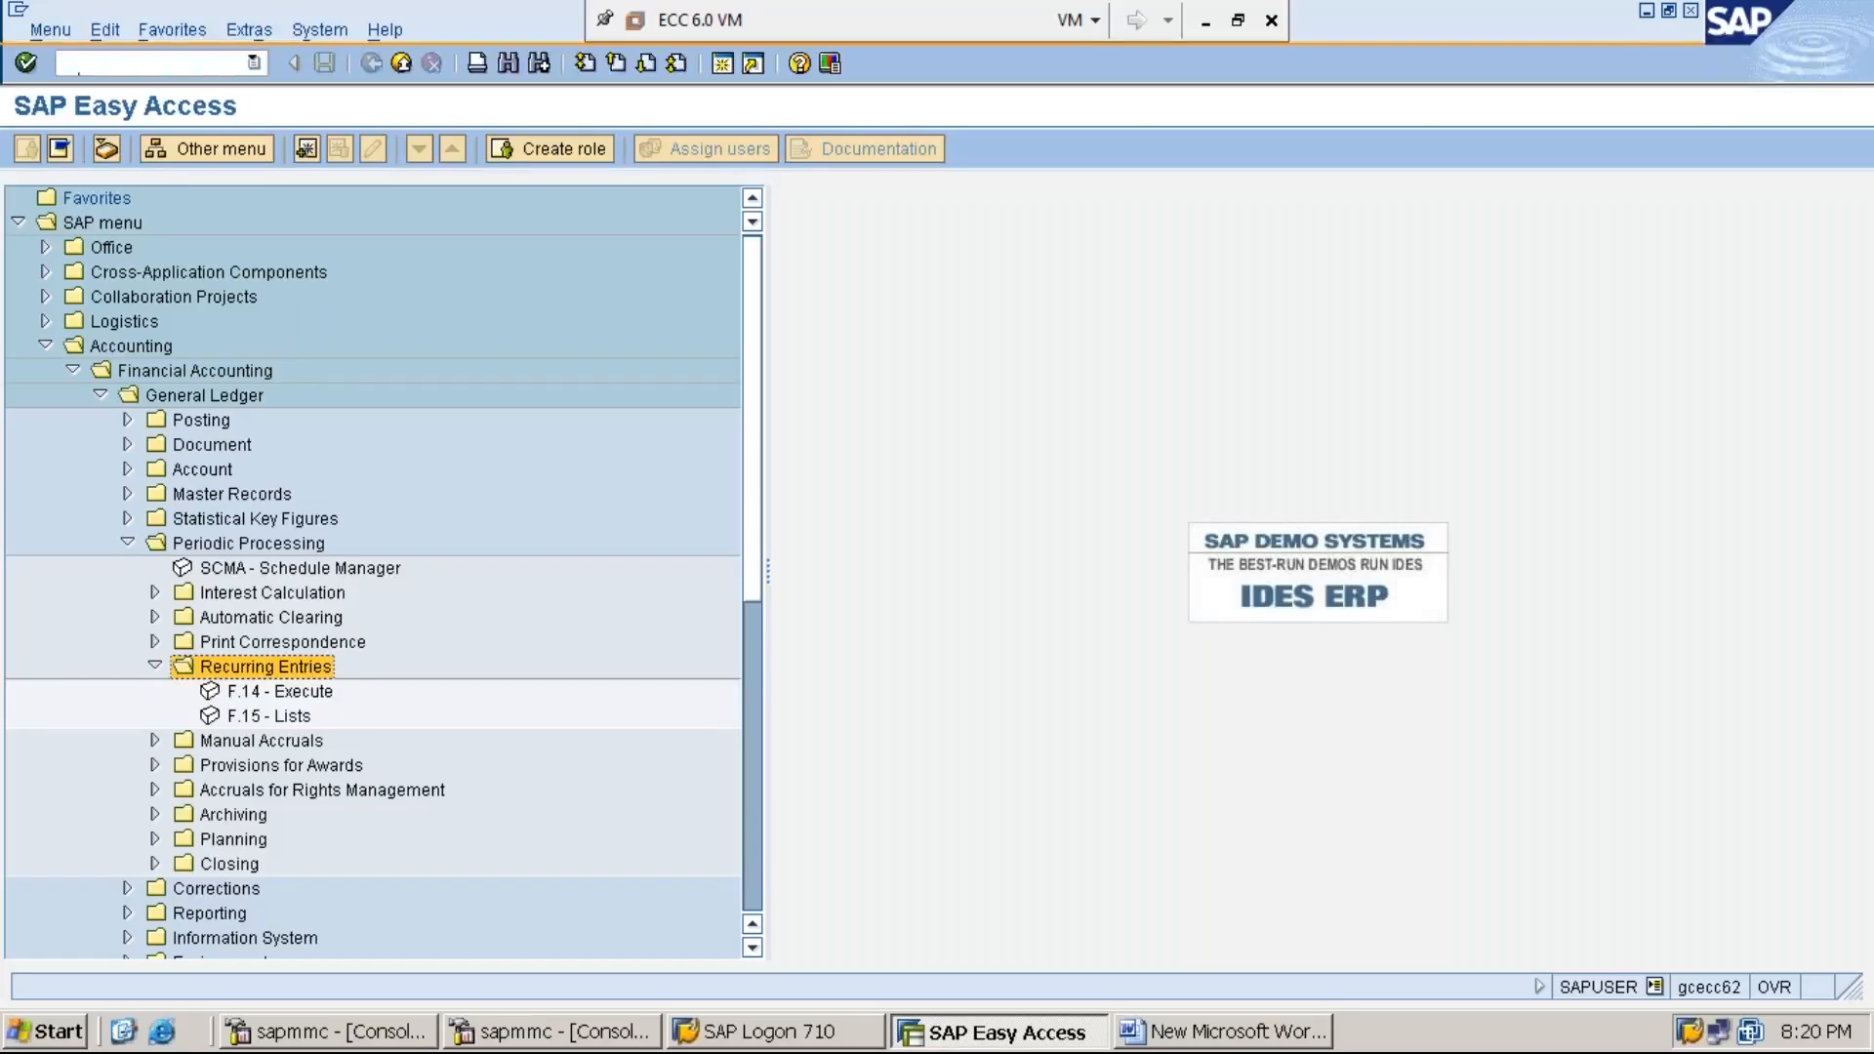
click(280, 692)
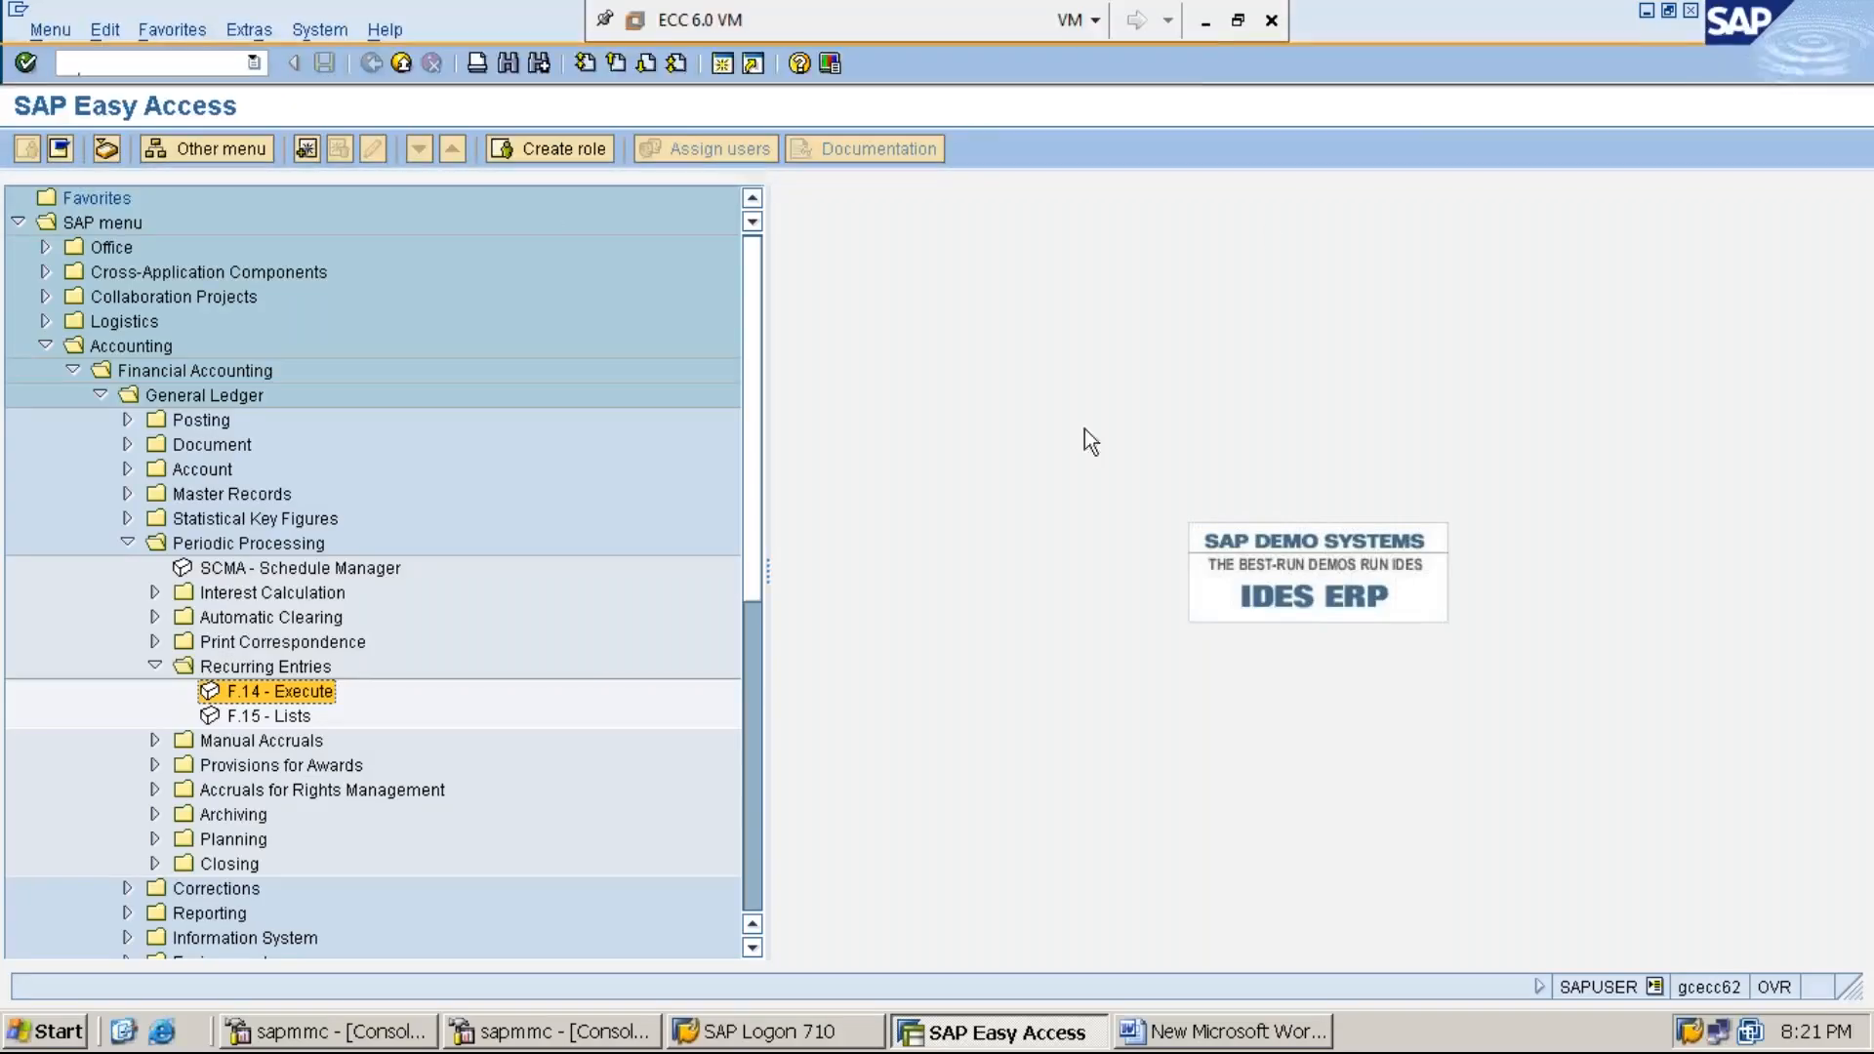
Restore the virtual machine window and launch transaction F.14 for recurring document postings
click(1201, 24)
click(886, 1025)
key(Return)
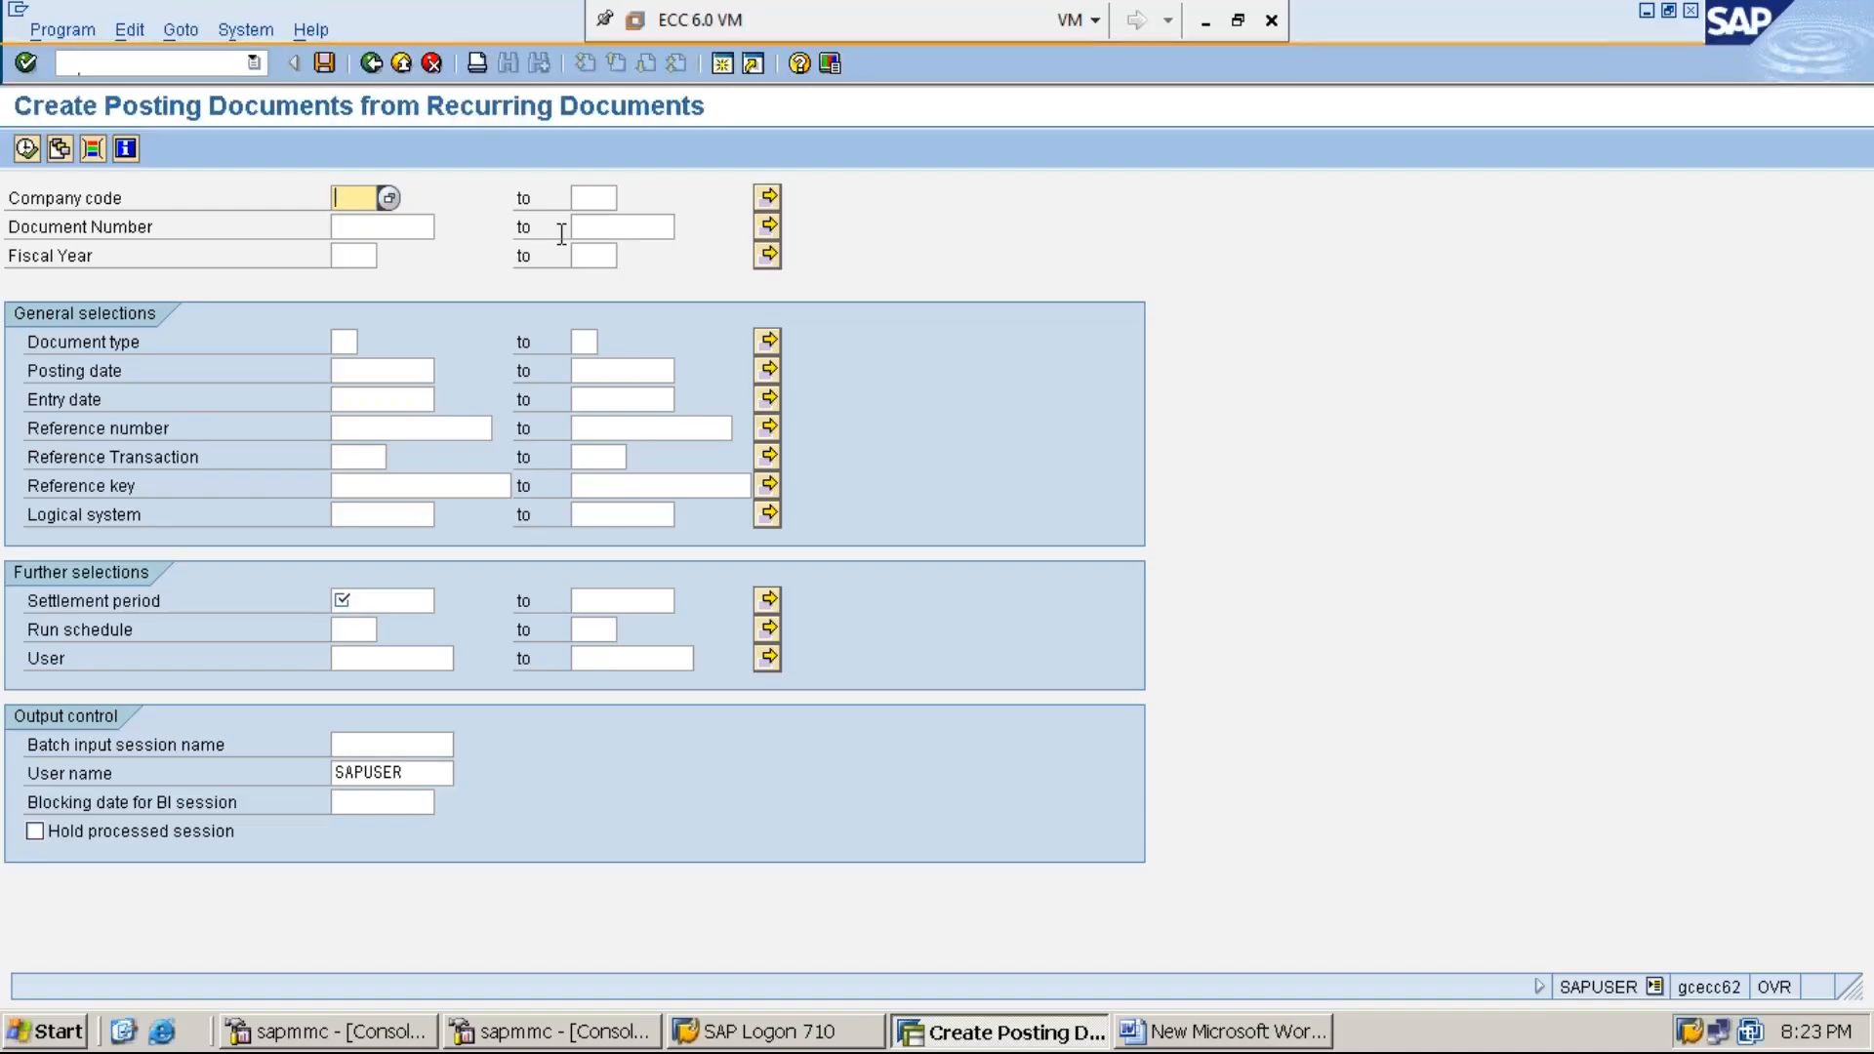
text(MMI1)
click(398, 223)
text(1)
key(Tab)
text(9999999999)
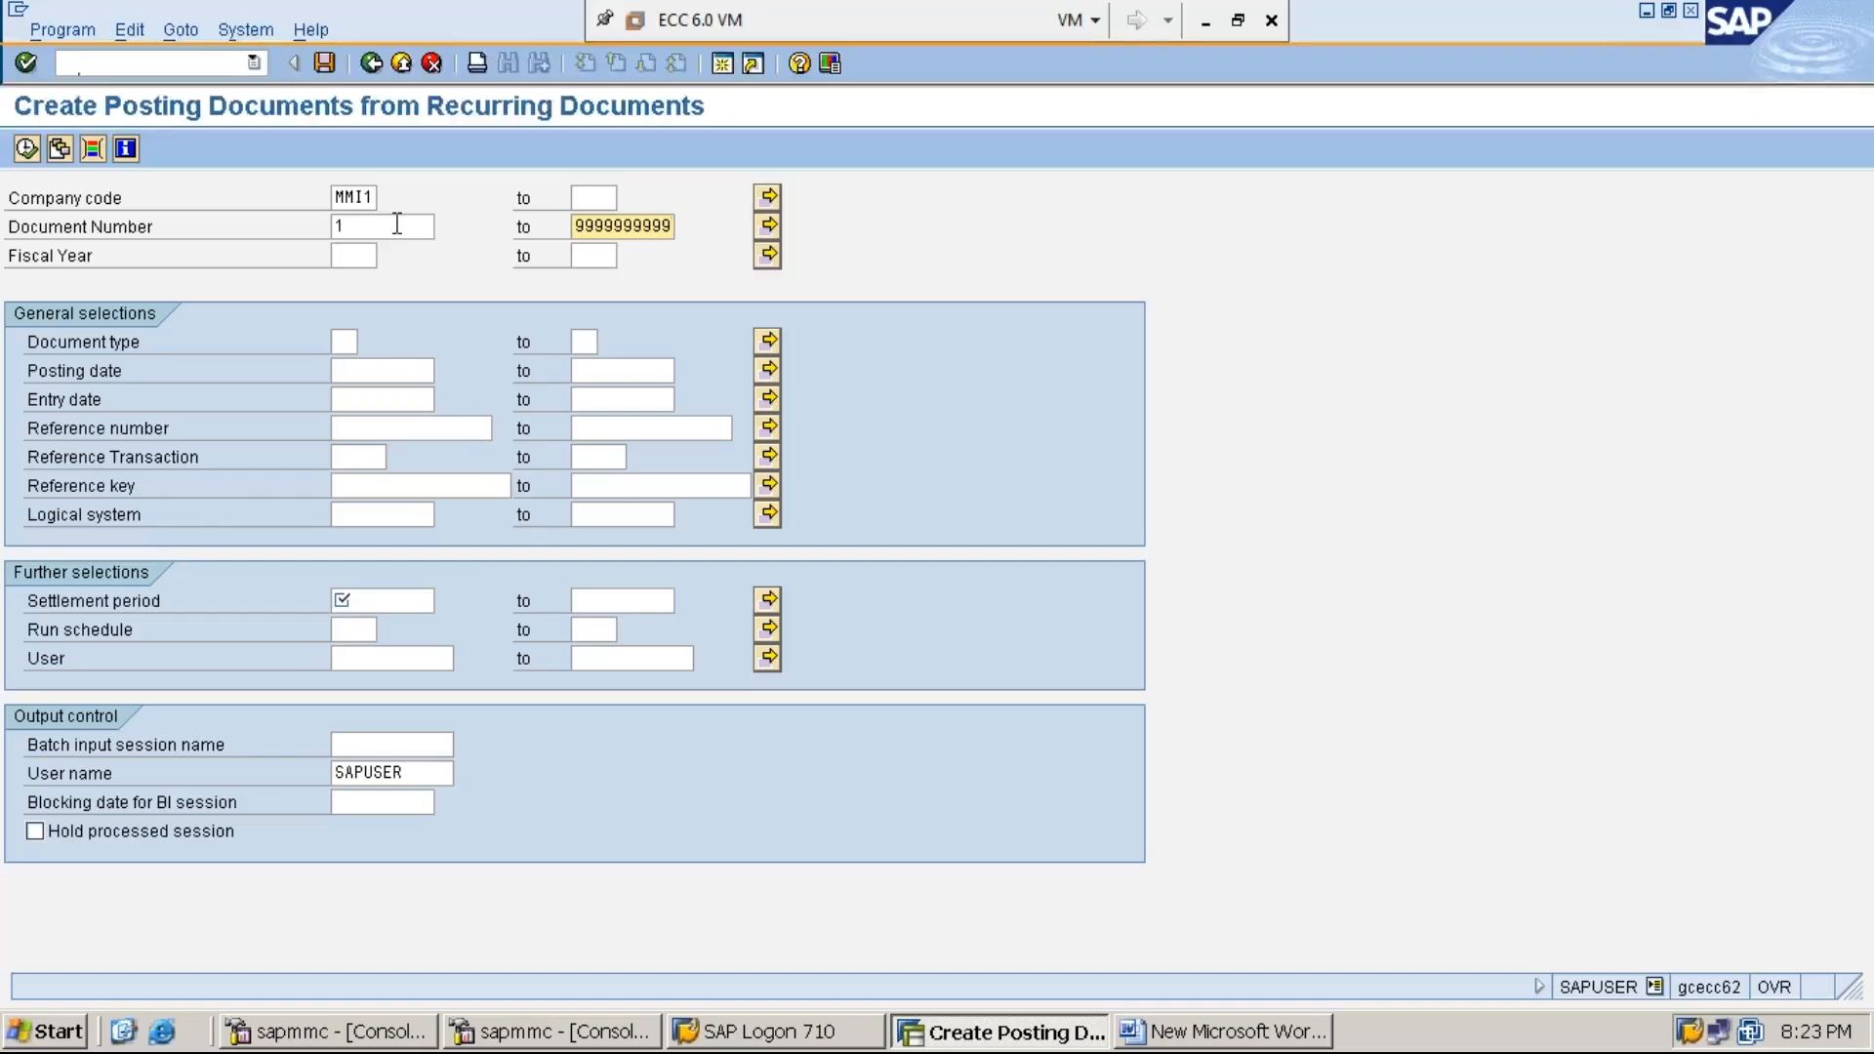
Set fiscal year 2019 and document type SA, then start a second SAP session
click(362, 252)
text(2019)
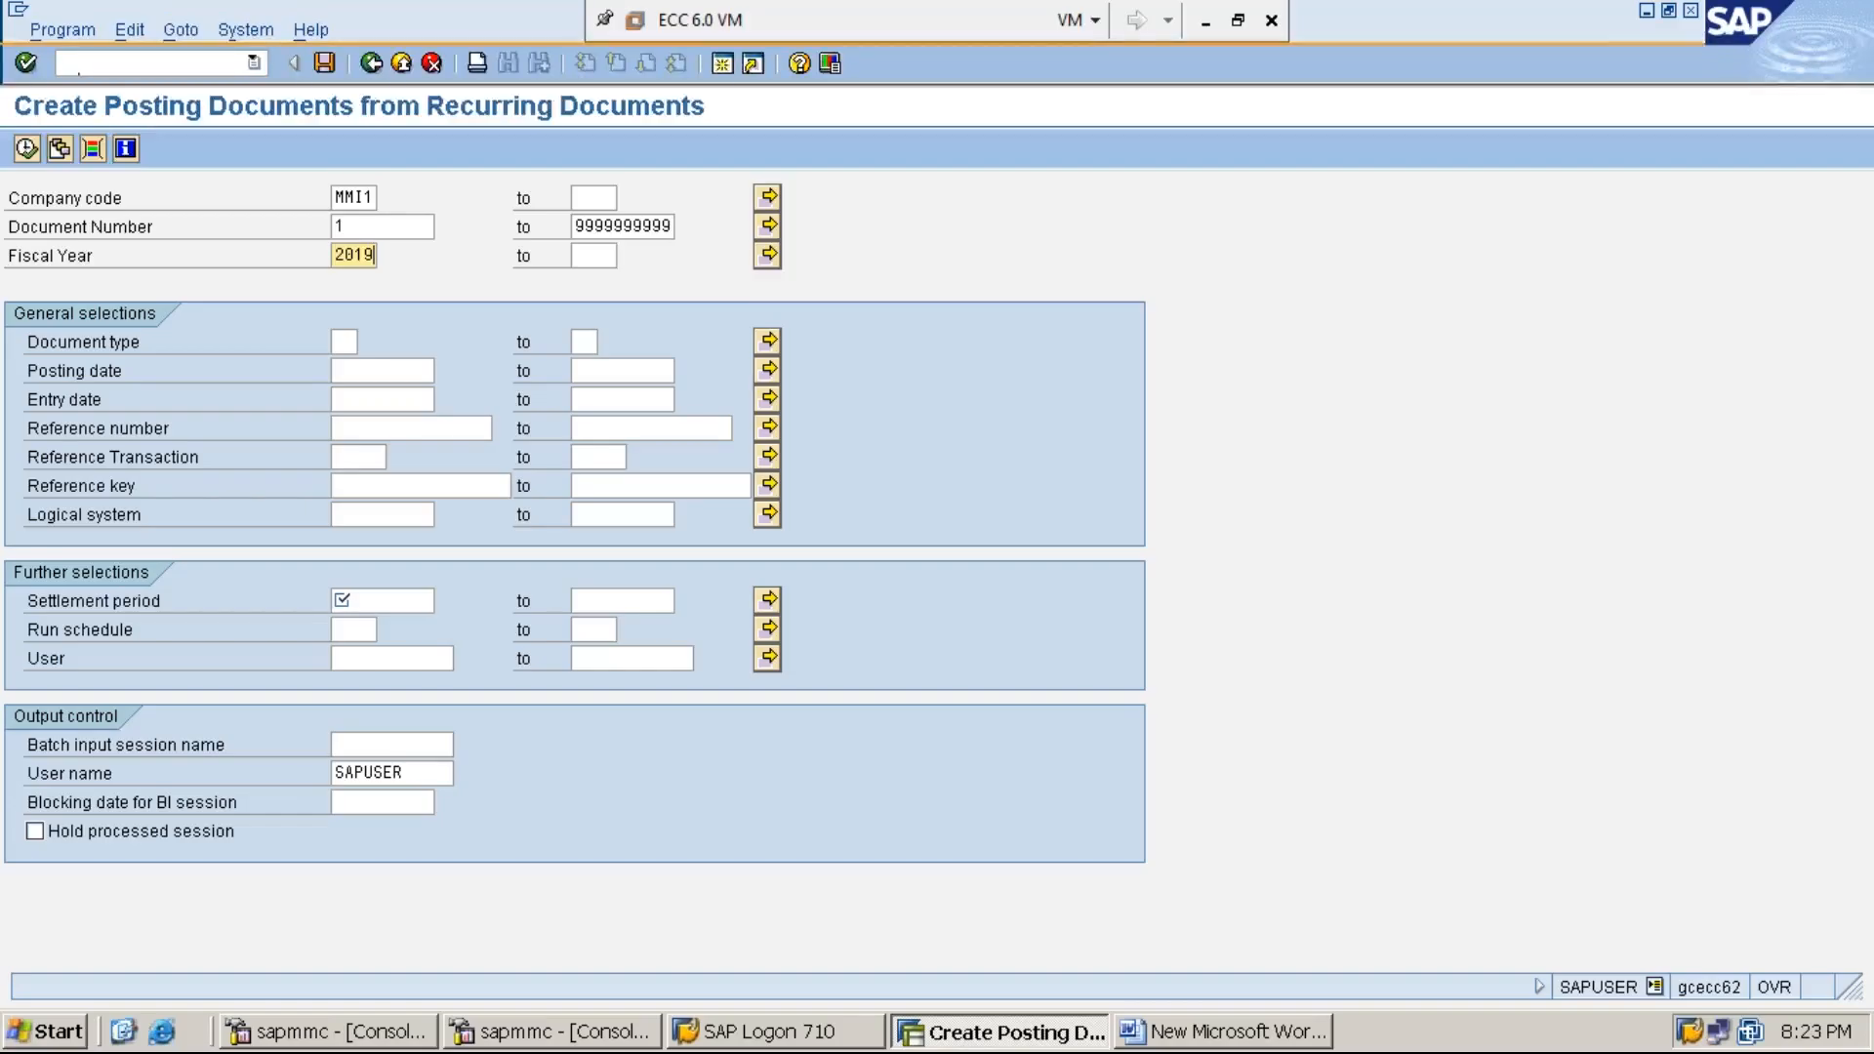
click(343, 341)
text(SA)
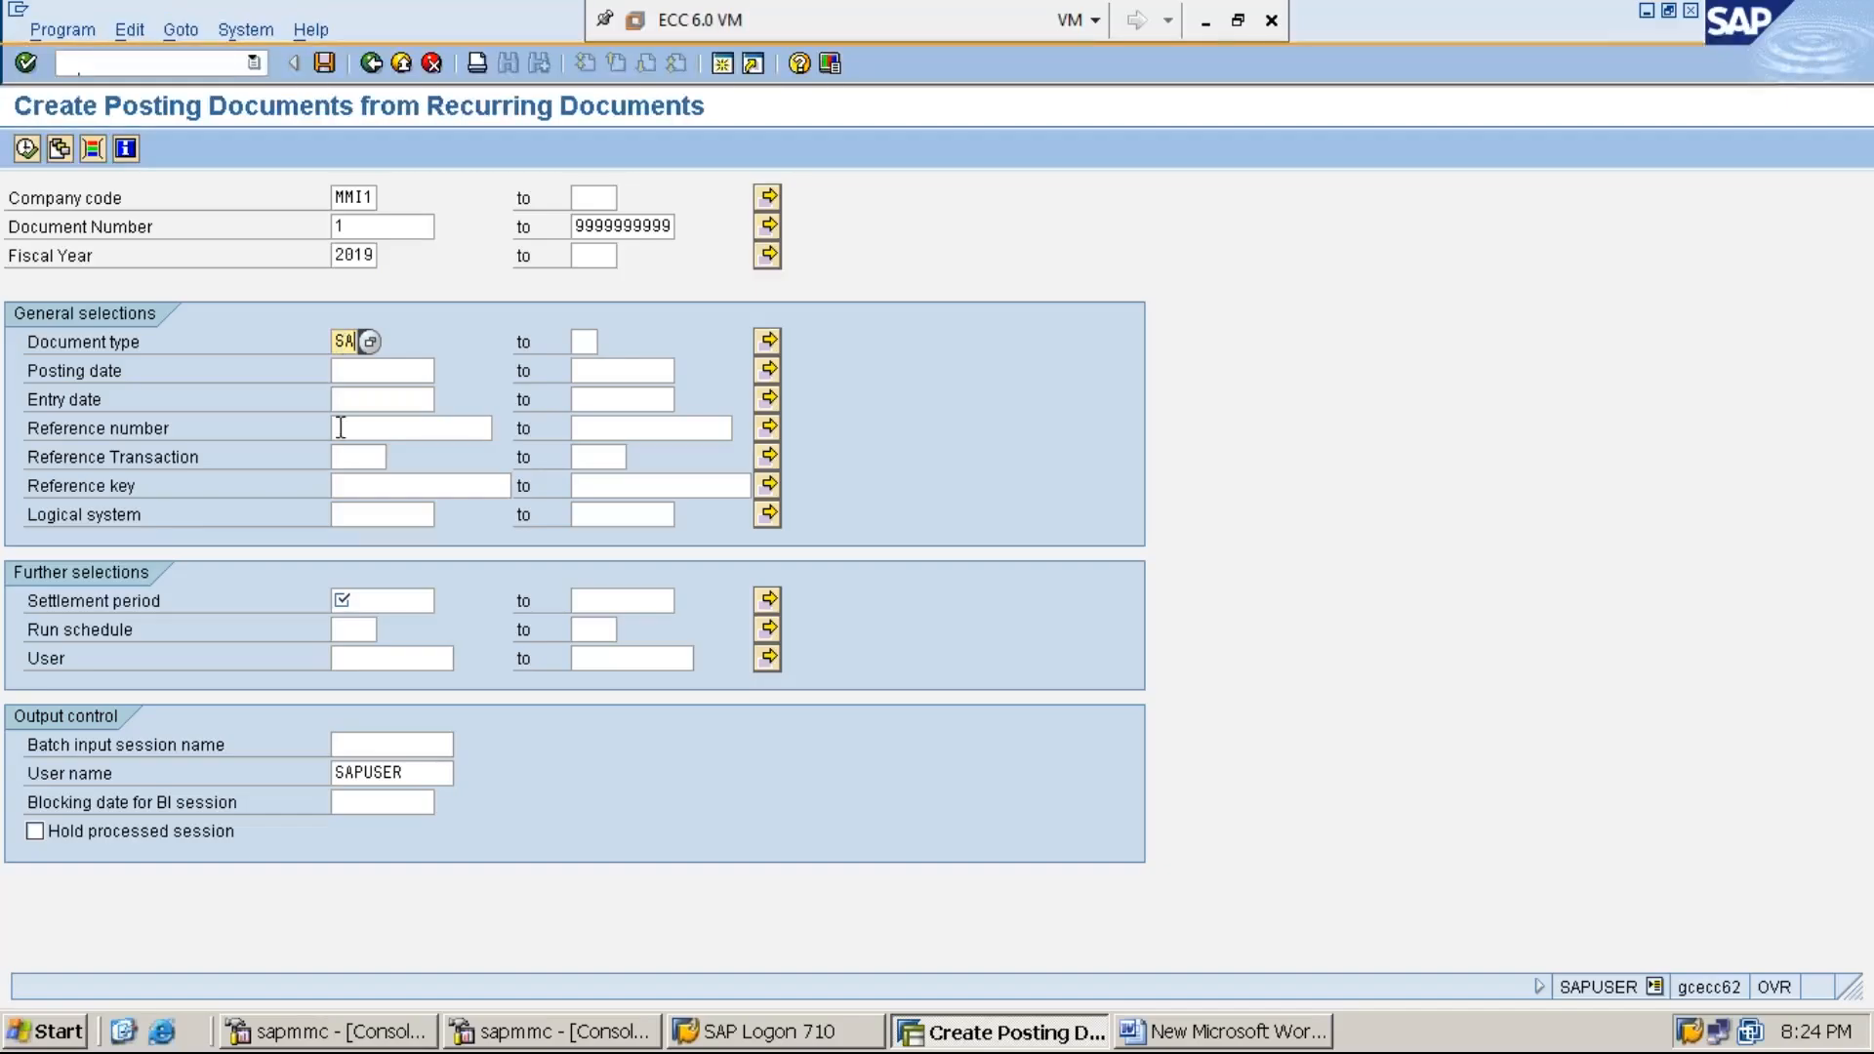
click(388, 602)
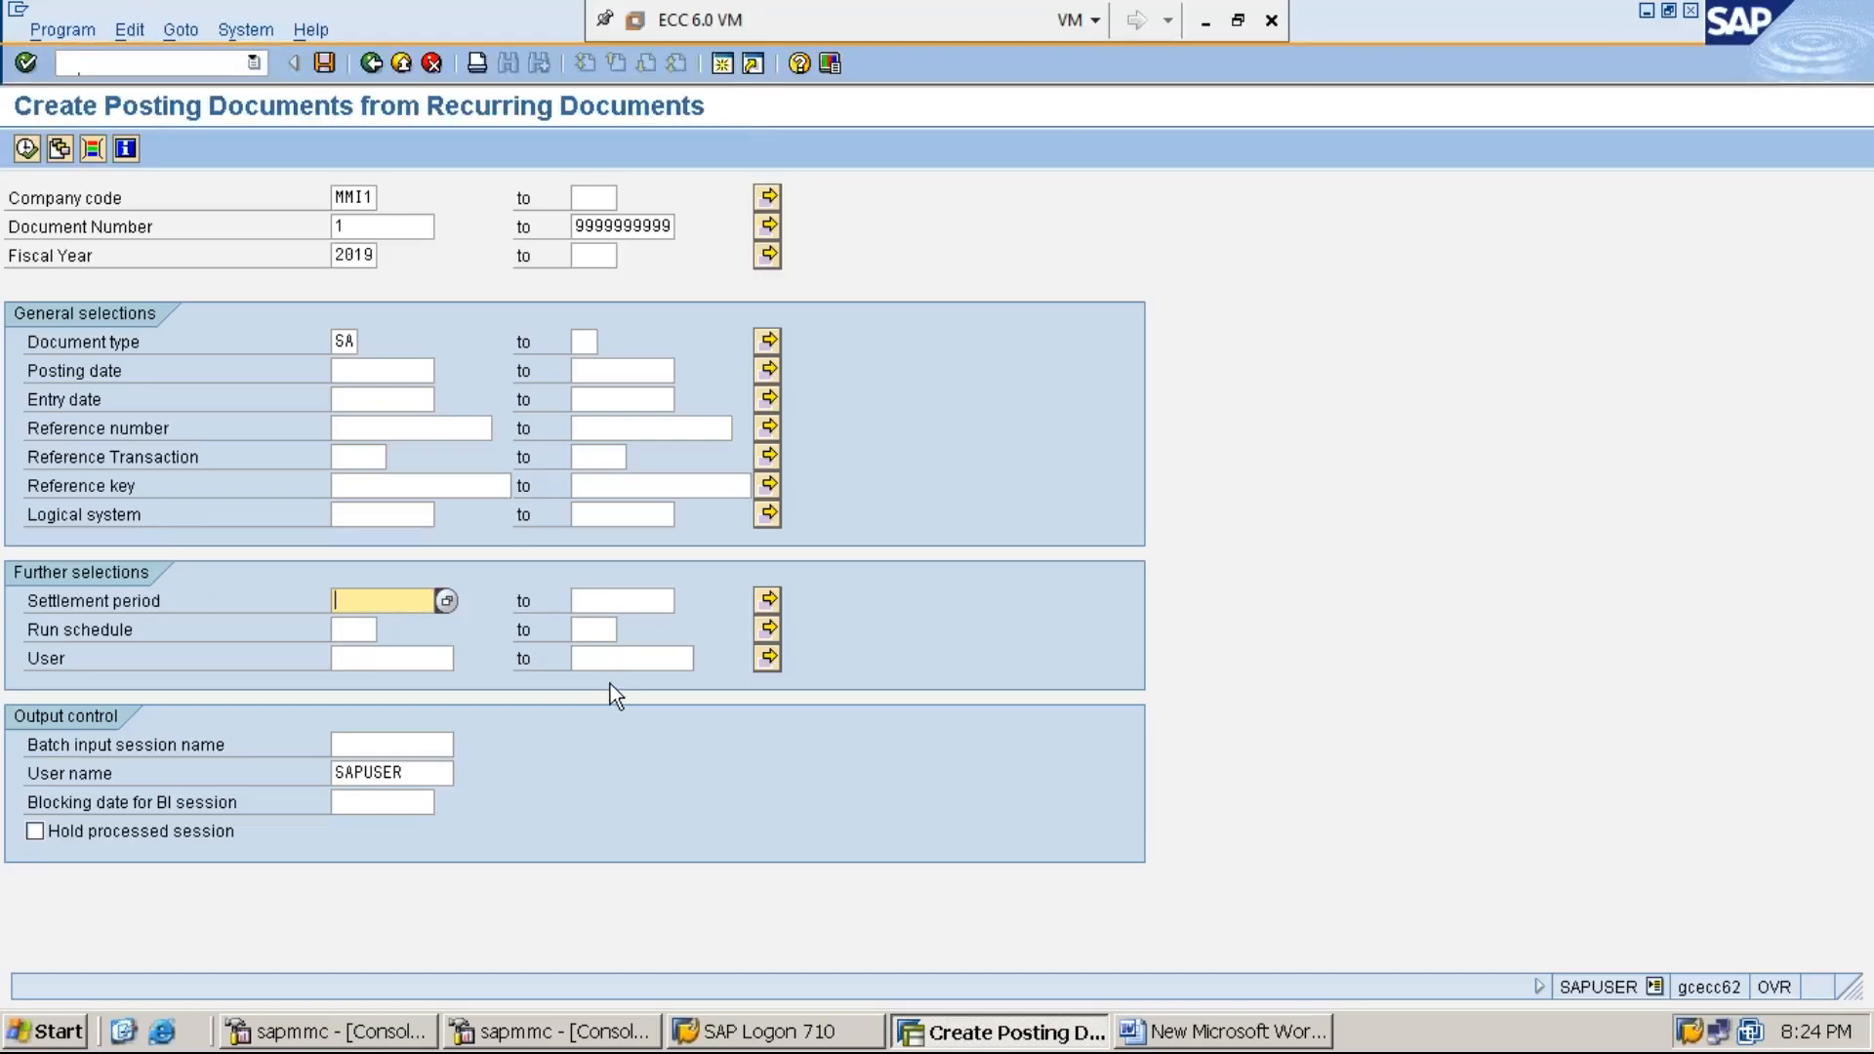
click(723, 67)
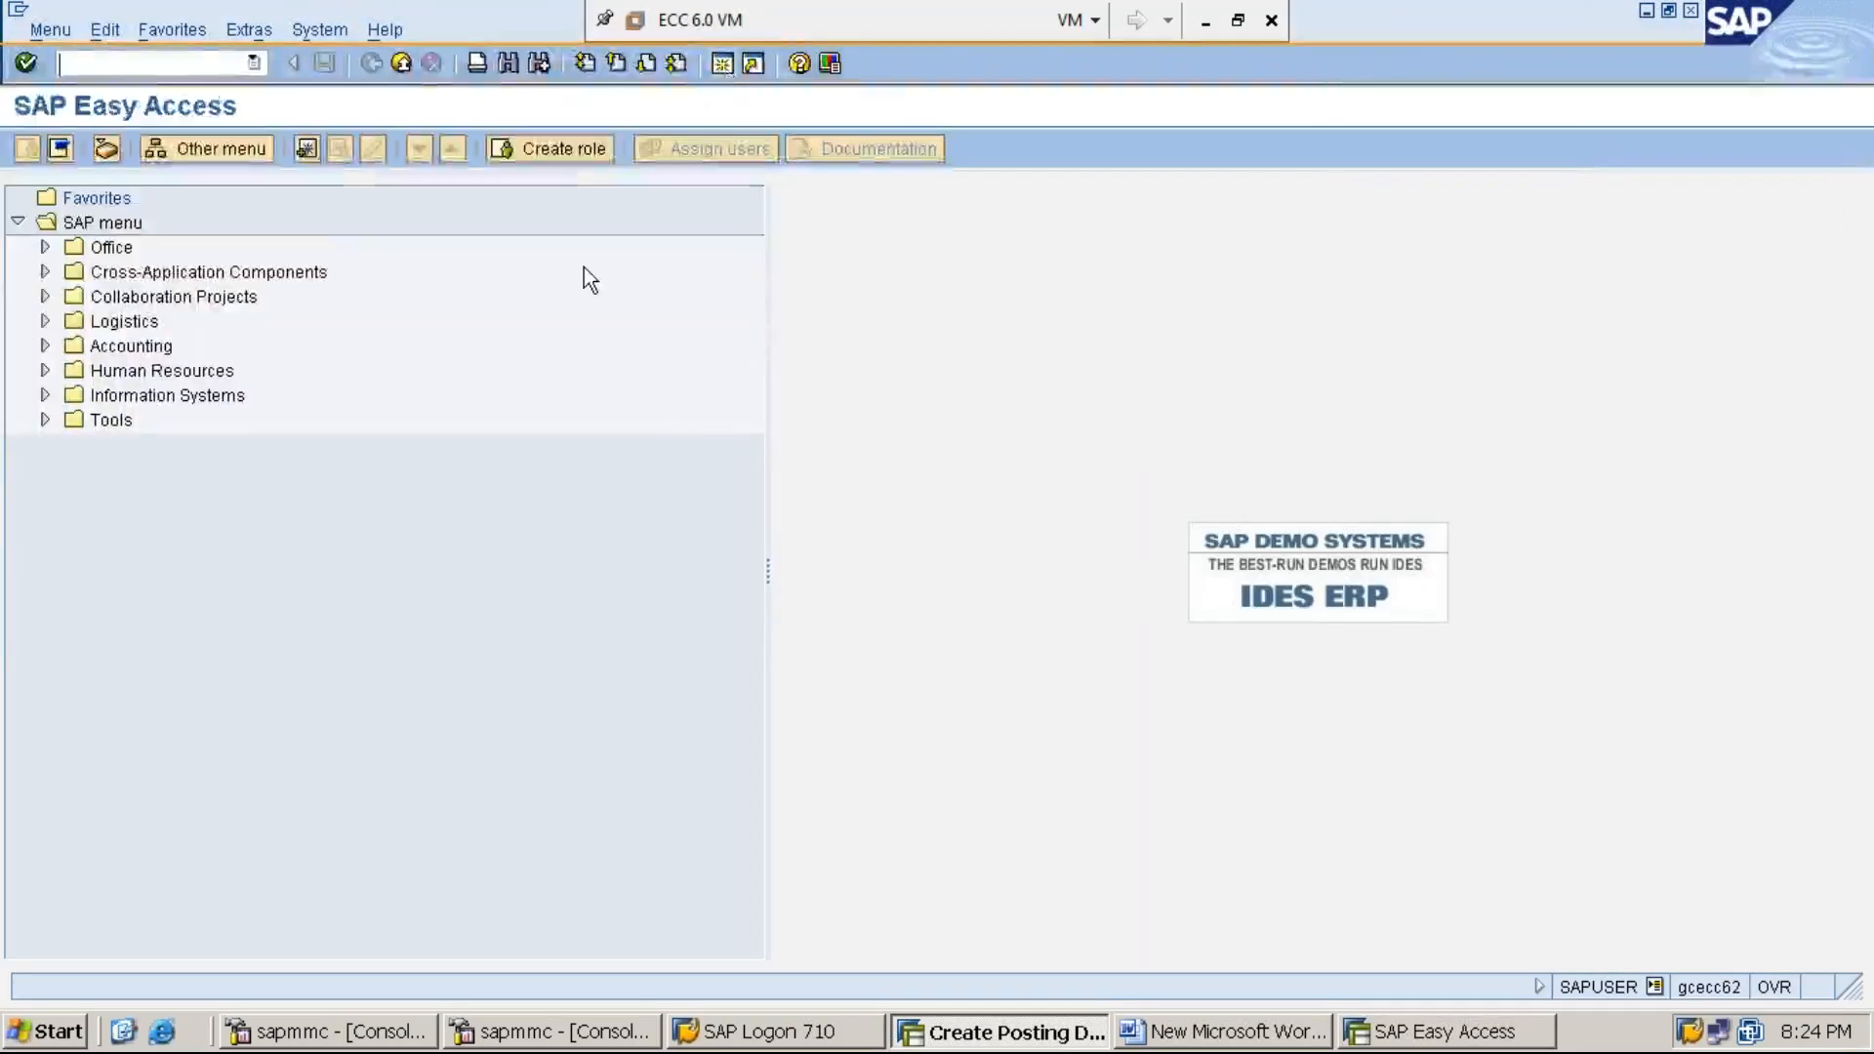
Run PR05 for company code MMI1 to list its recurring entry documents
text(PR05)
key(Return)
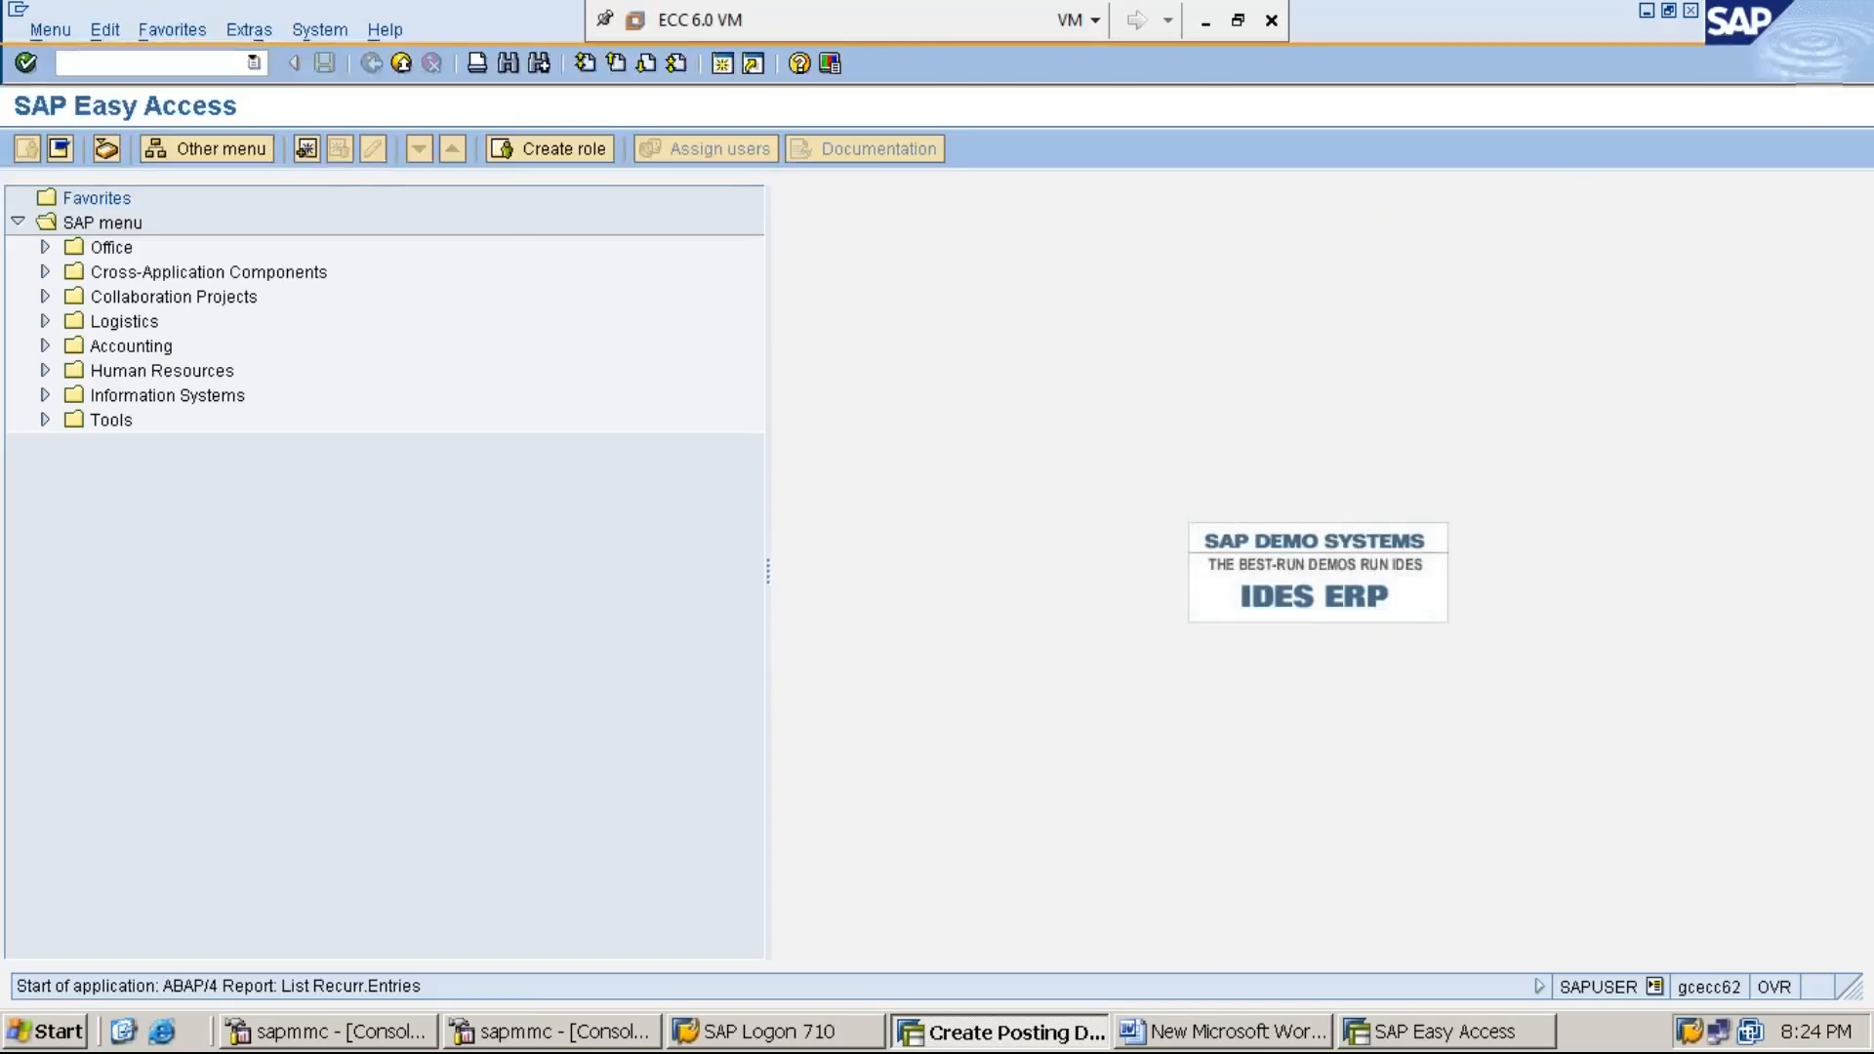
text(MMI1)
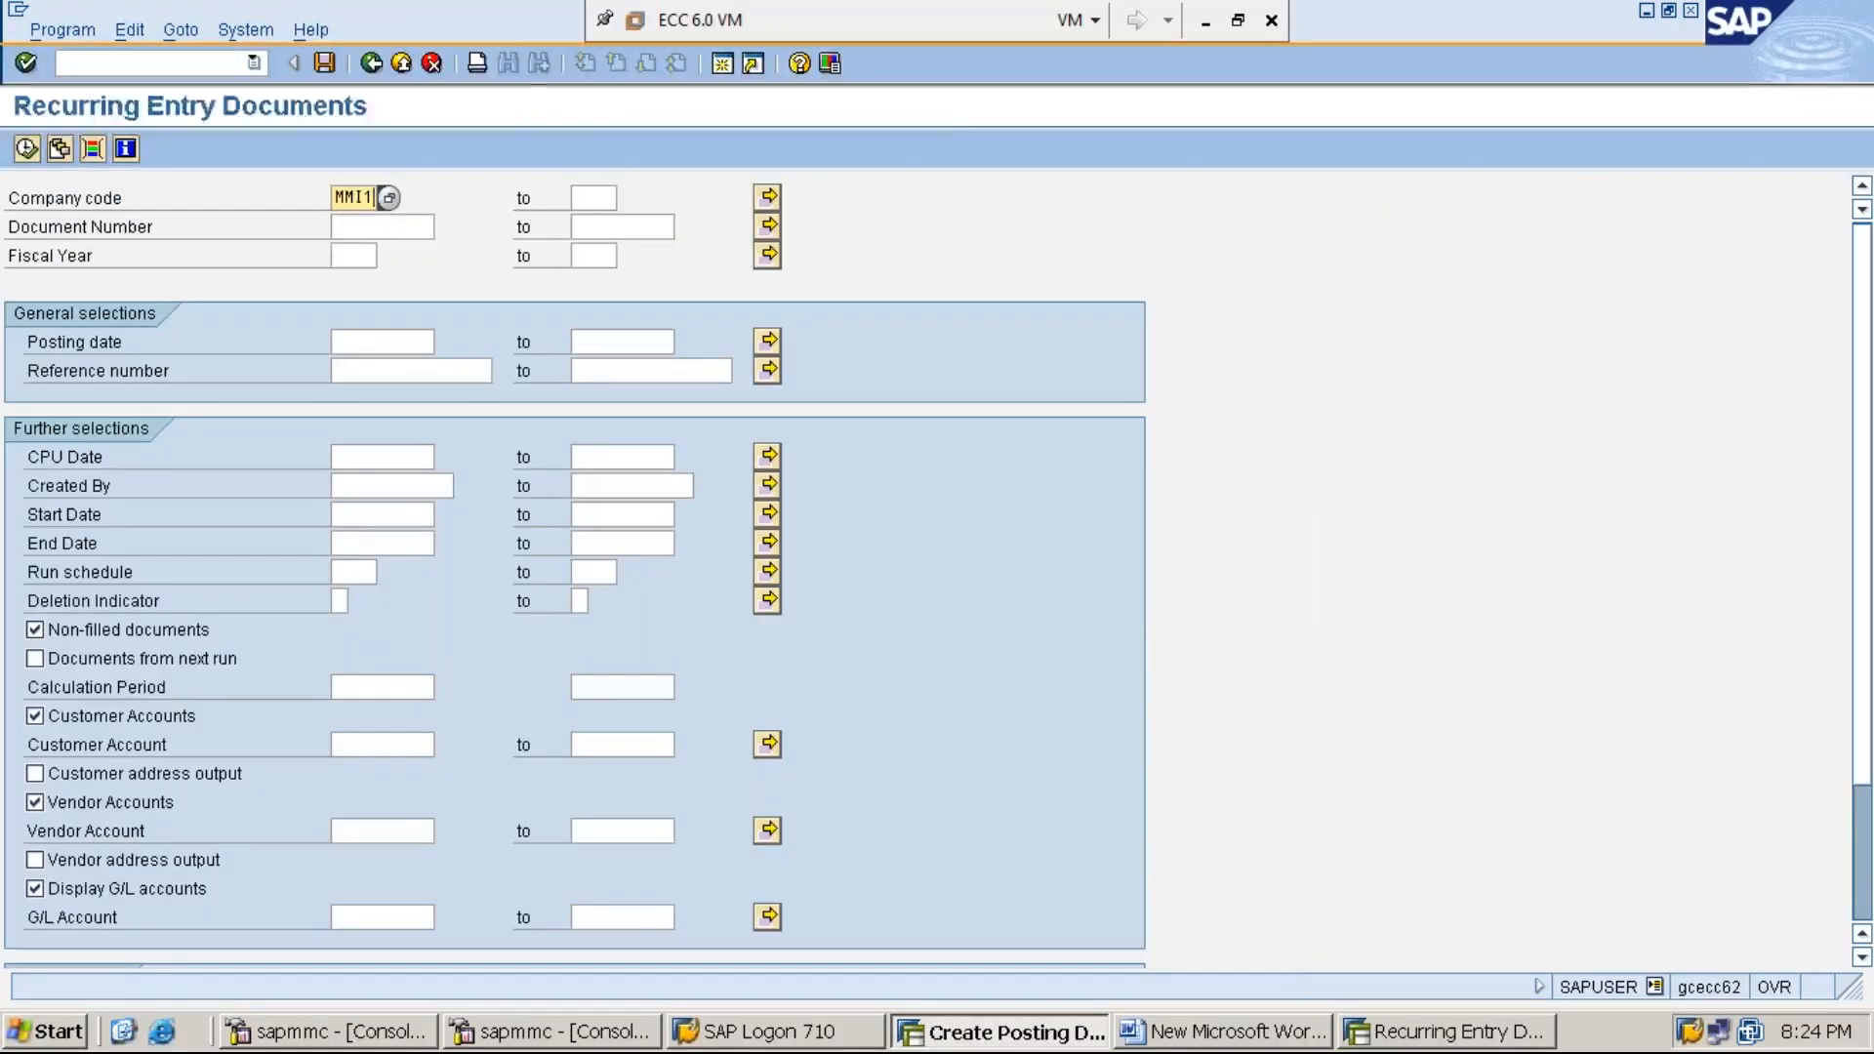
click(28, 149)
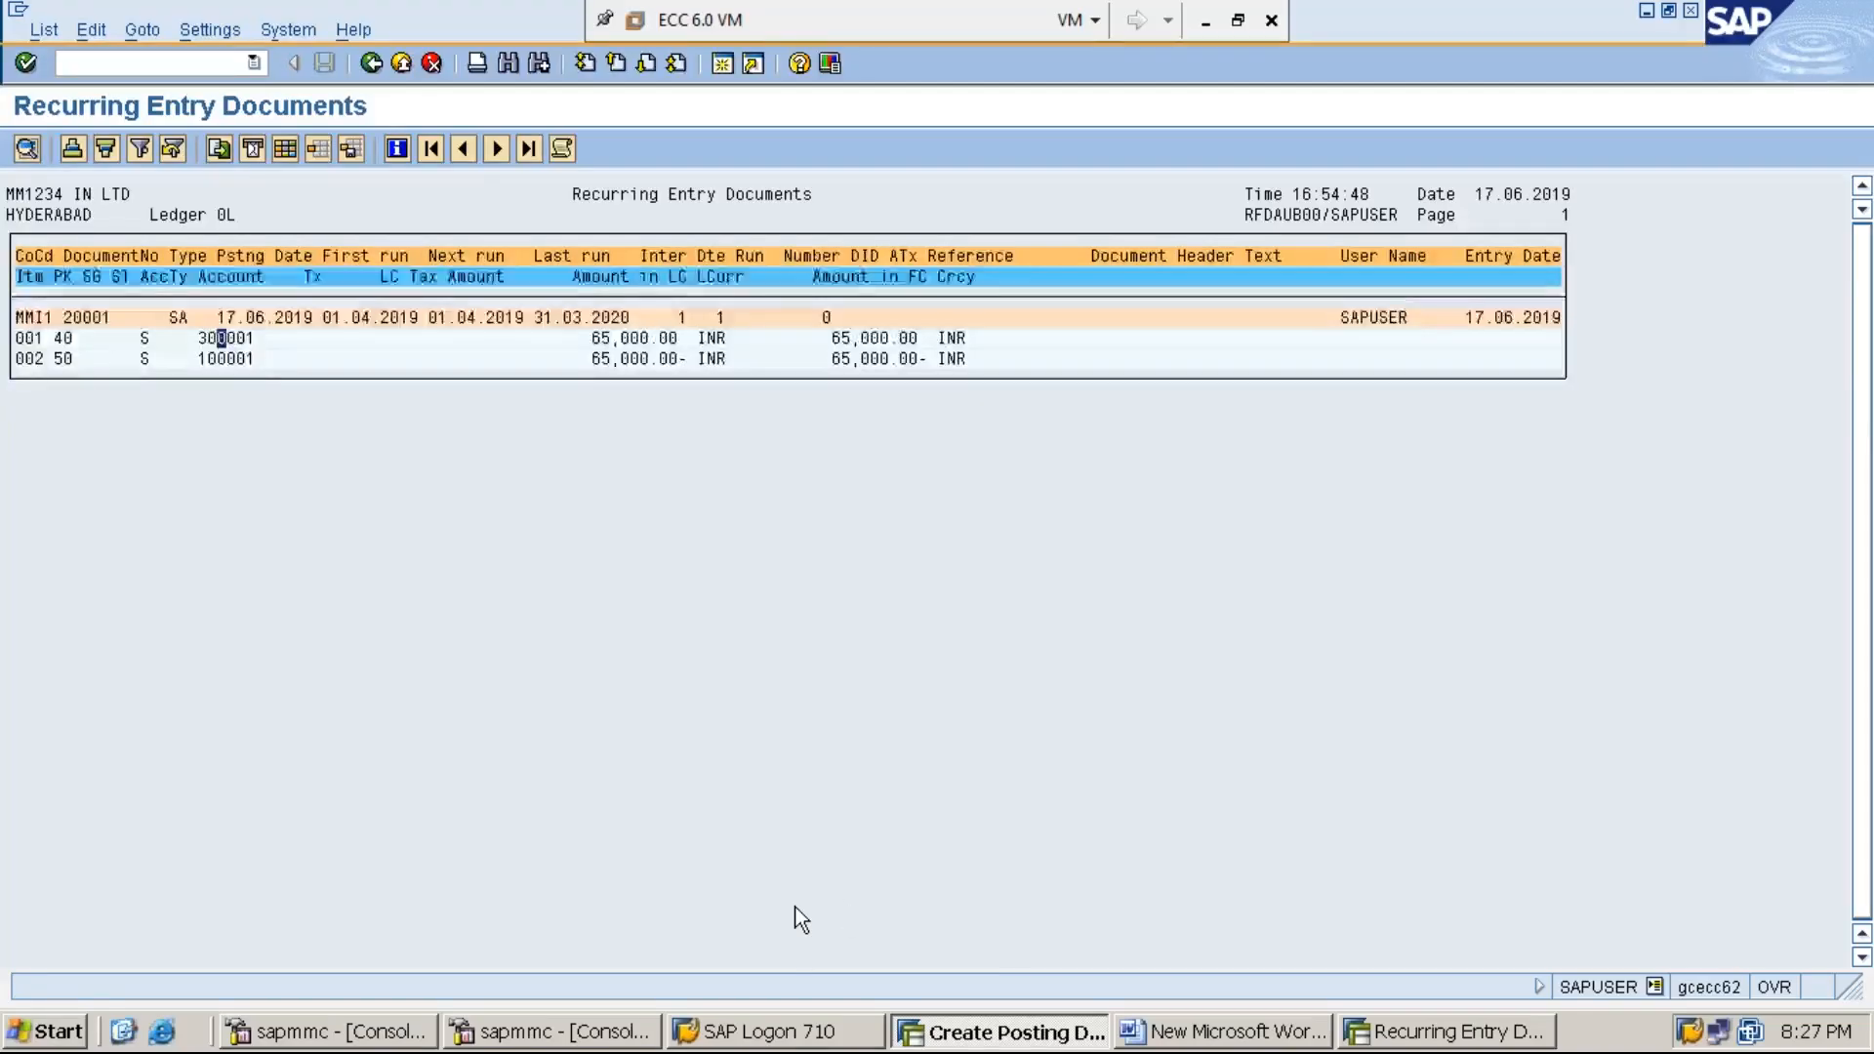
Back in F.14, enter settlement period 01.04.2019 to 31.03.2020 and a batch input session name
click(1410, 1033)
click(1006, 1032)
text(0)
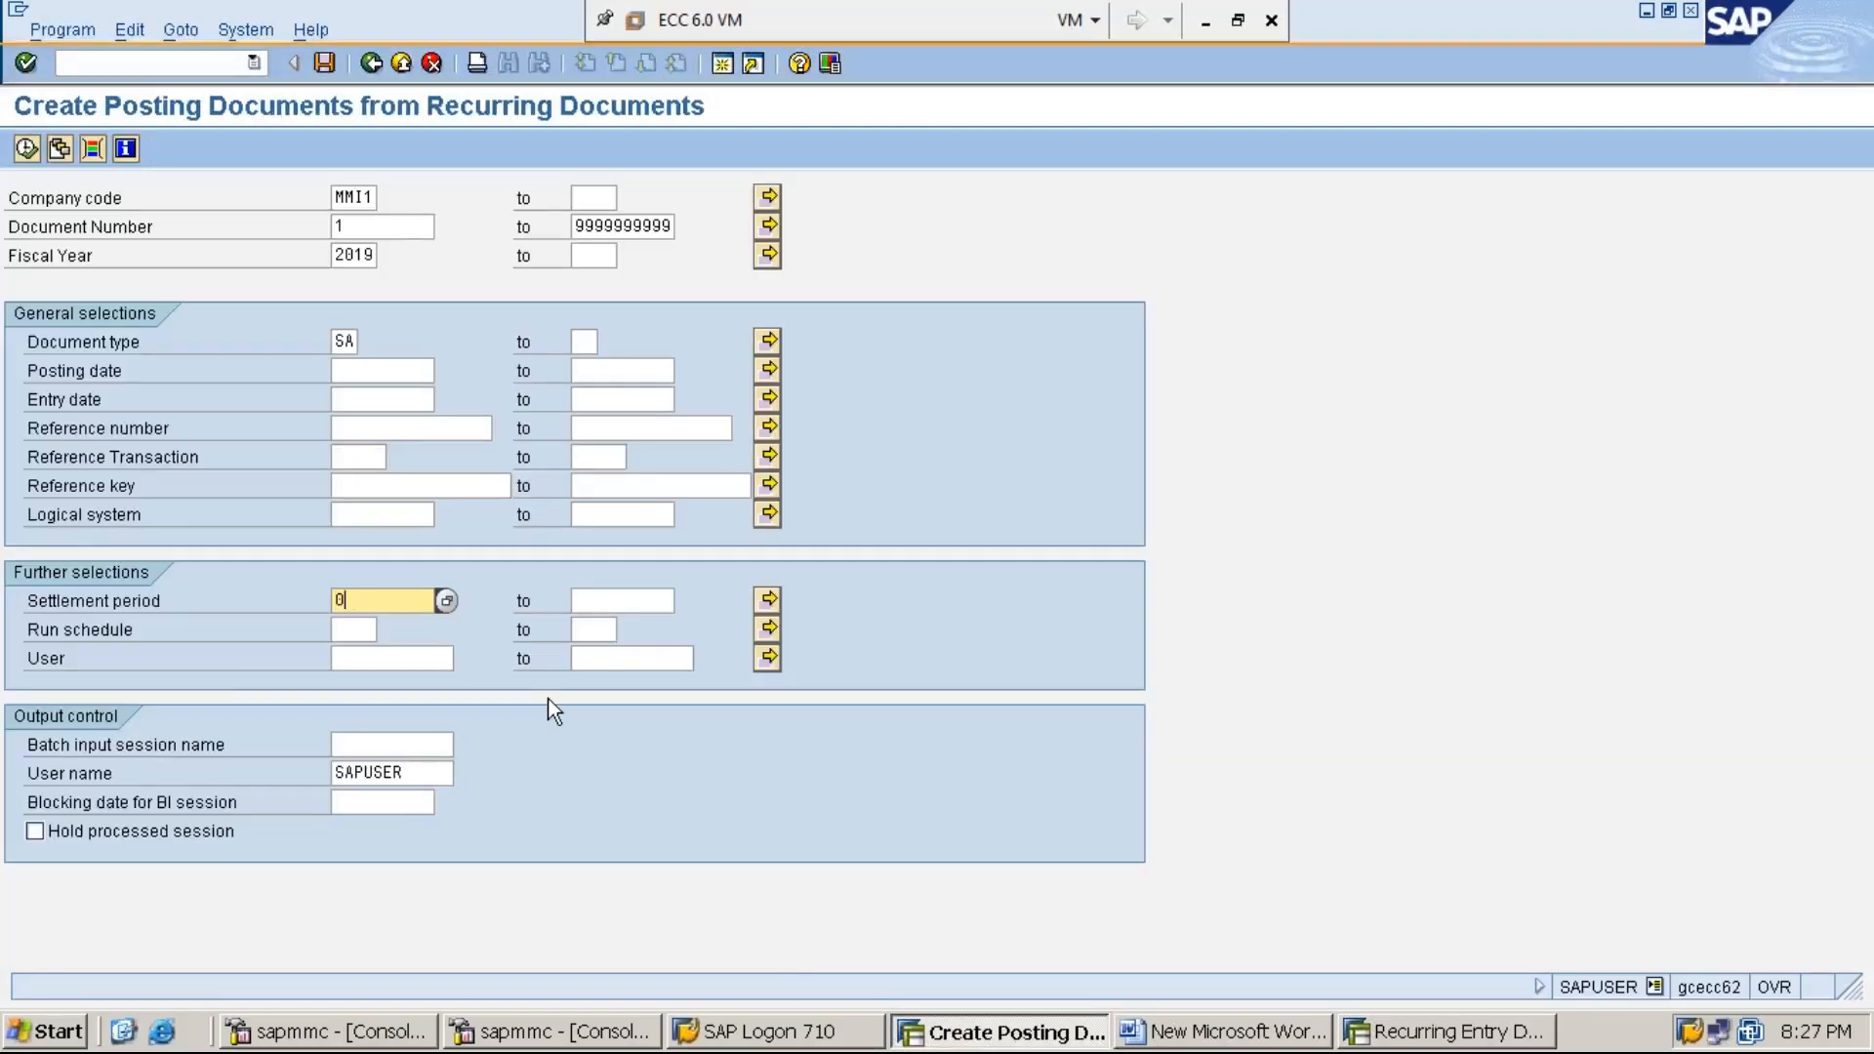
text(1.04.2019)
key(Tab)
text(31.03.2020)
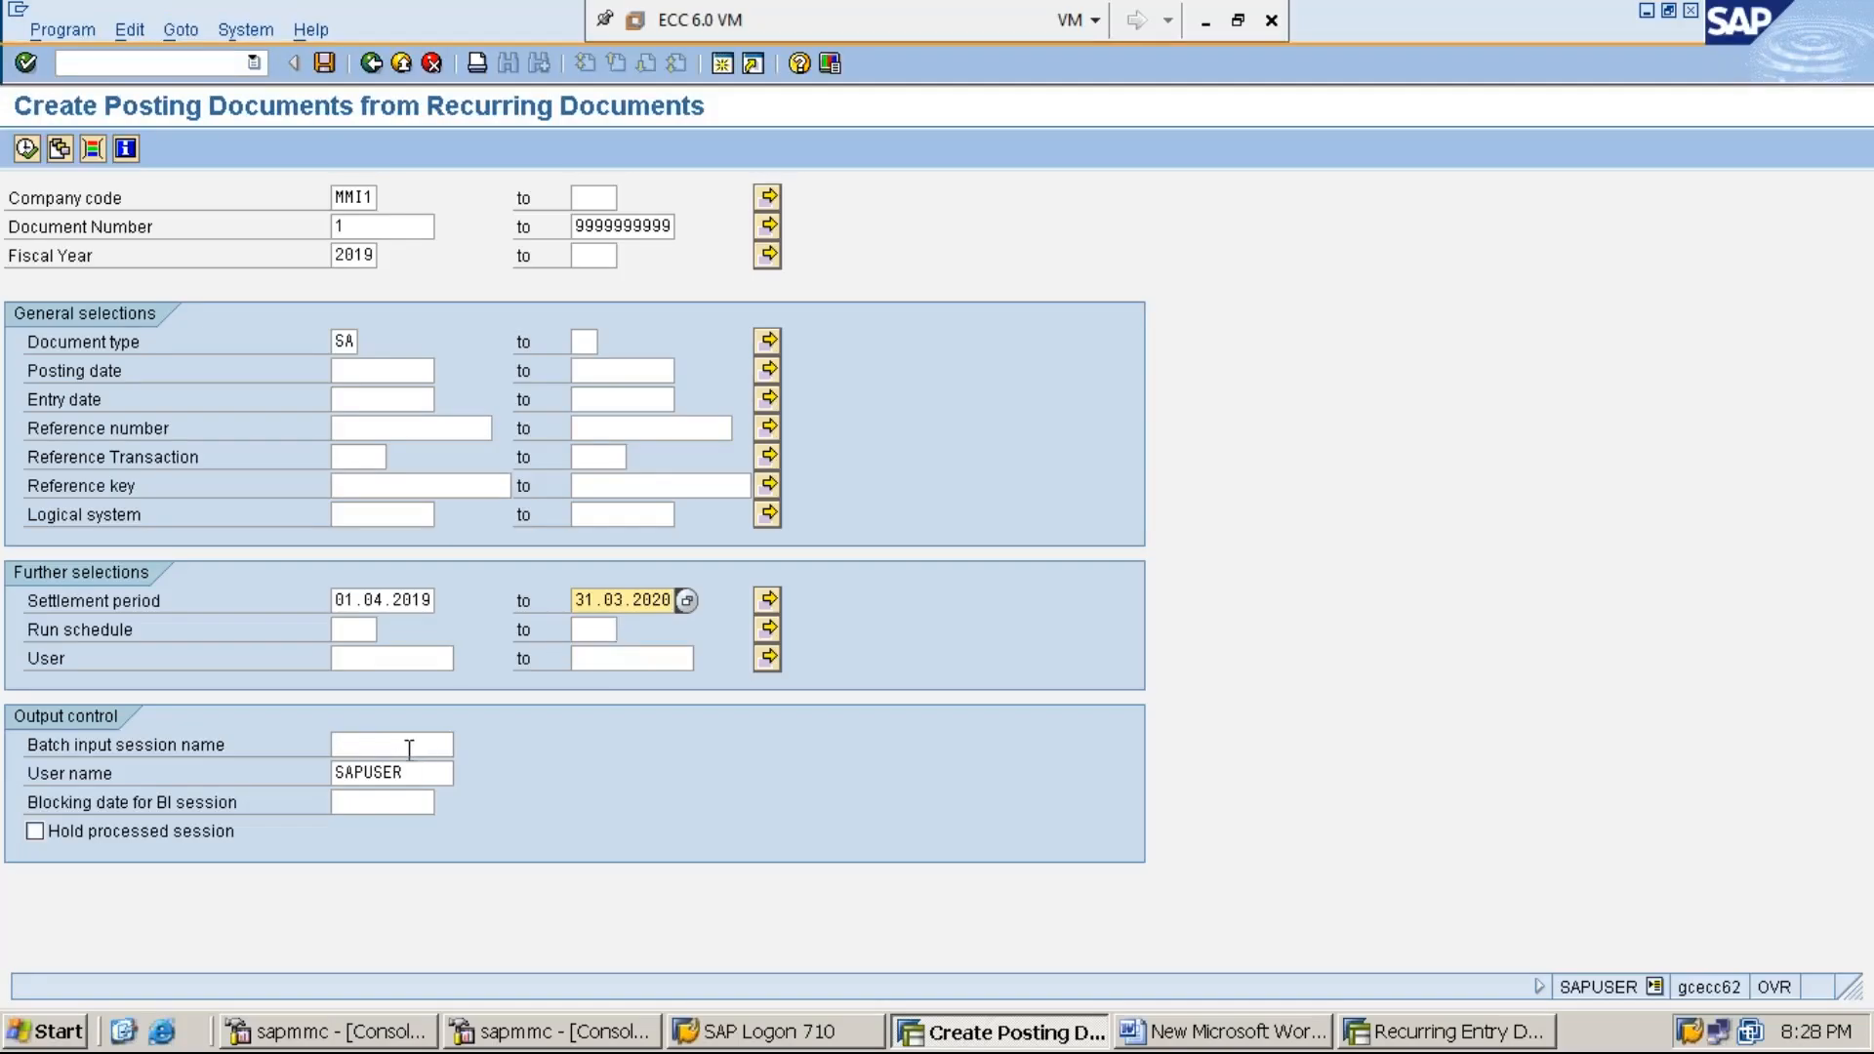
click(425, 744)
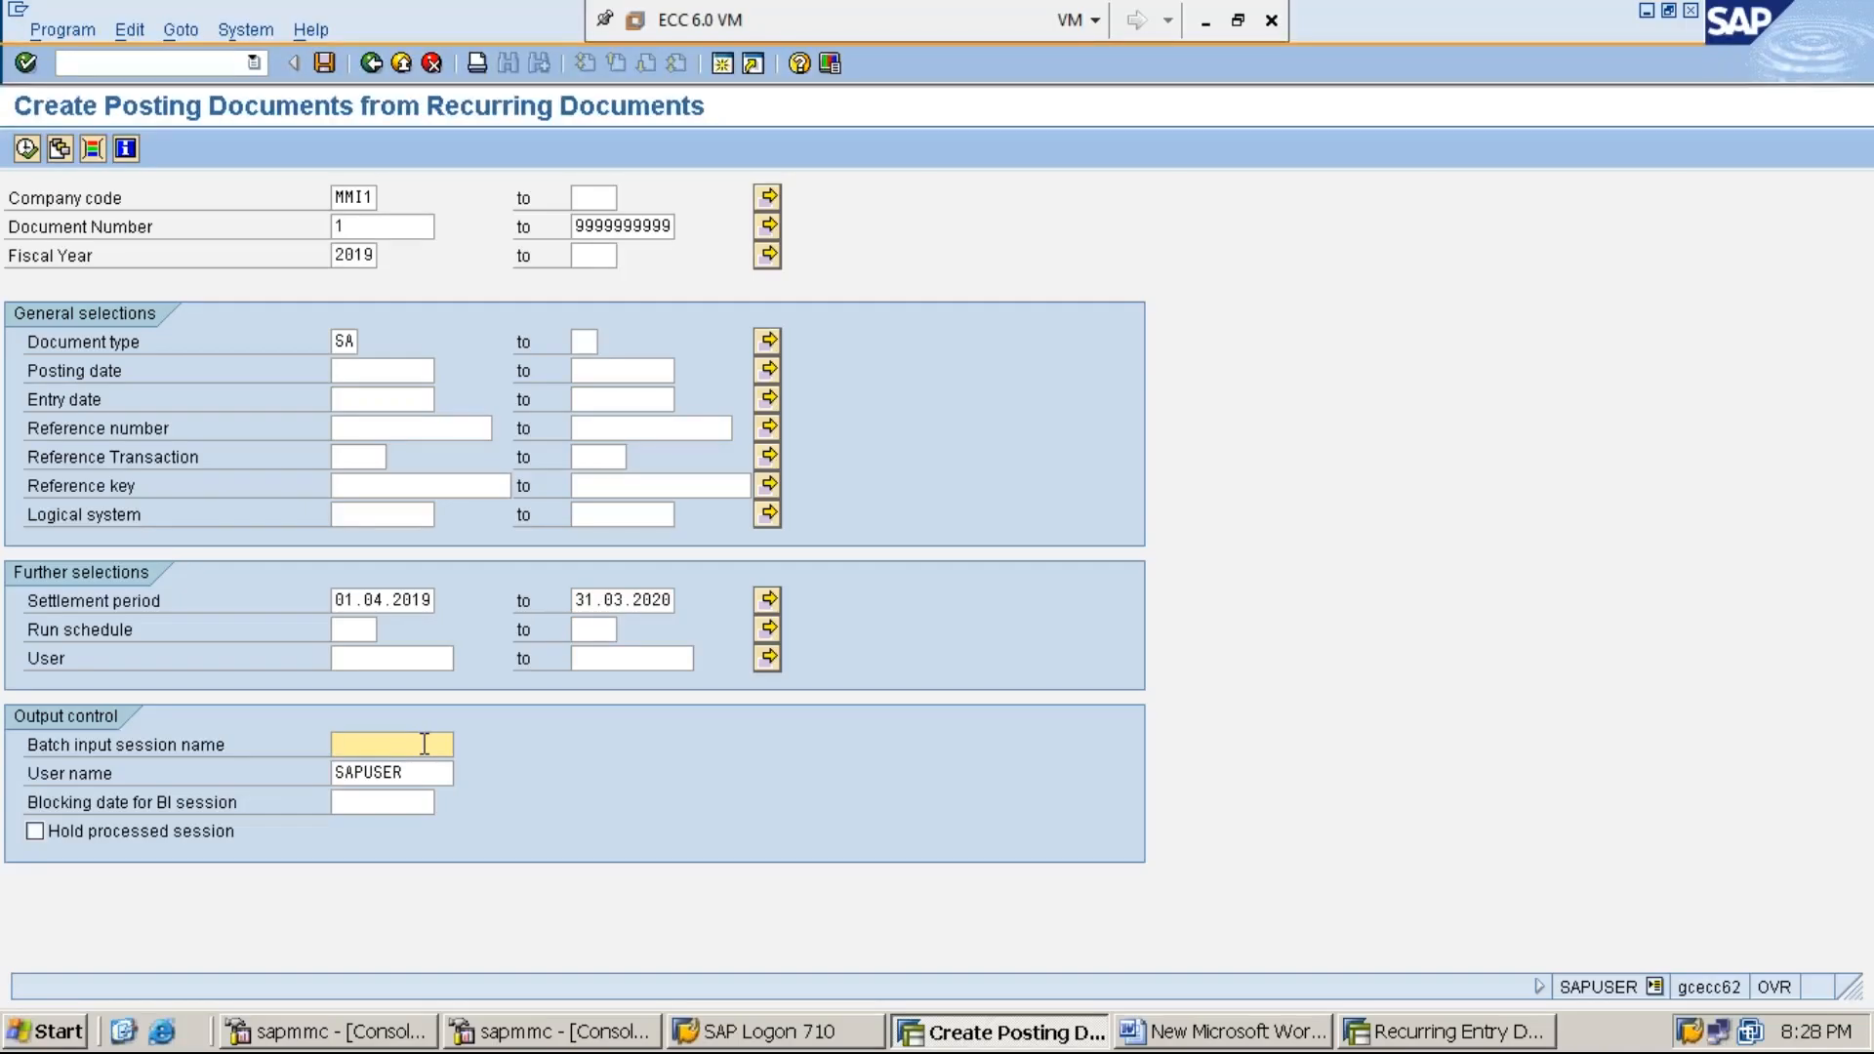
text(MANISHA)
Check the session's user name field and glance at the system details popup
click(412, 773)
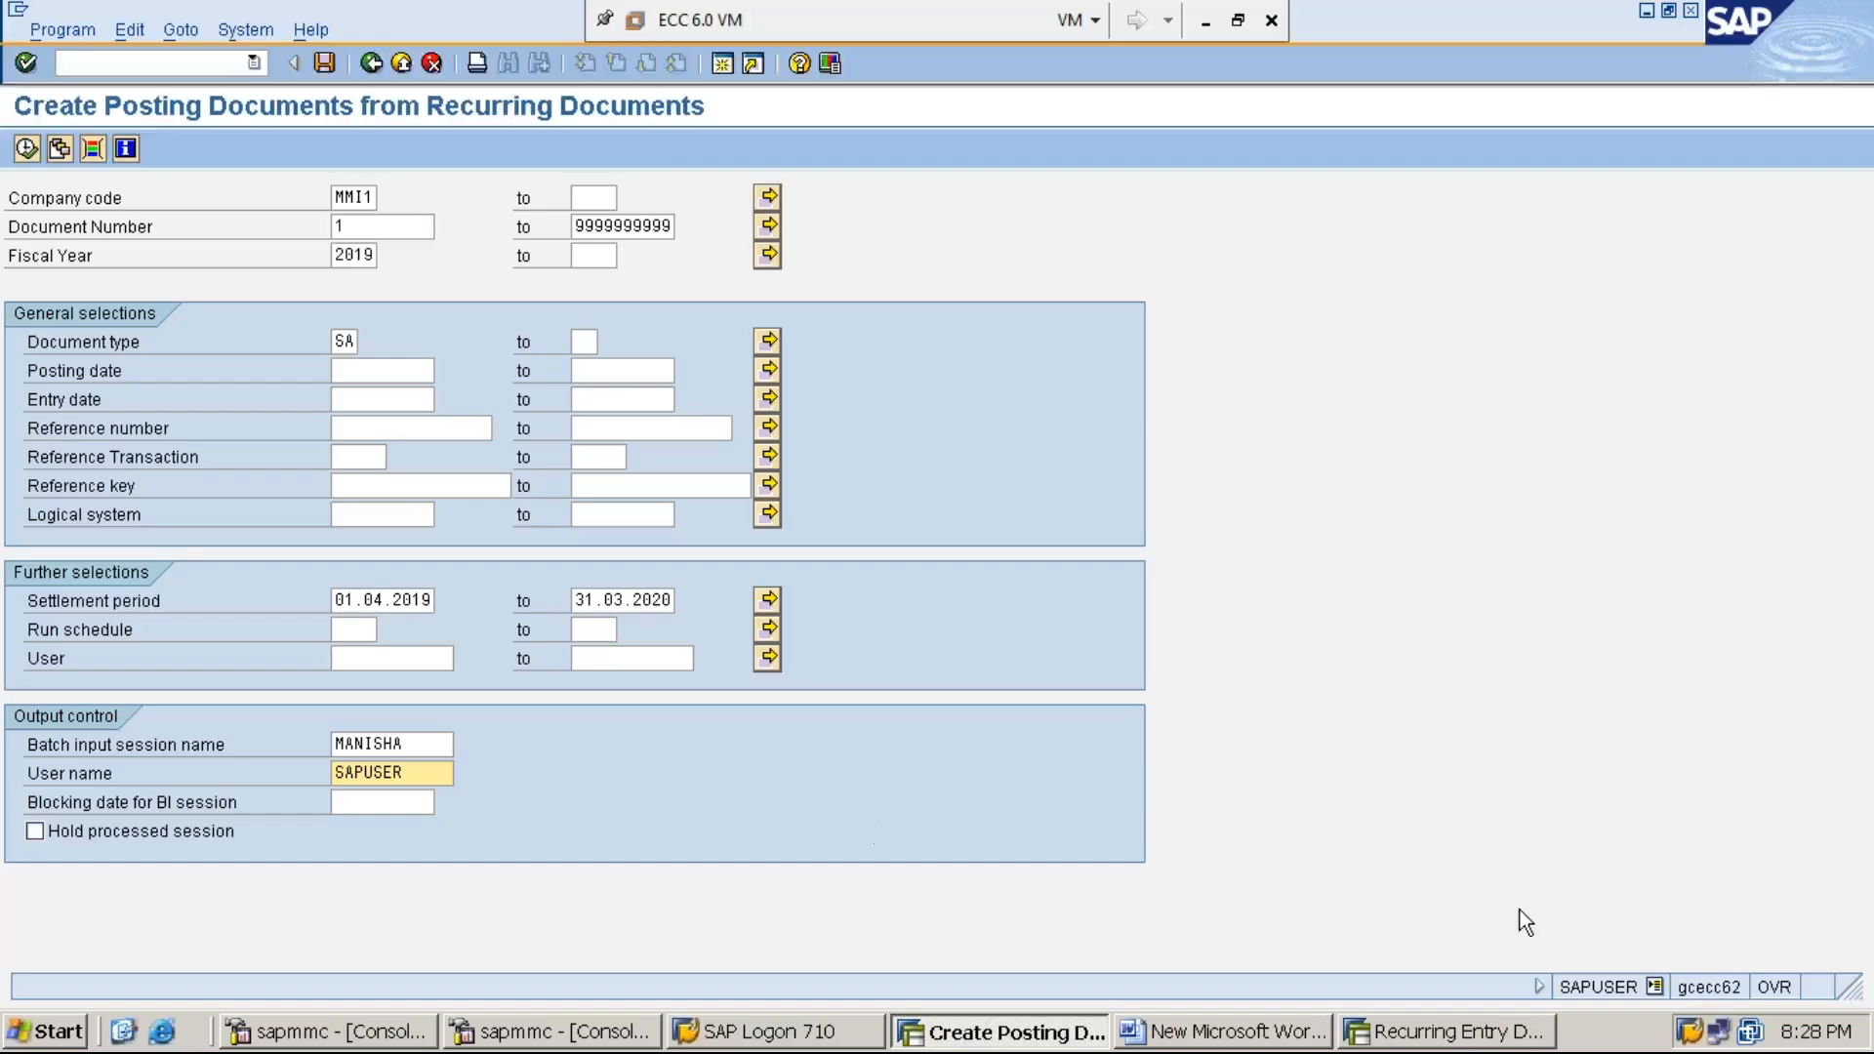
click(1655, 987)
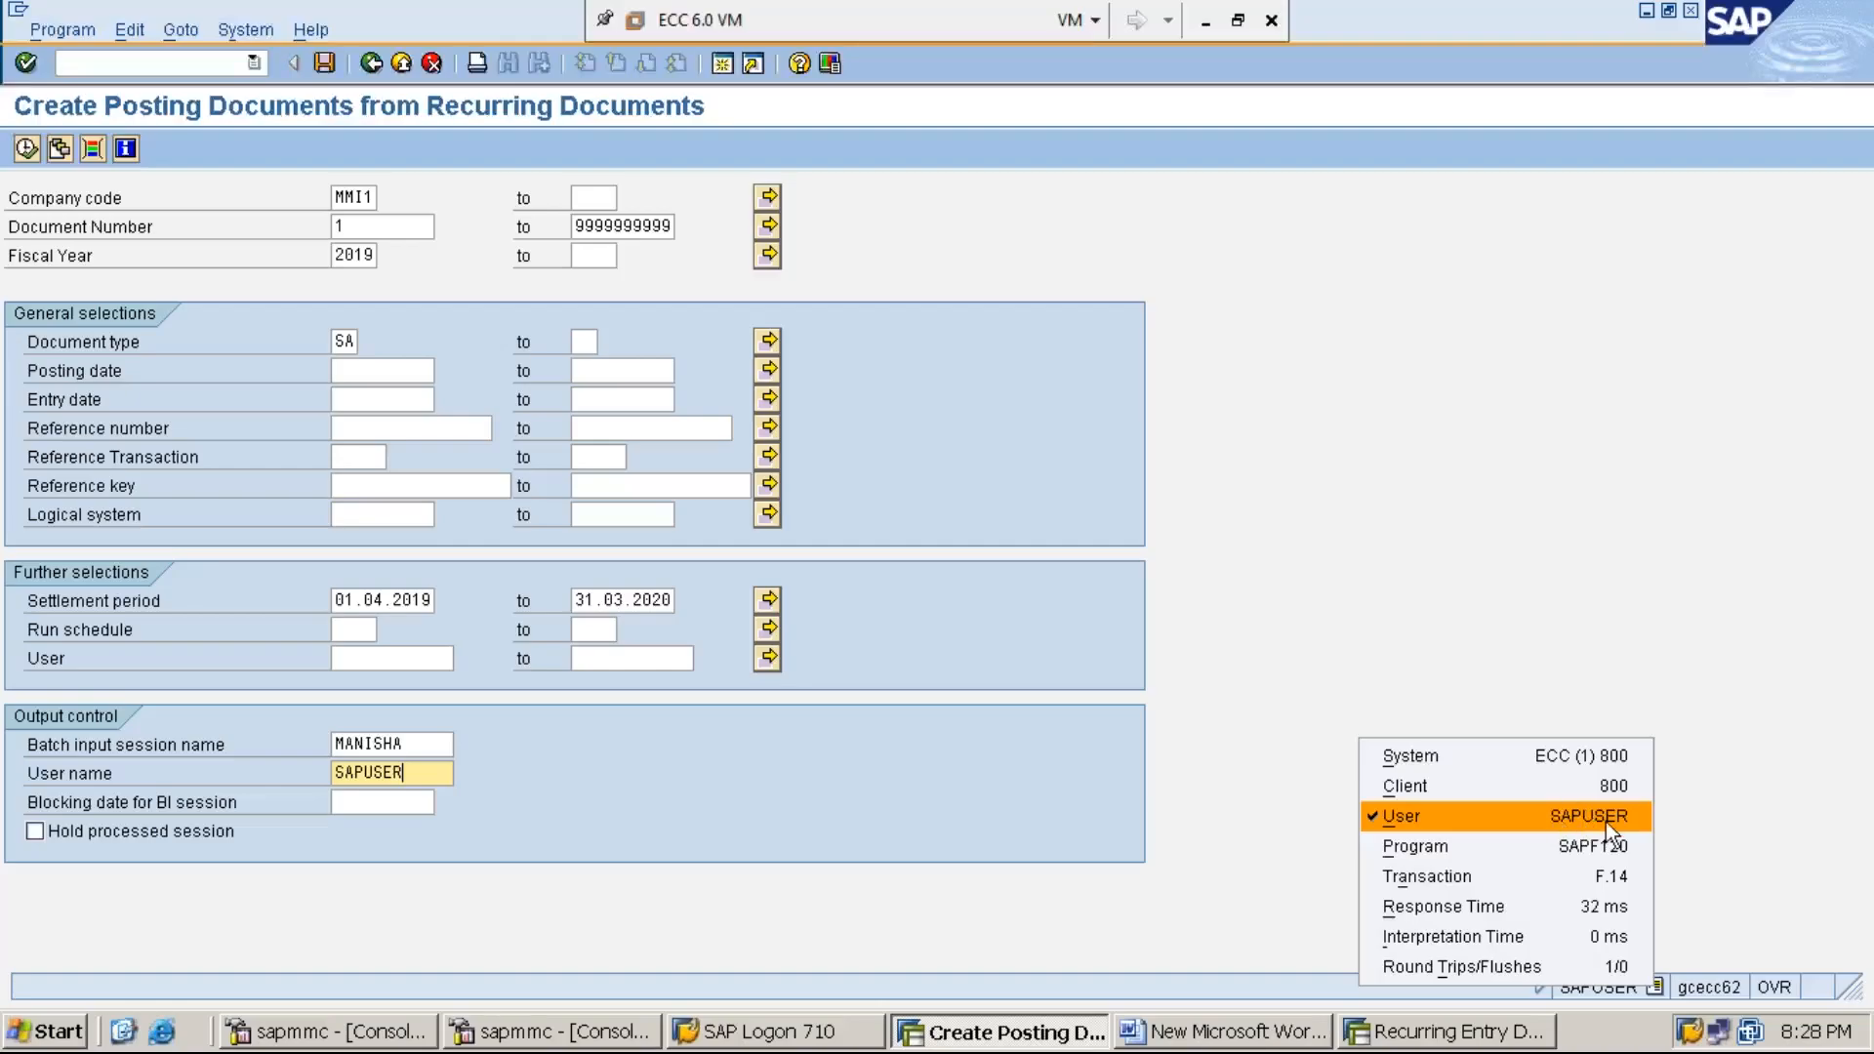
click(1745, 816)
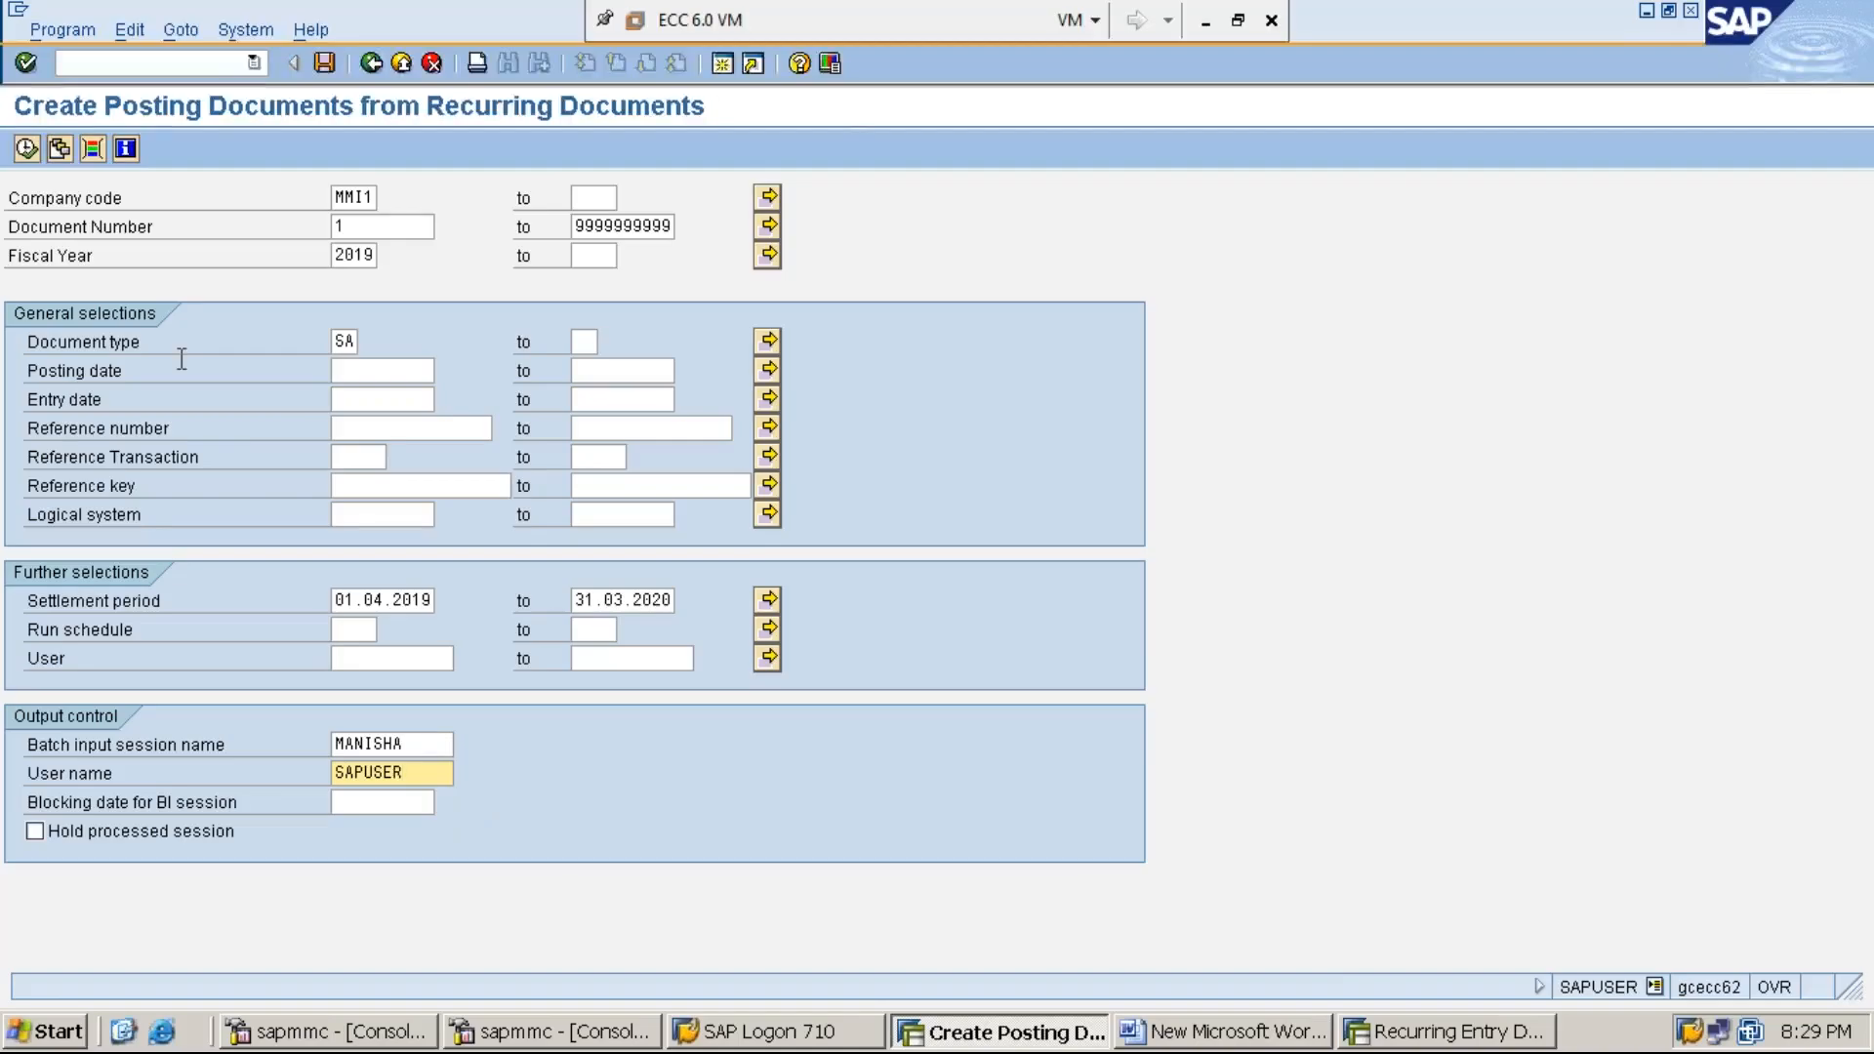
Execute F.14 to generate the batch input session for the recurring postings
click(25, 152)
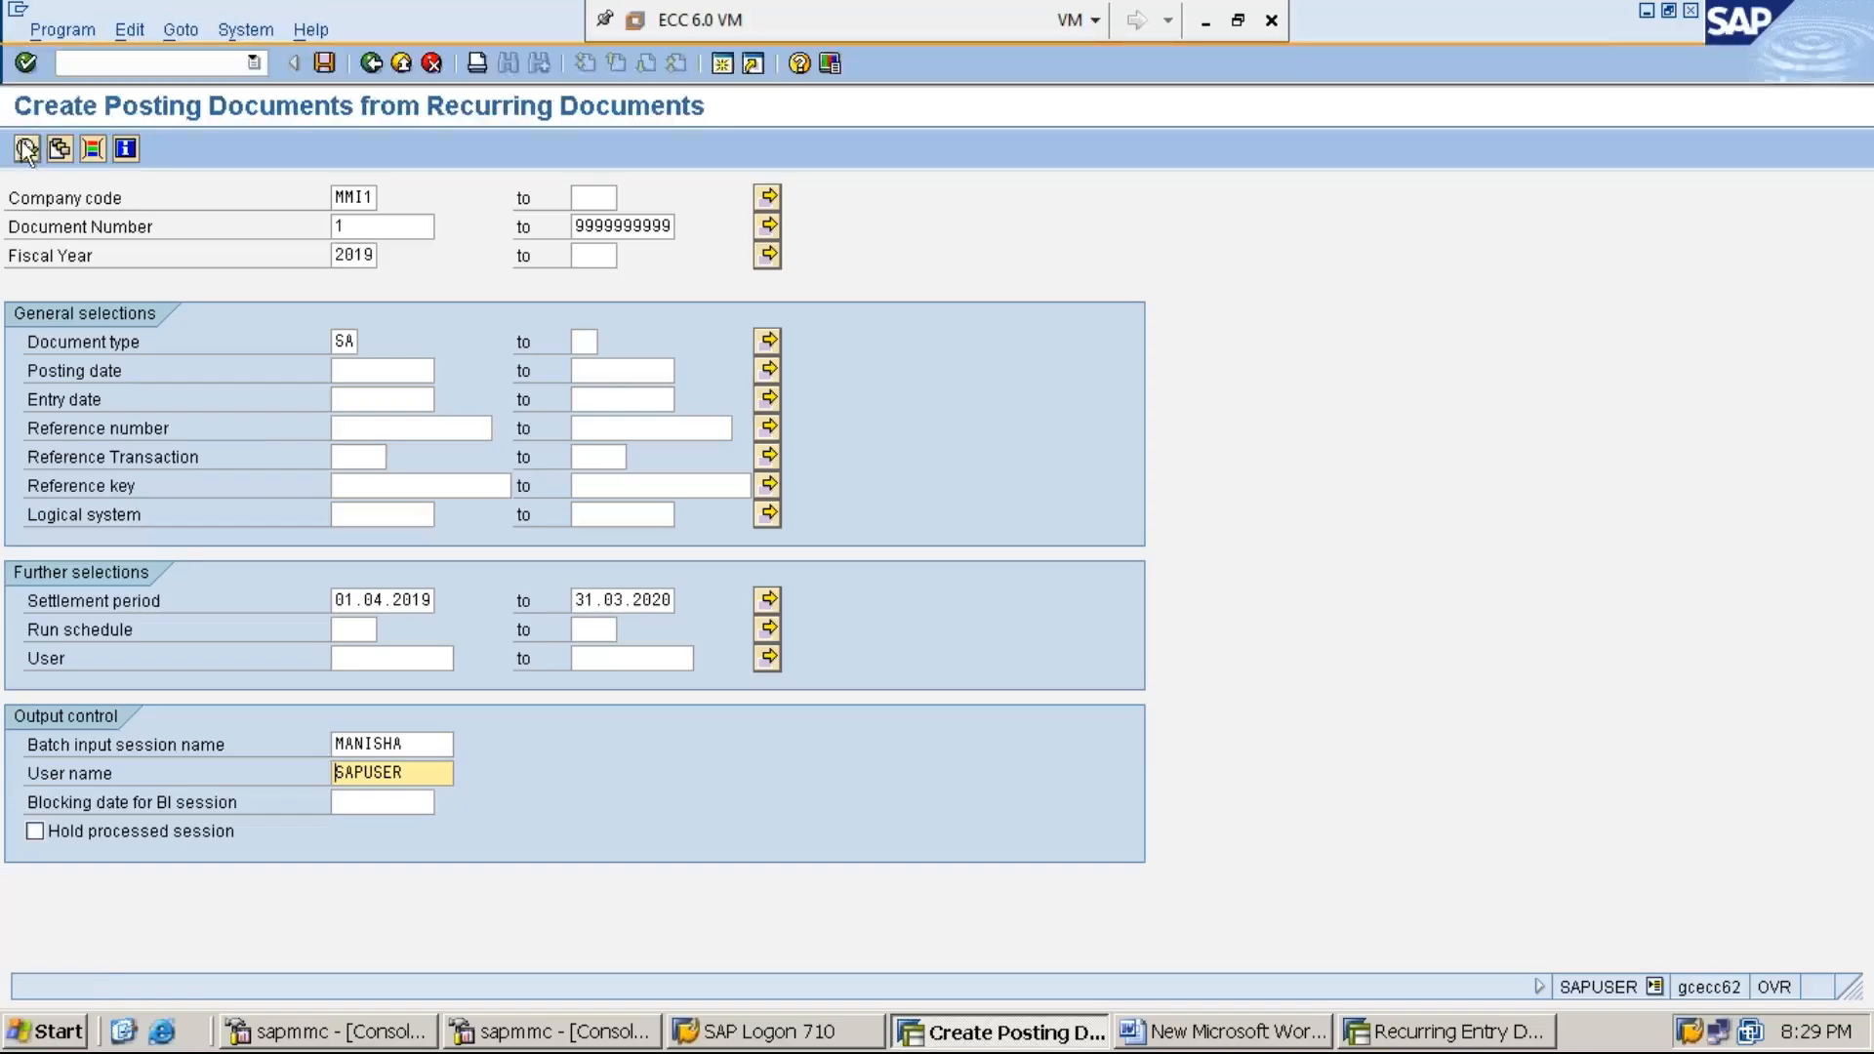
click(26, 149)
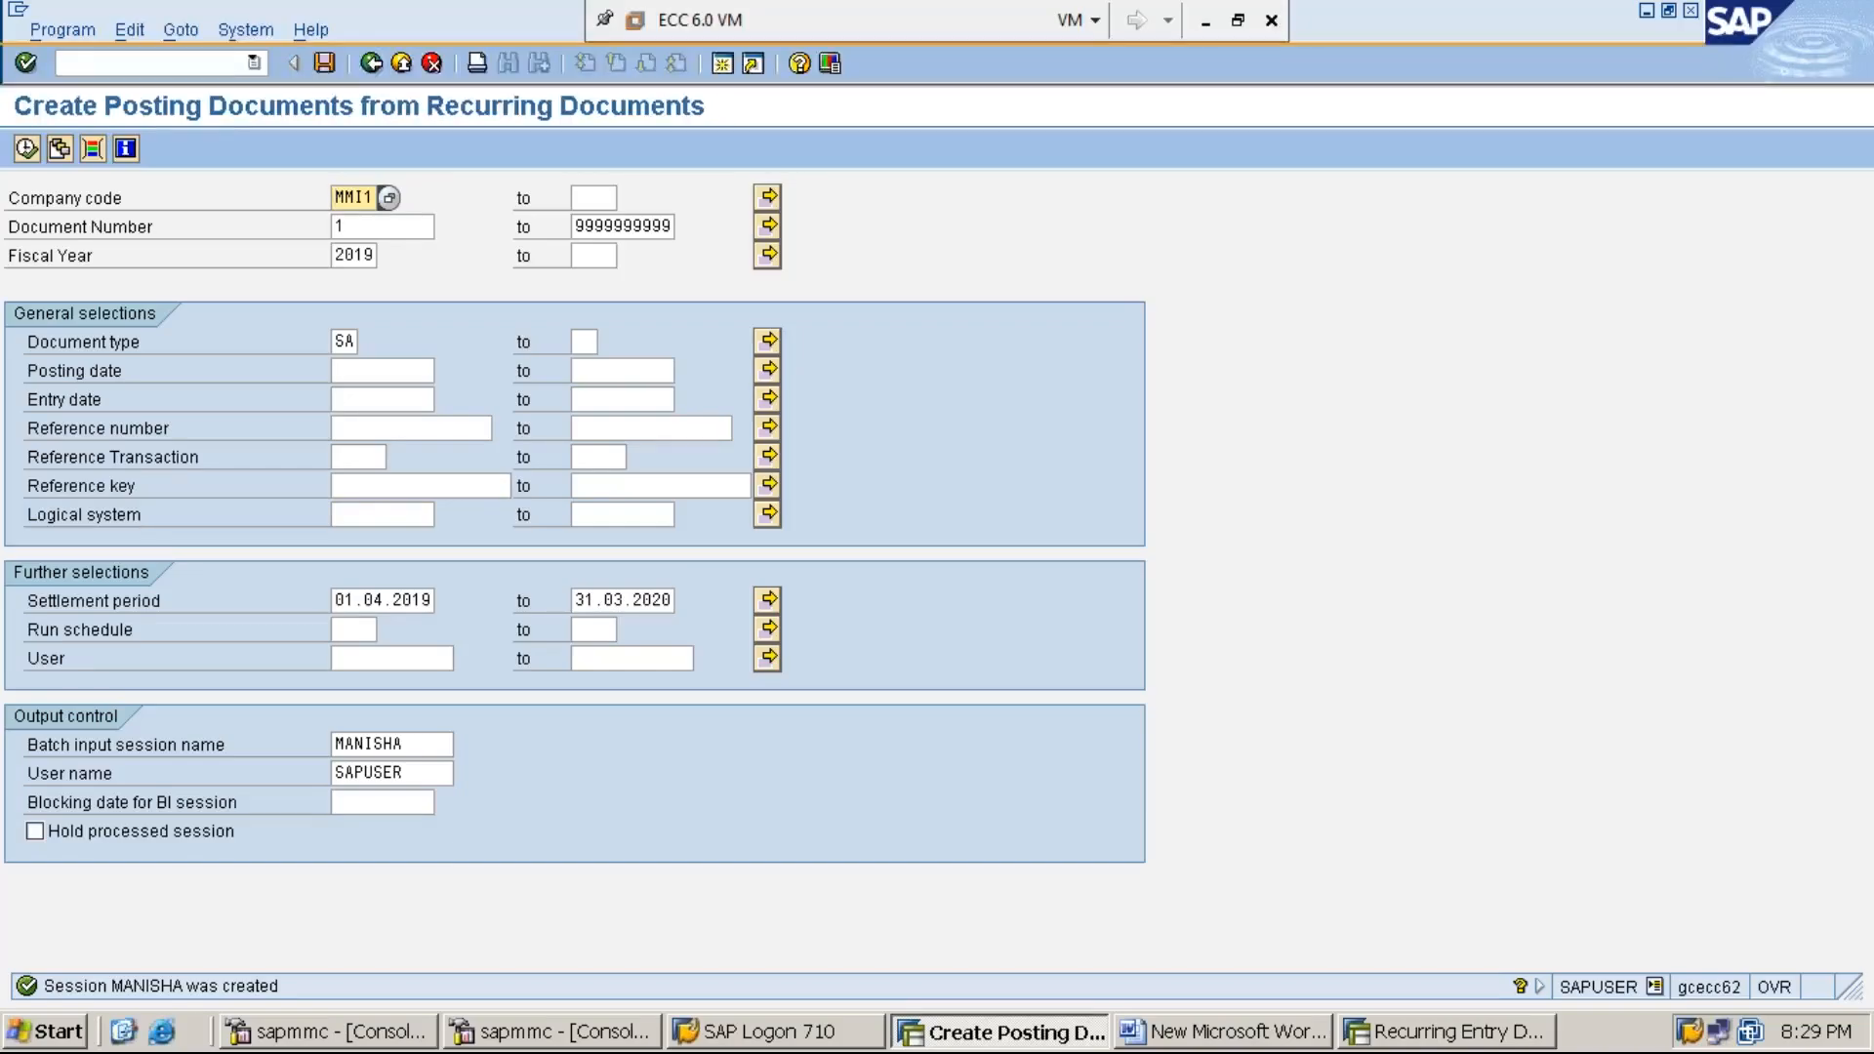
Open the batch input session overview via System > Services > Batch Input > Sessions
click(241, 30)
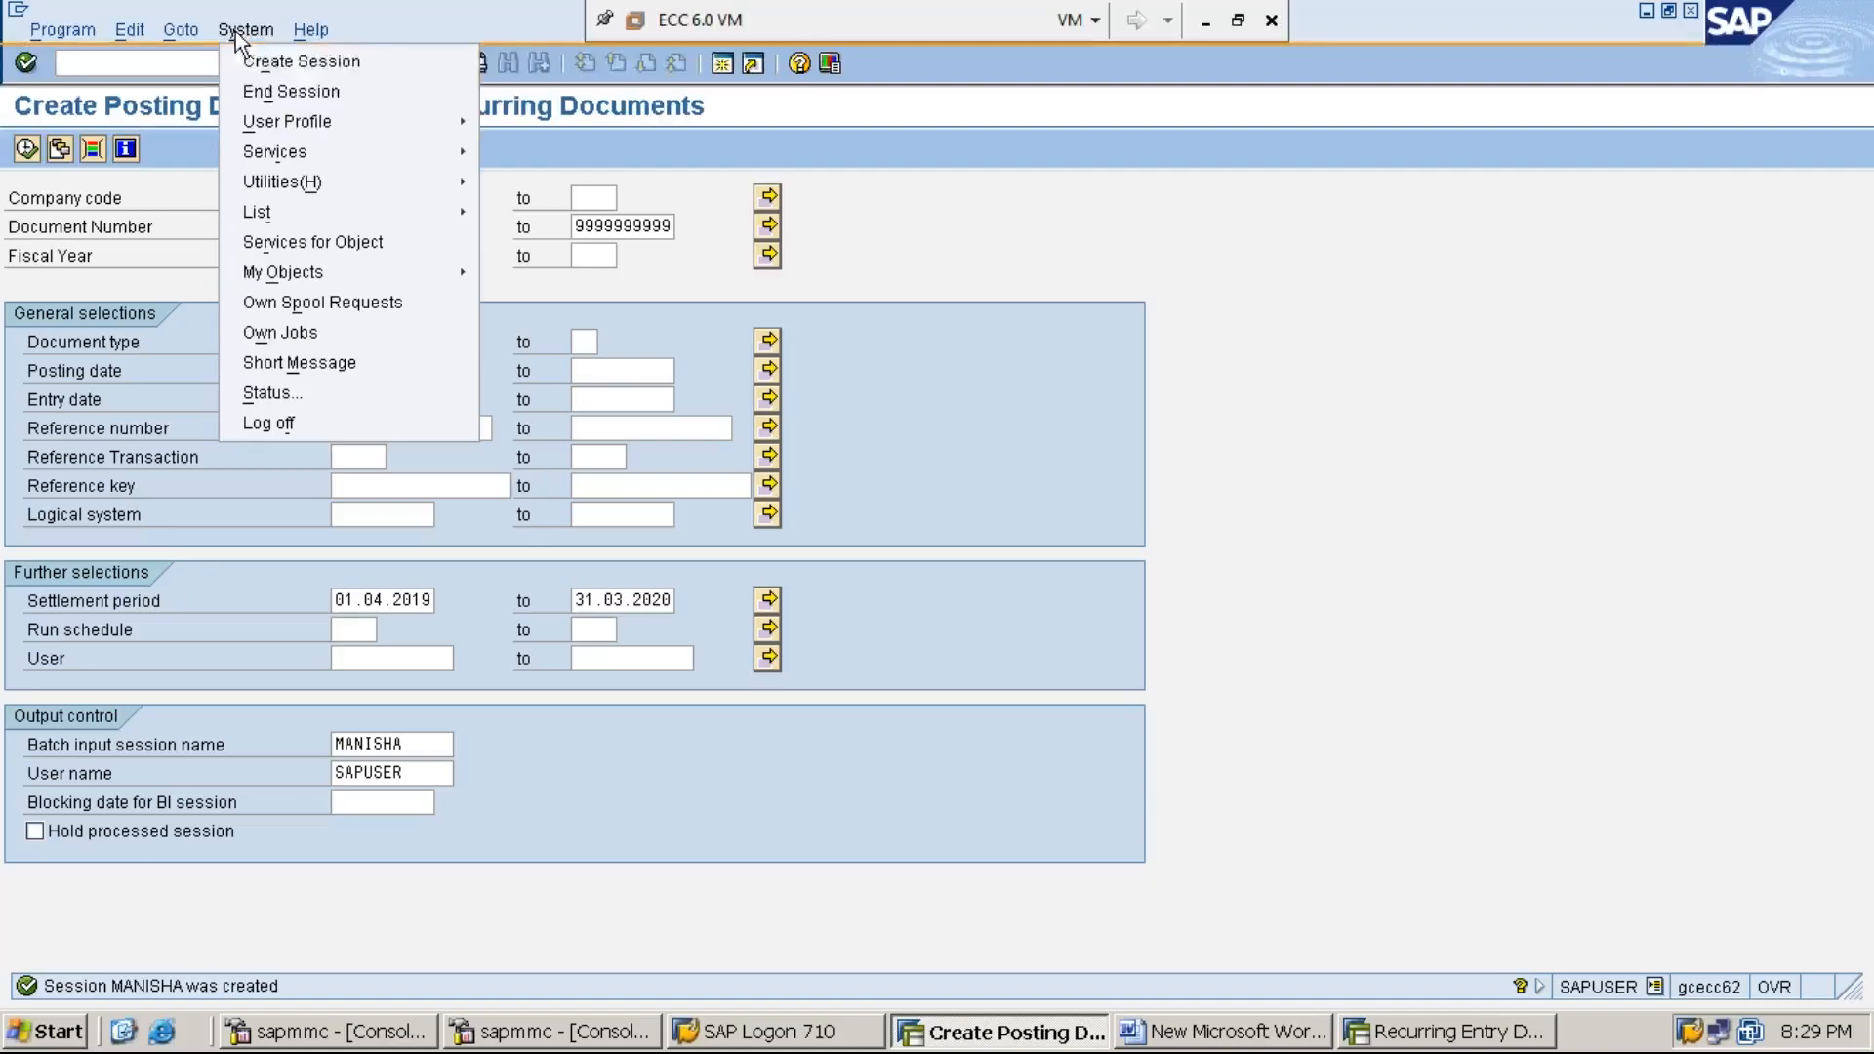
click(238, 33)
click(239, 34)
click(238, 33)
click(238, 33)
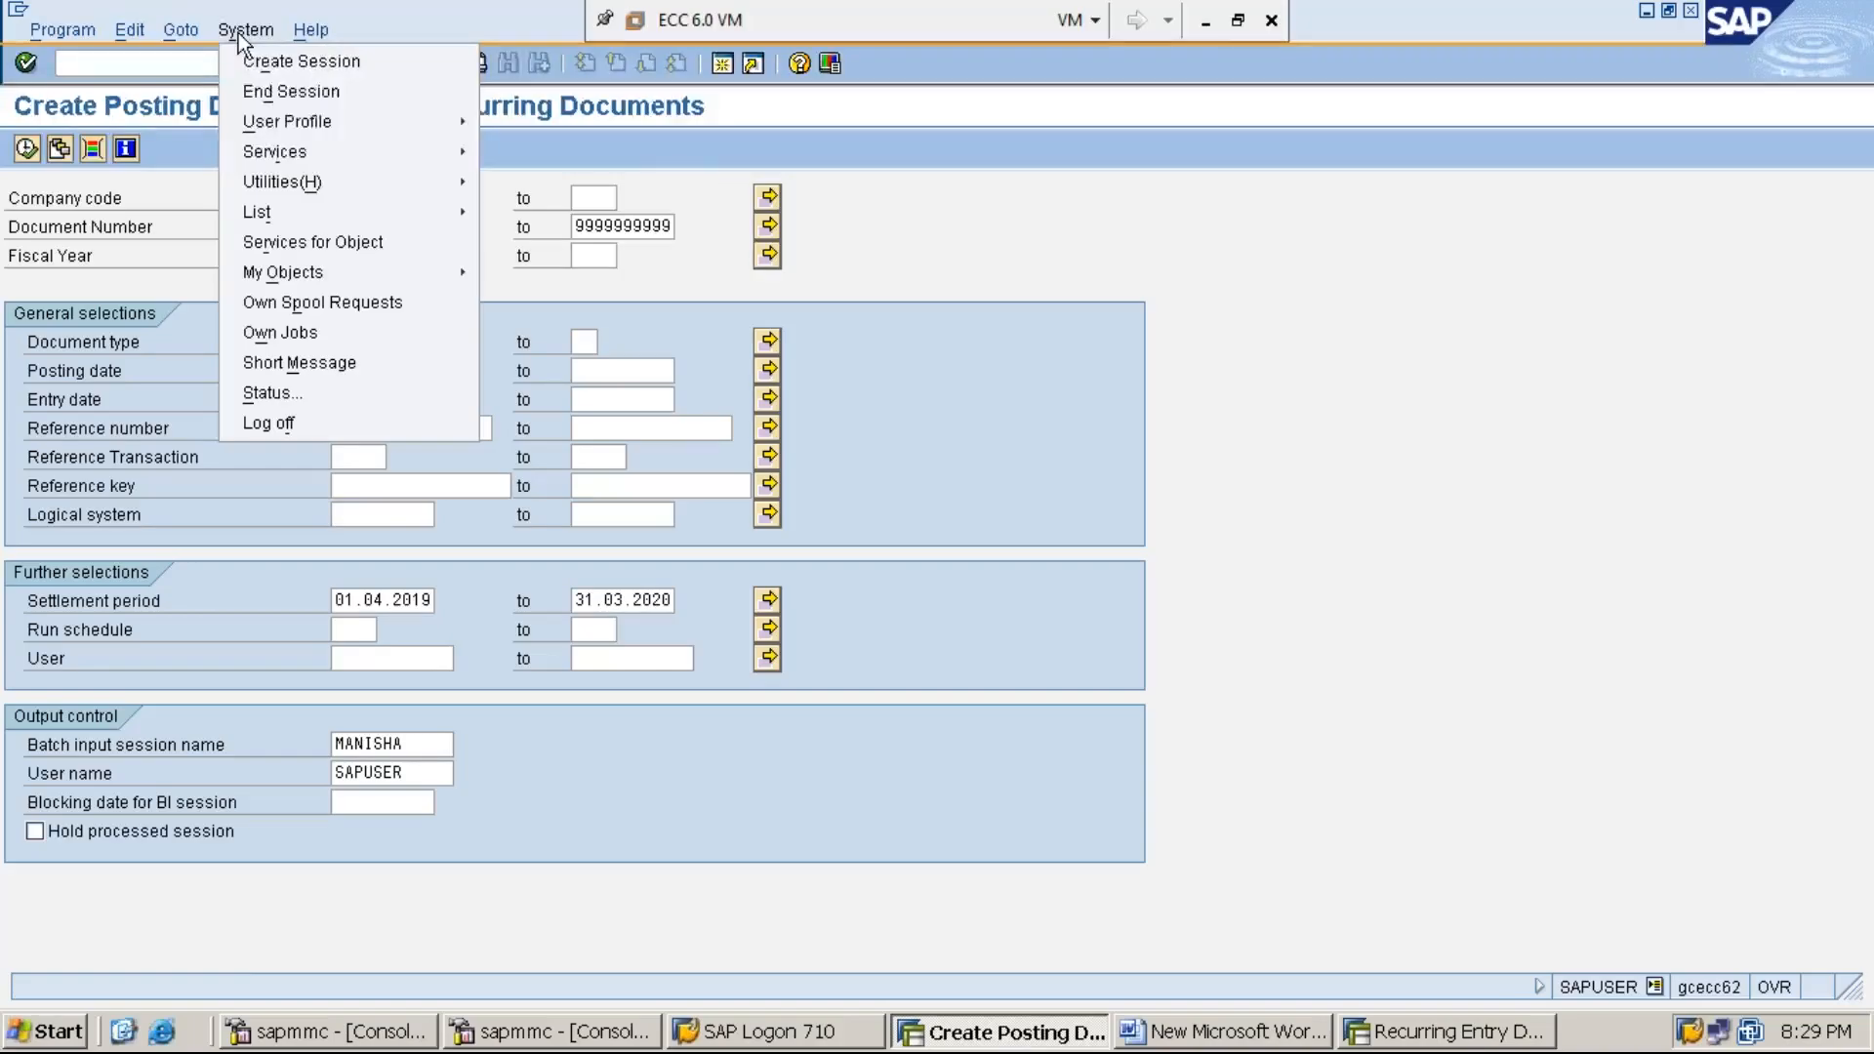
mouse_move(348, 153)
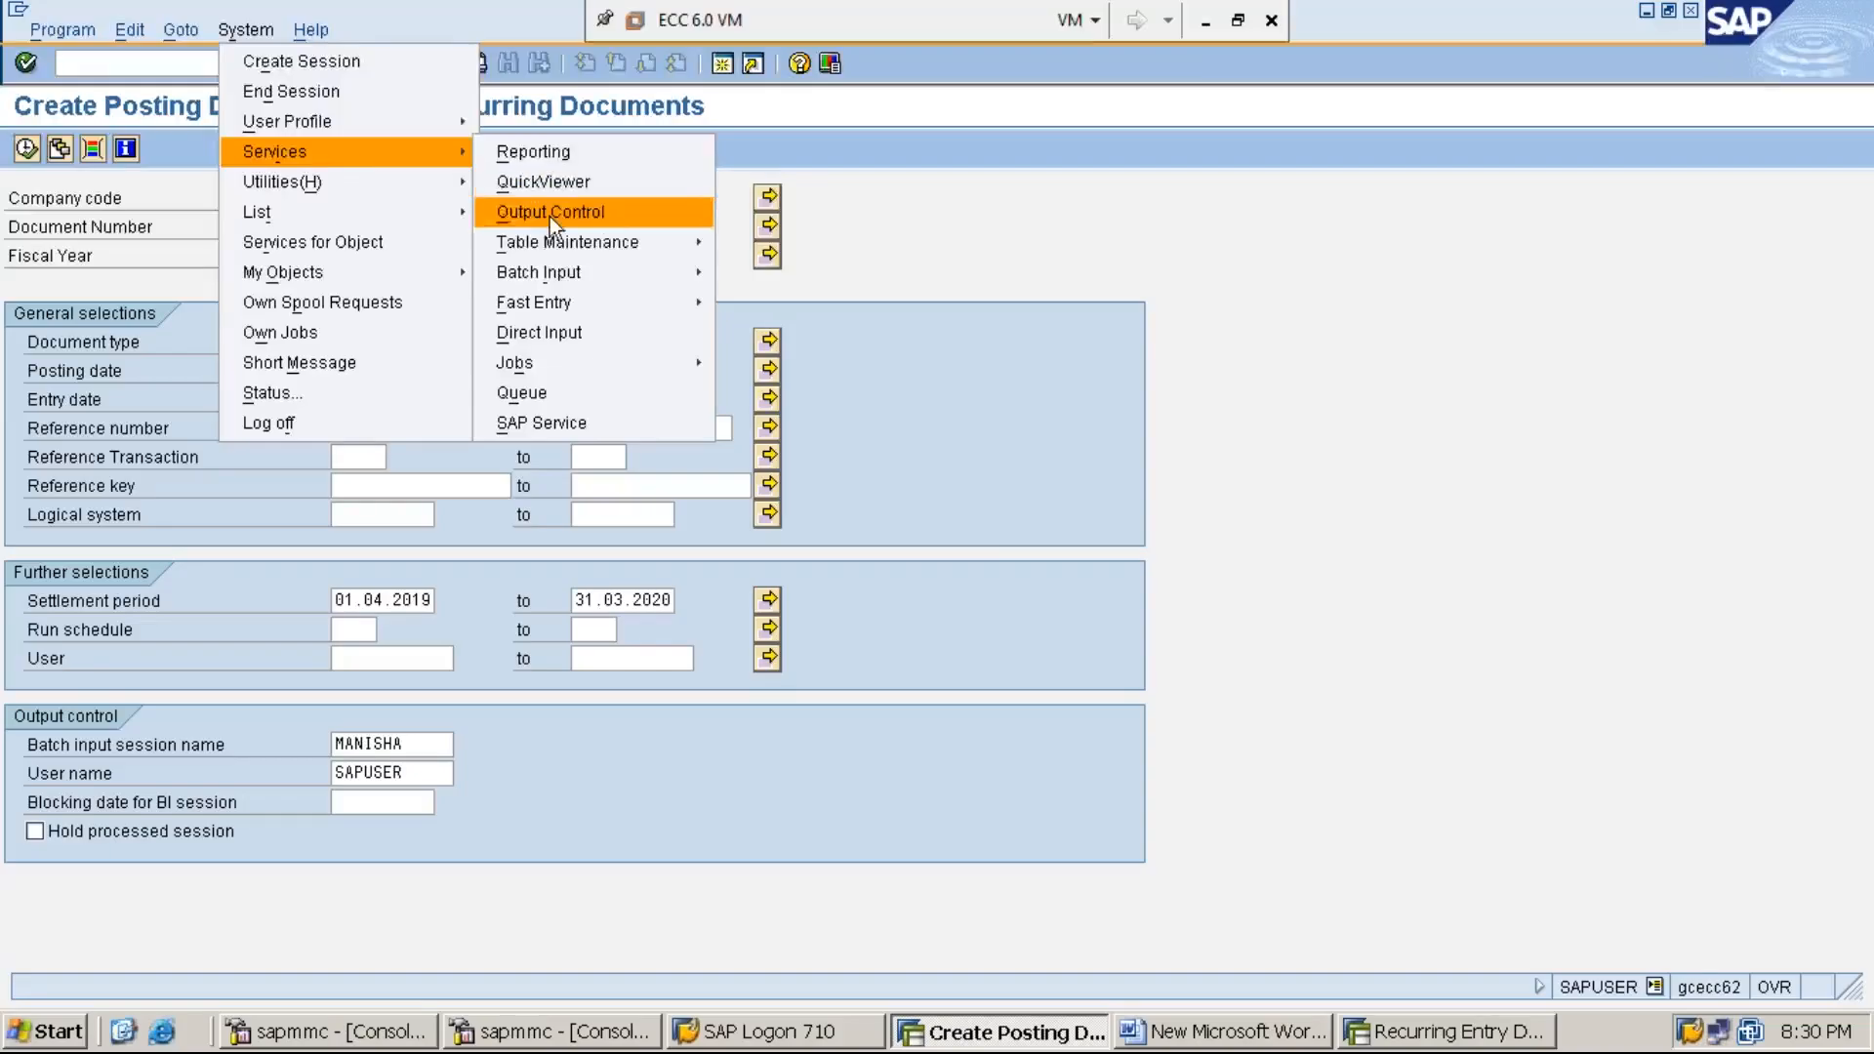
mouse_move(607, 272)
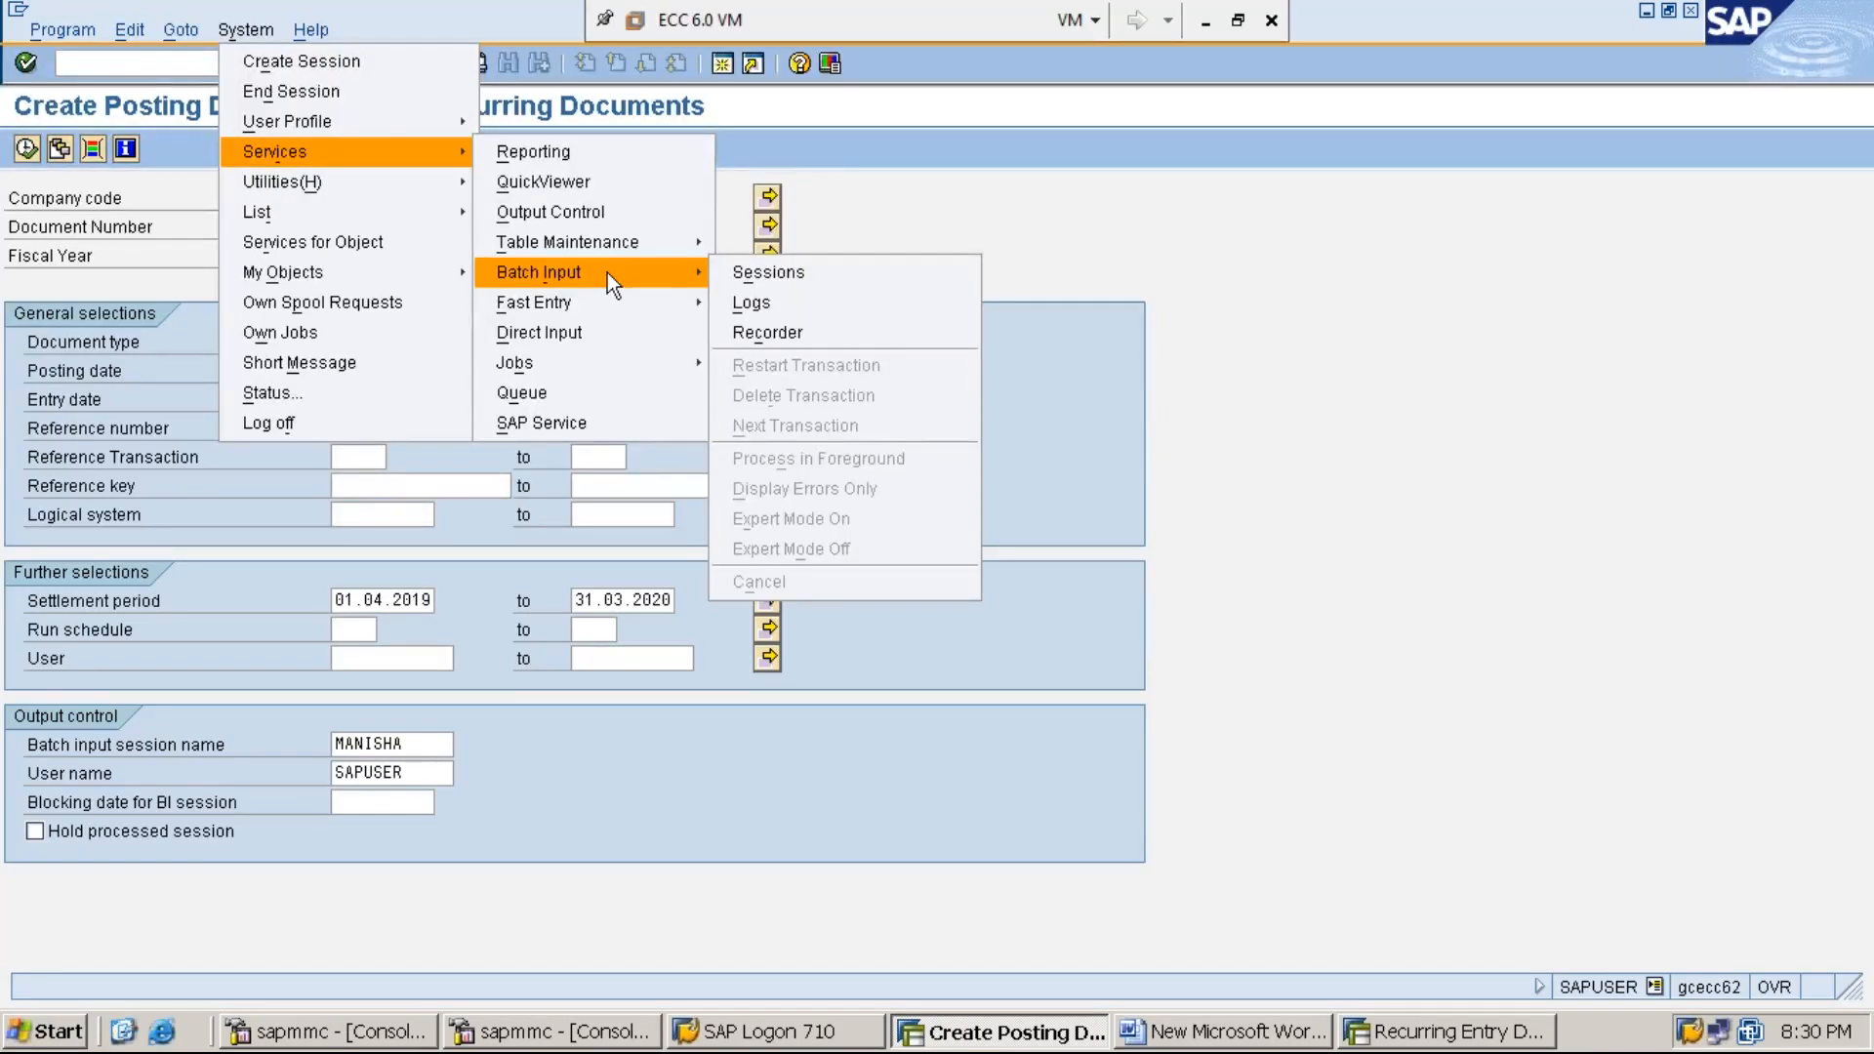
click(763, 276)
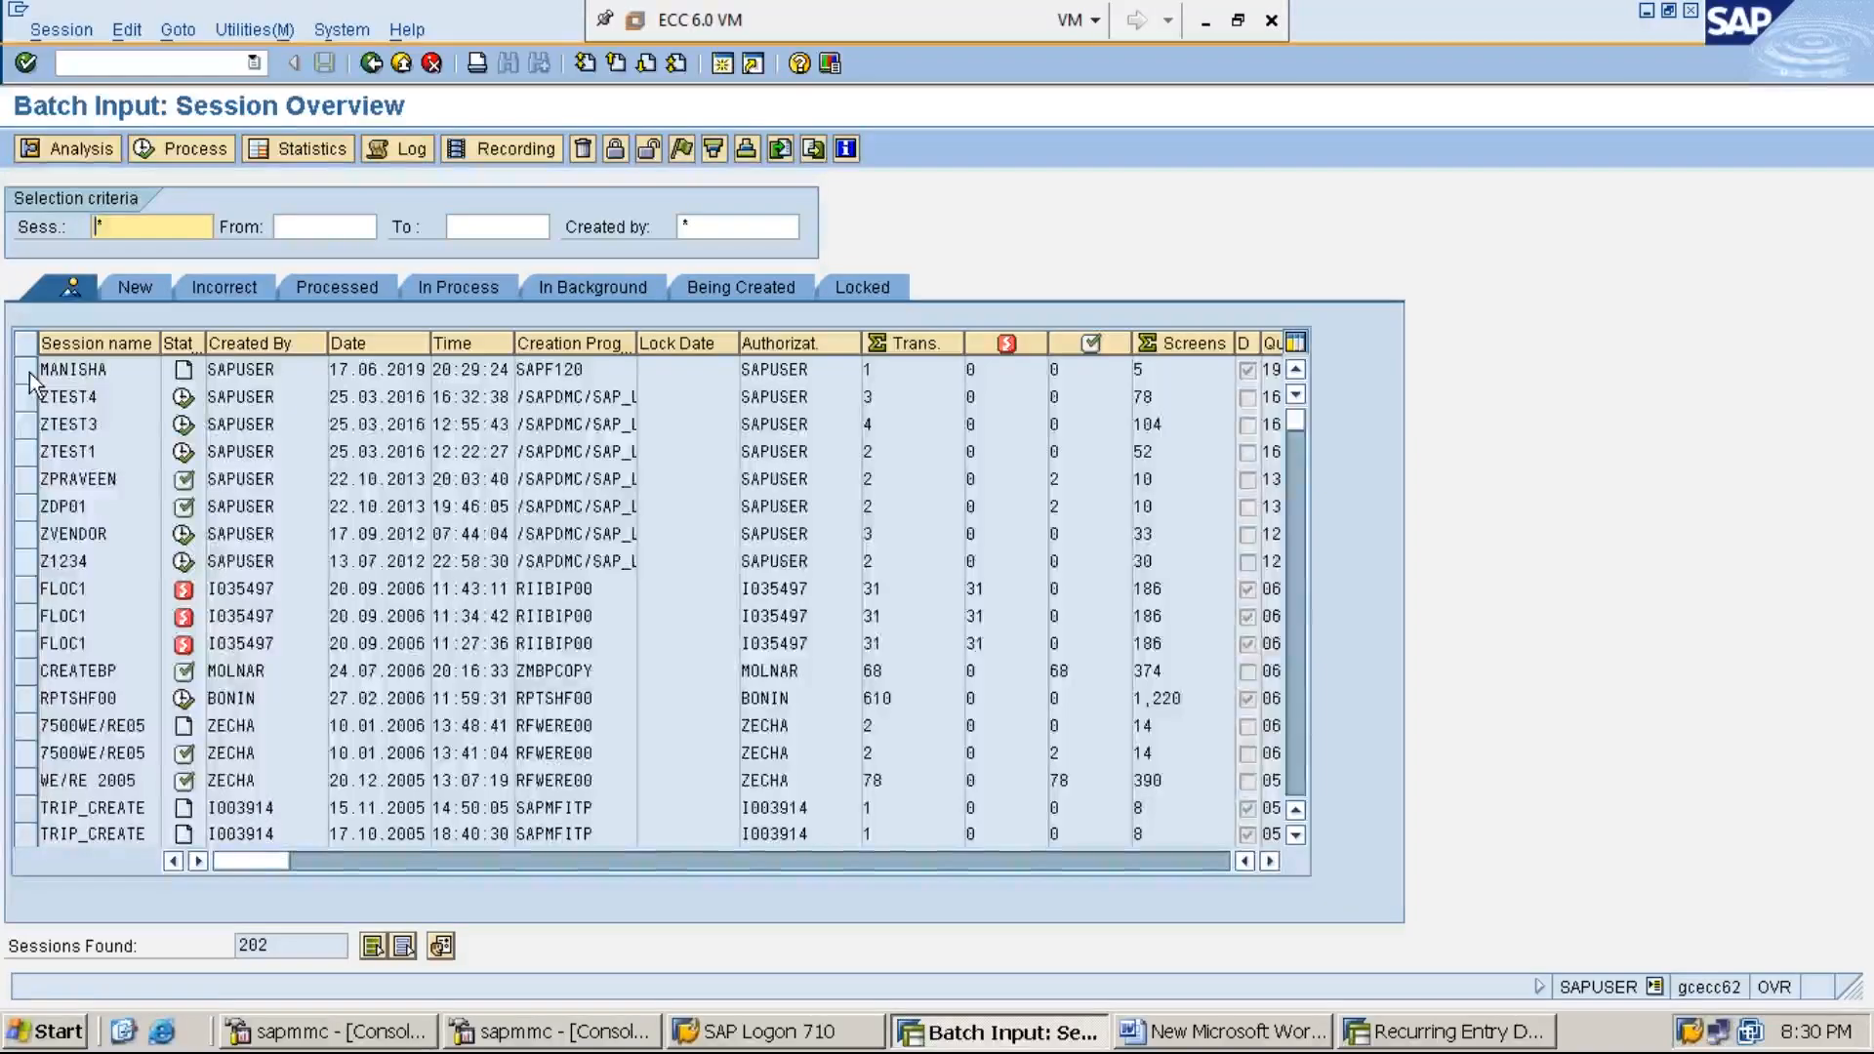
Select the new SAPF120 session at the top of the overview
click(30, 372)
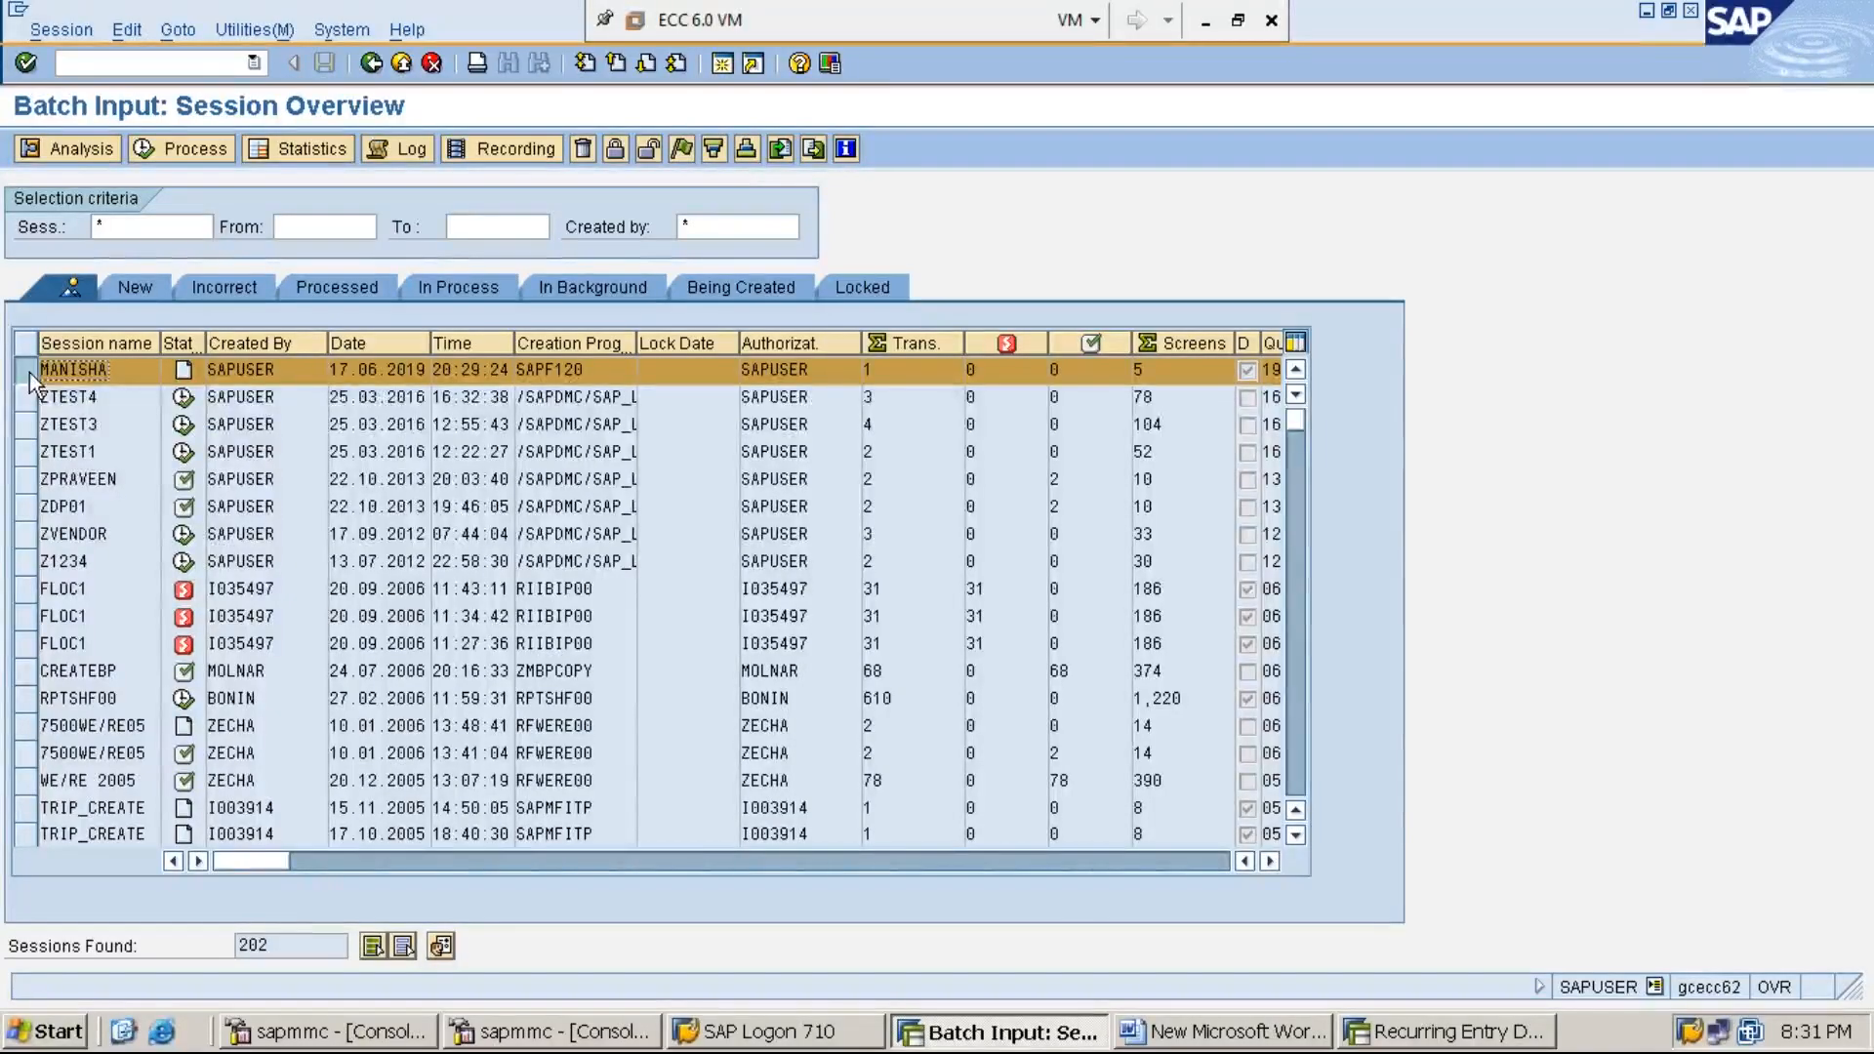
Process the selected session in 'Display errors only' mode
click(188, 150)
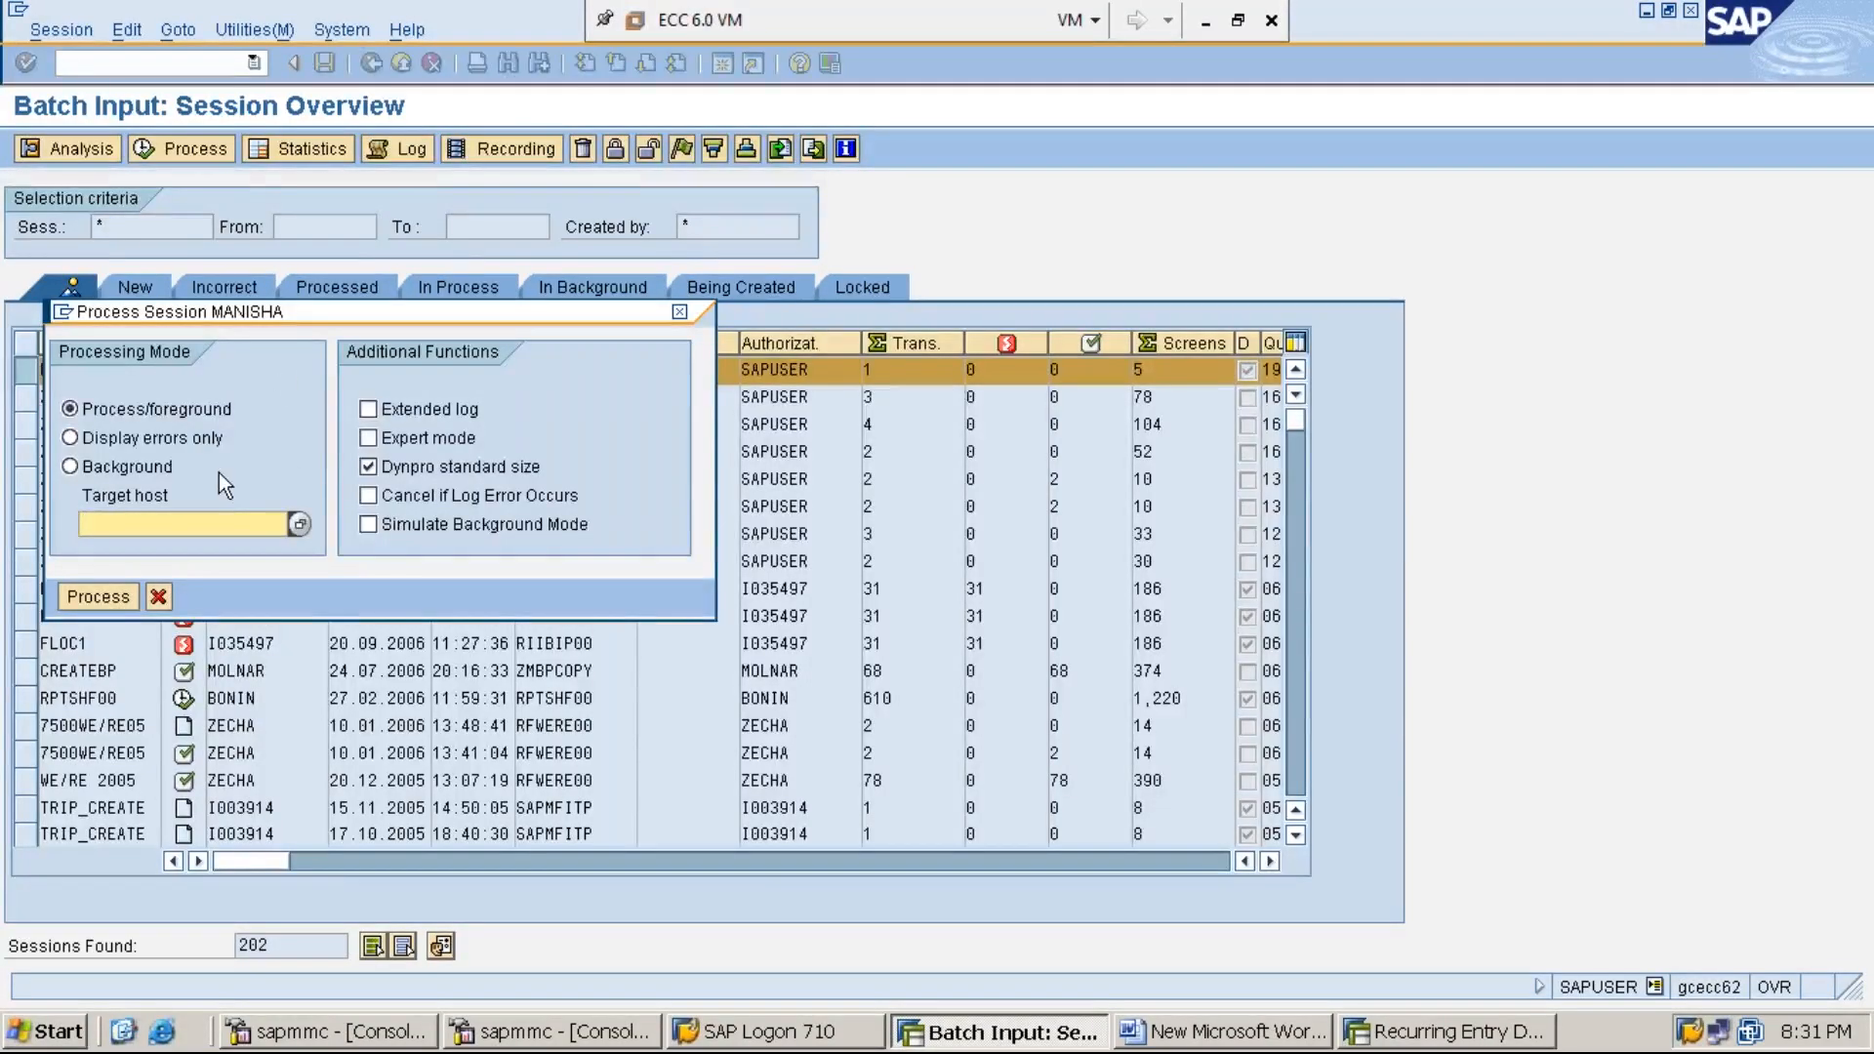
click(78, 441)
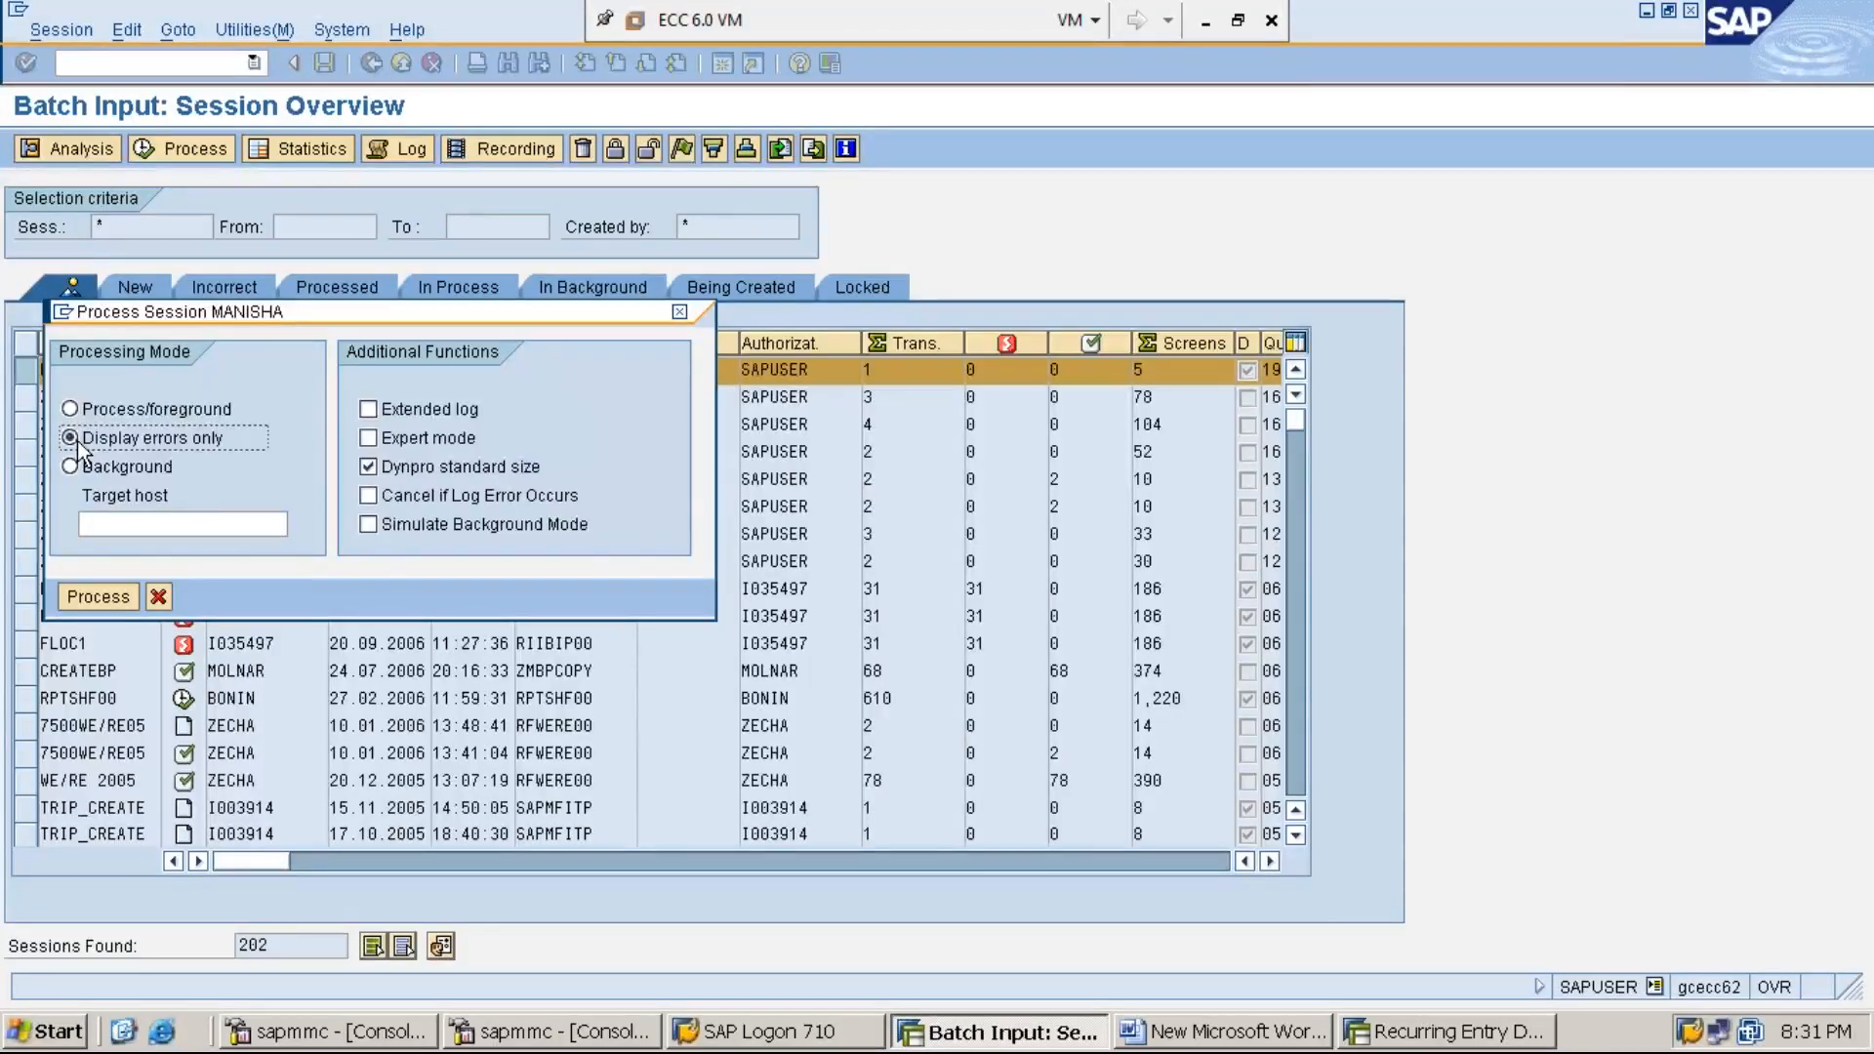
click(103, 600)
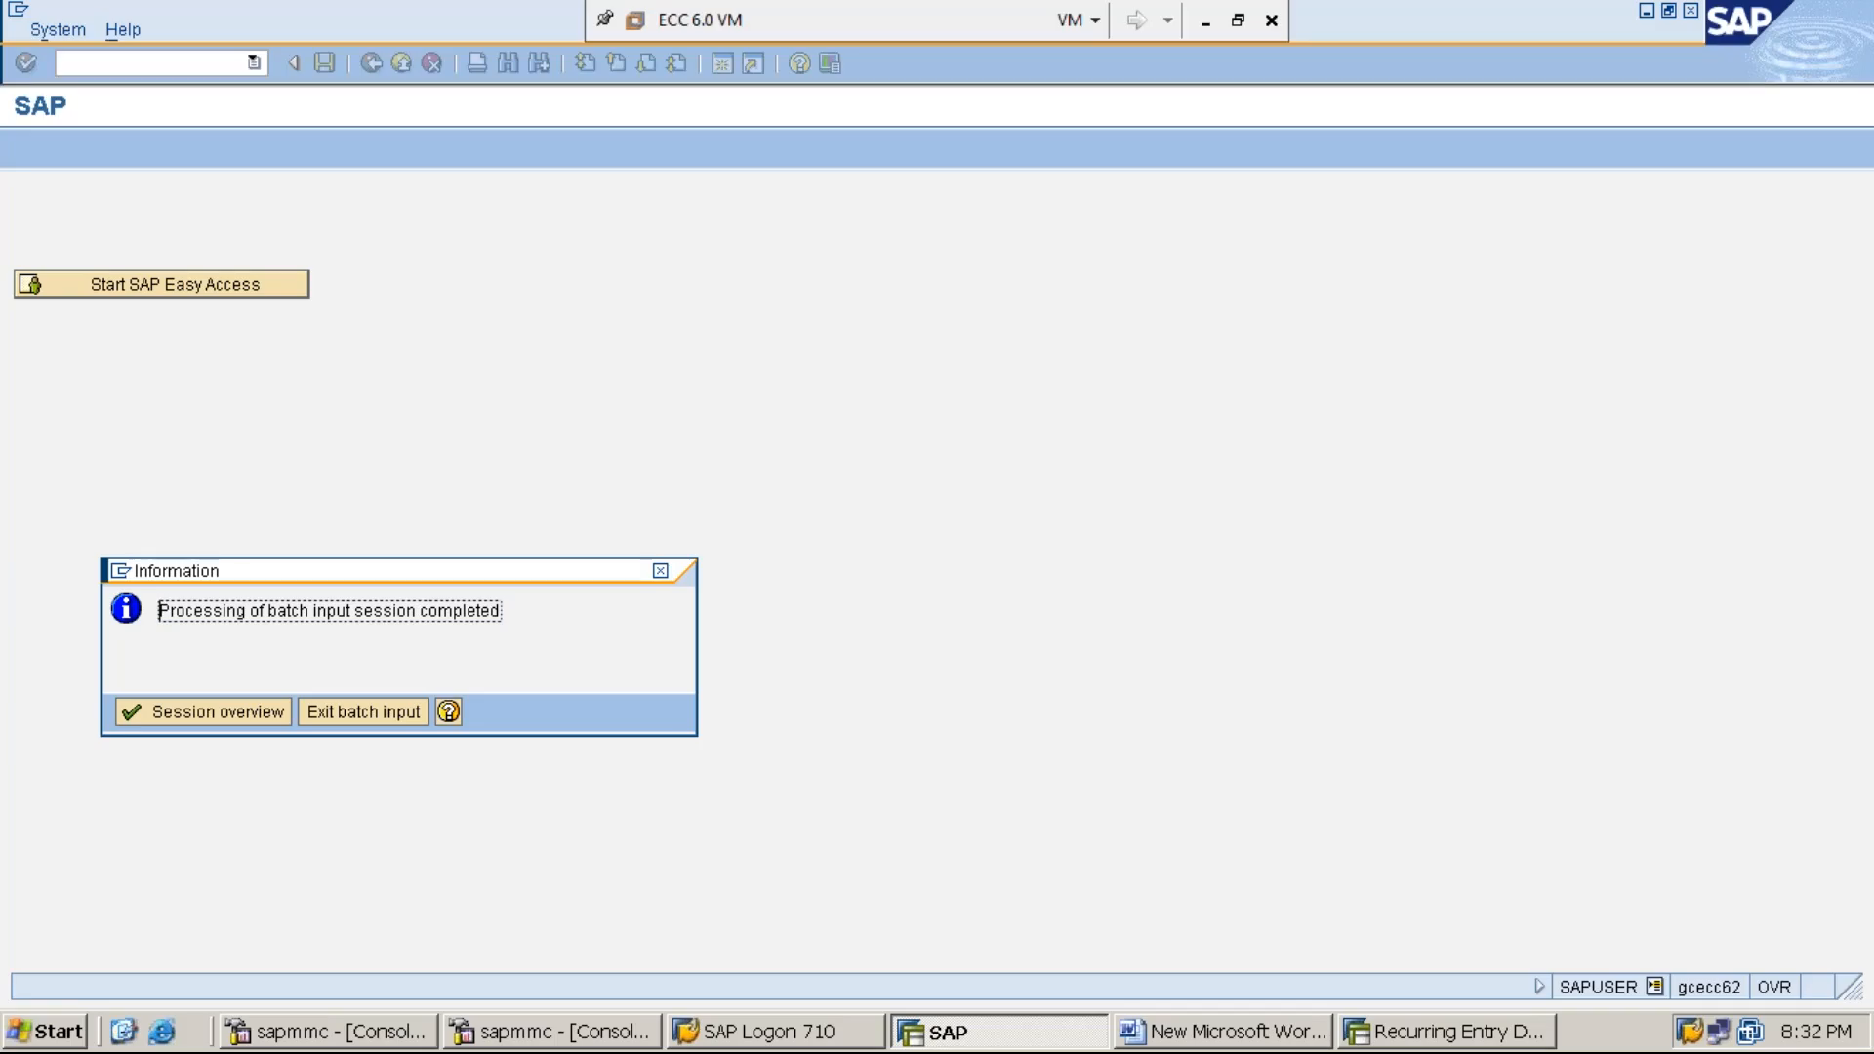
Once processing completes, exit batch input back to the SAP Easy Access menu
click(371, 716)
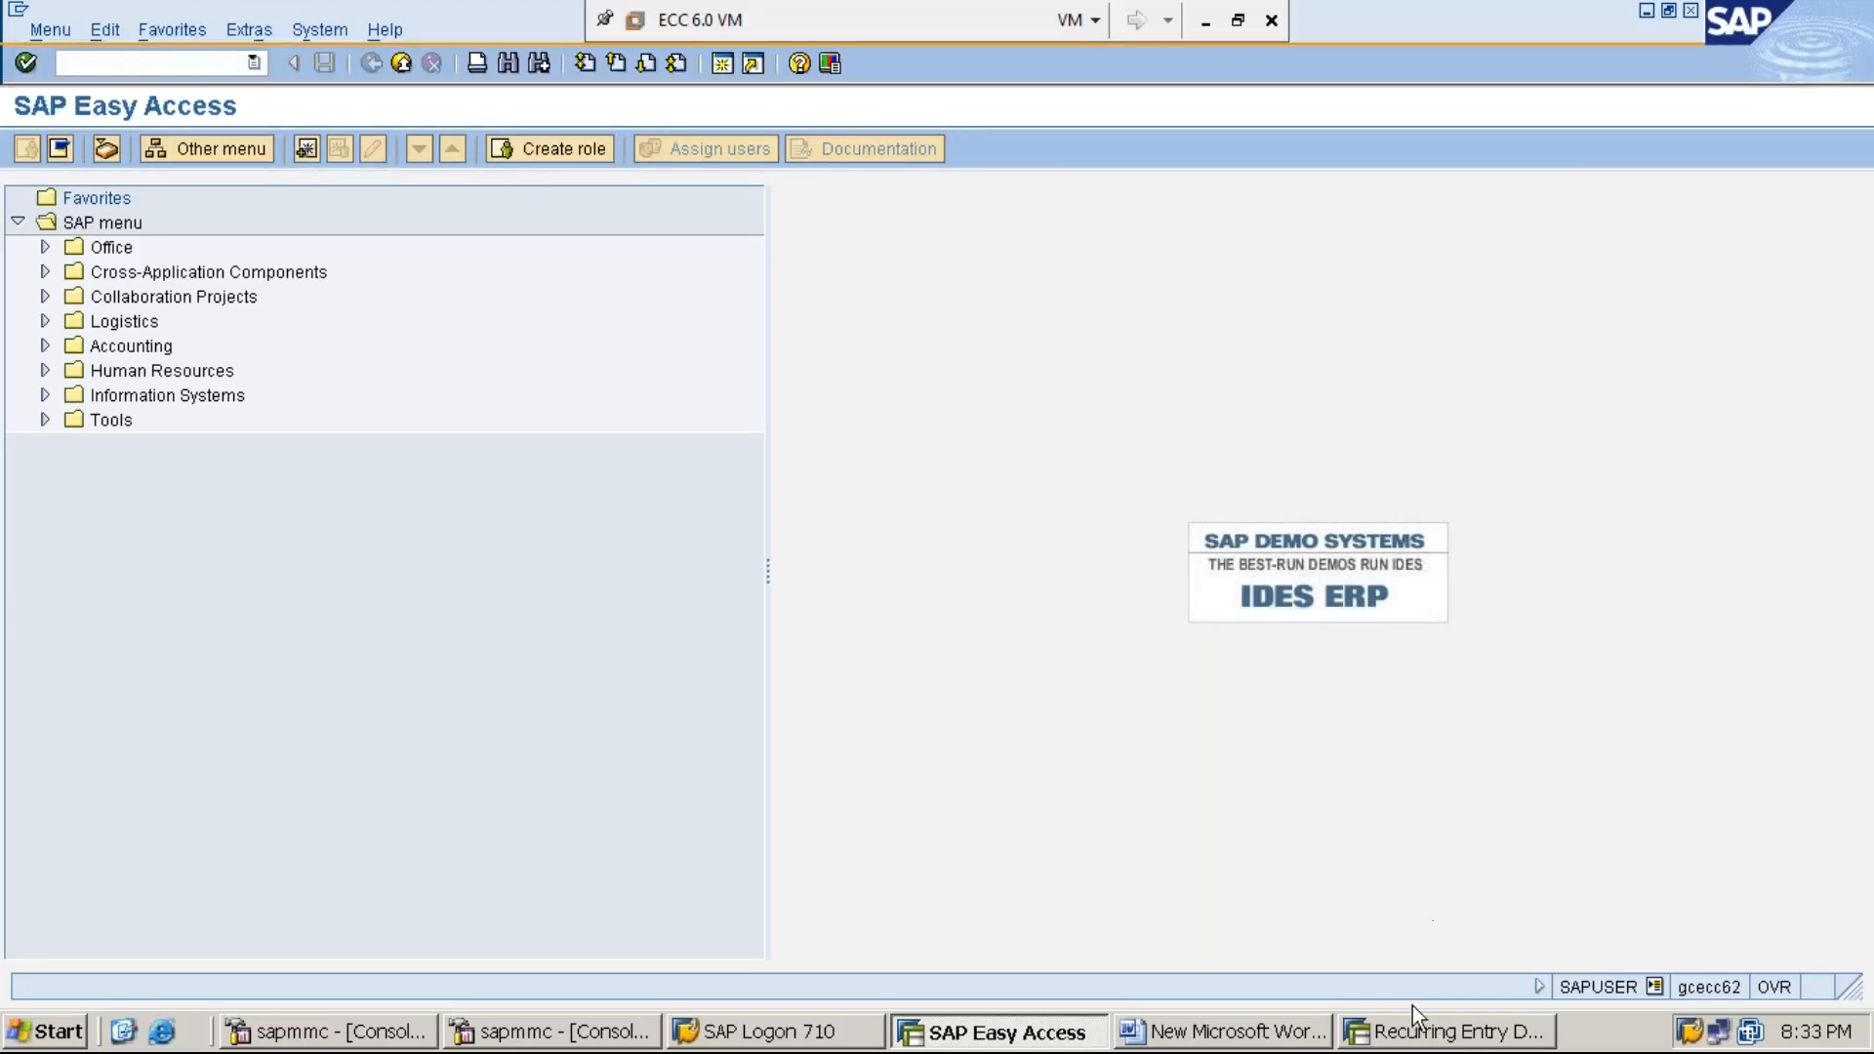
Bring the Recurring Entry Documents list for document 20001 in MMI1 back to the front
click(1450, 1035)
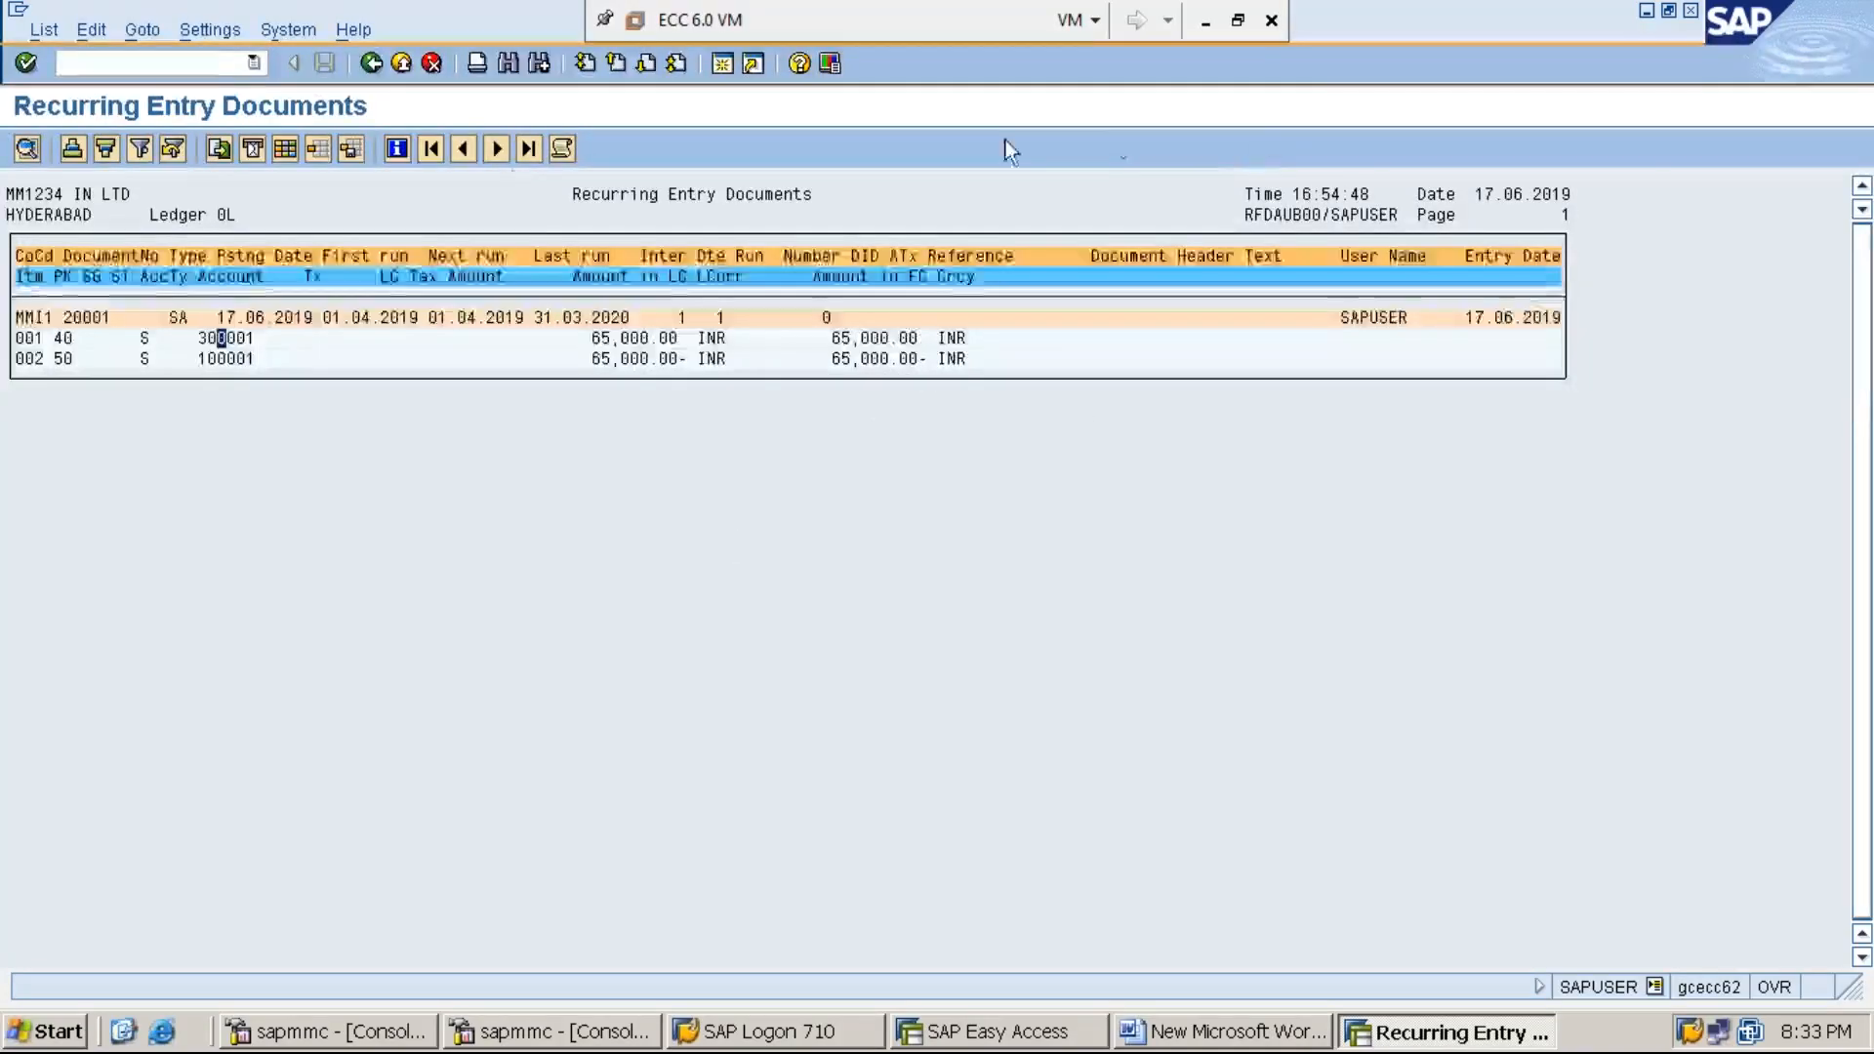
Start FBL3N in a new session with /OFBL3N, correcting the mistyped /N prefix
click(214, 65)
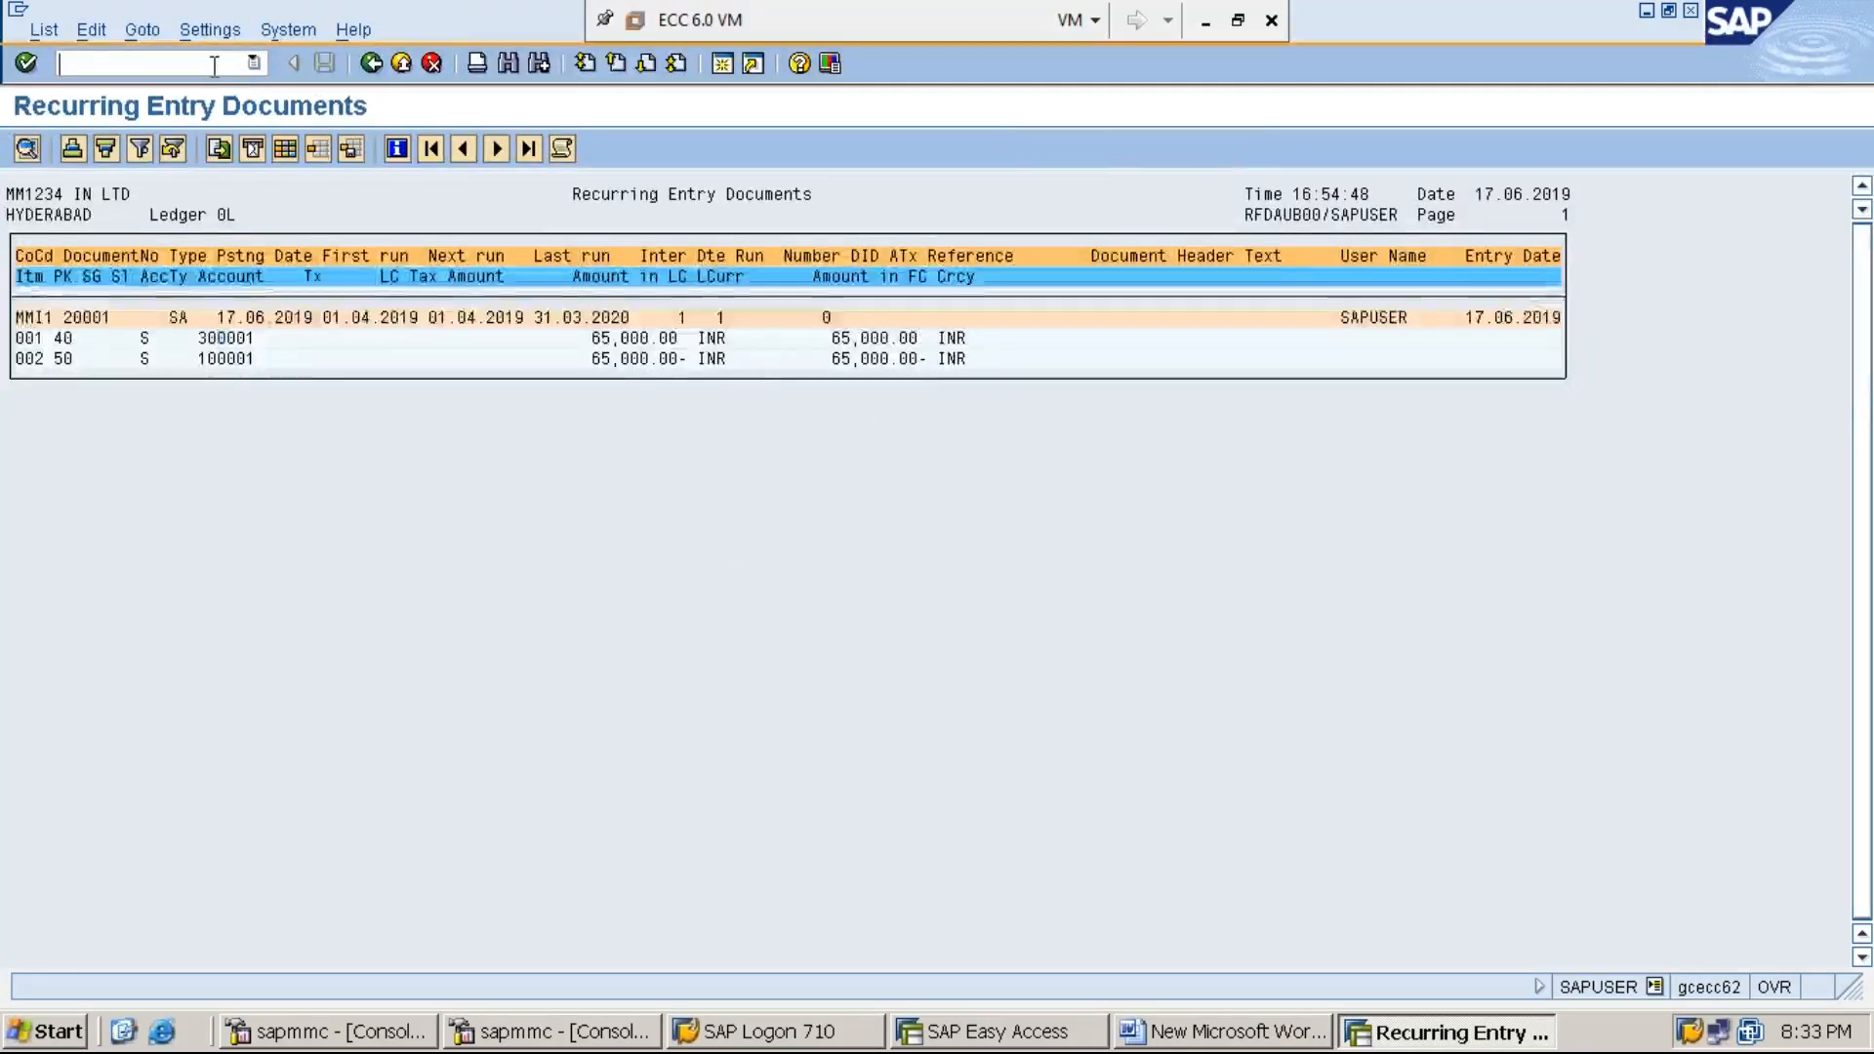
text(/NFBL3N)
key(BackSpace)
key(BackSpace)
key(BackSpace)
key(BackSpace)
key(BackSpace)
key(BackSpace)
text(OFBL3N)
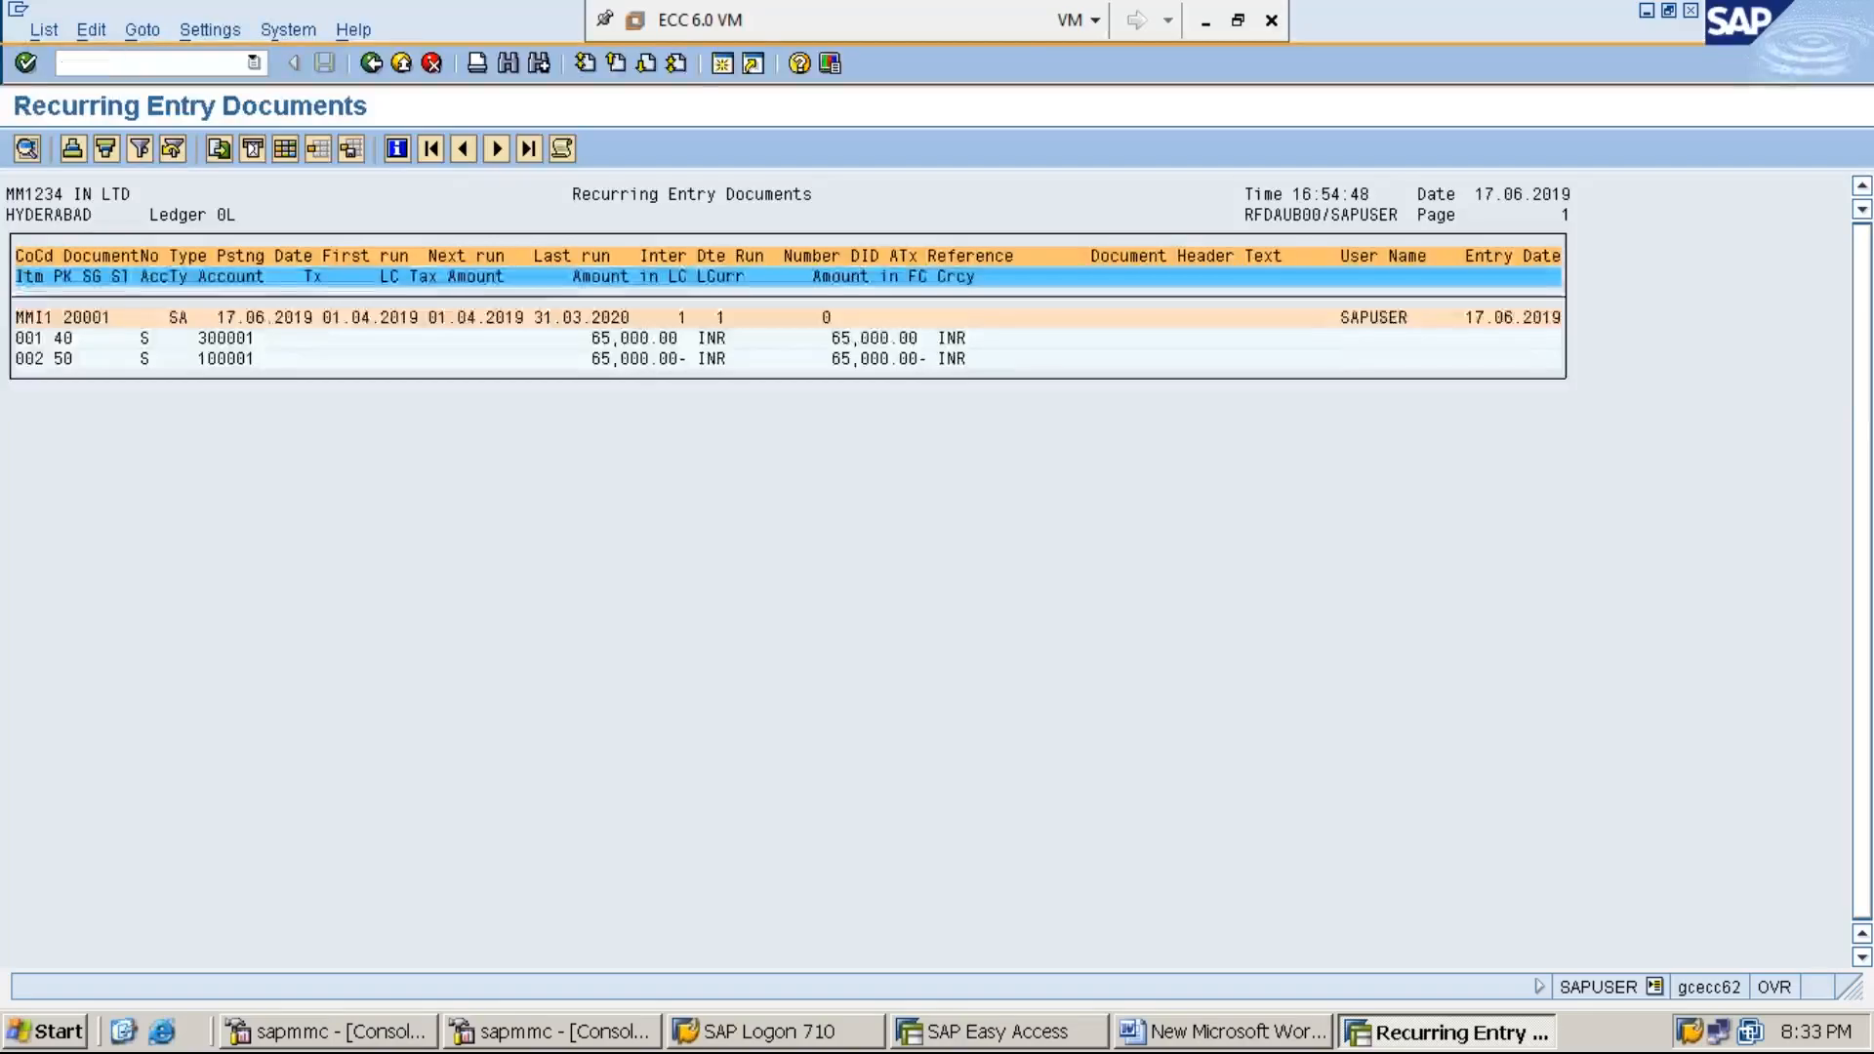
key(Return)
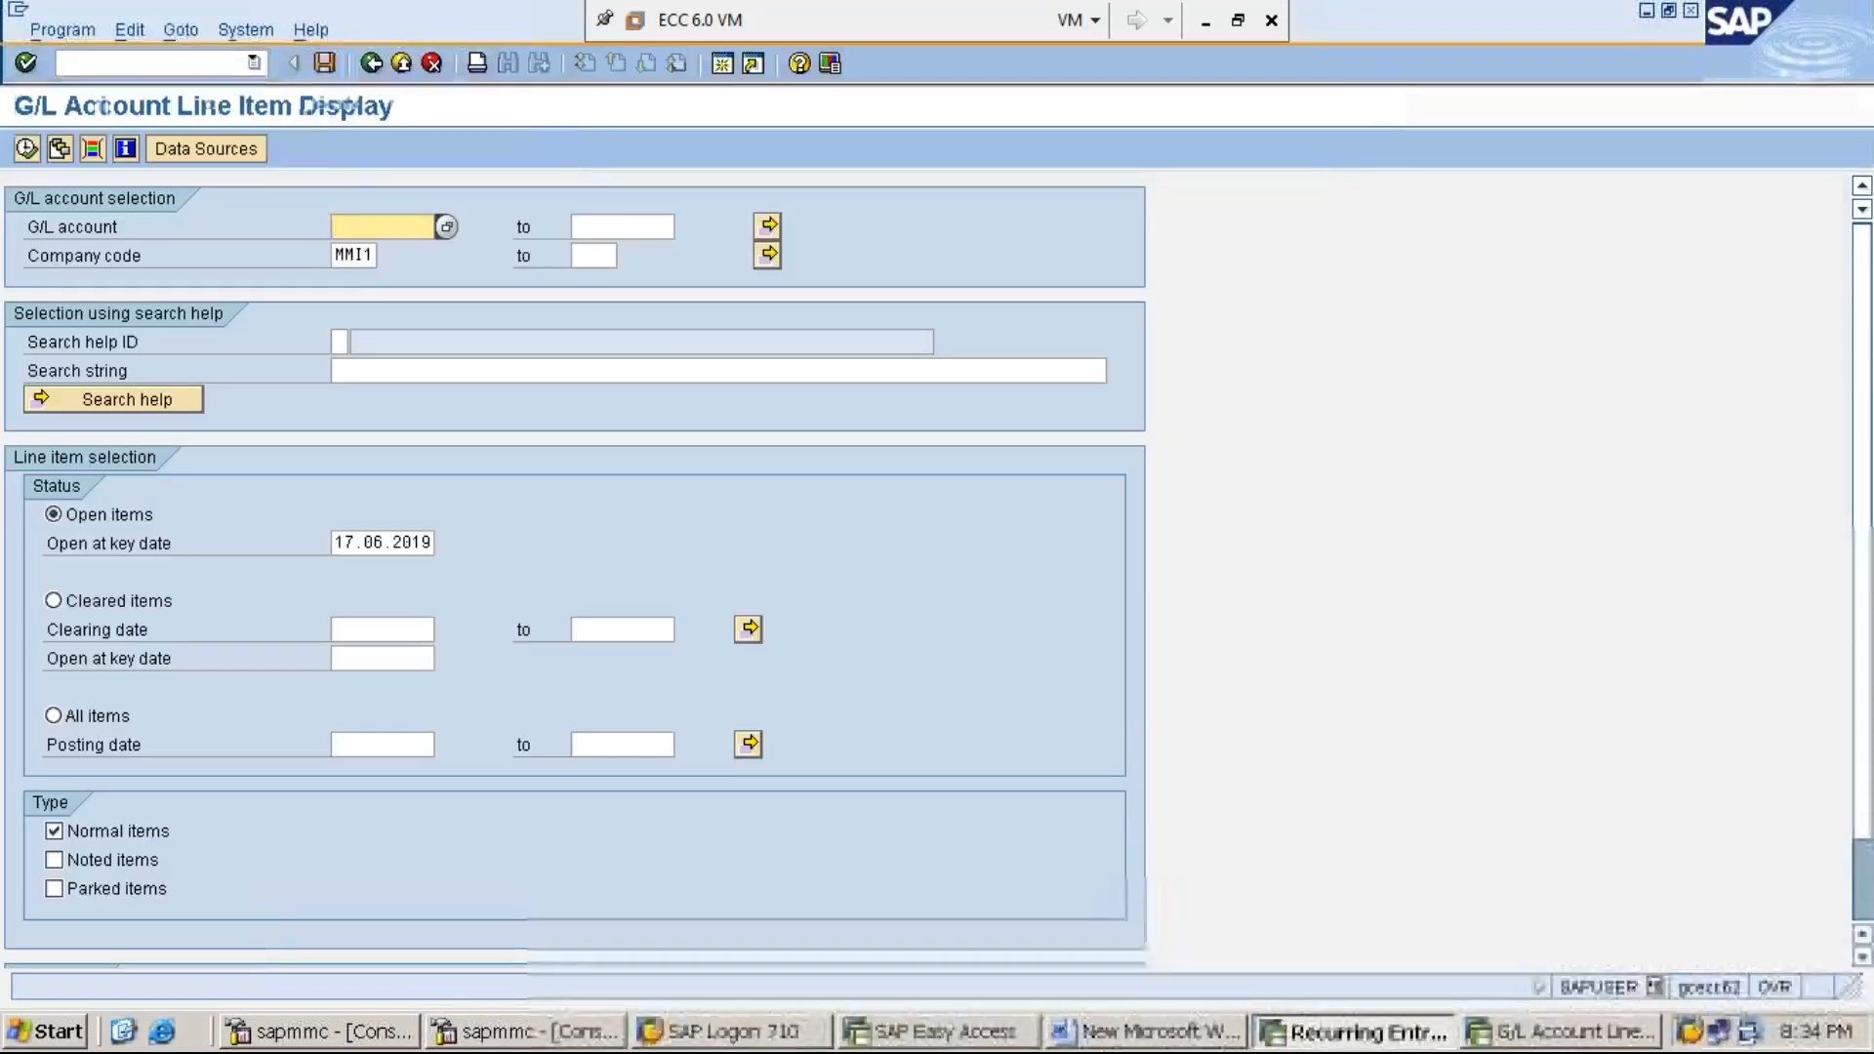
Run FBL3N for G/L account 300001 with All items selected to list the 16 rent postings
text(3)
click(348, 254)
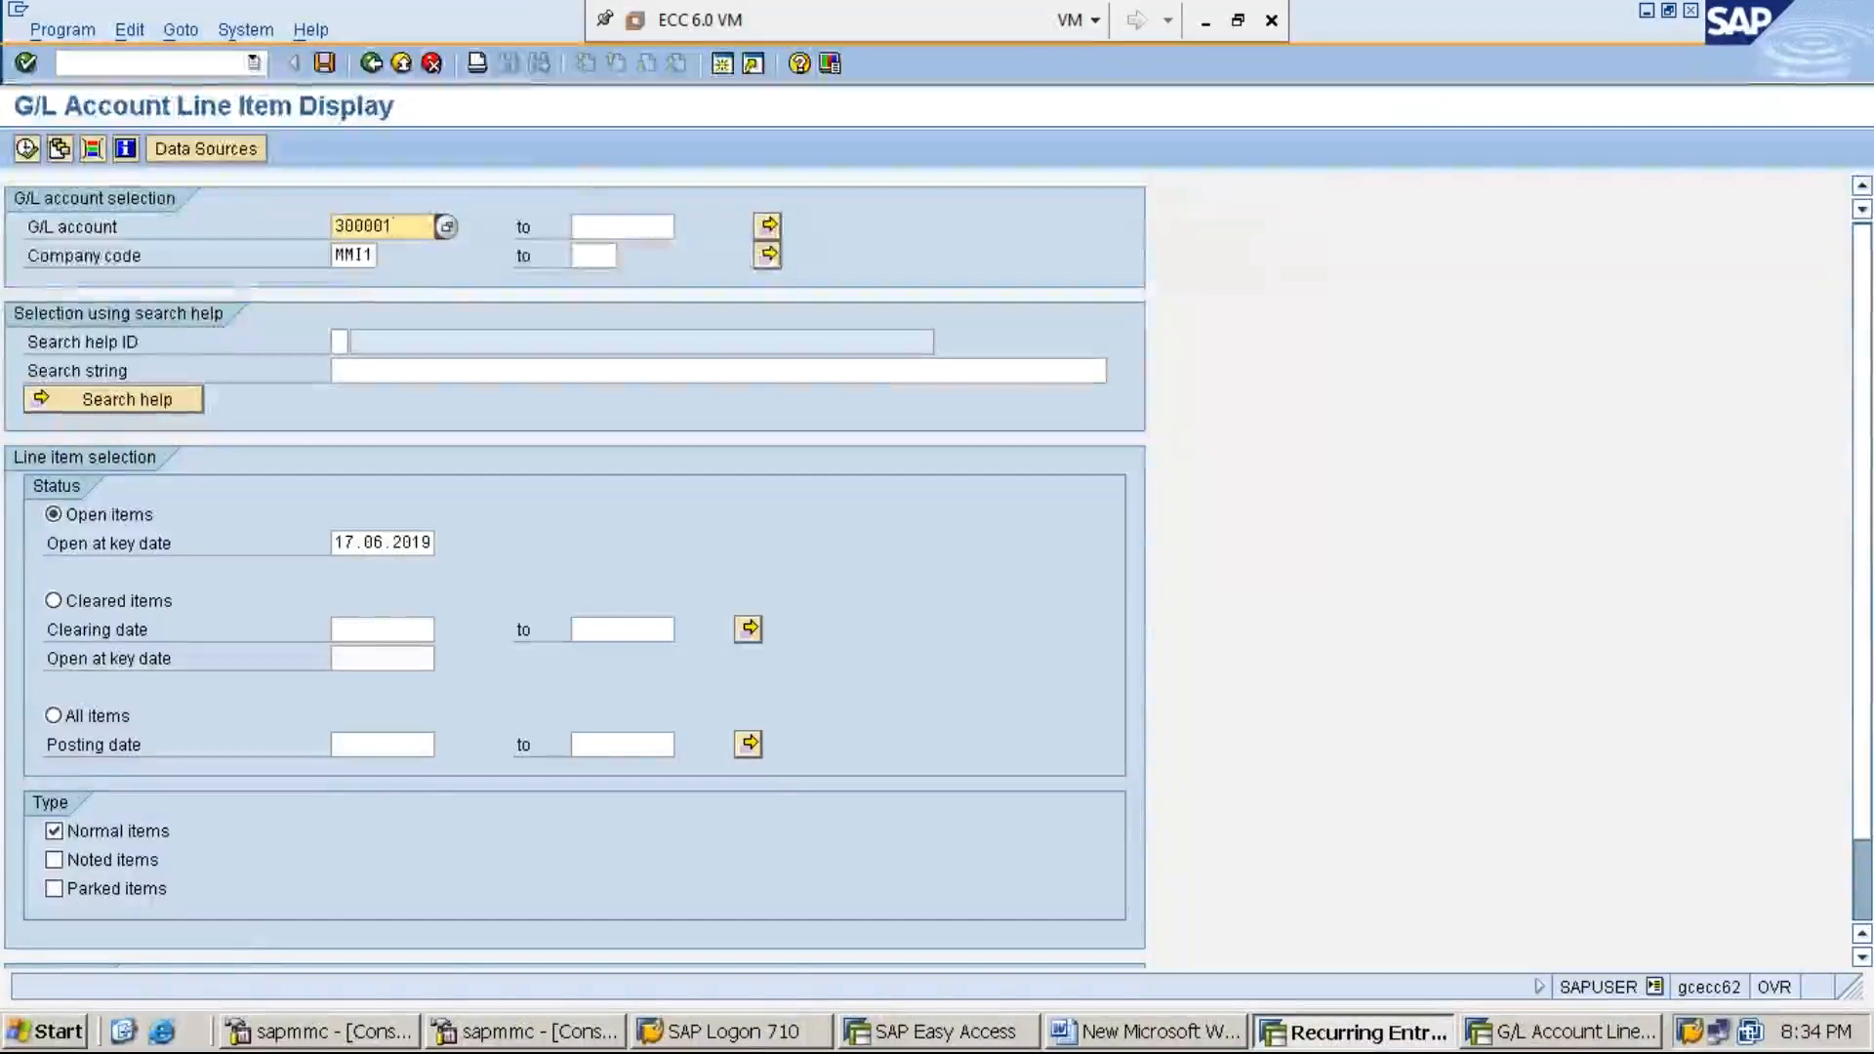
click(107, 727)
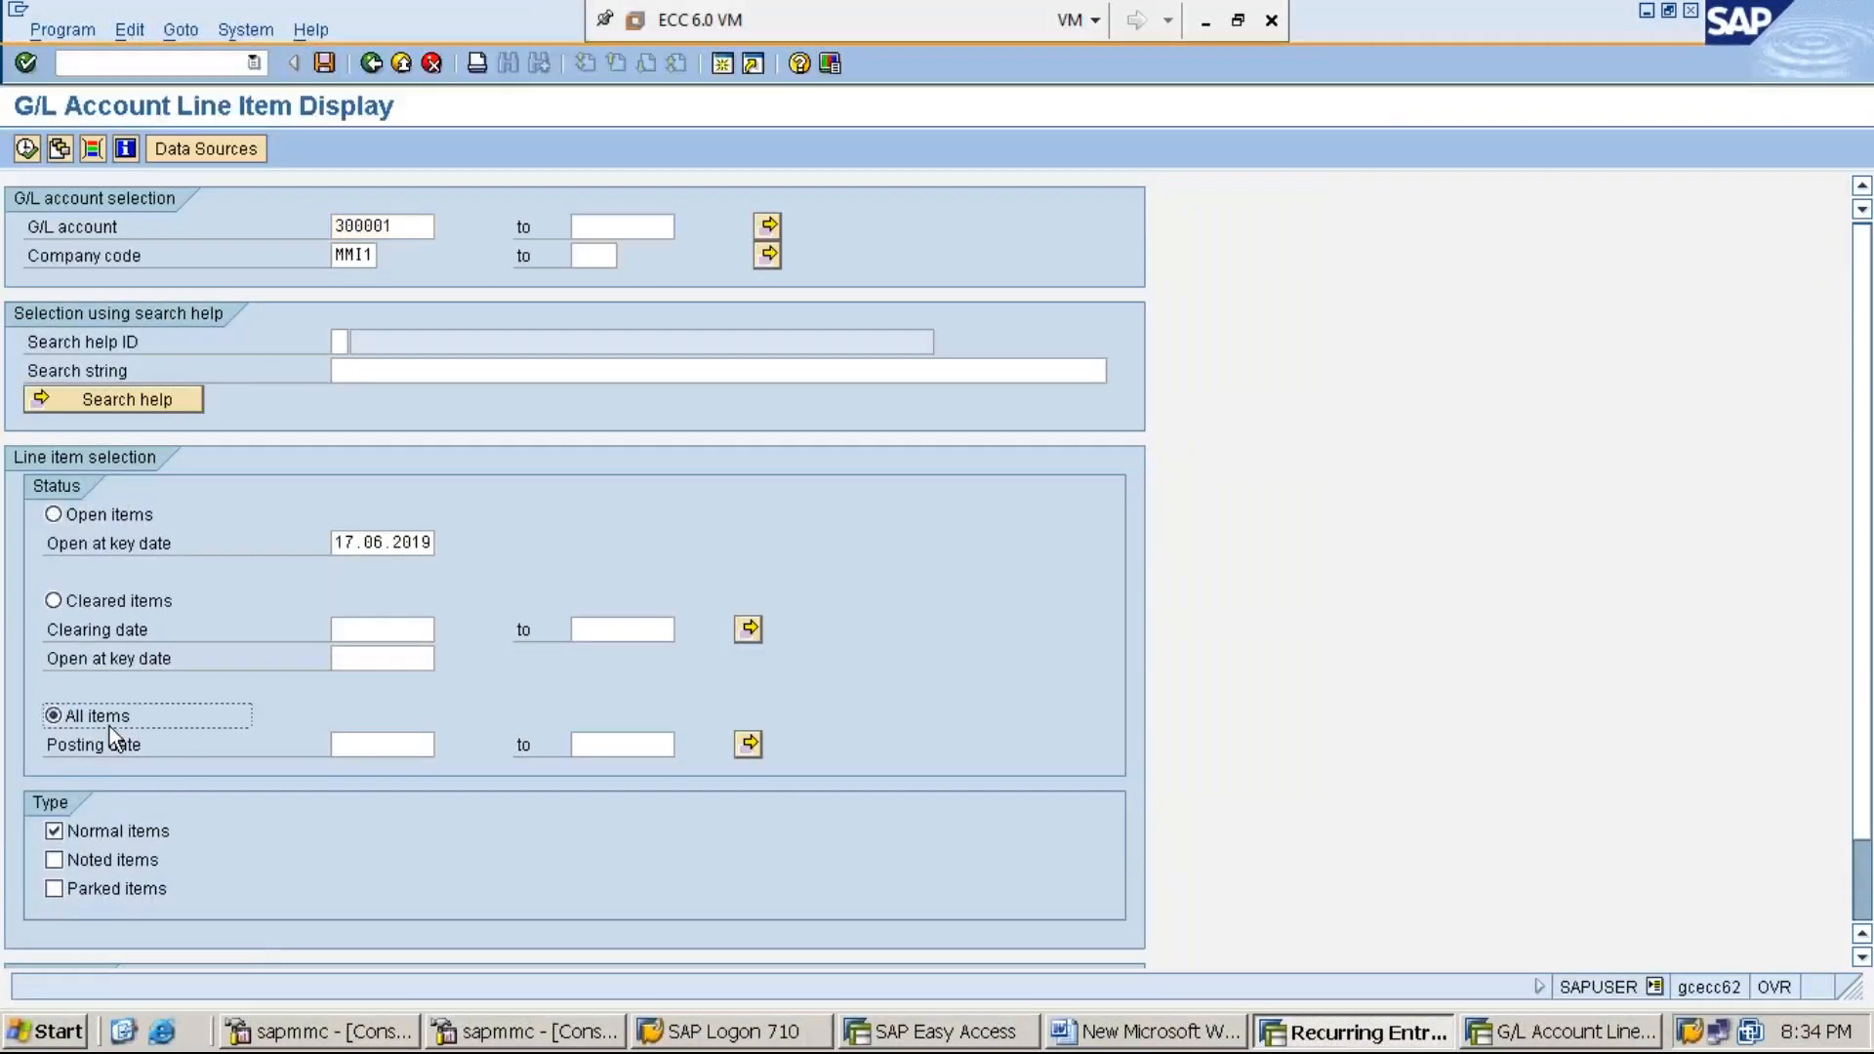
click(26, 149)
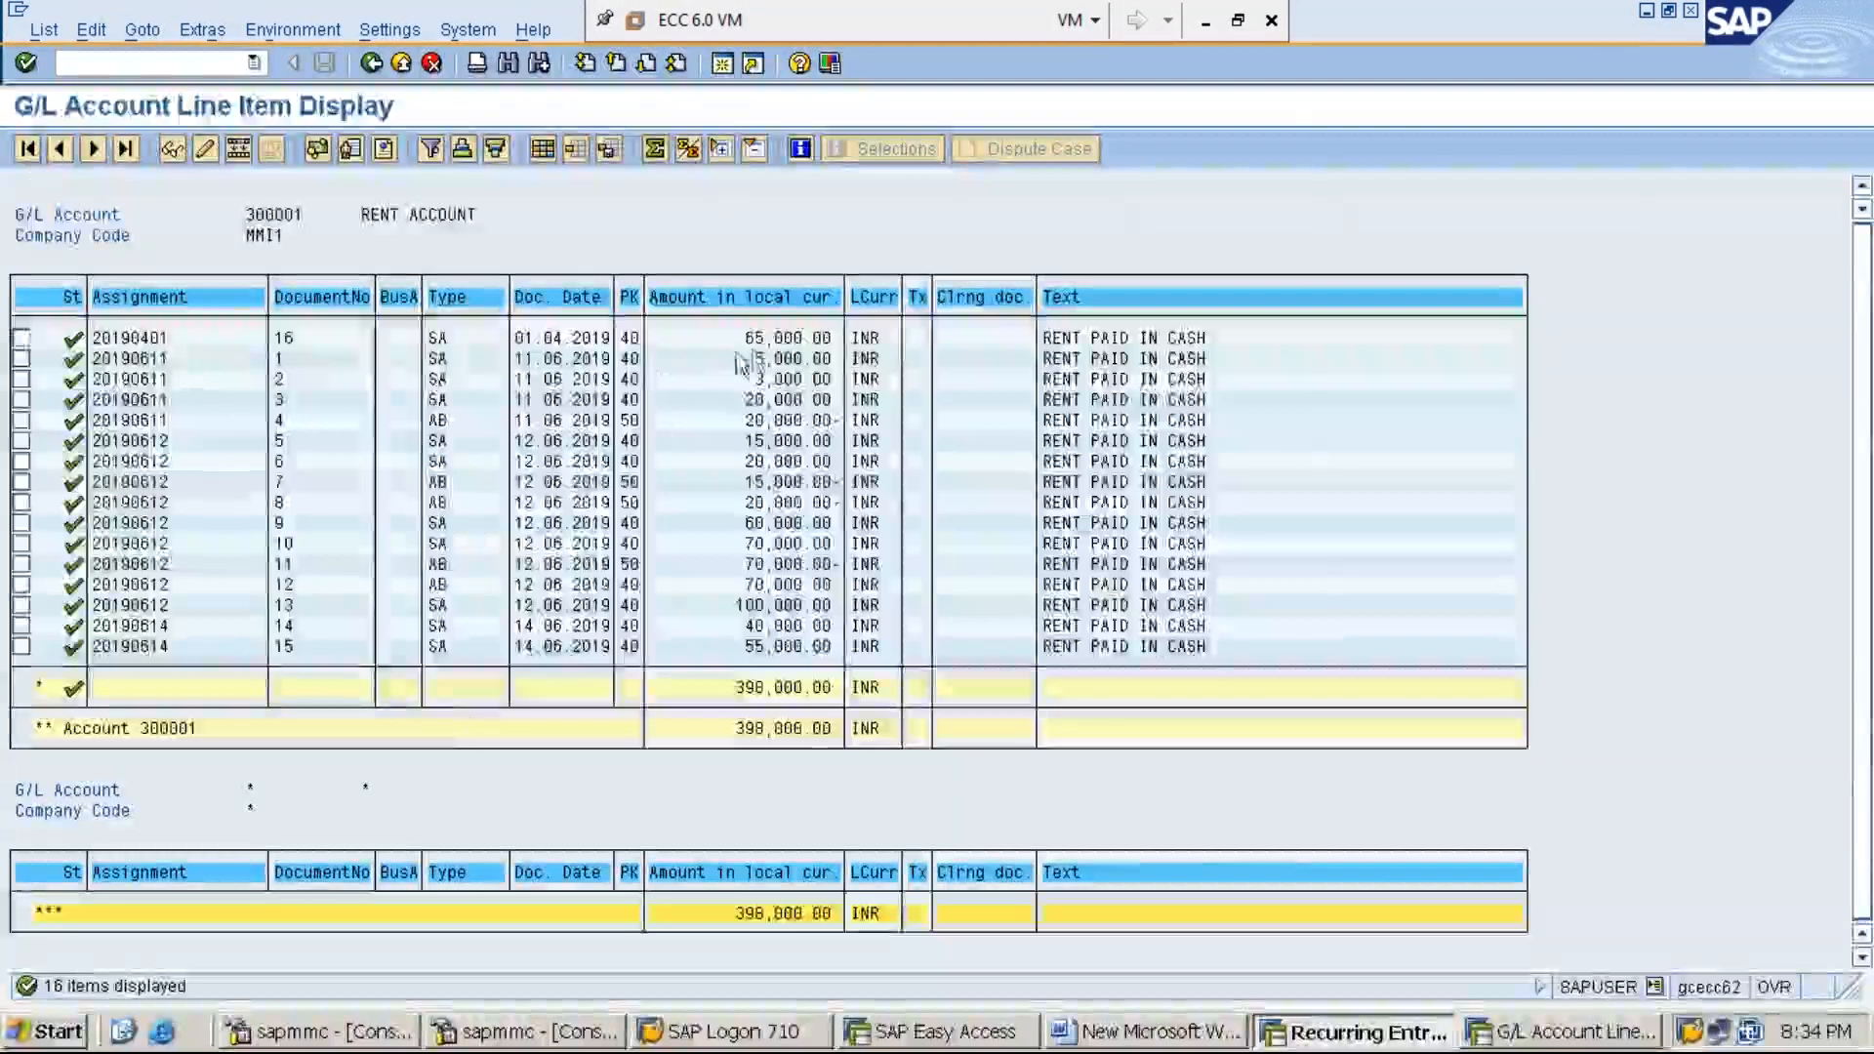
click(771, 339)
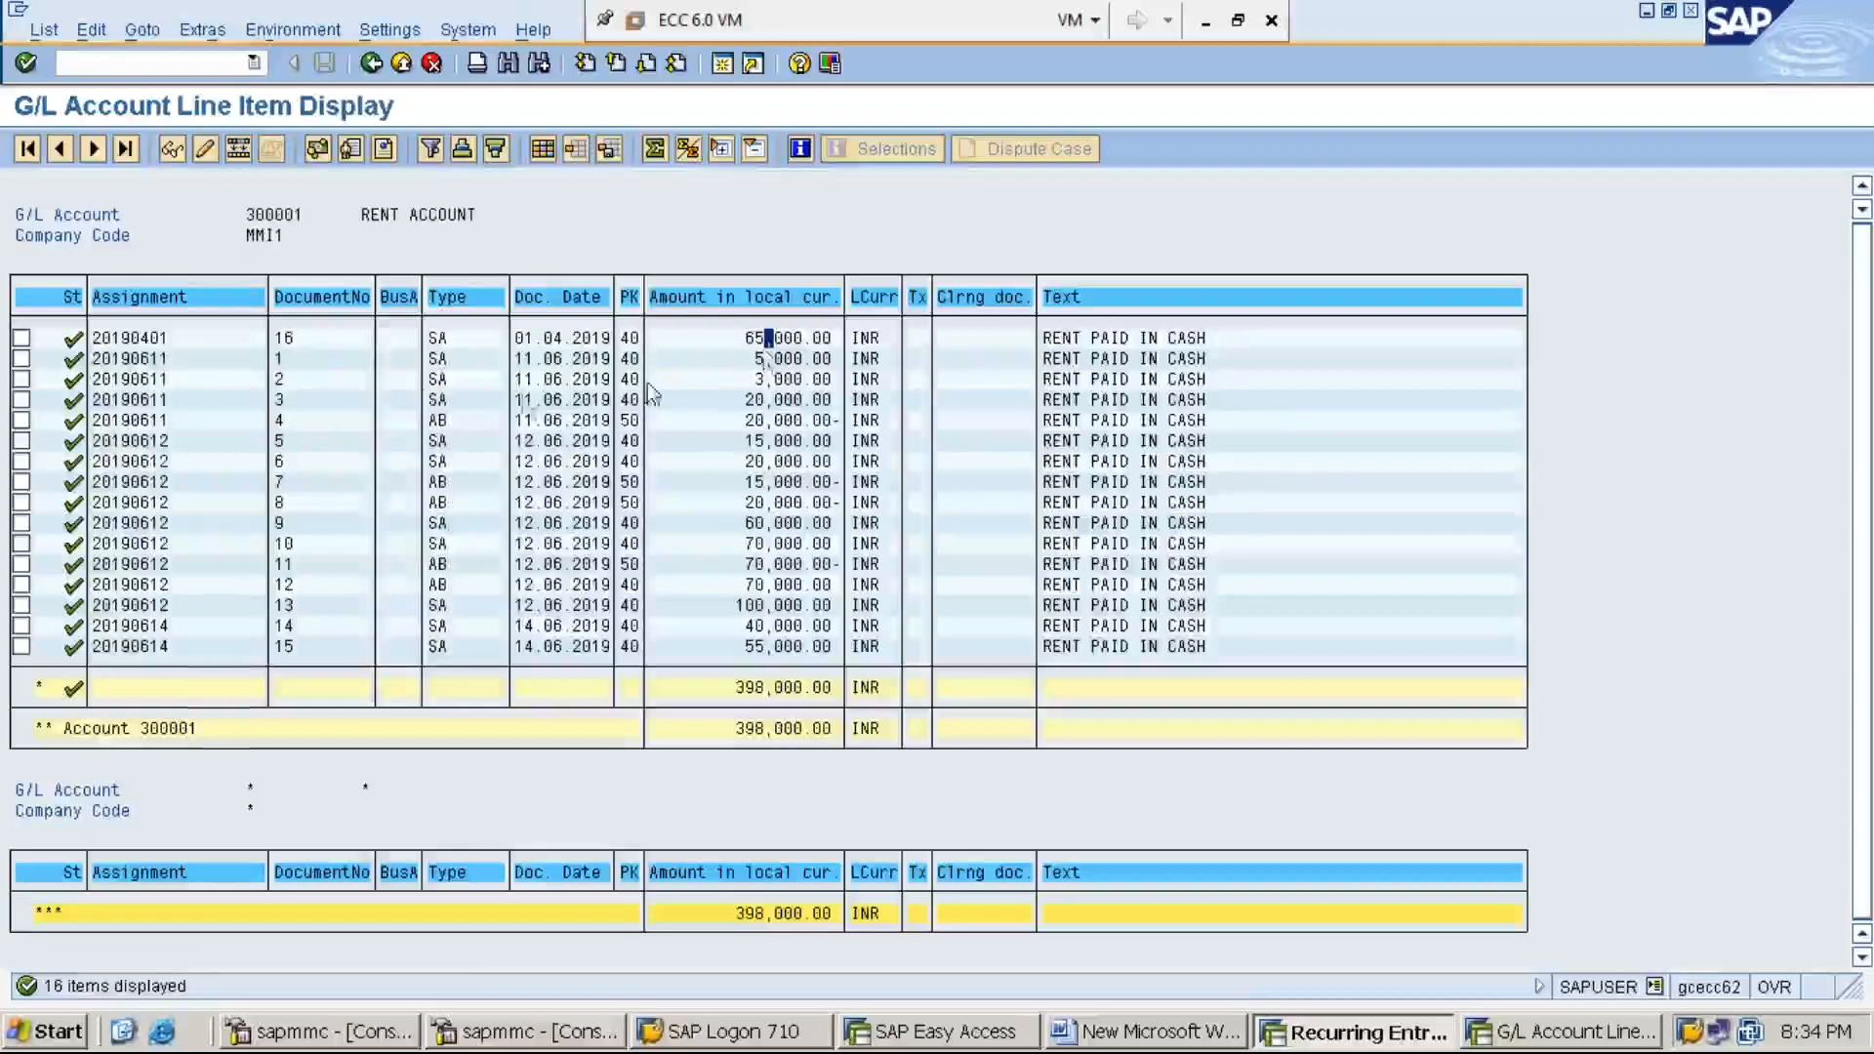
click(338, 342)
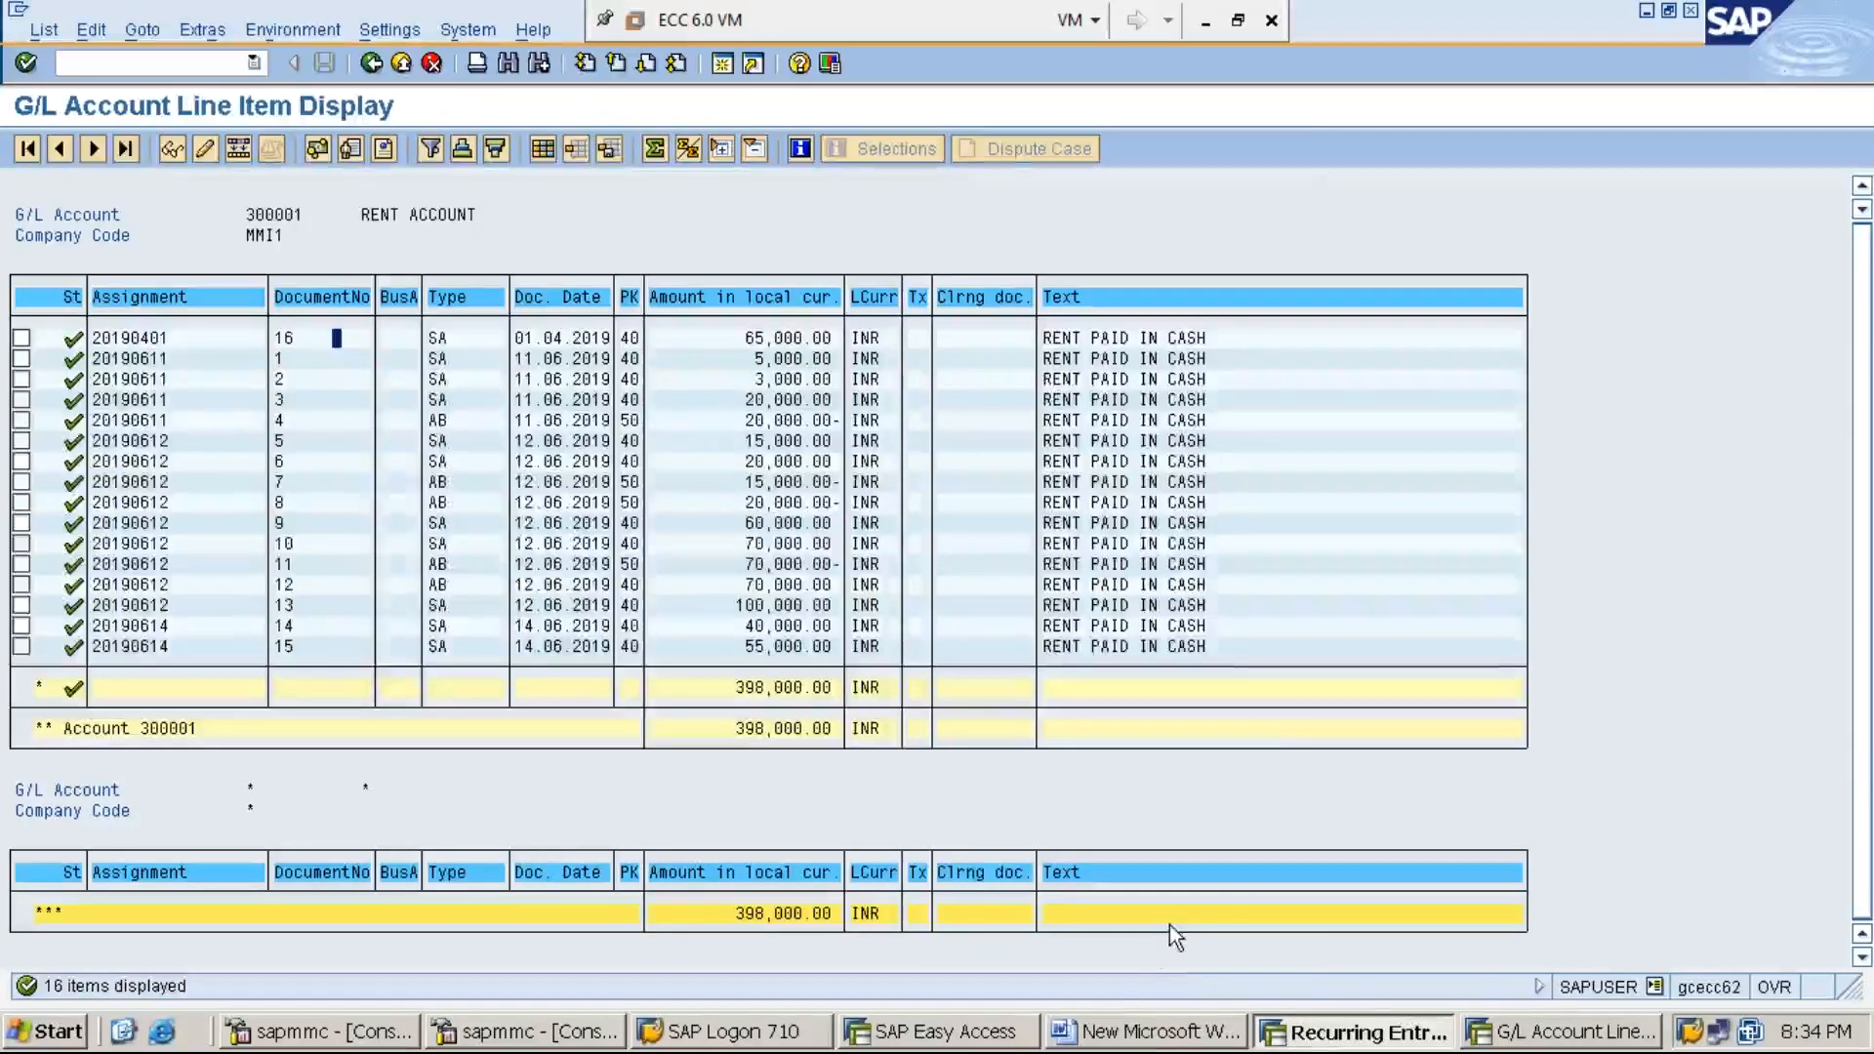
Add a new paragraph reading 'TOPIC:6:' below the recurring document steps in the Word notes
click(1159, 1035)
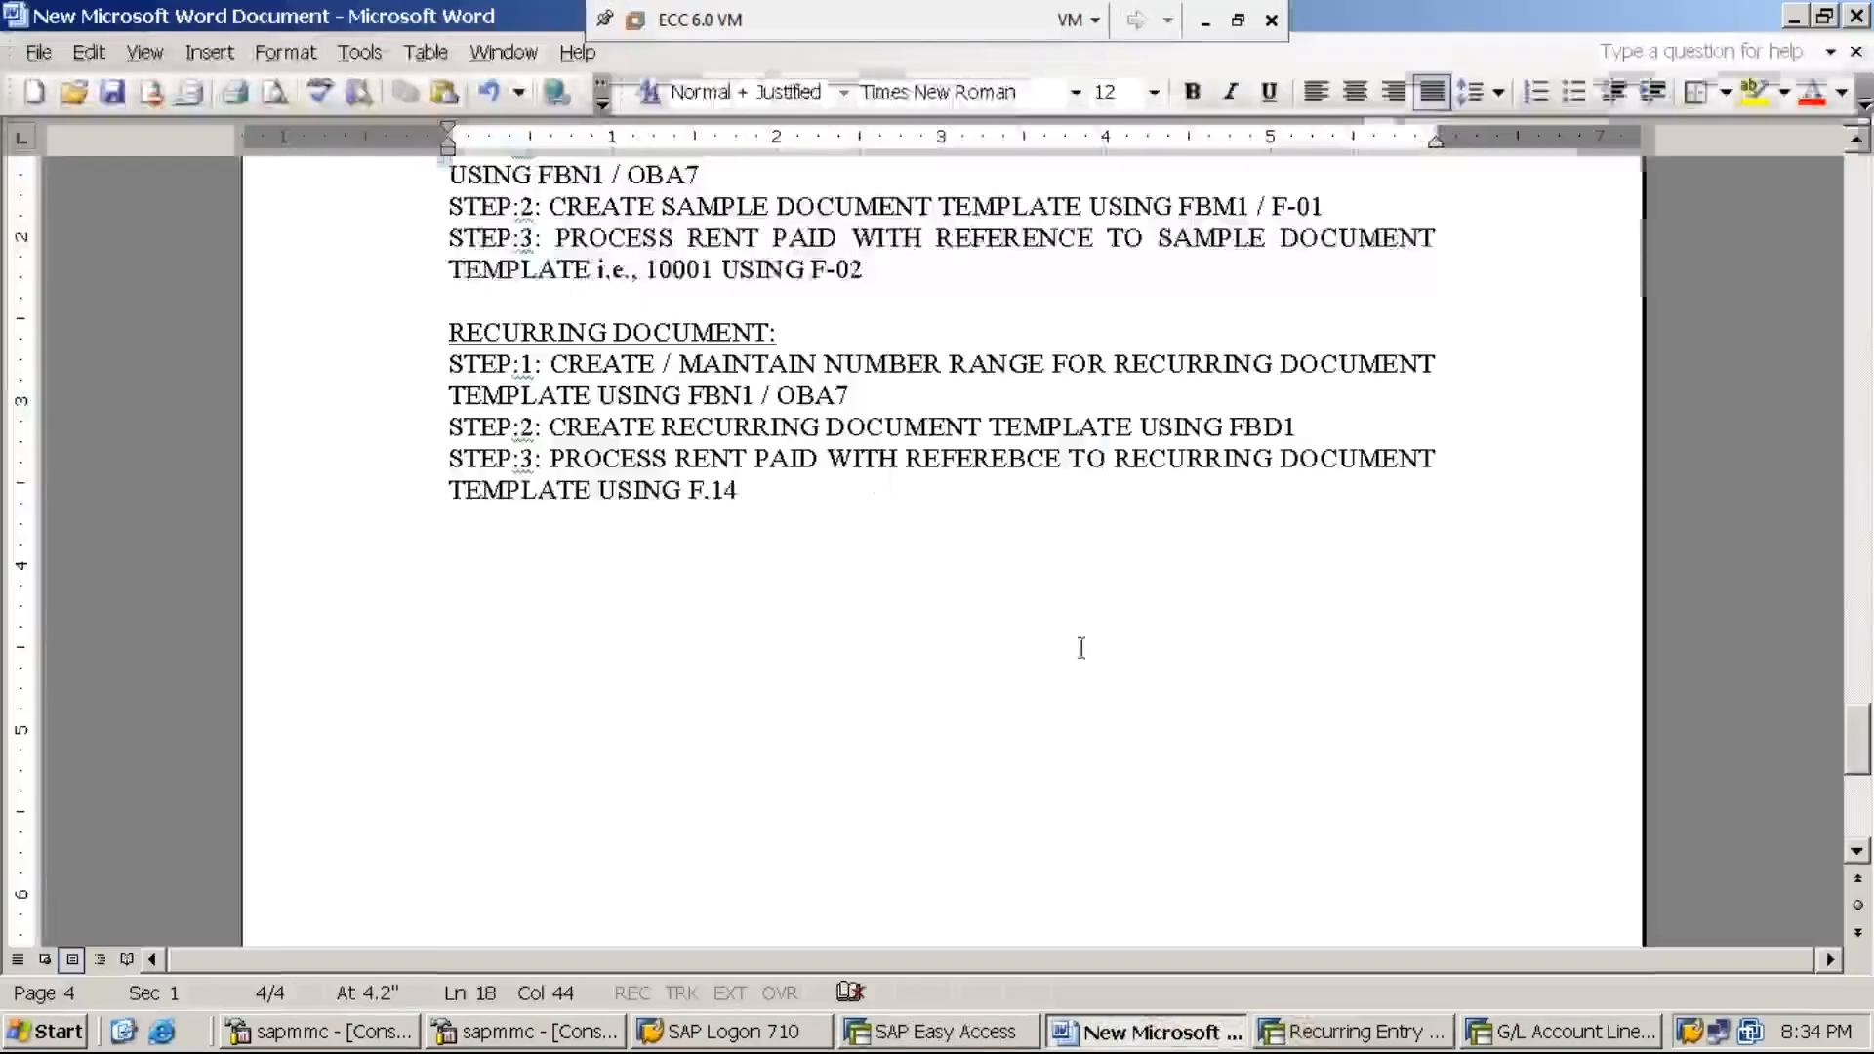
key(Return)
key(Return)
text(TOPIC:)
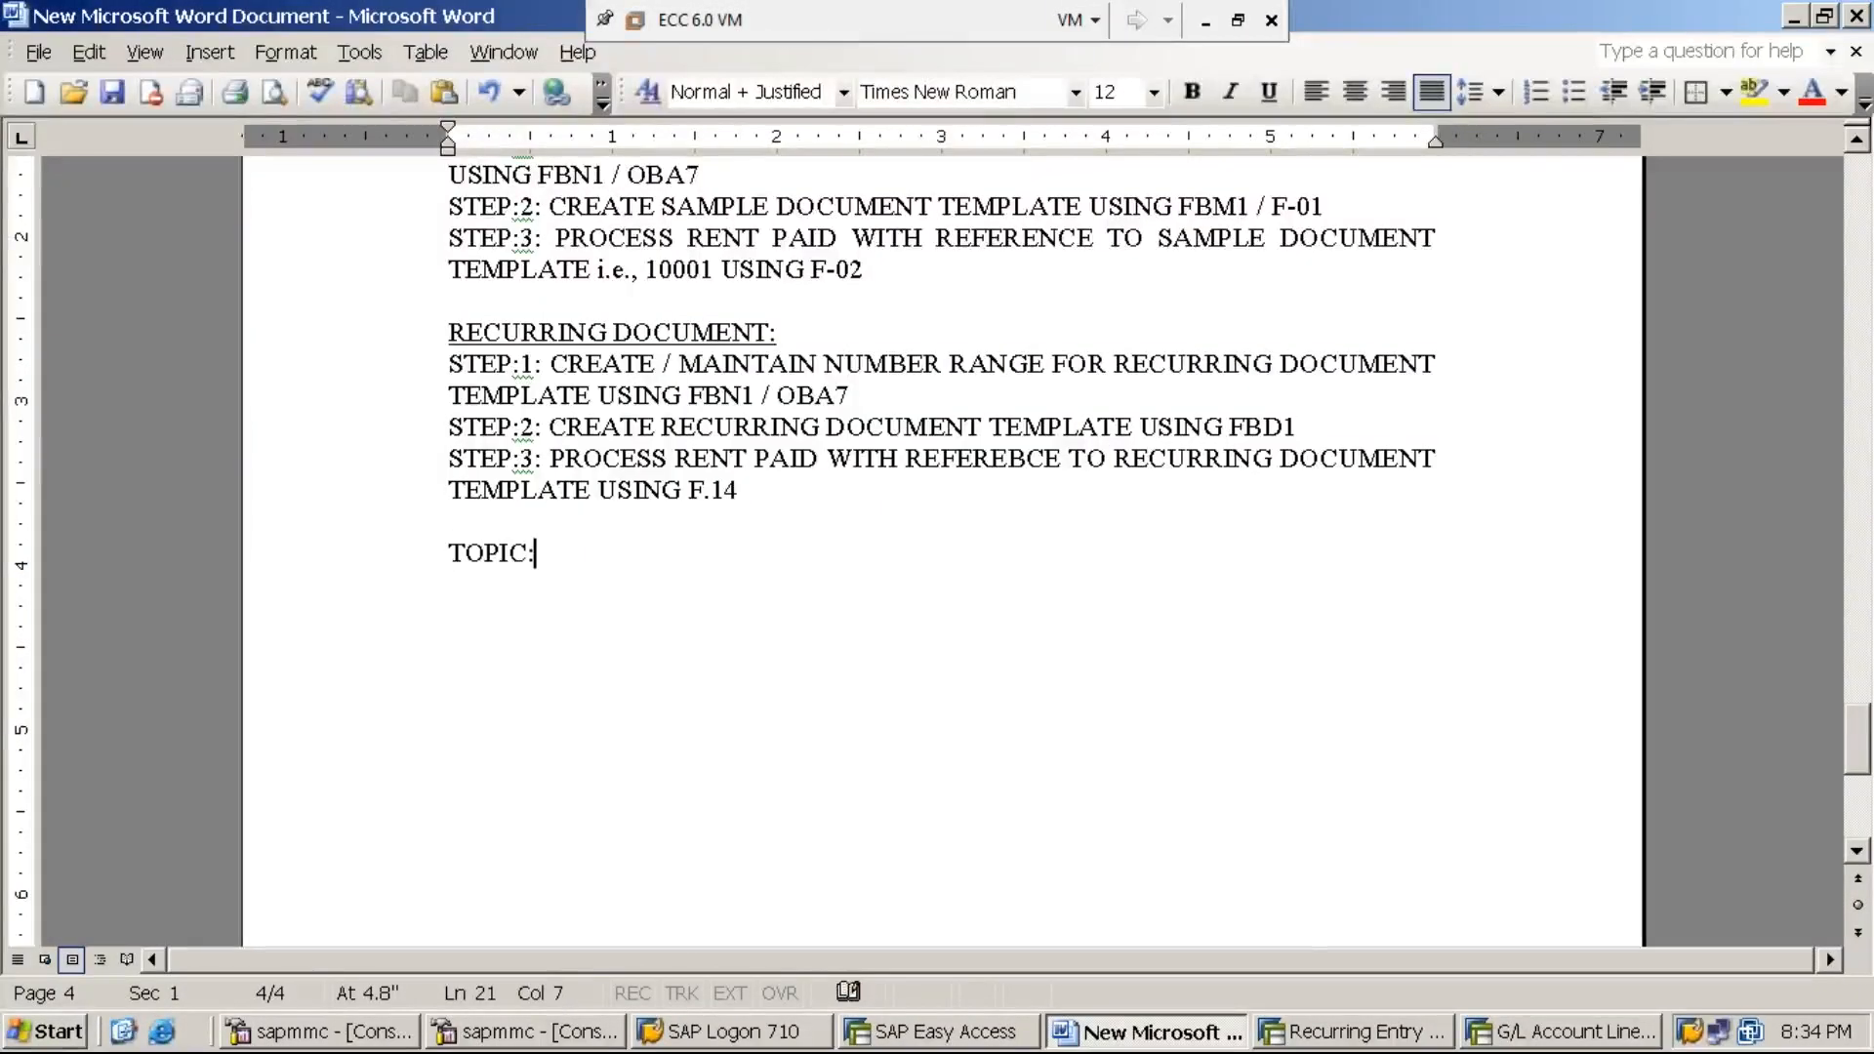
click(1859, 143)
drag(1859, 144, 1859, 144)
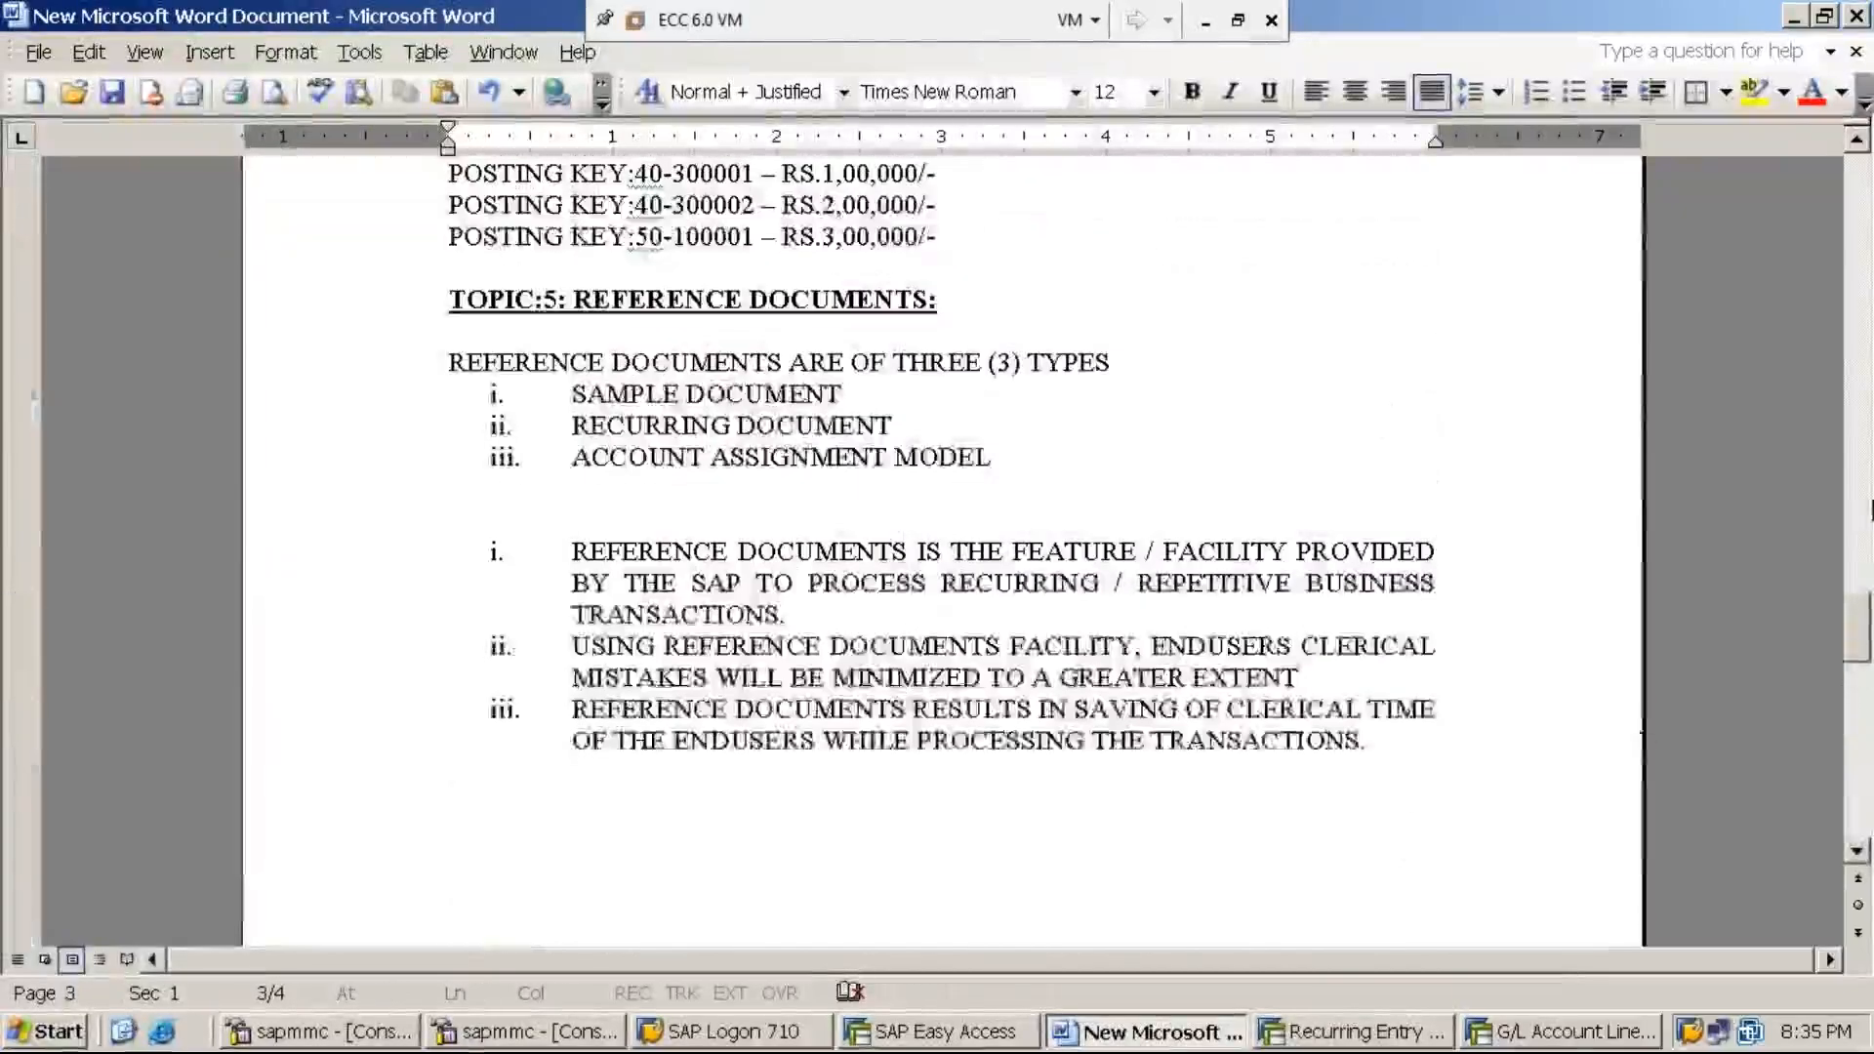
drag(1864, 639, 1867, 762)
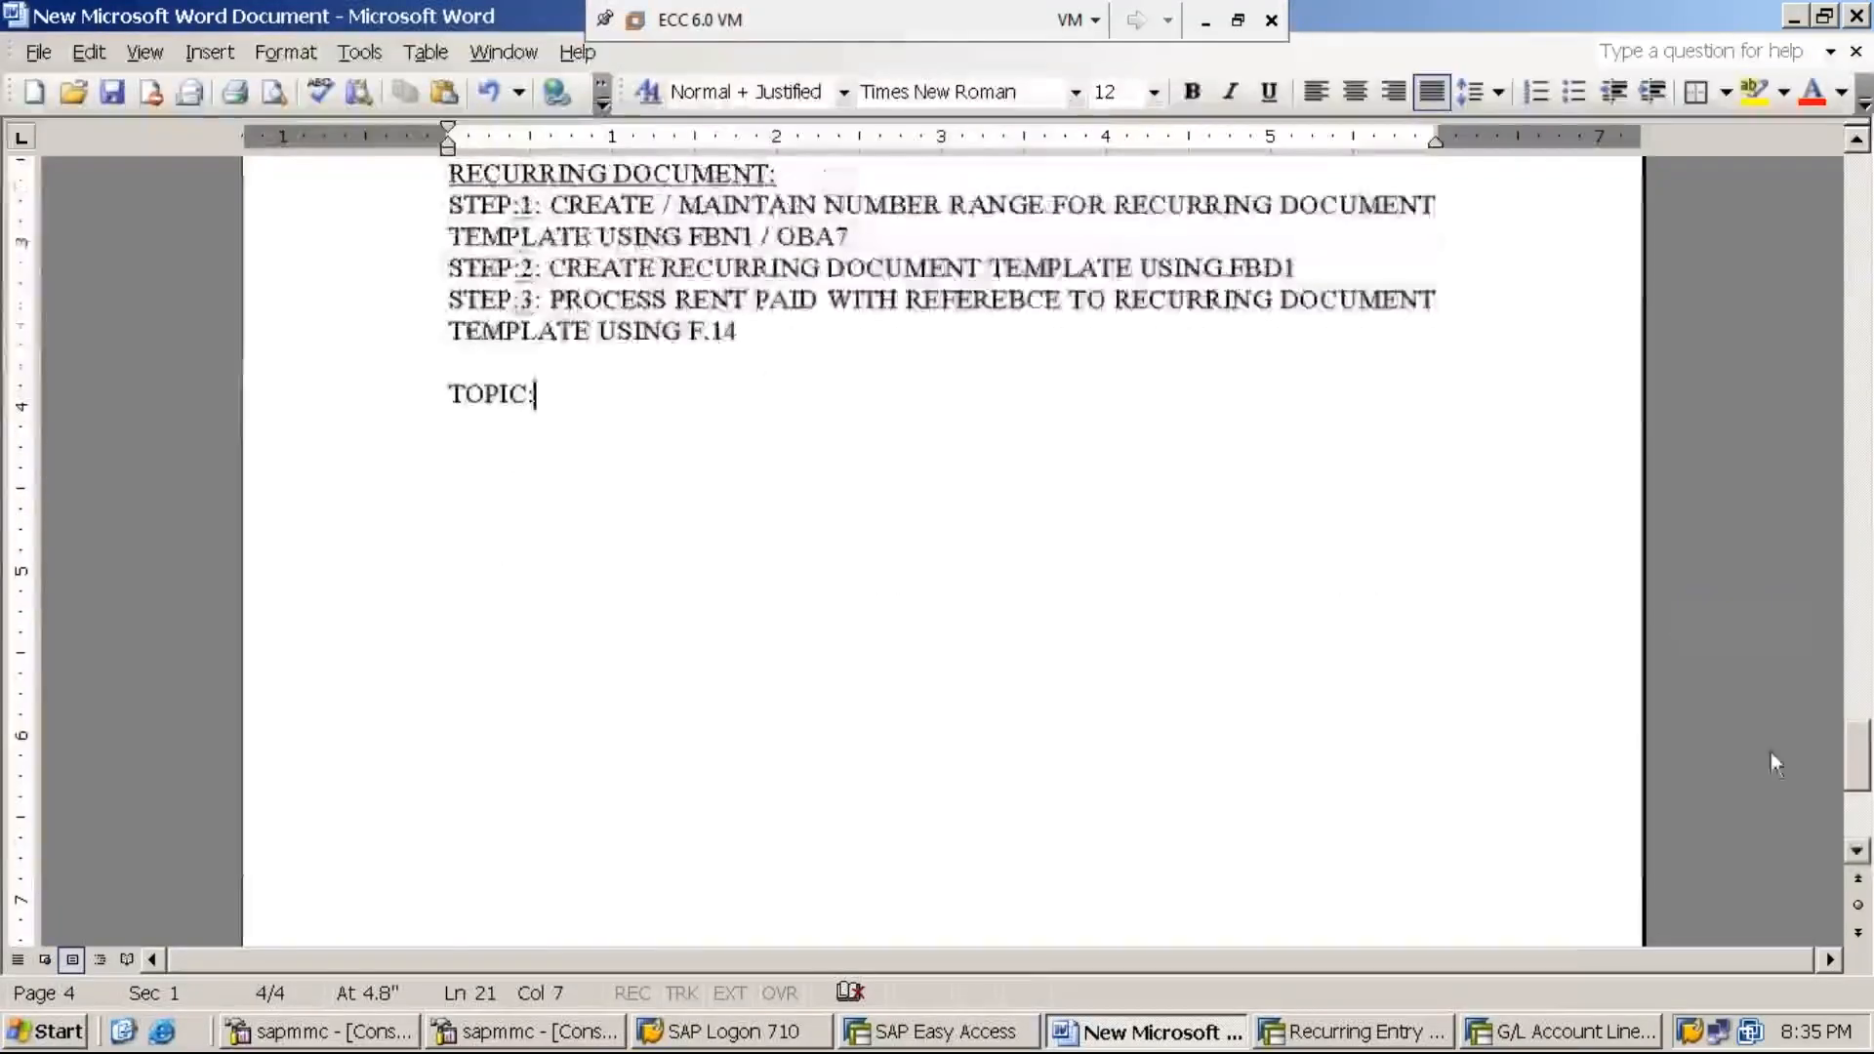
text(6:)
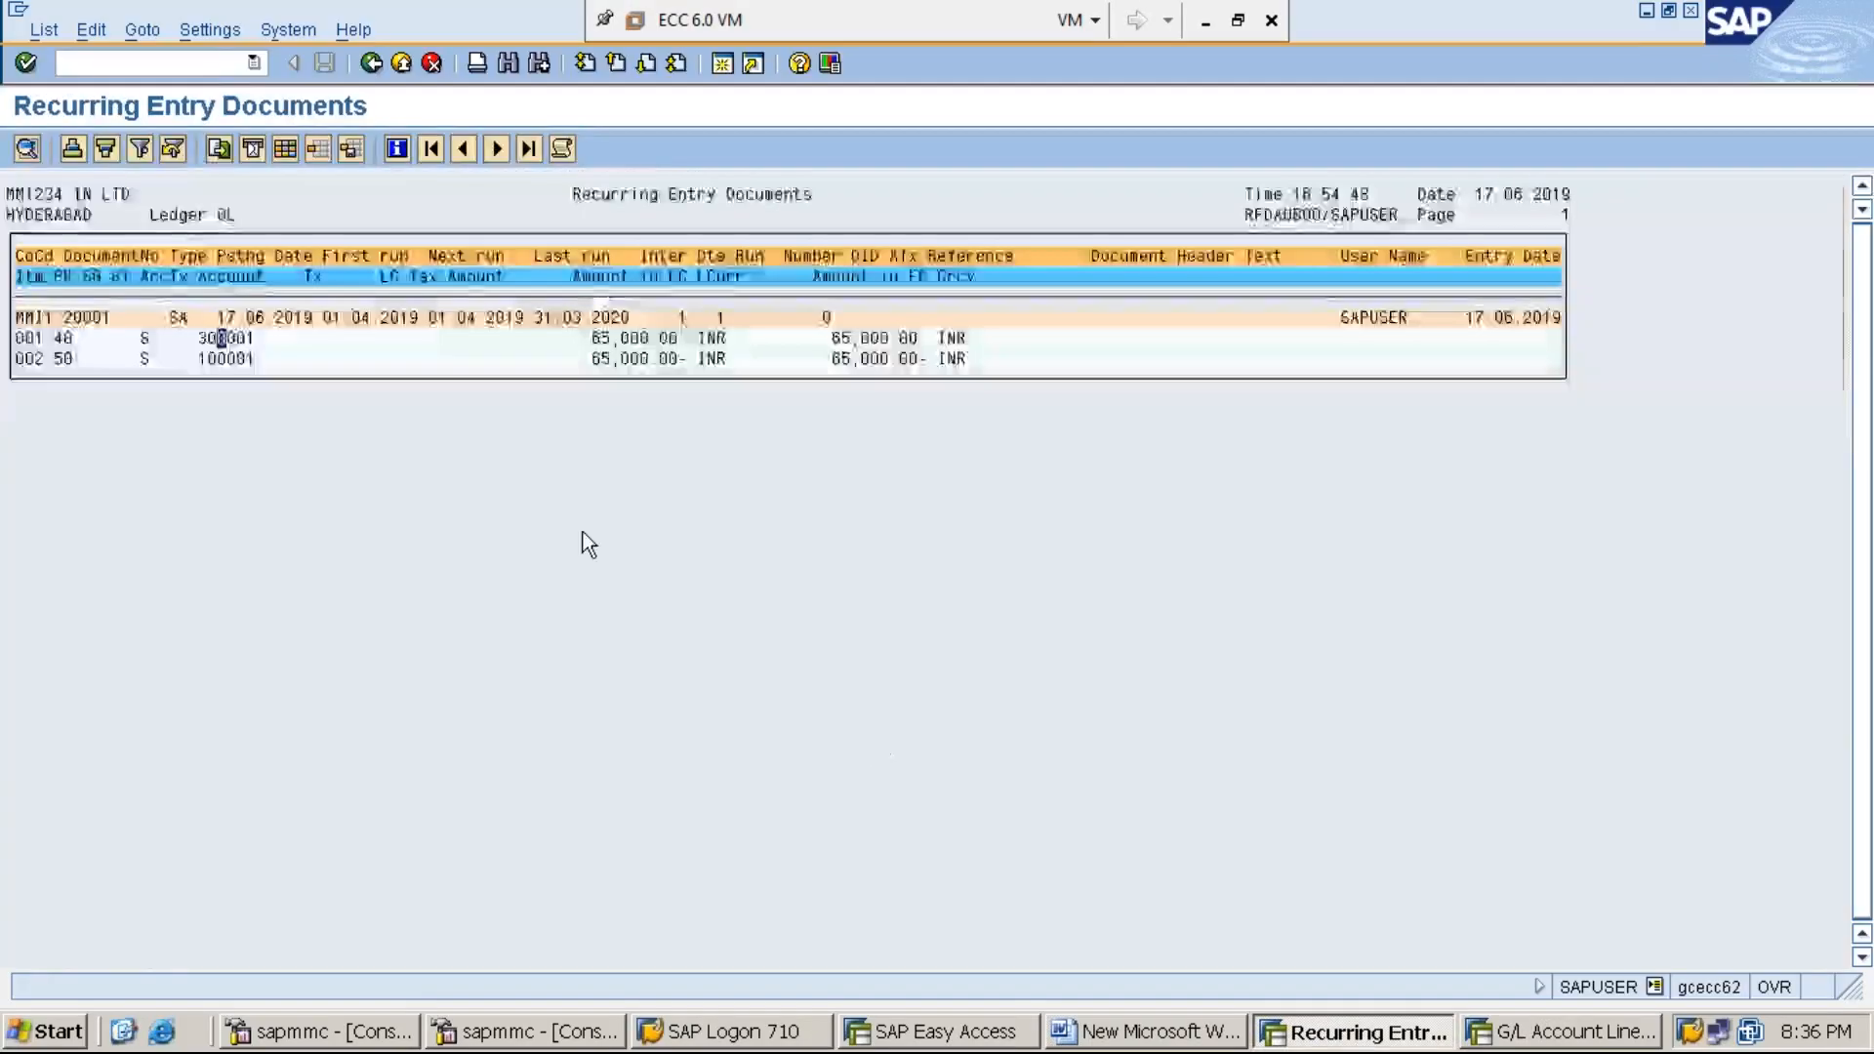
Reopen the F.14 Create Posting Documents from Recurring Documents screen with /NF.14
click(221, 62)
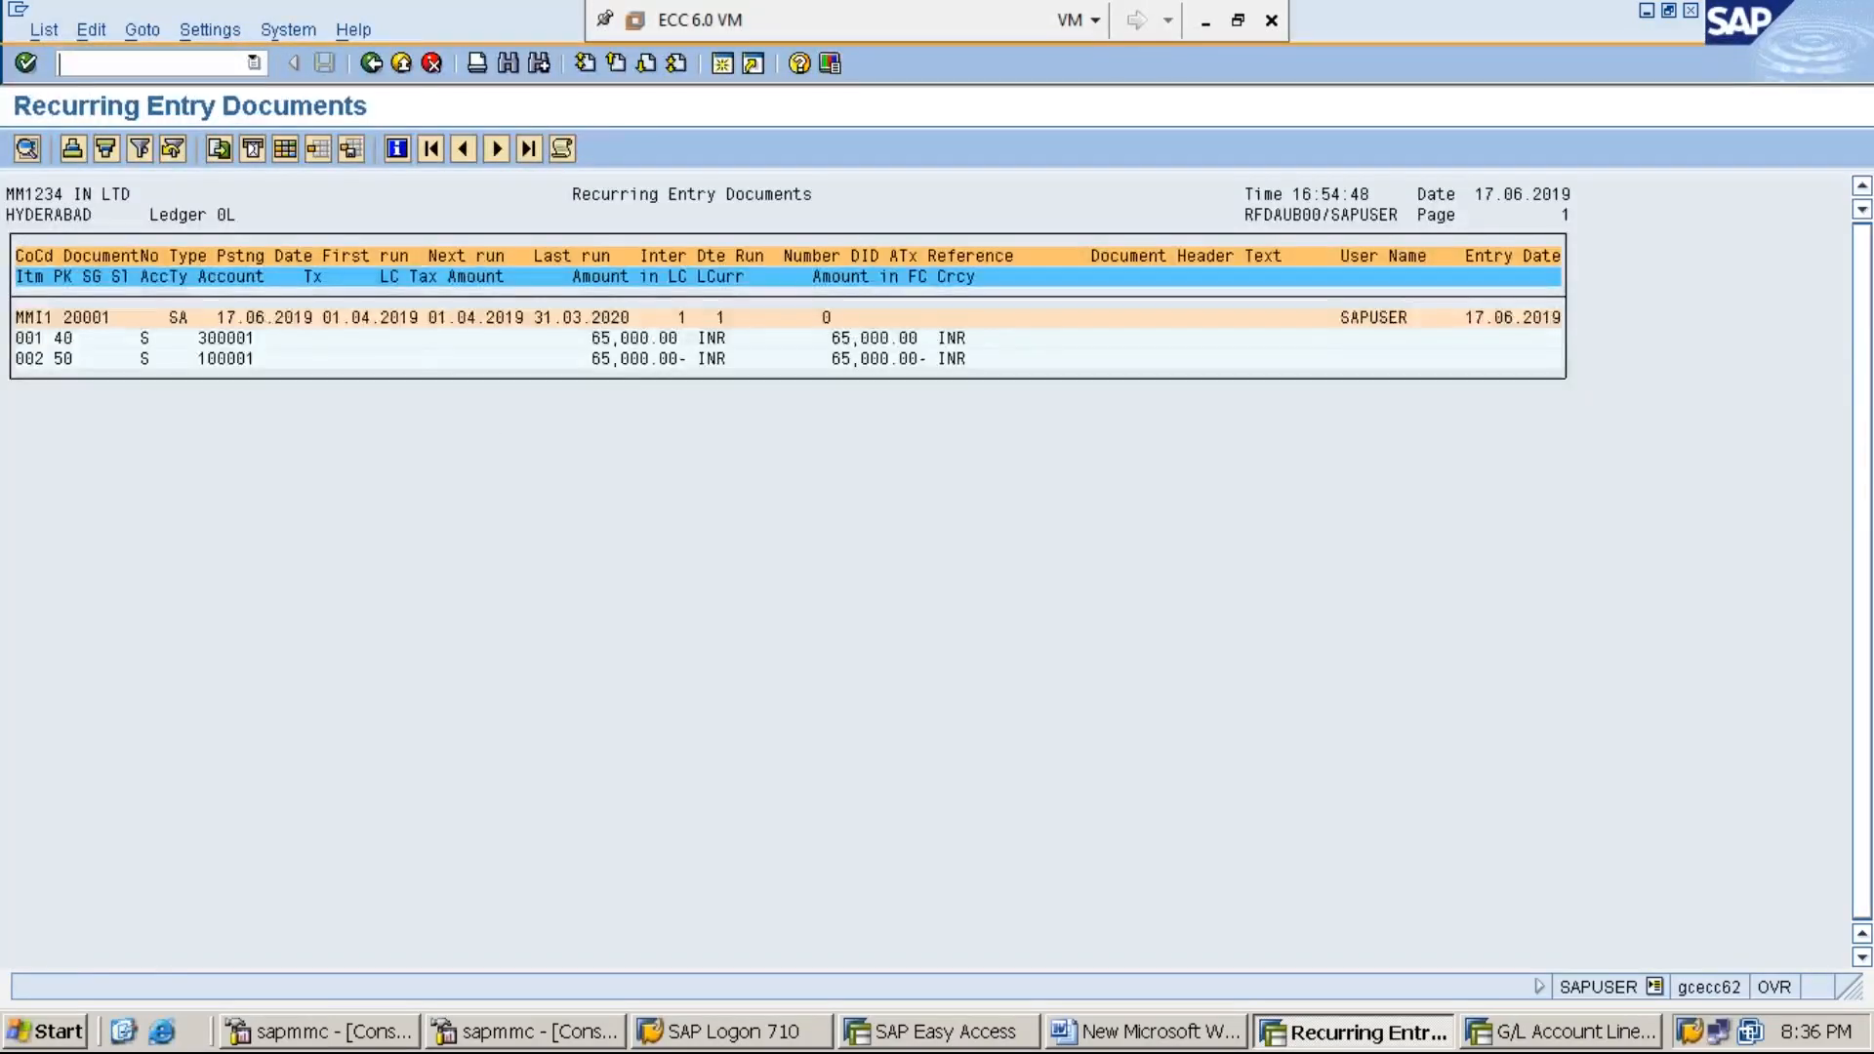
text(/N)
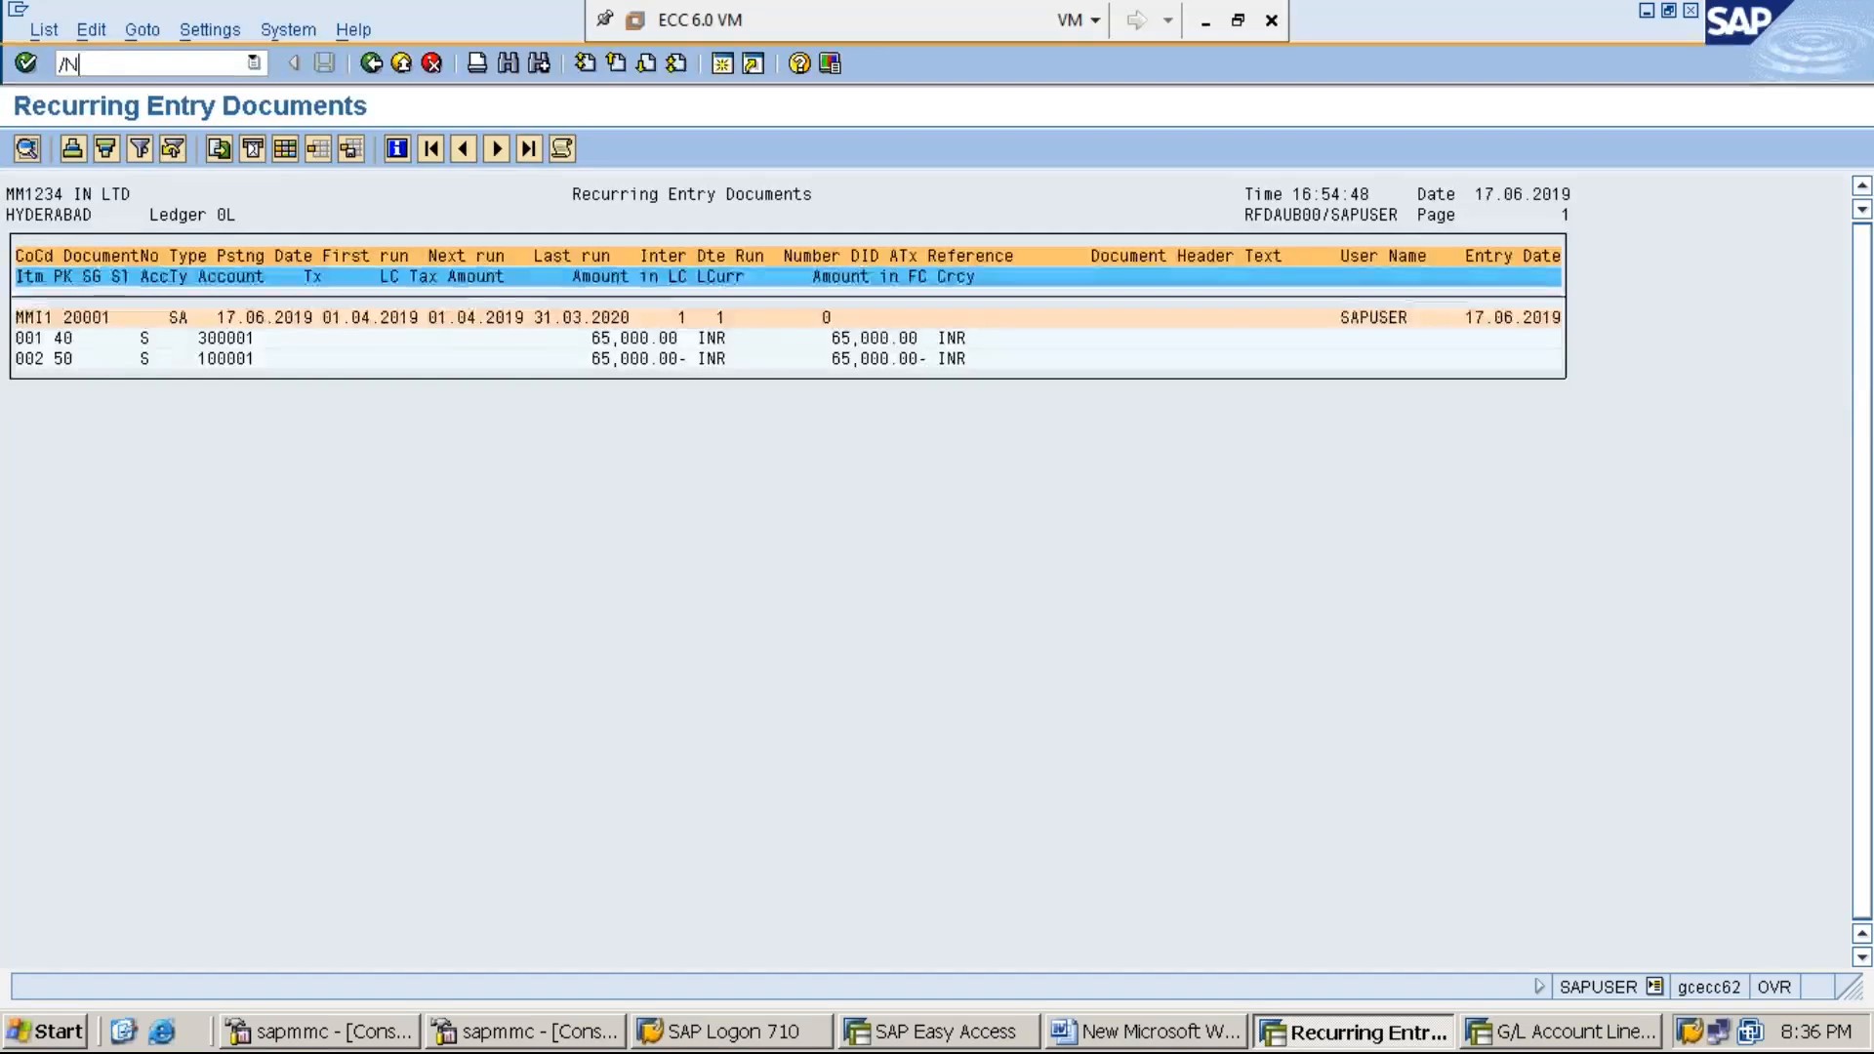
text(F.14)
key(Return)
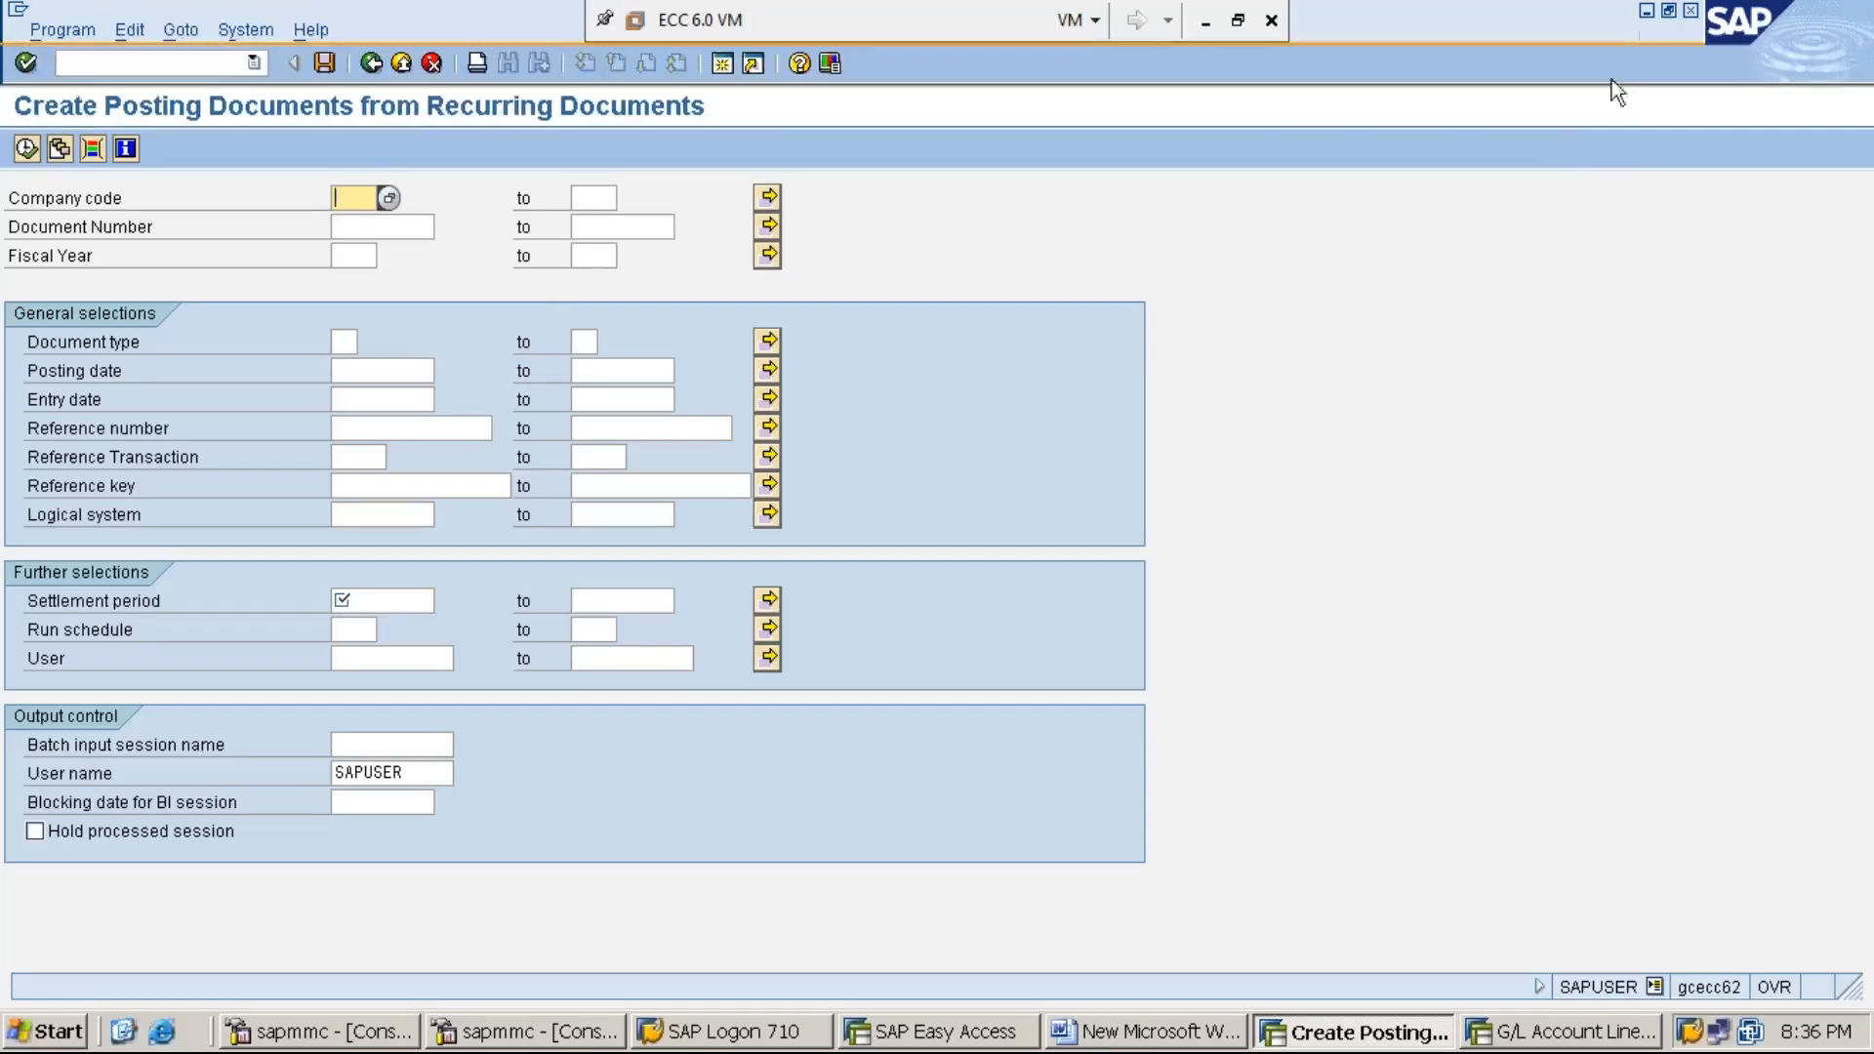
Complete the heading 'TOPIC:6: DOCUMENT PARKING' in bold underline, add a blank line, then minimize the VM
click(1646, 12)
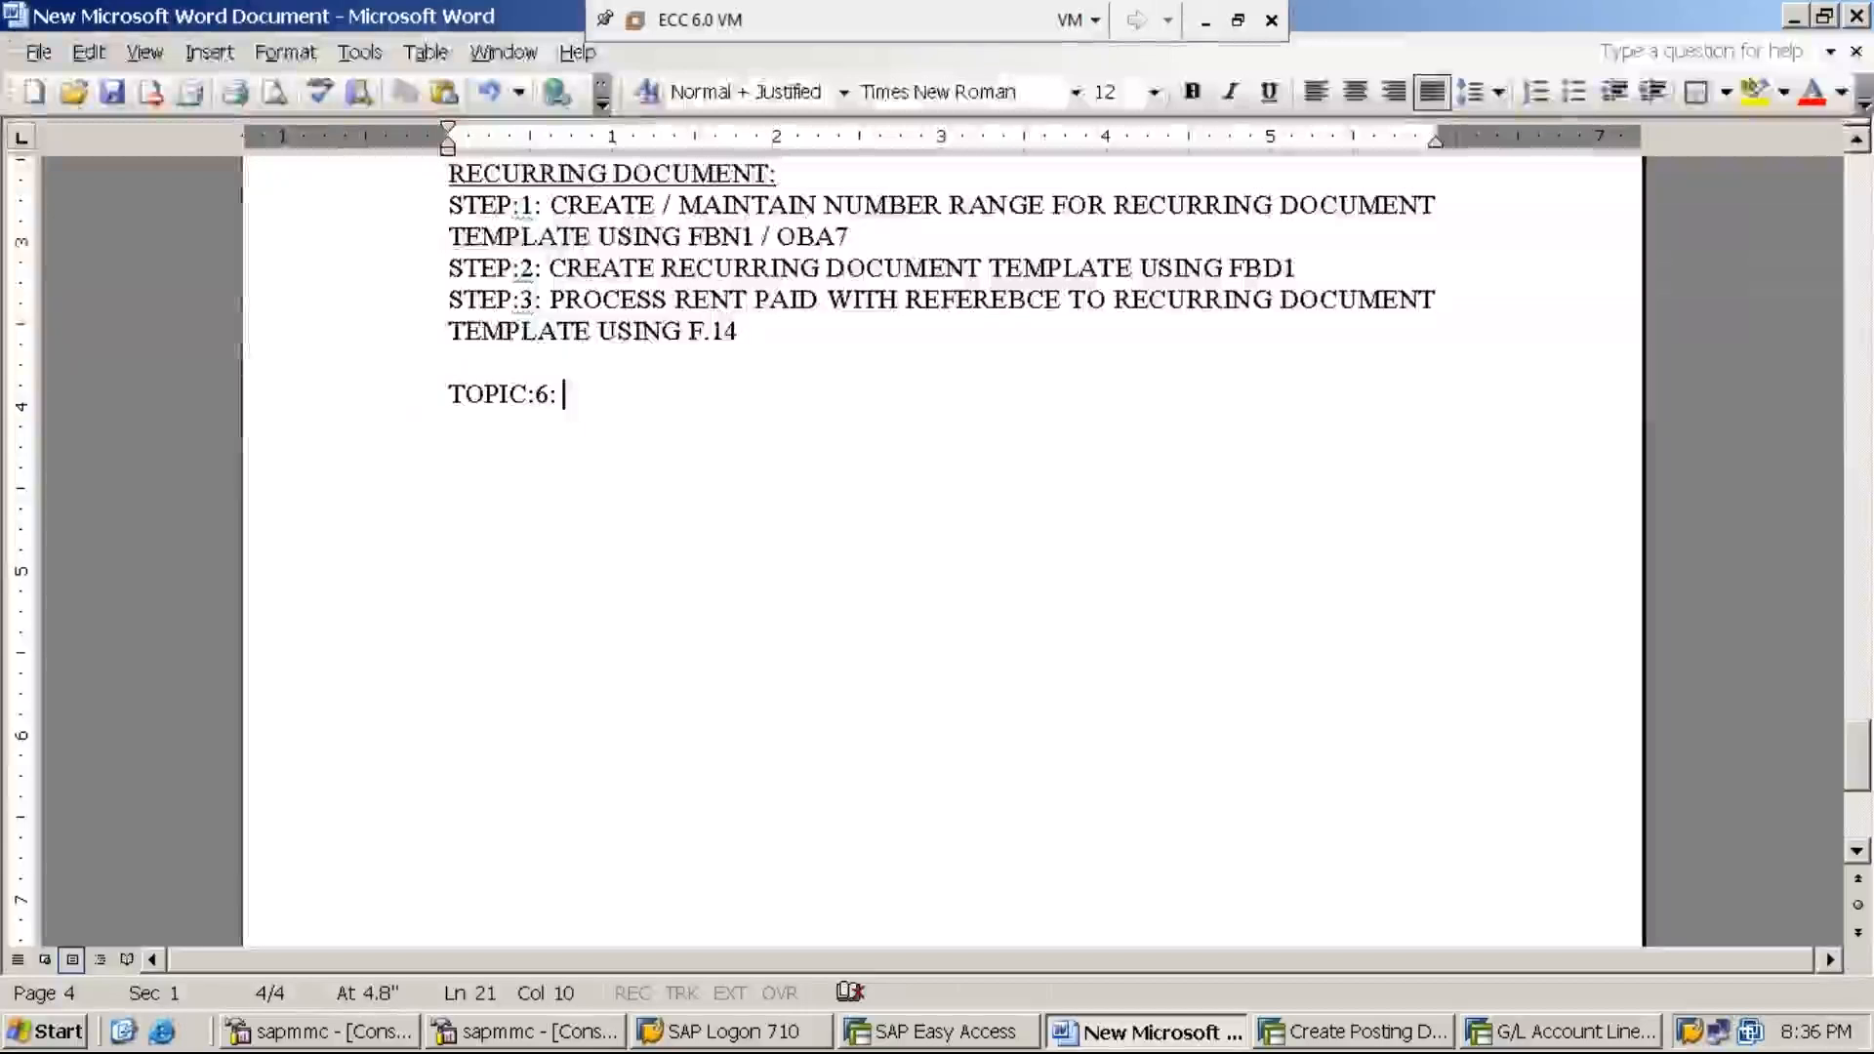
text(DO)
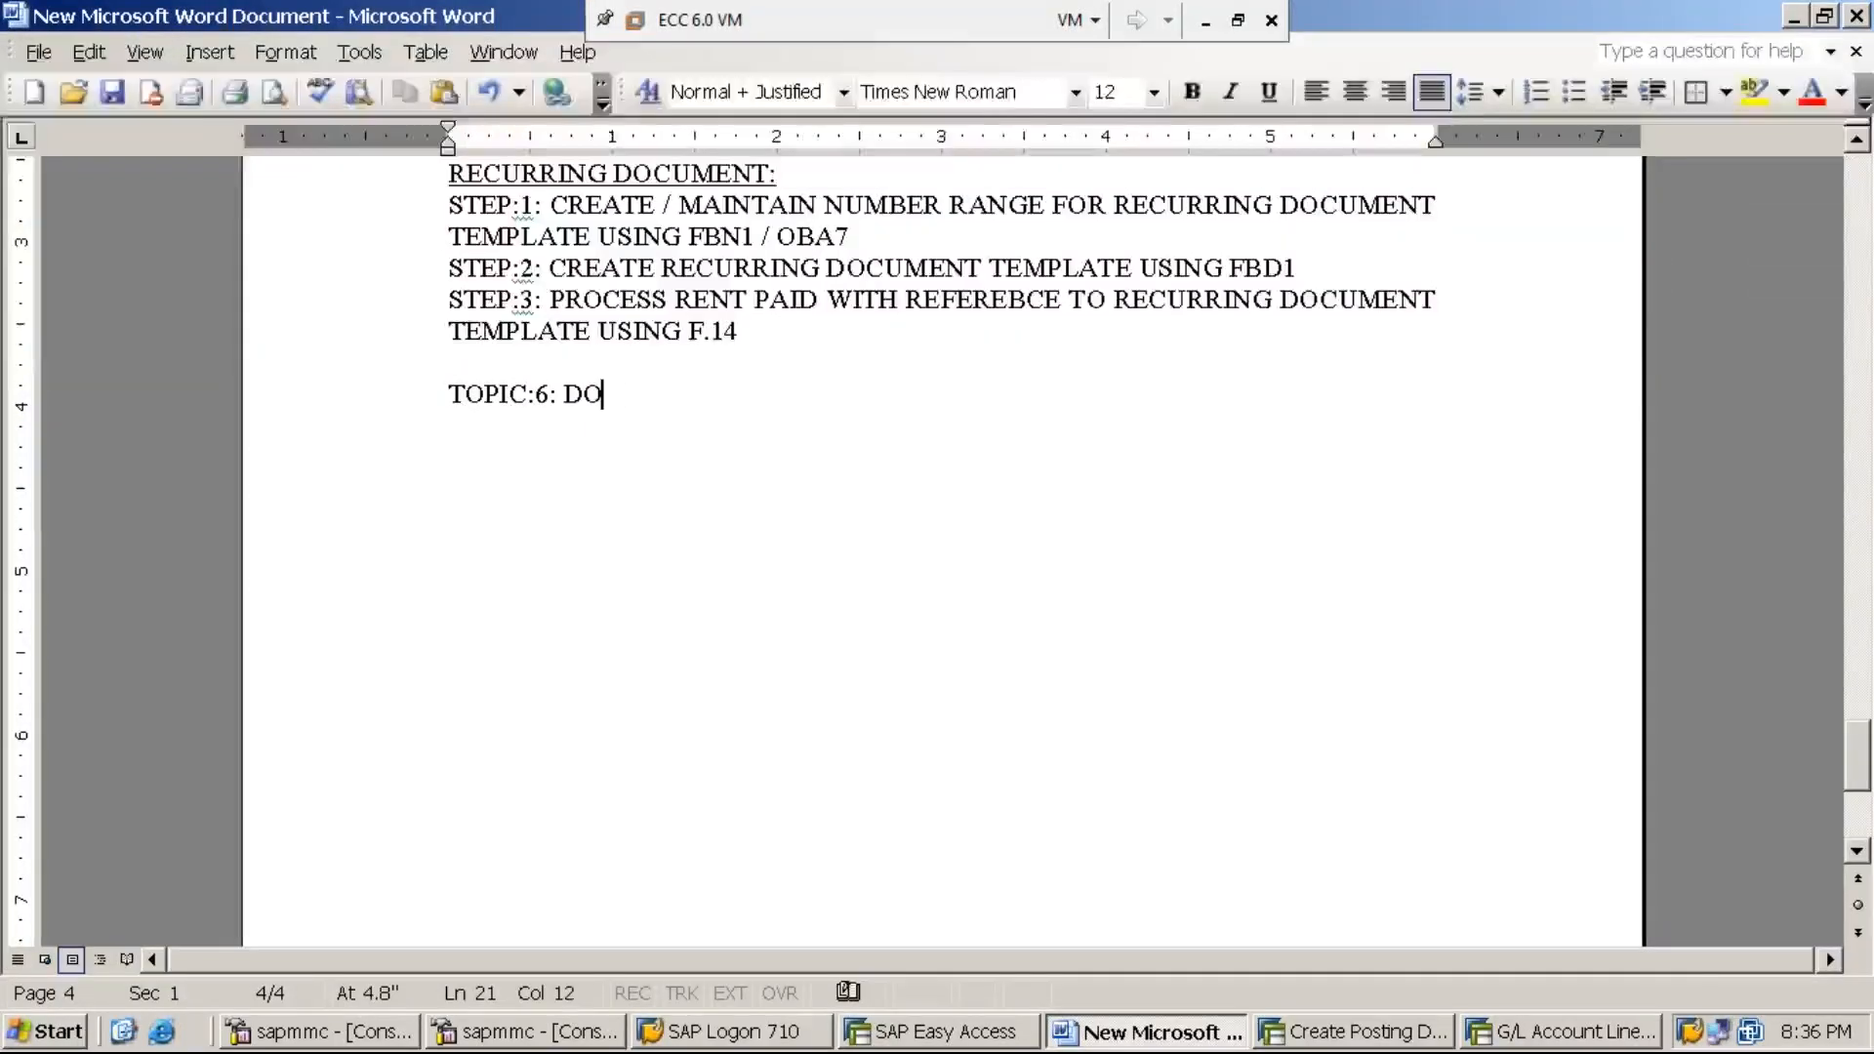
text(CUMENT PARKING)
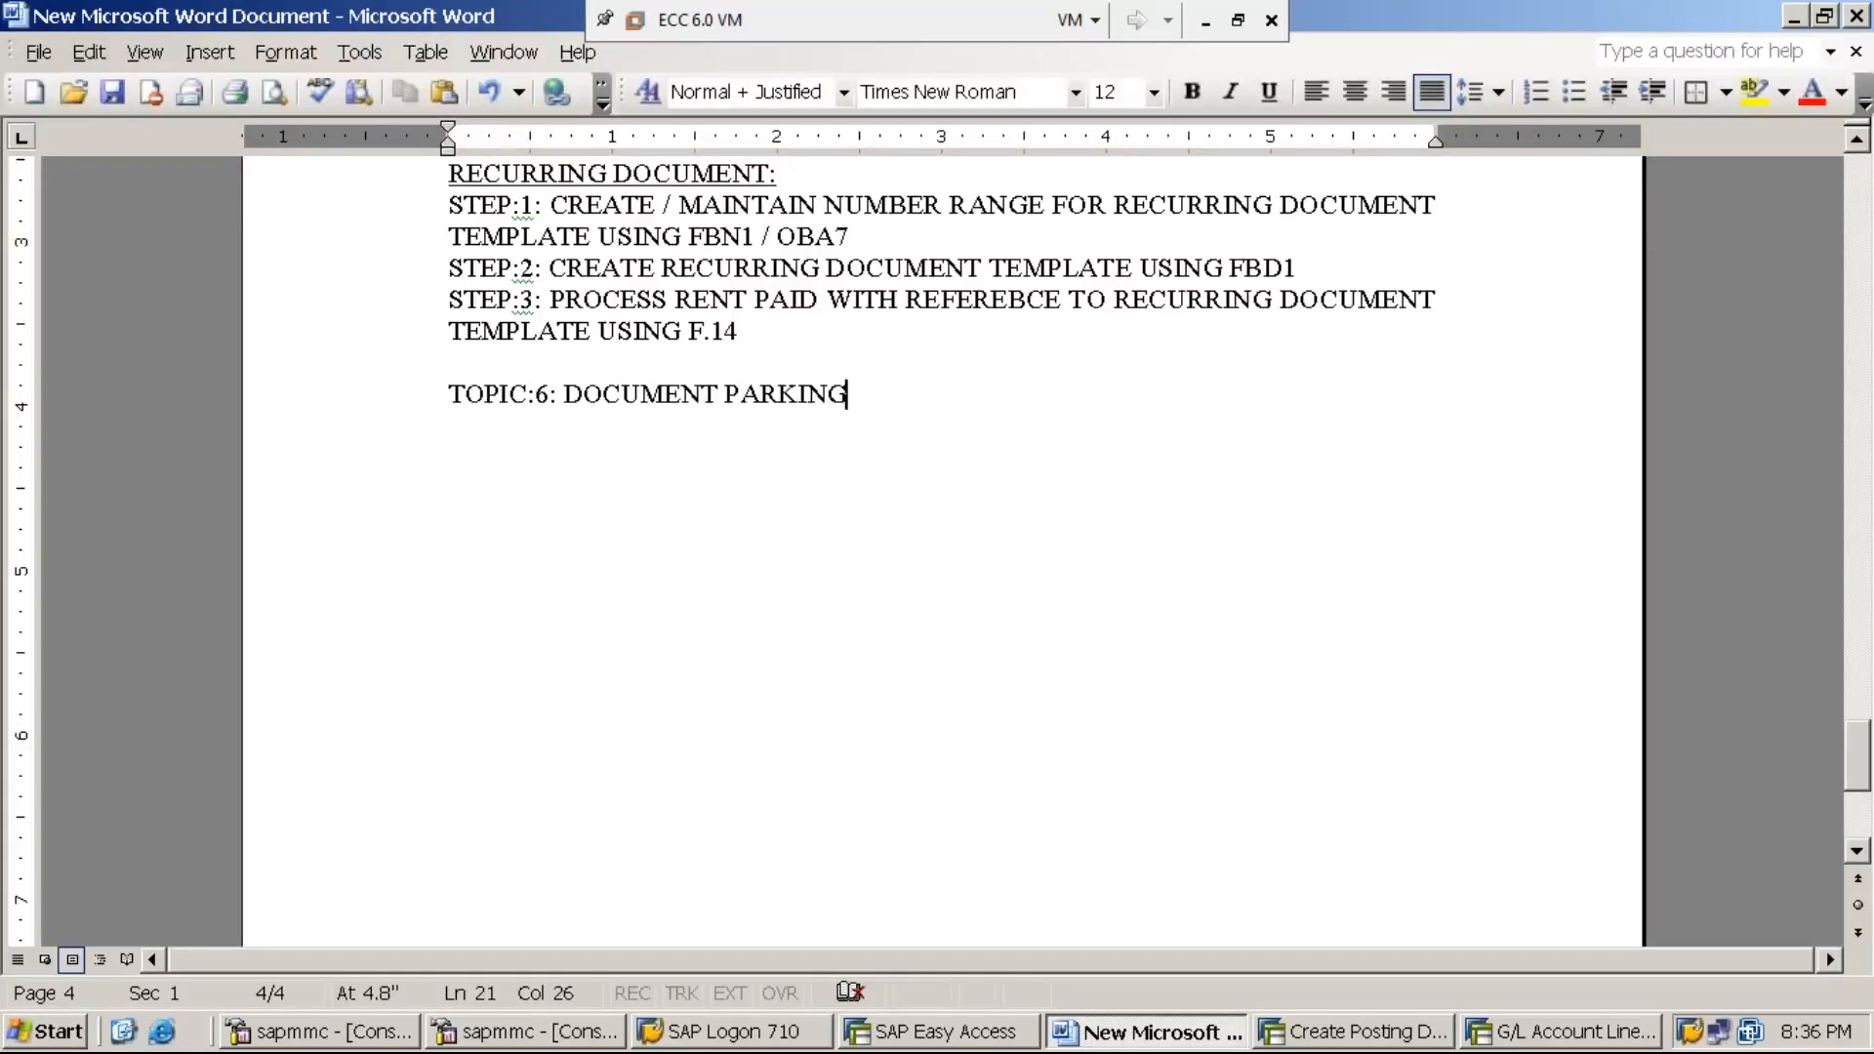
key(shift+Home)
key(ctrl+u)
key(ctrl+b)
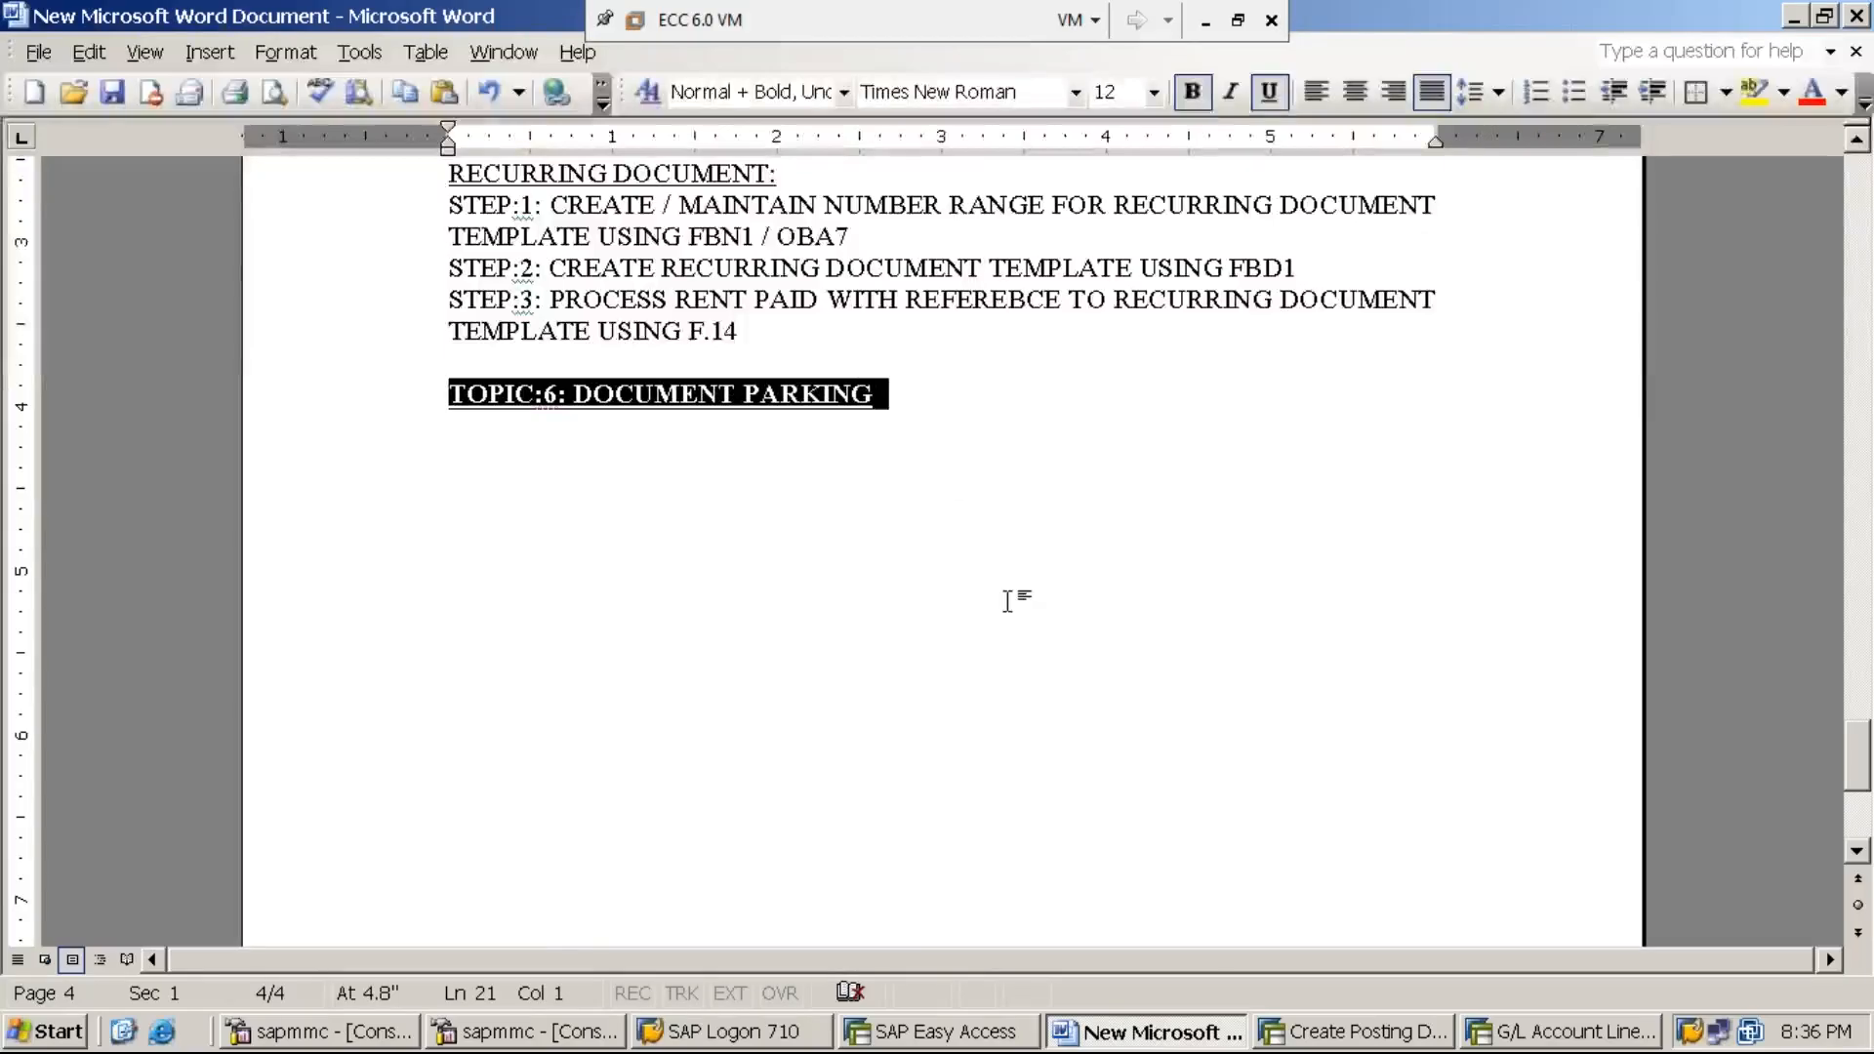
key(End)
key(Return)
key(Return)
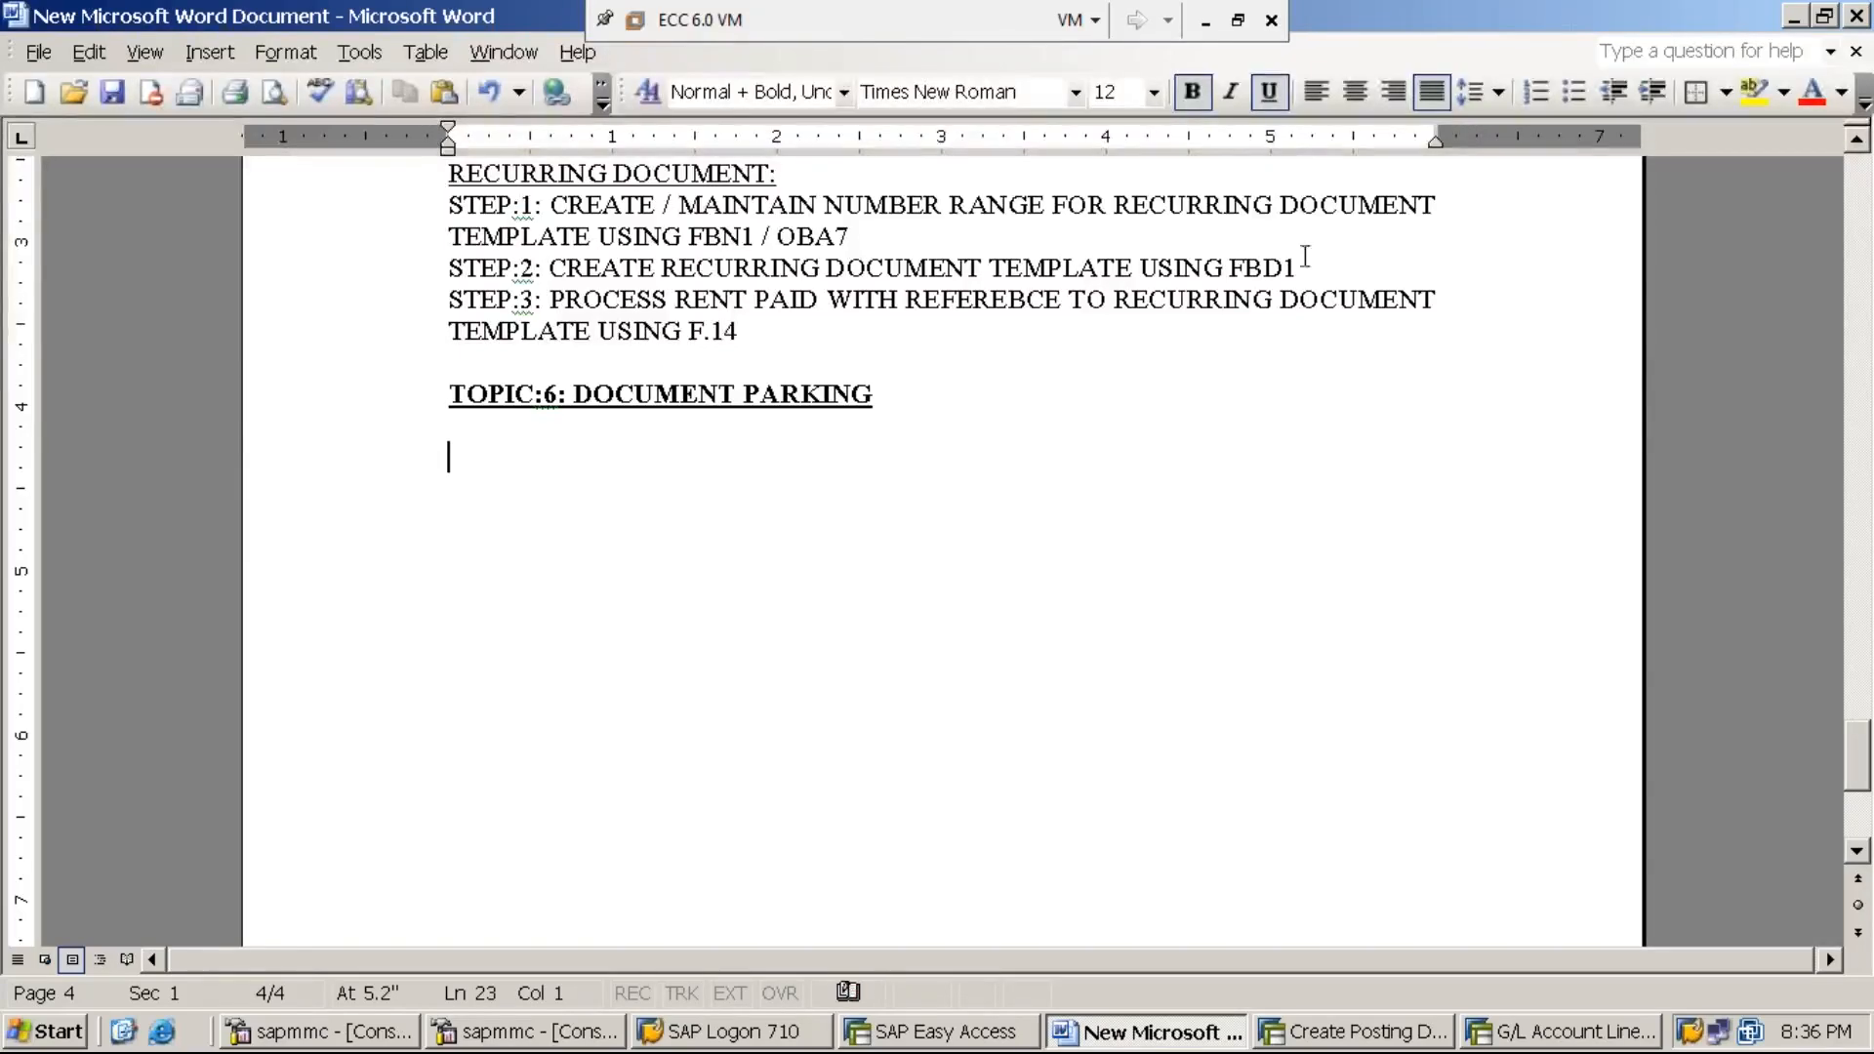
click(1206, 21)
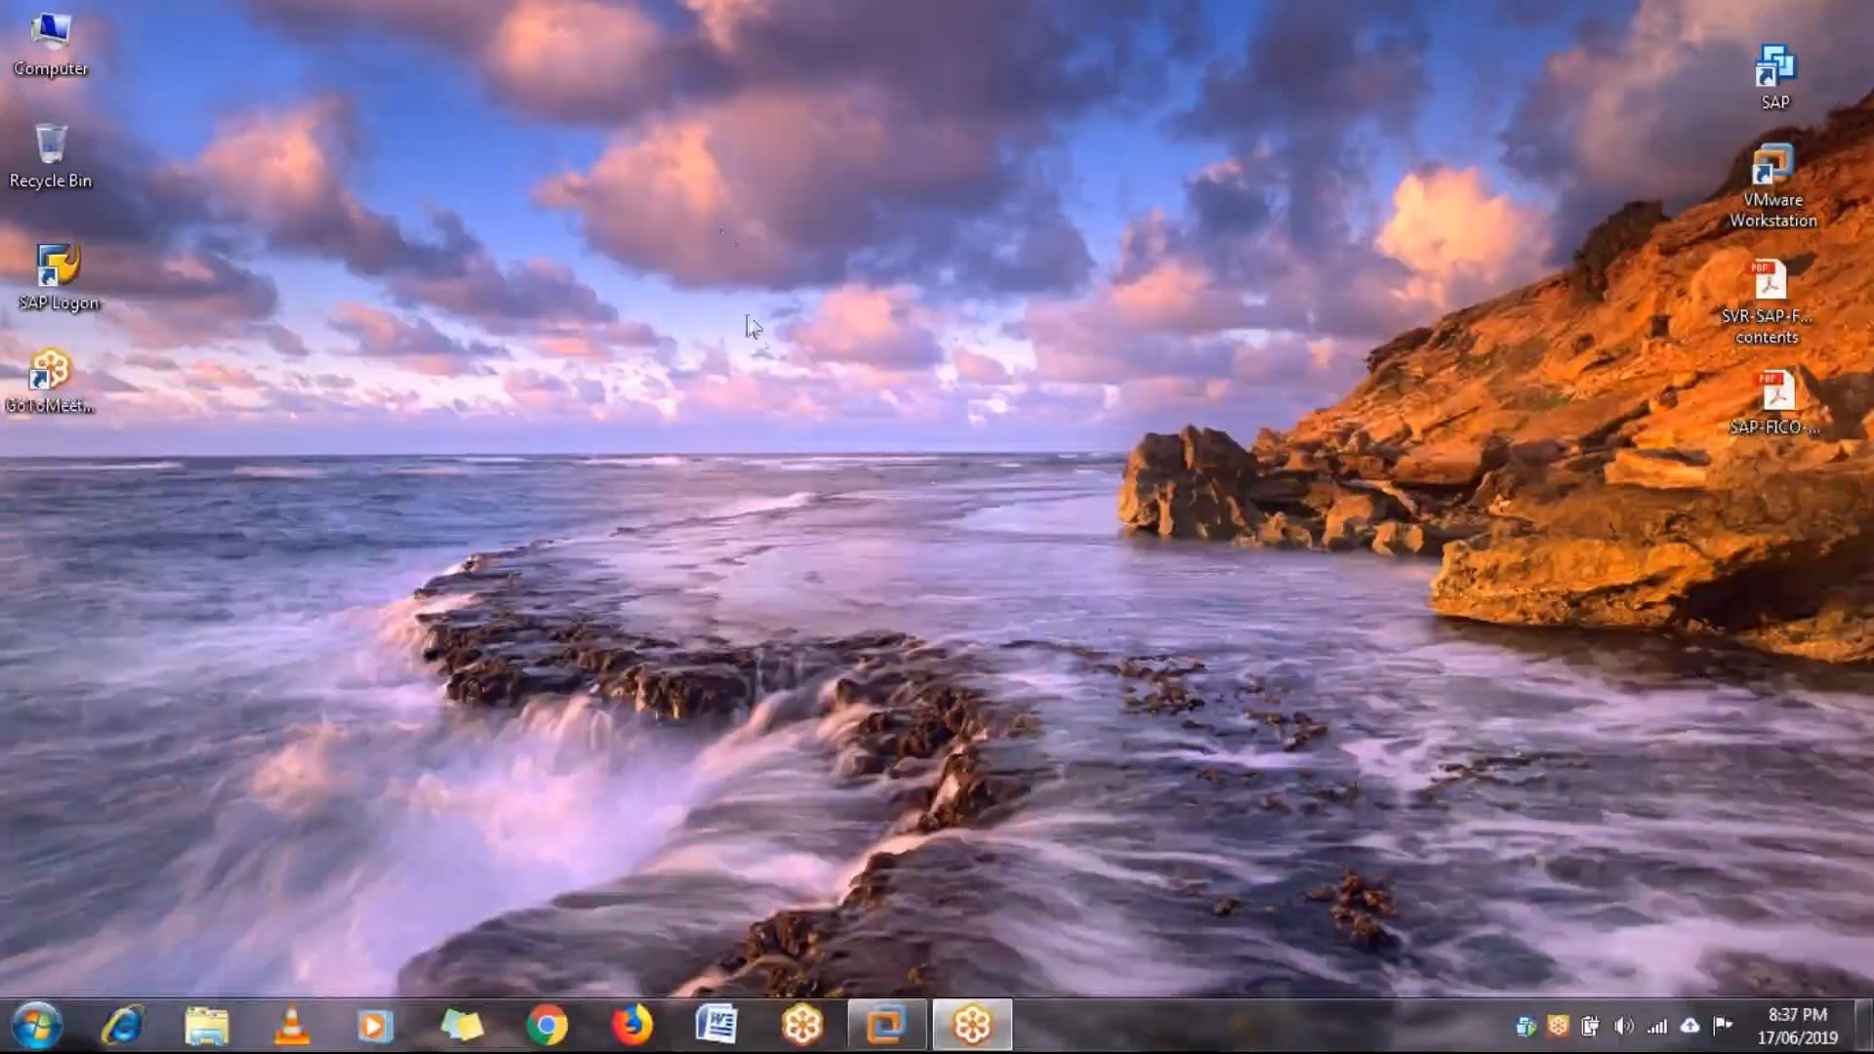
mouse_move(886, 1023)
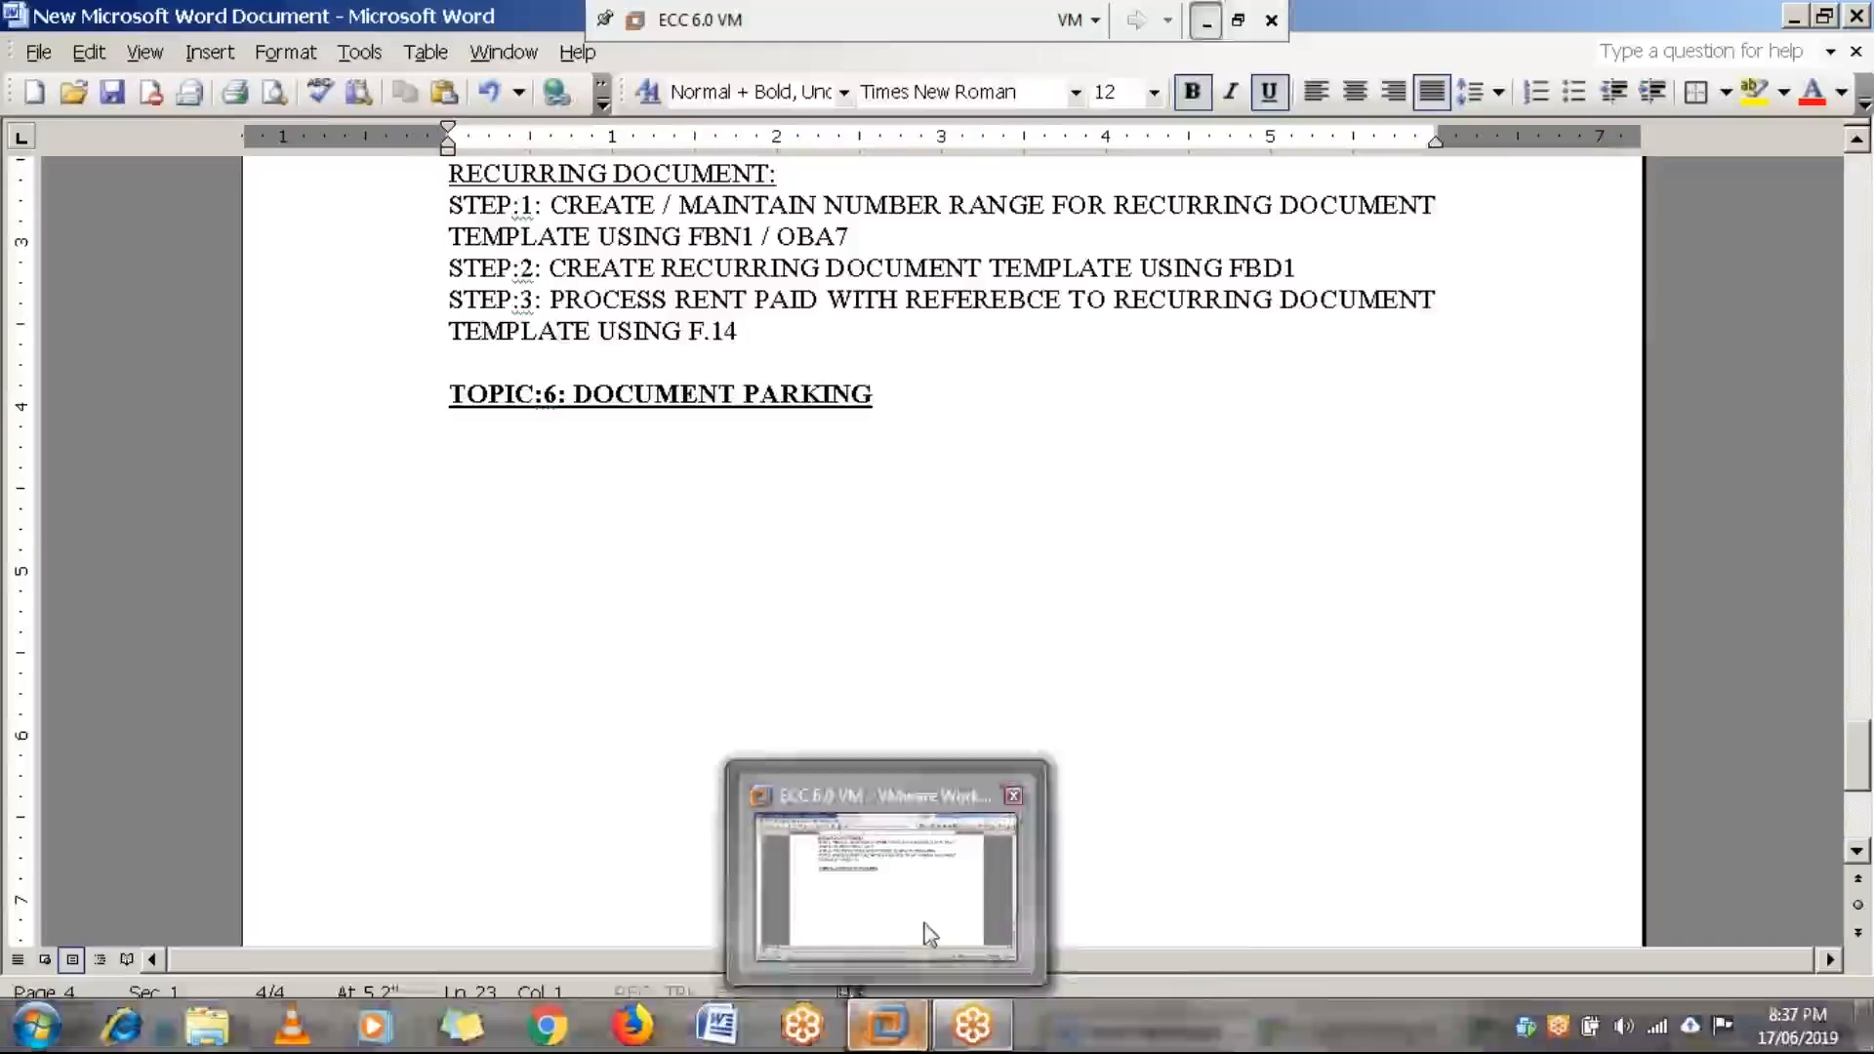
click(928, 935)
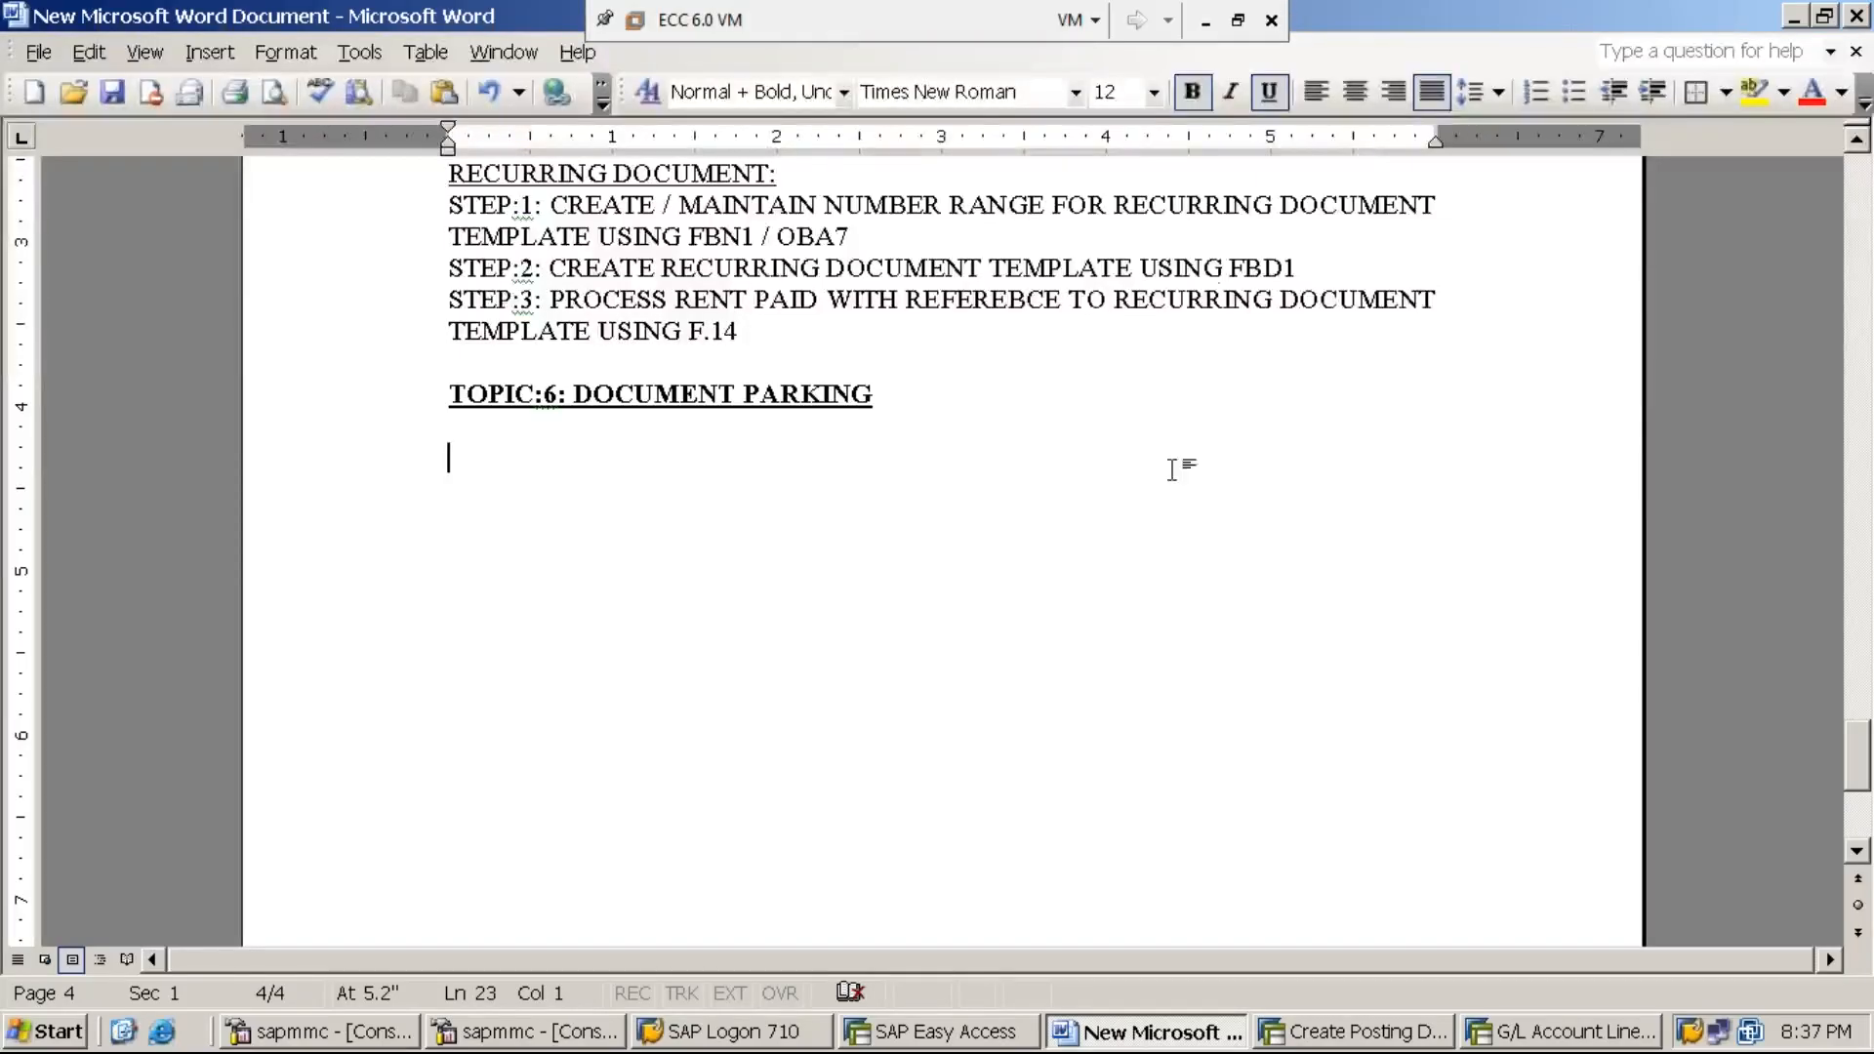
click(1206, 24)
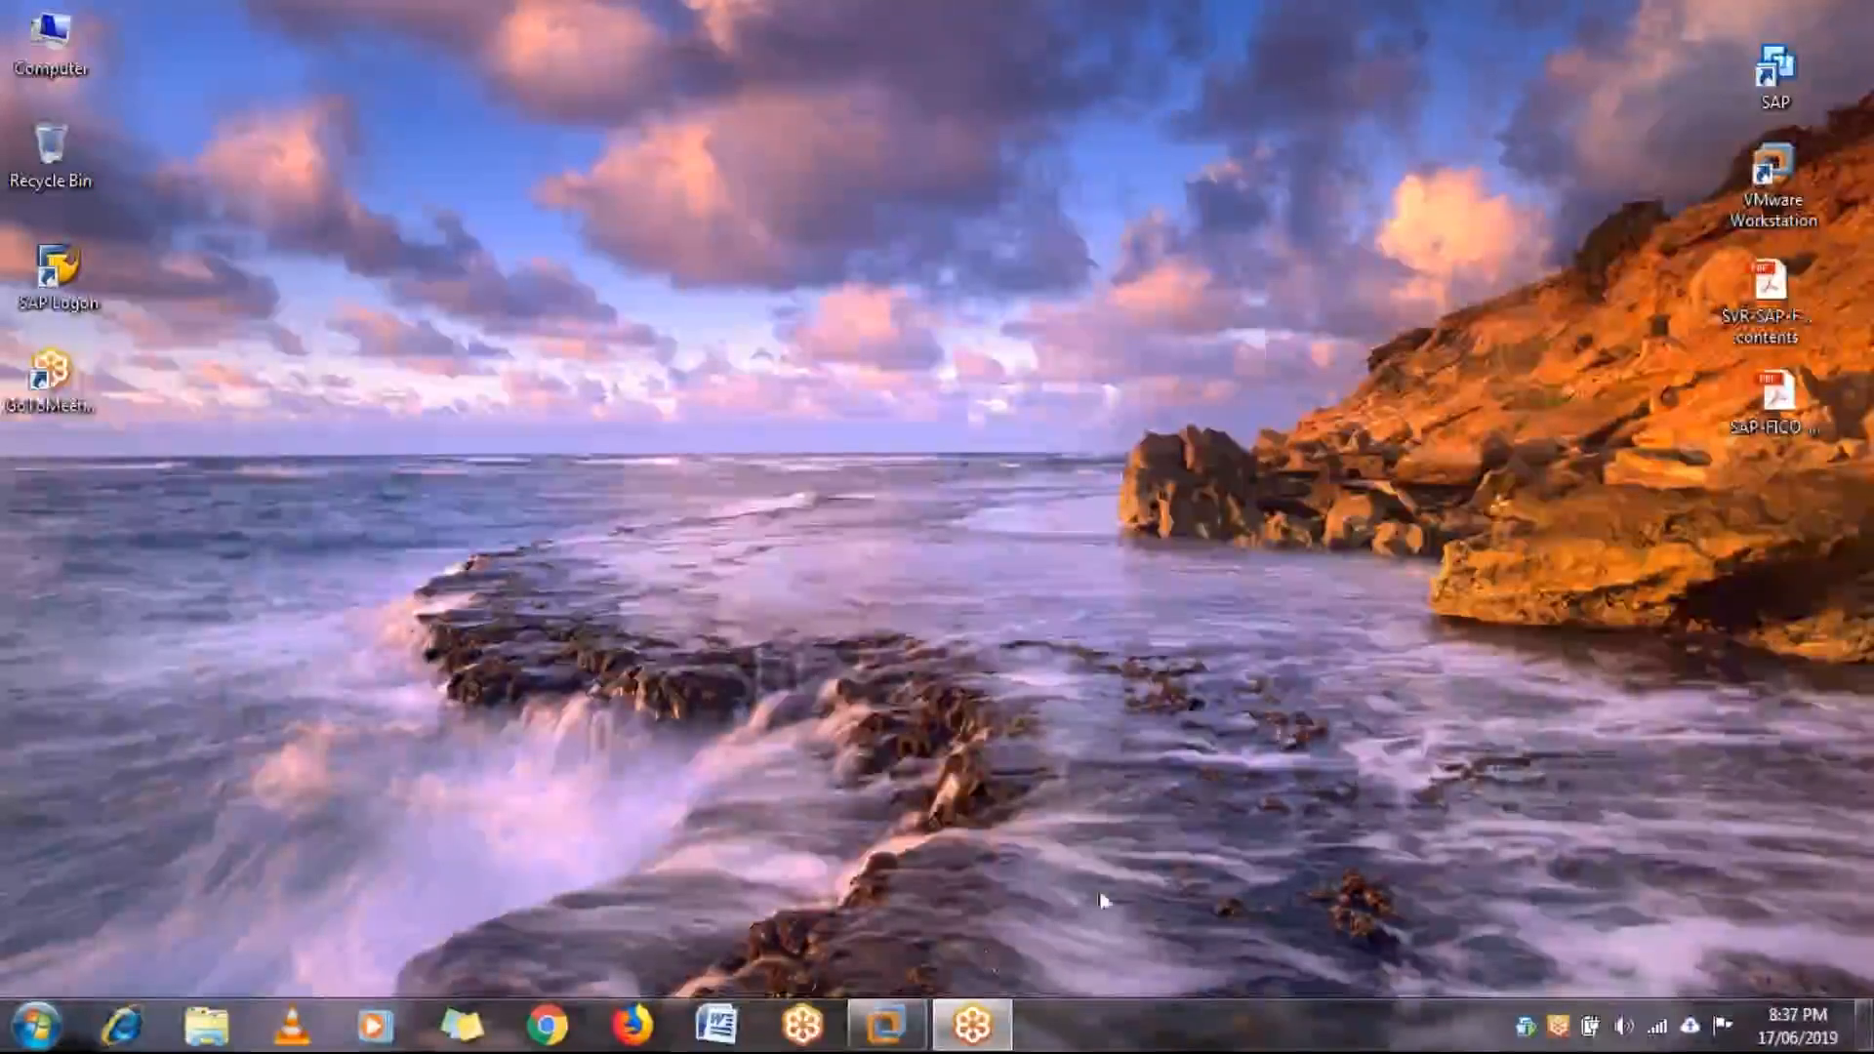
mouse_move(899, 1006)
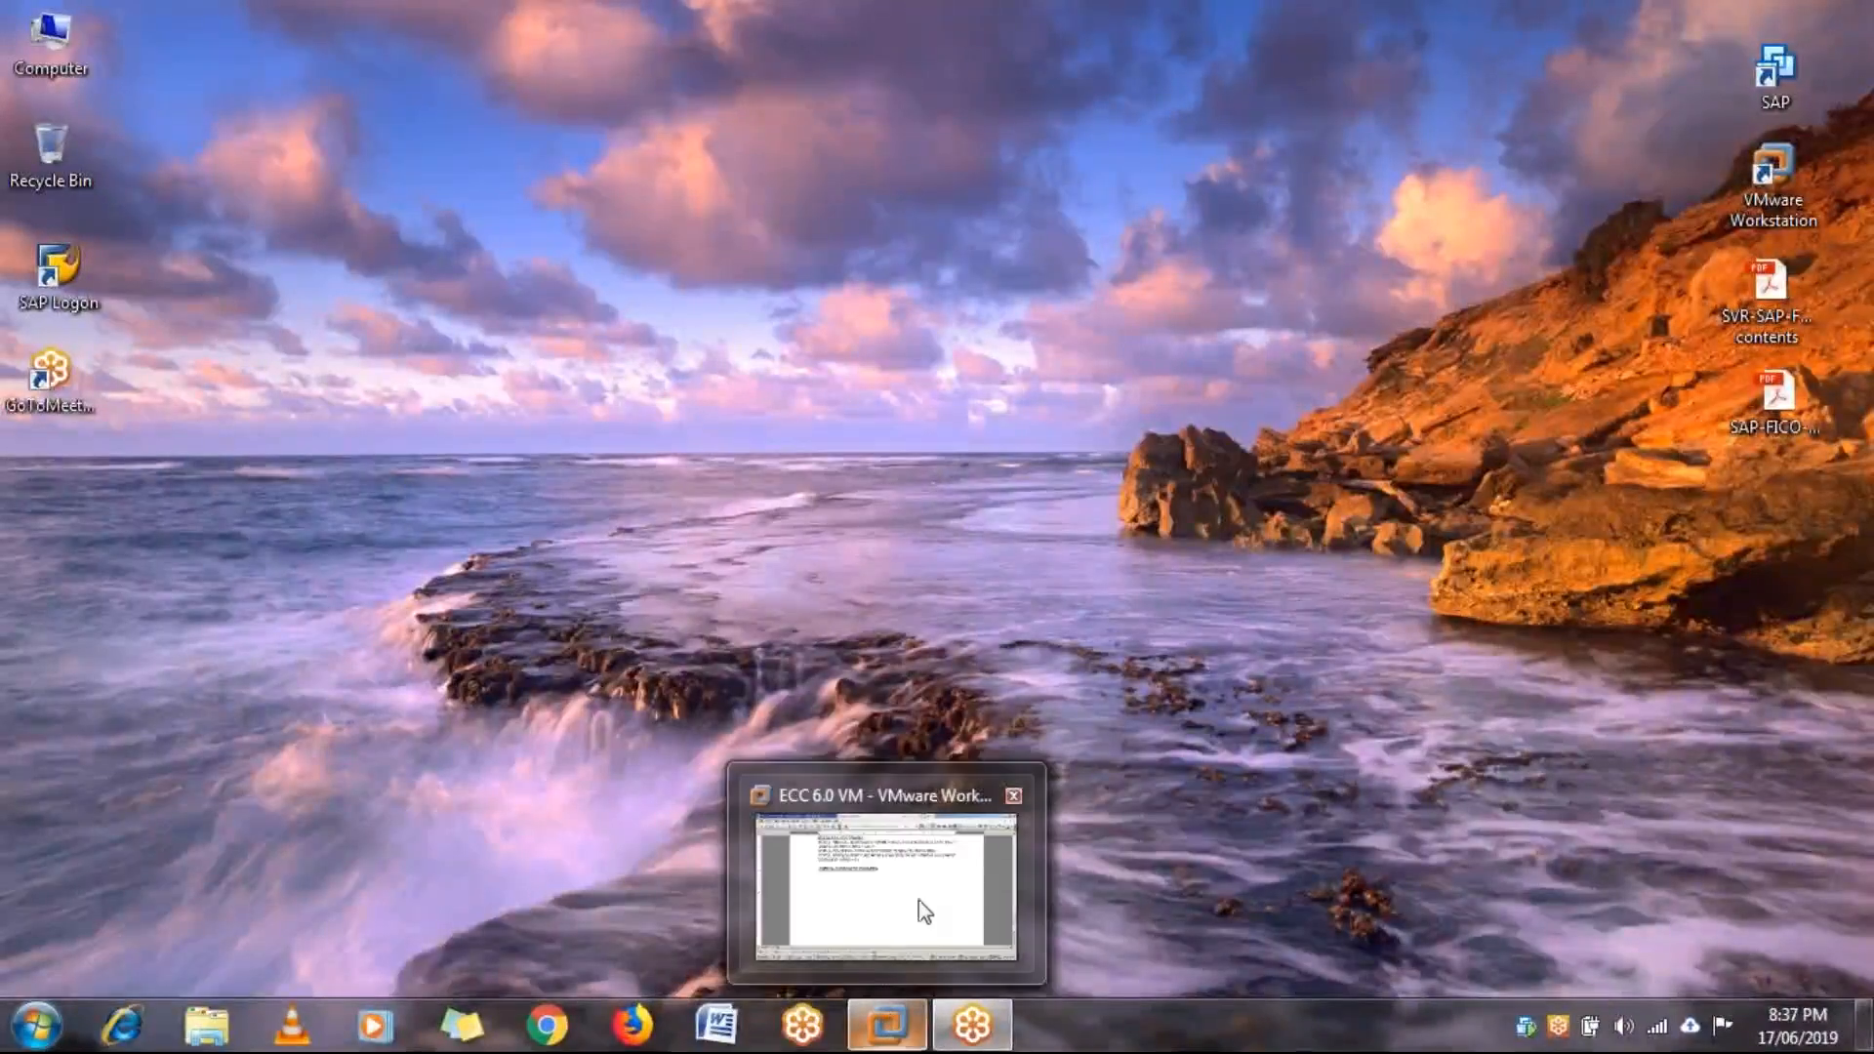
click(935, 895)
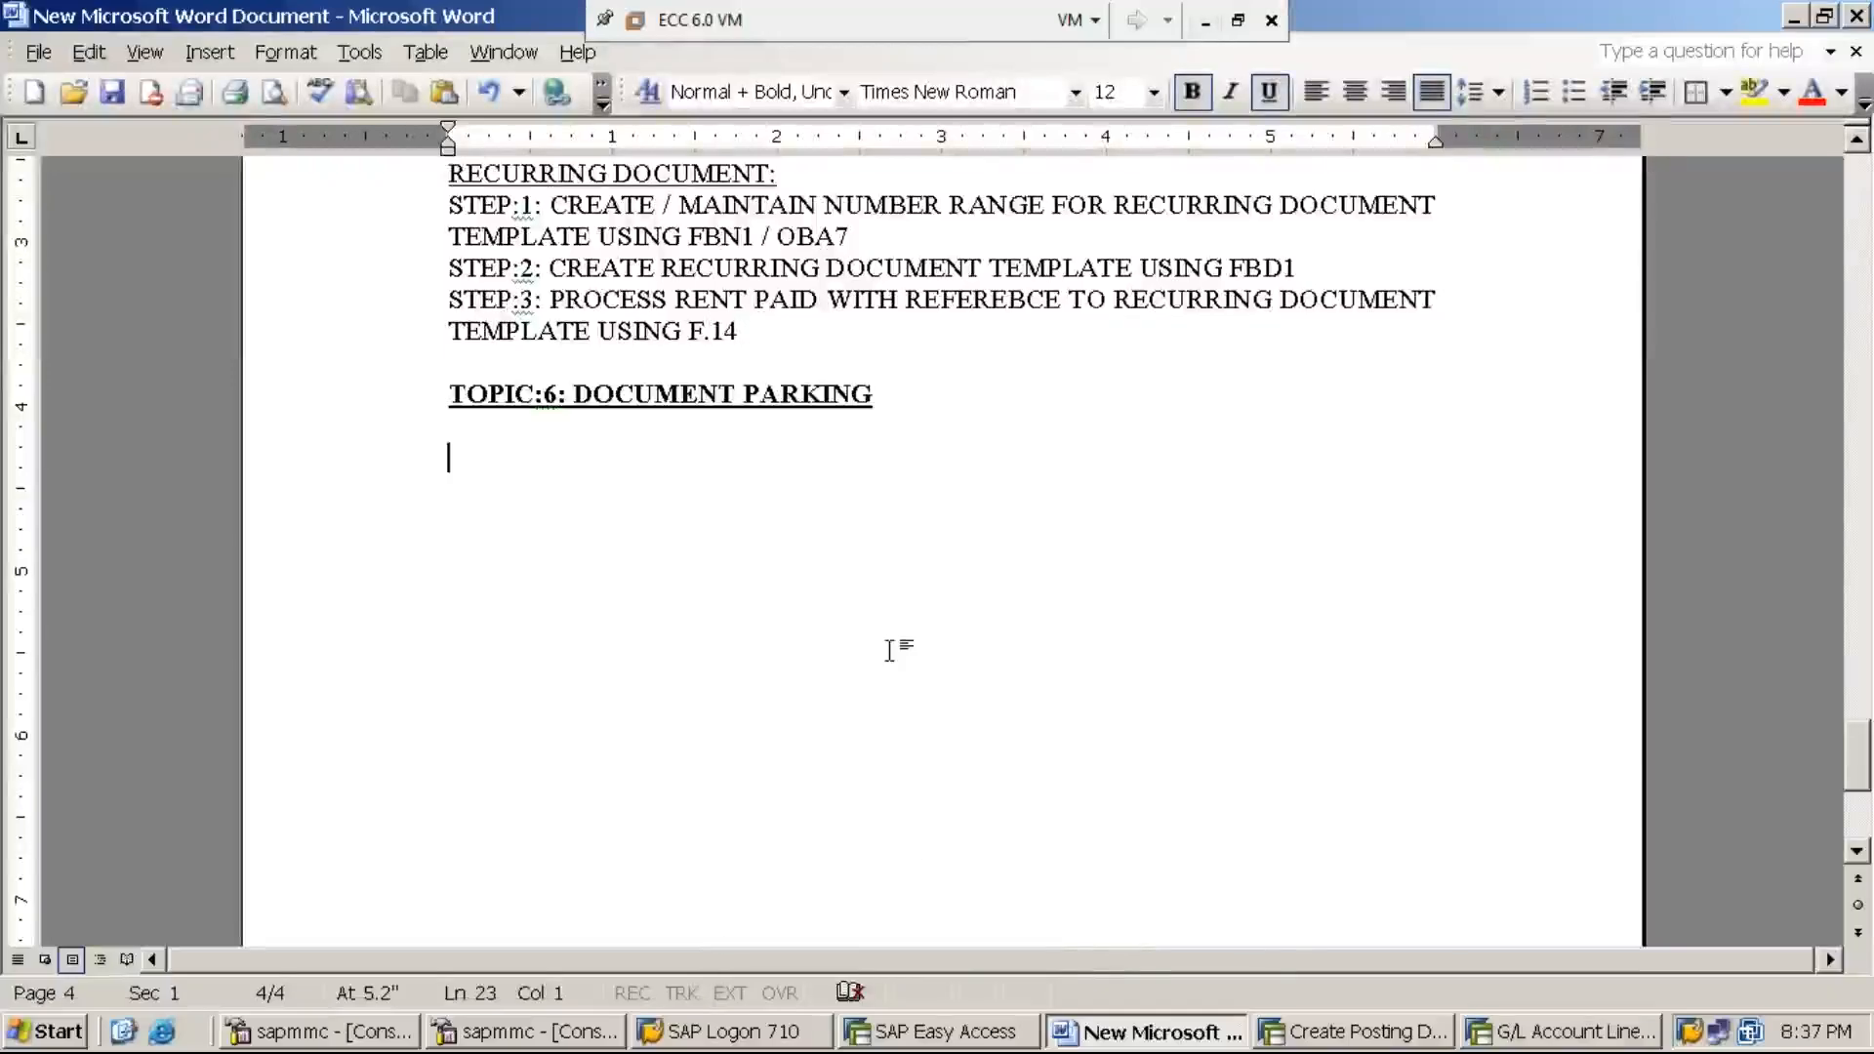
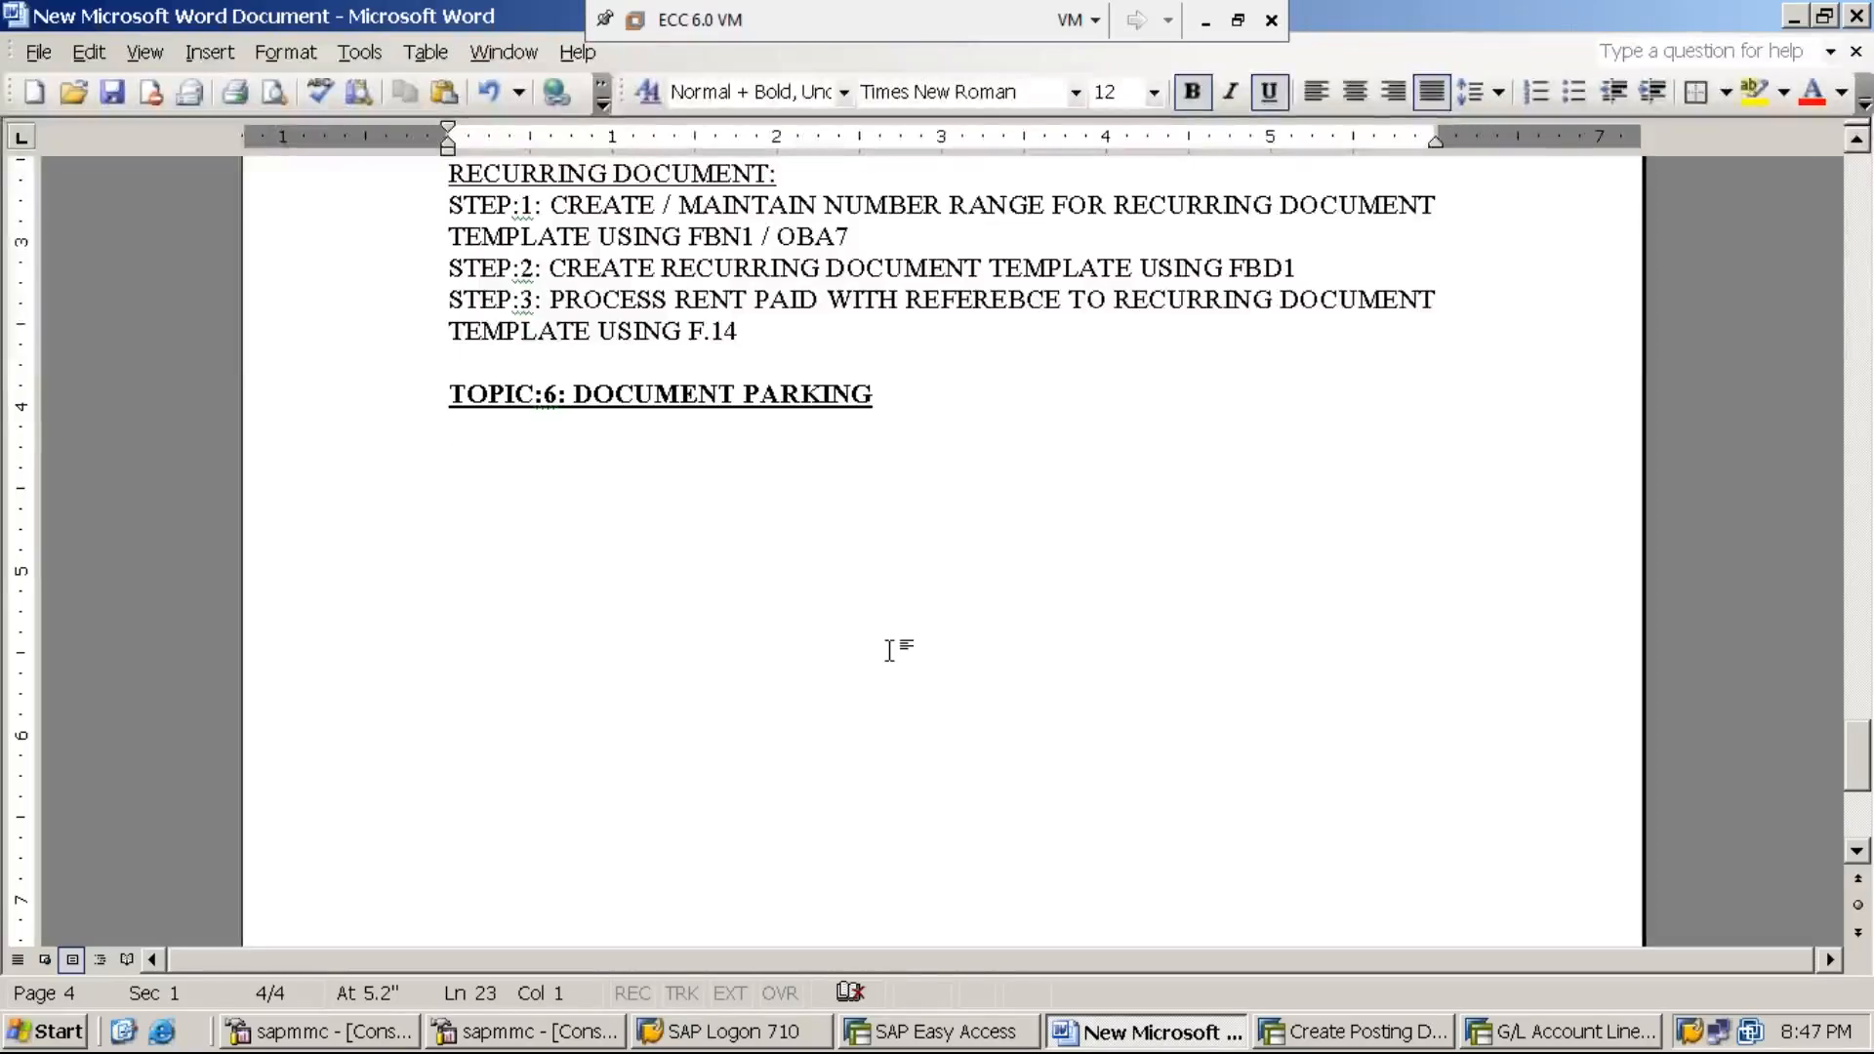
Add a 'STEP:1:' label under the heading with no bold or underline
text(STEP:1:)
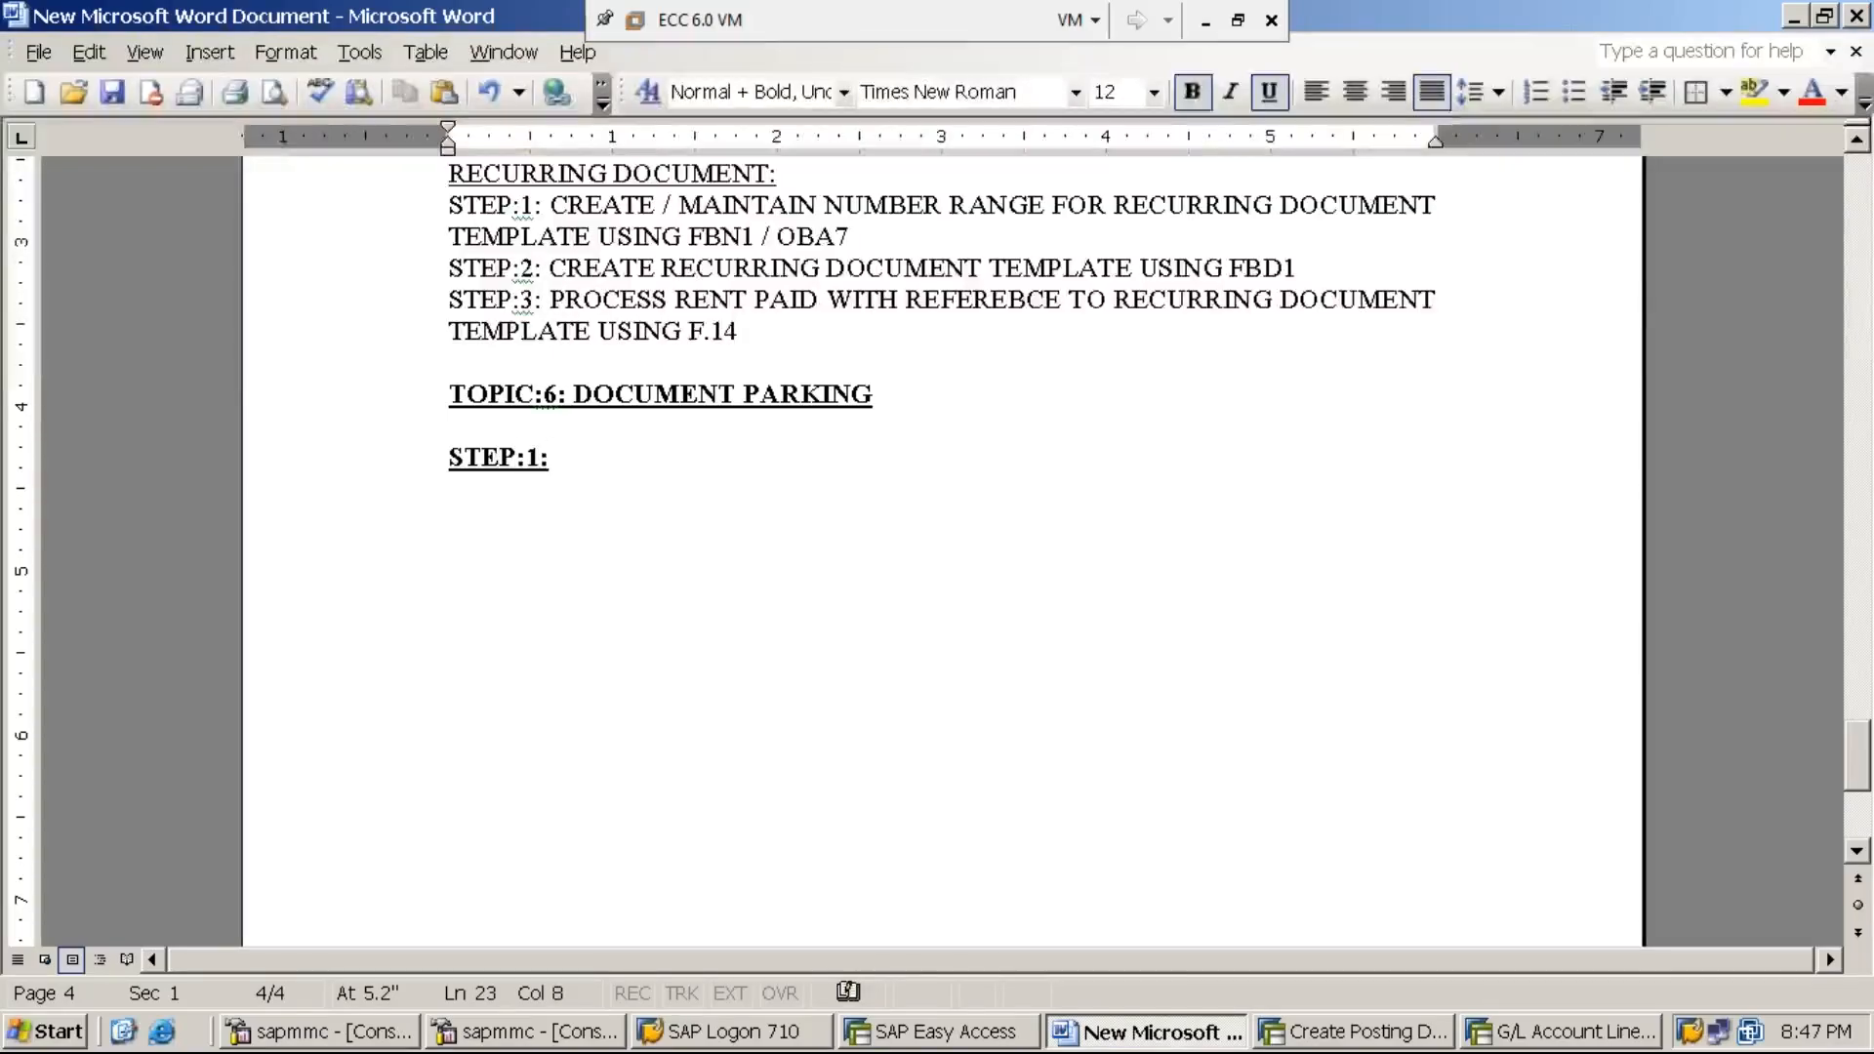
key(Home)
key(shift+End)
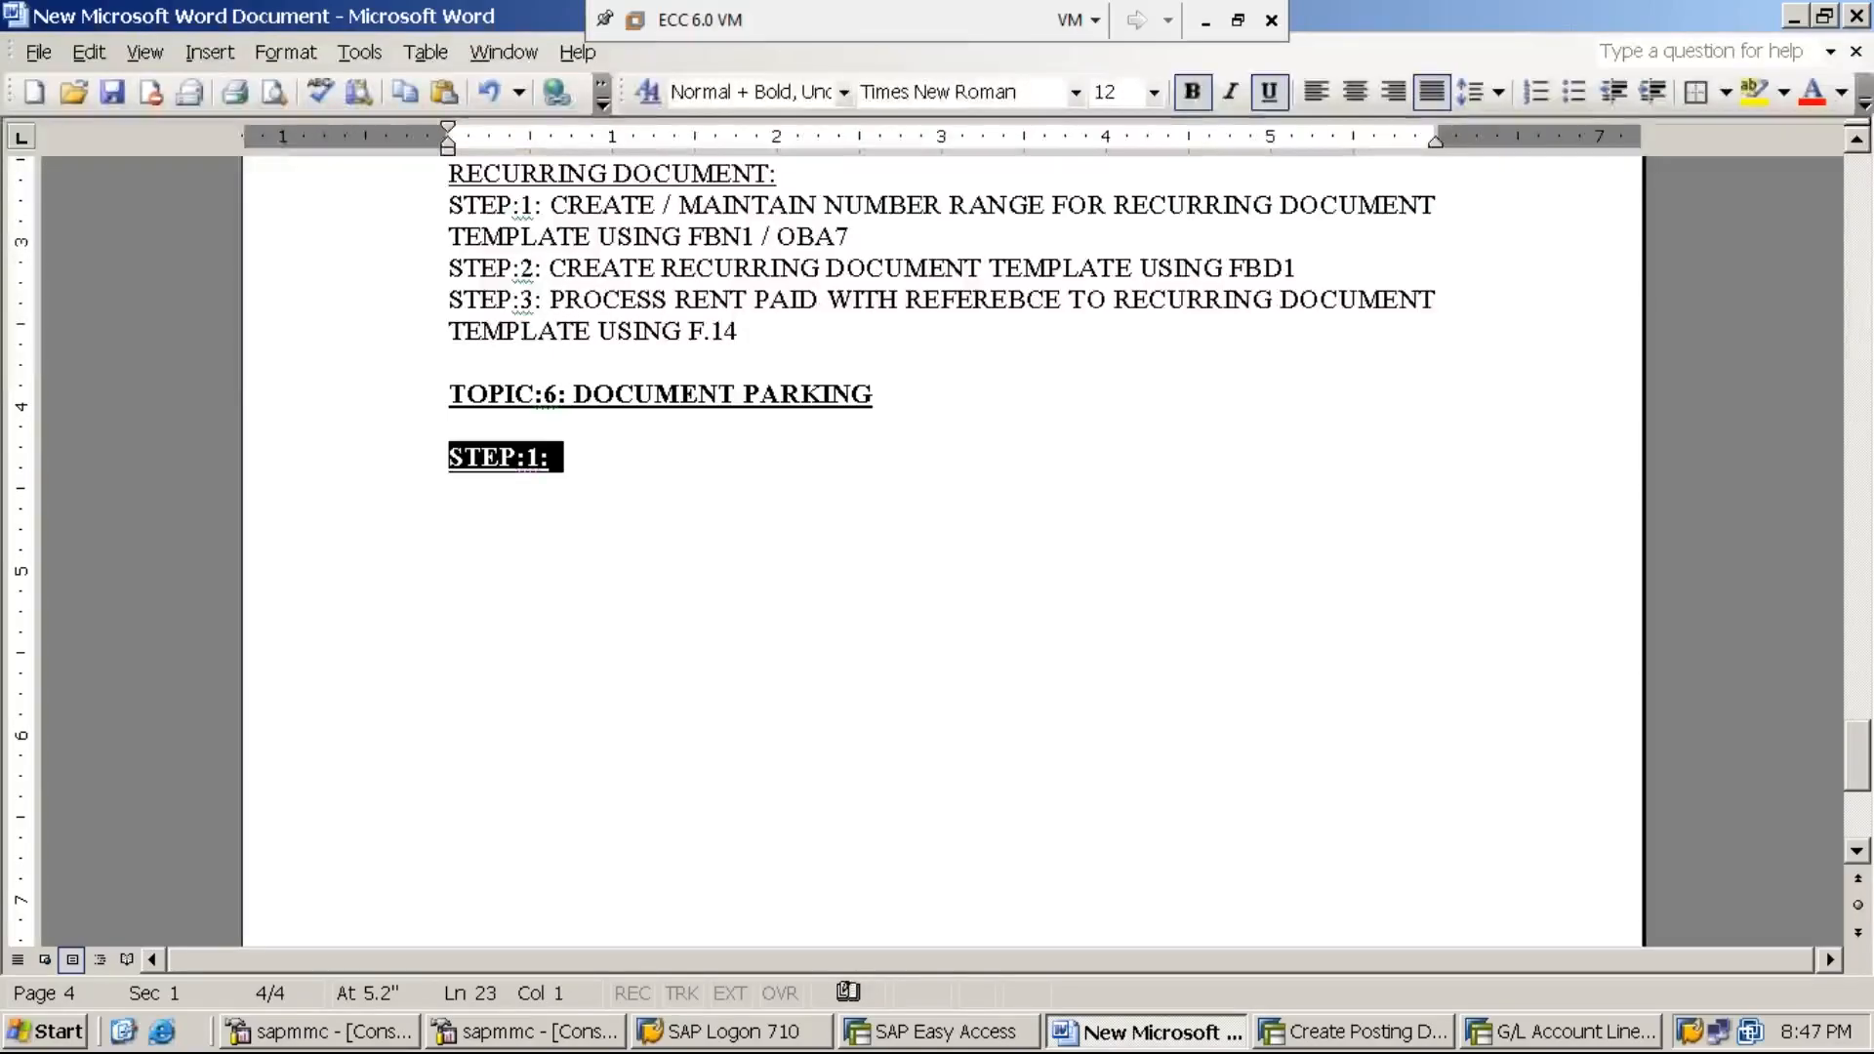
key(ctrl+u)
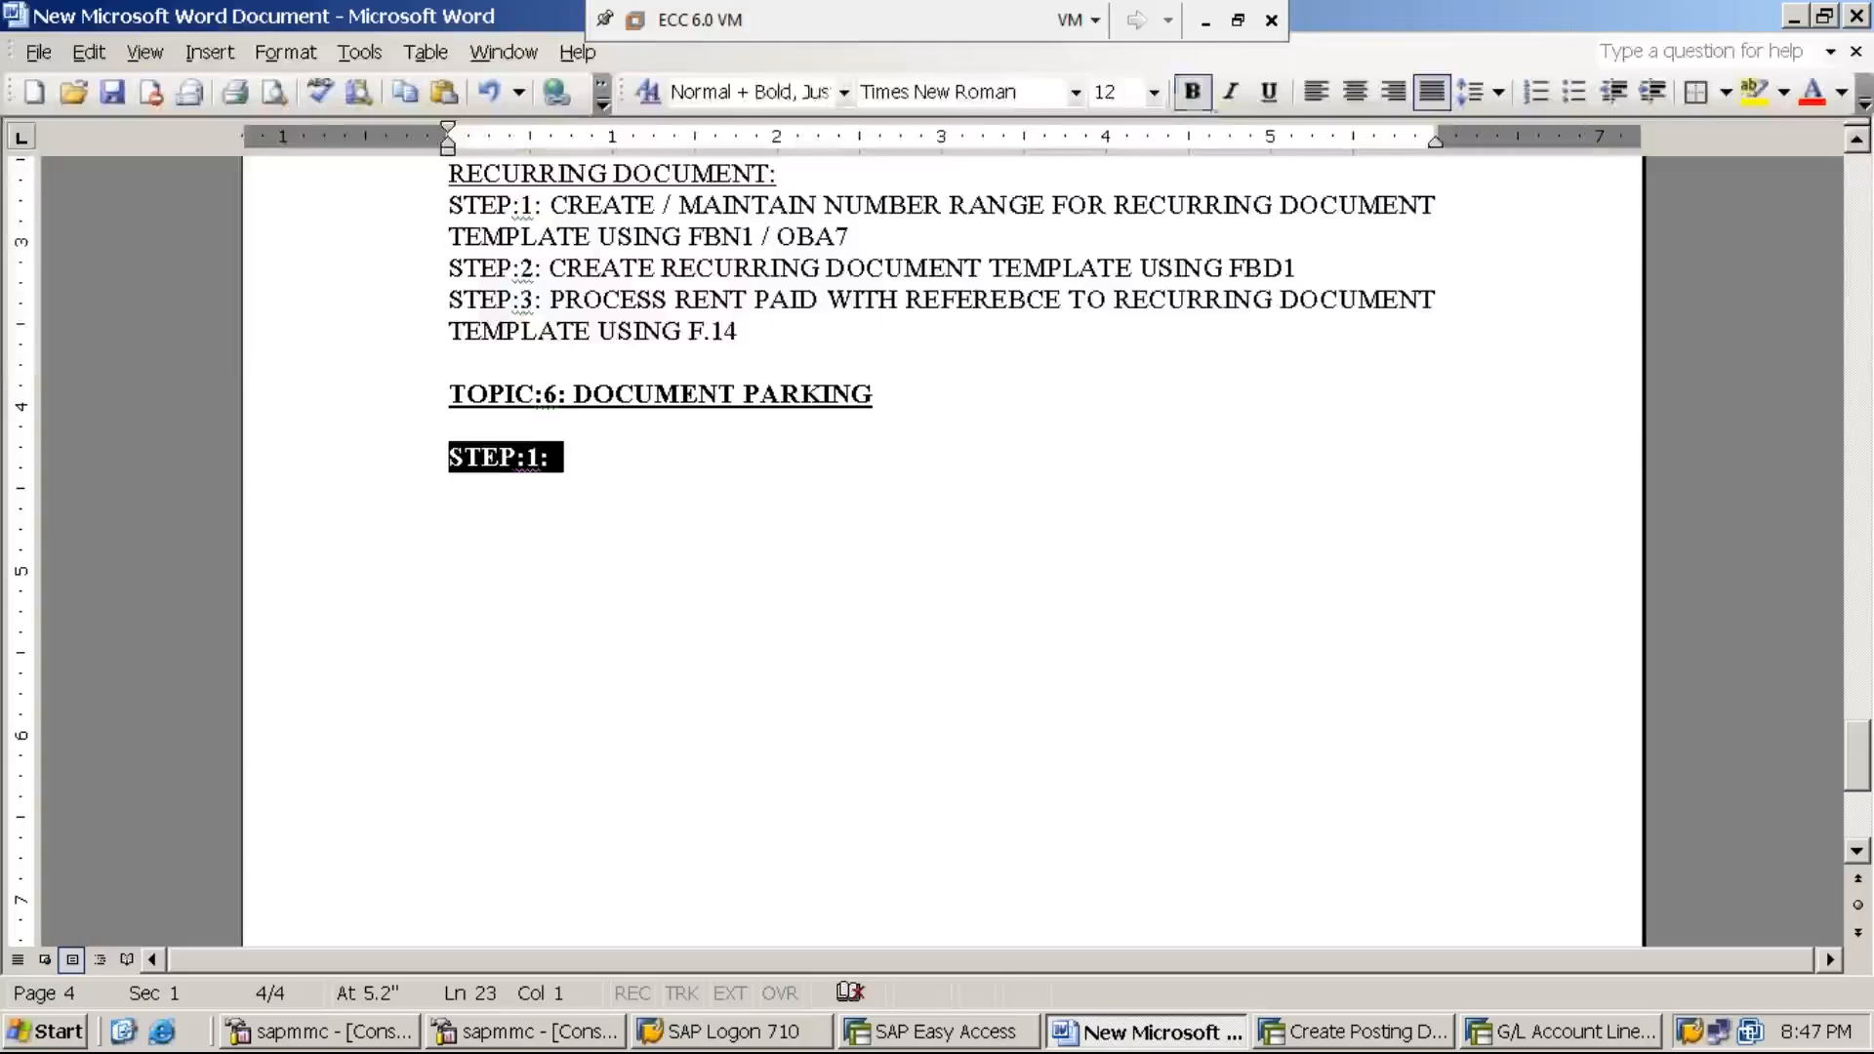
key(ctrl+b)
key(End)
Continue the line as 'CREATE USER CALLED <new user ID> USING SU01'
text(C)
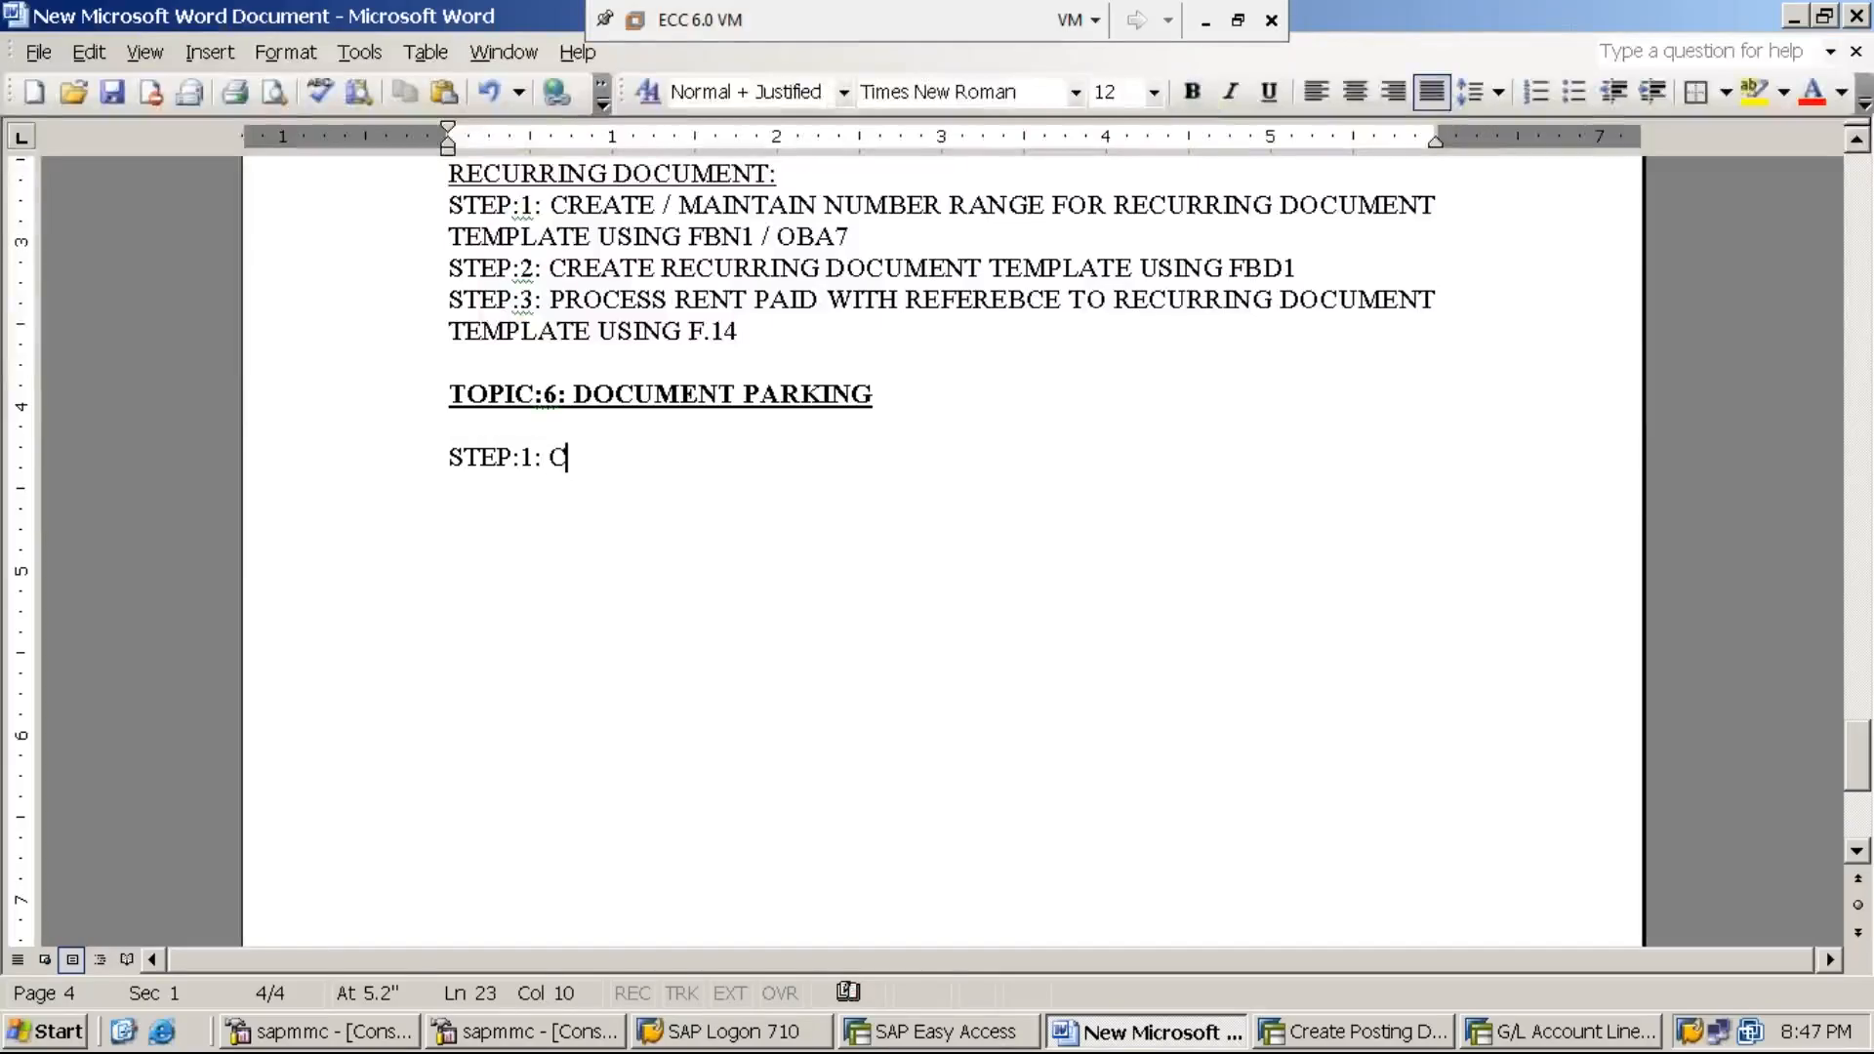
text(REATE USER)
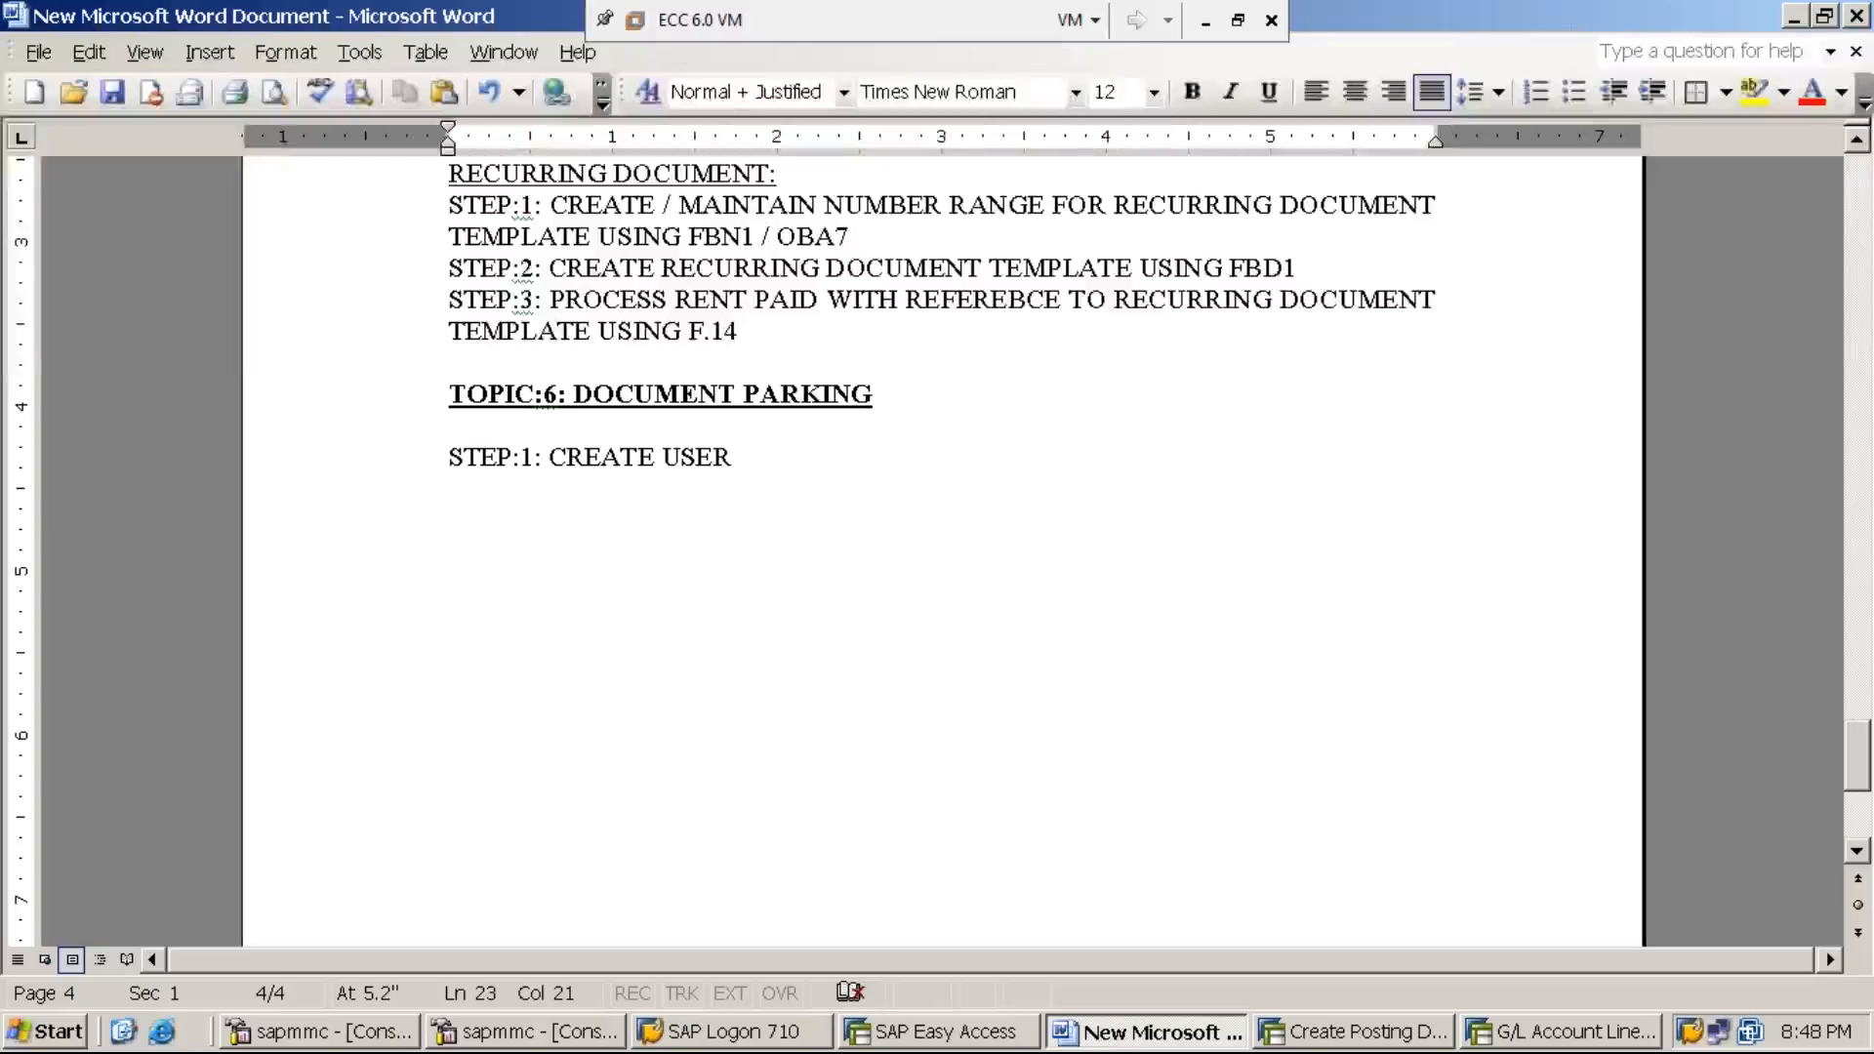
text( CALLED )
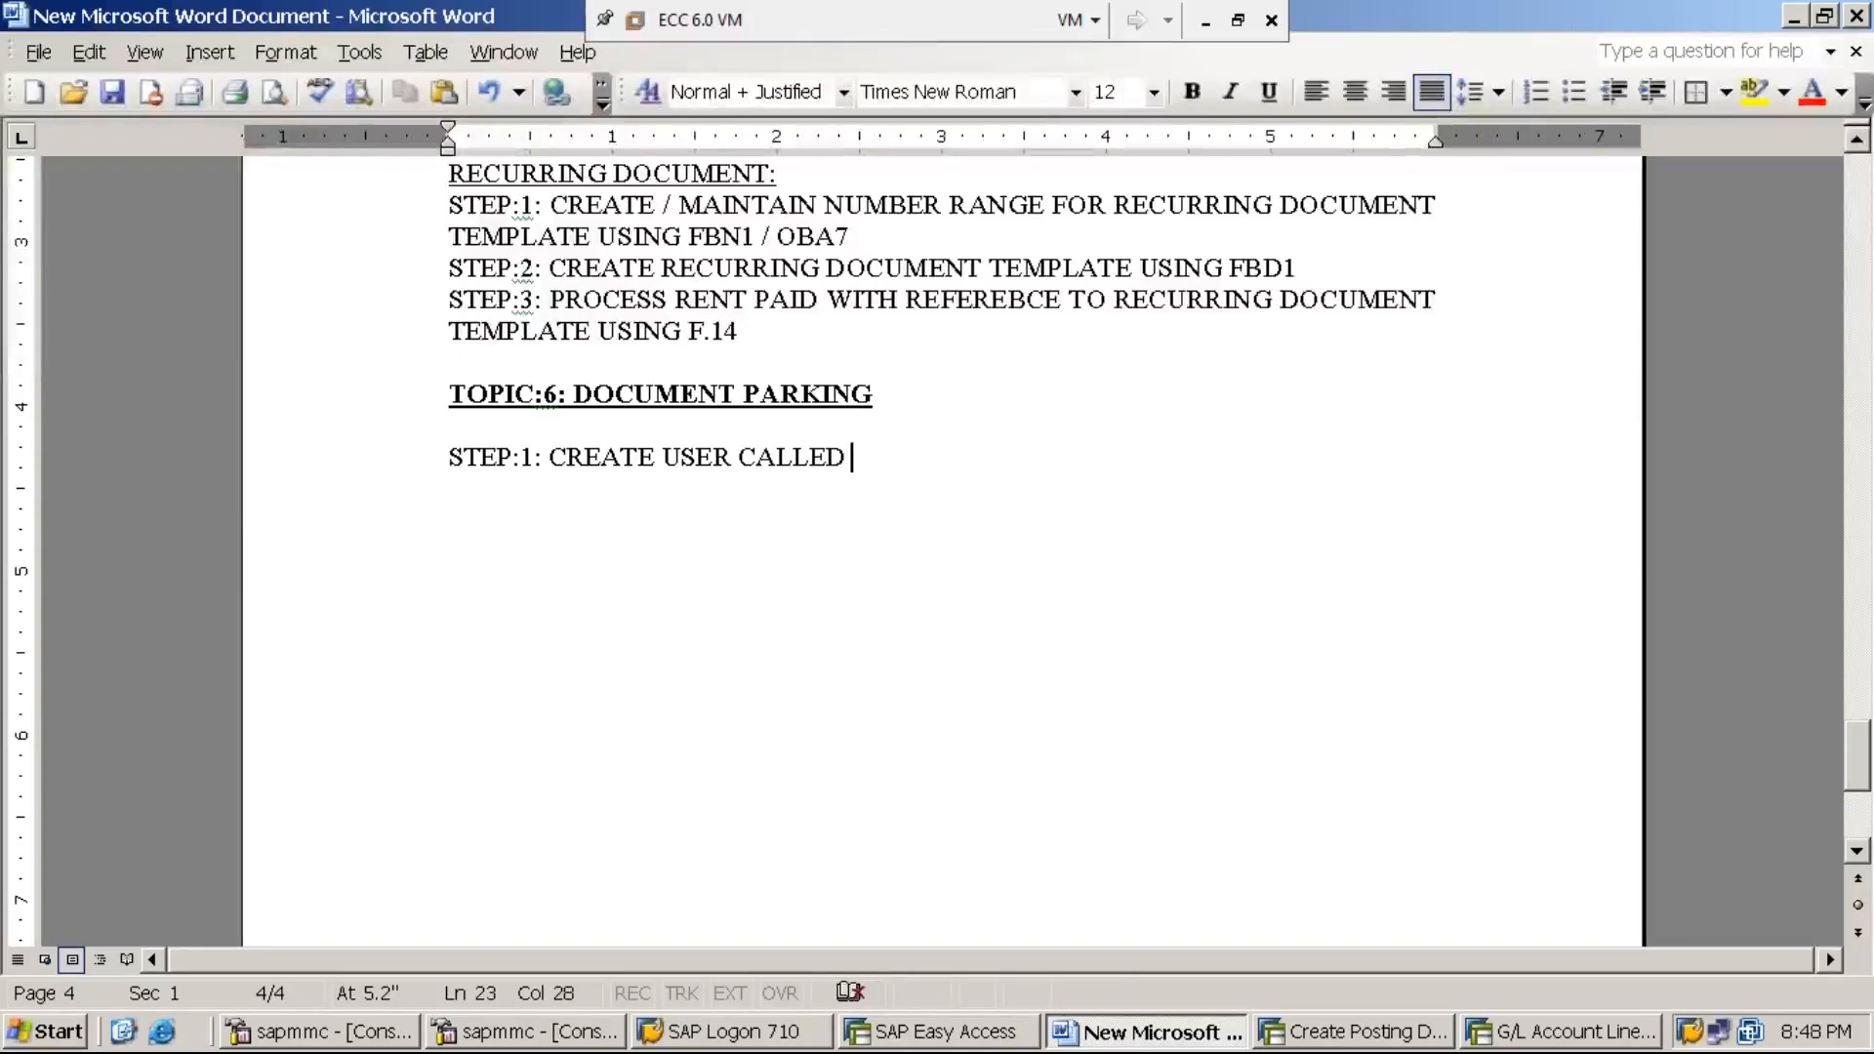
text(M)
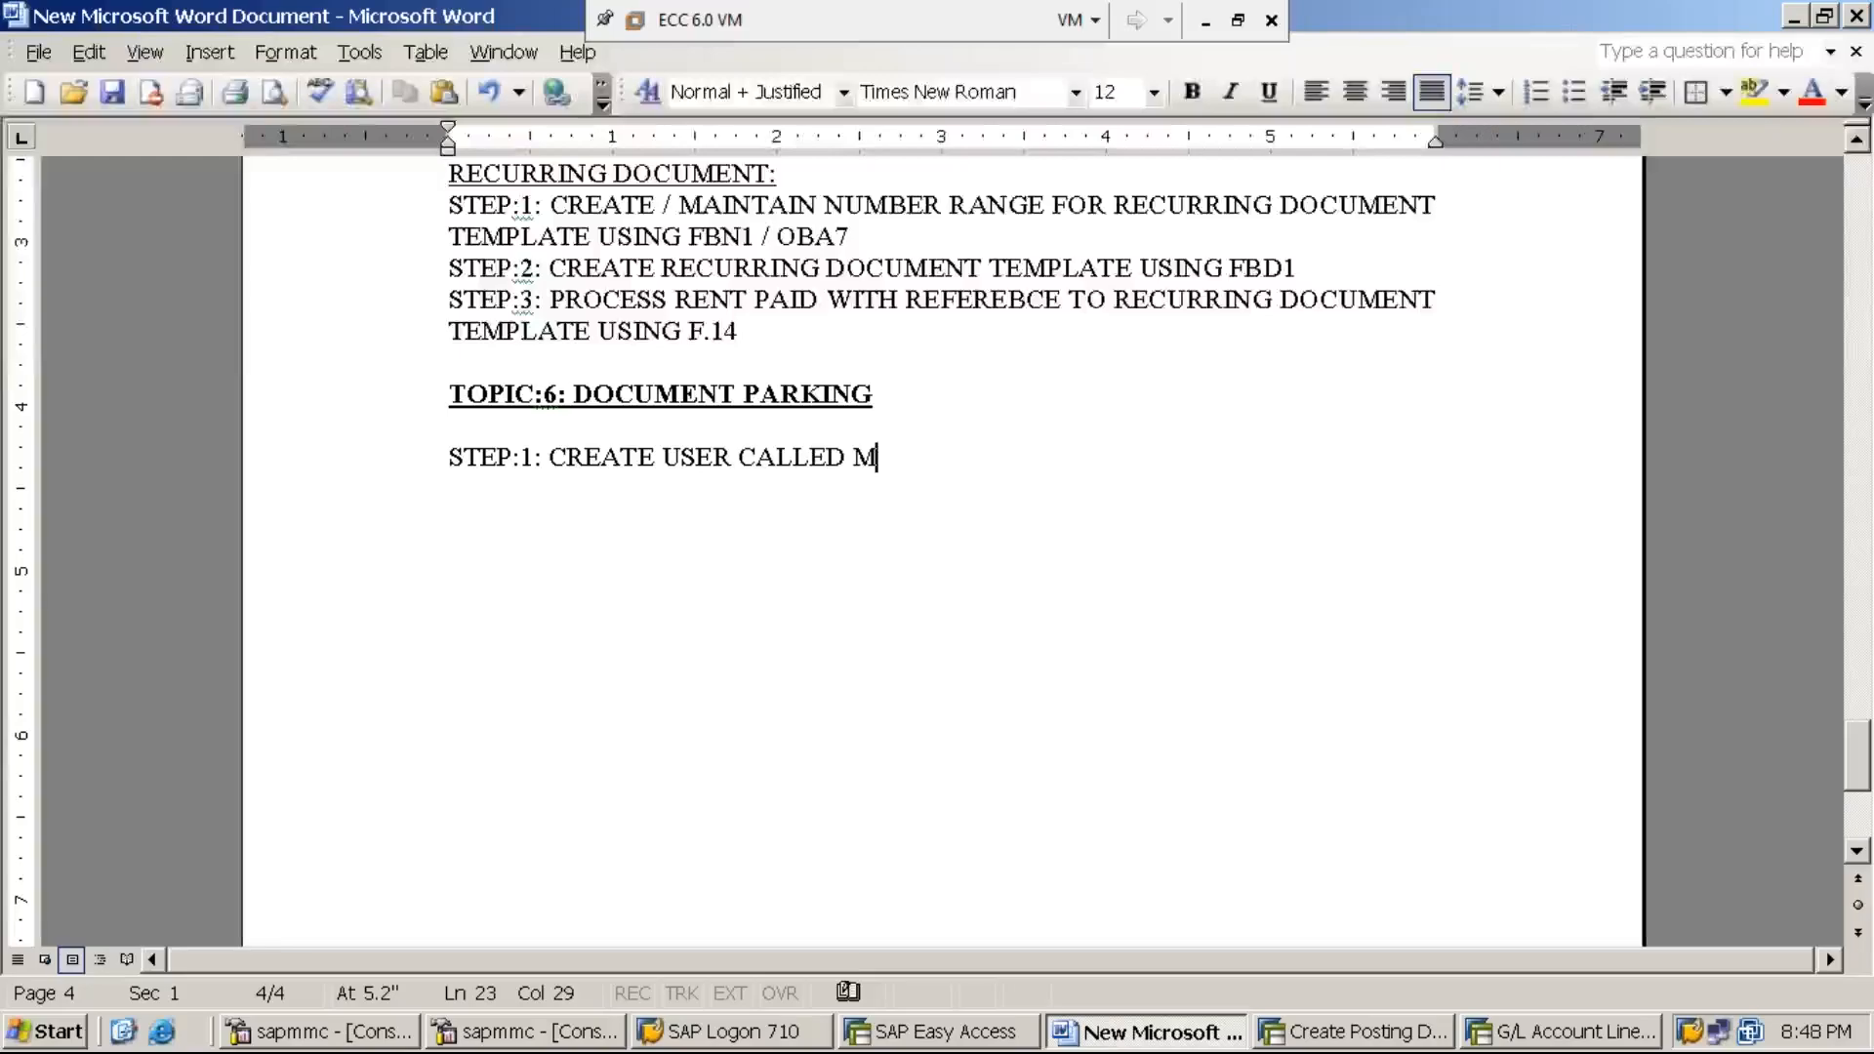
text(ANISH)
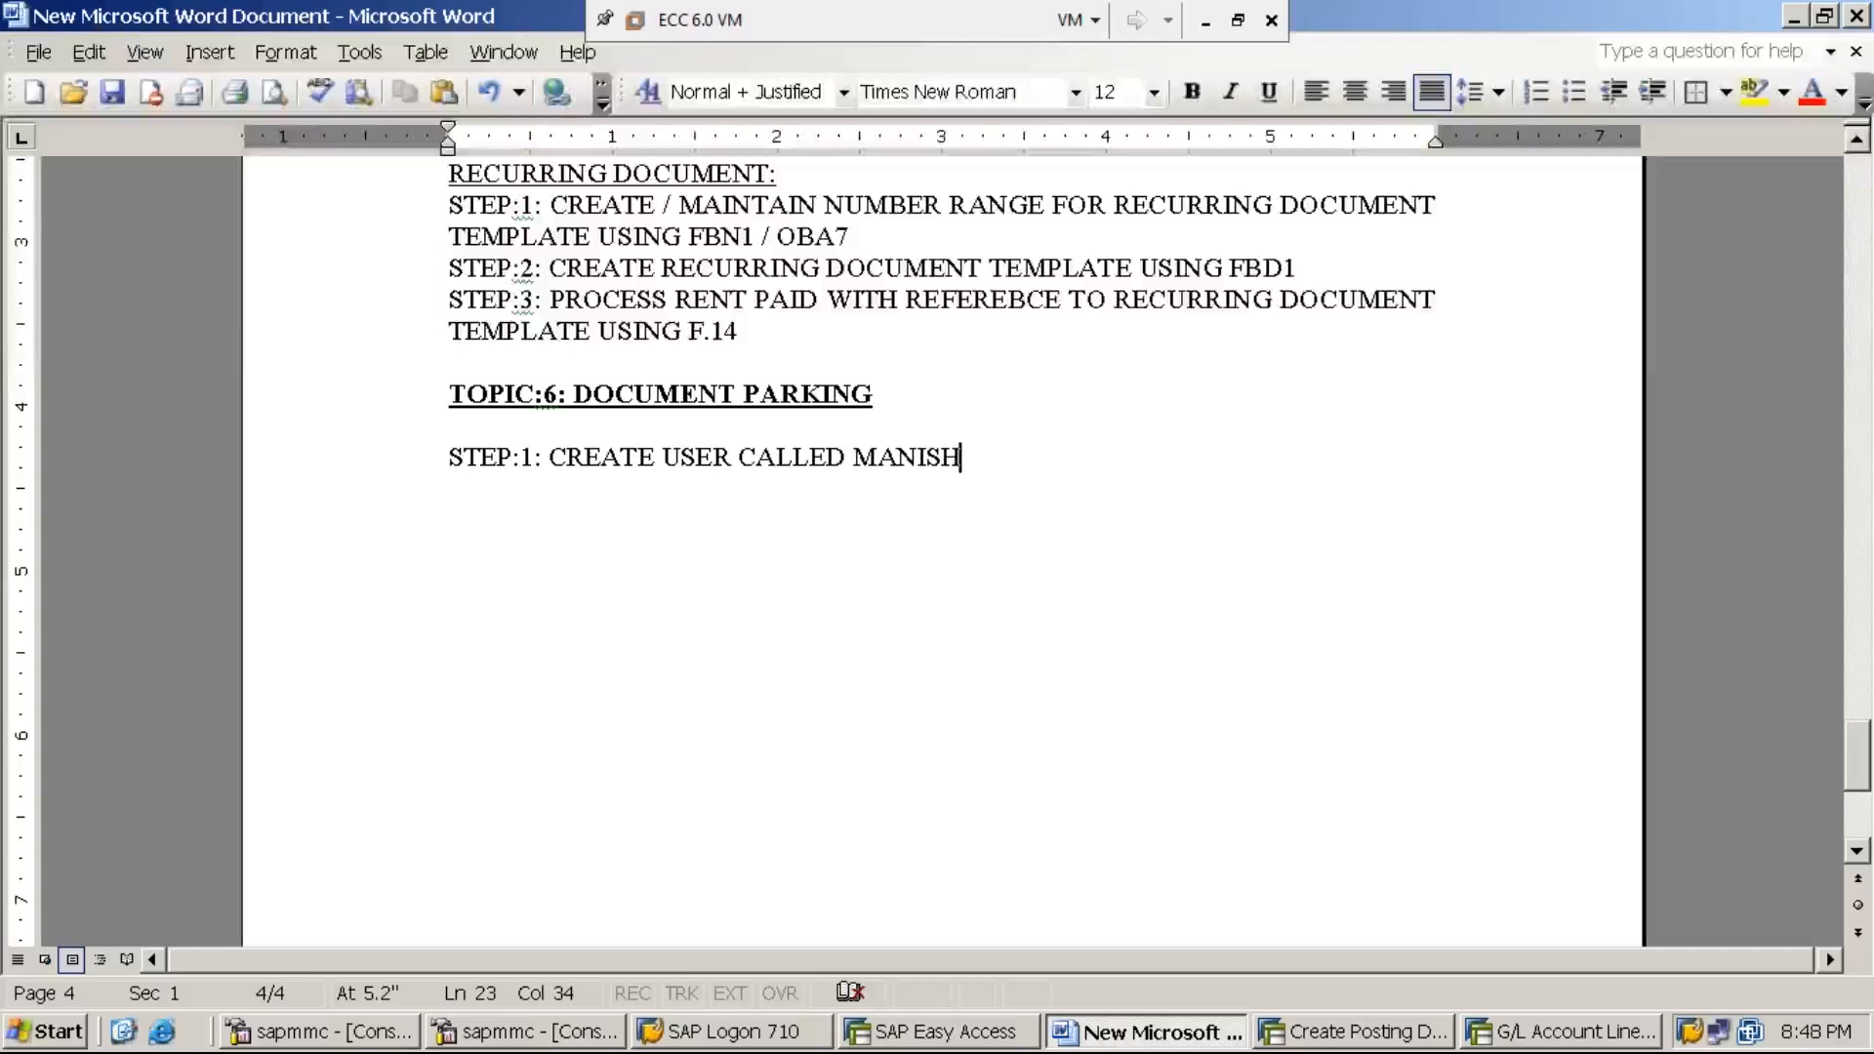
text(C)
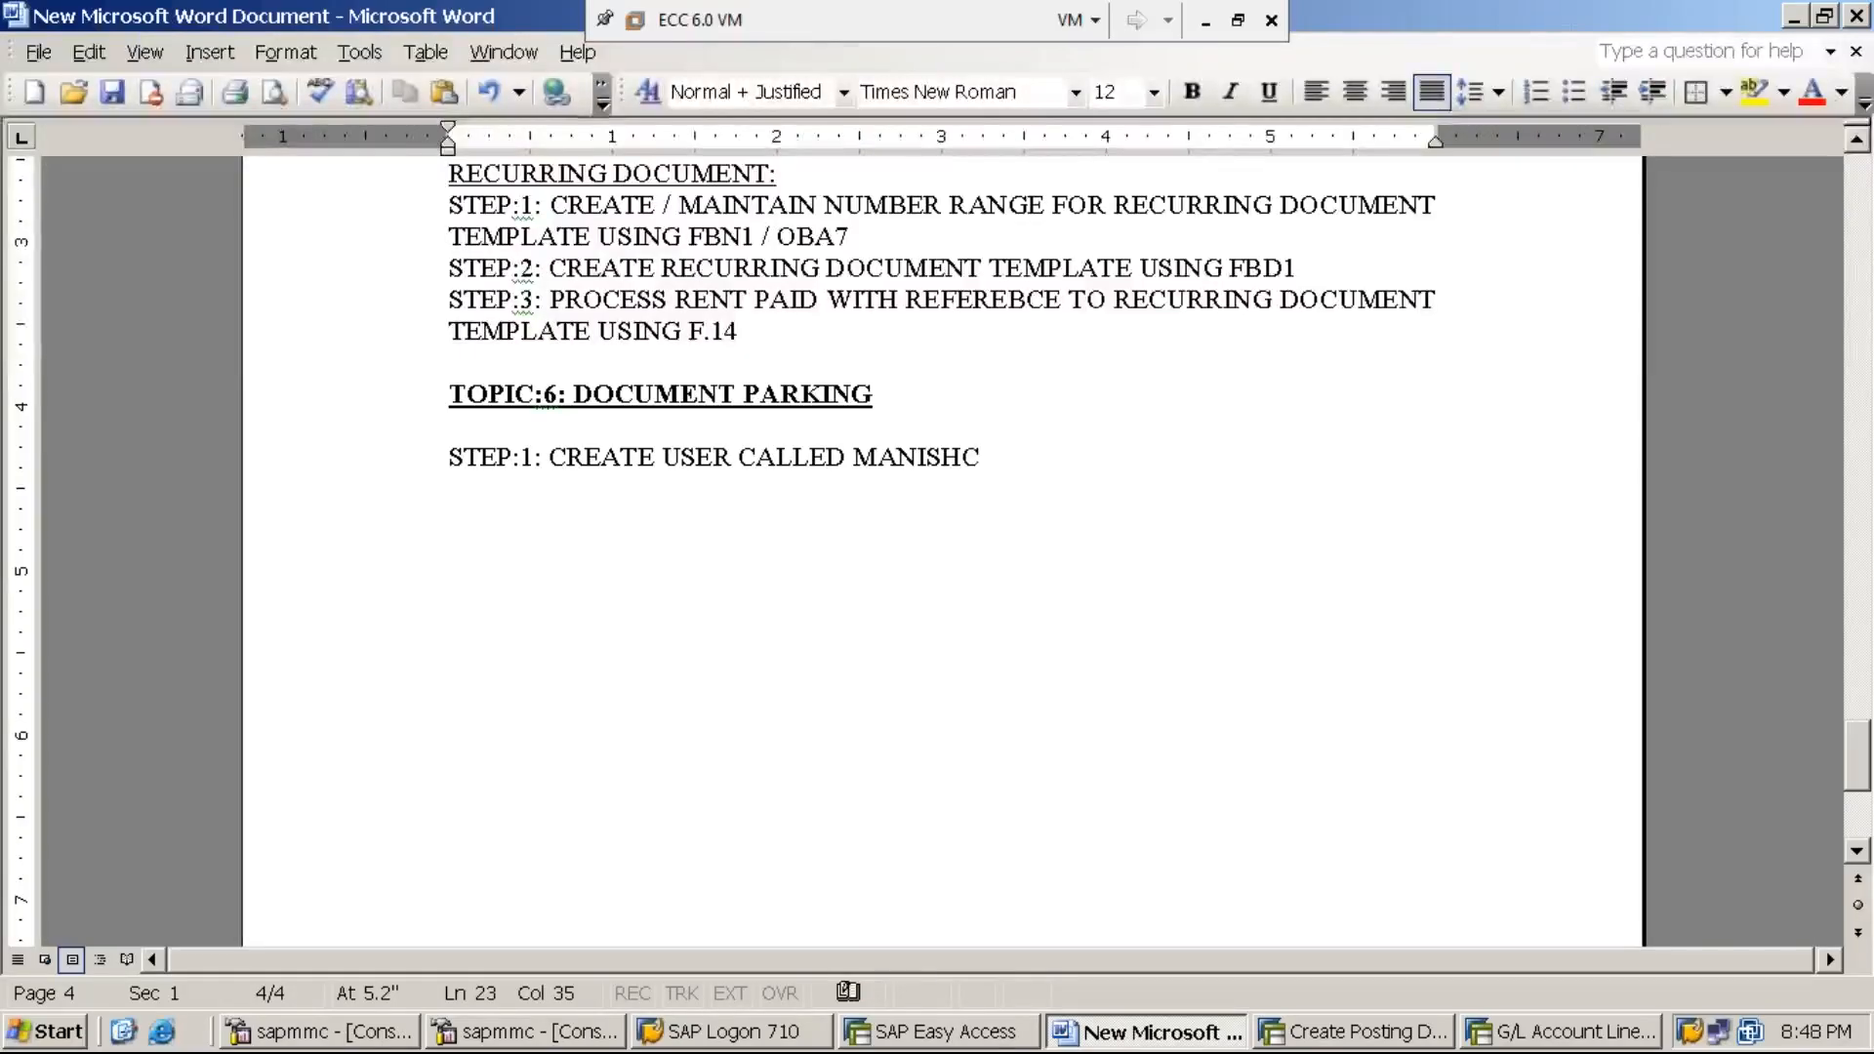
text(USING SU01)
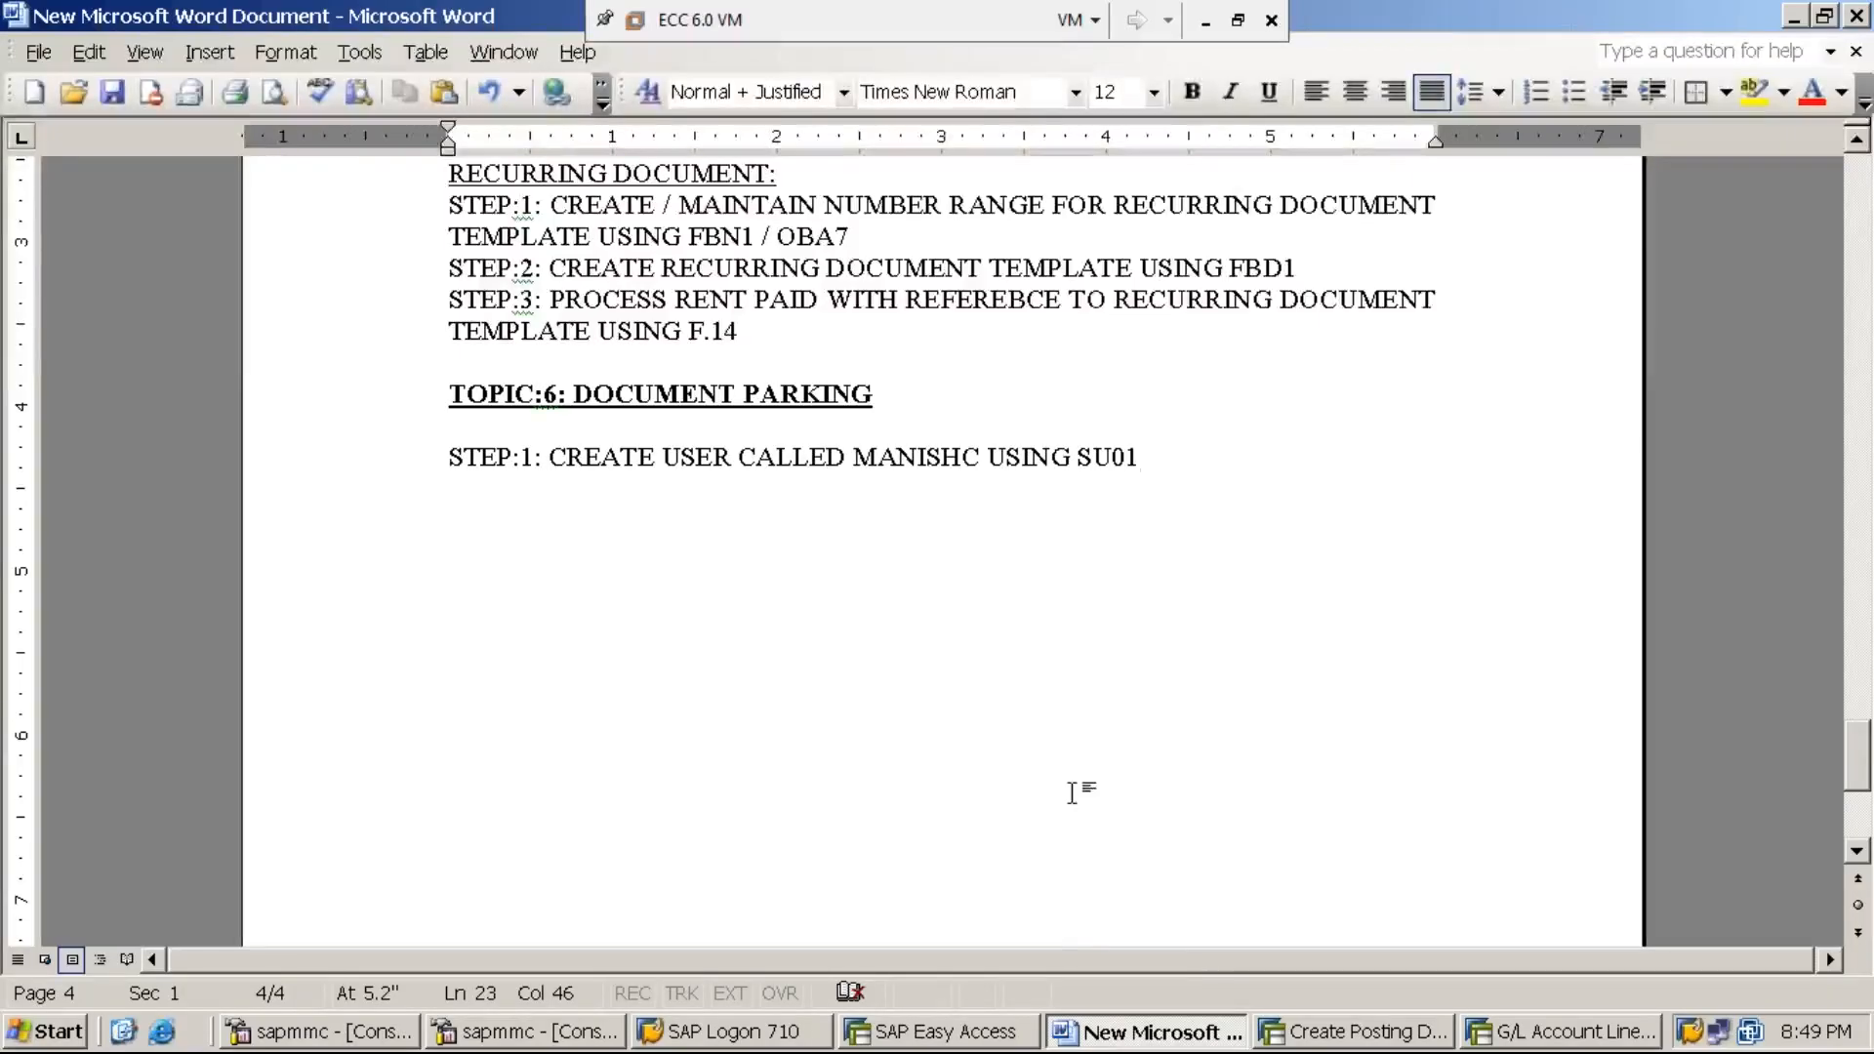
Bring forward the G/L line item report showing 16 rent-paid items totalling 398,000 INR
click(1552, 1035)
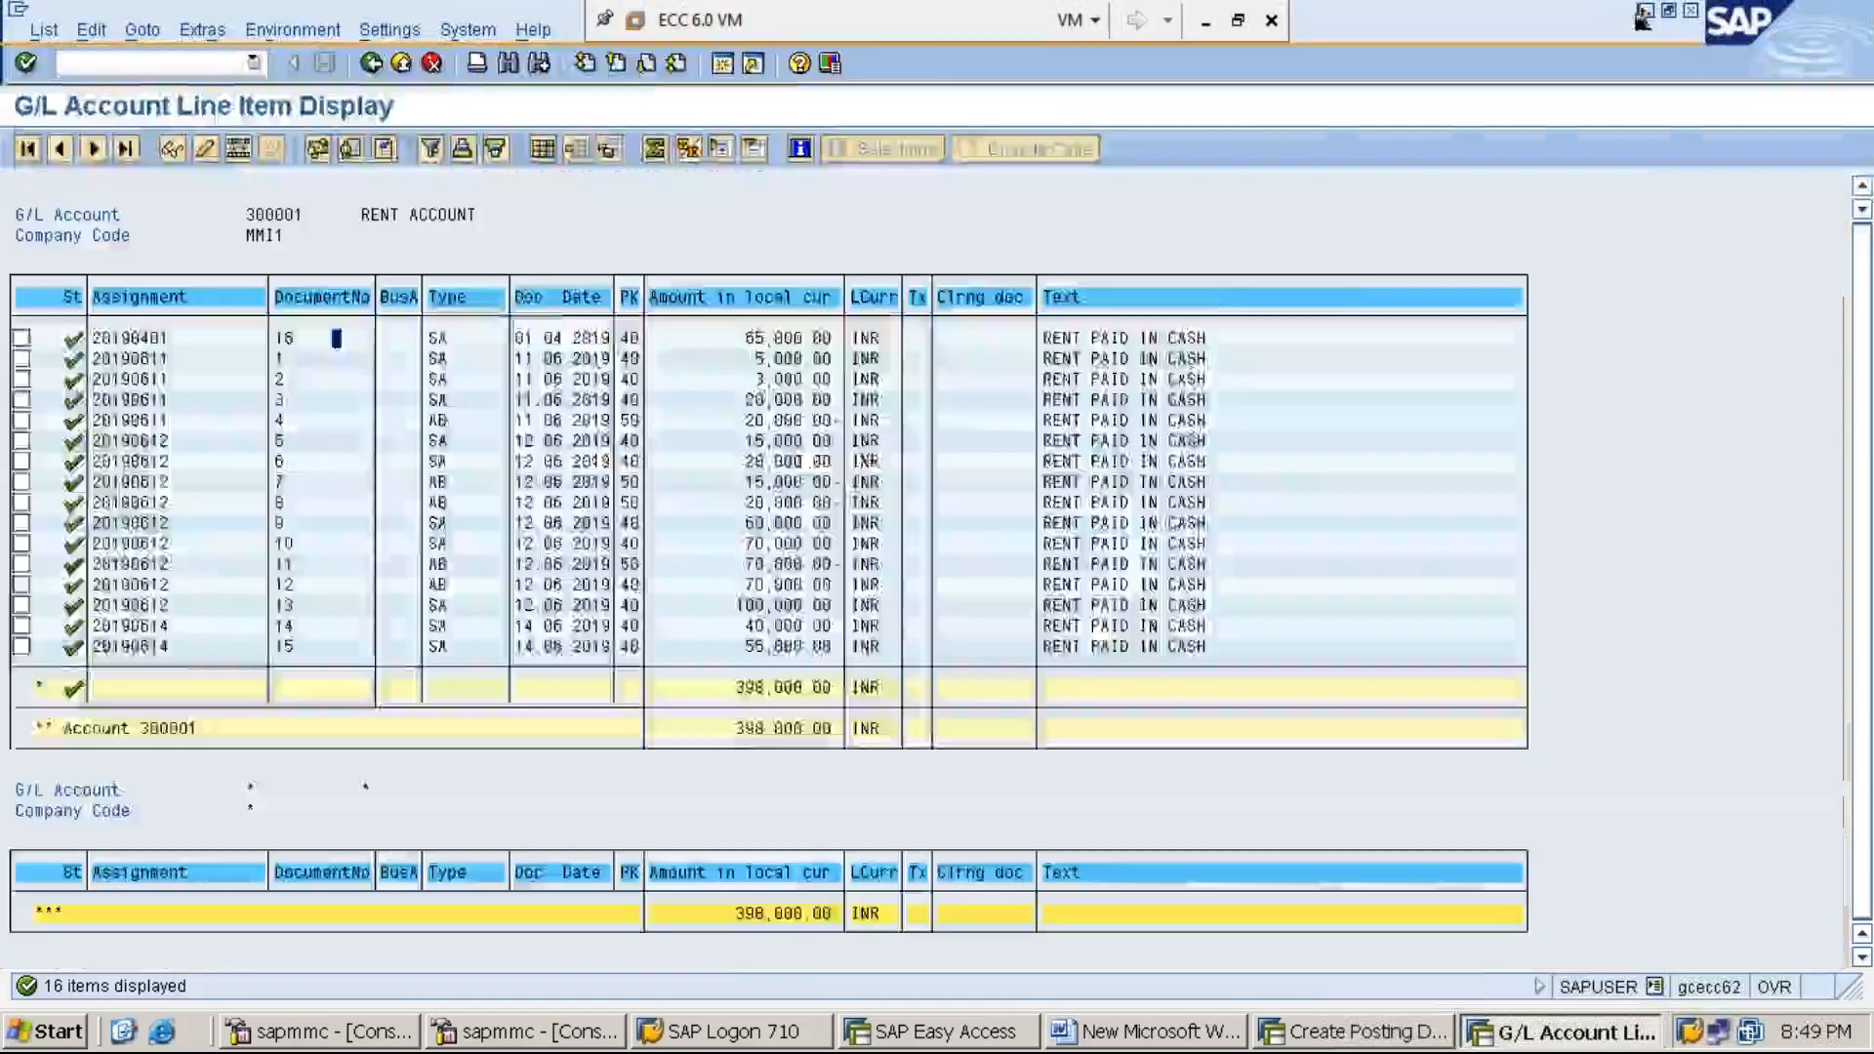
Close the G/L line item report and start creating the first new user in SU01
click(1693, 12)
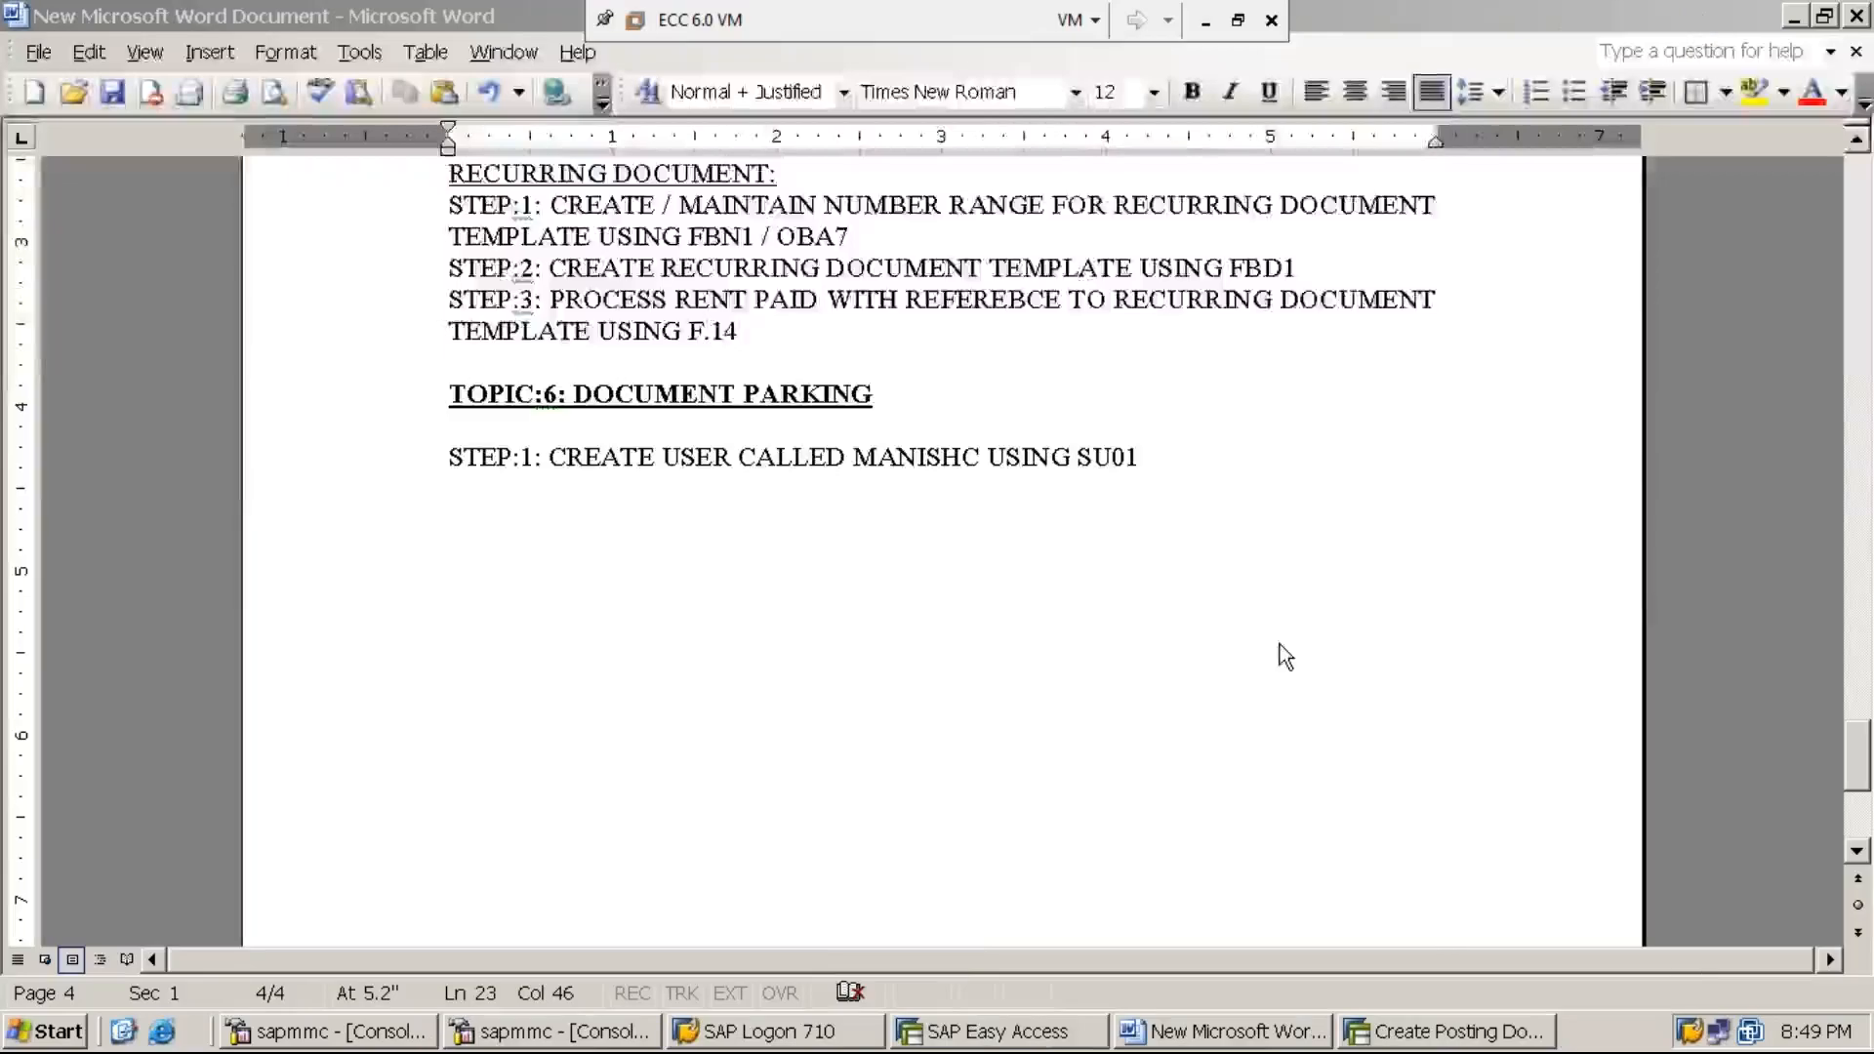
click(979, 1035)
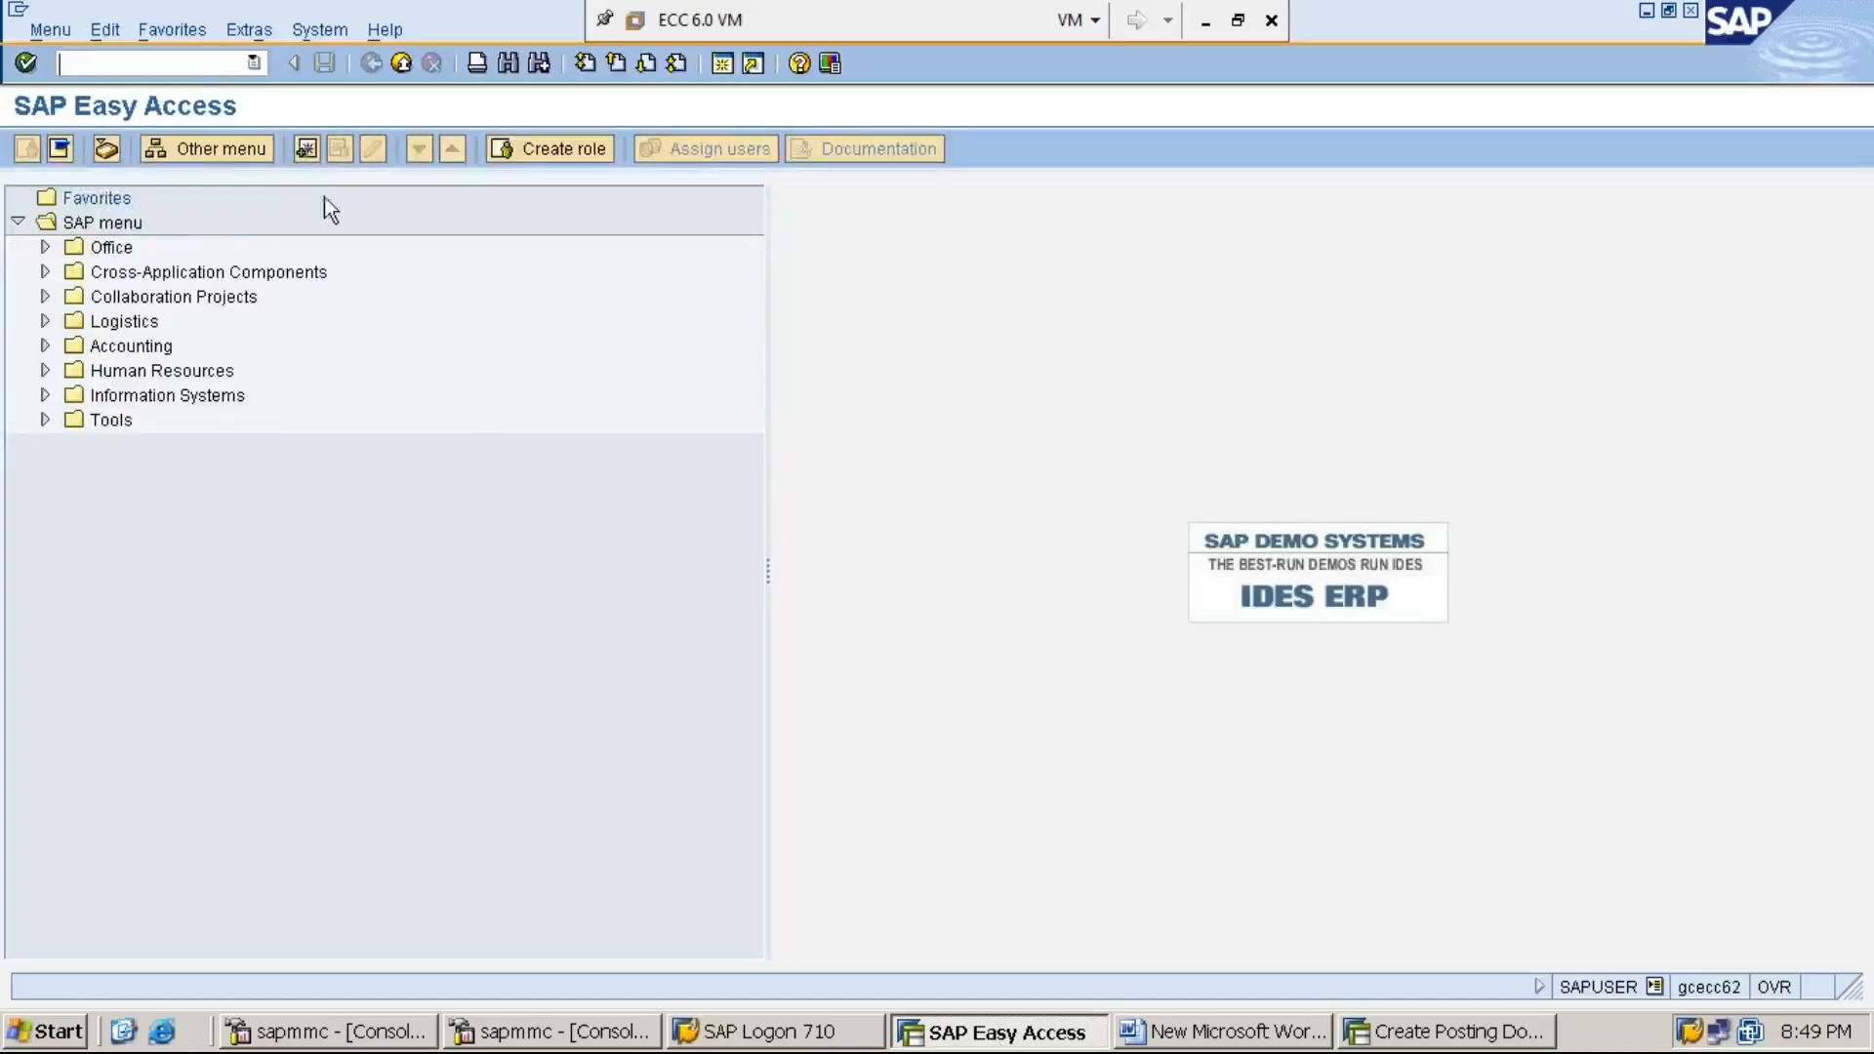
click(209, 62)
text(SU01)
key(Return)
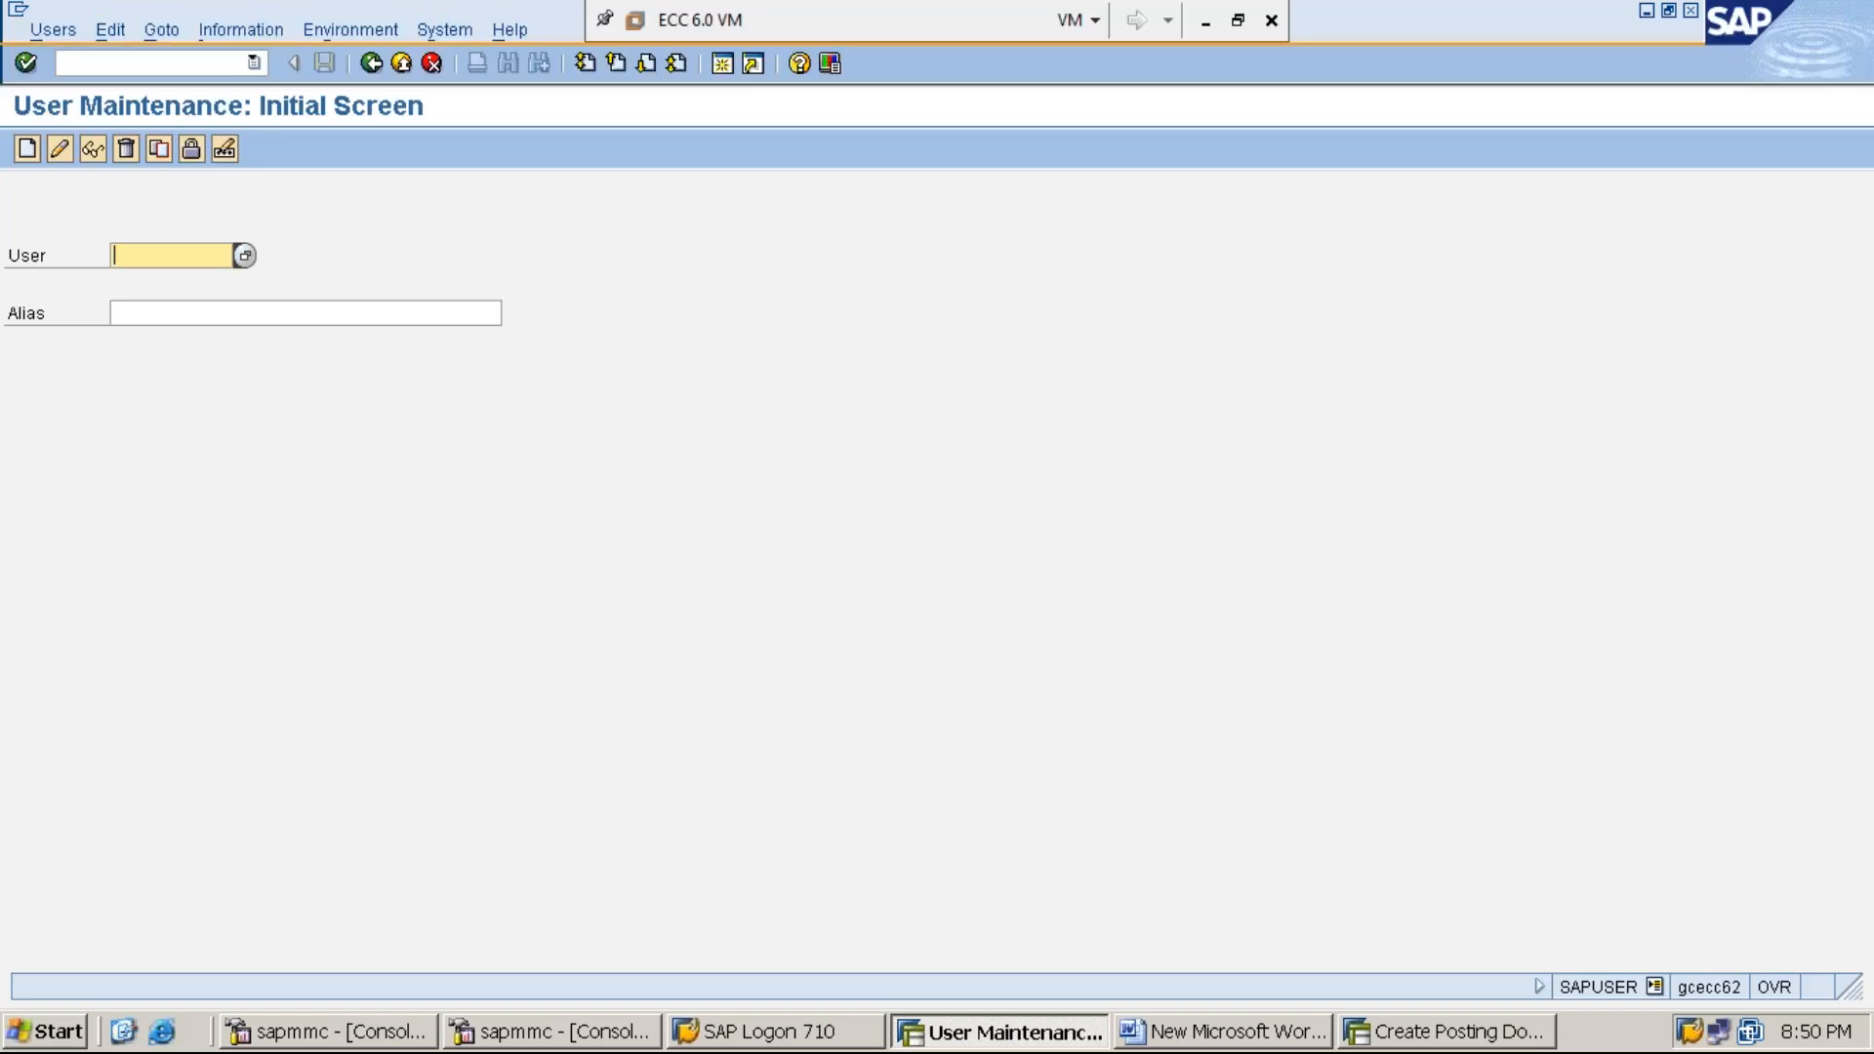
text(MANISHAC)
click(27, 146)
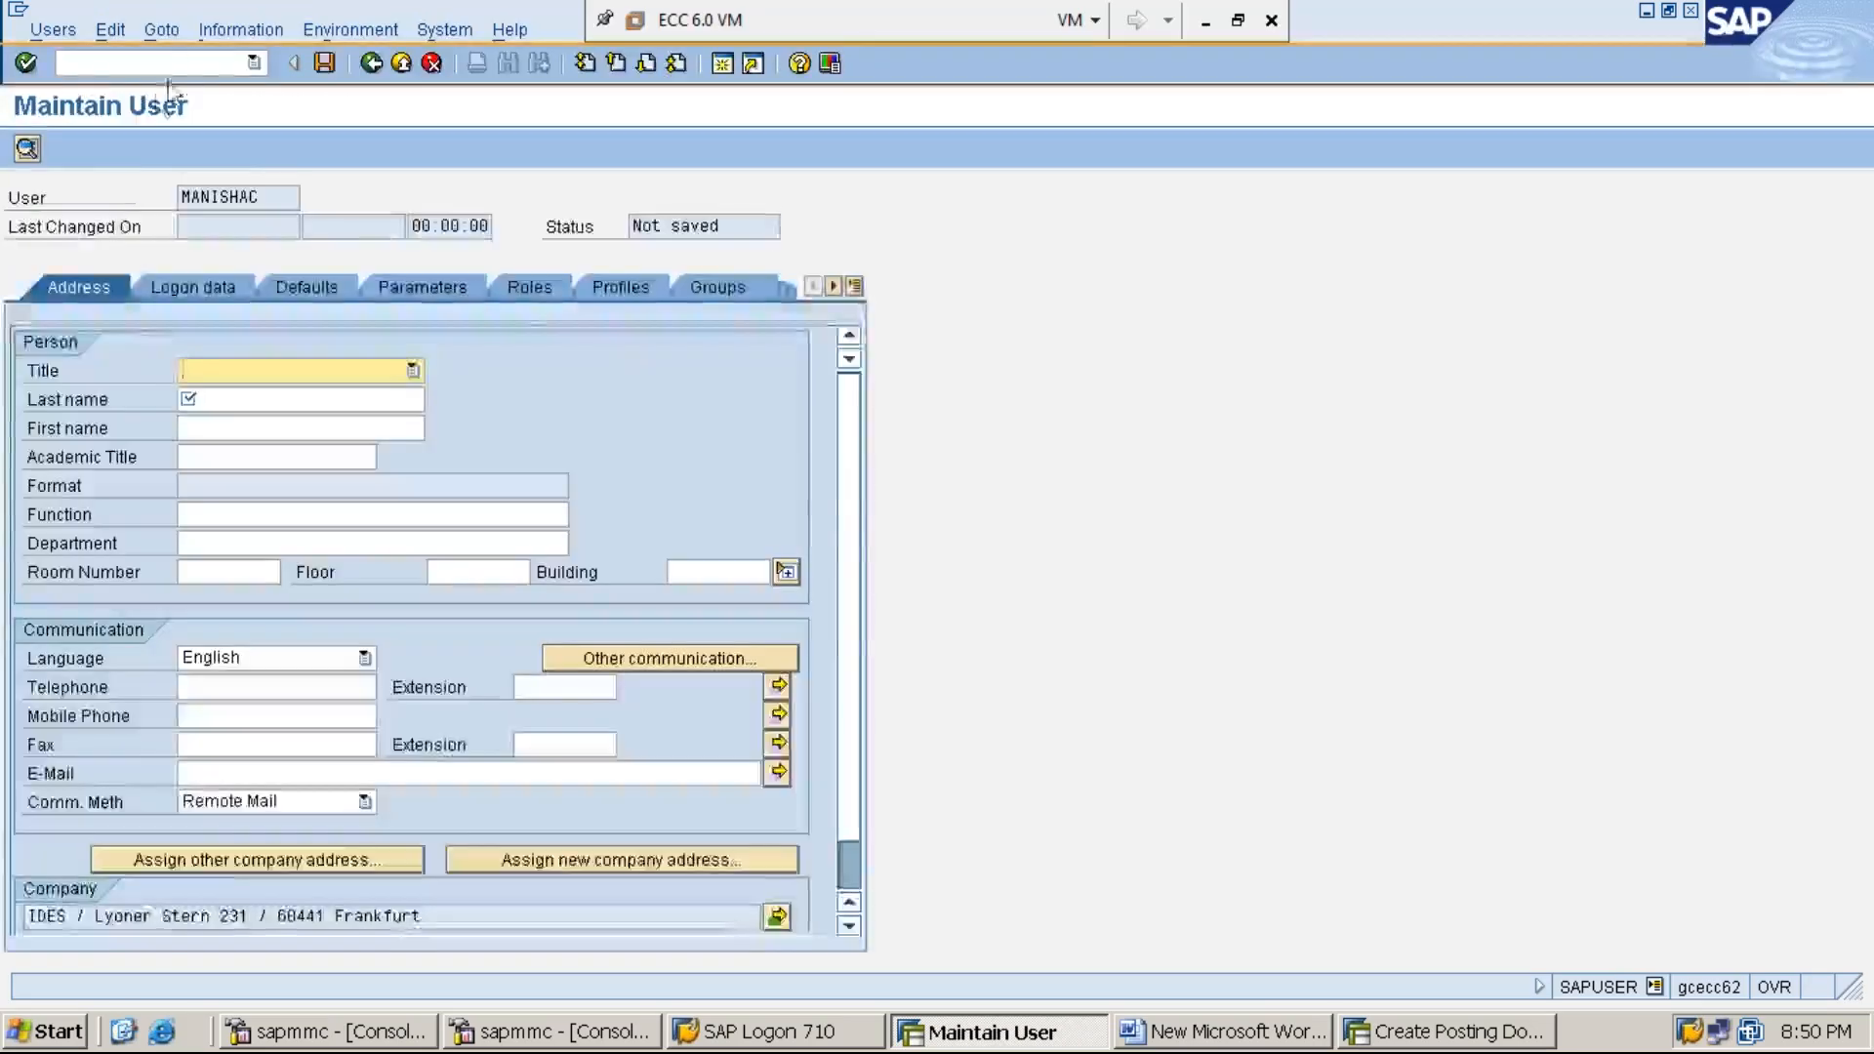
End all SAP sessions with /NEX
click(193, 65)
text(/NEX)
key(Return)
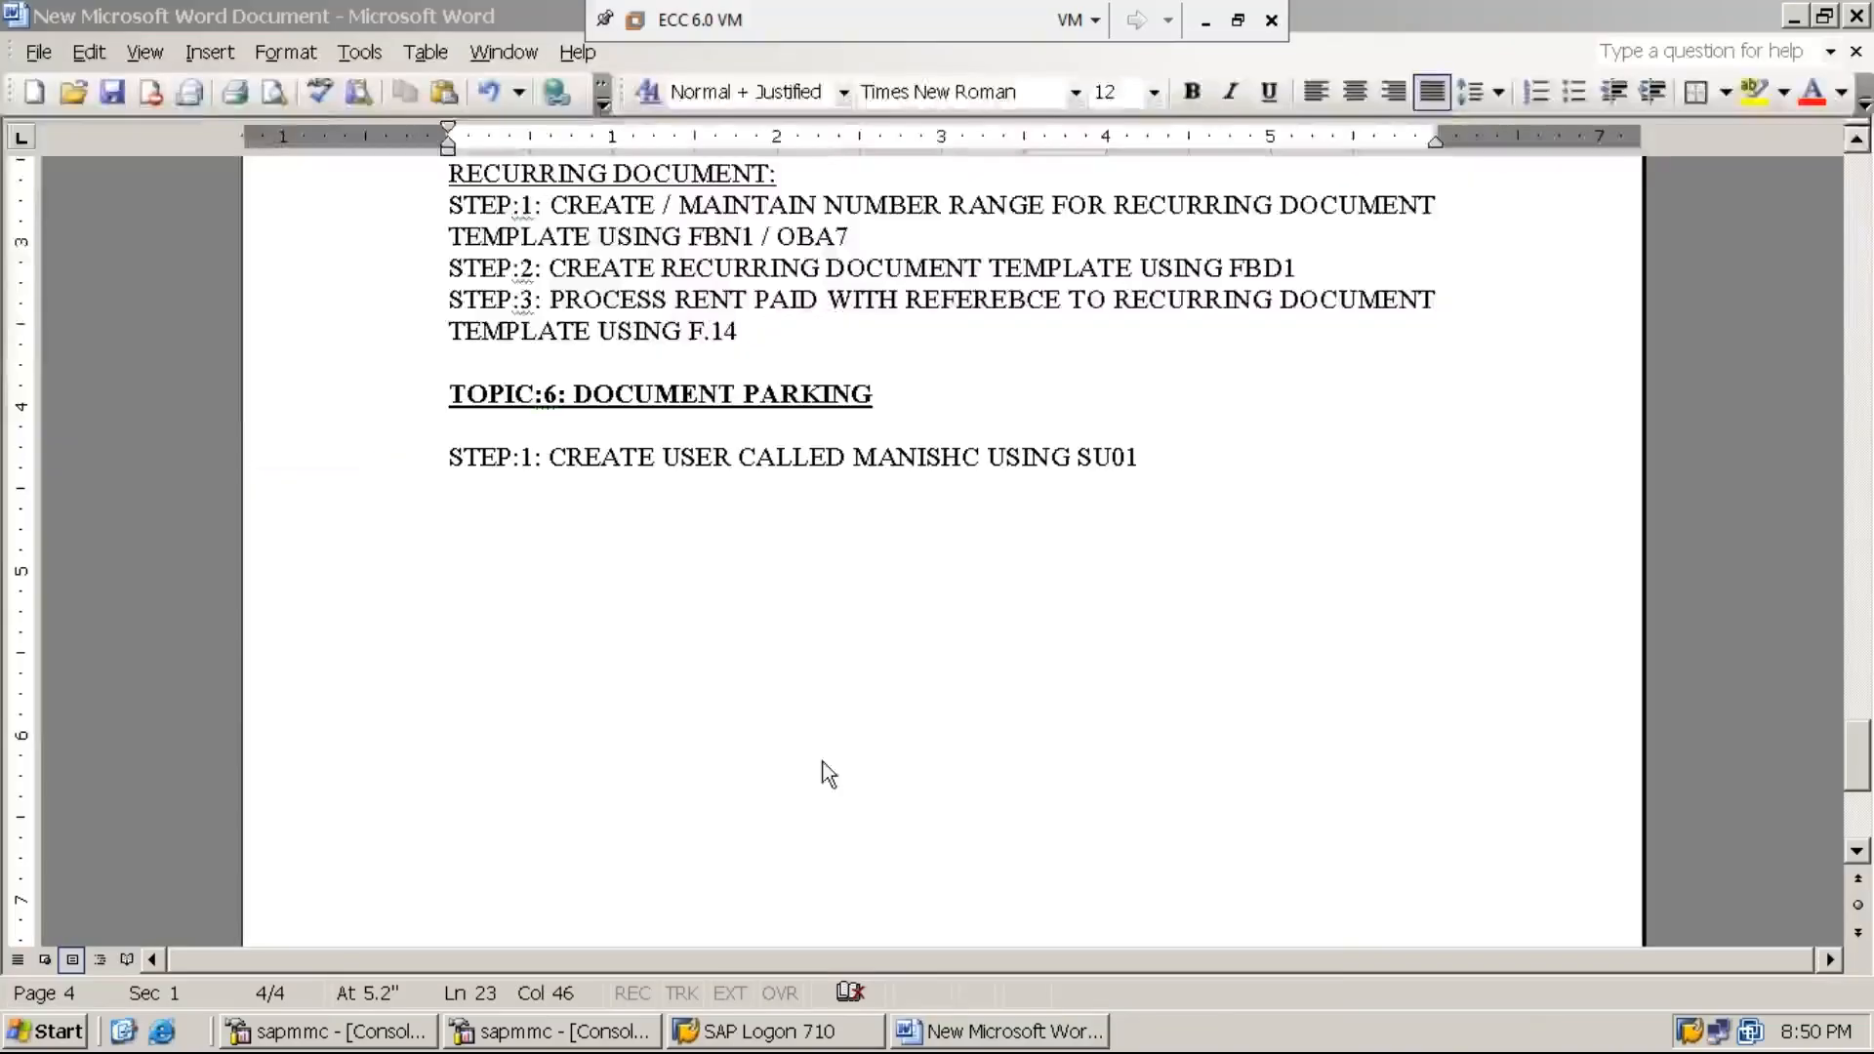
Log back on to the ECC 6 system from SAP Logon 710 with the user name and password
click(773, 1033)
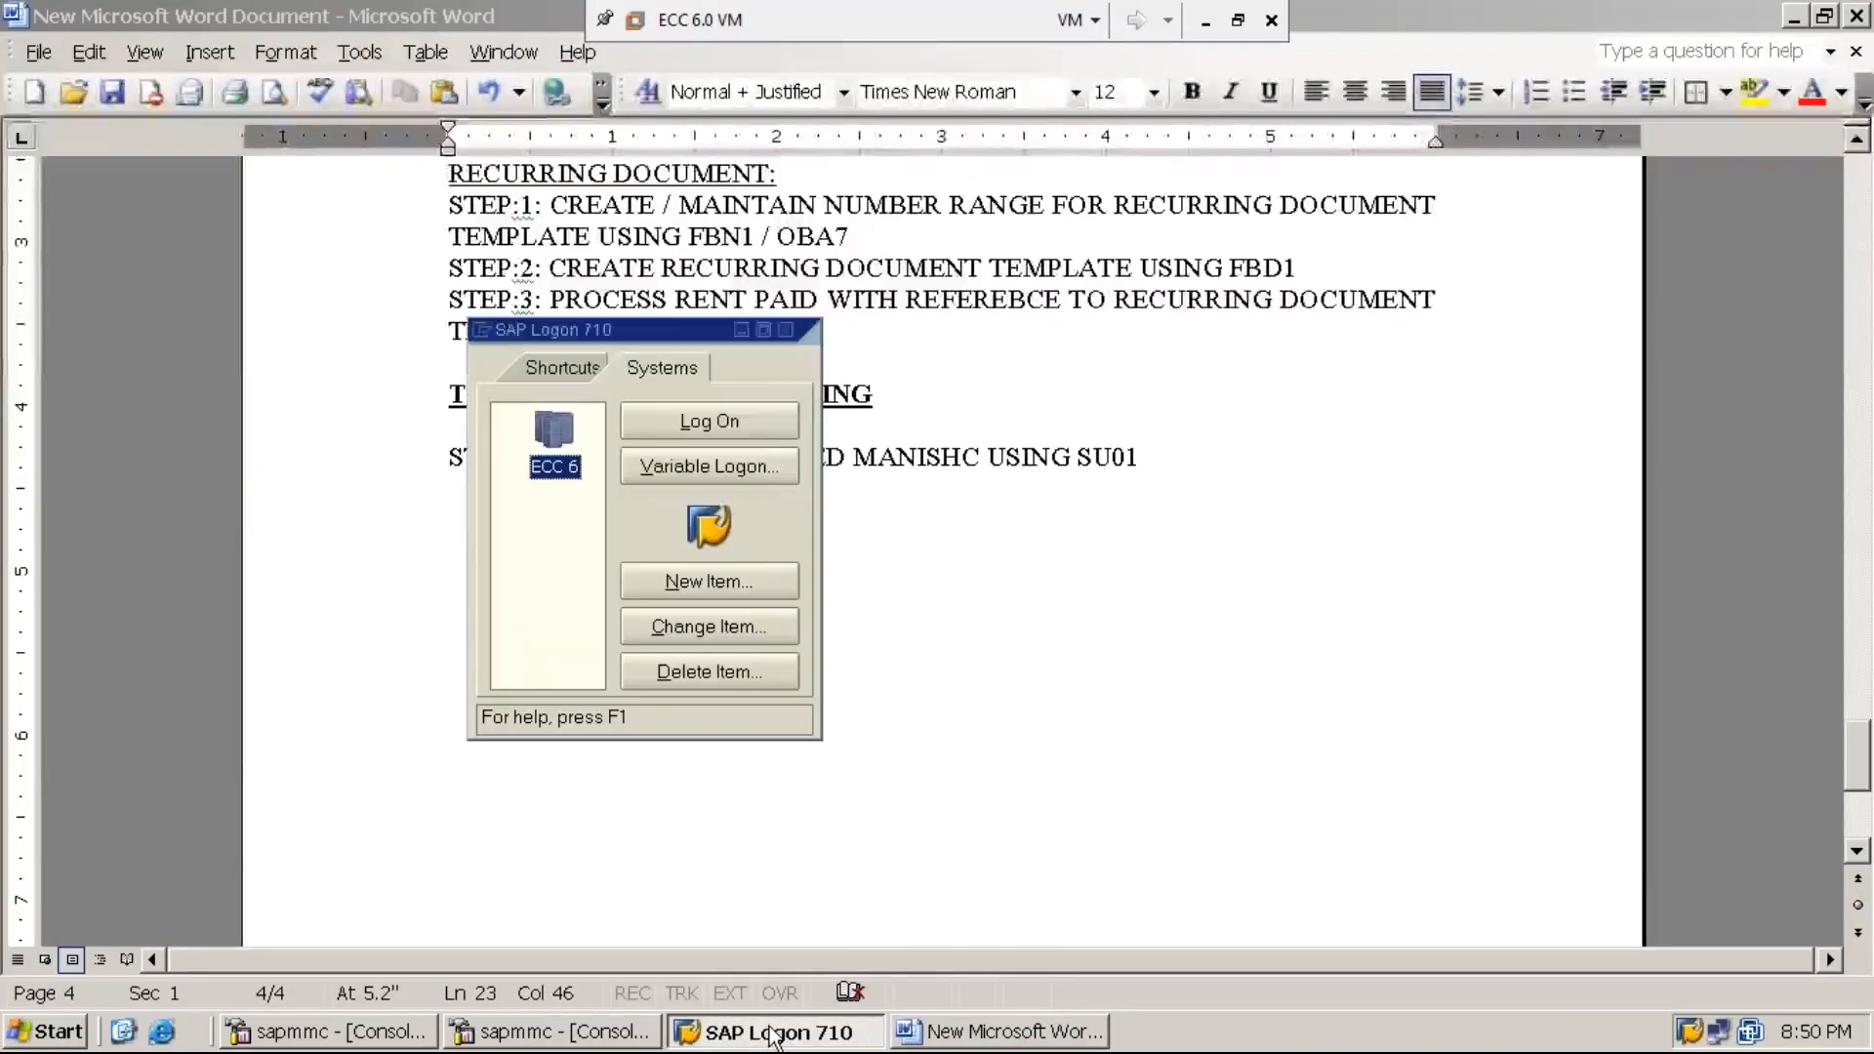
click(744, 425)
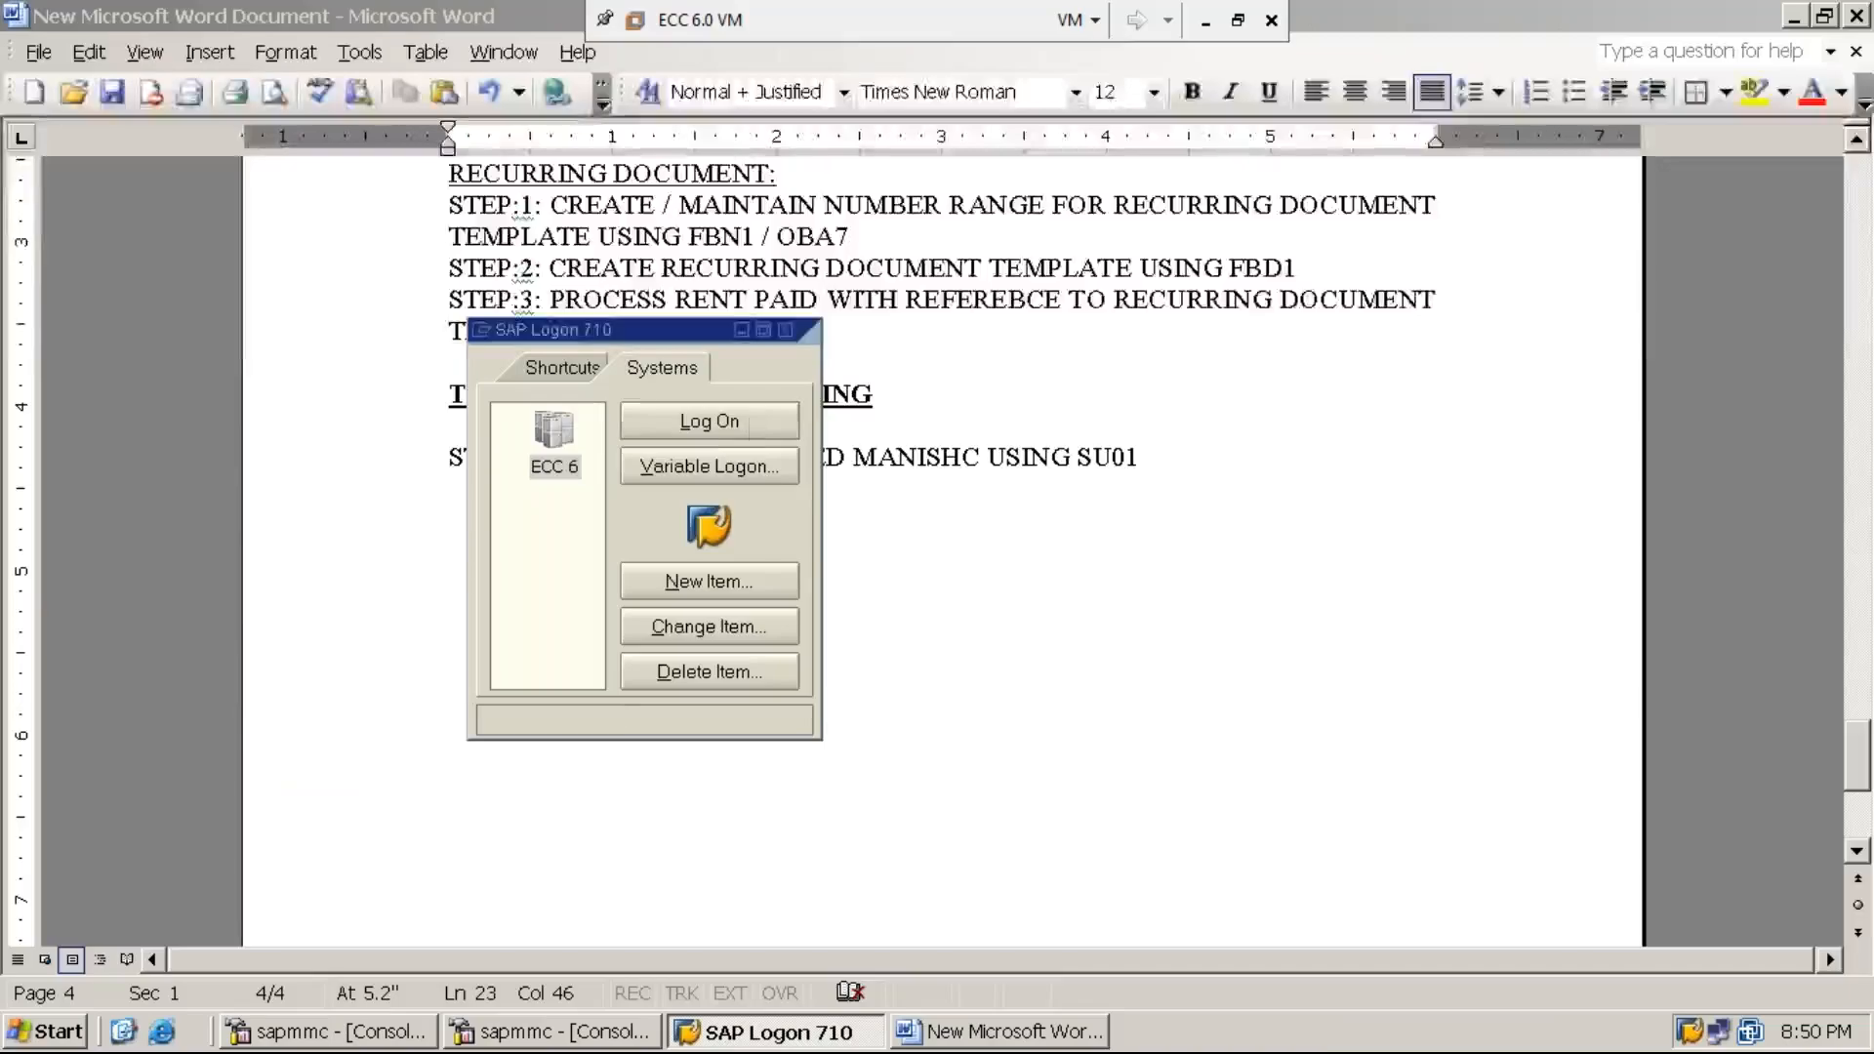
text(S)
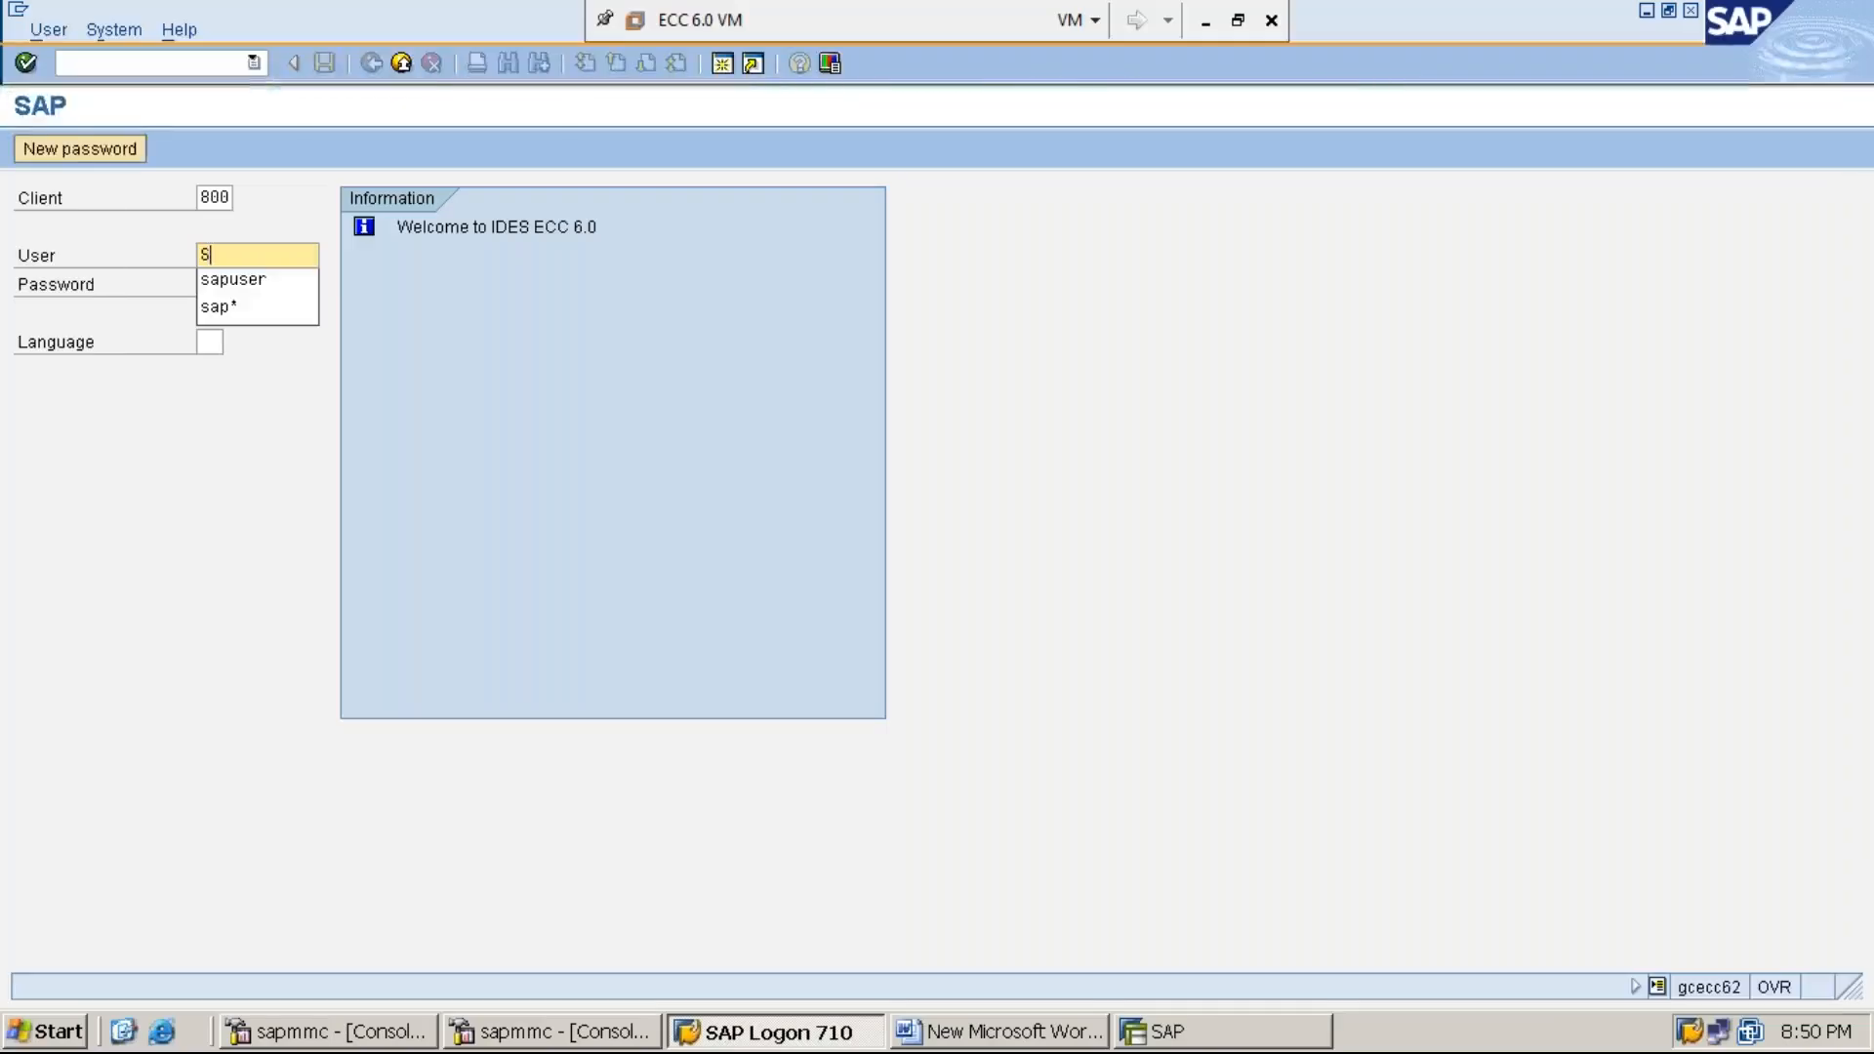
key(Down)
key(Return)
key(Tab)
text(********)
key(Return)
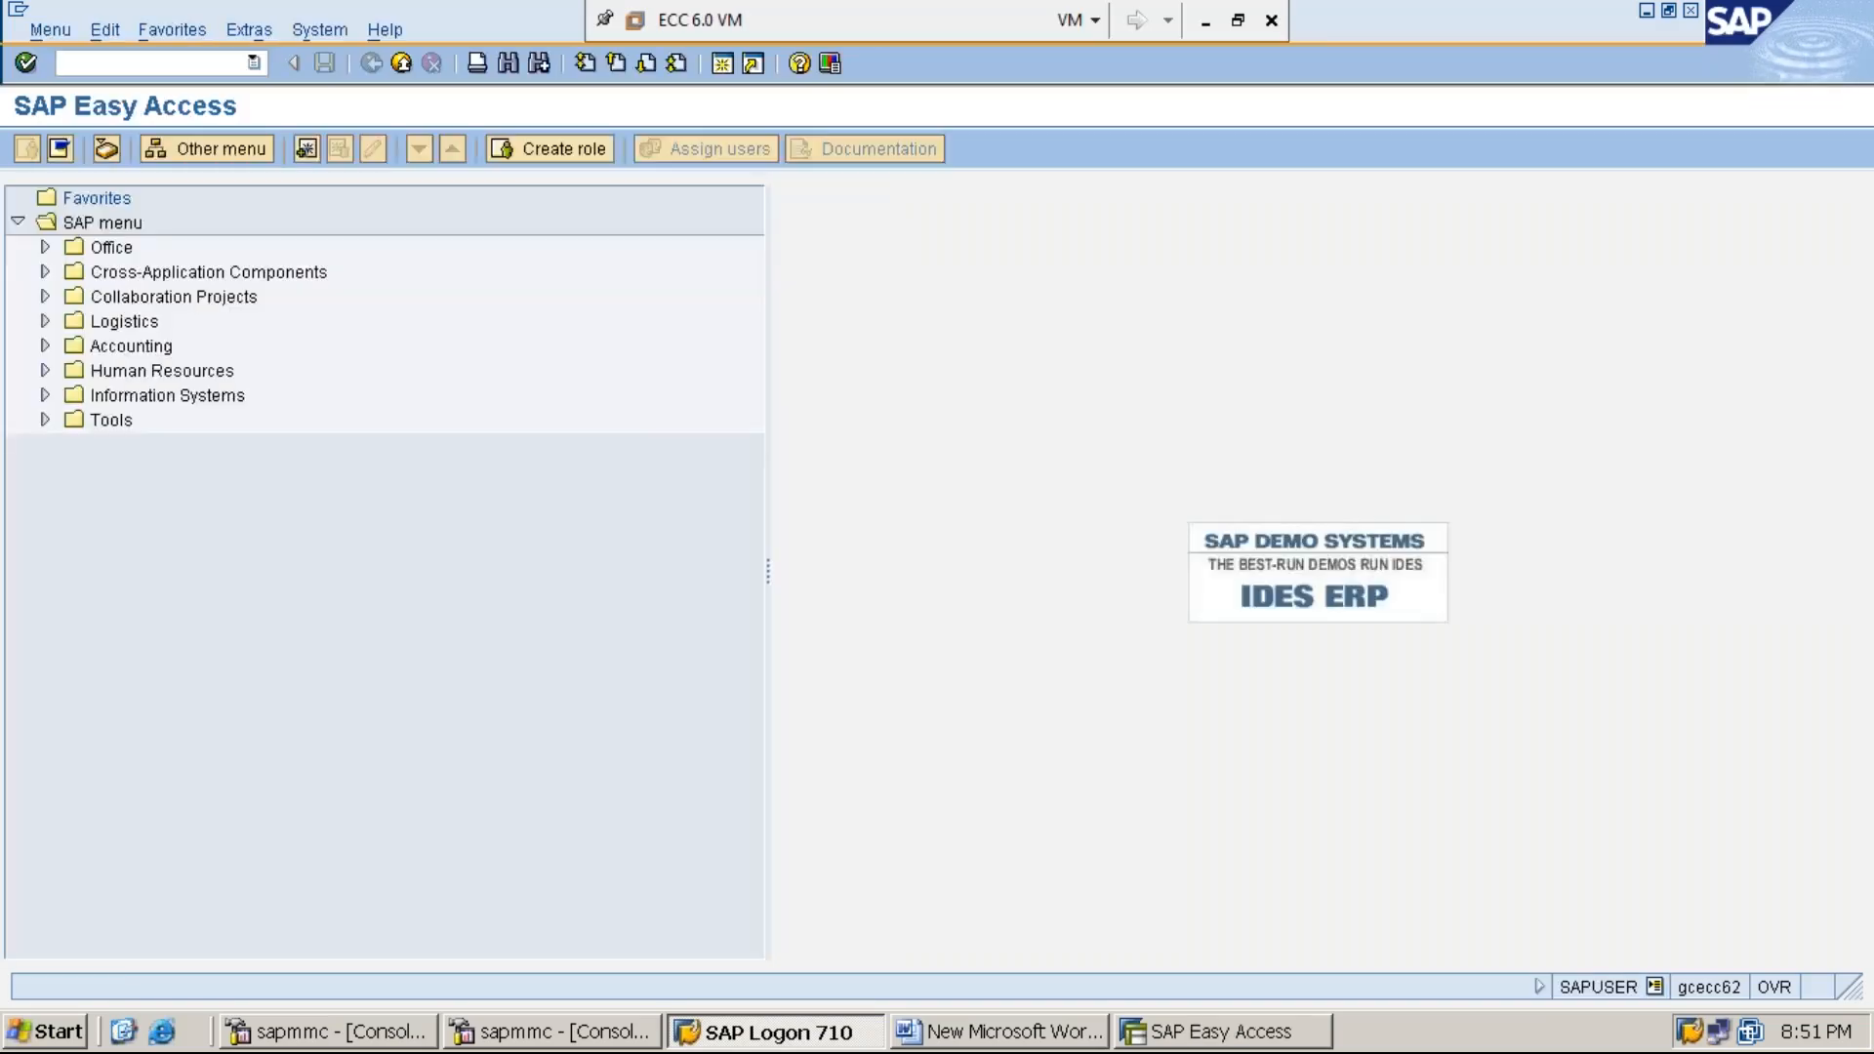
Run su01 and start creating the new user with the suggested user ID
text(su01)
key(Return)
text(M)
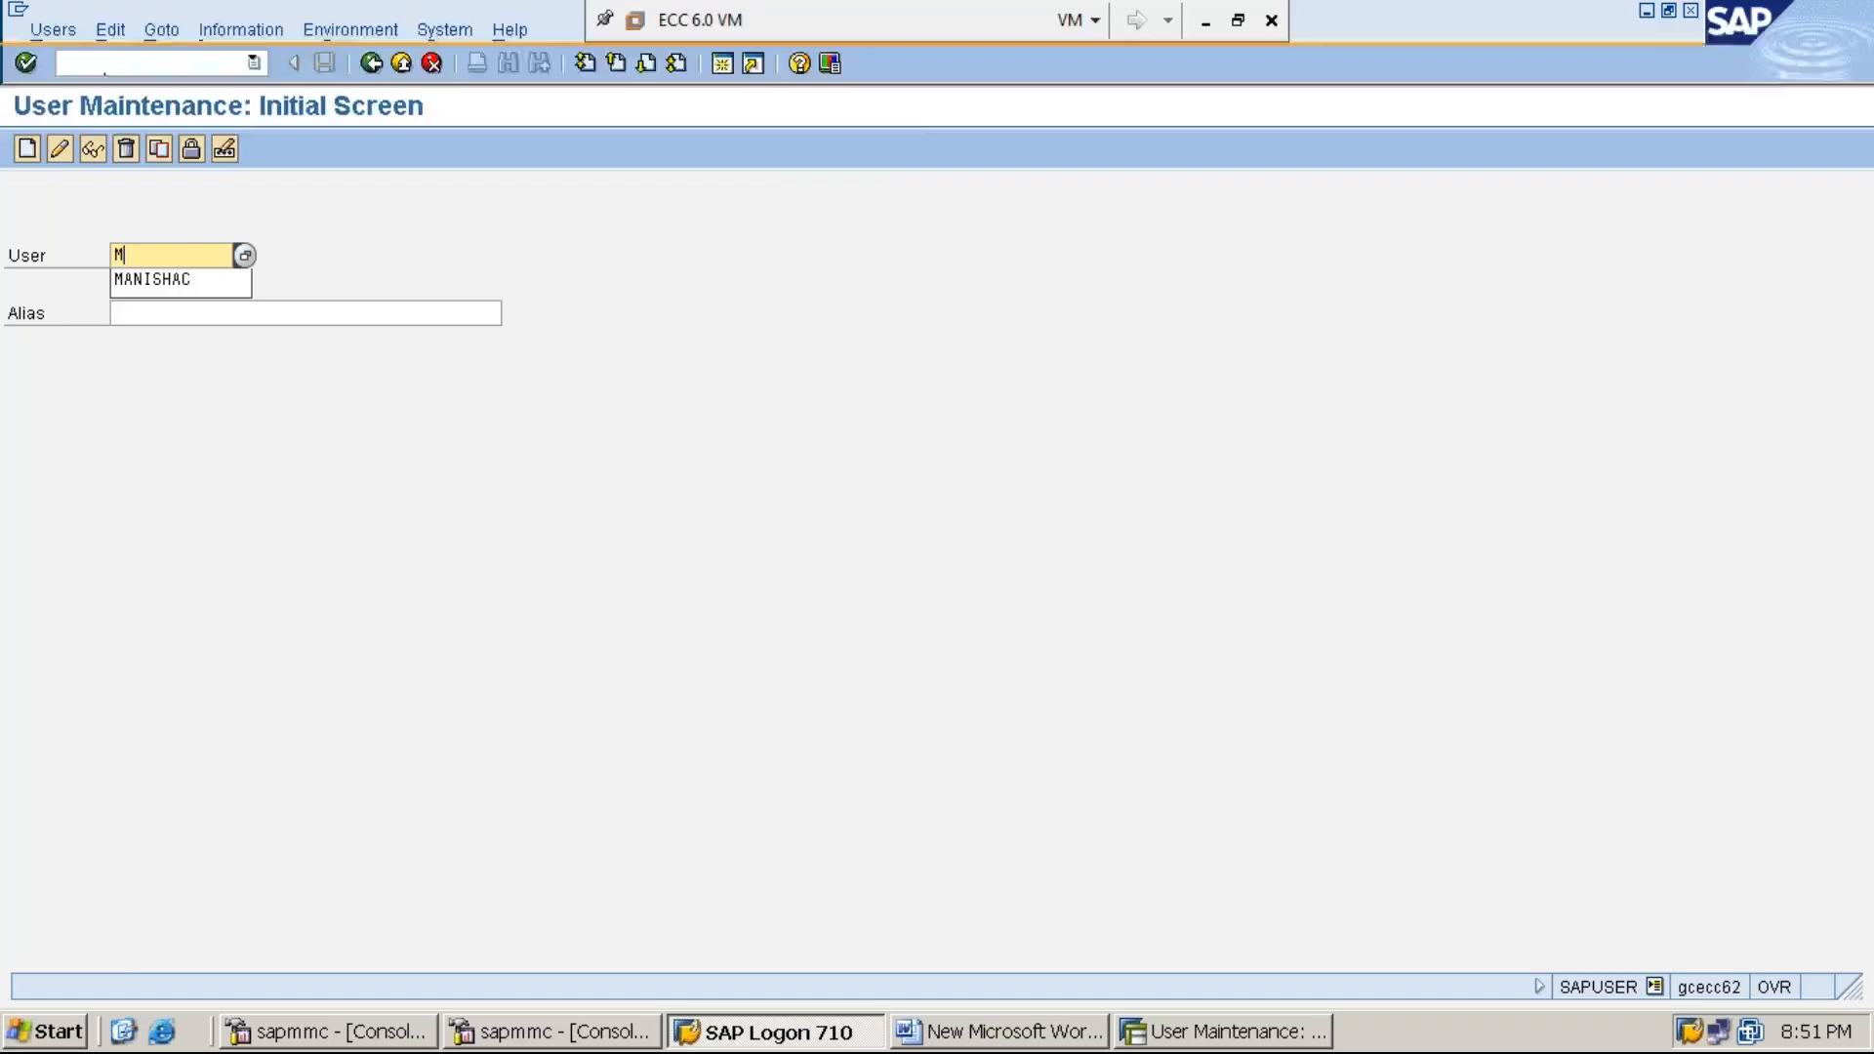
key(Return)
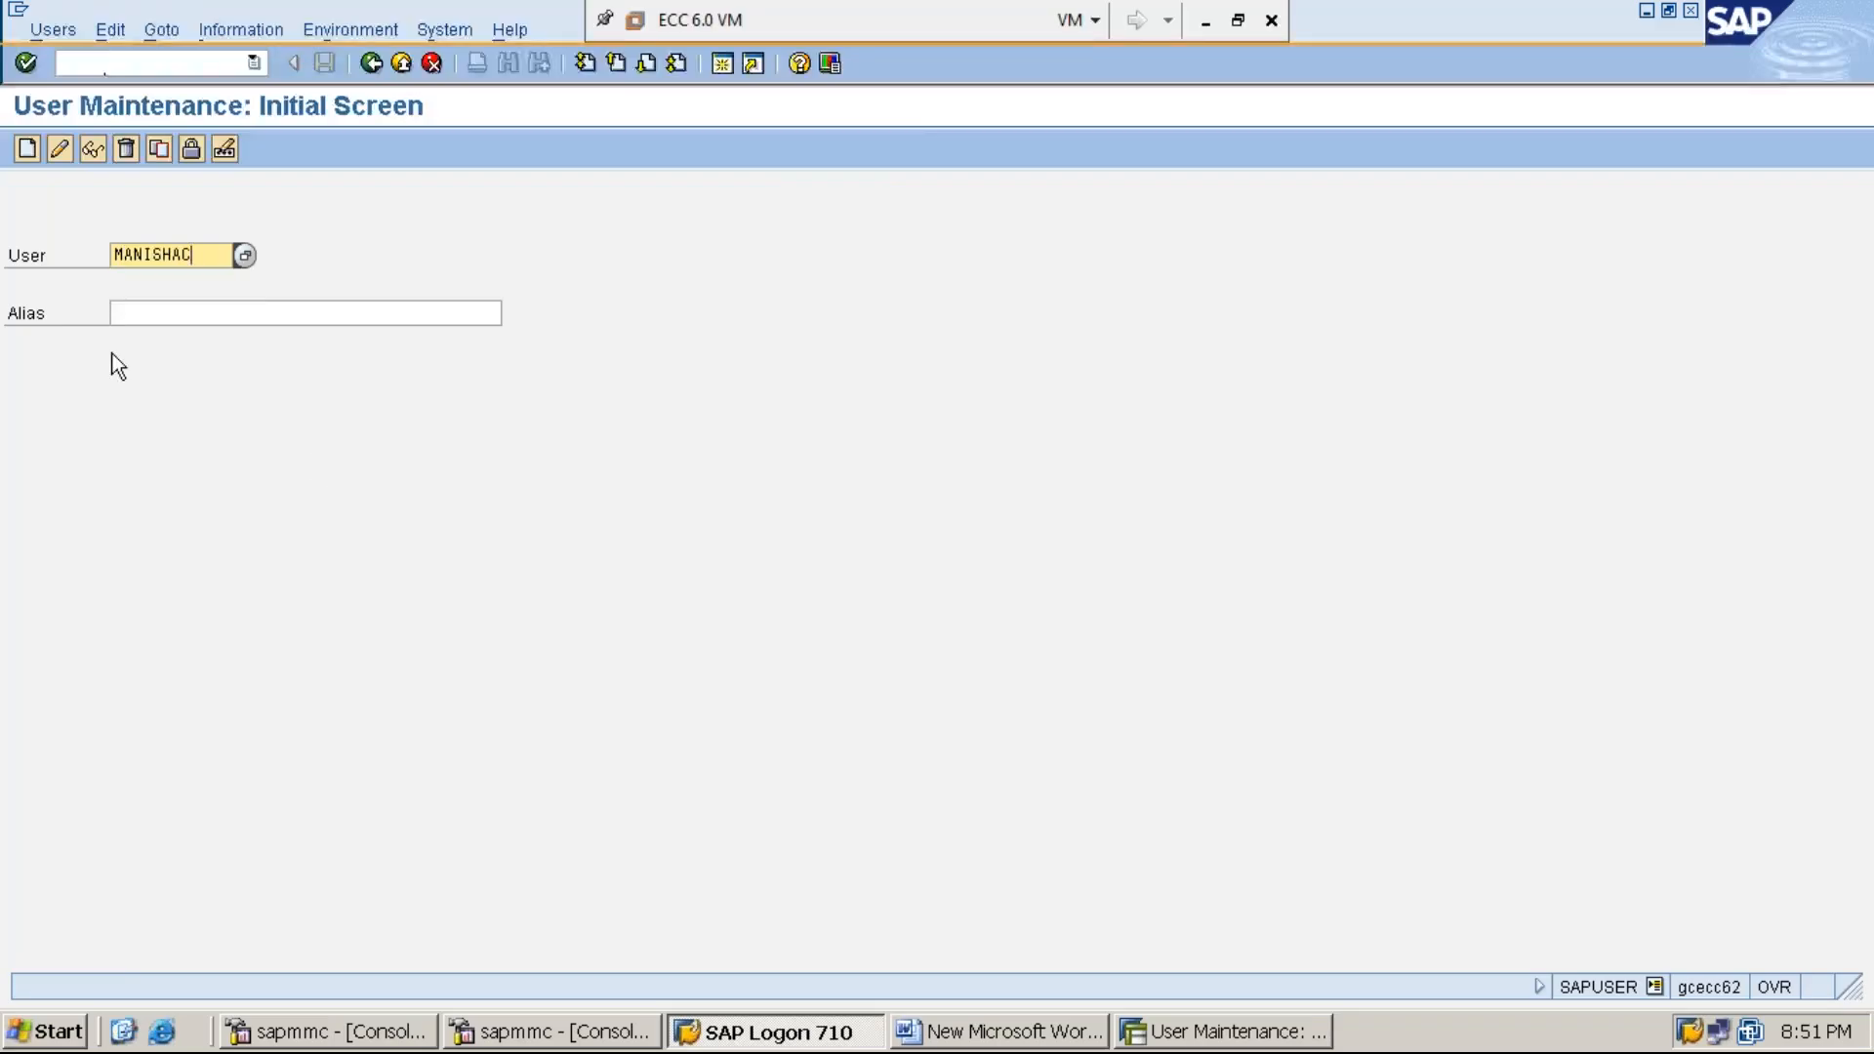
click(27, 150)
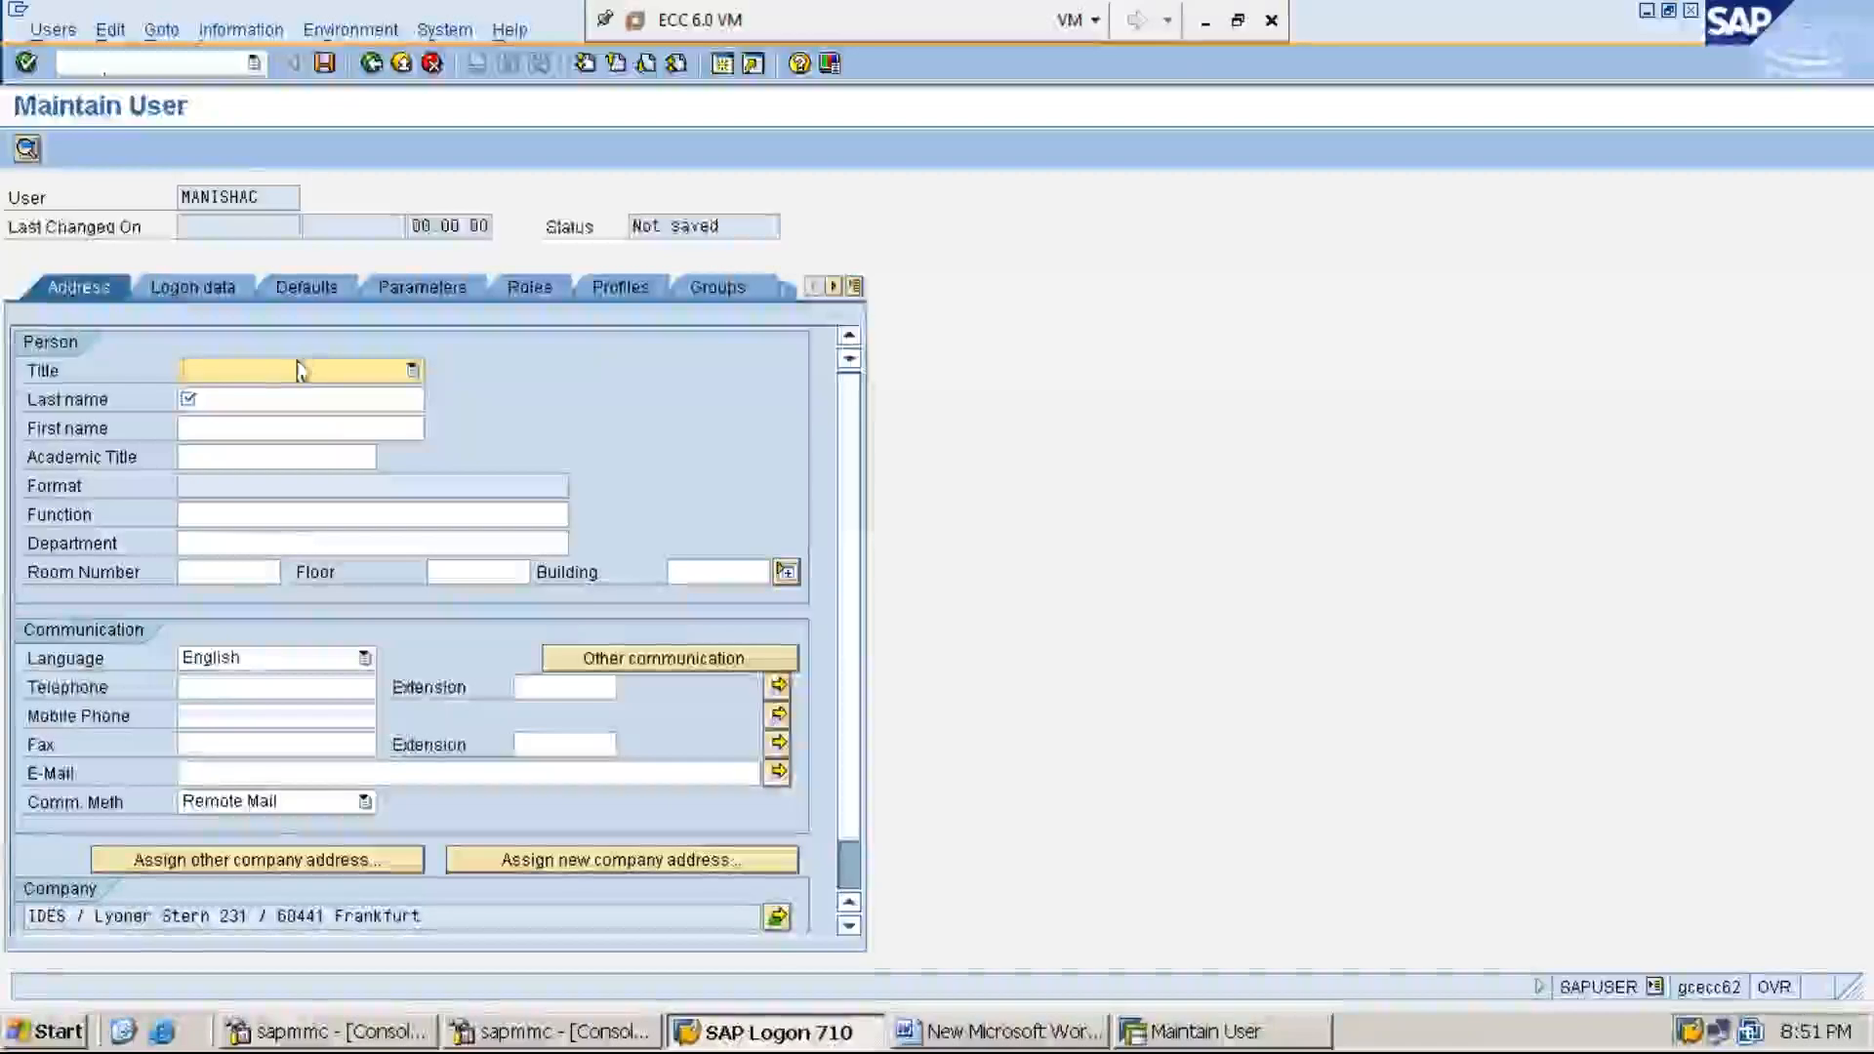
Set the new user's title to Dr. and enter the last name on the Address tab
click(413, 371)
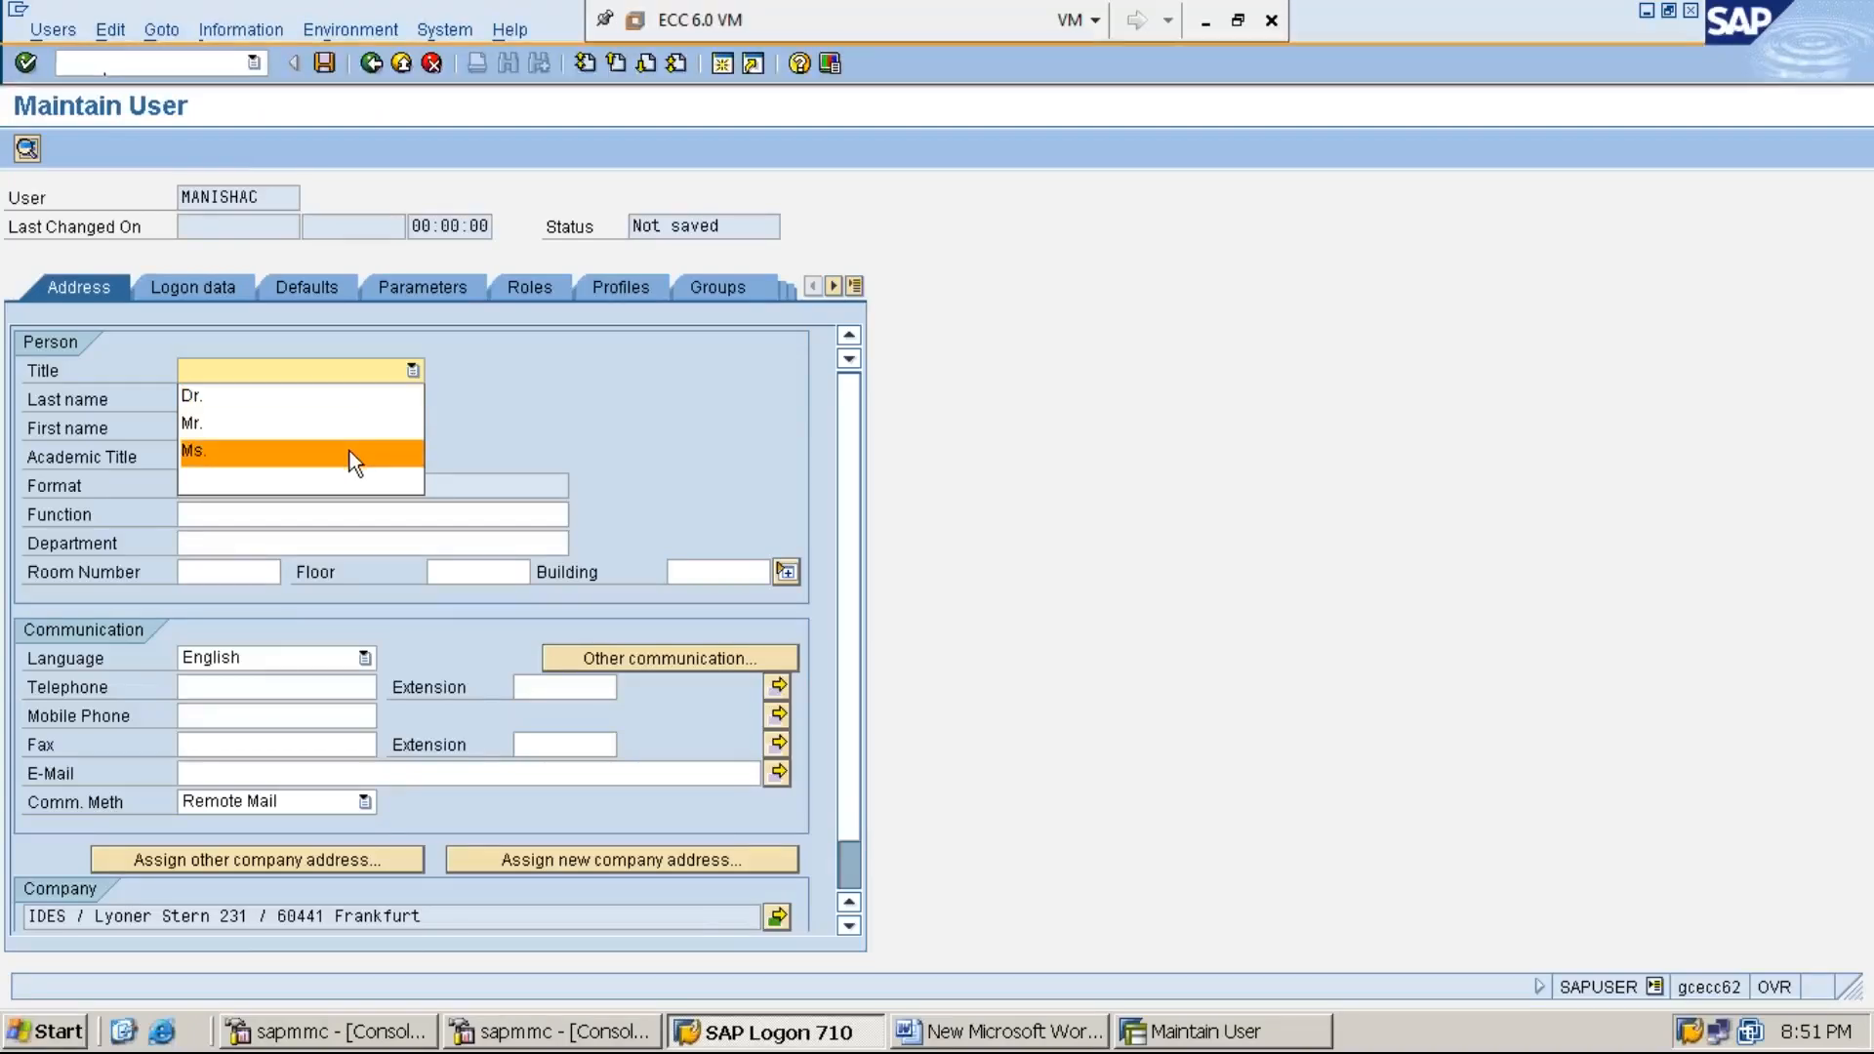
click(375, 398)
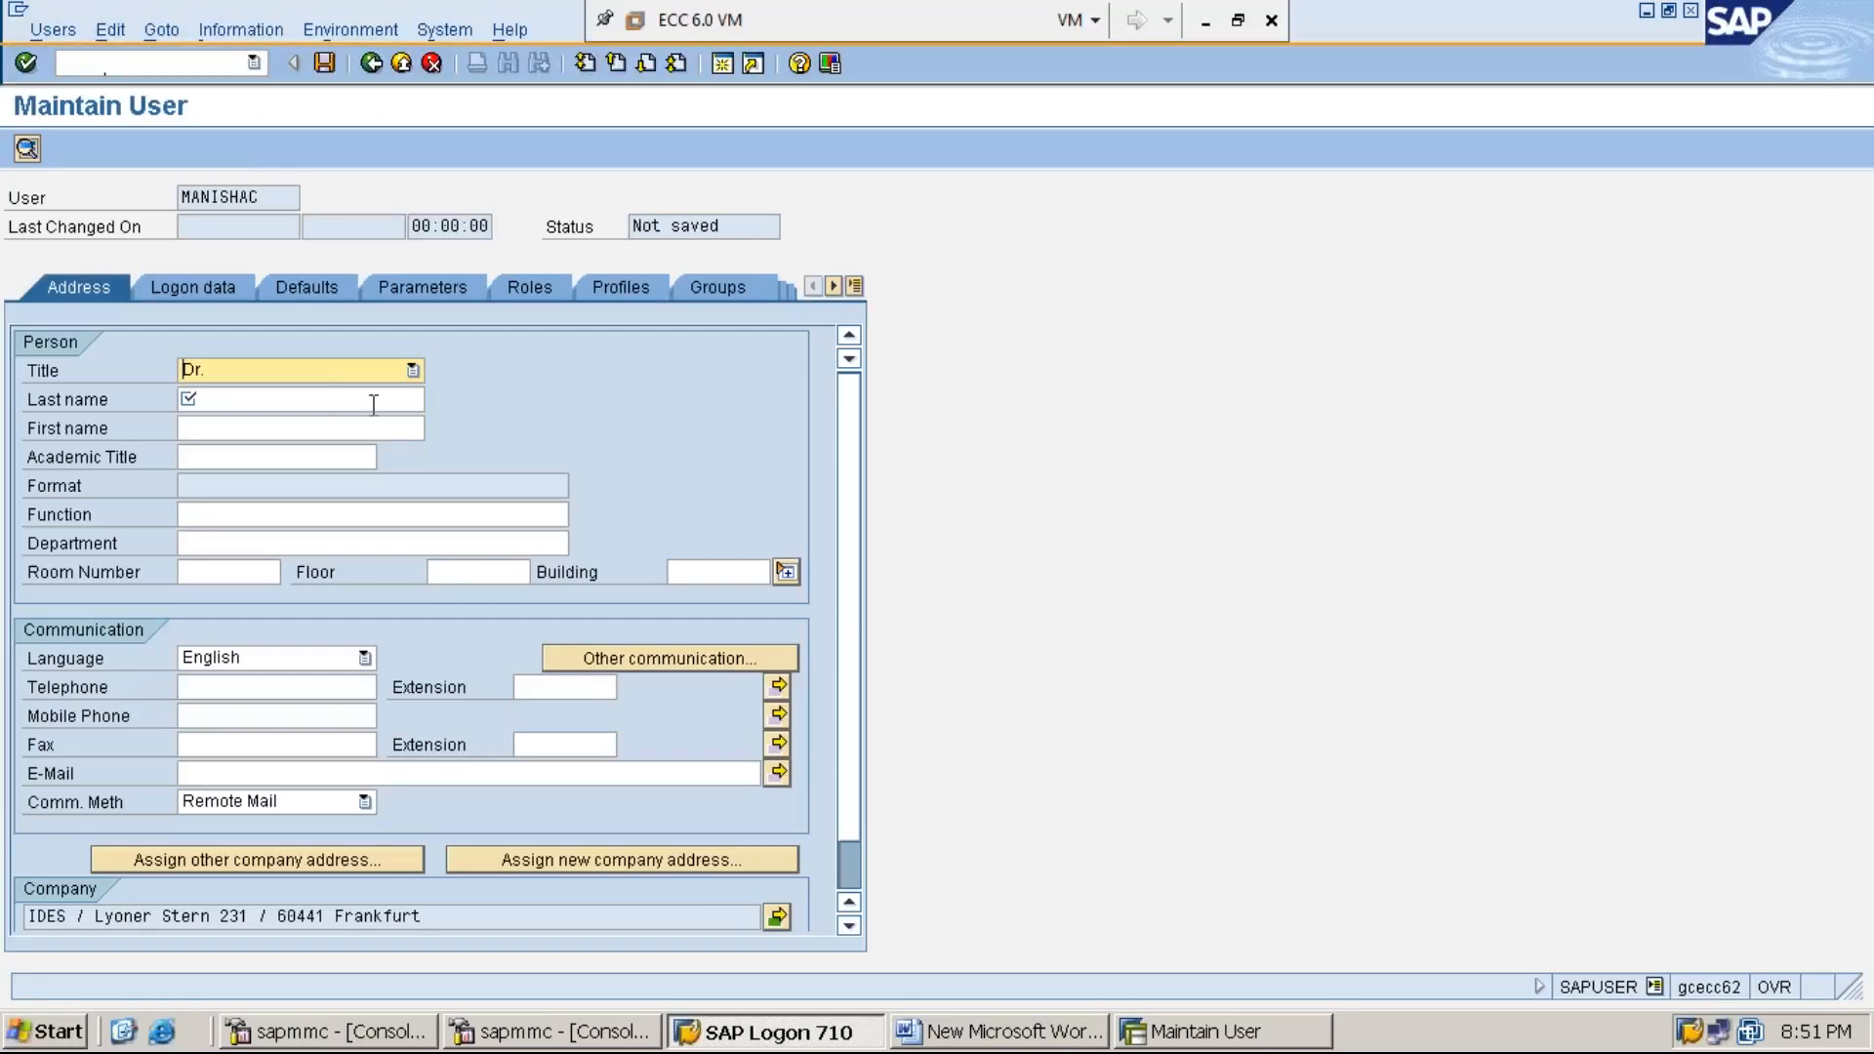
click(318, 398)
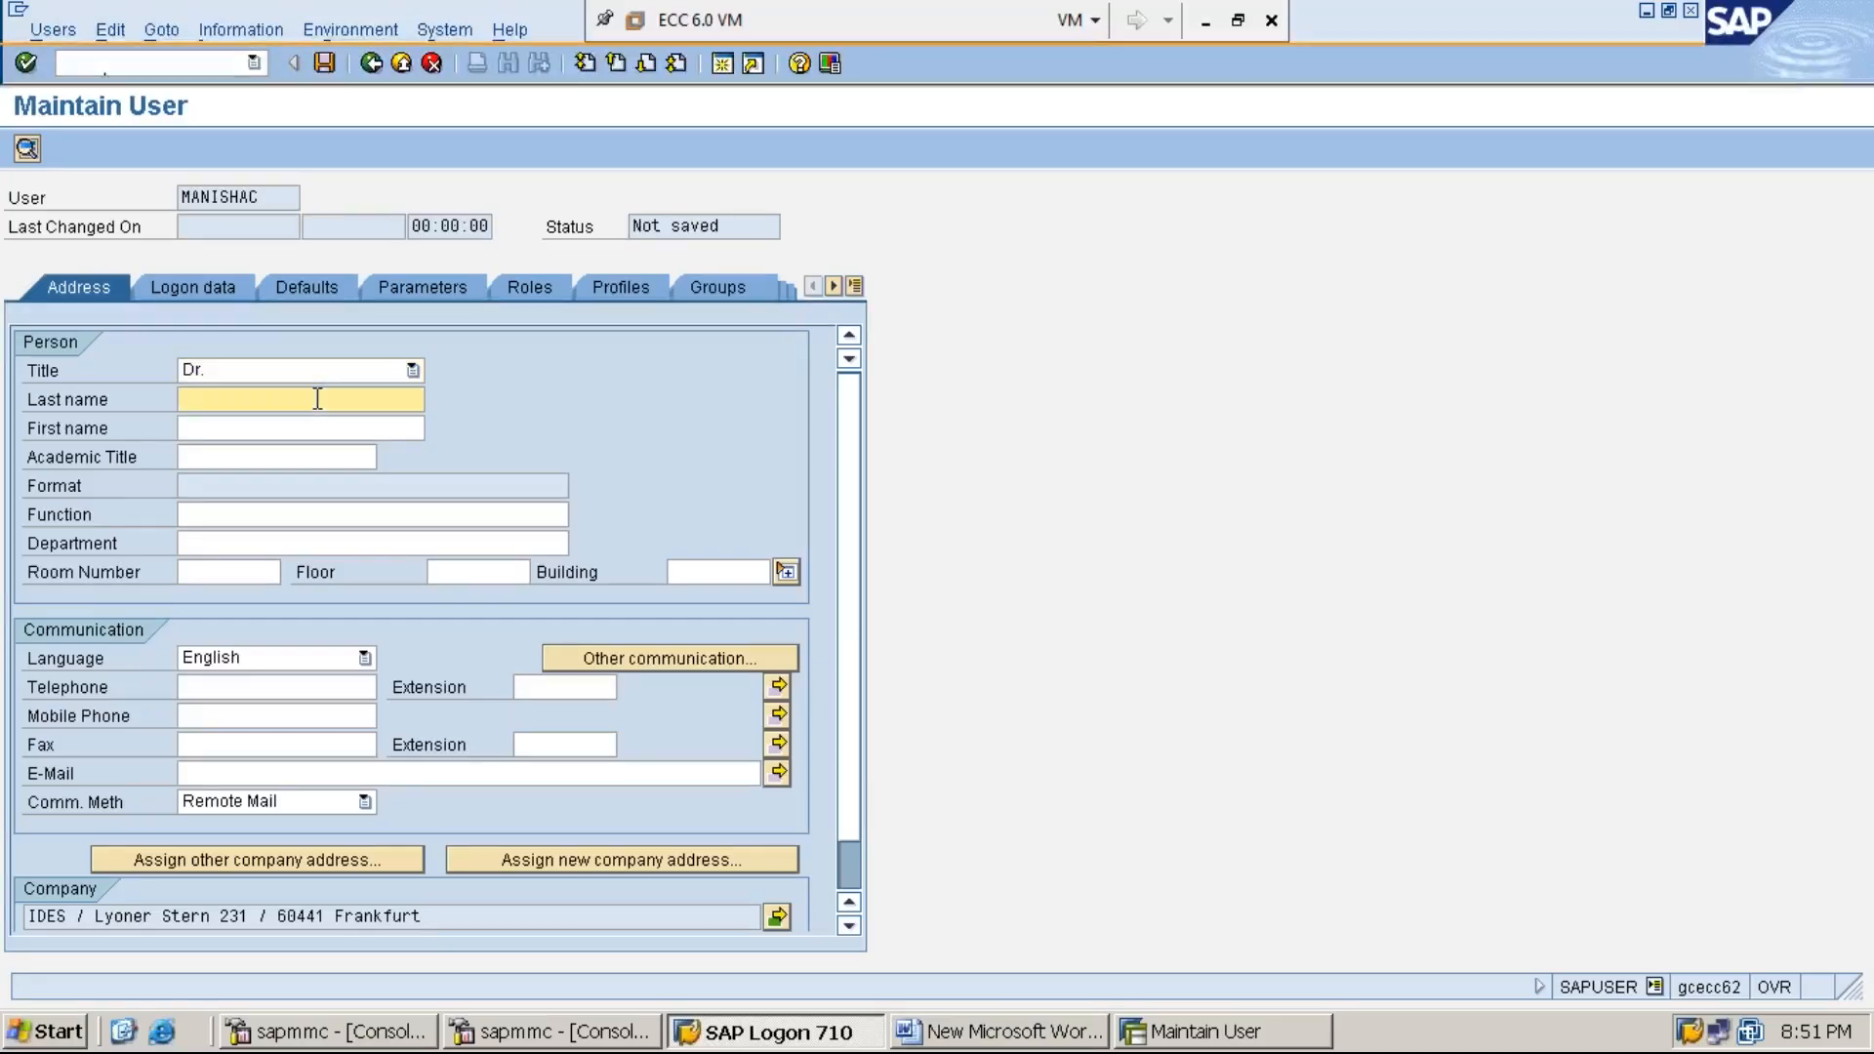
text(MANISHA)
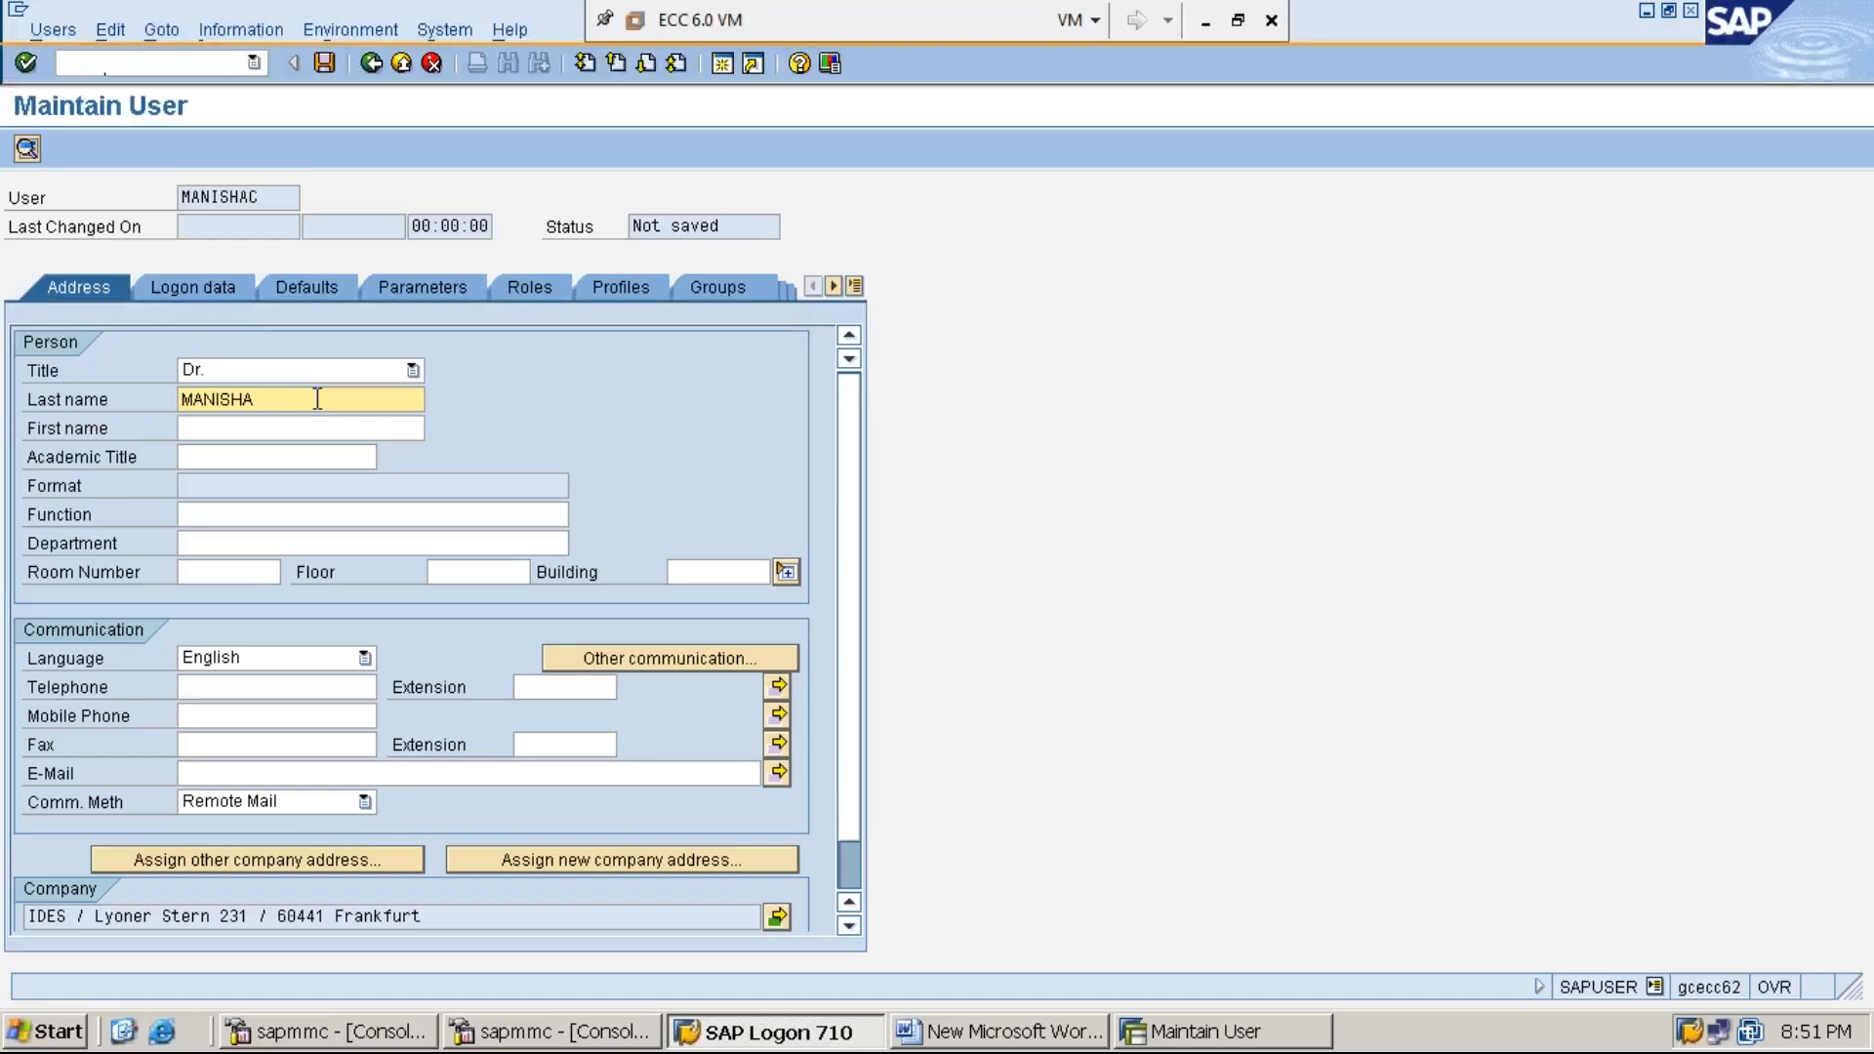
click(211, 291)
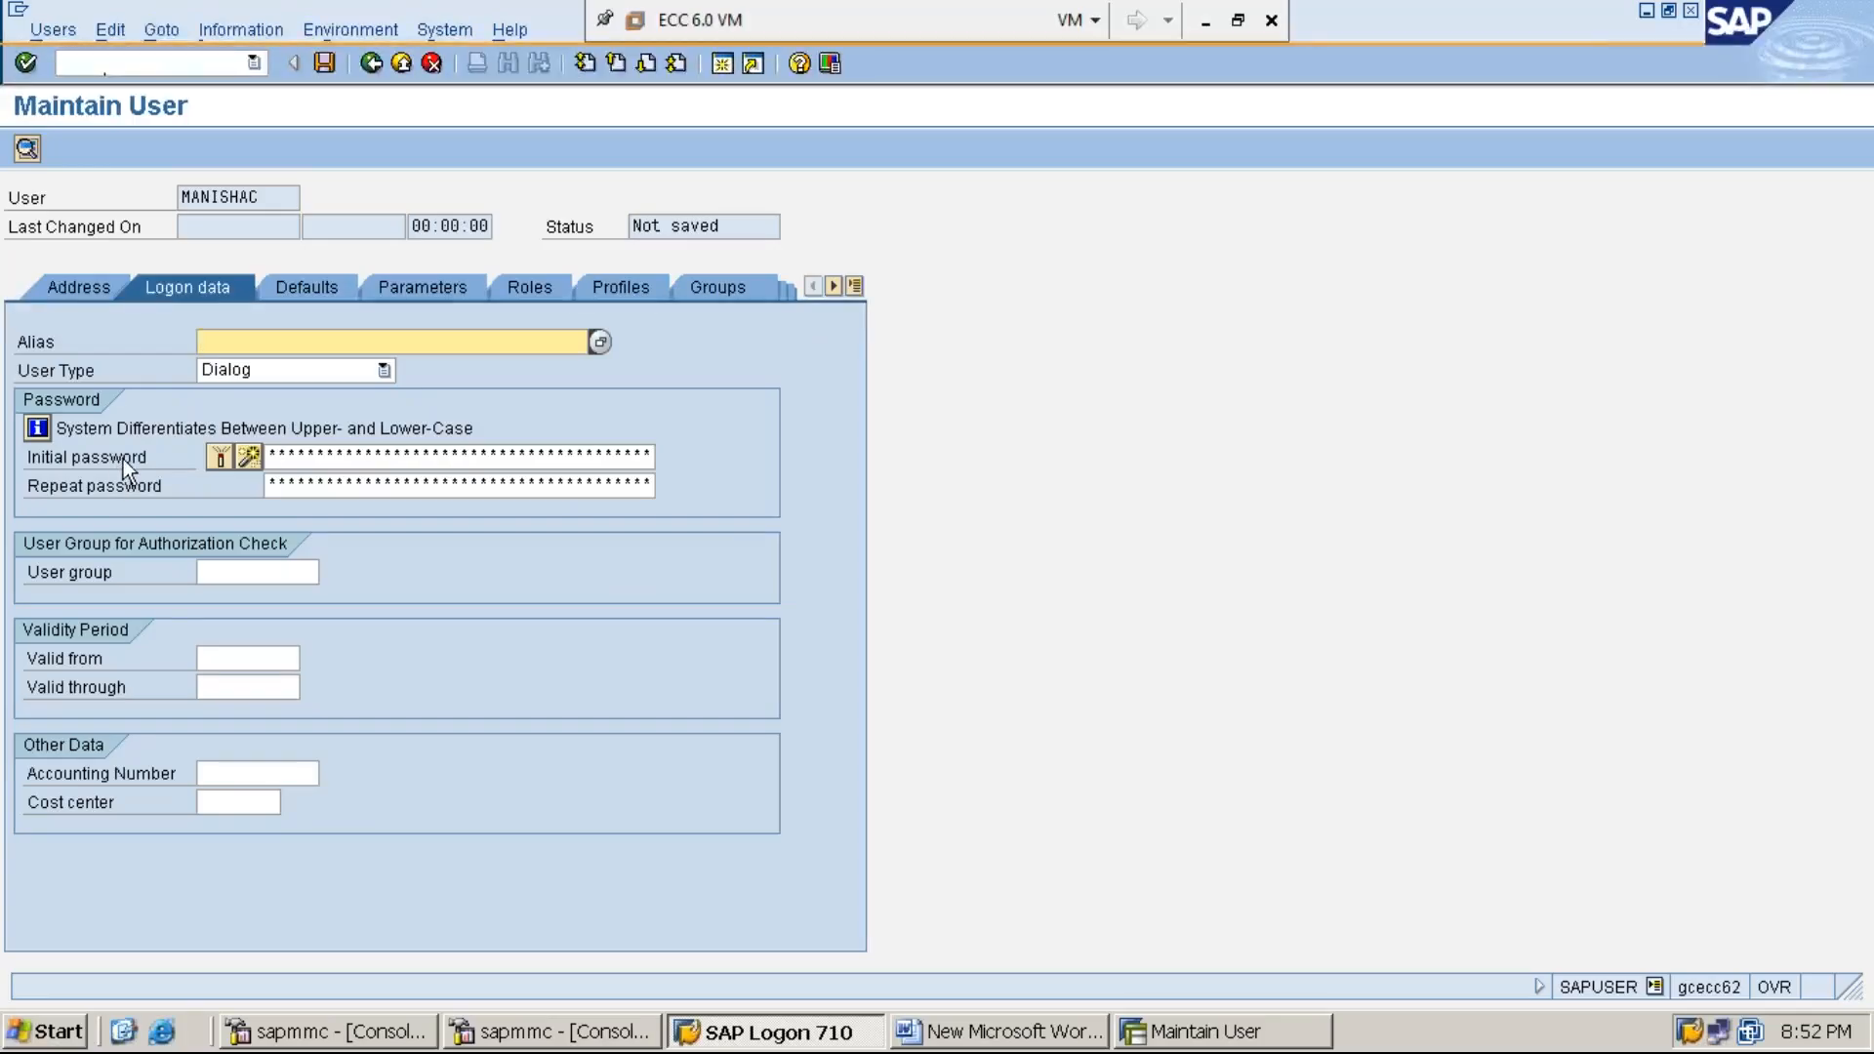
Enter and repeat the initial password, then enable immediate print output on the Defaults tab
click(272, 454)
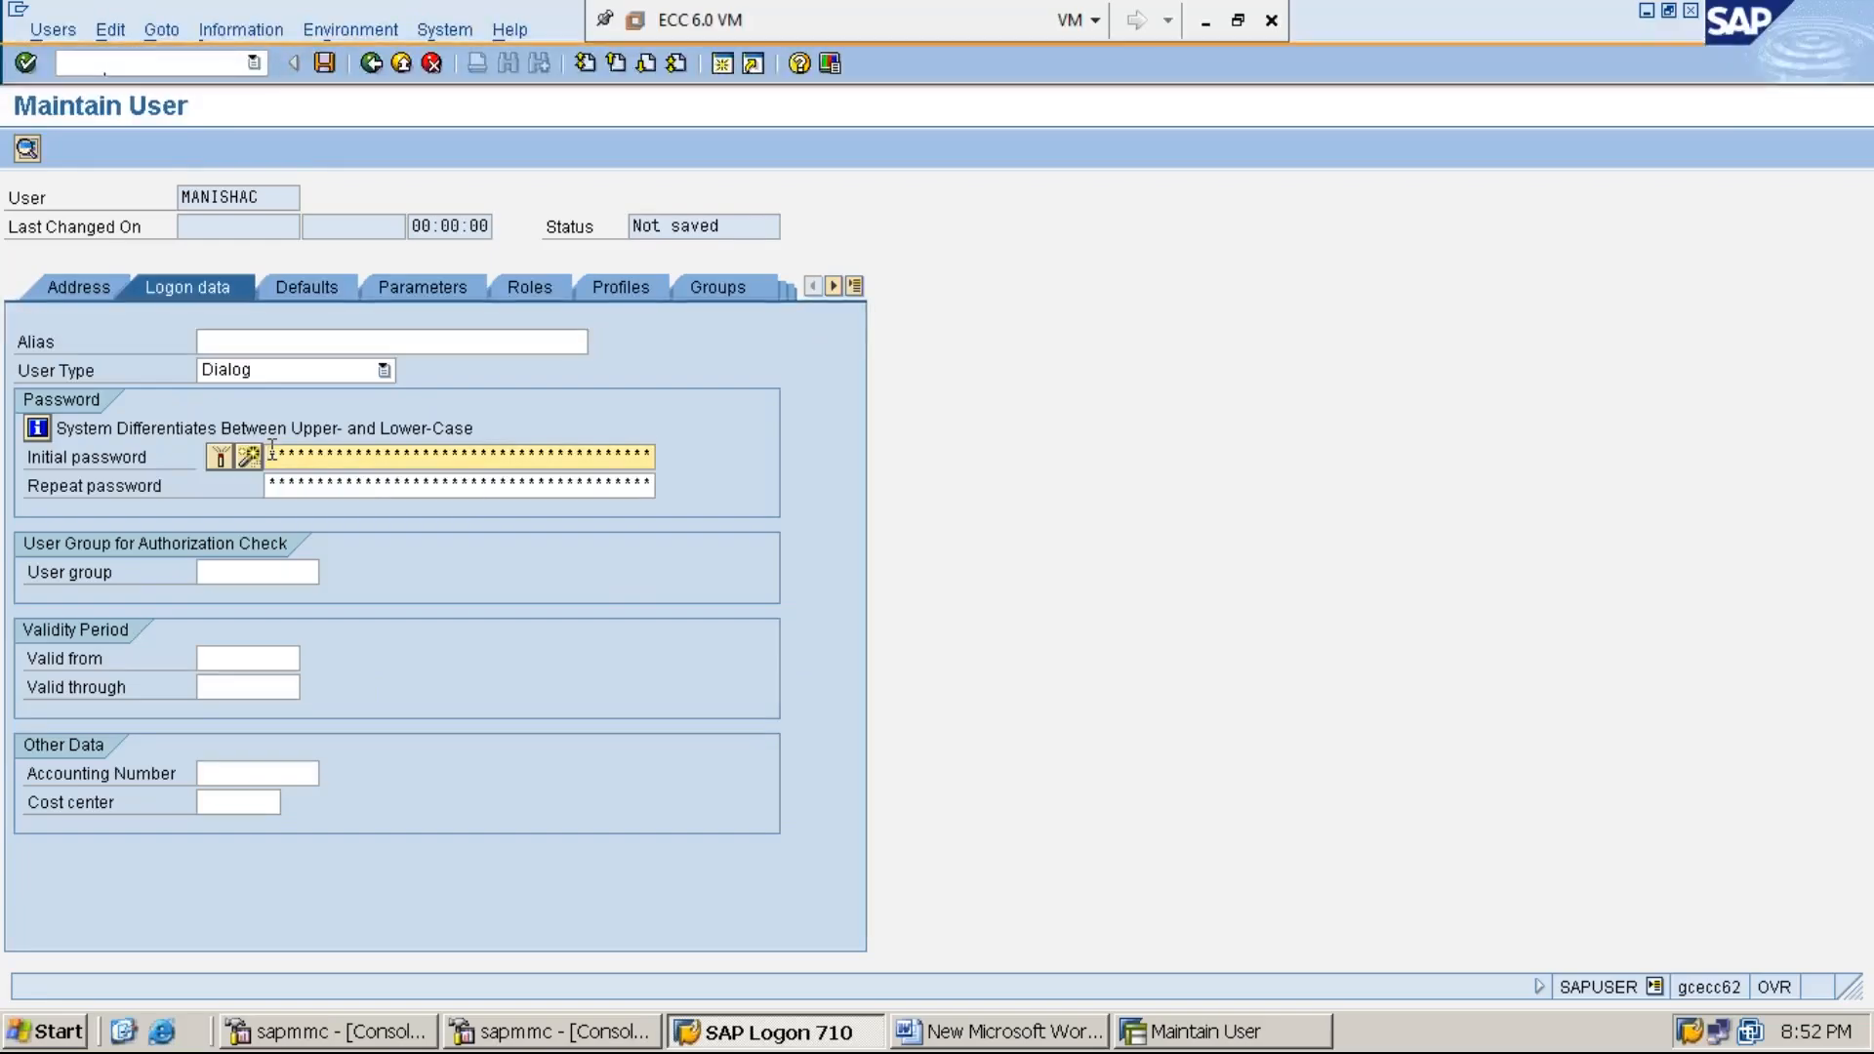
text(*******)
key(Tab)
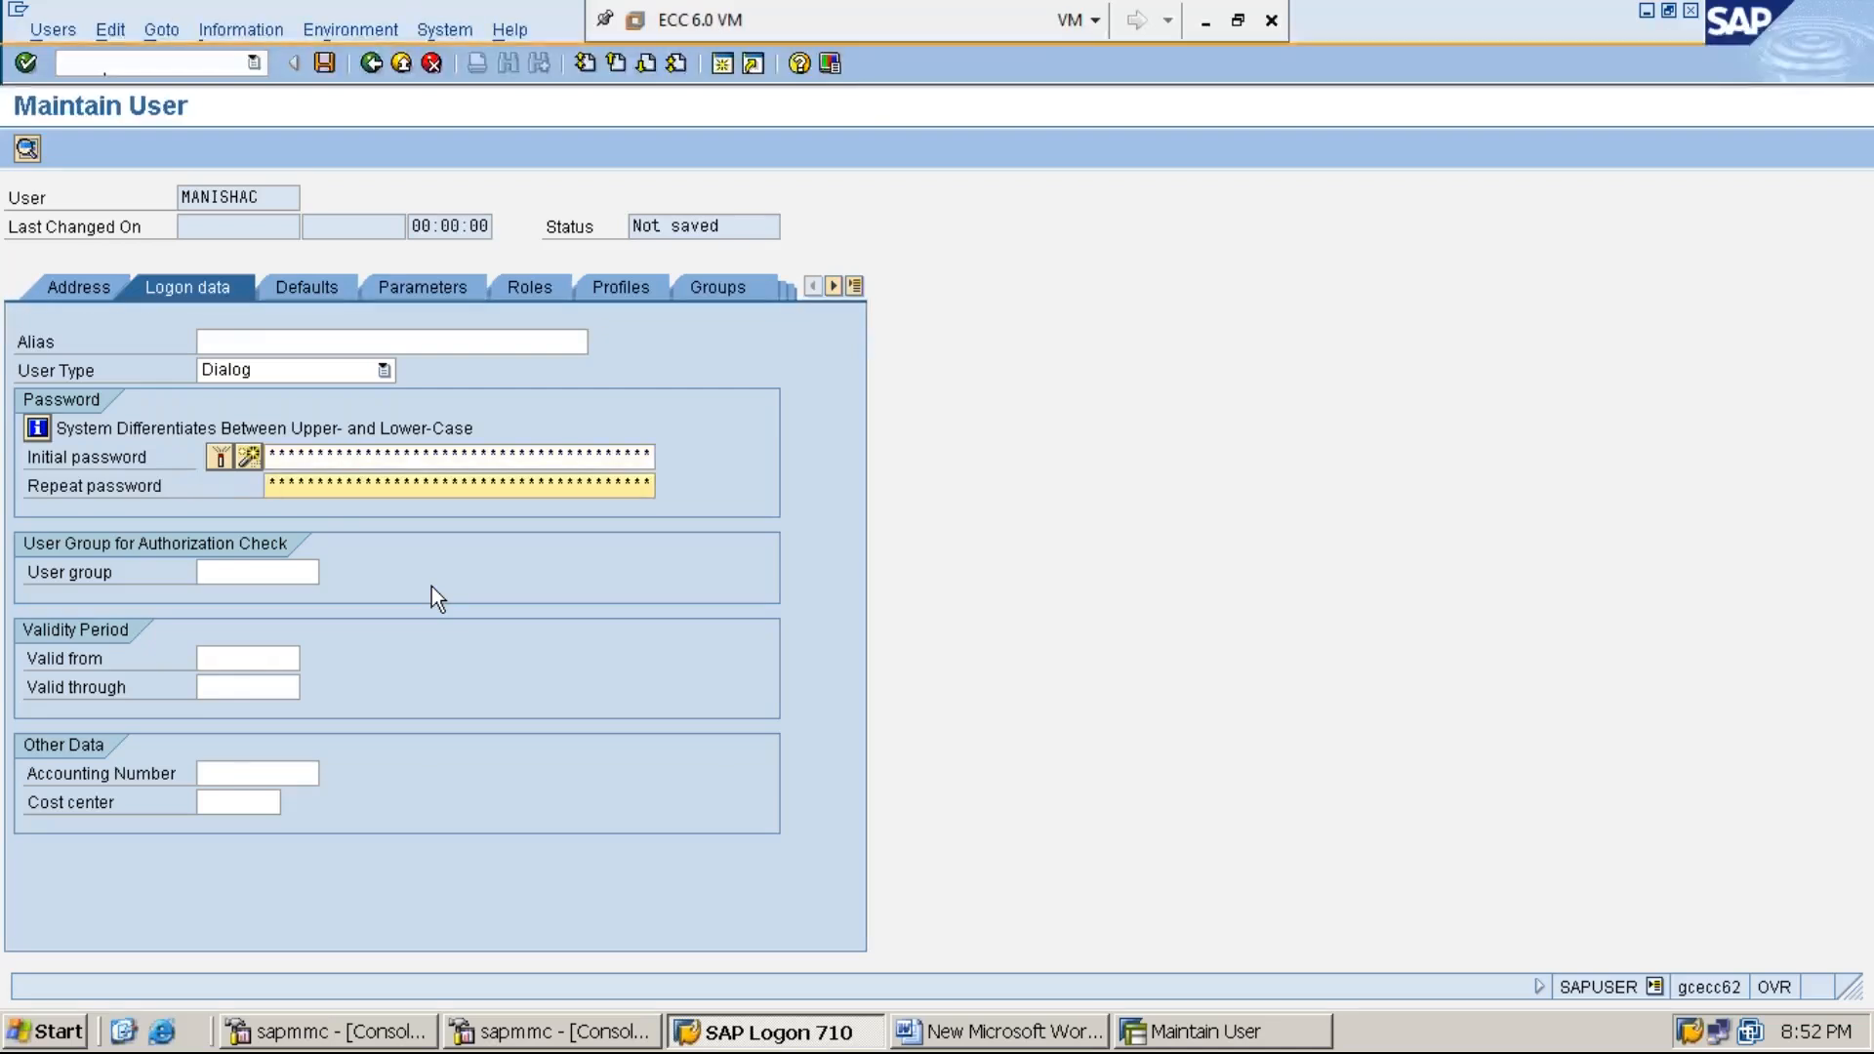
text(***)
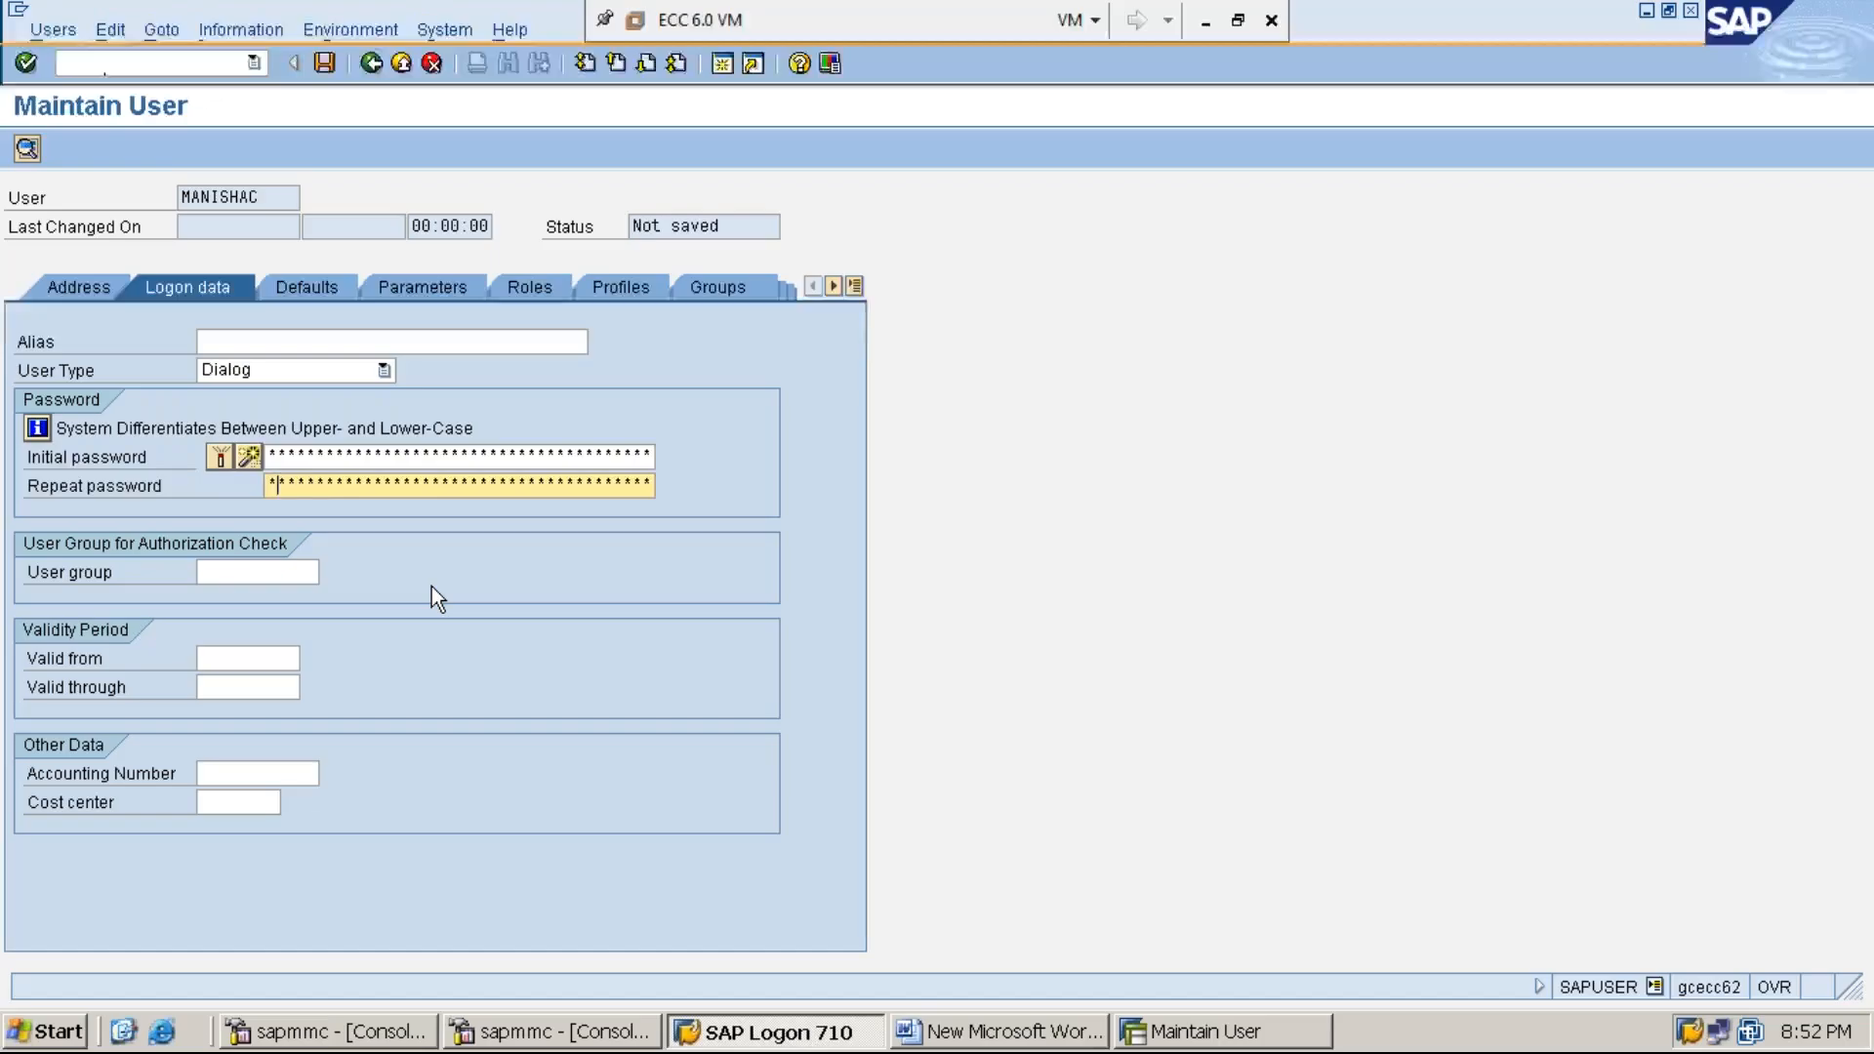
text(*****)
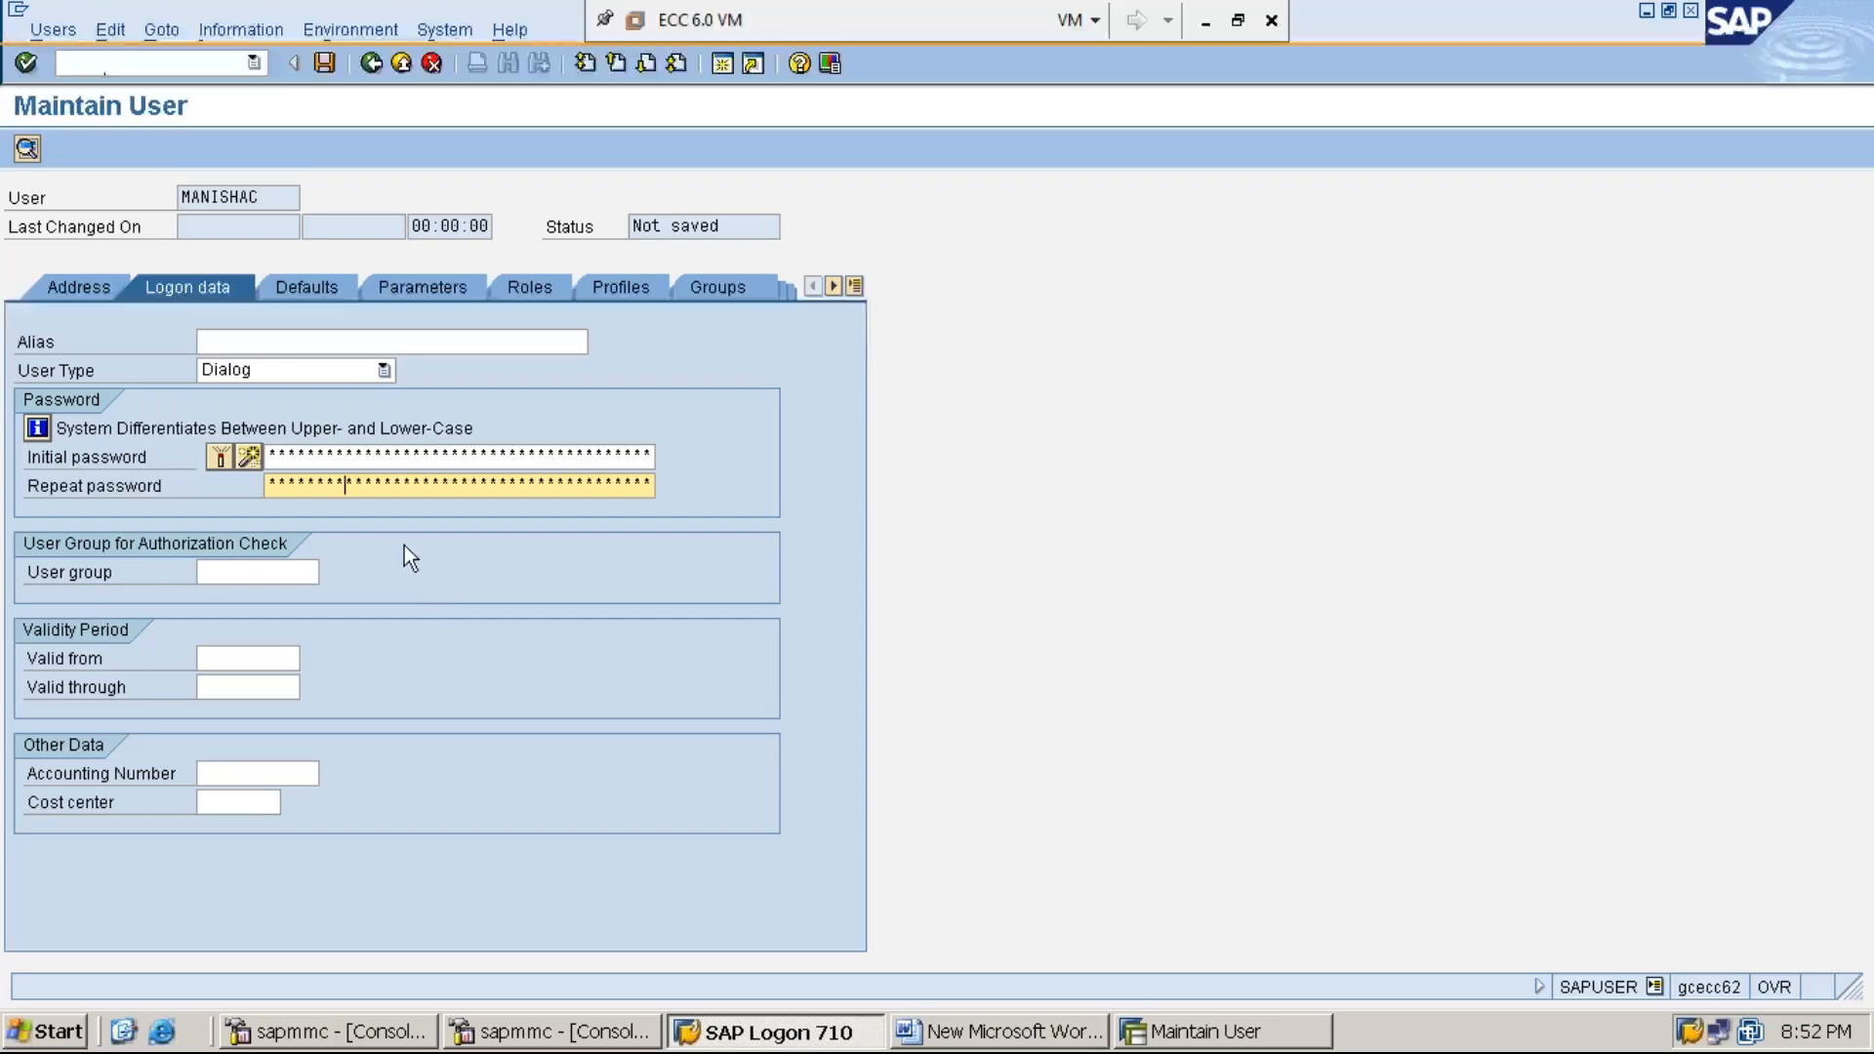
click(324, 291)
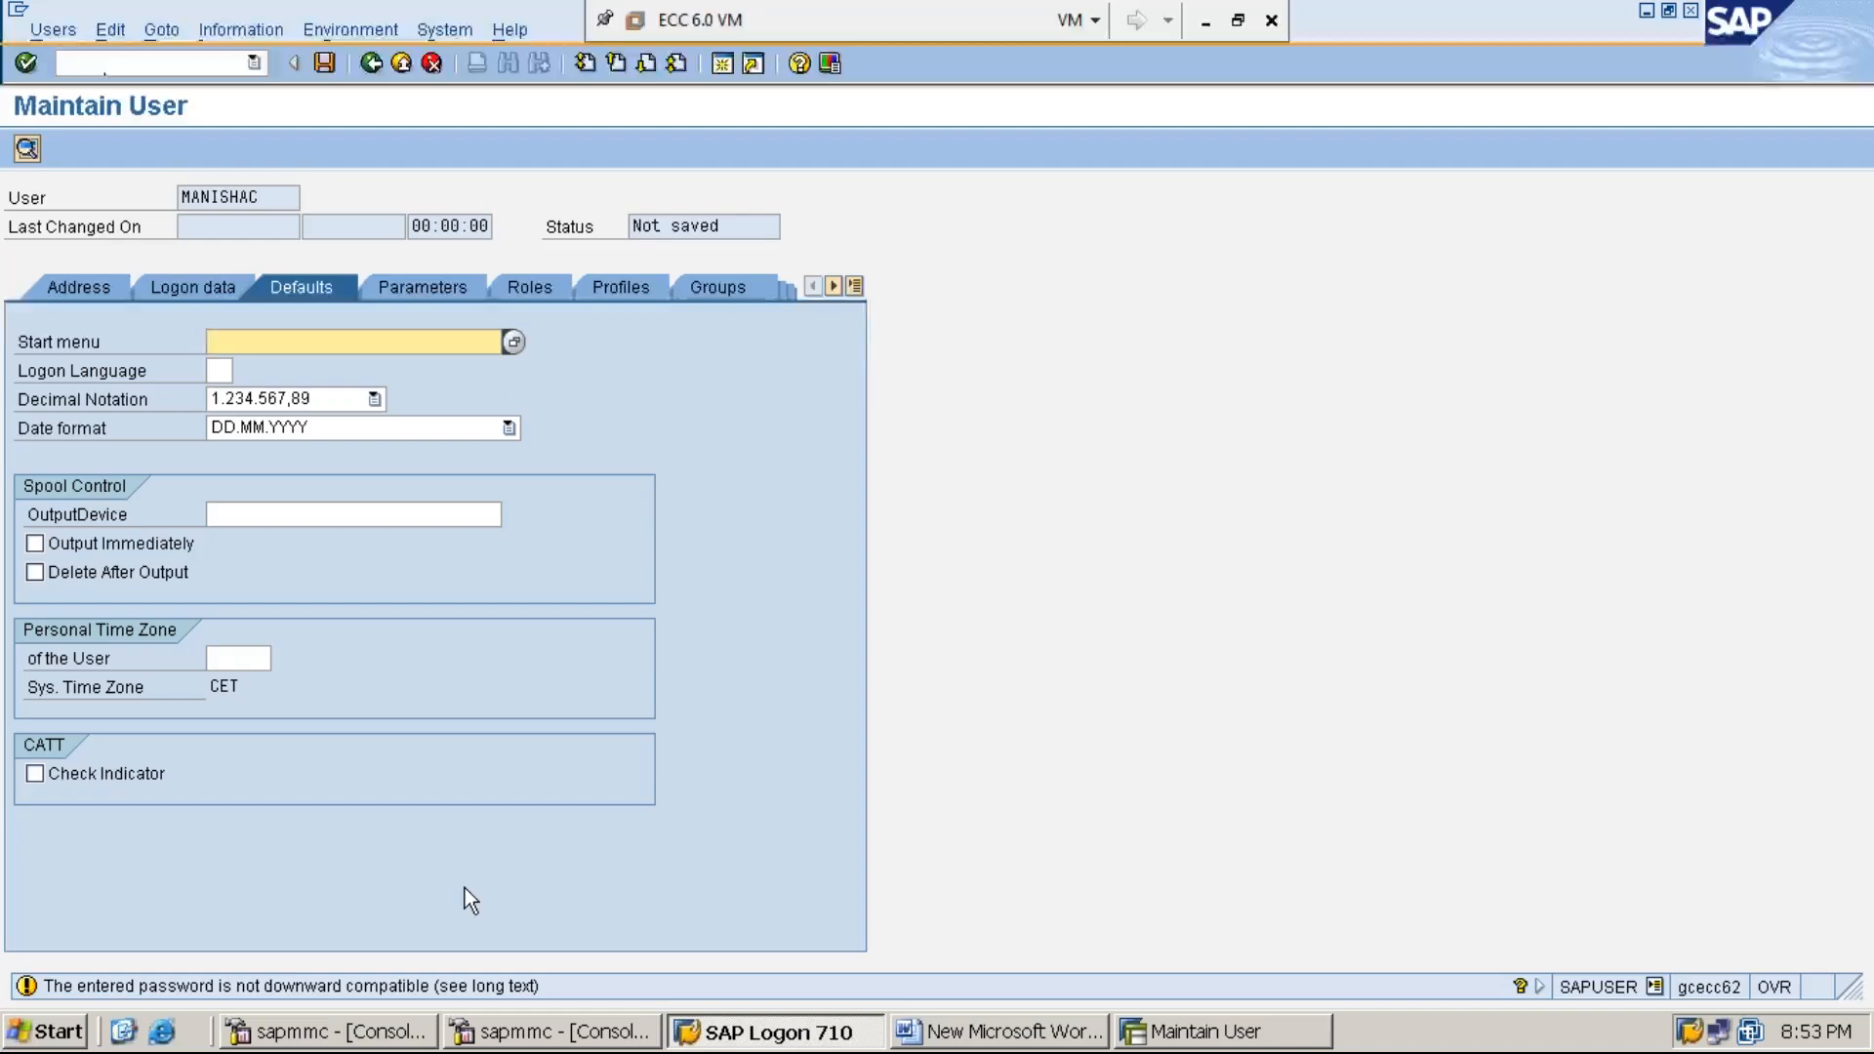
click(36, 543)
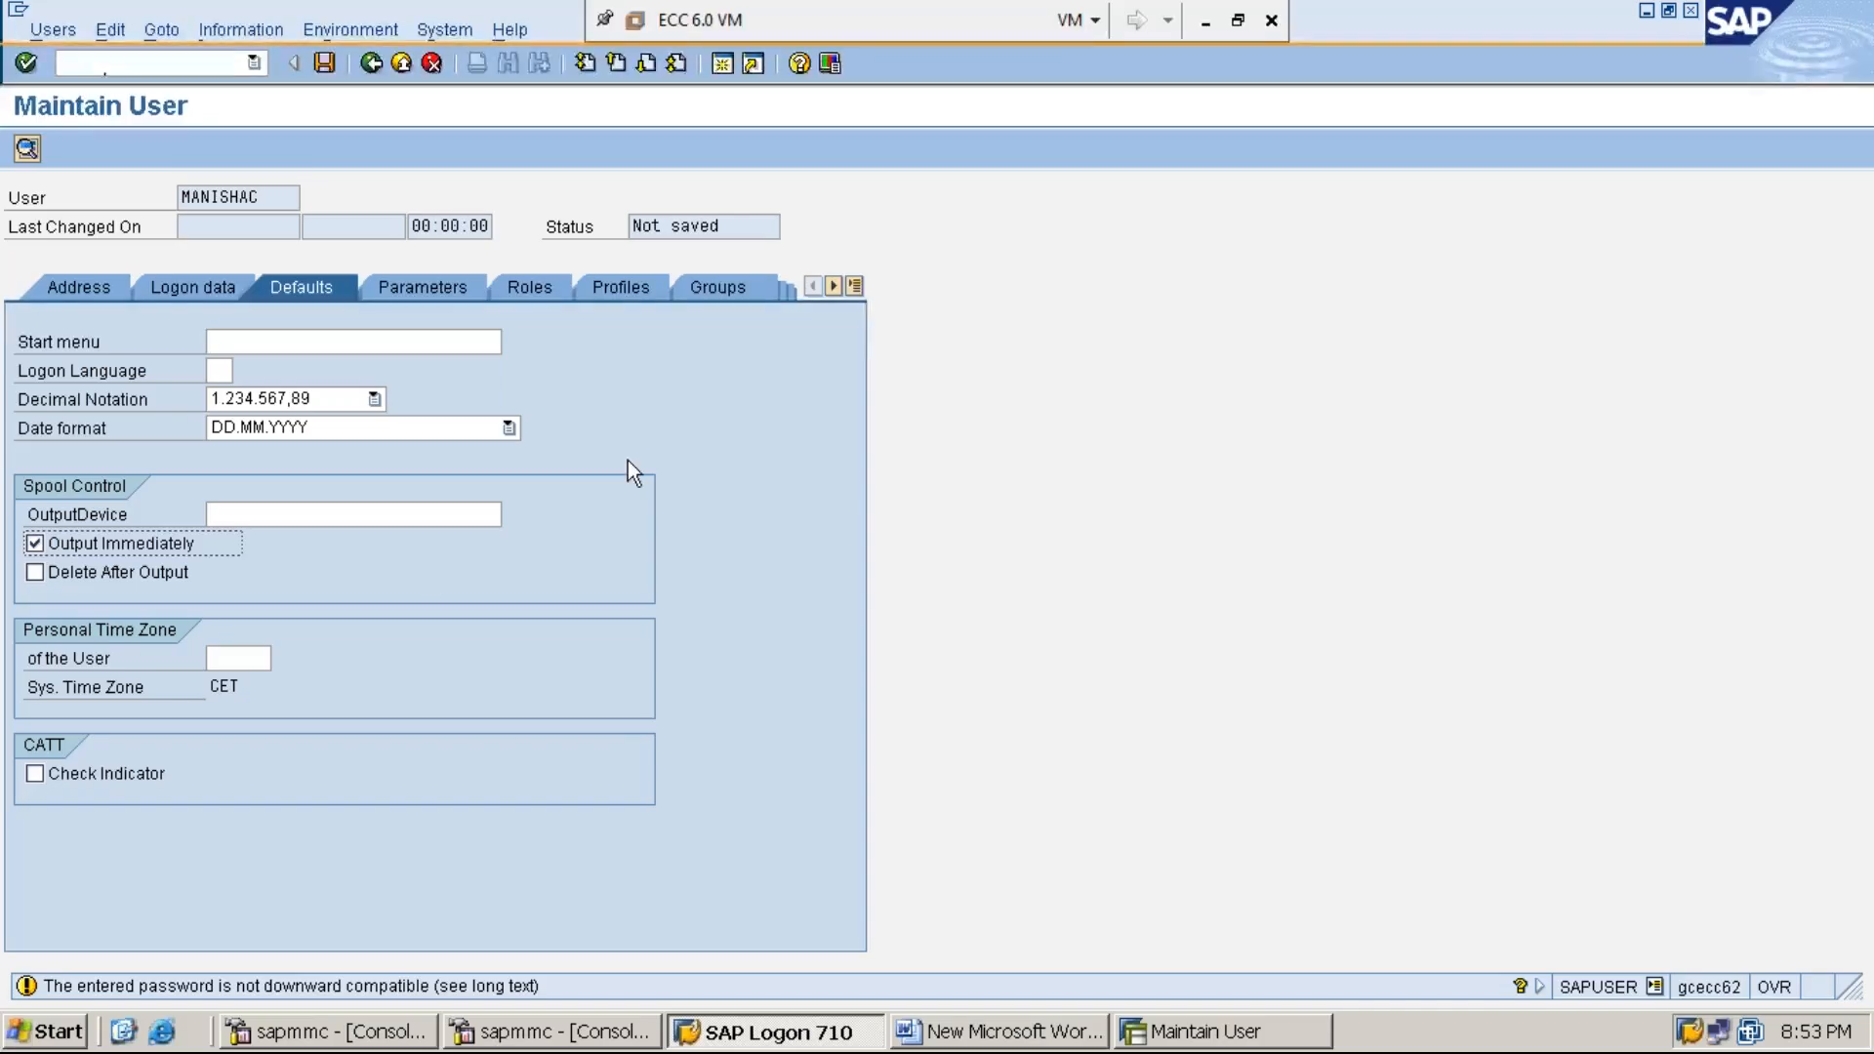
Switch to the Profiles tab to view the user's authorization profiles
click(613, 291)
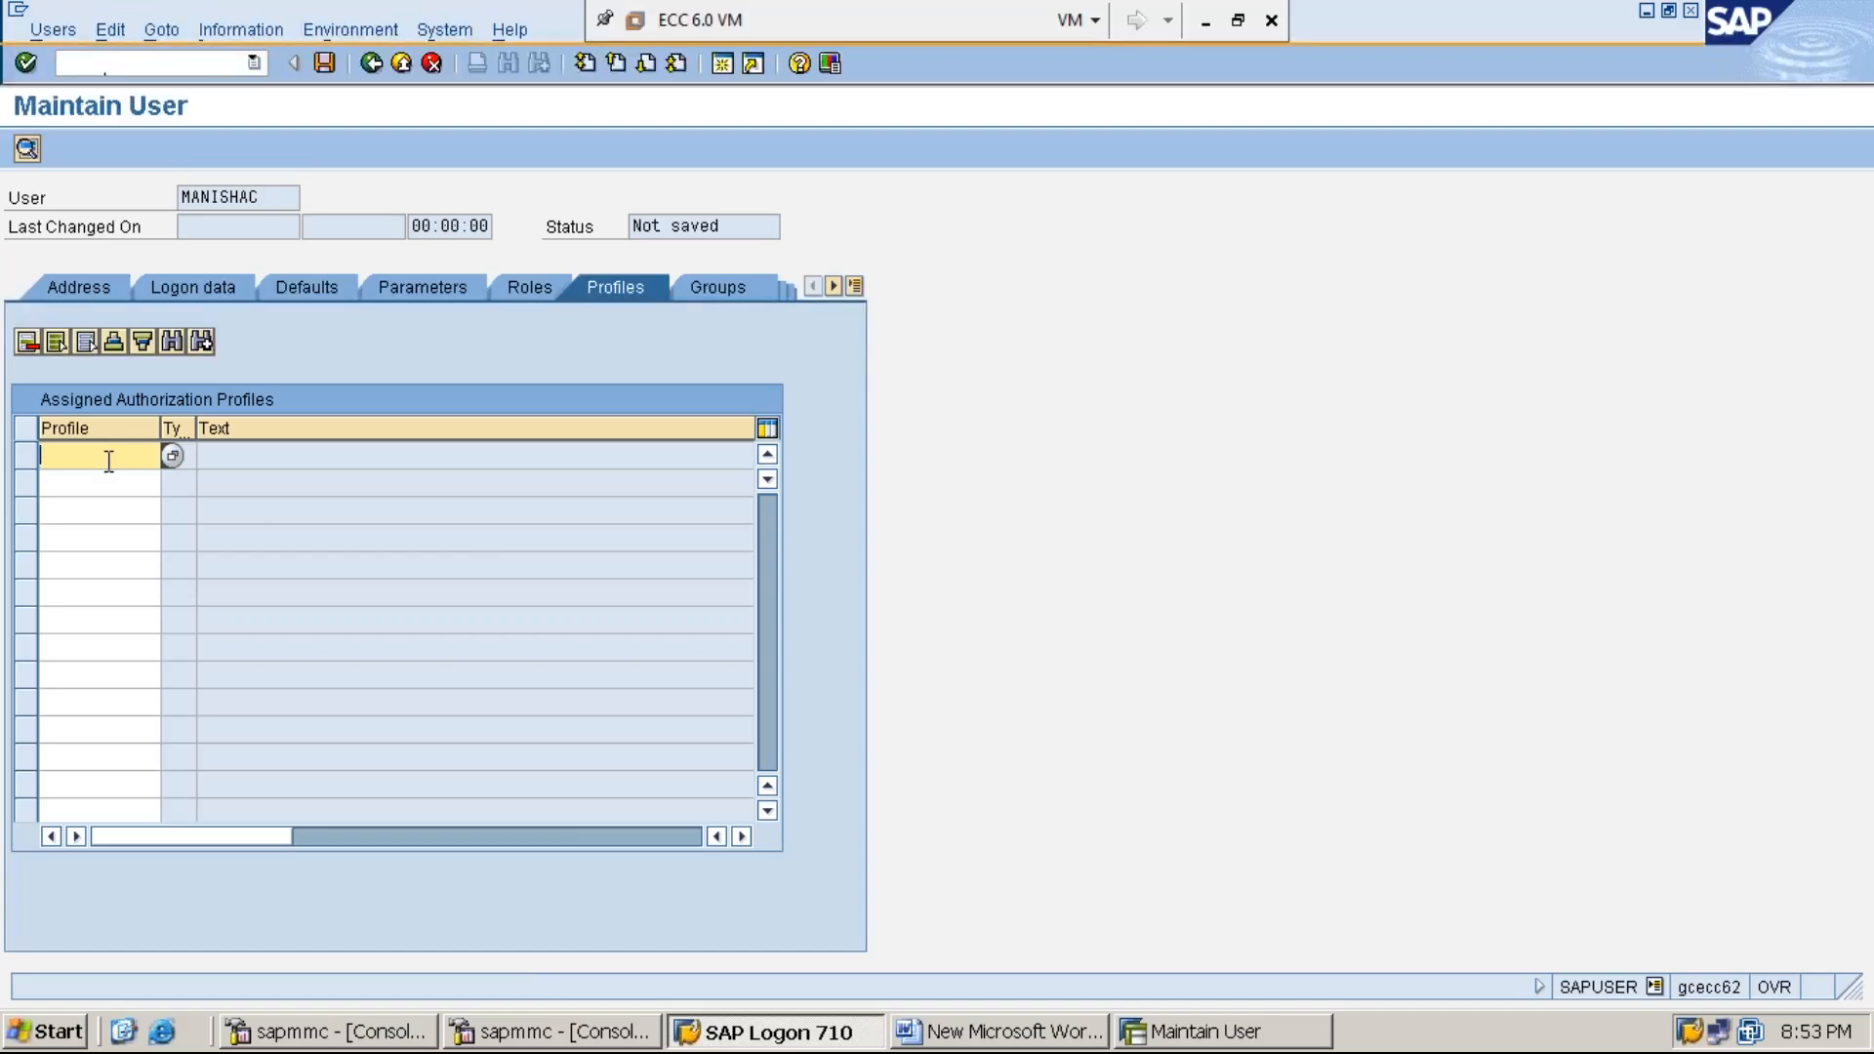
Assign the sap_all authorization profile to the new user and save it
text(s)
key(BackSpace)
click(173, 456)
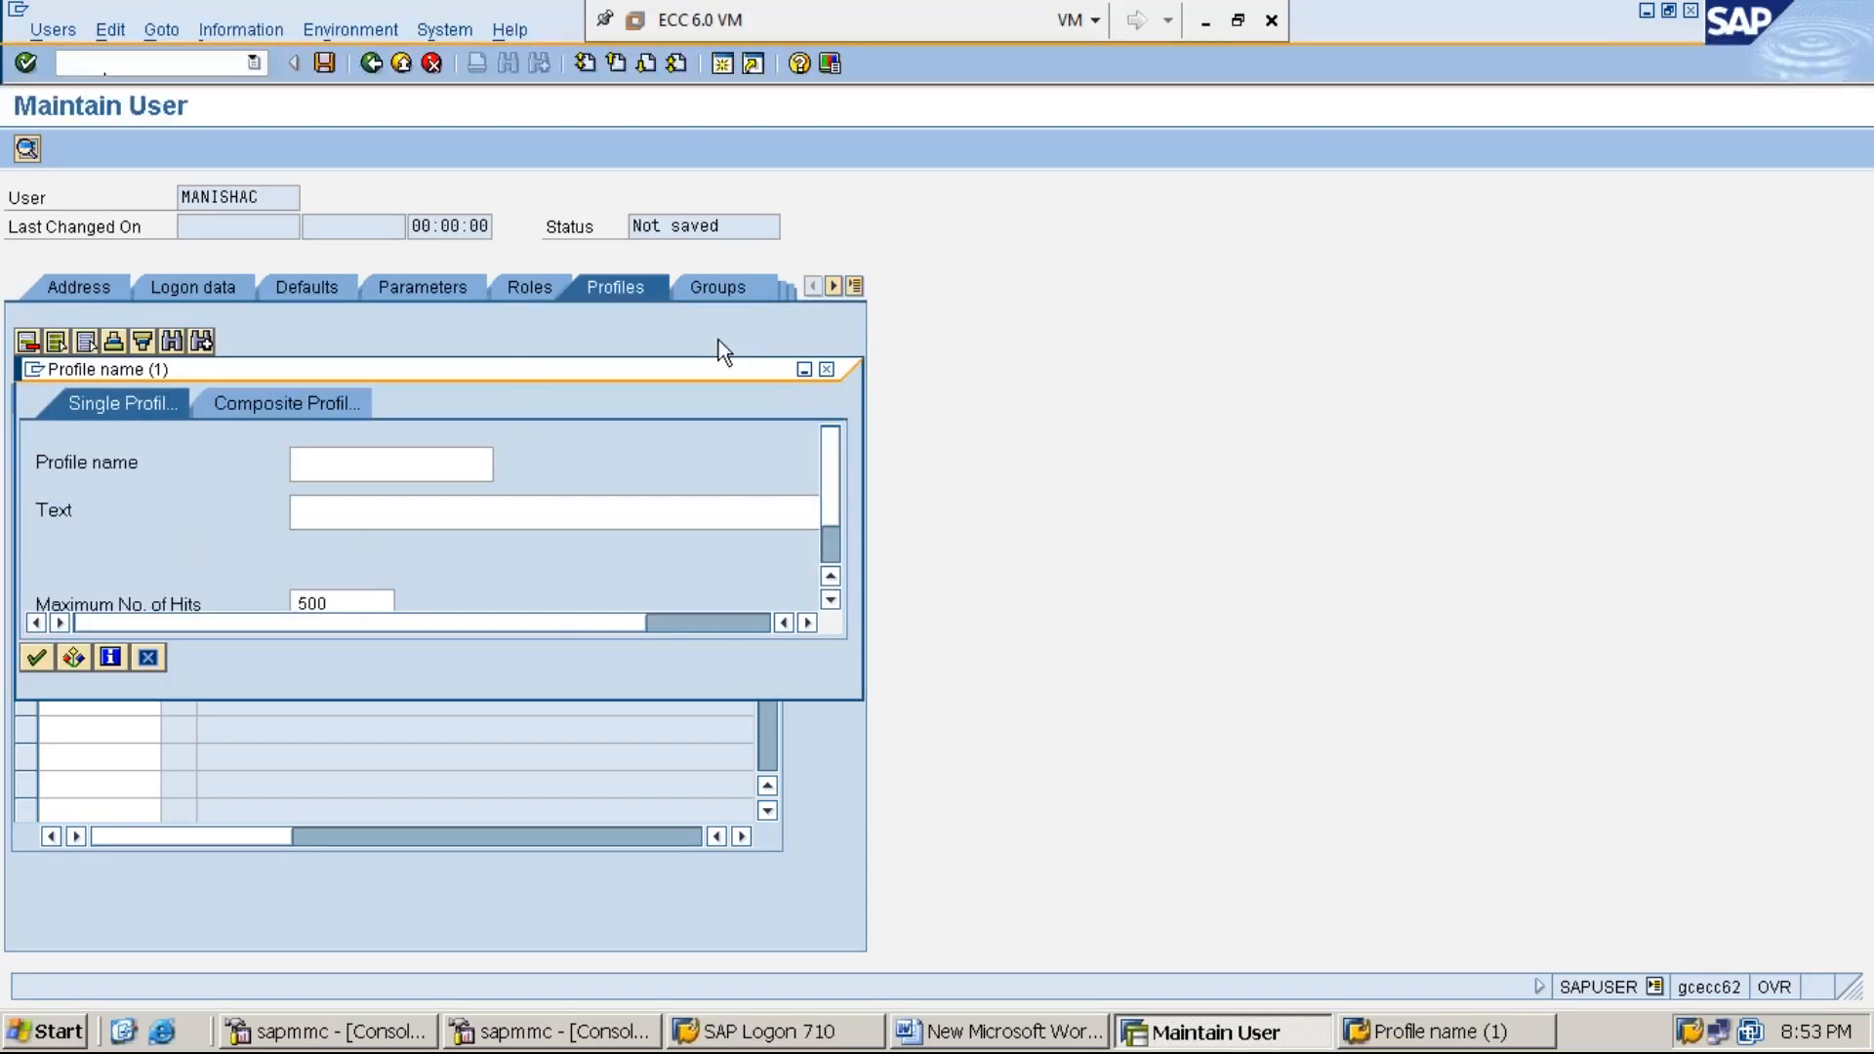
click(827, 370)
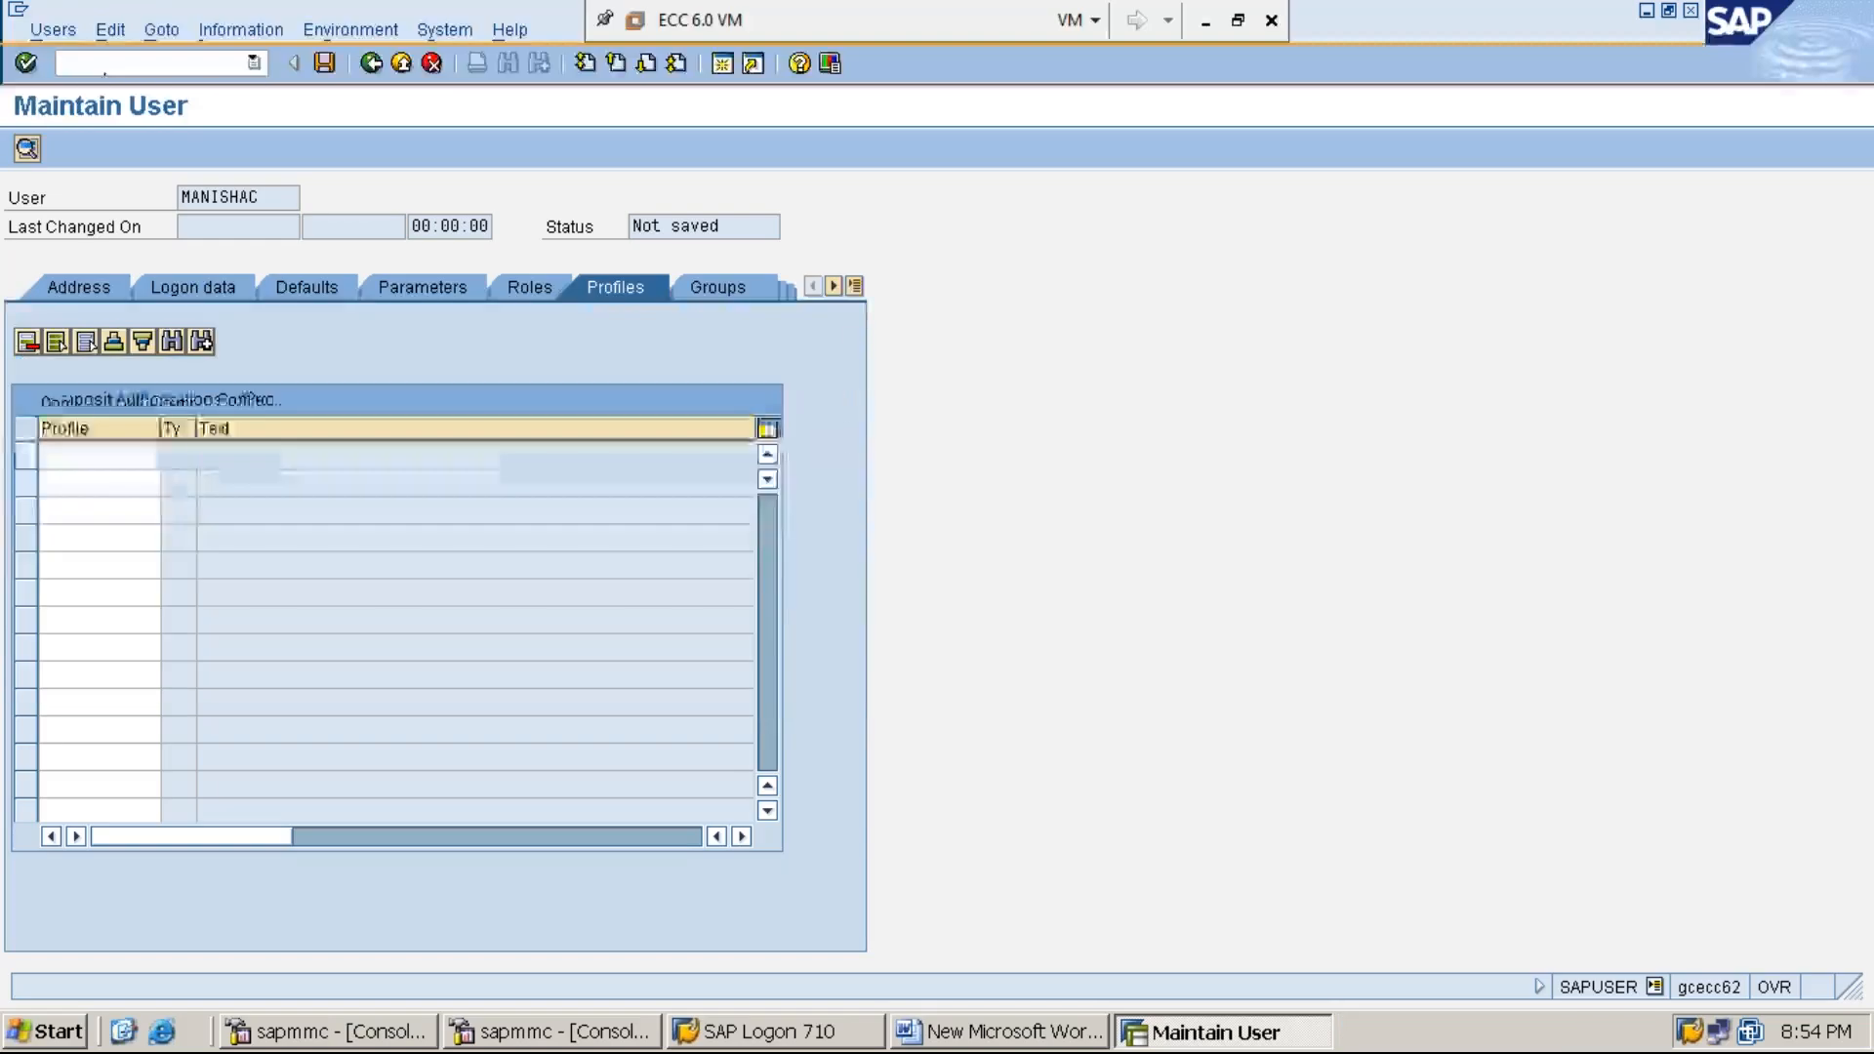
text(sap_all)
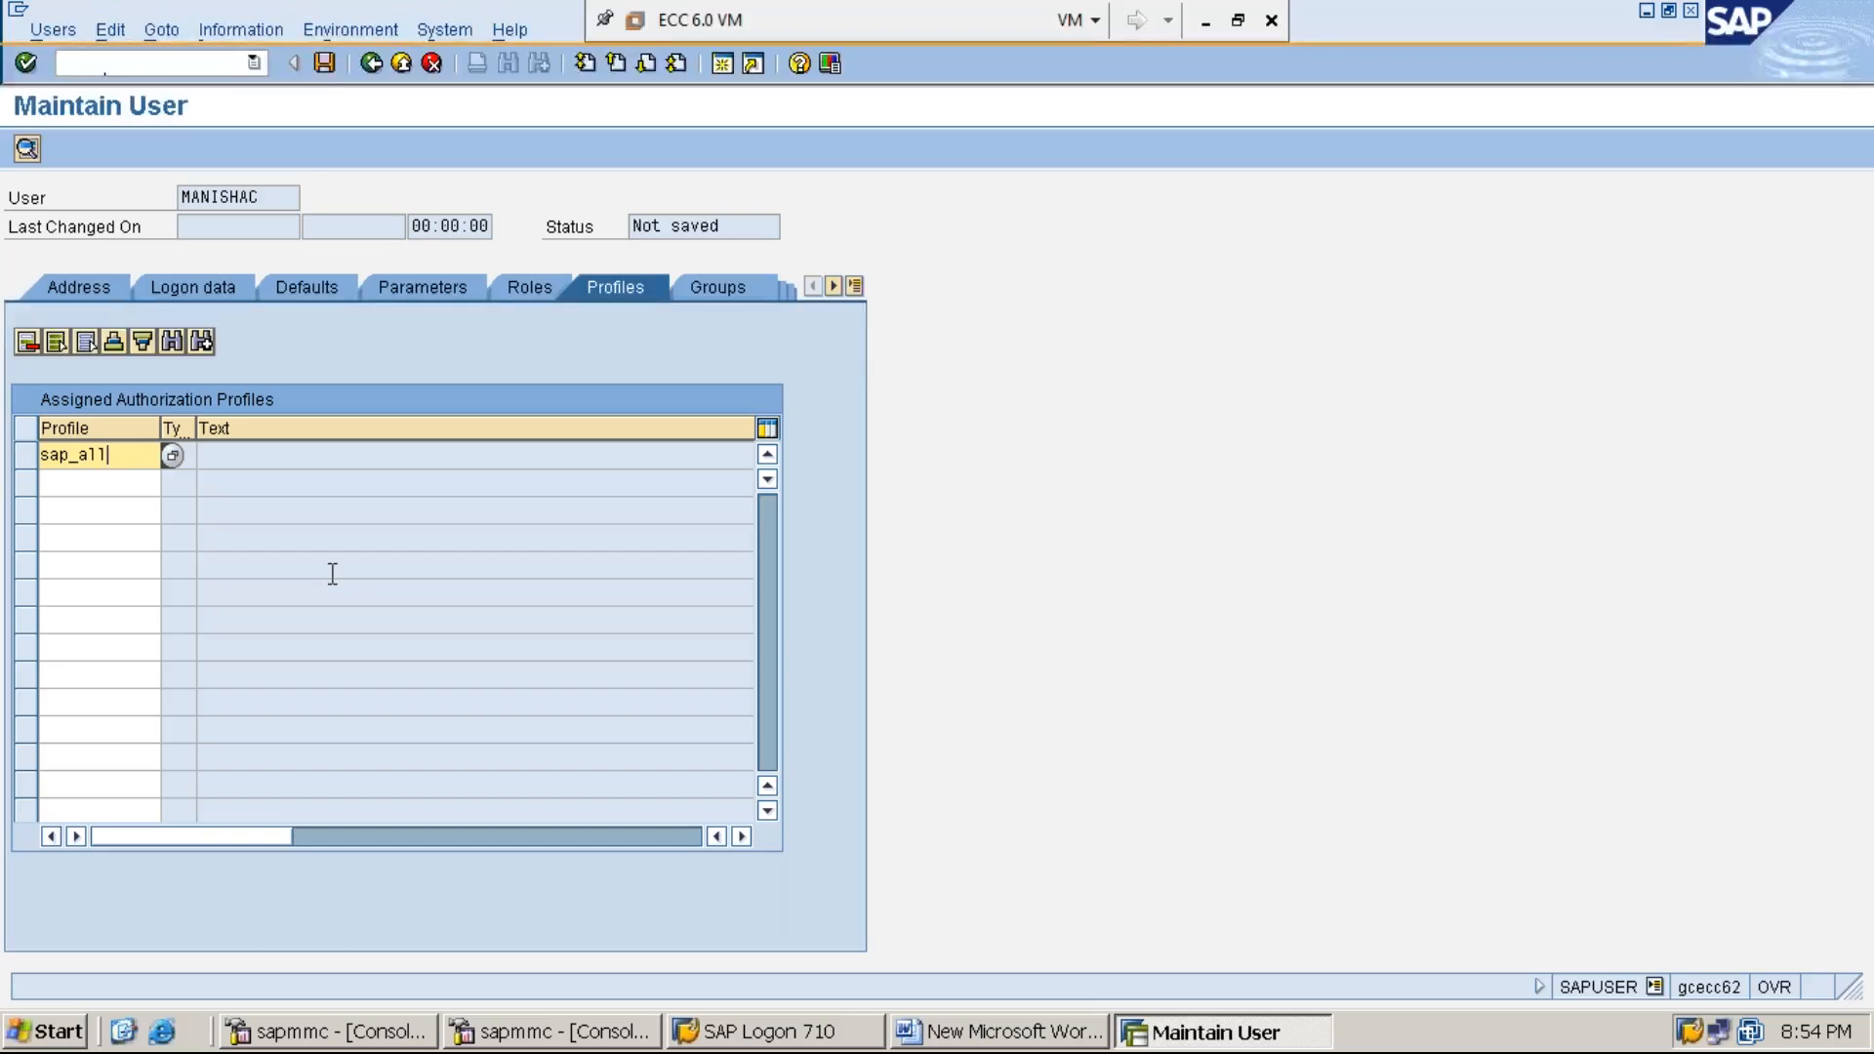
click(324, 64)
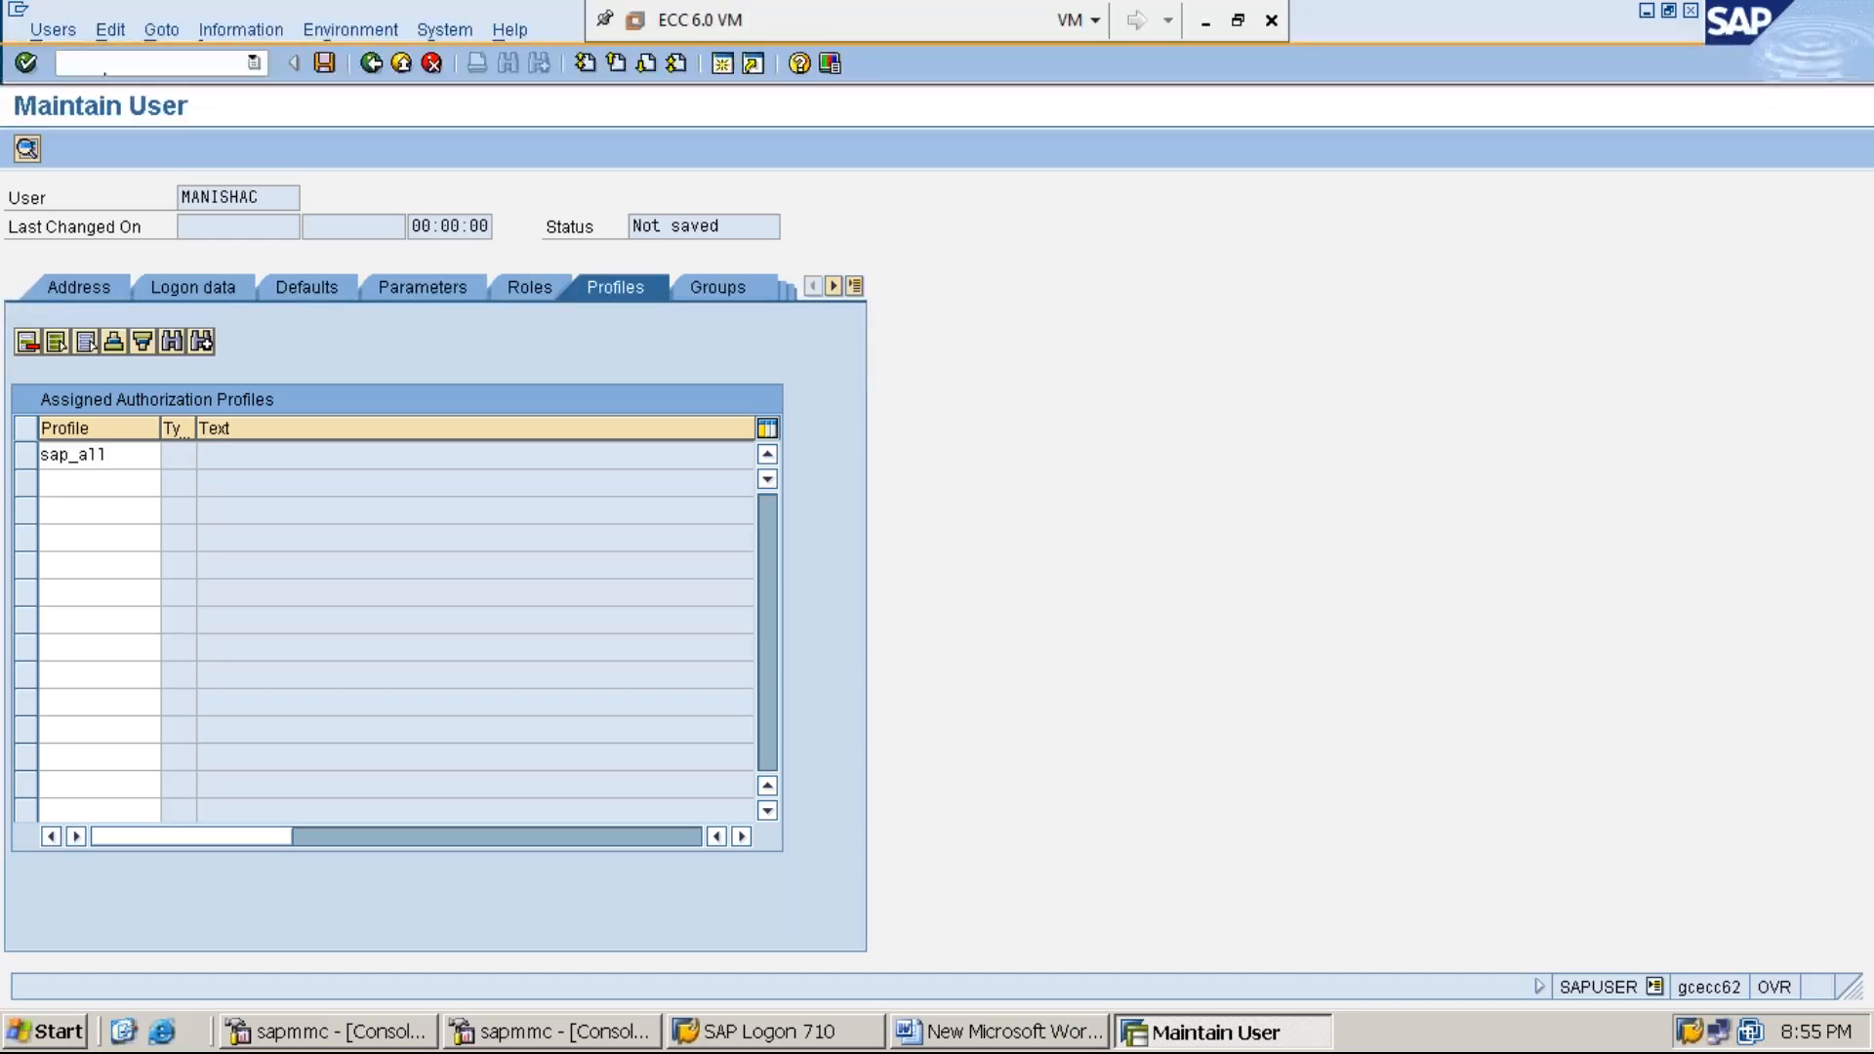
key(ctrl+s)
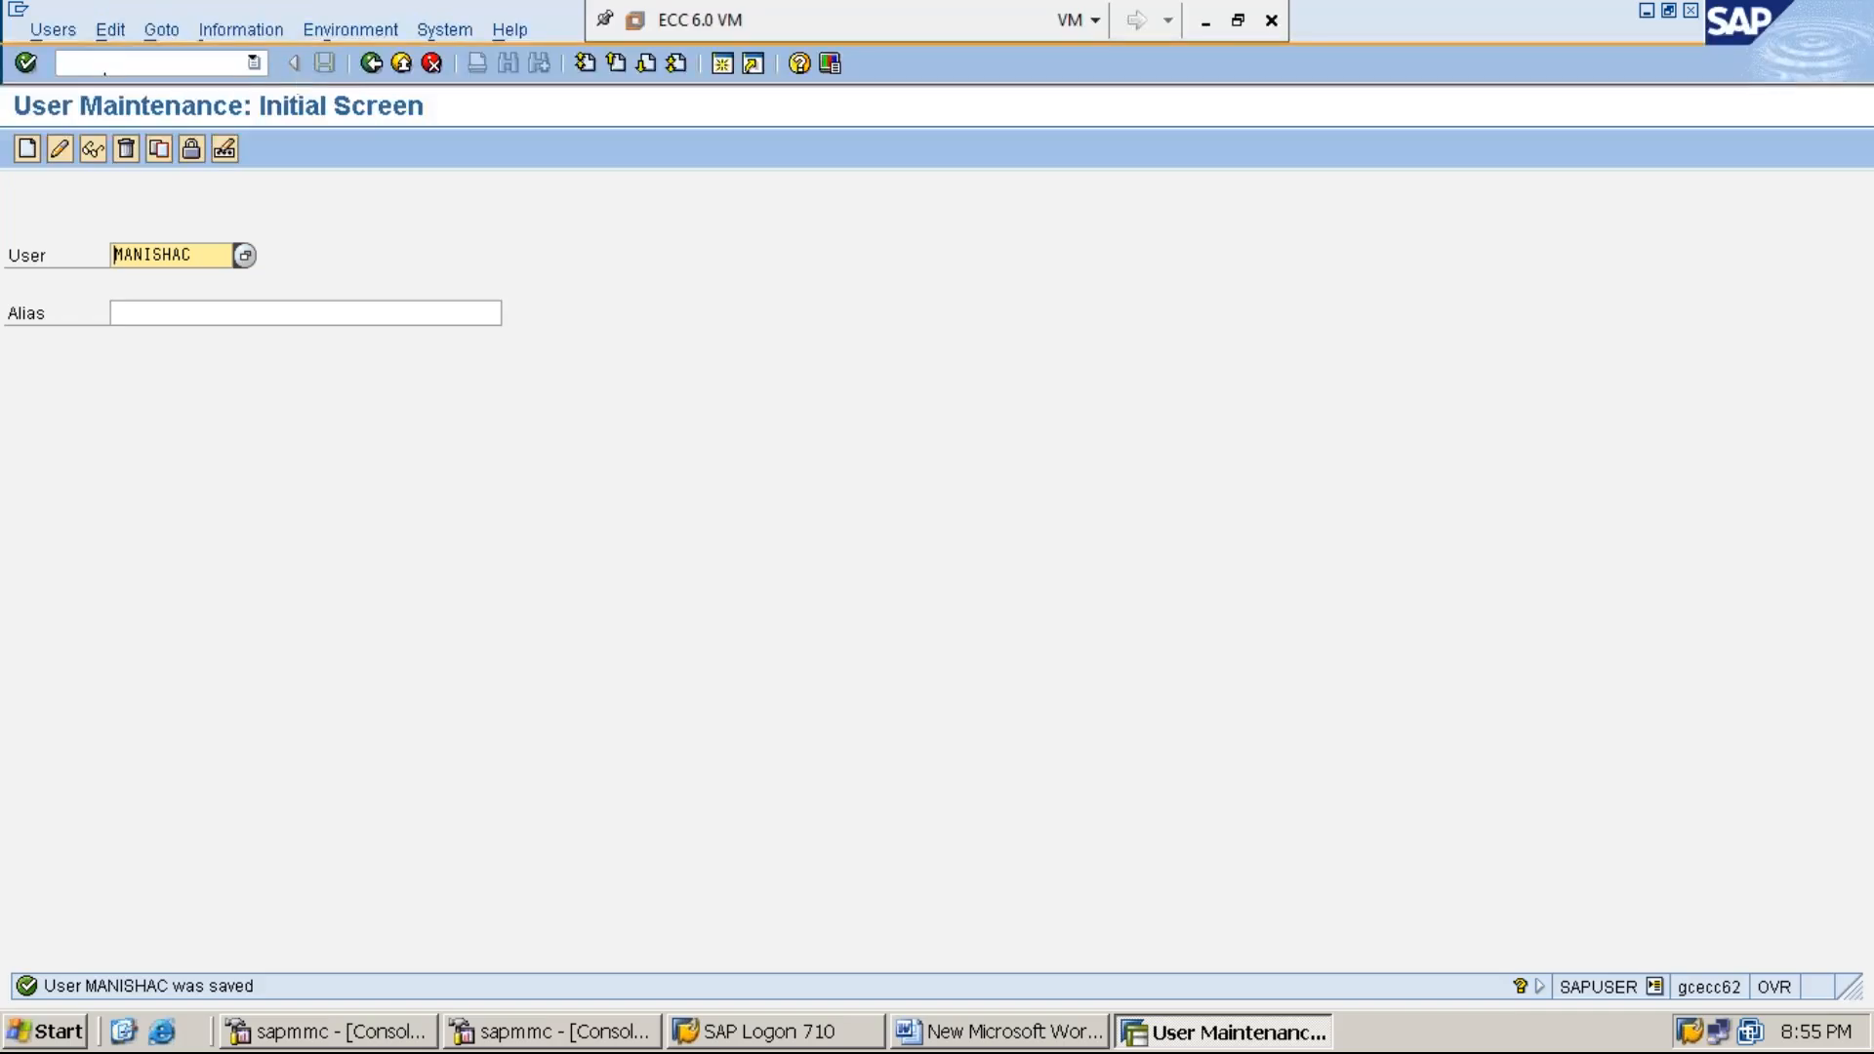
Return SAP to the main menu and add 'STEP:2: CREATE USER CALLED <second user ID>' in Word
click(223, 65)
text(/n)
key(Return)
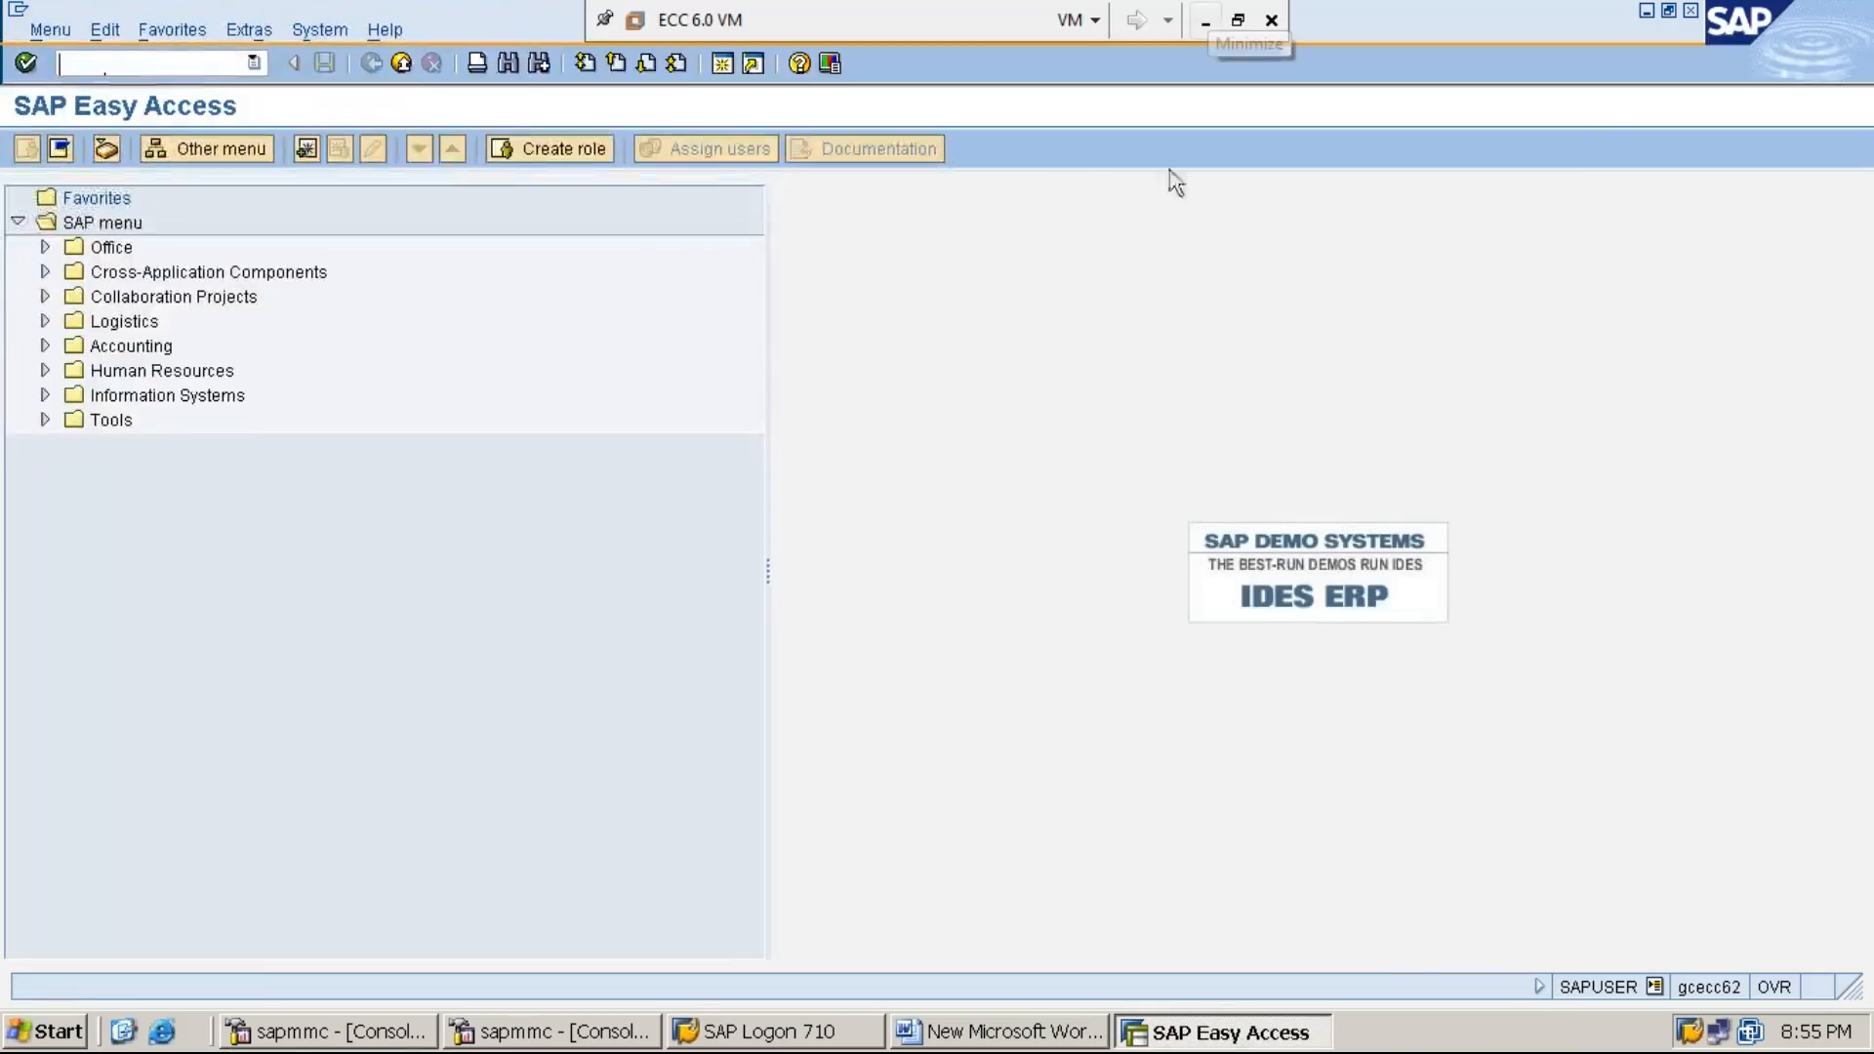
click(1037, 1039)
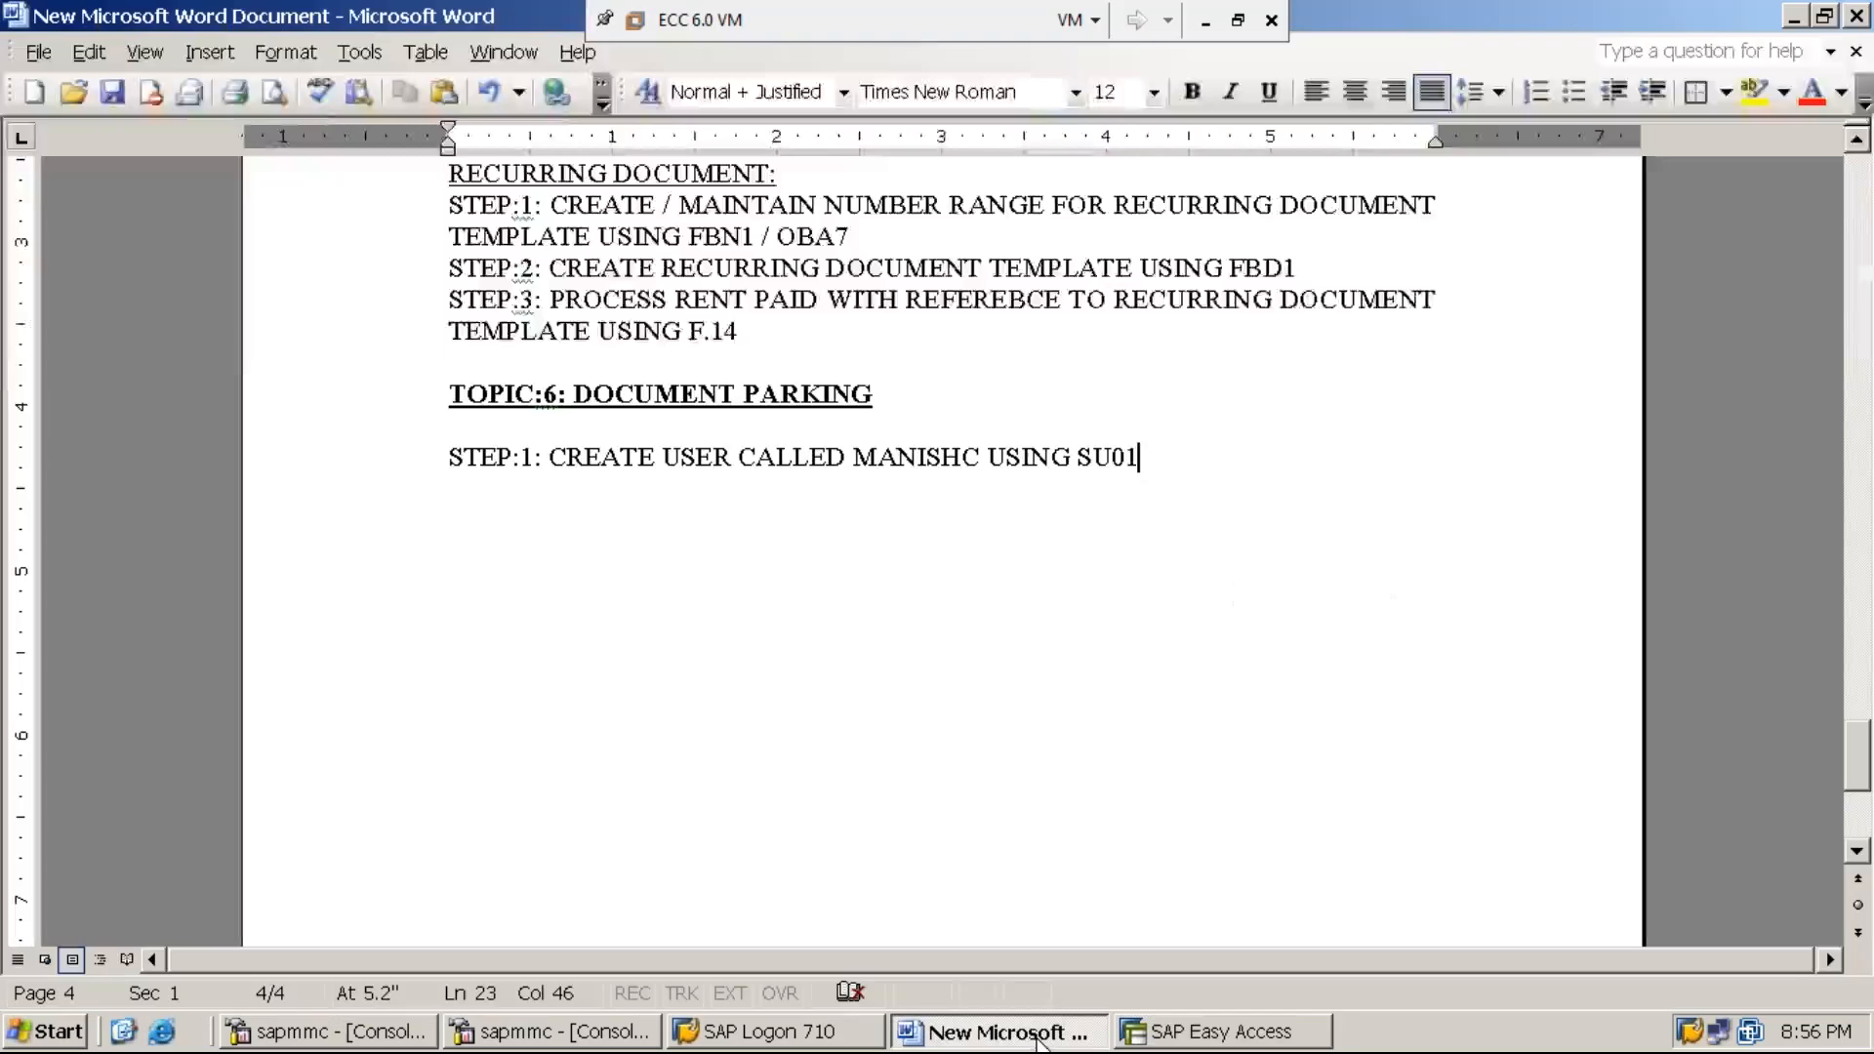
key(Return)
text(STEP:2: CREATE USER)
text(CA)
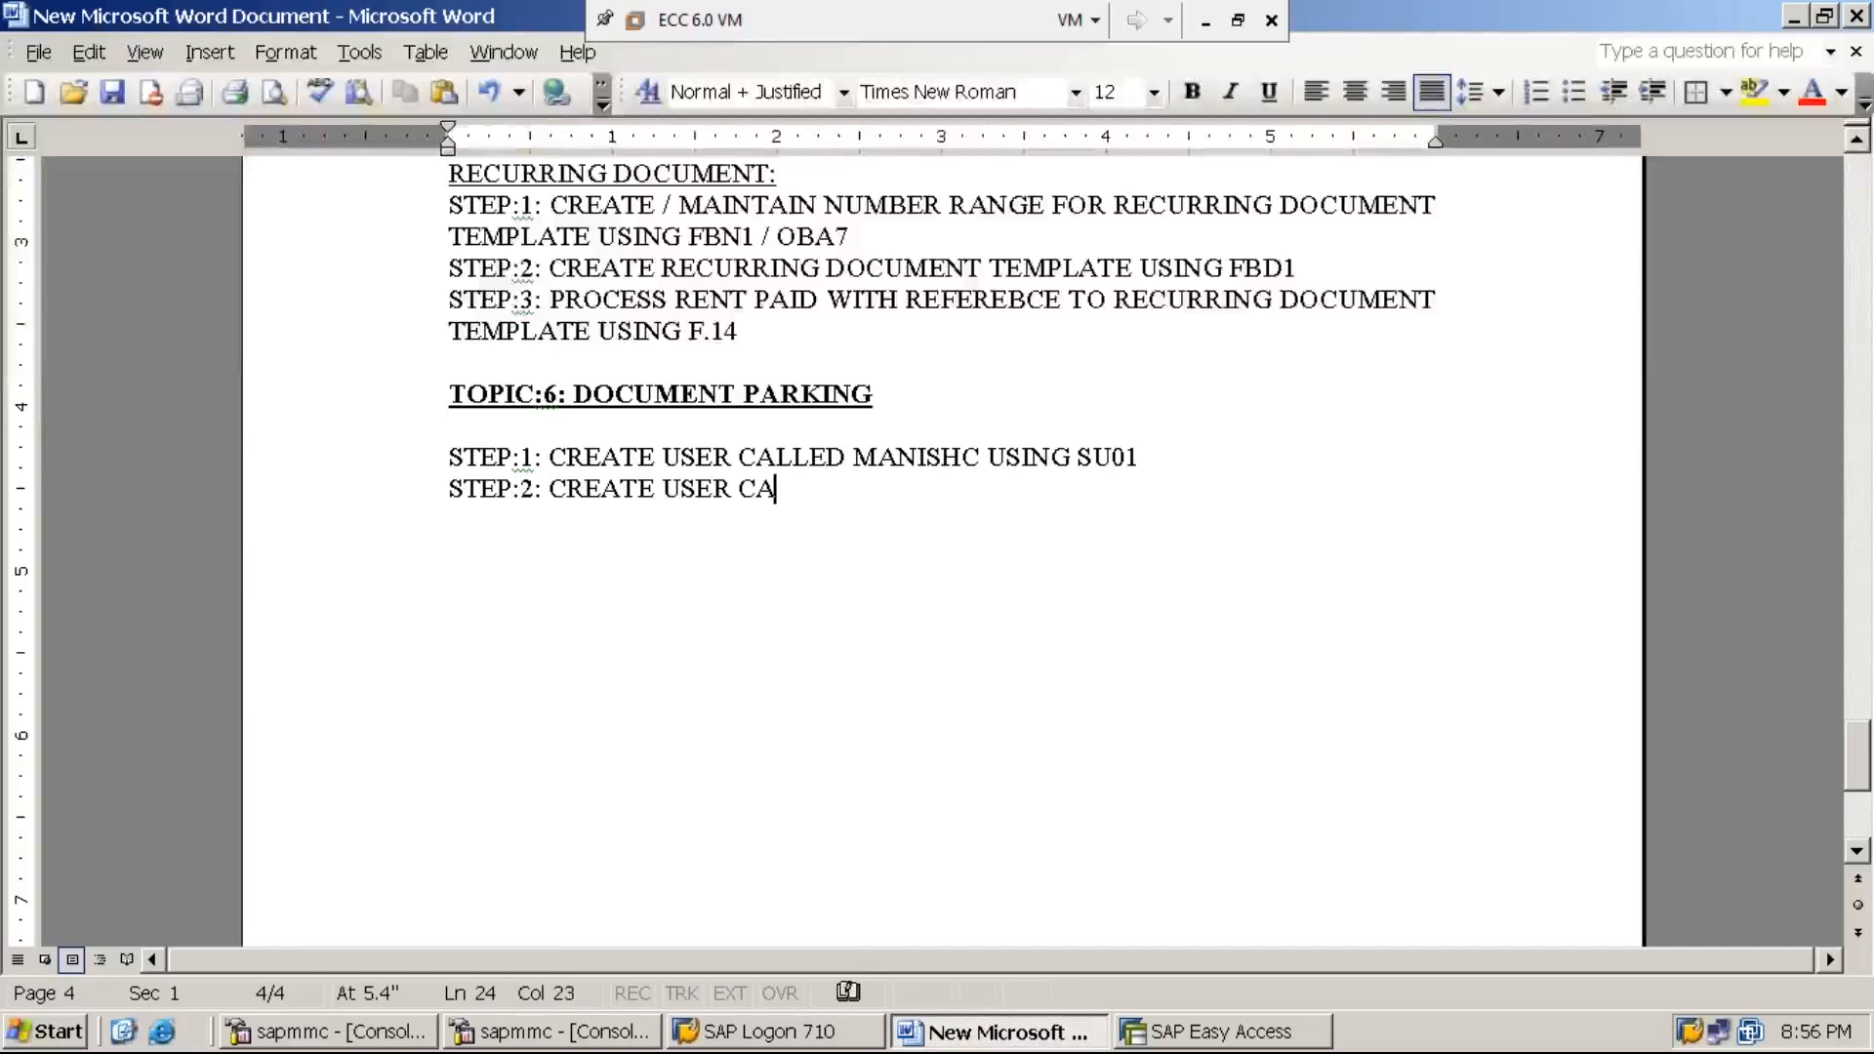
text(LLED MANISH)
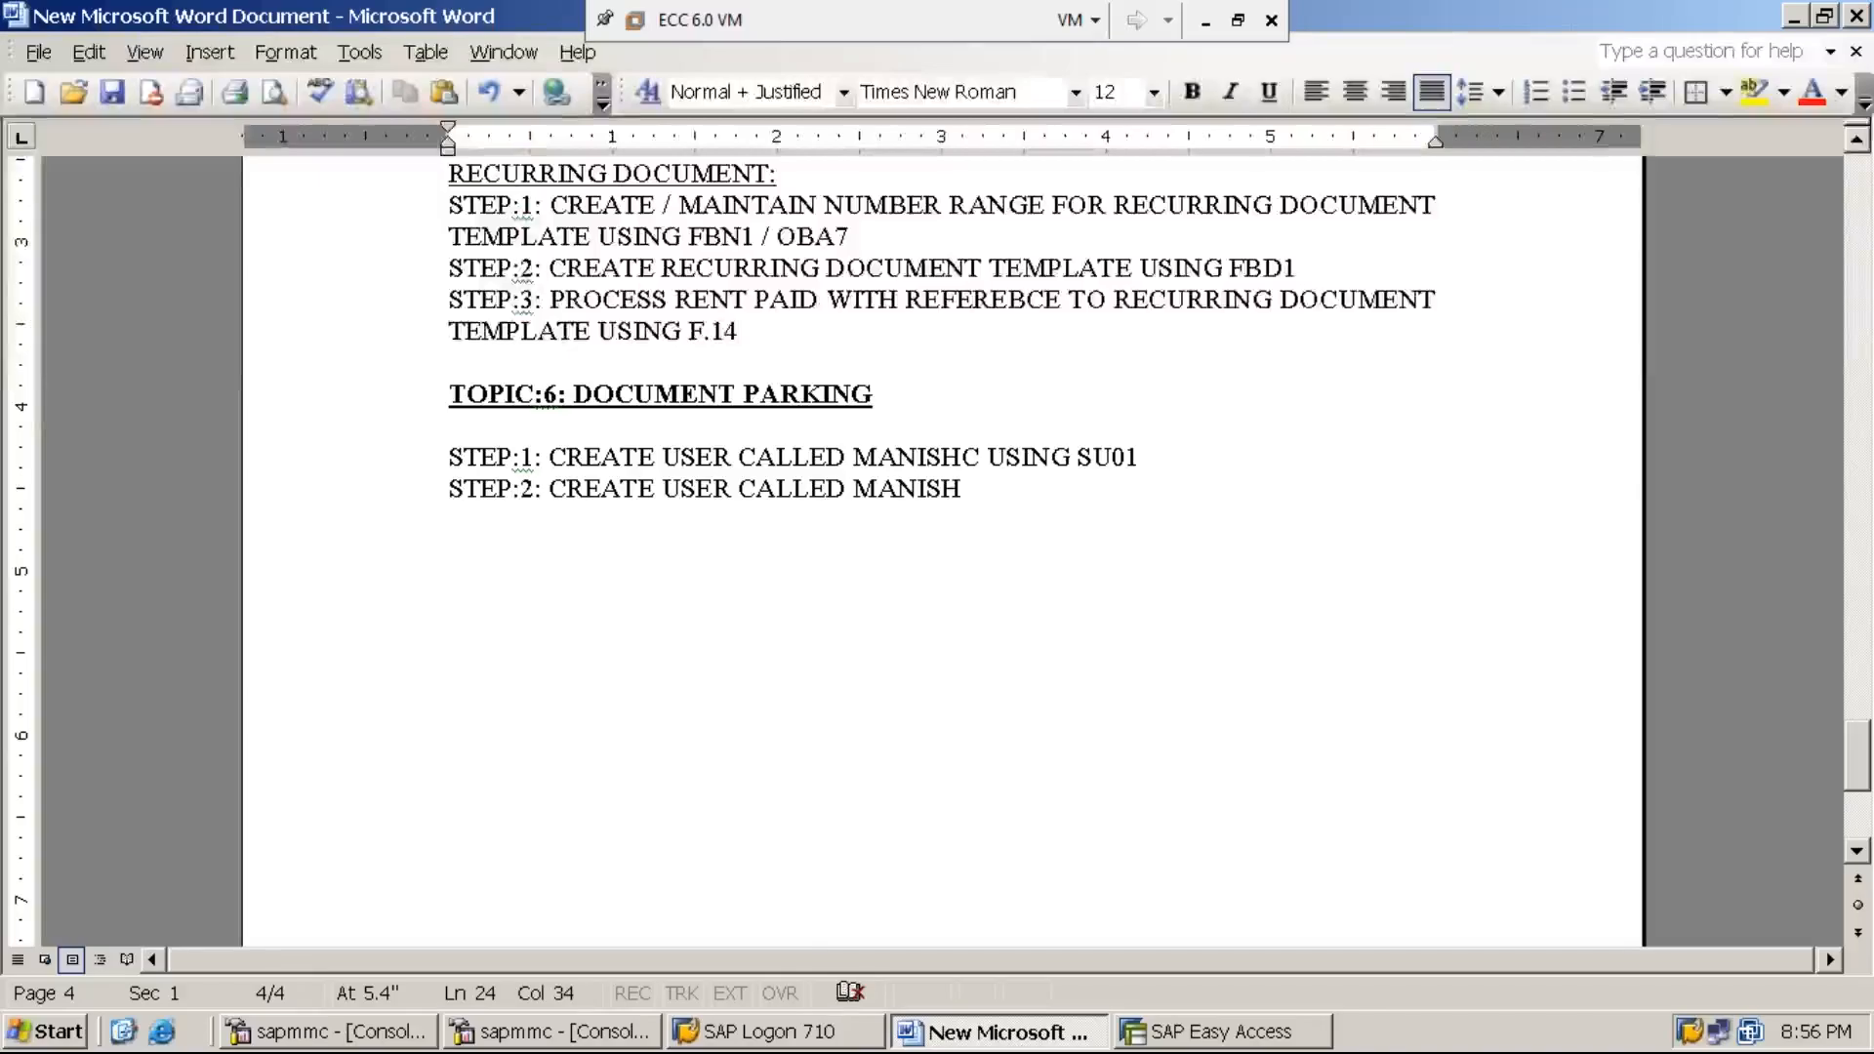
text(AM)
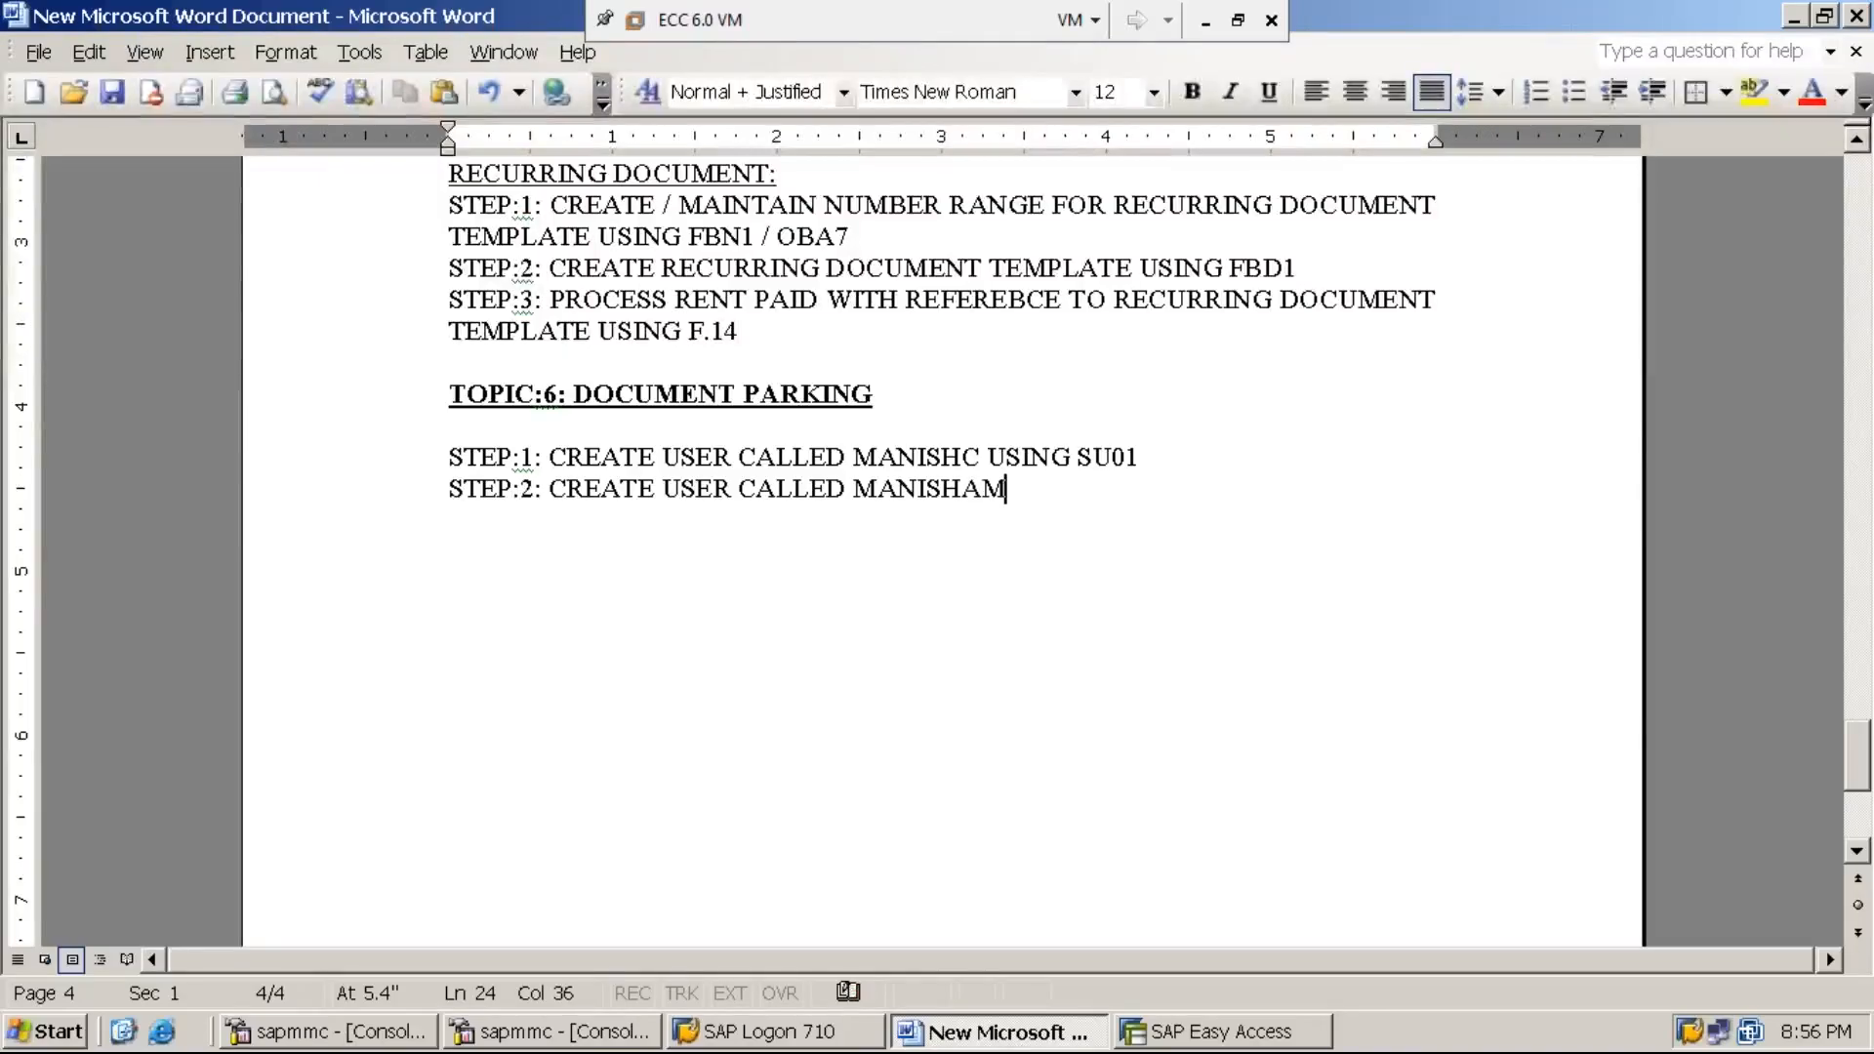
In SAP, open SU01 and go back to the main menu with /n
click(1233, 1031)
text(SU01)
key(Return)
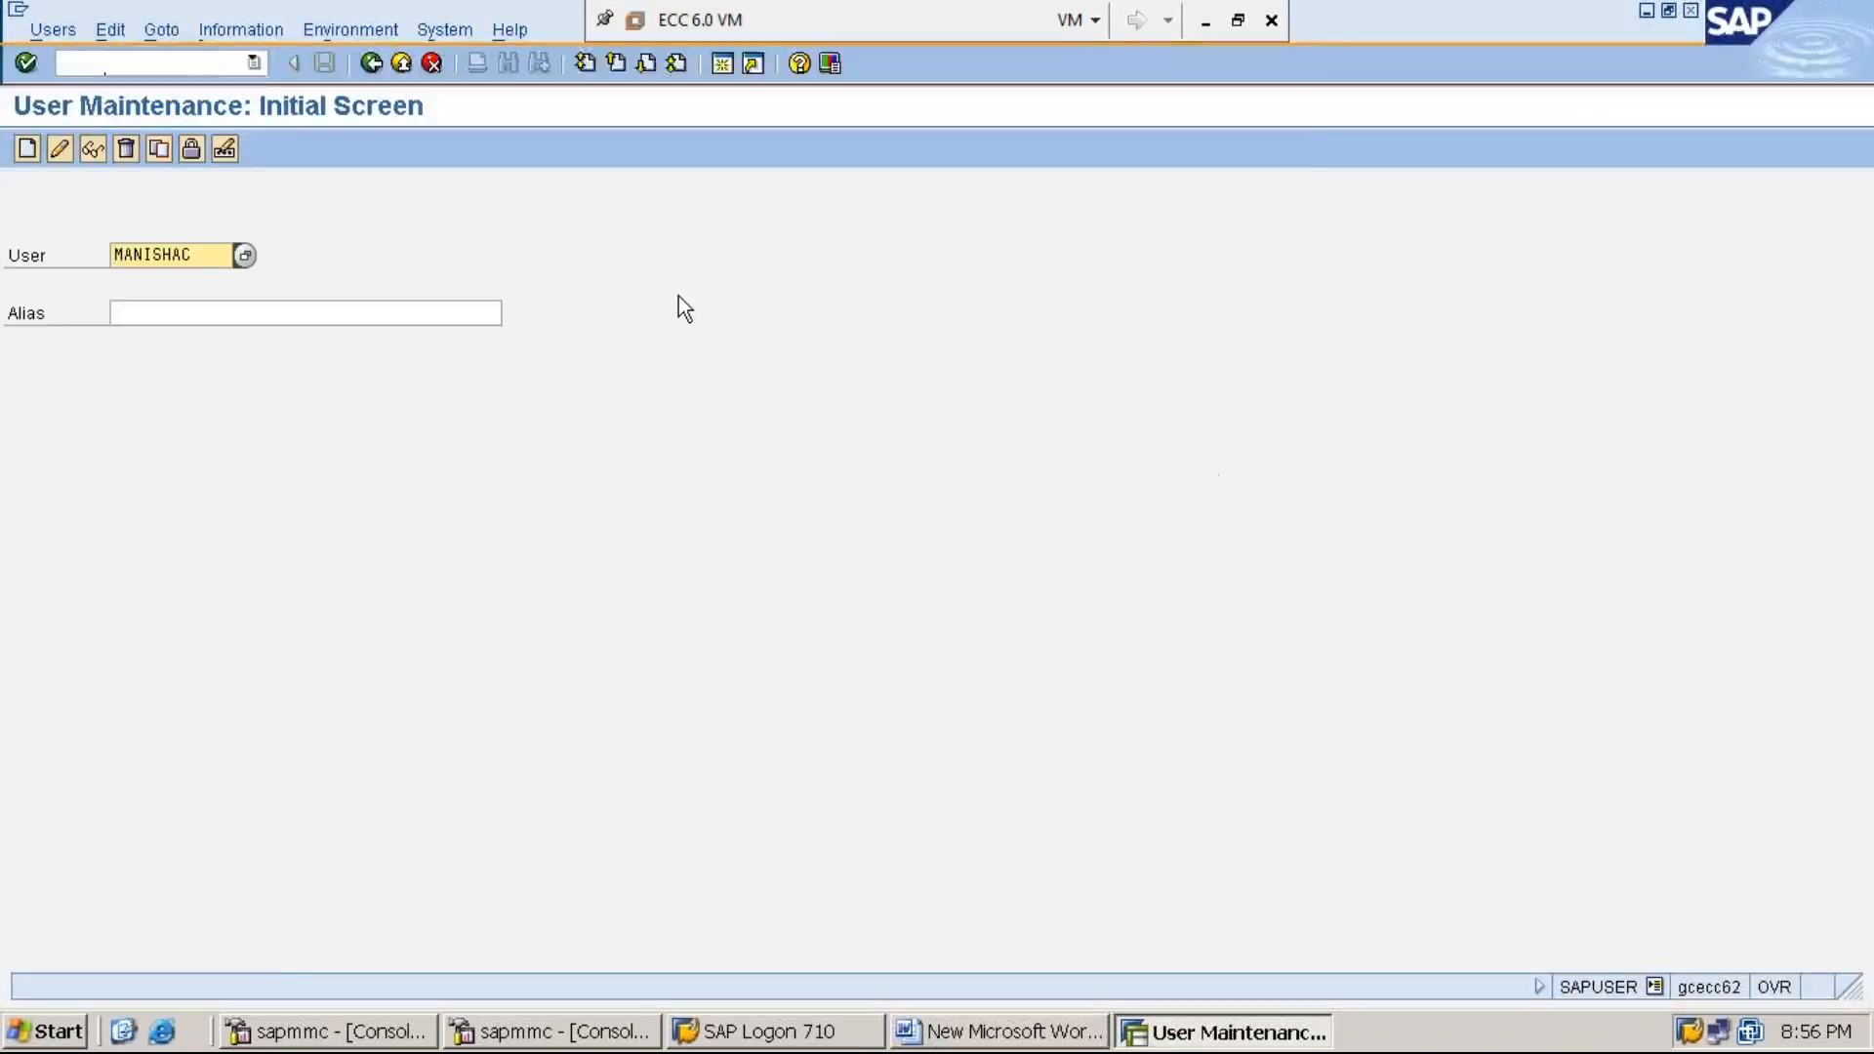
click(215, 64)
text(/n)
key(Return)
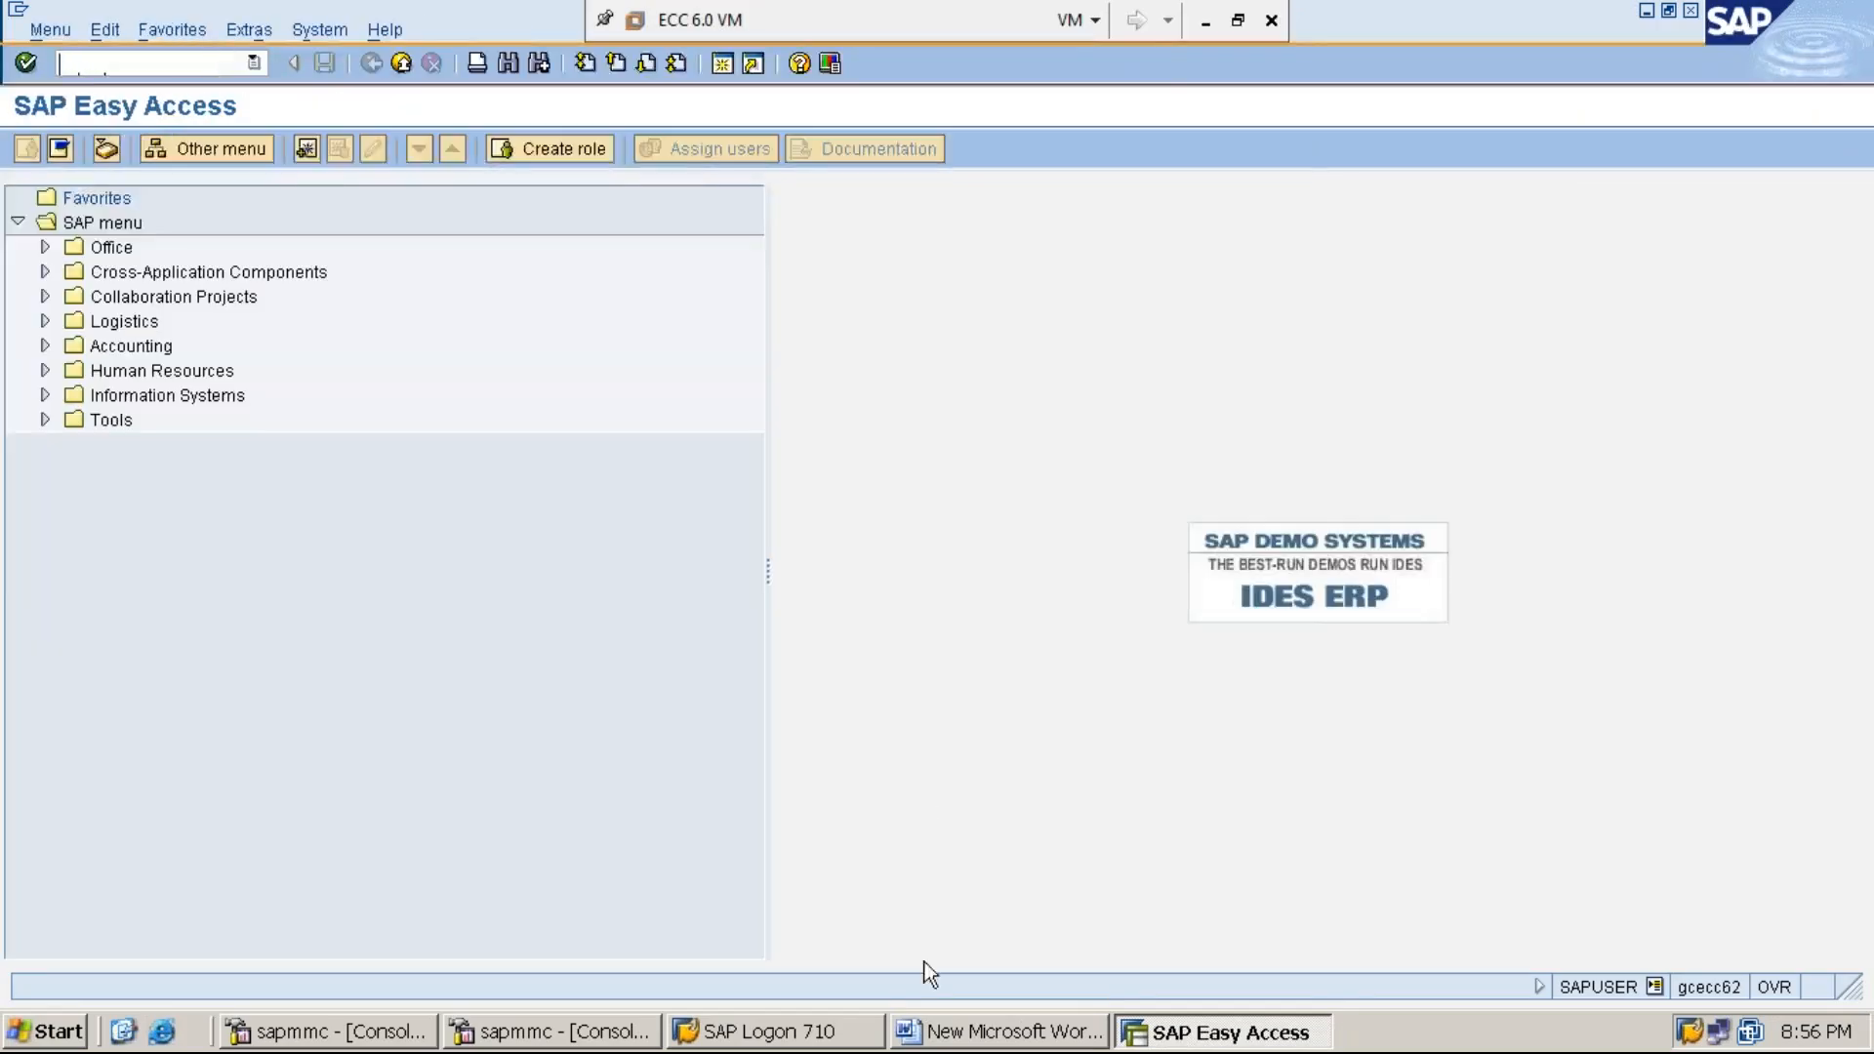
Add the missing letter to step 1's user ID and finish step 2 with 'USING SU01'
click(1015, 1032)
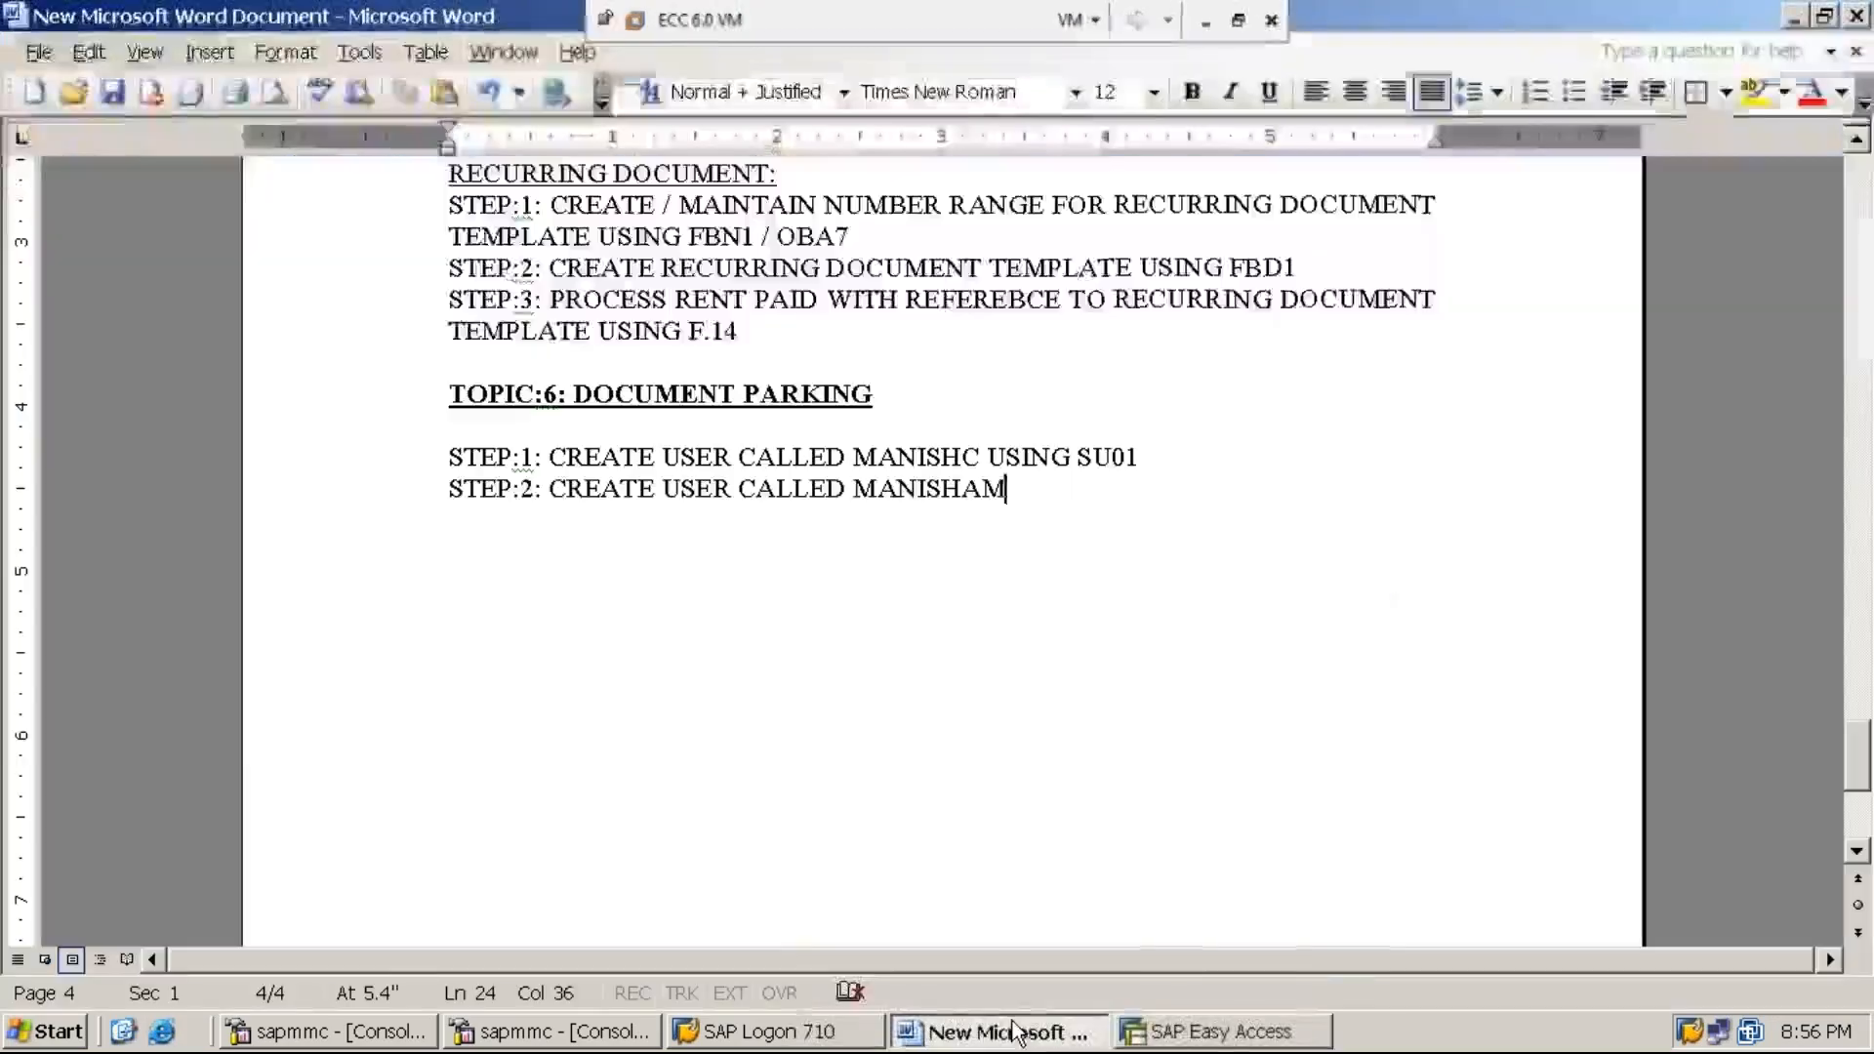
click(963, 457)
text(A)
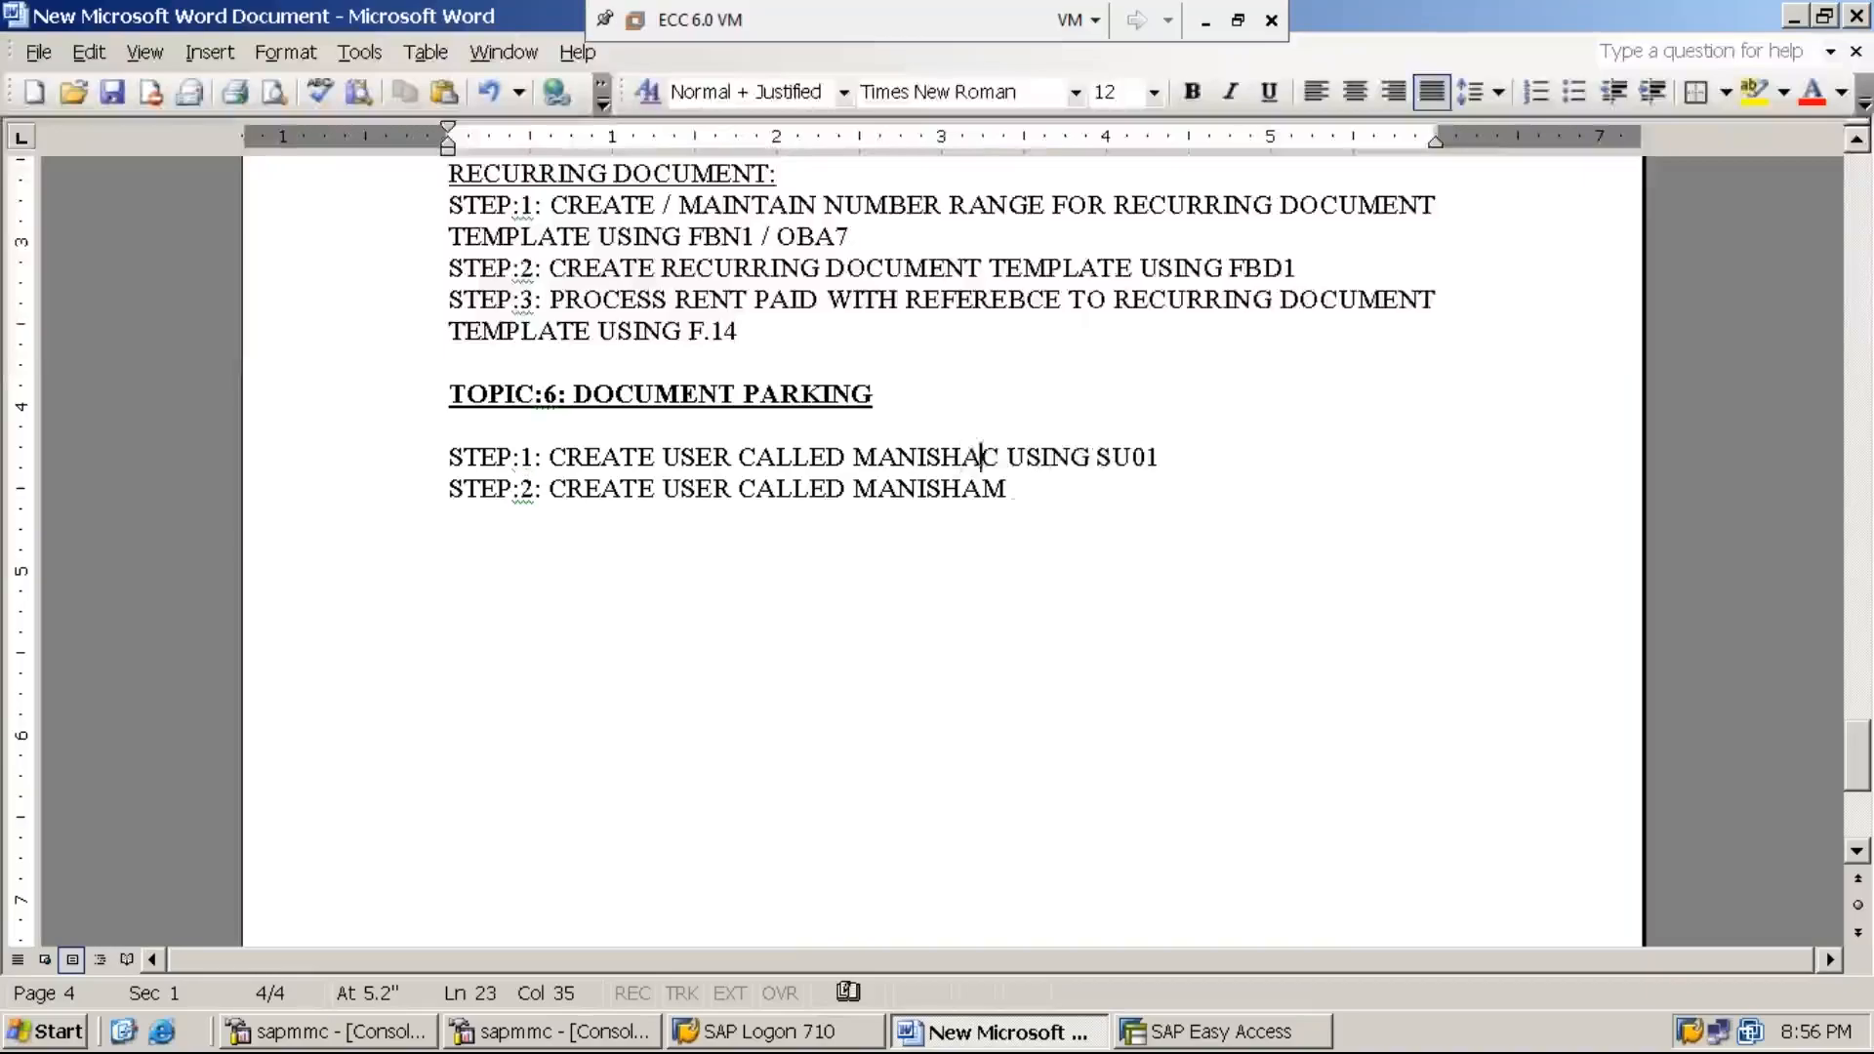
click(1007, 489)
text(USING SU01)
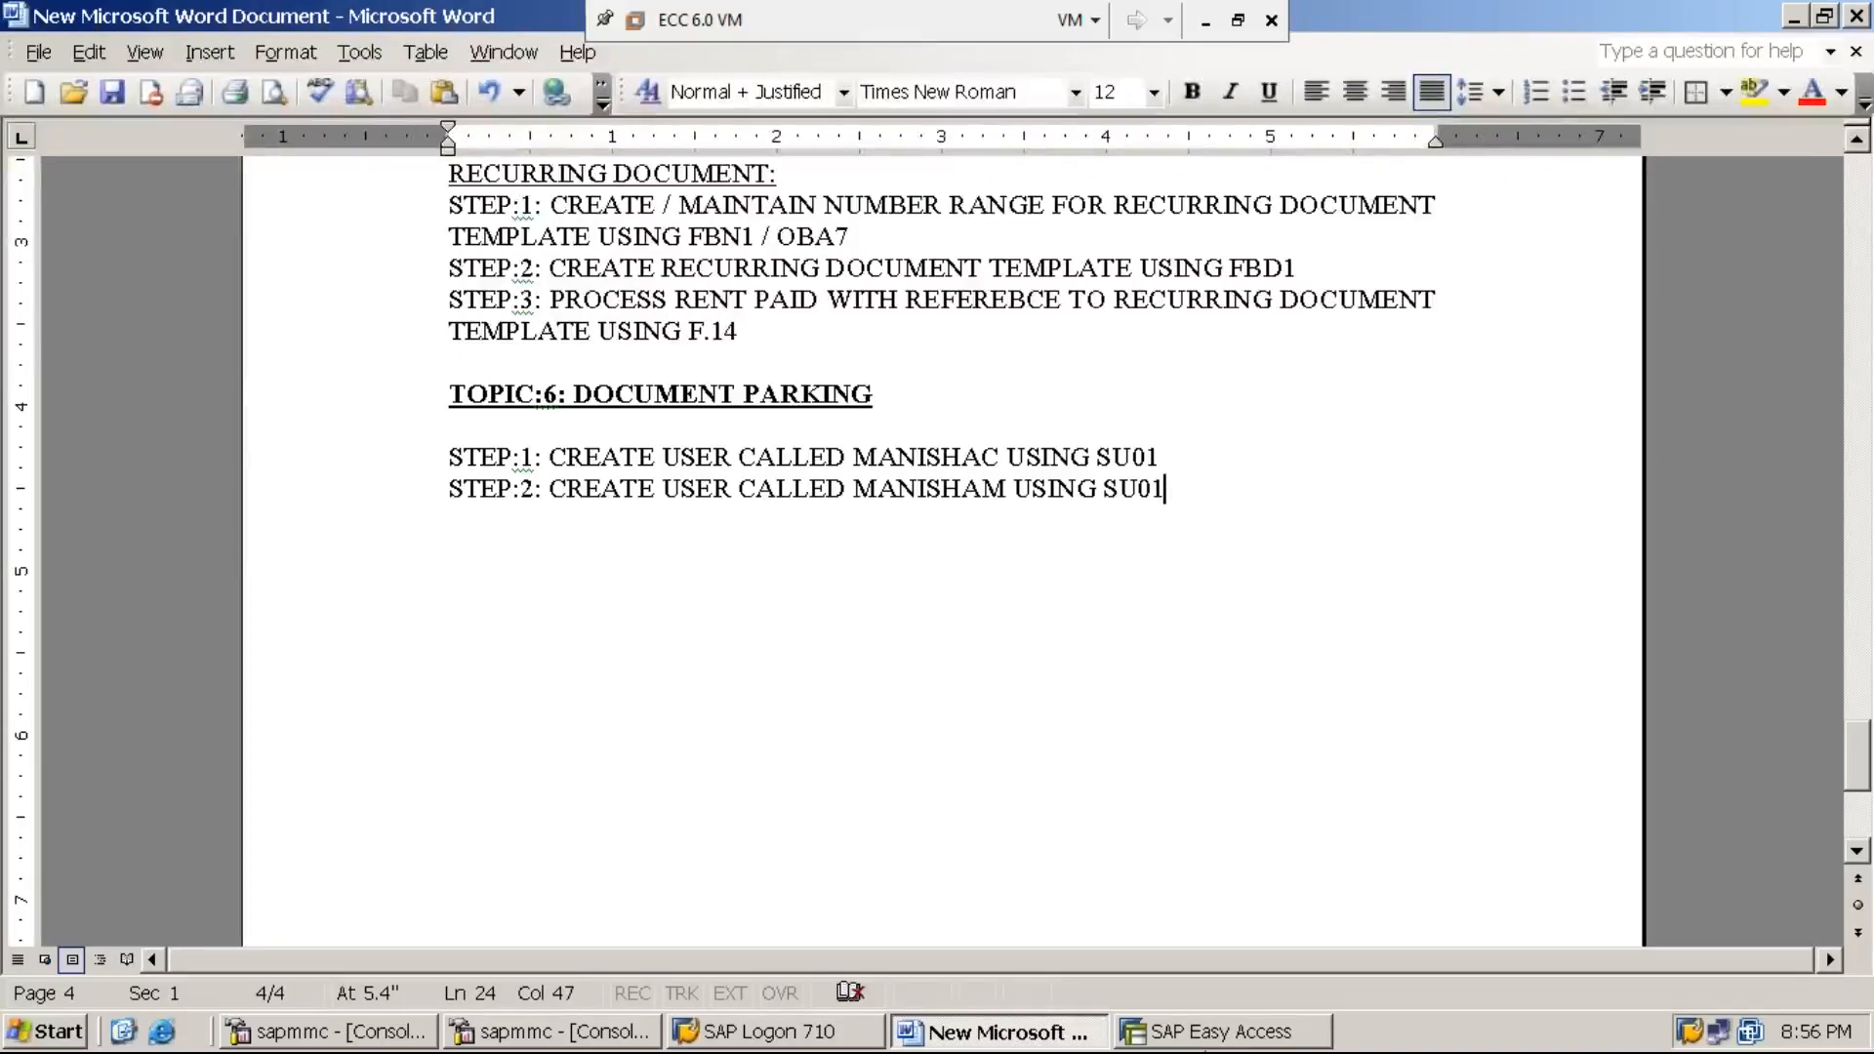
click(1224, 1041)
text(SU)
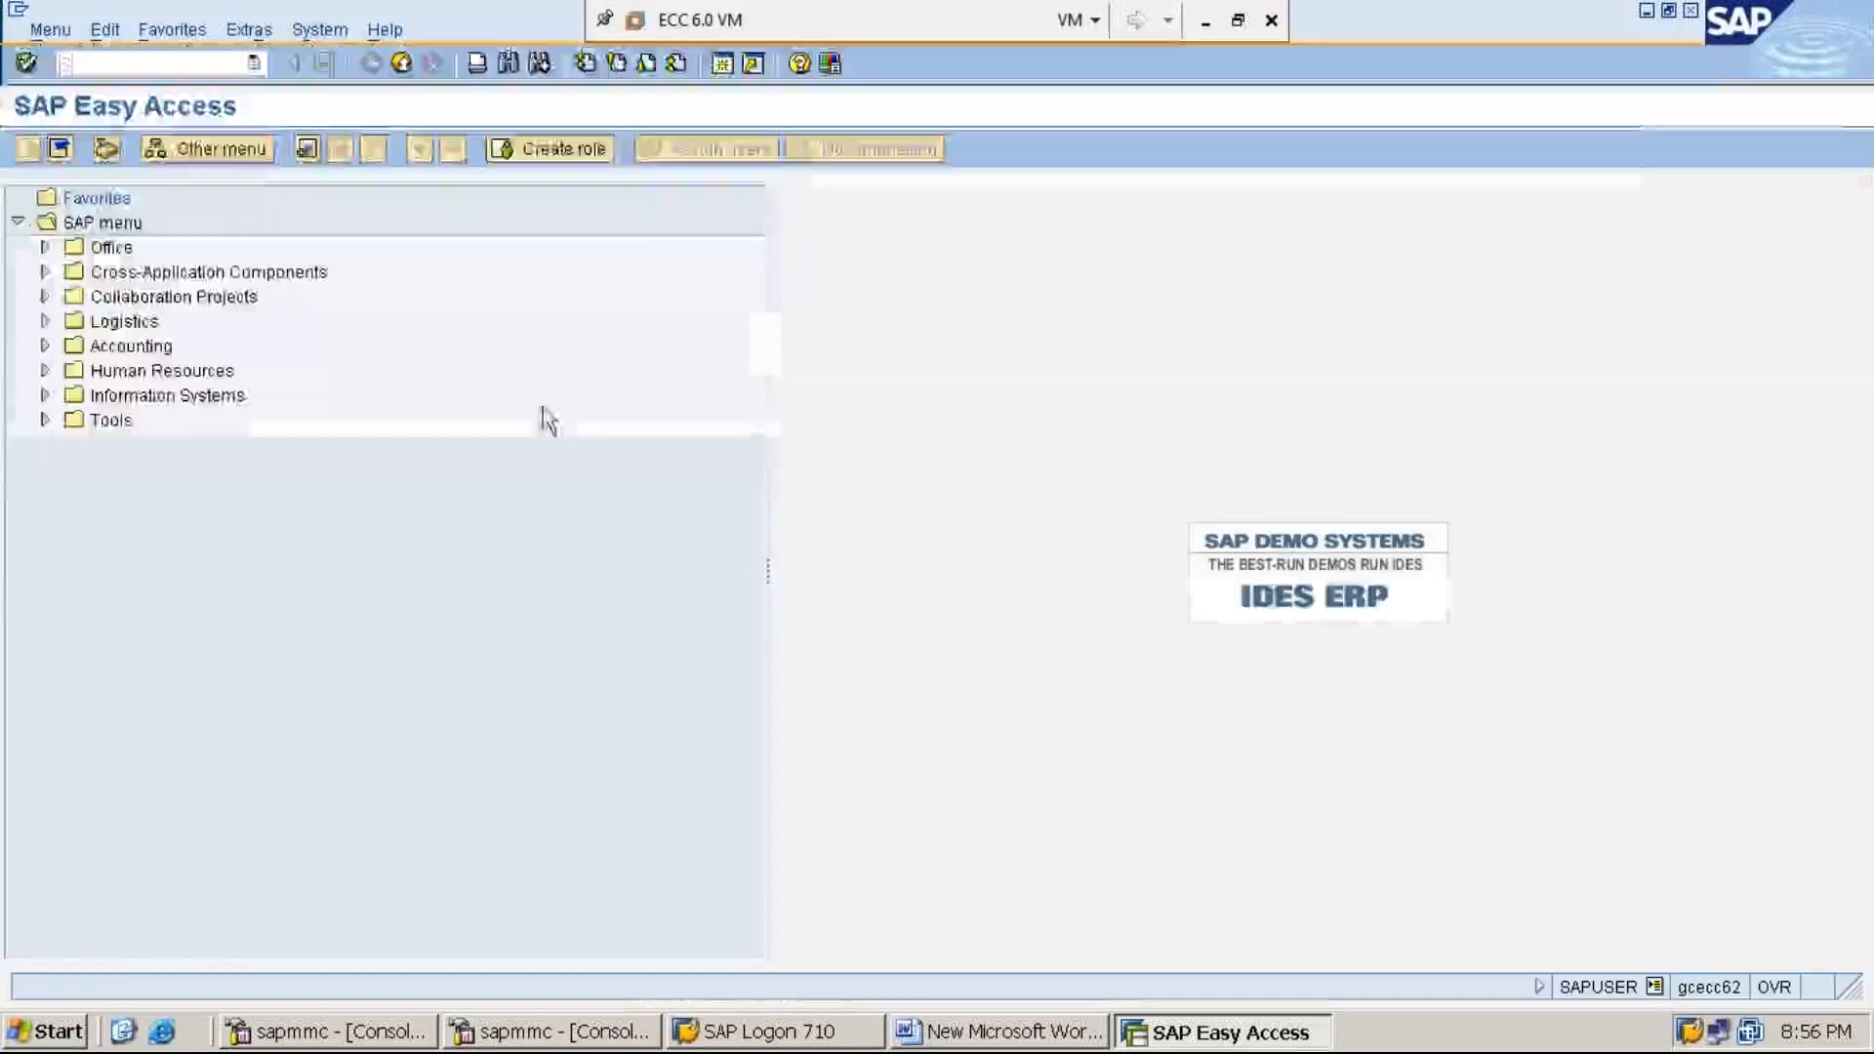
text(01)
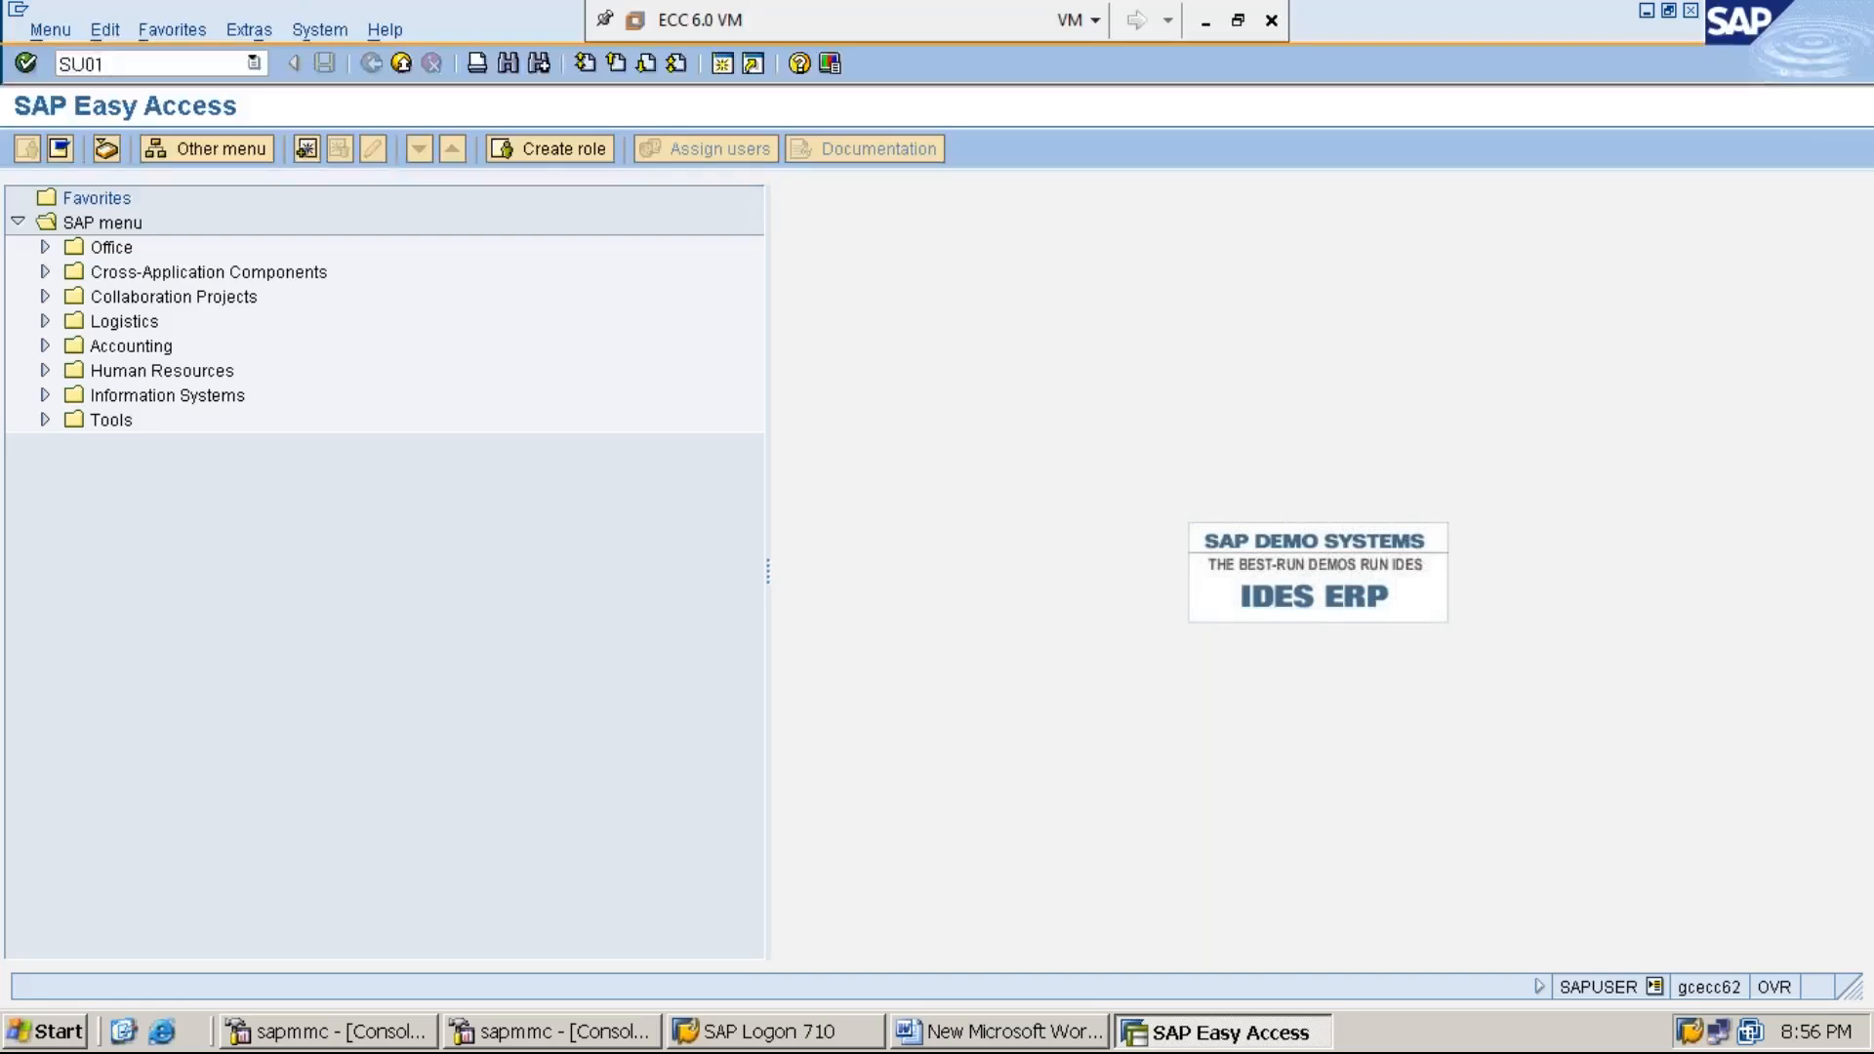
Open SU01, replace the old user ID with the second user's ID, and start creating it
key(Return)
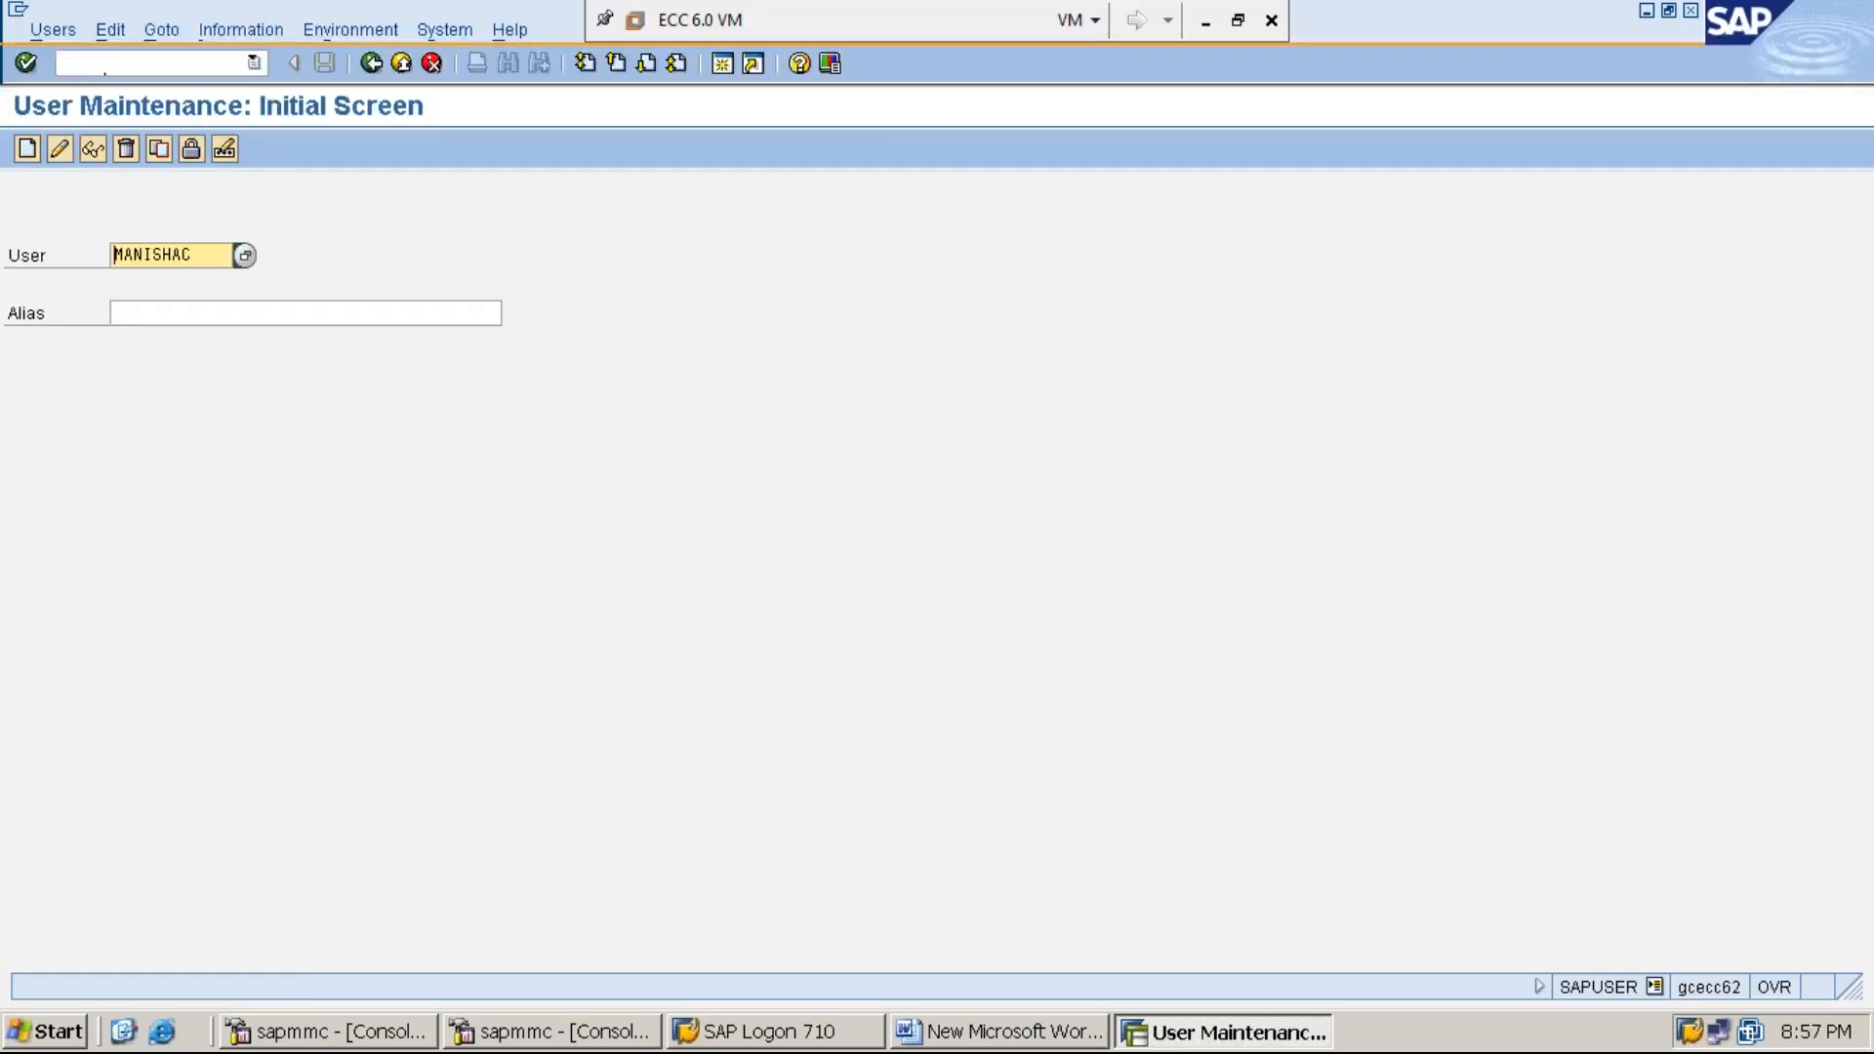
key(Delete)
key(Delete)
key(Delete)
key(Delete)
key(Delete)
key(Delete)
key(Delete)
key(Delete)
text(MANISHAM)
click(28, 149)
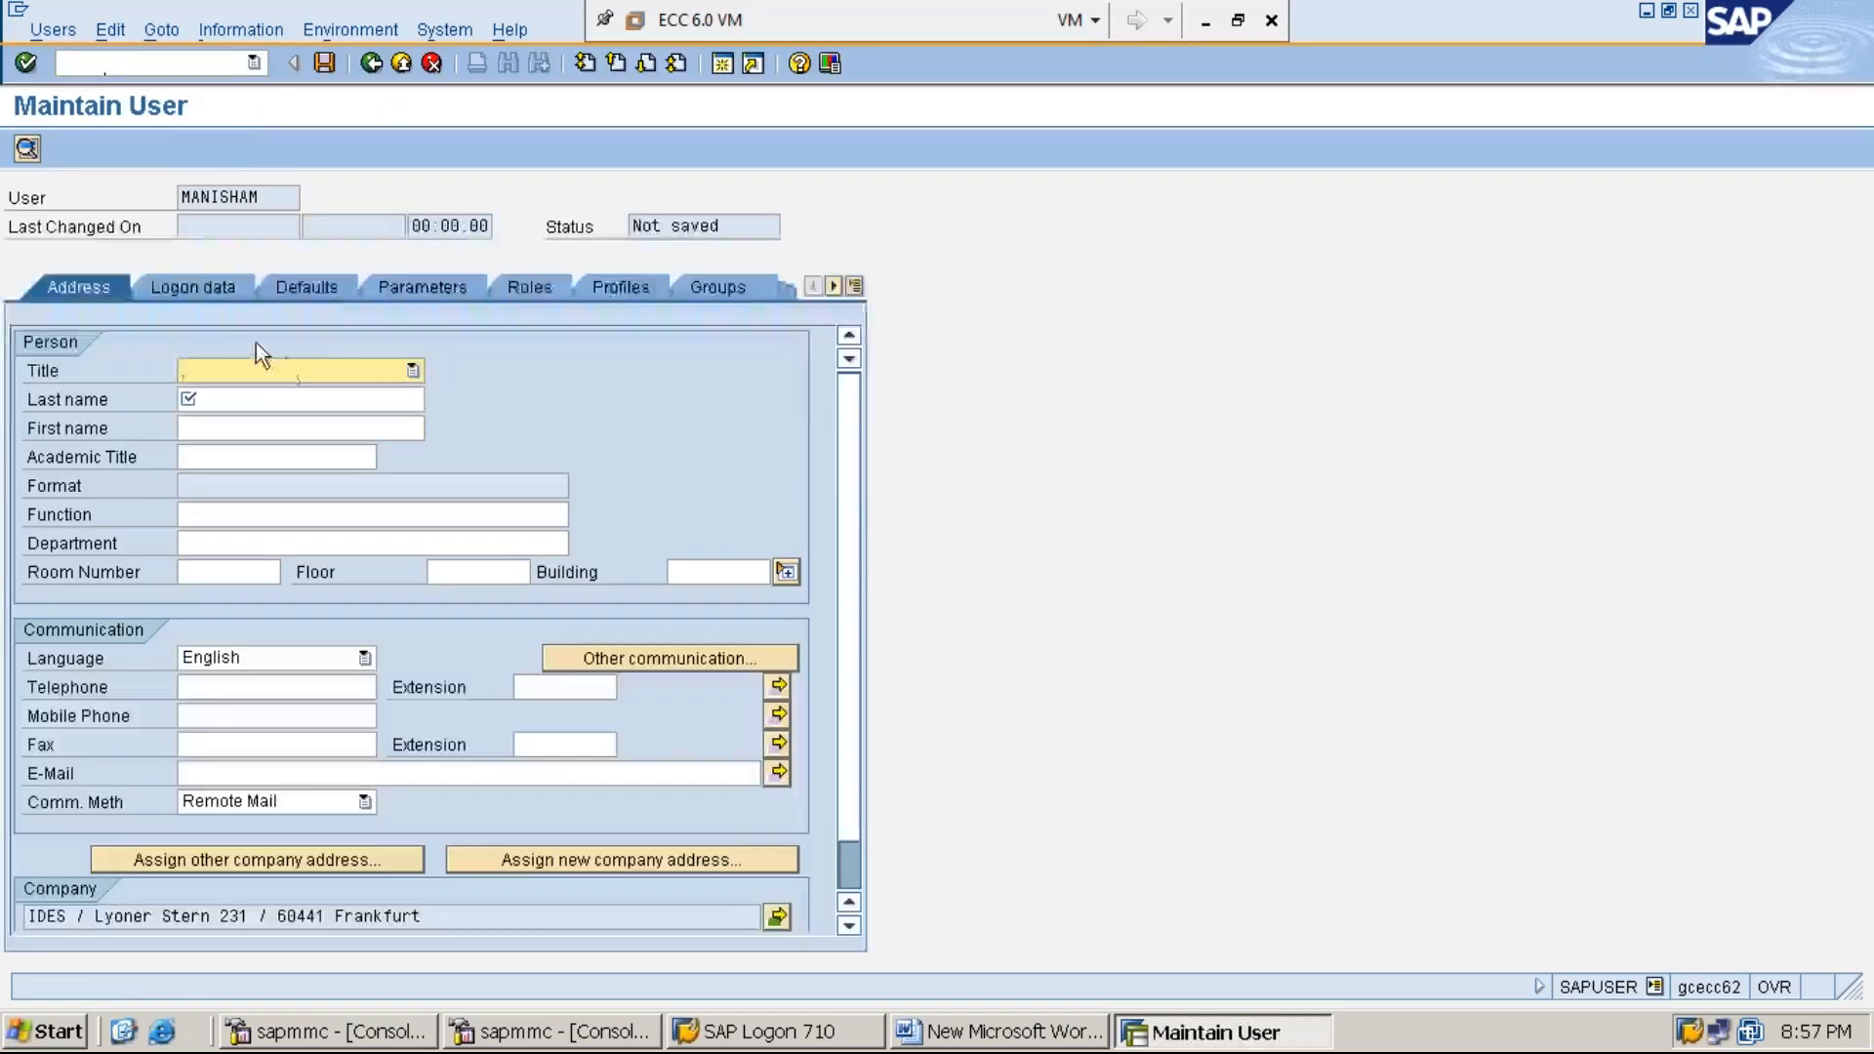
Give the second user the title Dr. and enter the user's last name
click(371, 373)
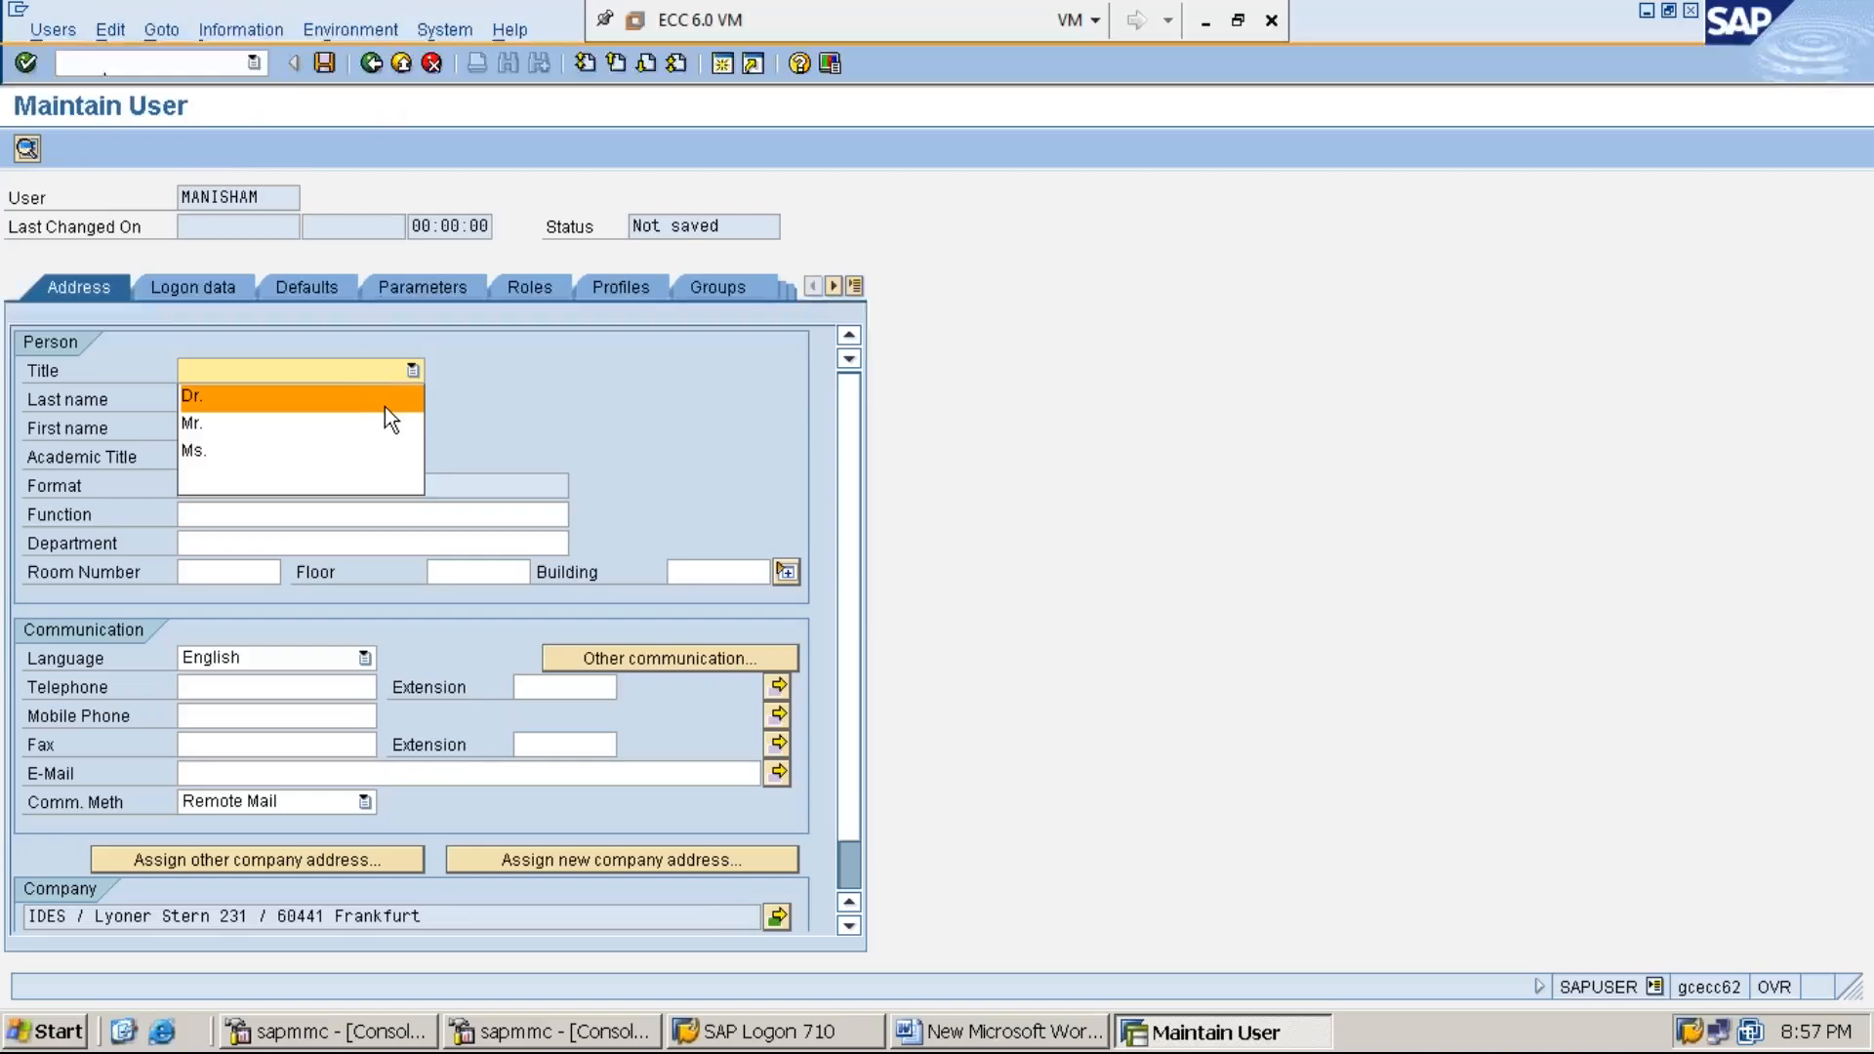
click(384, 407)
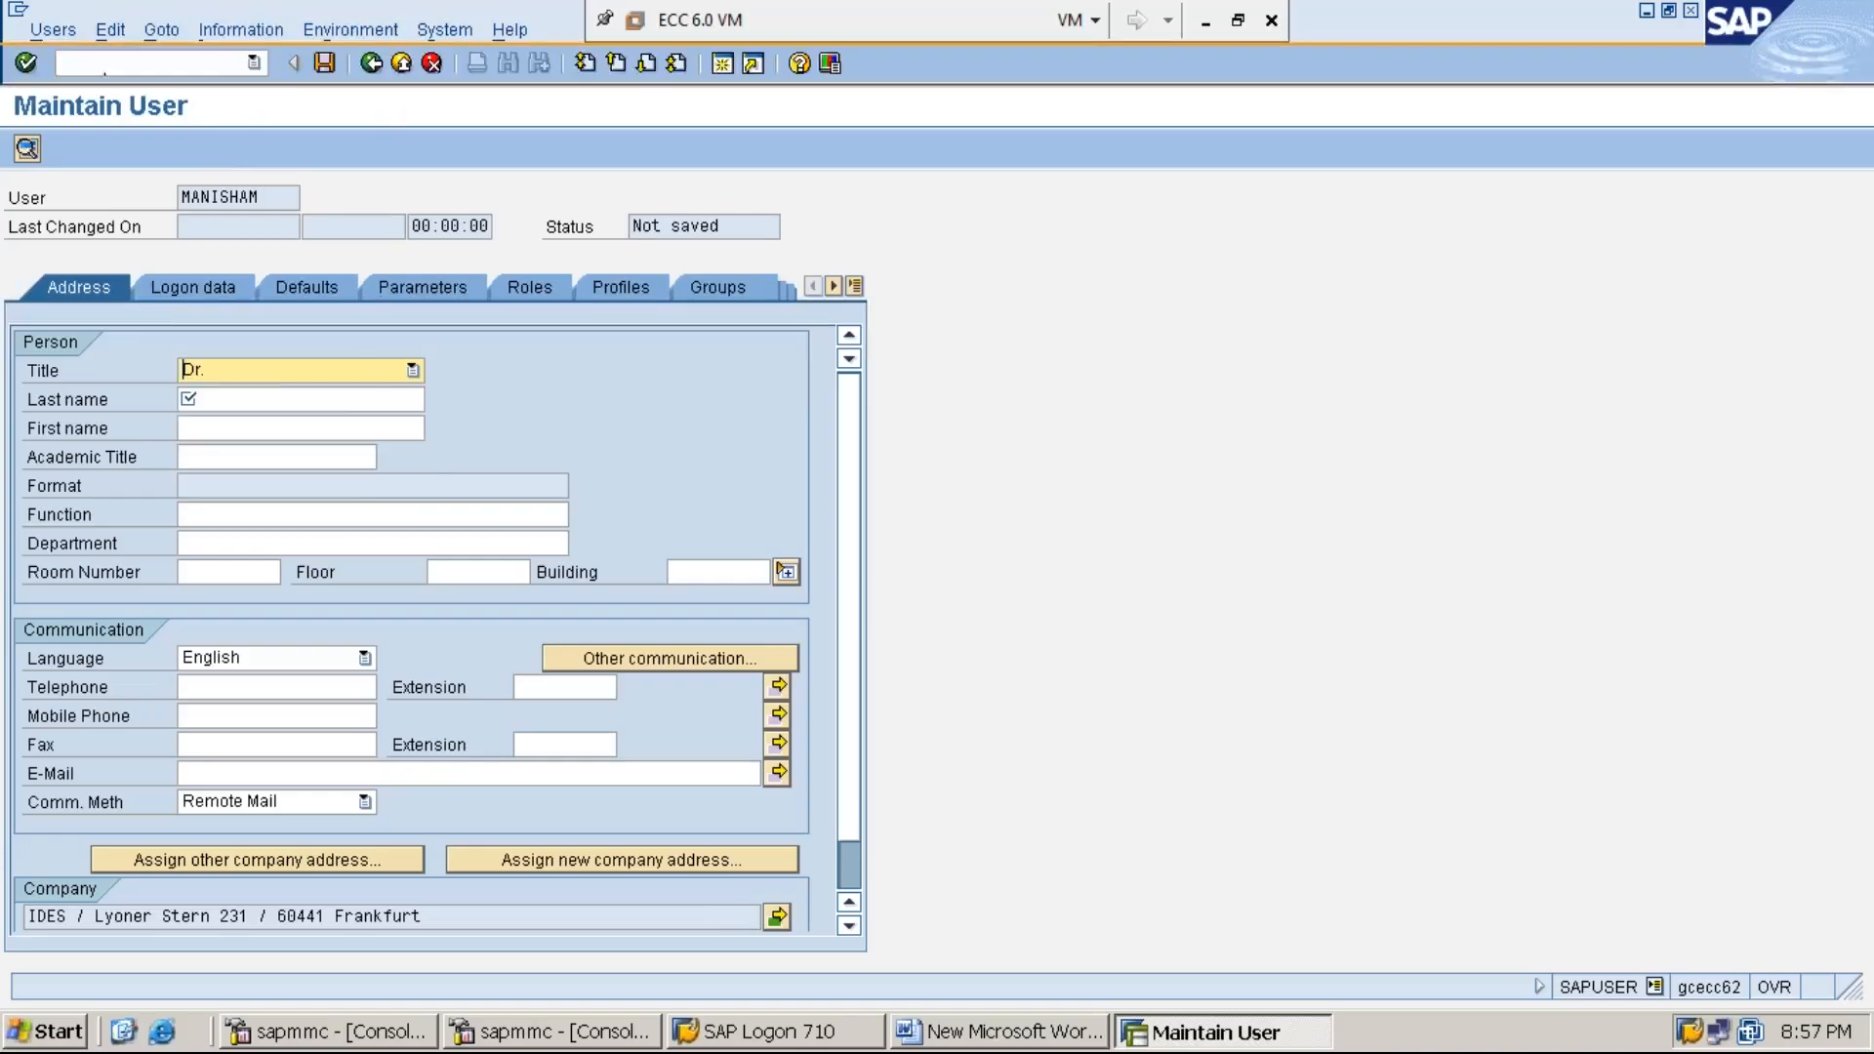
click(303, 394)
text(MANISHA)
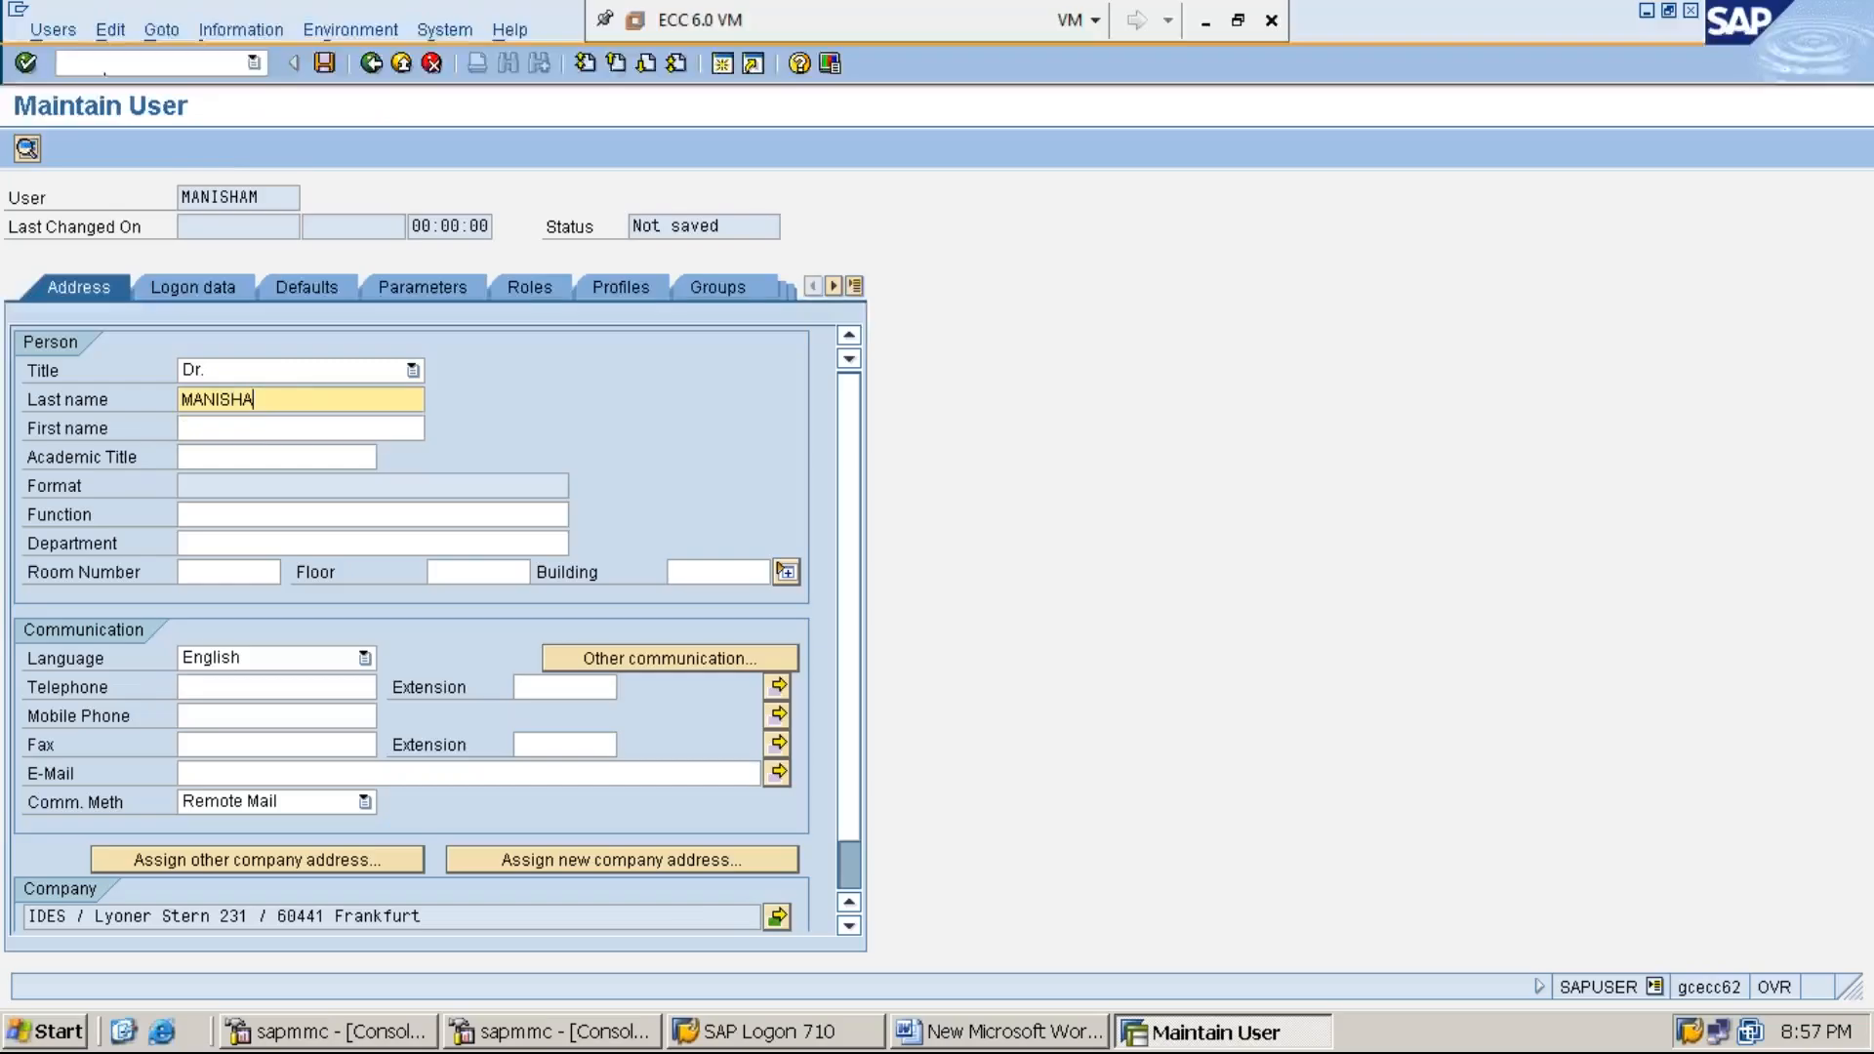
text(M)
click(202, 284)
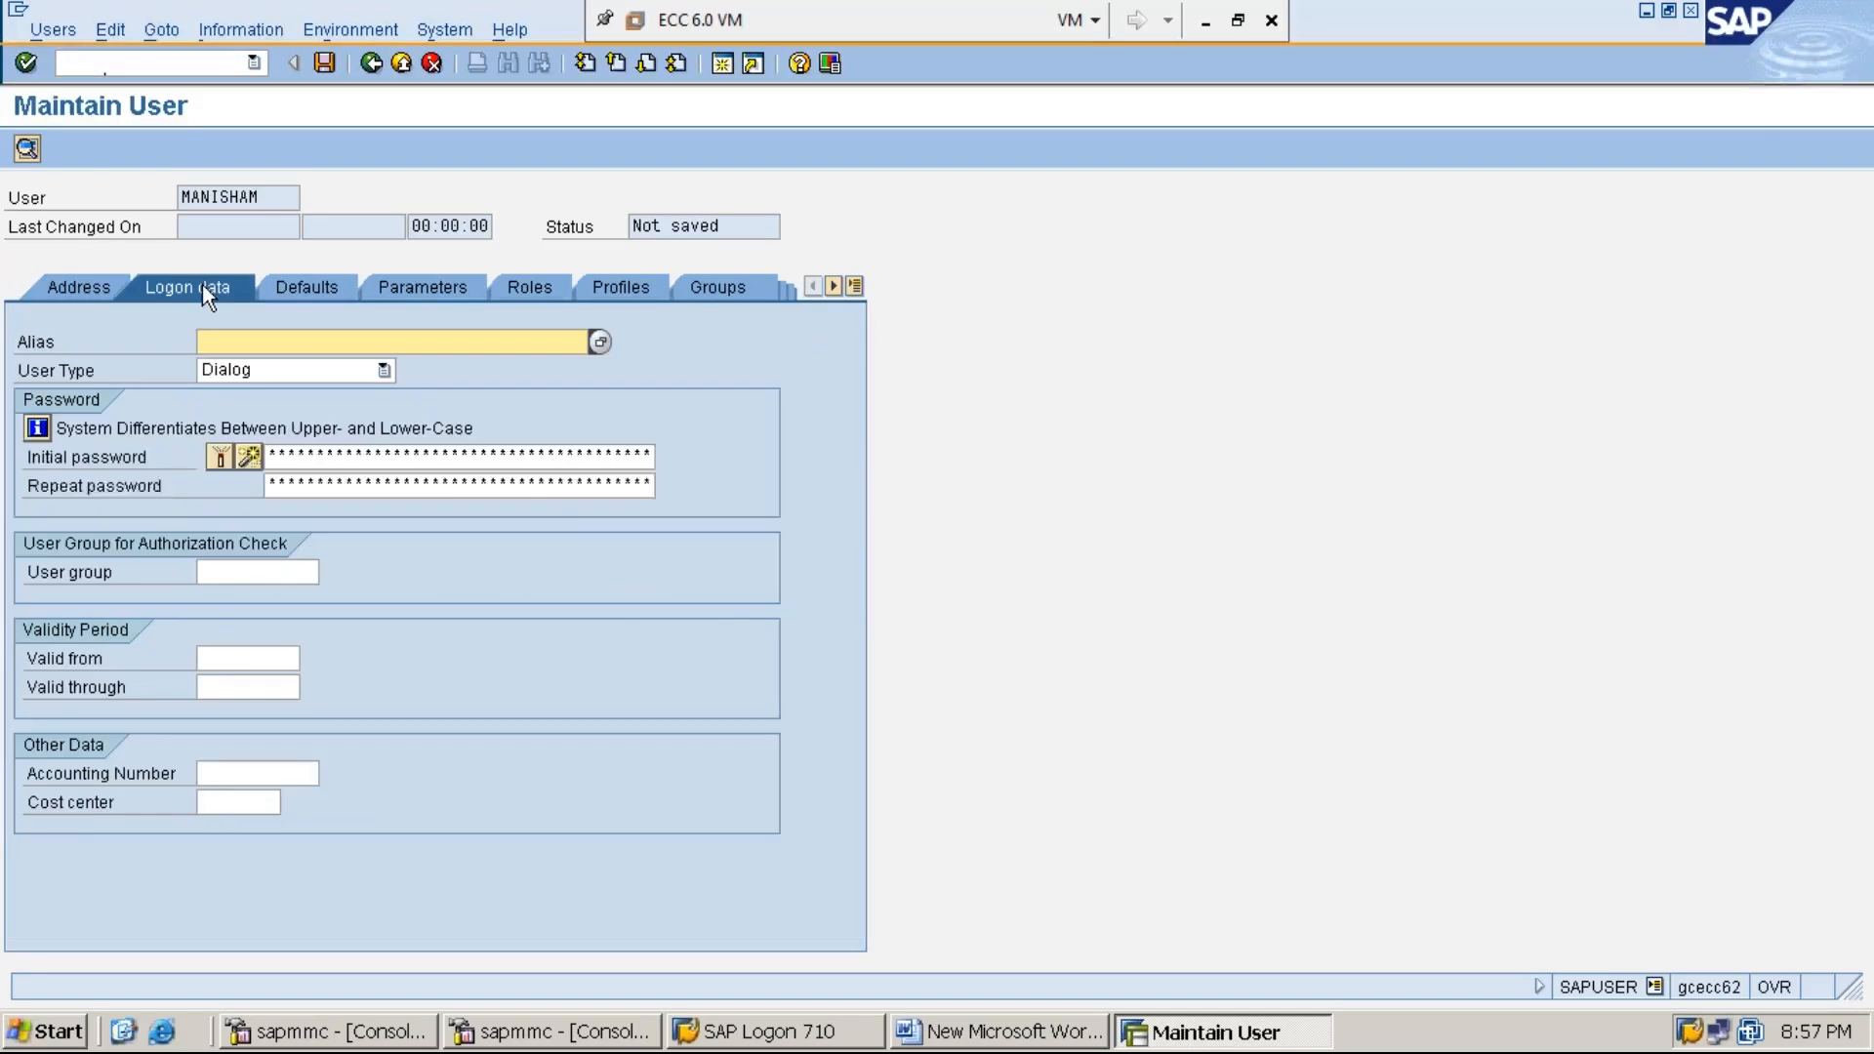
Enter the second user's initial password and repeat it in the confirmation field
click(272, 453)
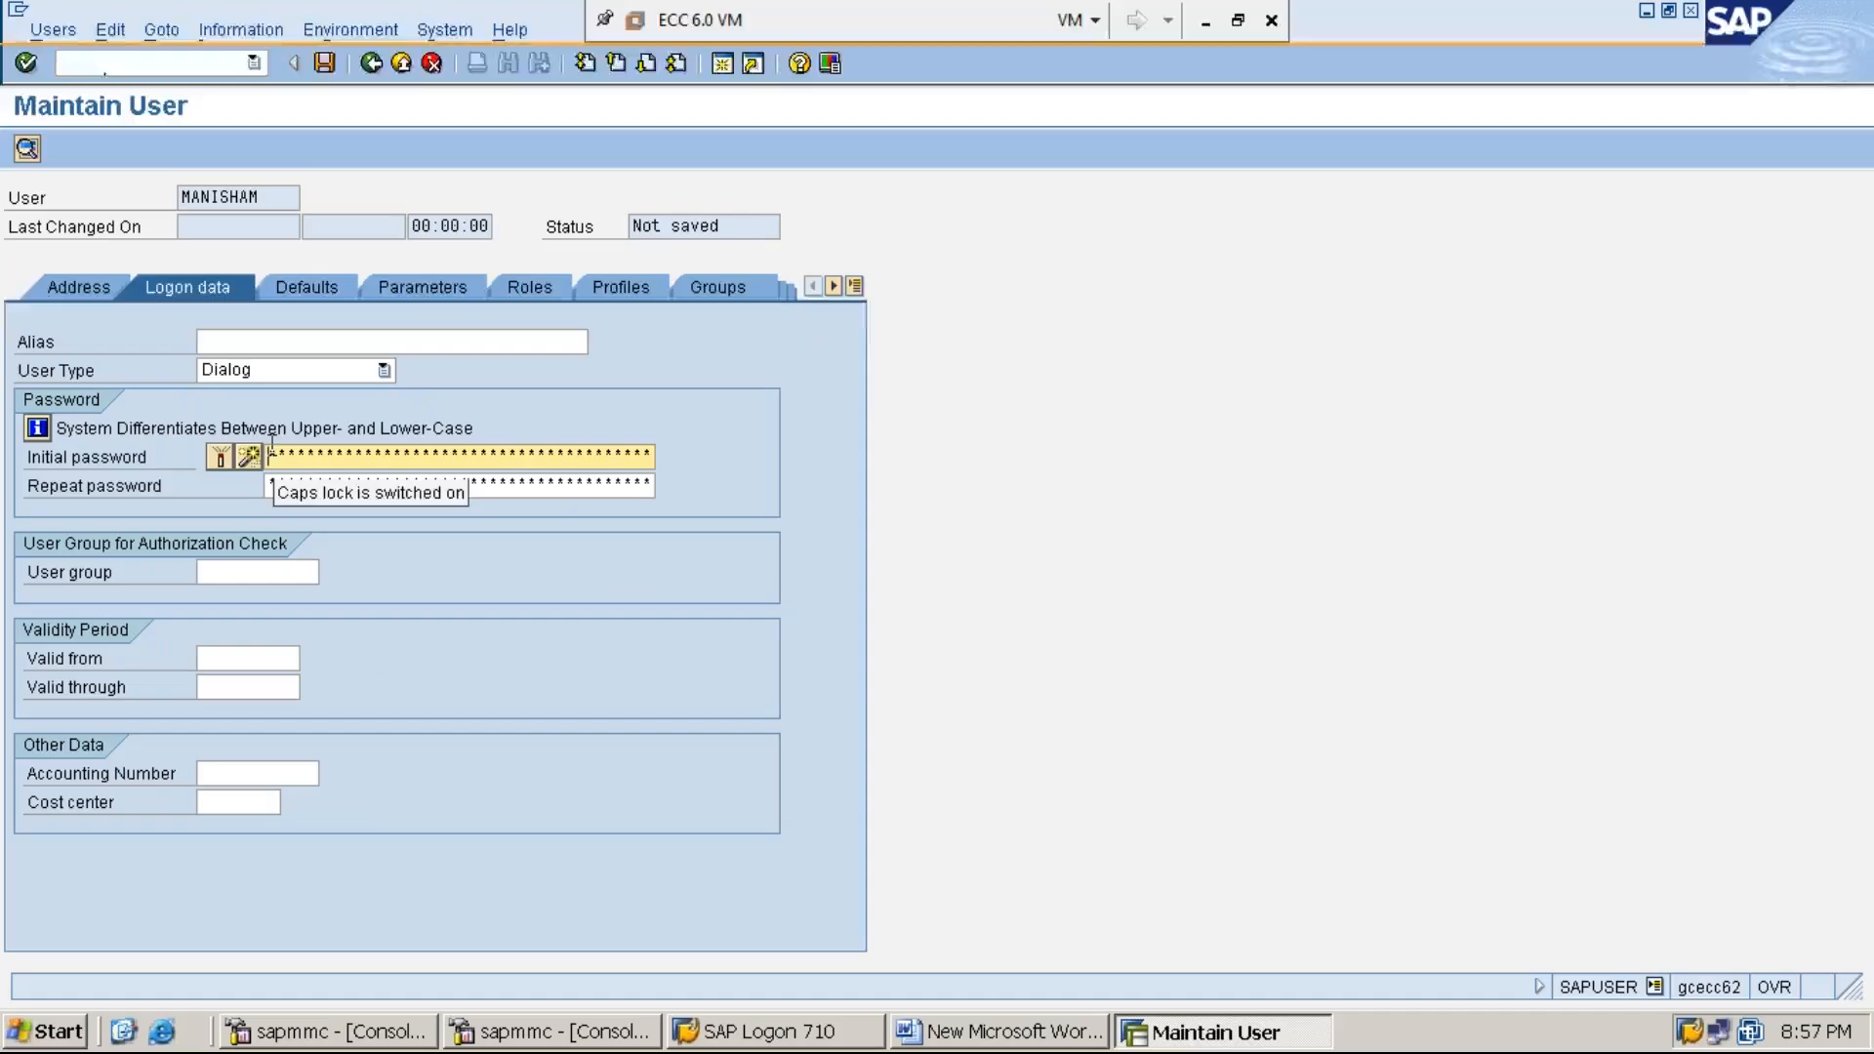
text(*******)
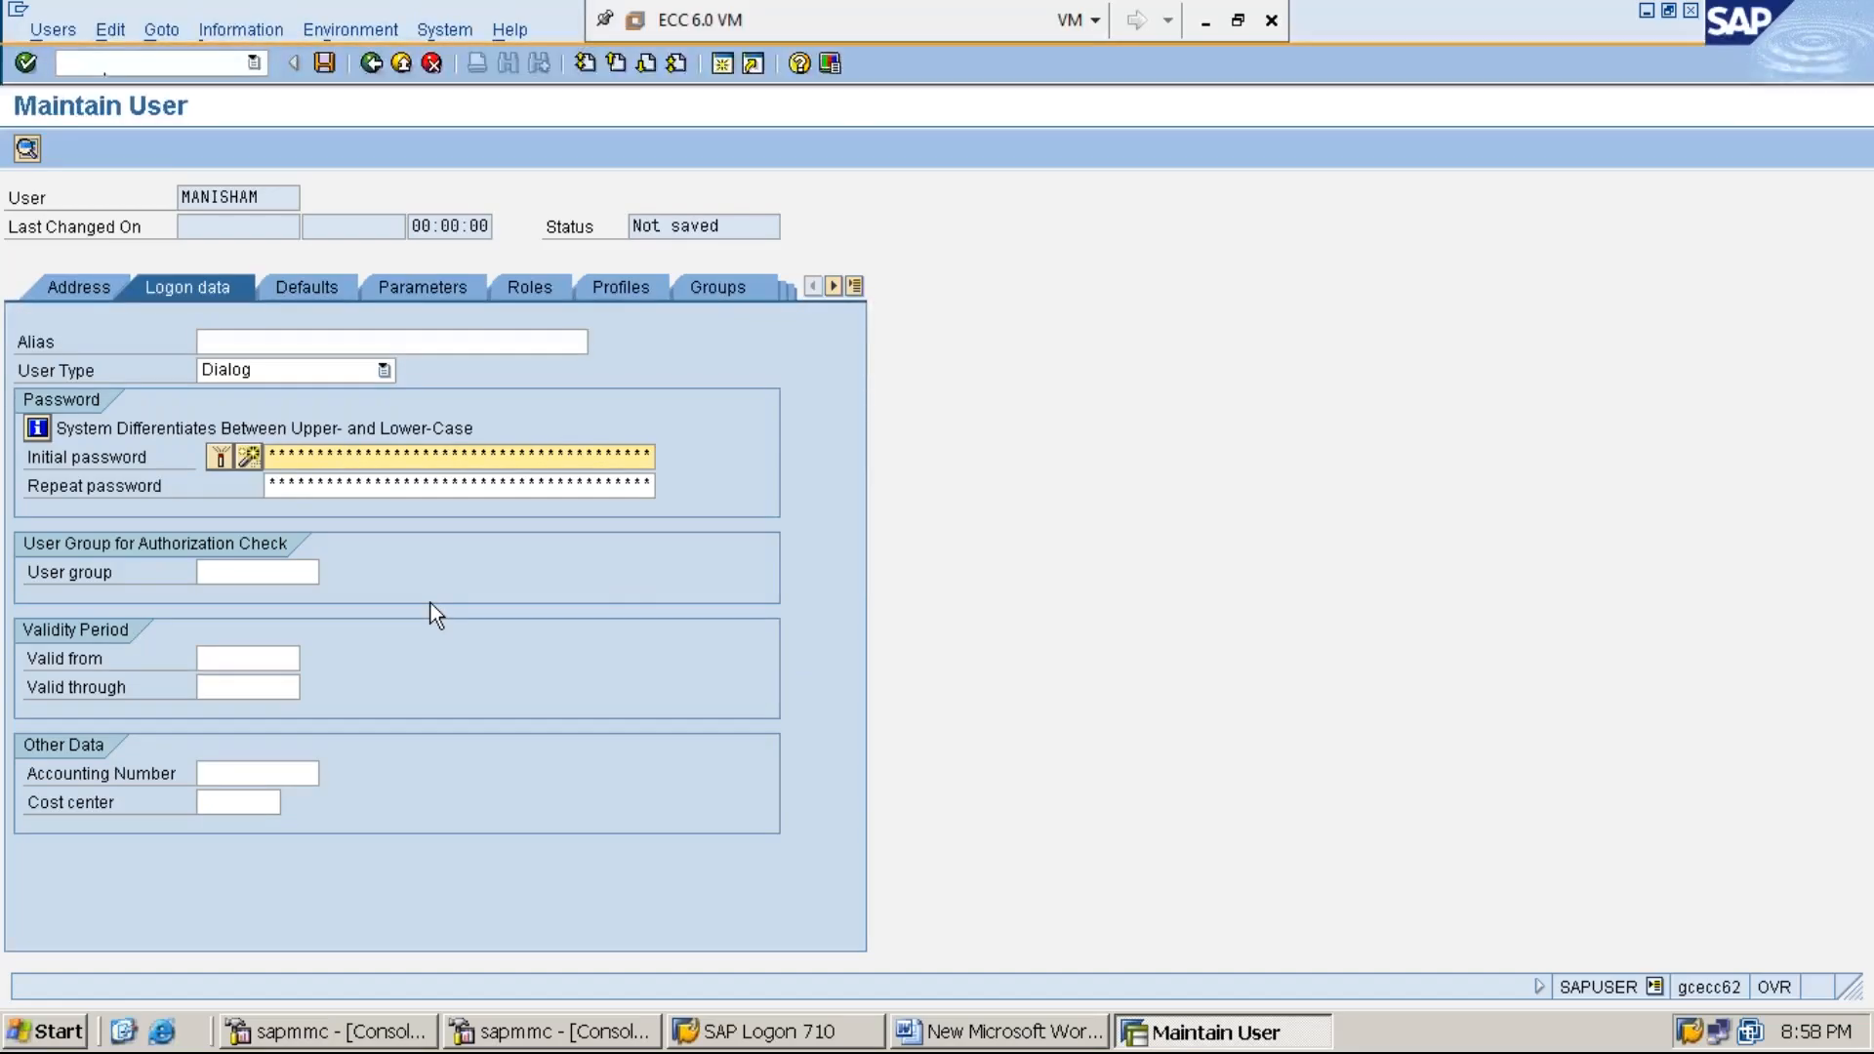
key(Tab)
text(********)
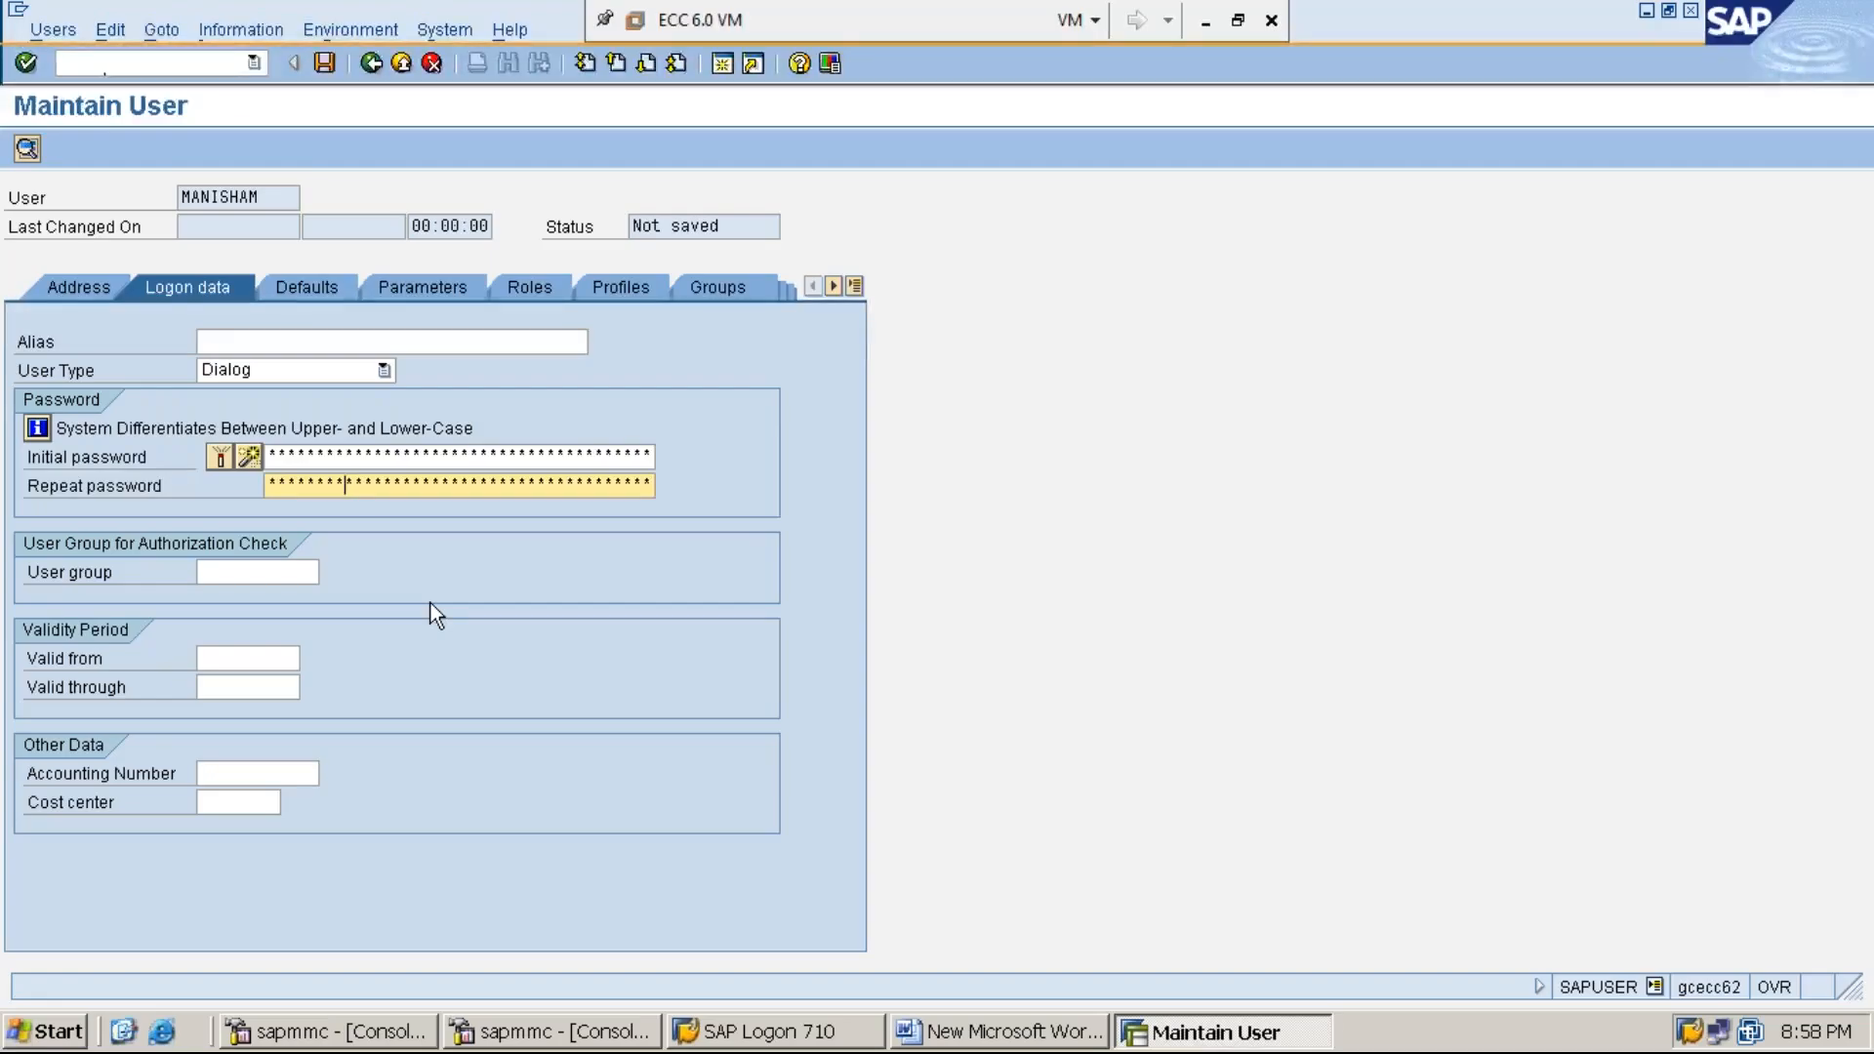
click(313, 289)
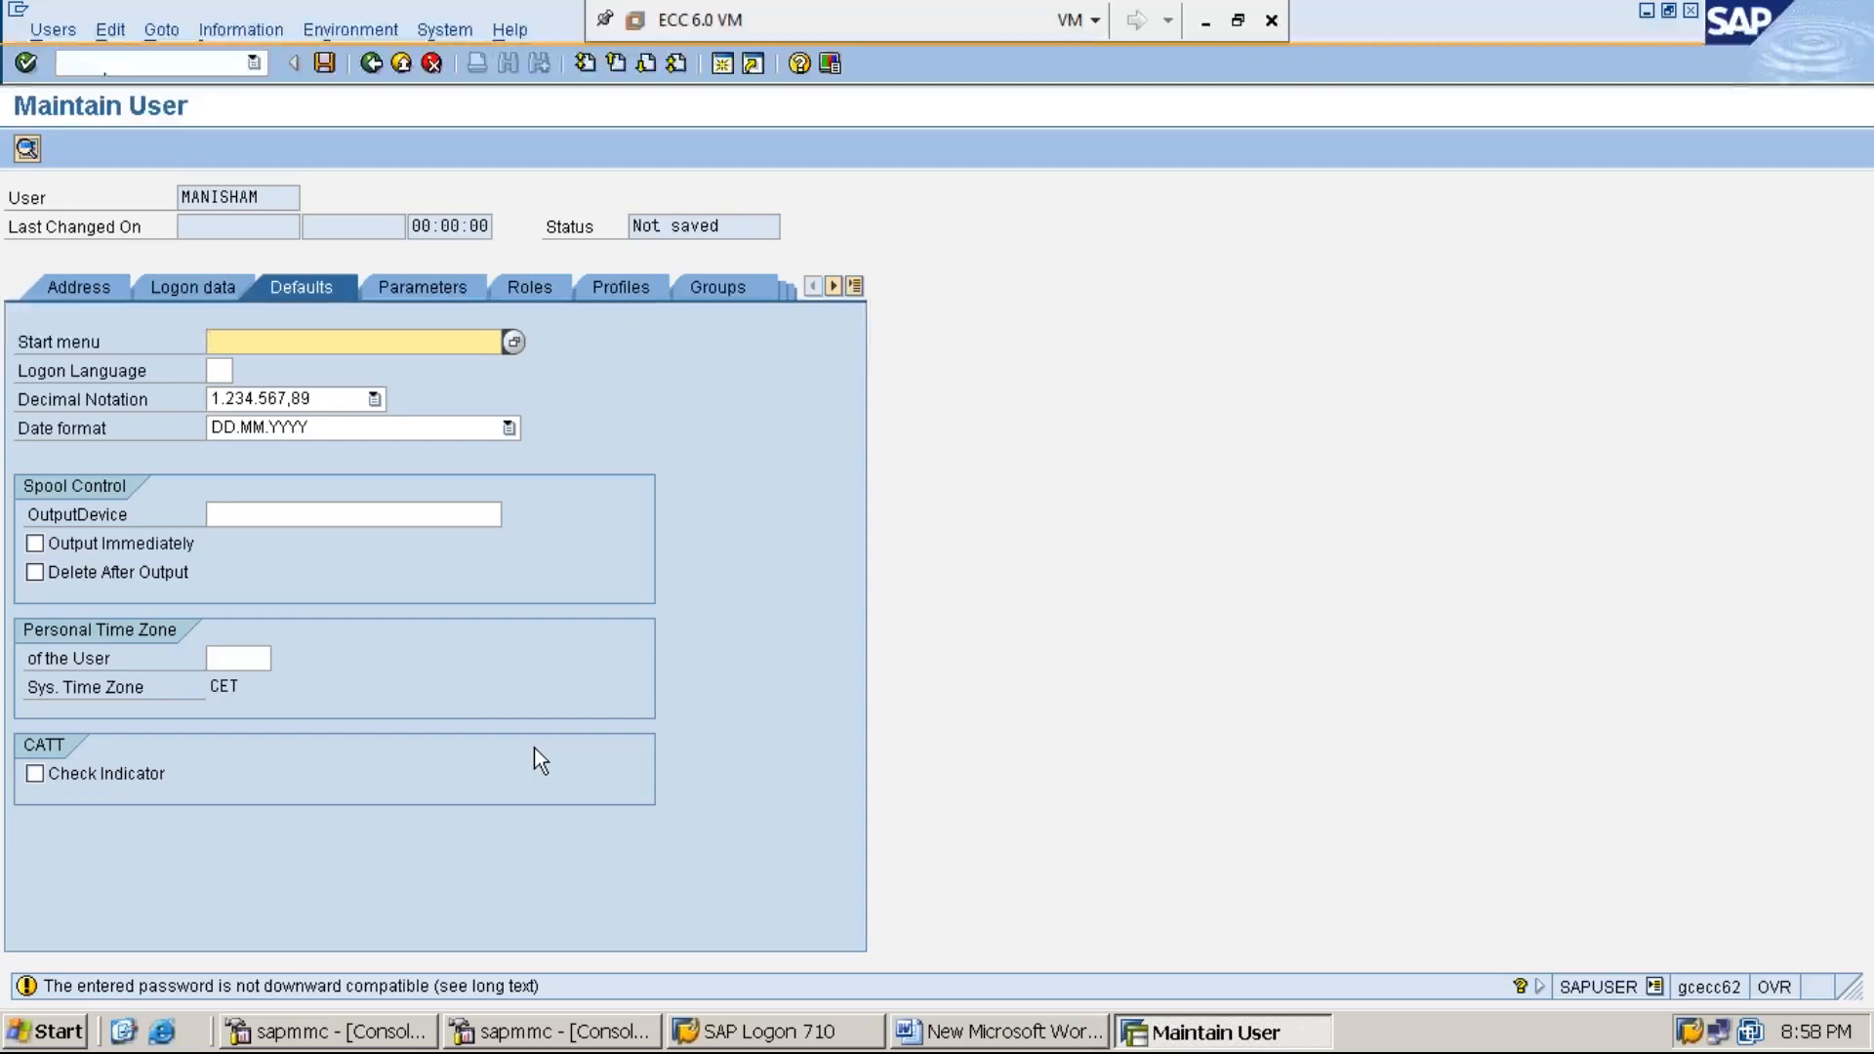
Turn on Output Immediately in the second user's default settings
click(37, 542)
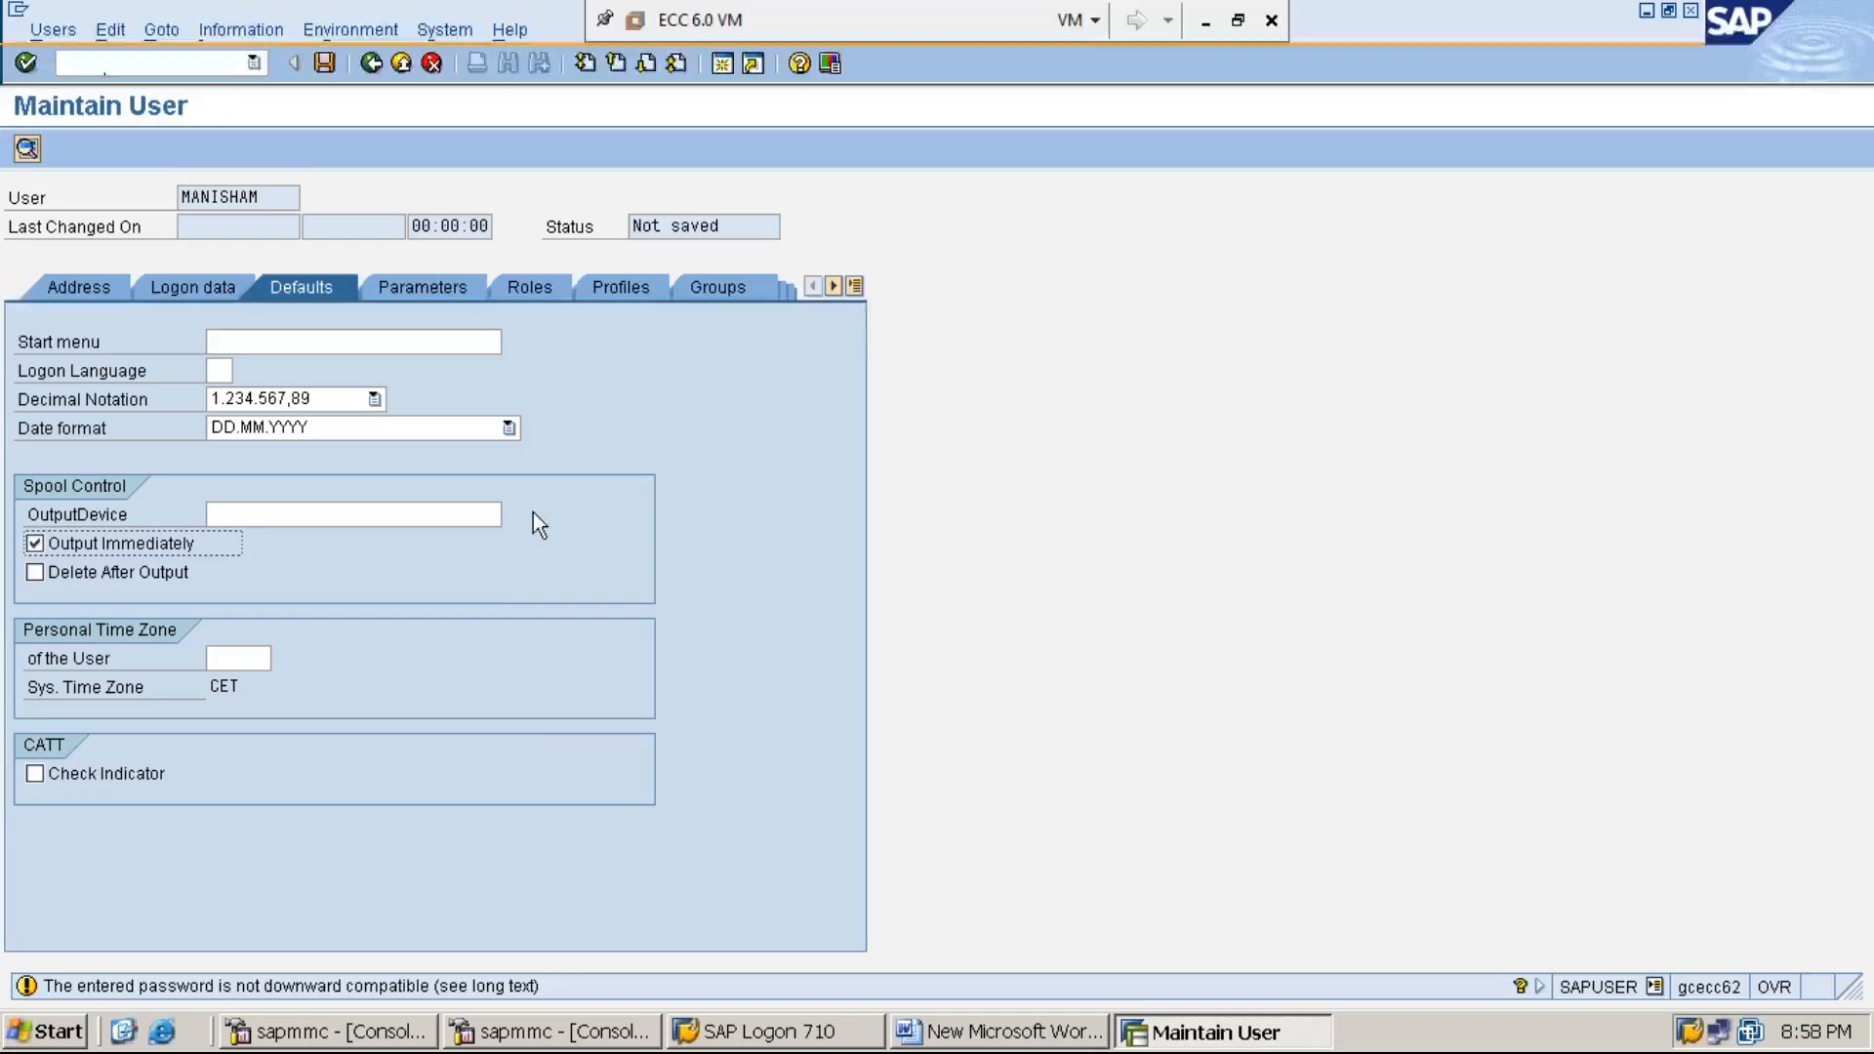
click(620, 288)
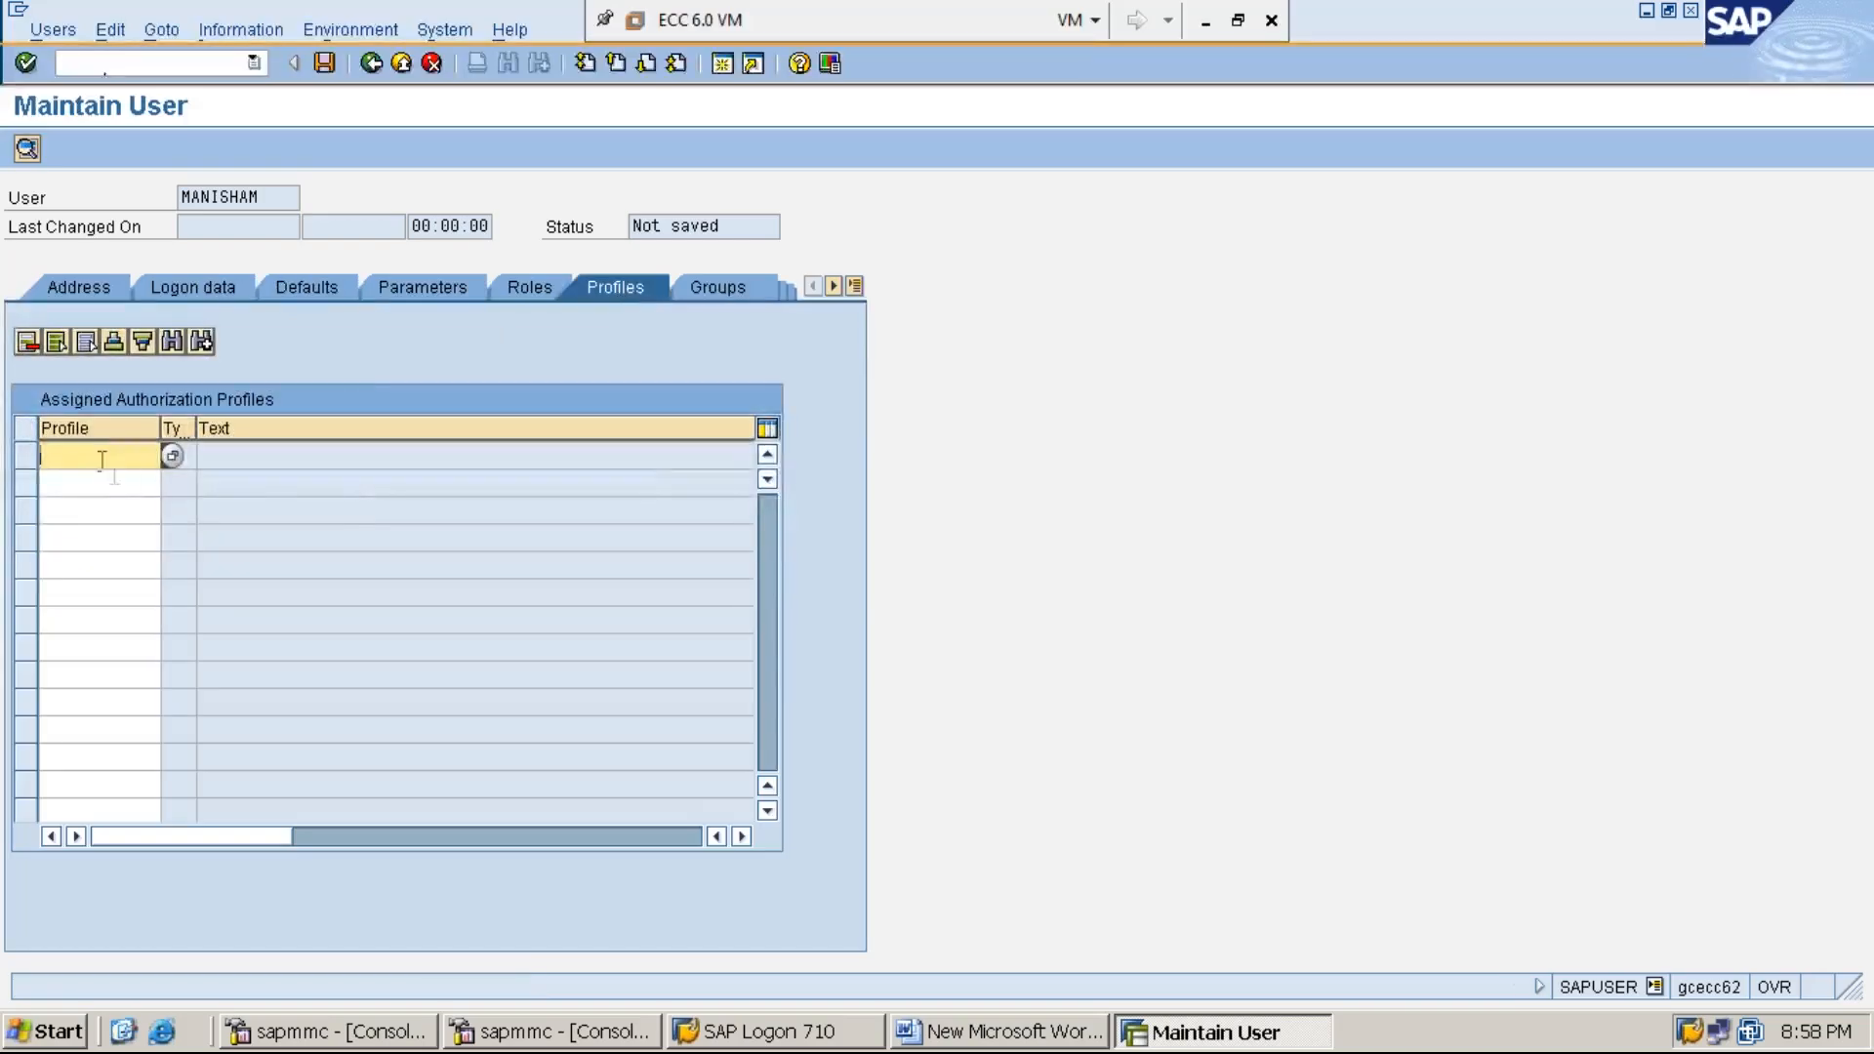
Assign the sap_all profile to the second user and save the user
text(sap_all)
click(324, 62)
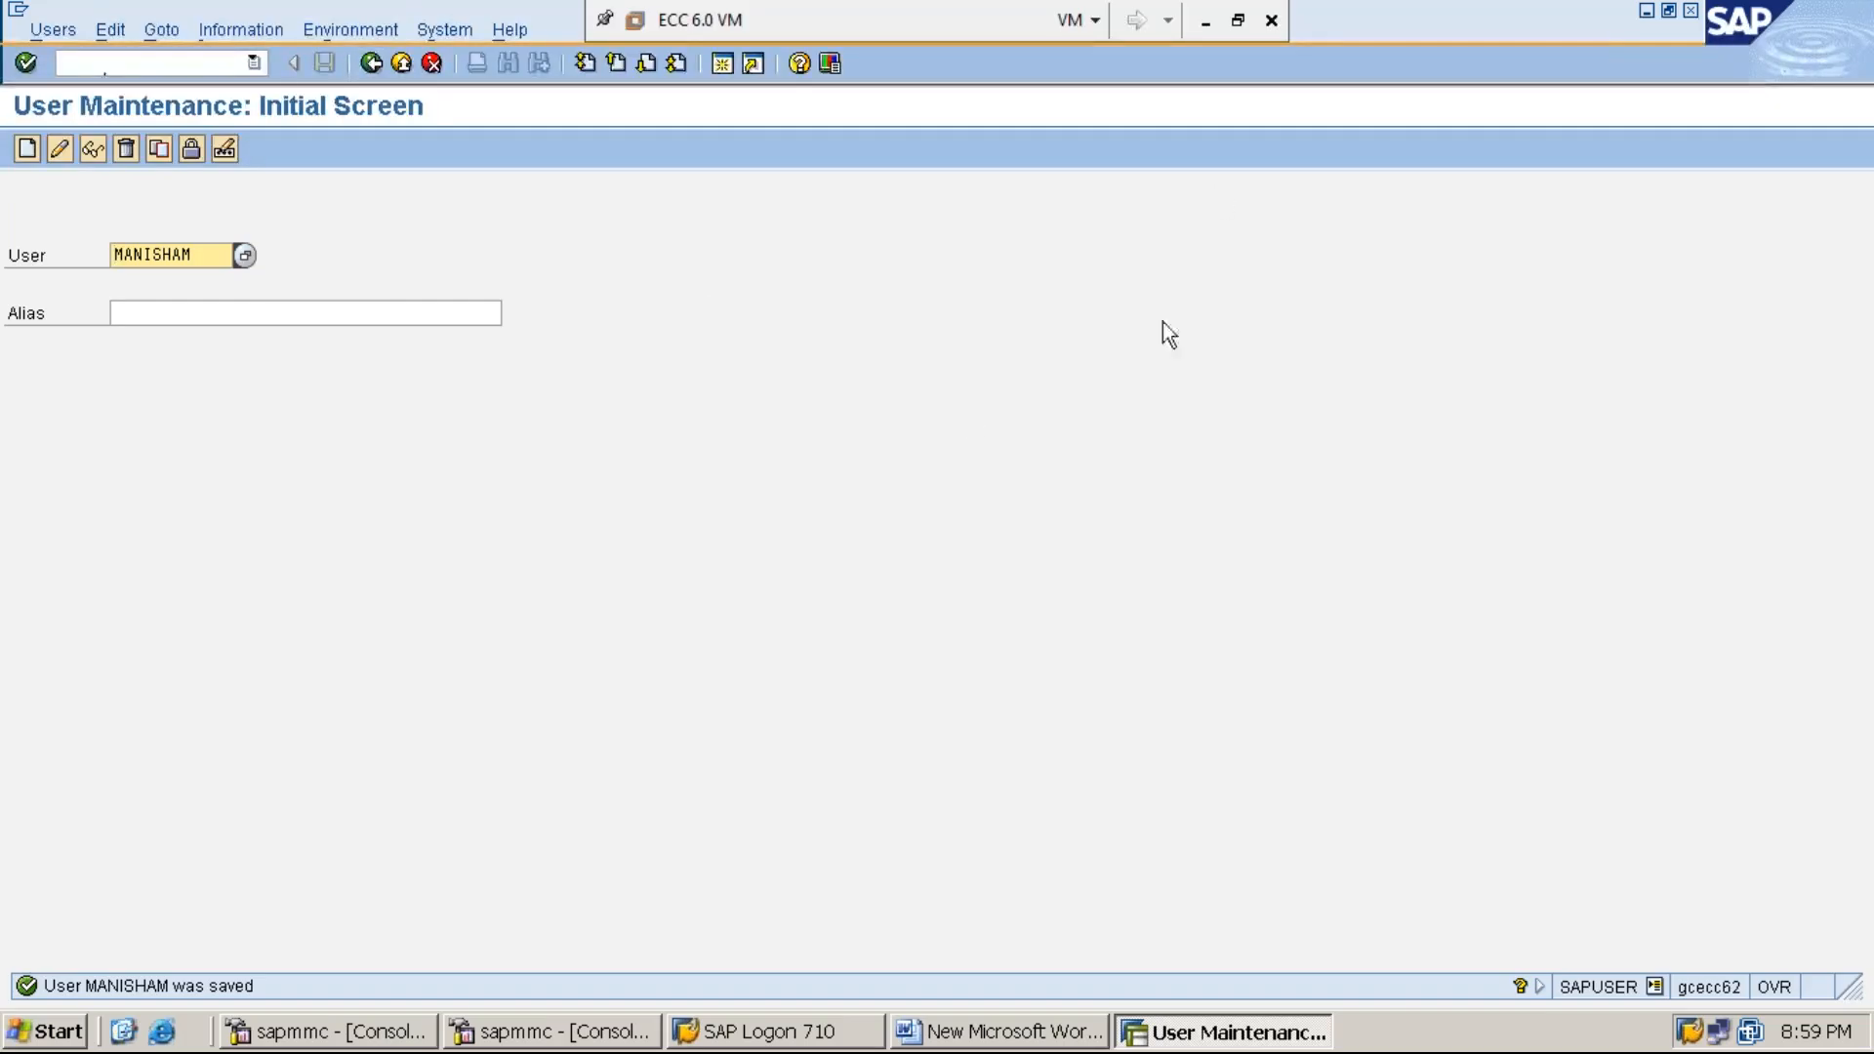
Minimize the SAP window to bring the Word notes to the front
click(1647, 12)
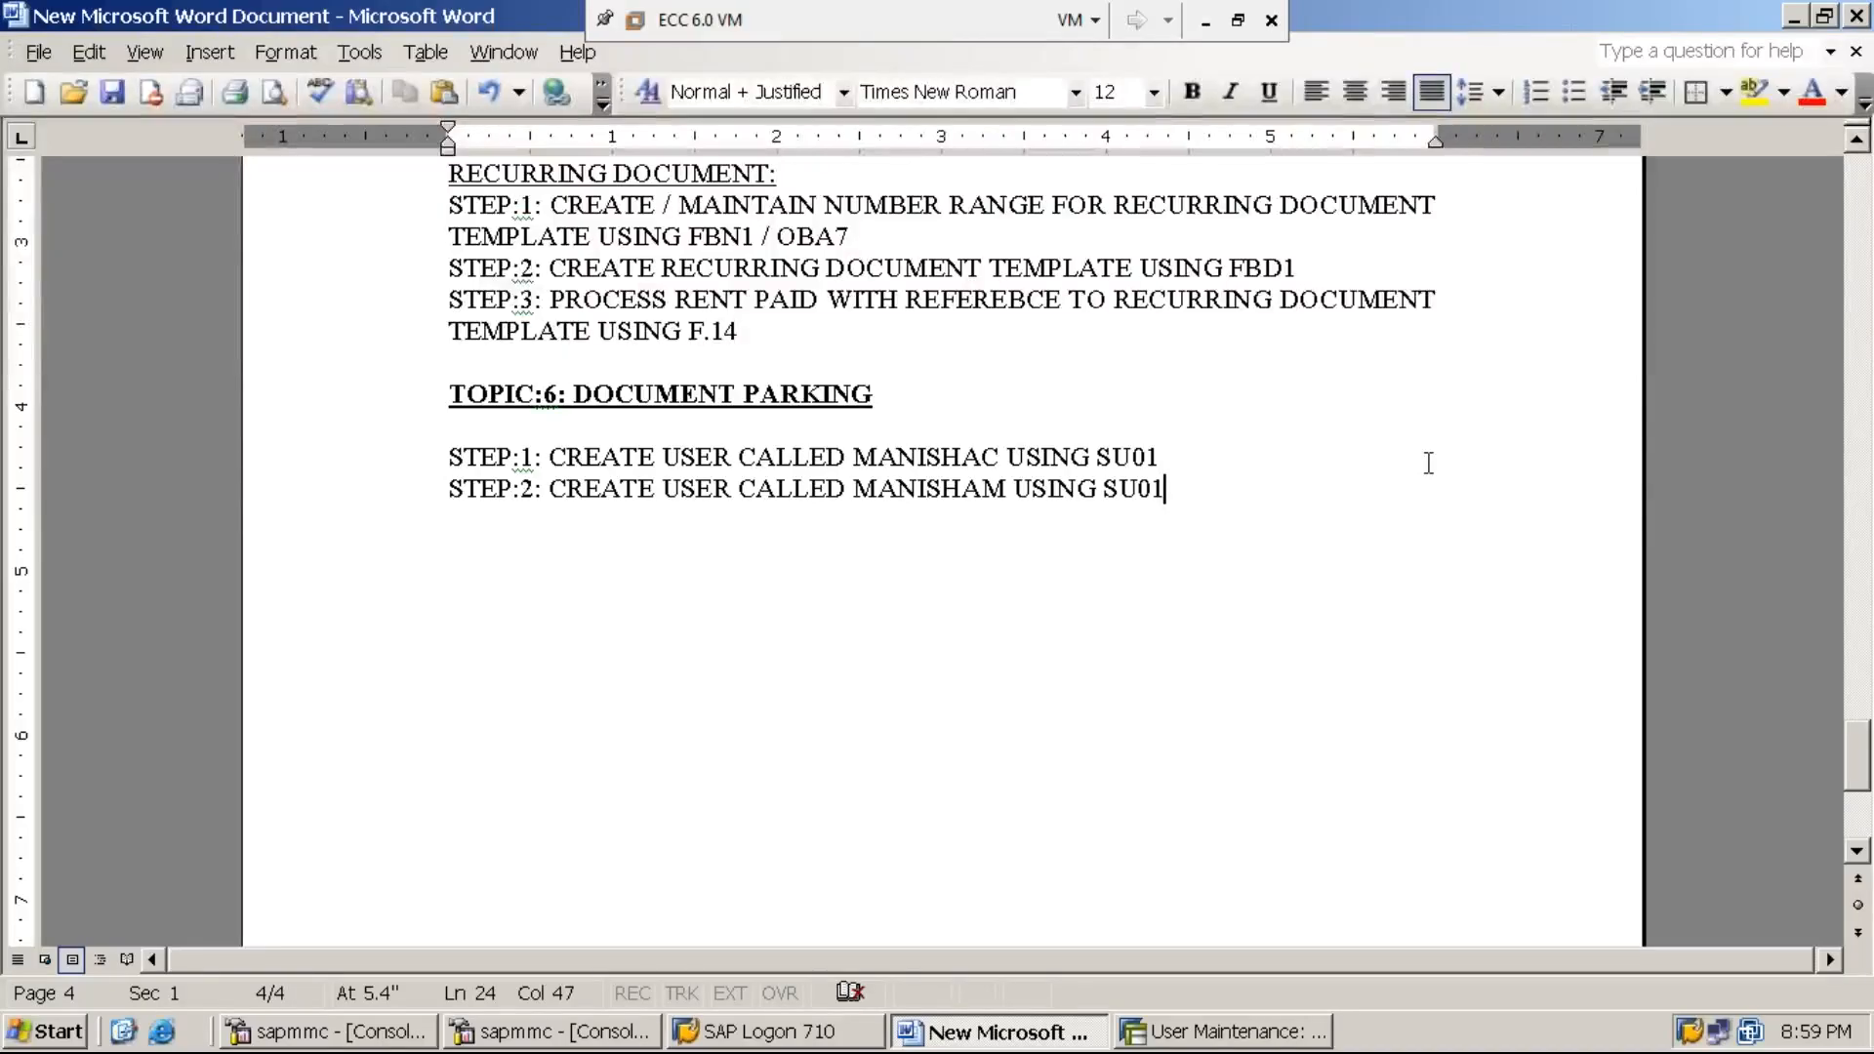
Add the STEP:3 line: cashier tolerance group via OBA4 with an RS.50,000/- monetary limit
key(Return)
text(step)
key(BackSpace)
key(BackSpace)
key(BackSpace)
key(BackSpace)
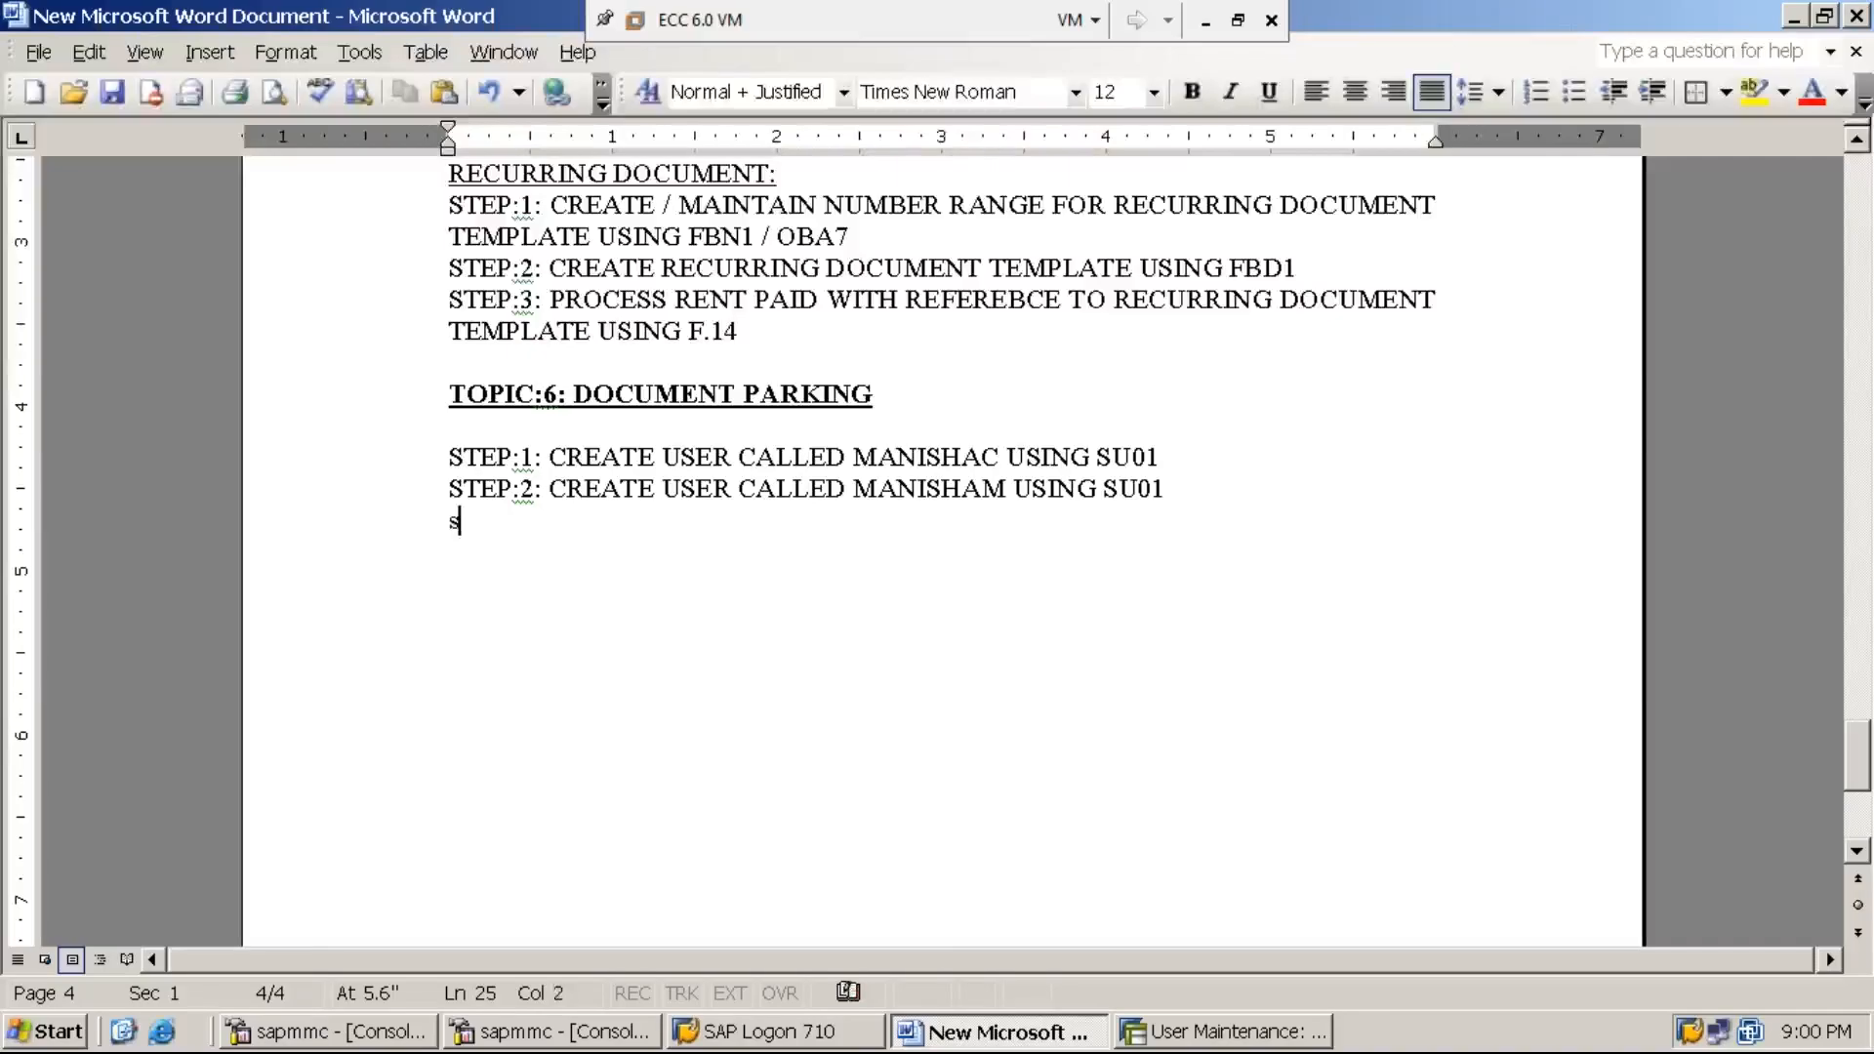
text(STEP:3: C)
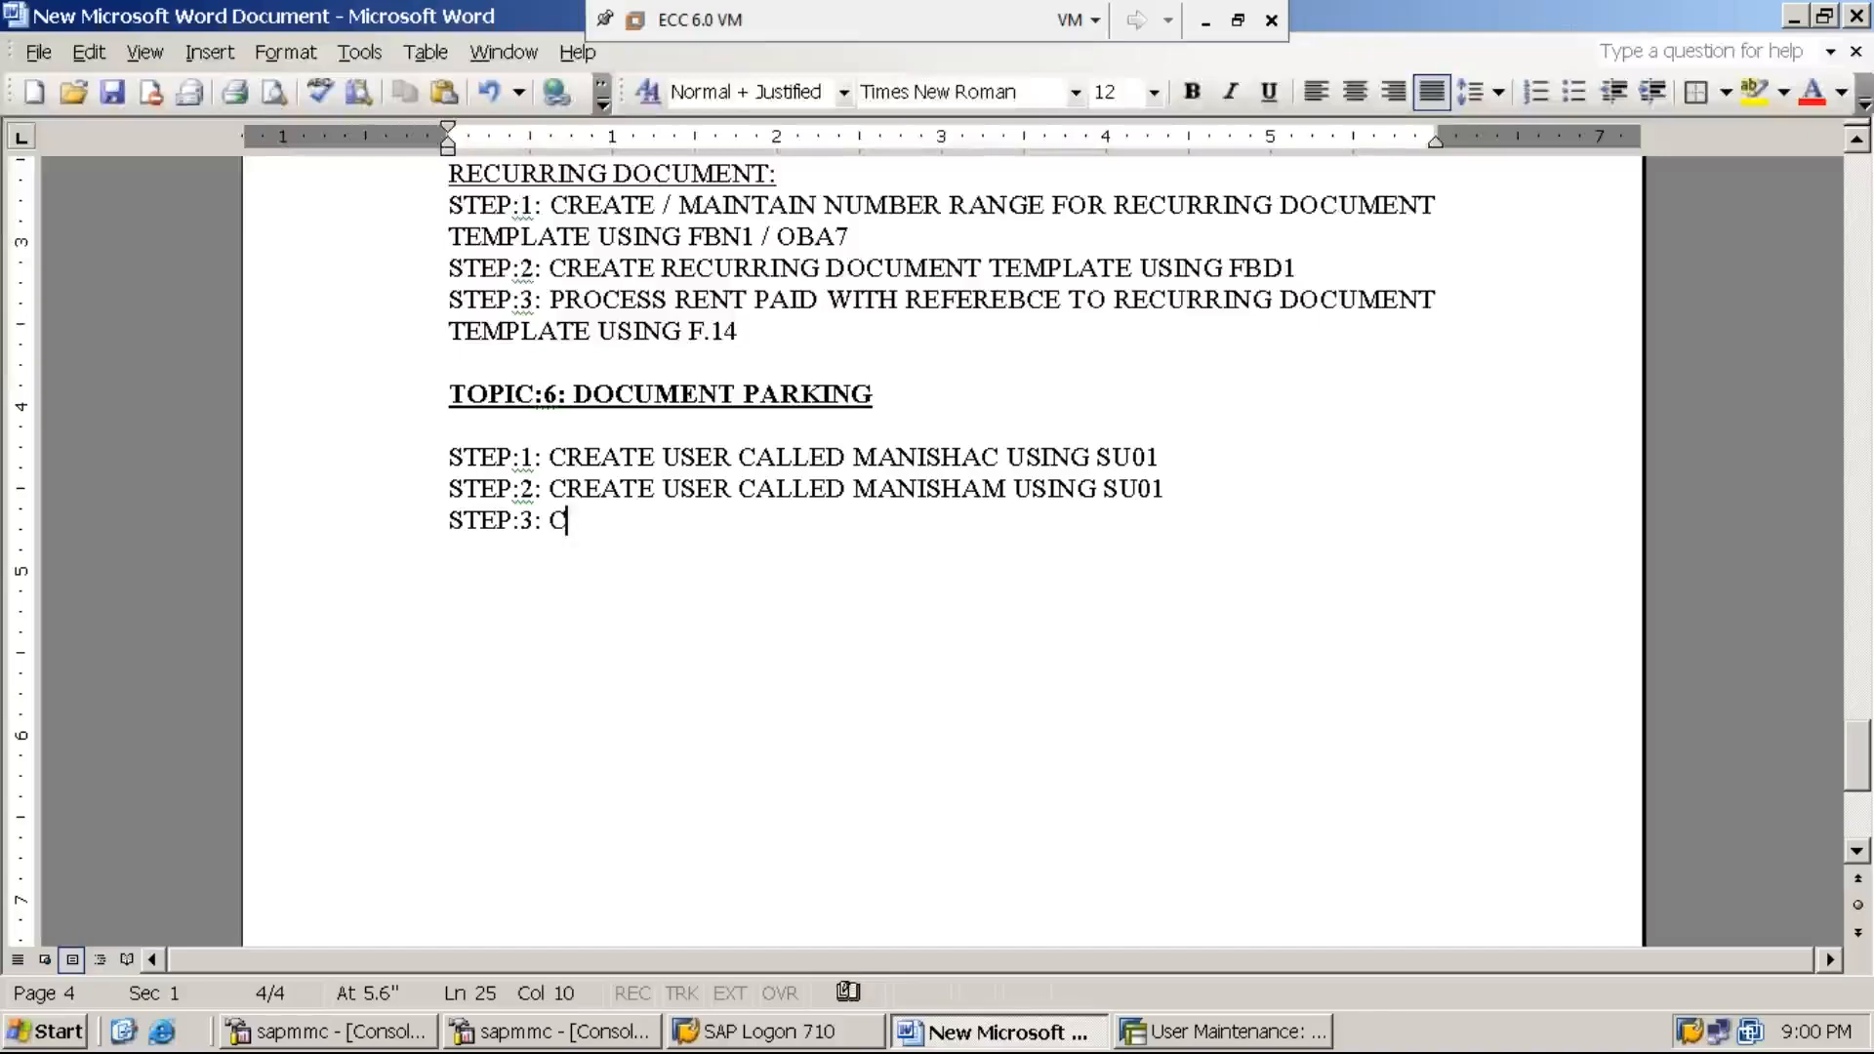
text(REATE TOLER)
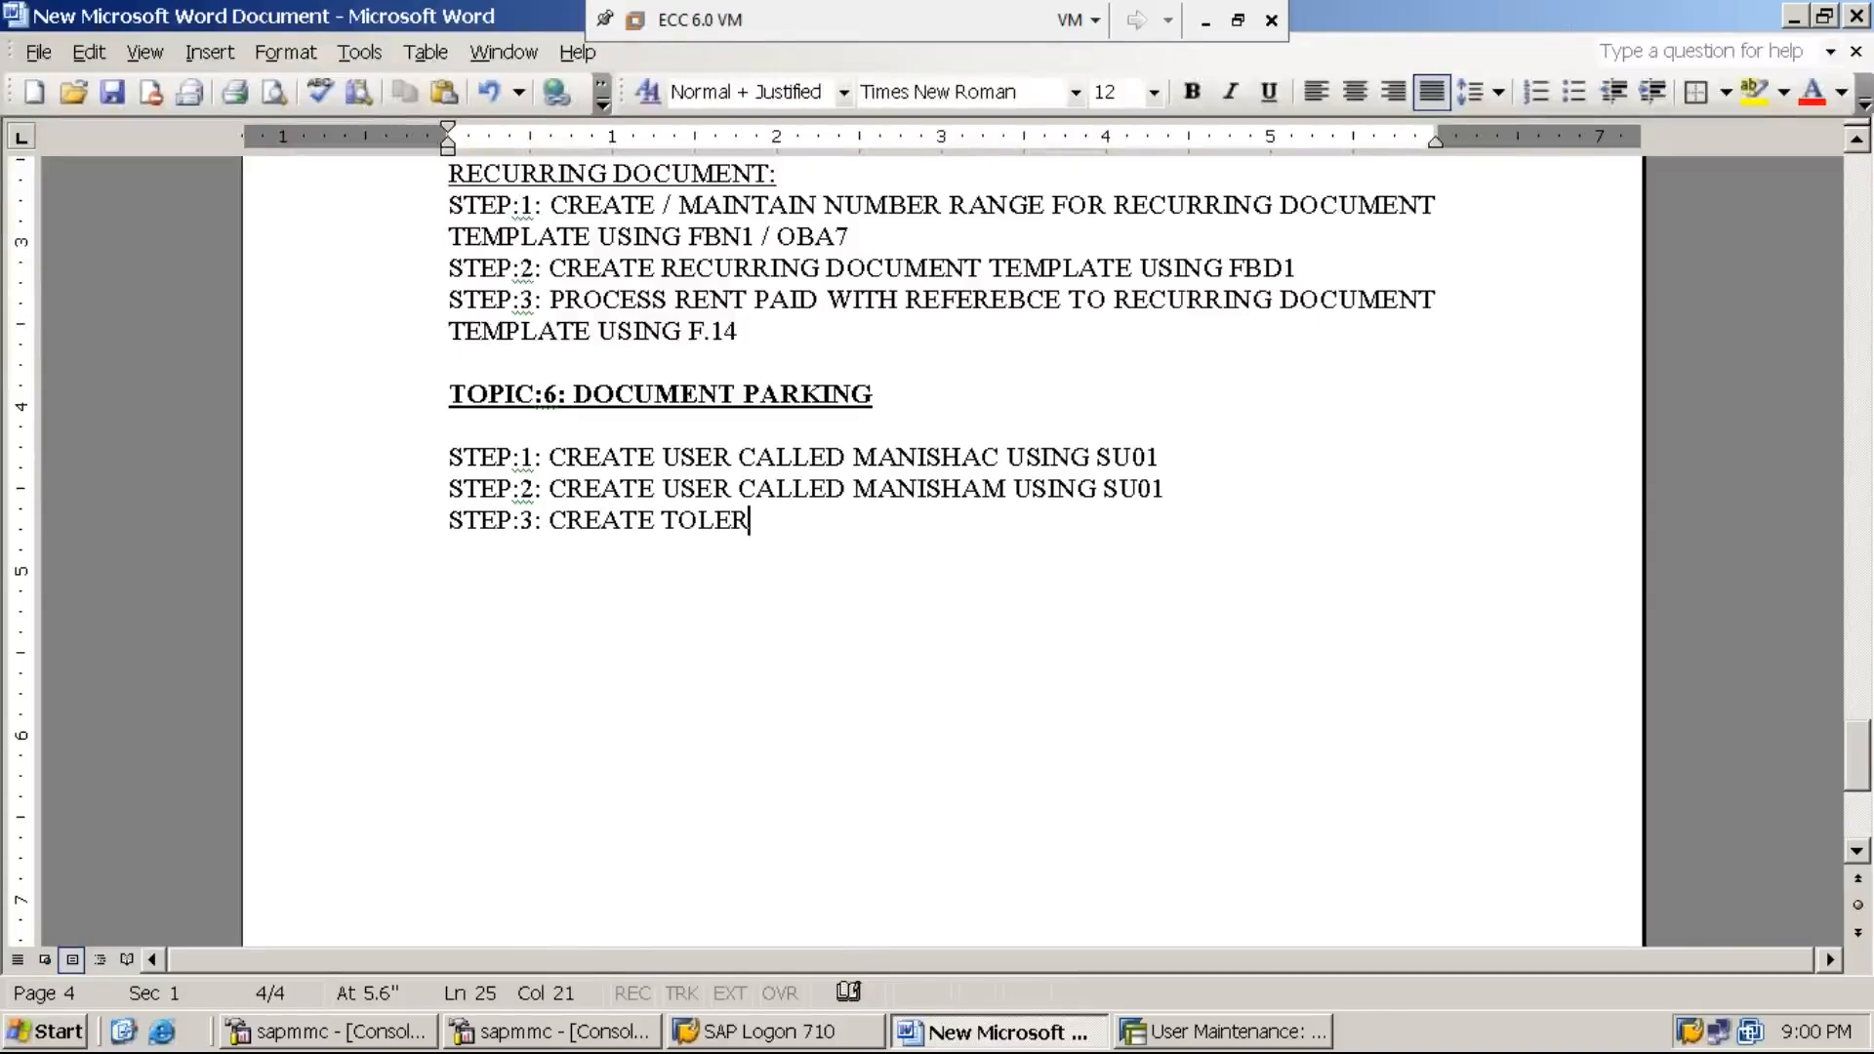
text(ANCE GRO)
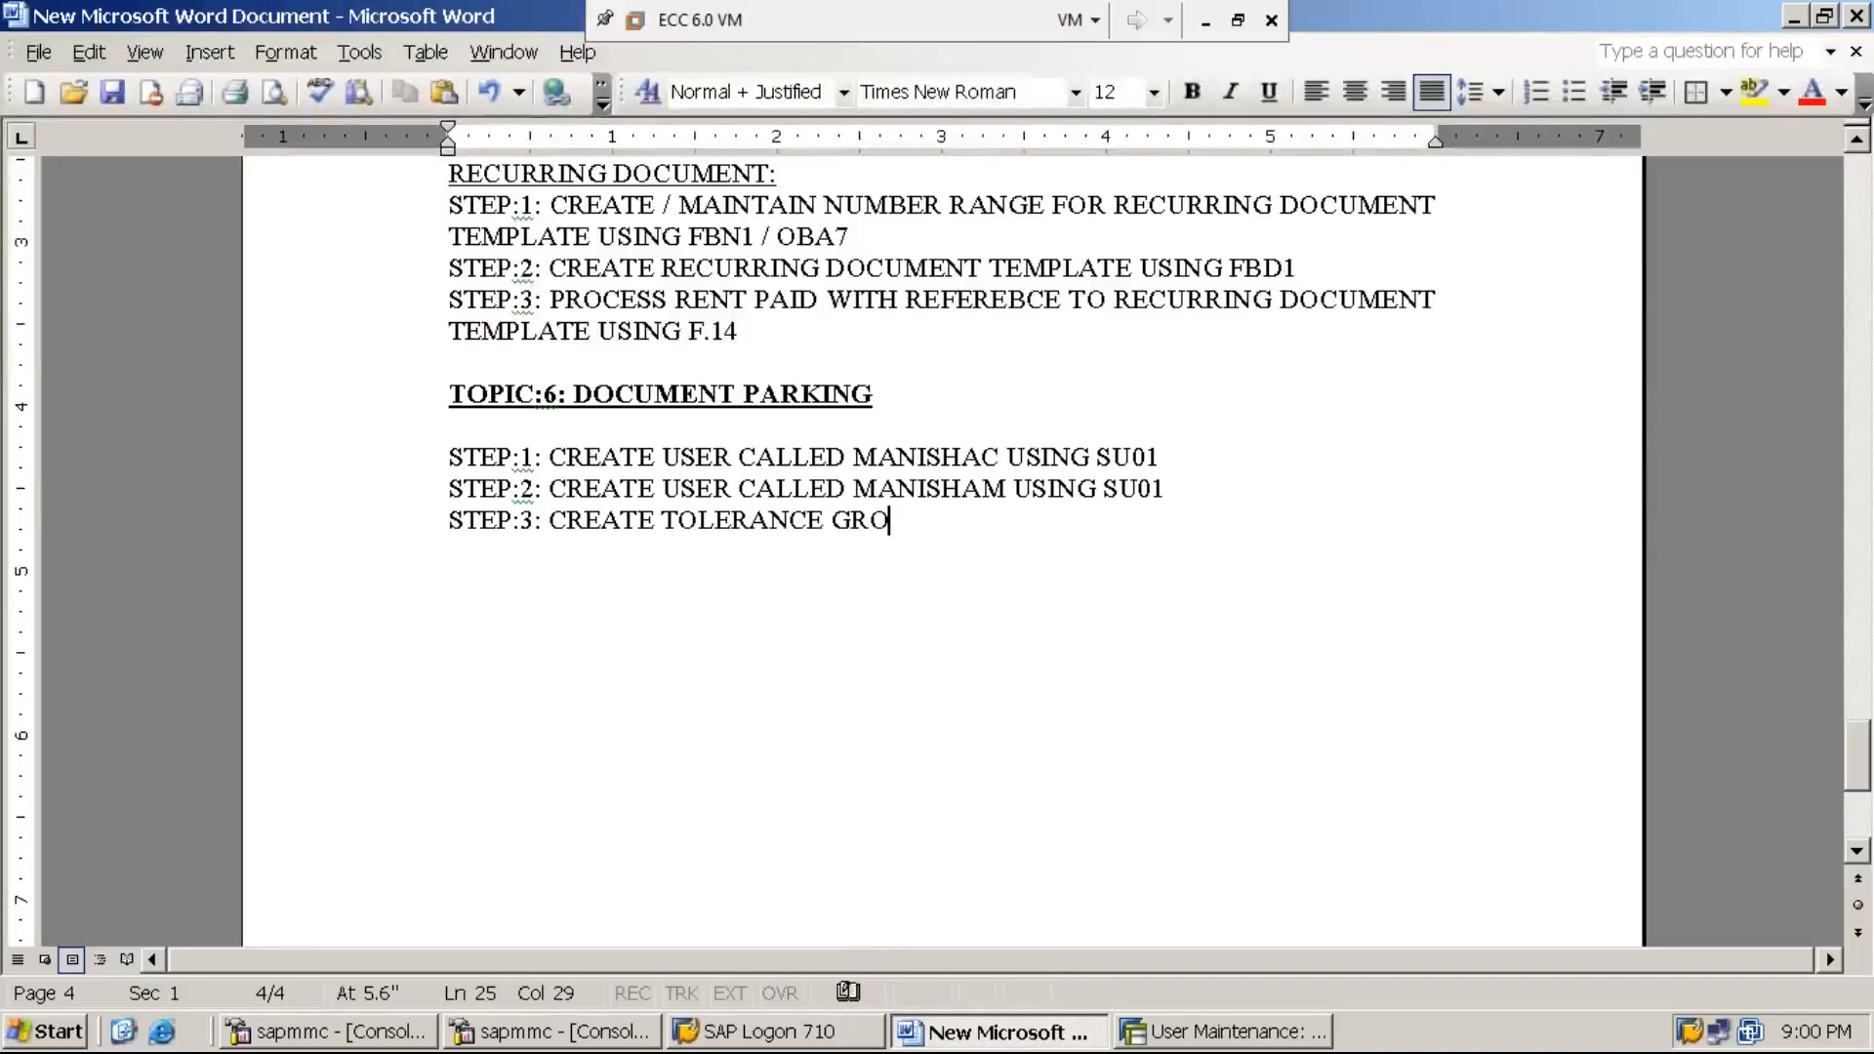
text(UP FOR CA)
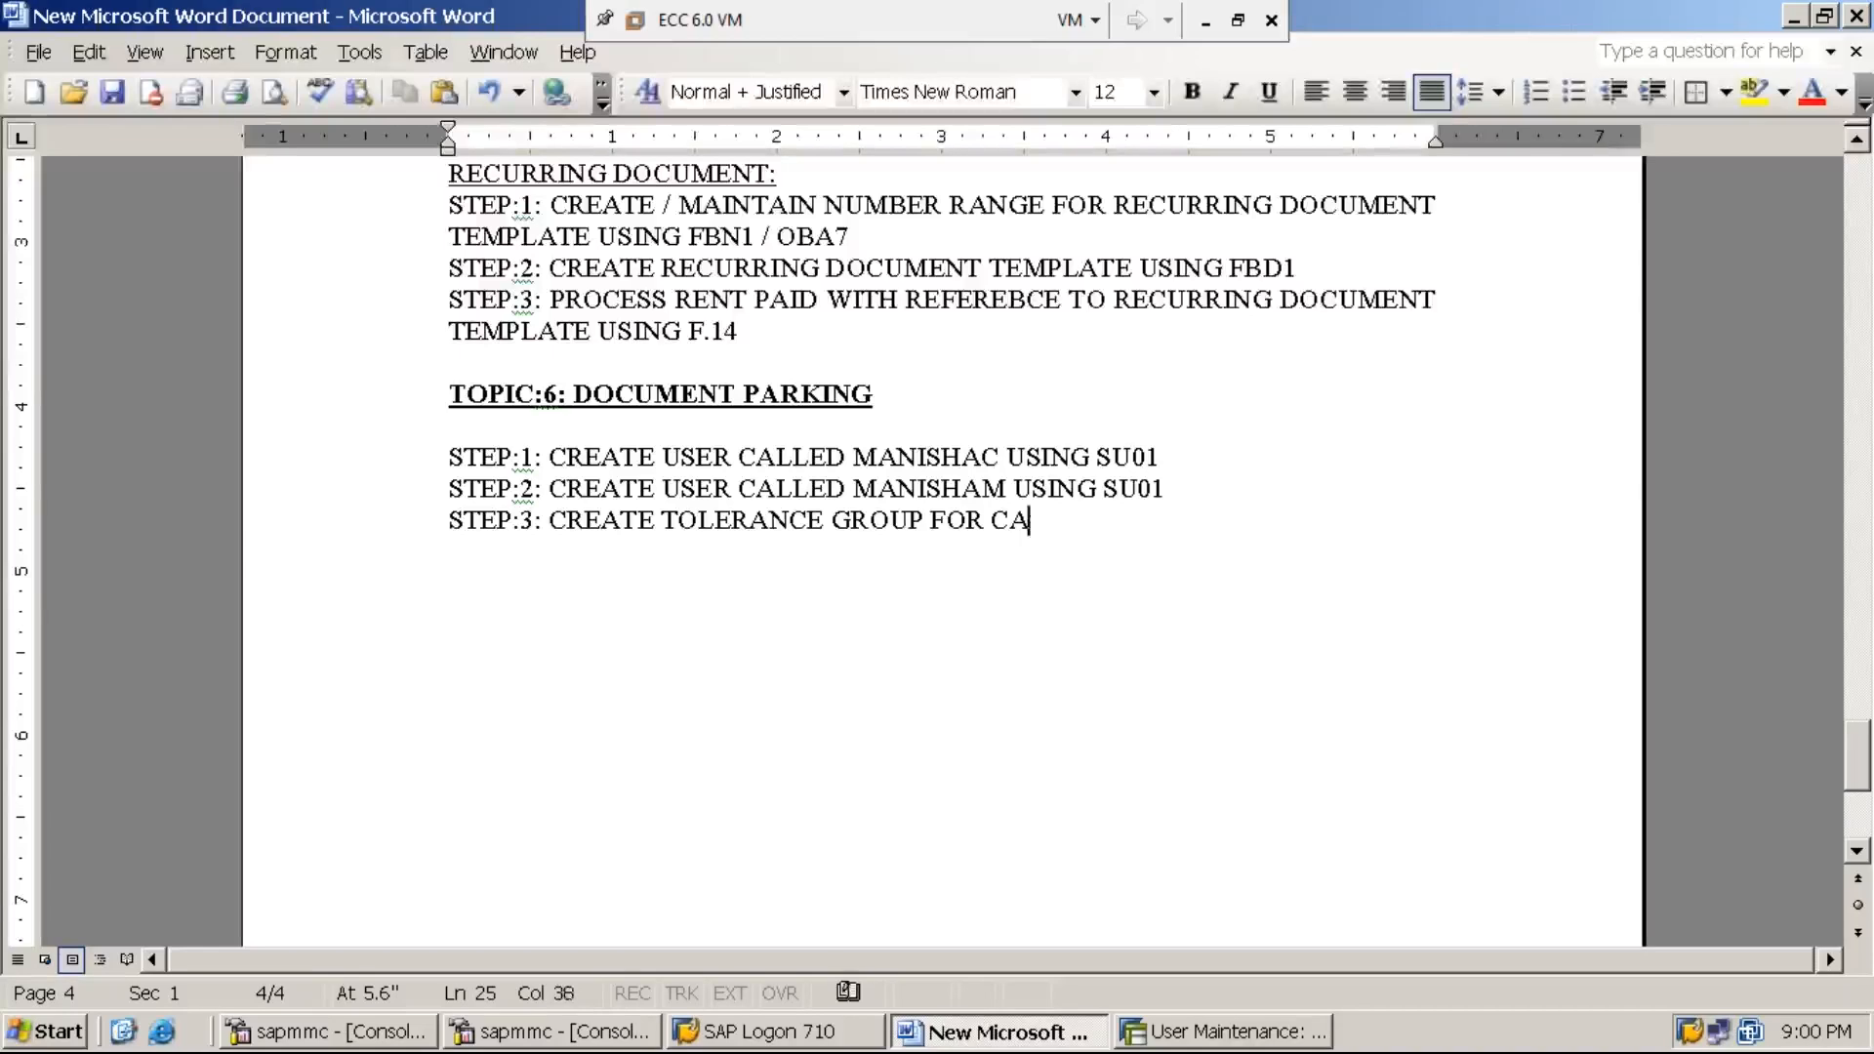
text(SHIERS )
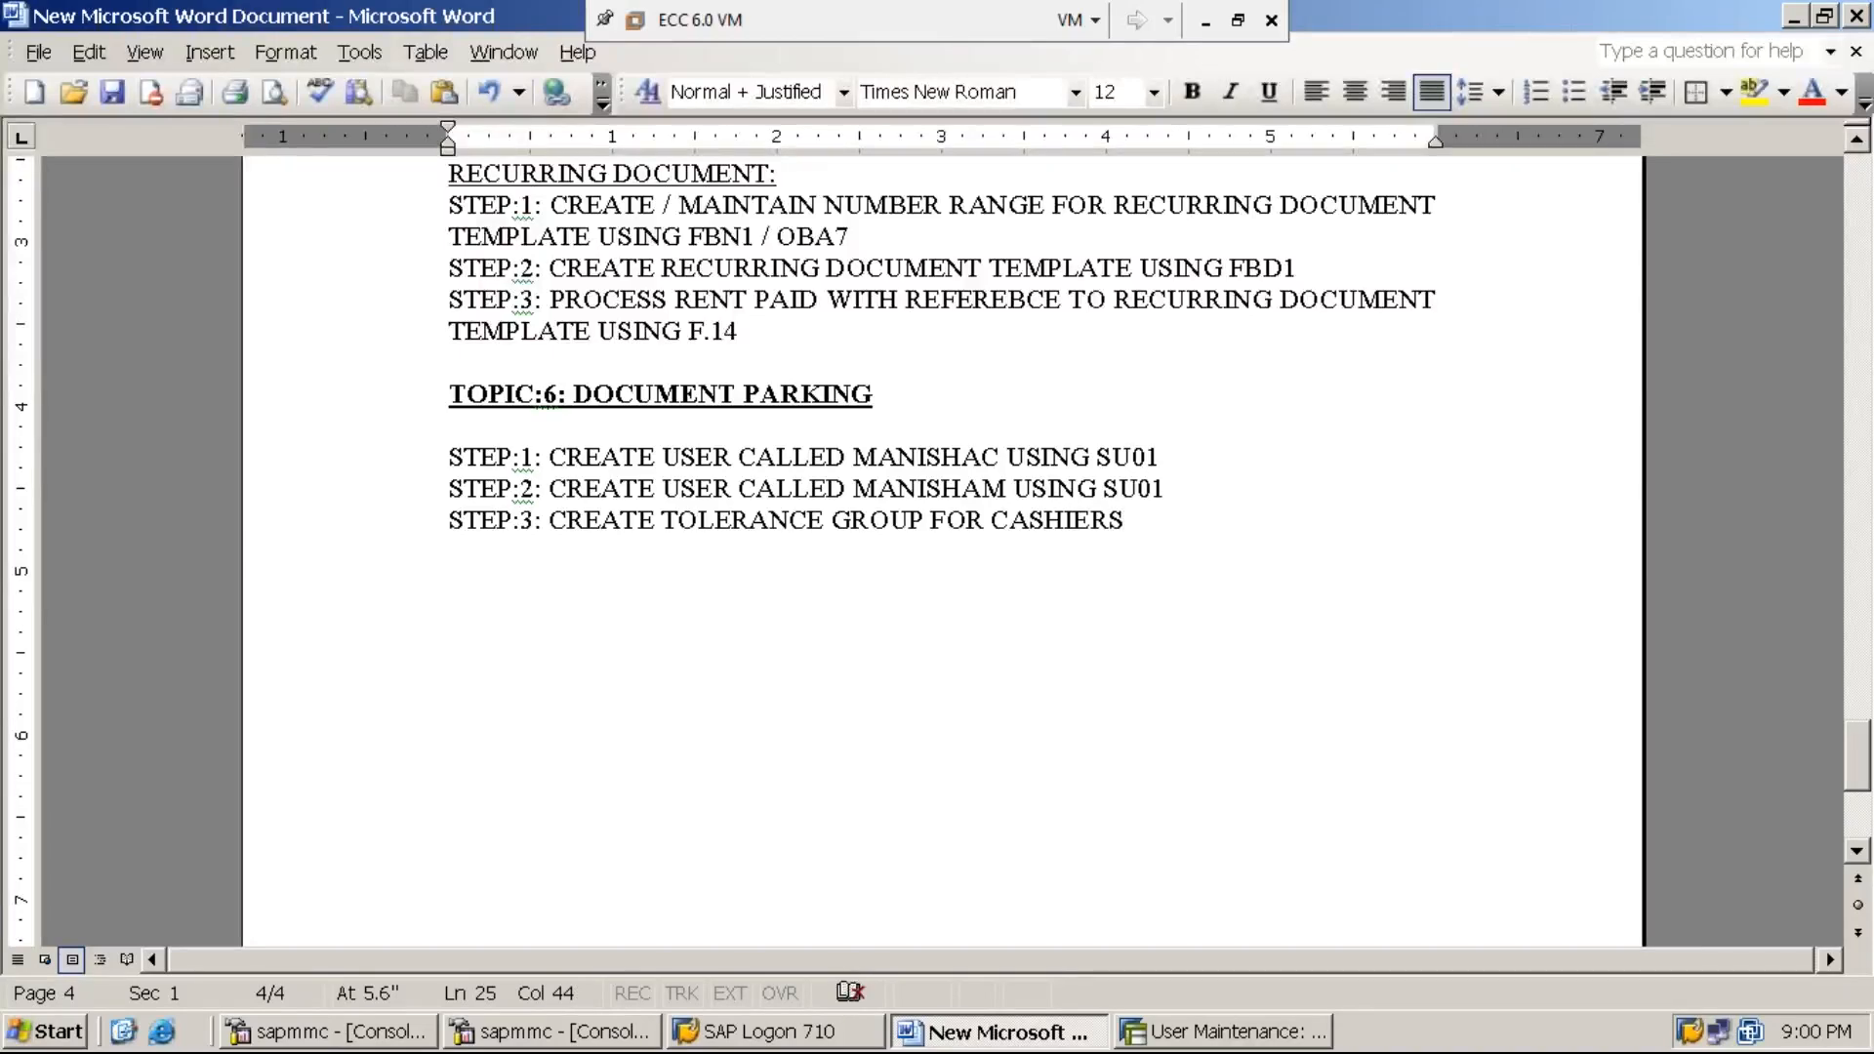
text(USIN)
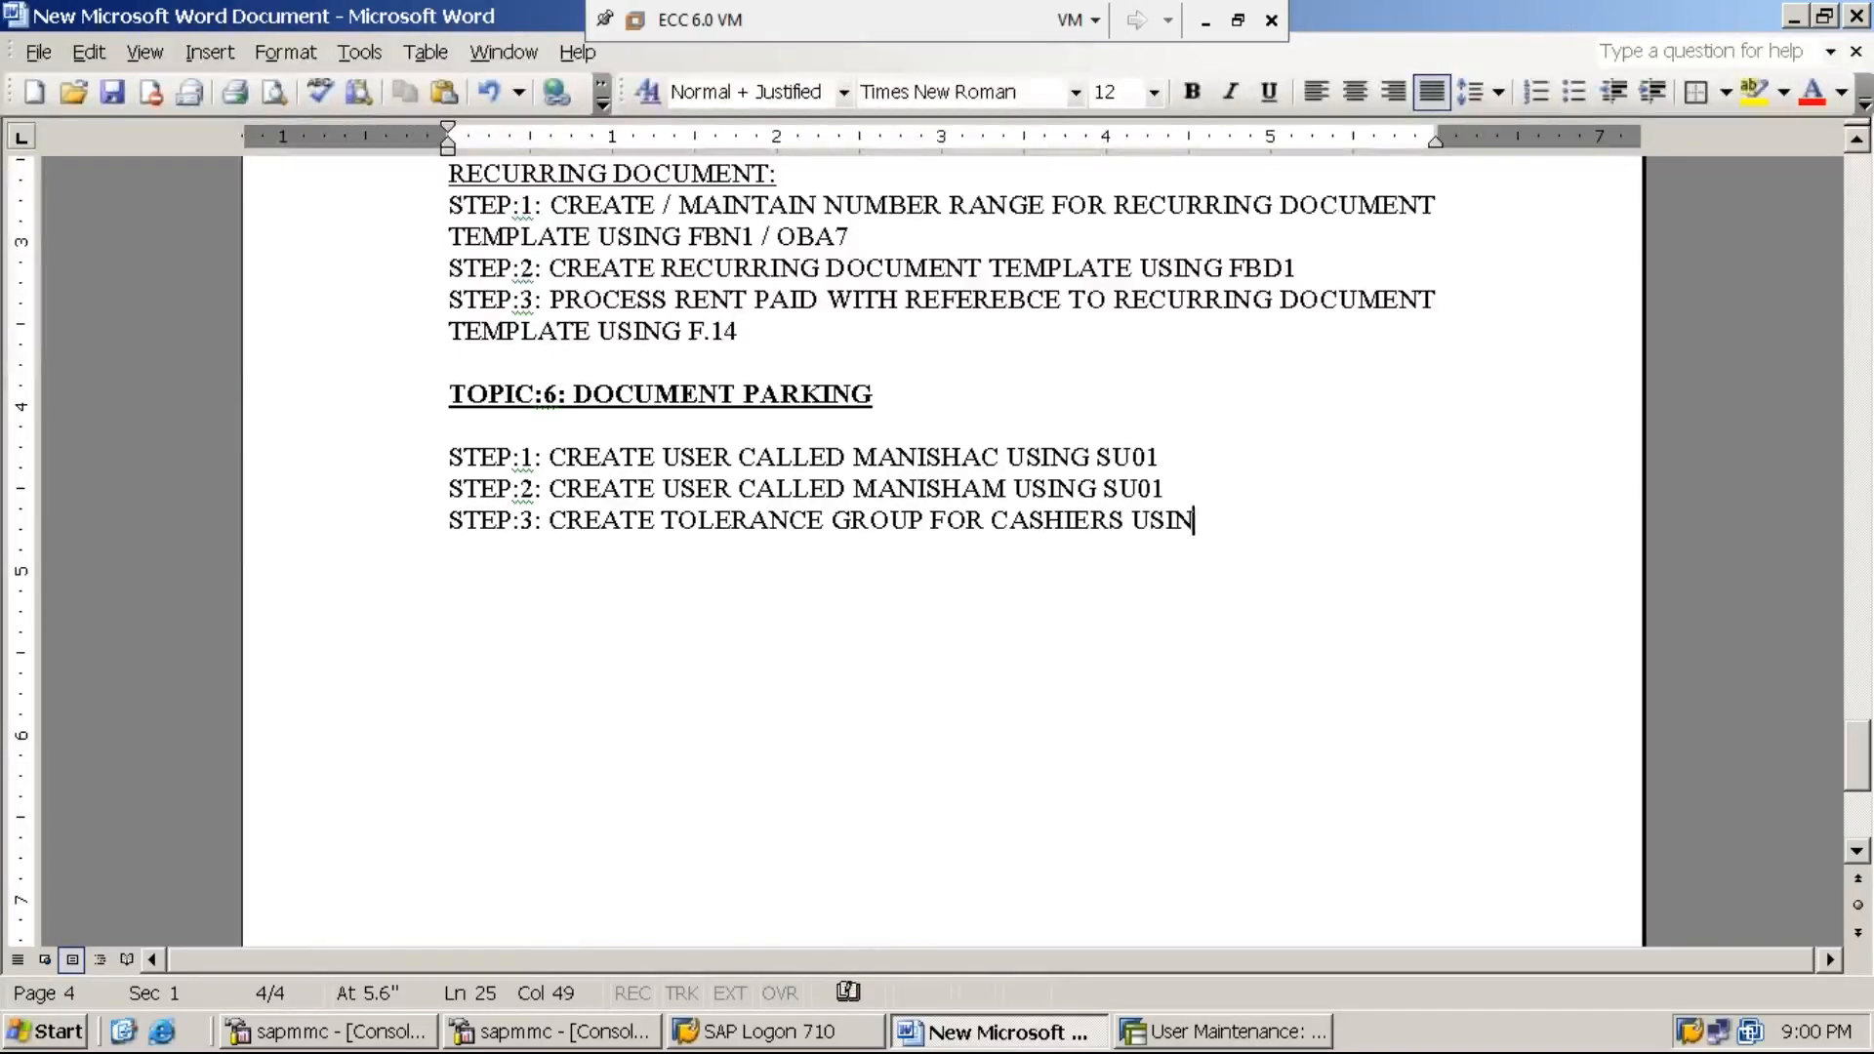
text(G OBA4)
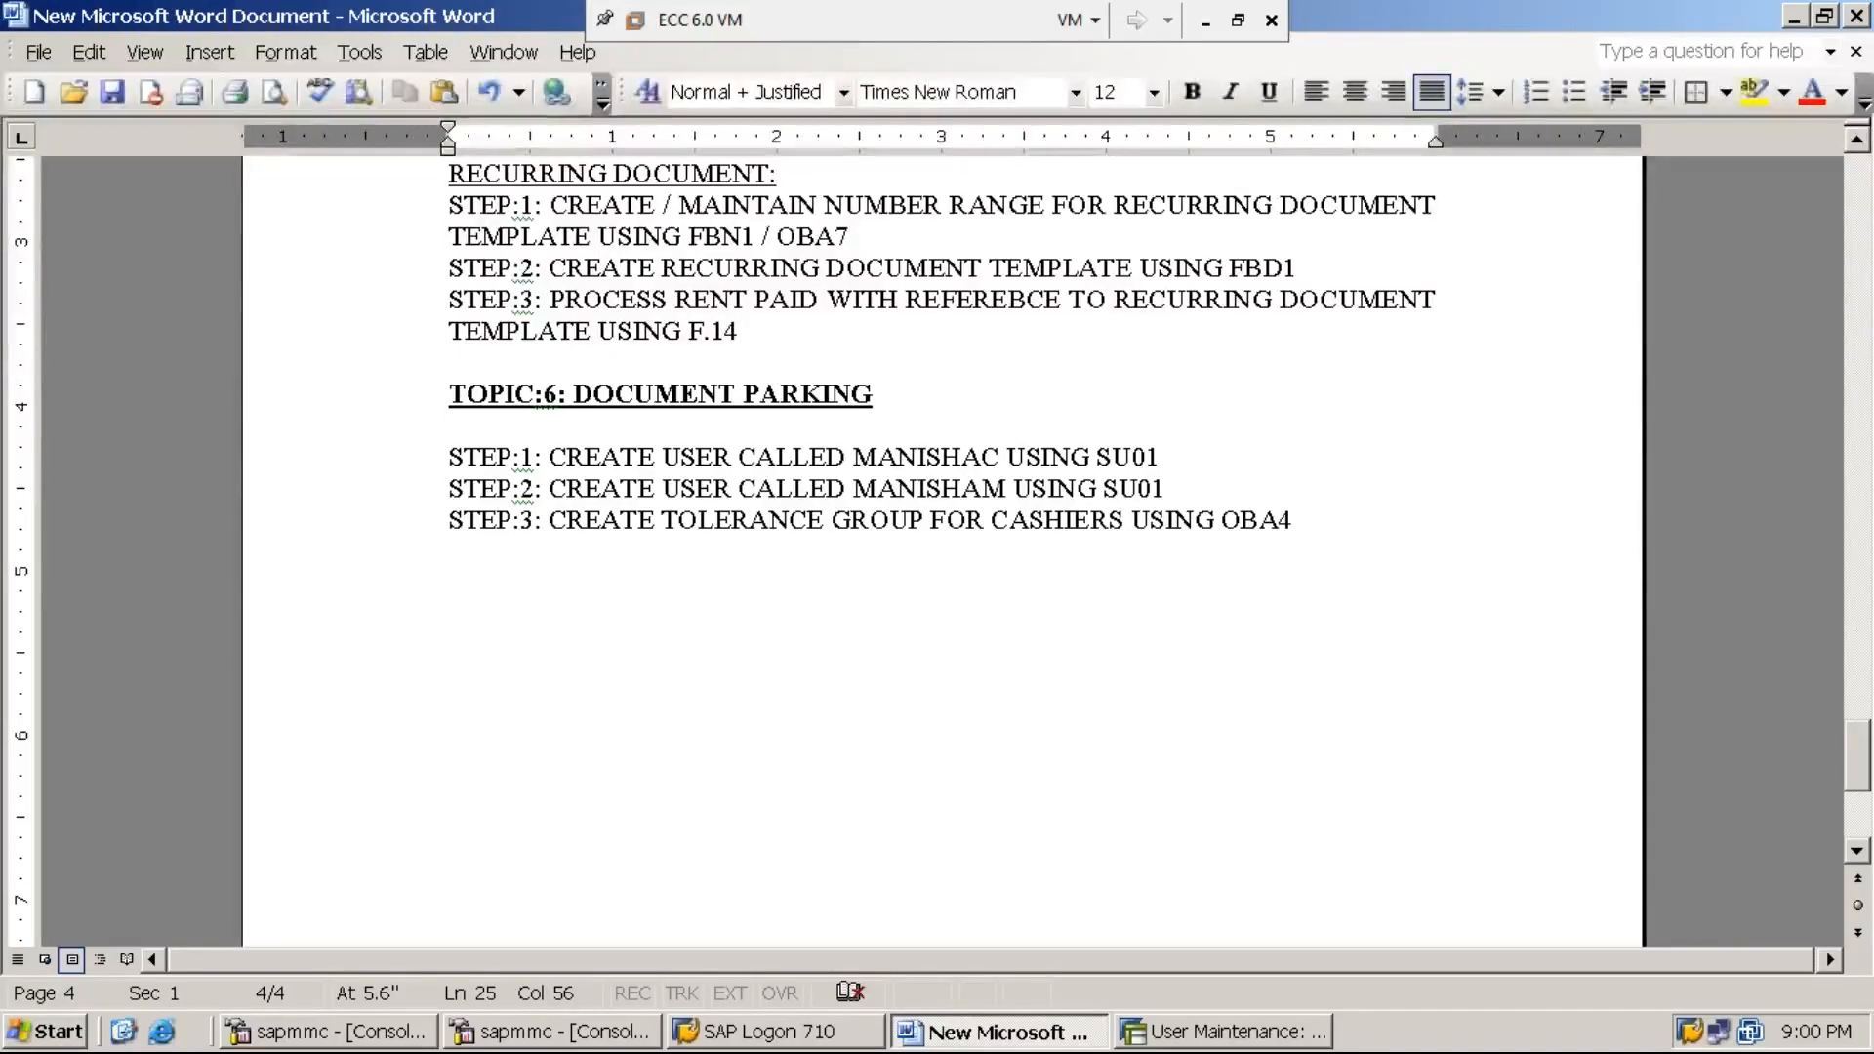
text(WITH A)
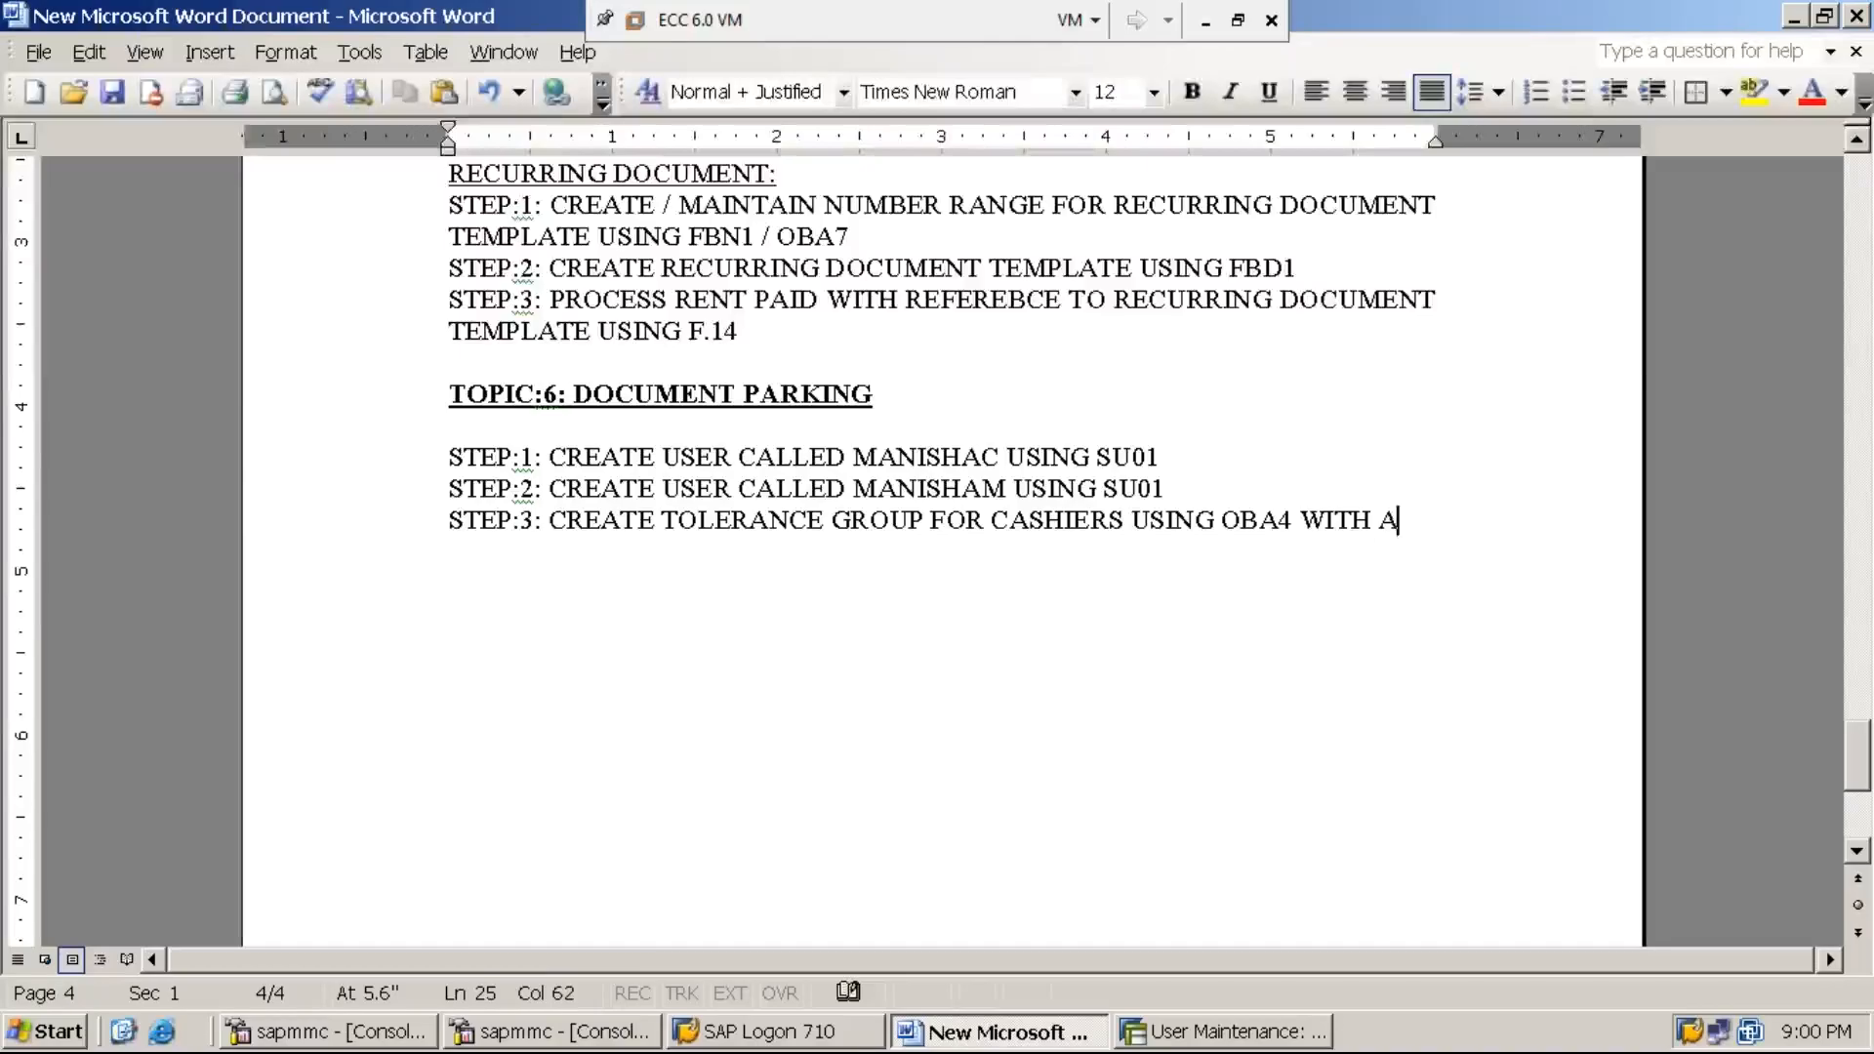
text( MO)
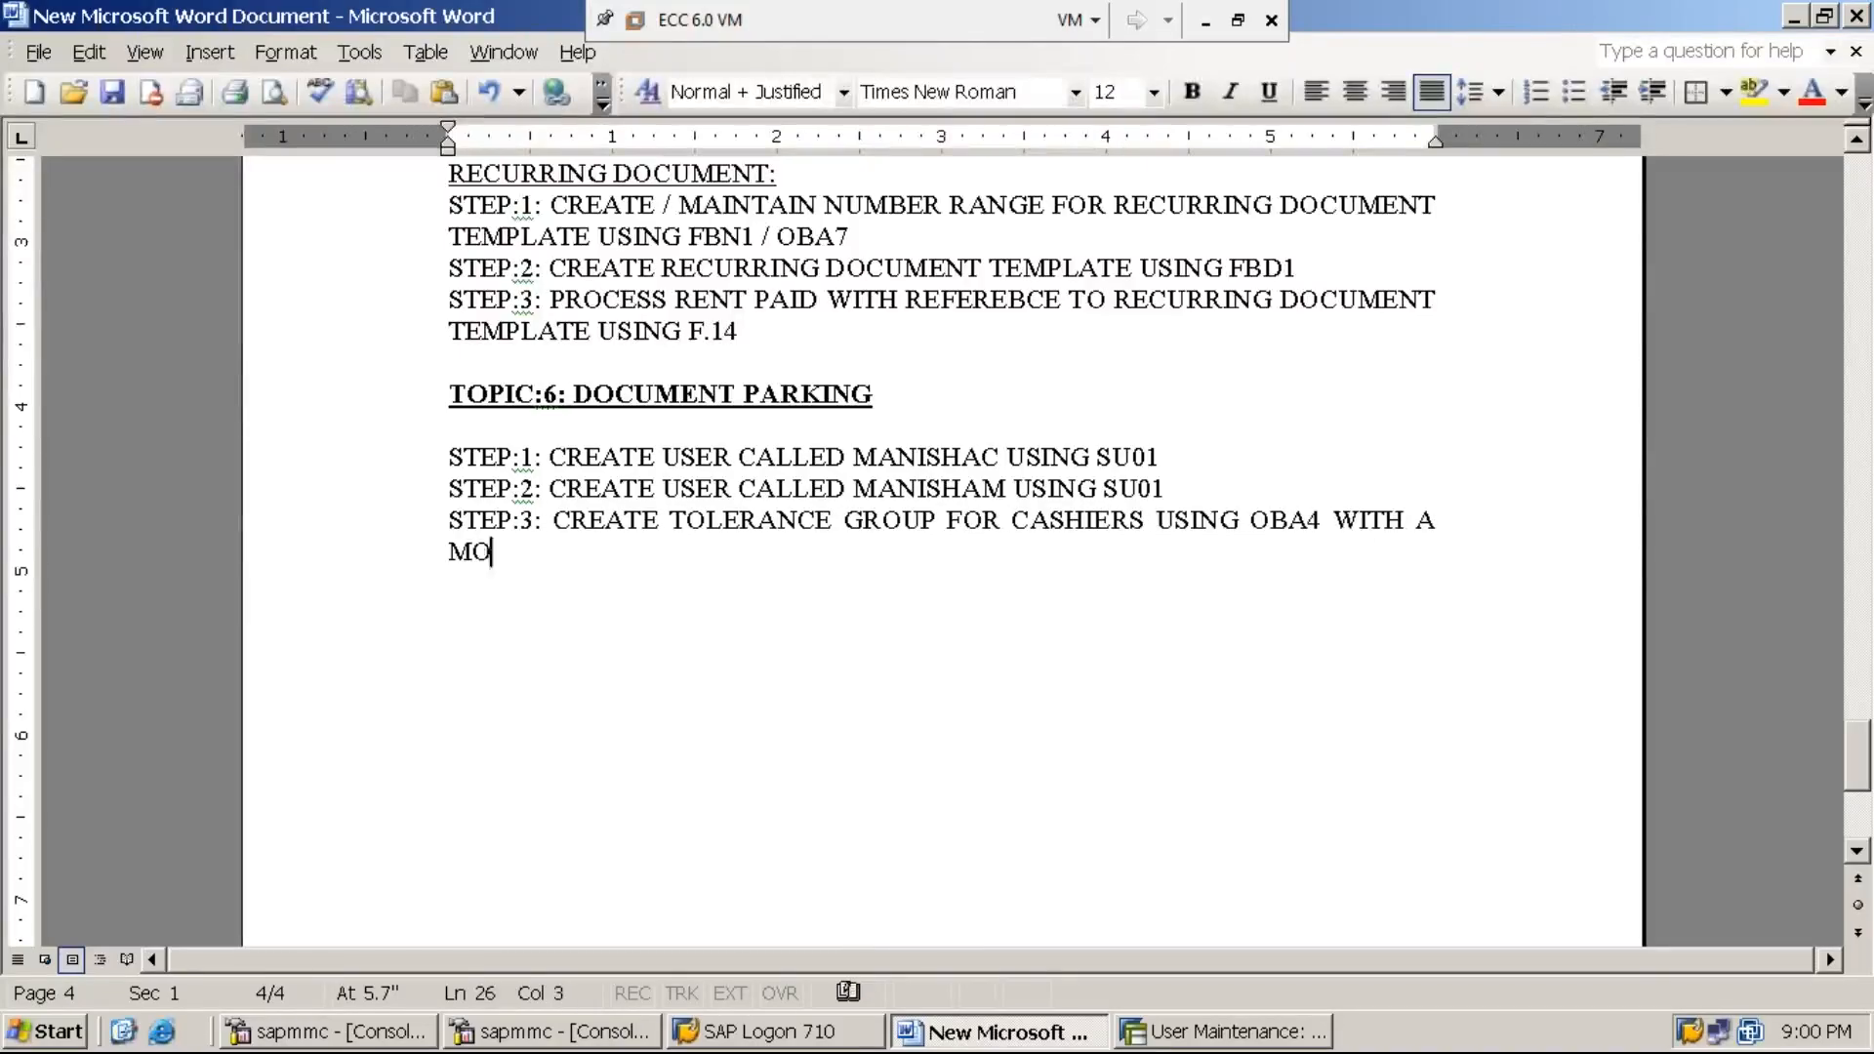
text(NETARY)
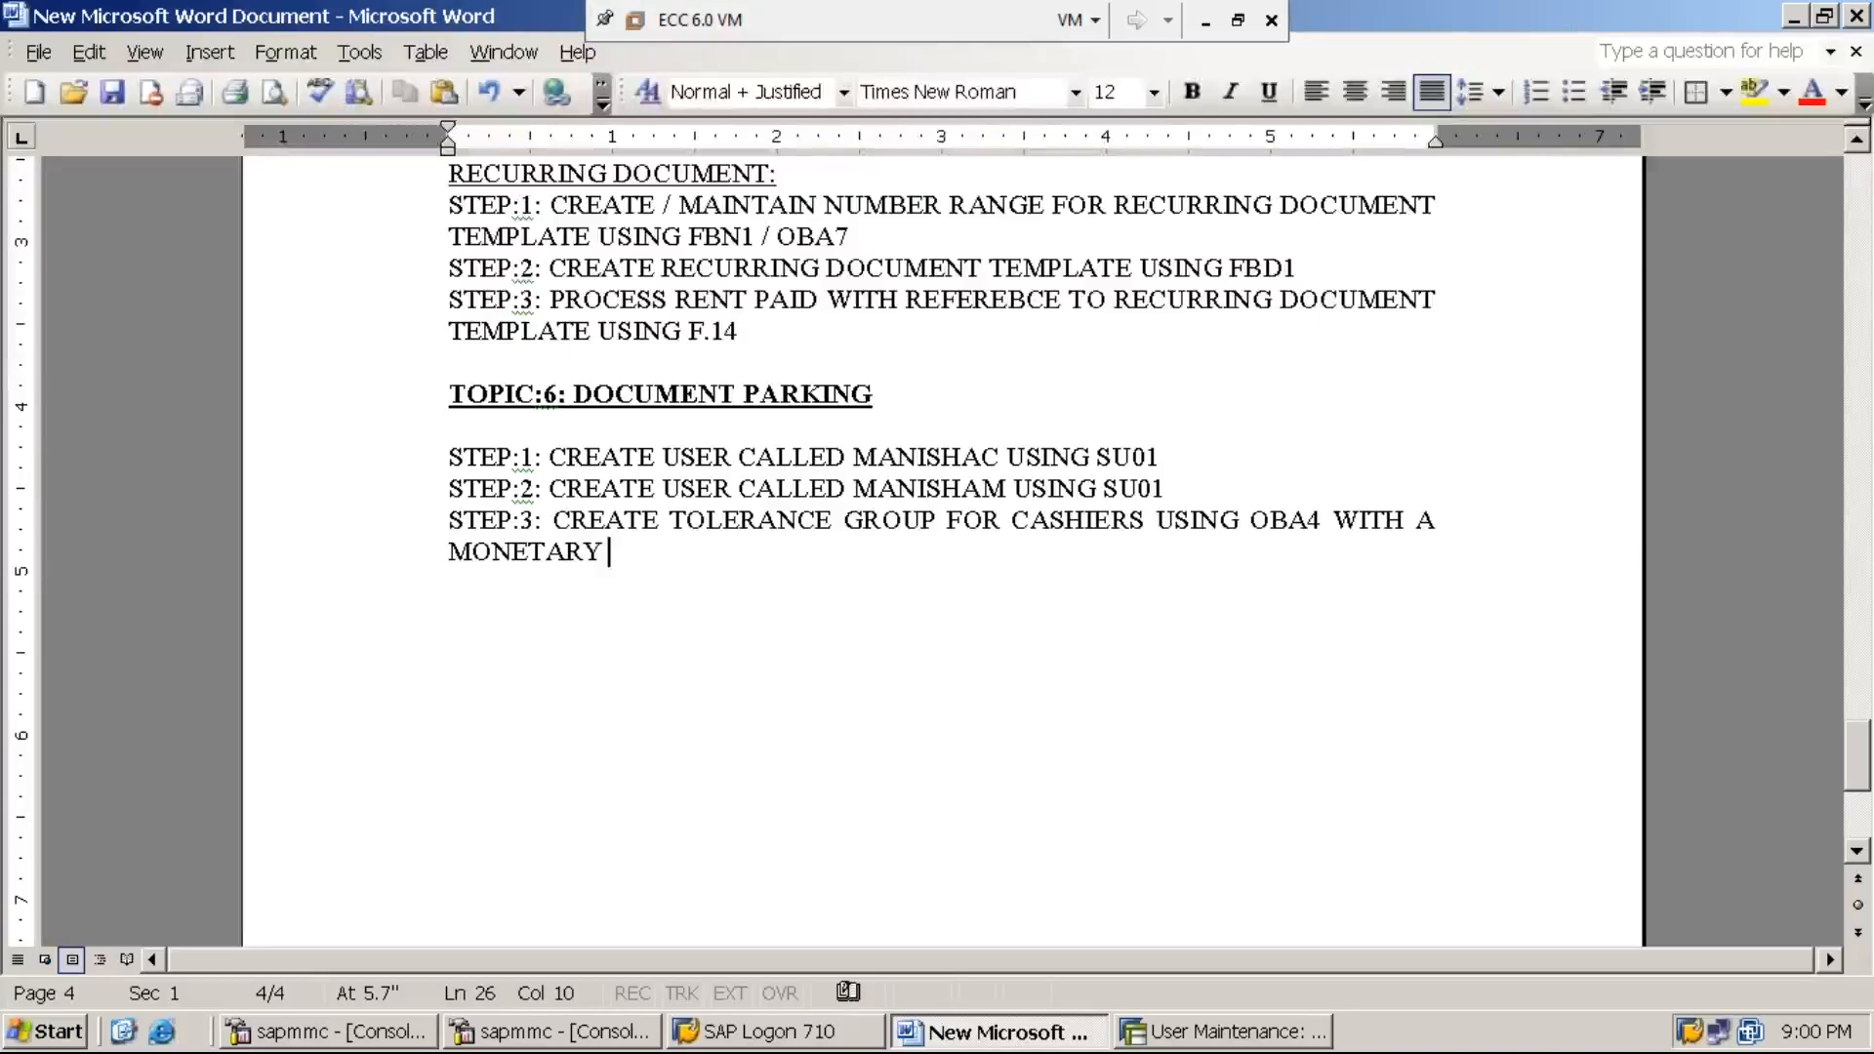
text( LIMIT)
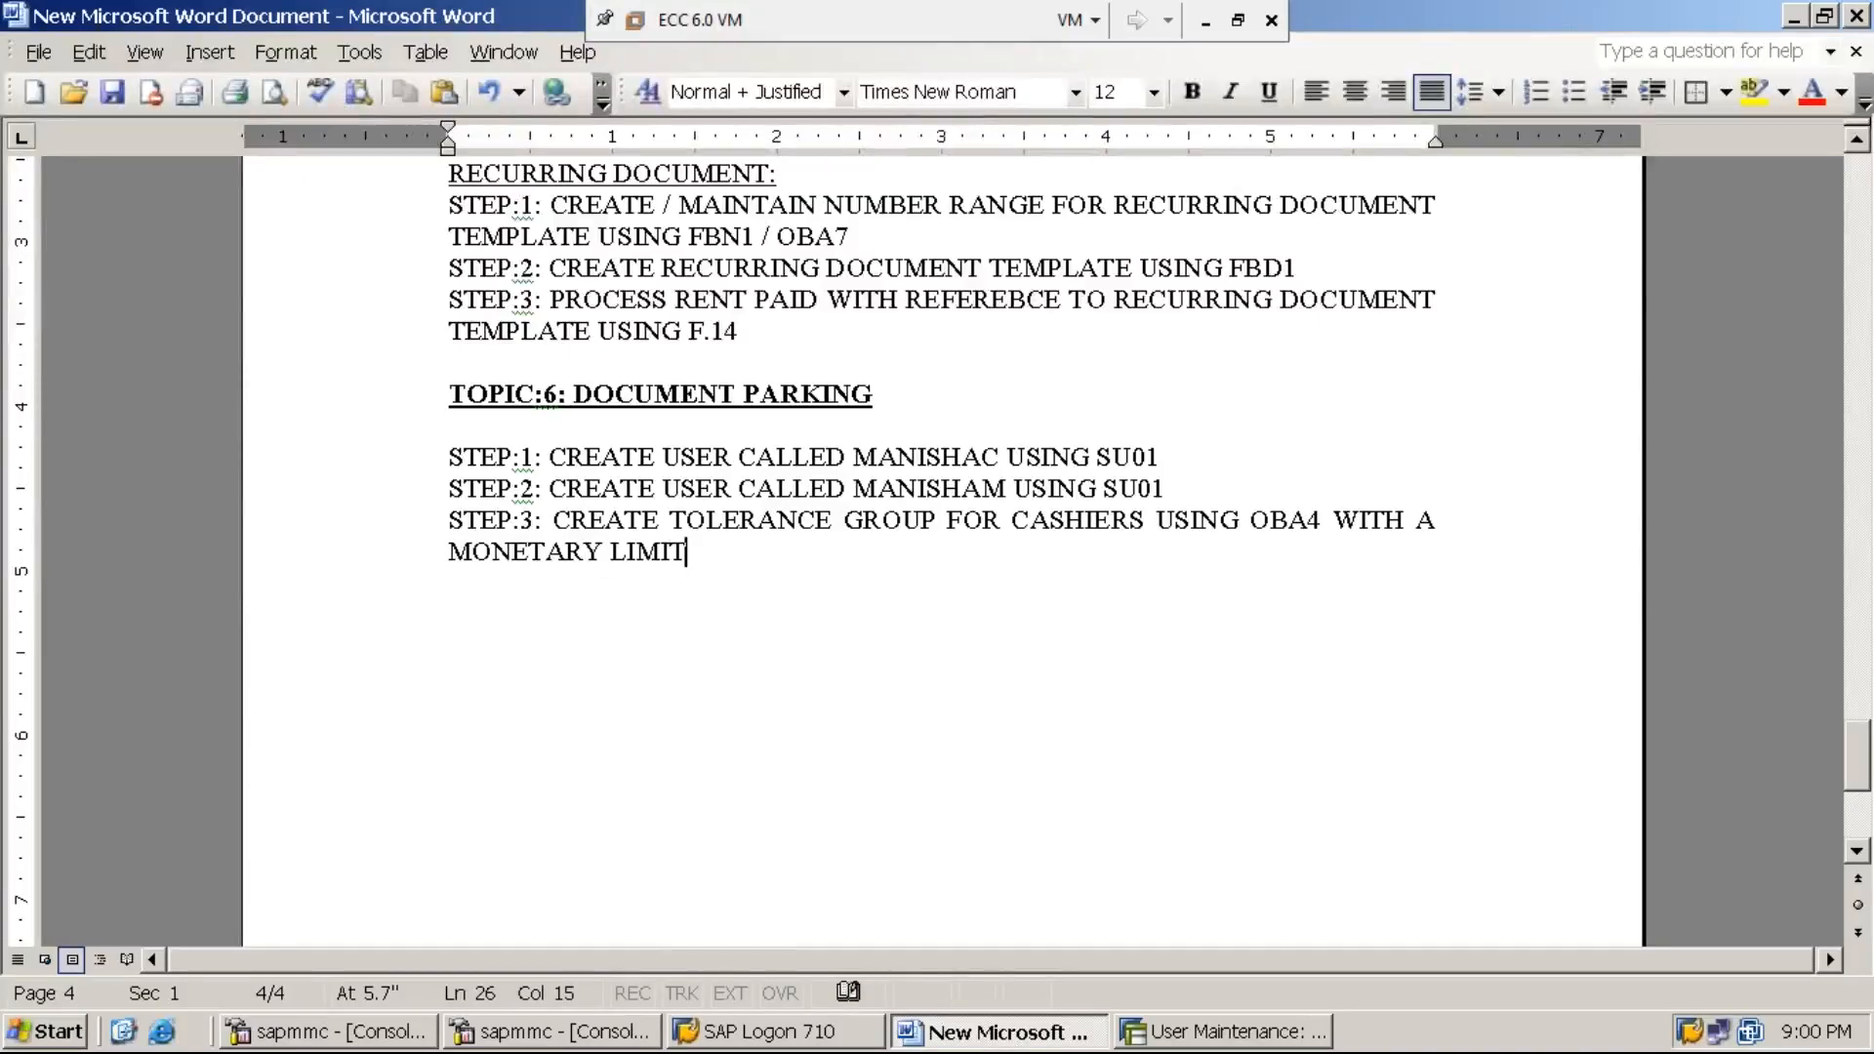
text( (i.e)
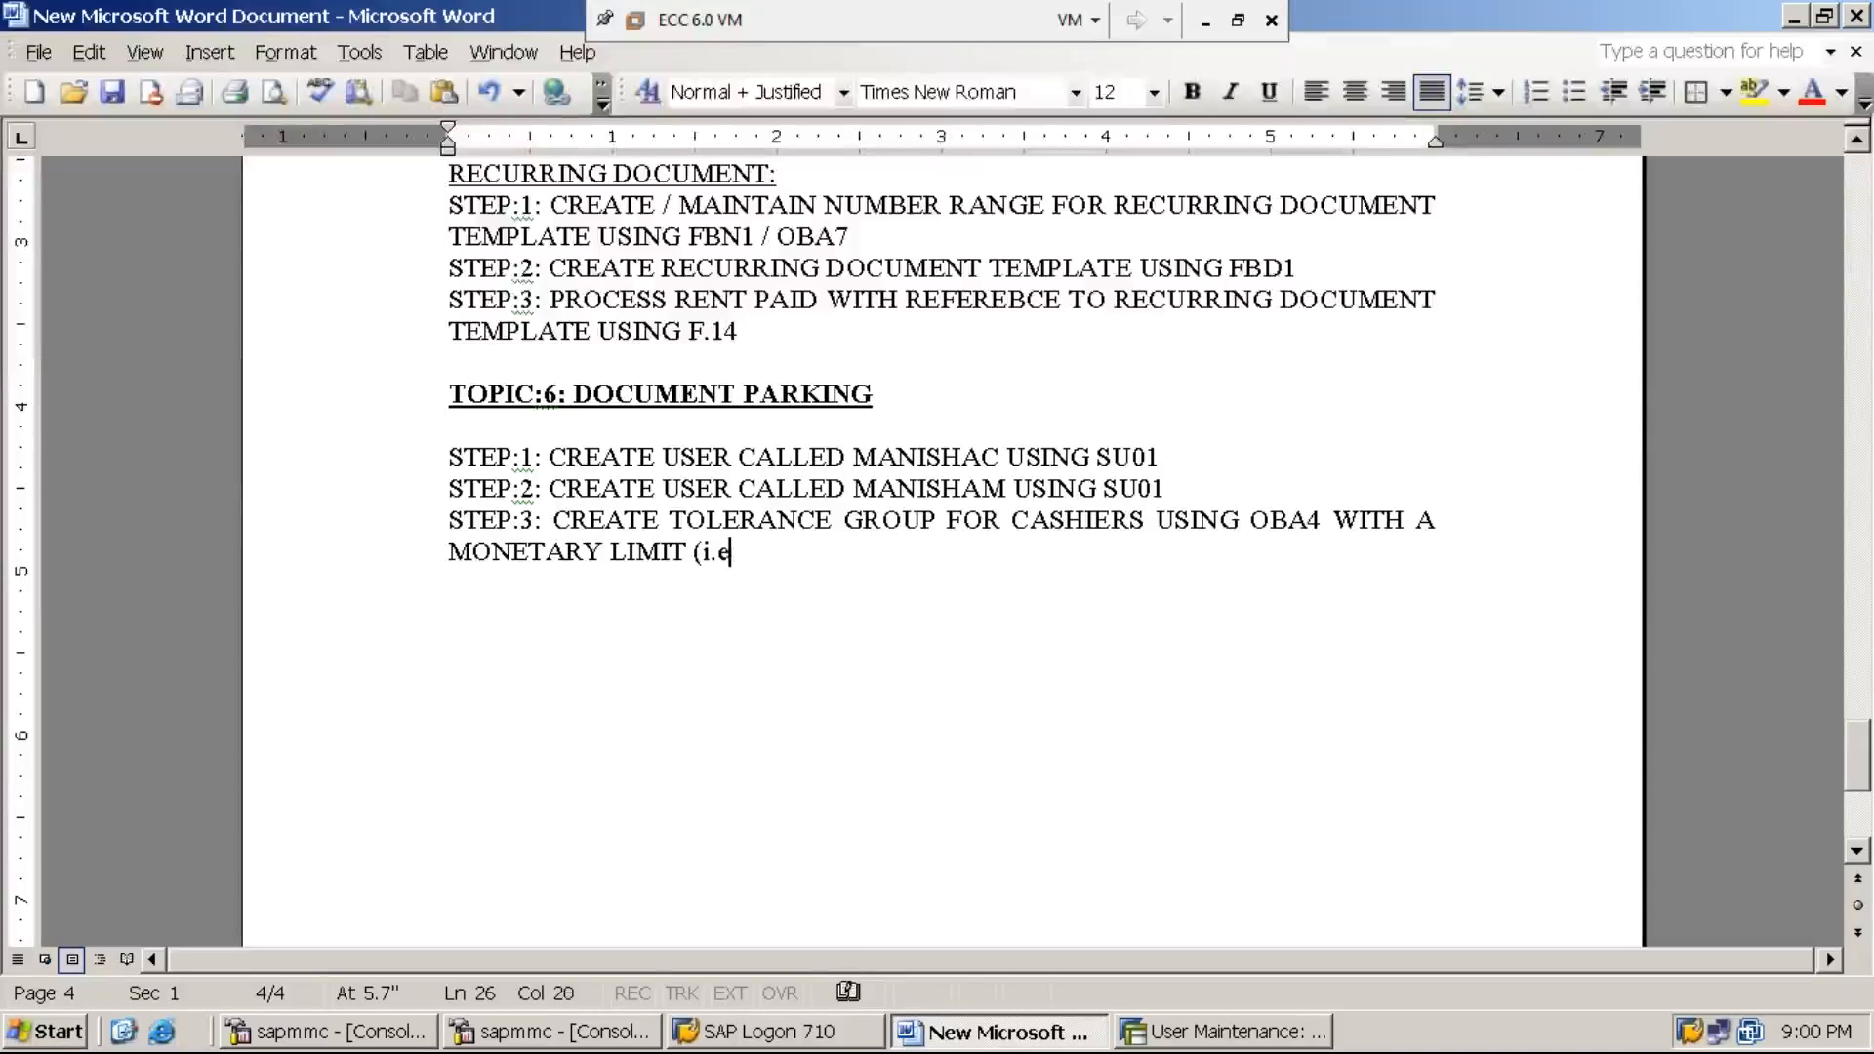
text(.  TOLERNANCE L)
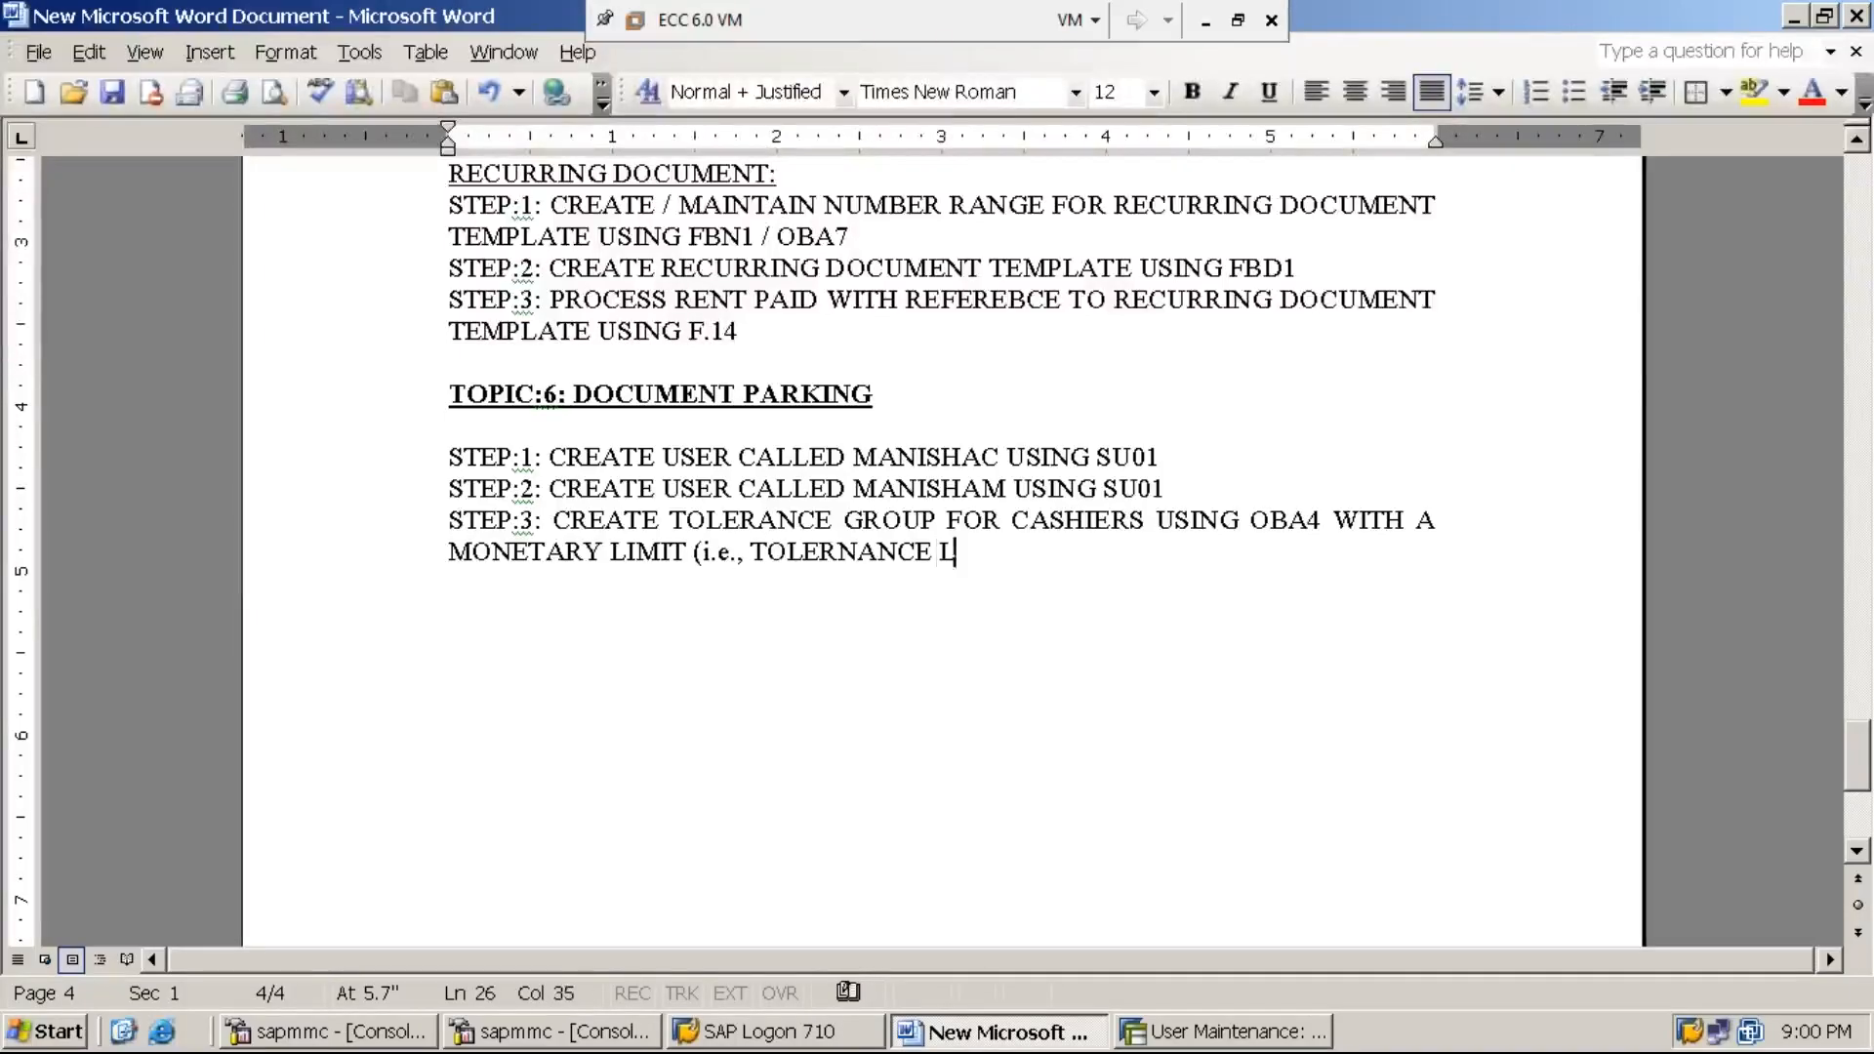
text(IMIT) )
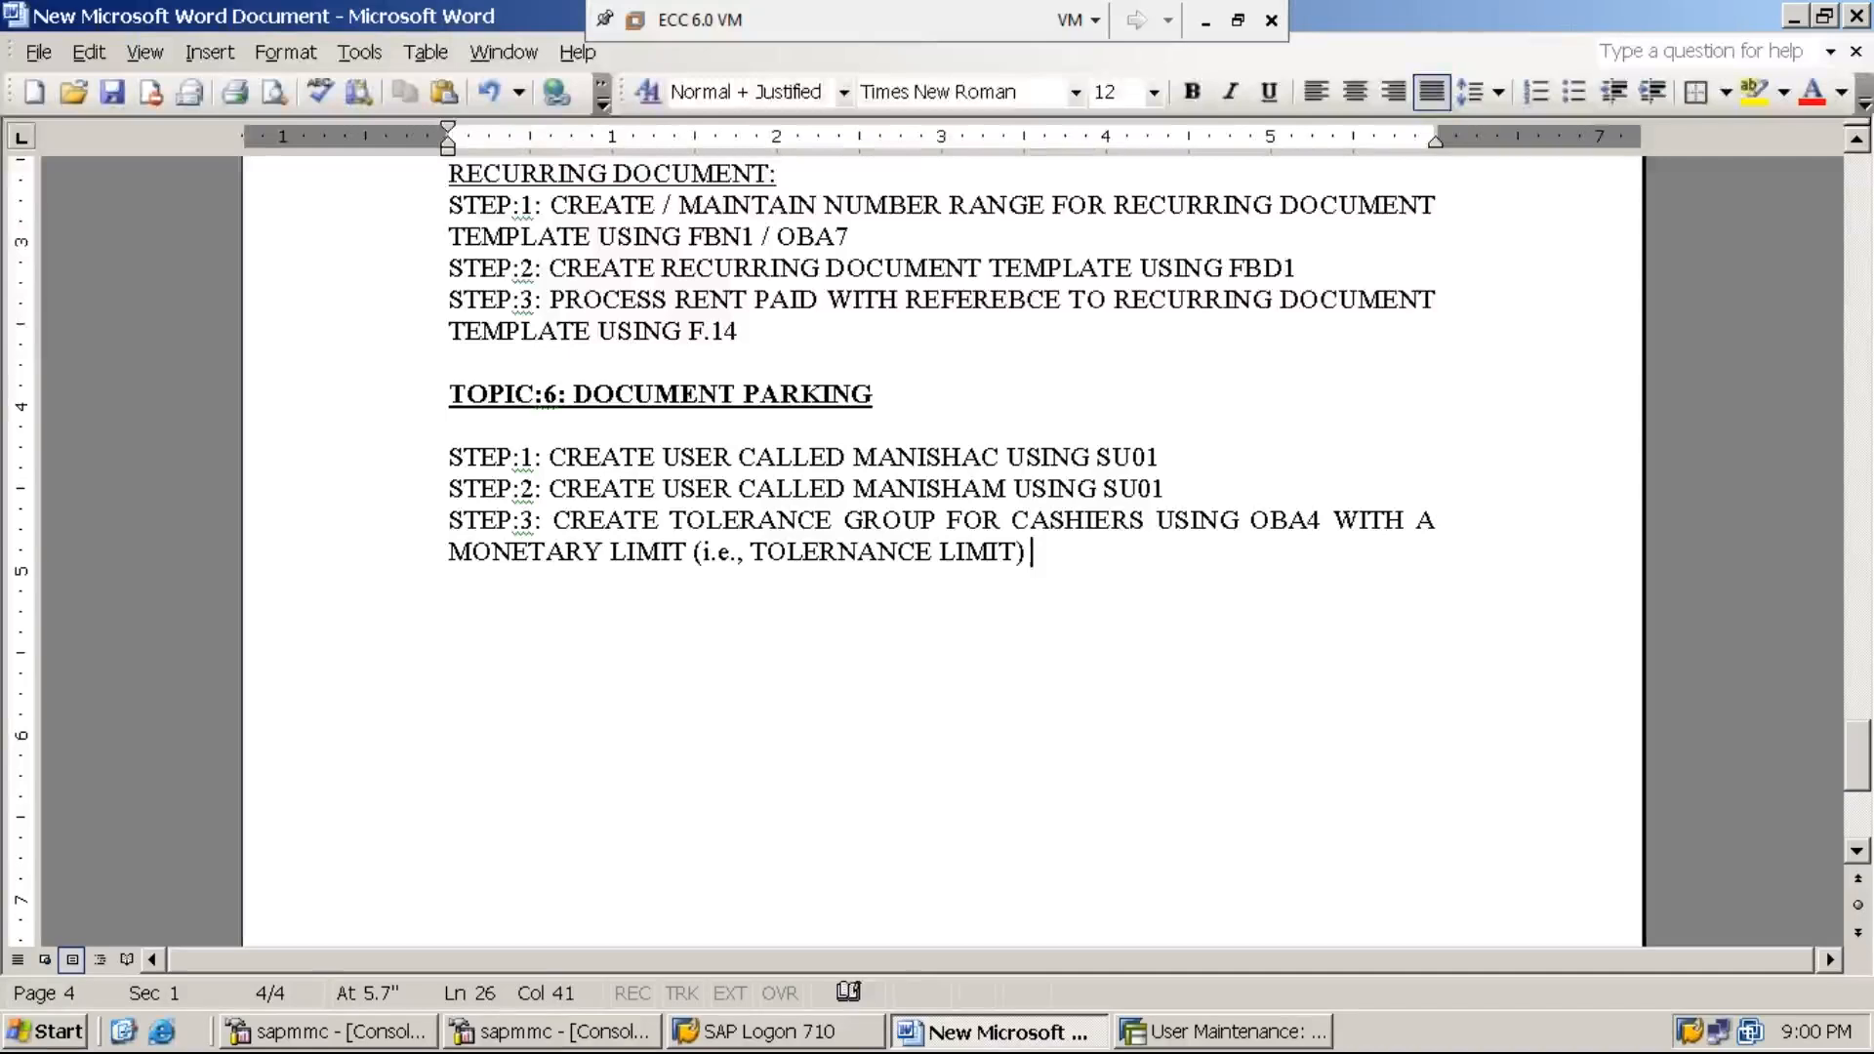
text(OF RS.50)
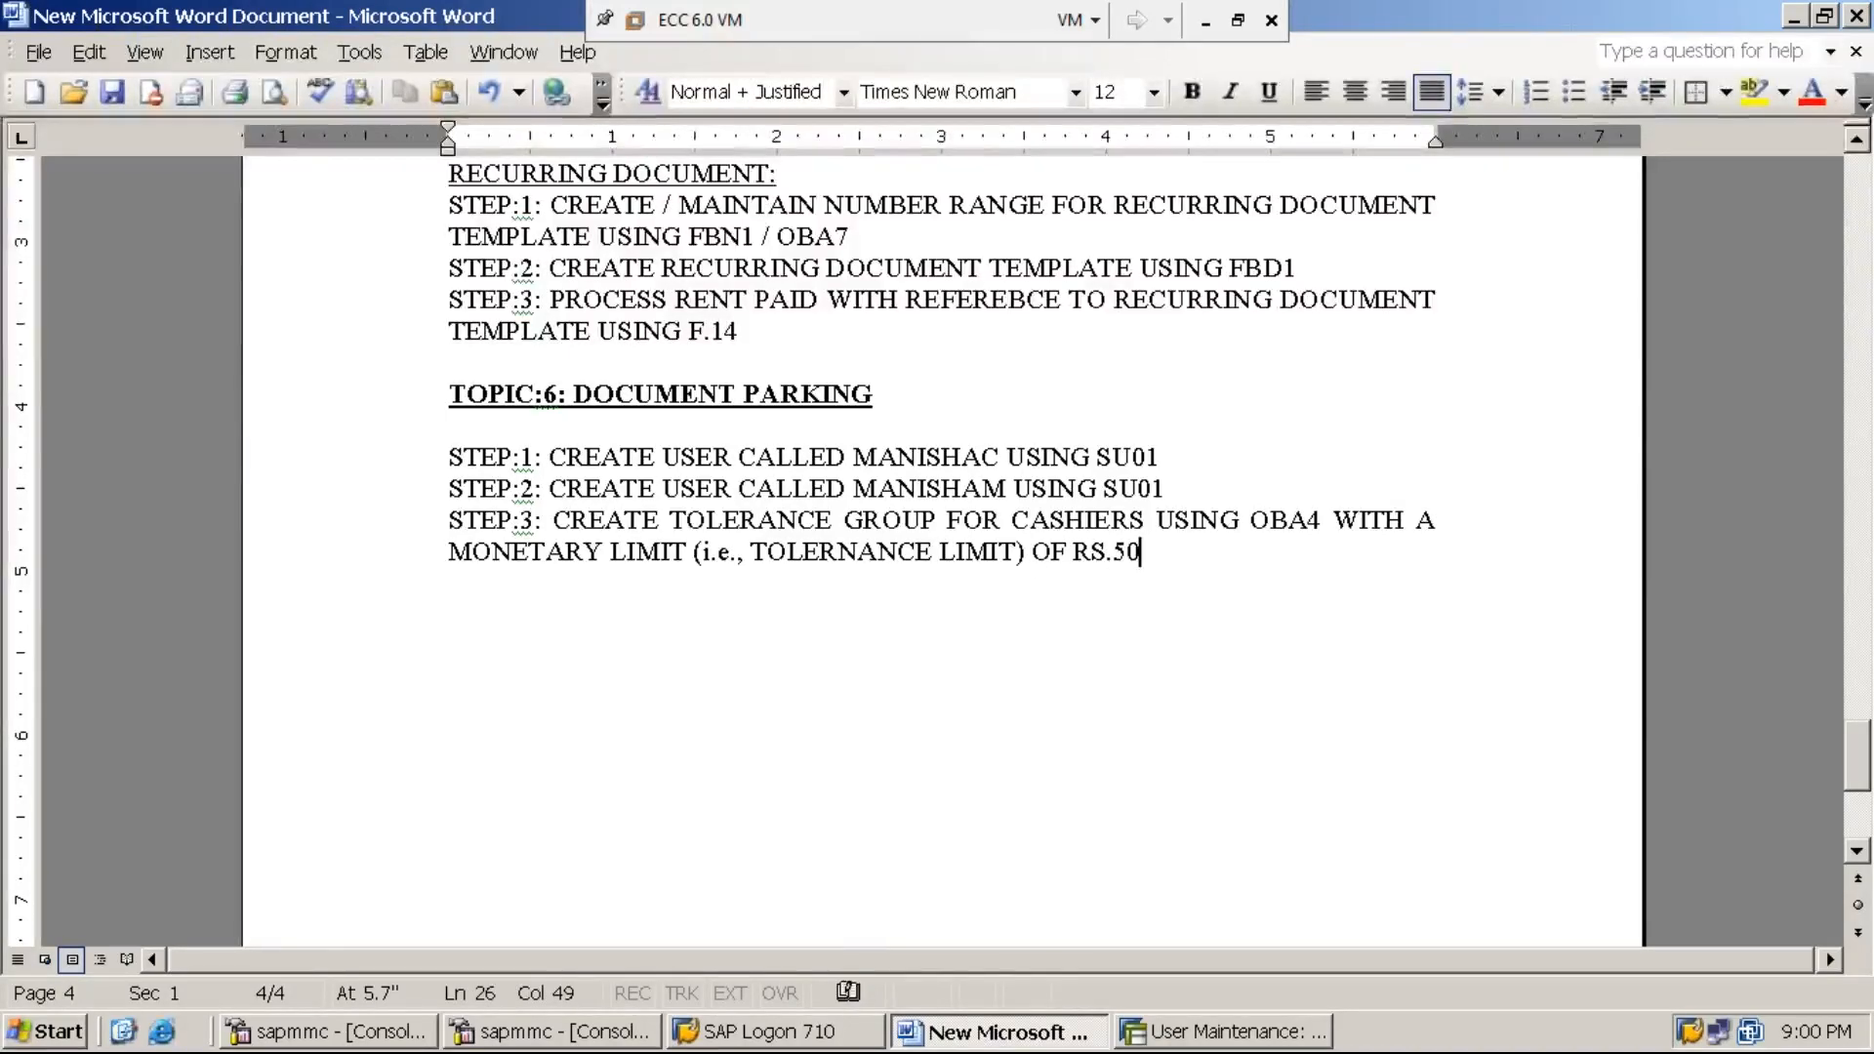
text(,000/-)
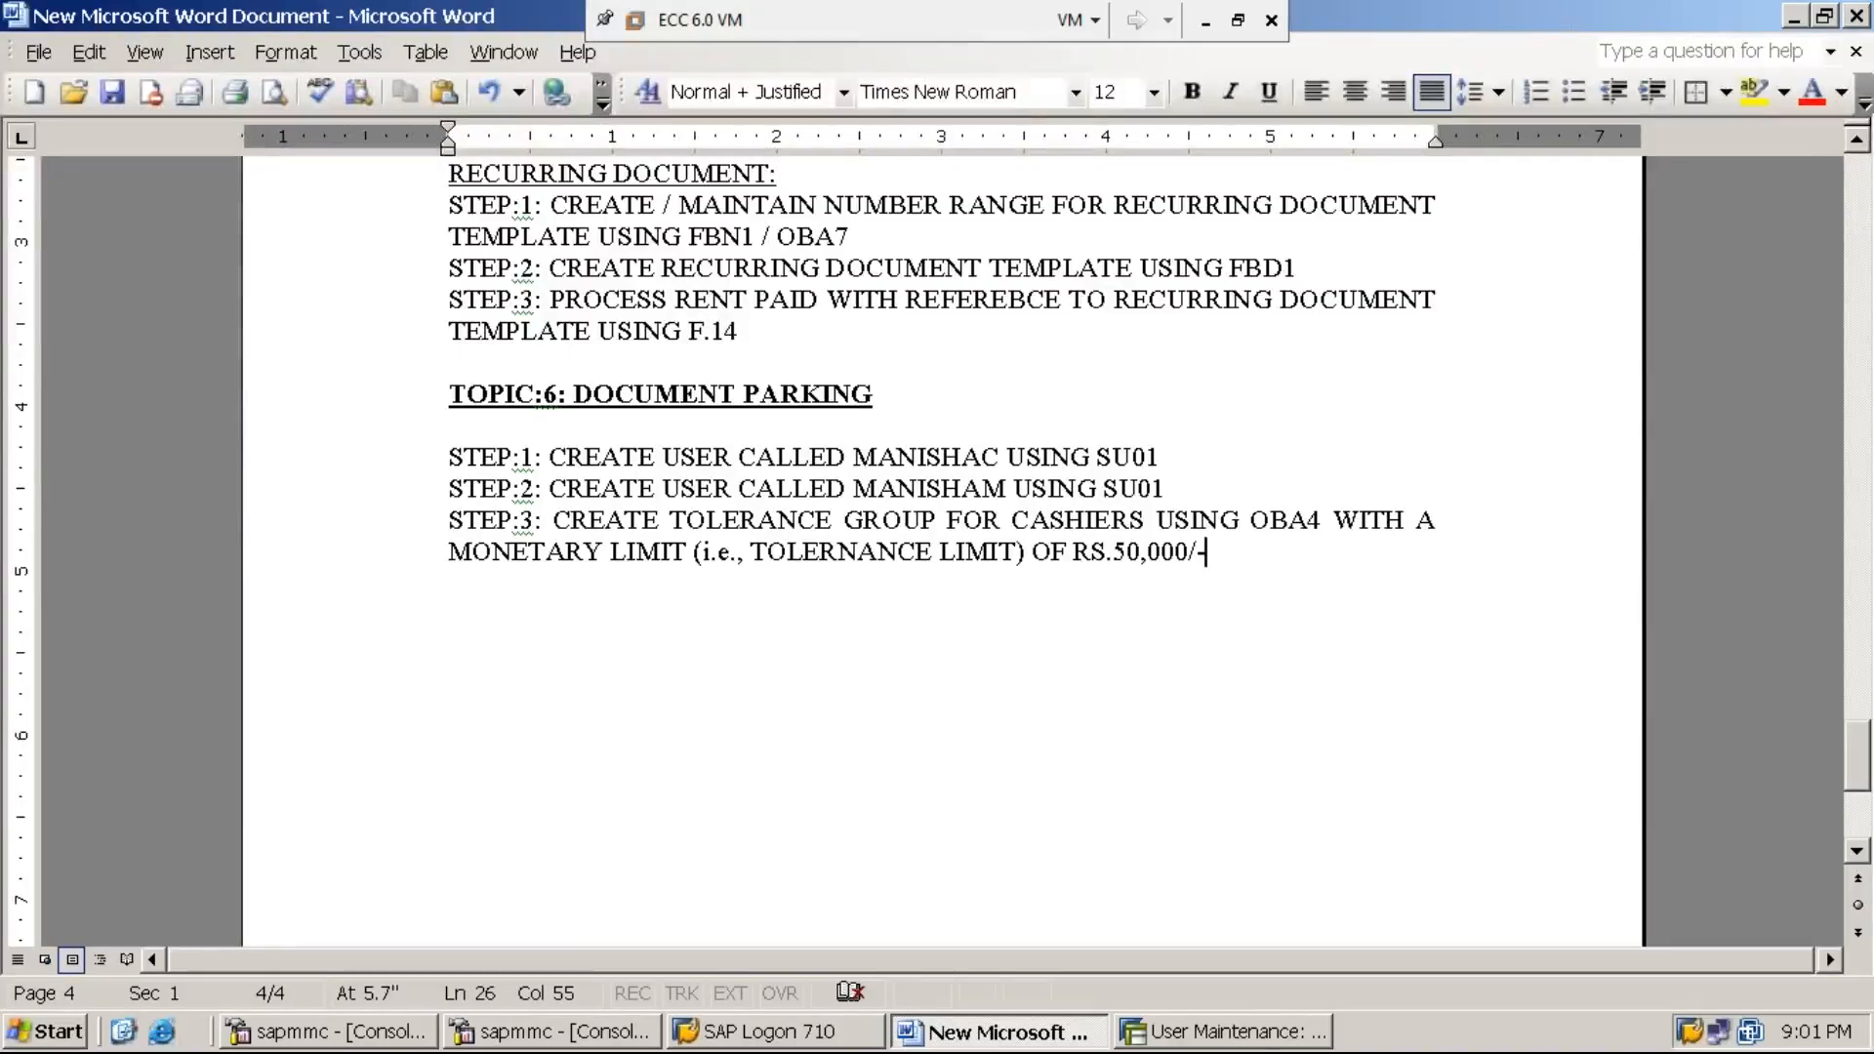
click(1253, 1035)
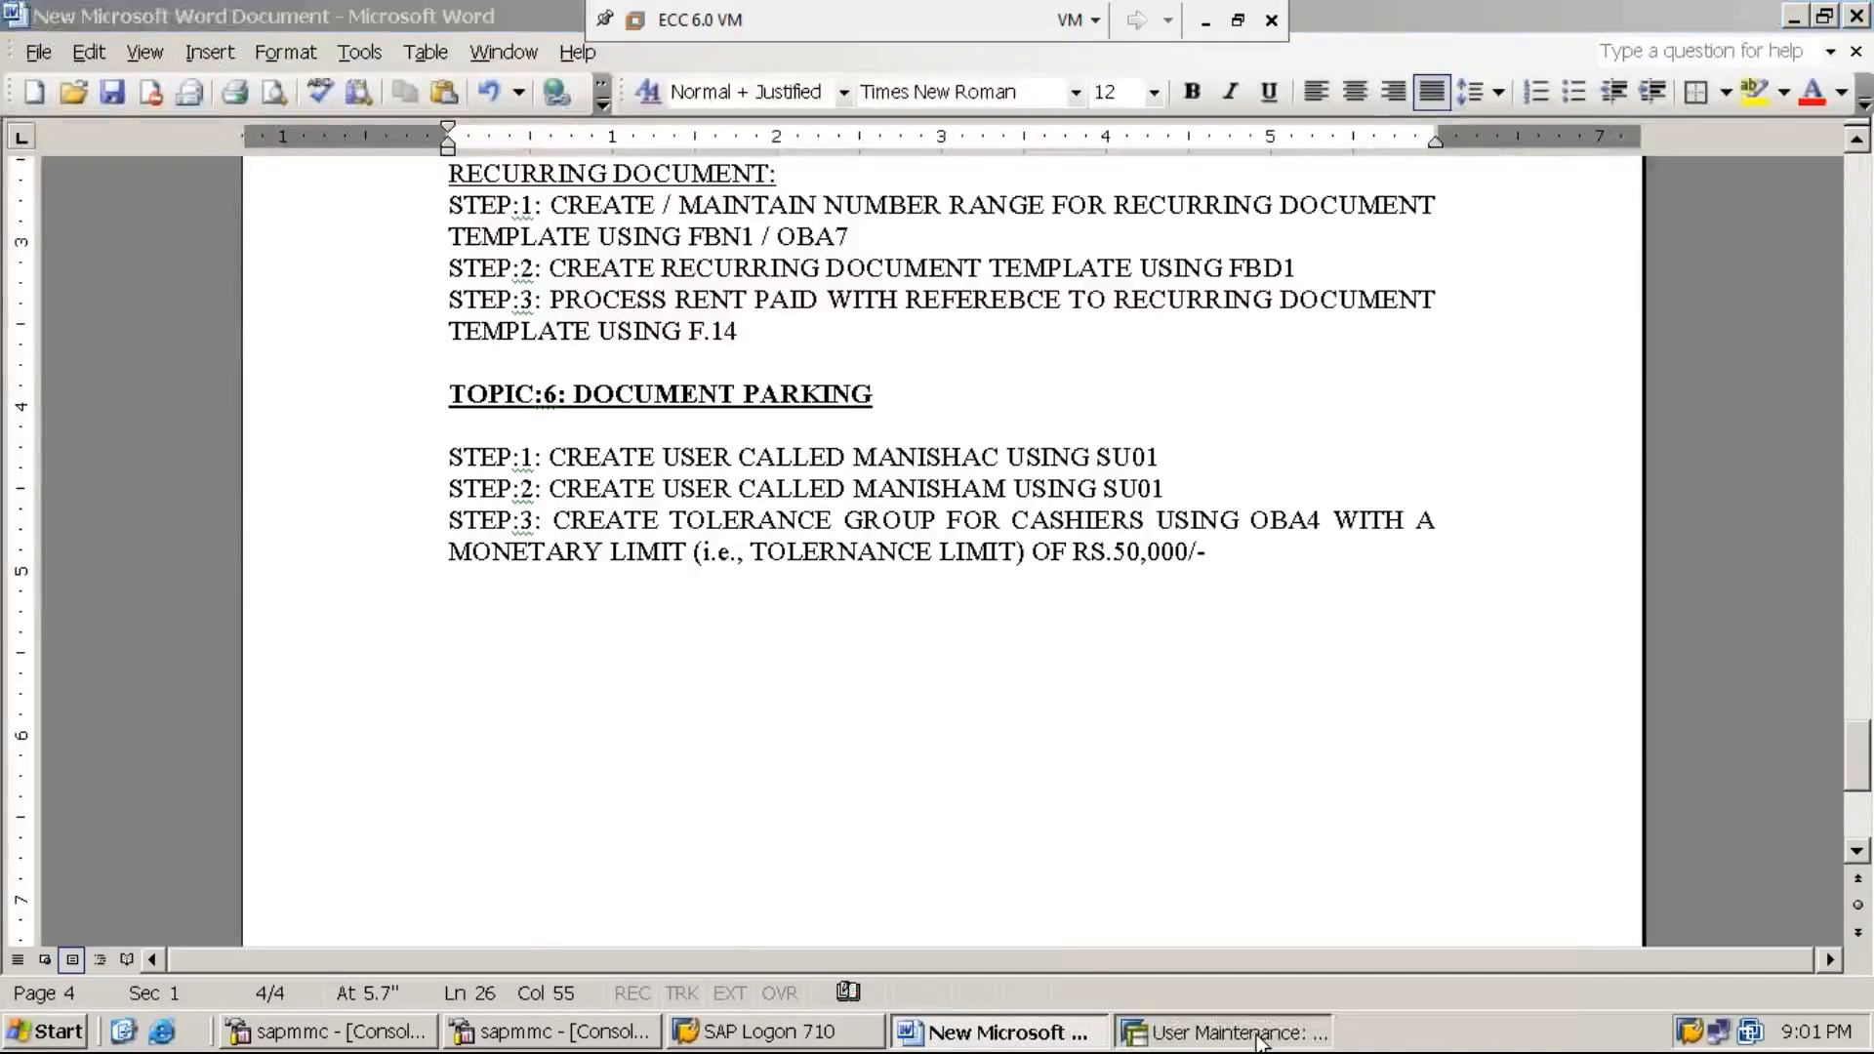
Return to the main menu with /n and run transaction OBA4
click(227, 61)
text(/NO)
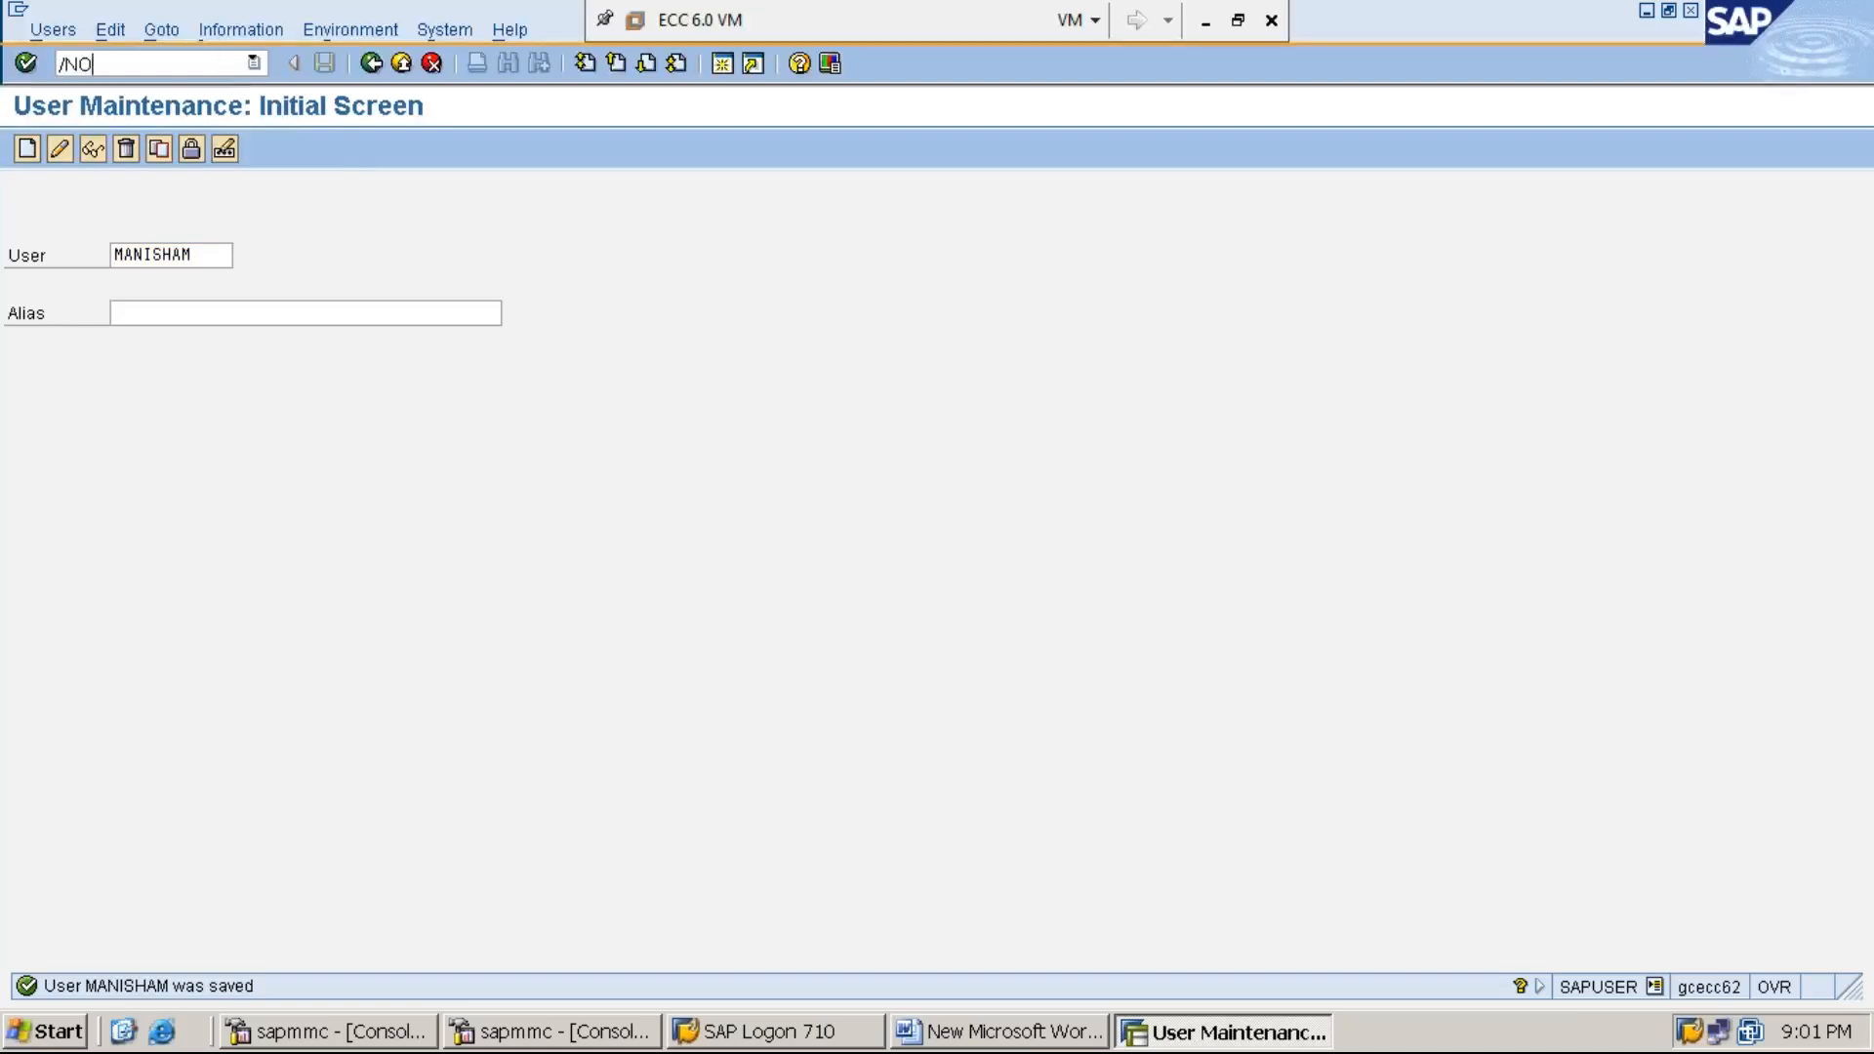
key(BackSpace)
key(BackSpace)
key(BackSpace)
text(/n)
key(Return)
text(OBA4)
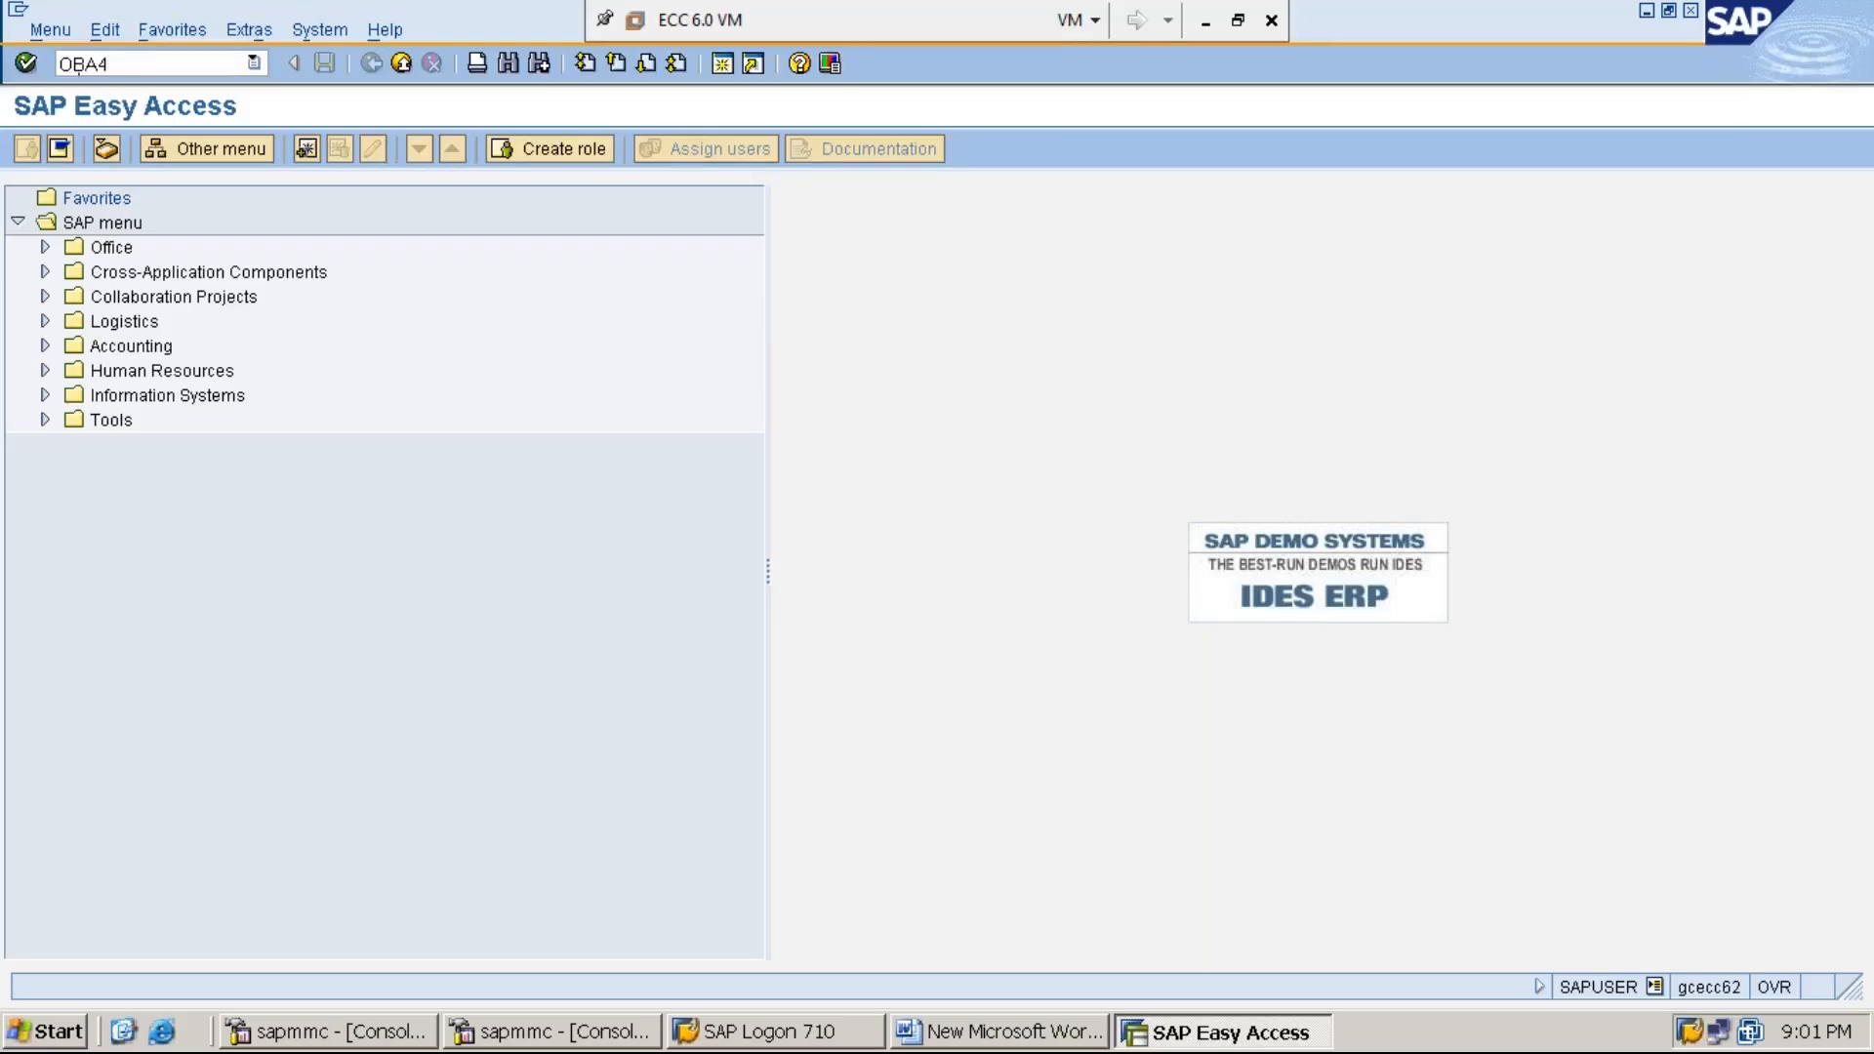
key(Return)
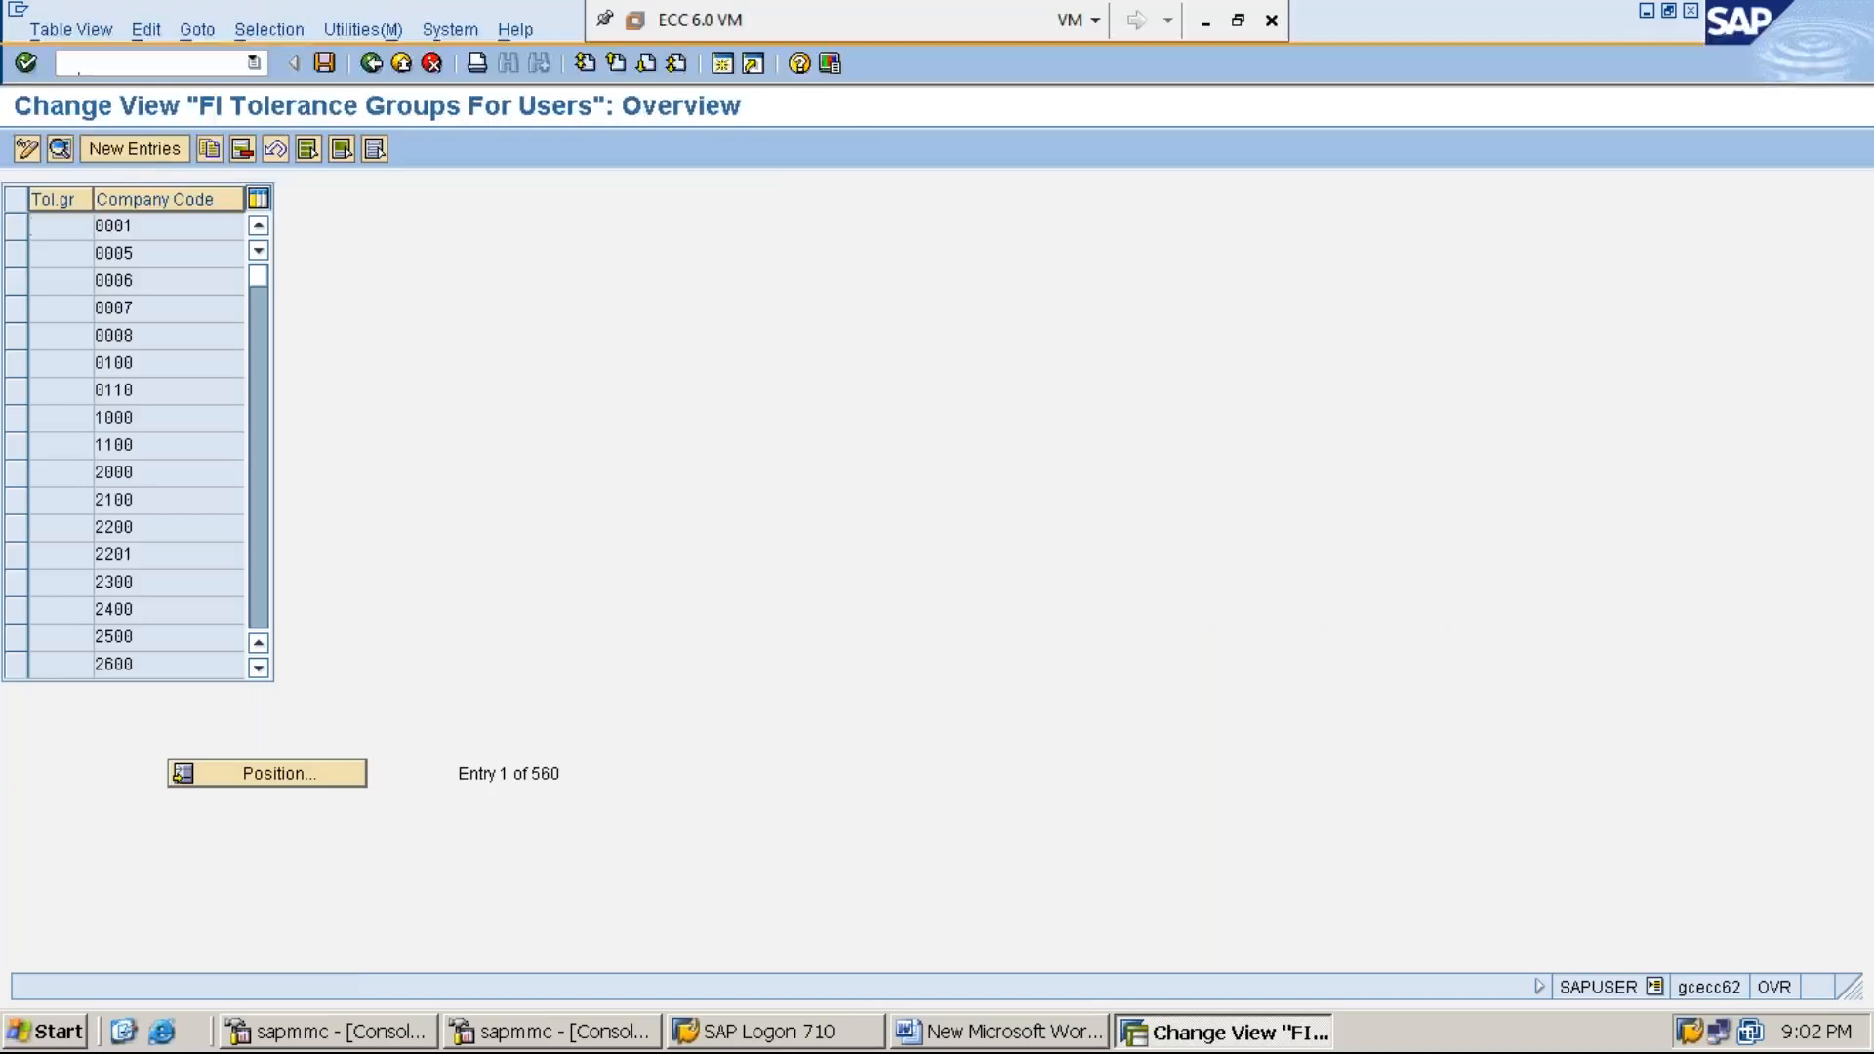
Add a new tolerance group entry with group CASH and company code MMI1
click(161, 155)
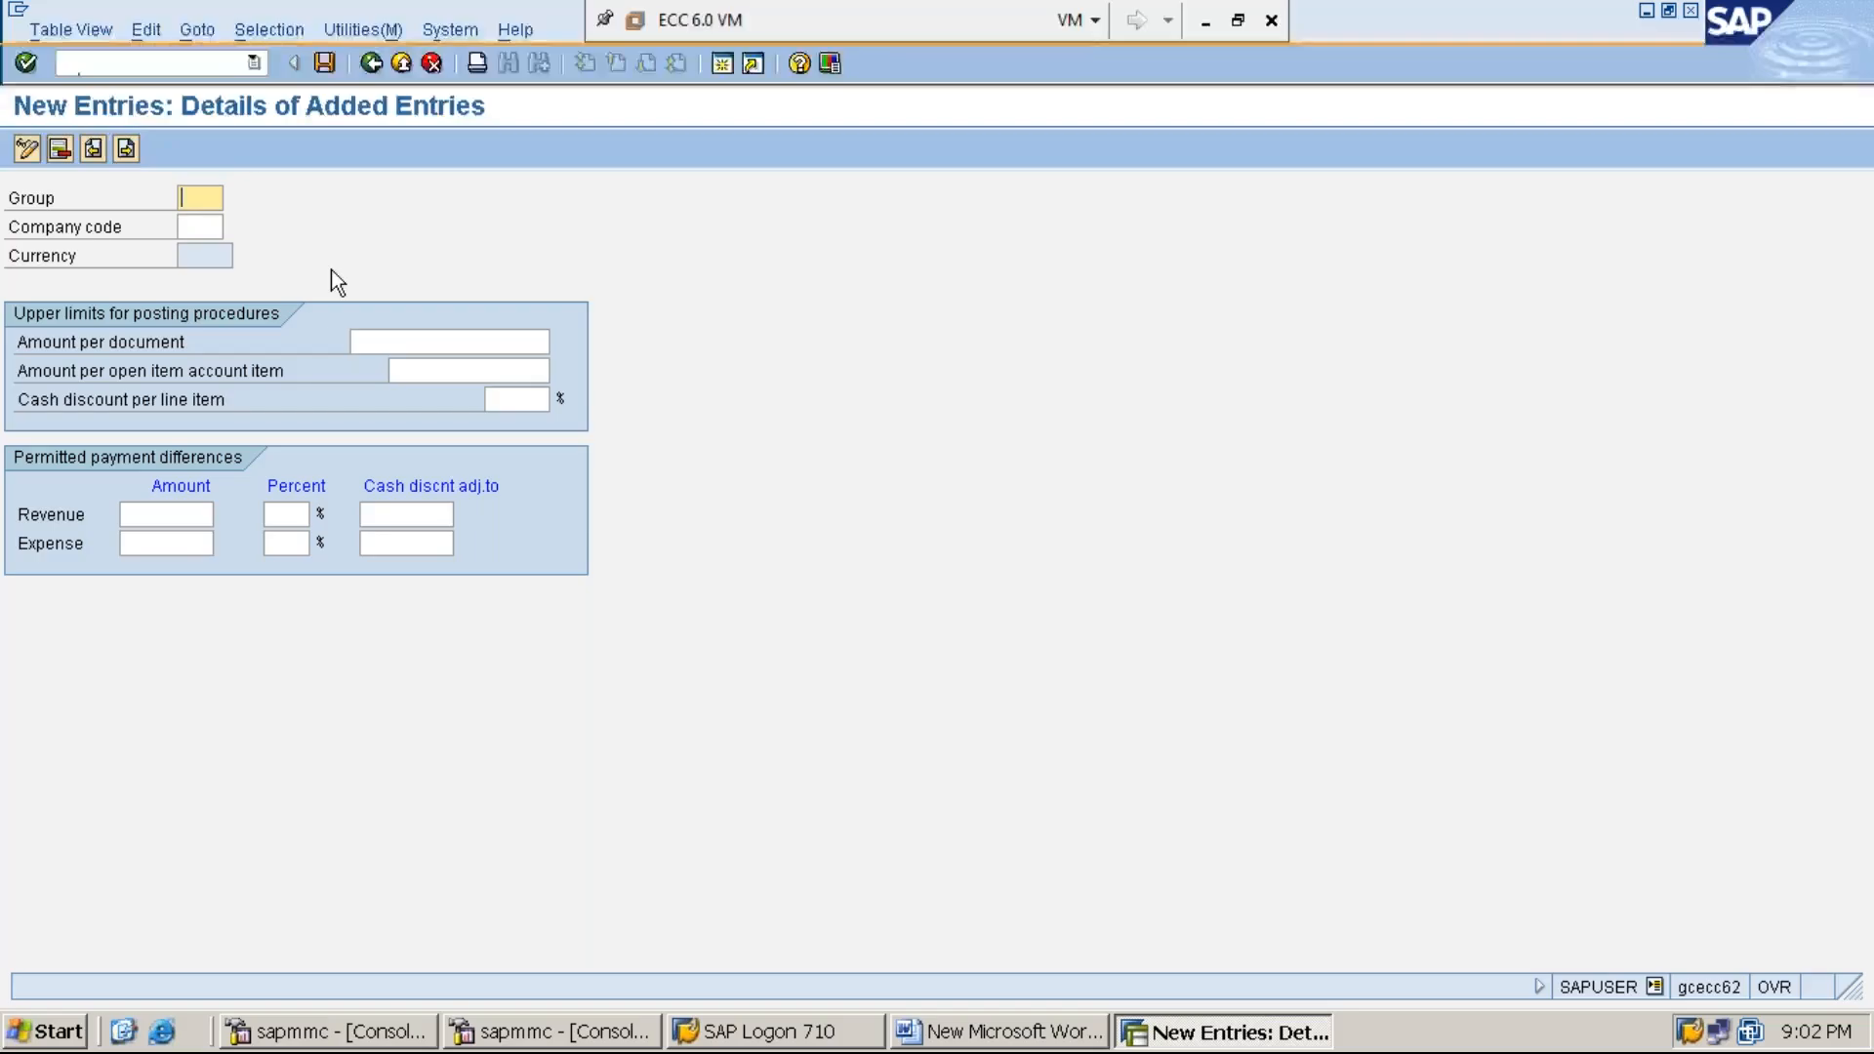
text(CASH)
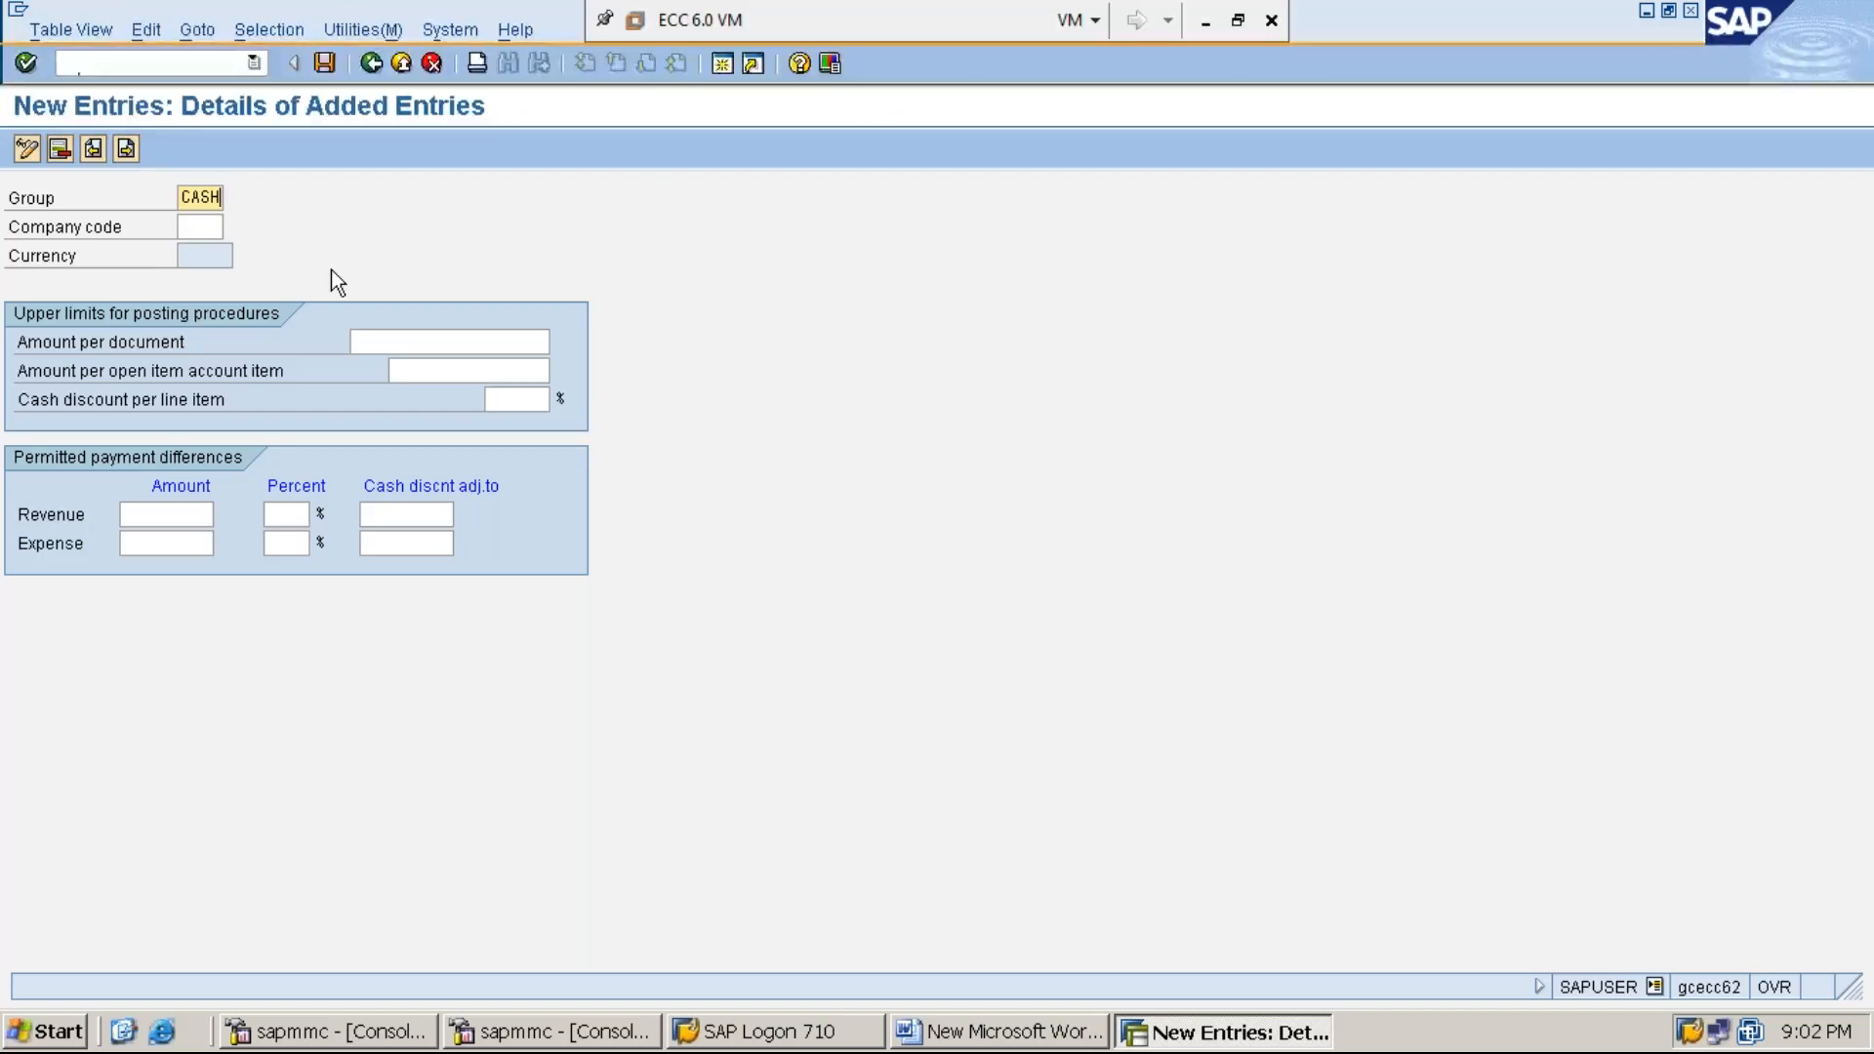
key(Tab)
text(MMI1)
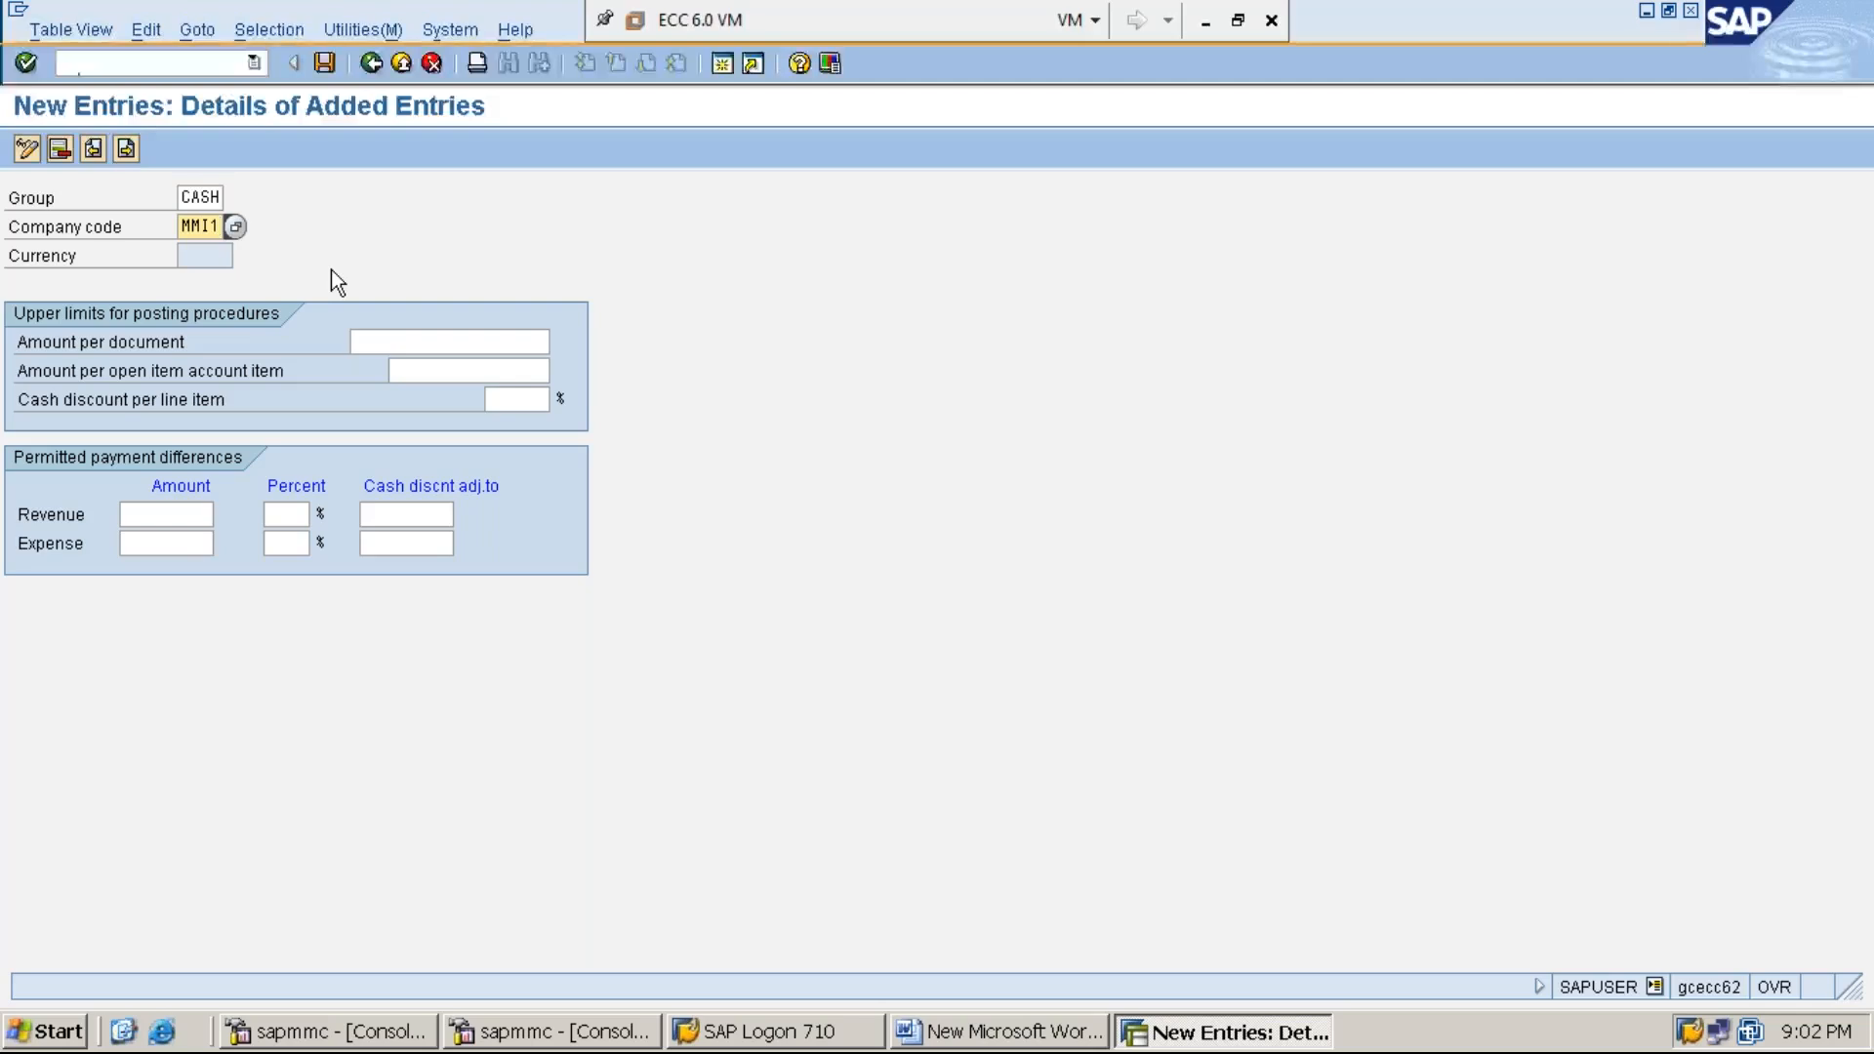
Set 50000 for both amount limits and a 5% cash discount per line item, then save
click(422, 335)
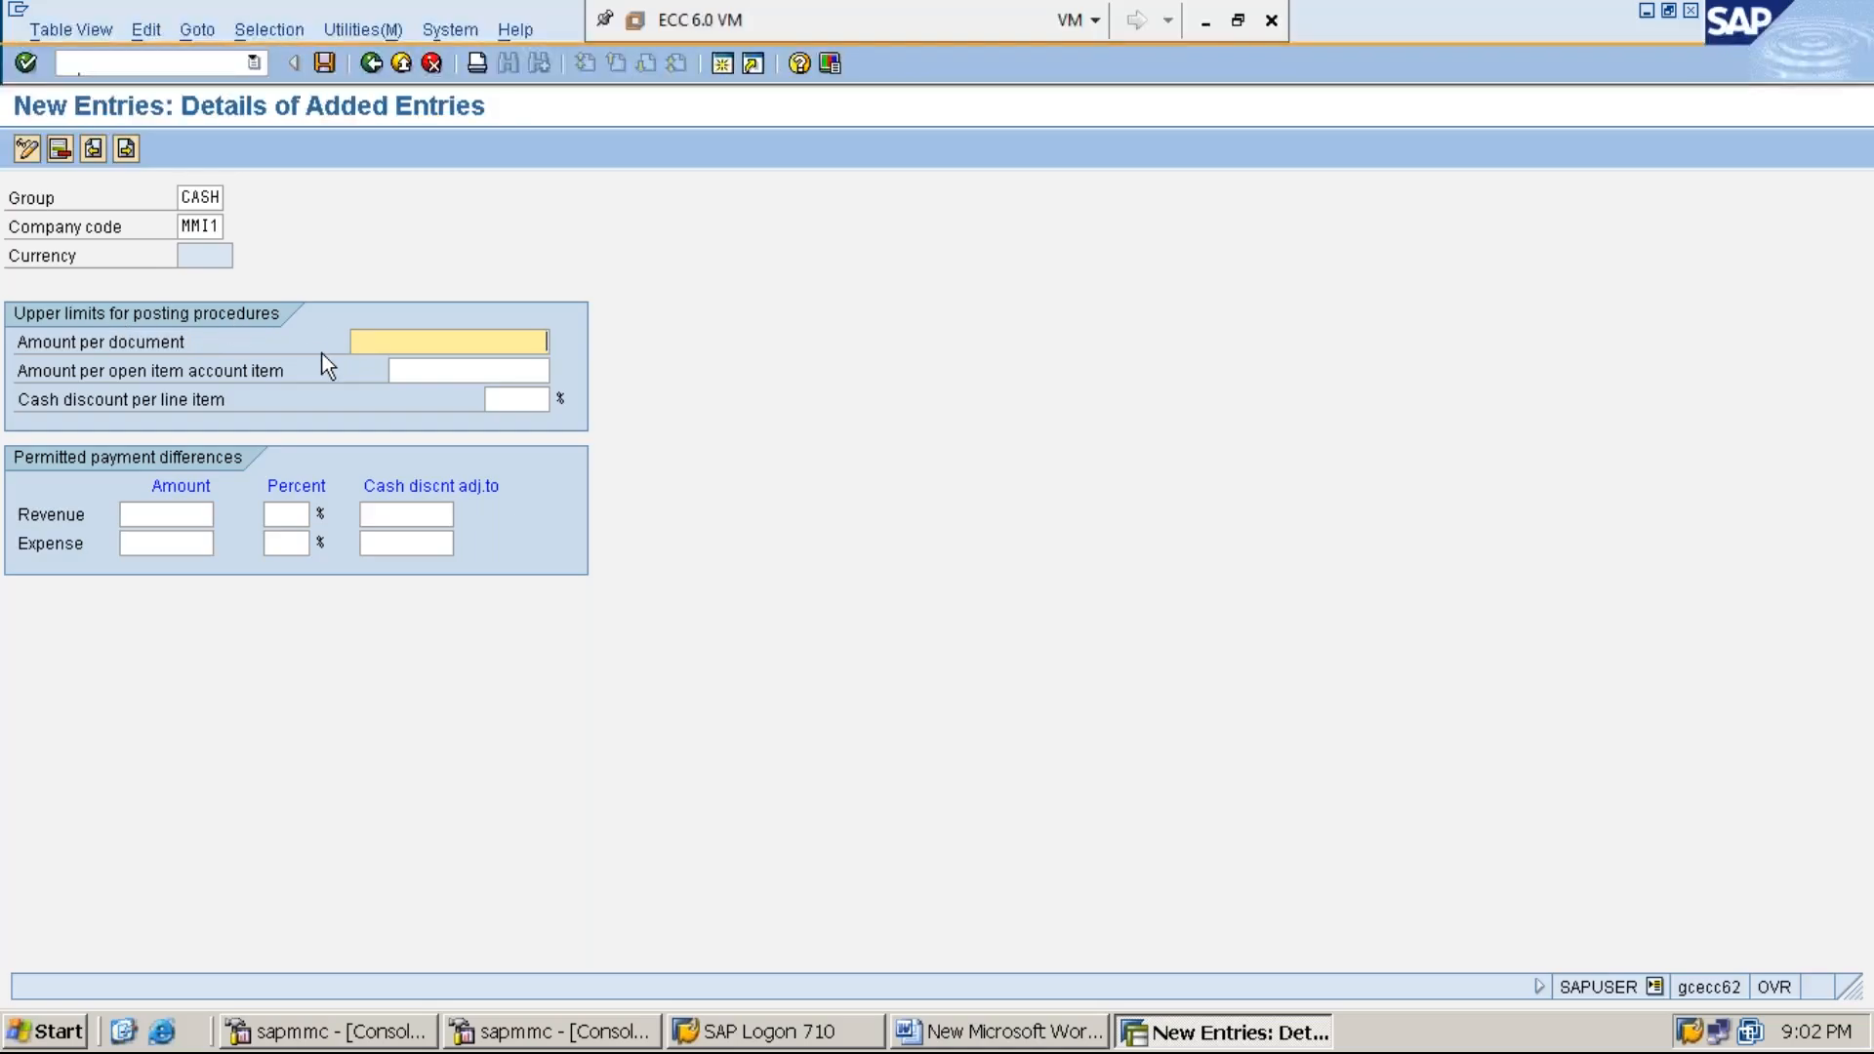
text(50000)
key(Tab)
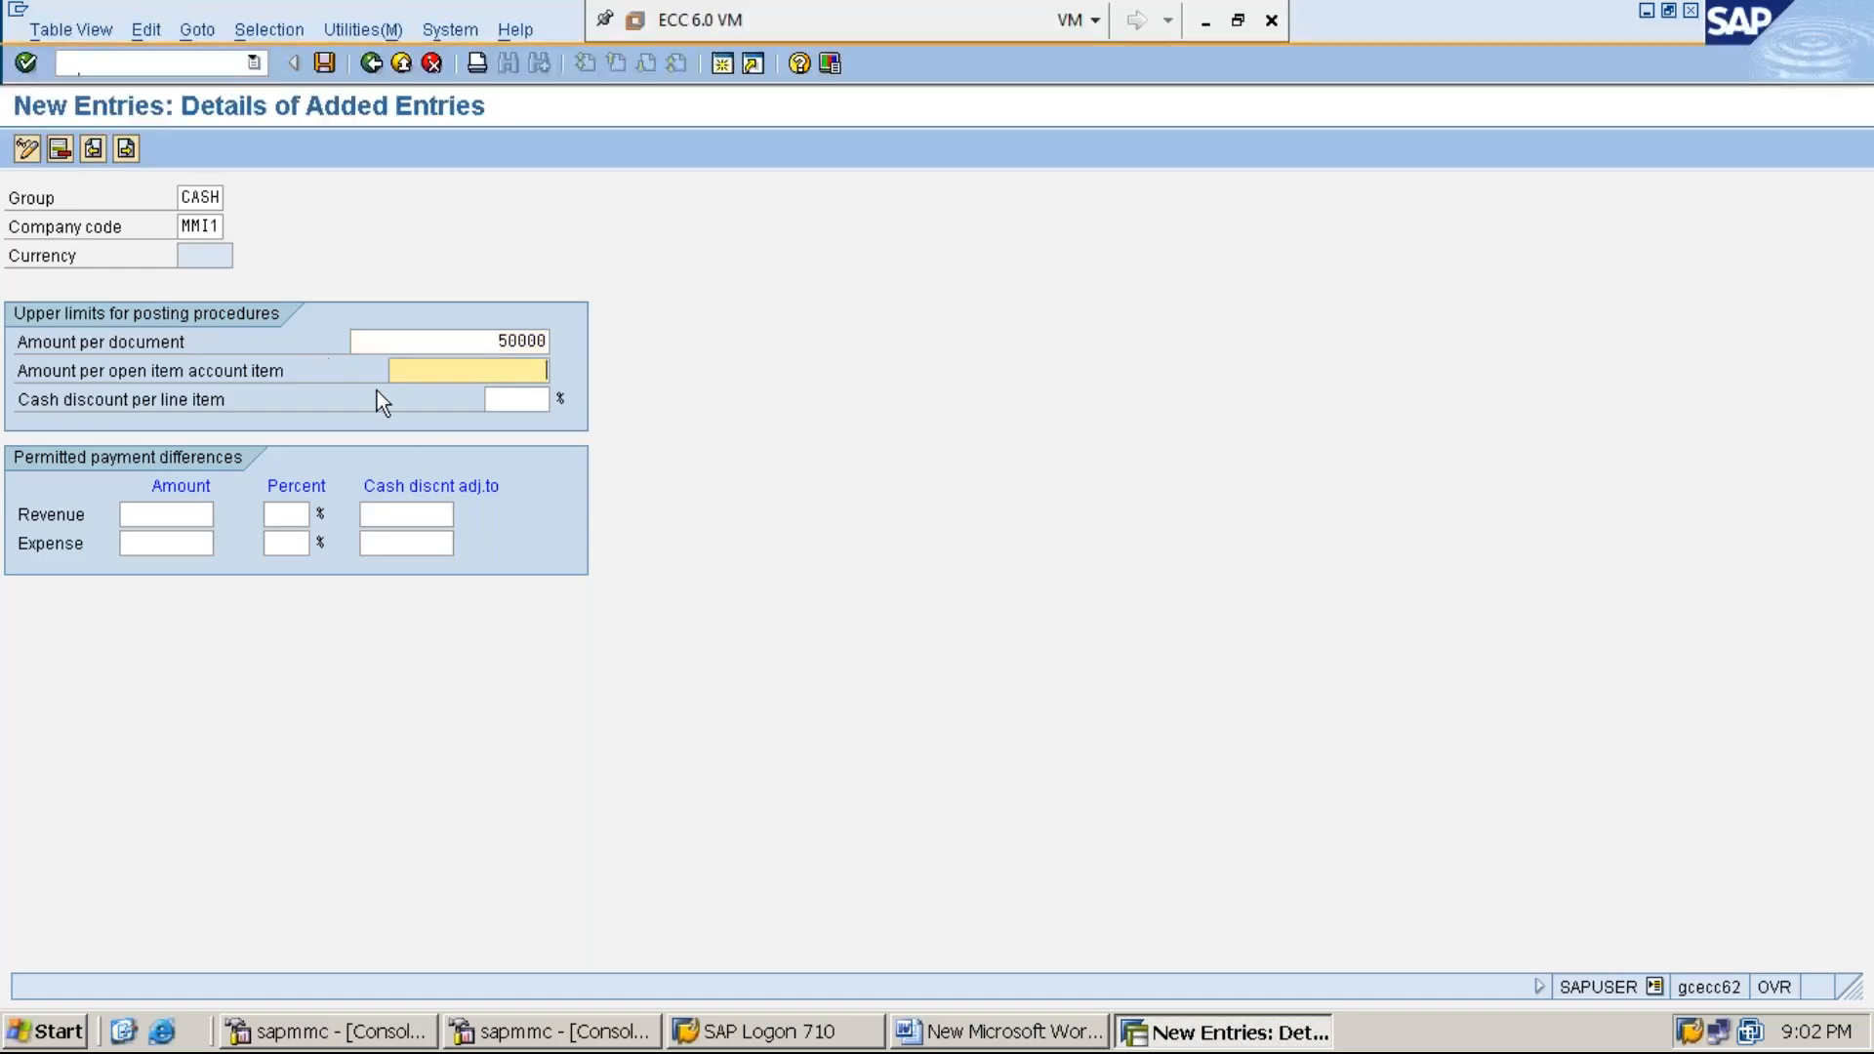
text(50000)
click(509, 399)
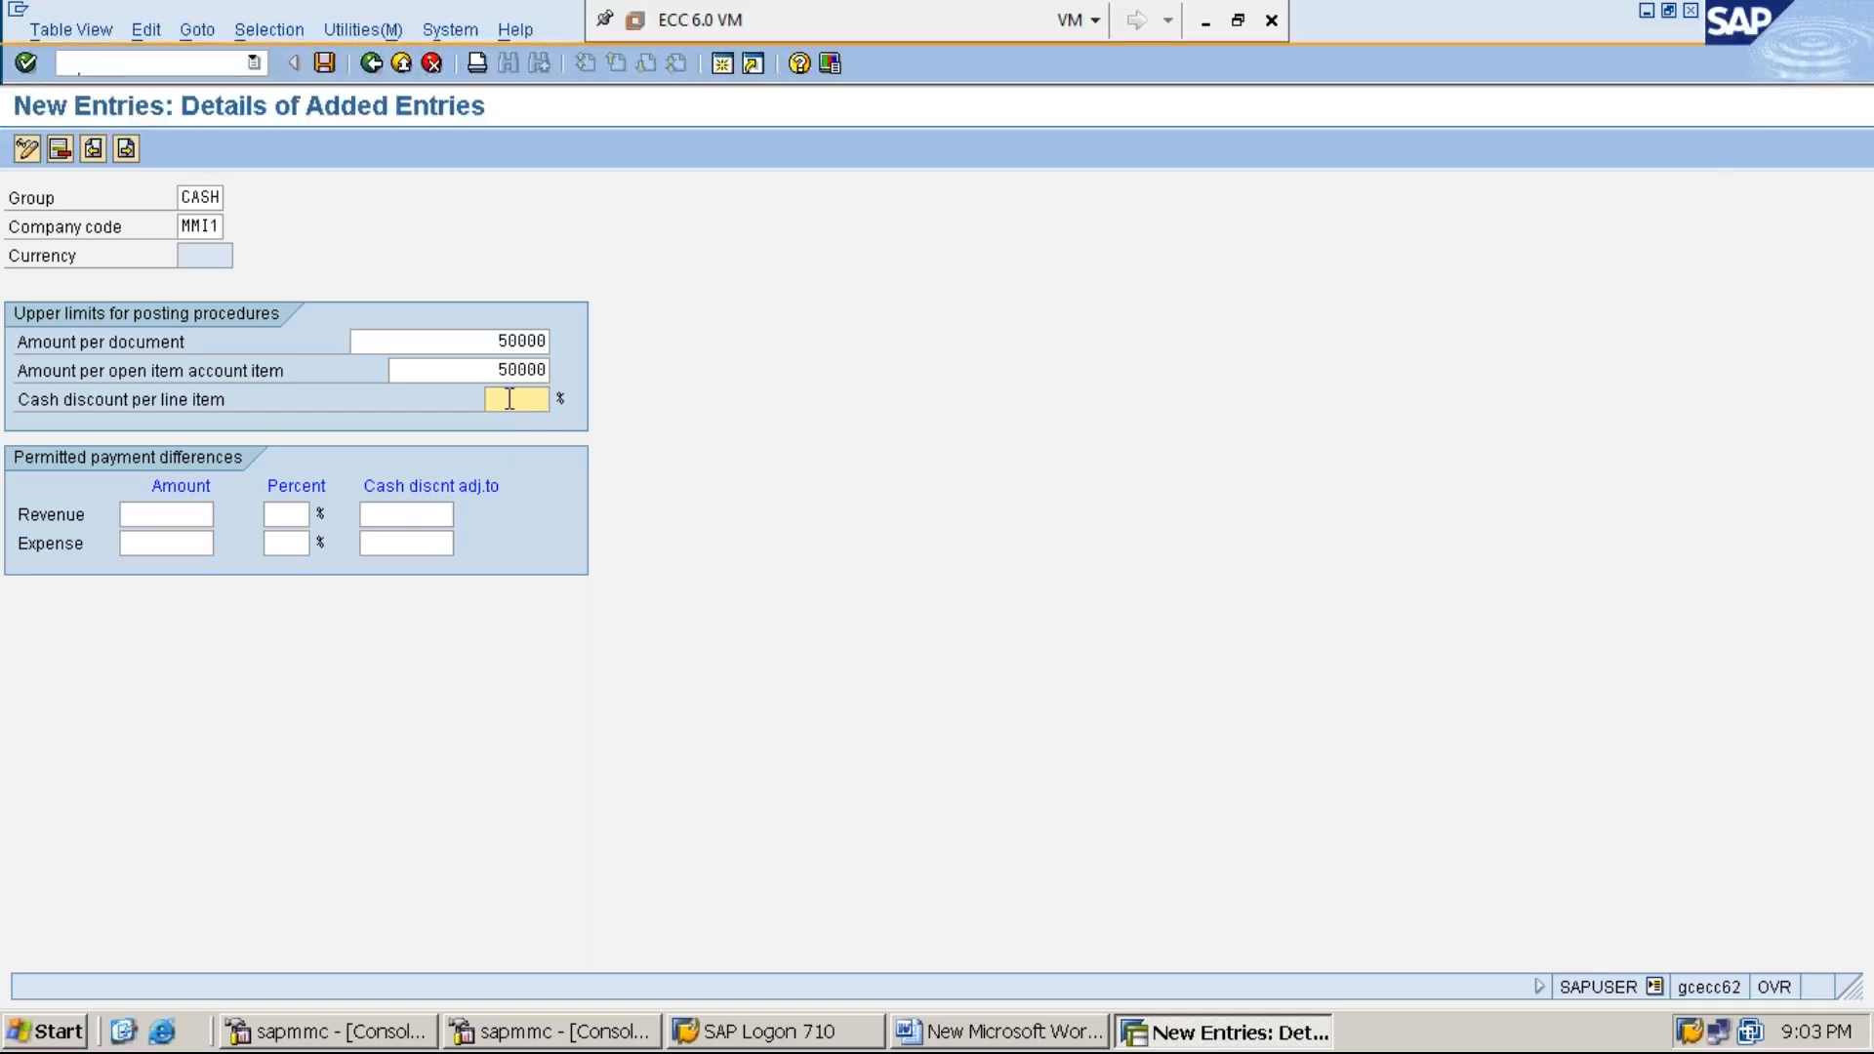
text(5)
click(323, 64)
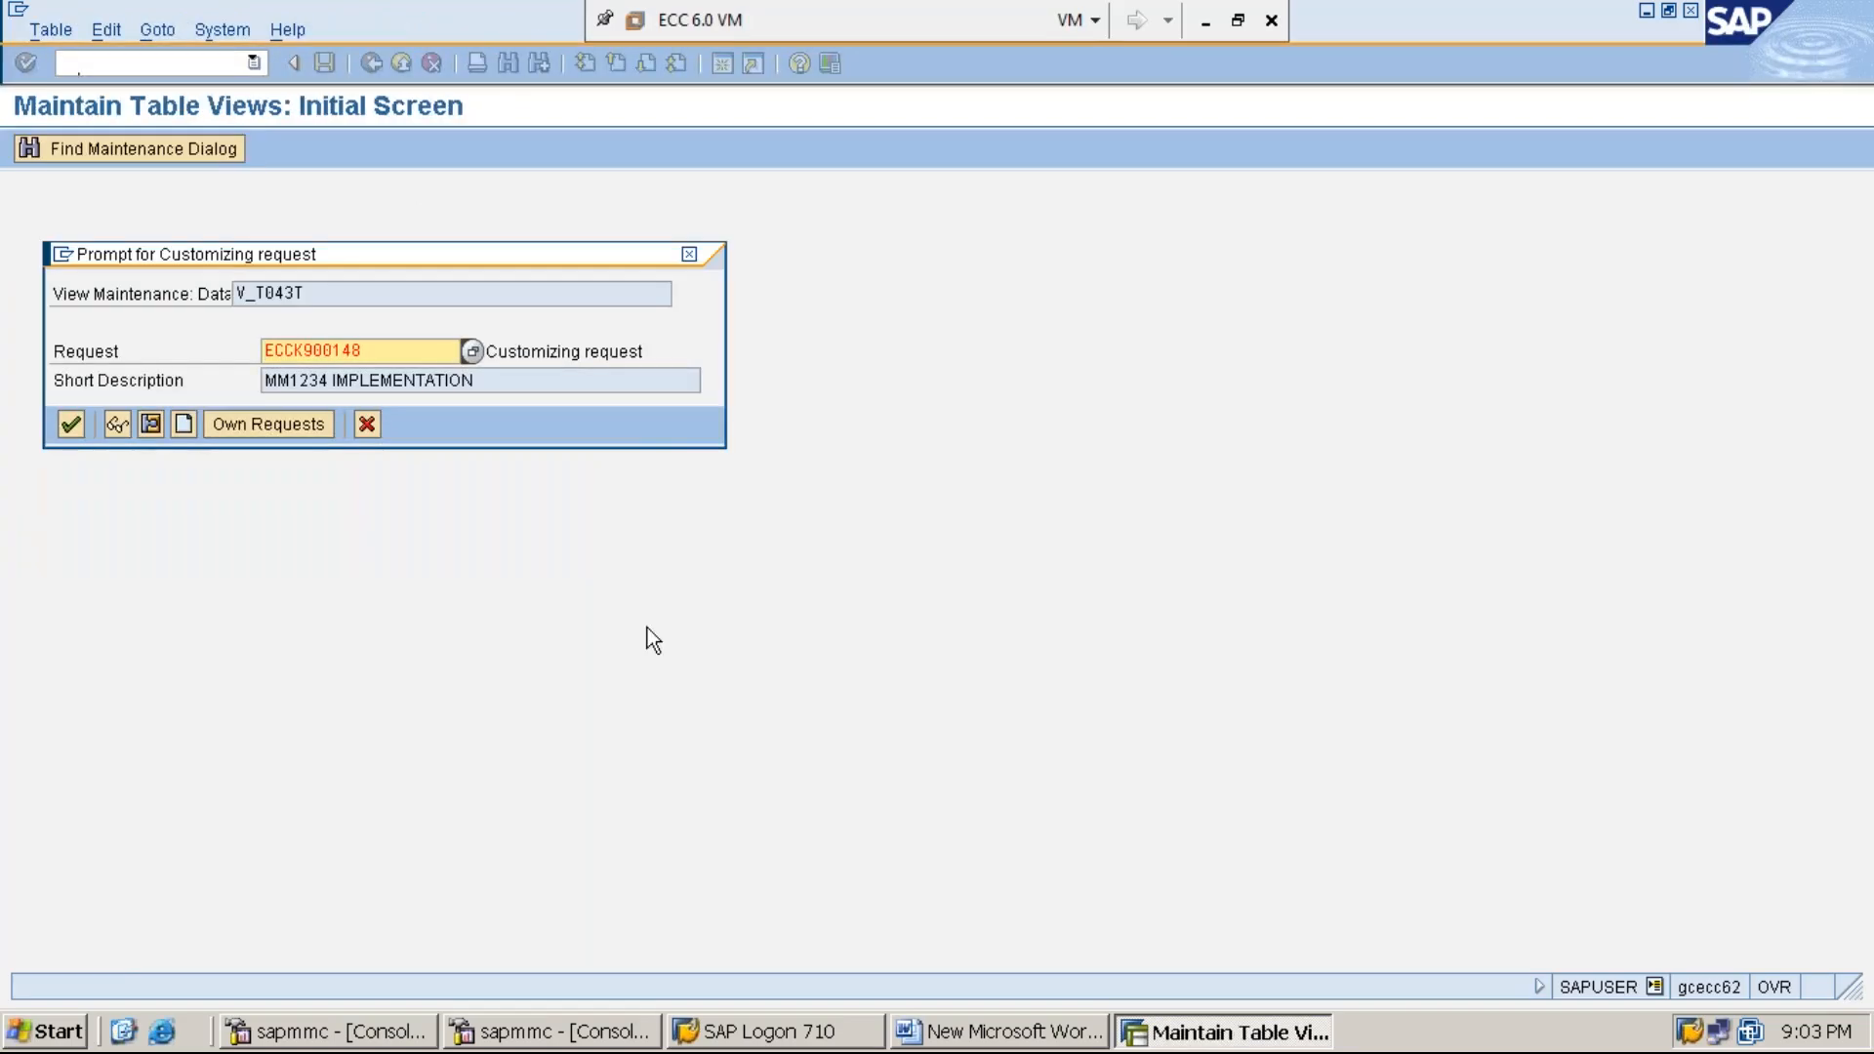
Confirm the customizing request to save group CASH, then return to the Word notes
key(Return)
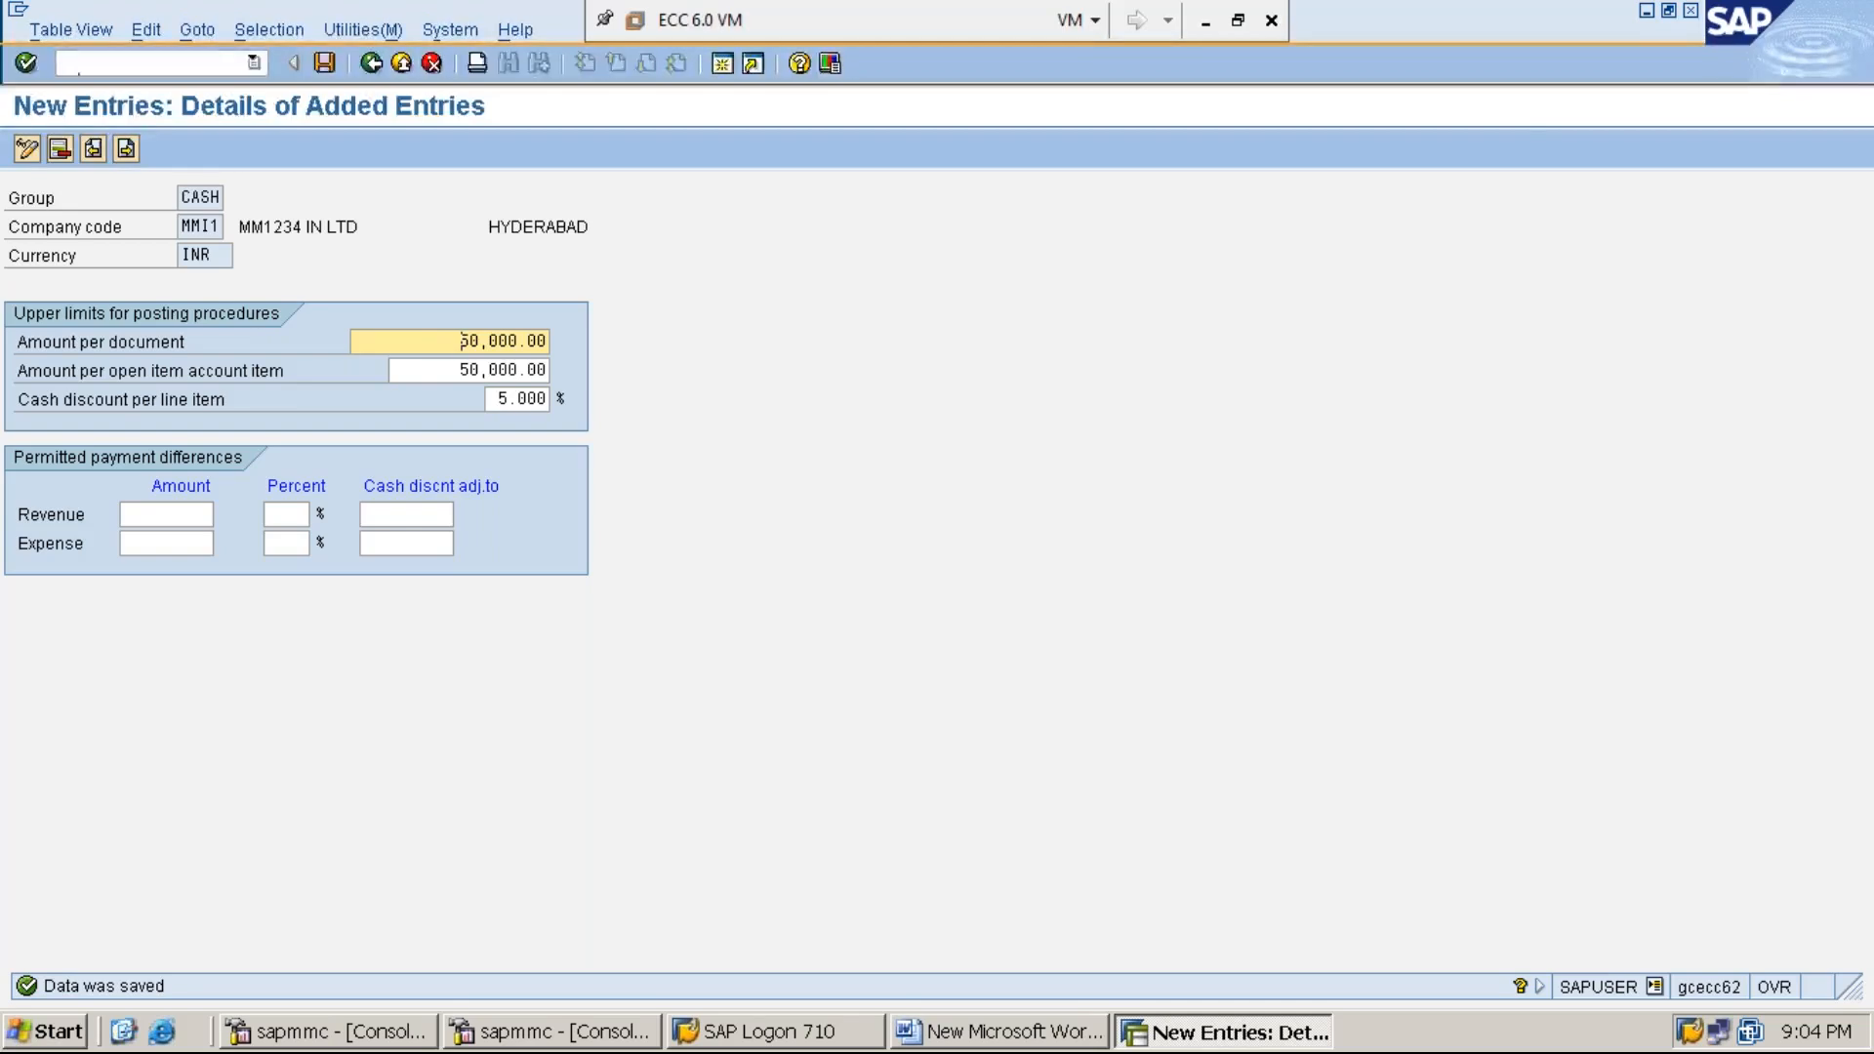
click(1647, 12)
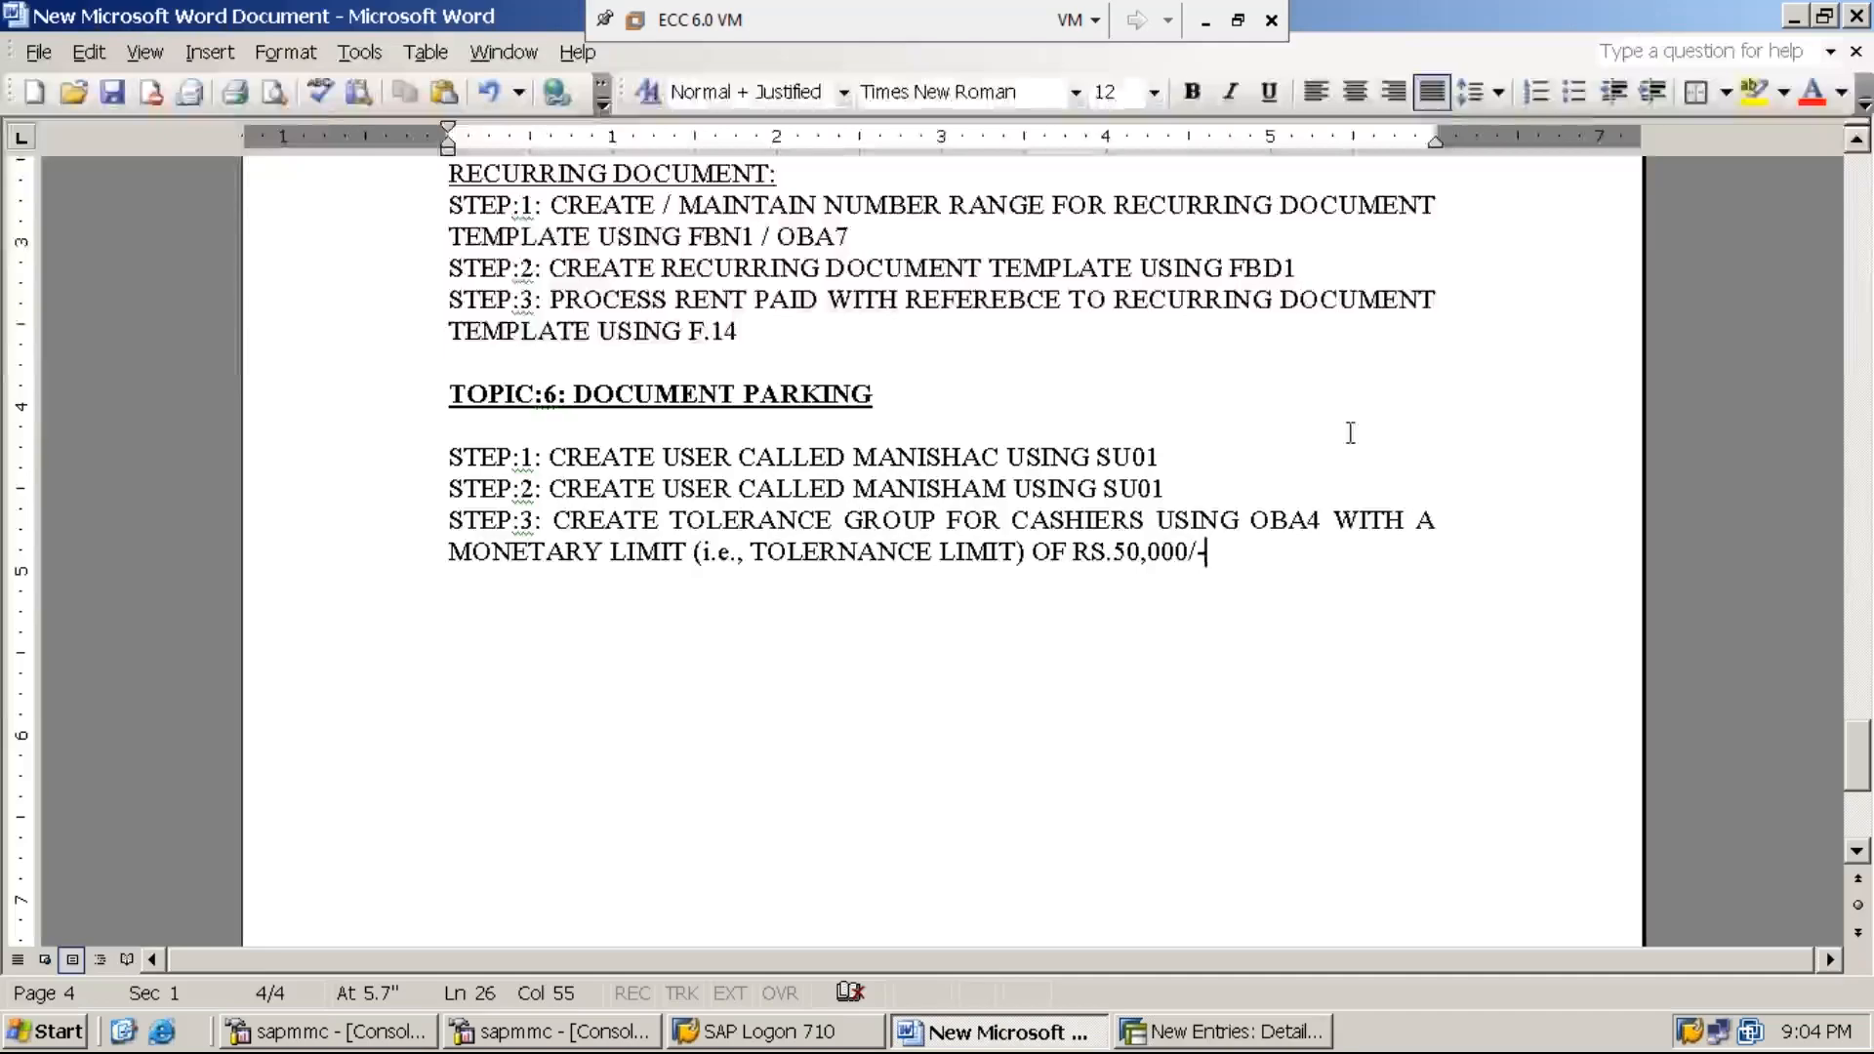
Add the STEP:4 line: managers' tolerance group via OBA4 with an RS.5,00,000/- limit
key(Return)
text(STE)
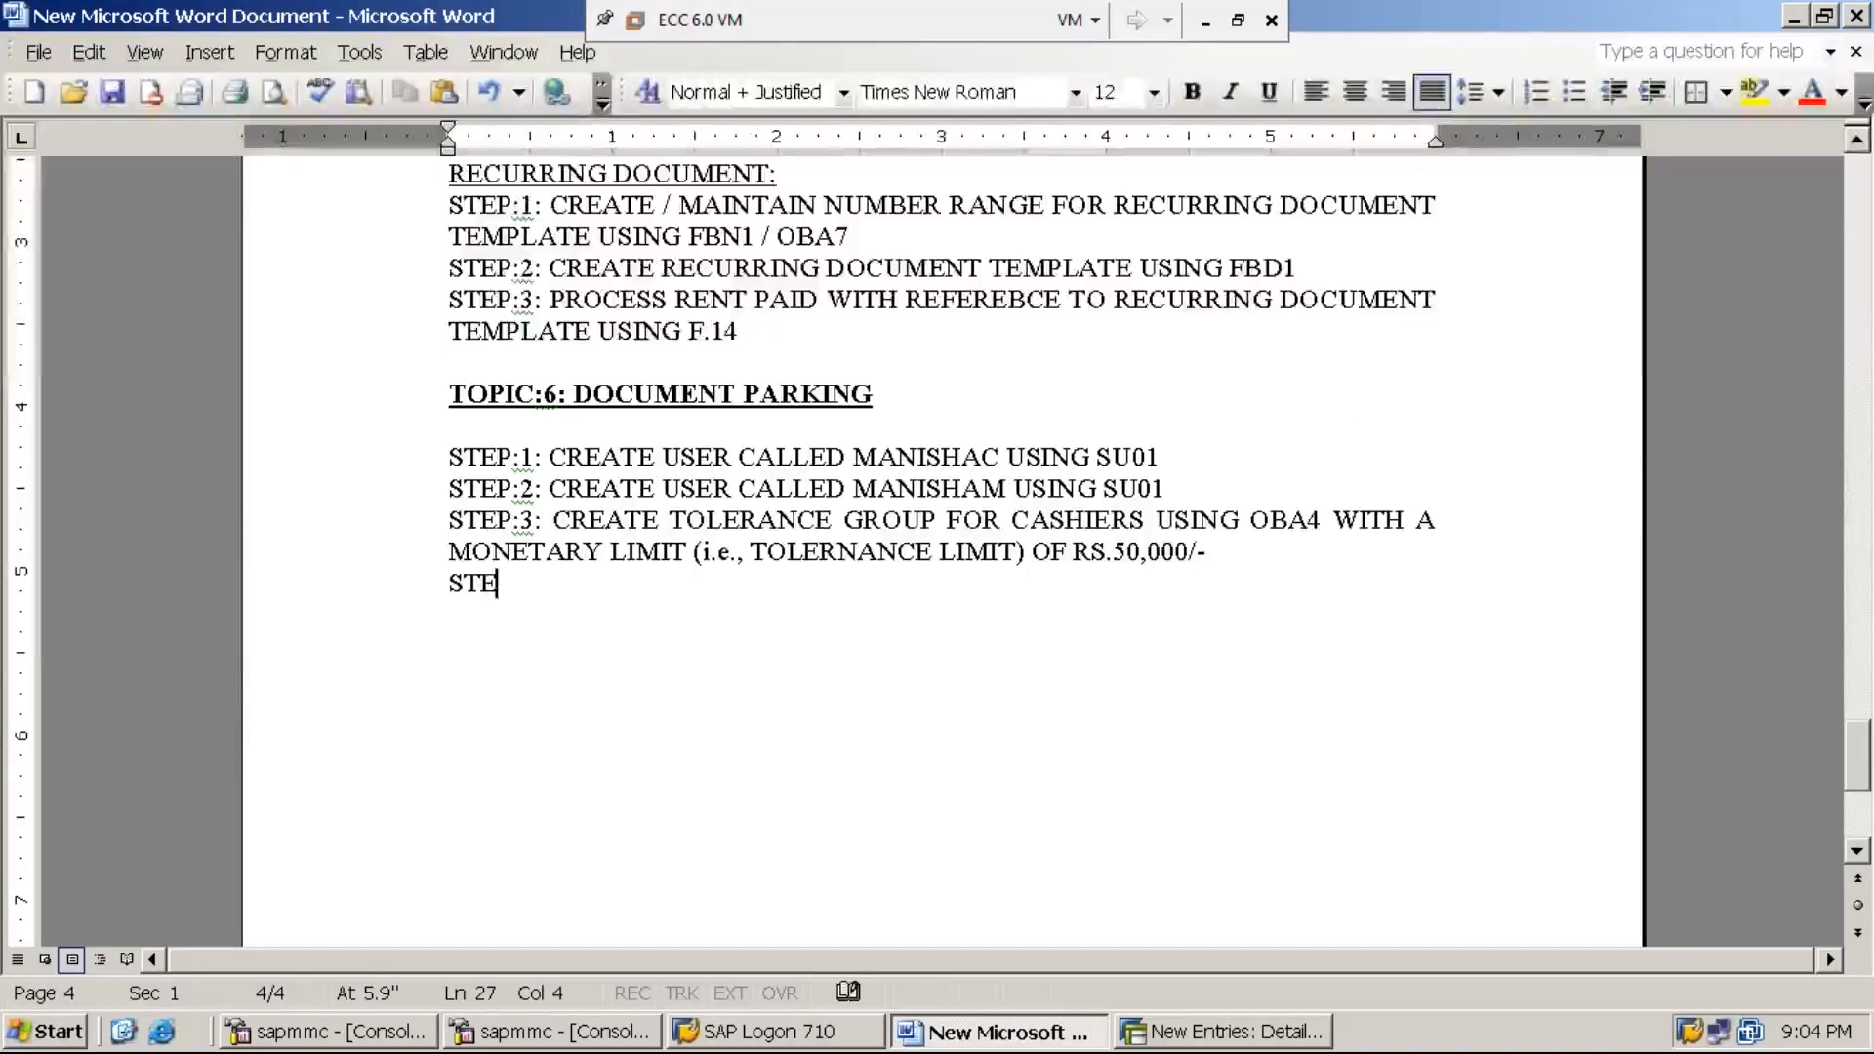
text(P:4: )
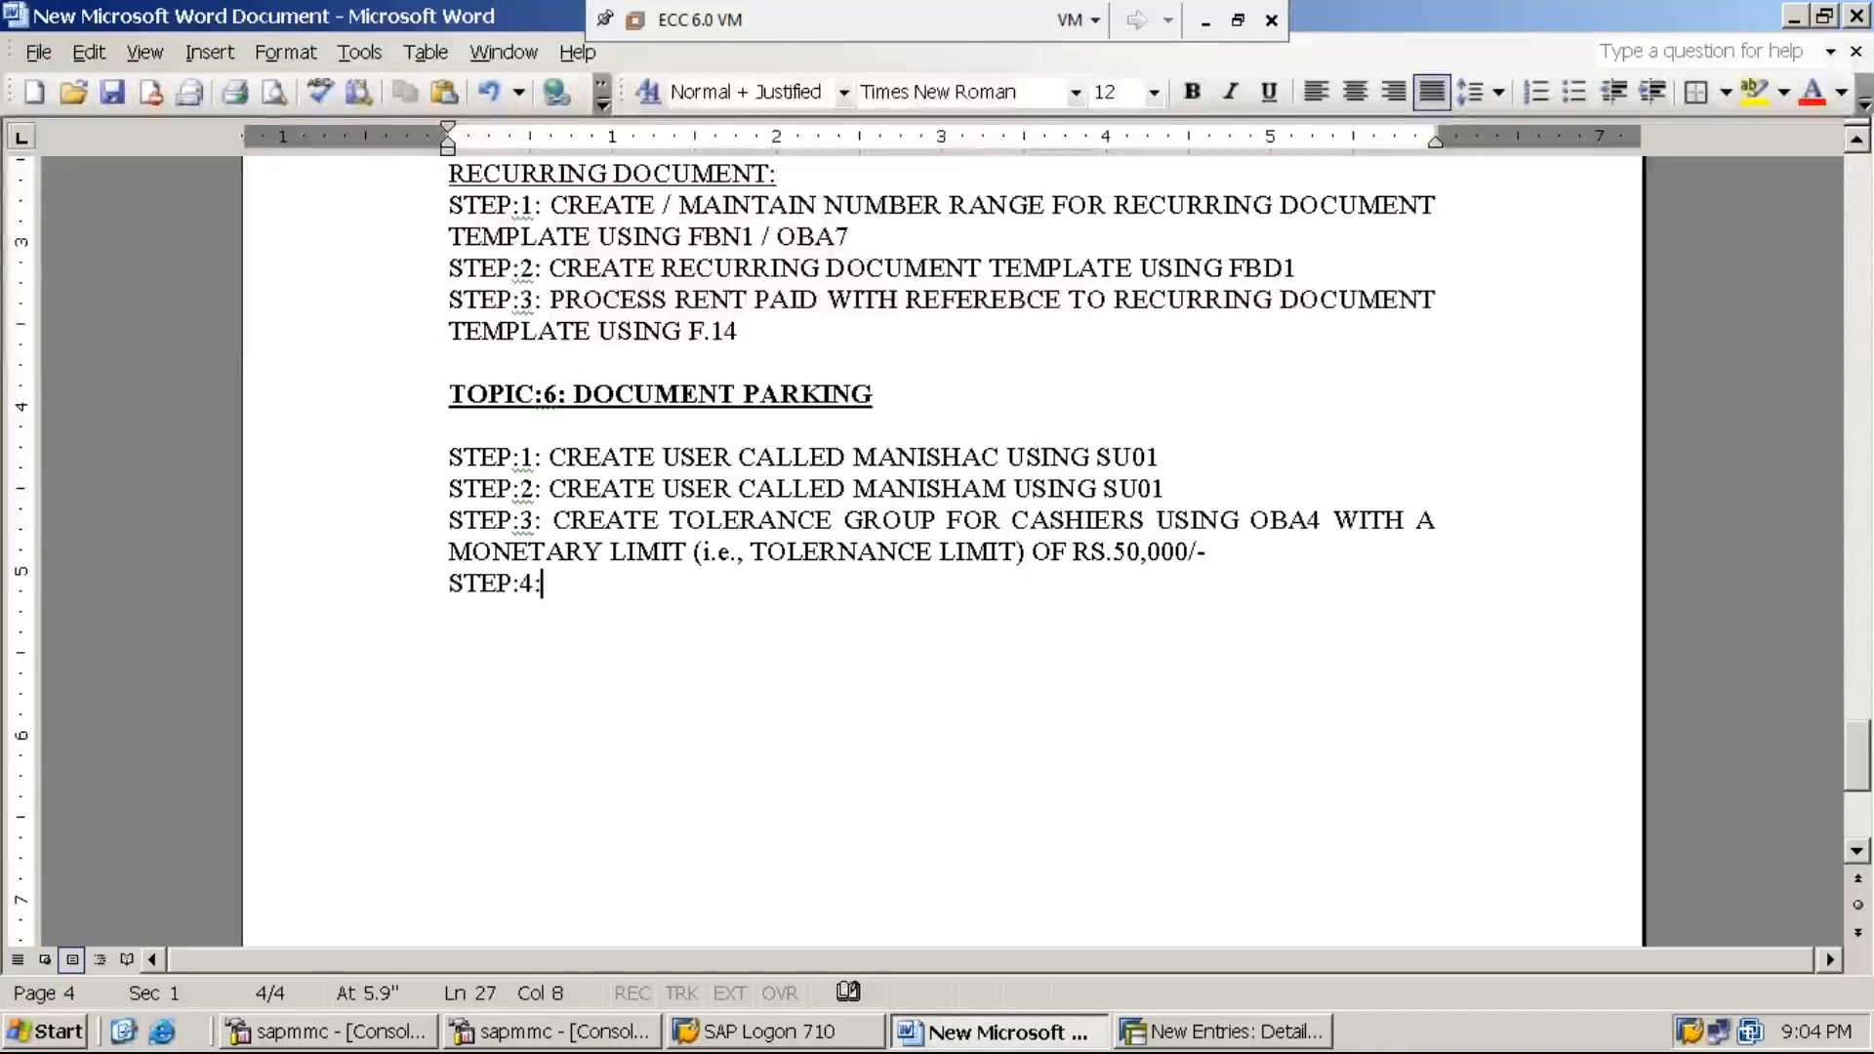
text(CREATE )
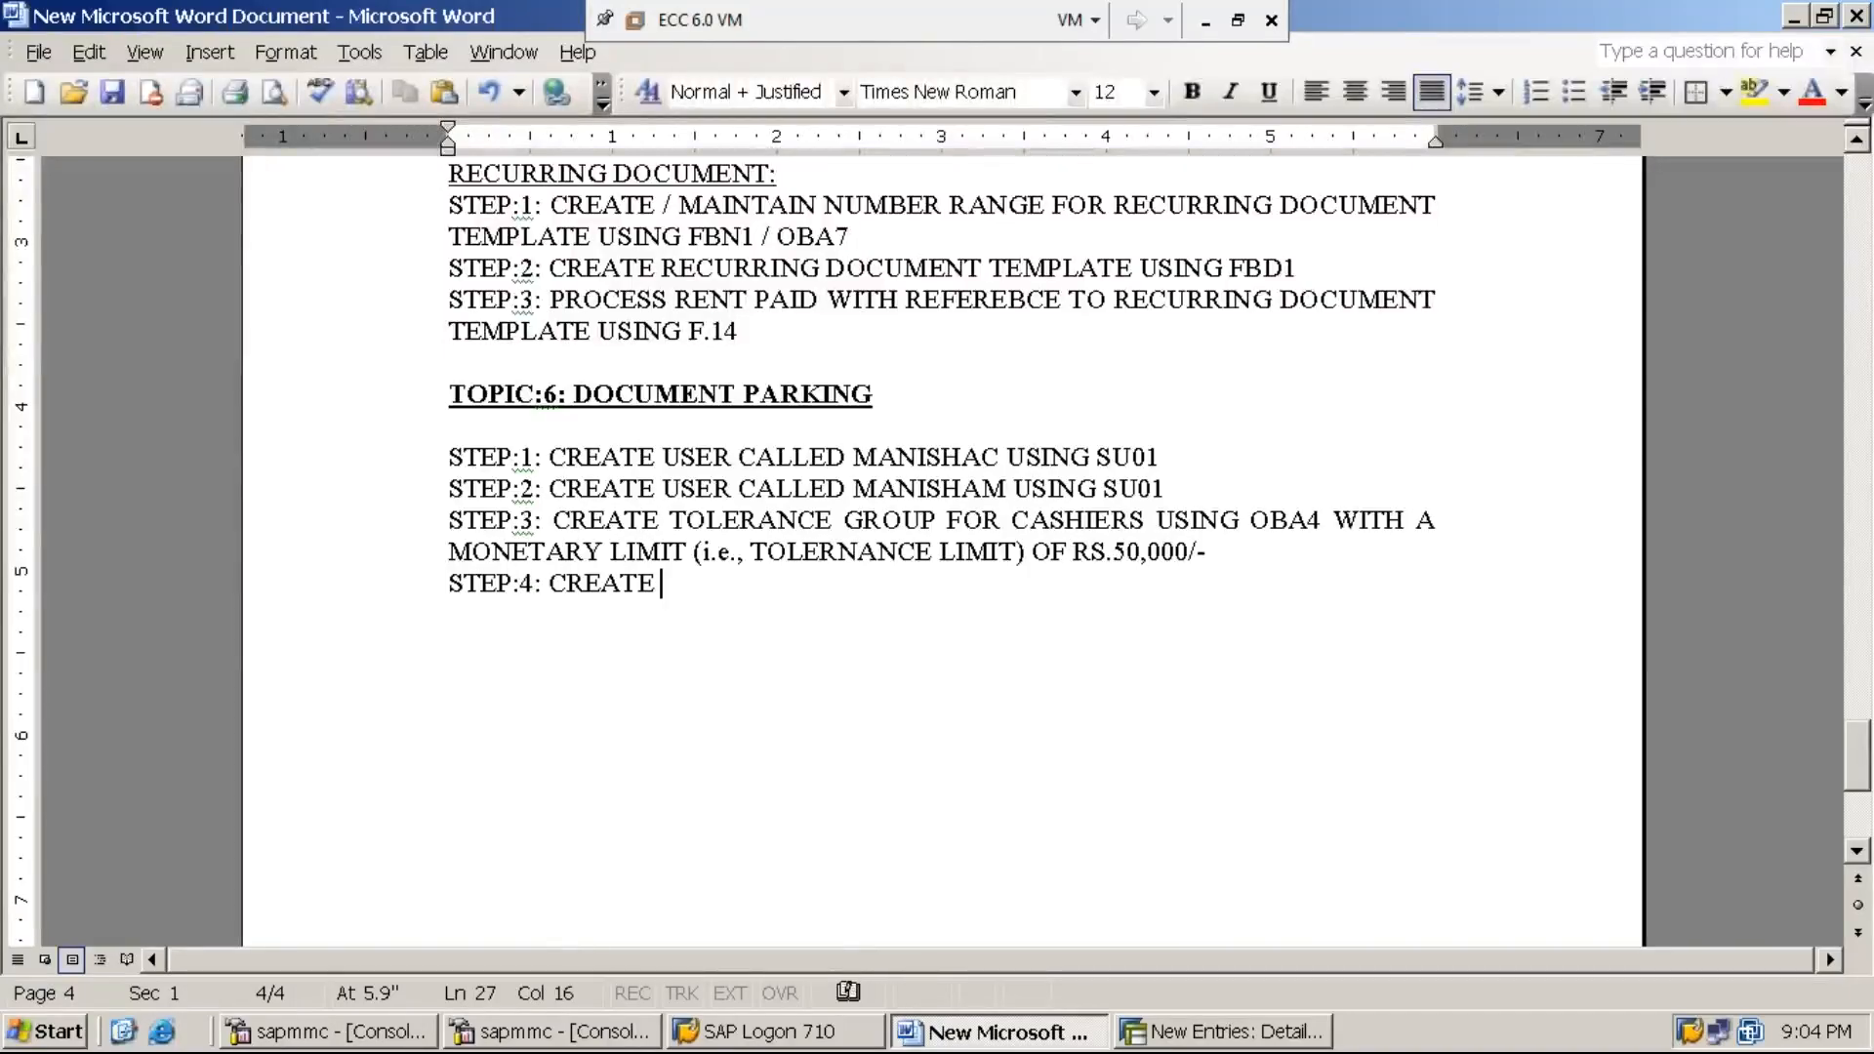
text(TOLERANE G)
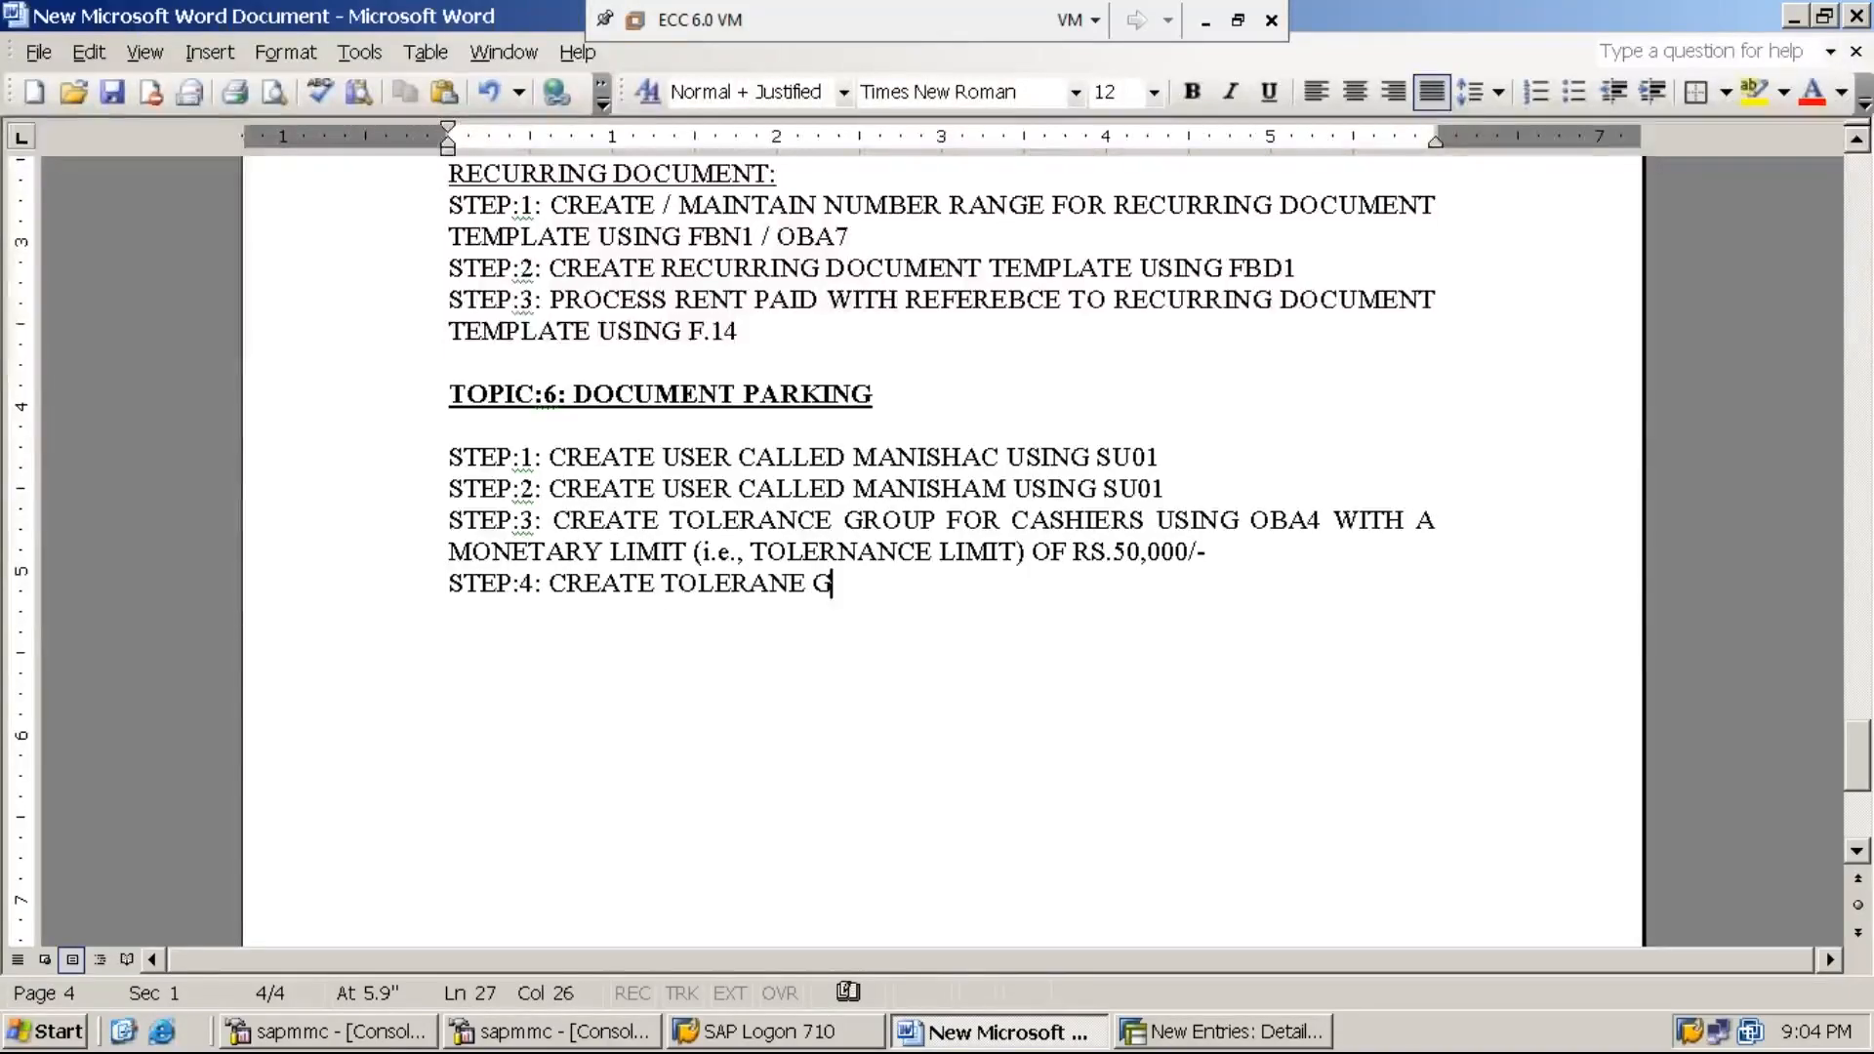
text(ROUP FOR ,)
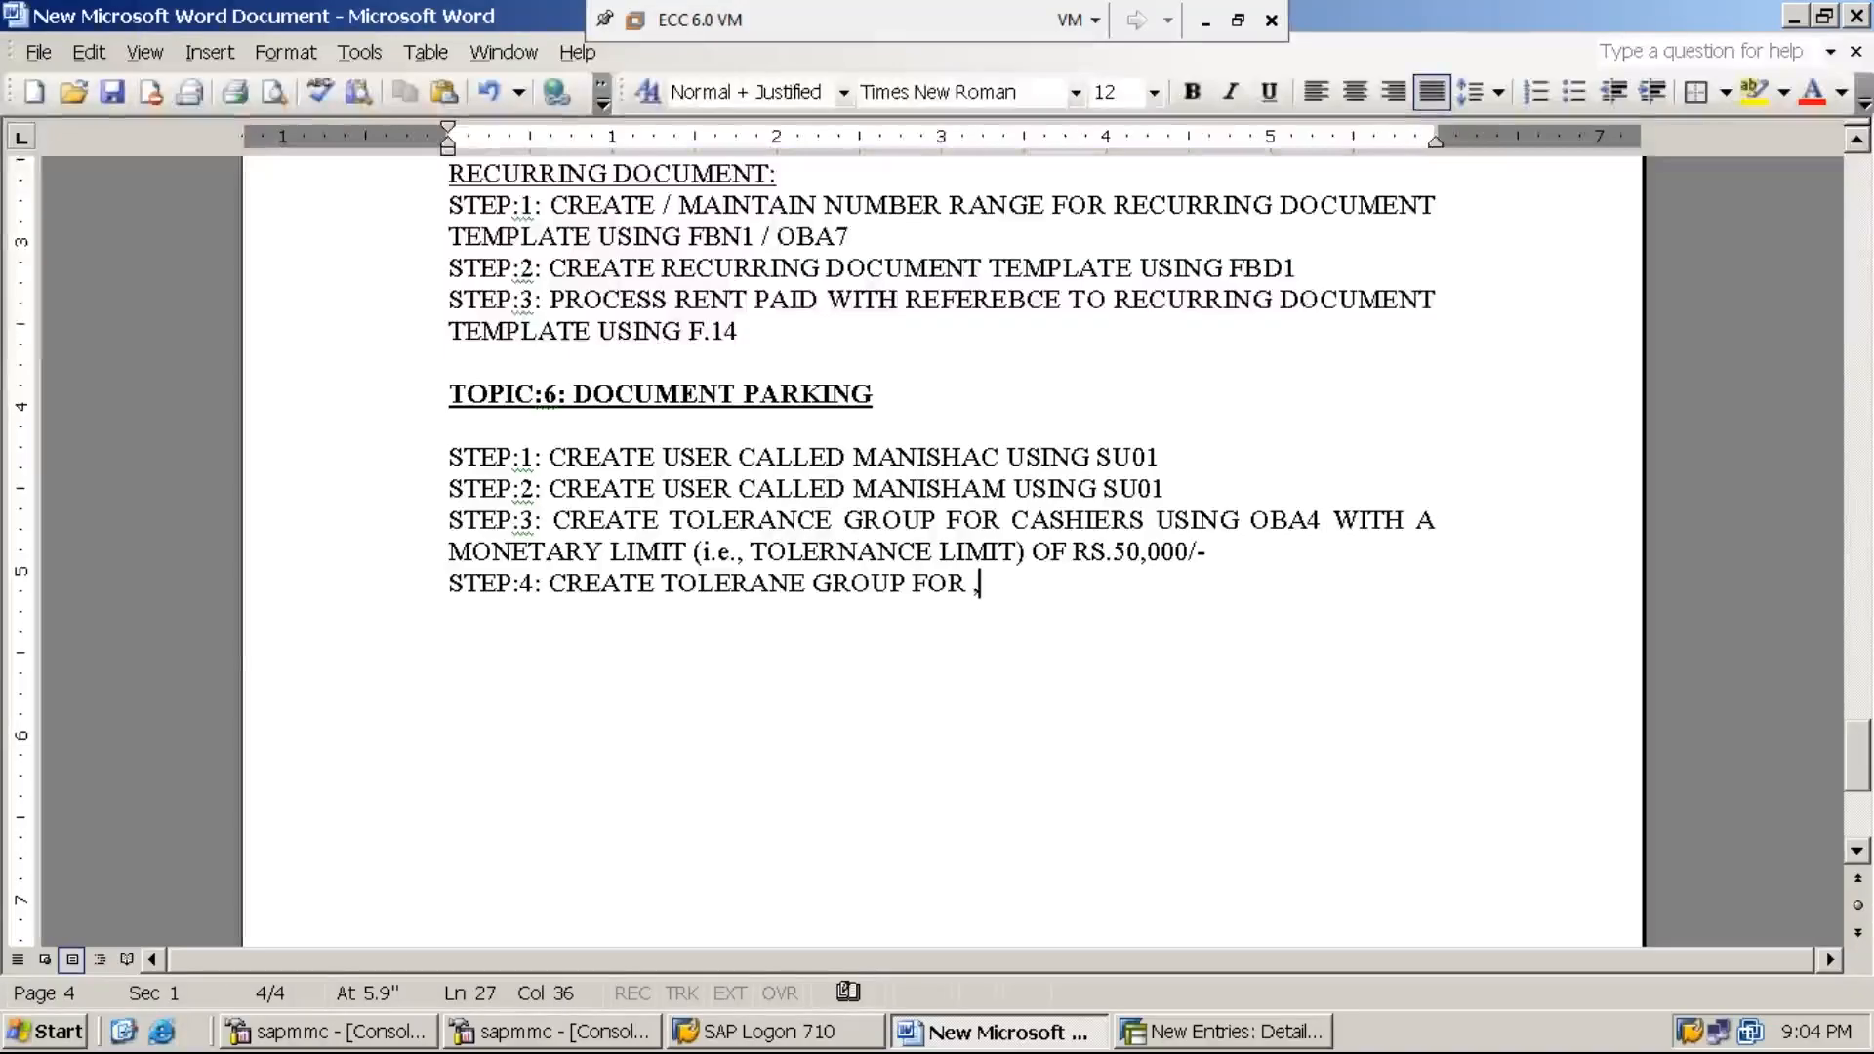
key(BackSpace)
text(MAN)
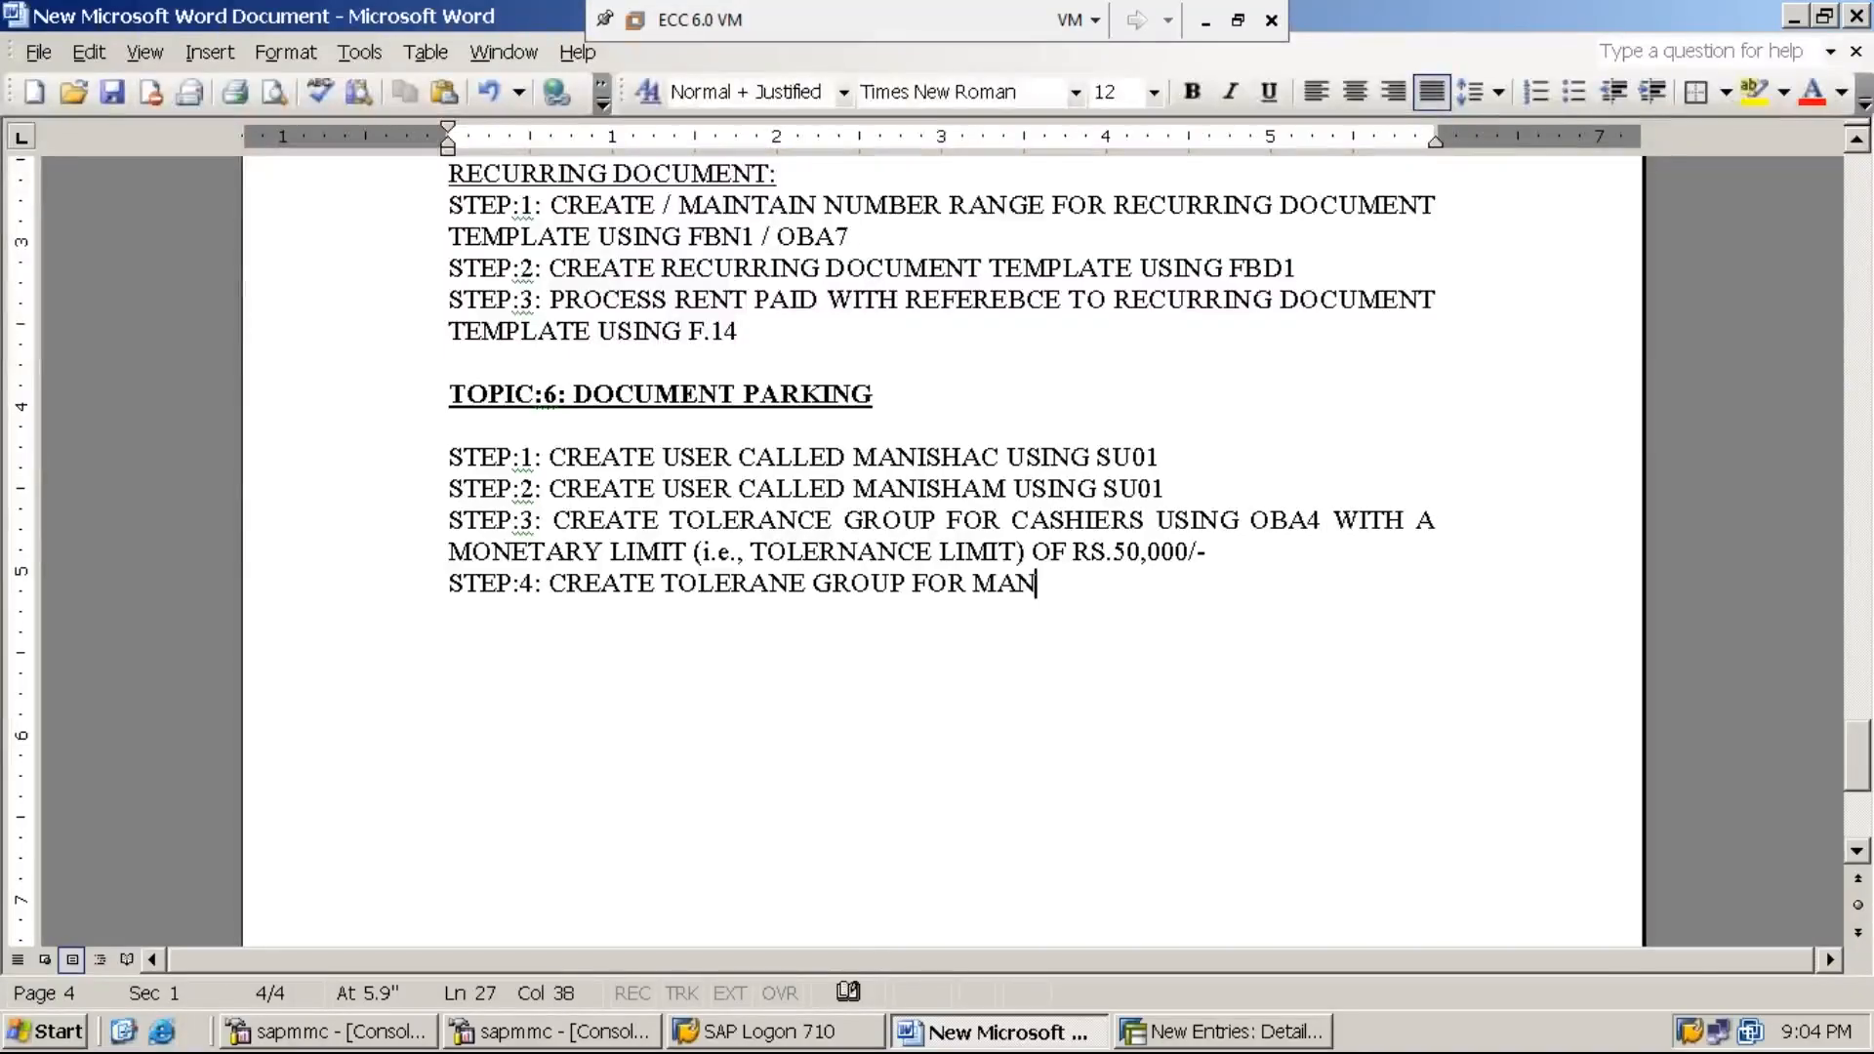
text(AGERS USING )
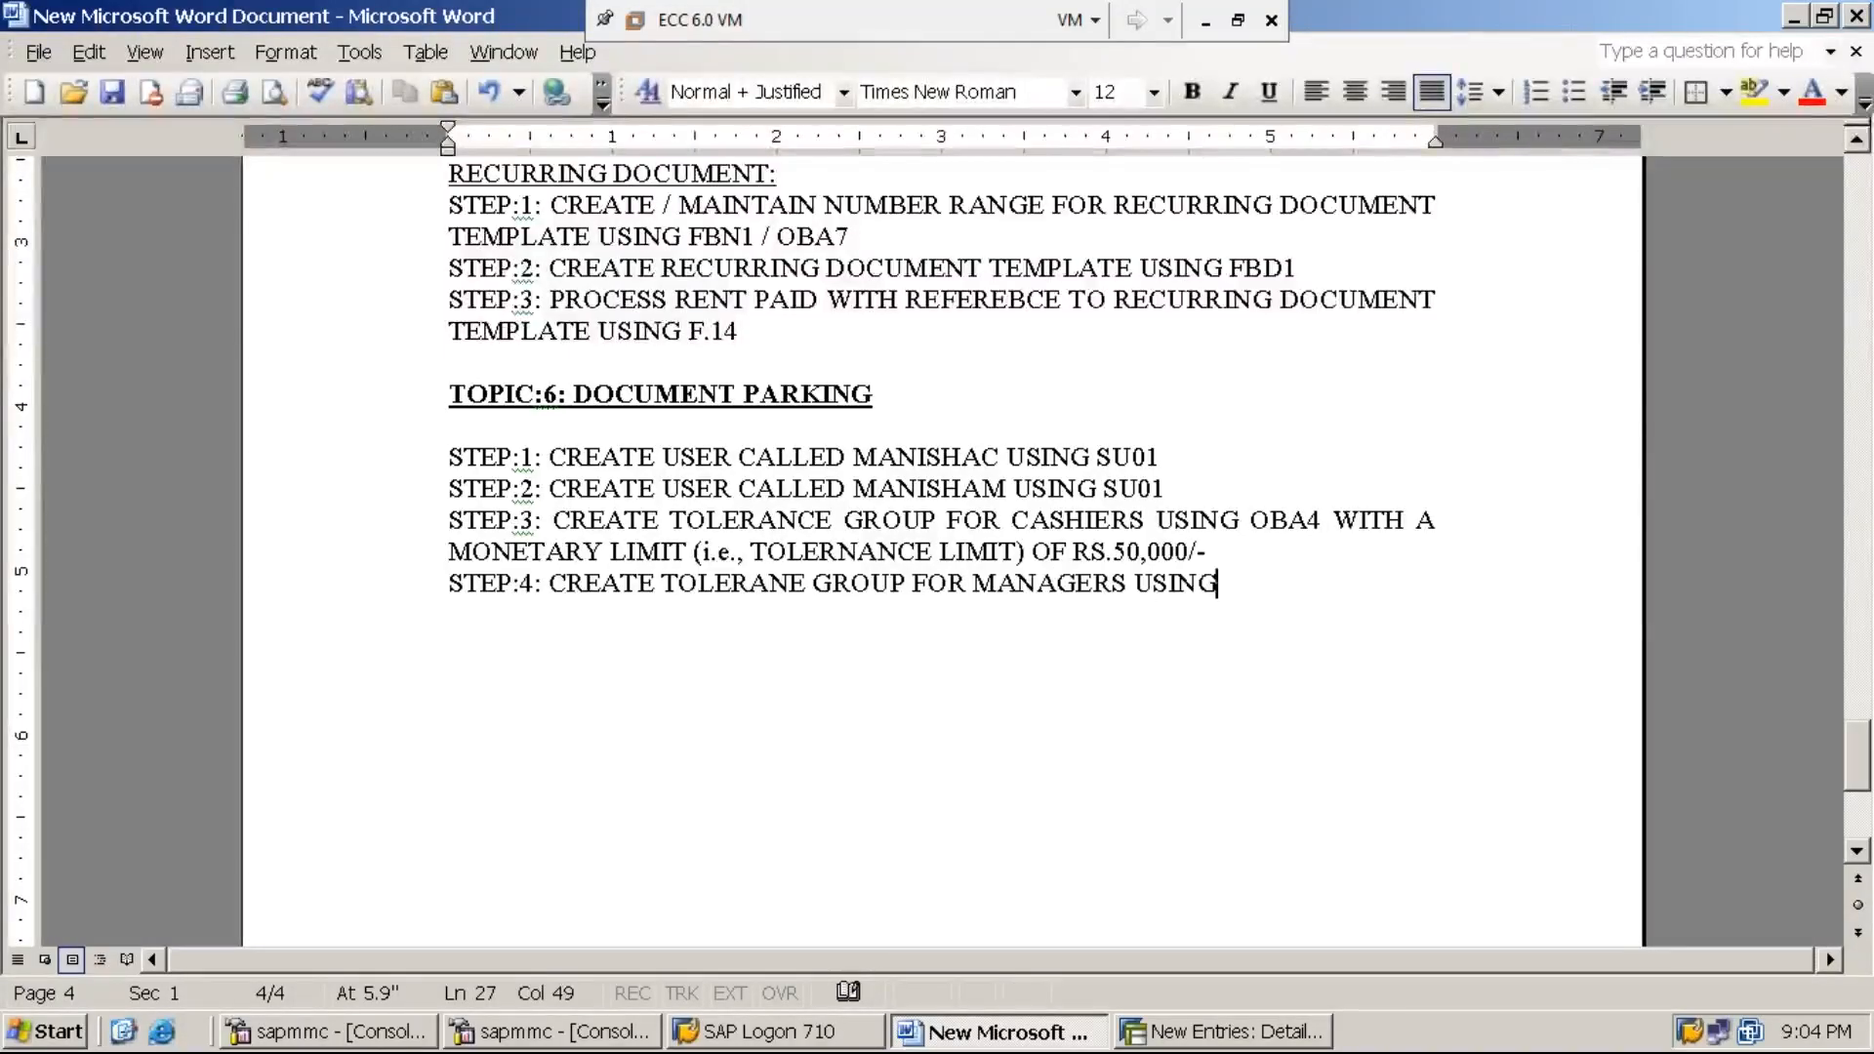
text(OBA4 )
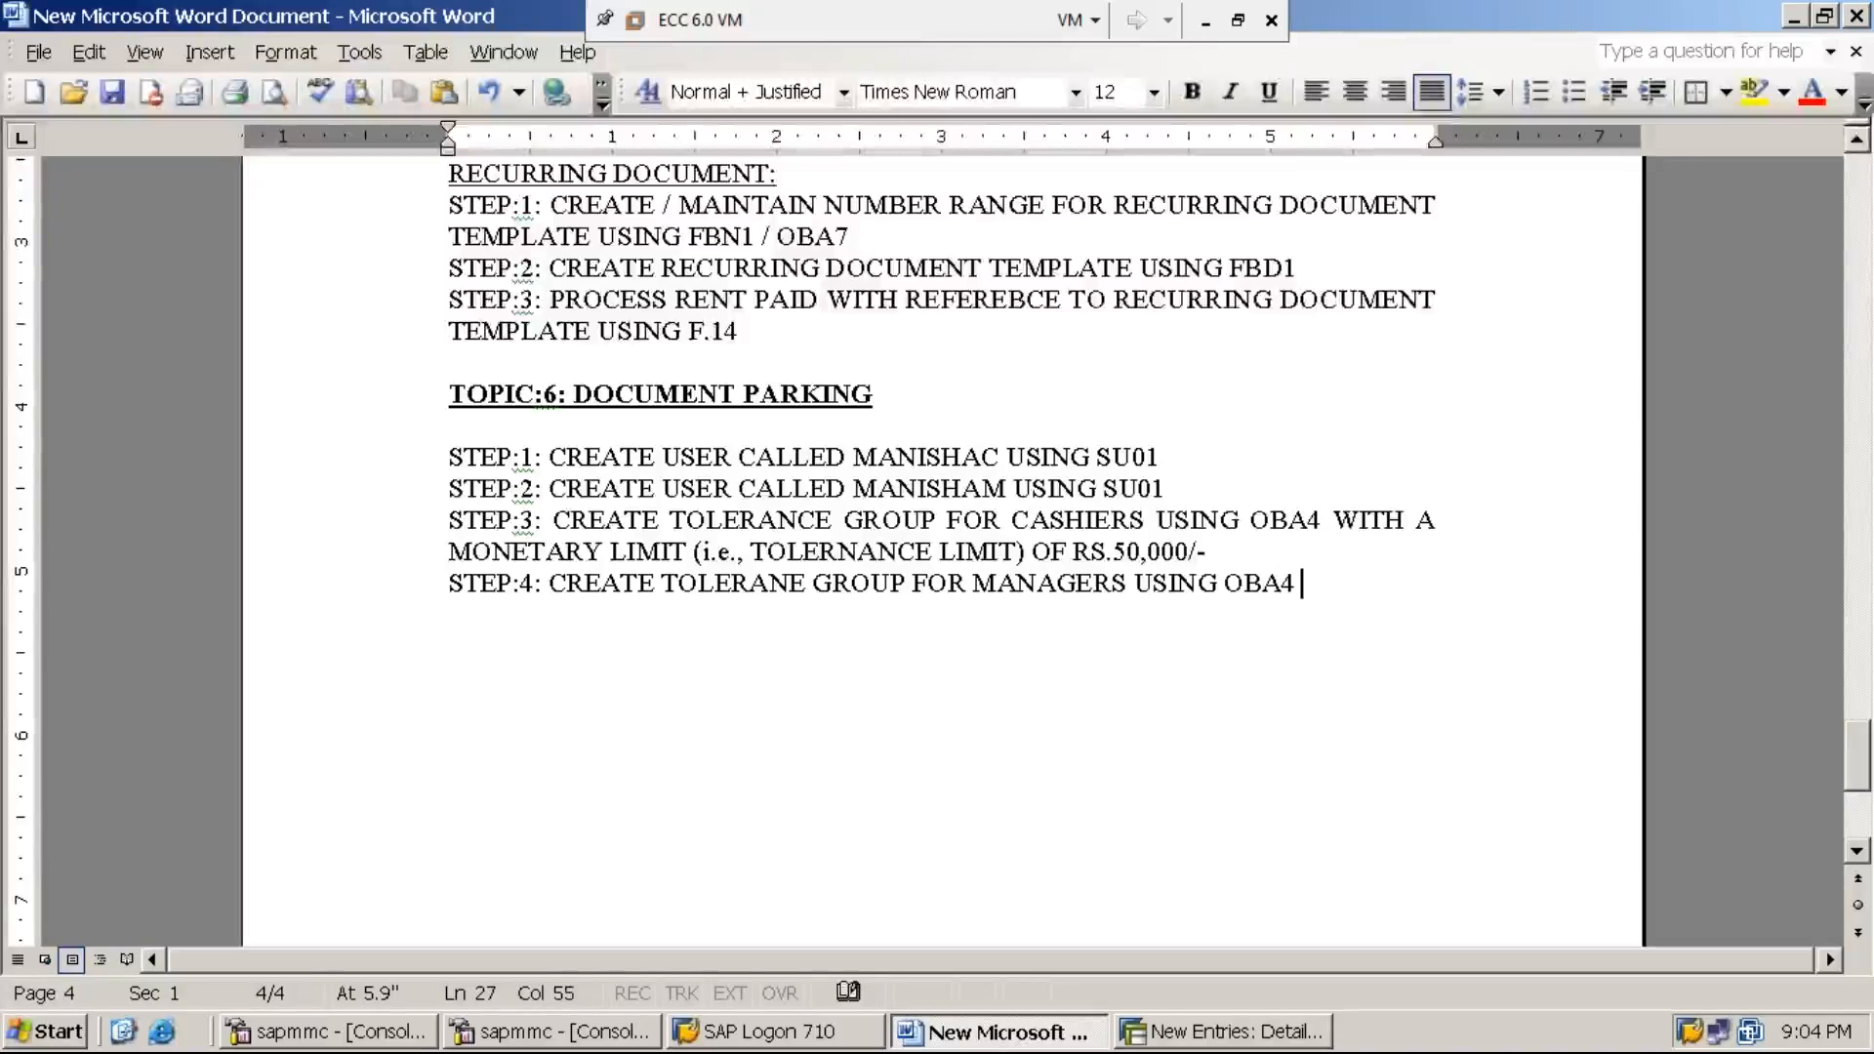
text(WITH A )
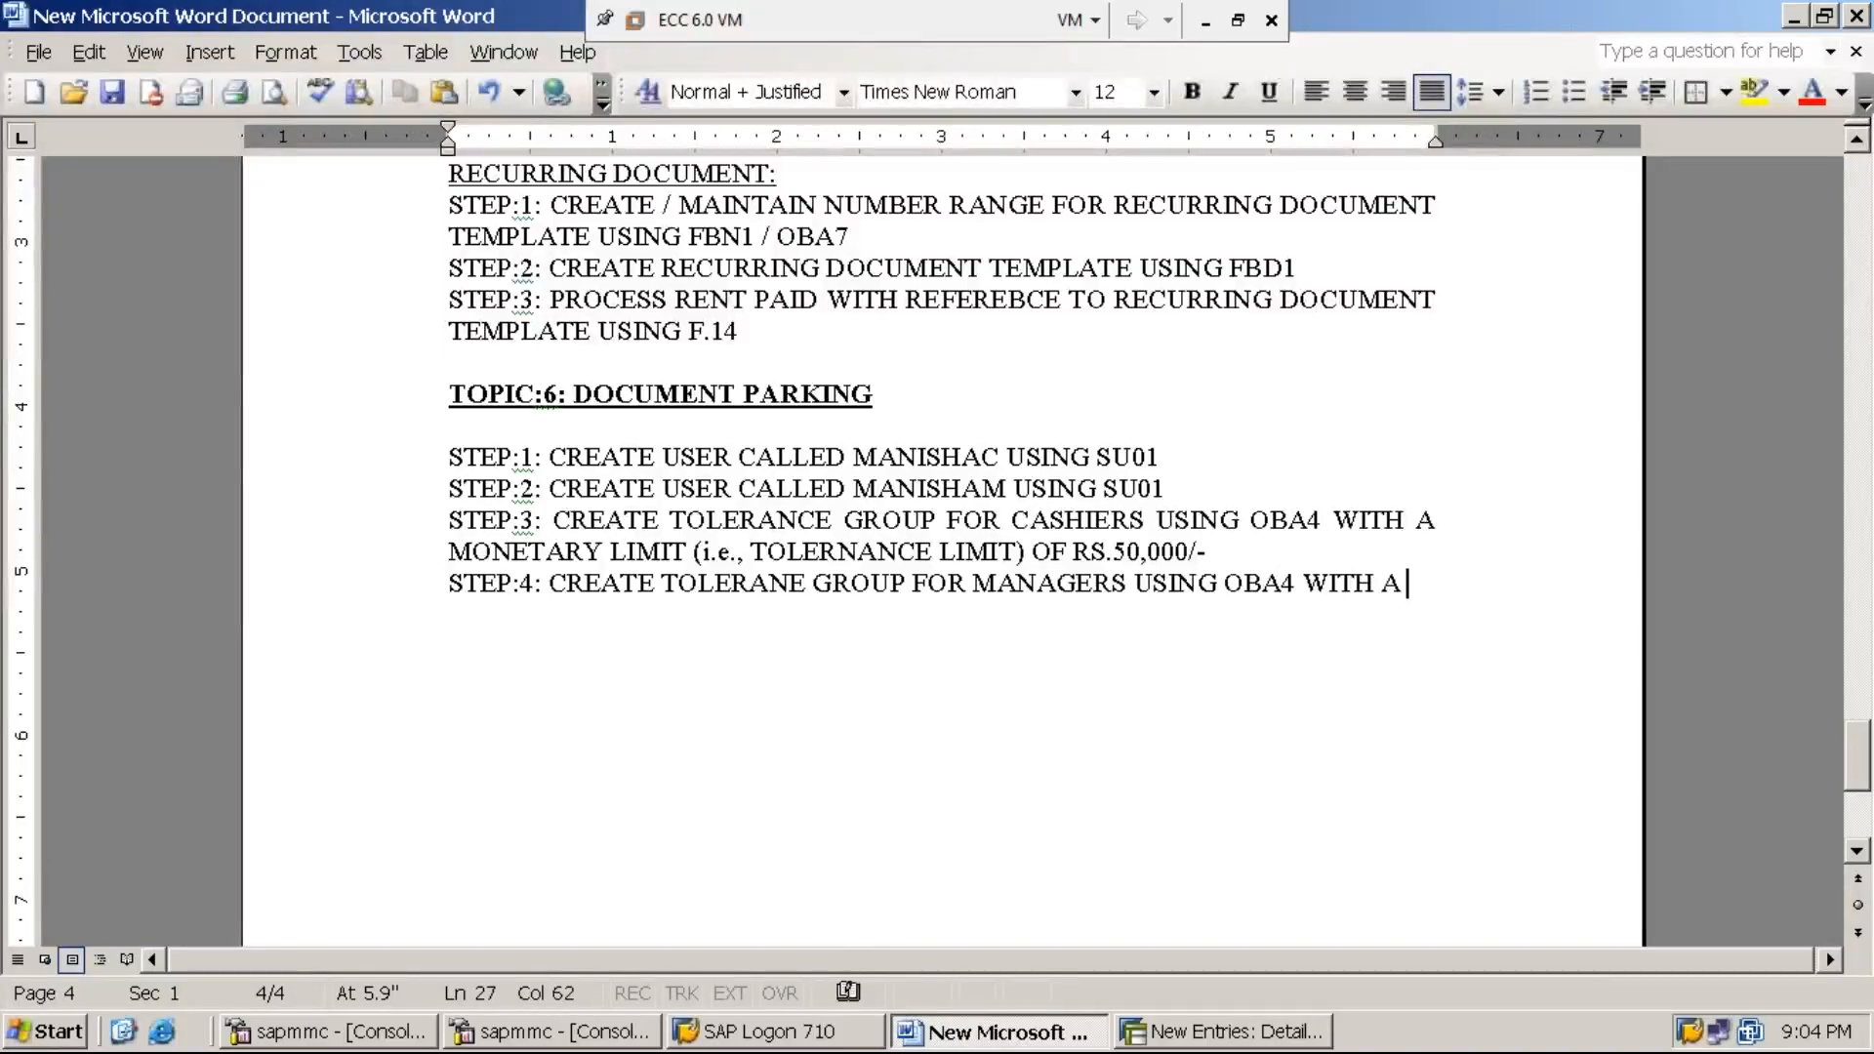
text(MONETARY)
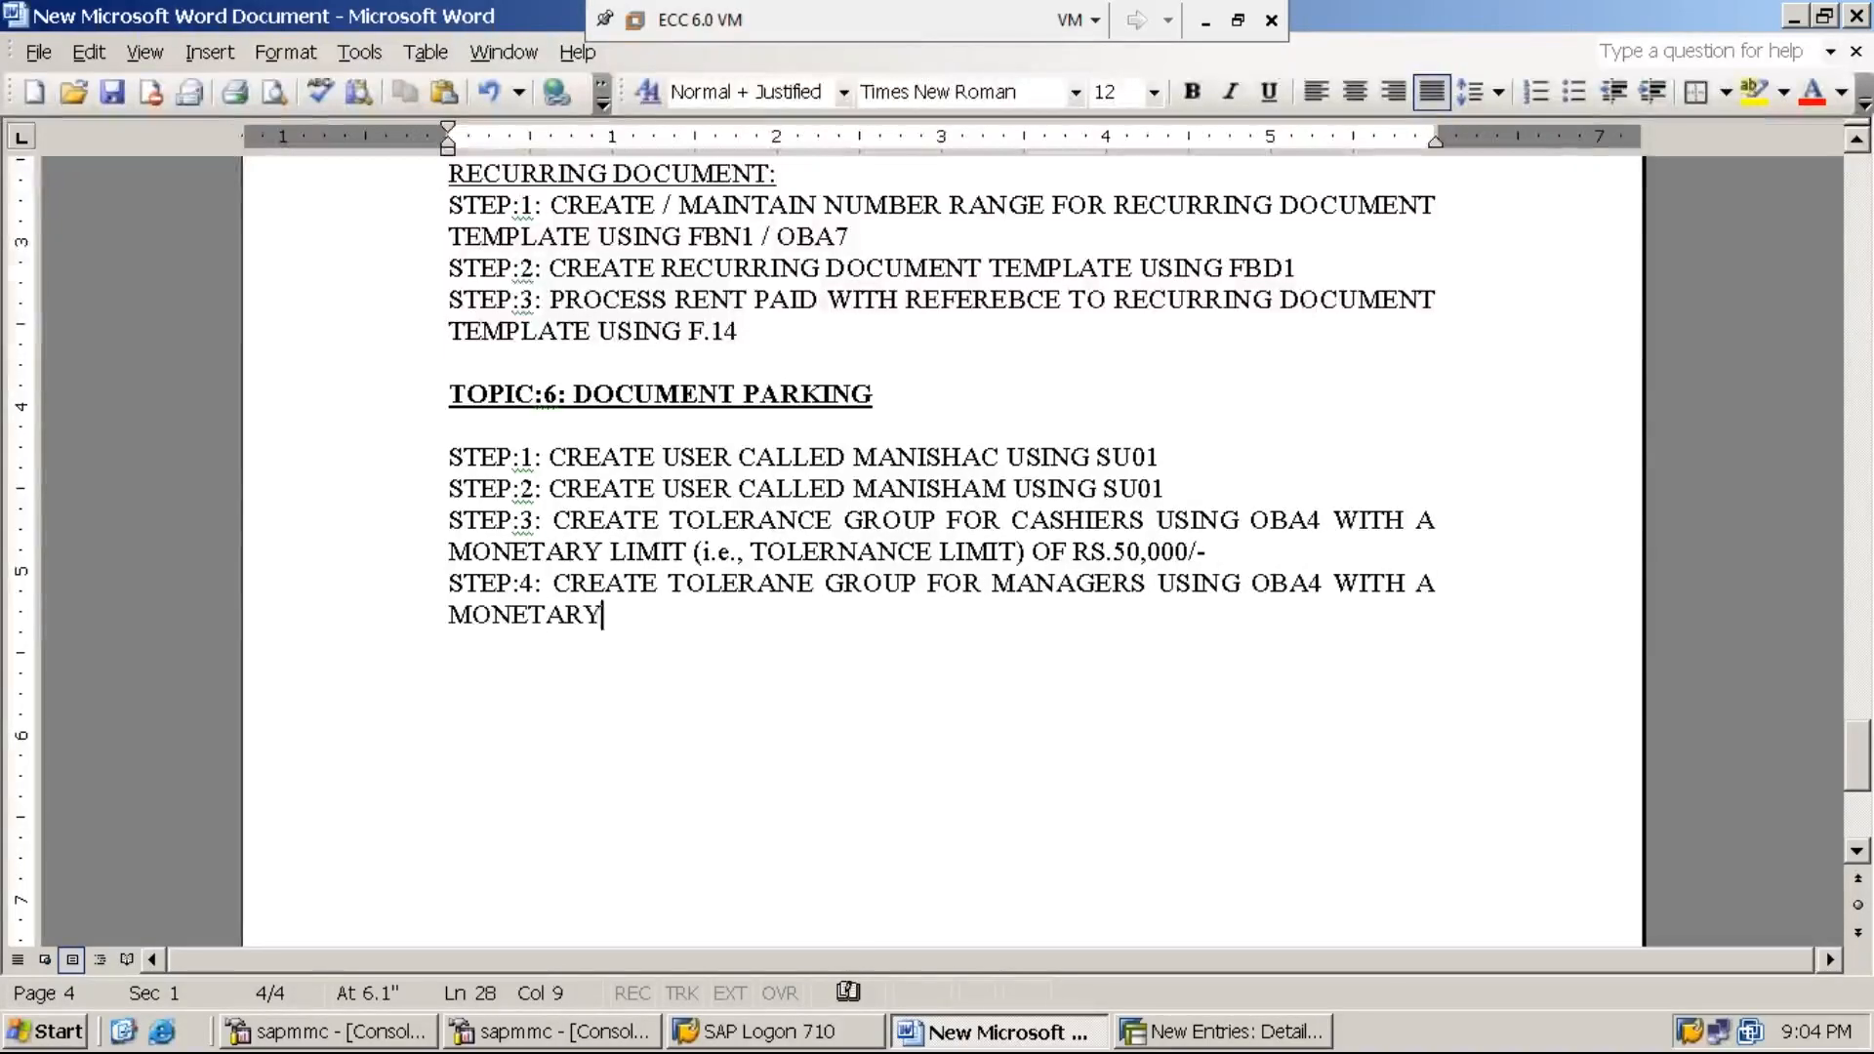
text( LIMET O)
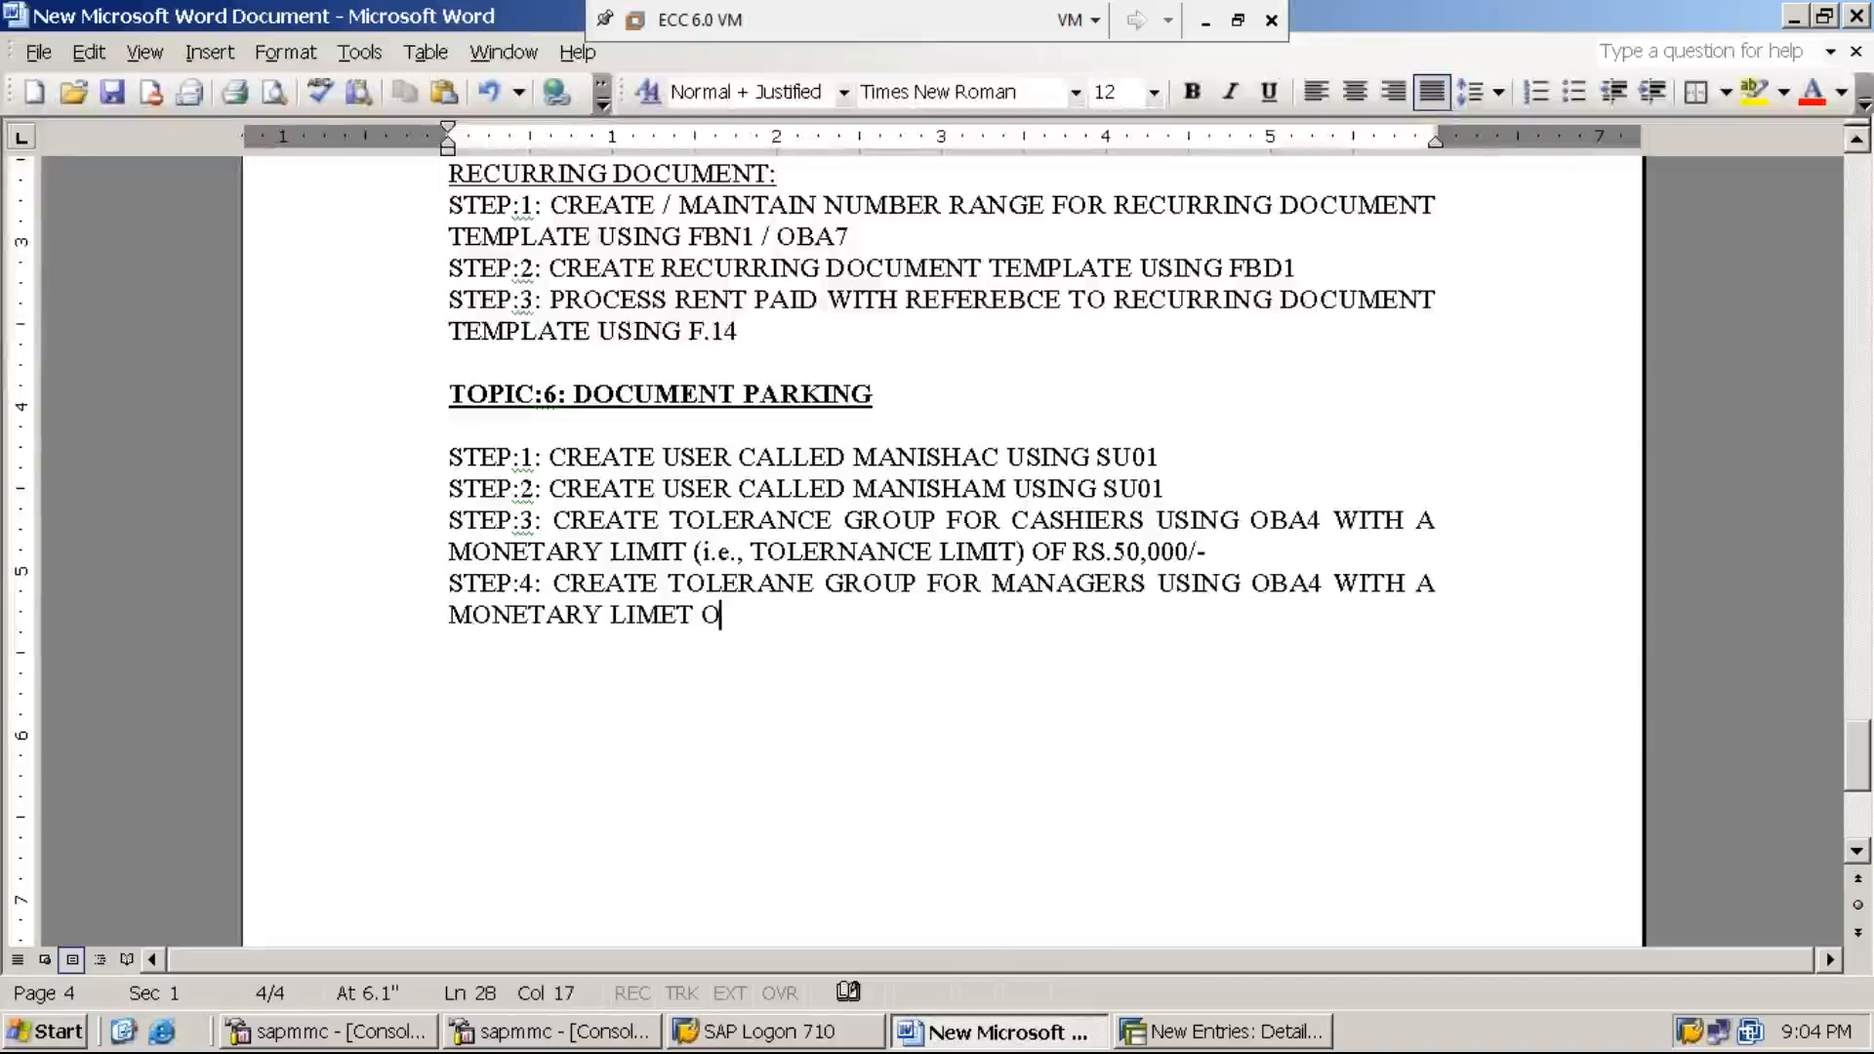
text(F RS.5,00,000)
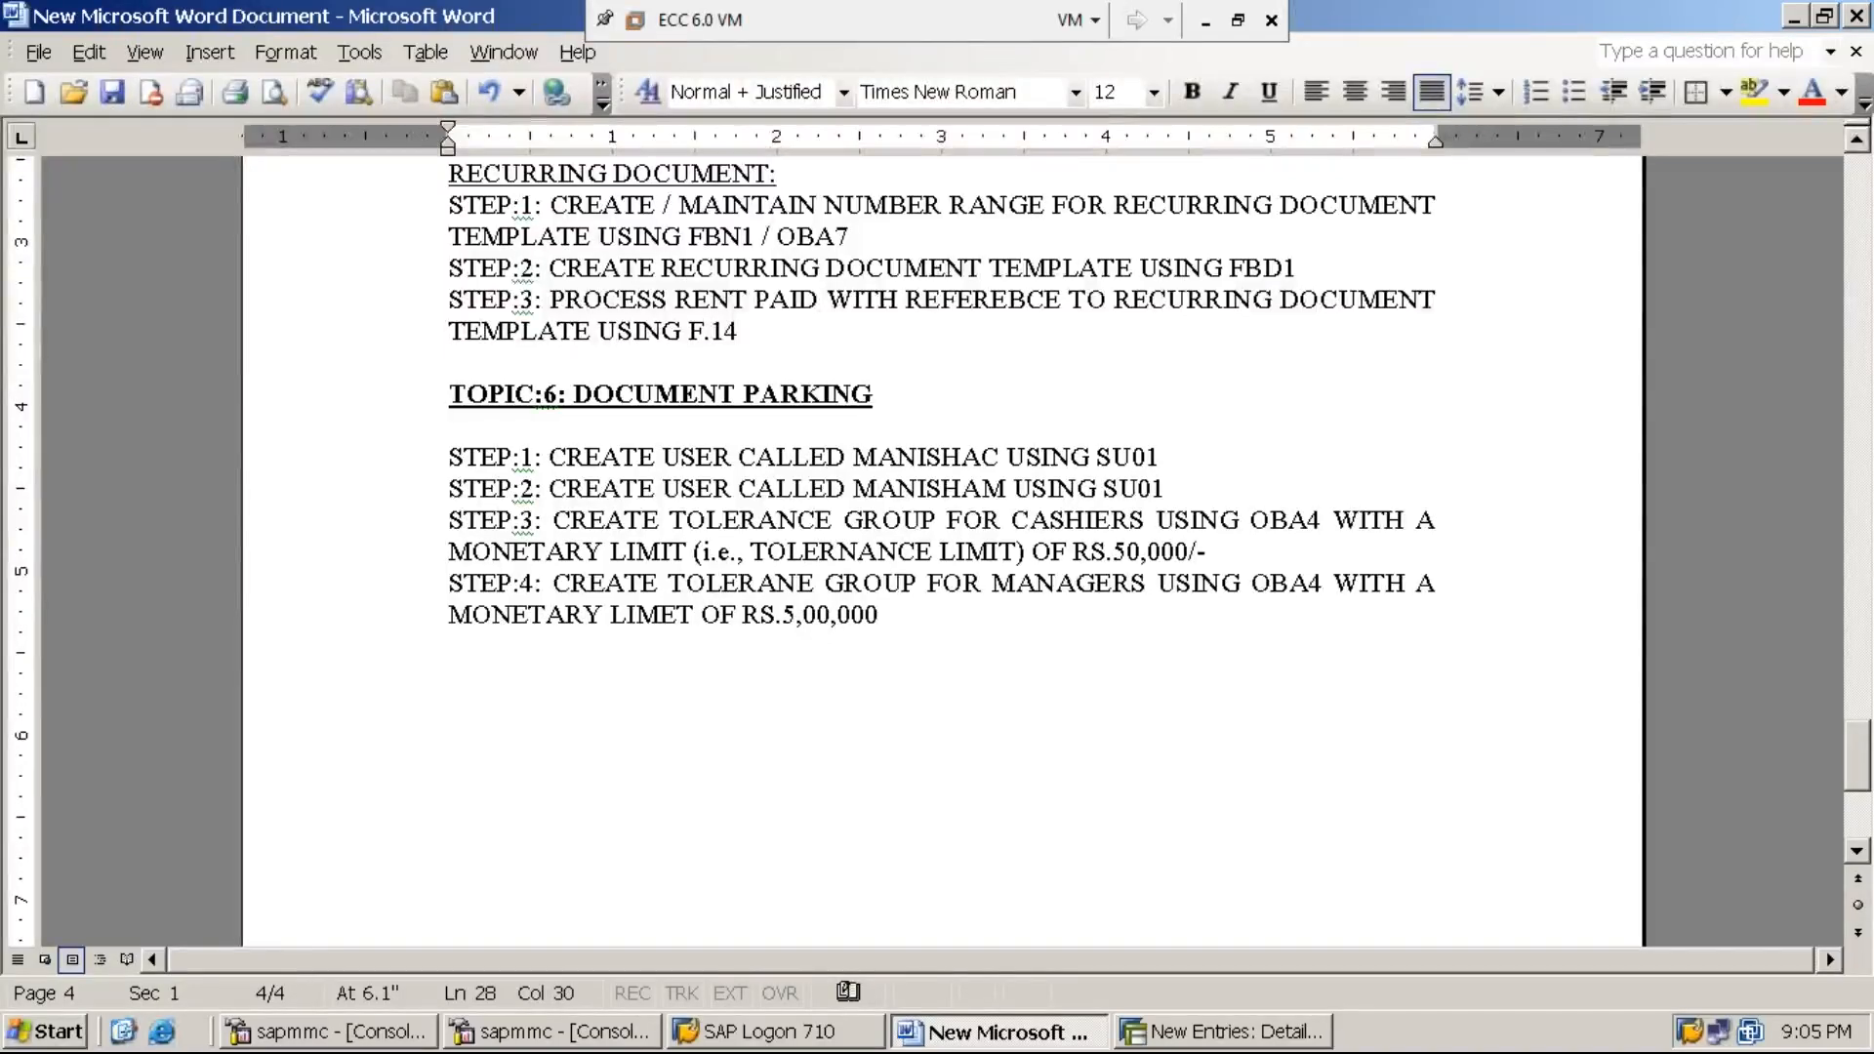
text(/-)
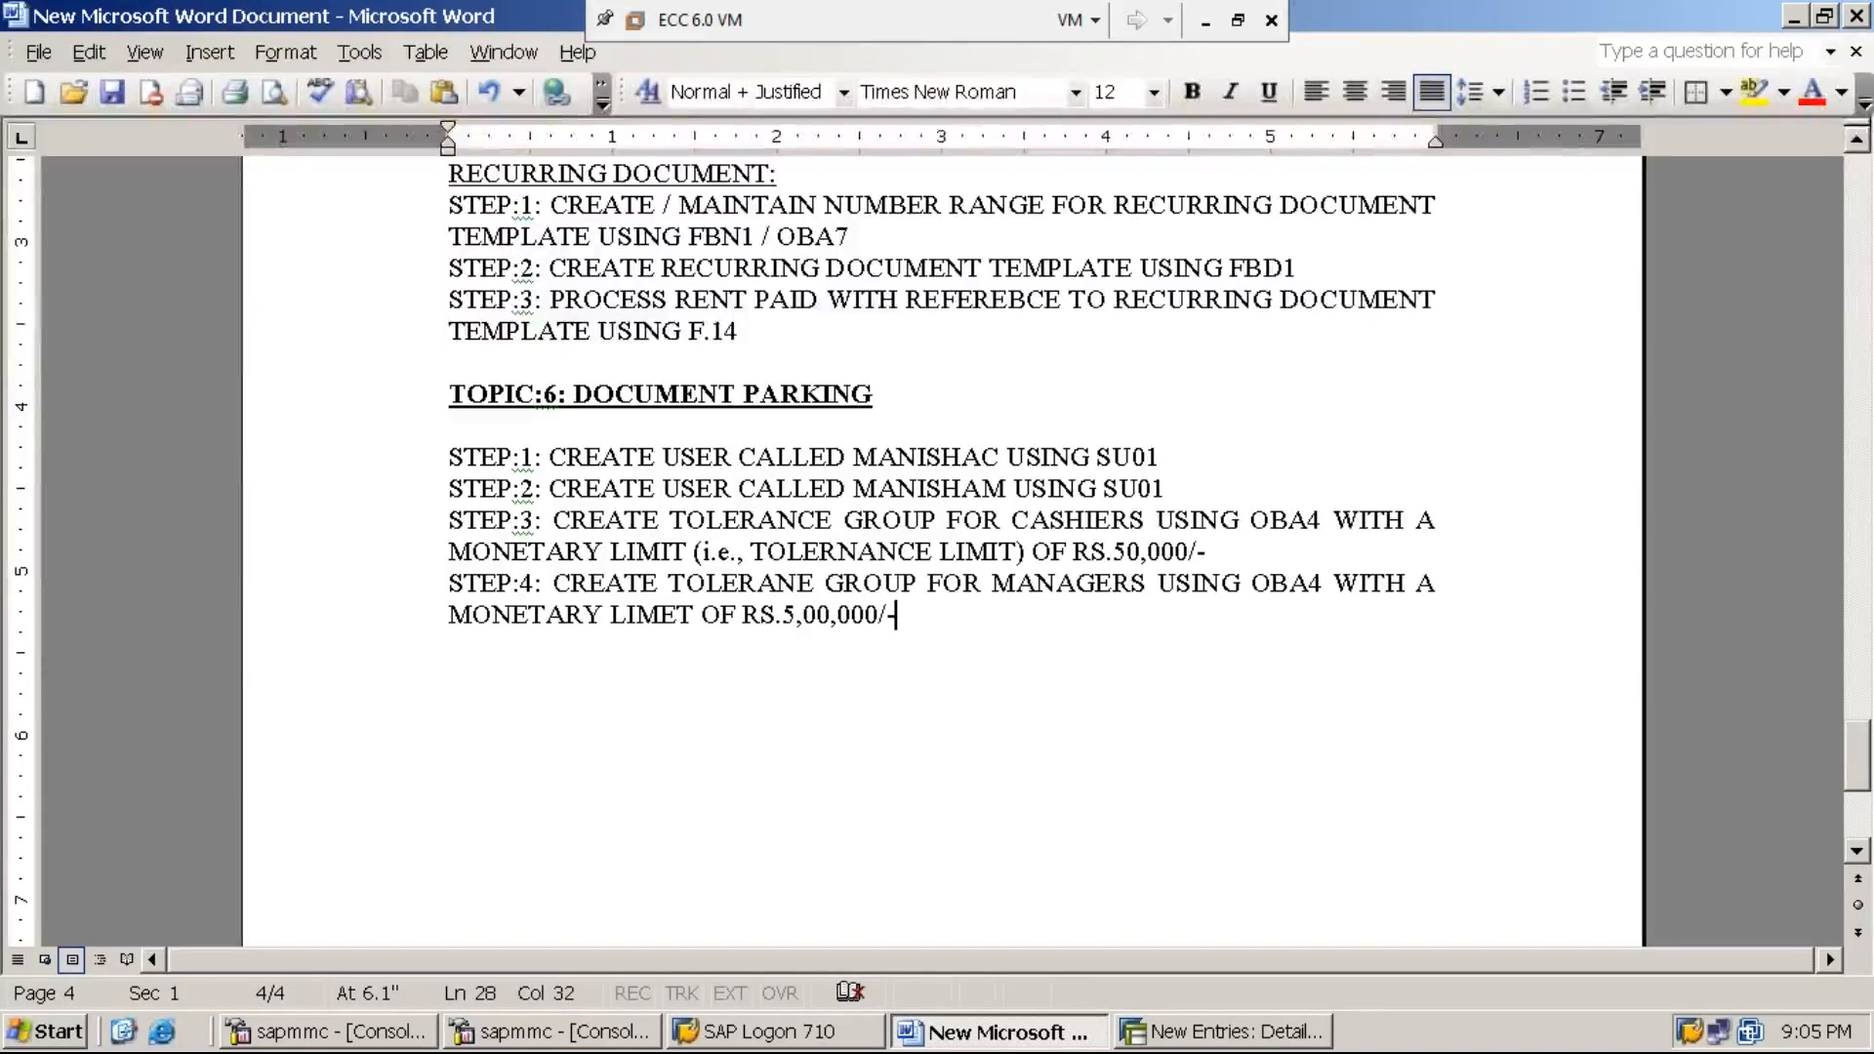
click(1259, 1042)
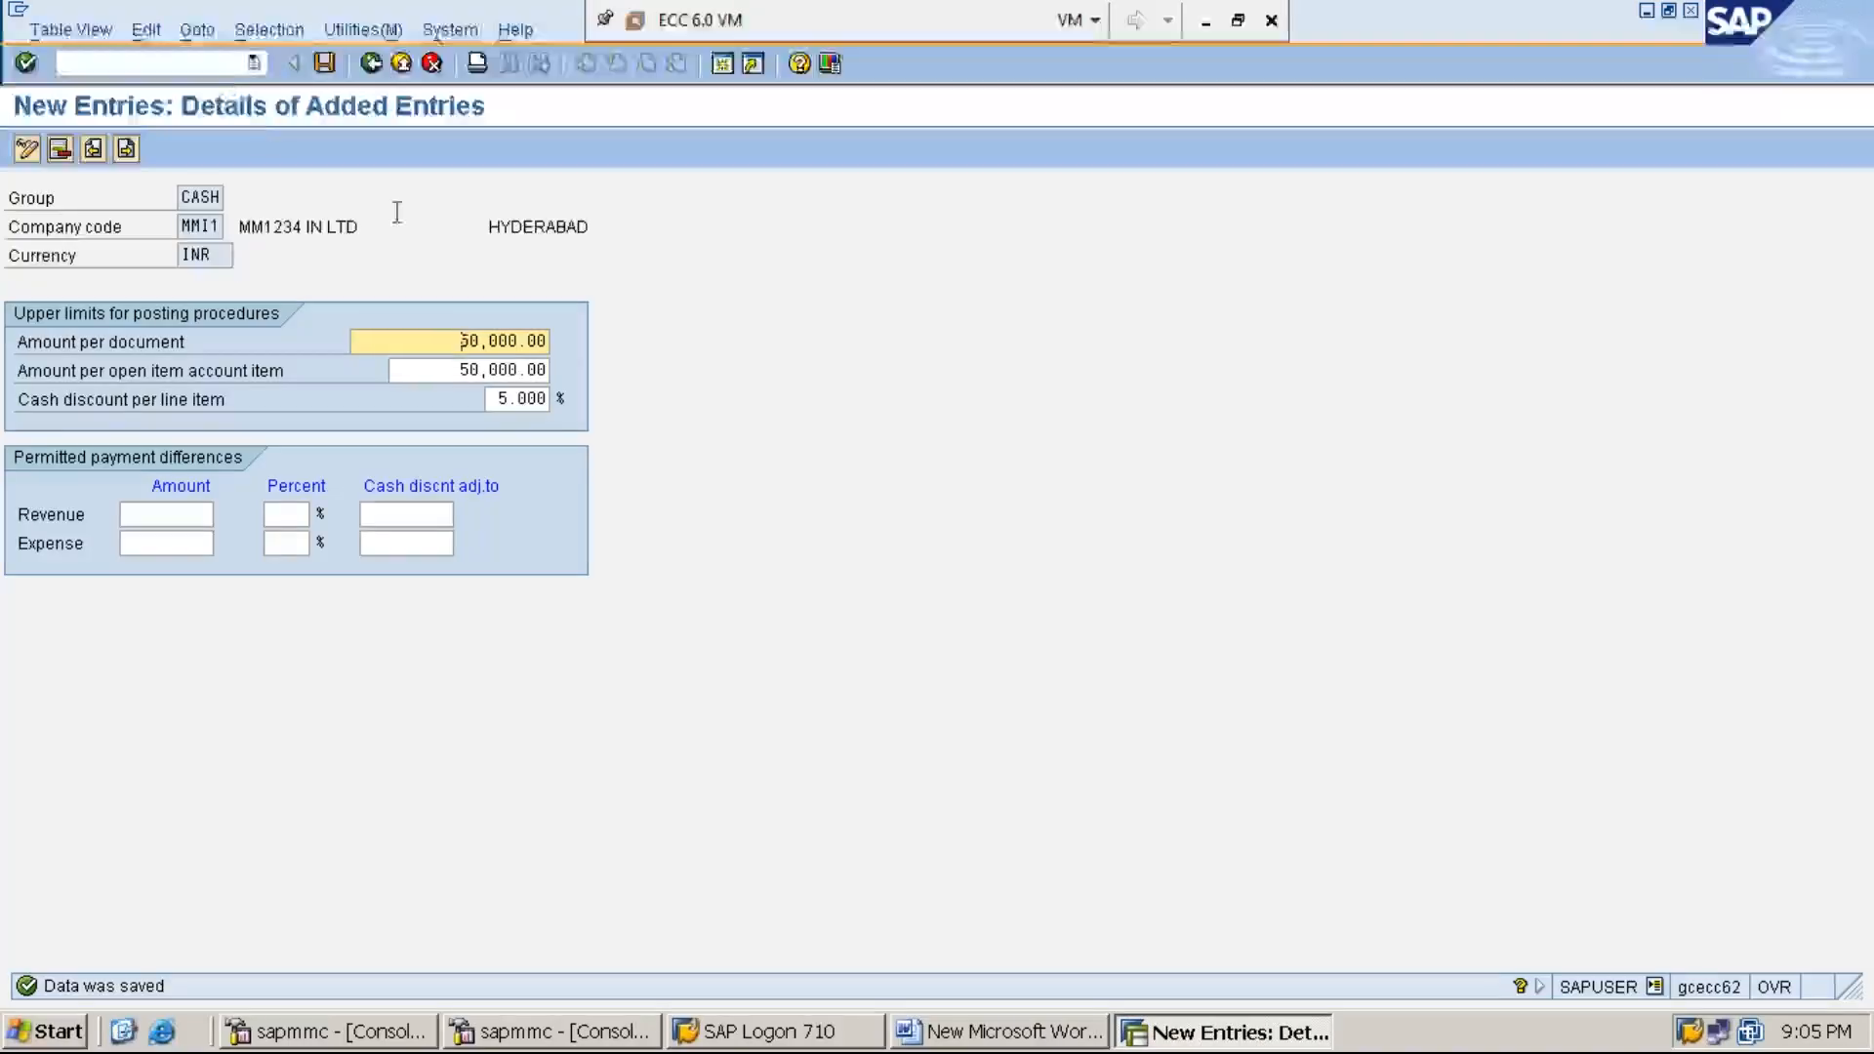
Leave the current screen with /n and start transaction OBA4
click(223, 60)
text(/n)
key(Return)
text(OBA4)
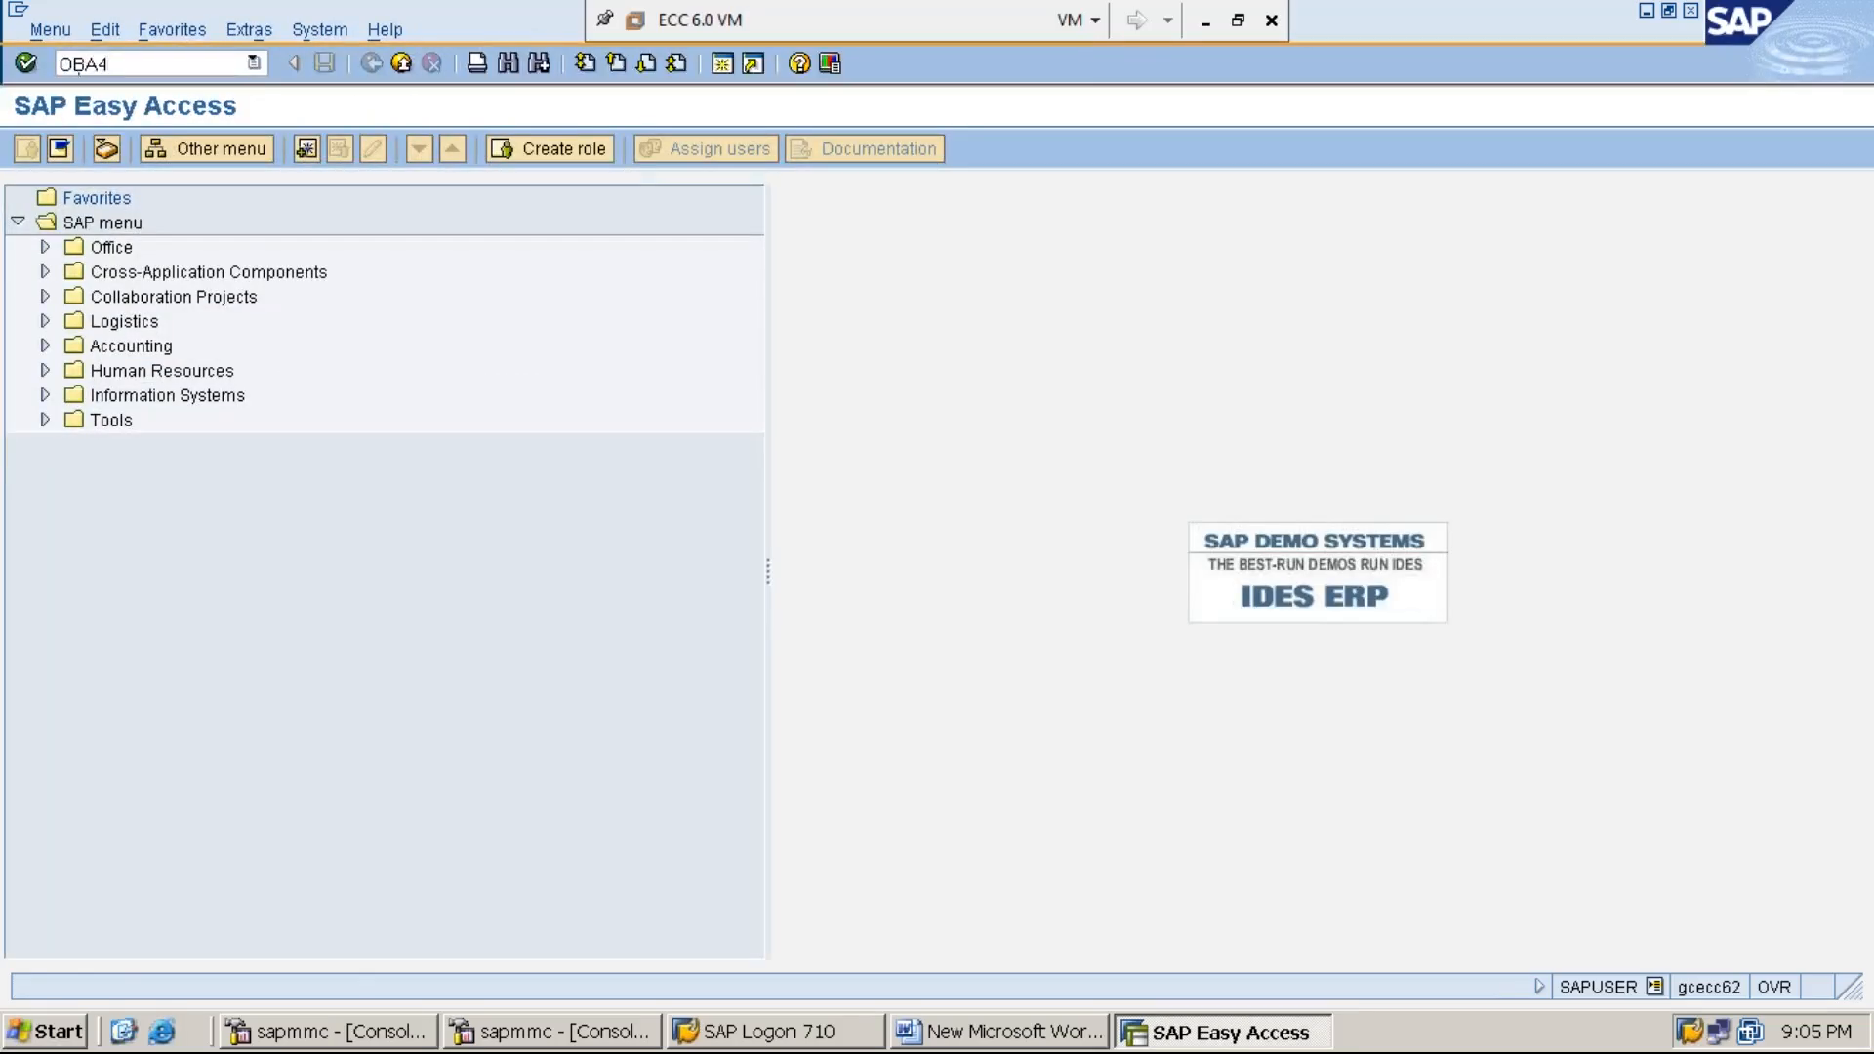
key(Return)
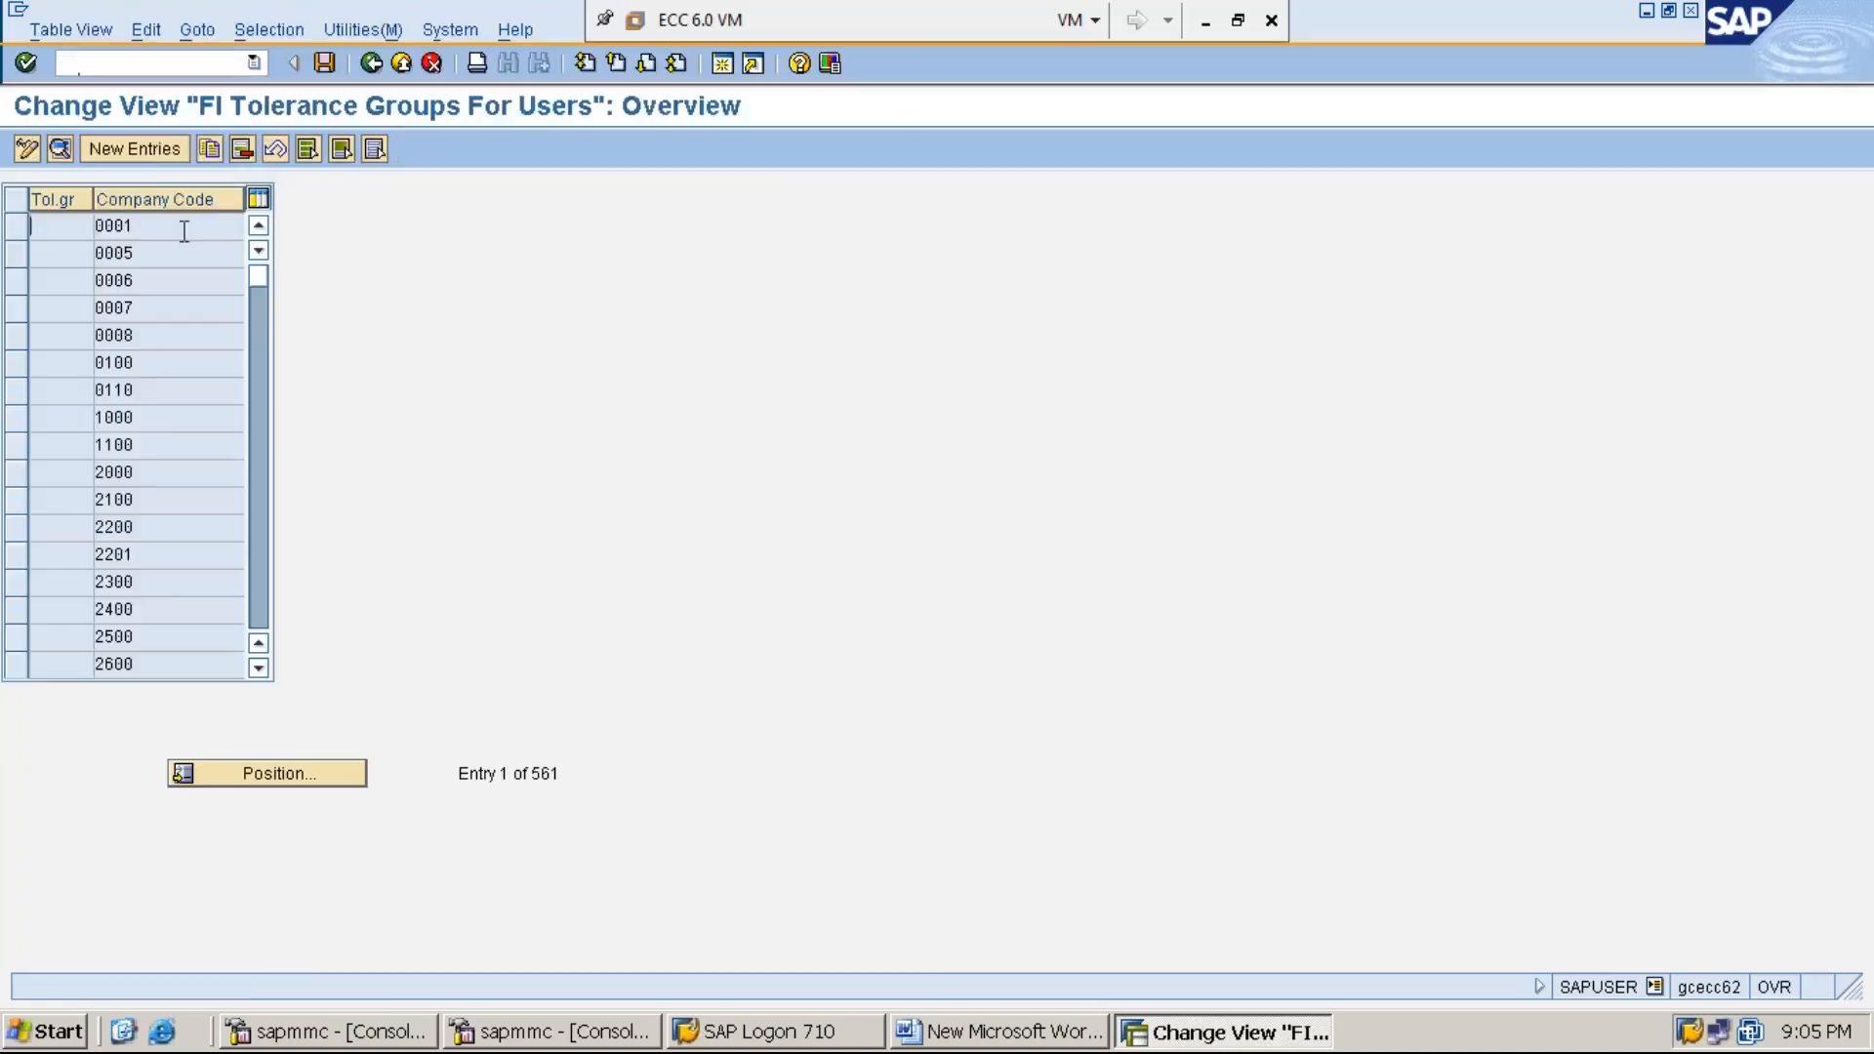
Create tolerance group MANA for MMI1 with 500000 per document and open item, 10% discount, and save
click(146, 150)
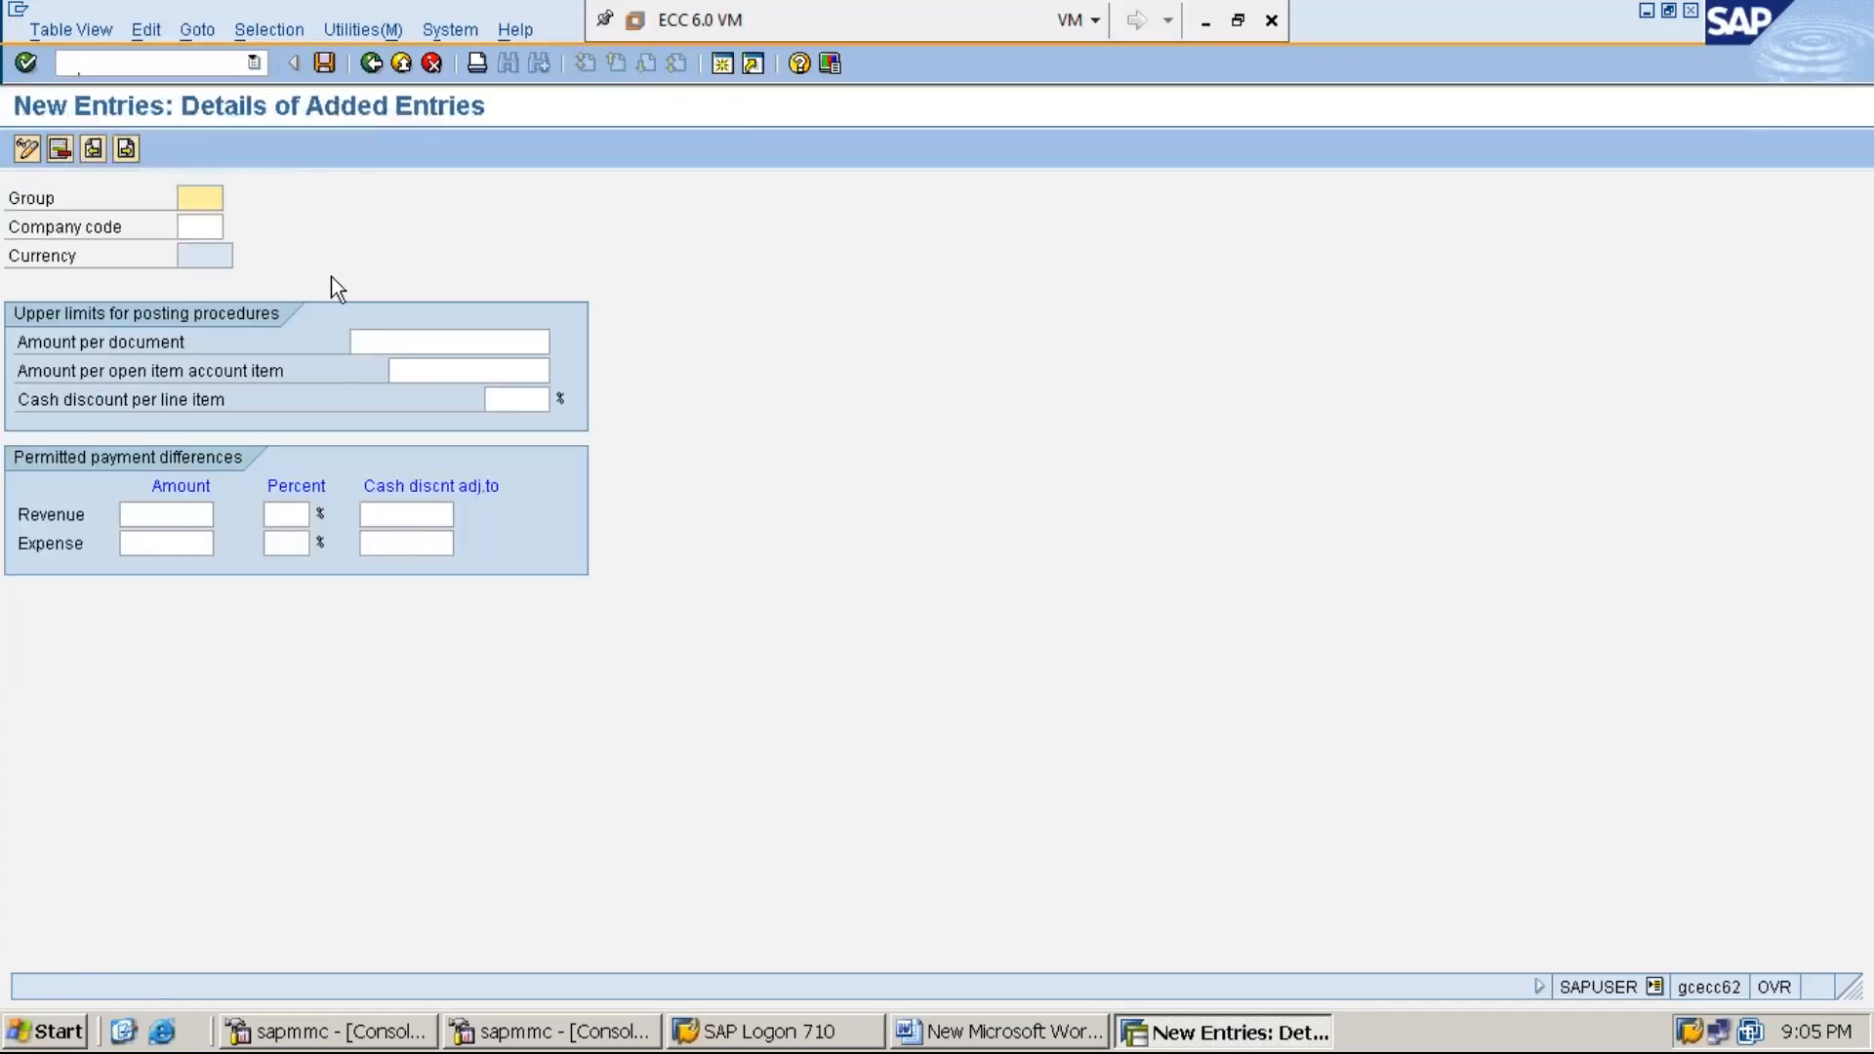
text(MANA)
click(210, 231)
text(MMI1)
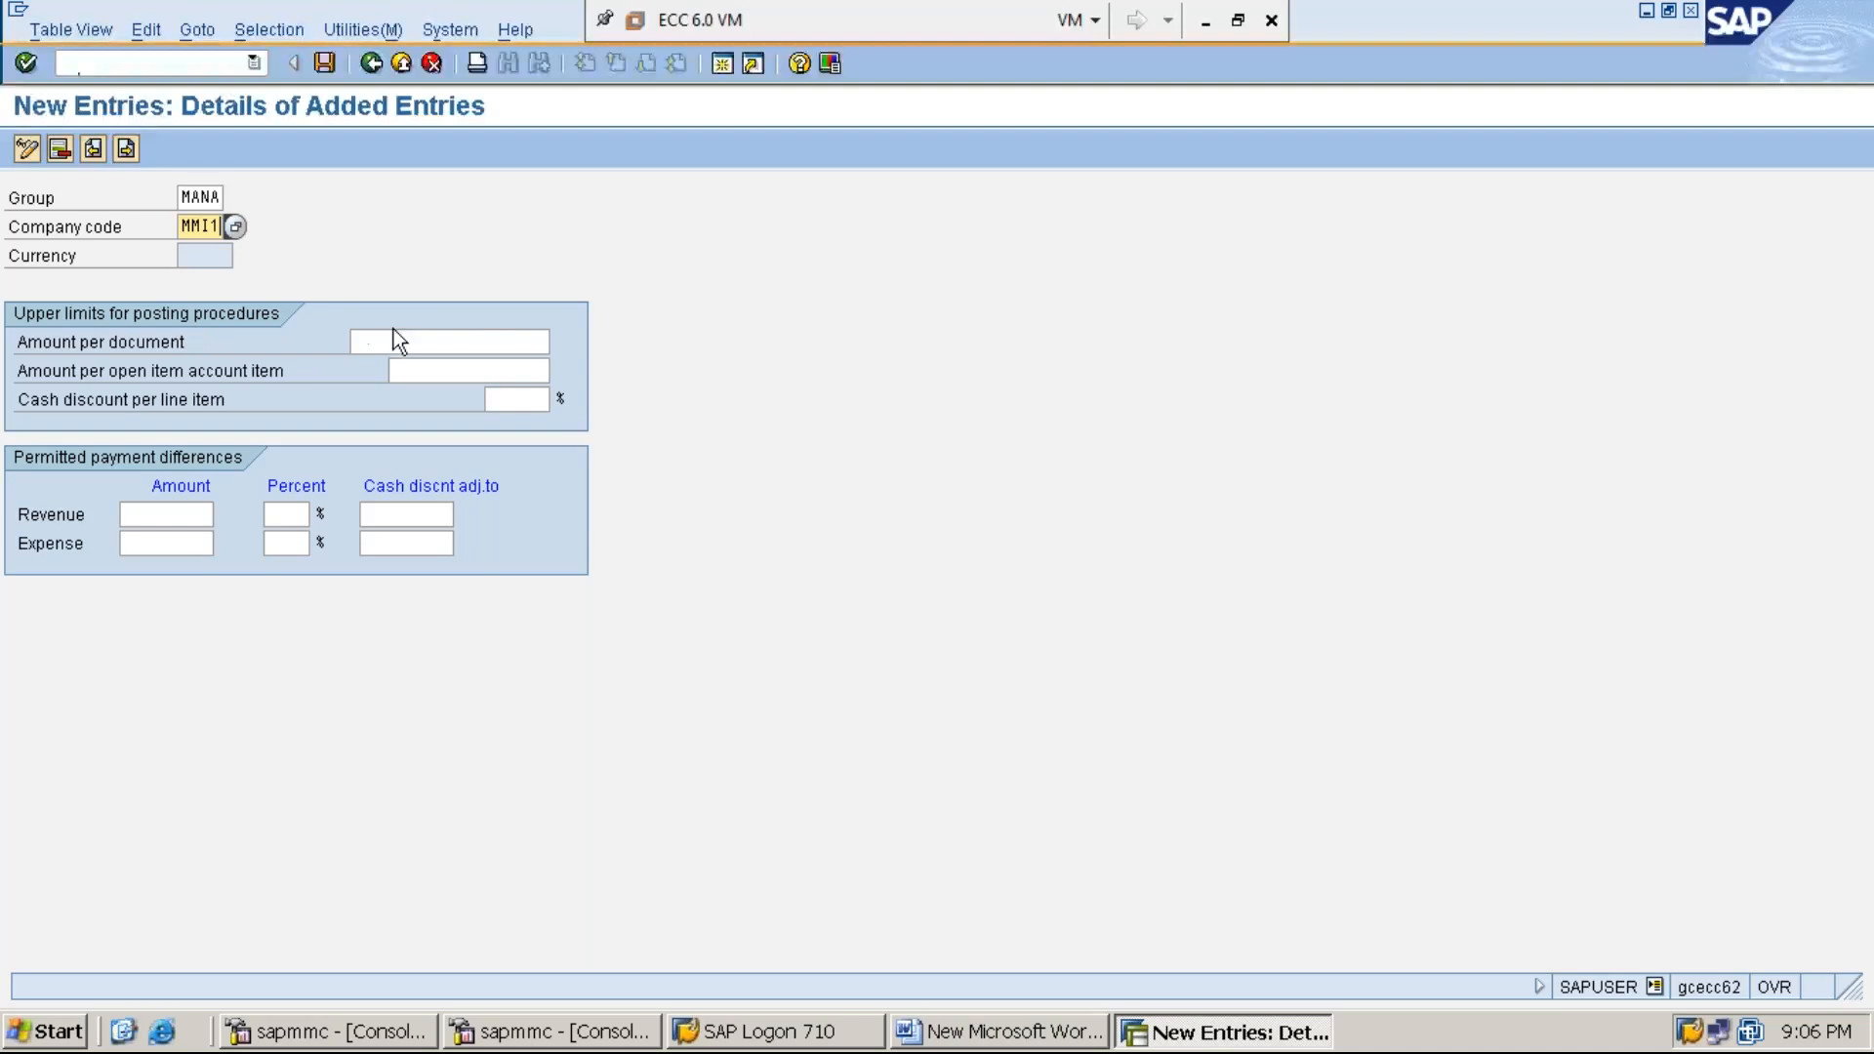
click(499, 336)
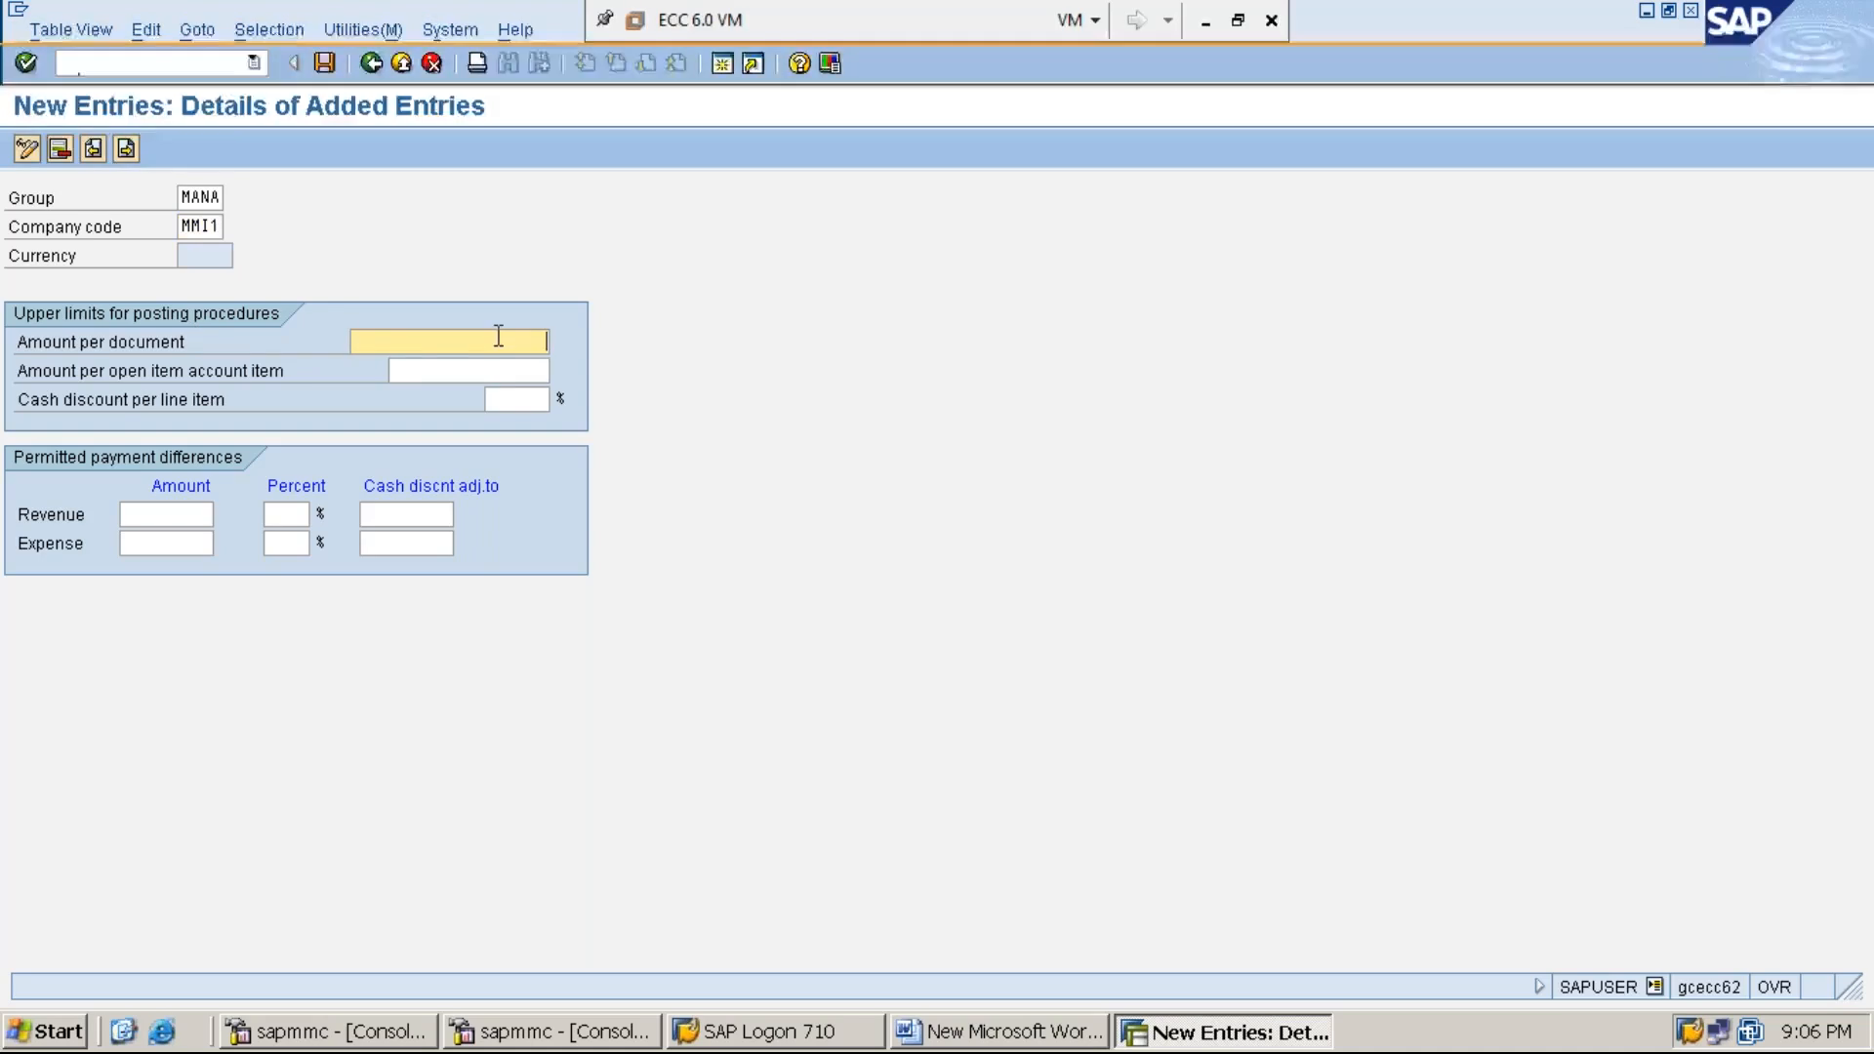
text(500000)
click(465, 361)
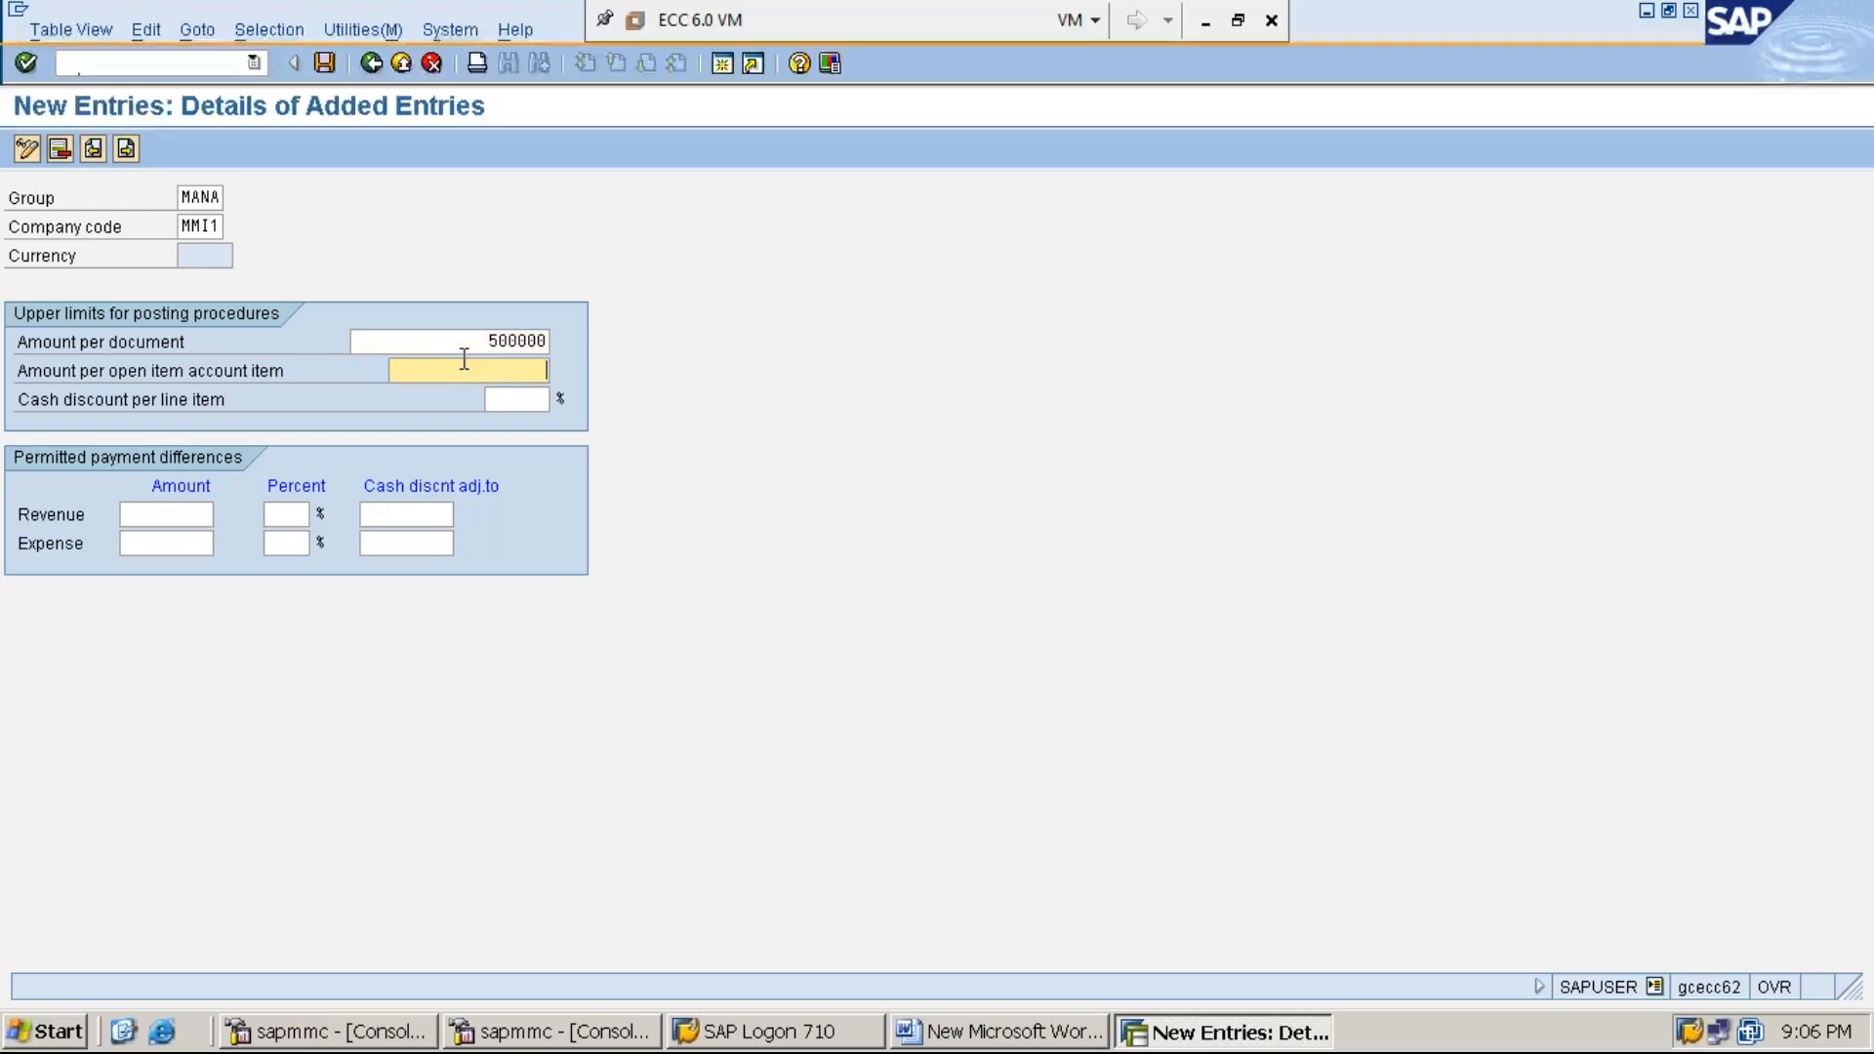
text(500000)
key(Tab)
text(10)
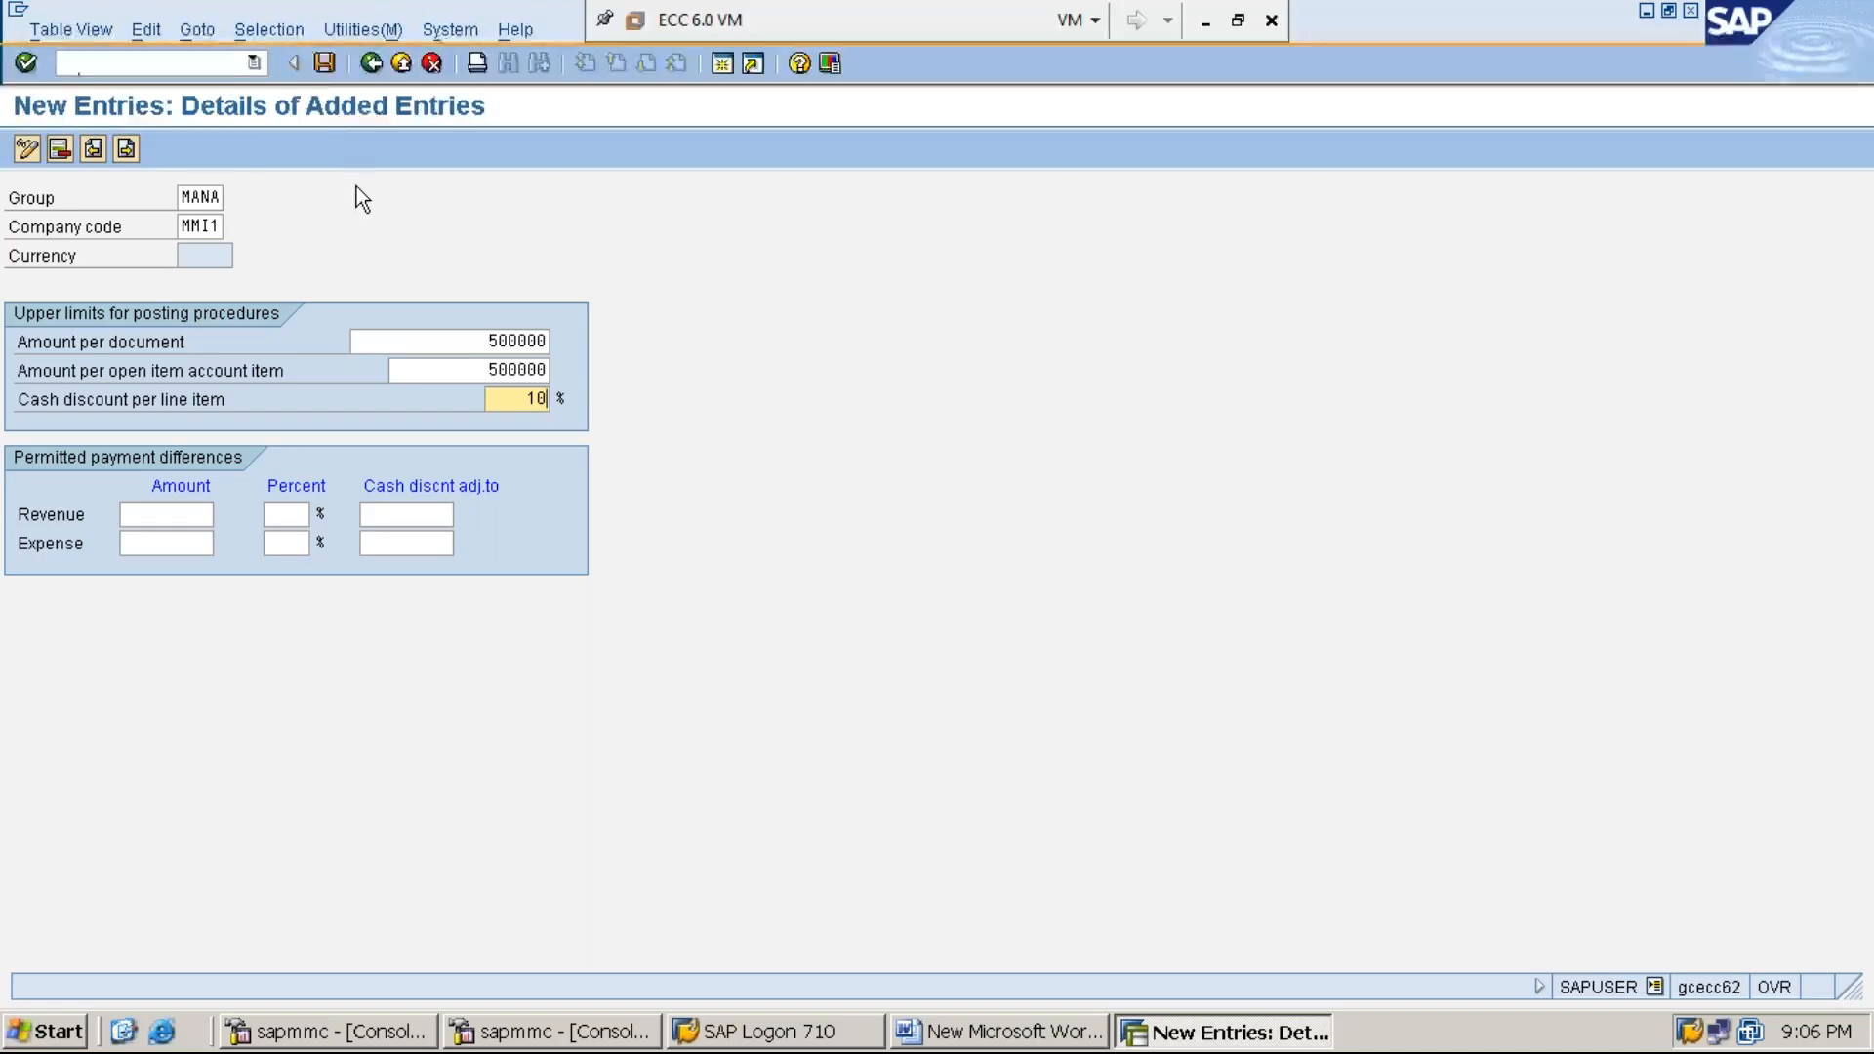
click(326, 65)
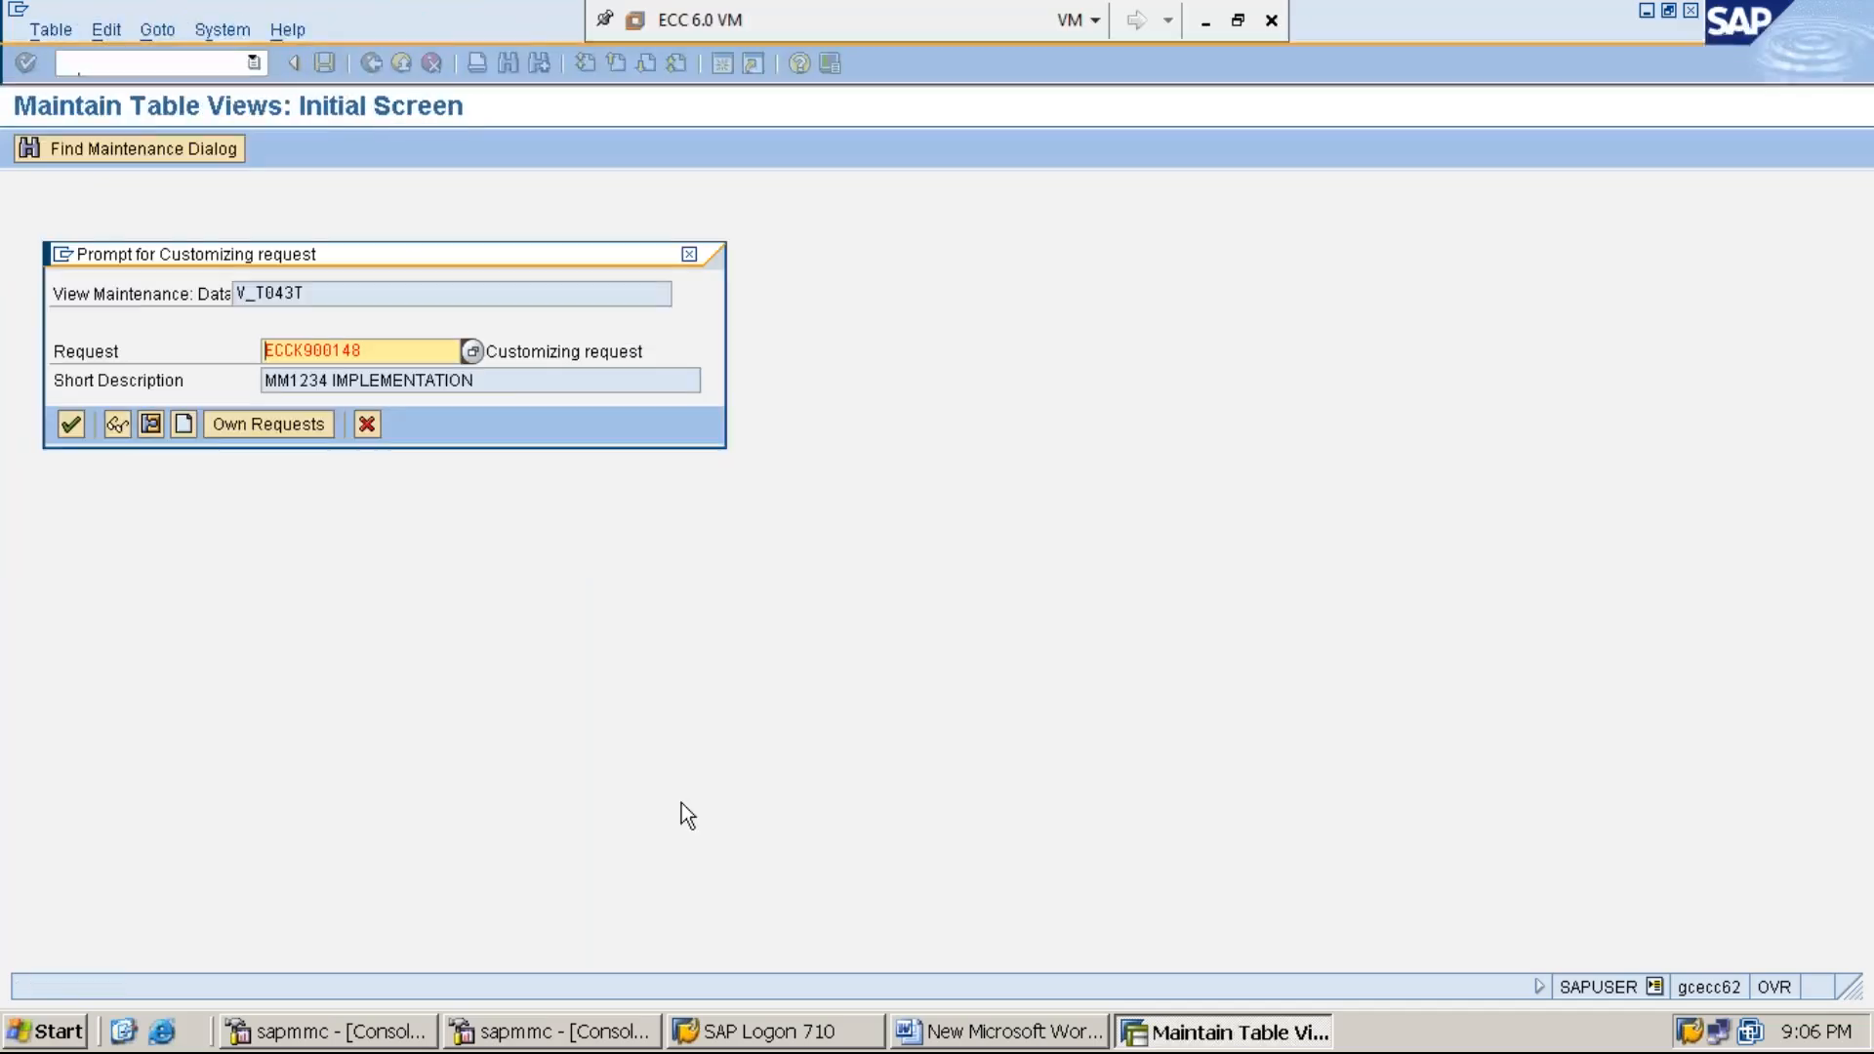
Accept the customizing request and go back to the FI Tolerance Groups For Users overview
key(Return)
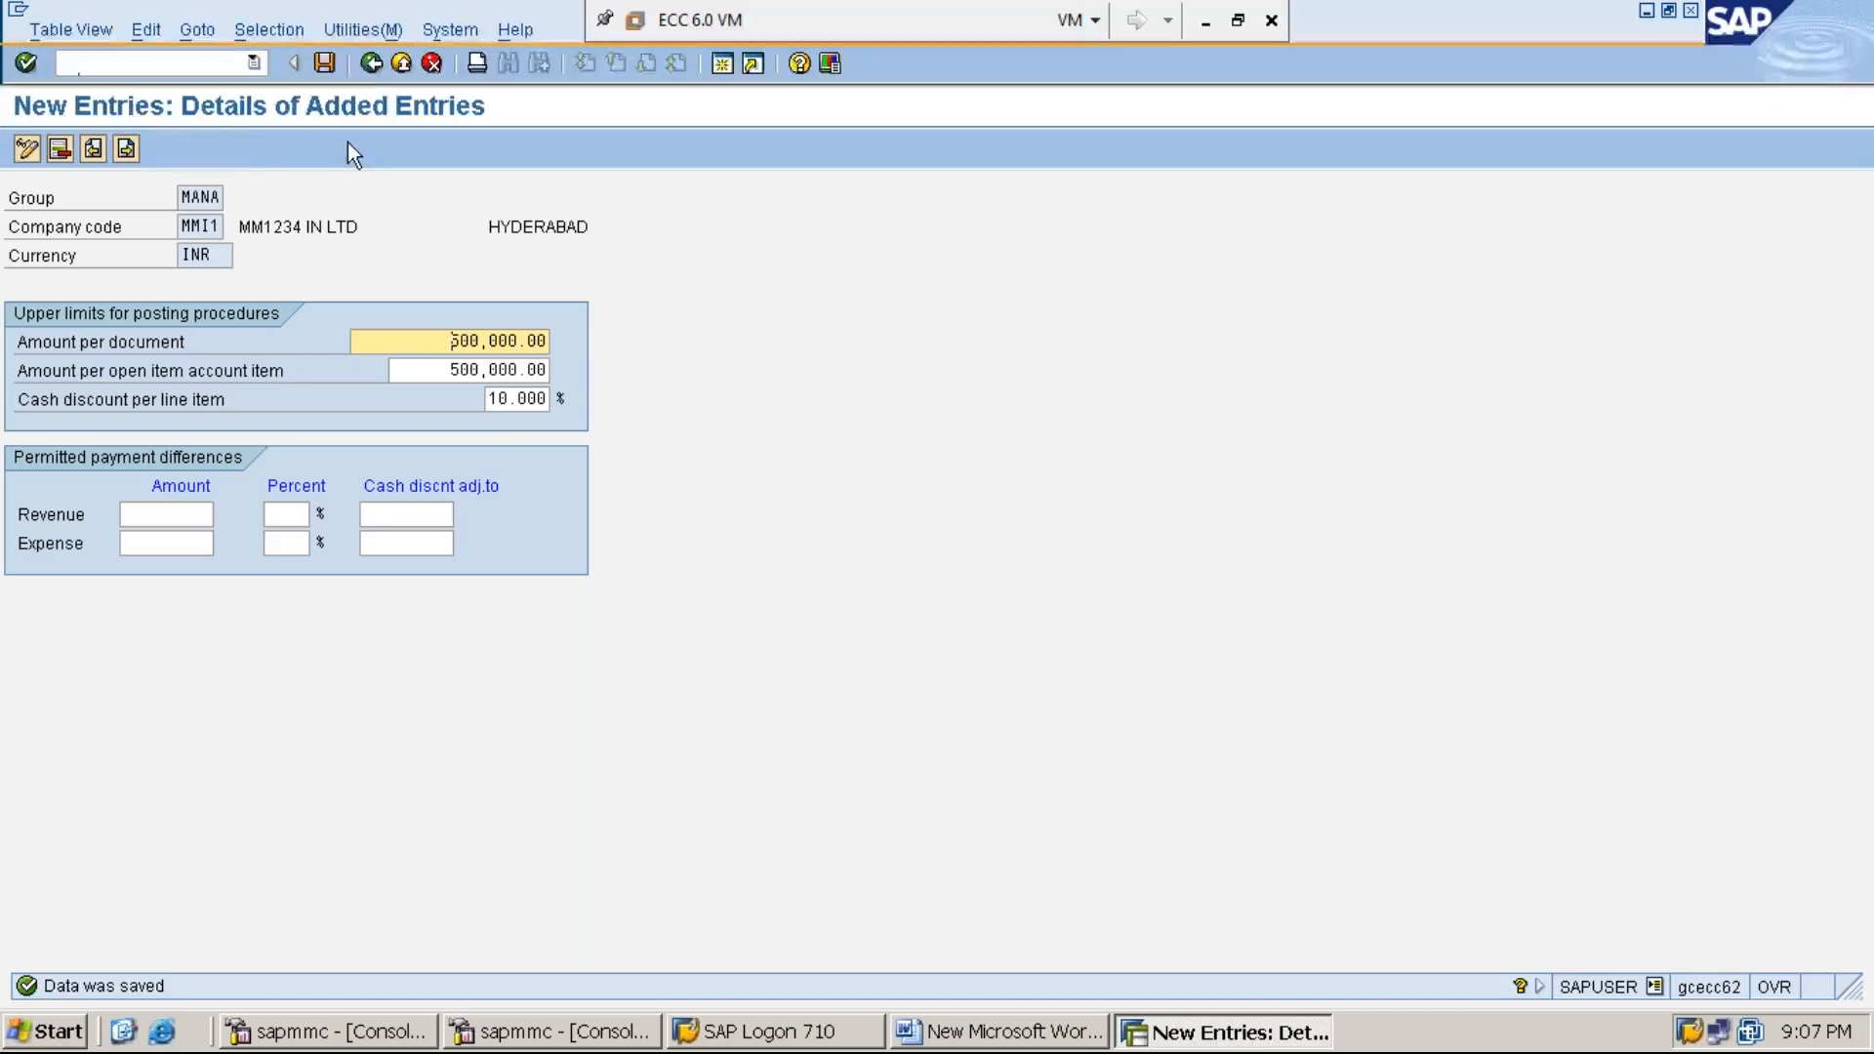
click(371, 64)
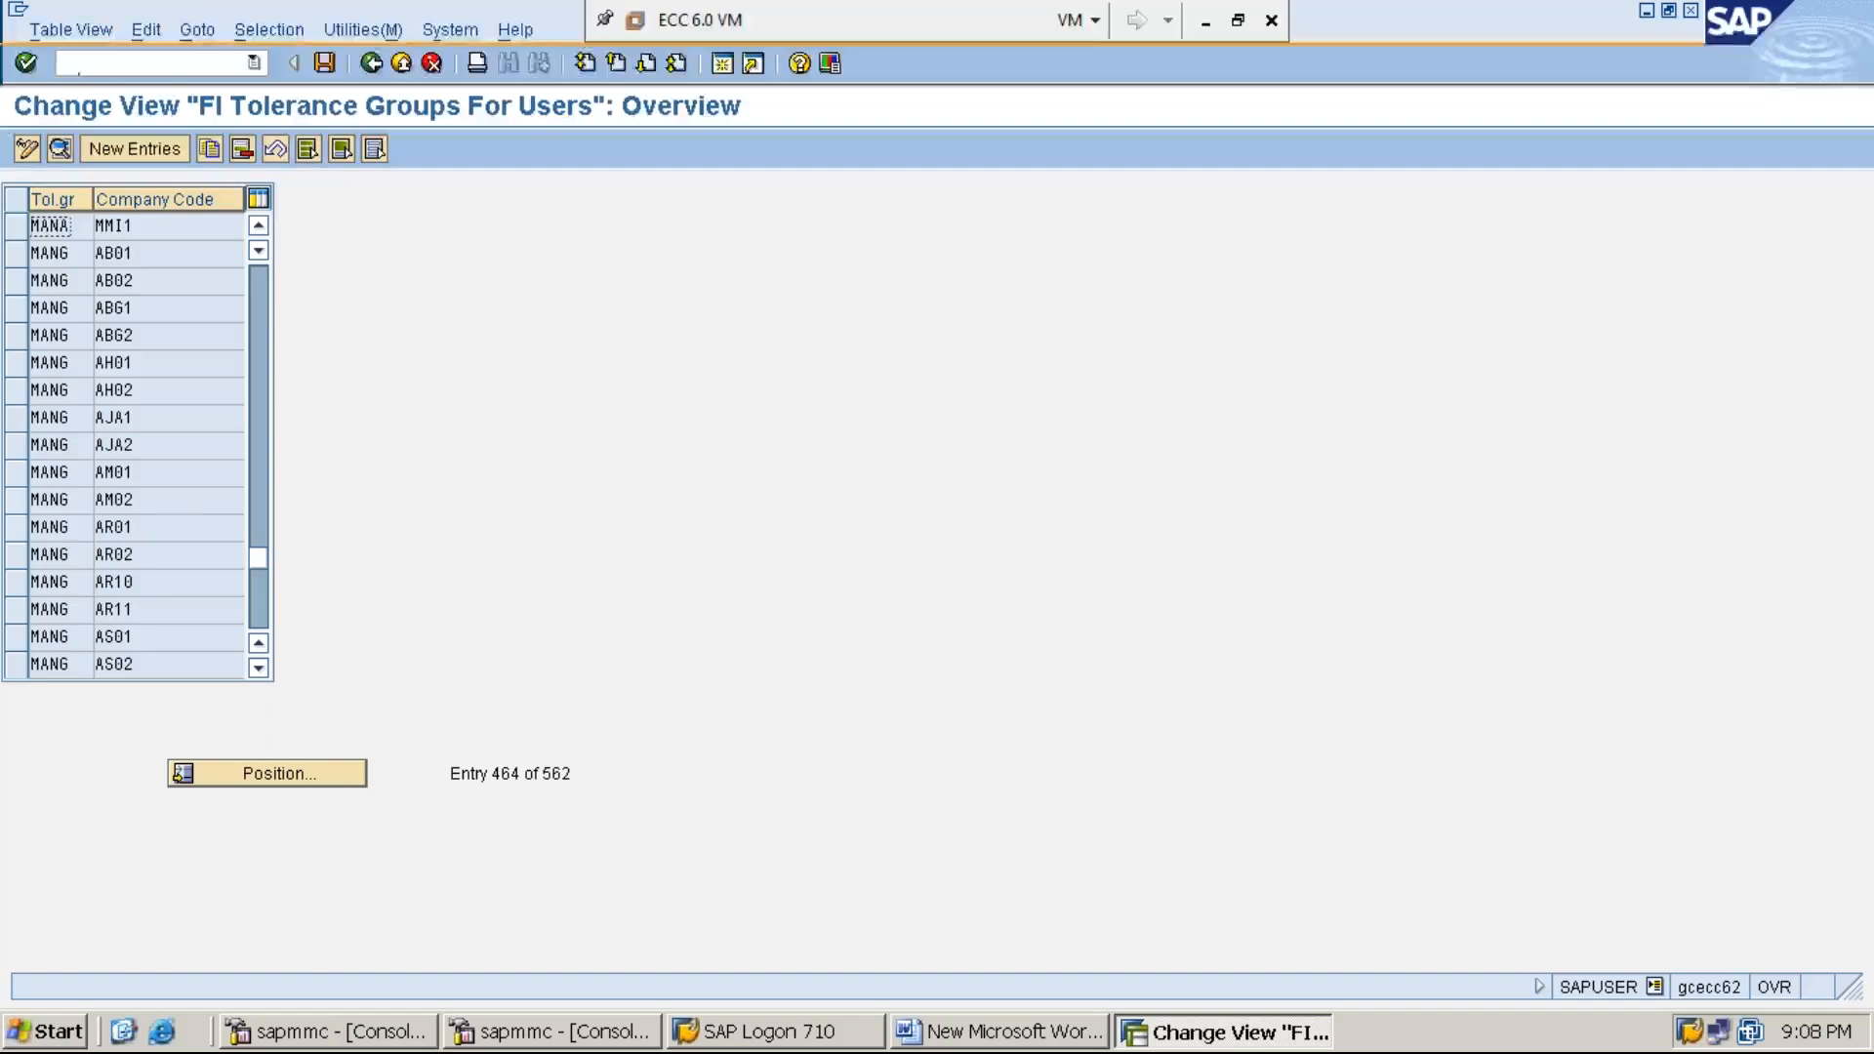
Position the tolerance group list at company code MMI1
click(278, 30)
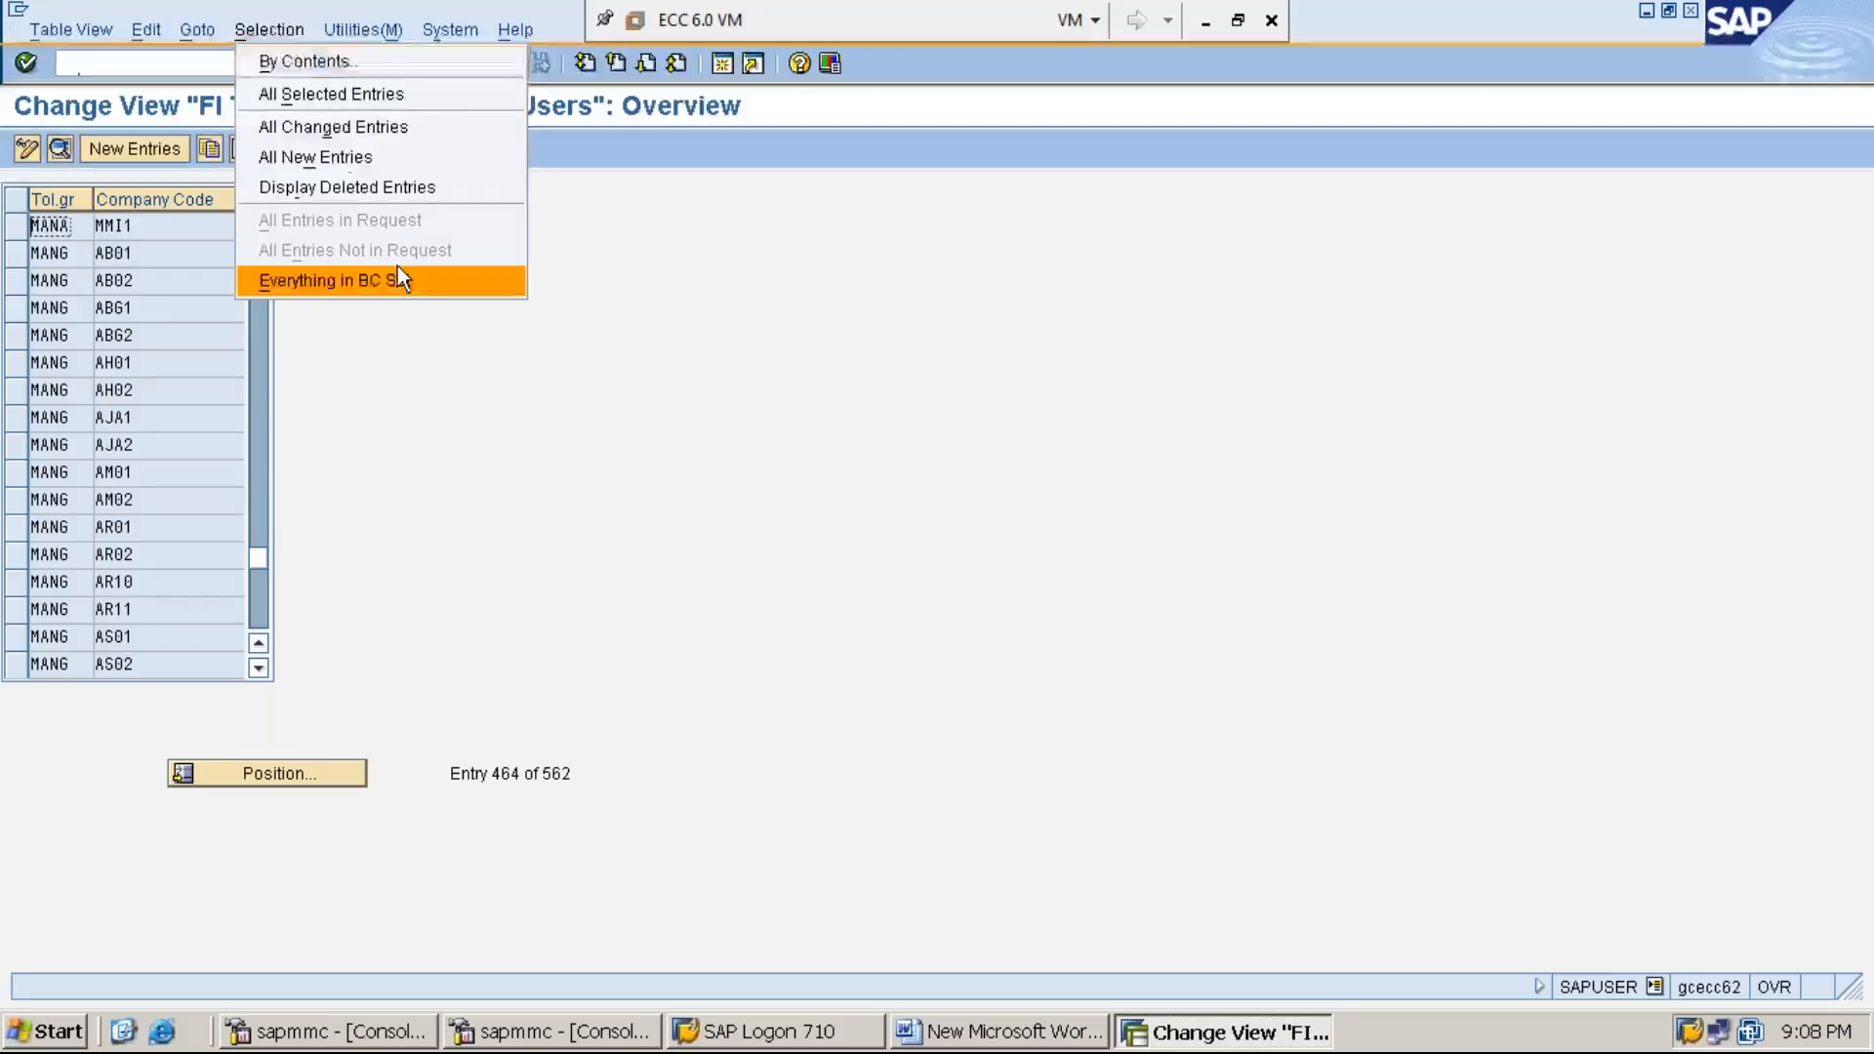
click(319, 772)
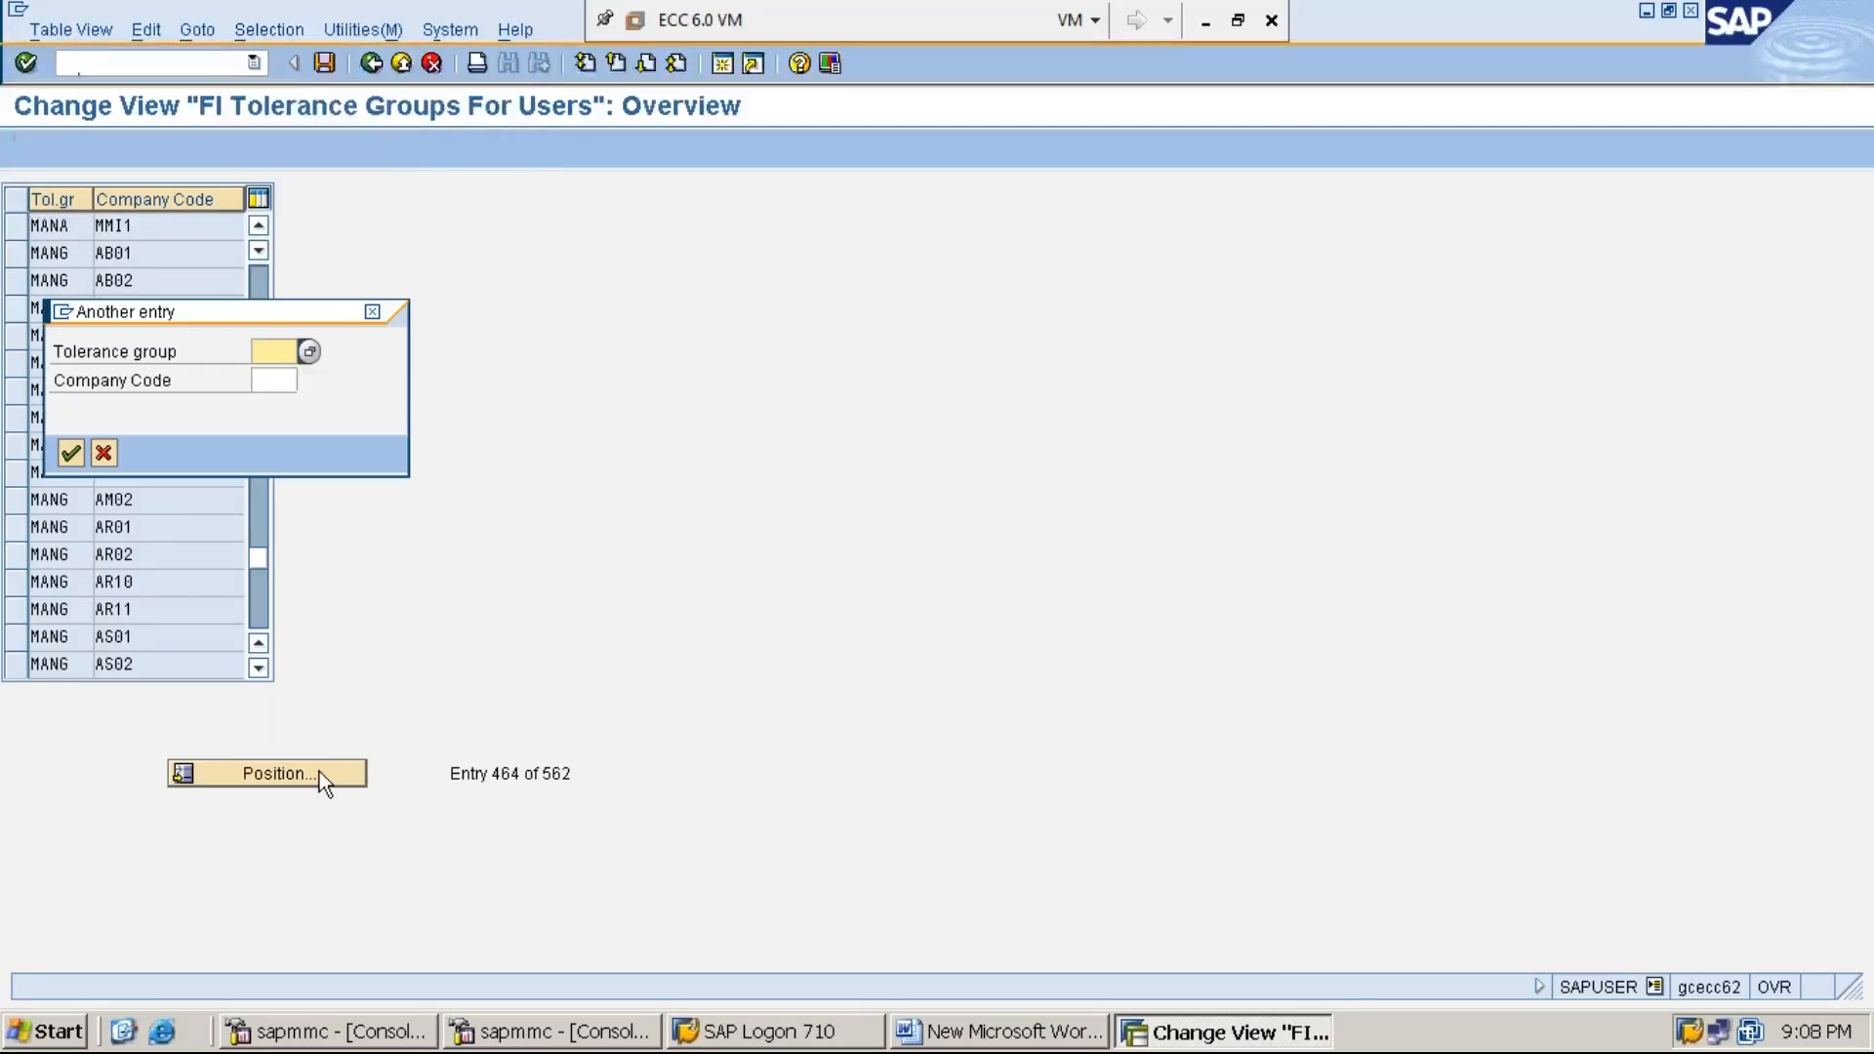
key(Tab)
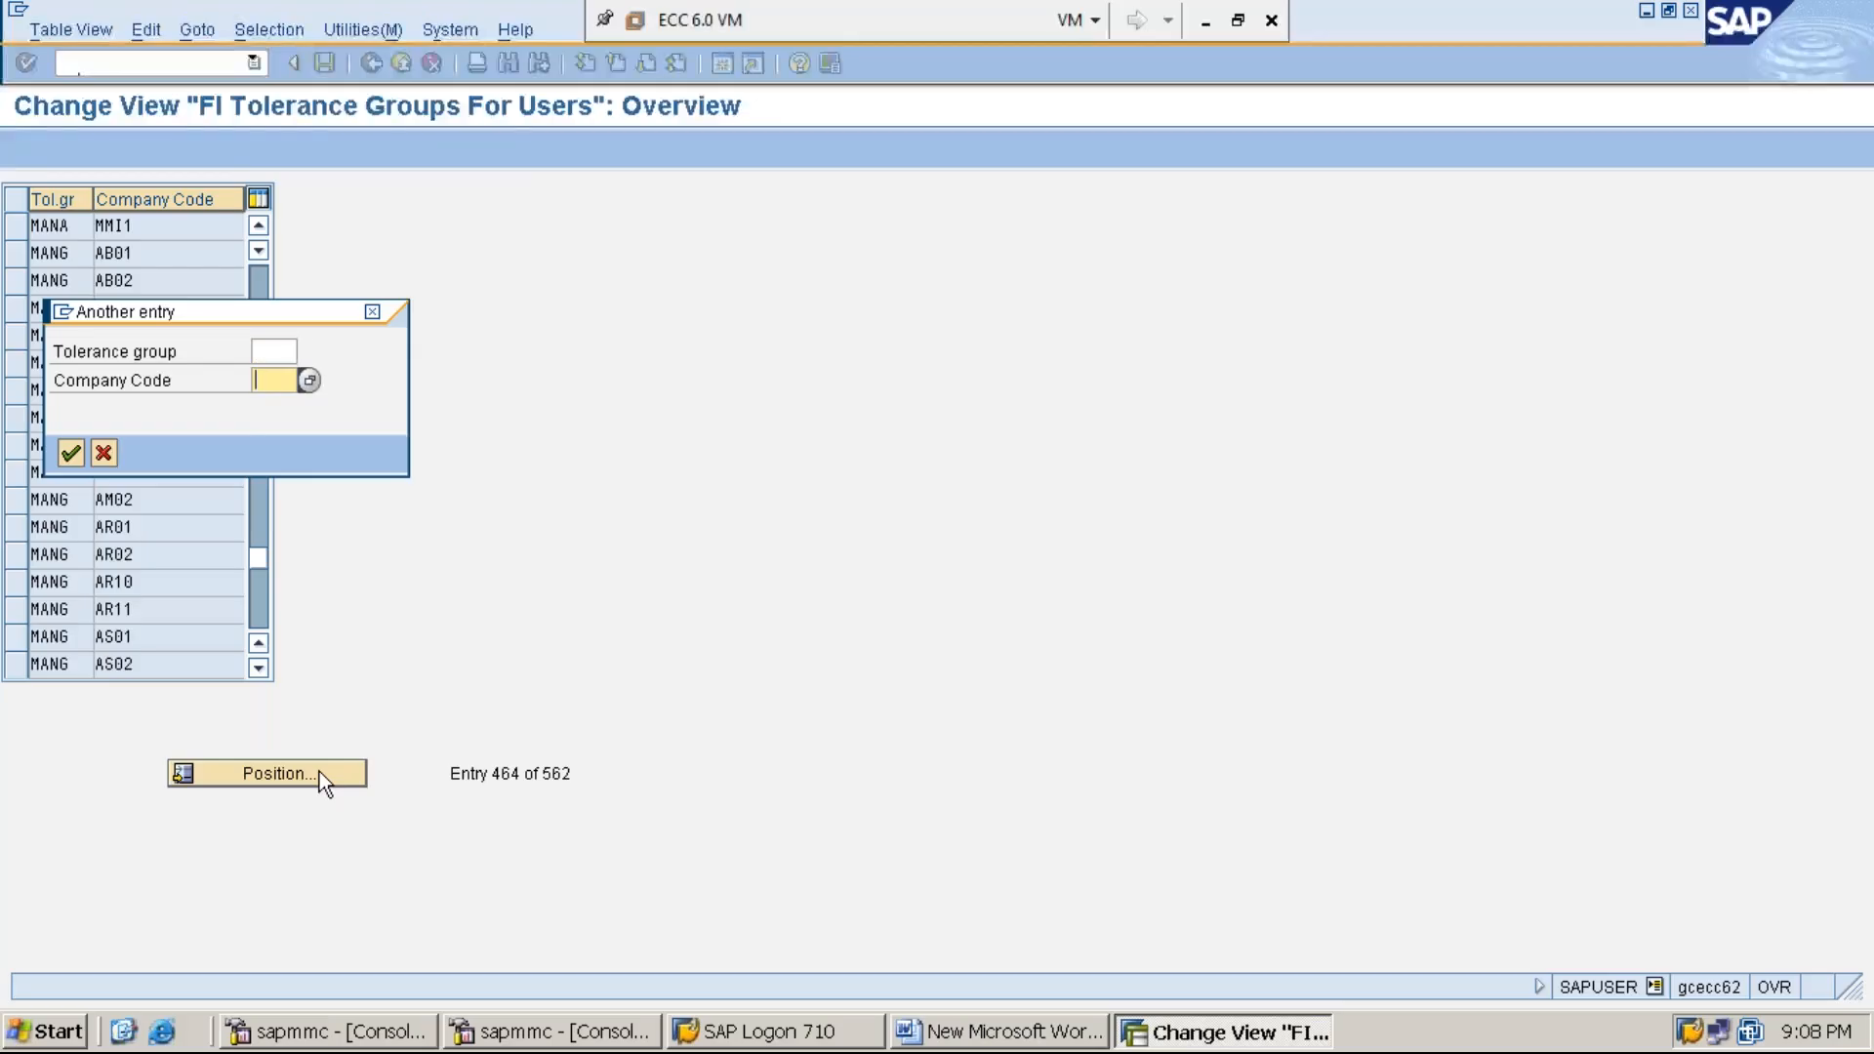
text(MMI1)
key(Return)
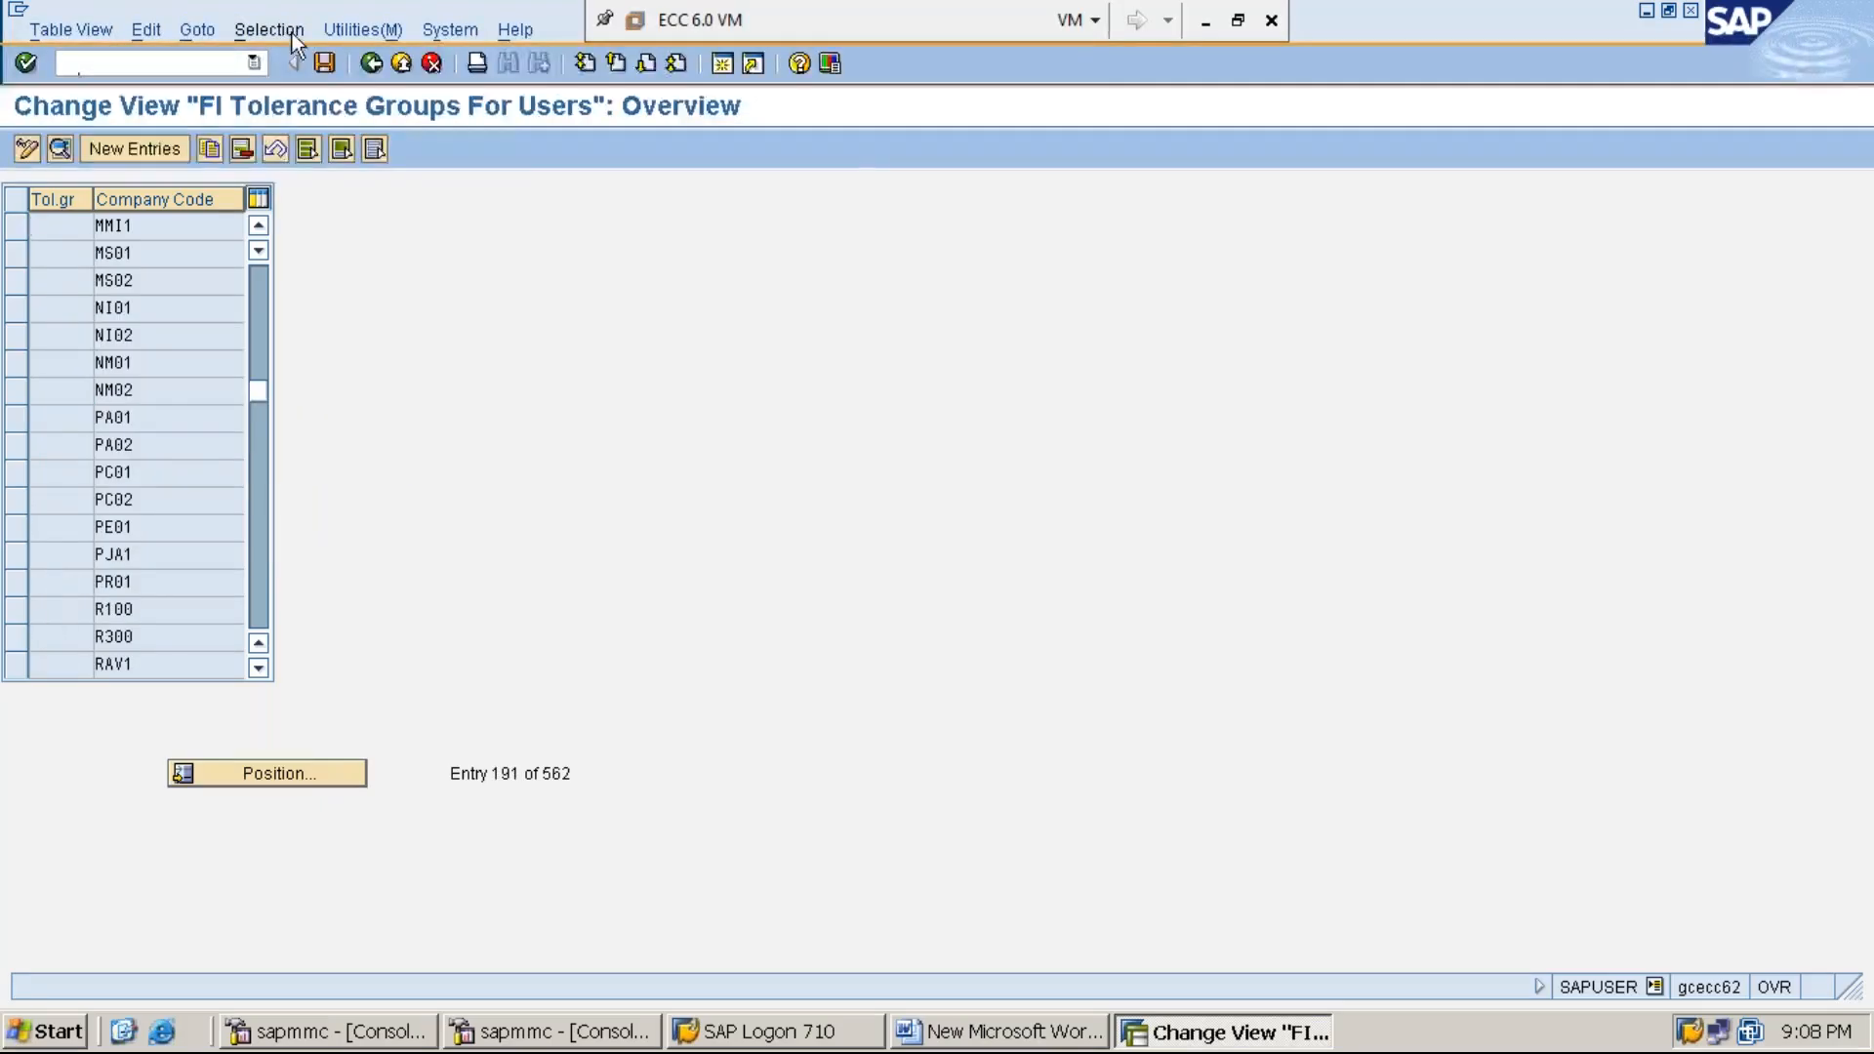
Filter the table by Company Code contents MMI1, leaving the blank group, CASH and MANA
click(354, 28)
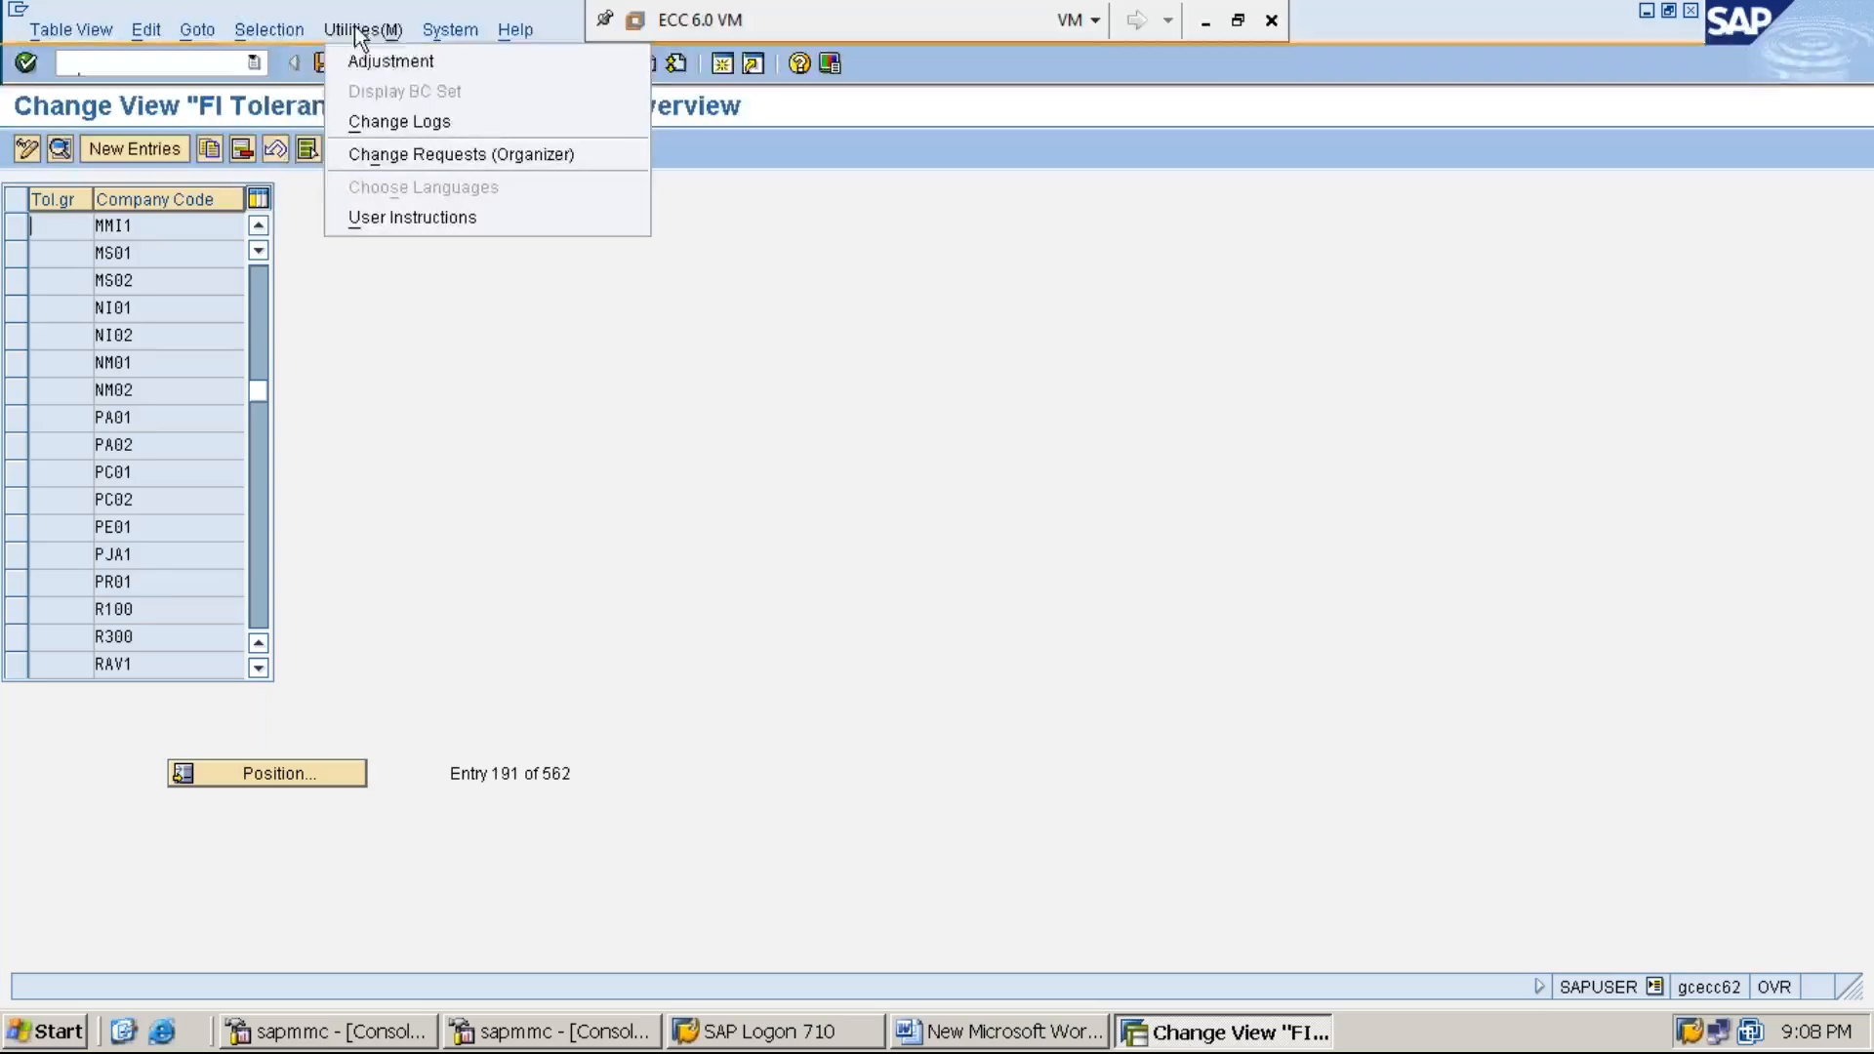
mouse_move(279, 29)
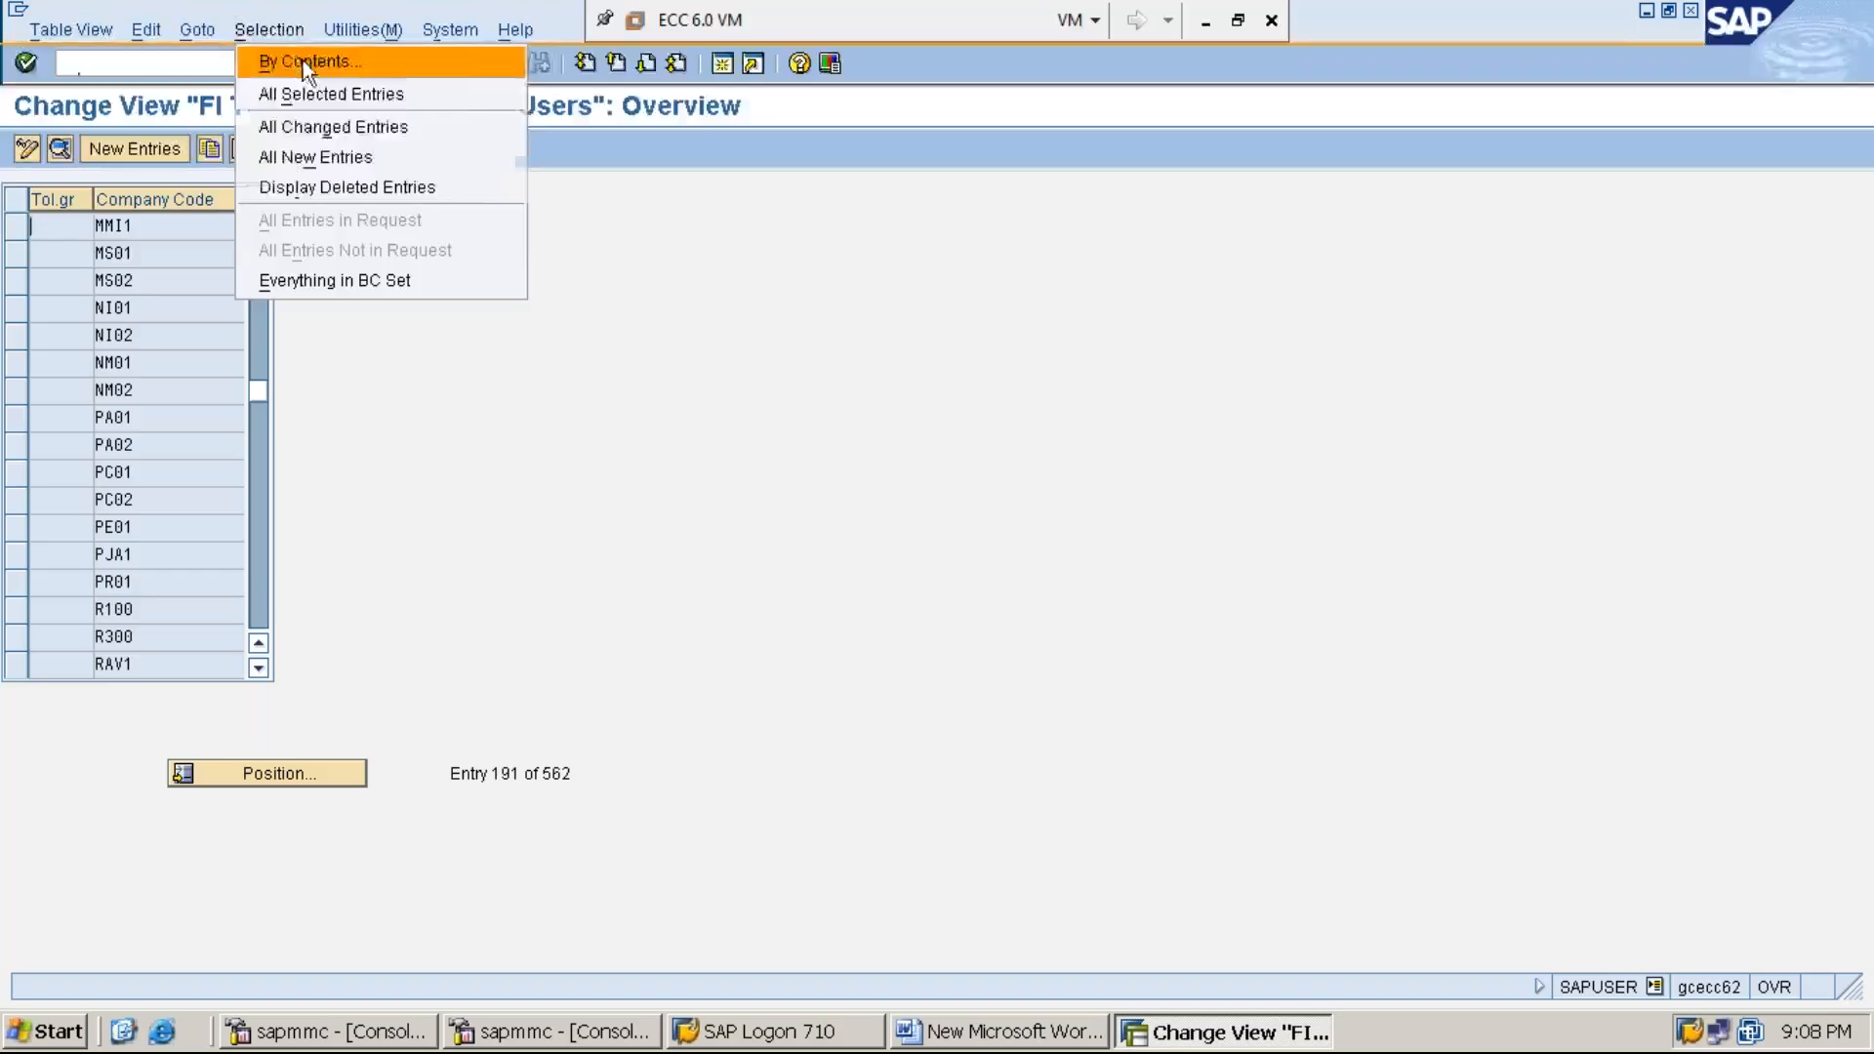
click(303, 61)
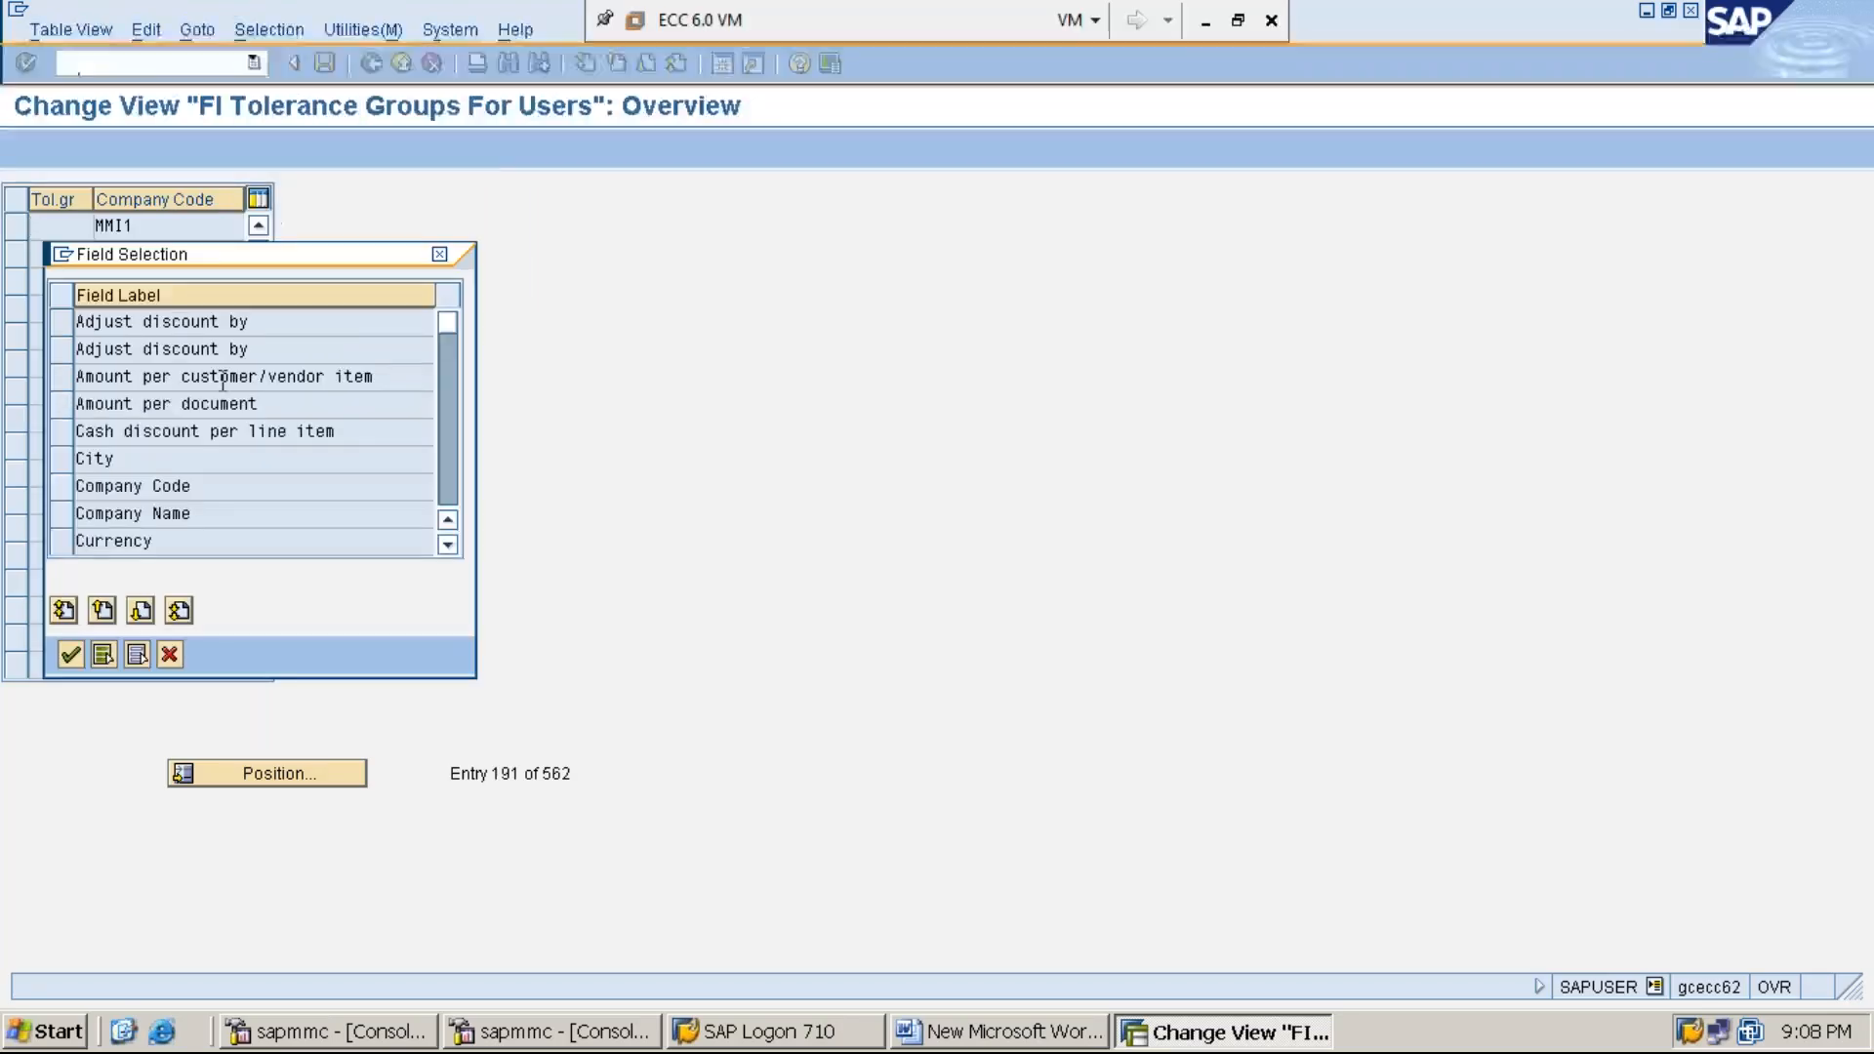
click(58, 484)
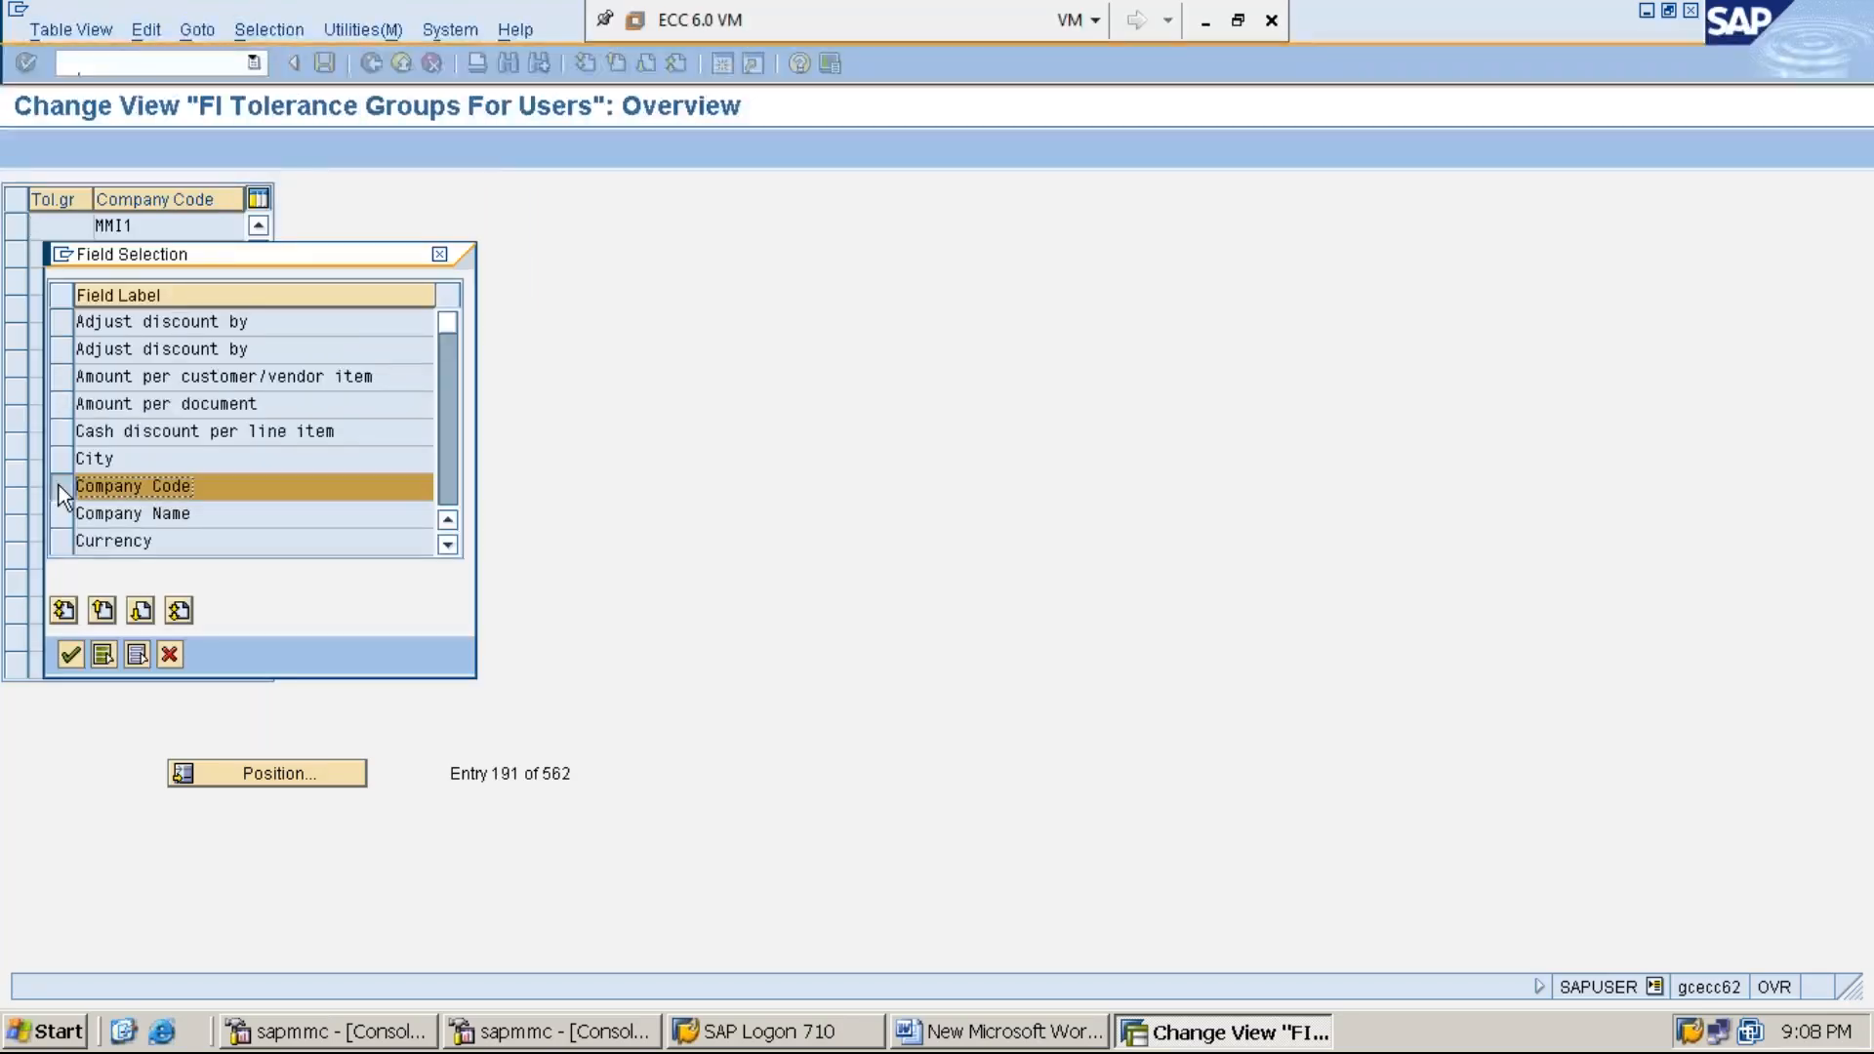
click(69, 654)
click(445, 327)
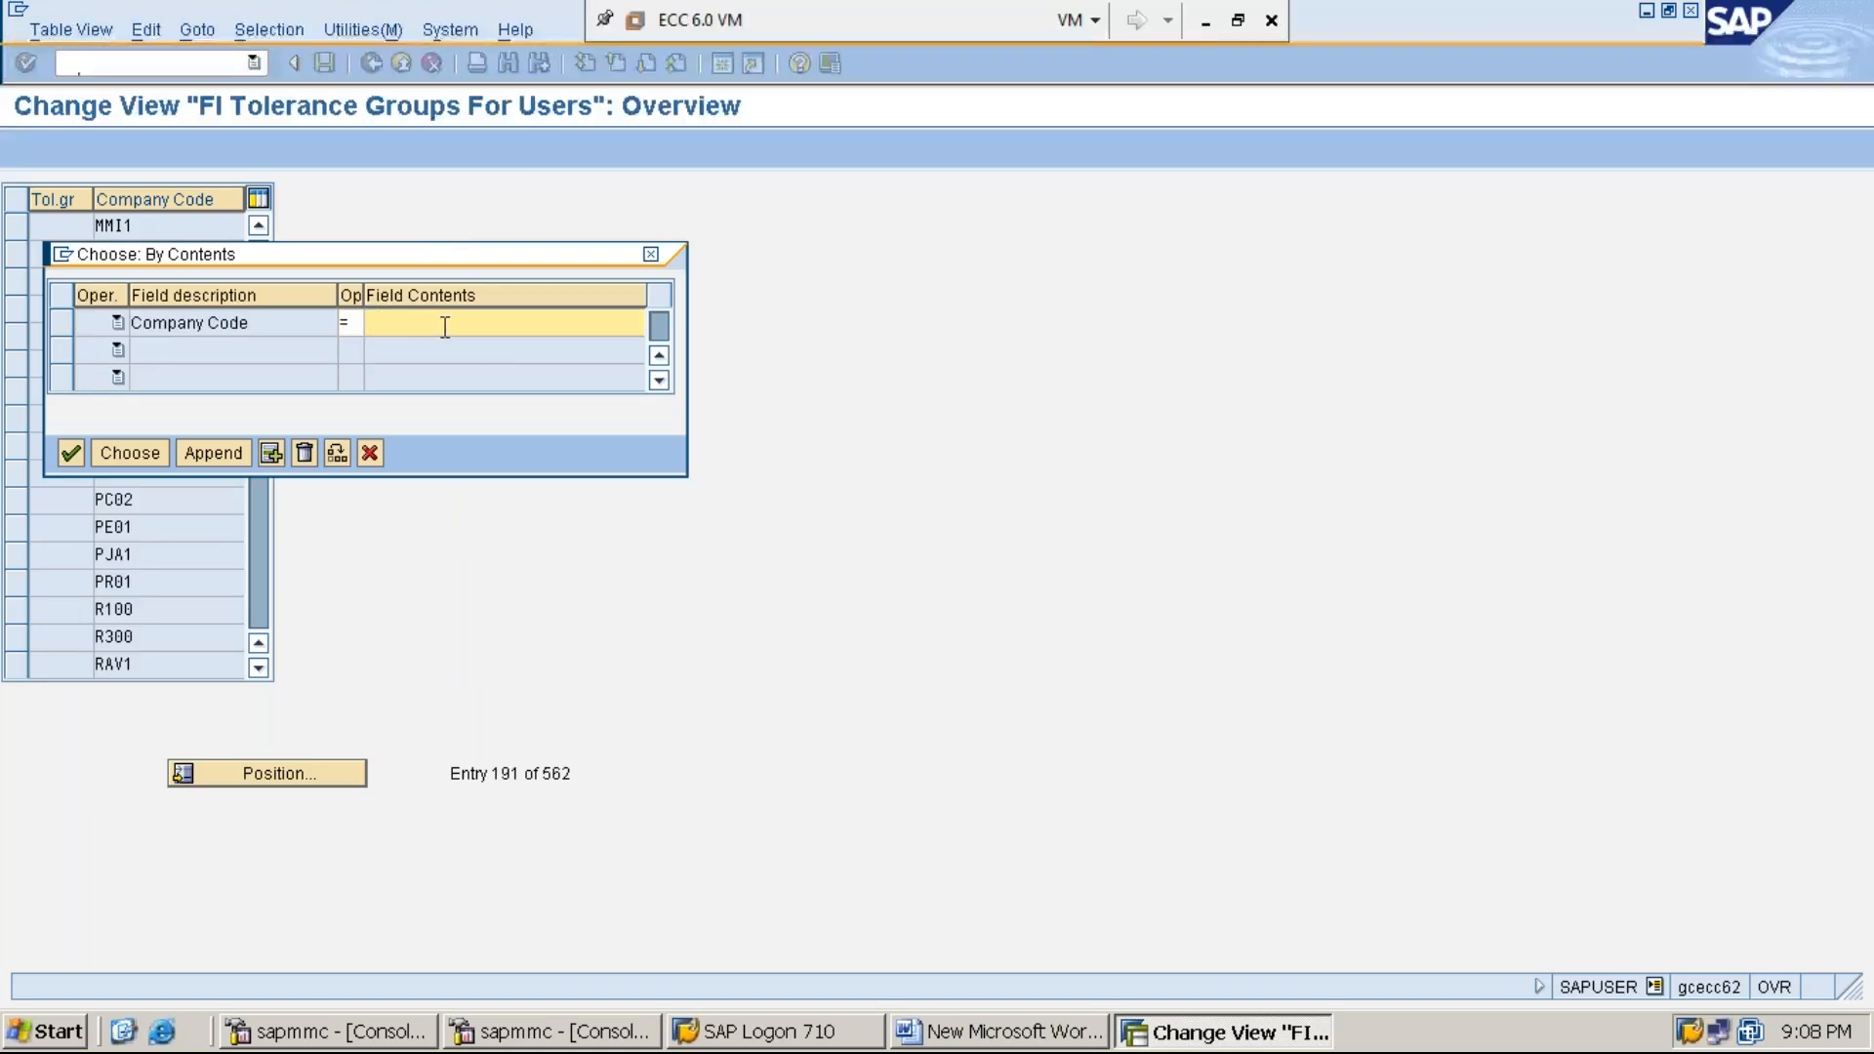
text(MMI1)
click(117, 453)
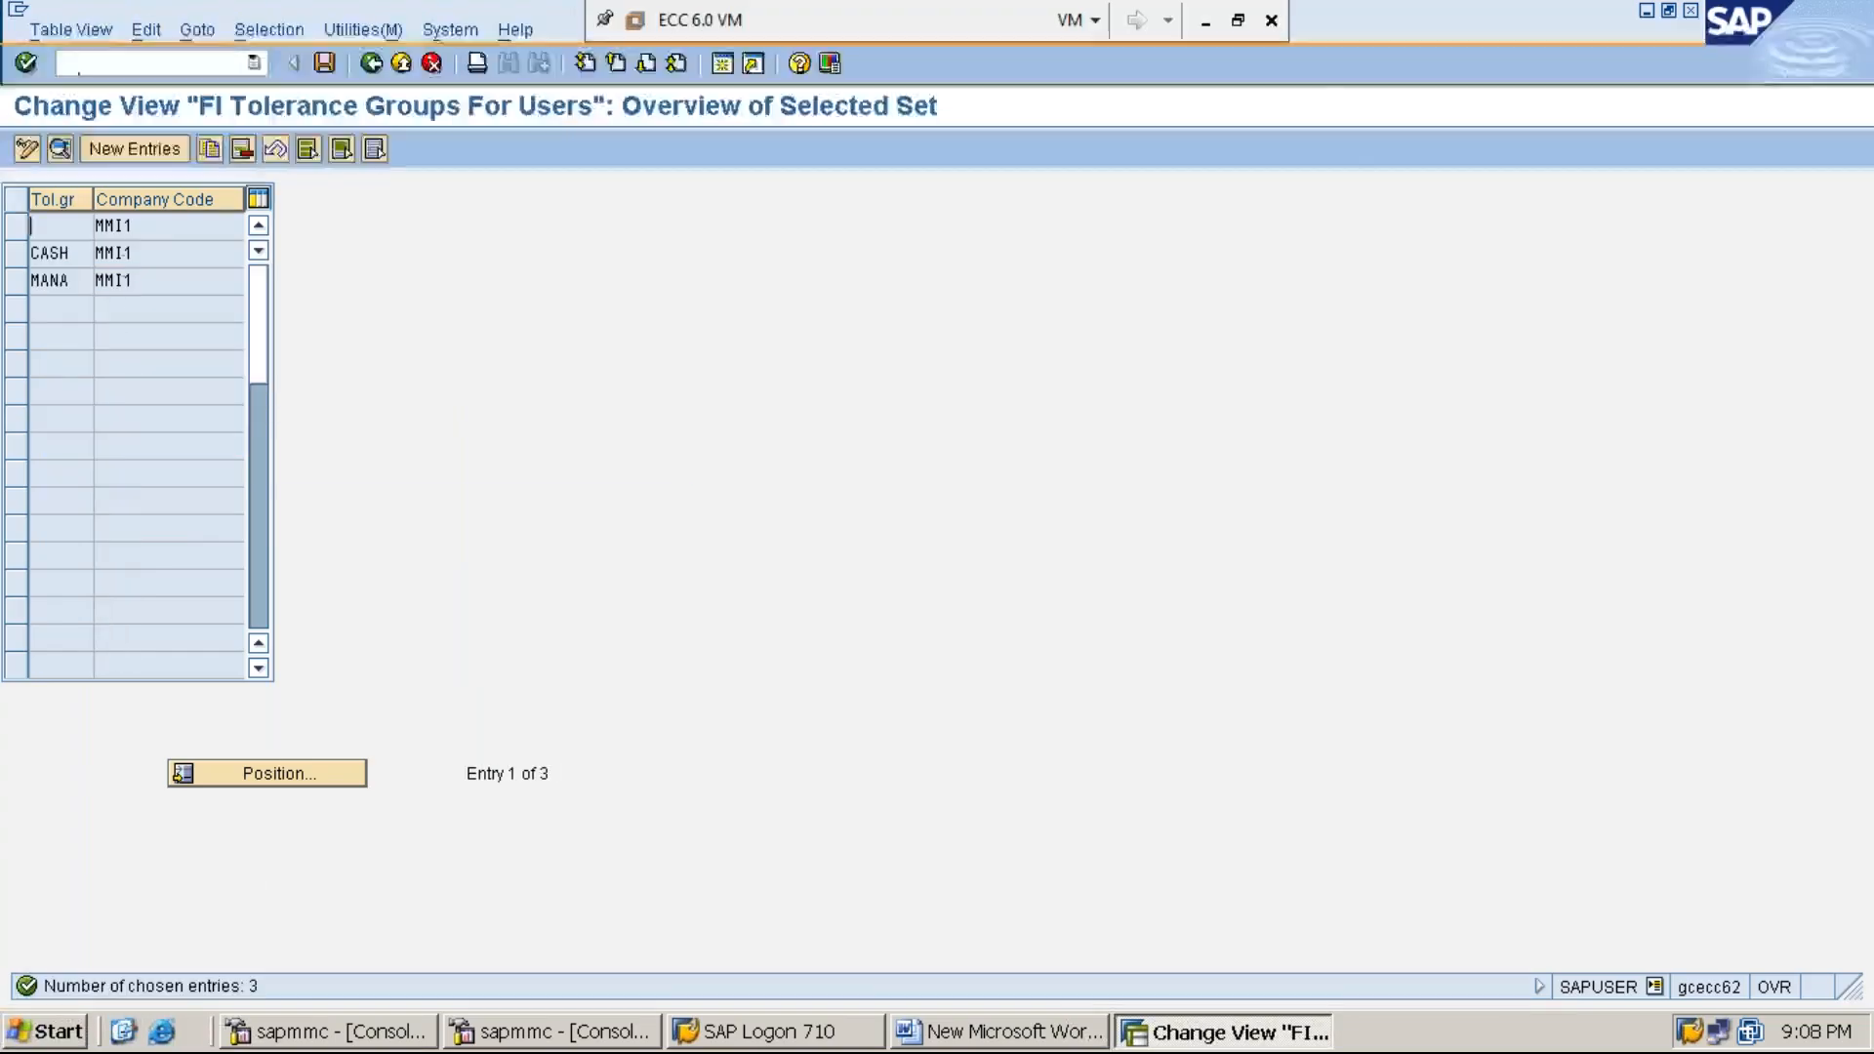
View CASH's details, then select CASH and MANA and page to MANA's 500,000.00 limits and 10% discount
click(64, 255)
click(63, 283)
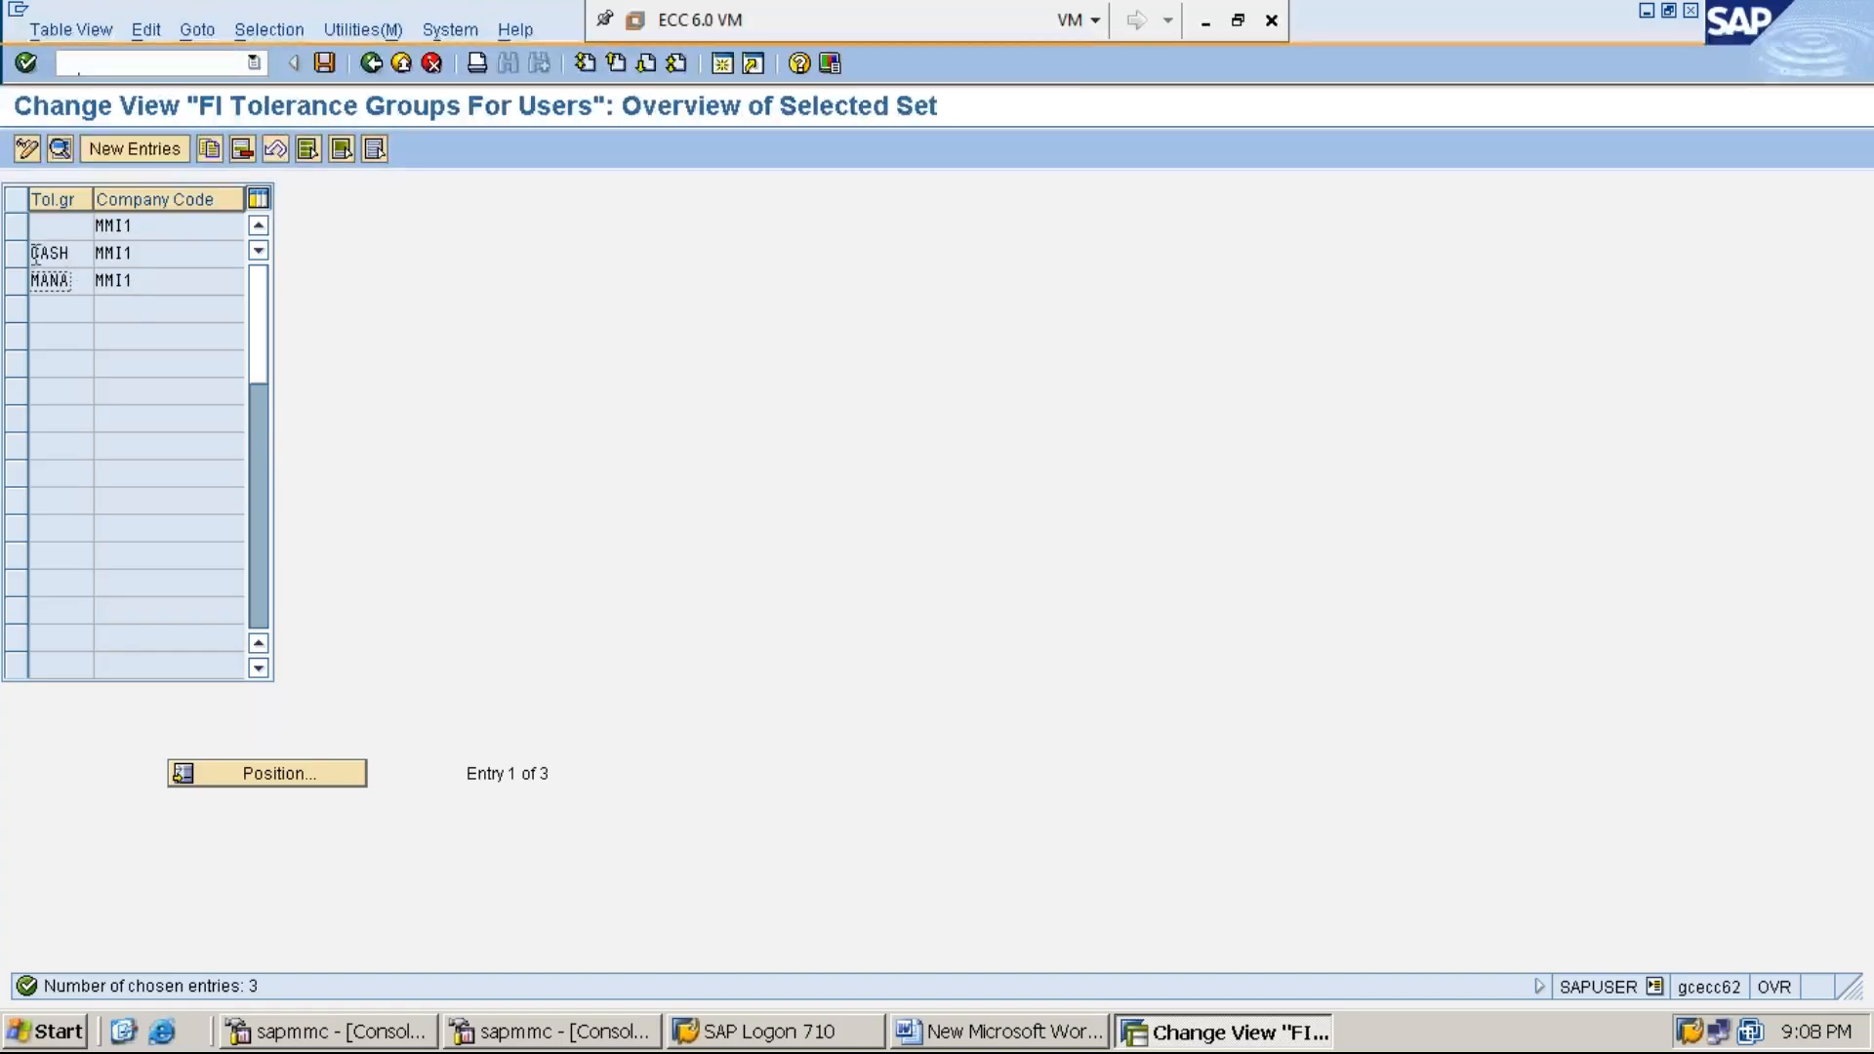
click(21, 255)
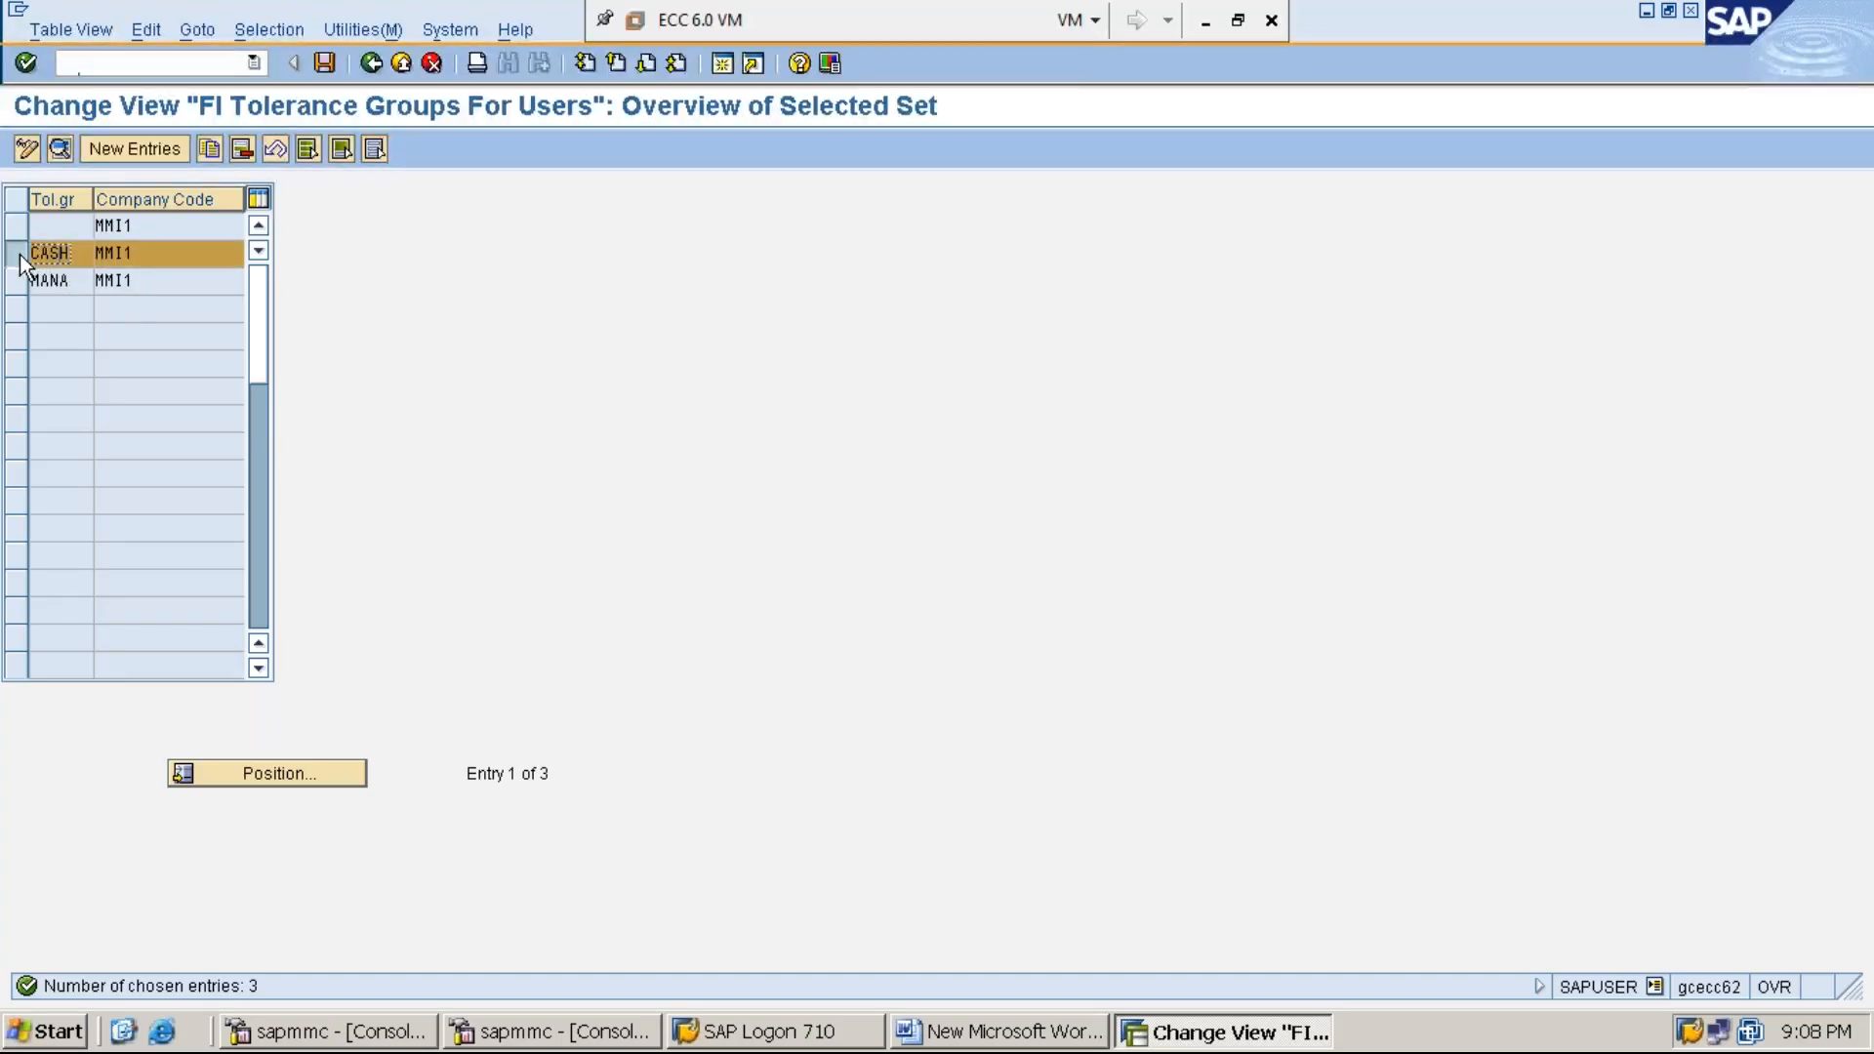
click(58, 153)
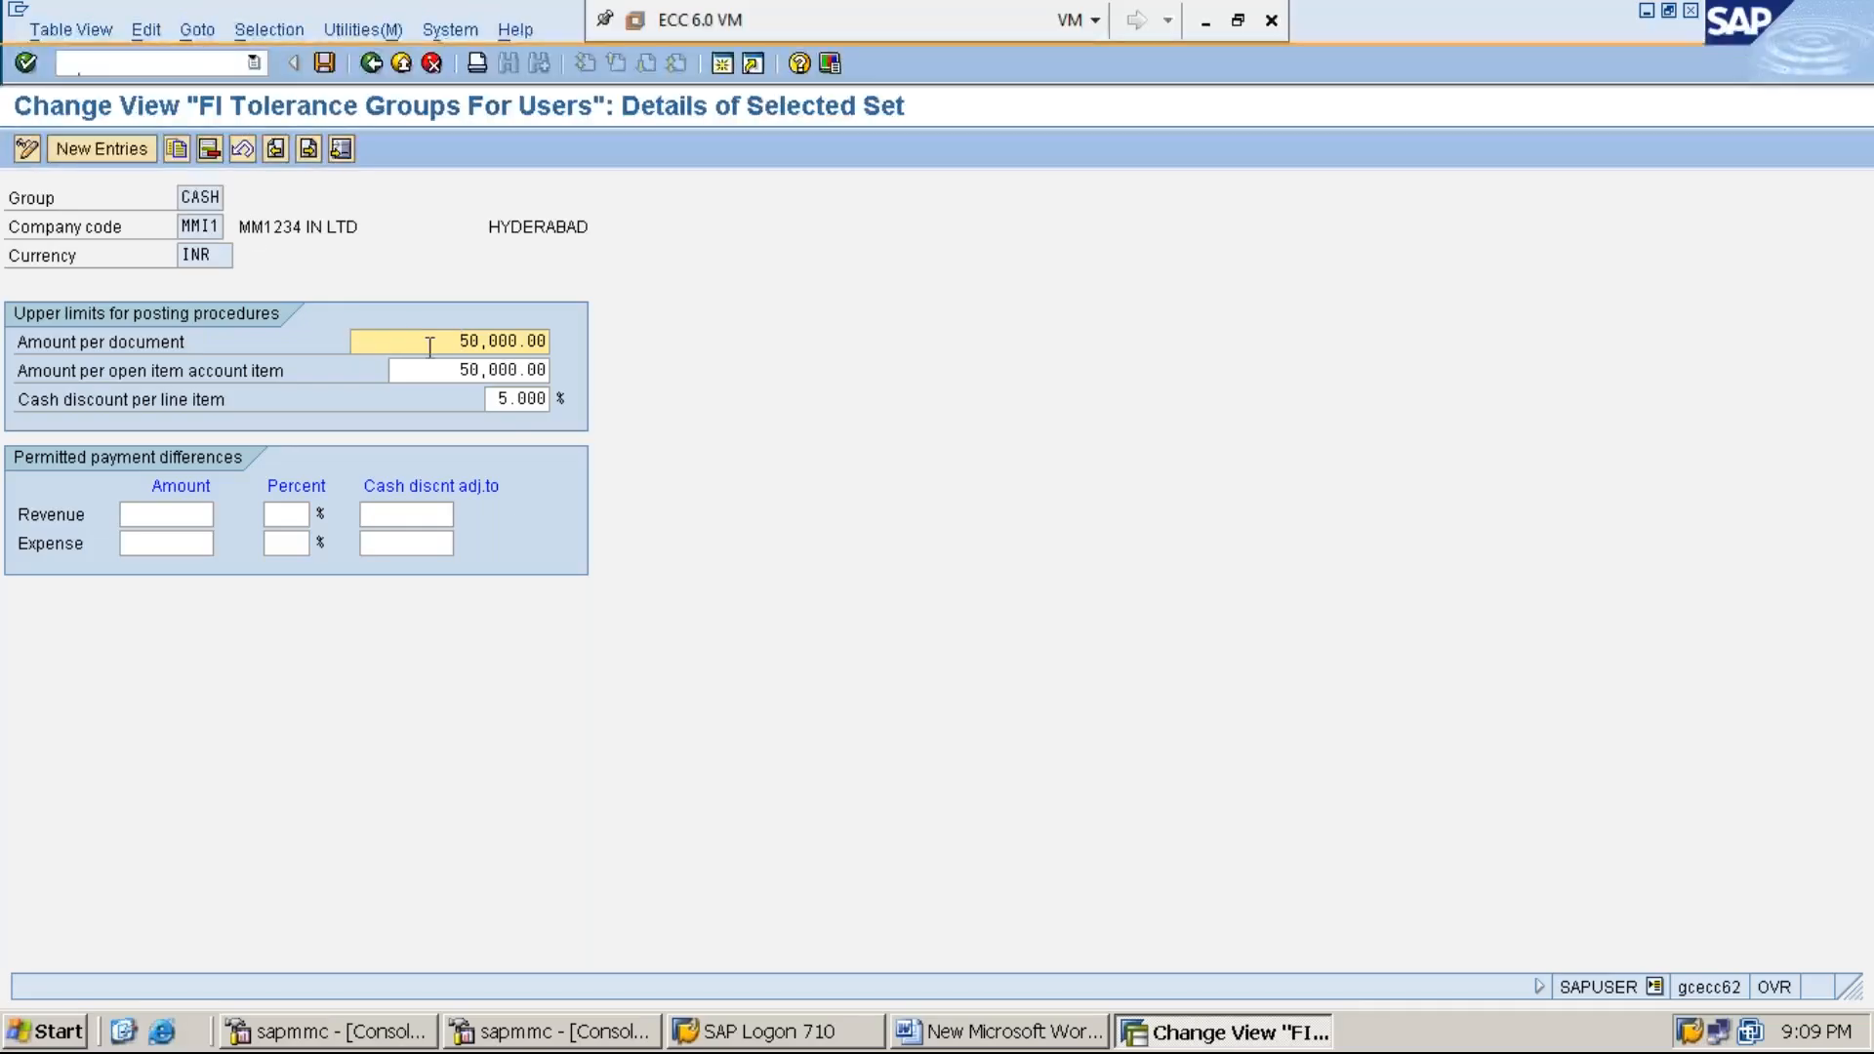
click(309, 150)
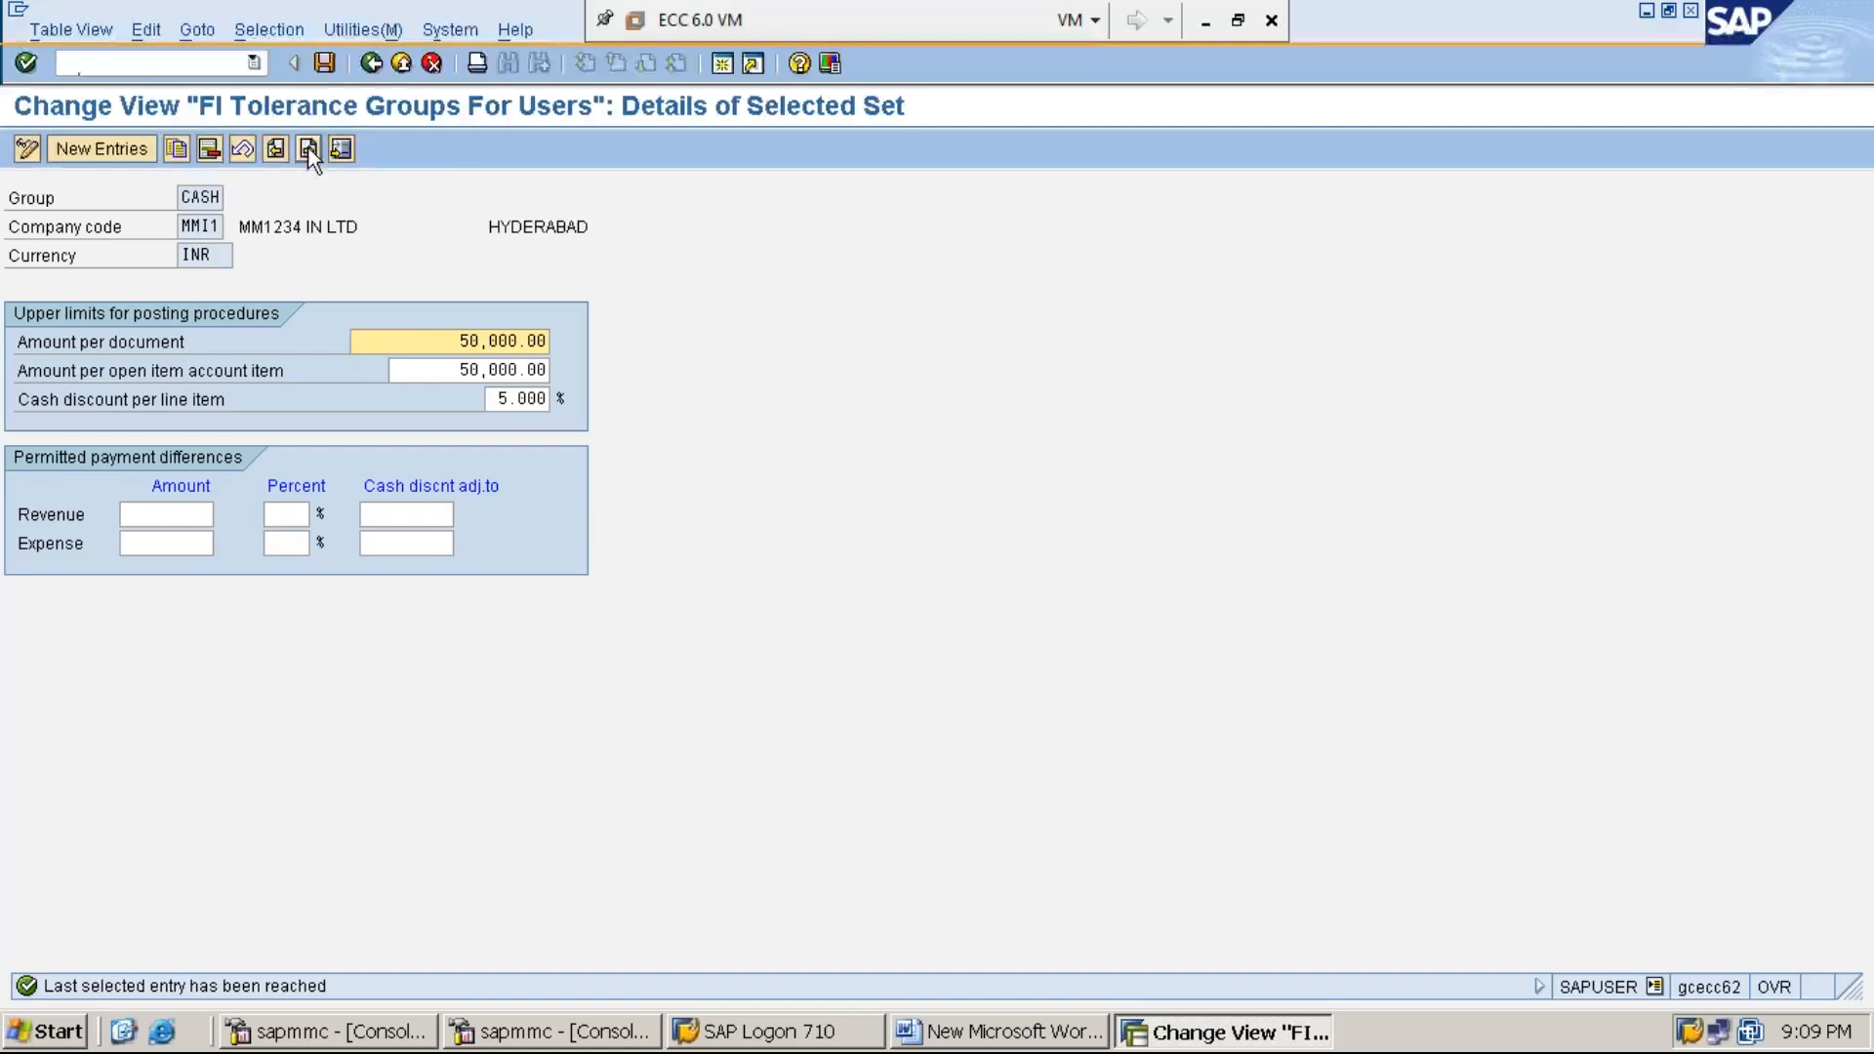
click(308, 149)
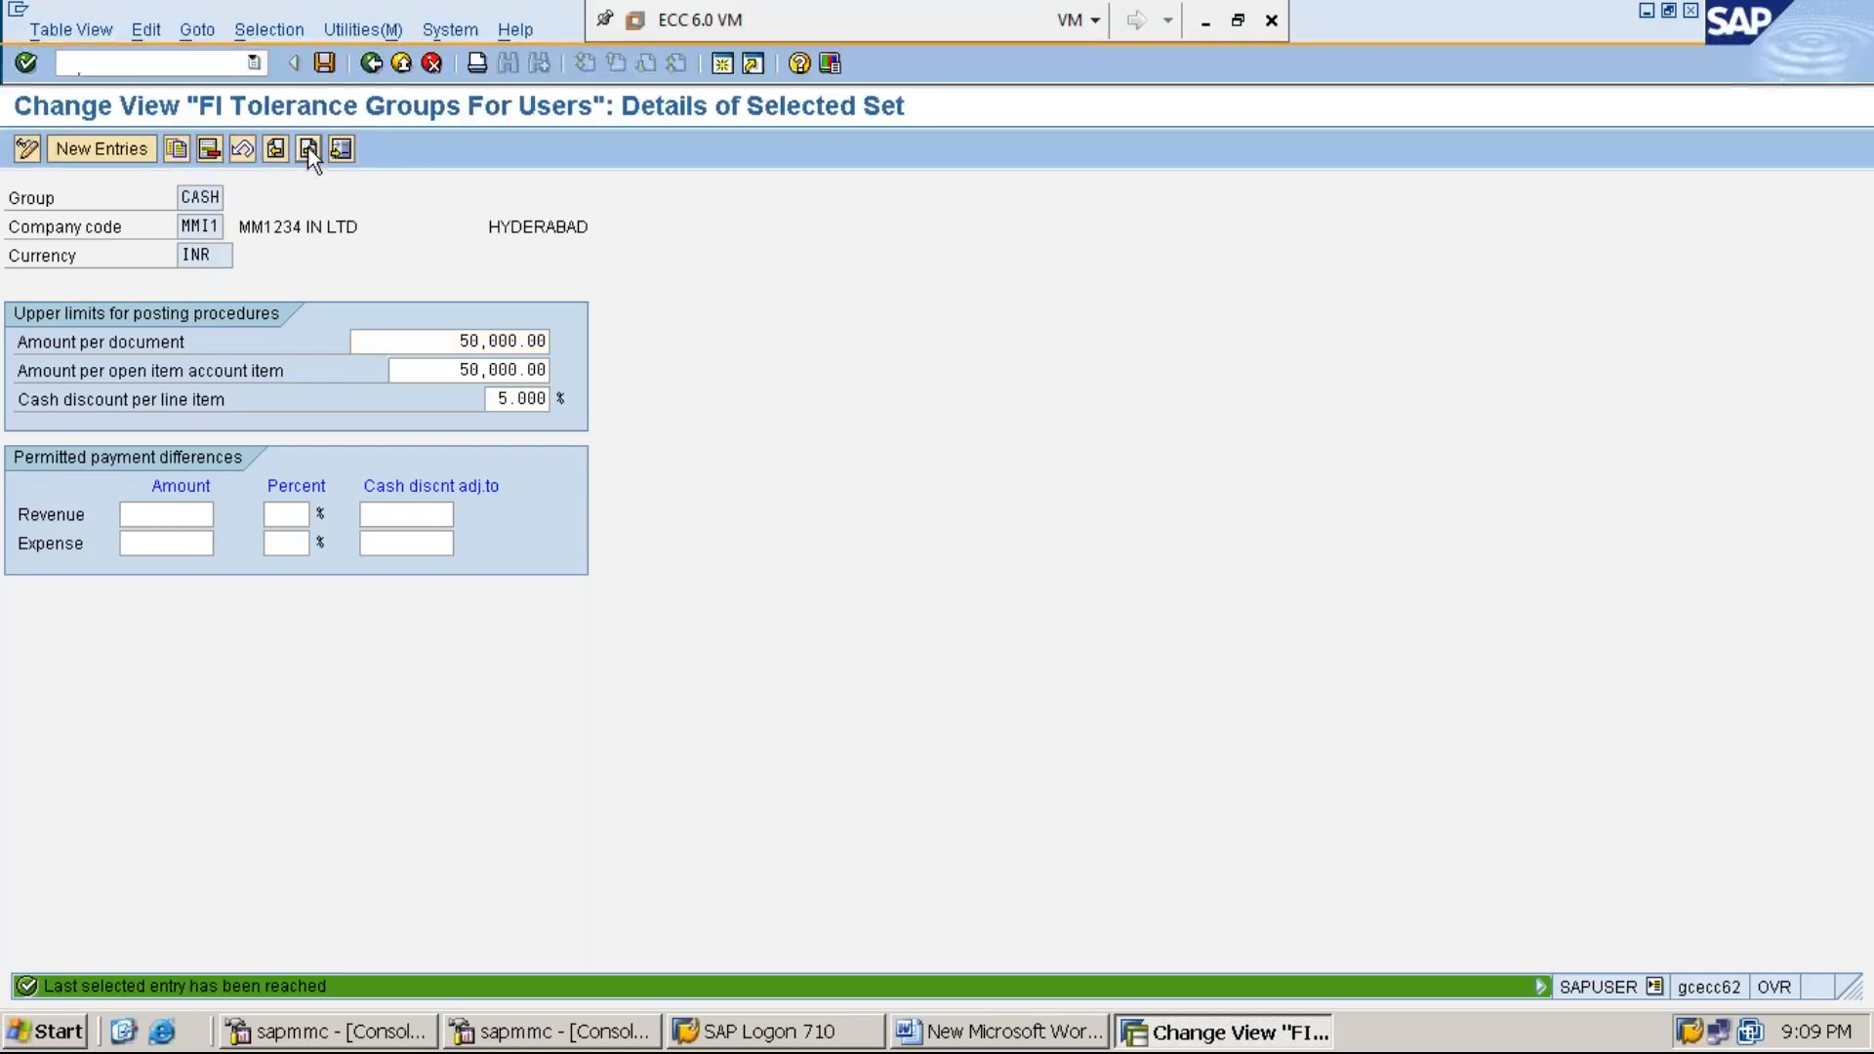
click(372, 65)
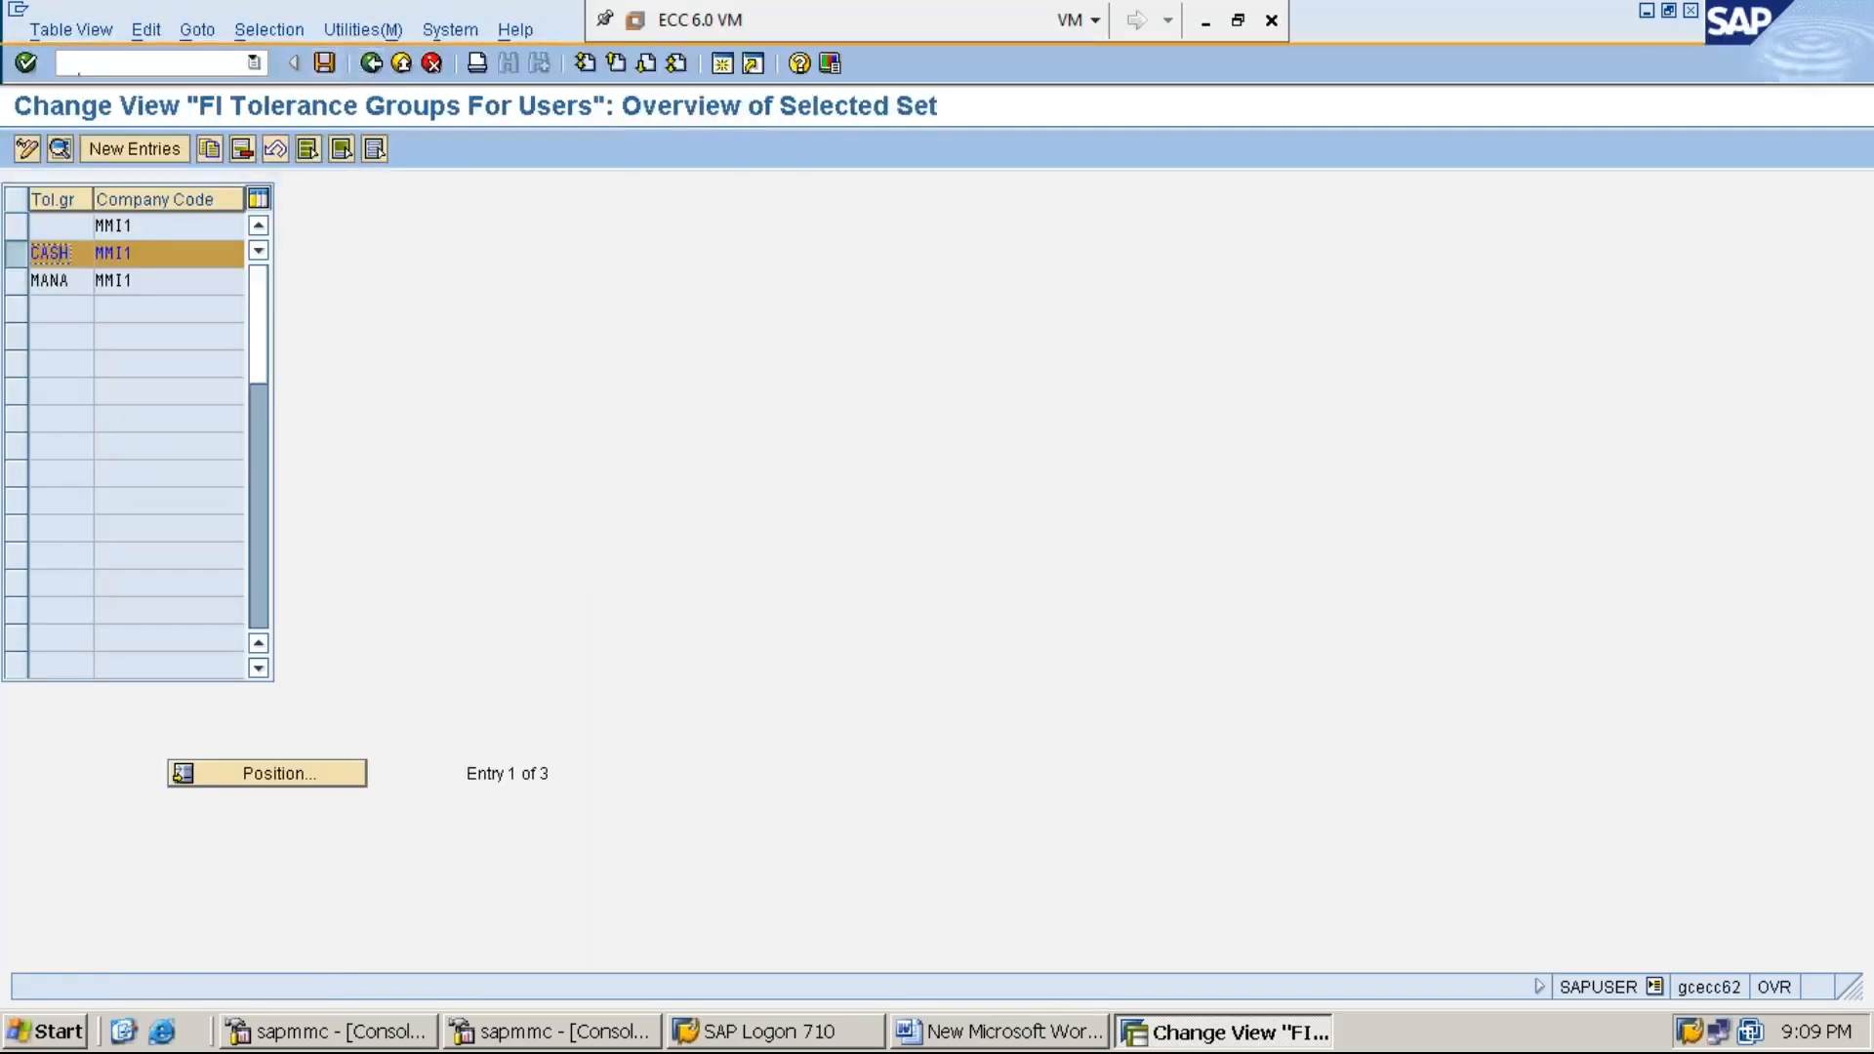
click(18, 279)
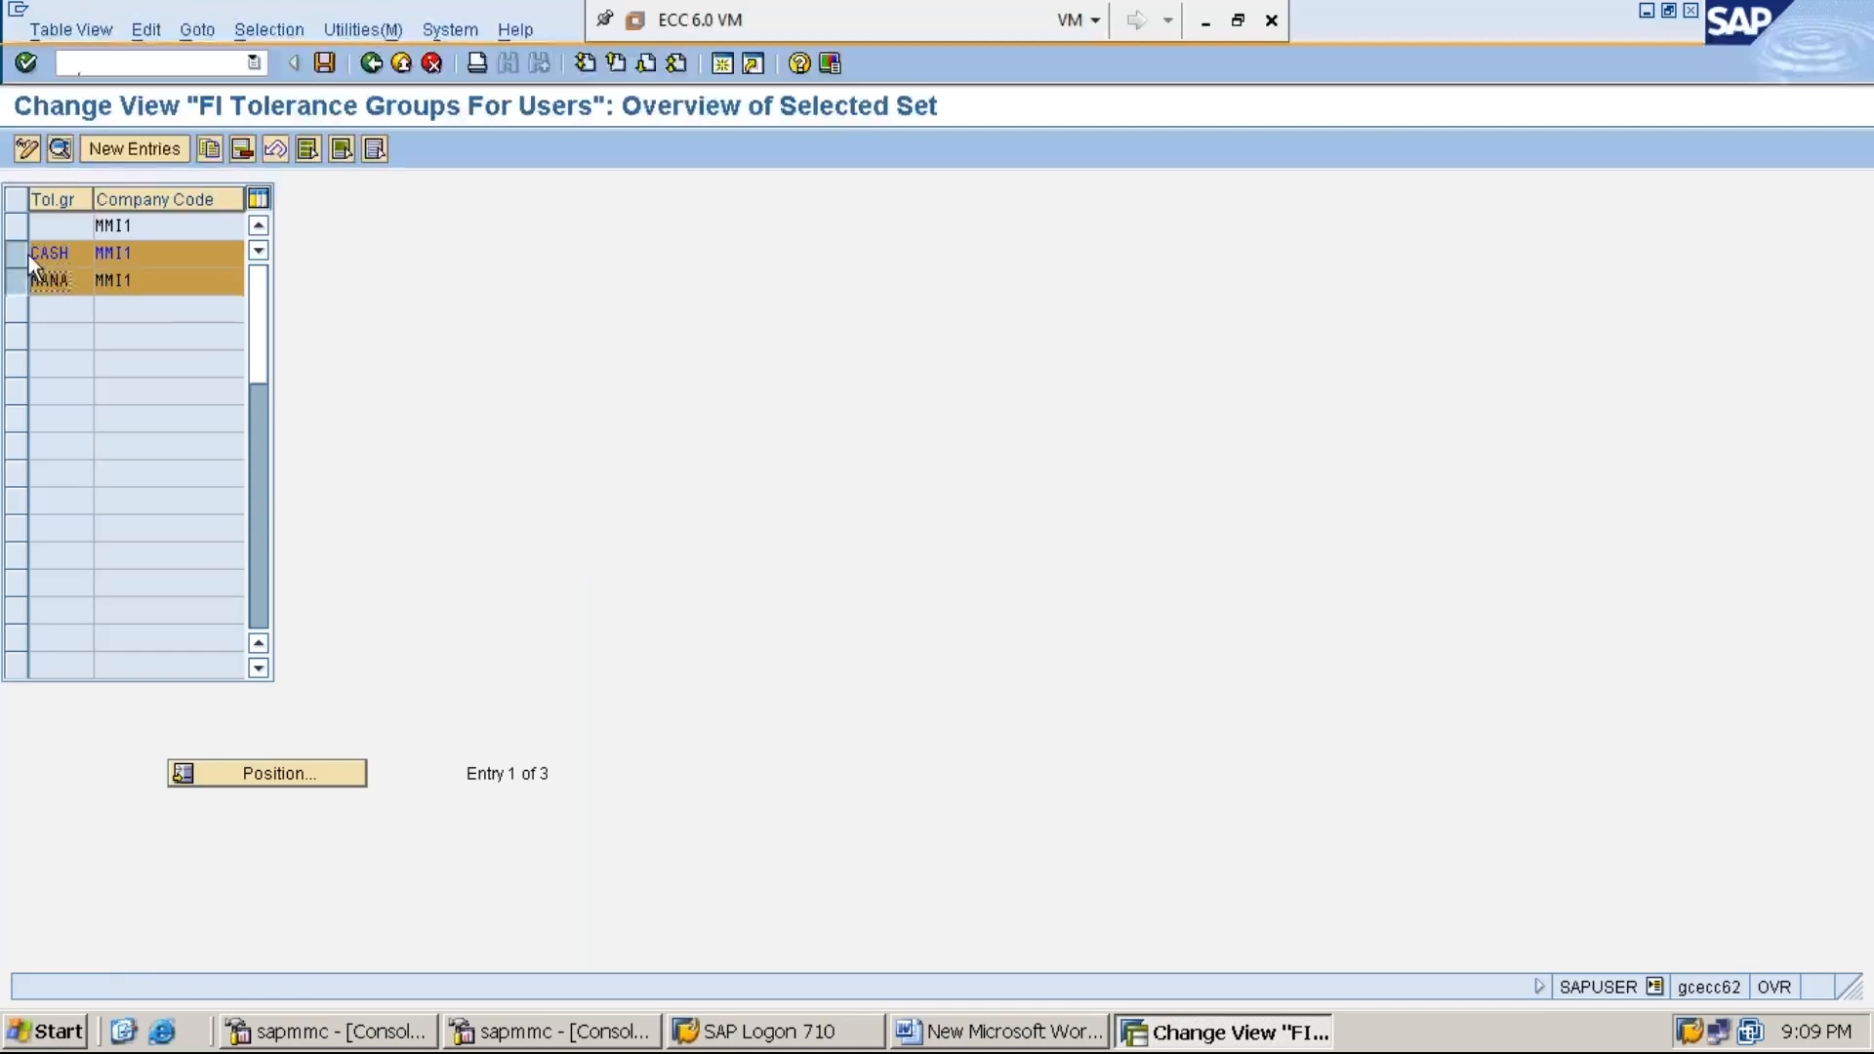
click(58, 148)
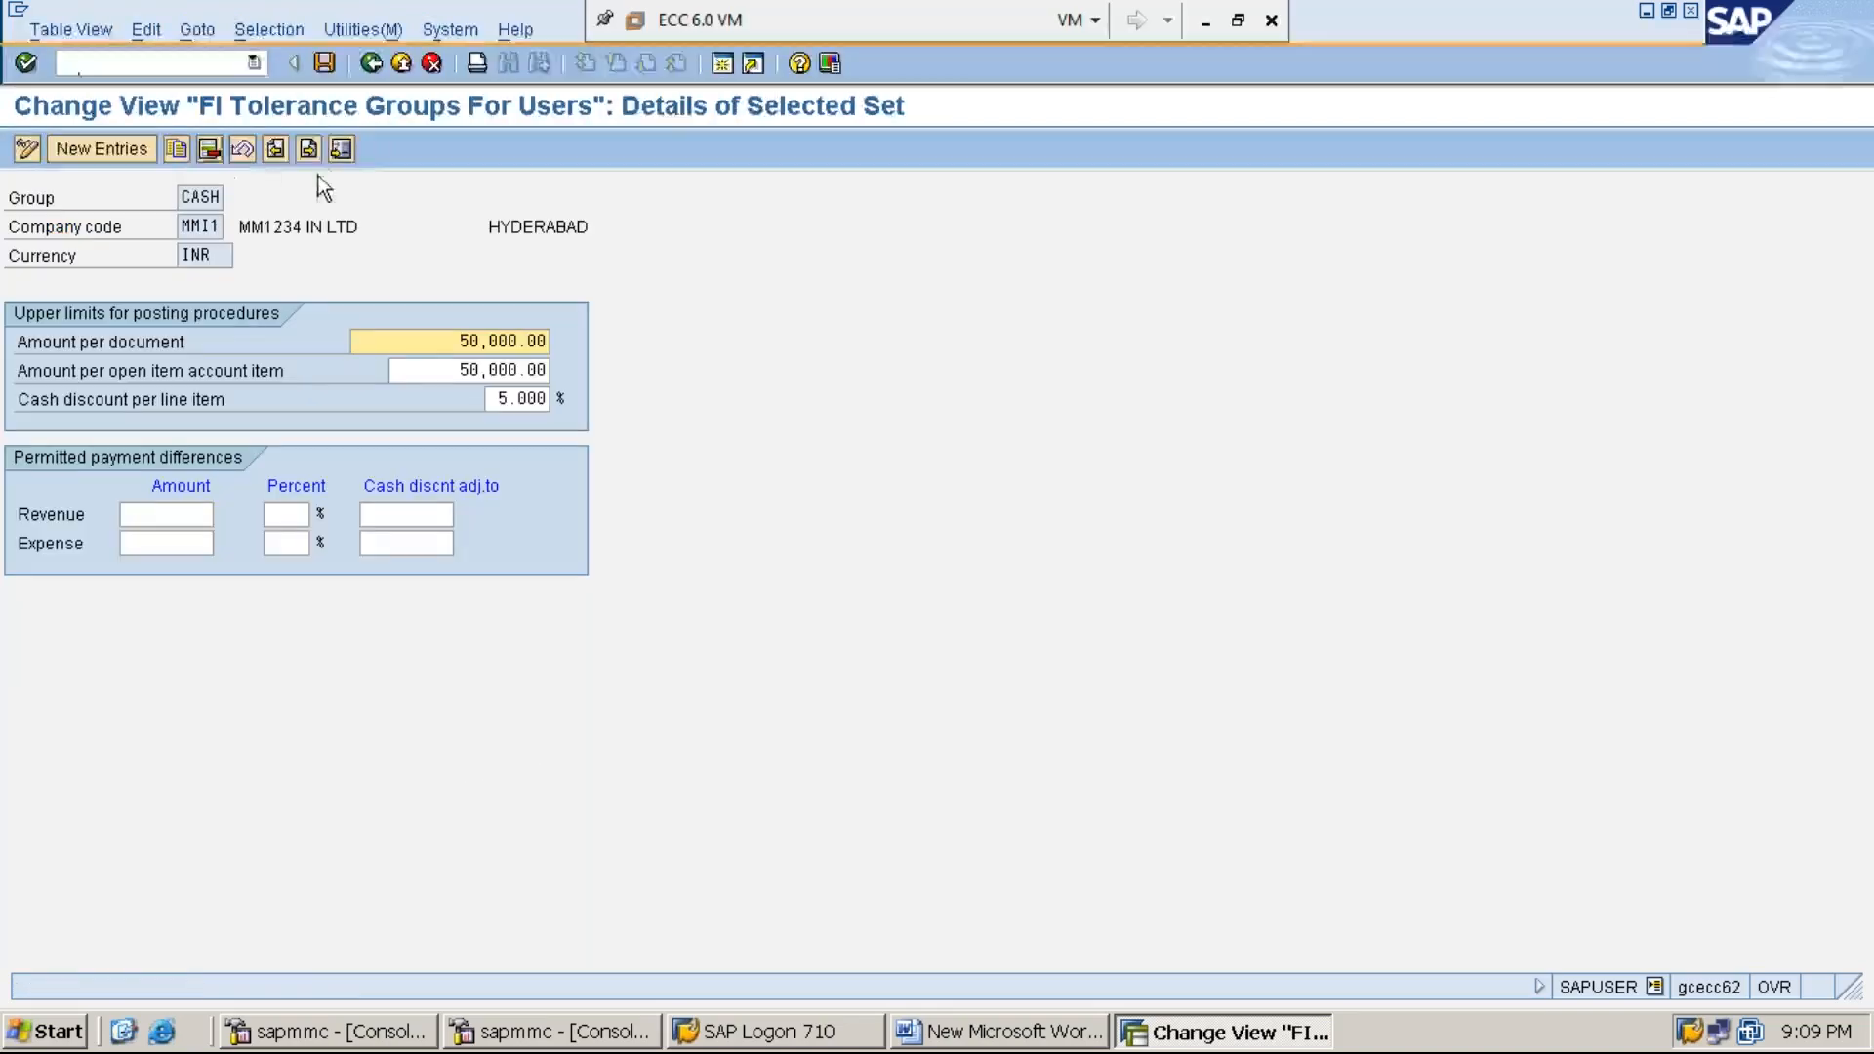
click(309, 150)
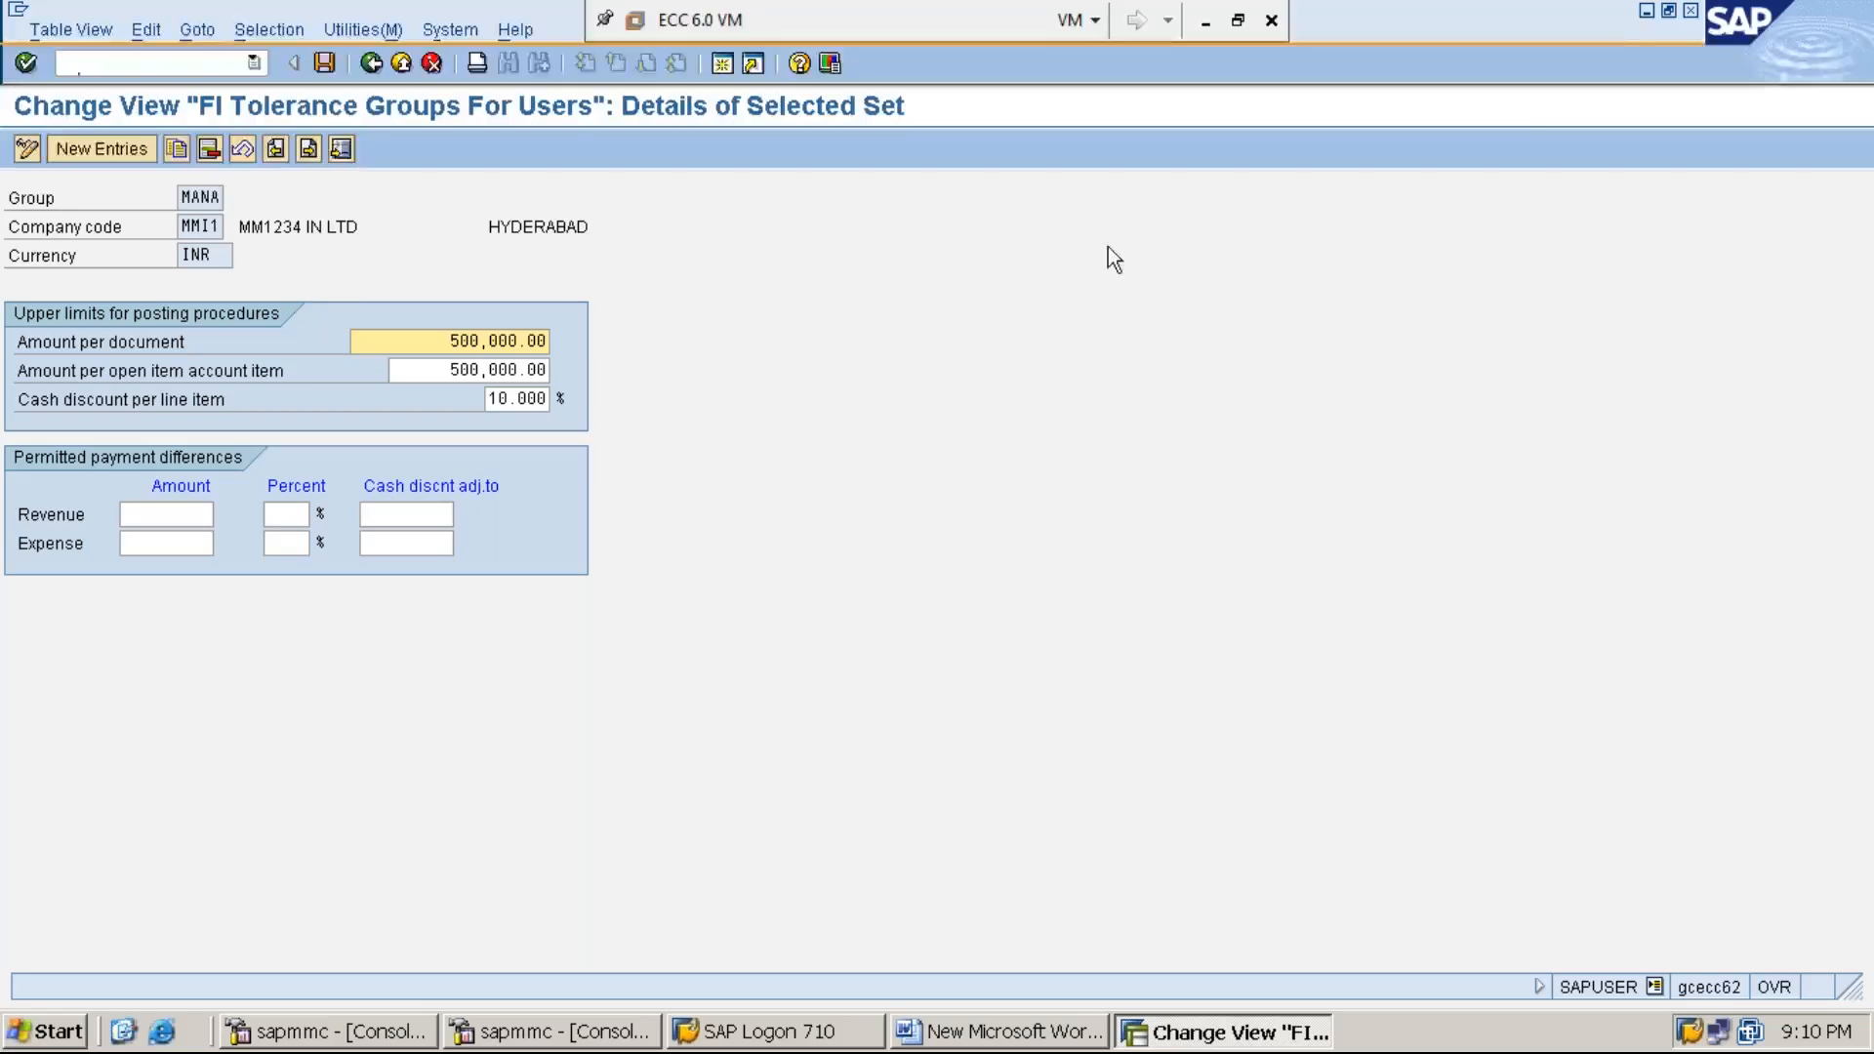
Add the Word note 'STEP:5: ASSIGN USERS TO TOLERANE GROUPS USING OB57' and bring SAP back
click(1648, 12)
key(Return)
text(STEP:5: )
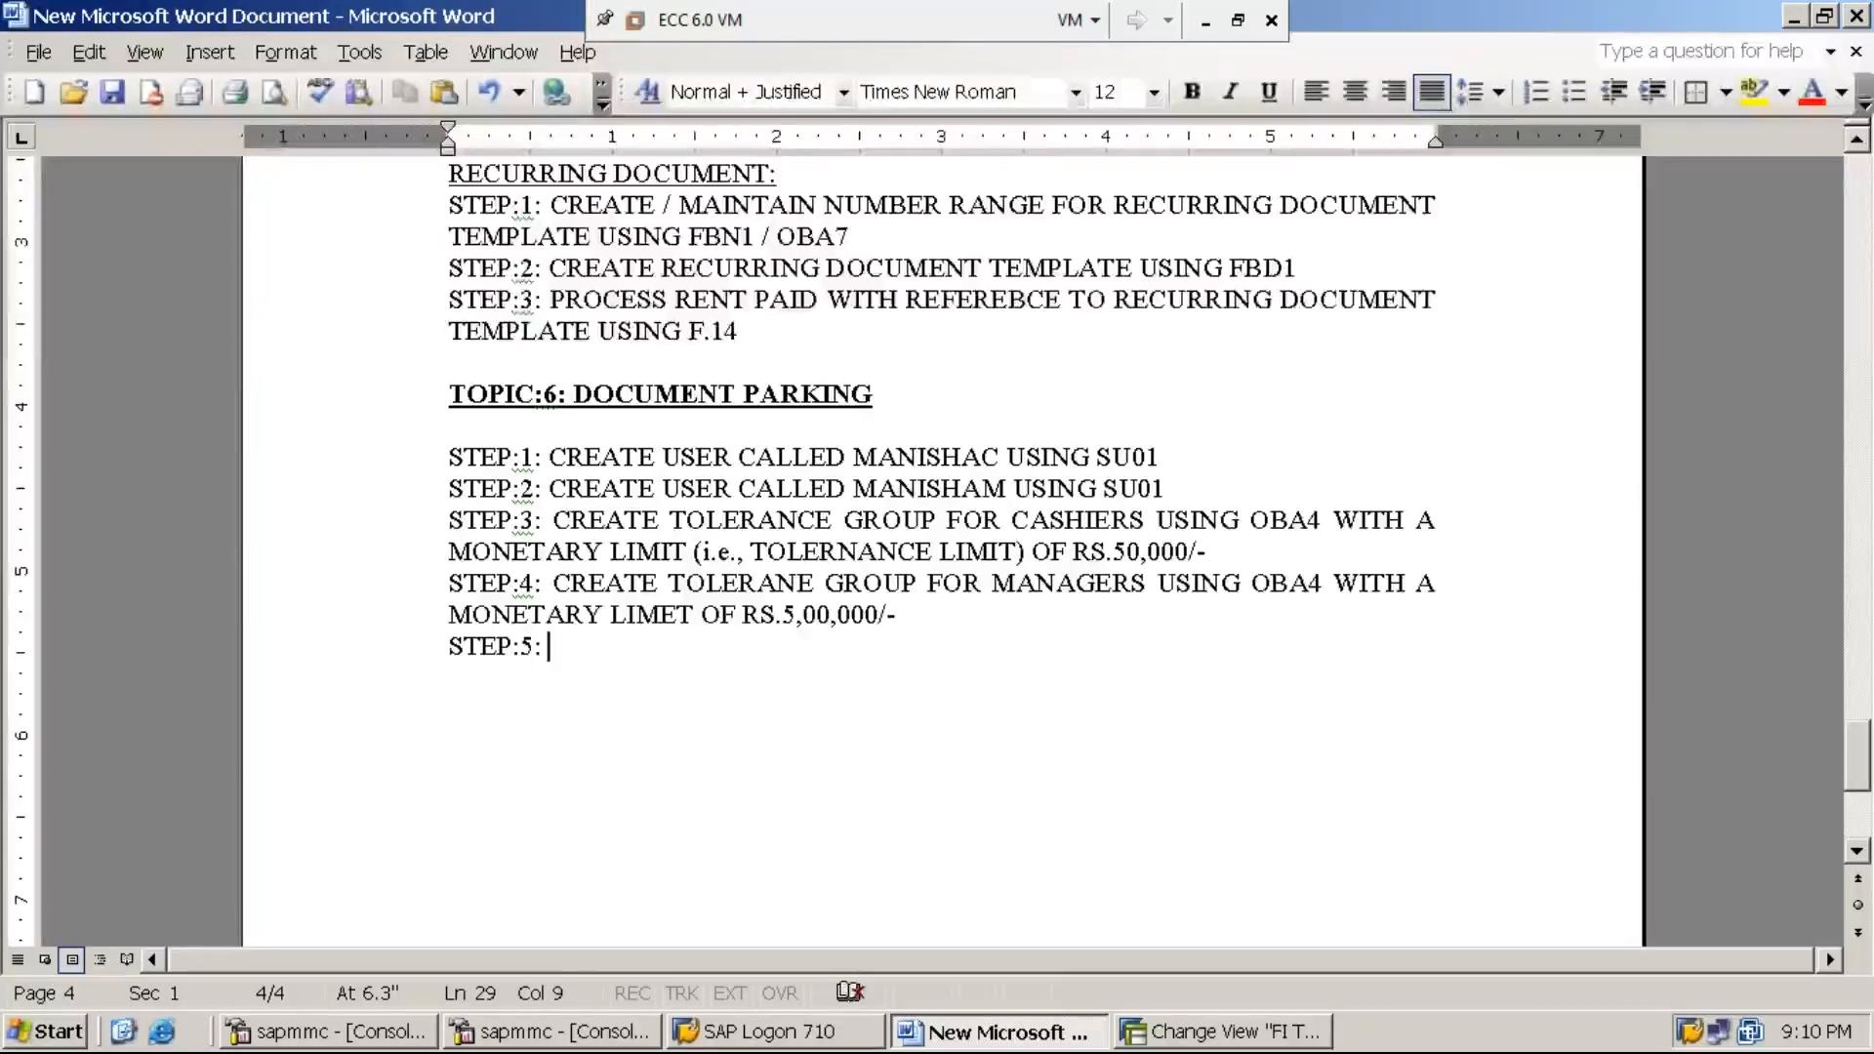
text(ASSIGN)
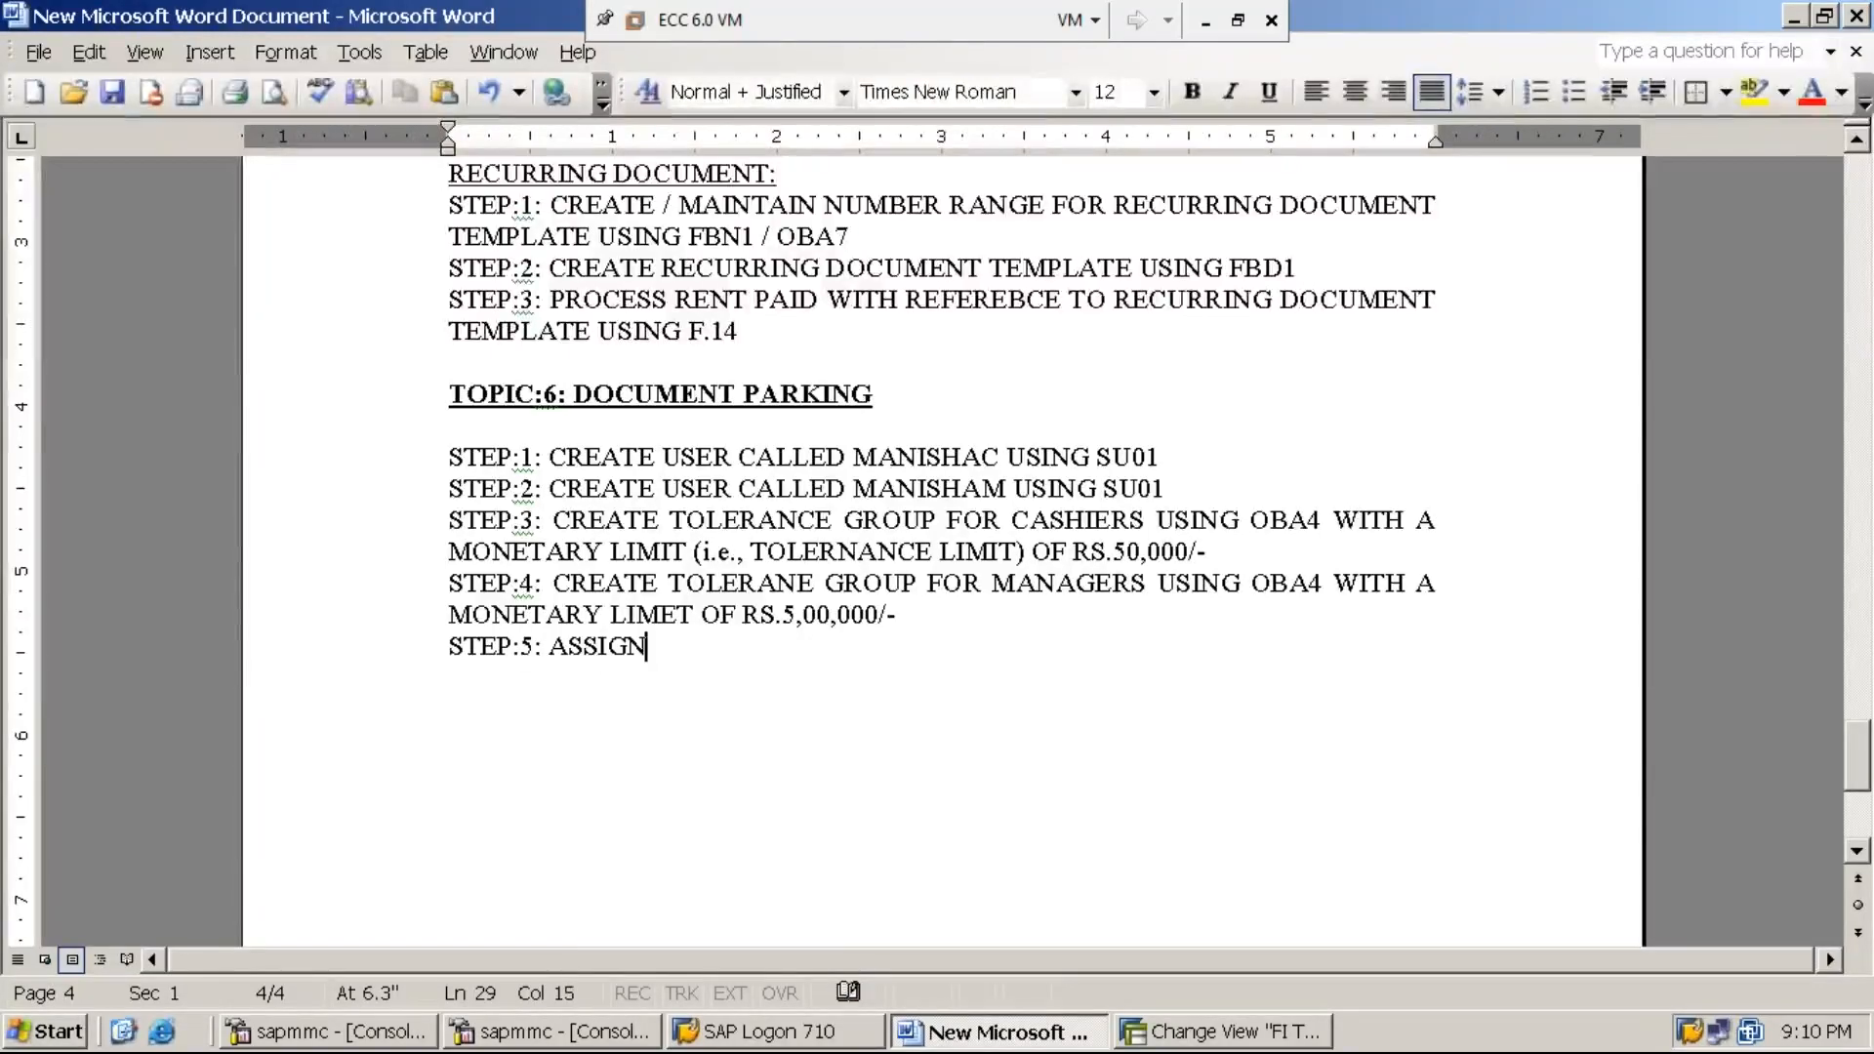
text( USERS )
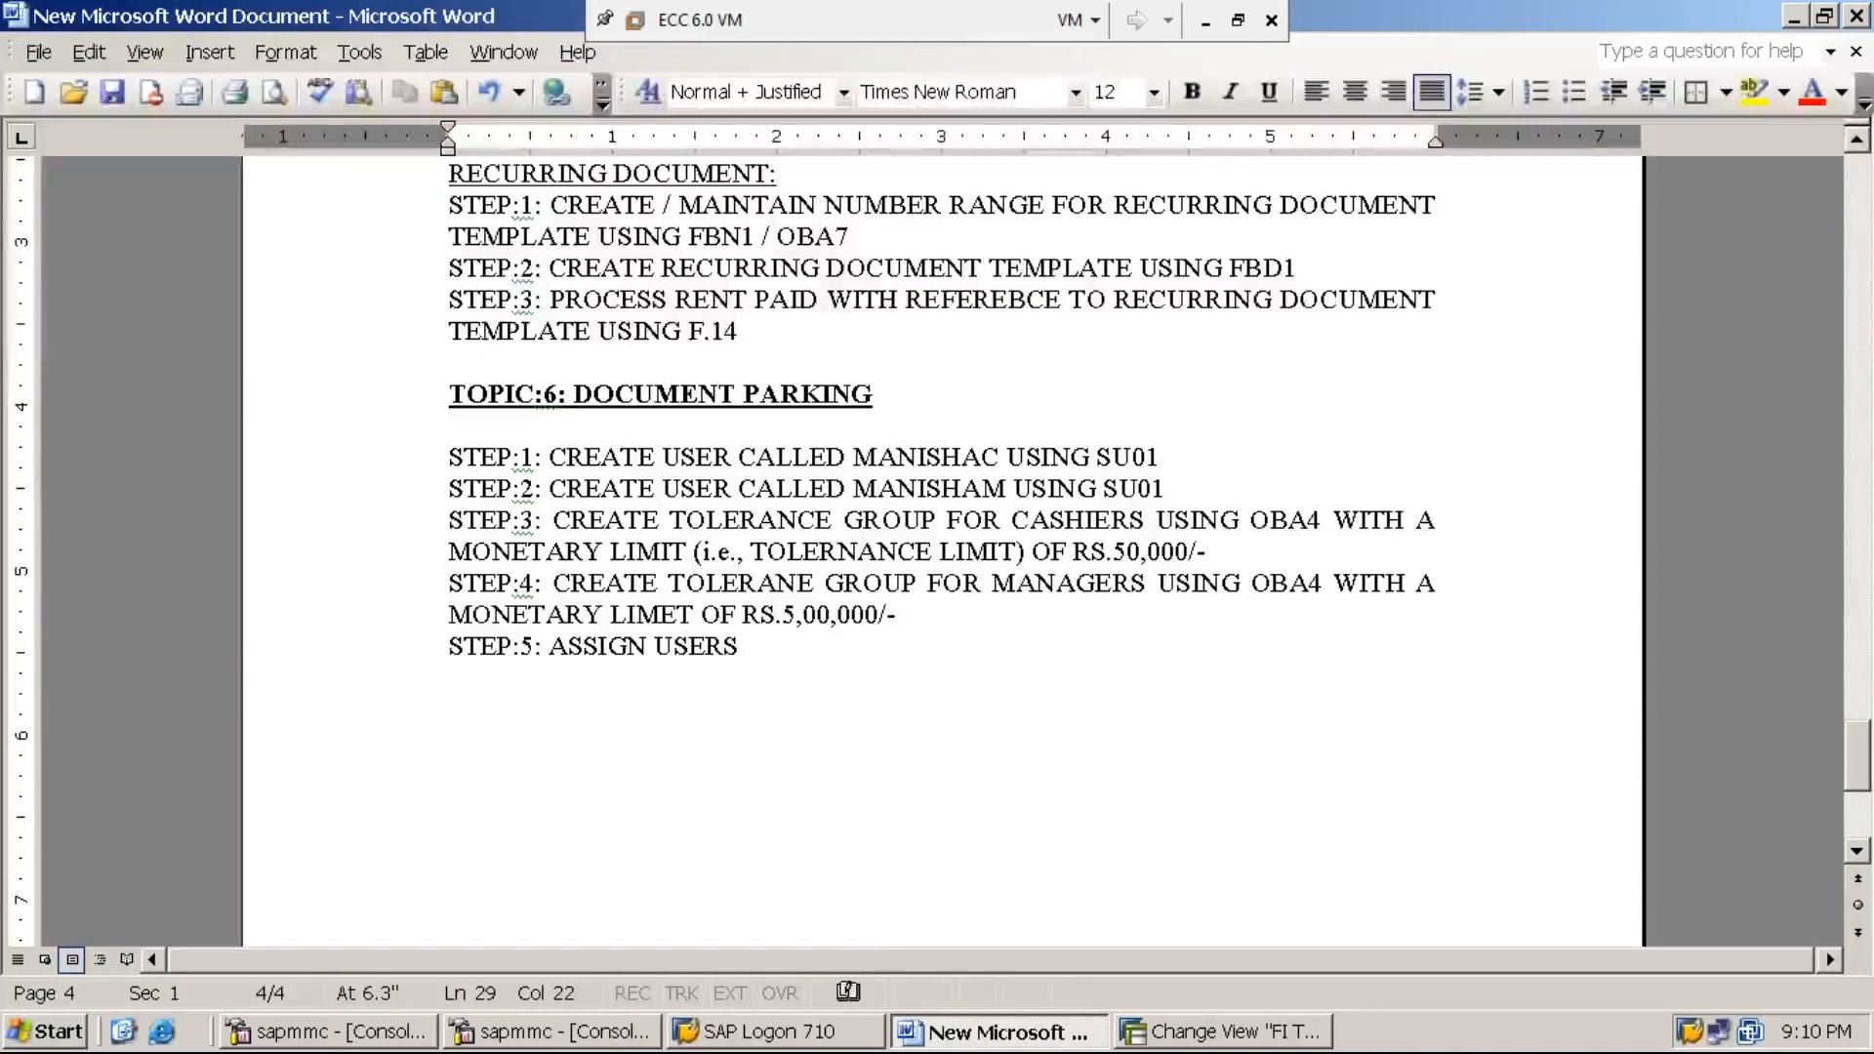
text(TO )
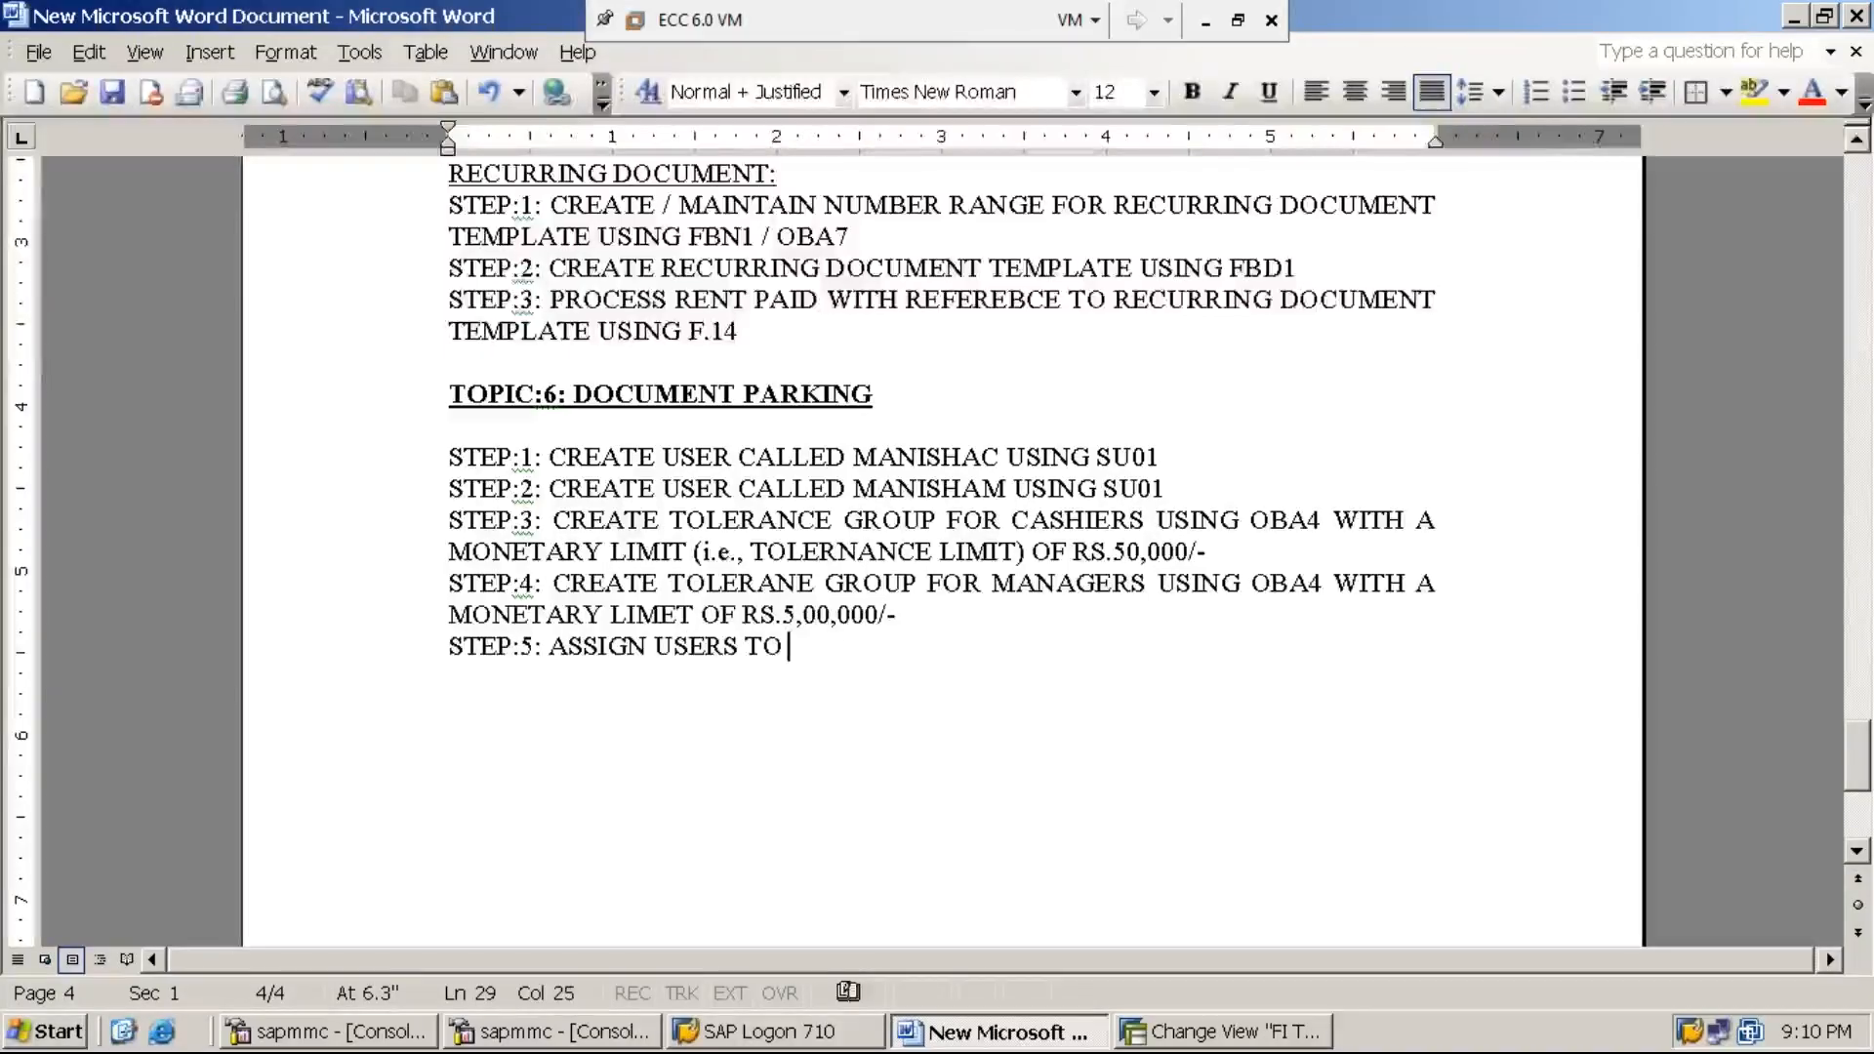
text(TOLE)
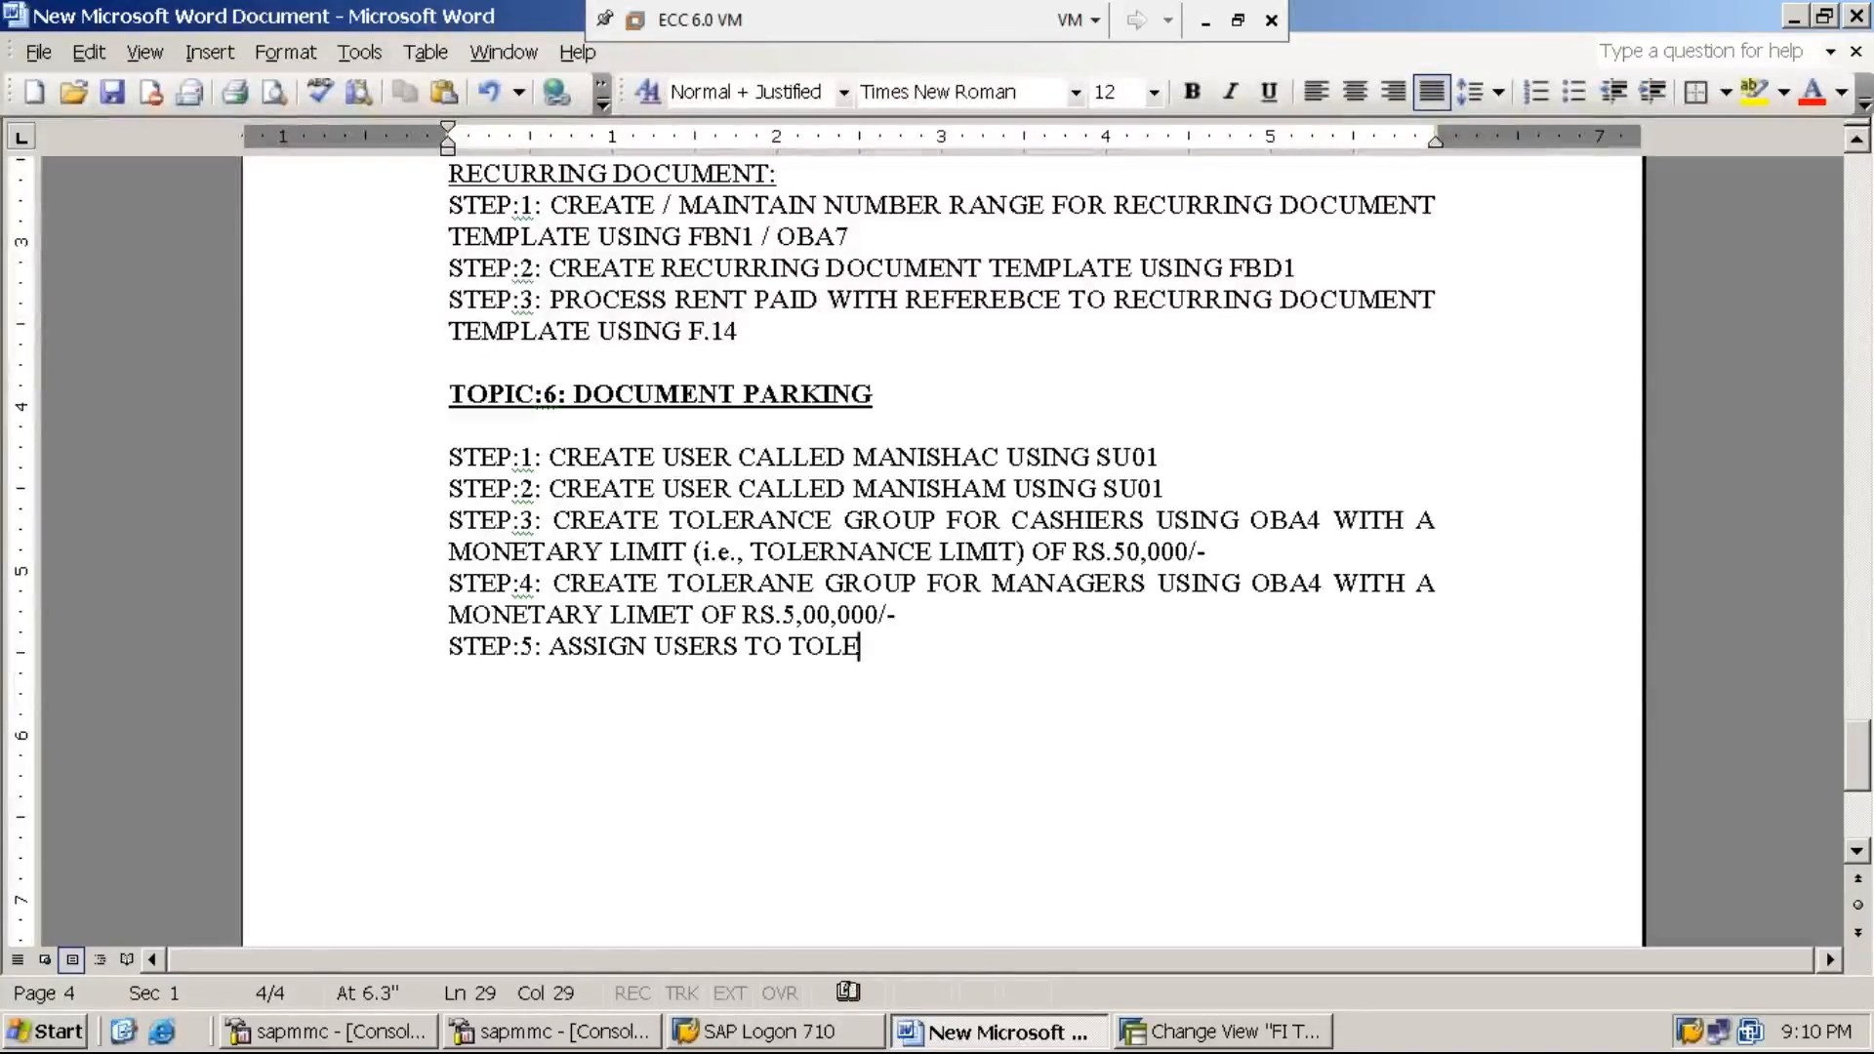
text(RANE GROU)
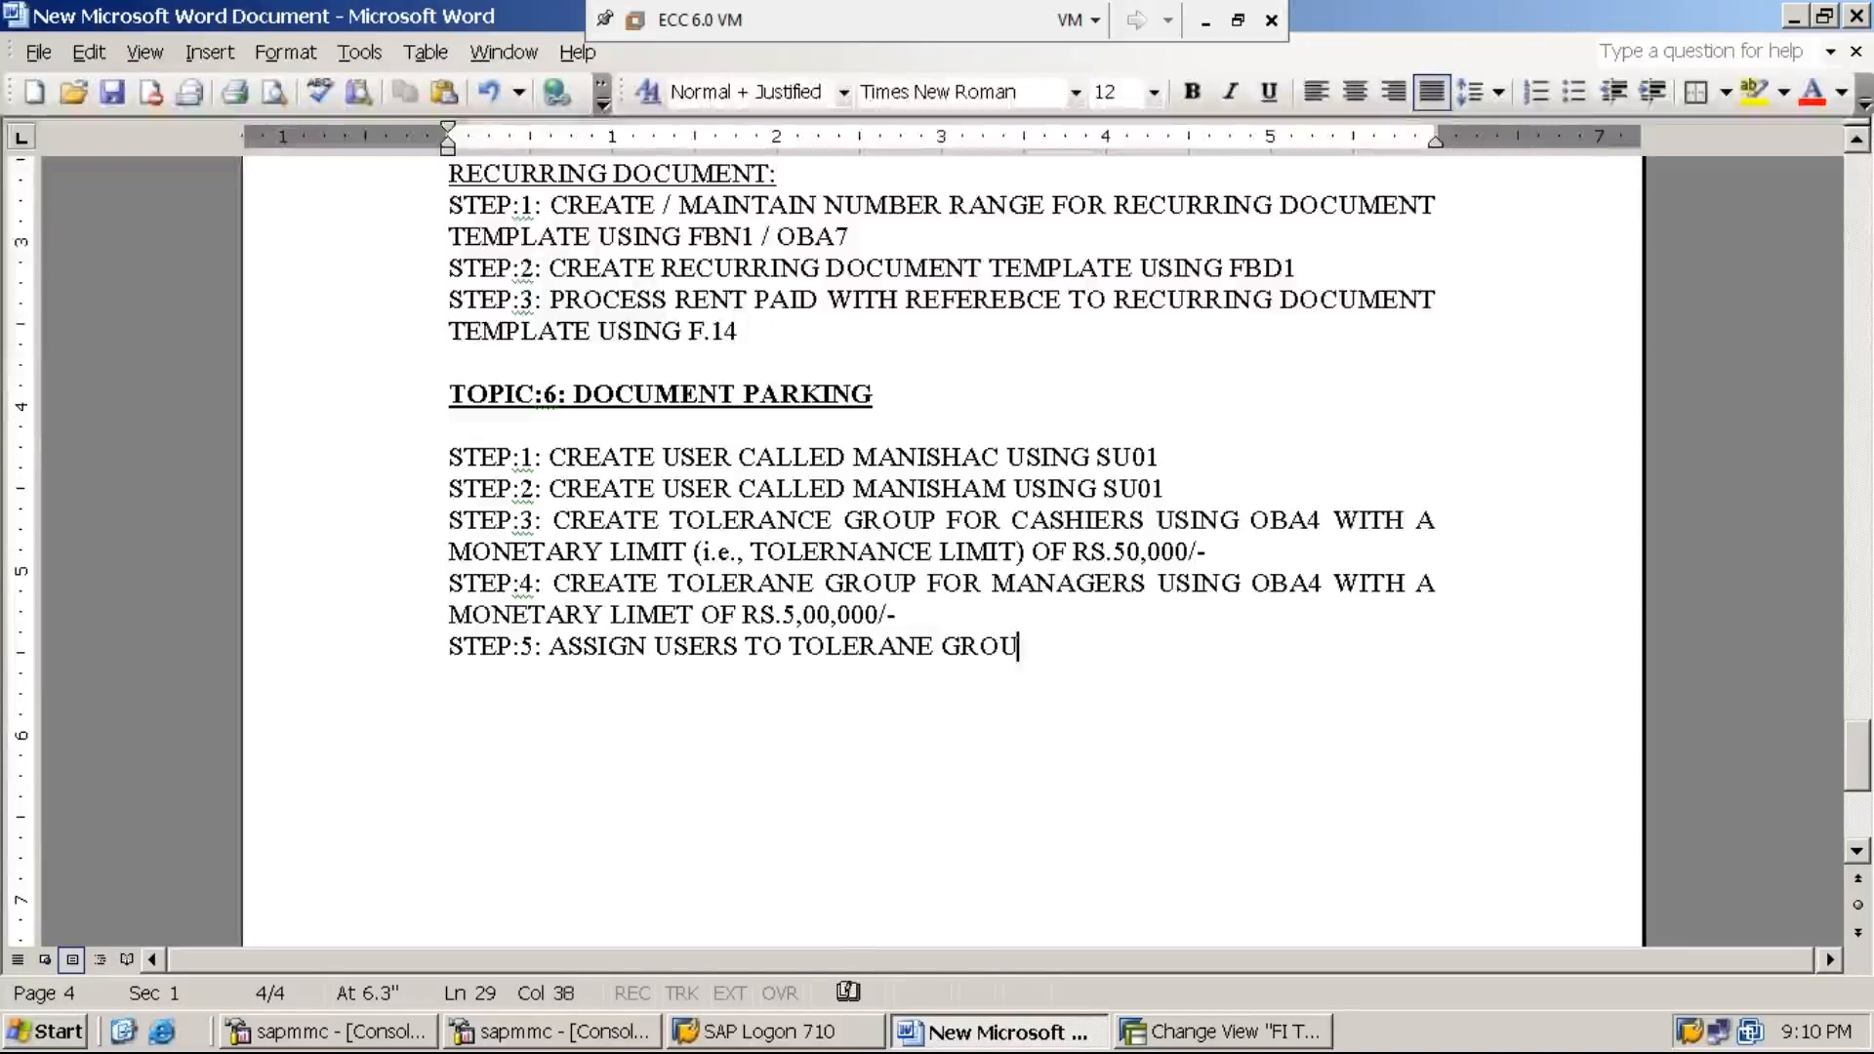
text(PS USING)
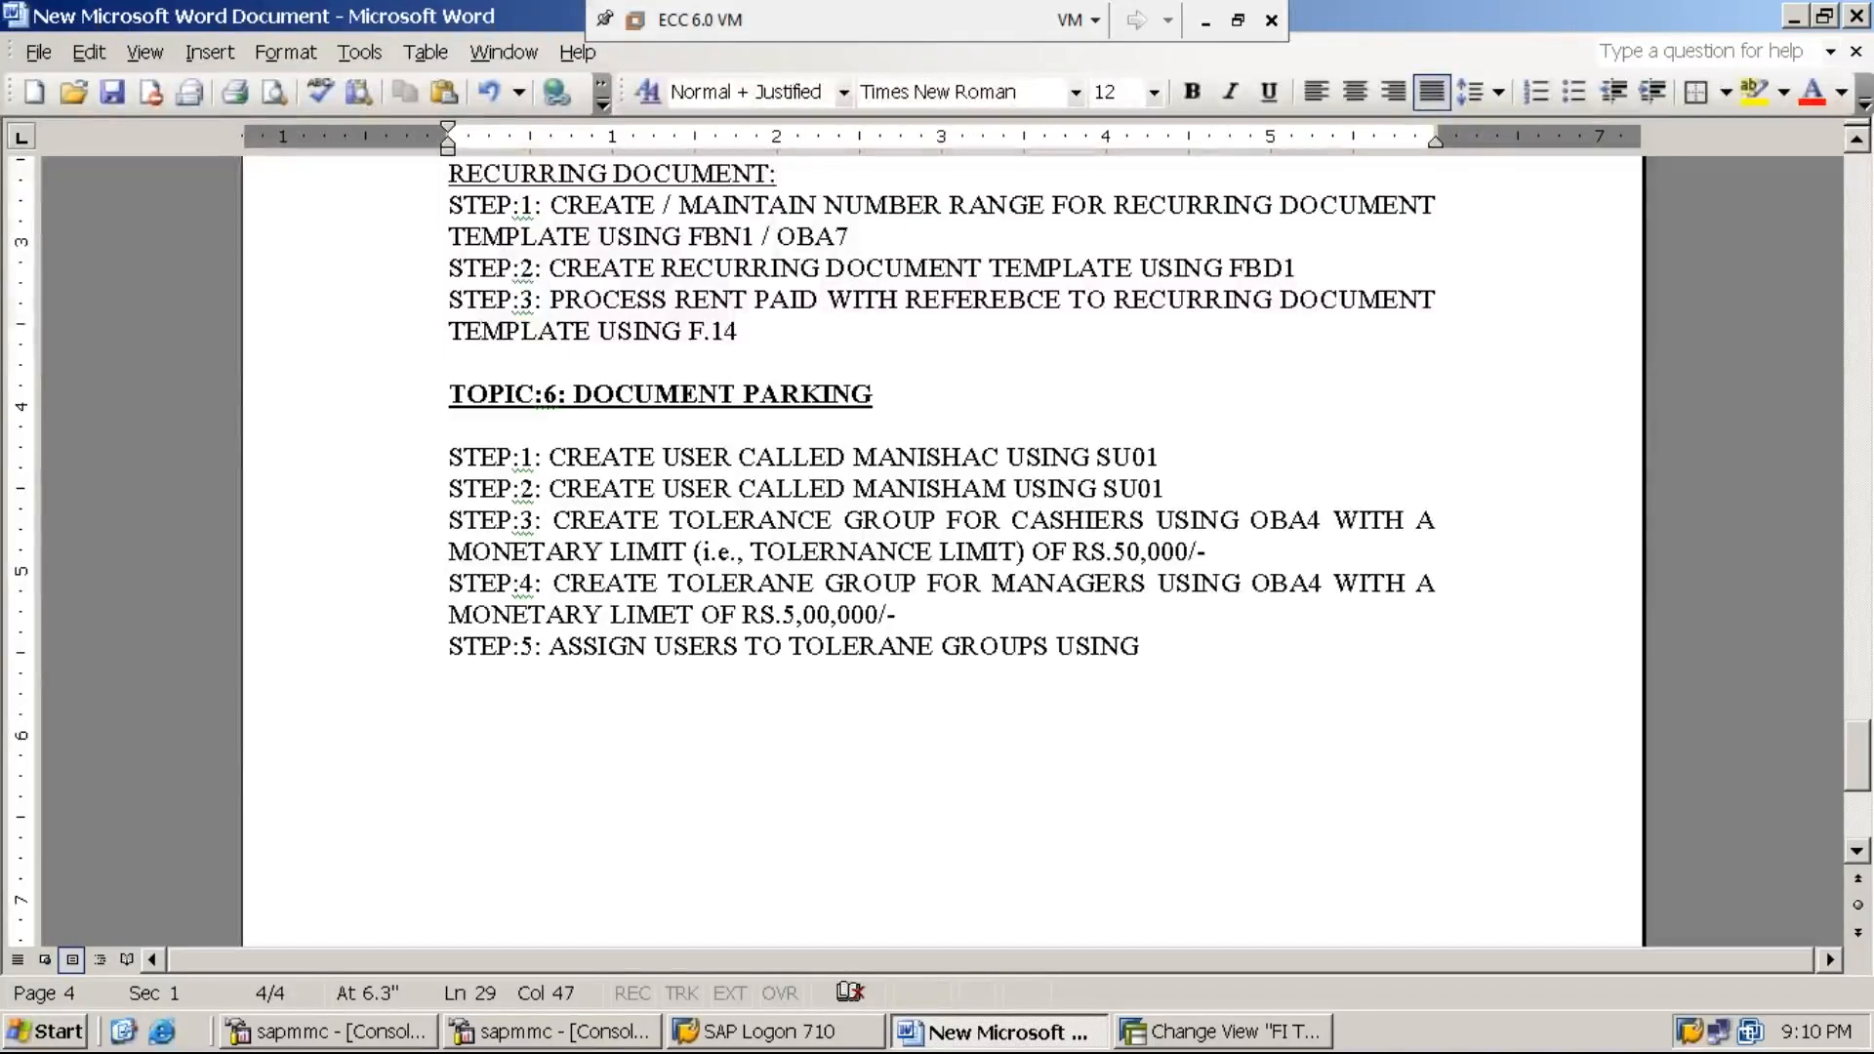
text(OB57)
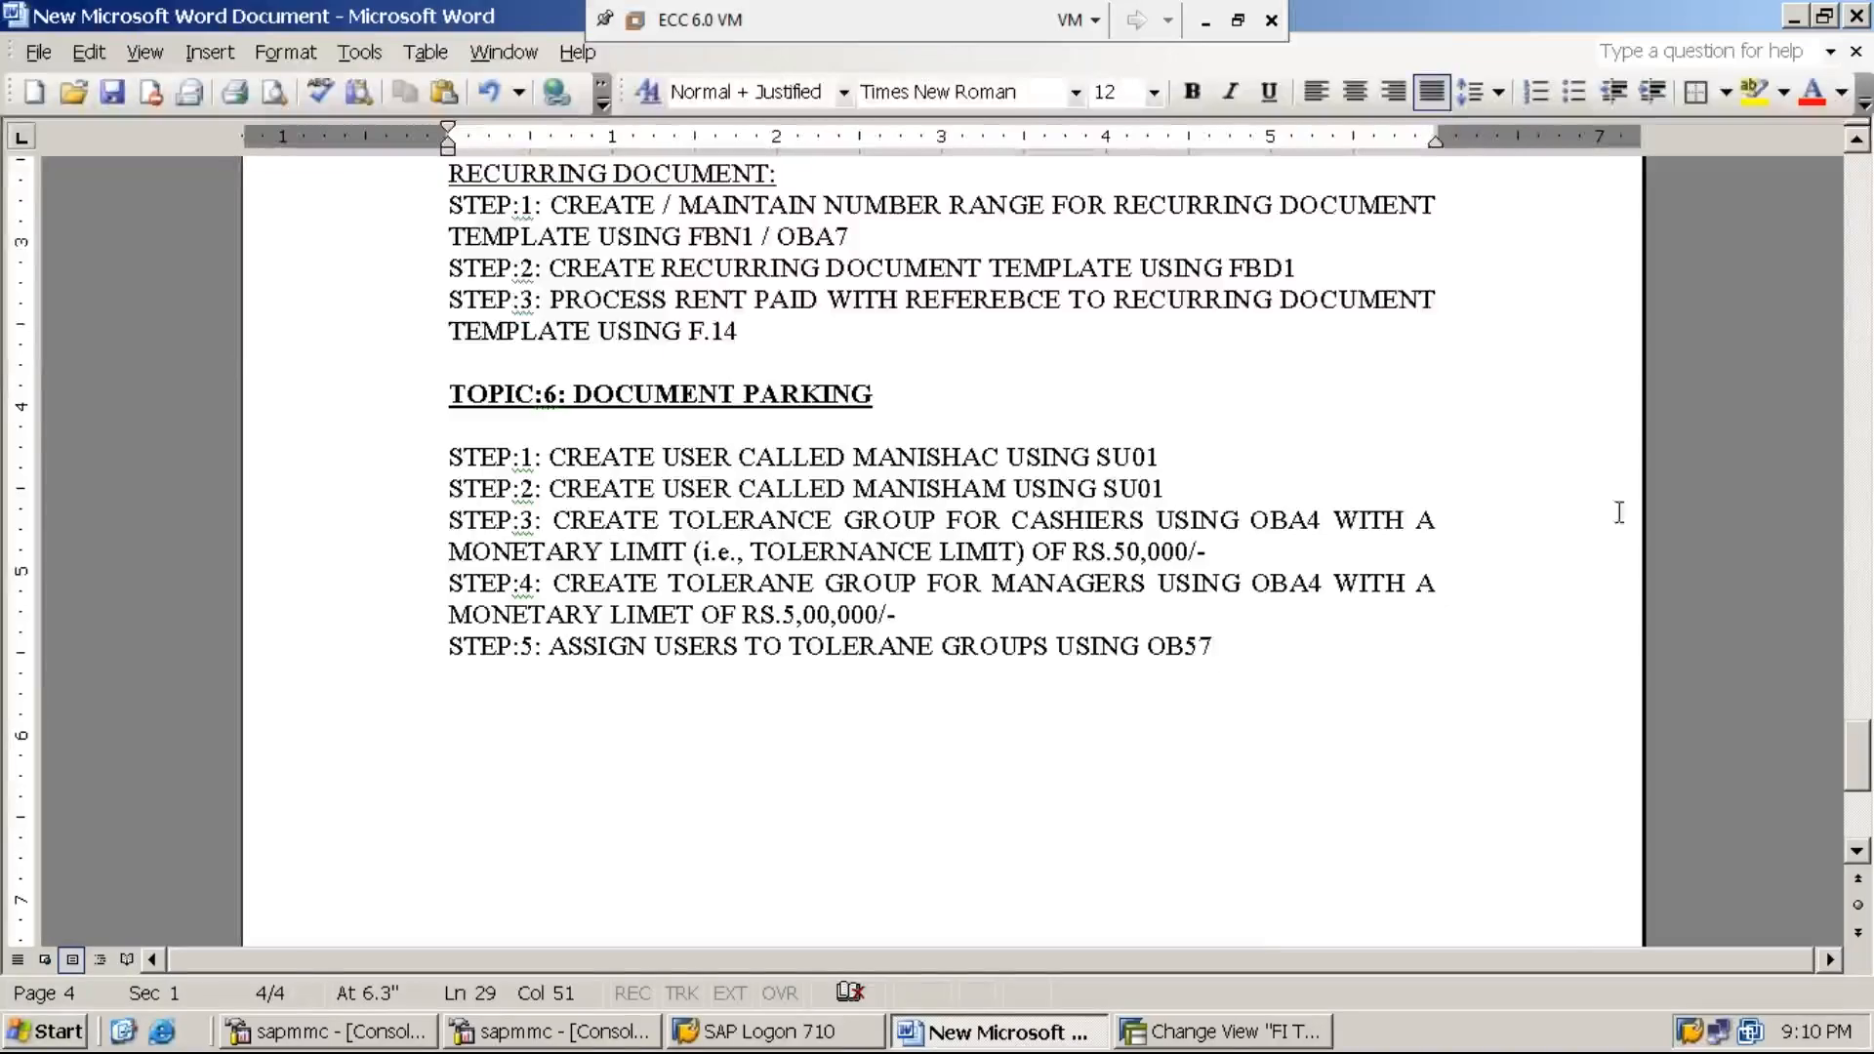
click(1220, 1031)
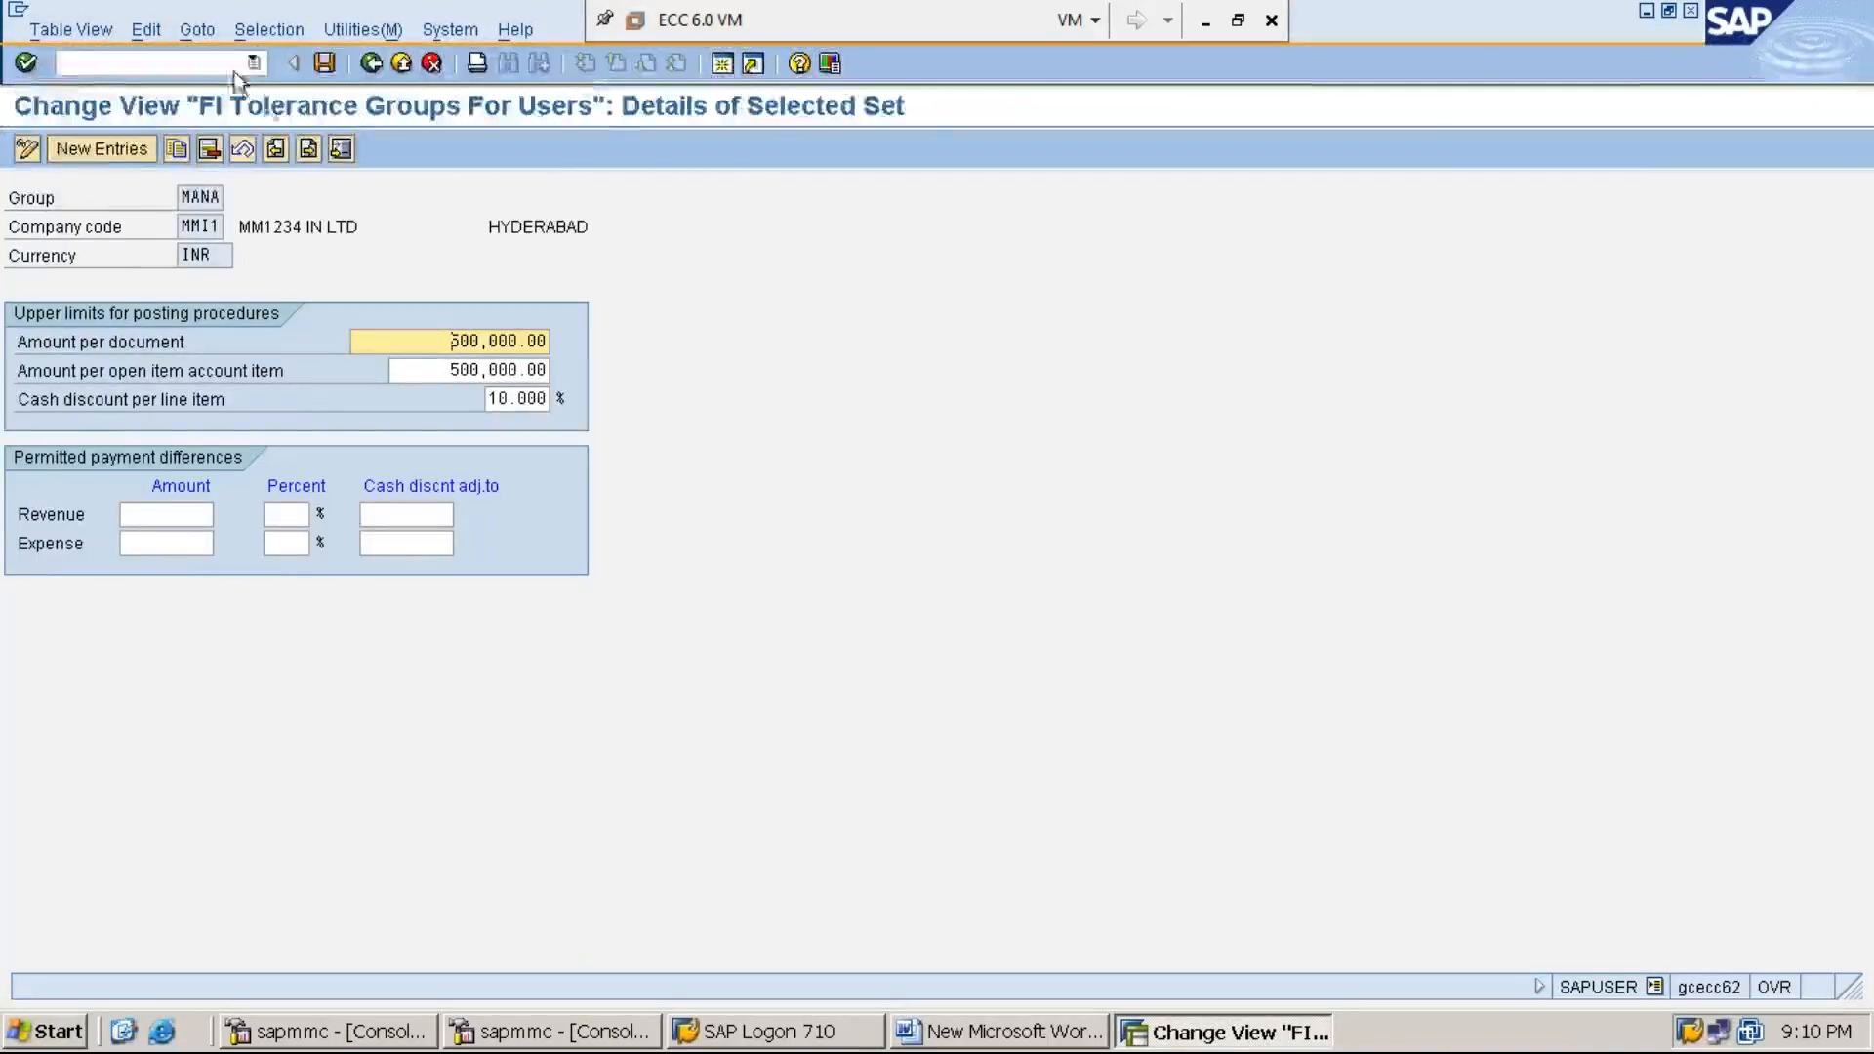
Leave the table view with /n and start transaction SPRO
click(226, 62)
text(/n)
key(Return)
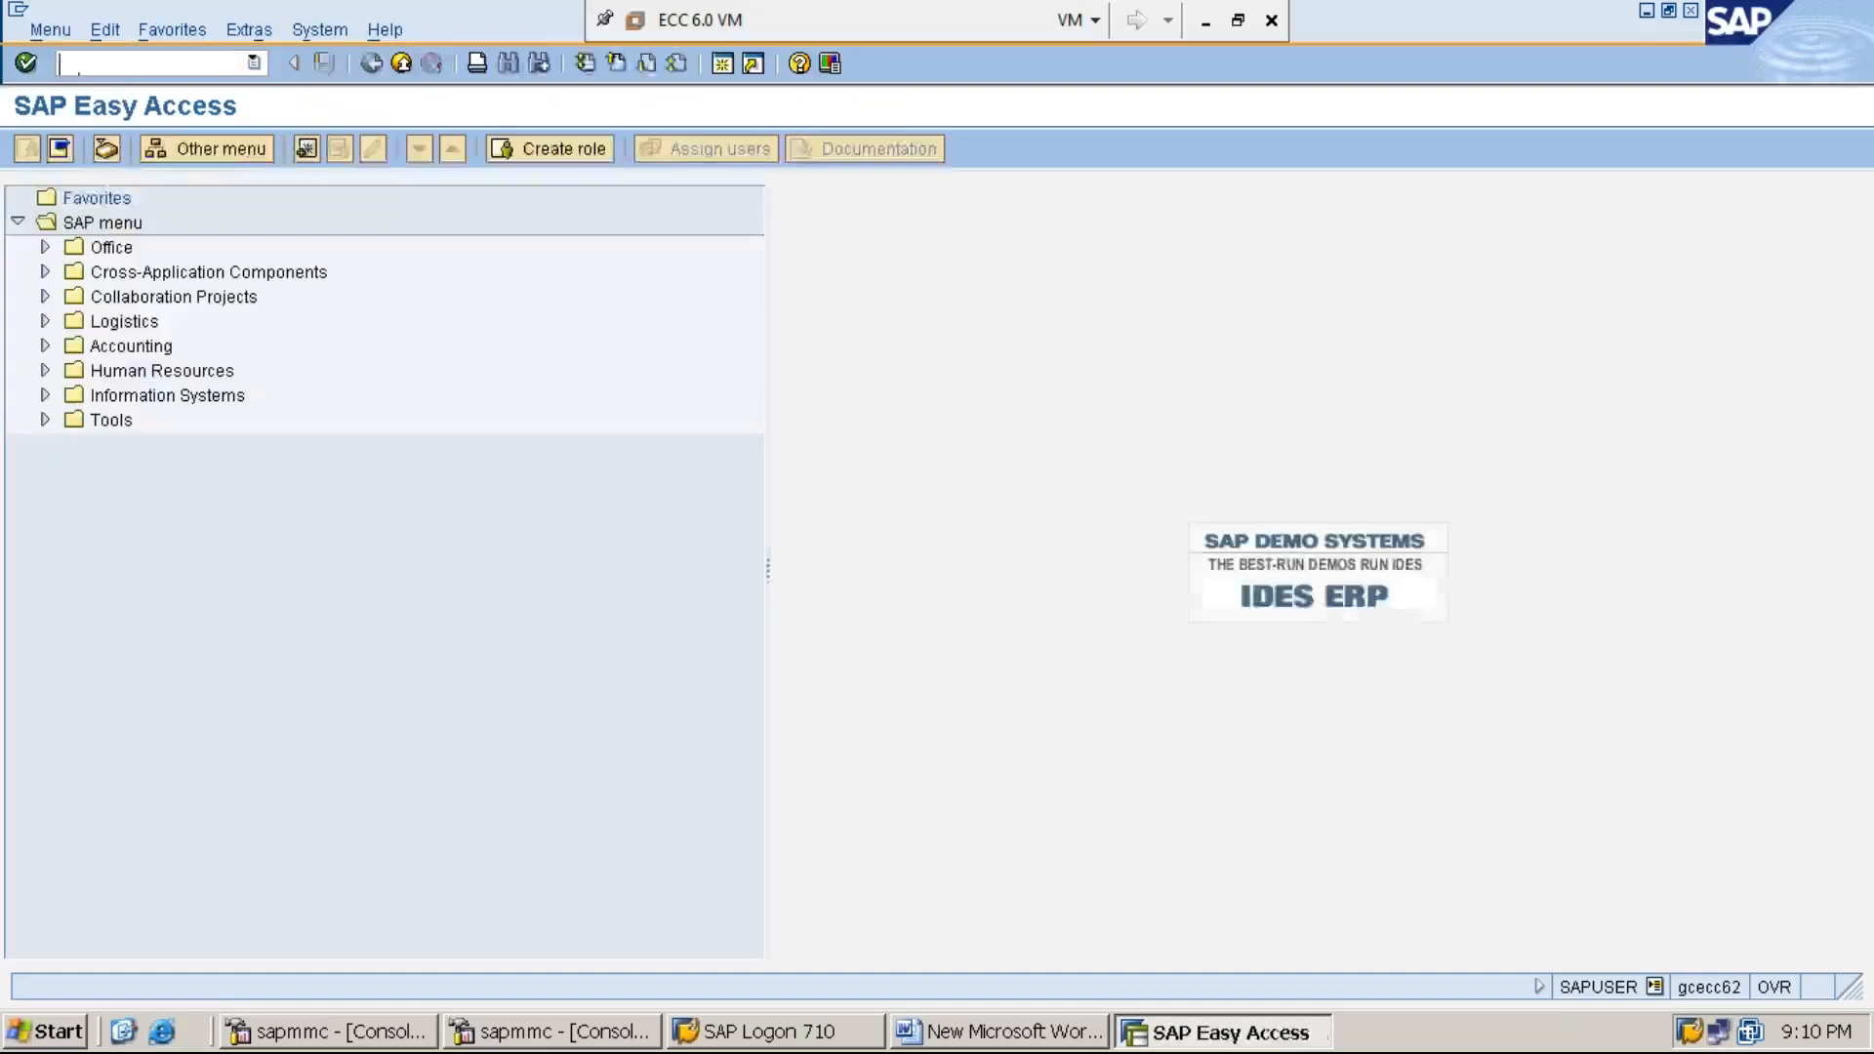
text(SPRO)
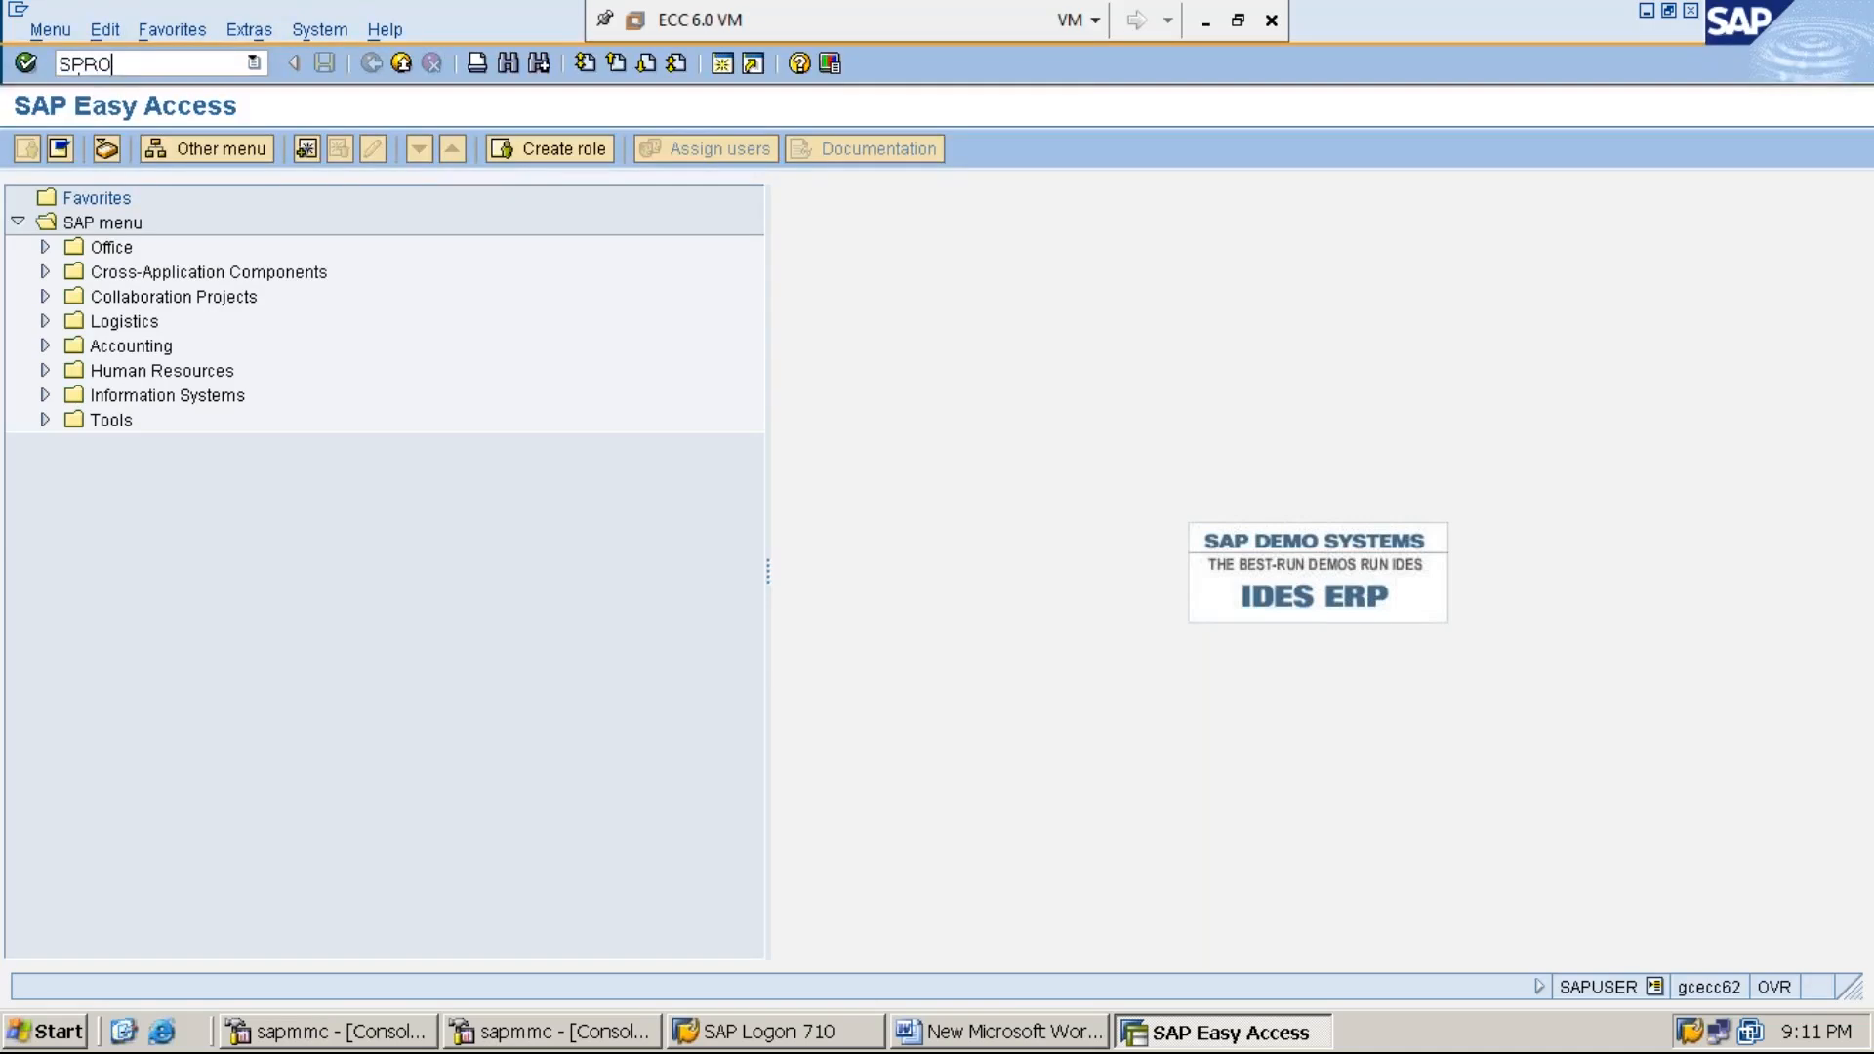
key(Return)
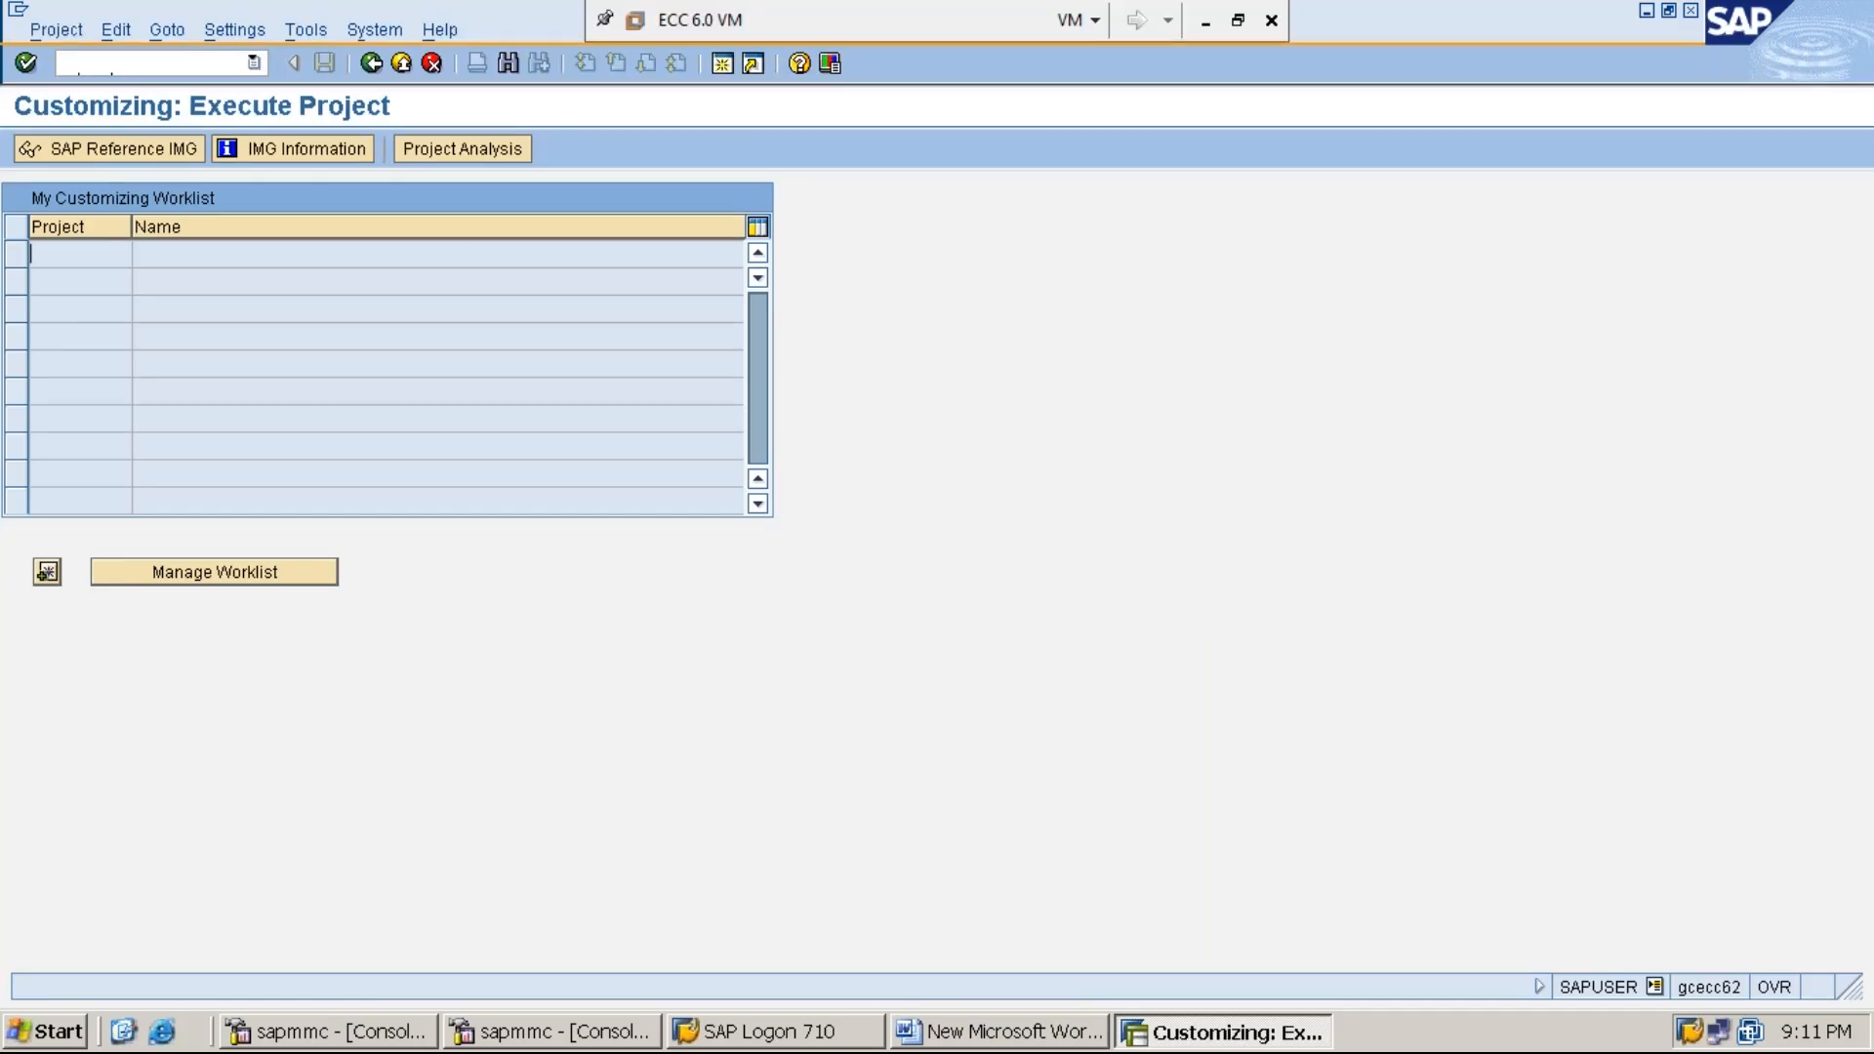
In the SAP Reference IMG, expand Financial Accounting > Global Settings and show IMG activity keys
click(158, 154)
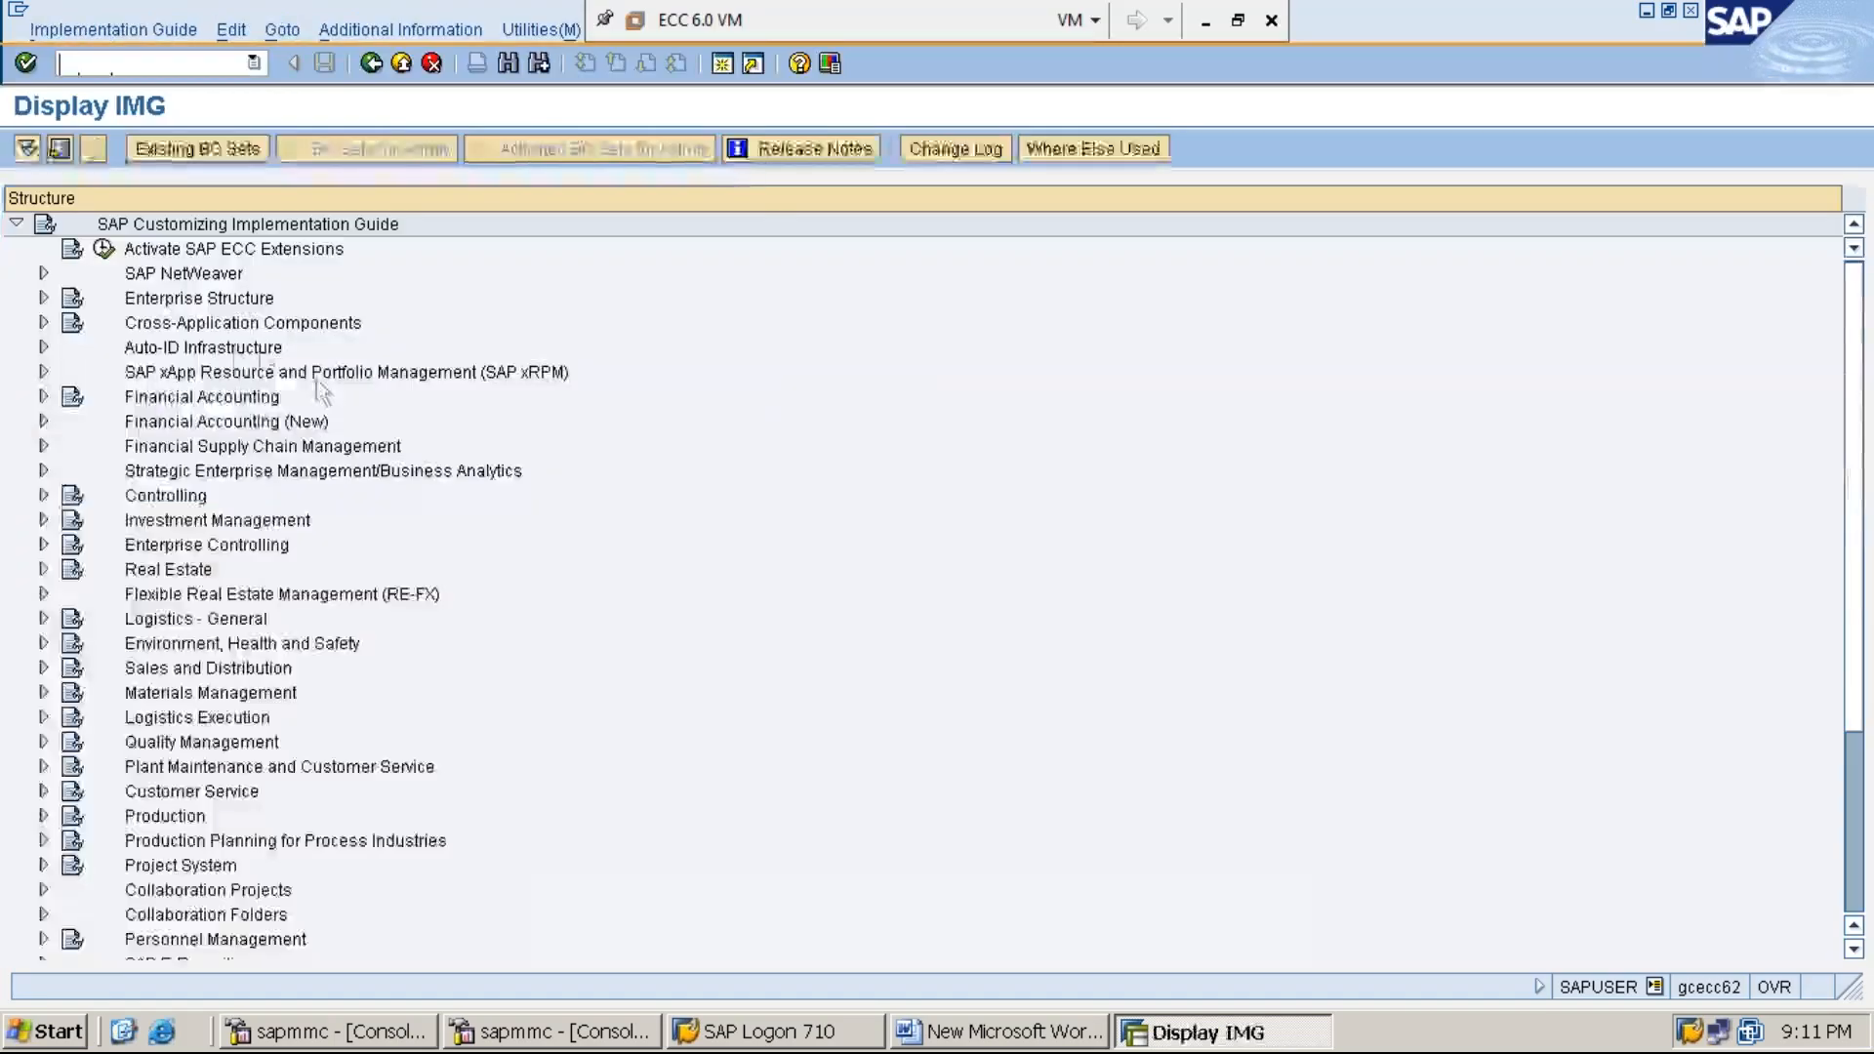
click(252, 401)
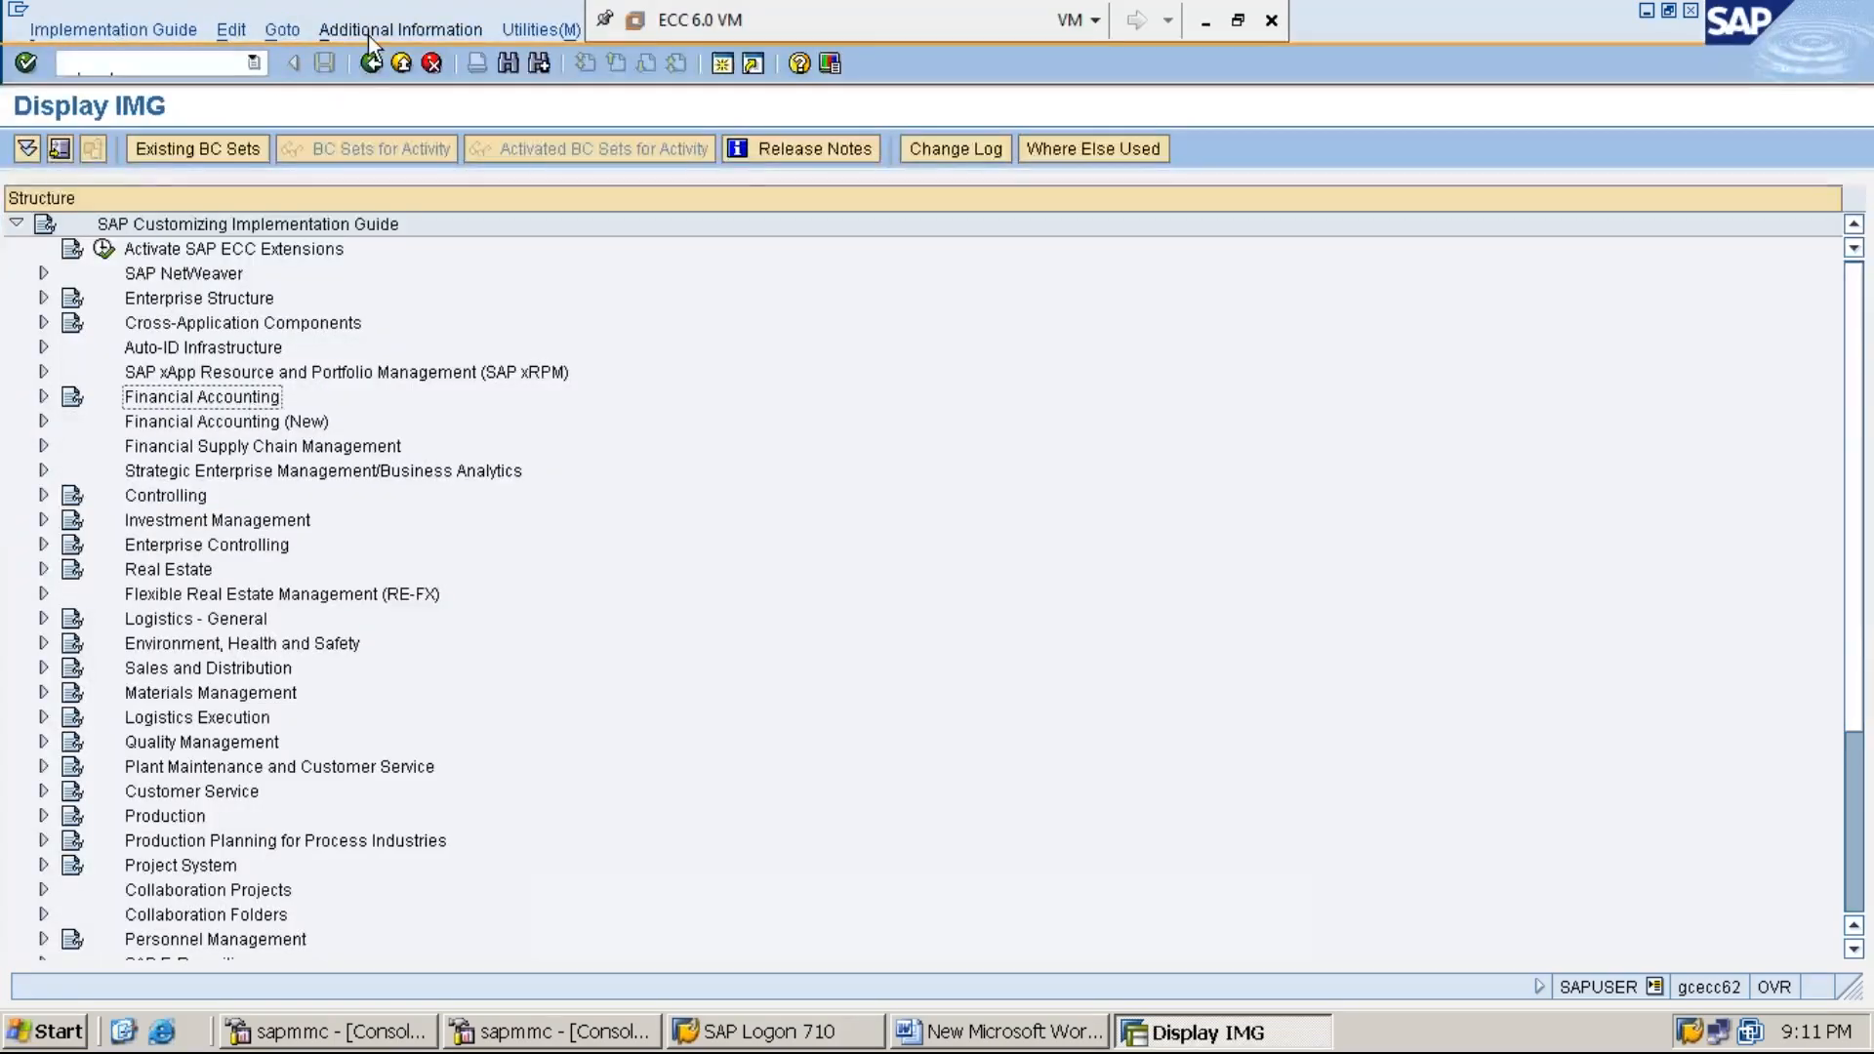
key(Right)
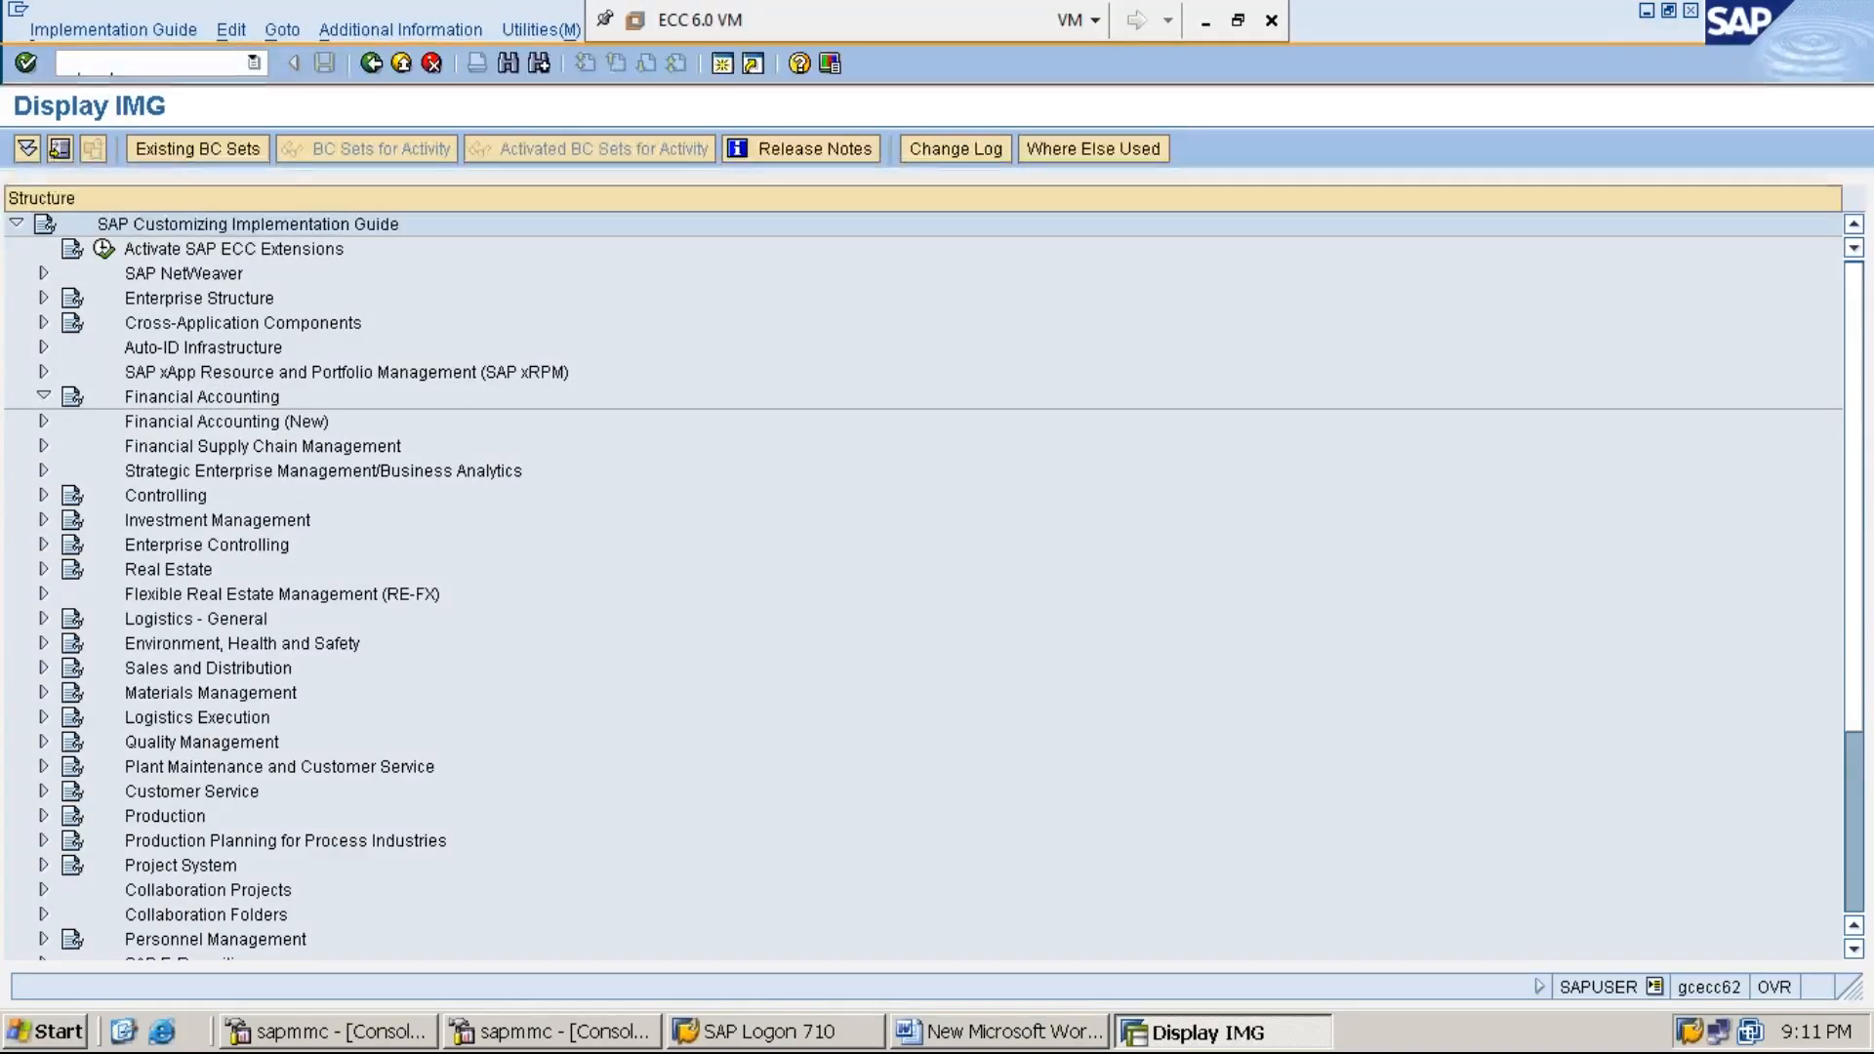
click(71, 422)
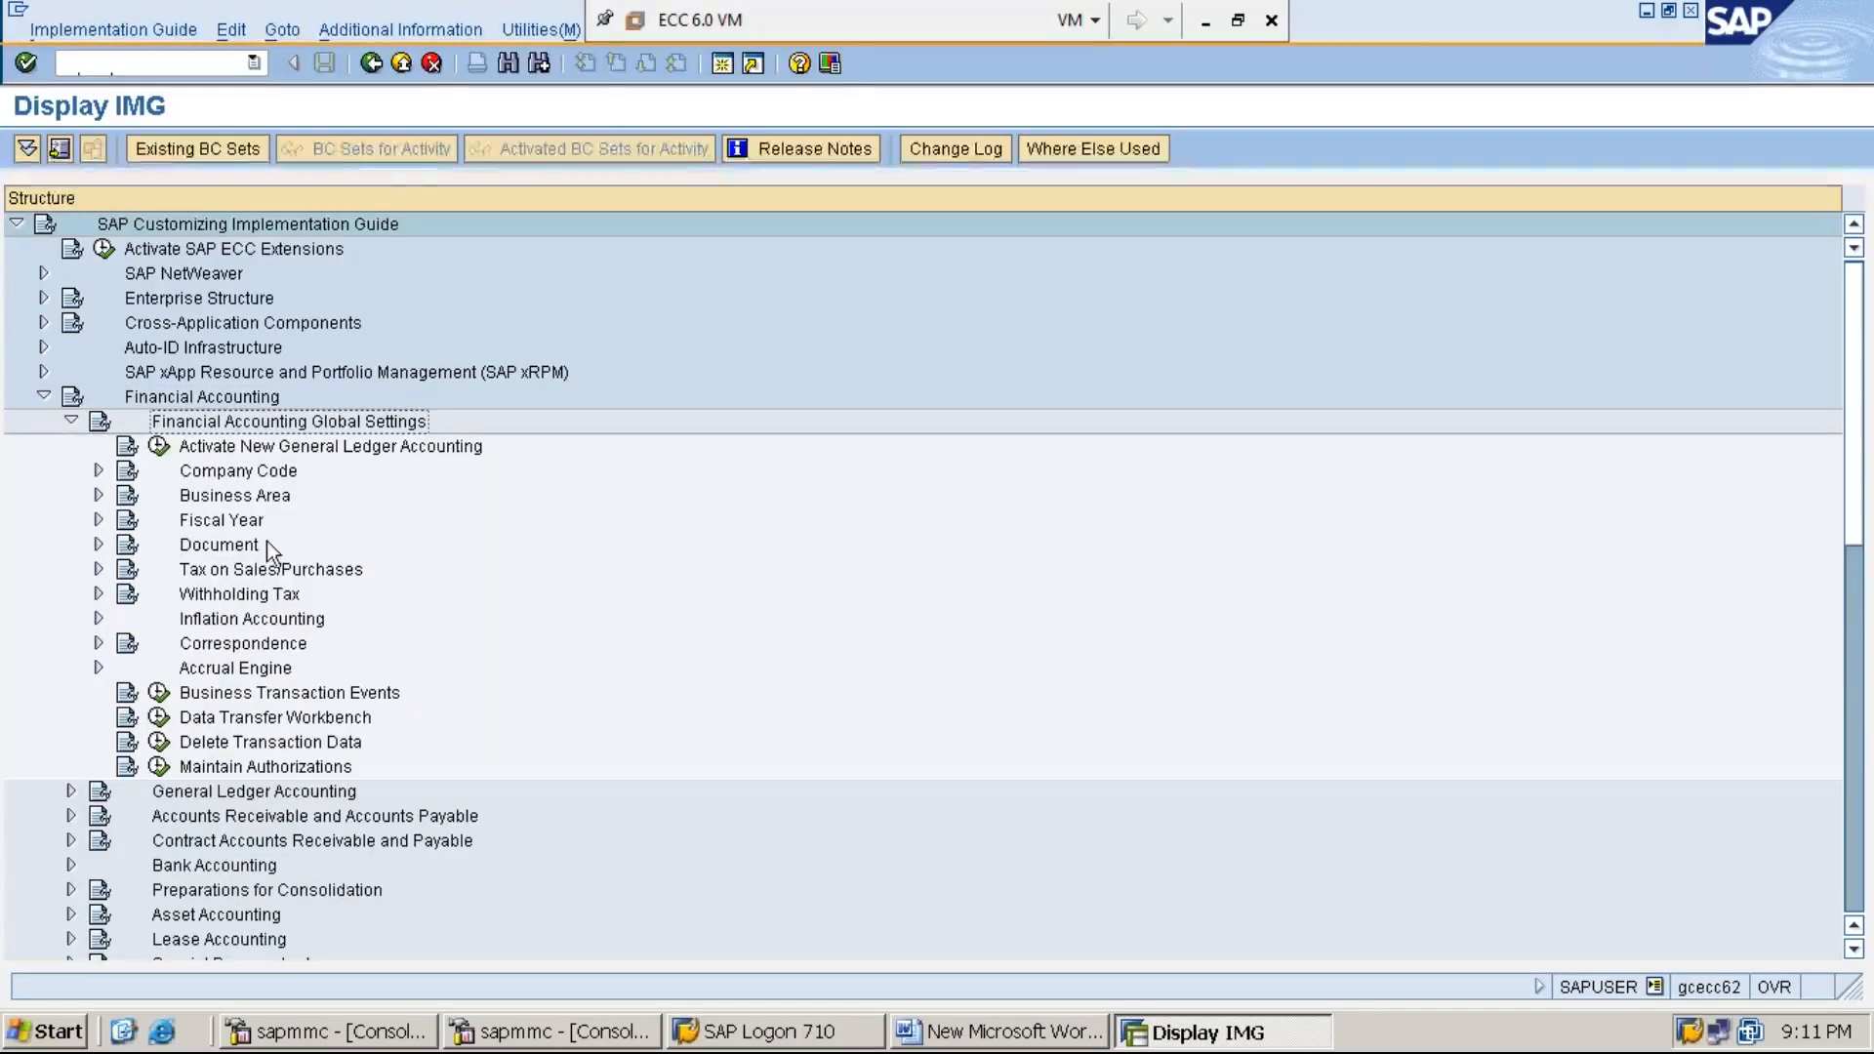
click(410, 35)
mouse_move(423, 60)
mouse_move(674, 92)
click(917, 122)
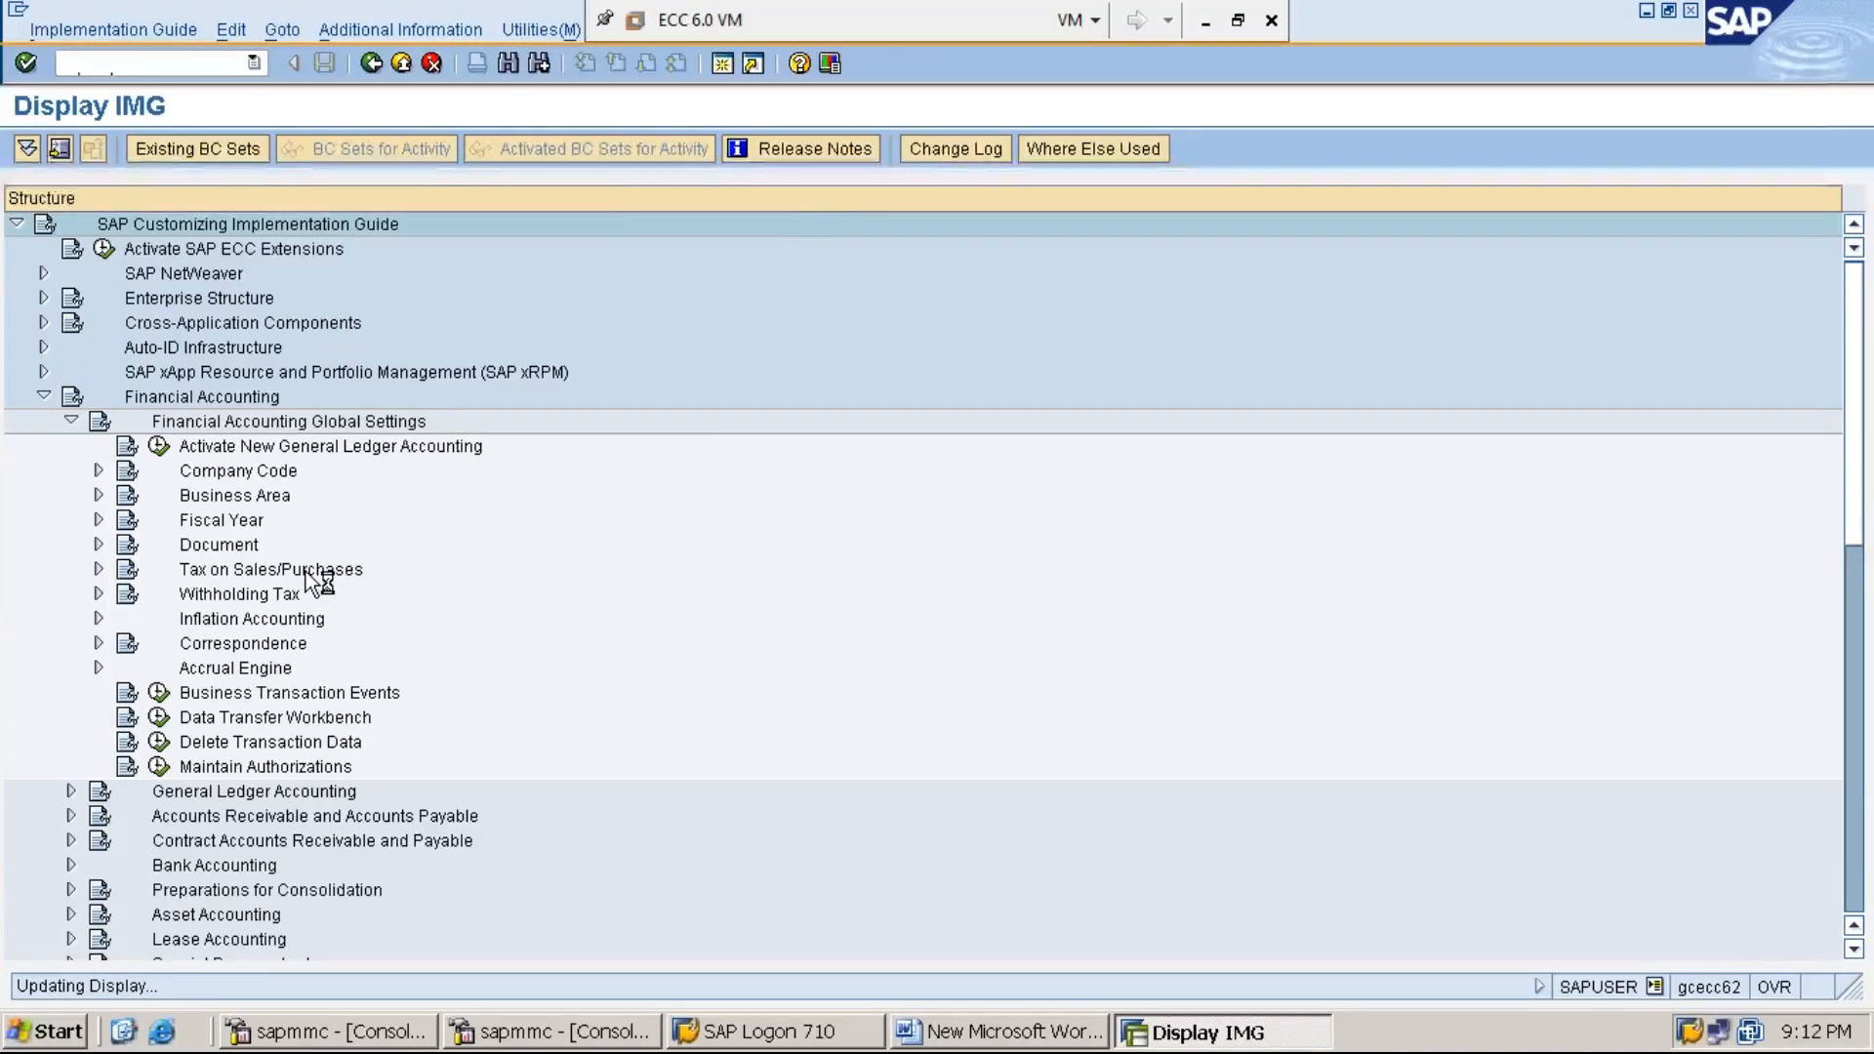
Expand Document > Line Item, select Assign User/Tolerance Groups, and minimize the virtual machine window
click(238, 552)
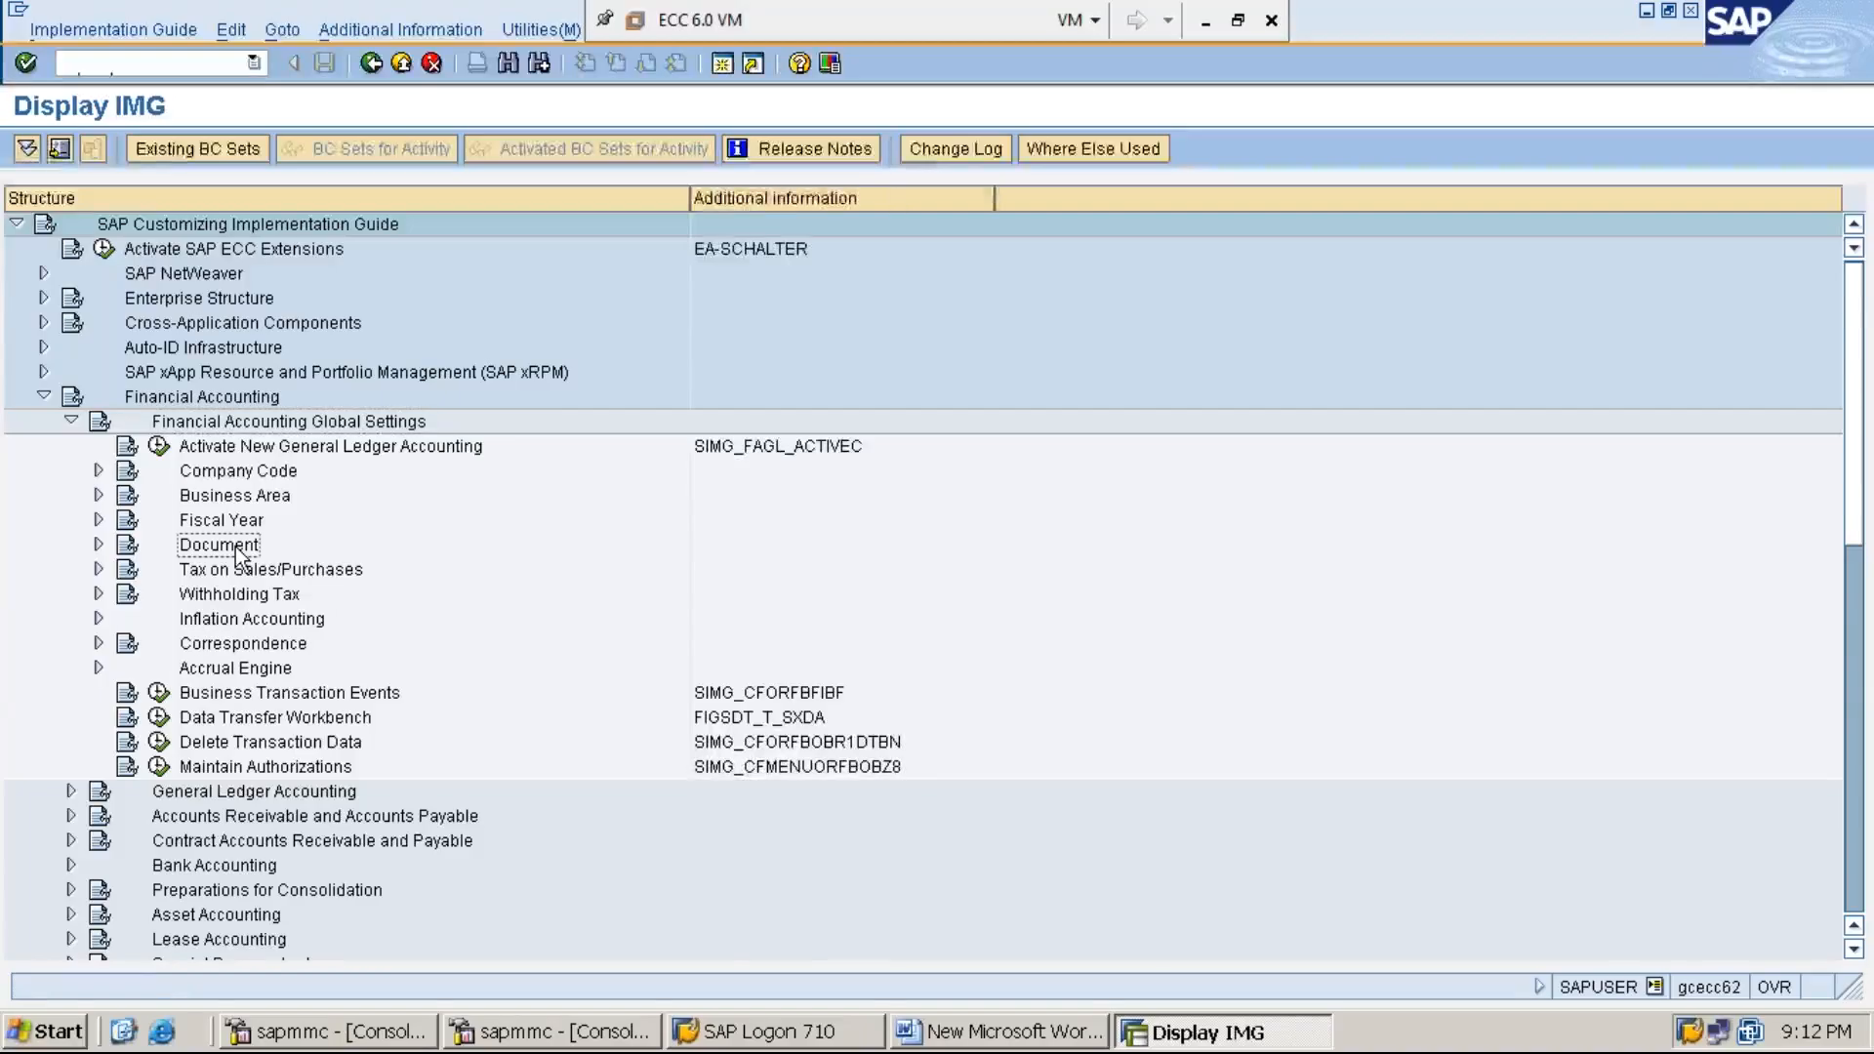
double_click(238, 549)
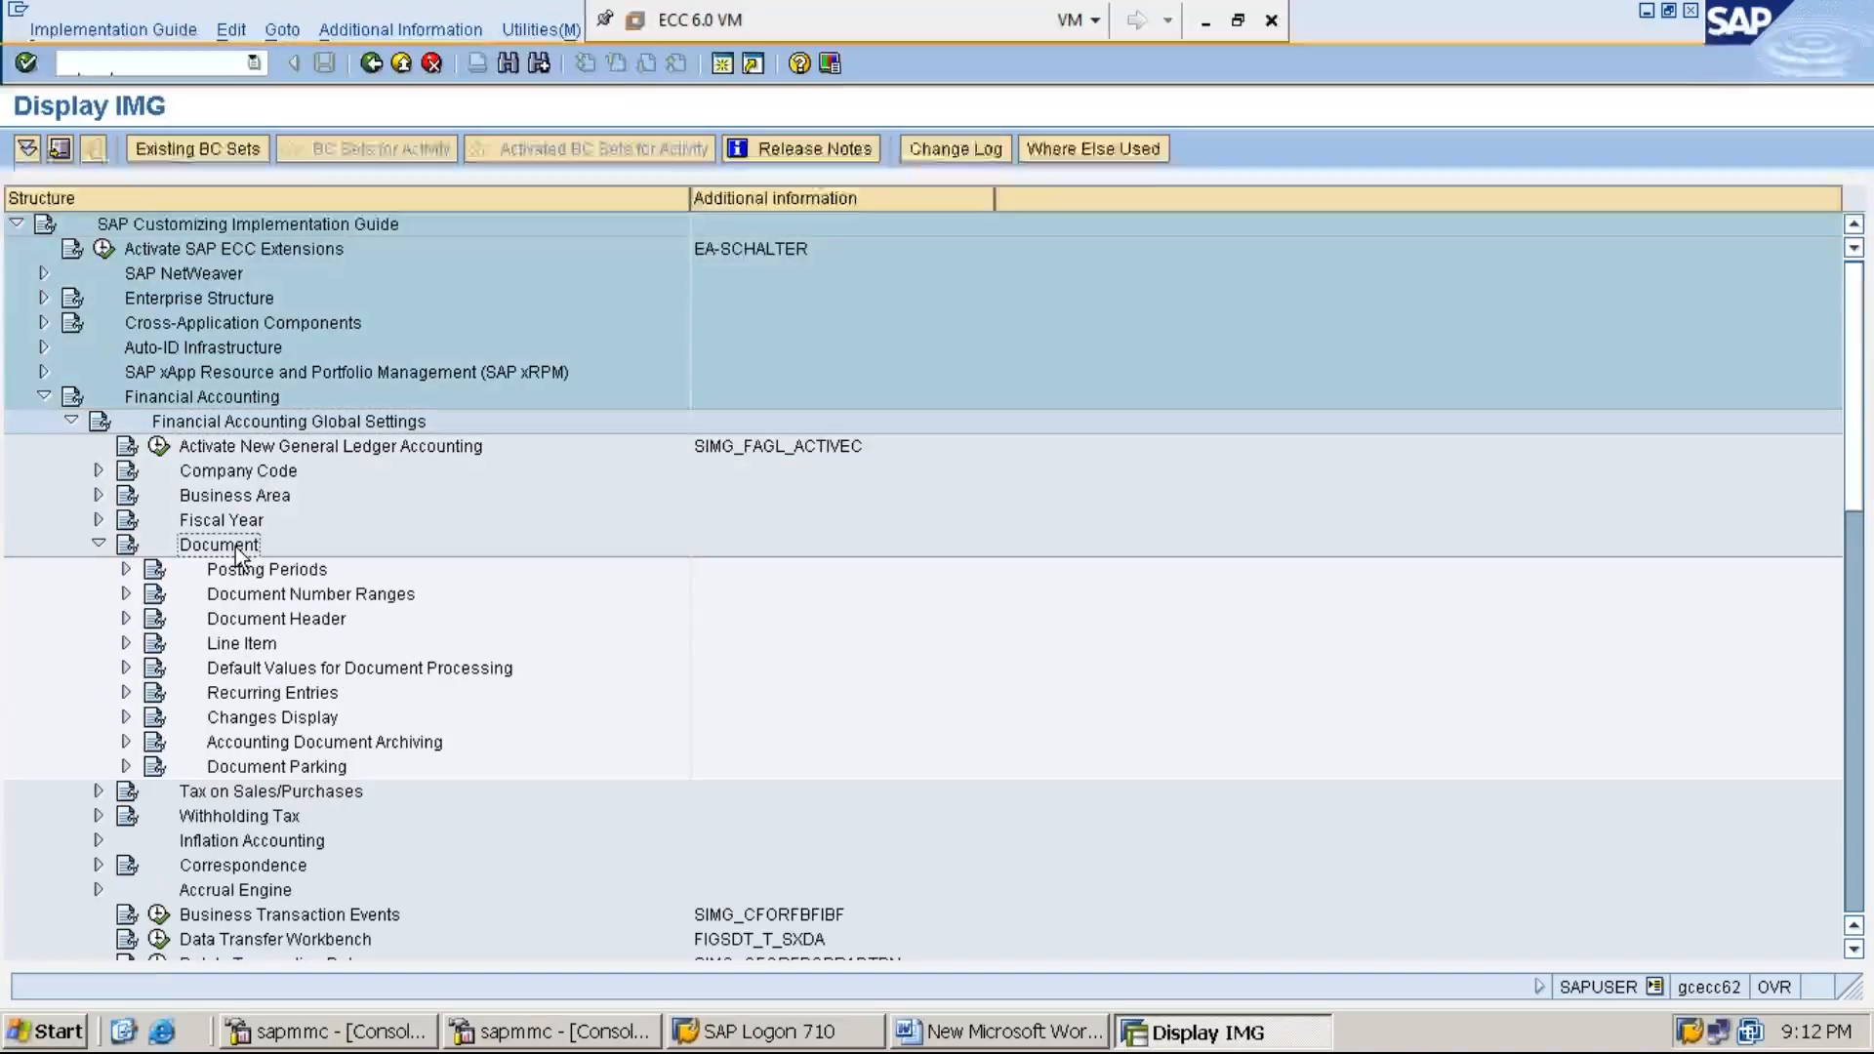
key(Down)
key(Down)
key(Down)
key(Down)
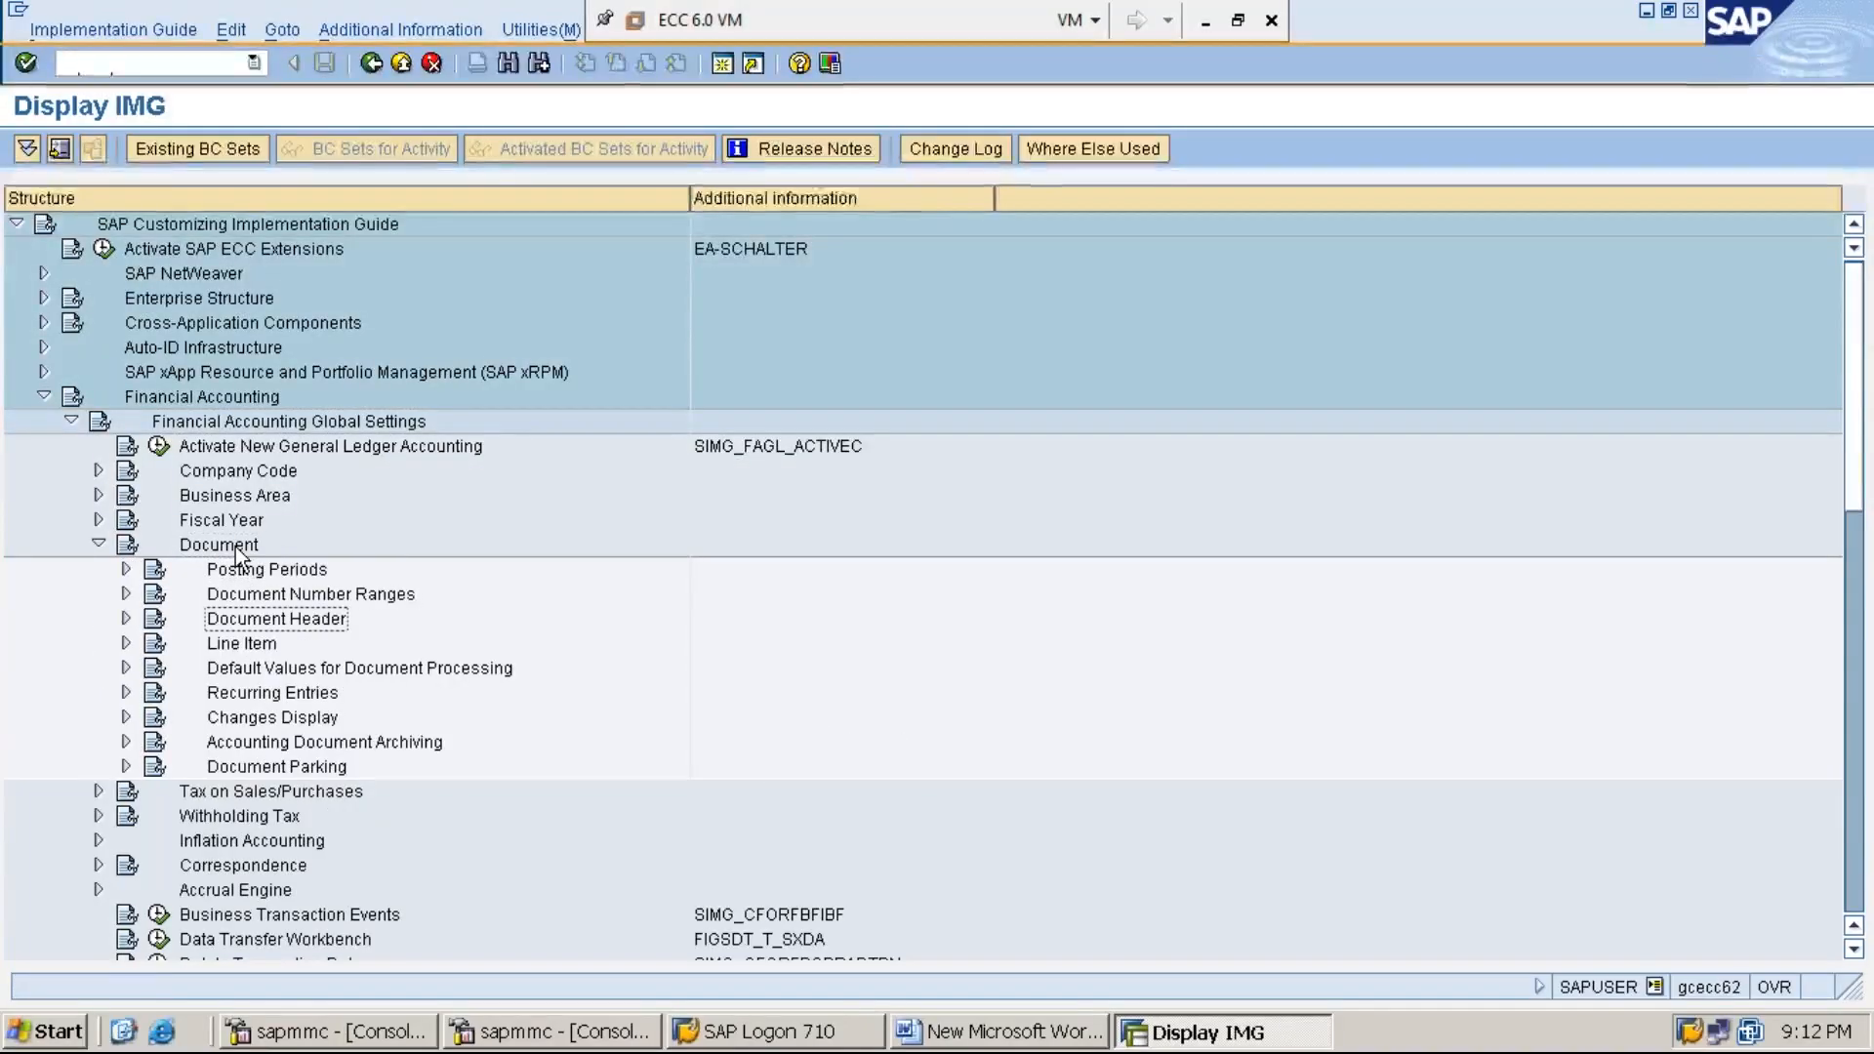
key(Right)
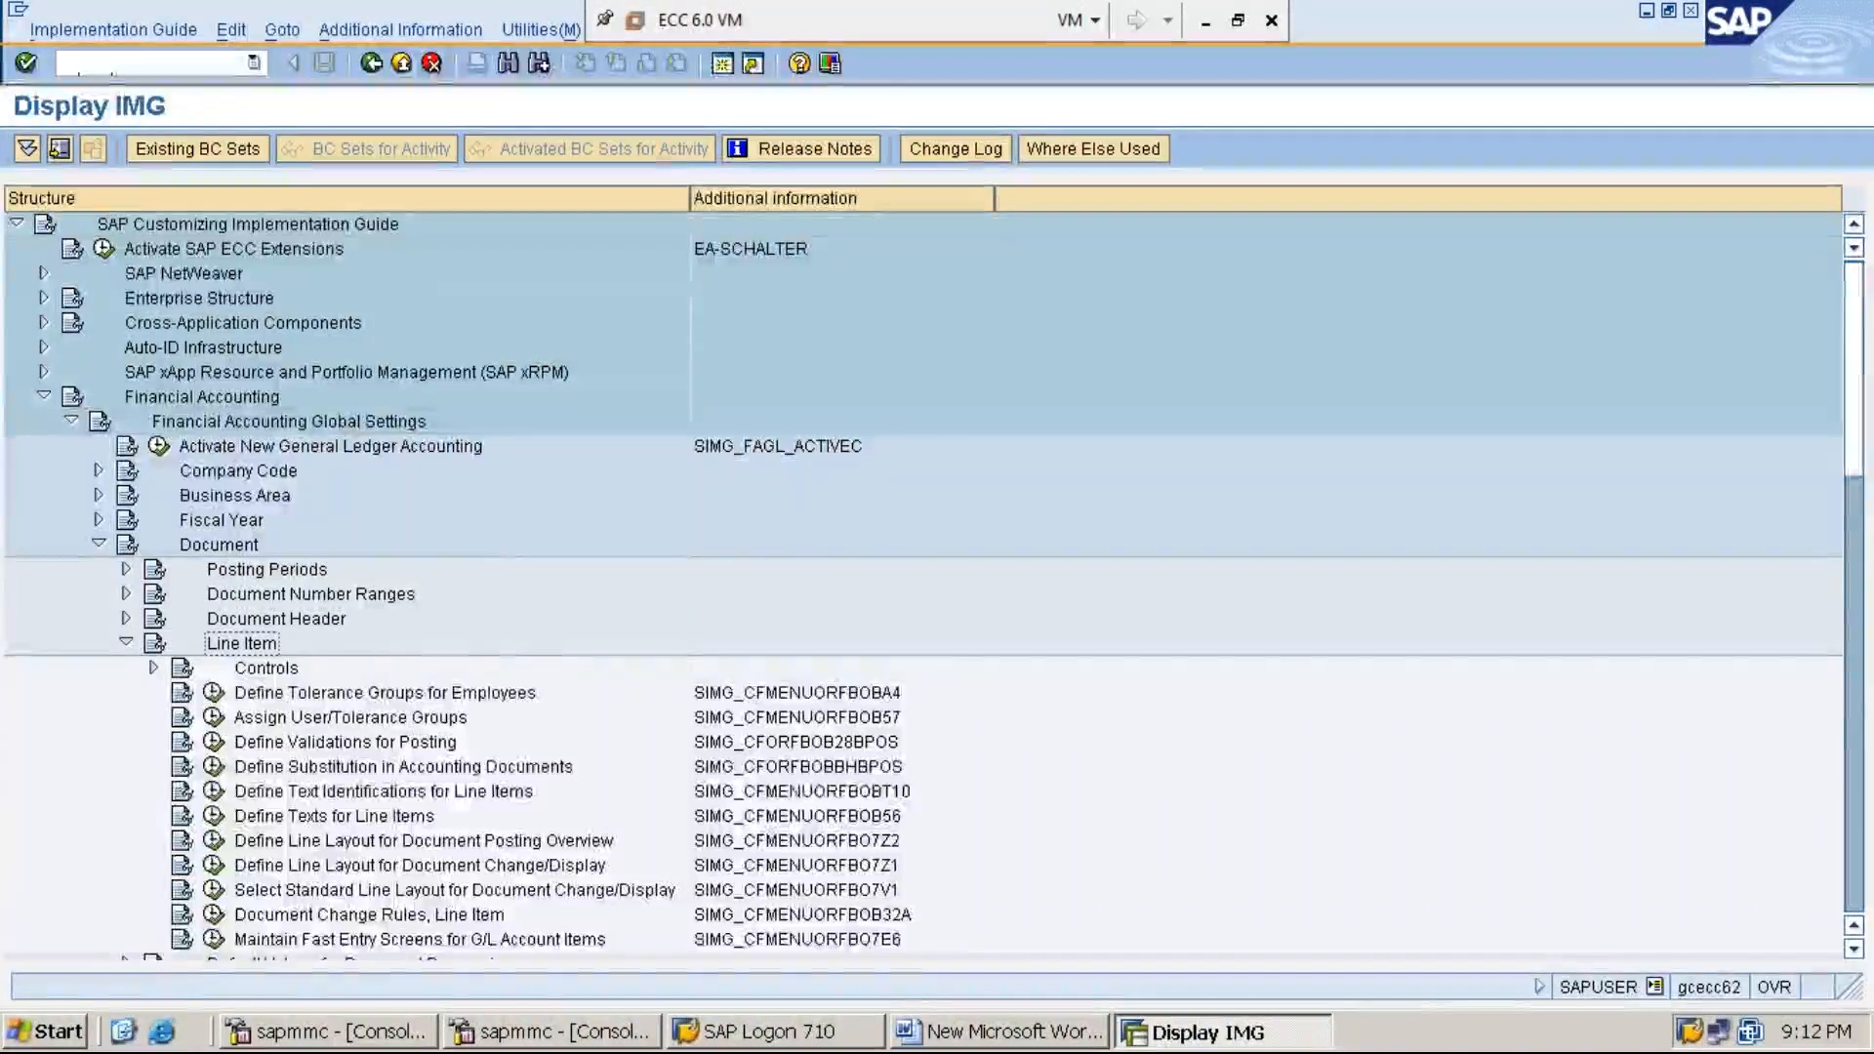
key(Left)
key(Right)
key(Left)
key(Right)
key(Left)
key(Right)
key(Left)
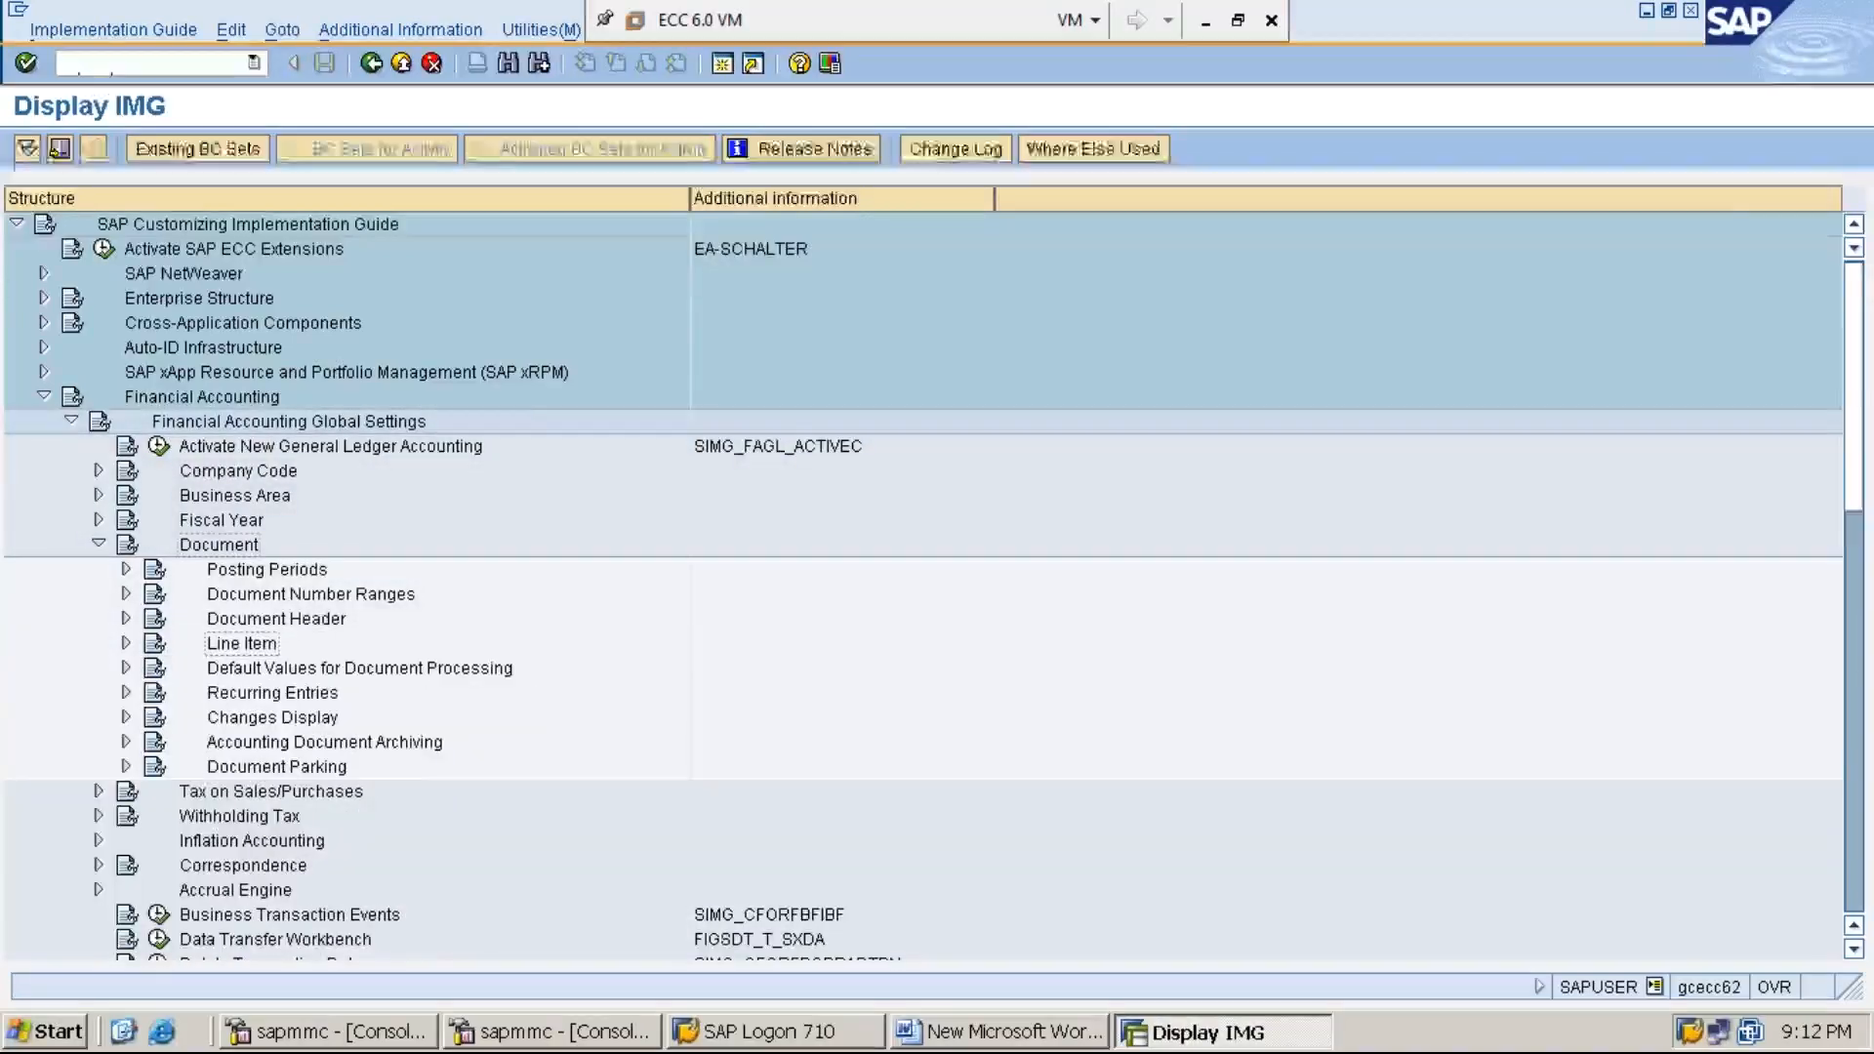
key(Left)
key(Down)
key(Down)
key(Down)
key(Down)
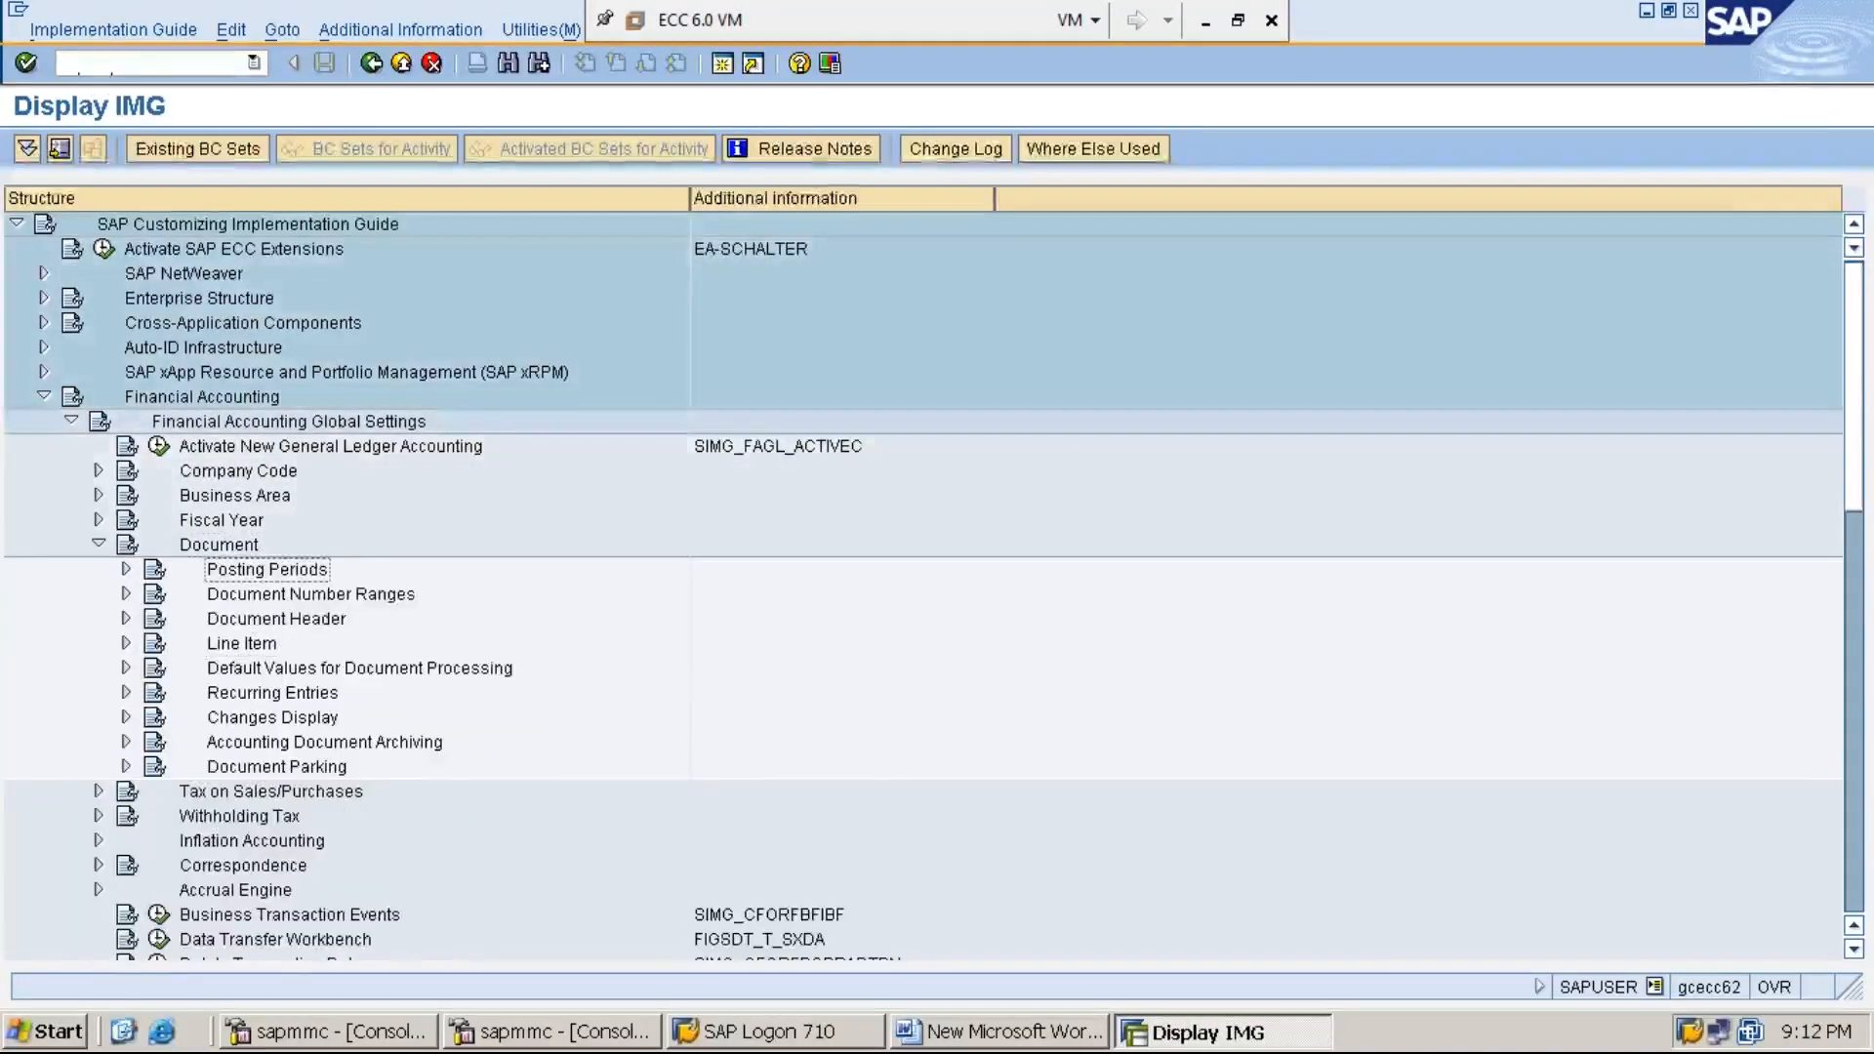
key(Right)
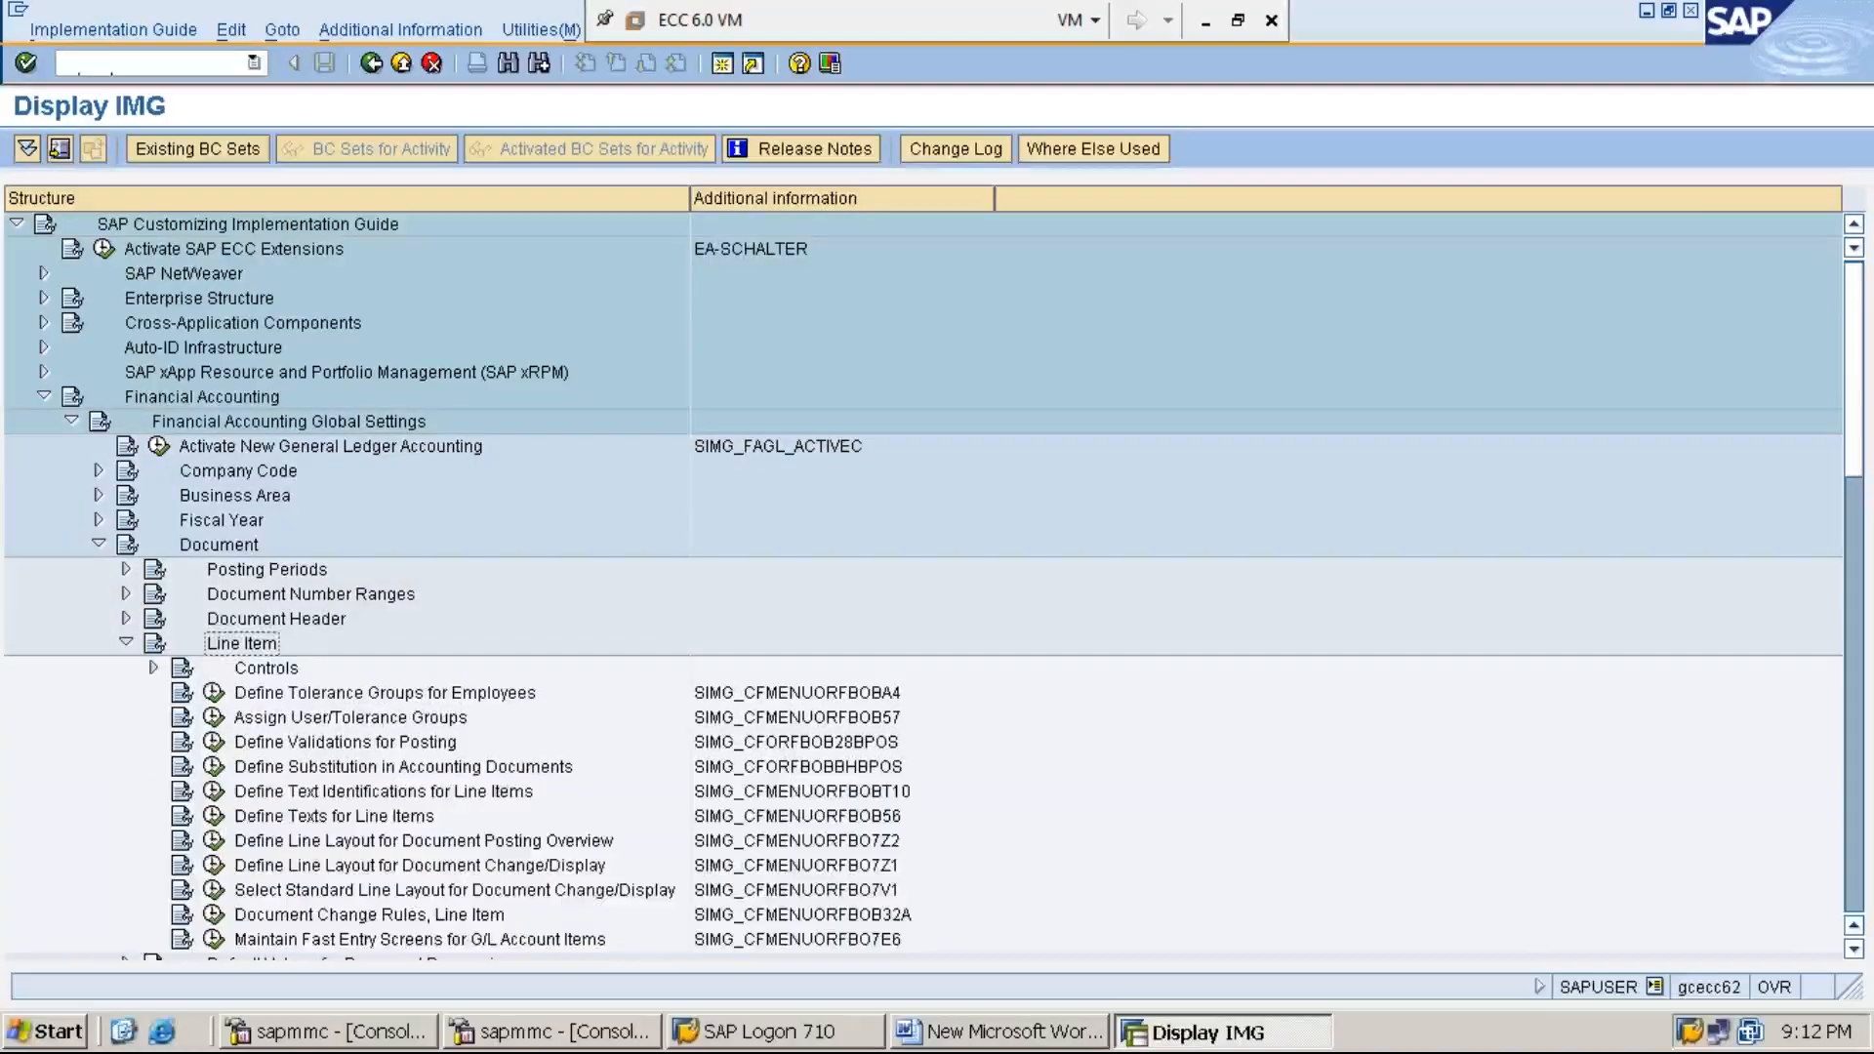
key(Down)
key(Down)
key(Down)
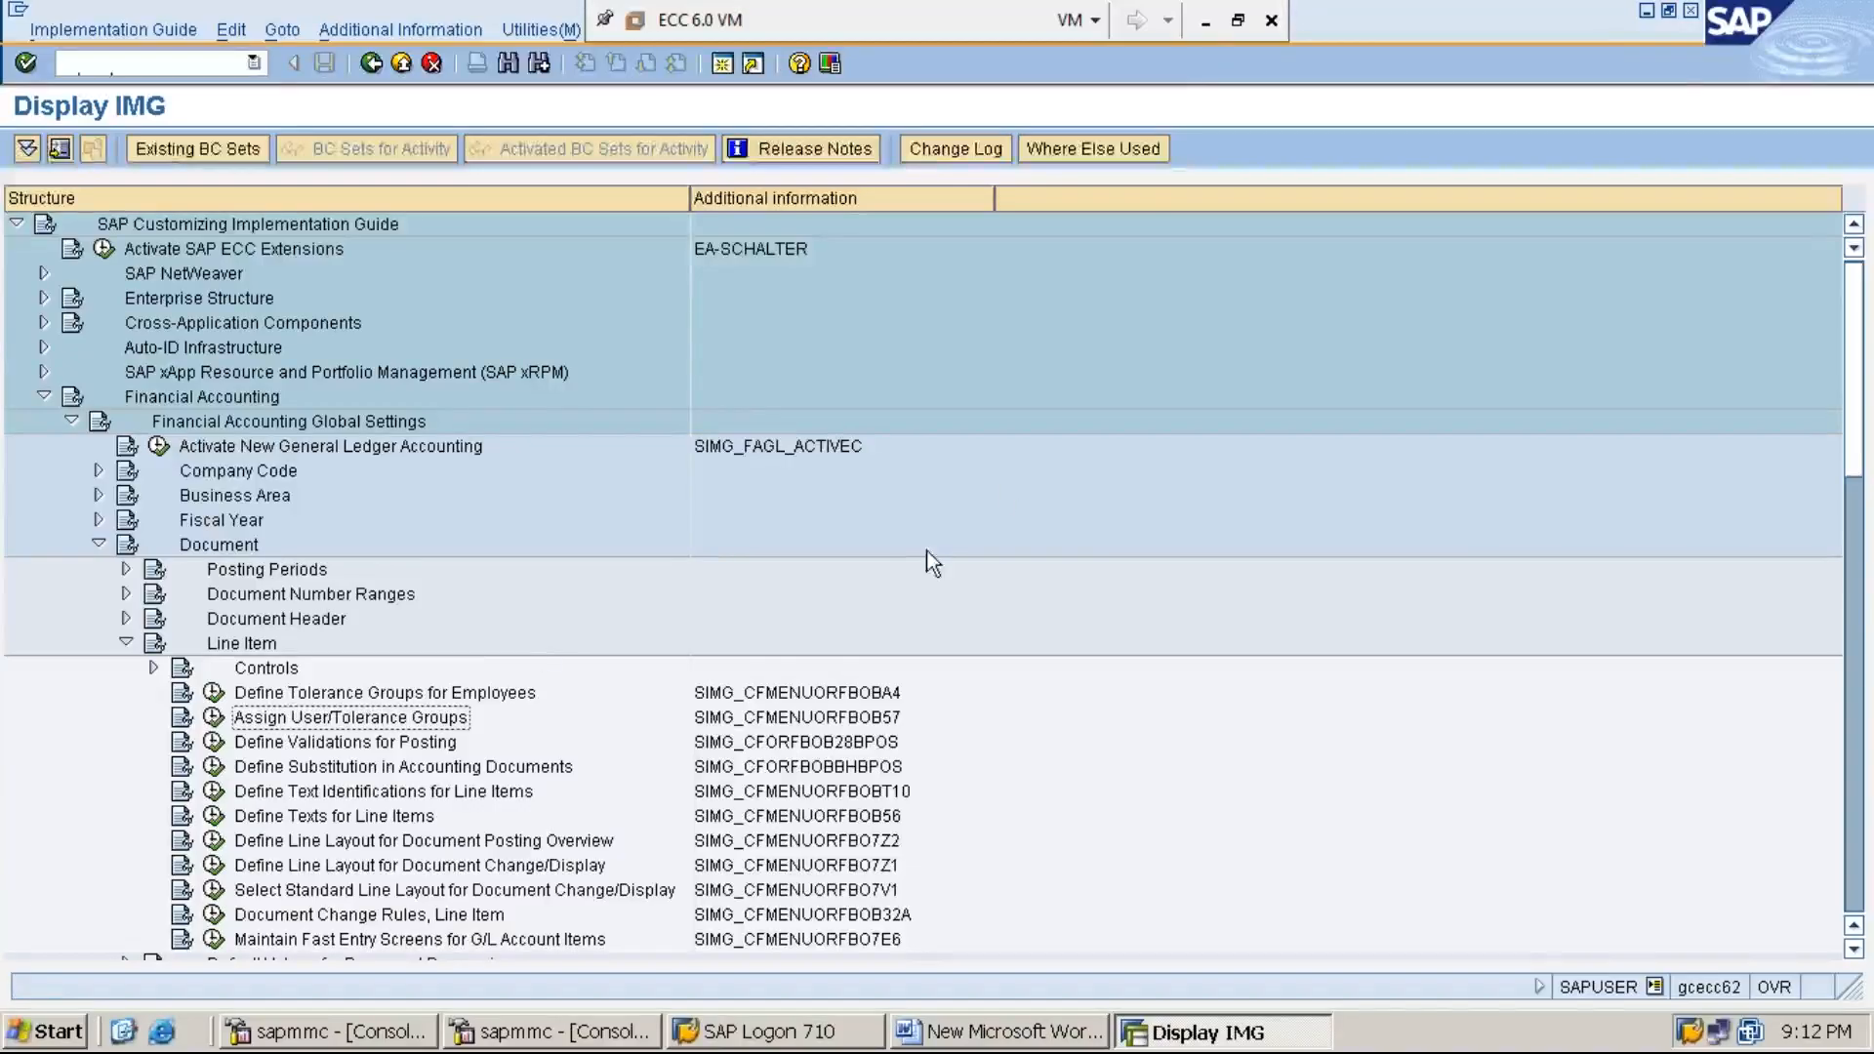
click(1205, 25)
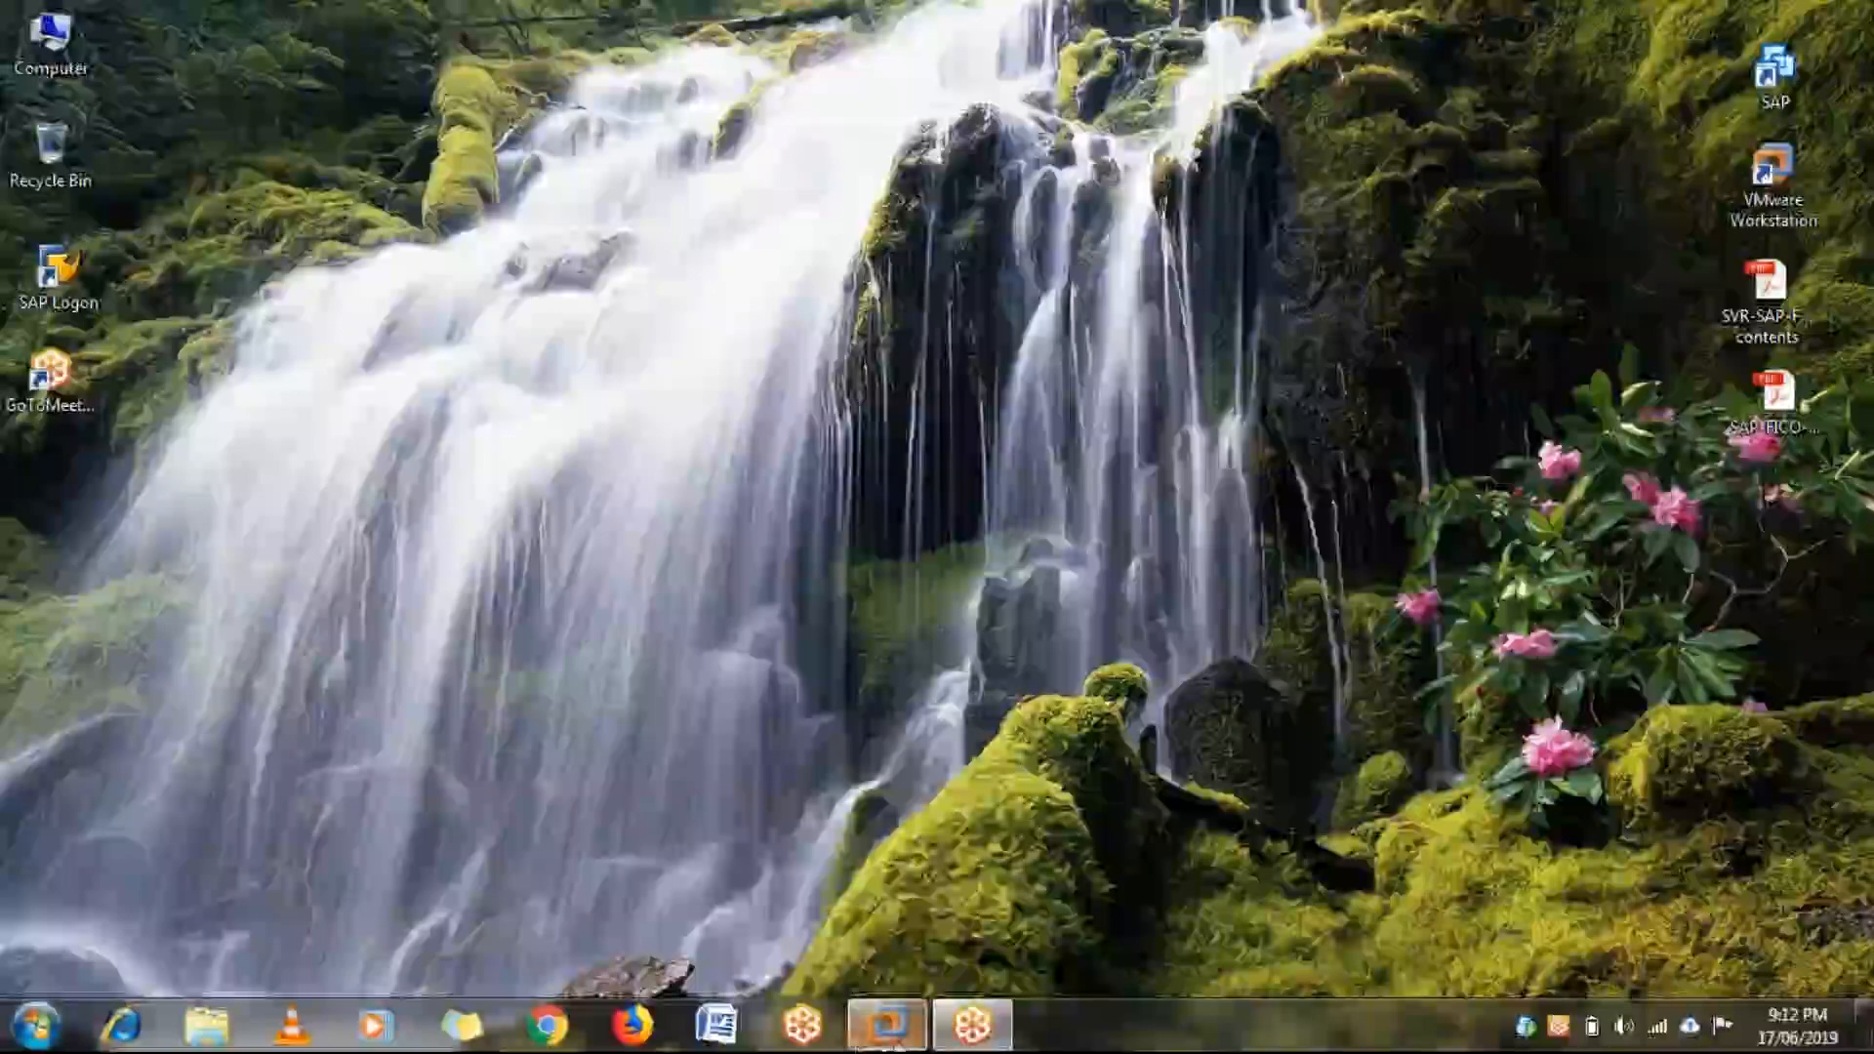
mouse_move(895, 1045)
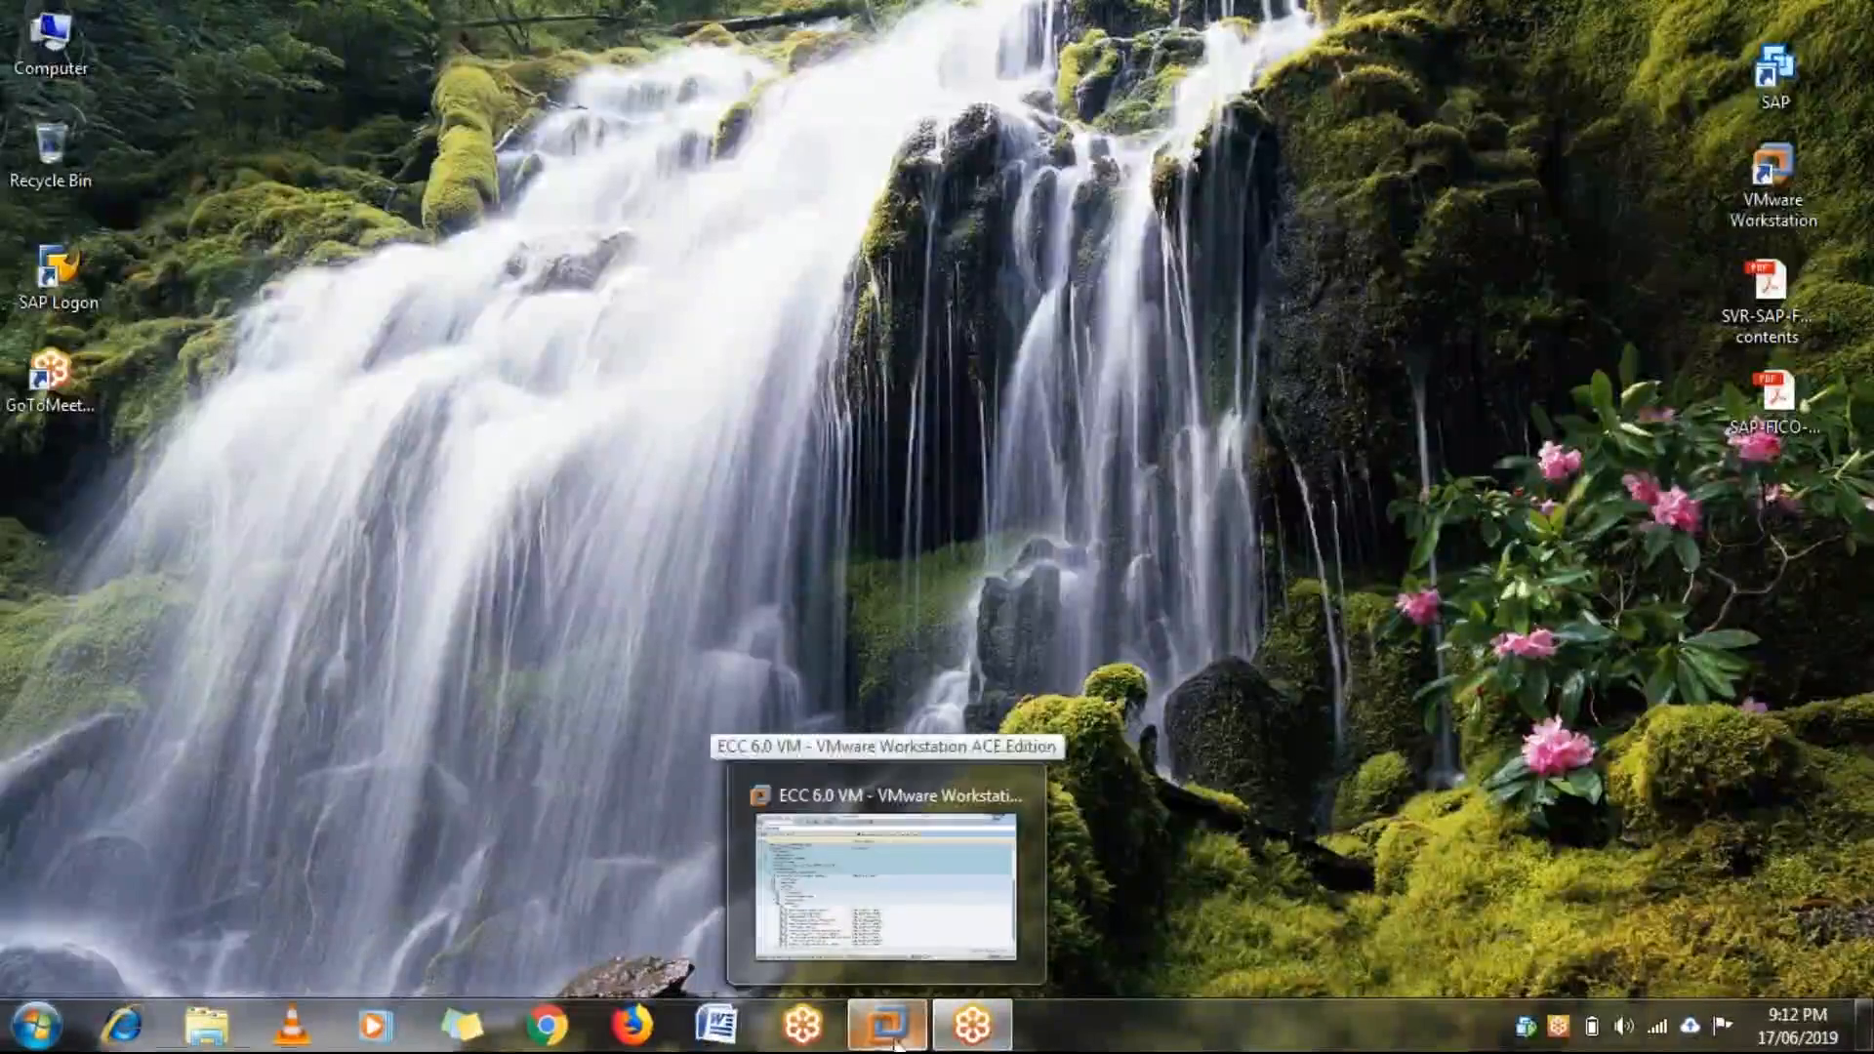
click(910, 935)
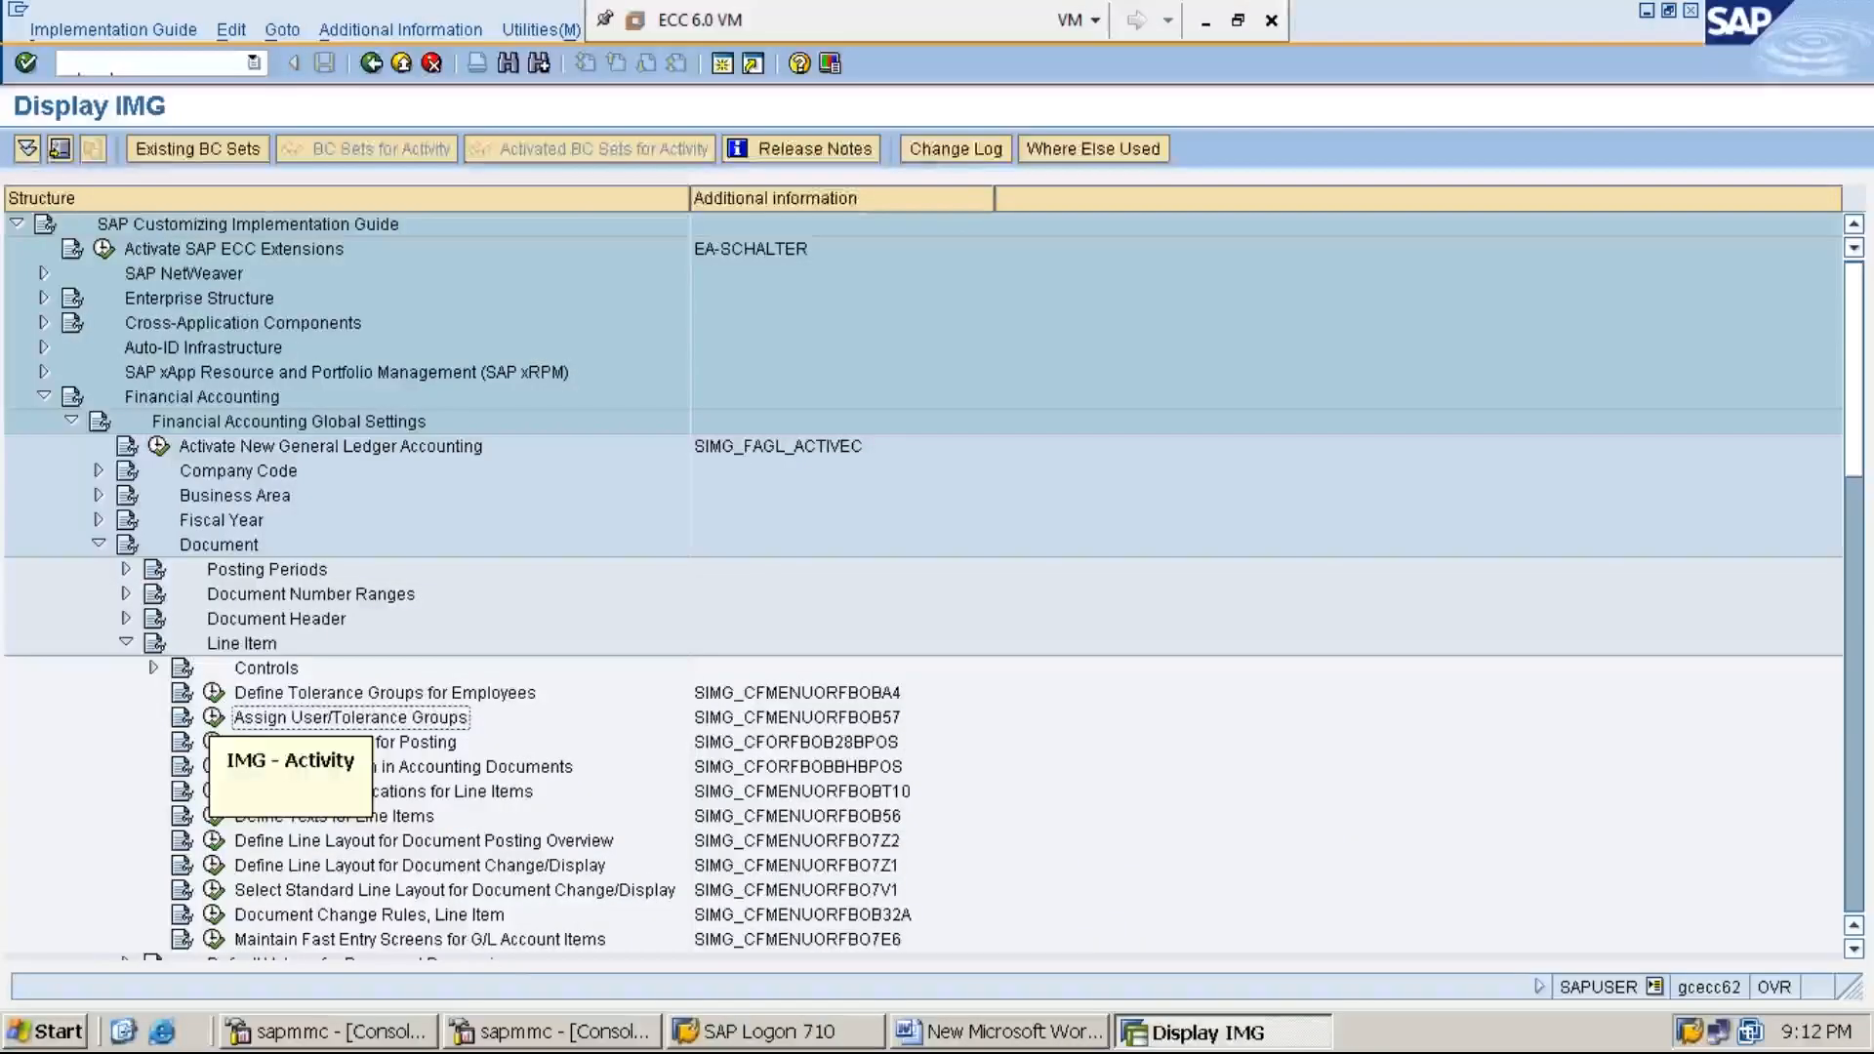
Run Assign User/Tolerance Groups, add a new entry with the first user's ID, and narrow the User name column
click(213, 717)
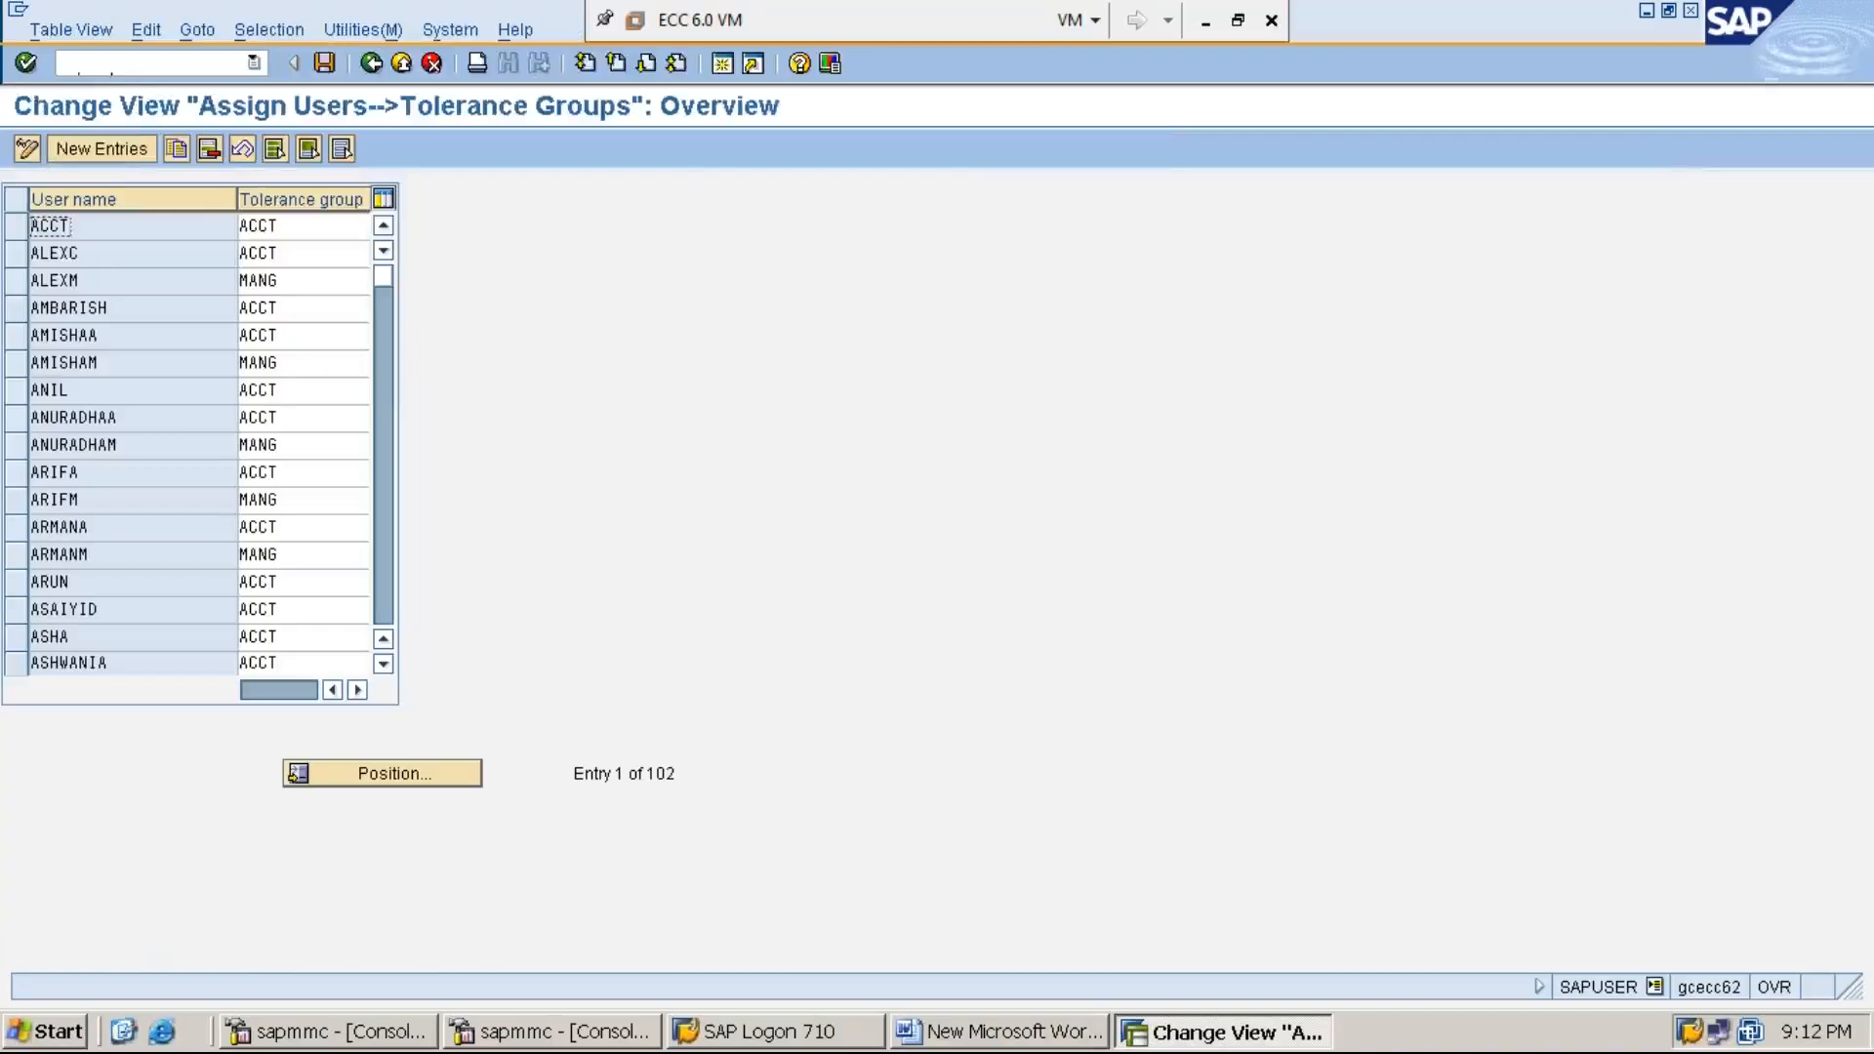
click(119, 149)
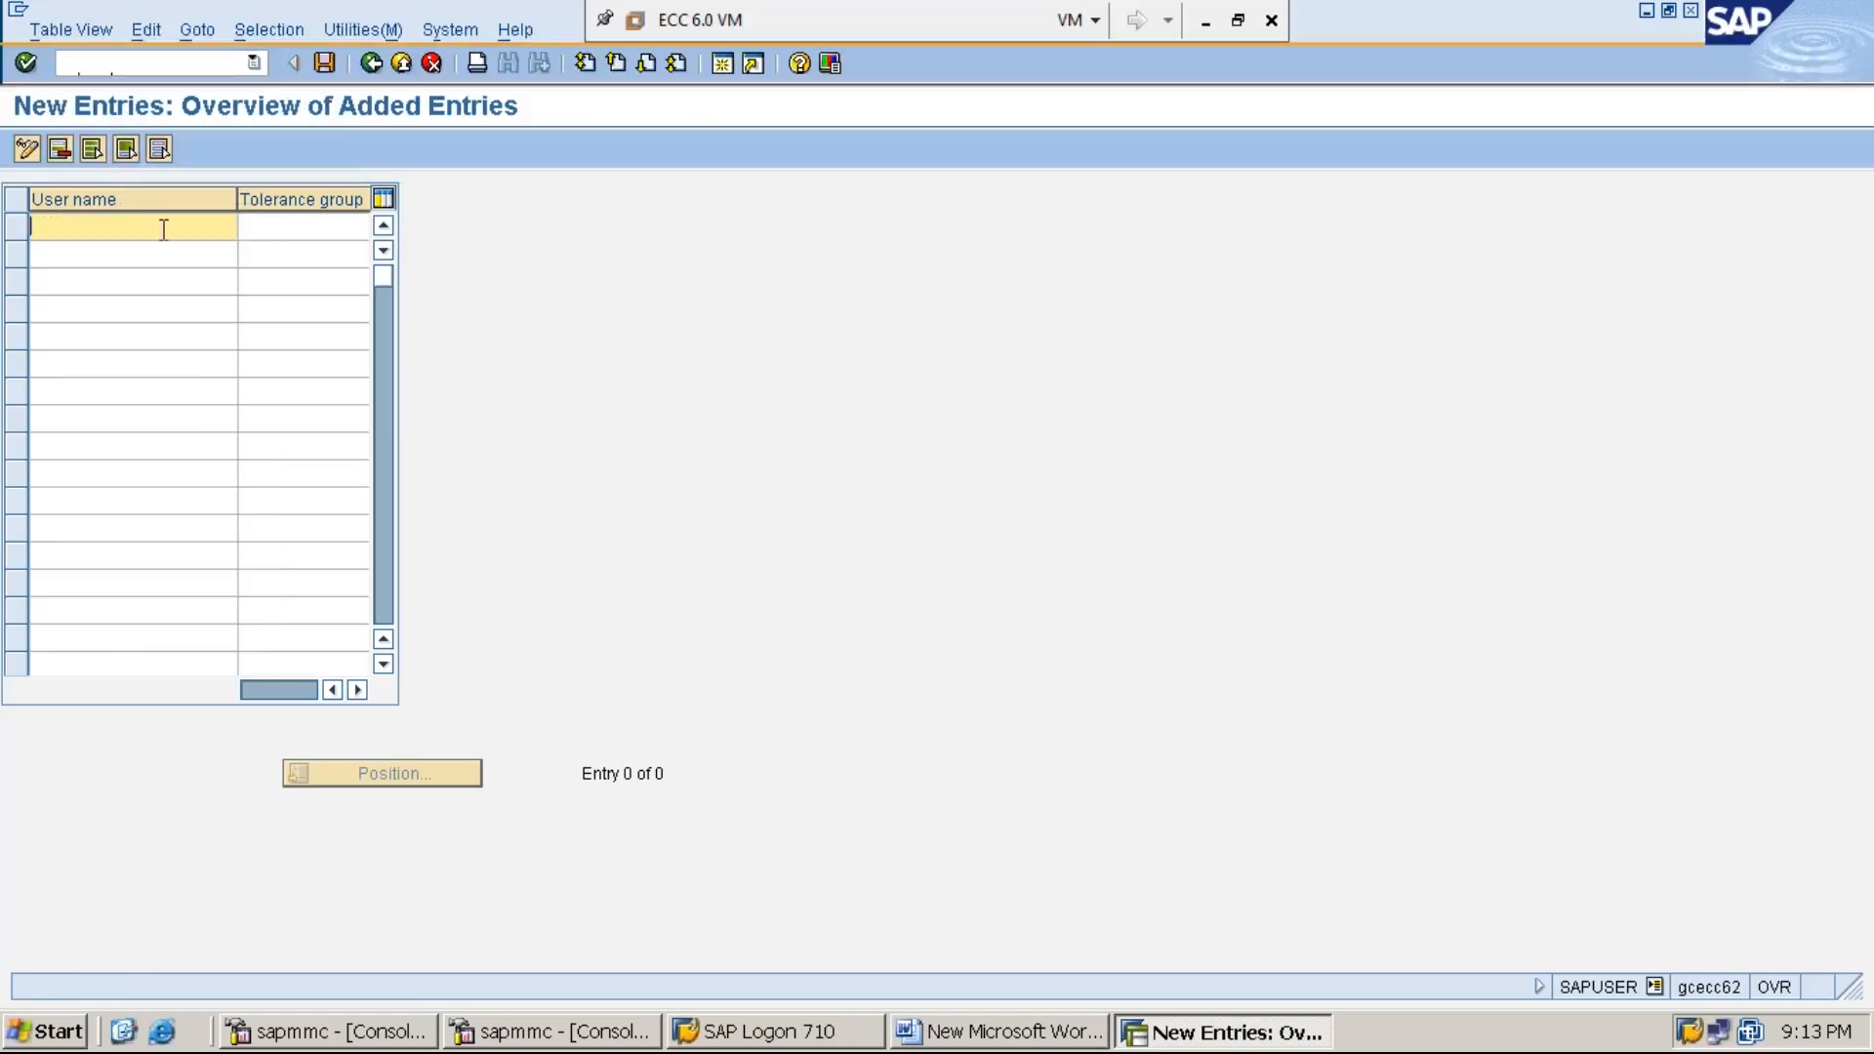
text(MANISHAC)
click(283, 229)
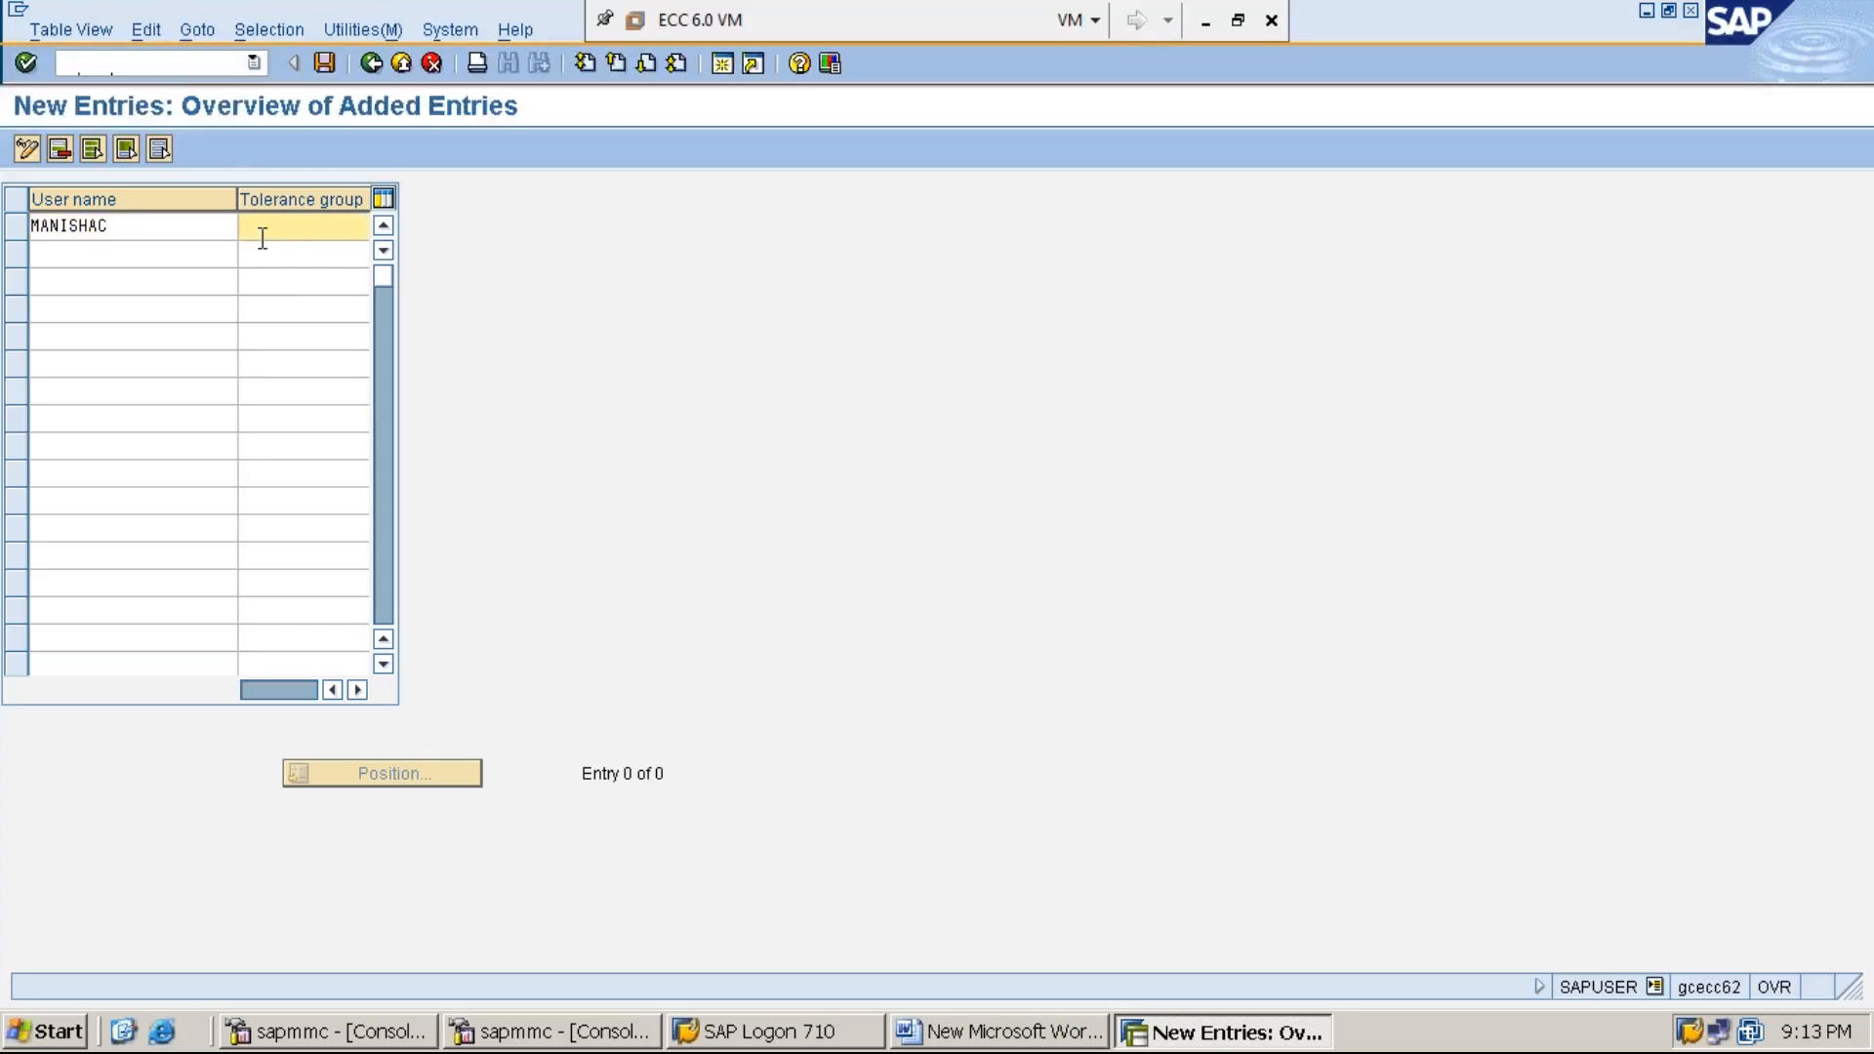
drag(237, 195, 170, 195)
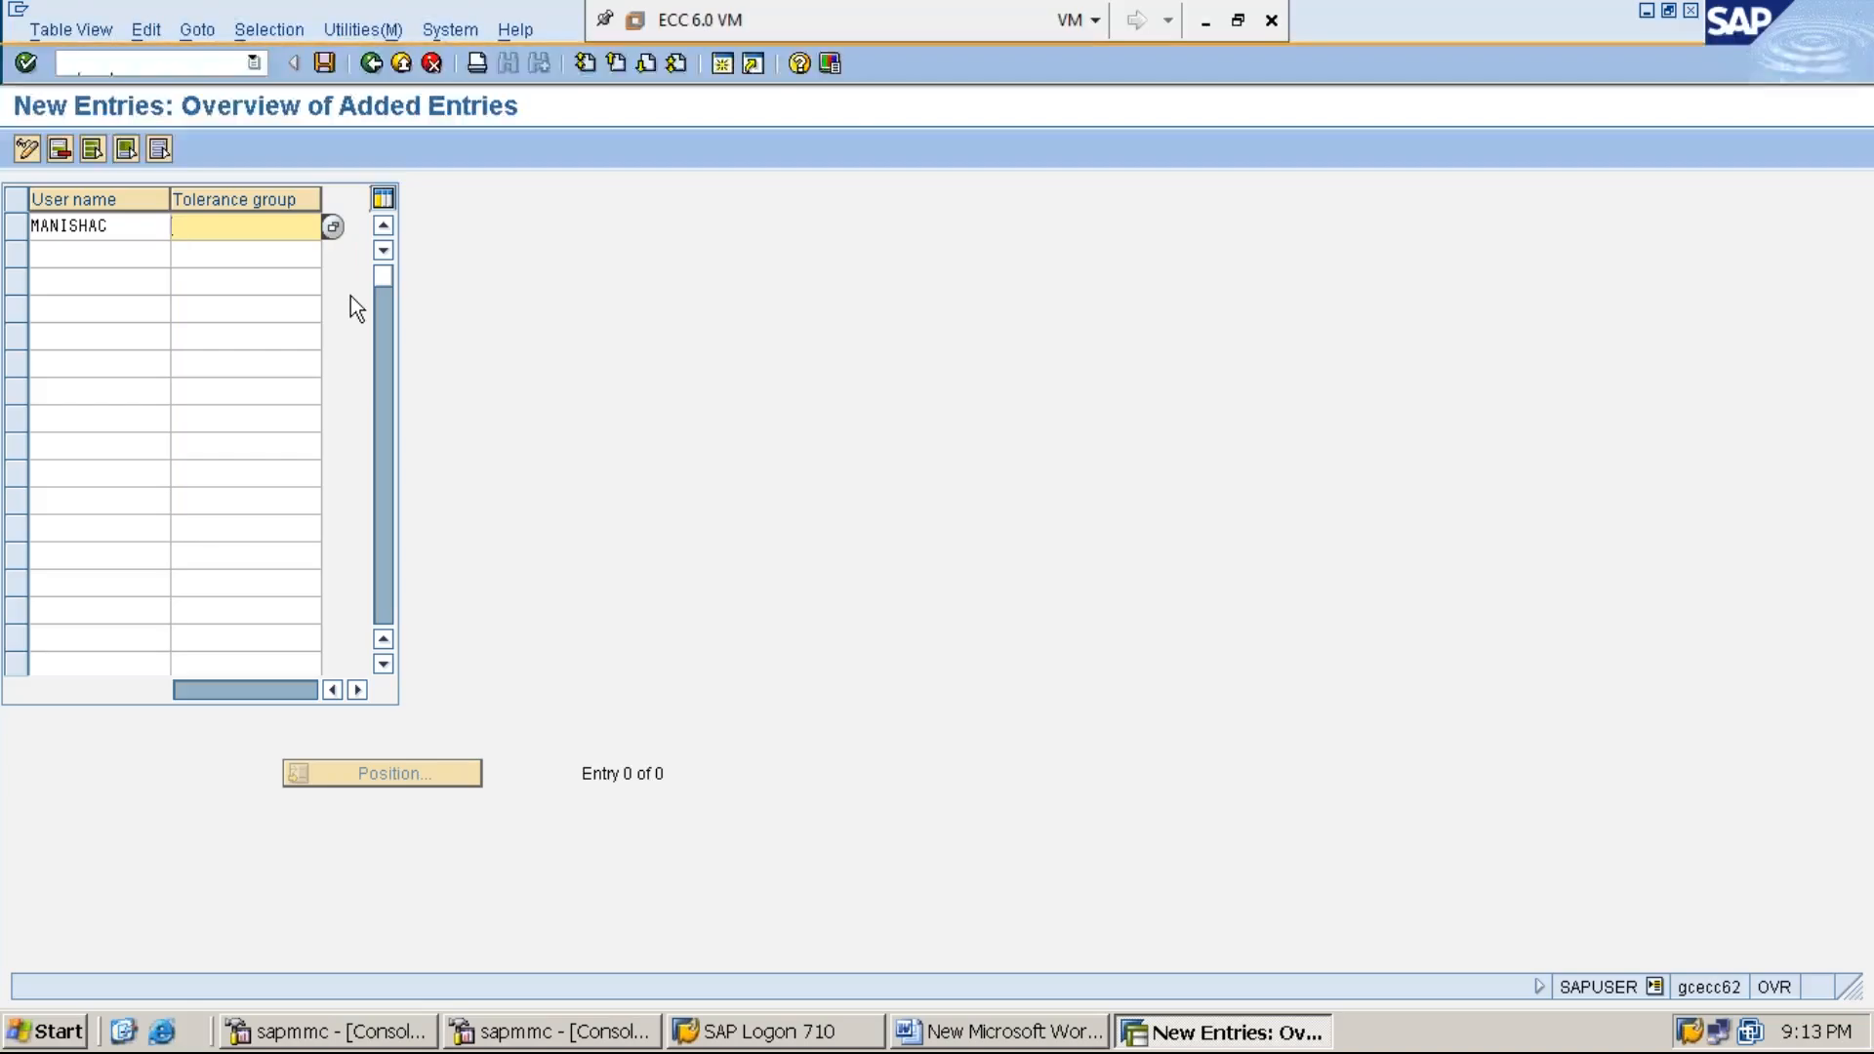
click(335, 228)
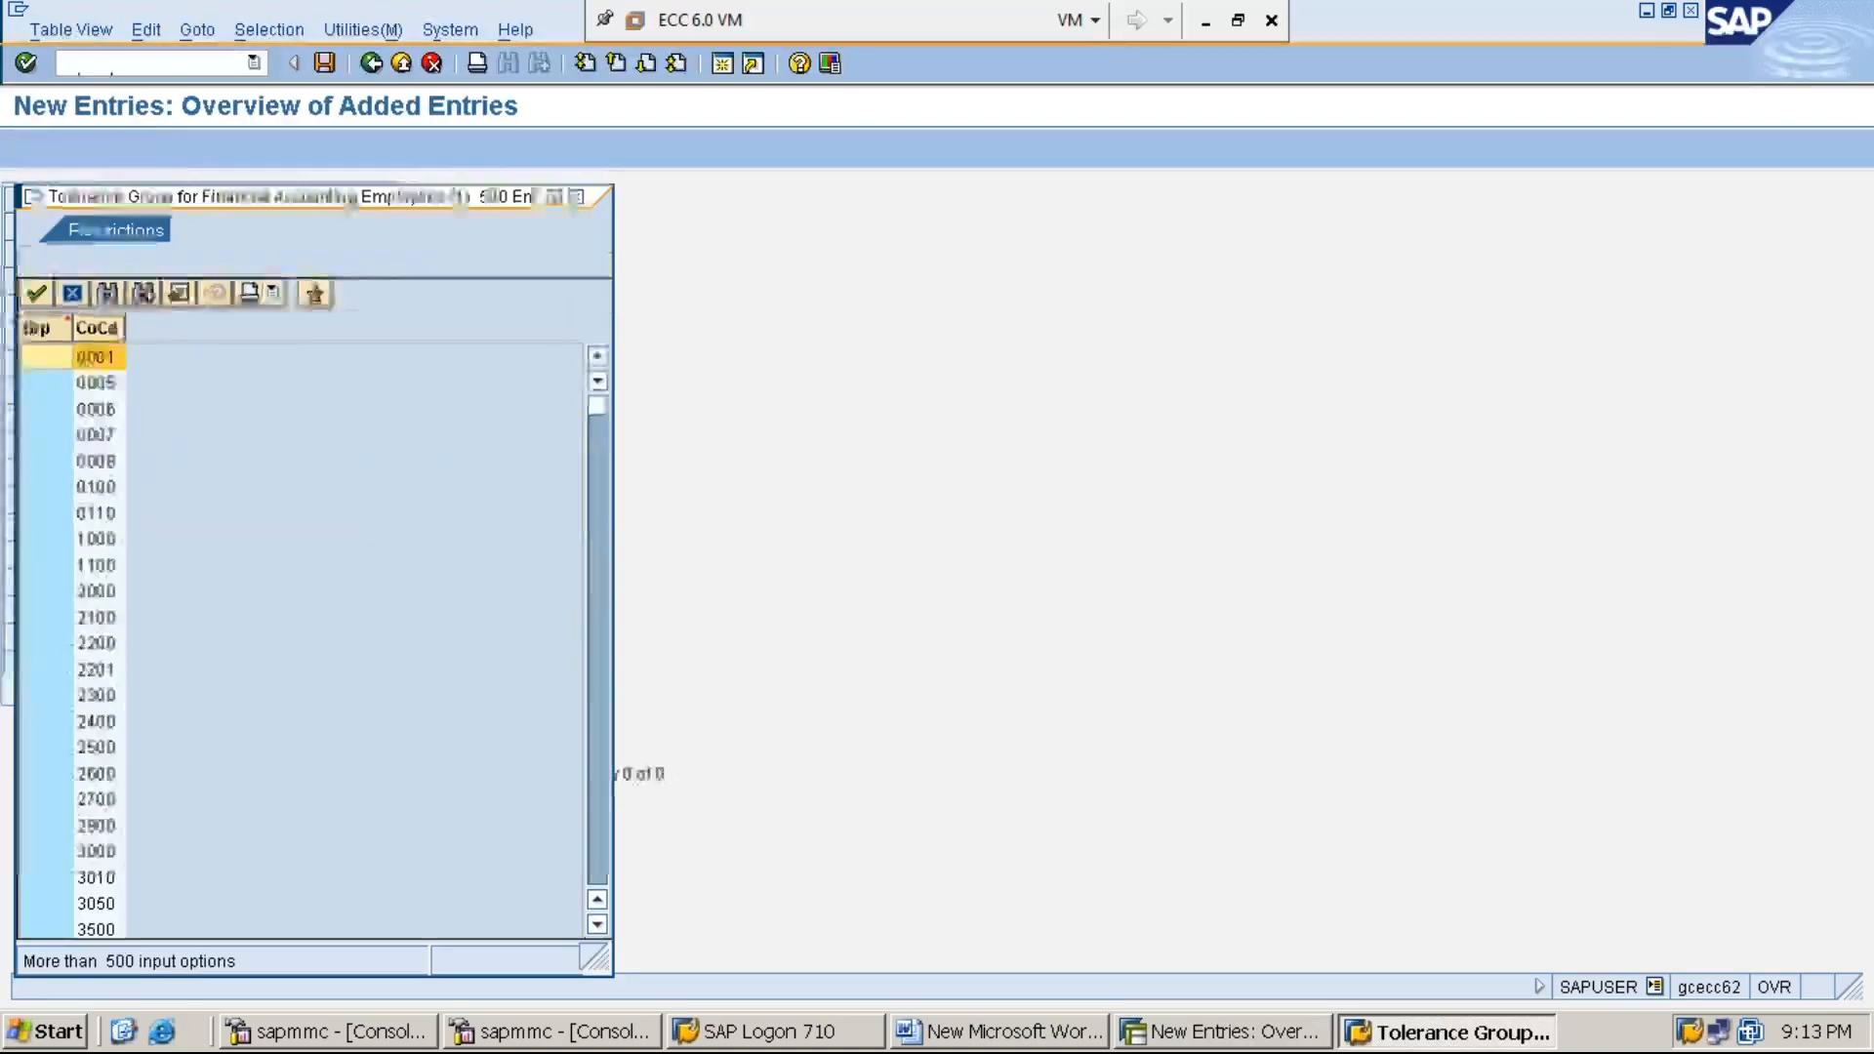
Pick CASH from the tolerance group value list for the first user's row
scroll(591, 677, down, 15)
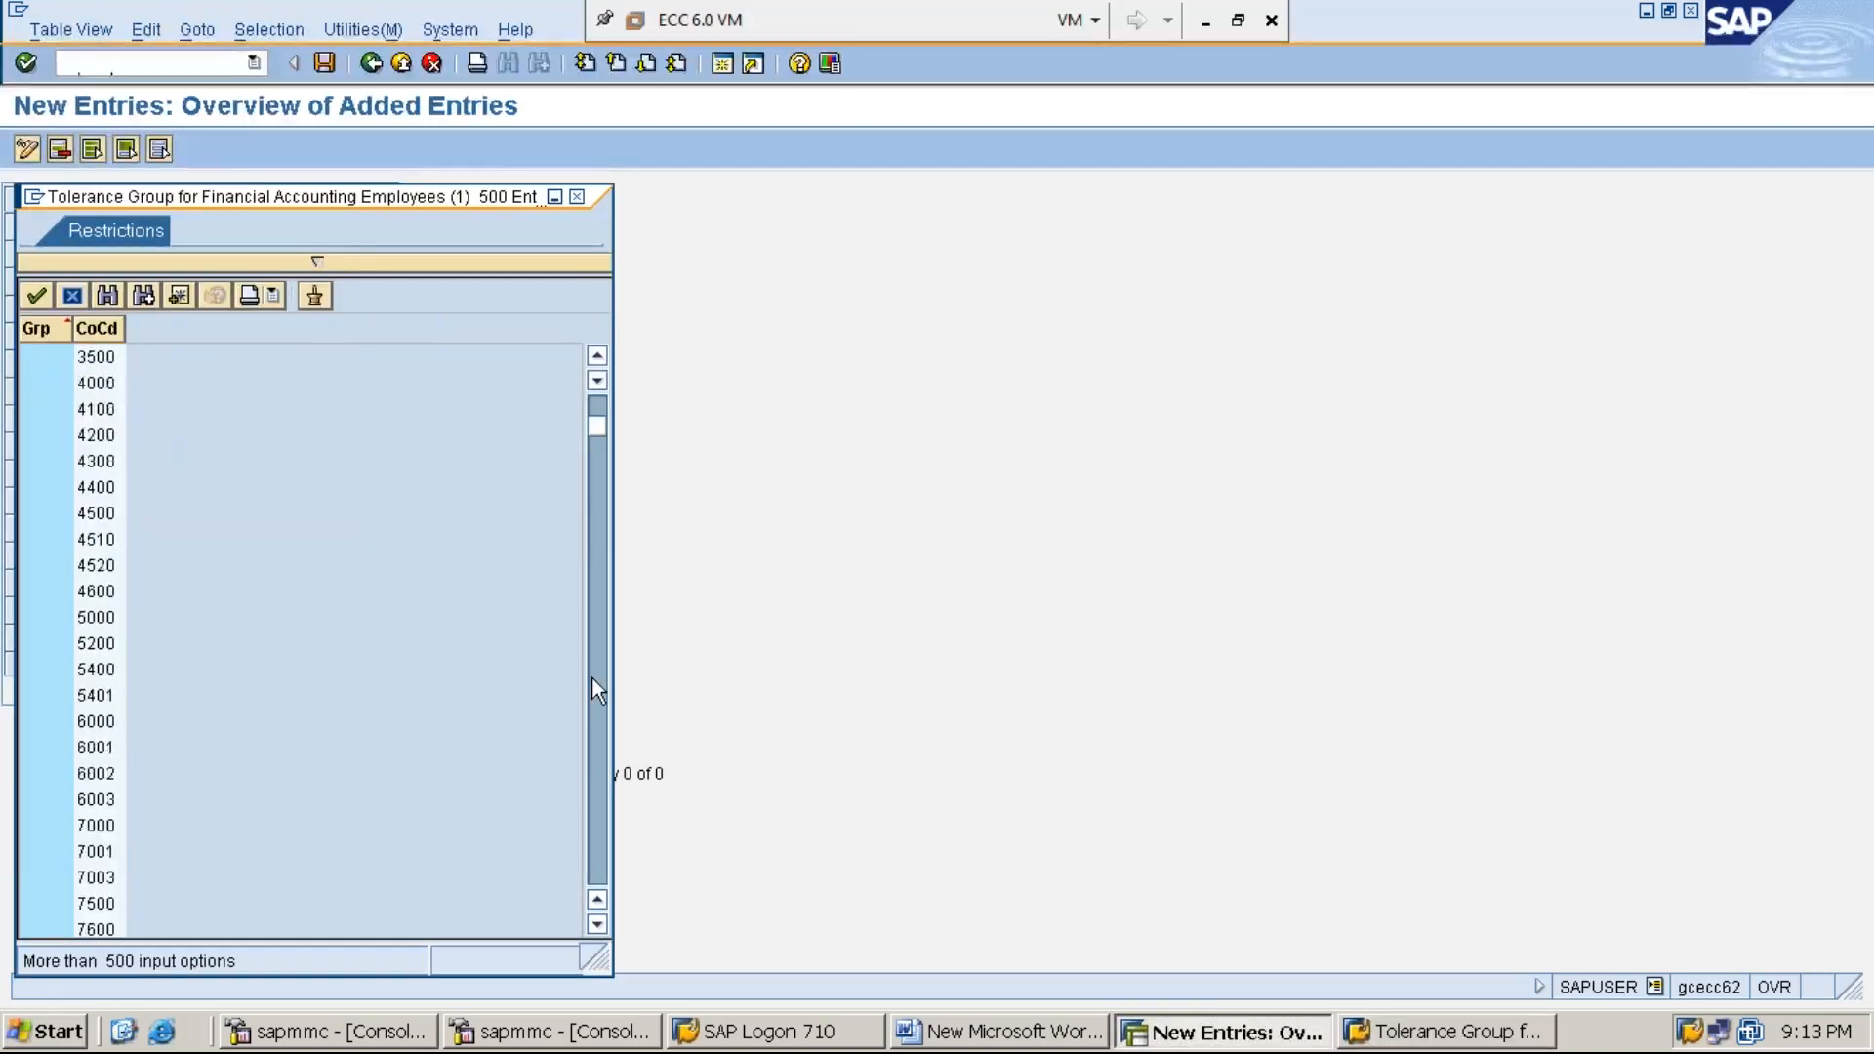
scroll(592, 677, down, 15)
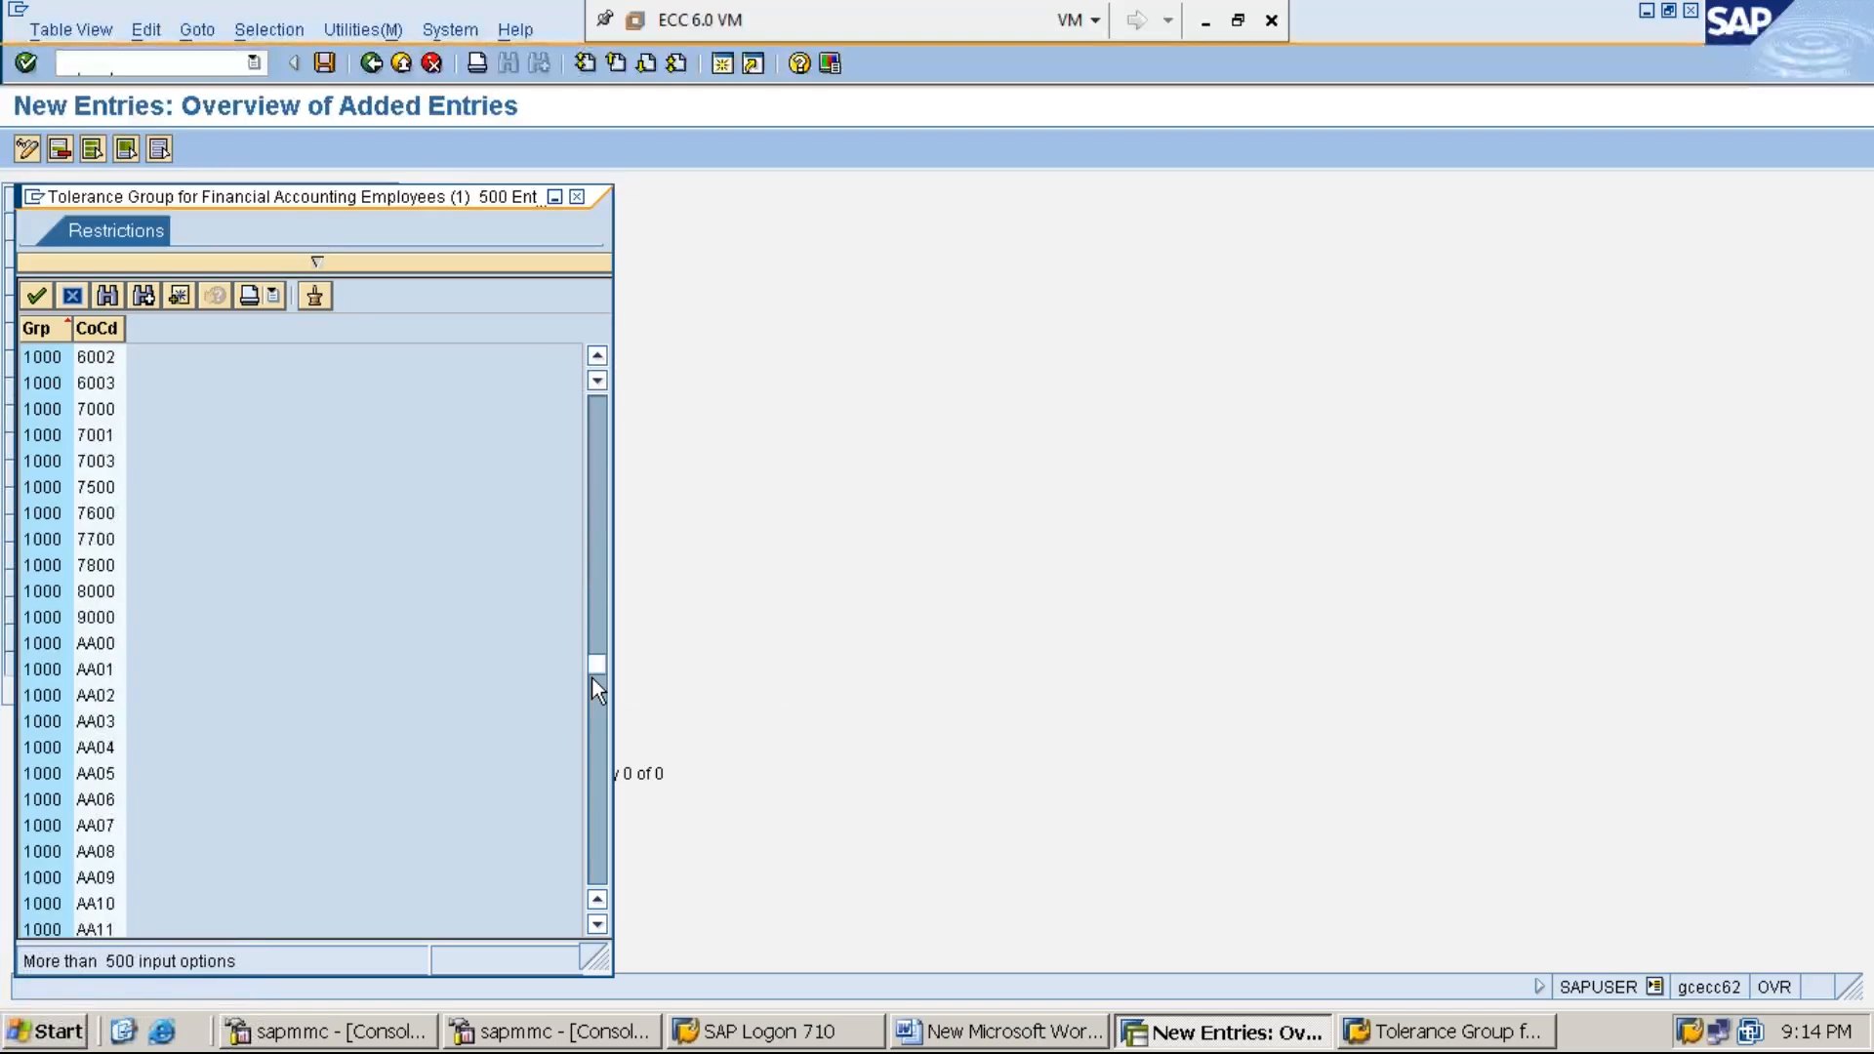
scroll(606, 764, down, 15)
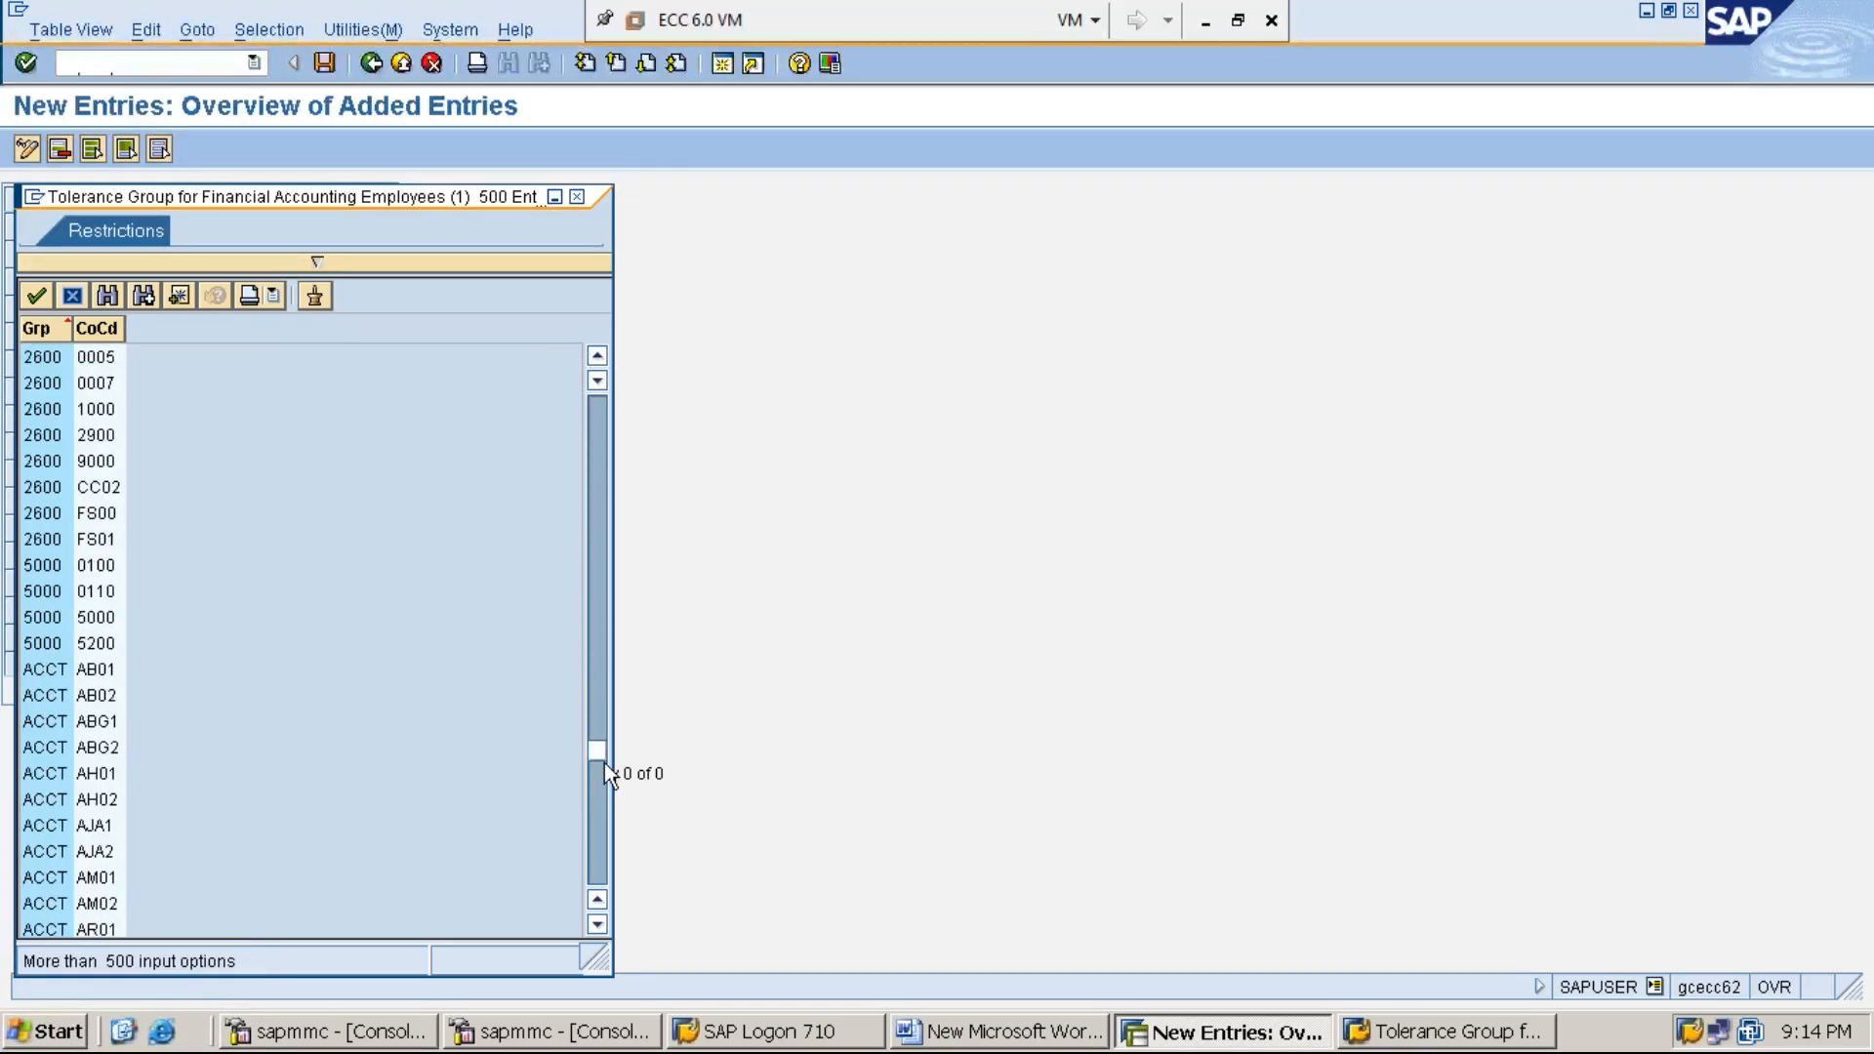
click(603, 799)
click(604, 799)
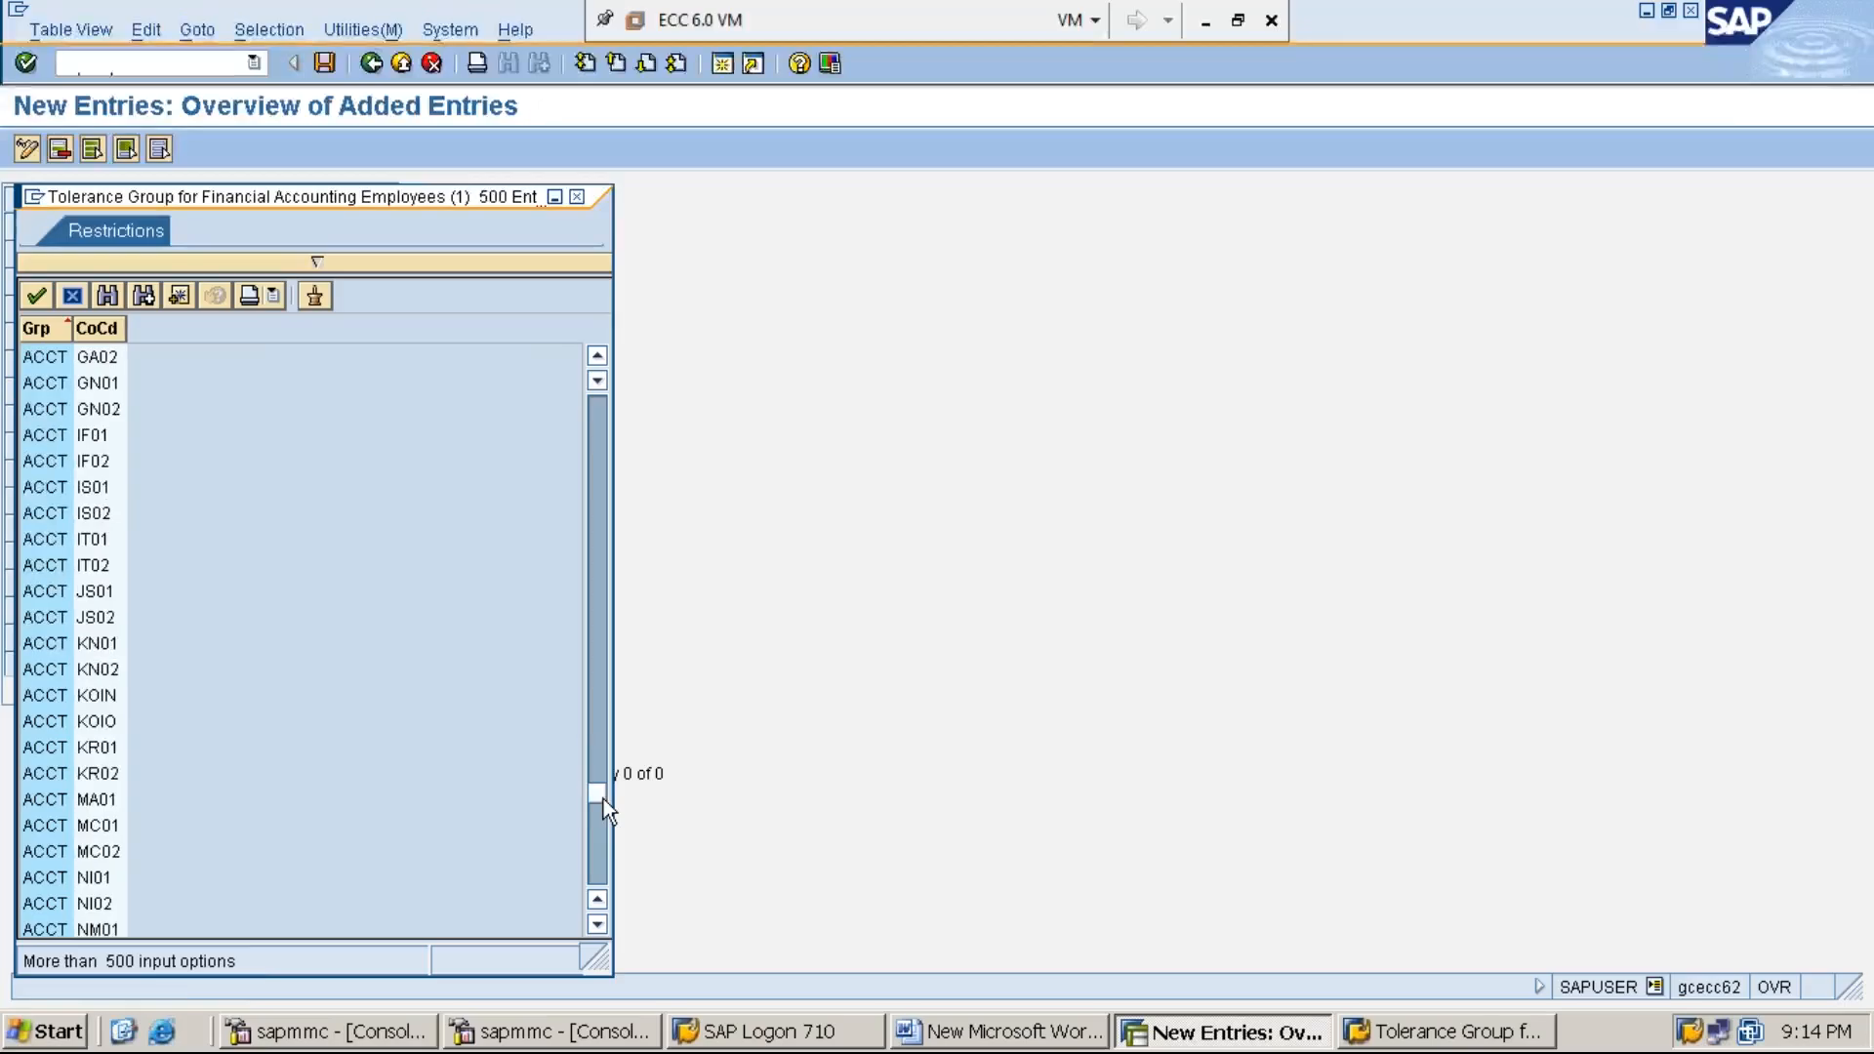
click(602, 851)
click(602, 852)
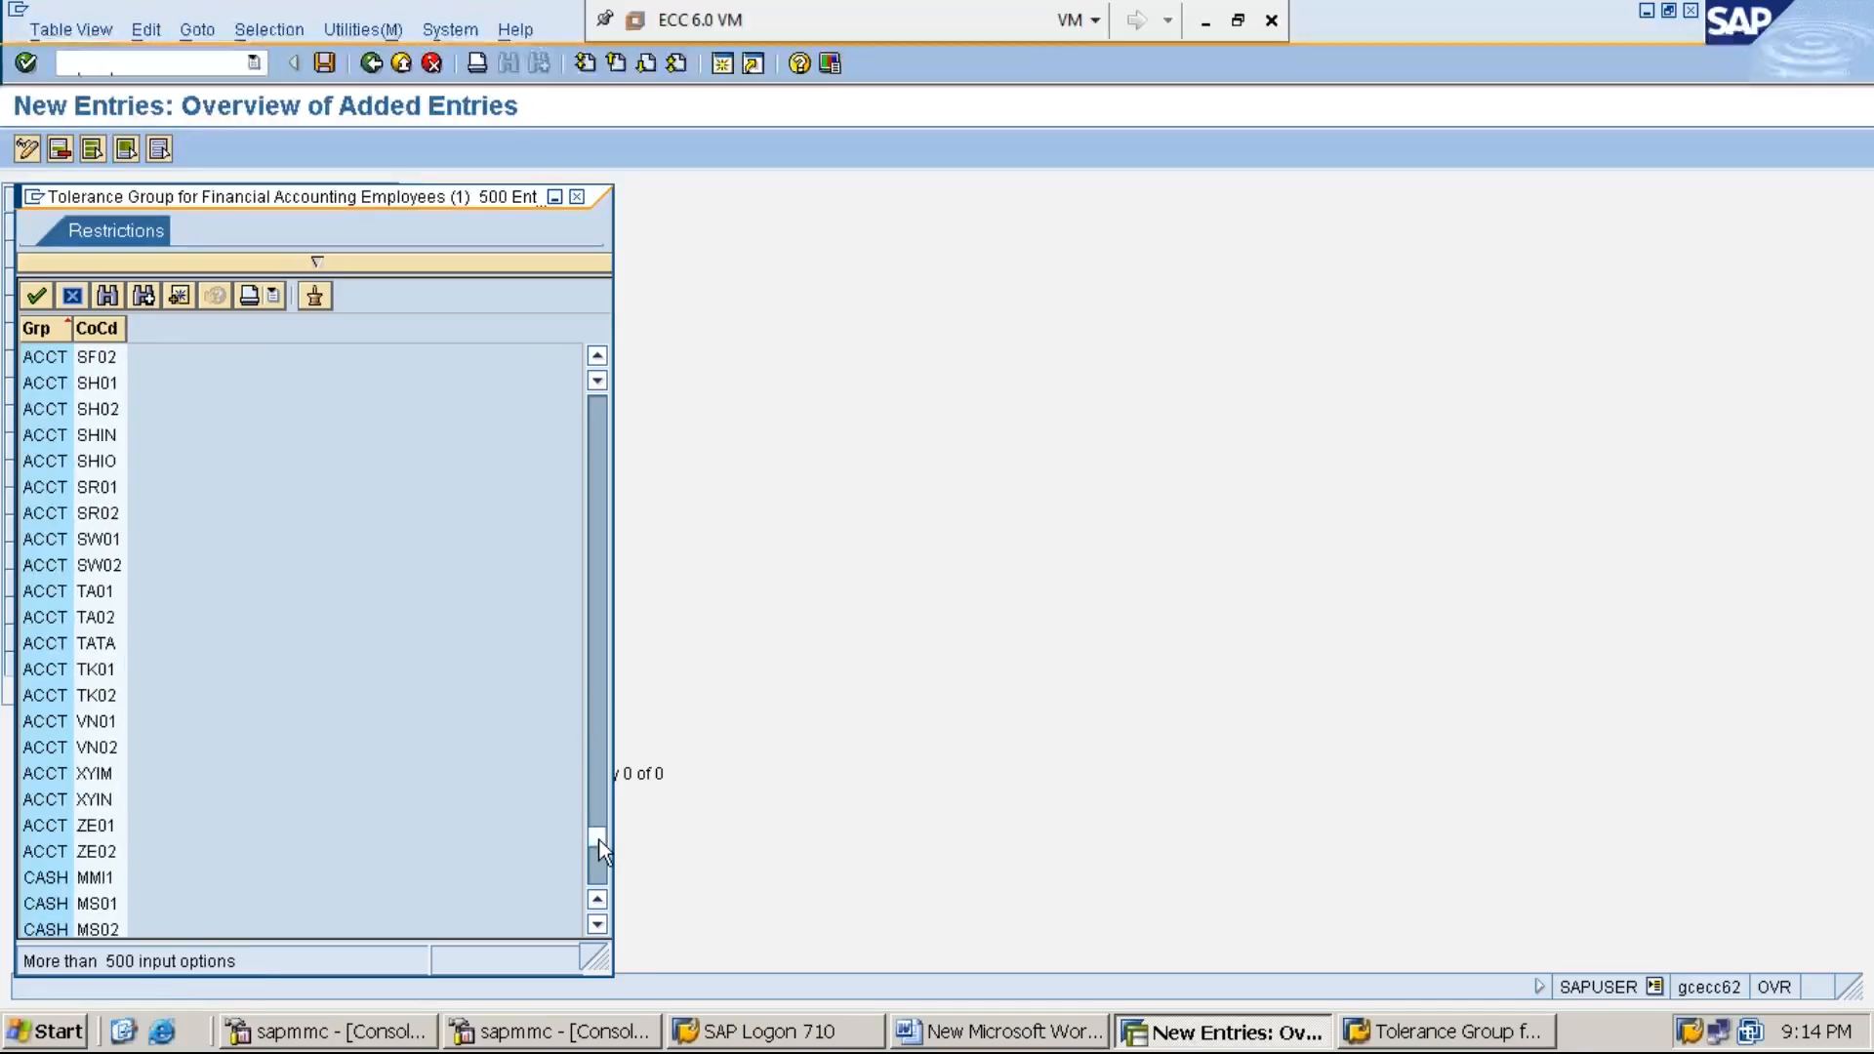
double_click(106, 881)
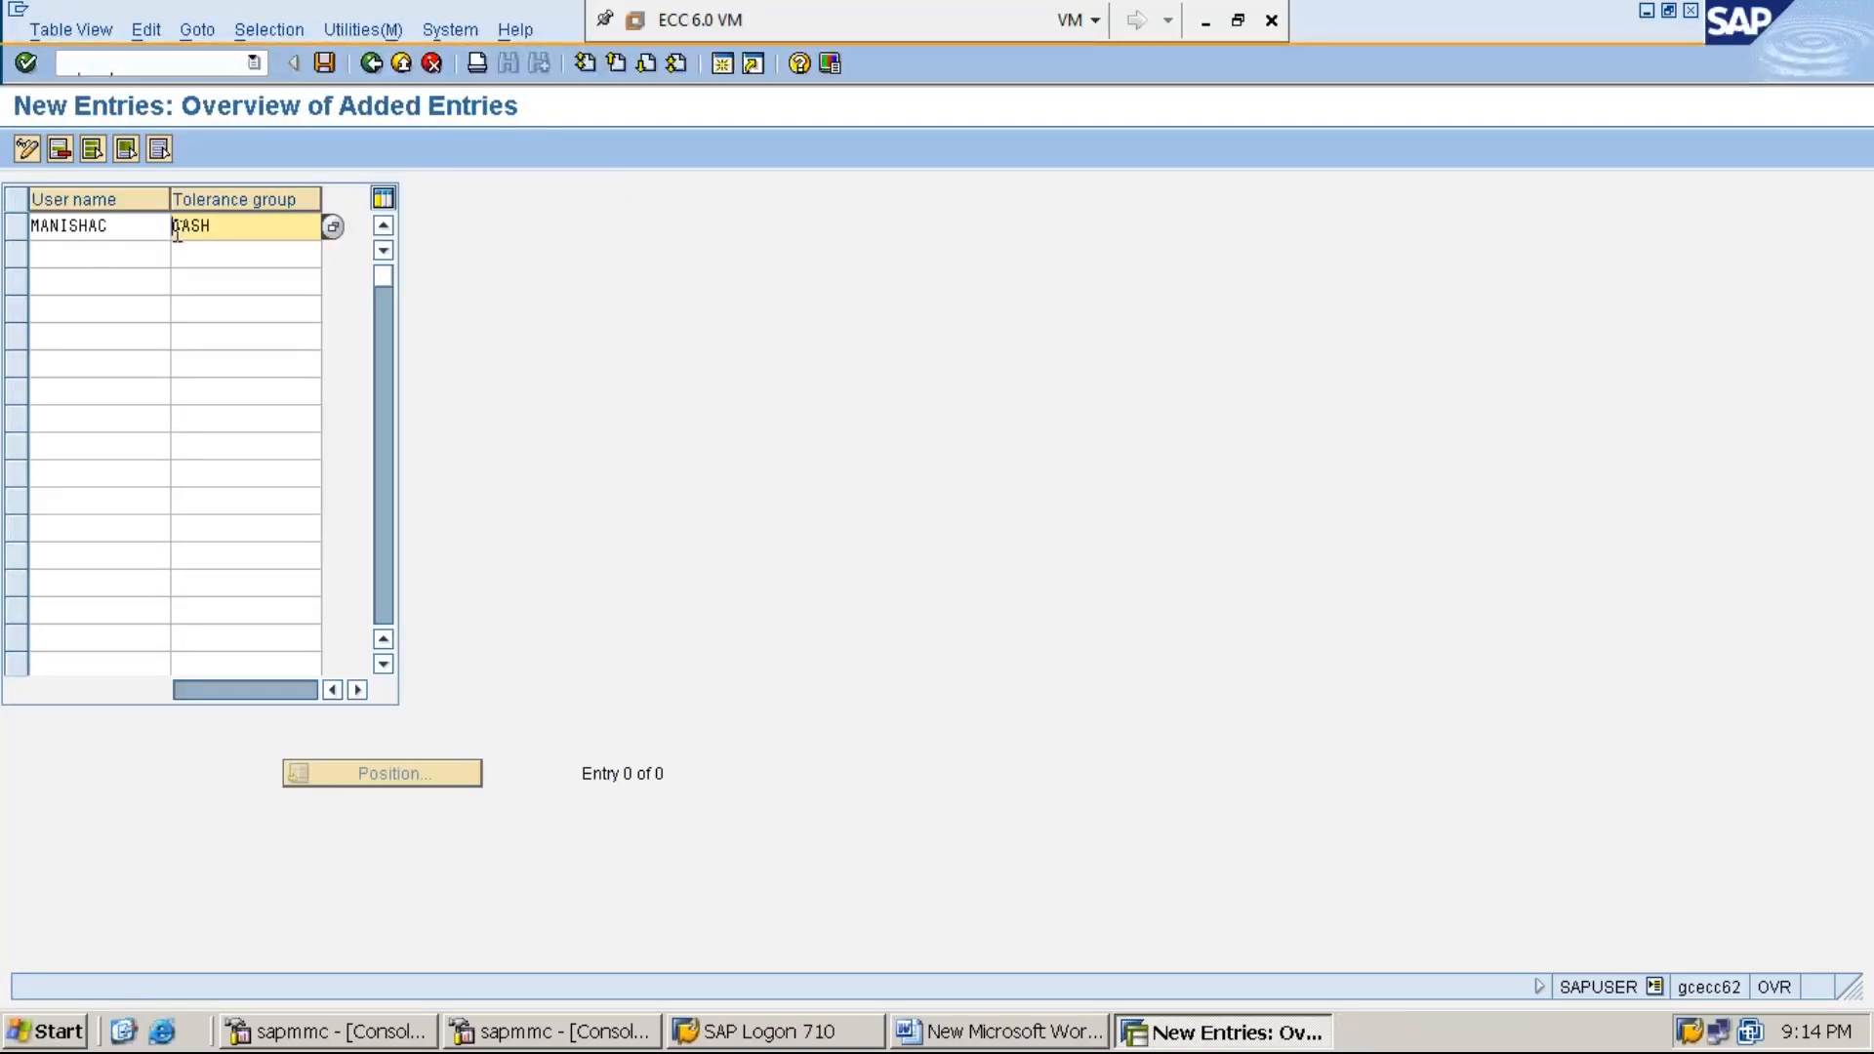
Enter the second user's ID in row 2 and choose MANA from its tolerance group list
click(102, 255)
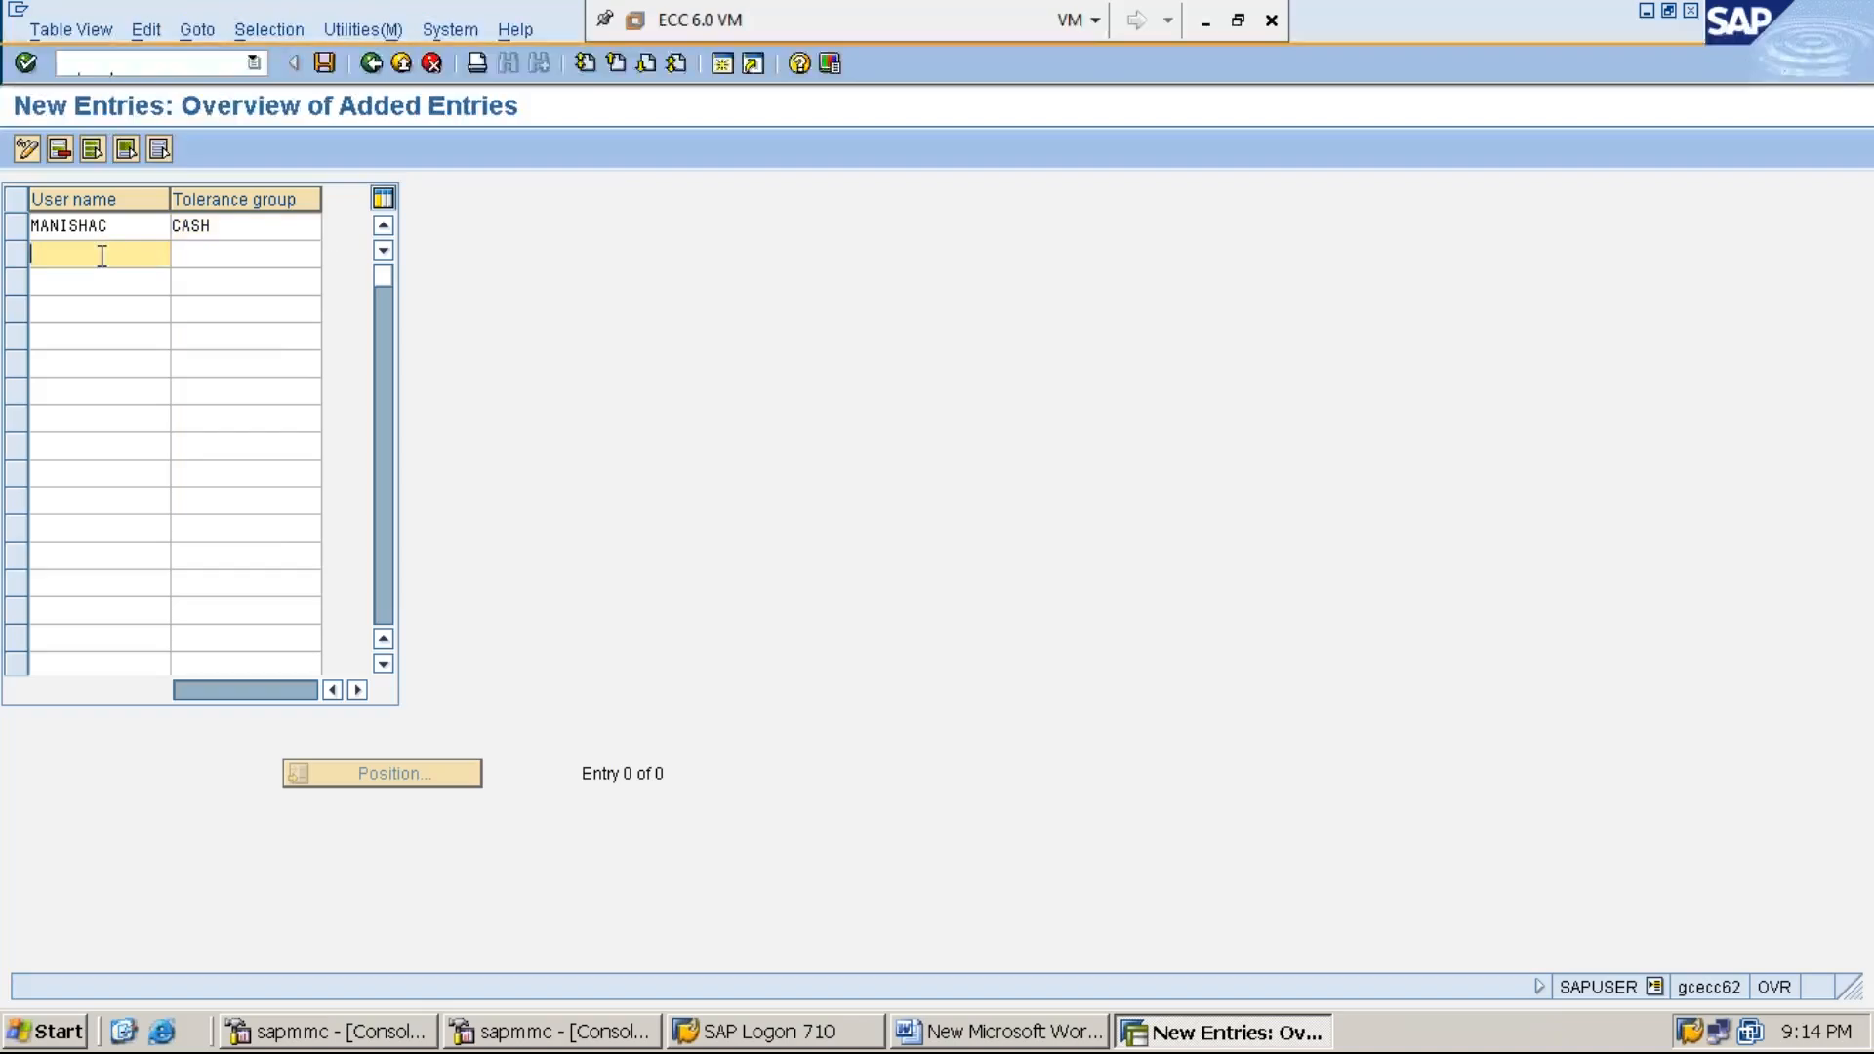
text(MANISH)
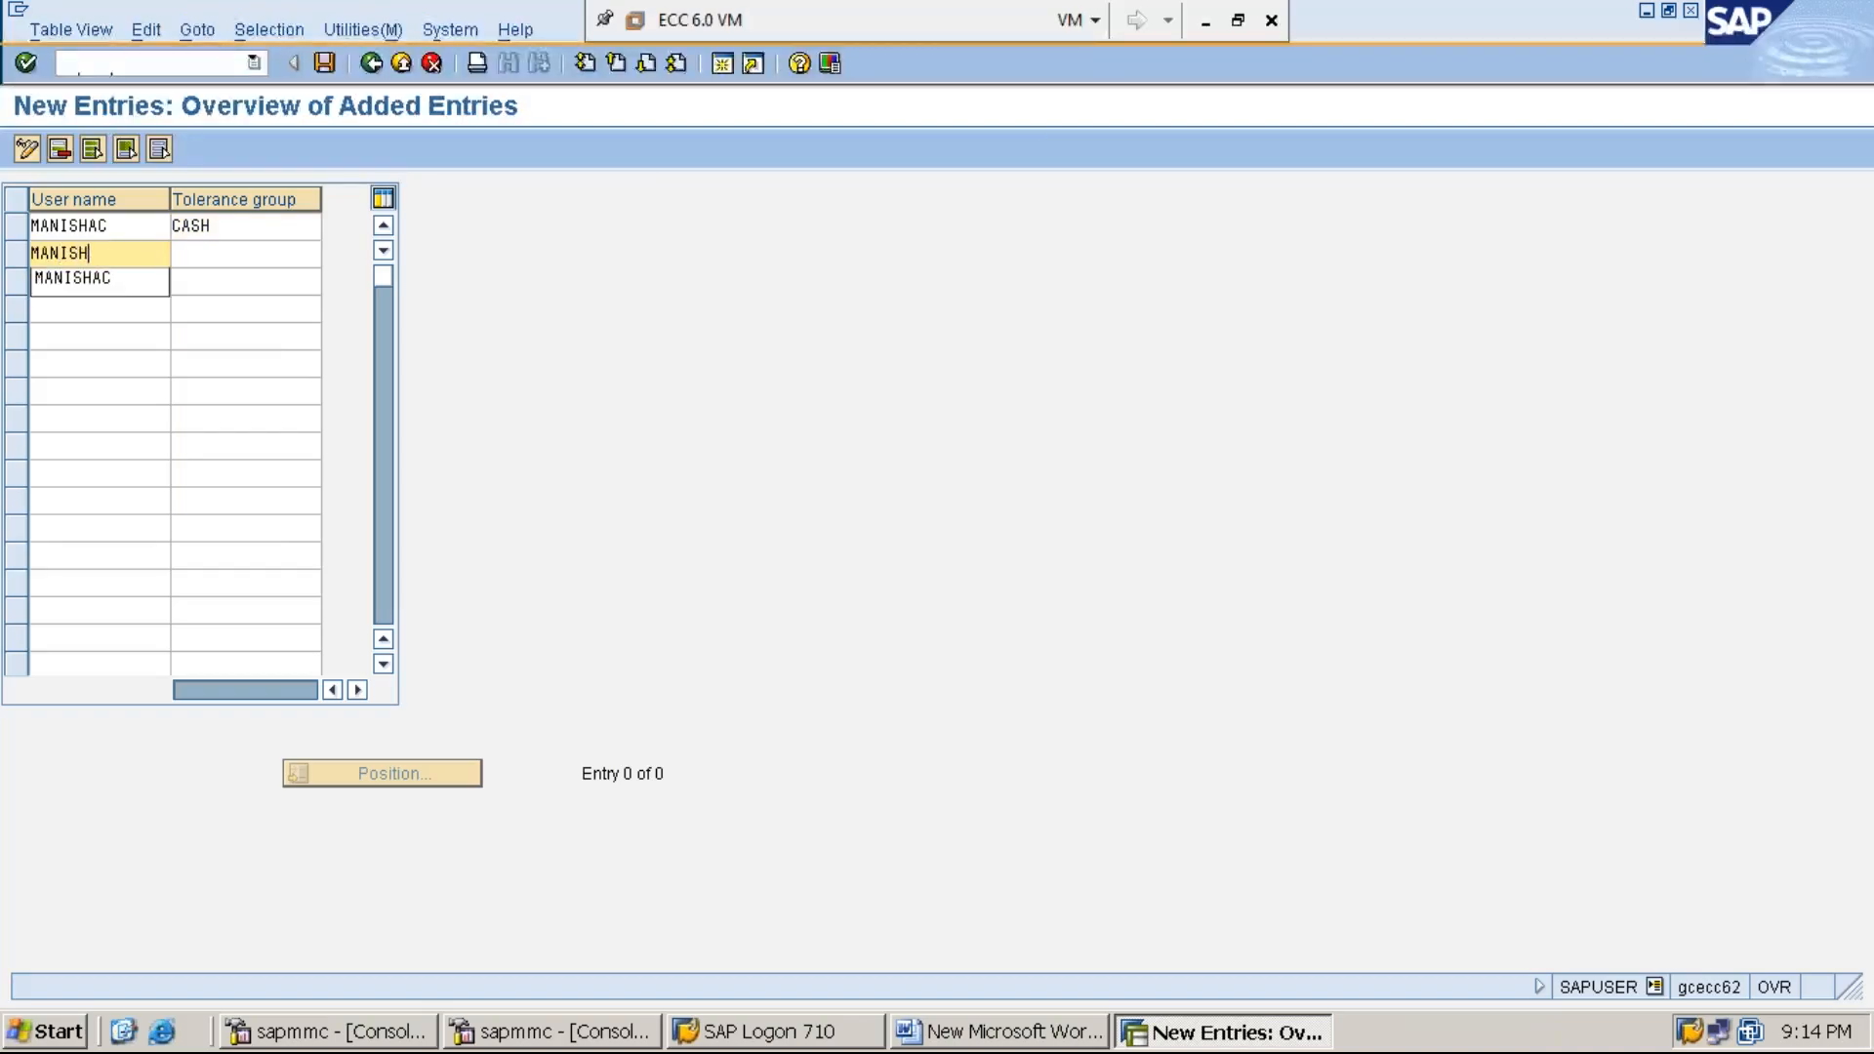
text(AM)
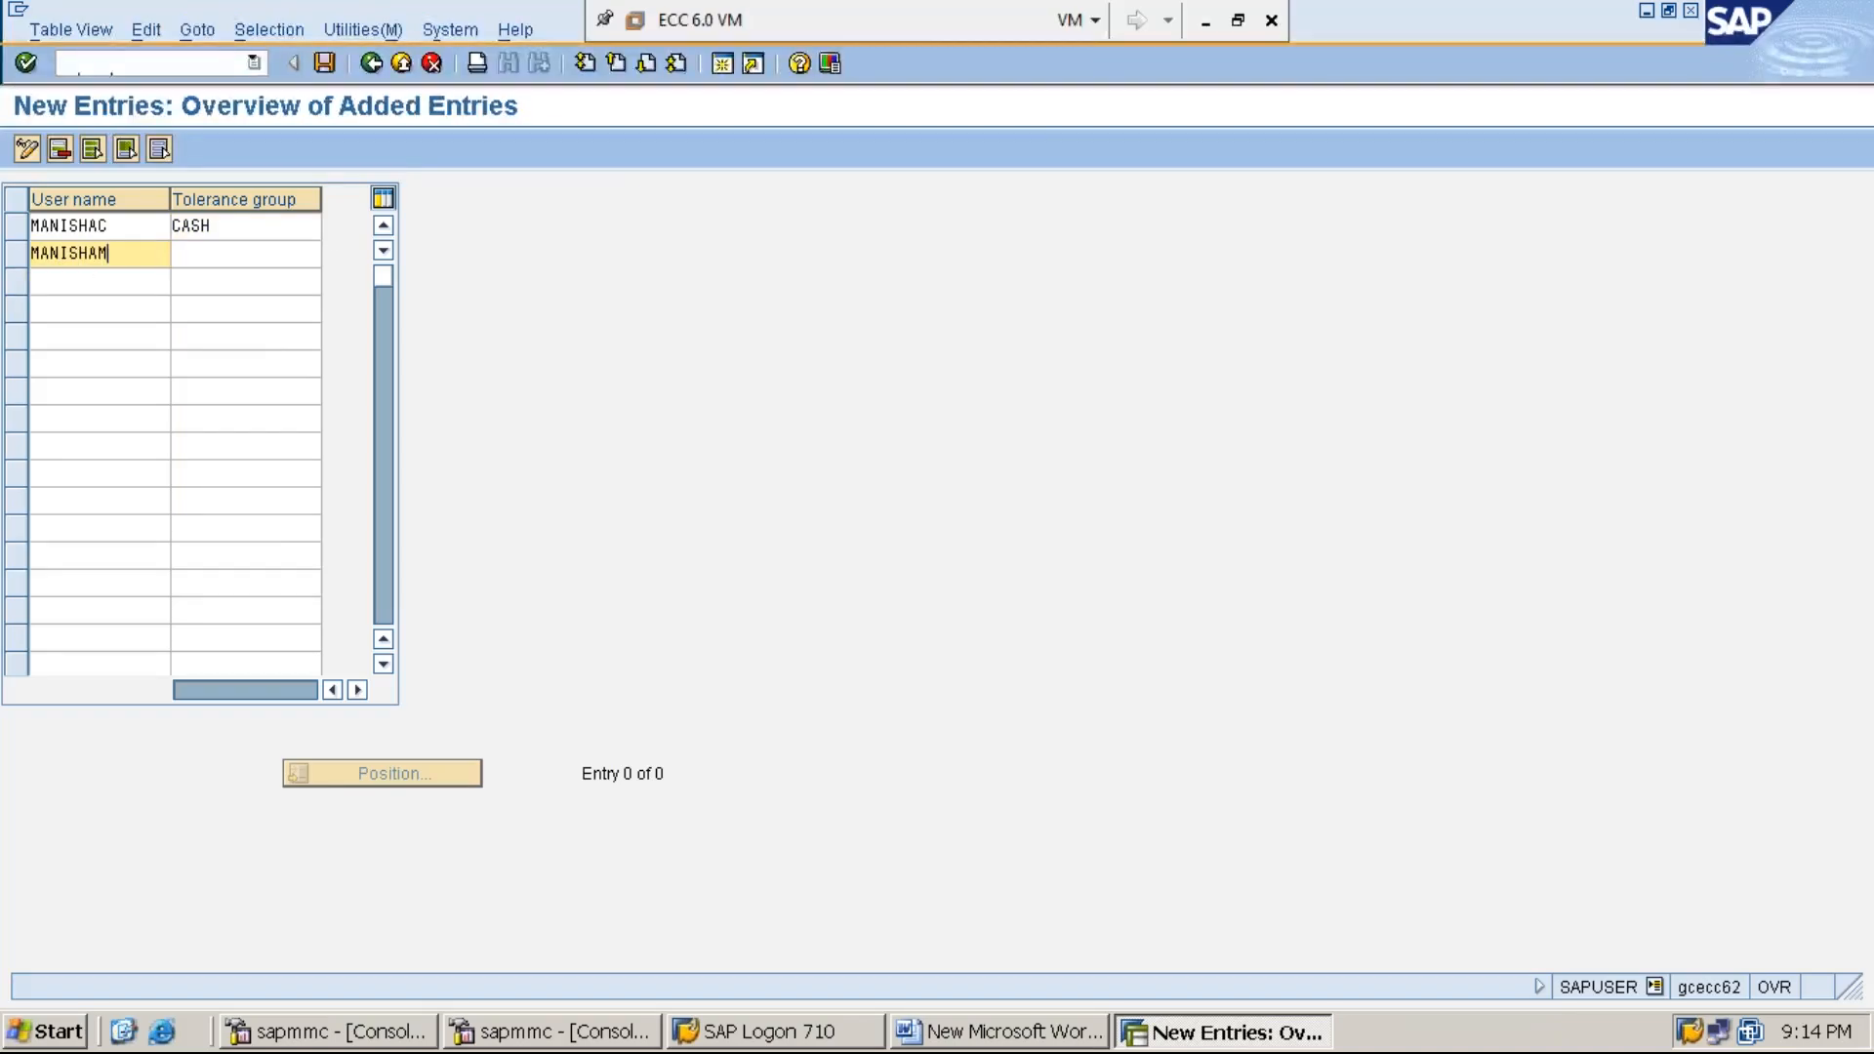
click(271, 256)
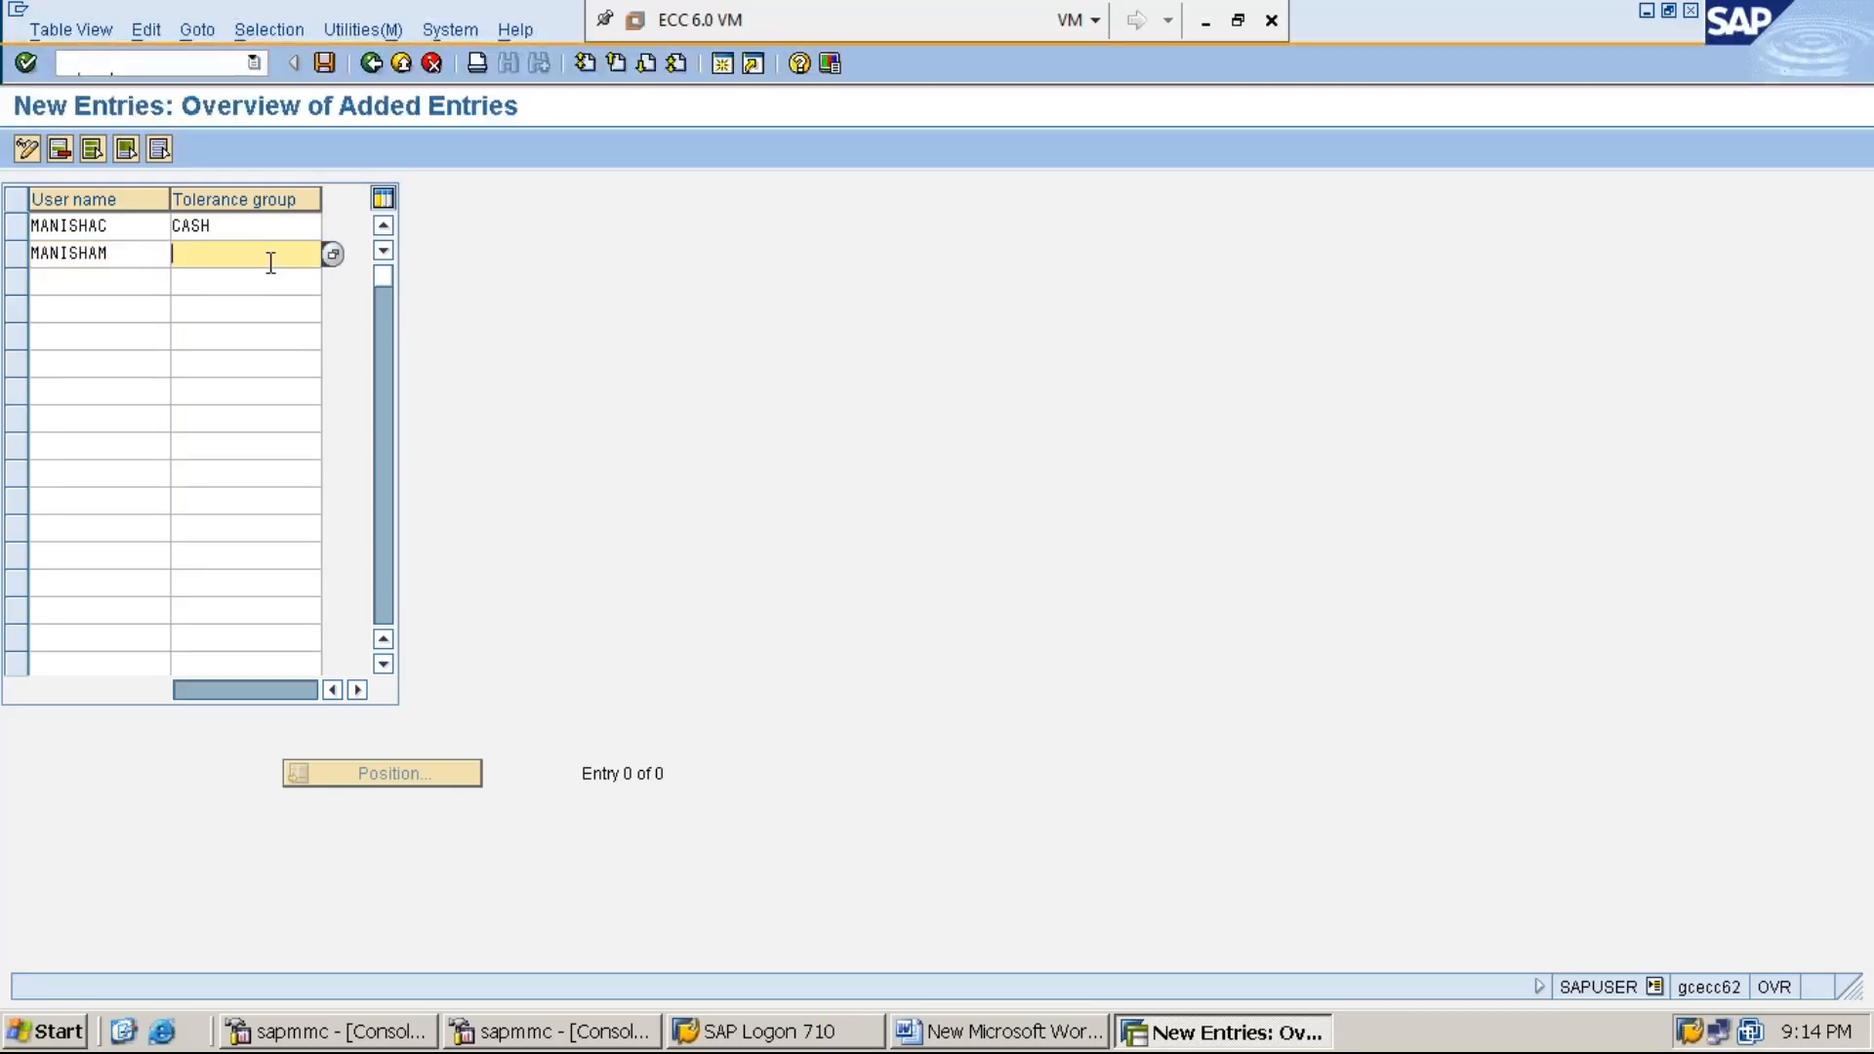
click(333, 254)
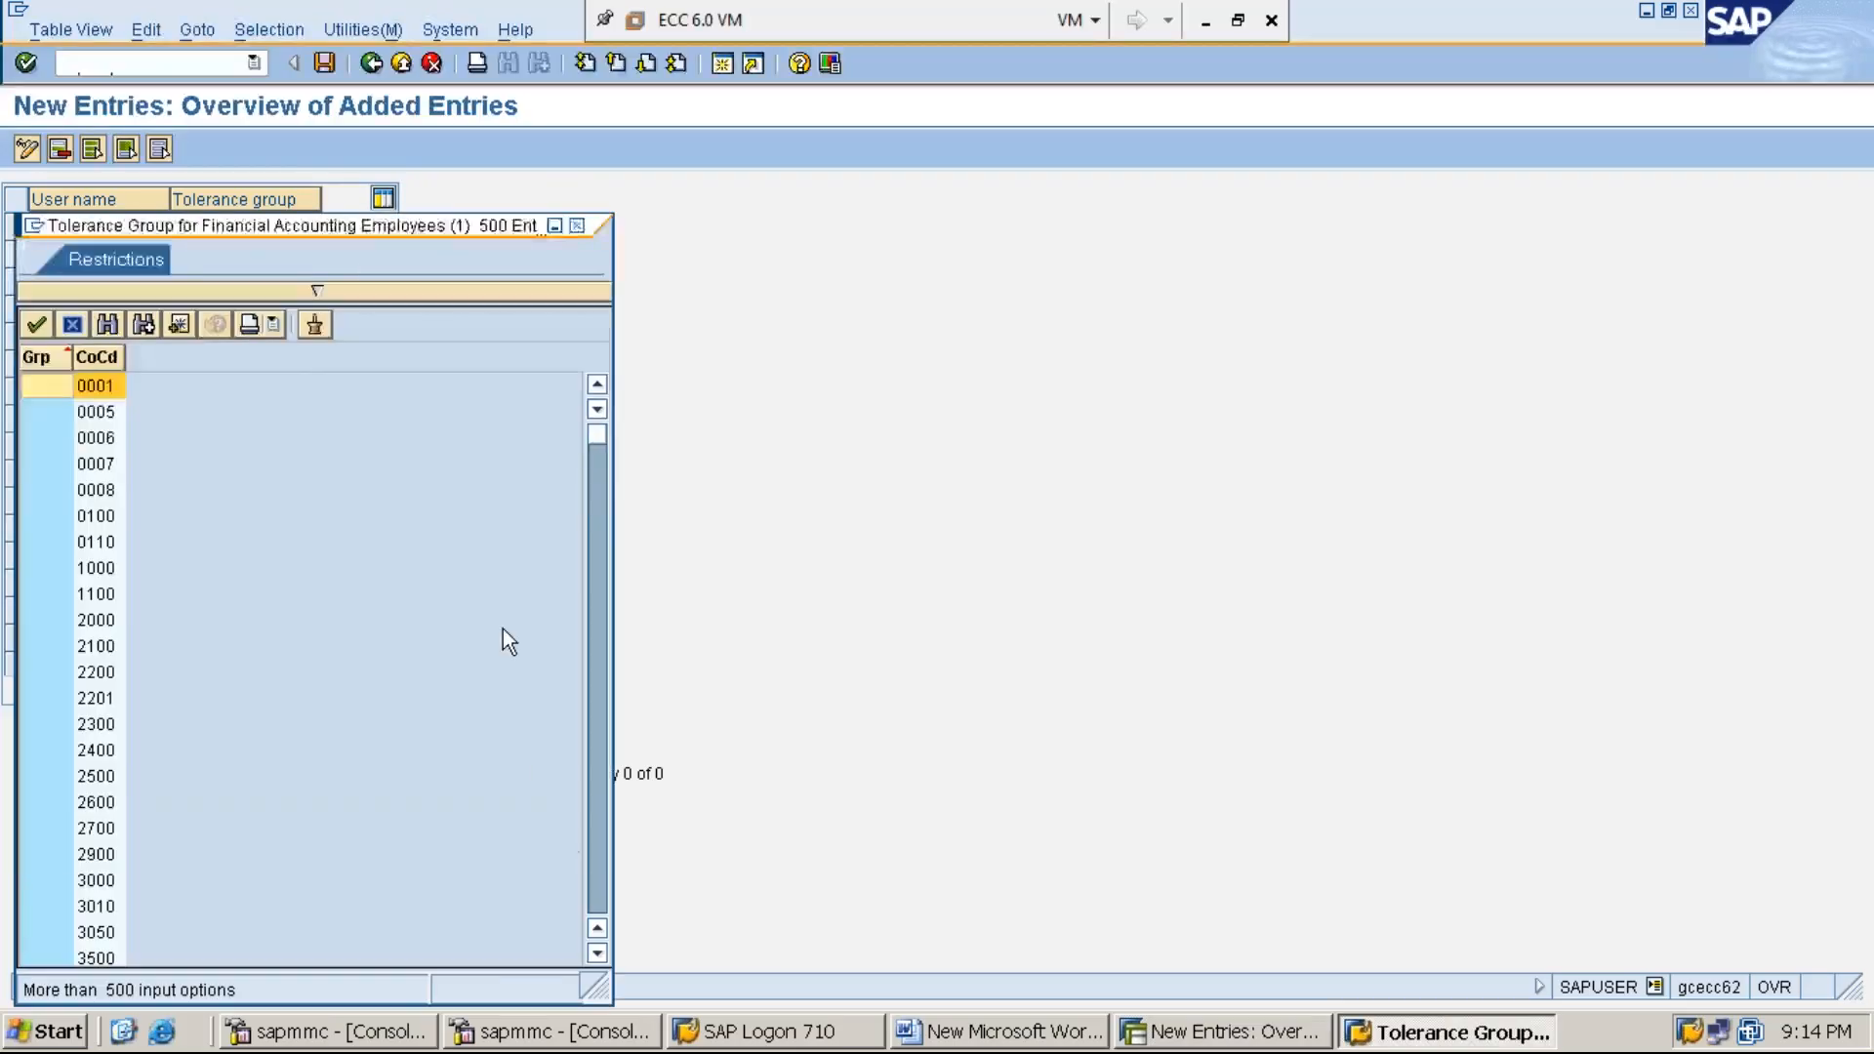
click(590, 858)
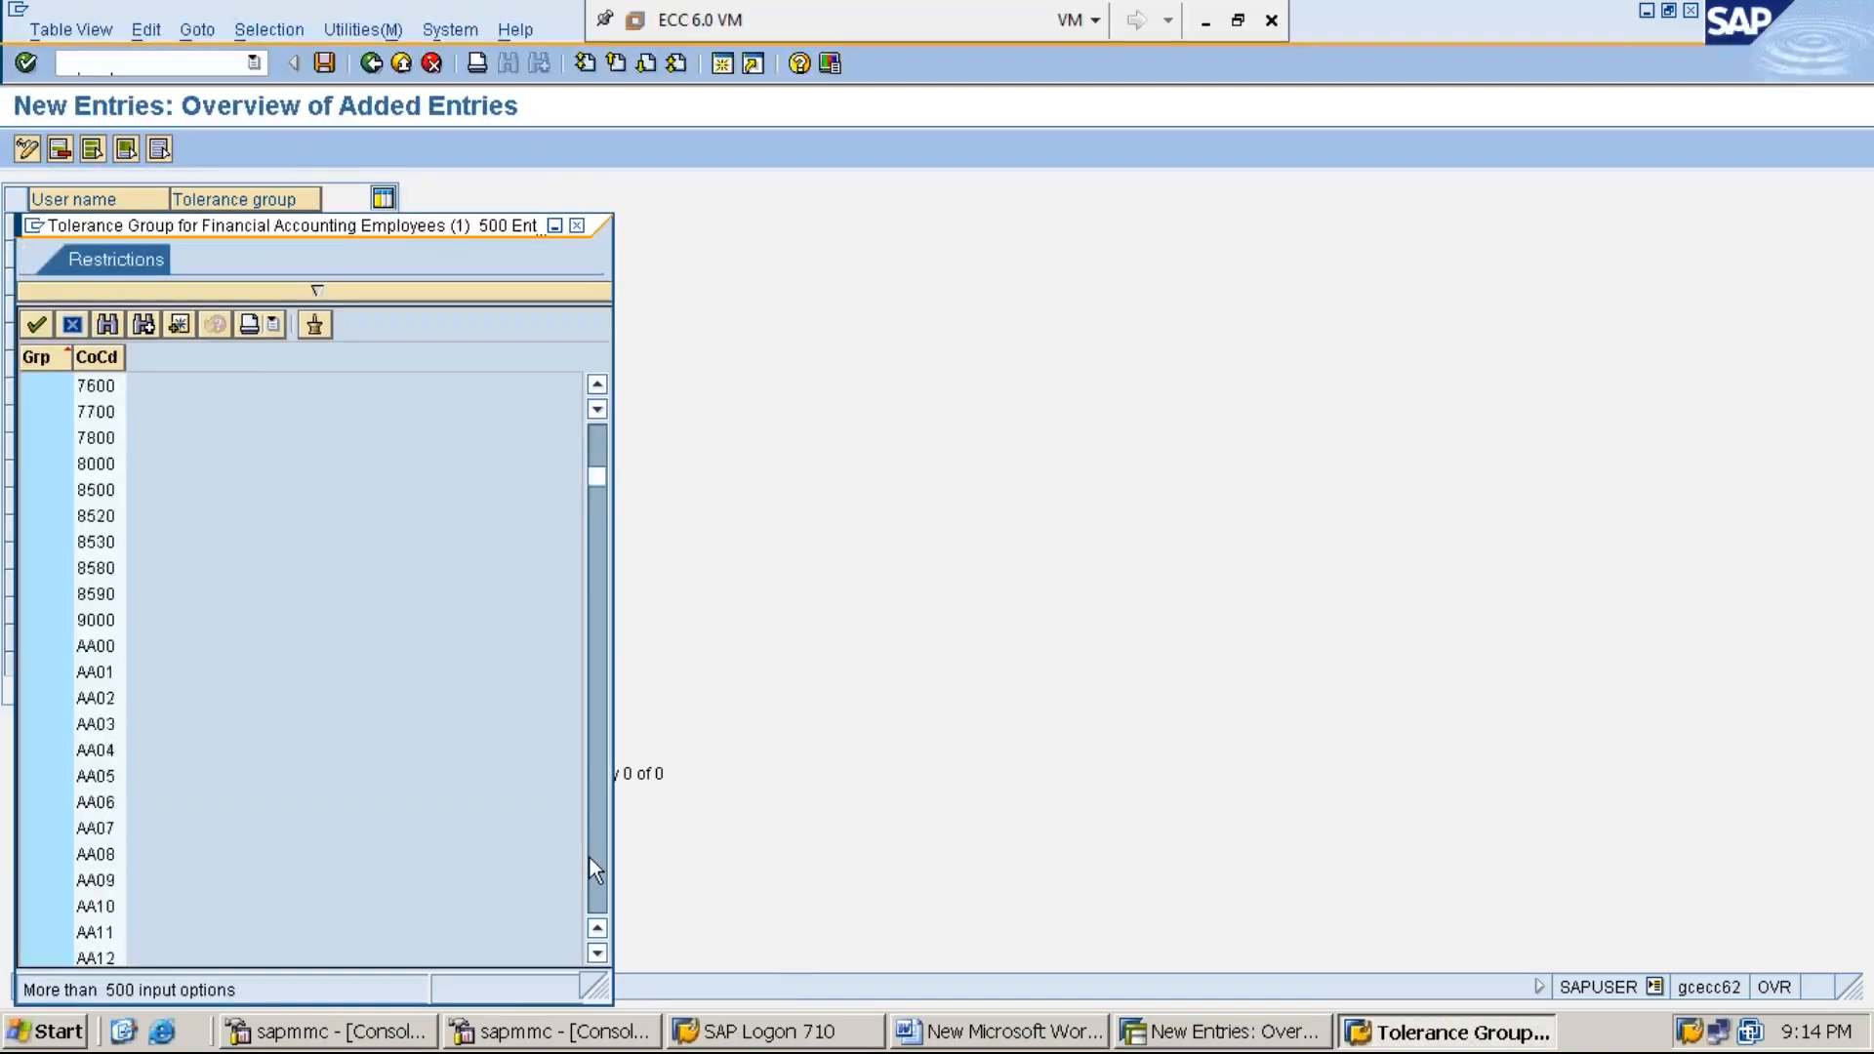
click(589, 858)
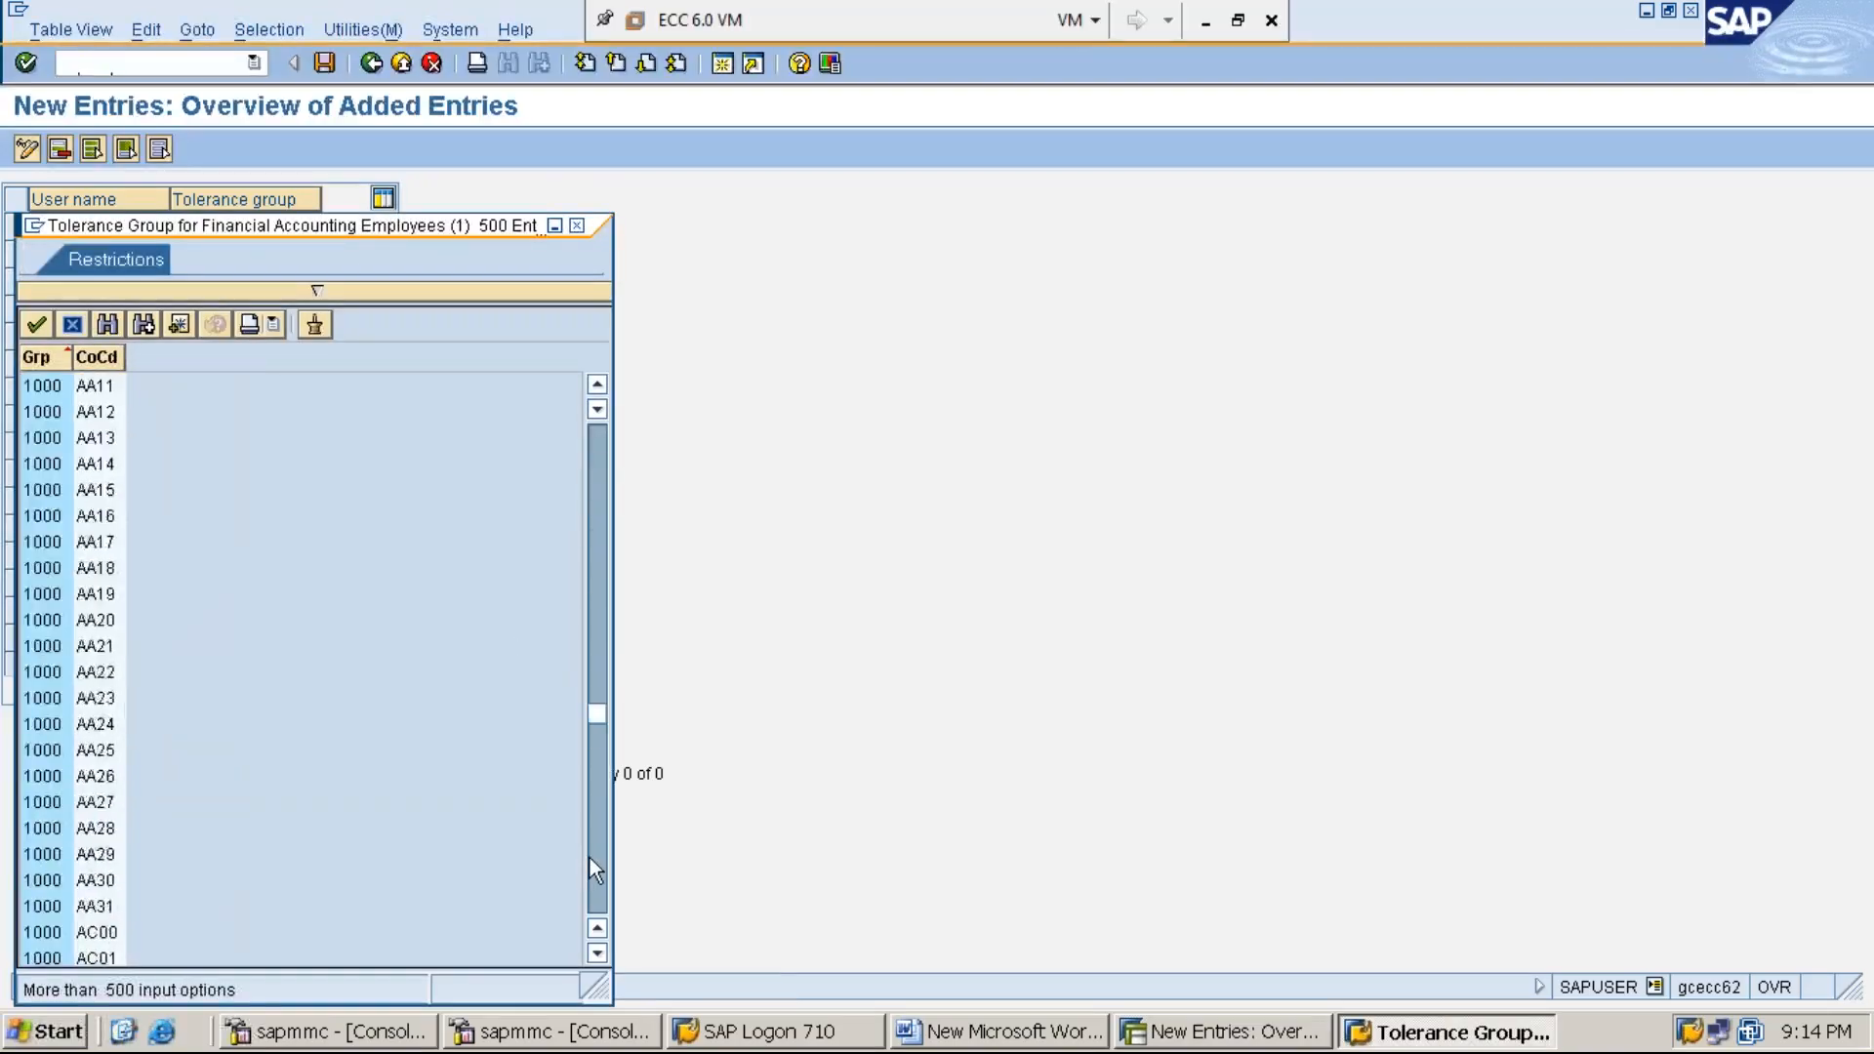
click(590, 858)
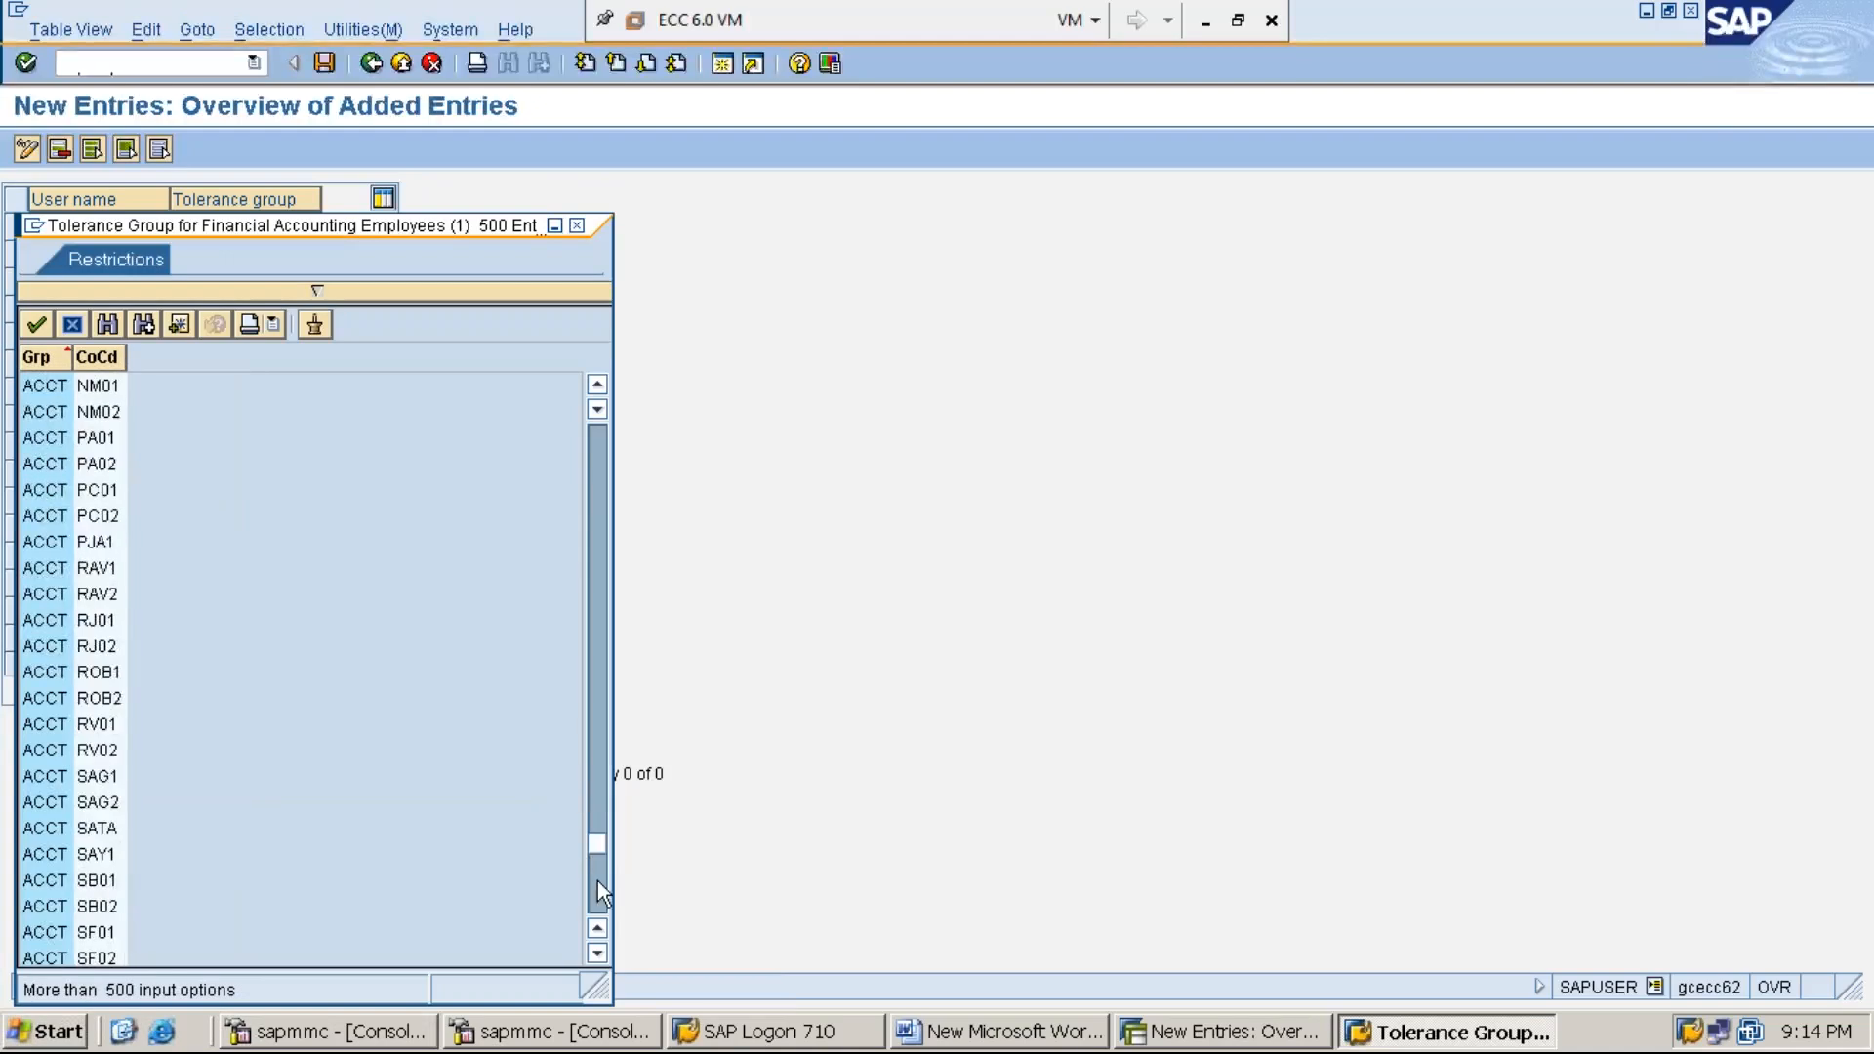
click(599, 900)
click(600, 889)
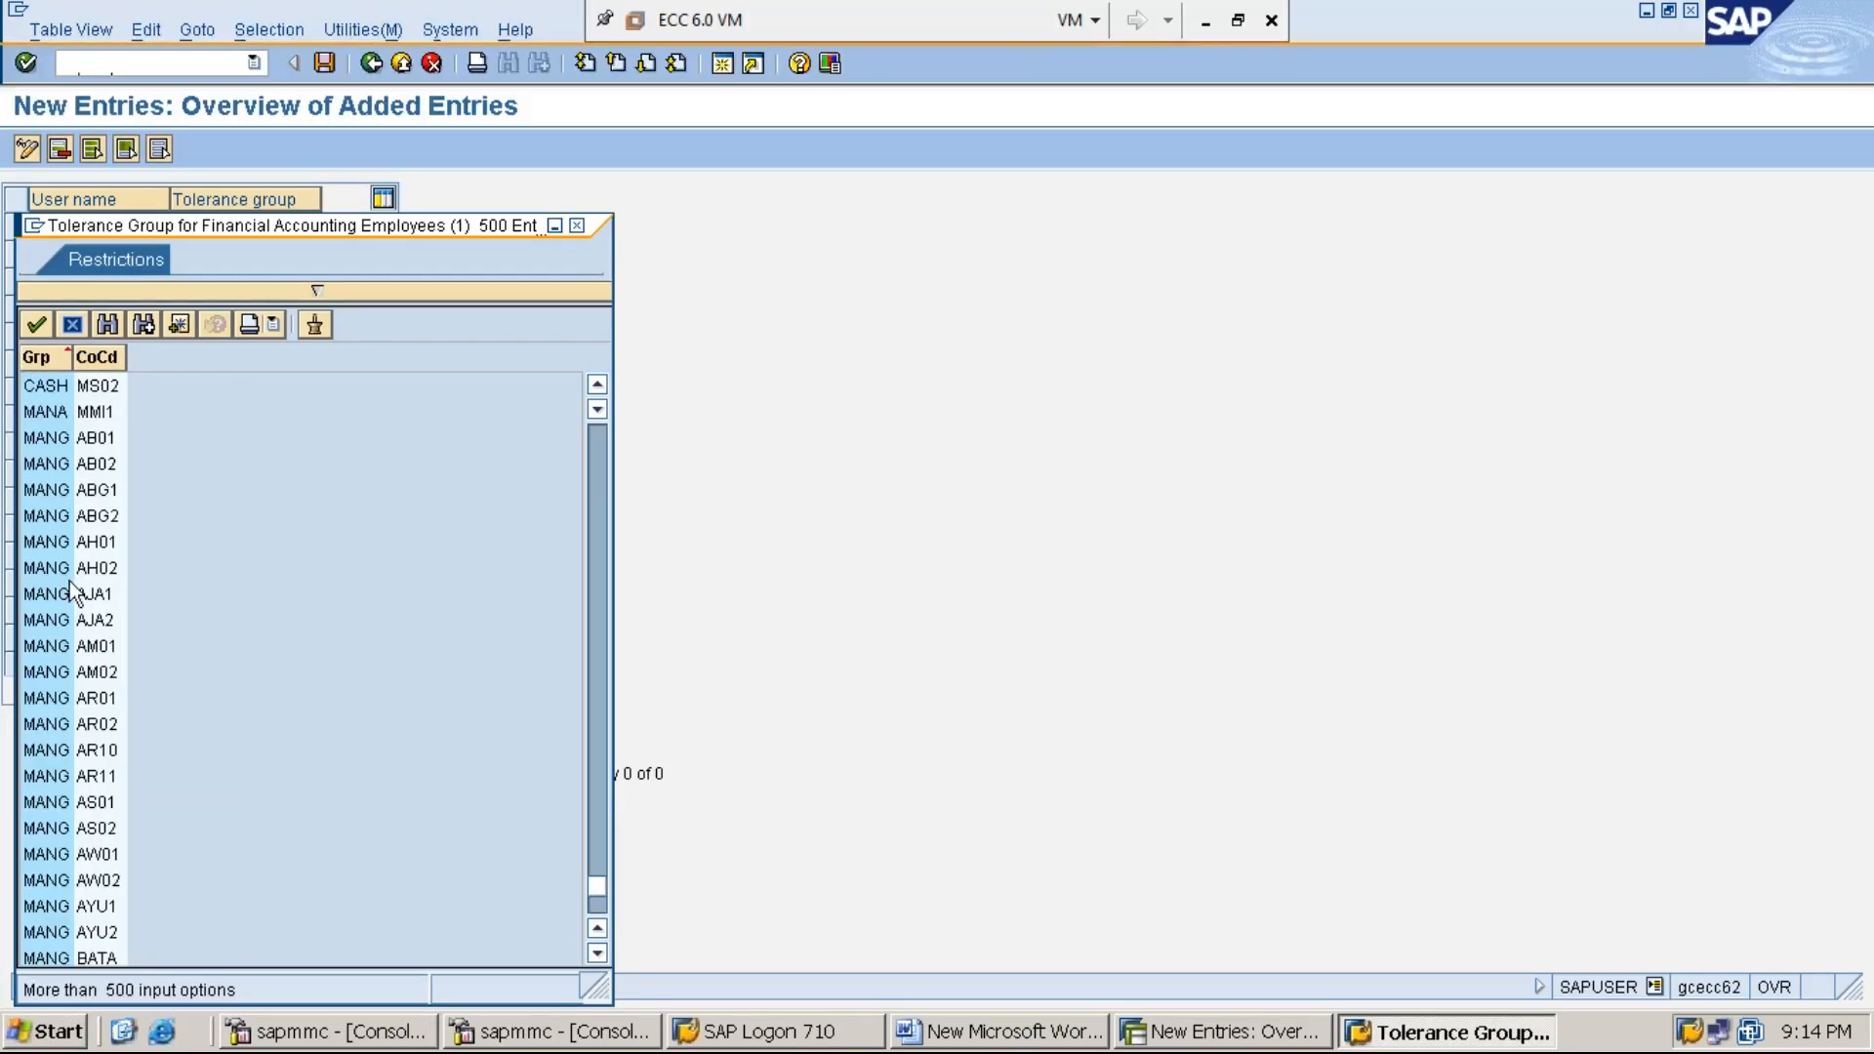
click(60, 414)
double_click(61, 414)
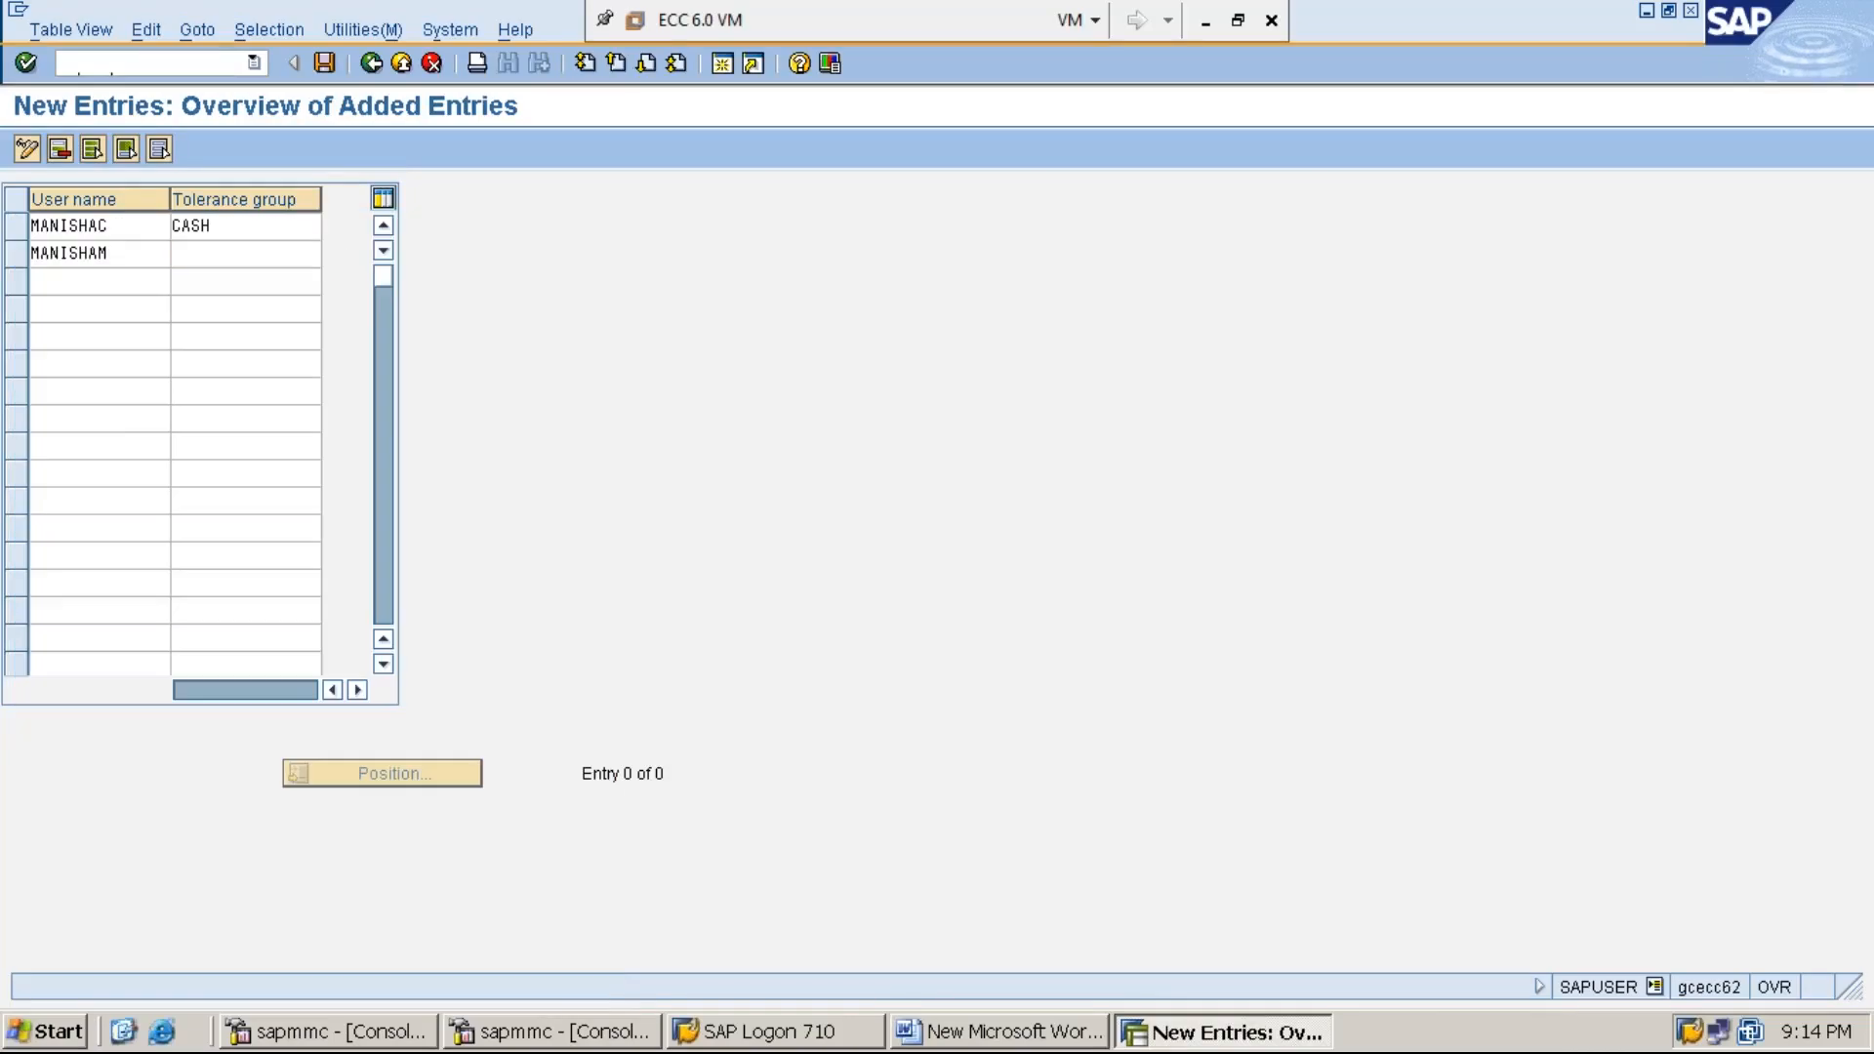
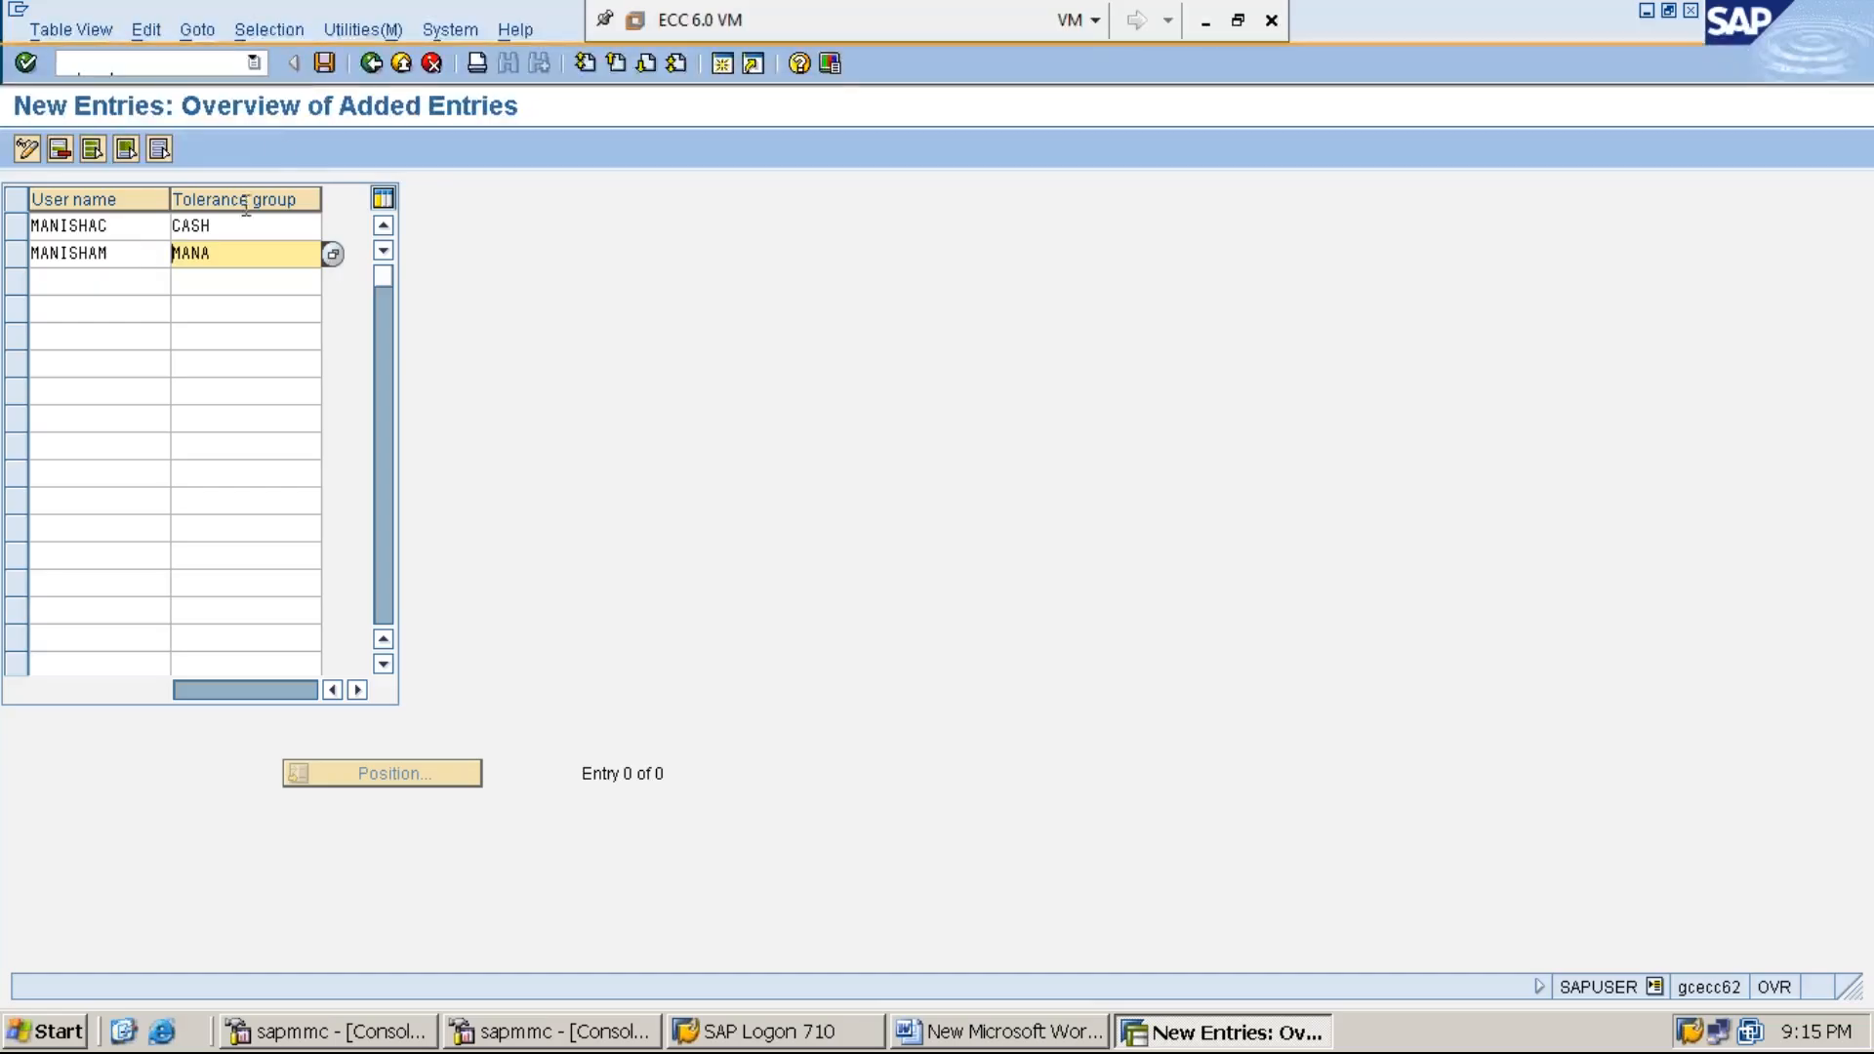
Save the CASH and MANA user tolerance group assignments under a Customizing request, then minimize SAP
click(326, 67)
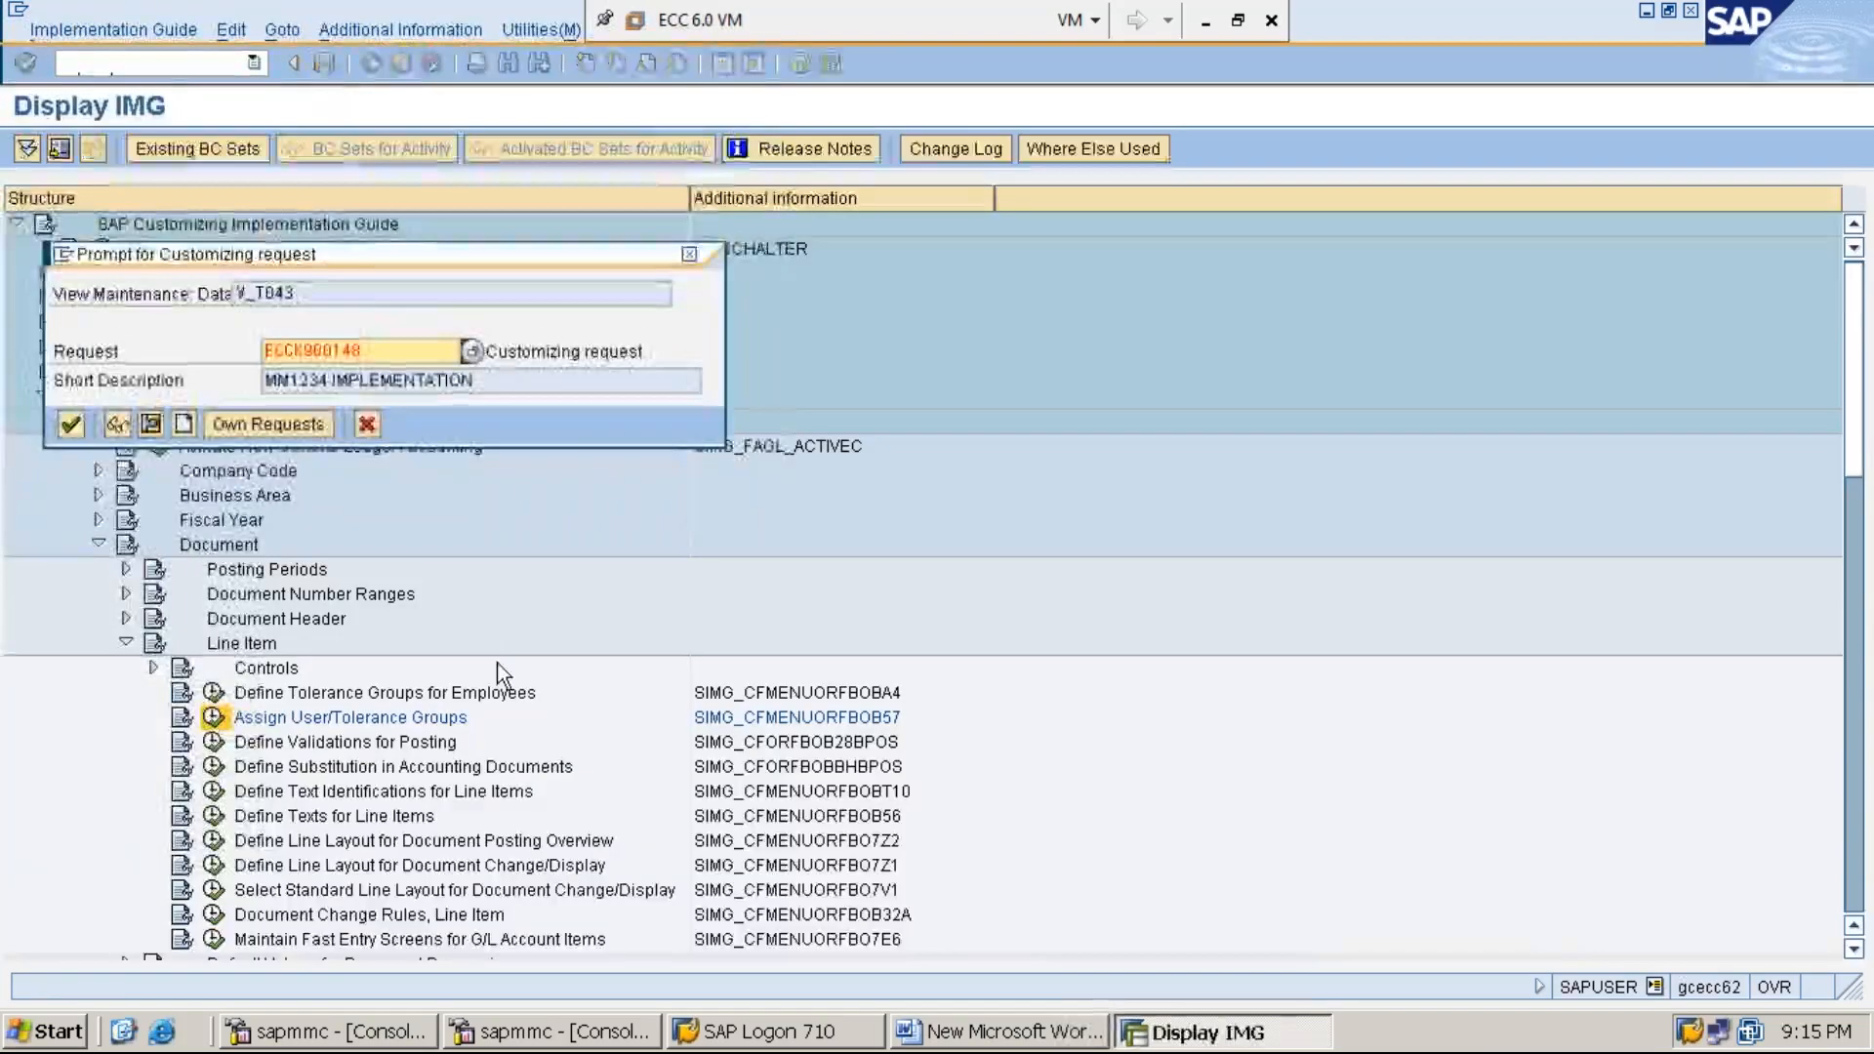
key(Return)
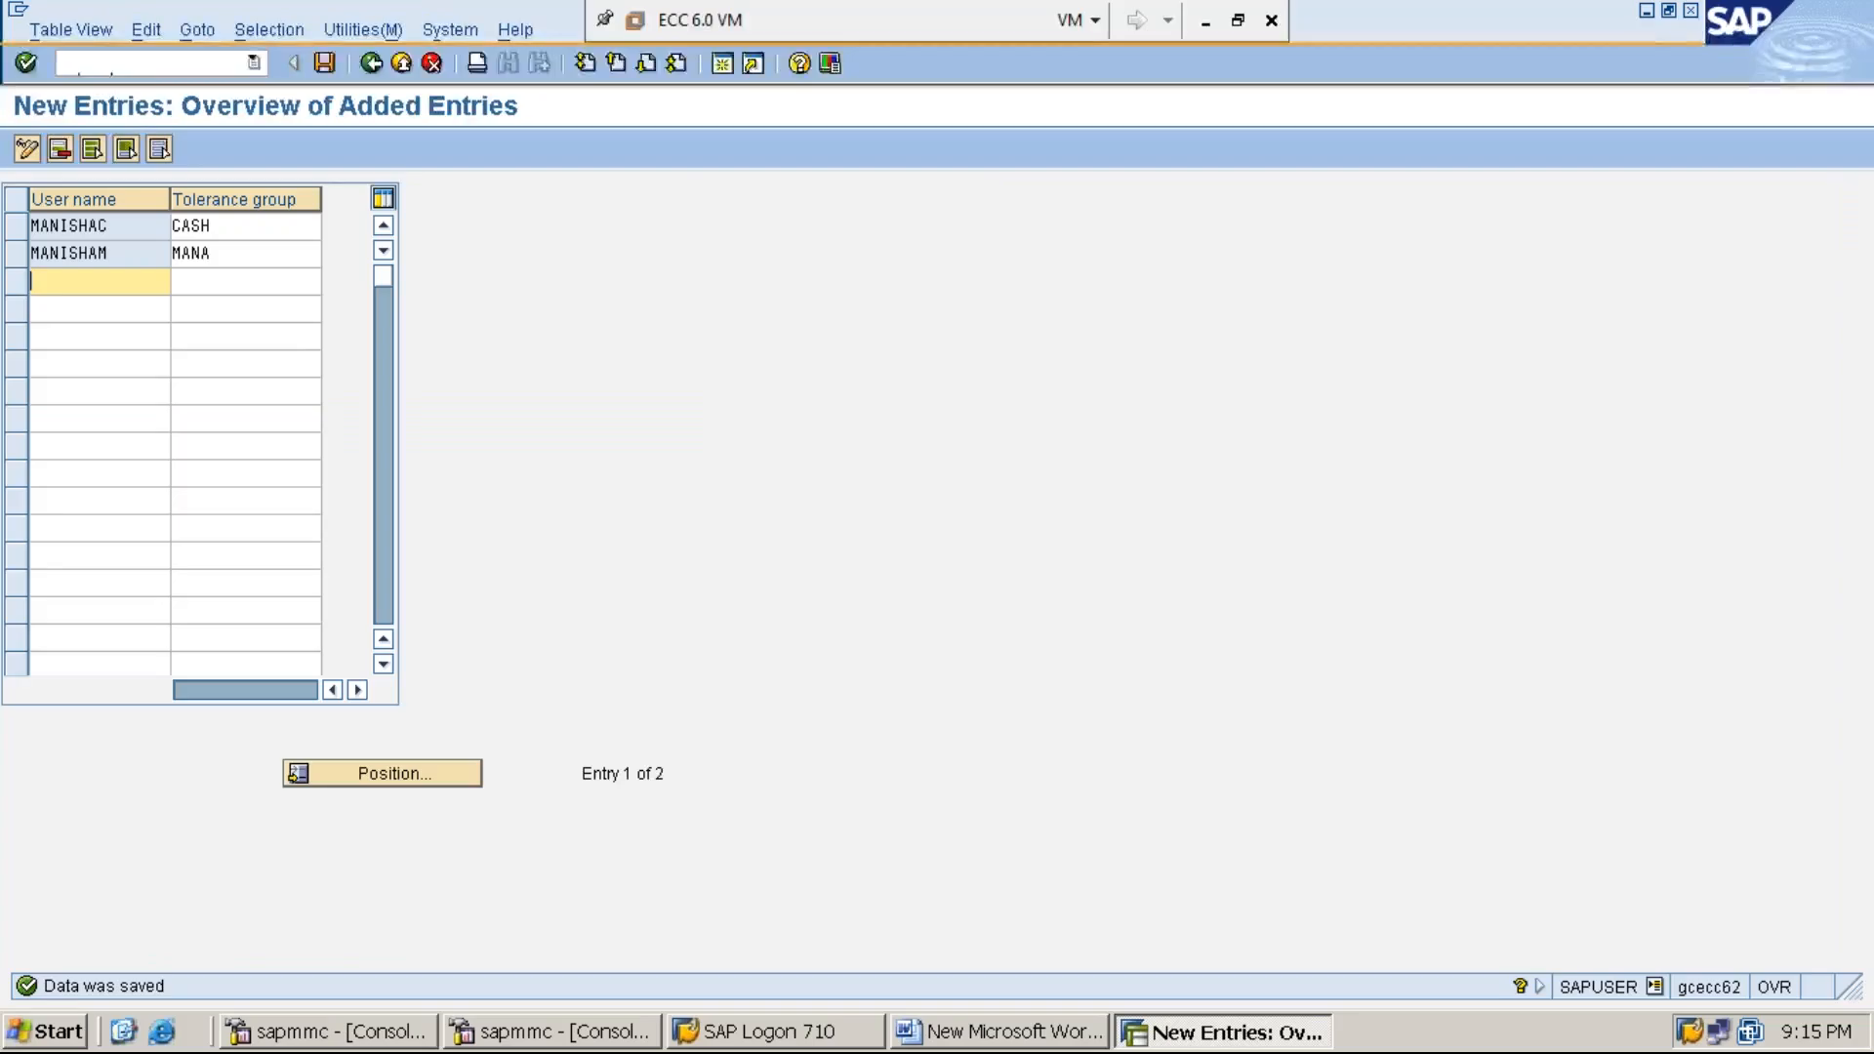
click(1647, 11)
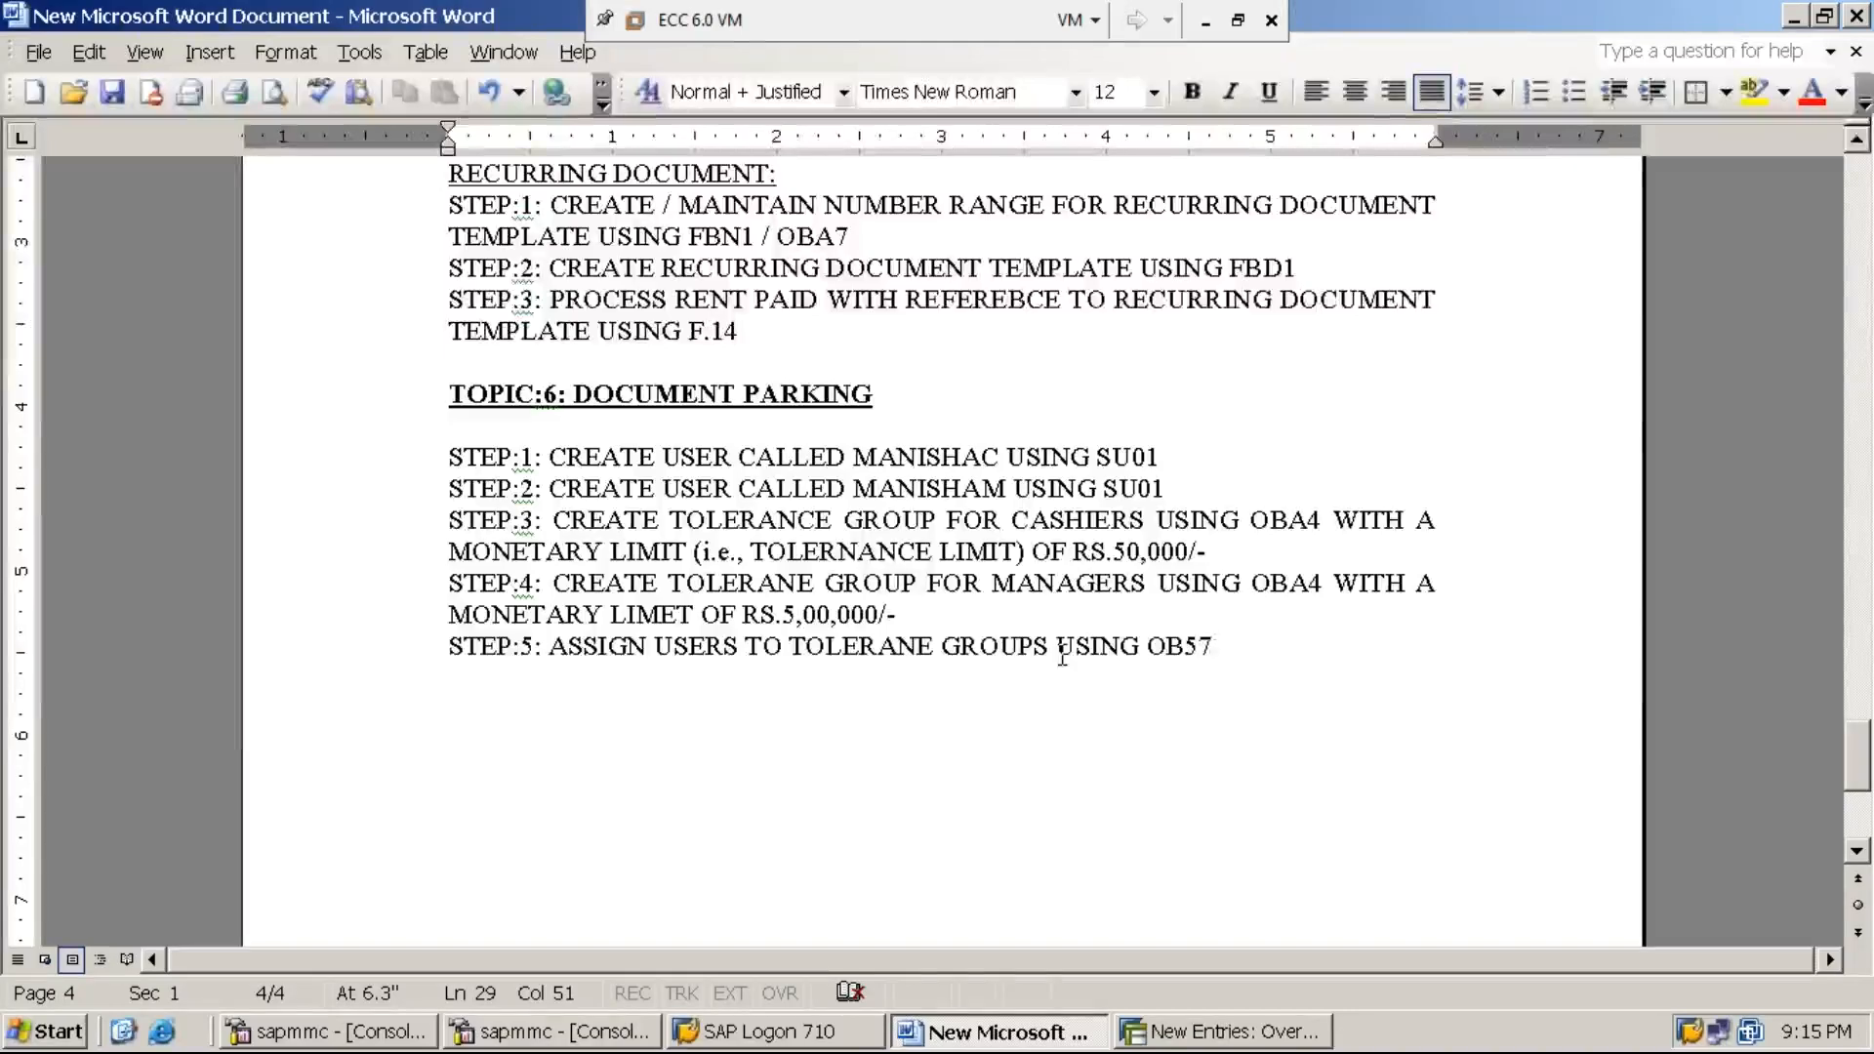
Start a 'STEP:6: LOGOUT' line below STEP:5, removing stray letters typed into STEP:5
key(Return)
text(STEP:6:)
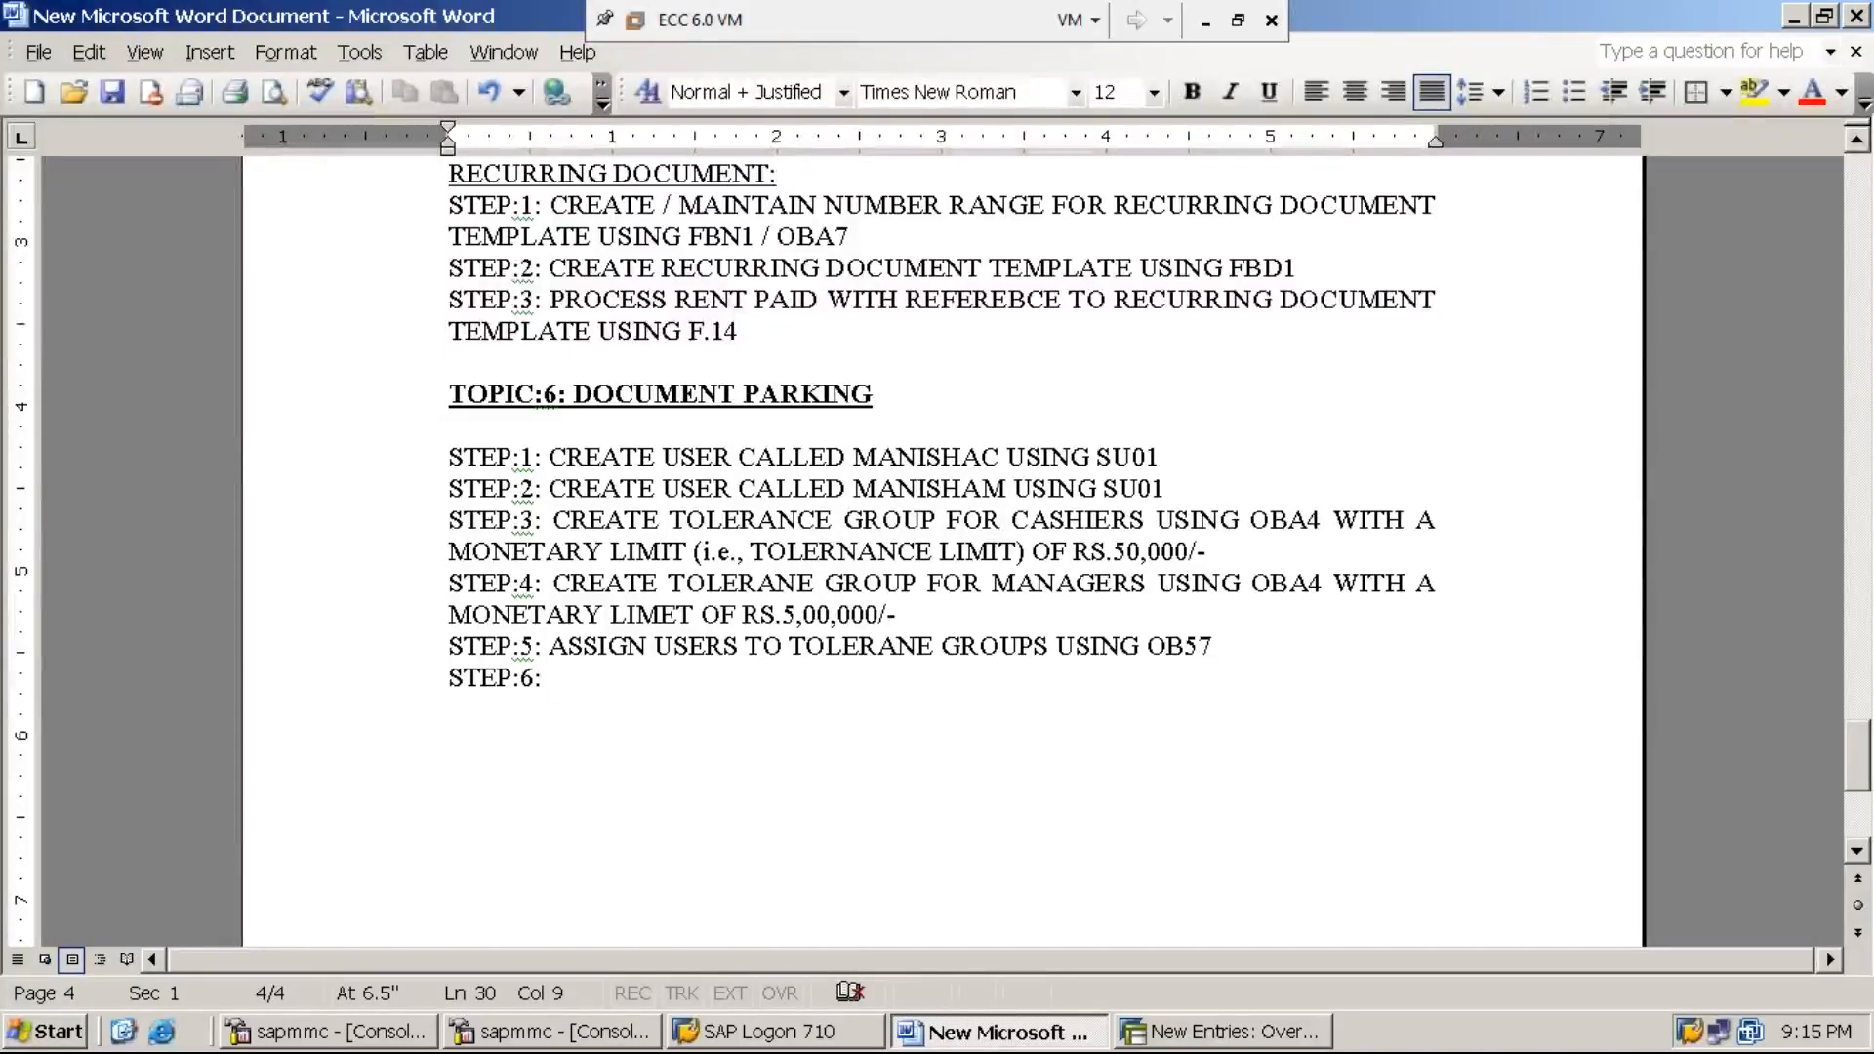
text( LOGOUR)
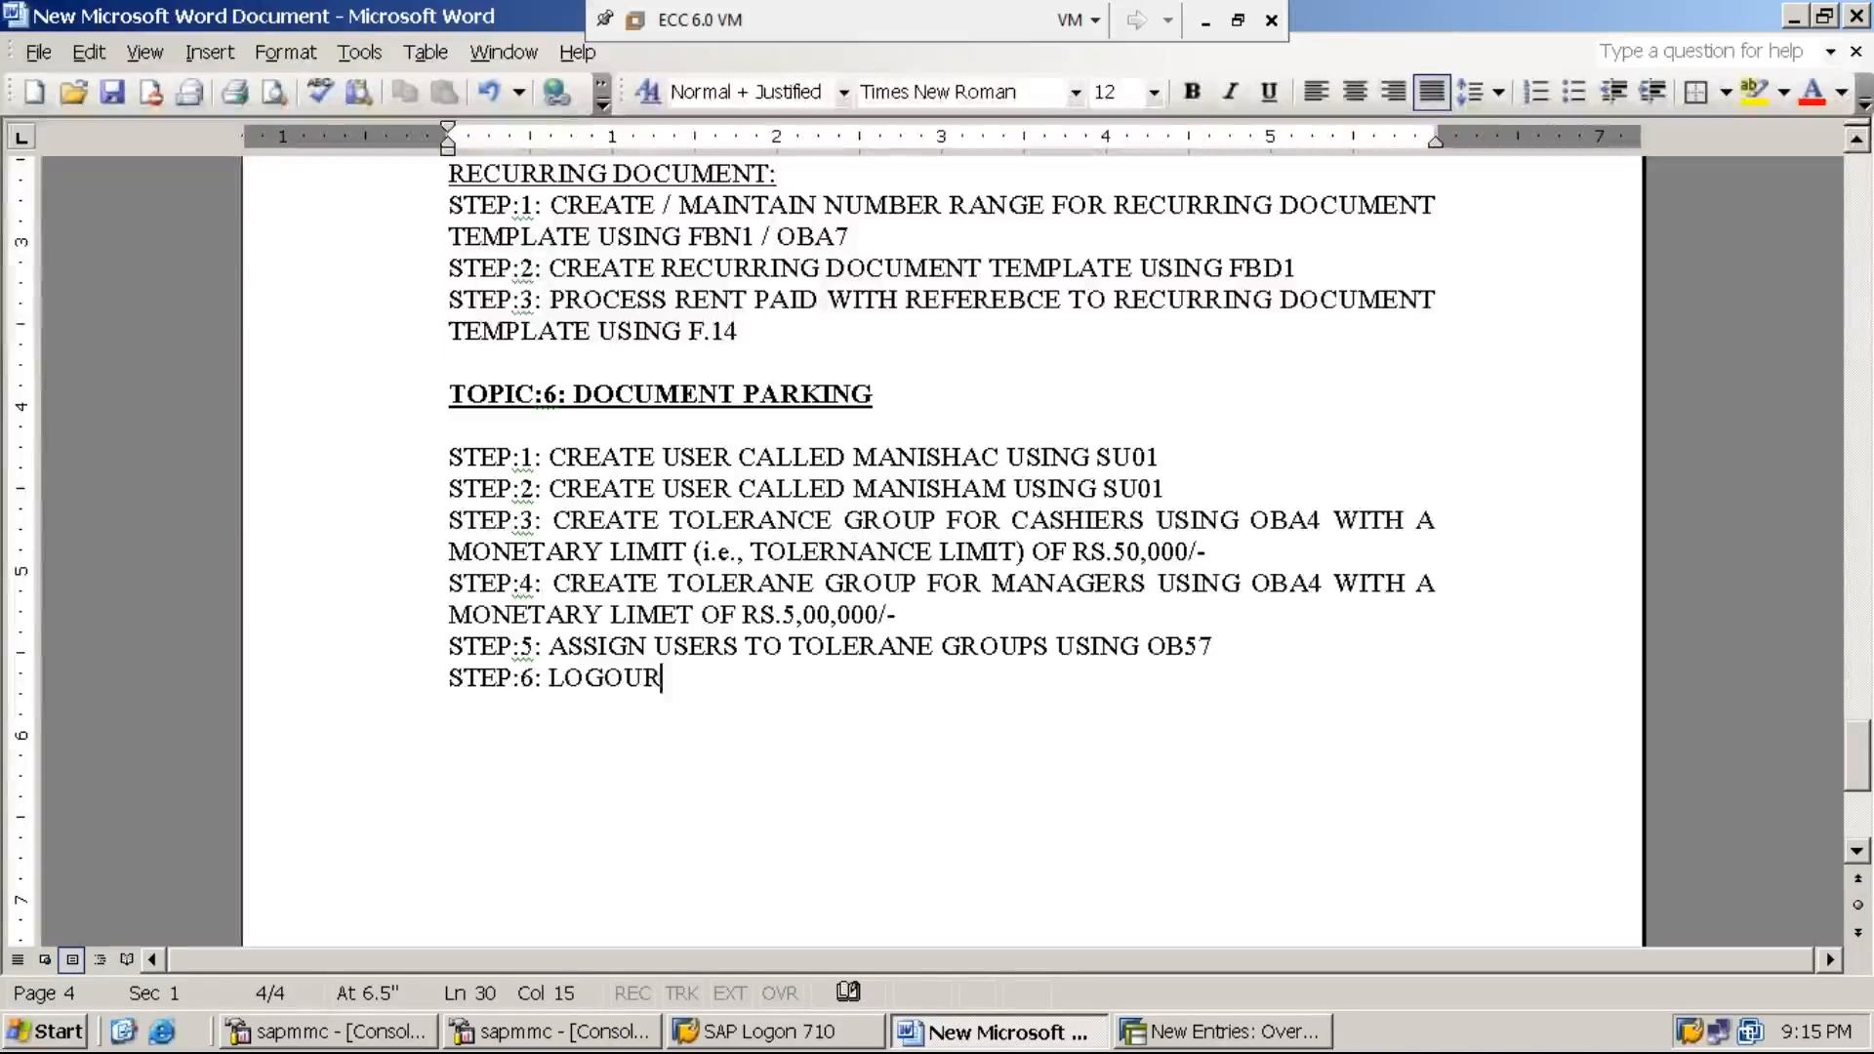
key(BackSpace)
text(T)
click(1057, 646)
text(FROM)
key(BackSpace)
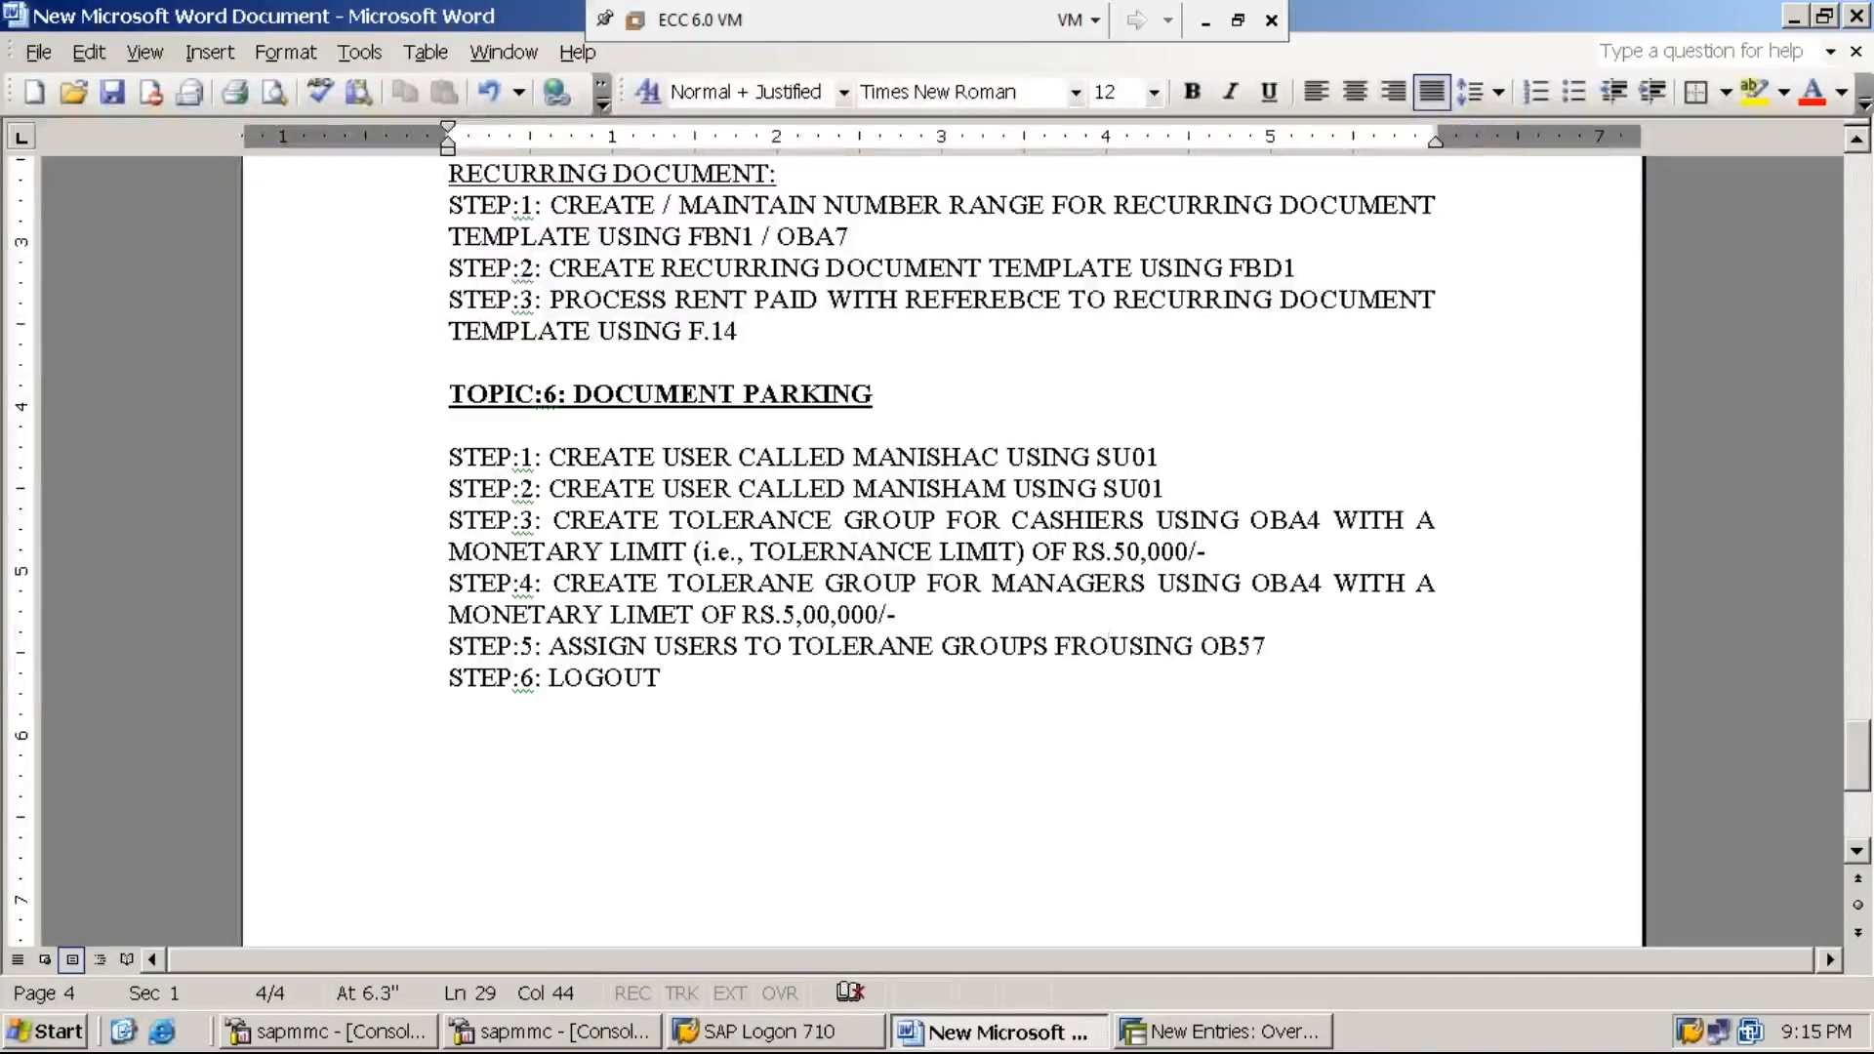
text(M)
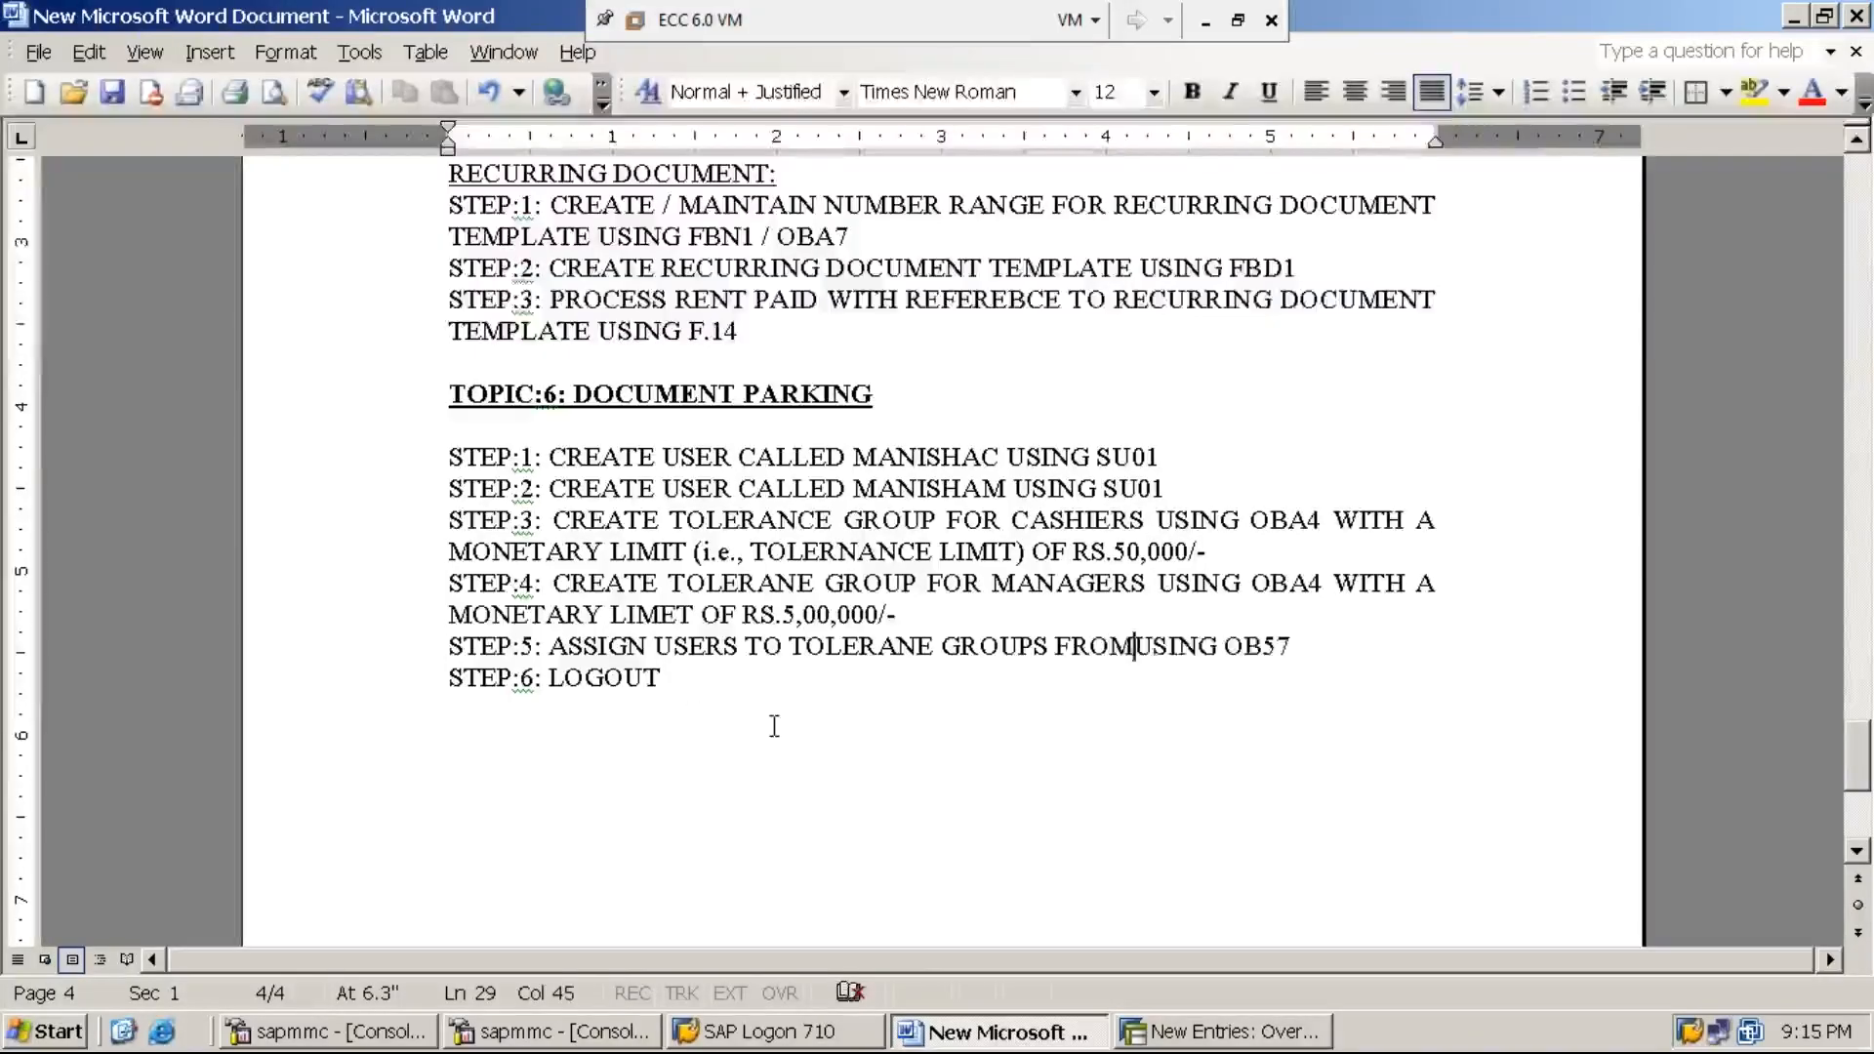
key(BackSpace)
key(BackSpace)
key(BackSpace)
key(BackSpace)
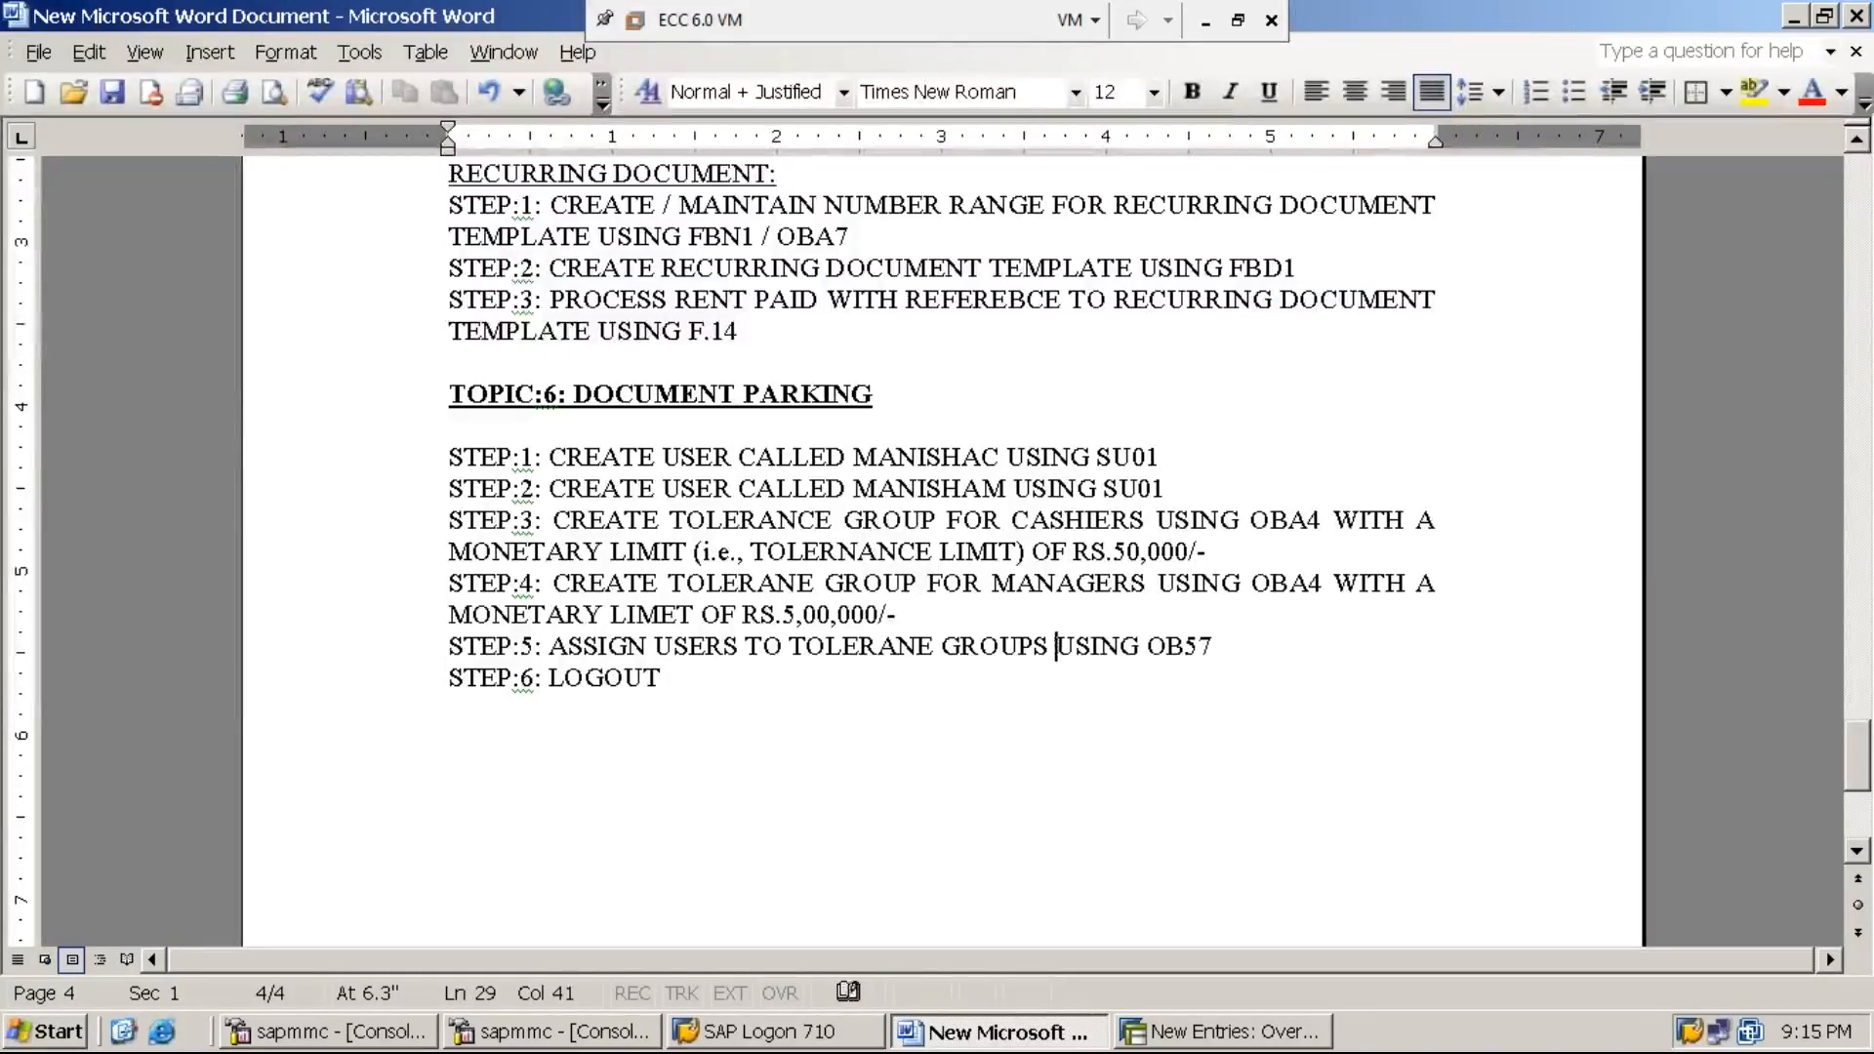
Complete STEP:6 to read 'LOGOUT FROM EXISTING USER USING /NEX', then return to SAP
click(669, 692)
text(FROM)
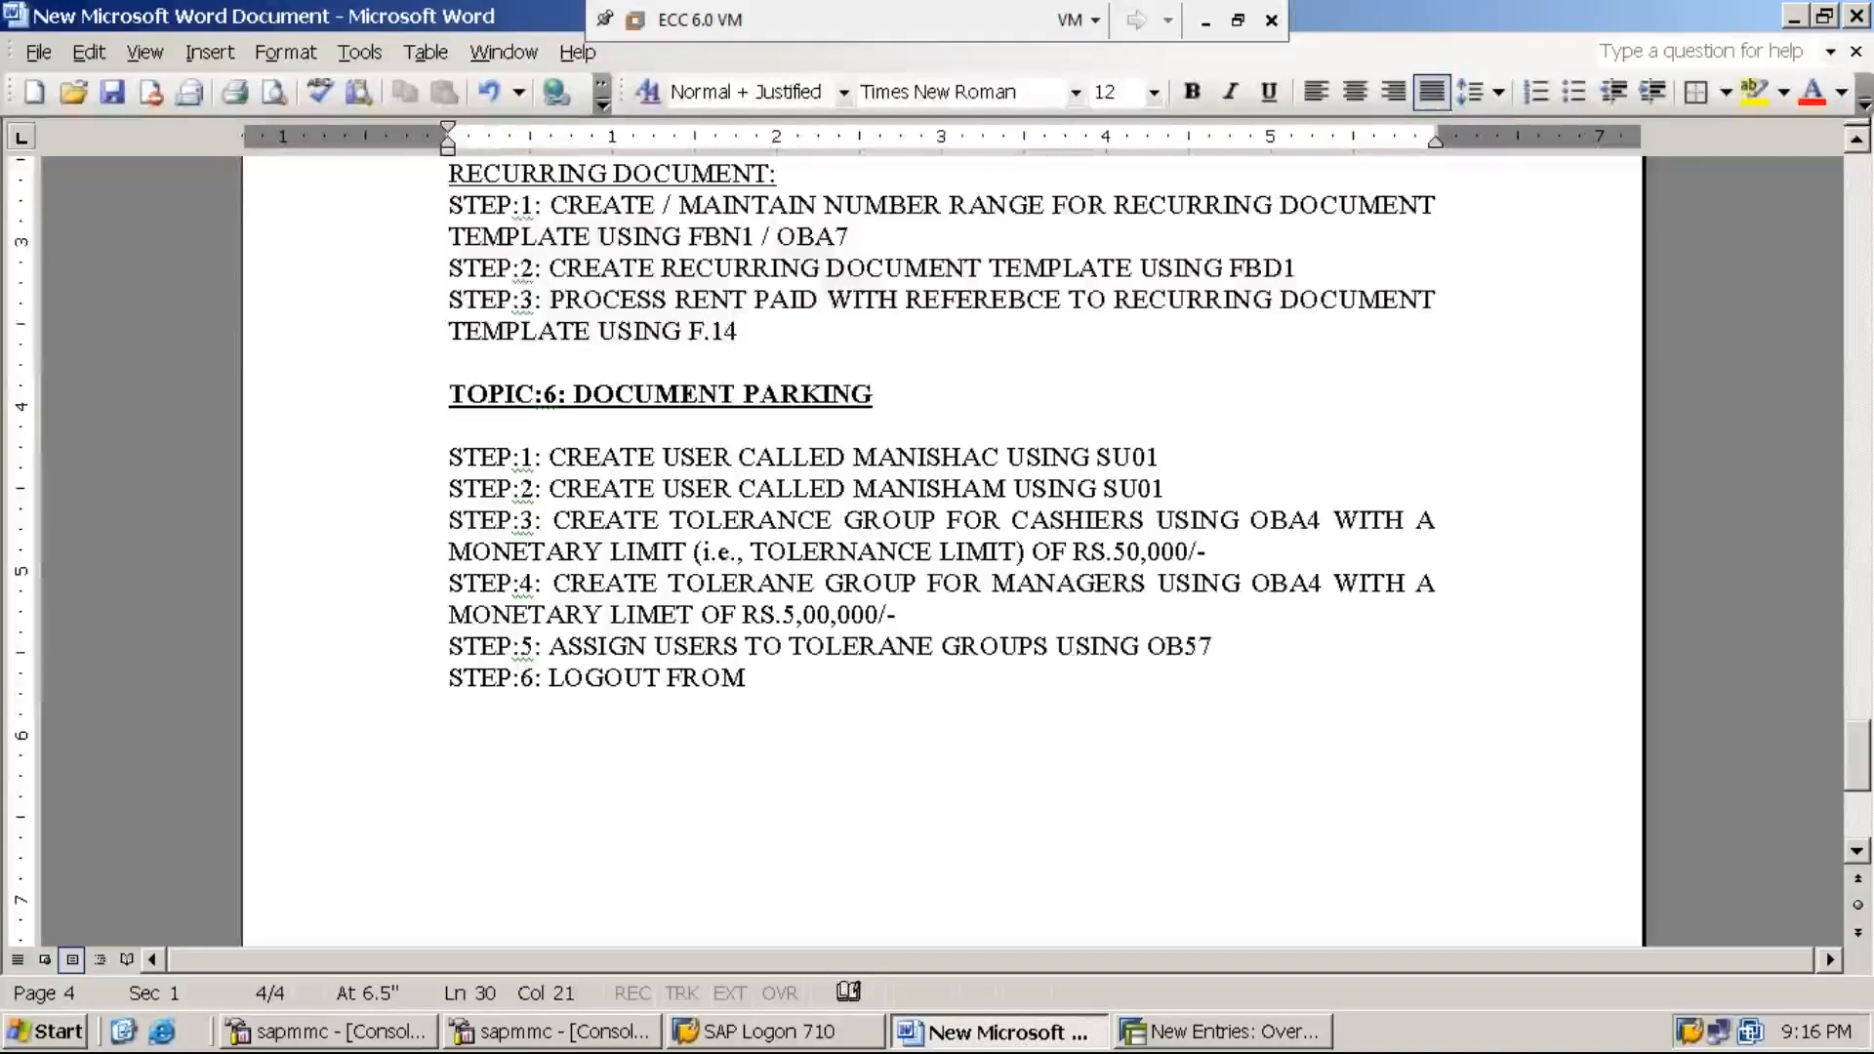
text( EXIS)
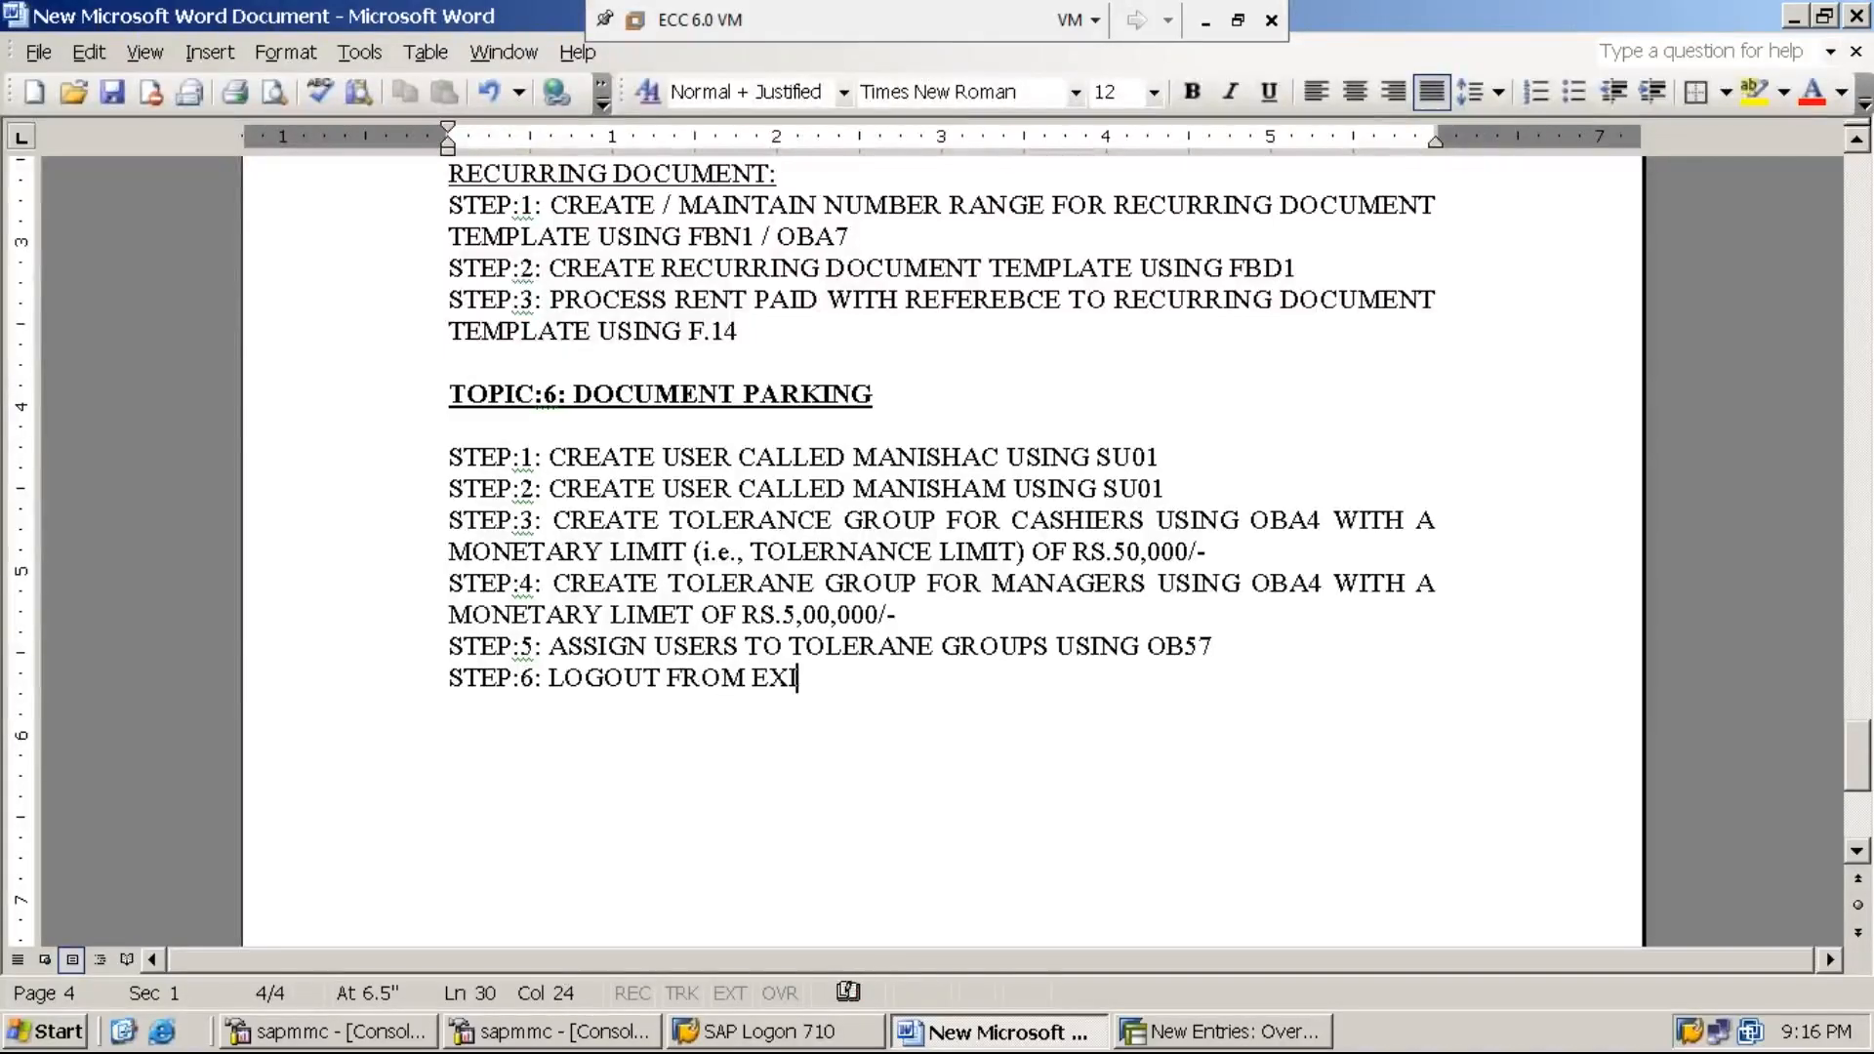
text(ING)
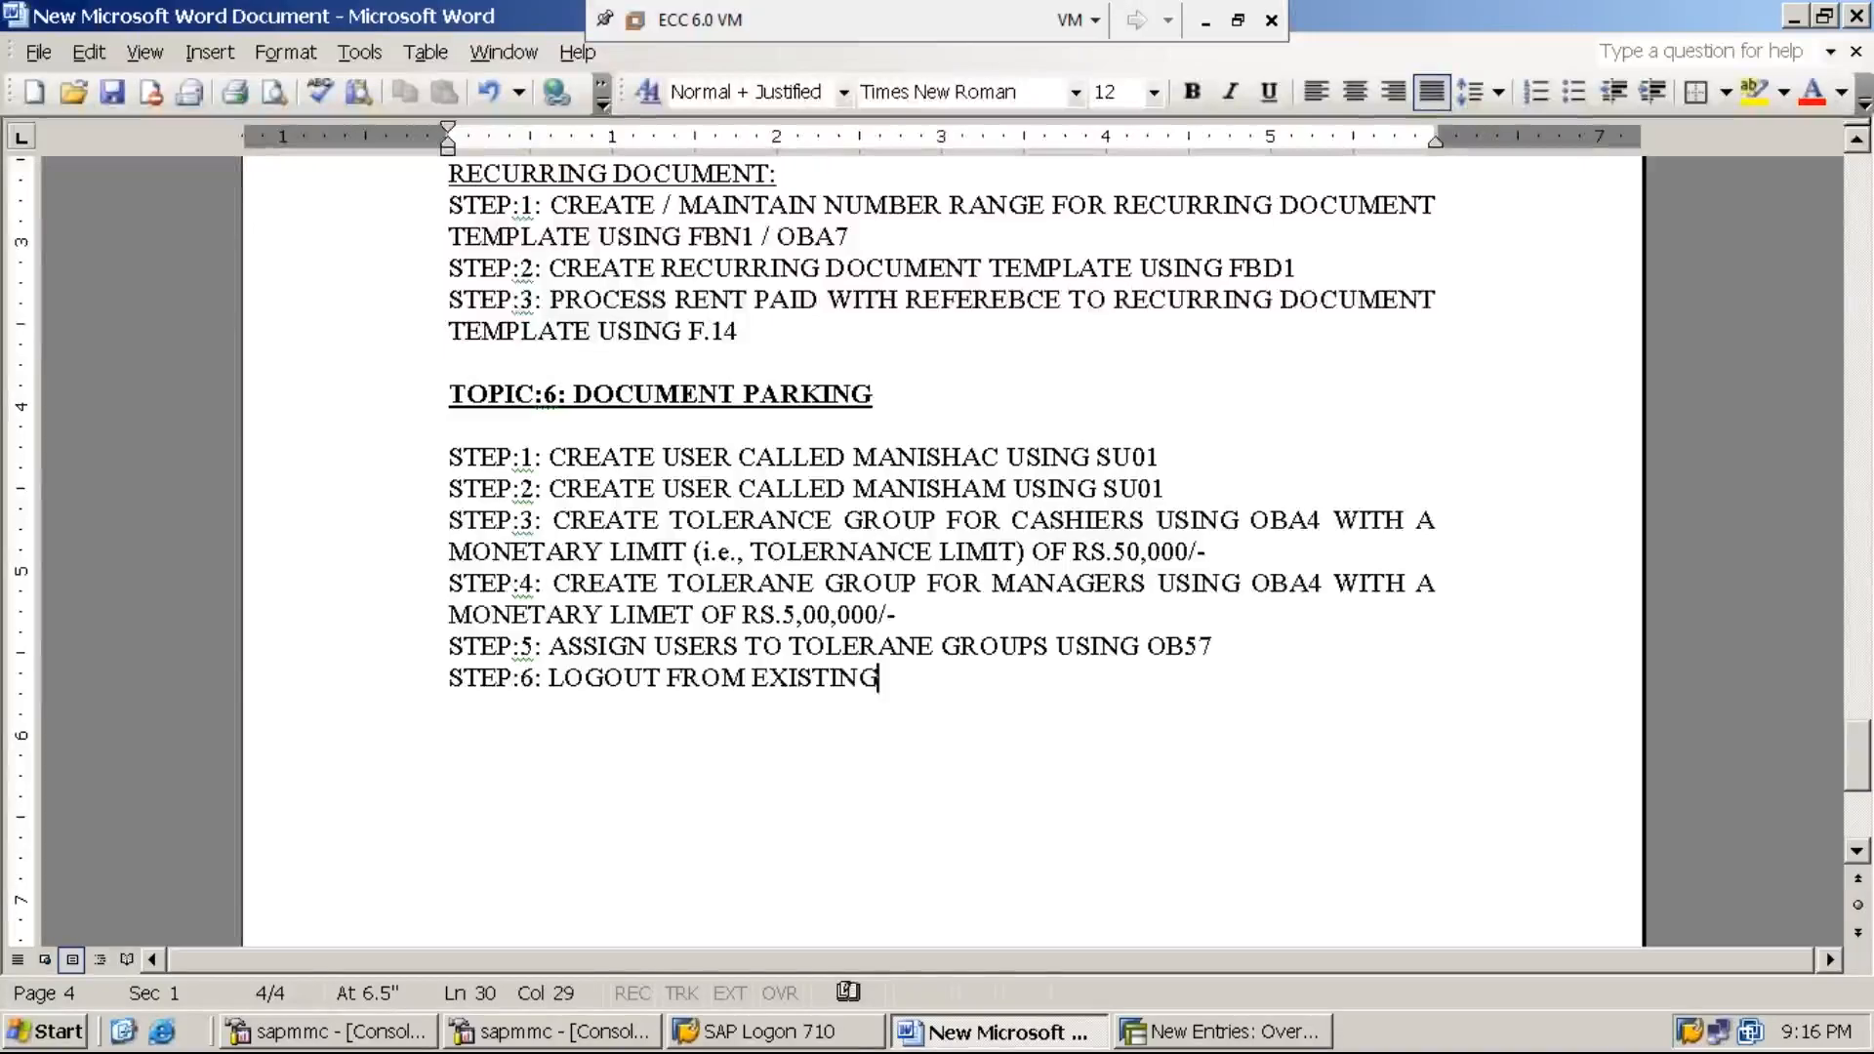
text( USER C)
key(BackSpace)
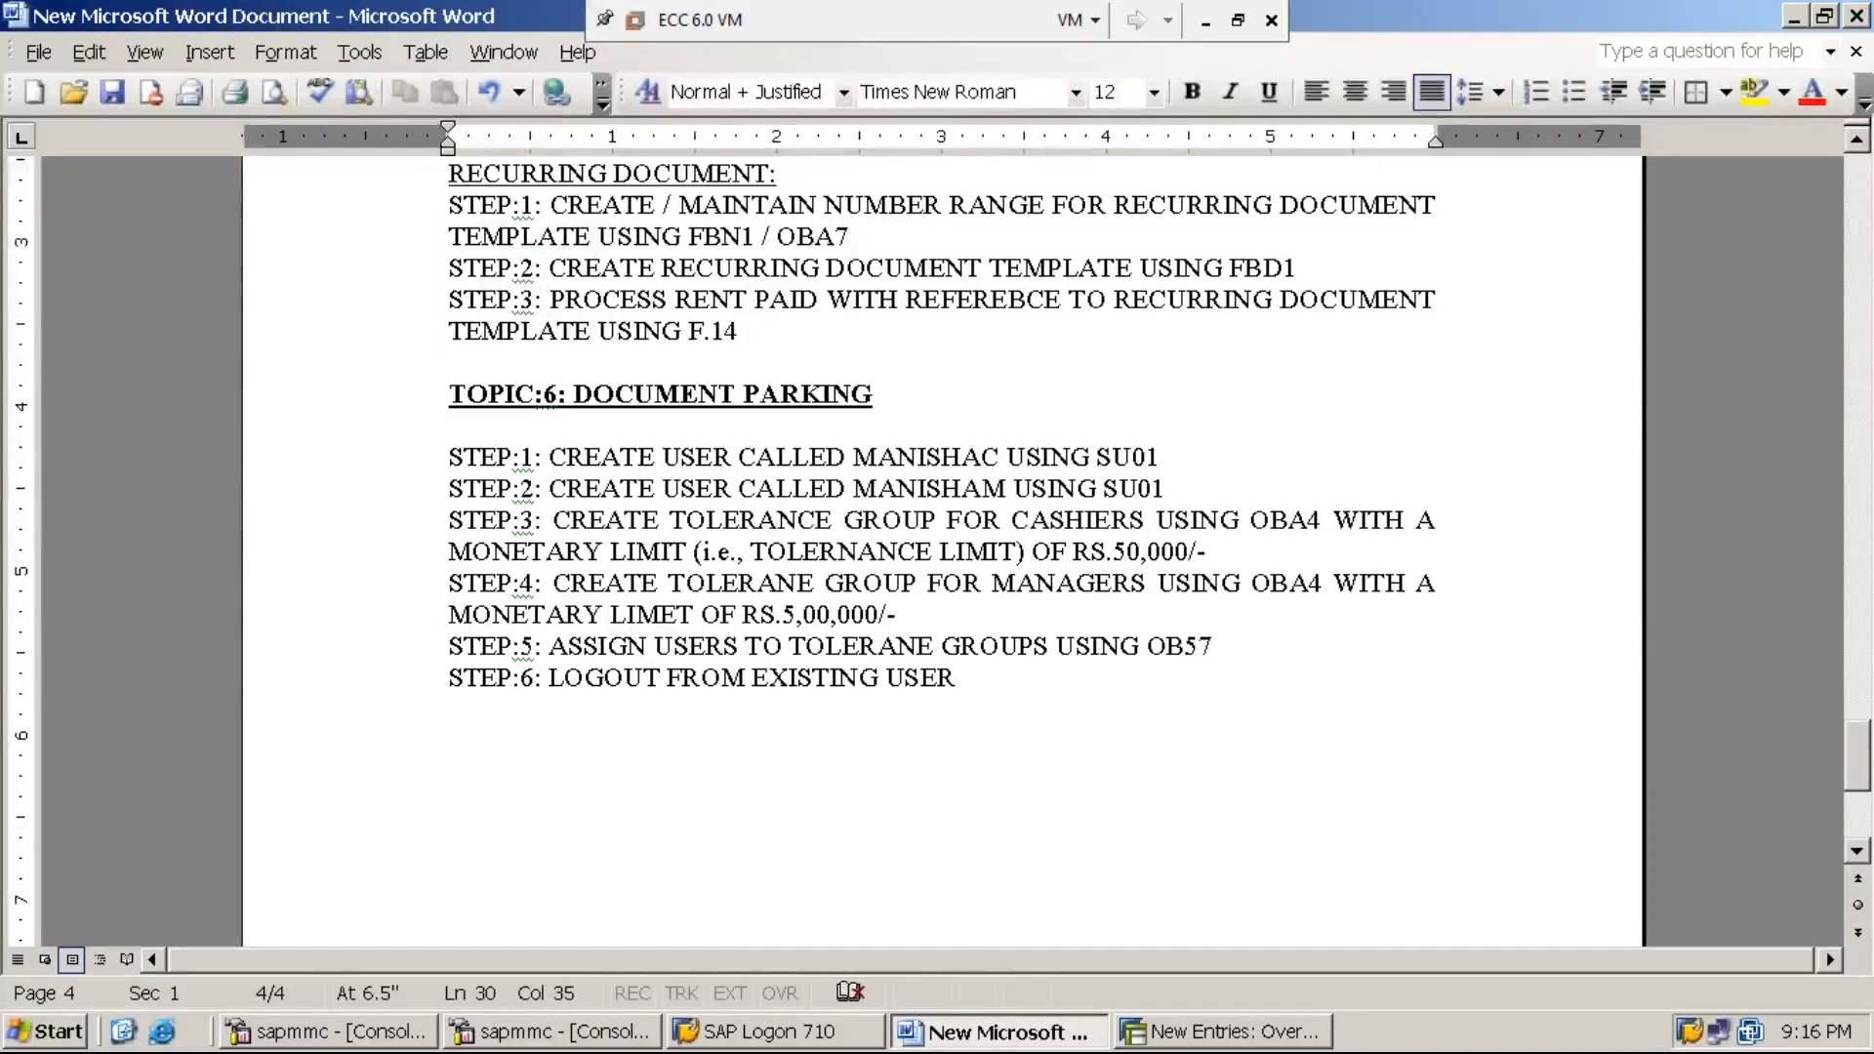
text(USING )
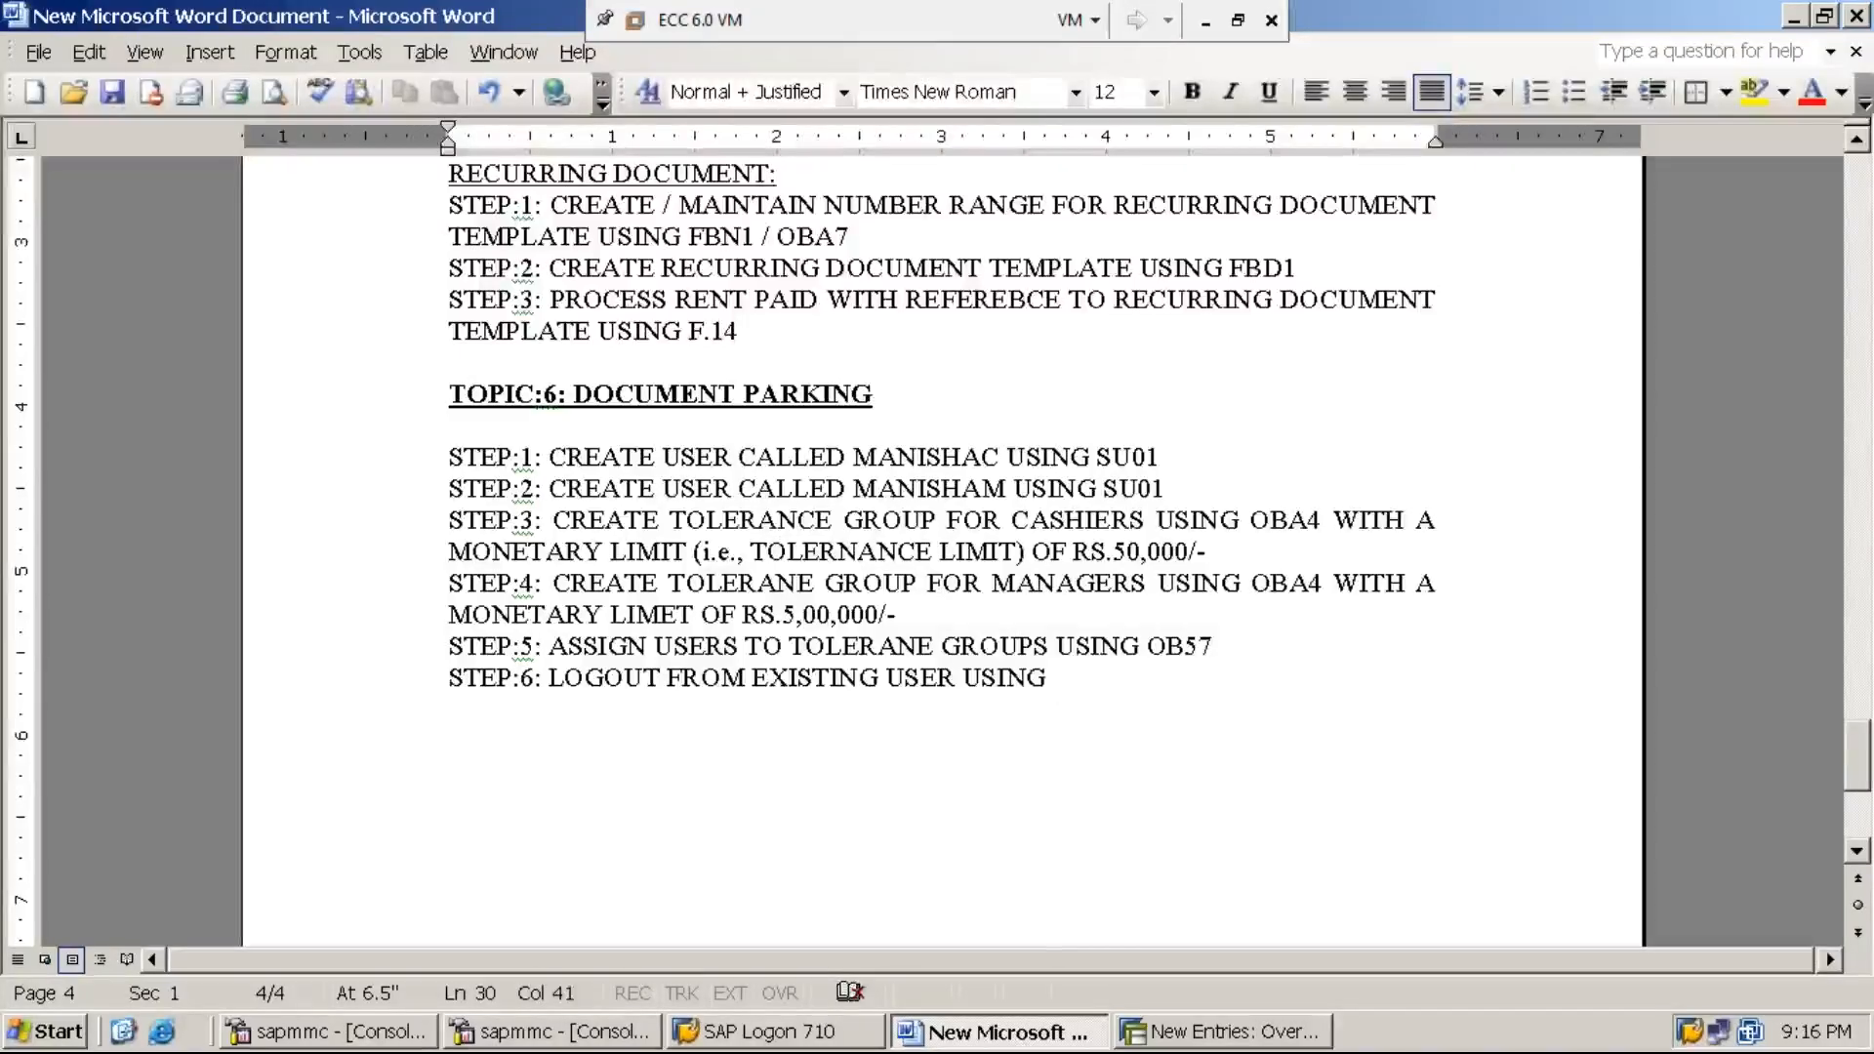
text(/NEX)
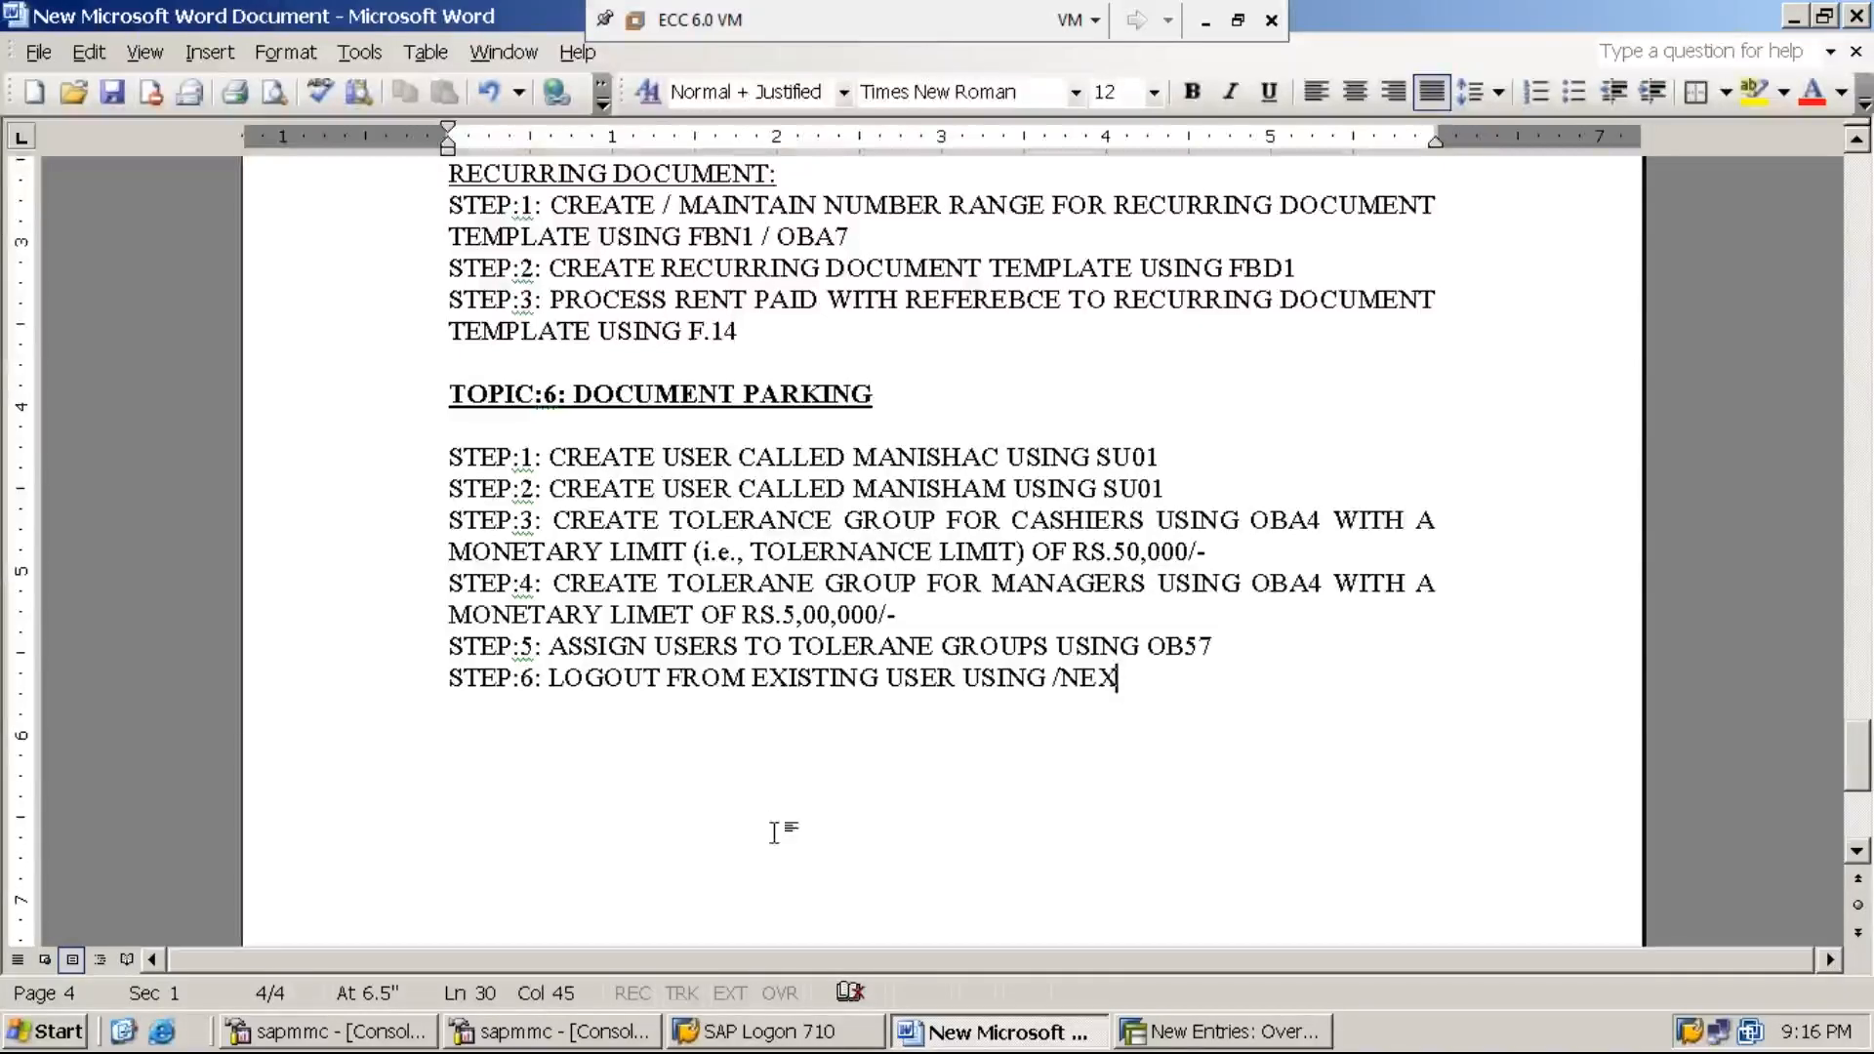
click(1203, 1036)
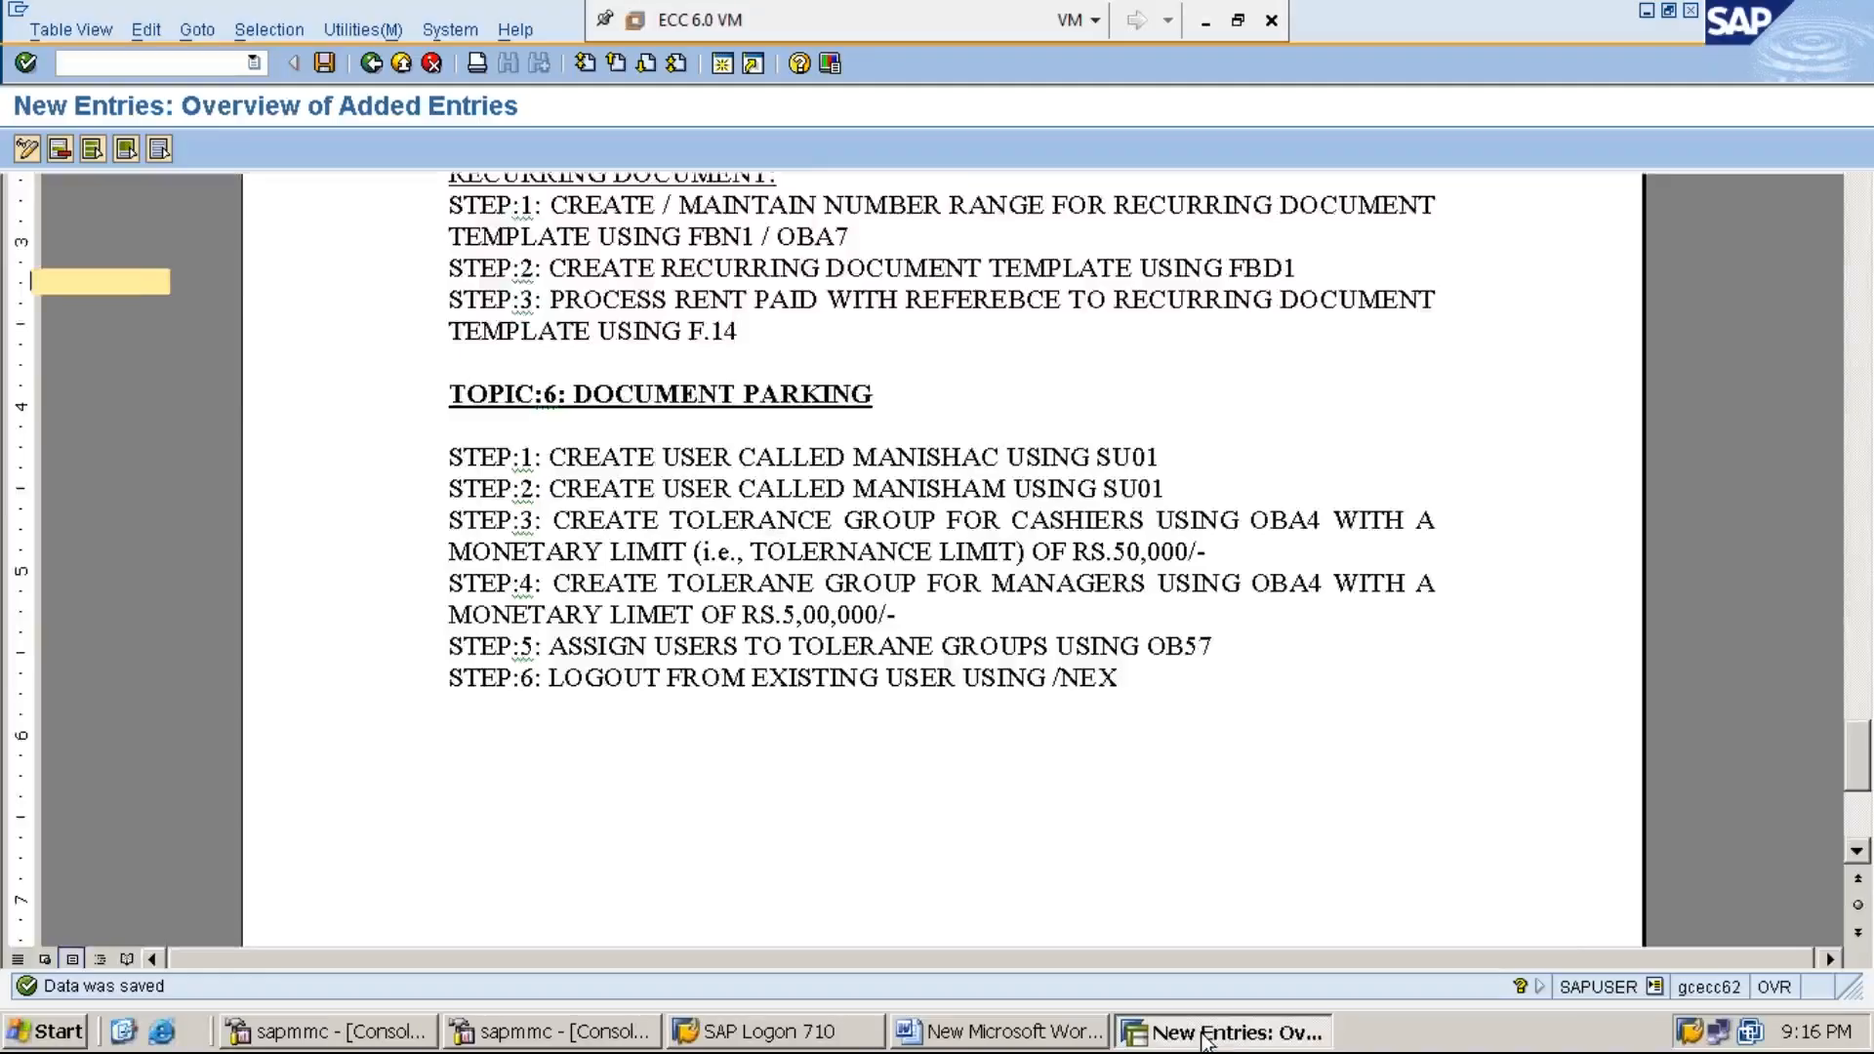
Log off SAP completely with /NEX, leaving the SAP Logon 710 window visible
click(225, 65)
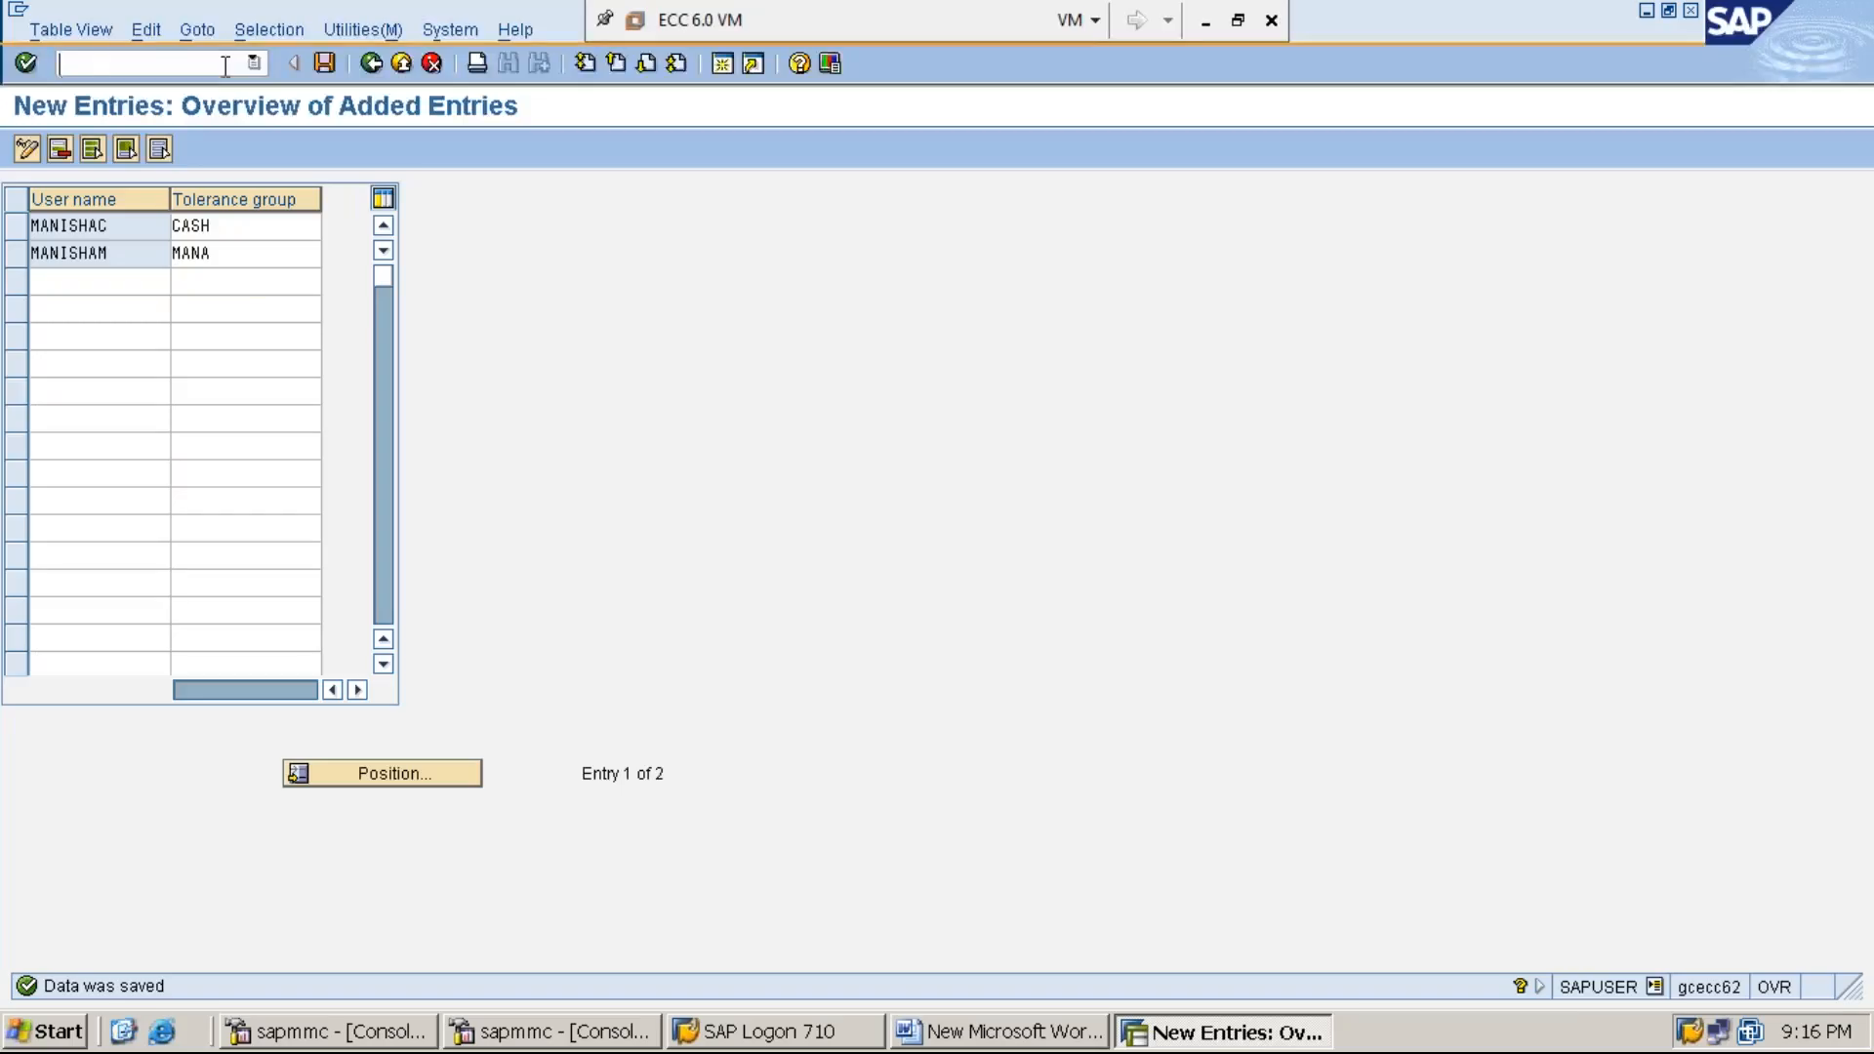
text(/NEX)
key(Return)
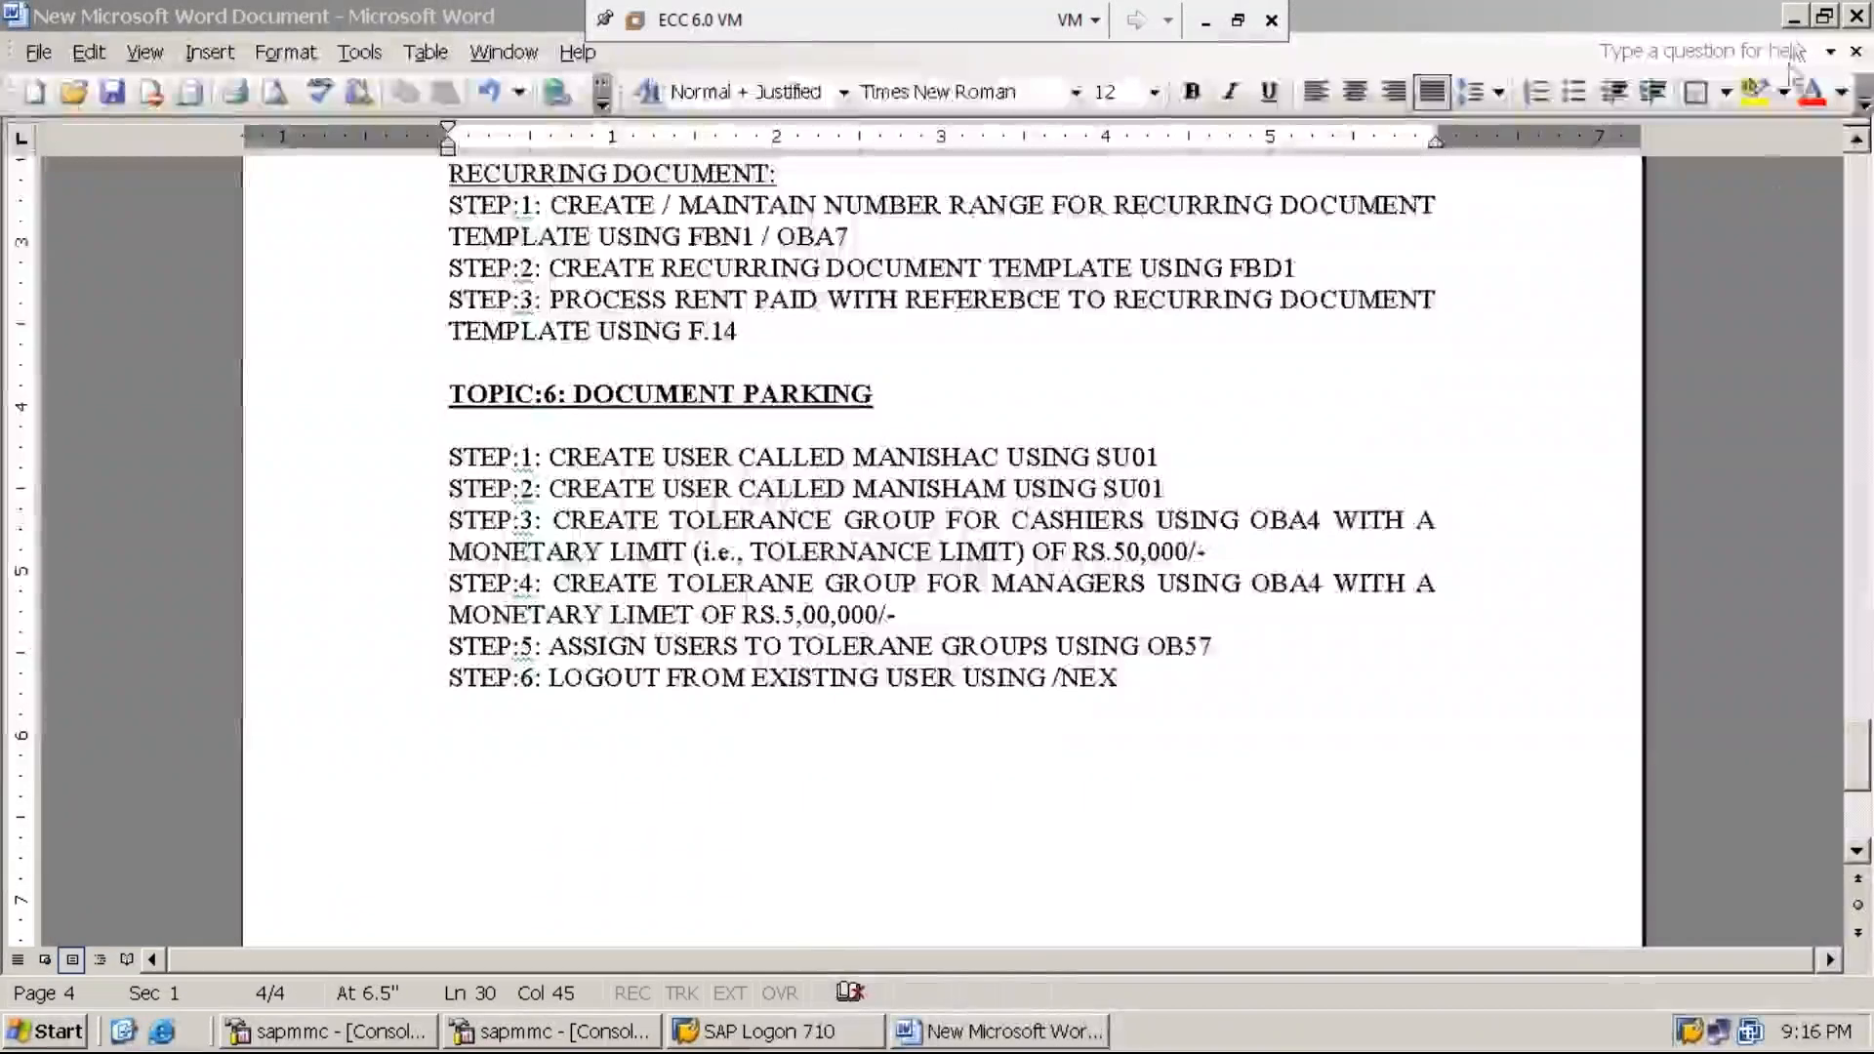
click(1794, 16)
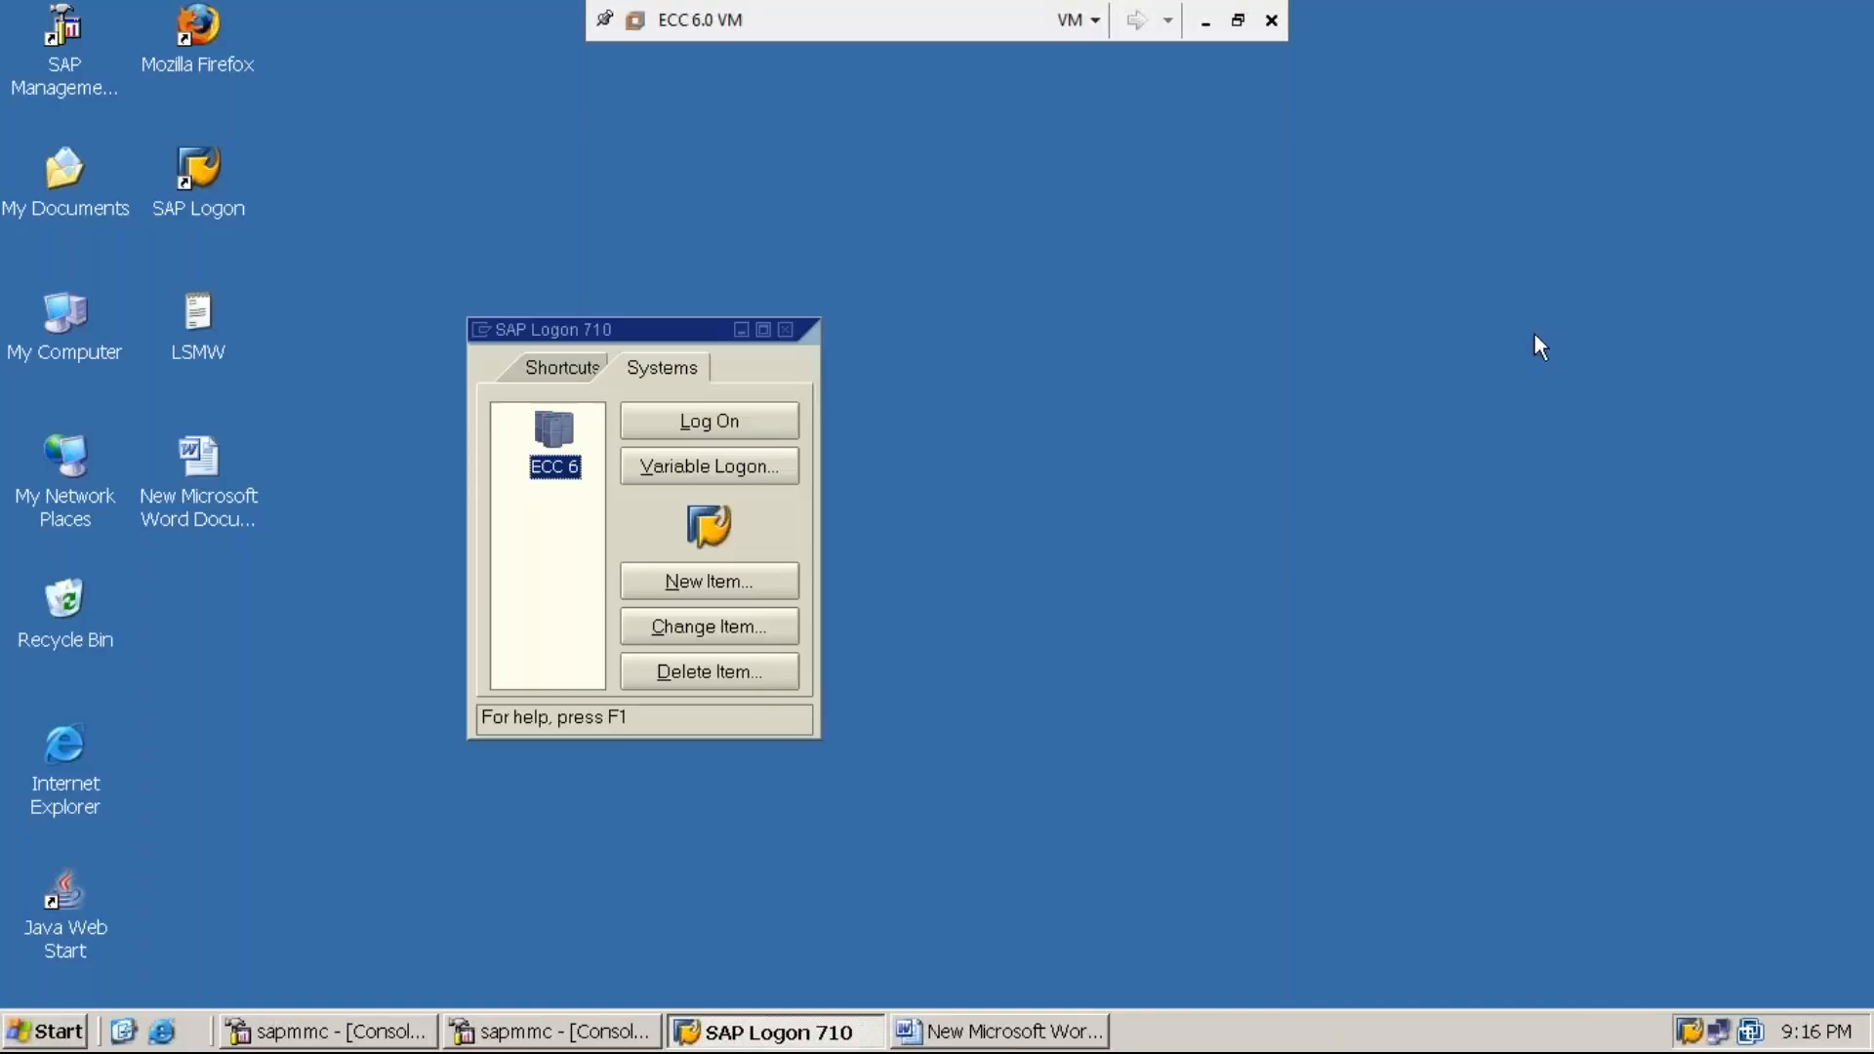
Add 'STEP:7: LOG INTO SAP SYSTEM AS A CASHIER' to the Word notes and return to SAP Logon
click(1013, 1037)
key(Return)
text(STEP:7:)
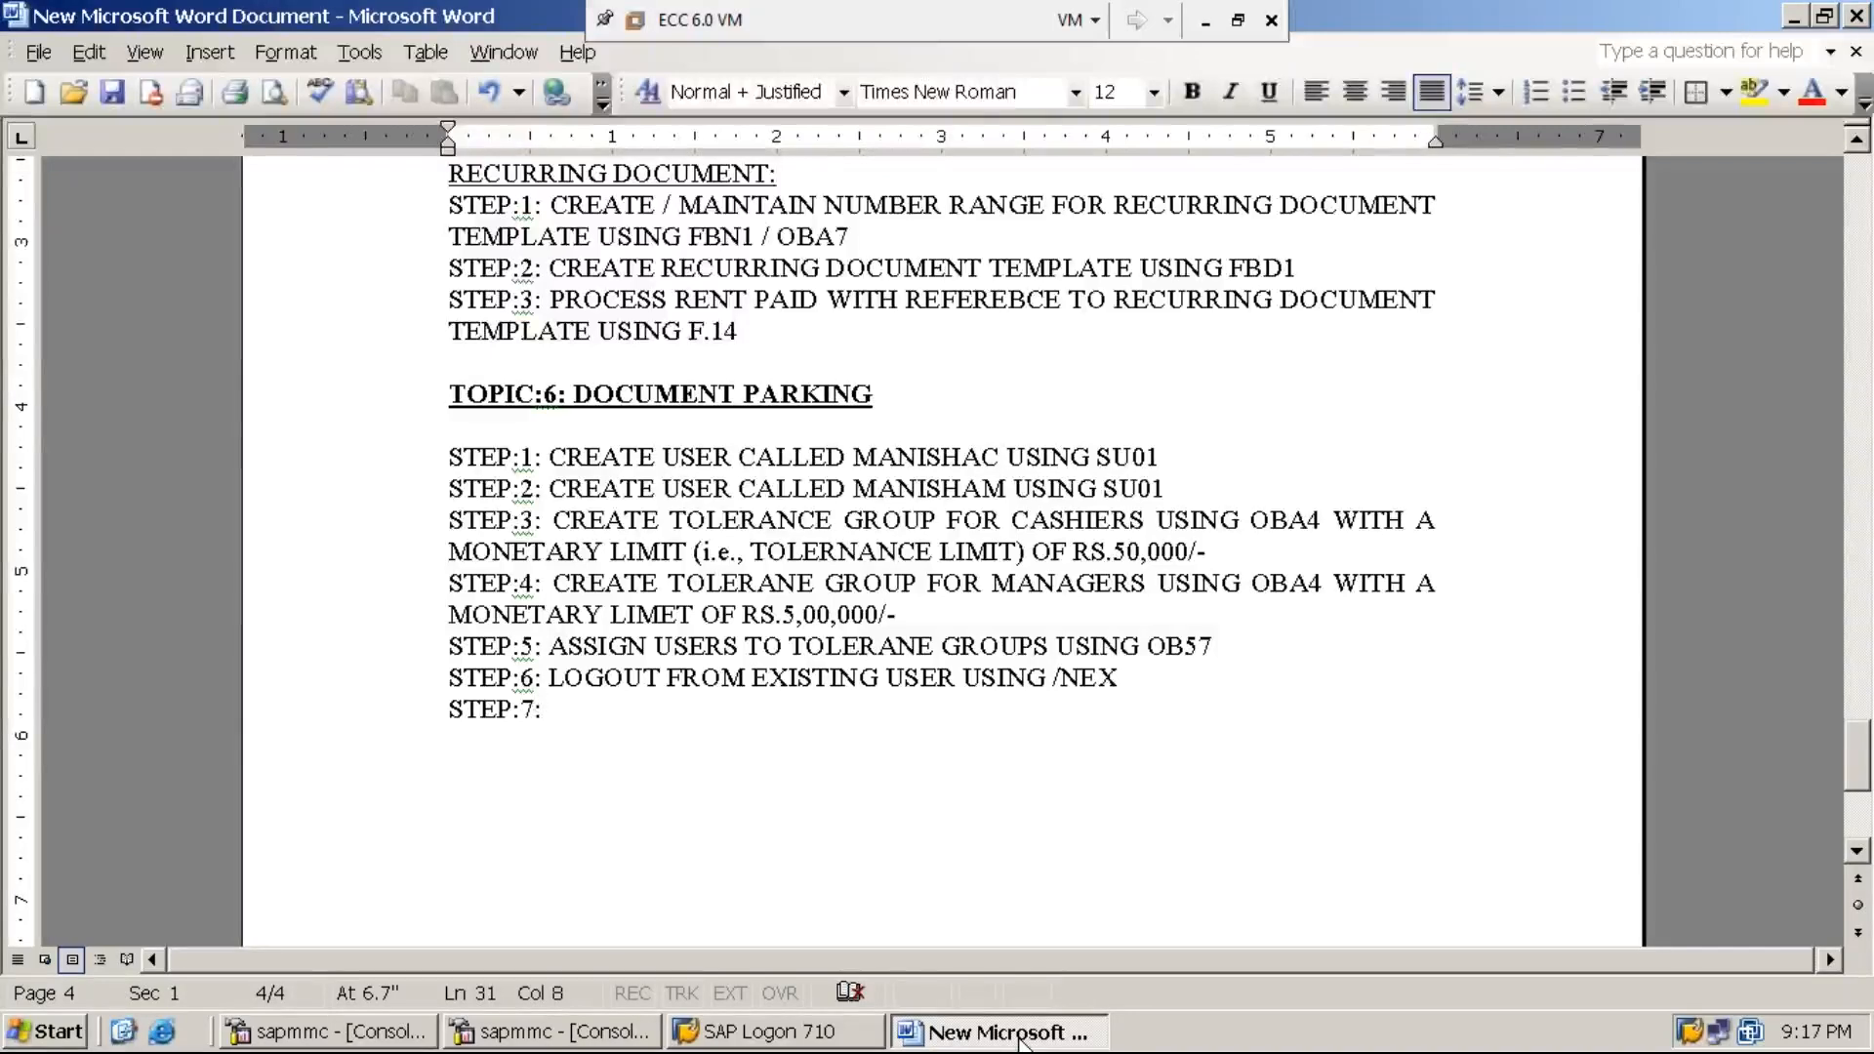
text(LOG INTO )
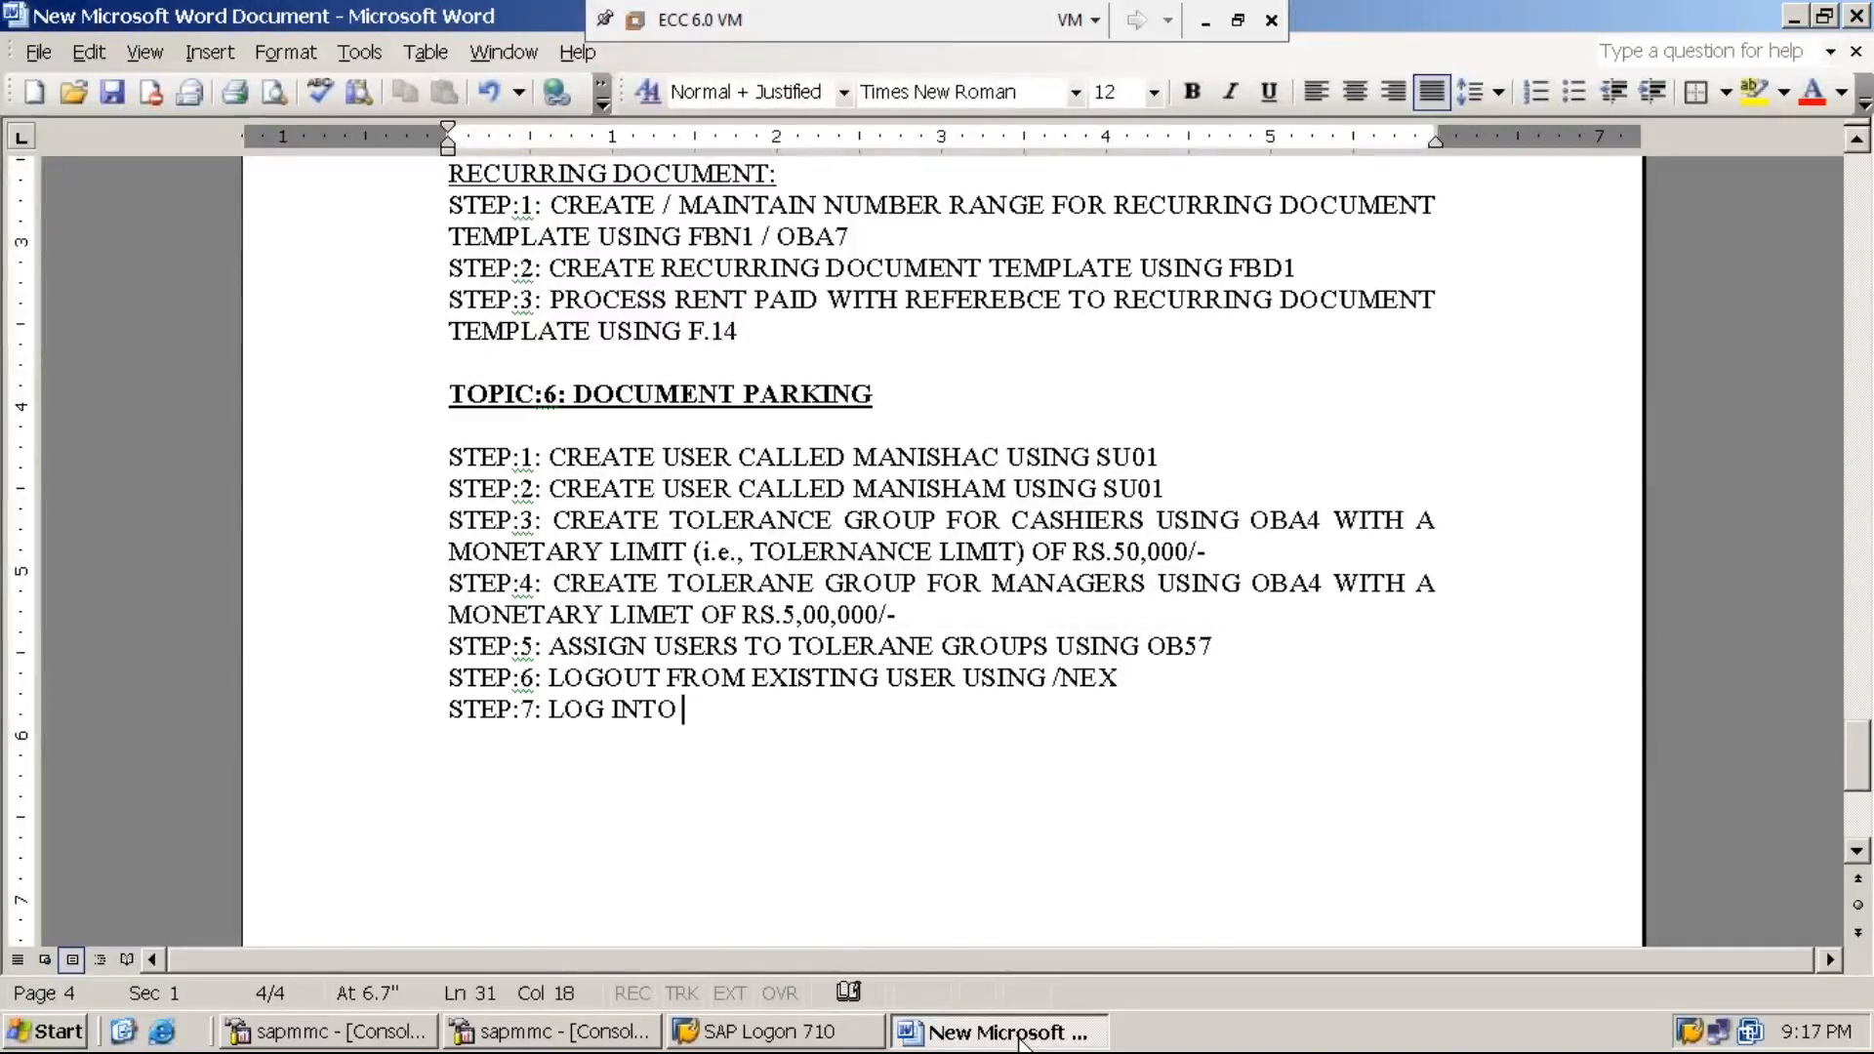
text(SAP SY)
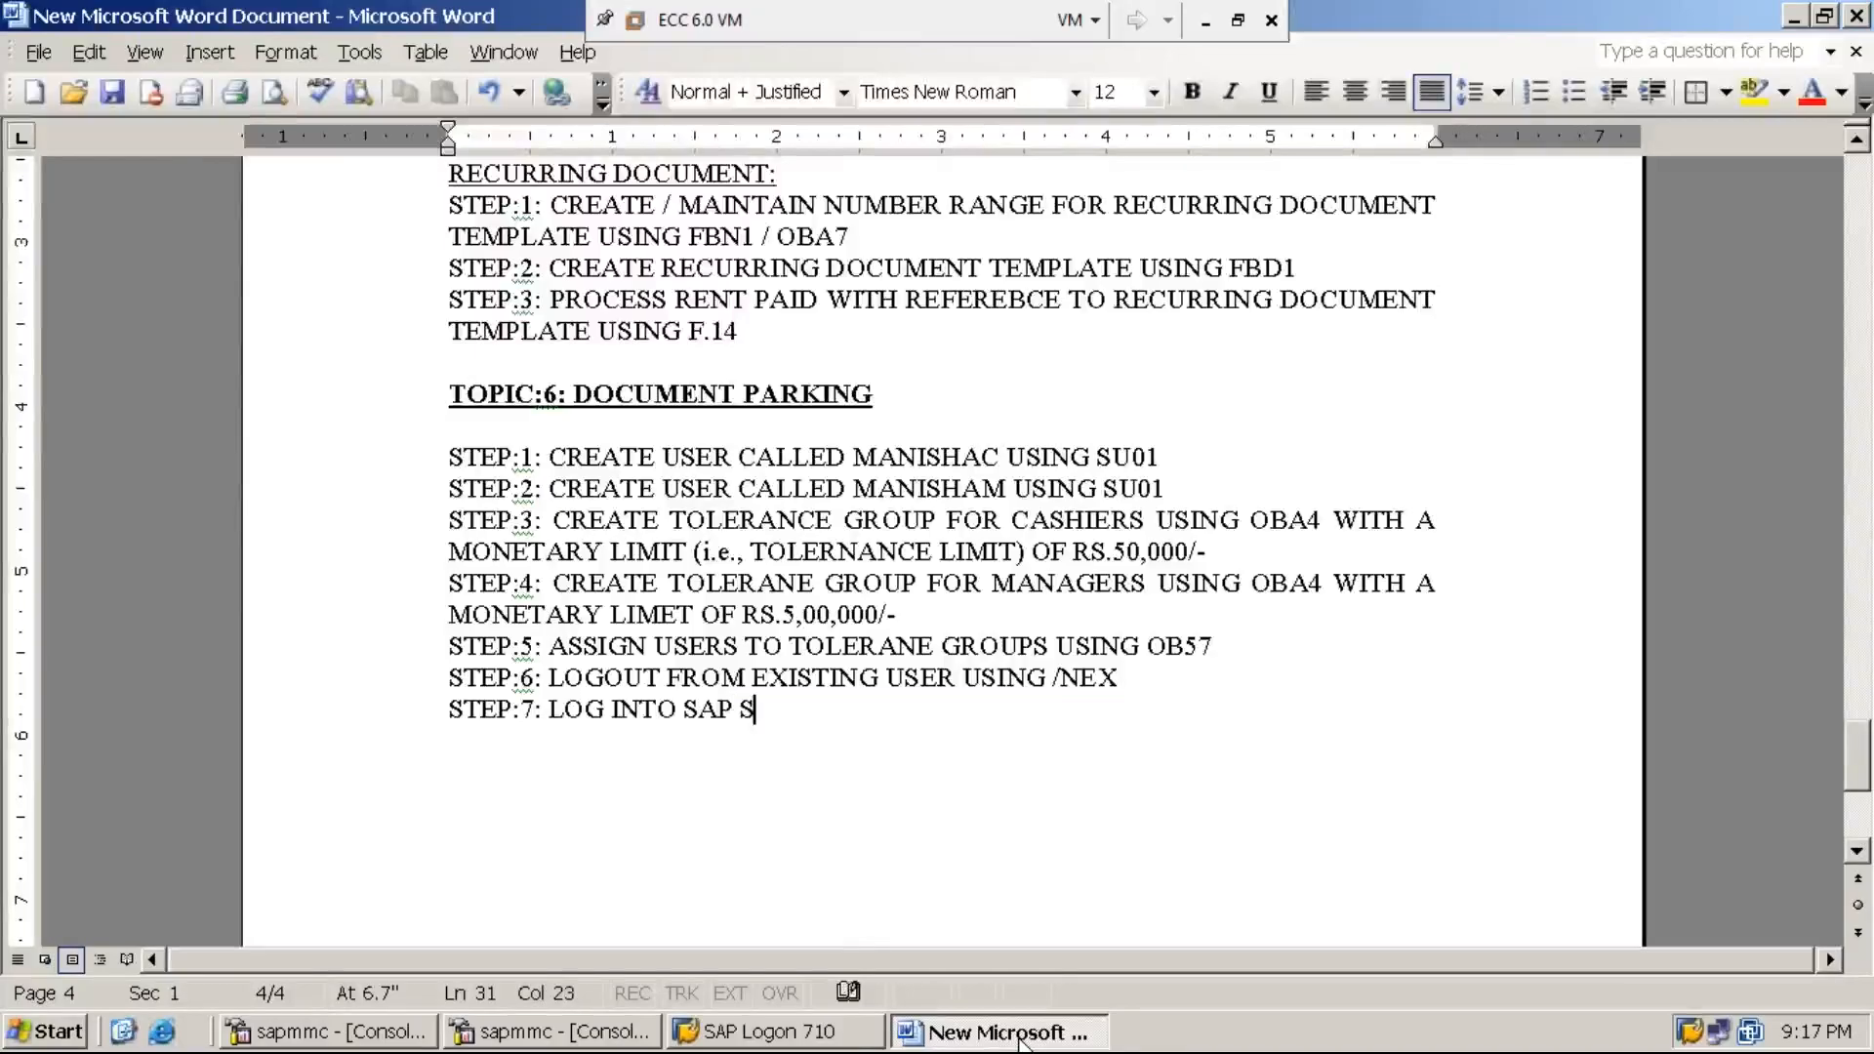
click(1020, 1035)
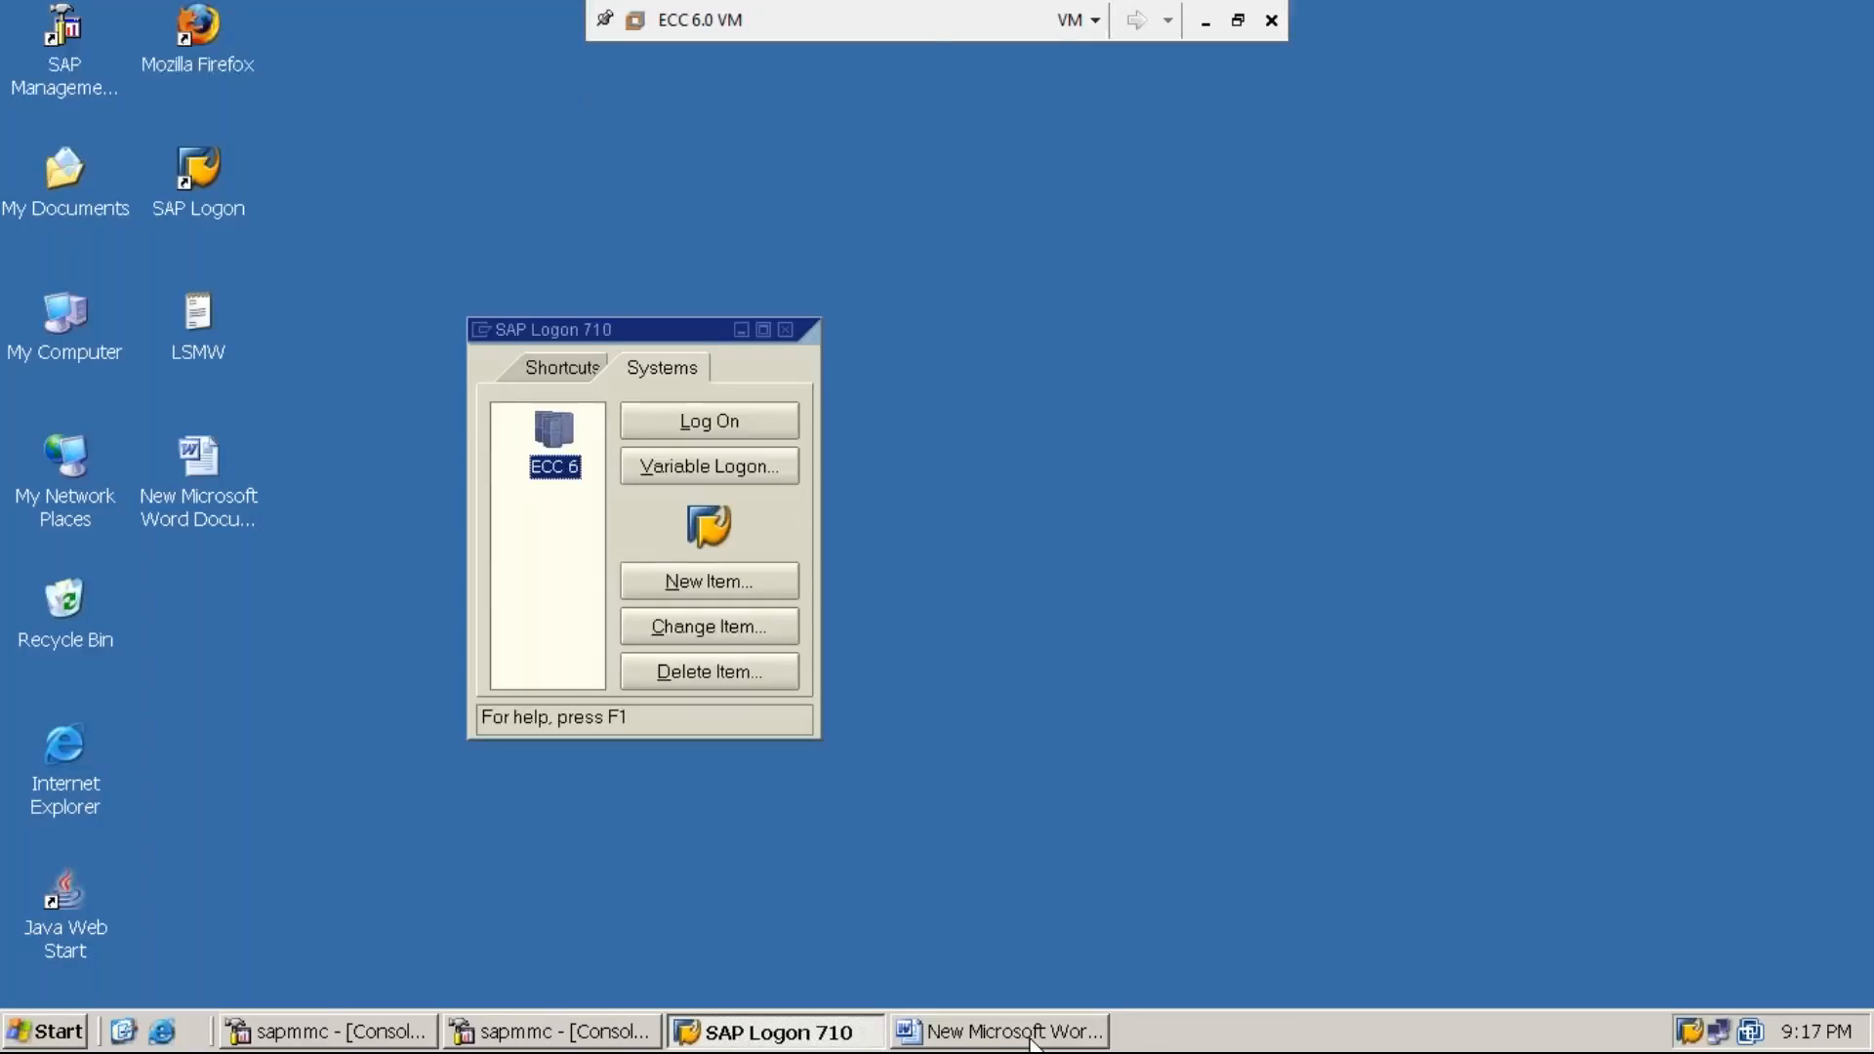
click(1023, 1037)
text(STE)
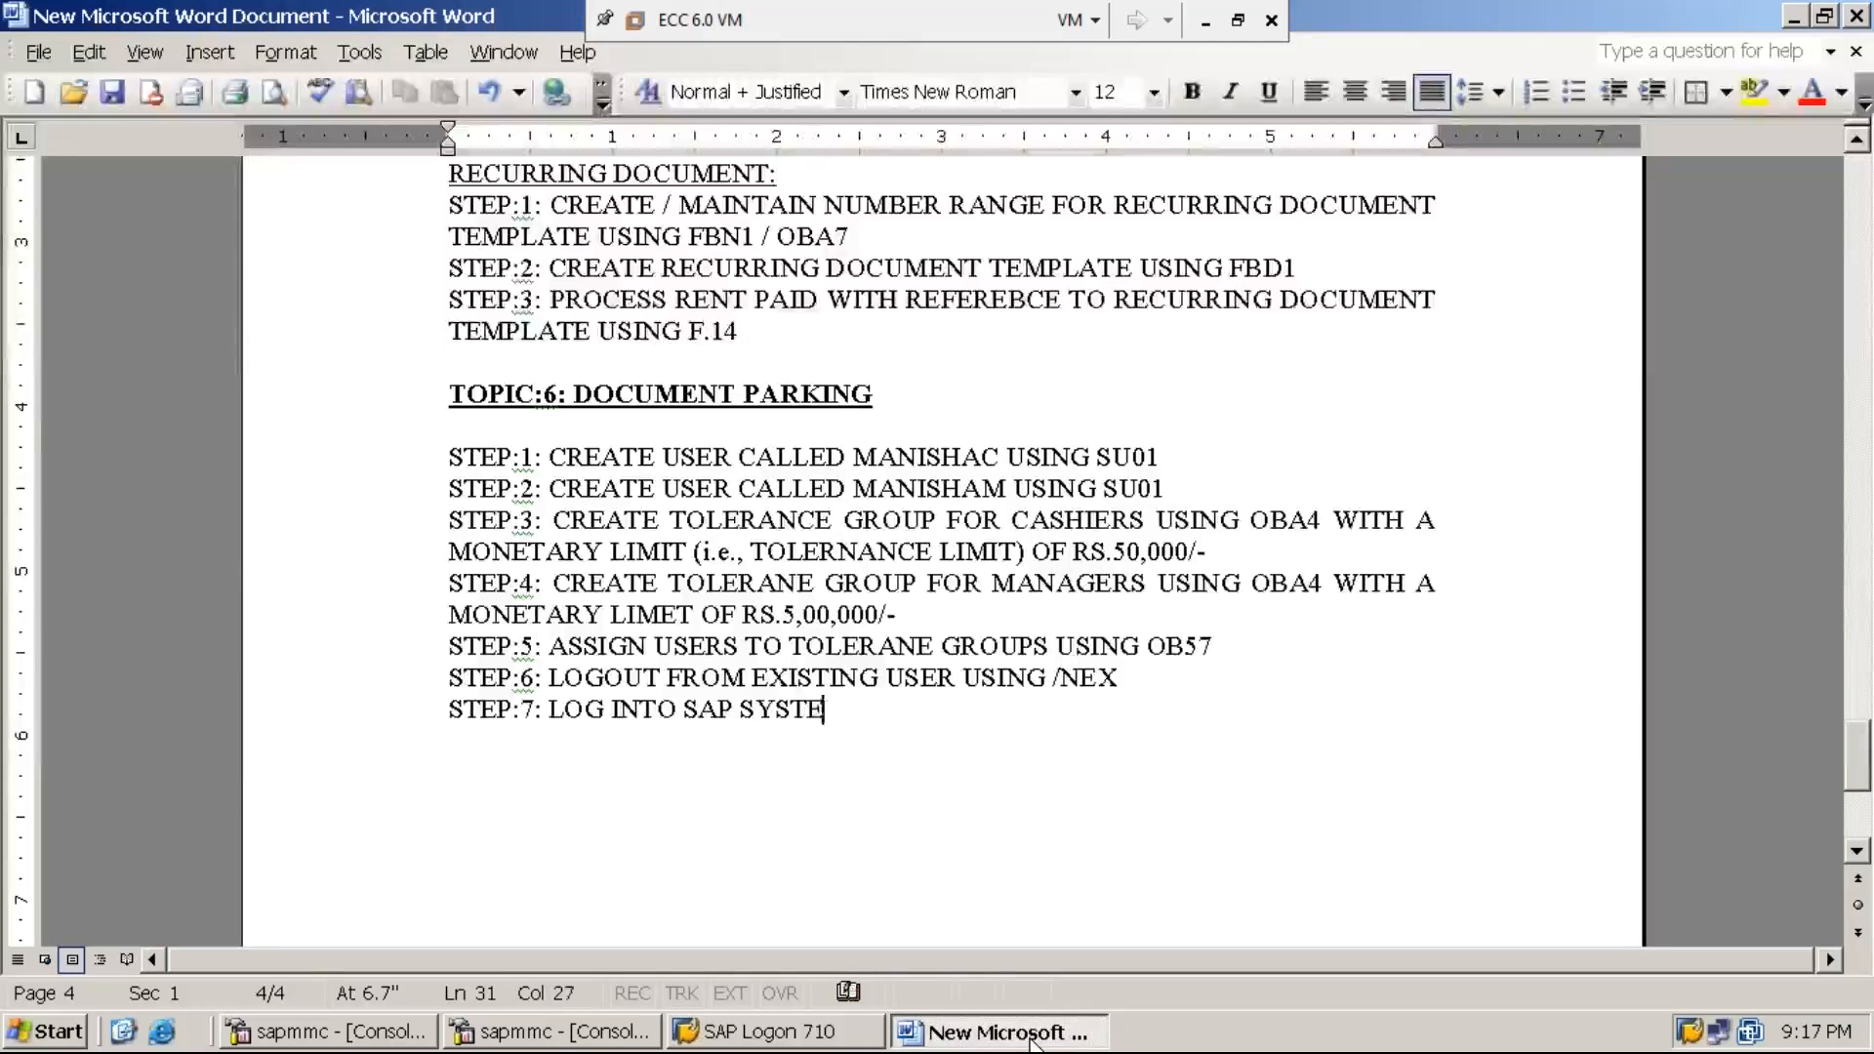
text(M AS A )
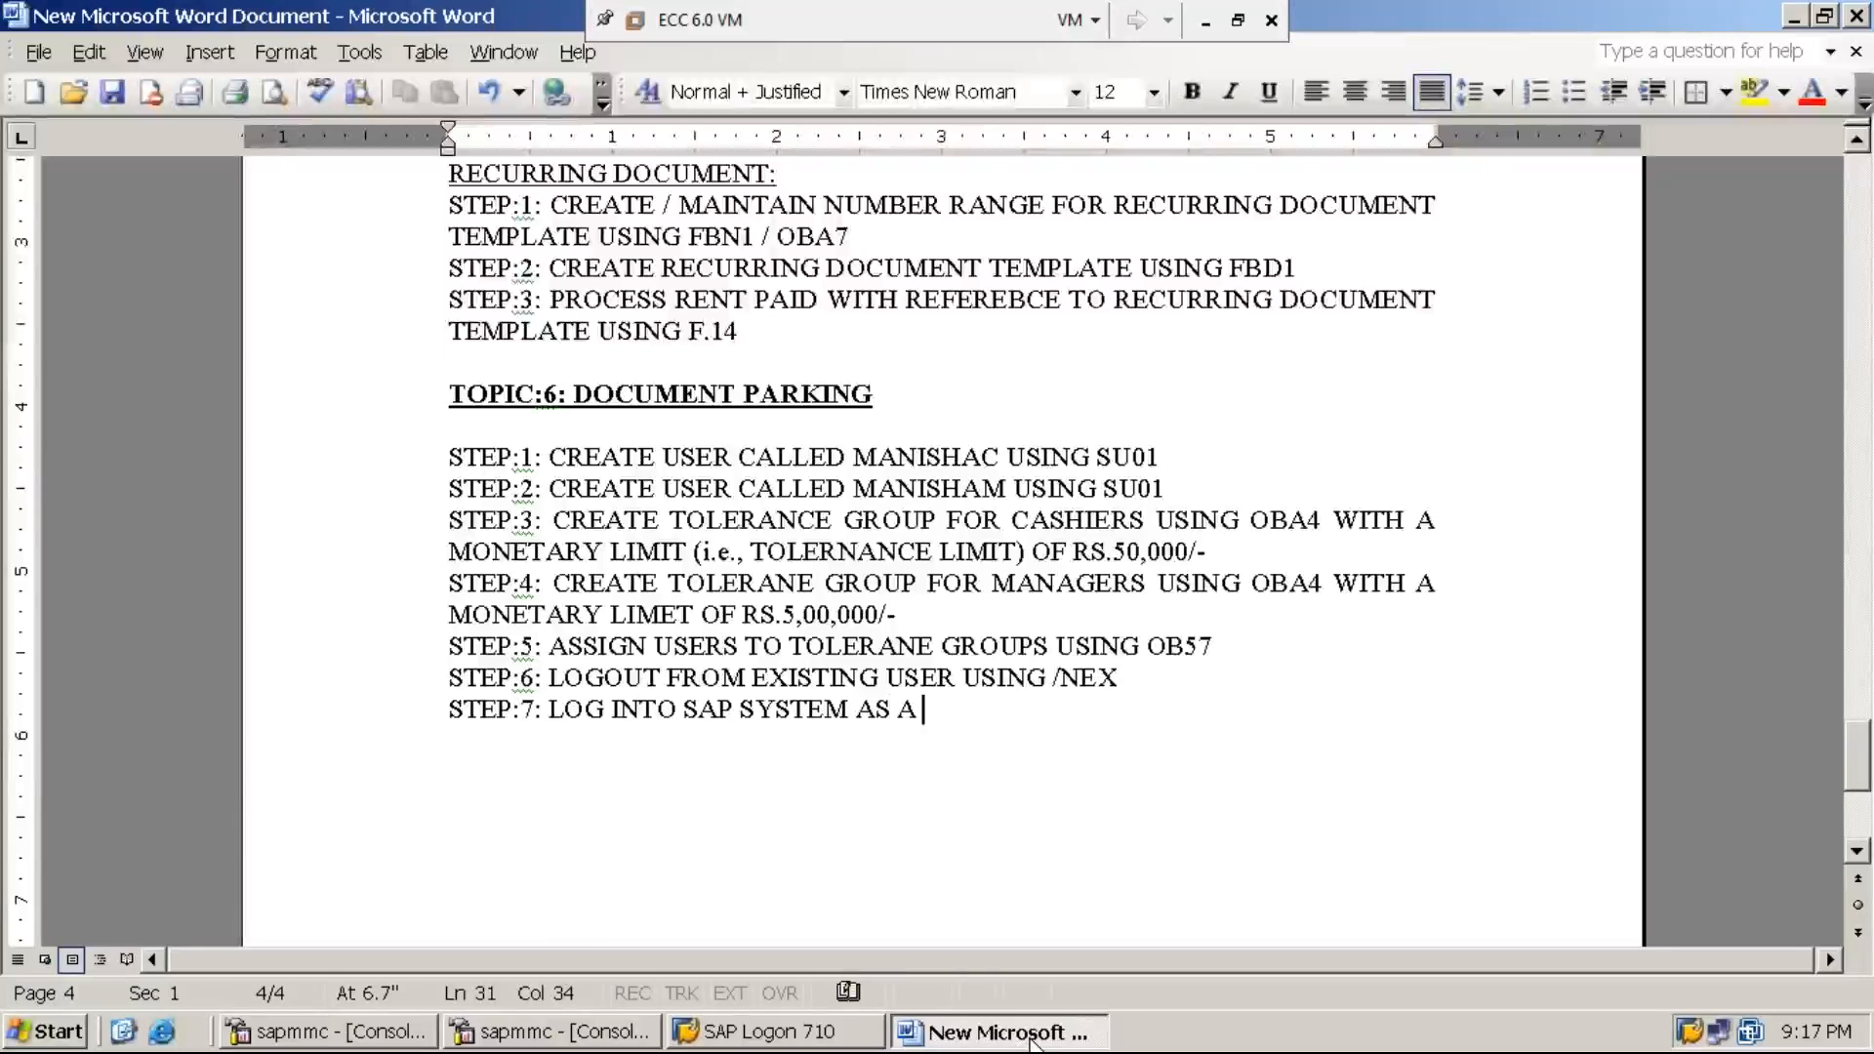
text(CASHIER)
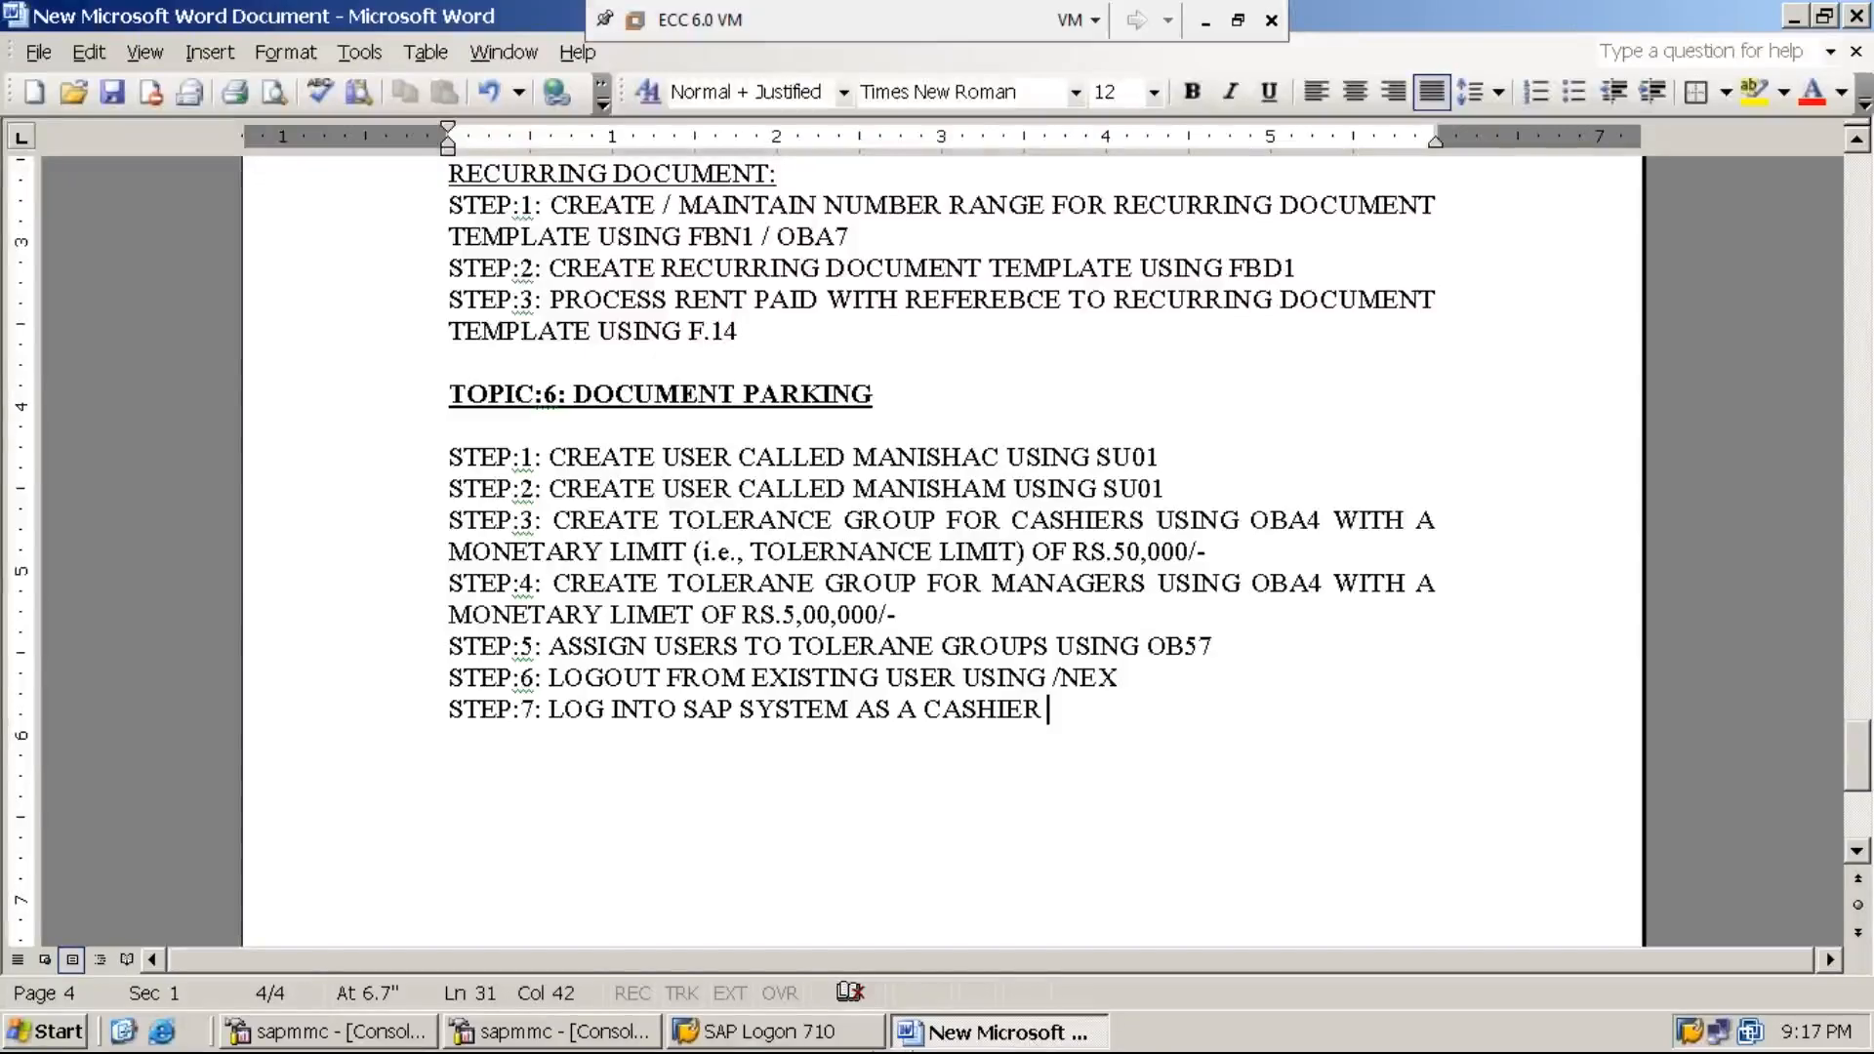
click(777, 1032)
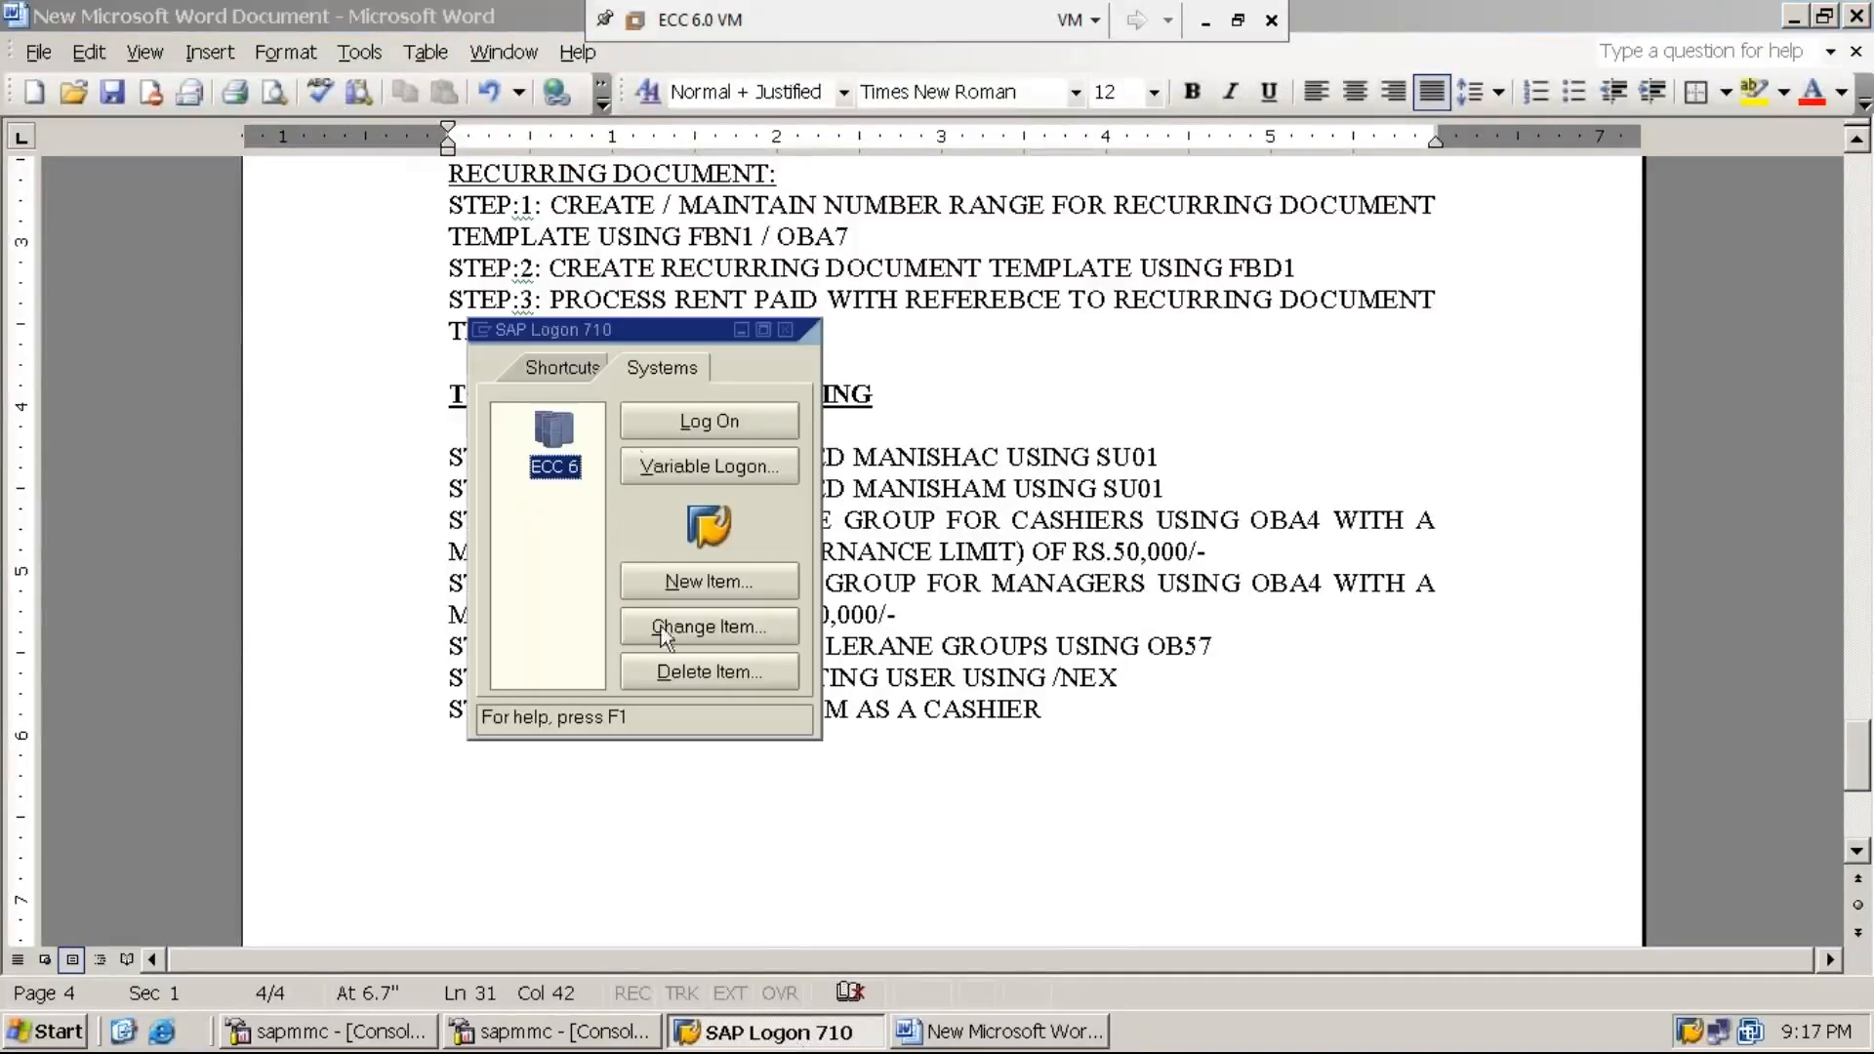
Open the ECC 6 logon and submit the cashier's user name and password for client 800
click(750, 425)
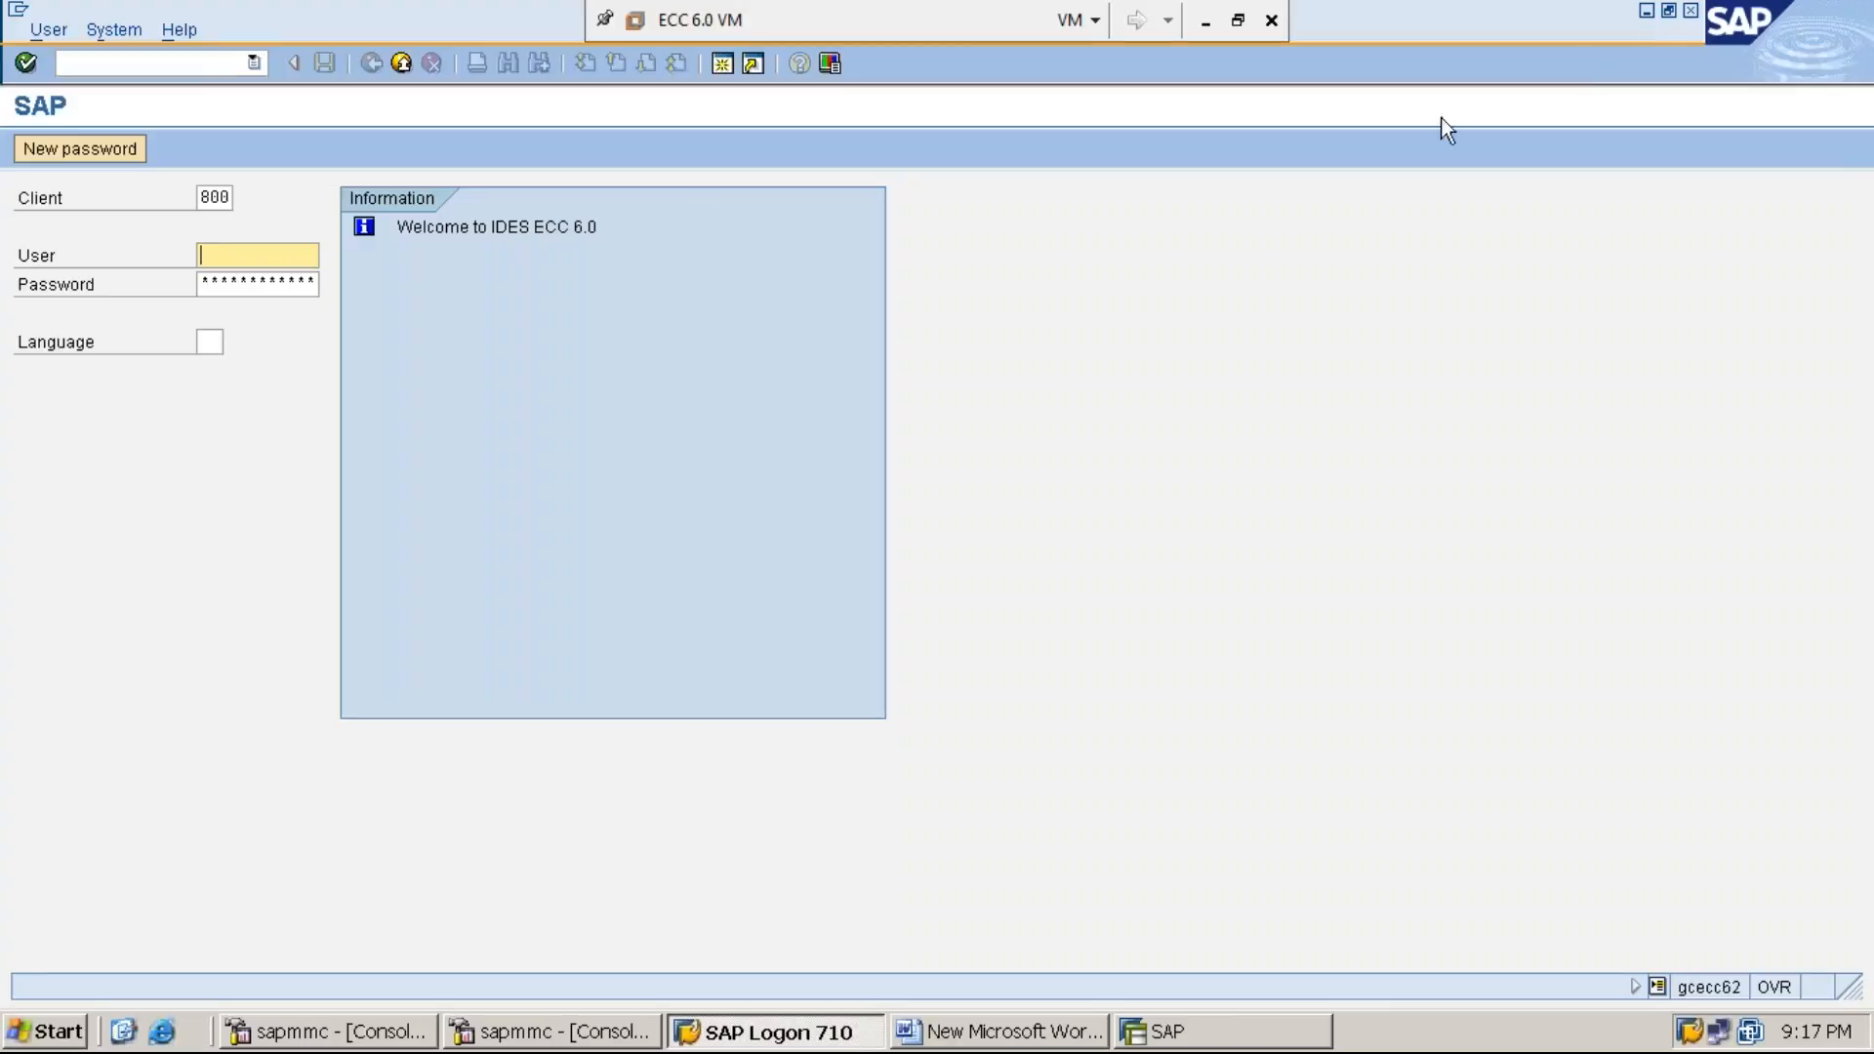
click(1650, 25)
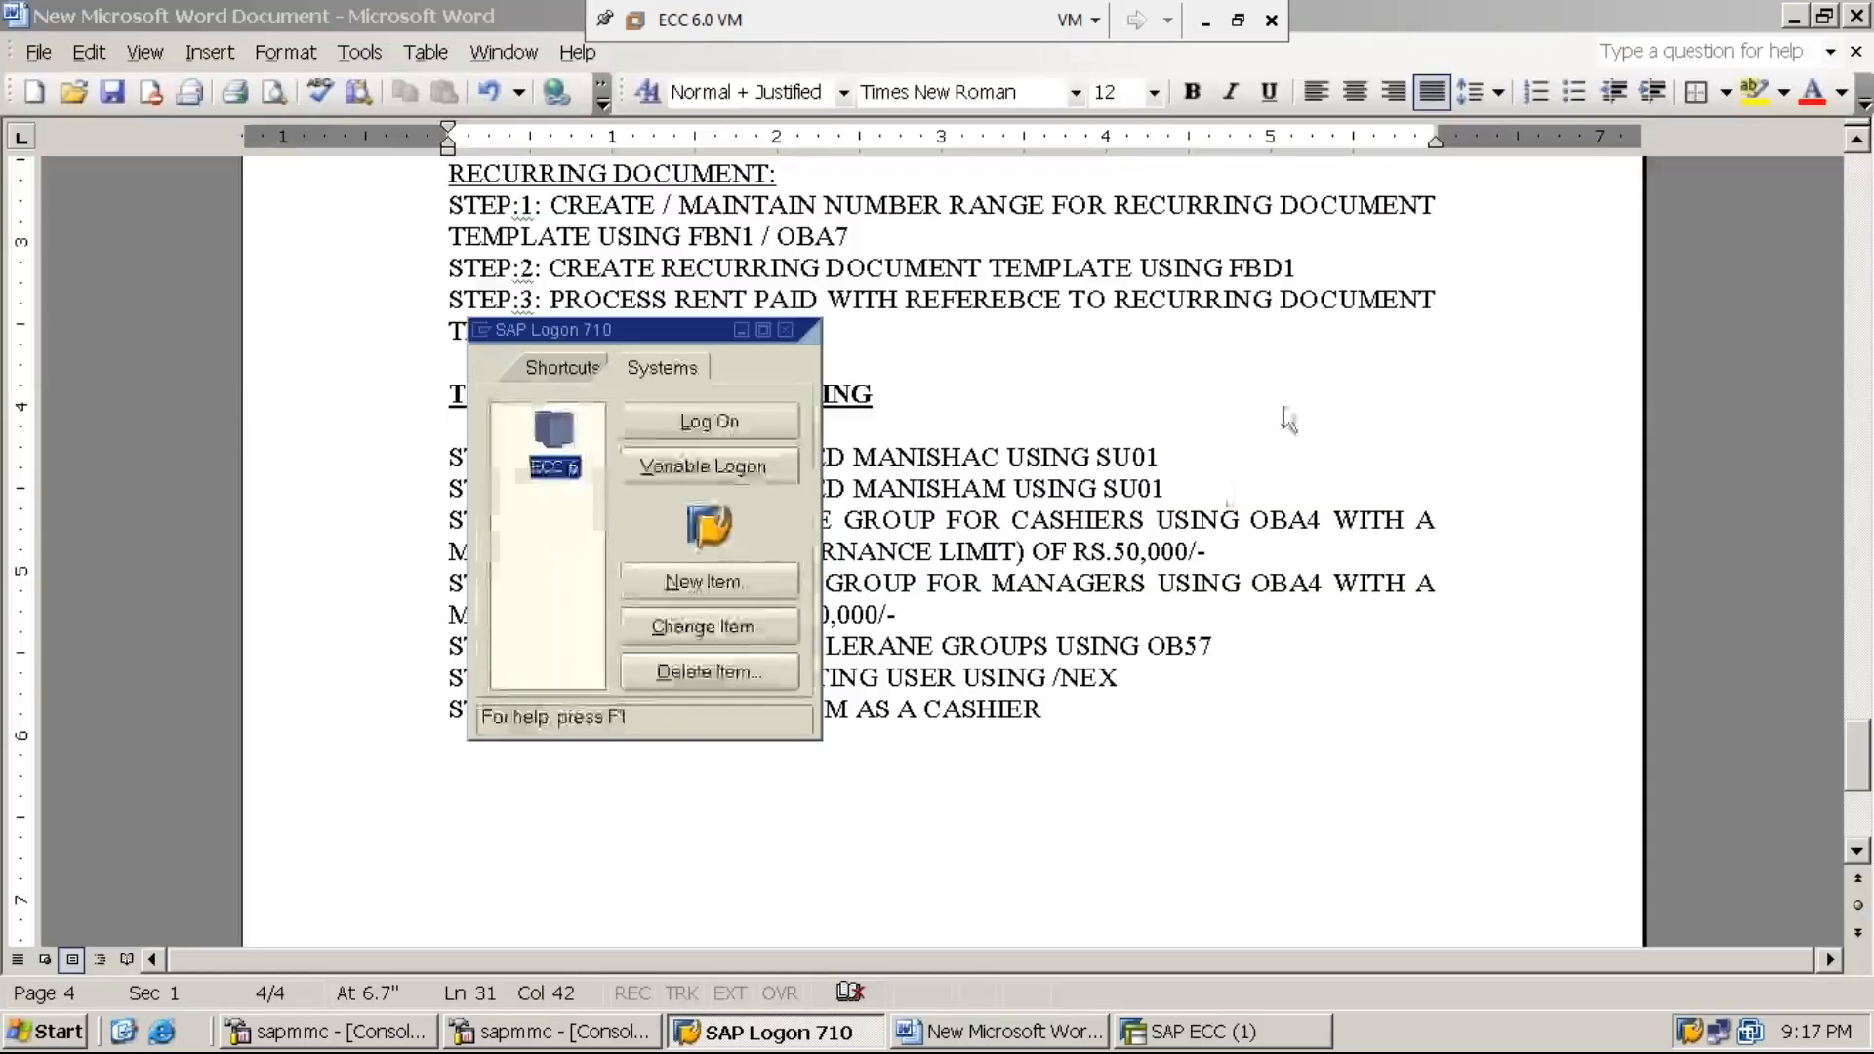
click(1209, 698)
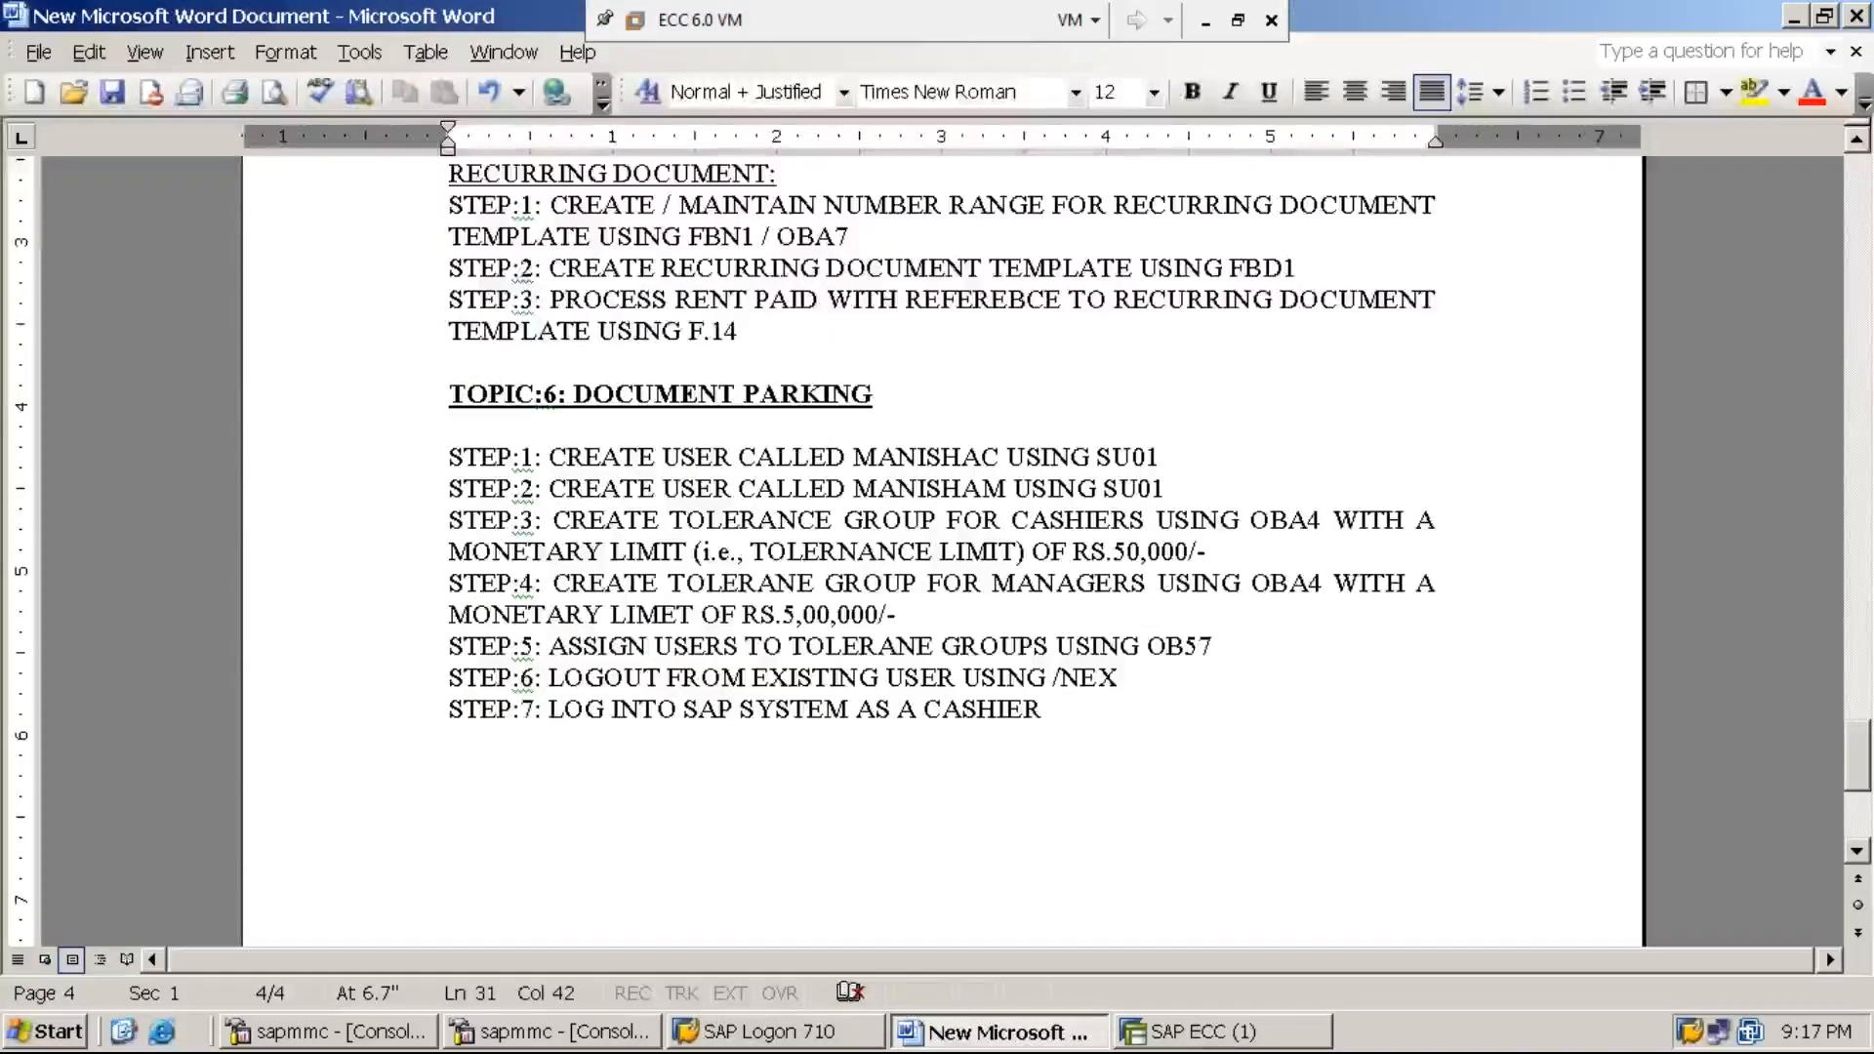
click(1223, 1041)
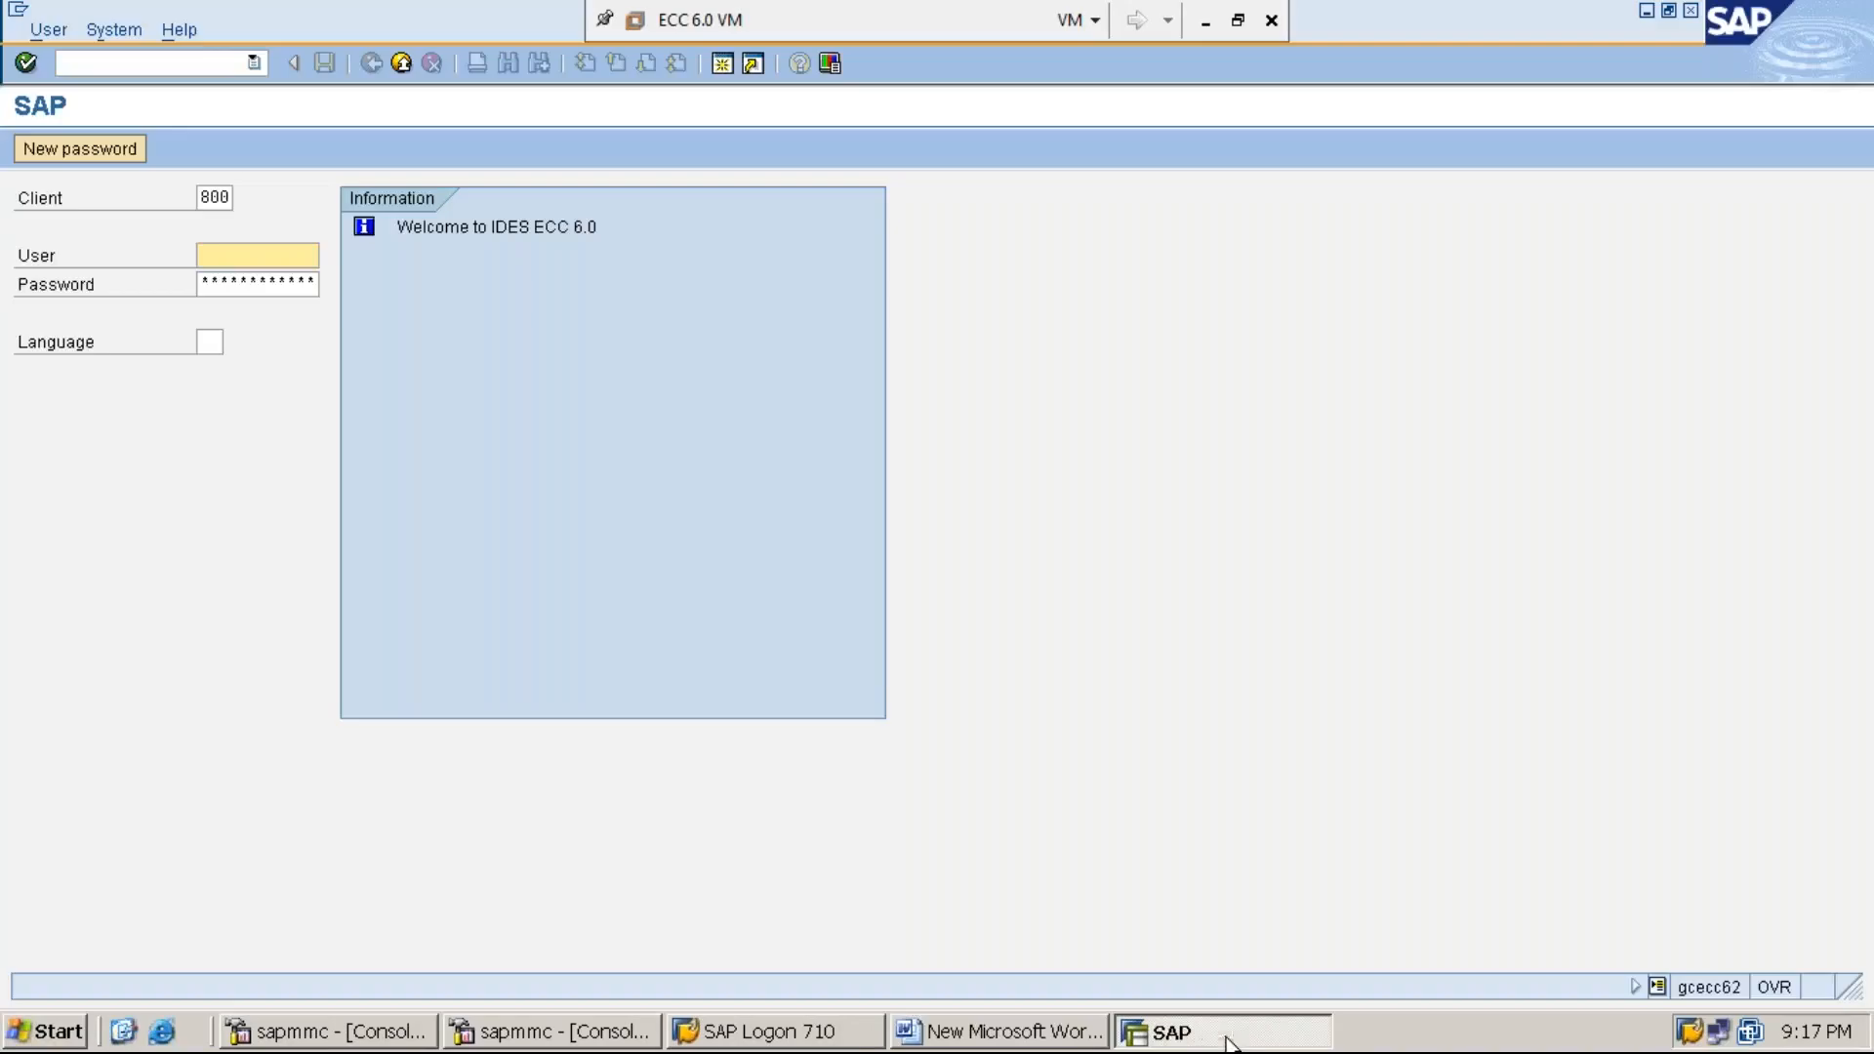
text(M)
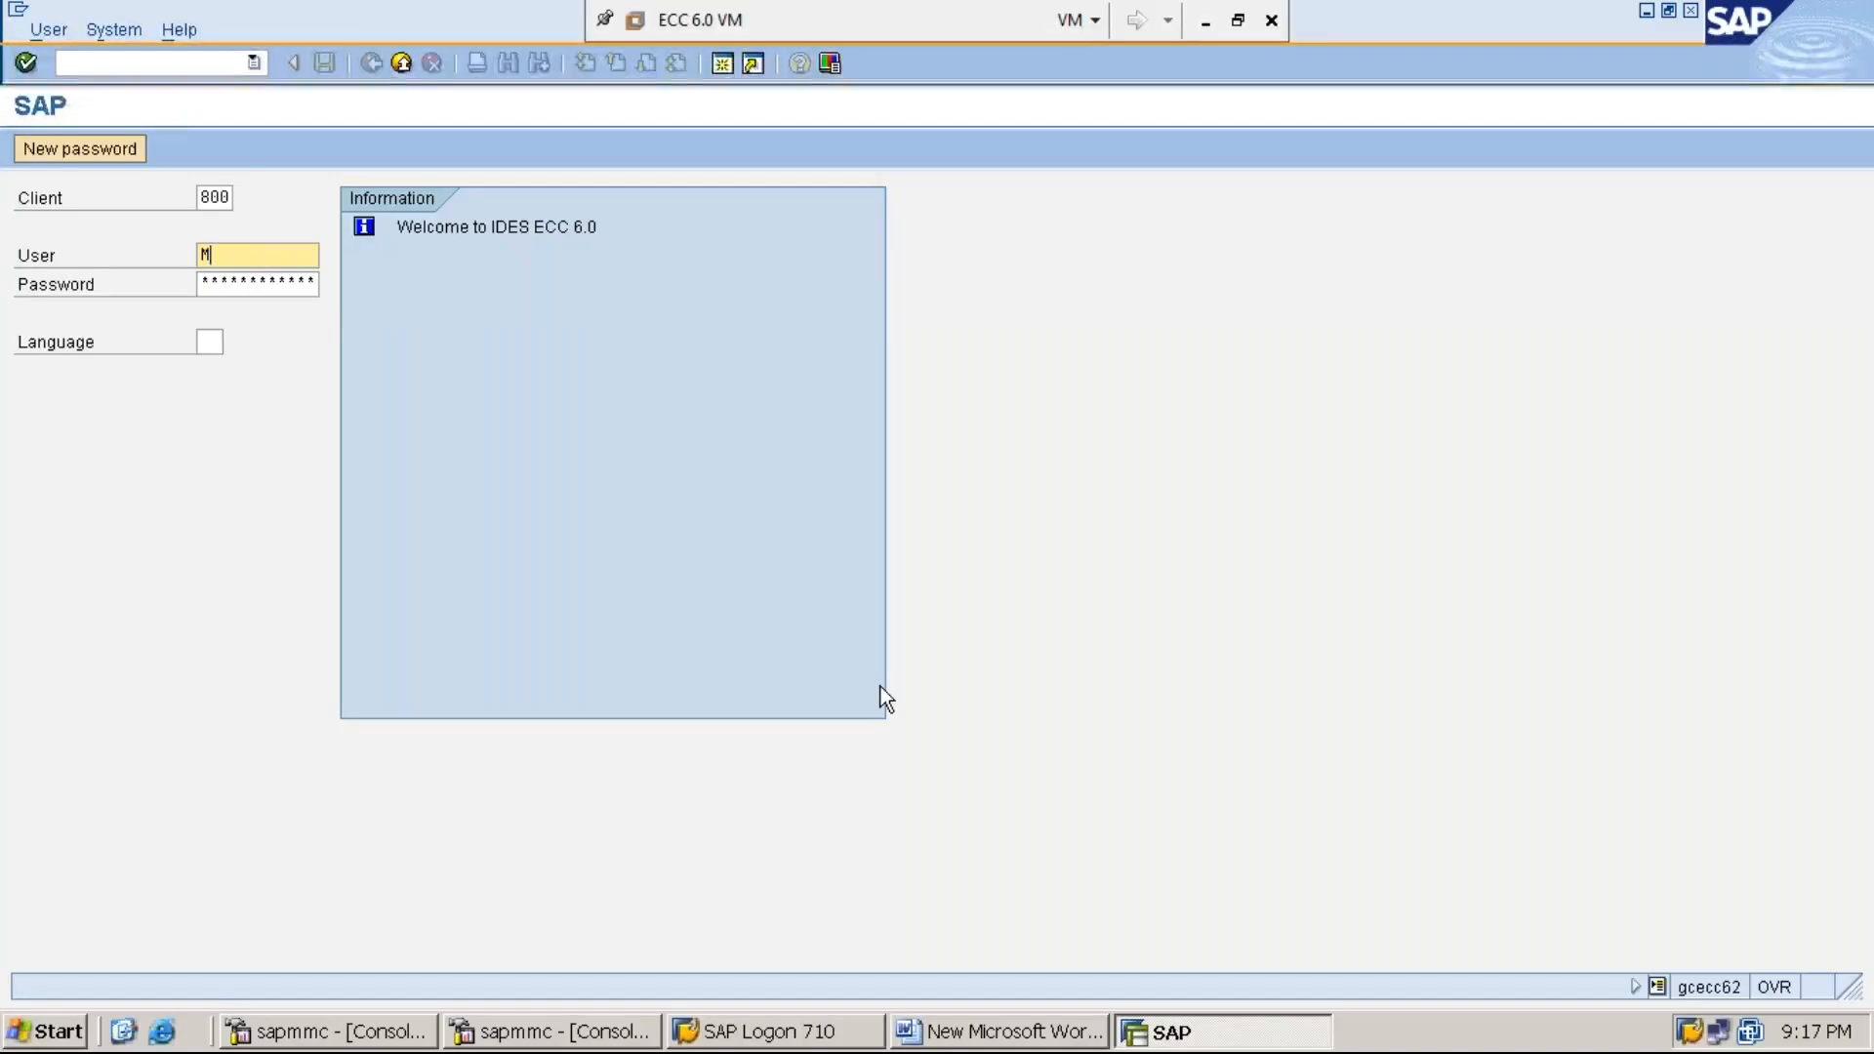
text(ANISHAC)
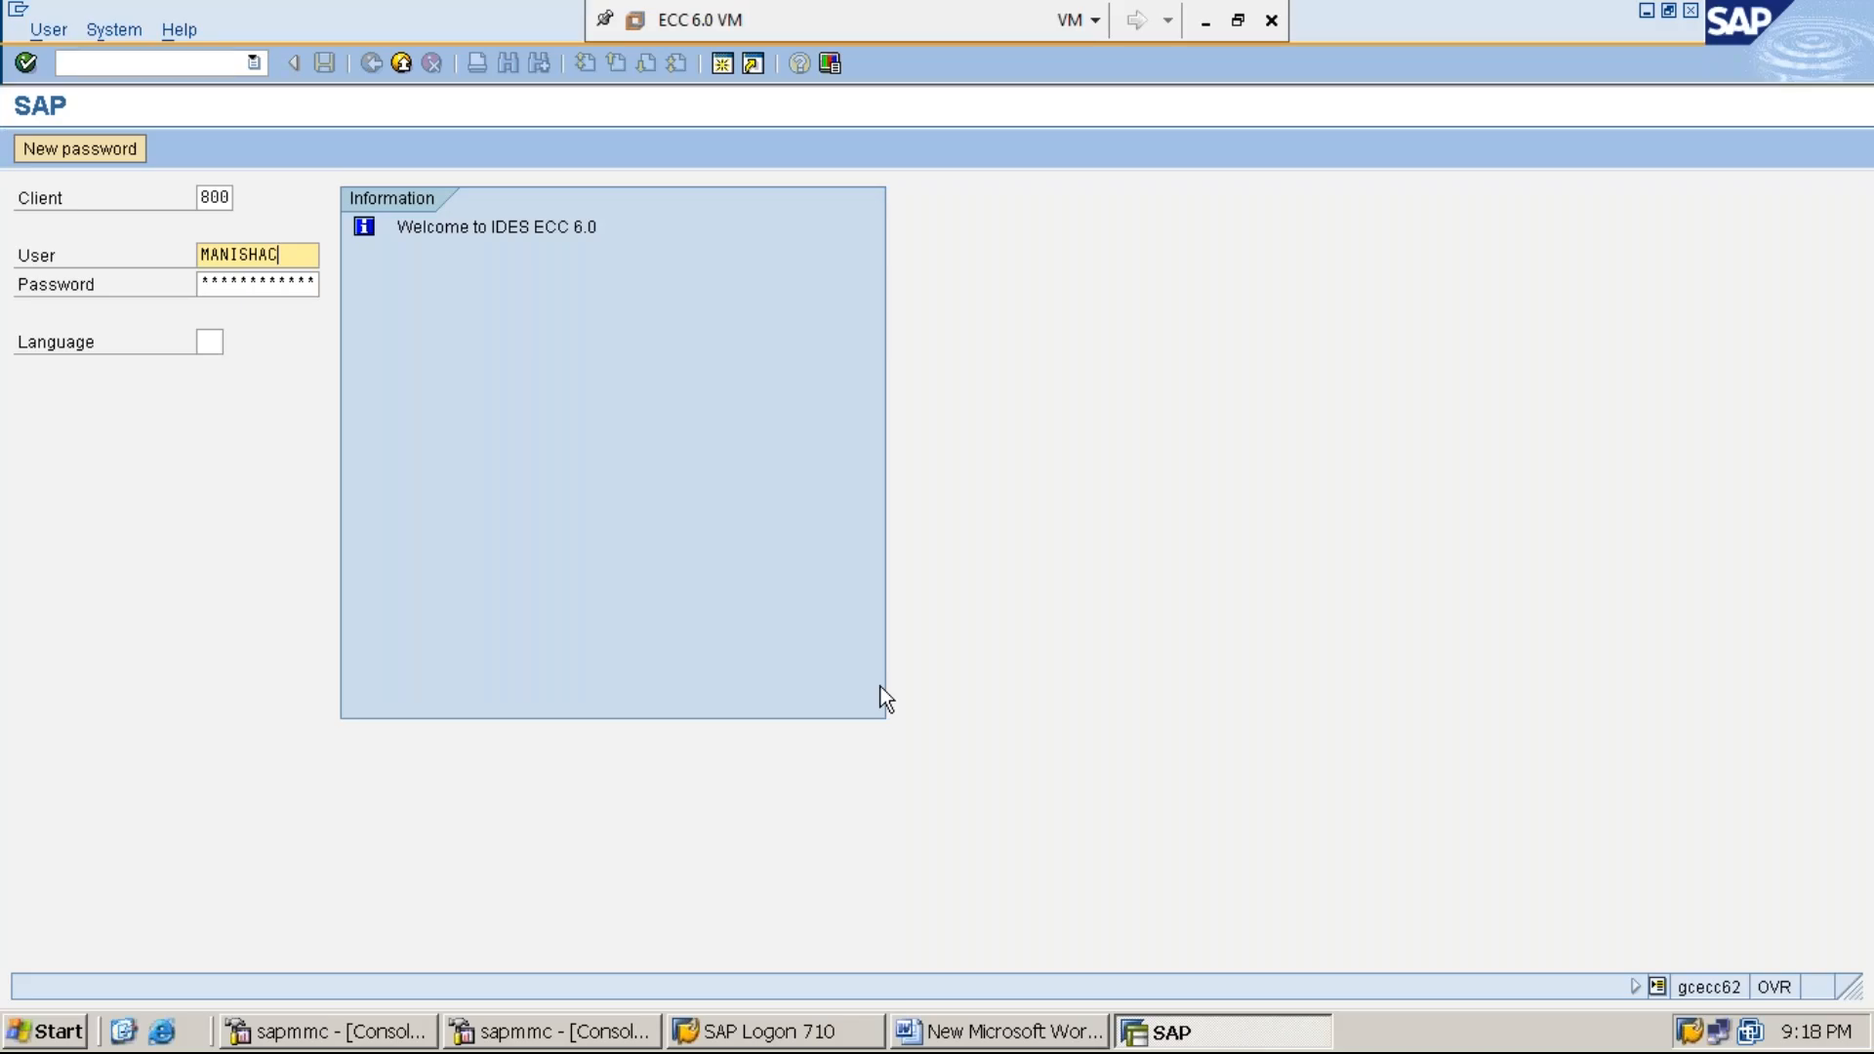
key(Tab)
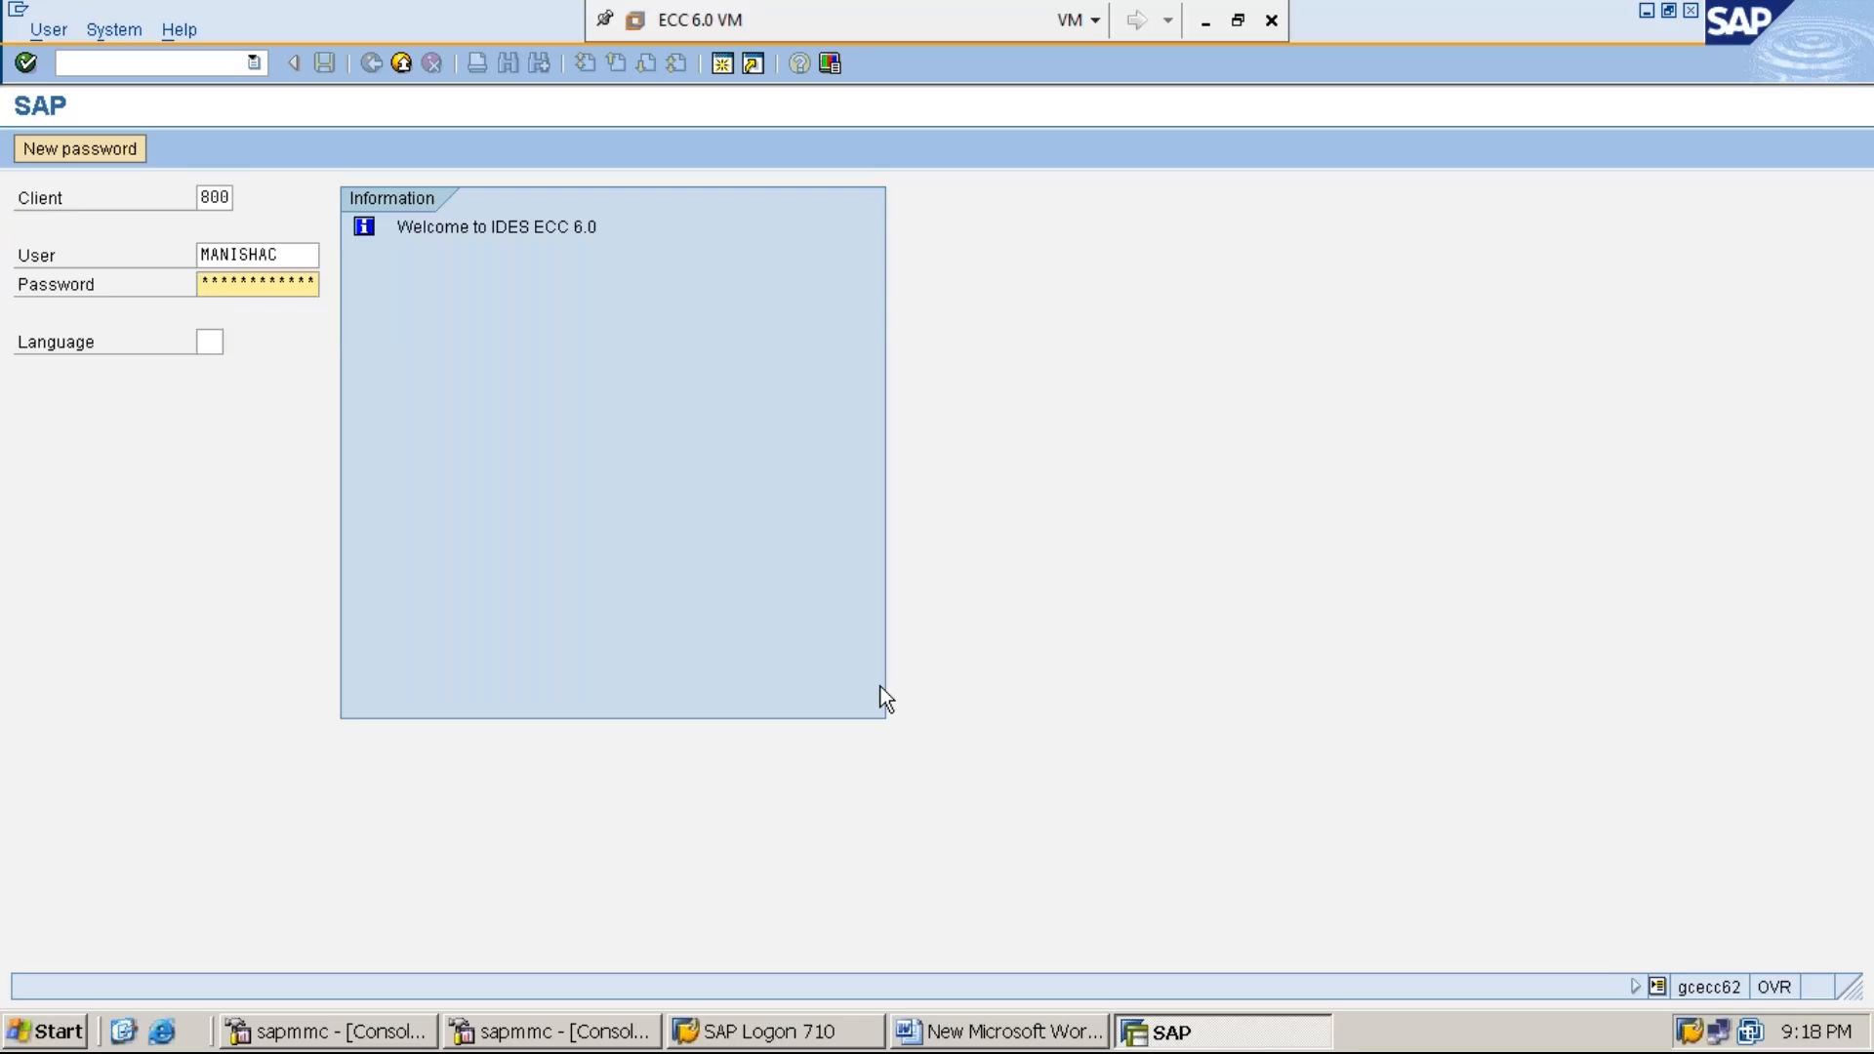
text(**)
key(Return)
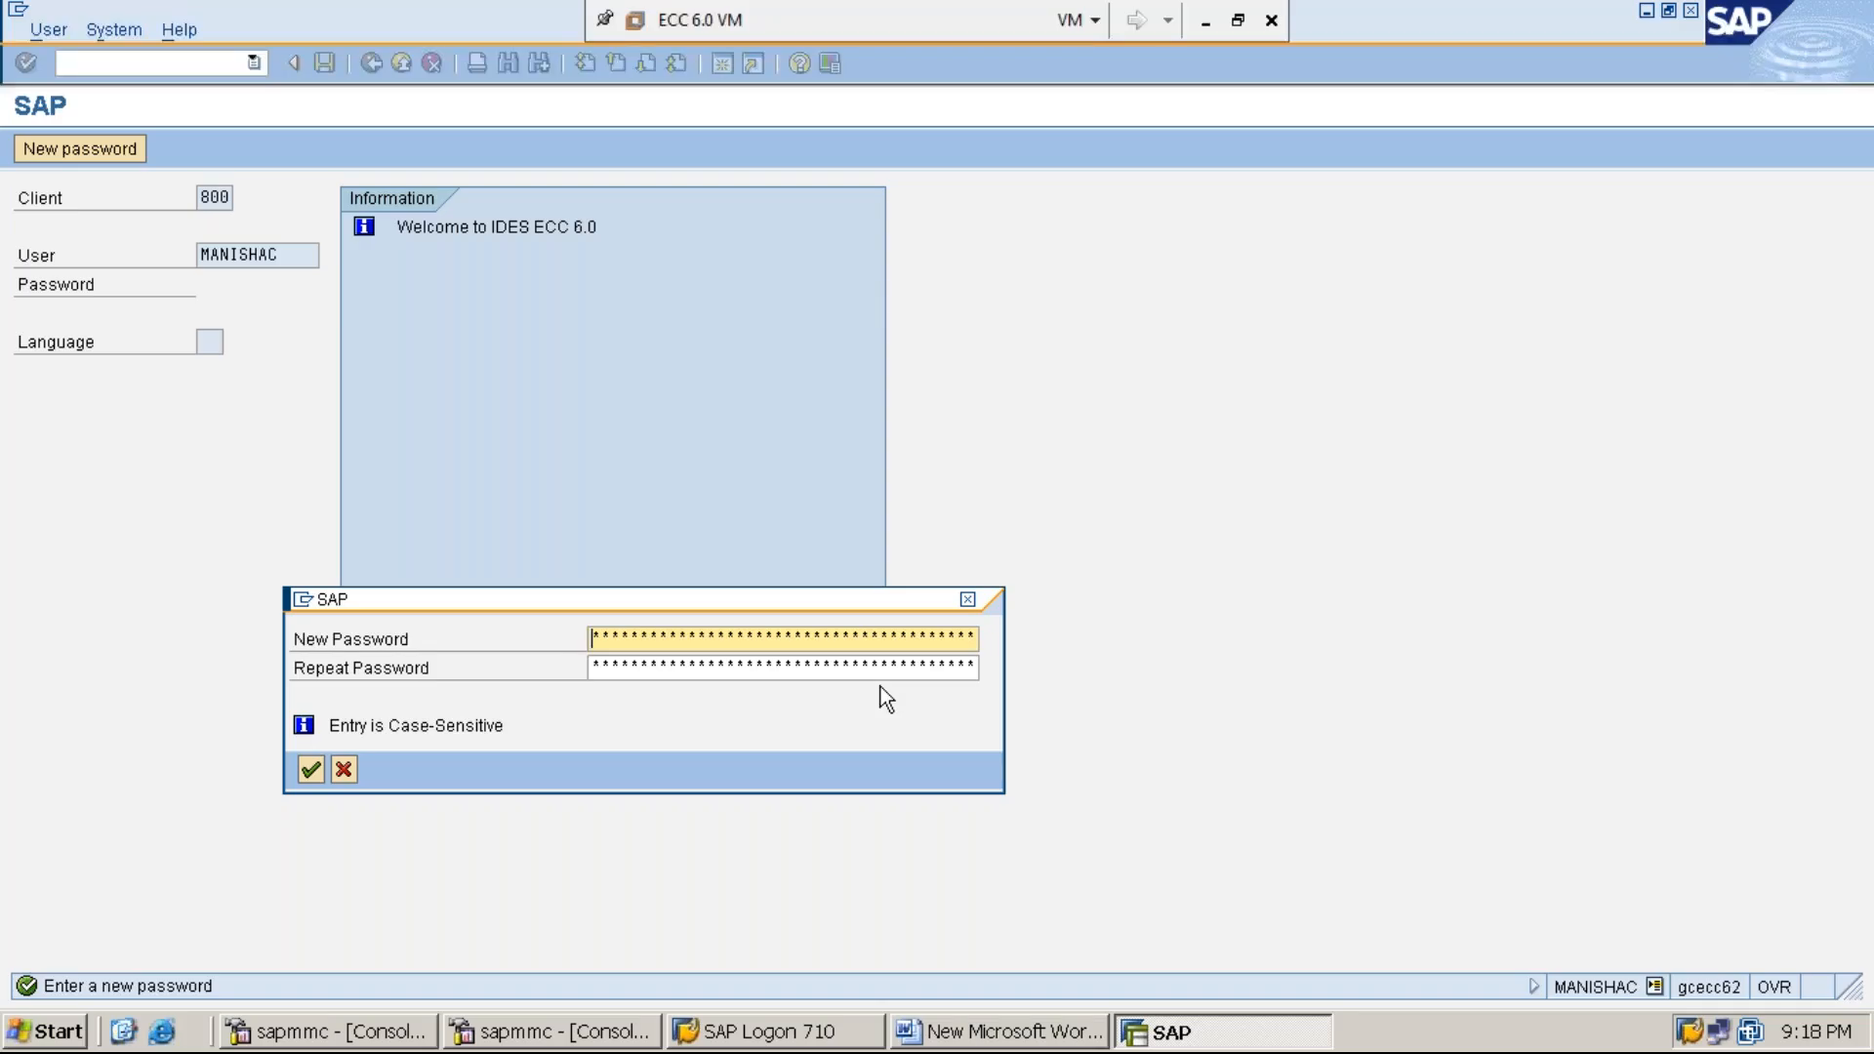
Enter and repeat the cashier's new password, confirm it, and continue past the notice
text(**********)
key(Tab)
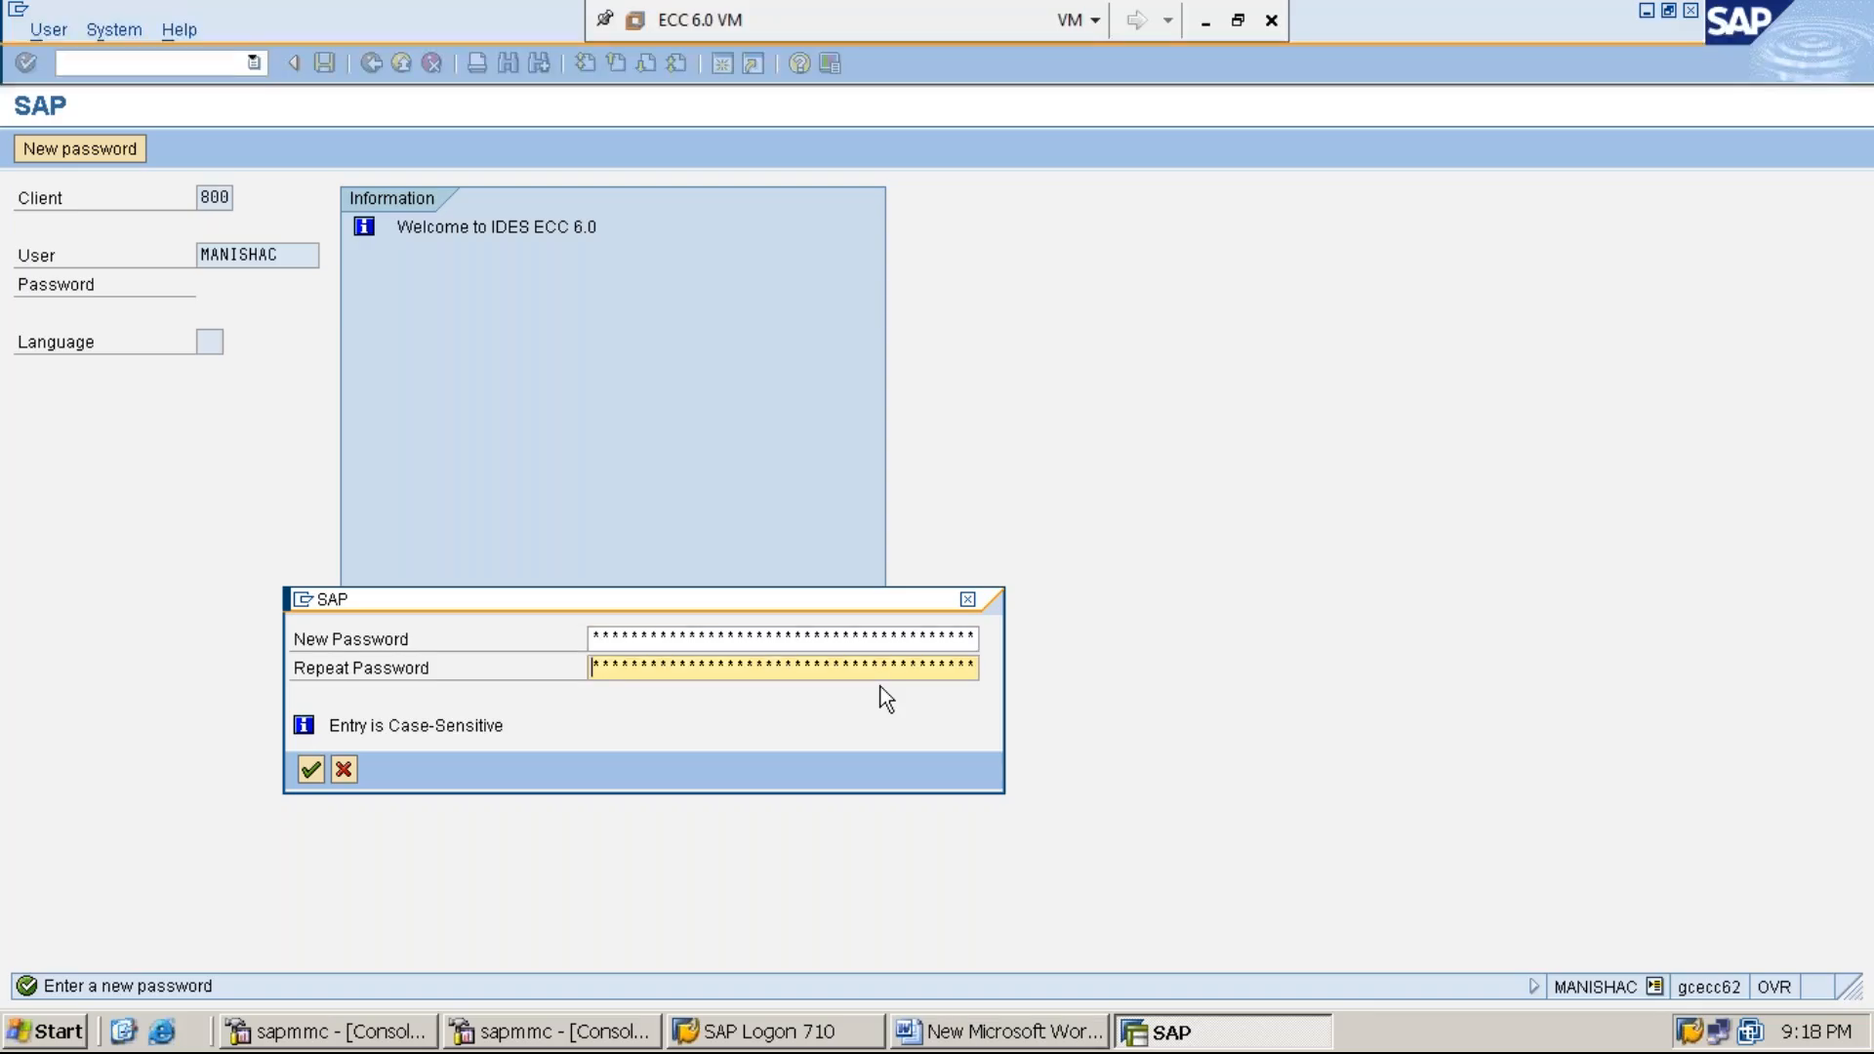
text(**********)
key(Return)
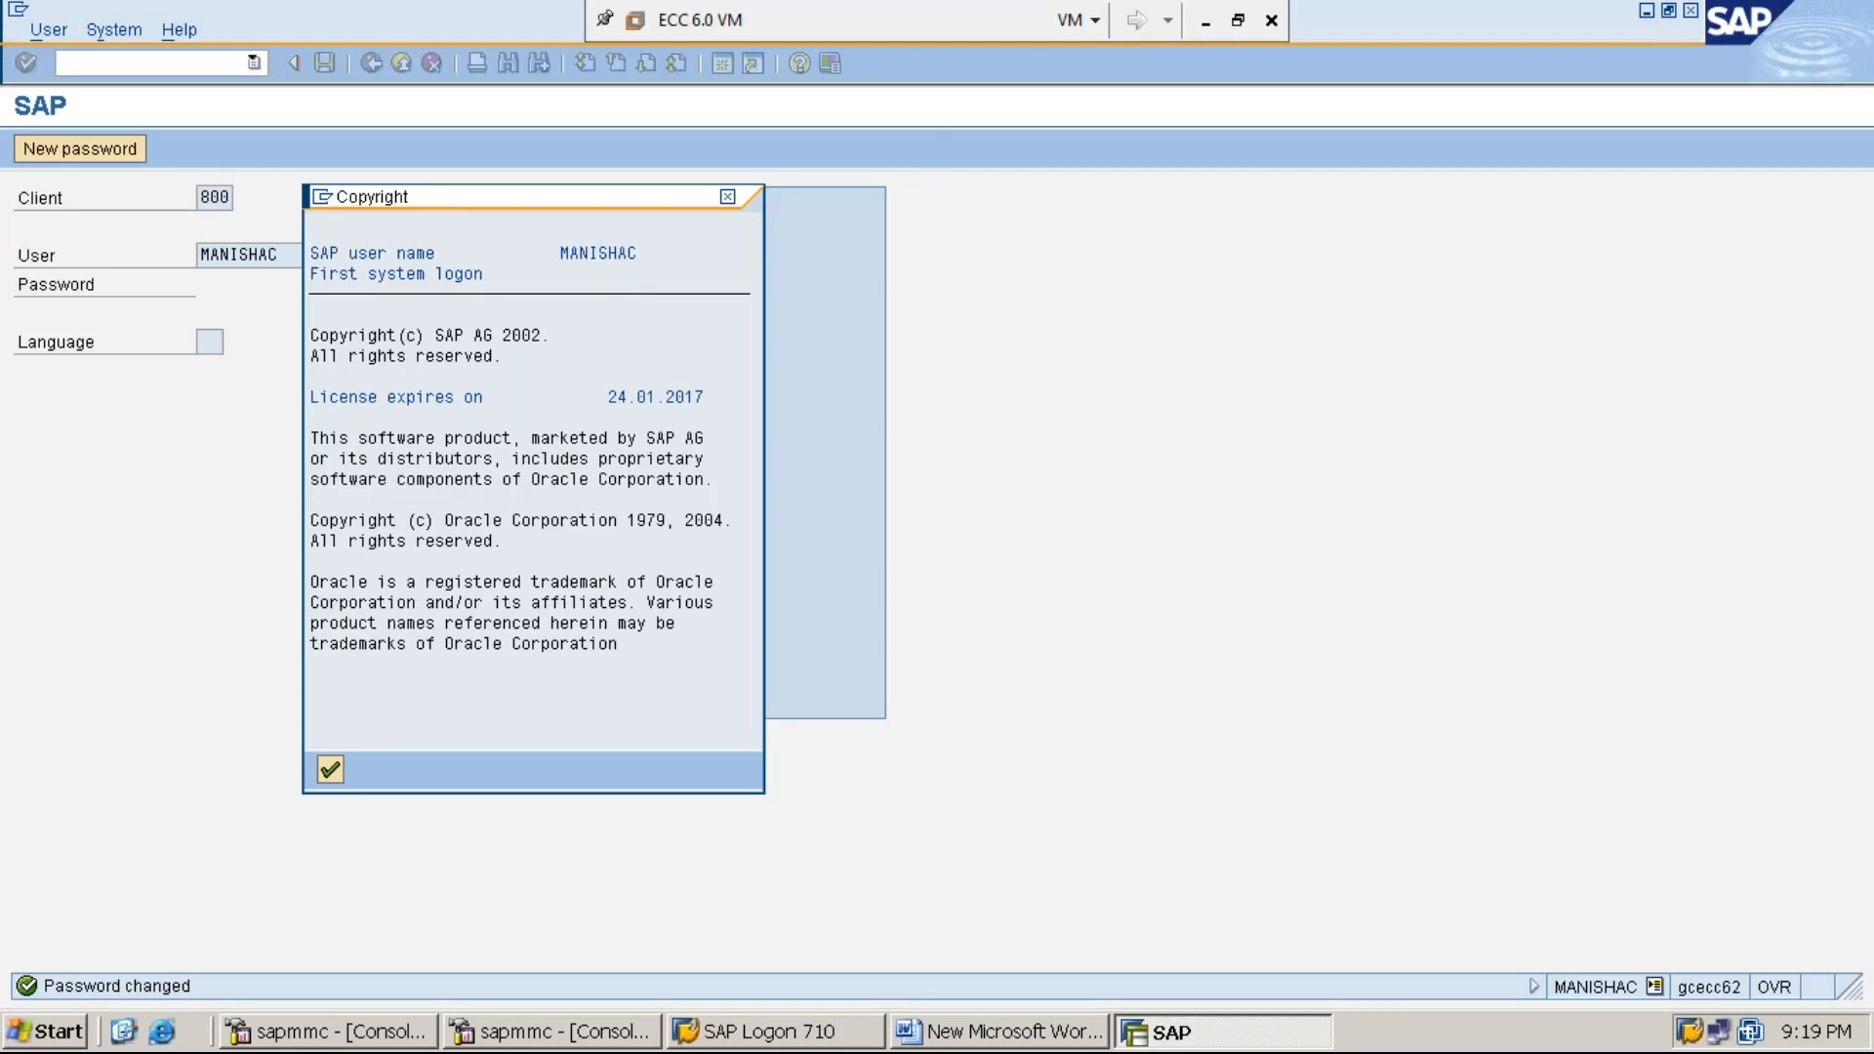
key(Return)
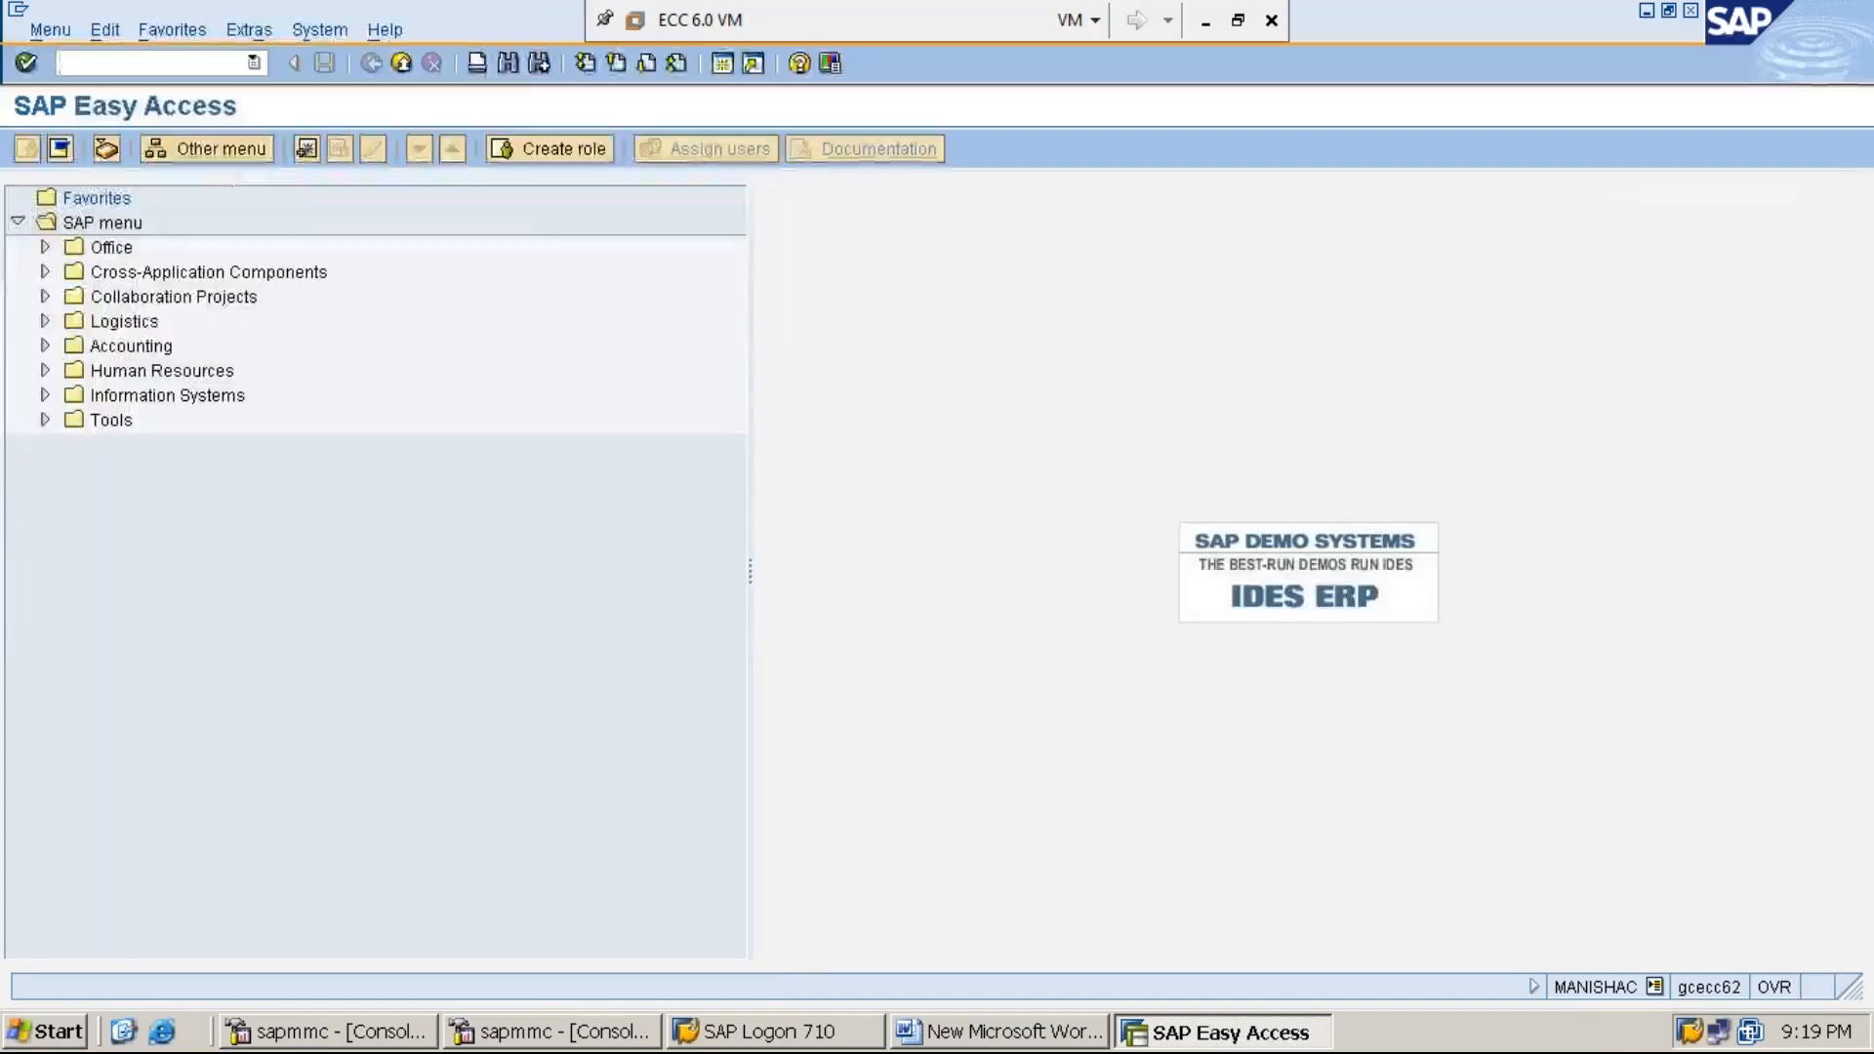
View the status bar system details to confirm the cashier user is logged on, then close them
click(1655, 989)
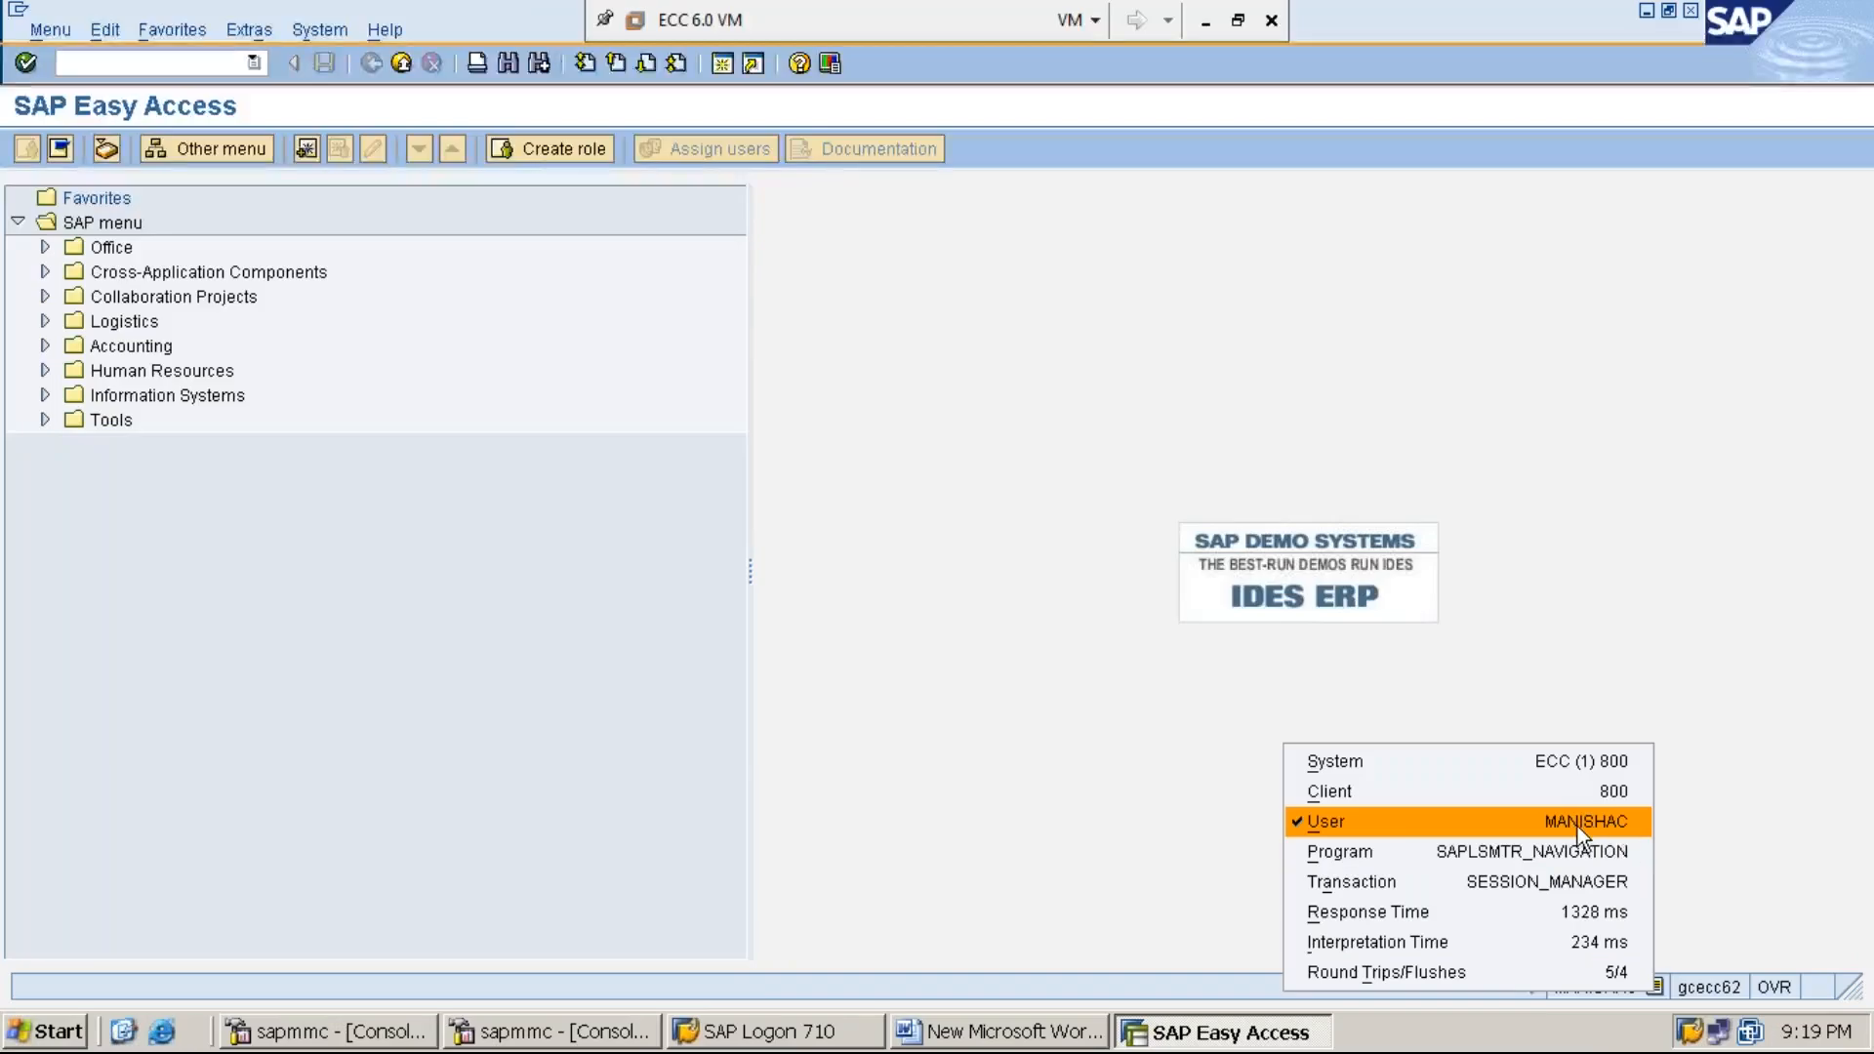
click(1721, 872)
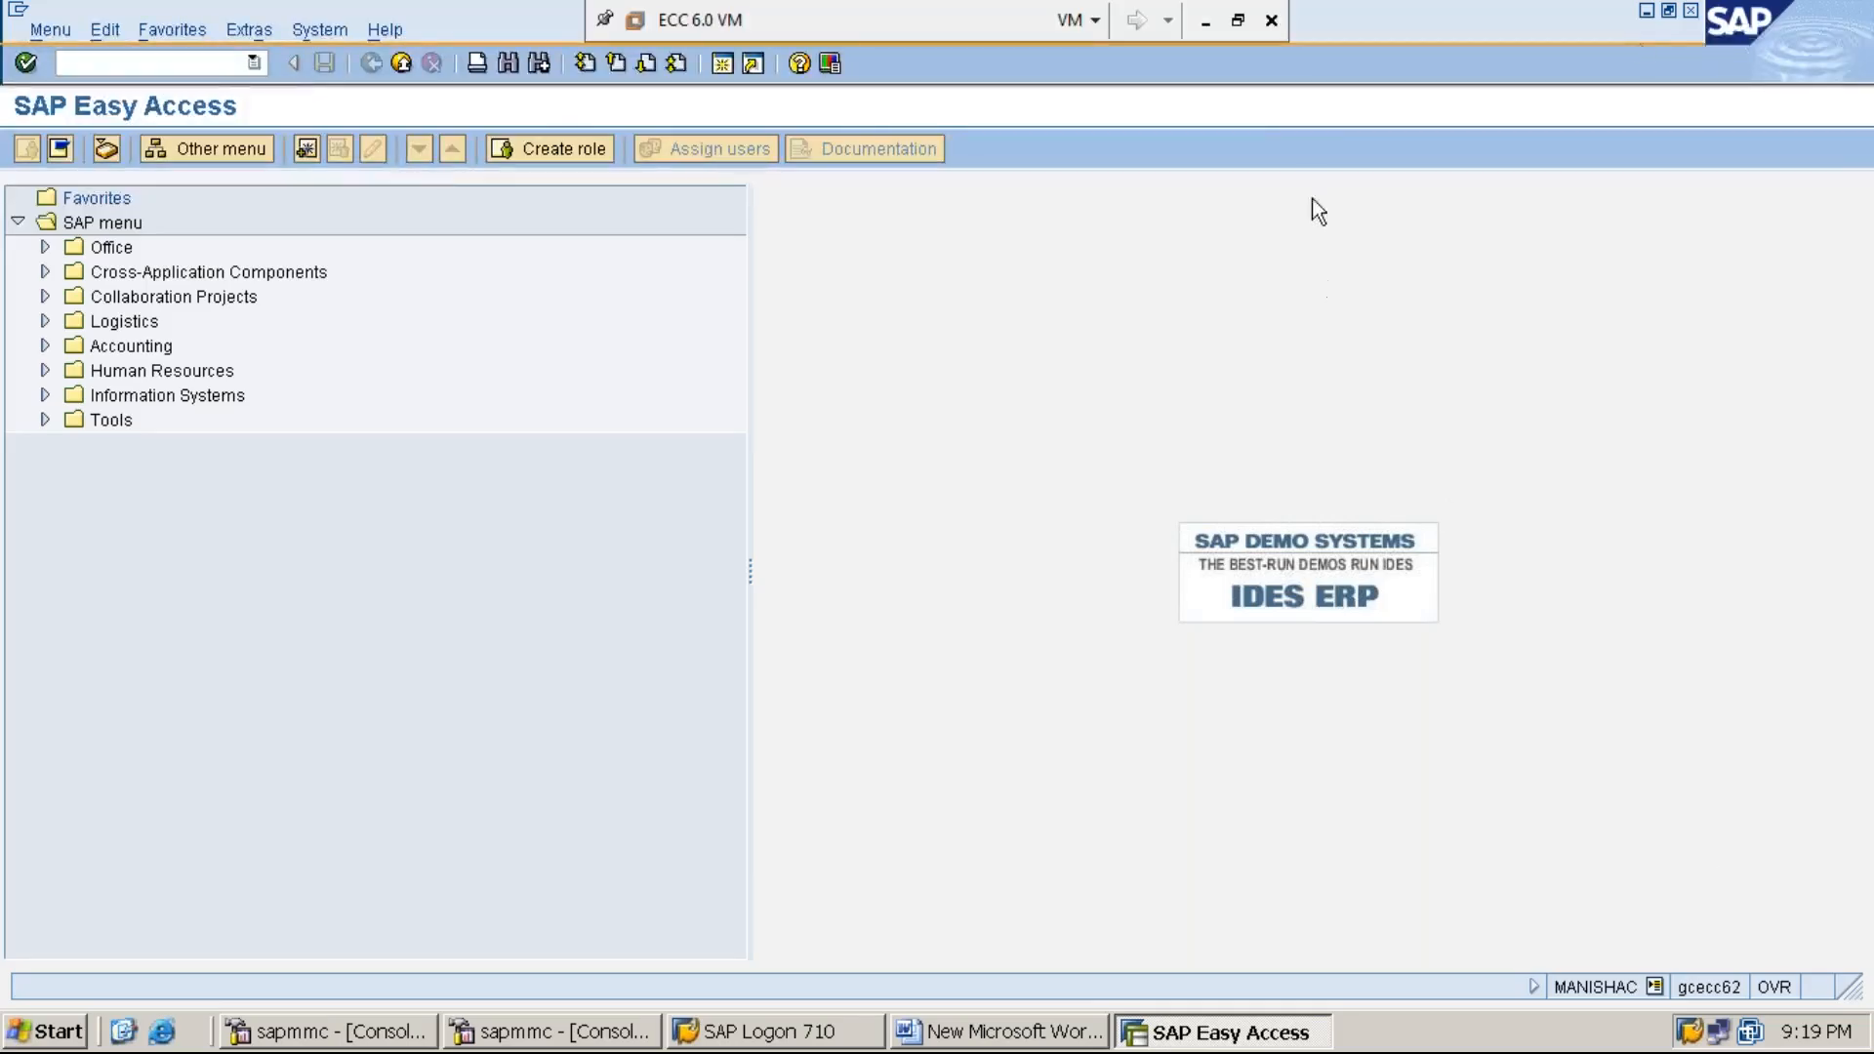
Add 'STEP:8: PROCESS RENT PAID OF RS.22,000/- USING F-02' to the Word notes
click(1648, 12)
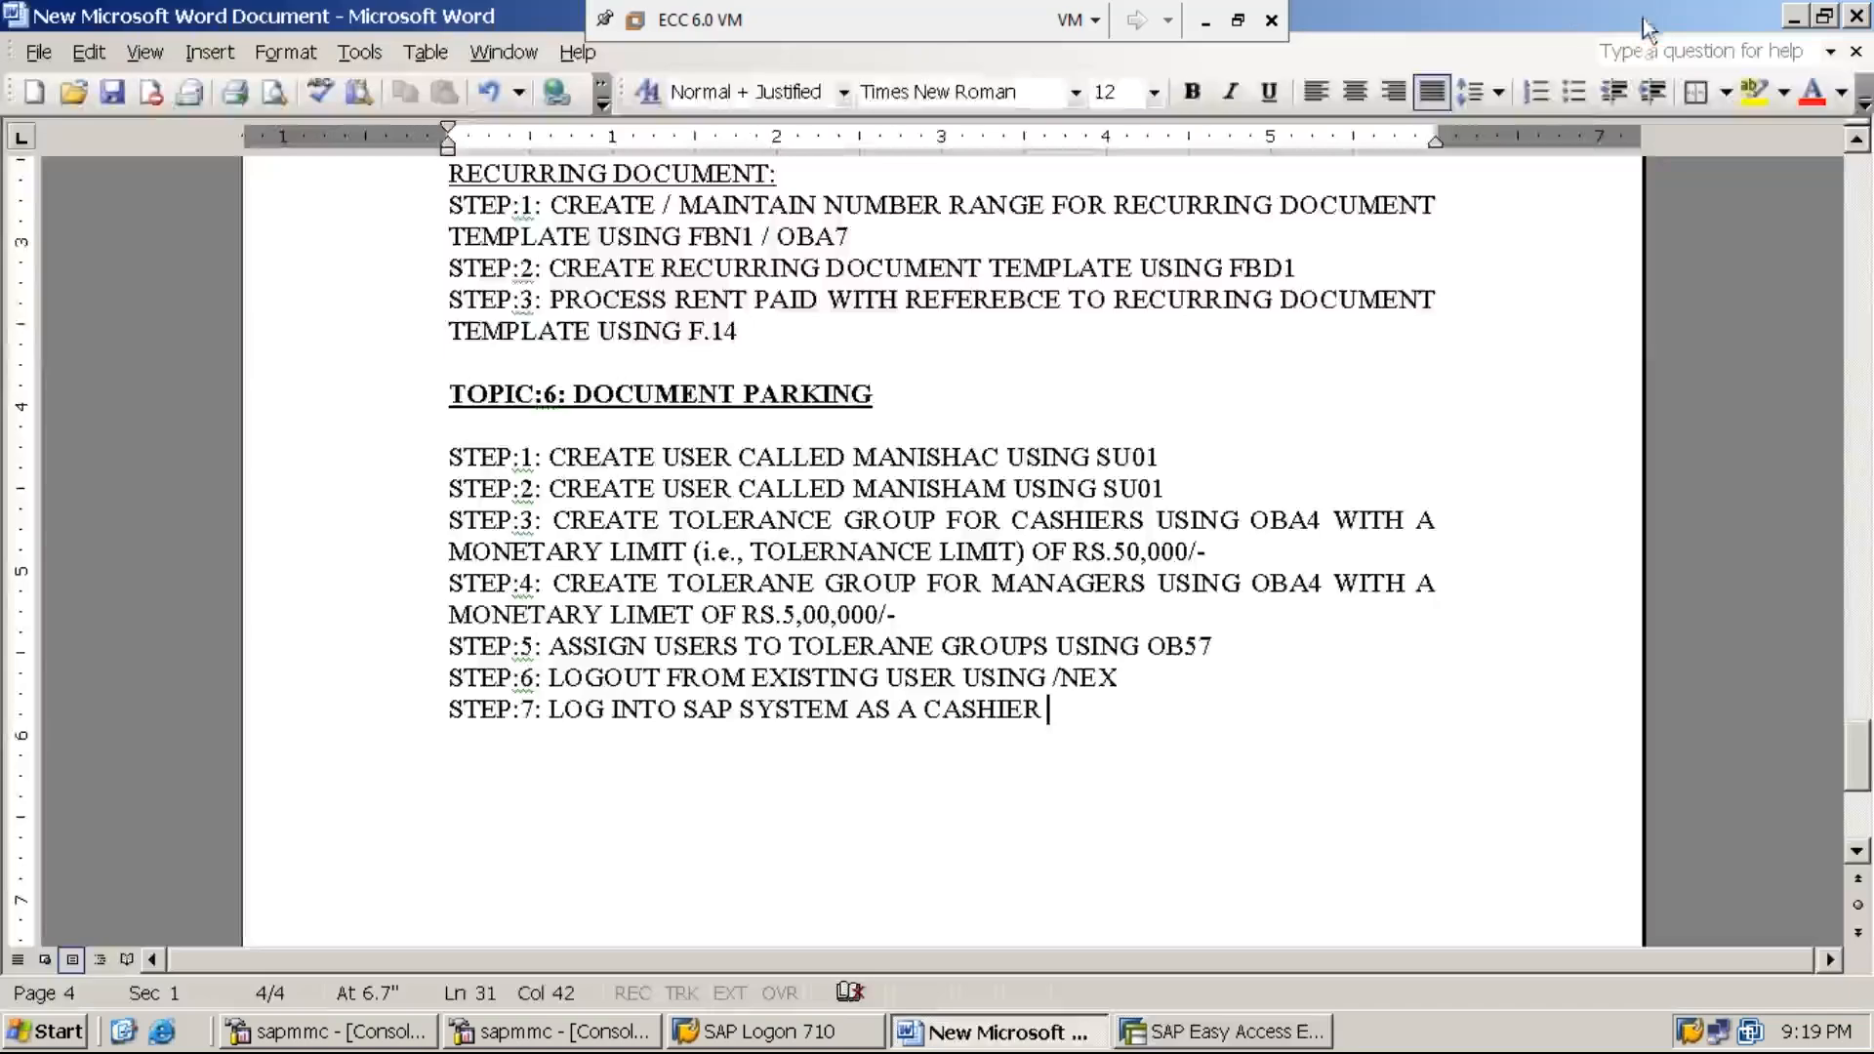
key(Return)
text(step:8)
key(BackSpace)
key(BackSpace)
key(BackSpace)
key(BackSpace)
key(BackSpace)
text(TEP:8: )
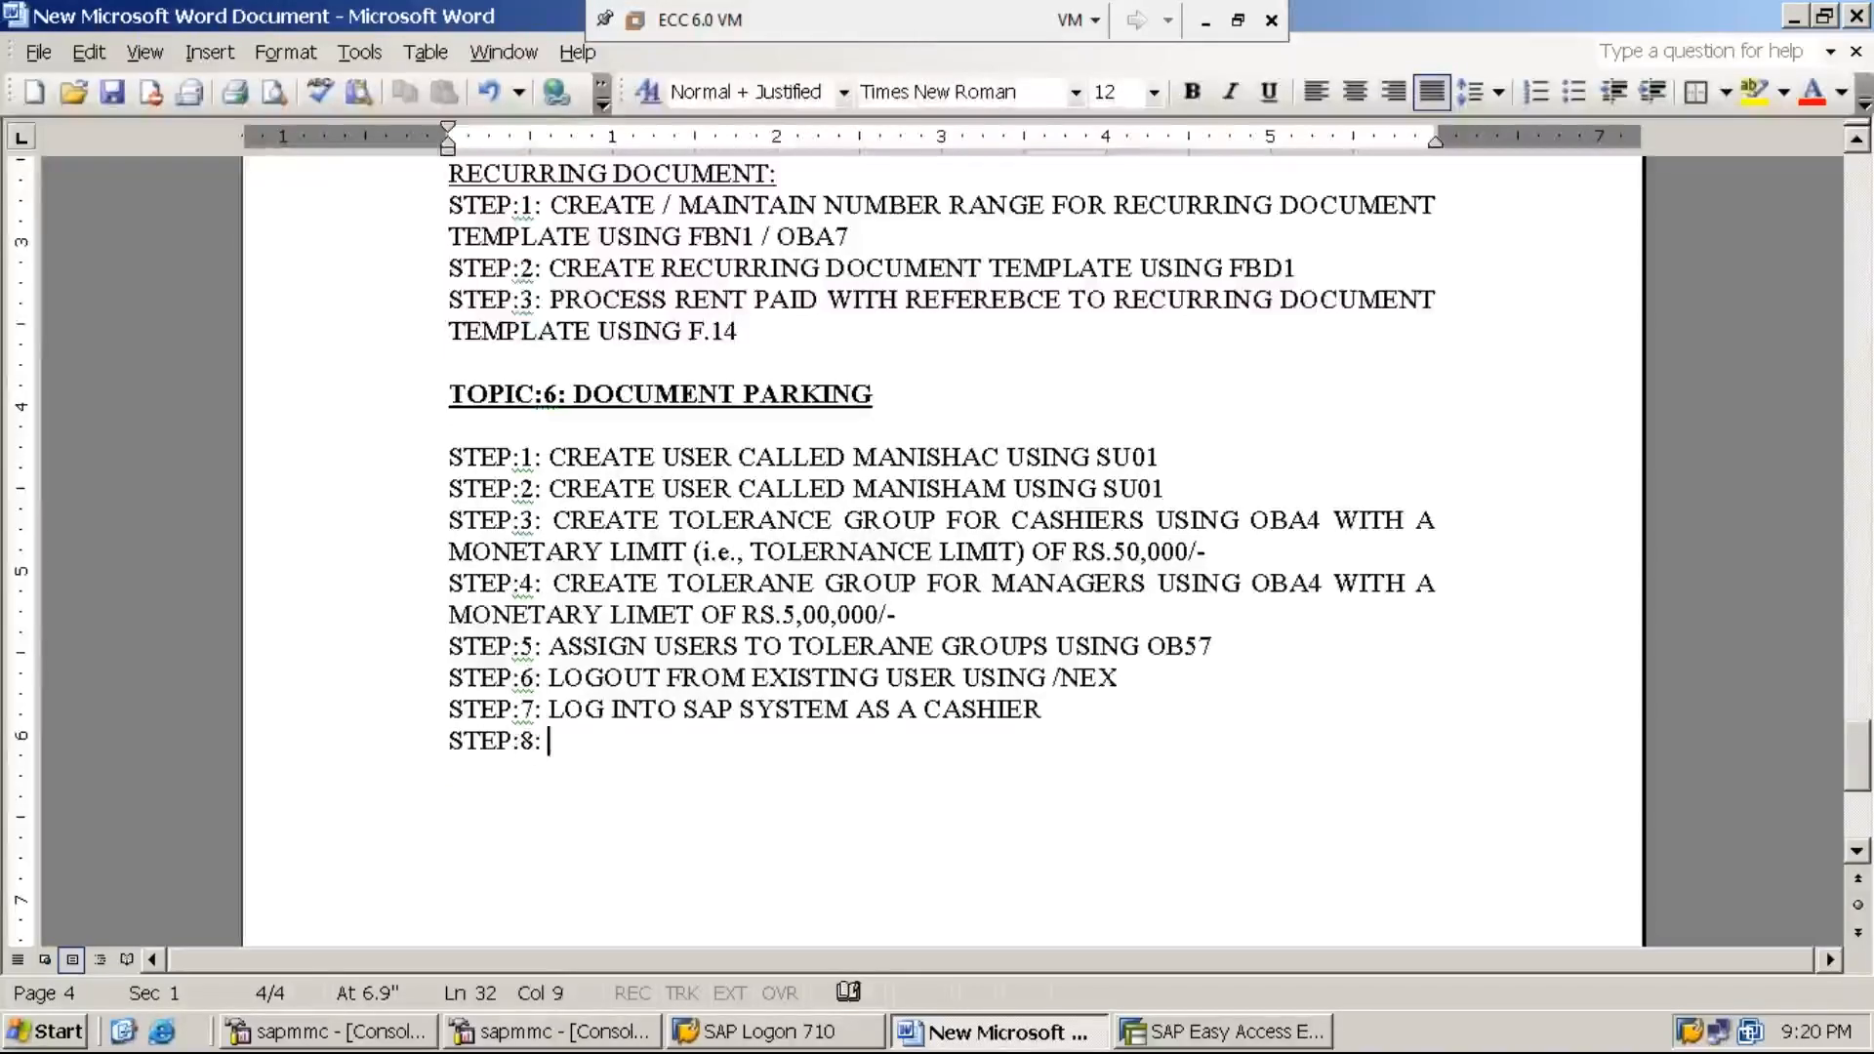
text(PROCESS RENT)
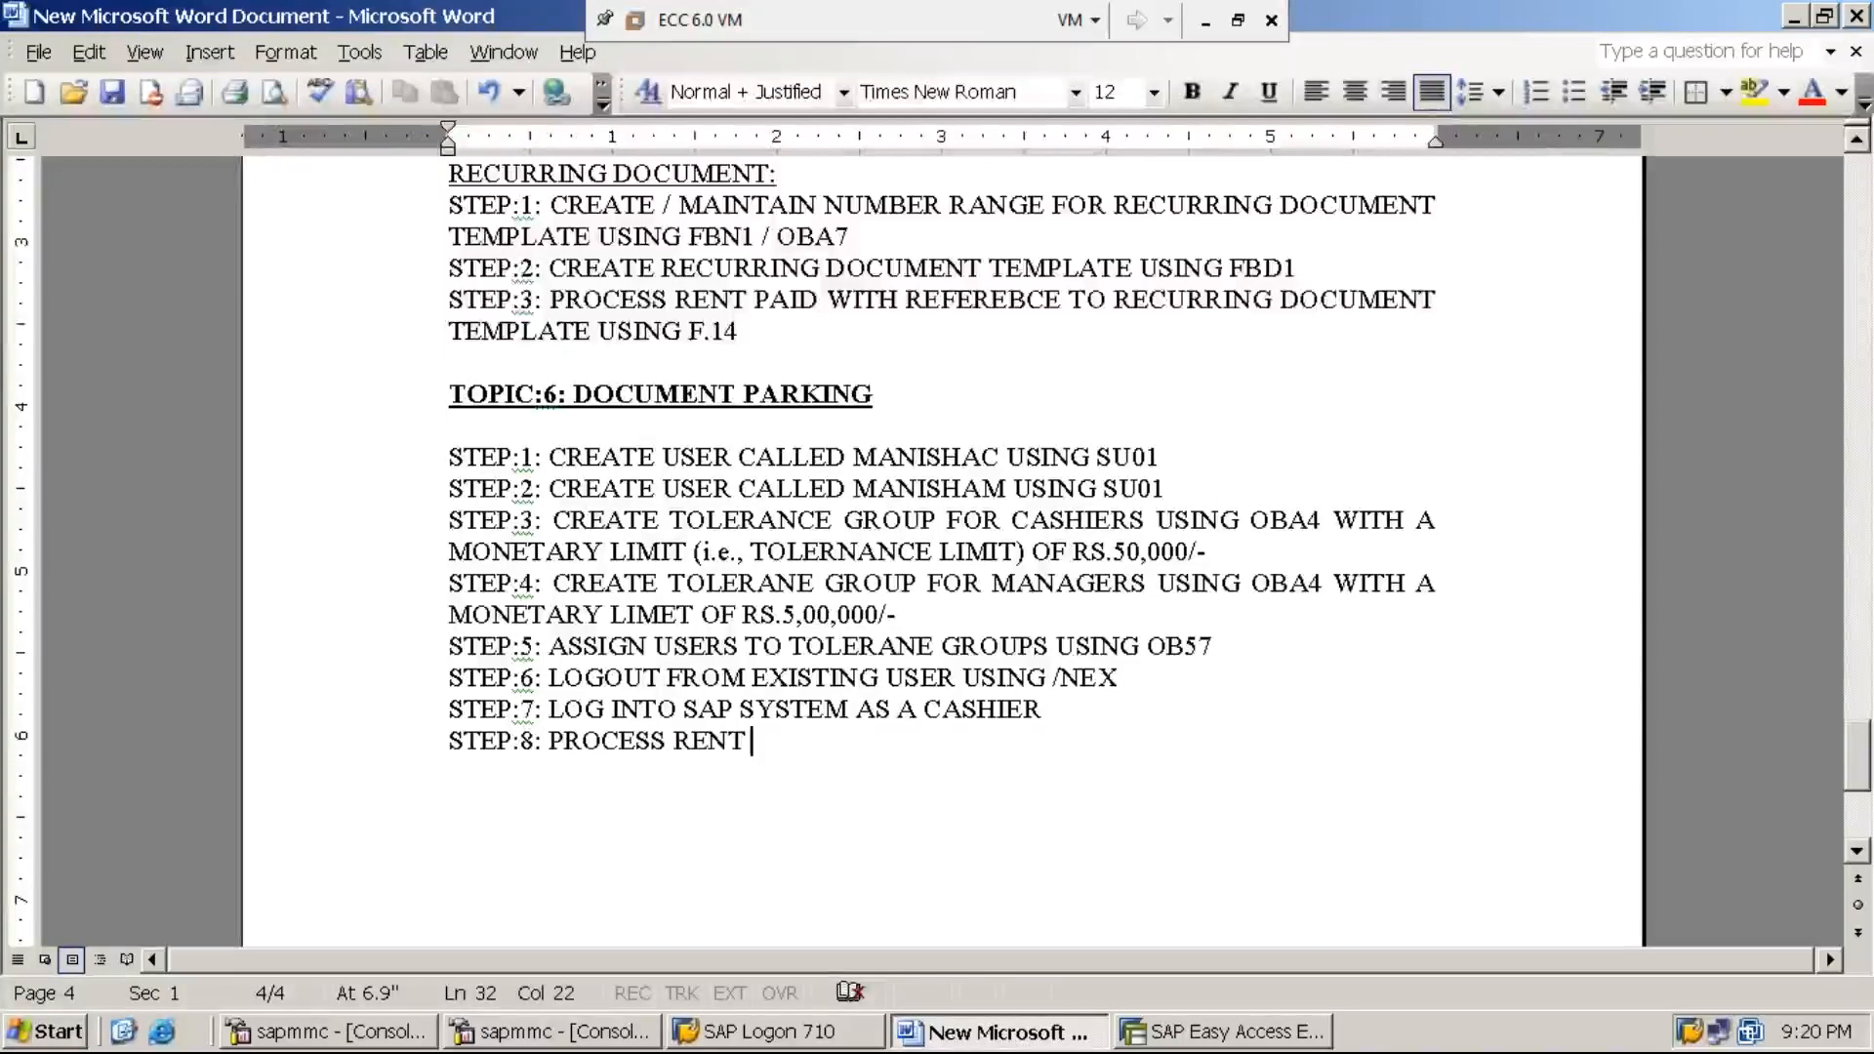
text( PAID )
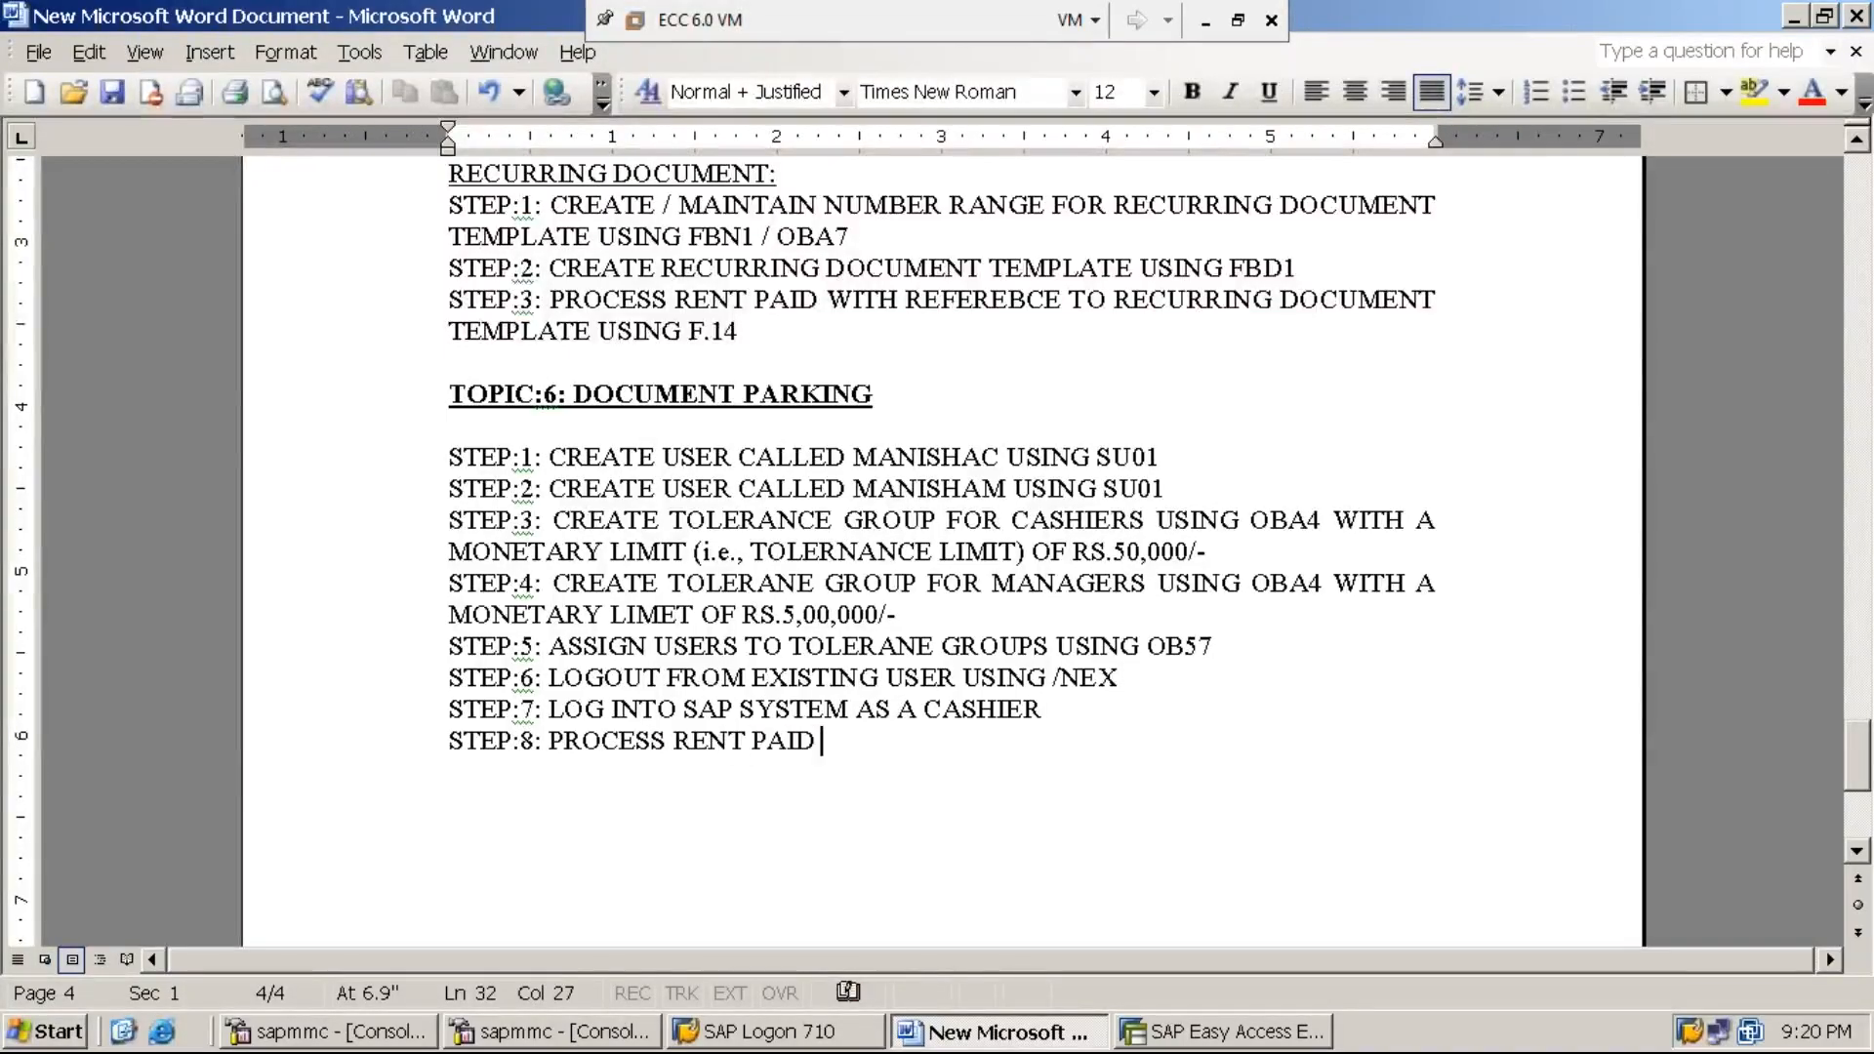
text(OF RS.20)
key(BackSpace)
text(2,000/- )
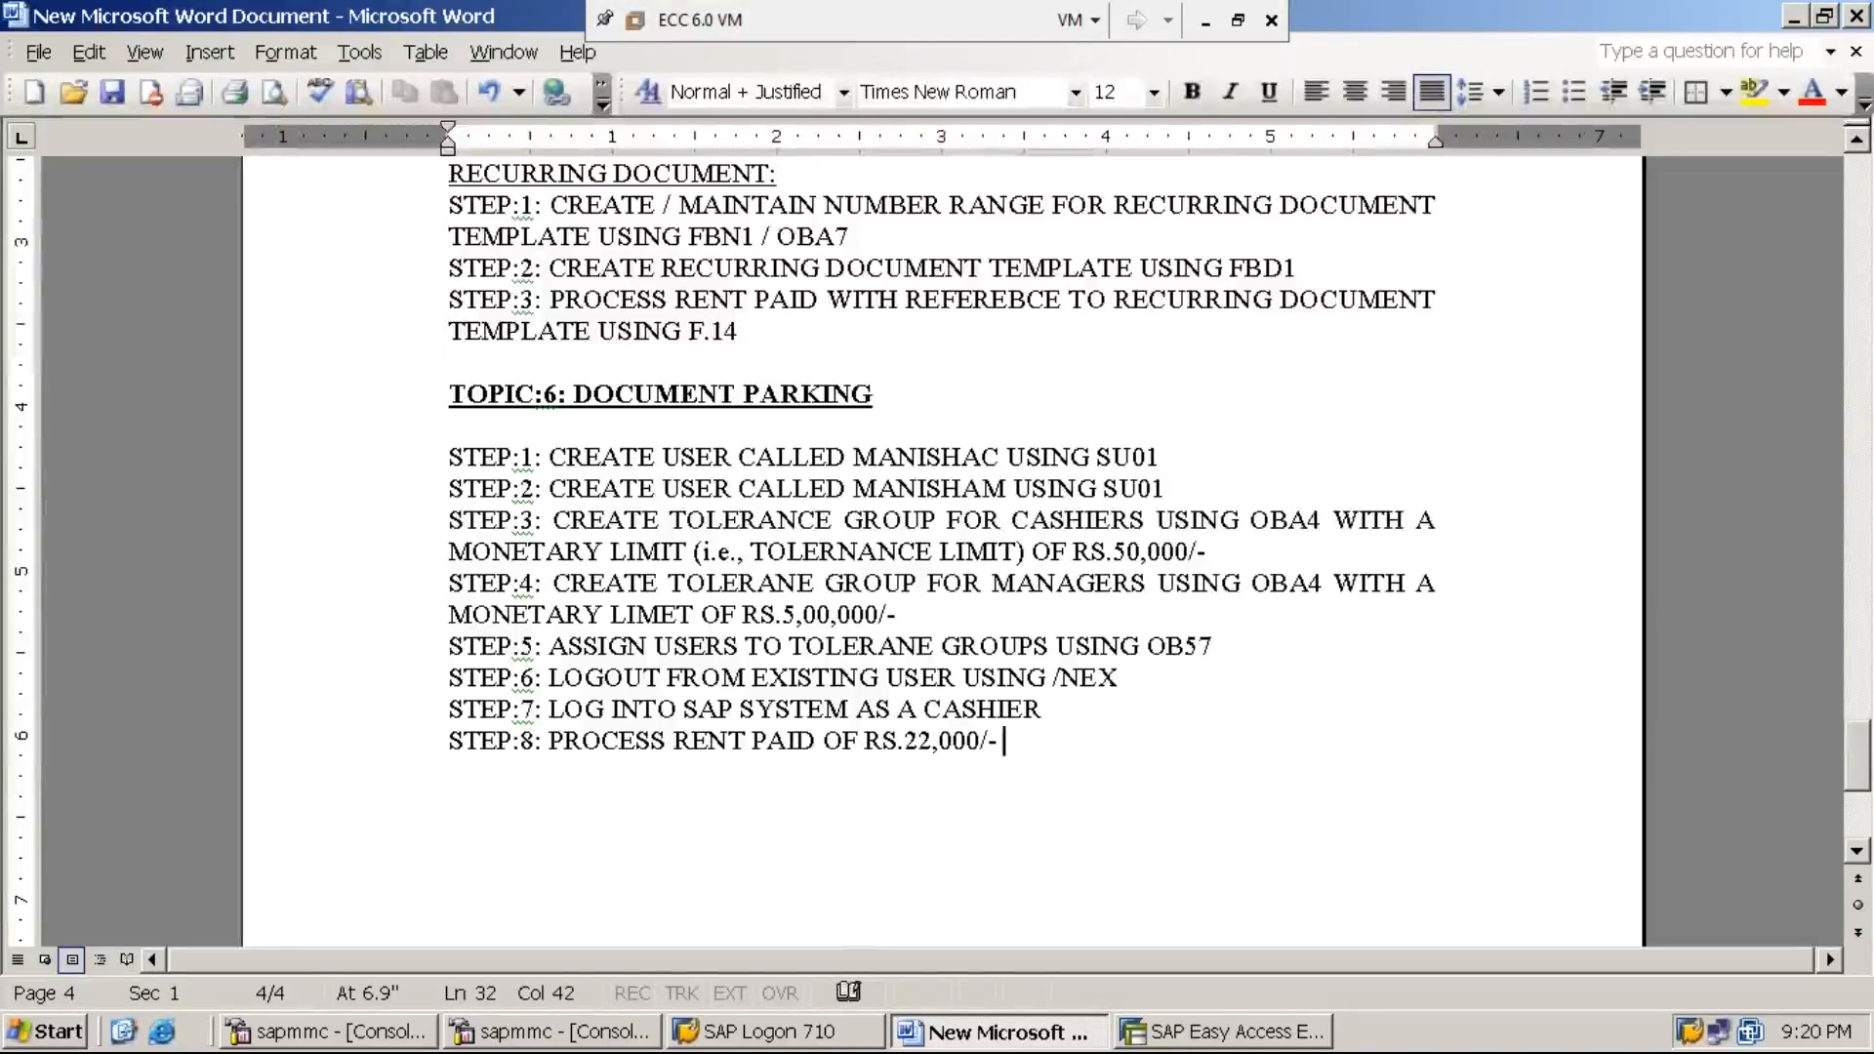
text(USING F-02)
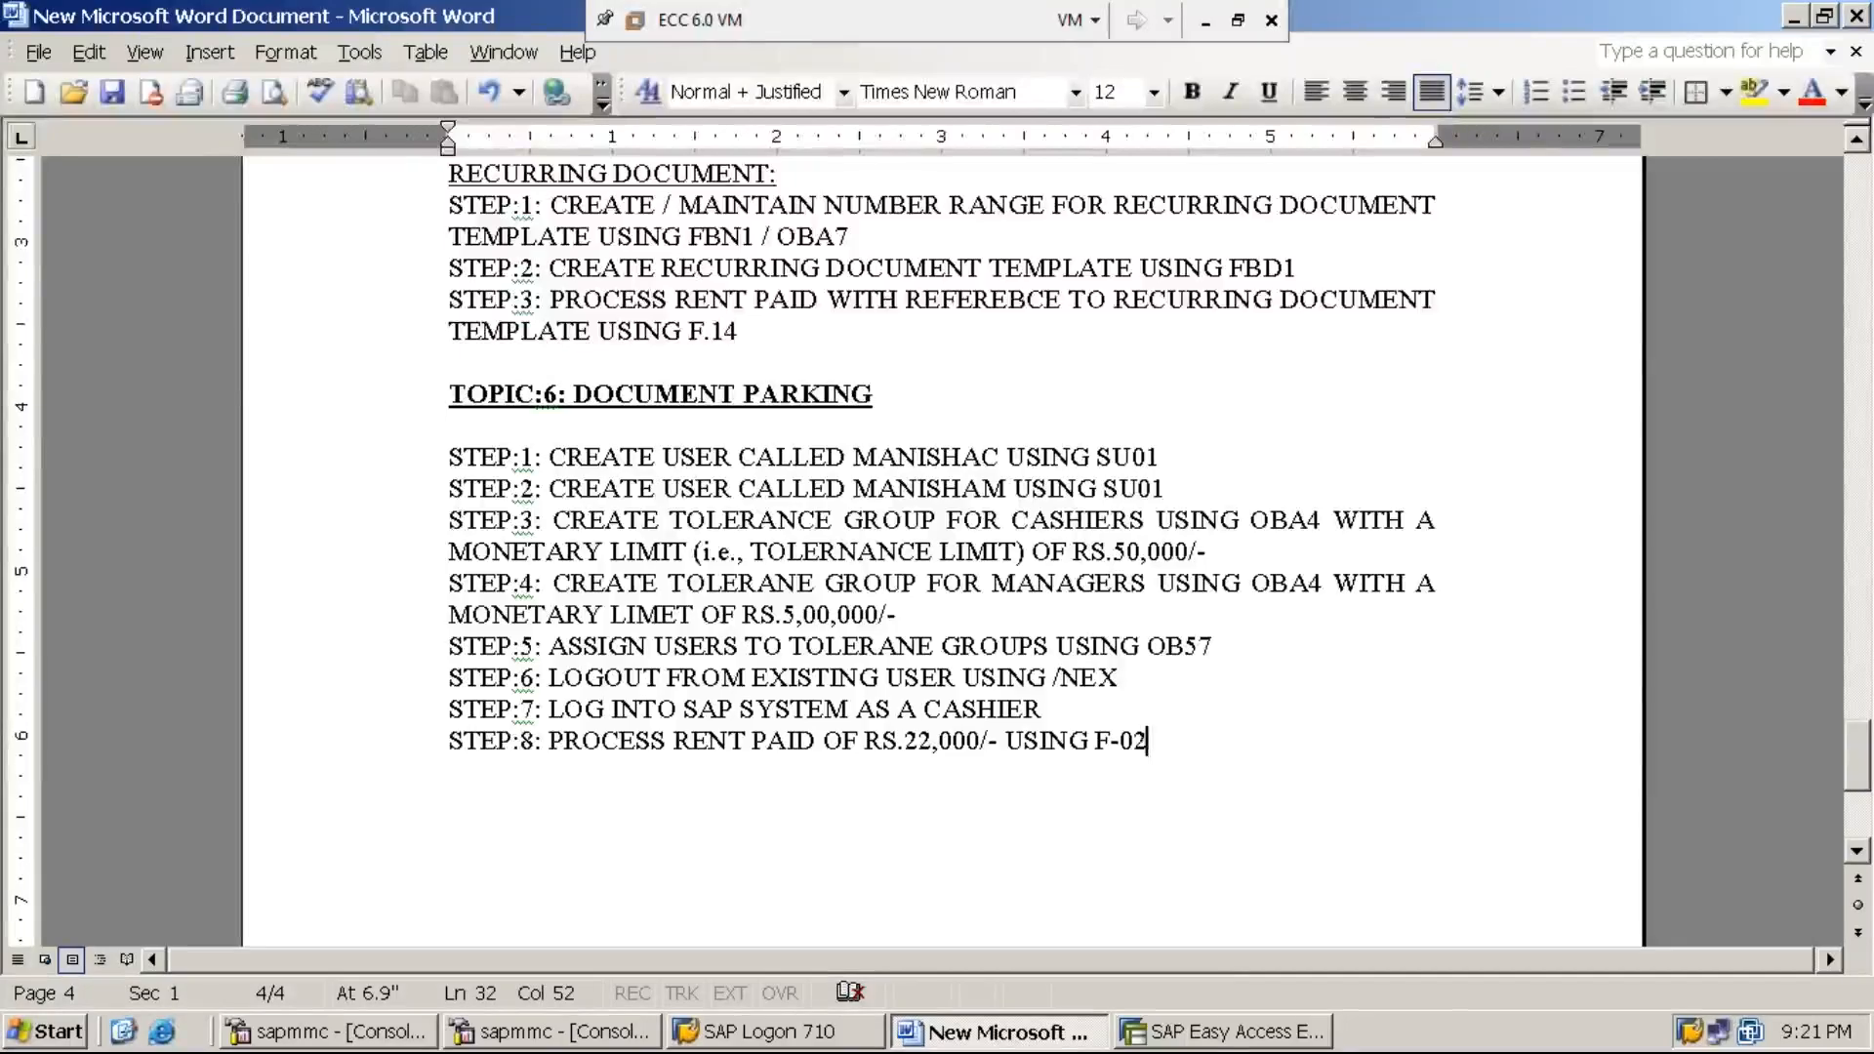
Start F-02 with today's document date, company code MMI1, period 3 and currency INR
click(1225, 1032)
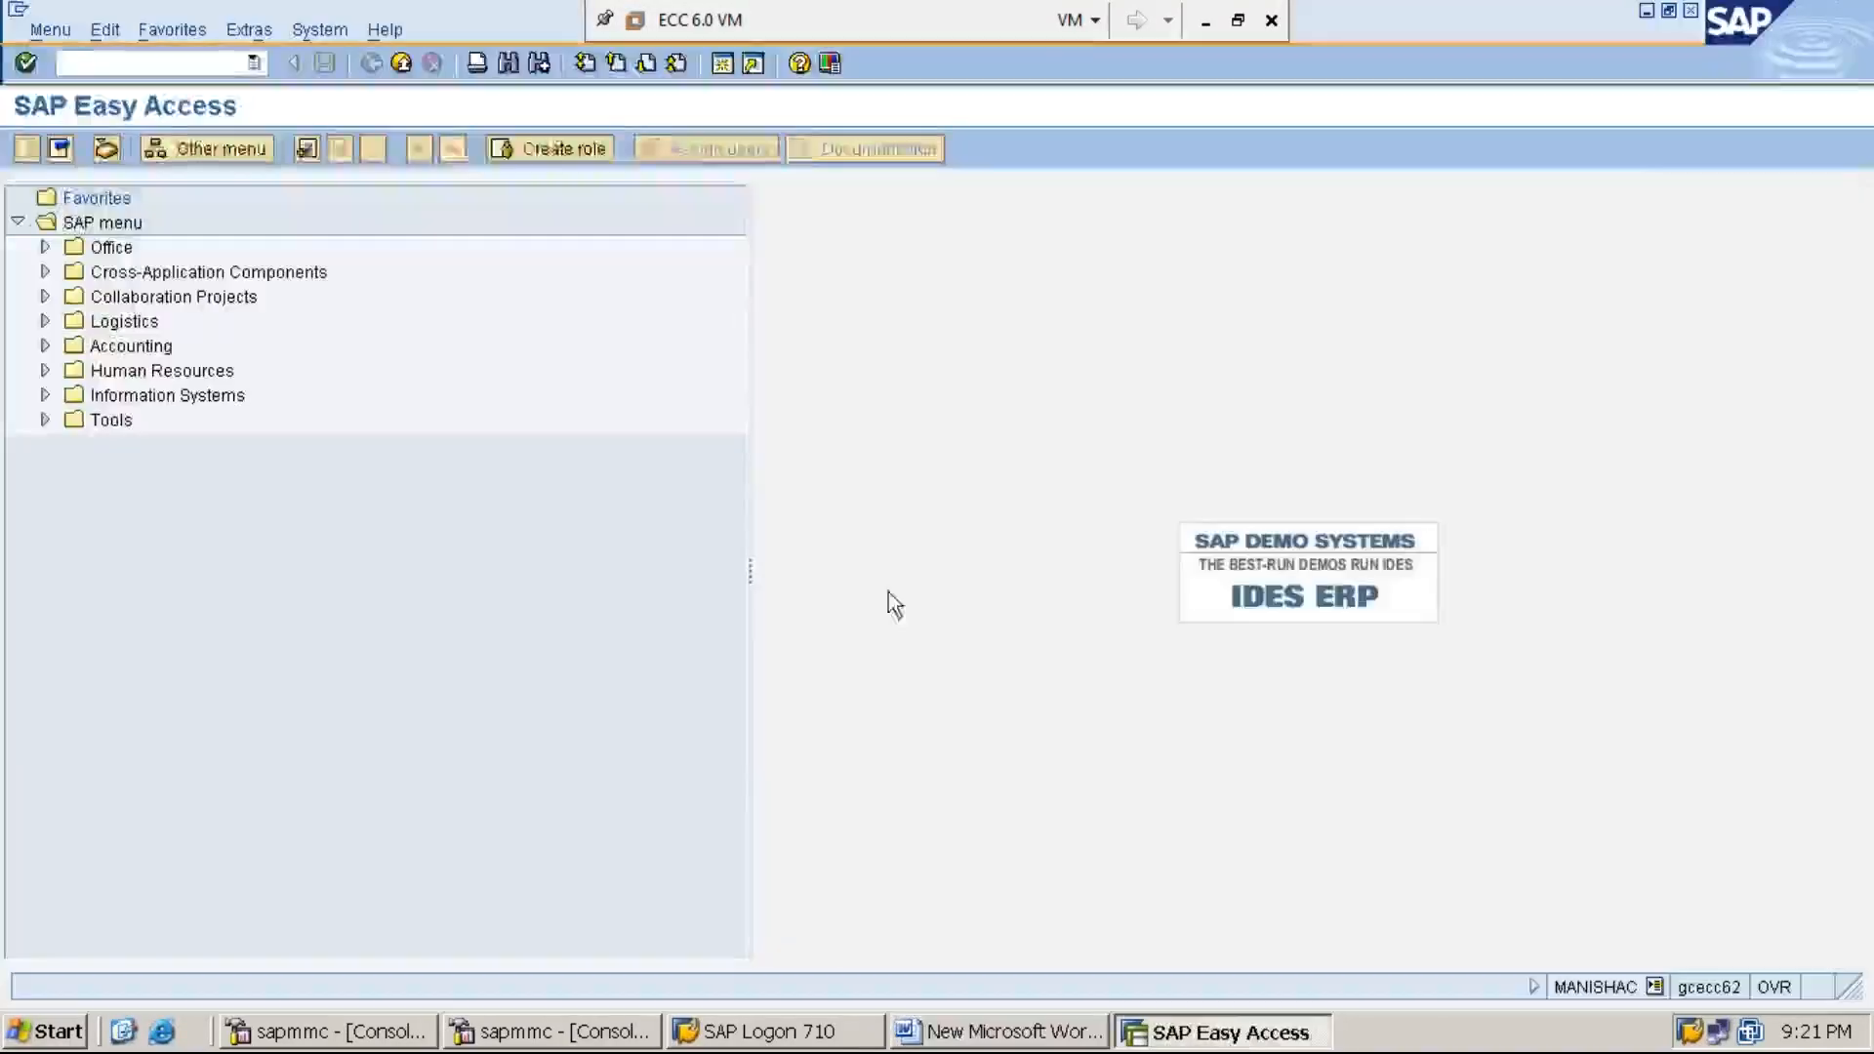
text(F-02)
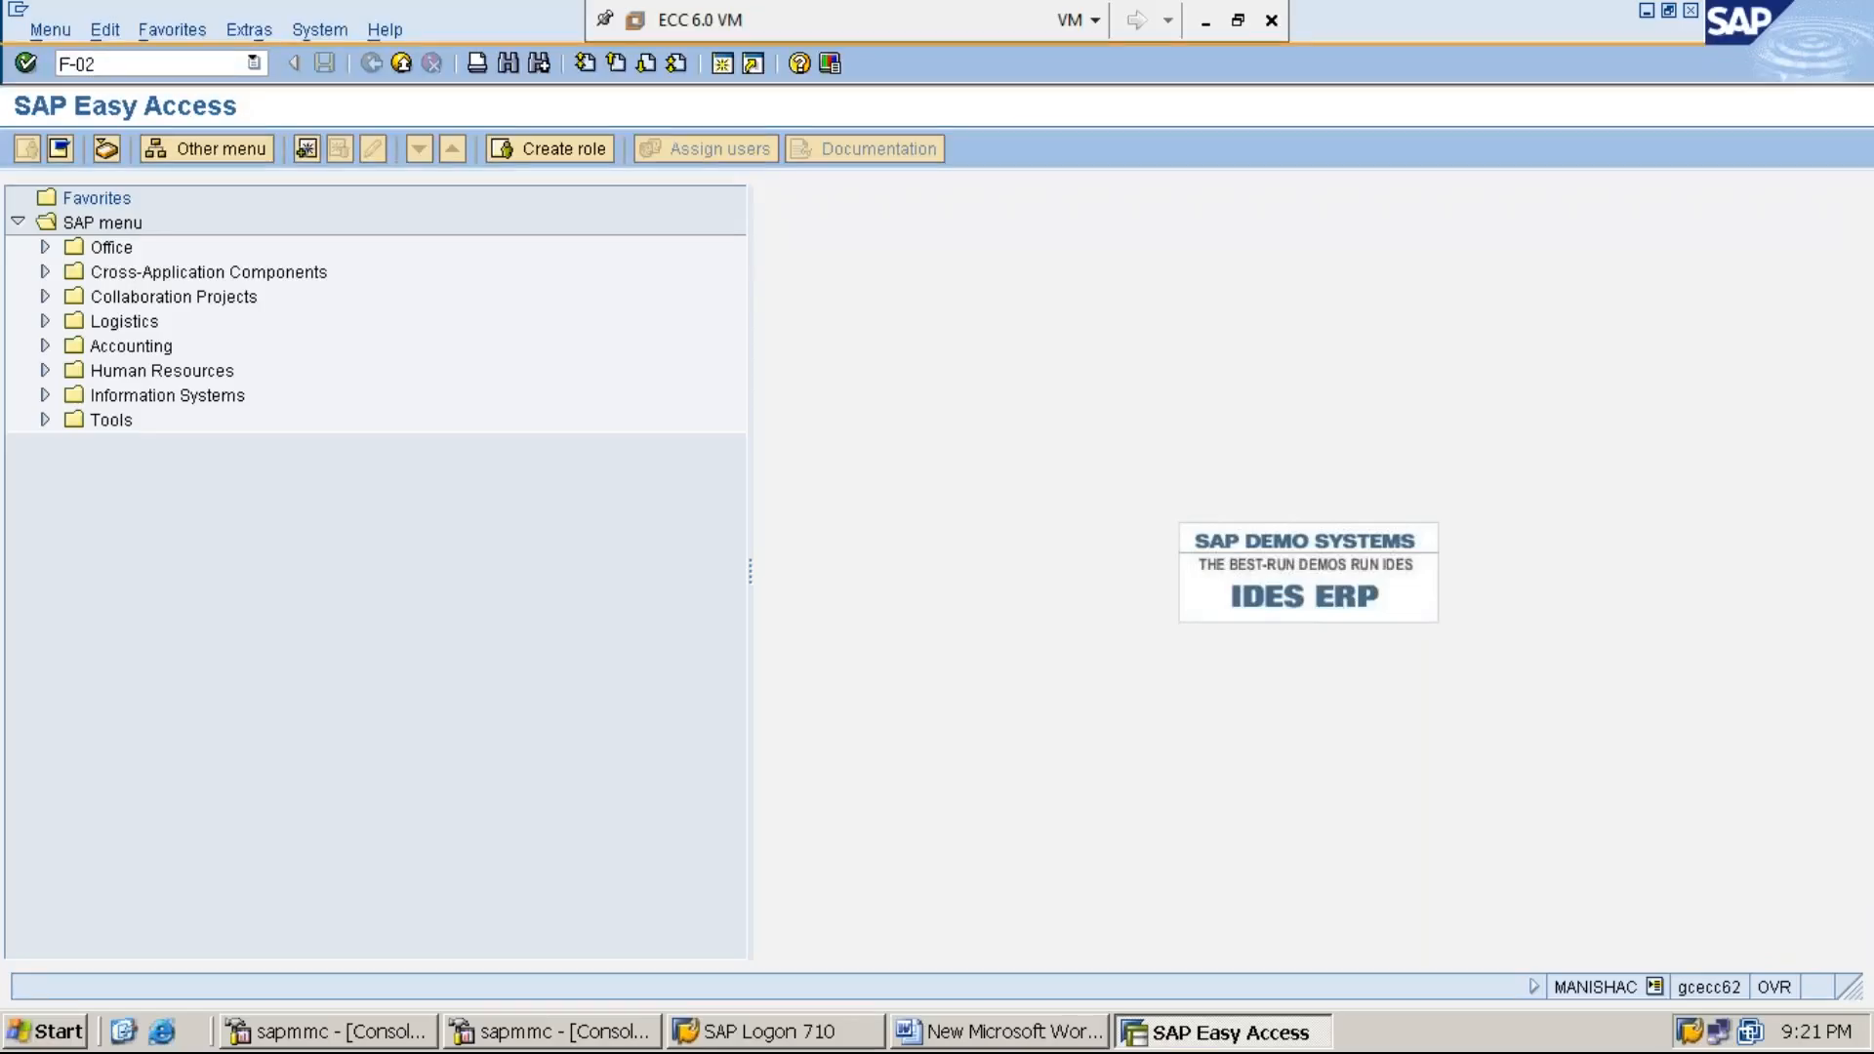
key(Return)
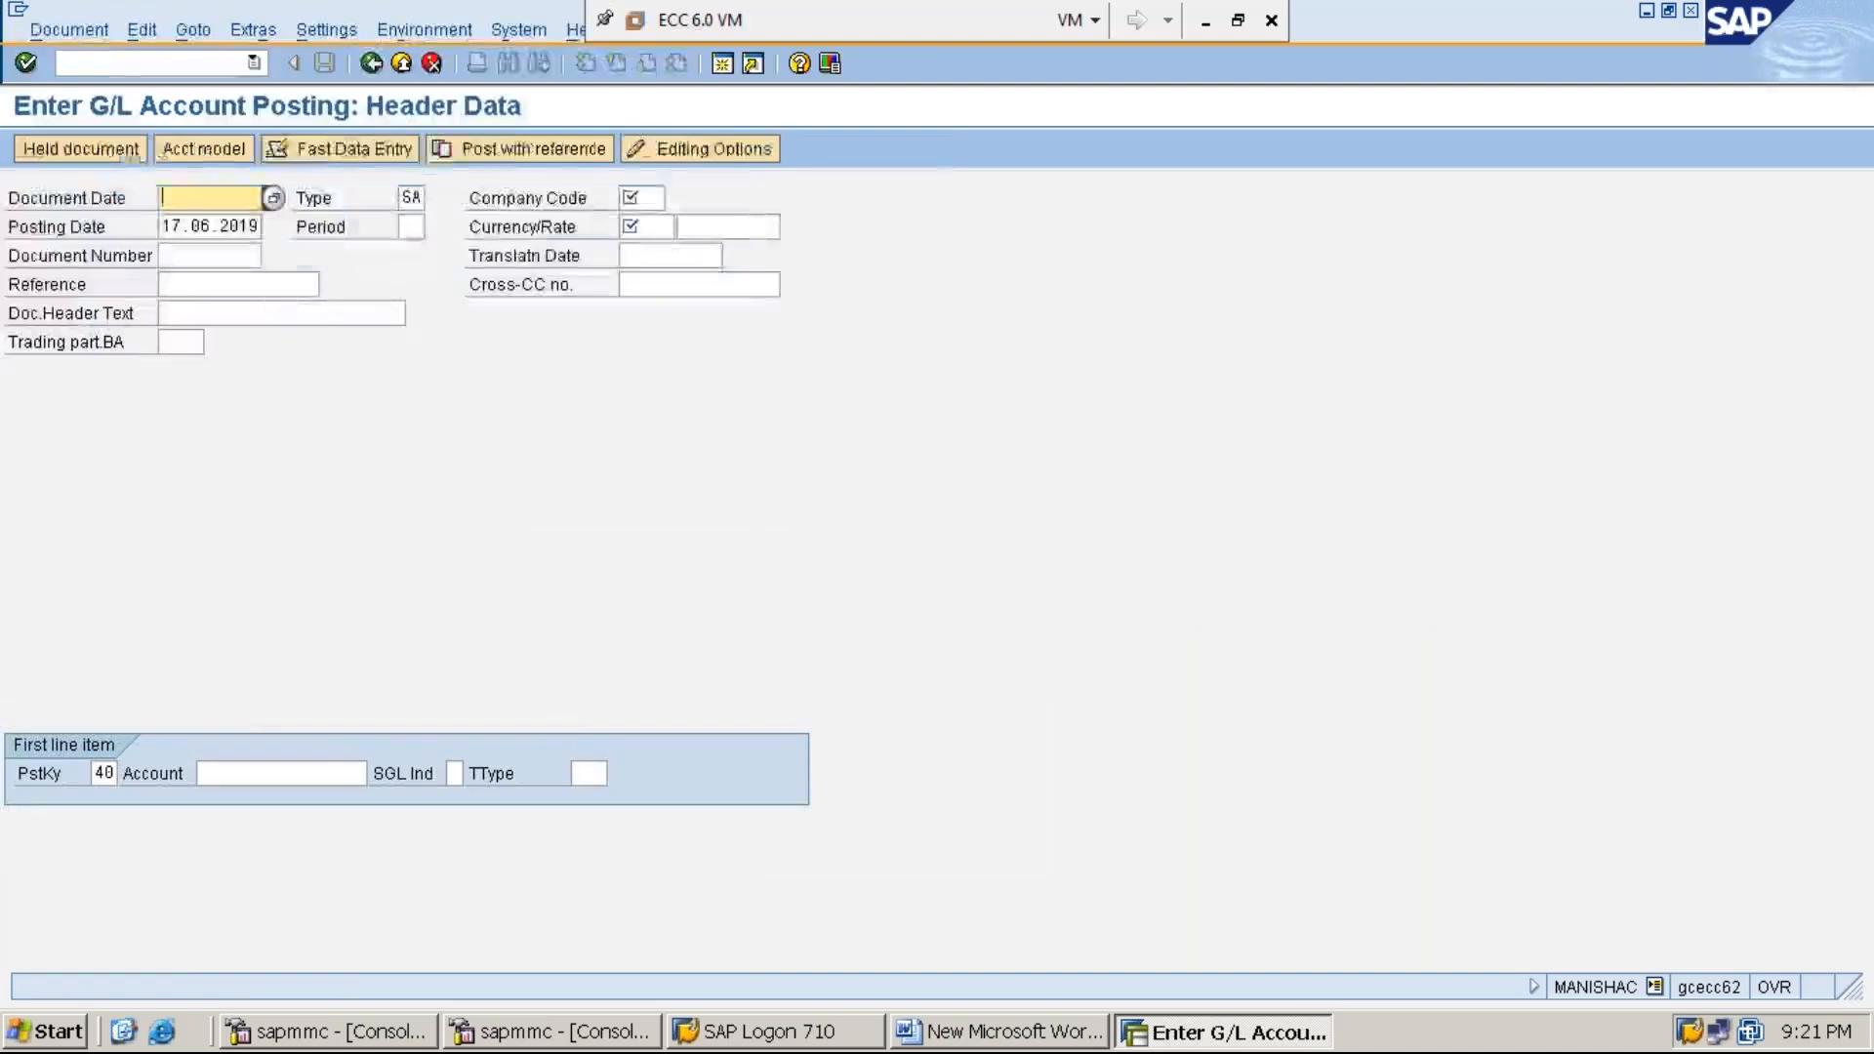
key(F4)
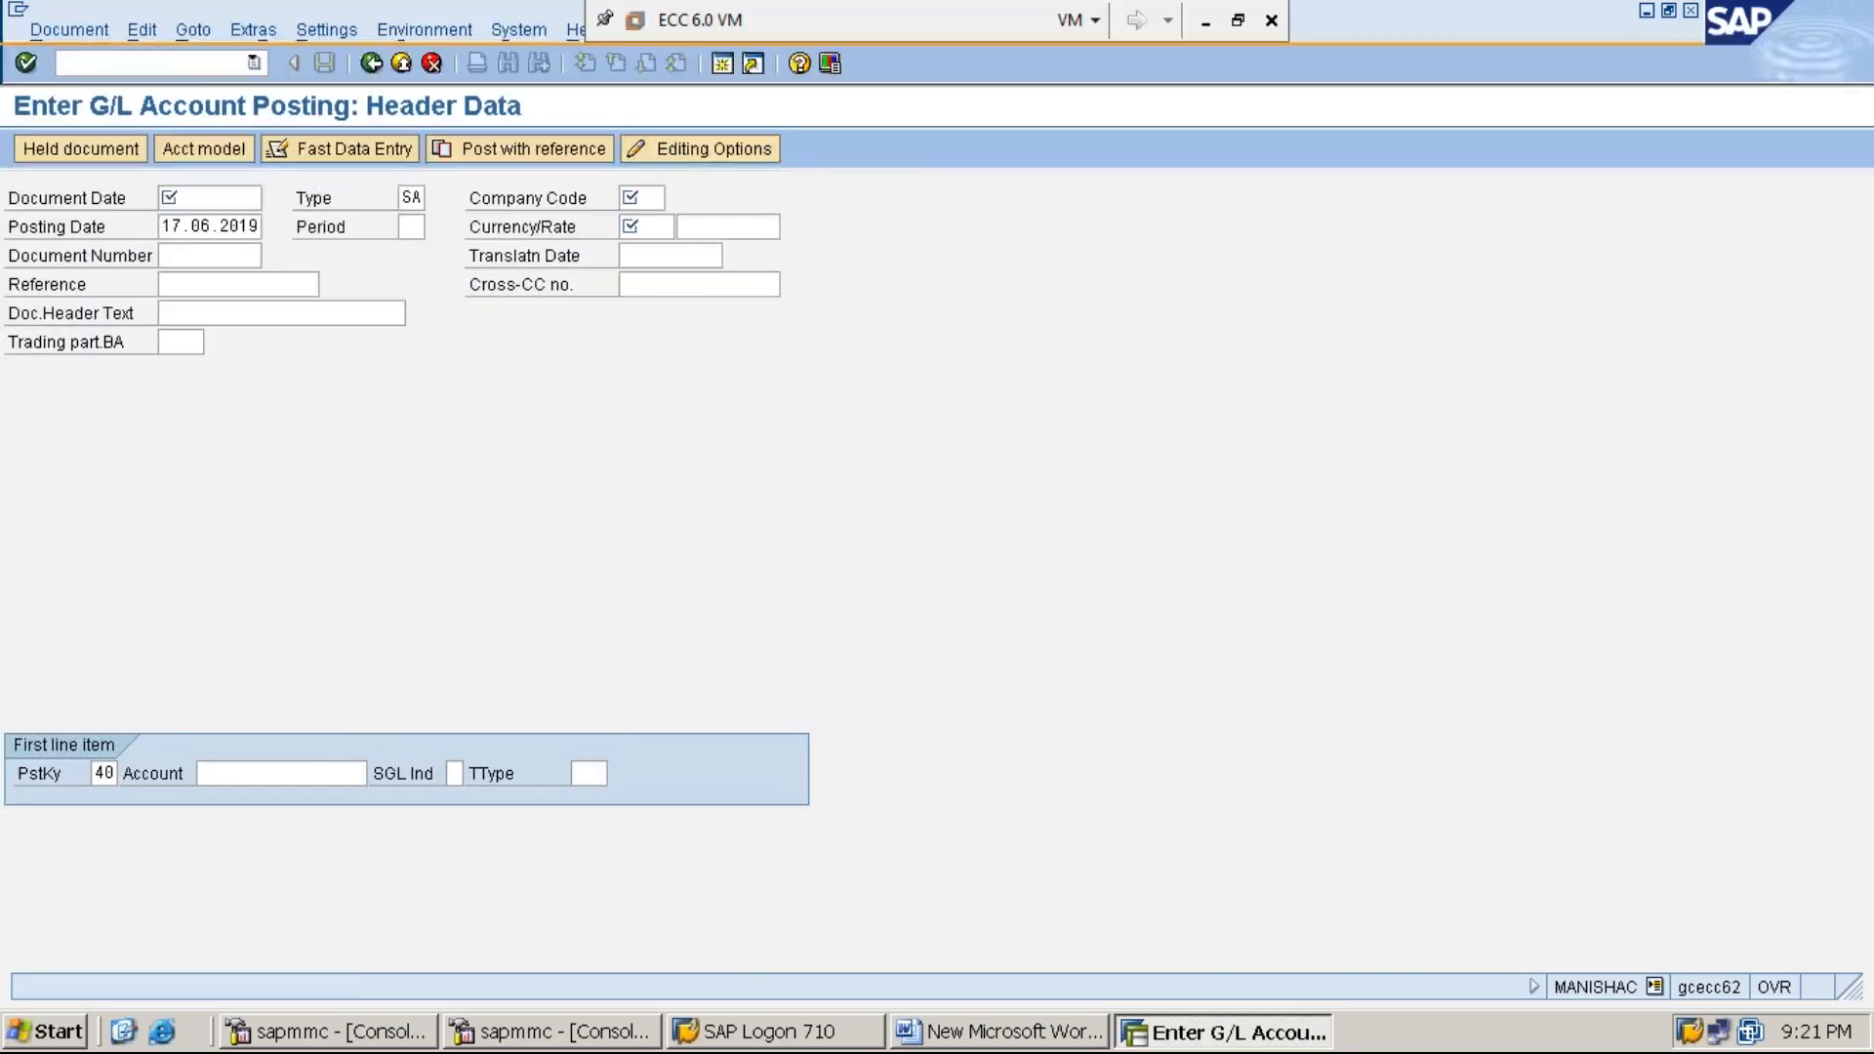
key(Return)
key(Tab)
key(Tab)
text(MMI1)
key(Tab)
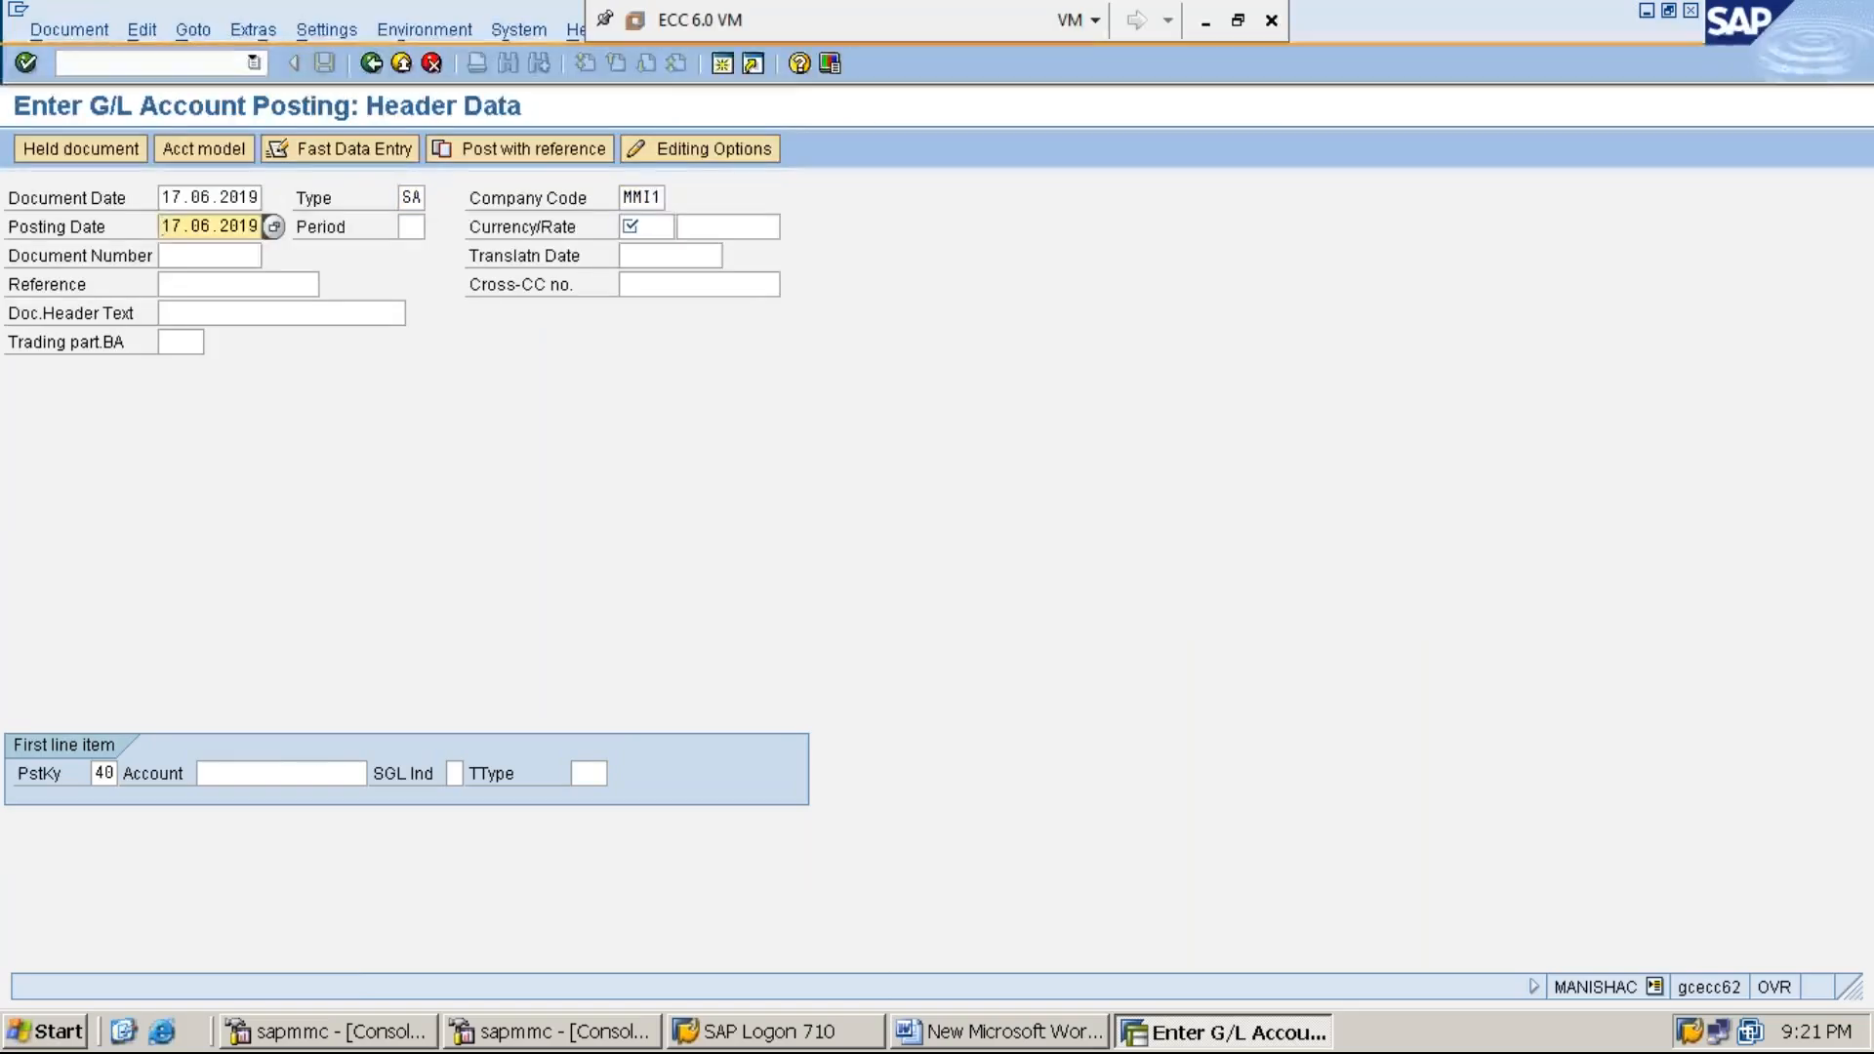
key(Tab)
text(3)
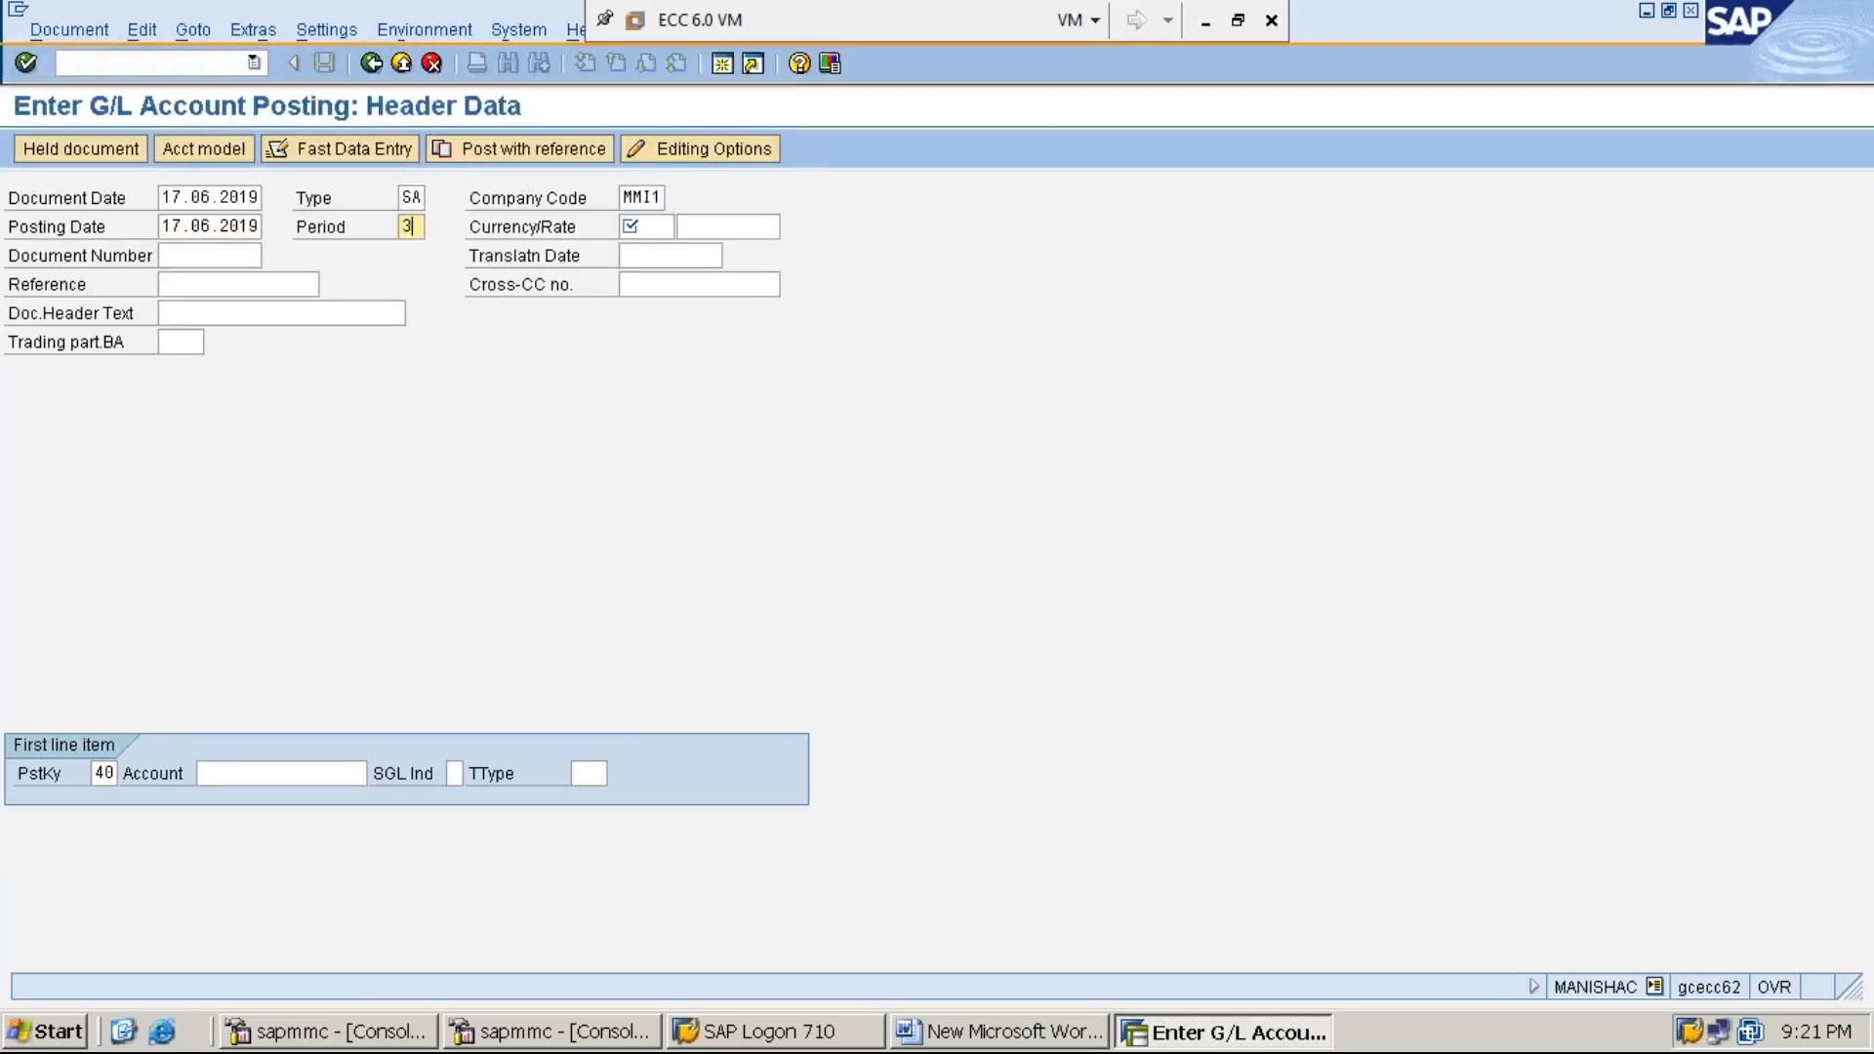
key(Tab)
text(INR)
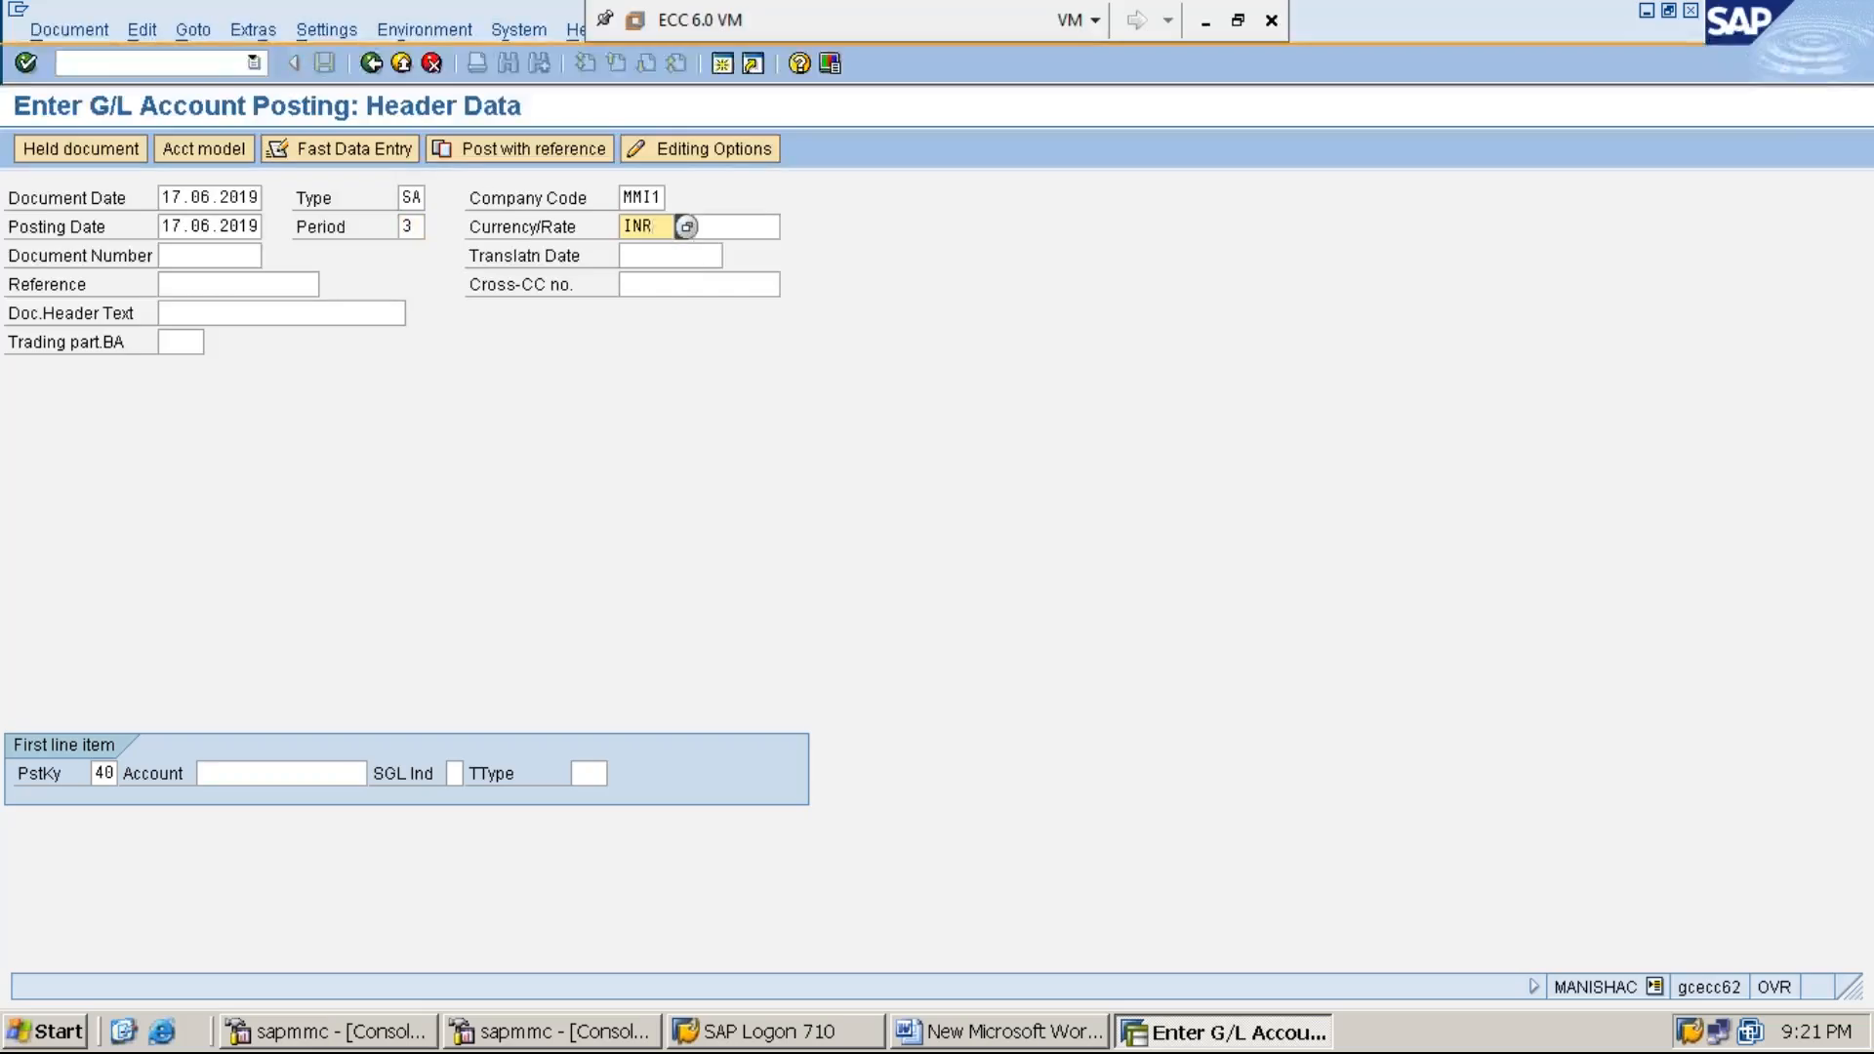
Enter rent account 300001 as the first debit line item and open its details
key(Tab)
key(Tab)
key(Tab)
key(Tab)
key(Tab)
key(Tab)
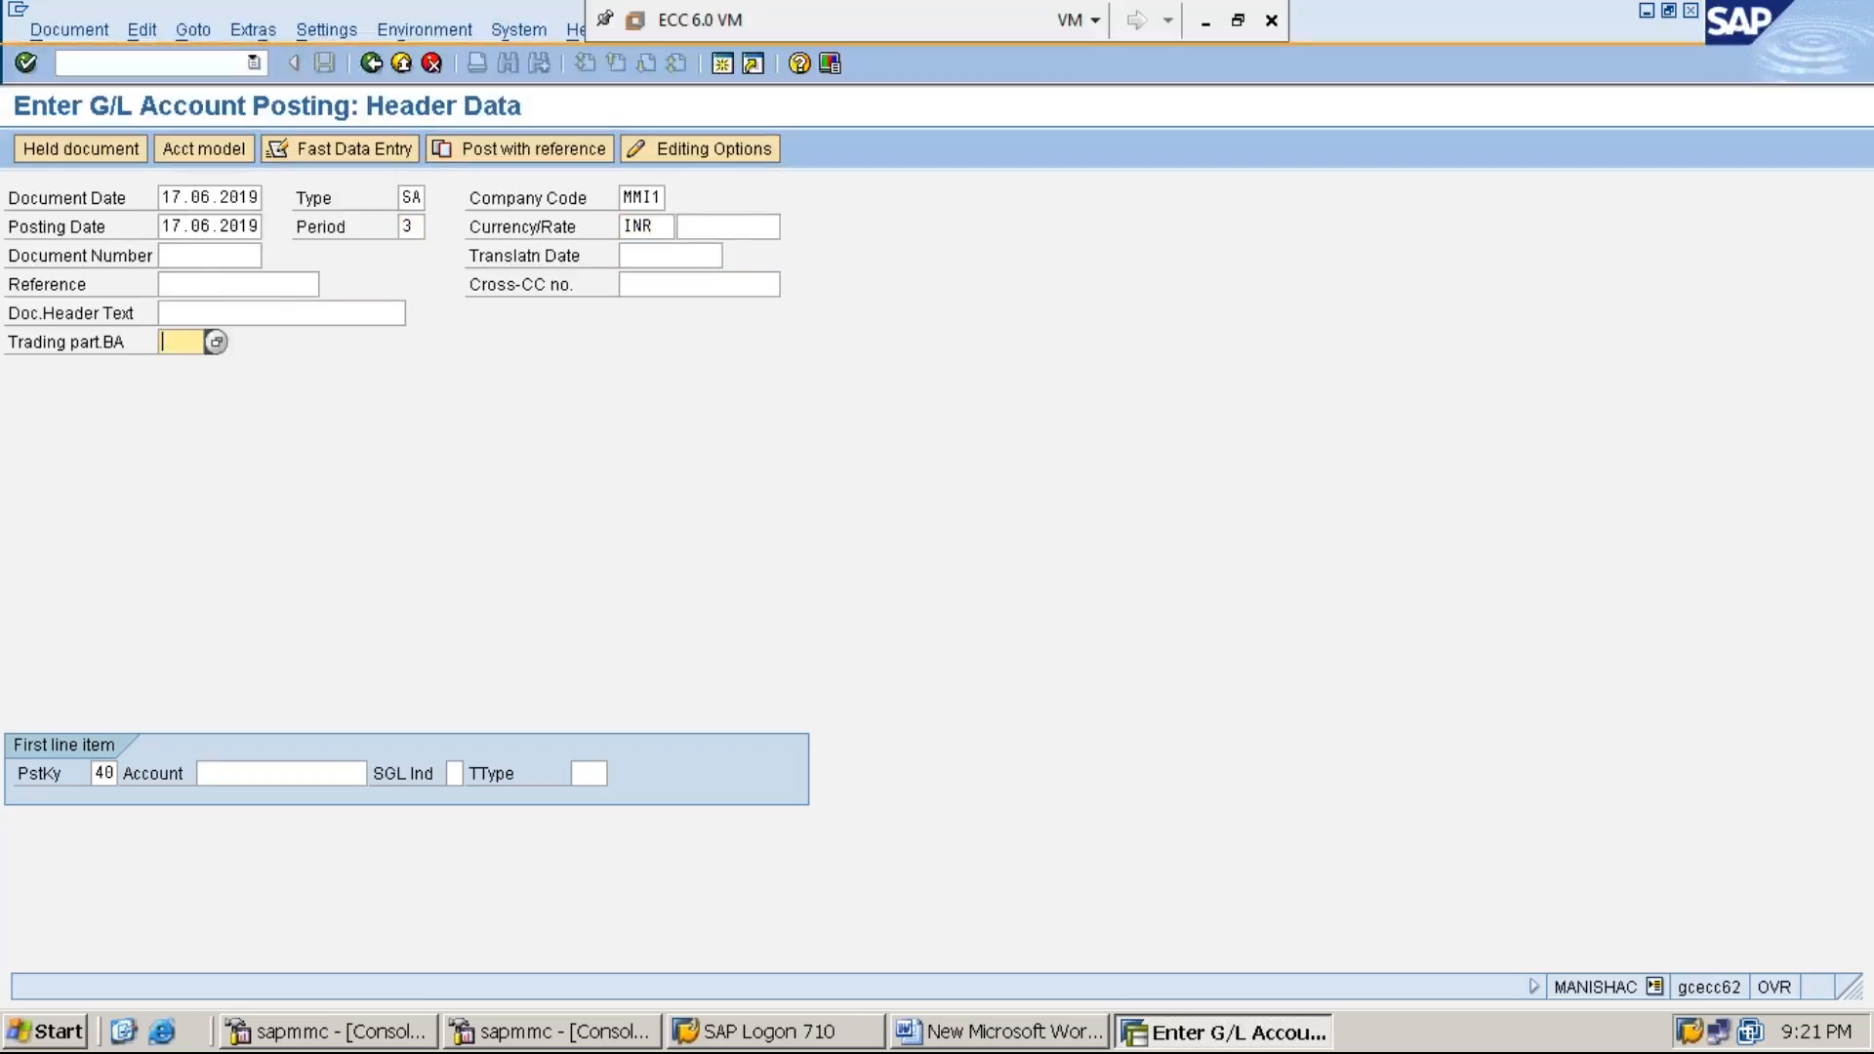
key(Tab)
text(3)
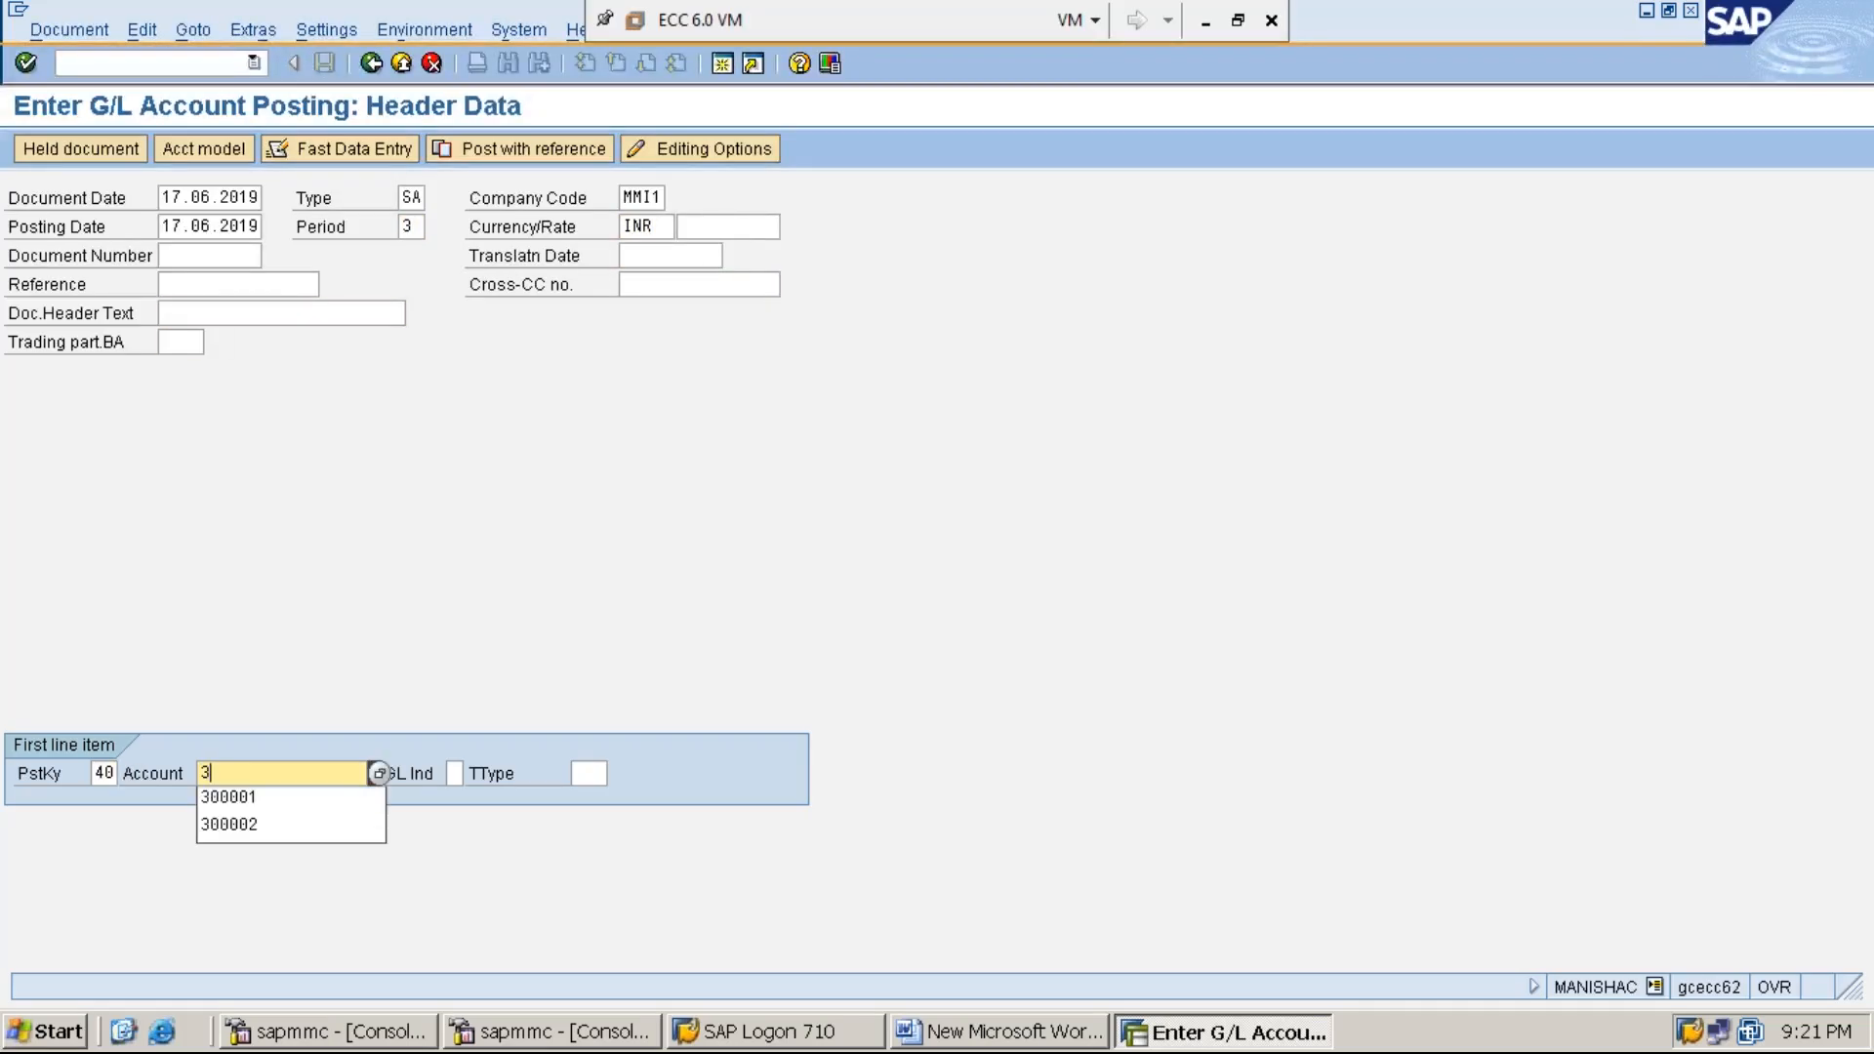
key(Down)
key(Return)
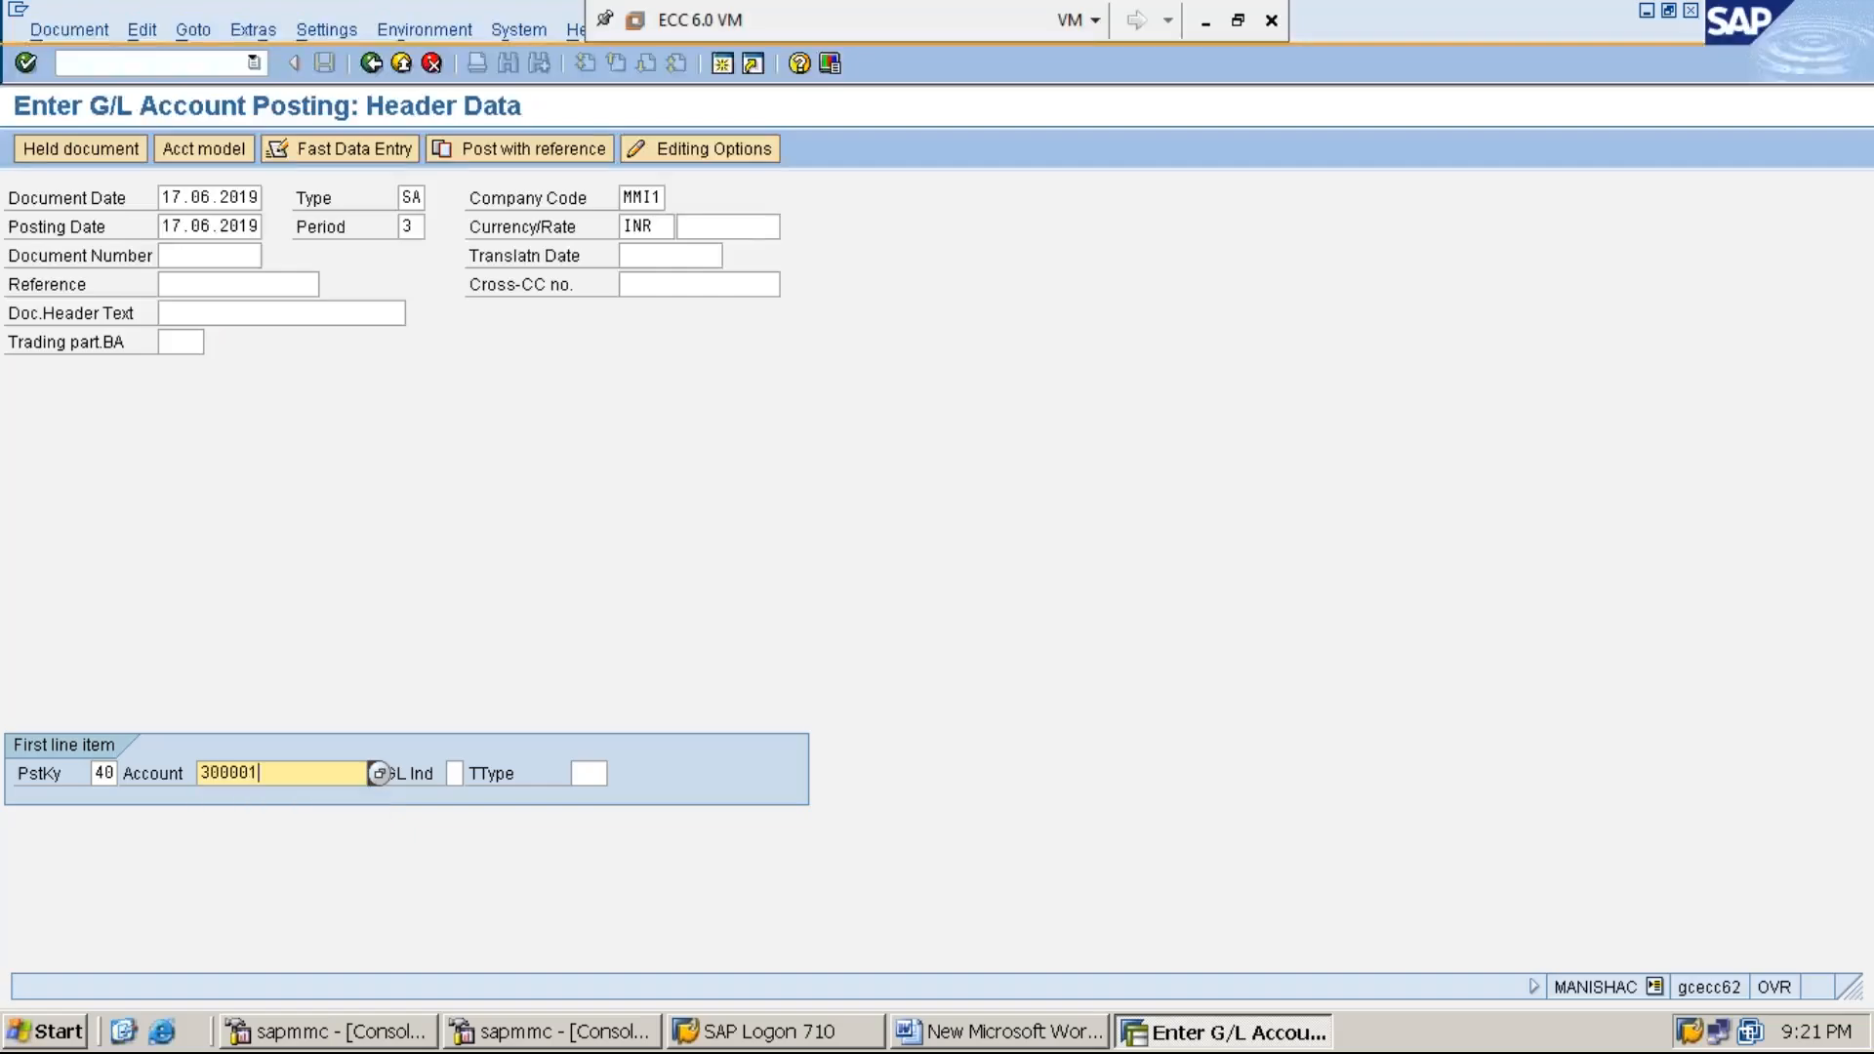
key(Return)
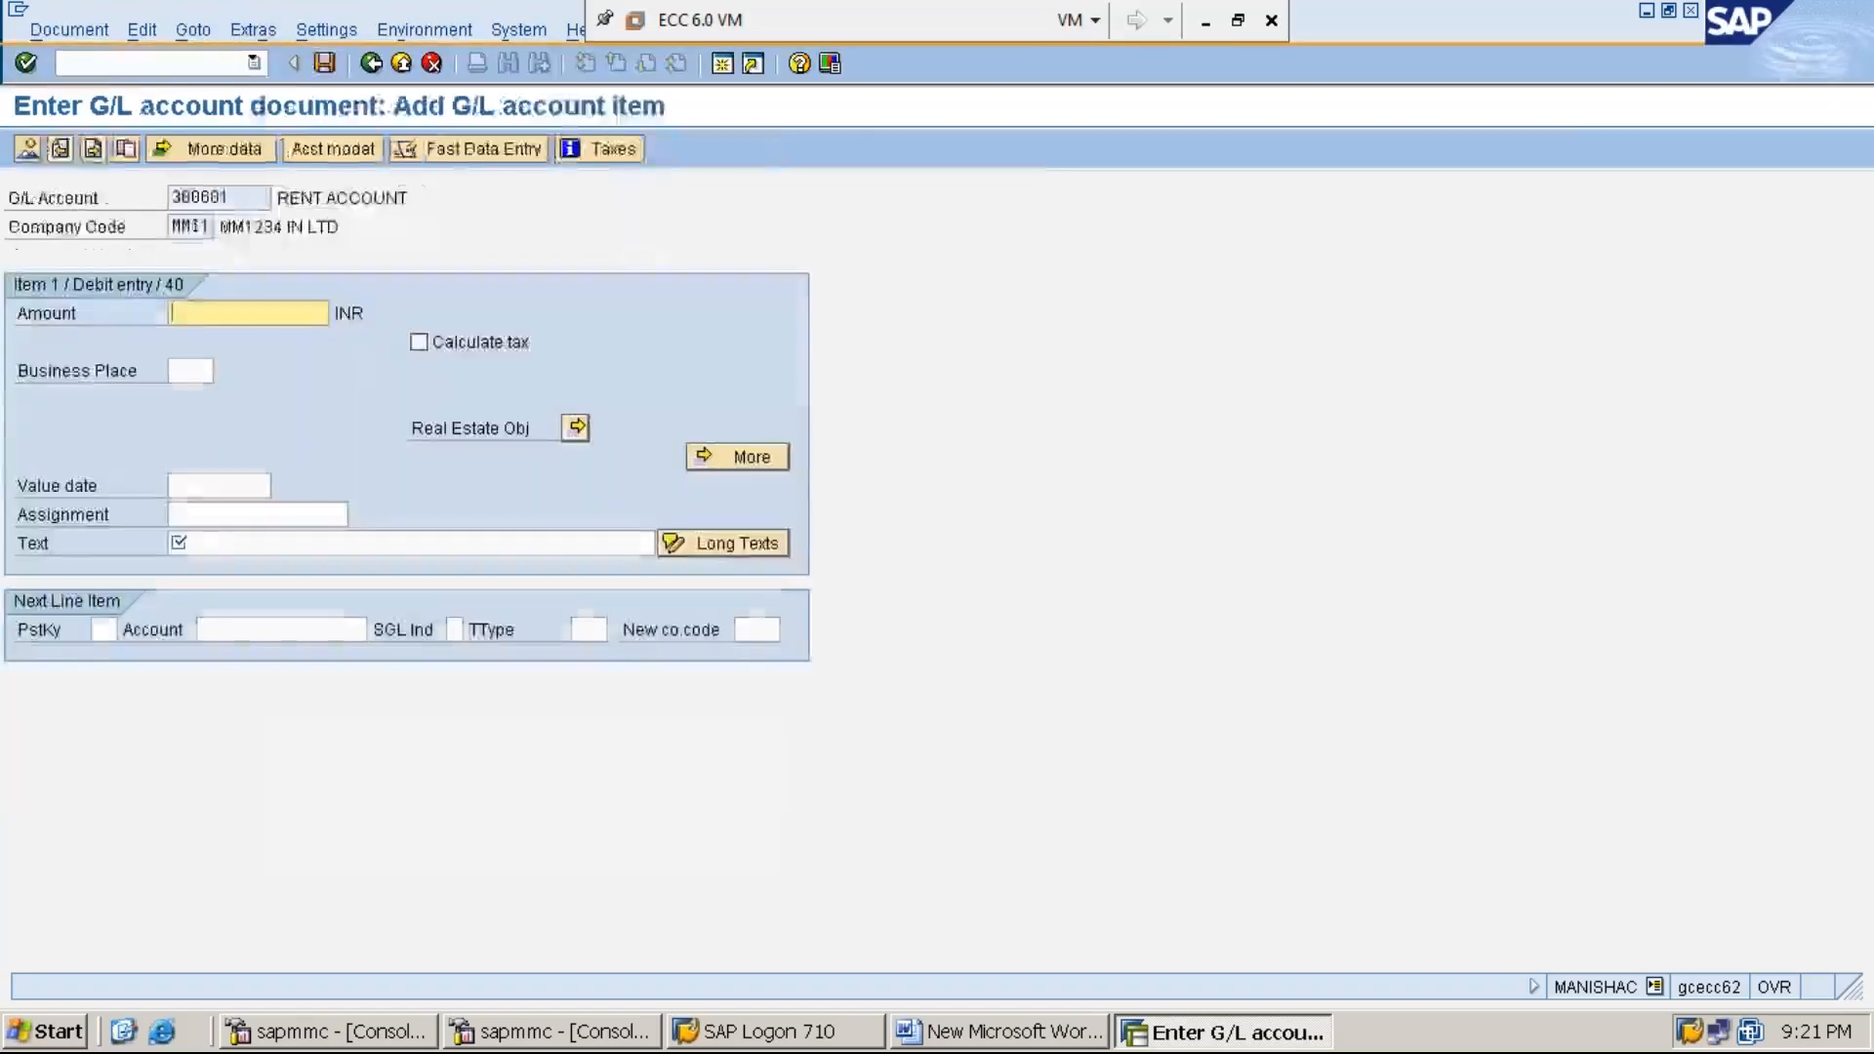
Give the rent debit line amount 22000 and item text 'RENT PAID IN CASH'
text(22000)
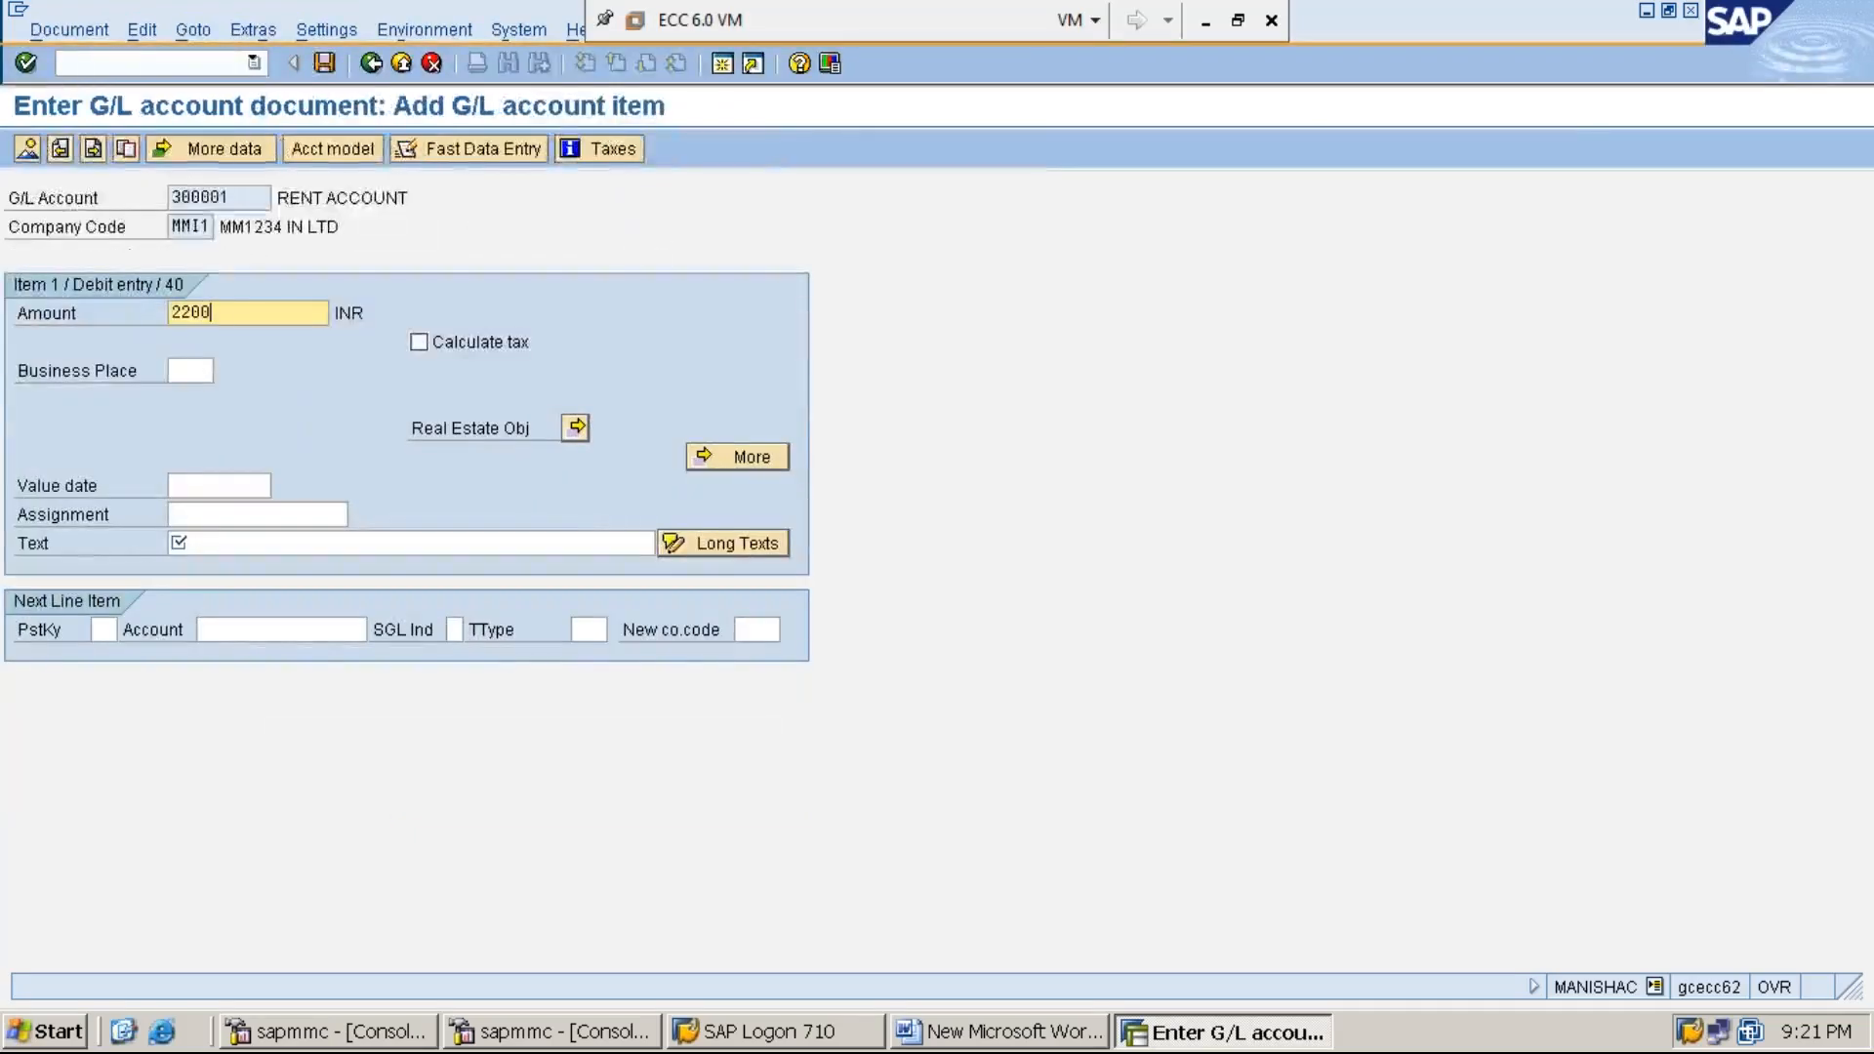
key(Tab)
key(Tab)
key(Tab)
key(Tab)
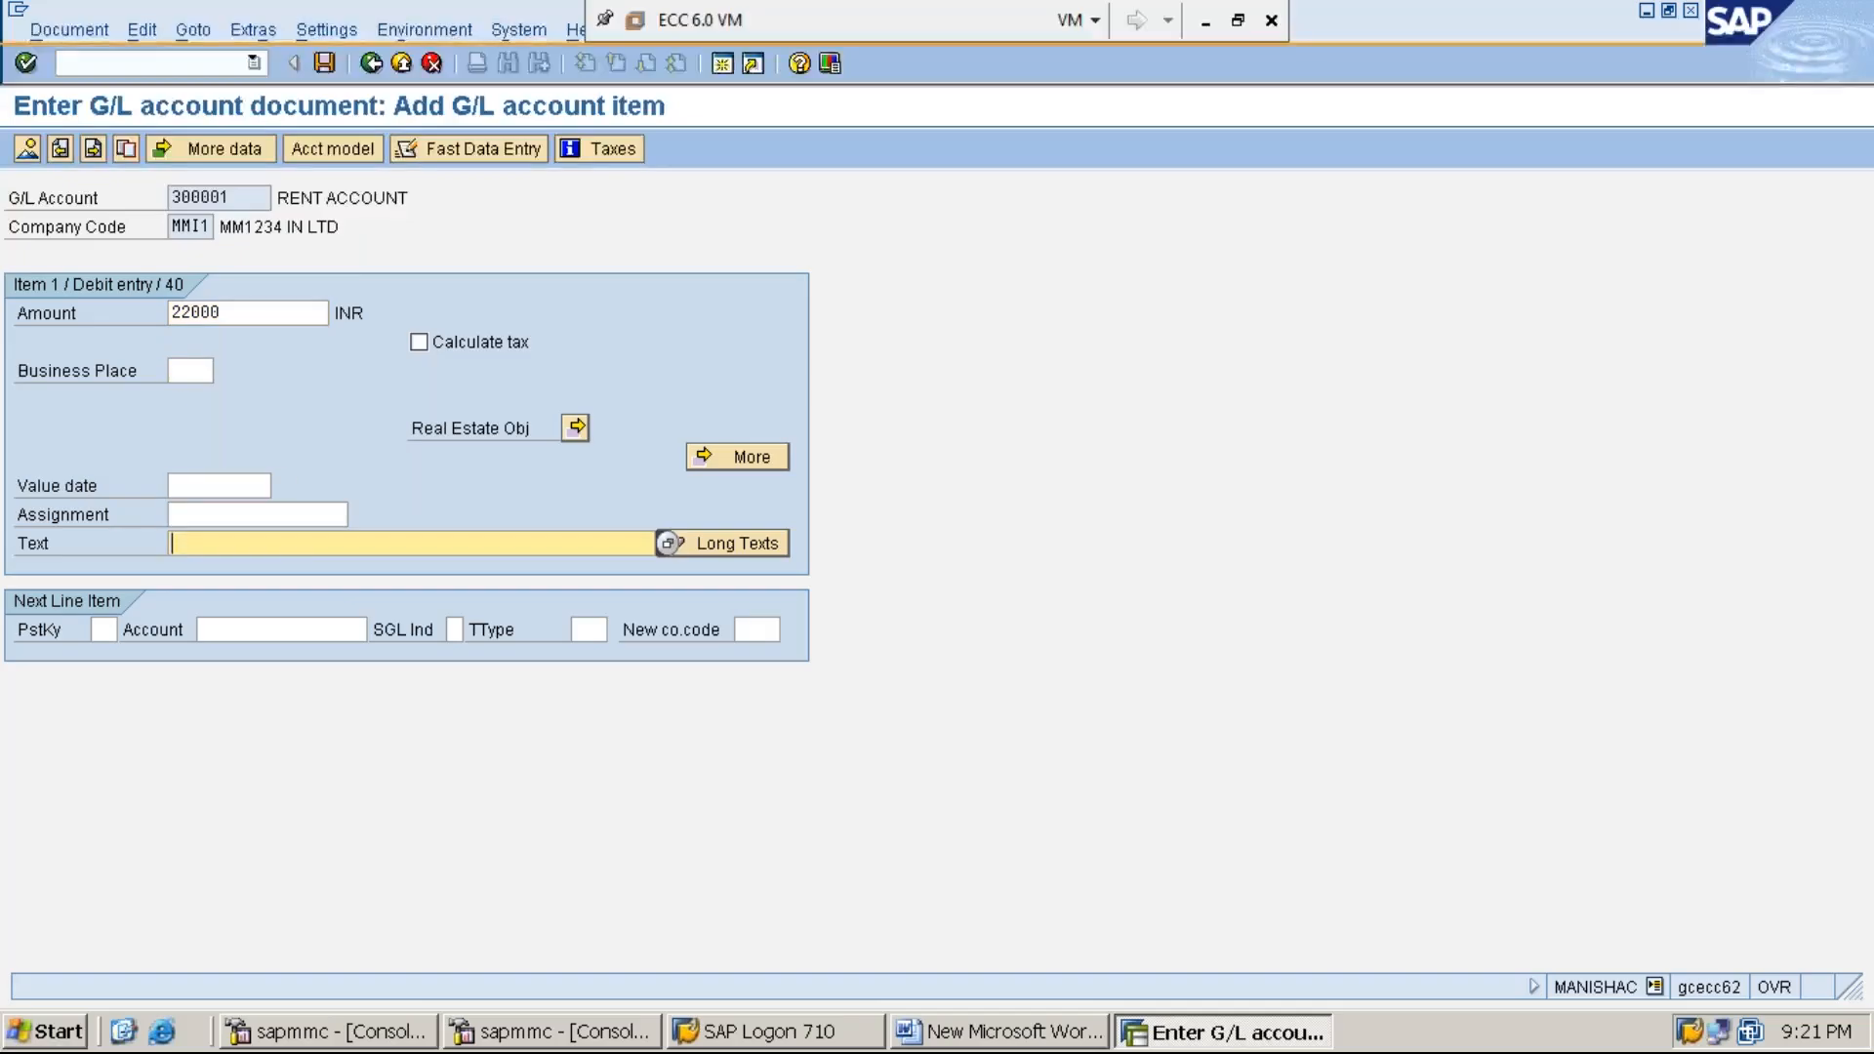
text(R)
key(Down)
key(Return)
text(-22)
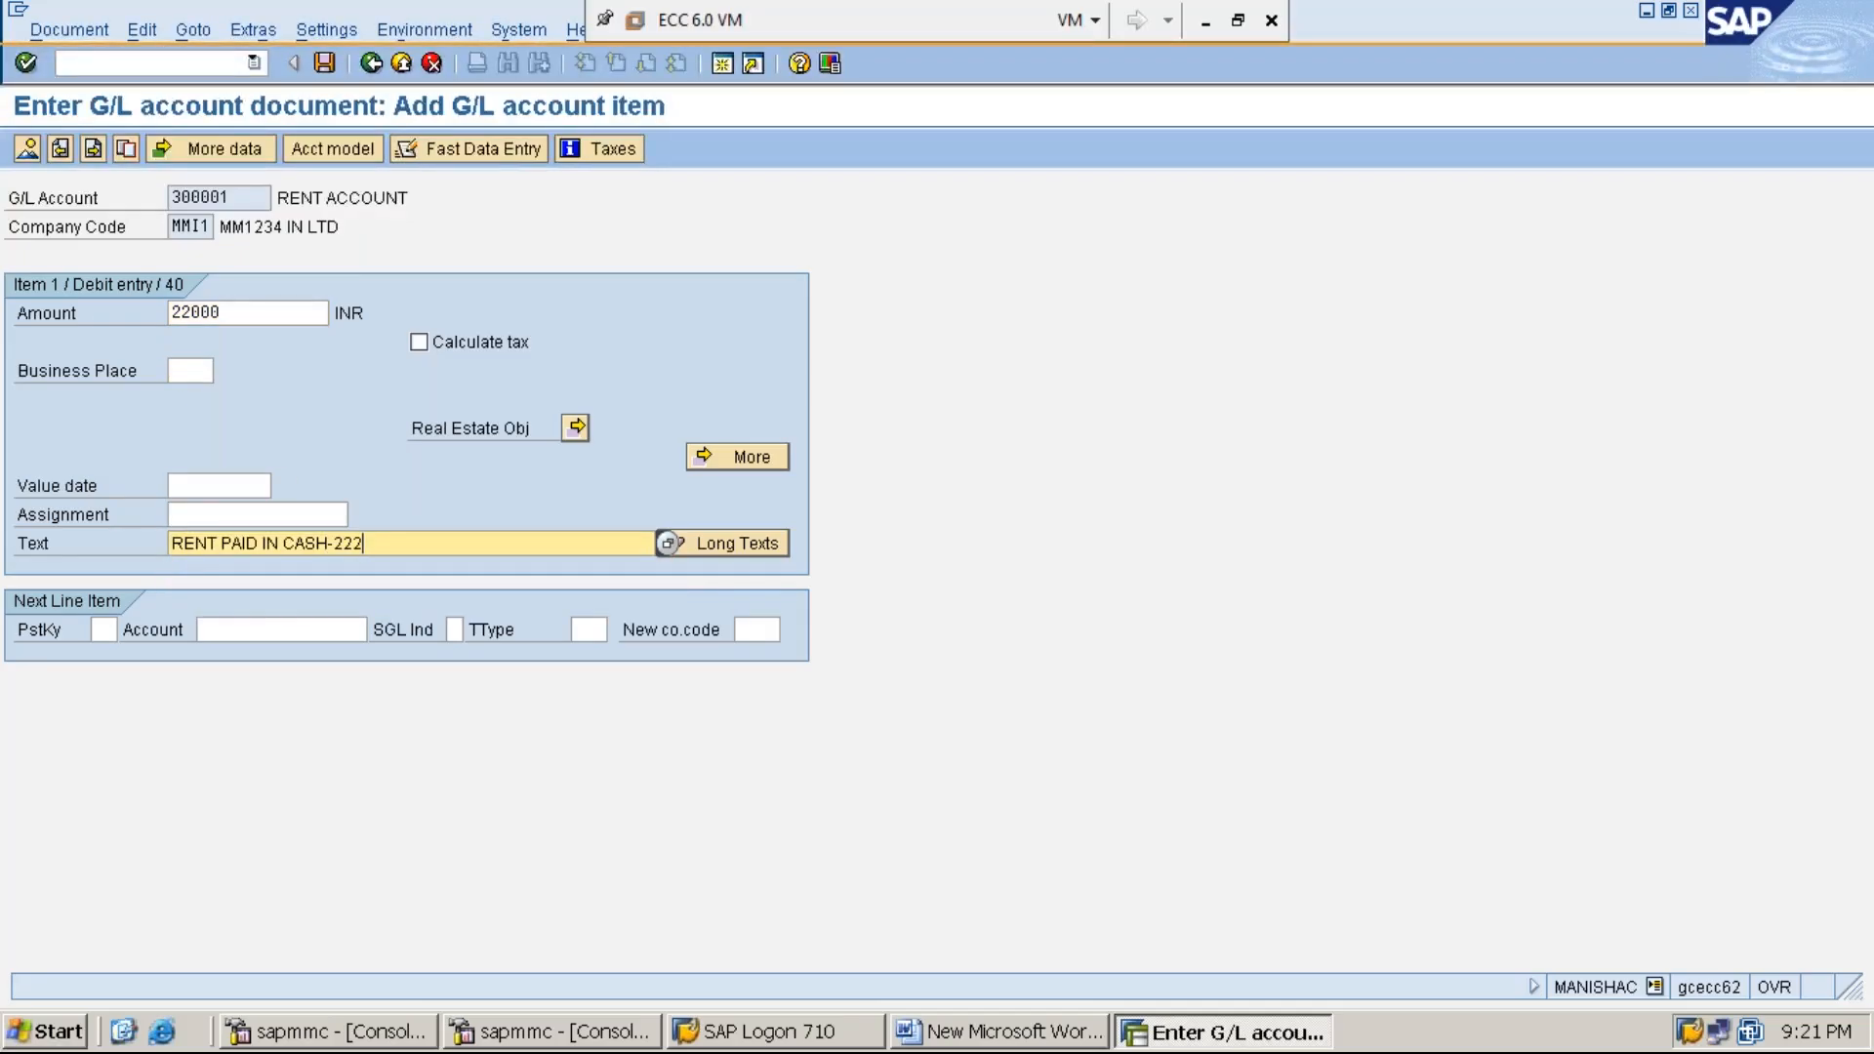
text(000)
Add a posting key 50 credit to cash account 100001 with amount * and text +
click(104, 629)
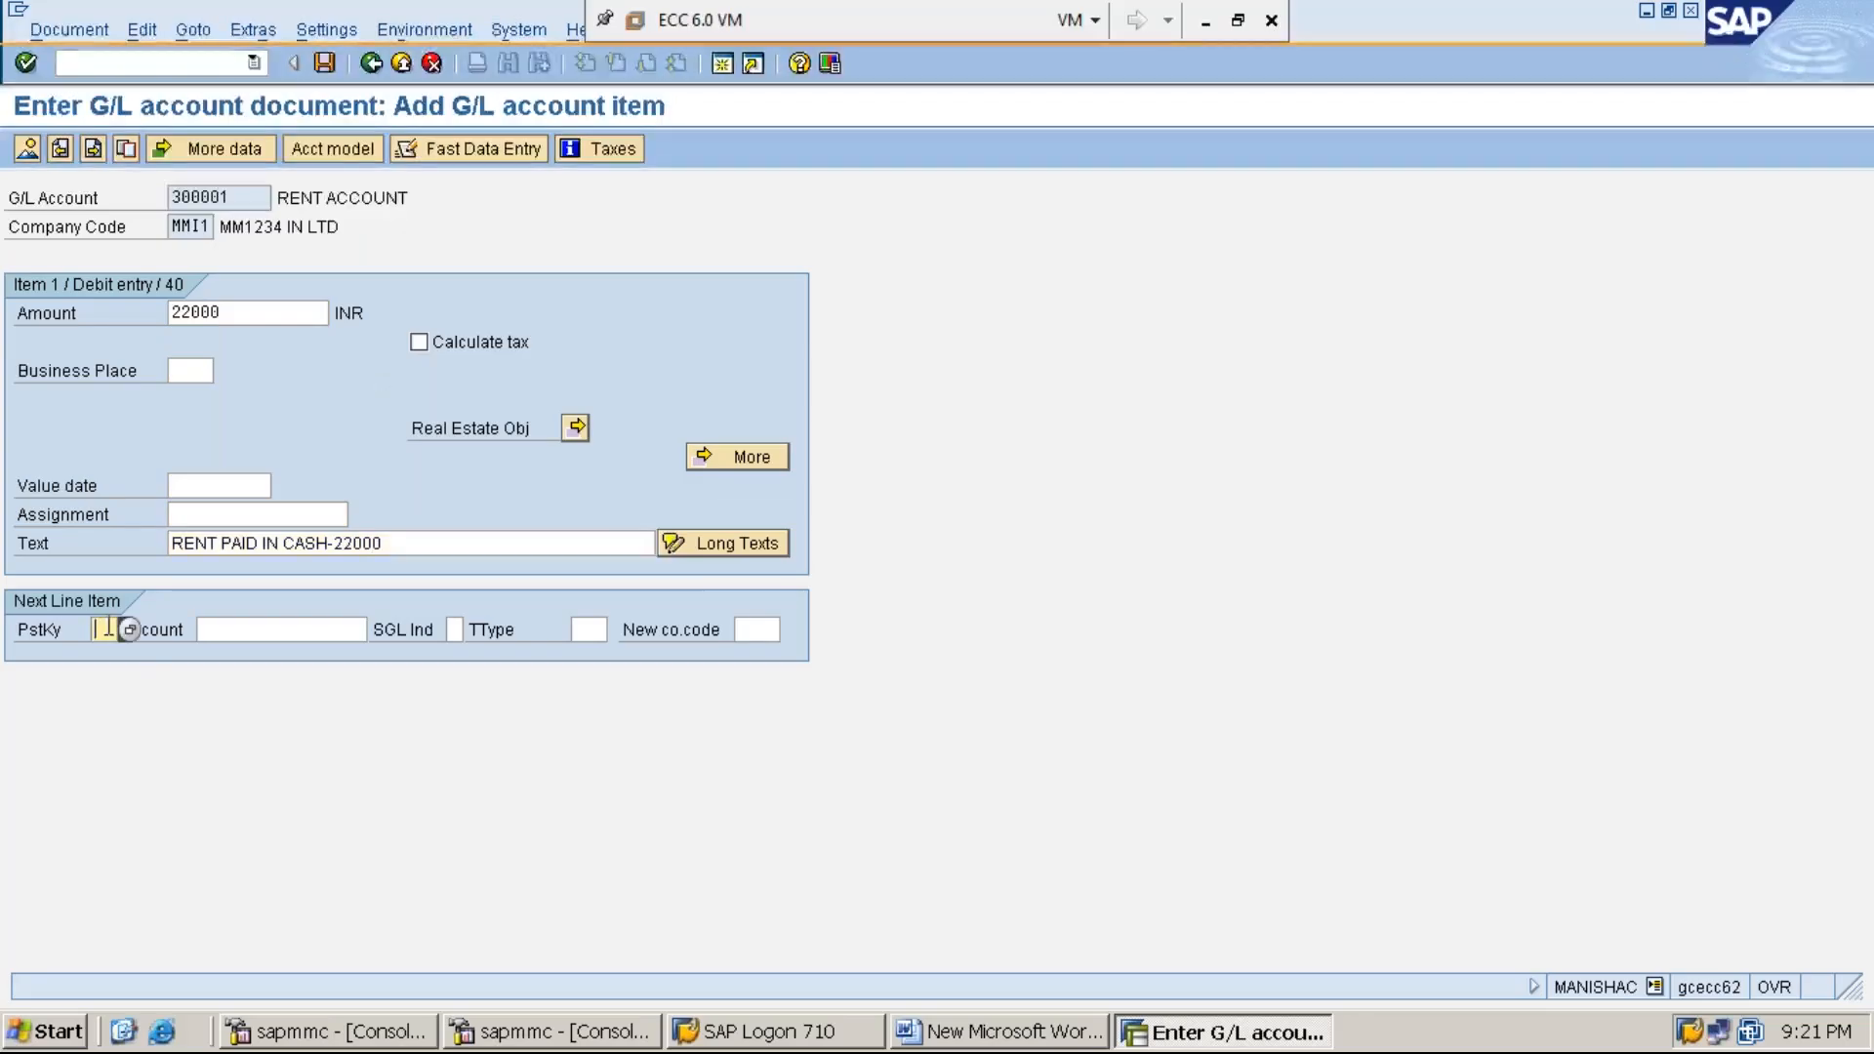
text(50)
key(Tab)
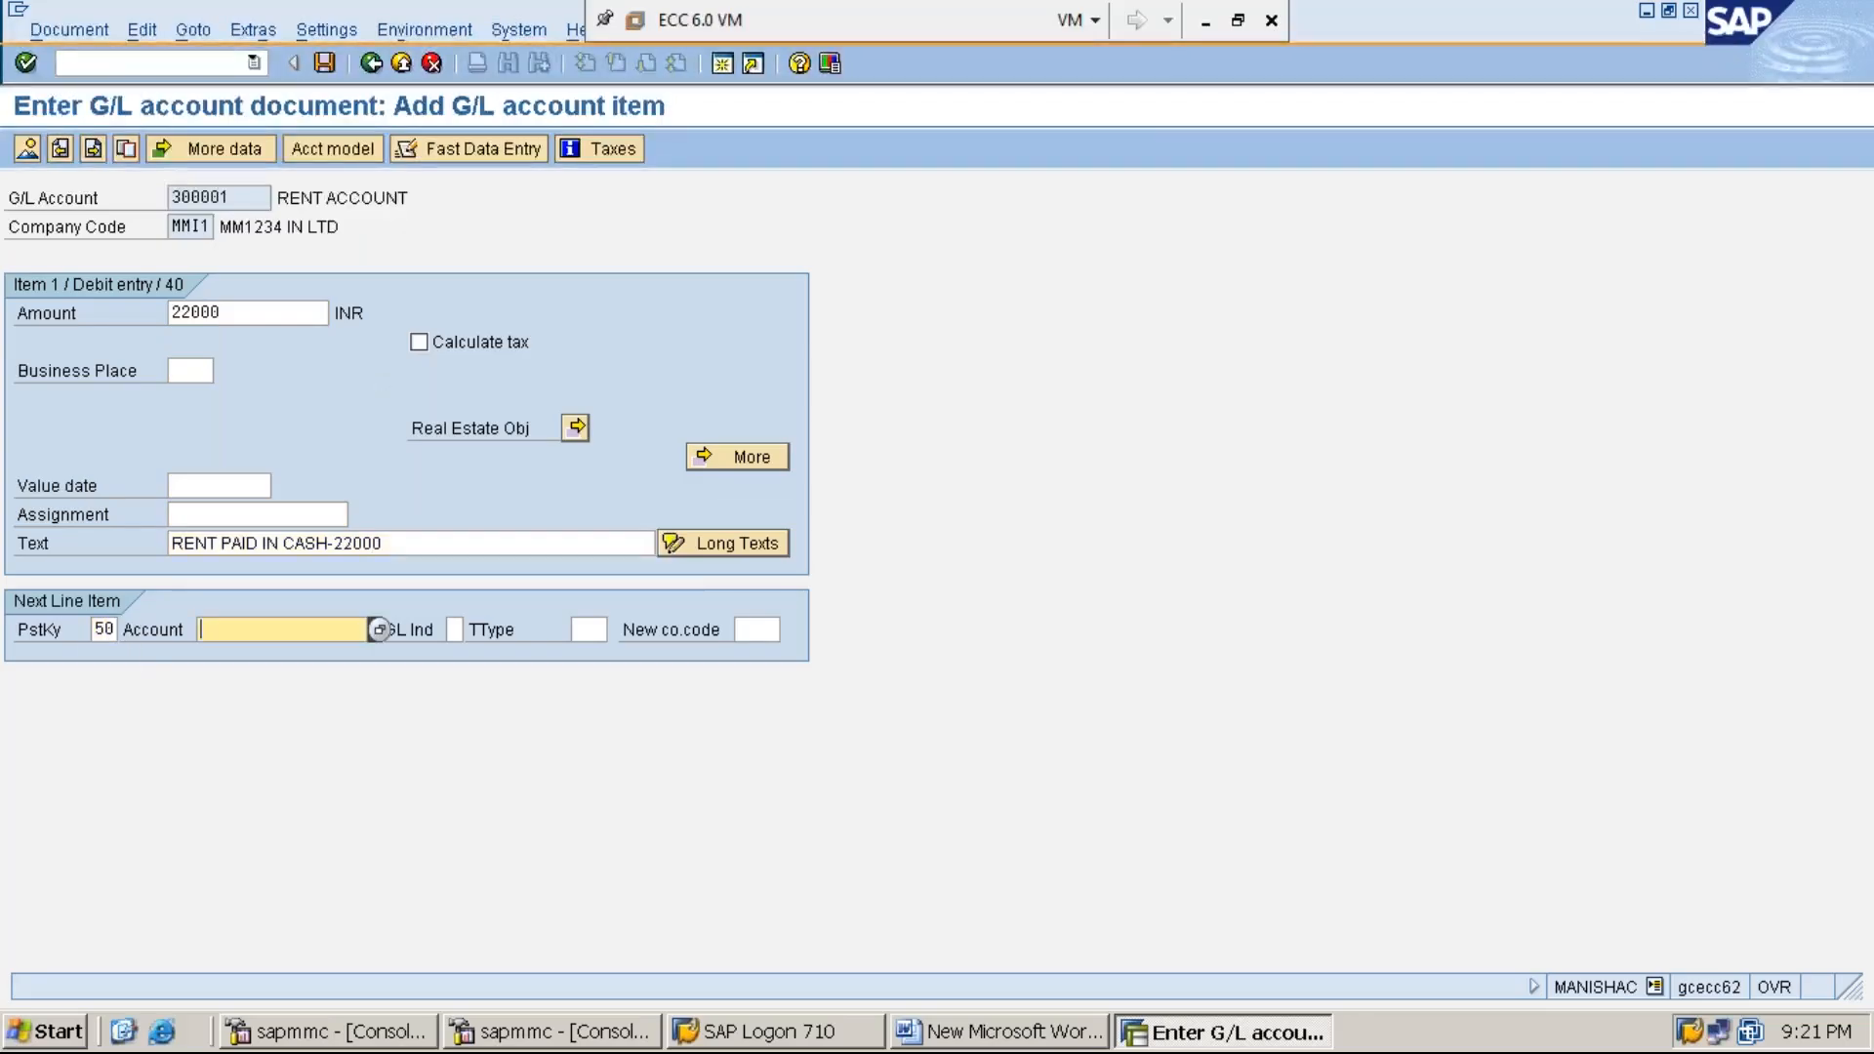
text(1)
key(Down)
key(Return)
key(Return)
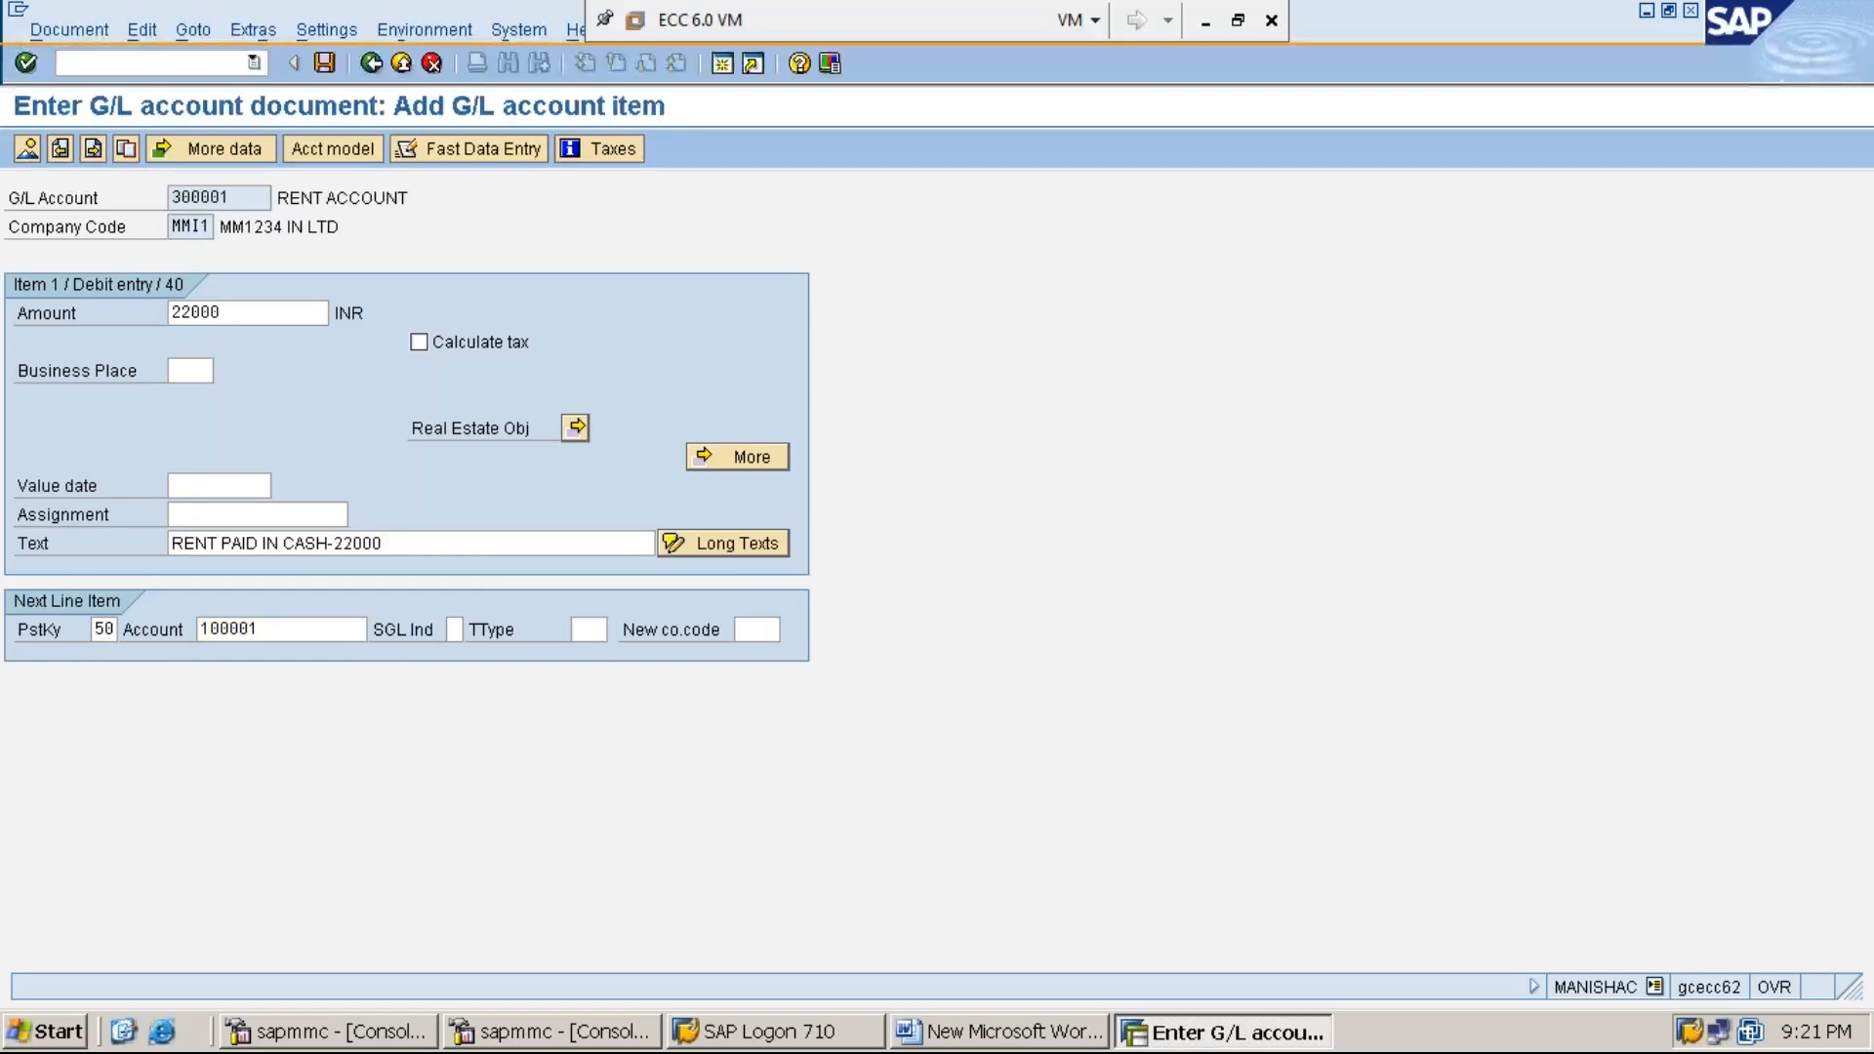
text(*)
key(Tab)
key(Tab)
key(Tab)
key(Tab)
text(+)
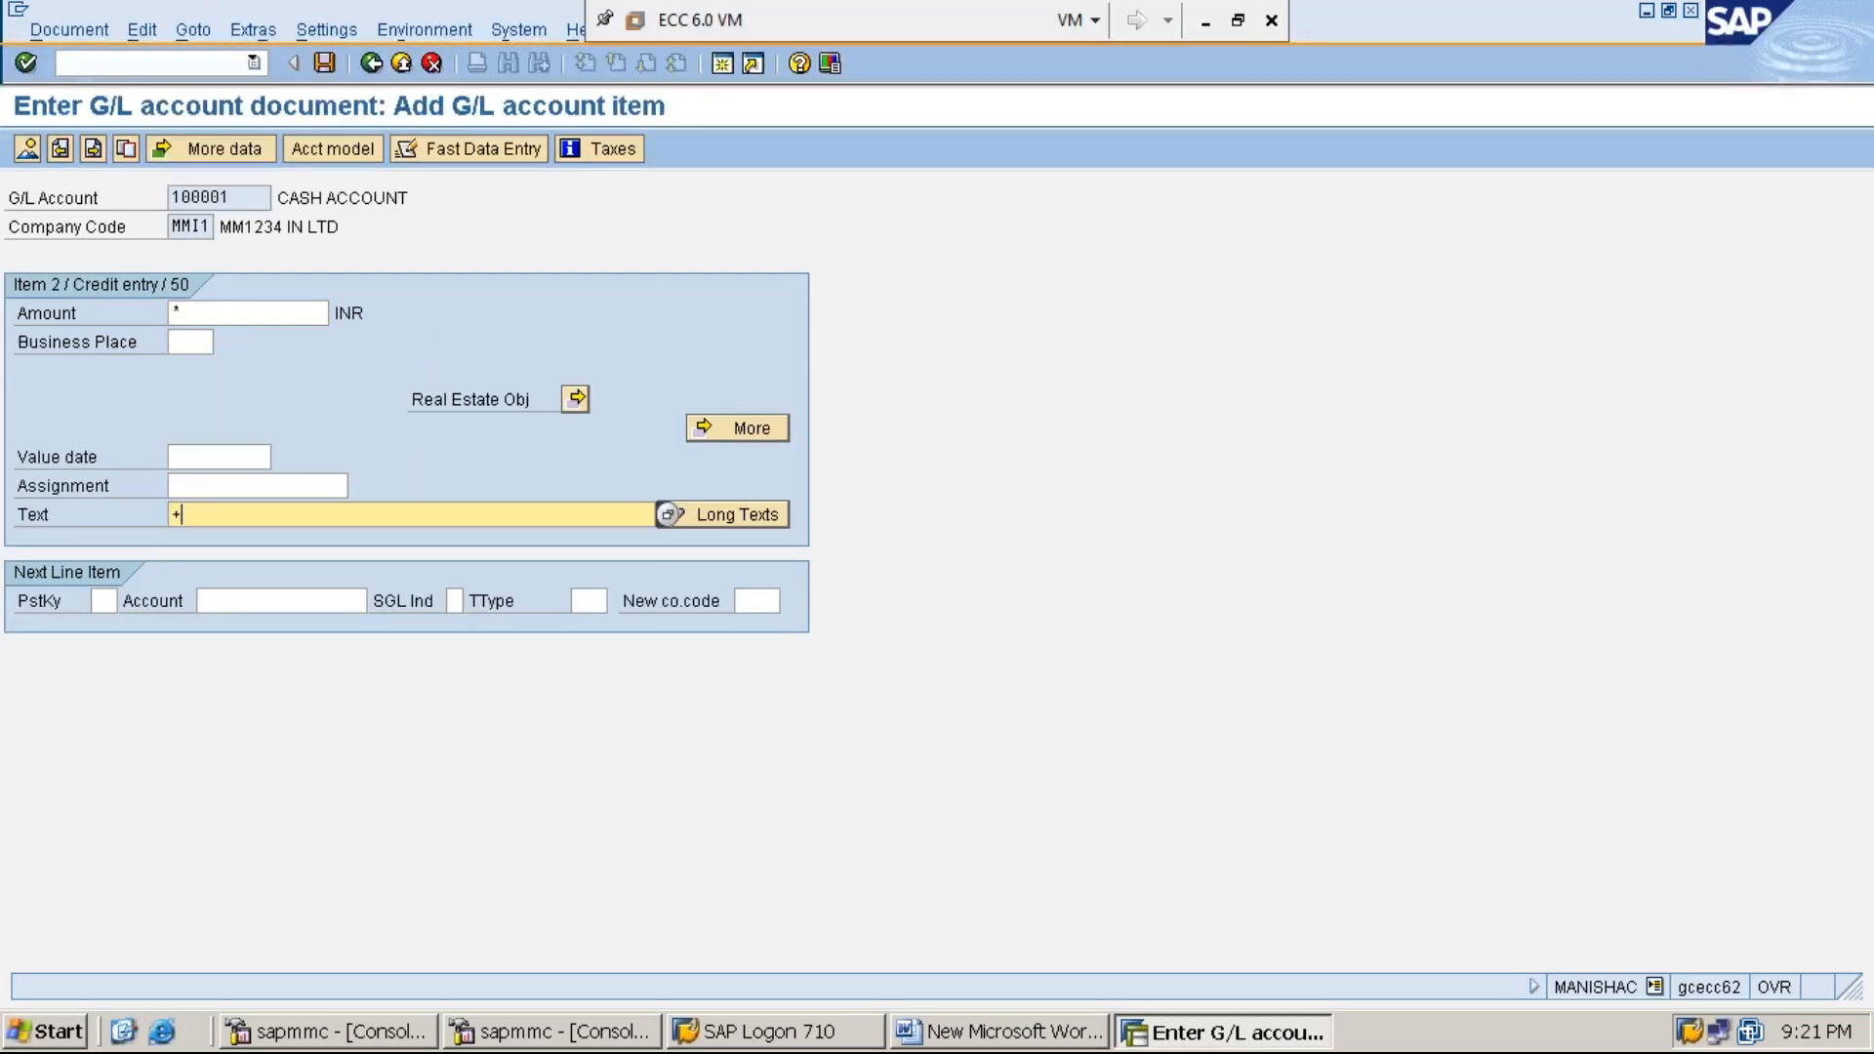
Simulate the rent document, then post it as document 17 in MMI1
click(76, 28)
click(114, 152)
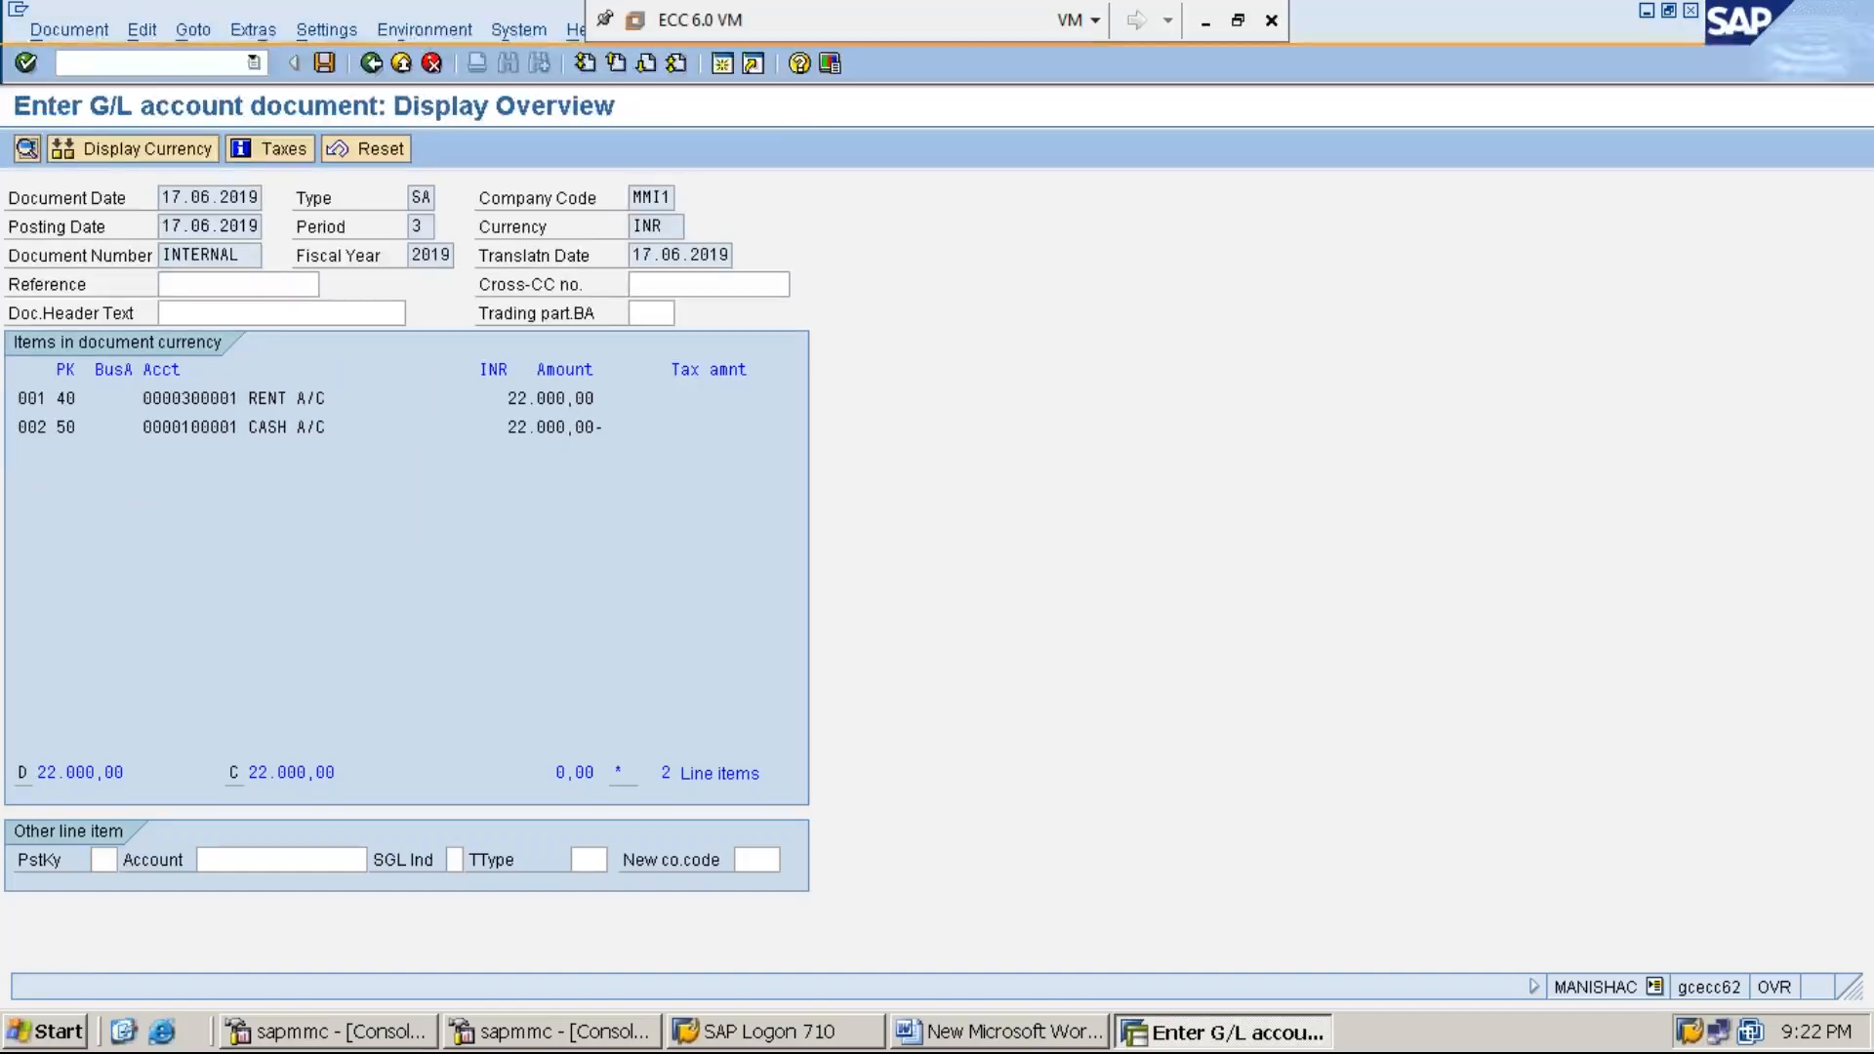
key(ctrl+s)
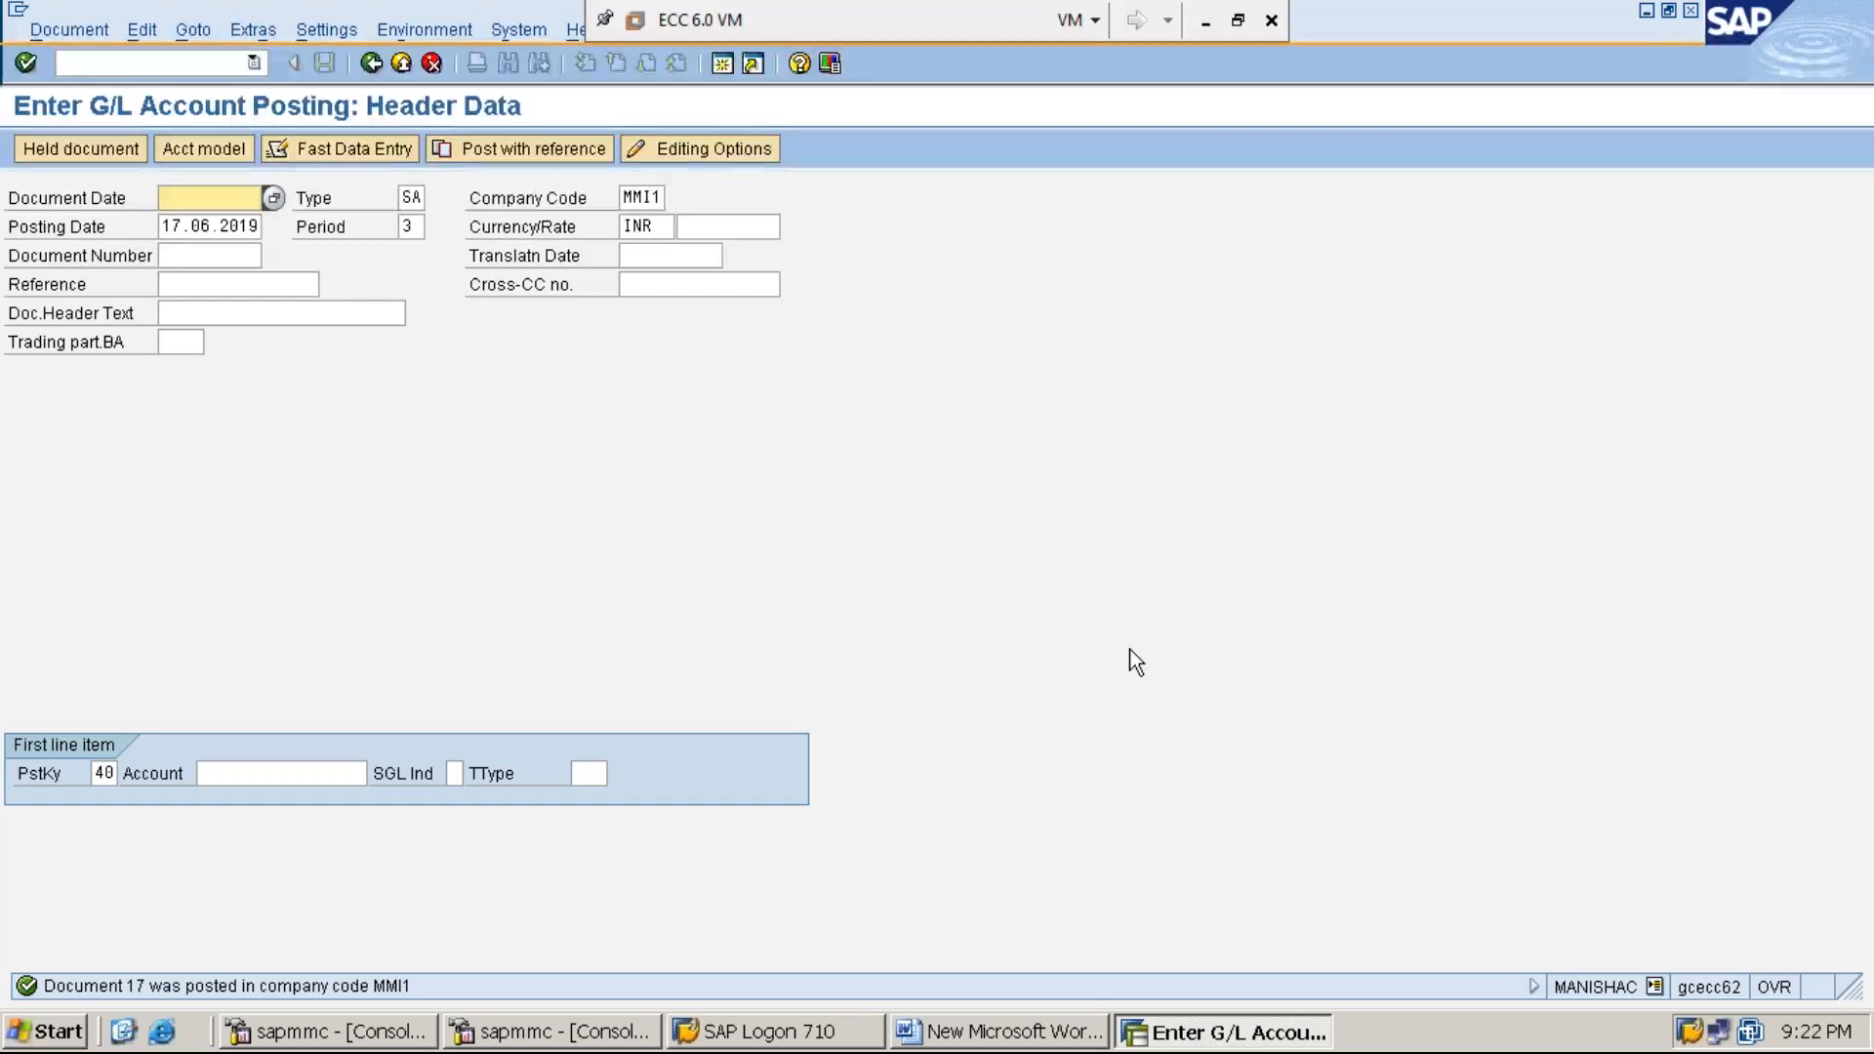
Add '*STEP:9: PROCESS RENT PAID OF RS.55,000/- USING F-02' below step 8 in the Word notes, then return to SAP
click(1647, 11)
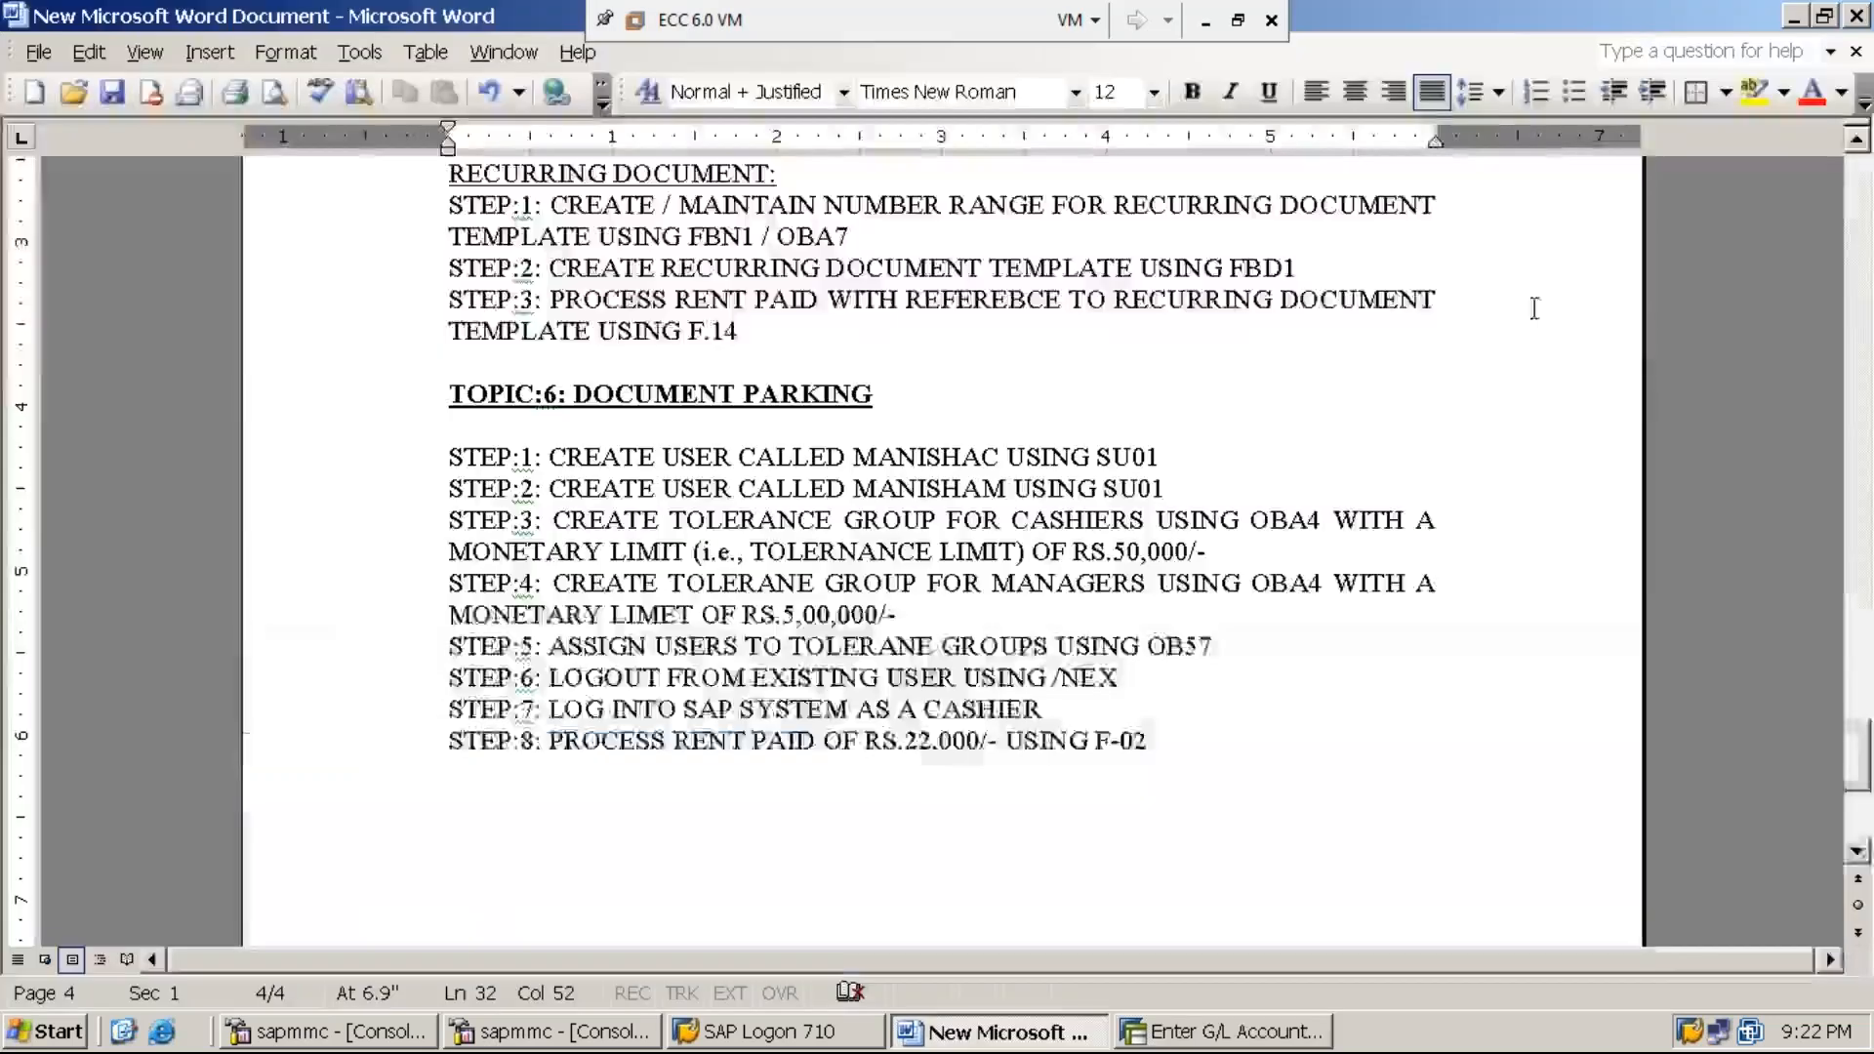
key(Return)
text(STEP:9:)
key(Home)
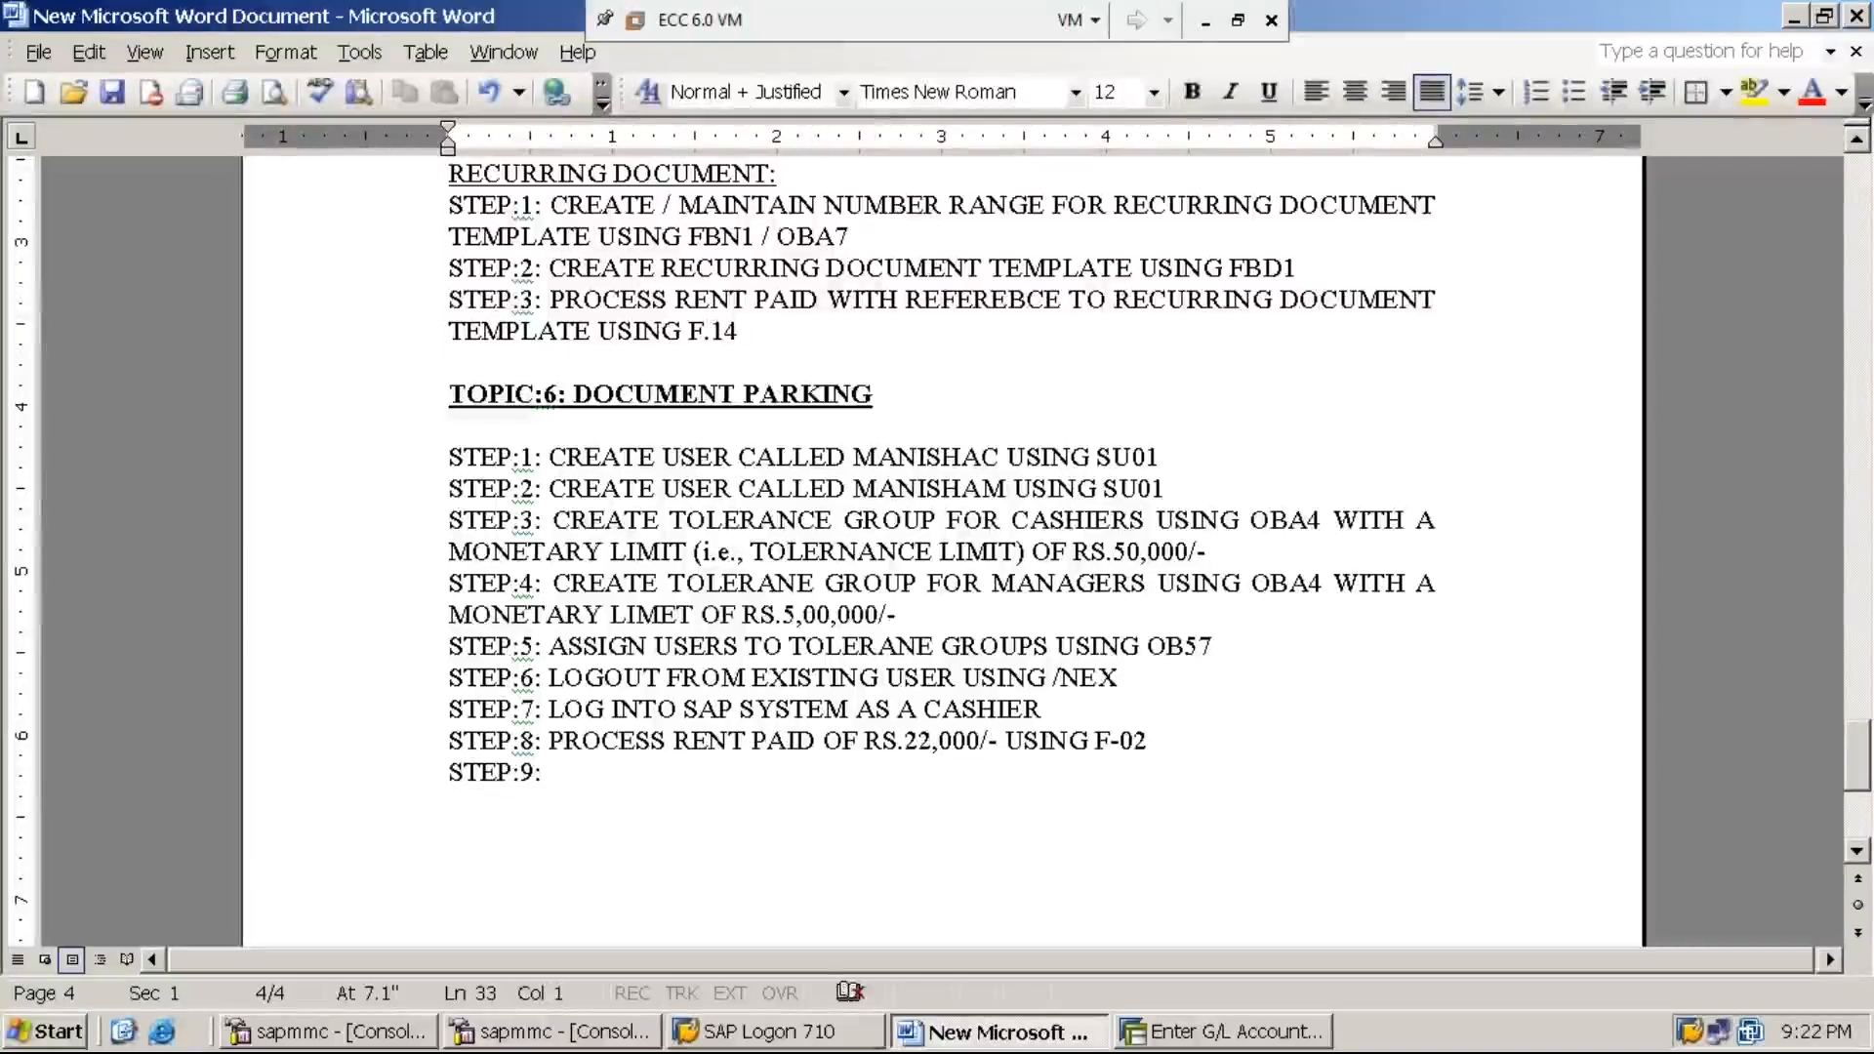
text(*)
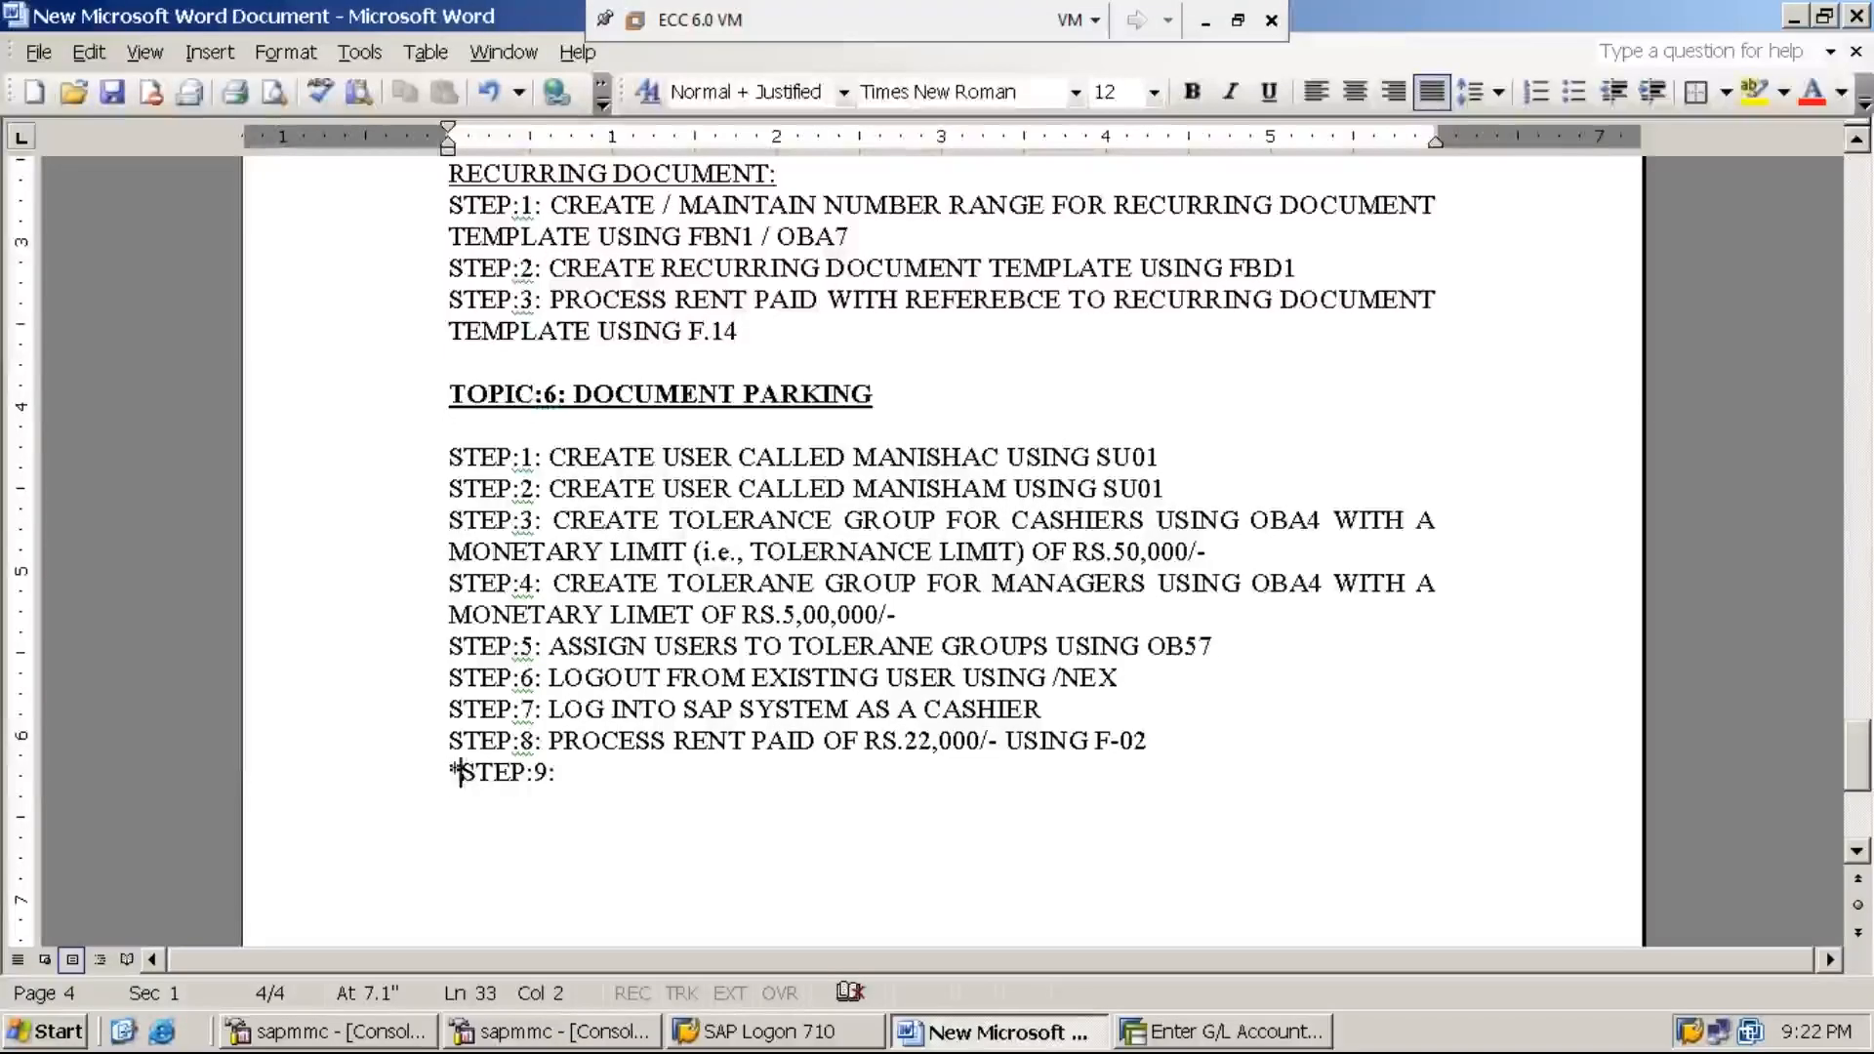
key(End)
text(PROC)
key(BackSpace)
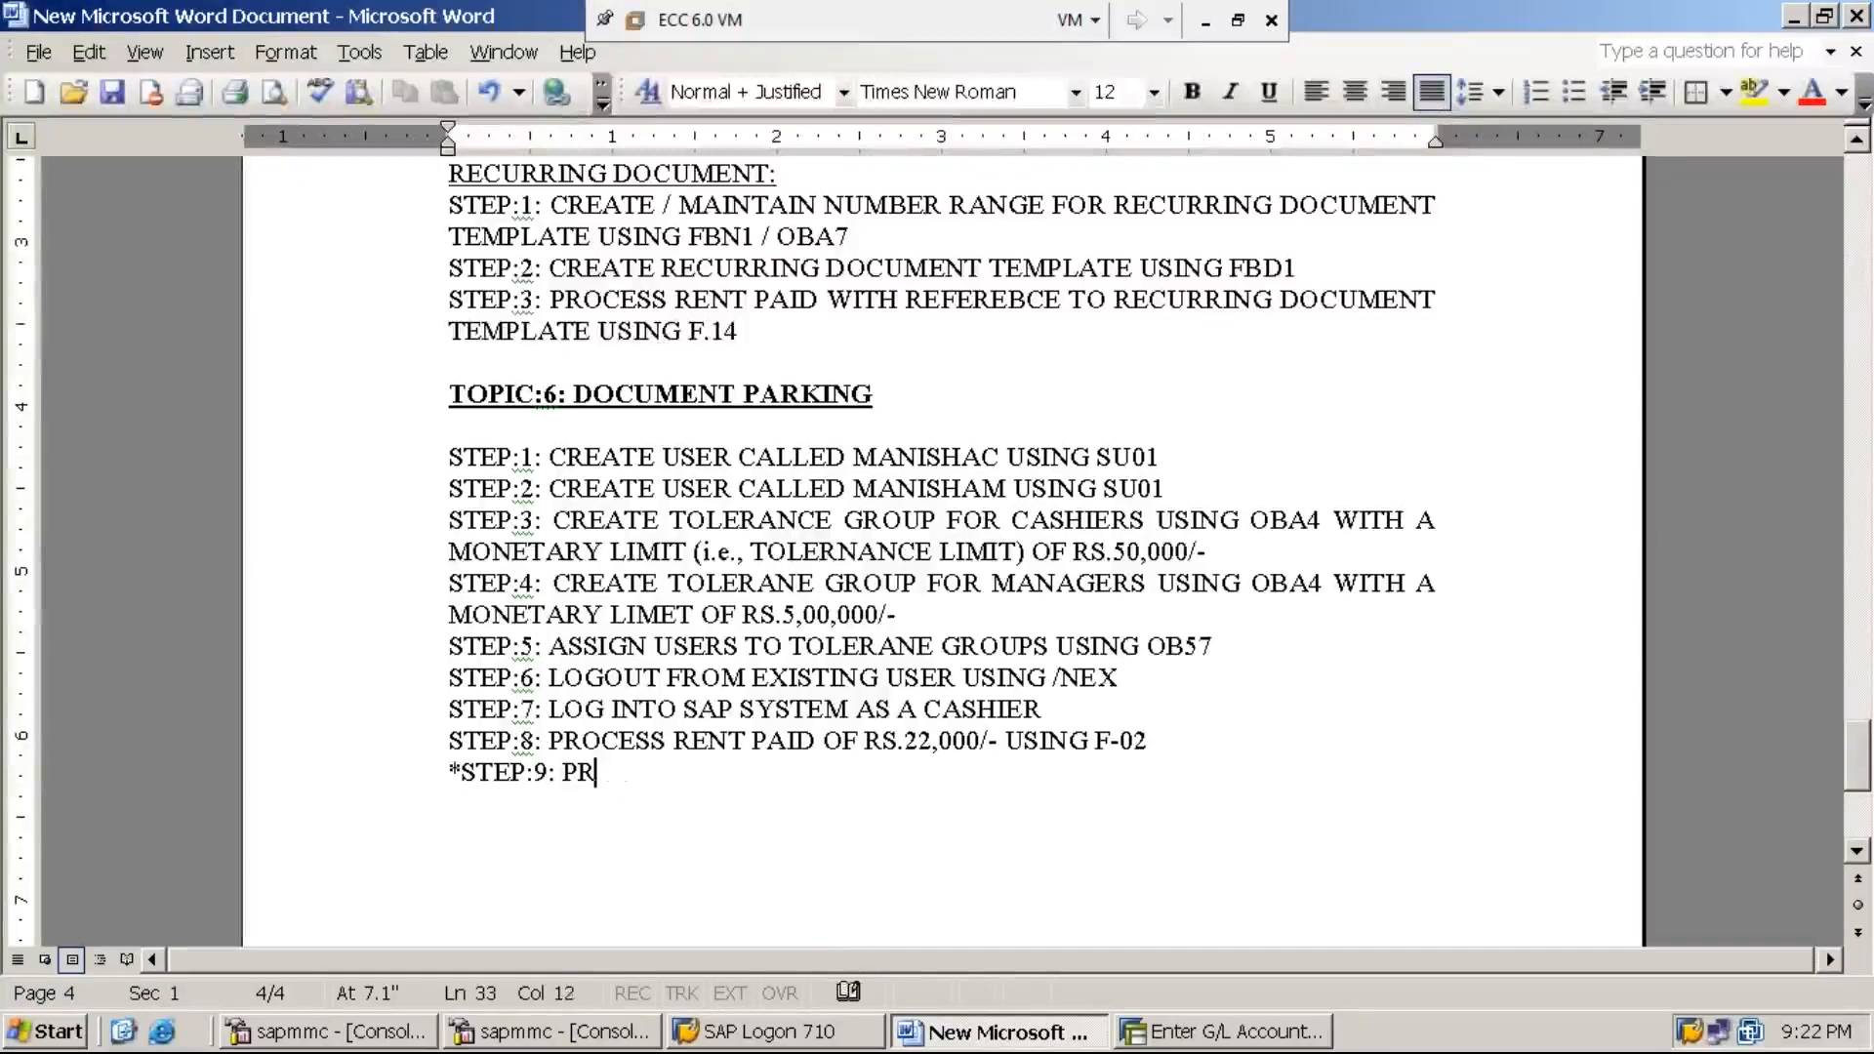
text(CESS RENT A)
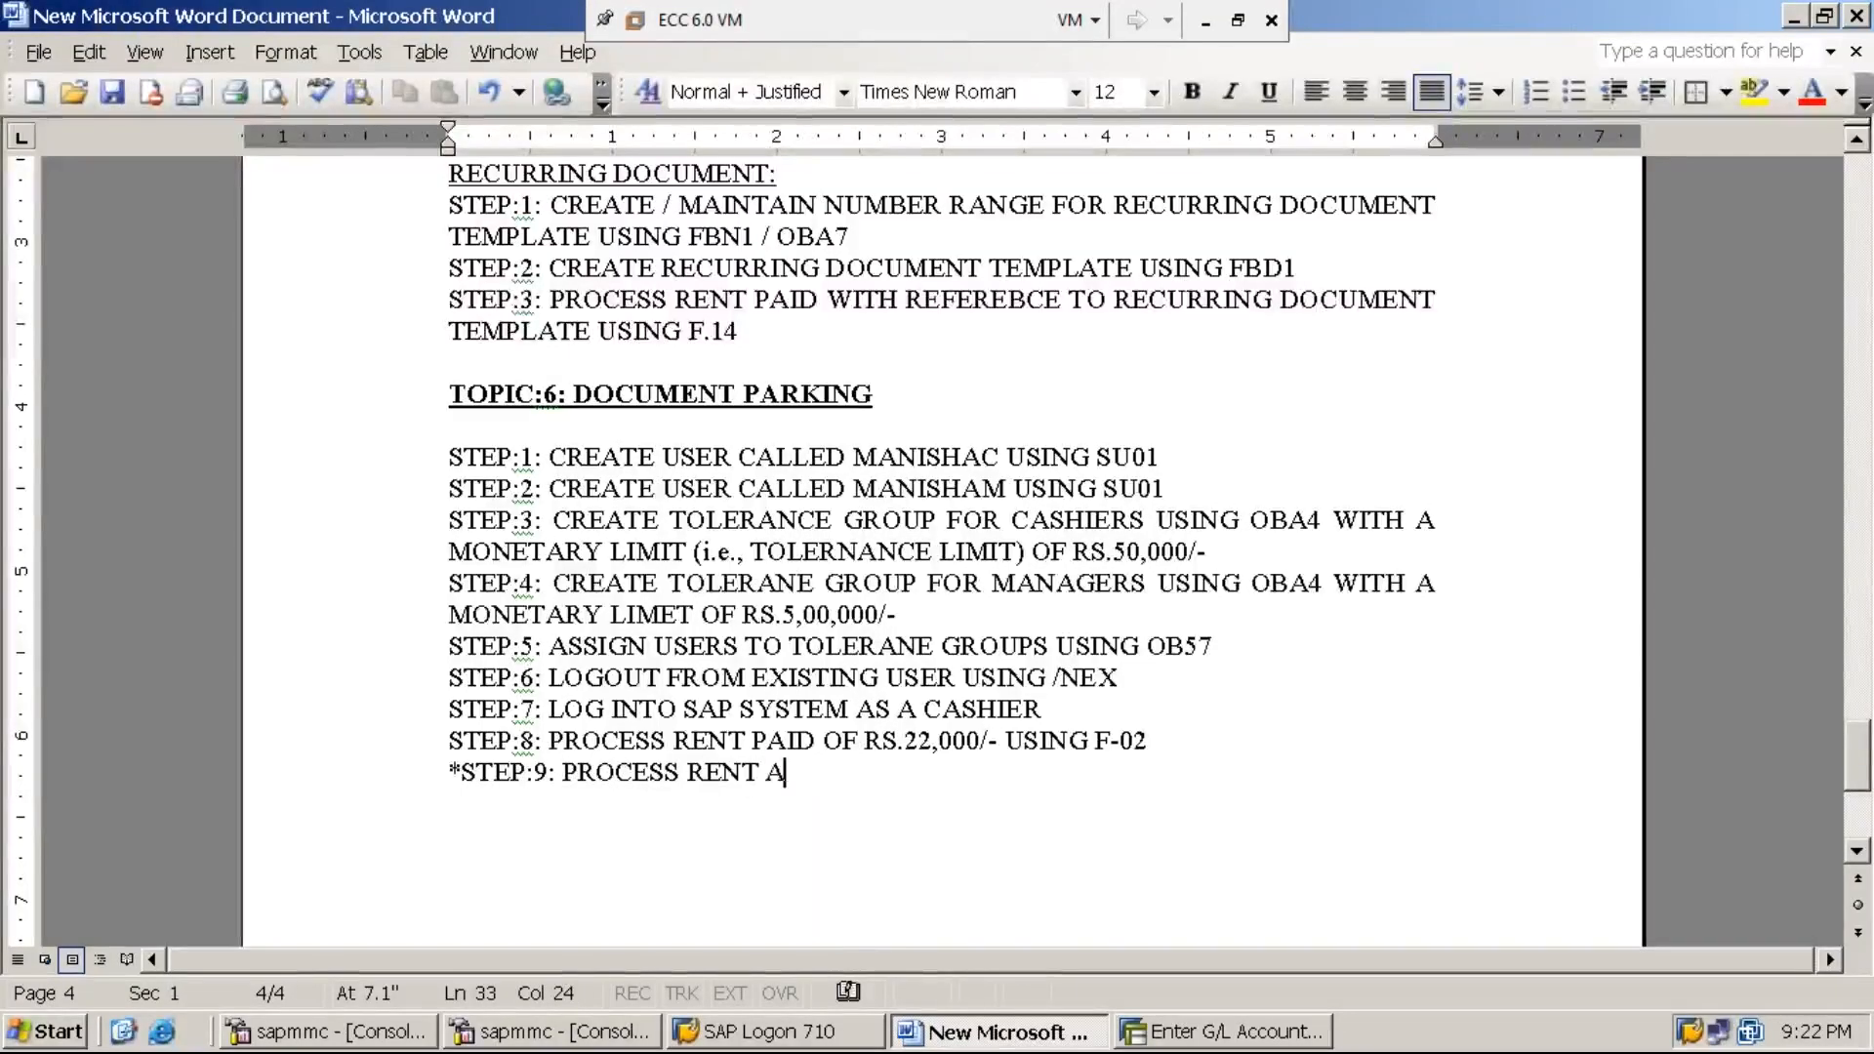
key(BackSpace)
text(PAID OF R)
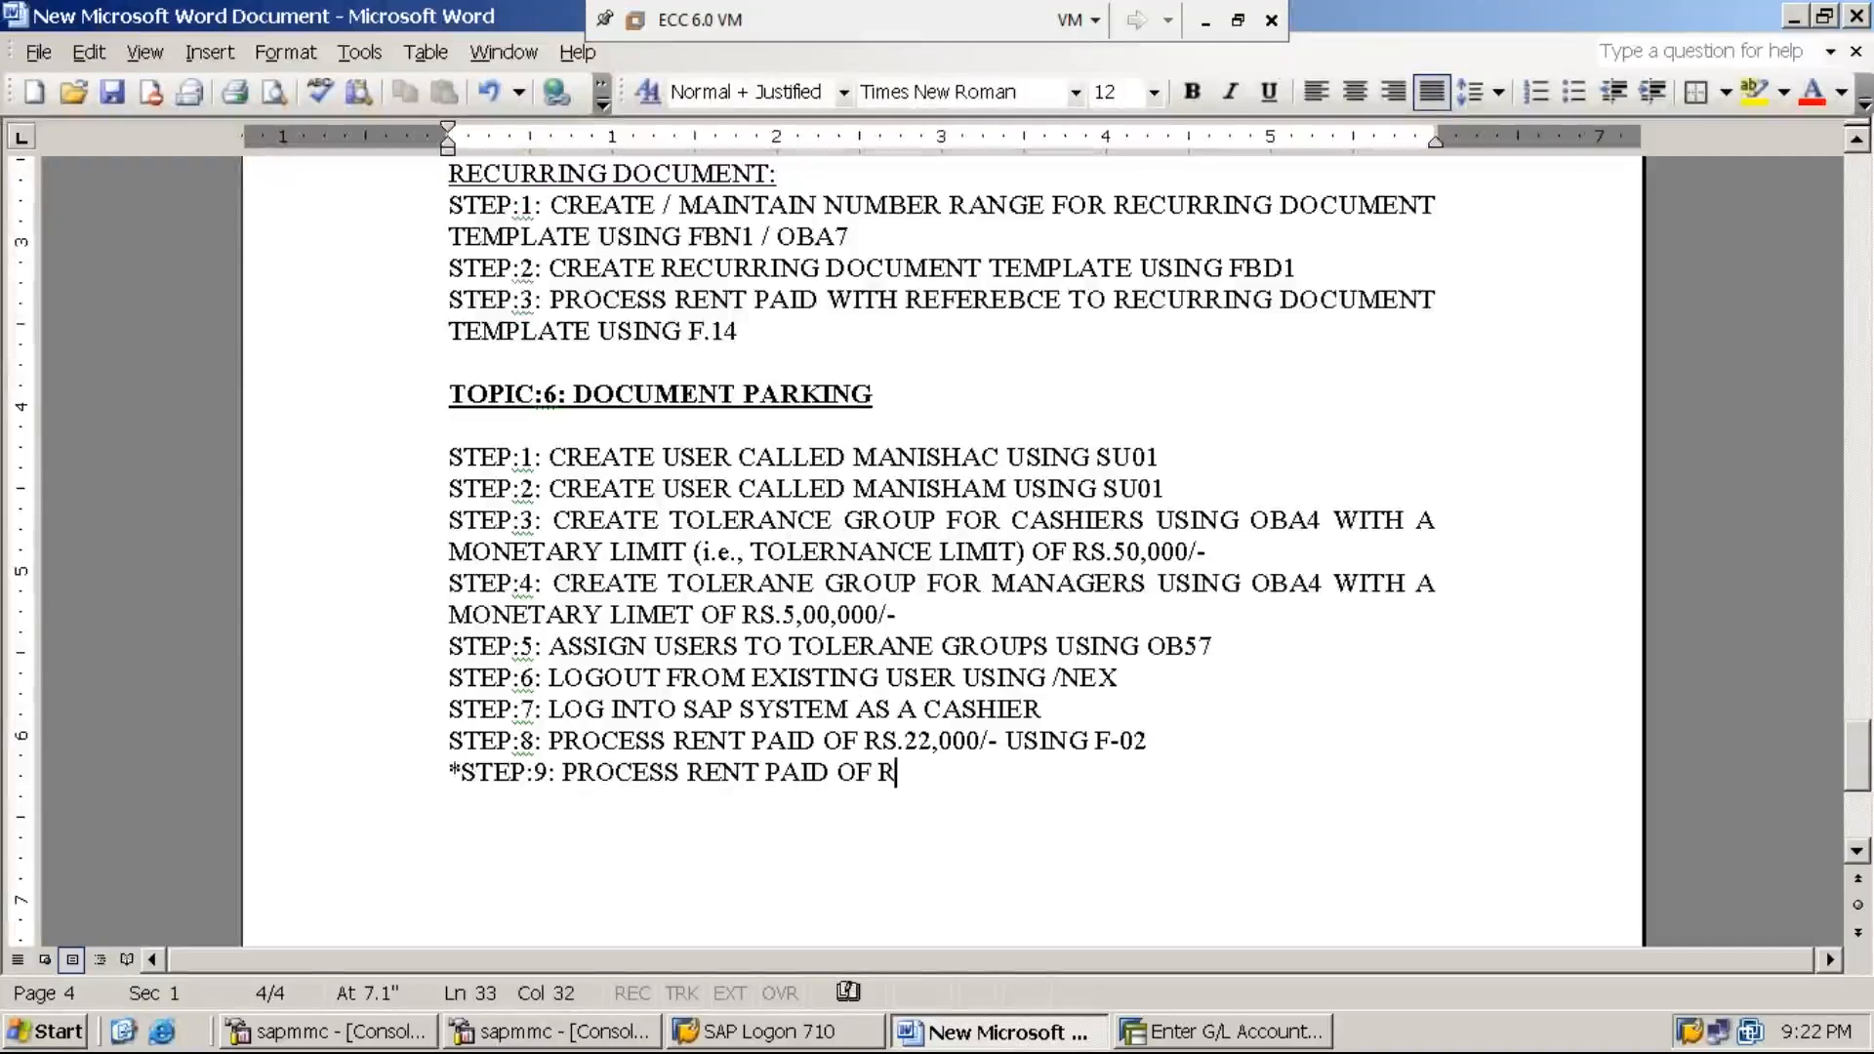
text(S.55,000)
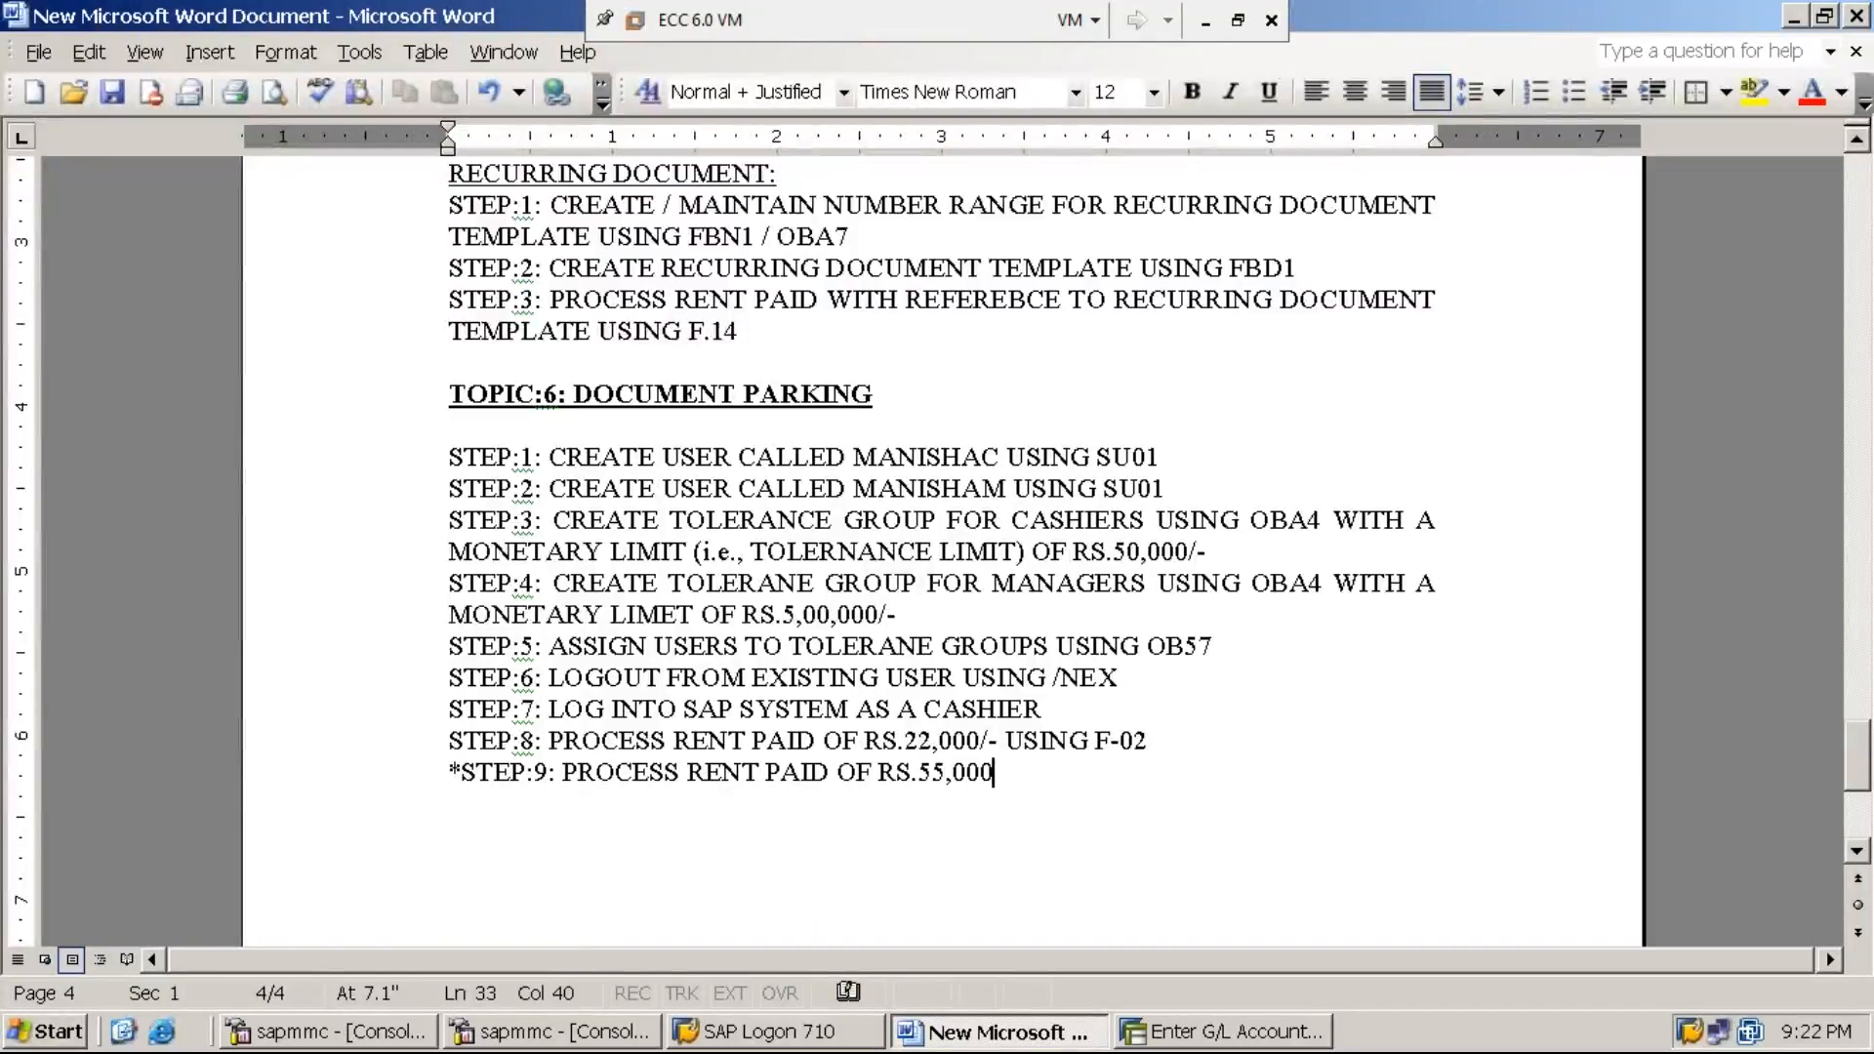
text(/-)
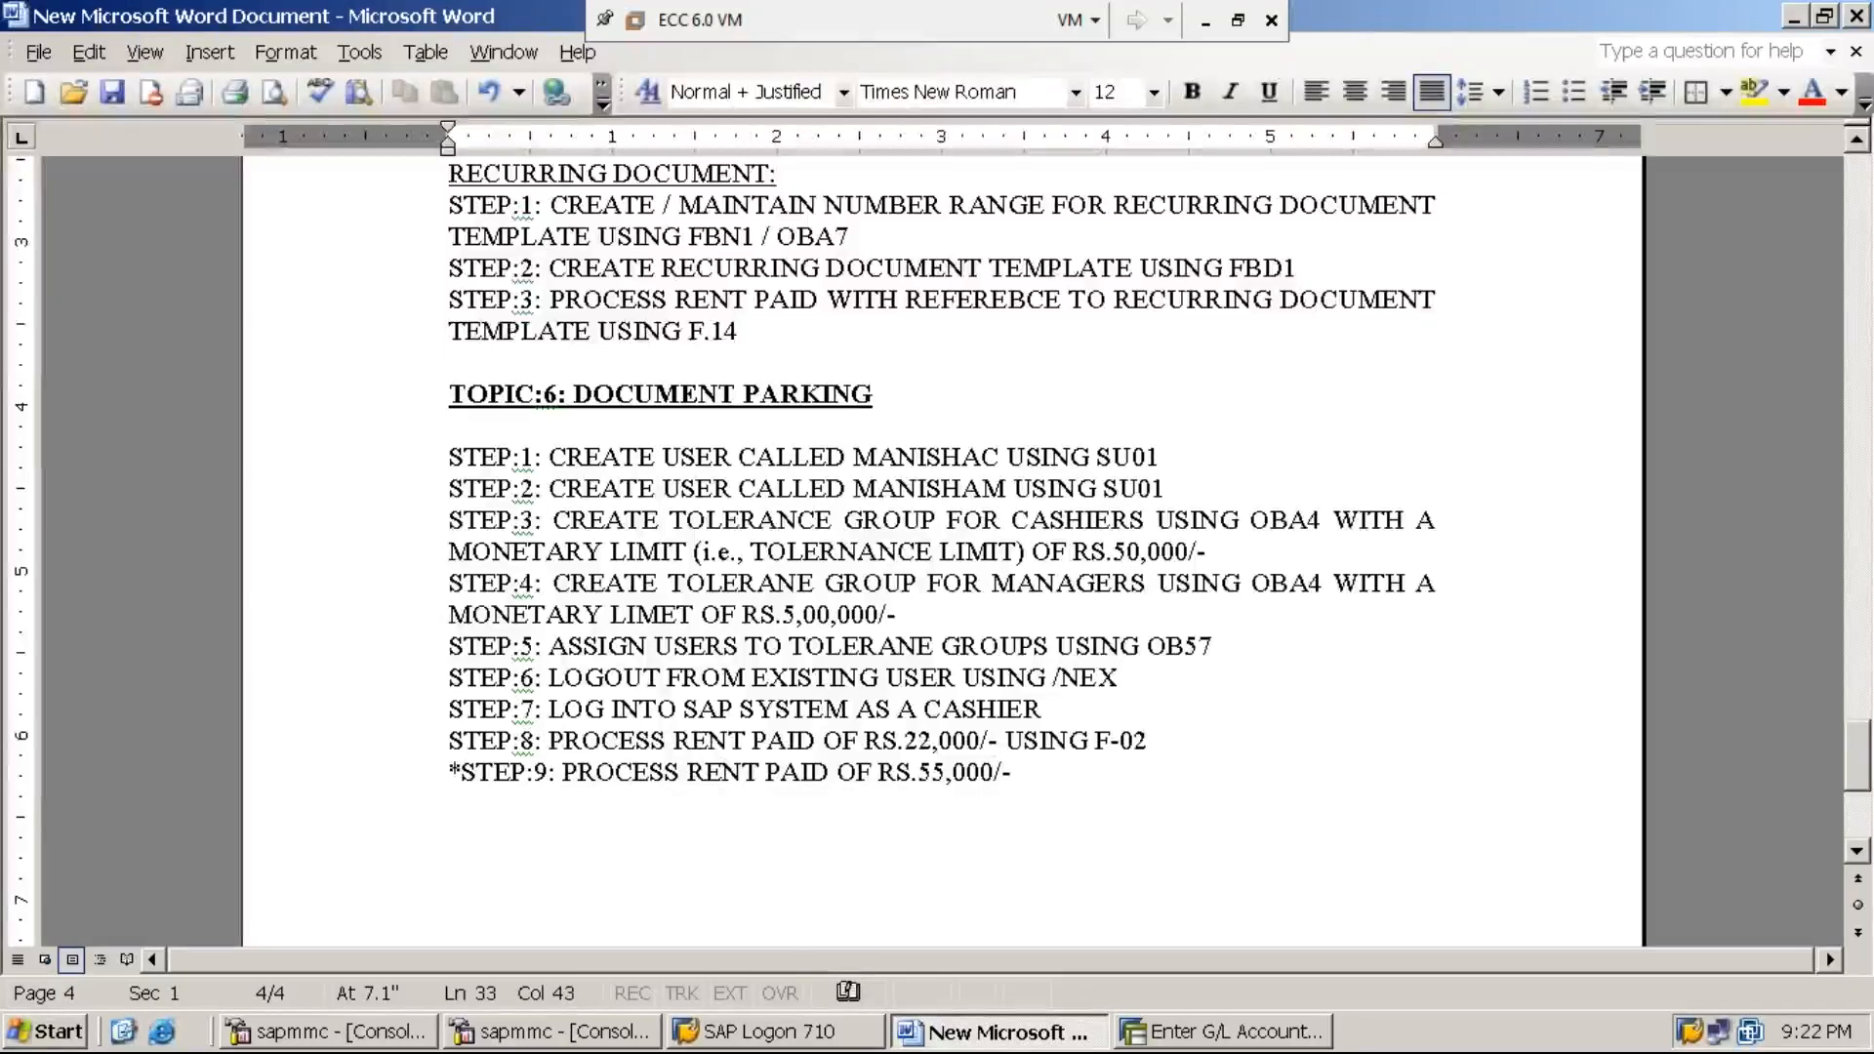
text( USING F-02)
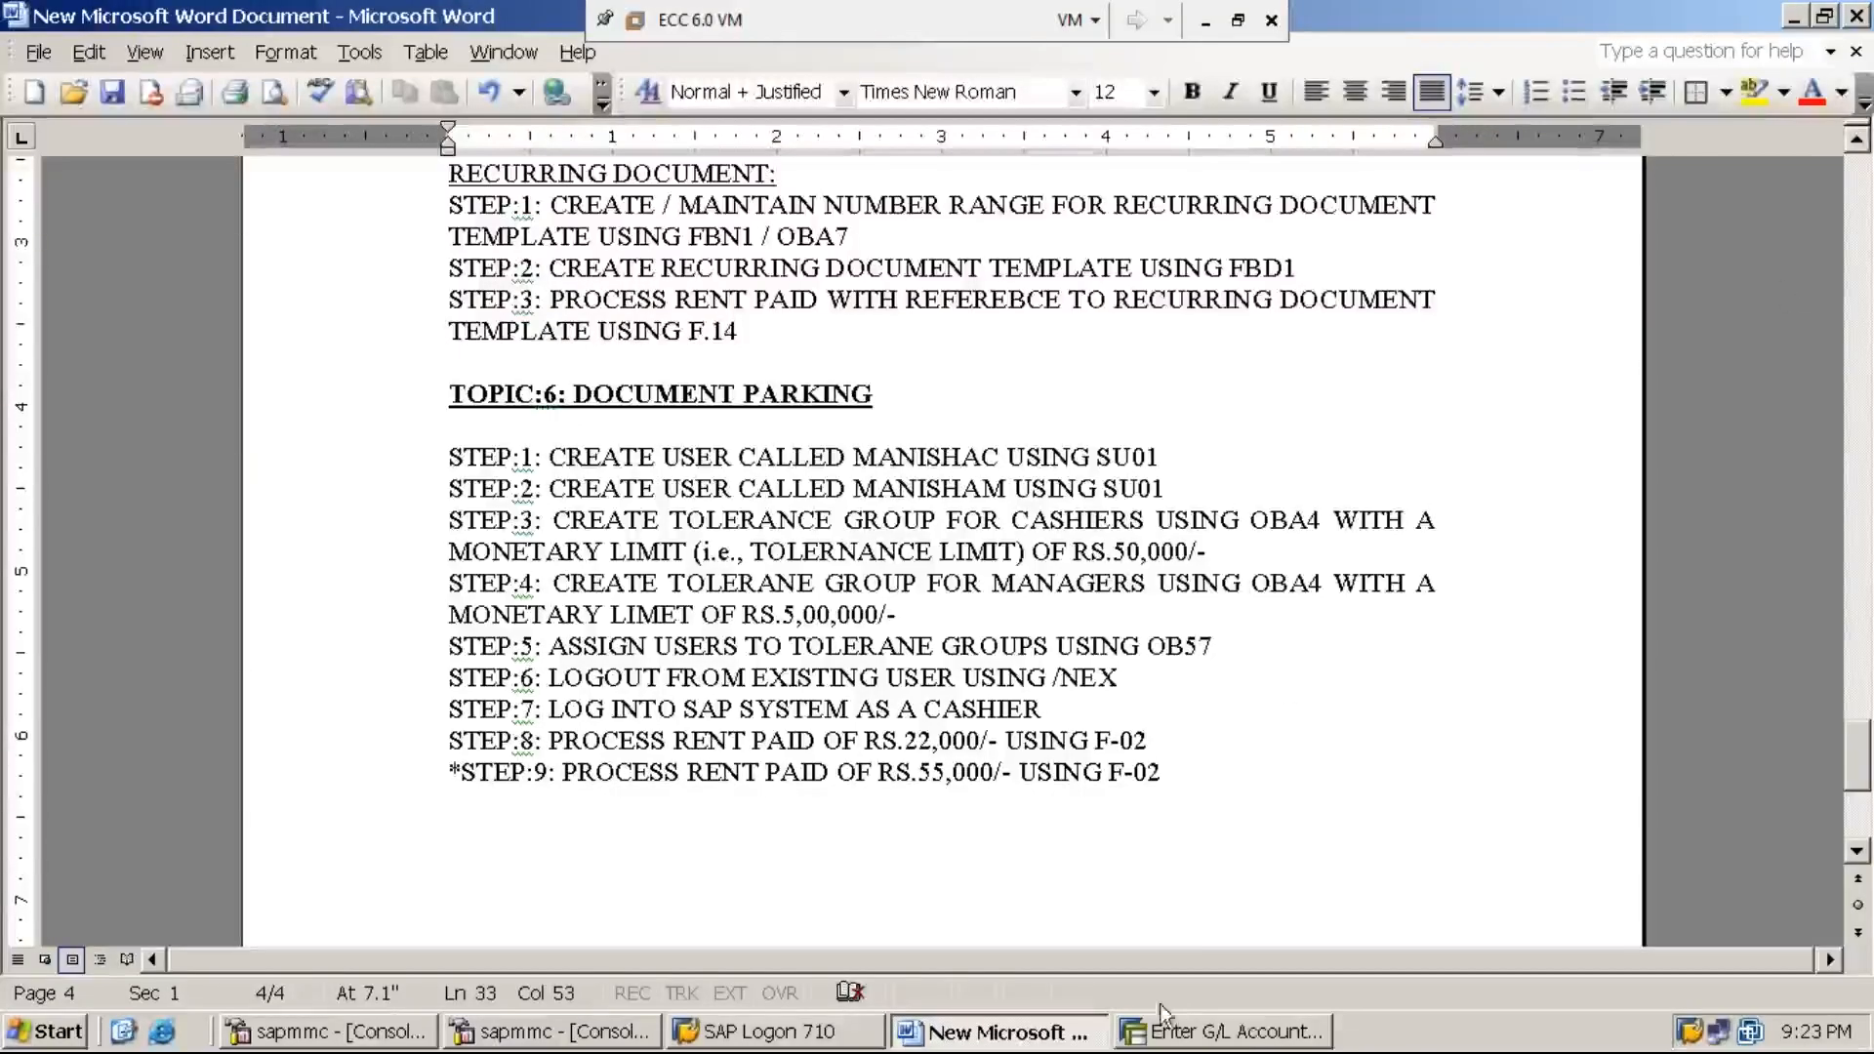
click(1240, 1033)
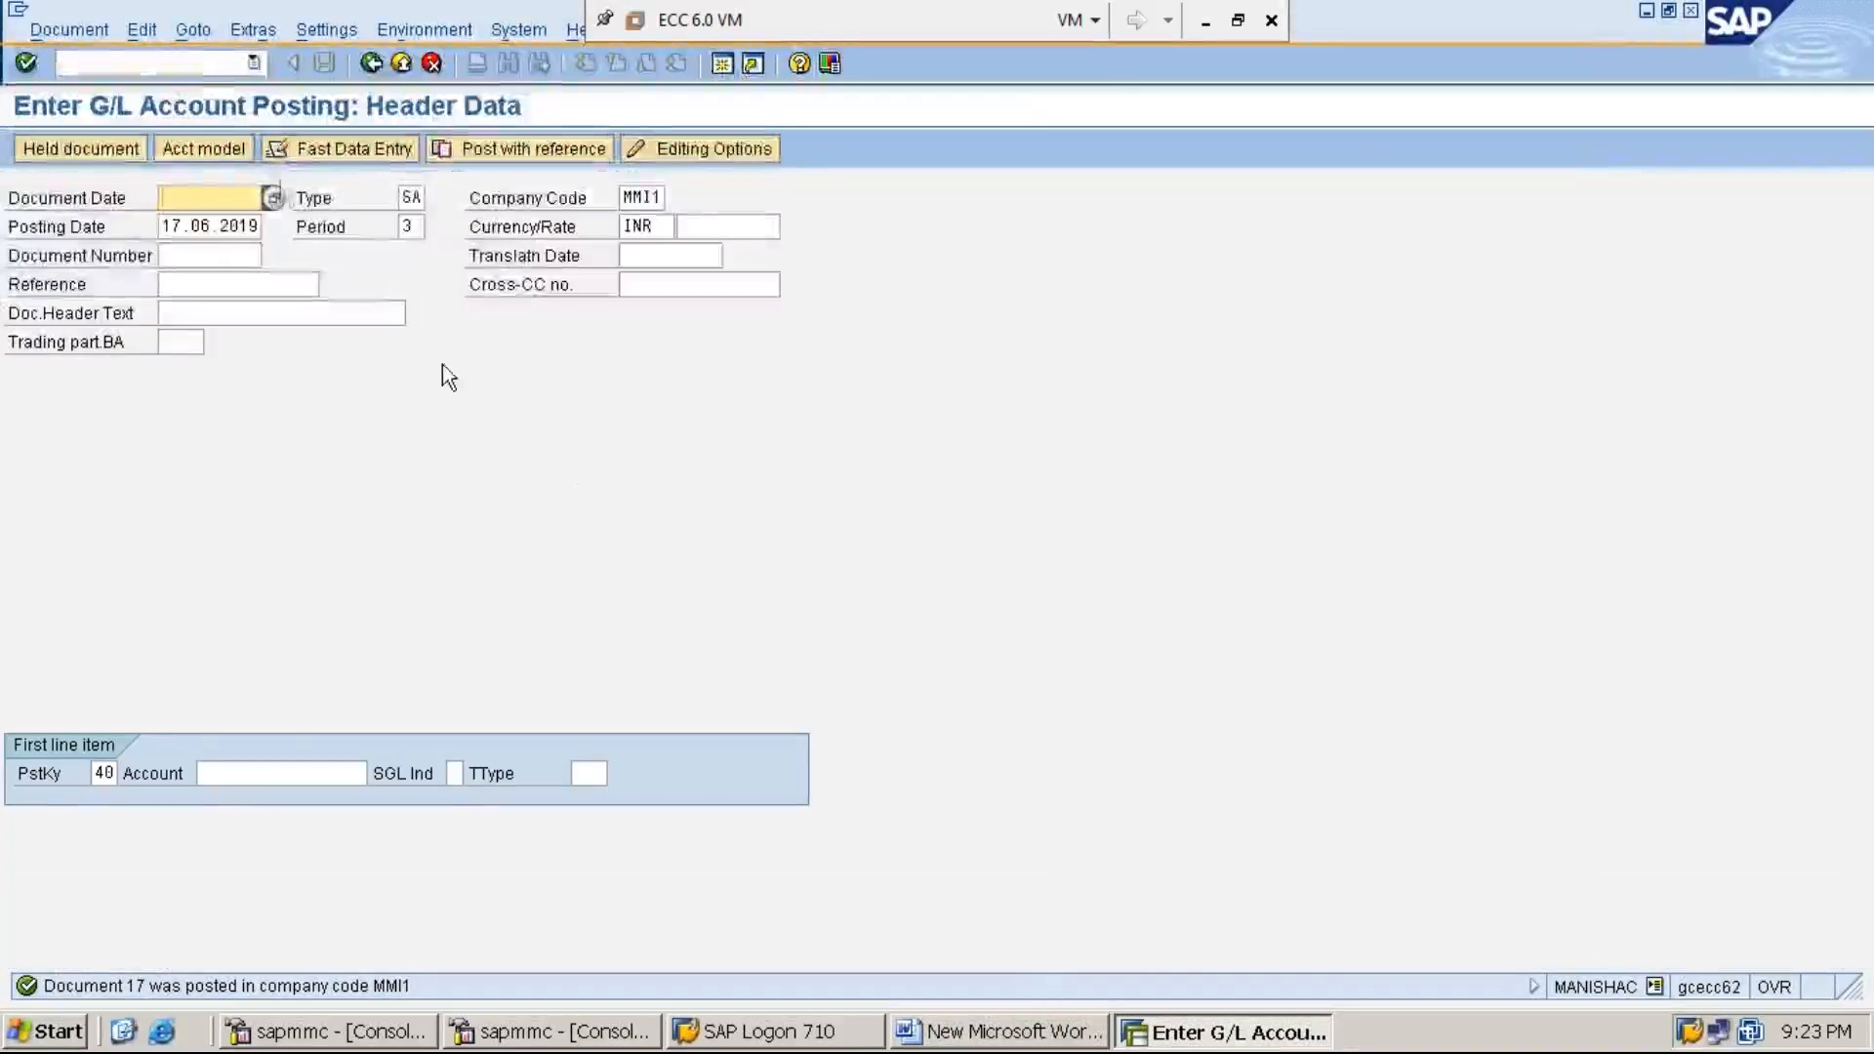
Leave the current transaction with /n and start the F-02 G/L account posting
click(200, 65)
text(/n)
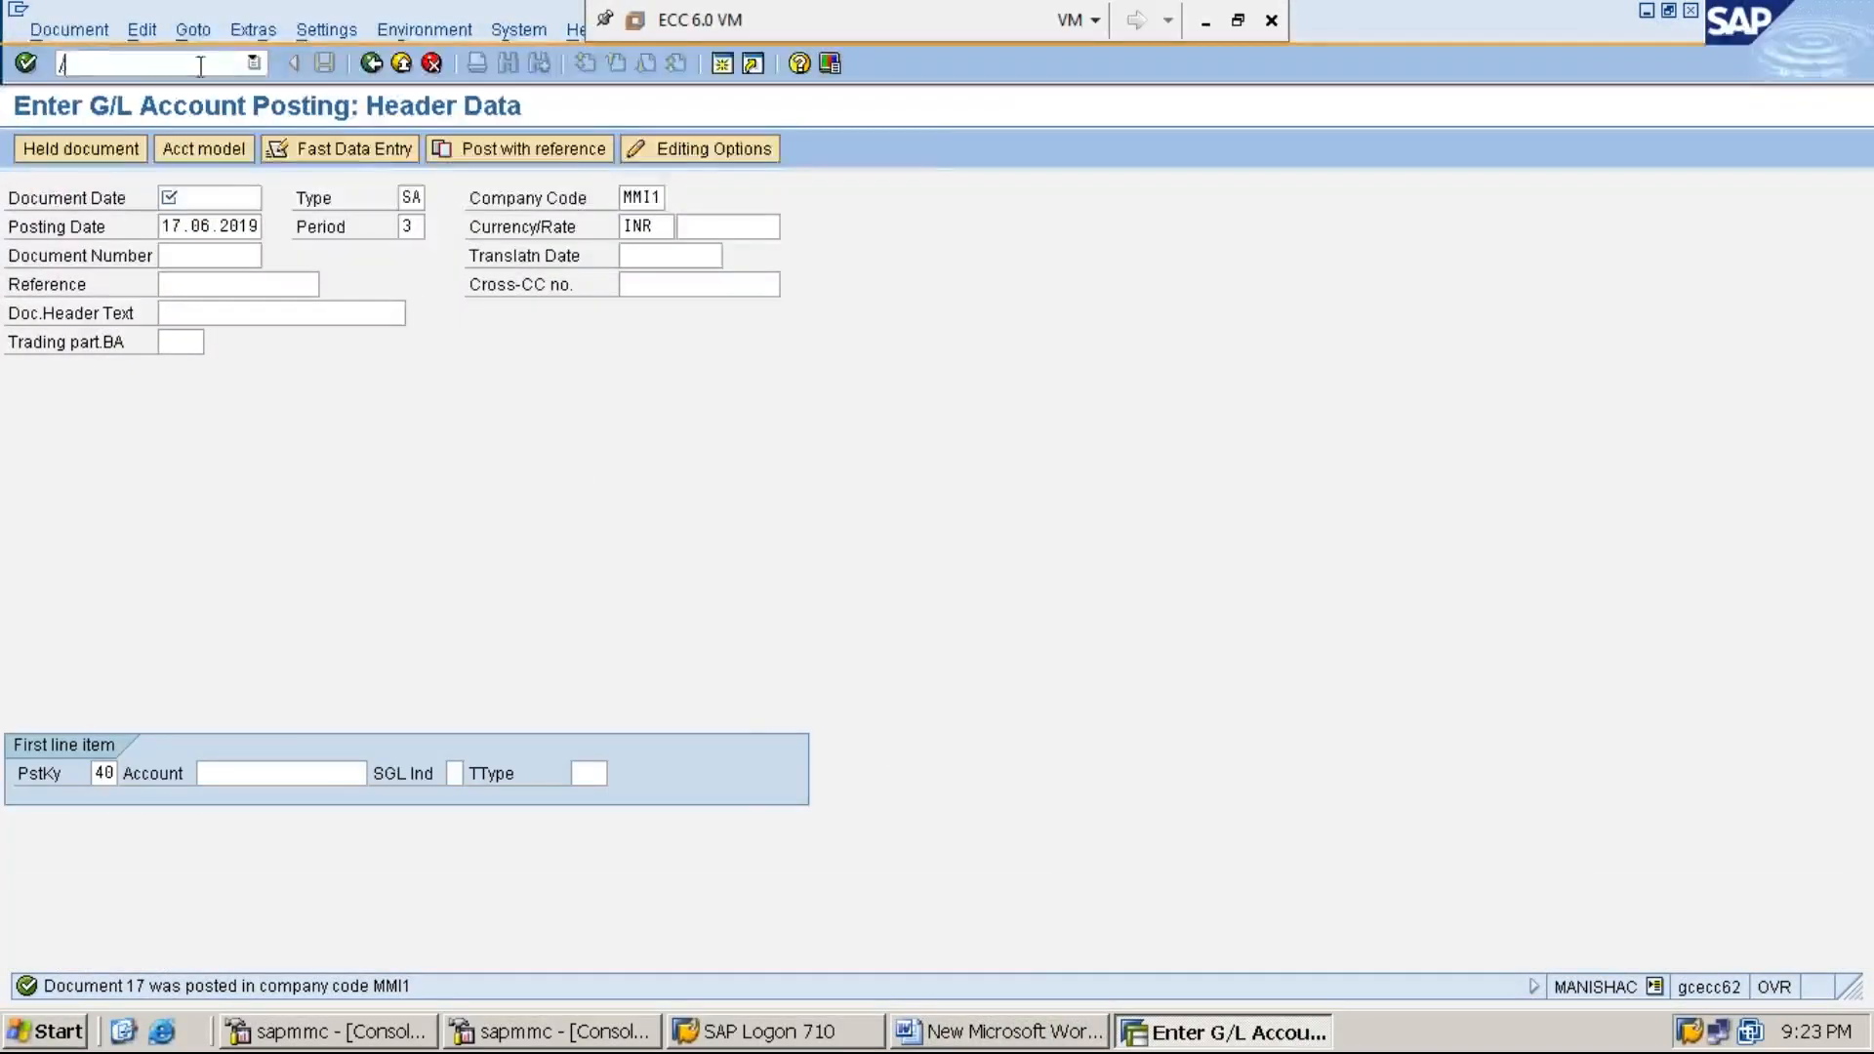
key(Return)
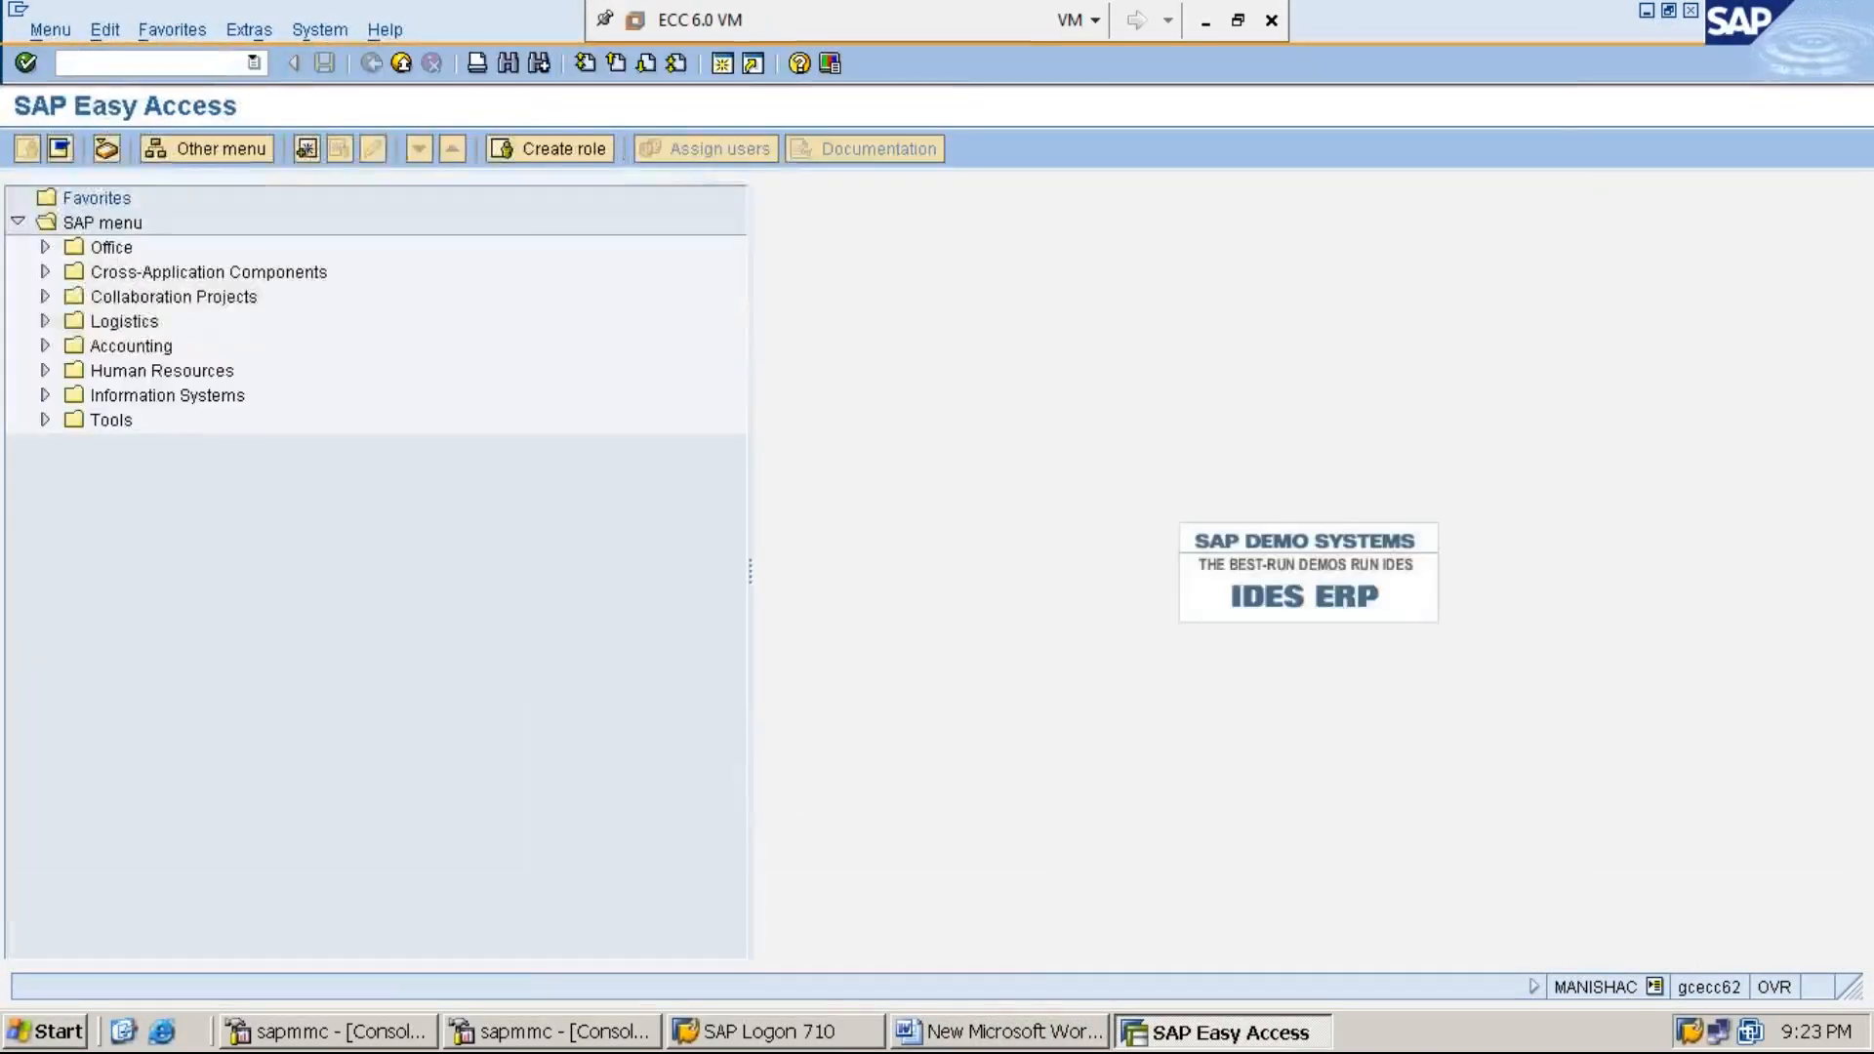
text(F-02)
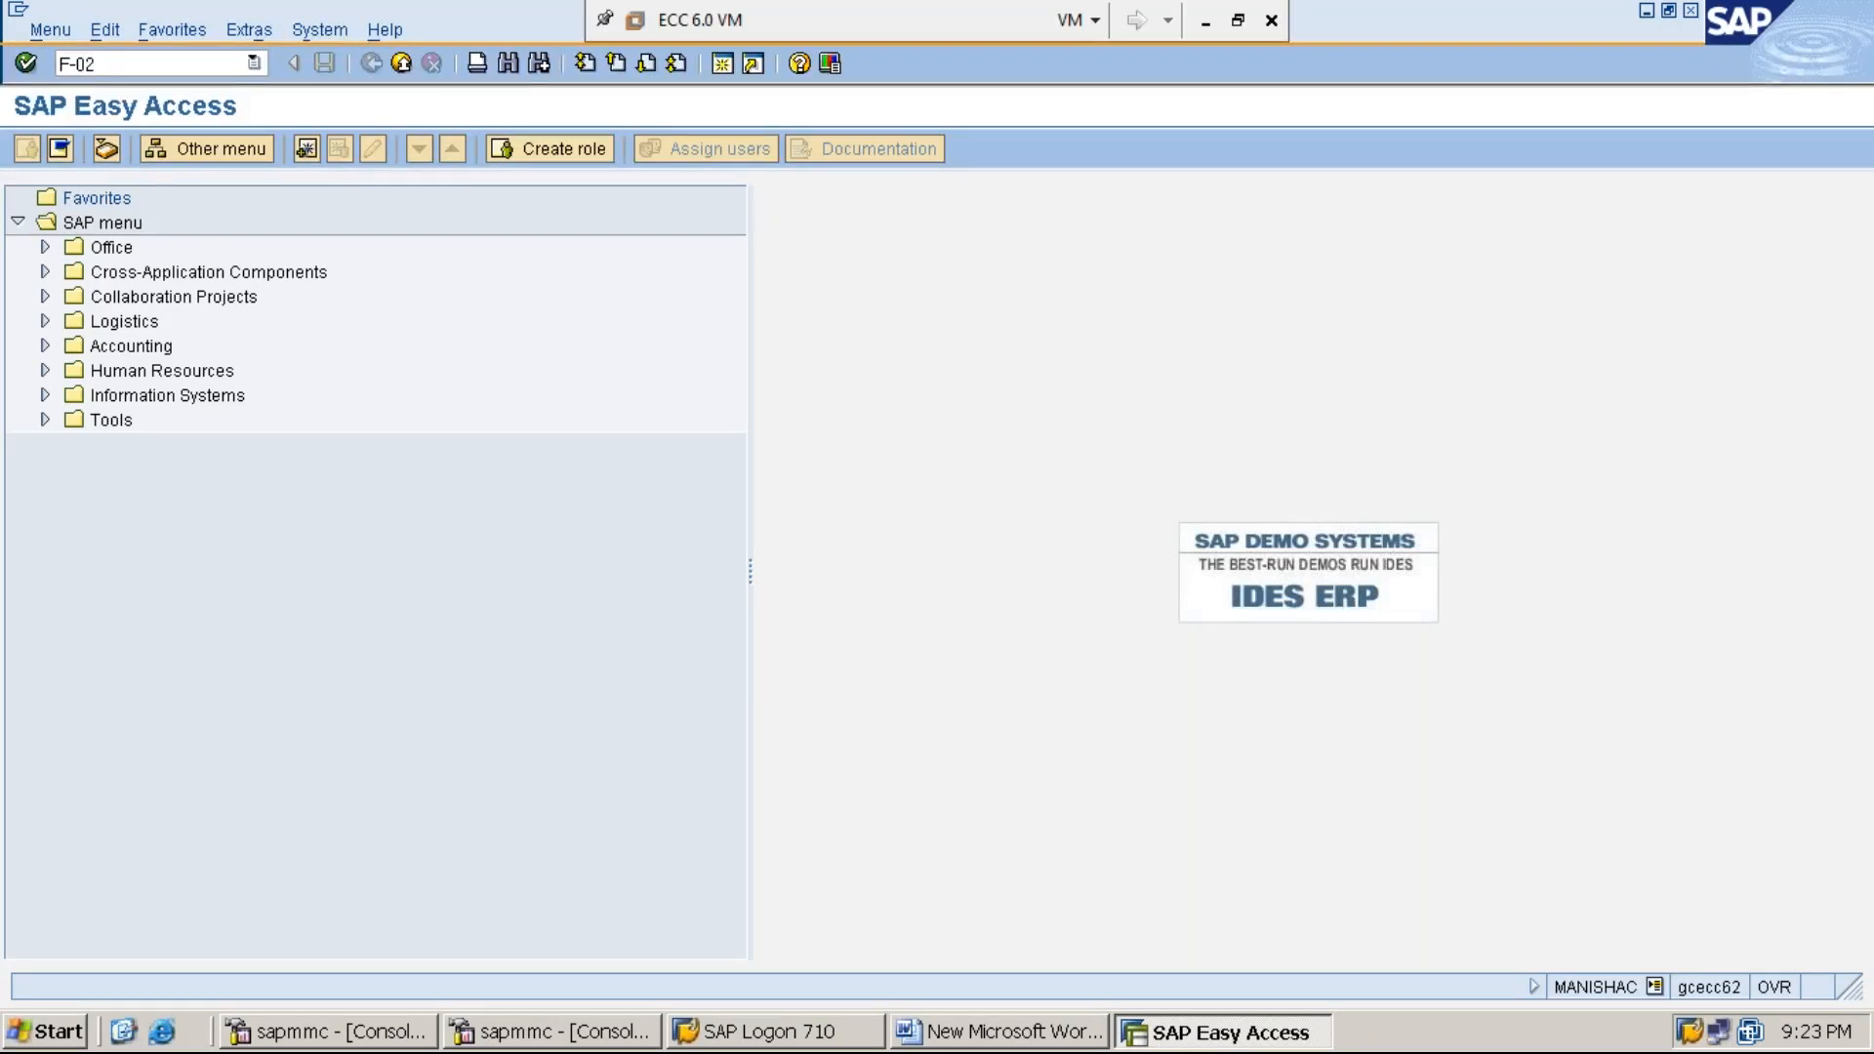
key(Return)
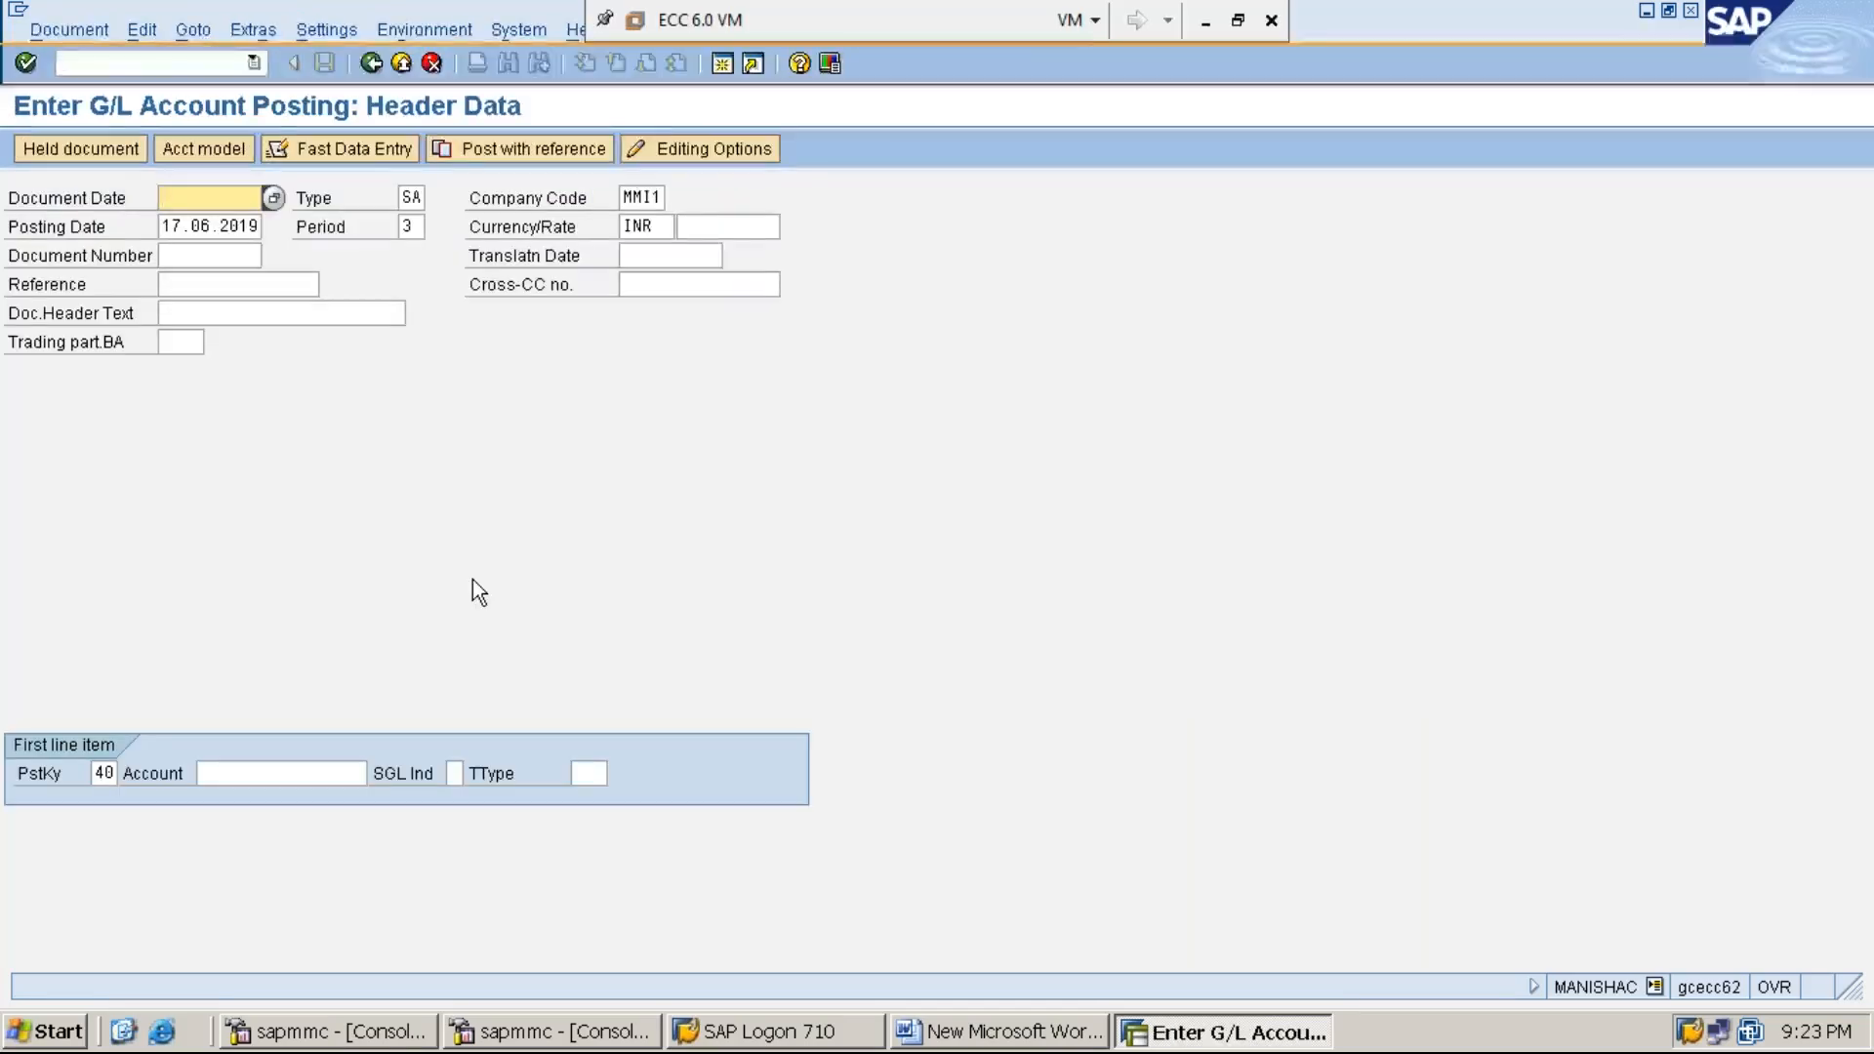
Set the document date to 17.06.2019 and advance through the header to the posting period
key(F4)
key(Return)
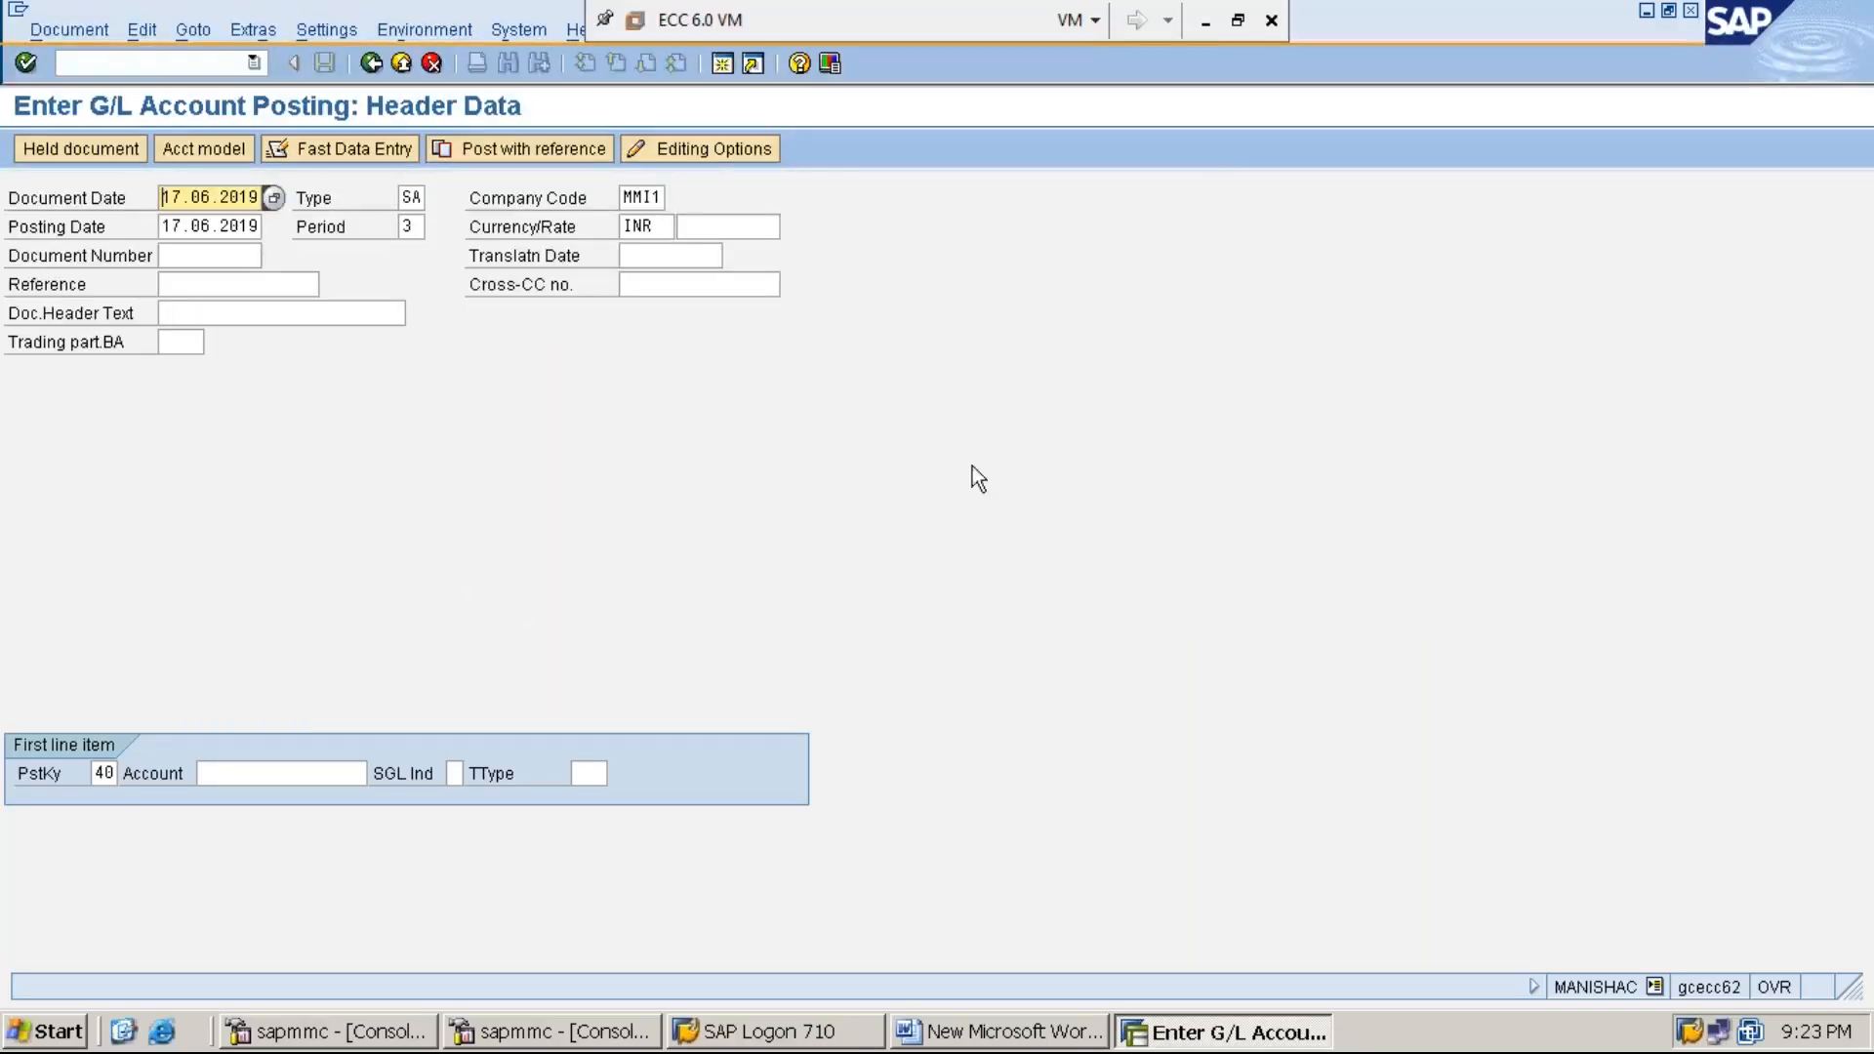
click(1206, 31)
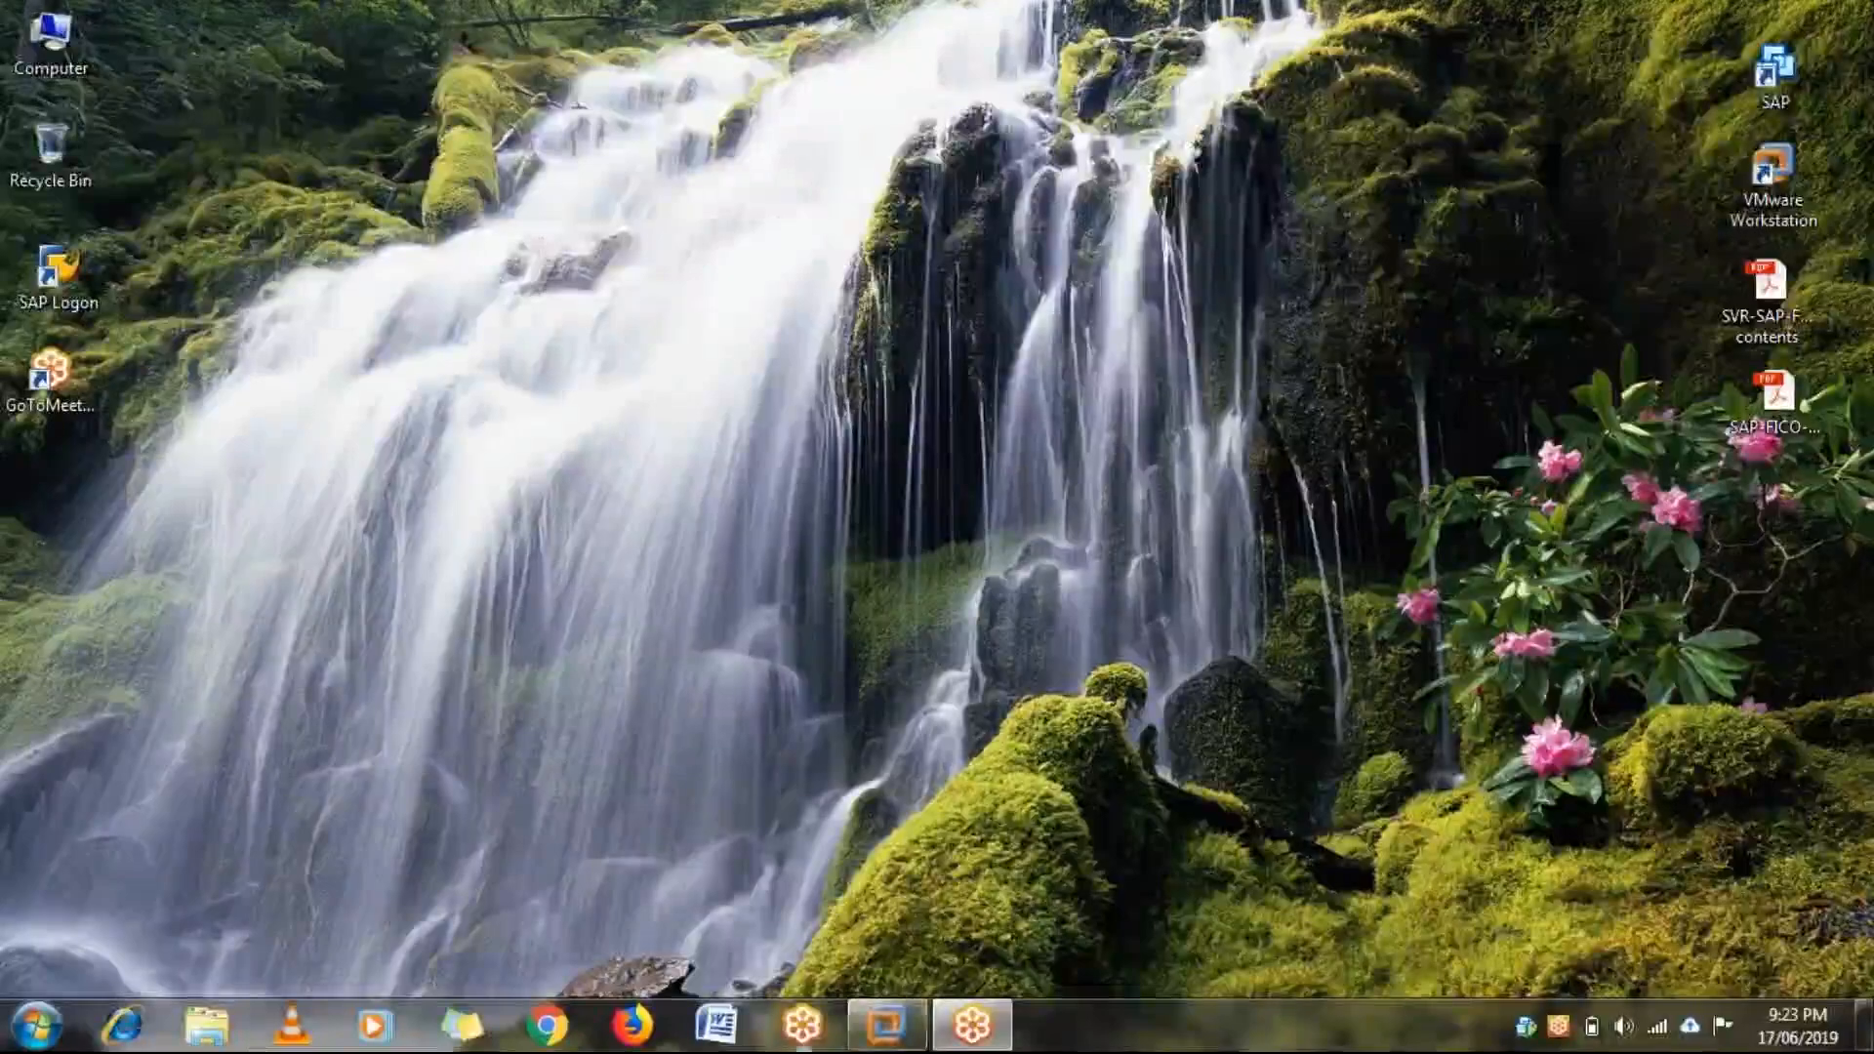
click(886, 1026)
key(Tab)
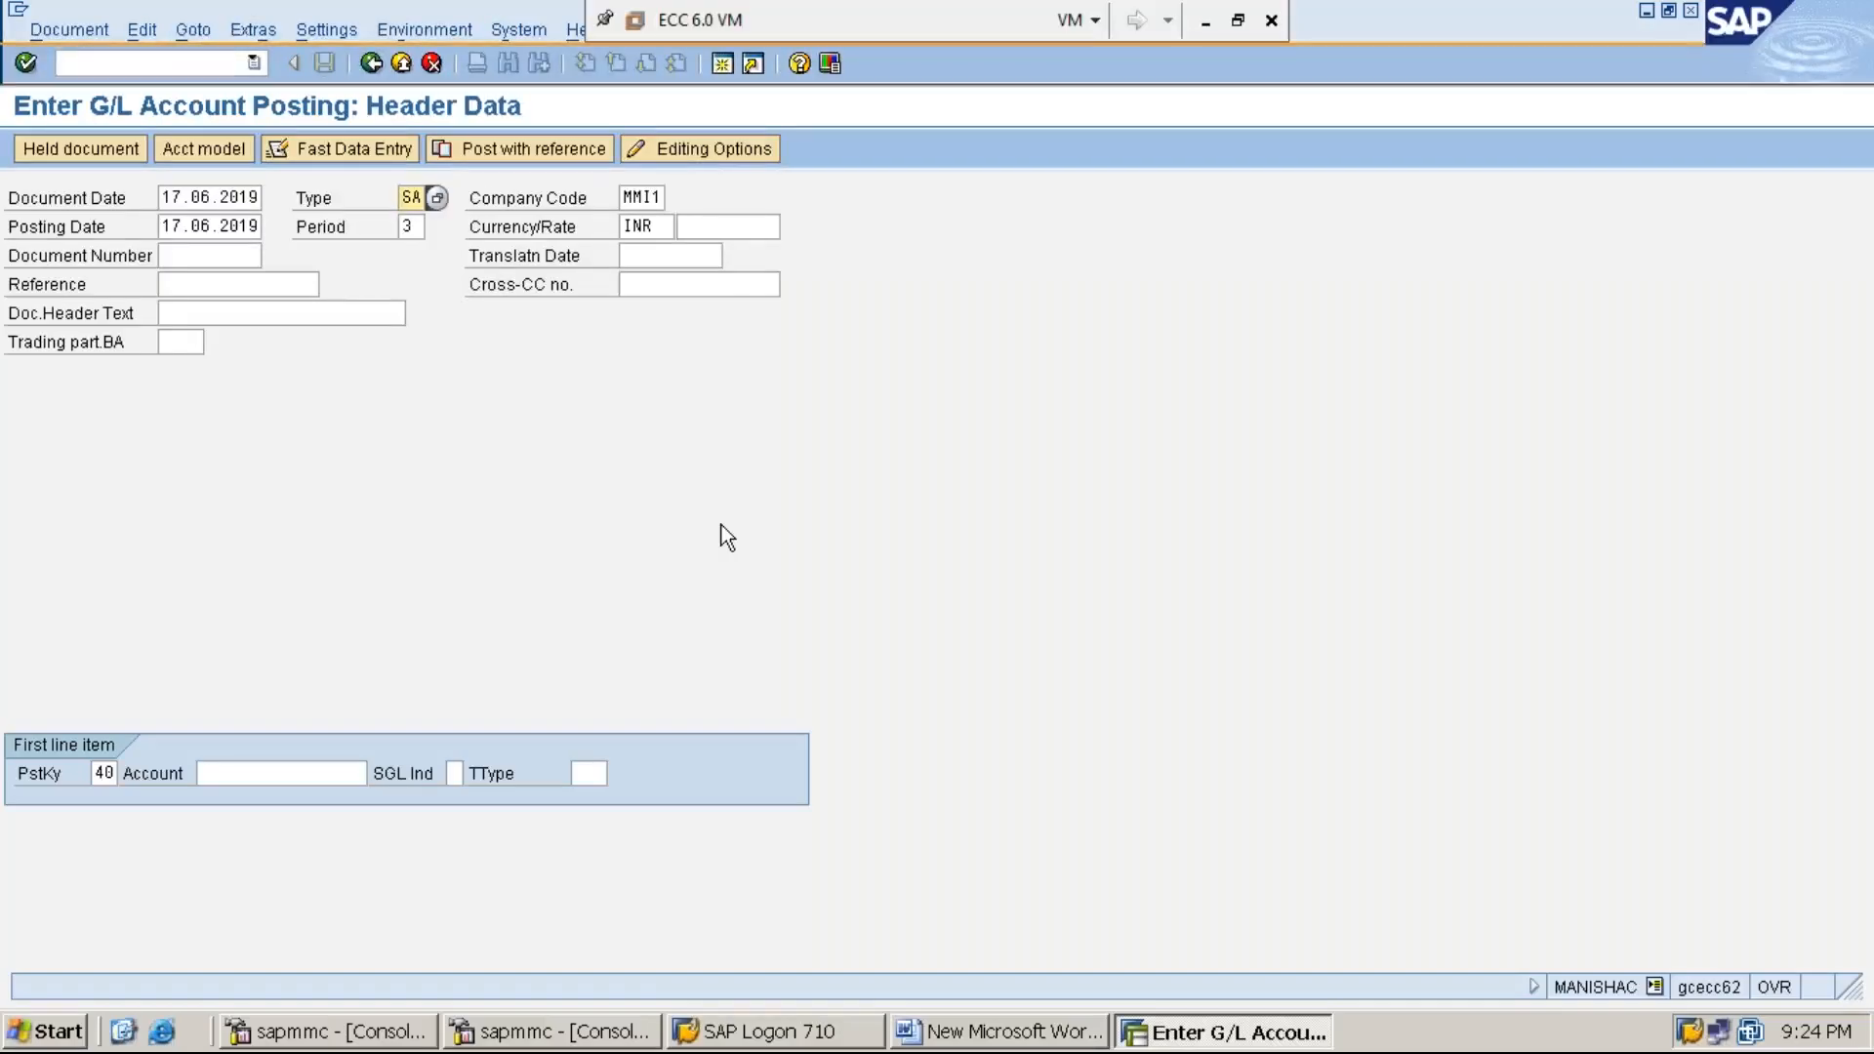
key(Tab)
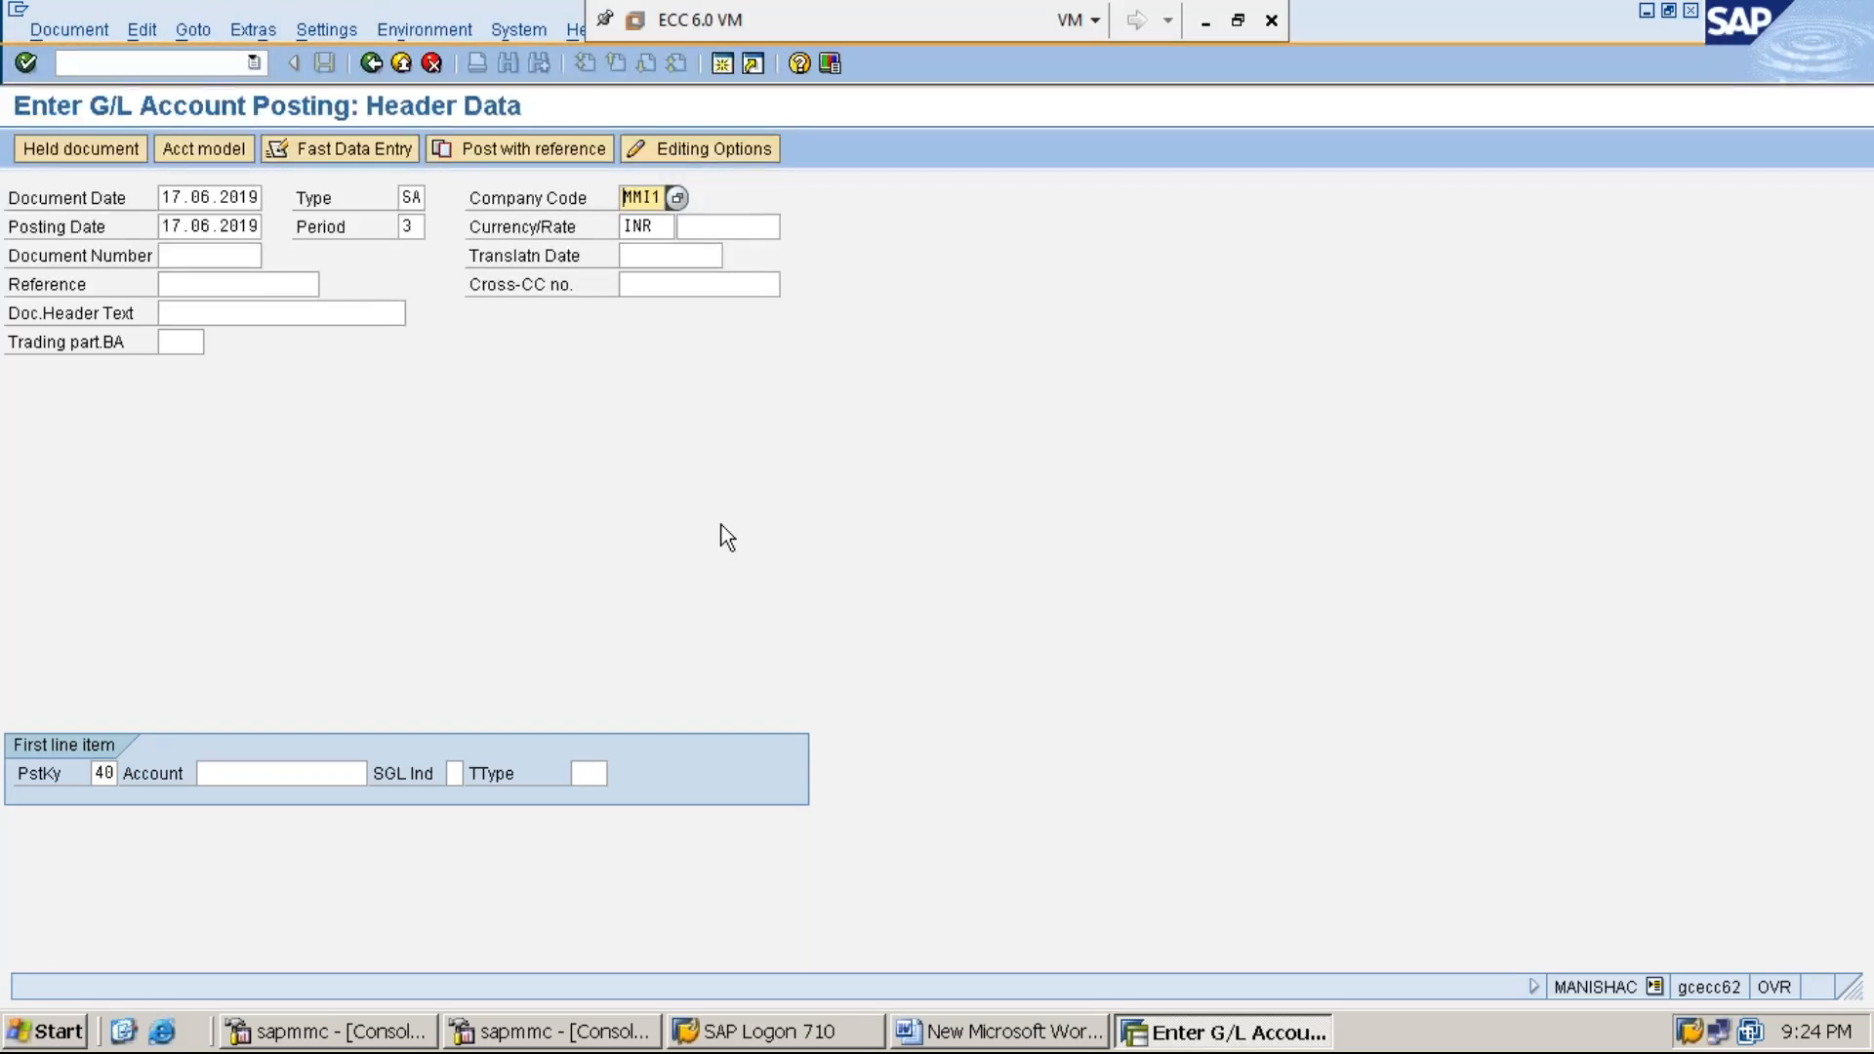
key(Tab)
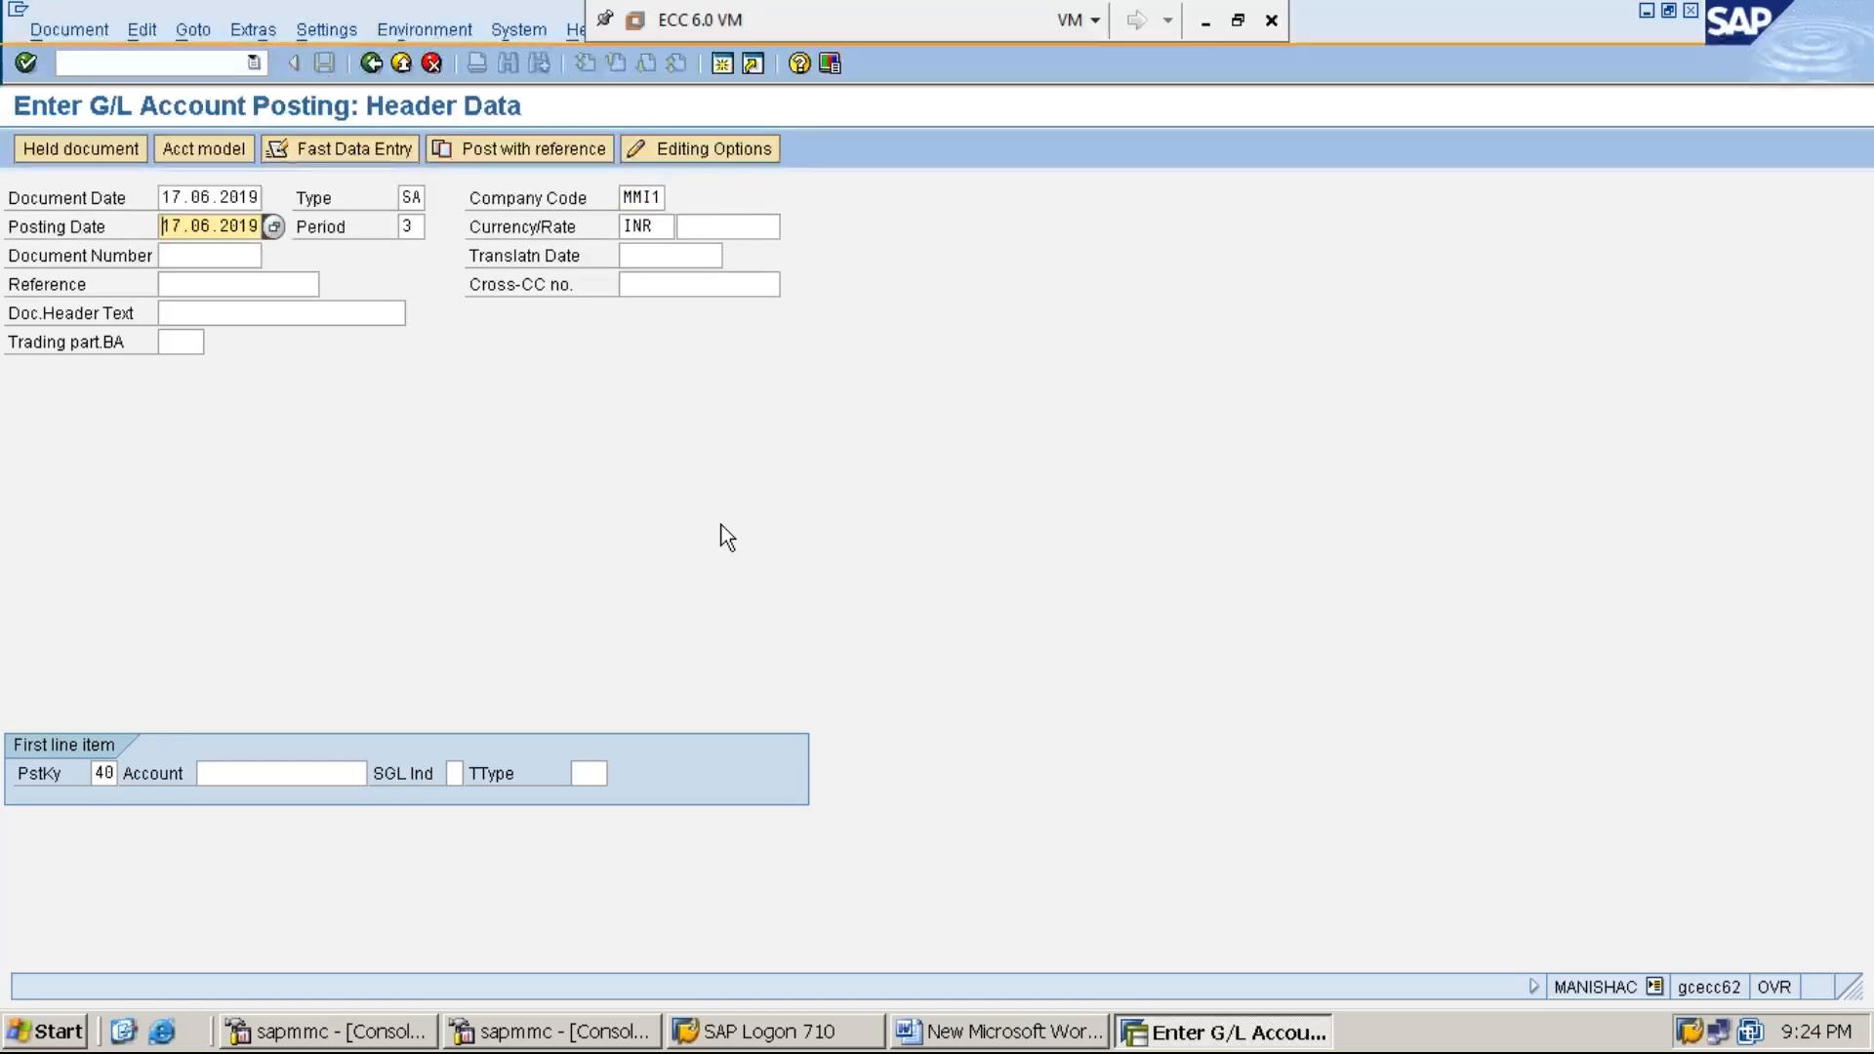
key(Tab)
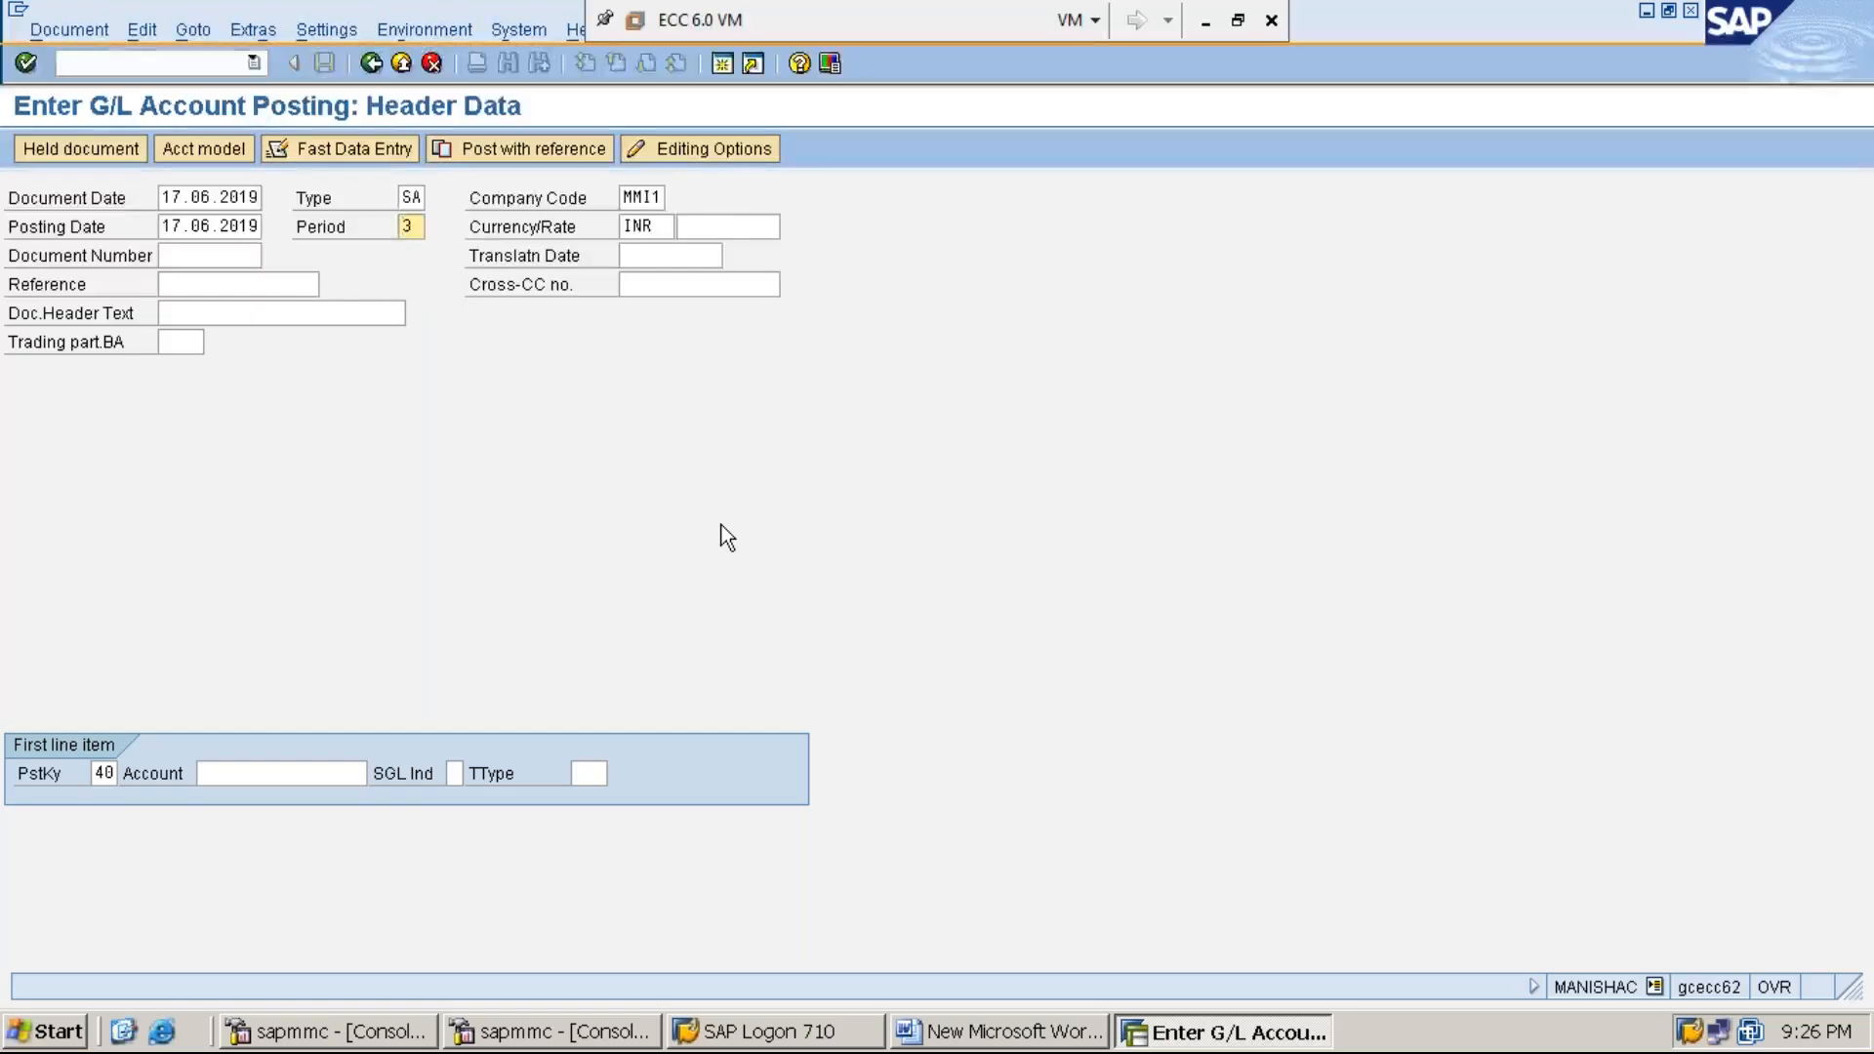
Enter rent account 300001 on the posting key 40 first line
key(Tab)
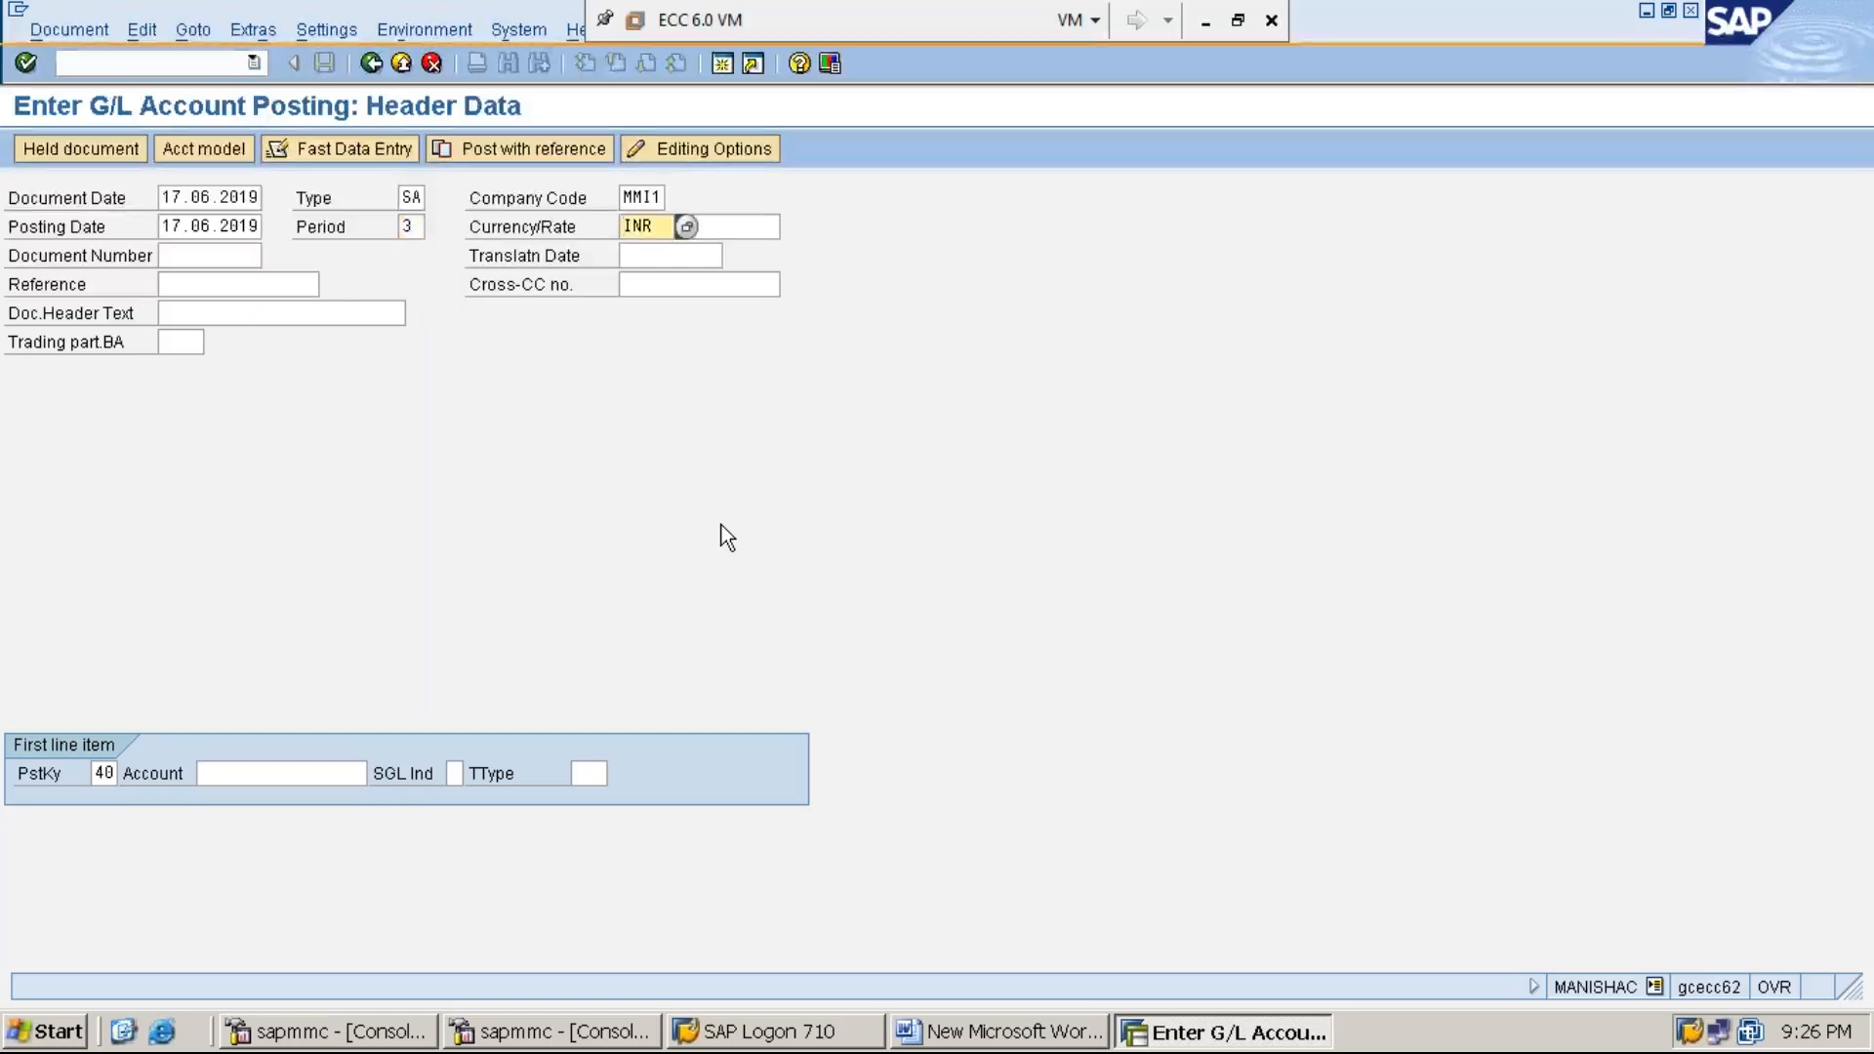
key(Tab)
key(Tab)
key(Tab)
key(Tab)
key(Tab)
key(Tab)
key(Tab)
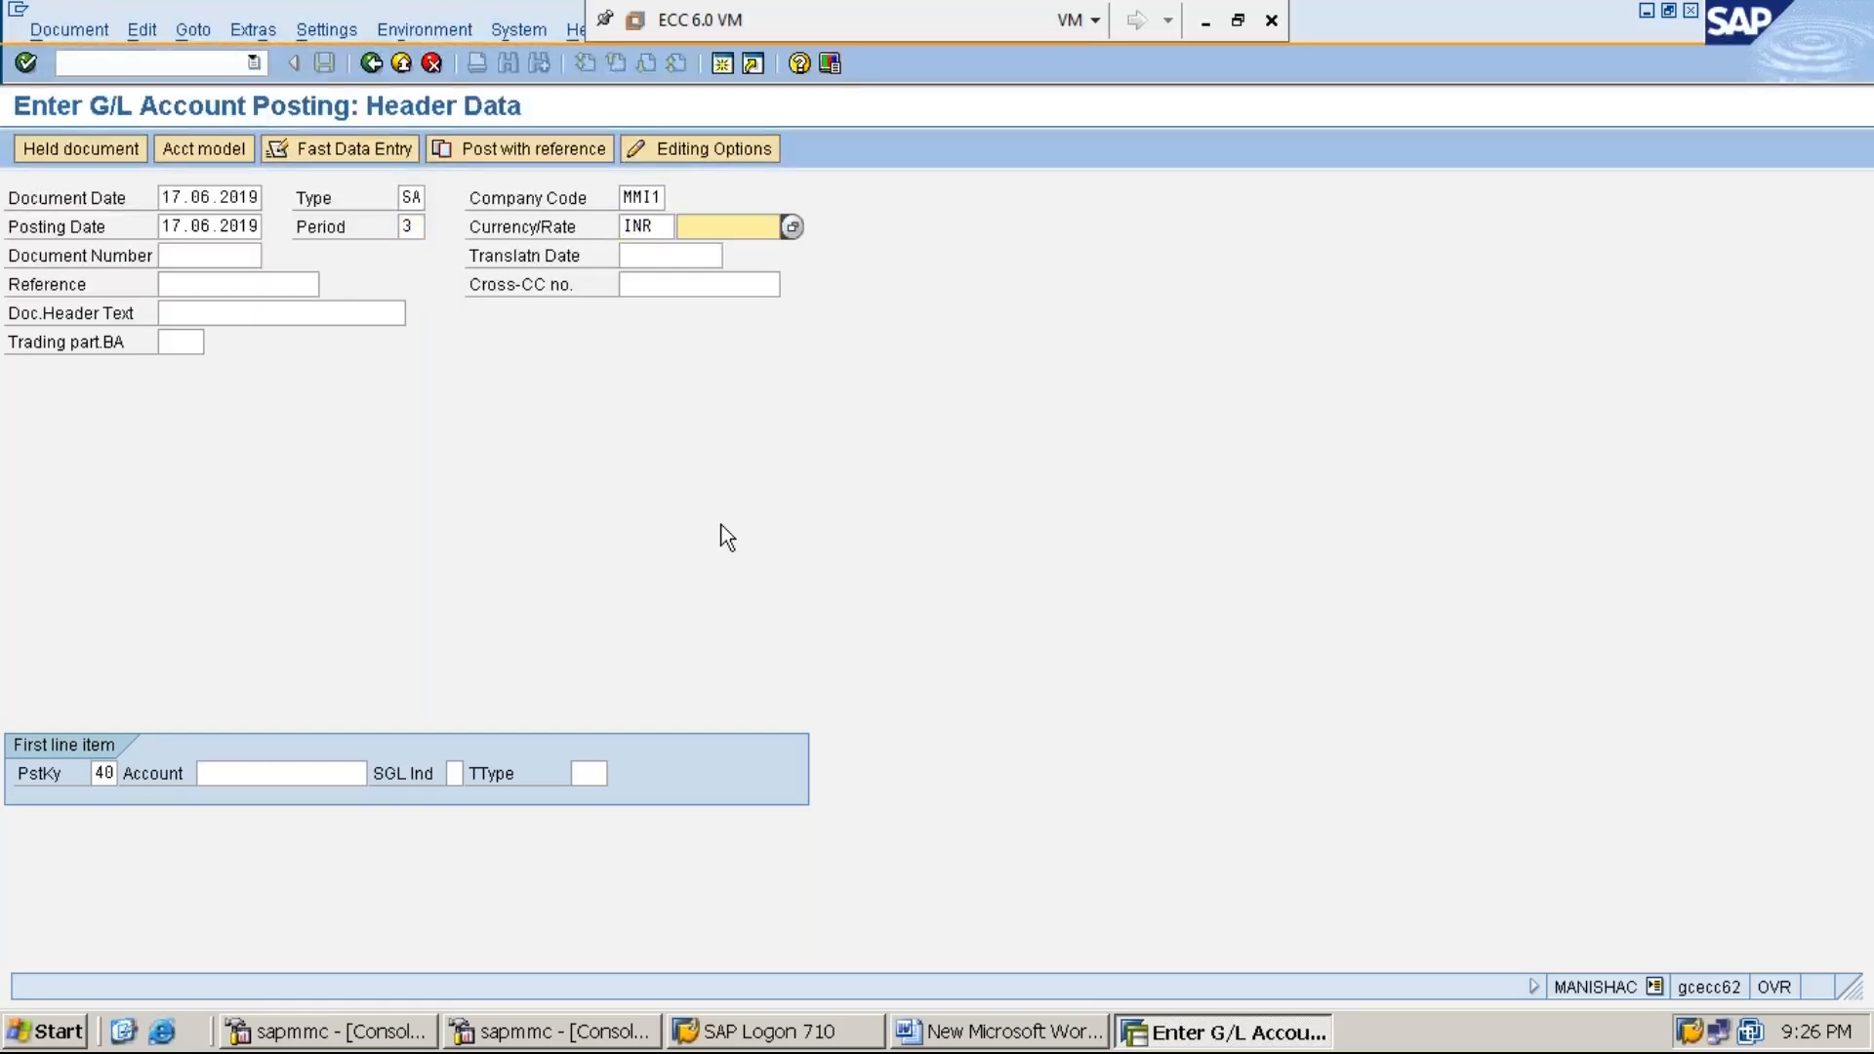
key(Tab)
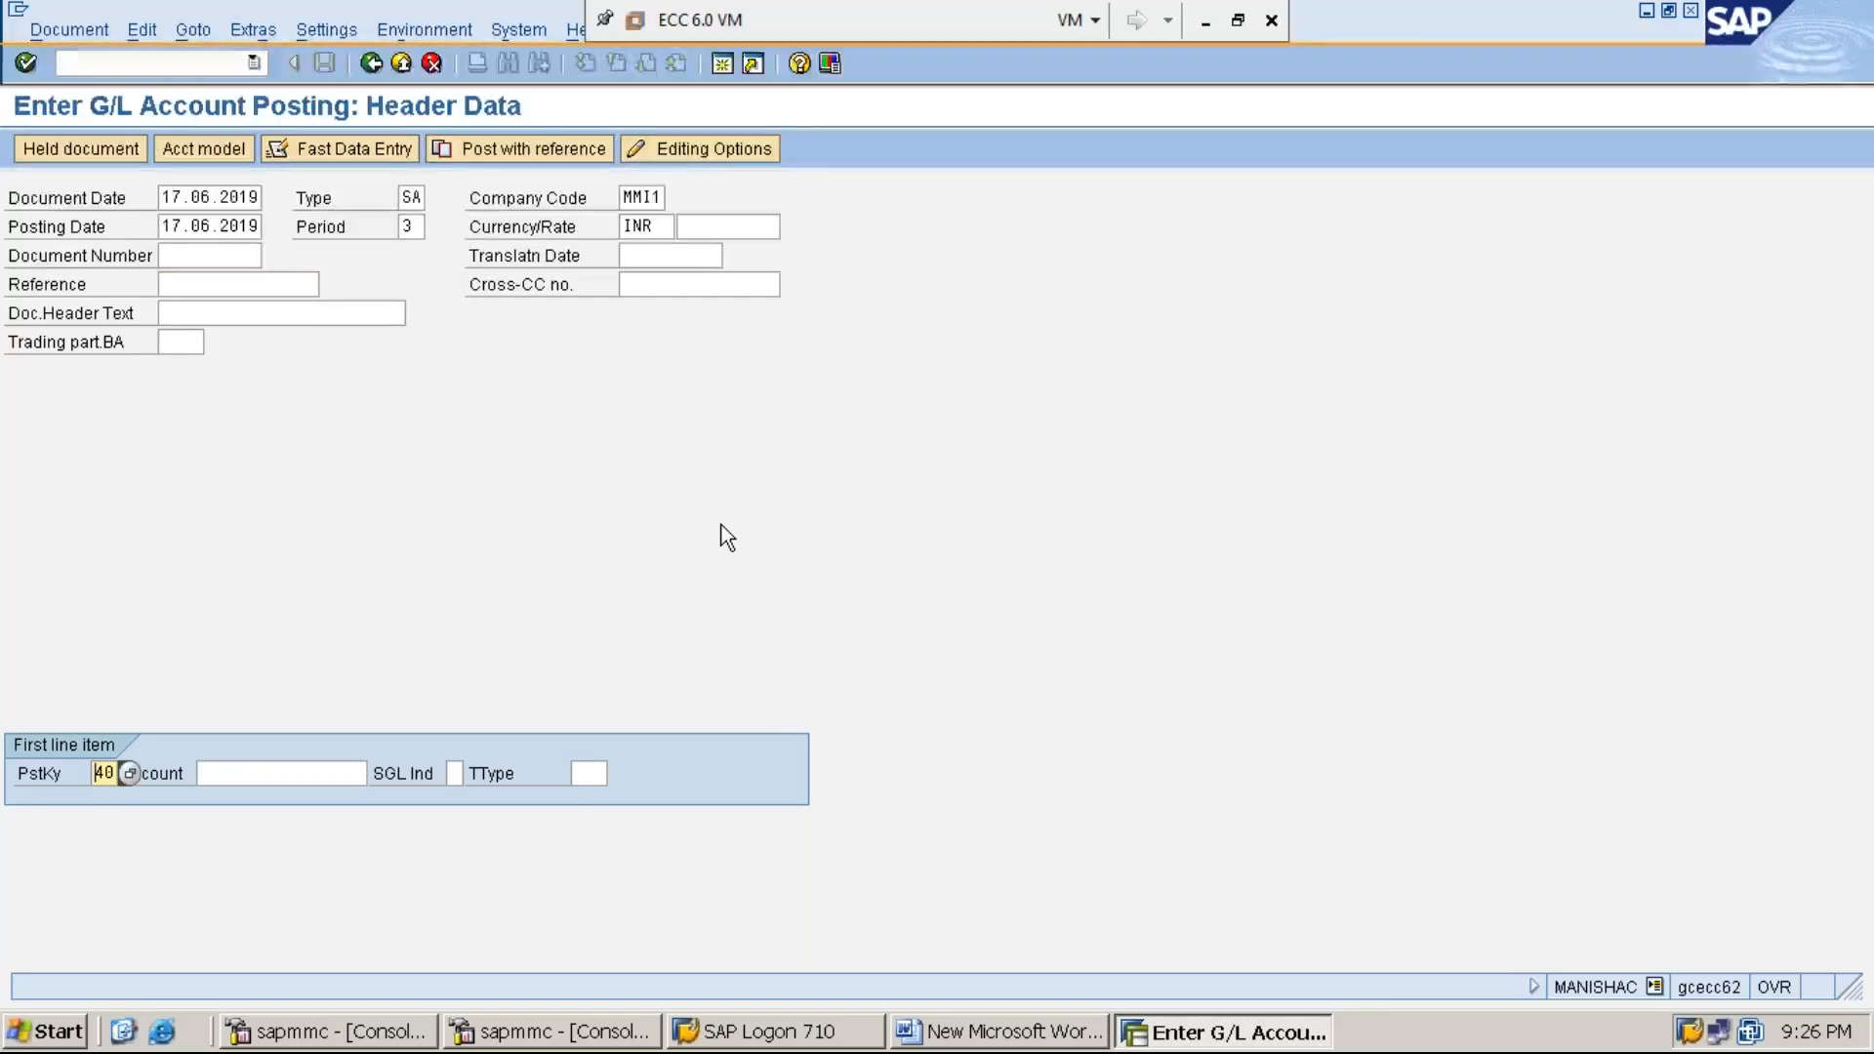
key(Tab)
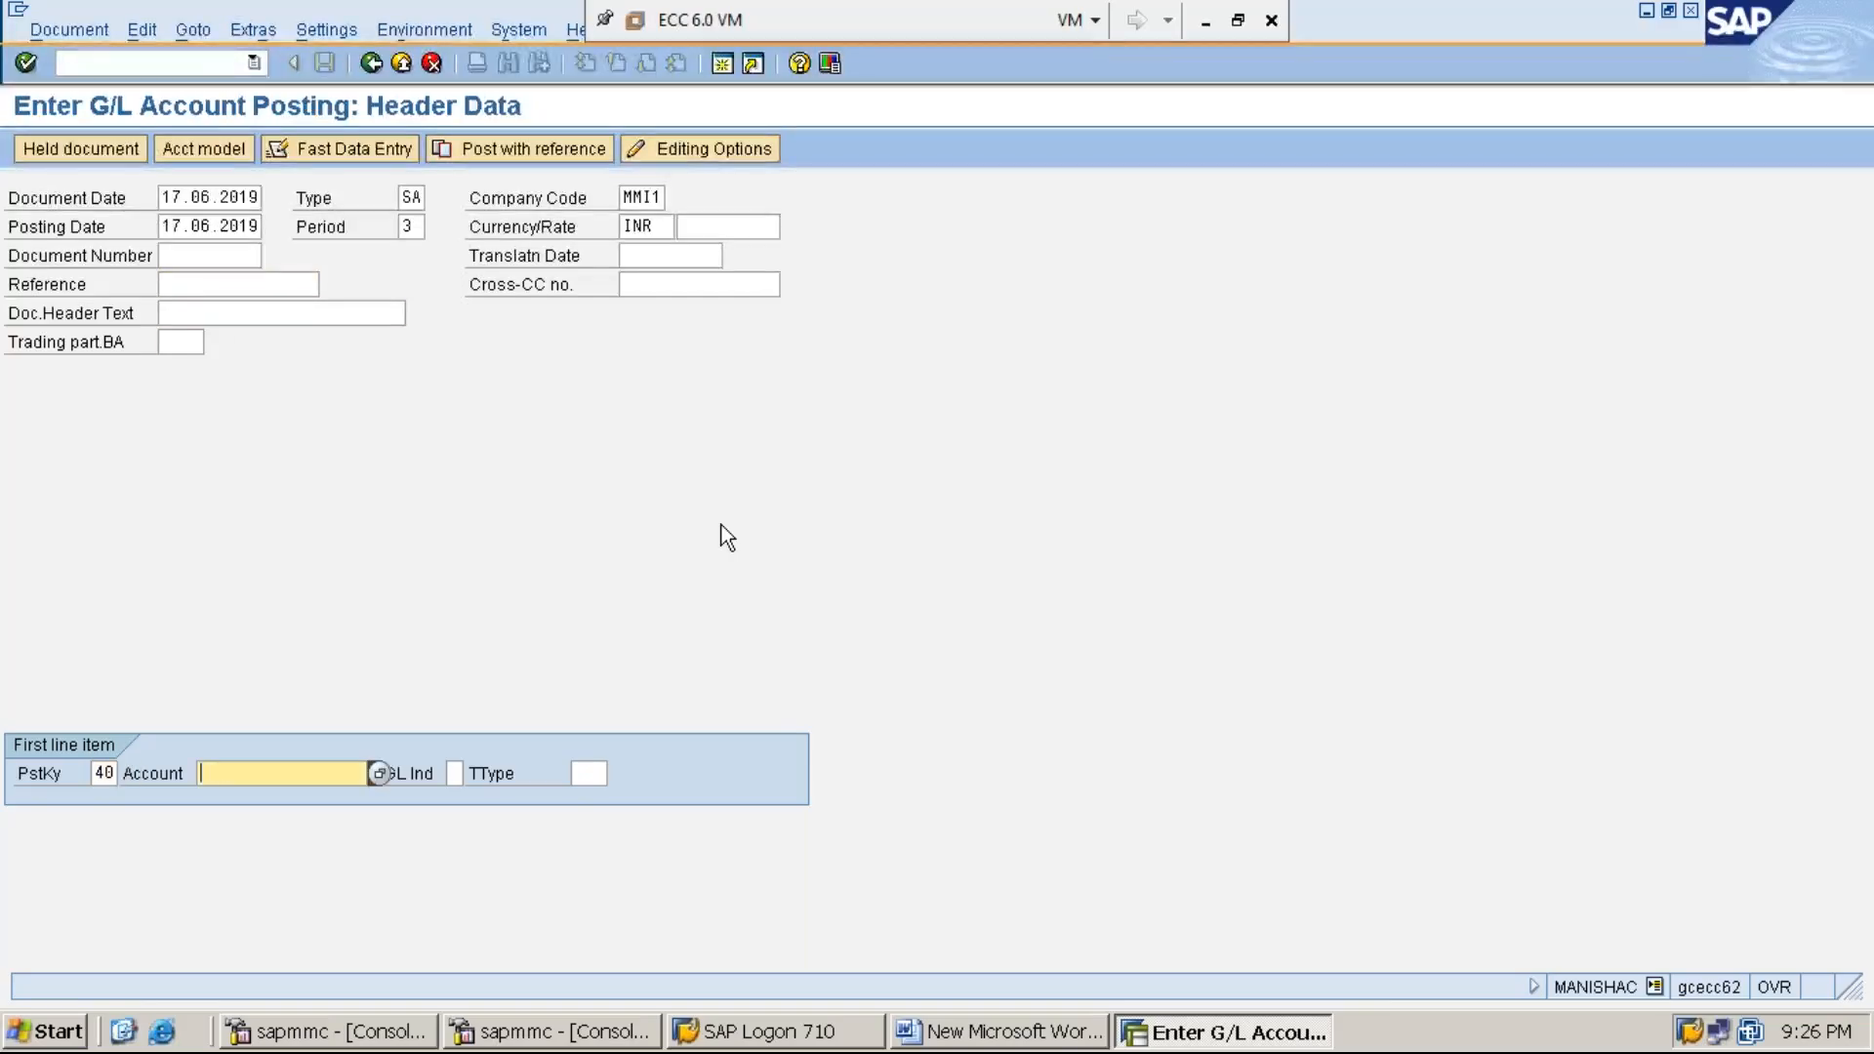
text(3)
key(Down)
key(Return)
key(Return)
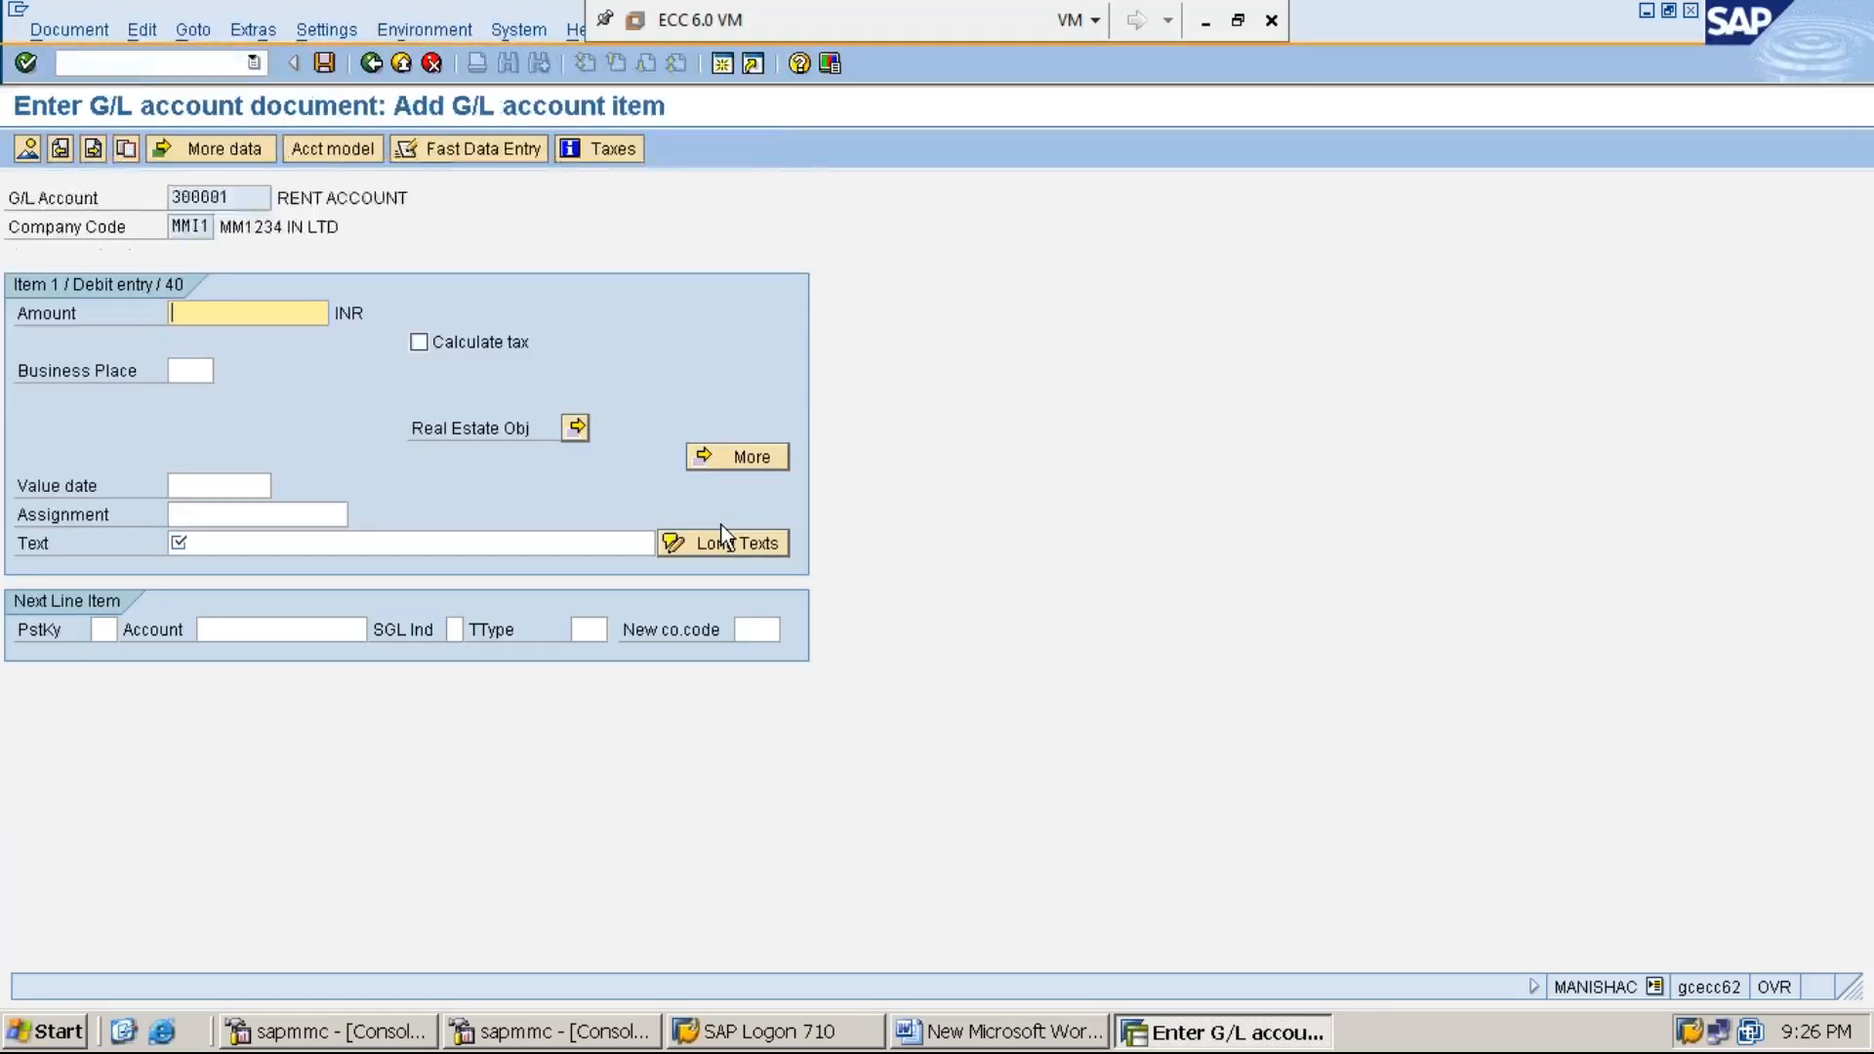
Give the rent debit amount 55000 and the text RENT PAID IN CASH-55000
text(55)
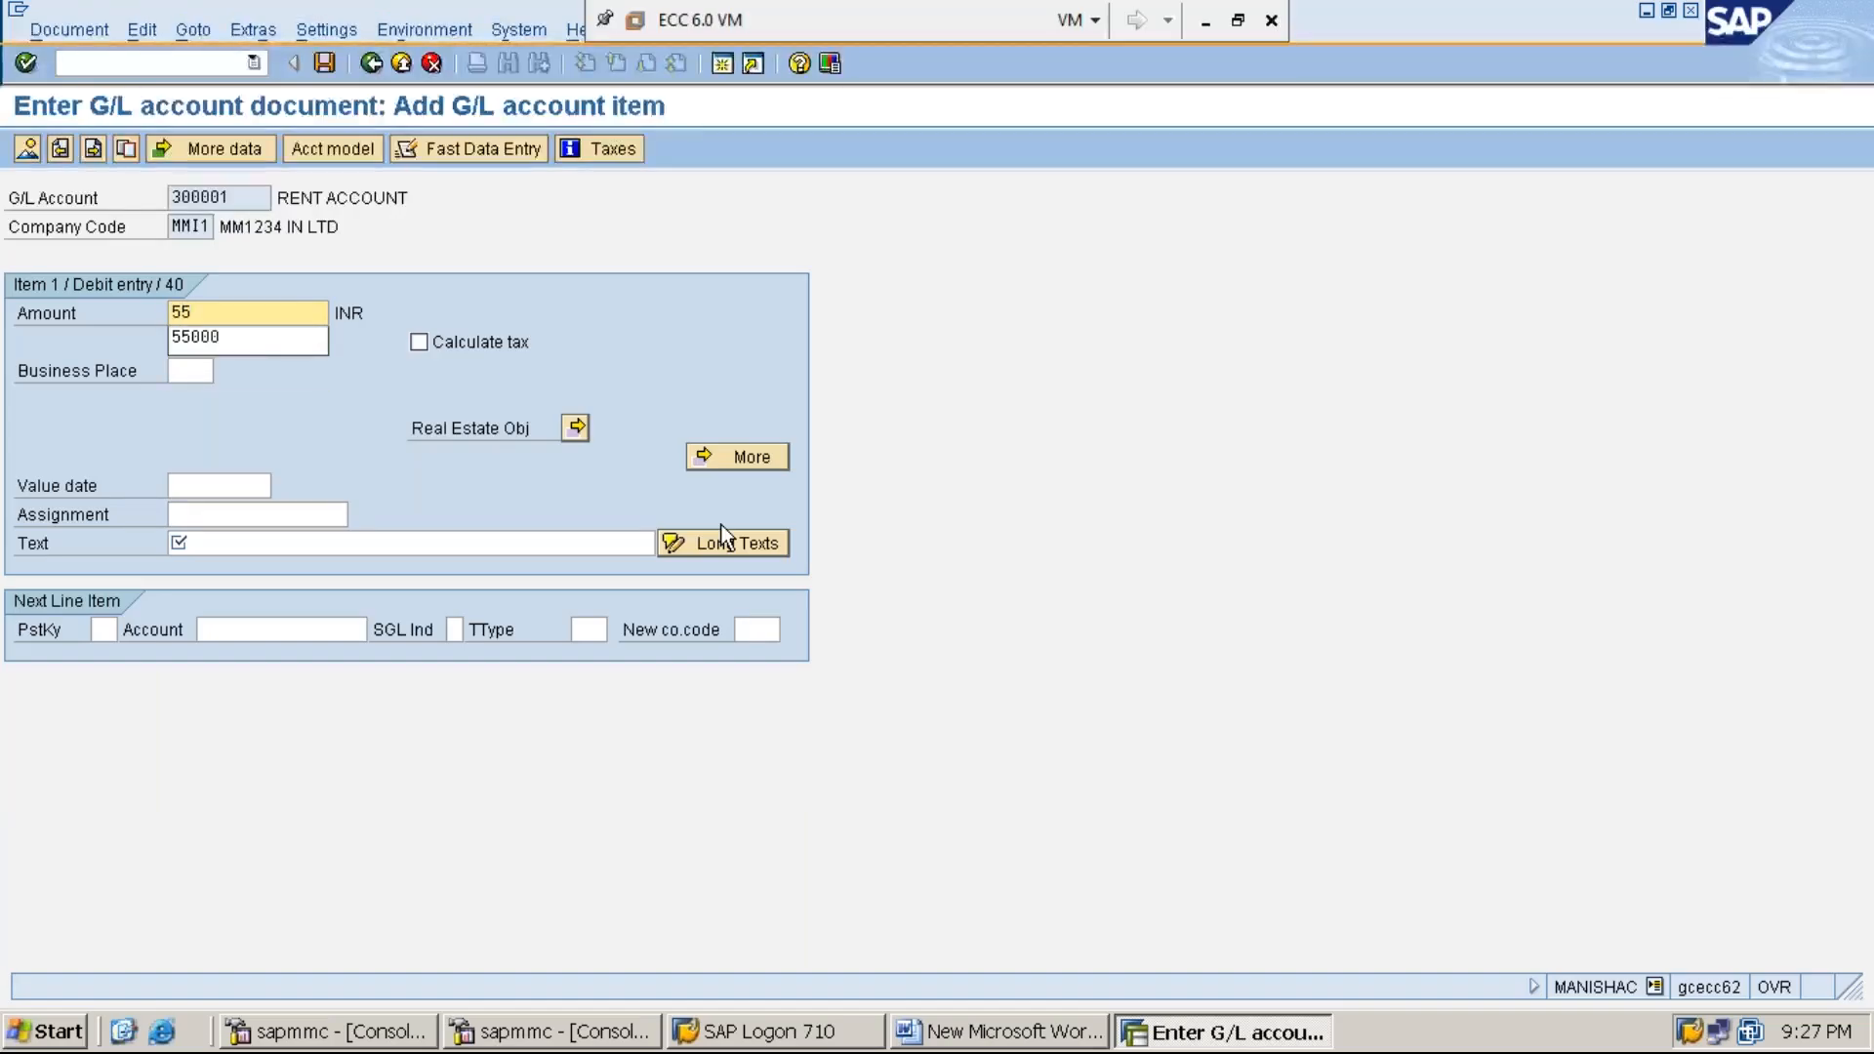
text(000)
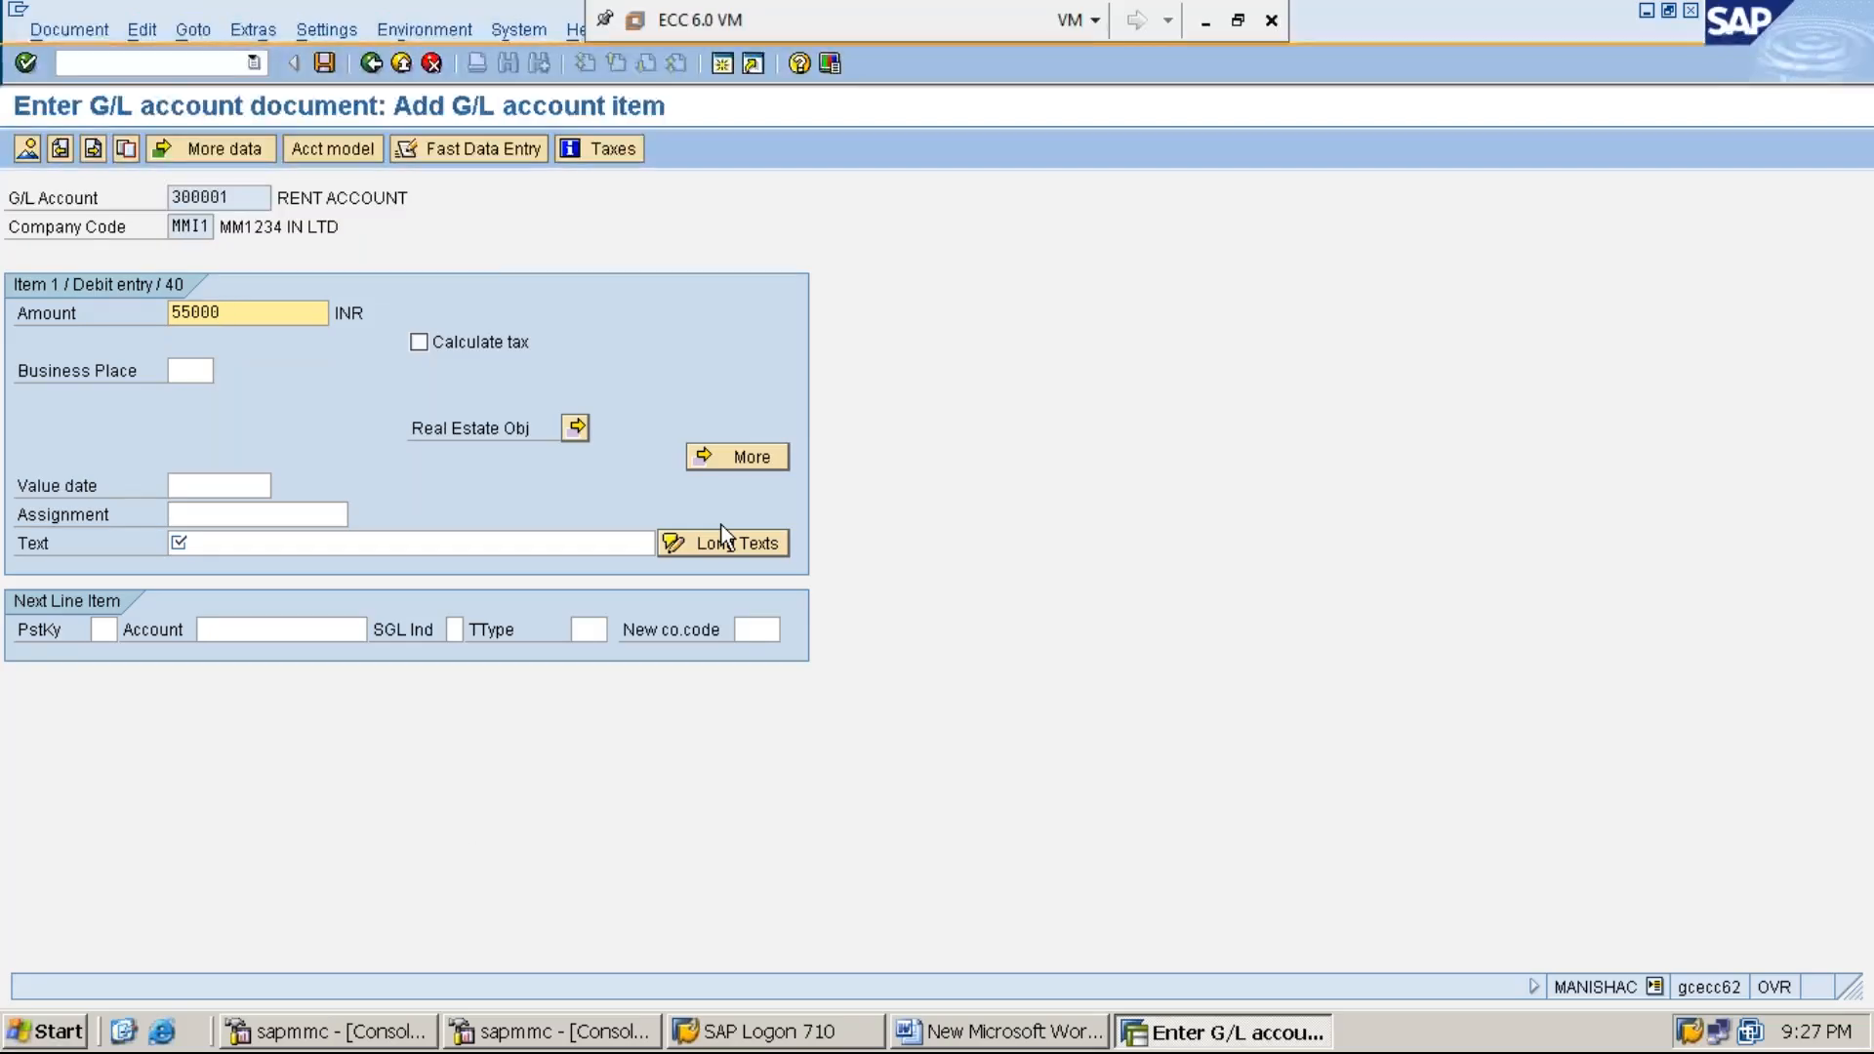
click(362, 535)
text(R)
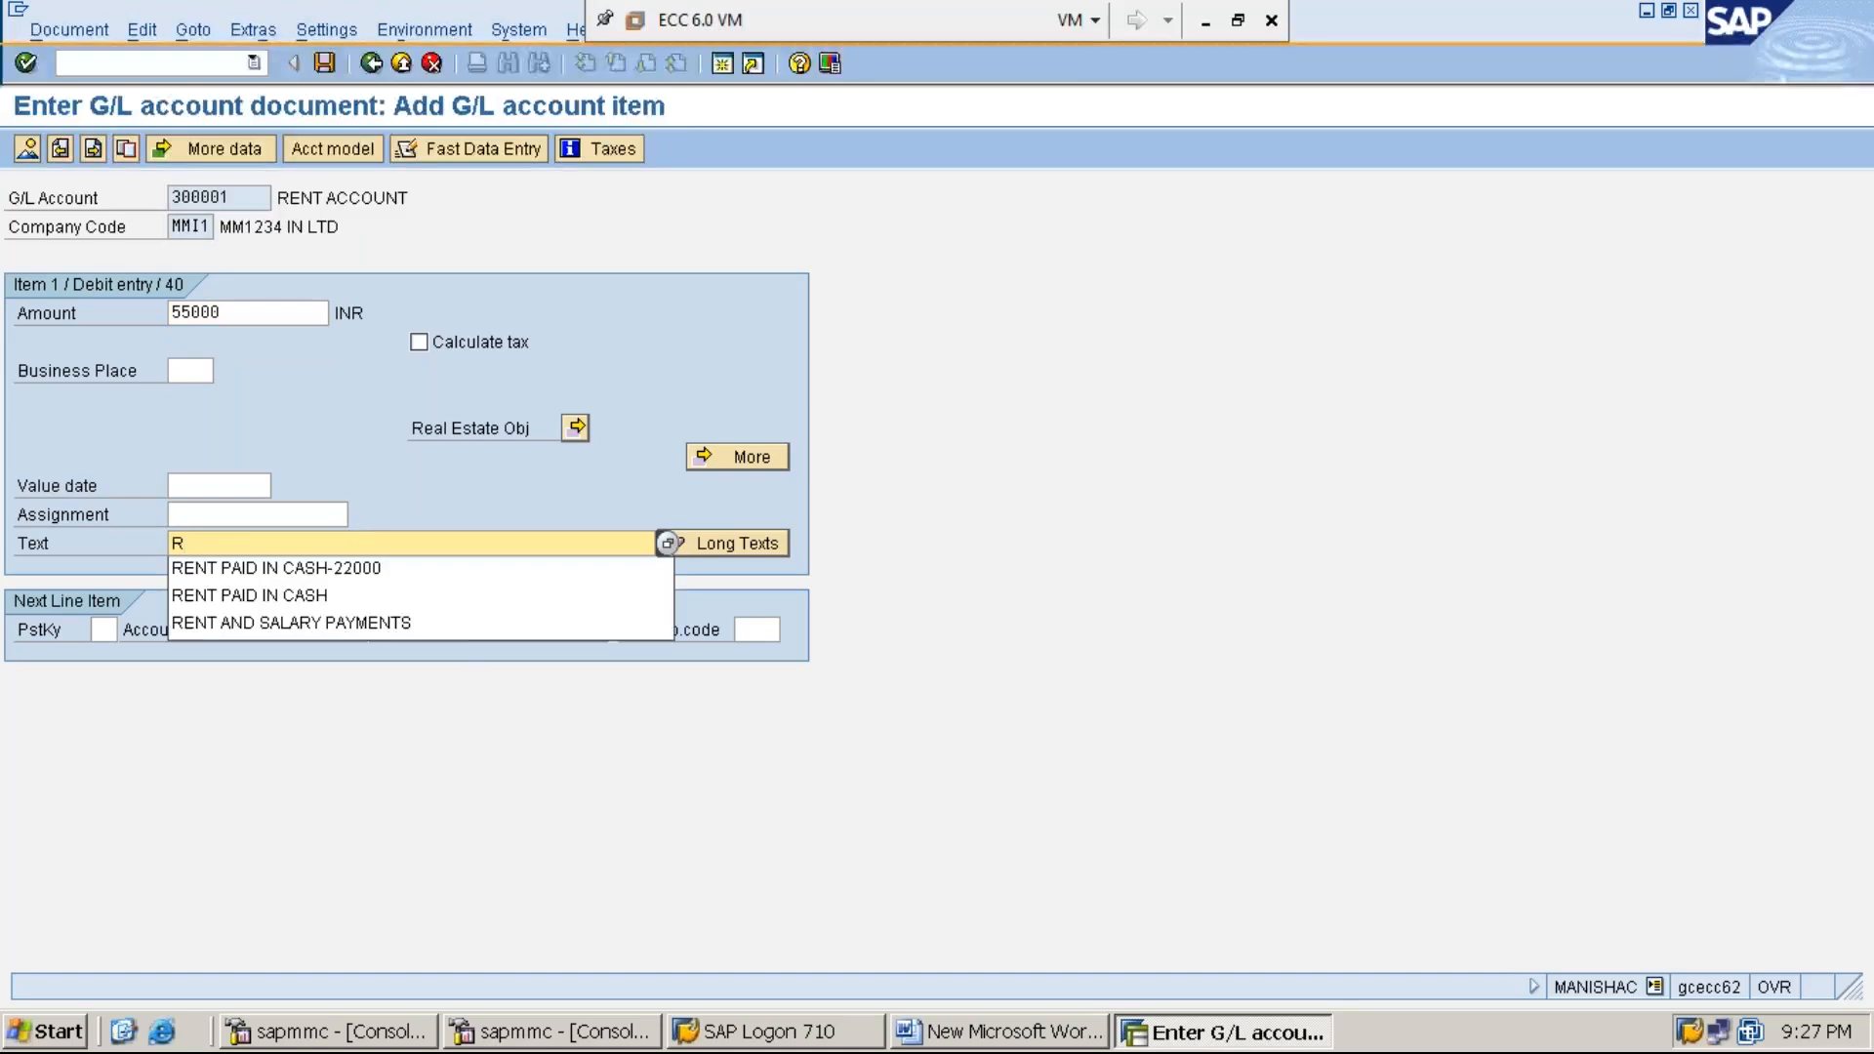
key(Down)
key(Return)
key(BackSpace)
key(BackSpace)
key(BackSpace)
key(BackSpace)
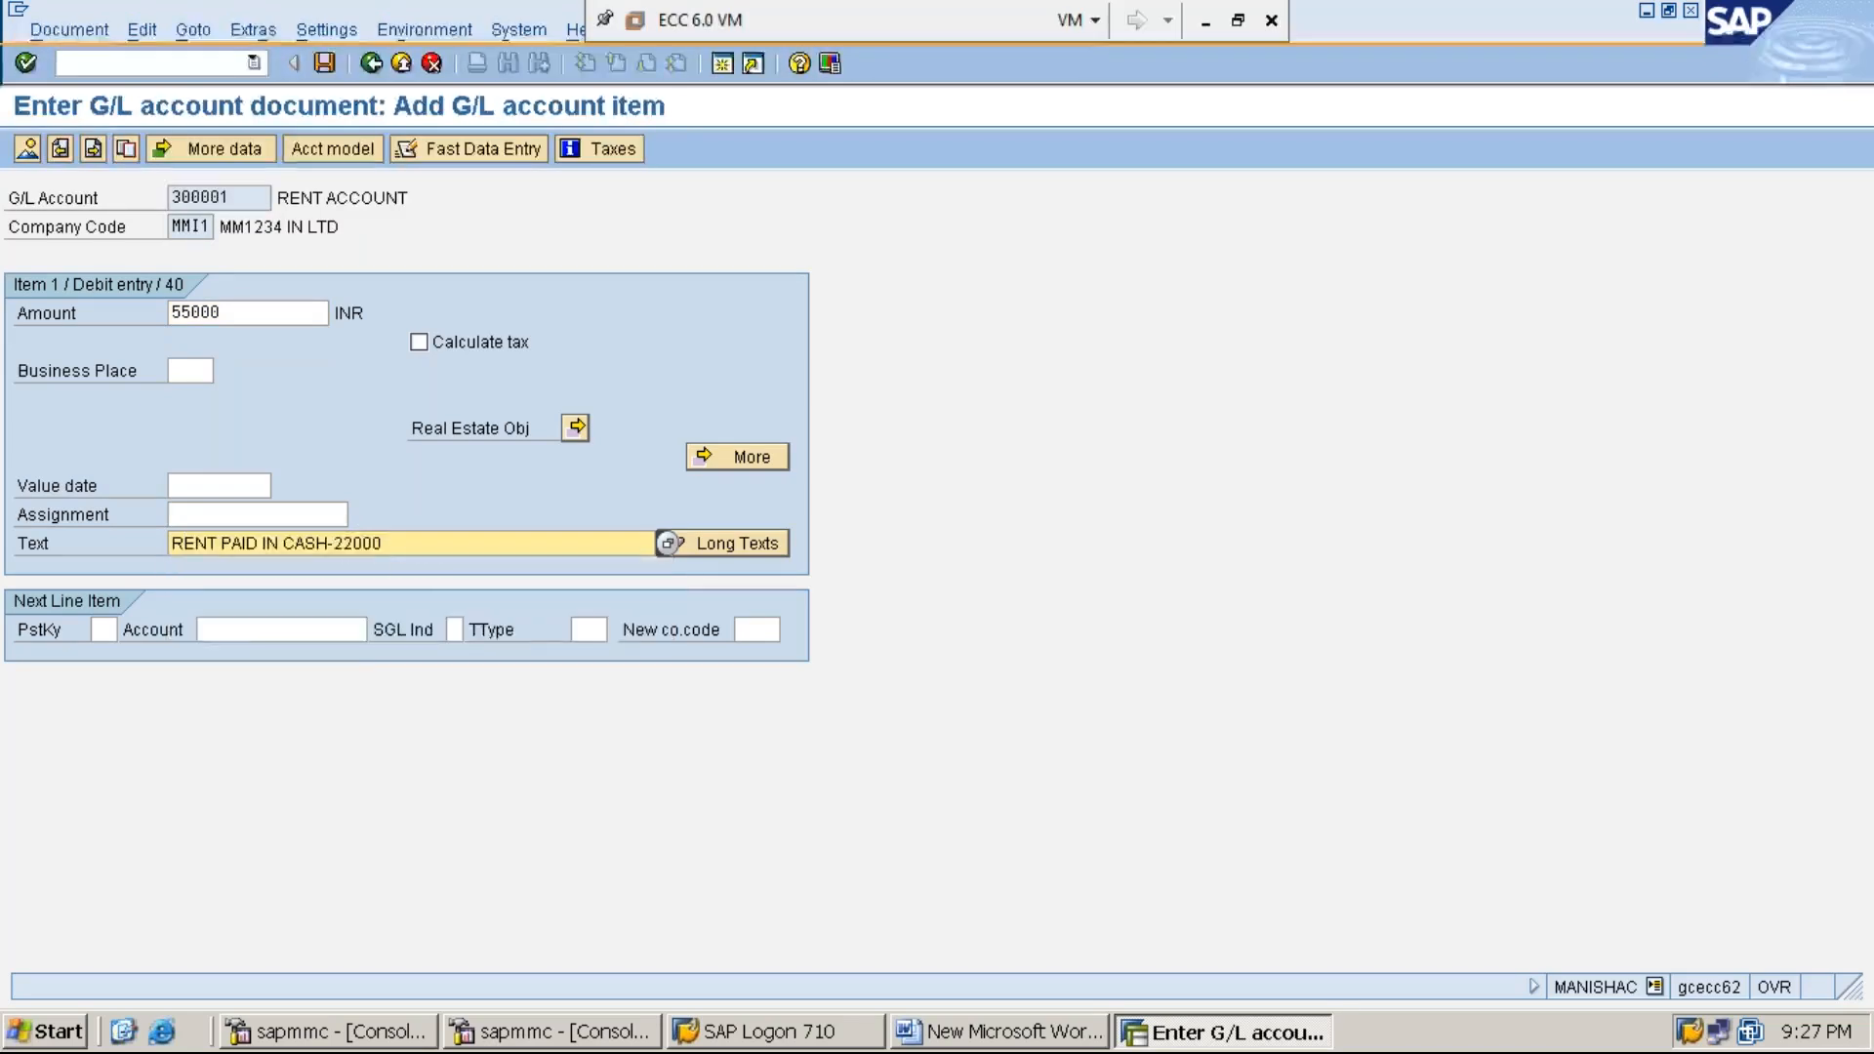
key(BackSpace)
text(55000)
Set the next line to posting key 50, account 100001, and submit the line items
click(112, 634)
text(50)
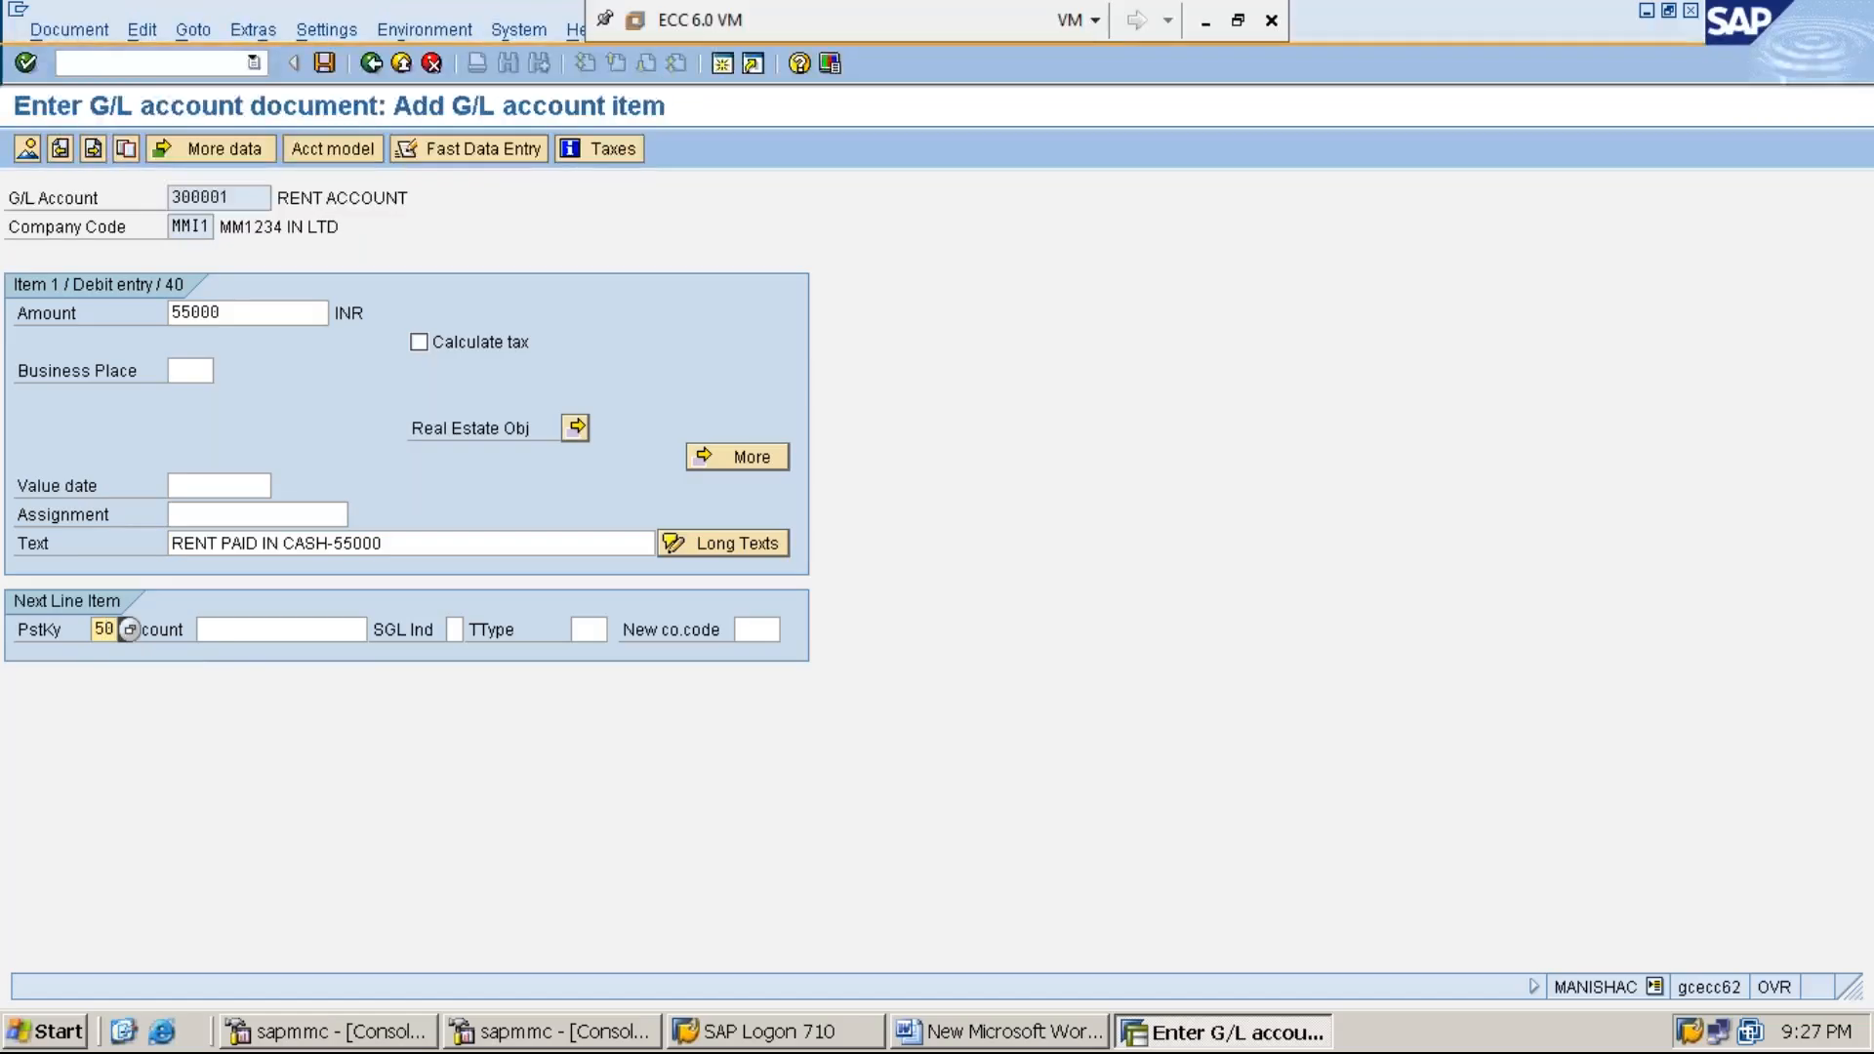
key(Tab)
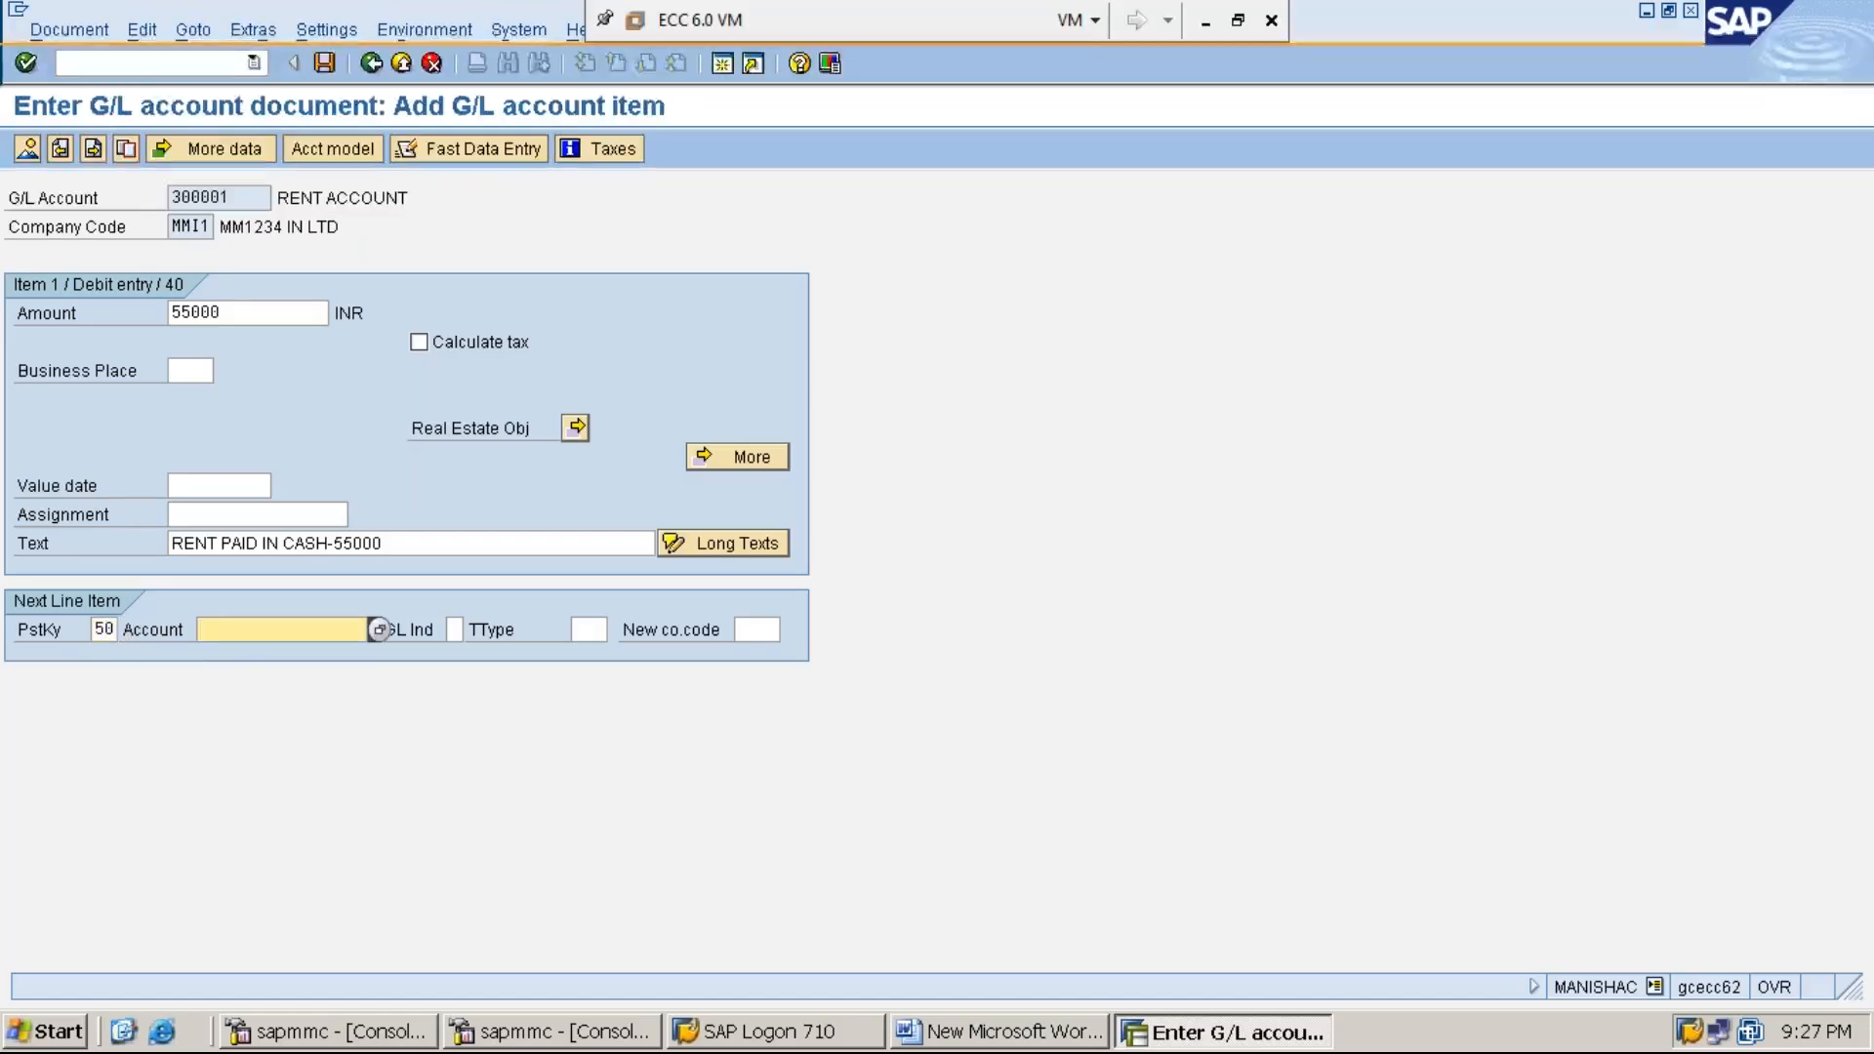
text(1)
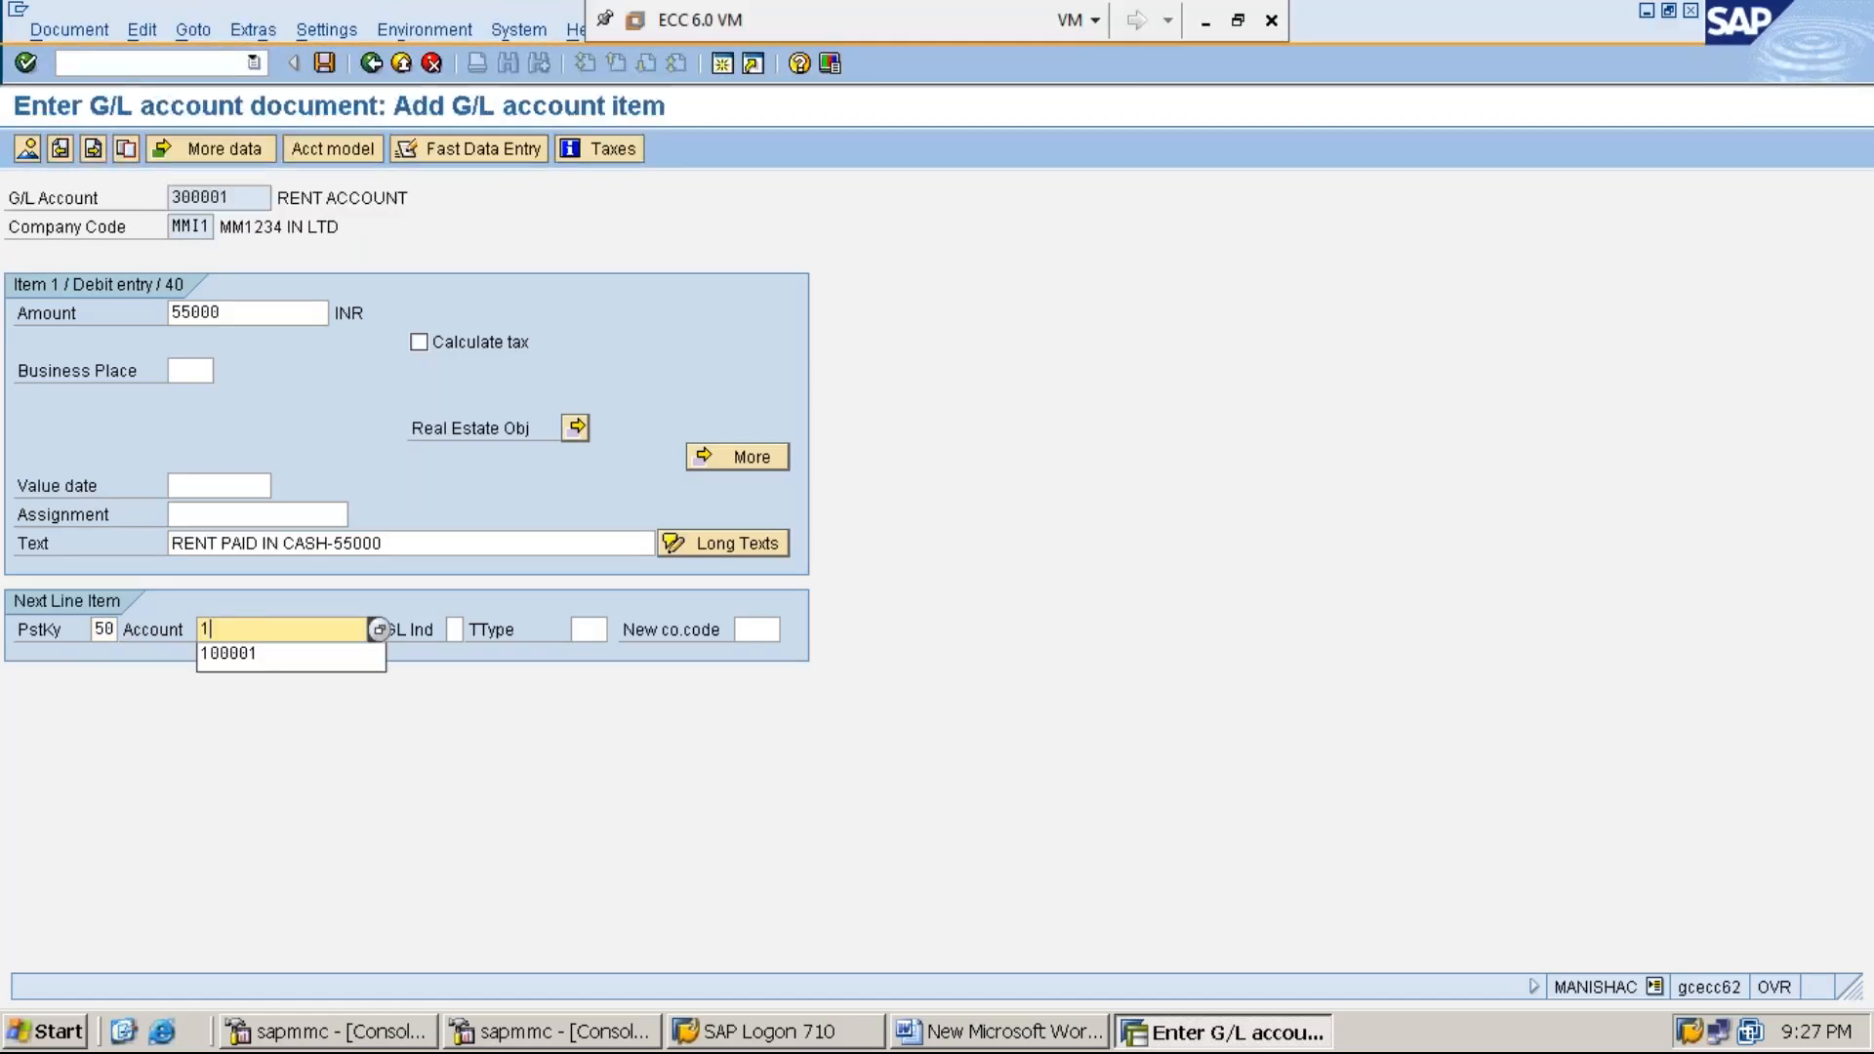
key(Down)
key(Return)
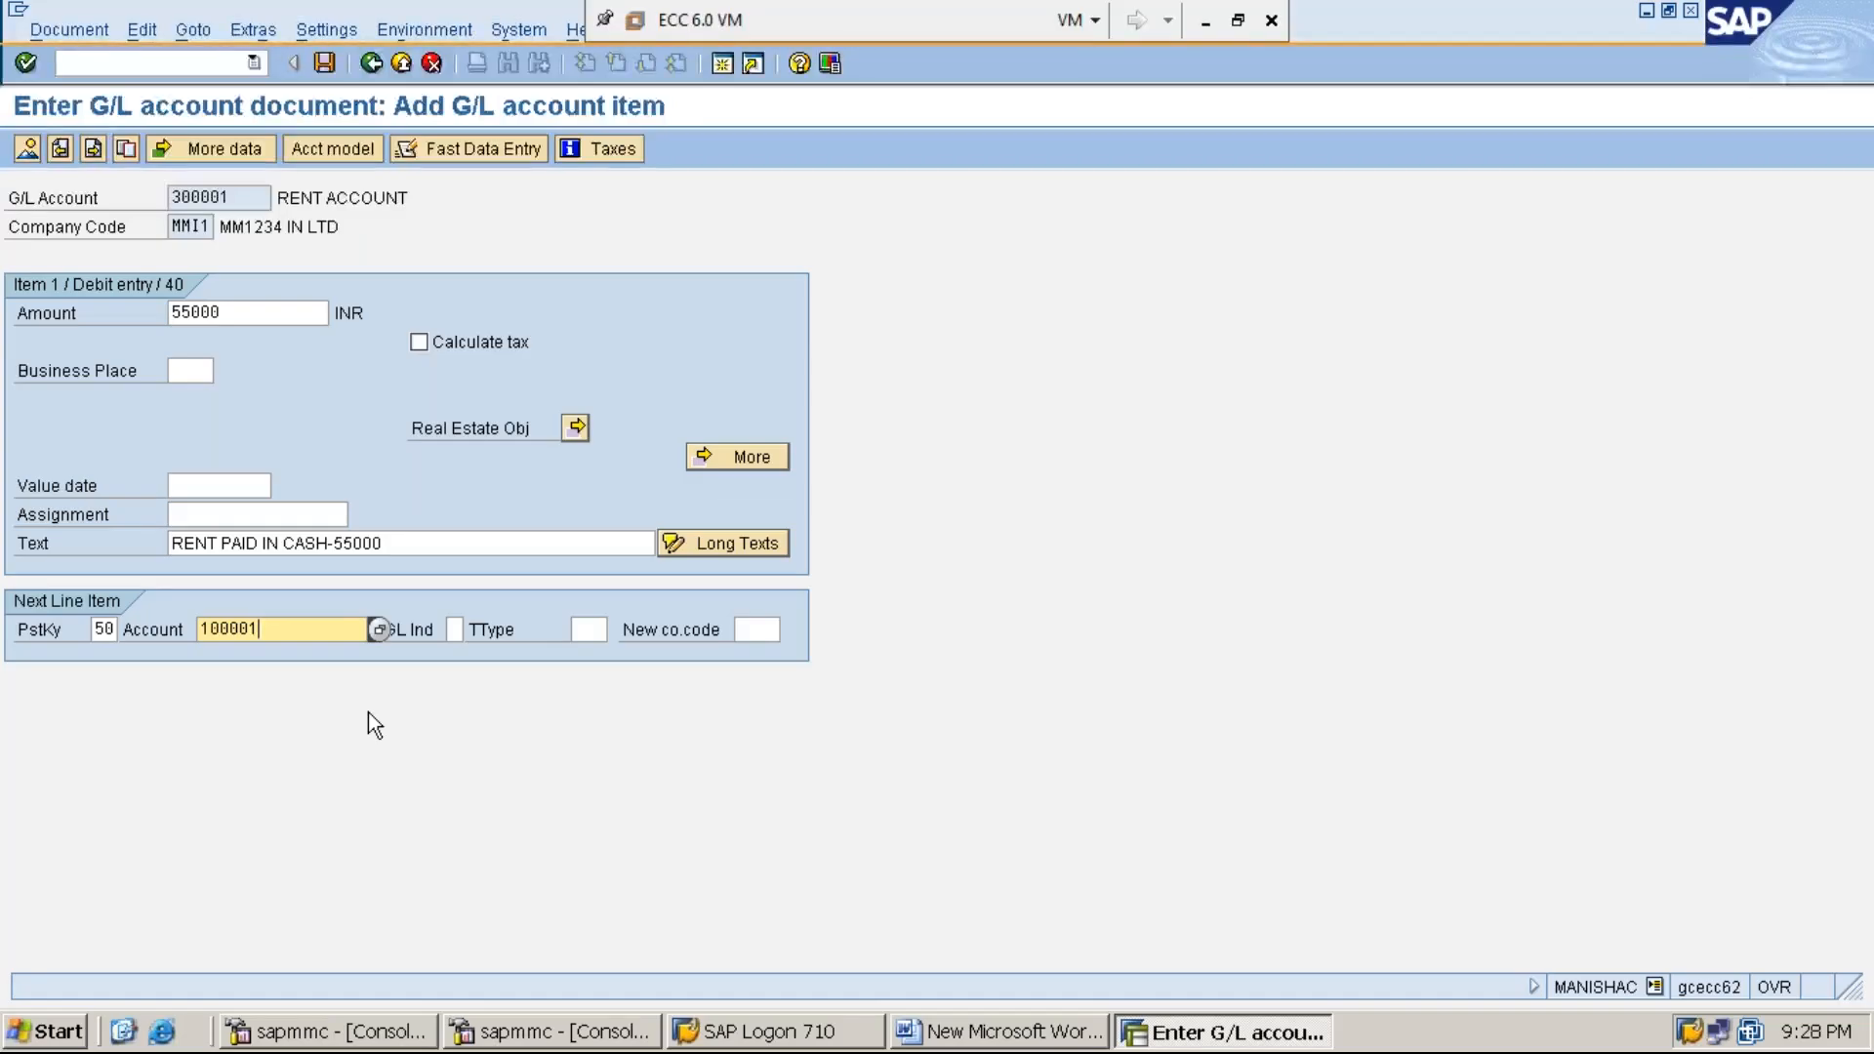
key(Return)
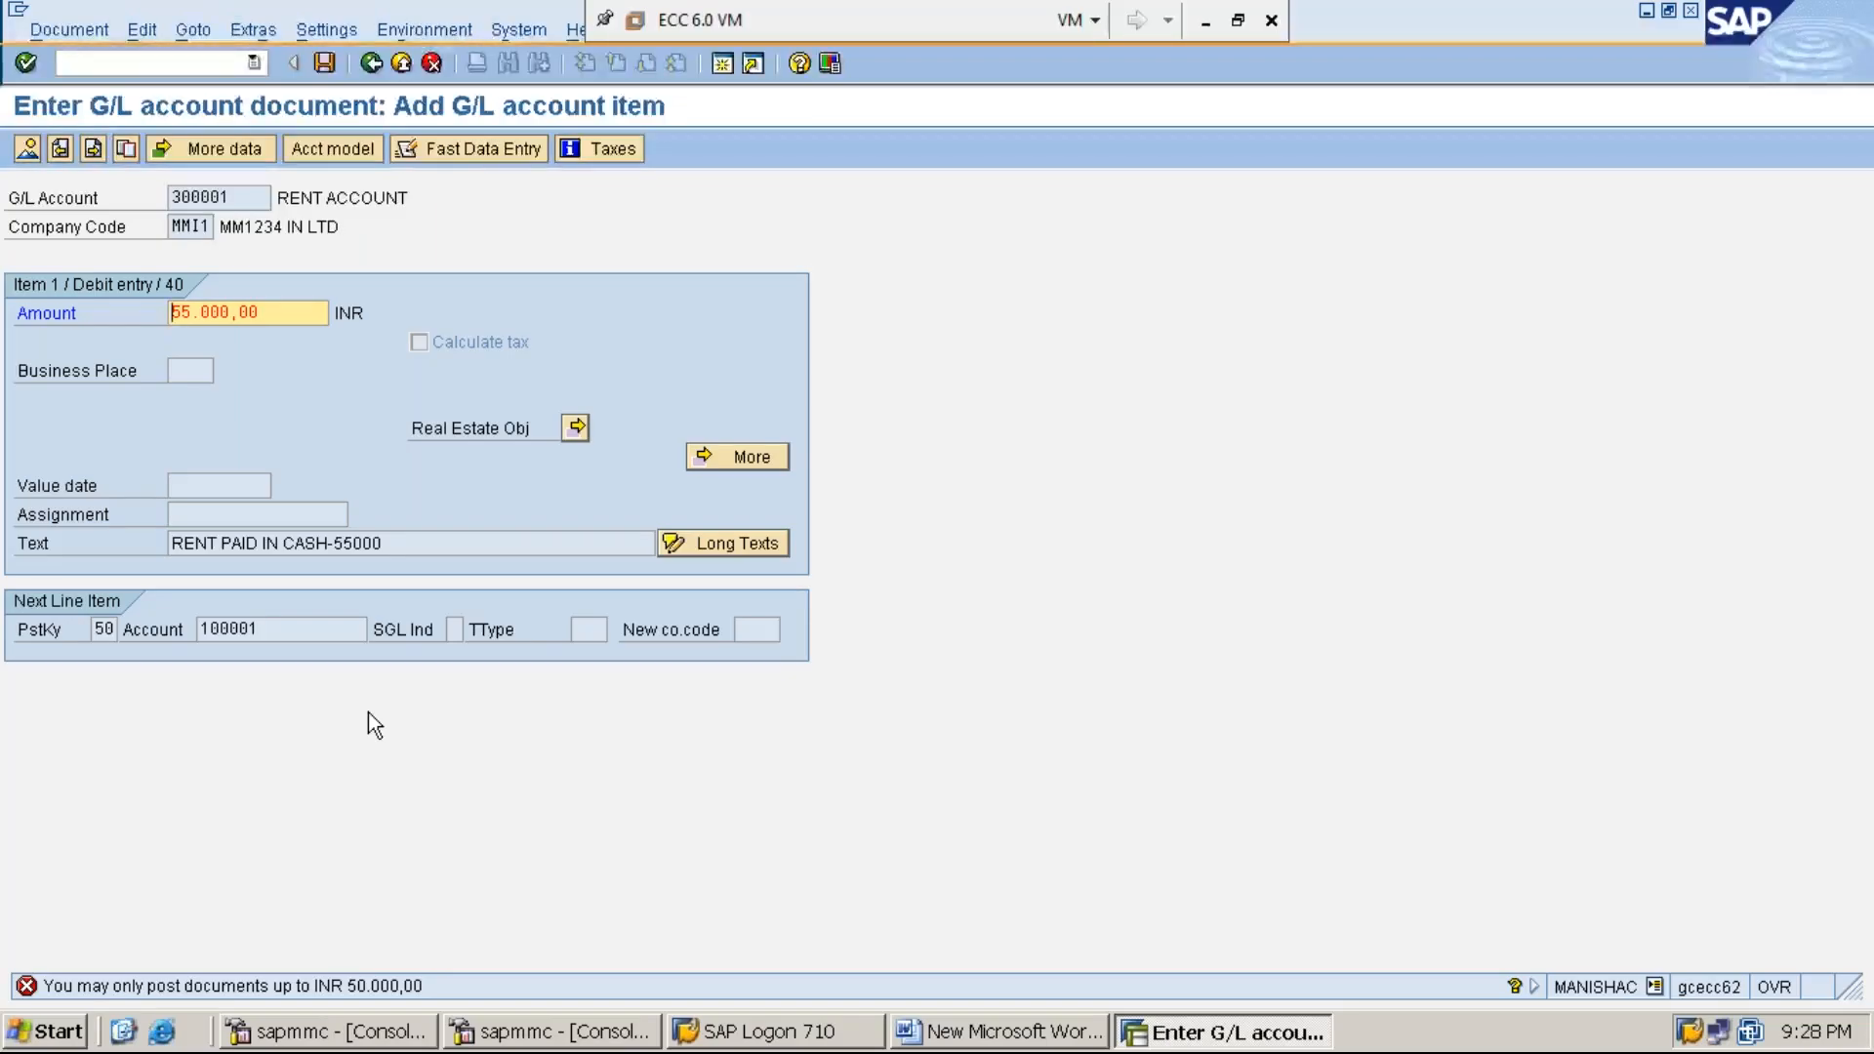
Resubmit the 55,000 rent entry repeatedly; it stays blocked by the INR 50,000 posting limit
key(Return)
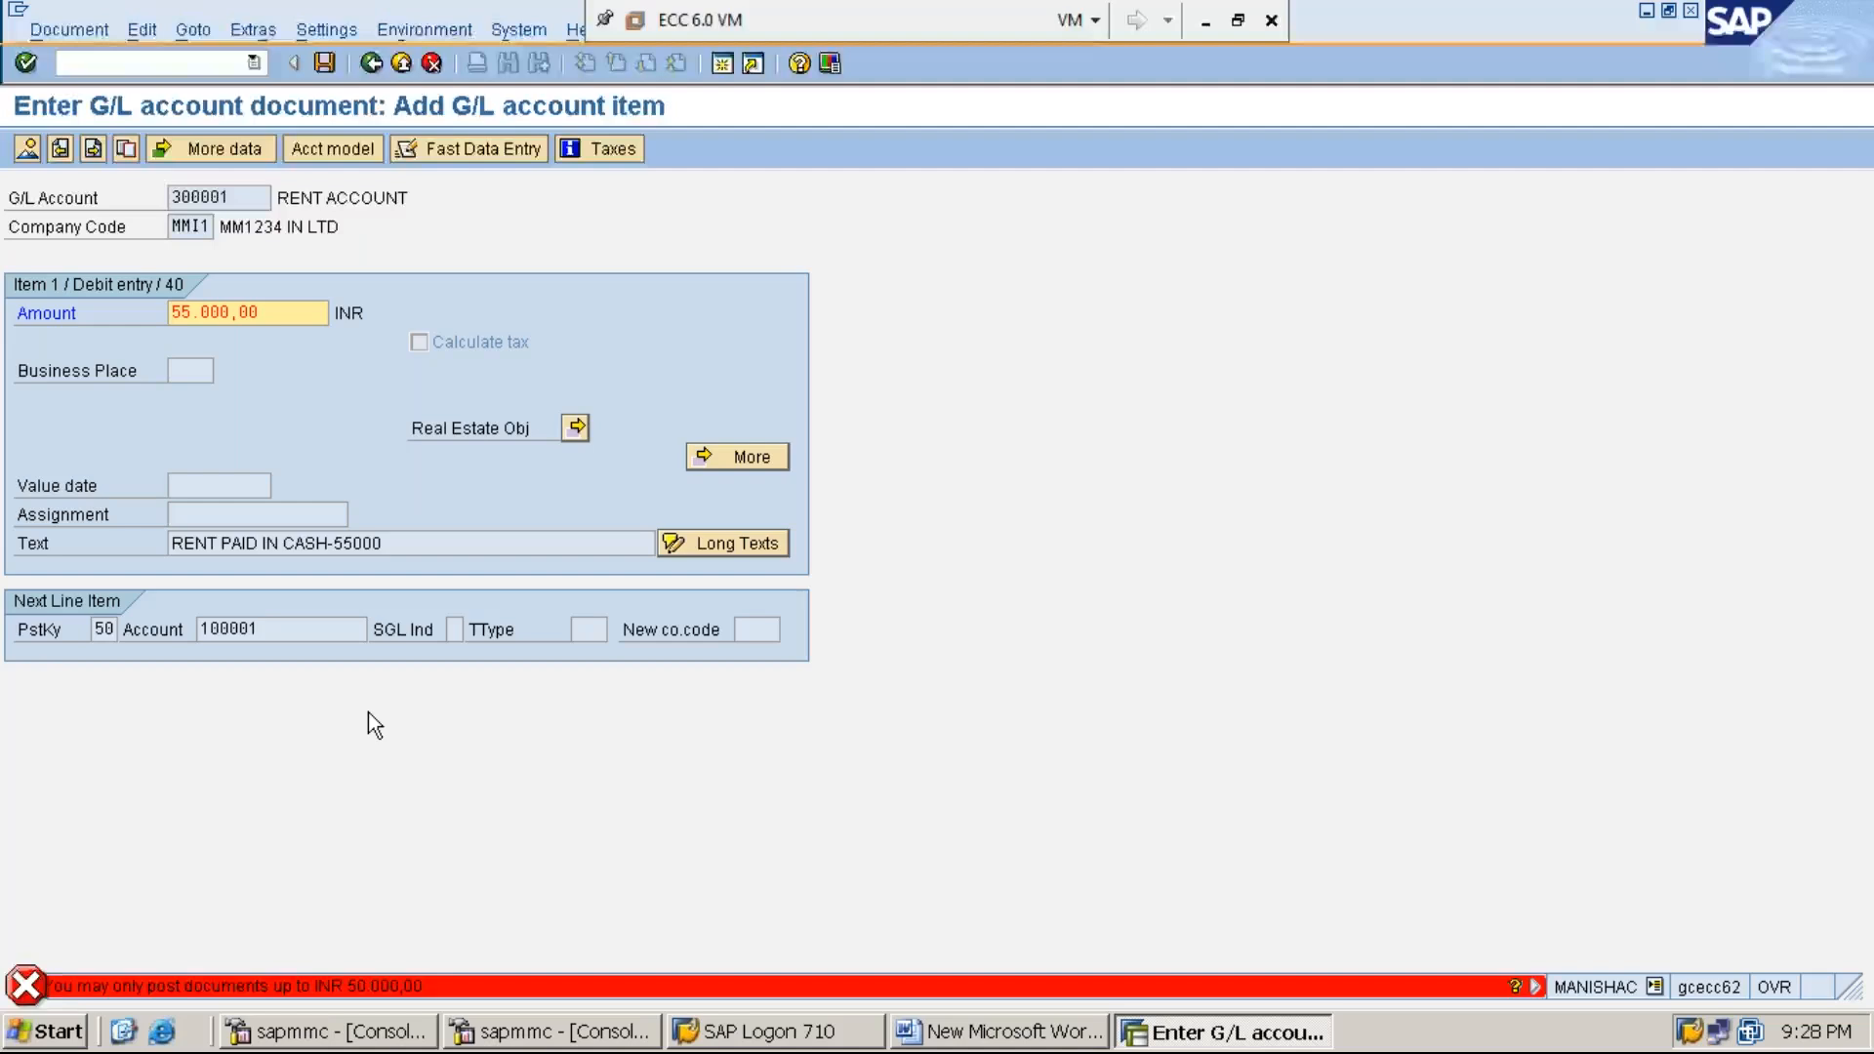
key(Return)
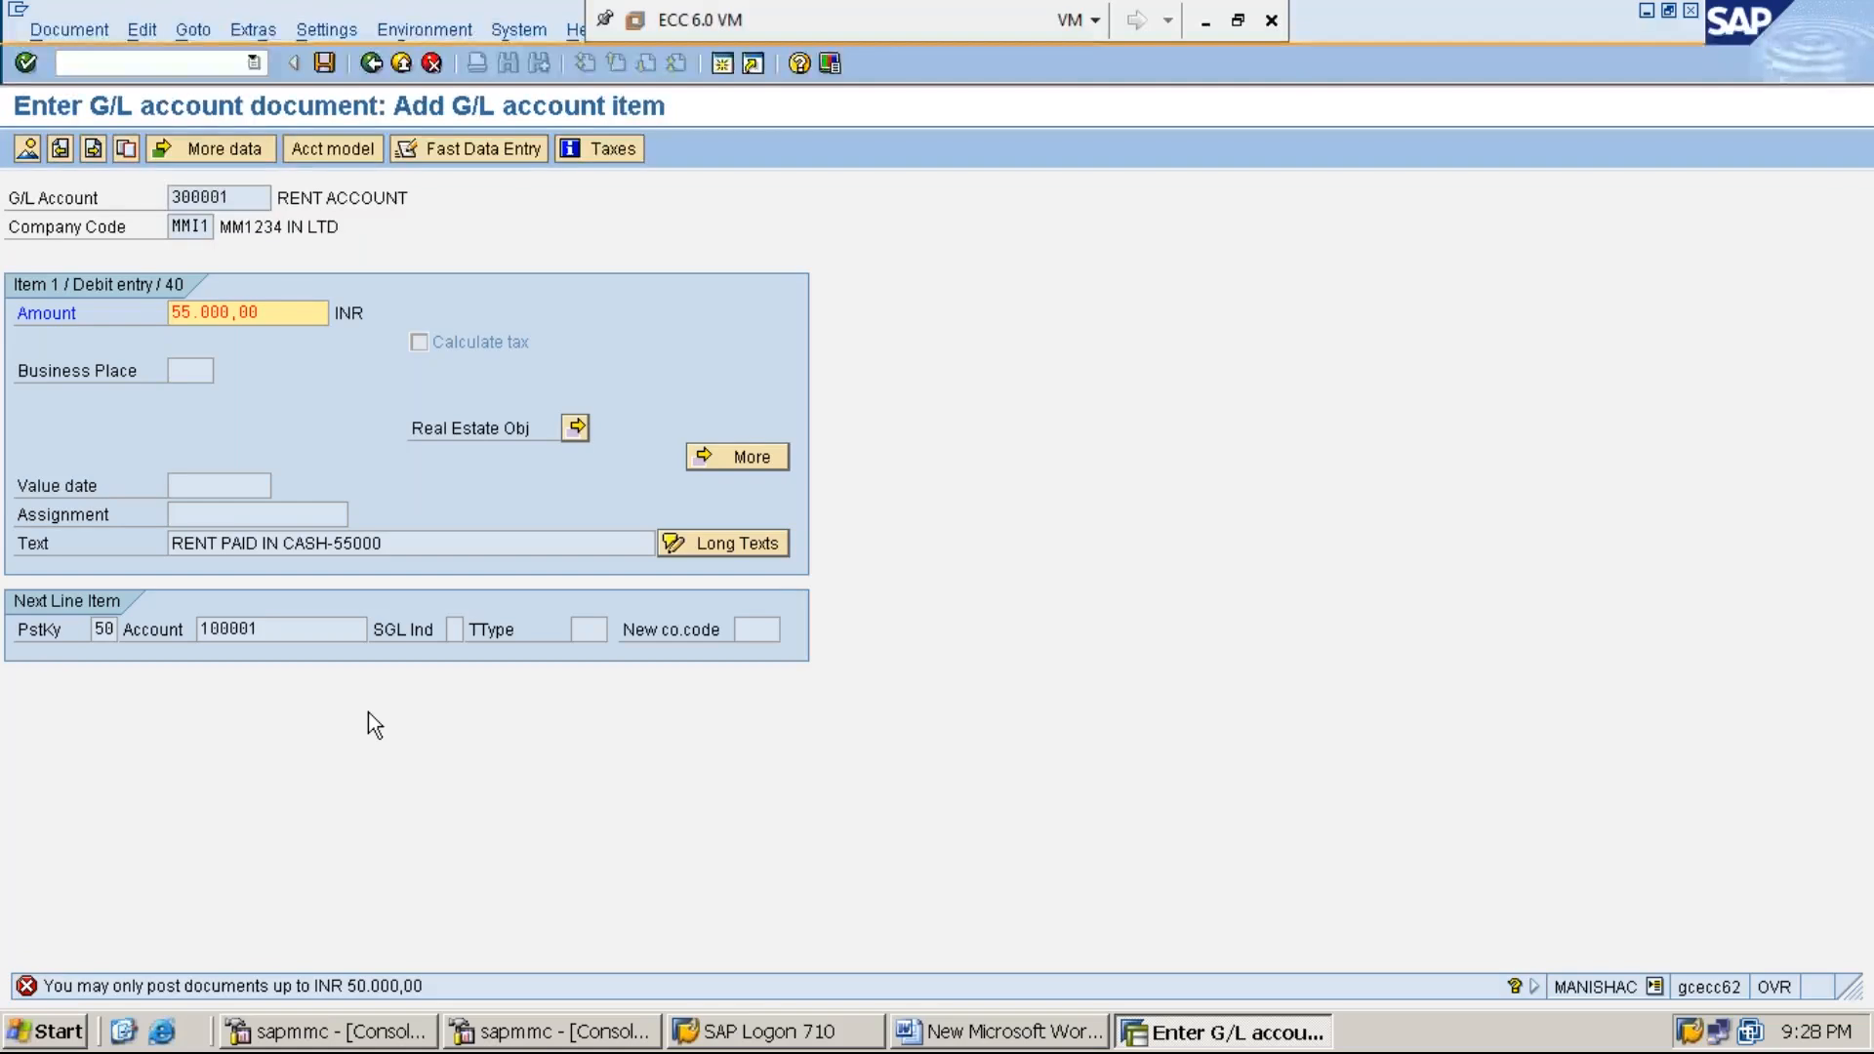
key(Return)
key(Return)
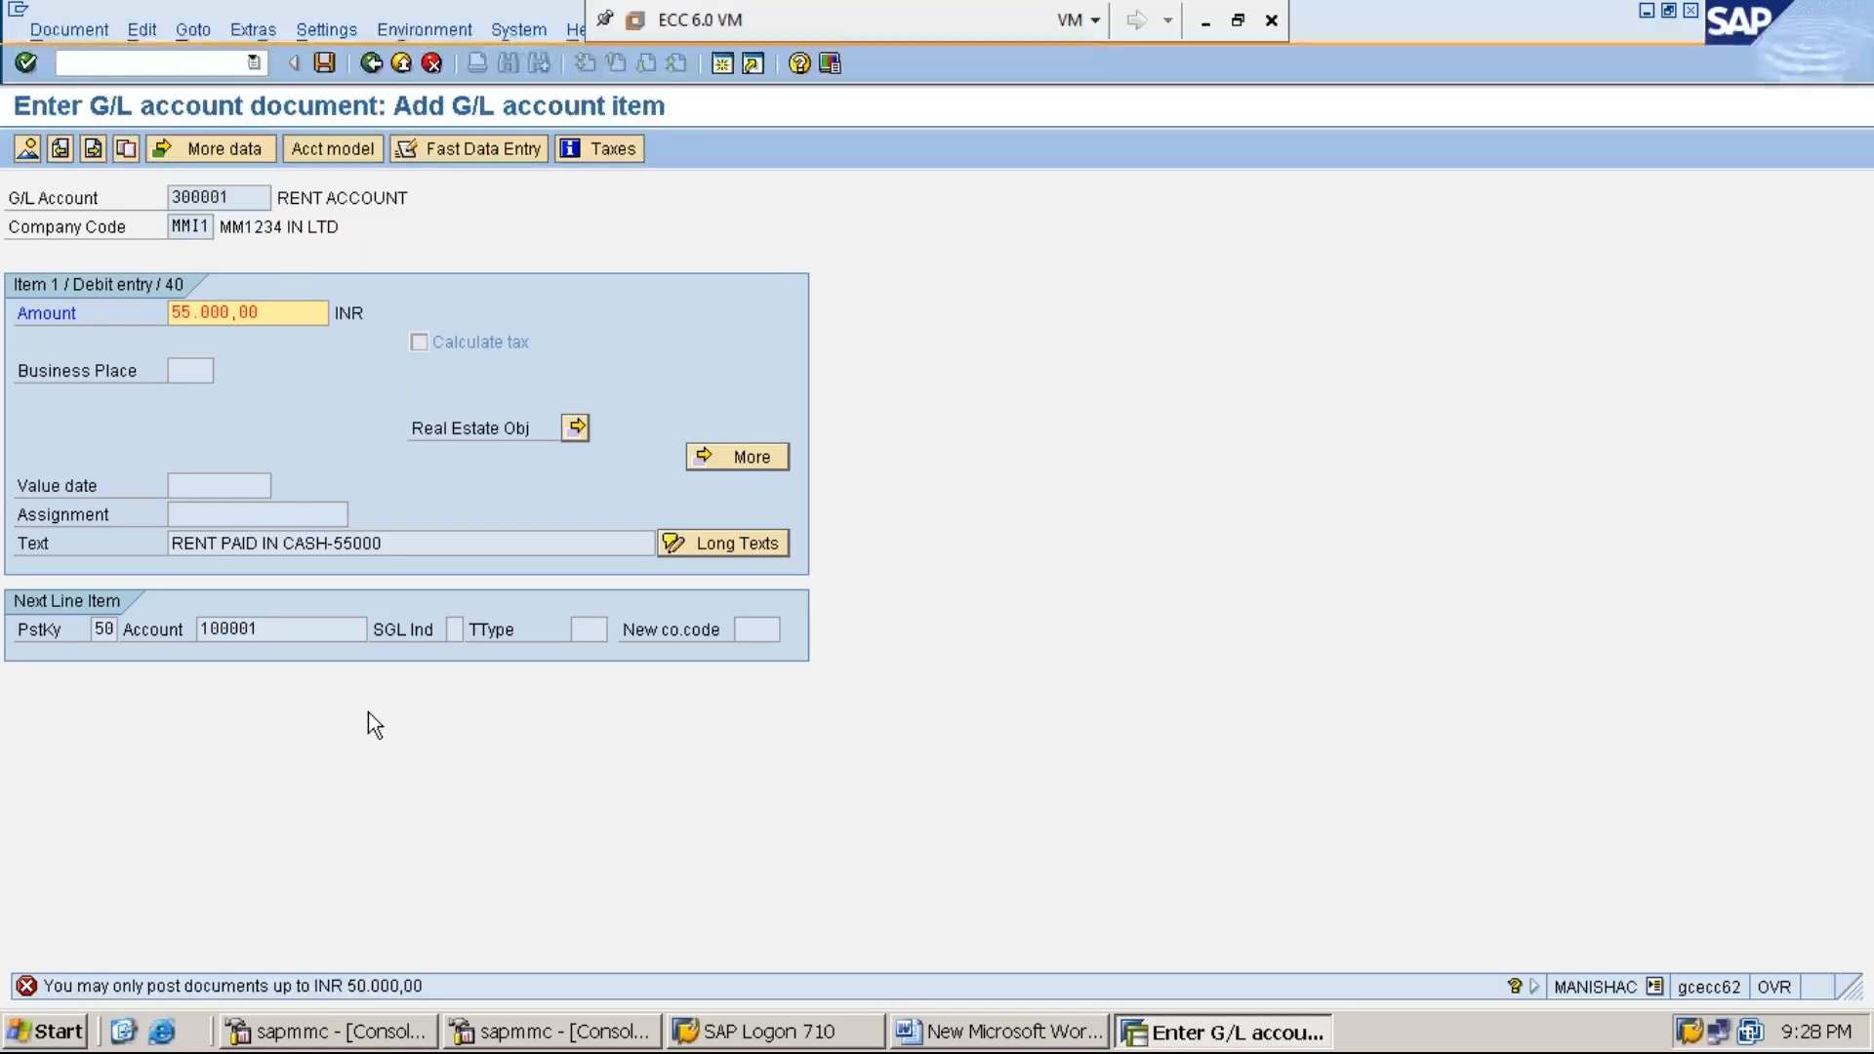
key(Return)
key(Return)
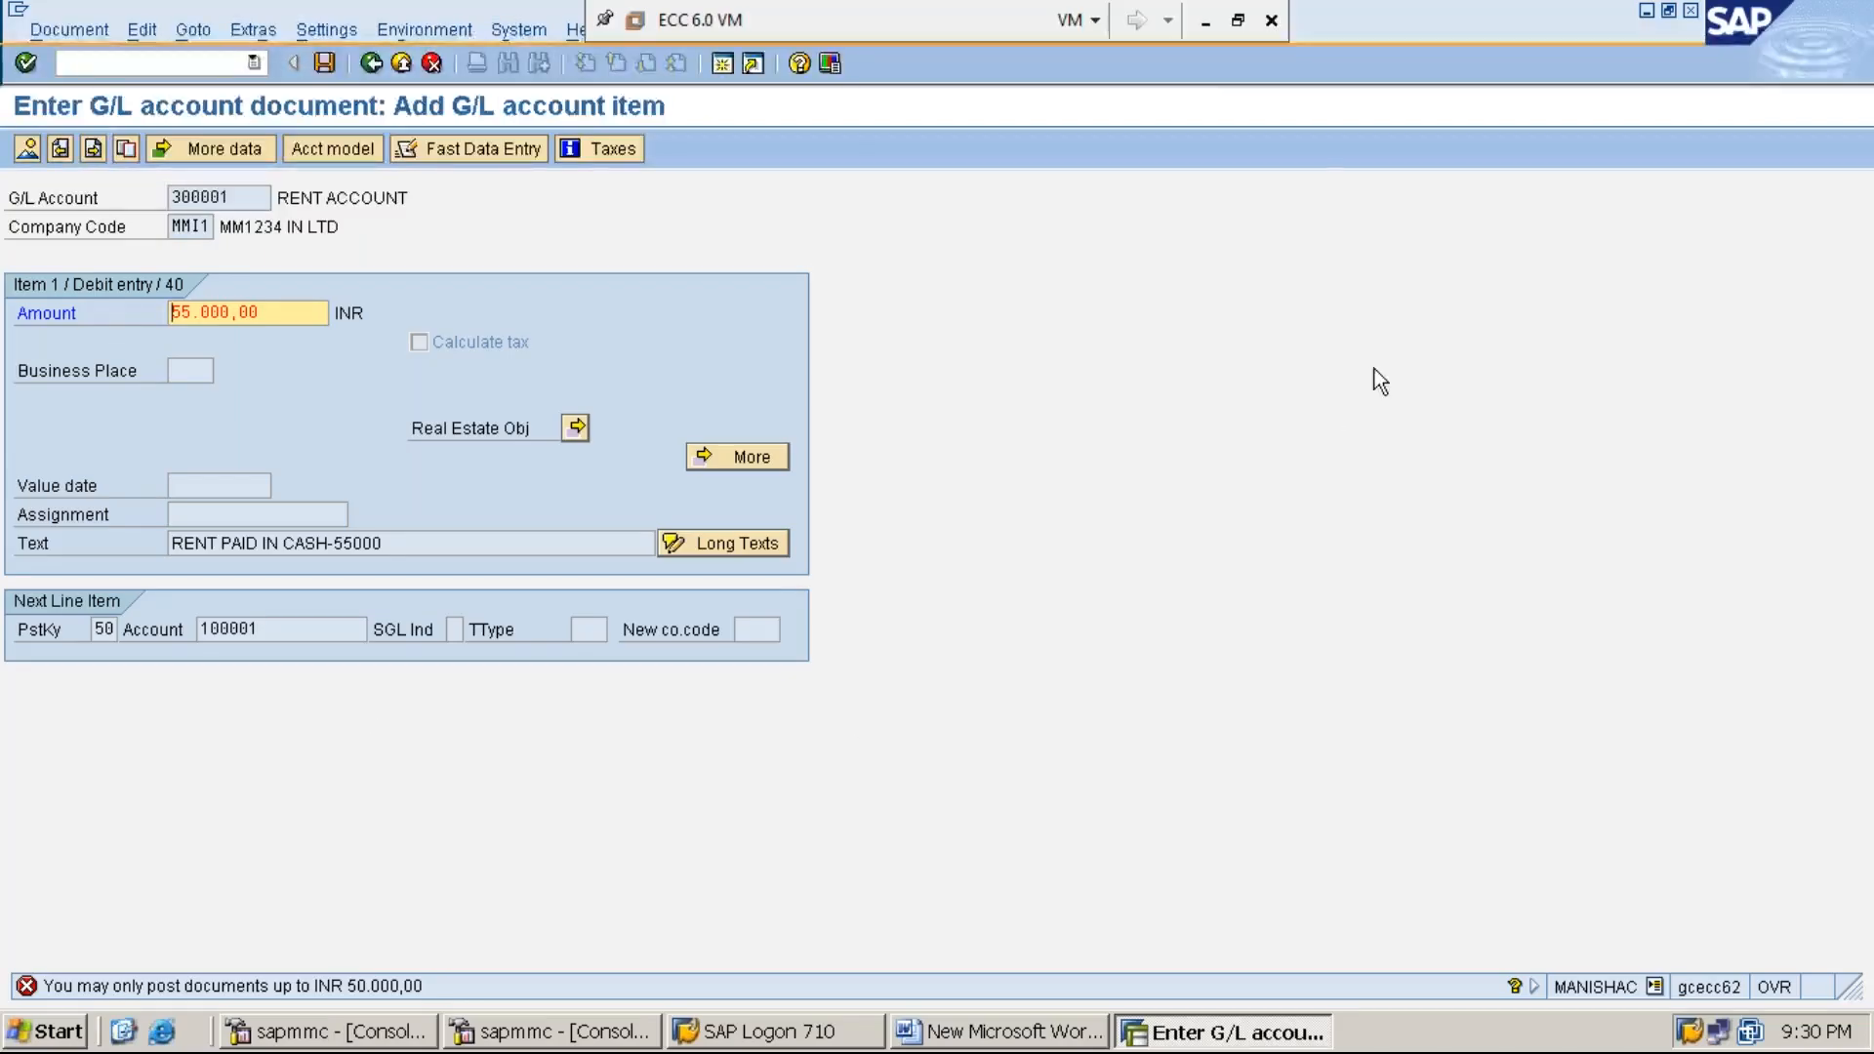
click(1207, 24)
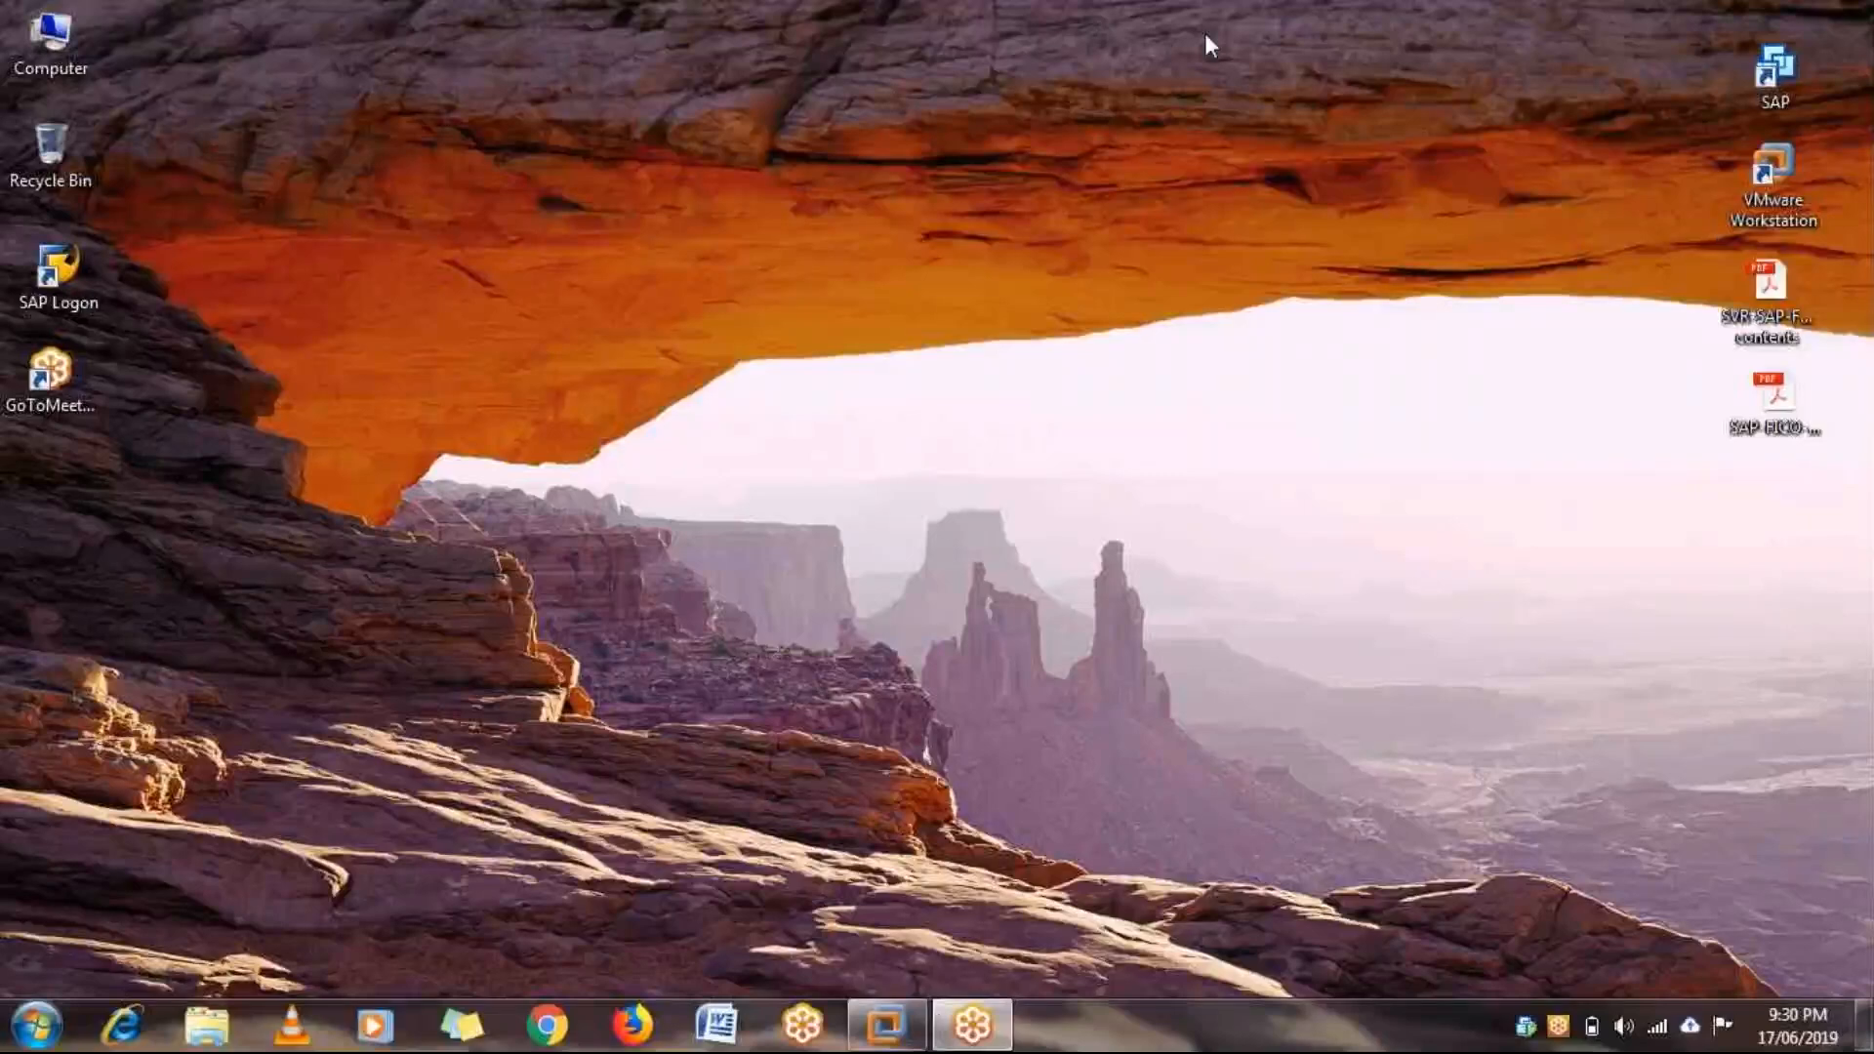
mouse_move(889, 1033)
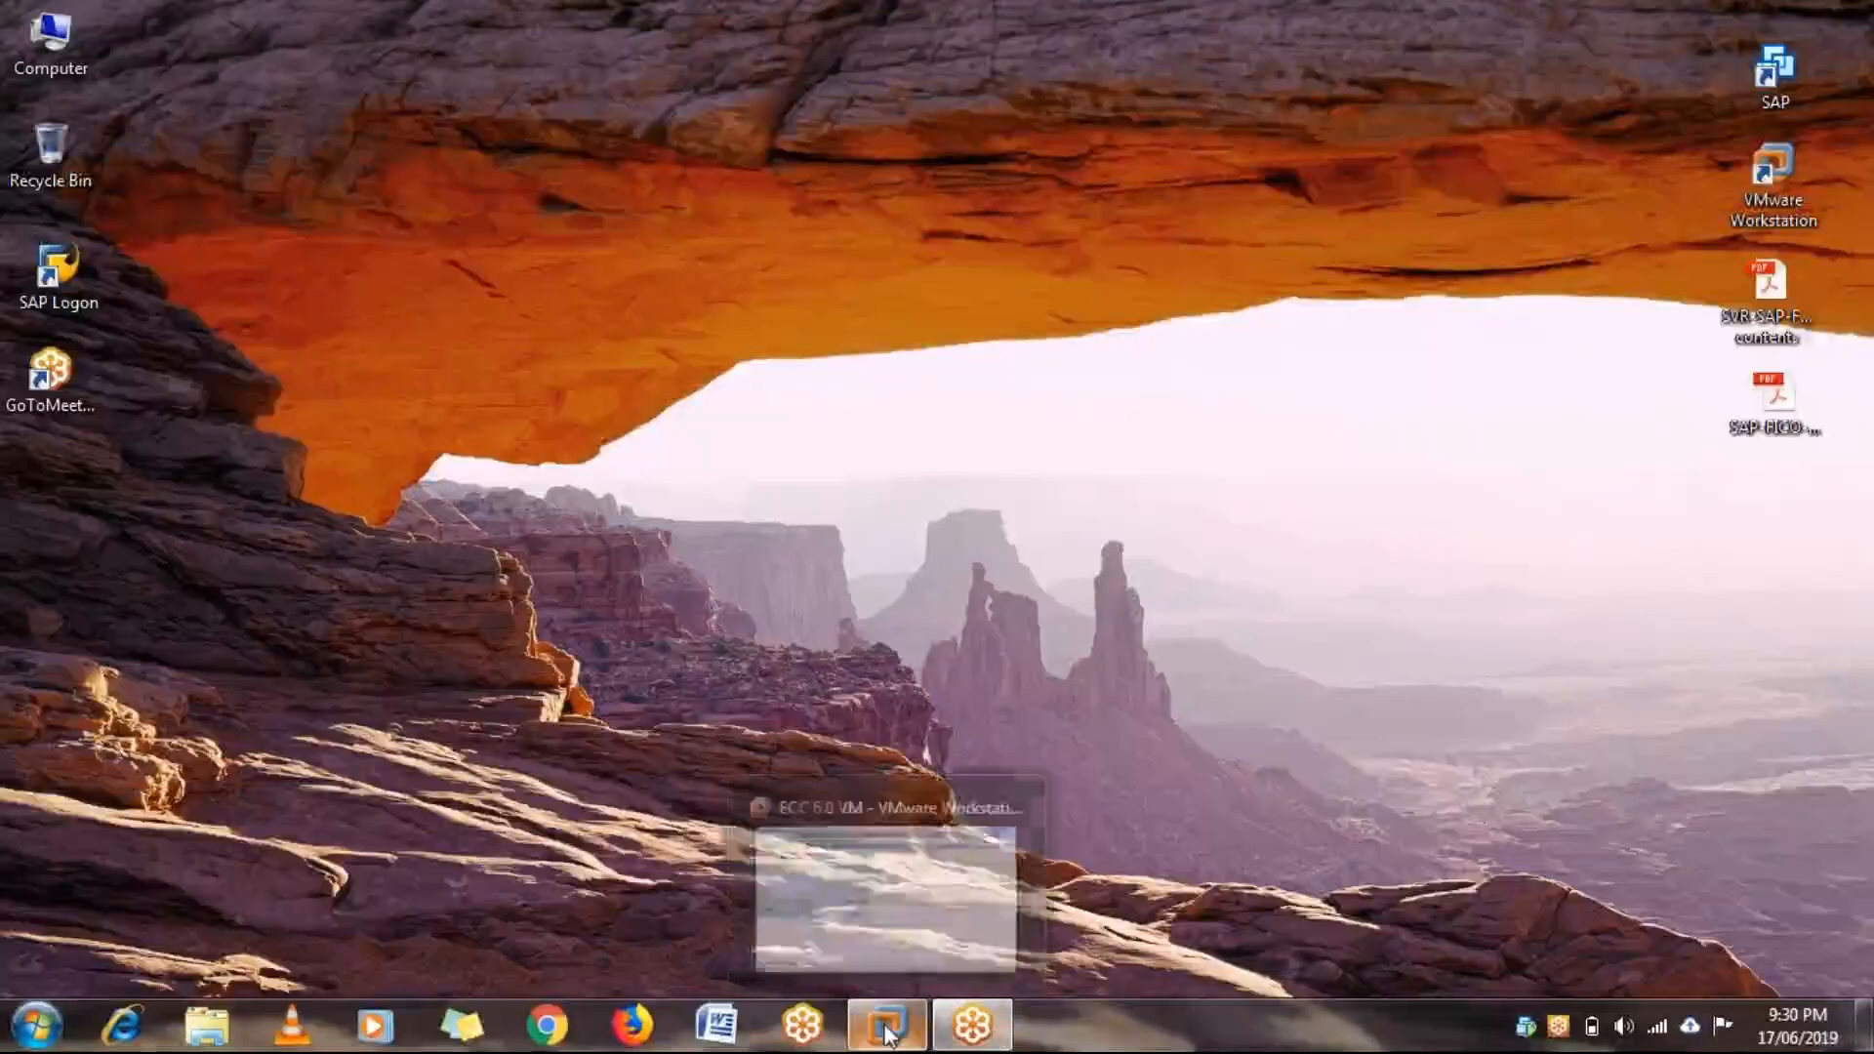
click(935, 903)
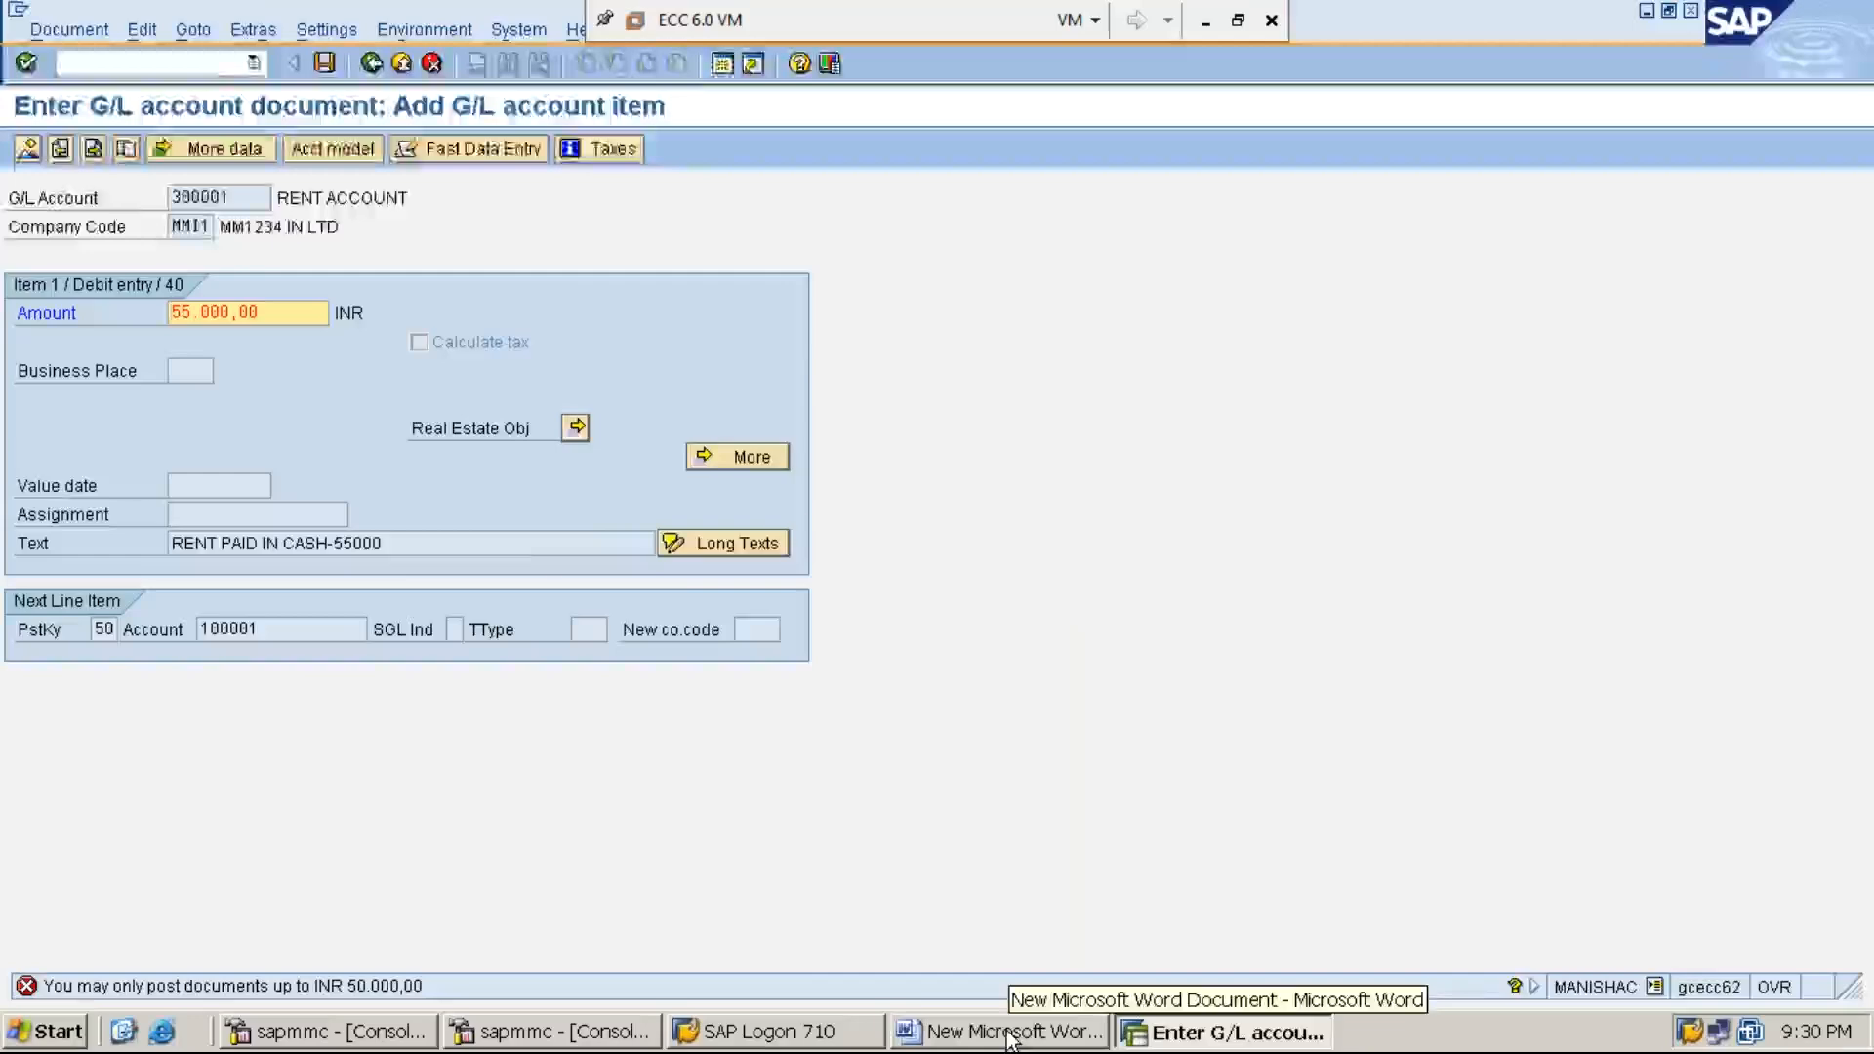
Add '*STEP:10: PARK THE DOCUMENT FOR RENT PAYMNET USING F-65/FBV1' to the Word notes, then return to SAP
click(1008, 1035)
key(Return)
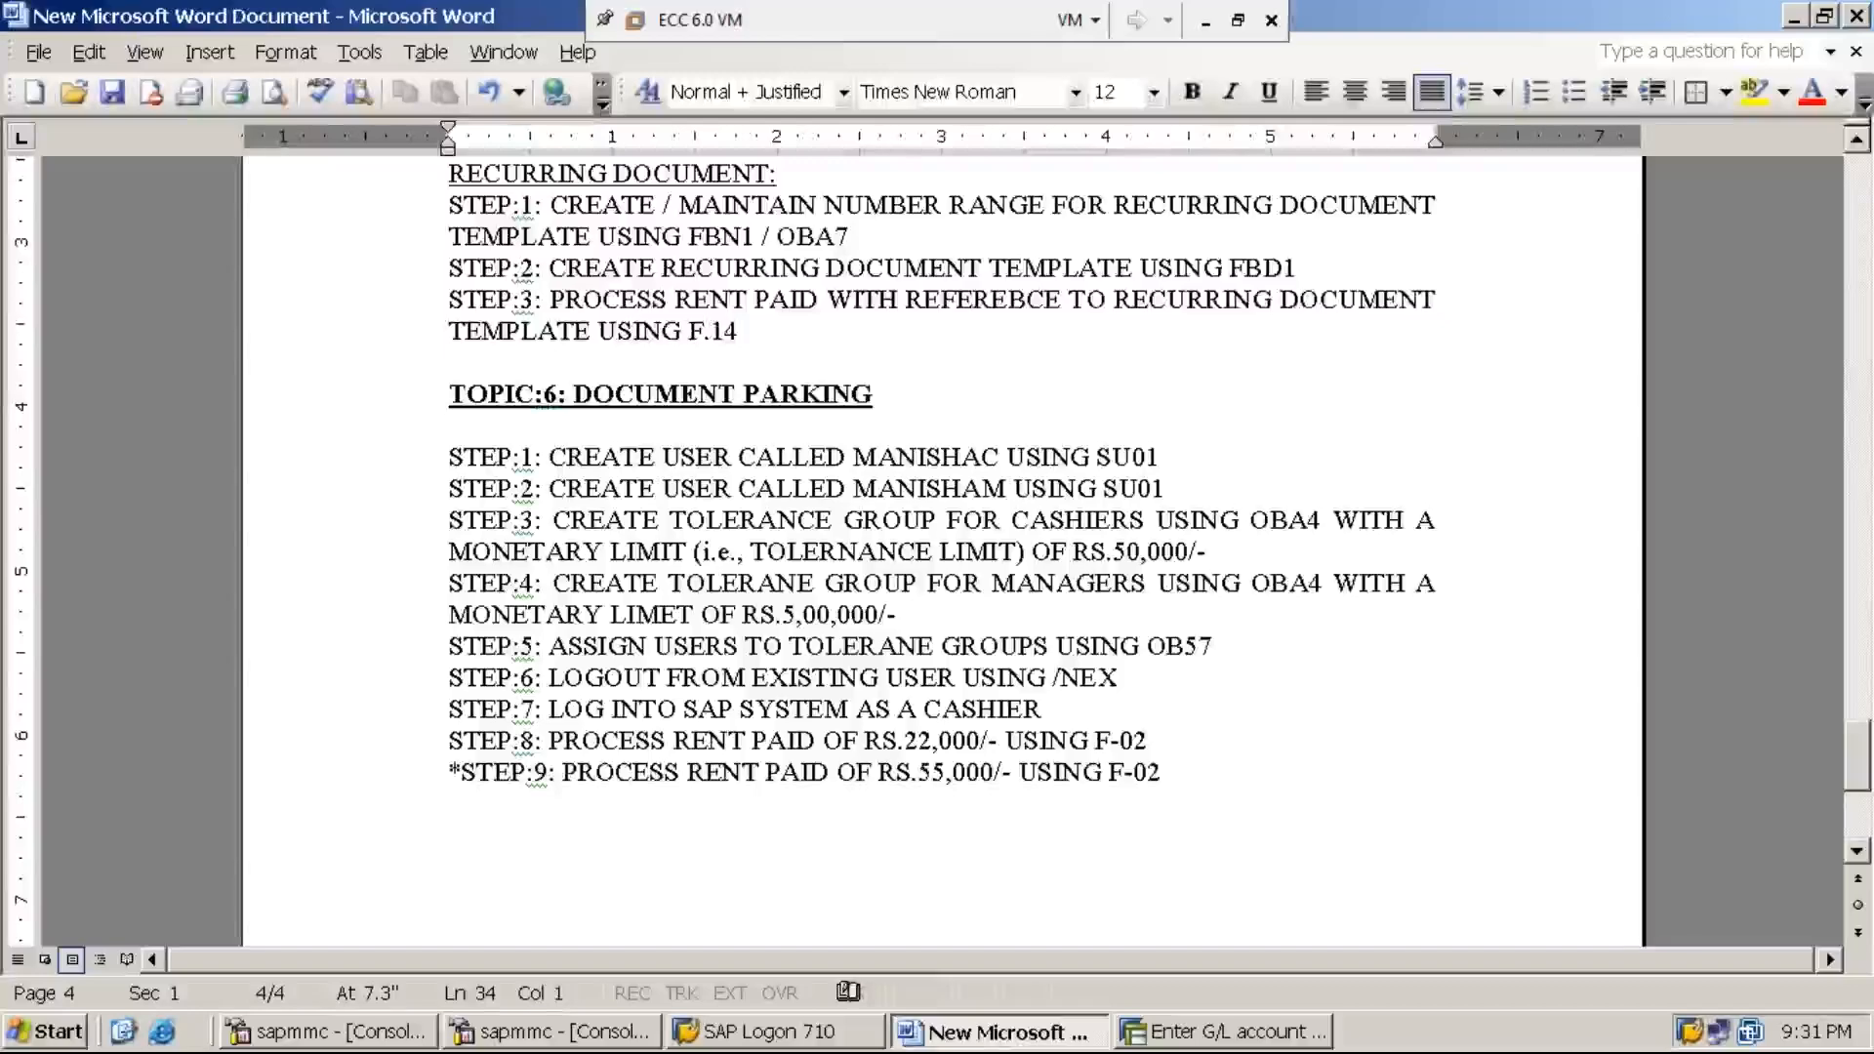
text(*STEP:10: )
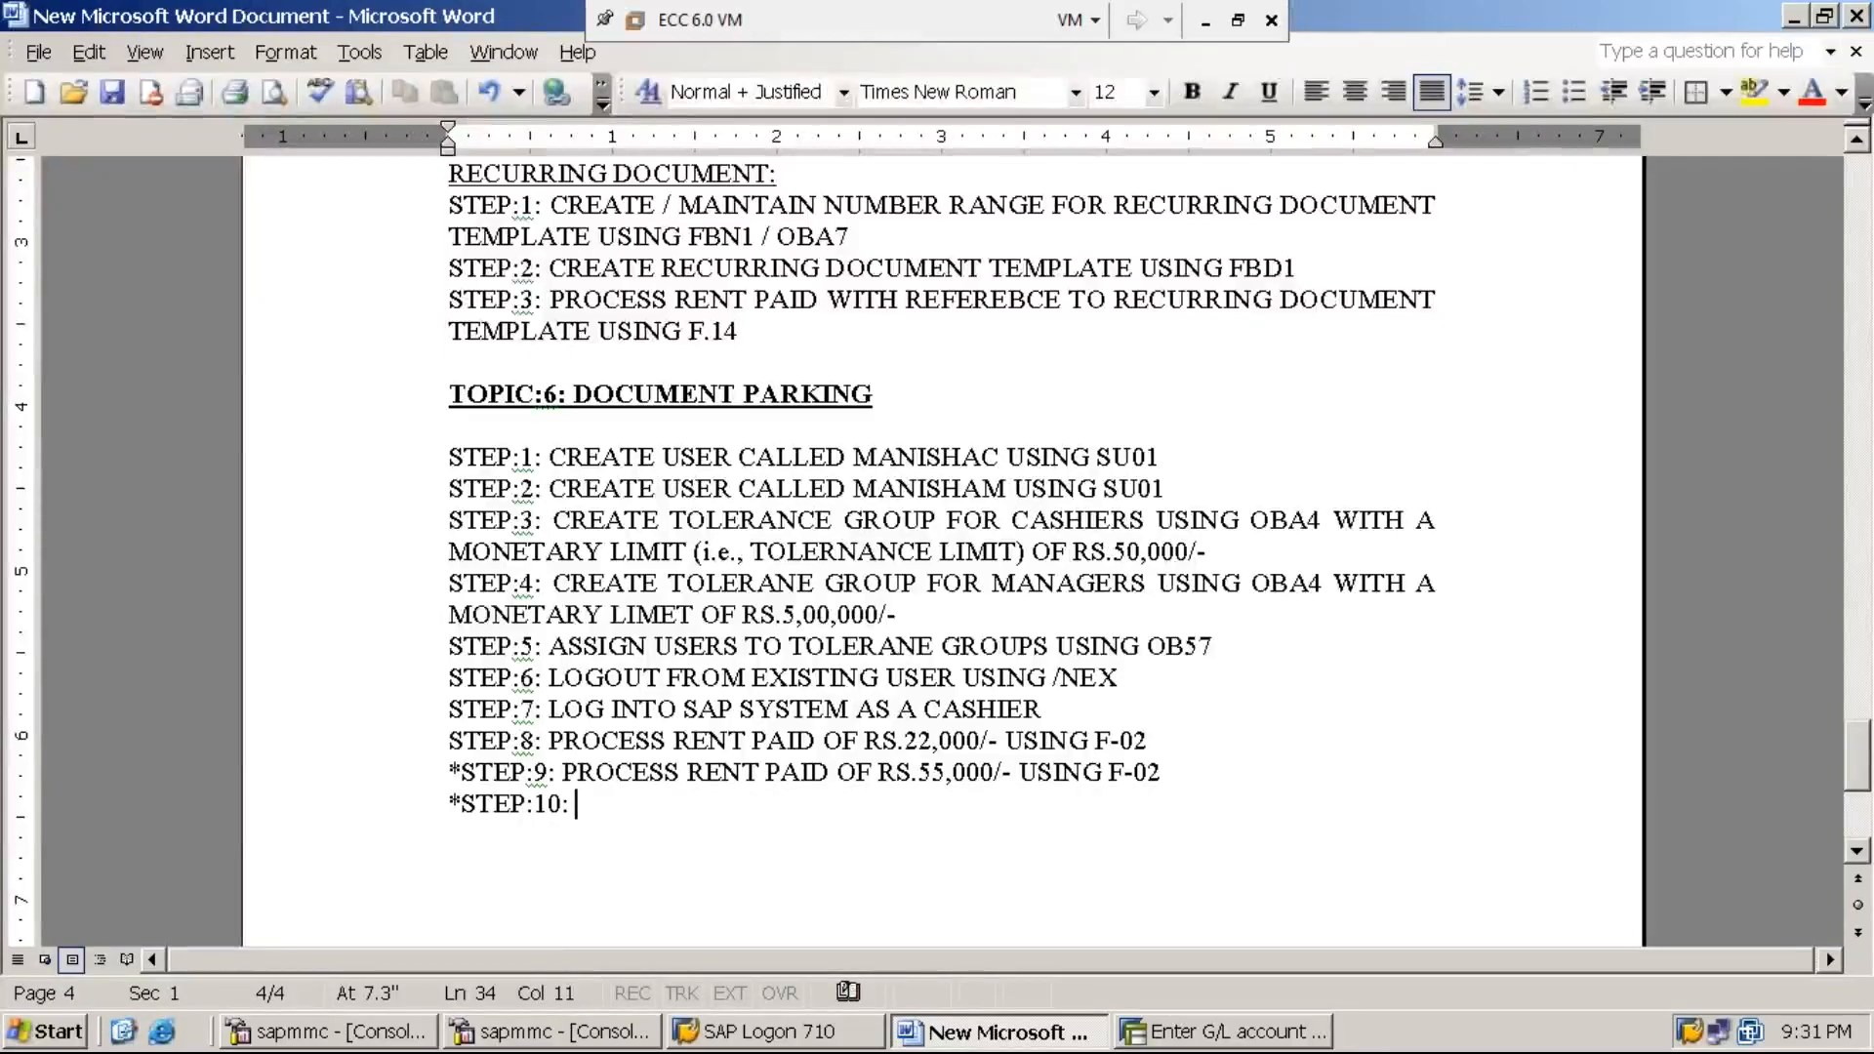
text(PARK )
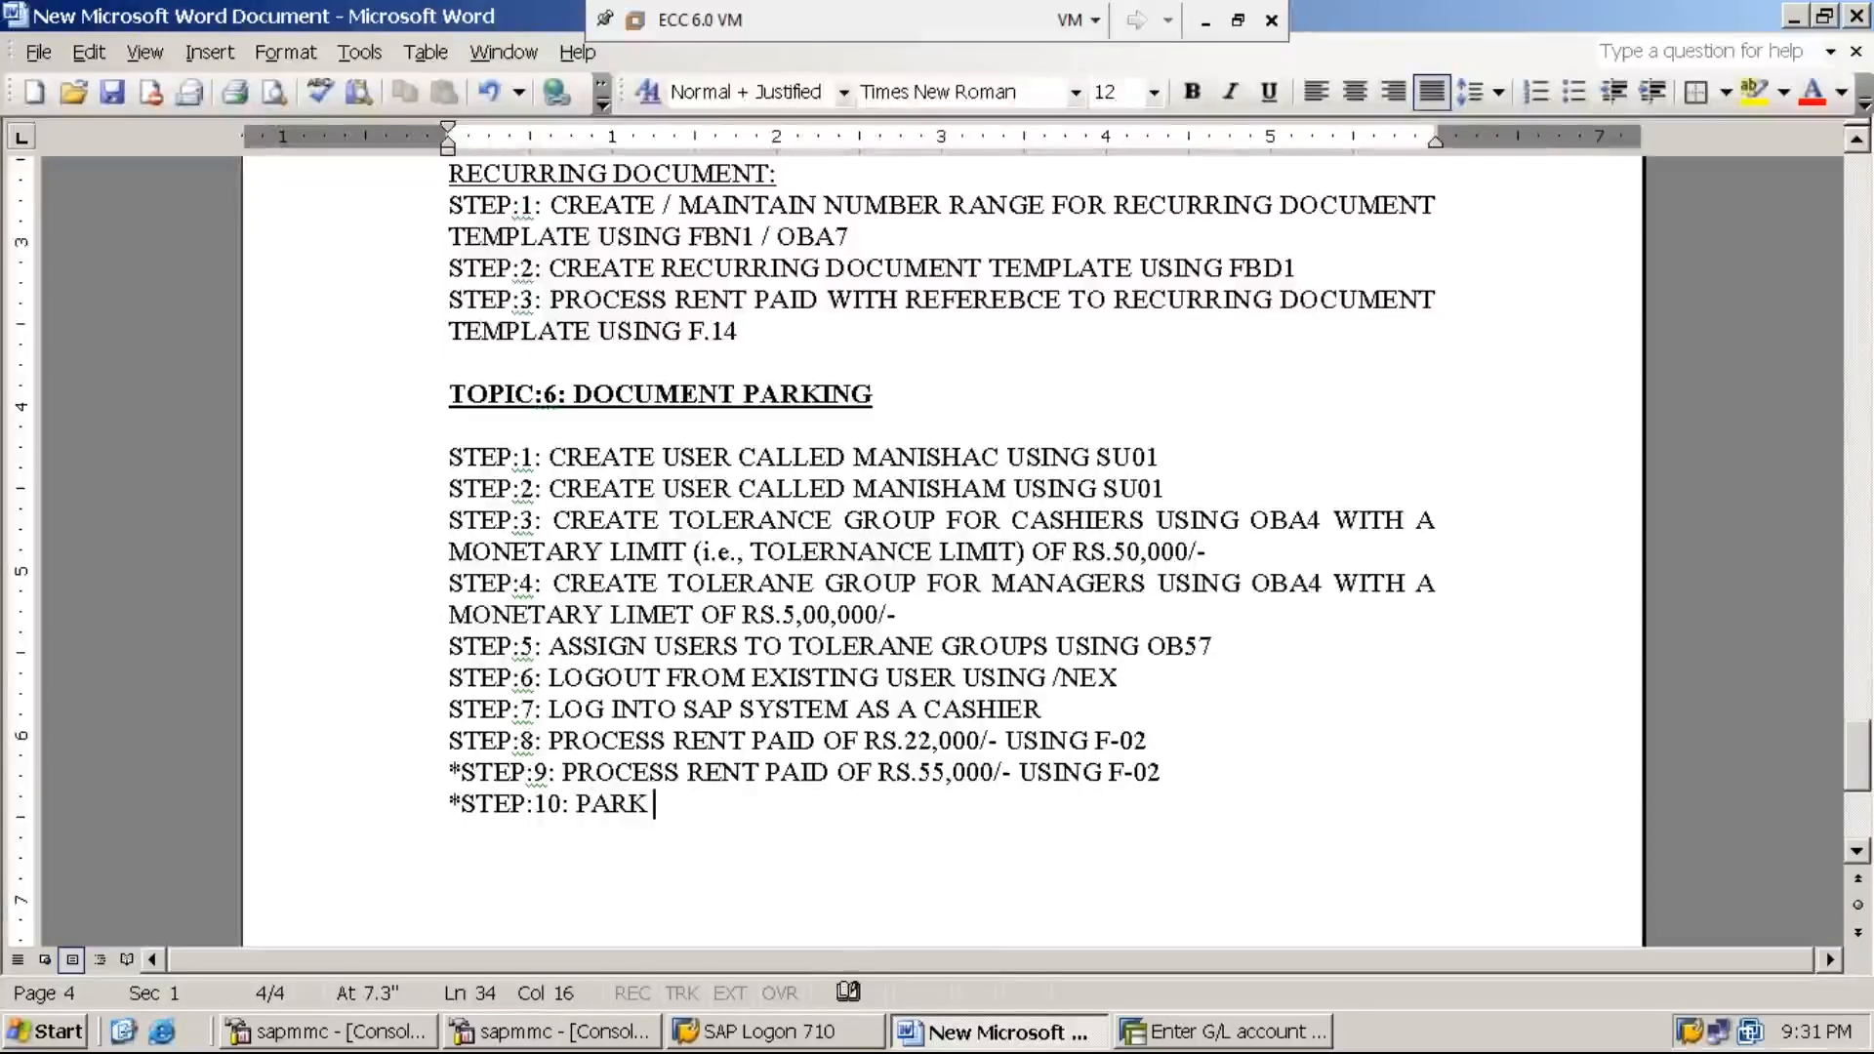
text(THE DOCUMENT )
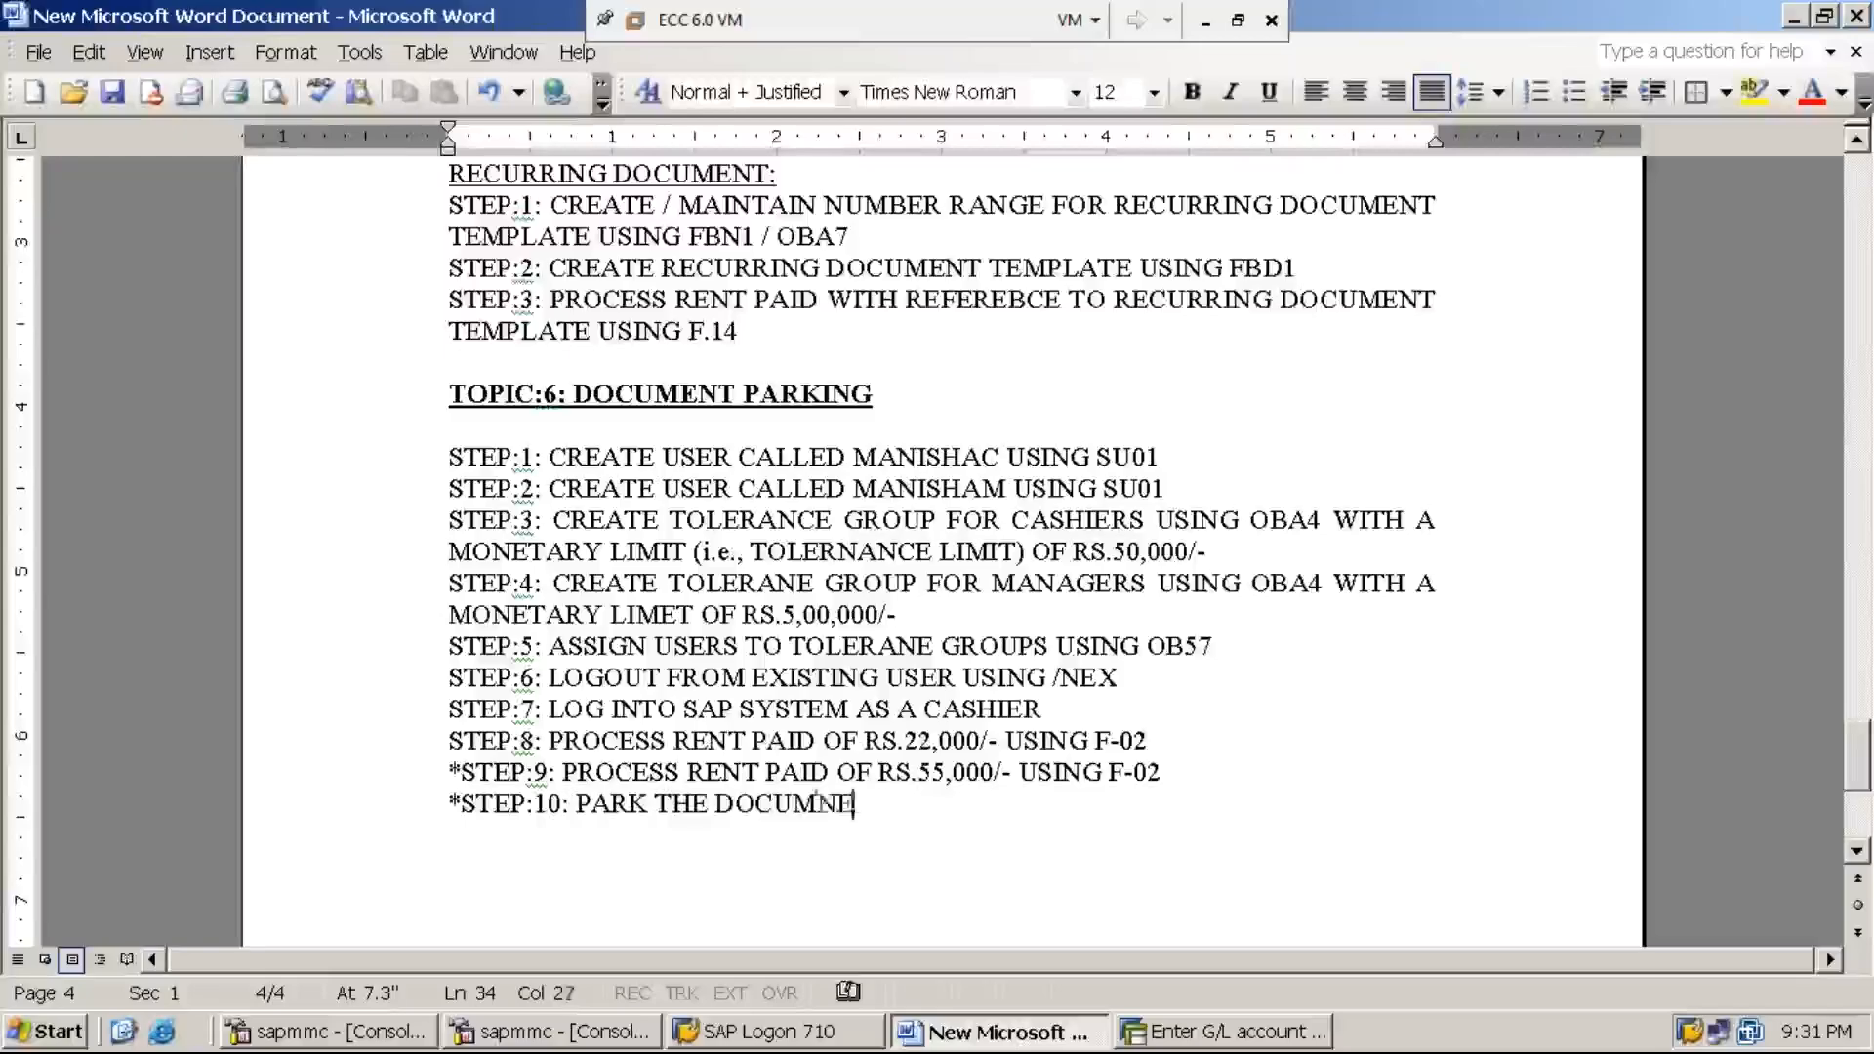
text(FOR R)
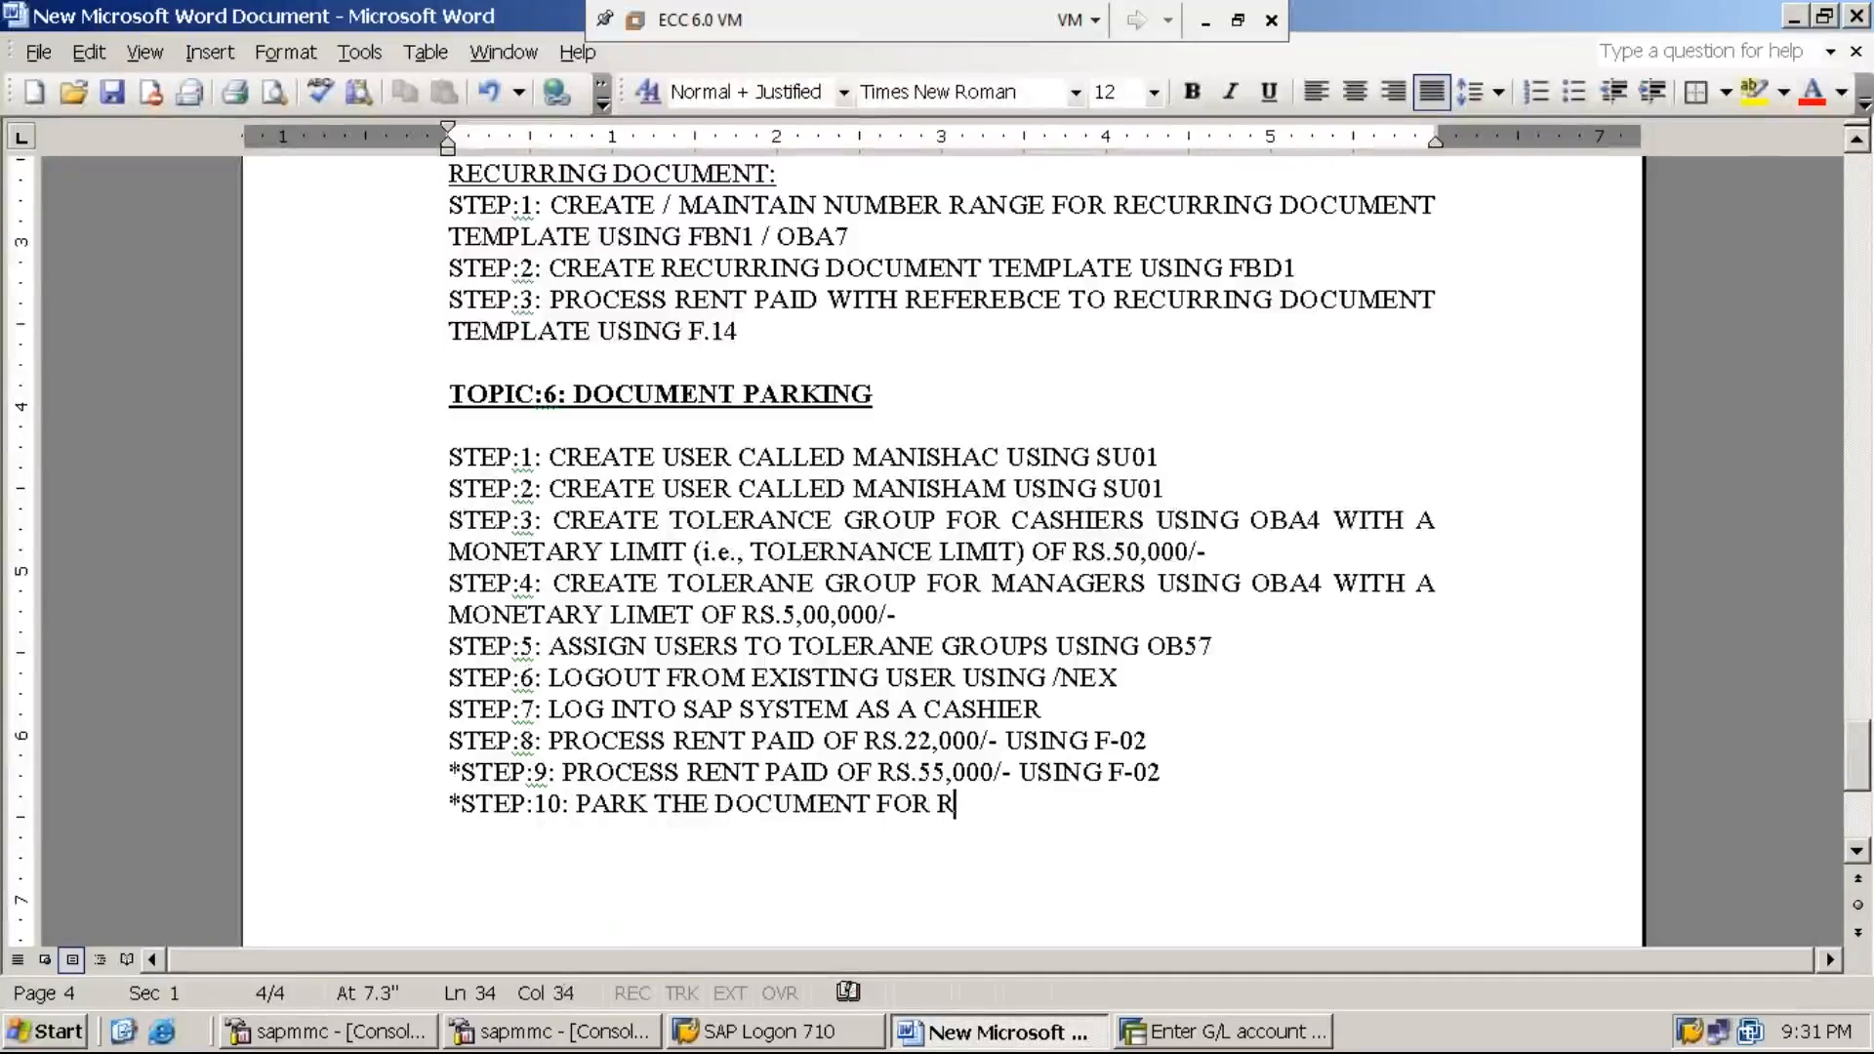
text(ENT PAYMNET )
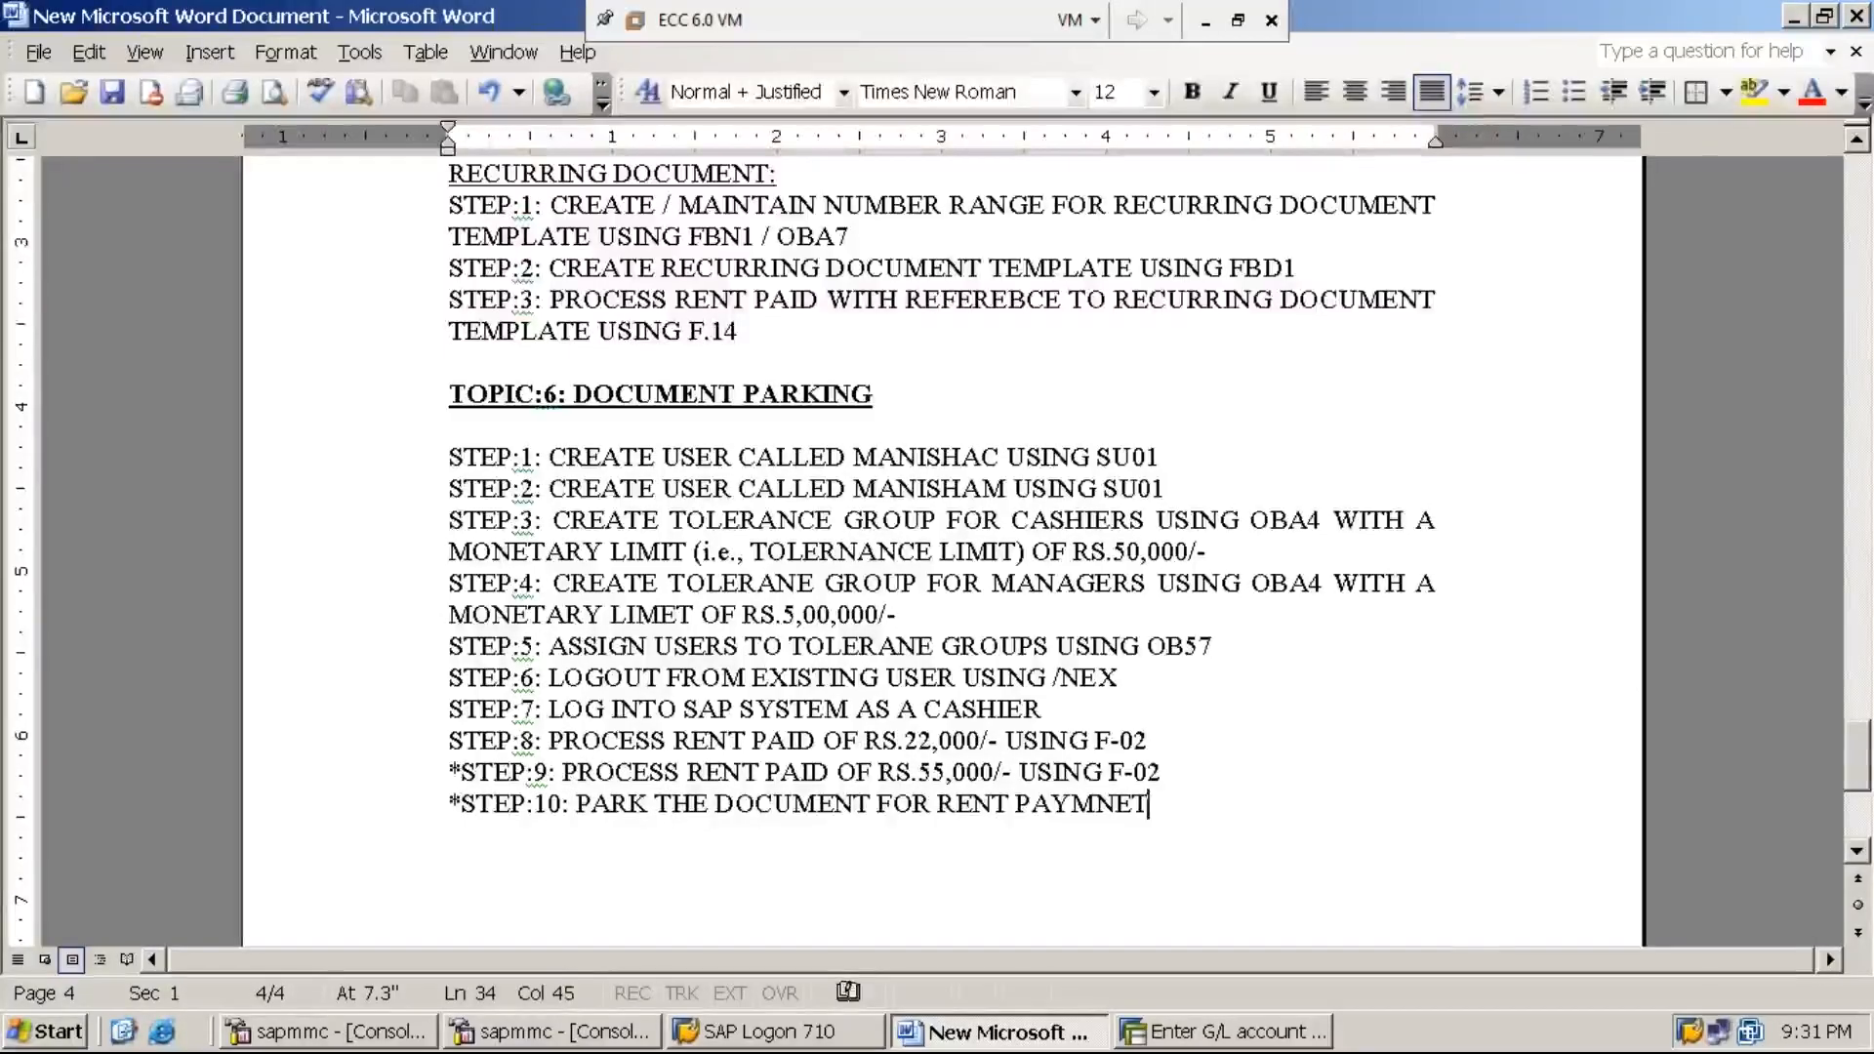
text(USING)
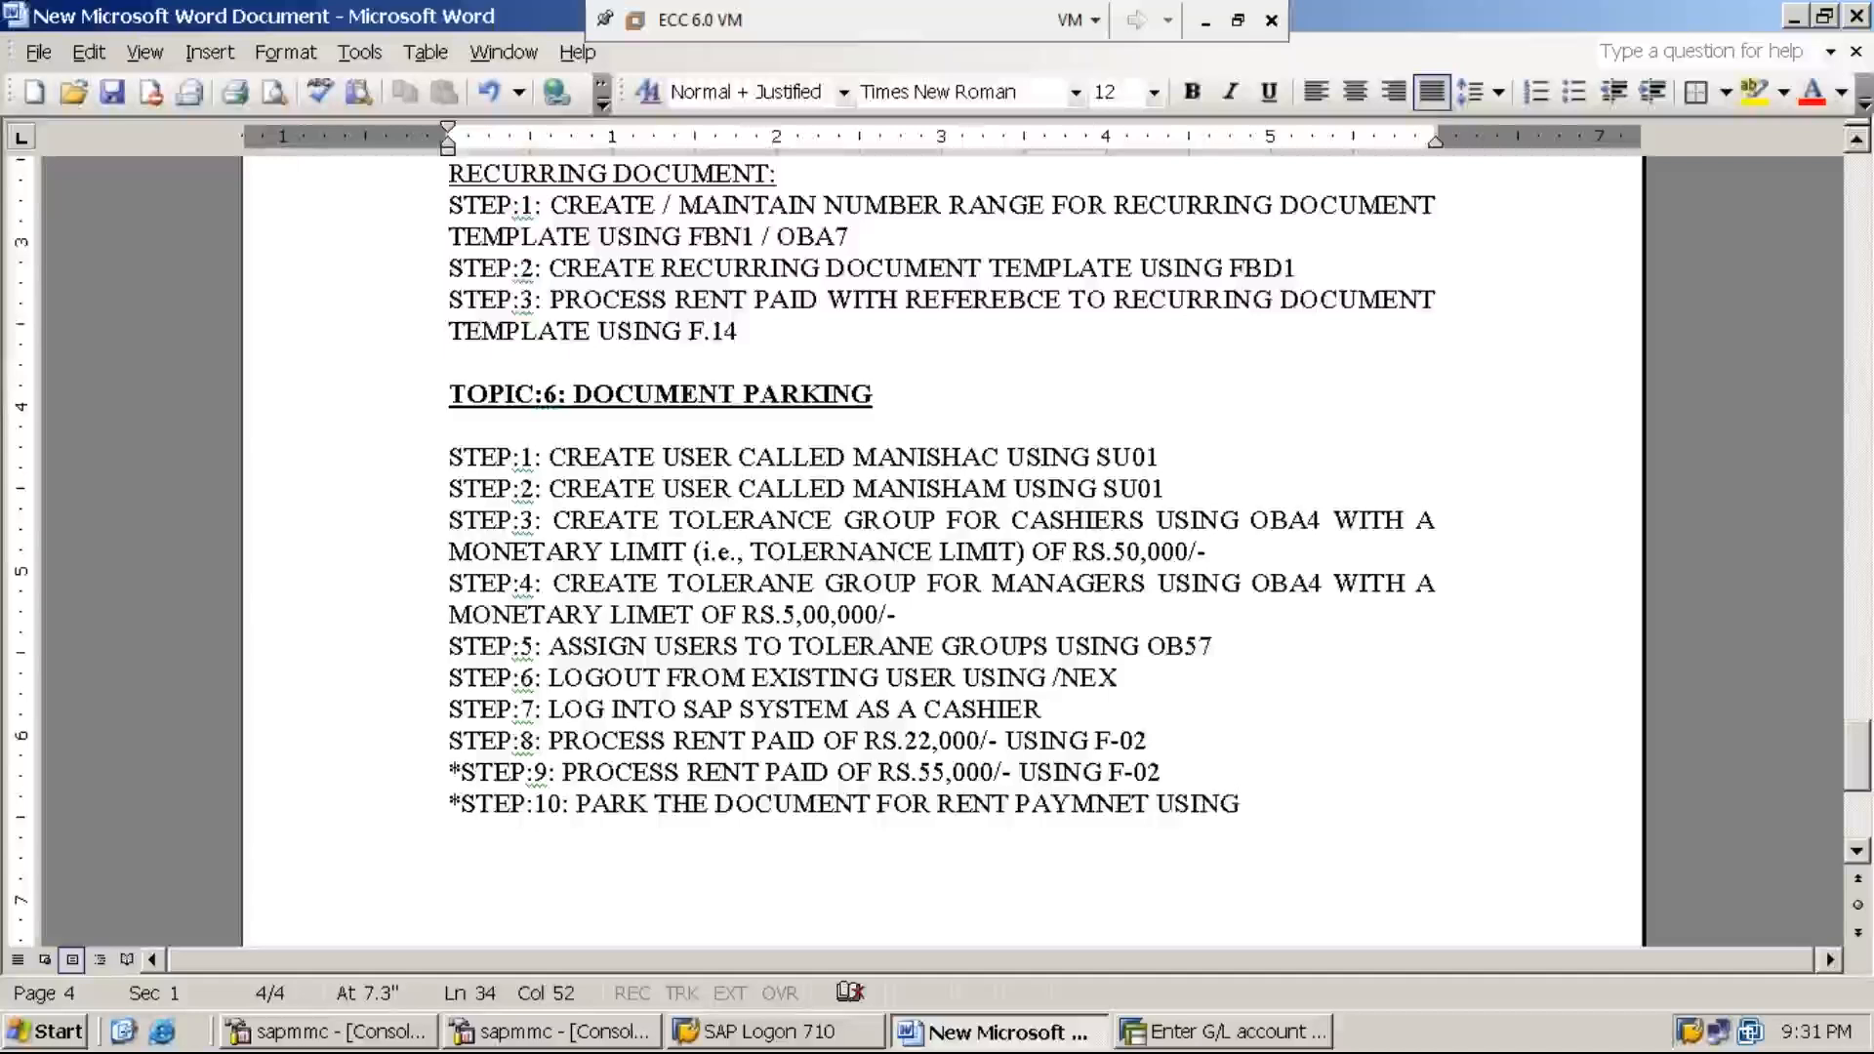
text(F)
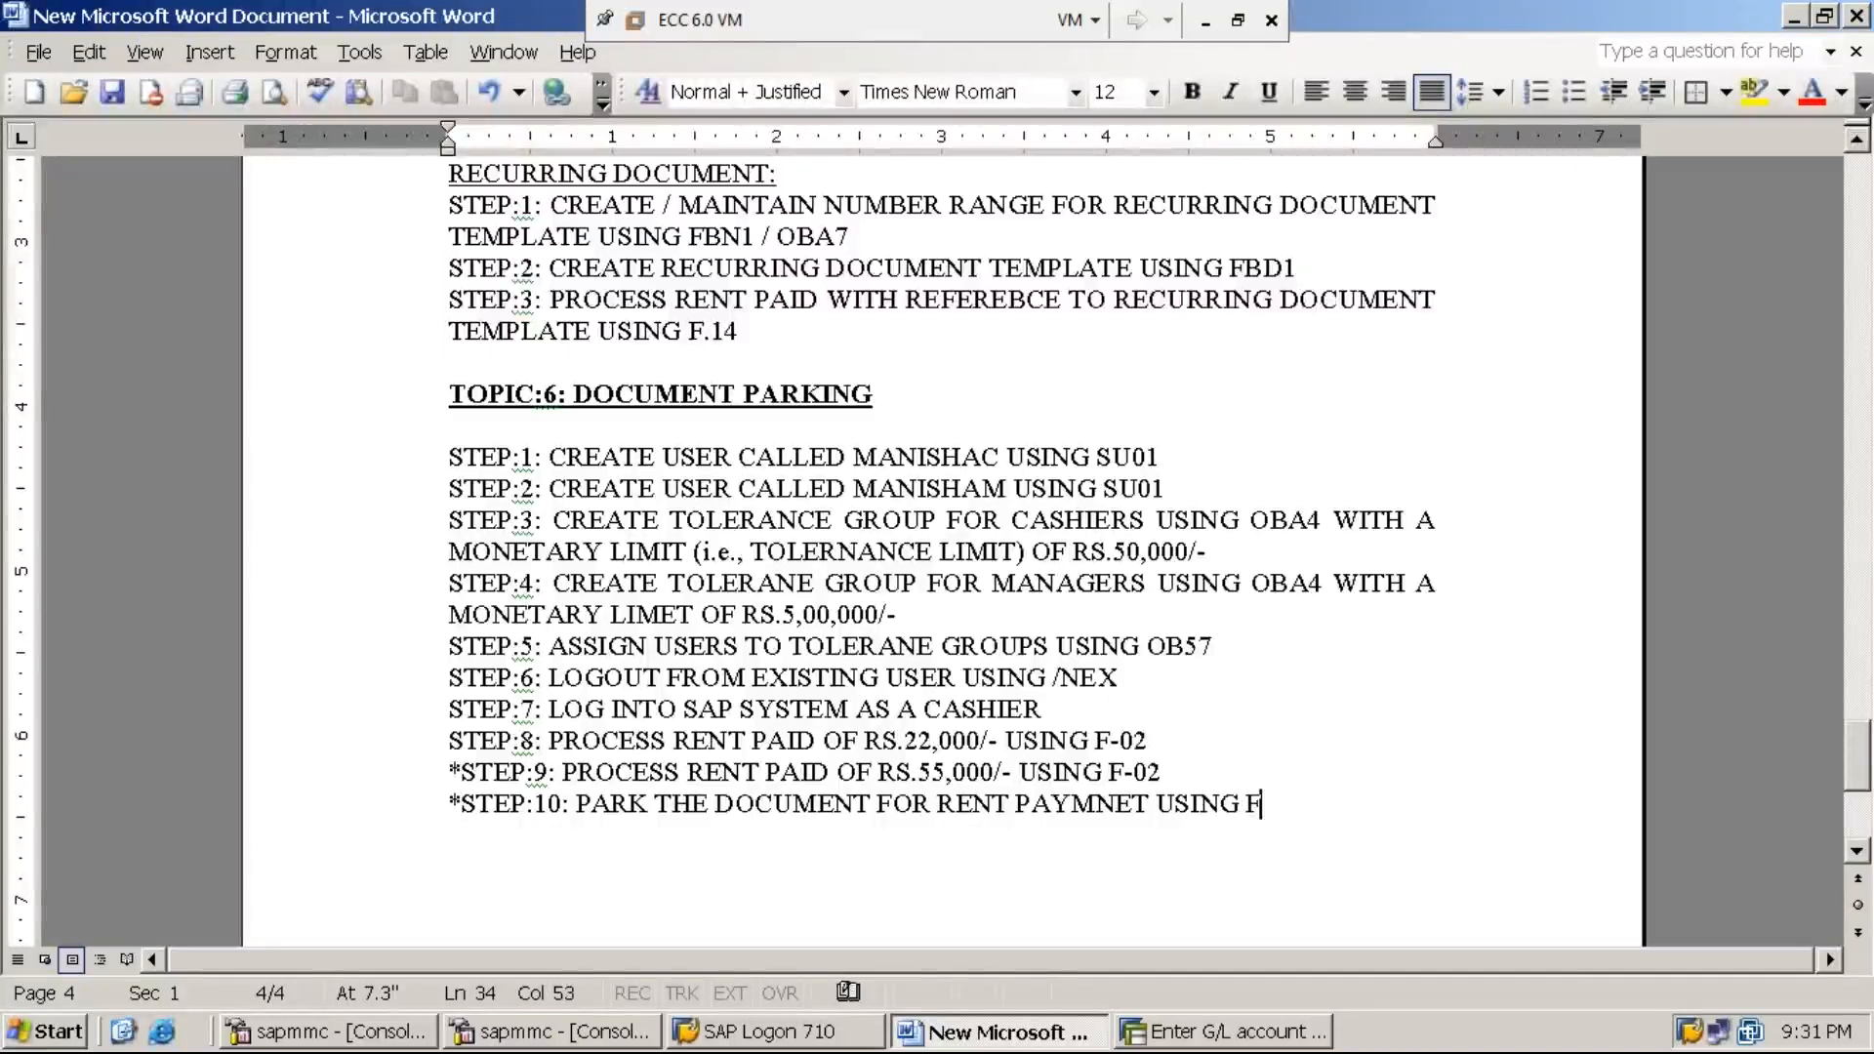
text(-65)
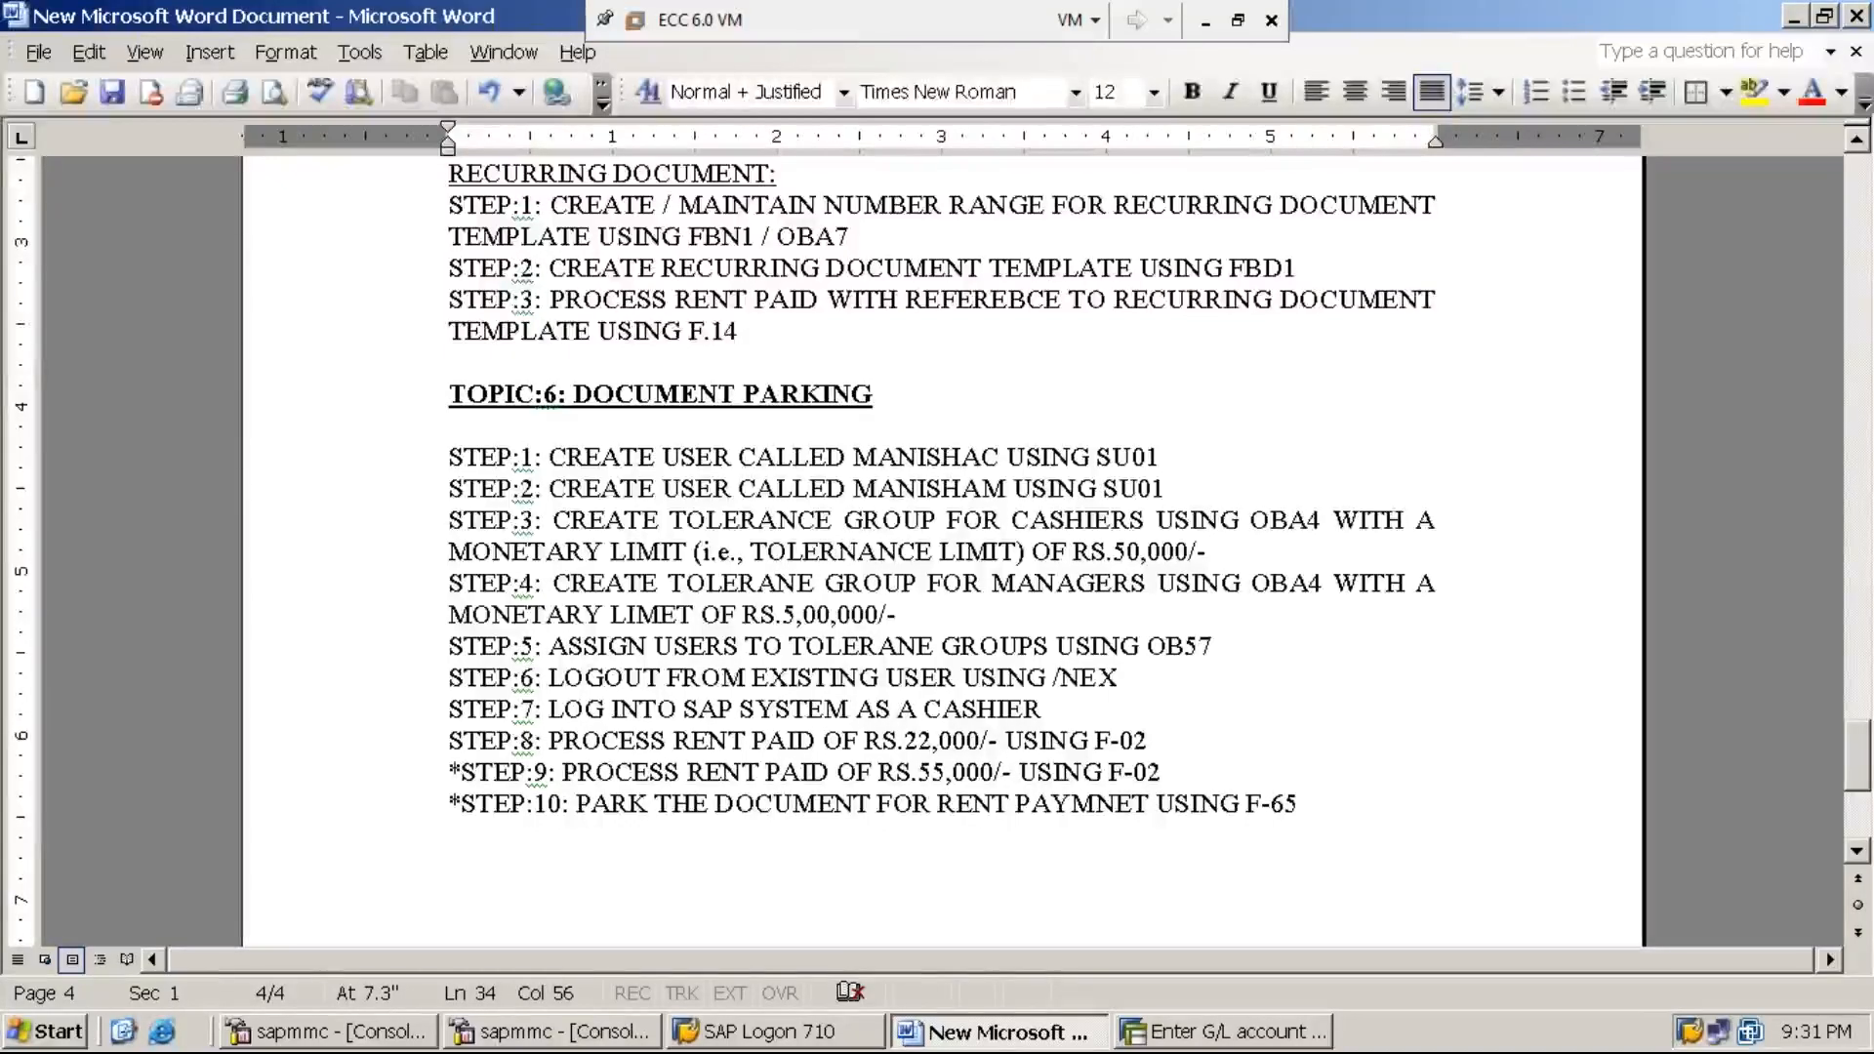
text(/FBV1)
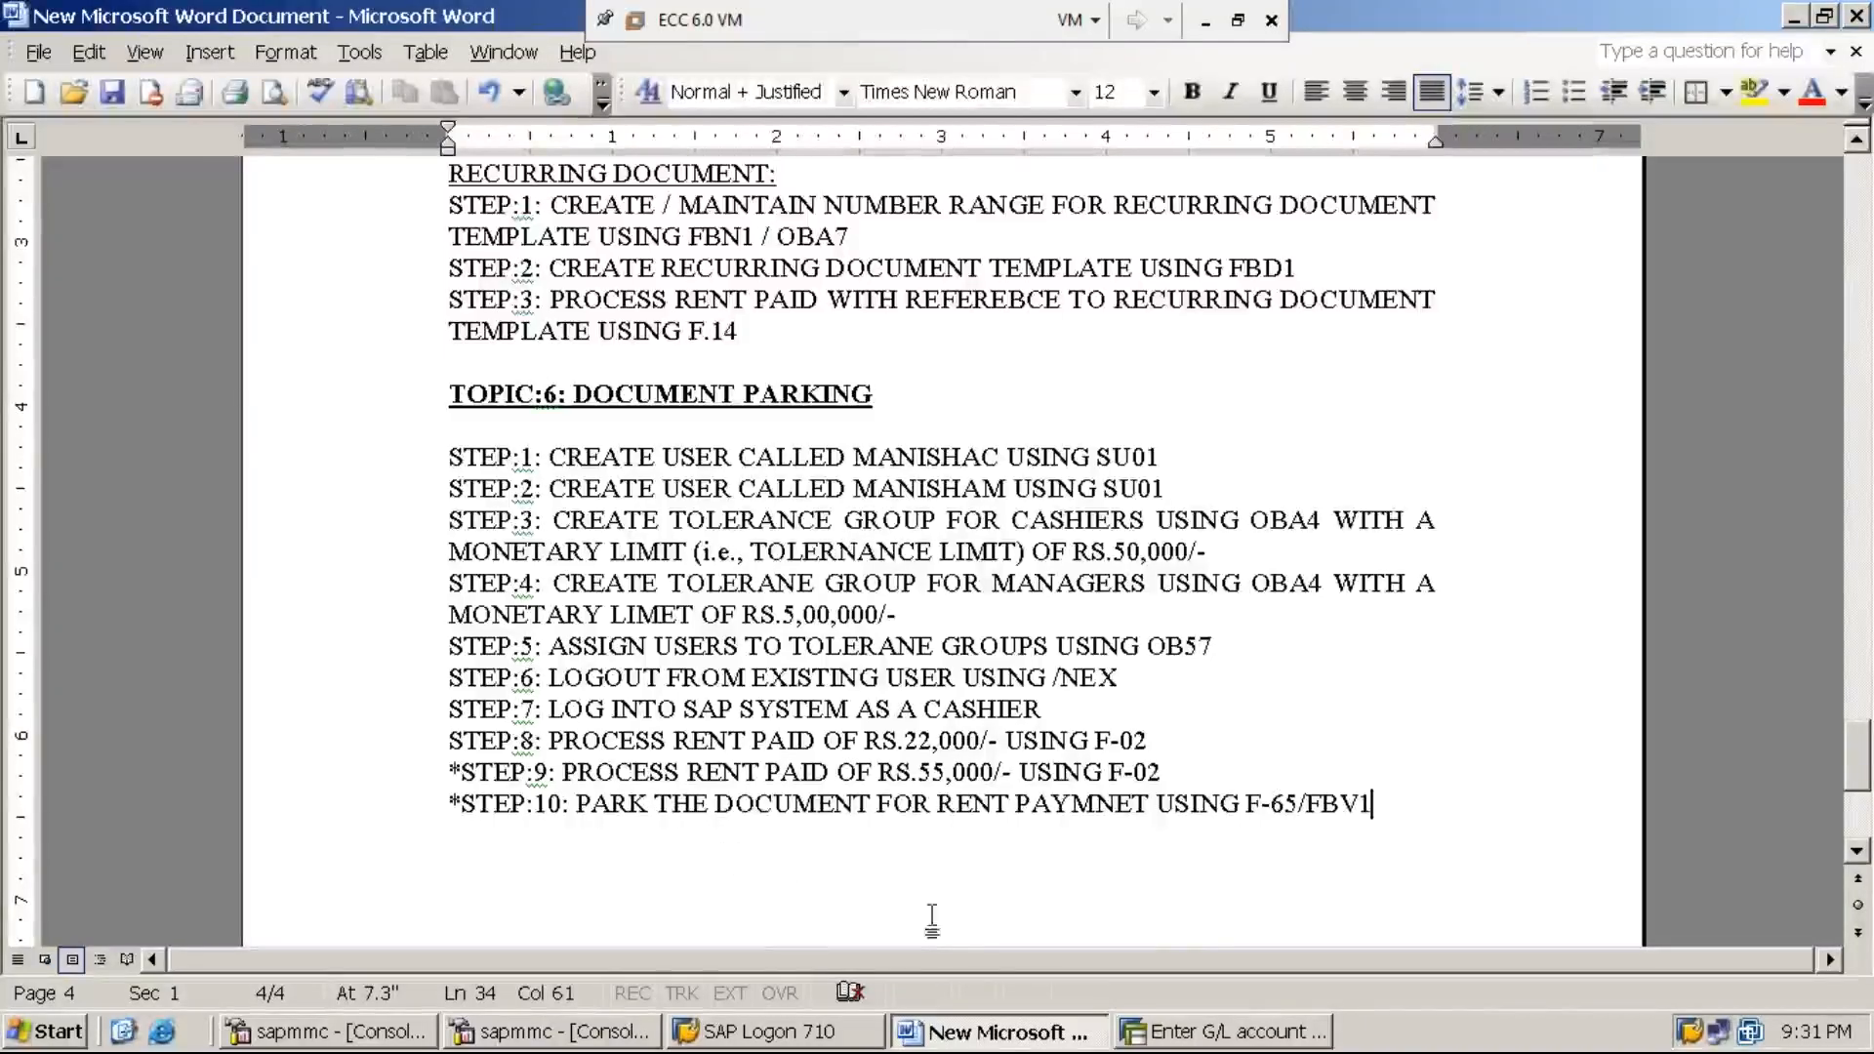
click(1271, 1033)
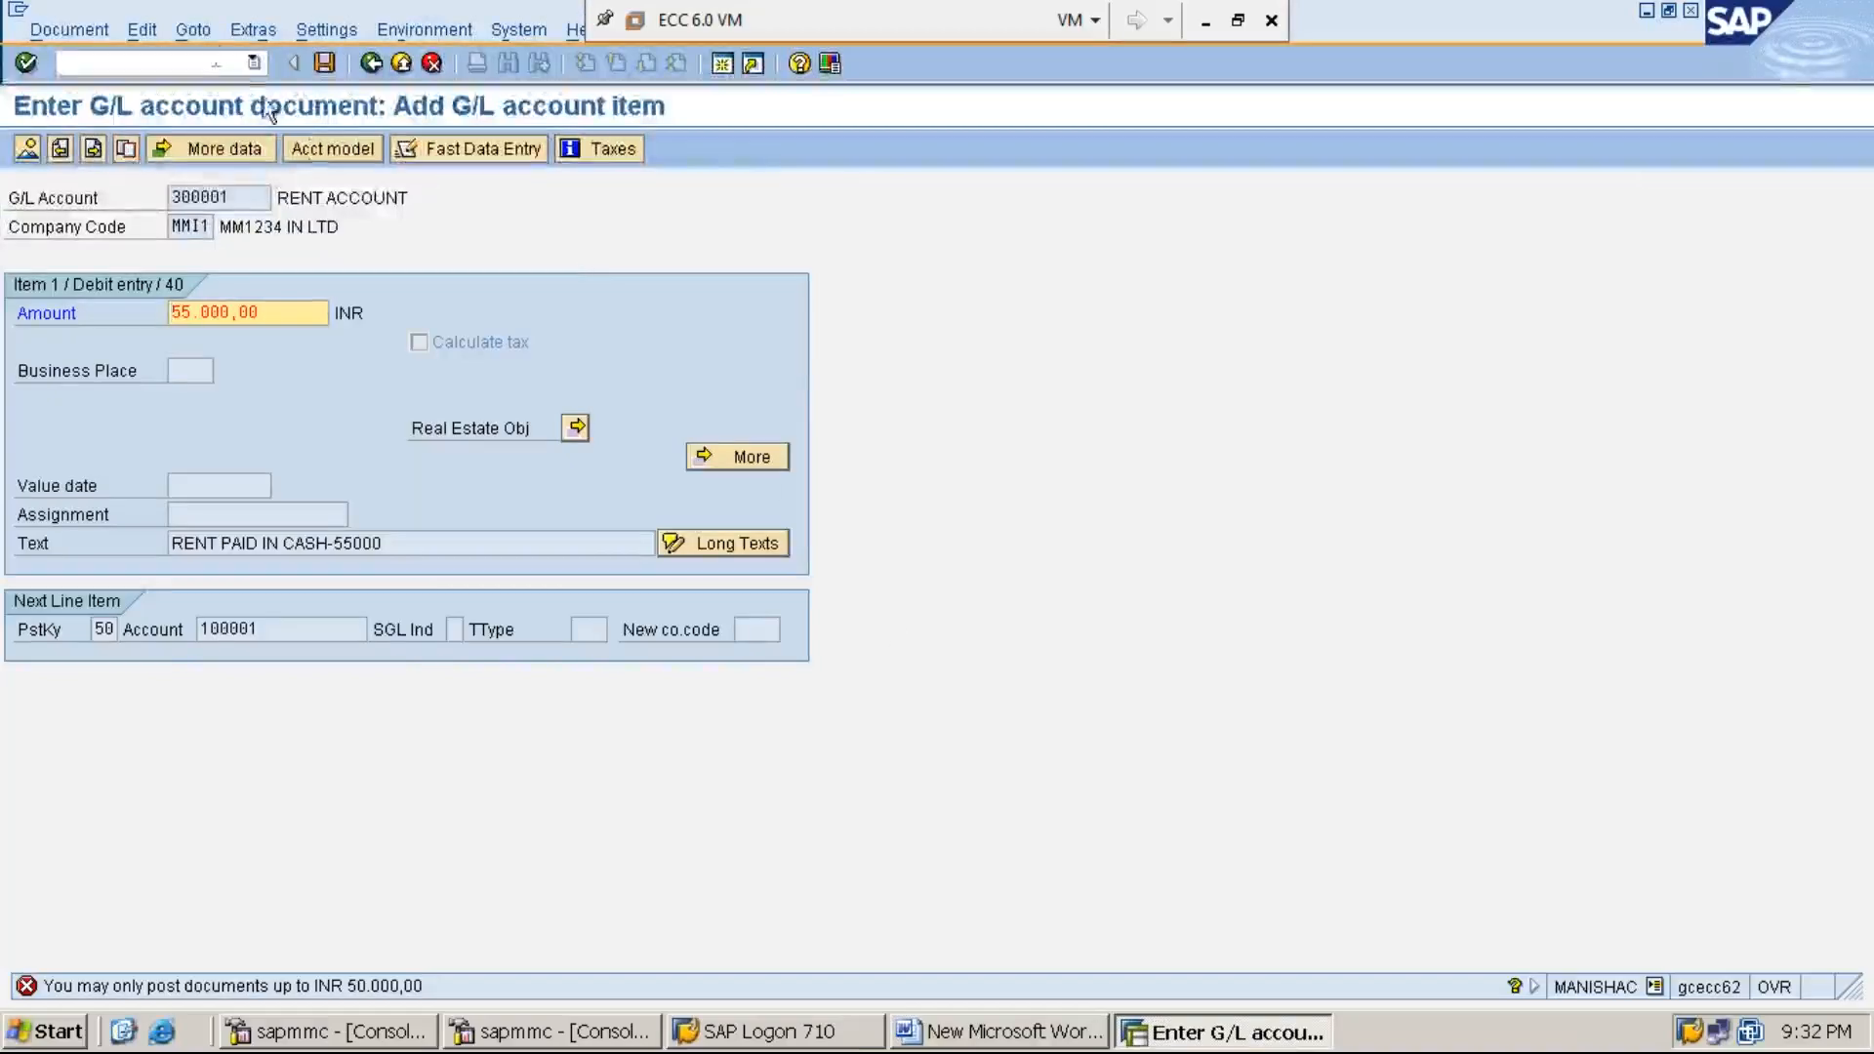
Abandon the blocked entry with /N and return to the Easy Access menu, checking session details
click(61, 64)
text(/N)
key(Return)
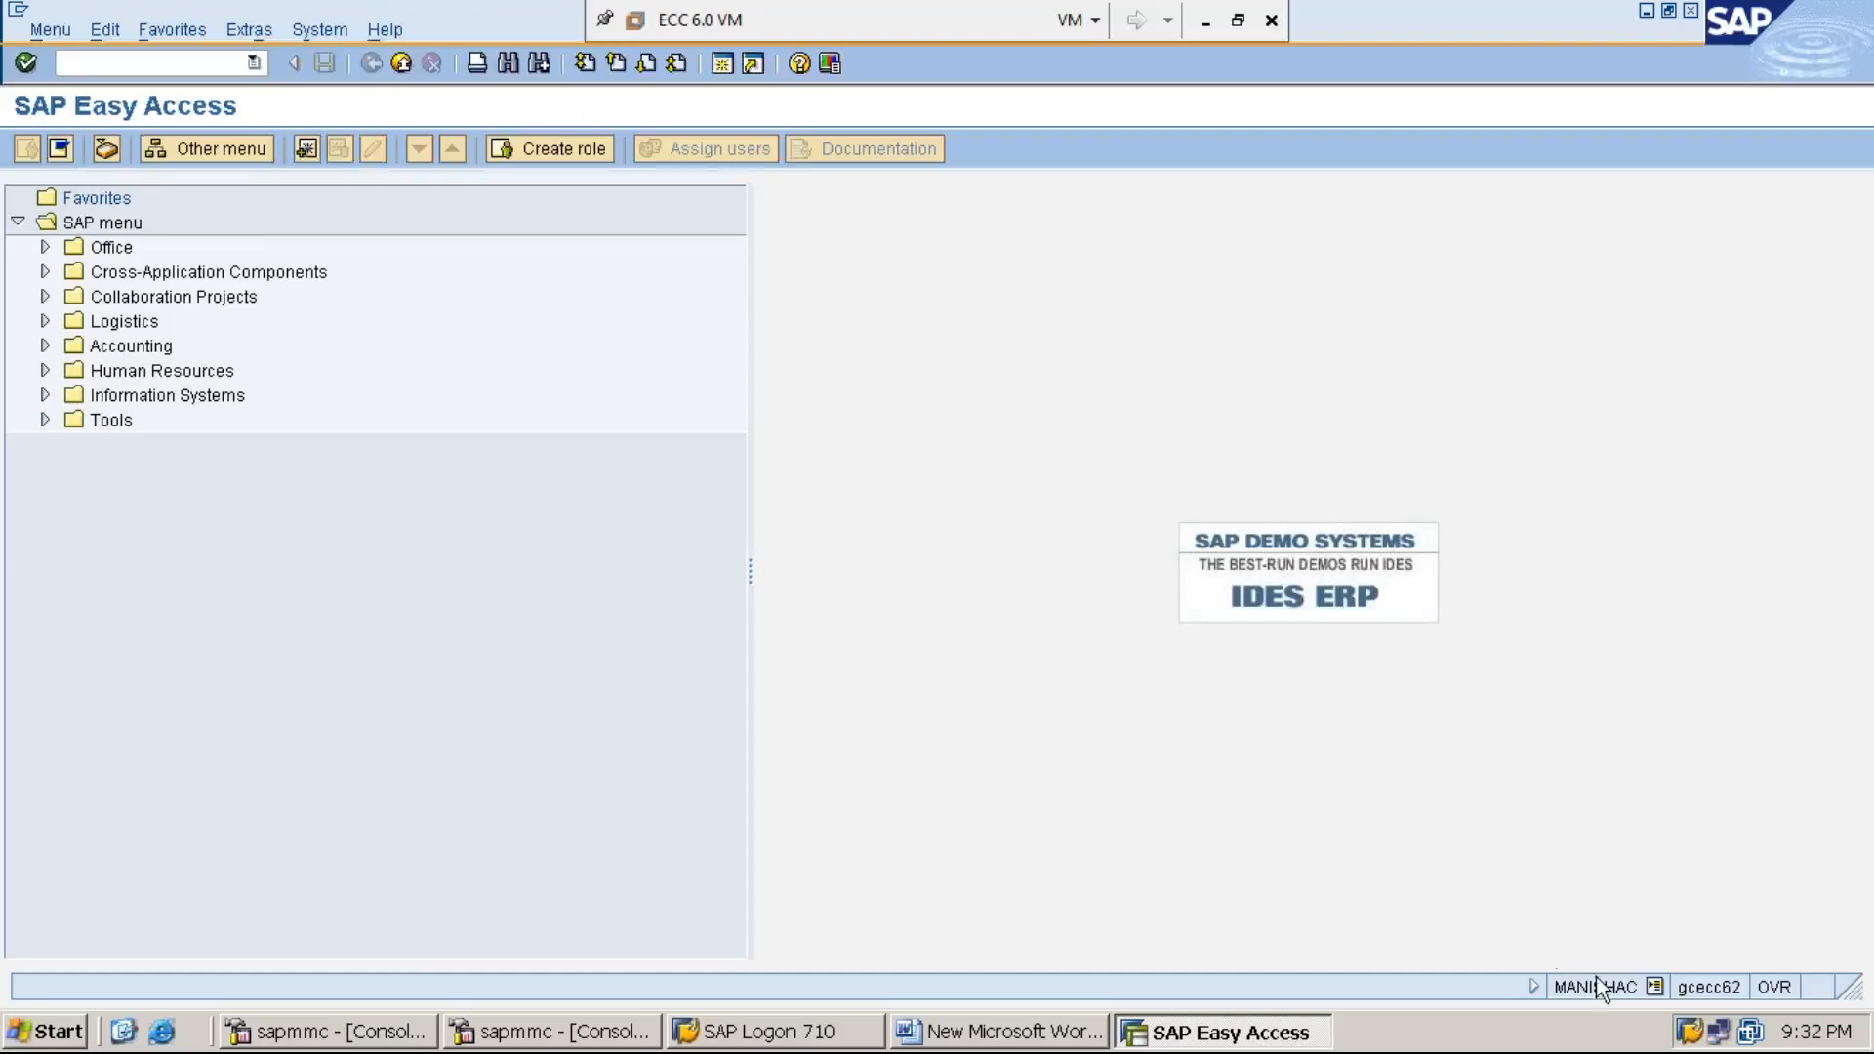
click(1654, 988)
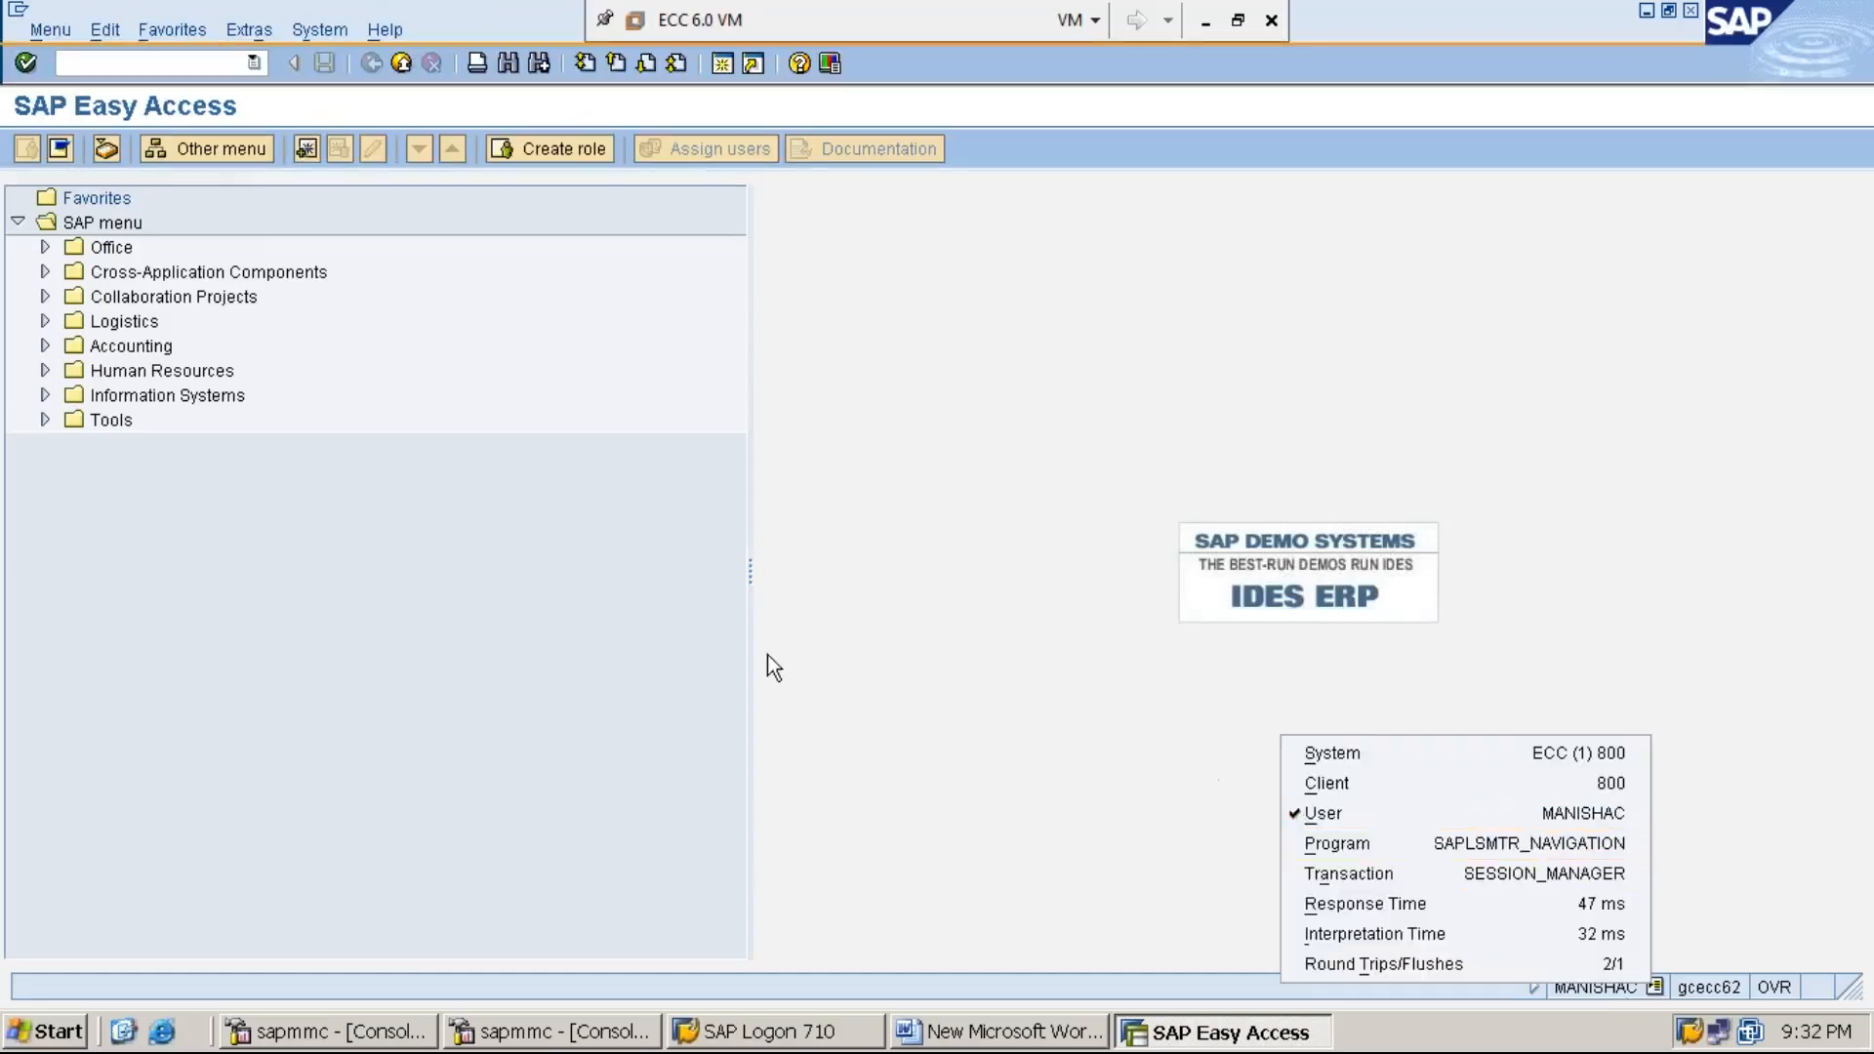
click(162, 351)
Expand Accounting > Financial Accounting > General Ledger > Posting in the menu tree
double_click(157, 349)
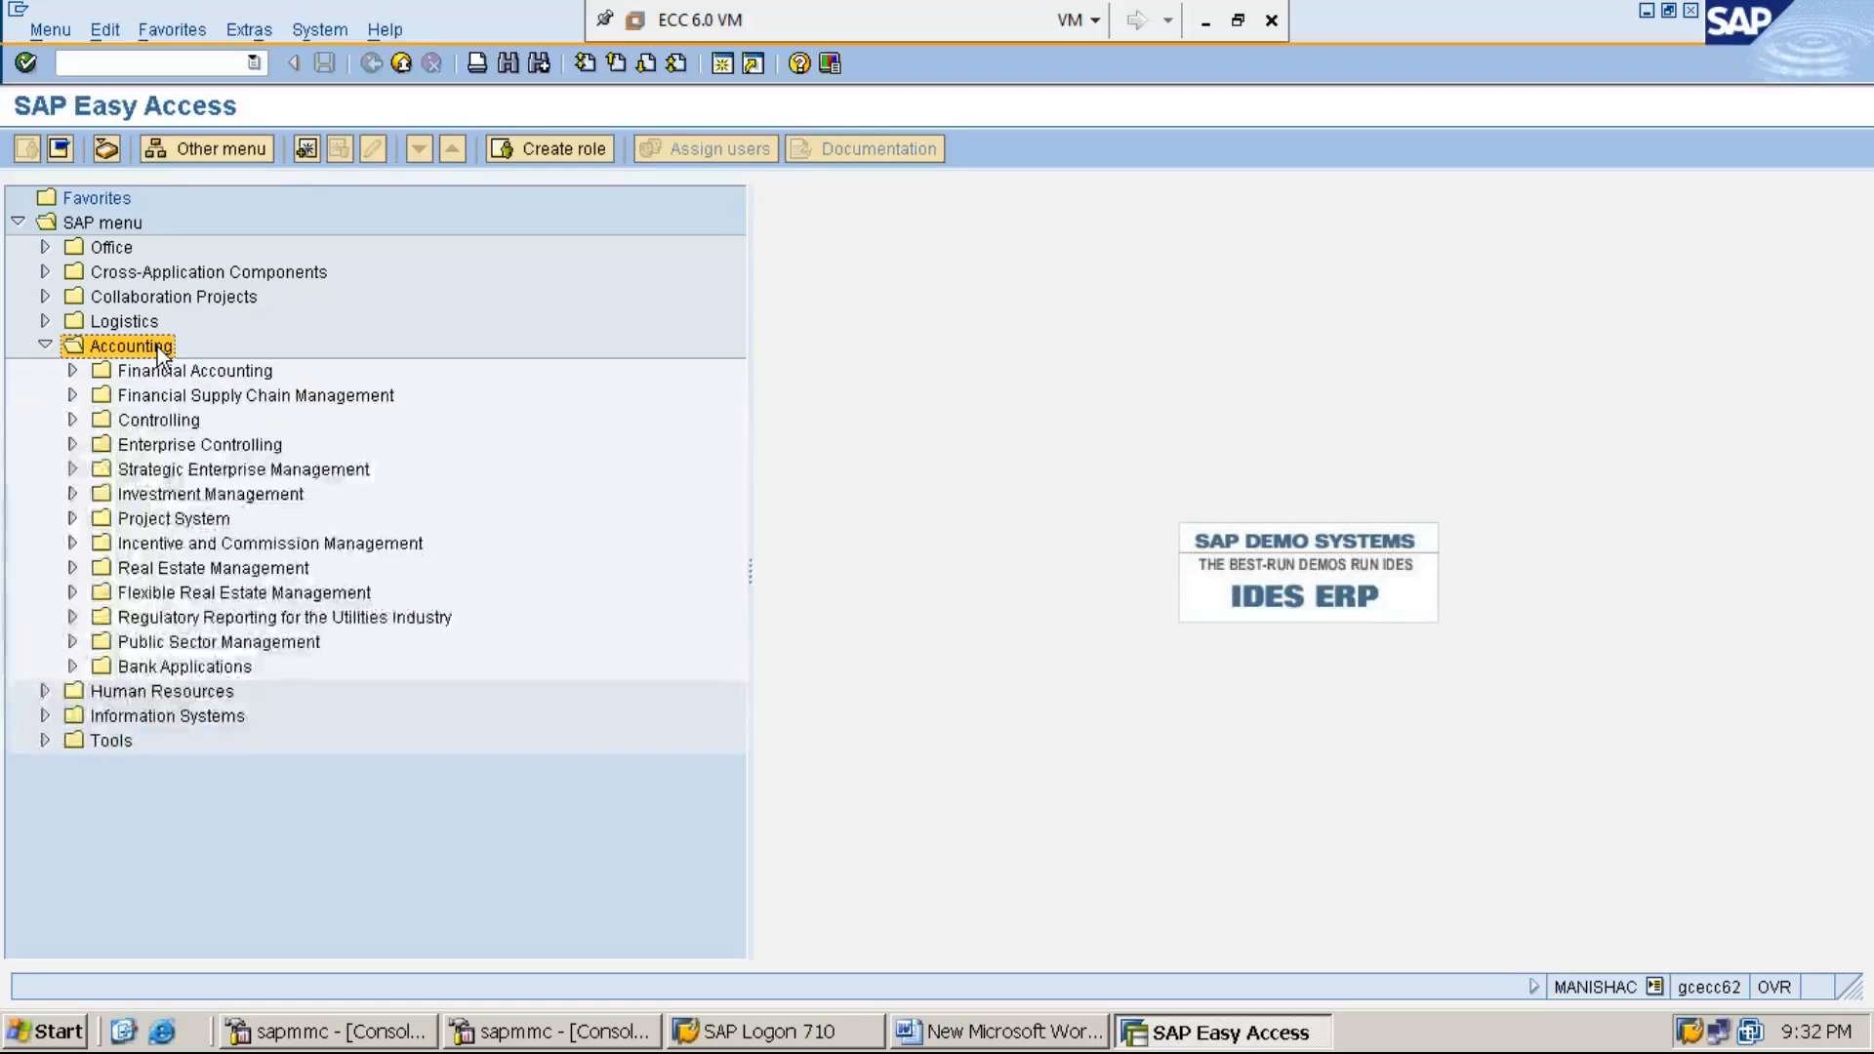
key(Down)
key(Right)
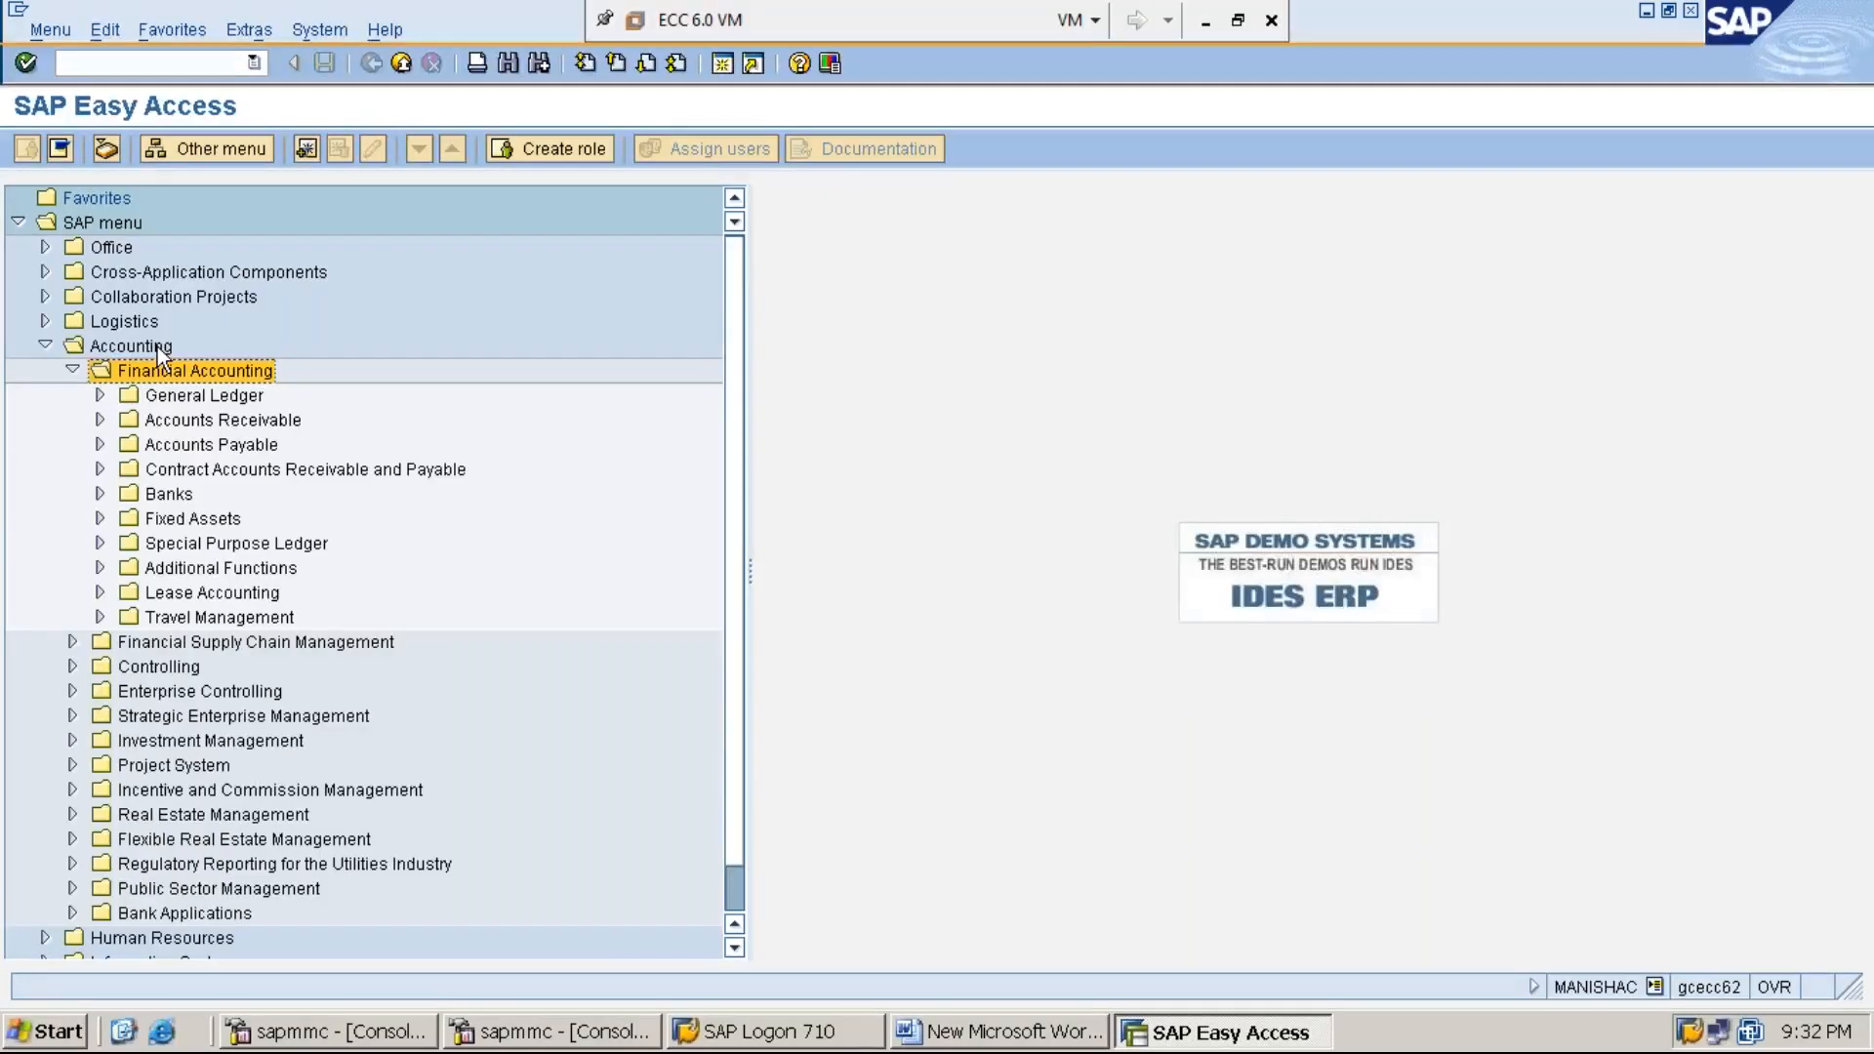
key(Down)
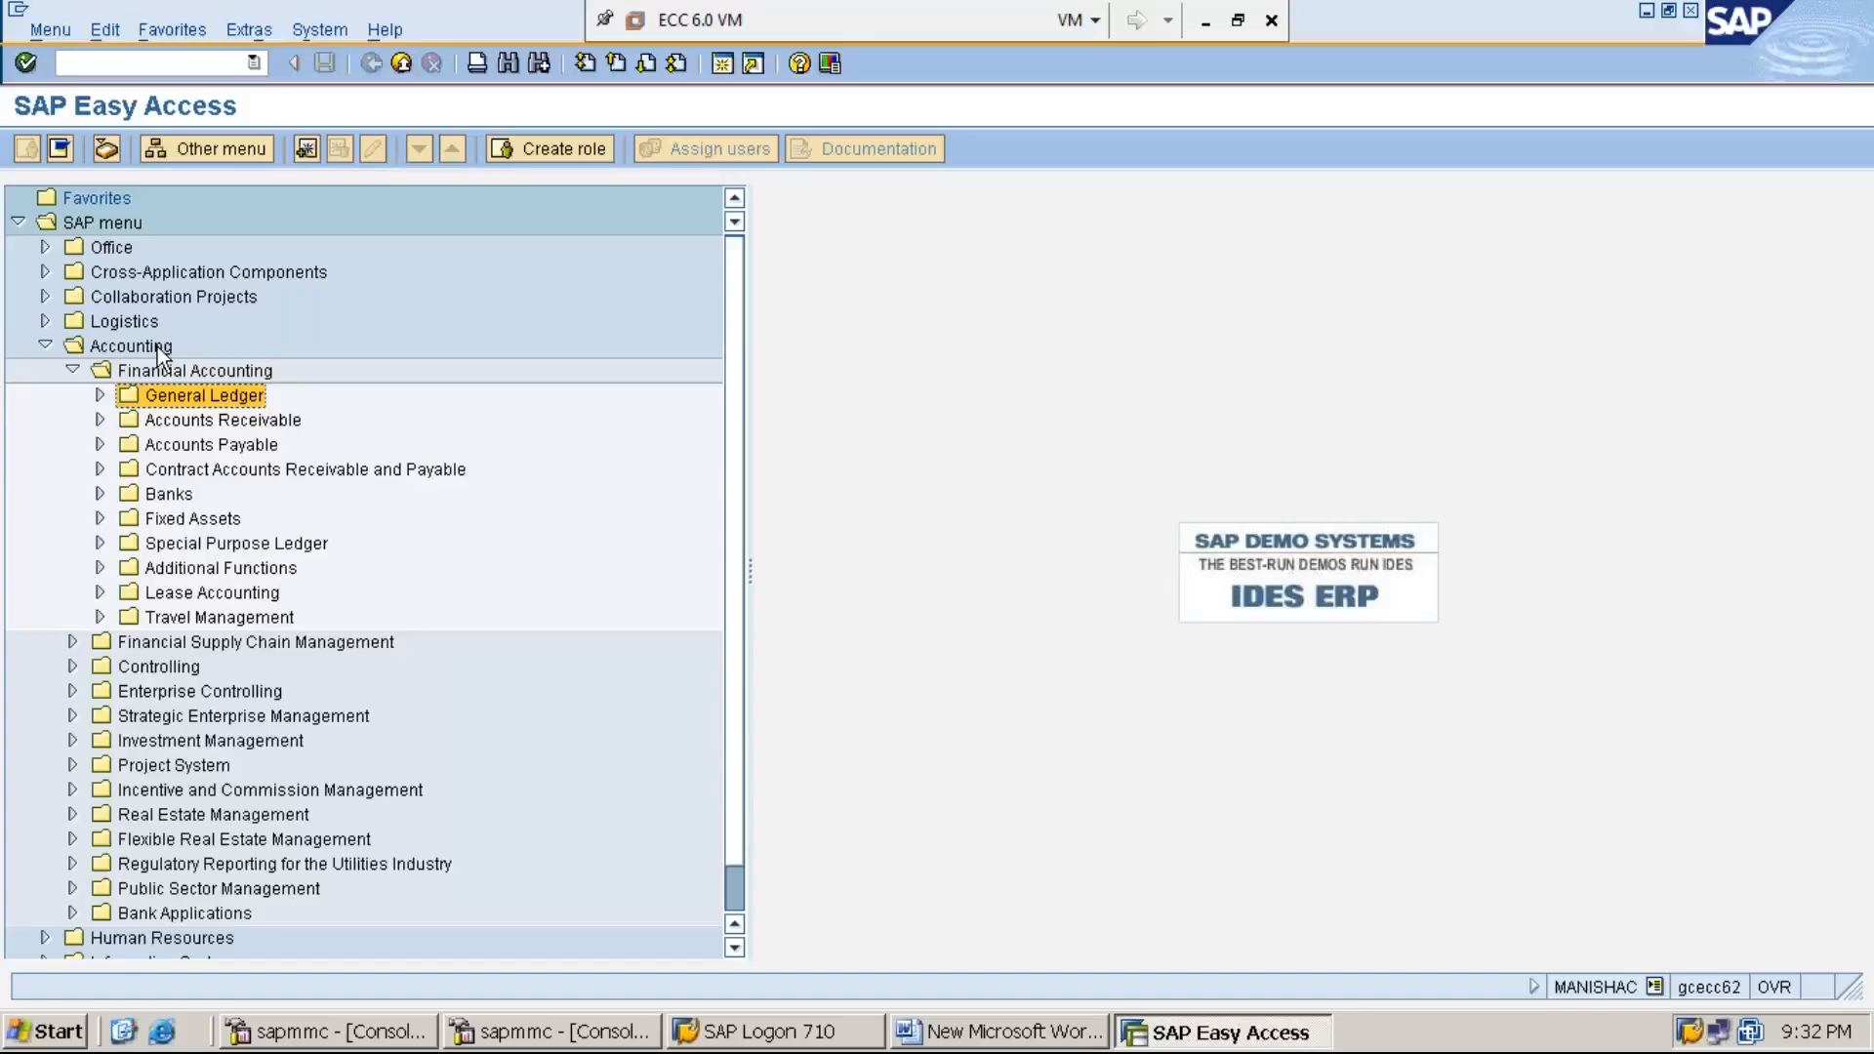
key(Right)
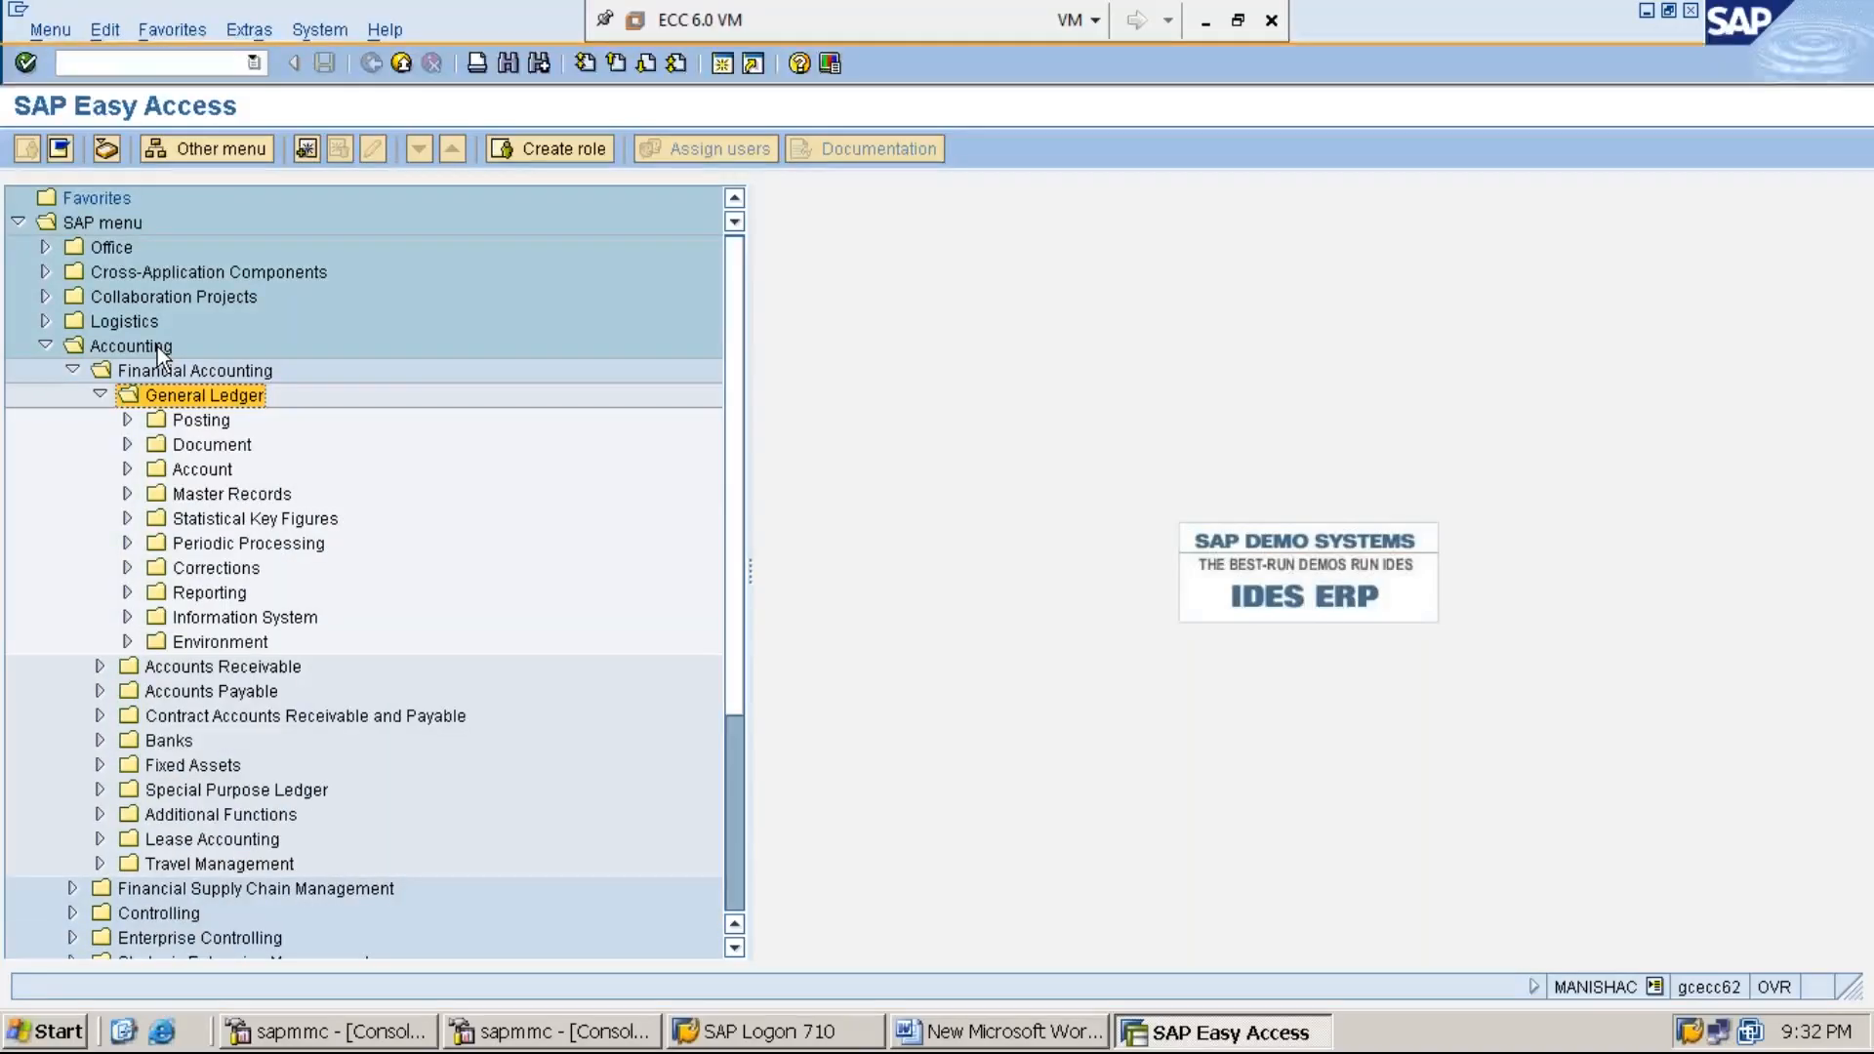
key(Down)
key(Down)
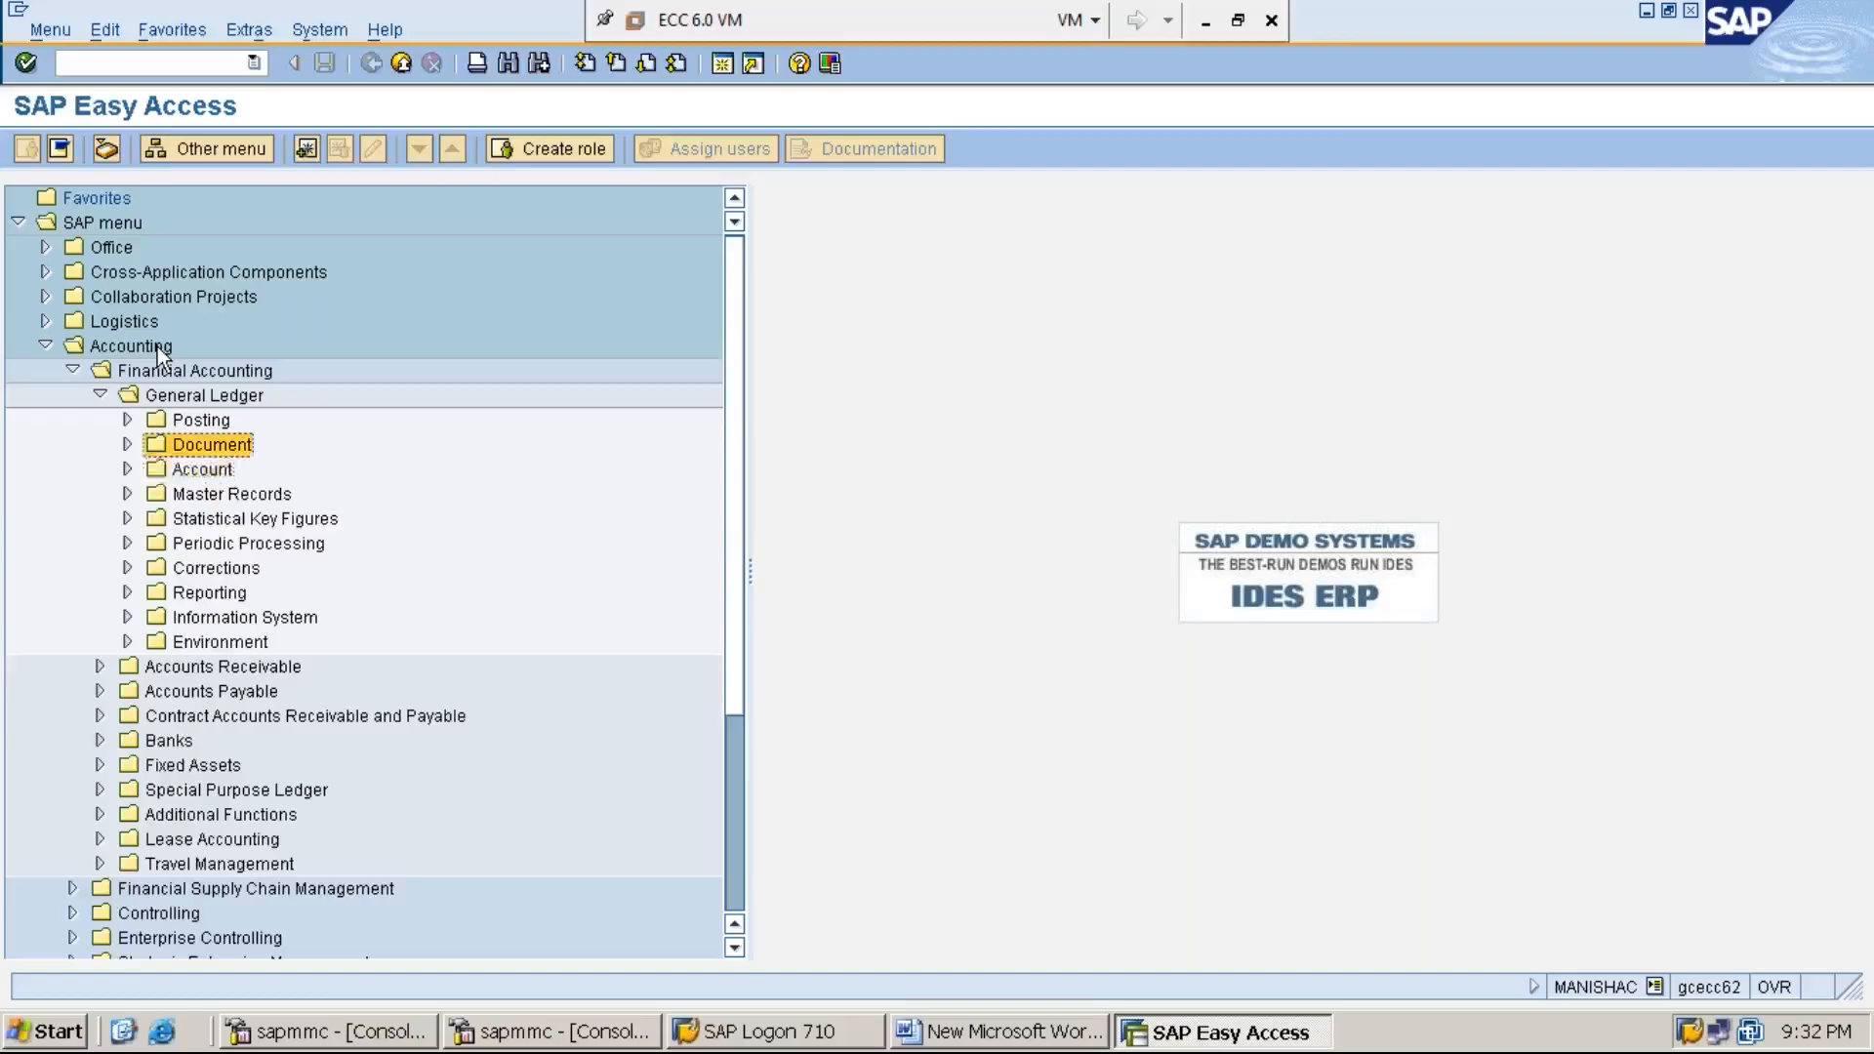
key(Right)
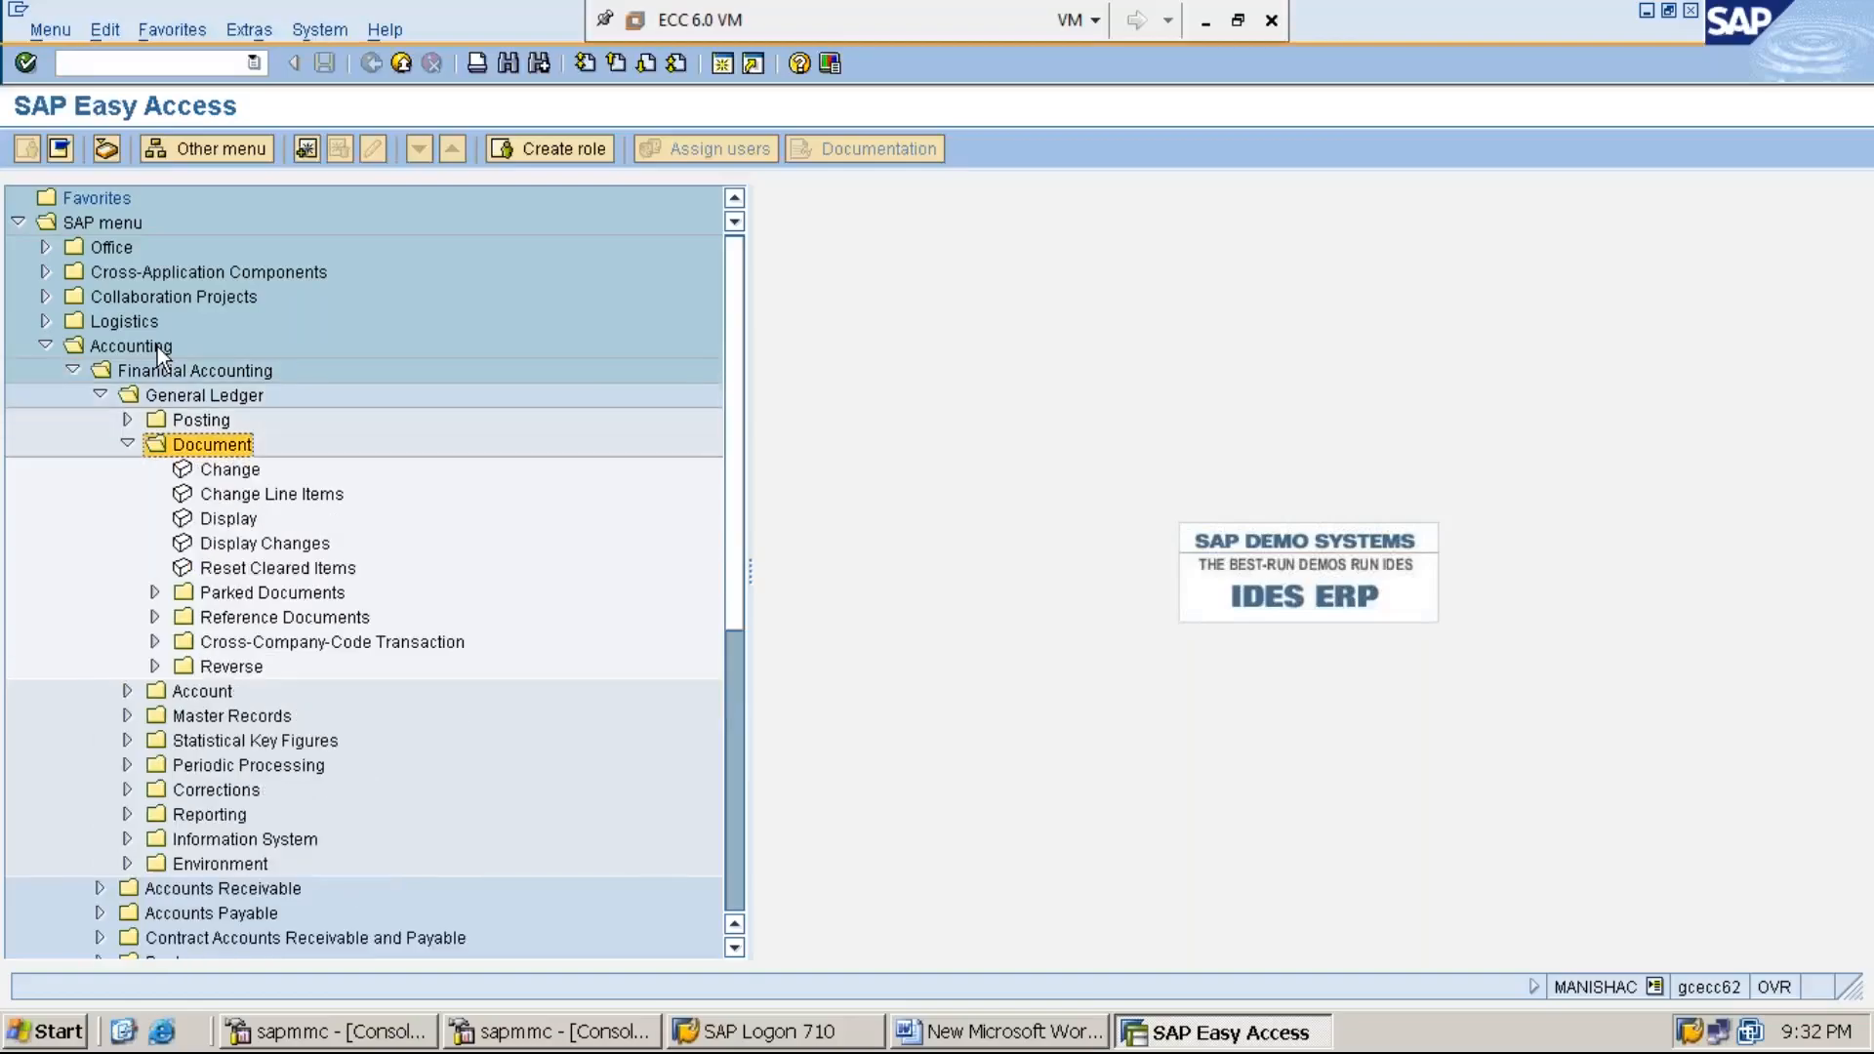
key(Left)
key(Up)
key(Right)
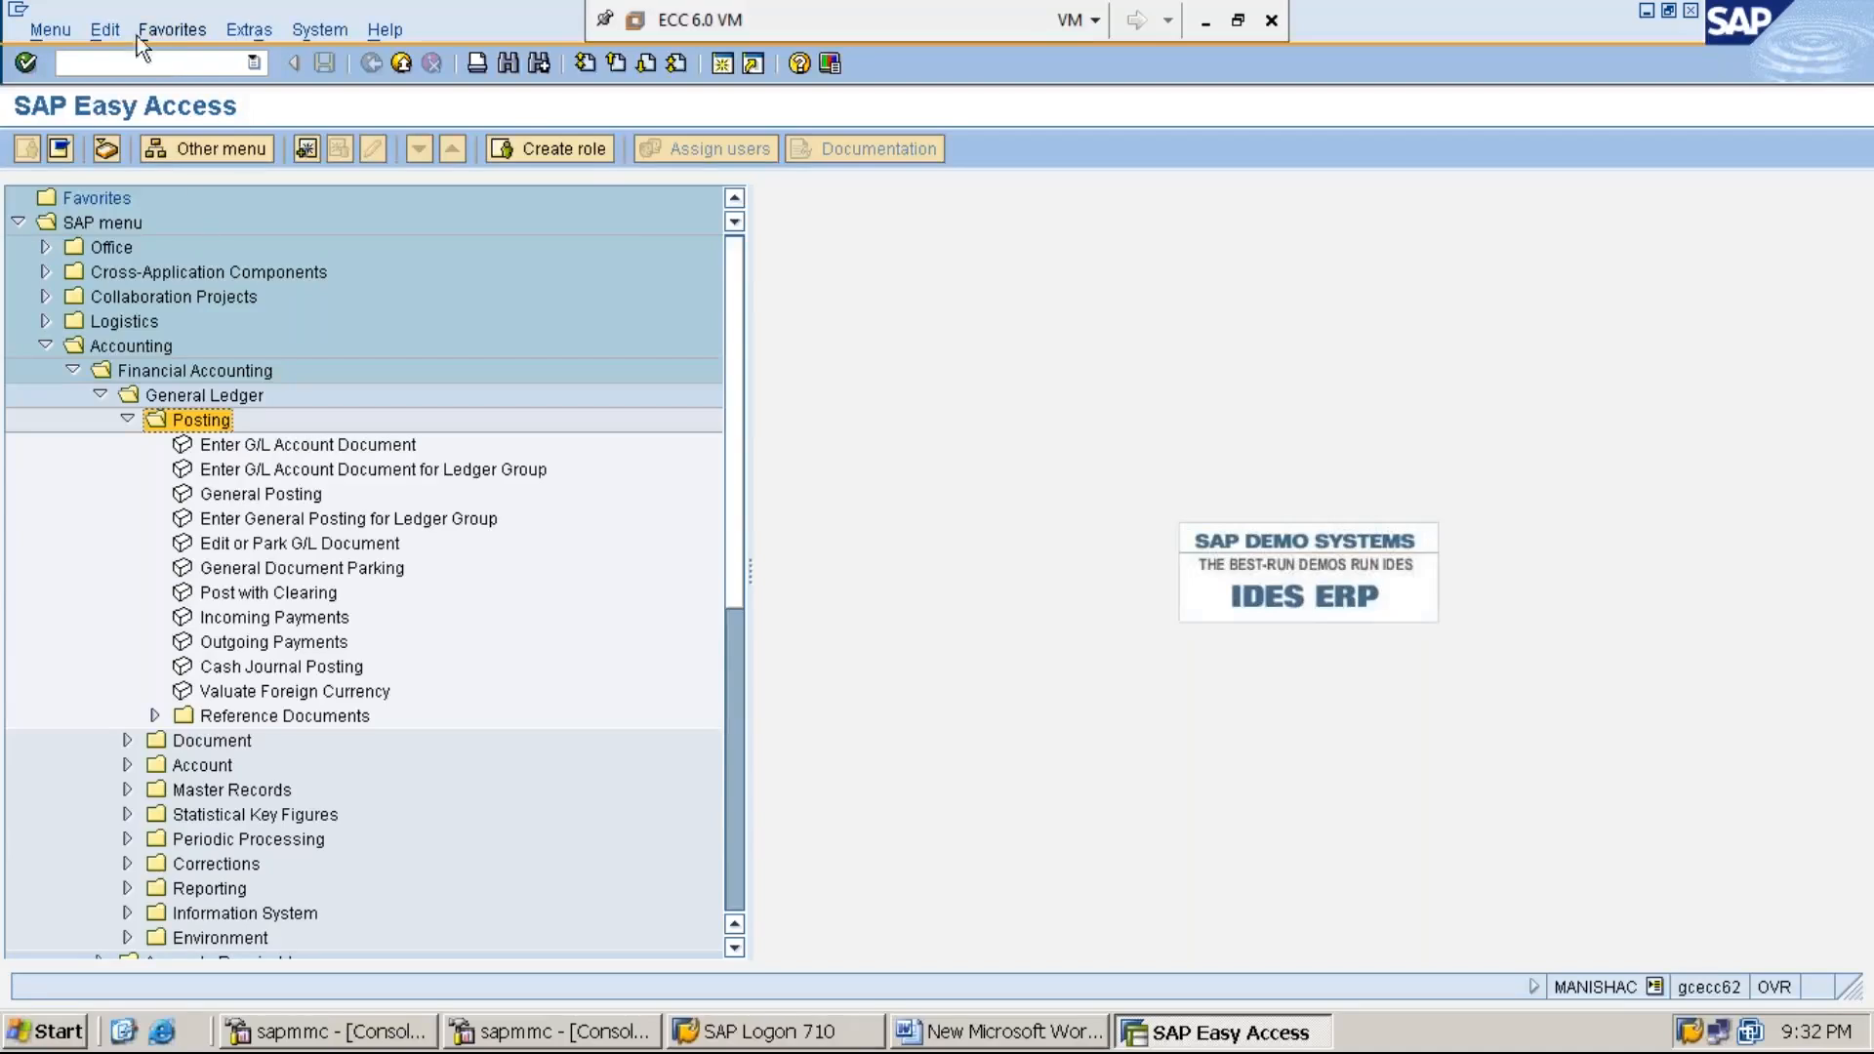
click(252, 30)
Turn on Display technical names in the menu settings
click(315, 187)
click(127, 383)
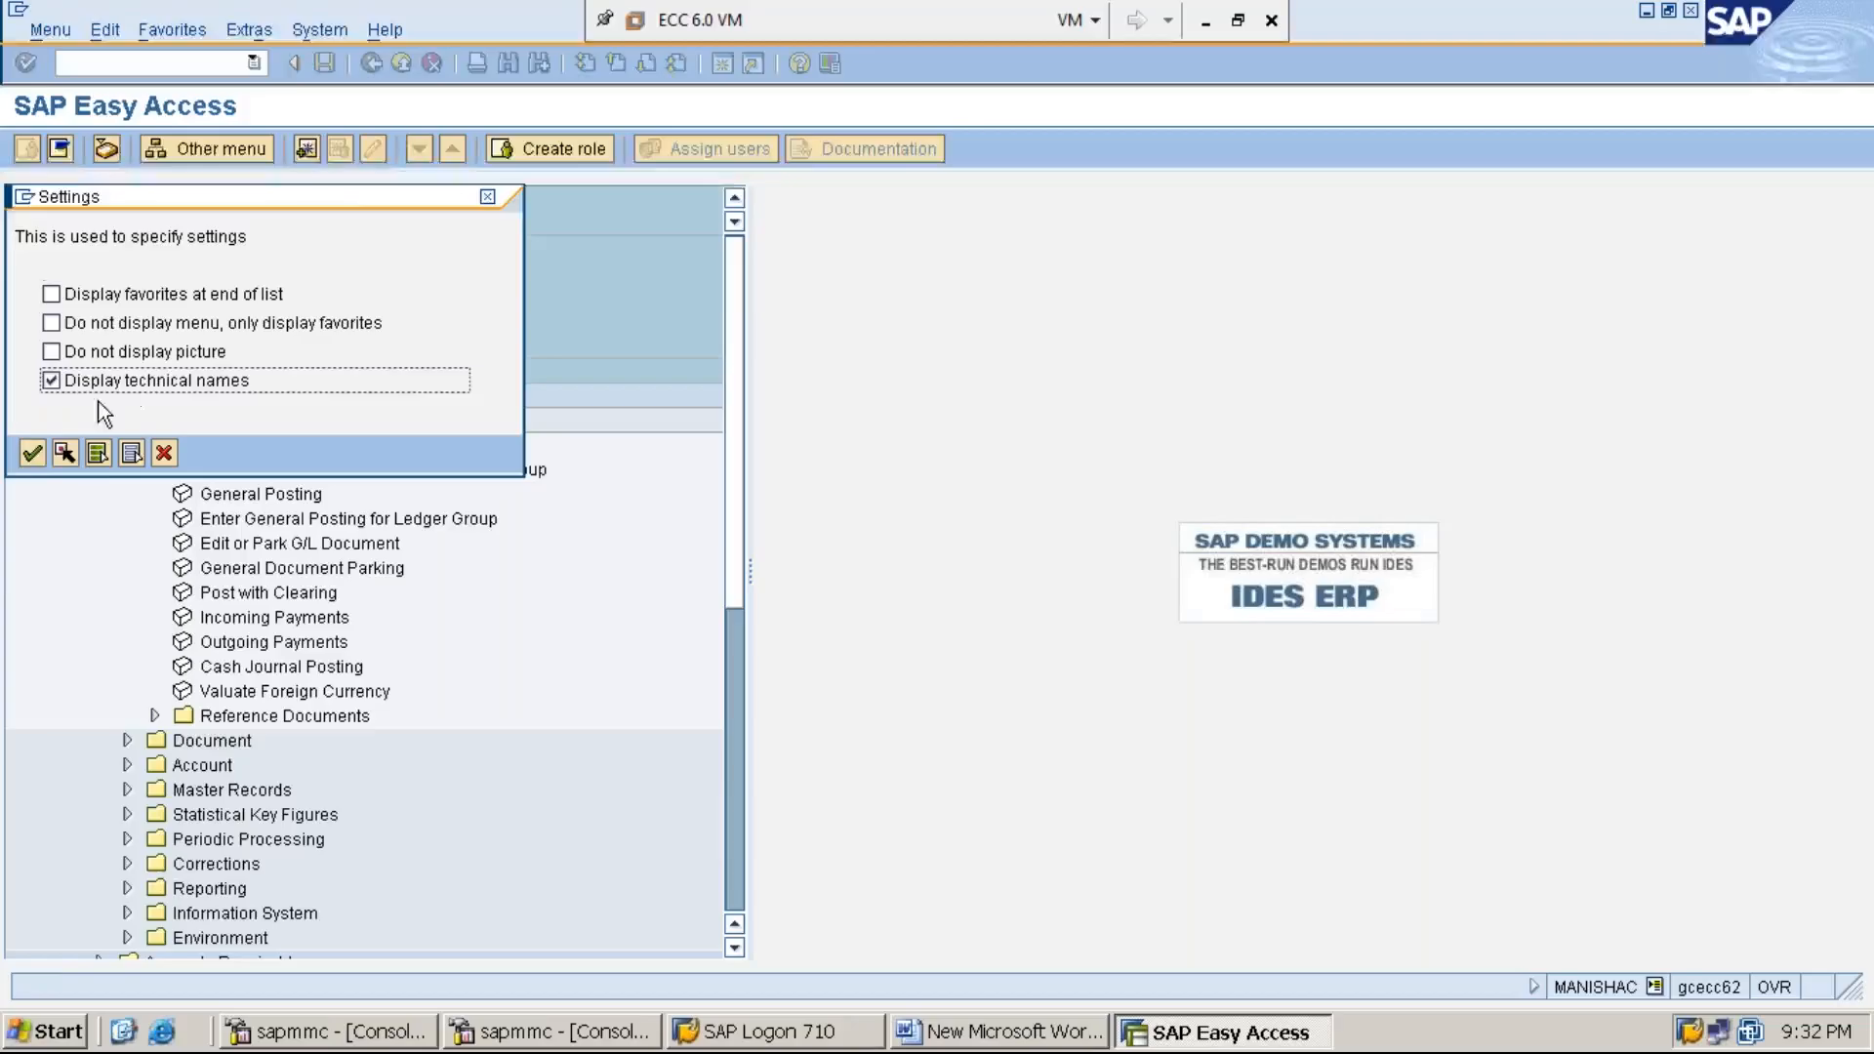
click(32, 453)
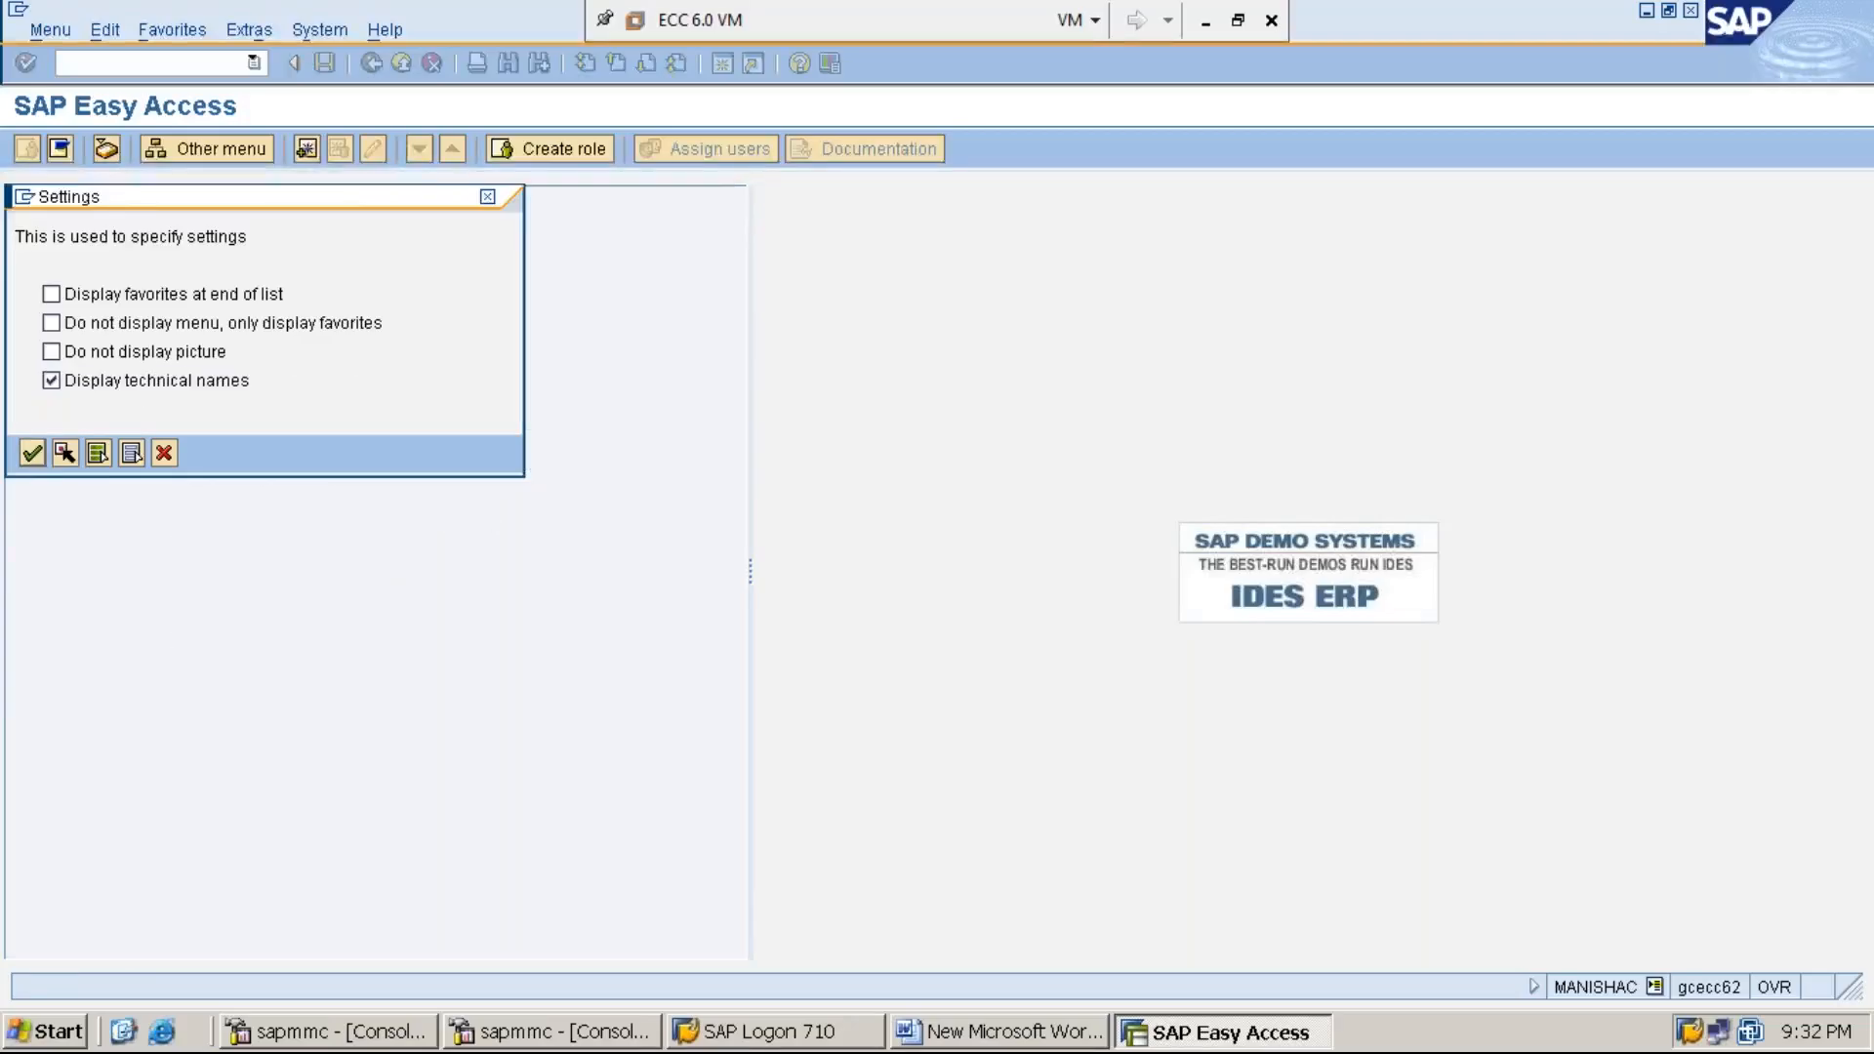
Navigate to General Ledger > Posting > F-65 General Document Parking and launch it
click(154, 356)
key(Down)
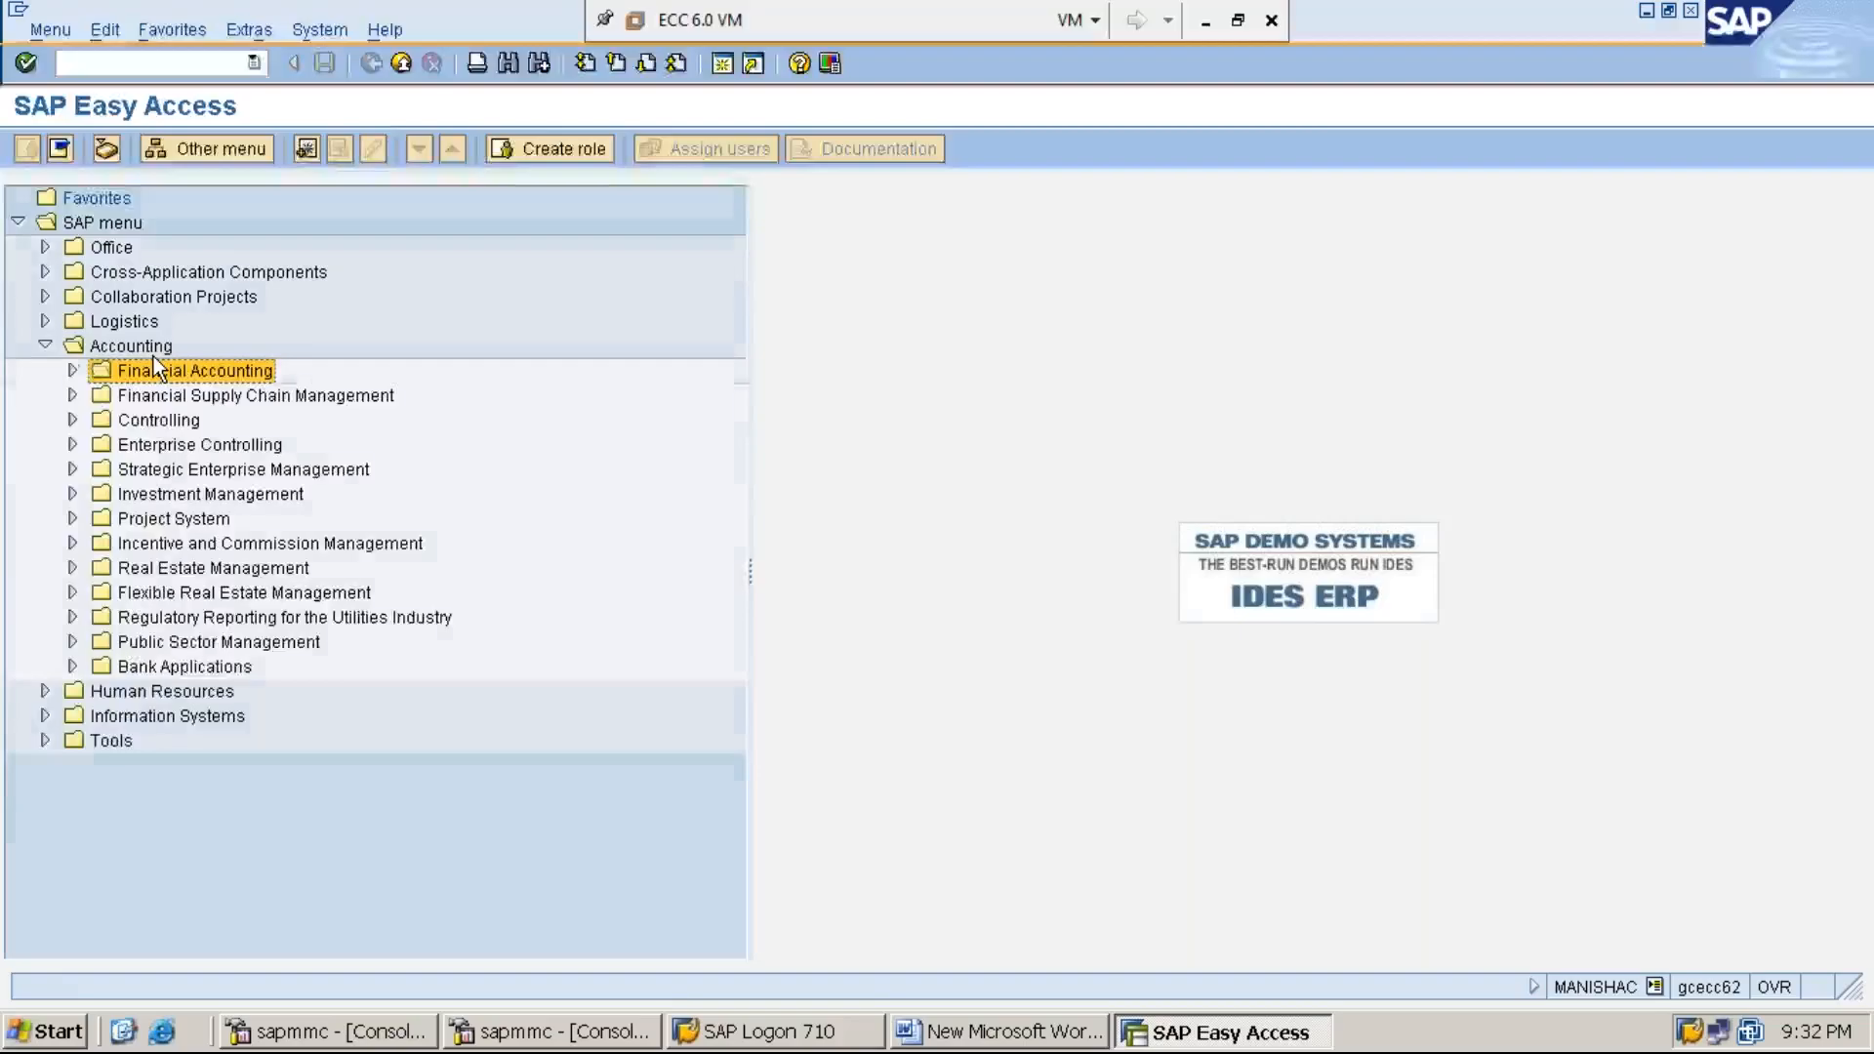
key(Right)
key(Down)
key(Right)
key(Down)
key(Right)
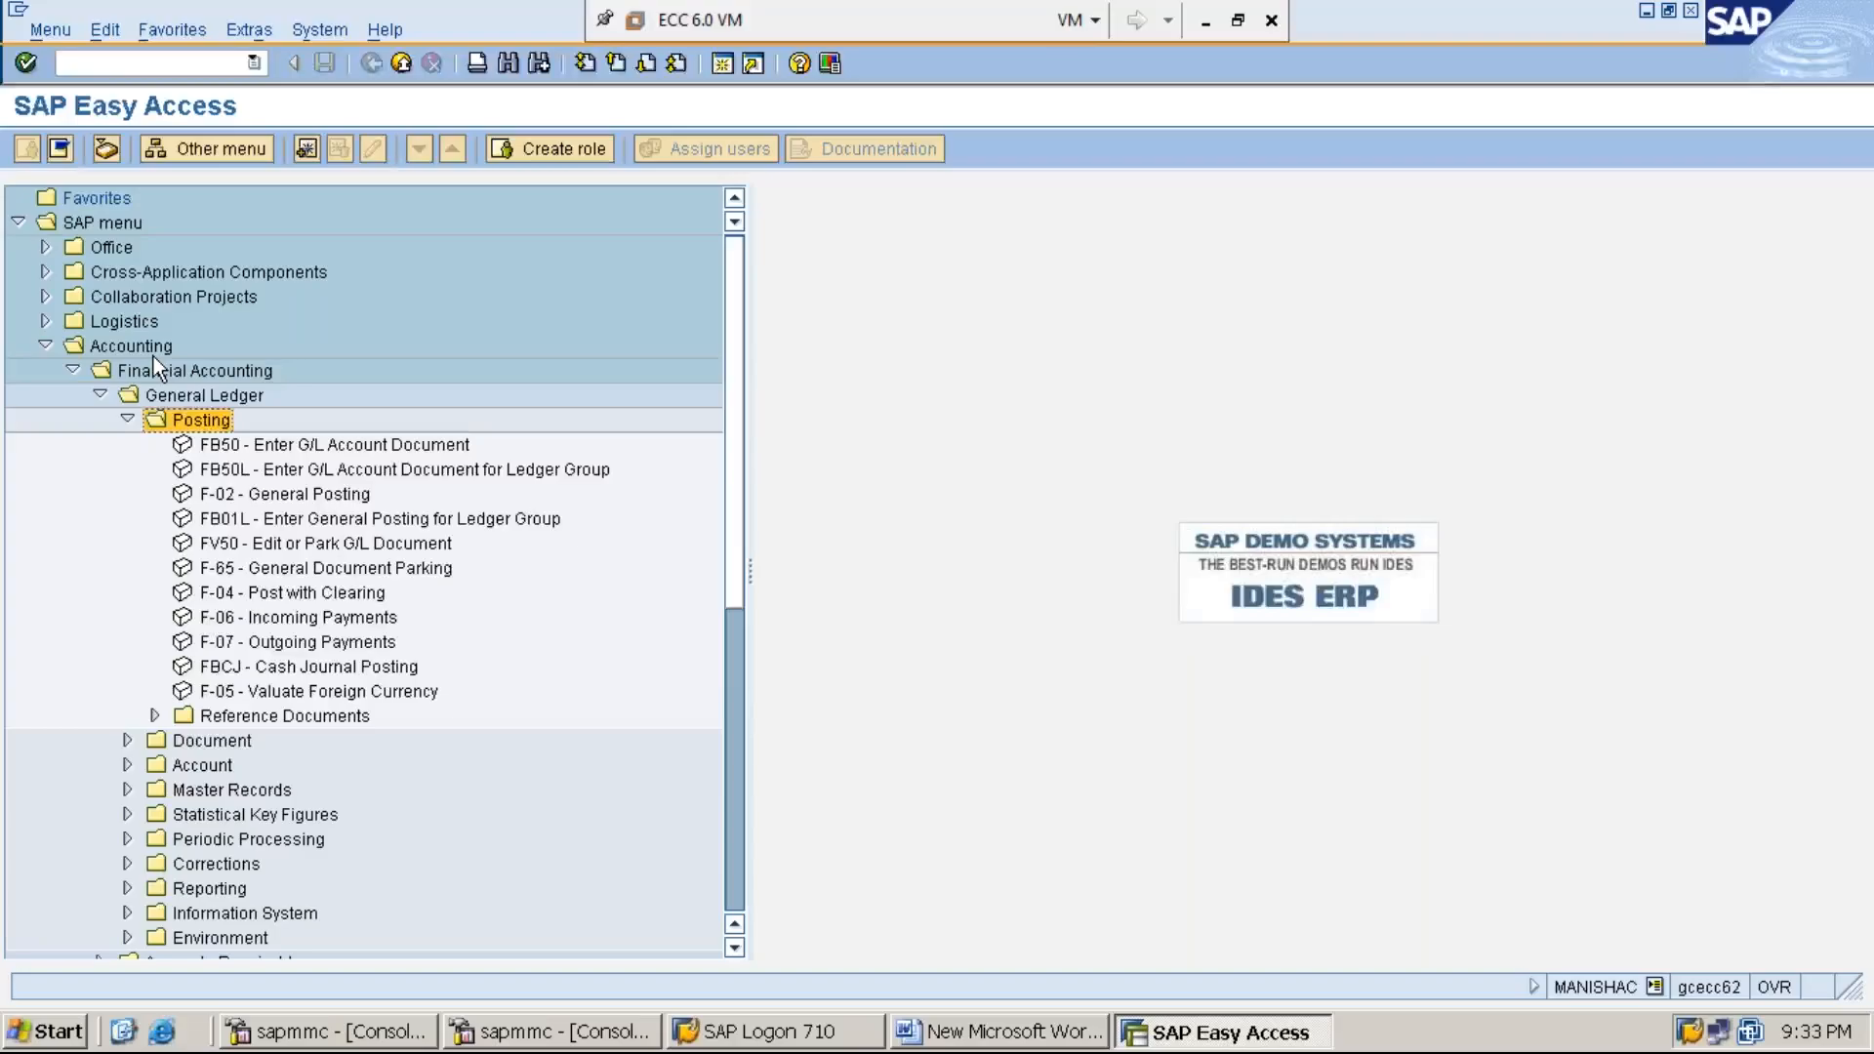
key(Down)
key(Down)
key(Down)
key(Down)
key(Down)
key(Down)
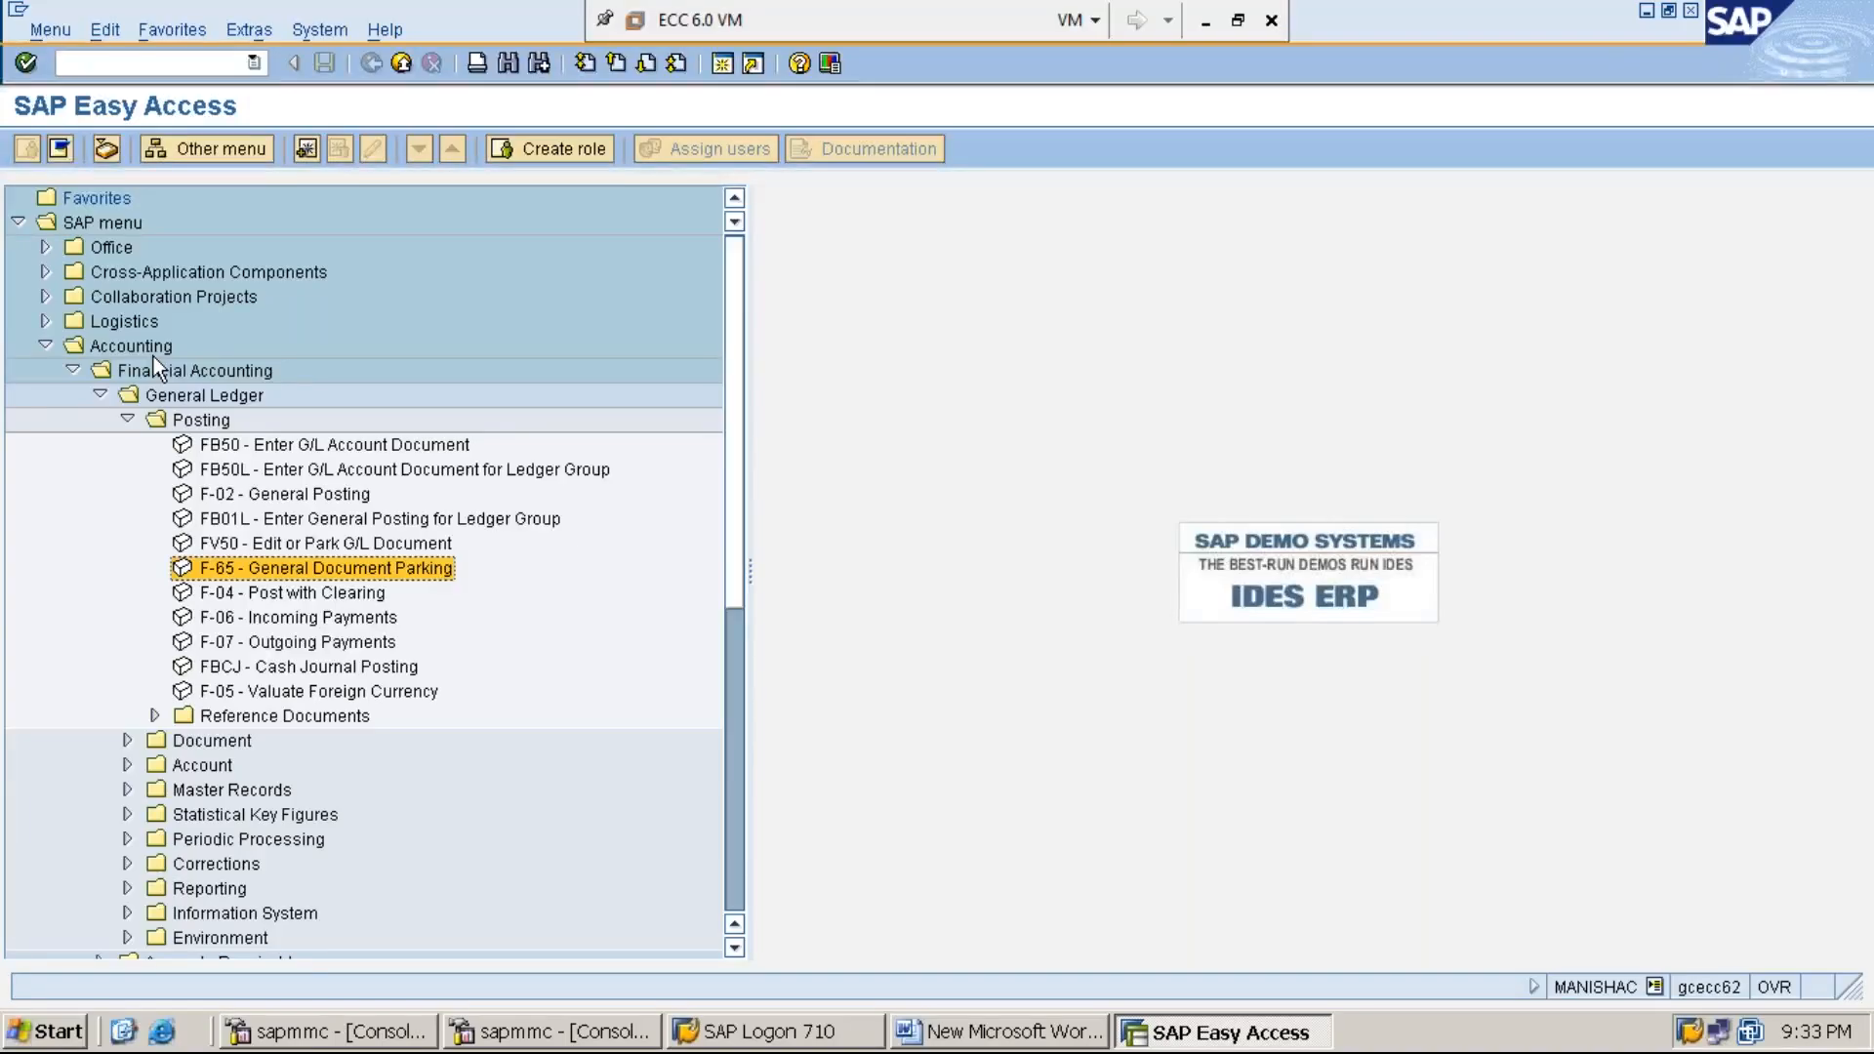
key(Return)
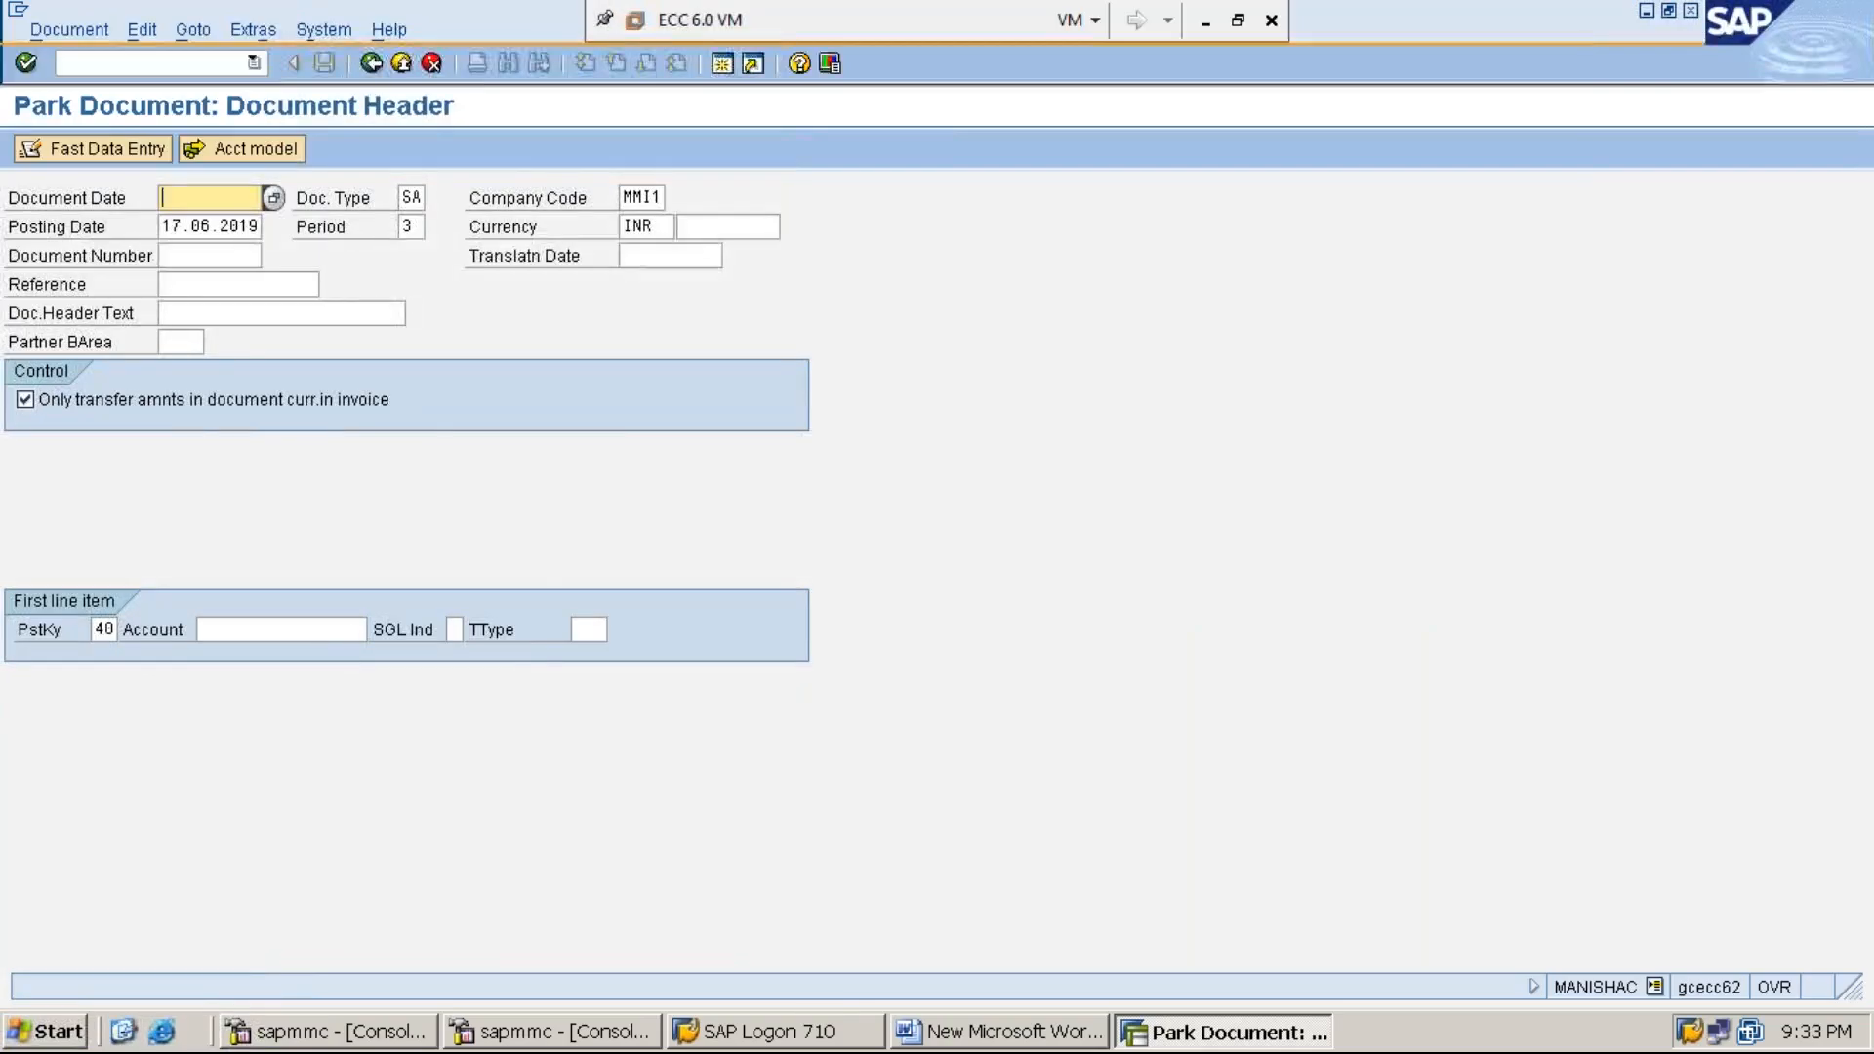
Set the document date to 17.06.2019 and accept type SA, MMI1, period 3 and INR
key(F4)
key(Return)
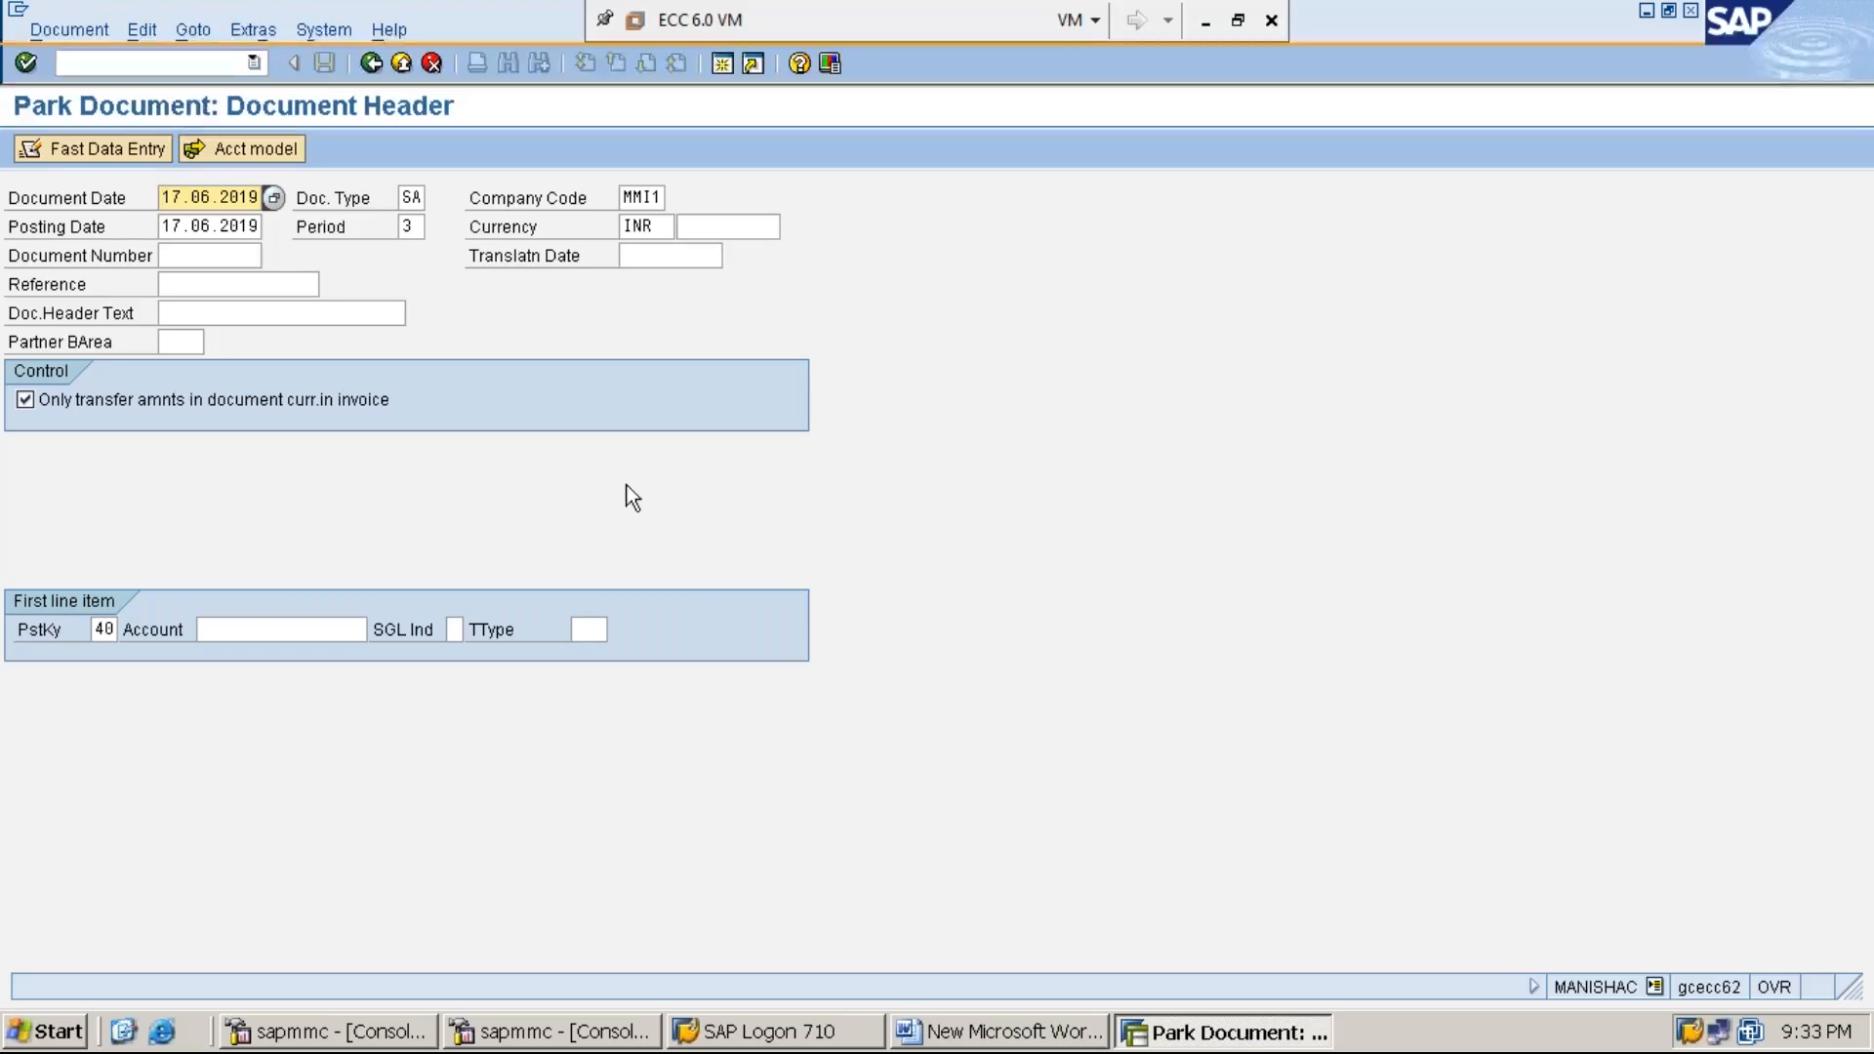
key(Tab)
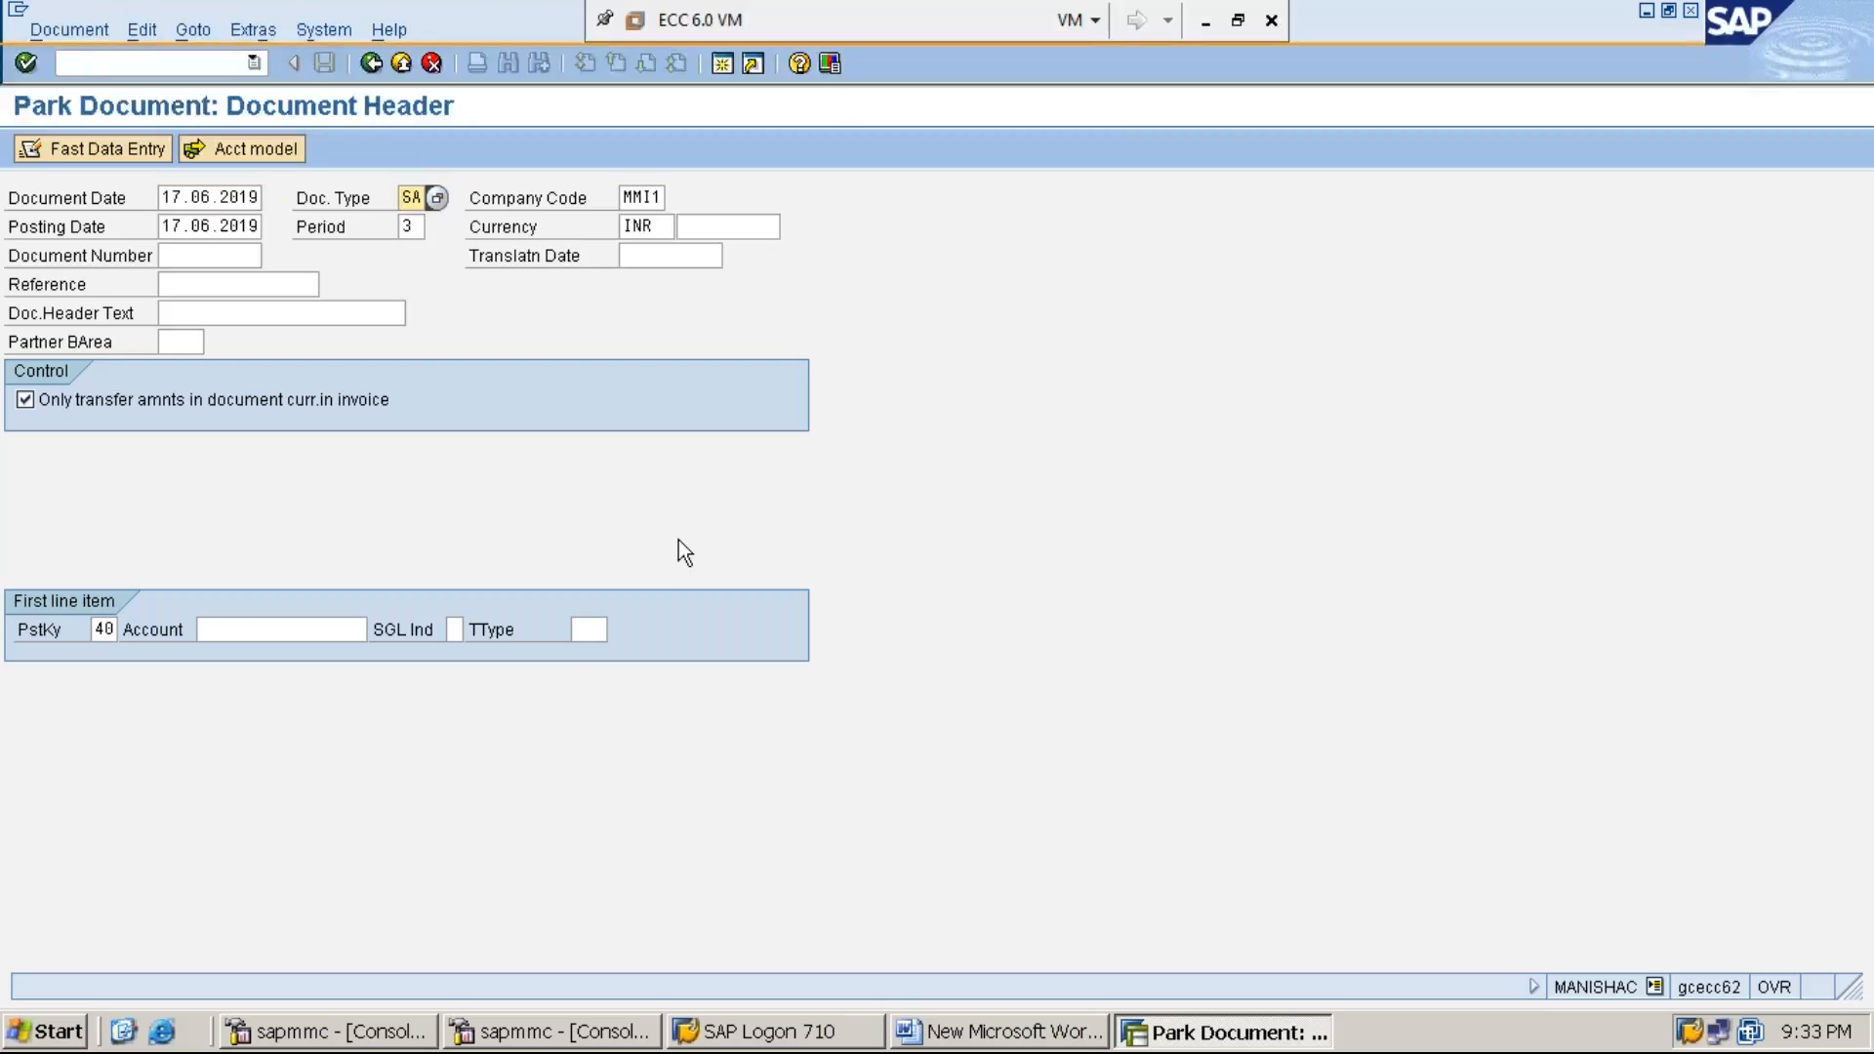
key(Tab)
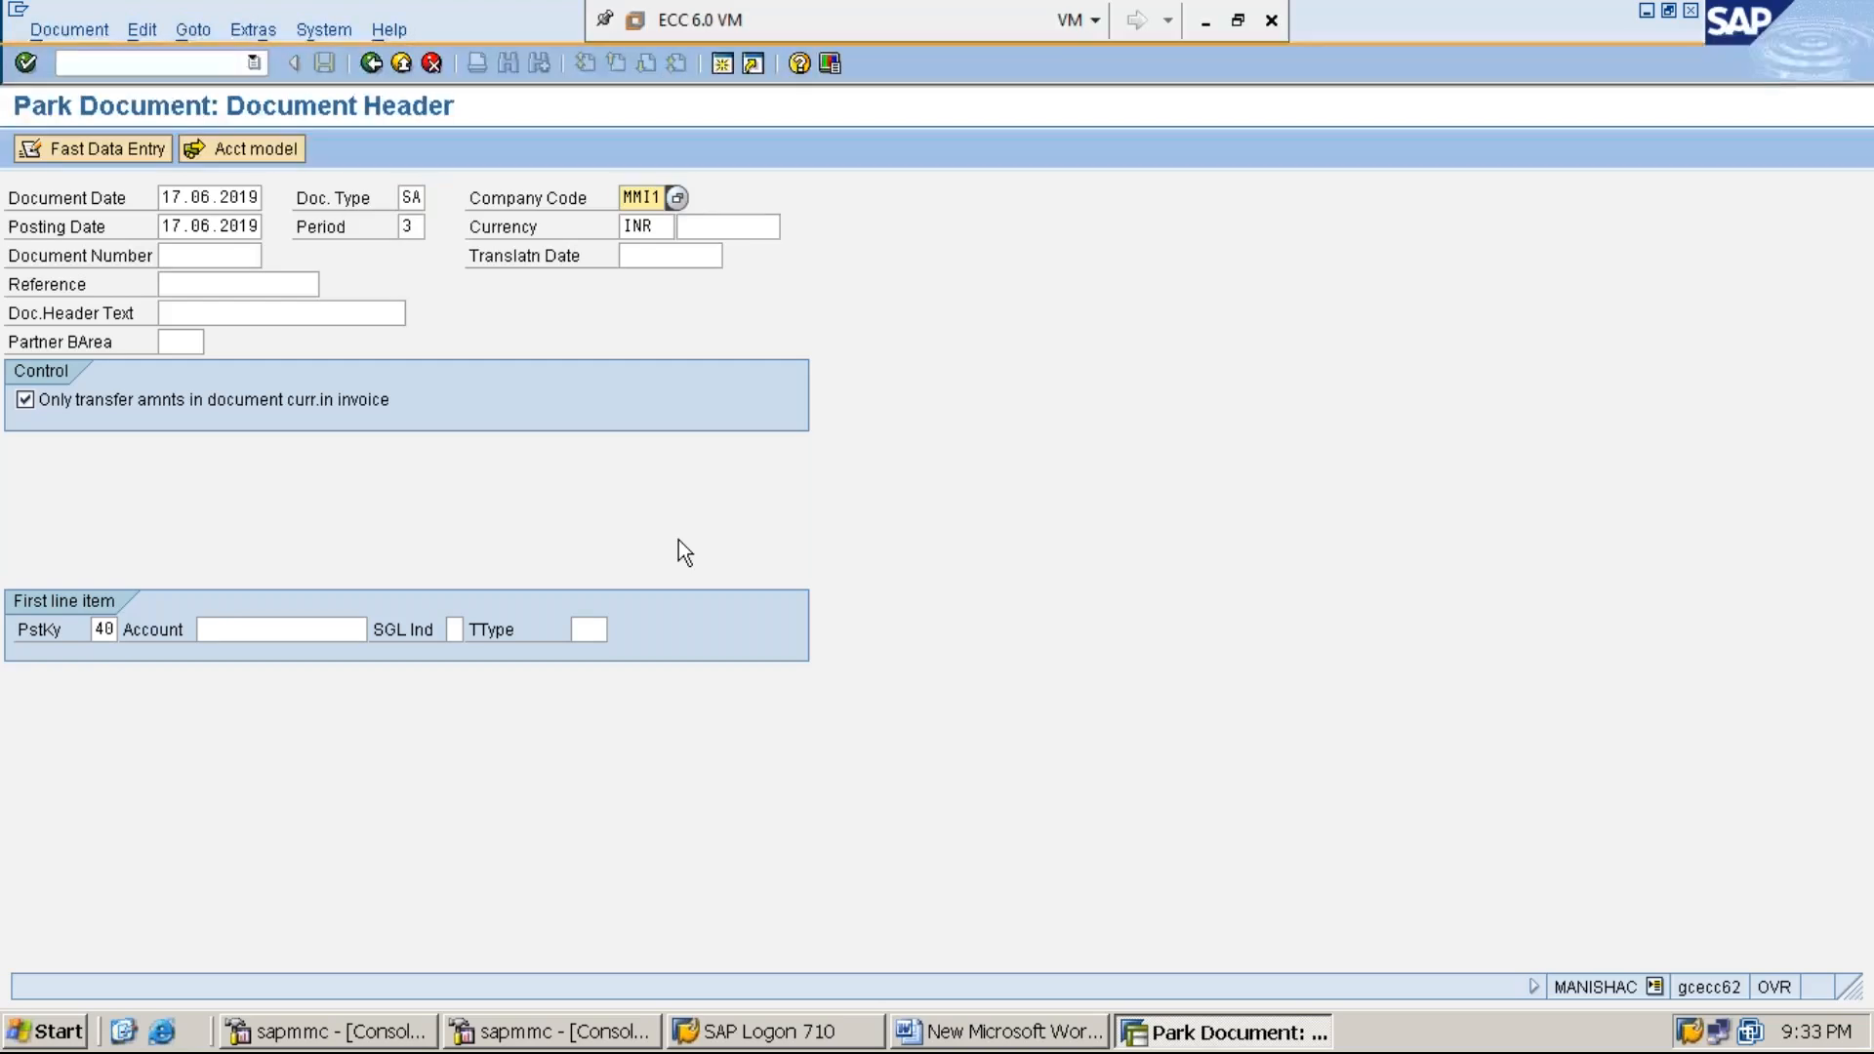
key(Tab)
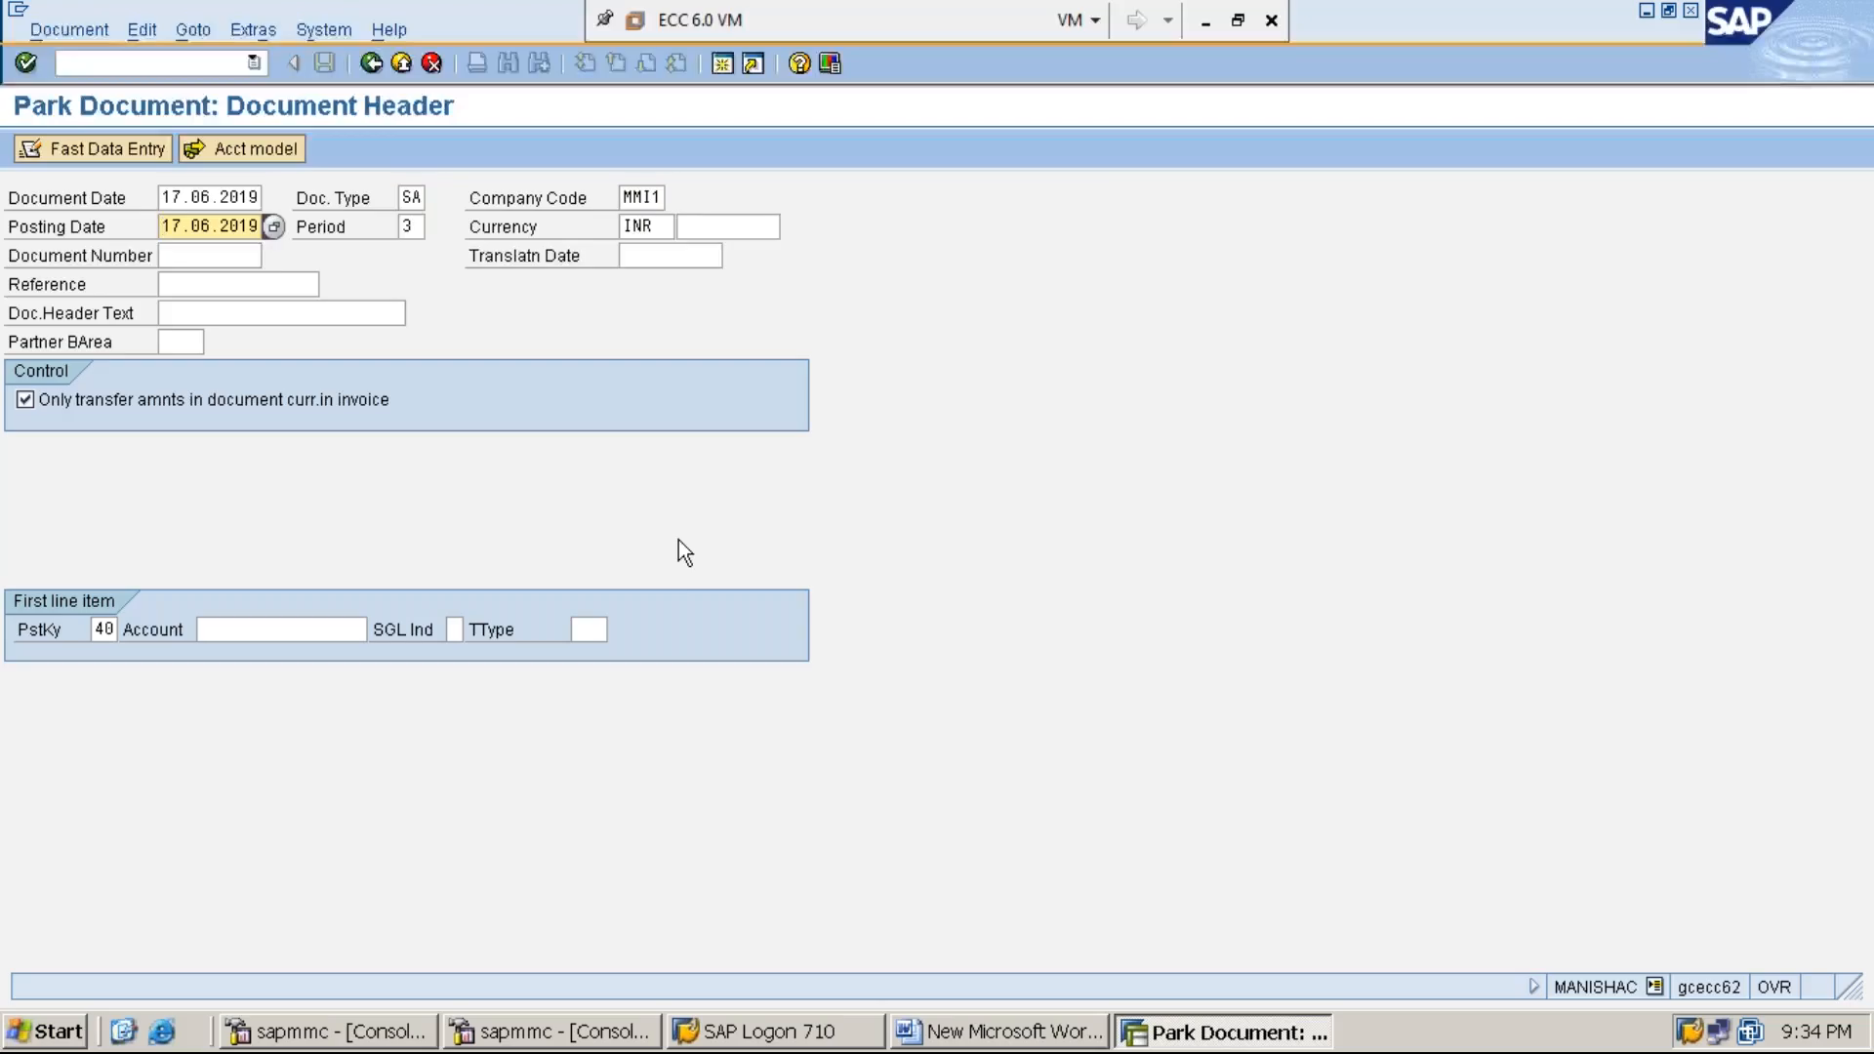
key(Tab)
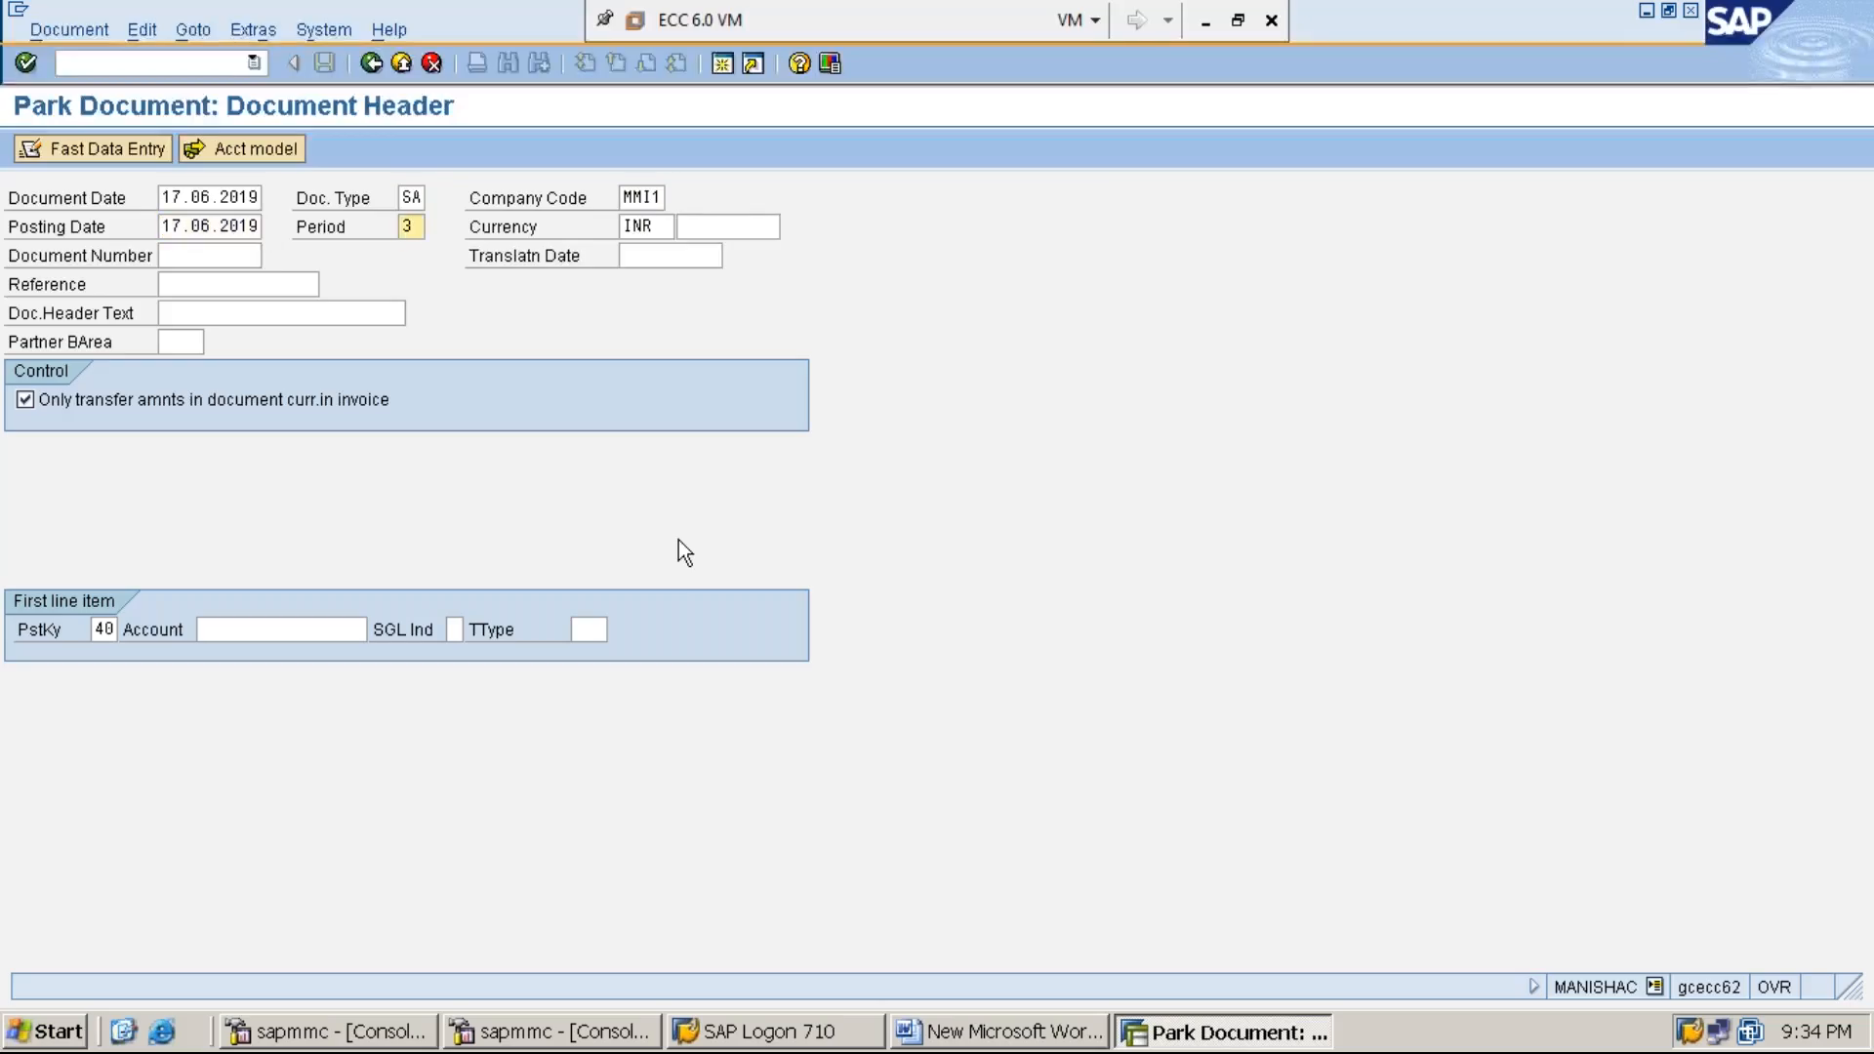
key(Tab)
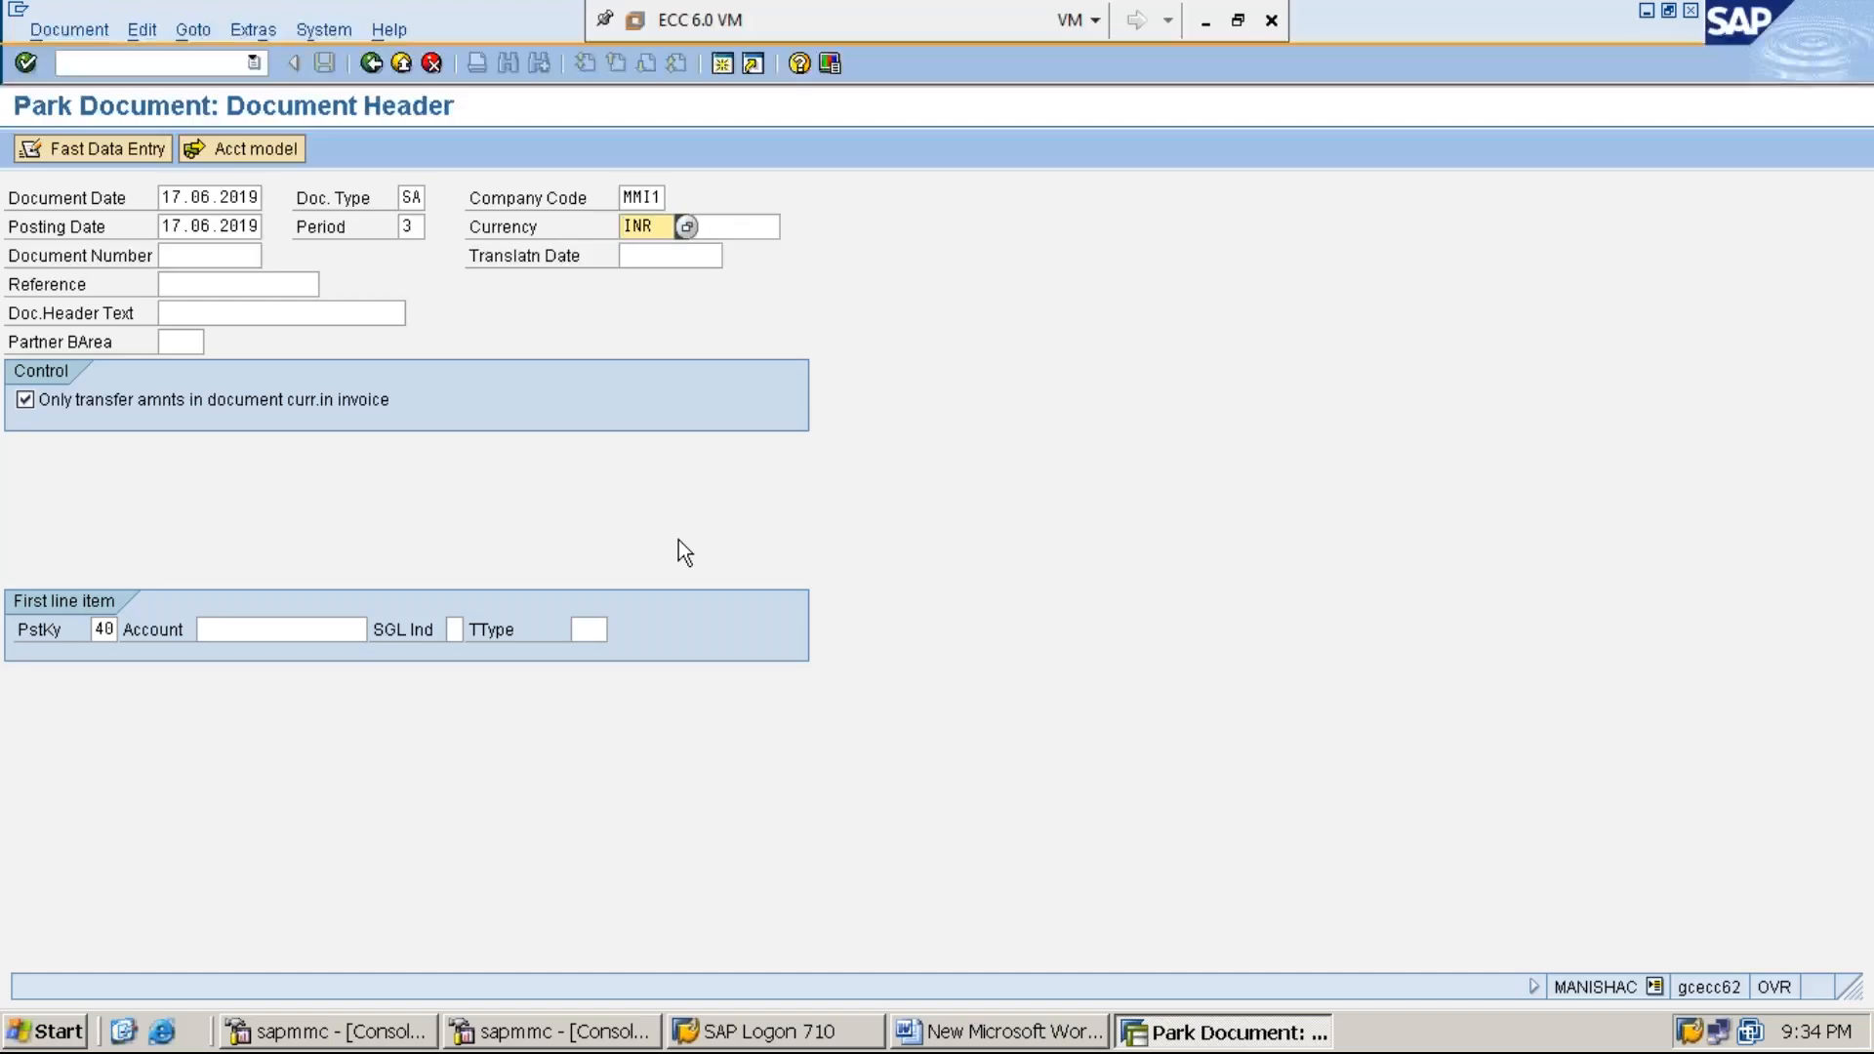
key(Tab)
key(Tab)
key(Tab)
key(Tab)
key(Tab)
key(Tab)
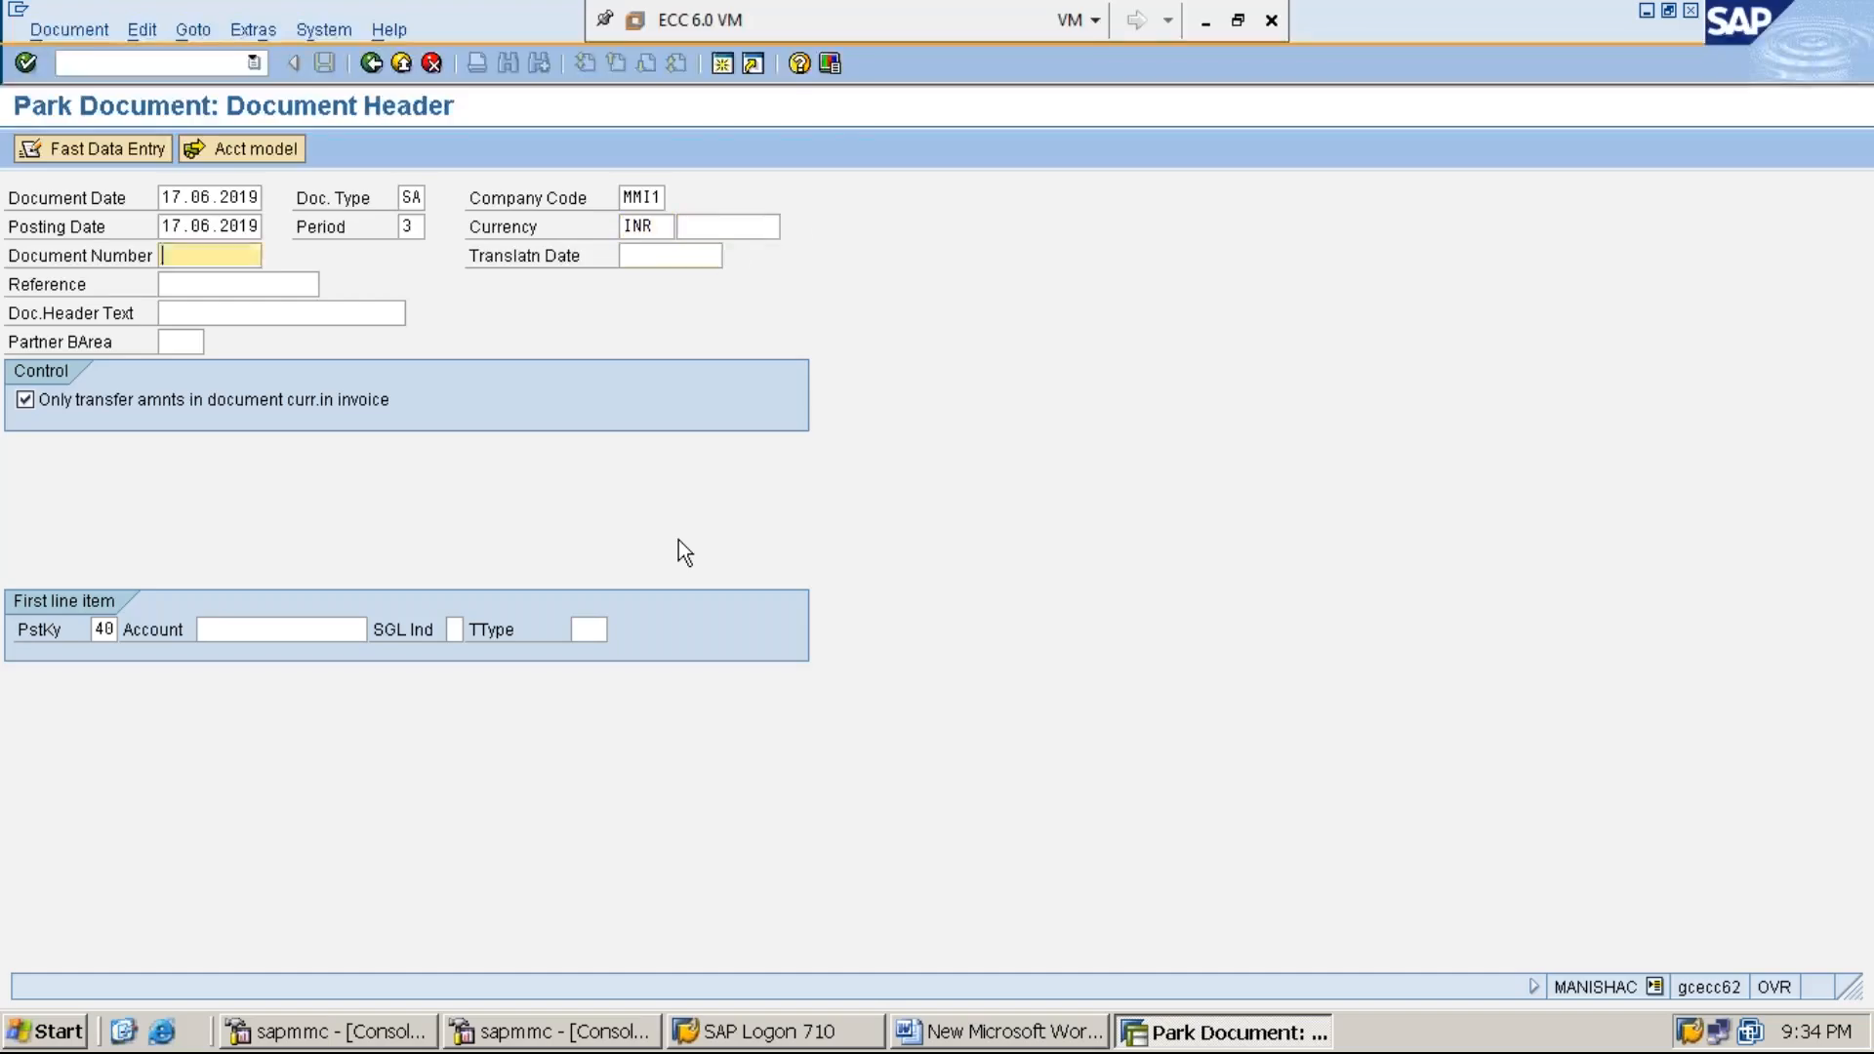
Enter account 300001 on the posting key 40 first line and proceed
key(Tab)
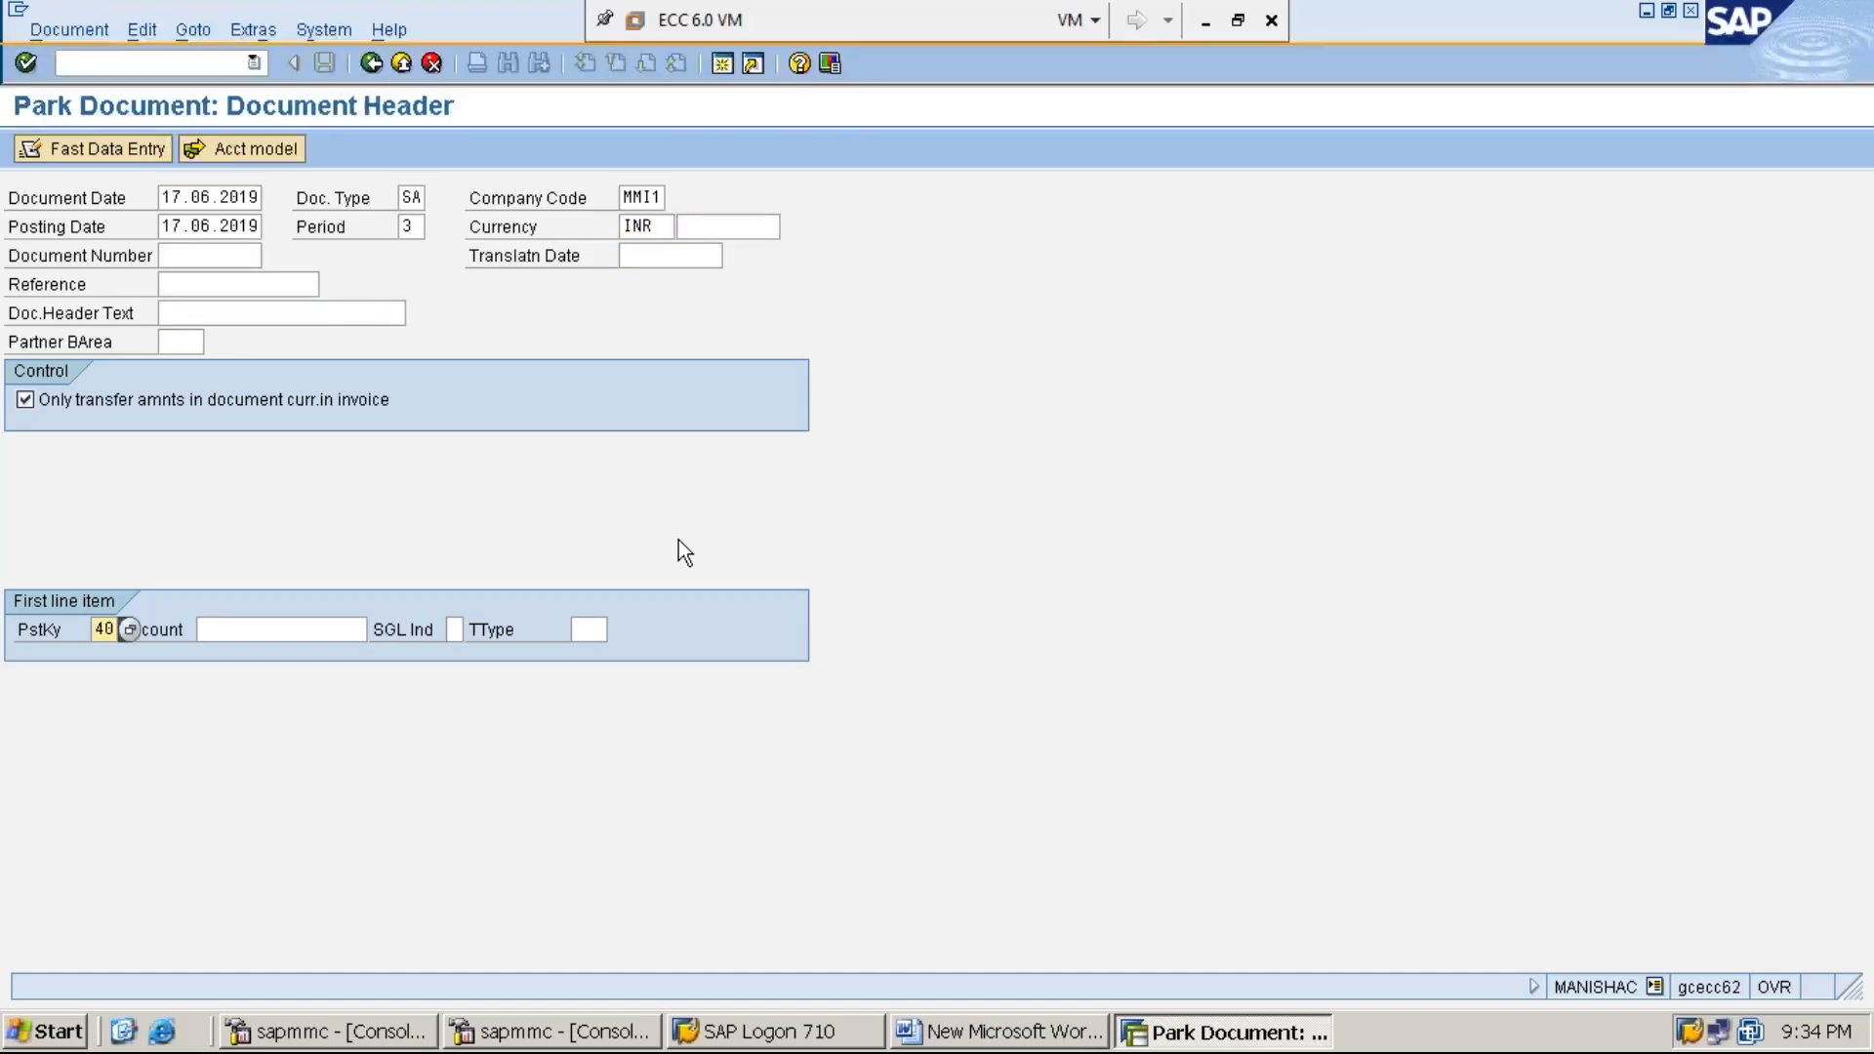
key(Tab)
text(3)
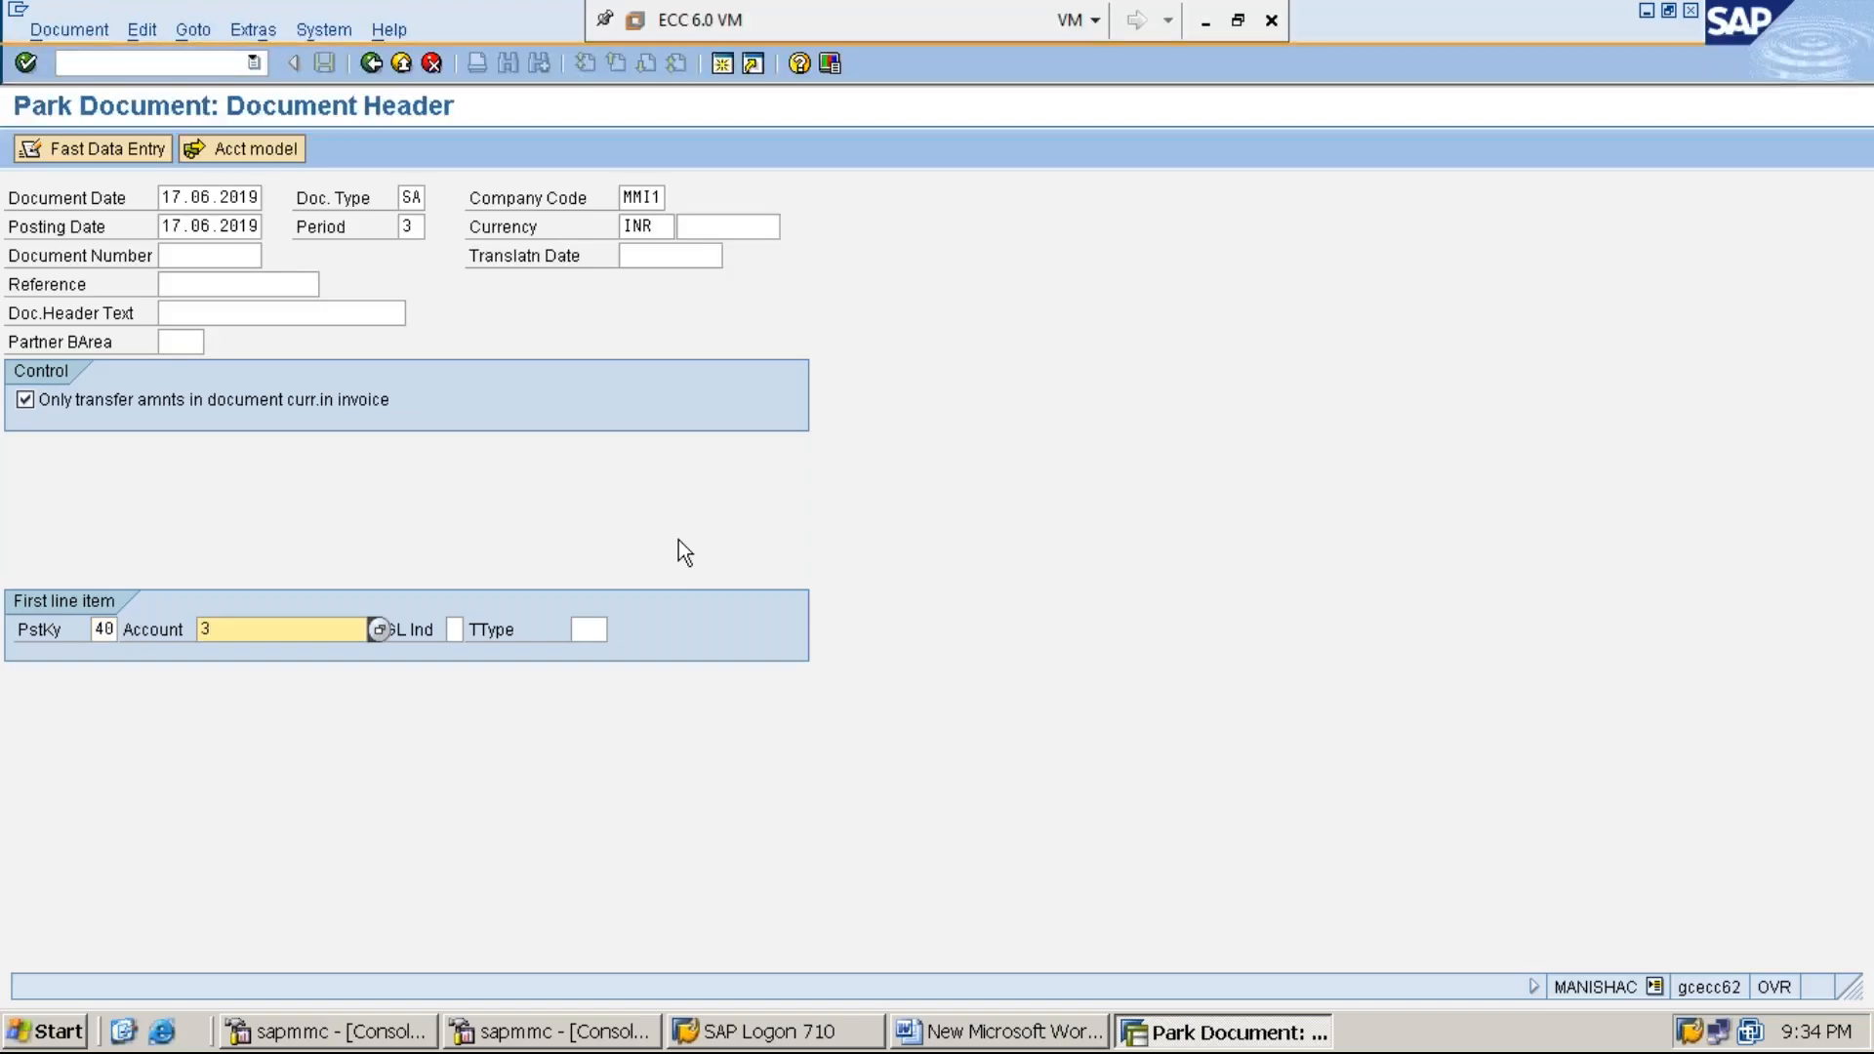
text(00001)
key(Return)
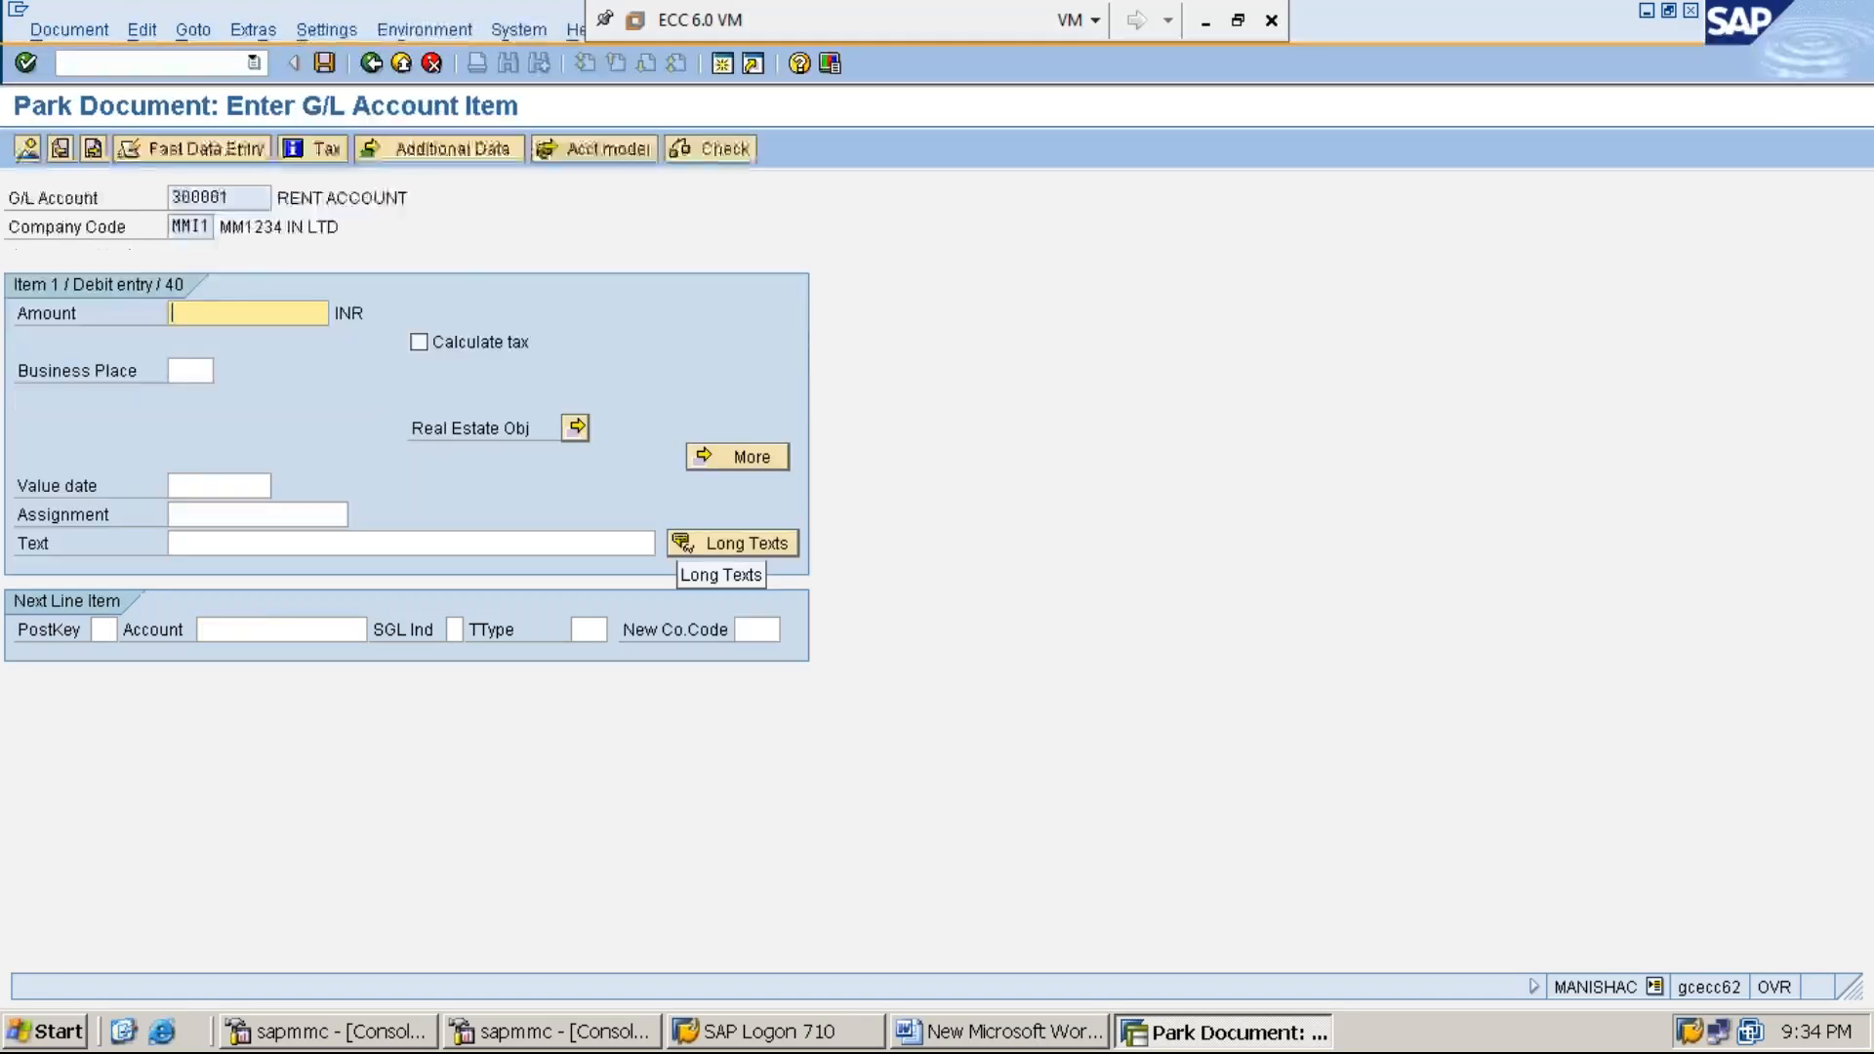
Debit 55000 with text RENT PAID IN CASH-55000, then set the next line to key 50, account 100001
text(55)
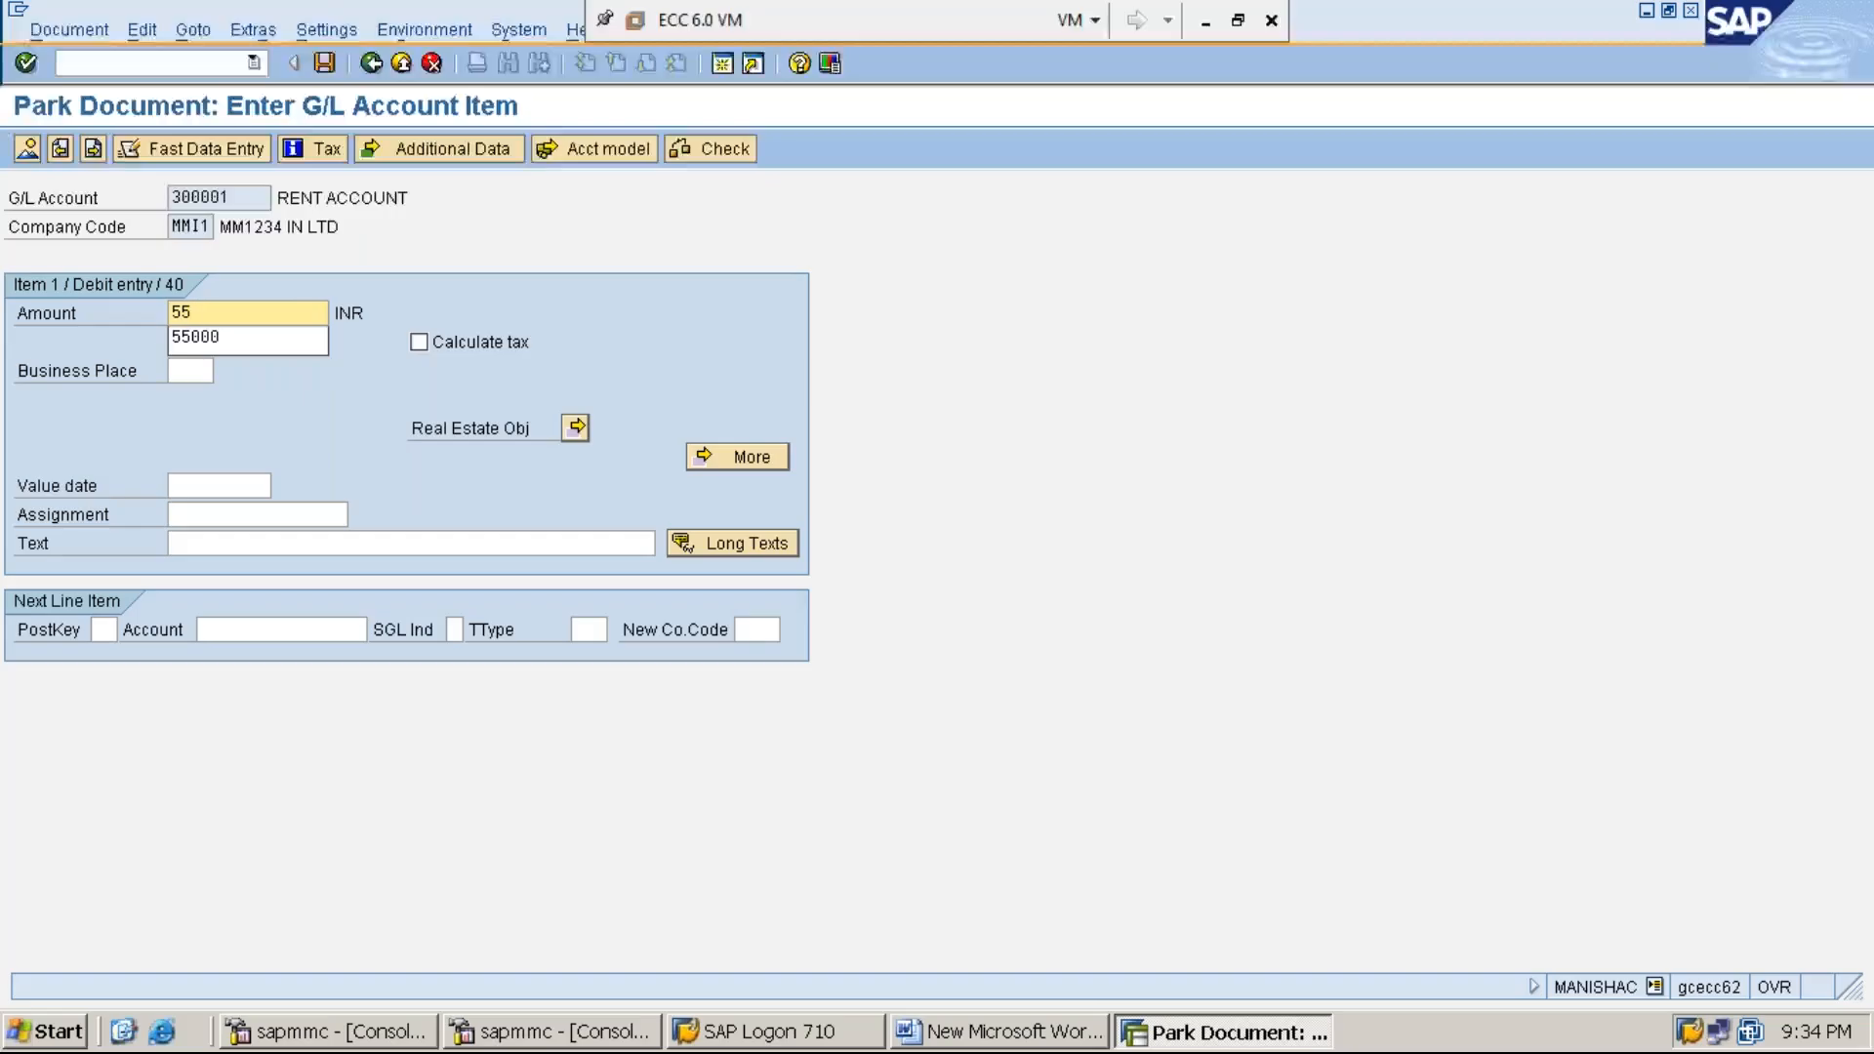
text(000)
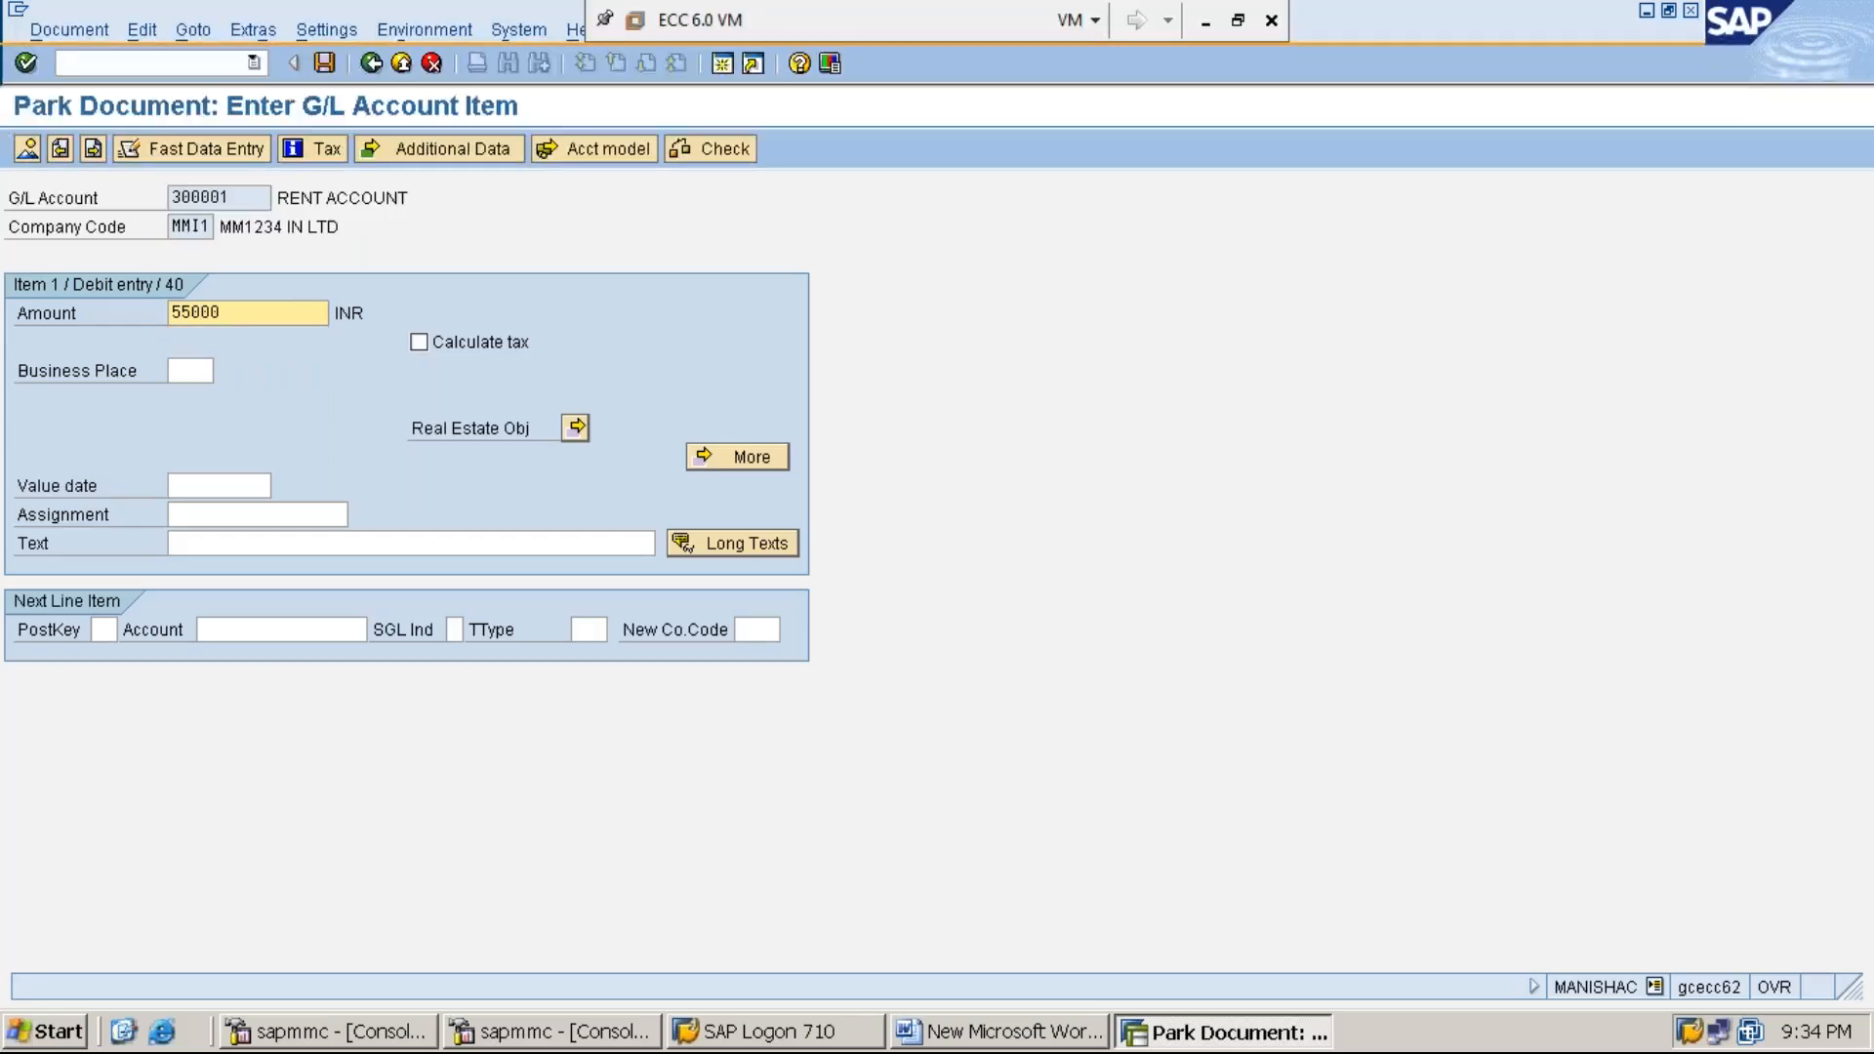
click(360, 544)
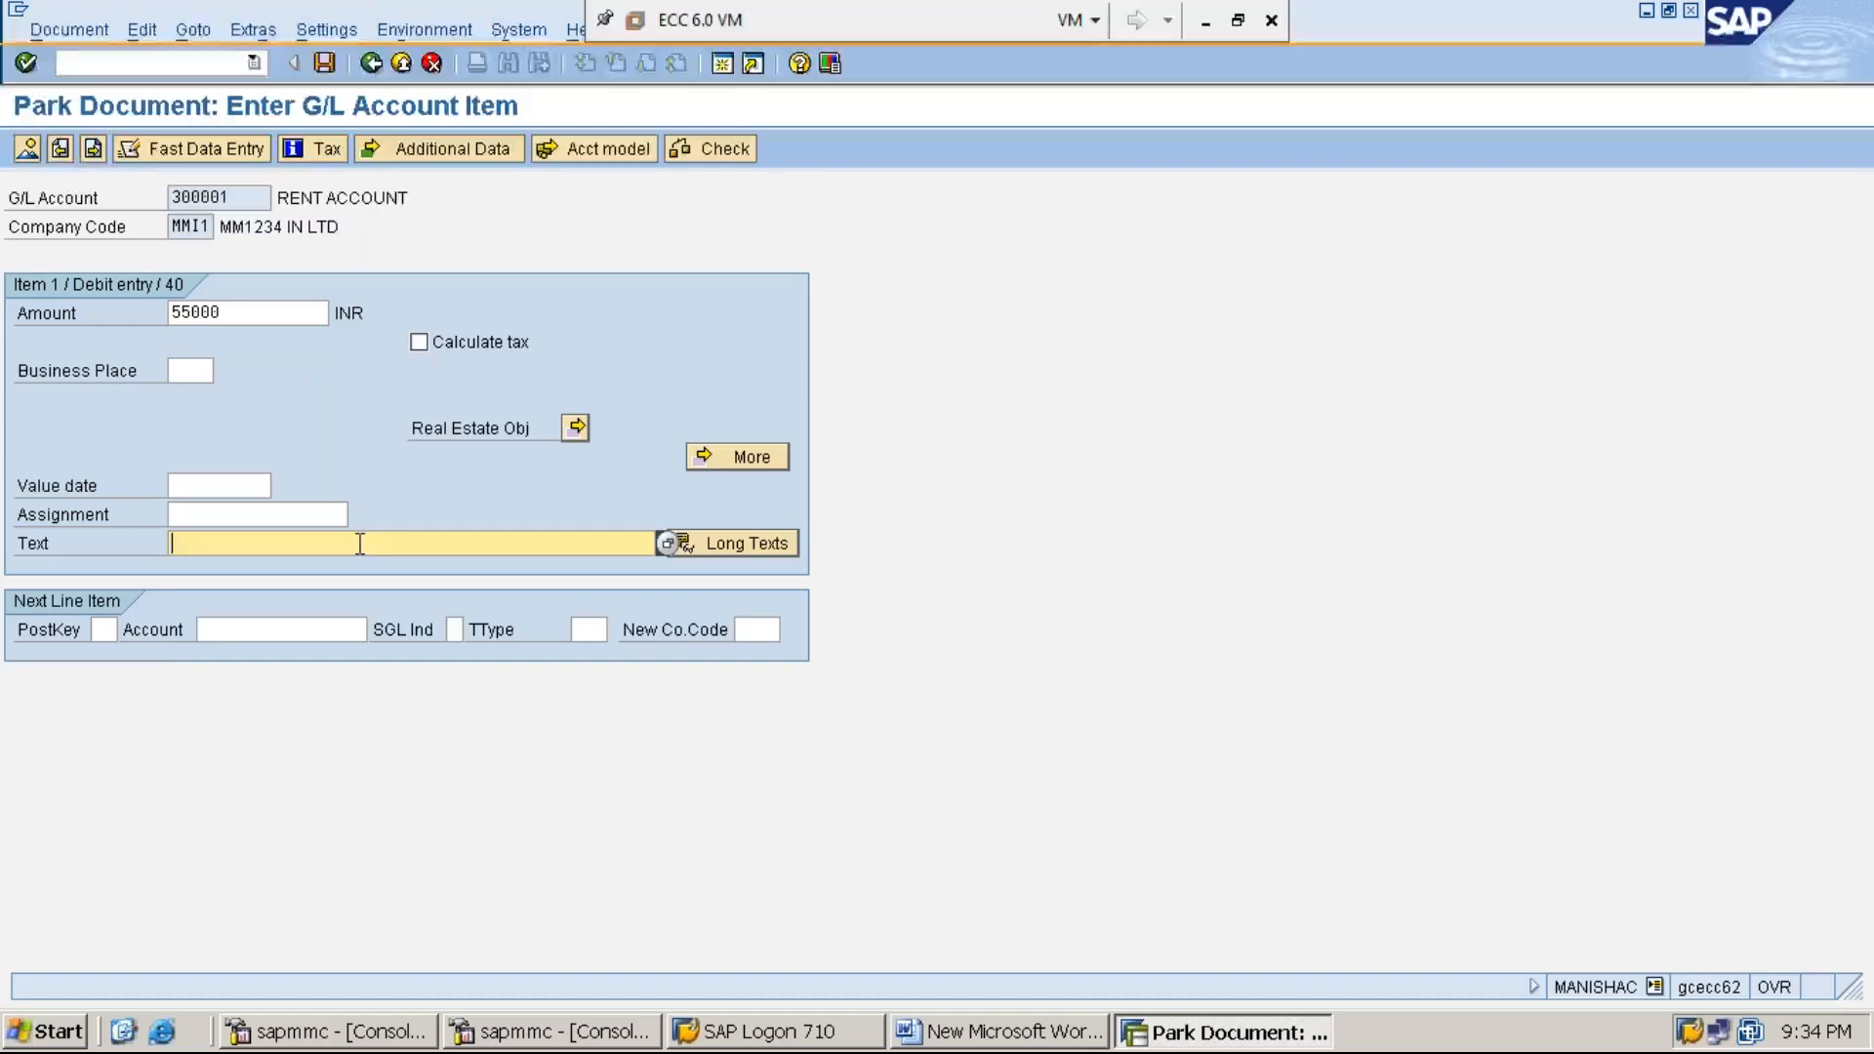
text(RE)
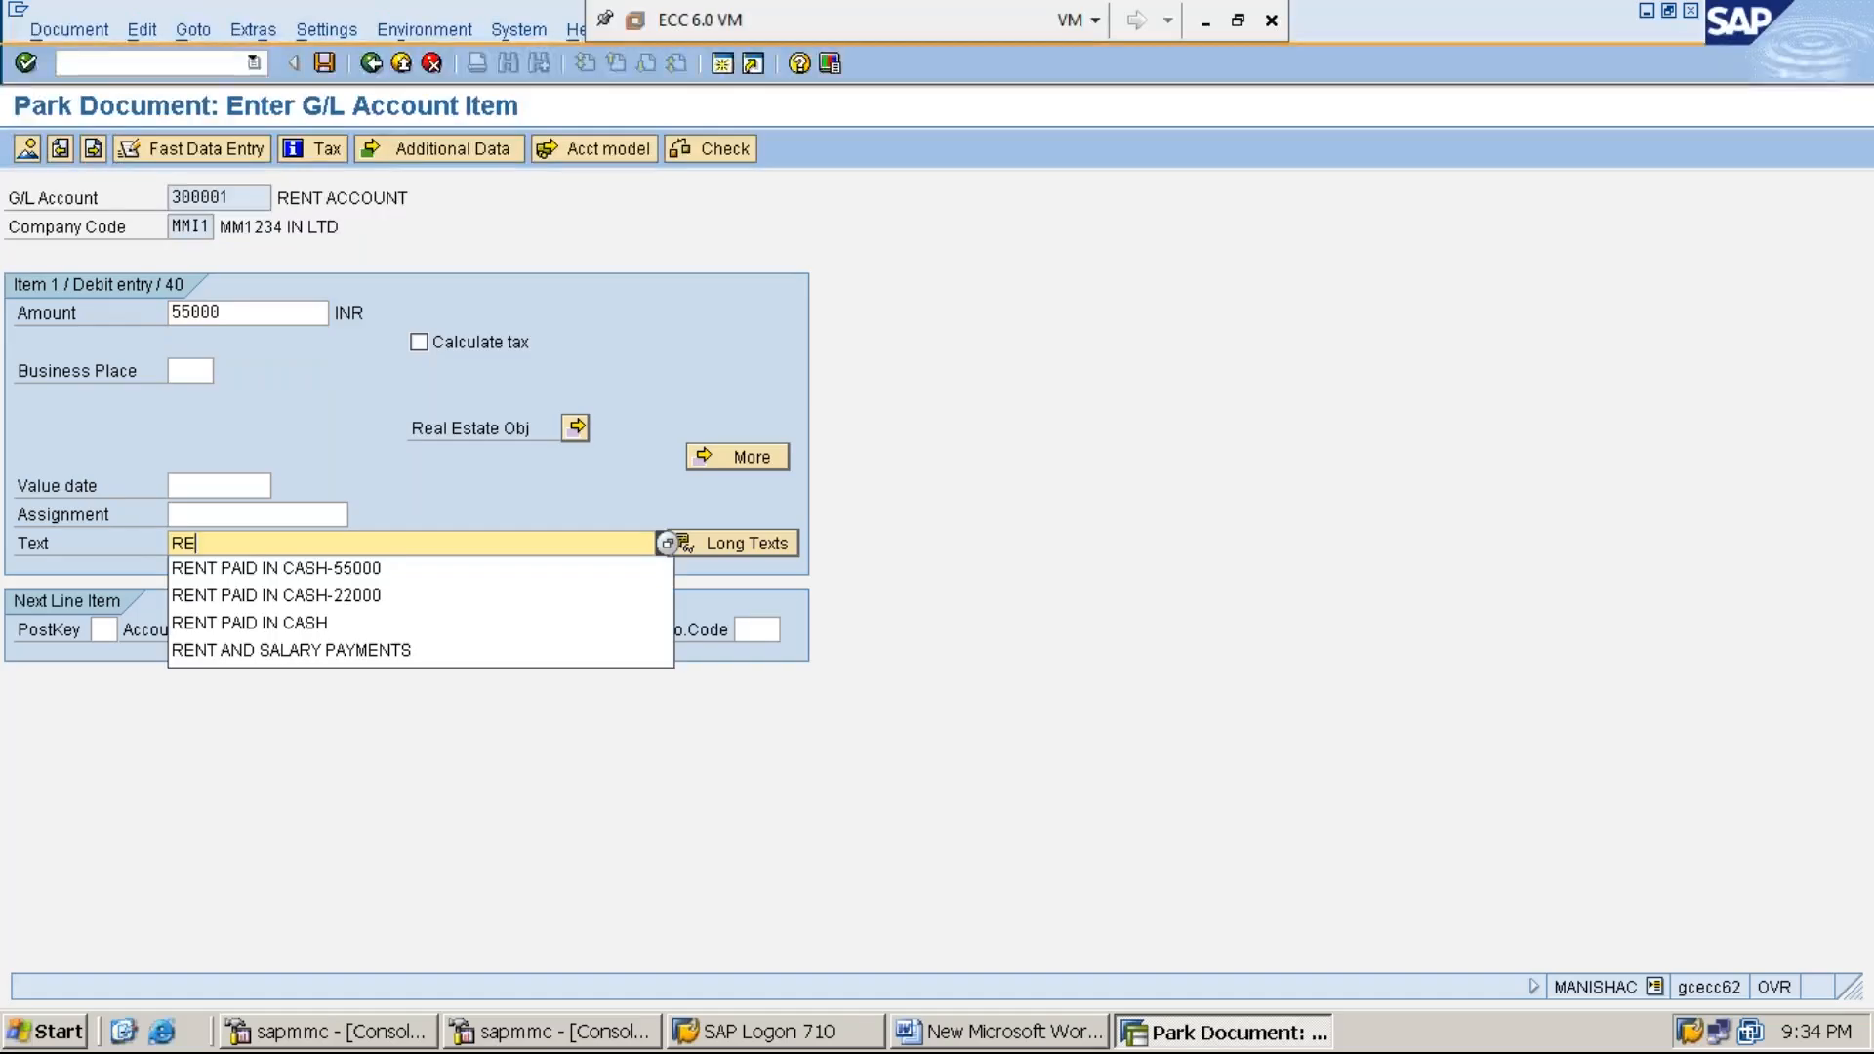
click(377, 567)
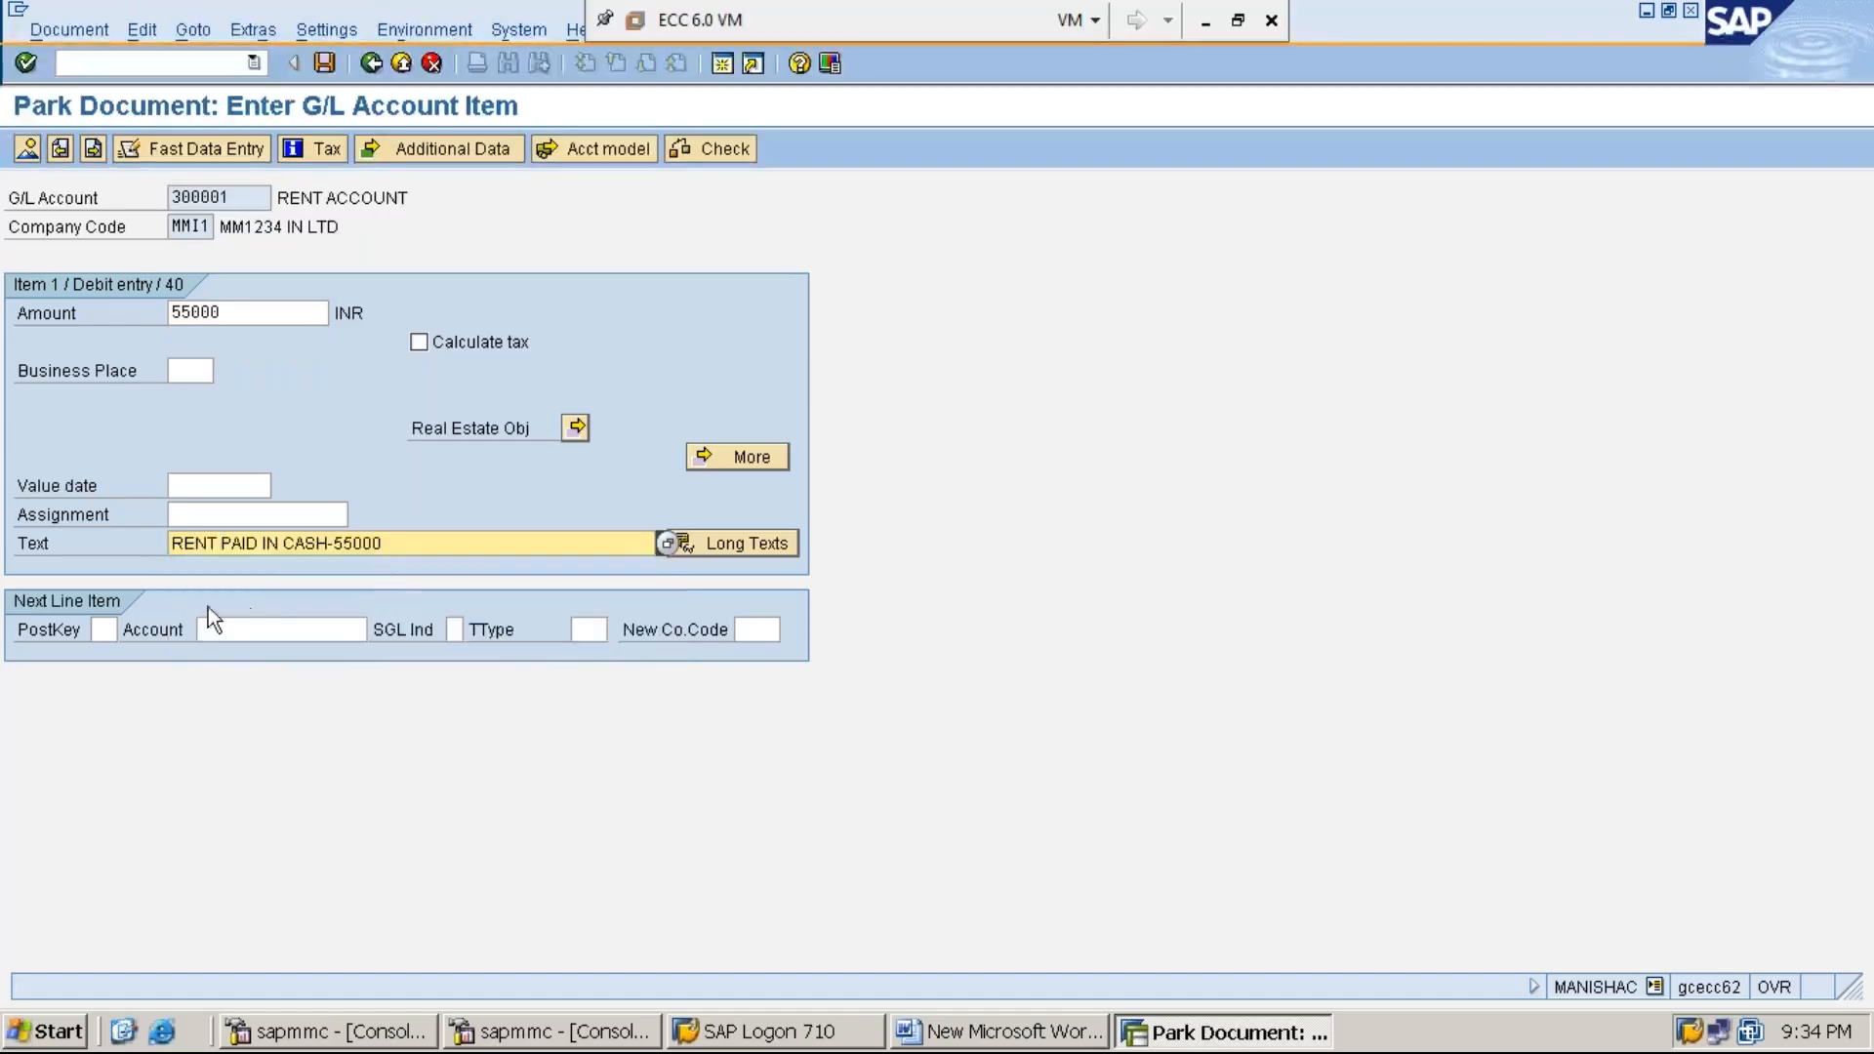
click(108, 640)
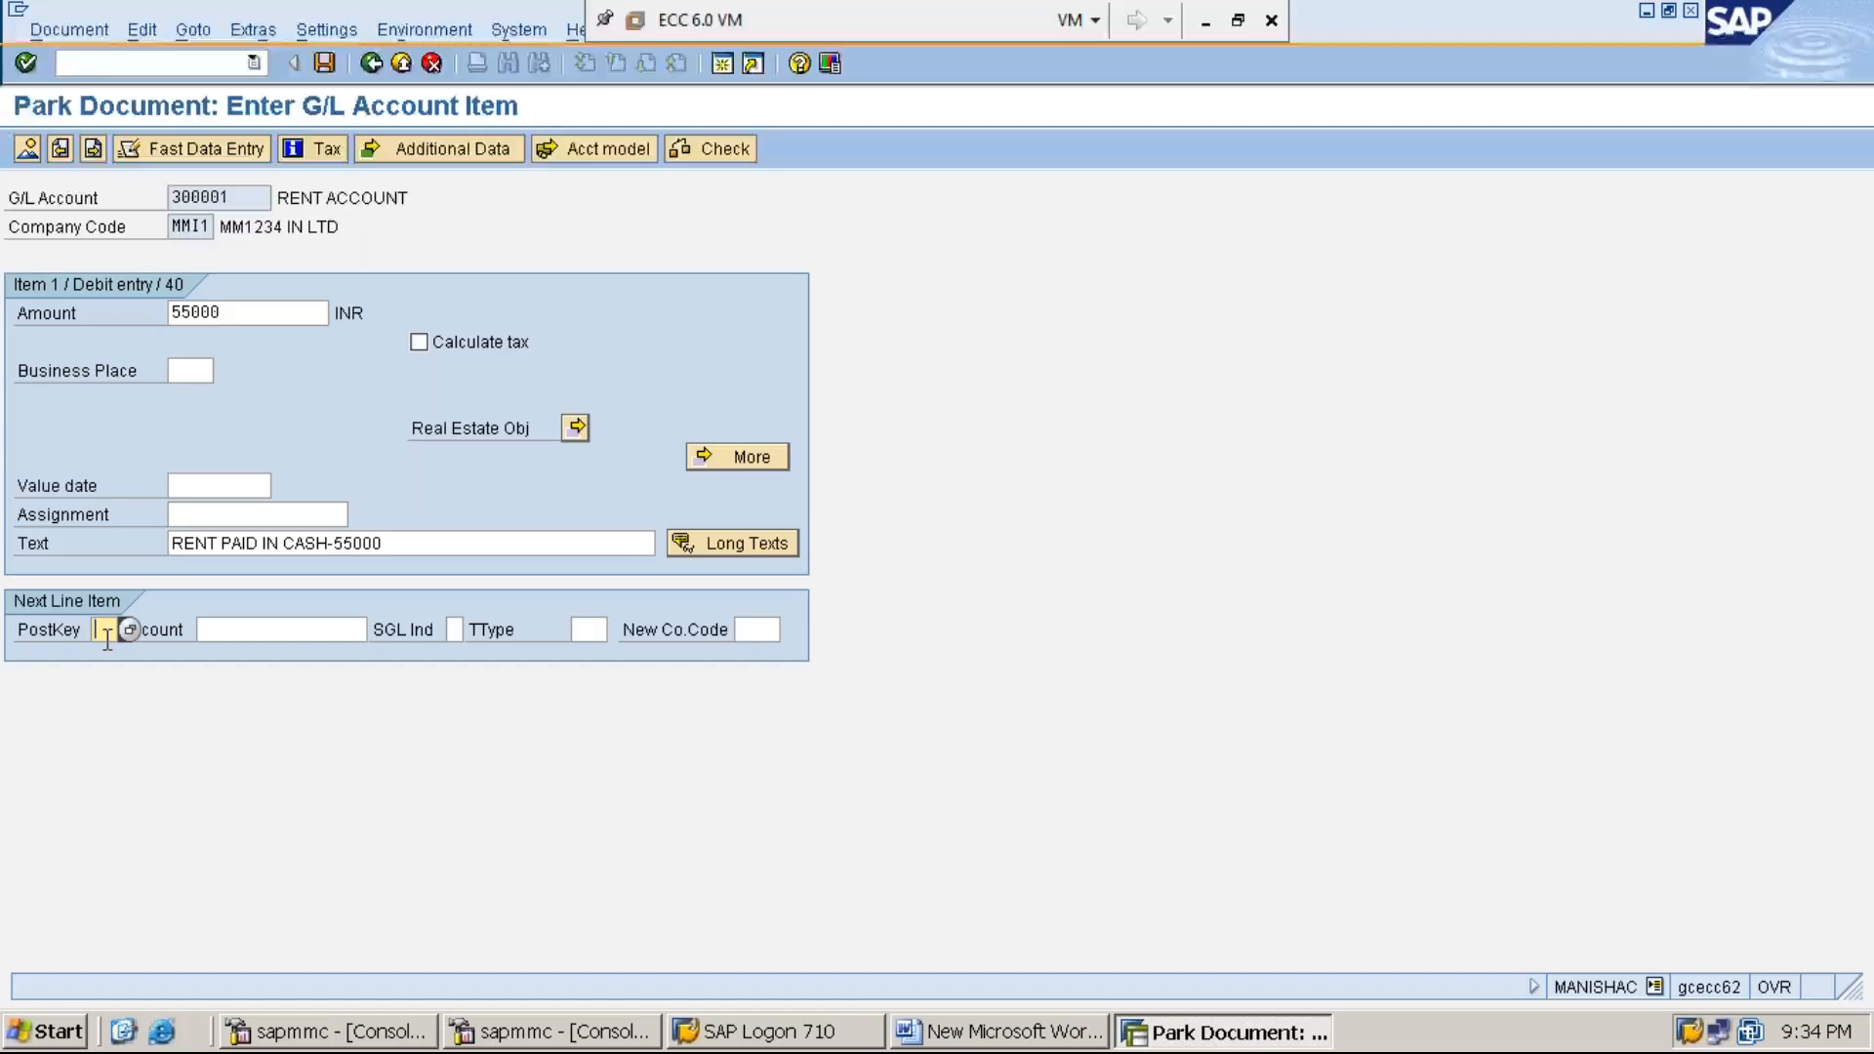
text(50)
key(Tab)
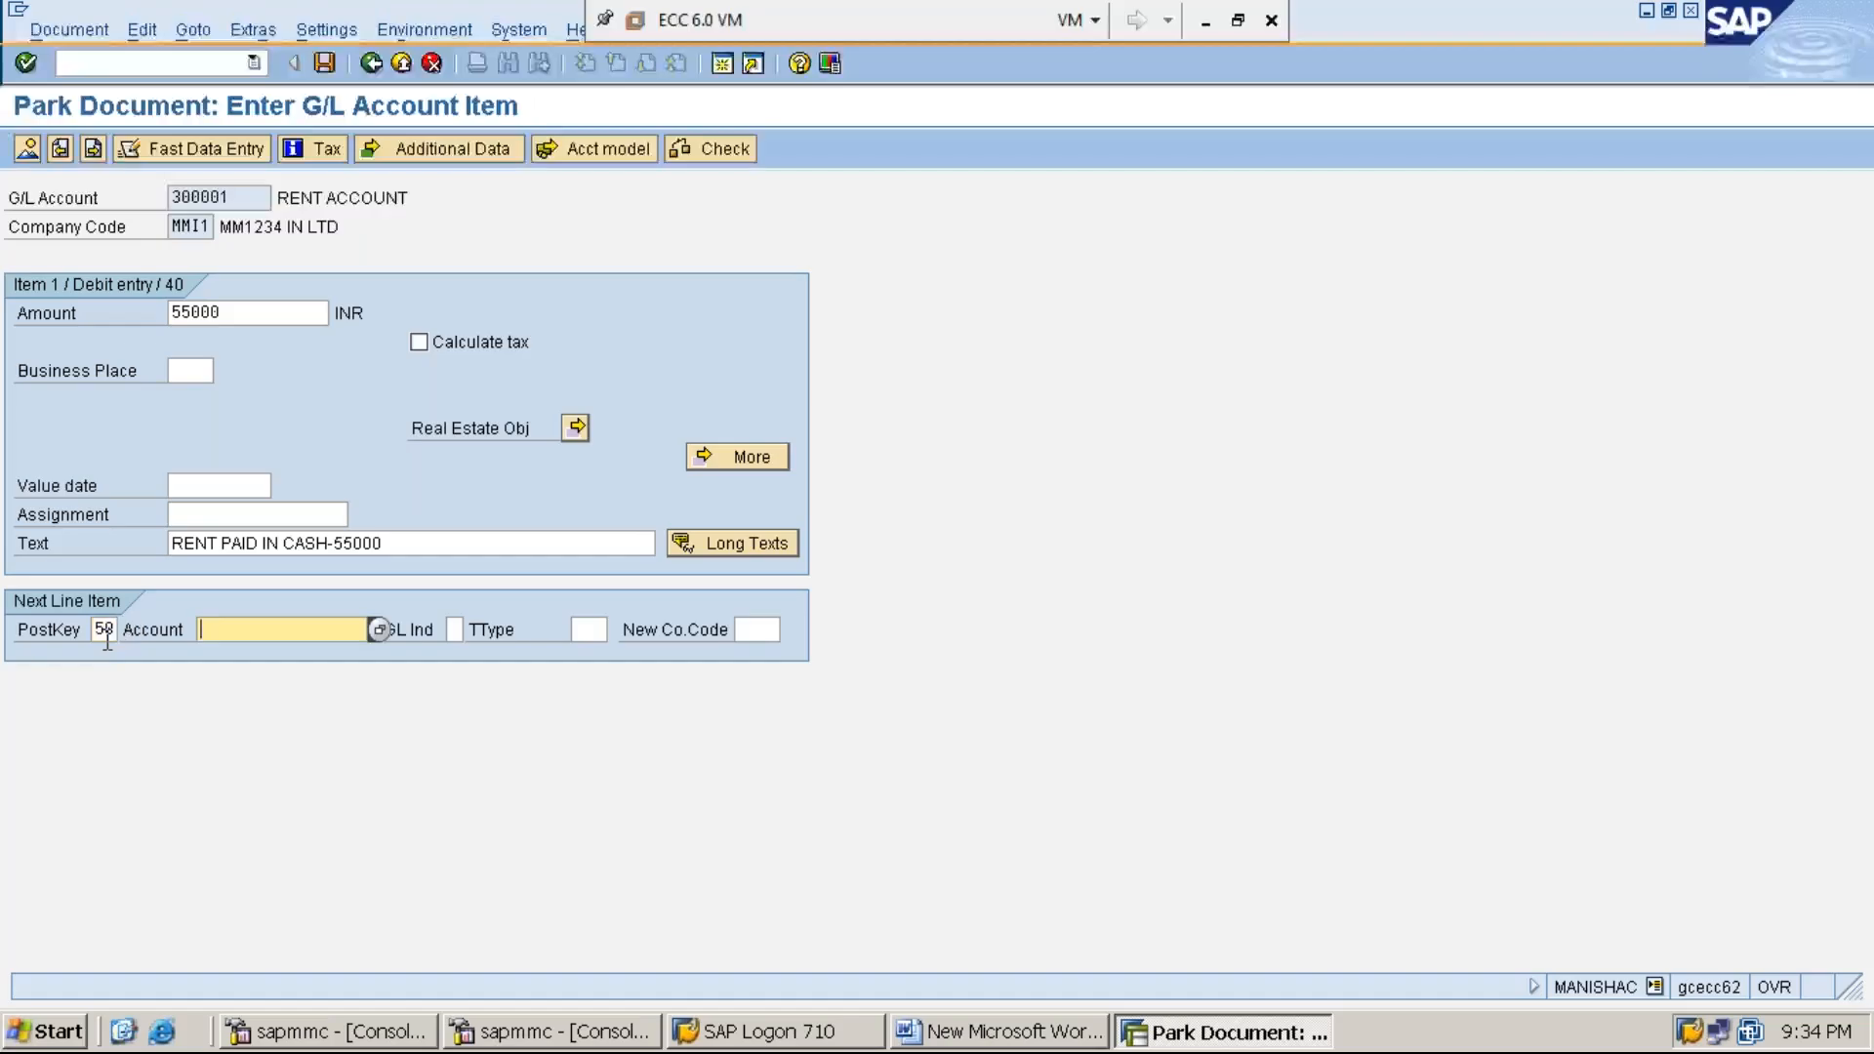
text(100001)
Fill the cash credit line with amount * and text +, and park it as document 18
key(Return)
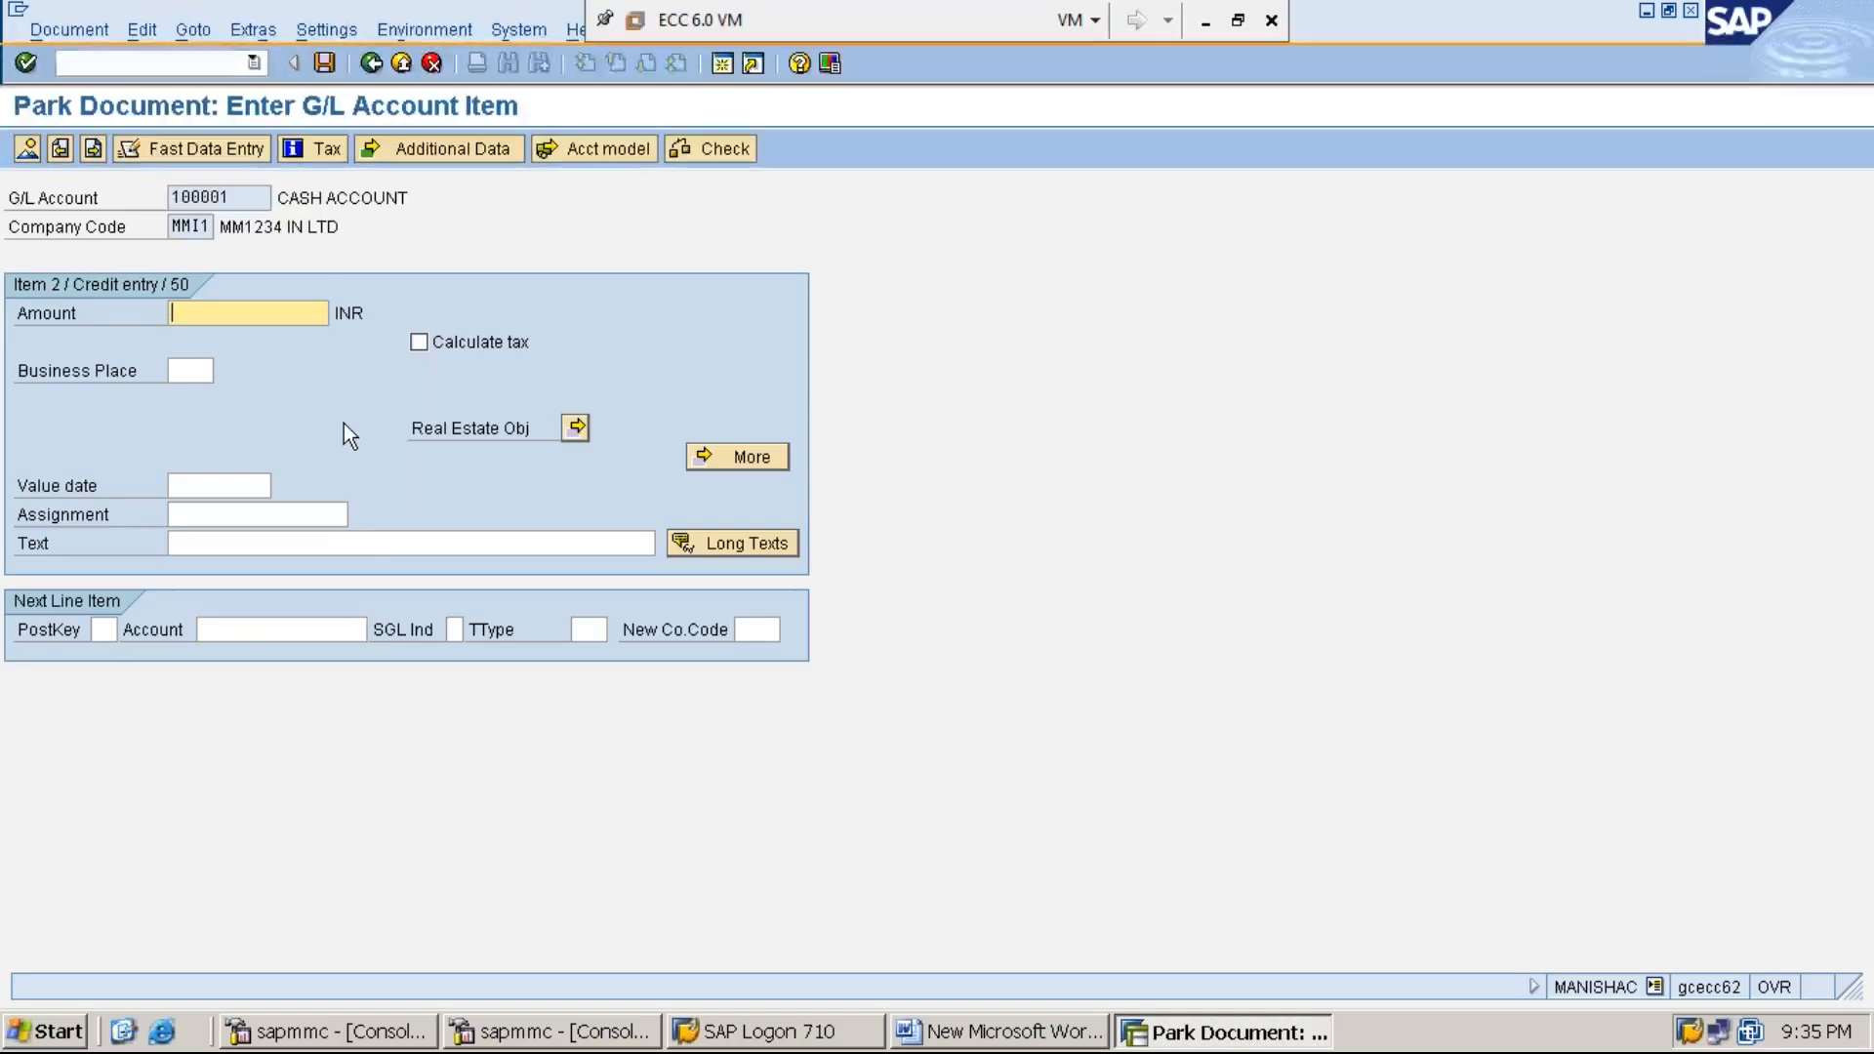
text(*)
key(Tab)
key(Tab)
key(Tab)
key(Tab)
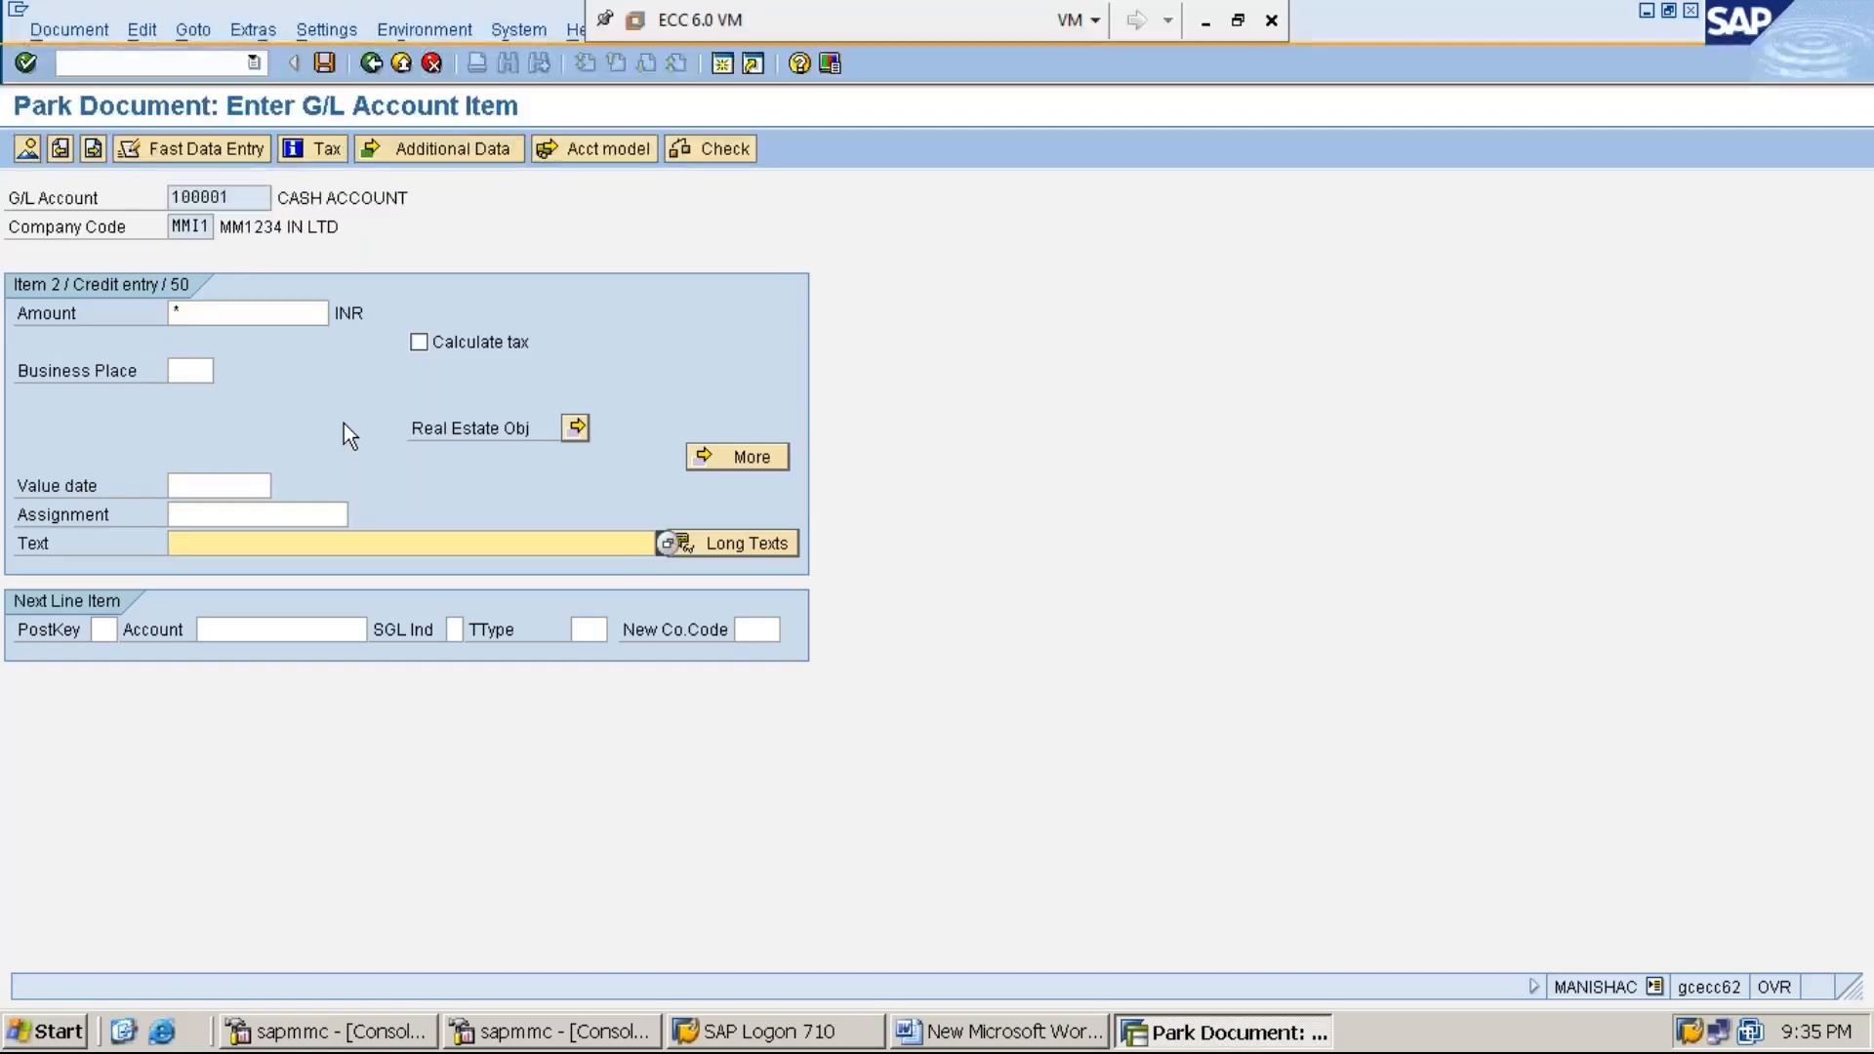
text(+)
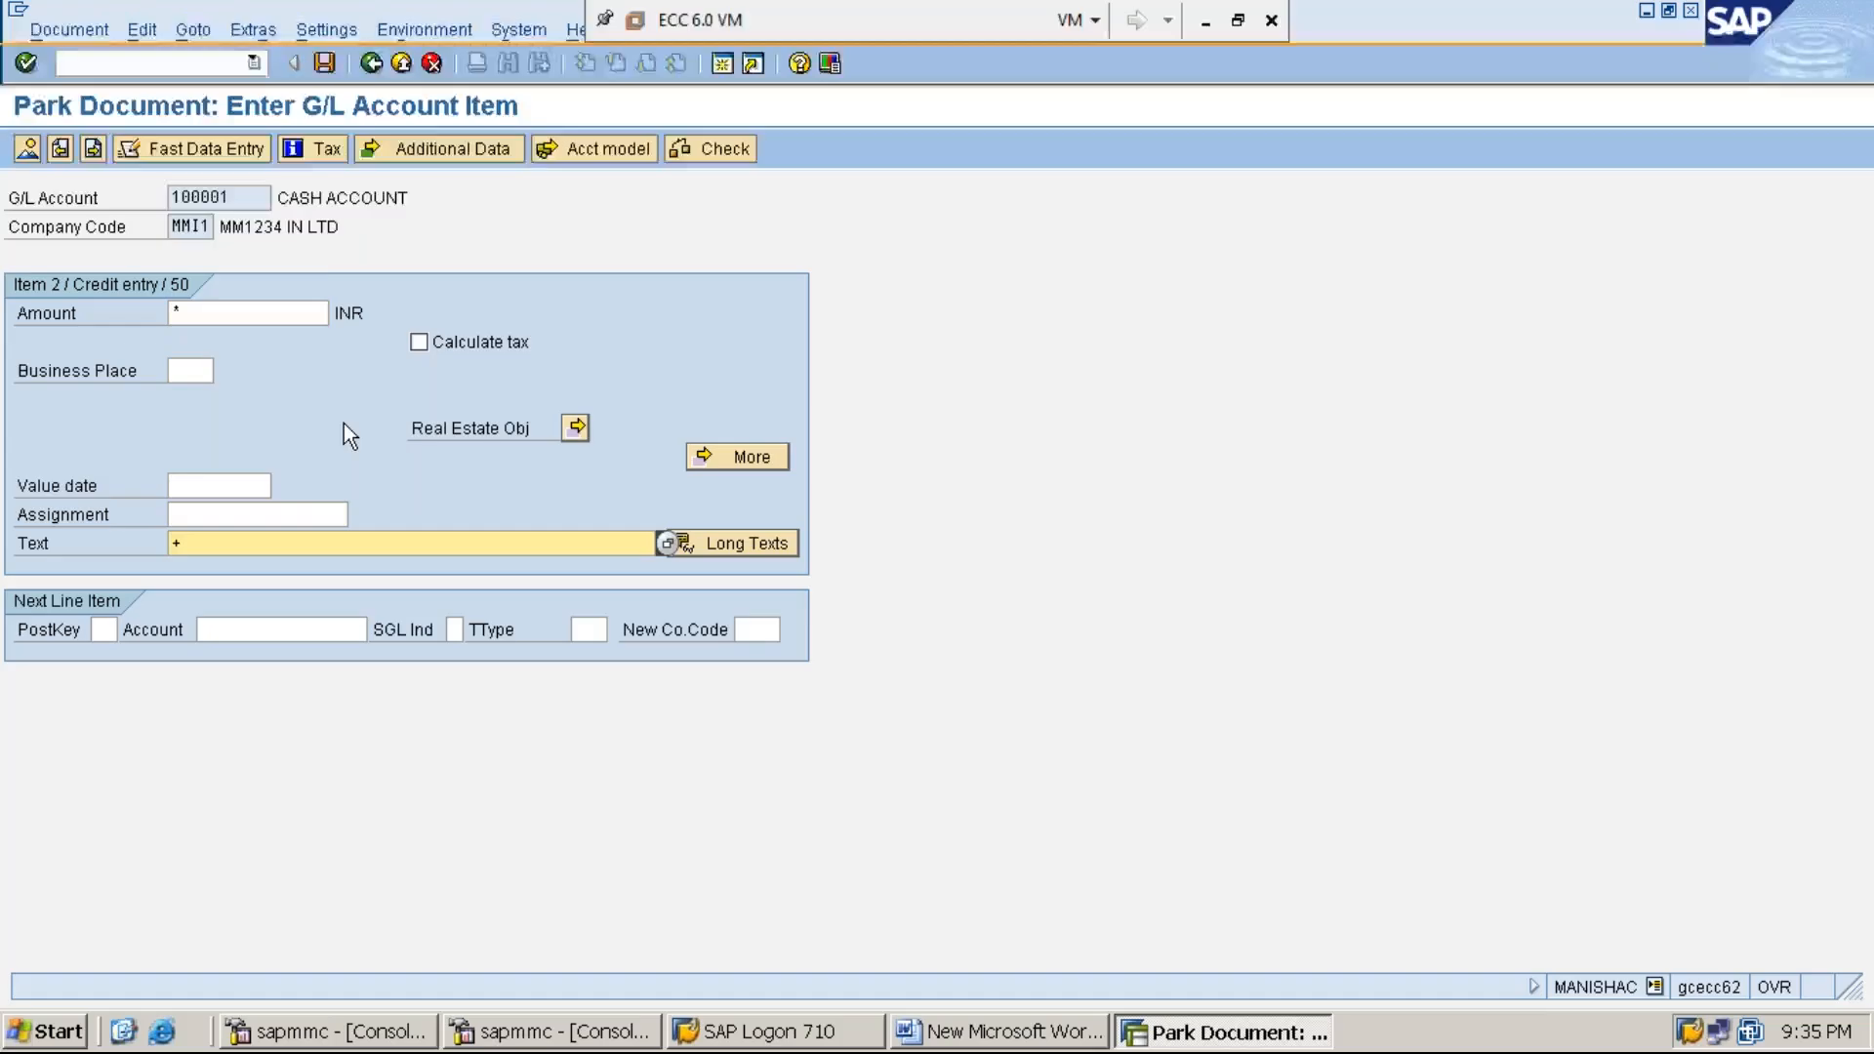
click(324, 64)
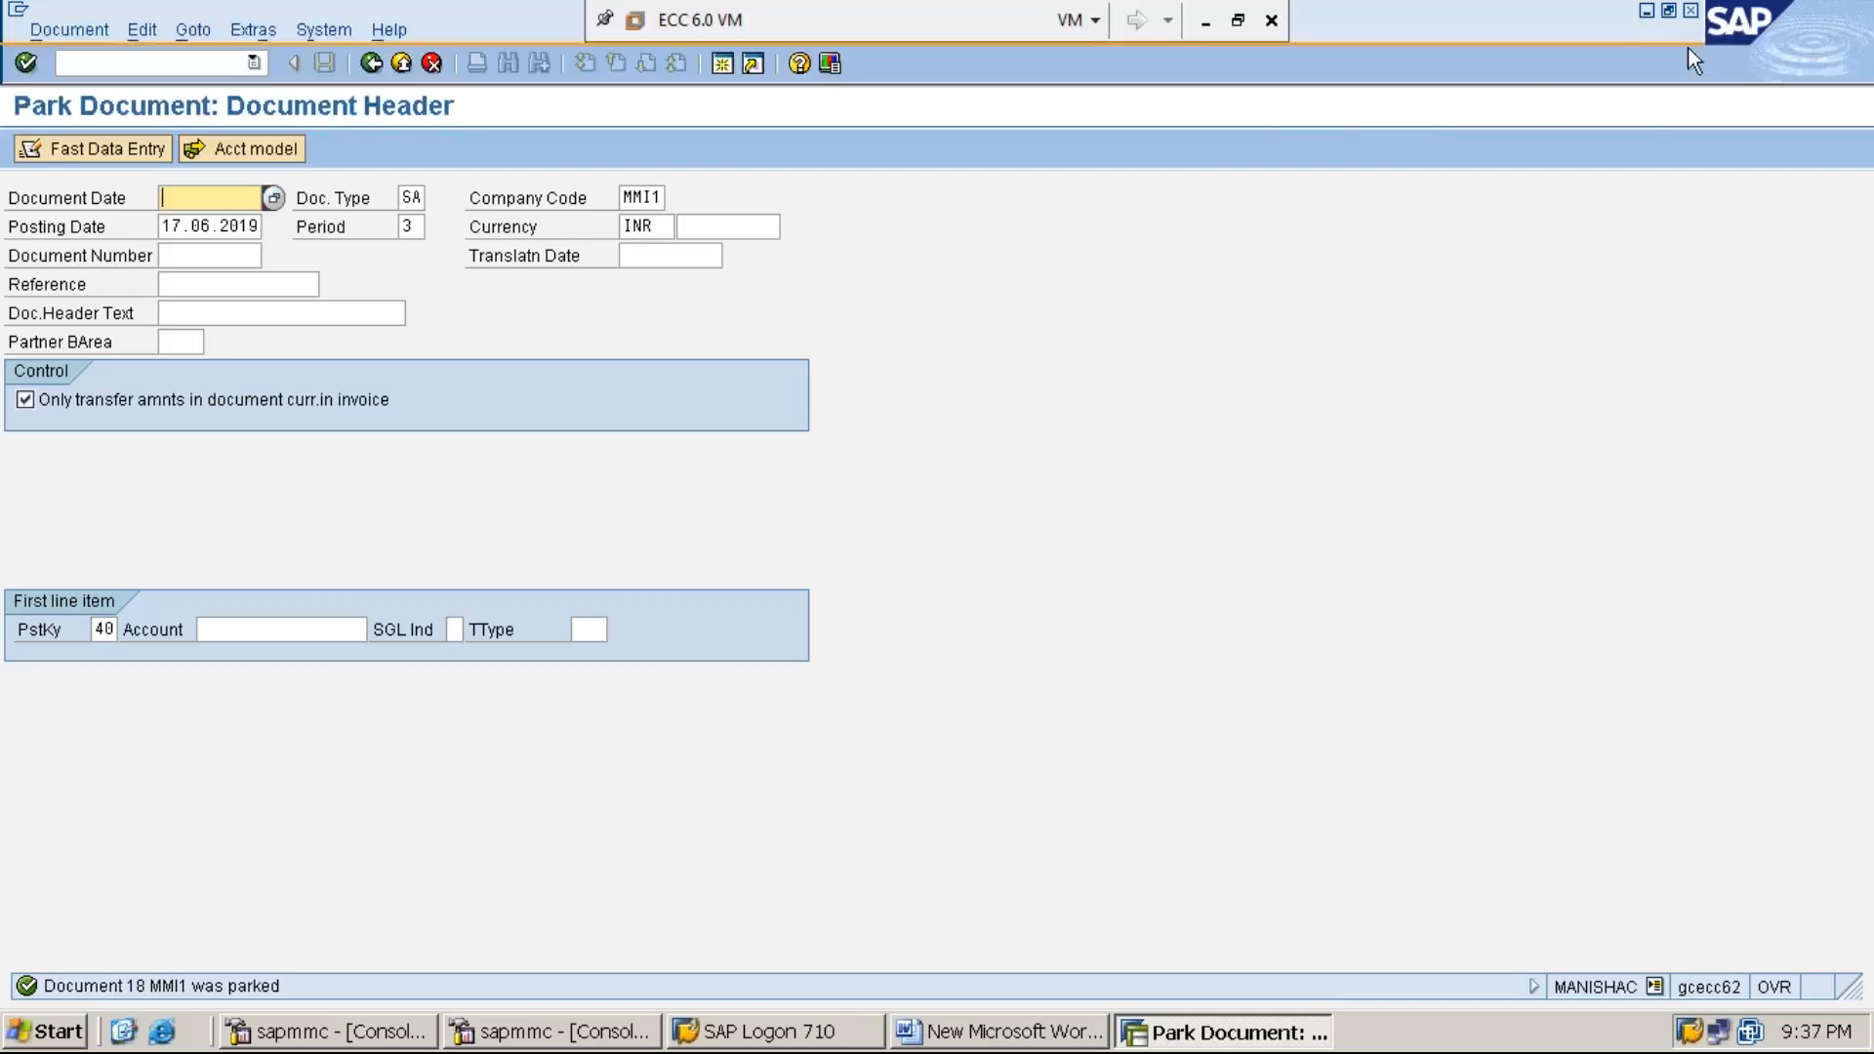
Add the Word line 'STEP:11: MAILING BY CASHIER TO MANAGER FOR INTIMATING HIM TO POST THE DOCUMENT PARKED'
click(1647, 11)
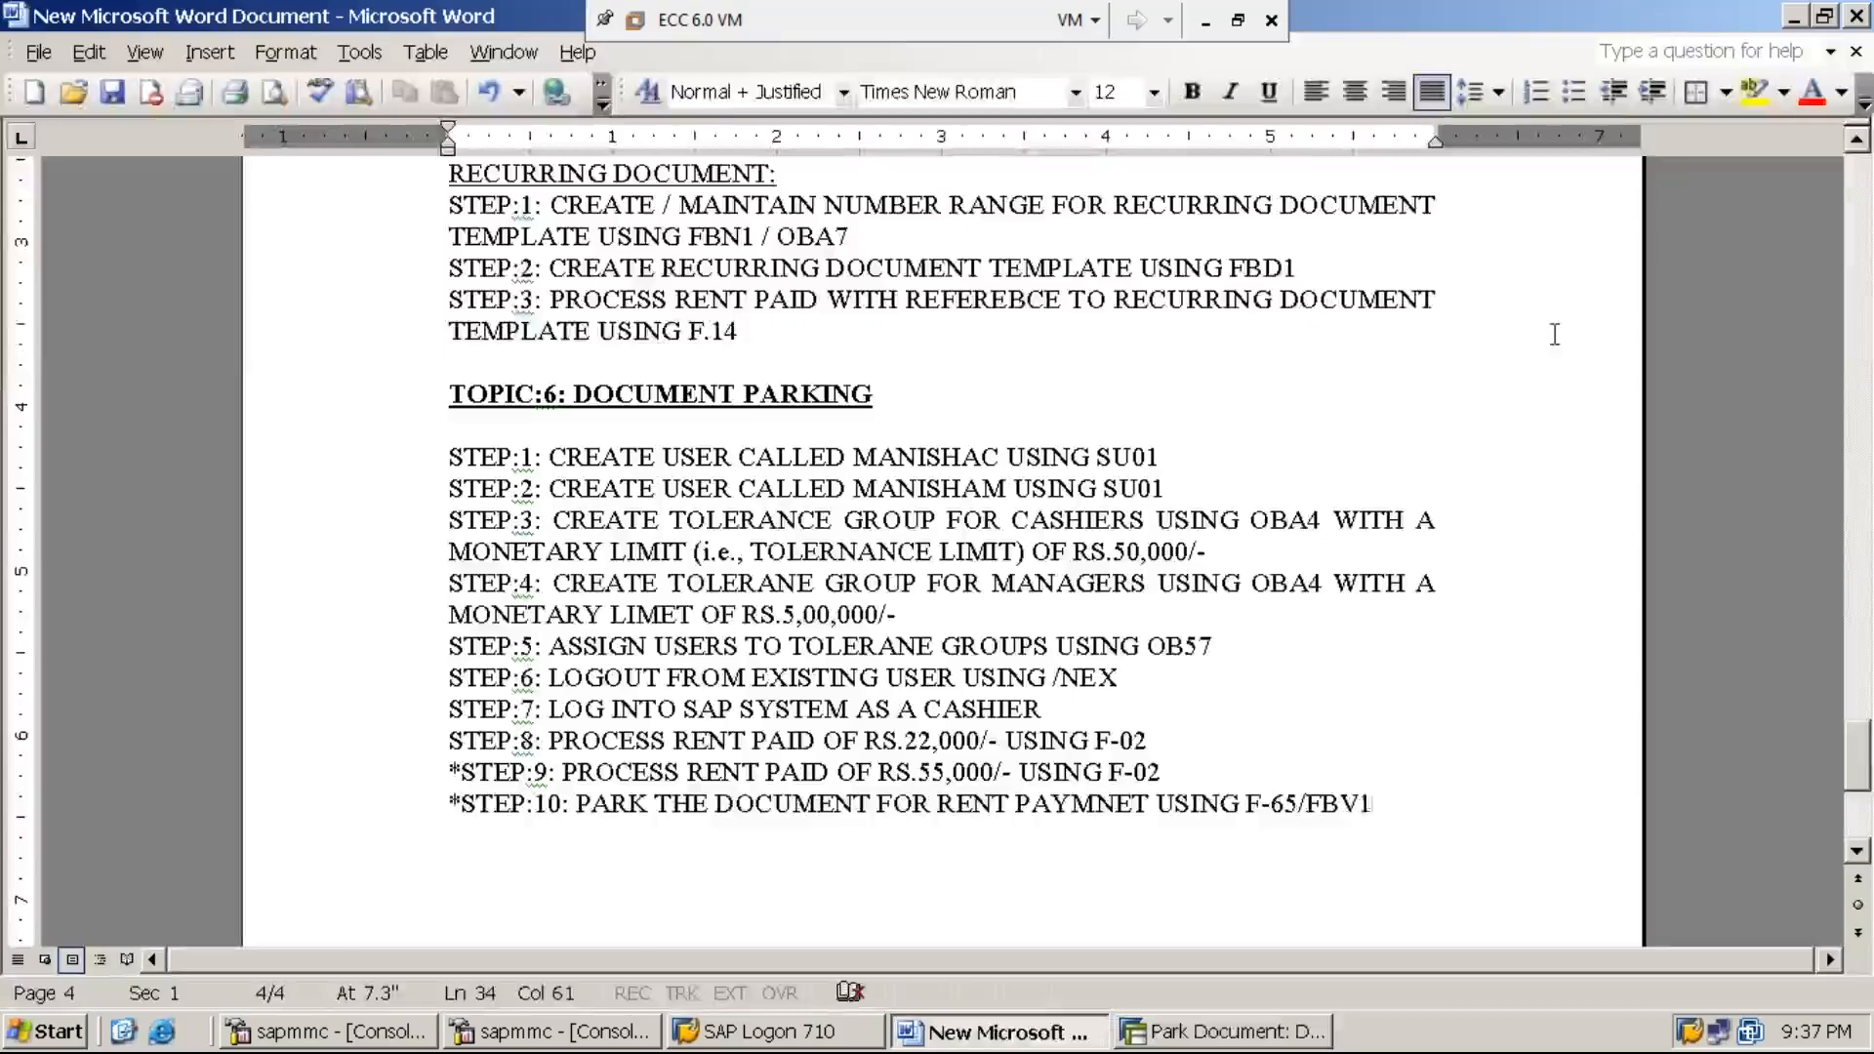
key(Return)
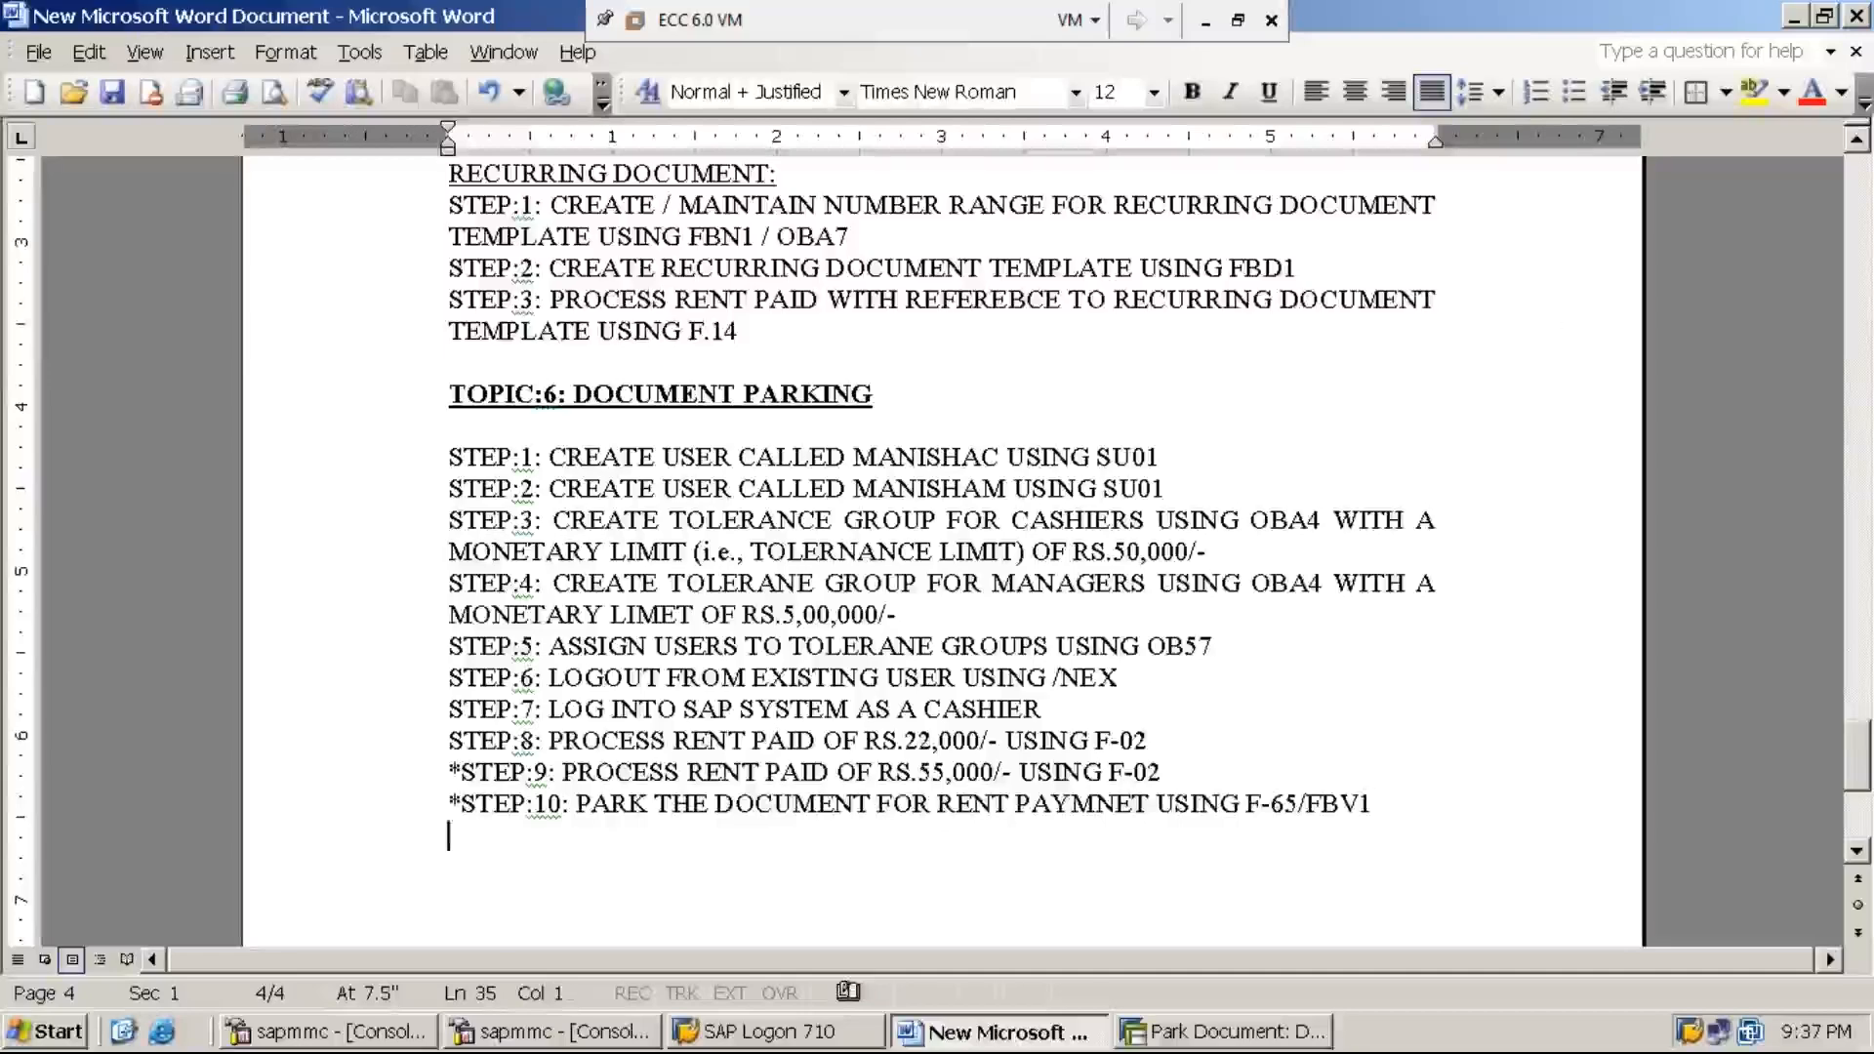
text(ST)
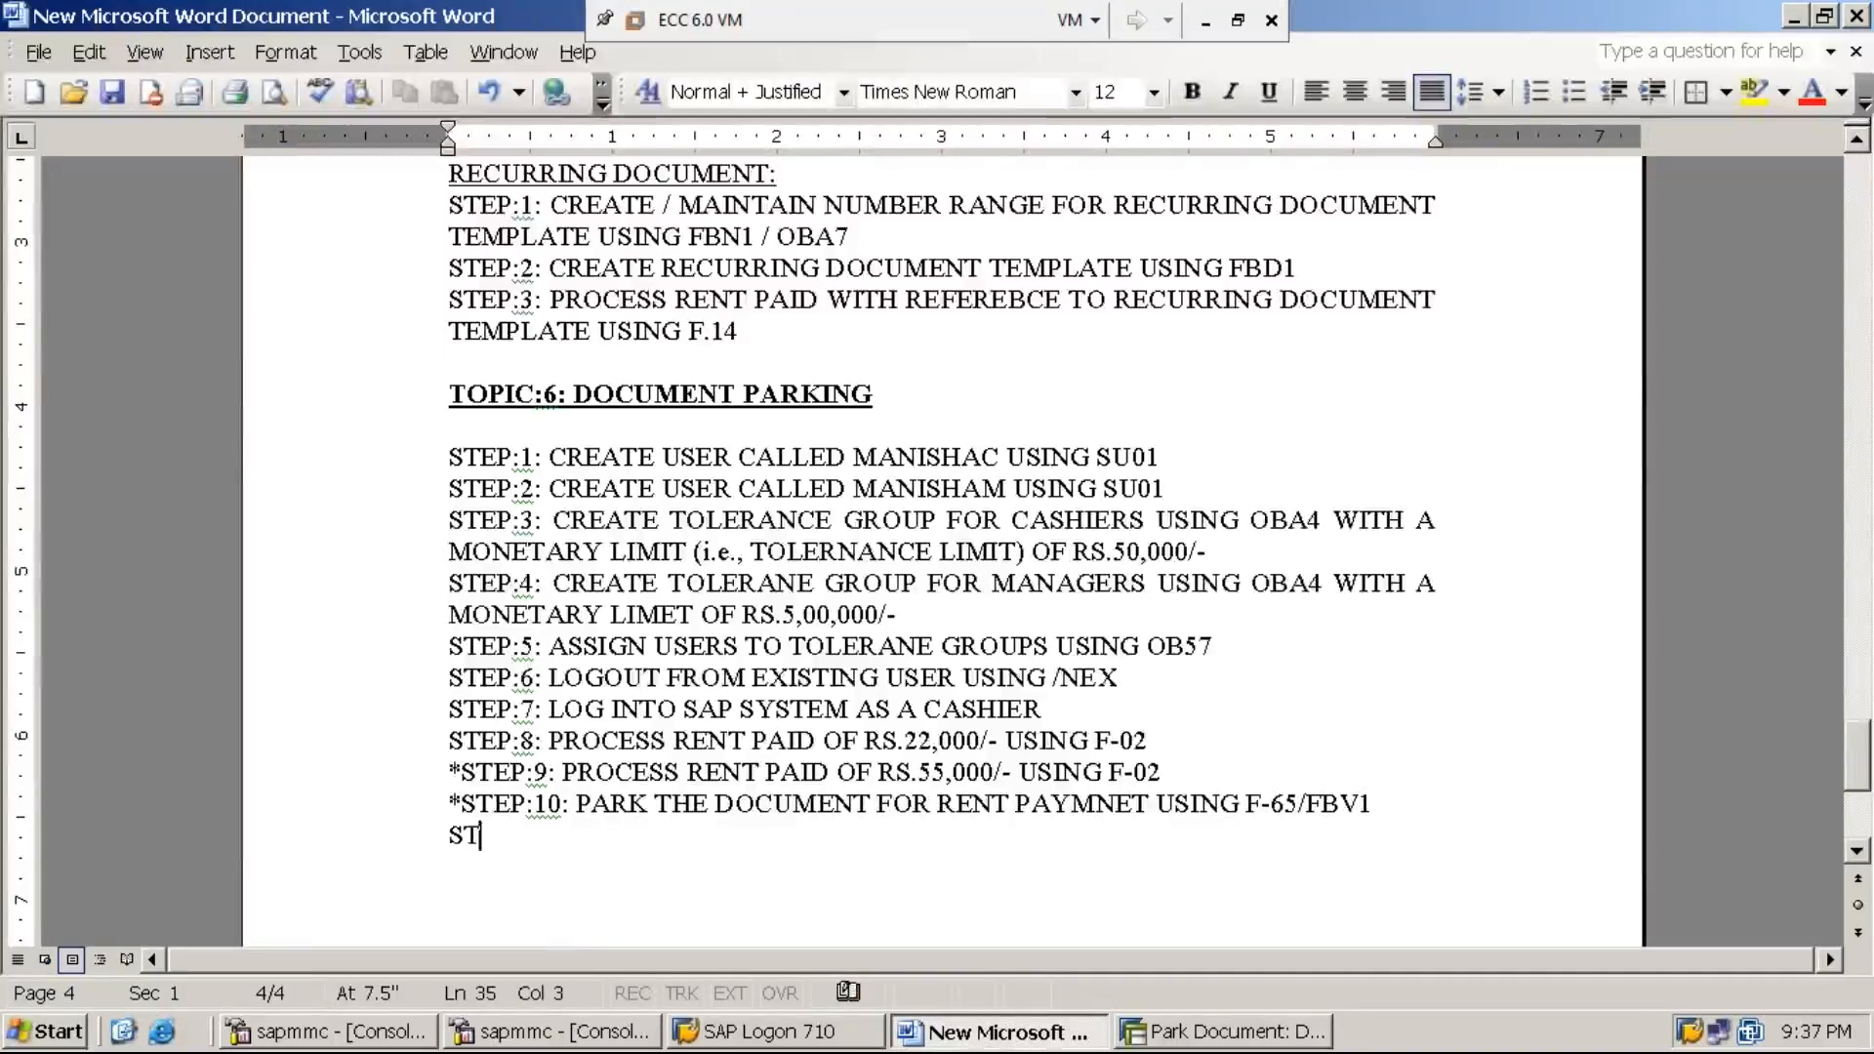
text(EP:11:)
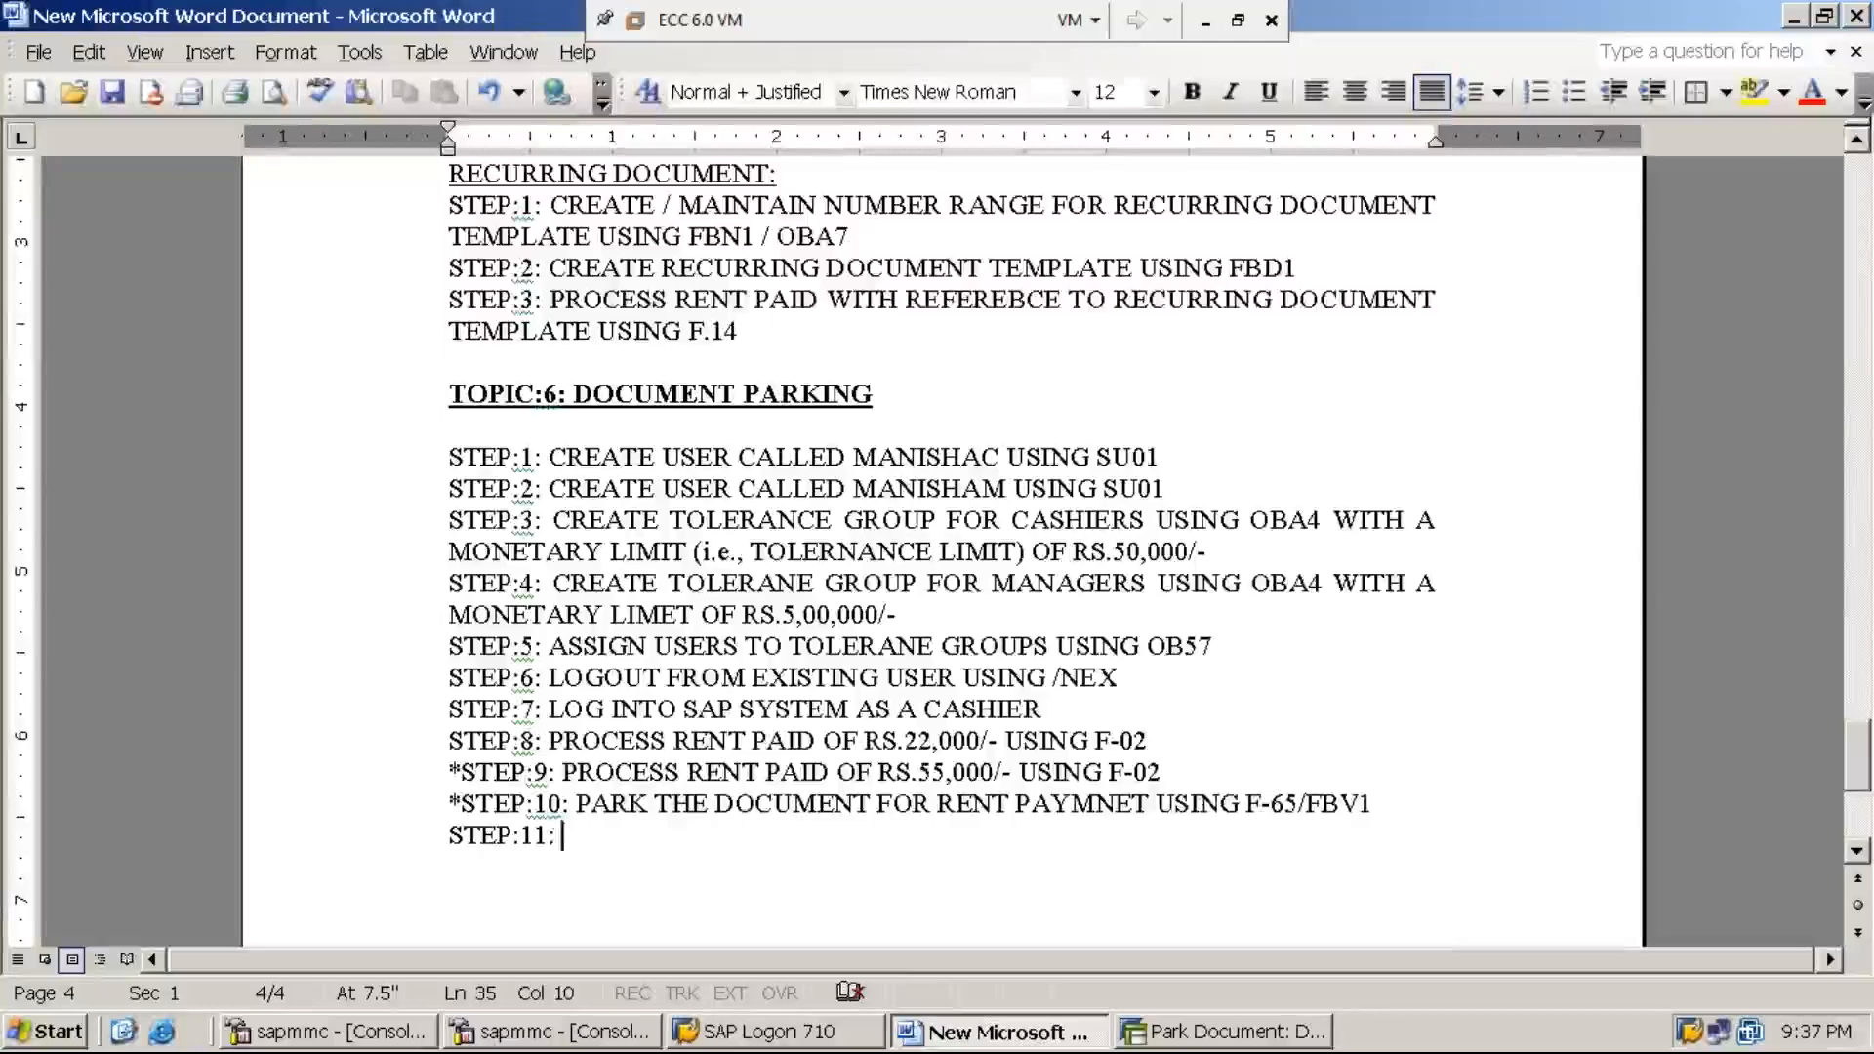
text( MAI)
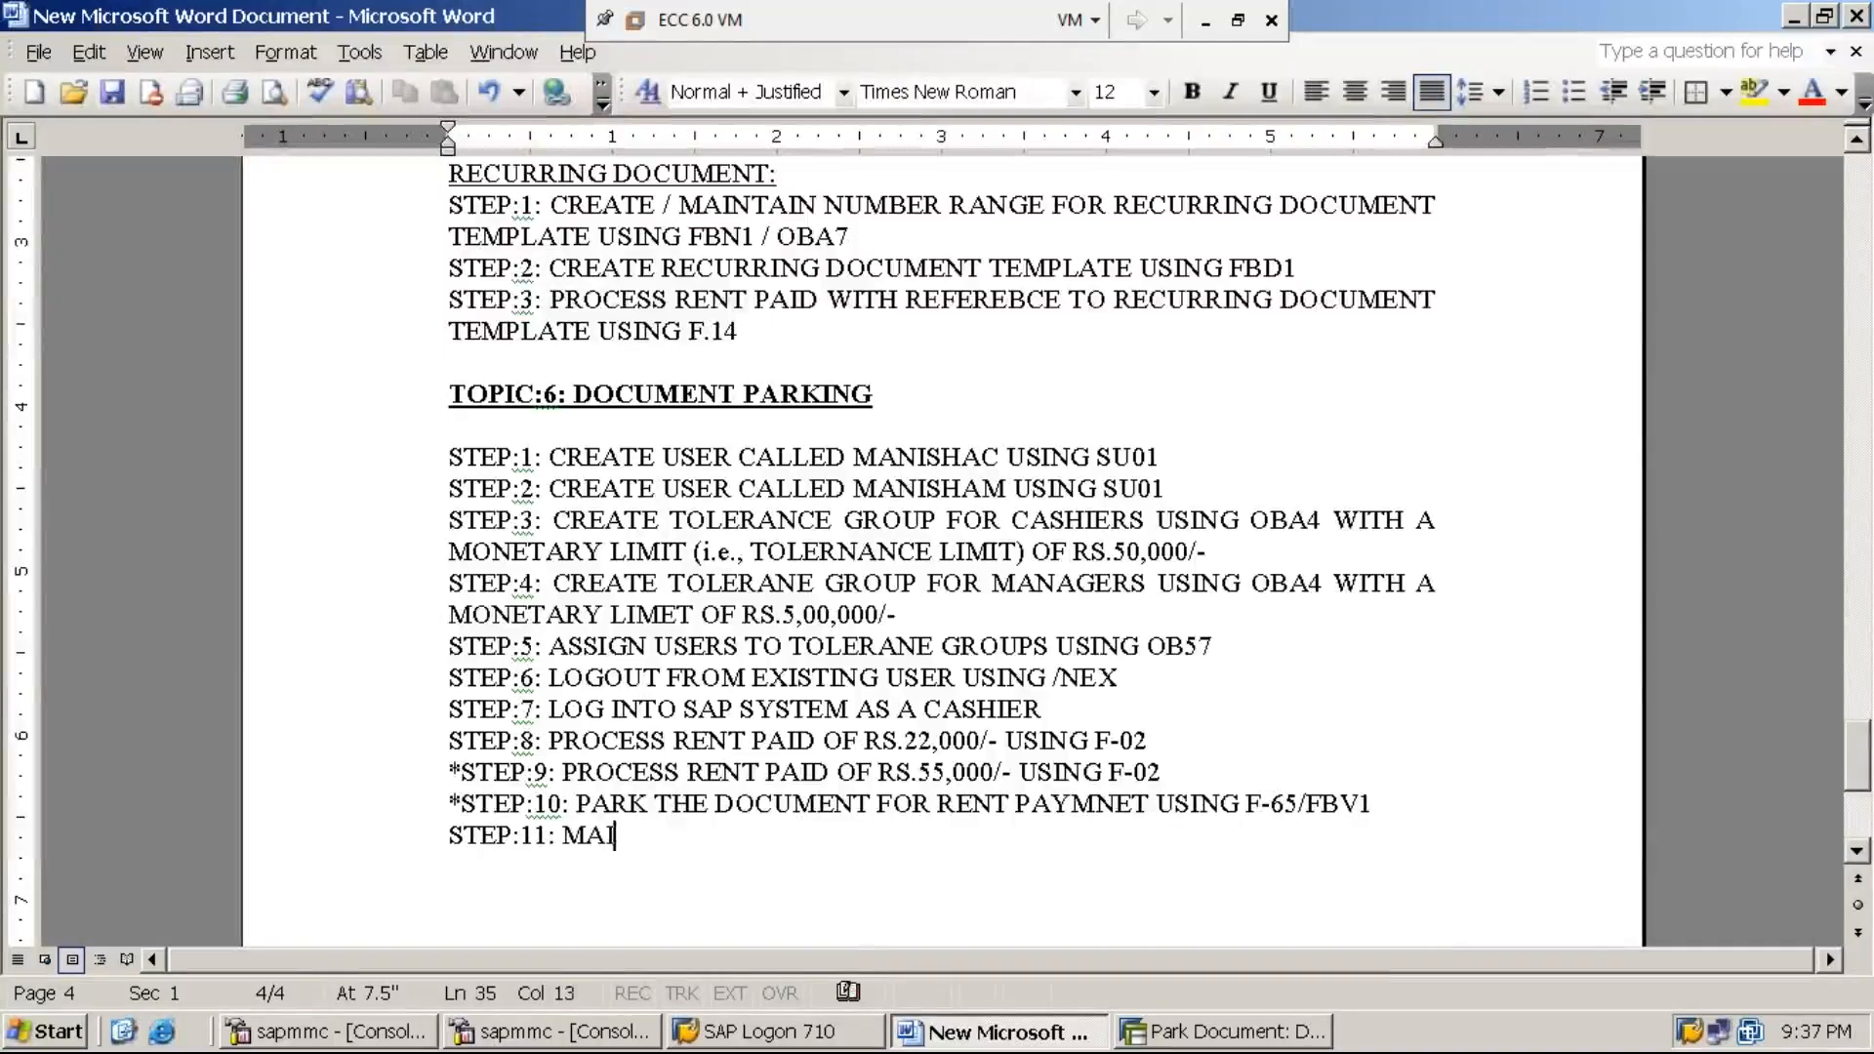
text(LING )
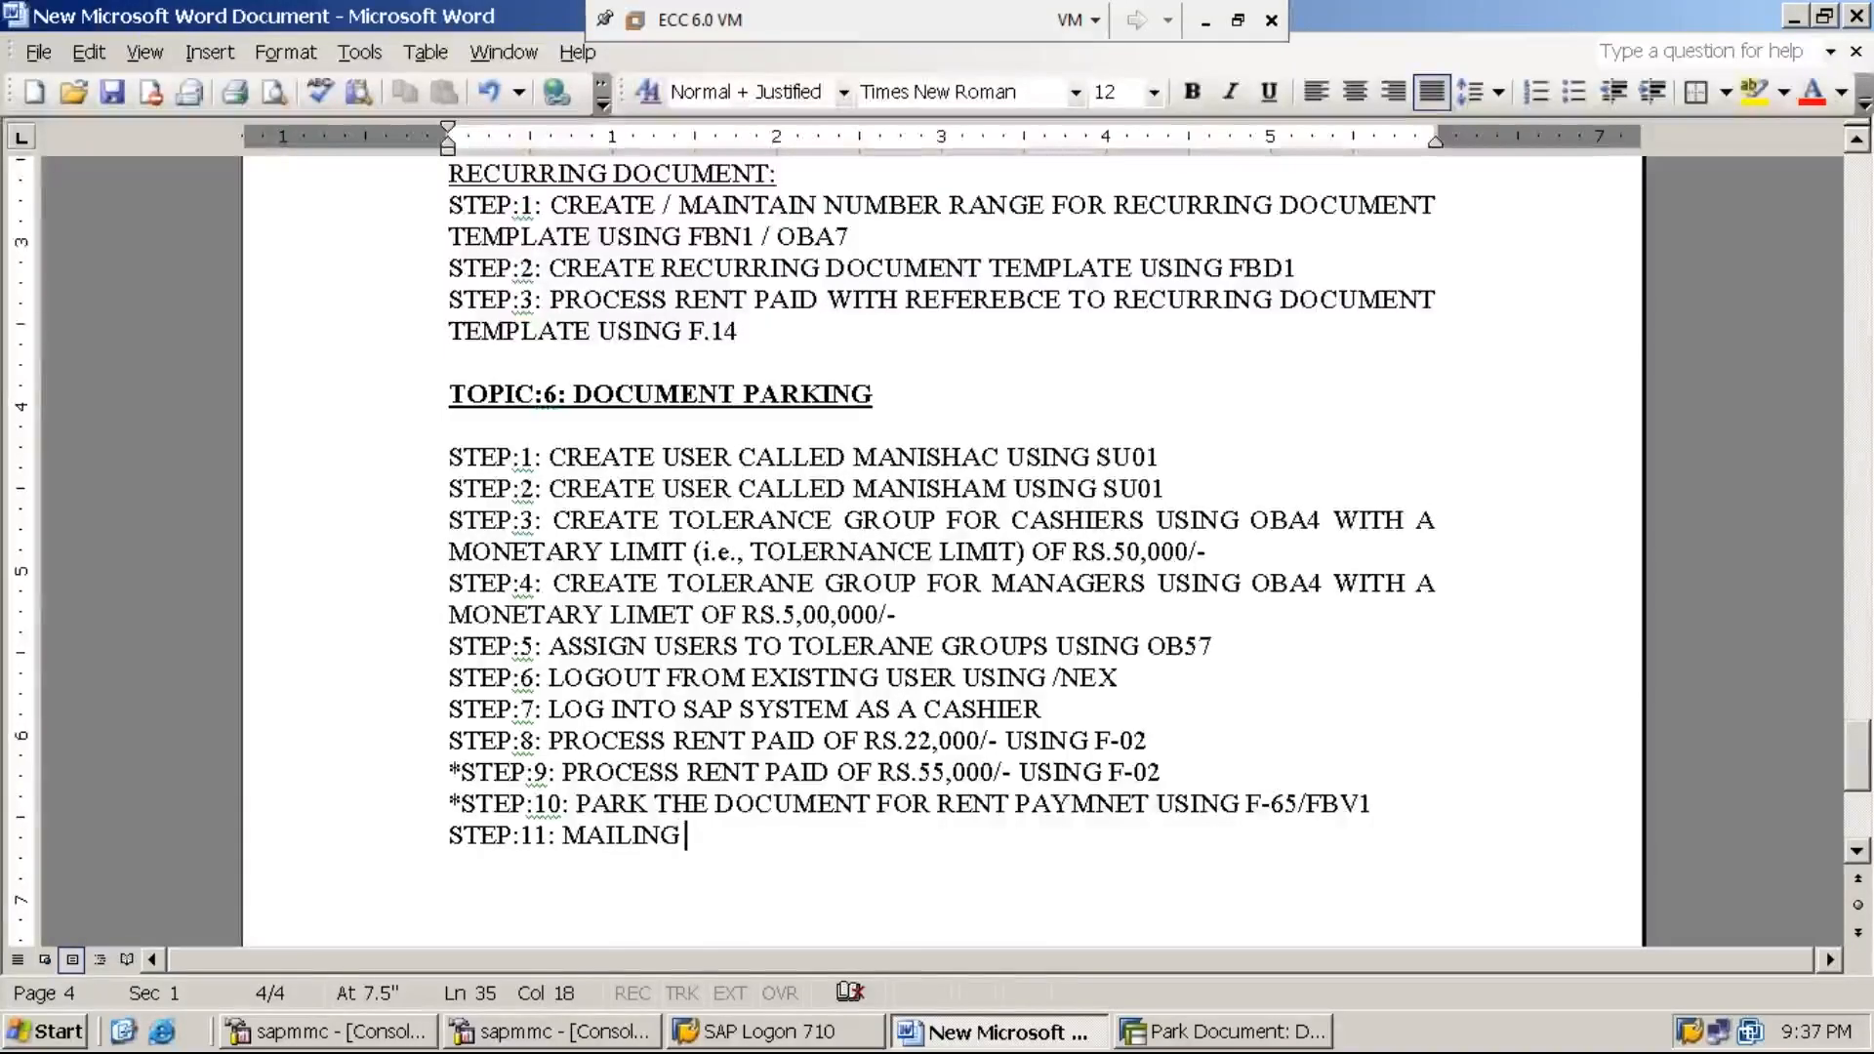
text(CAS)
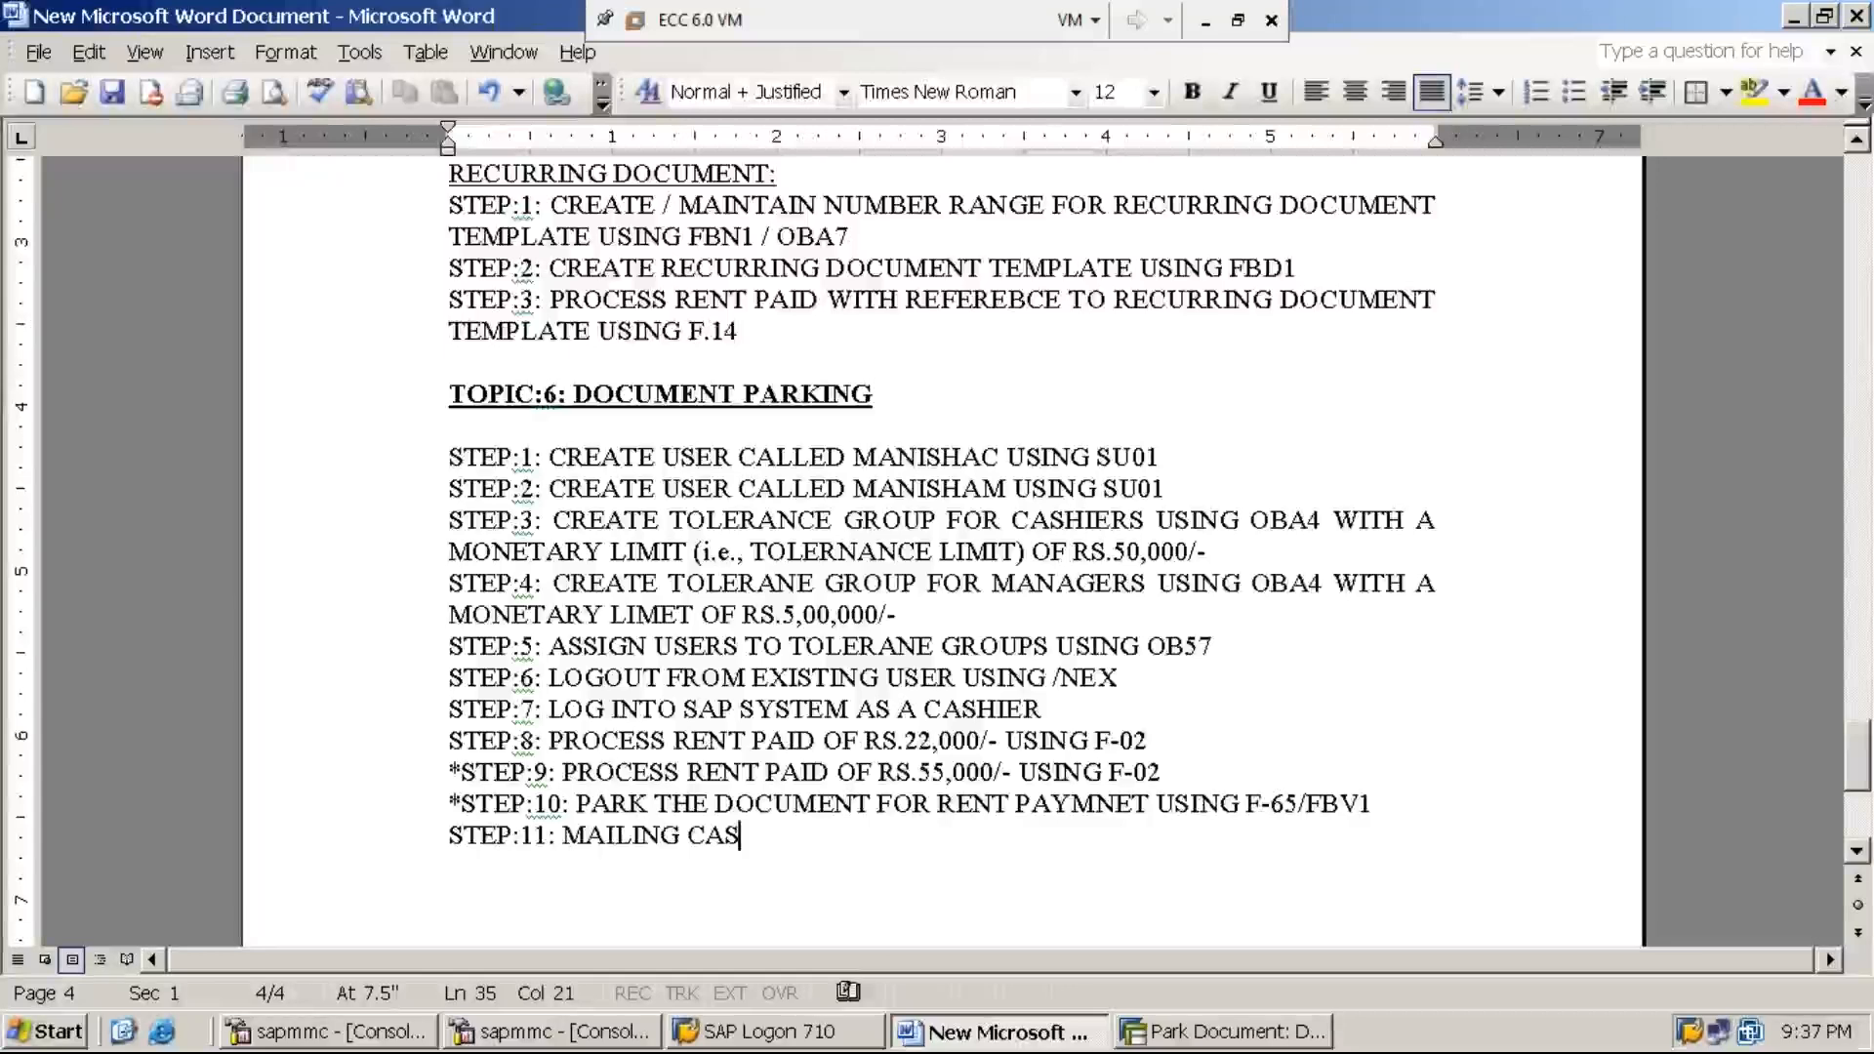
text(HIER )
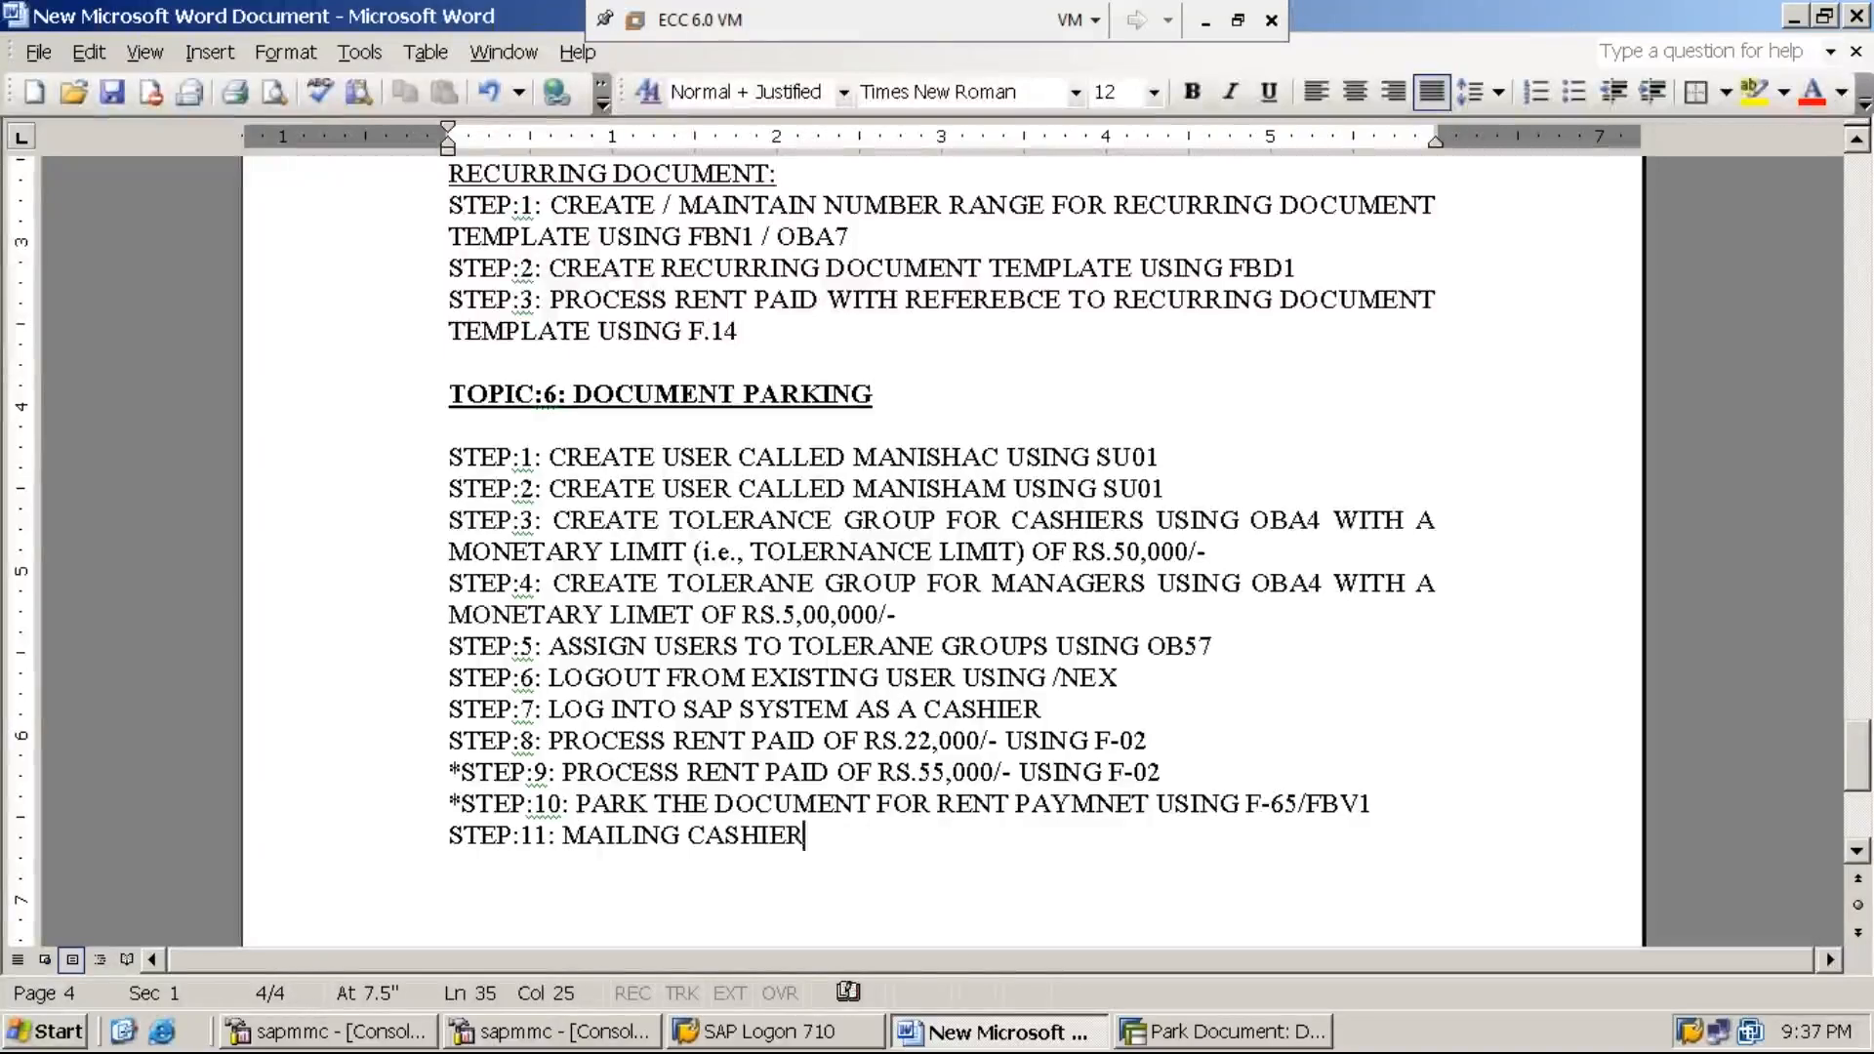
text(TO)
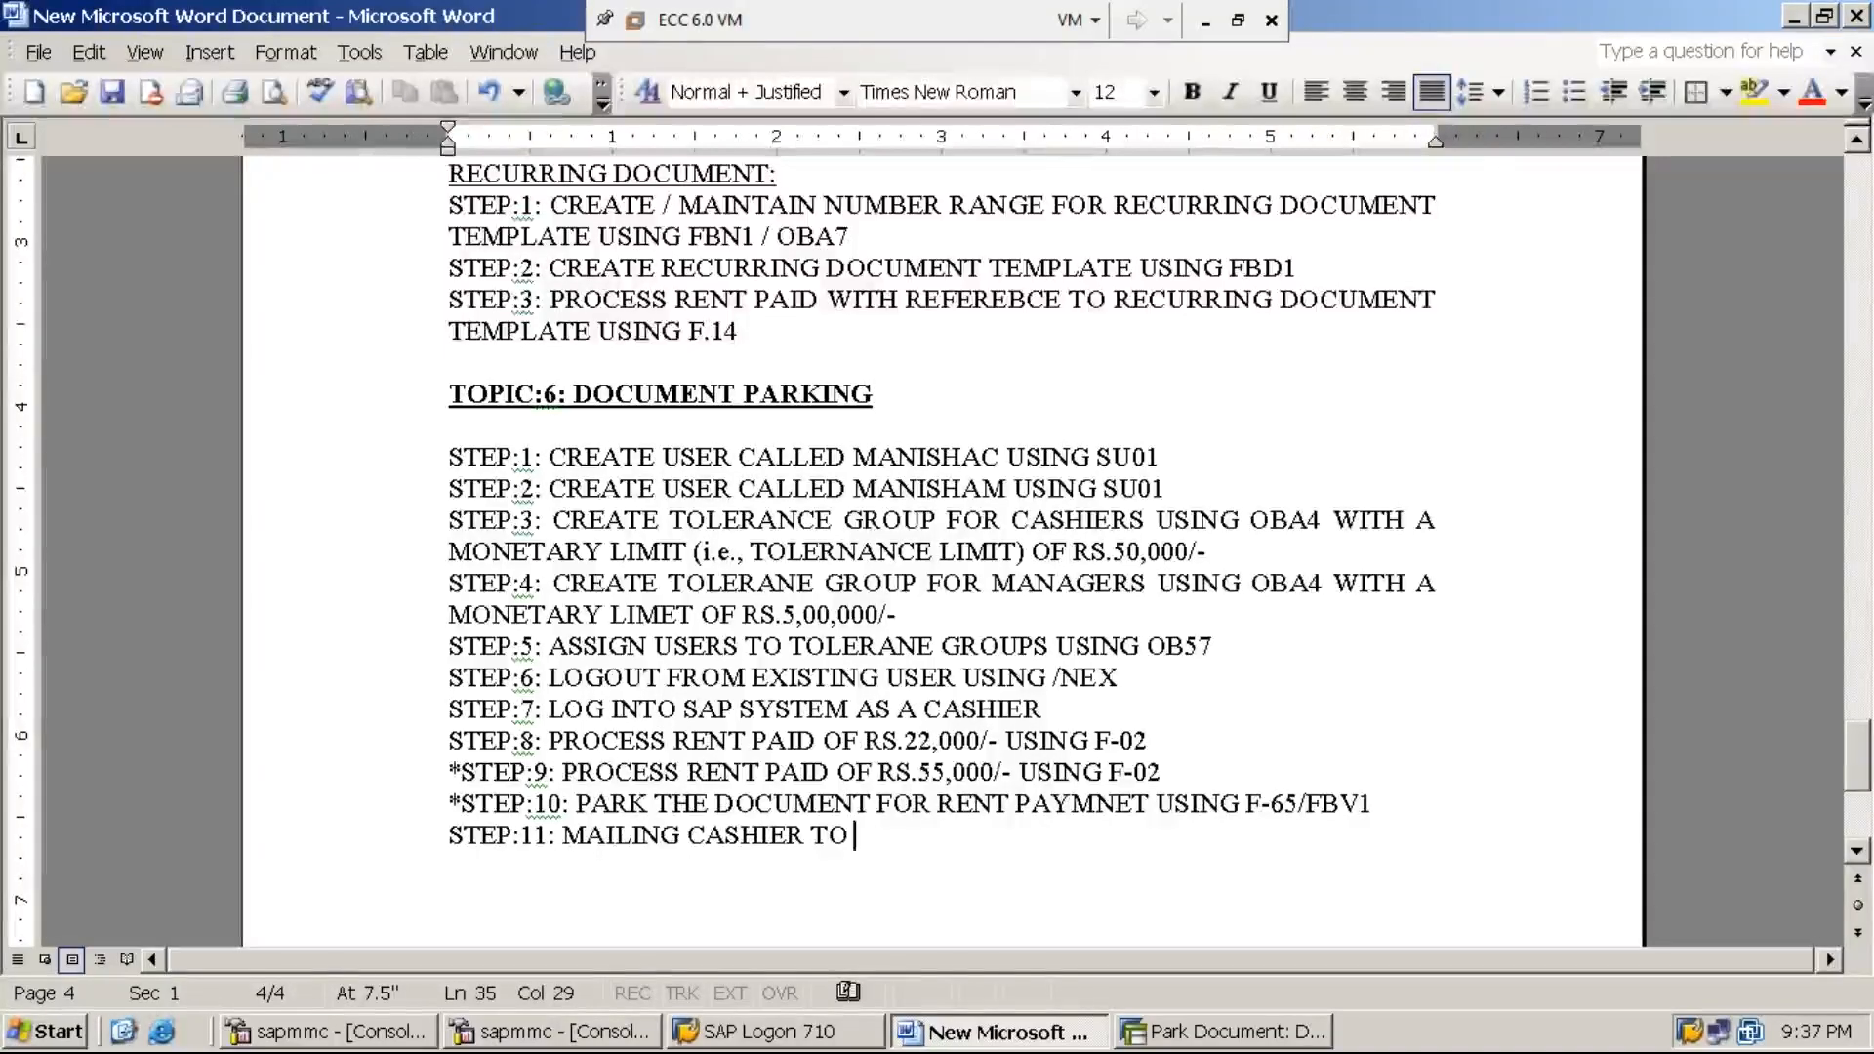
key(Left)
key(Left)
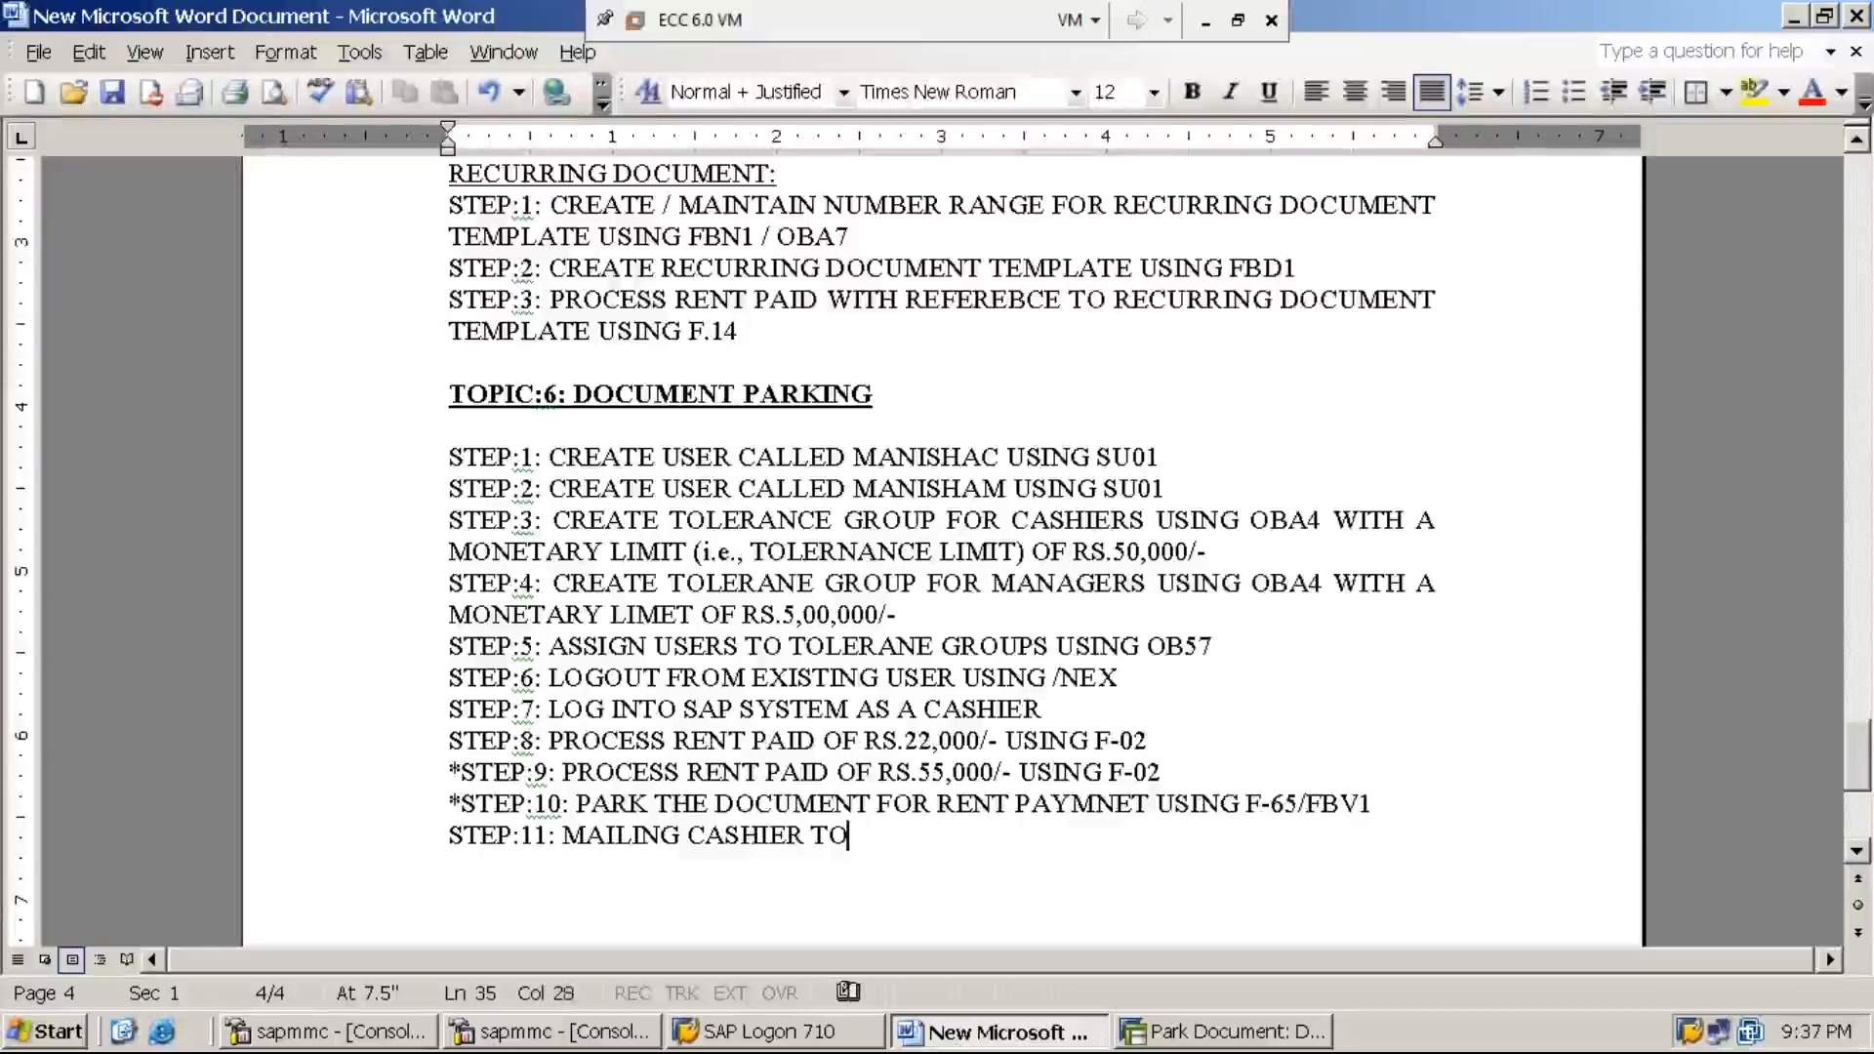
key(Left)
key(Left)
key(Left)
key(Left)
key(Left)
key(Left)
key(Left)
key(Left)
key(Left)
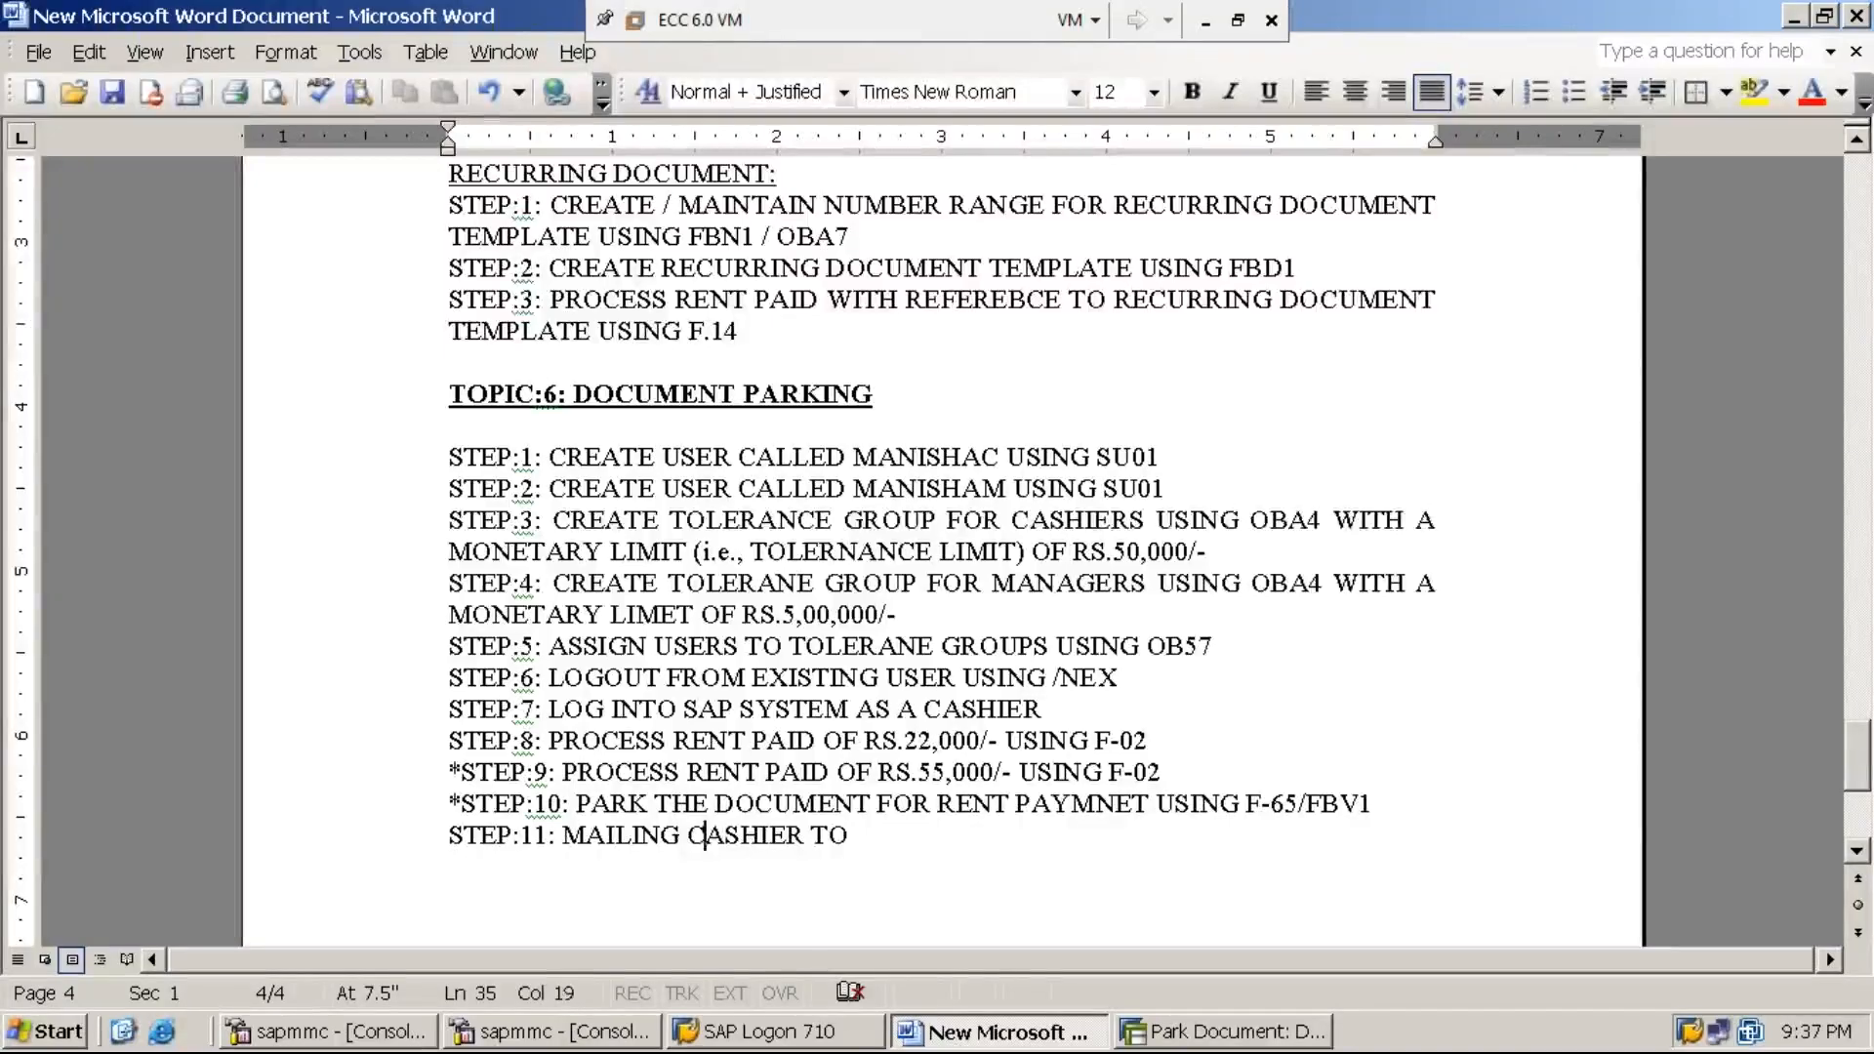
text(BY)
key(End)
text(MAN)
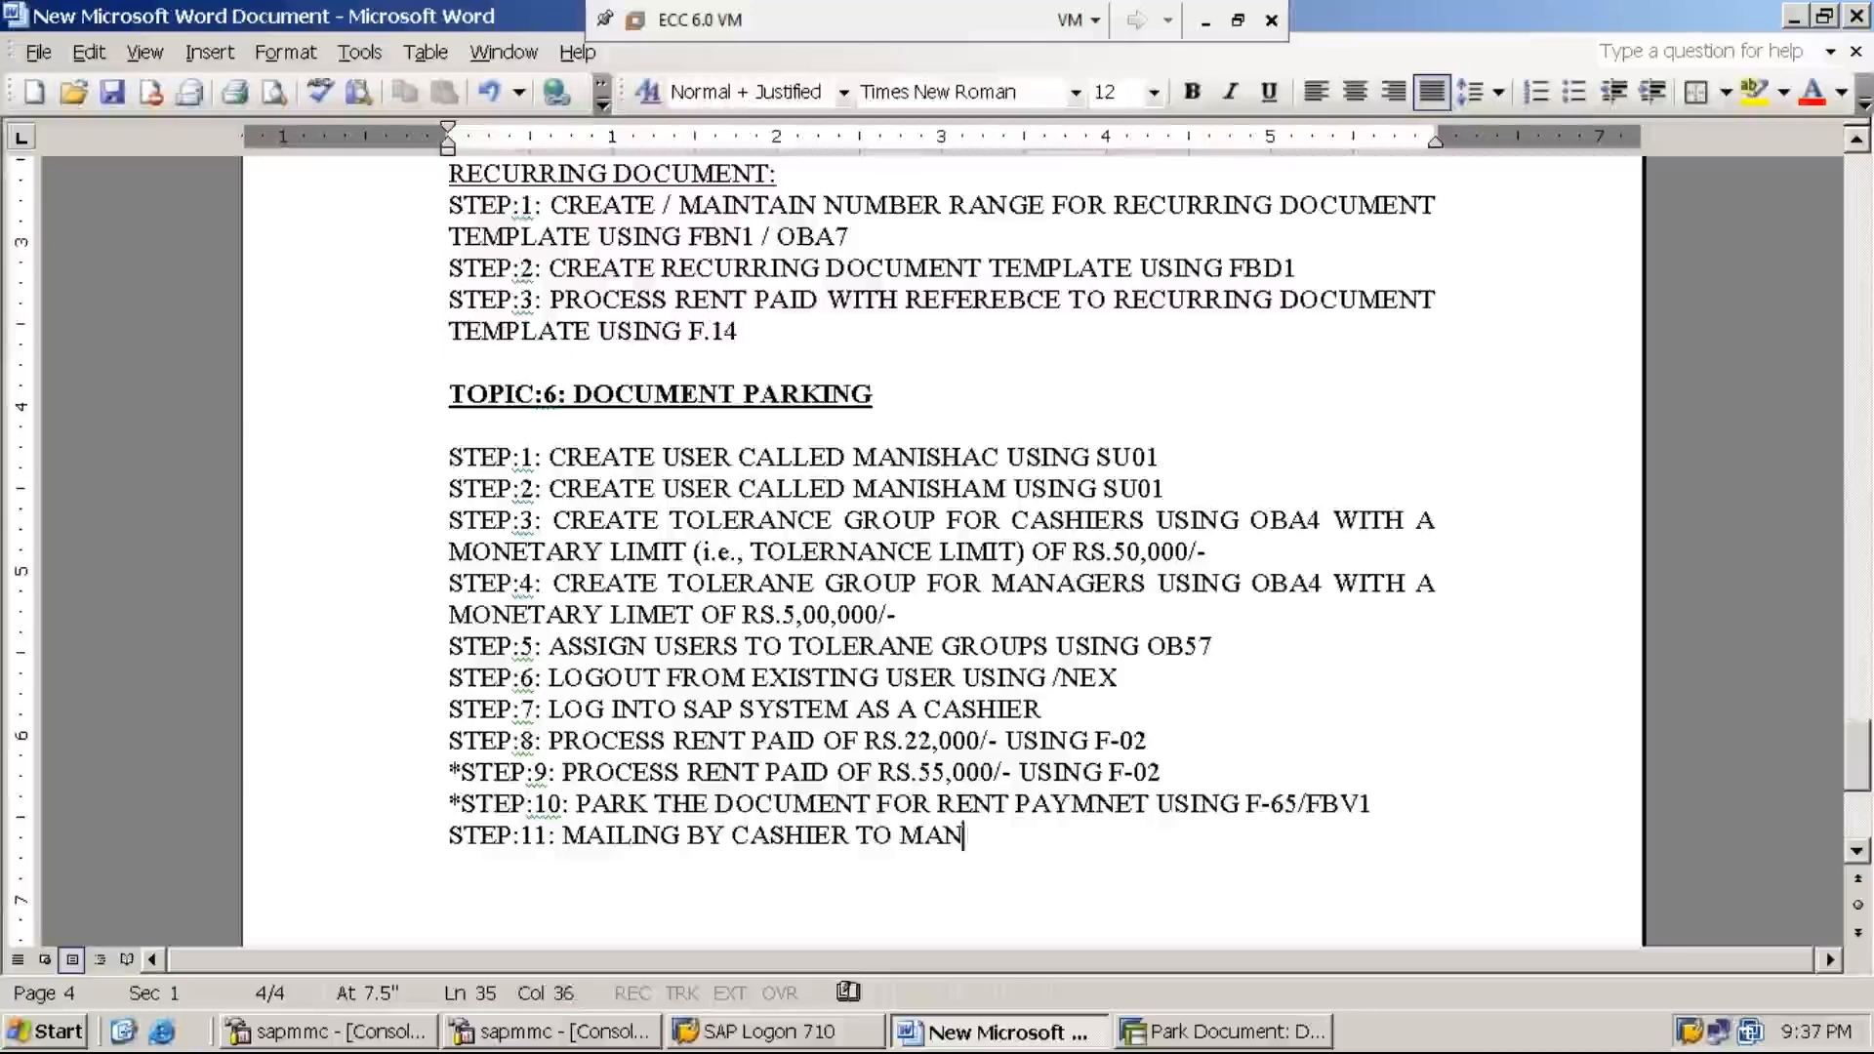
text(AGER )
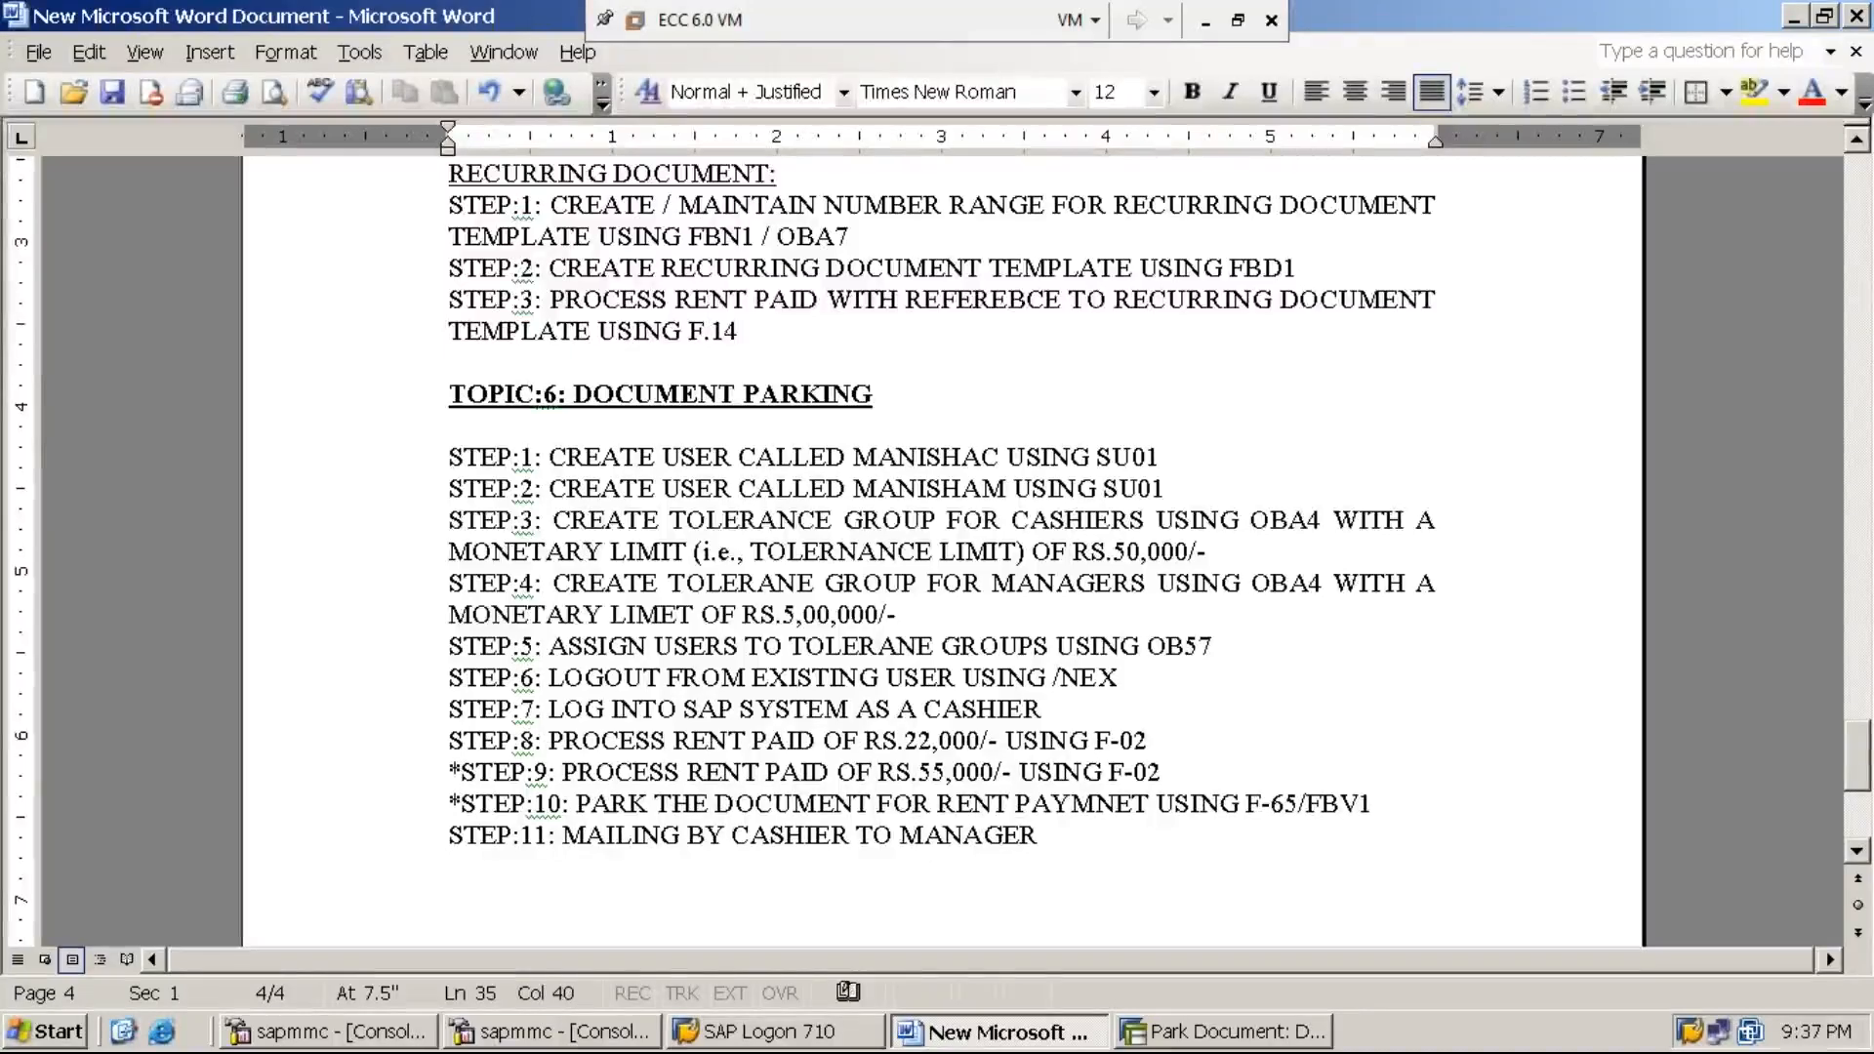
text(FOR IN)
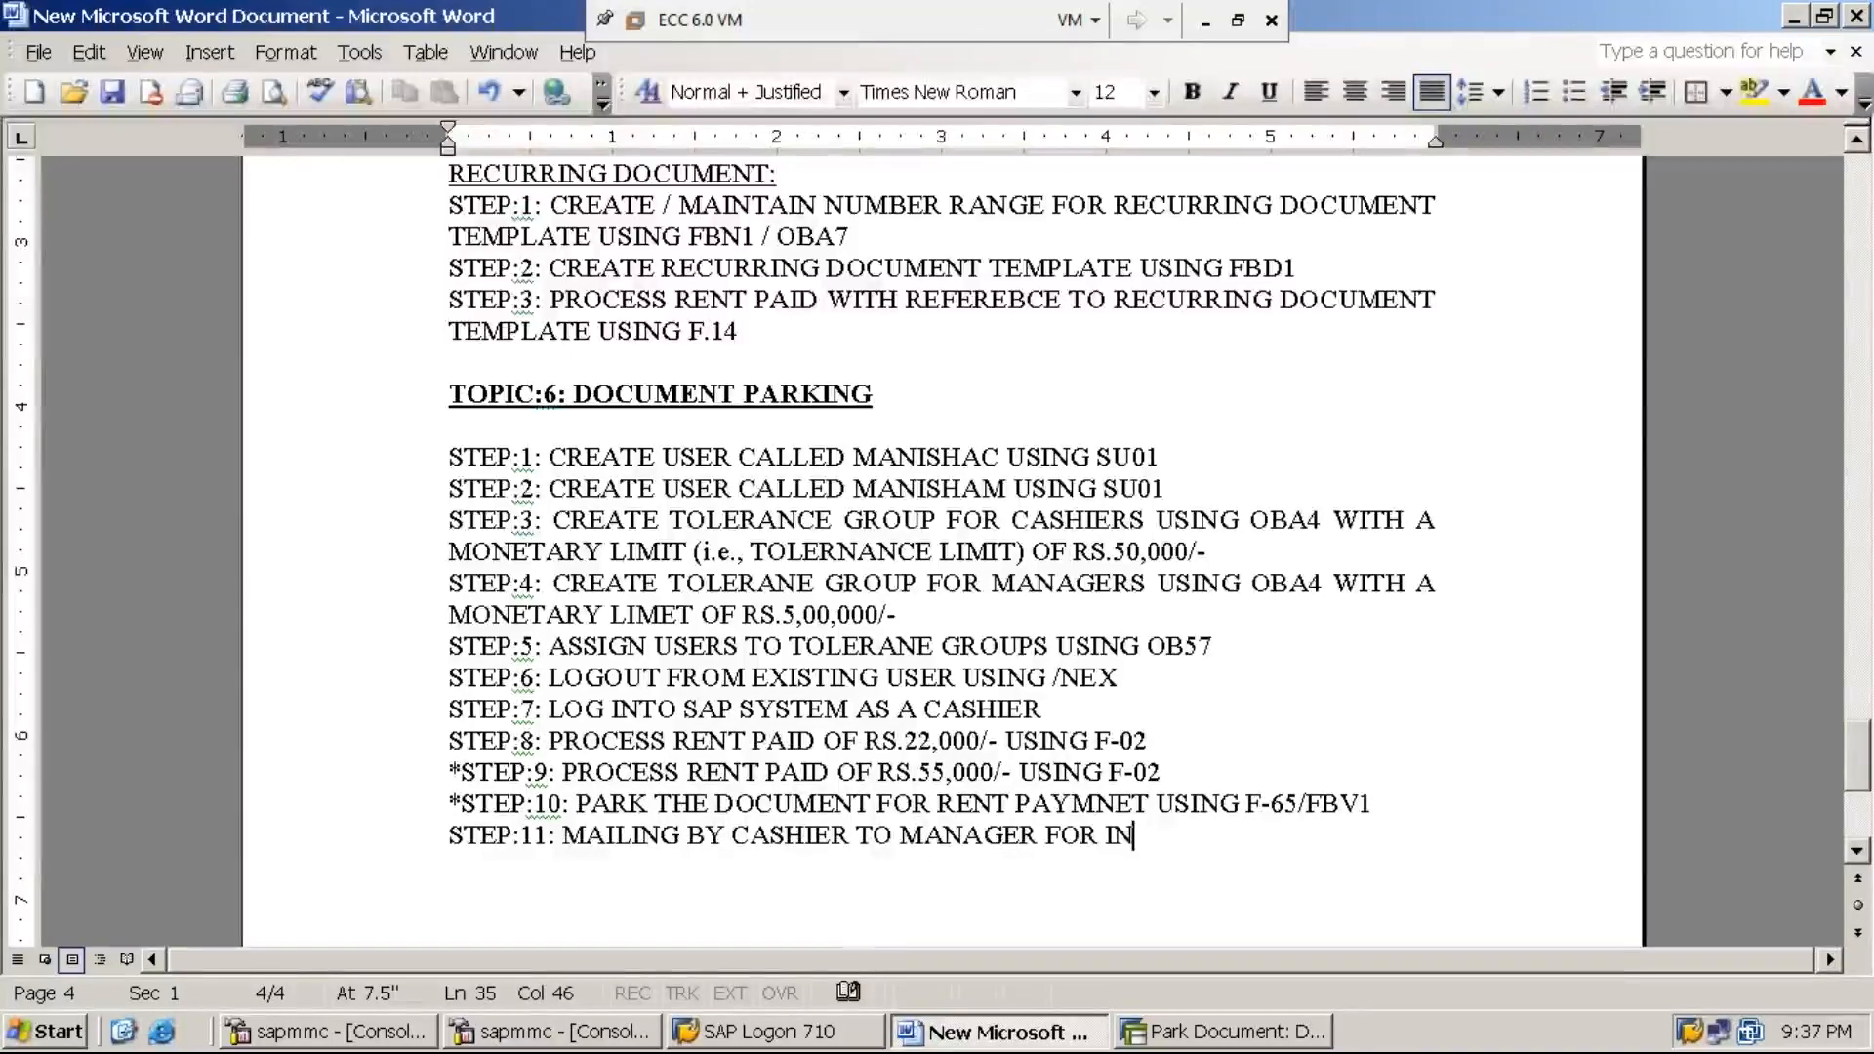
text(TIMATING )
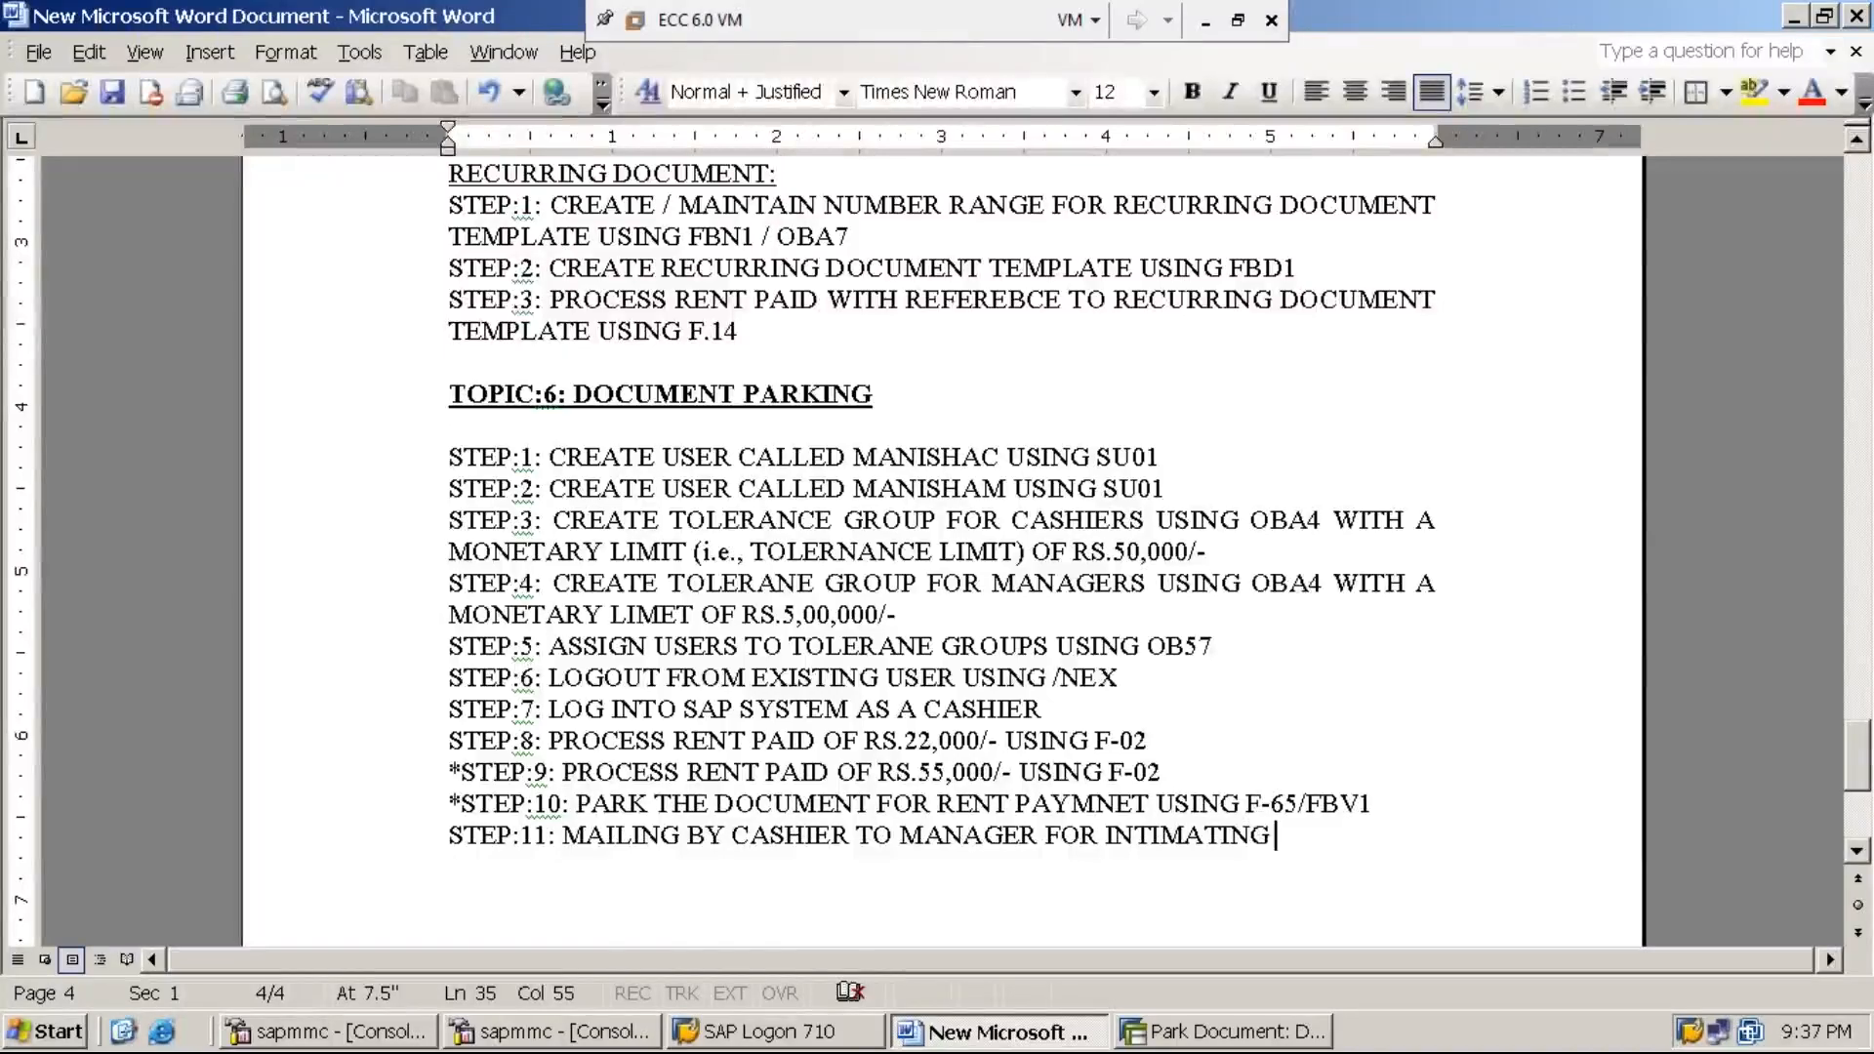
text(HIM TO PO)
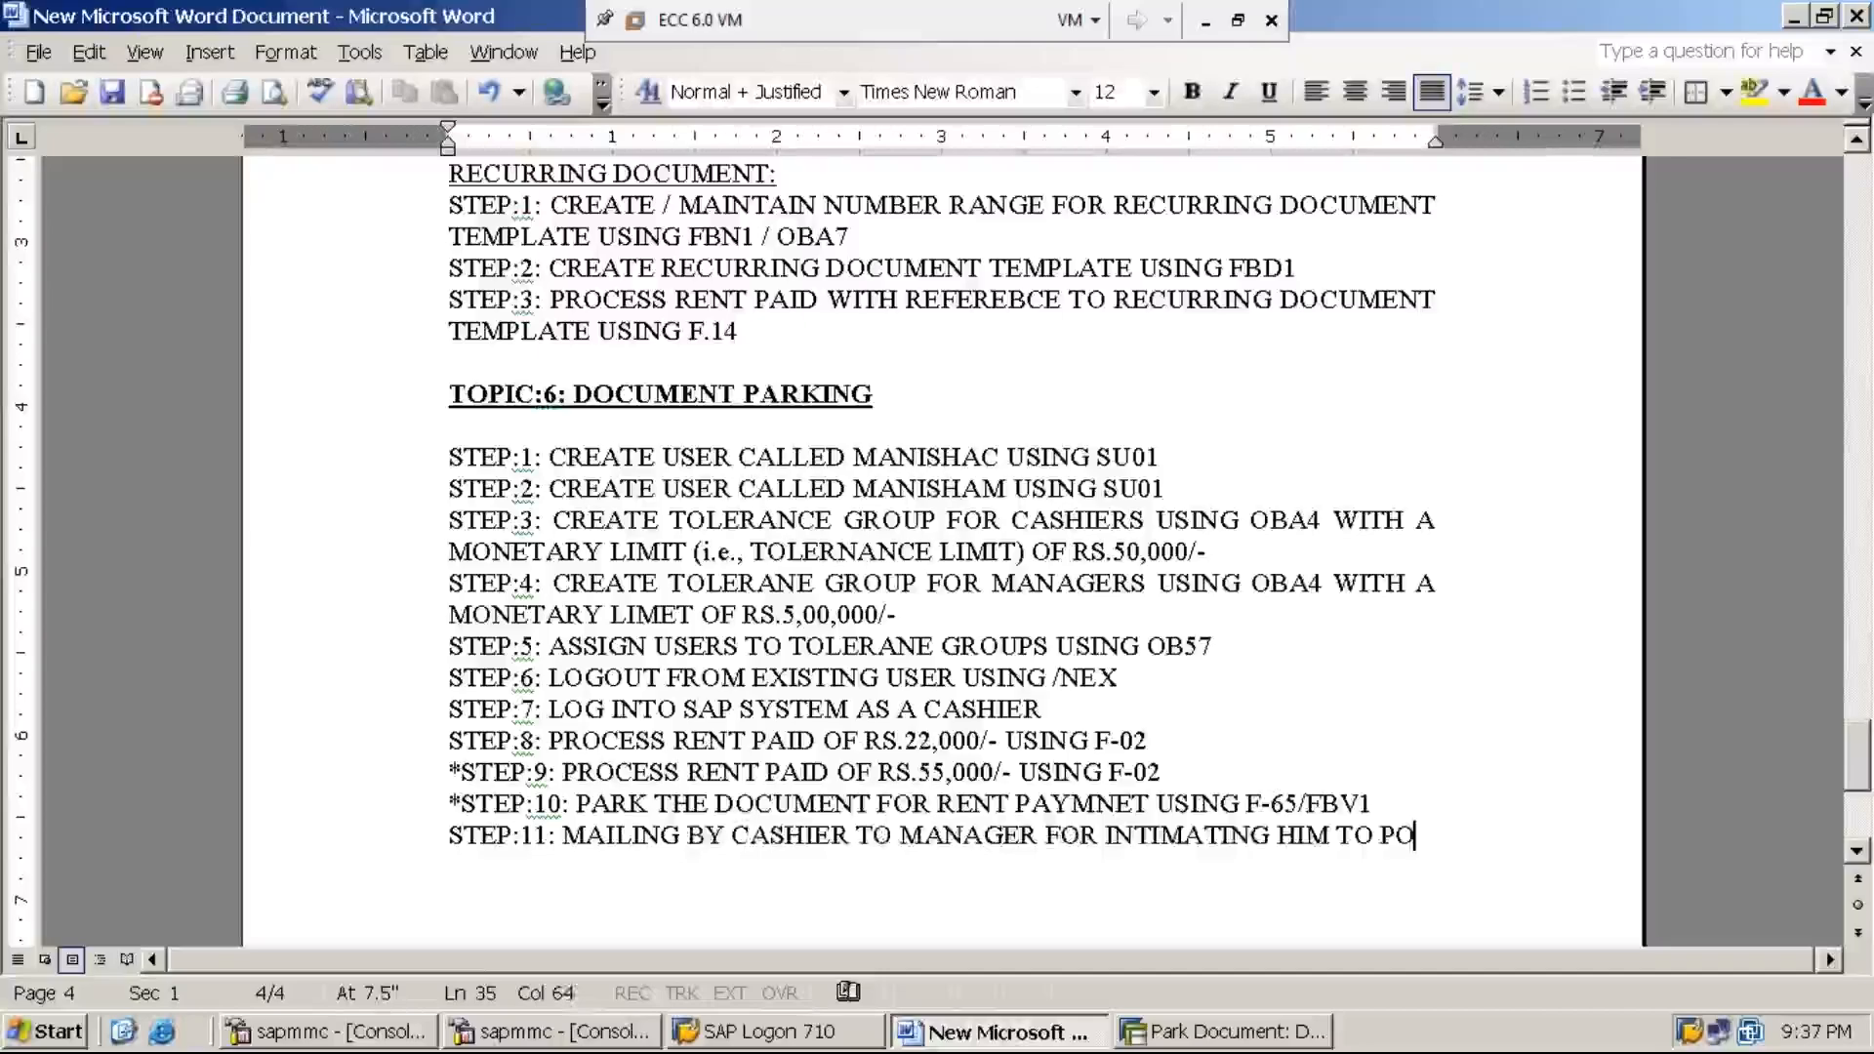
text(ST THE DOCUMENT PARKED)
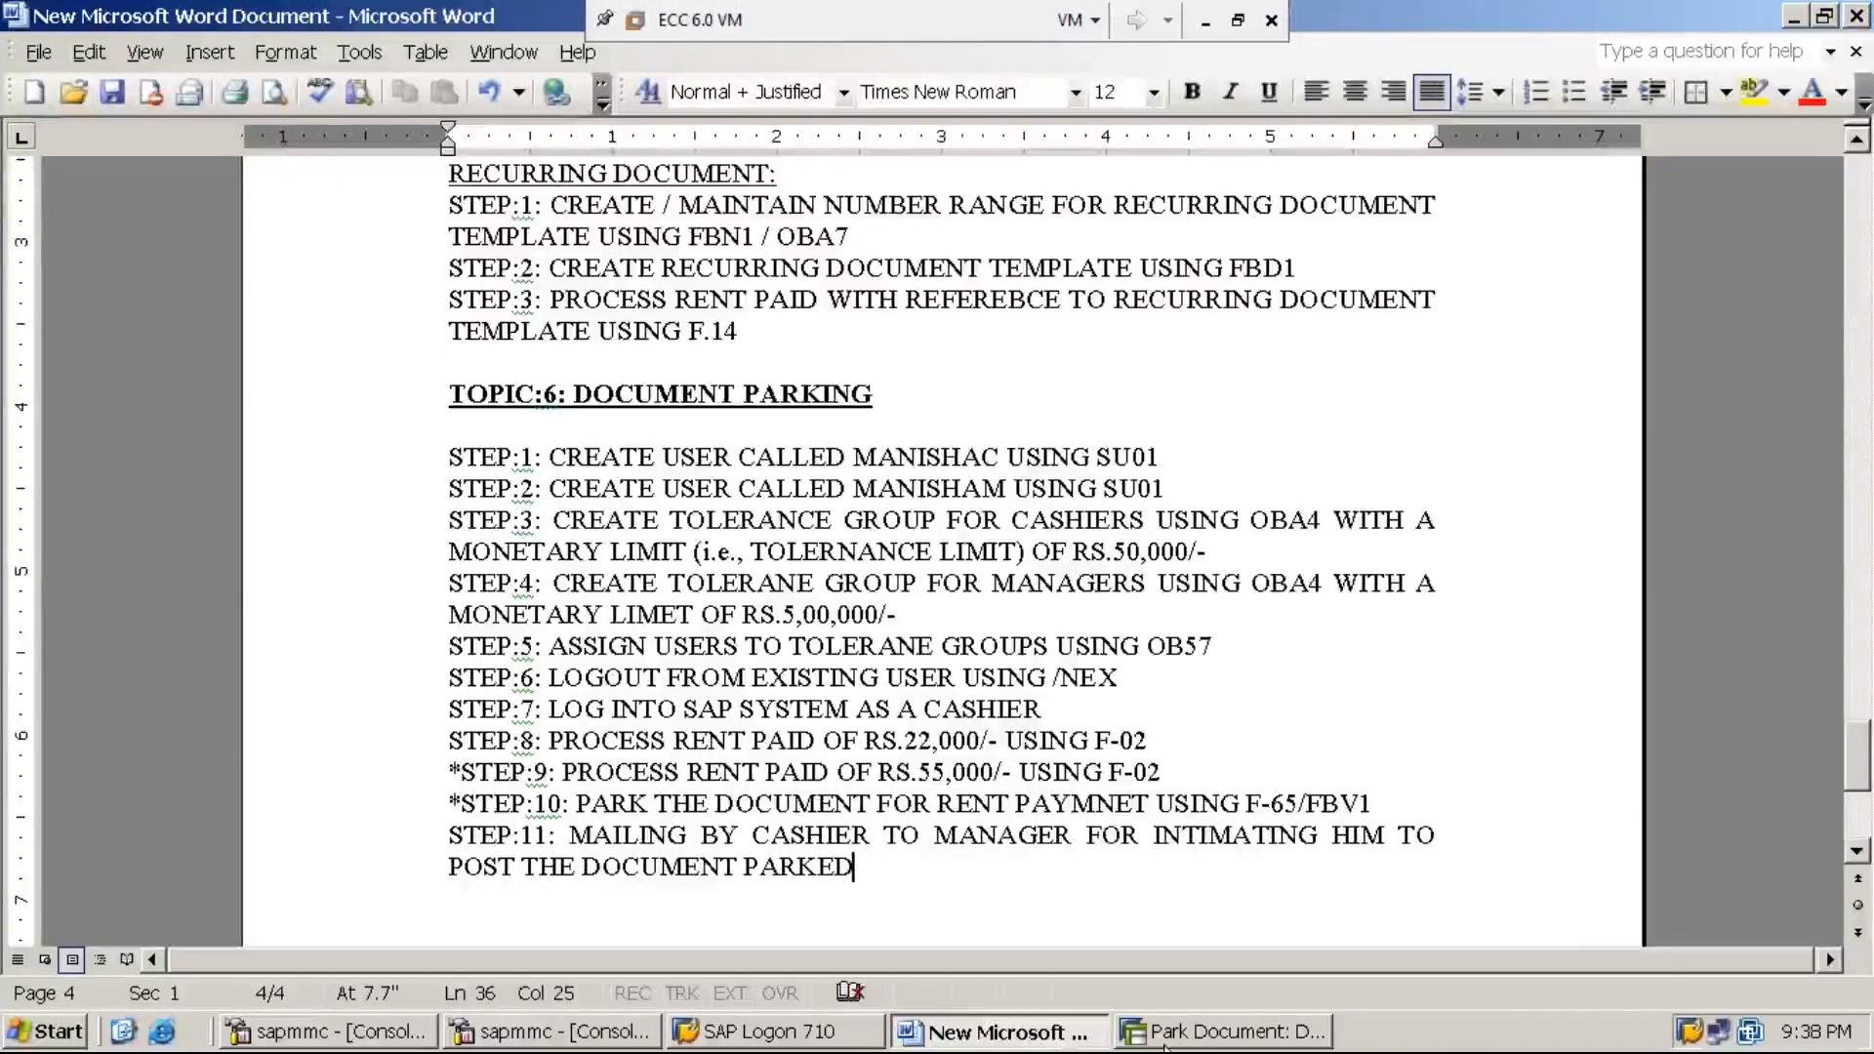
click(1193, 1040)
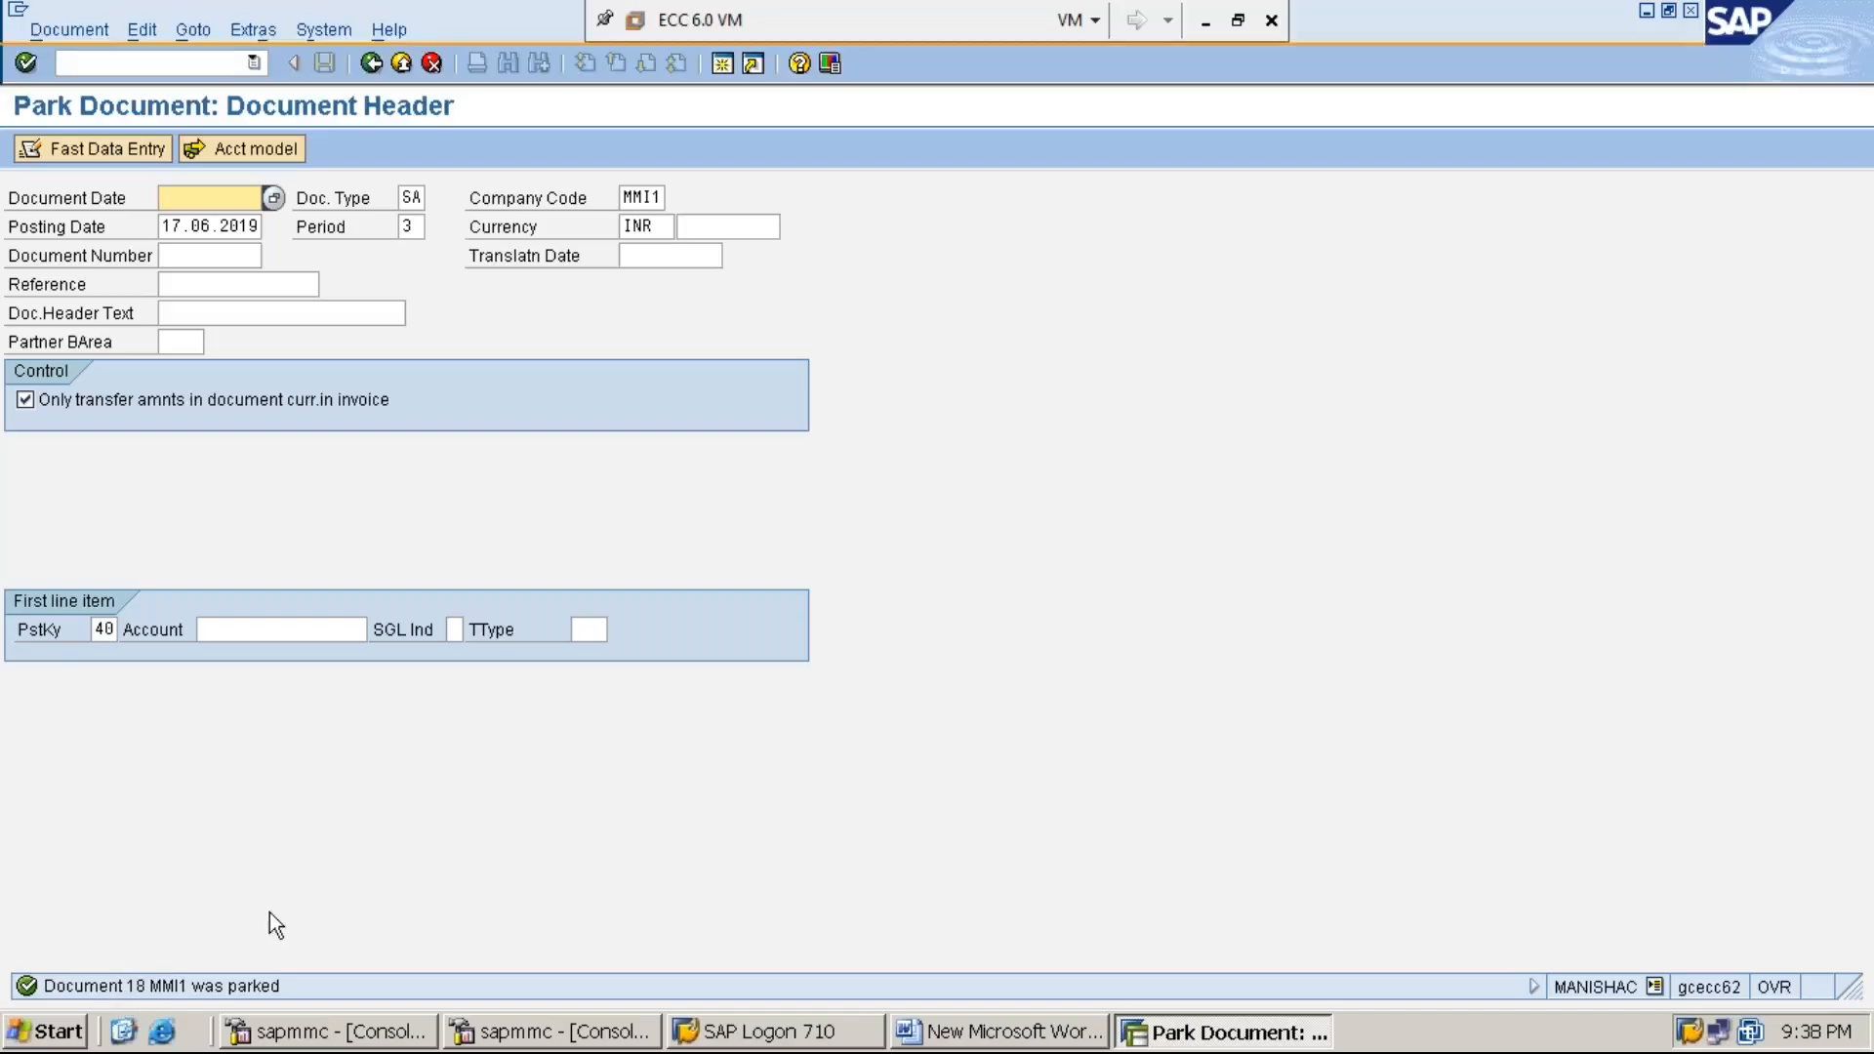
Append 'USING SO00' to the end of the STEP:11 line in the Word notes
click(1646, 13)
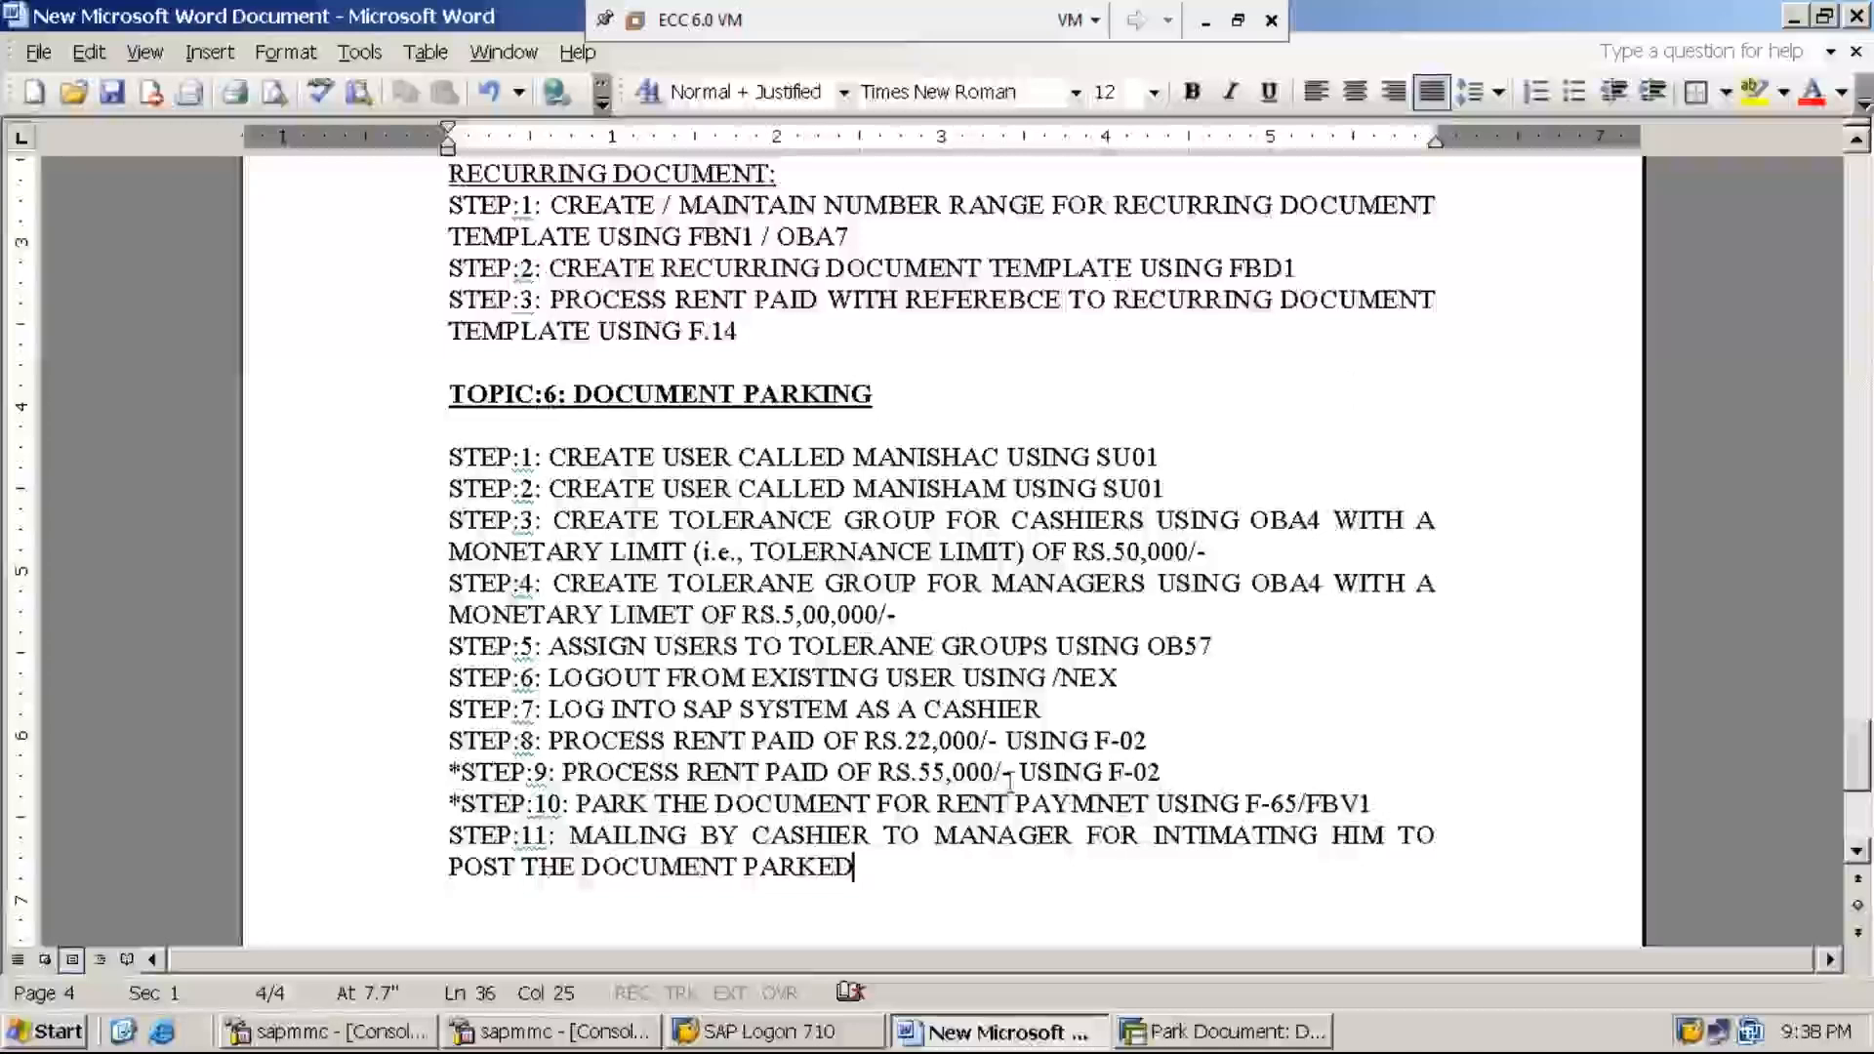
text(USING)
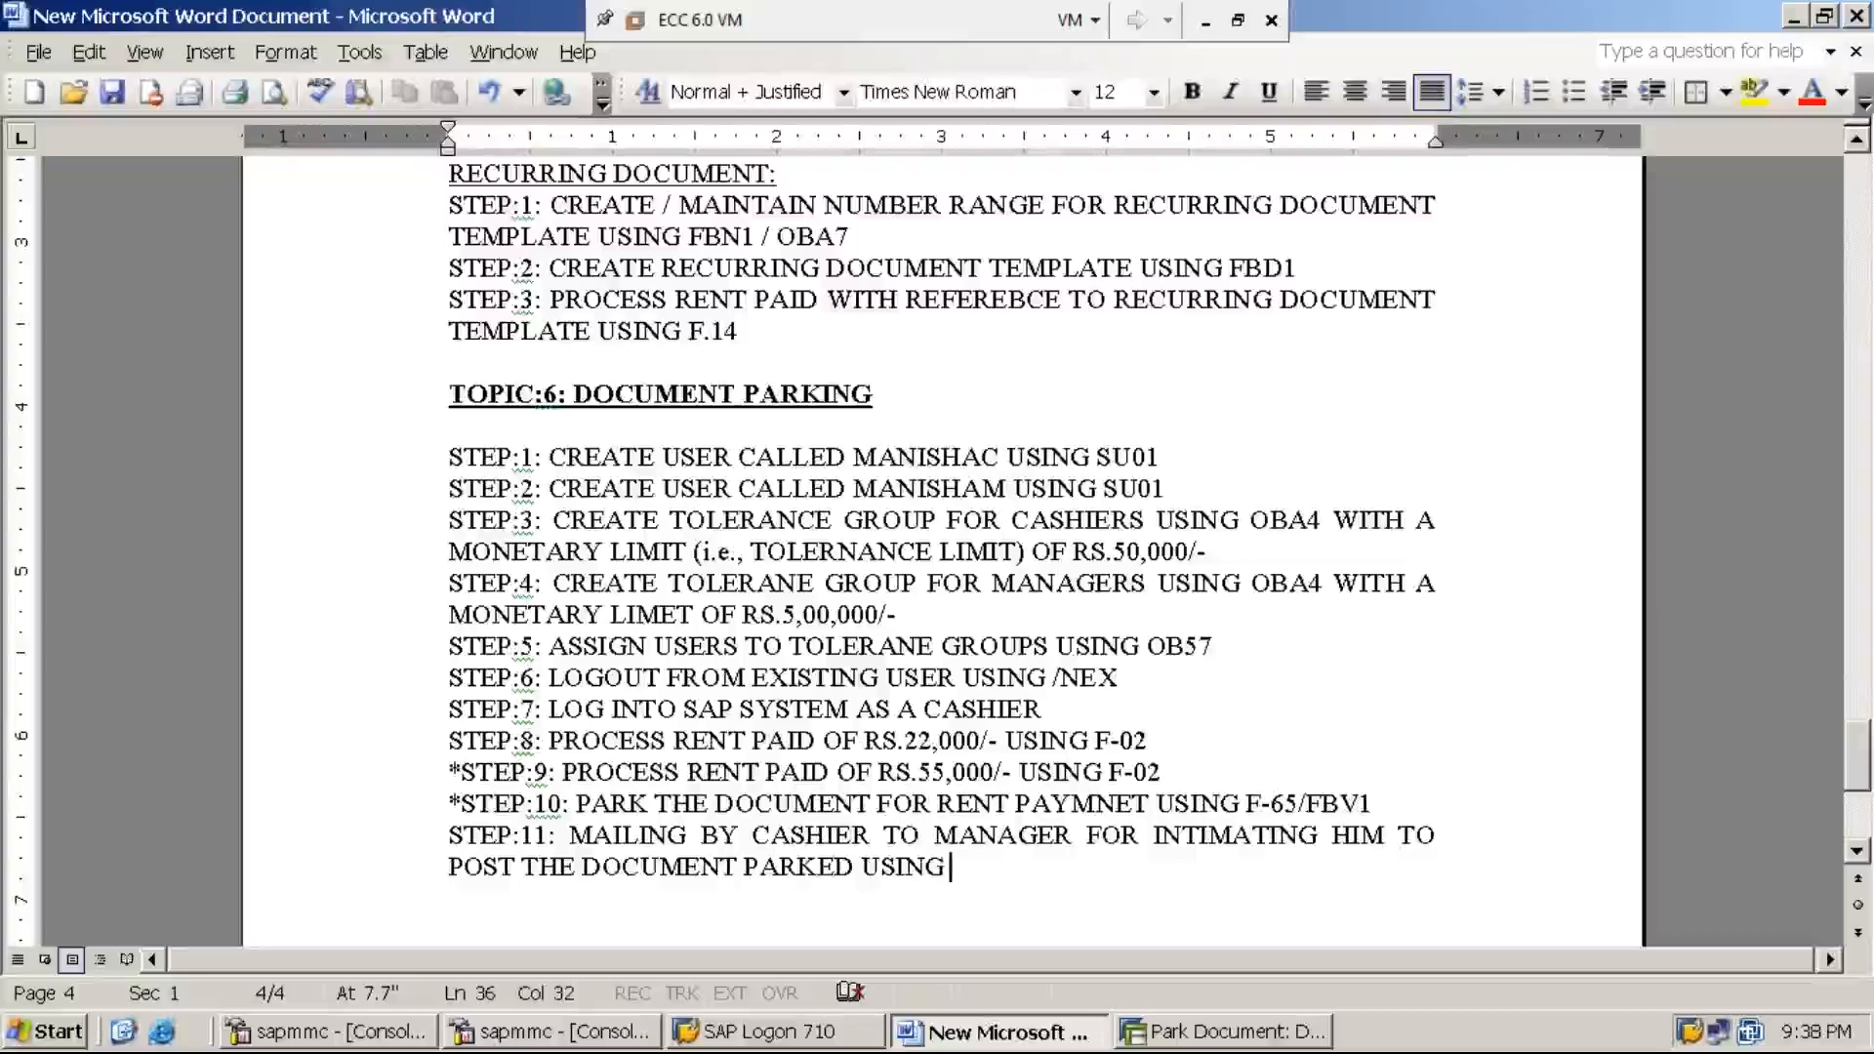
text(SO00)
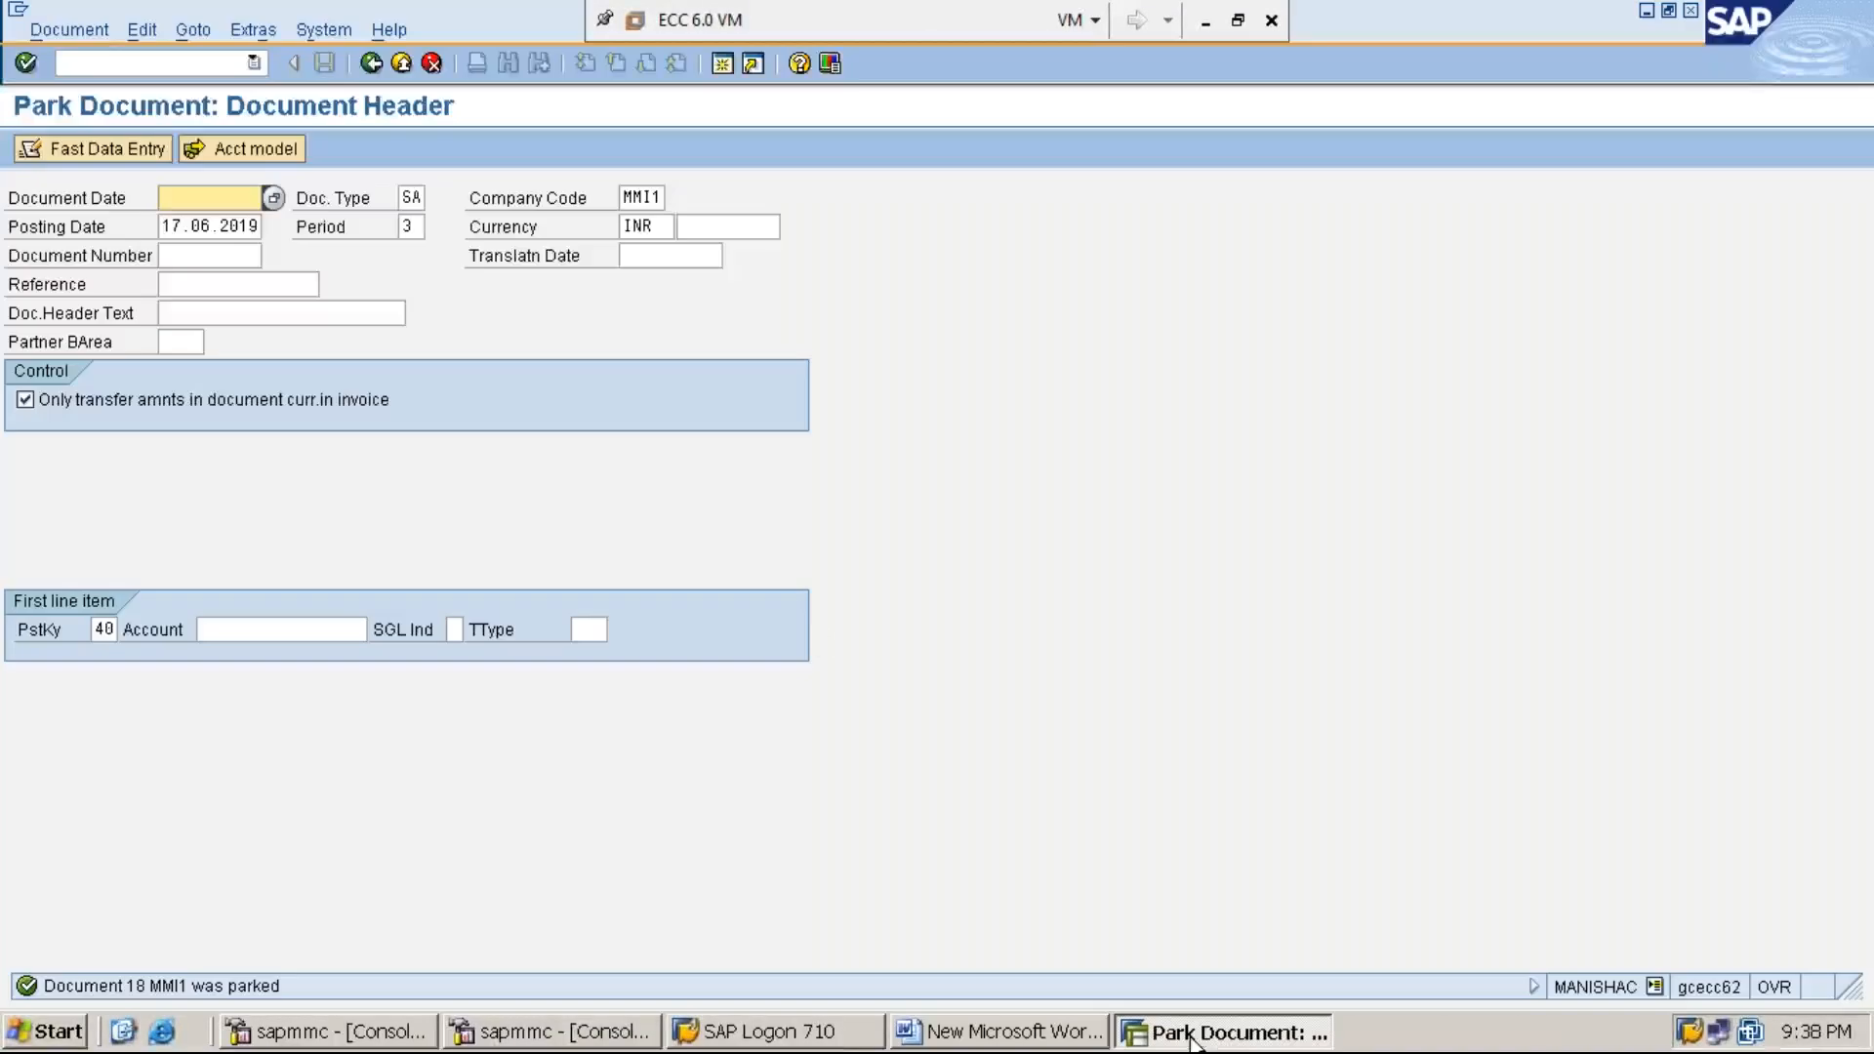
Exit Park Document with /n, collapse the menu tree to Accounting, and enter SO00
click(1191, 1032)
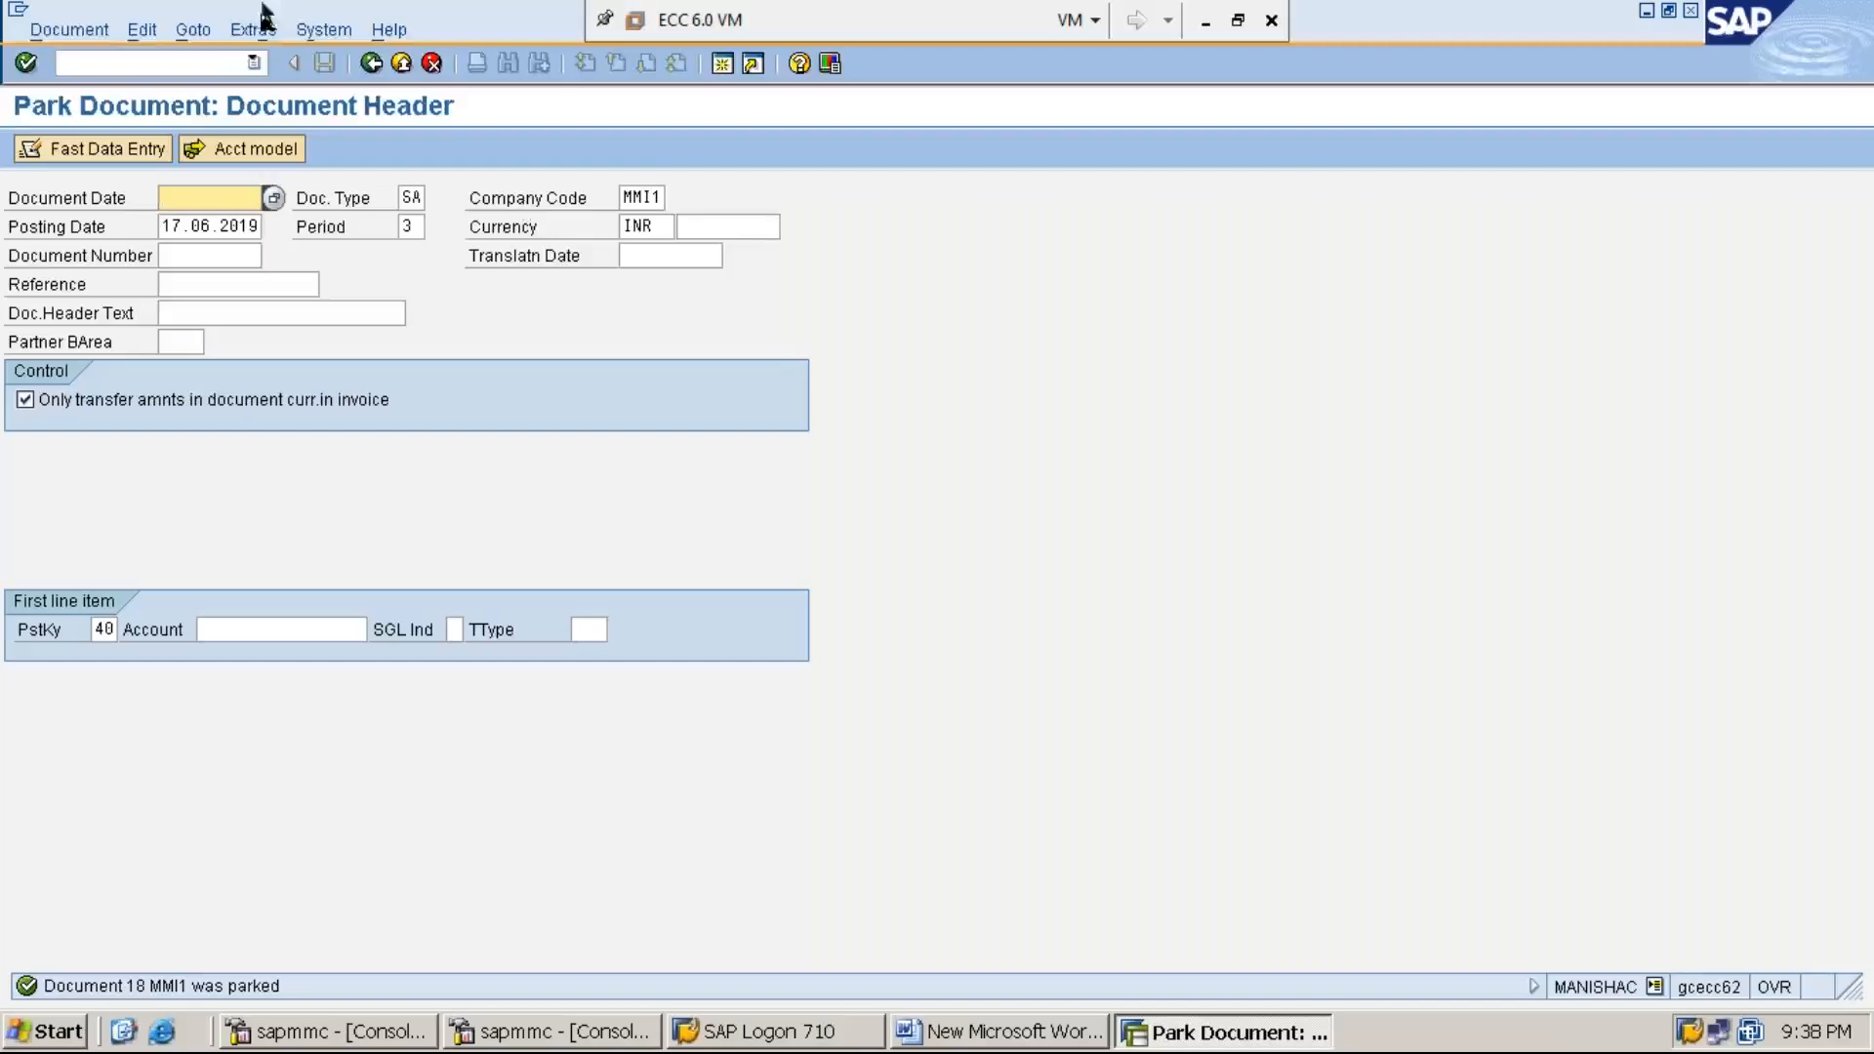
click(222, 64)
text(/n)
key(Return)
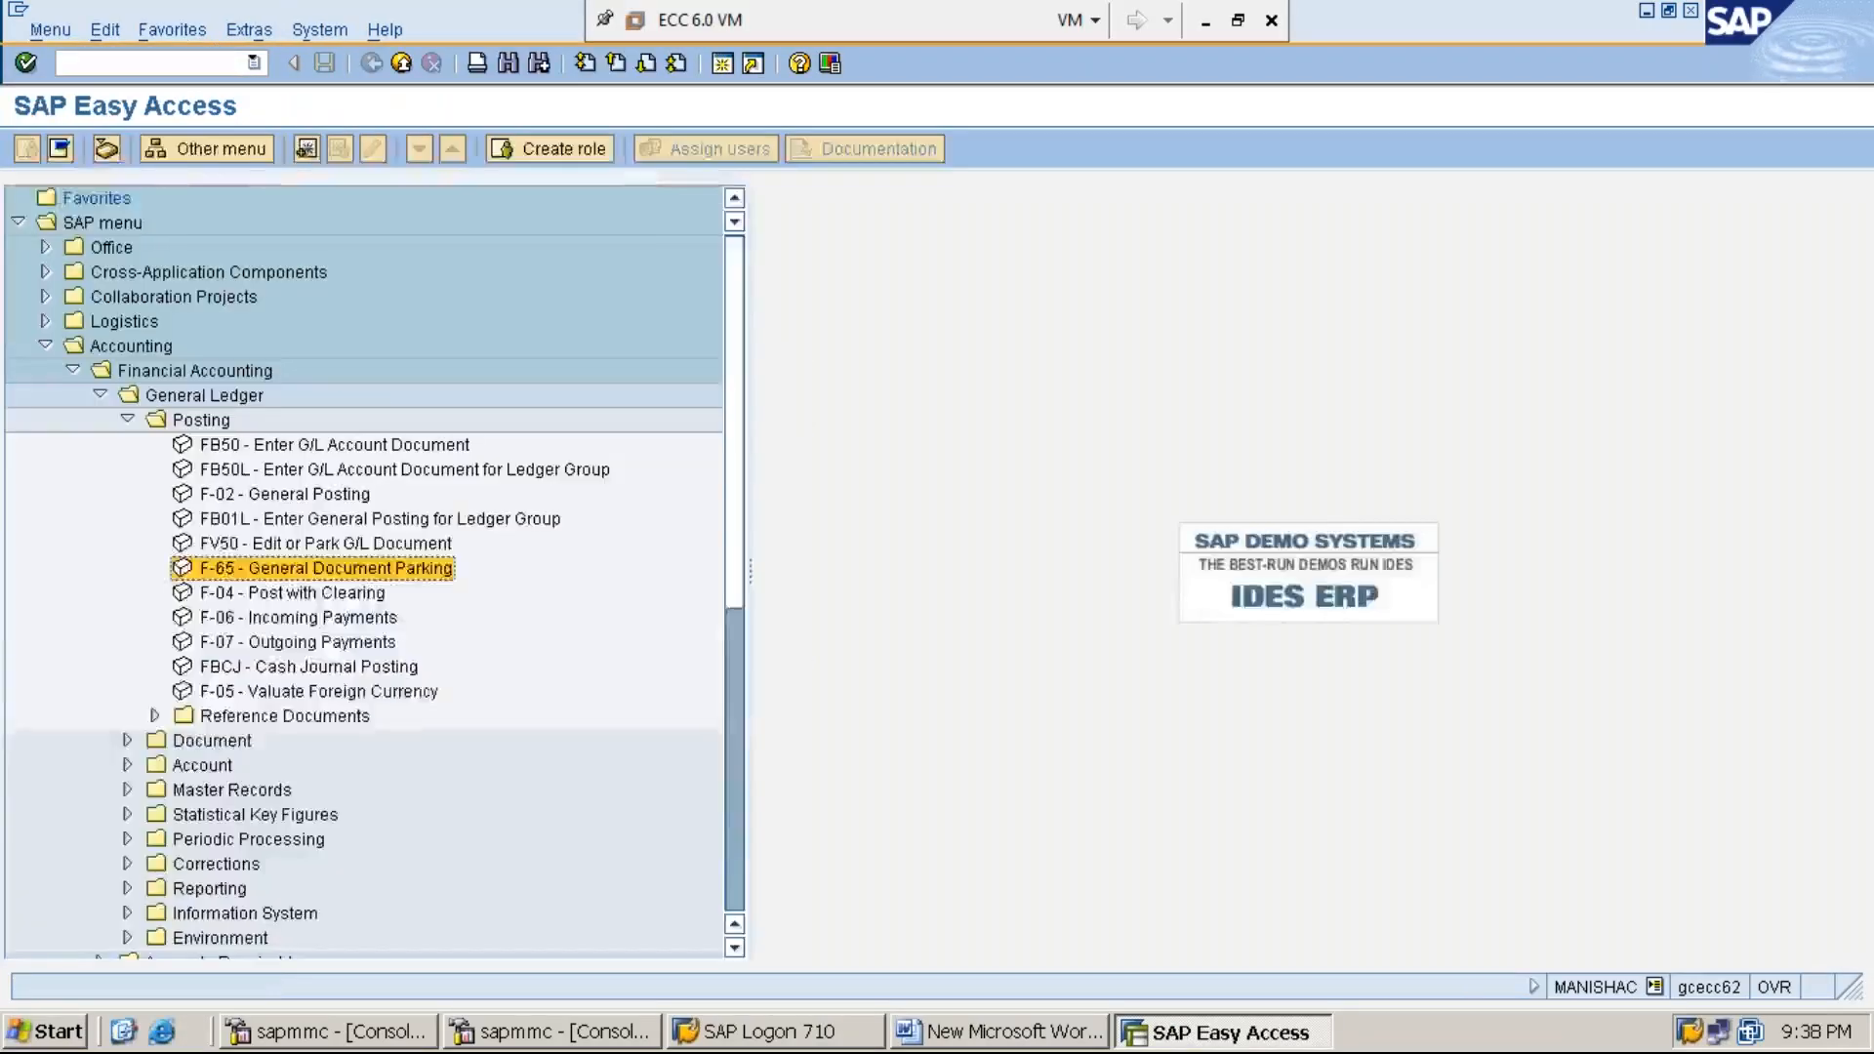
key(Left)
key(Left)
key(Left)
key(Left)
key(Left)
key(Left)
key(Left)
key(Left)
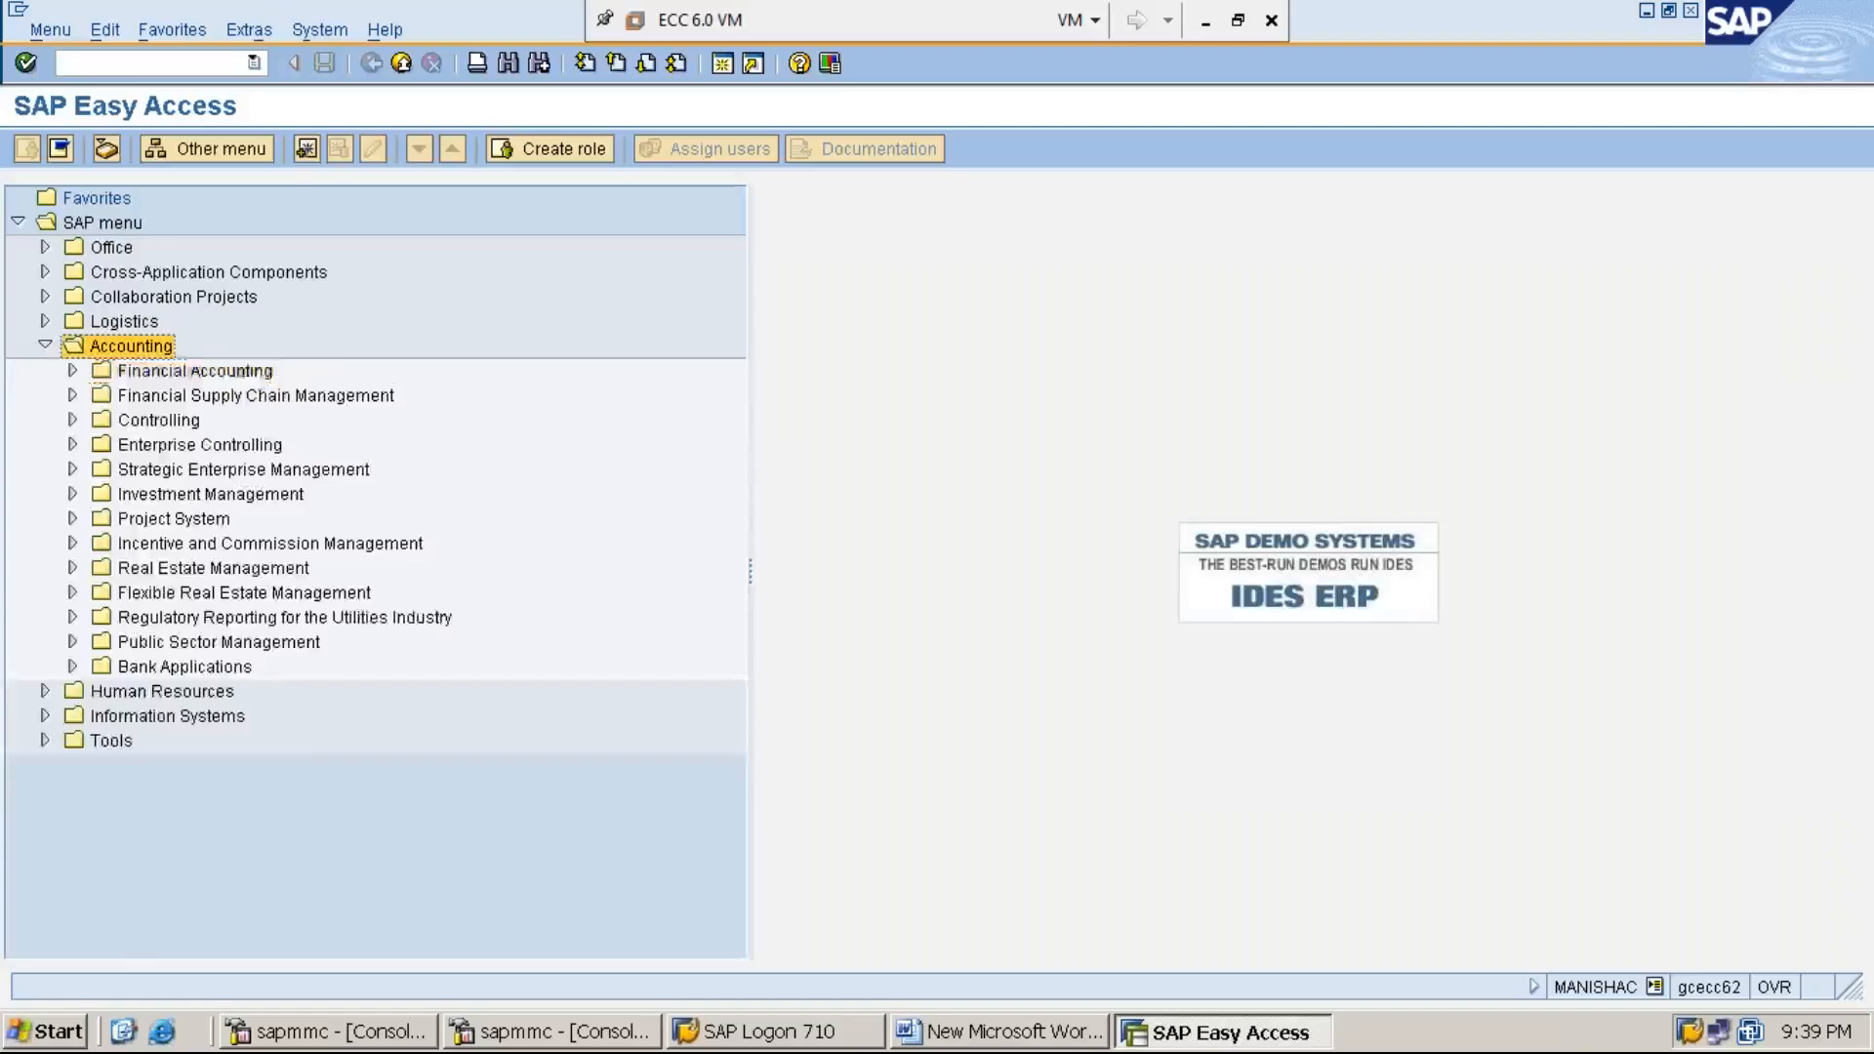
click(222, 63)
text(SO00)
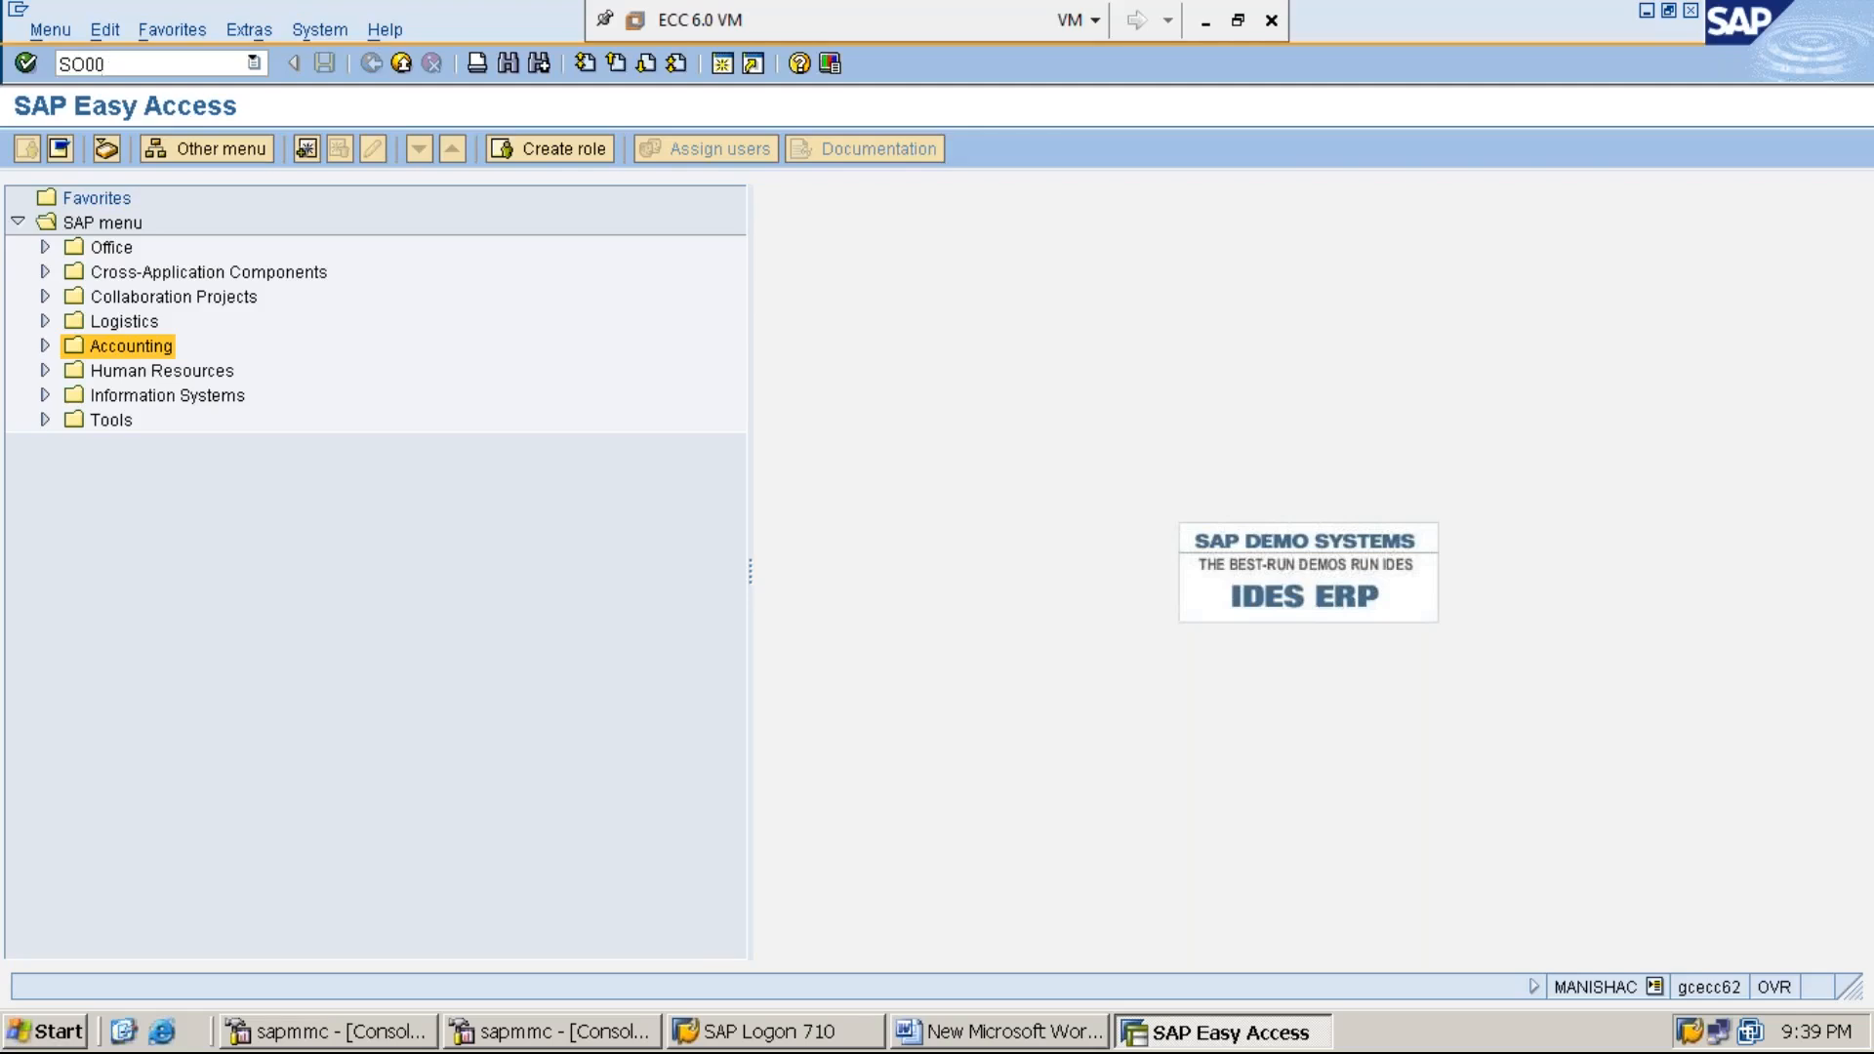
Trim the SO00 entry and choose System > Short Message to begin a message
key(BackSpace)
key(BackSpace)
key(BackSpace)
key(BackSpace)
click(318, 32)
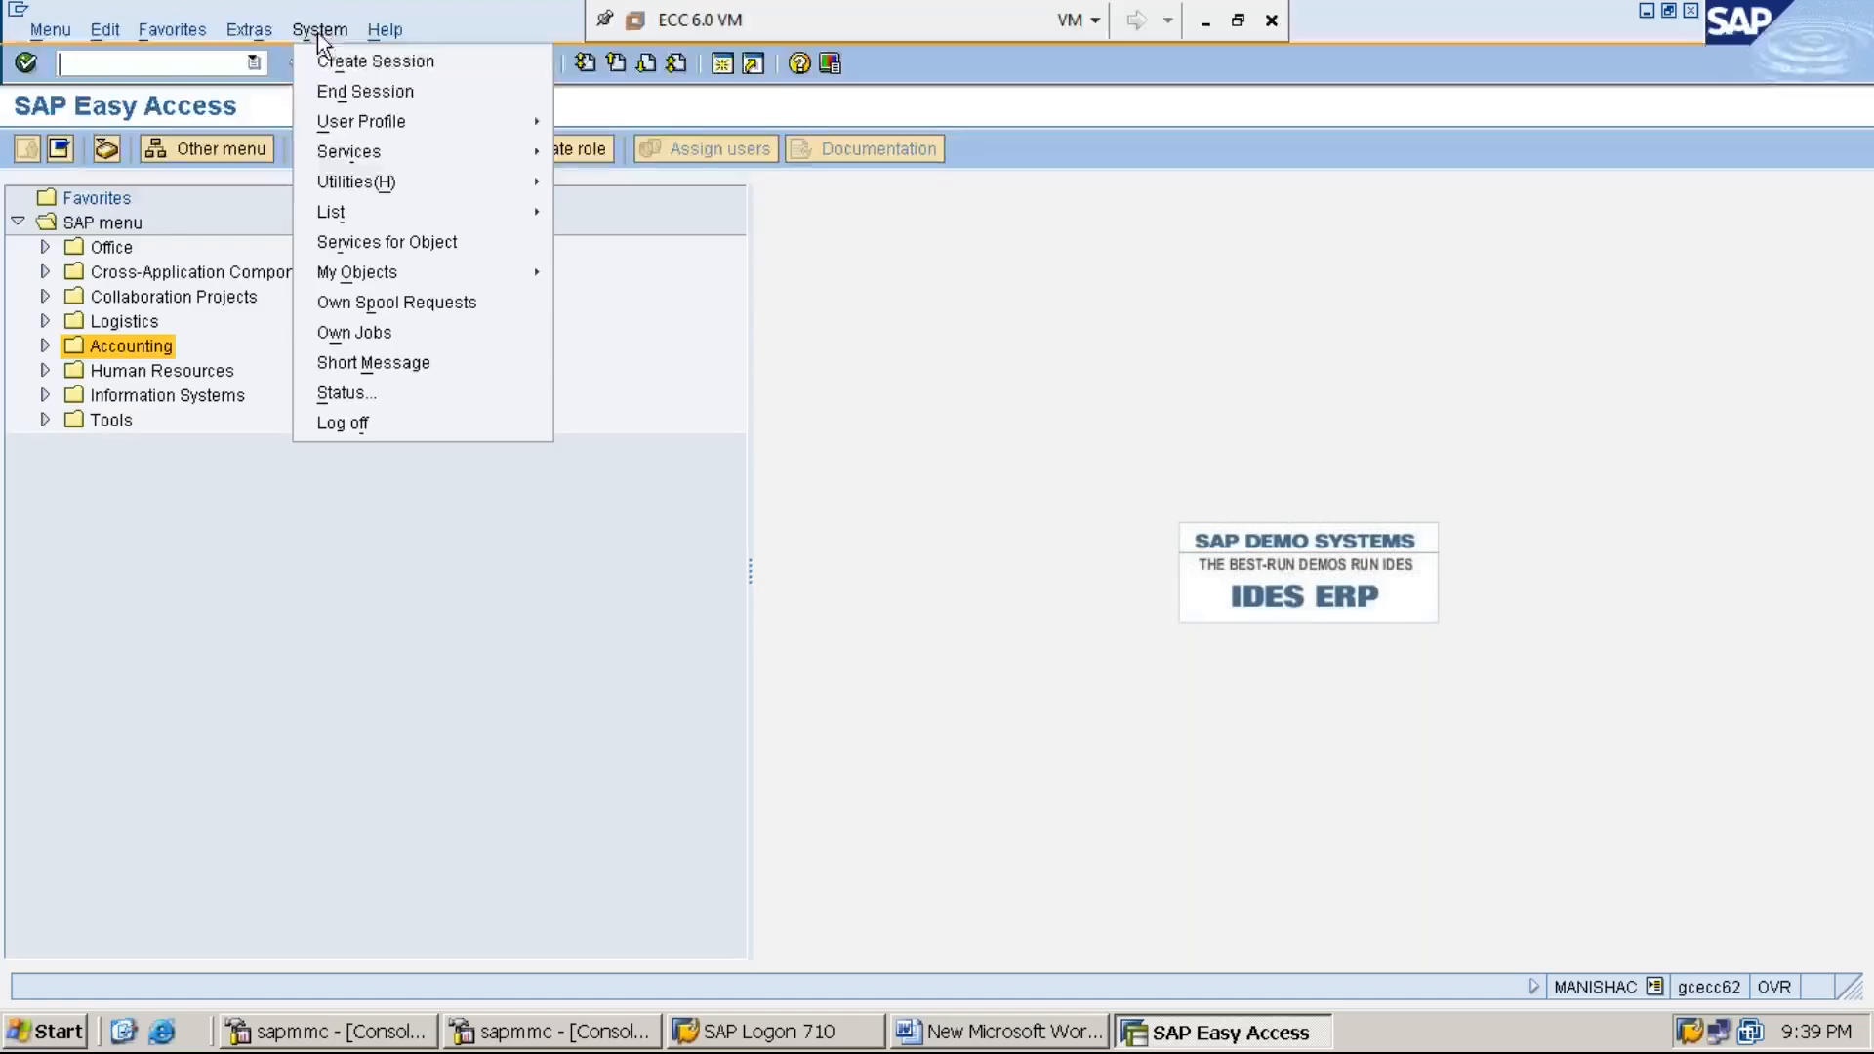
click(406, 367)
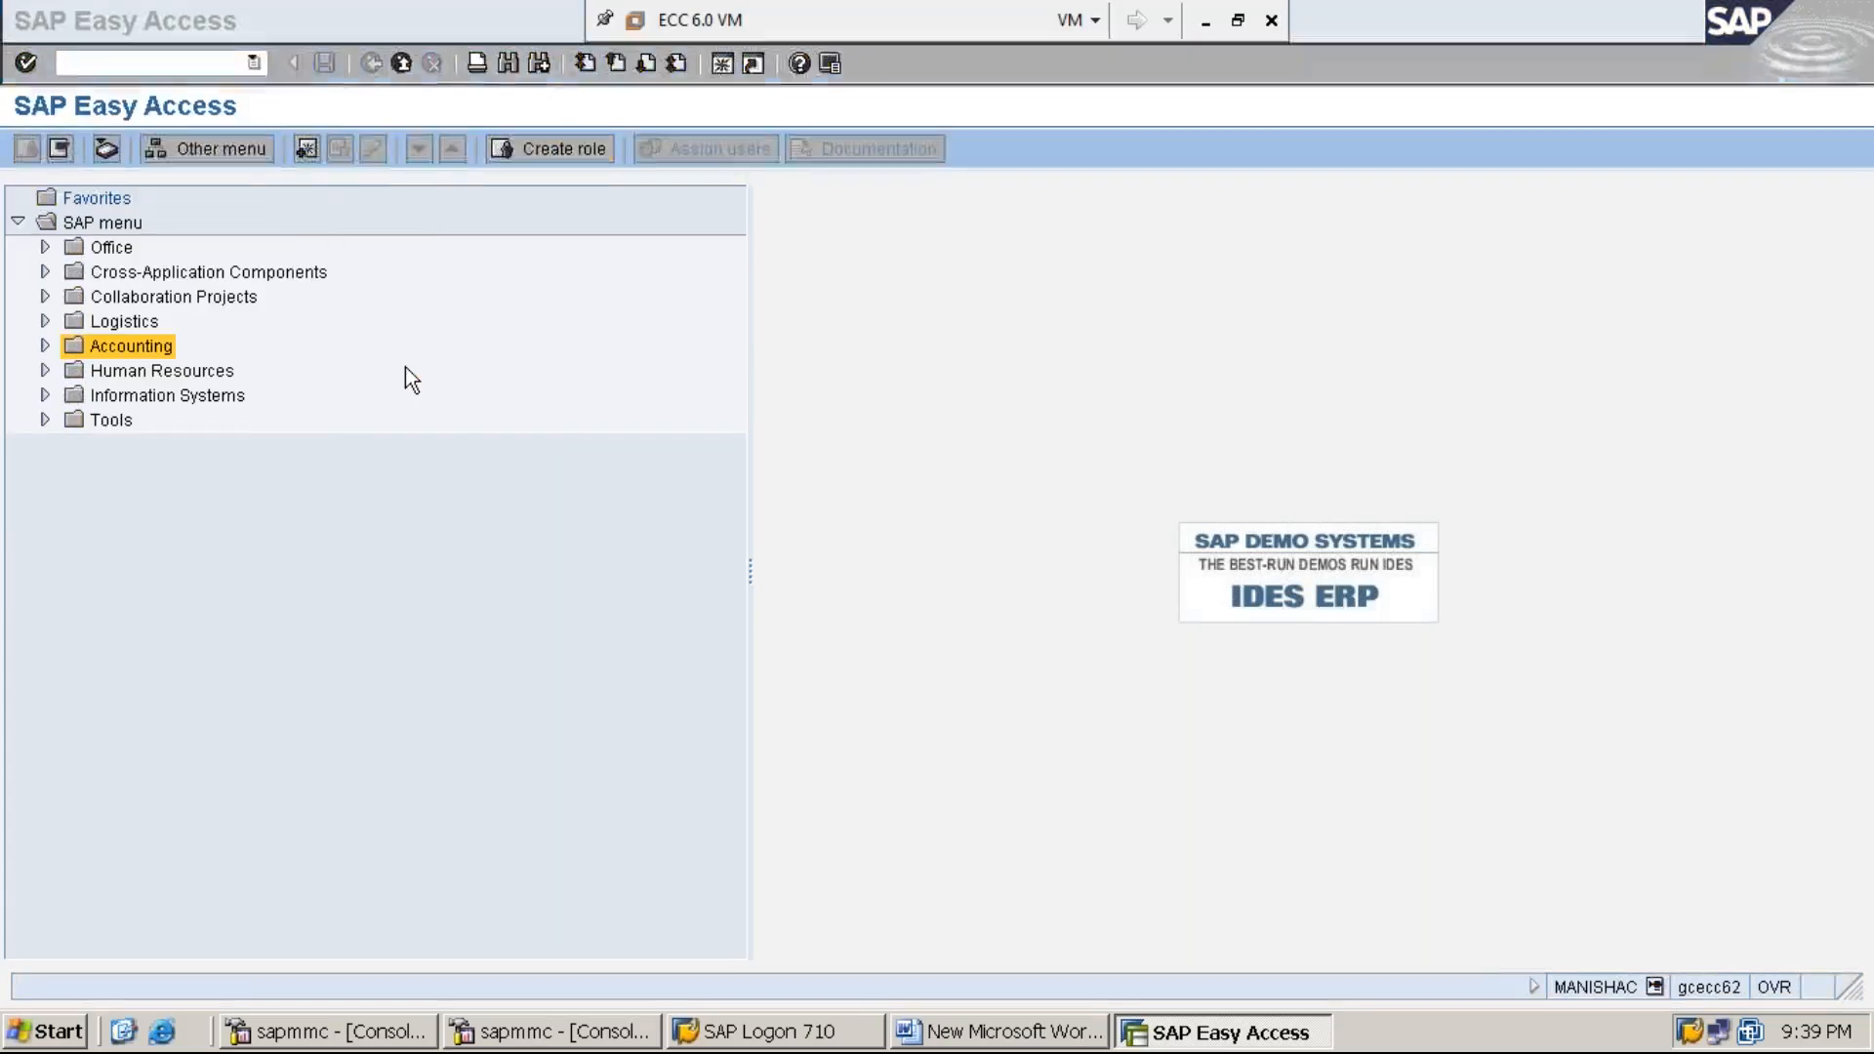
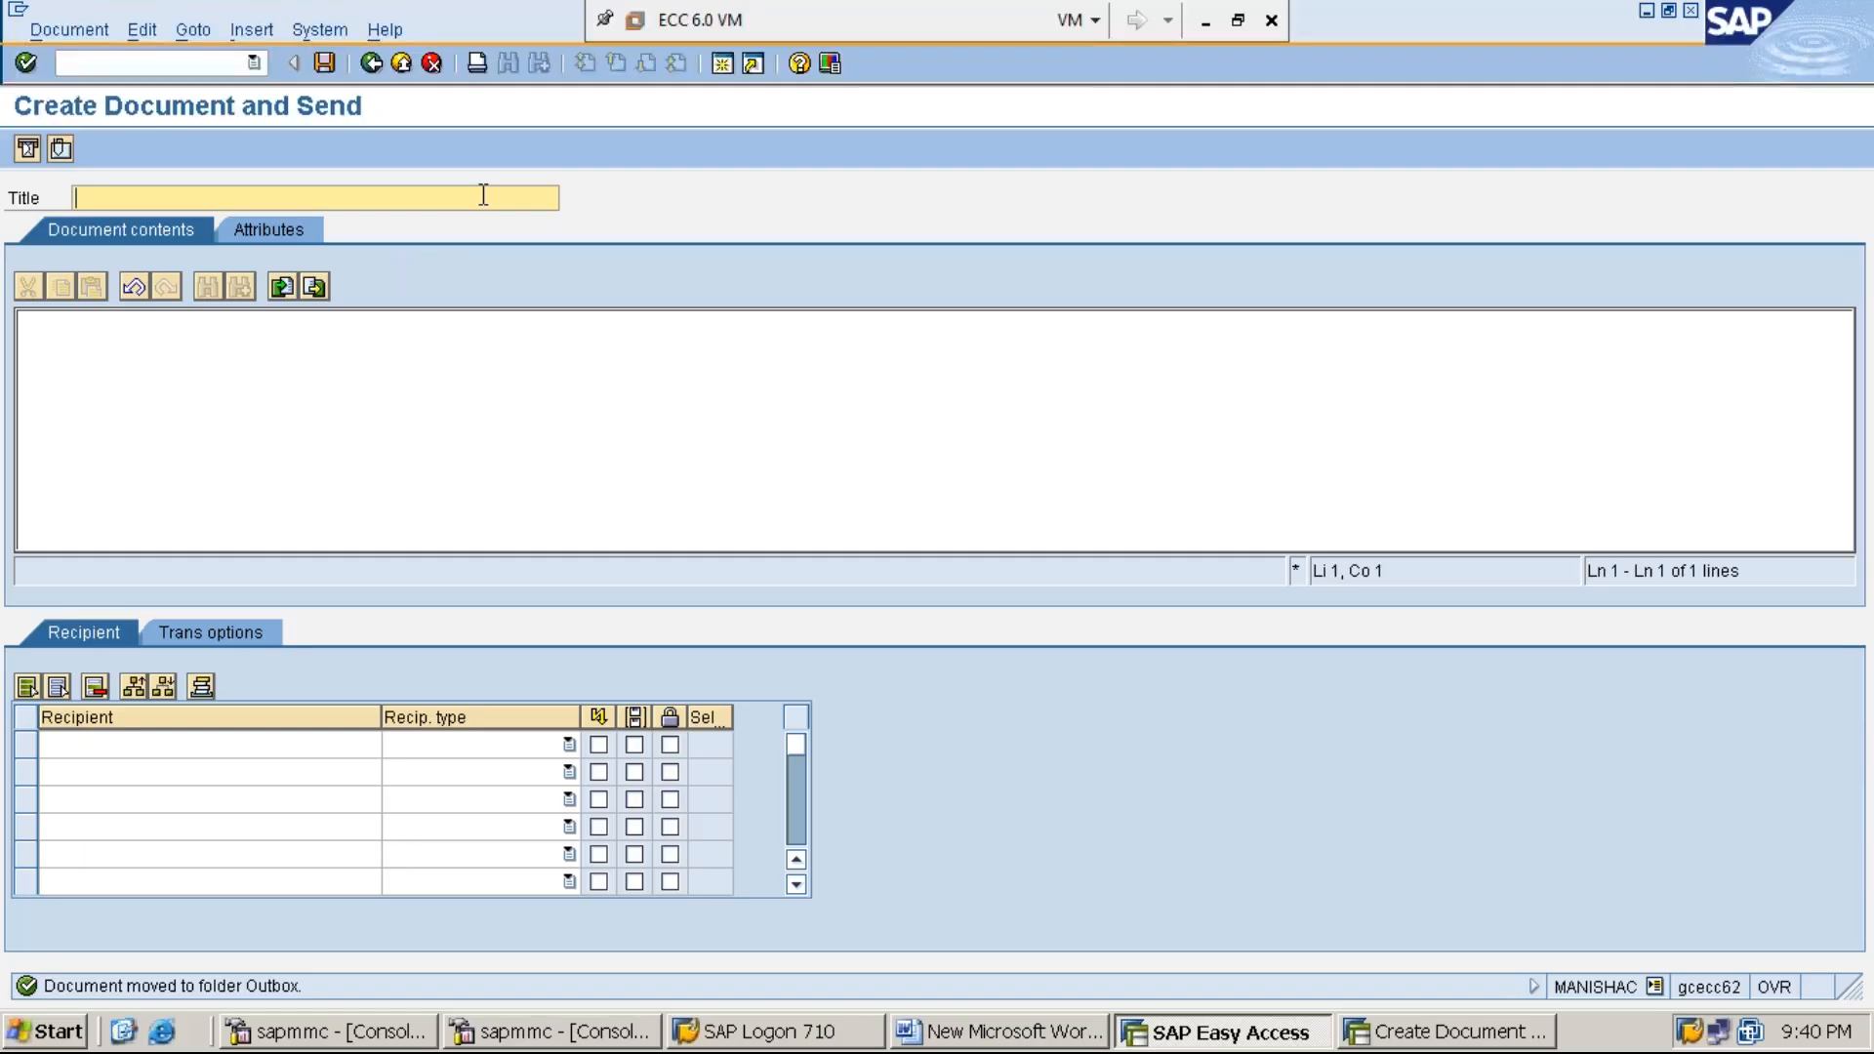
Title the message 'POST DOCUMNET NO.18 IN COMPANY CODE-MMI1' and copy the title text
text(POST DOCUMNET NO.18 IN COMP)
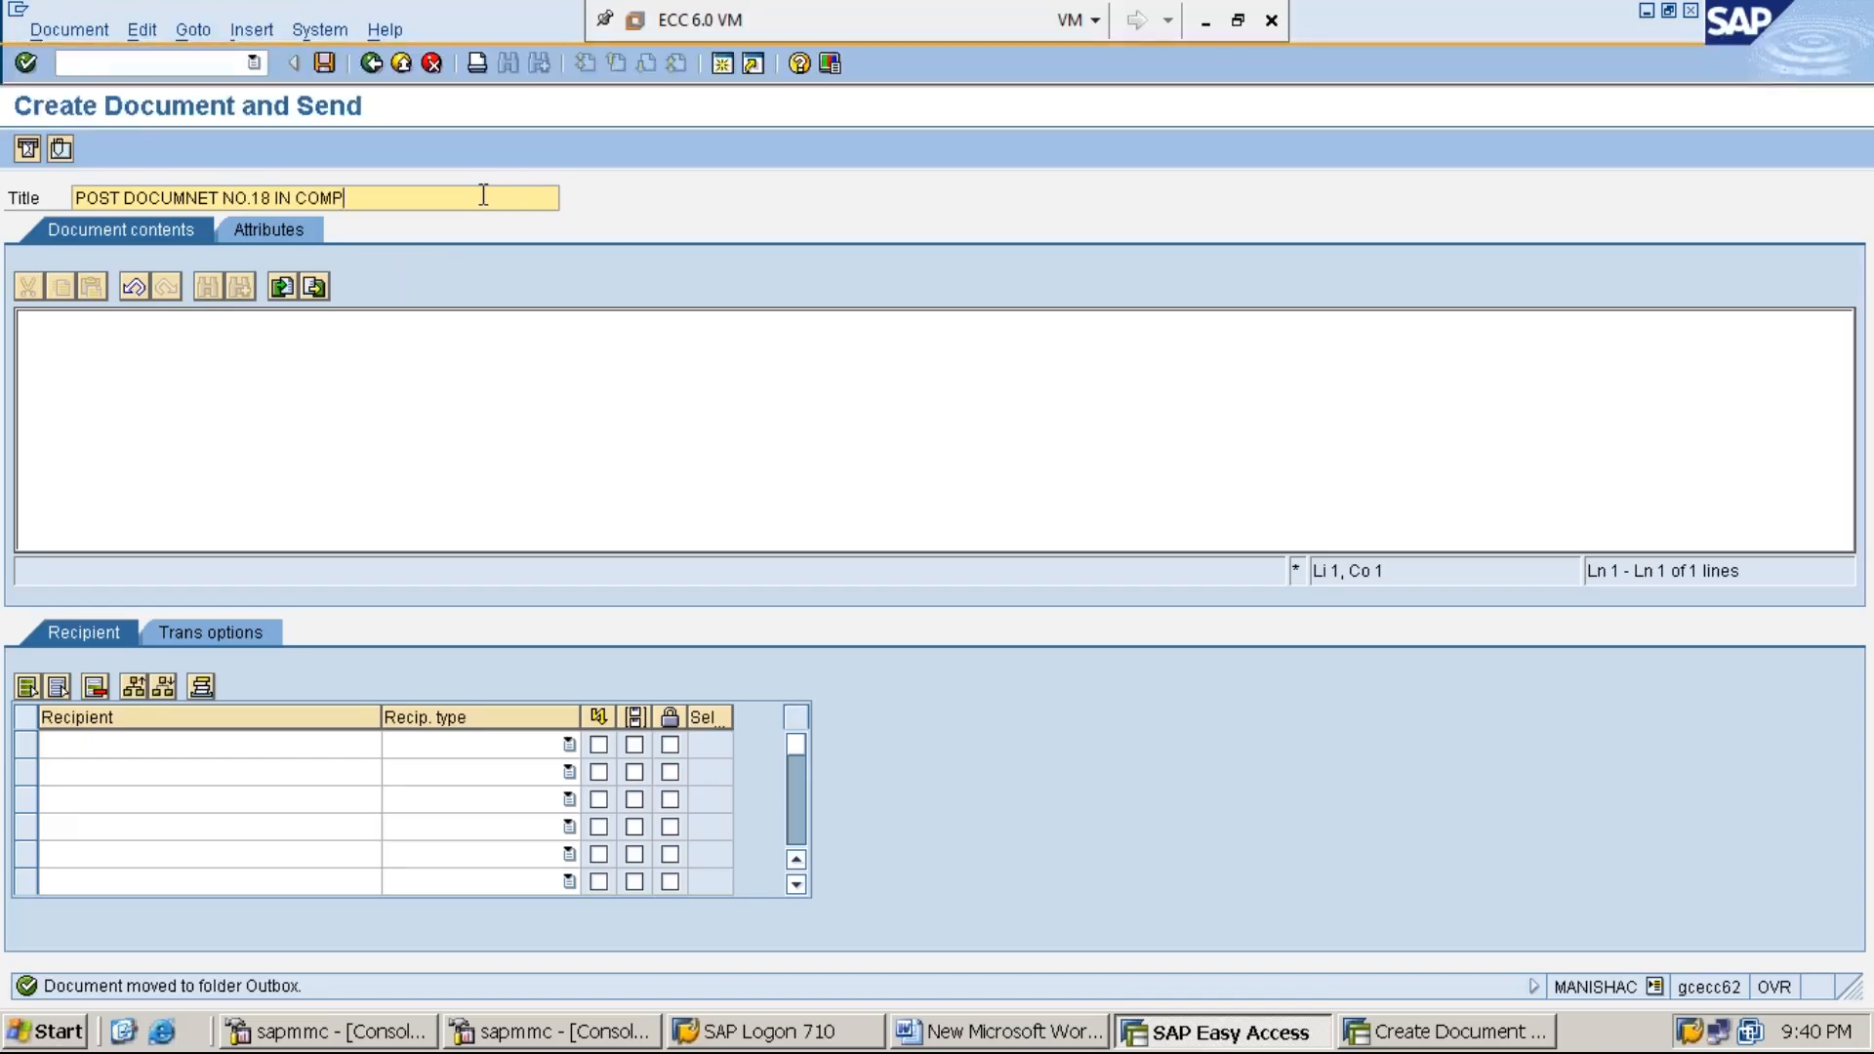
text(ANY CODE-MMI1)
key(ctrl+a)
key(ctrl+c)
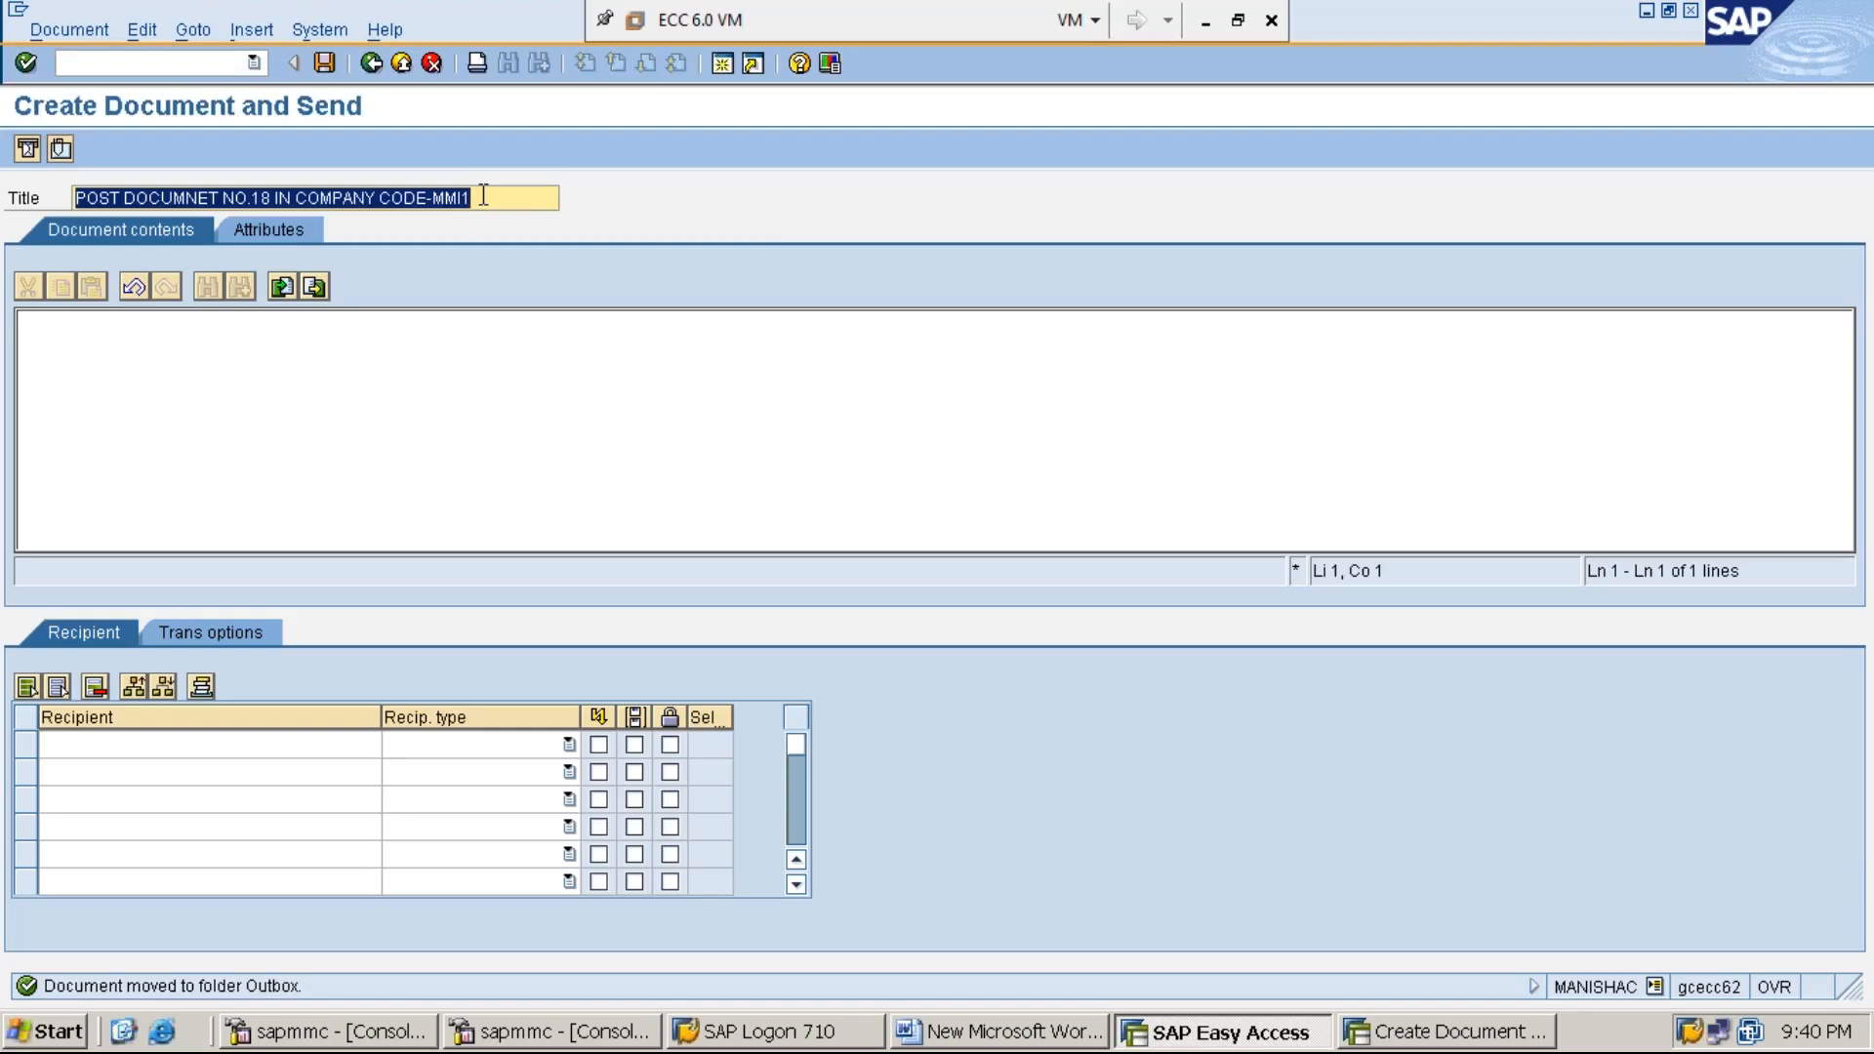
key(Home)
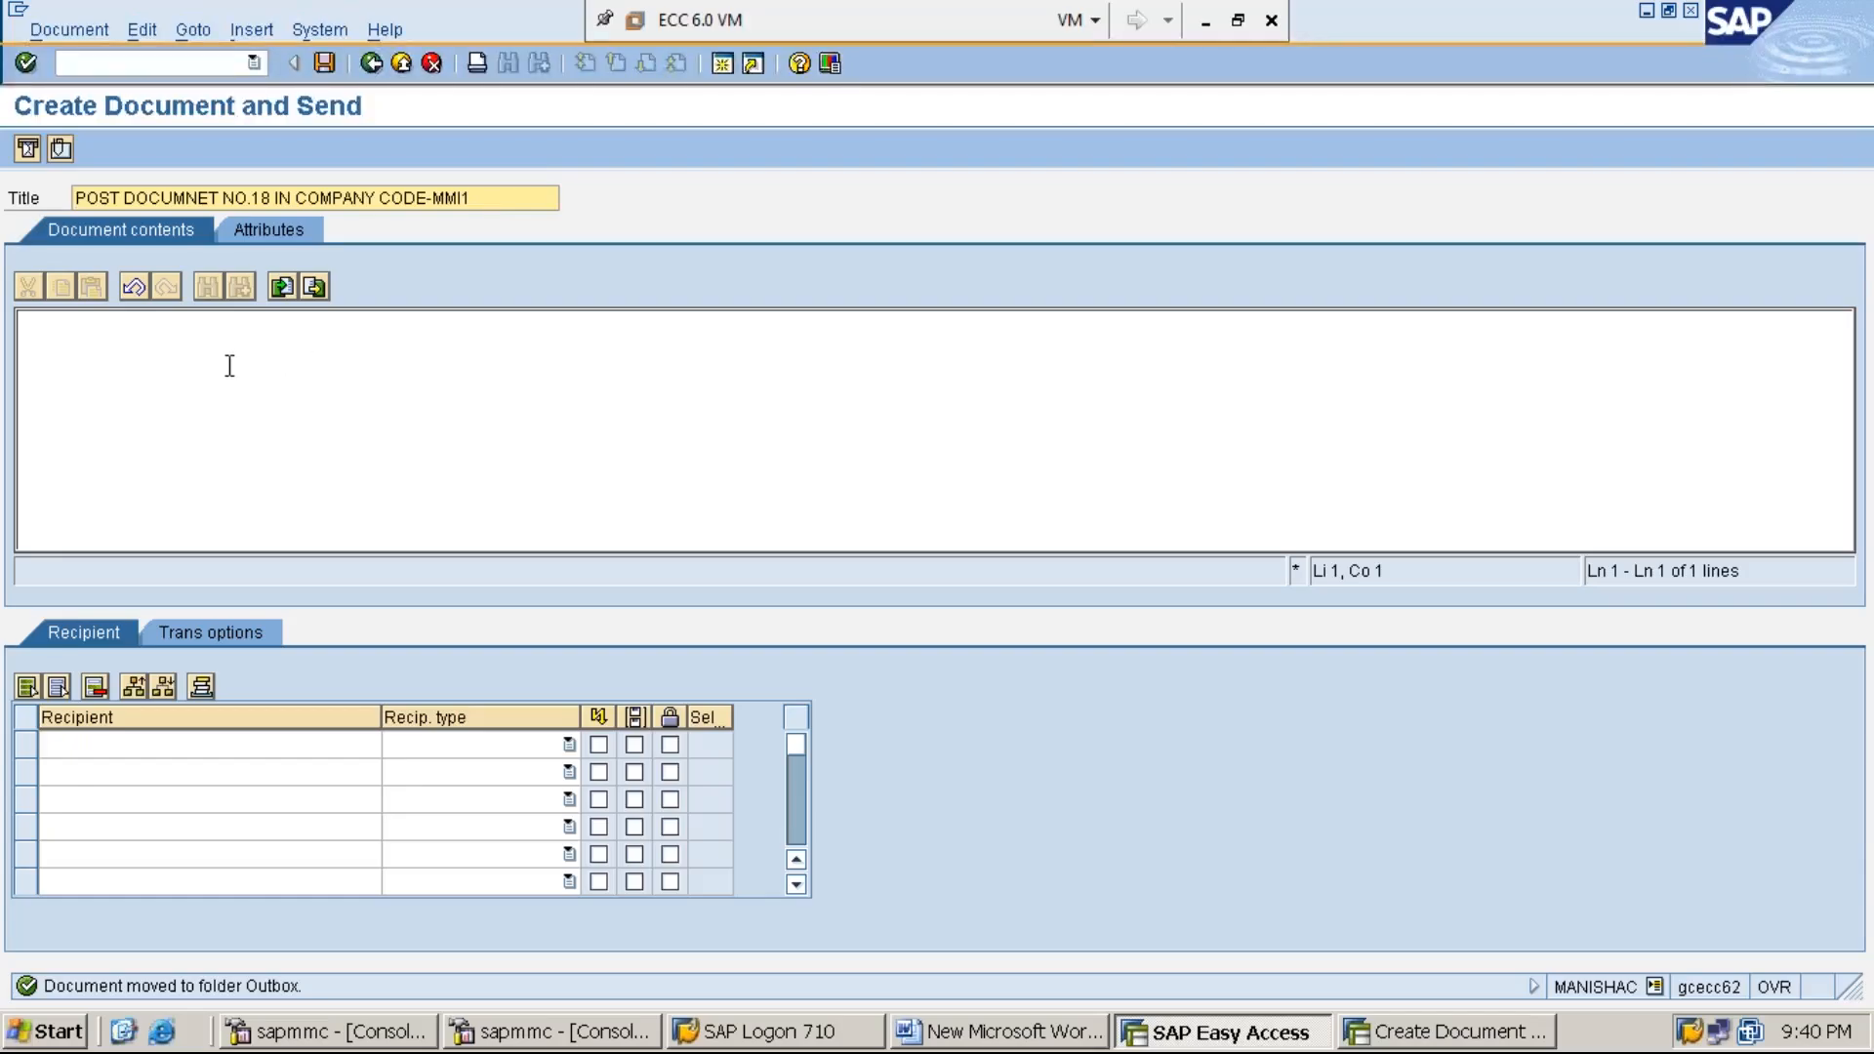
Write the body as 'DEAR MANAGER ,' then the pasted line 'POST DOCUMNET NO.18 IN COMPANY CODE-MMI1'
click(106, 369)
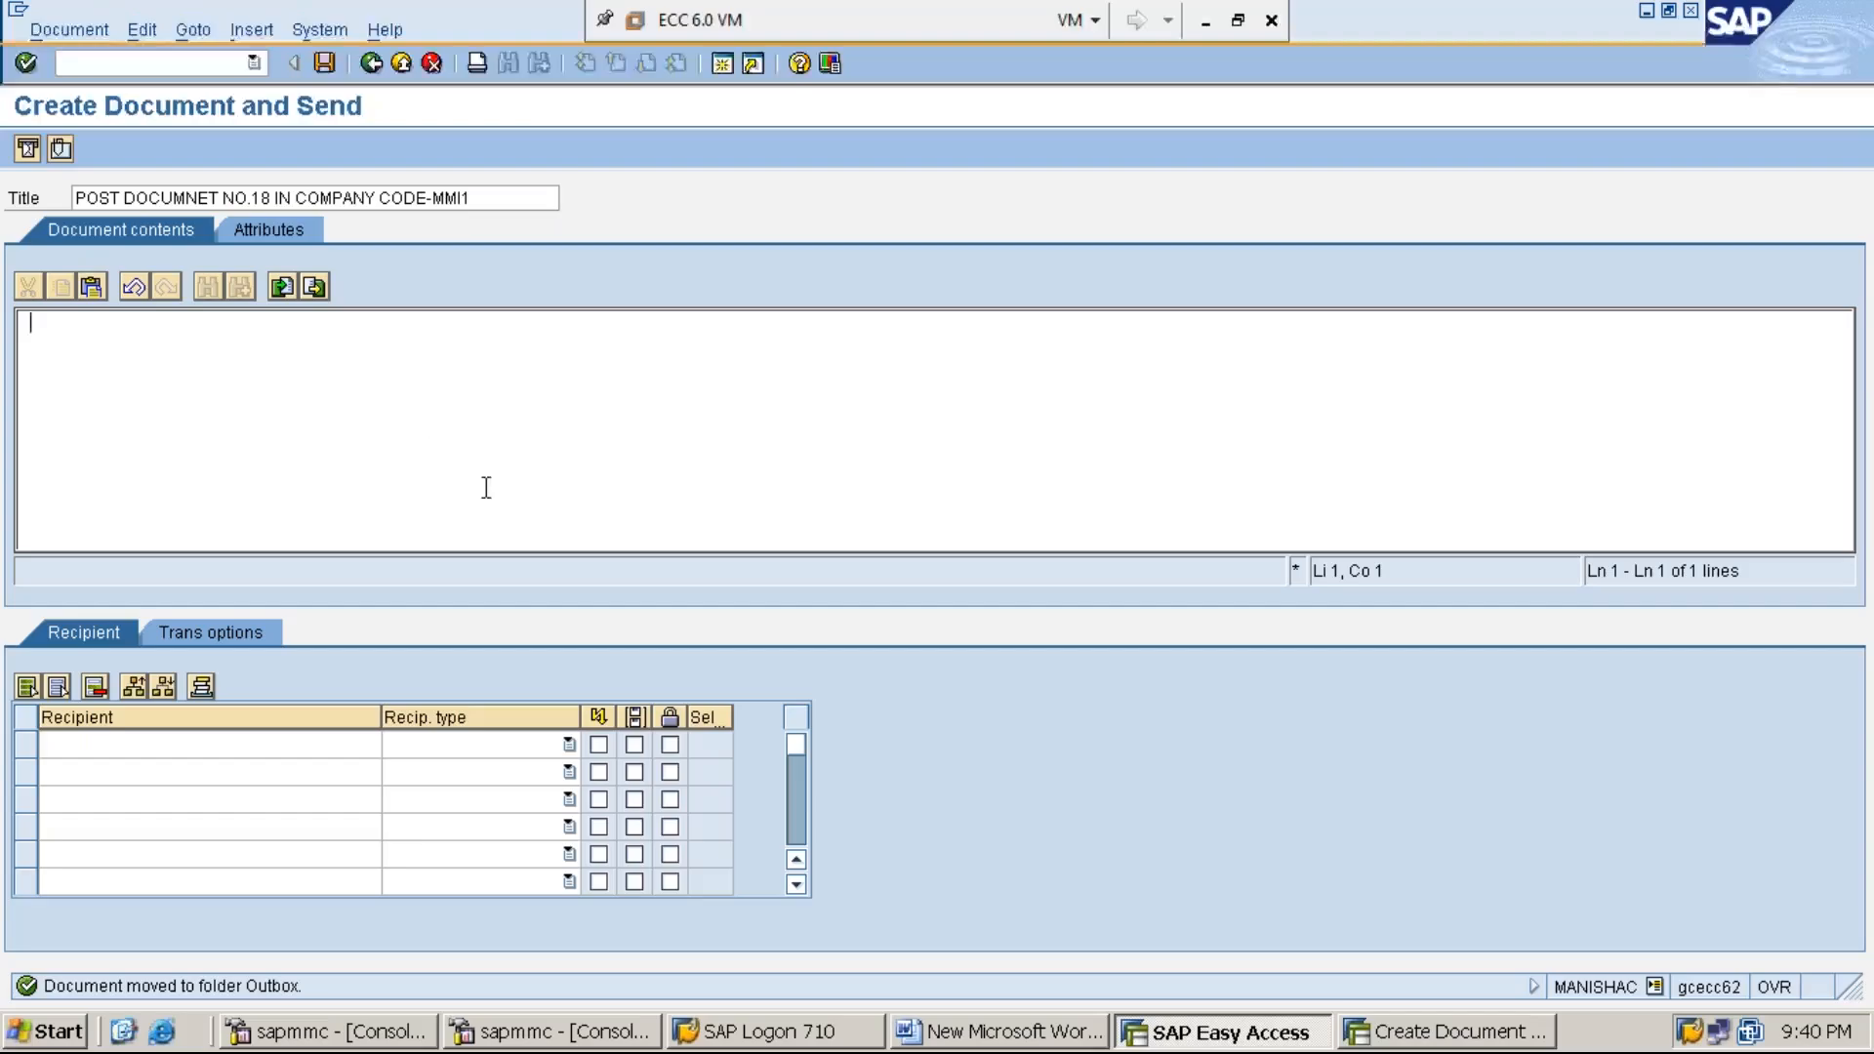
key(ctrl+v)
key(Home)
text(DEAR M)
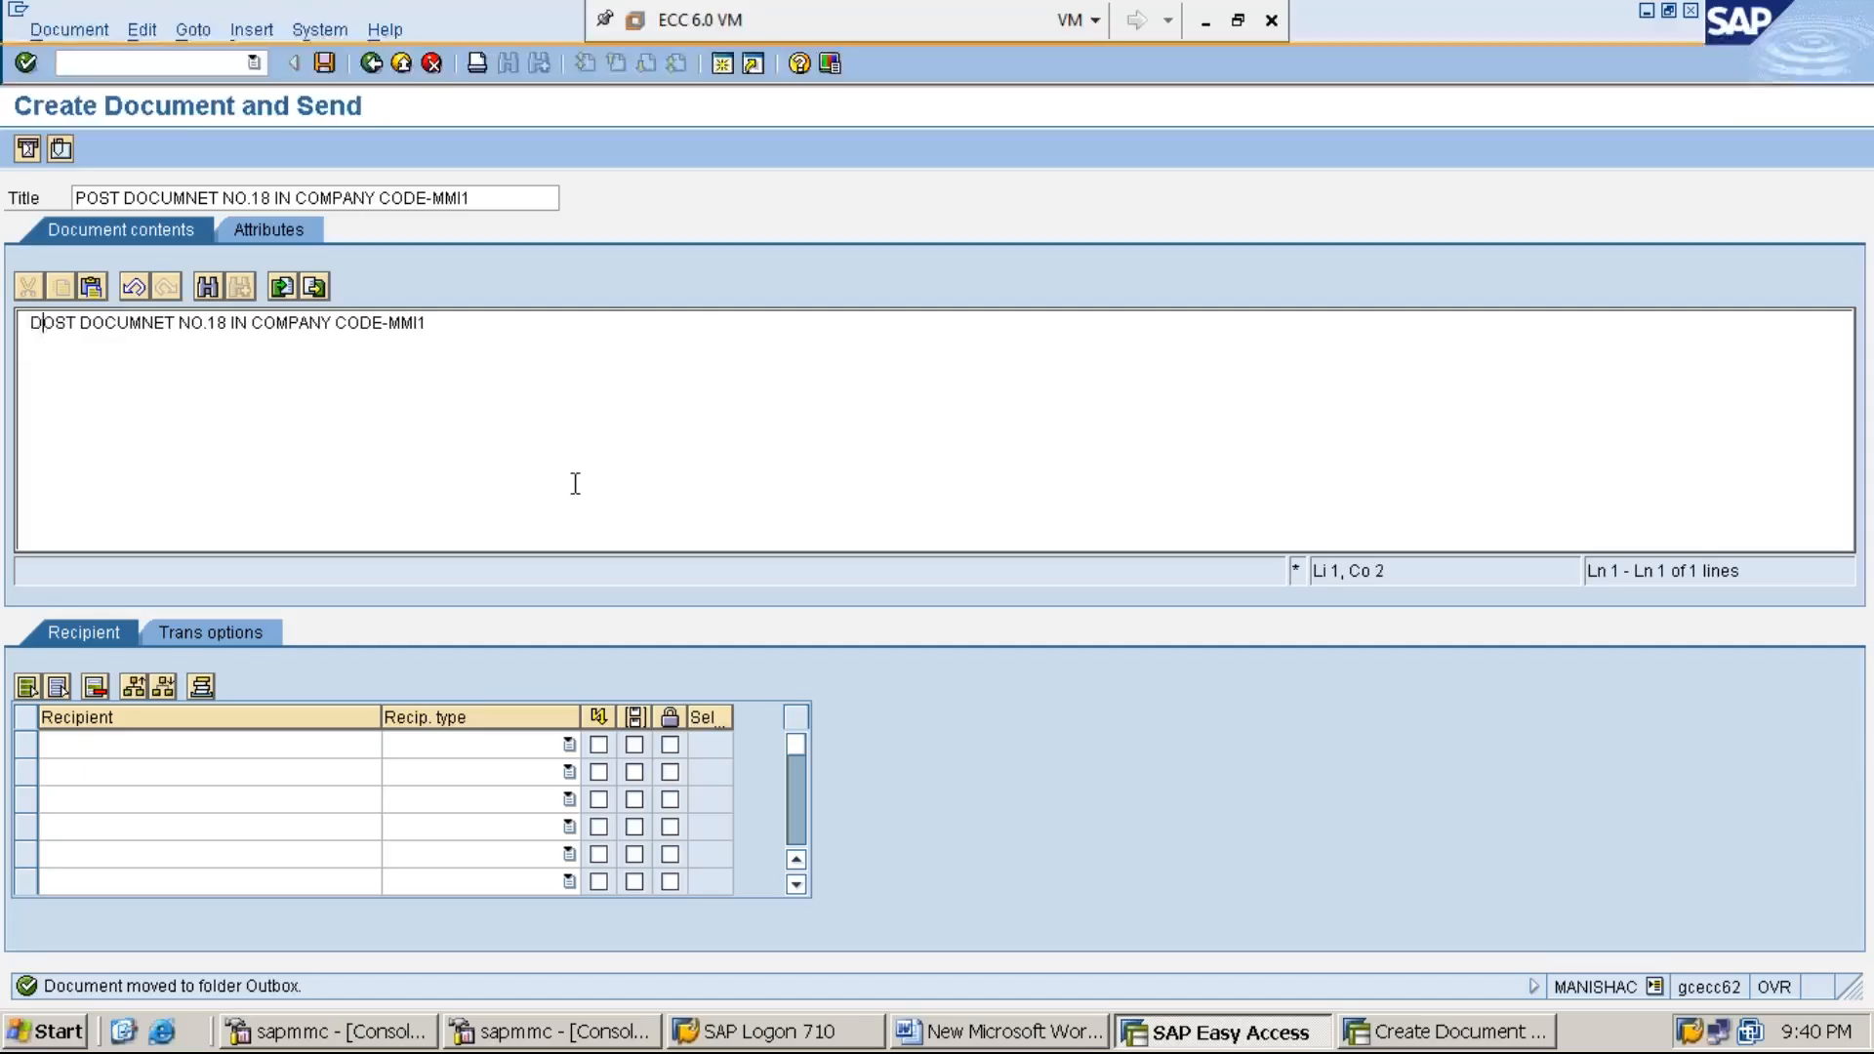
text(ANAGER NO.18)
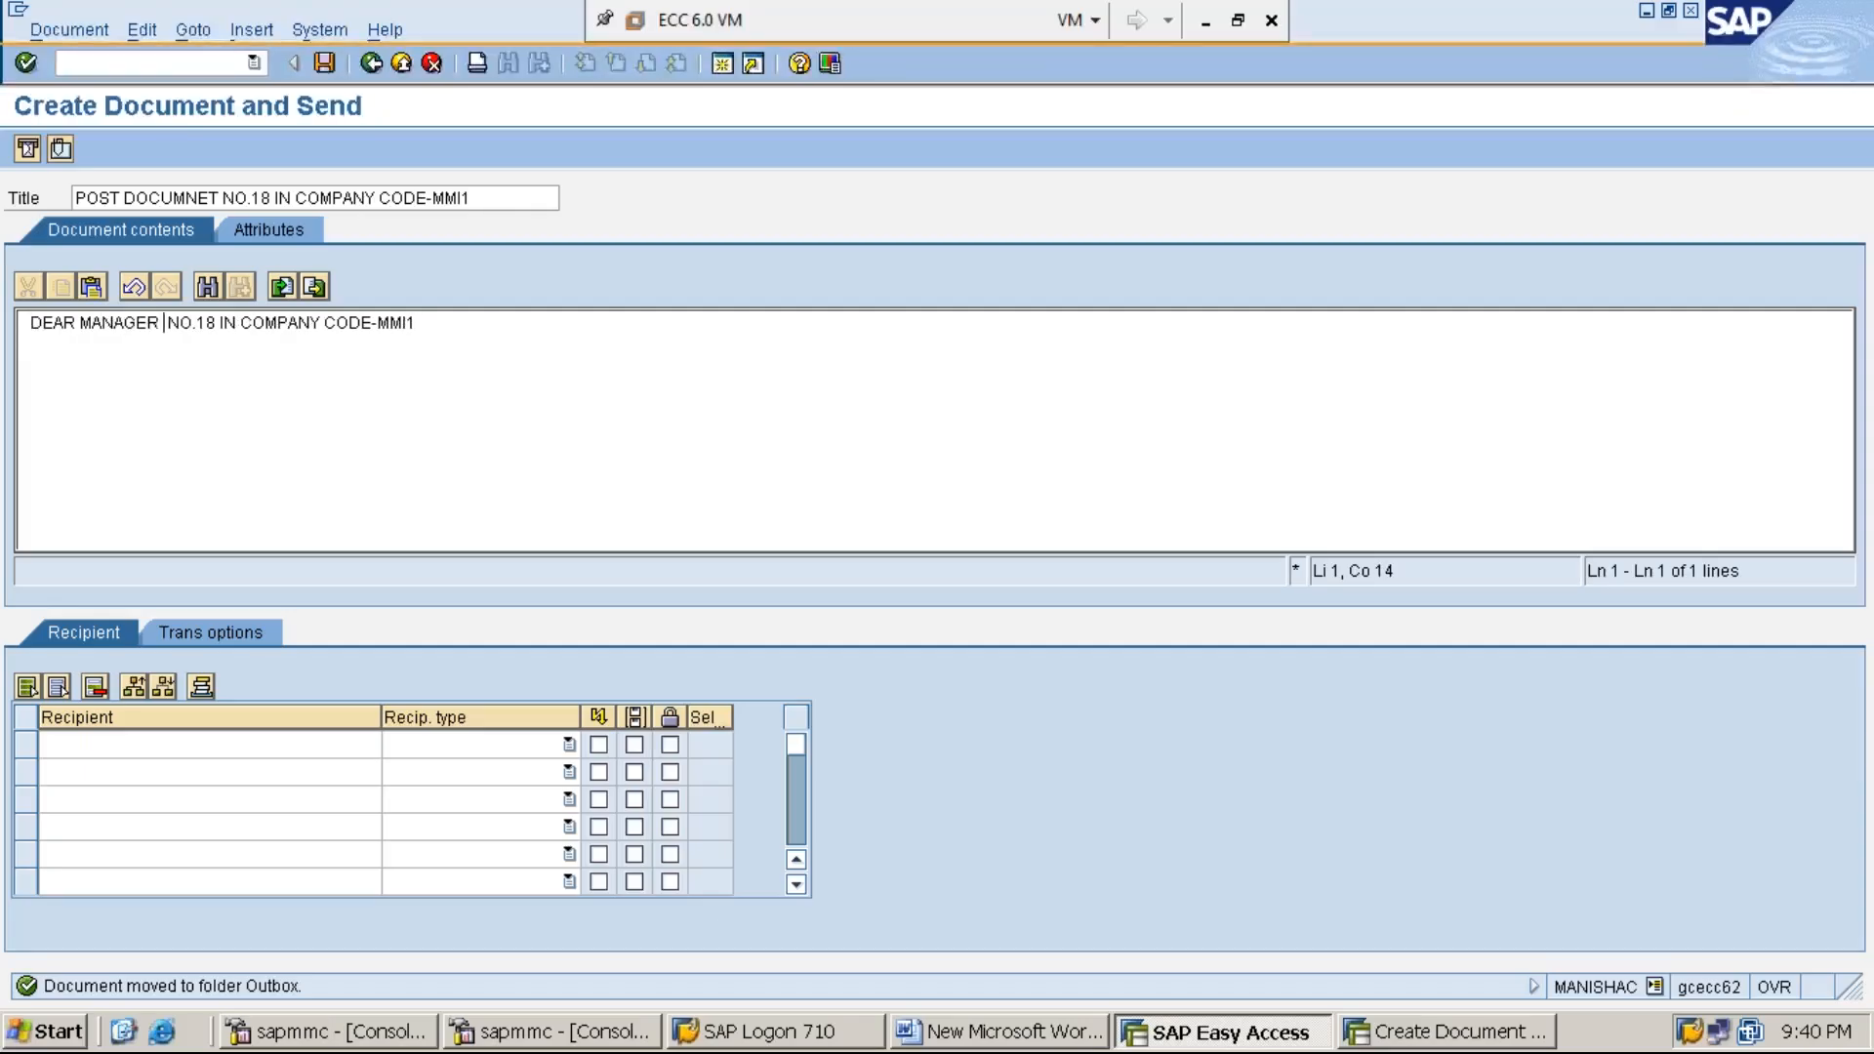
key(Return)
key(Return)
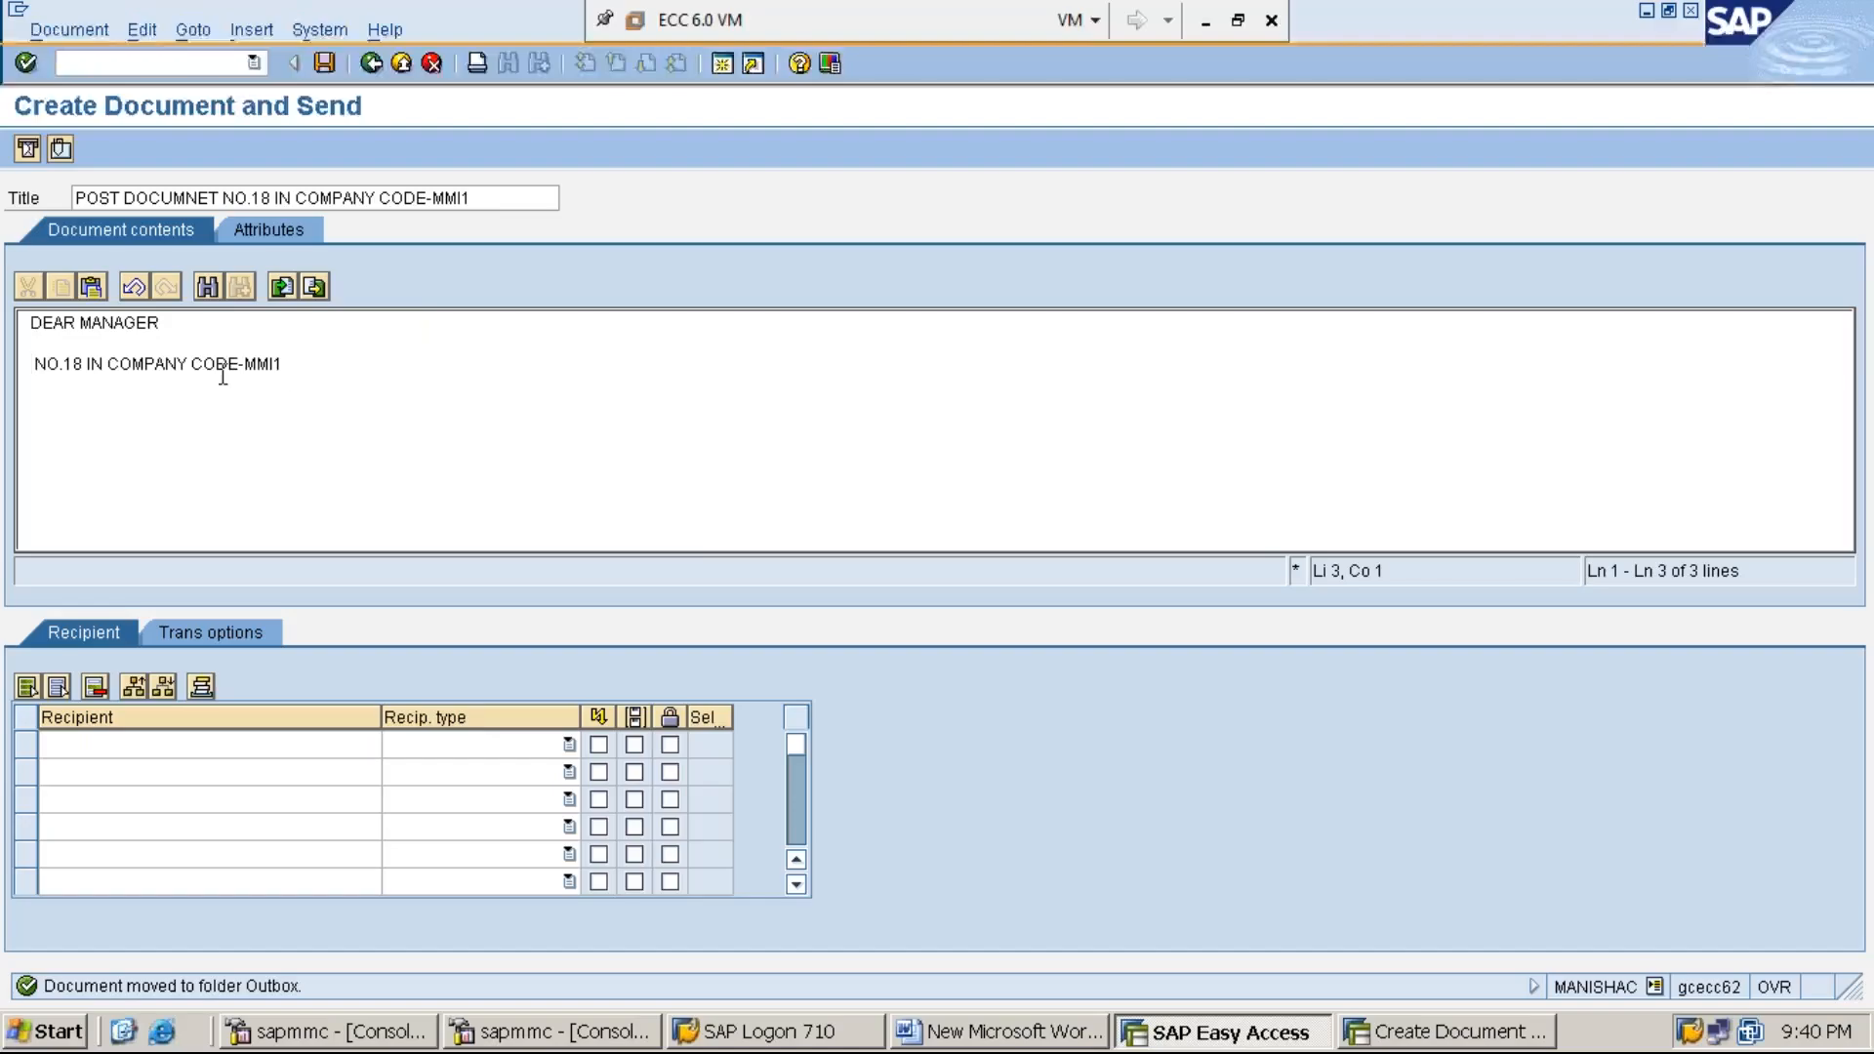
click(167, 327)
text(,)
click(294, 359)
key(shift+Home)
key(ctrl+v)
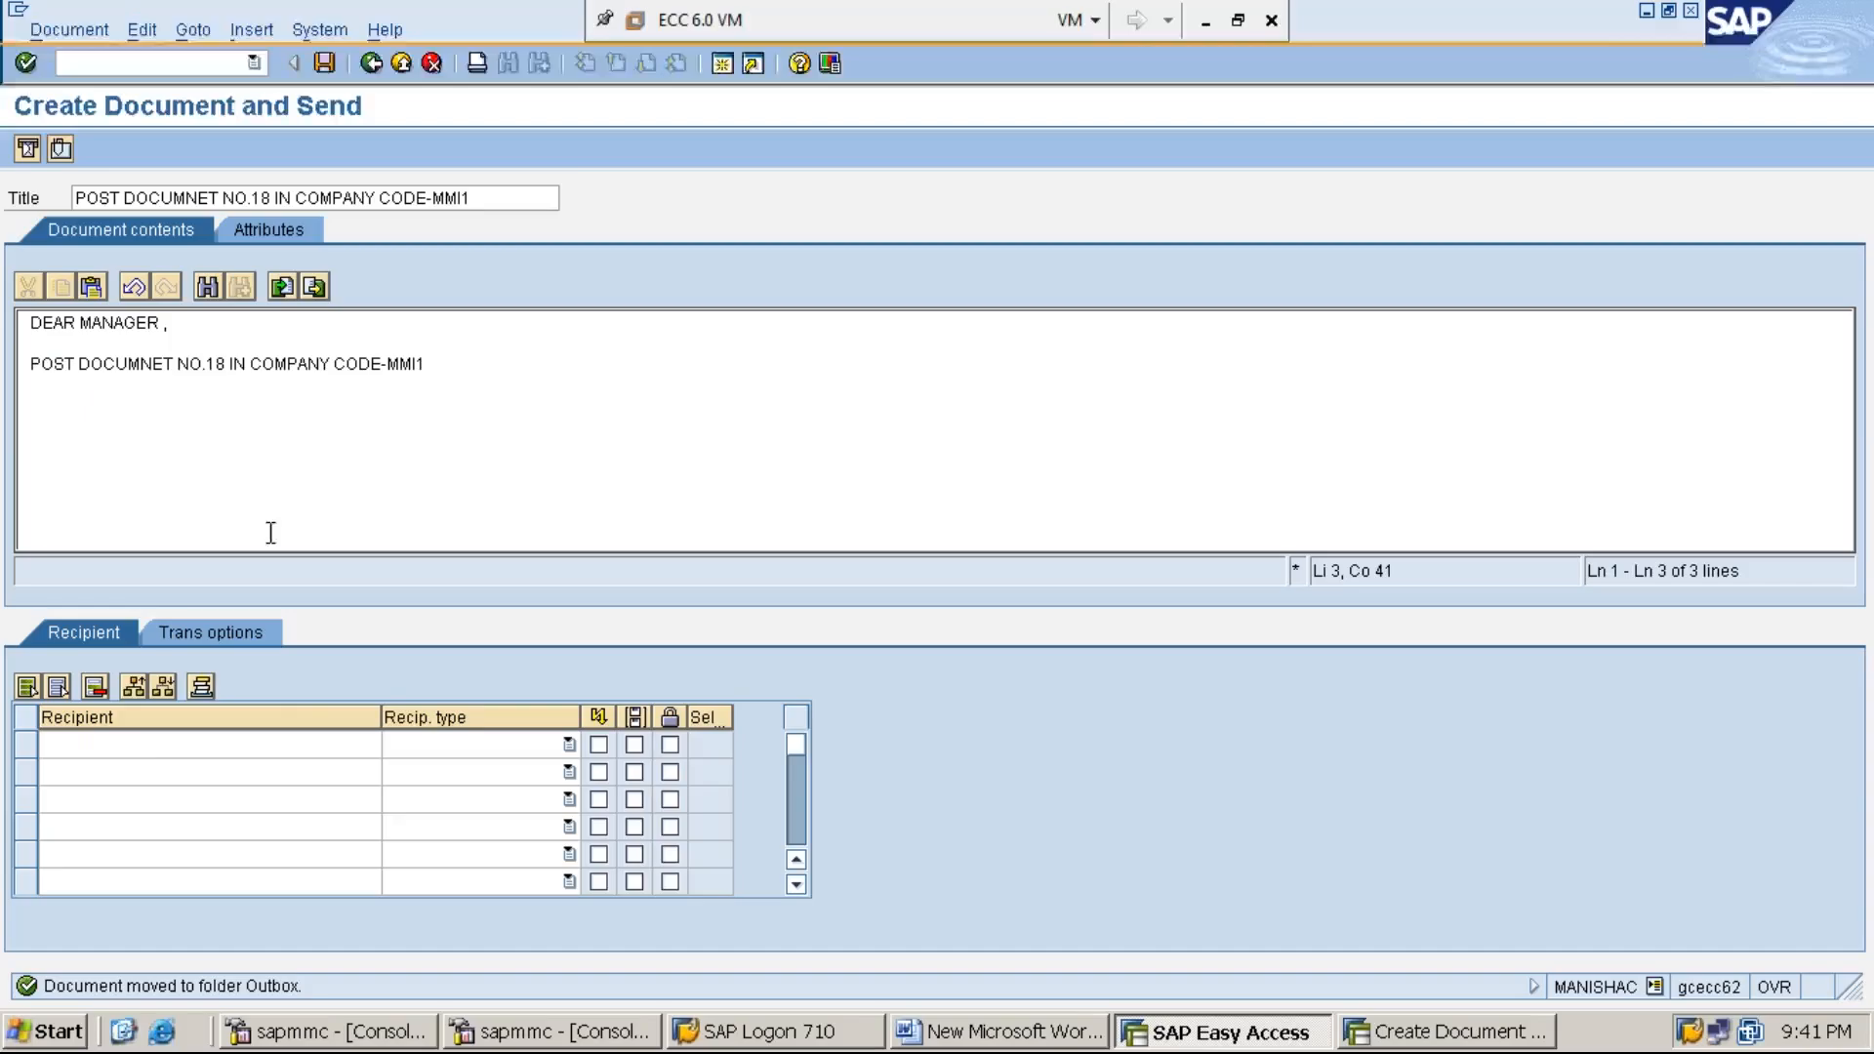
Enter the manager's user ID as recipient and send the message
click(154, 748)
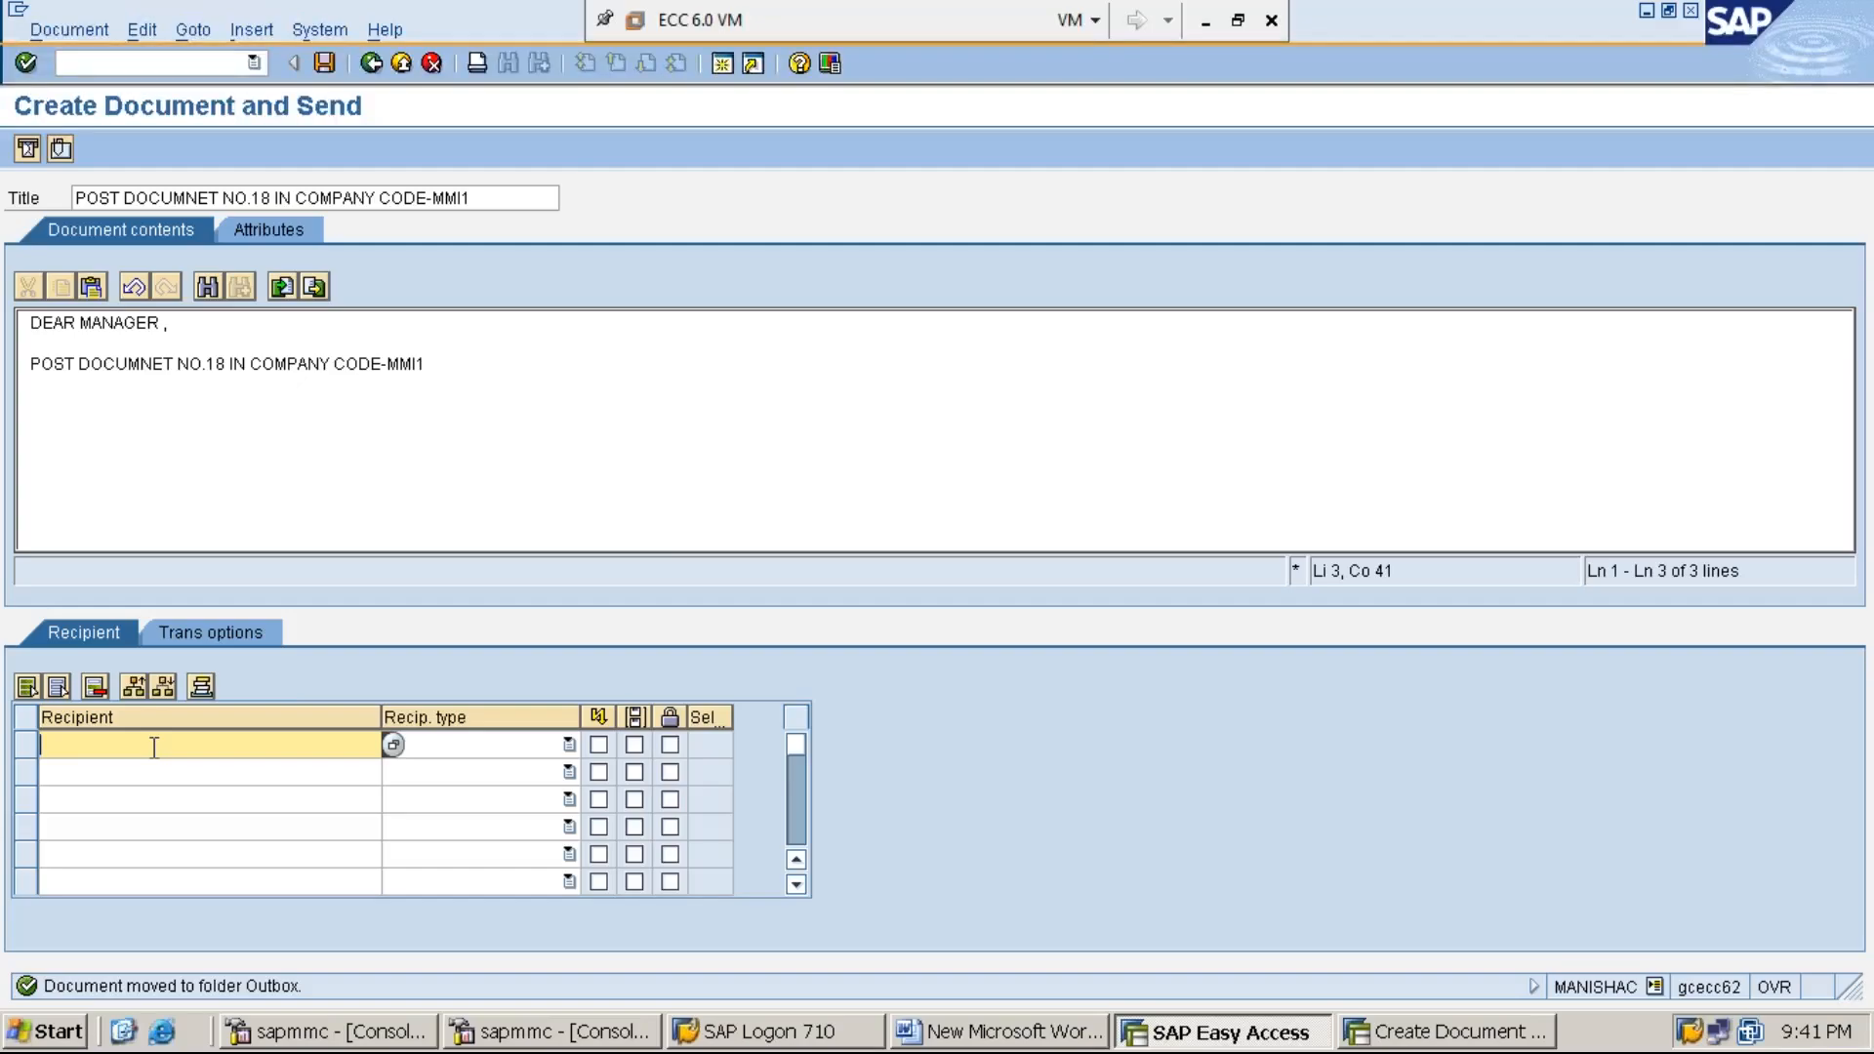
text(MANISHAM)
click(26, 148)
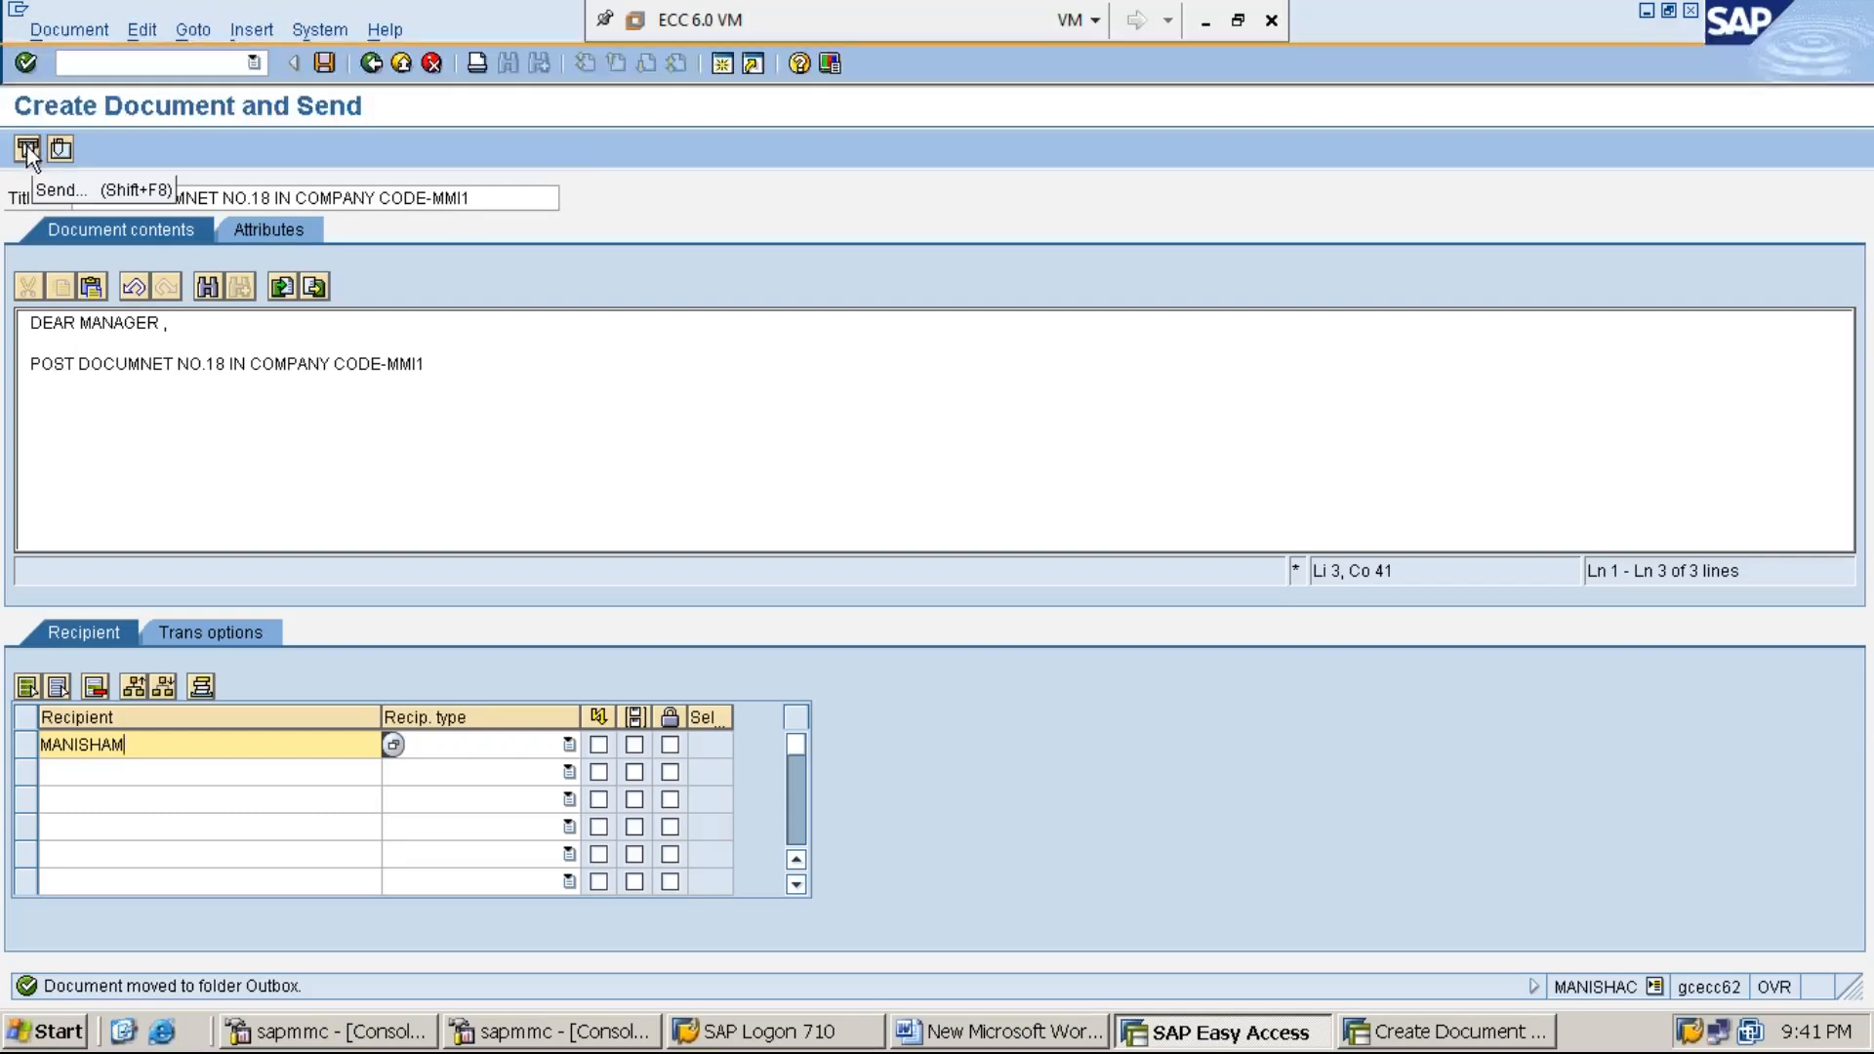
click(27, 151)
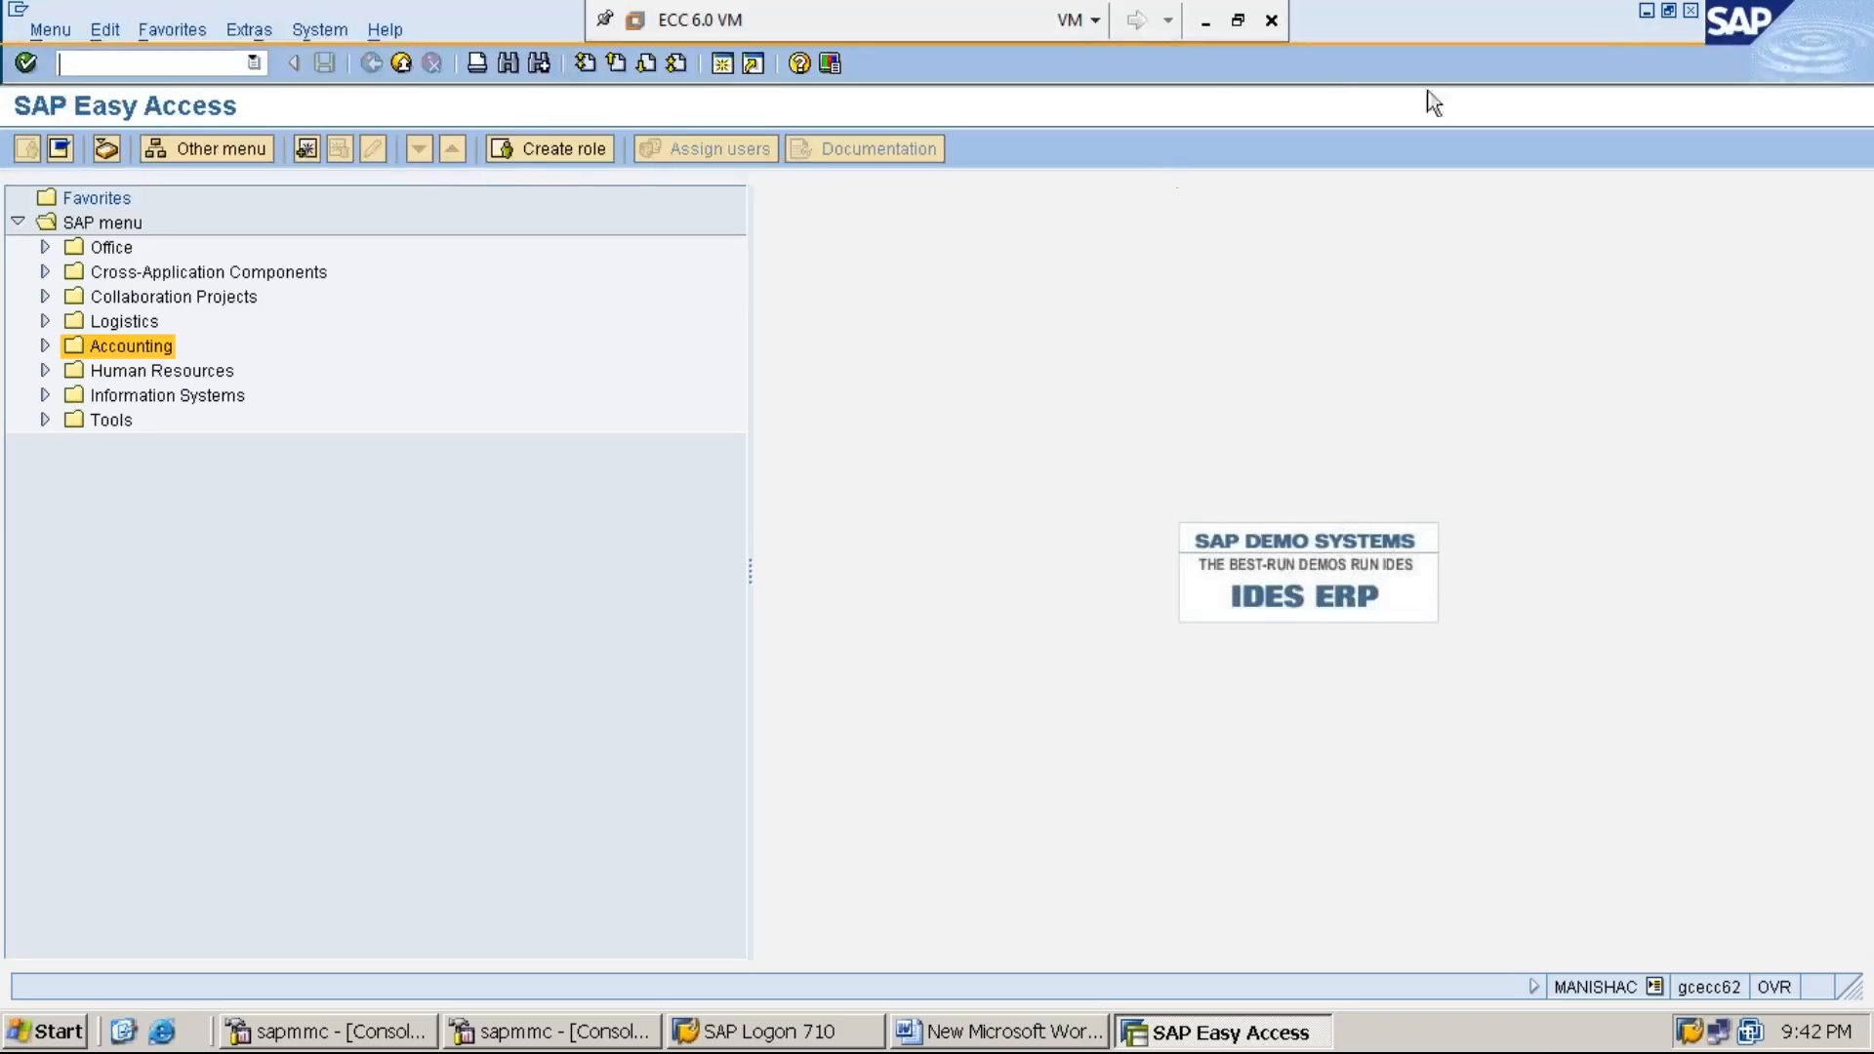
Add 'STEP:12: LOGOUT FROM CASHIER USER USING /NEX' below step 11 in the Word notes
click(1648, 12)
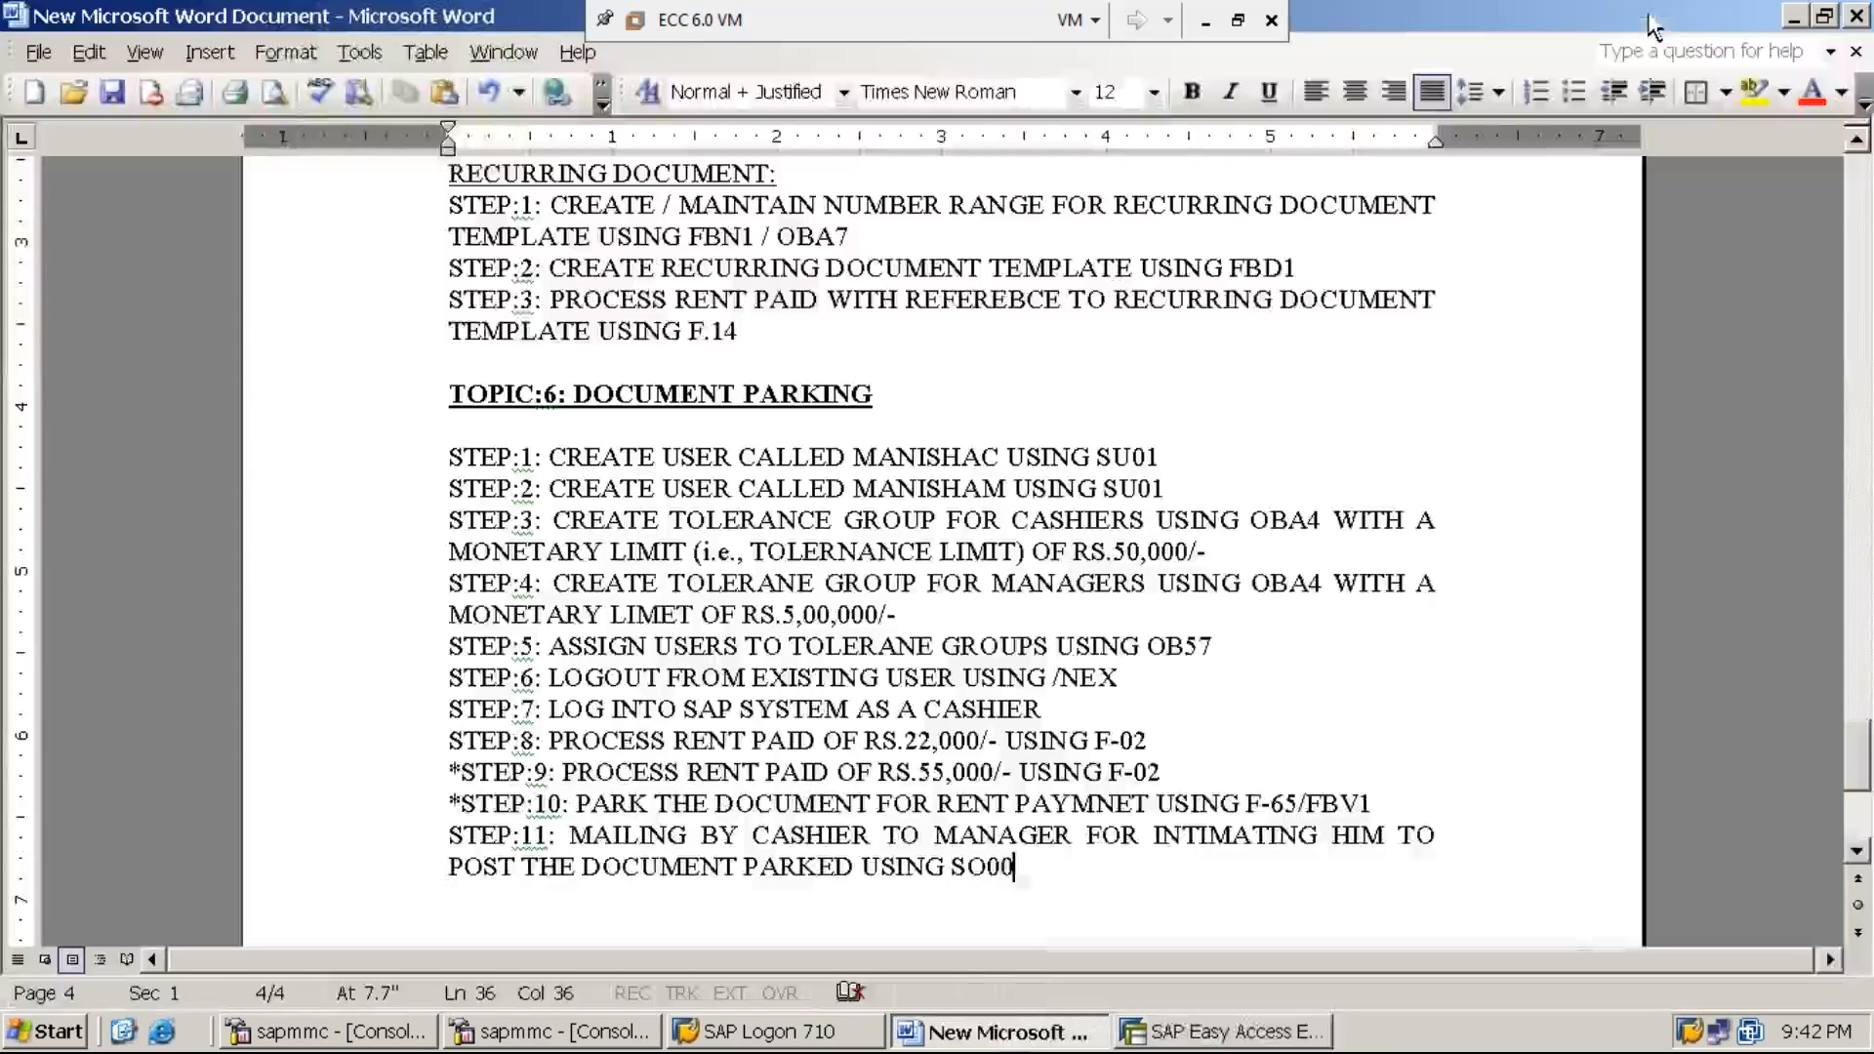
key(Return)
text(STEH)
key(BackSpace)
text(P)
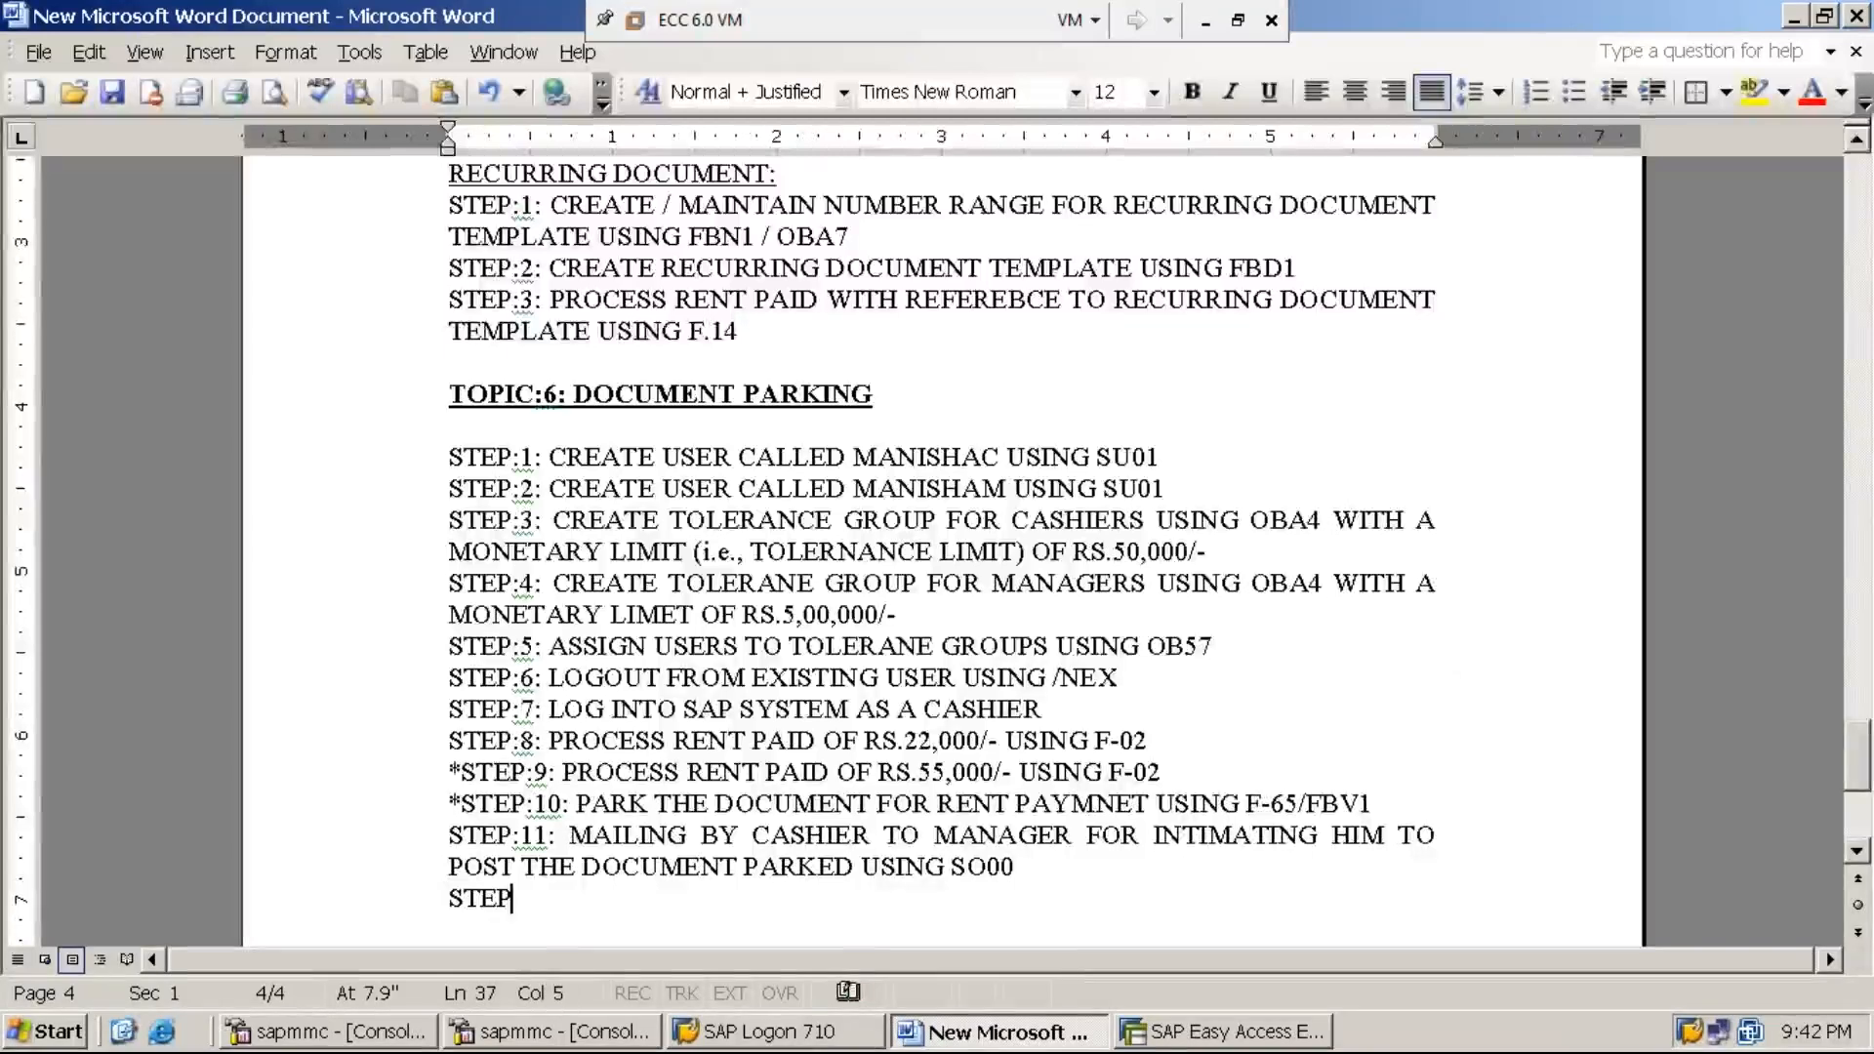
text(:12: )
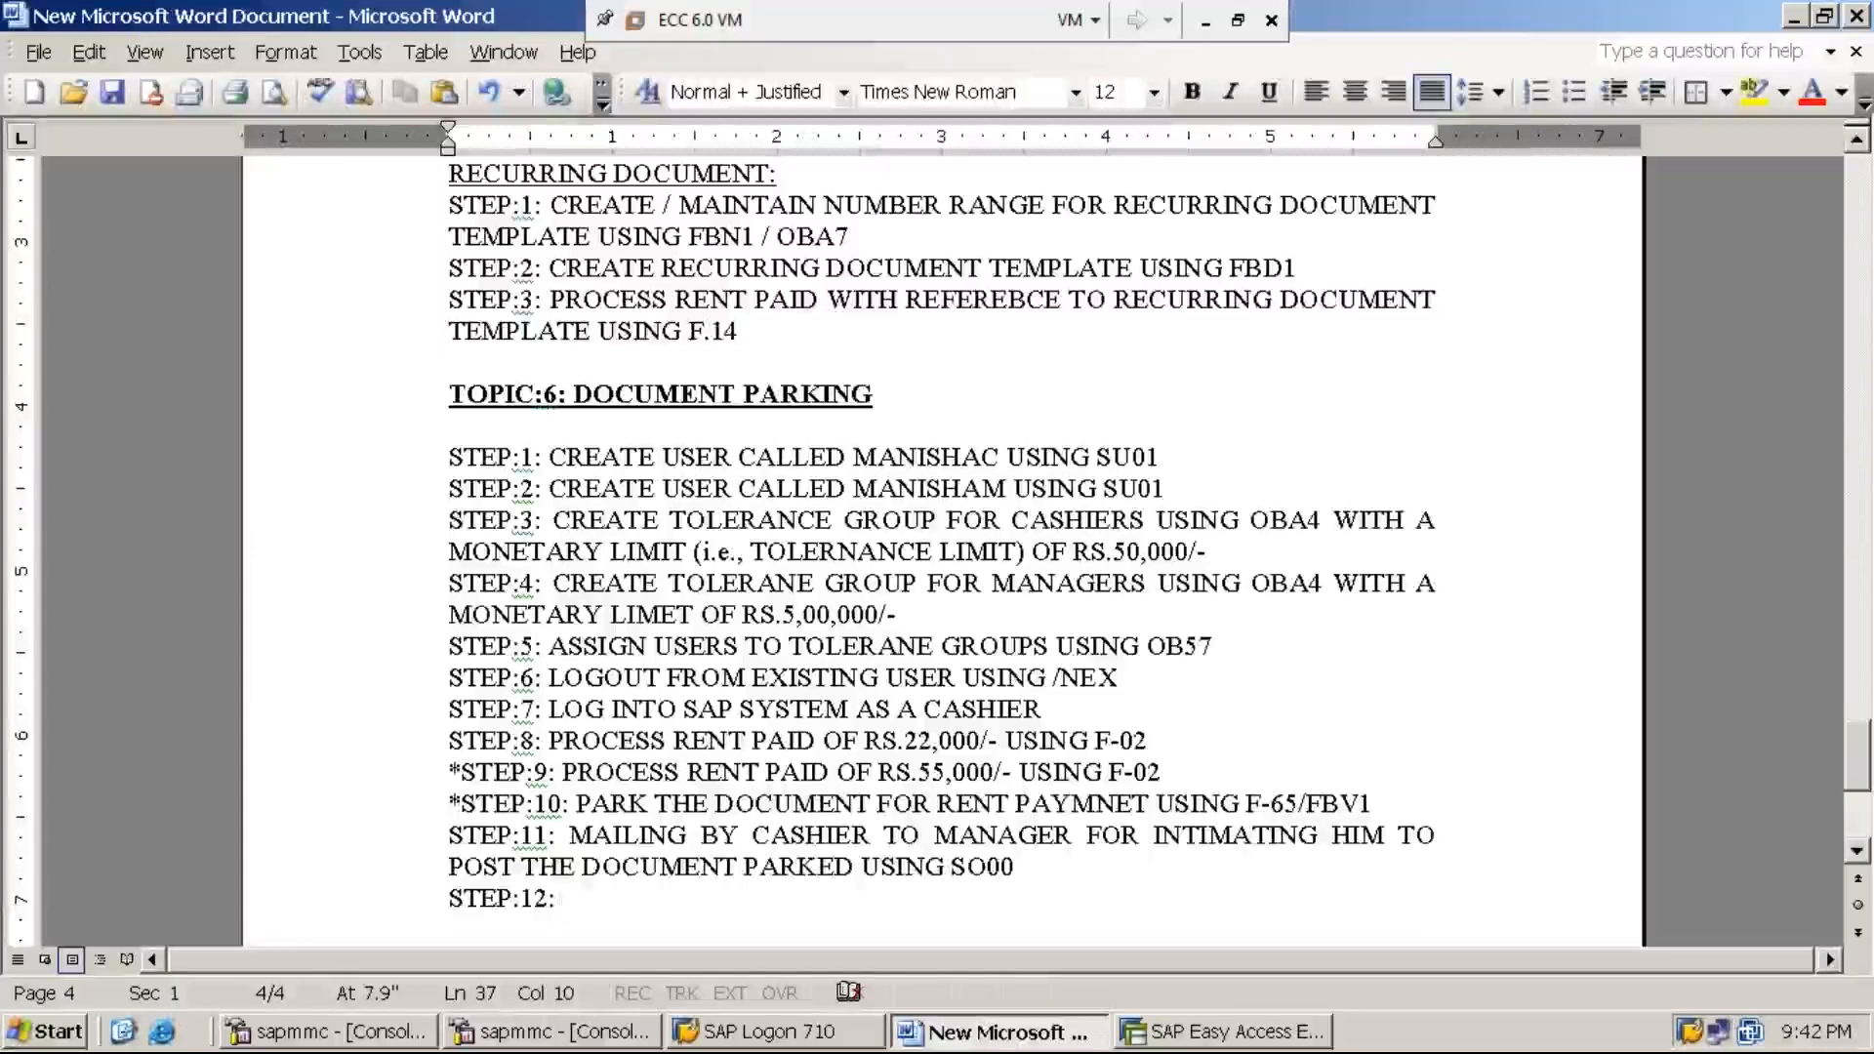
text(LOGOU)
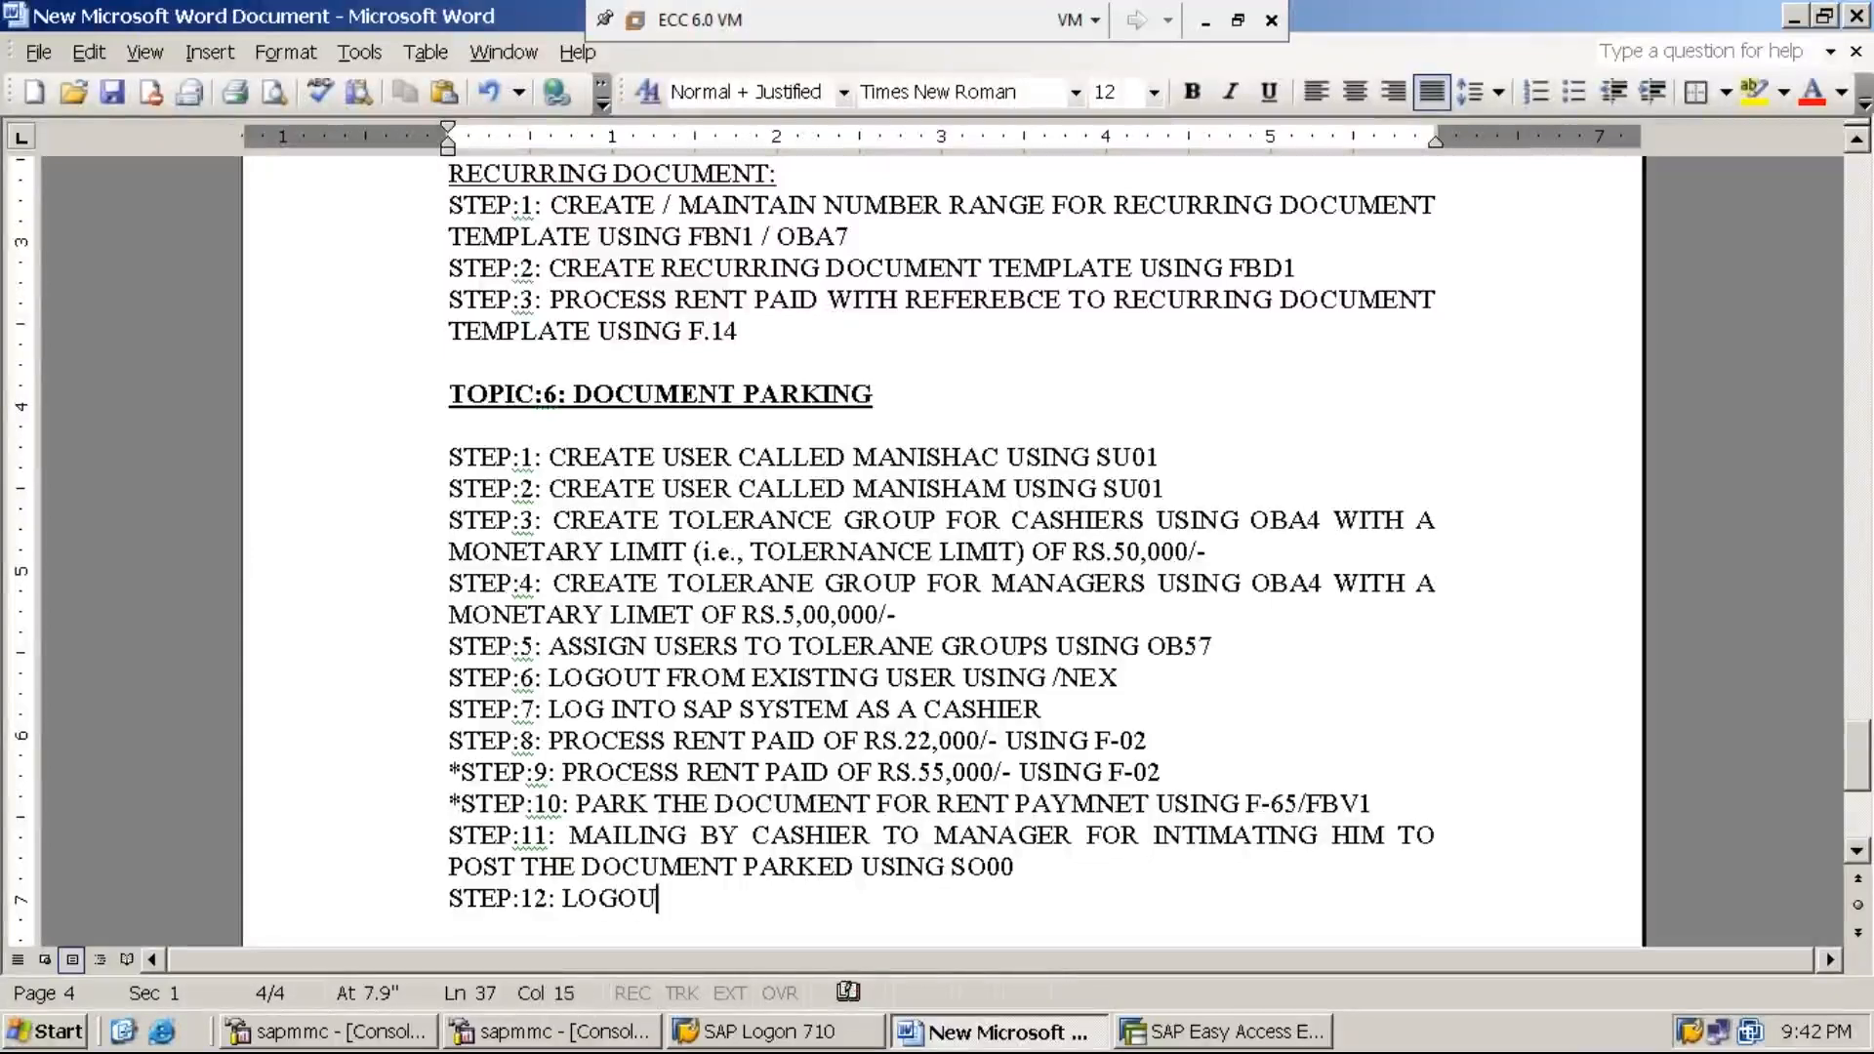
text(T FROM )
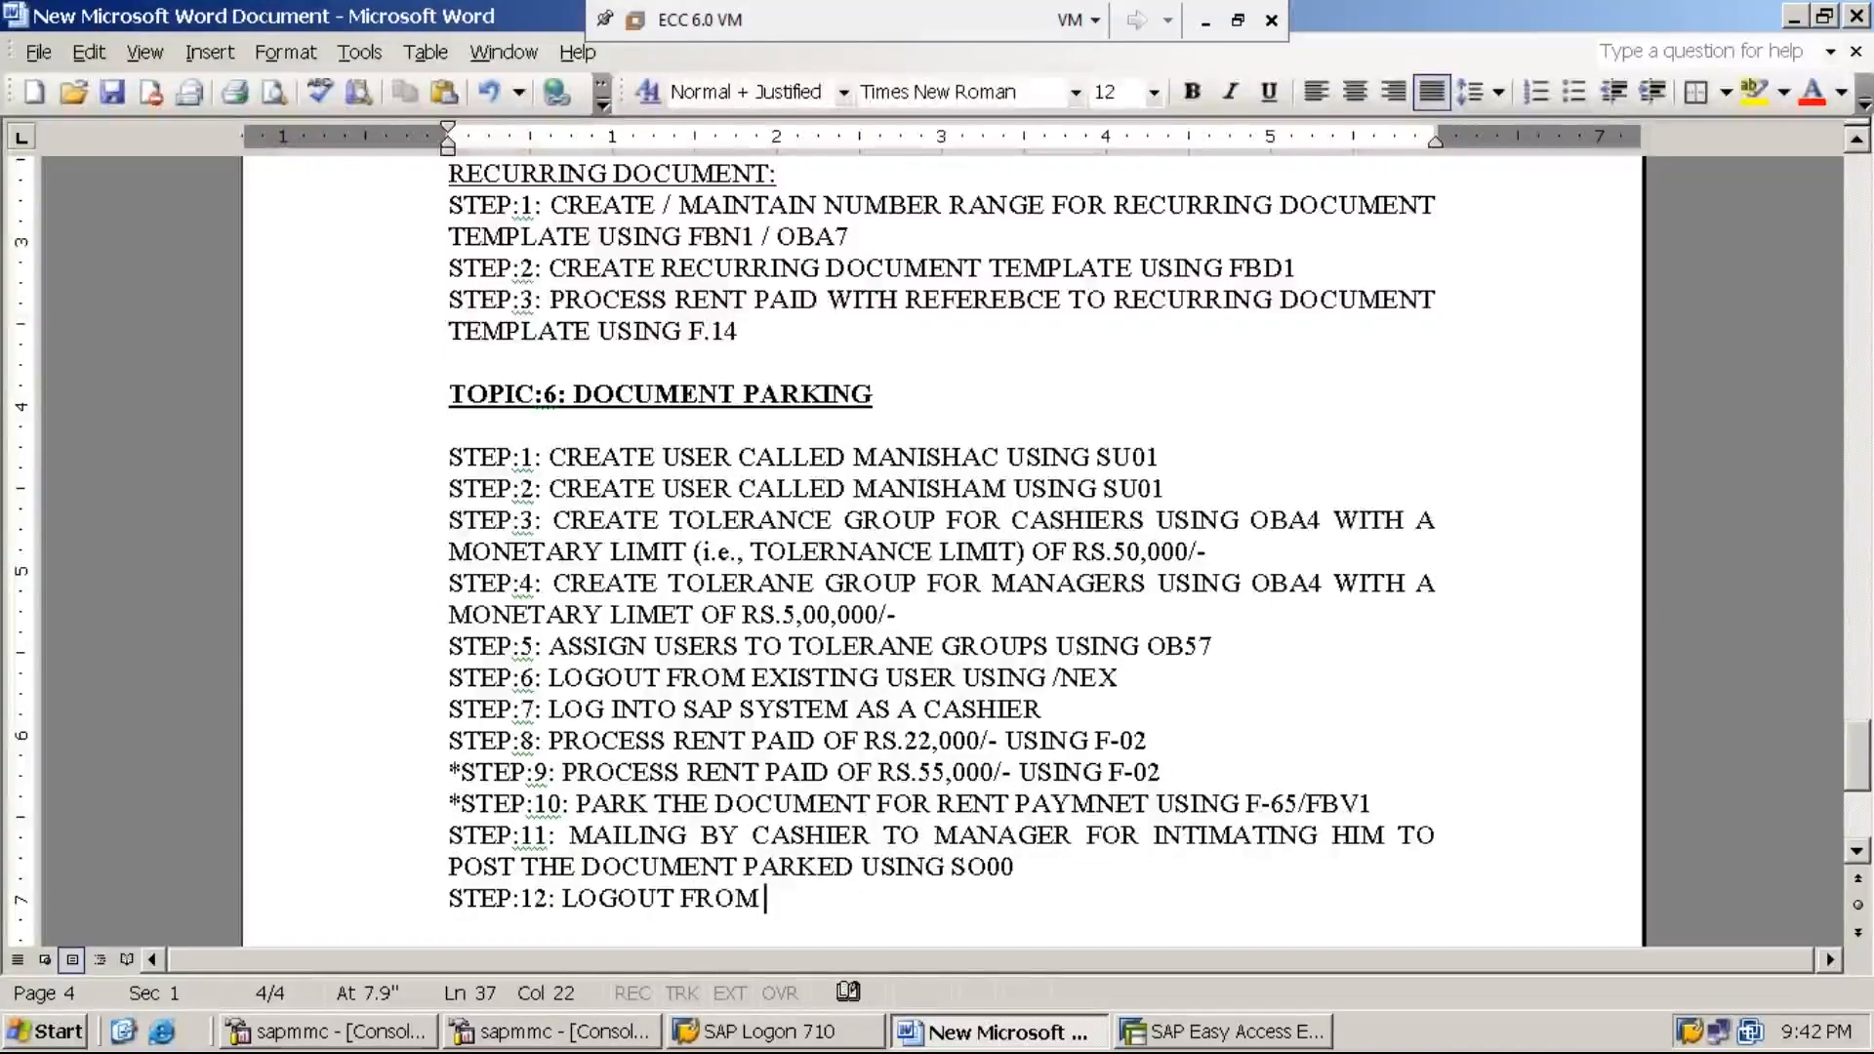
text(CASH)
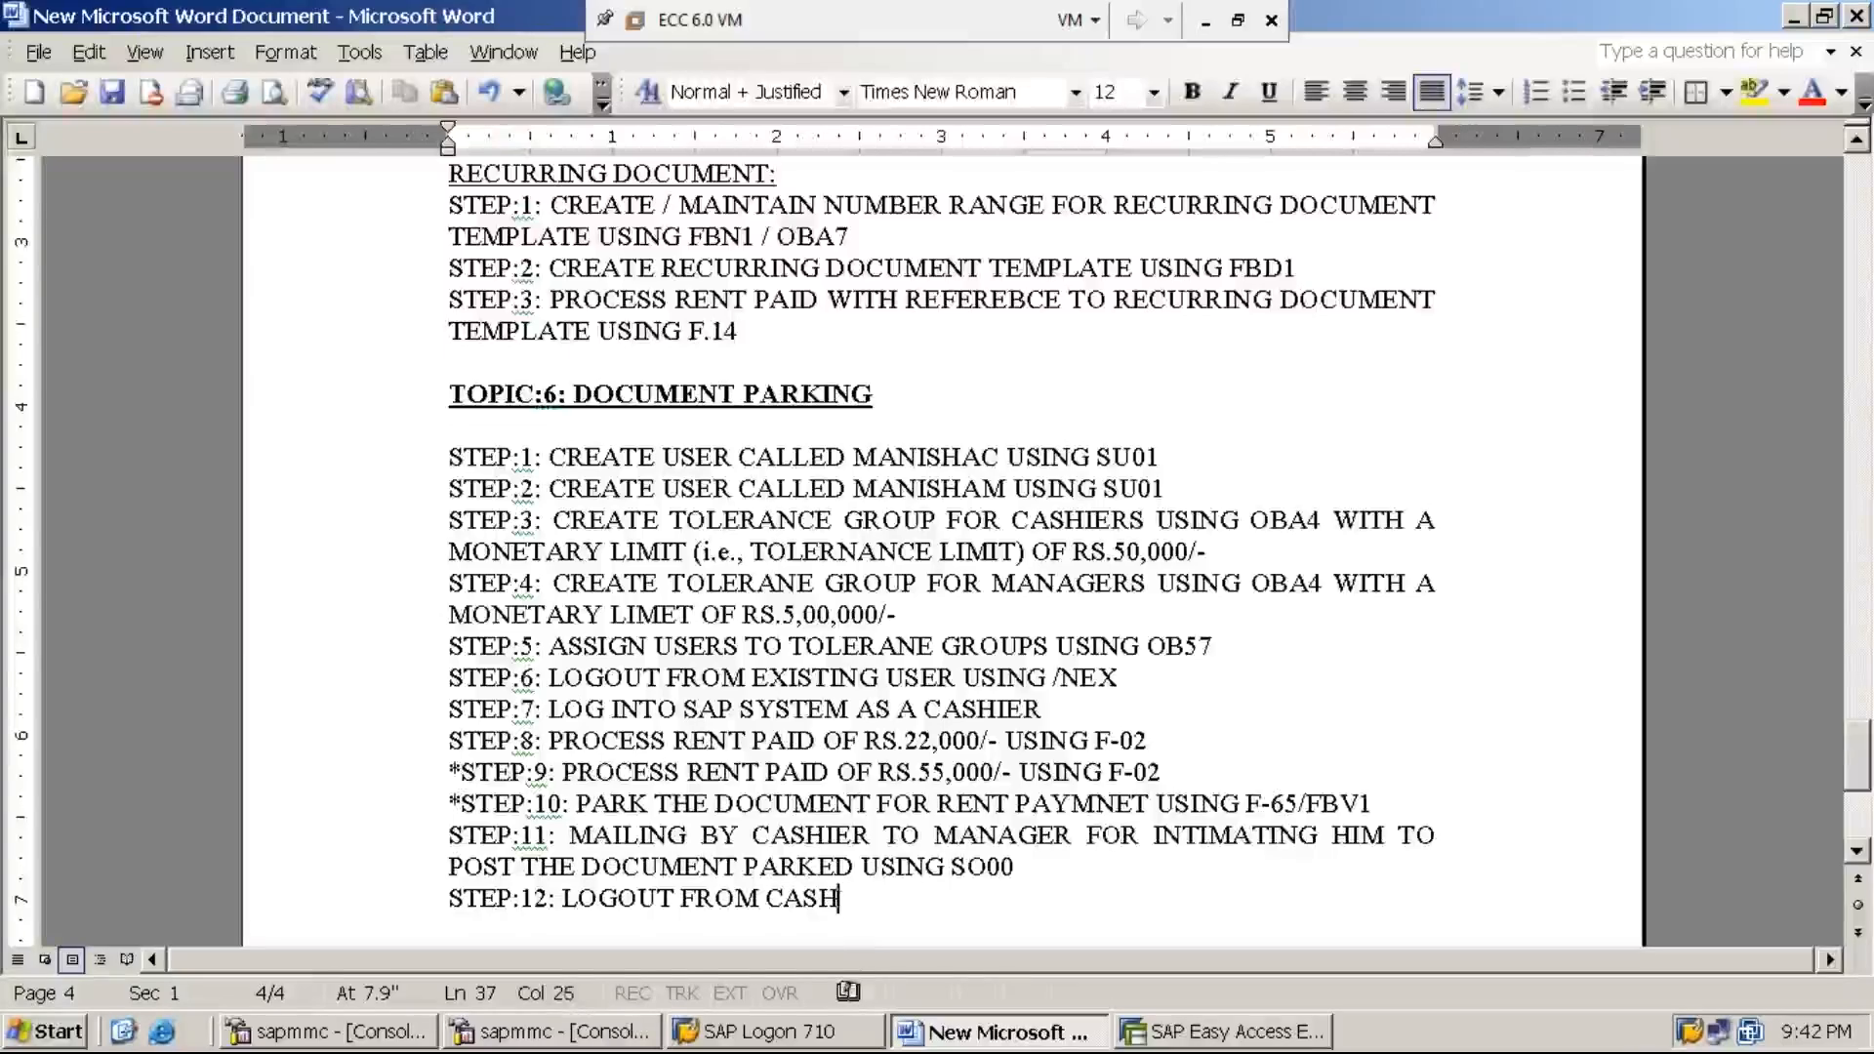
text(IER USER USING /NEX)
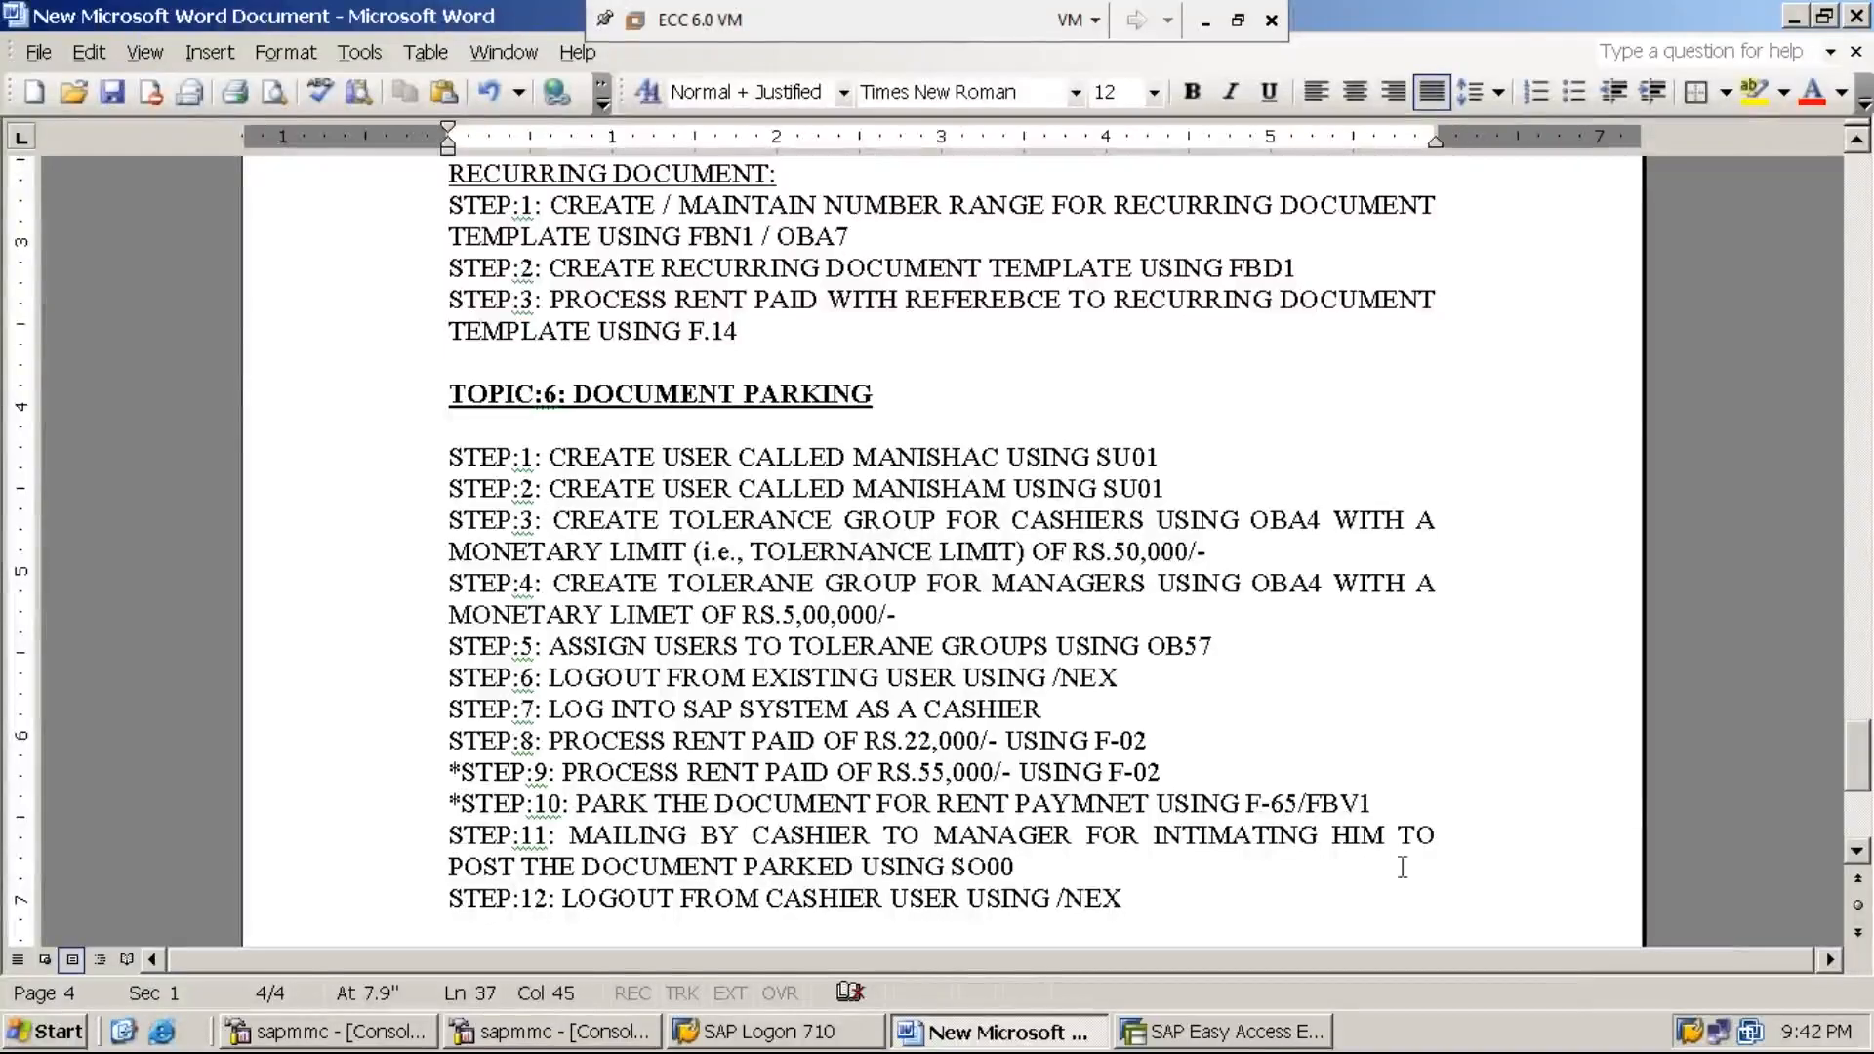
Log the cashier user off SAP with /NEX and return to the Word notes
click(1273, 1036)
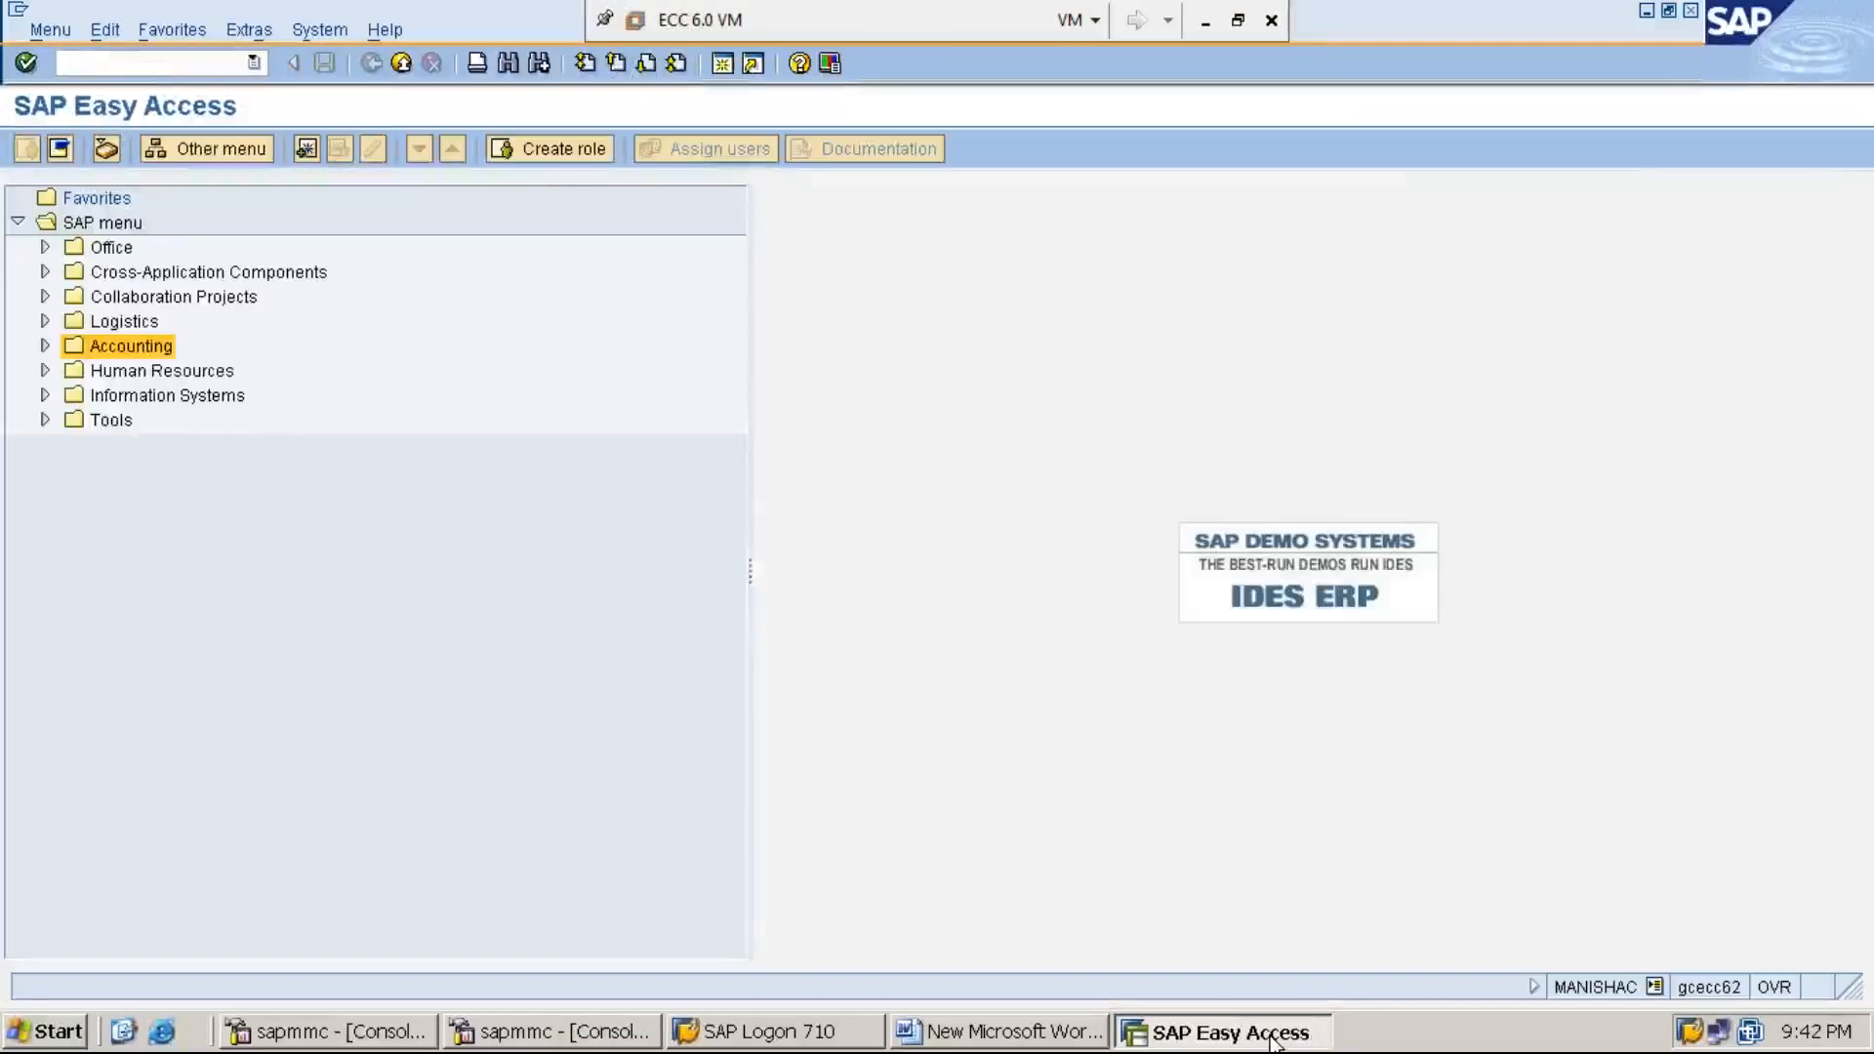
text(/NEX)
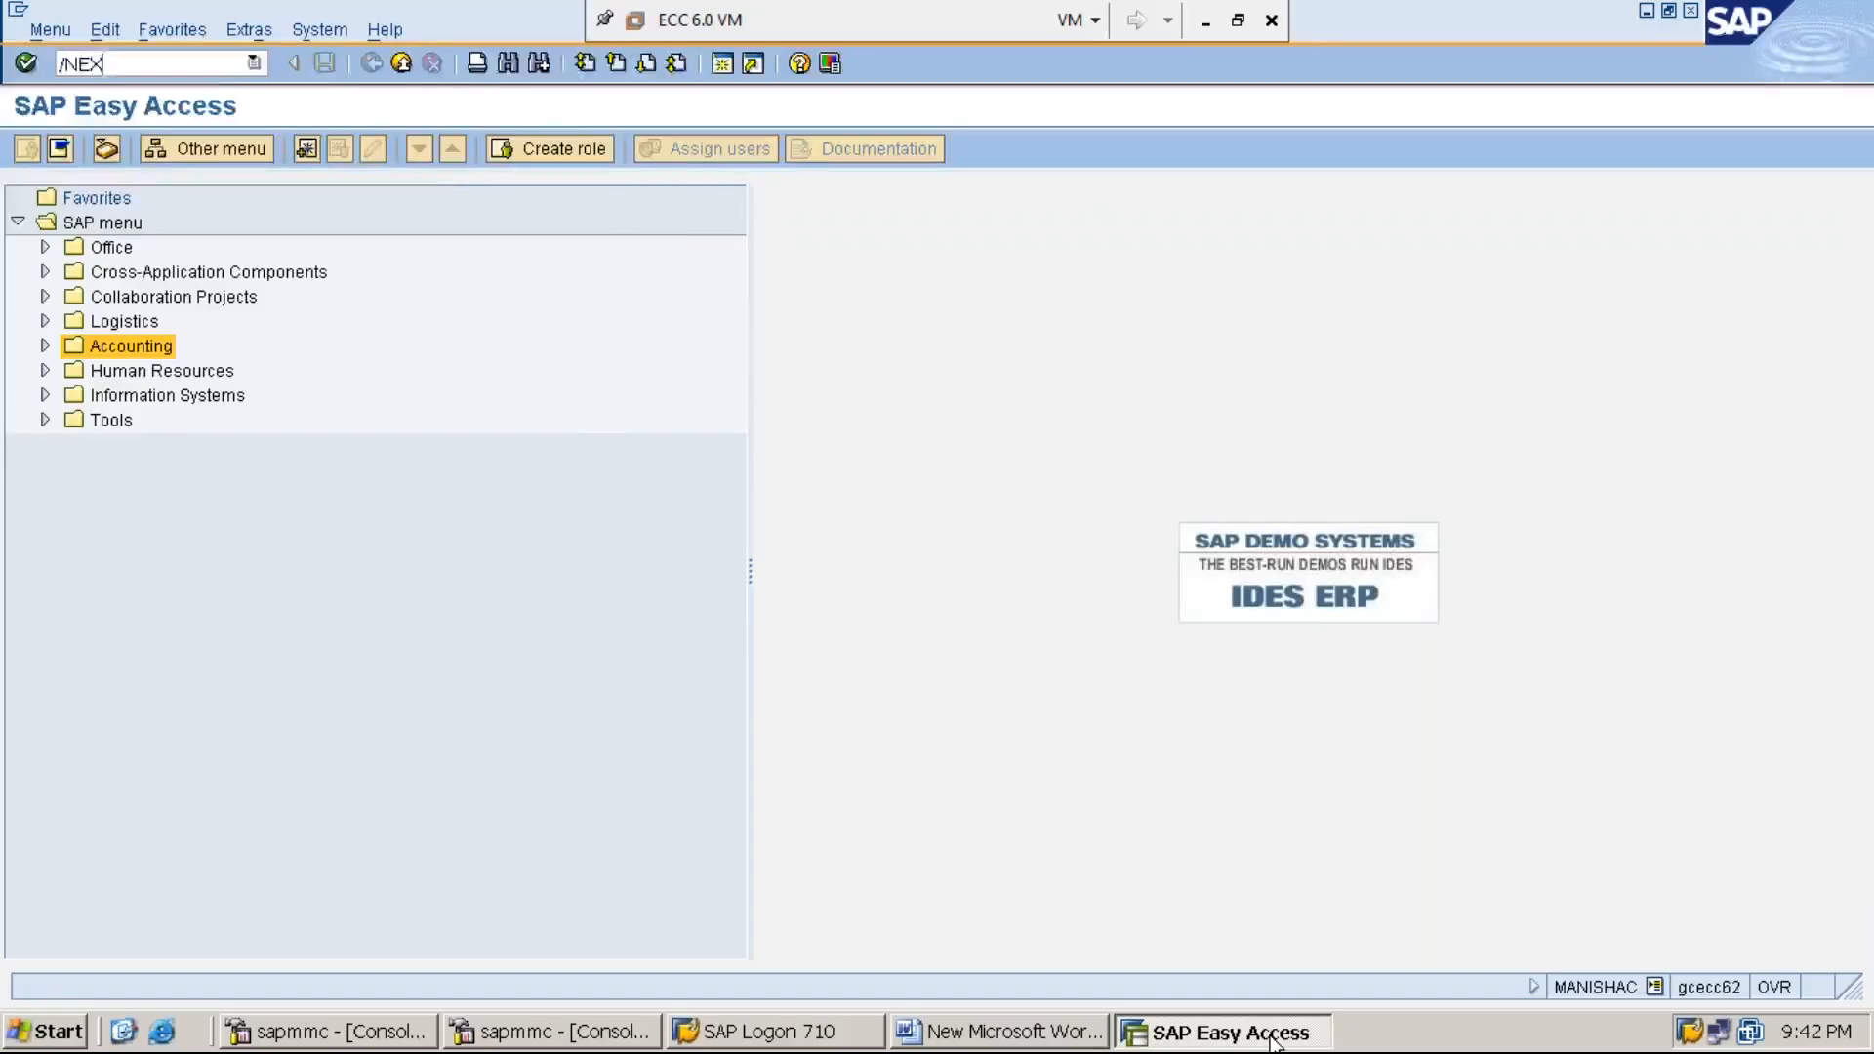
key(Return)
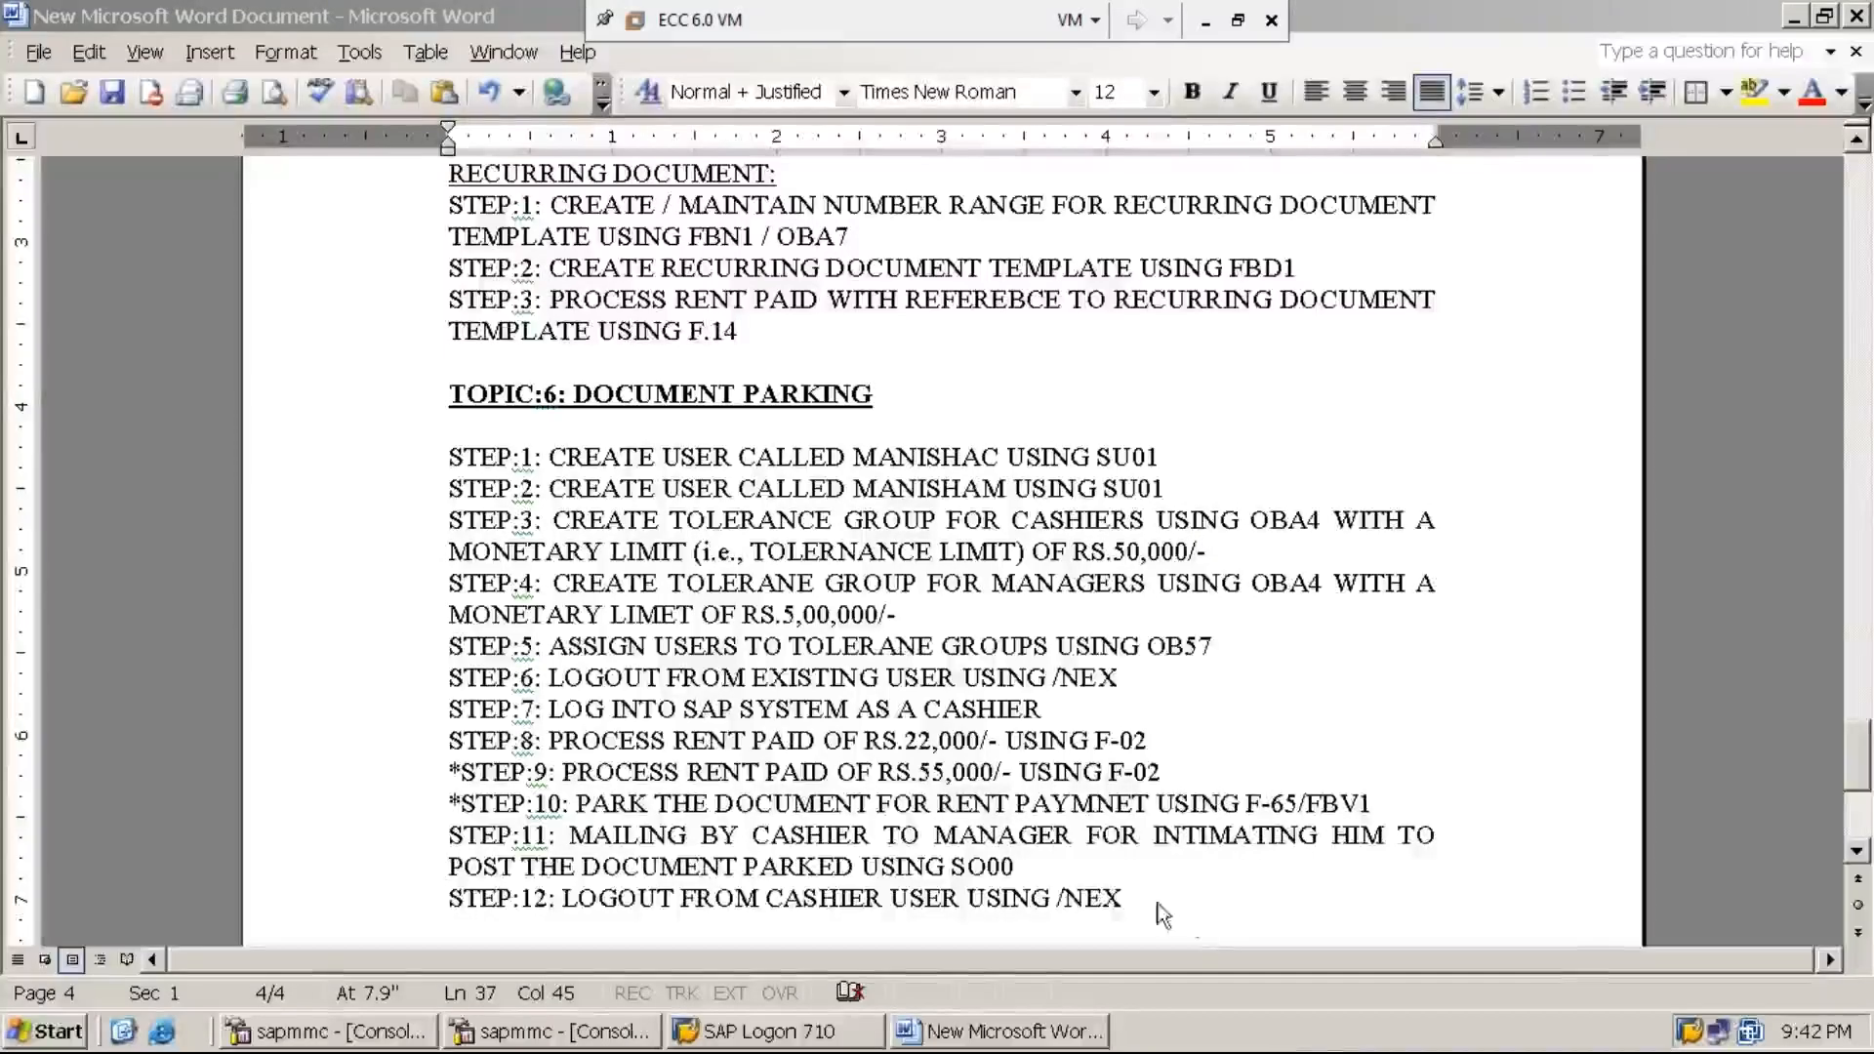
click(1150, 911)
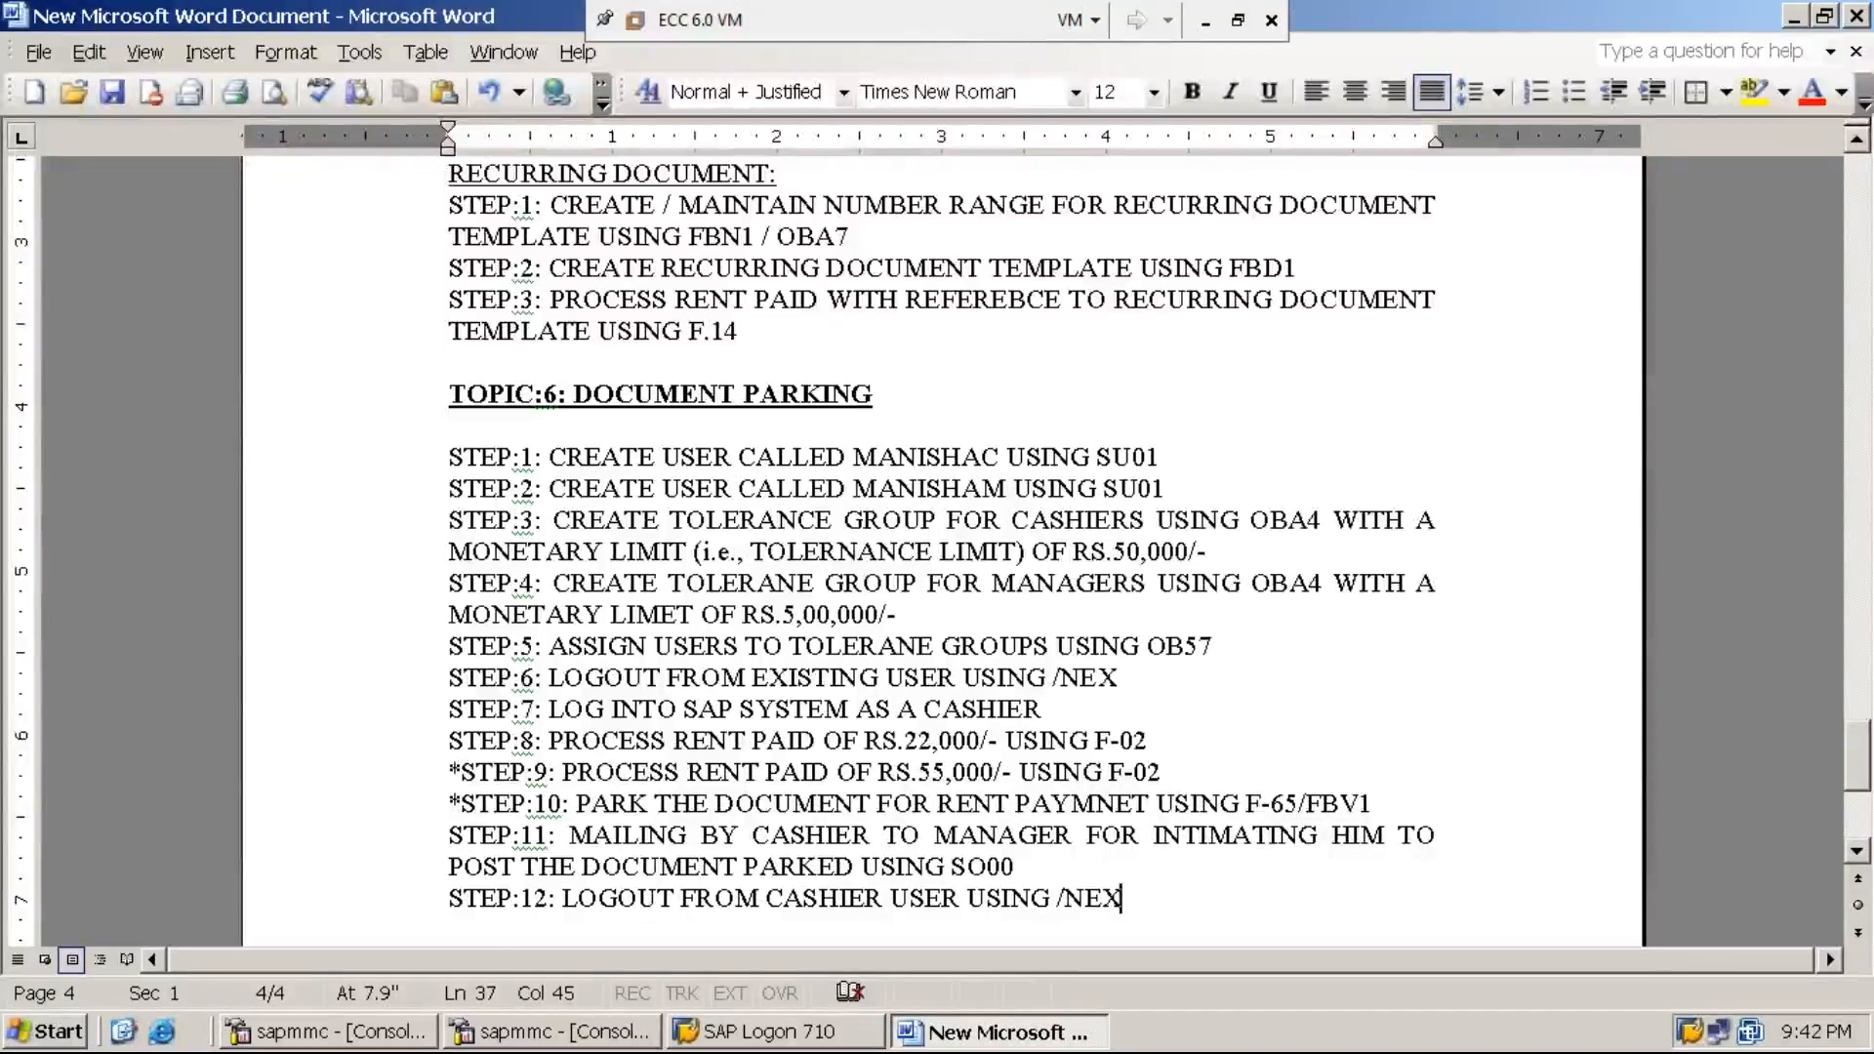
Add 'STEP:13: LOG INTO SAP SYSTEM AS A MANAGER' to the notes and bring up SAP Logon
key(Return)
text(ST)
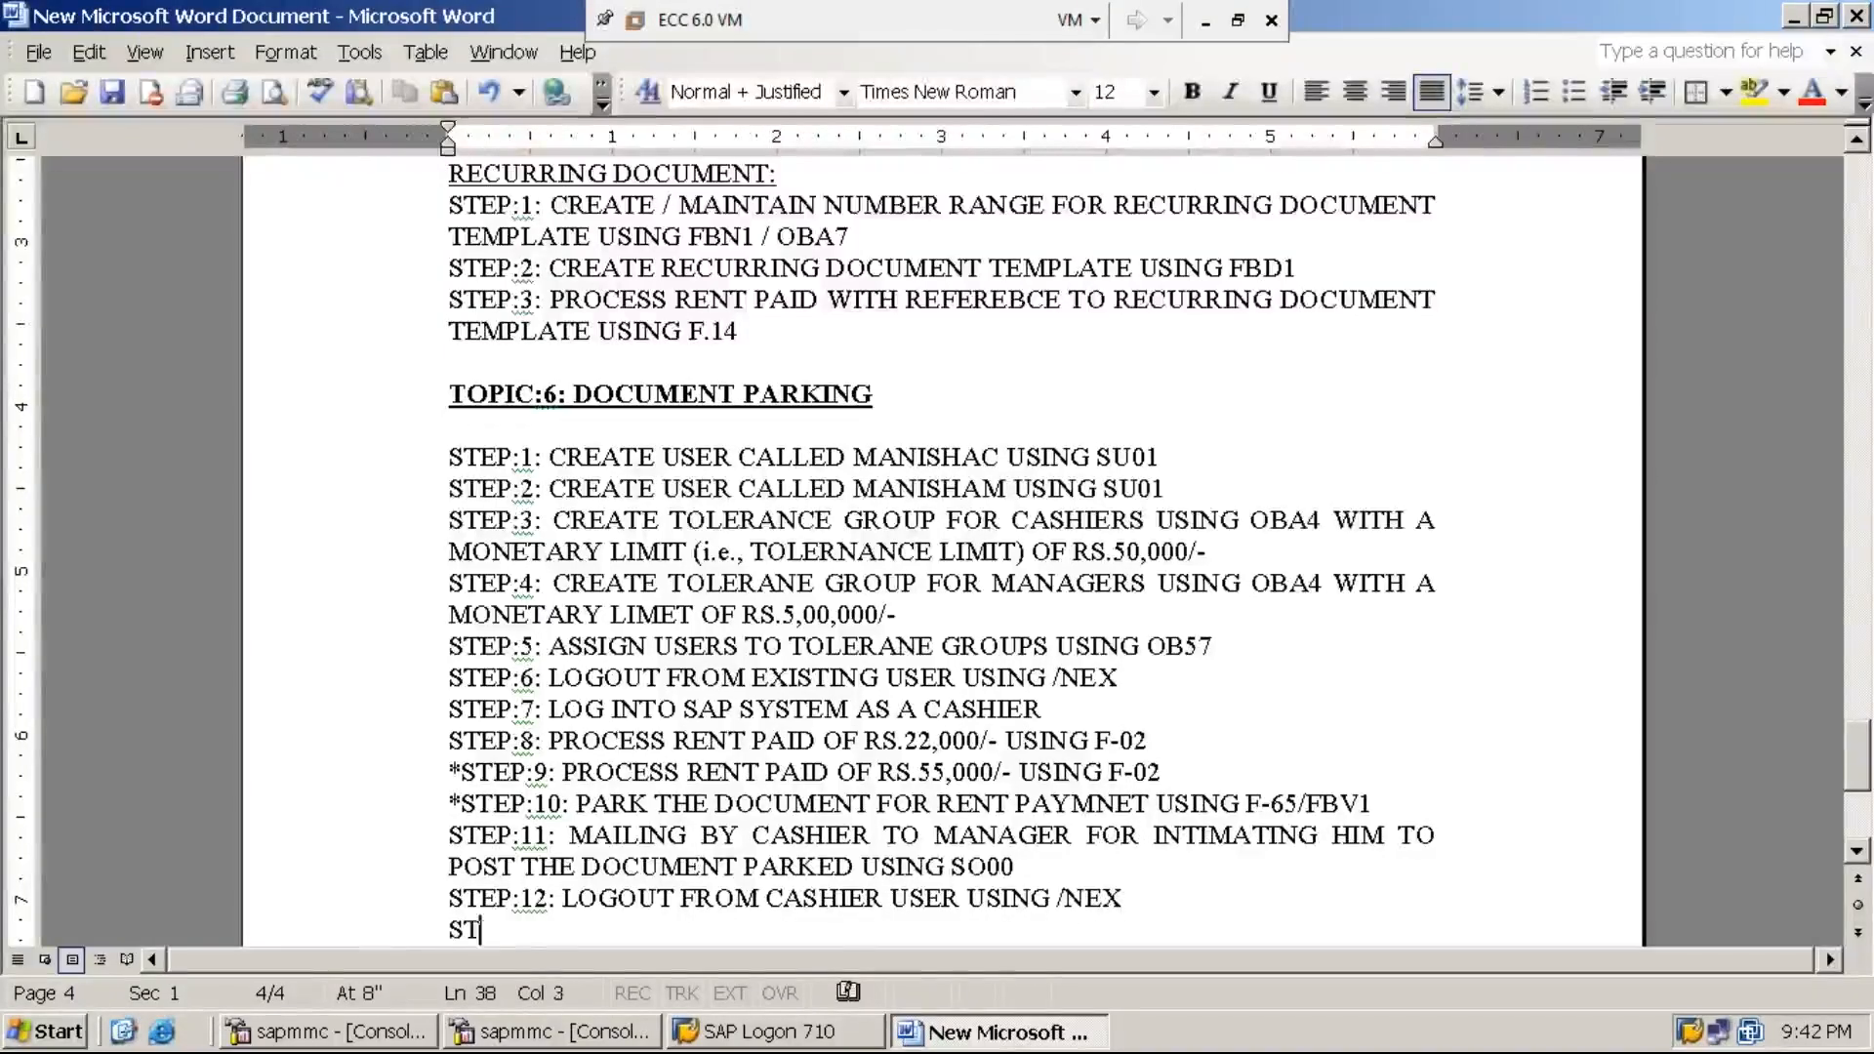
text(EP:1)
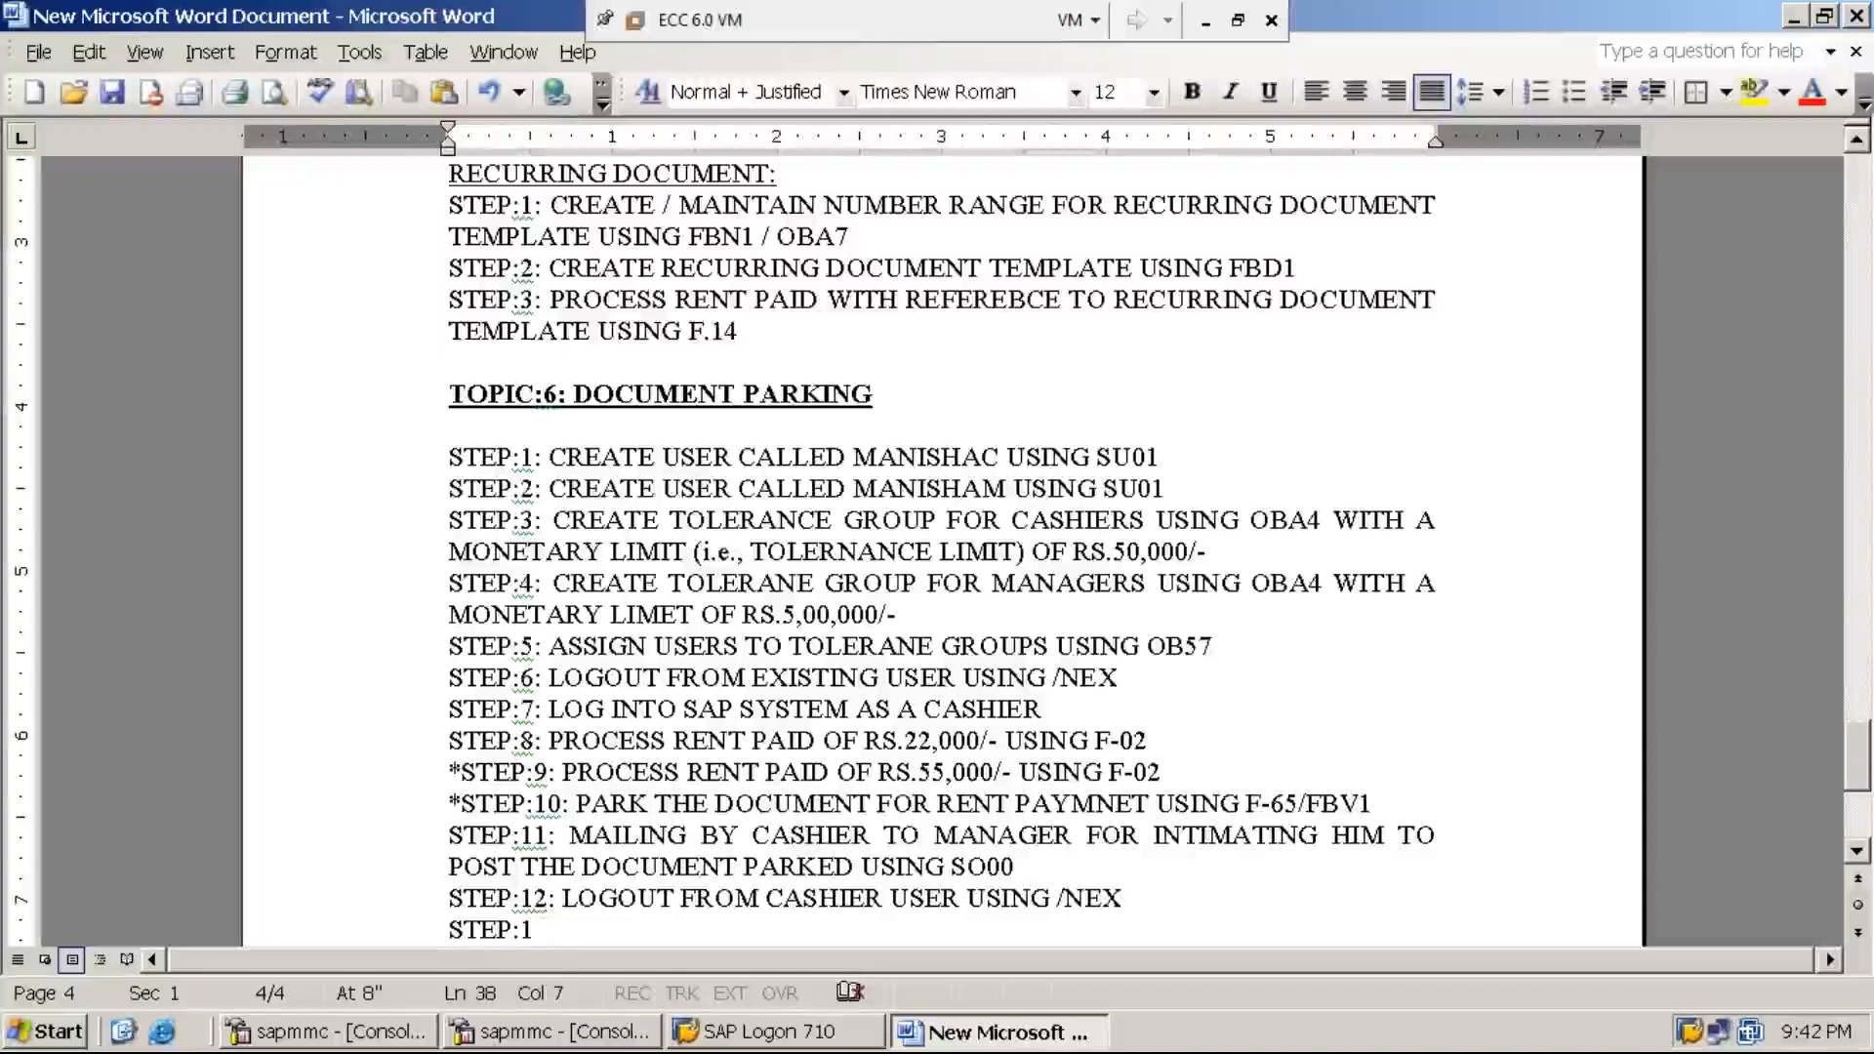
text(3: )
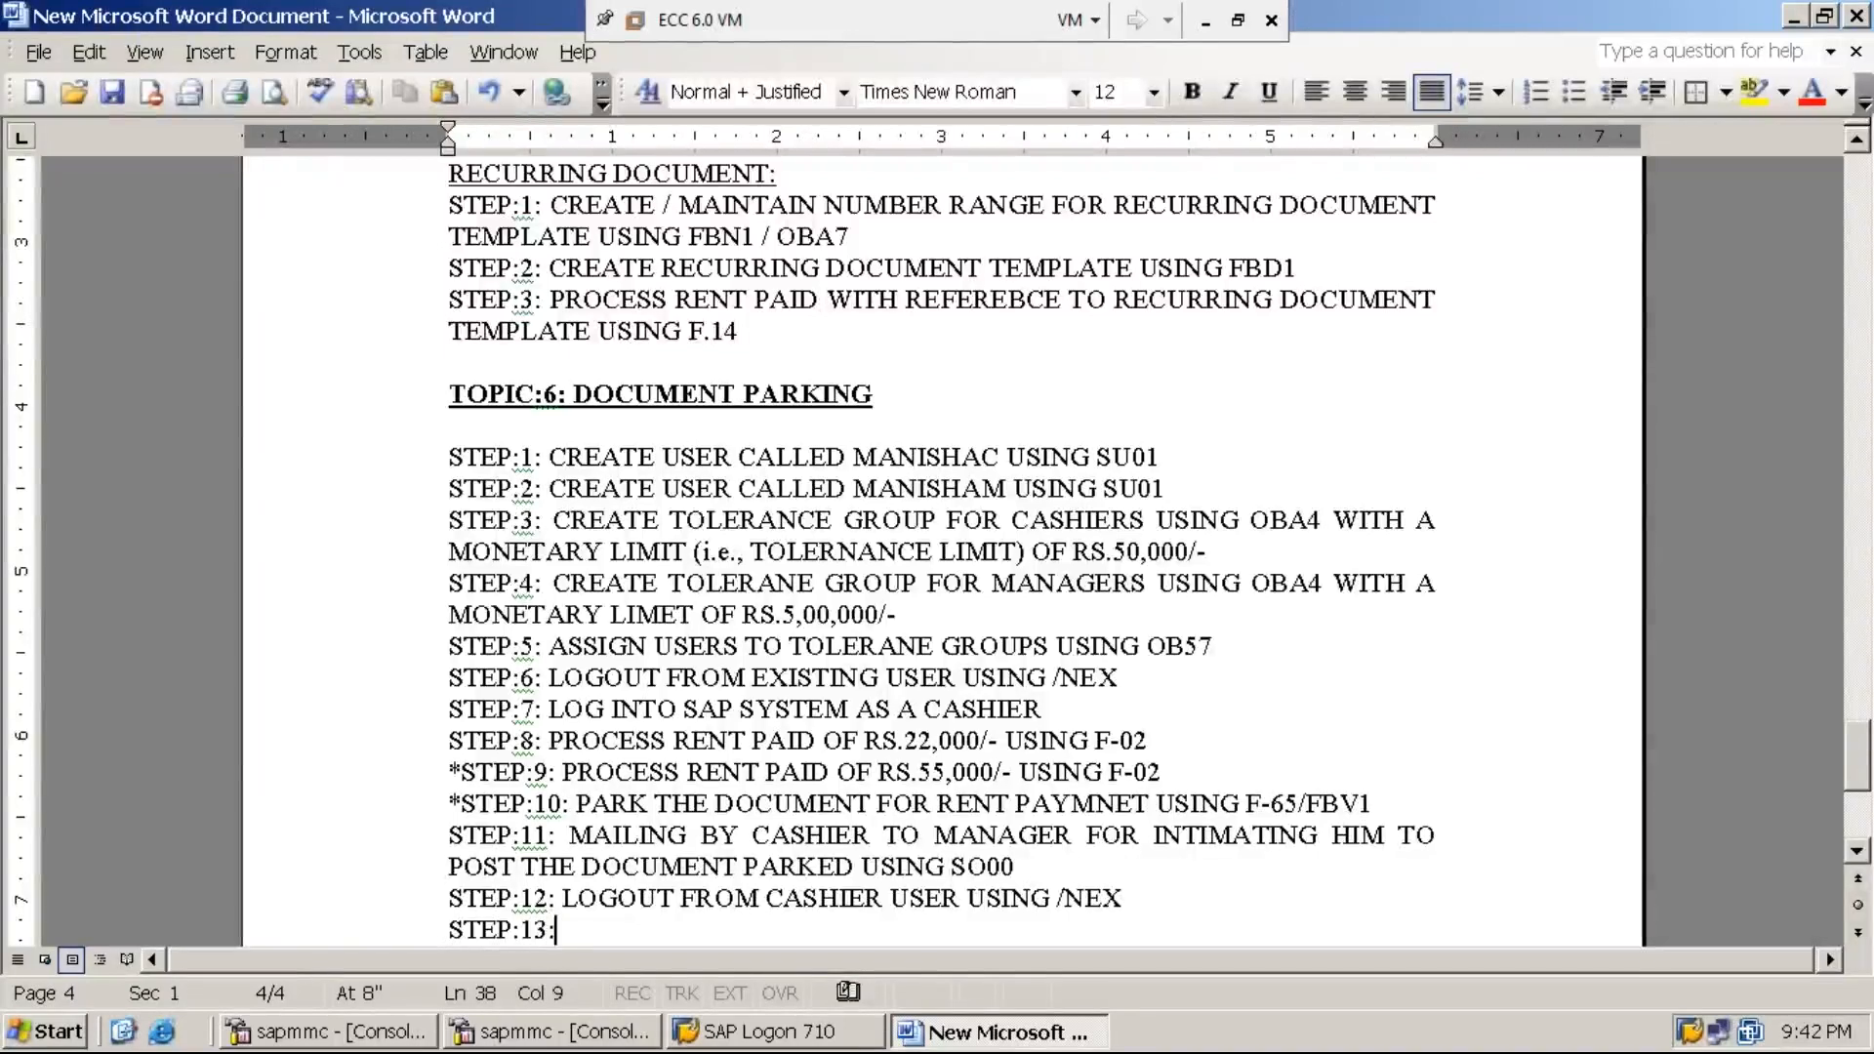
text(LOG INTO SAP S)
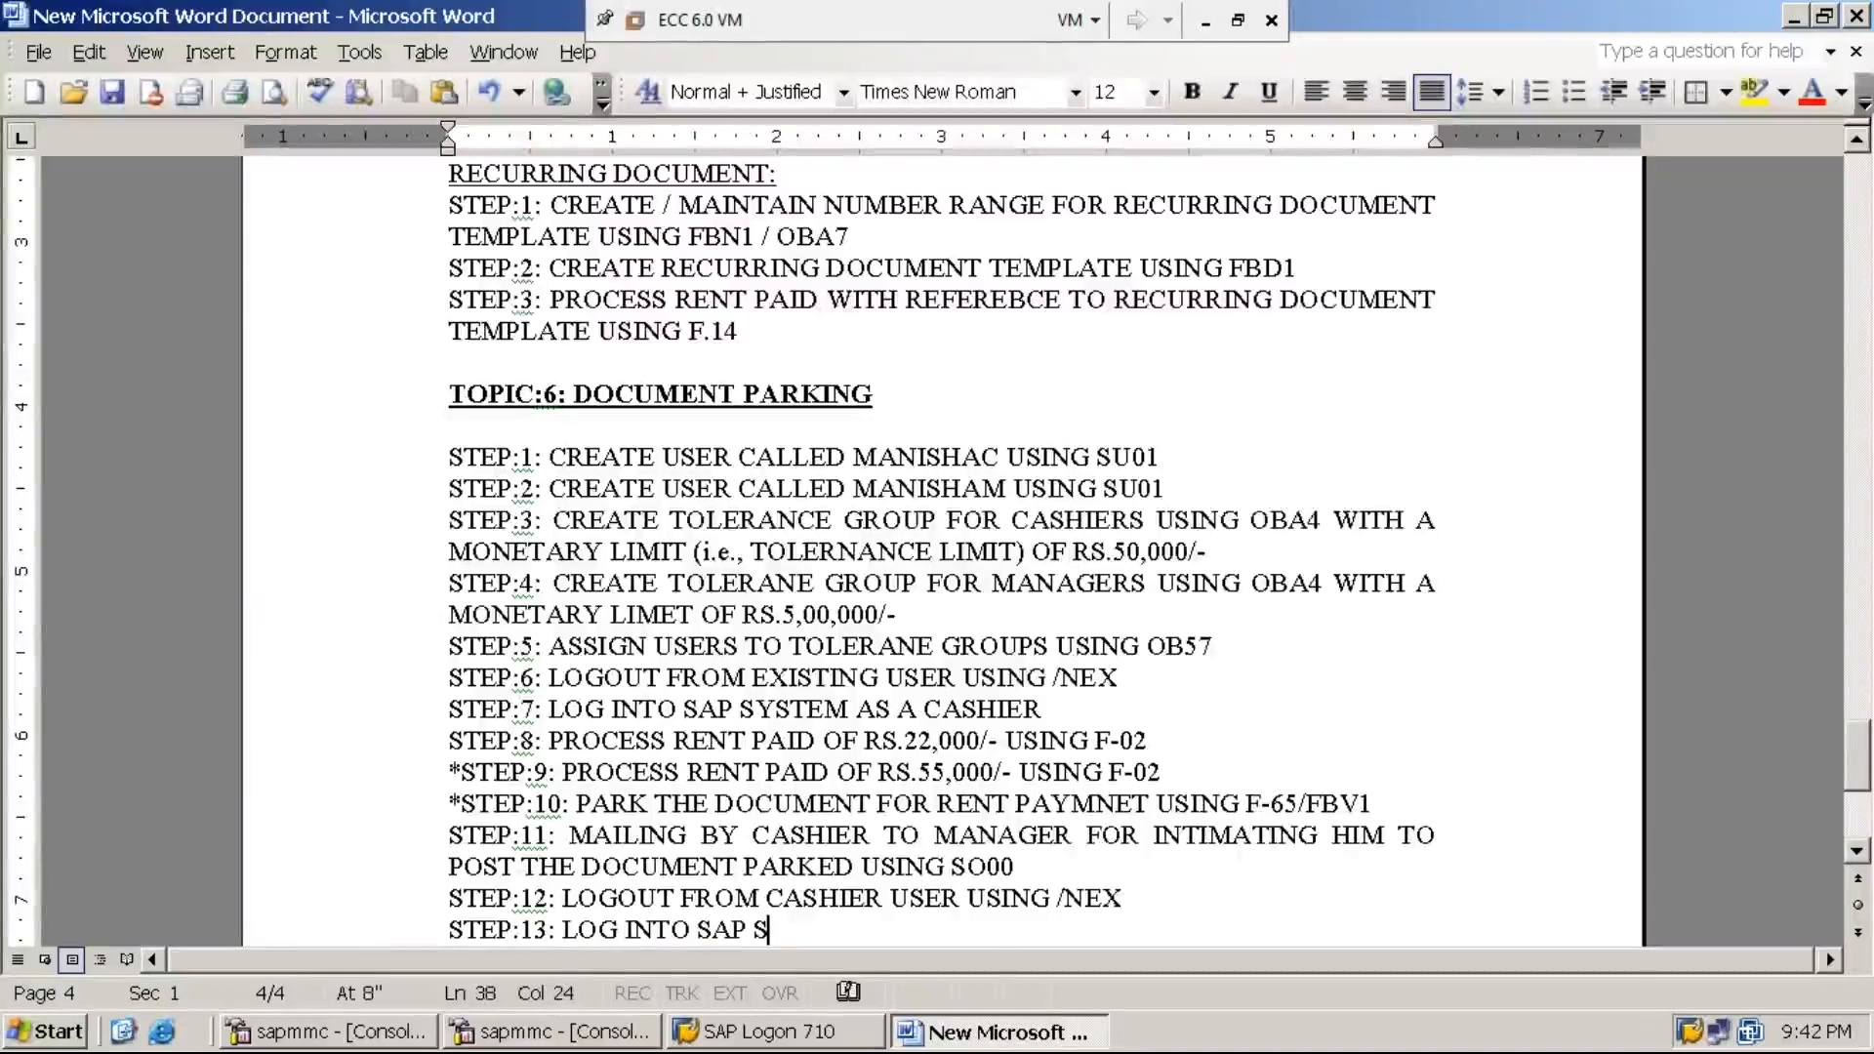
click(1123, 899)
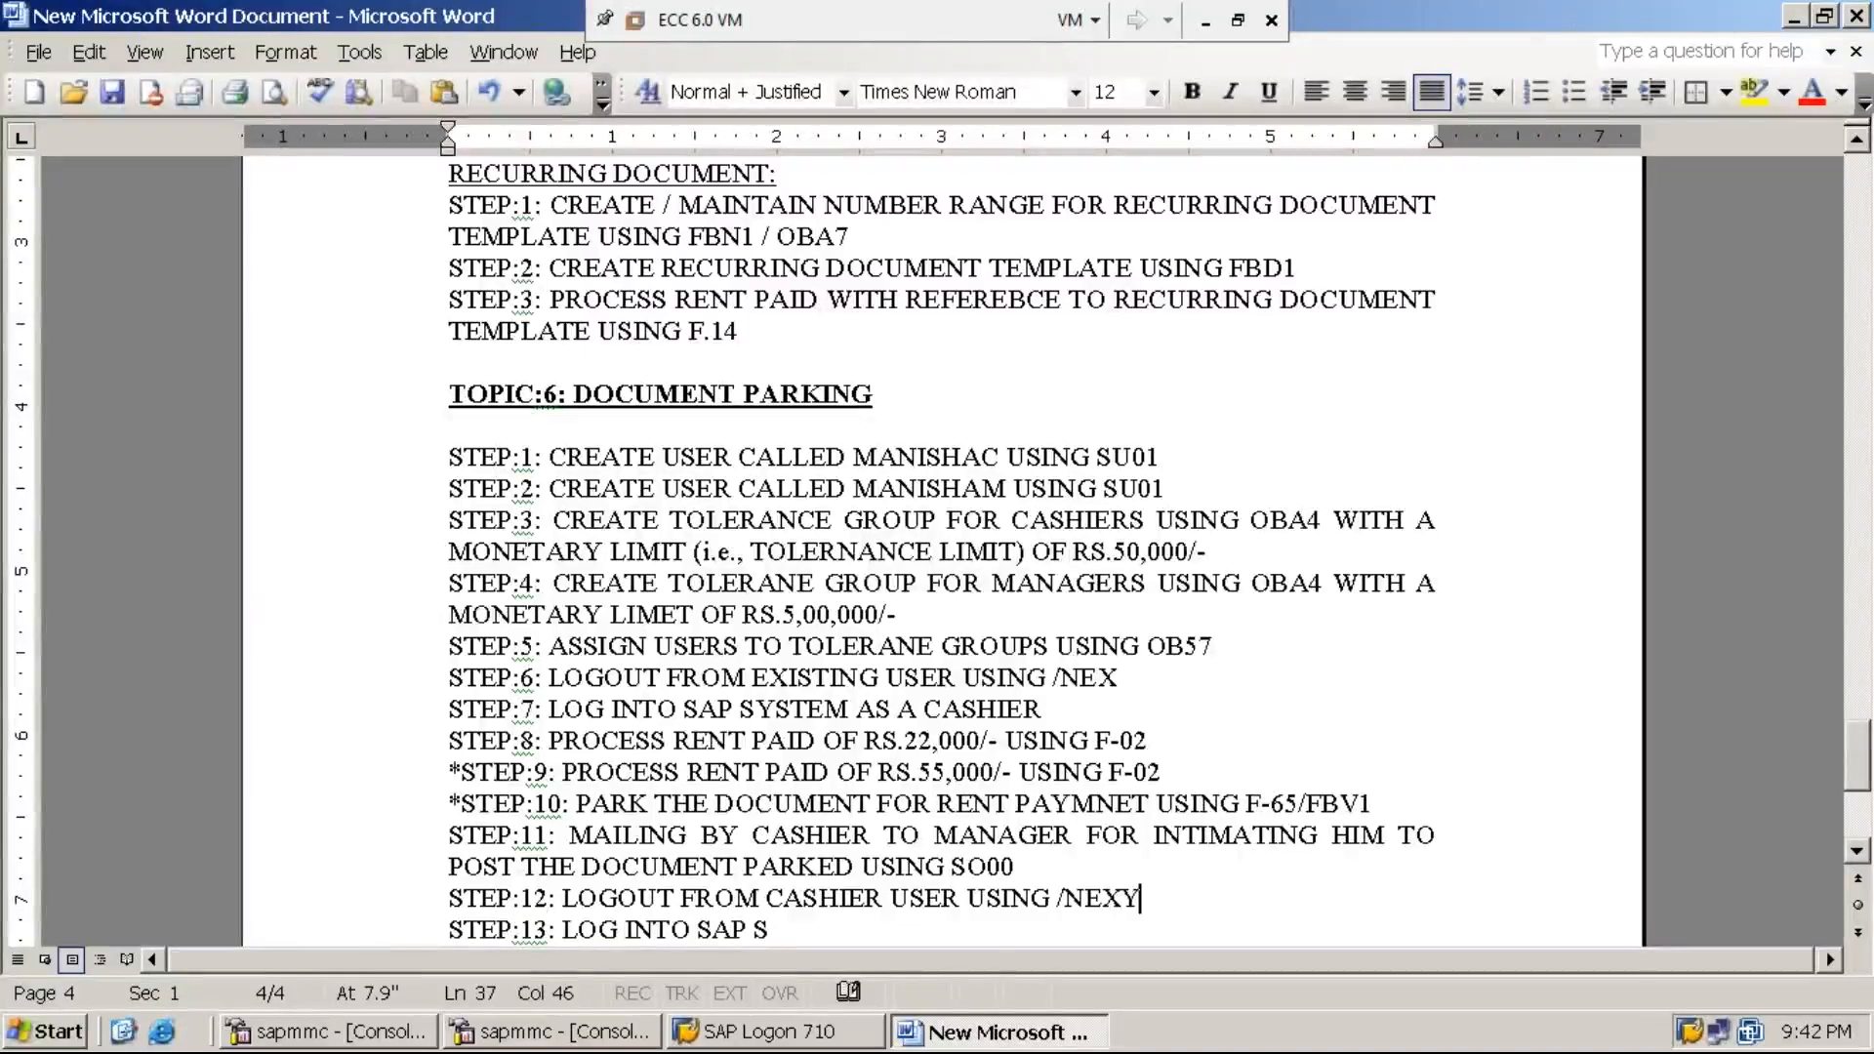
click(770, 930)
text(YSTEM )
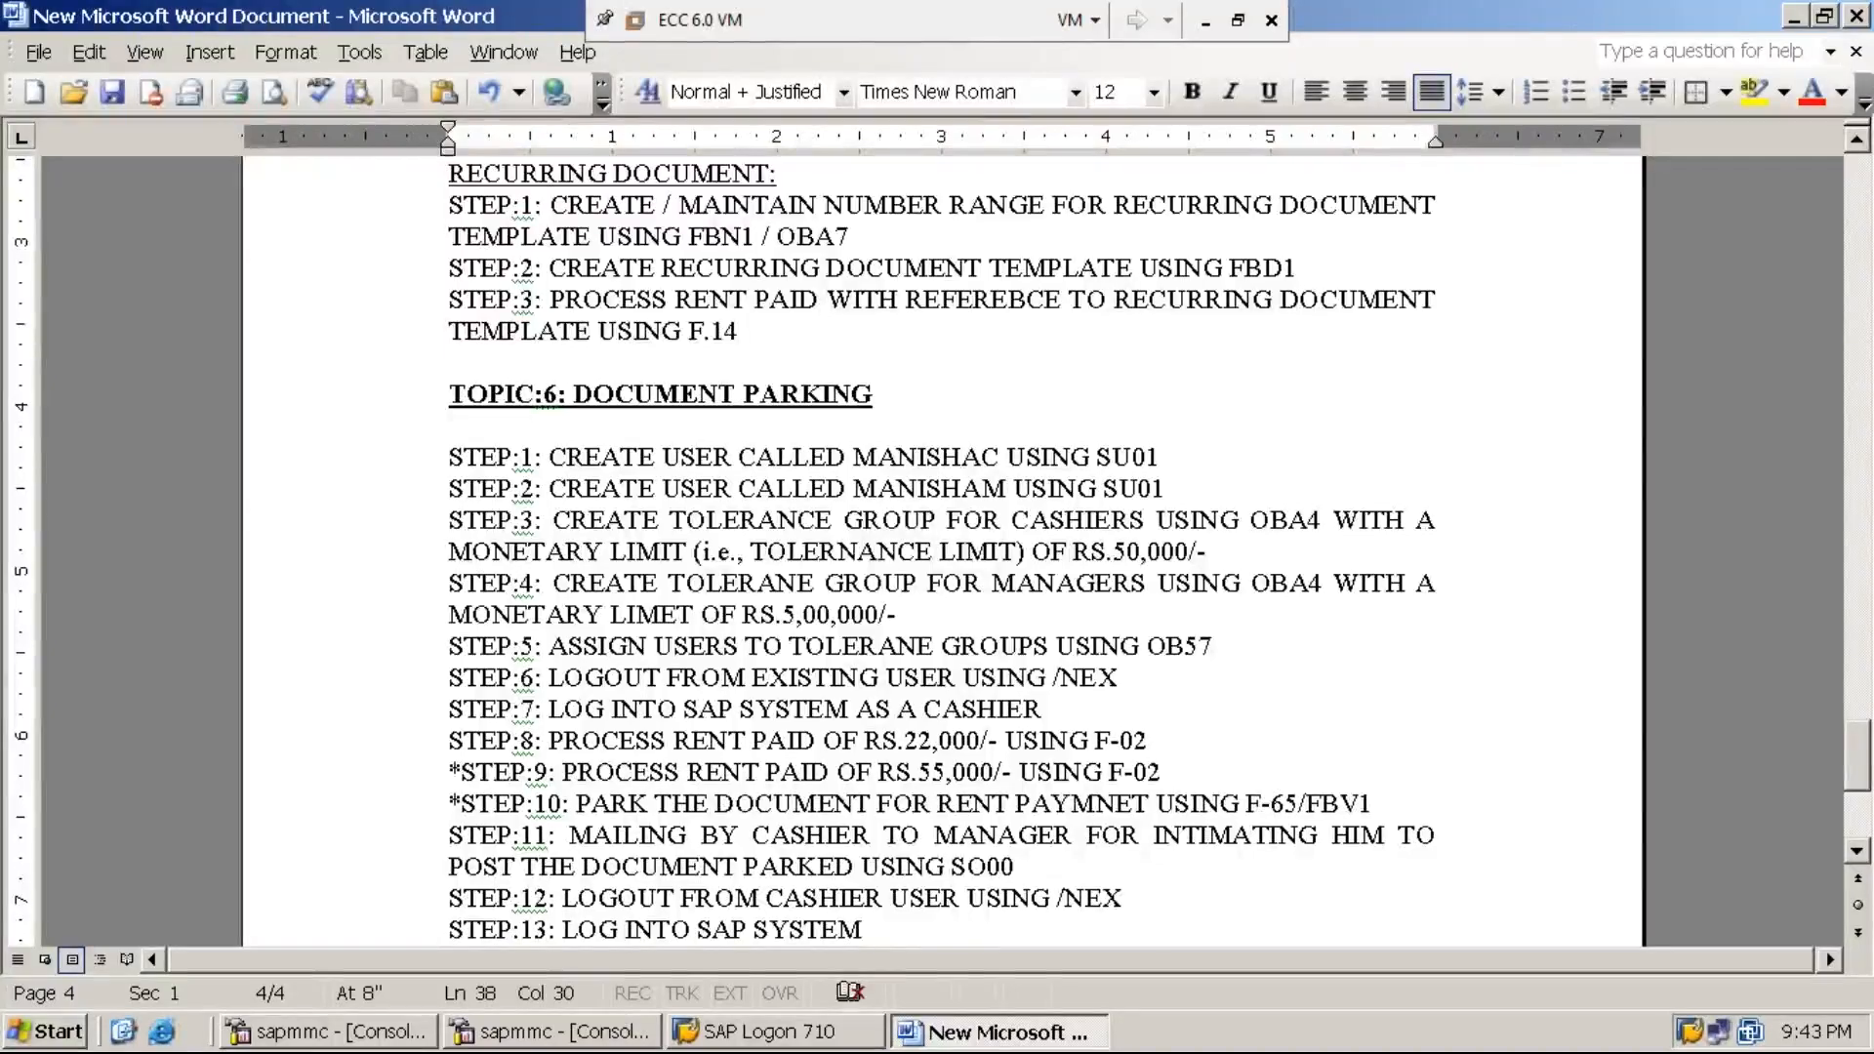
text(AS A MANAGER)
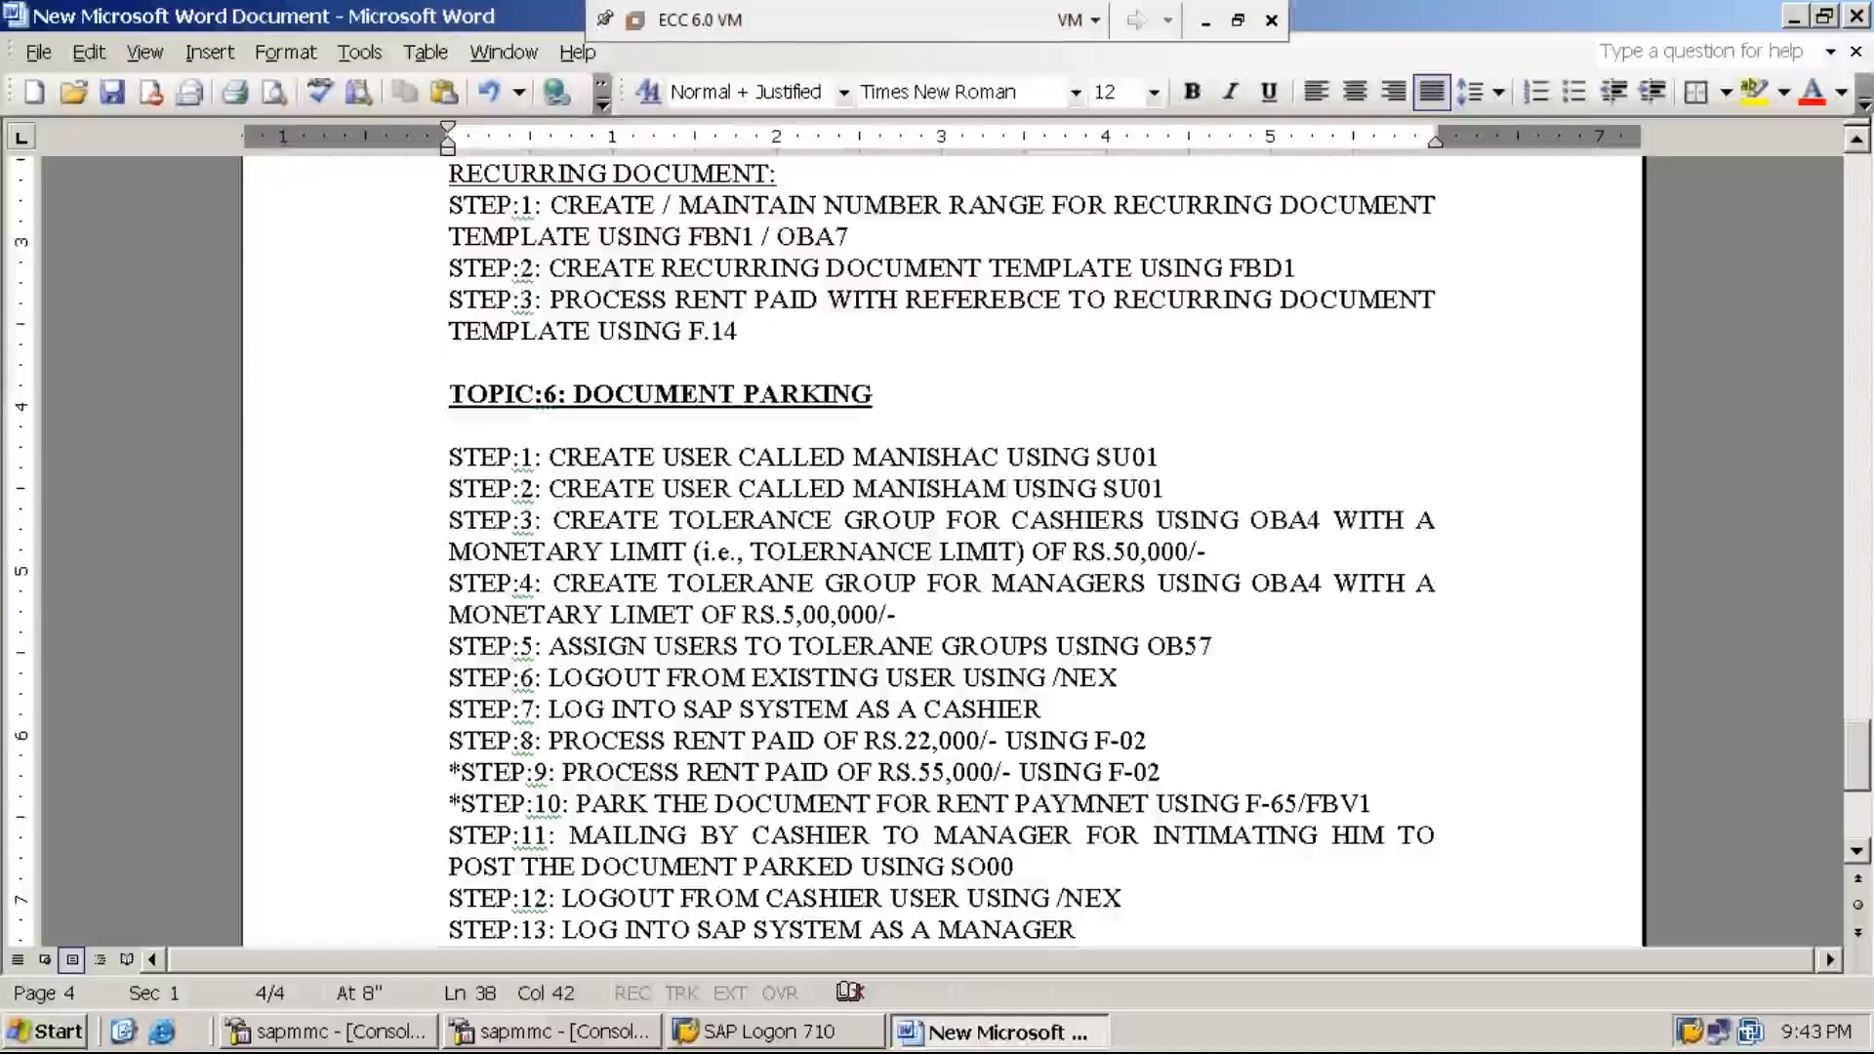
click(1858, 853)
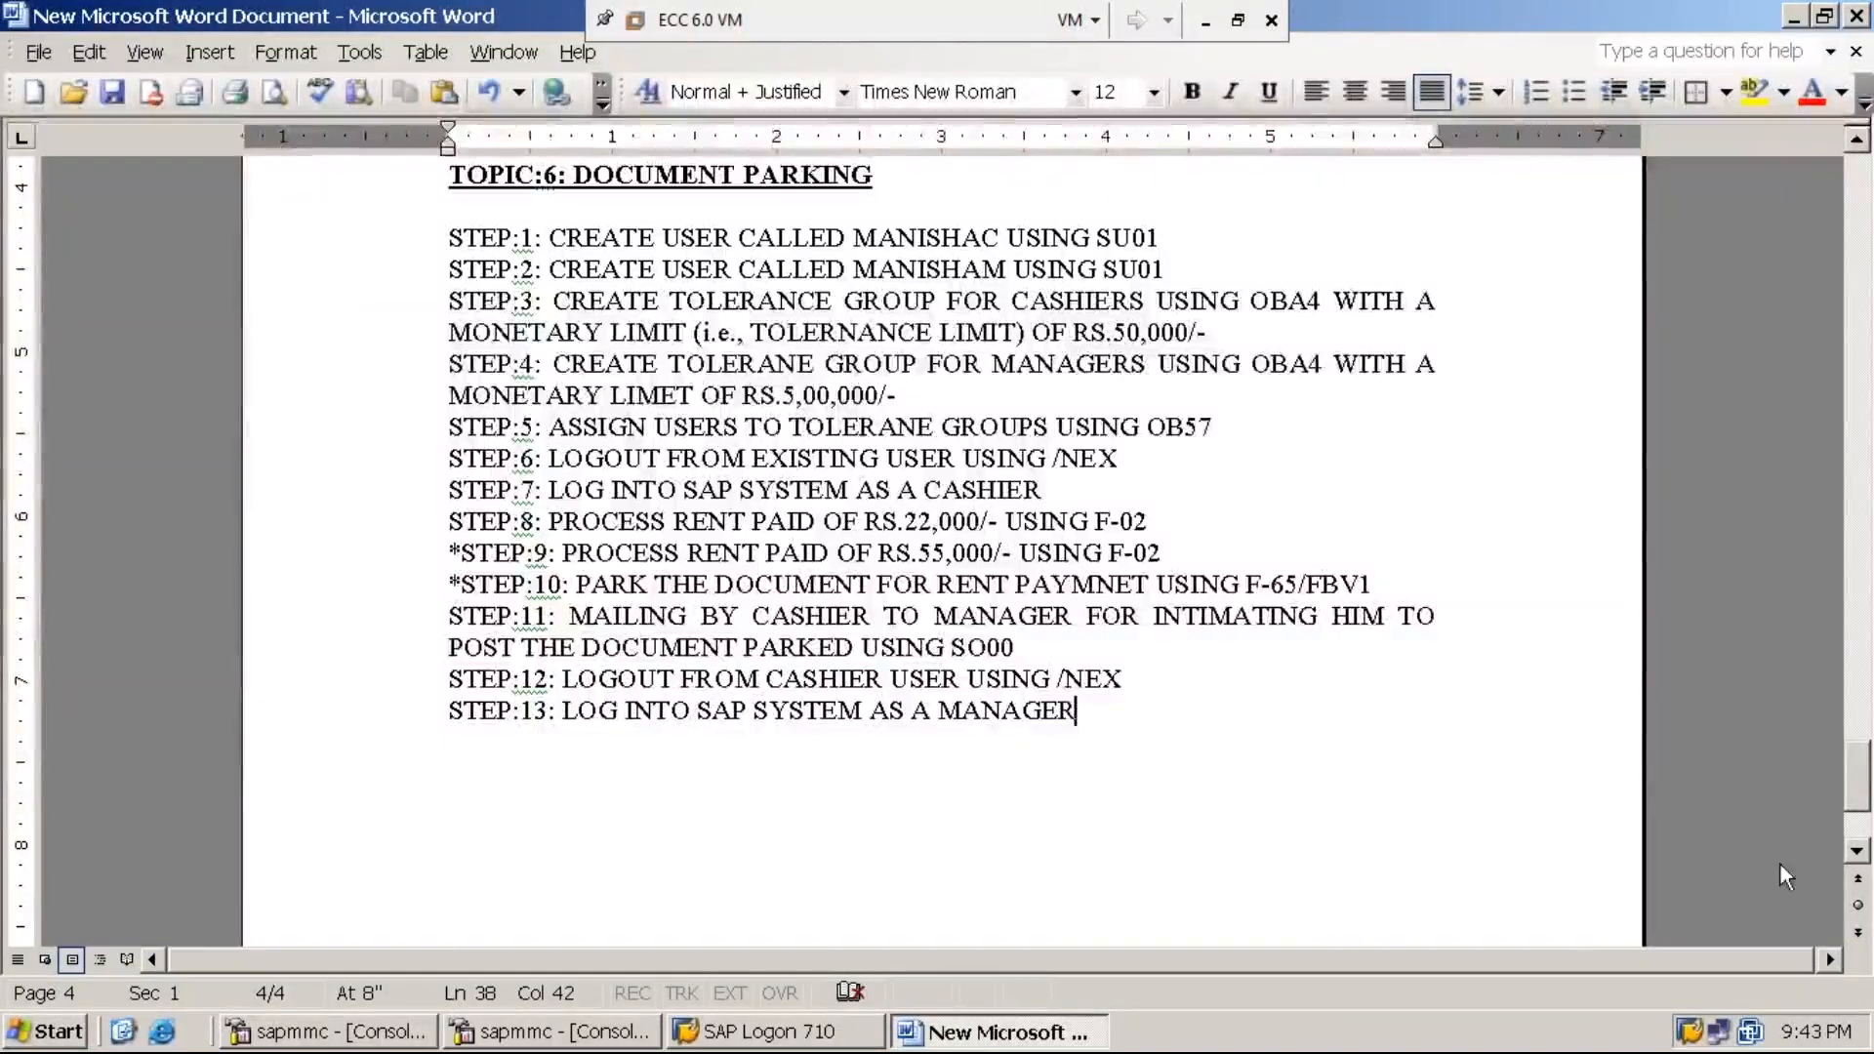
click(810, 1035)
Open the client 800 logon screen and enter the manager's user name and password
click(749, 428)
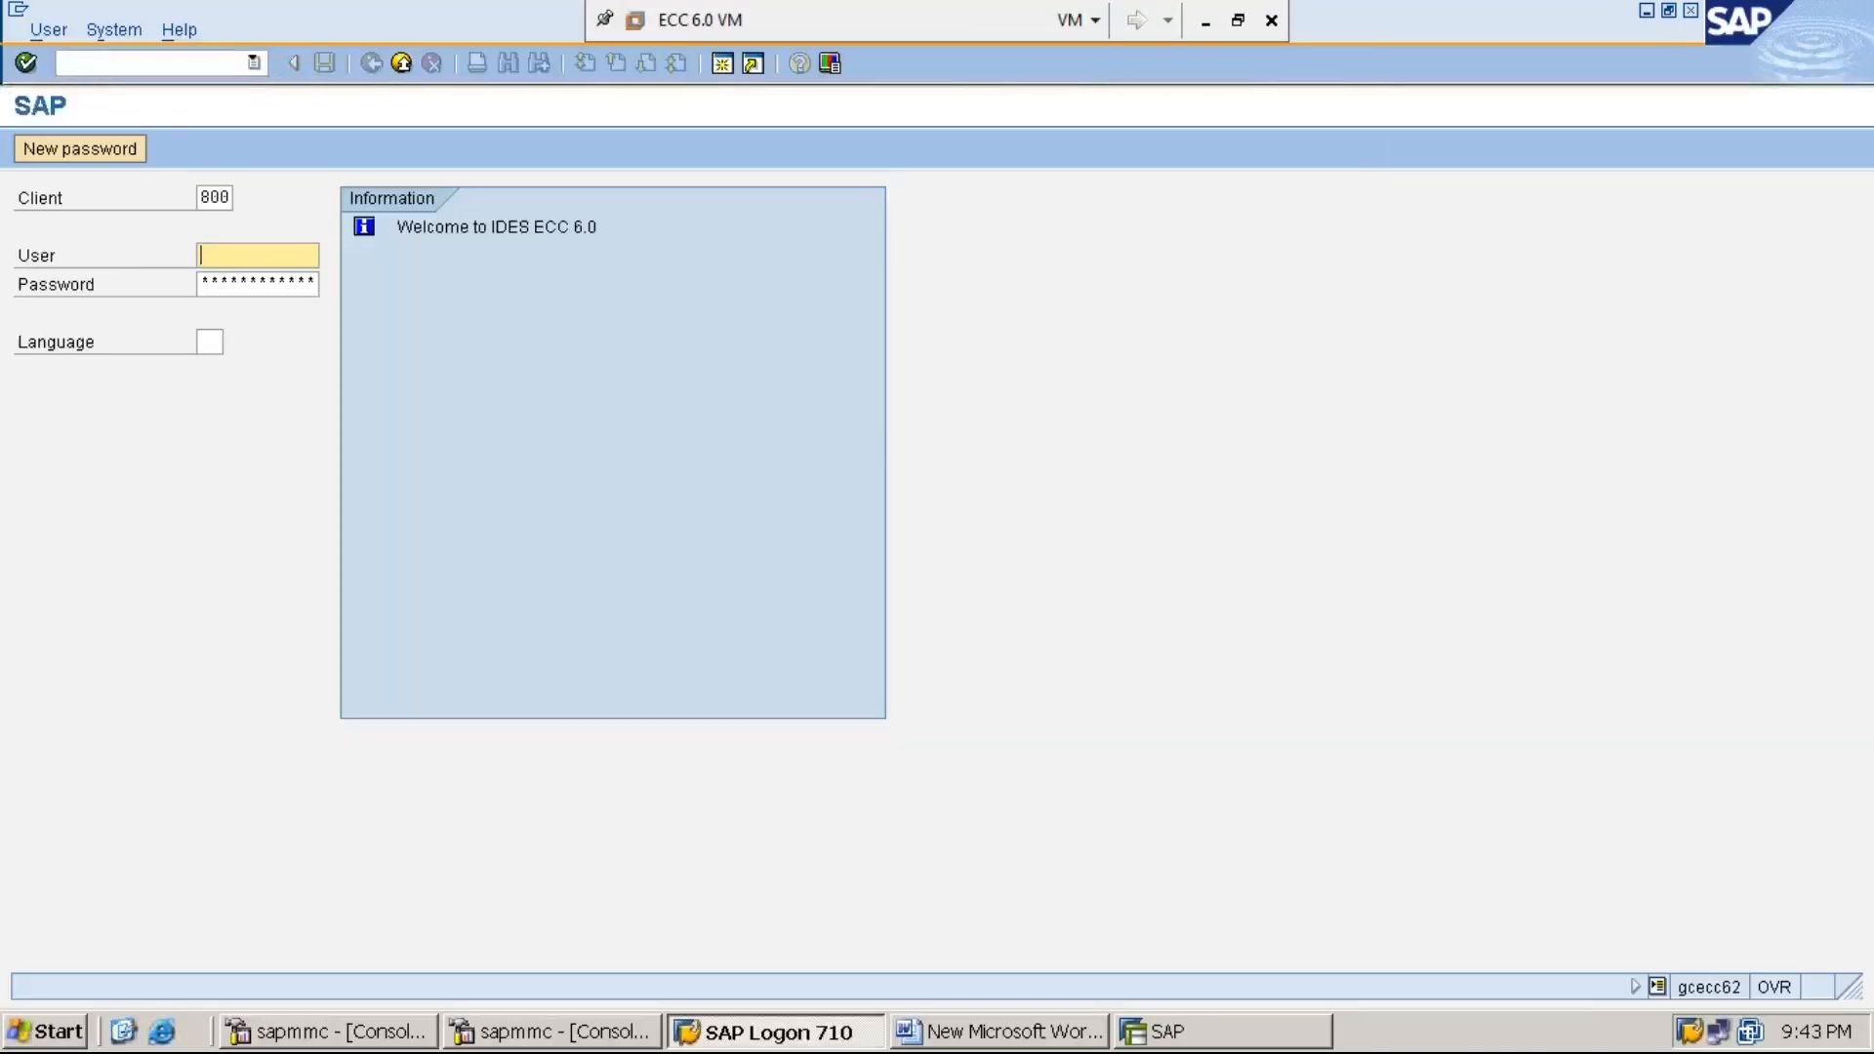
text(MANI)
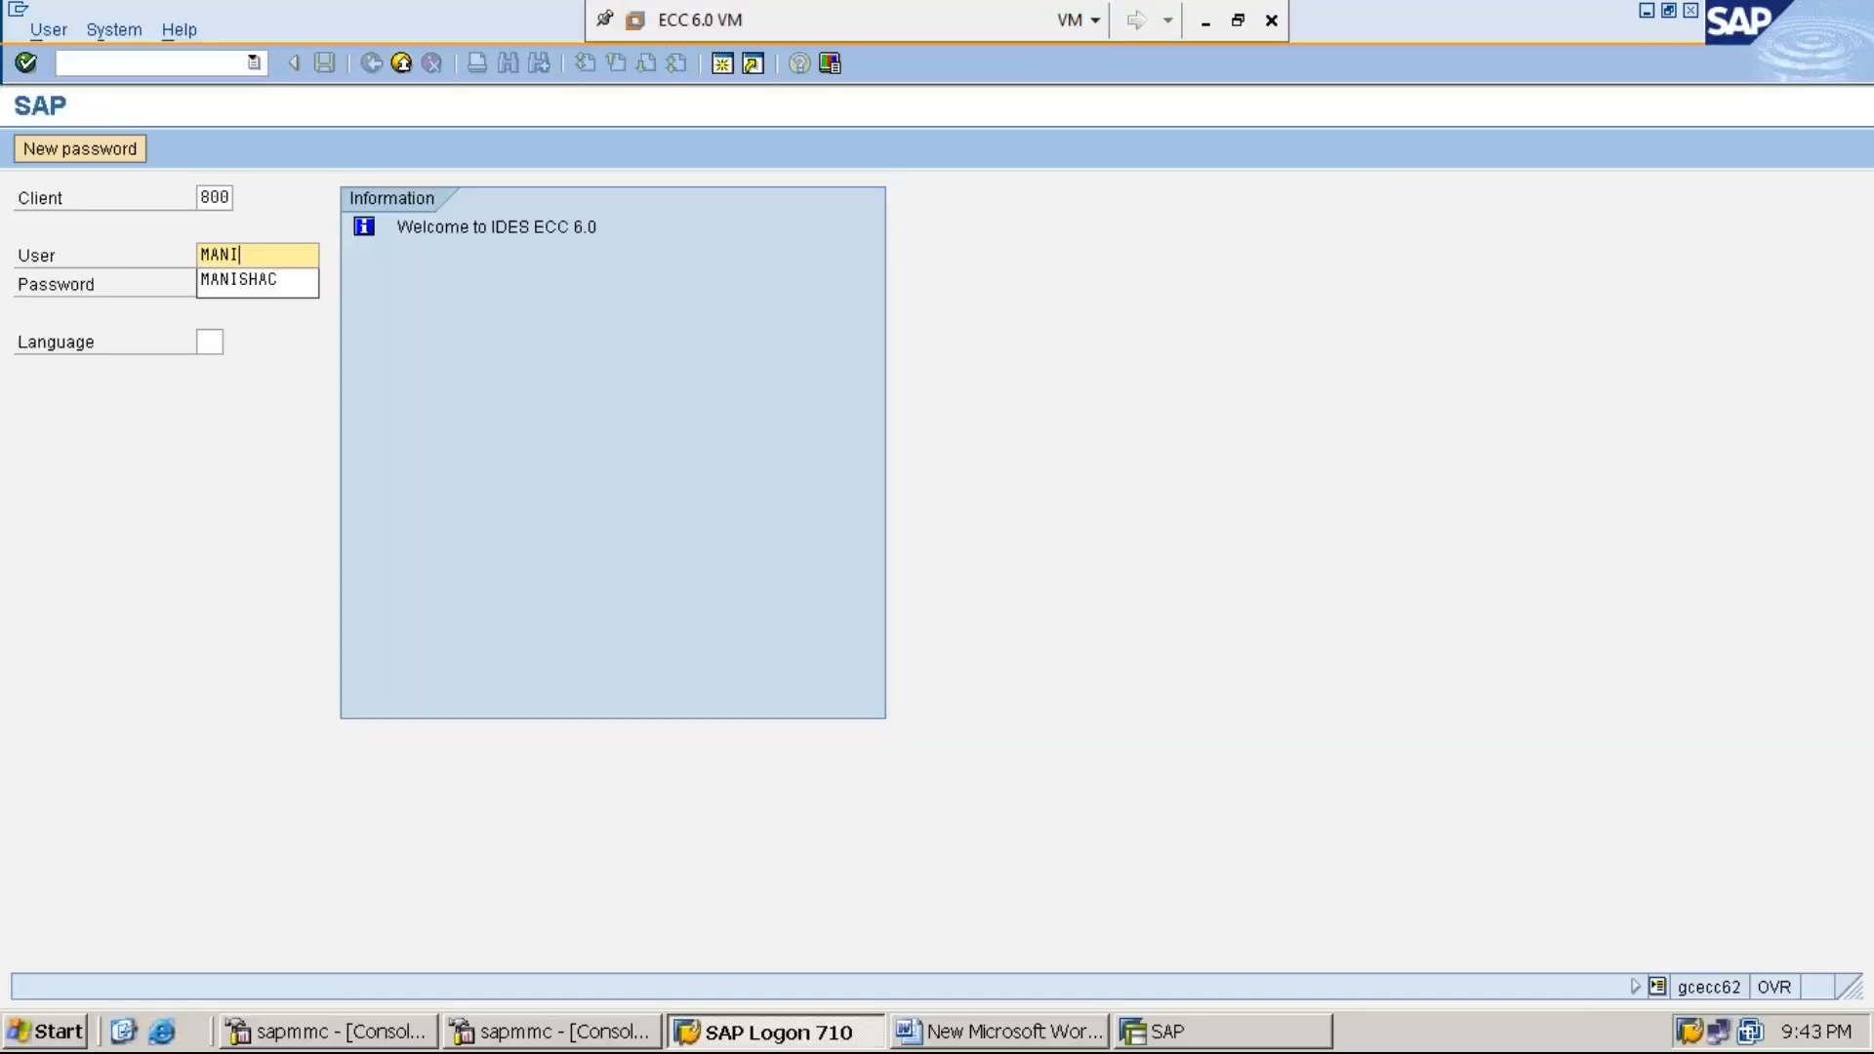
text(SHAM)
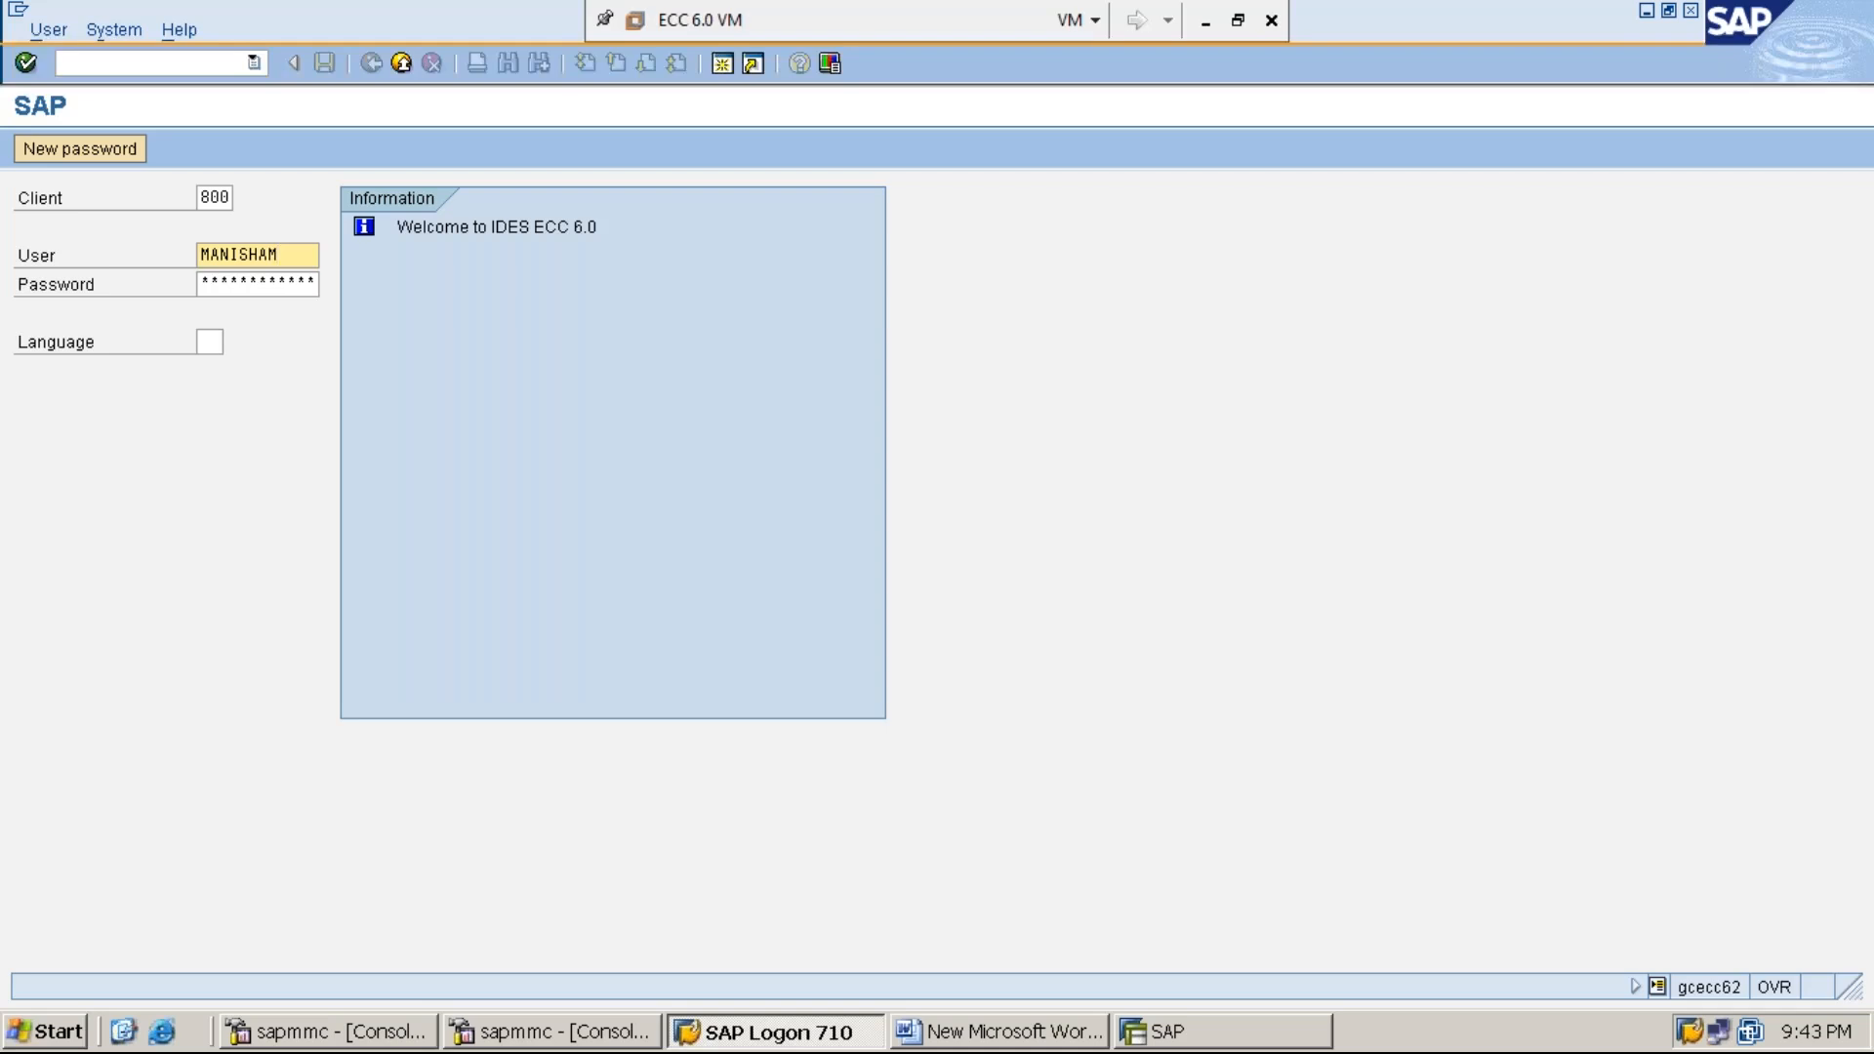
key(Tab)
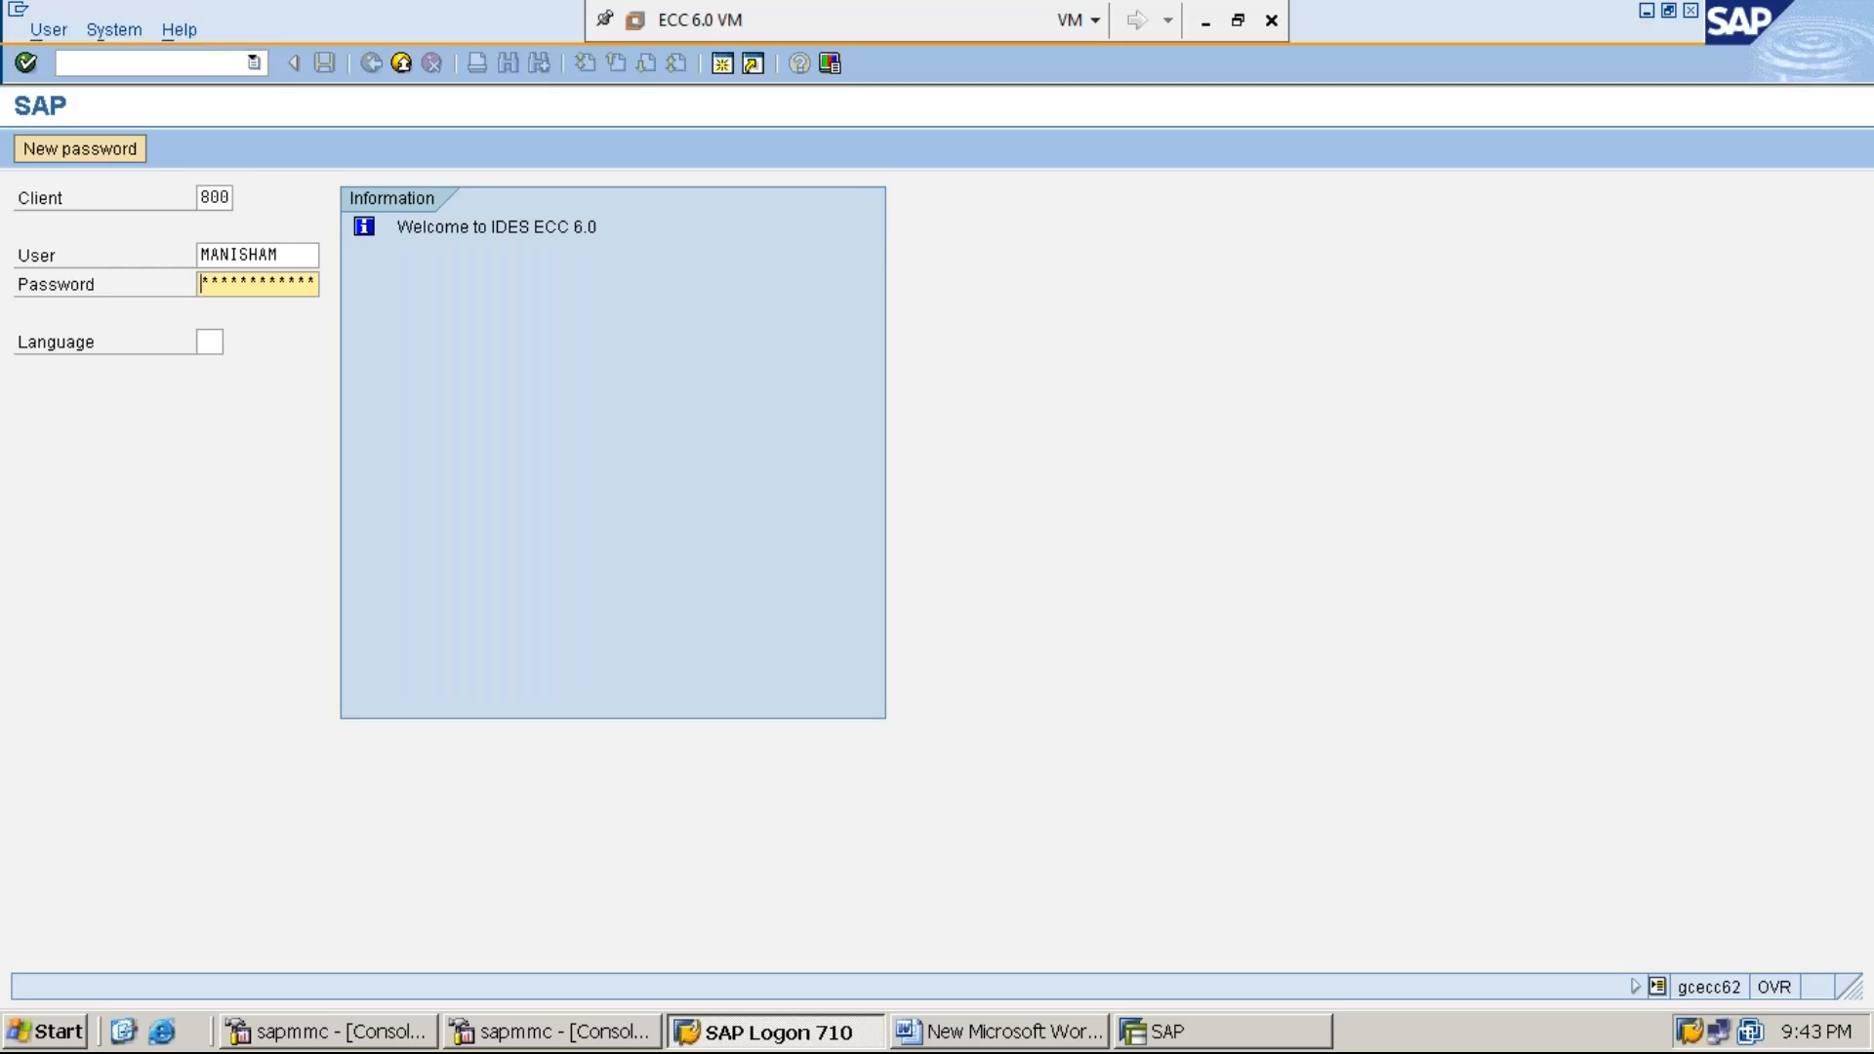
text(**)
Set and confirm a new password, then dismiss the copyright notice to finish logging in
key(Return)
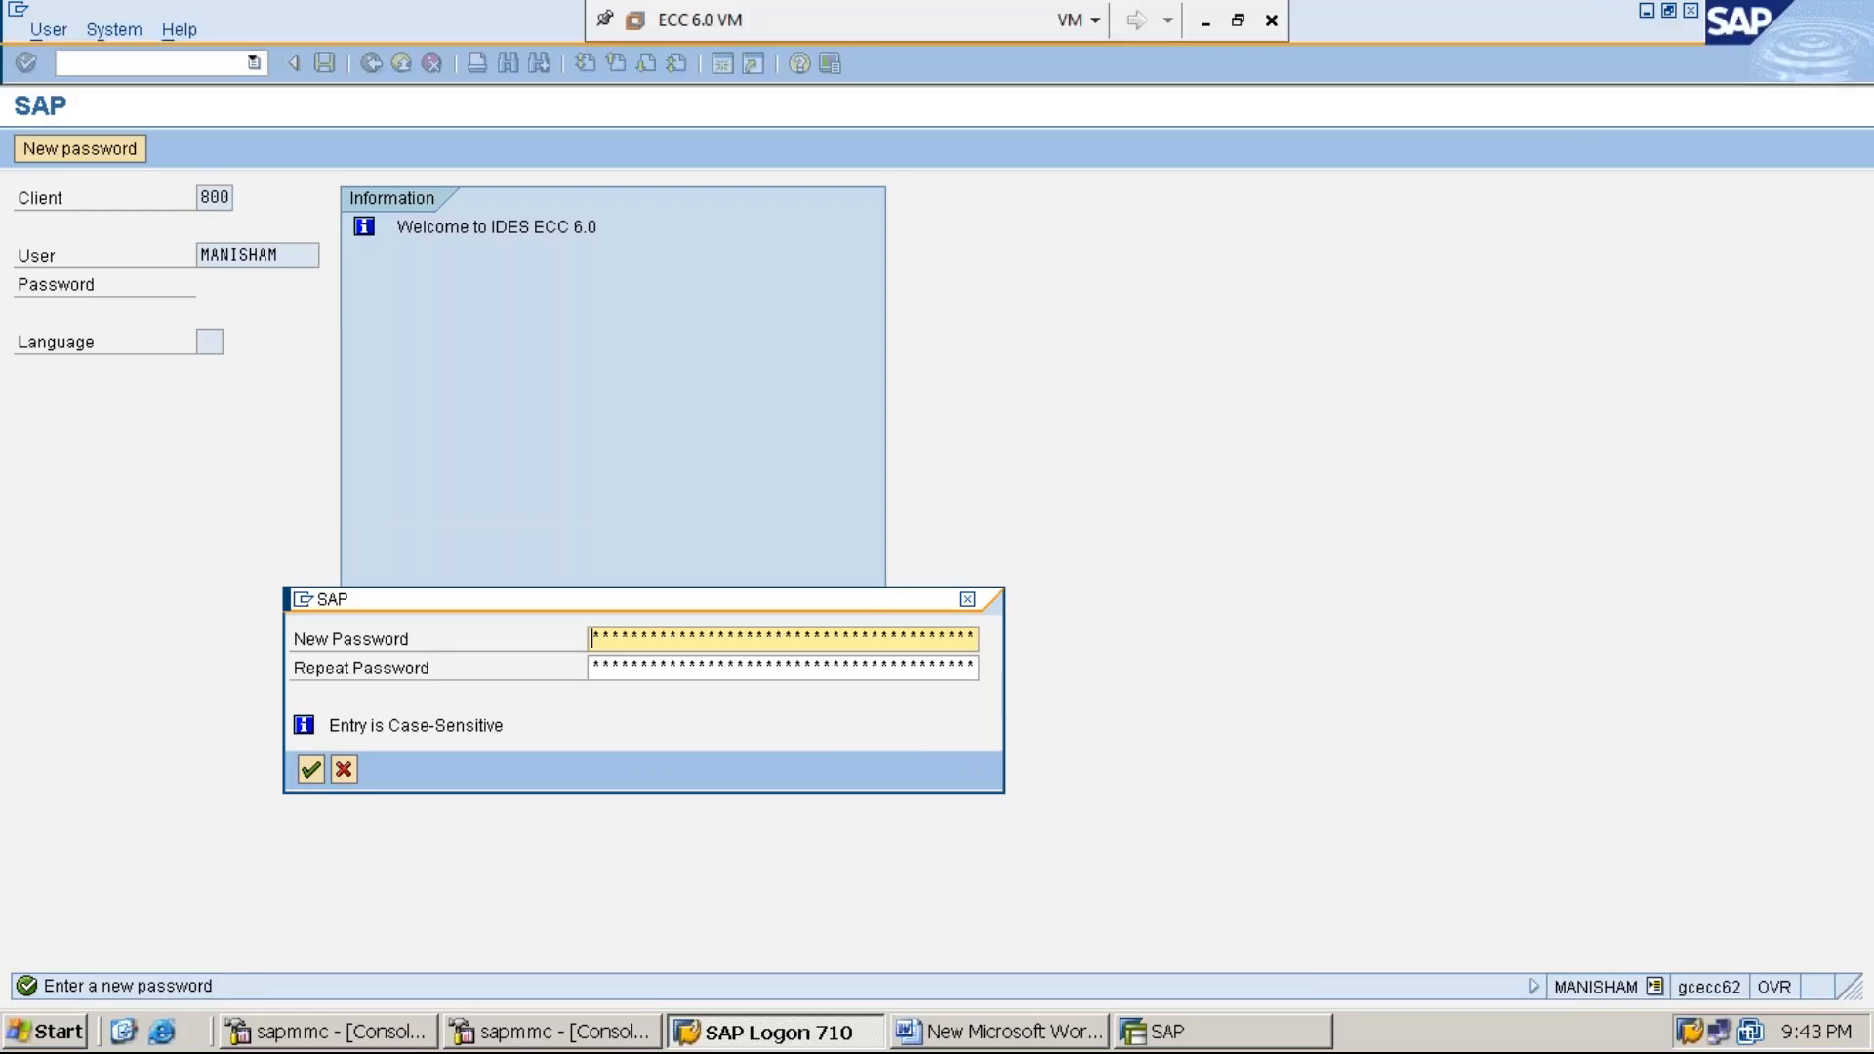
text(**********)
key(Tab)
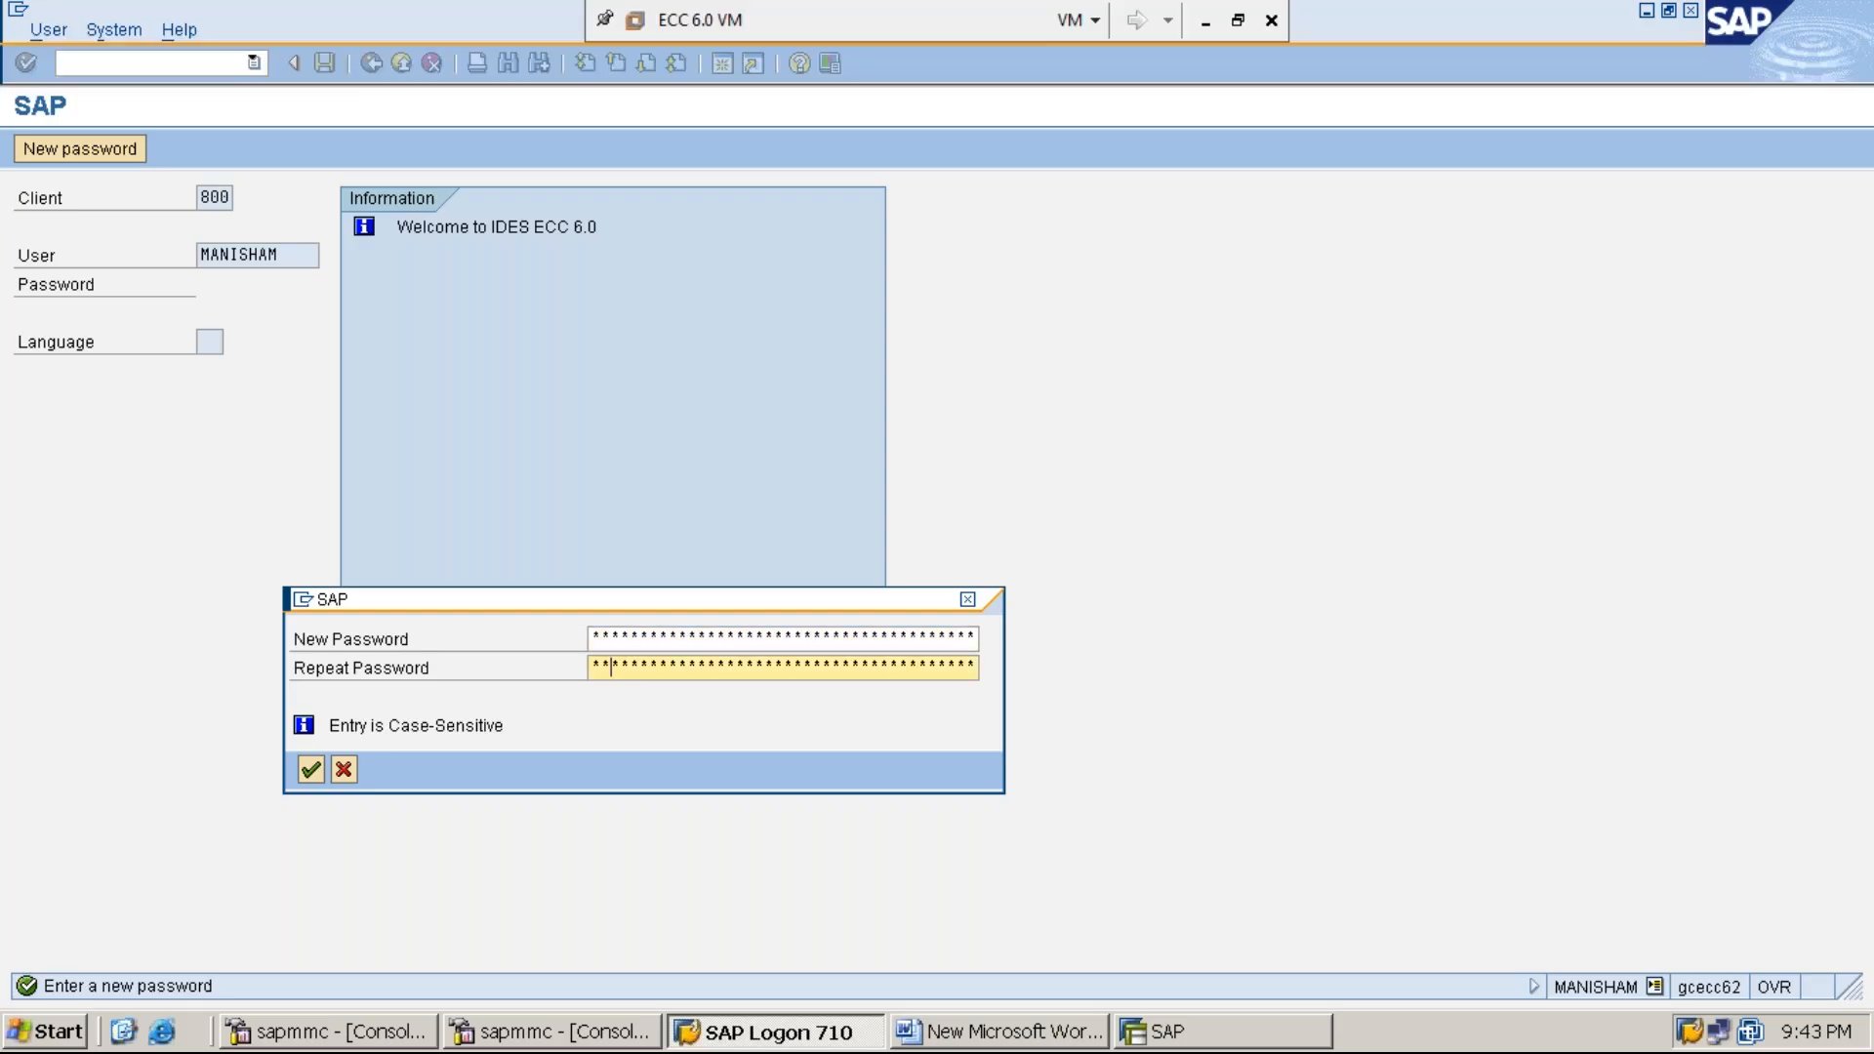
text(*******)
key(Return)
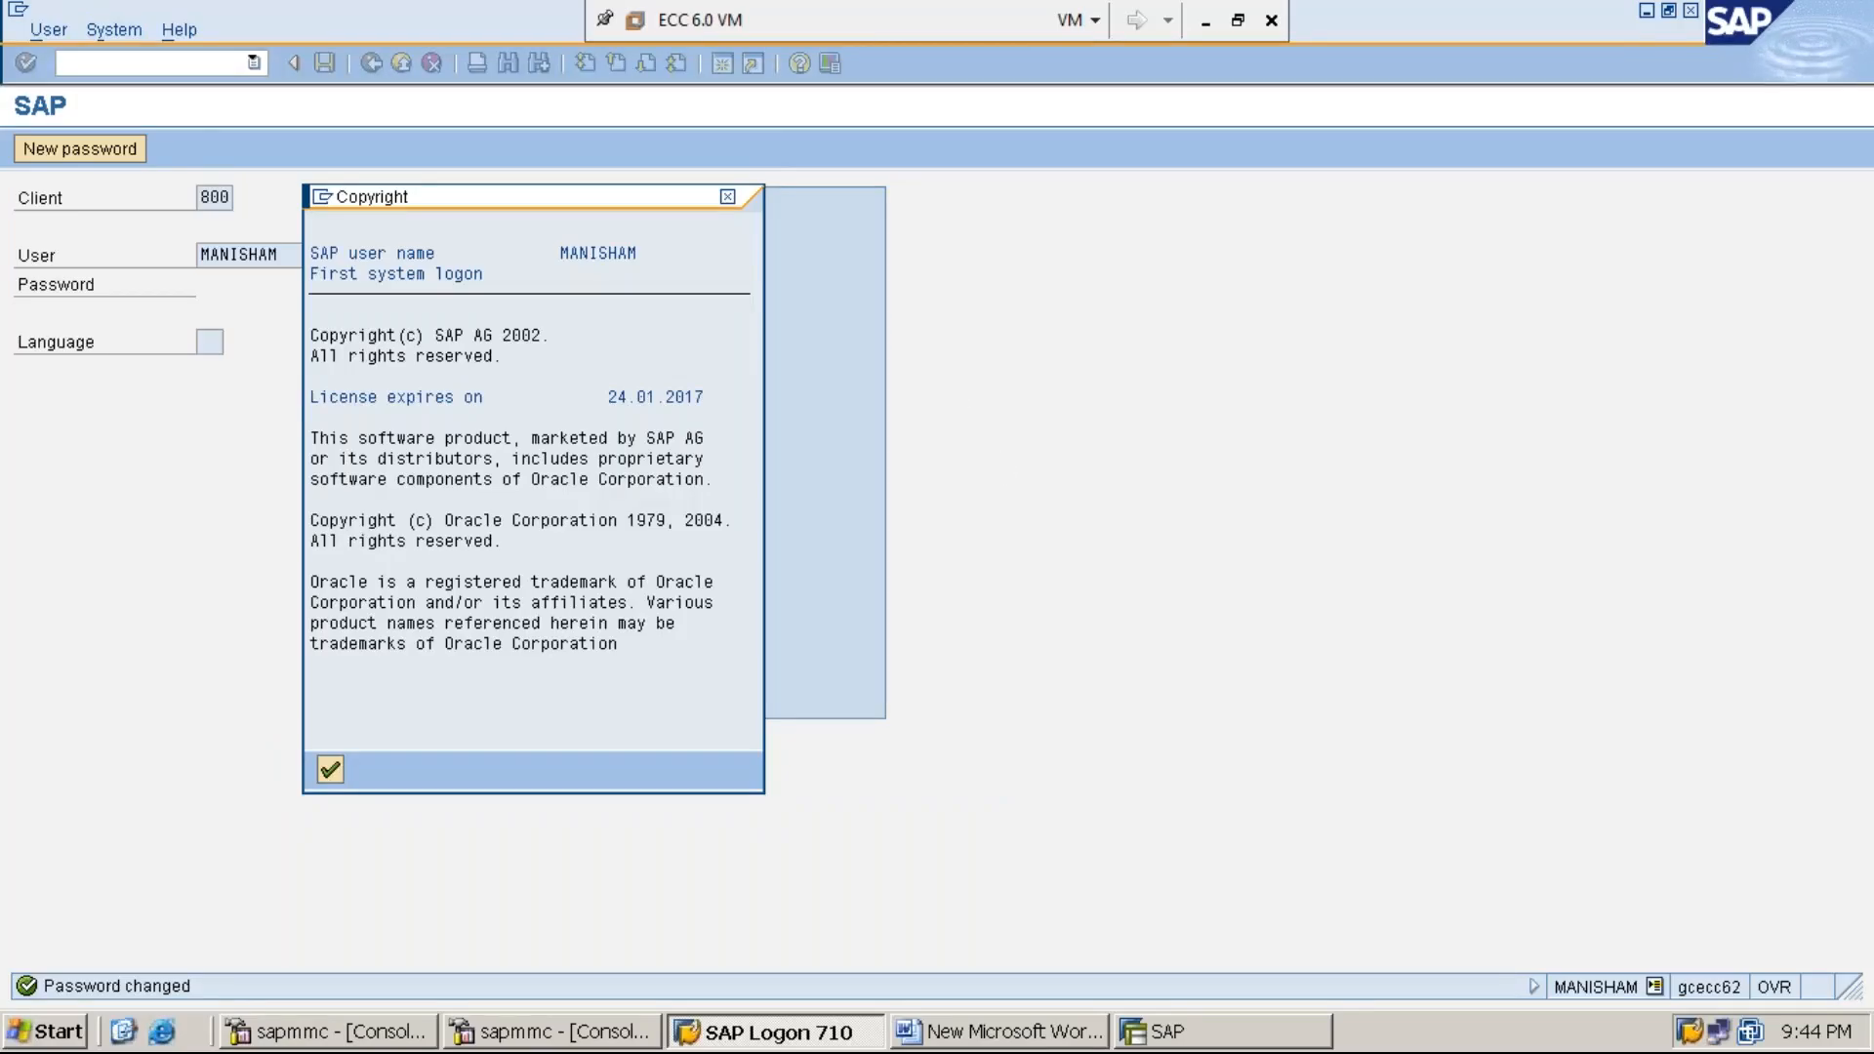
key(Return)
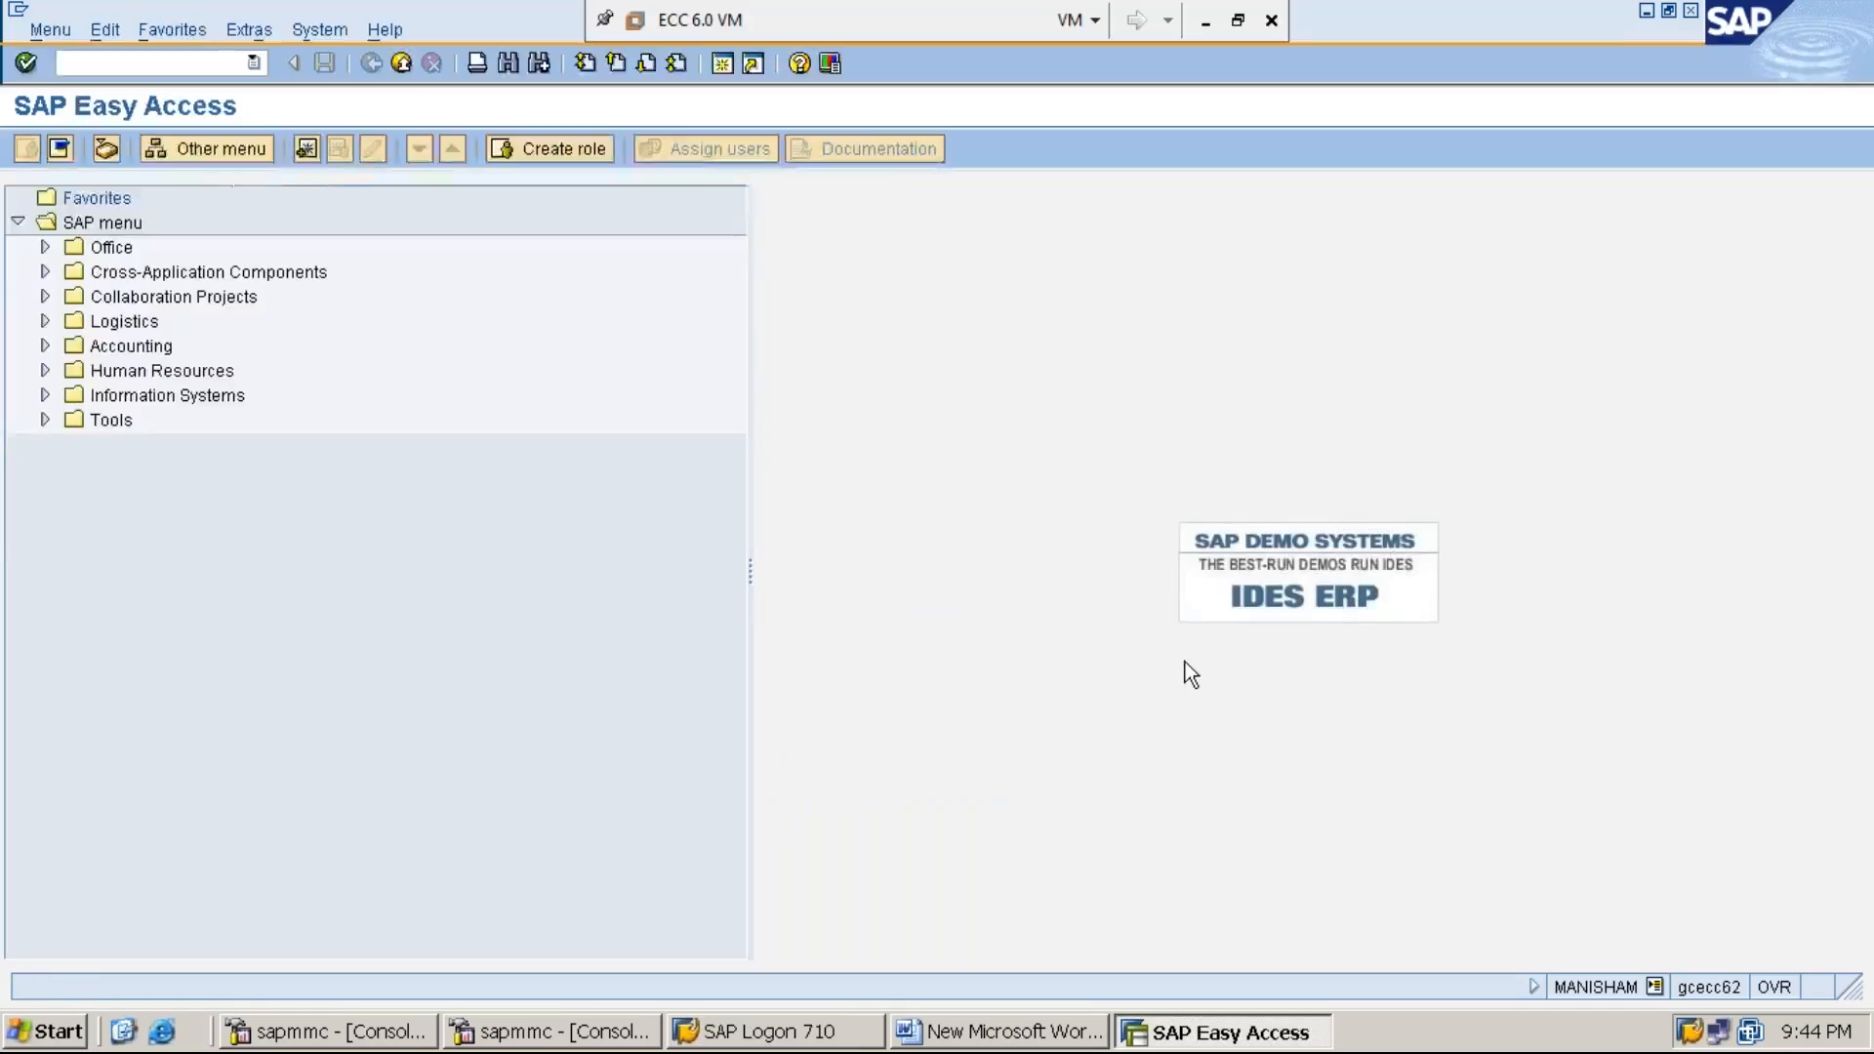
Check the logged-in user in the status-bar system info, then minimize SAP
click(1655, 986)
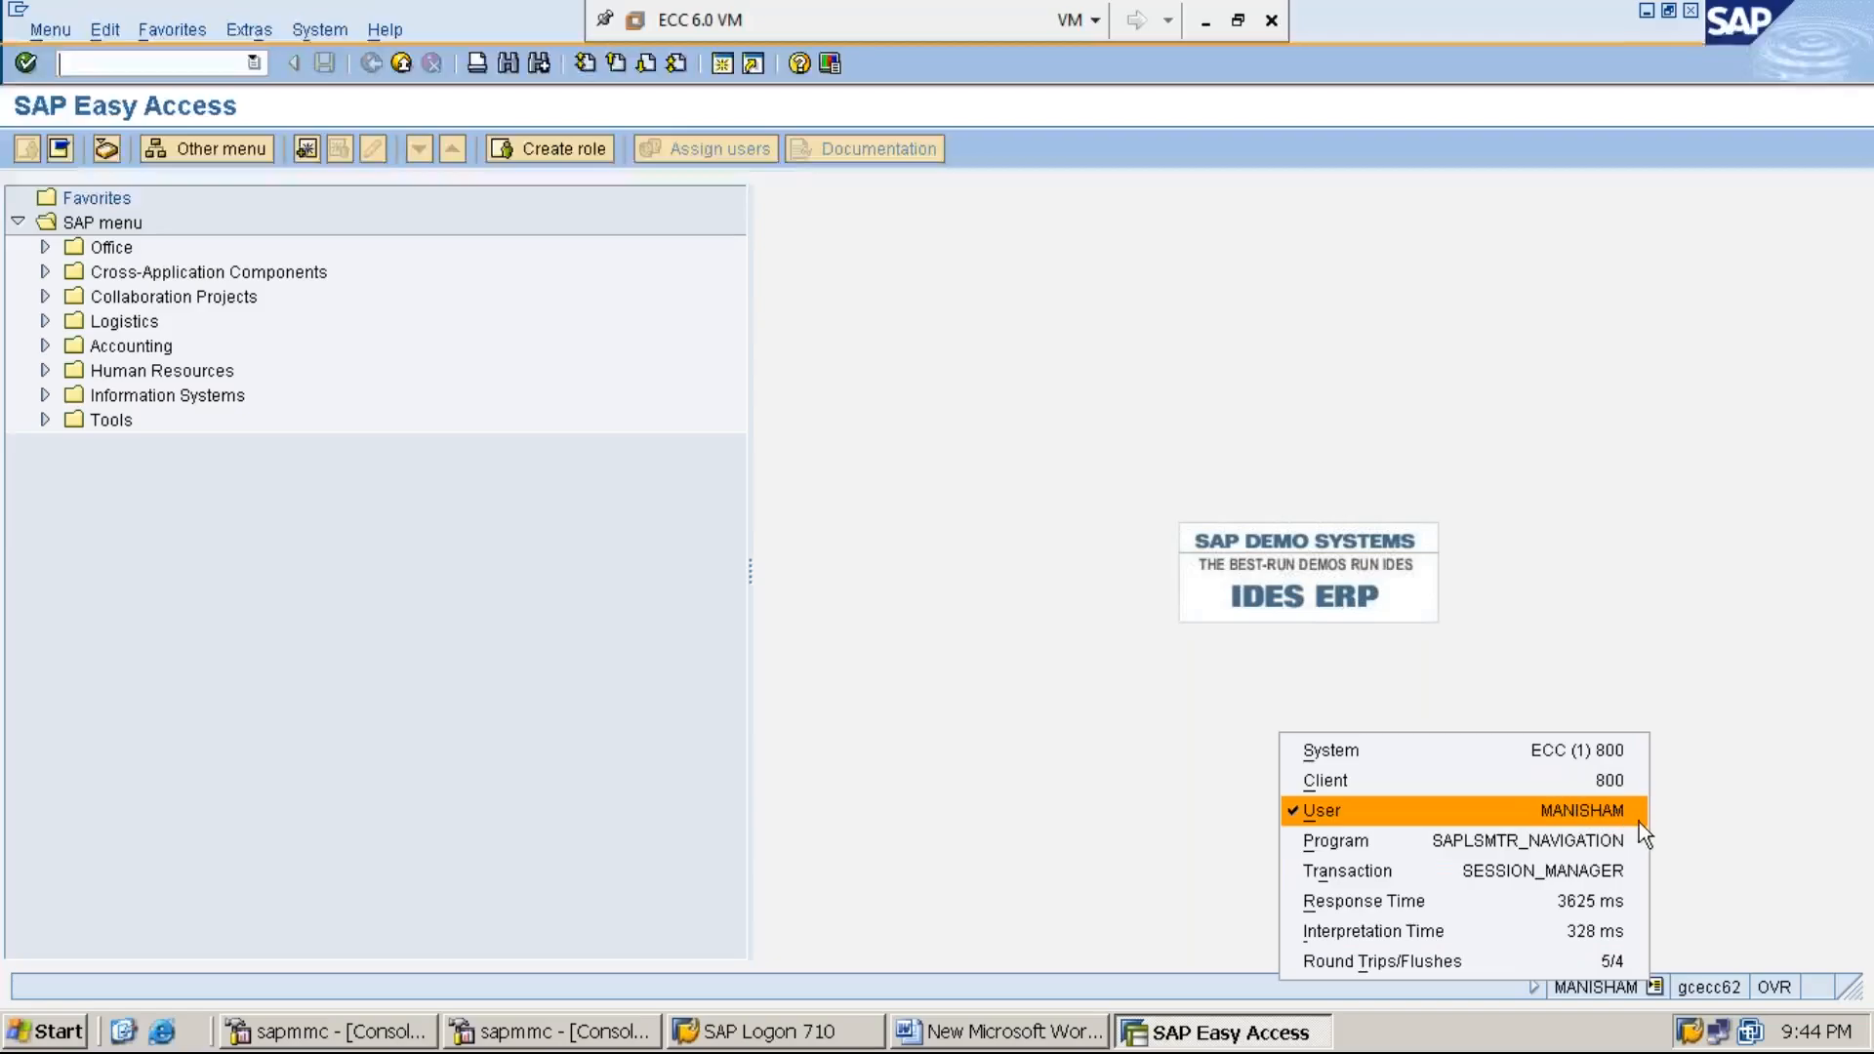
click(1755, 834)
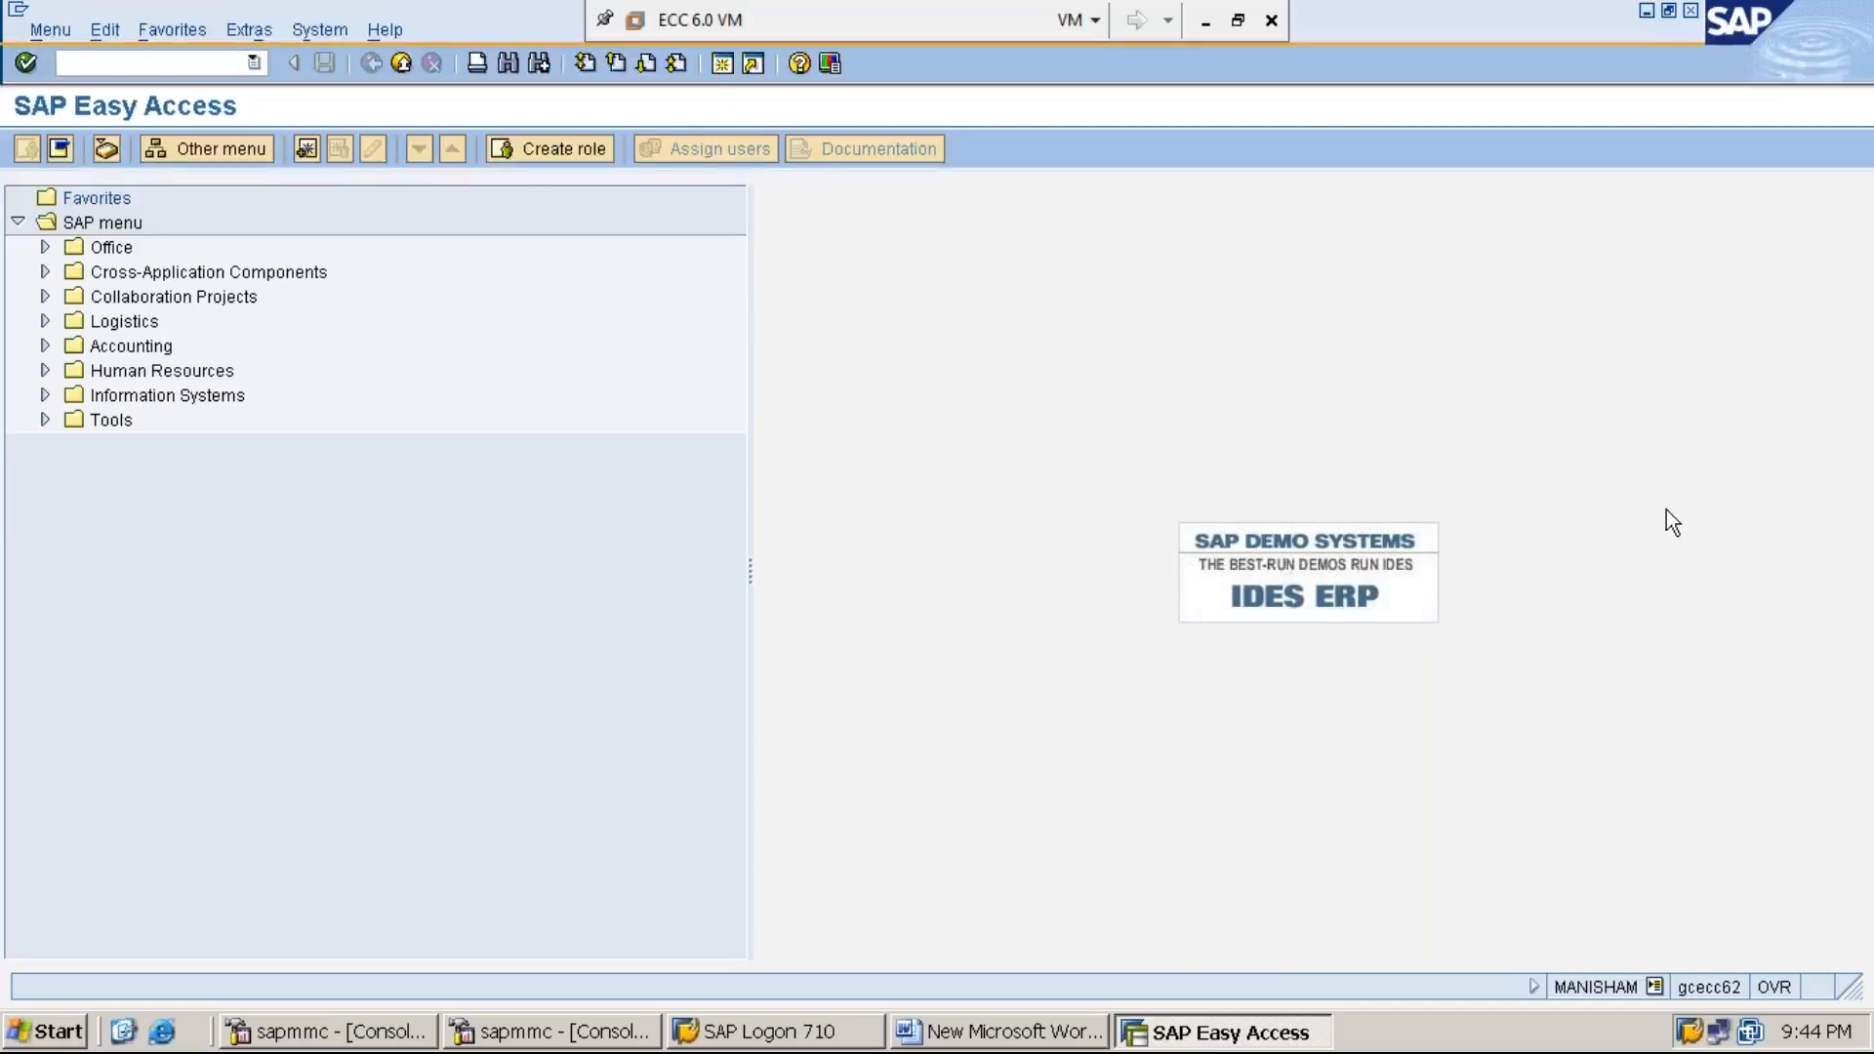
click(1647, 14)
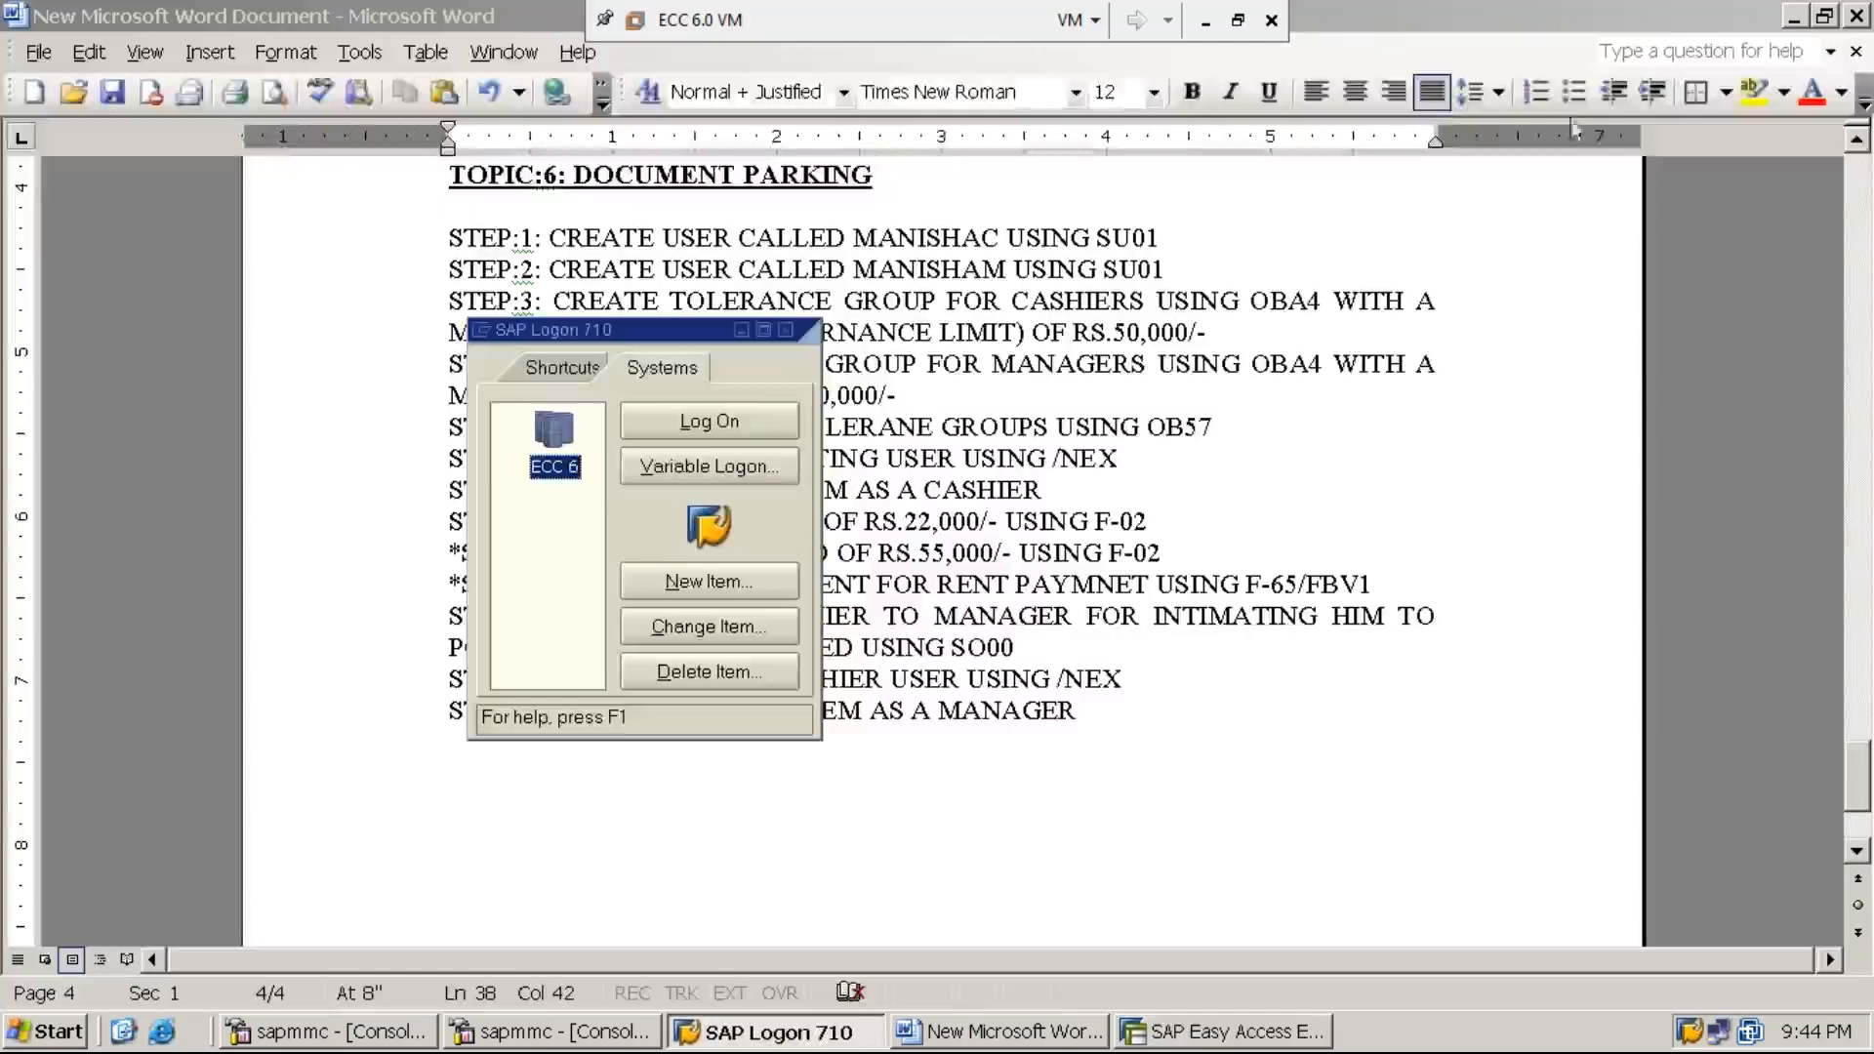
Add 'STEP:14: CHECK MAIL BOX USING SBWP (SAP BUSINESS WORK PLACE)' to the Word notes
click(1110, 726)
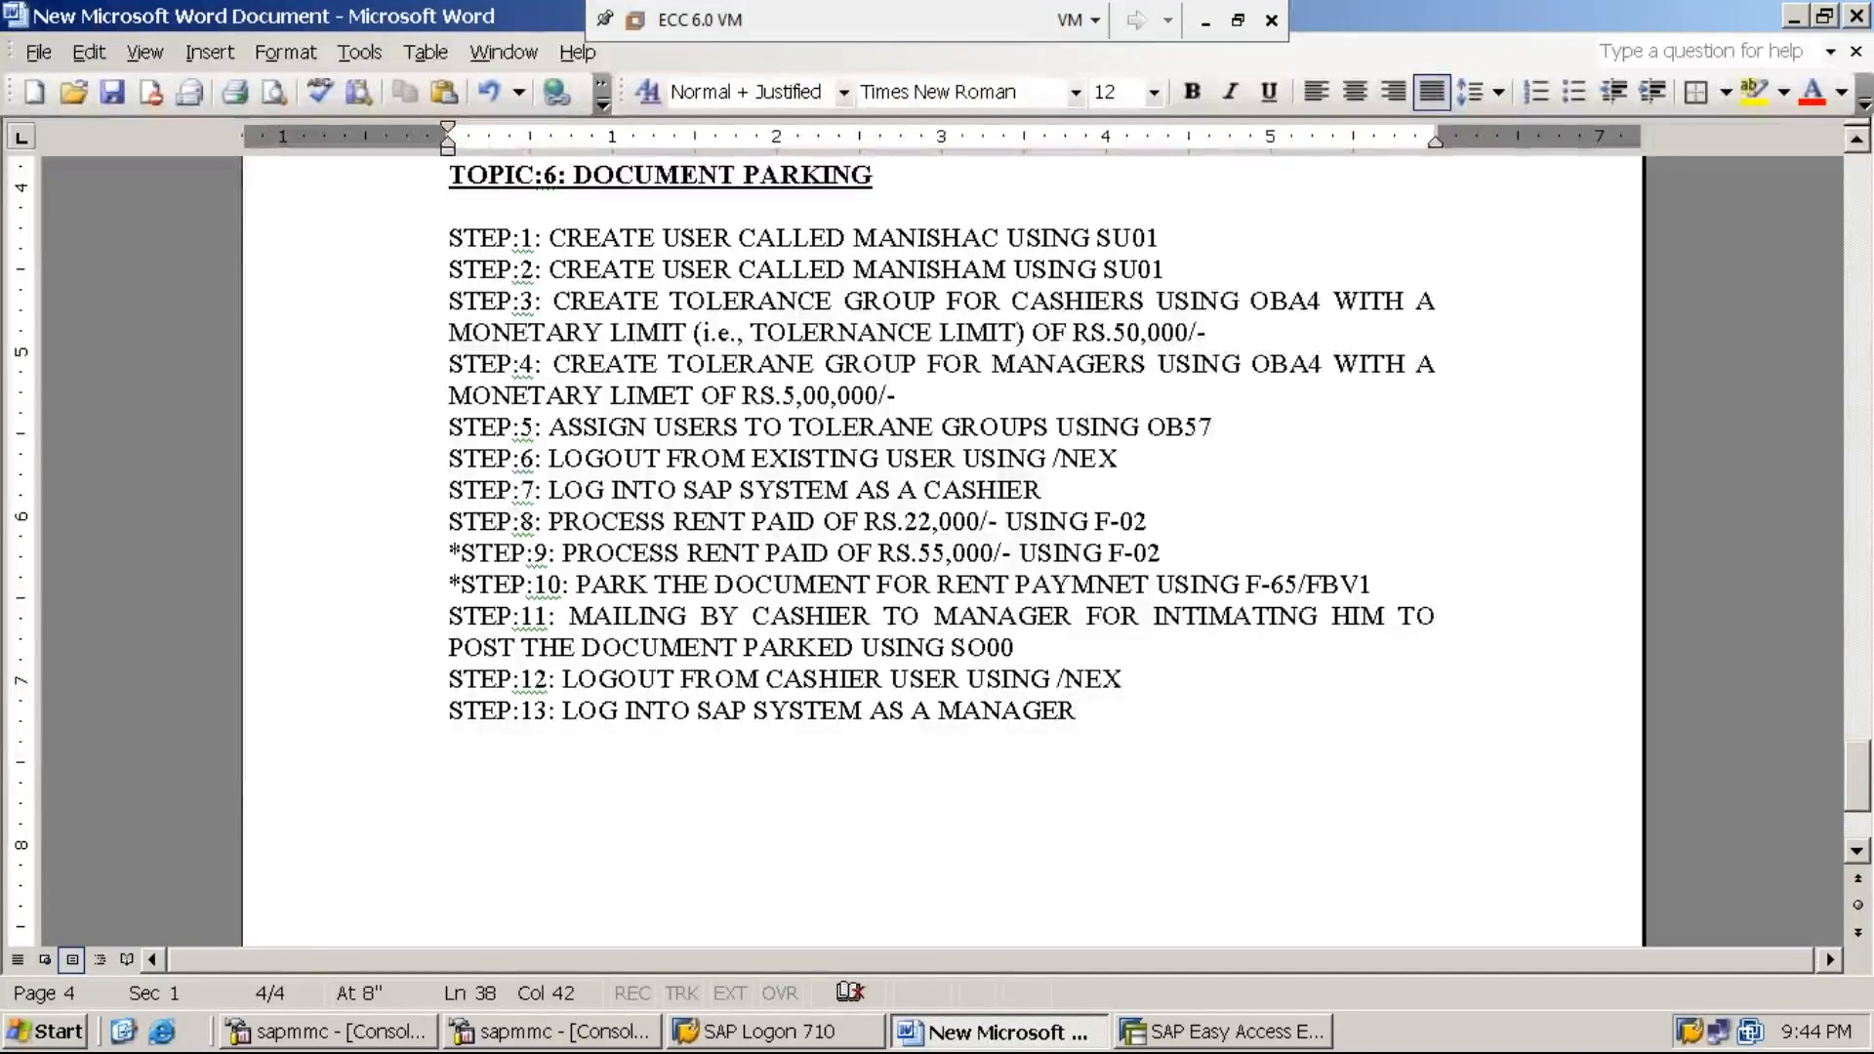
key(Return)
text(step)
key(BackSpace)
key(BackSpace)
key(BackSpace)
key(BackSpace)
text(STEP:14: )
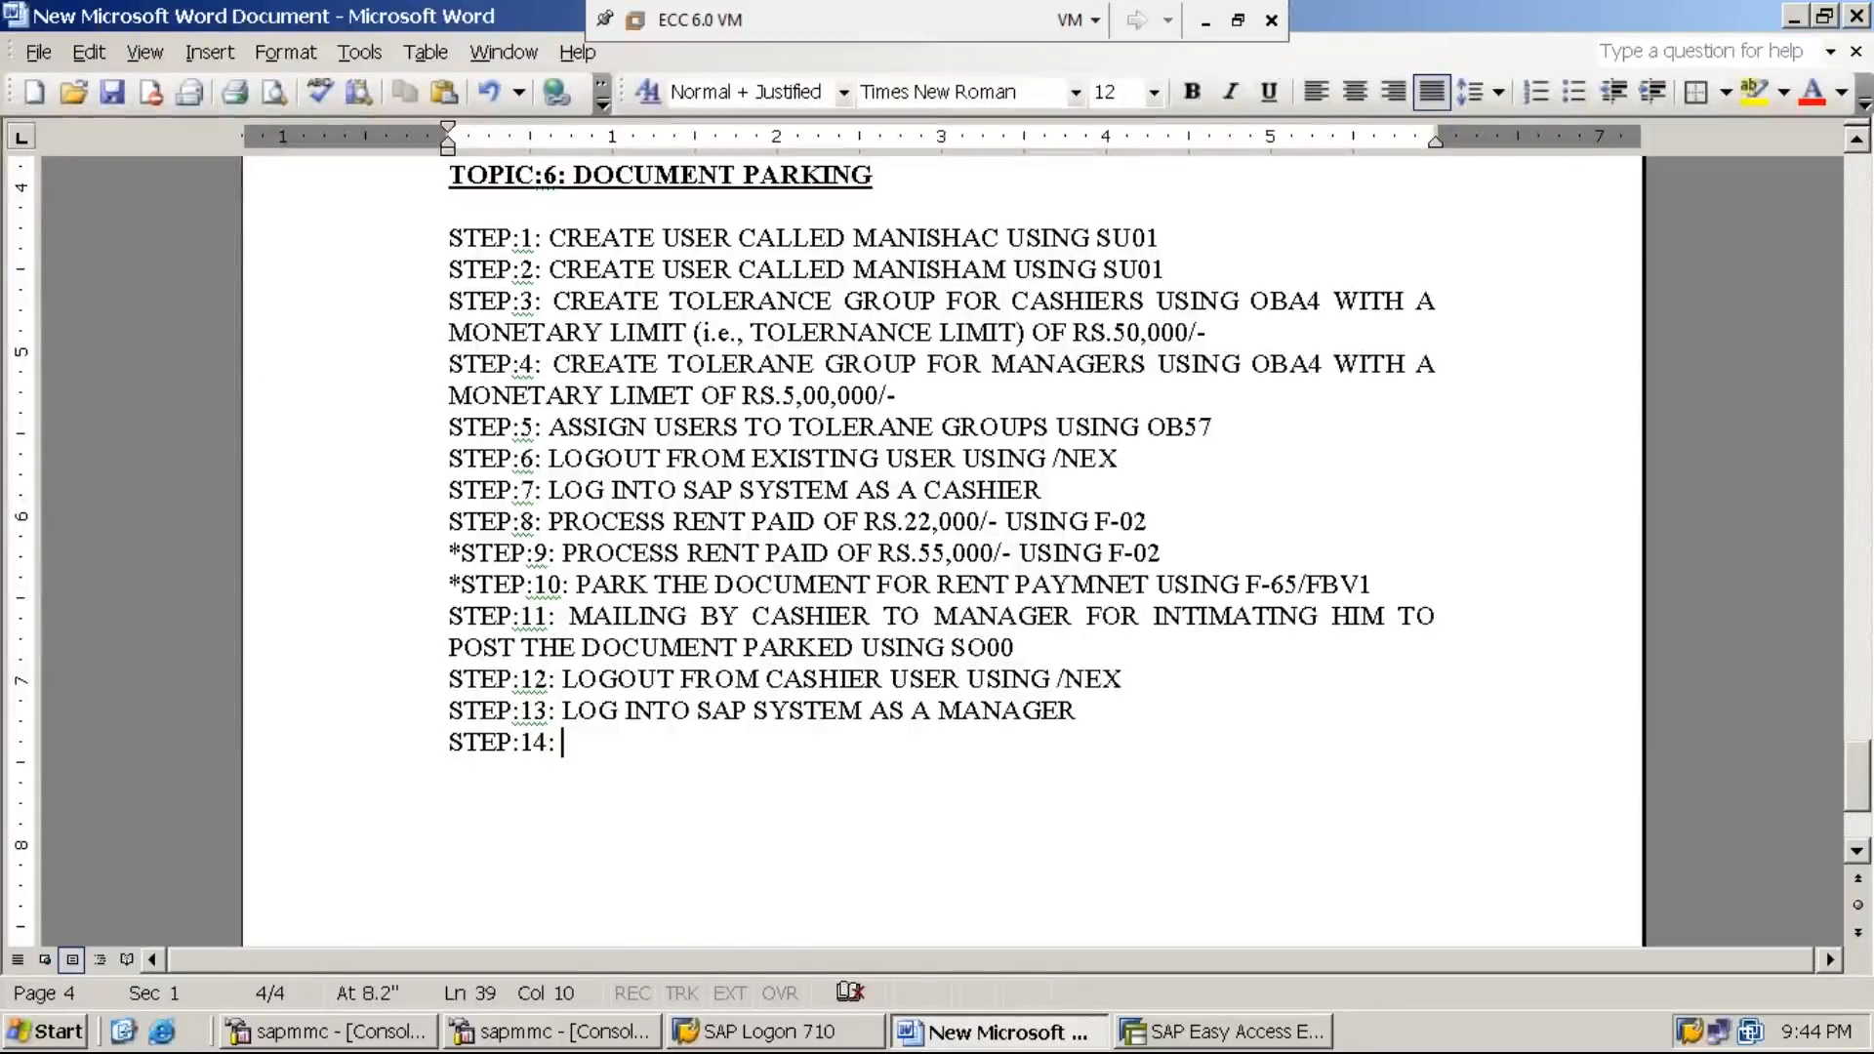
text(CHECK MAIL BOX USING )
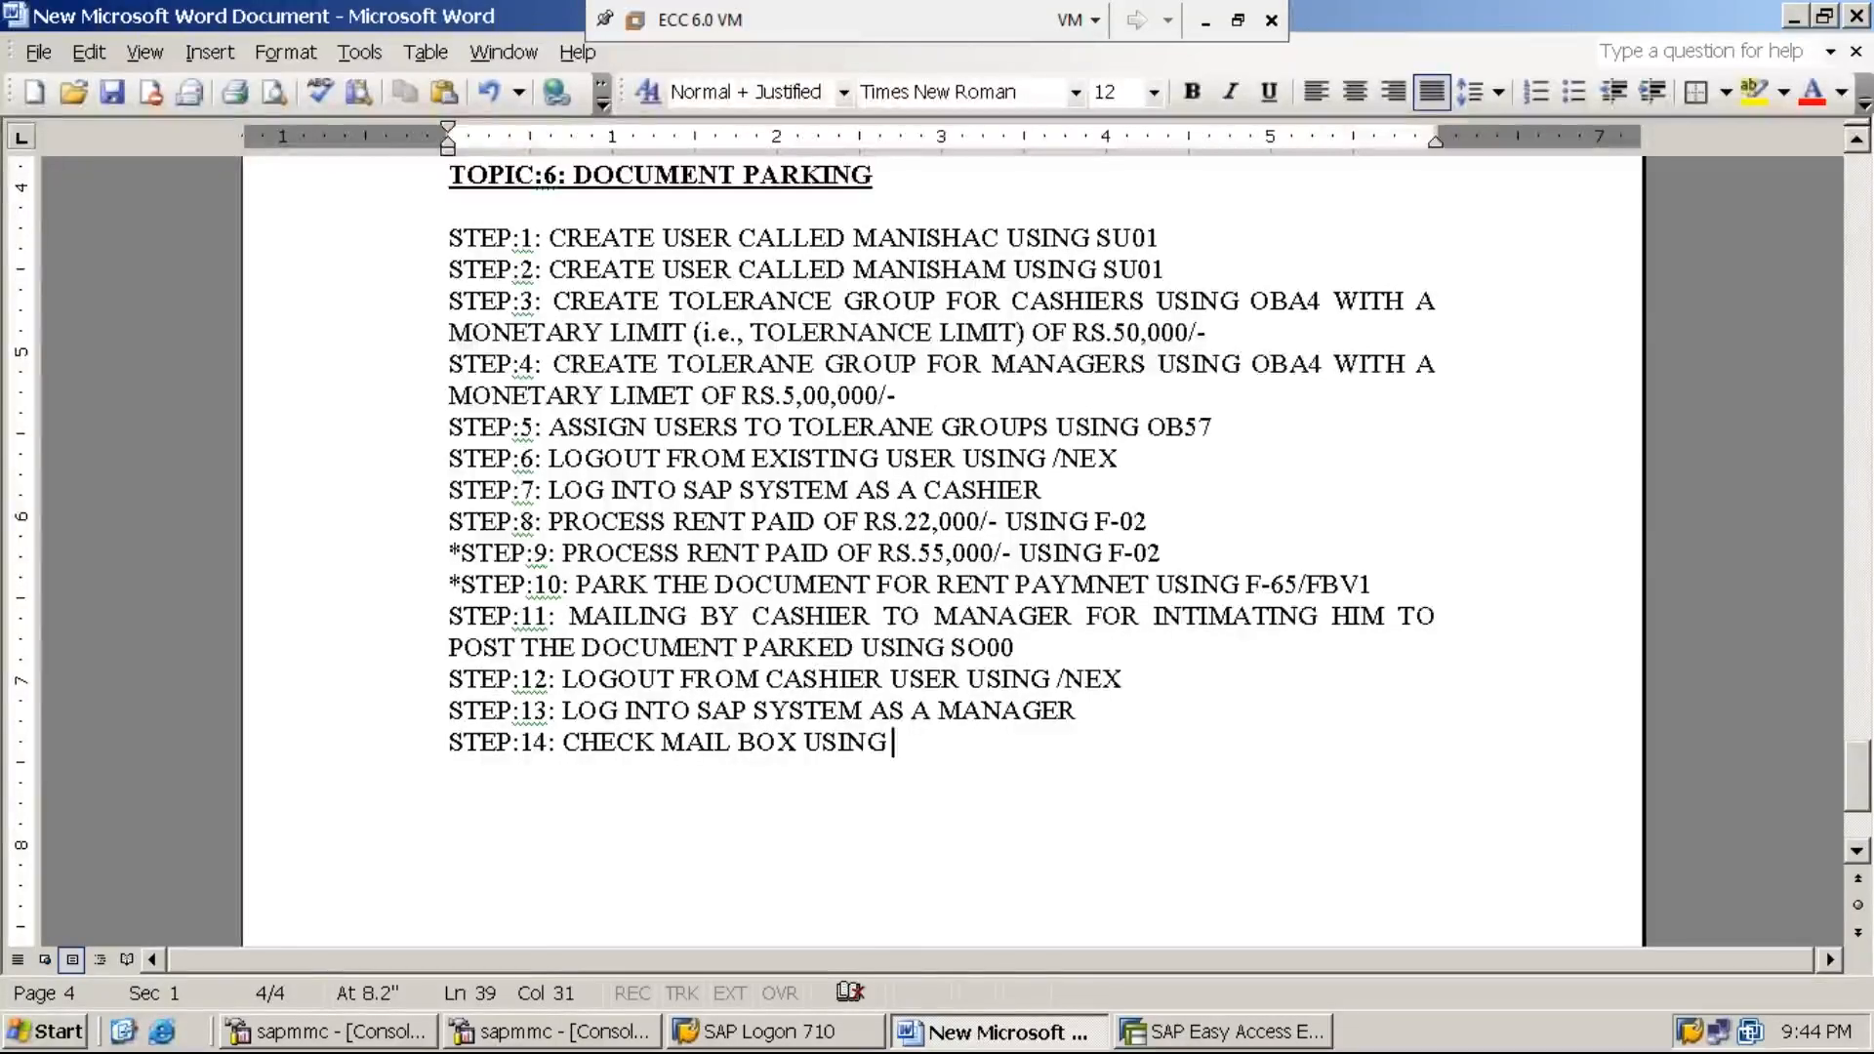
text(SB)
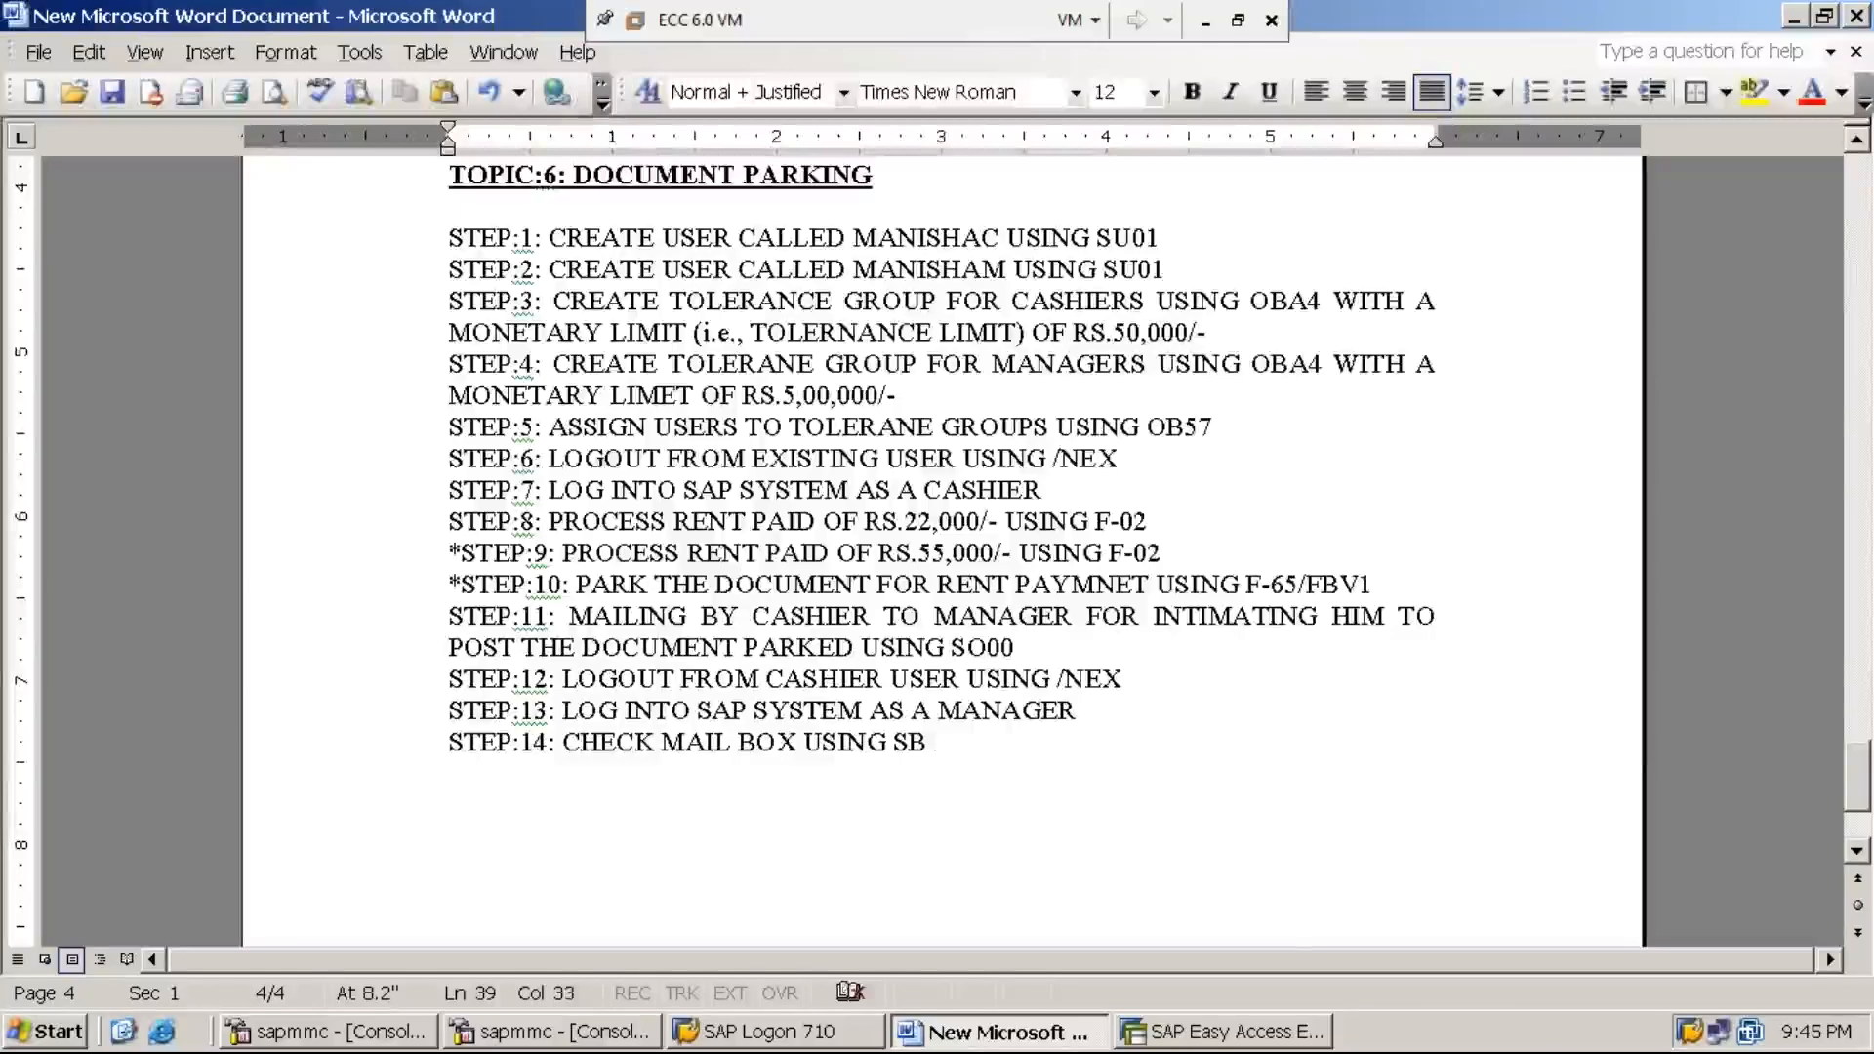
text(WP ()
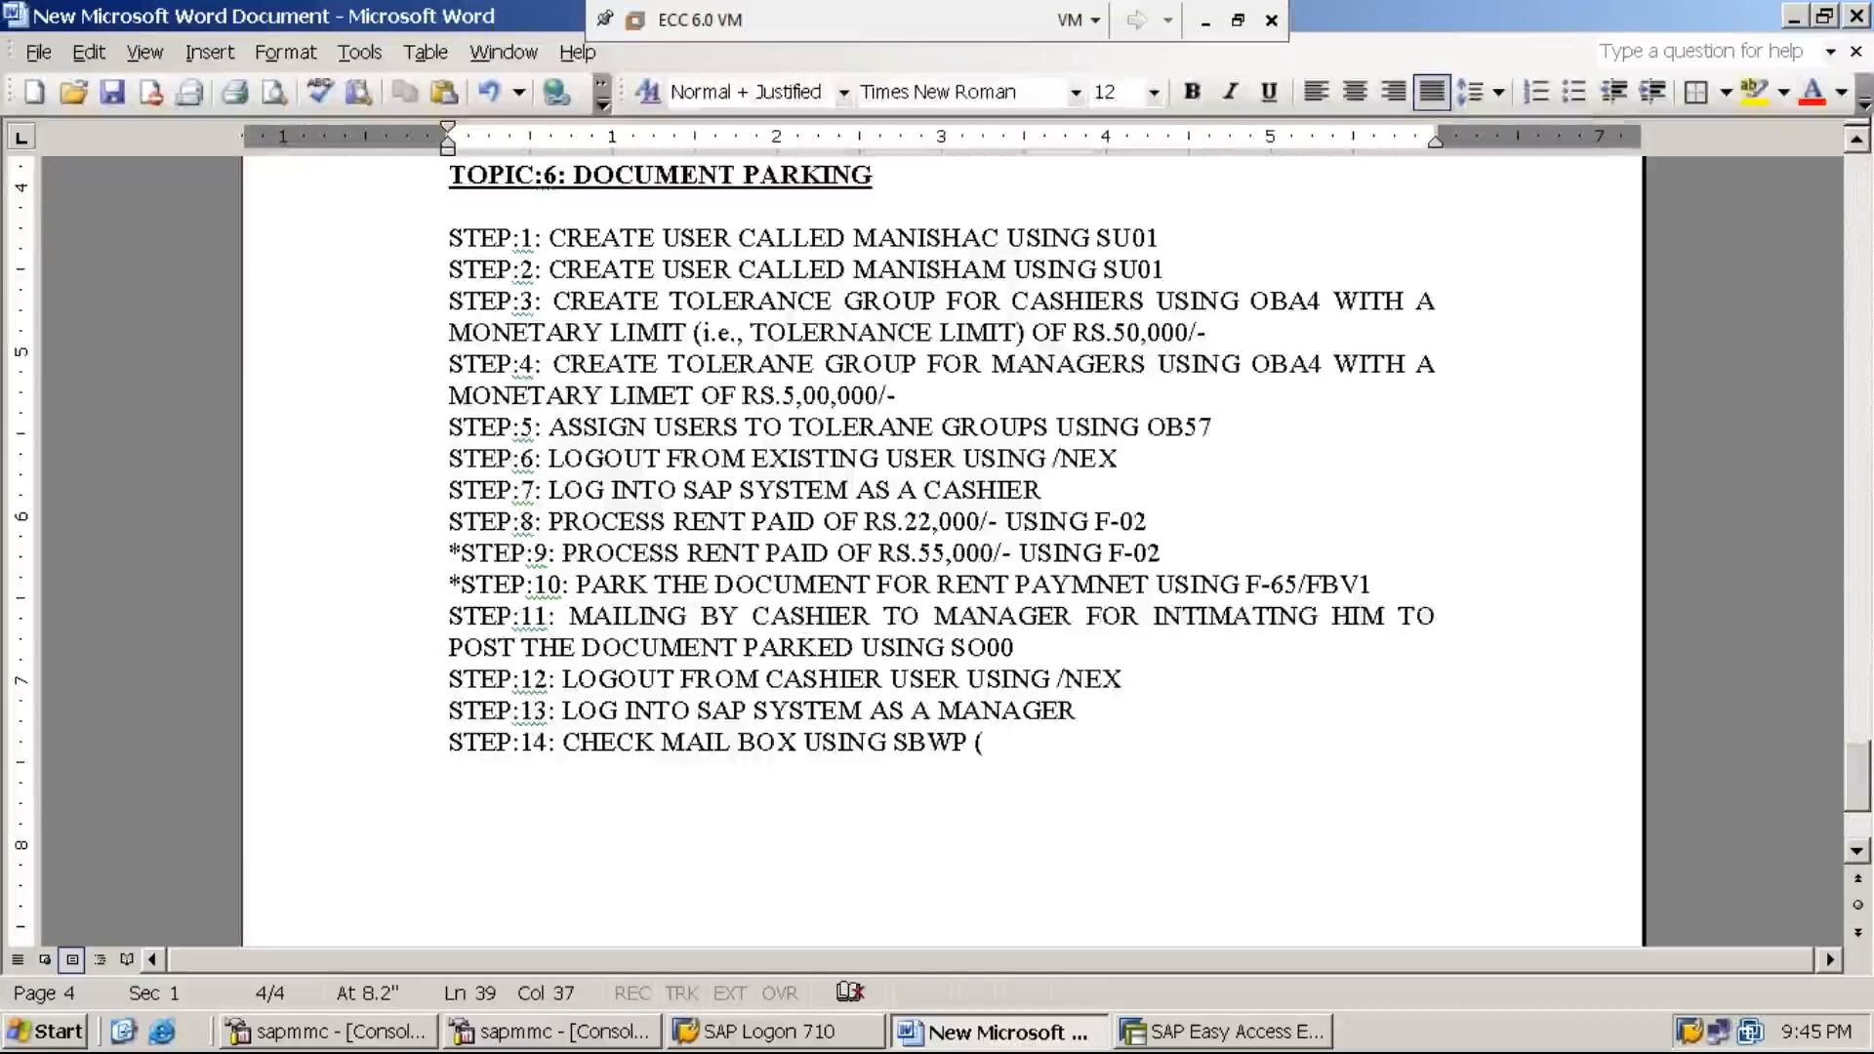
text(SAP BUS)
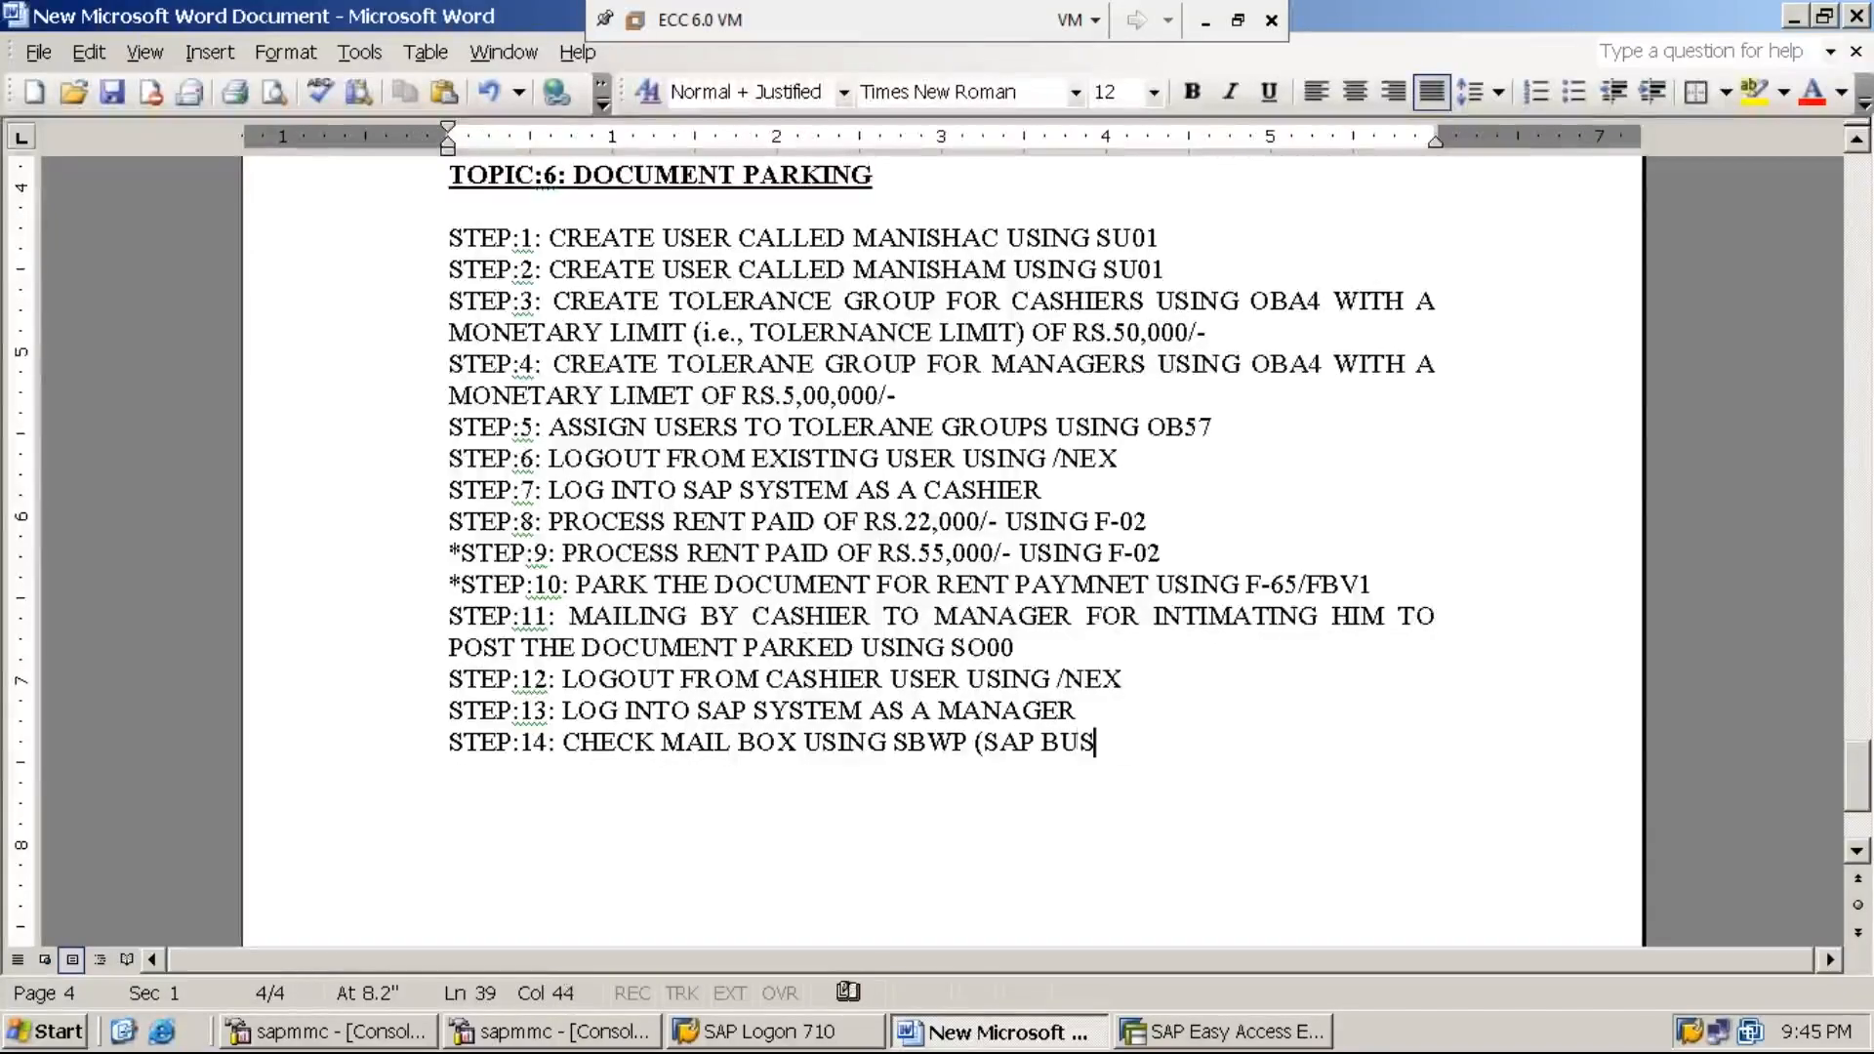
text(INESS WORK )
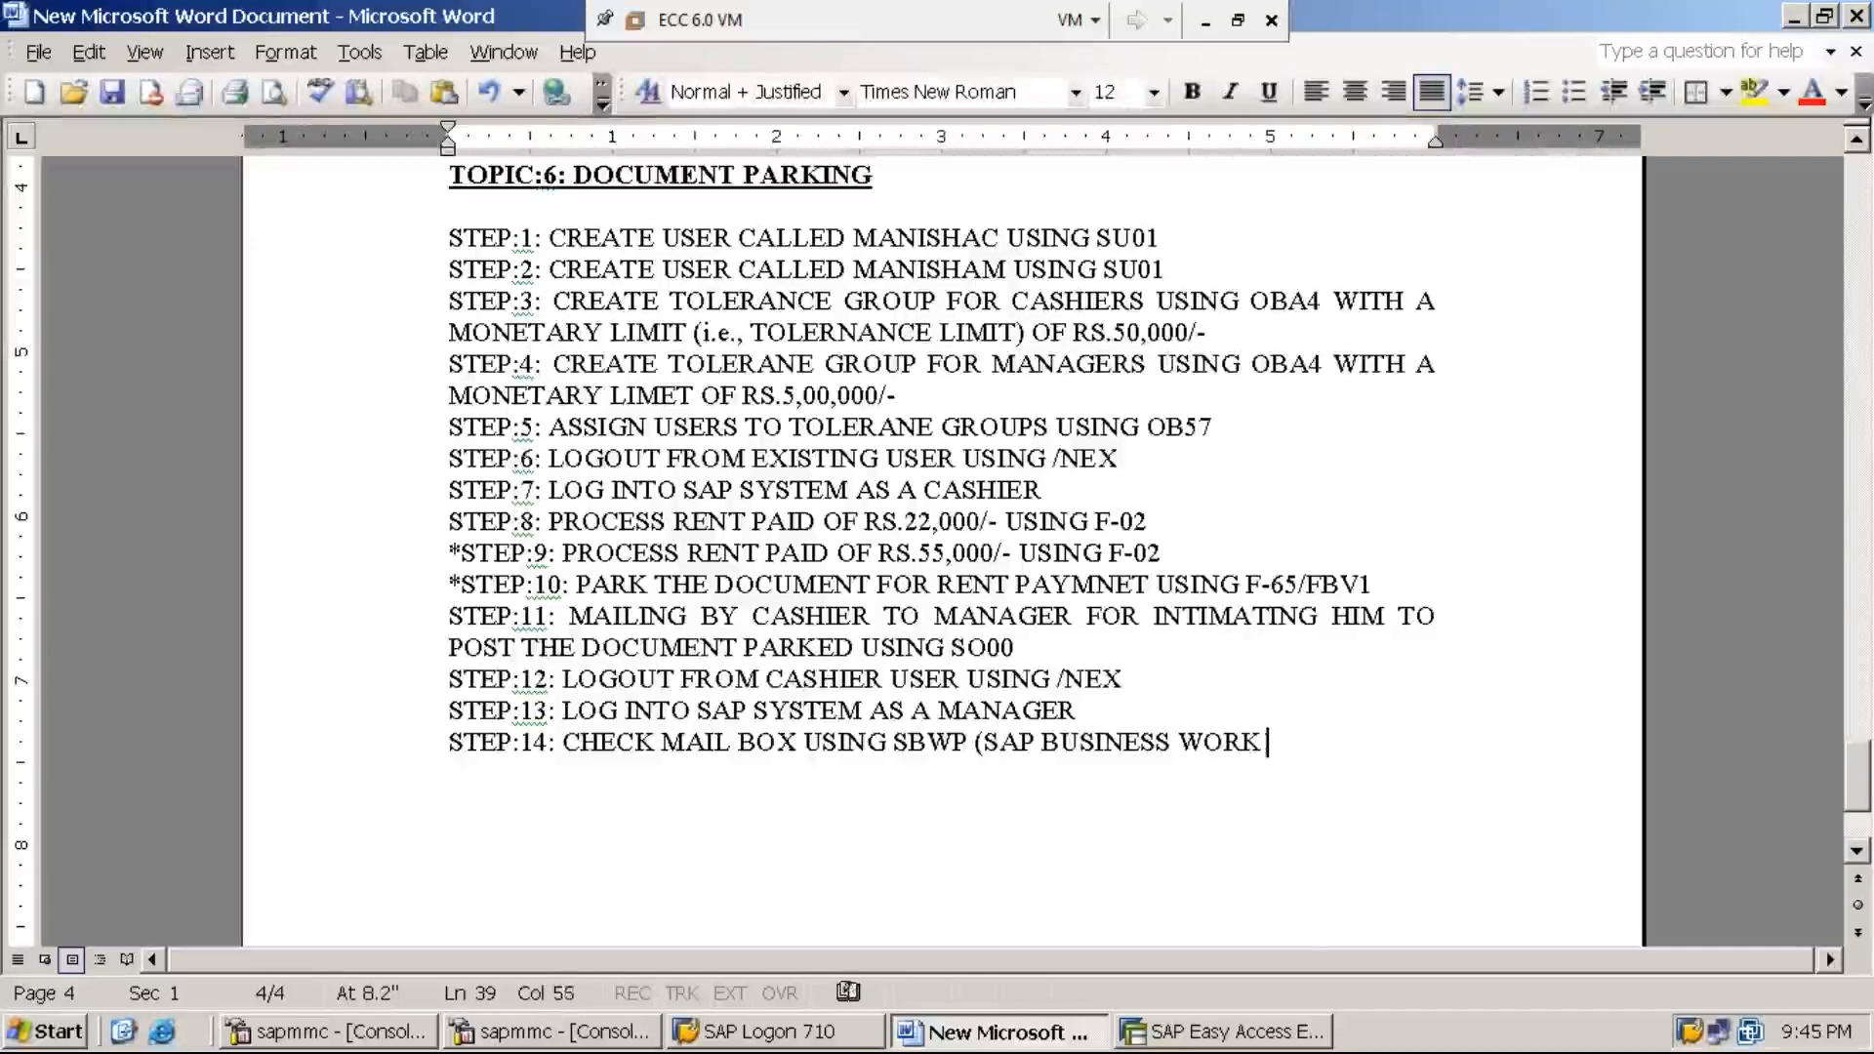
text(PLACE))
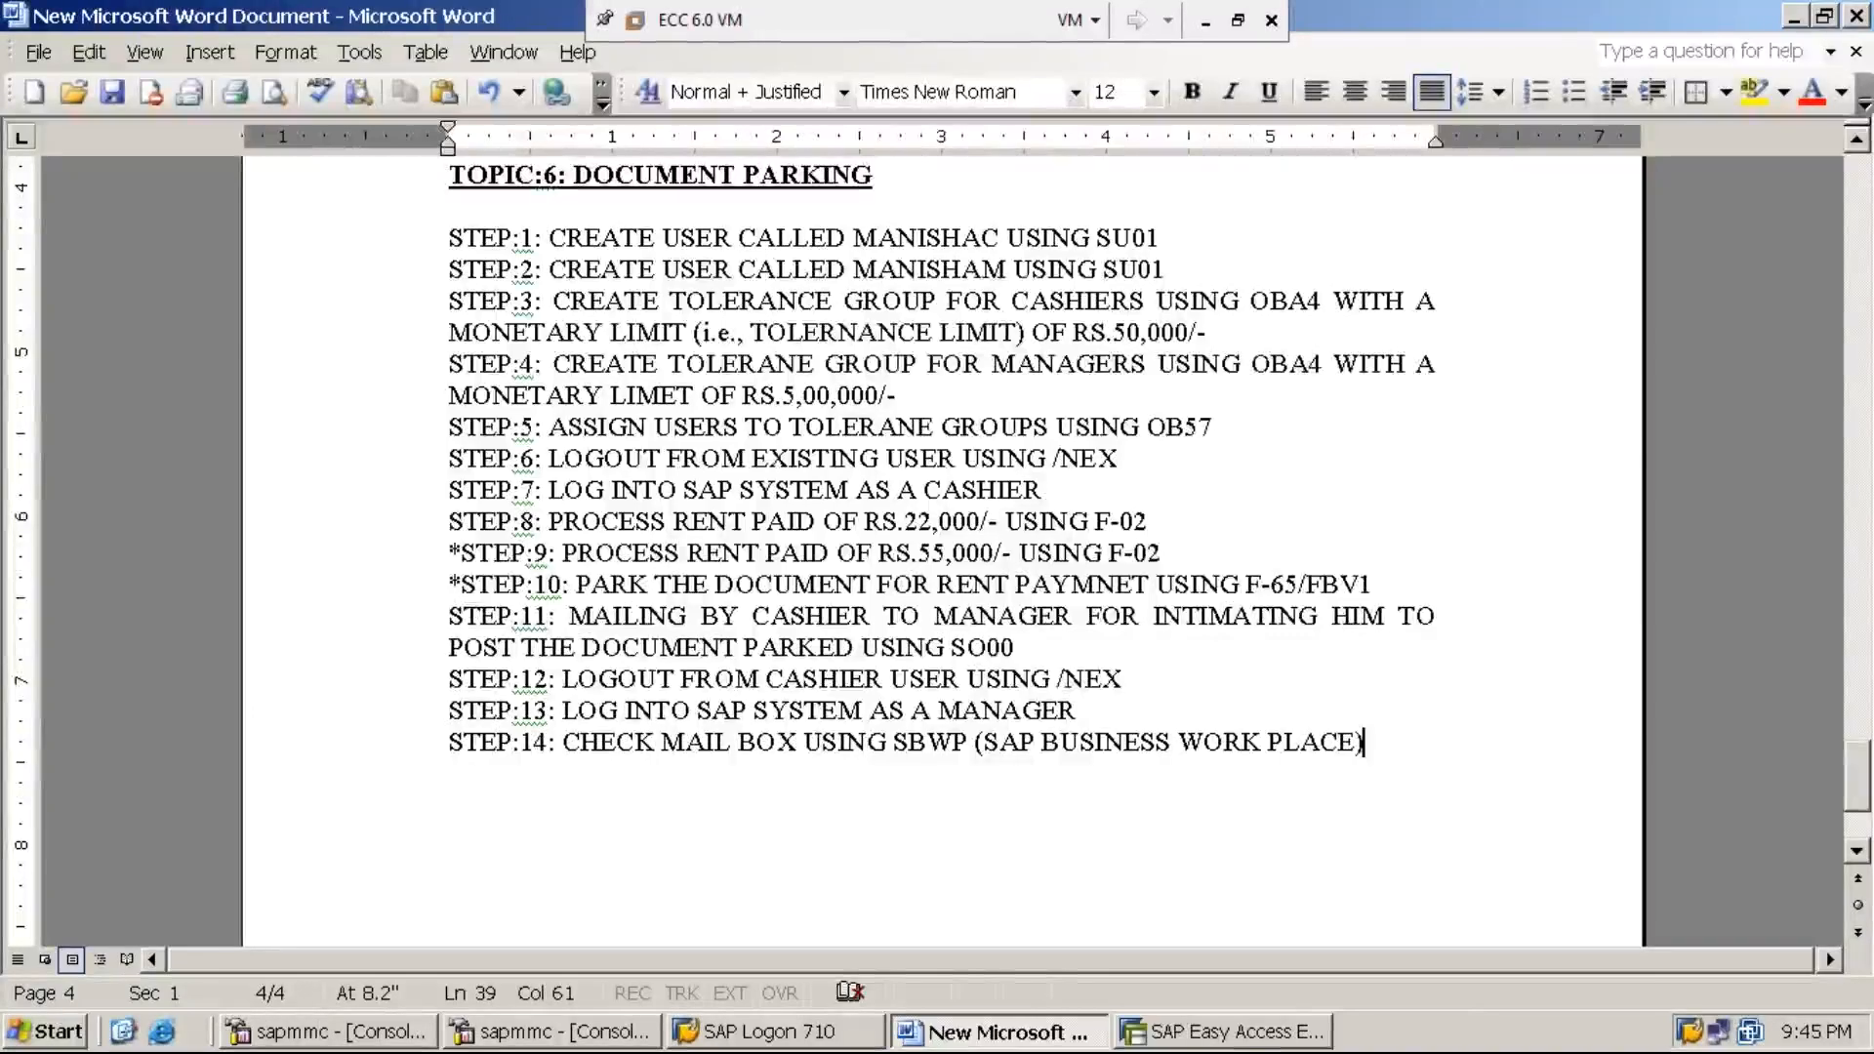
click(1257, 1039)
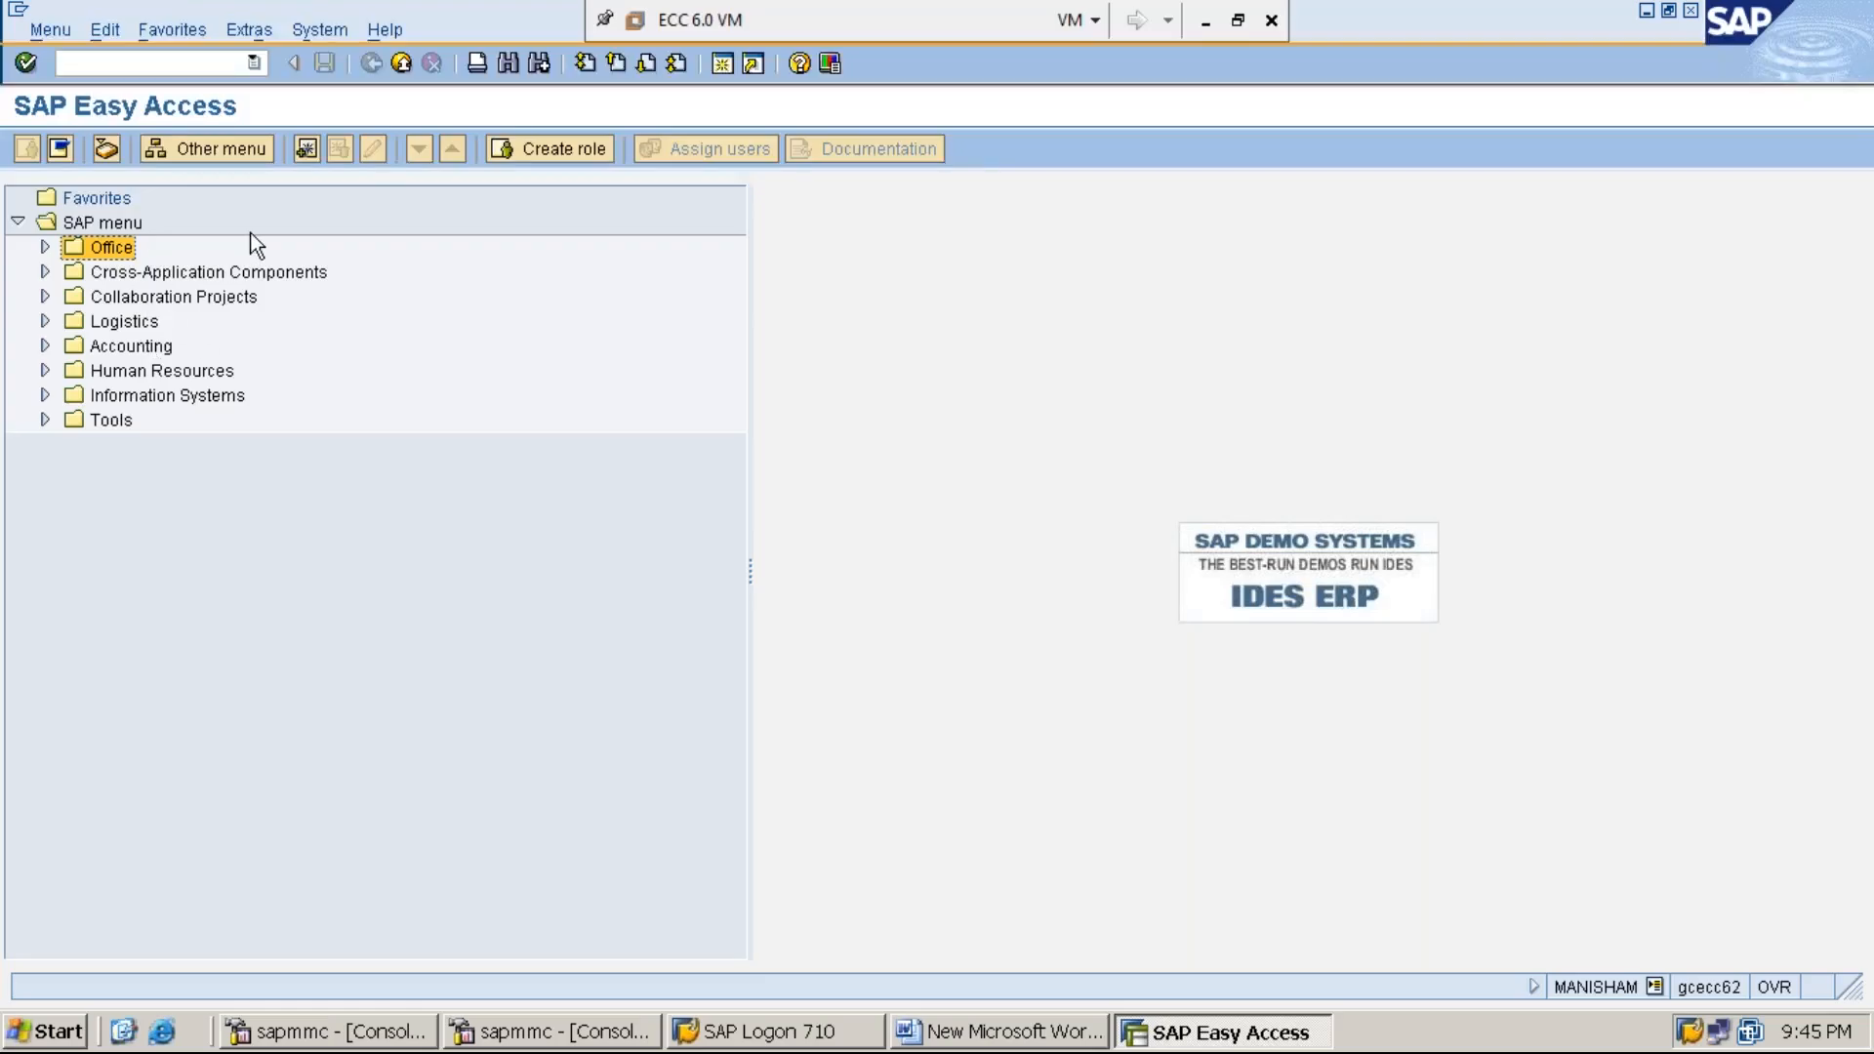
Expand Office in the SAP menu tree and launch Workplace
key(Right)
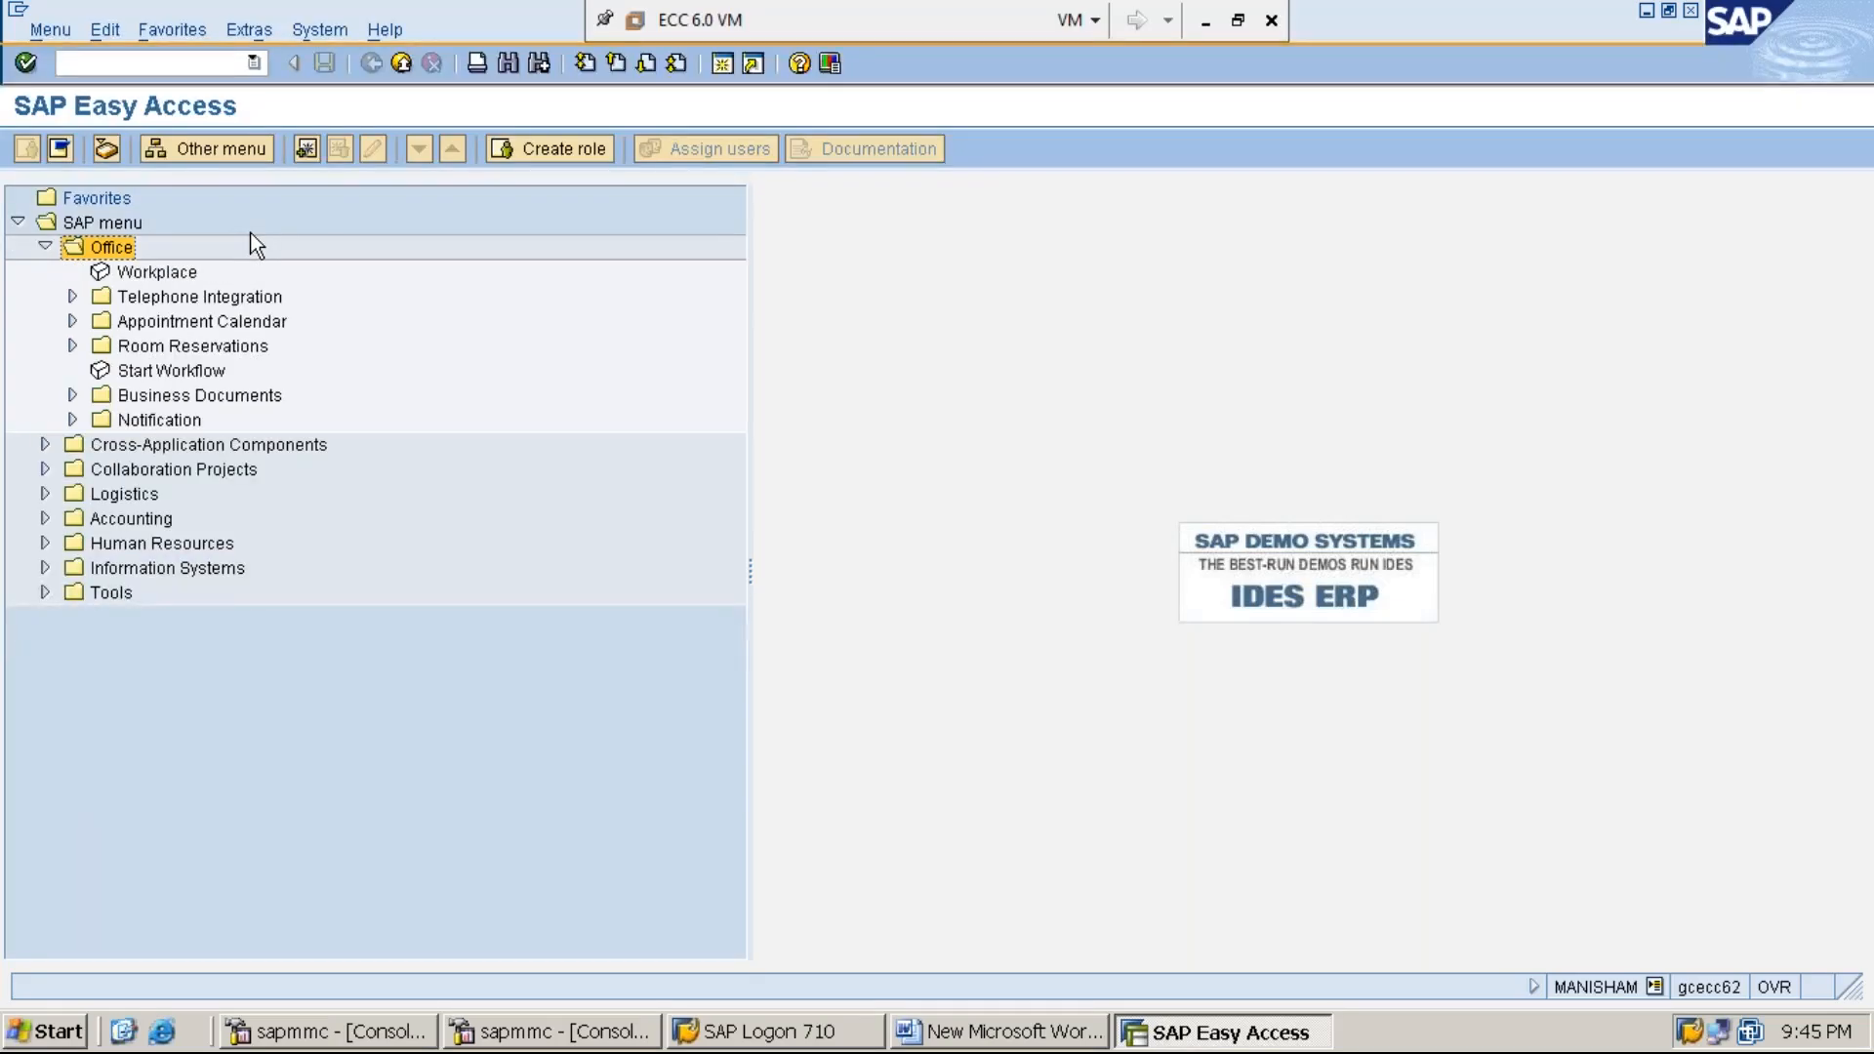
click(163, 279)
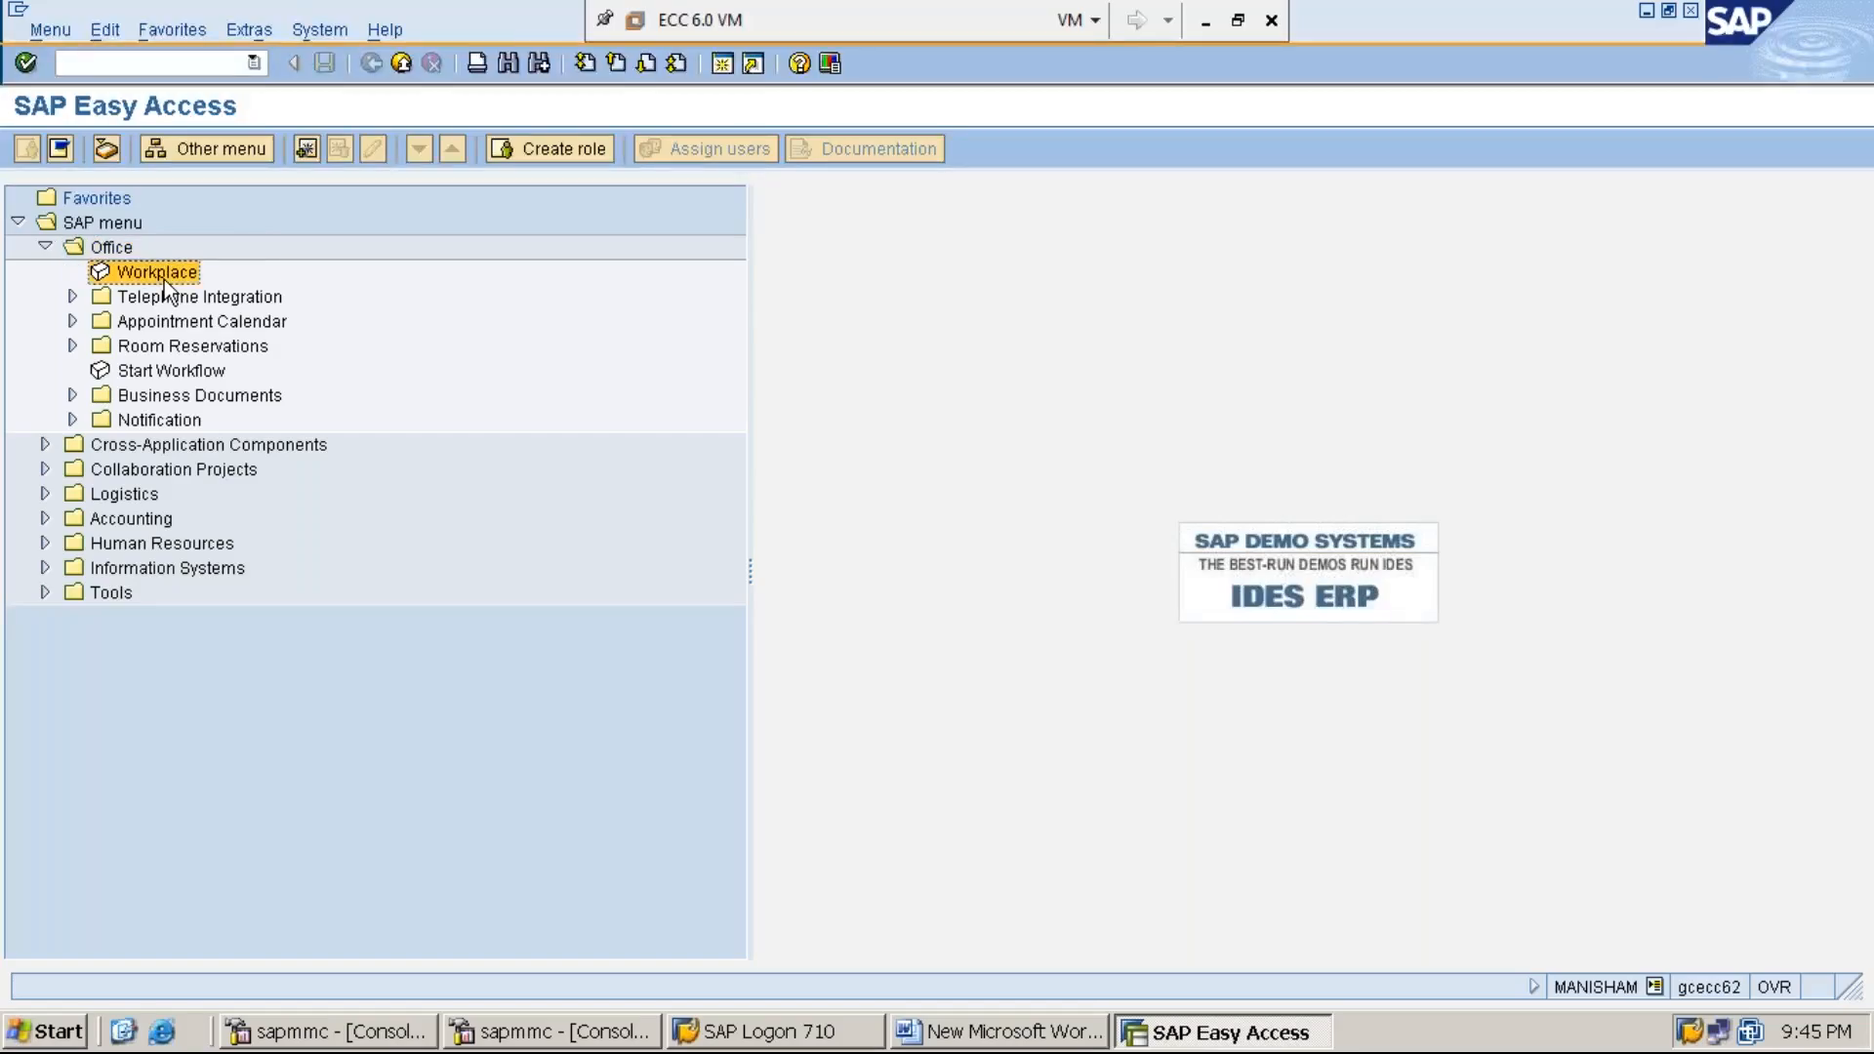
double_click(163, 281)
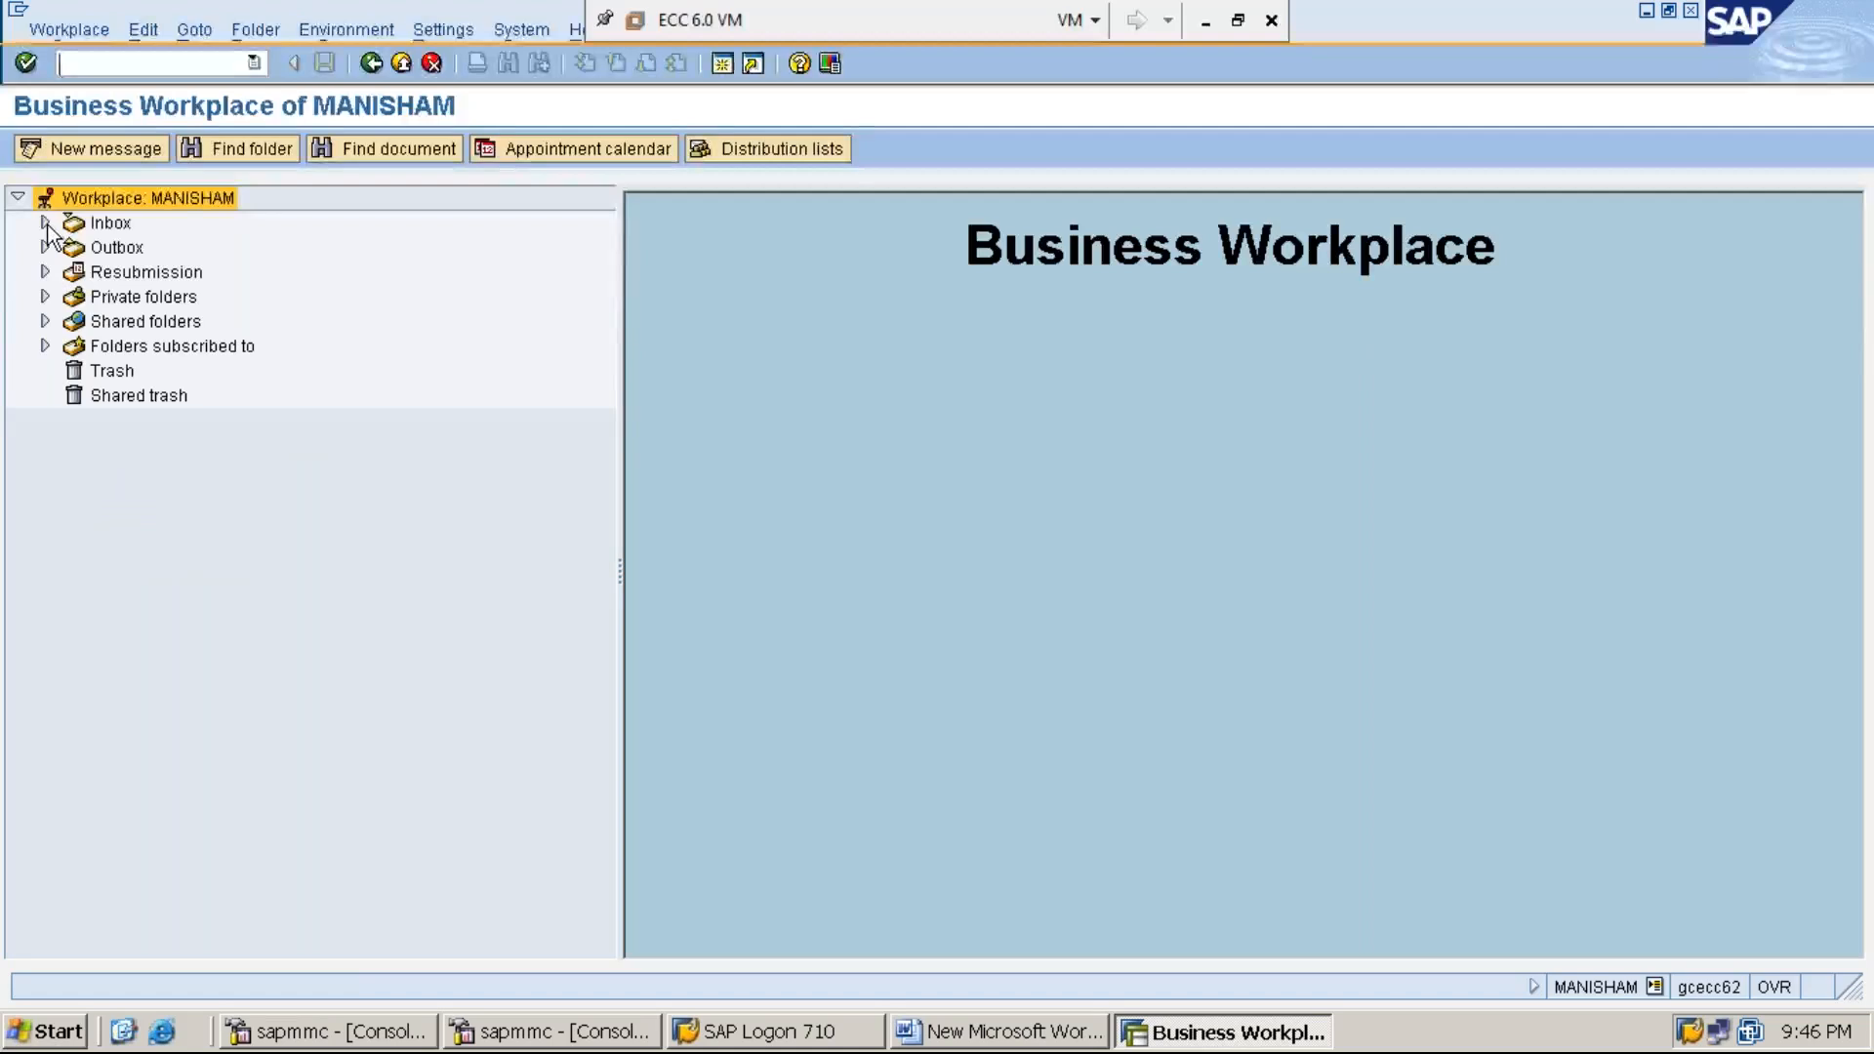
Open the unread inbox message about posting document 18 in company code MMI1 and highlight the 18
click(45, 224)
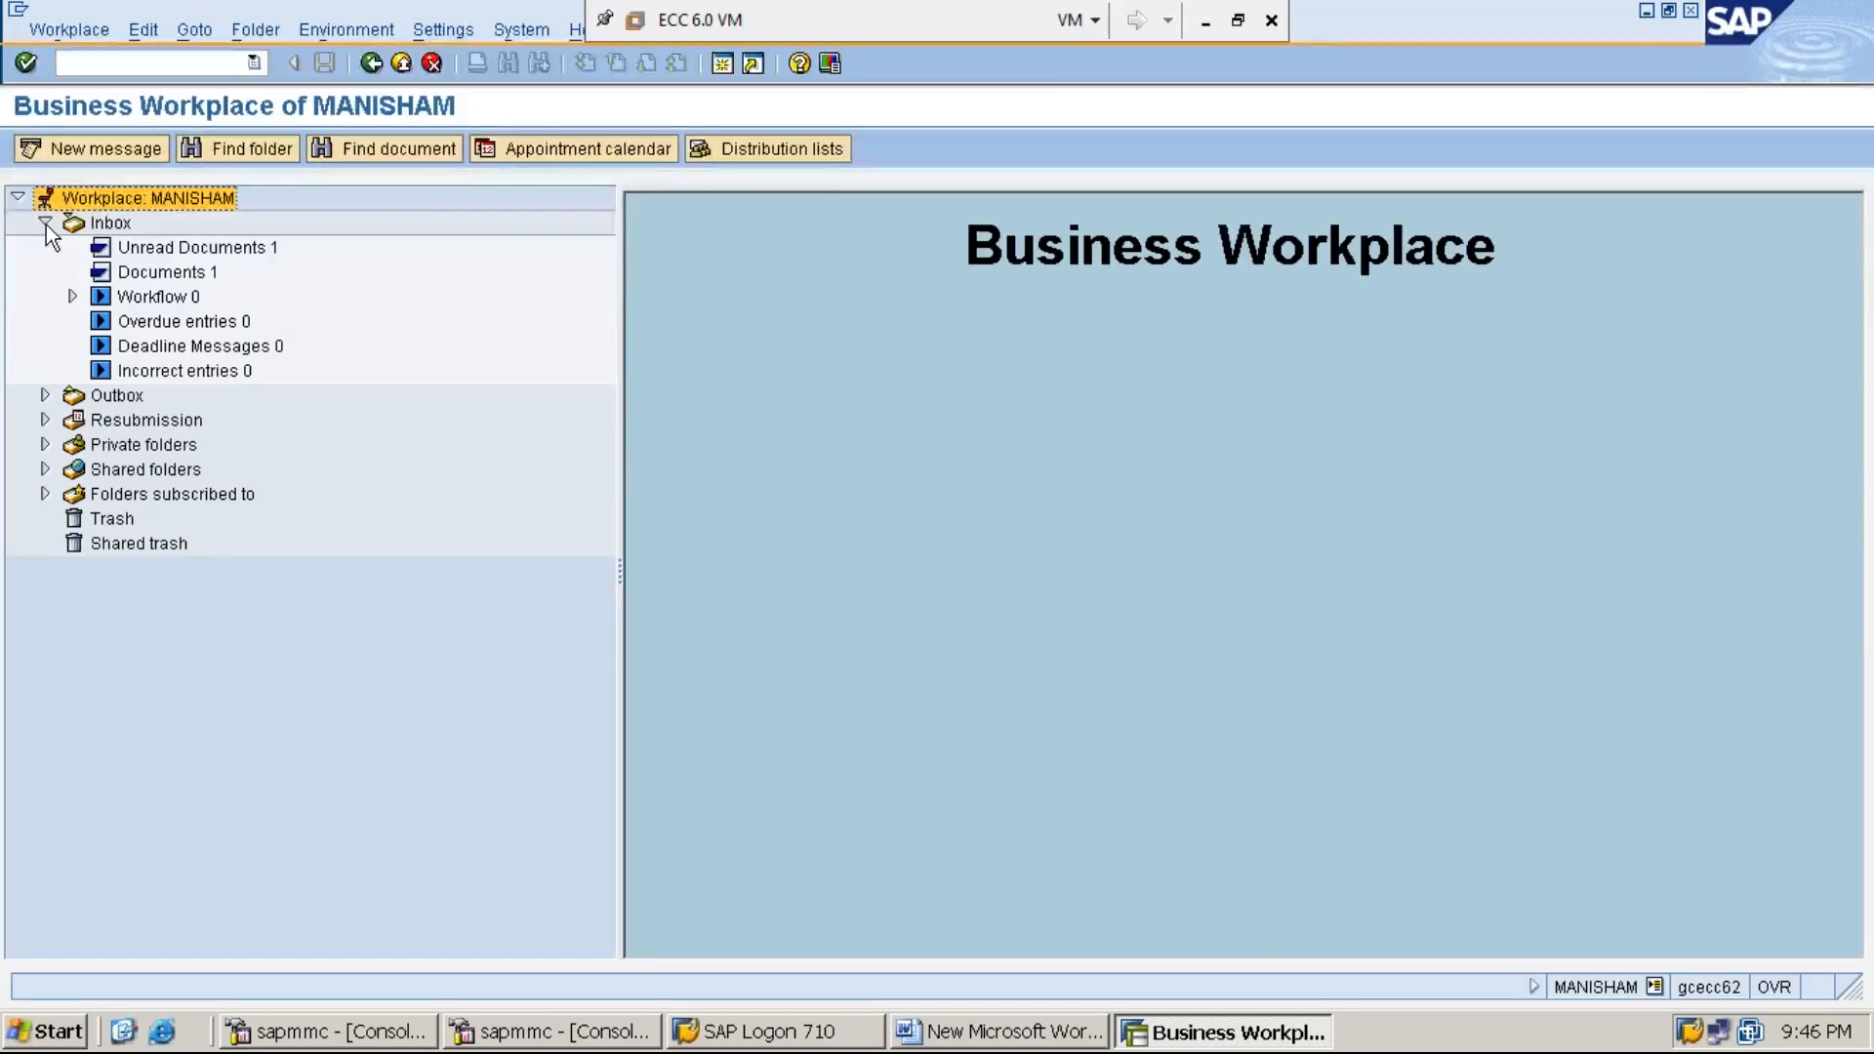
click(150, 219)
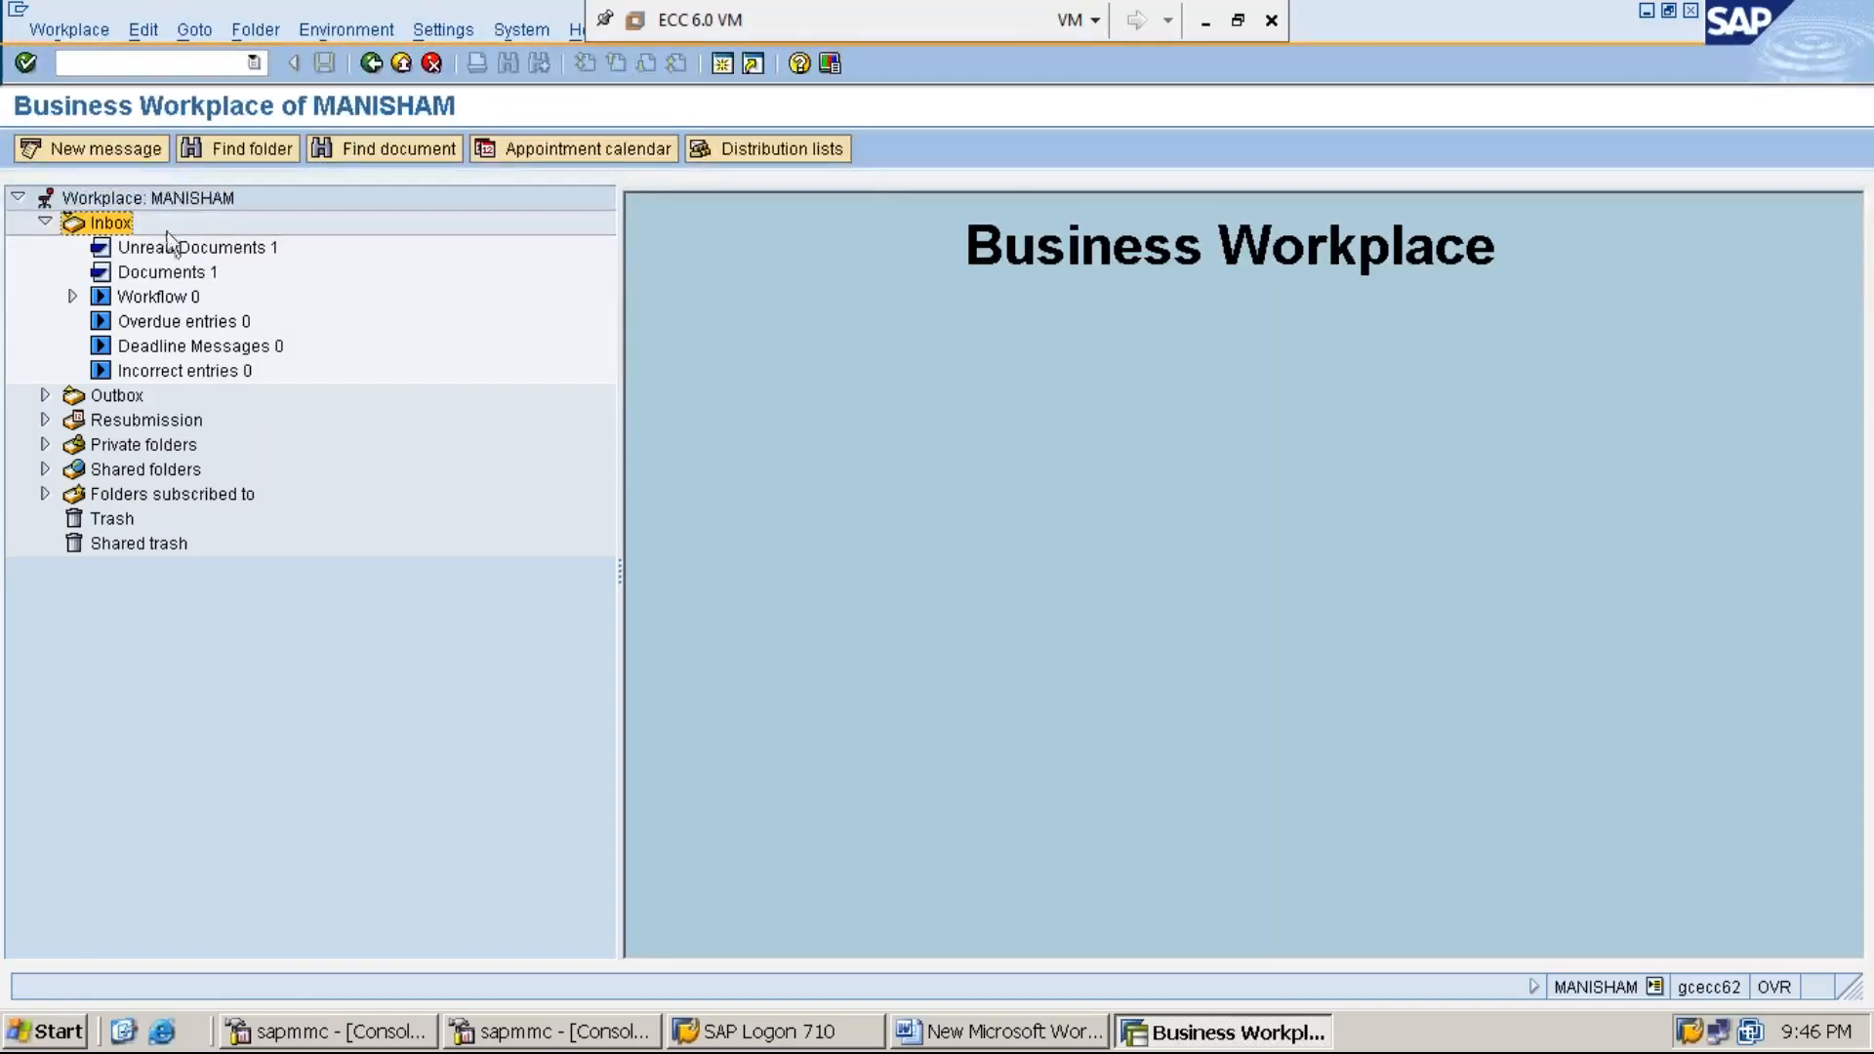
click(253, 250)
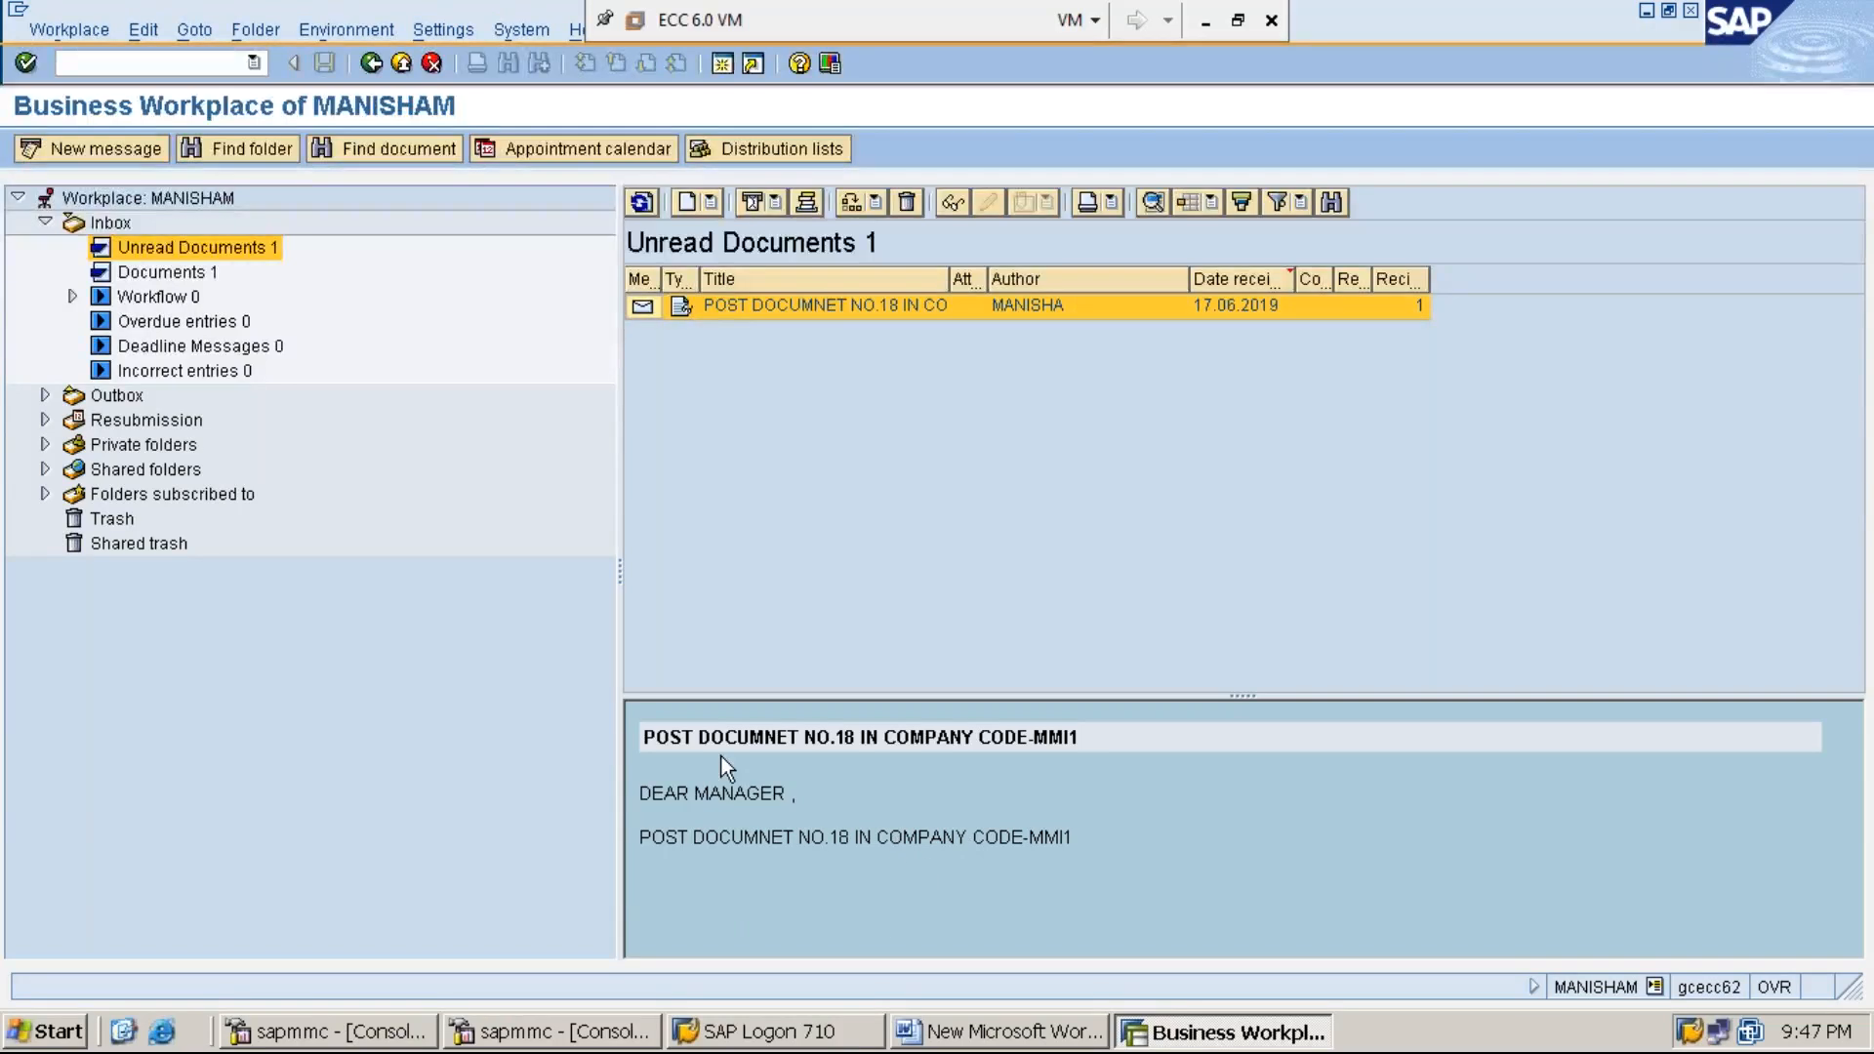
drag(855, 739, 836, 740)
Add the line 'STEP:15: POST/PROCESS/RELEASE PARKED DOCUMENT USING FBV0' to the Word notes
click(1648, 14)
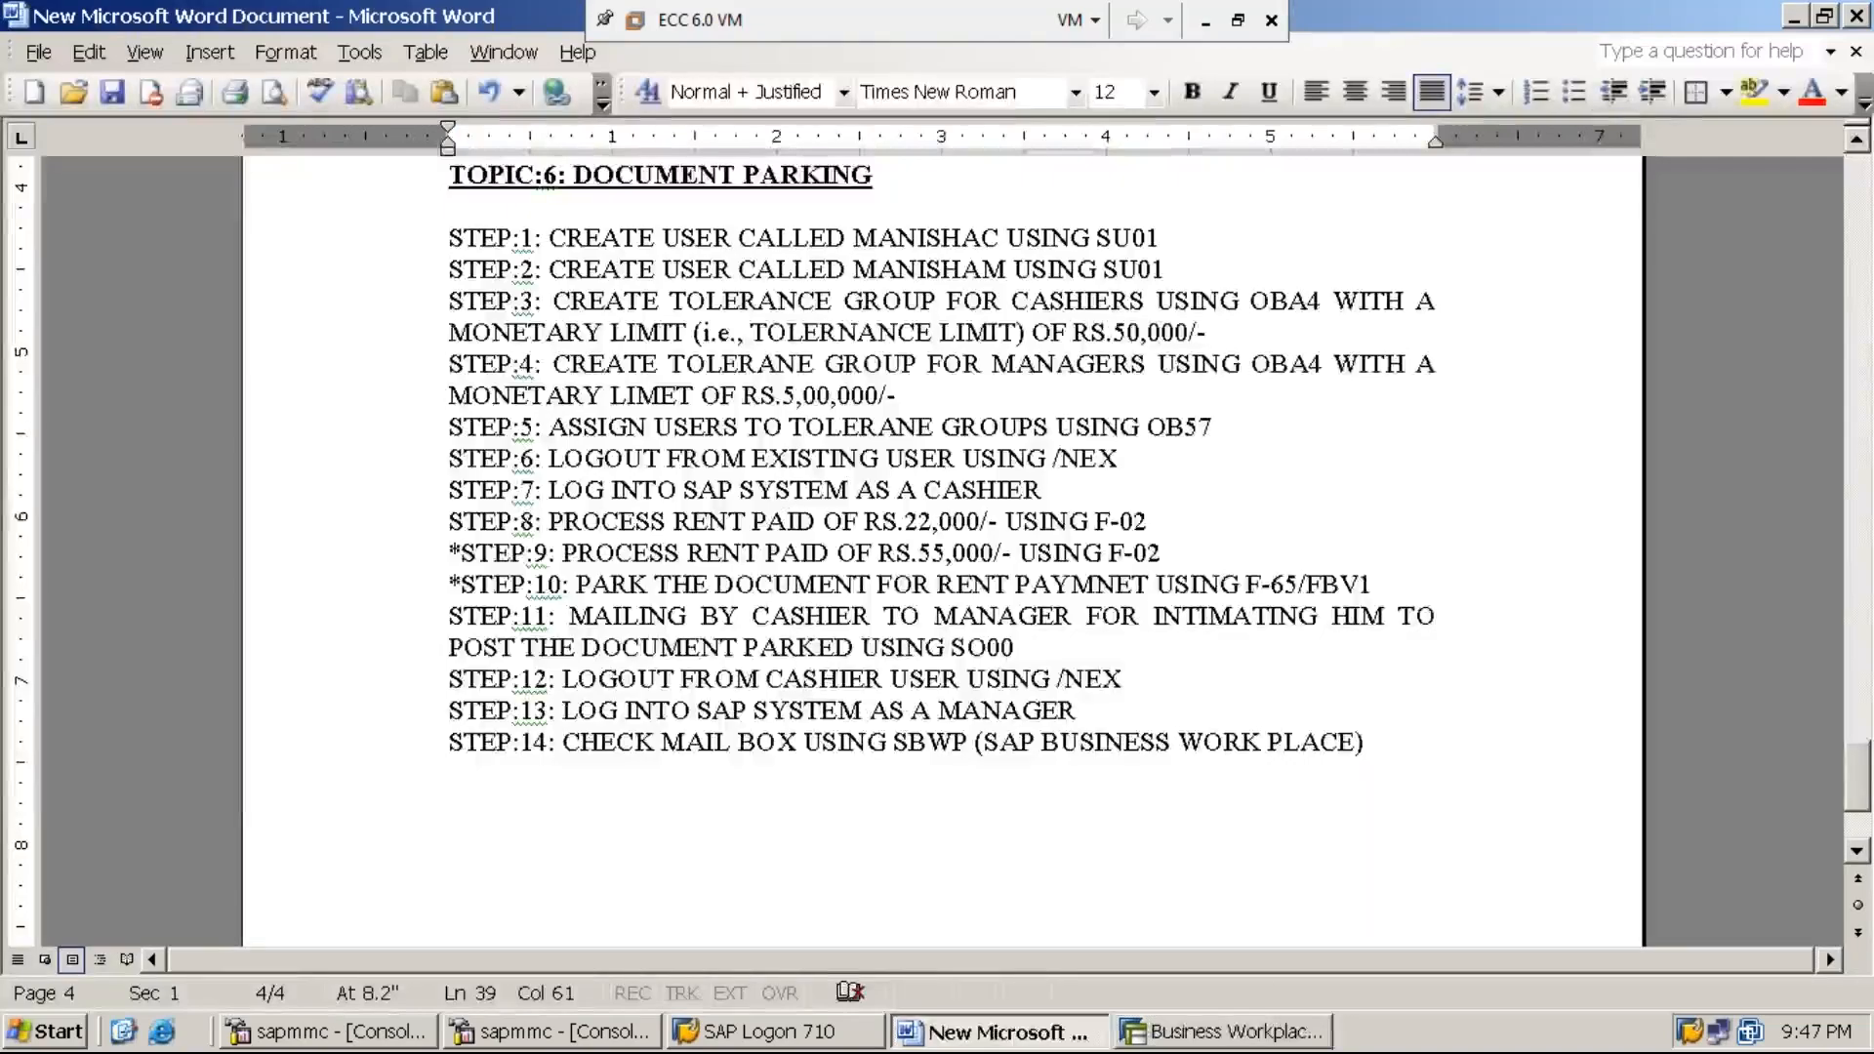
key(Return)
text(STE)
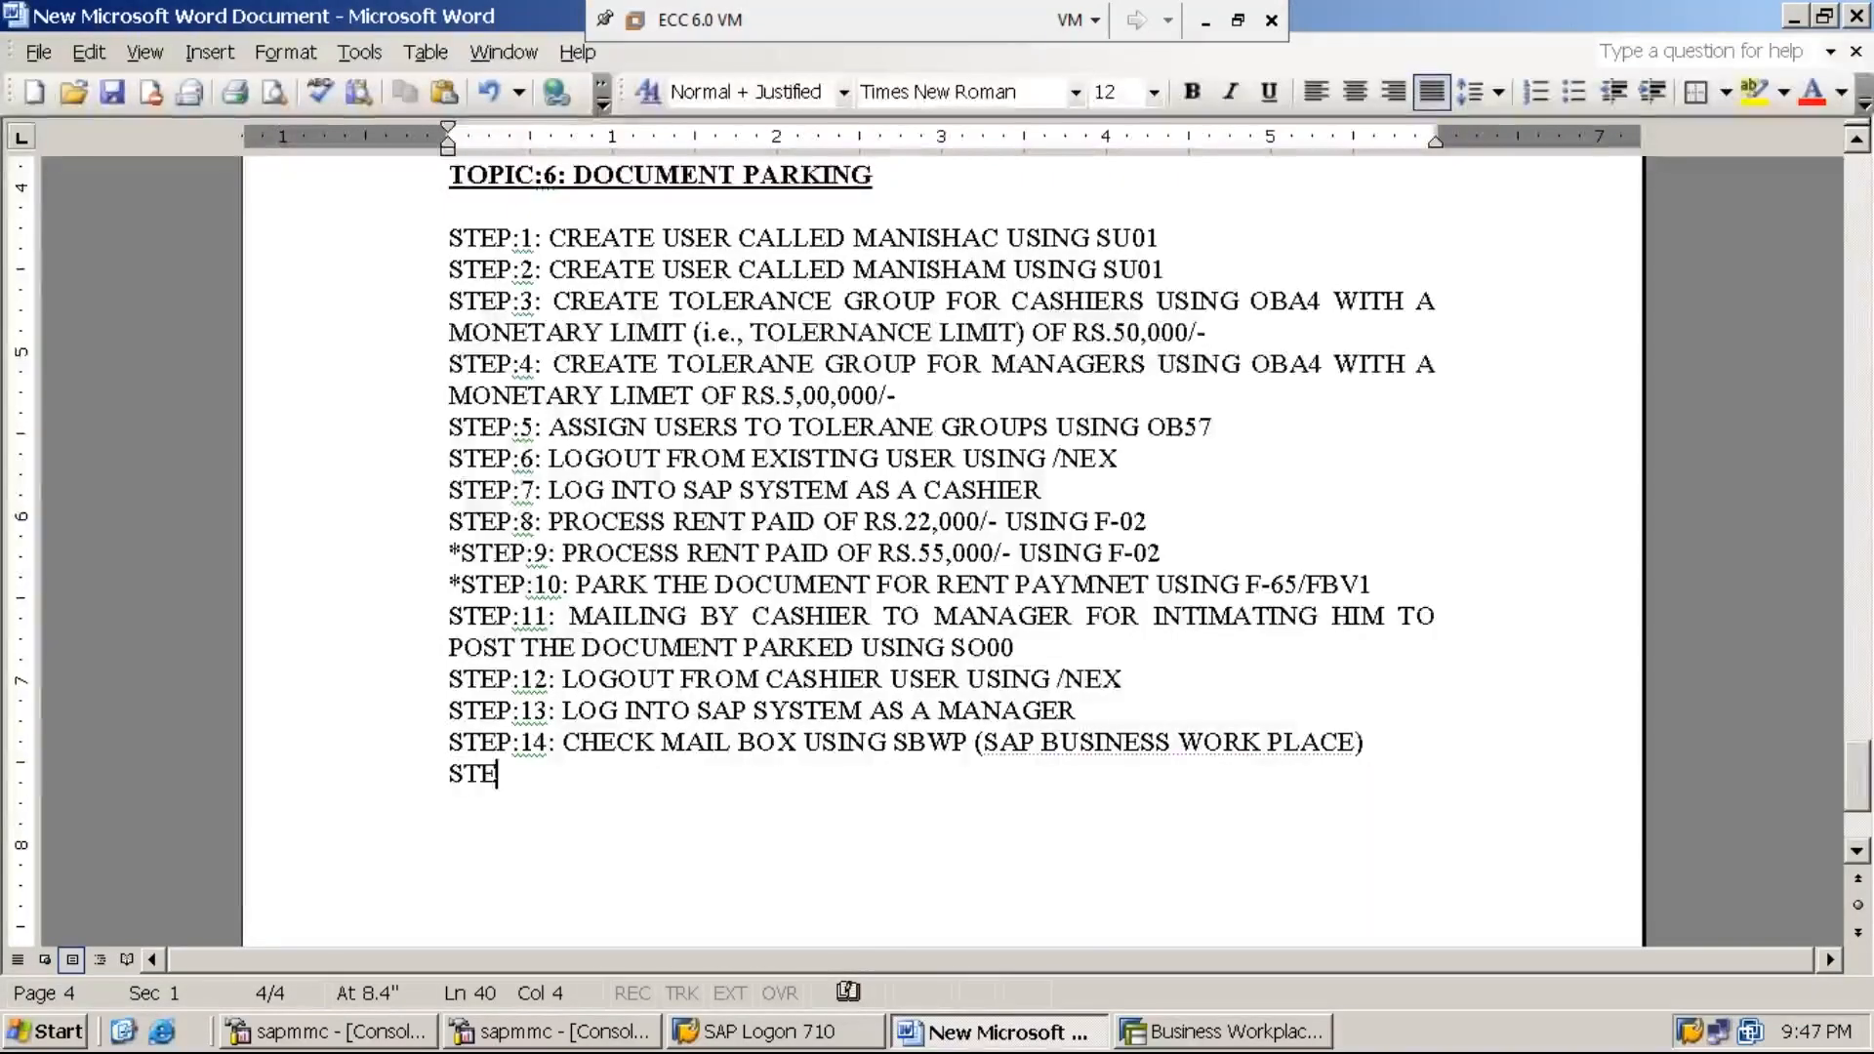
text(P:15)
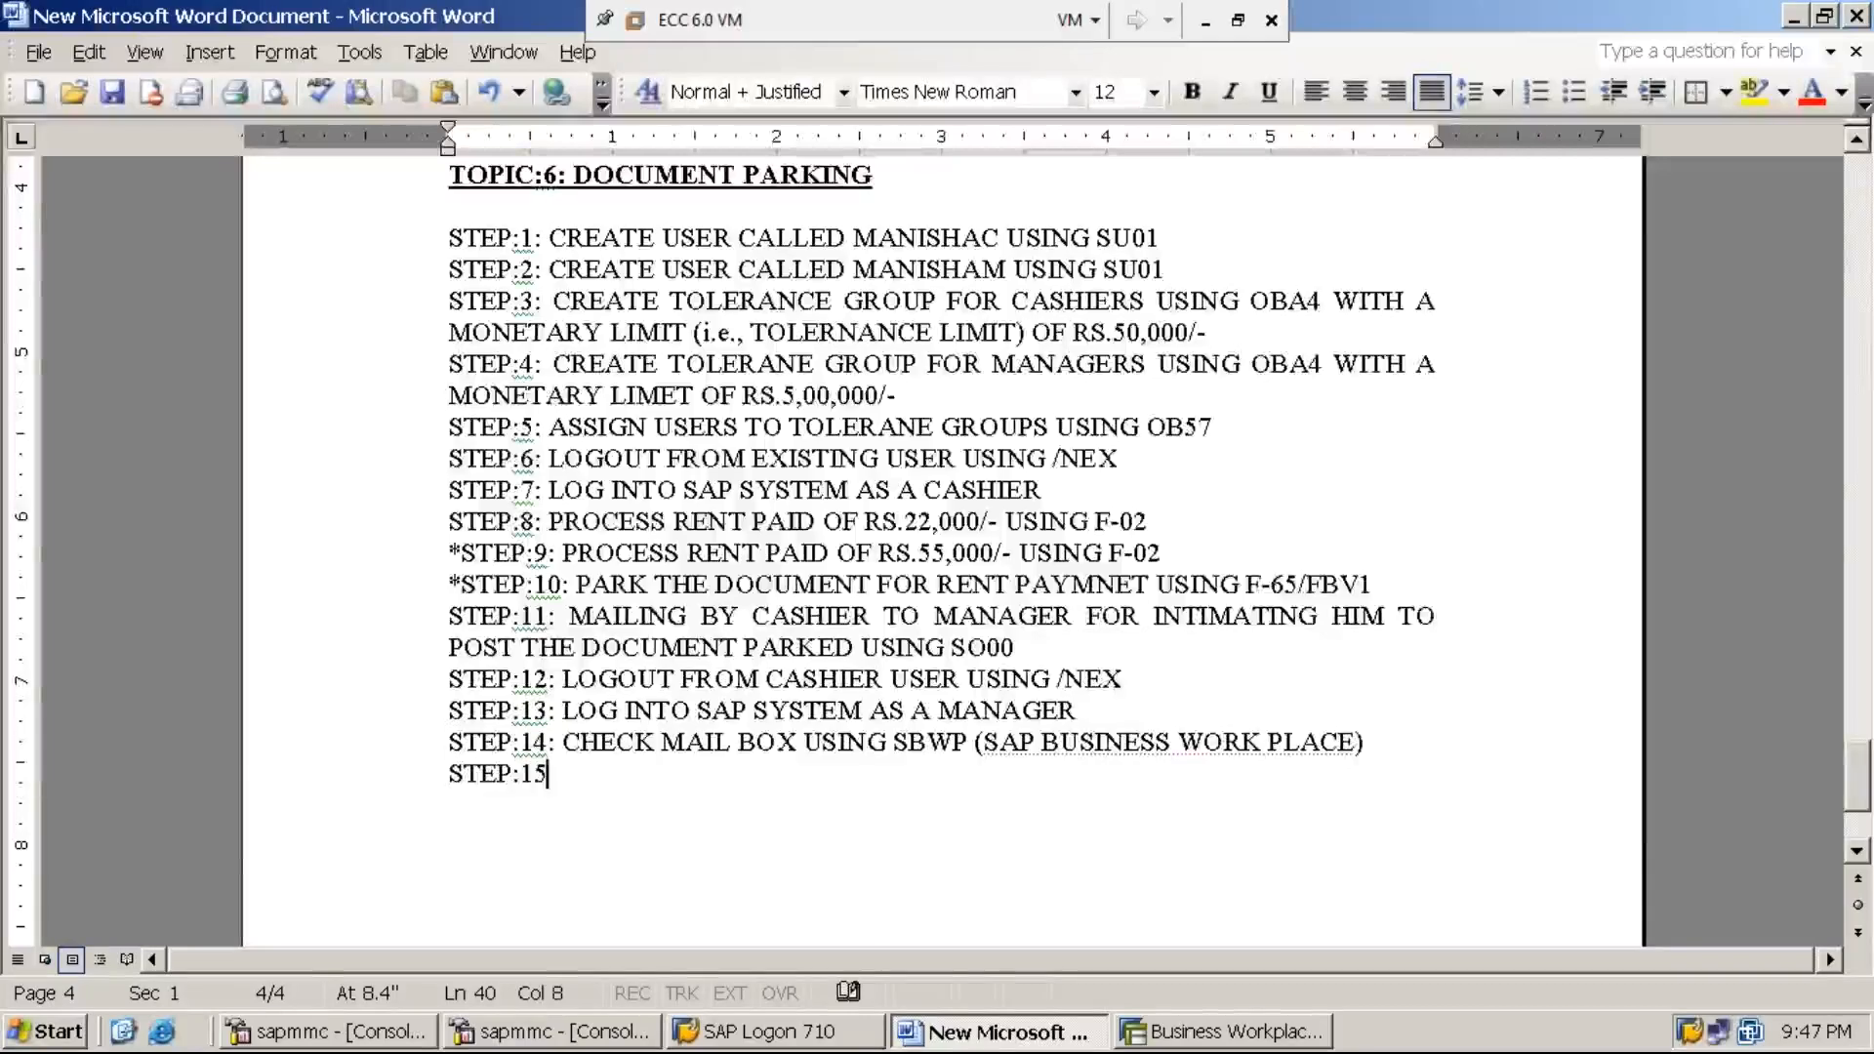
text(:)
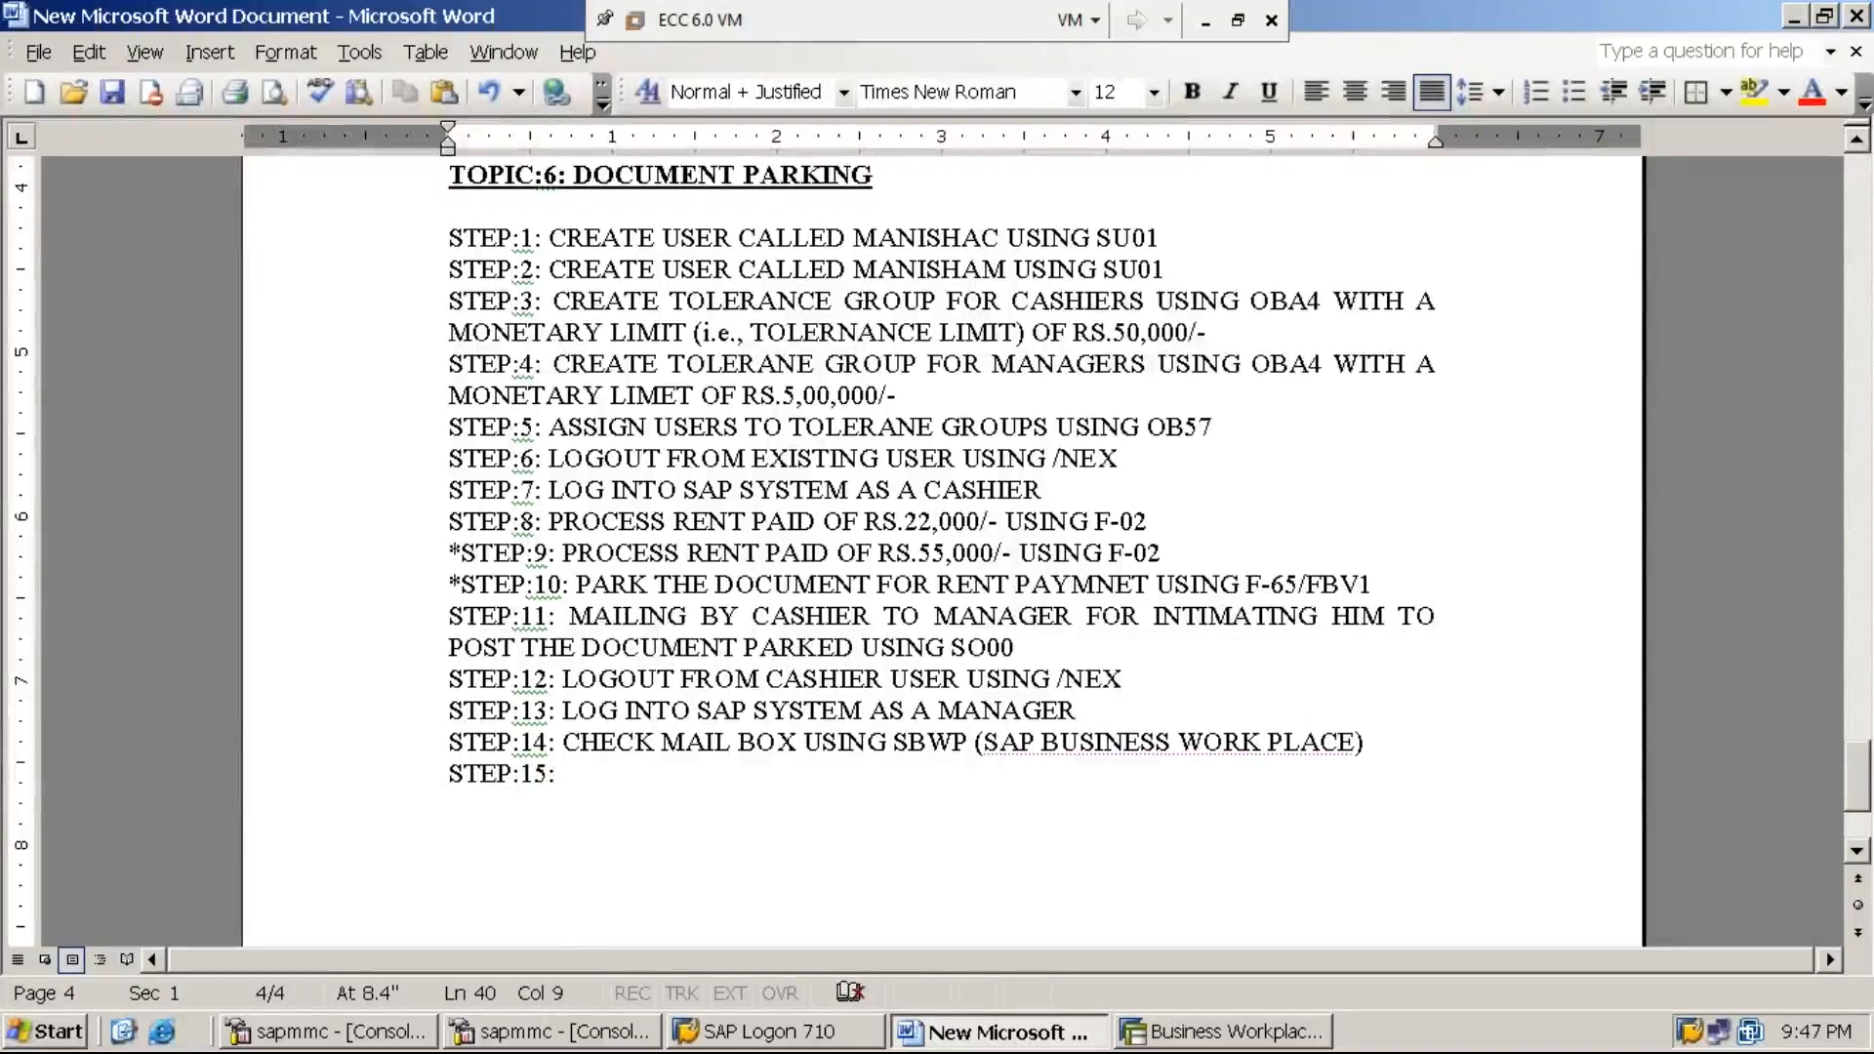
text(POST)
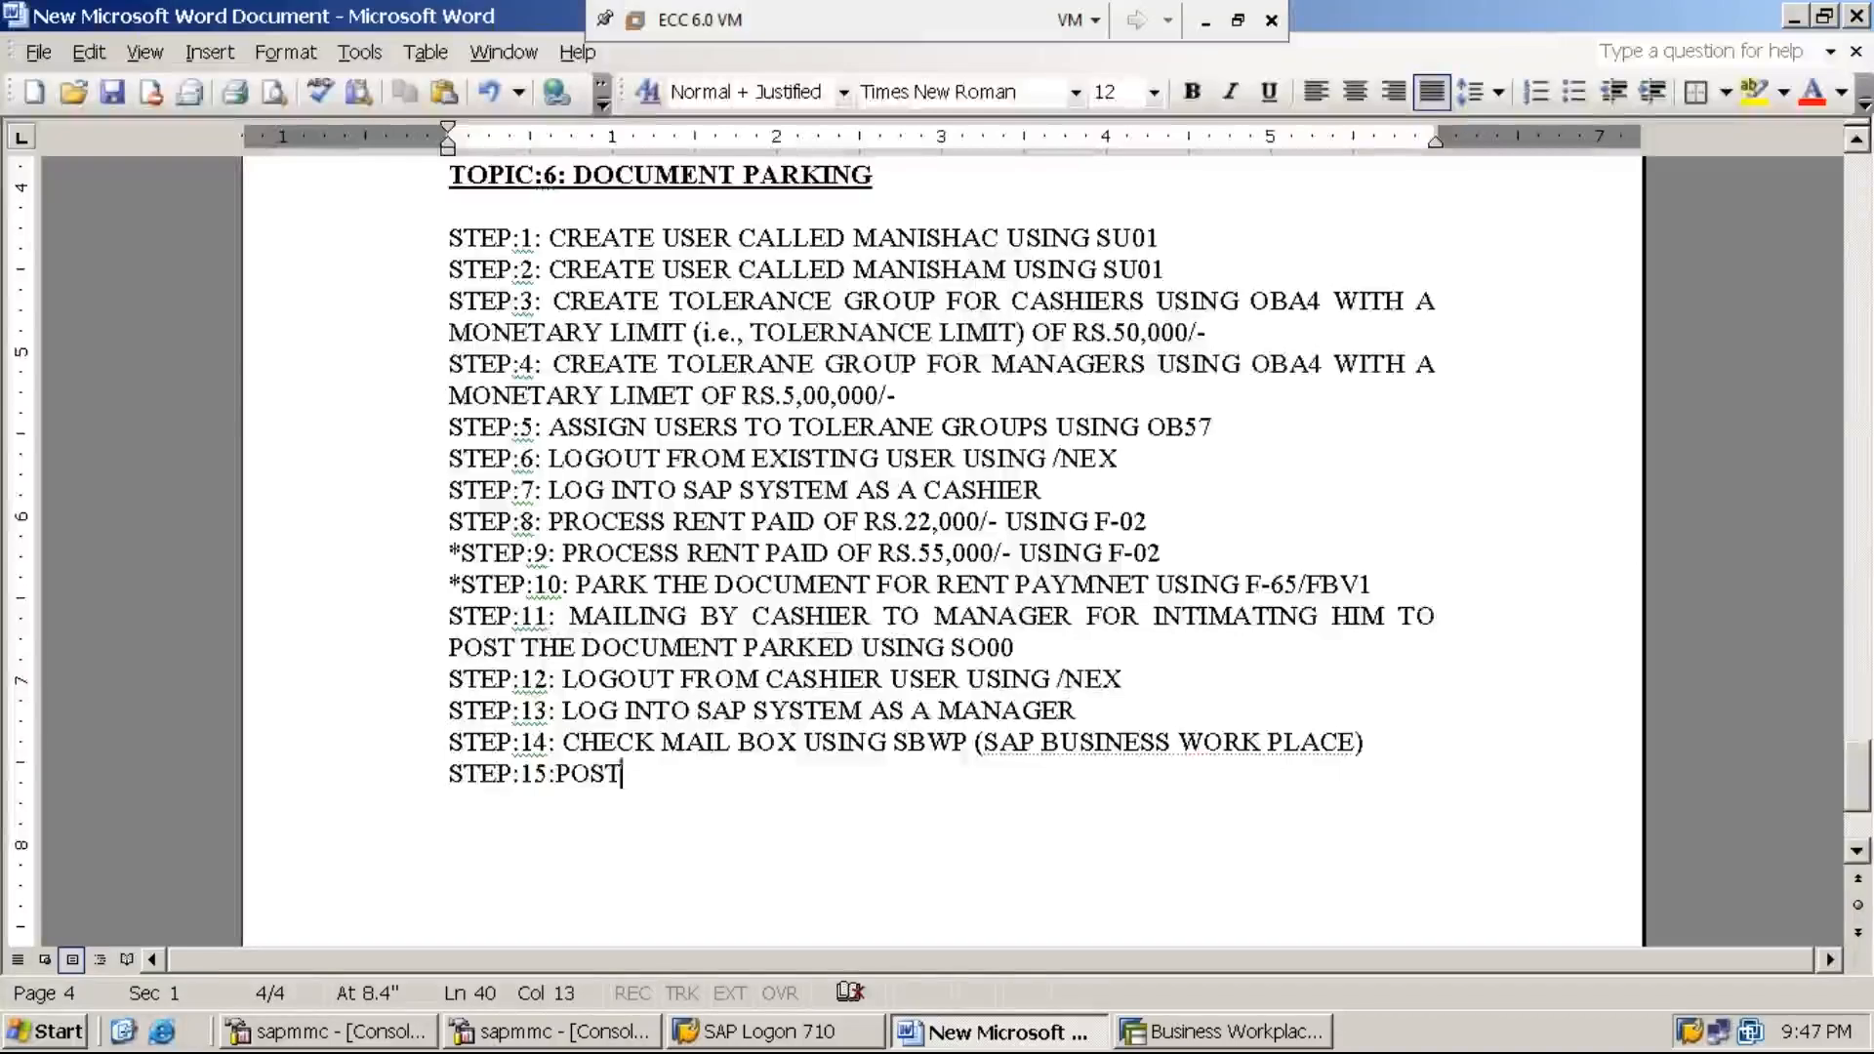
click(561, 774)
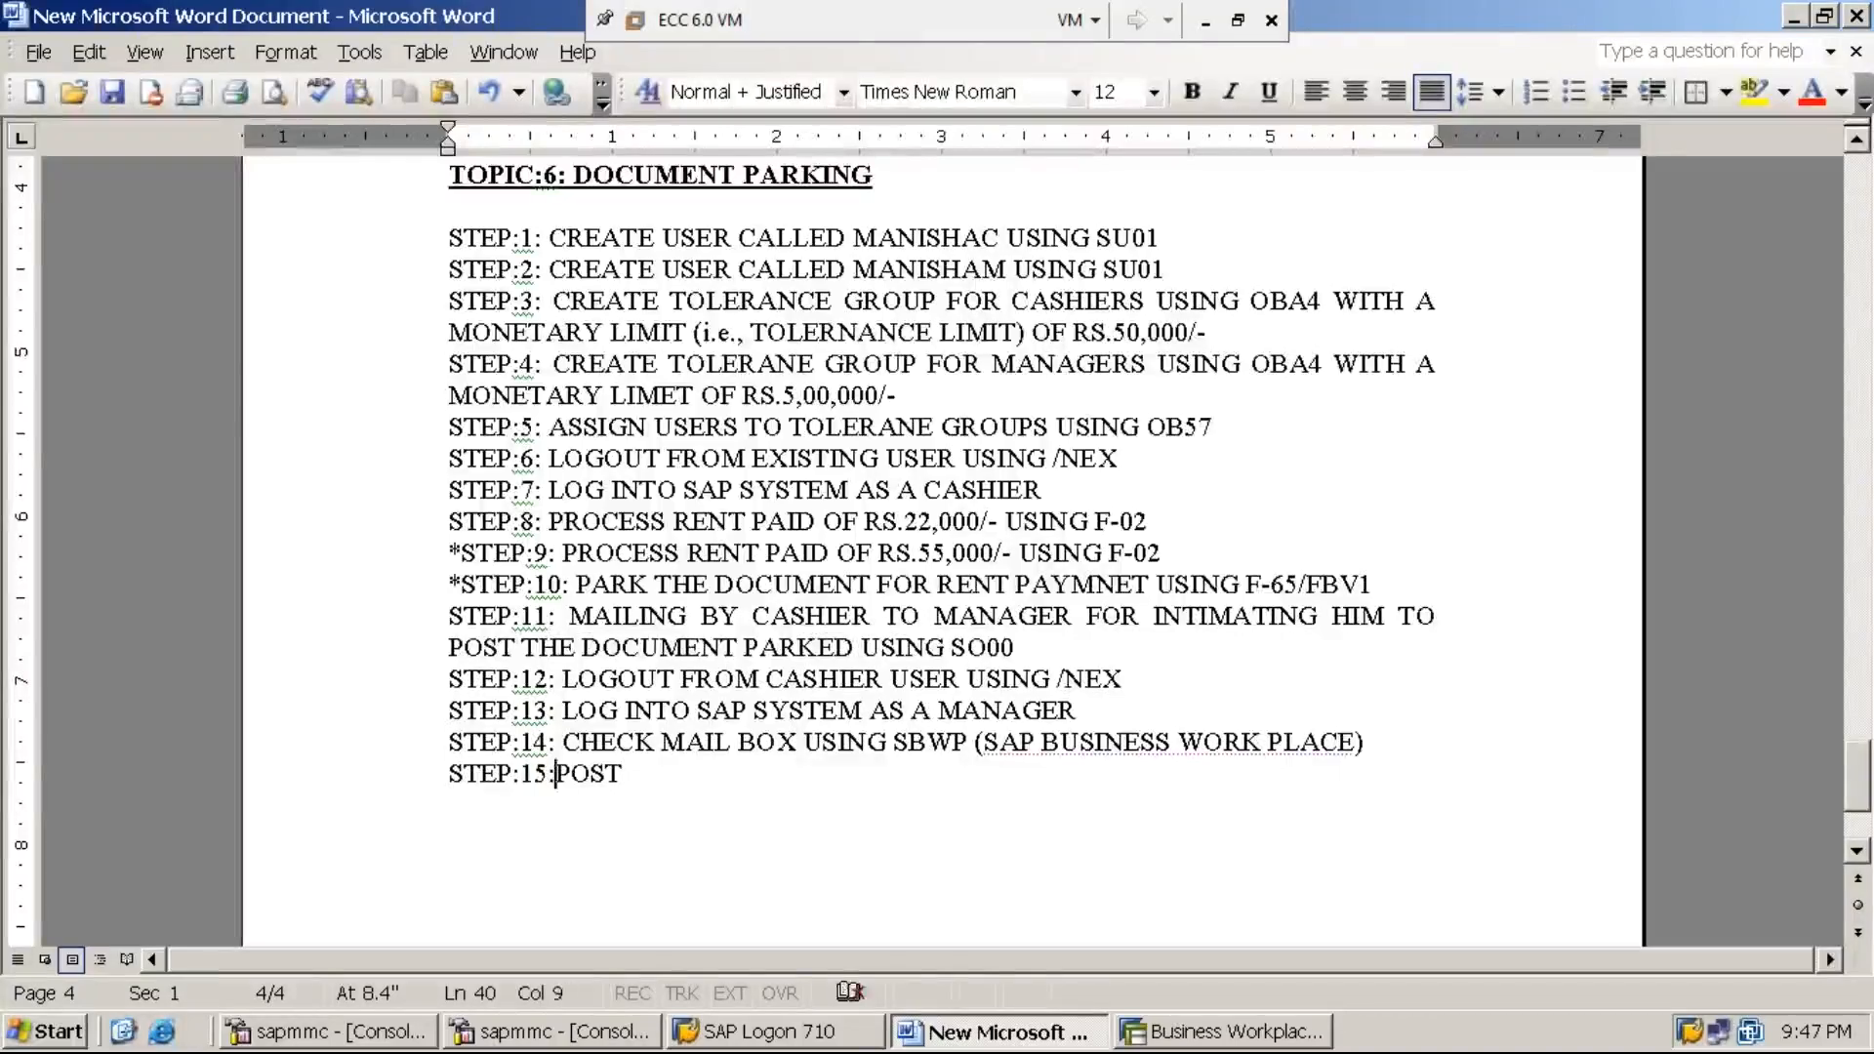
key(End)
text(/PROCESS)
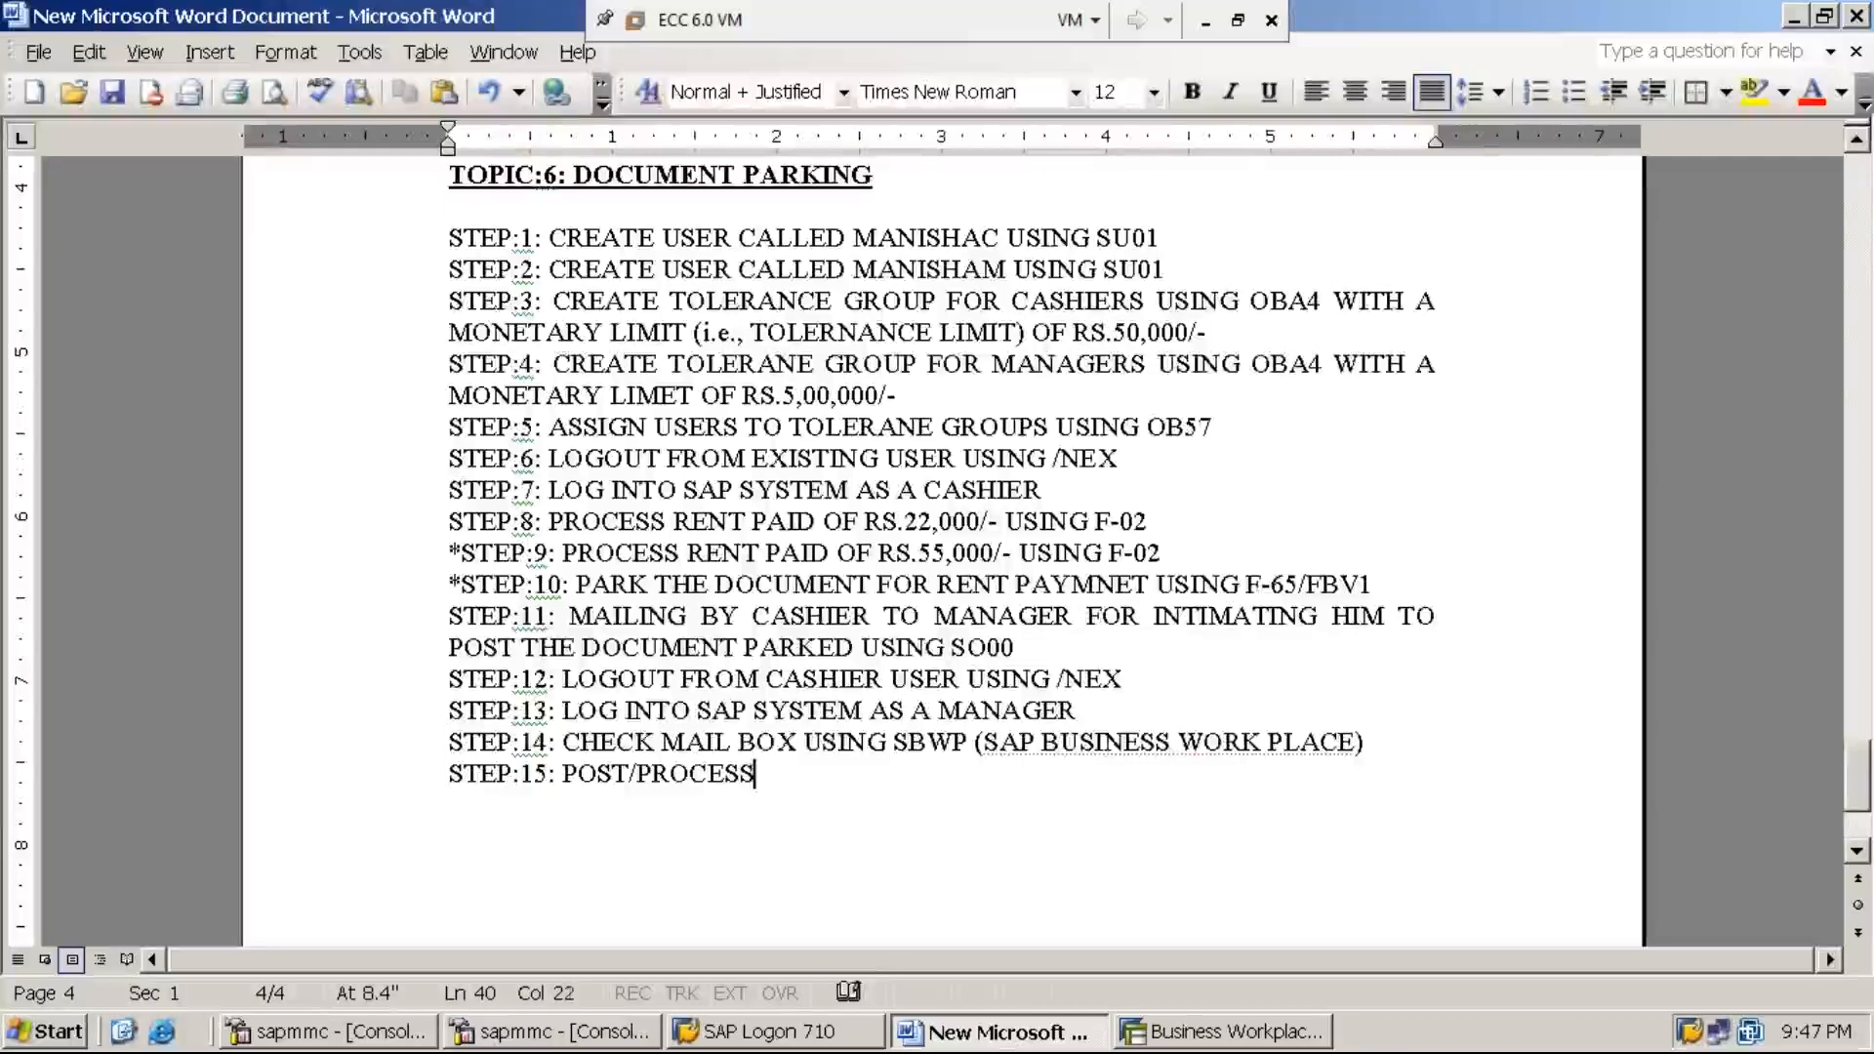
text(/RELEASE )
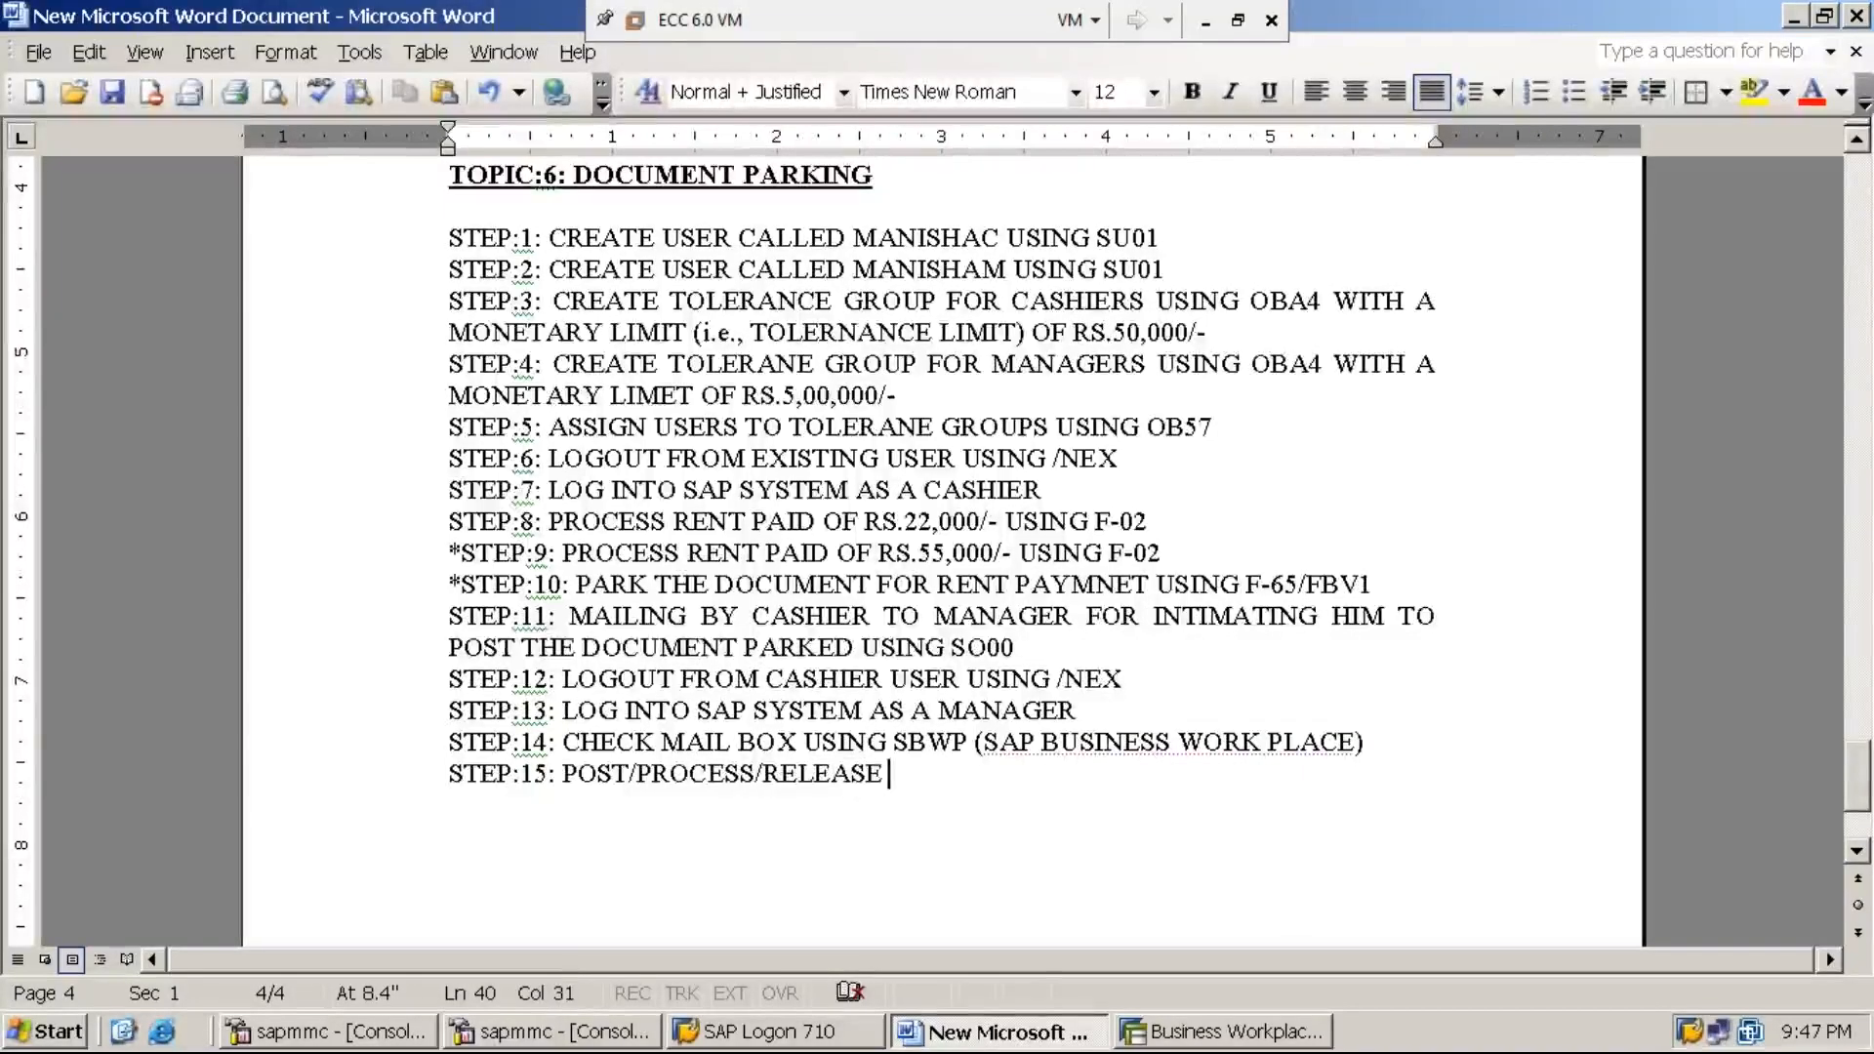
text(PARKED DOCUMENT)
key(BackSpace)
key(BackSpace)
key(BackSpace)
text(ENT USING )
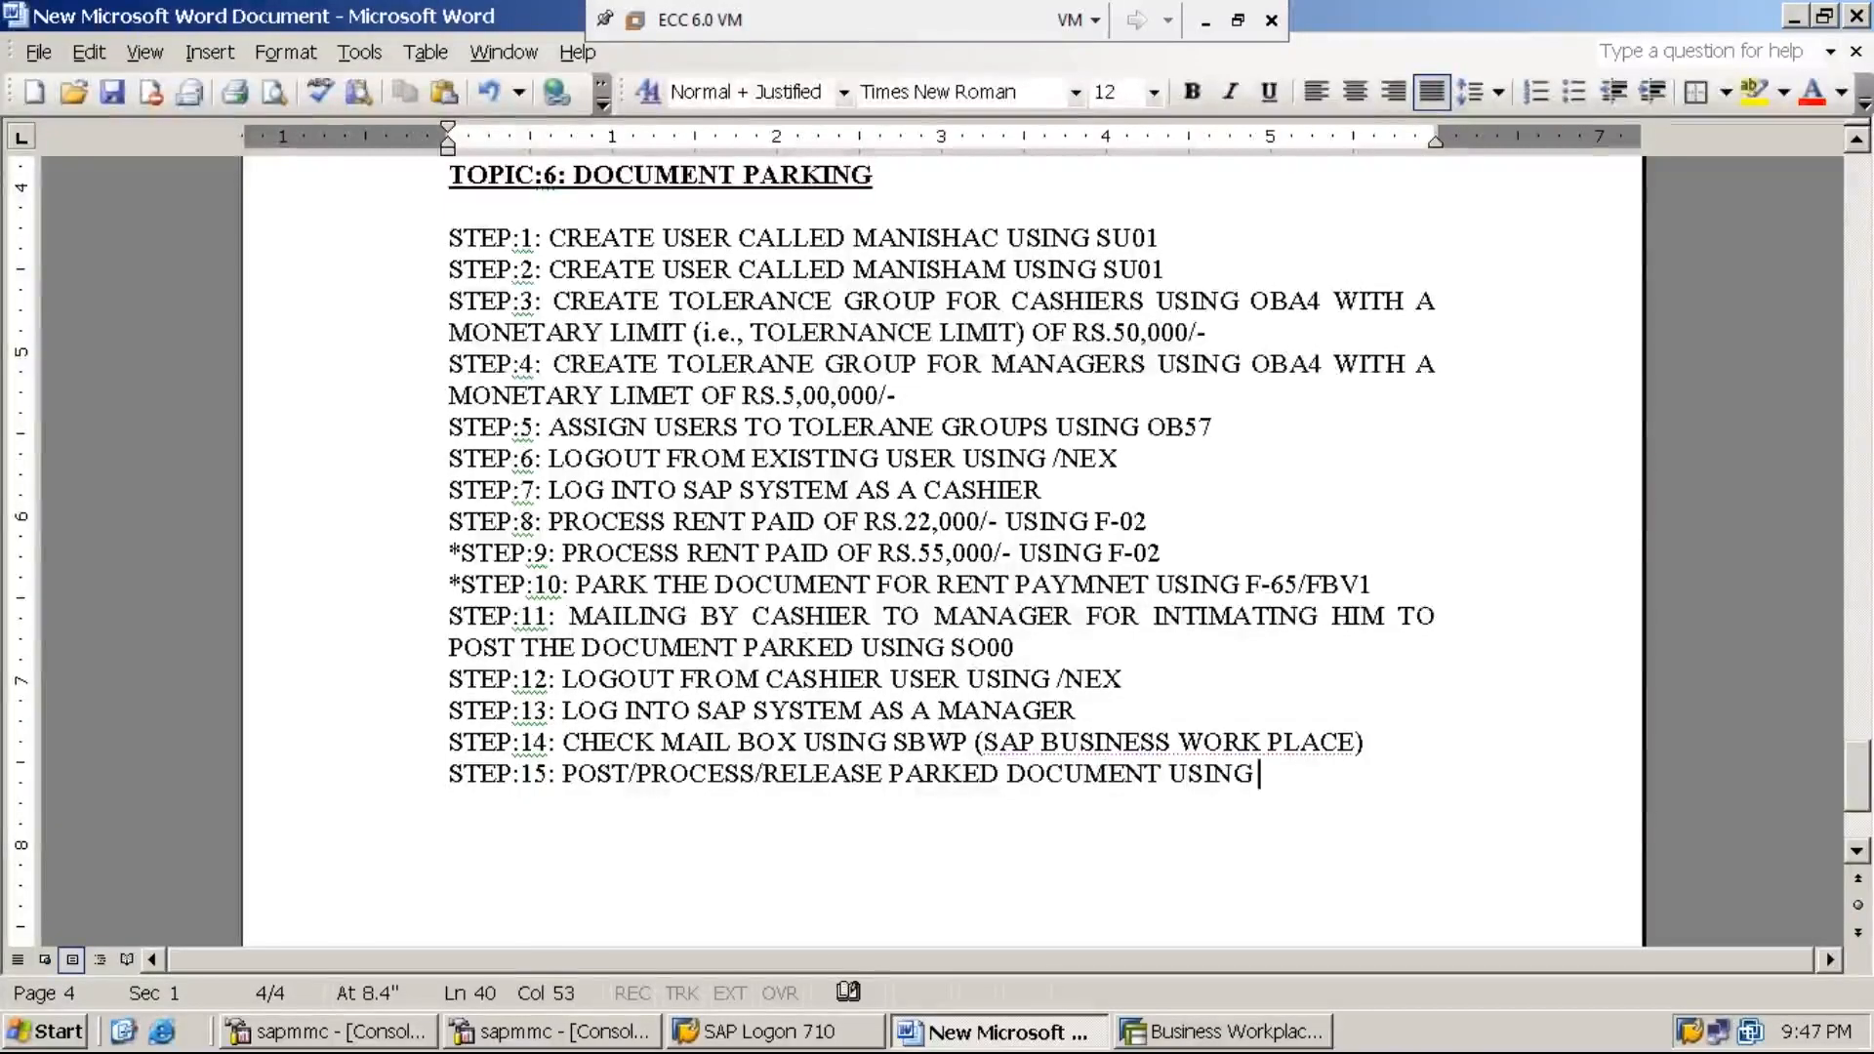
text(FBV0)
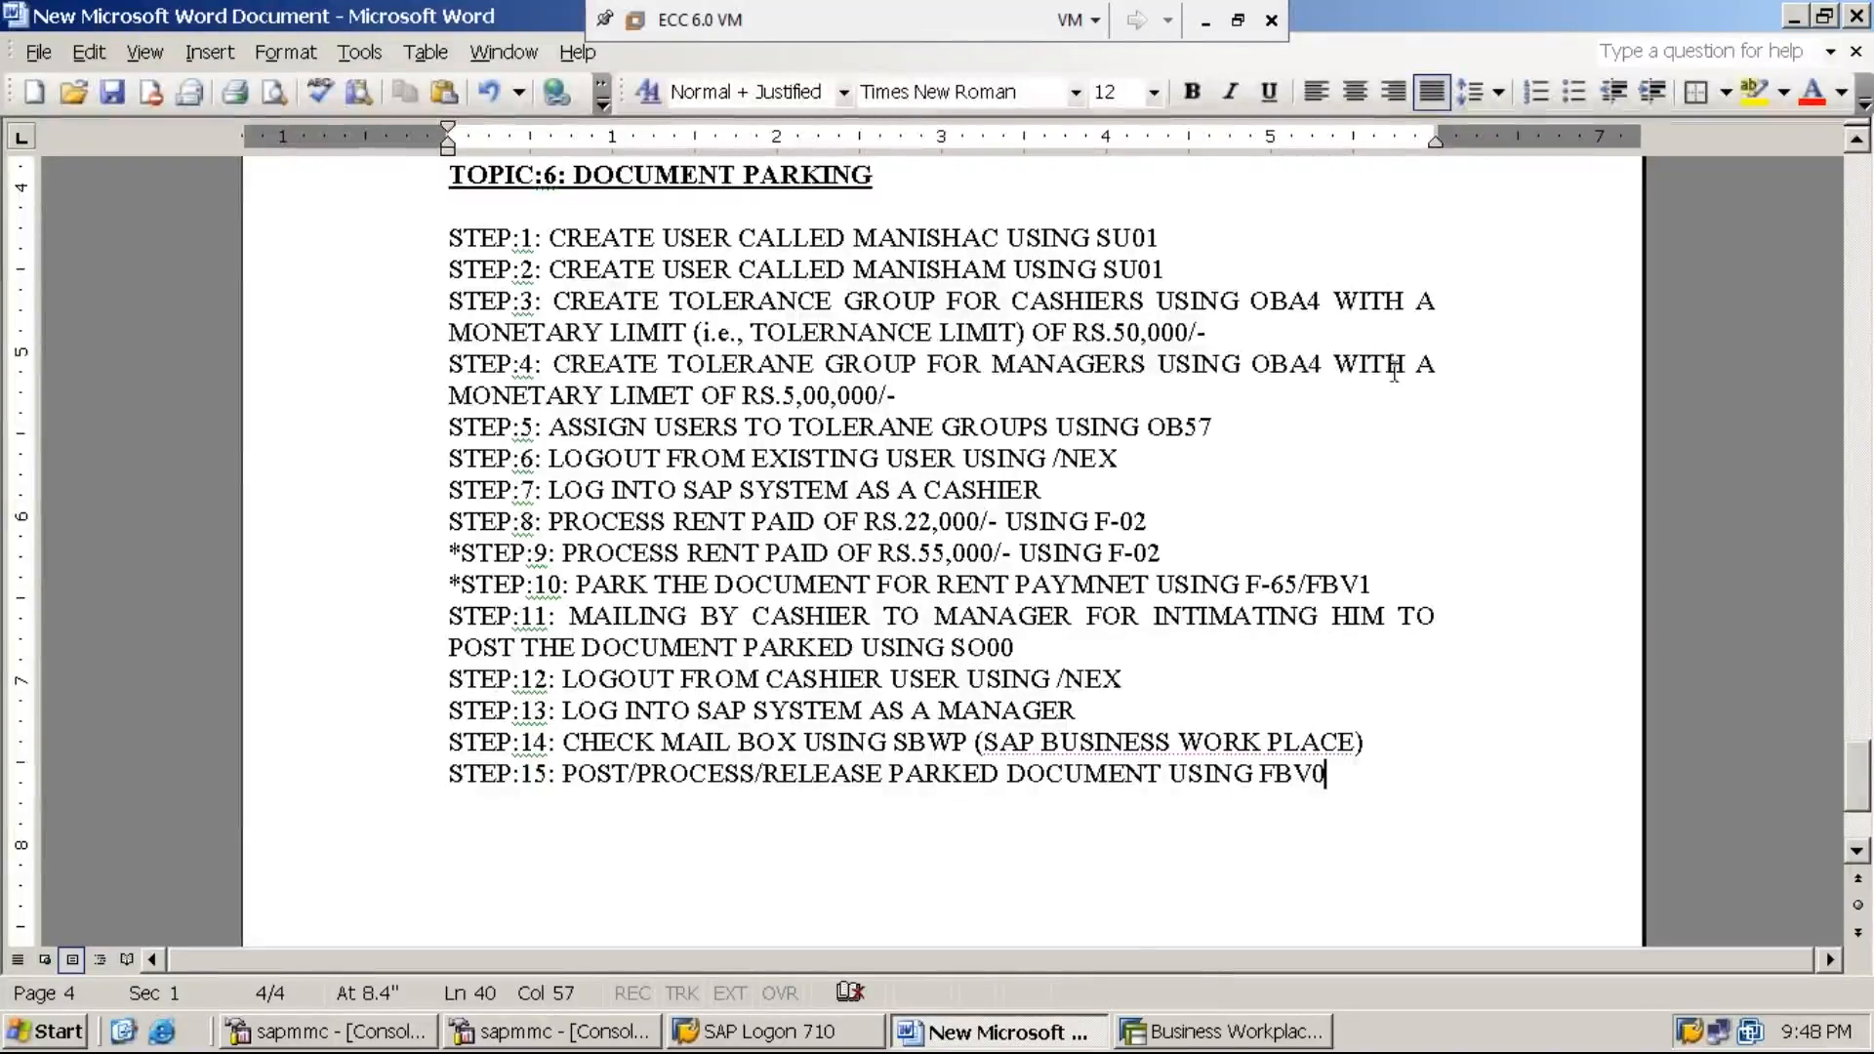
click(1242, 1033)
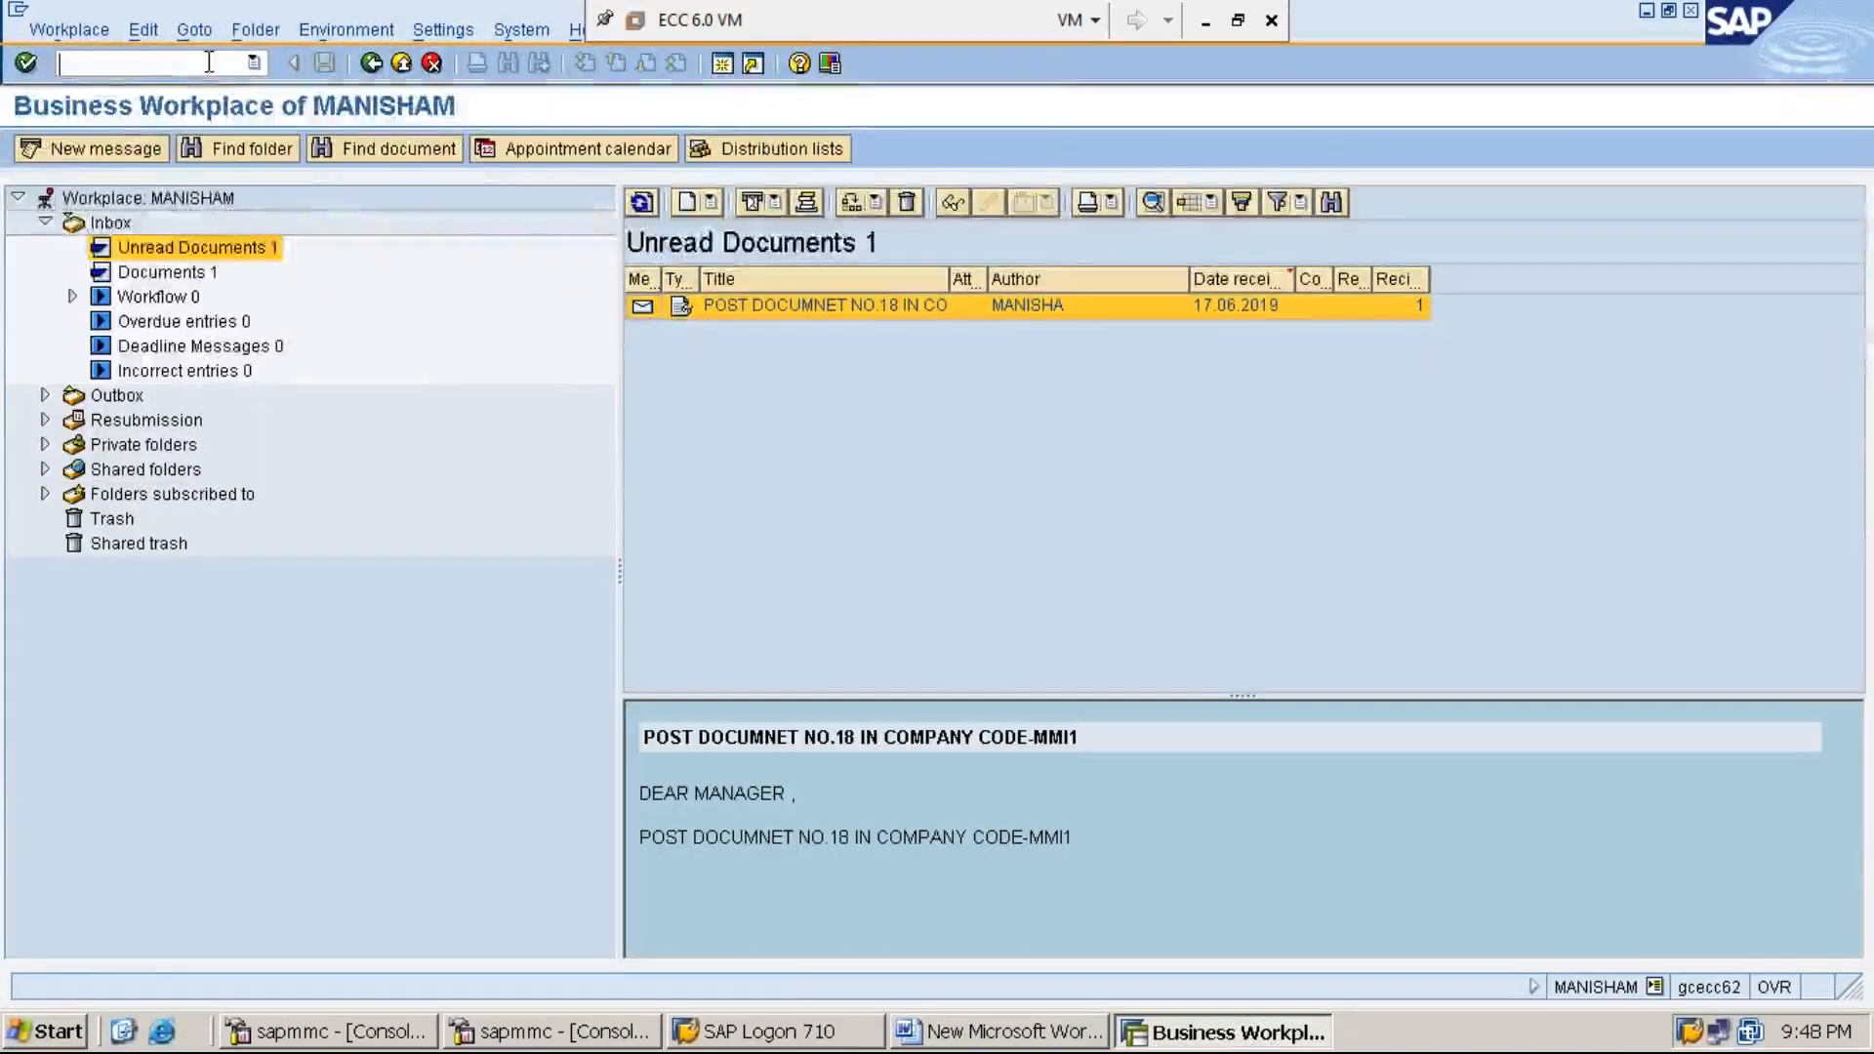
Return to the SAP Easy Access main menu with /n and expand the SAP menu's top folders
text(/n)
key(Return)
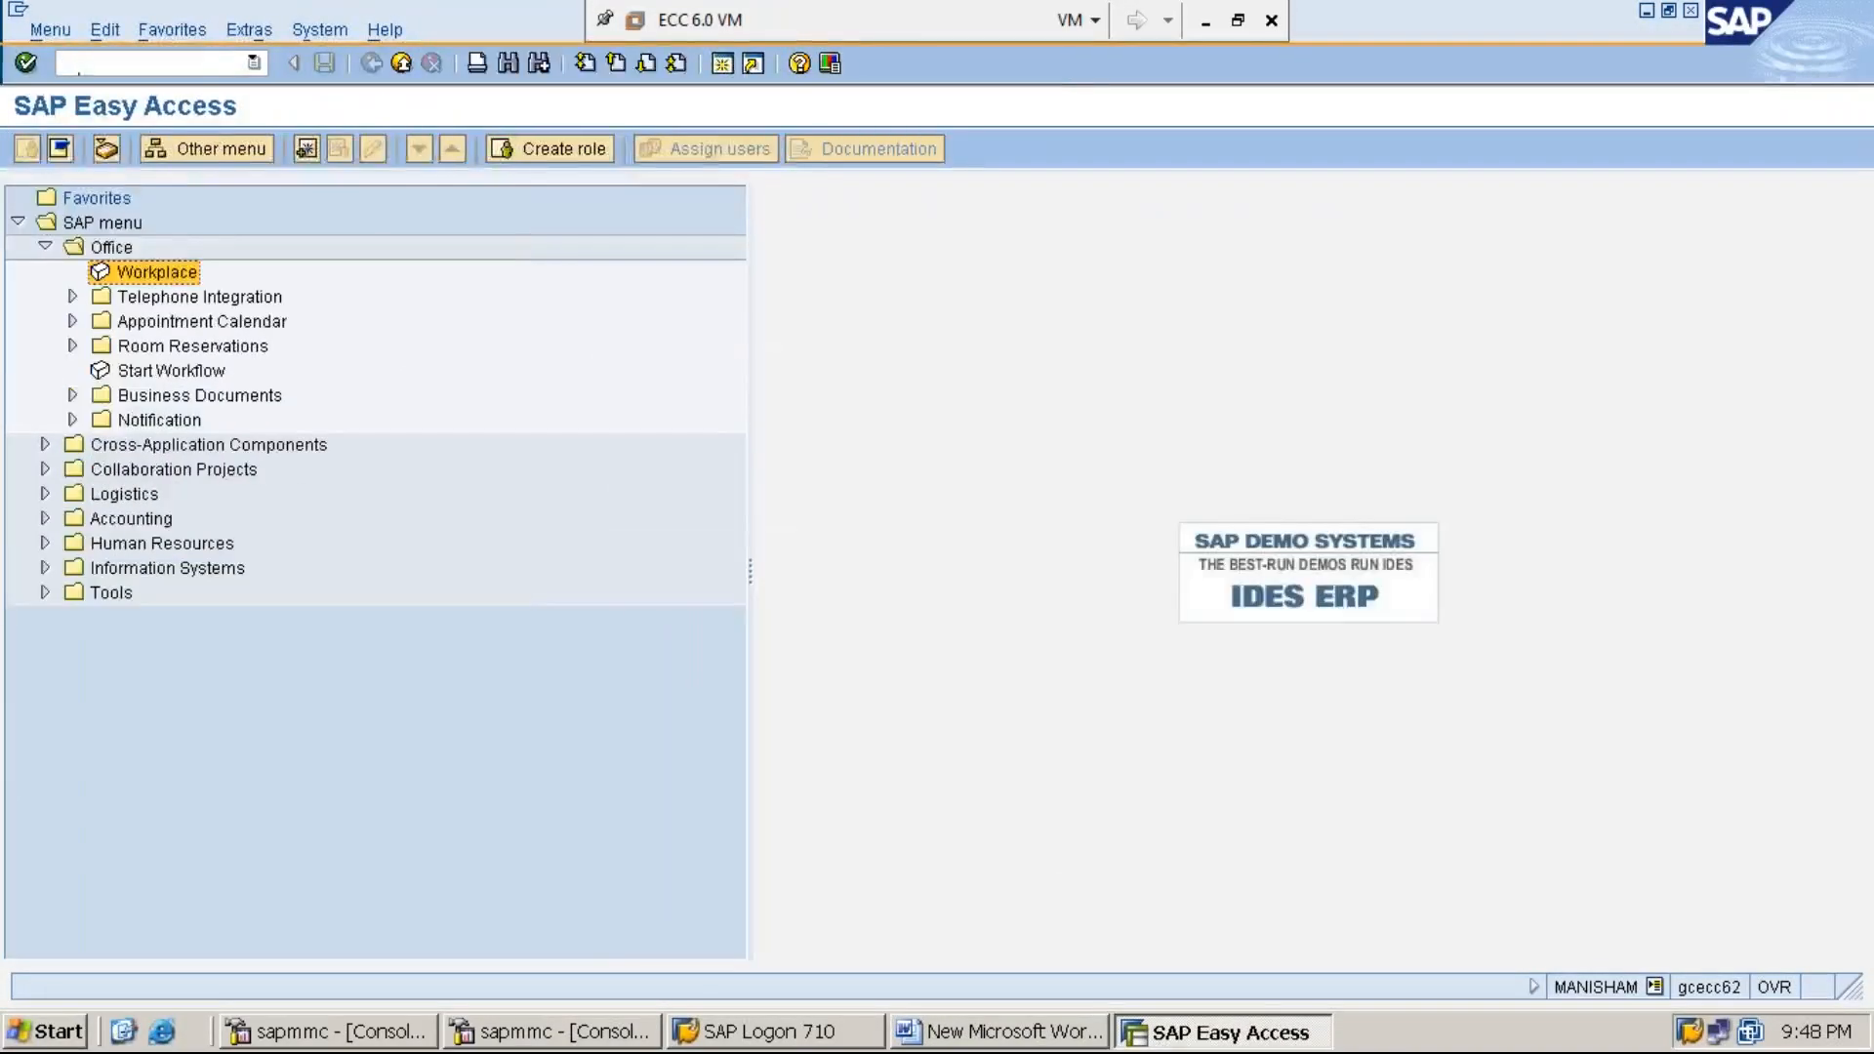
key(Left)
key(Left)
key(Left)
key(Left)
key(Right)
key(Left)
key(Right)
key(Left)
key(Right)
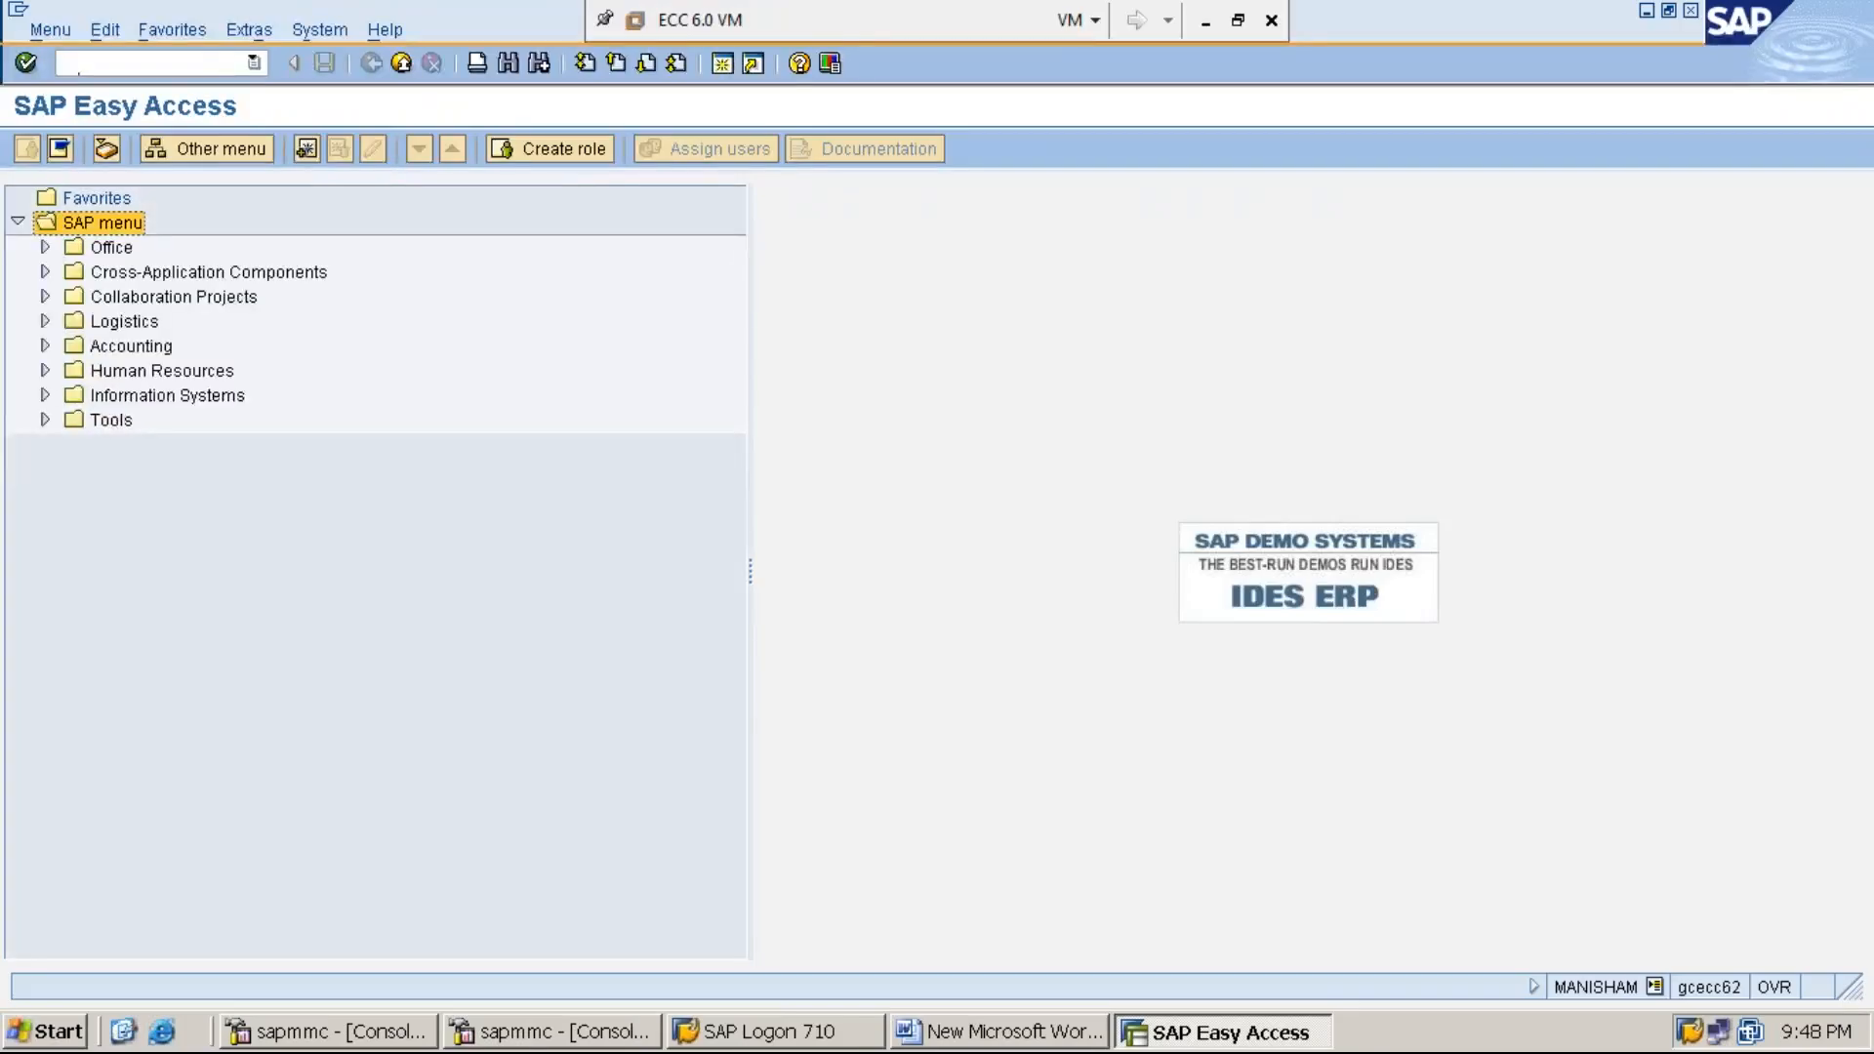
Expand Accounting > Financial Accounting > General Ledger in the menu tree
key(Down)
key(Down)
key(Down)
key(Down)
key(Down)
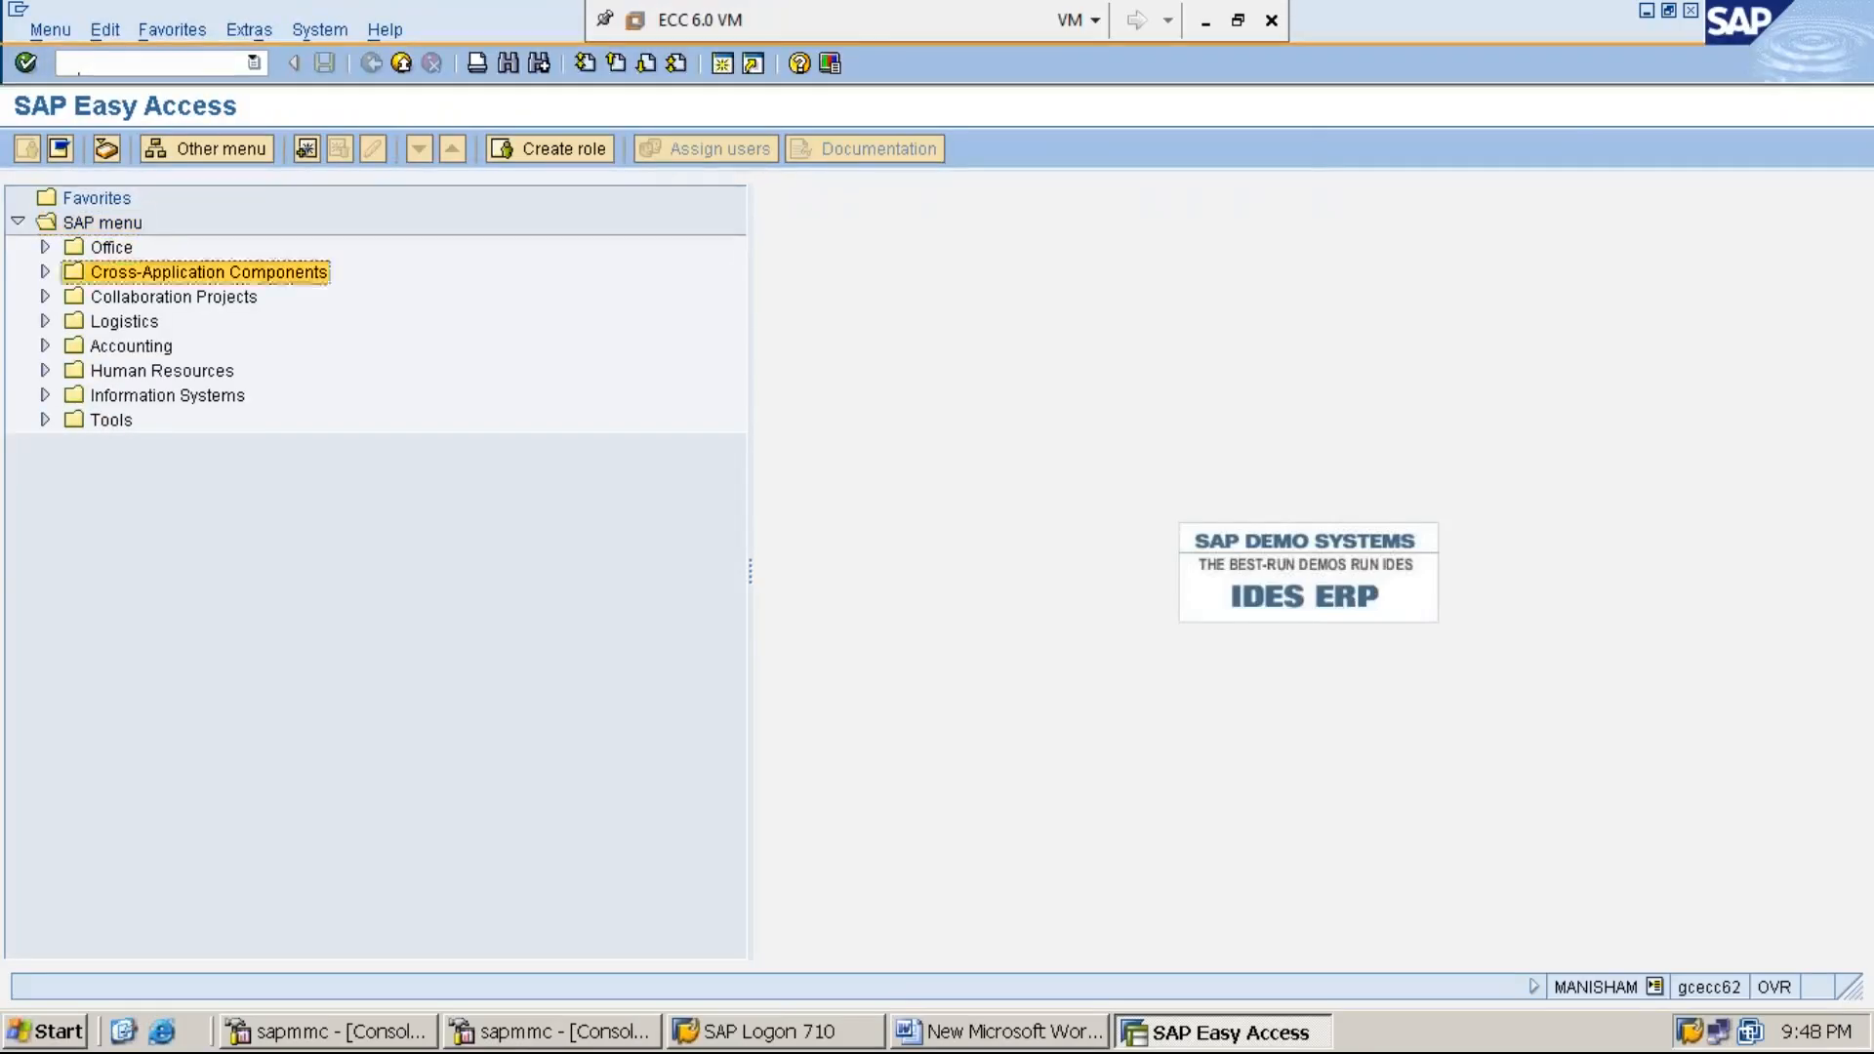
key(Right)
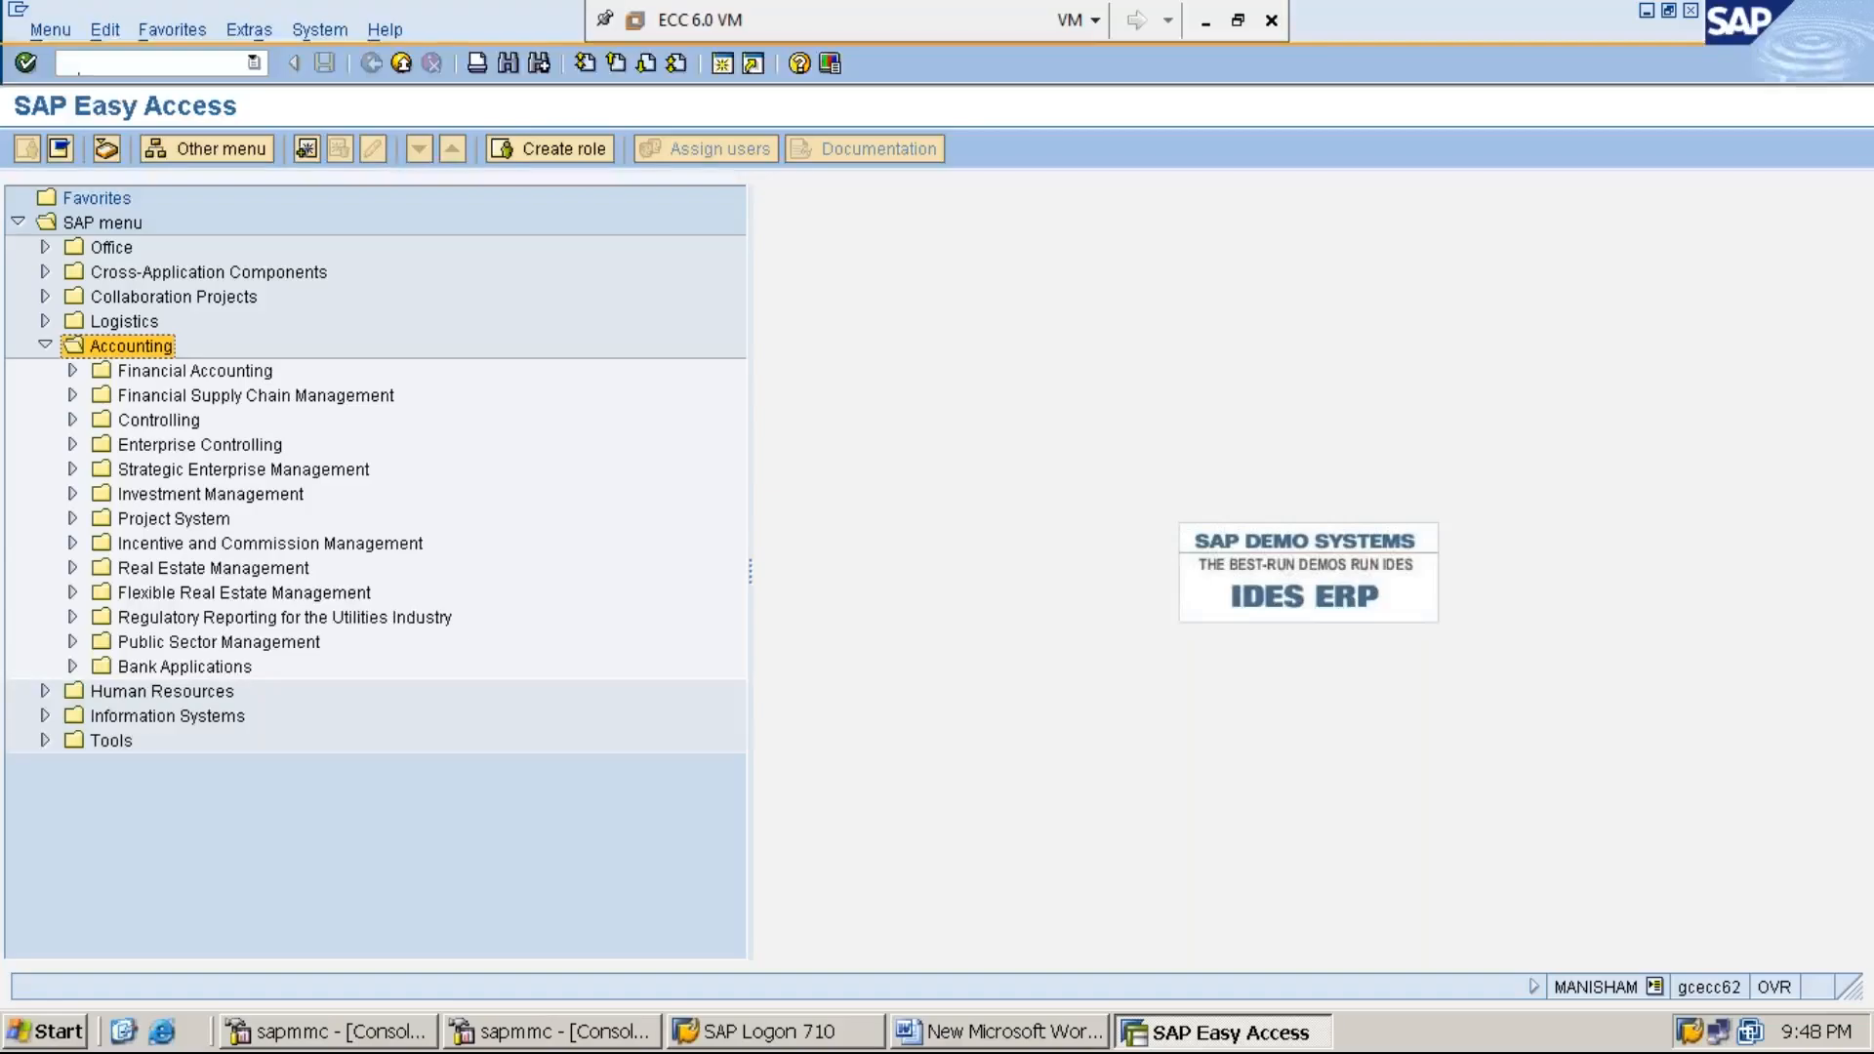
key(Down)
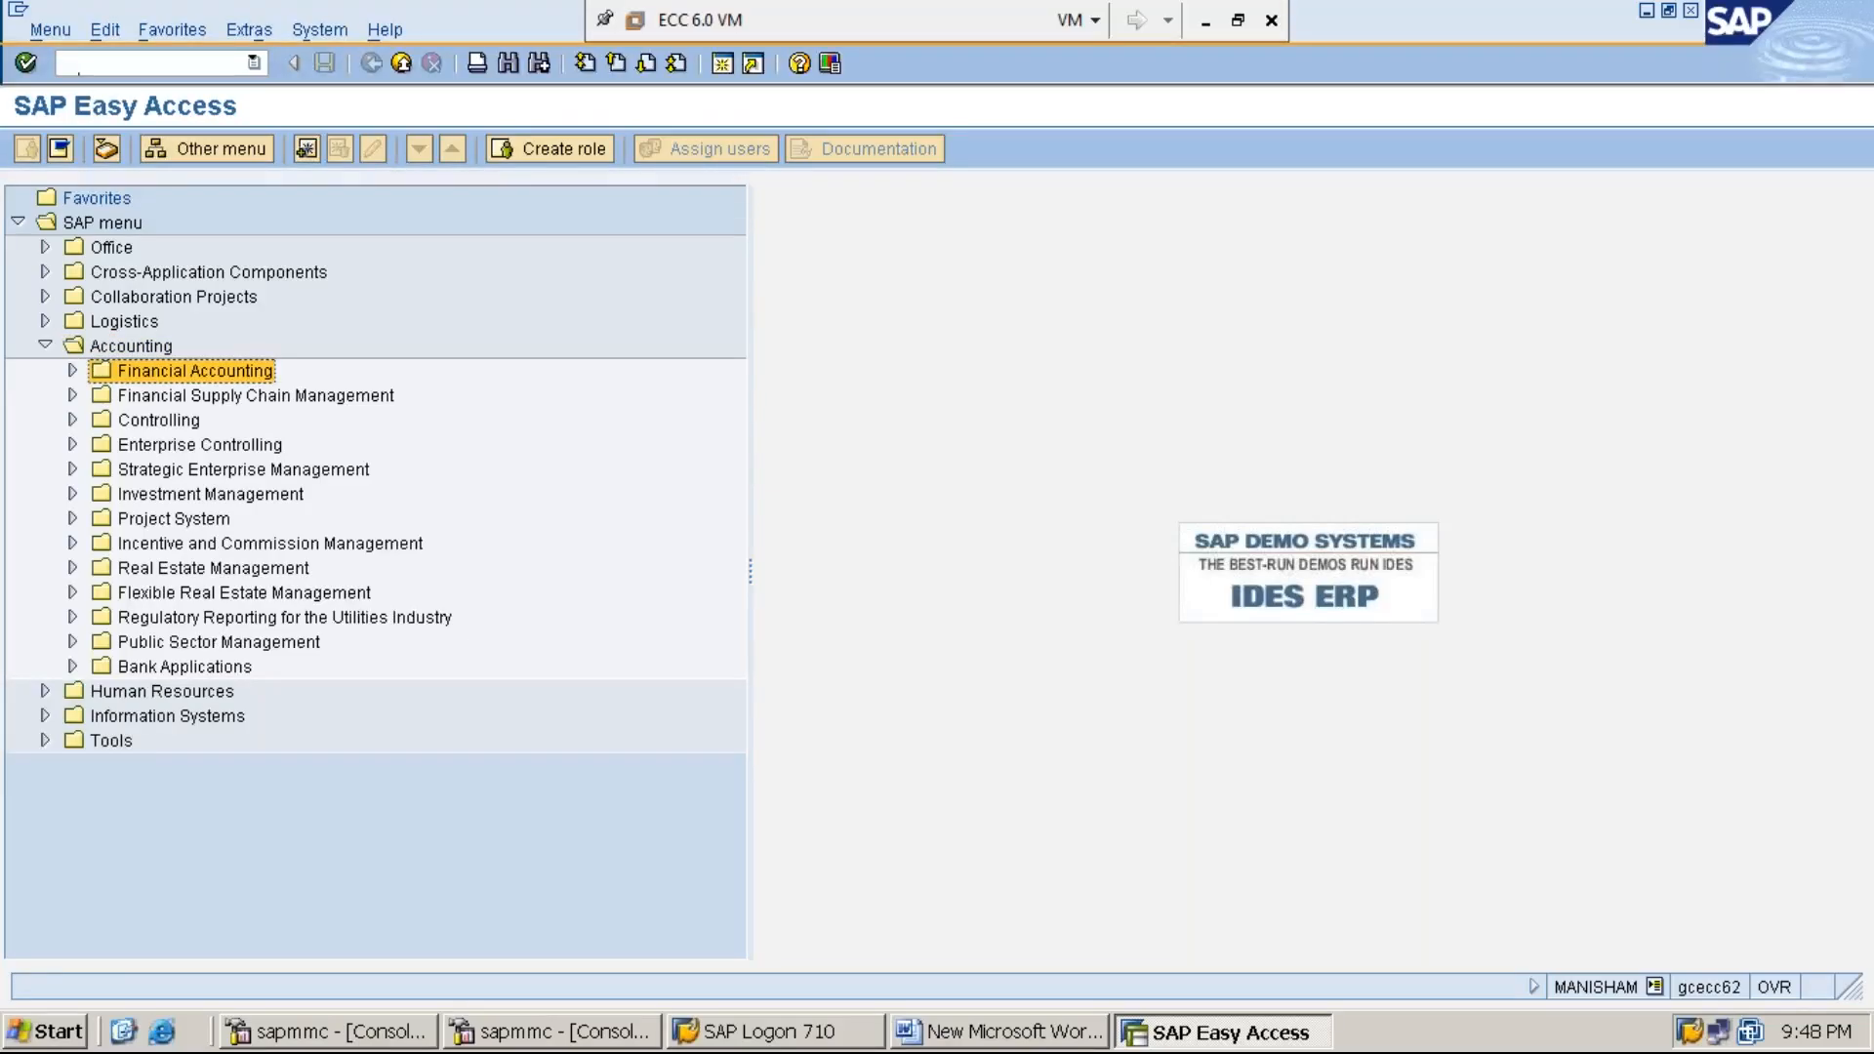
key(Right)
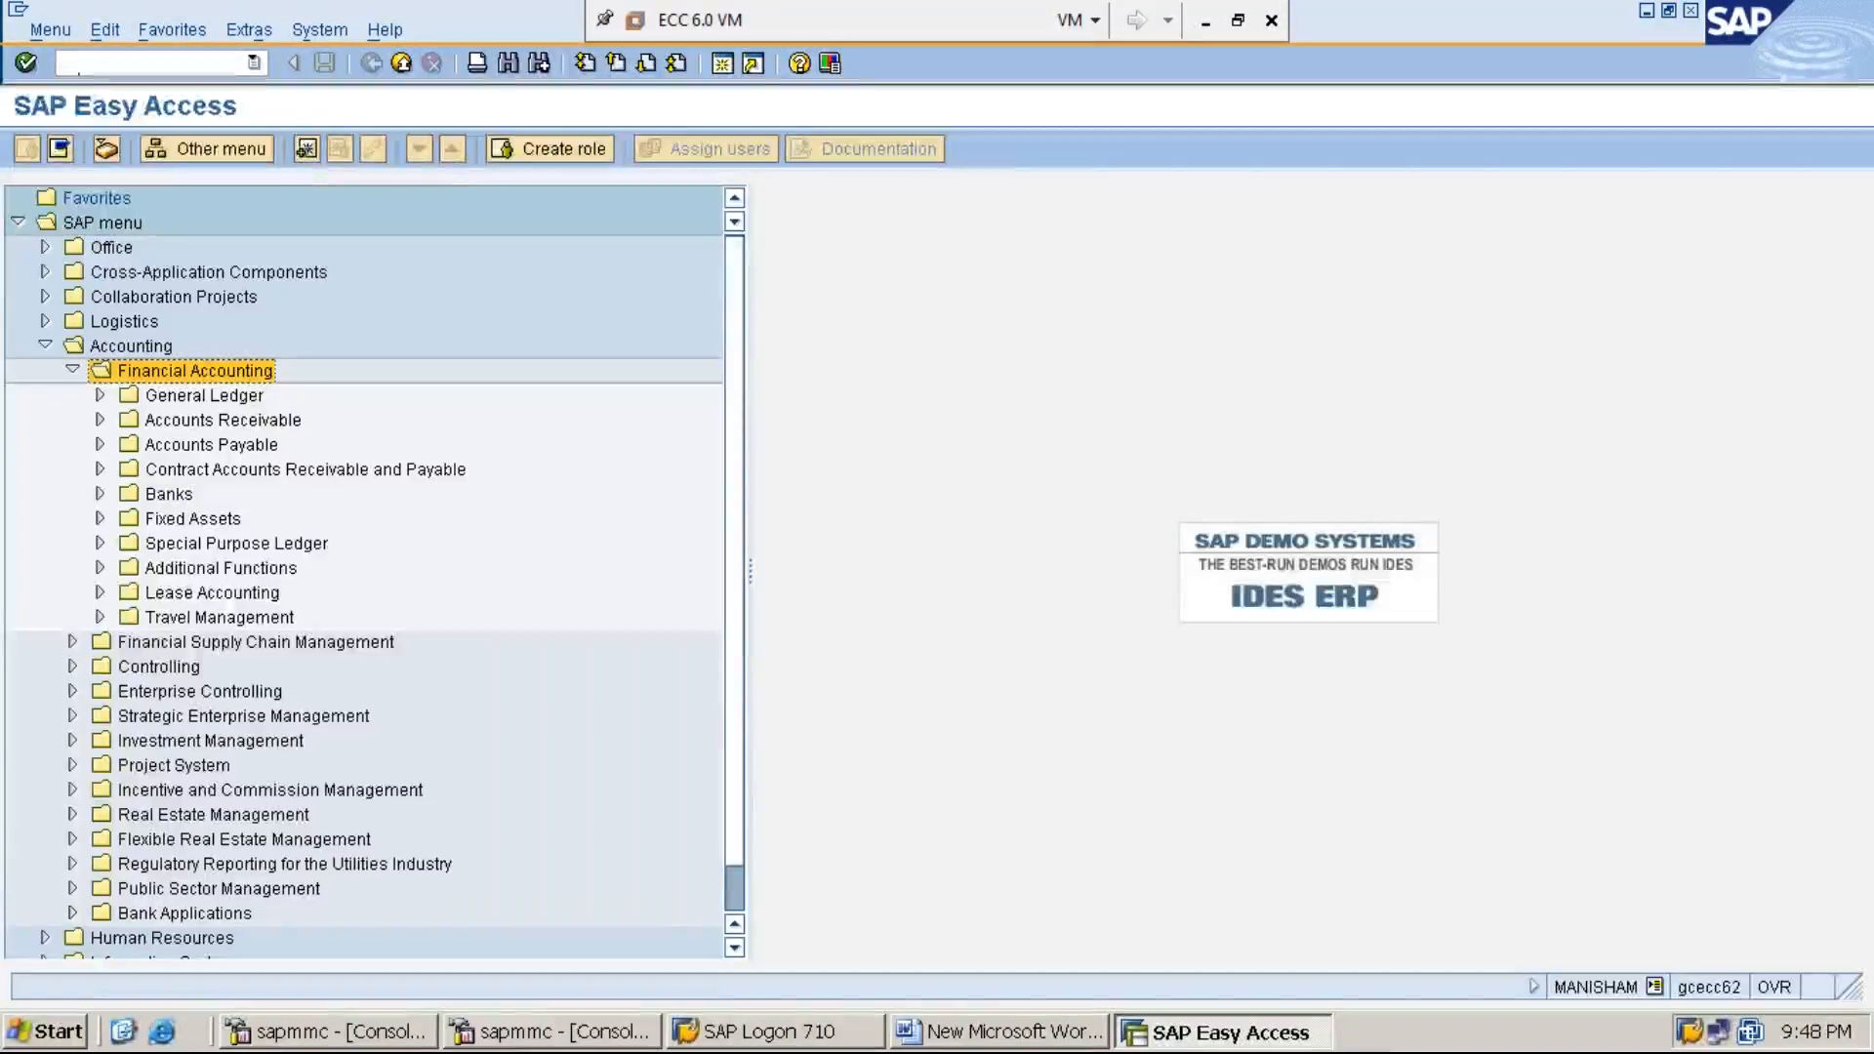
key(Down)
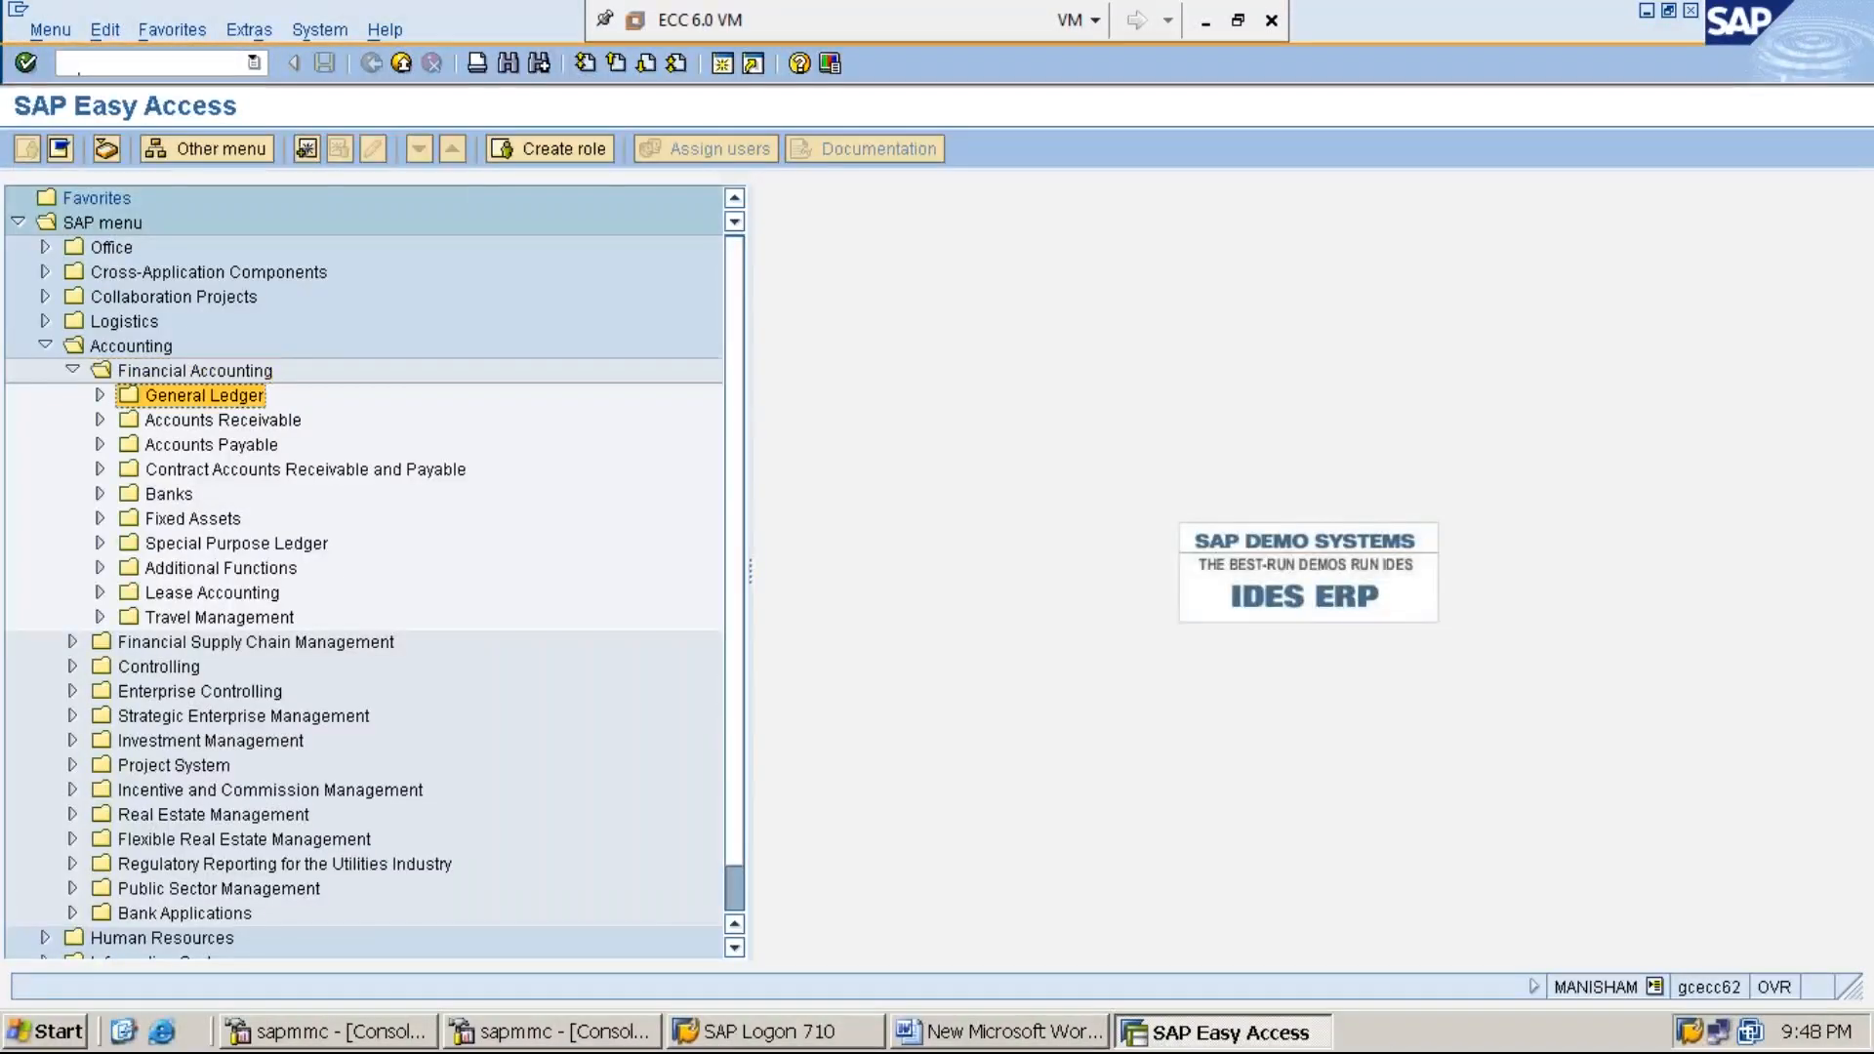
key(Right)
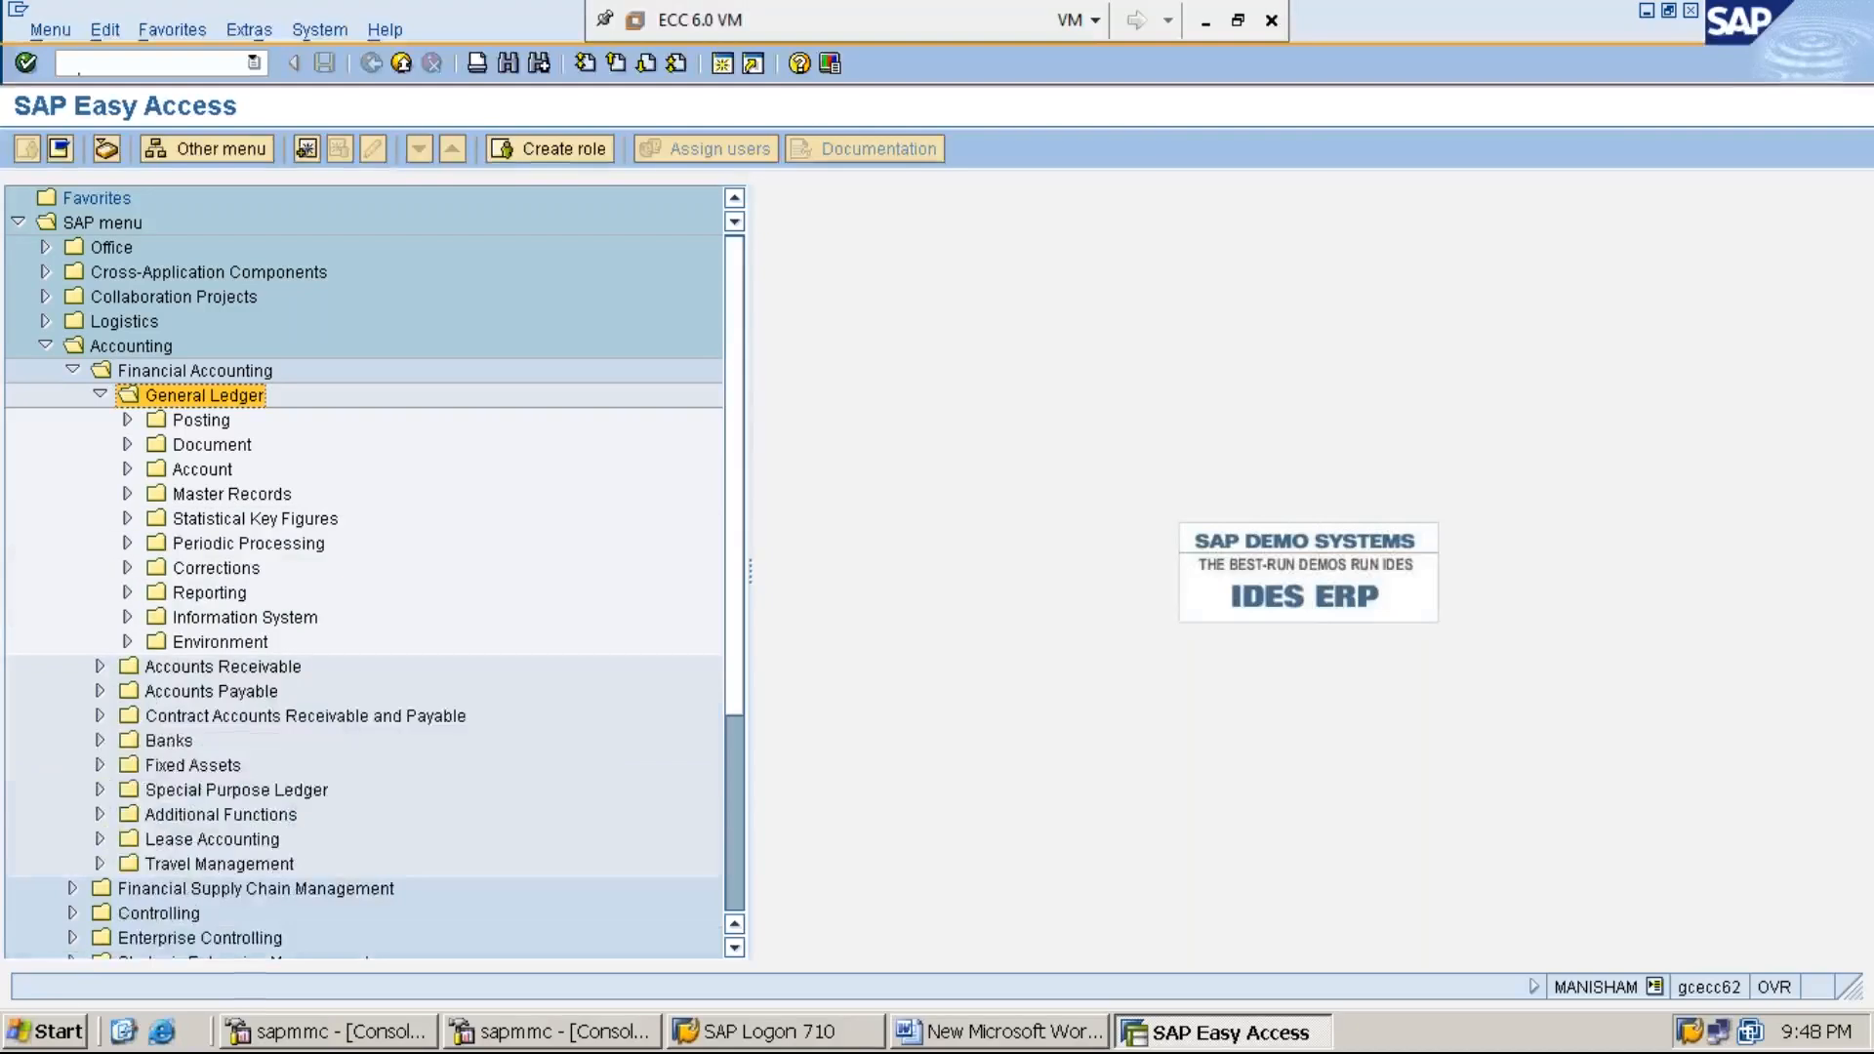
Expand General Ledger's Document > Parked Documents branch to list its transactions
key(Down)
key(Down)
key(Down)
key(Down)
key(Down)
key(Down)
key(Down)
key(Down)
key(Down)
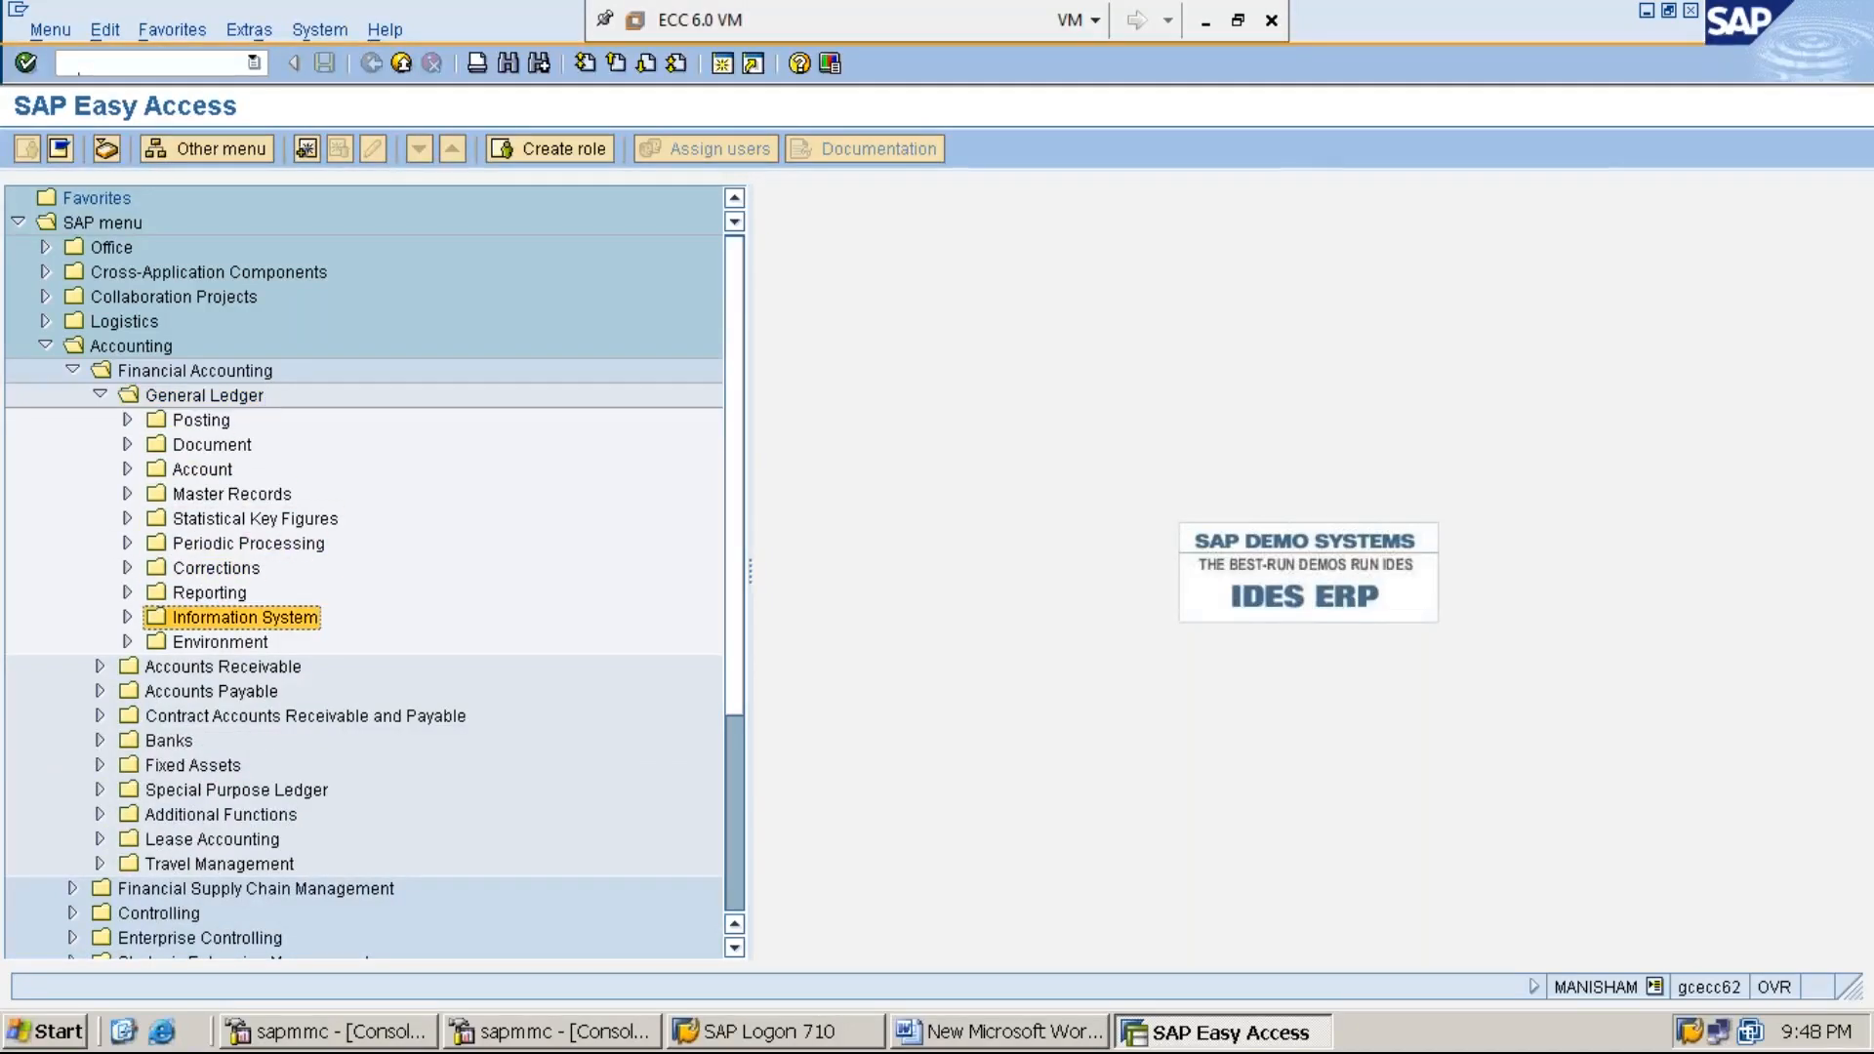
key(Up)
key(Up)
key(Up)
key(Right)
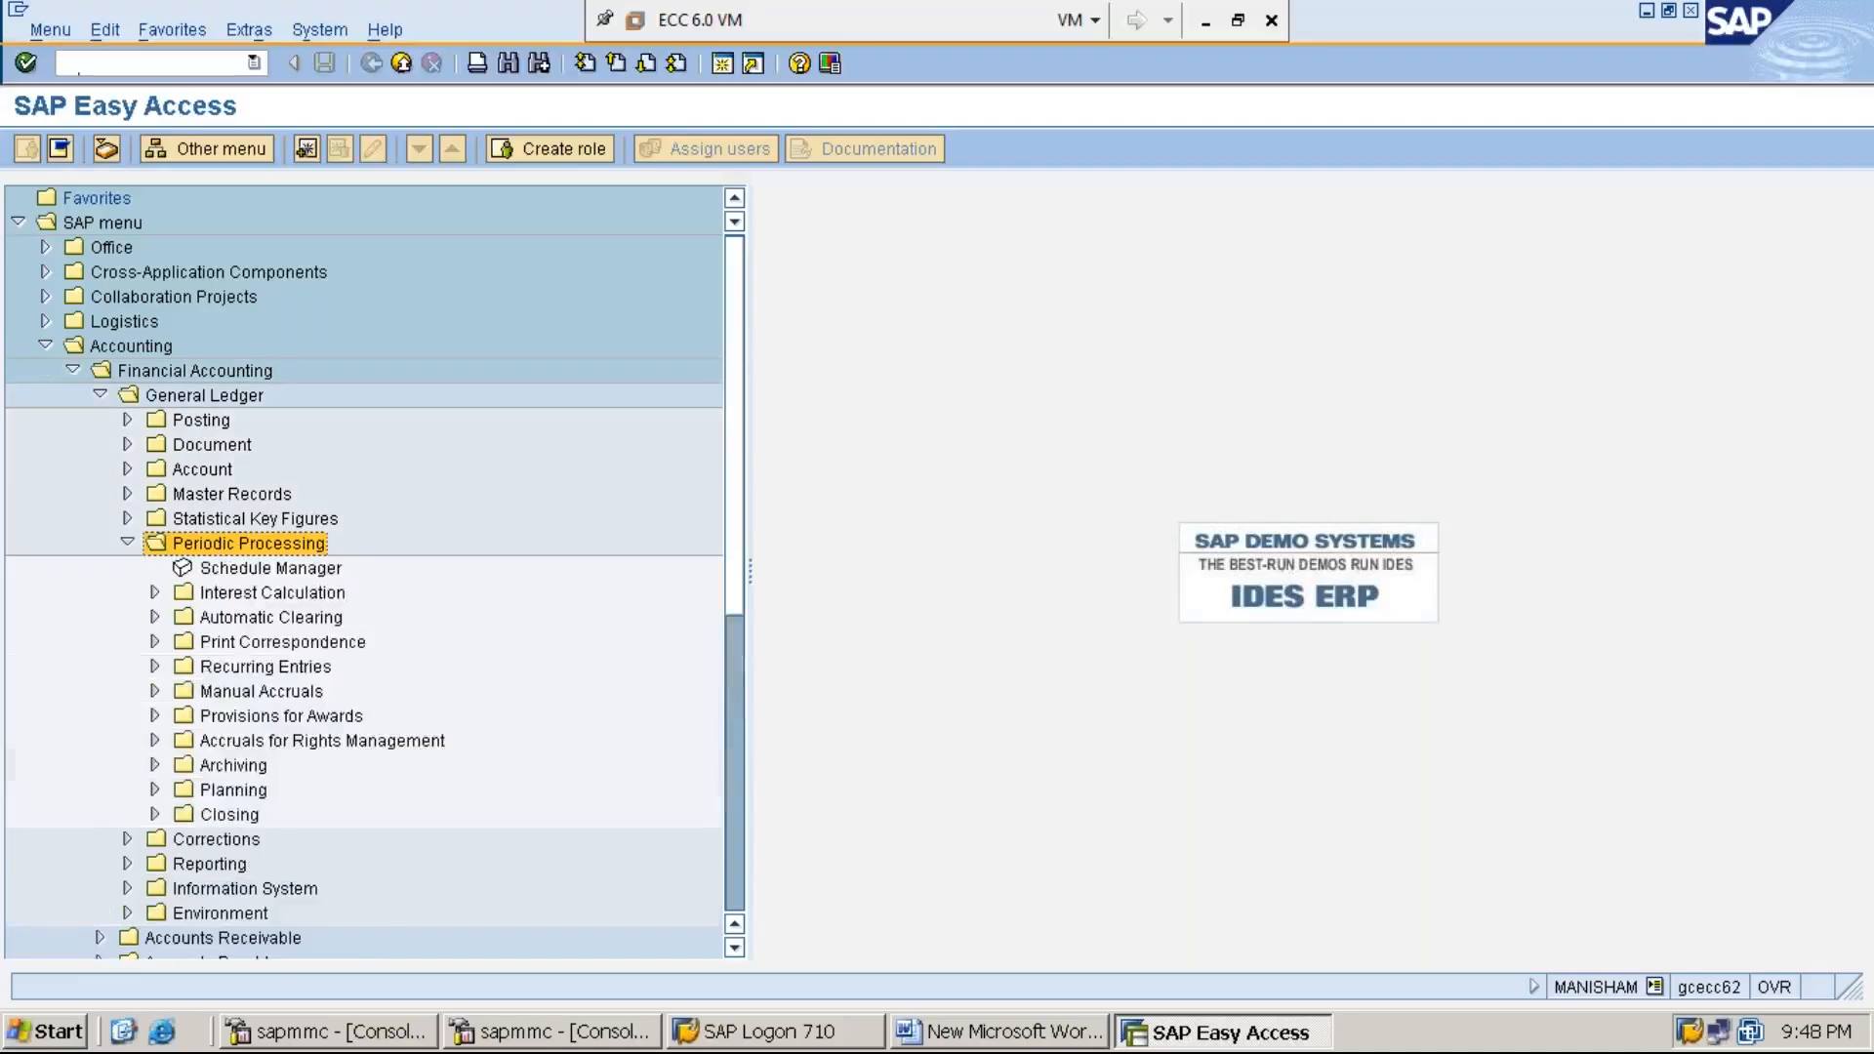
key(Left)
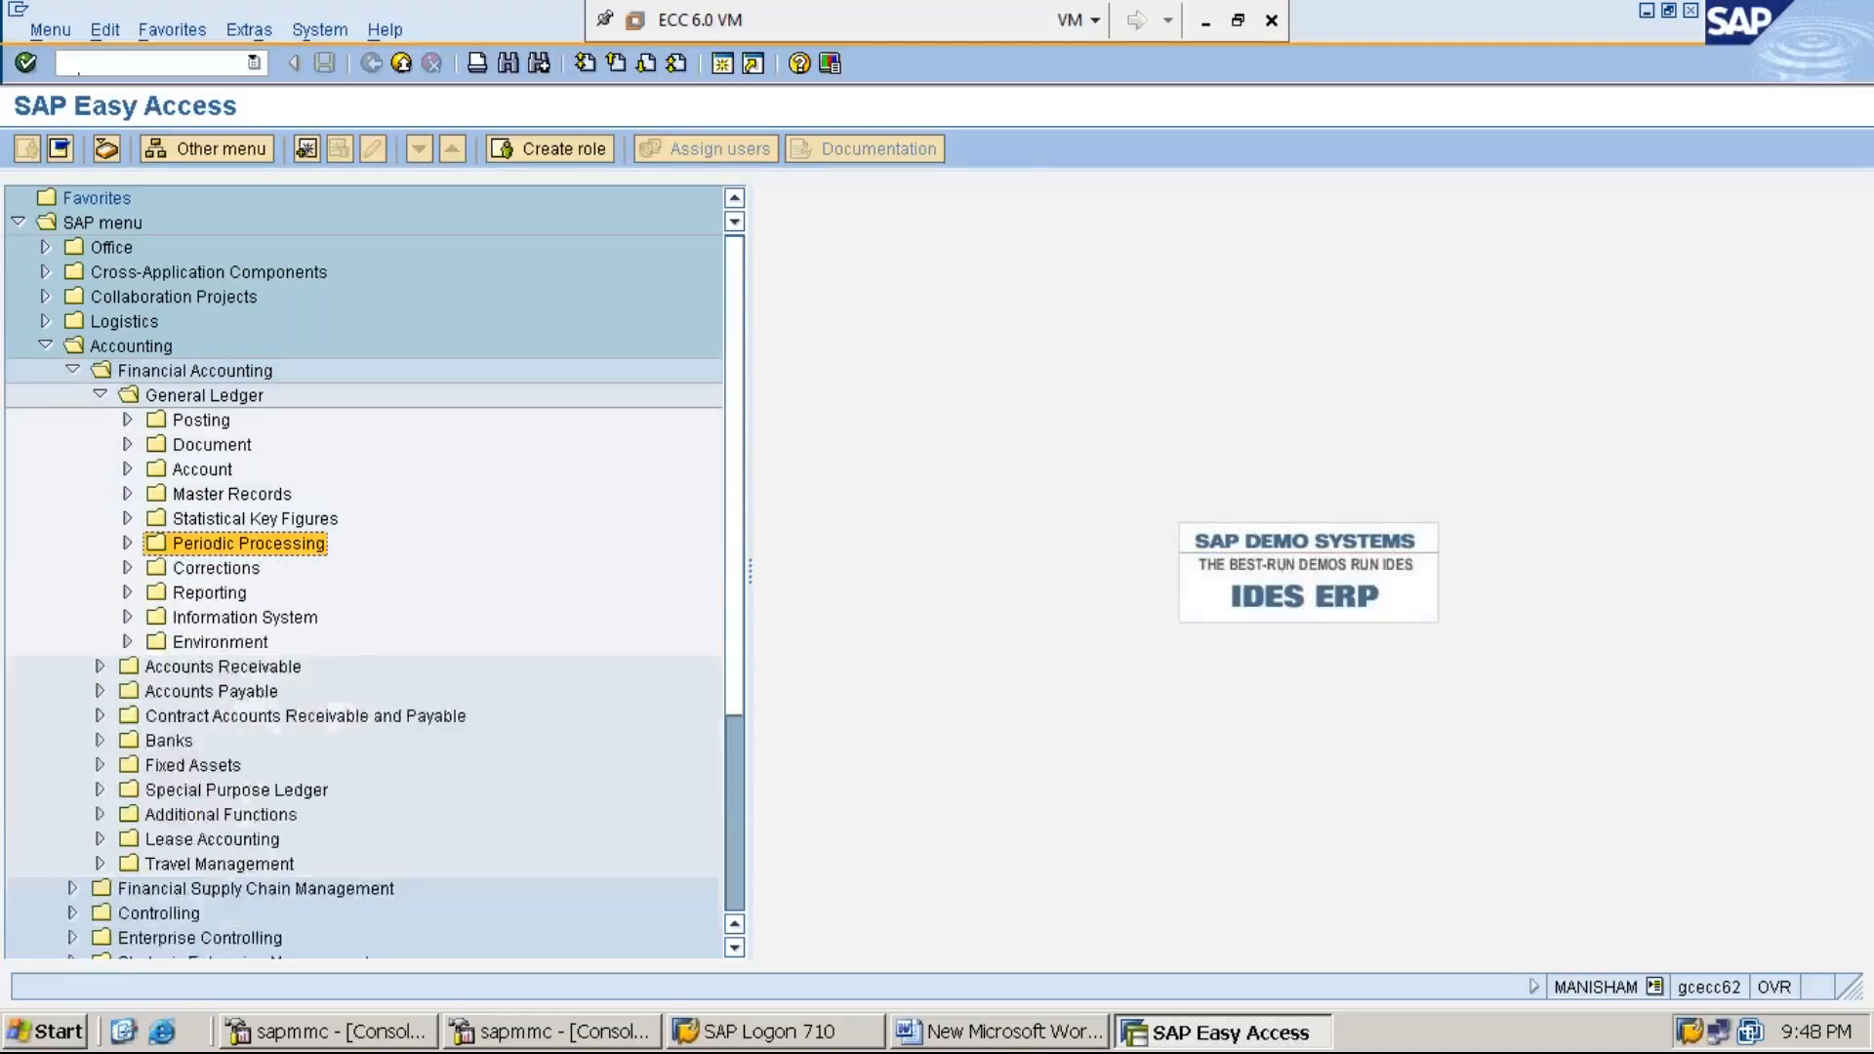
key(Up)
key(Up)
key(Up)
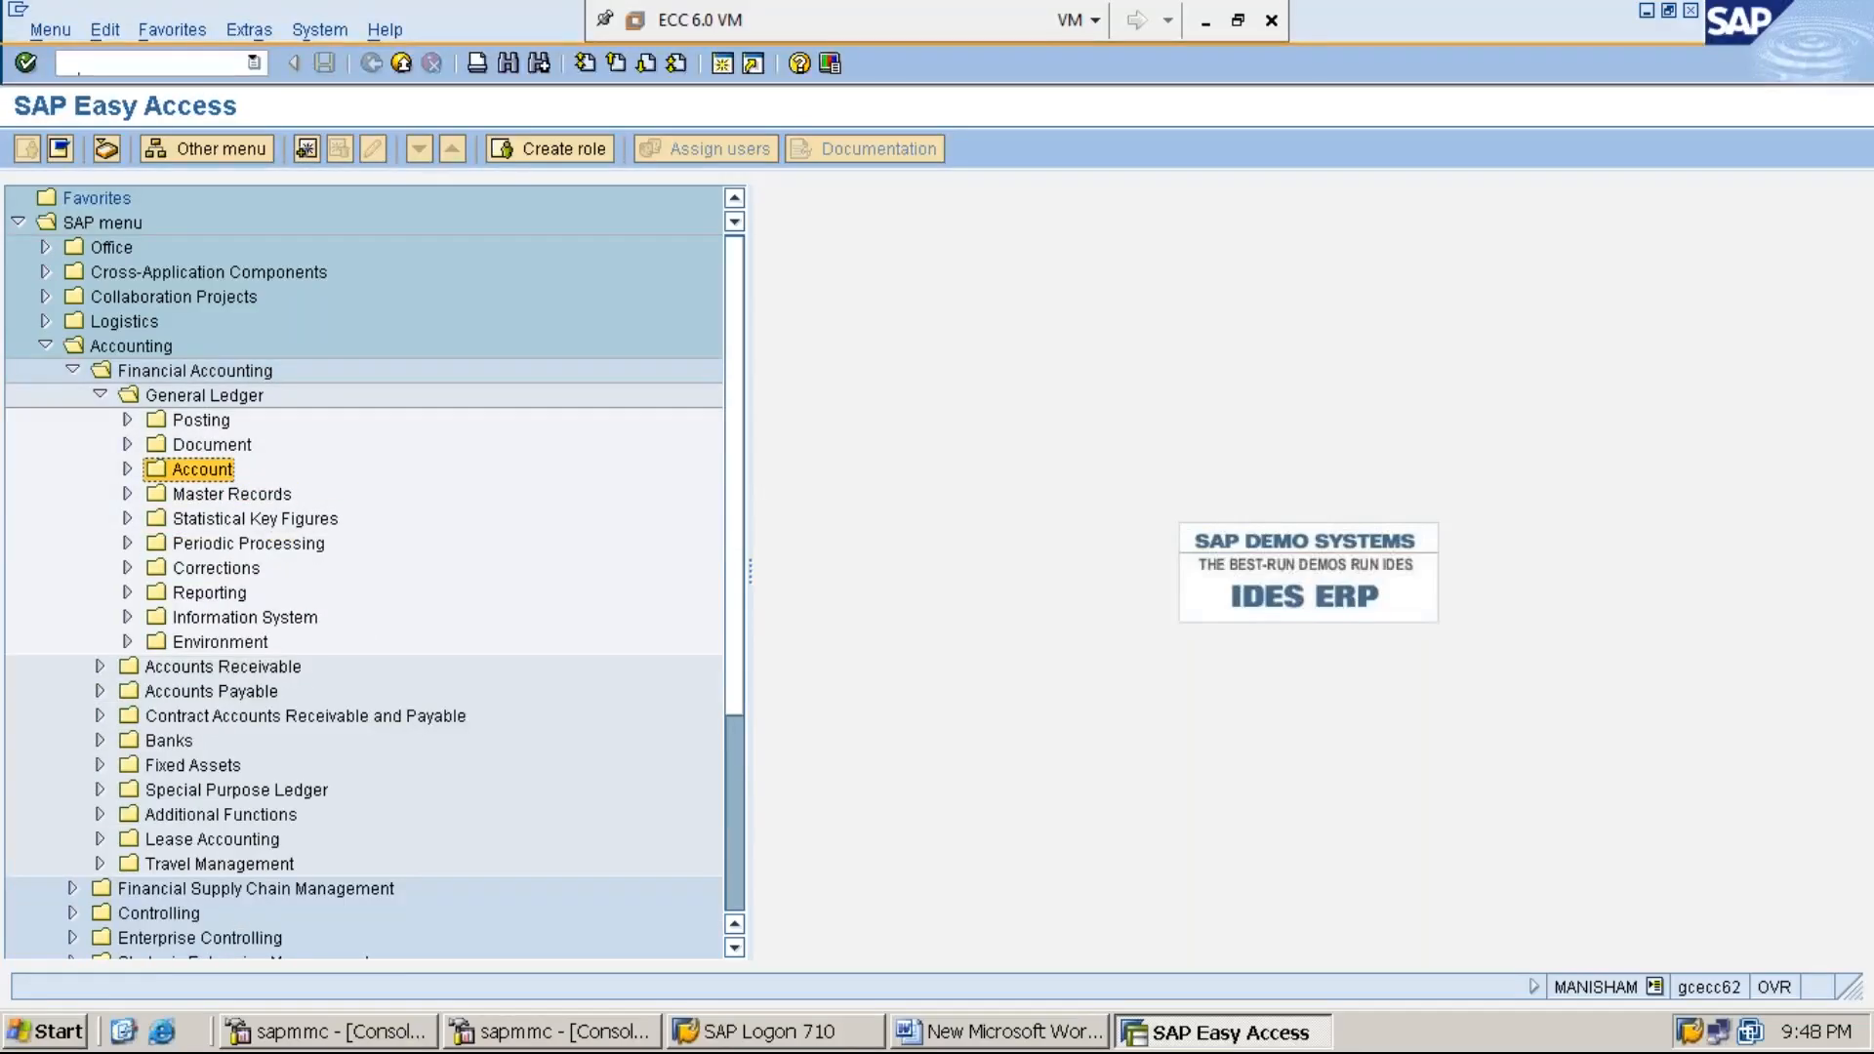
key(Up)
key(Right)
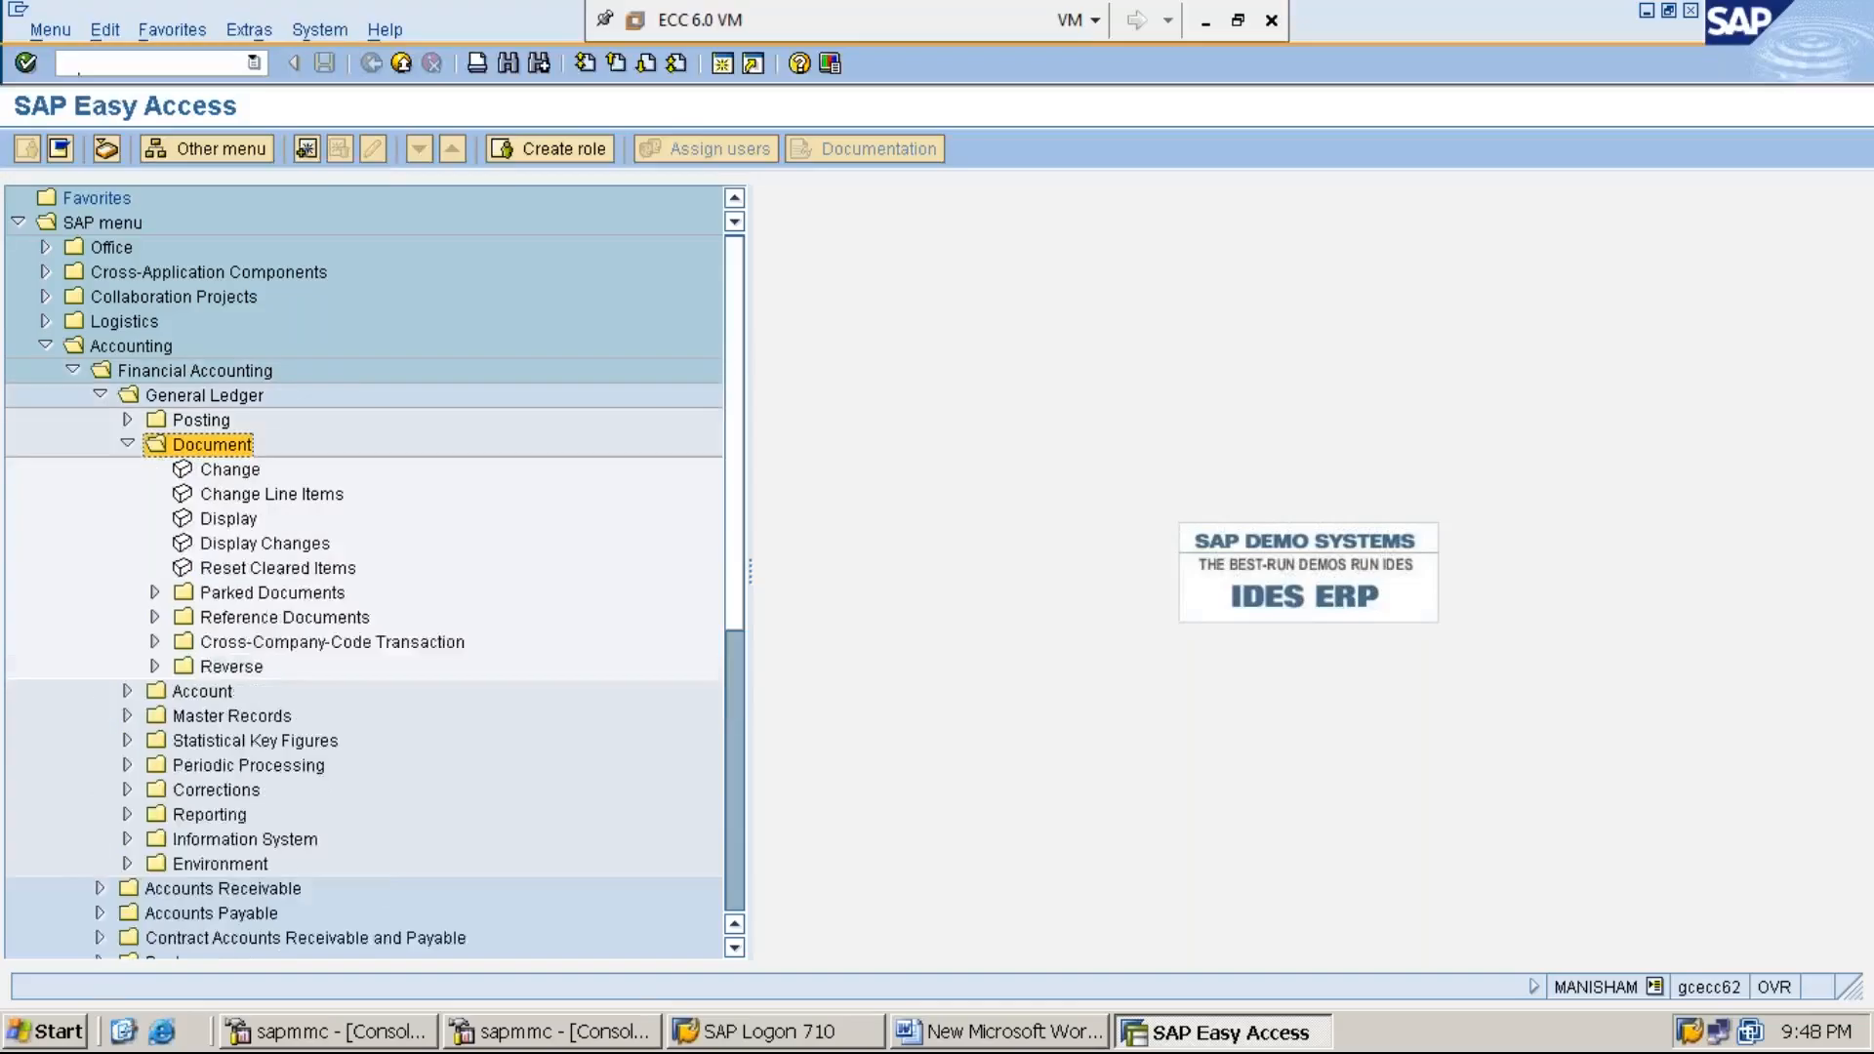
key(Down)
key(Down)
key(Down)
key(Down)
key(Down)
key(Down)
key(Right)
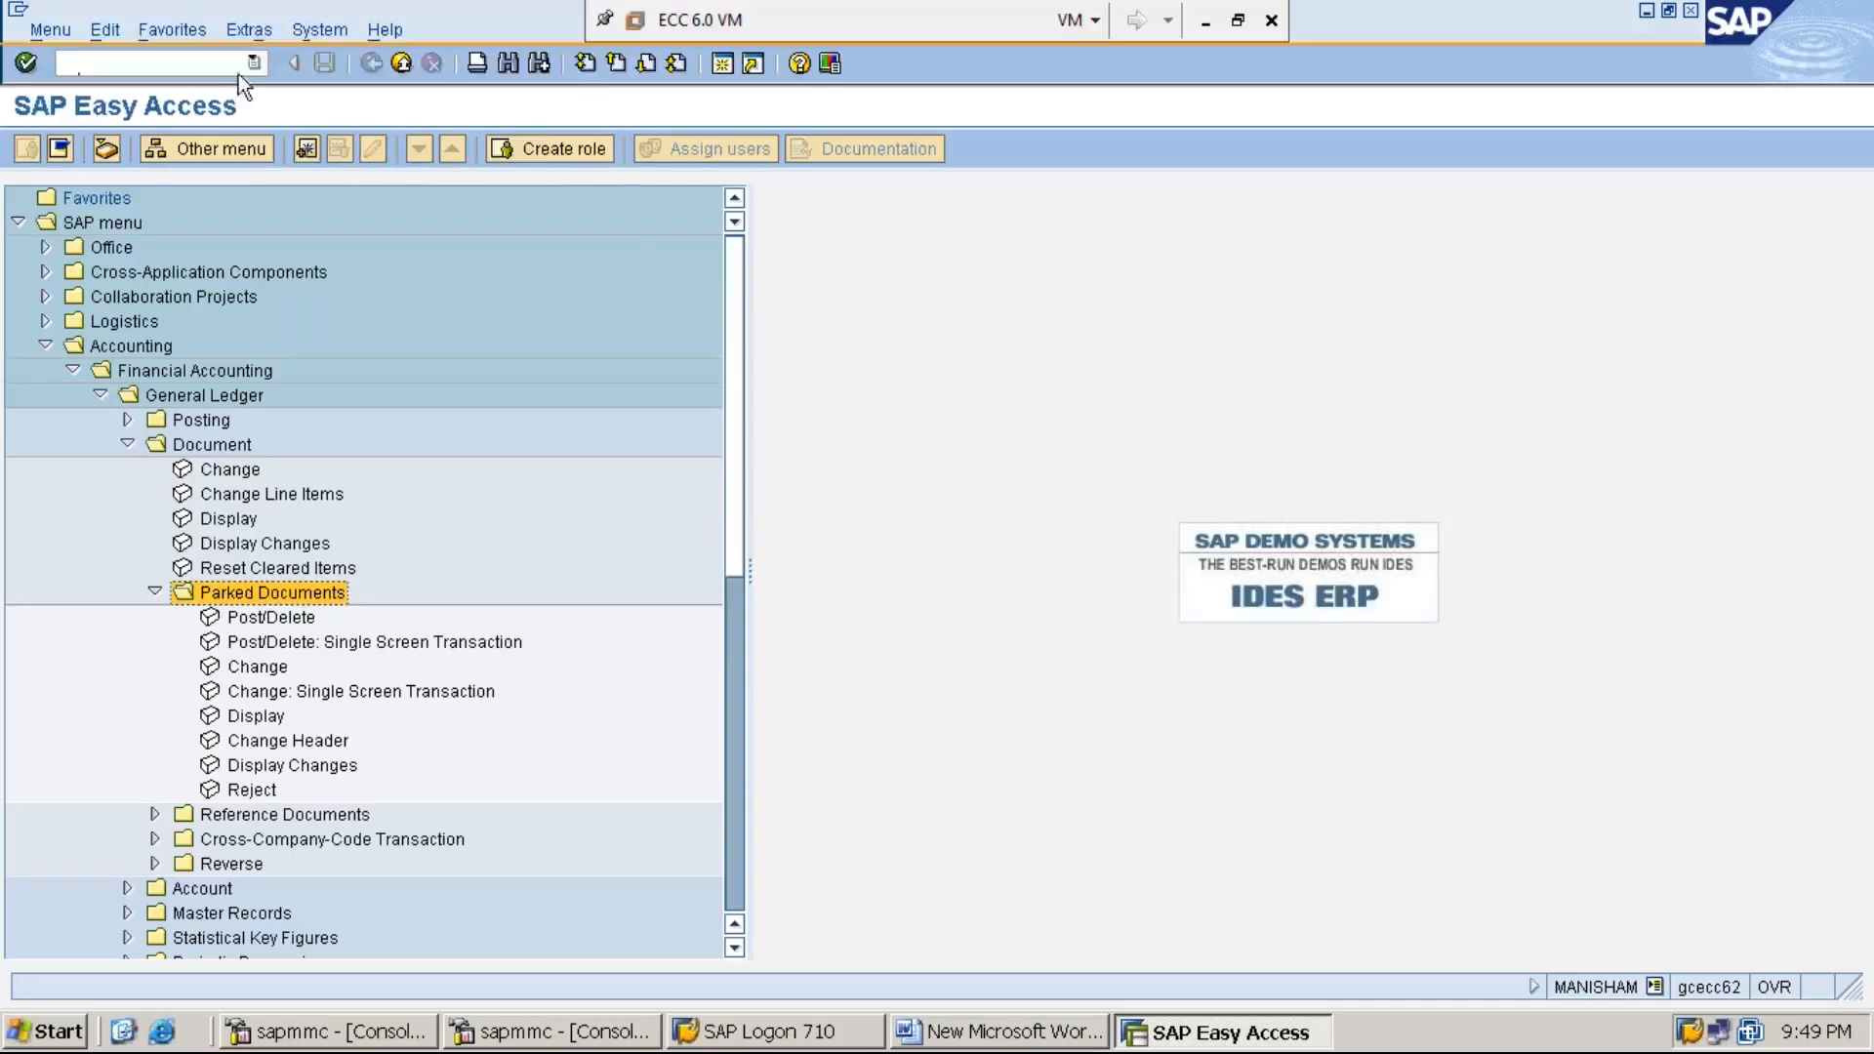
click(258, 30)
Turn on display of technical names (transaction codes) in the menu tree
click(322, 184)
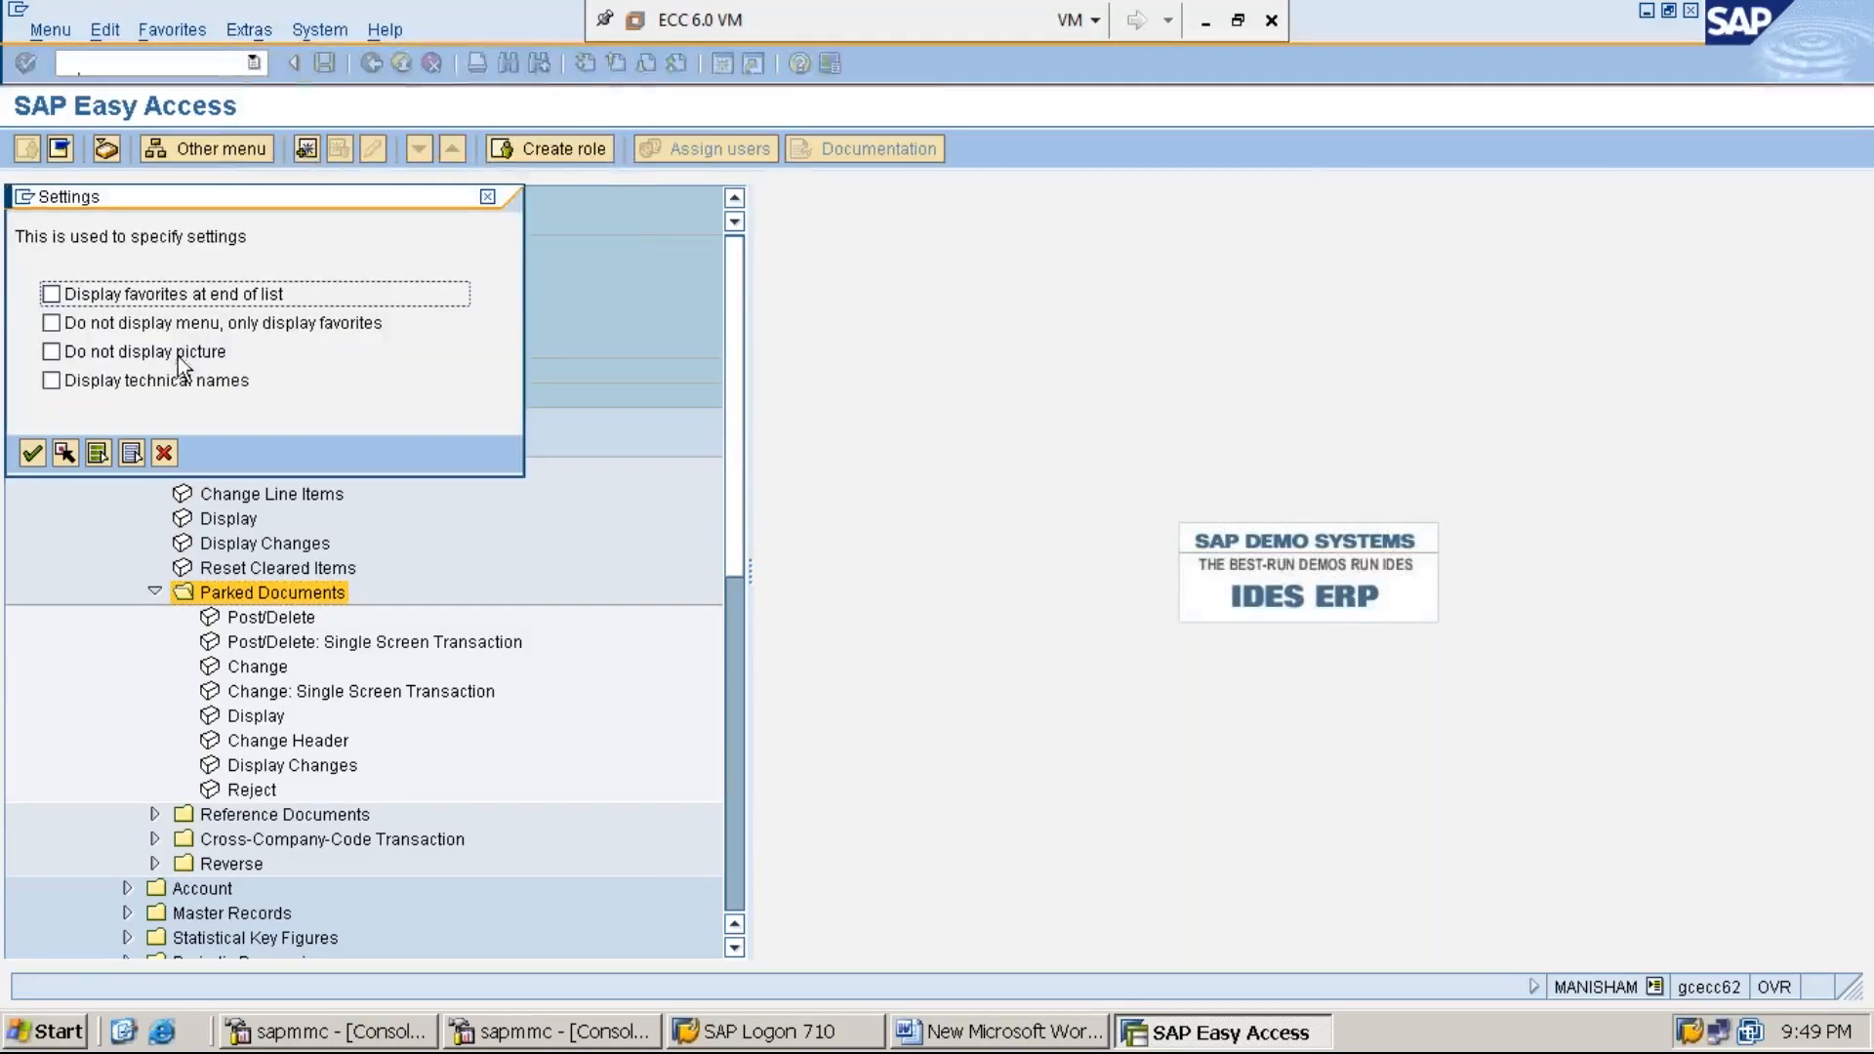
click(184, 385)
click(35, 457)
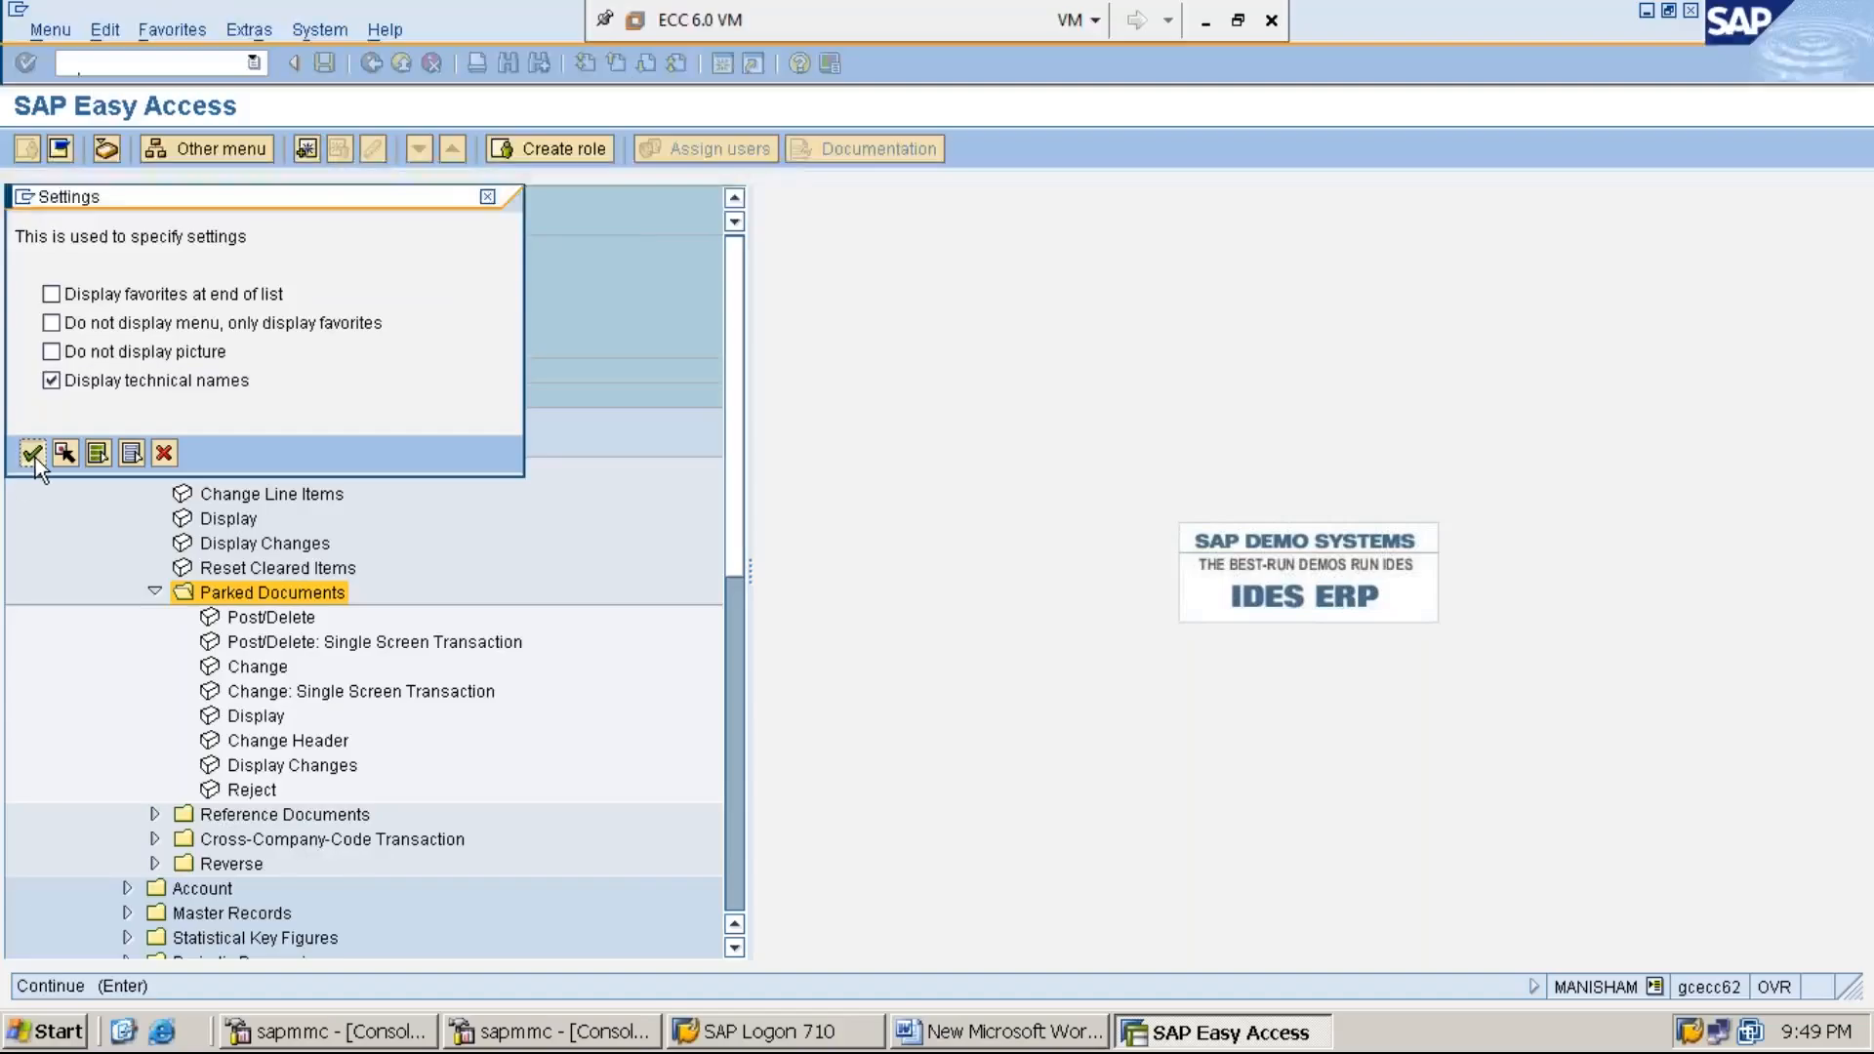
click(146, 348)
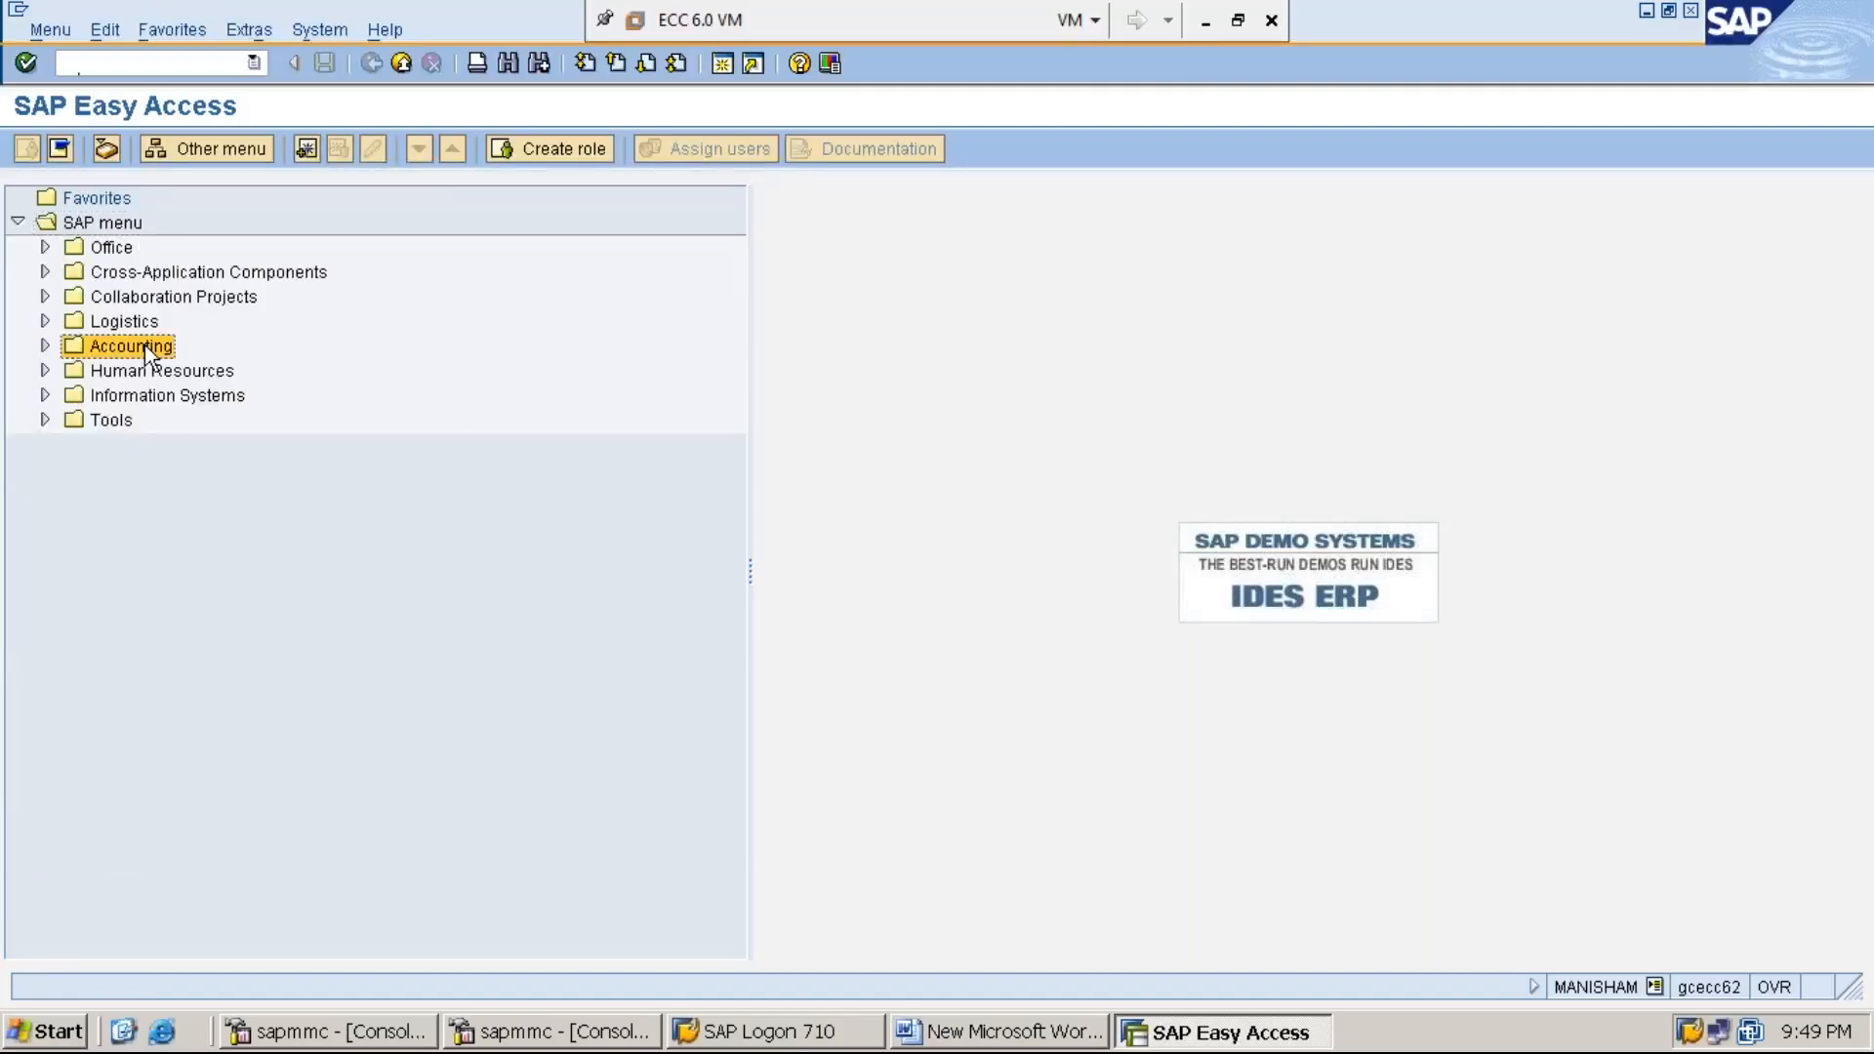
Expand Accounting > Financial Accounting > General Ledger > Document > Parked Documents
key(Right)
key(Down)
key(Right)
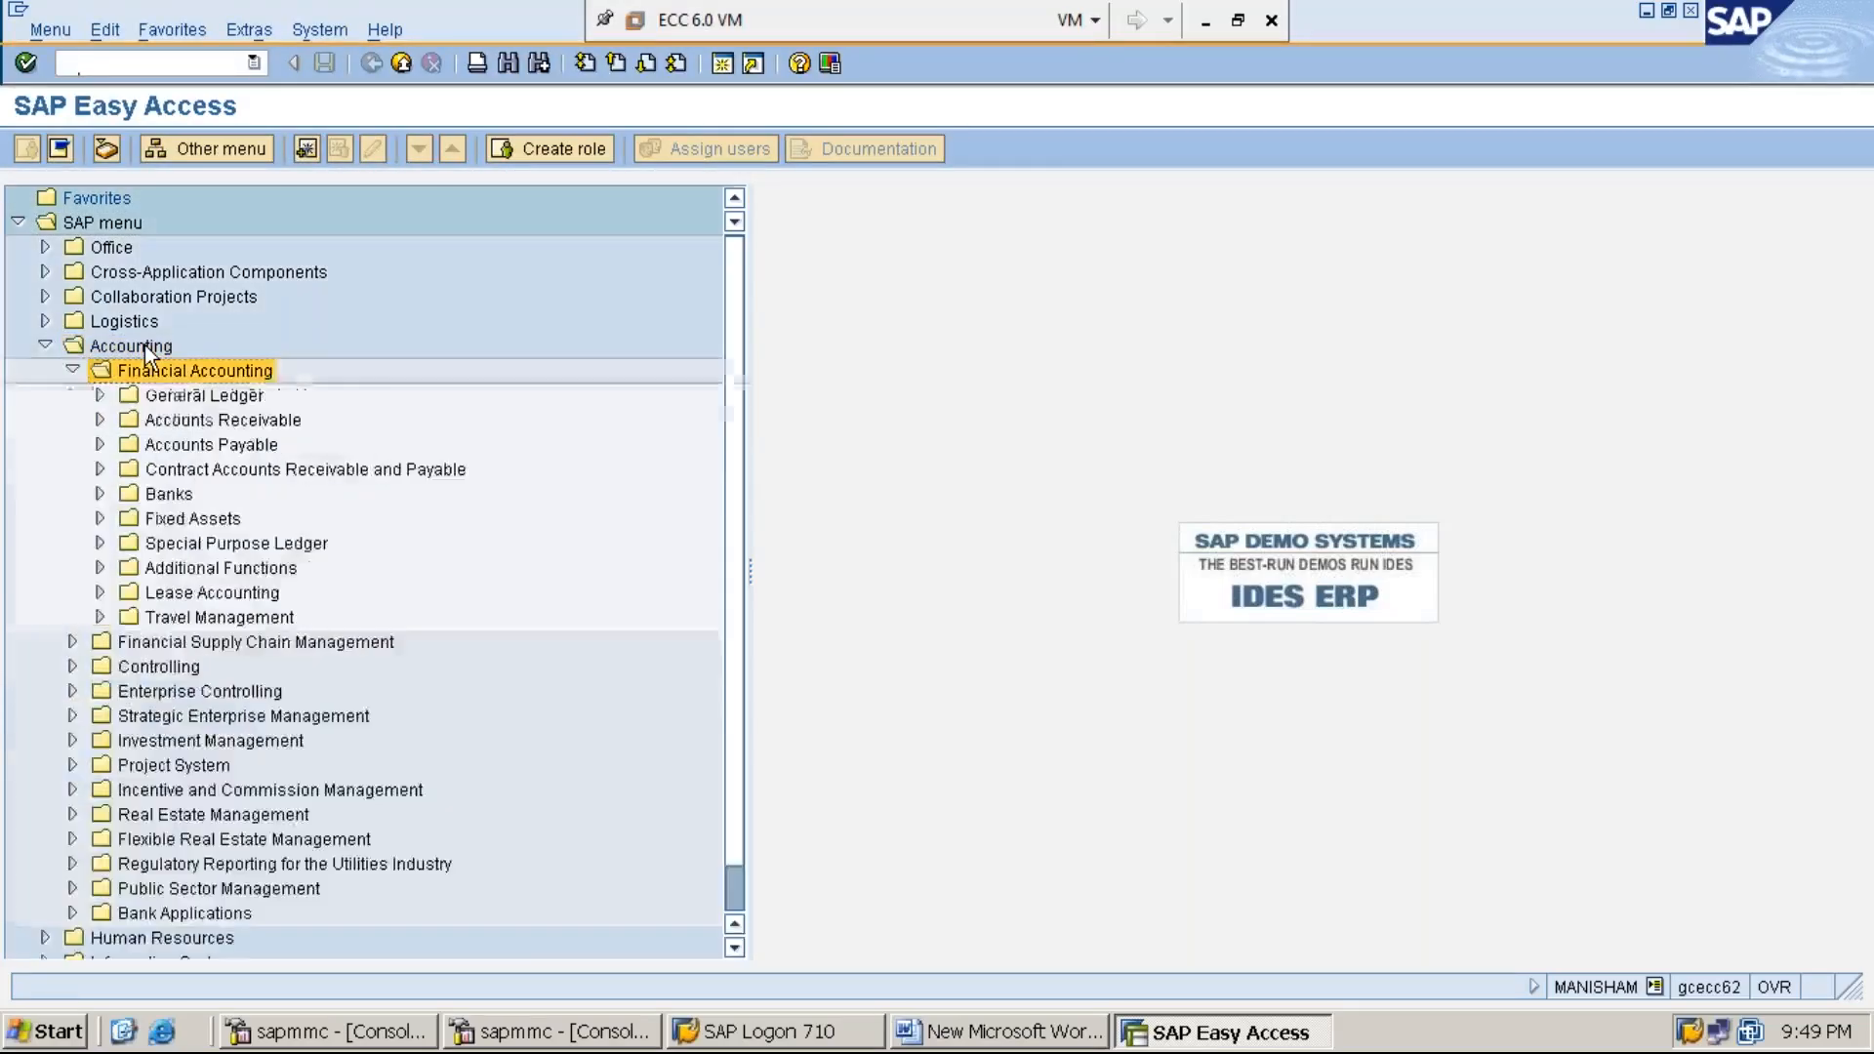
key(Down)
key(Right)
key(Down)
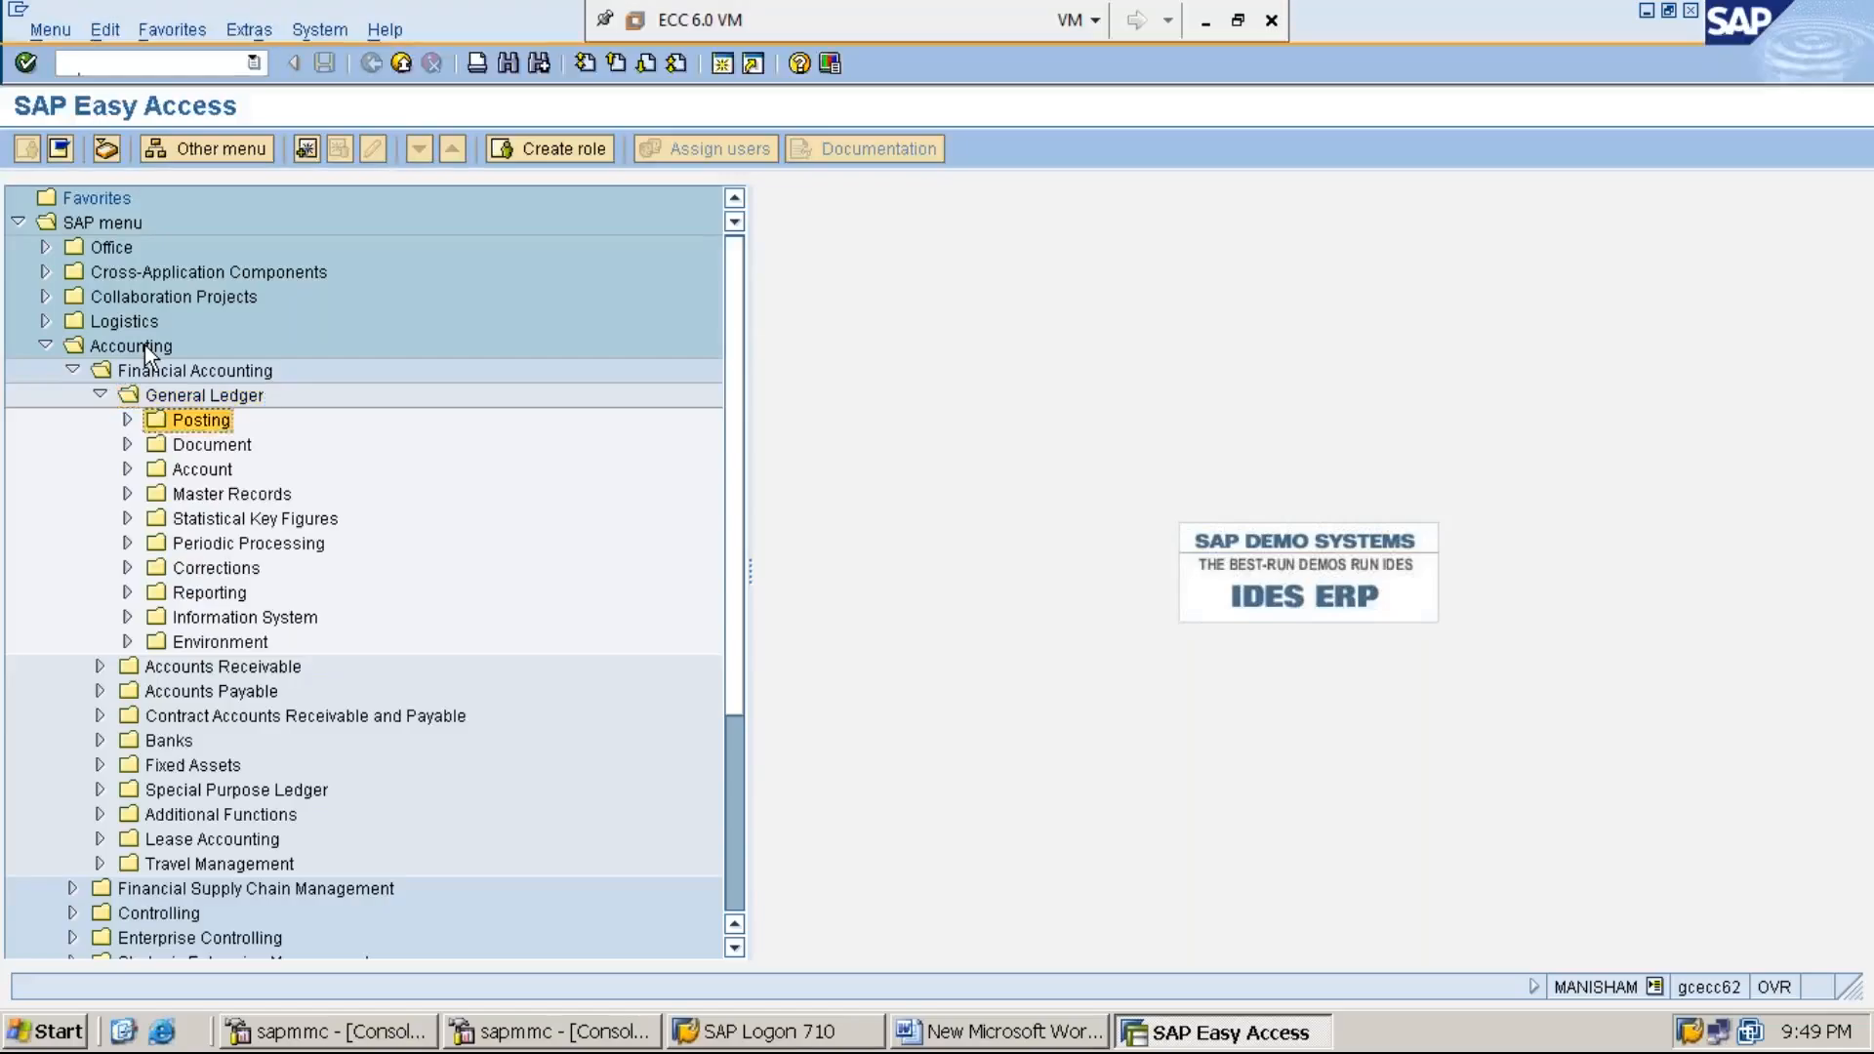
key(Right)
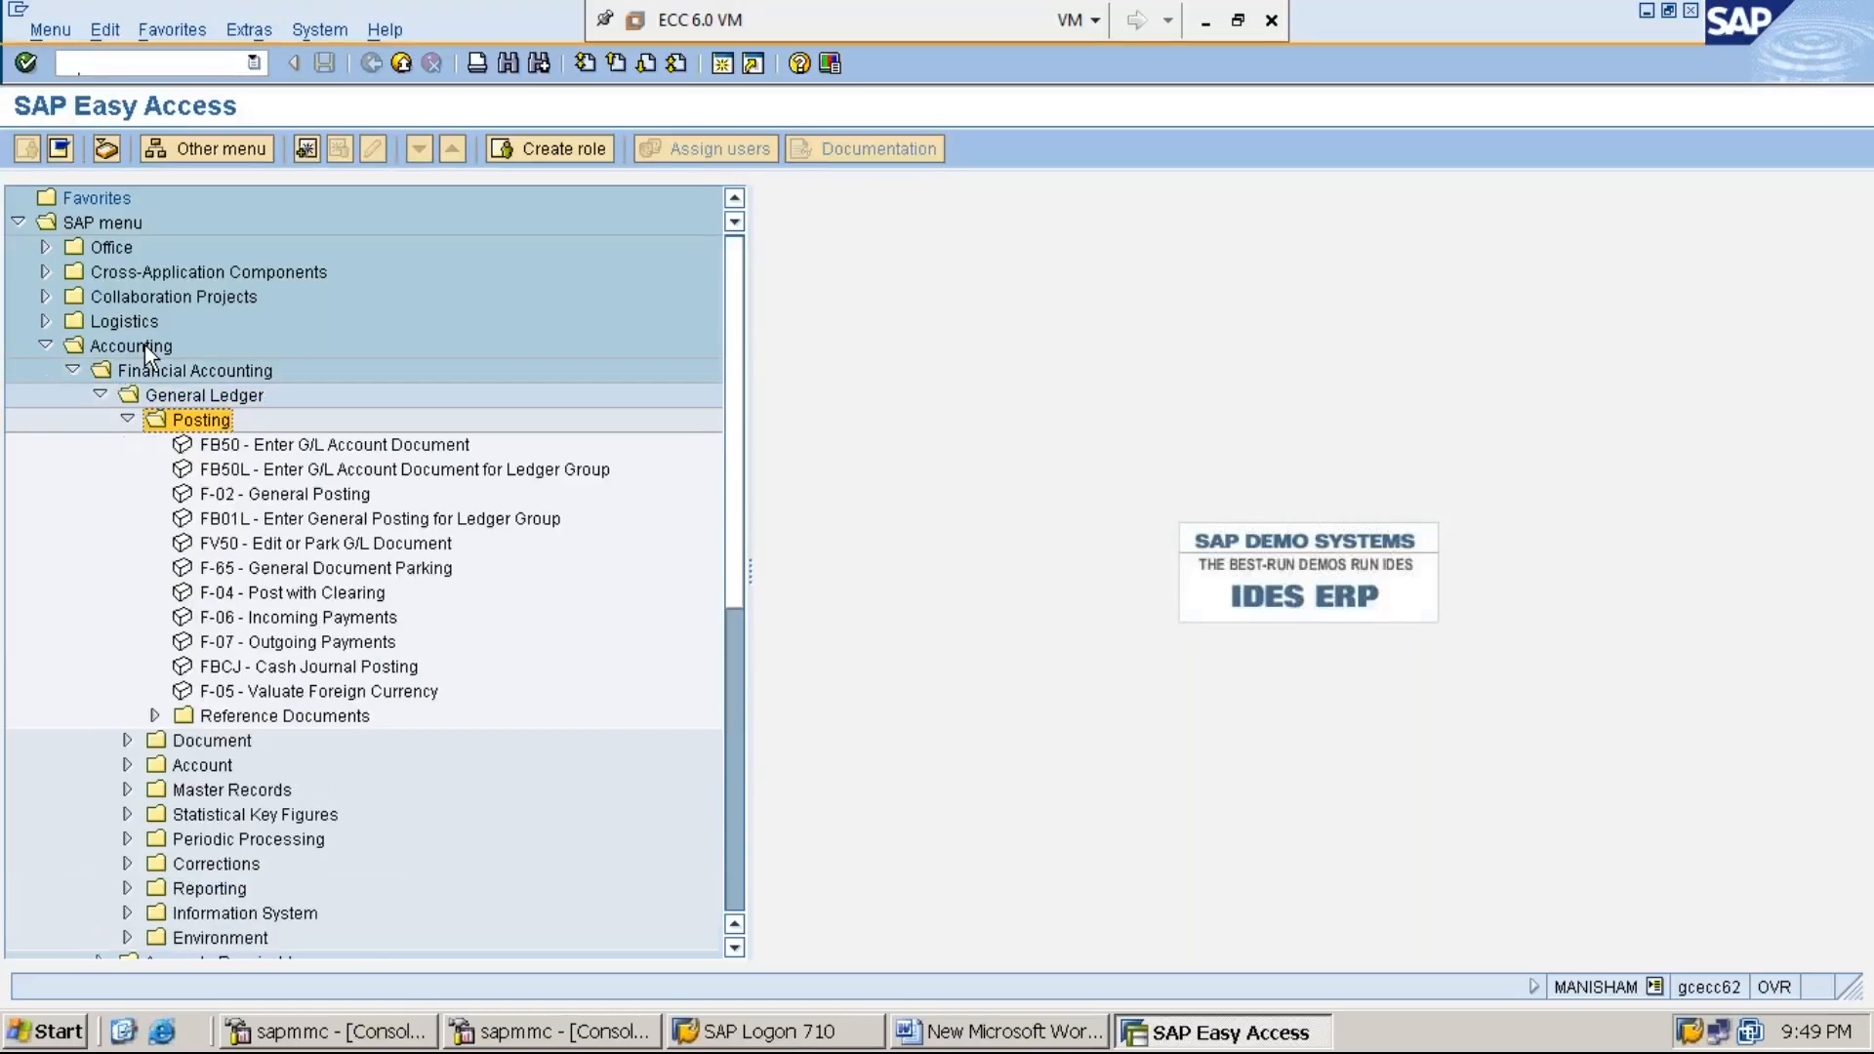
key(Left)
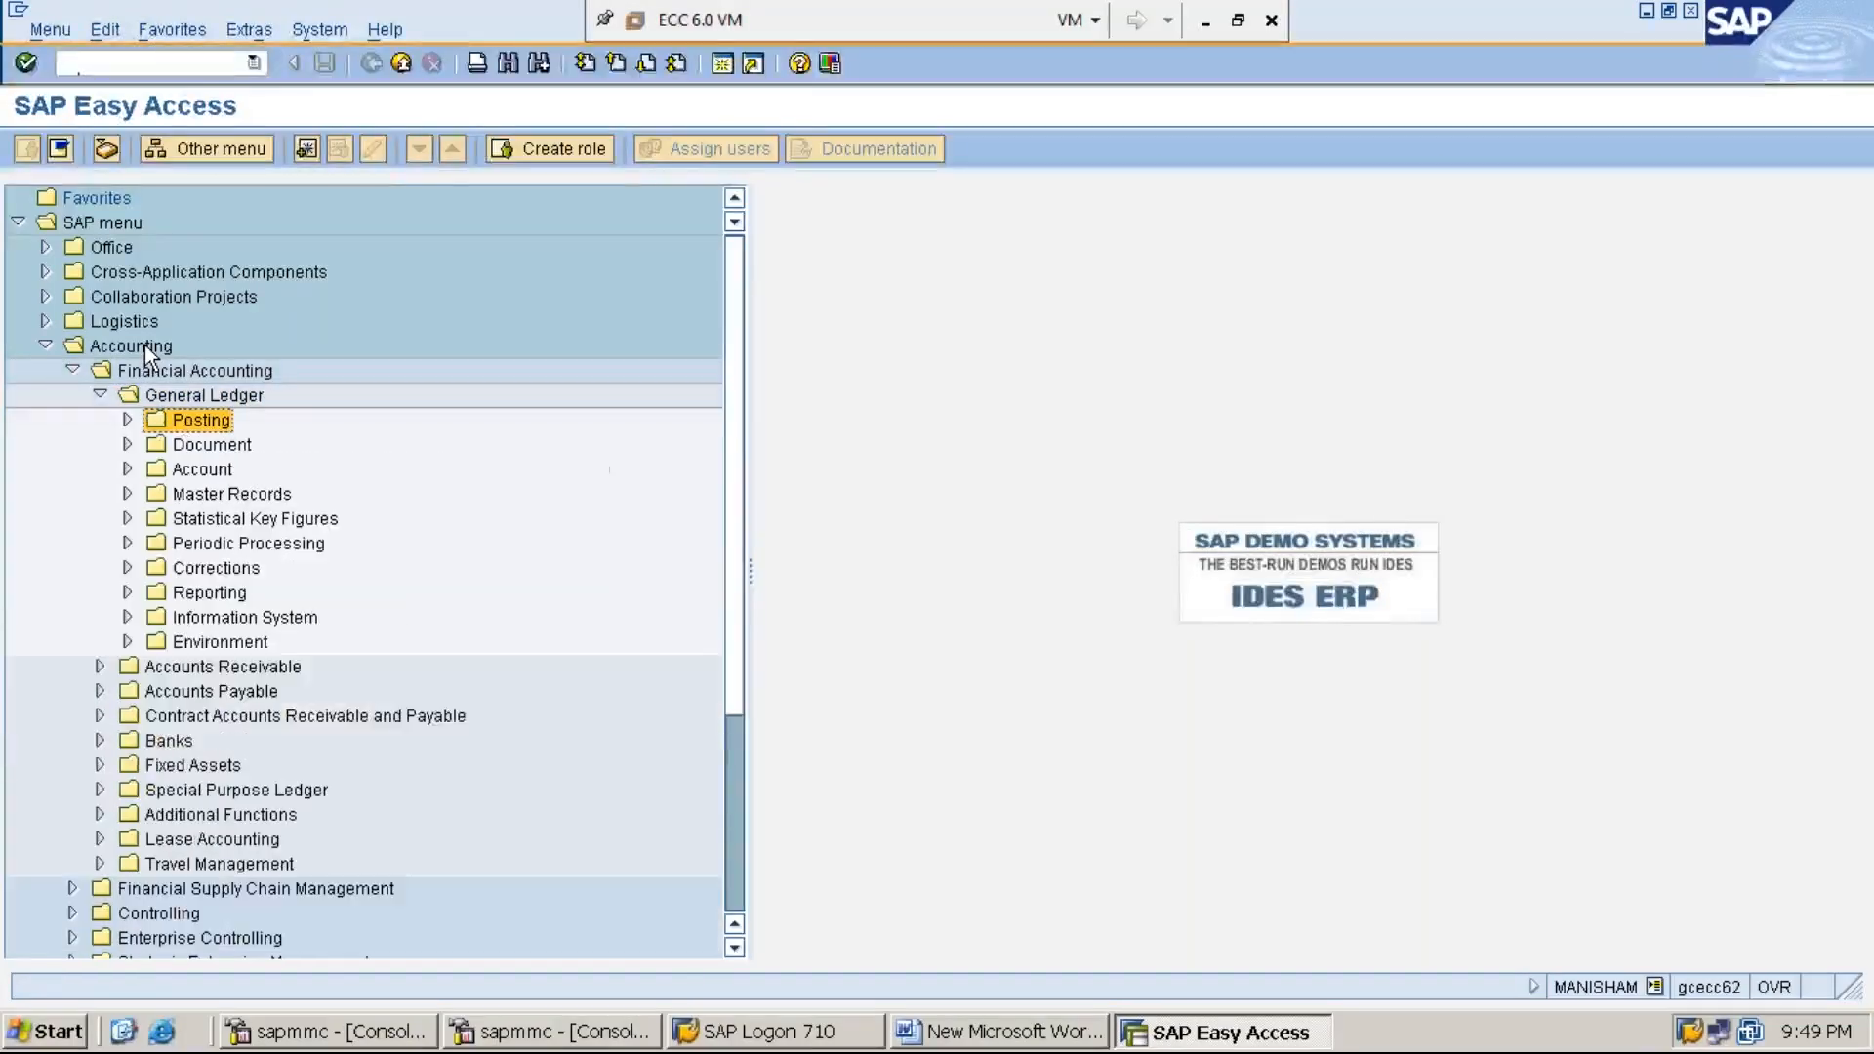
key(Down)
key(Right)
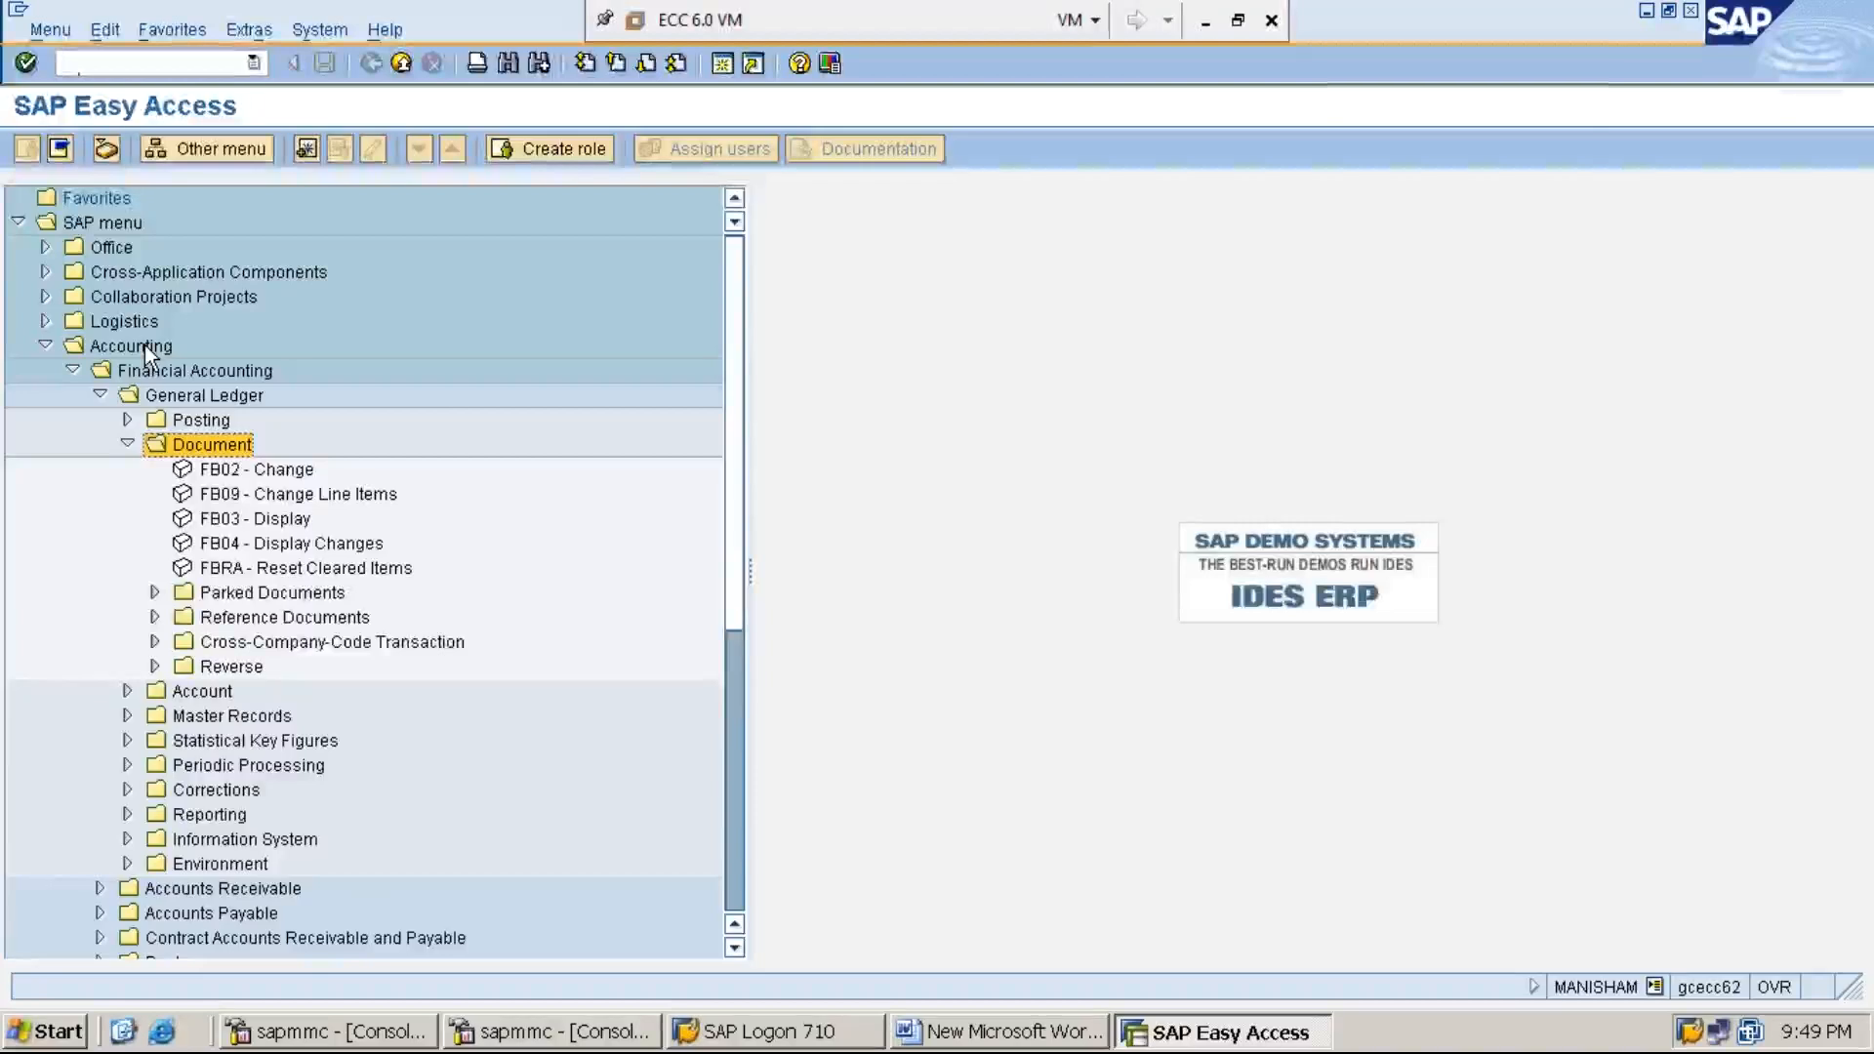
key(Down)
key(Down)
key(Down)
key(Down)
key(Down)
key(Down)
key(Right)
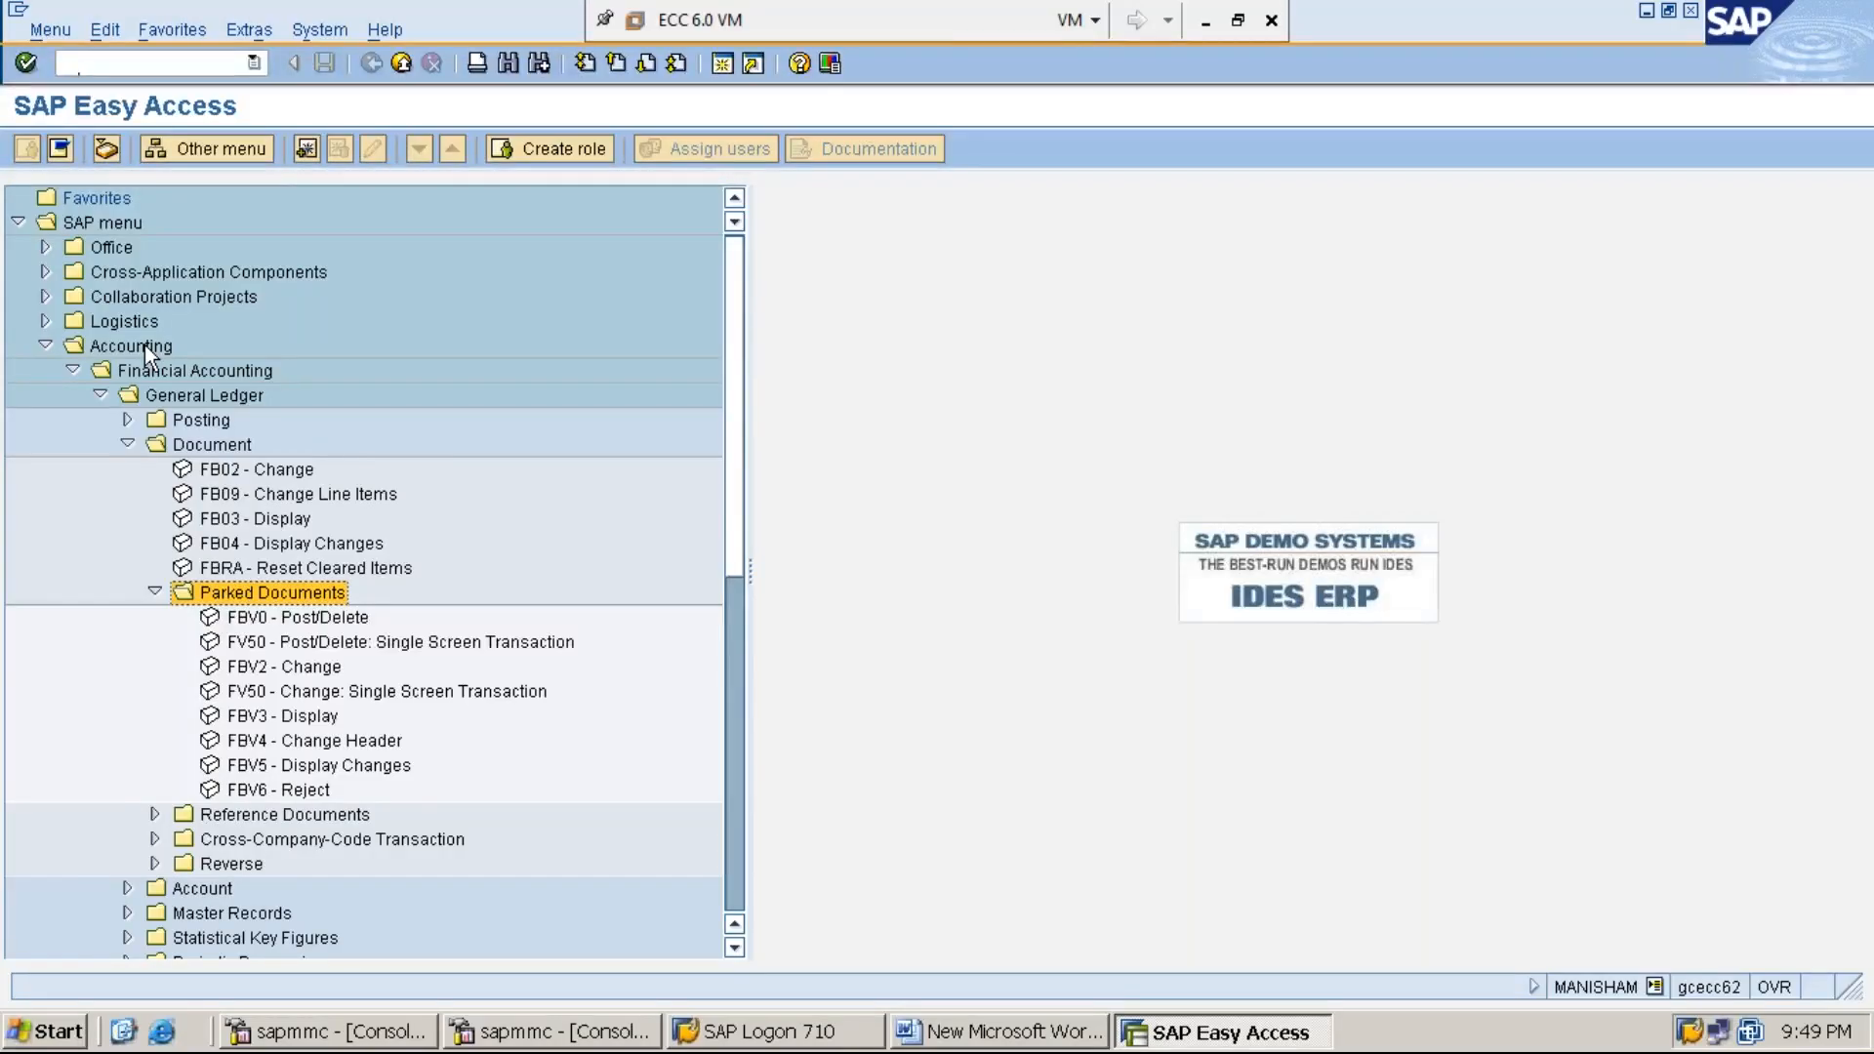
Run FBV0 - Post/Delete from the Parked Documents branch
key(Left)
key(Left)
key(Left)
key(Left)
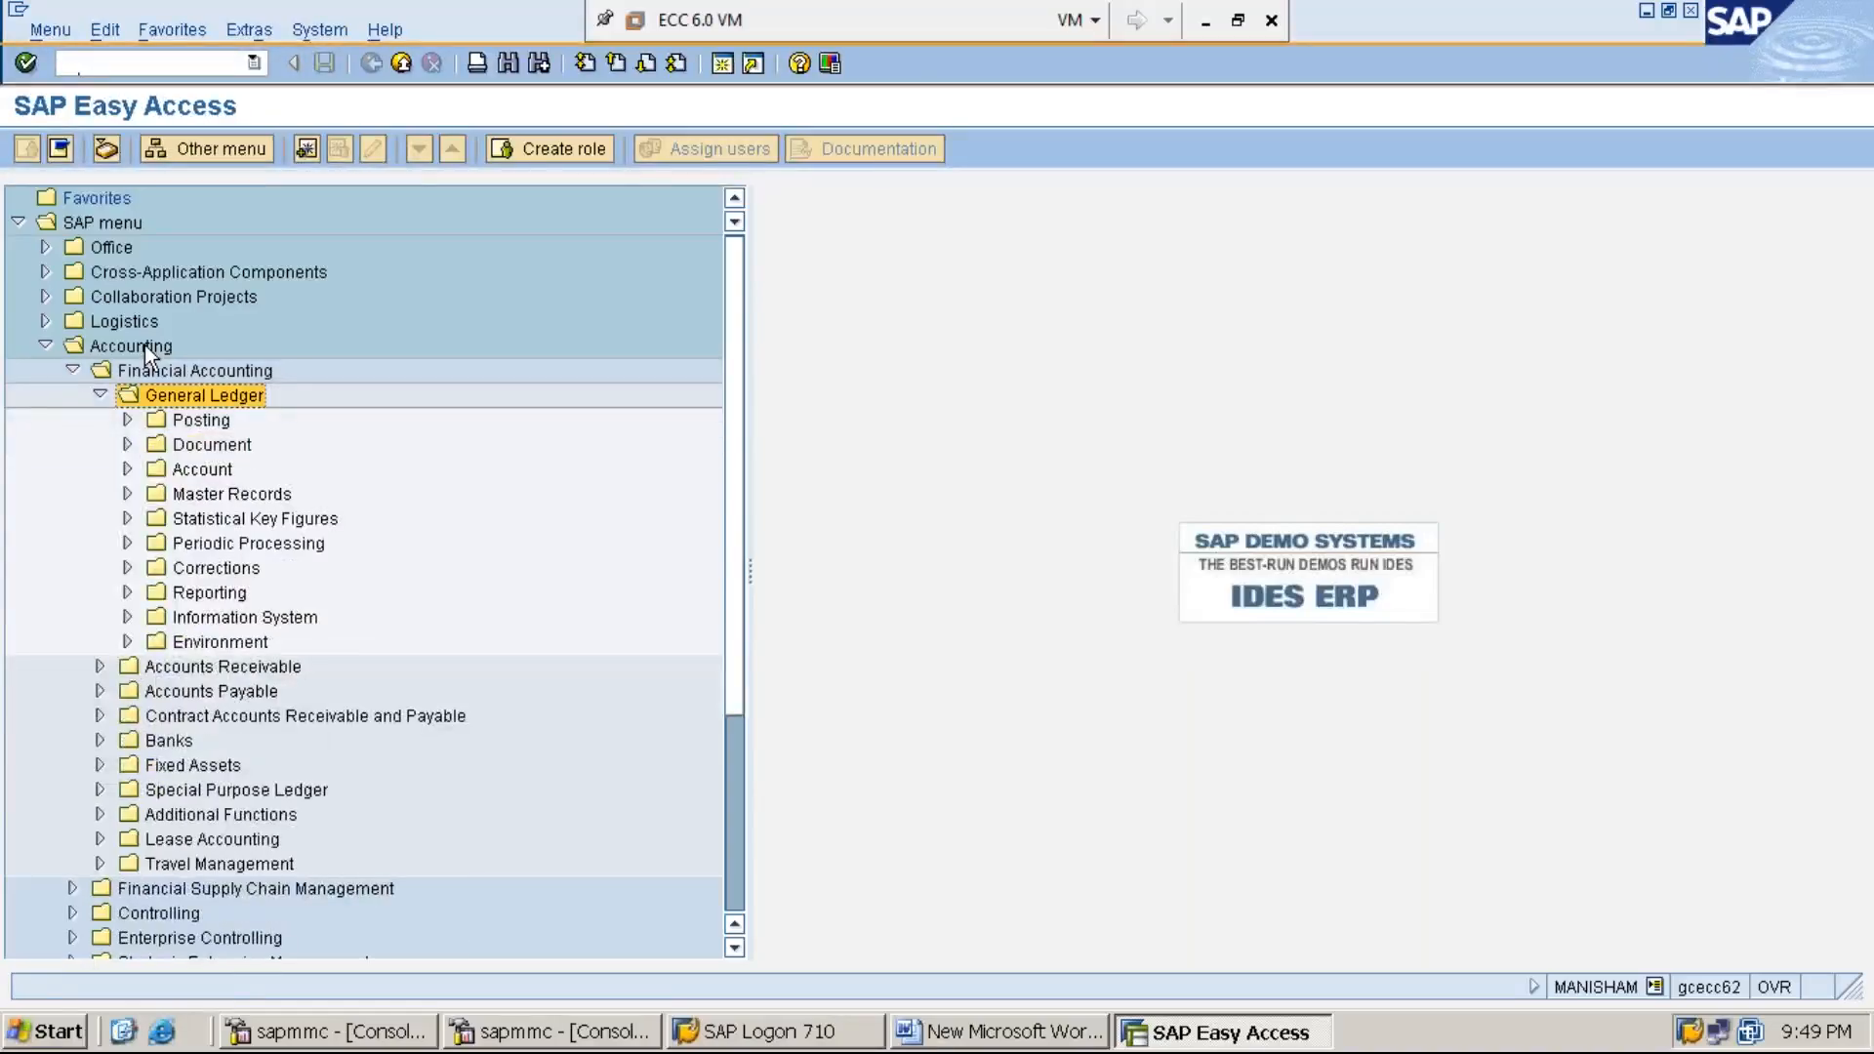
key(Down)
key(Down)
key(Right)
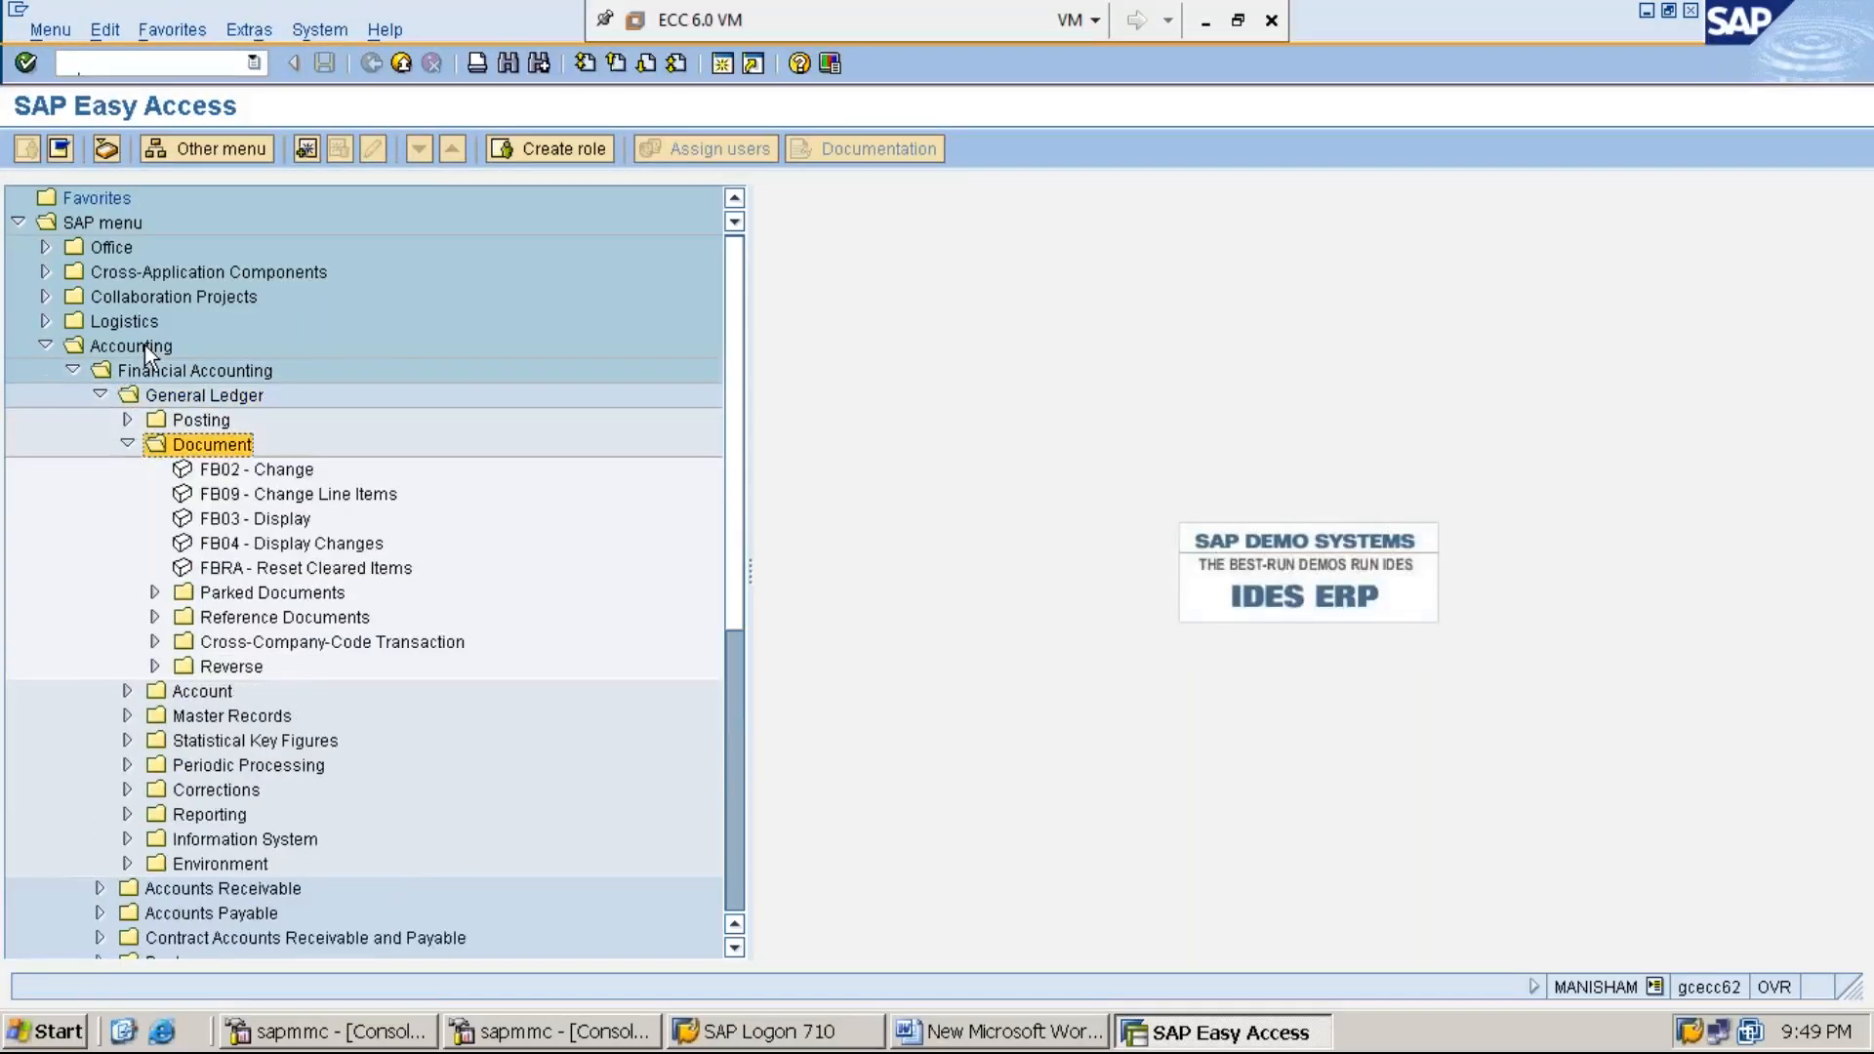
key(Down)
key(Down)
key(Down)
key(Down)
key(Down)
key(Down)
key(Right)
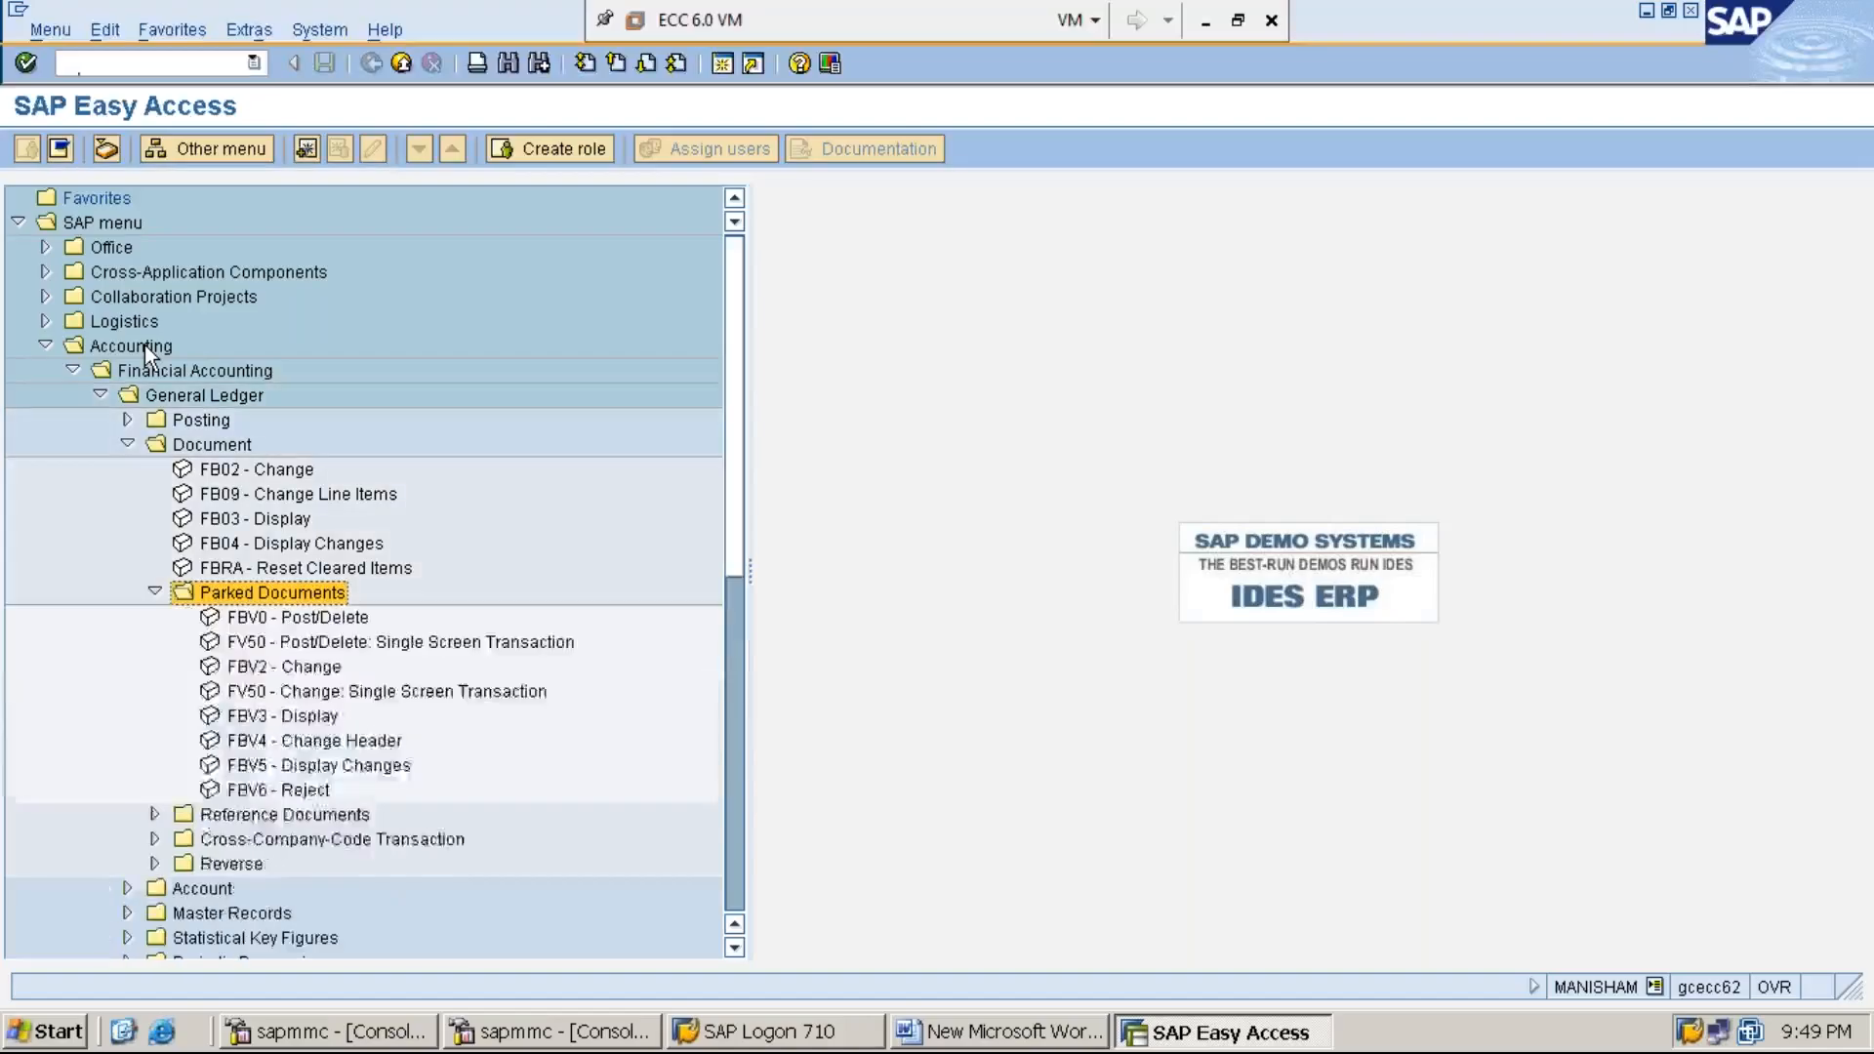
key(Down)
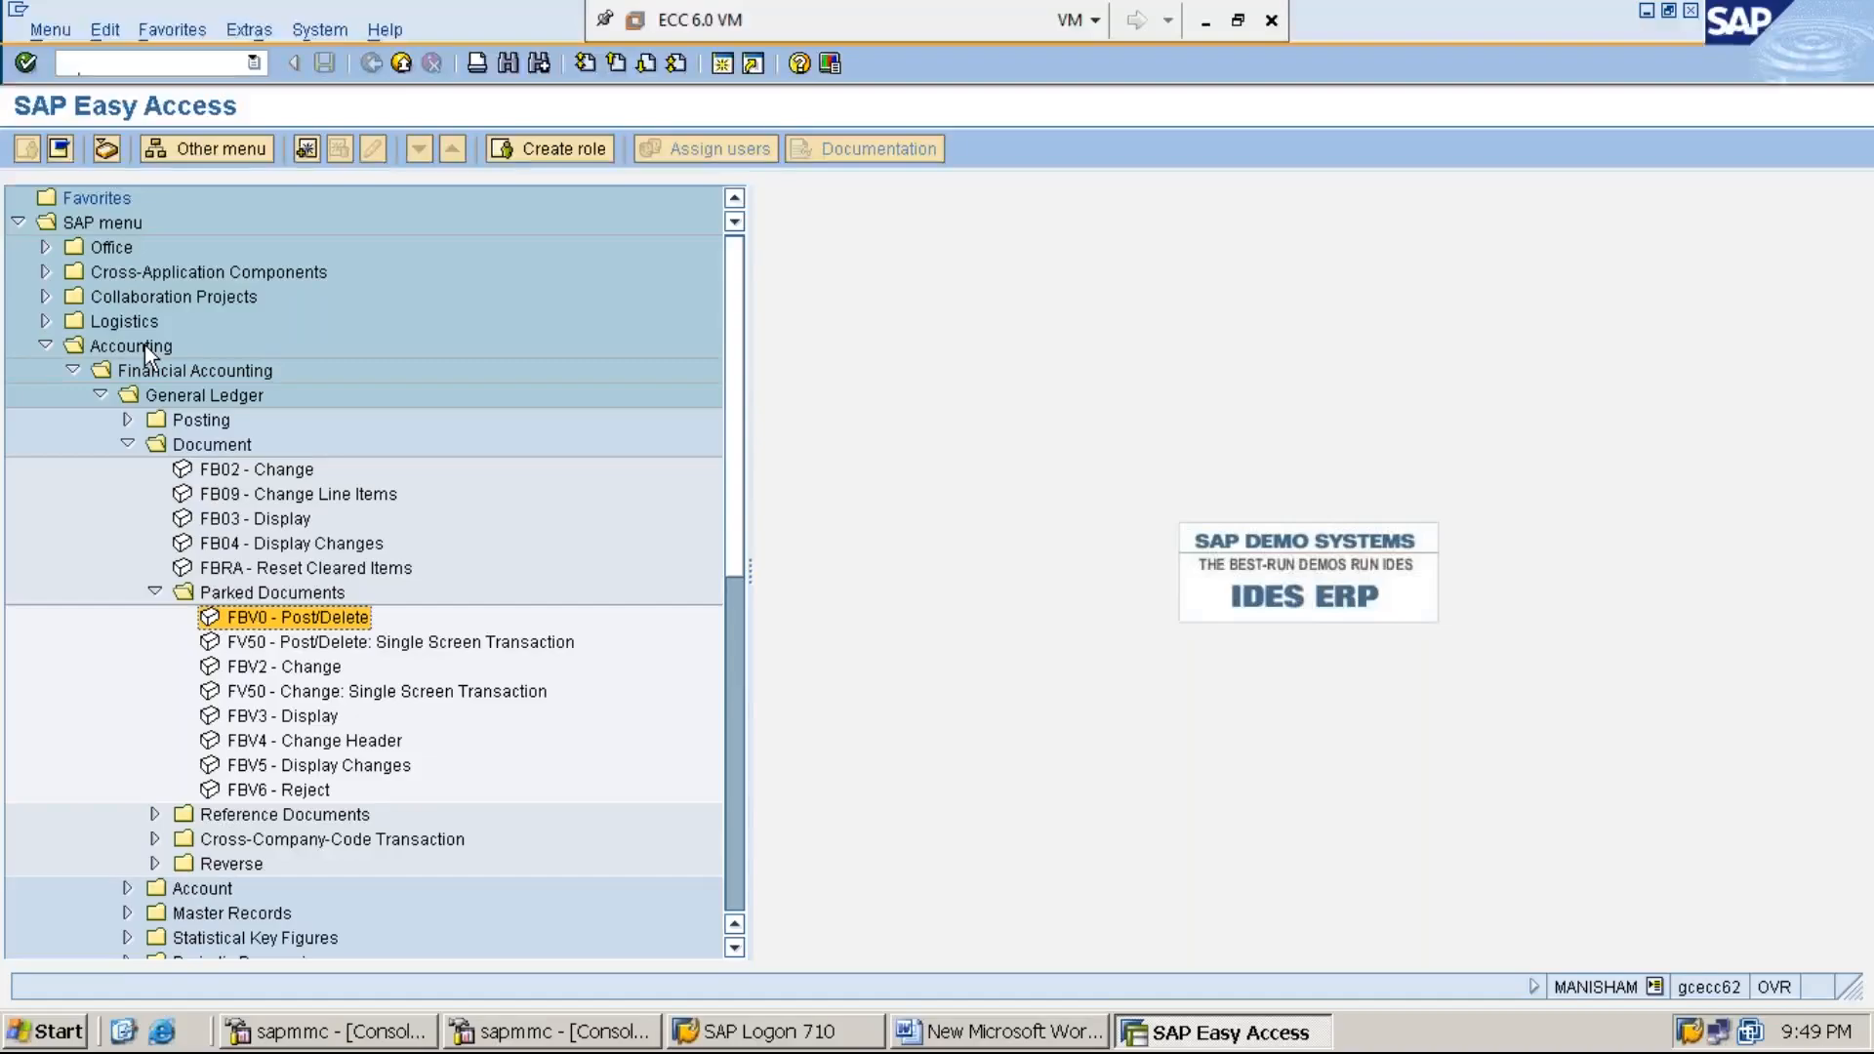
key(Return)
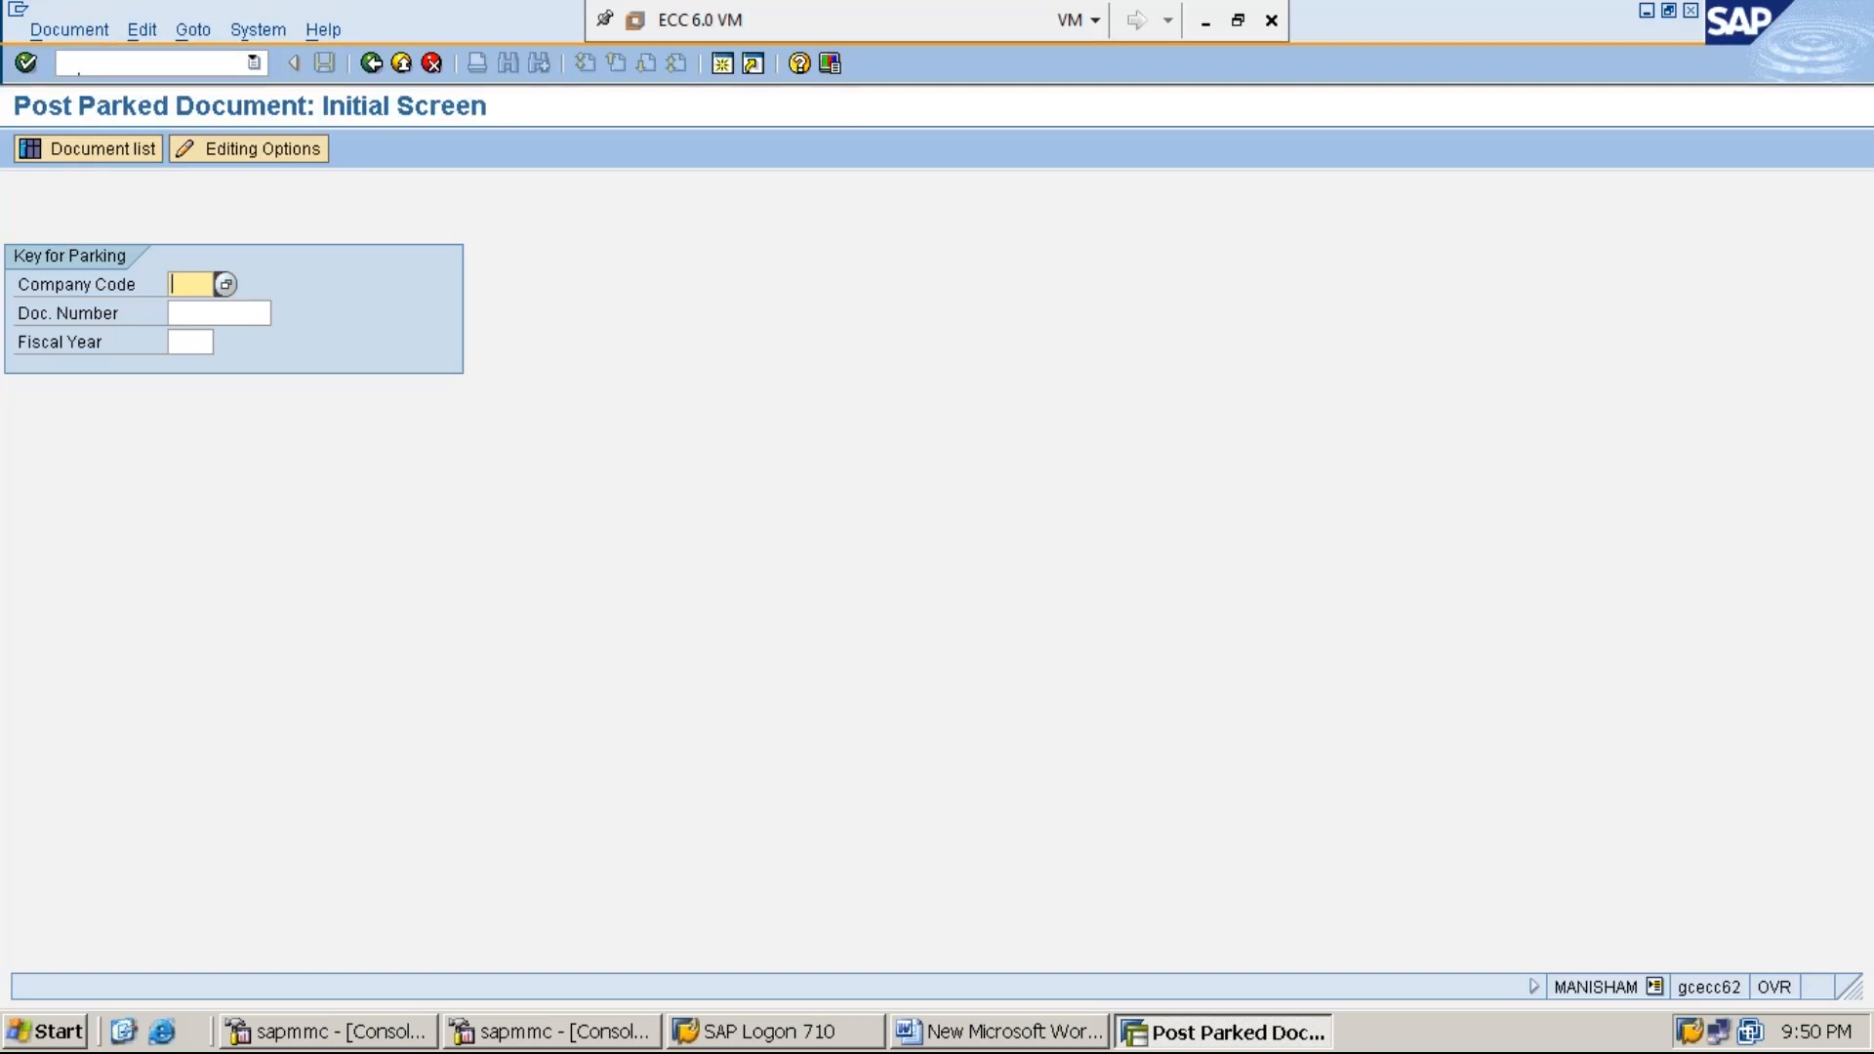
Enter company code MMI1, then open the Business Workplace inbox via SBWP in a new session
text(MMI1)
click(216, 314)
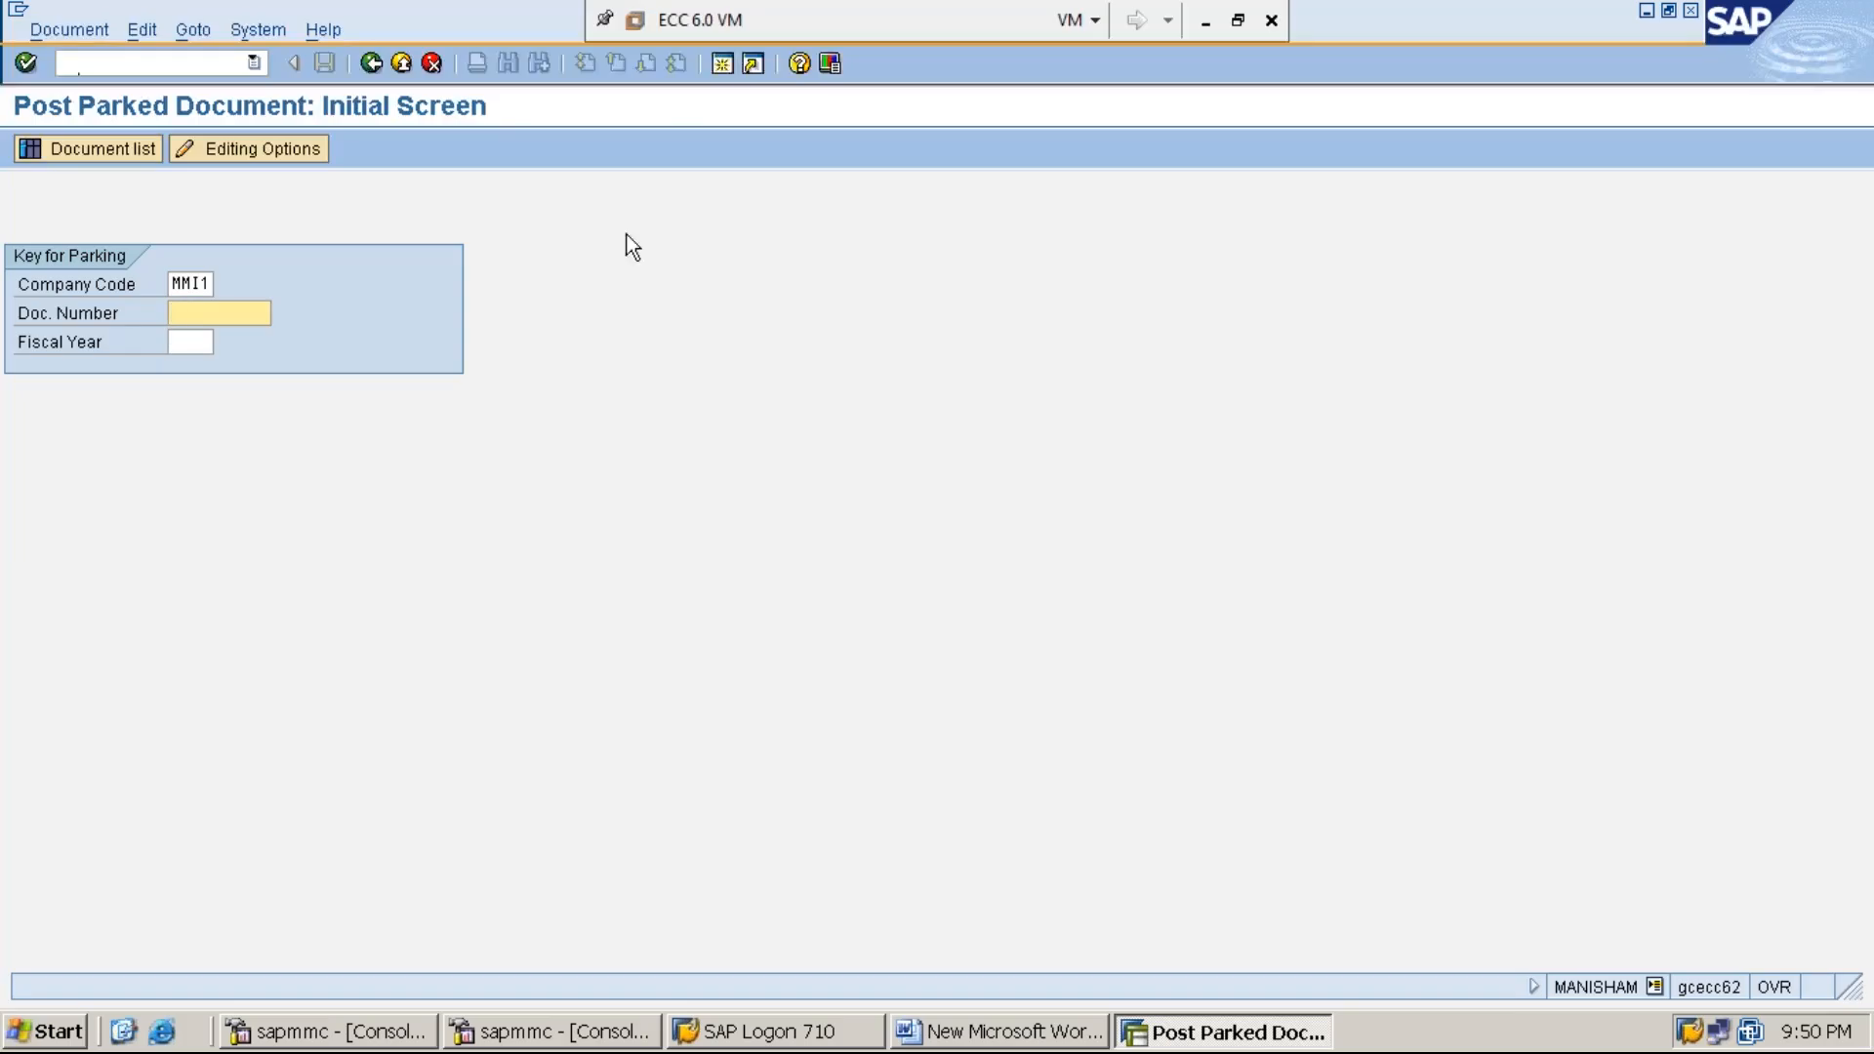
click(722, 72)
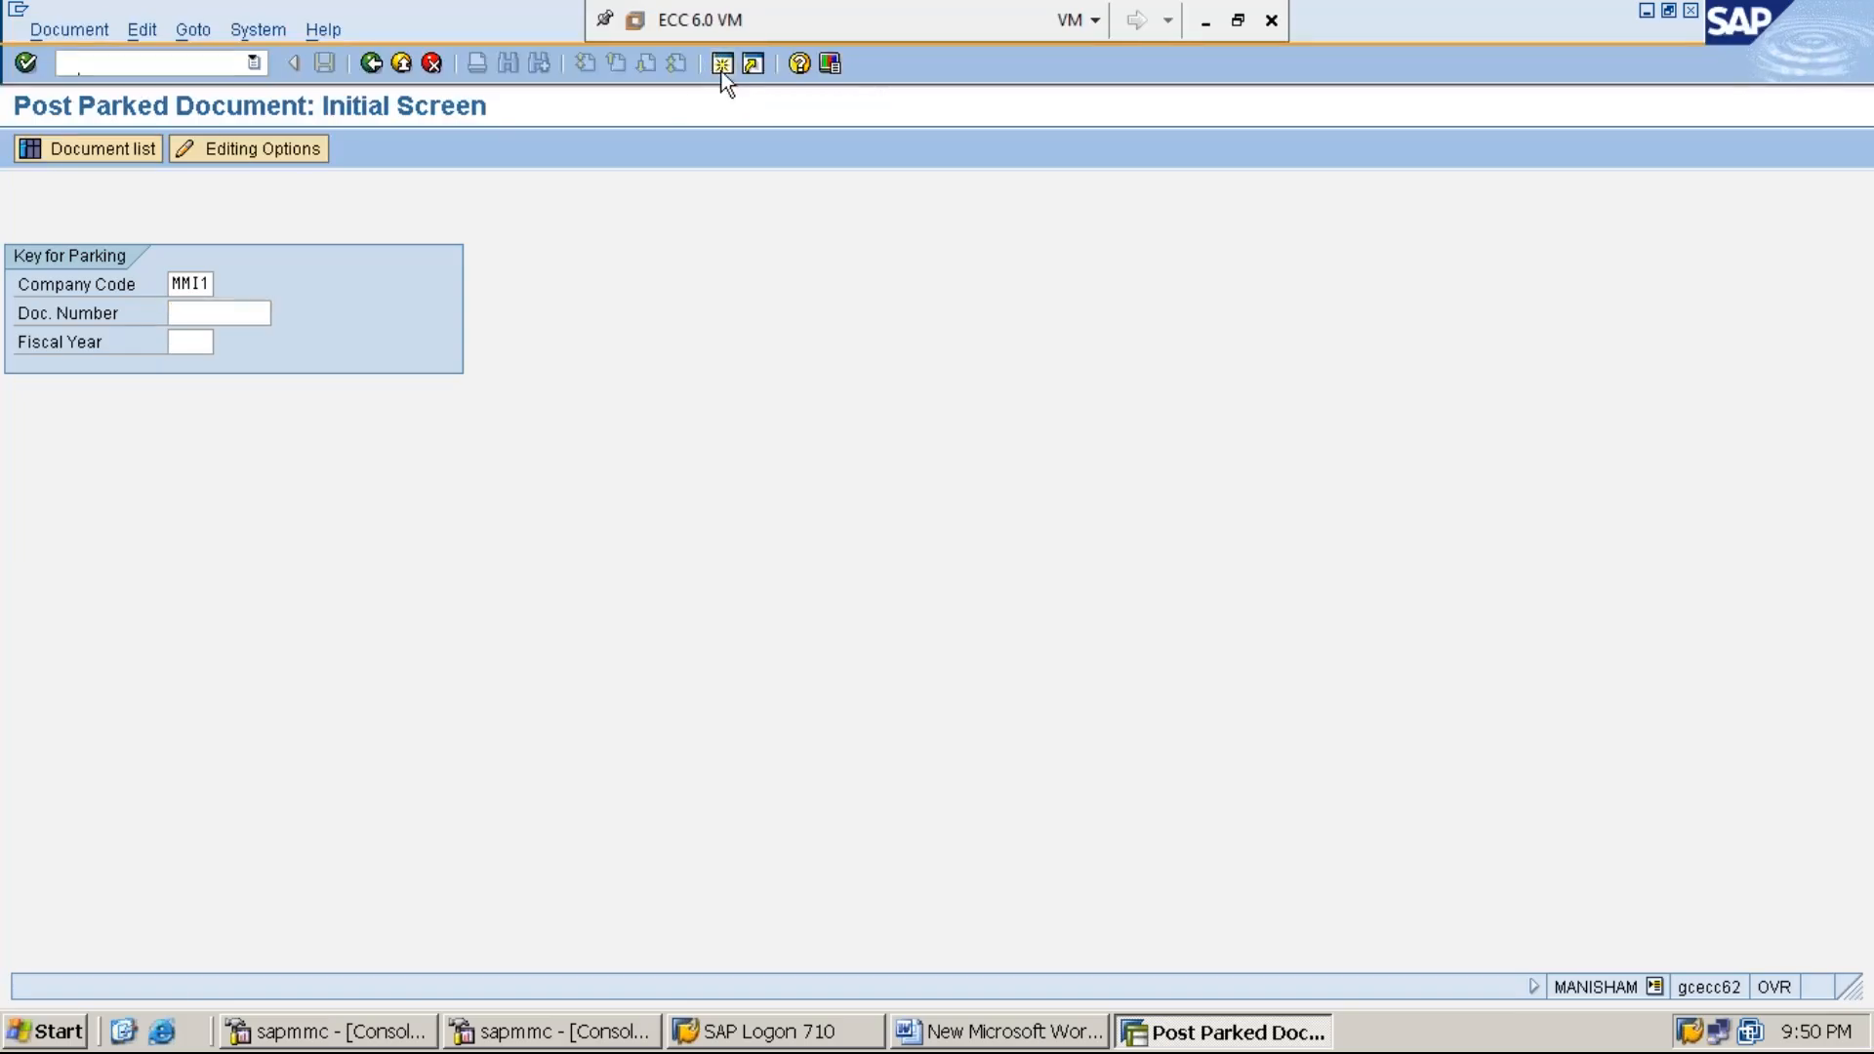
text(S)
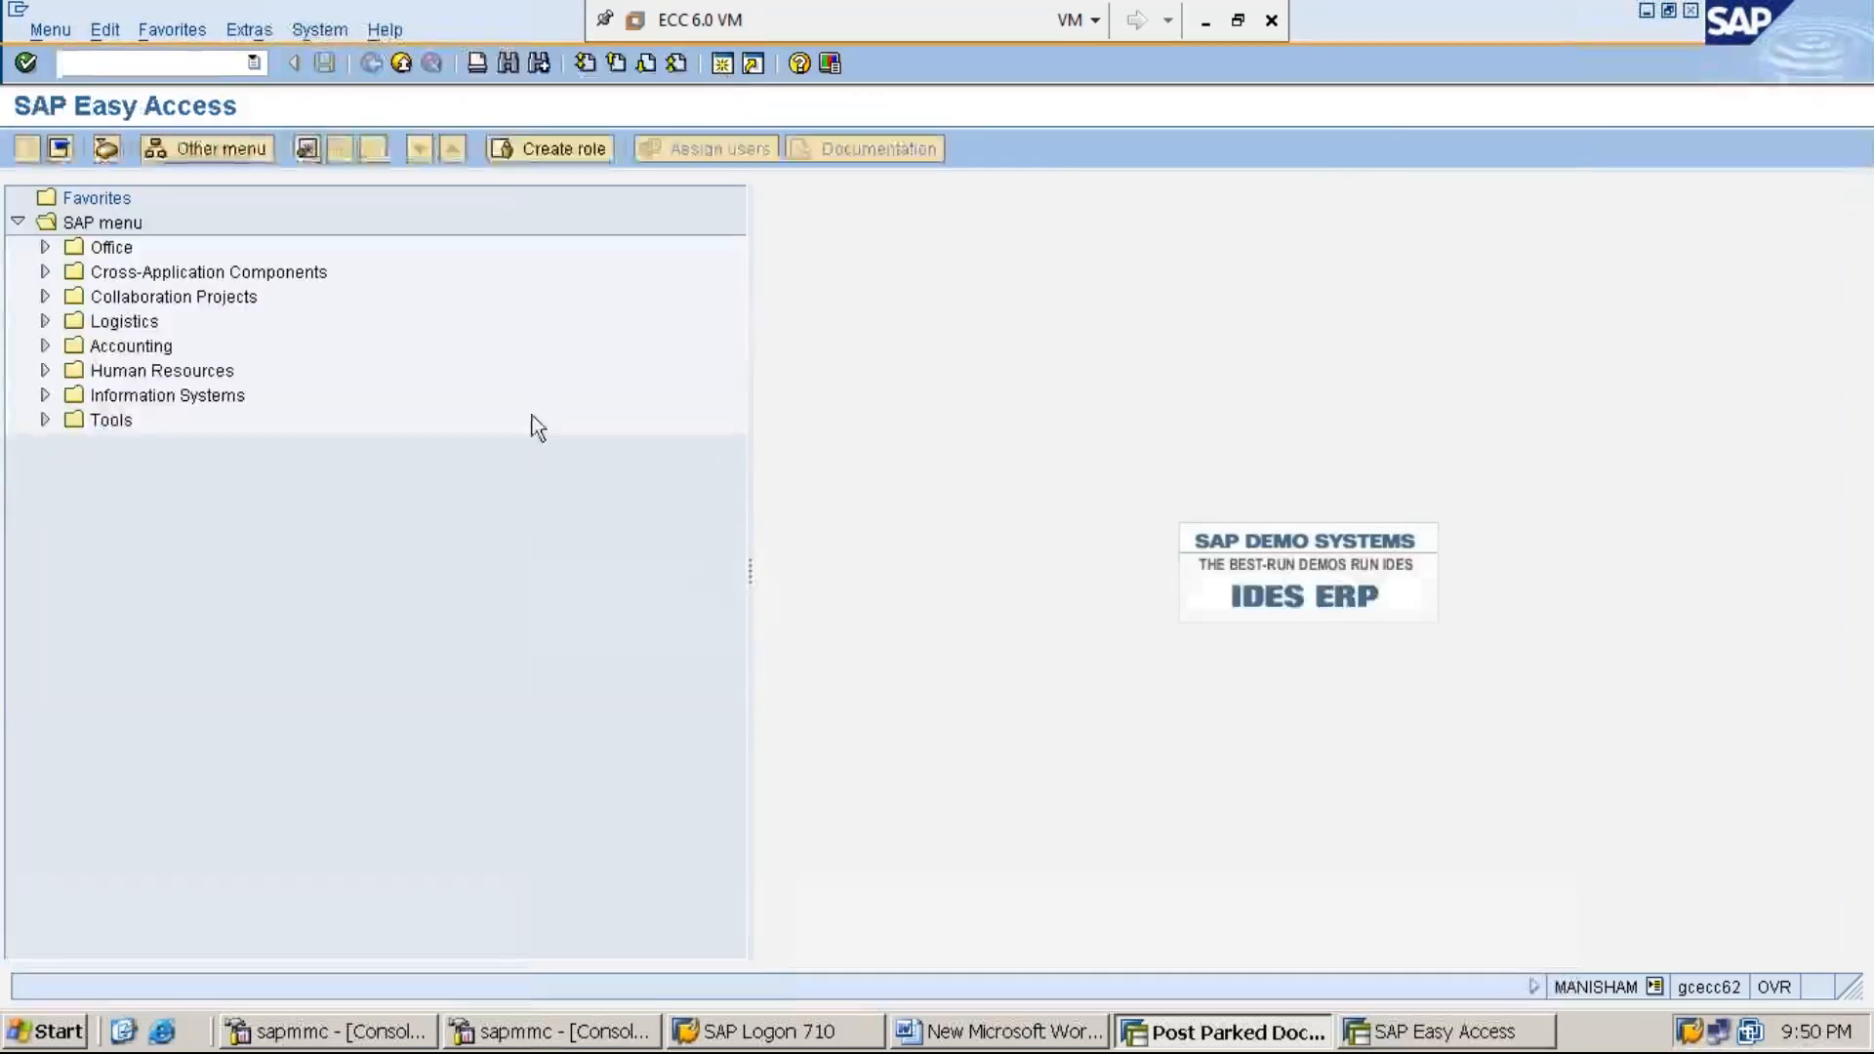
text(BWP)
key(Return)
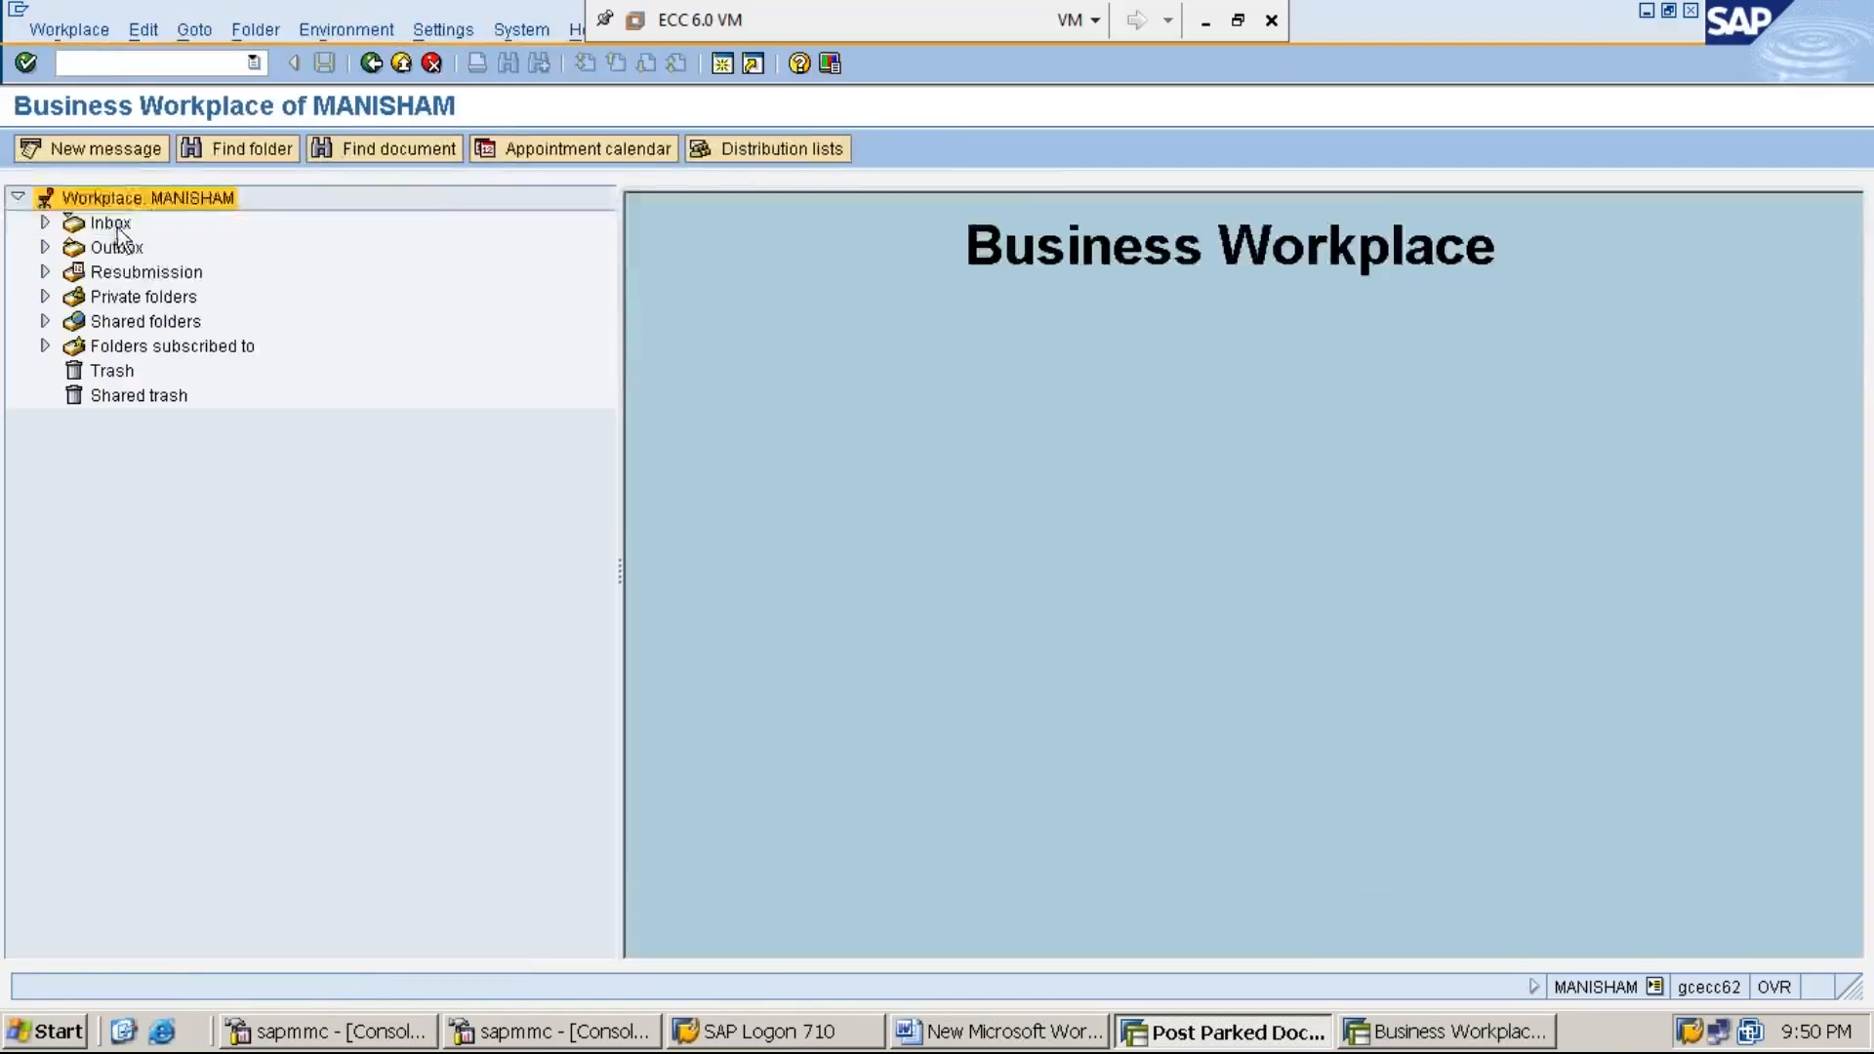
click(118, 228)
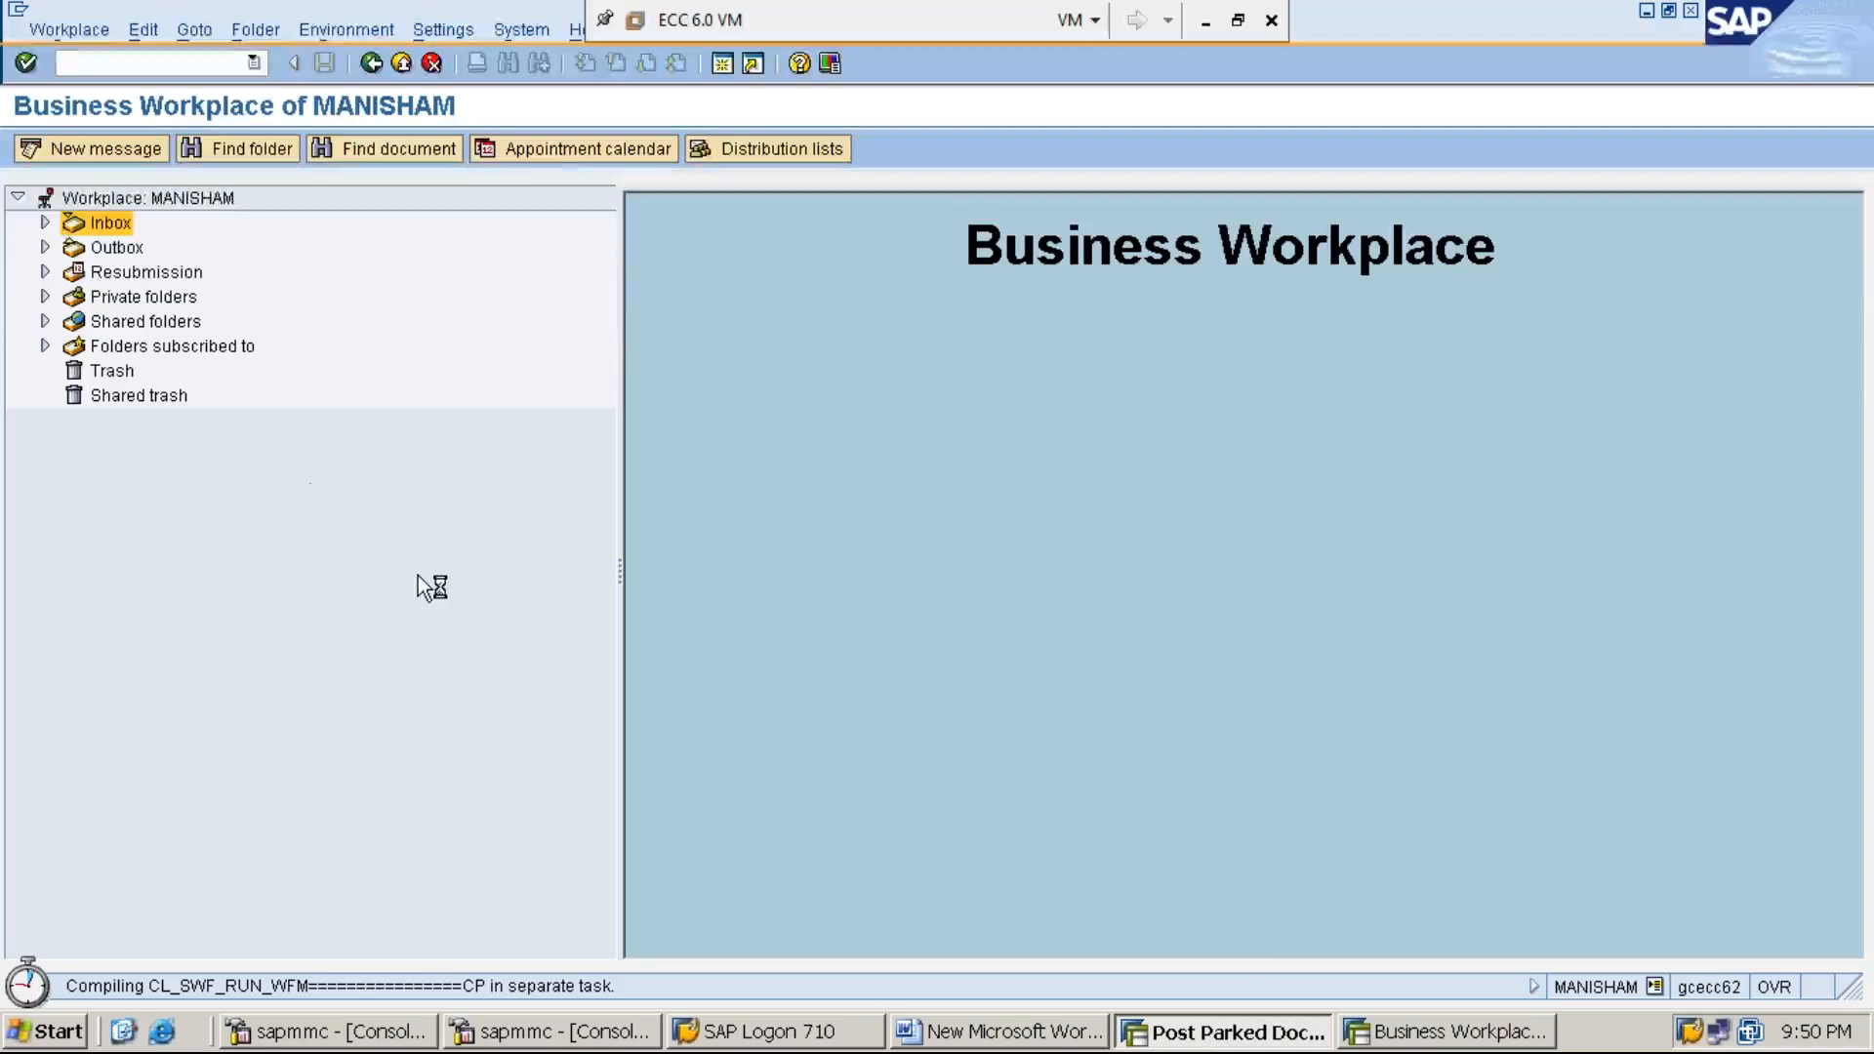
click(1435, 1043)
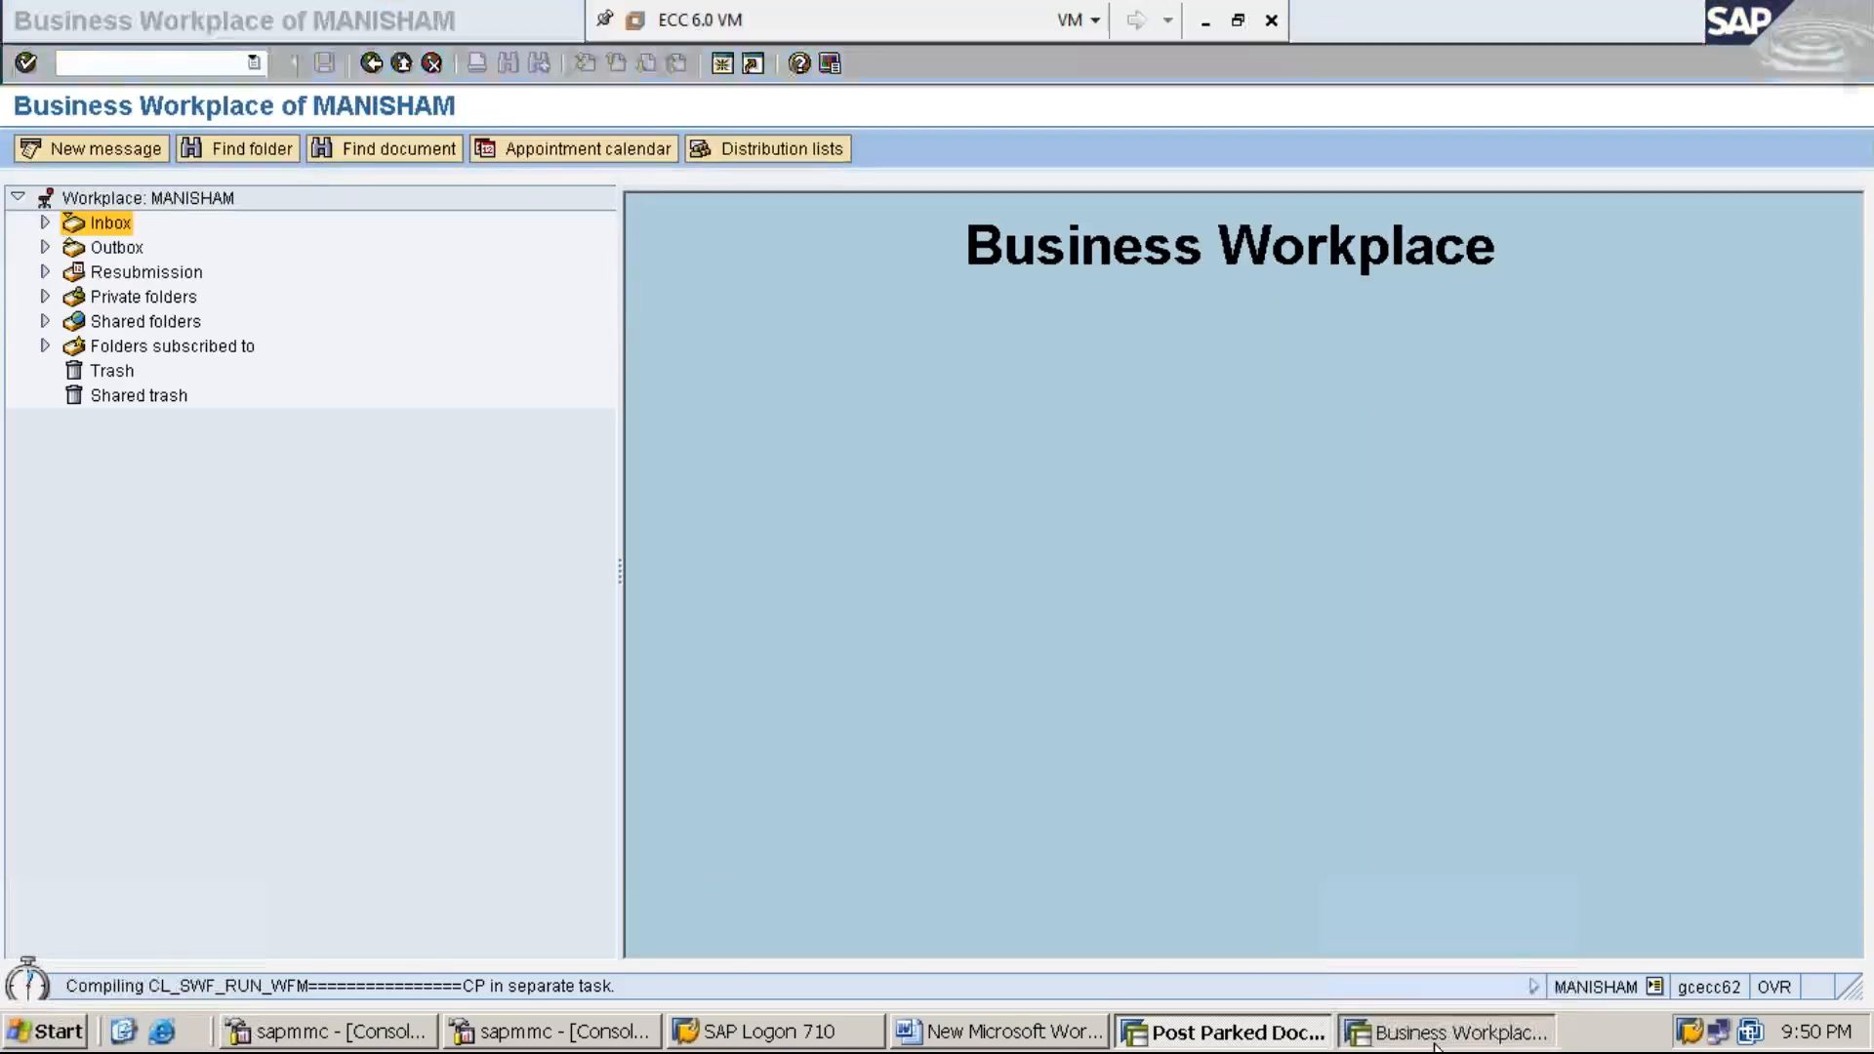
Enter document number 18 and fiscal year 2019 on the Post Parked Document screen
click(1269, 1032)
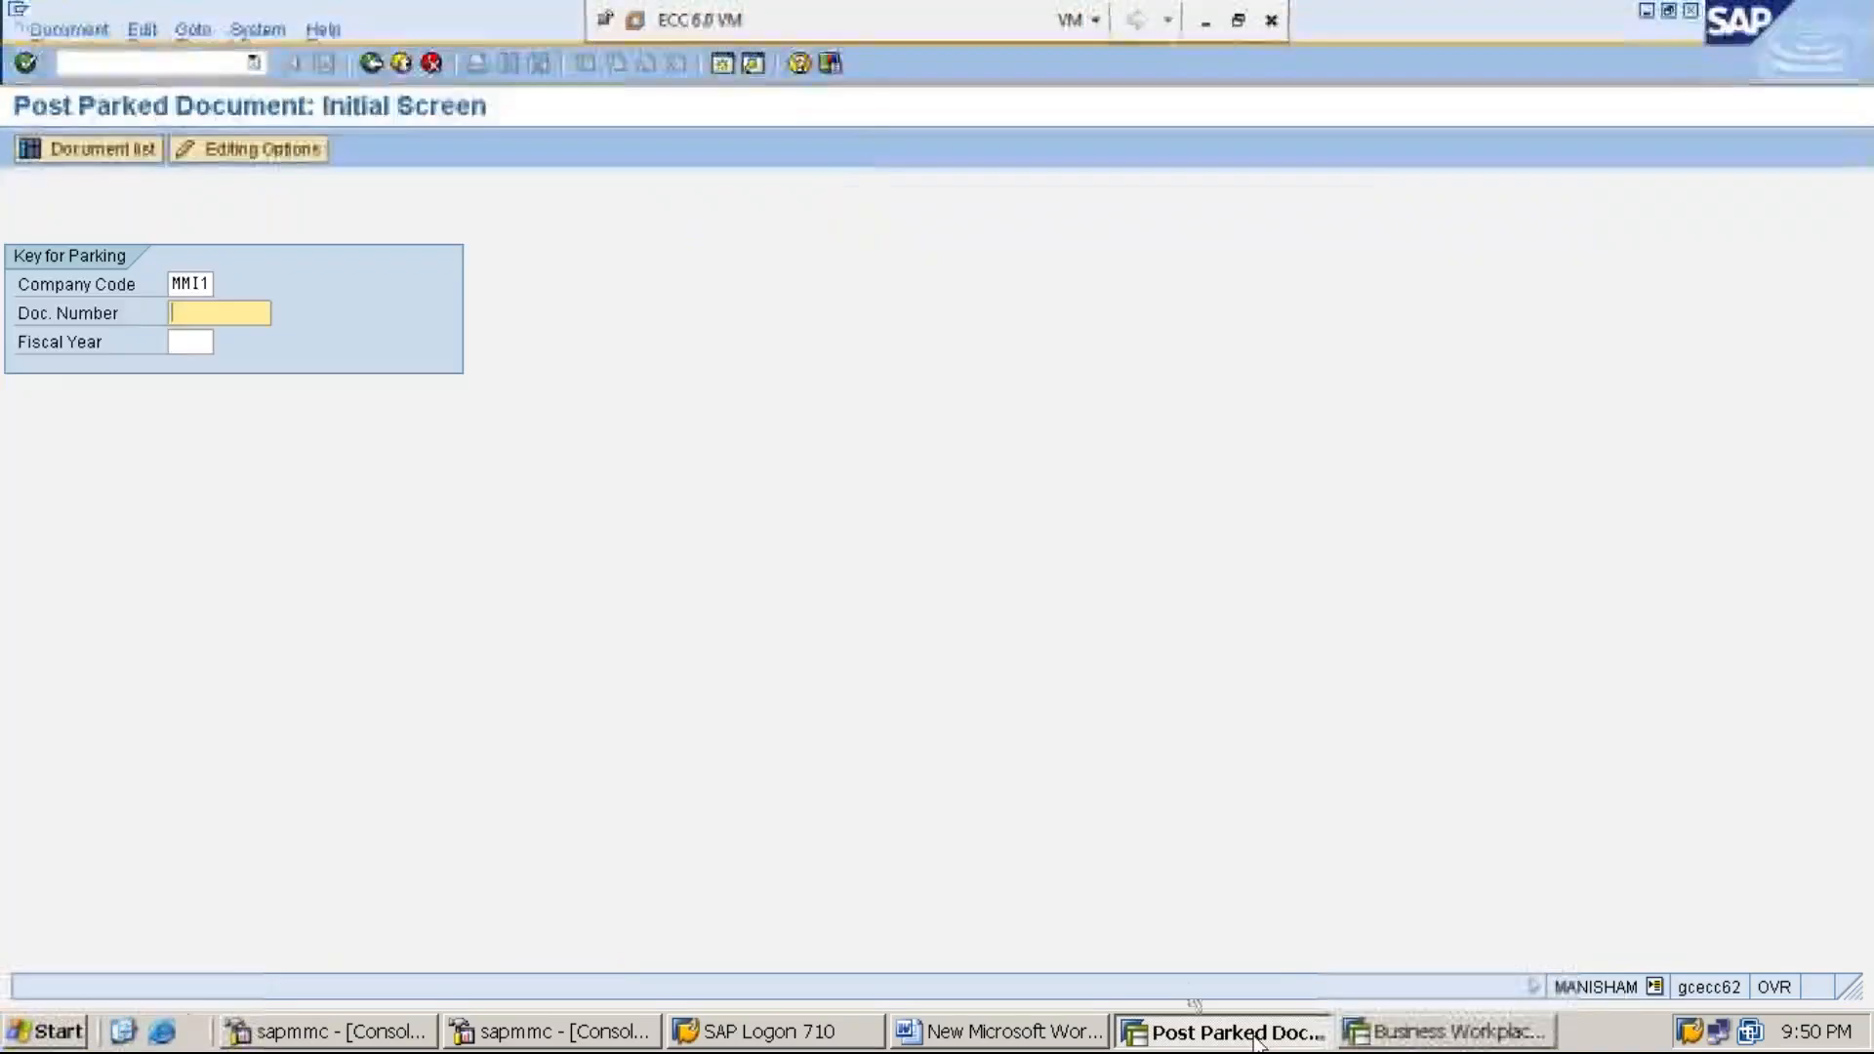
text(18)
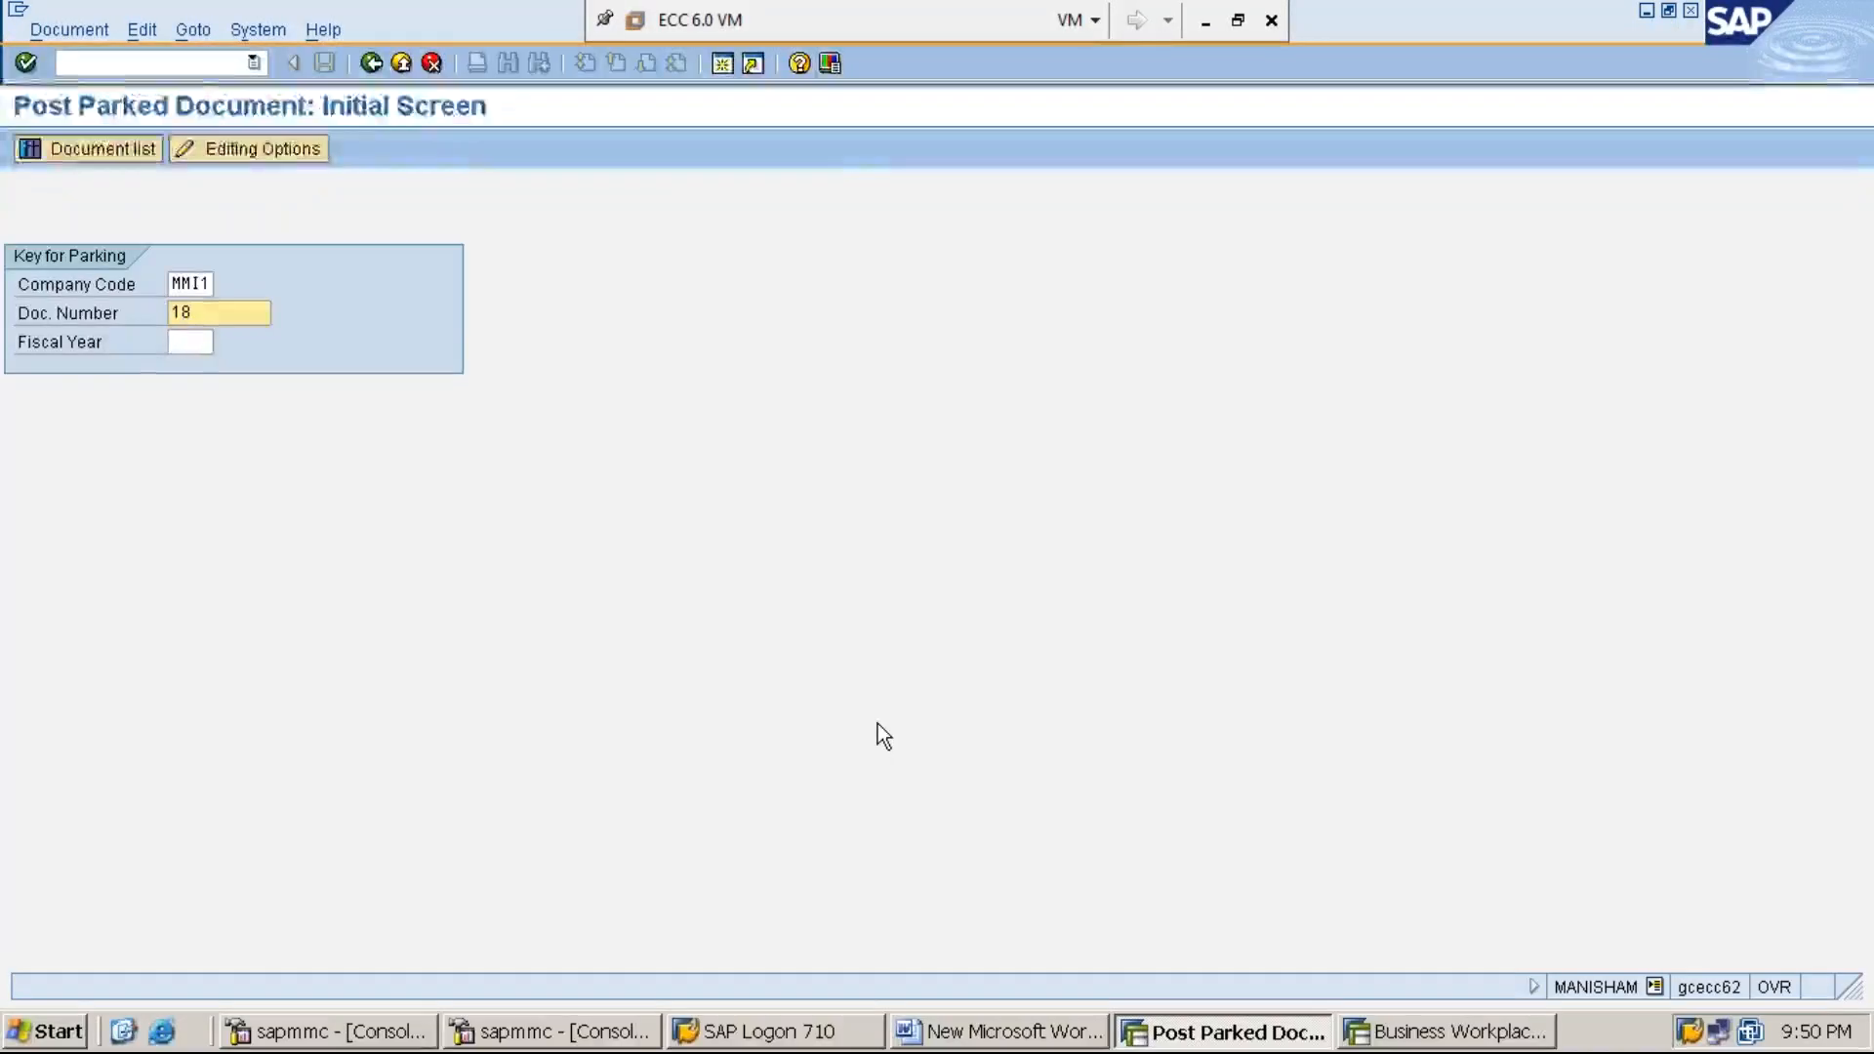
key(Tab)
text(2)
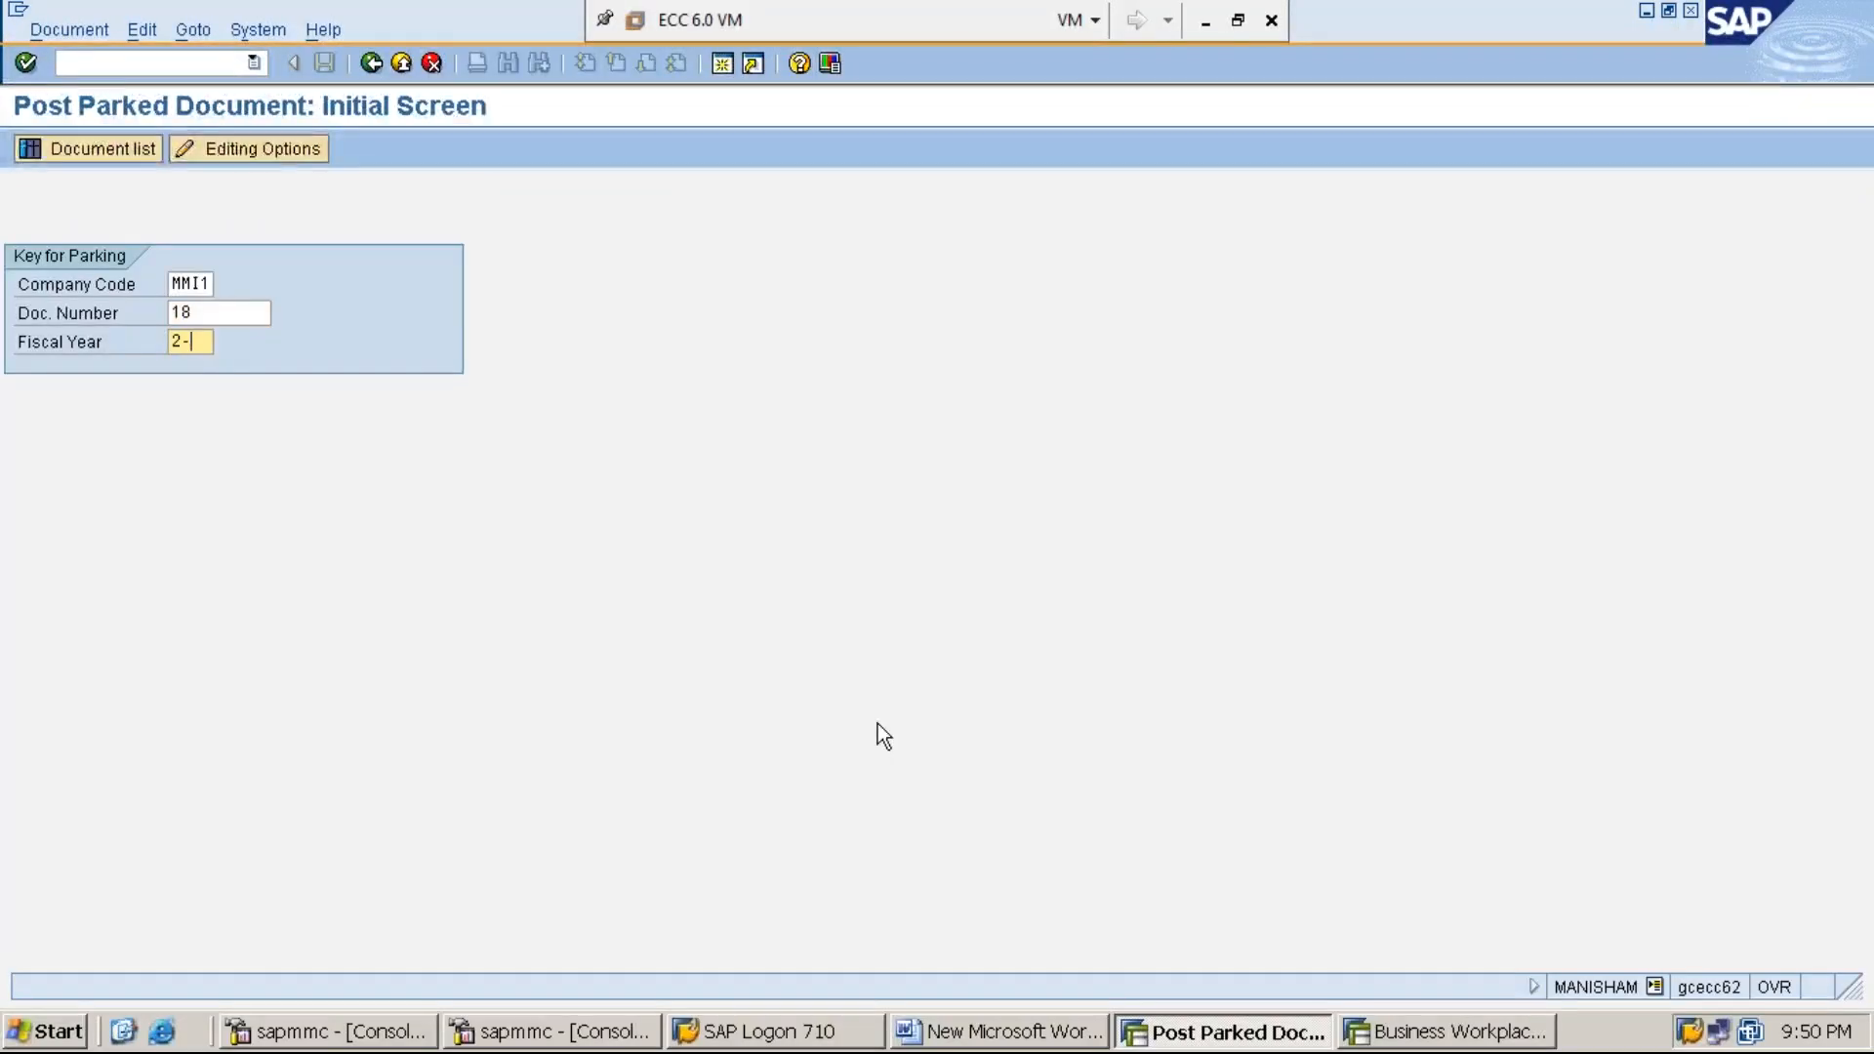
text(09)
key(BackSpace)
text(19)
Load the overview of parked document 18, with its RENT and CASH lines of 55,000.00
click(1436, 1035)
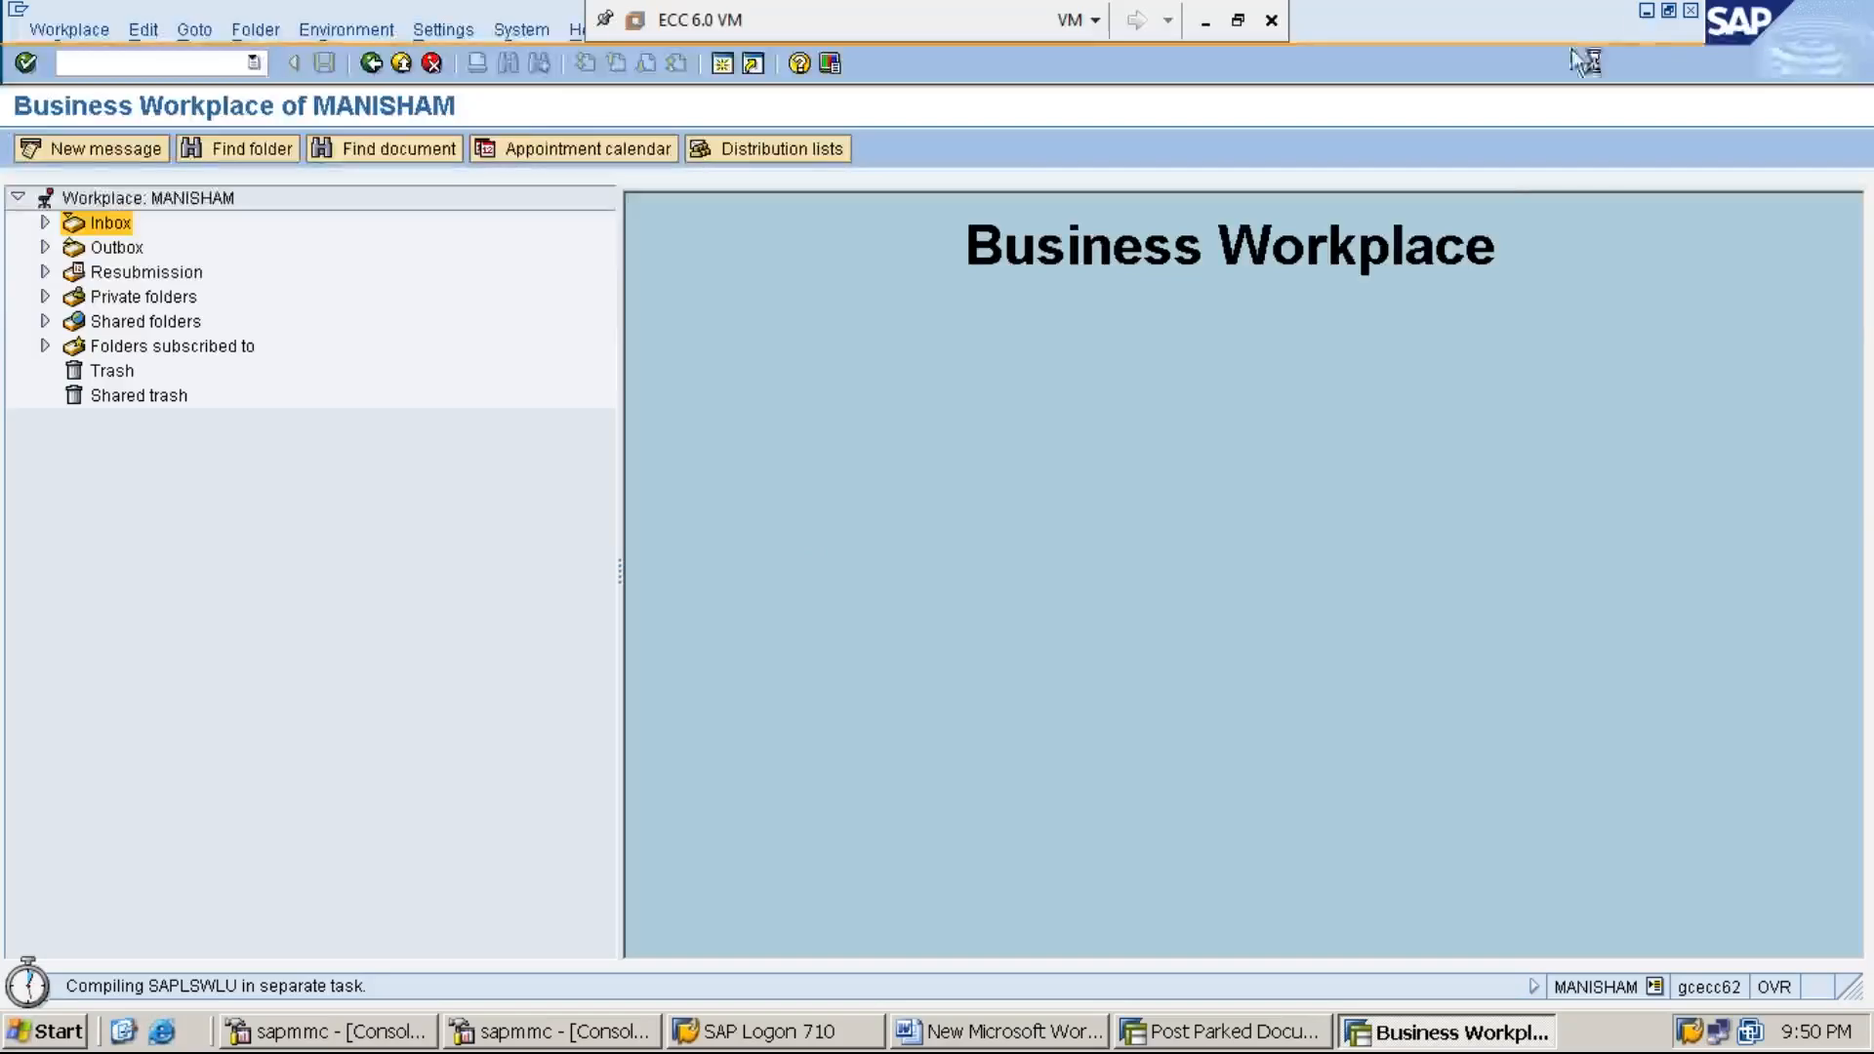
click(1646, 13)
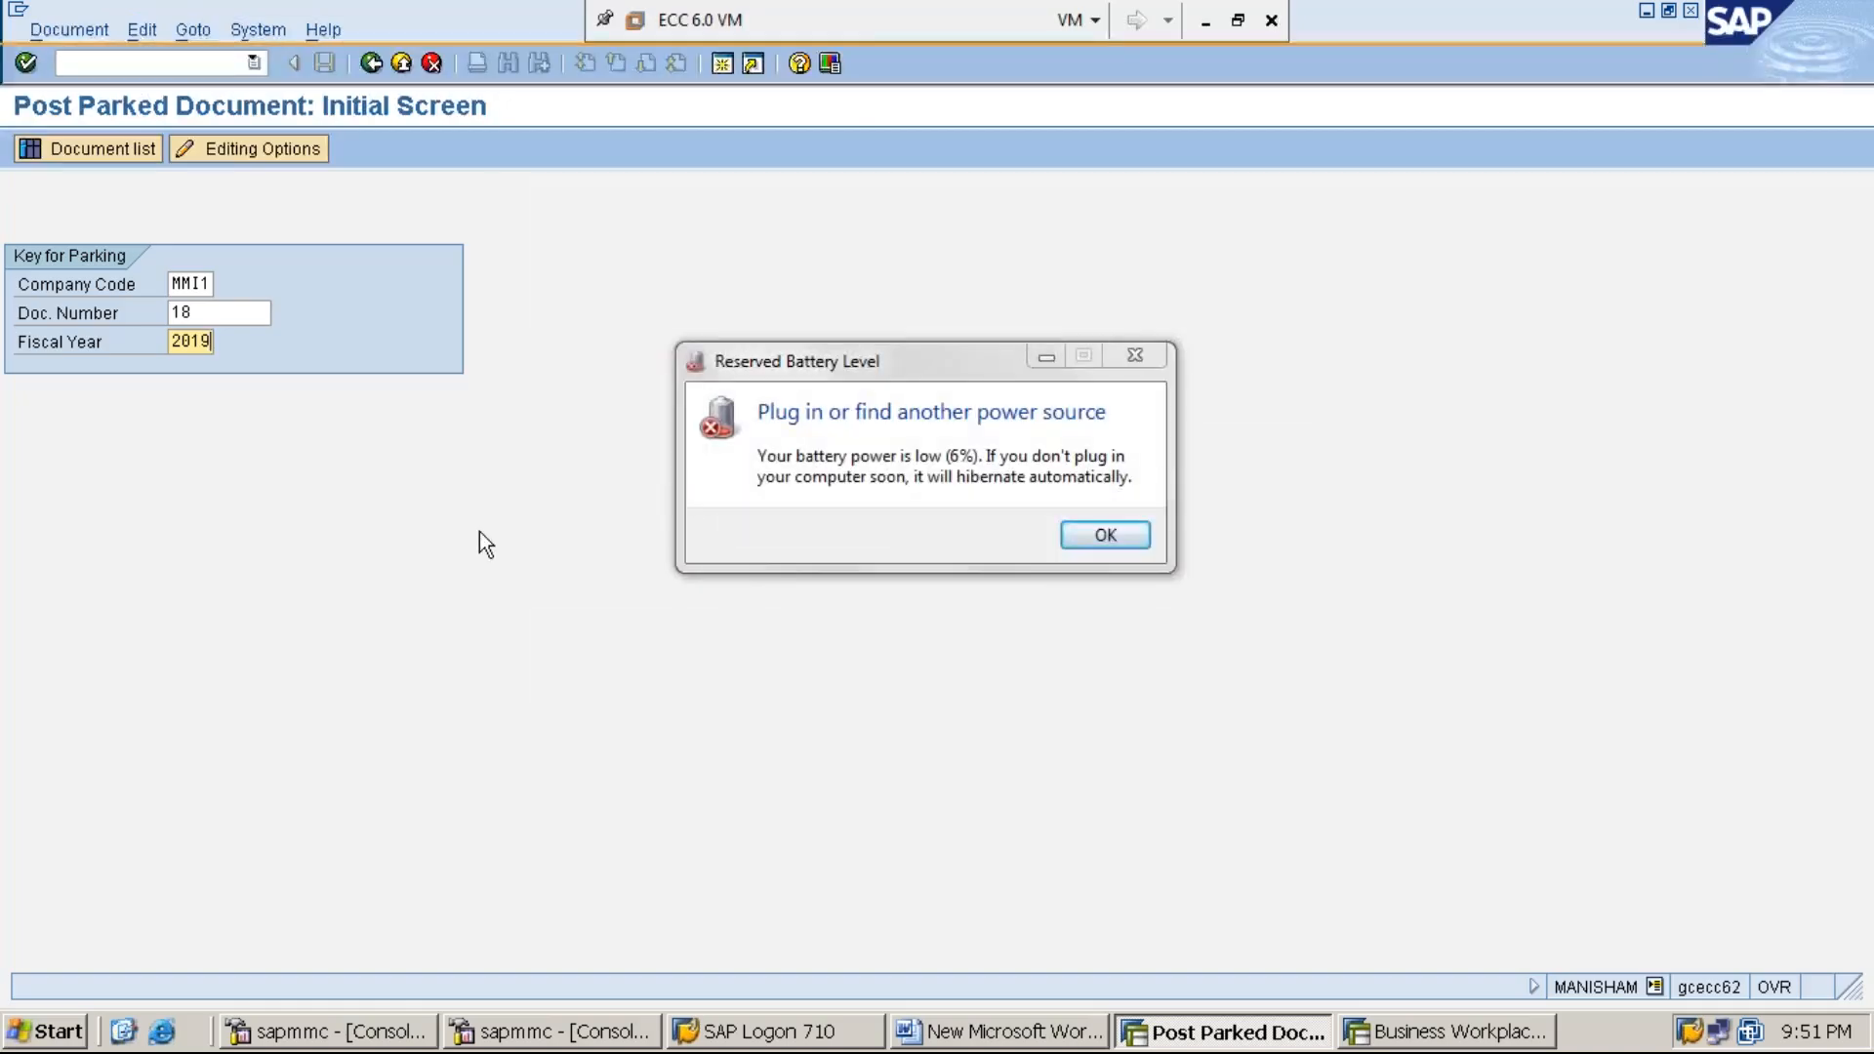
key(Return)
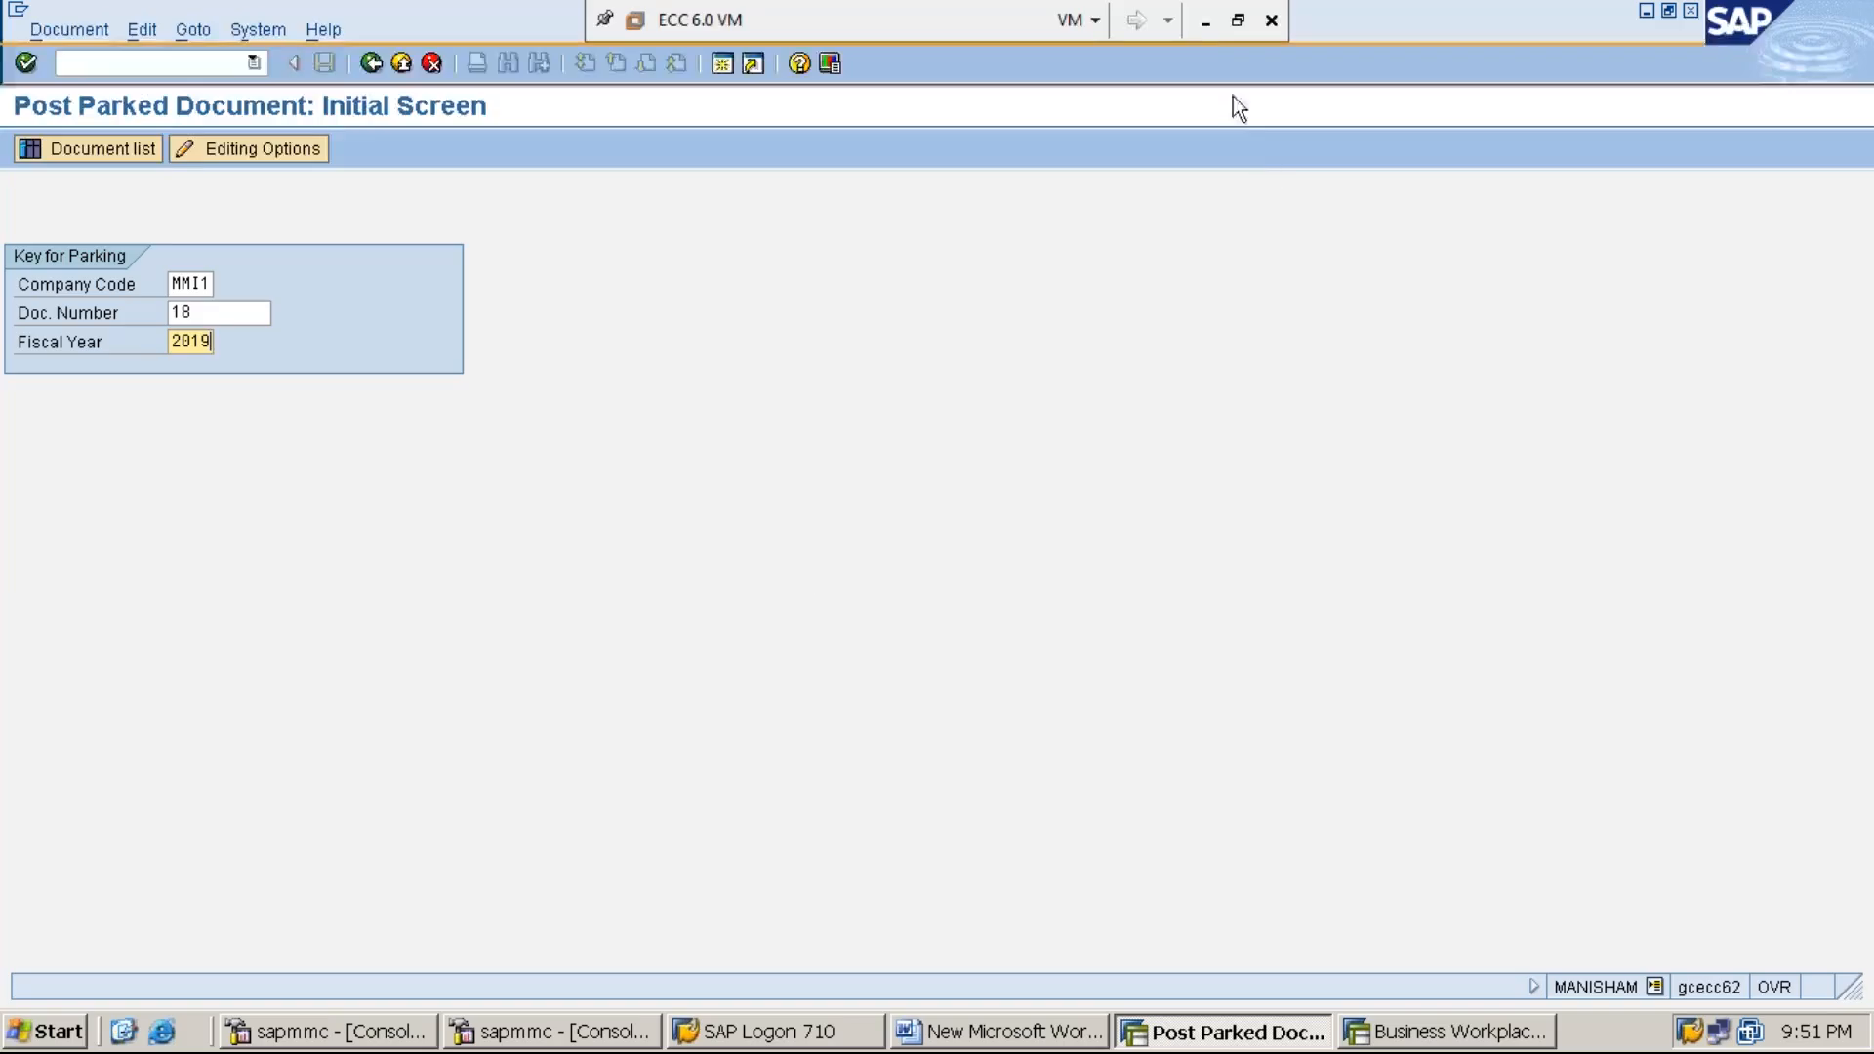
click(1206, 22)
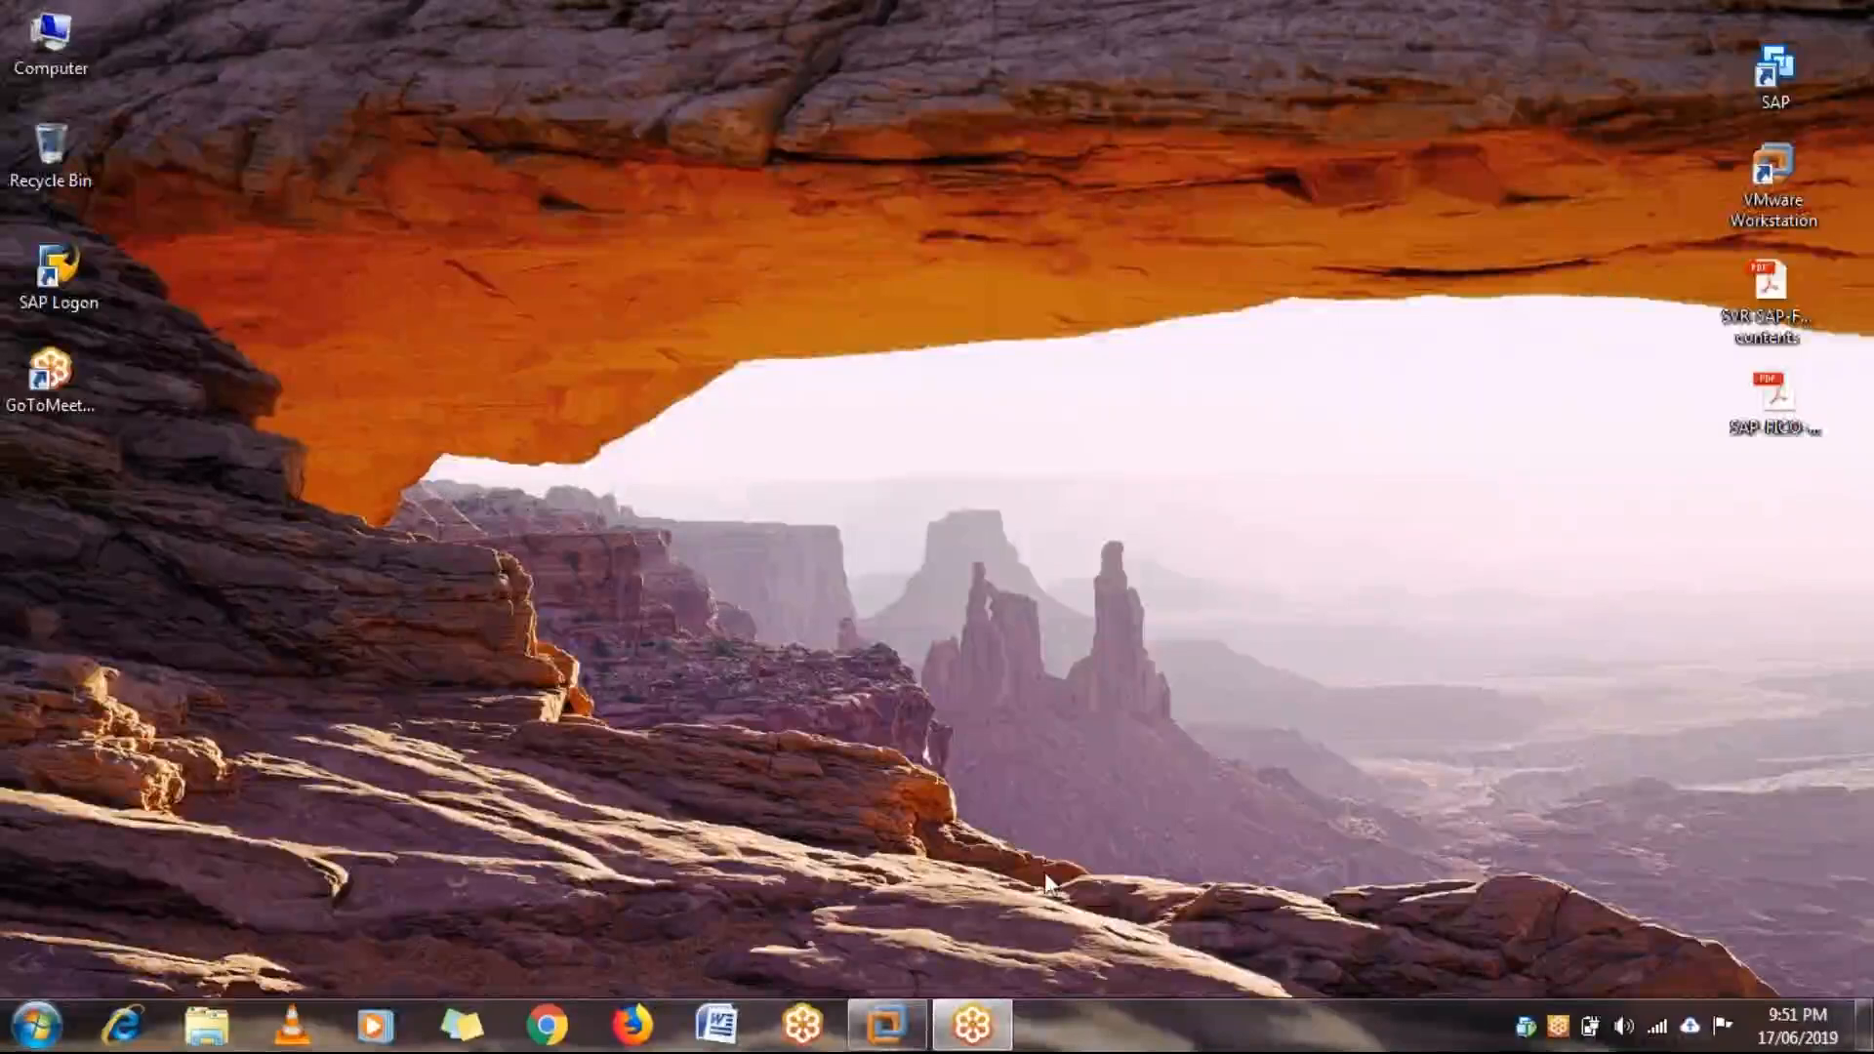
click(886, 1025)
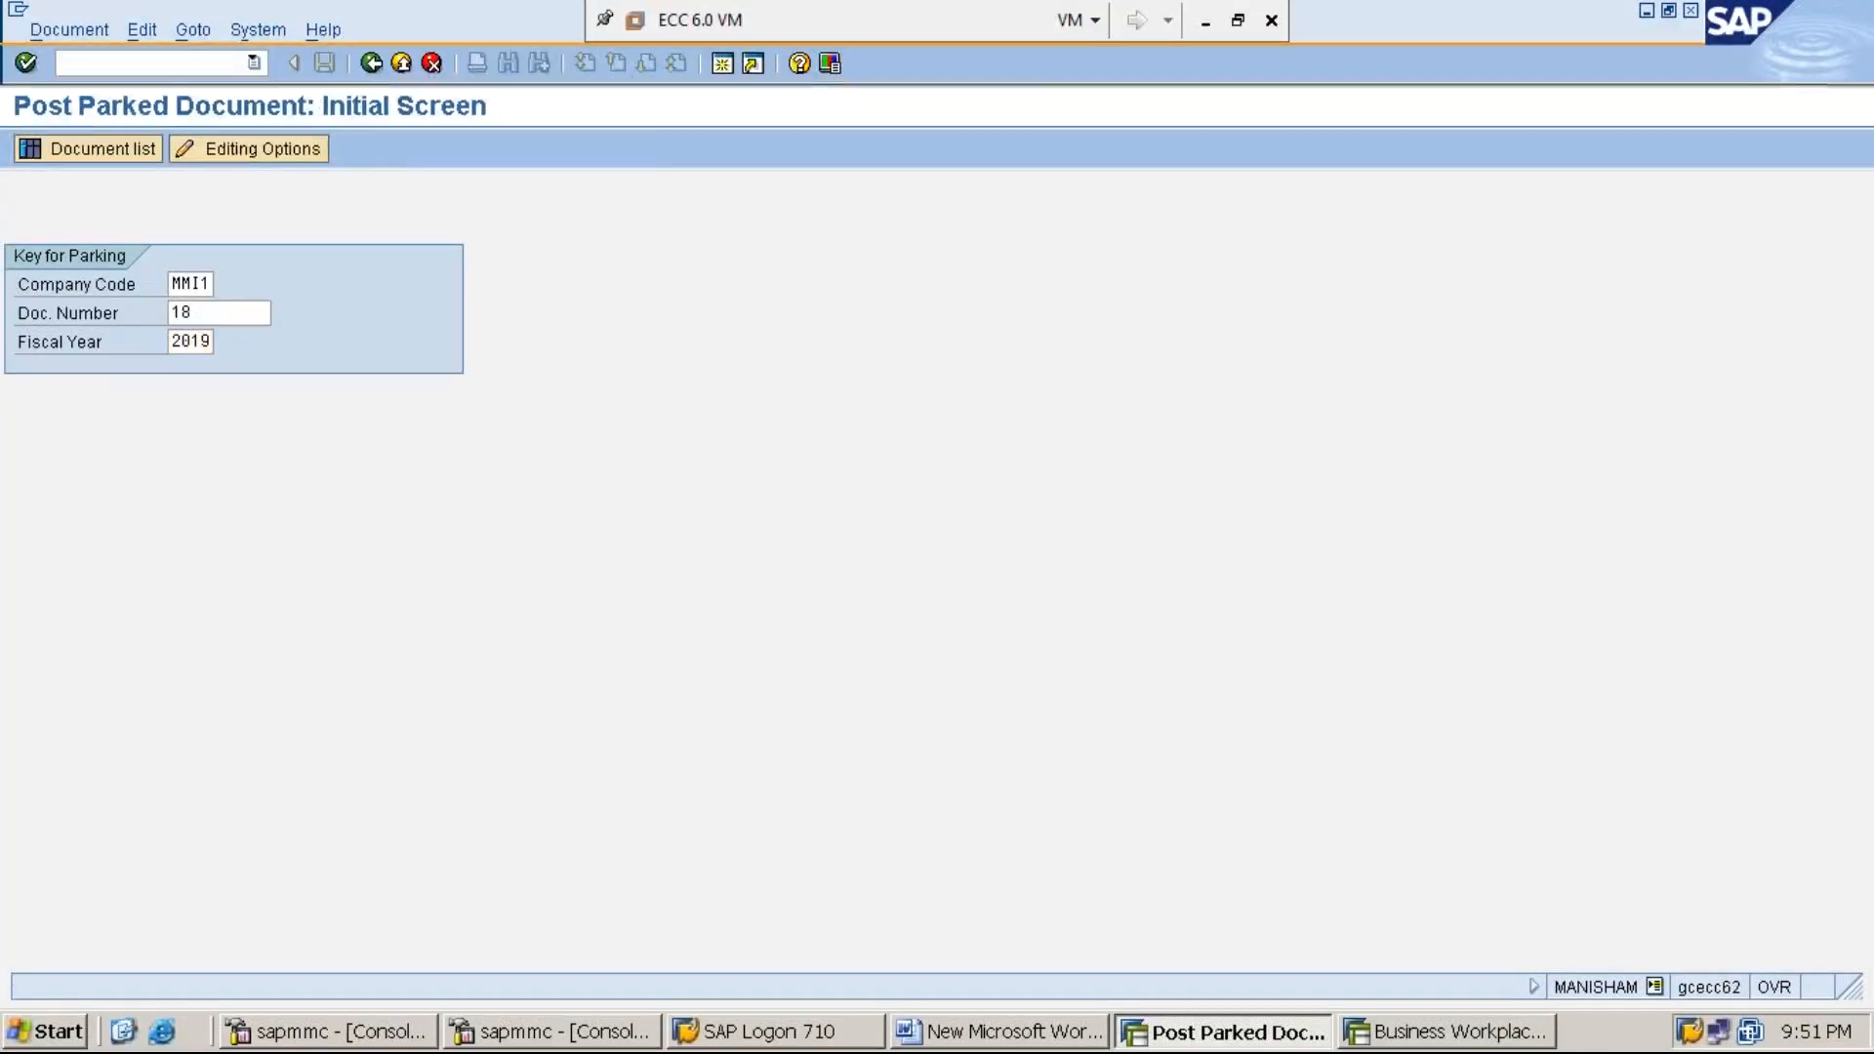
key(Return)
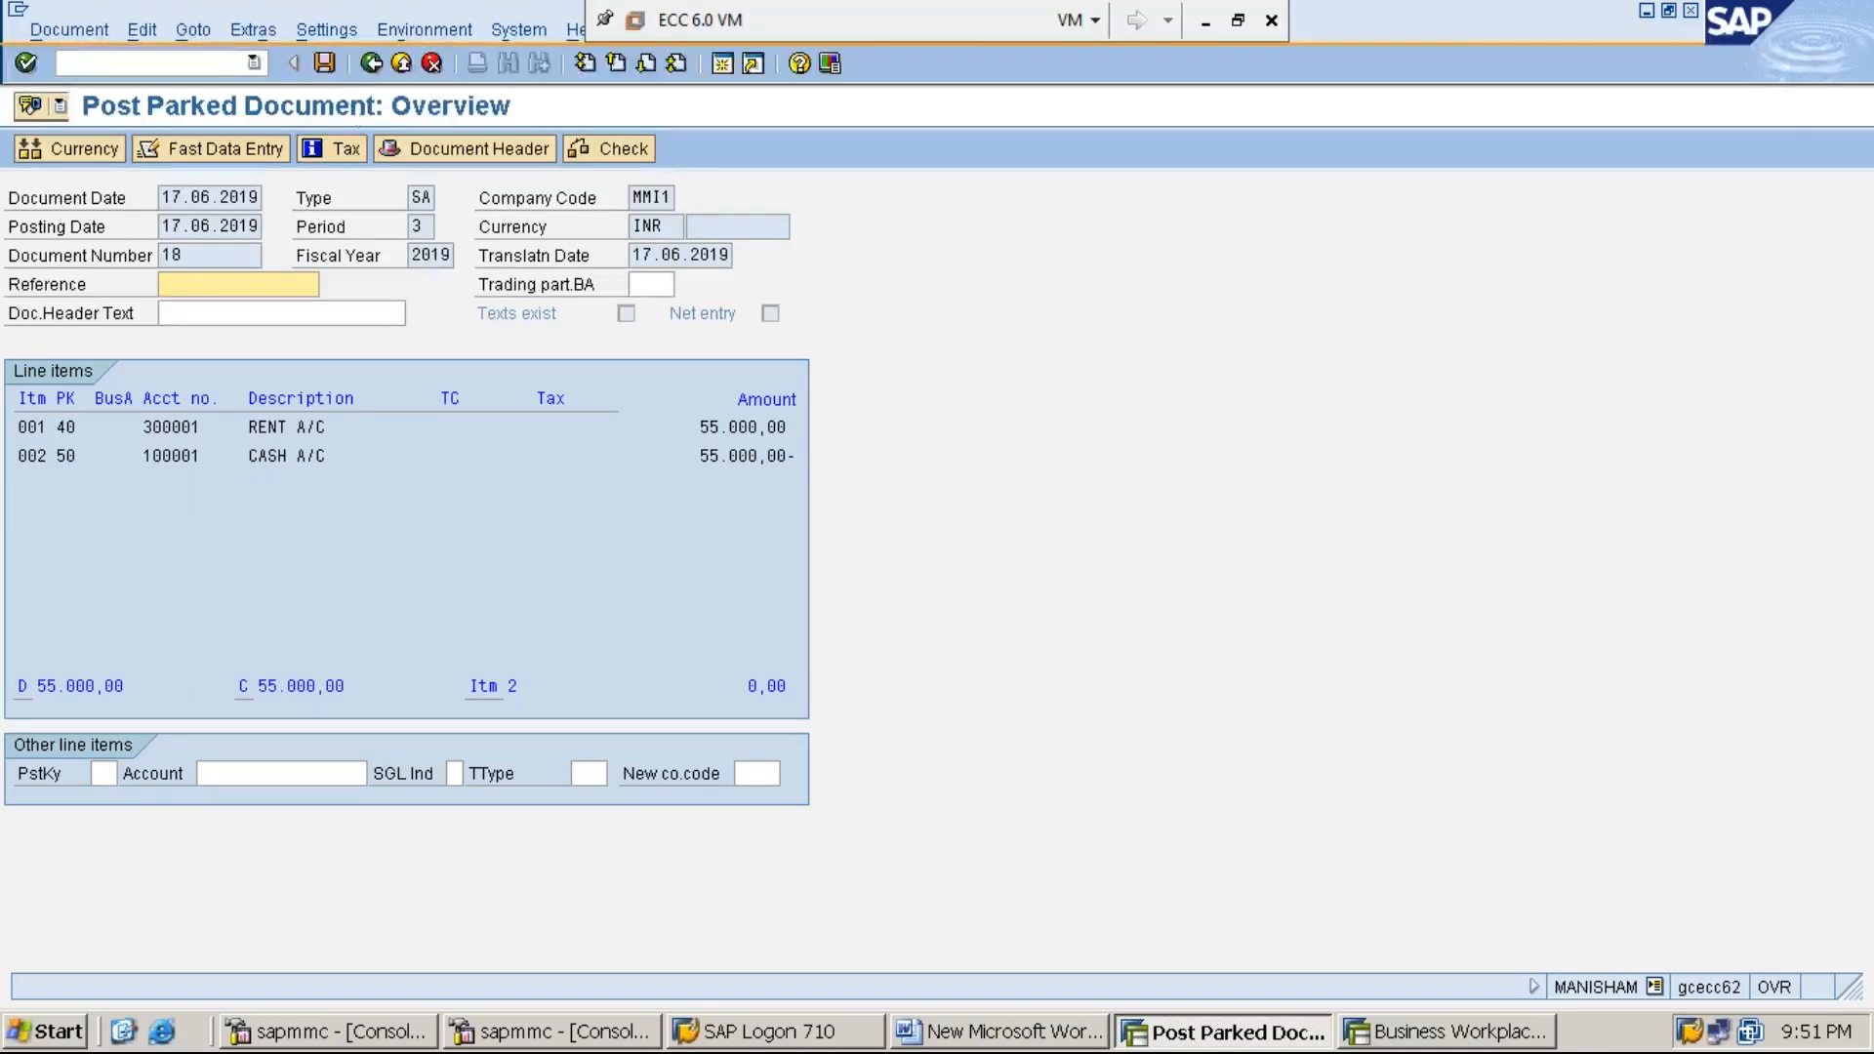
Post parked document 18 from its overview screen
click(323, 68)
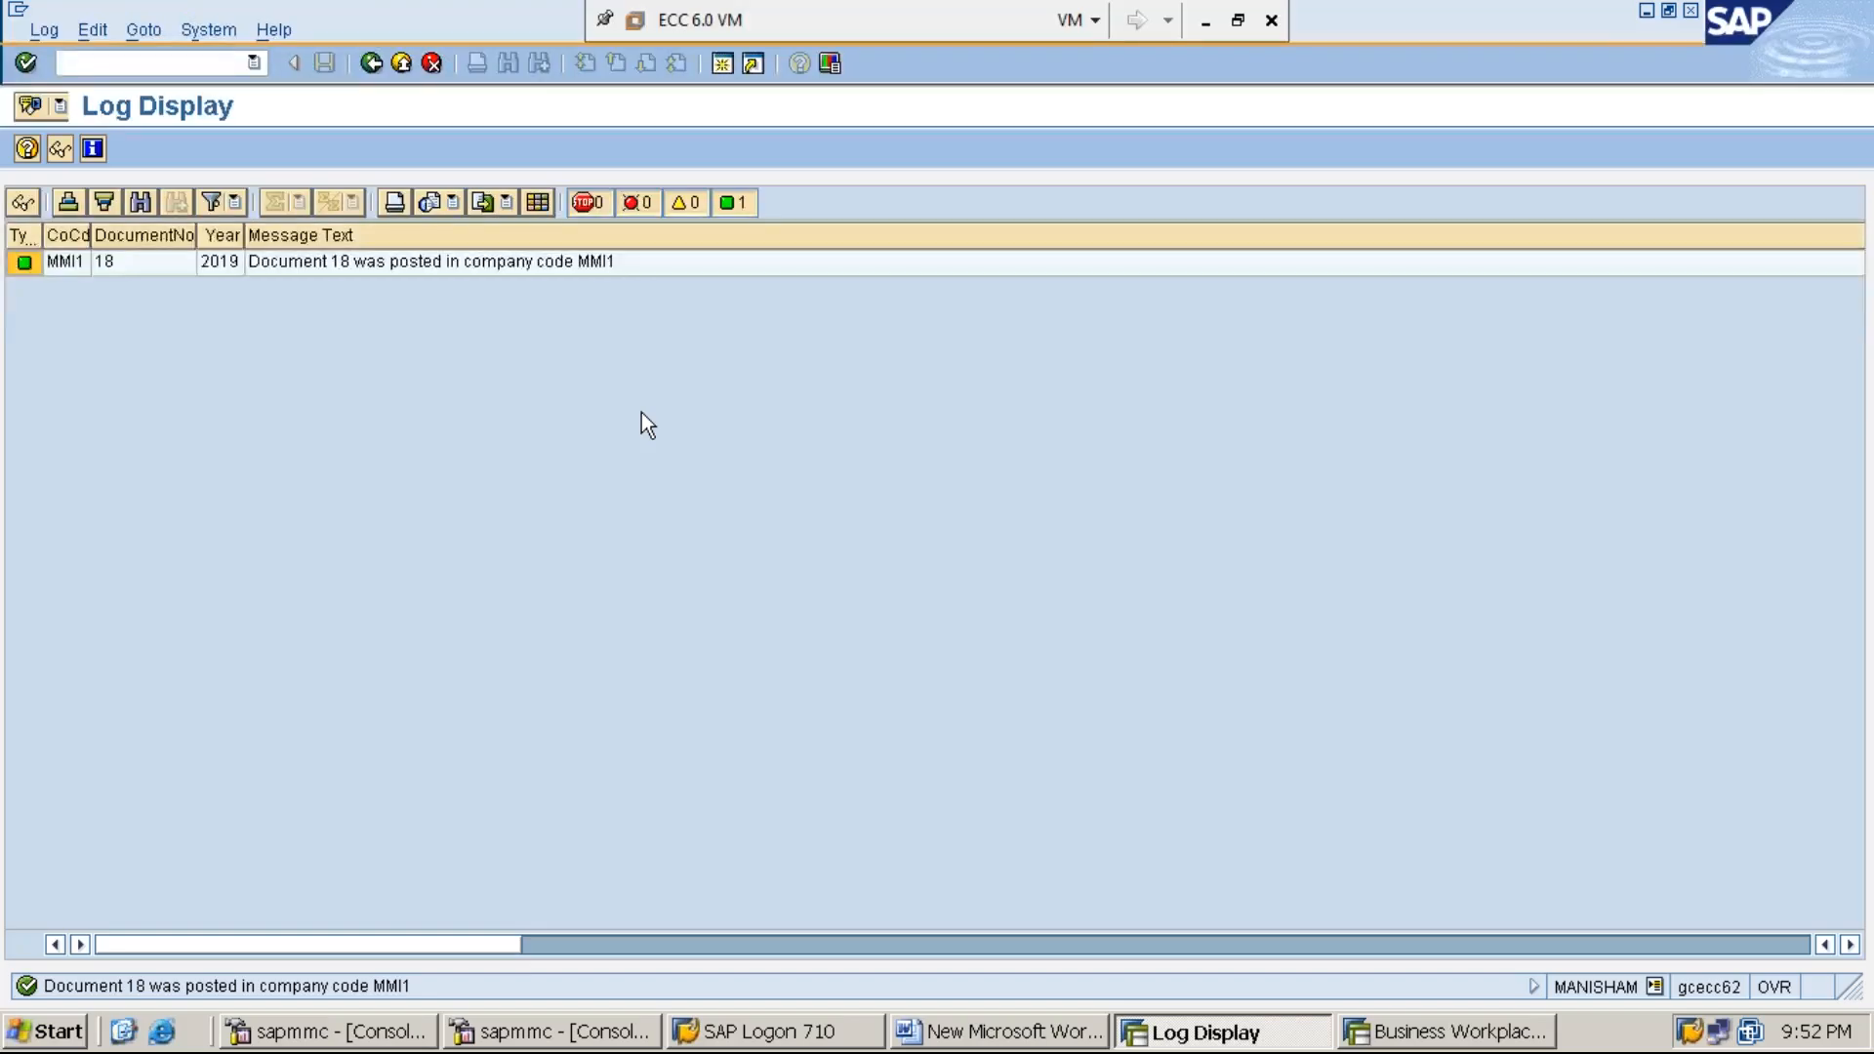
Log off SAP with /NEX and bring the Word parking notes to the front
click(1648, 12)
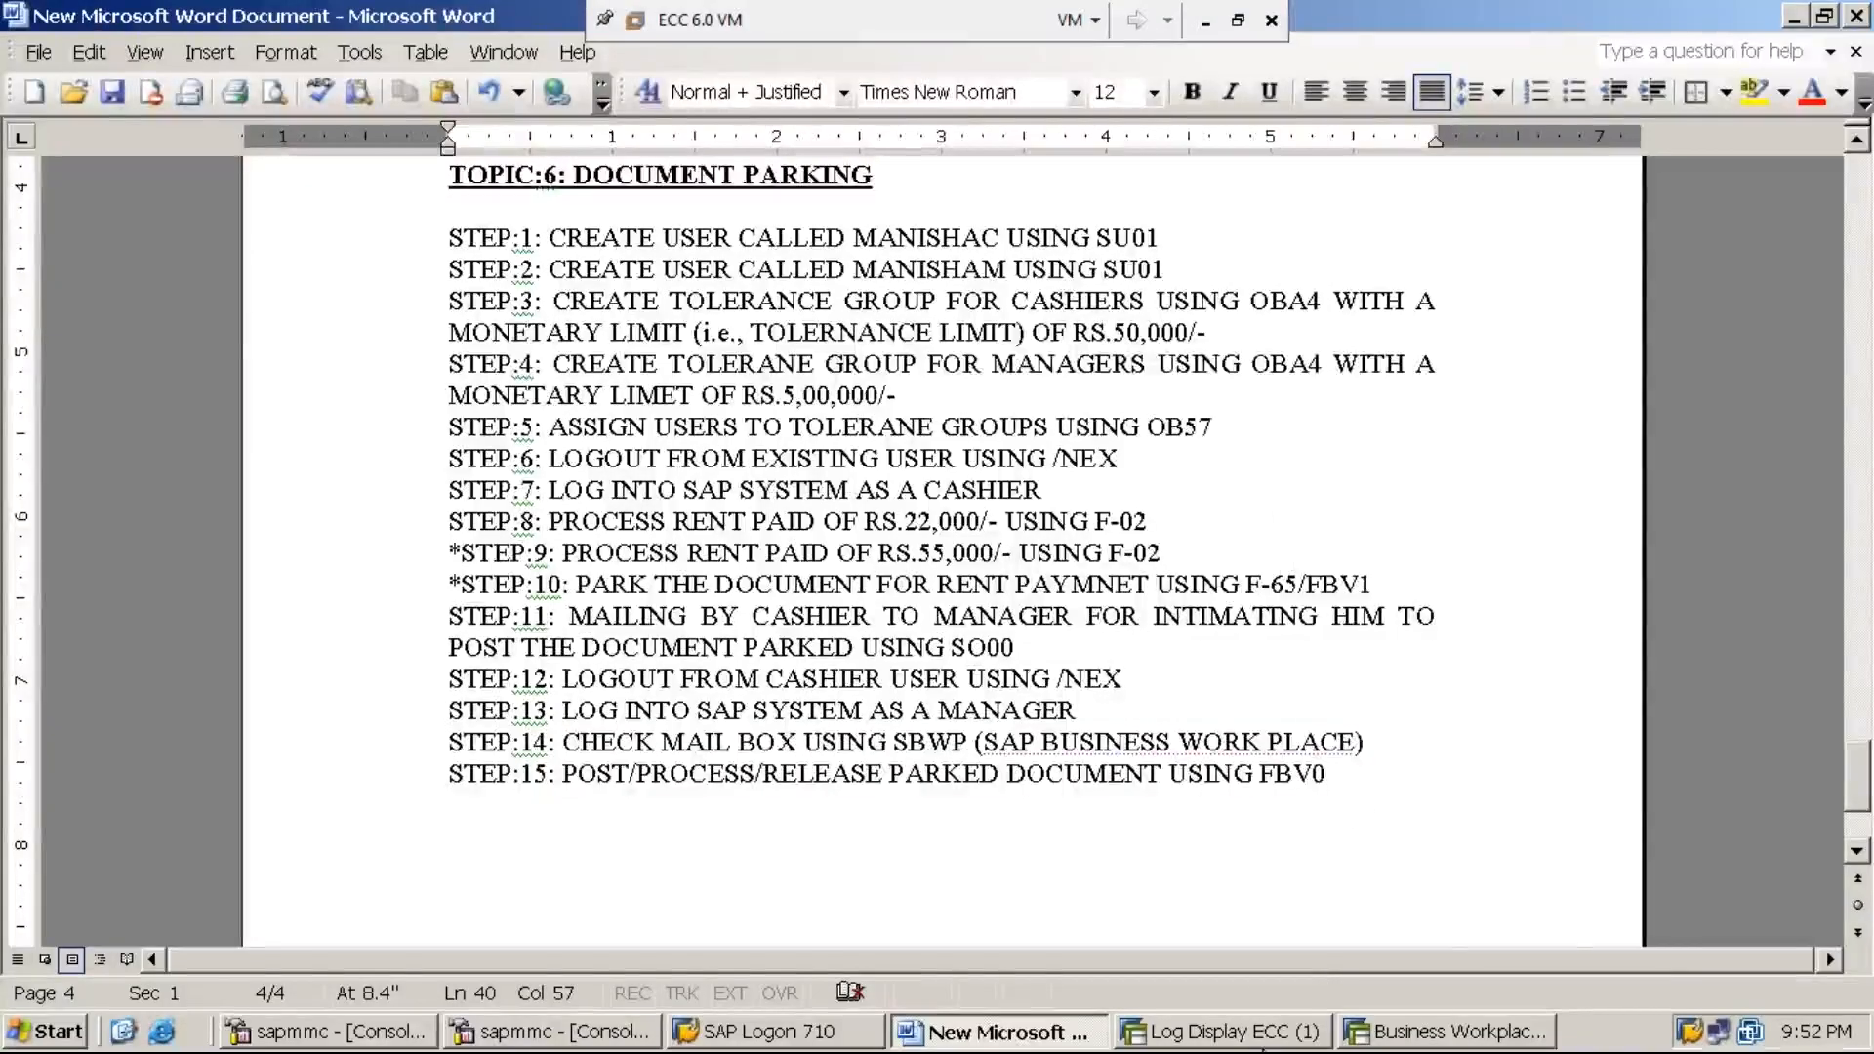
click(1260, 1032)
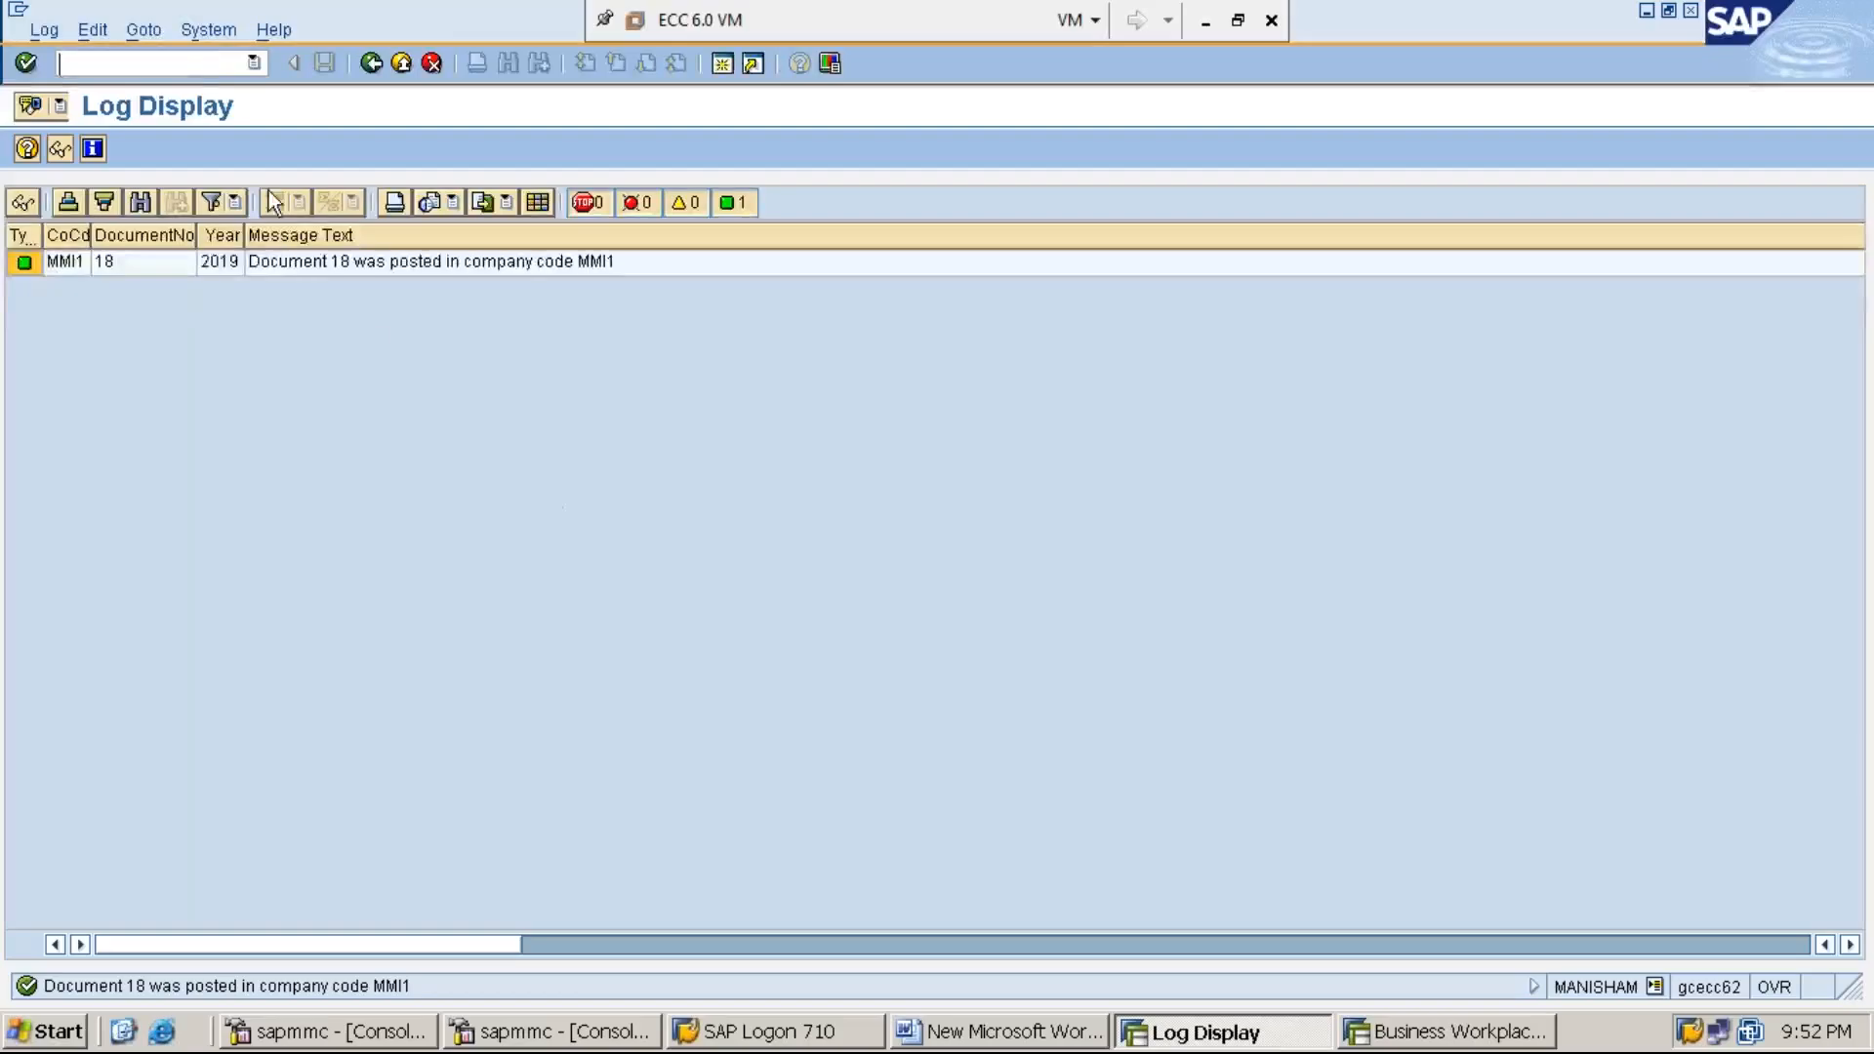
text(/NEX)
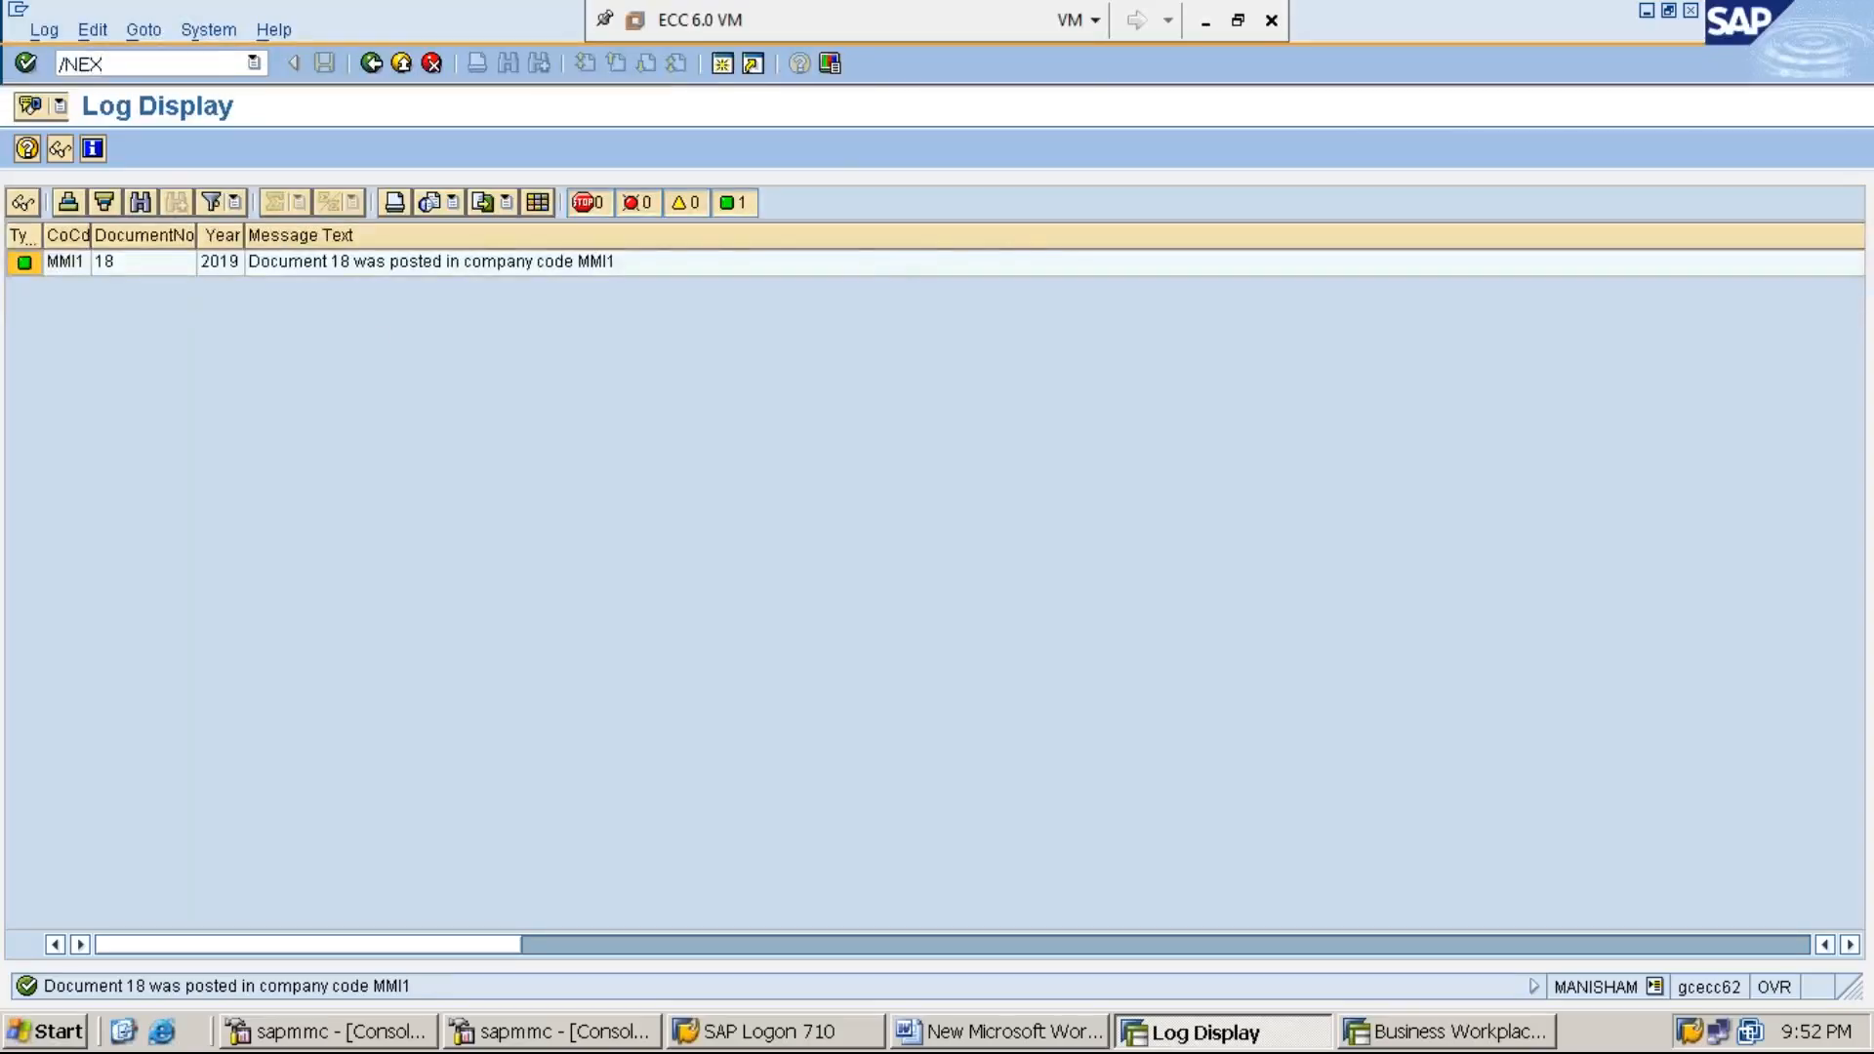
key(Return)
click(1325, 774)
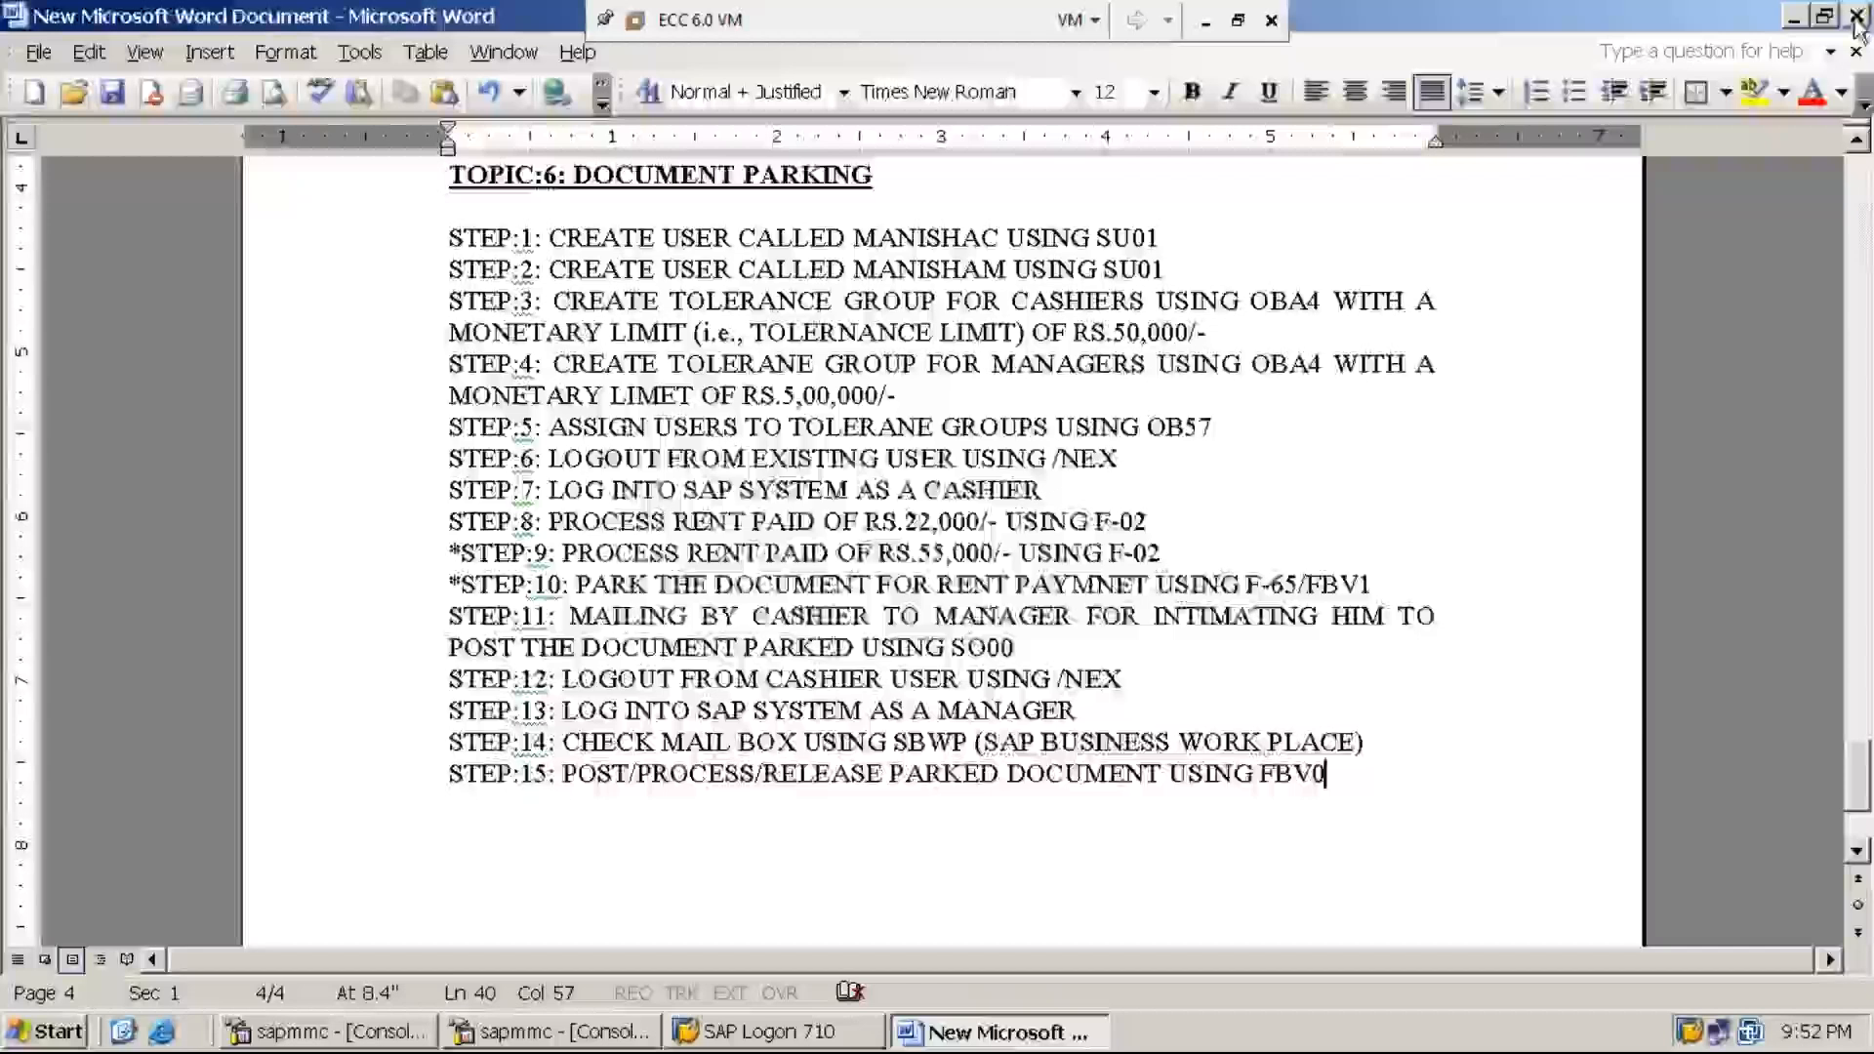
Close the Word notes, saving changes, and minimize the ECC 6.0 virtual machine
click(1856, 17)
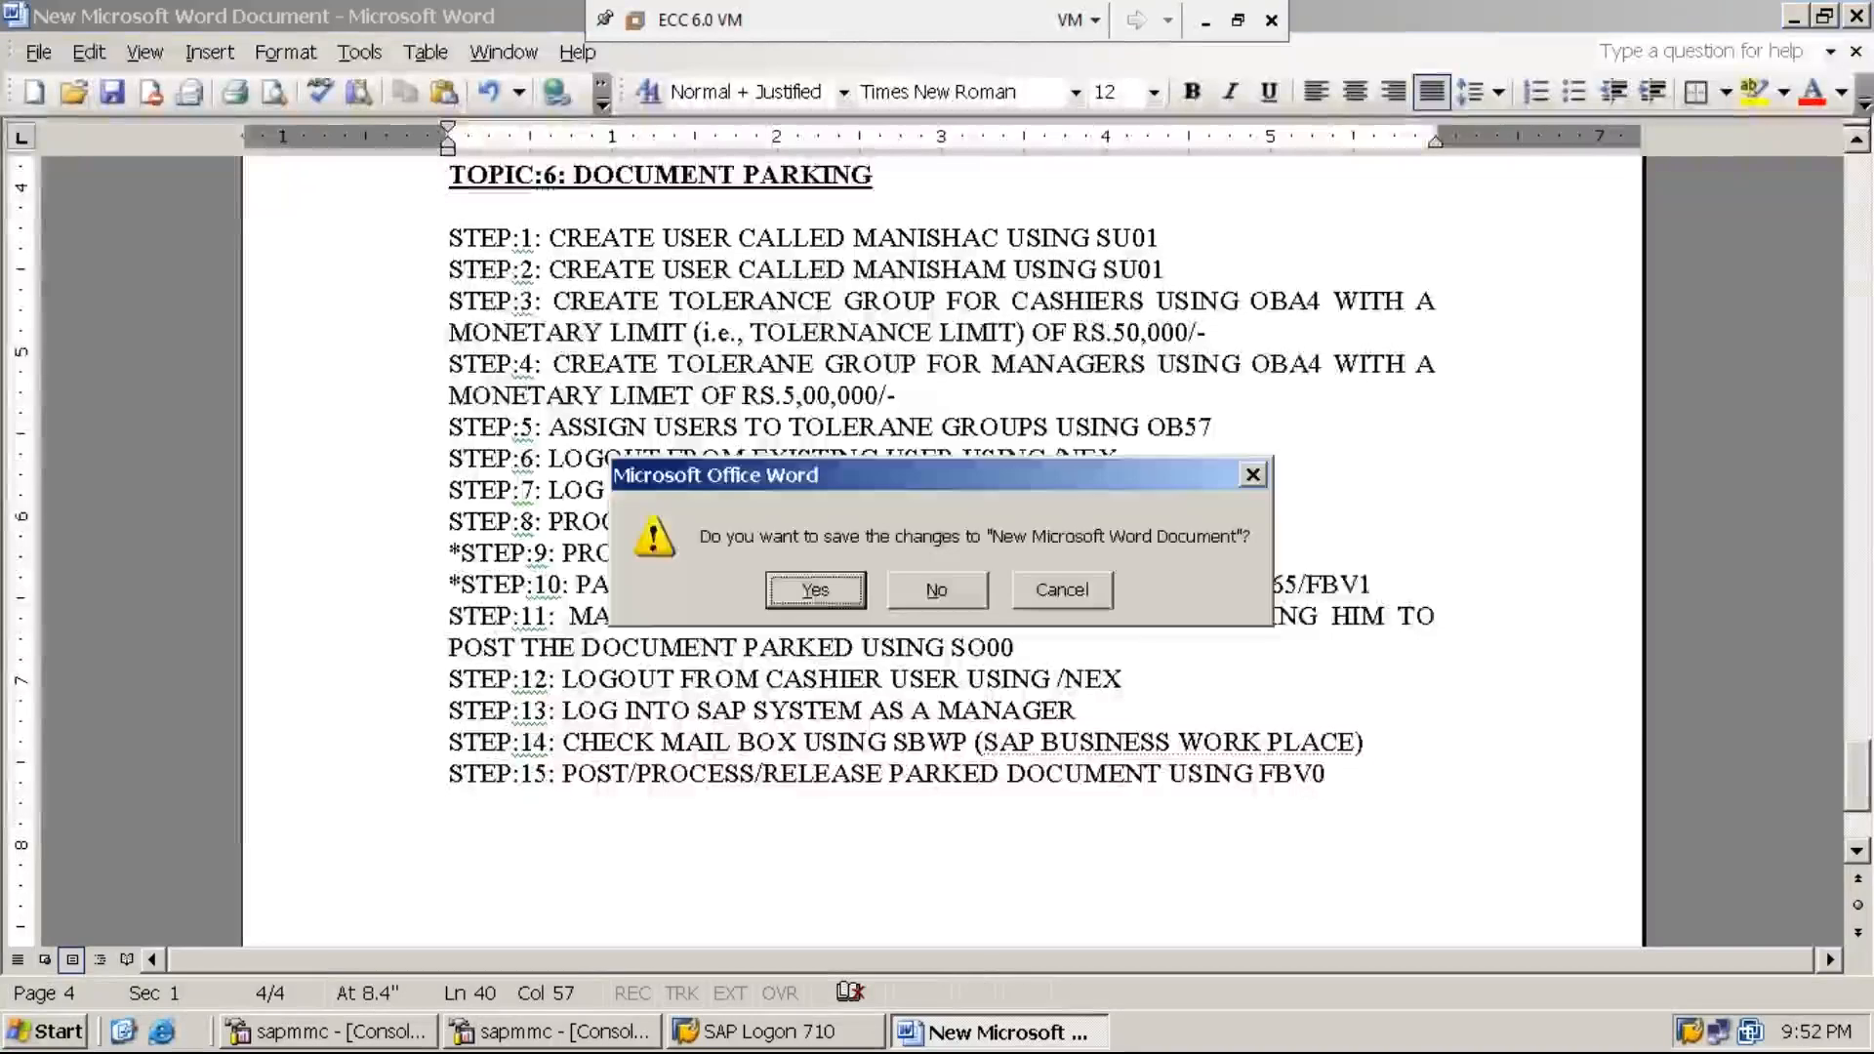
click(820, 593)
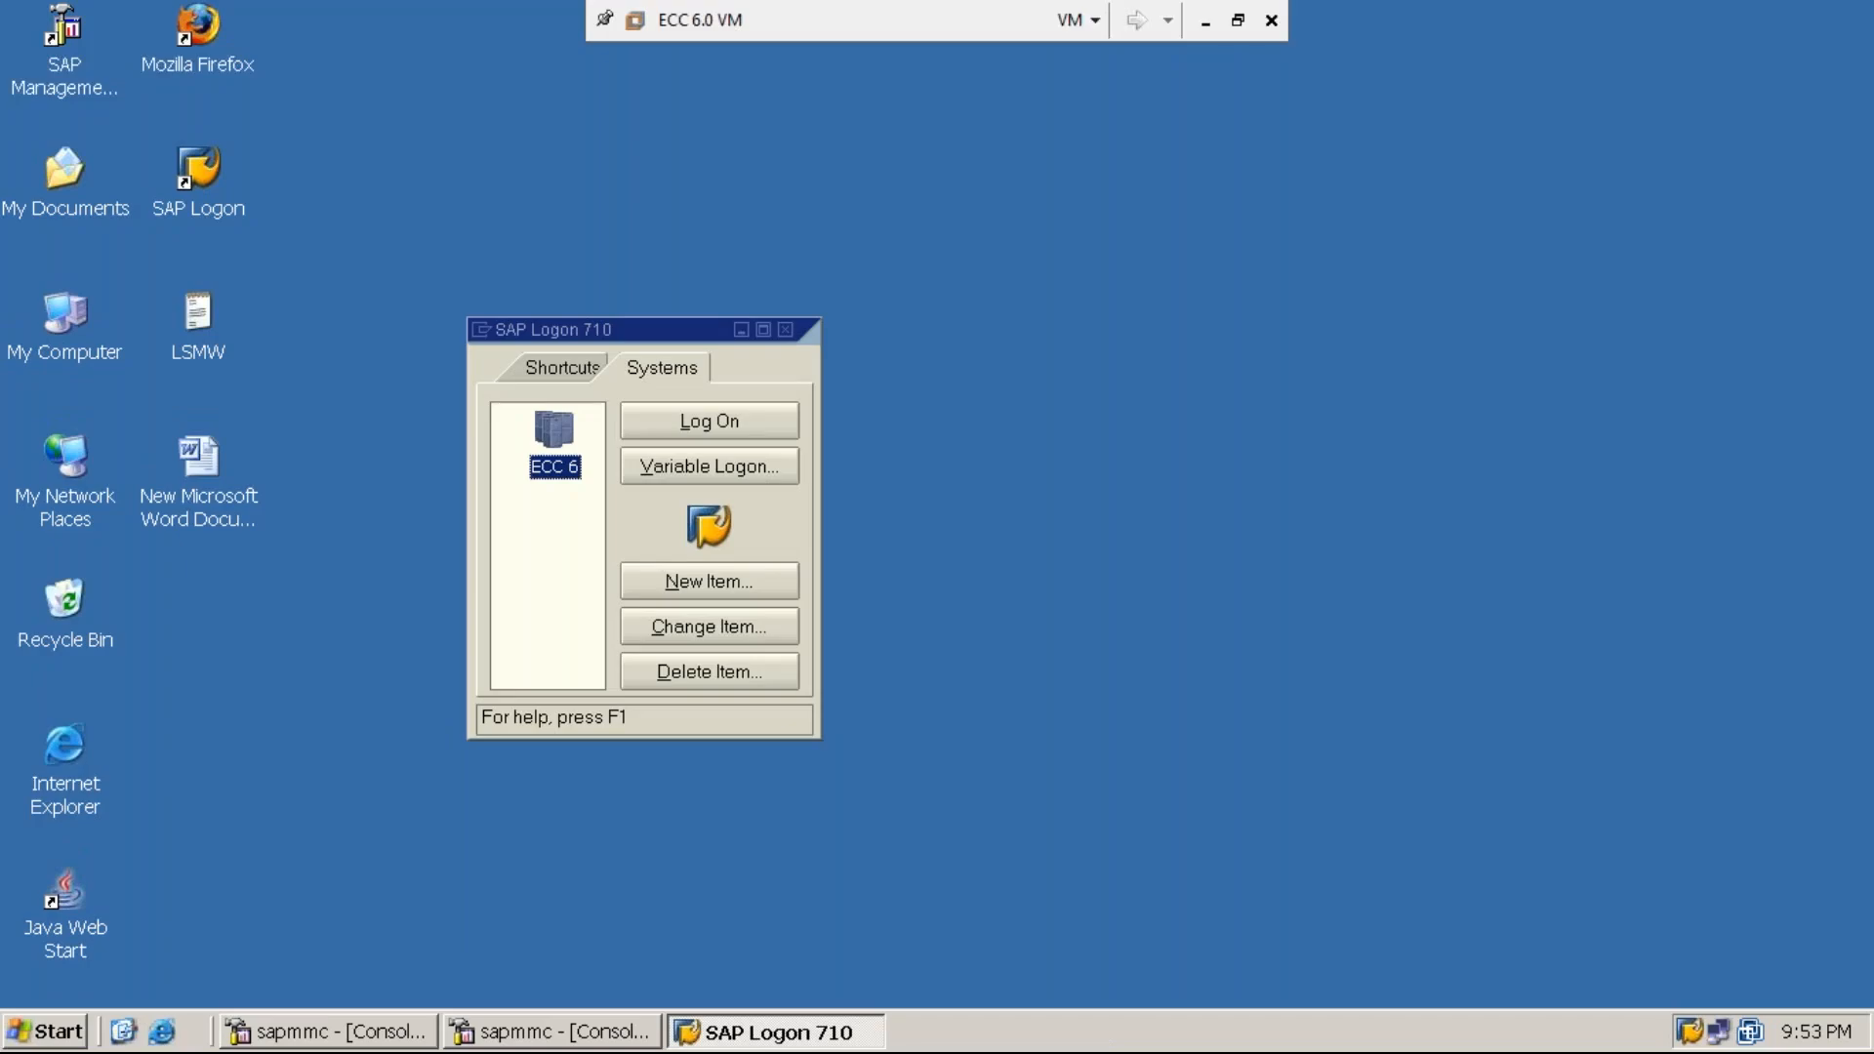
click(1207, 21)
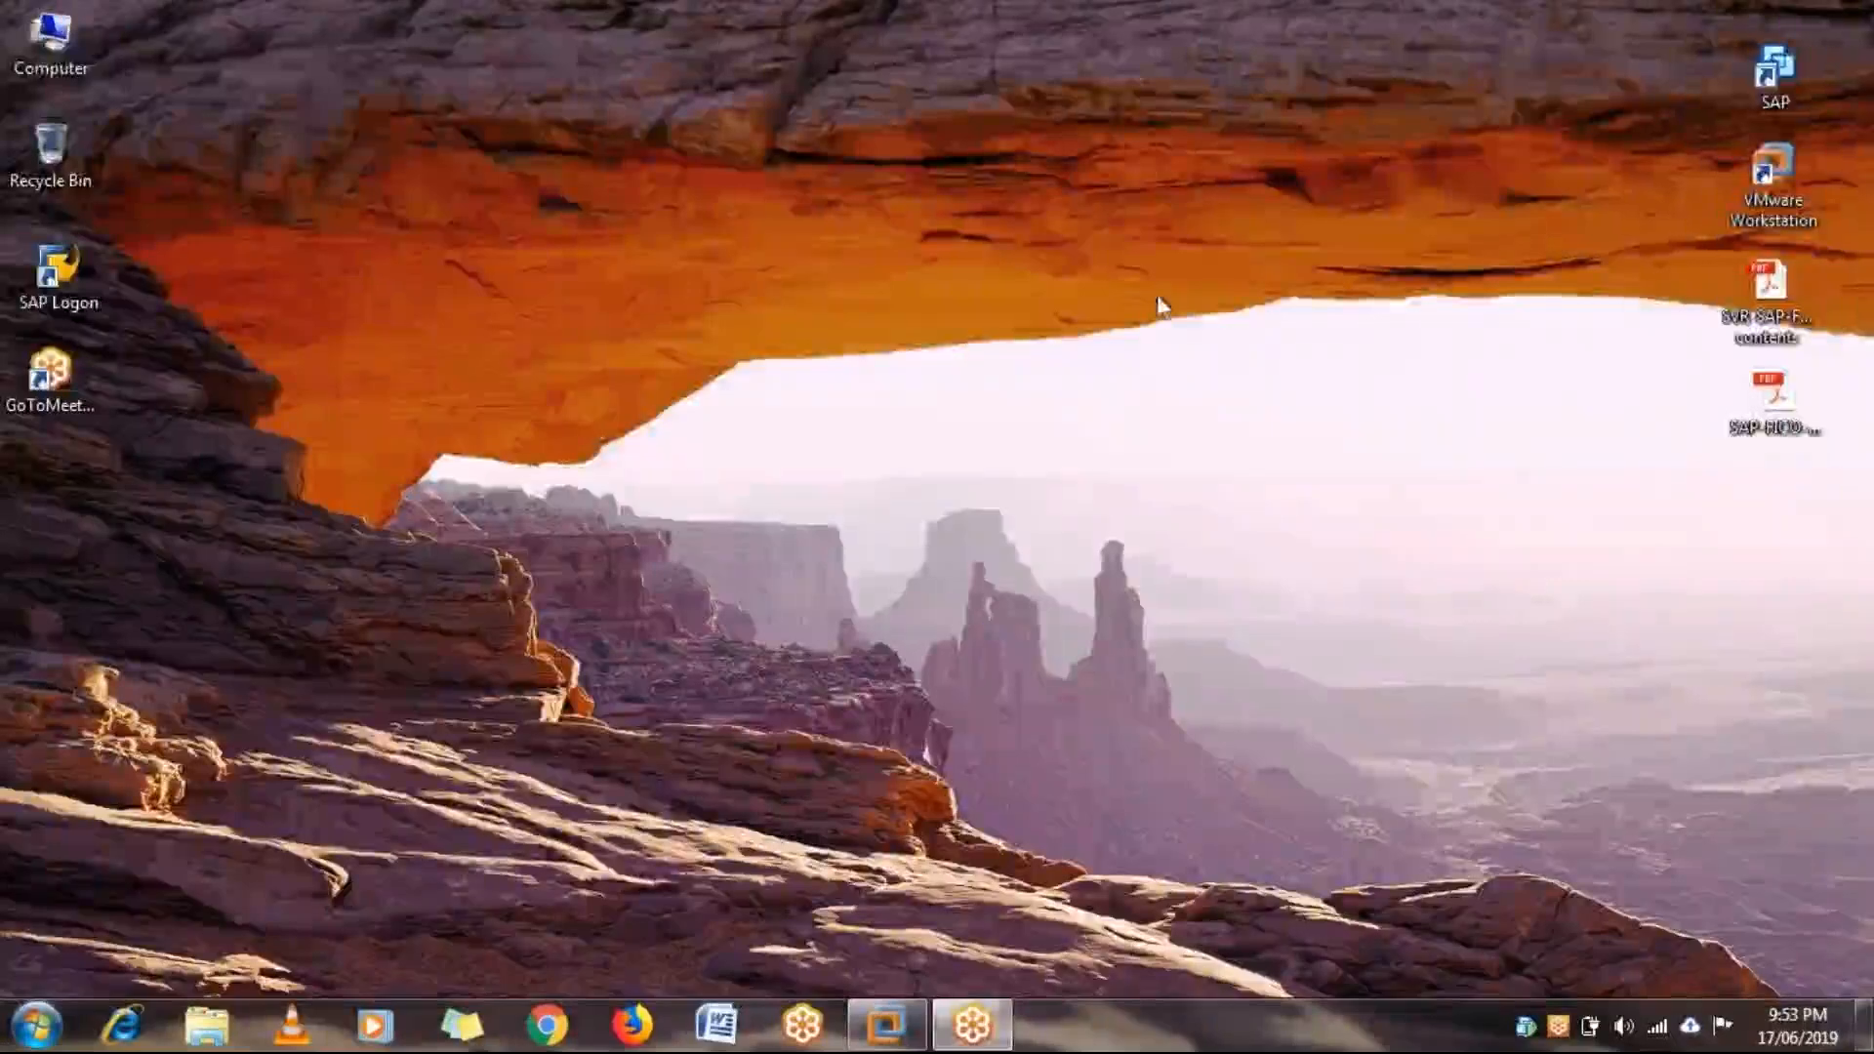